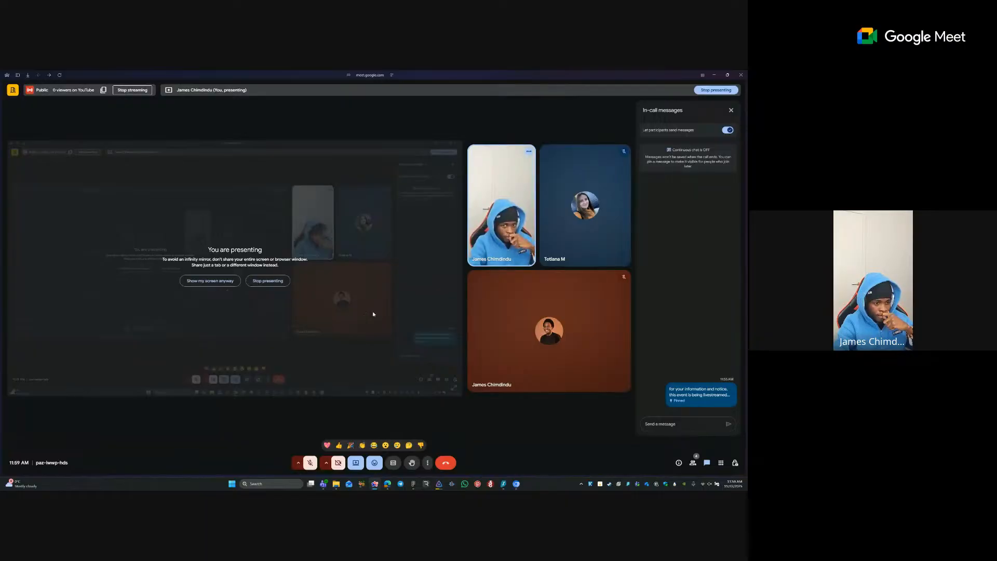
- Launch the downloaded Framer desktop app from Downloads and begin signing in with Google
click(336, 483)
double_click(58, 126)
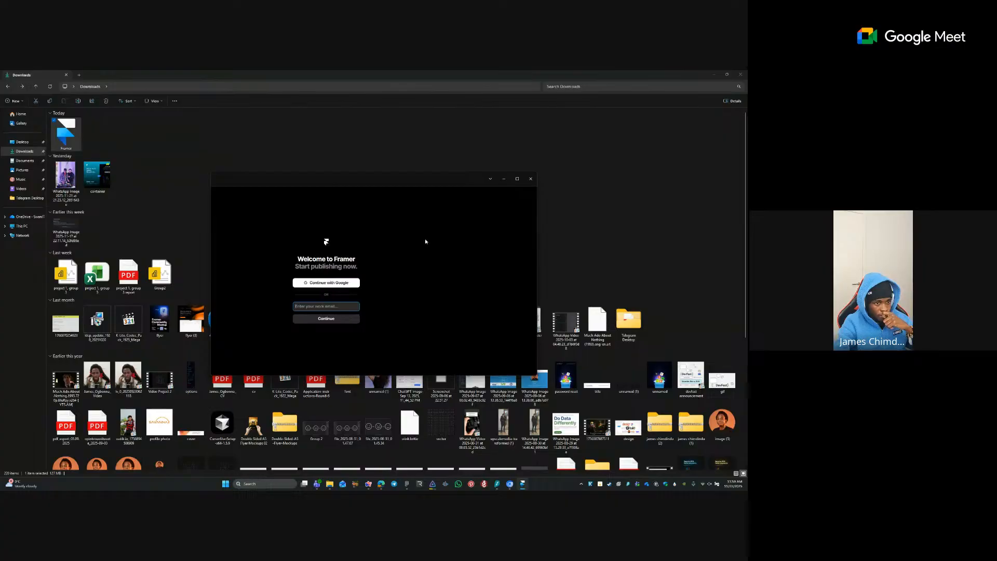
click(333, 286)
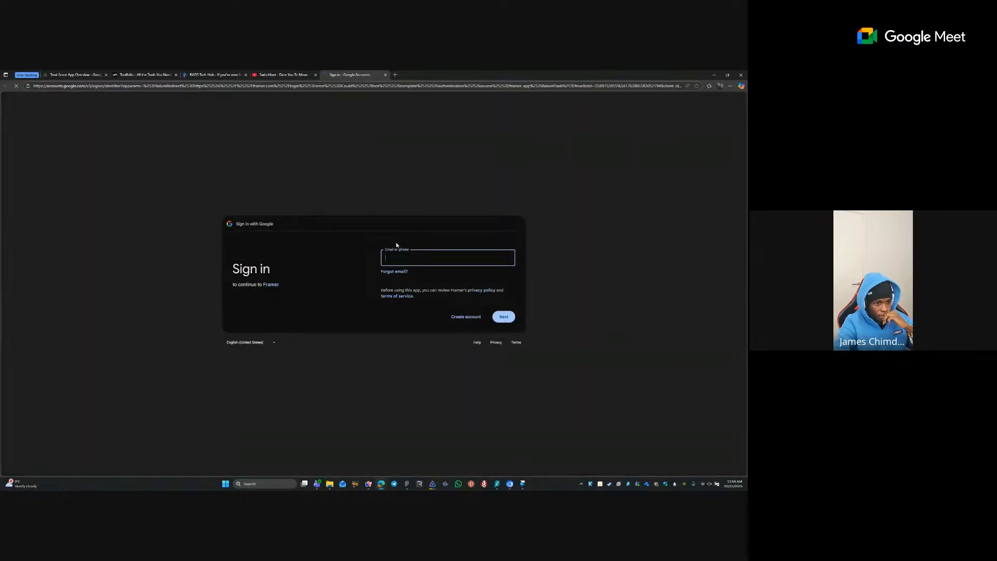
- Drop Google sign-in and submit the account e-mail in Framer to receive an activation link
click(385, 75)
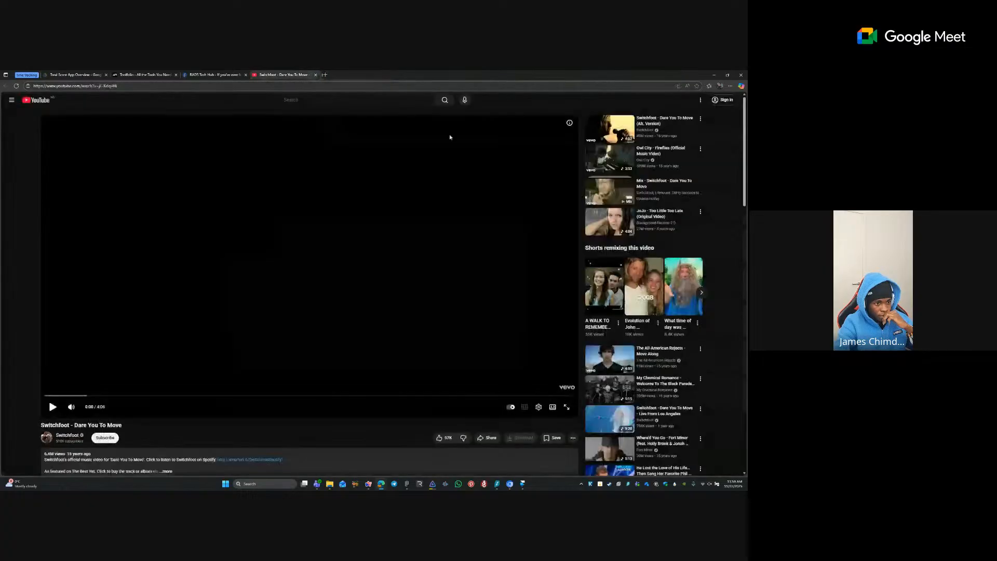
click(408, 486)
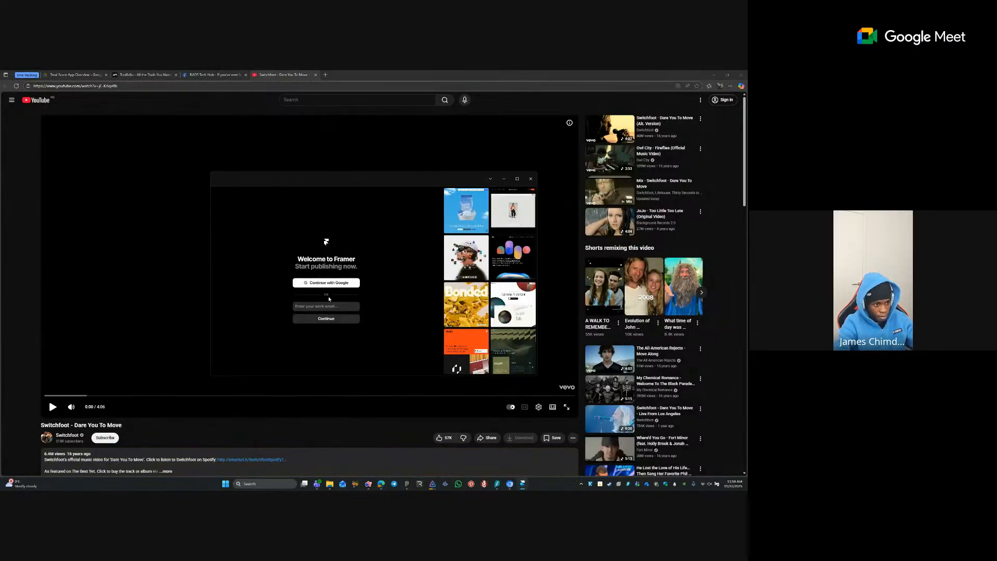
click(328, 307)
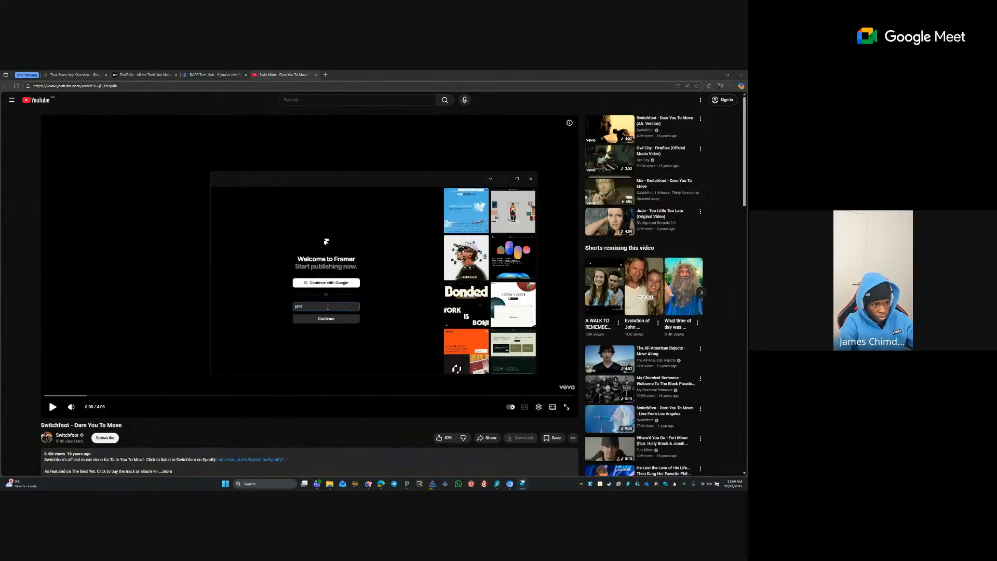
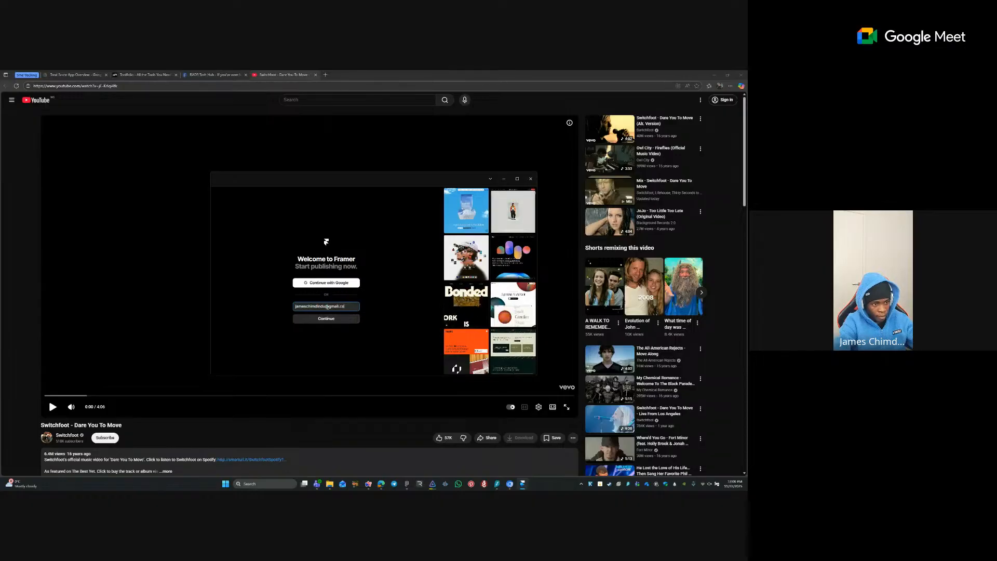
key(Return)
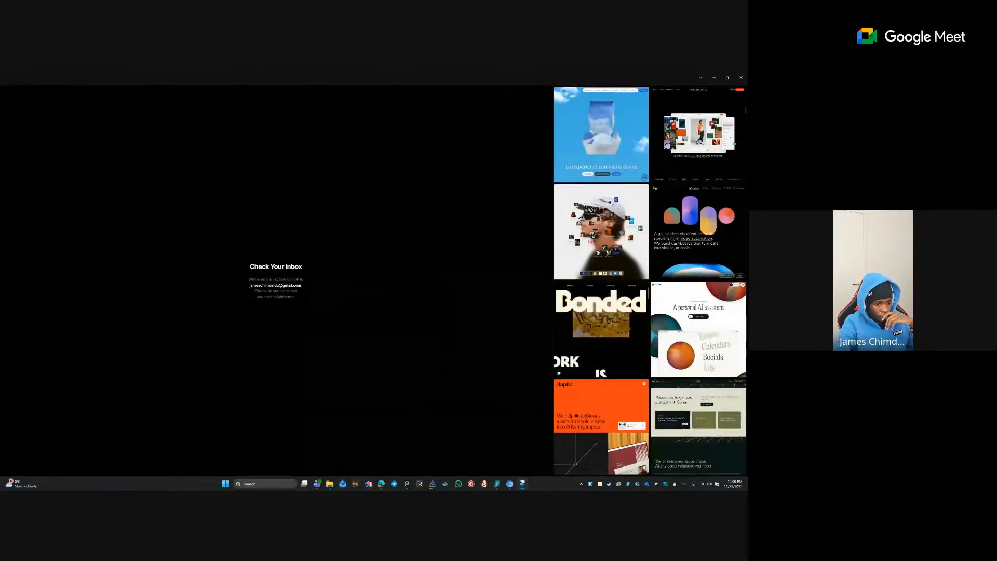
click(369, 484)
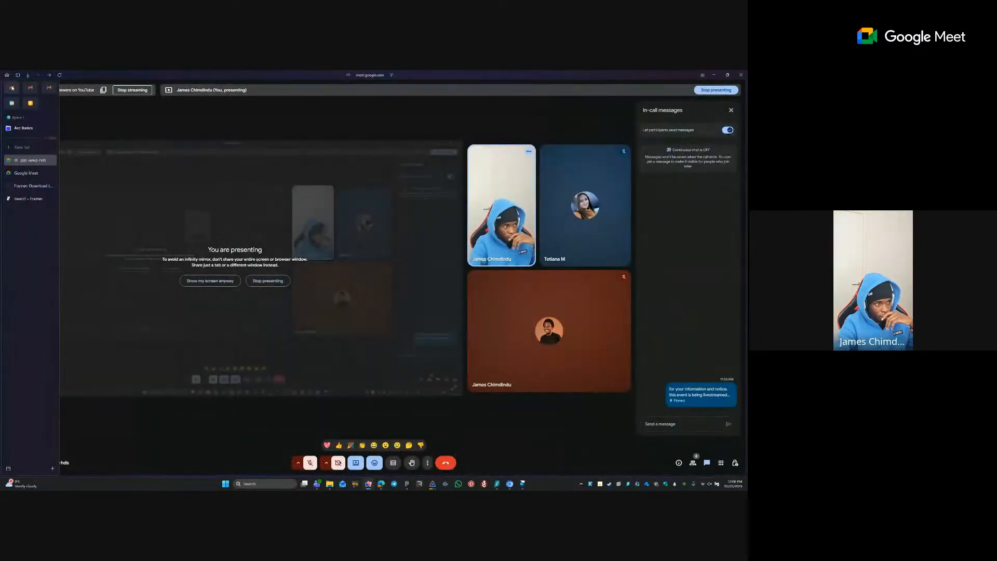
- Open the 'Your activation link for Framer' email in Gmail and let its link launch the app
click(11, 87)
click(85, 105)
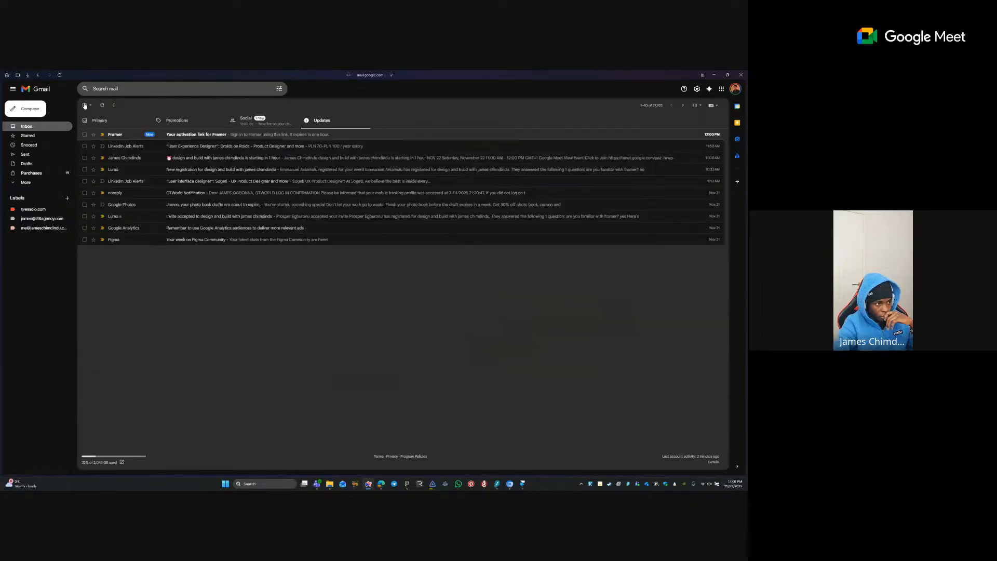
click(156, 134)
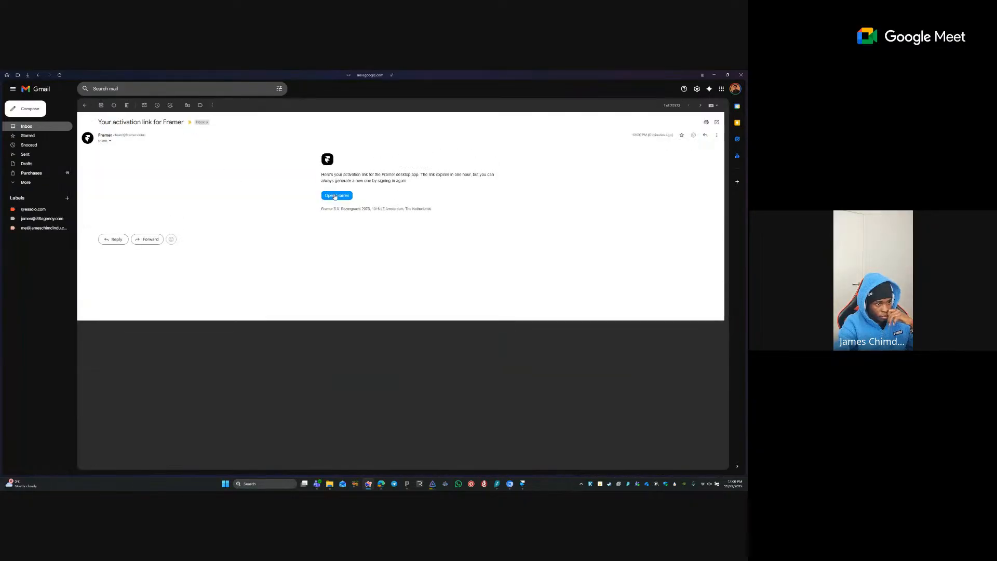
click(335, 196)
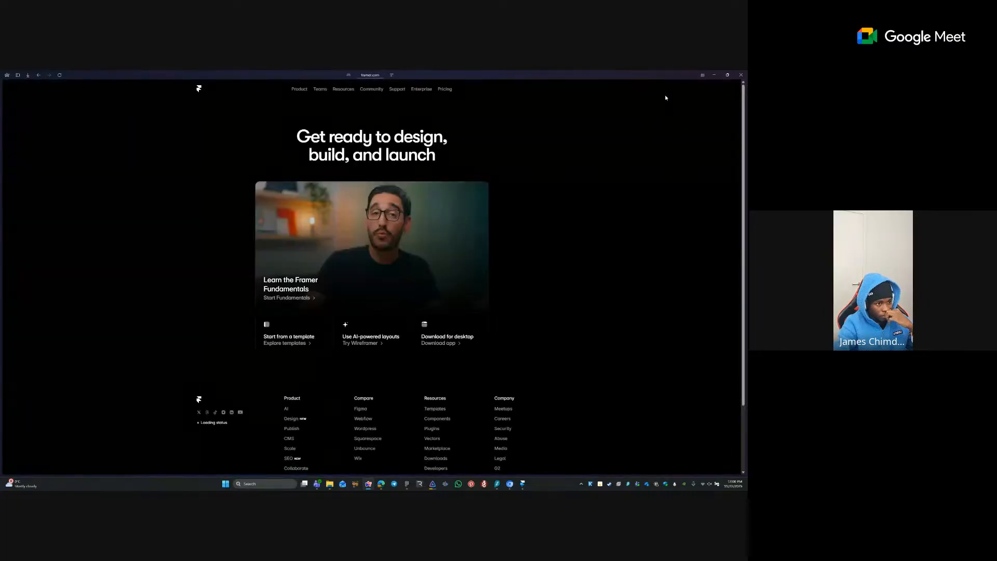
click(377, 291)
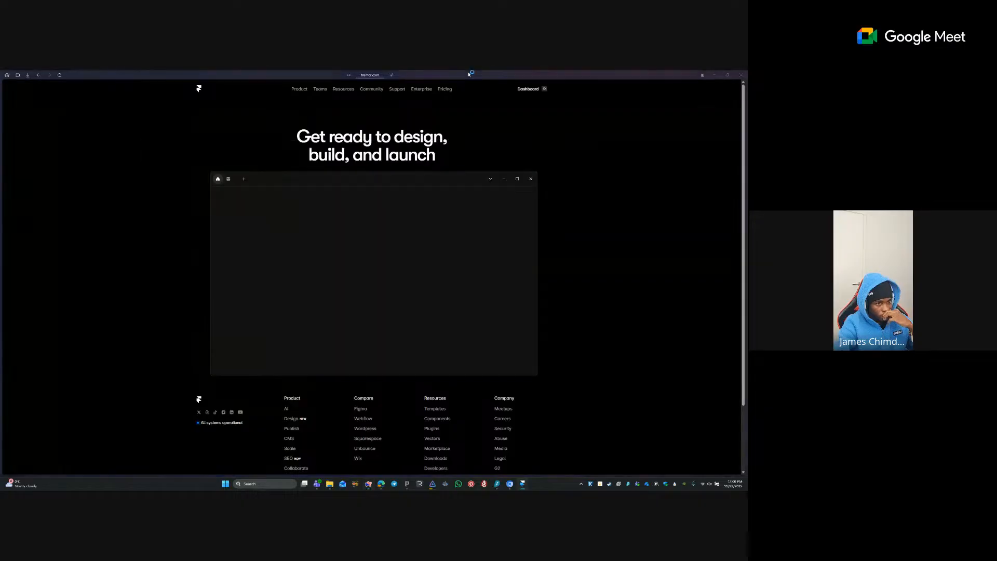
- Maximize Framer, switch to the My Team workspace, and bring up the xtrackr design in Figma
click(517, 179)
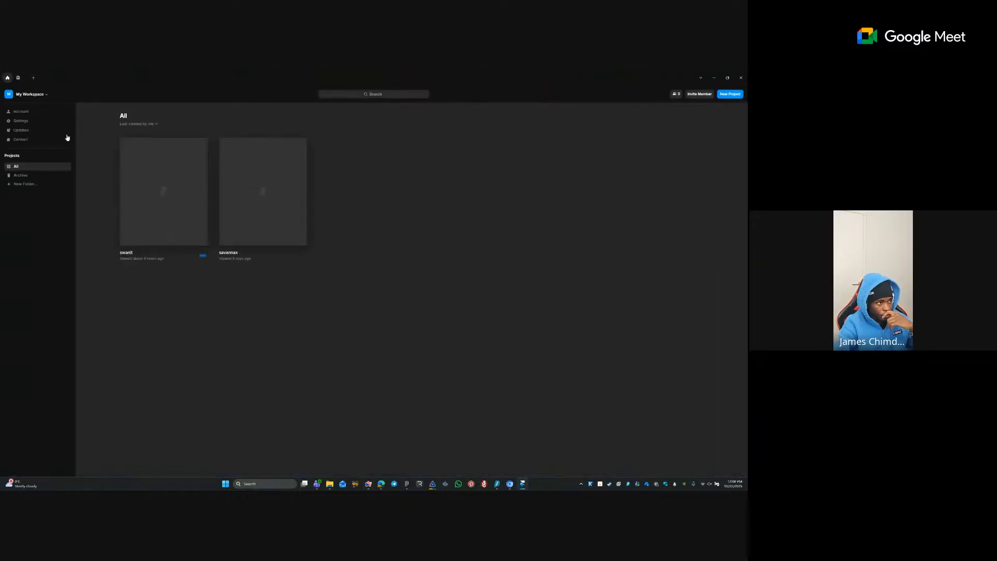
click(28, 94)
click(50, 136)
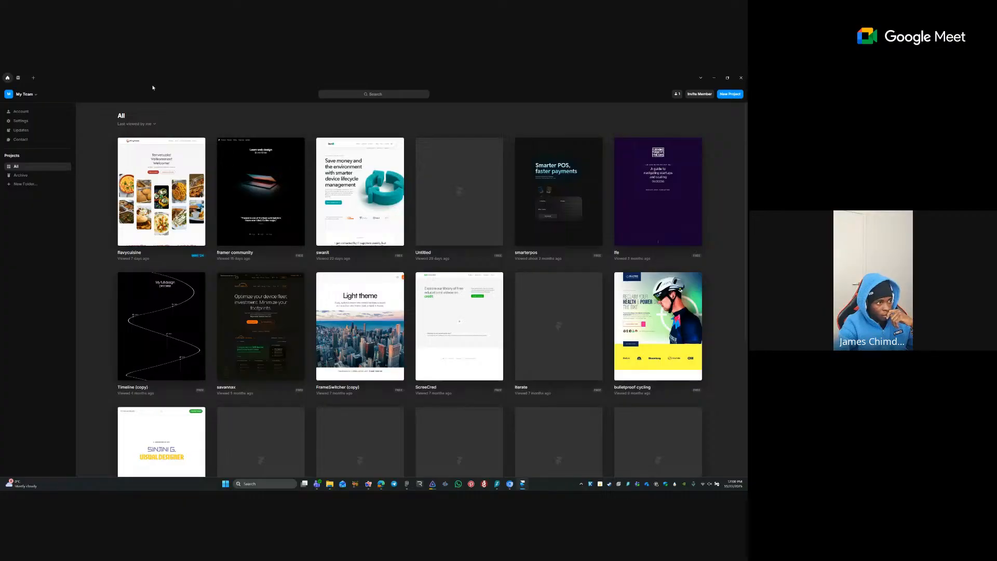
click(26, 96)
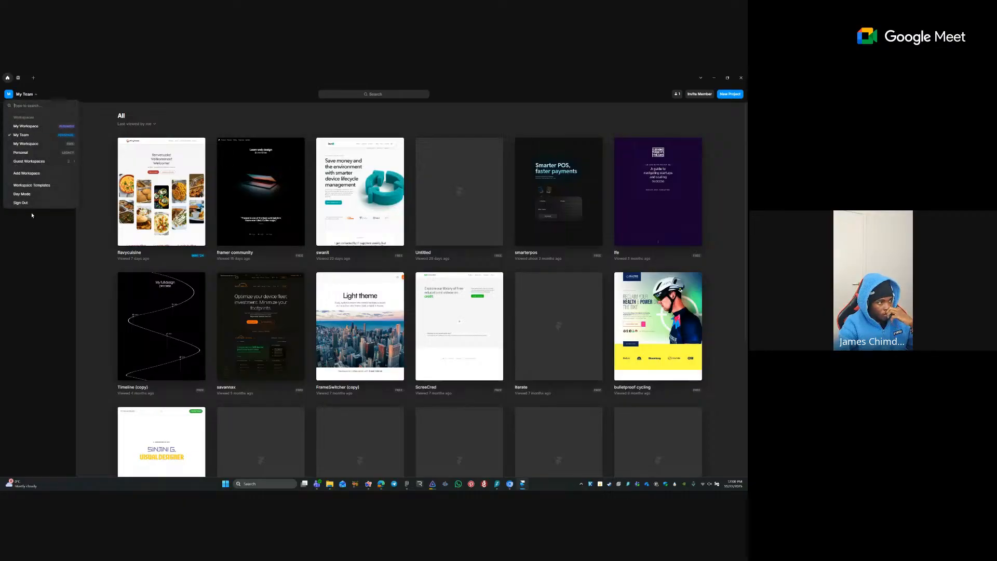
click(42, 246)
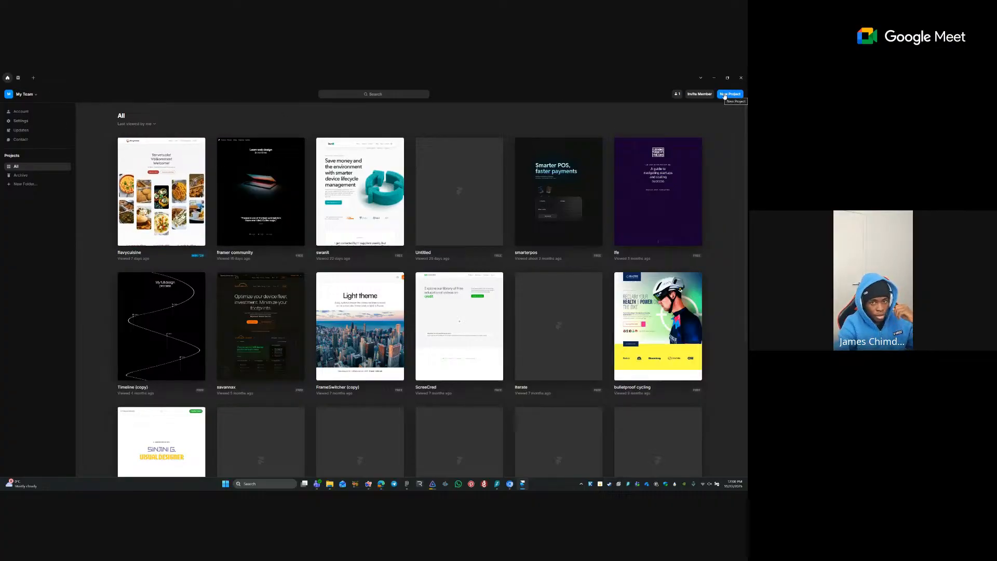
click(407, 482)
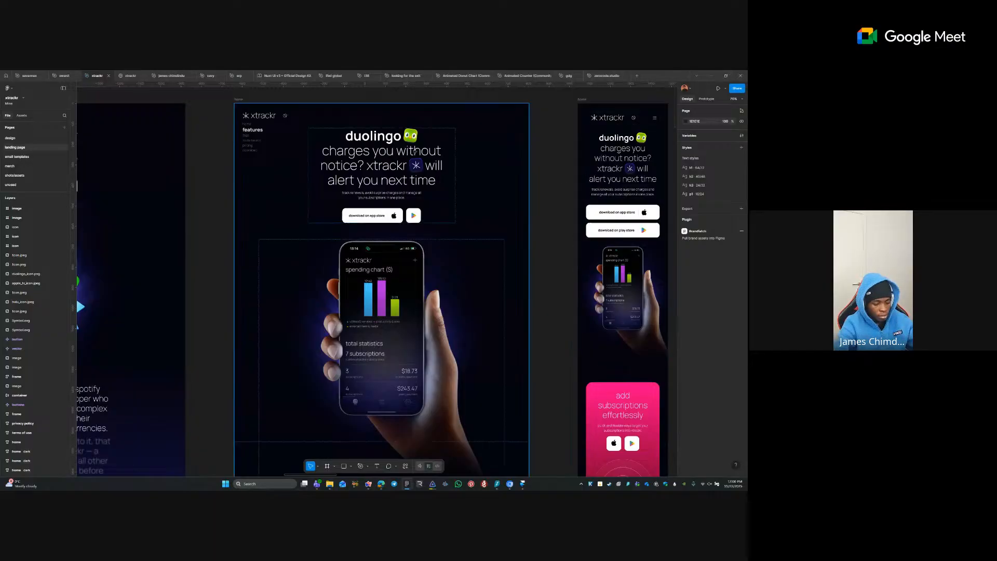
- Snap Figma to the left and Framer to the right, with the xtrackr home frame in view
key(super+Left)
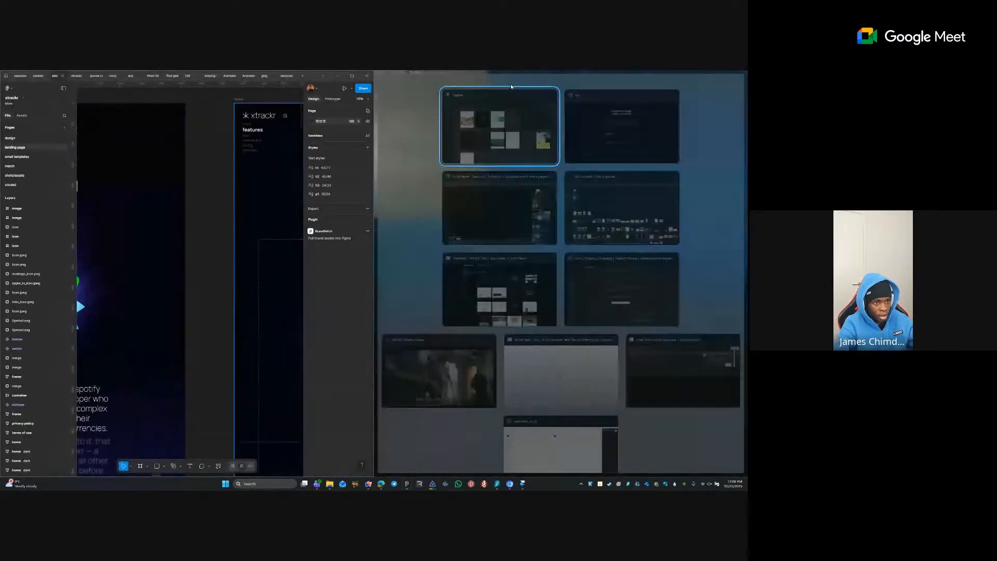
click(499, 98)
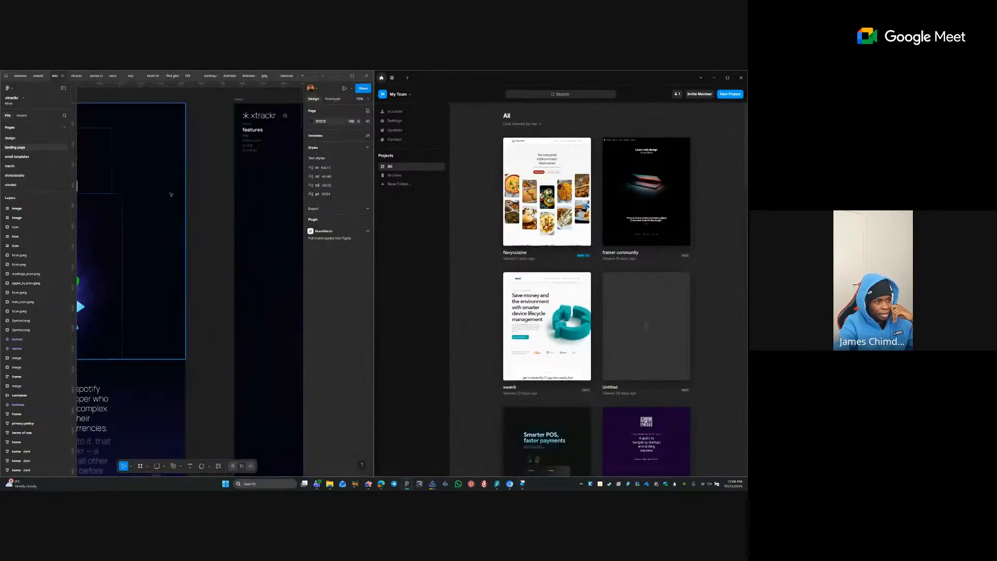
drag(238, 190, 89, 193)
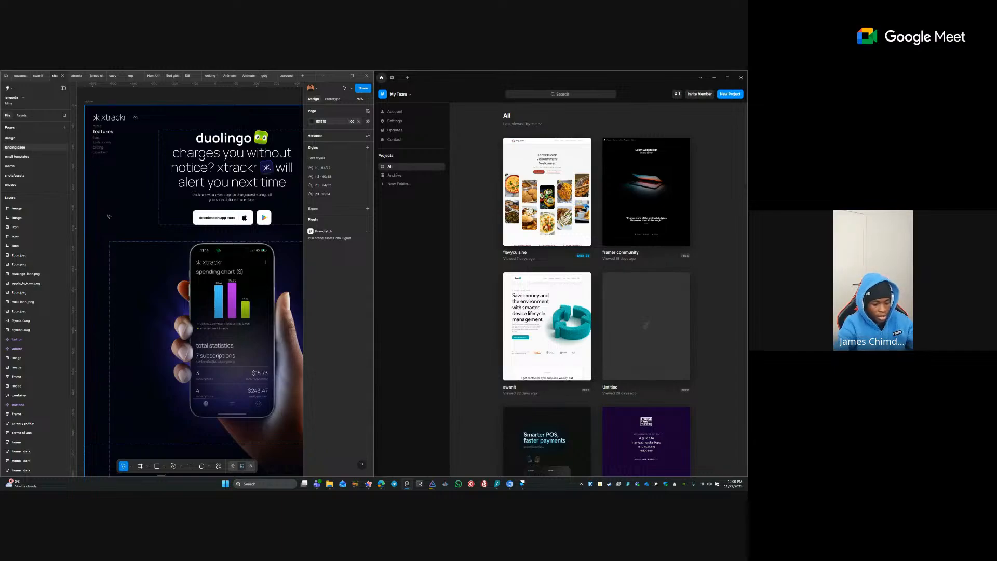
scroll(109, 216, up, 1)
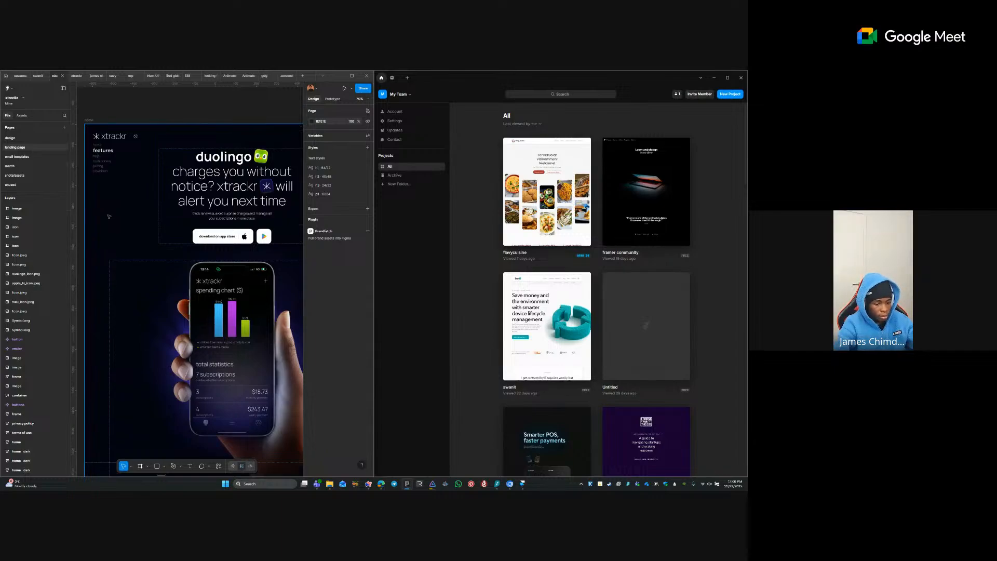
- Hide Figma's side panels so only the xtrackr design canvas shows
key(ctrl+backslash)
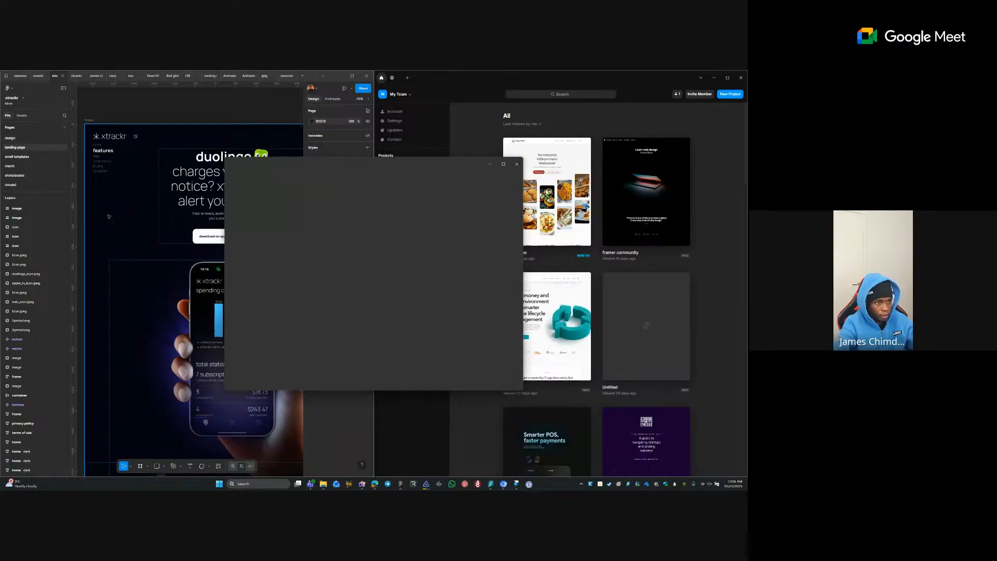
click(516, 164)
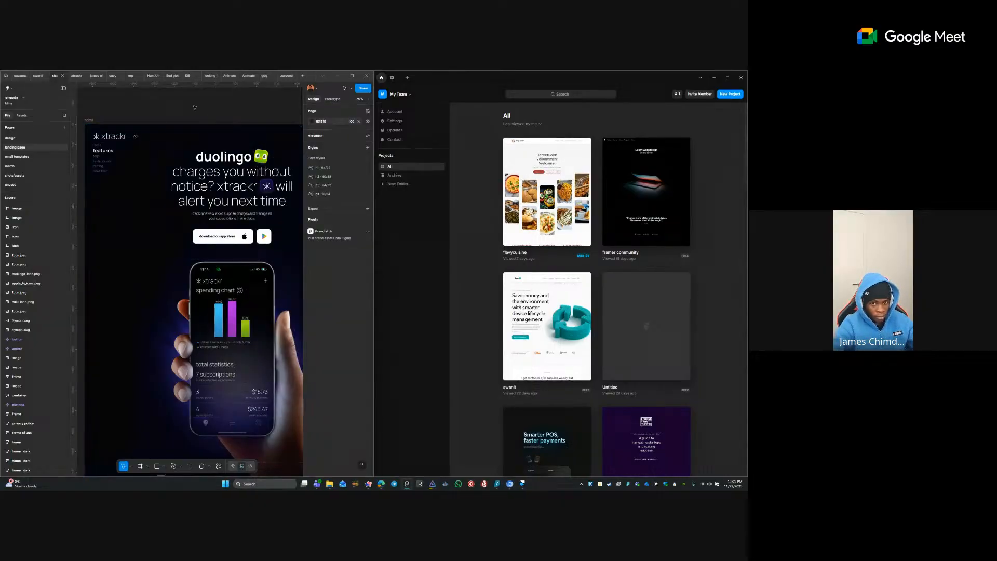
key(ctrl+k)
key(Escape)
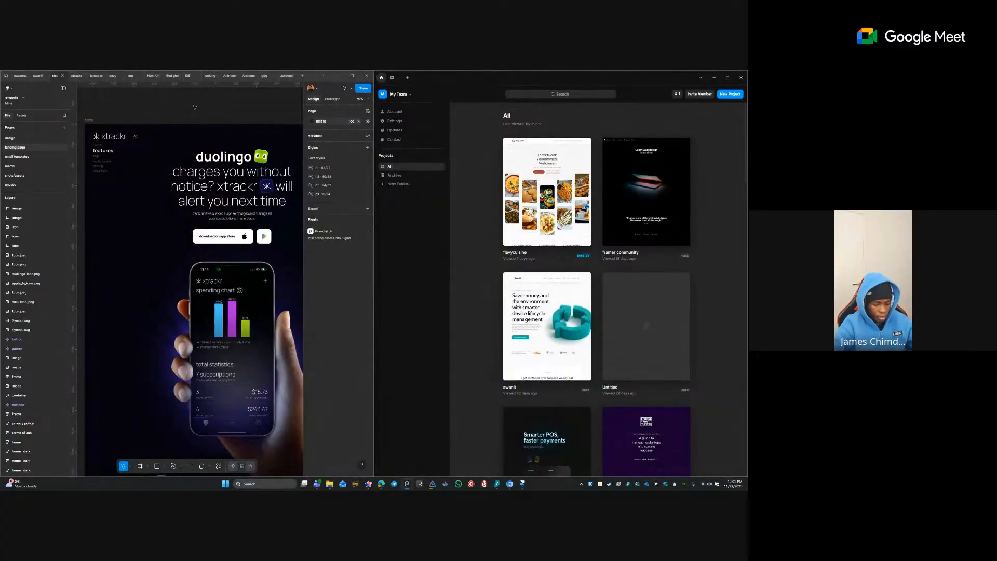
key(ctrl+k)
key(Escape)
key(ctrl+k)
key(Escape)
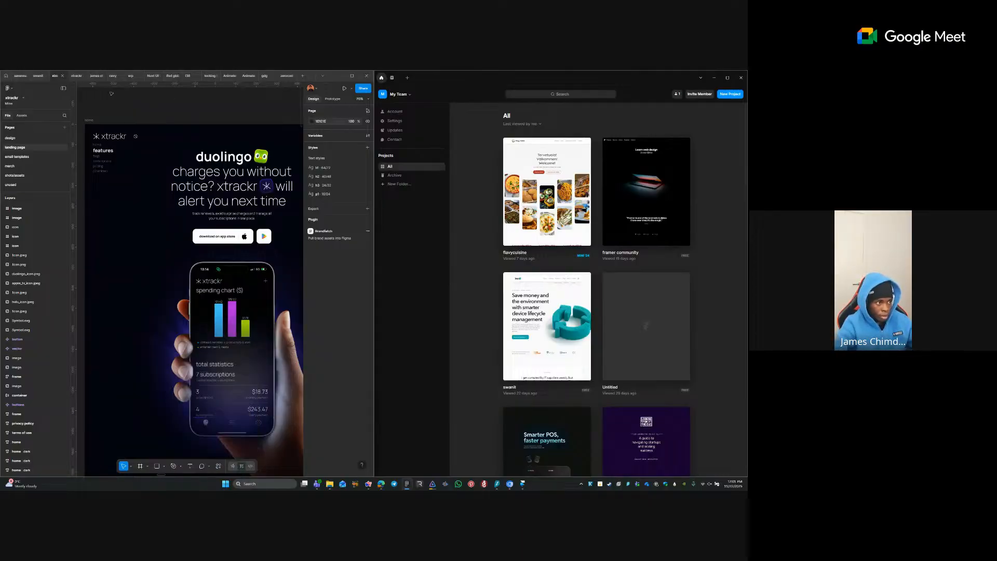
click(63, 89)
scroll(120, 102, right, 3)
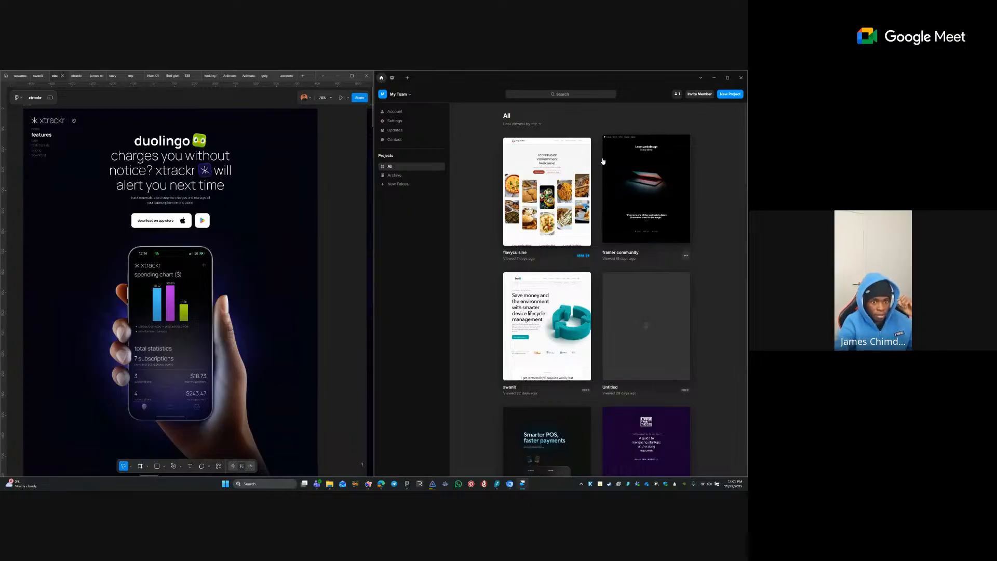
- Create a Blank Project in Framer and widen its window to frame the Desktop breakpoint
click(725, 95)
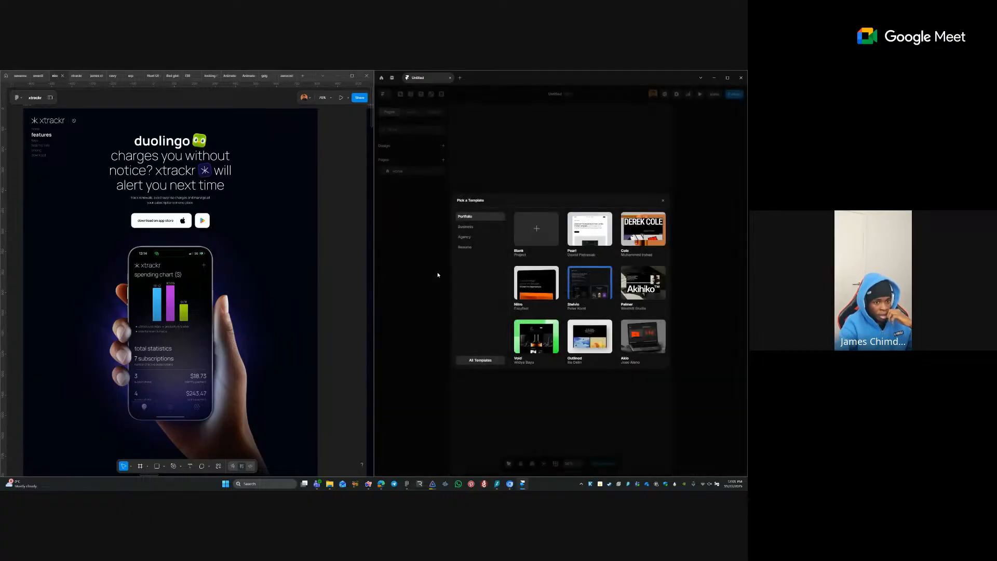
click(540, 238)
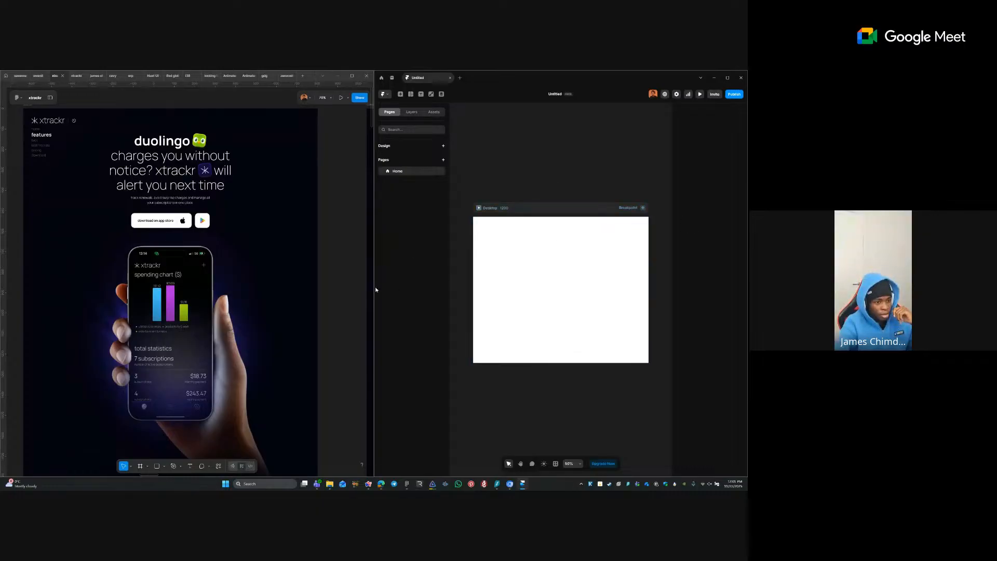
drag(376, 289, 308, 286)
mouse_move(237, 188)
mouse_down()
mouse_move(219, 187)
mouse_move(226, 183)
mouse_up()
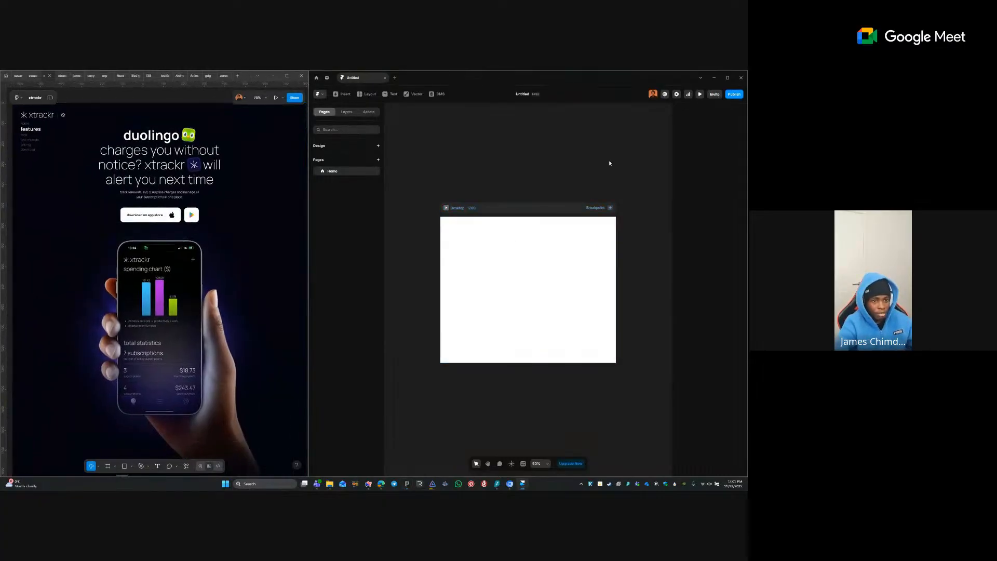
drag(569, 183, 528, 178)
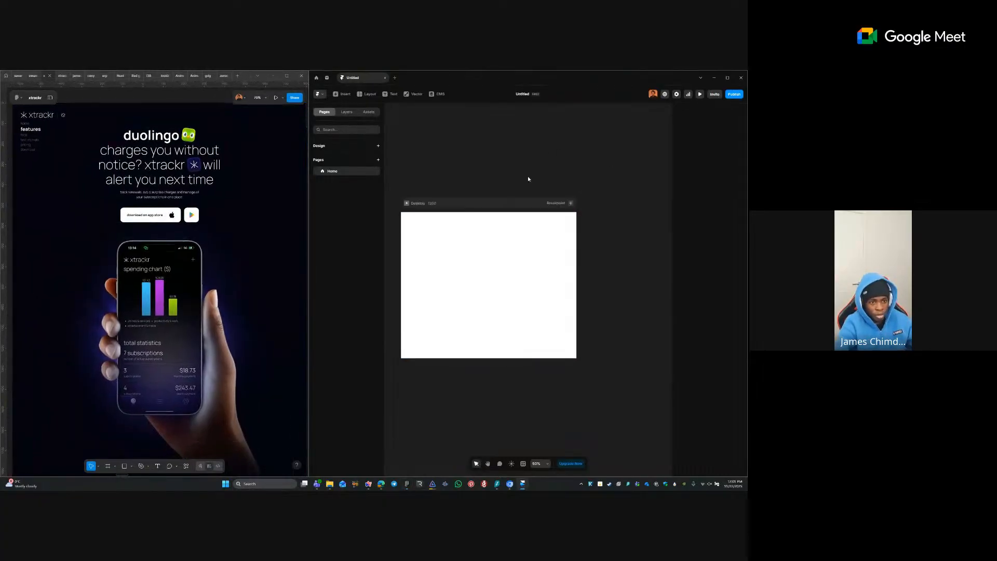
drag(435, 188, 450, 183)
- Rename the Desktop breakpoint to 'desktop' and add a Tablet breakpoint named 'tablet'
click(446, 198)
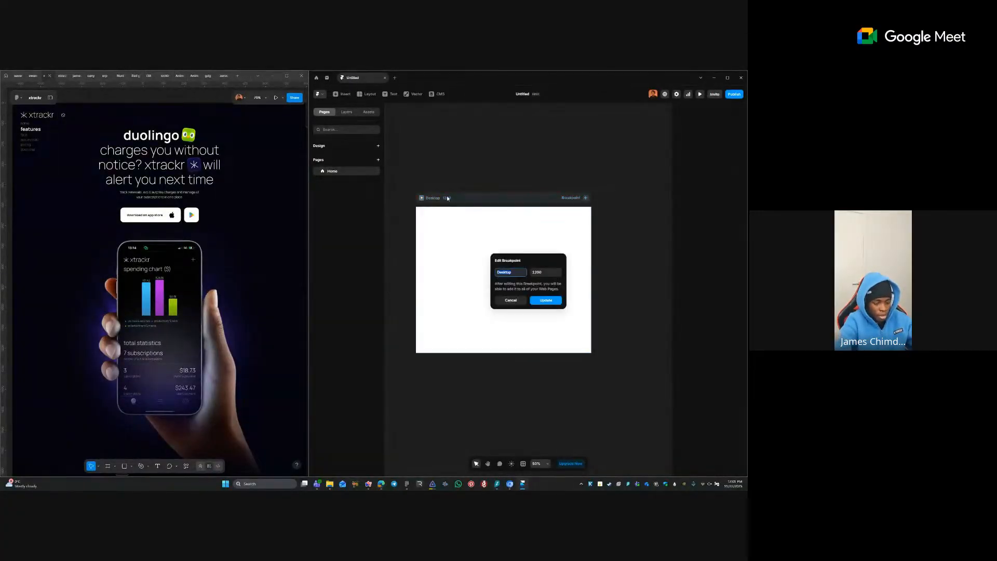
text(desktop)
key(Return)
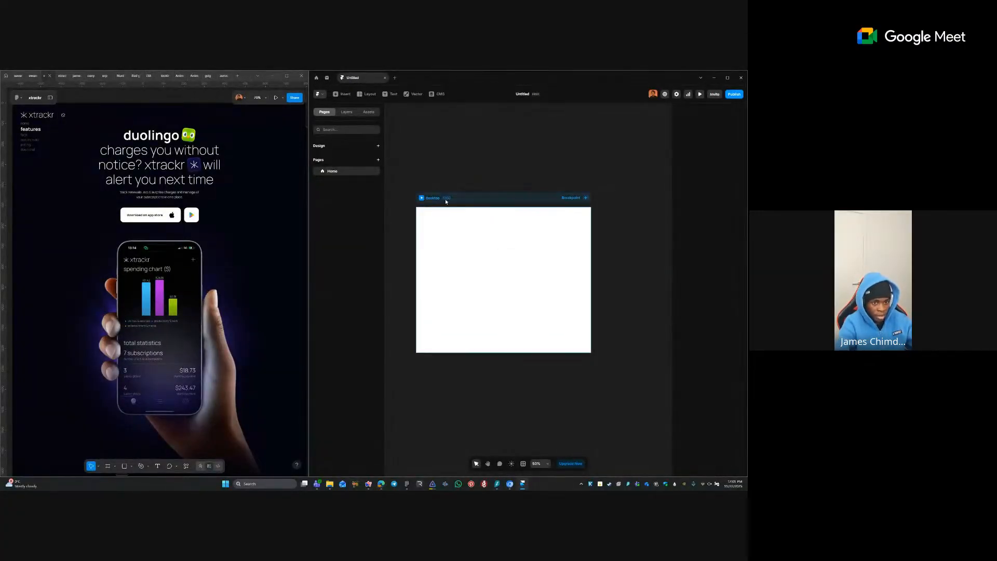
click(585, 198)
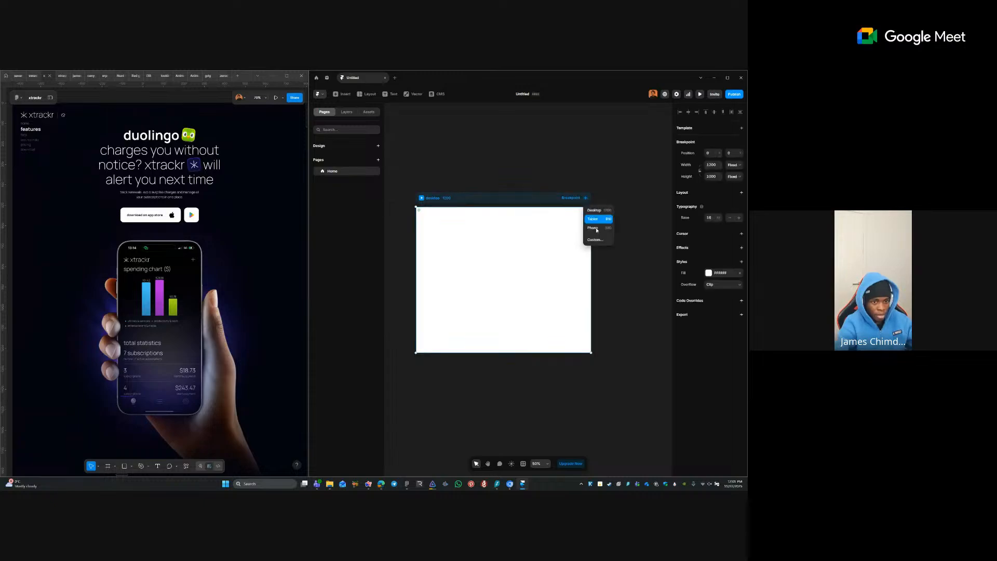
click(605, 222)
double_click(525, 208)
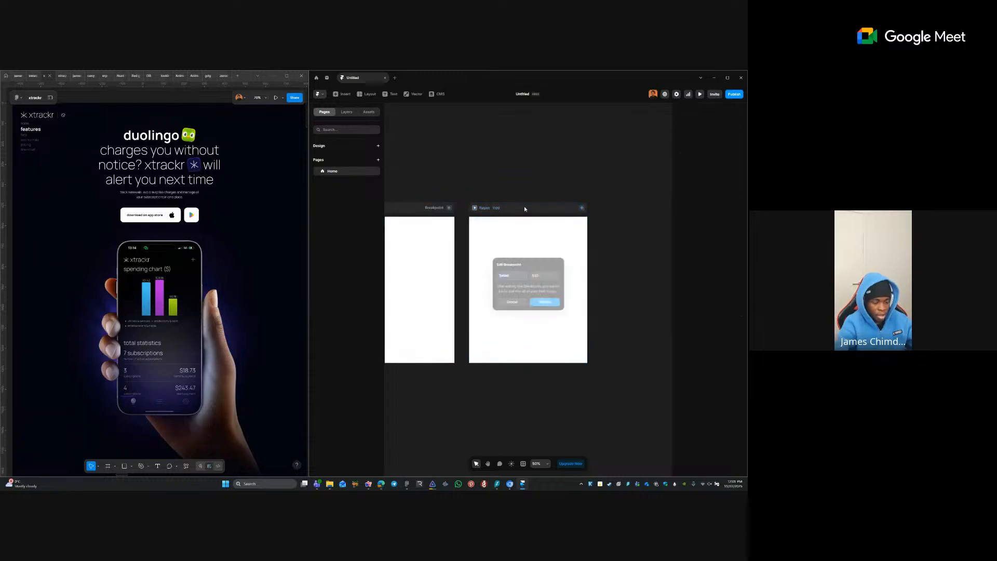
text(tablet)
key(Return)
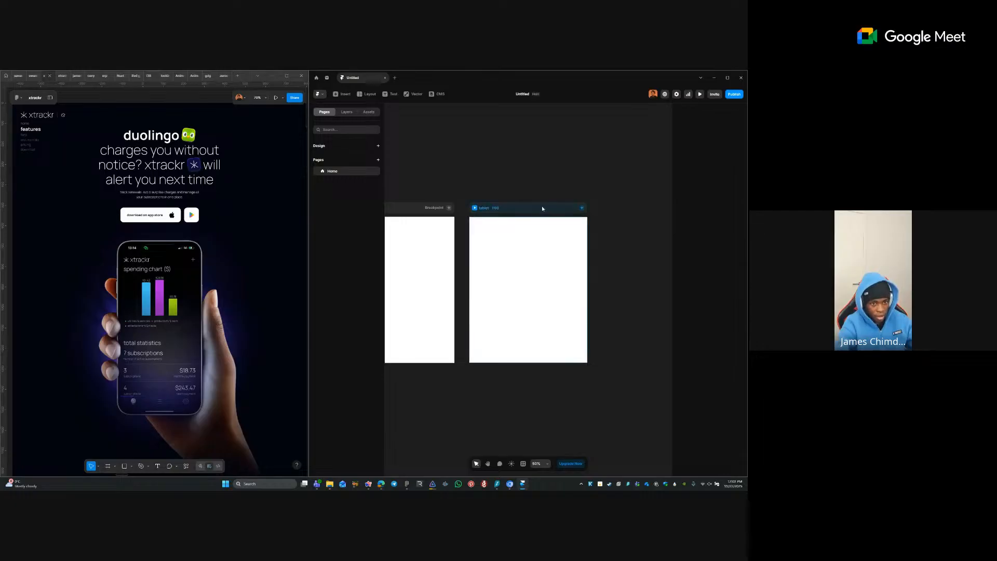
- Add a Phone breakpoint and name it 'phone'
click(582, 208)
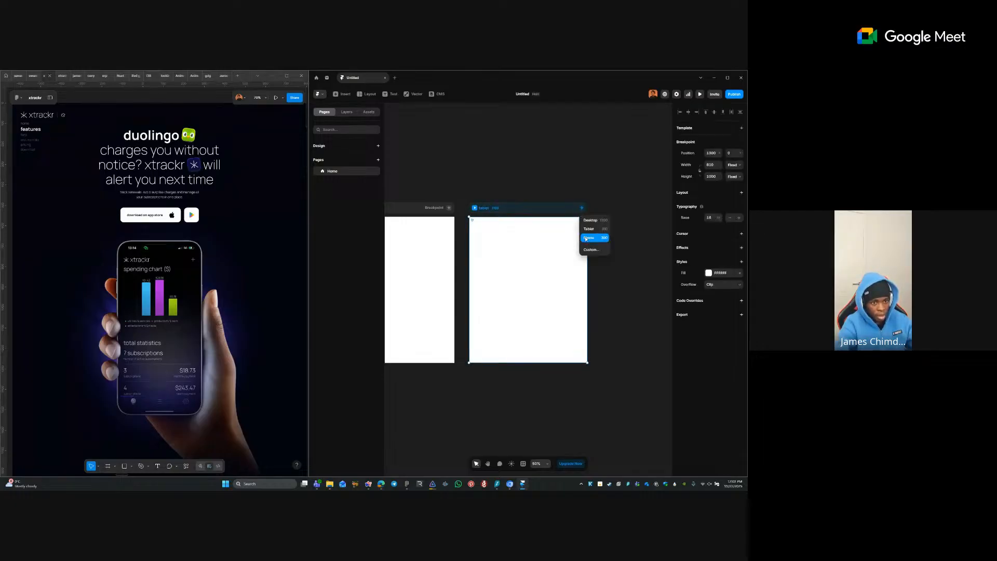
click(589, 237)
double_click(525, 208)
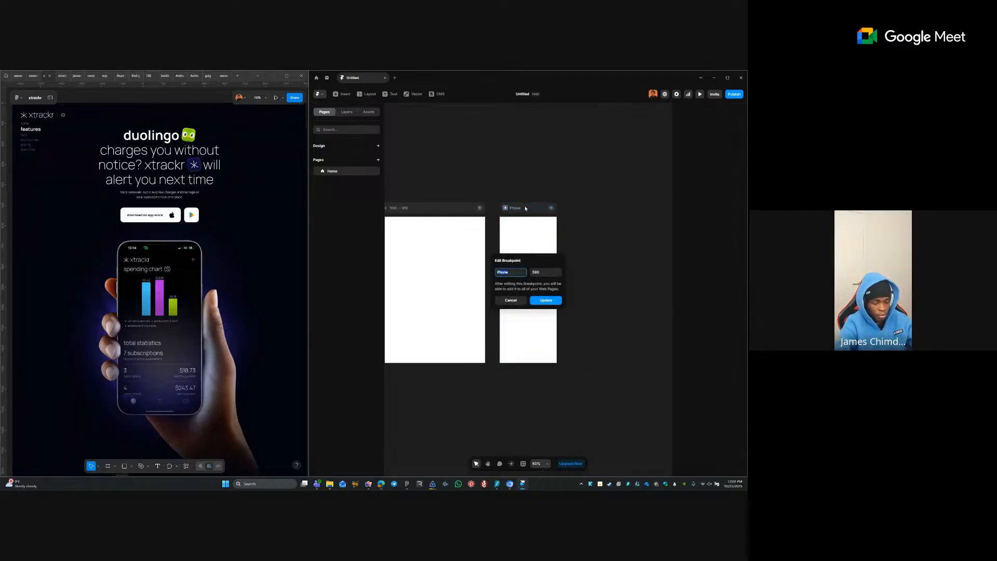
text(phone)
key(Return)
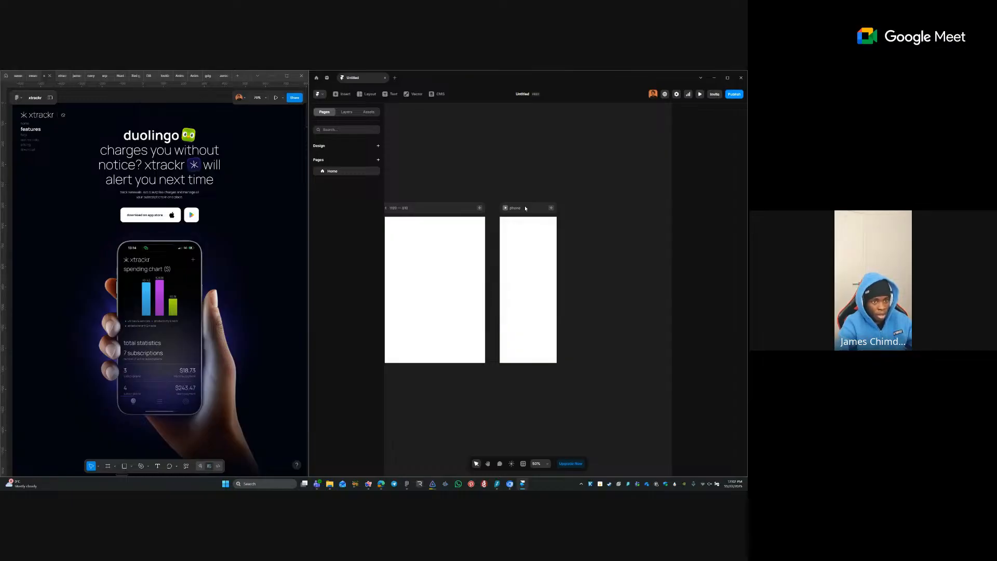
- Rename the Untitled project to 'xtrackr'
click(519, 95)
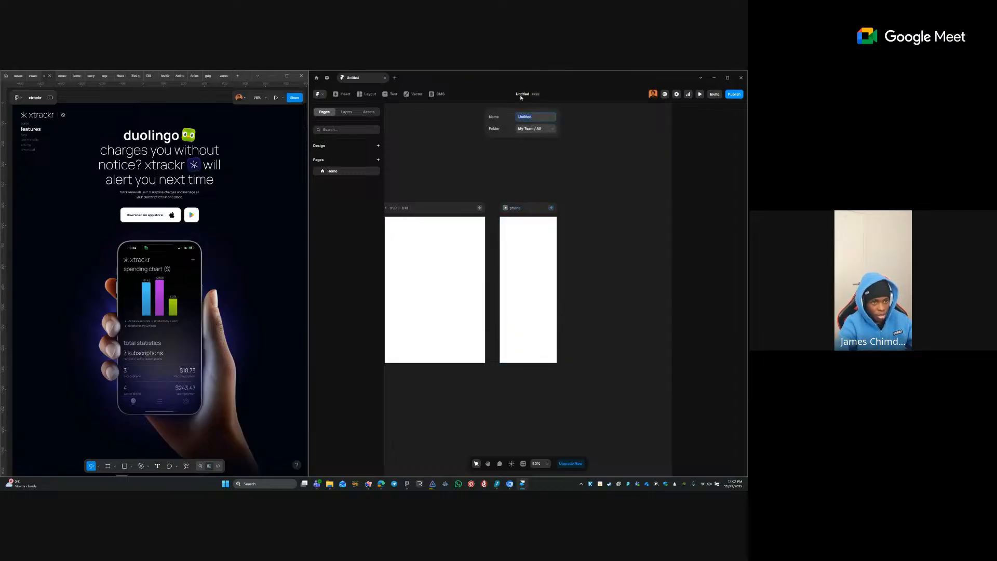
text(xtrakc)
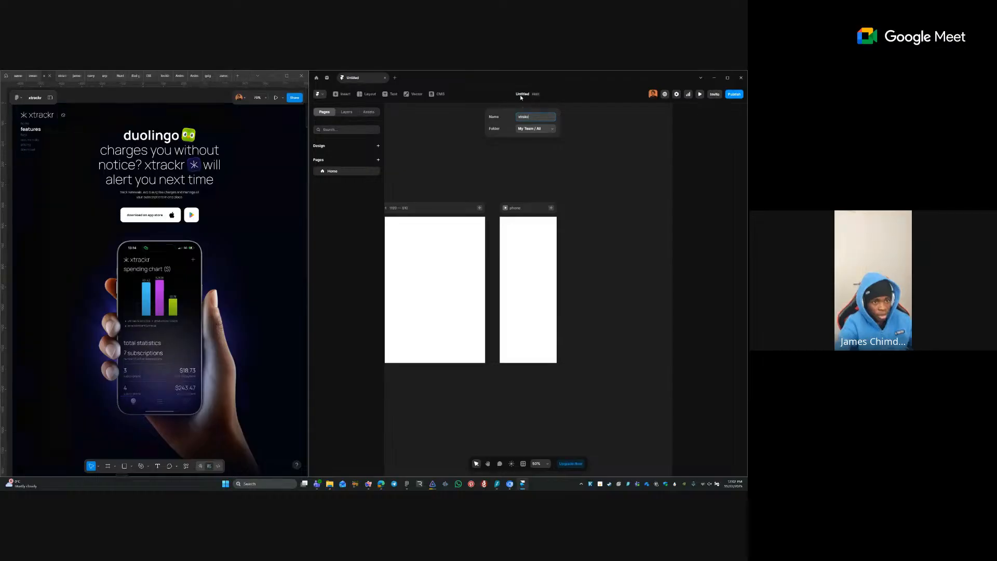
key(BackSpace)
key(BackSpace)
text(c)
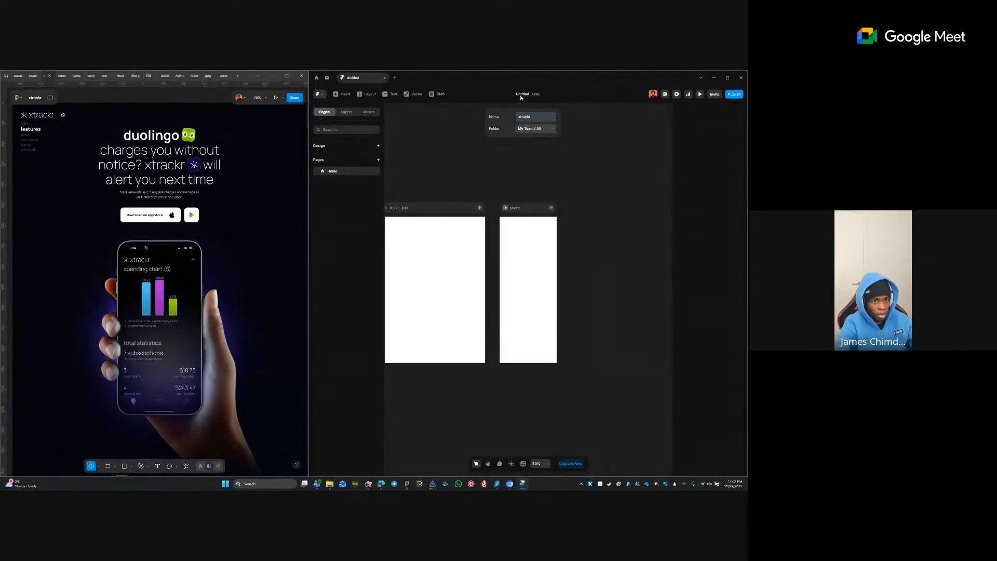
text(kr)
key(Return)
click(597, 161)
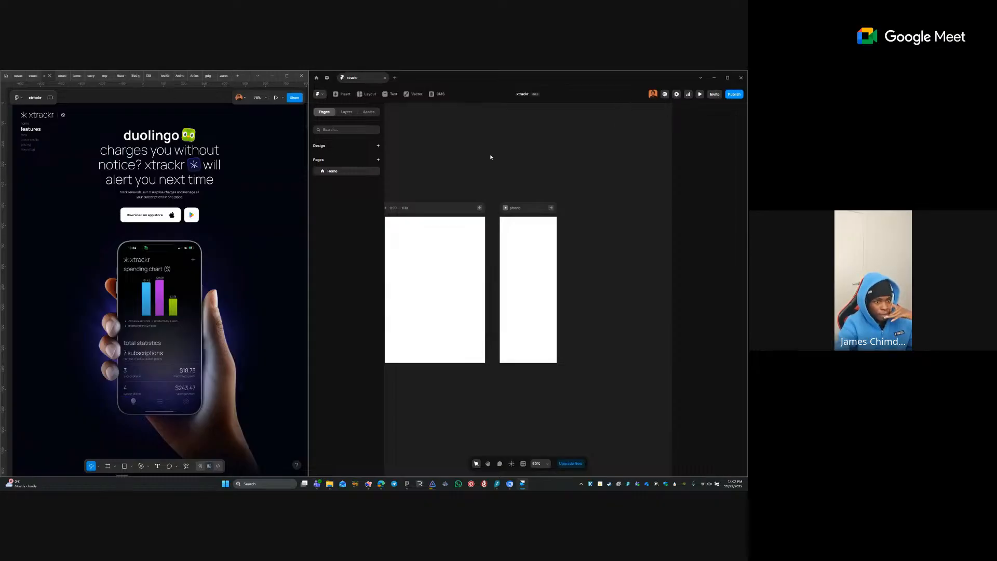
click(733, 94)
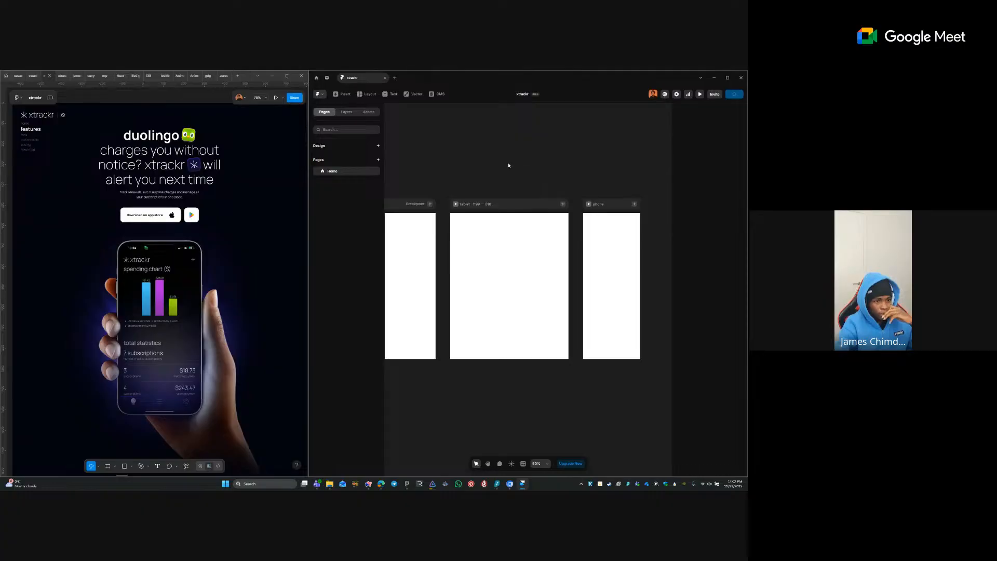
- Start a 20-minute Windows focus session and move its timer to the bottom-left corner
drag(509, 165, 583, 146)
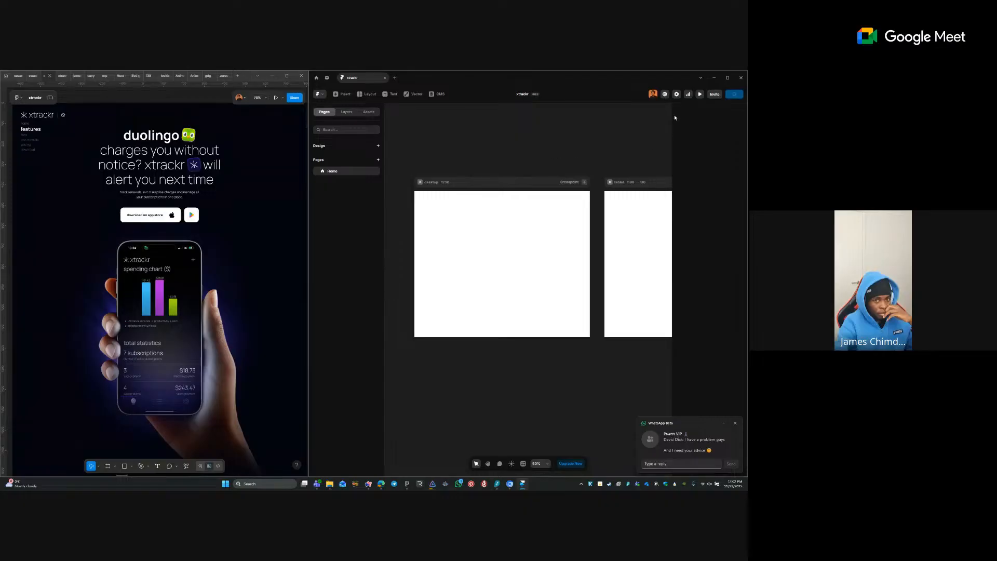
click(728, 487)
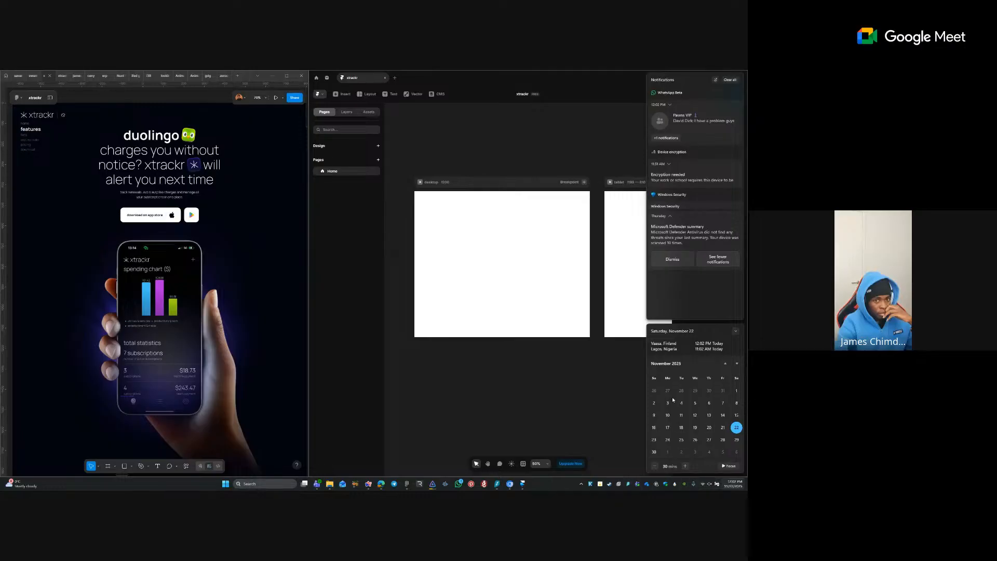
click(730, 466)
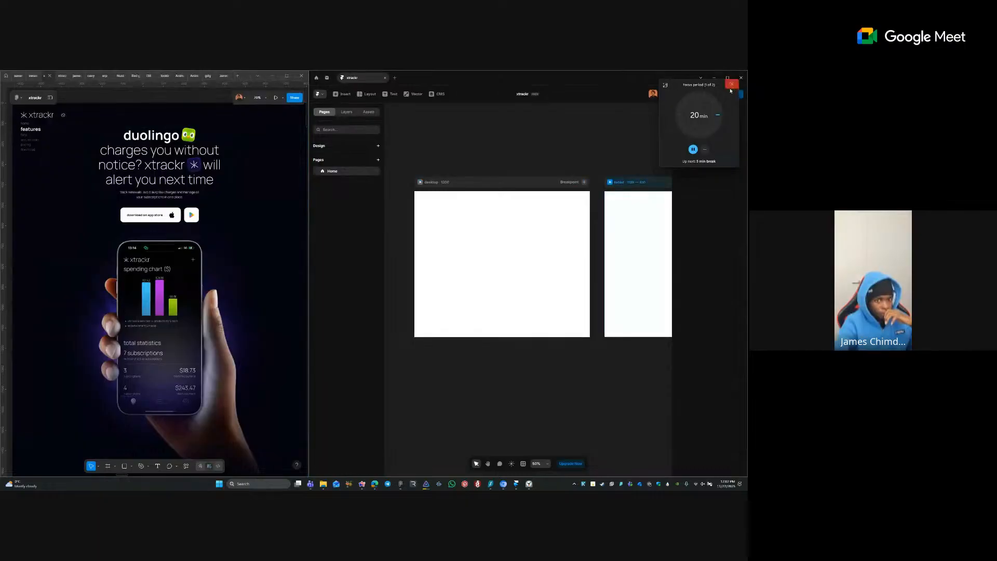
drag(721, 88, 717, 105)
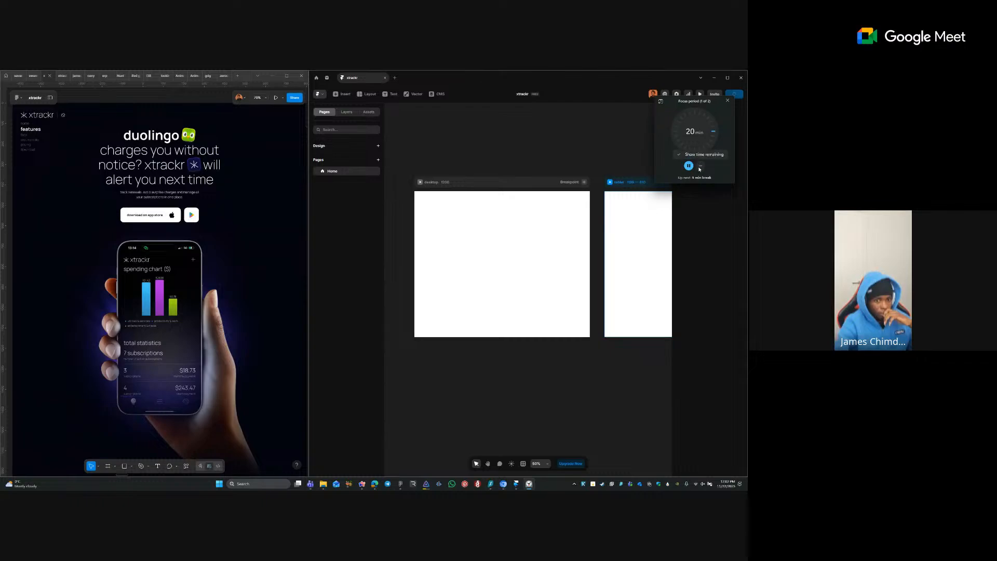
drag(700, 109, 43, 409)
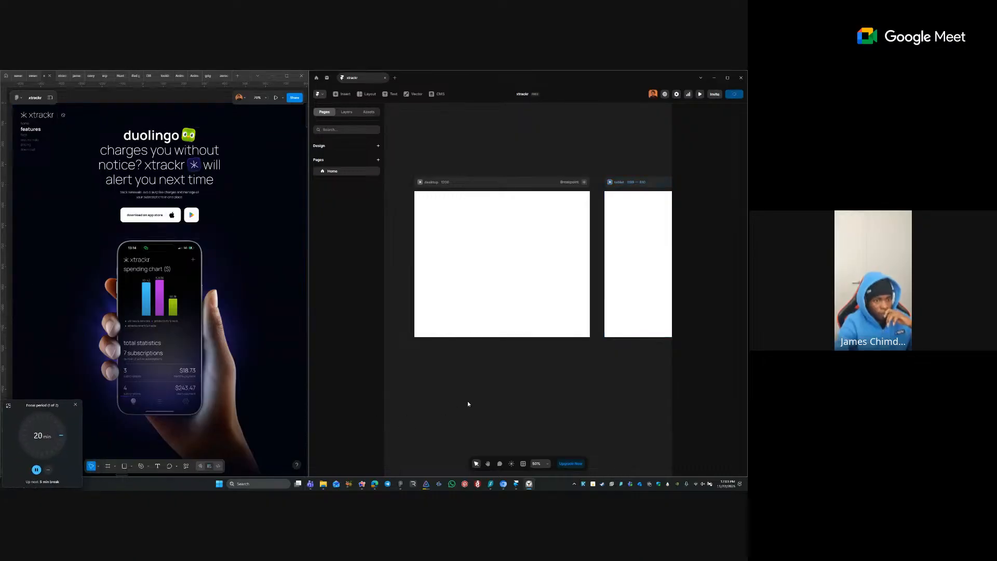
- In Site Settings, start replacing the site title and set the site language to English
click(676, 94)
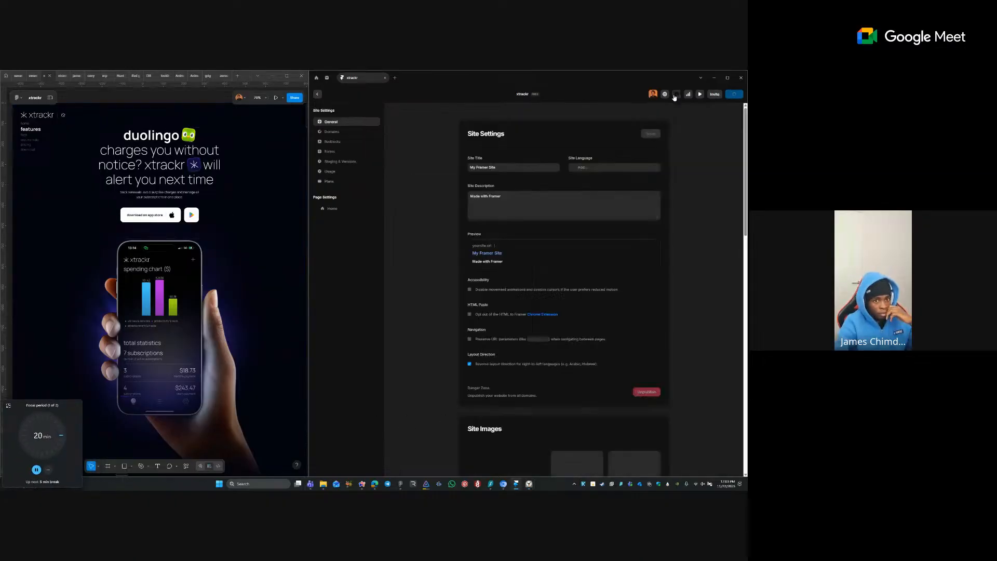
triple_click(514, 167)
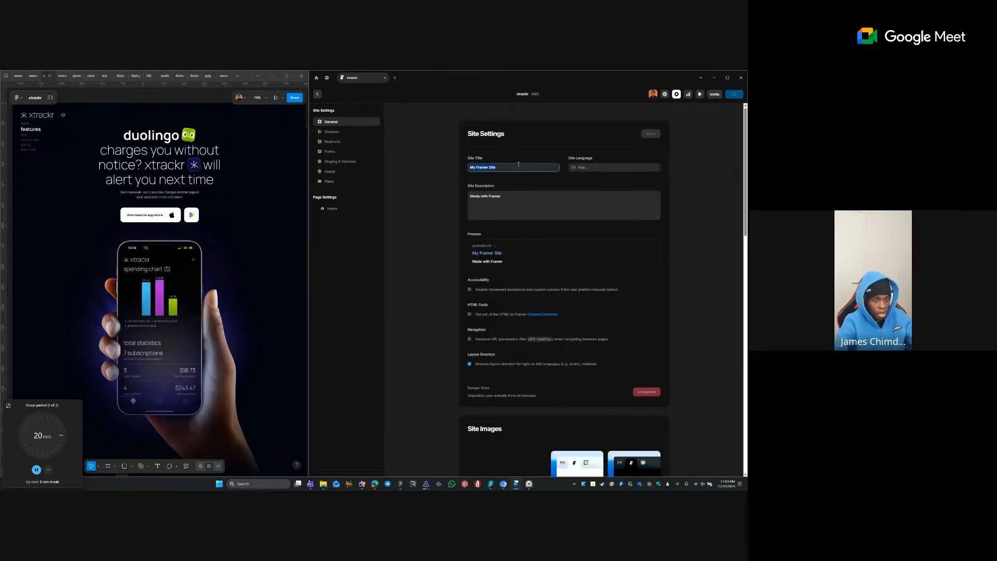
text(xtrackr)
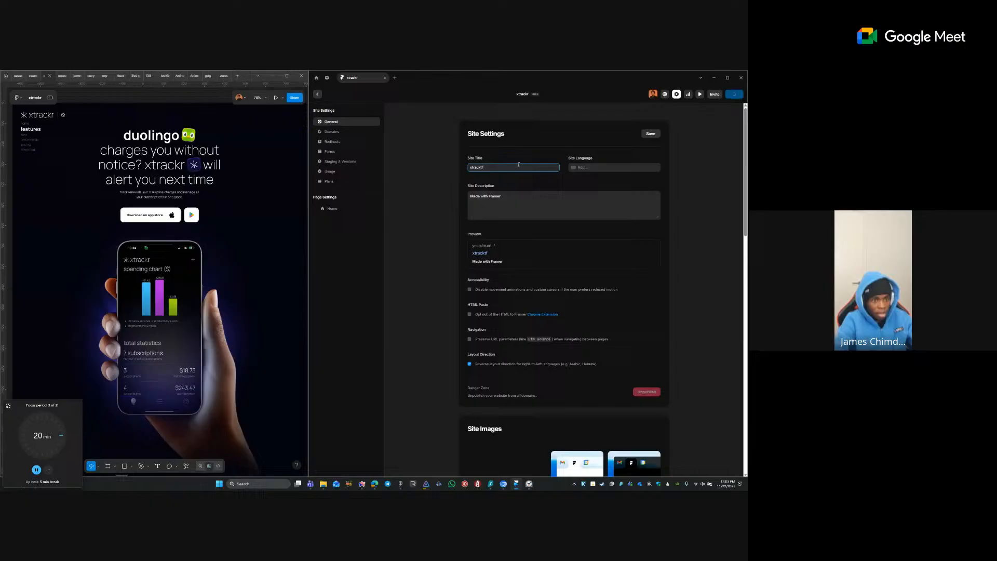
click(585, 166)
text(eng)
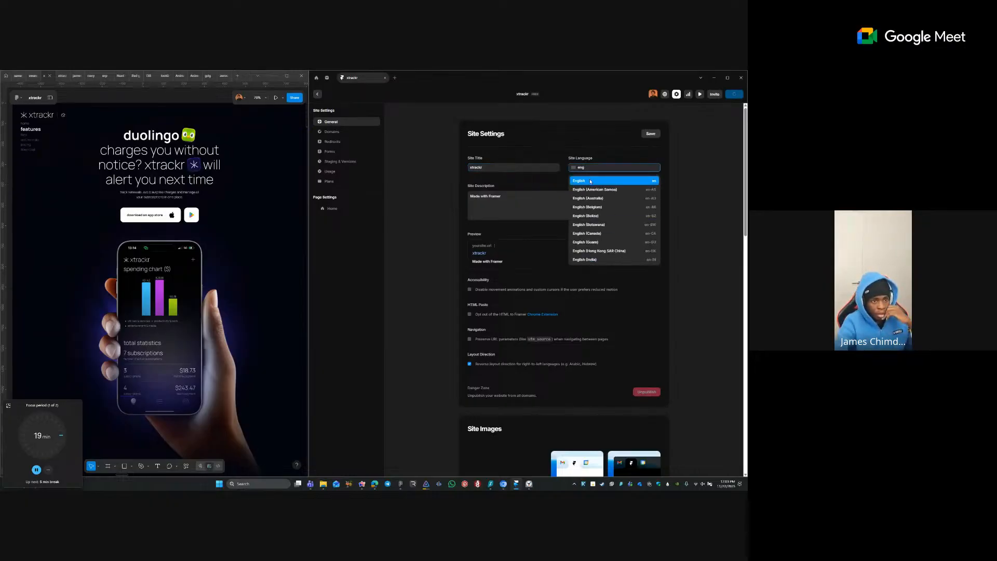
click(579, 181)
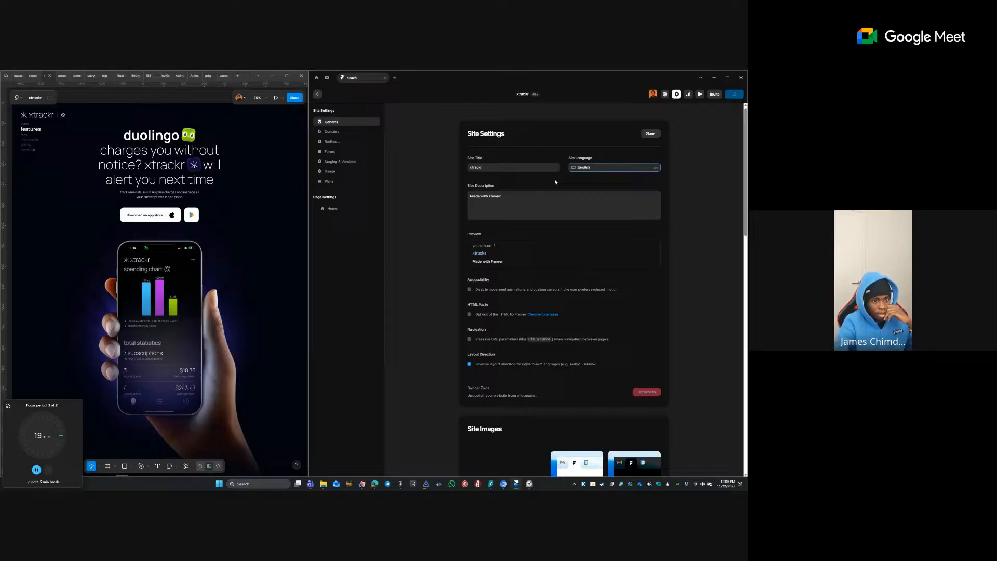
- Paste the Figma tagline into the site description field
triple_click(508, 200)
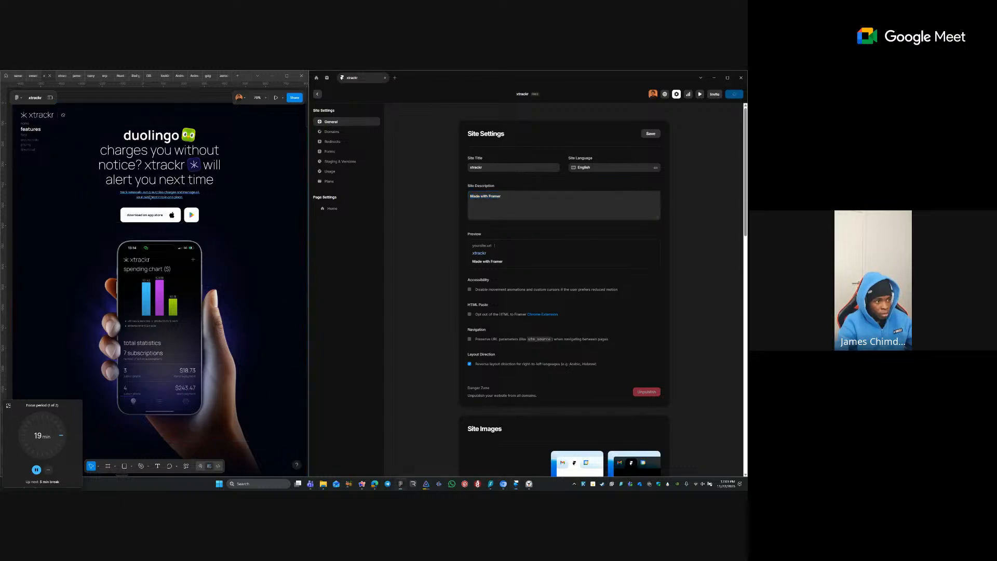
ctrl+double_click(150, 192)
key(ctrl+c)
triple_click(508, 203)
key(ctrl+v)
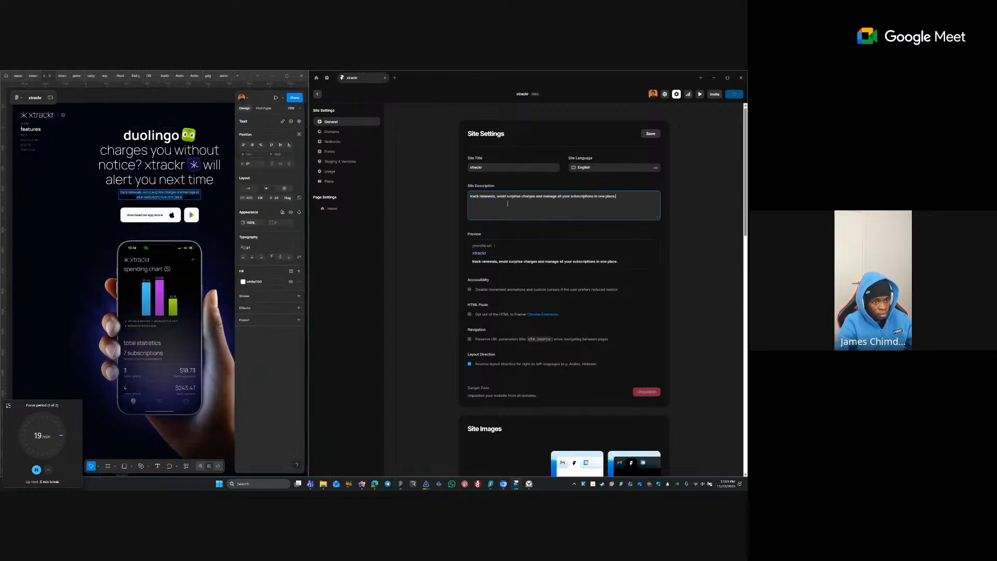
click(218, 229)
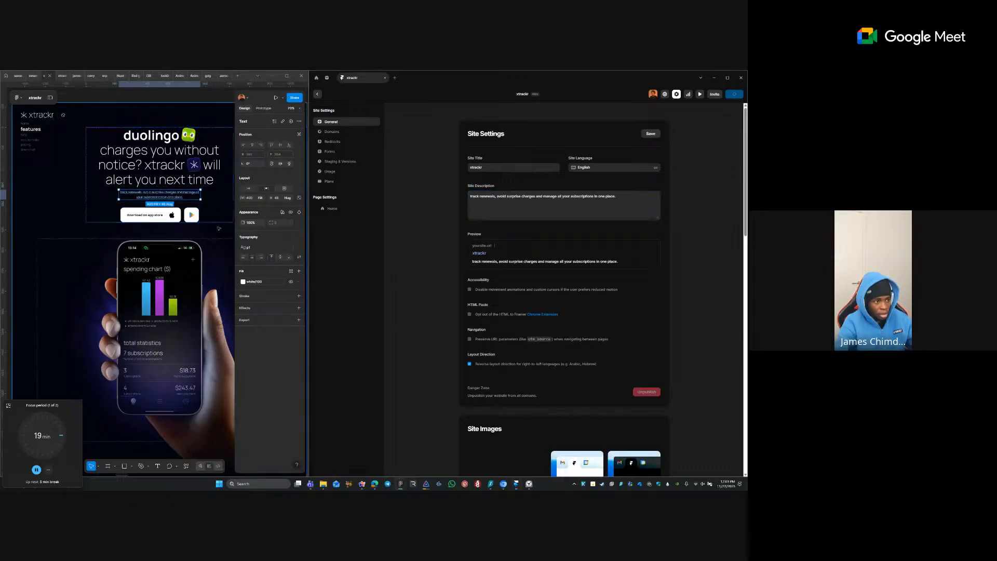
- Paste the Figma hero headline after 'xtrackr' in the site title and append 'all platforms'
drag(229, 233, 106, 222)
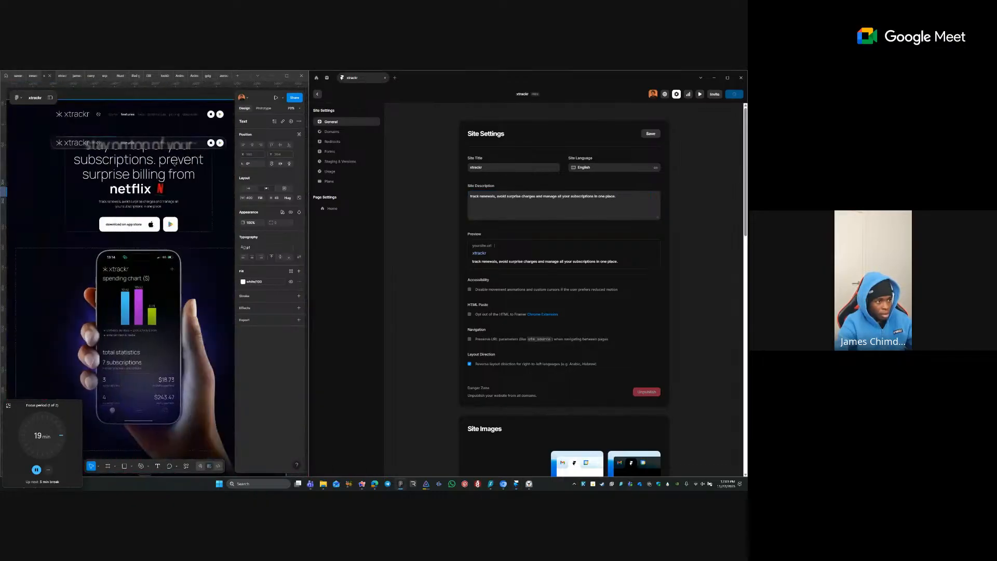
double_click(175, 162)
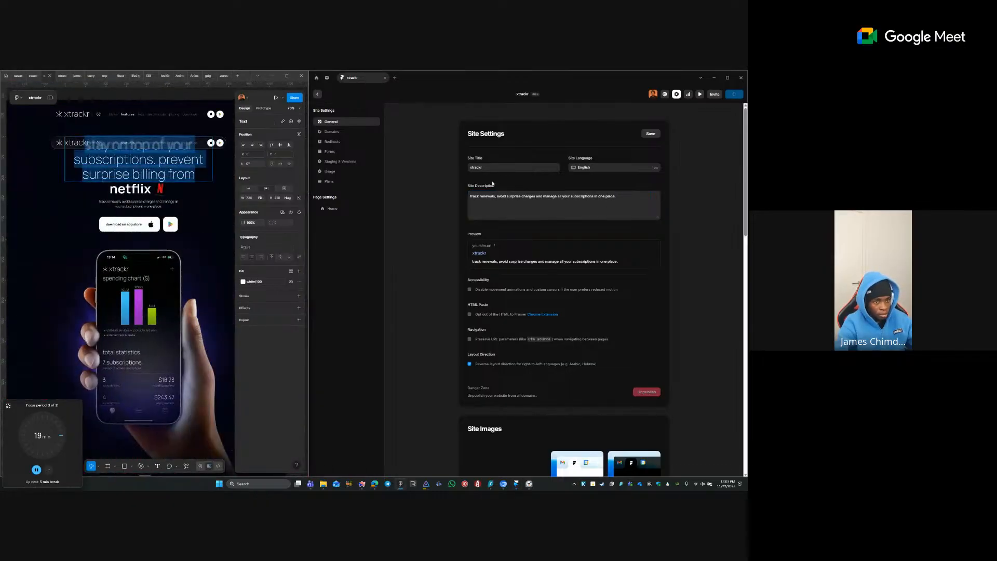
click(497, 167)
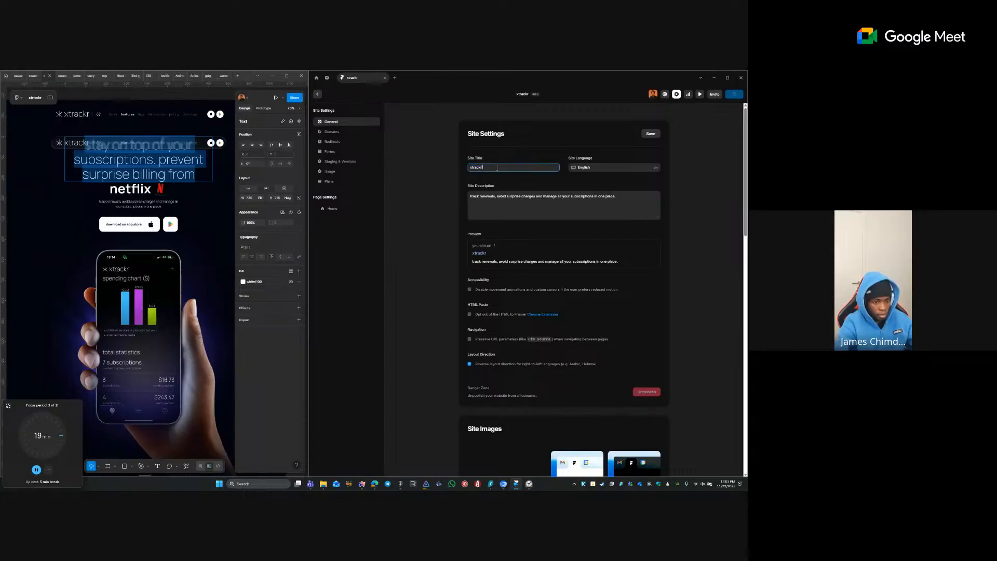
text(| stay on top of your subscriptions. prevent surprise billing from)
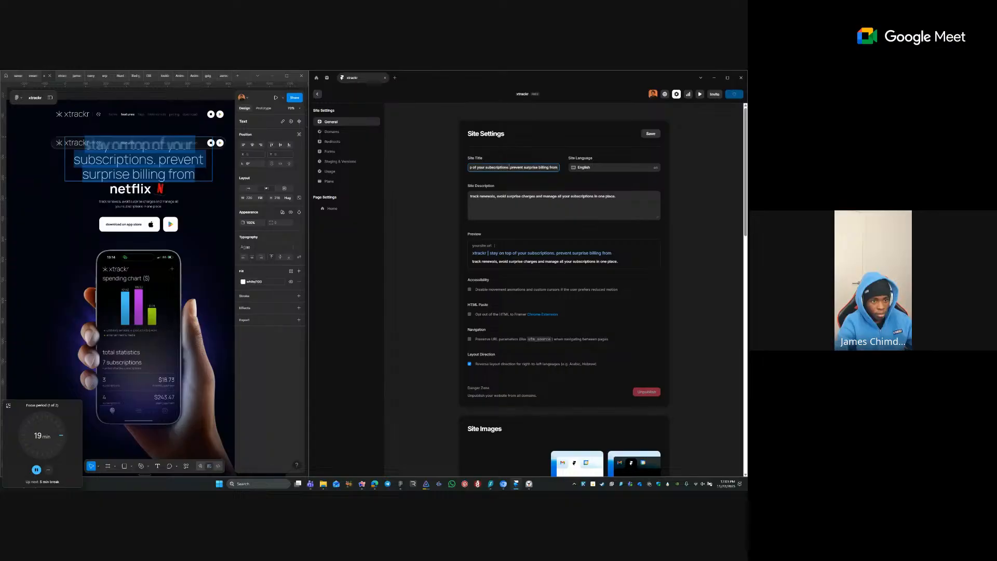
drag(510, 167, 558, 167)
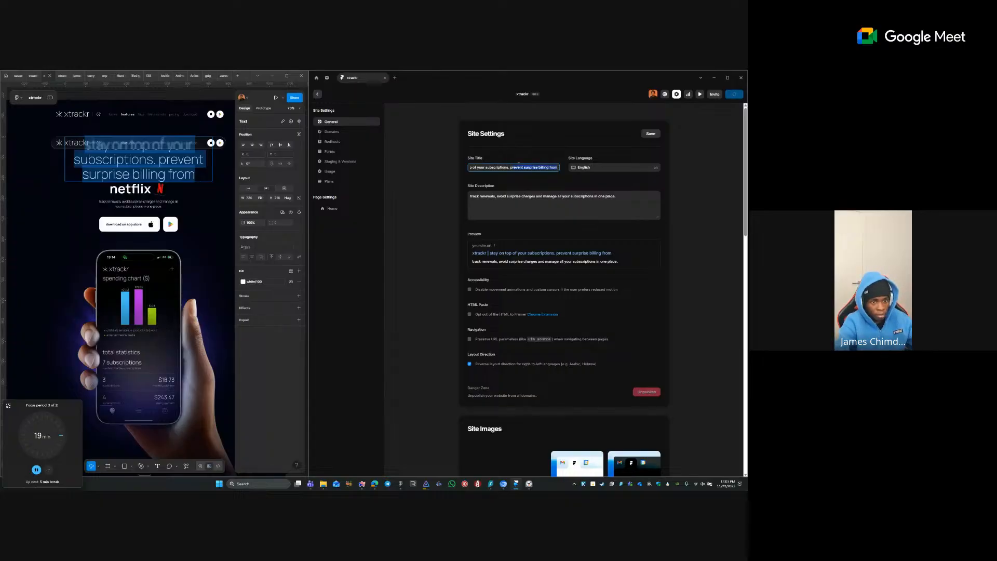
click(519, 165)
text(all platforms)
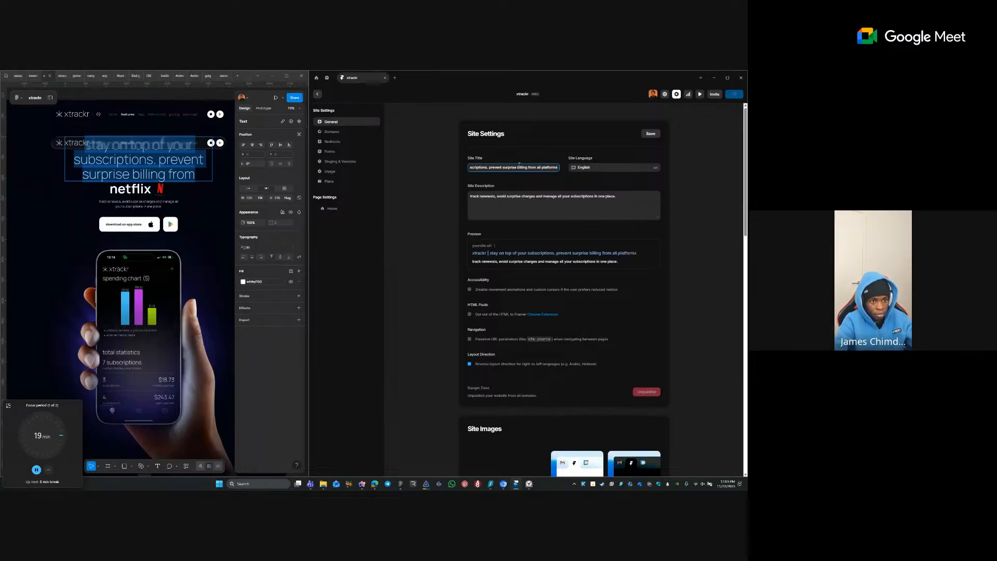
key(Tab)
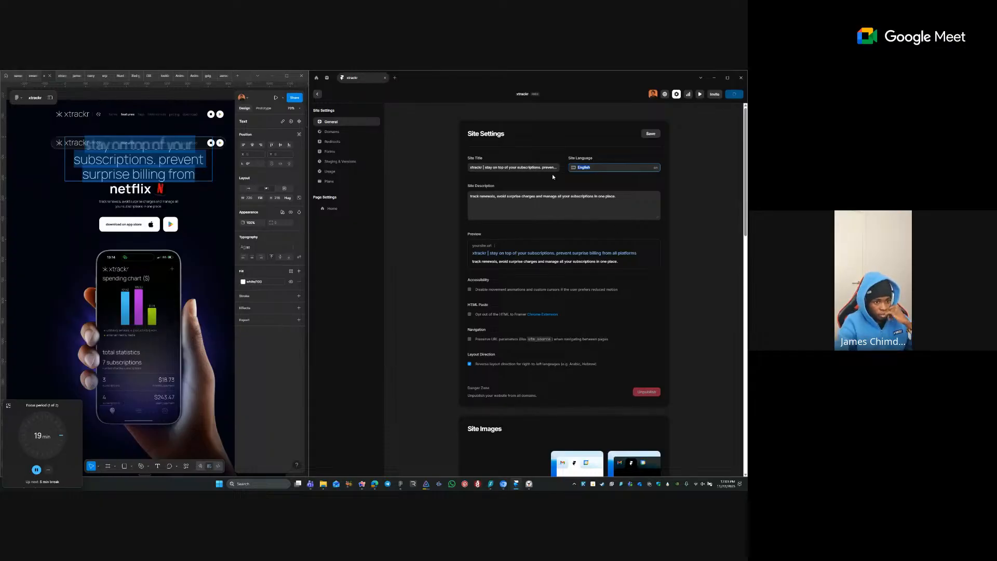
- Save the updated site settings
scroll(553, 176, down, 5)
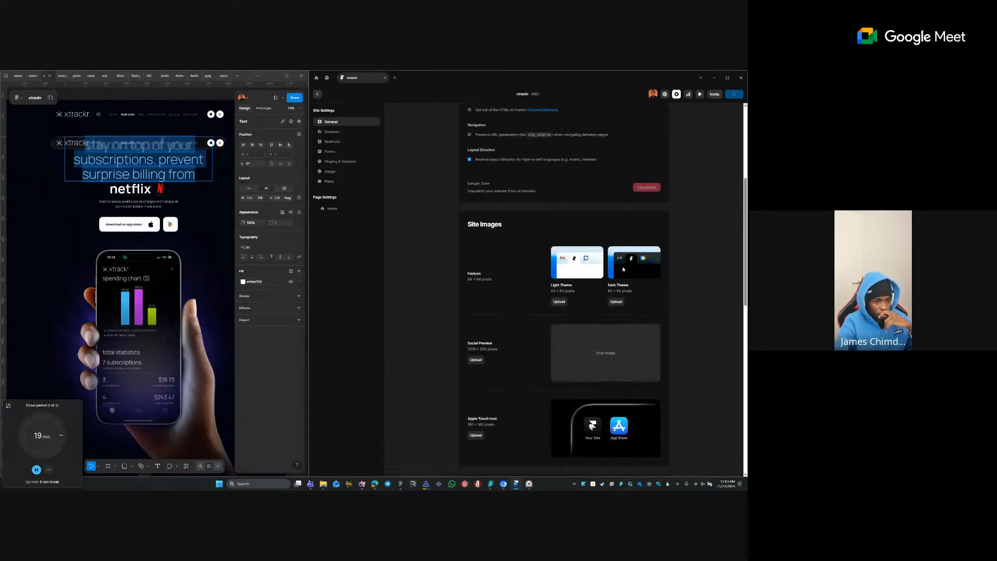
scroll(567, 314, down, 5)
scroll(663, 110, up, 3)
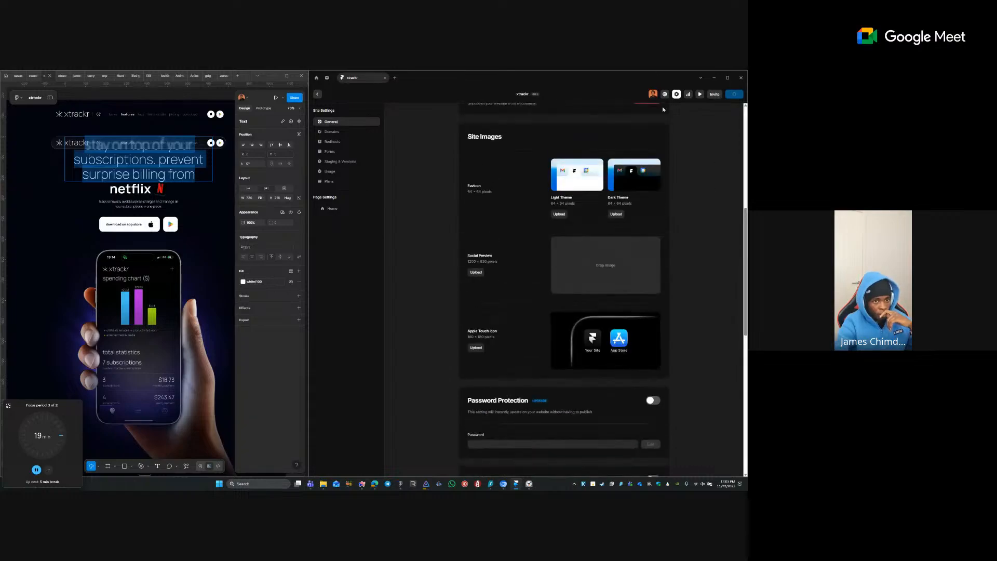
scroll(670, 135, up, 7)
click(653, 134)
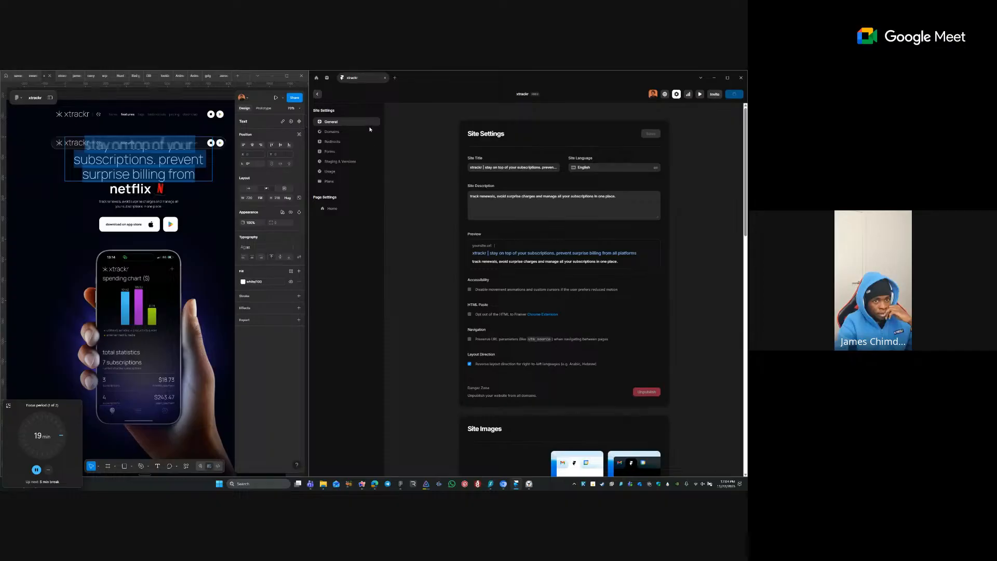
- Publish the xtrackr site from the Domains page, then return to General settings
click(332, 131)
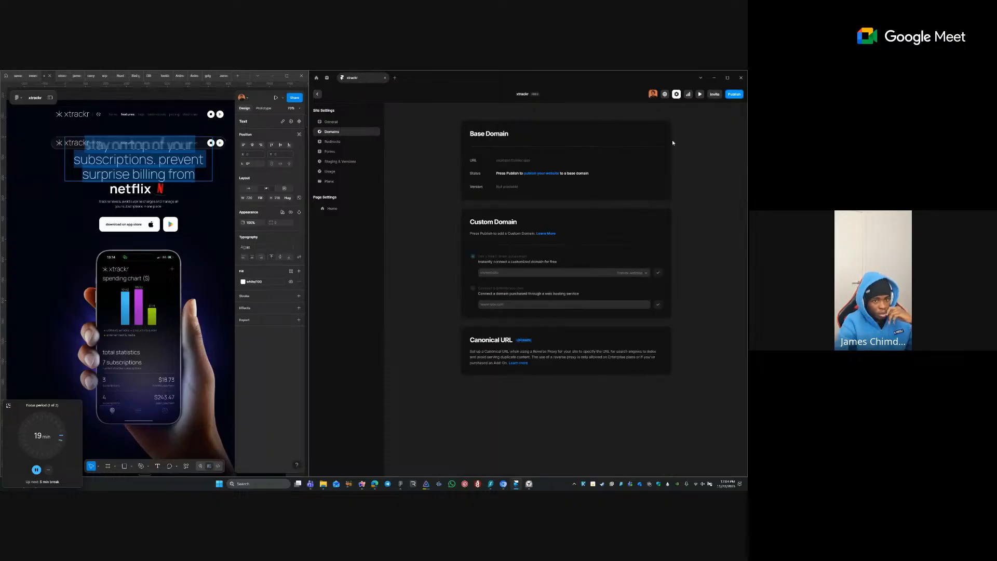
click(734, 94)
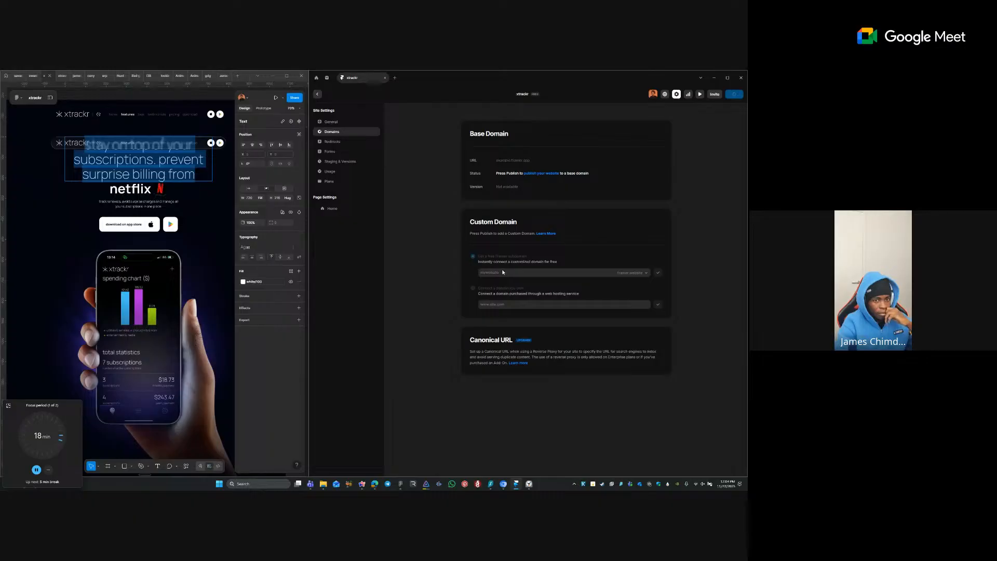
click(337, 122)
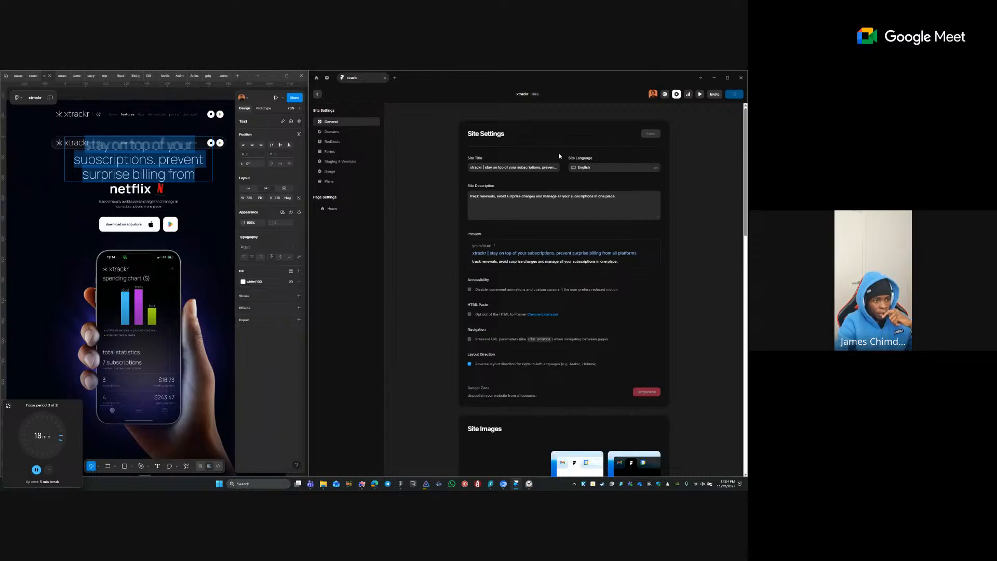
scroll(560, 155, down, 1)
- Select the middle 400×400 xtrackr icon frame and add an export setting to it
key(Escape)
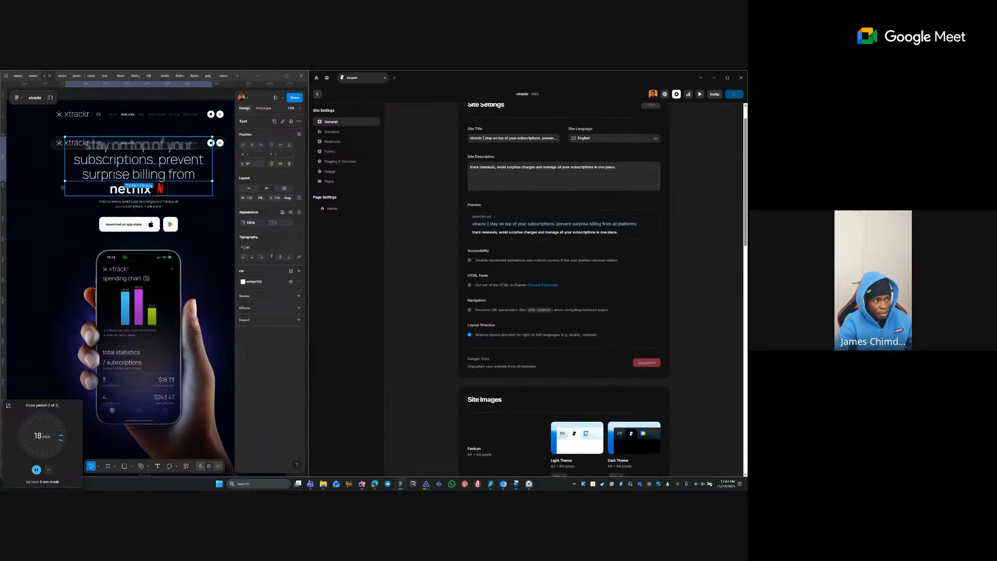
click(129, 94)
drag(21, 166, 153, 167)
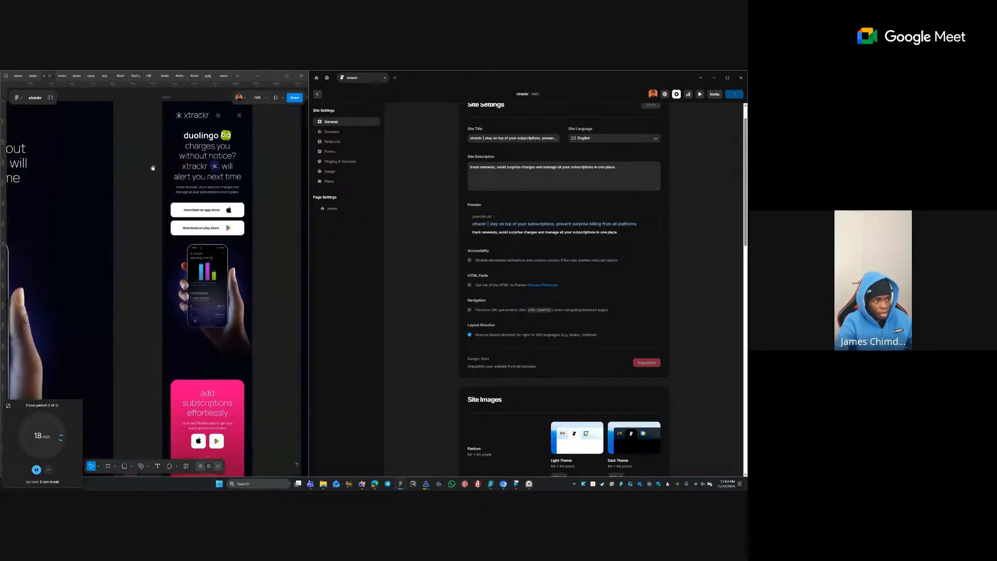
drag(26, 111, 176, 176)
drag(18, 161, 184, 208)
drag(21, 207, 210, 202)
drag(26, 200, 205, 182)
drag(62, 186, 289, 180)
drag(98, 183, 228, 180)
drag(120, 181, 281, 180)
drag(62, 182, 296, 180)
drag(36, 184, 130, 183)
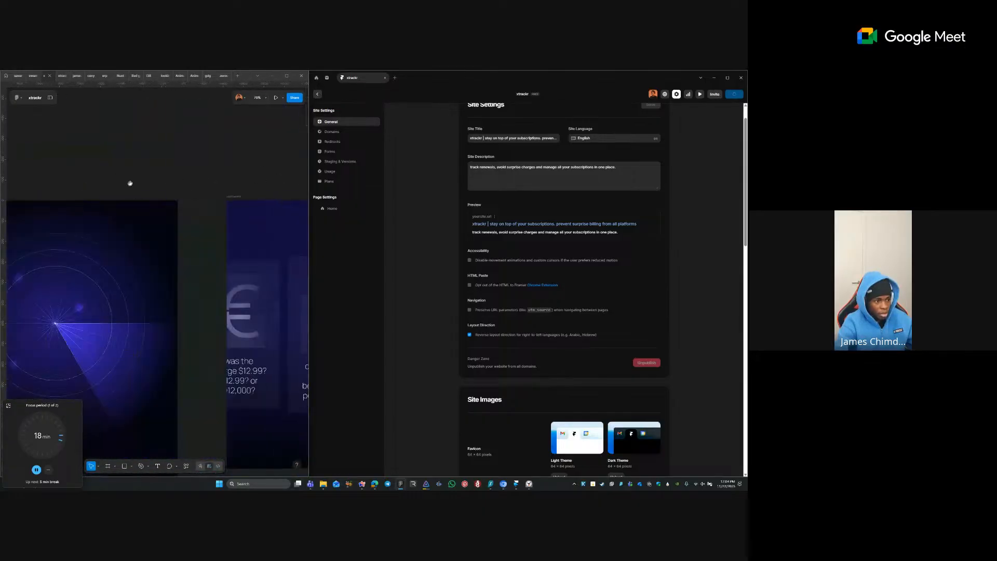
scroll(235, 183, down, 3)
drag(15, 183, 249, 188)
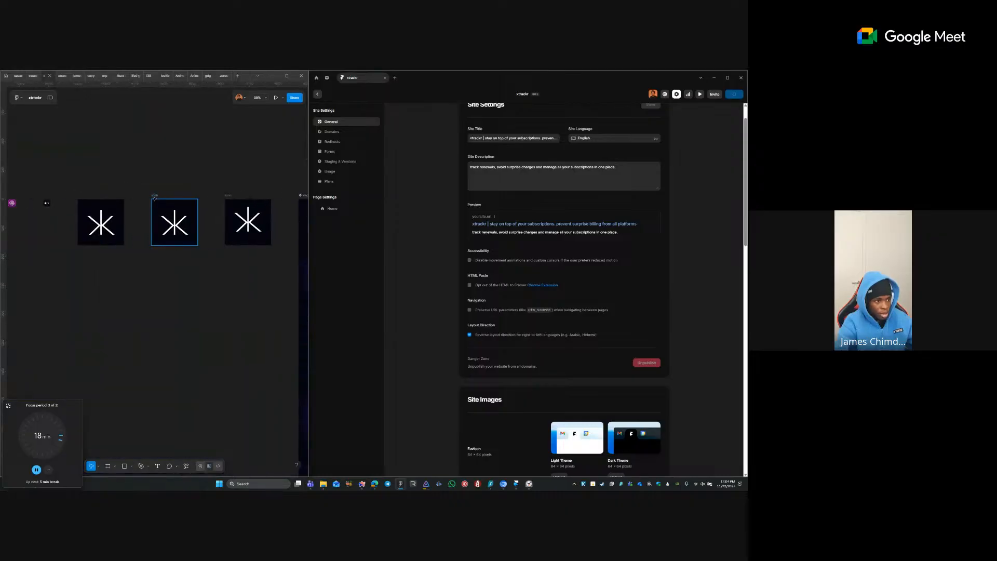
click(154, 197)
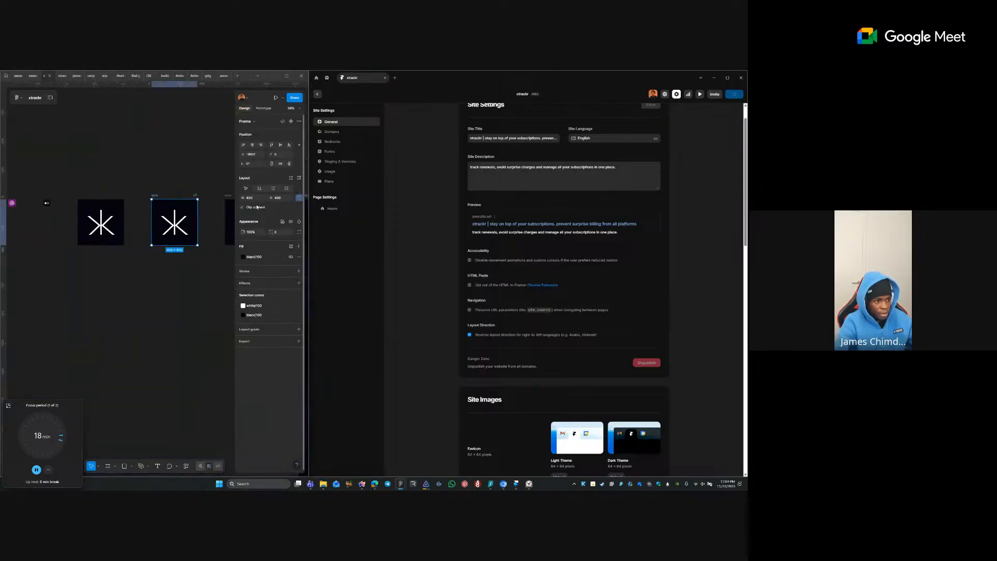
click(298, 341)
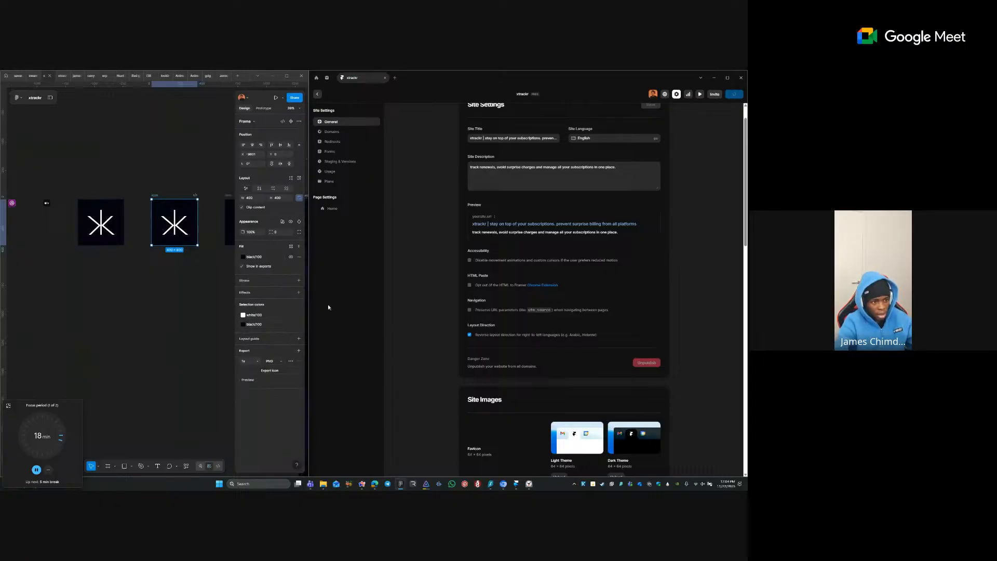
- Scale the icon frame proportionally down to 48×48 with the K scale tool
click(254, 200)
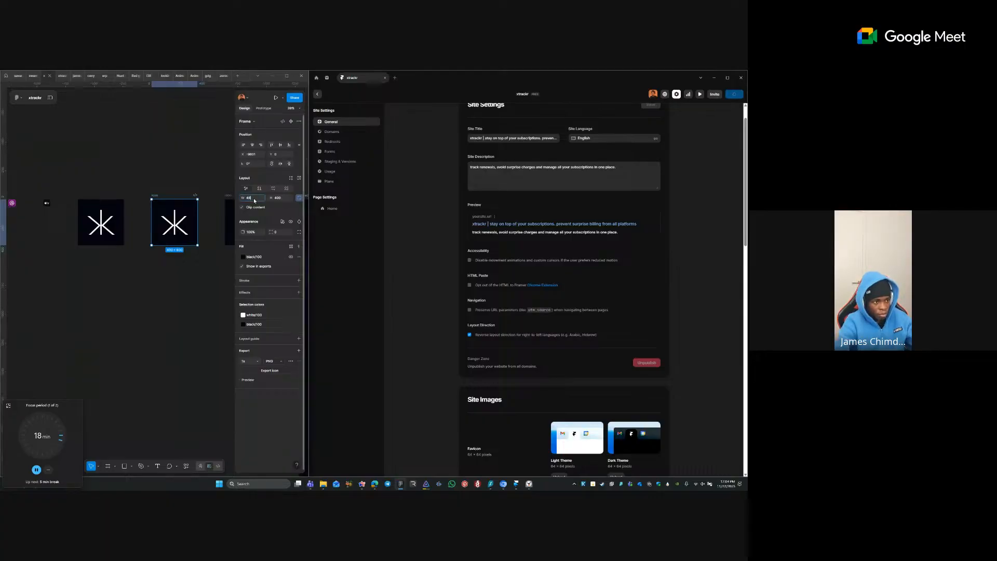
text(48)
key(Return)
click(169, 231)
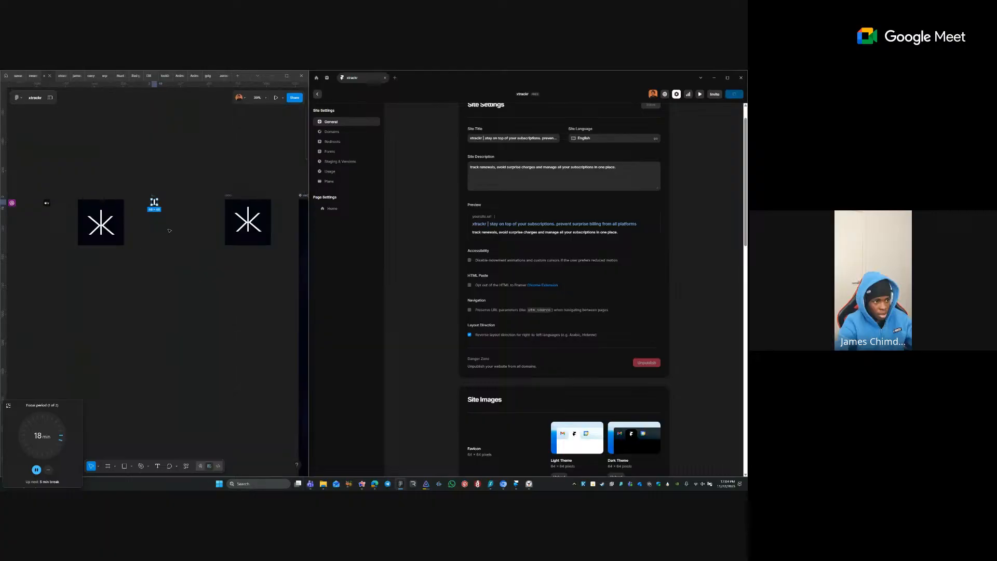
key(ctrl+z)
key(k)
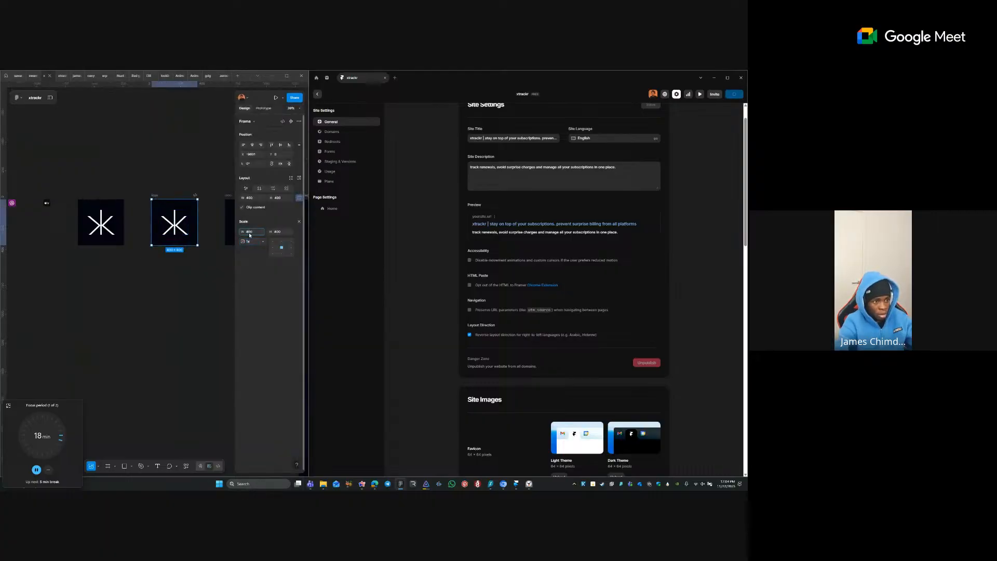
text(48)
key(Tab)
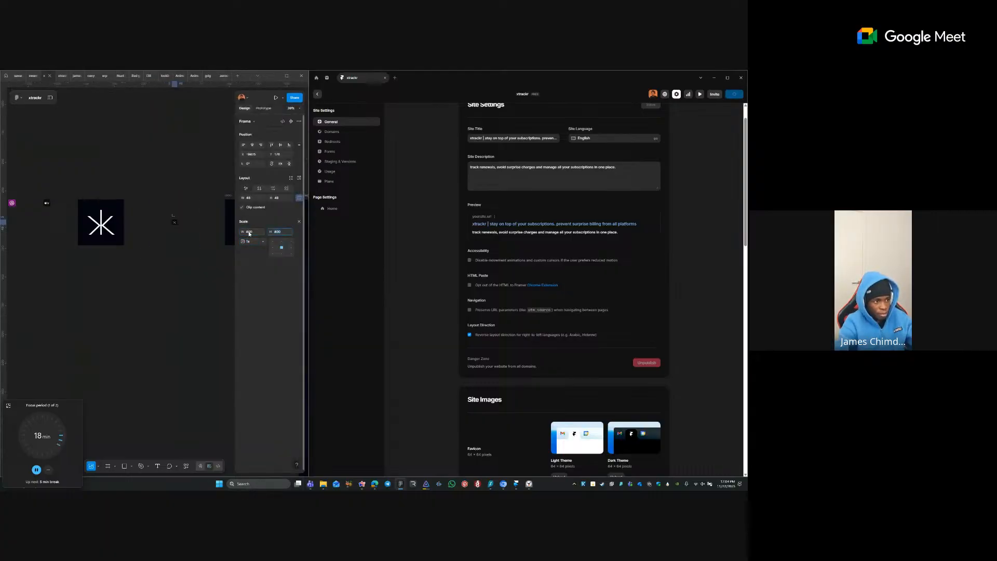
click(299, 221)
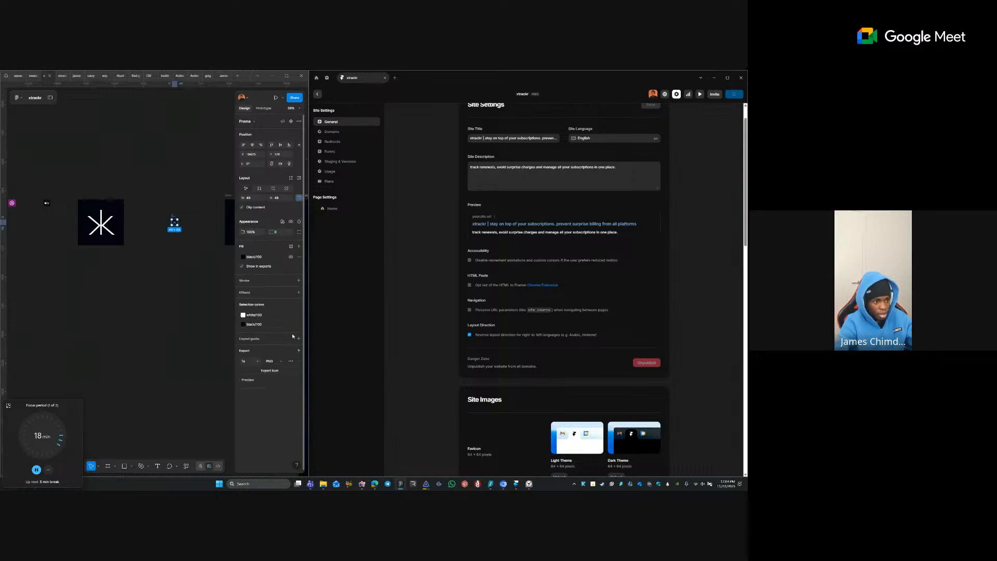
- Export the 48×48 frame as an SVG named icon, then undo the scale back to 400×400
click(269, 361)
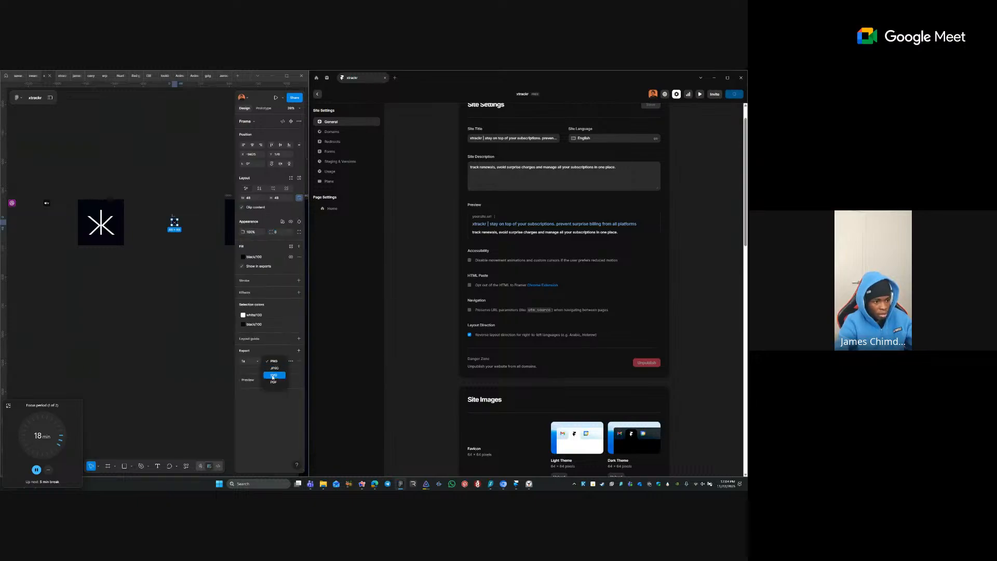
click(270, 387)
click(272, 371)
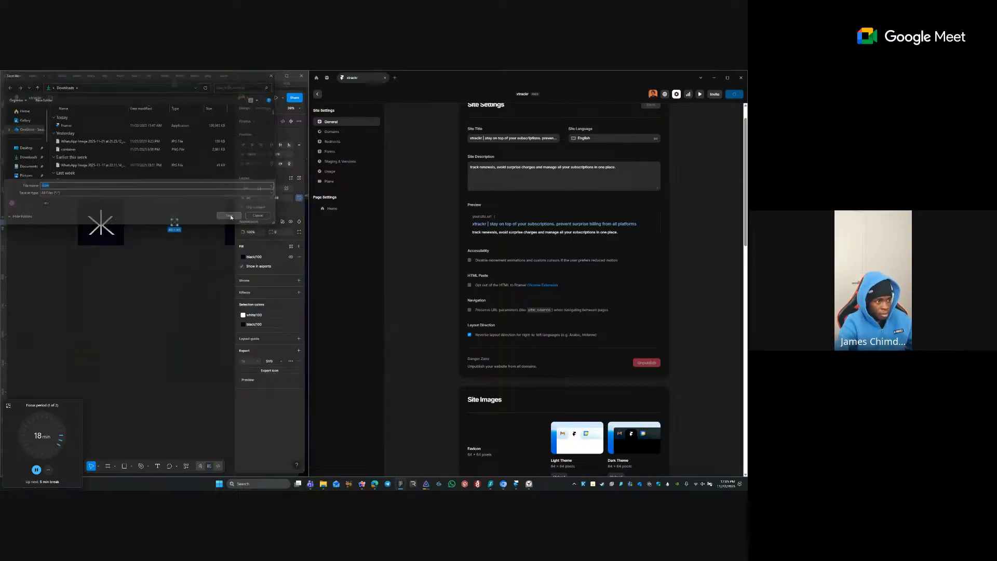
key(Return)
click(226, 292)
key(ctrl+z)
key(ctrl+z)
key(ctrl+z)
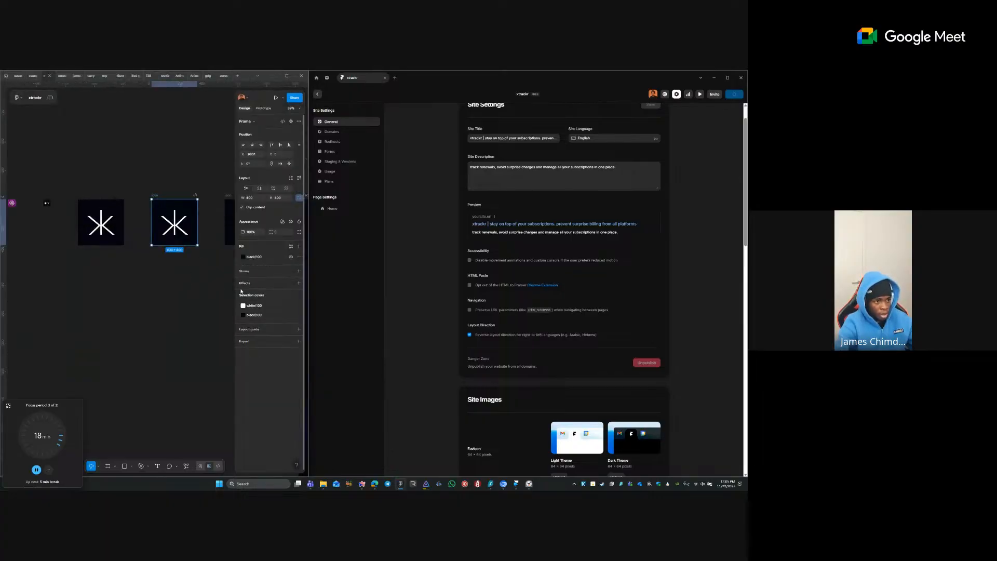
scroll(571, 338, down, 3)
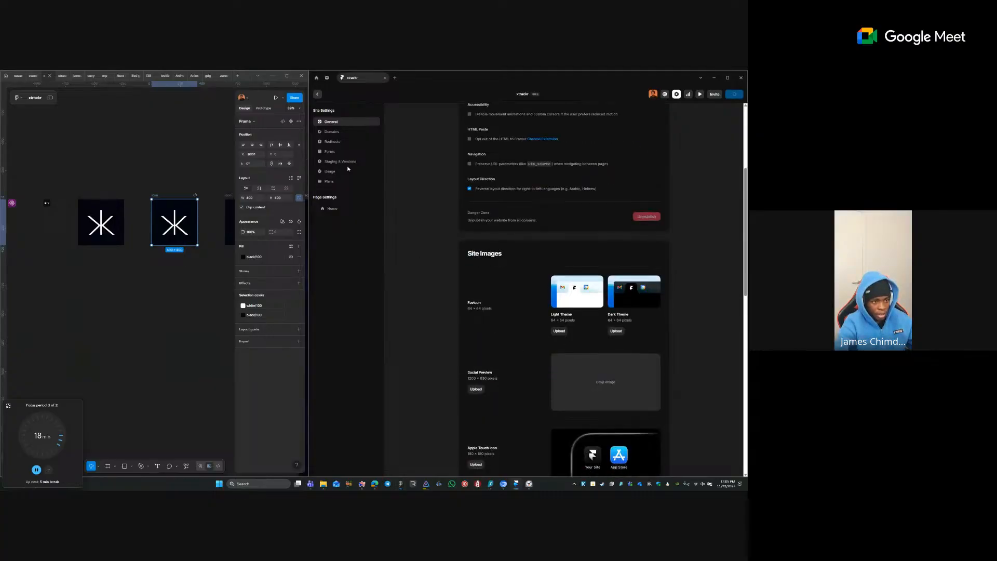
- Upload icon.svg from Downloads as the light-theme favicon, then reselect the logo in Figma
click(559, 331)
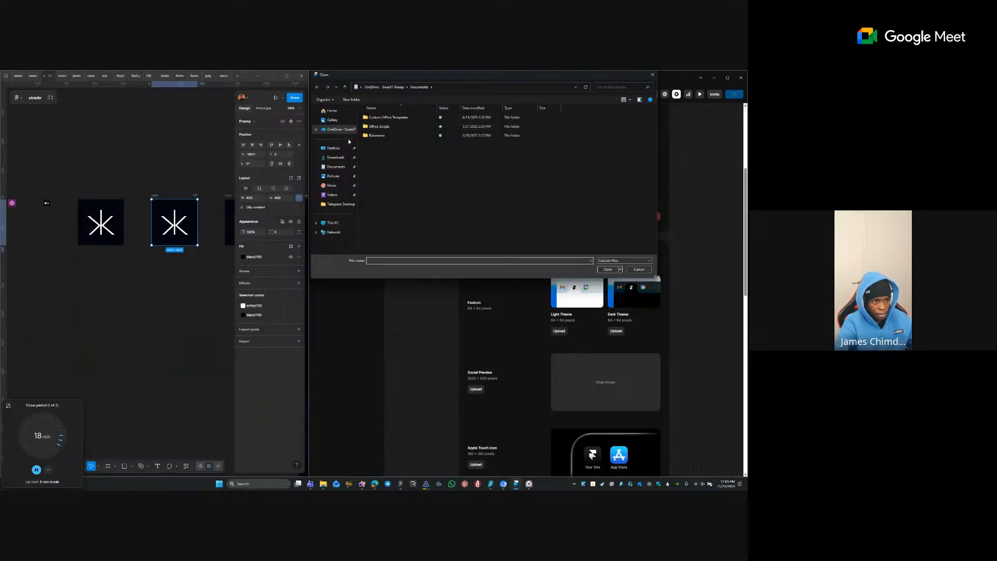
click(344, 161)
click(400, 127)
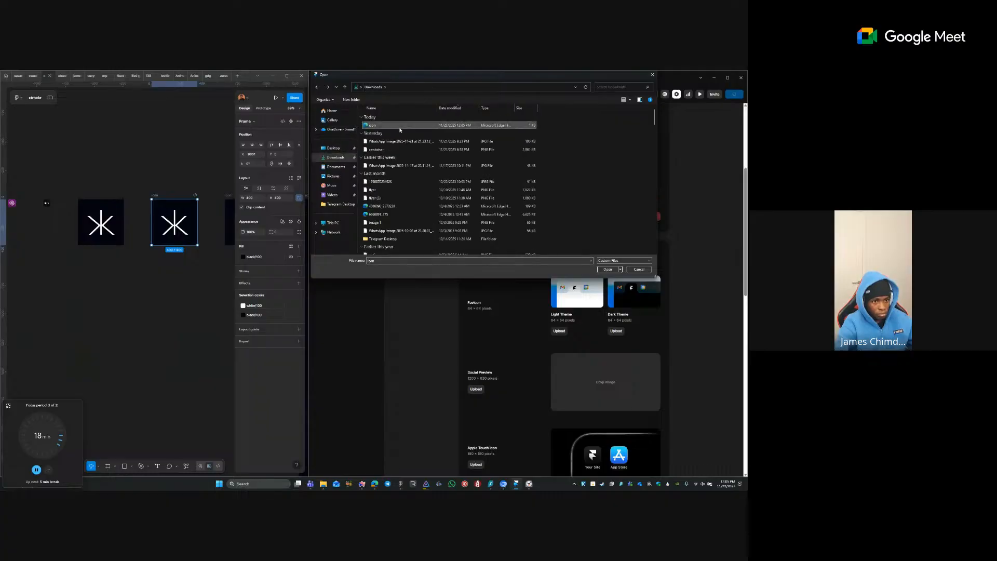
key(Return)
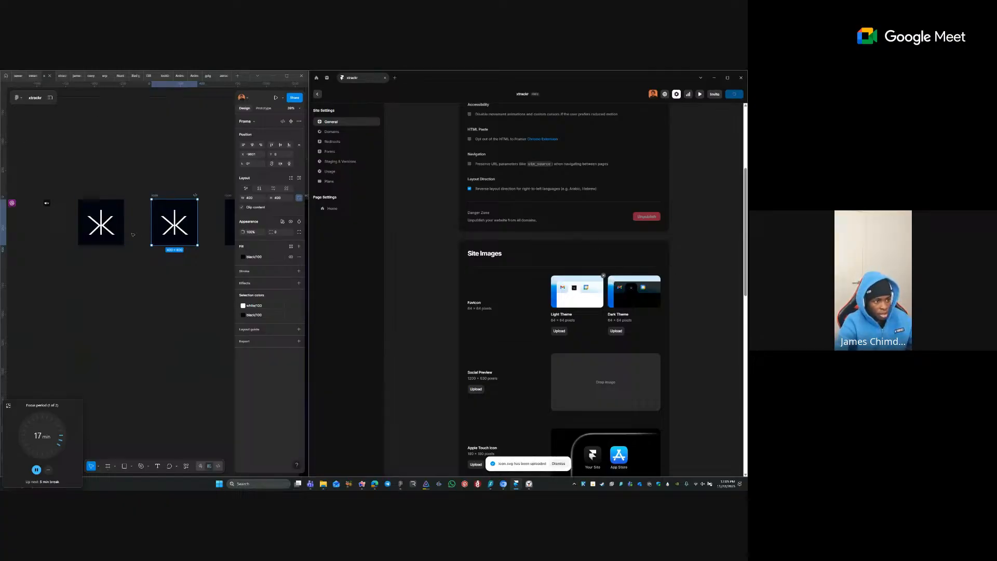
click(164, 221)
double_click(185, 217)
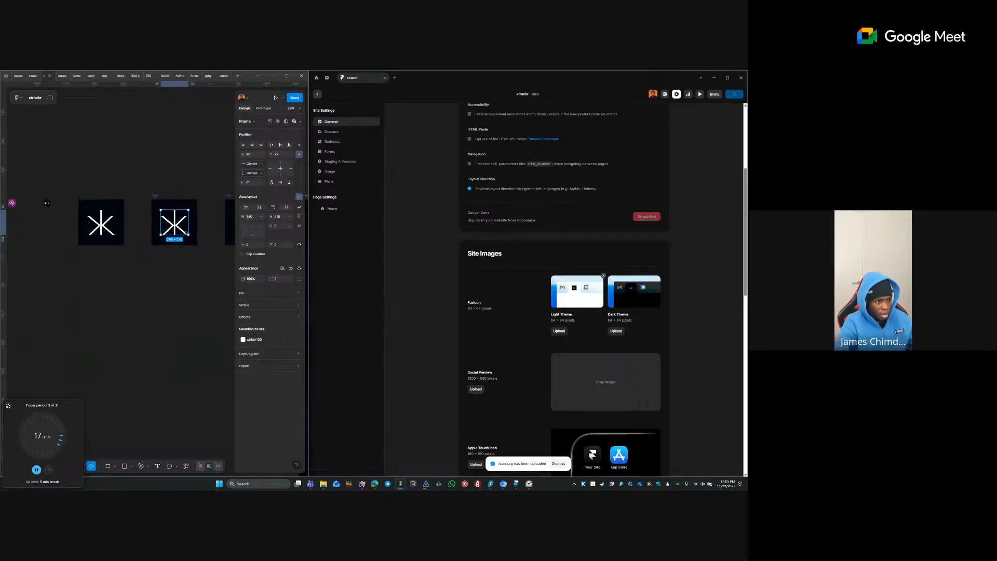
- Try scaling the original logo frame to 48 in place, then undo it
drag(183, 227, 183, 332)
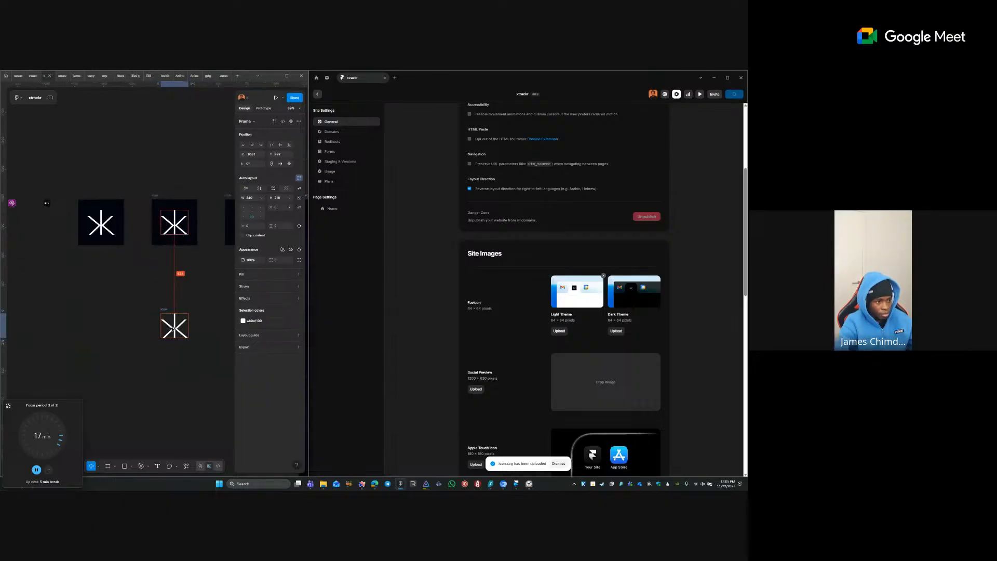
key(ctrl+z)
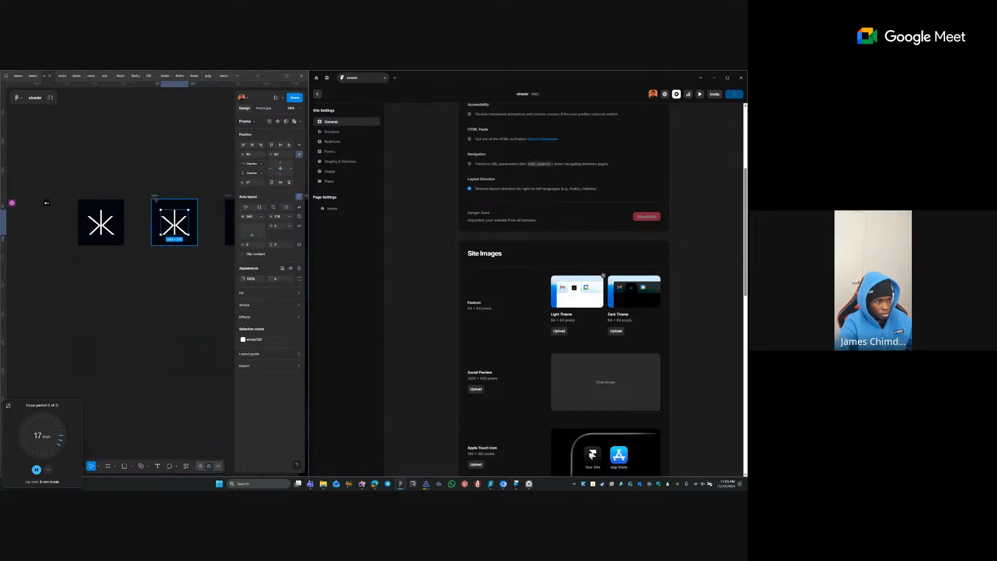
drag(17, 190, 207, 264)
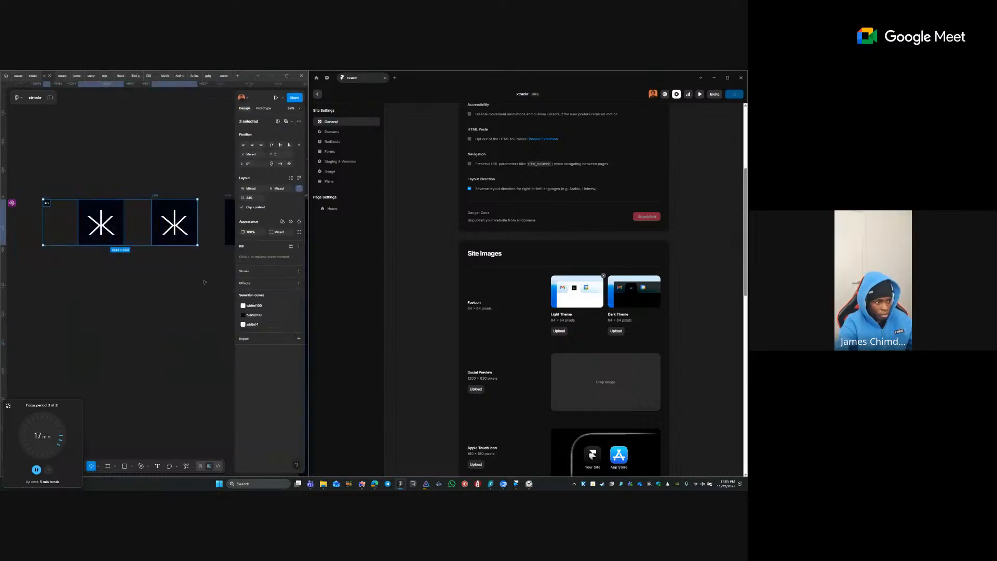
click(167, 223)
key(k)
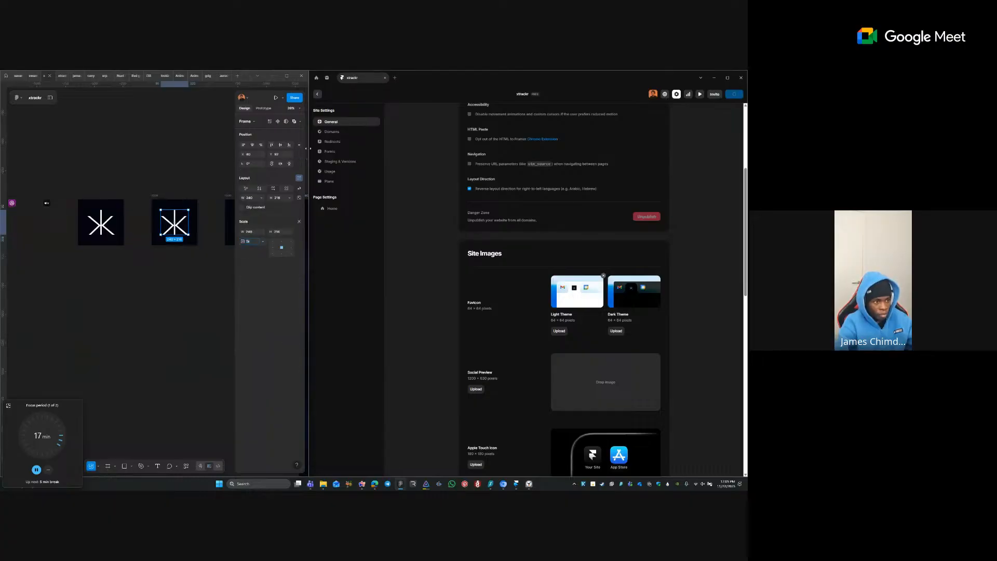
click(282, 235)
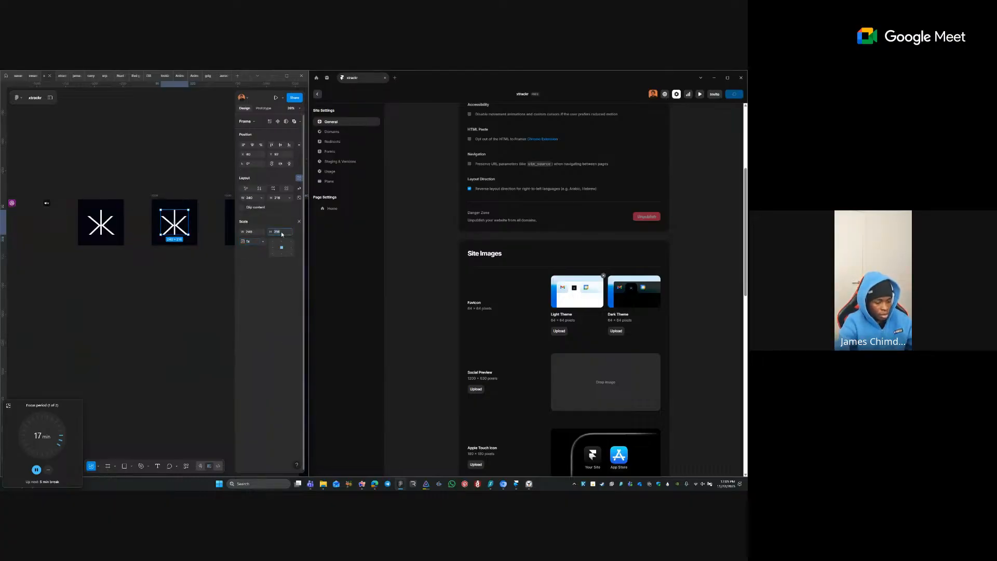
key(Return)
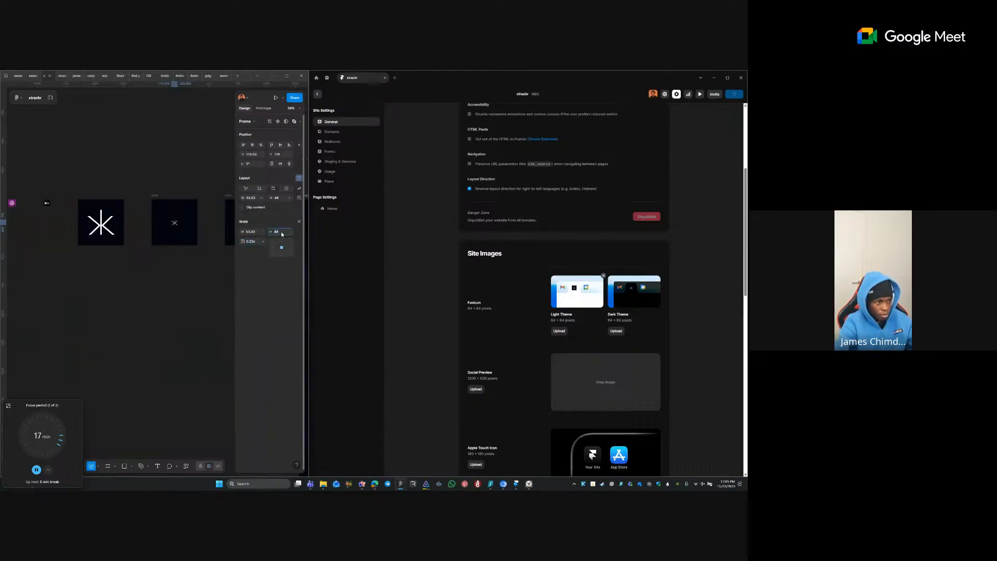
click(162, 209)
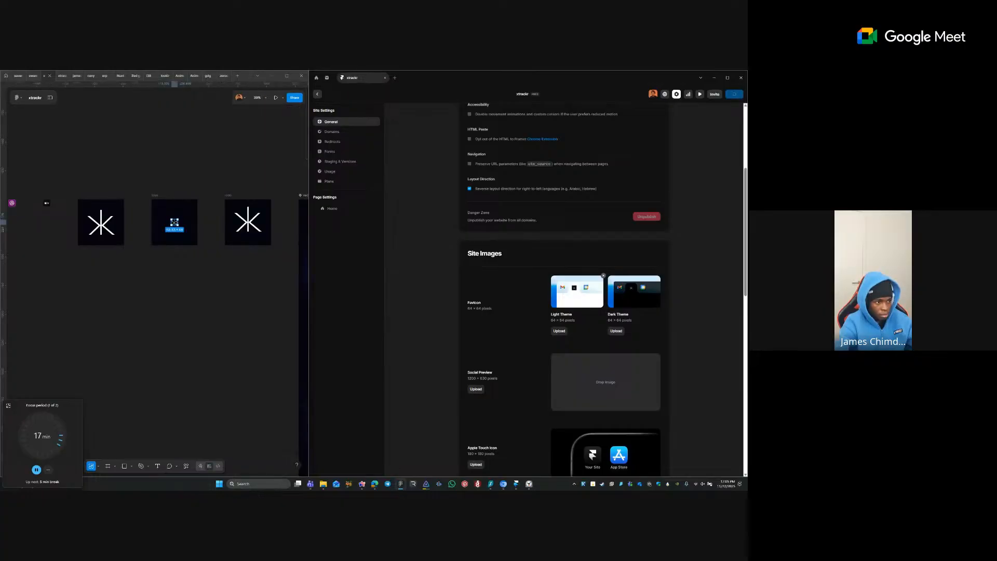
click(175, 224)
click(207, 240)
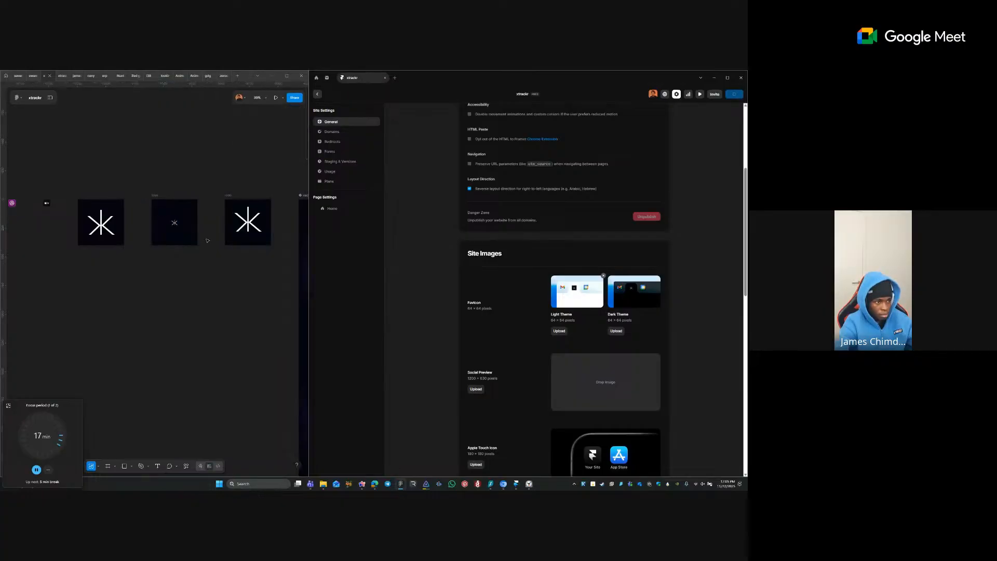
click(168, 198)
key(ctrl+z)
key(ctrl+z)
key(ctrl+z)
key(ctrl+z)
key(ctrl+z)
click(156, 195)
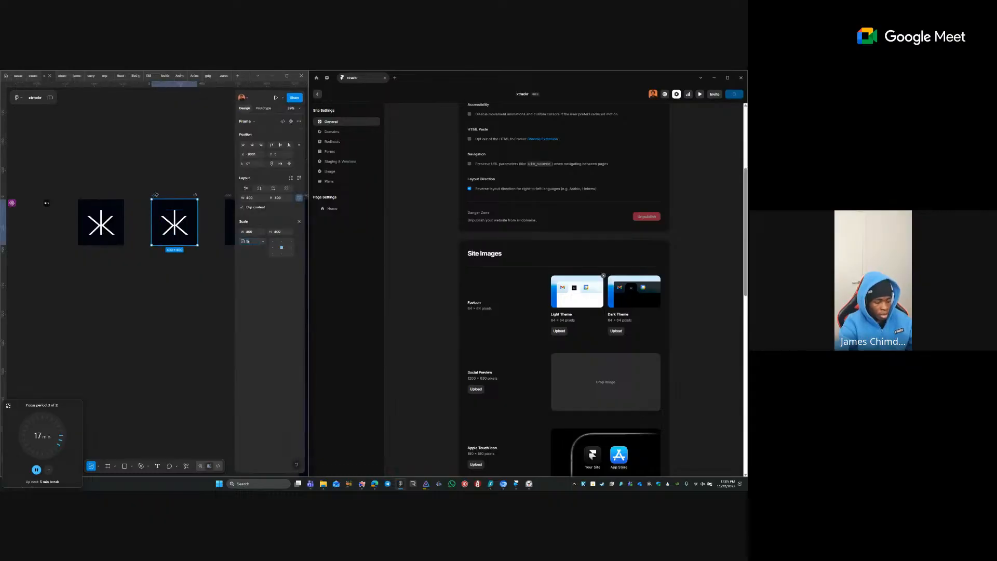
- Duplicate the icon frame below the original and scale the copy to 48×48
drag(158, 217, 163, 284)
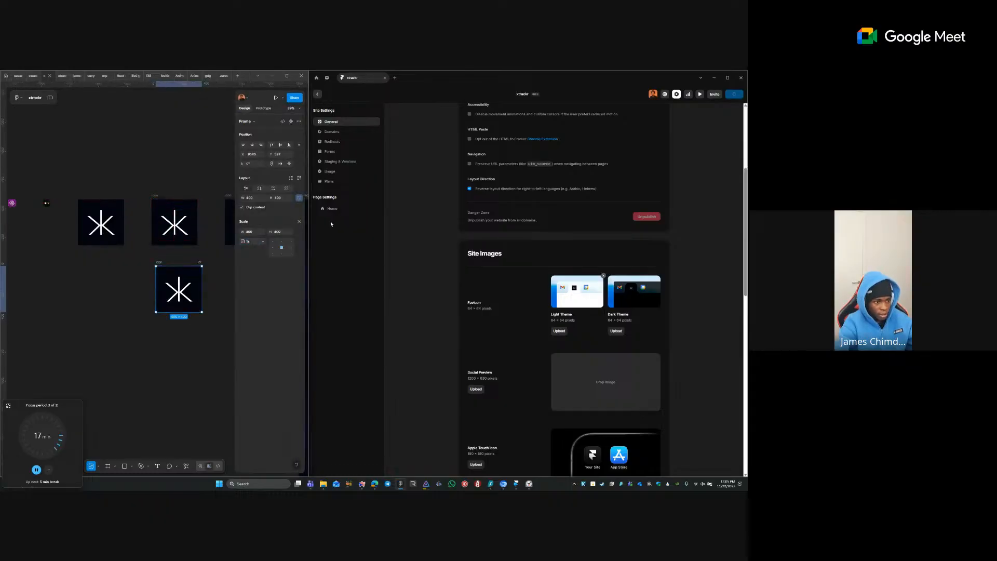
click(284, 231)
key(Return)
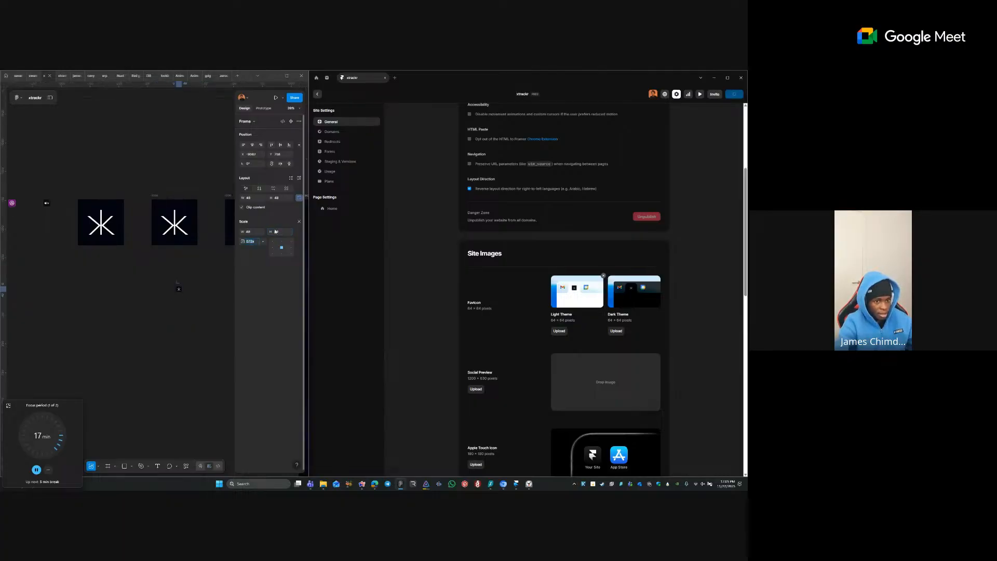
click(171, 294)
drag(167, 279, 201, 292)
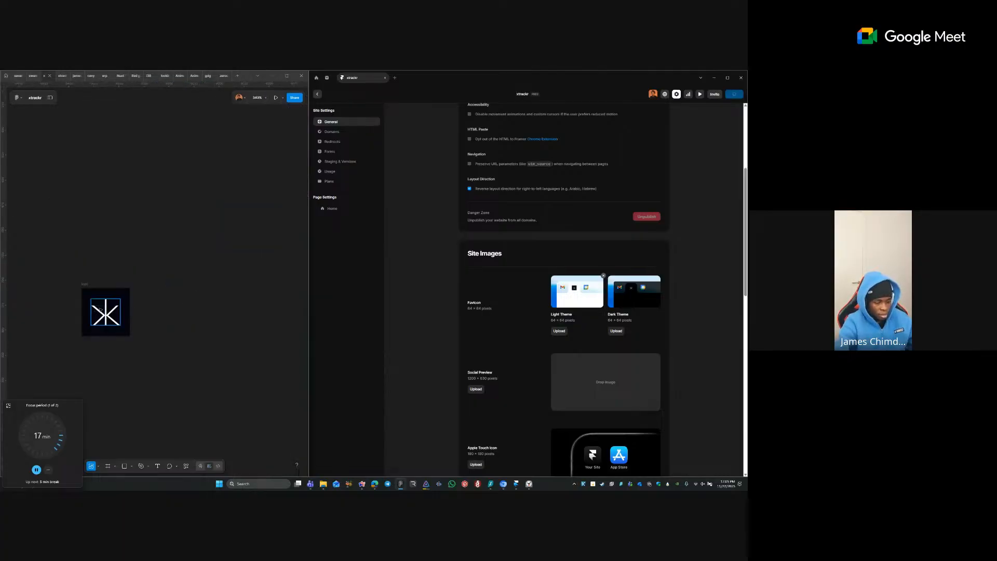
- Scale the white X logo inside the small copy down to 40 high
click(106, 312)
click(283, 233)
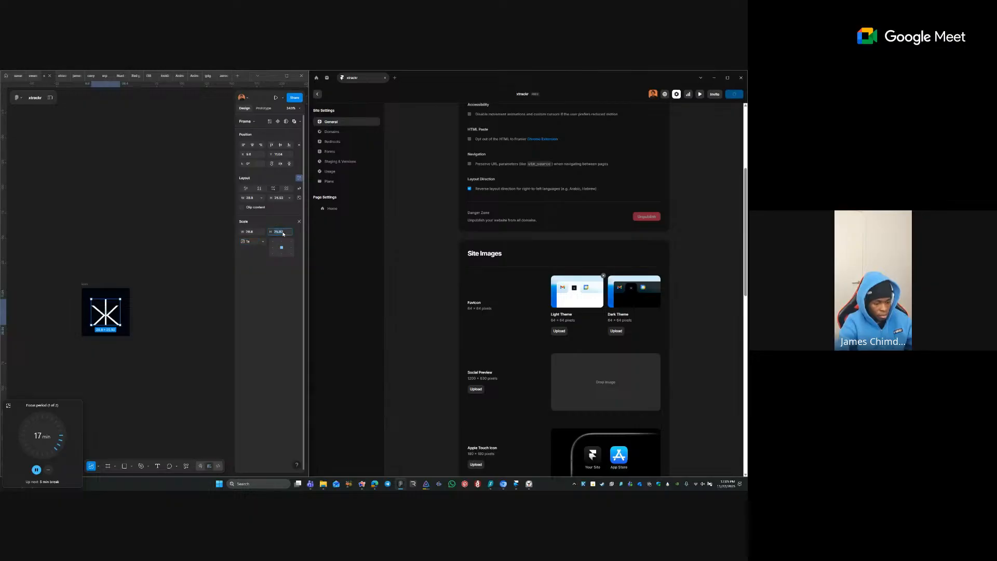
text(48)
key(Tab)
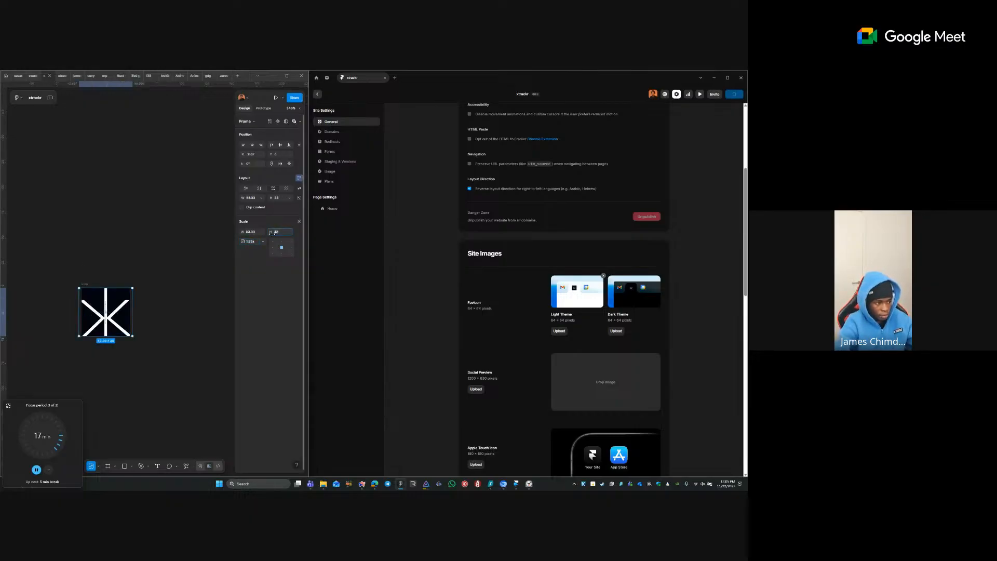
key(Tab)
click(280, 233)
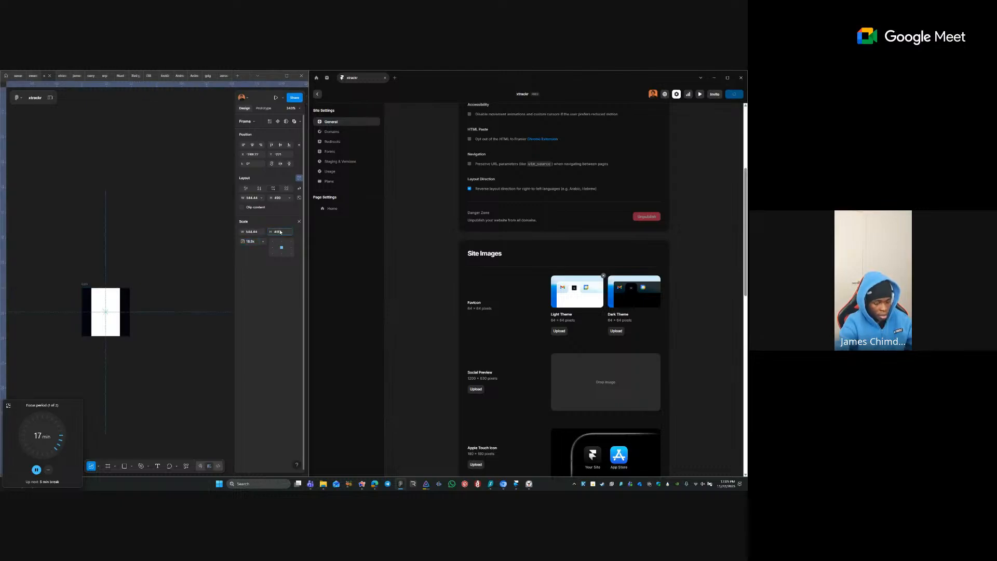
text(40)
key(Tab)
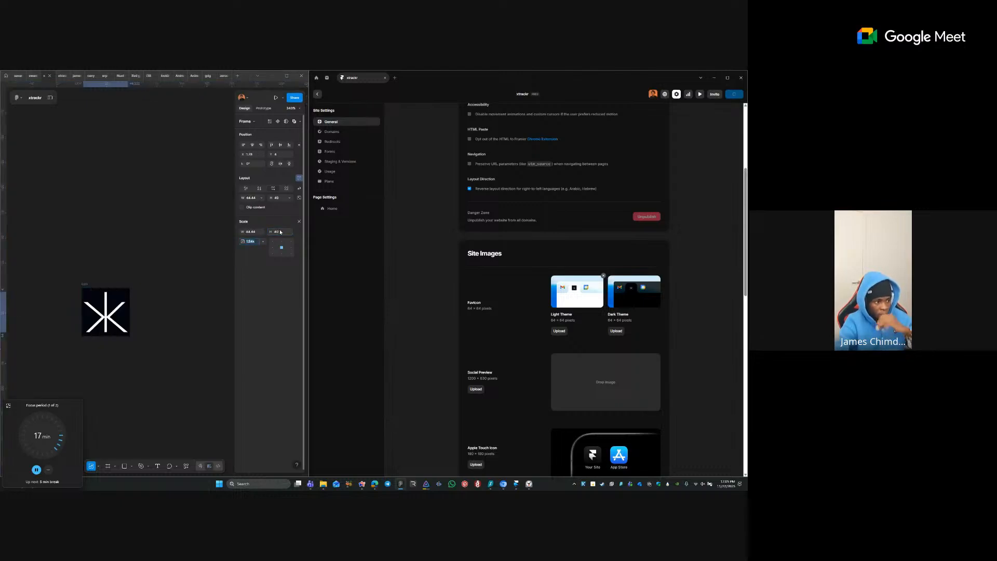
click(43, 286)
click(85, 289)
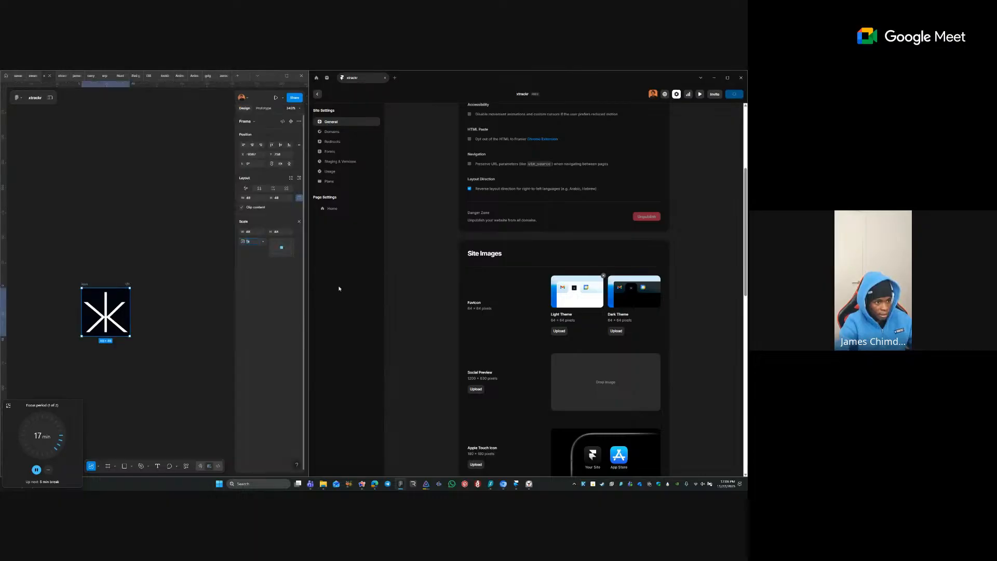
- Remove the frame's black background fill and make the logo black
click(299, 221)
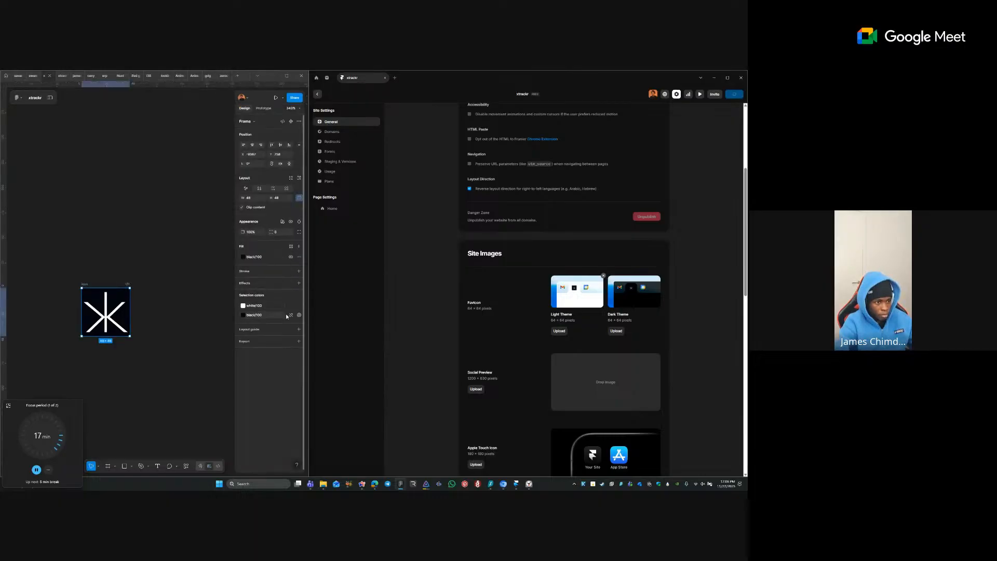
click(299, 257)
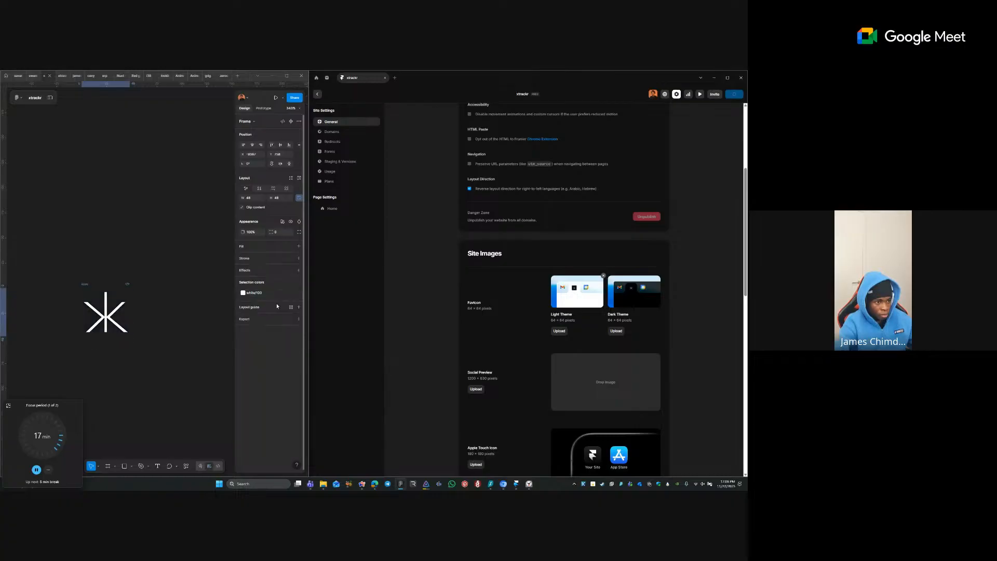
click(269, 293)
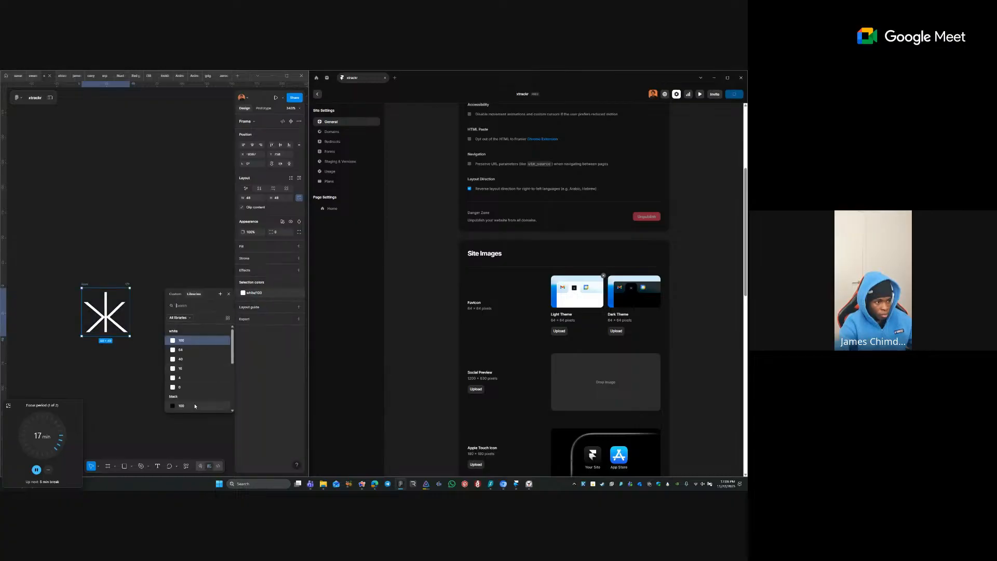
click(197, 406)
- Export the icon as SVG, replacing icon.svg, and cancel the pending Framer upload
click(298, 319)
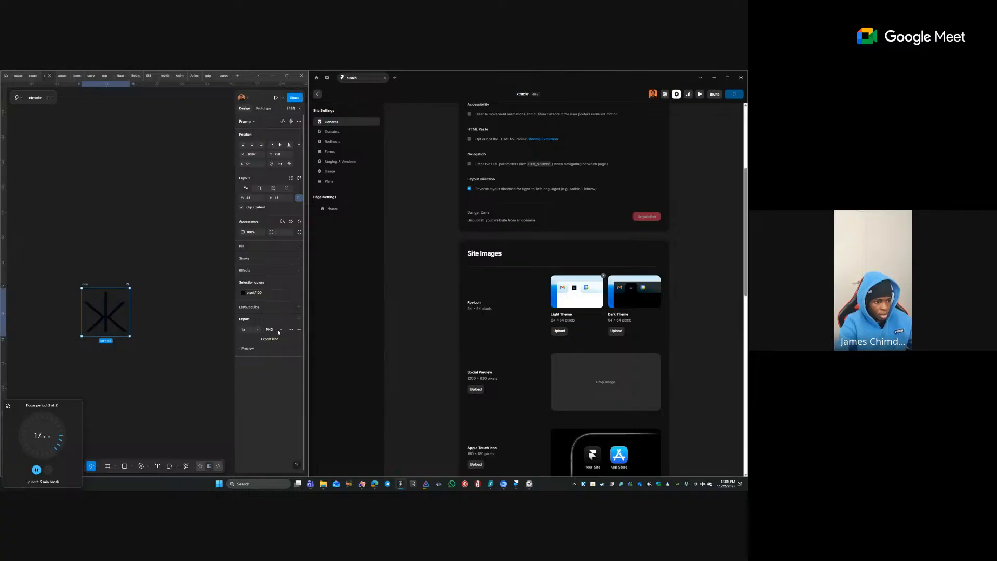
click(279, 333)
click(275, 343)
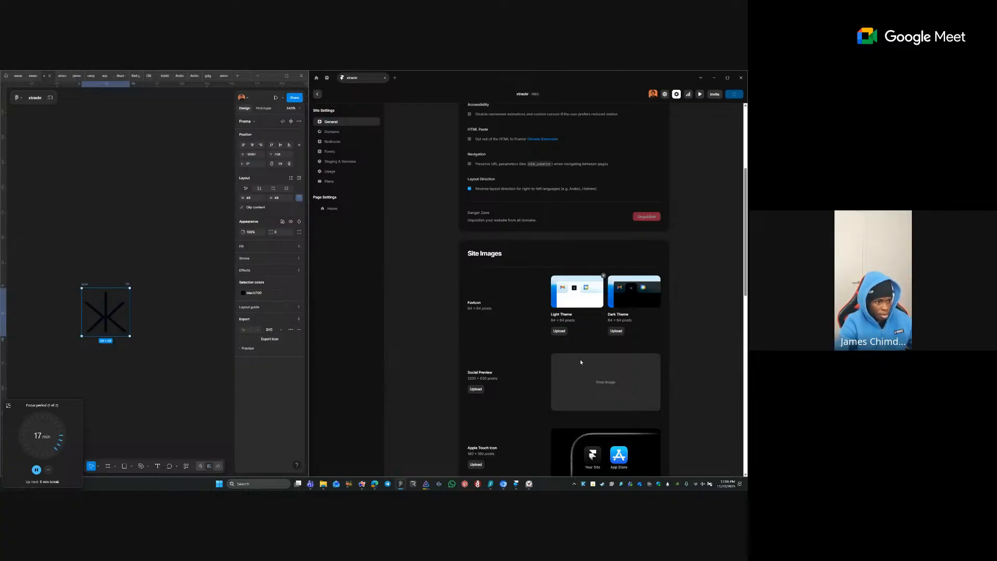
key(Return)
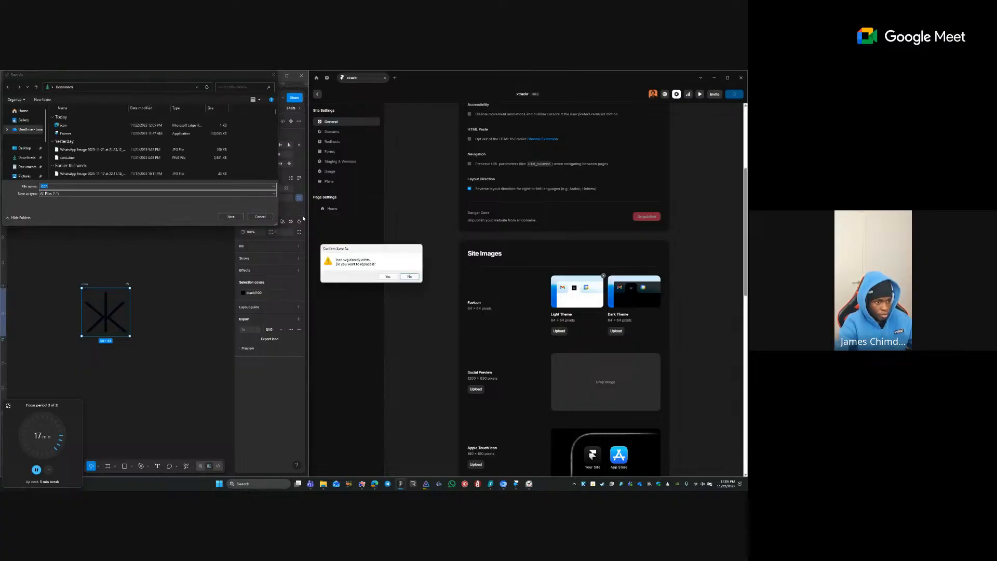
click(388, 277)
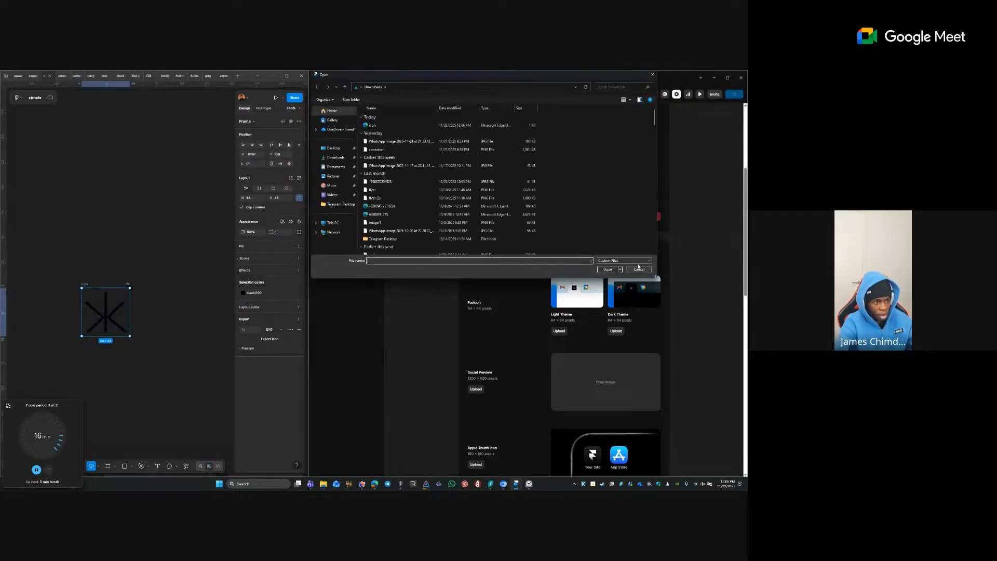
click(637, 270)
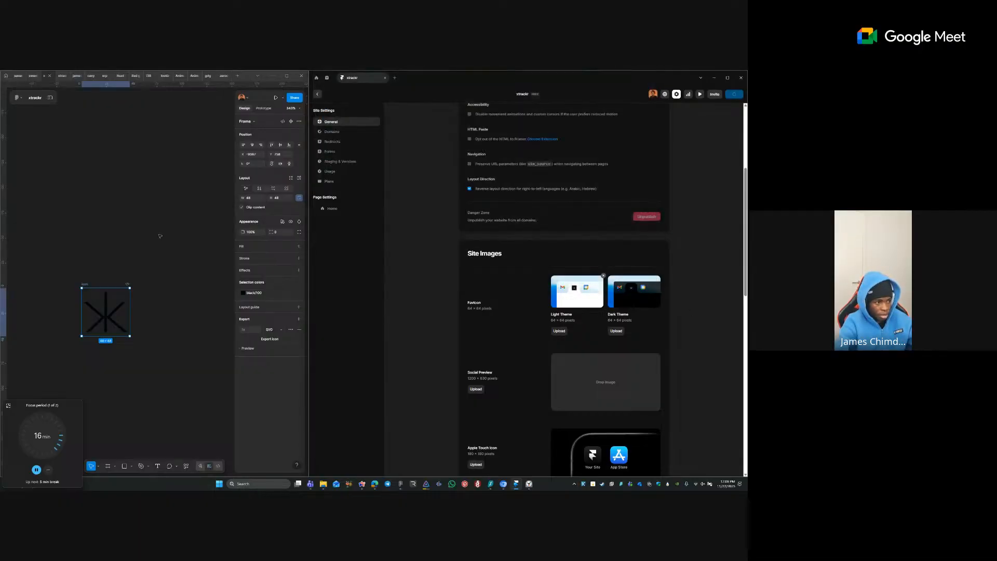
click(93, 277)
click(77, 285)
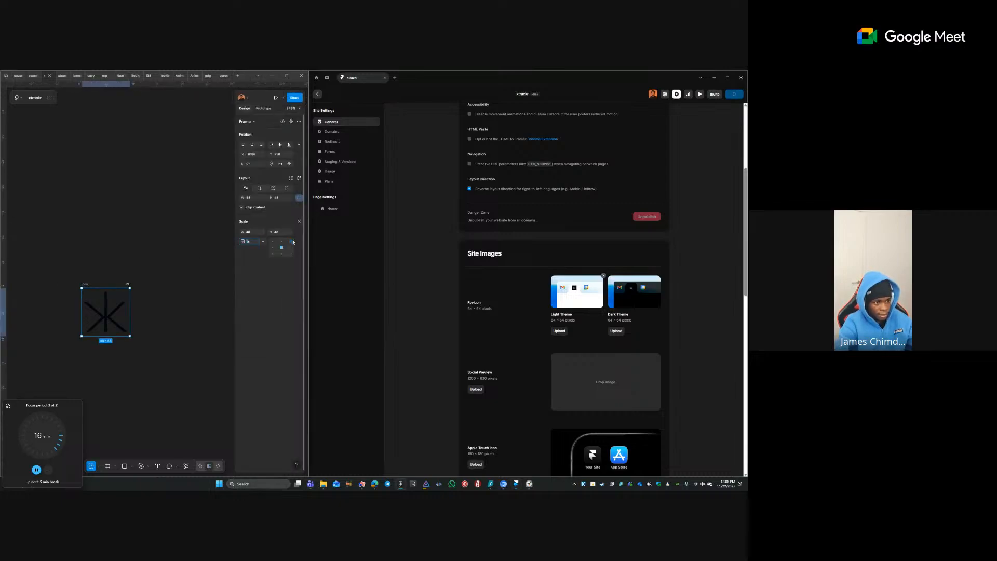
- Scale the icon to 64×64, export it over icon.svg, and upload it as the light-theme favicon
text(64)
key(Return)
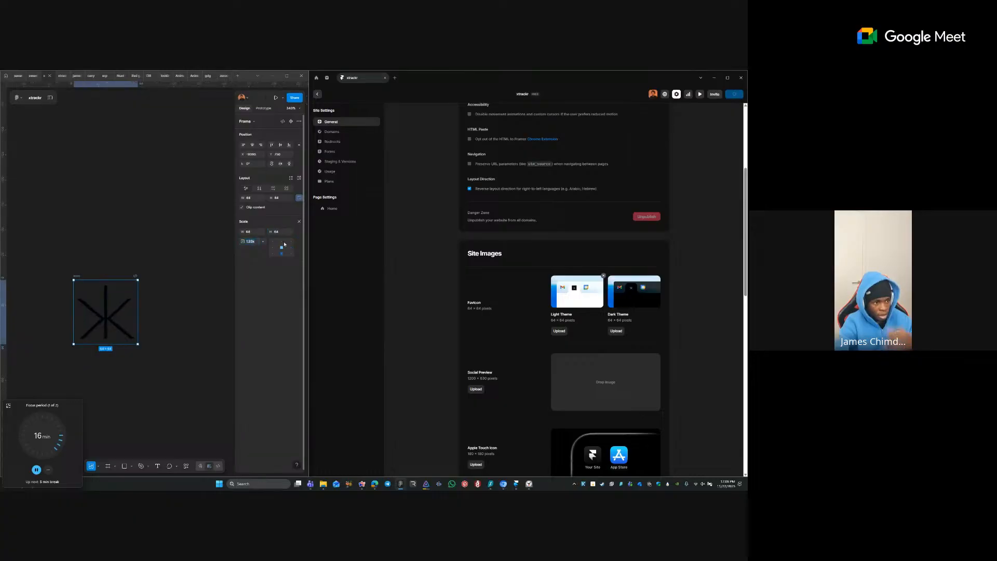
click(274, 339)
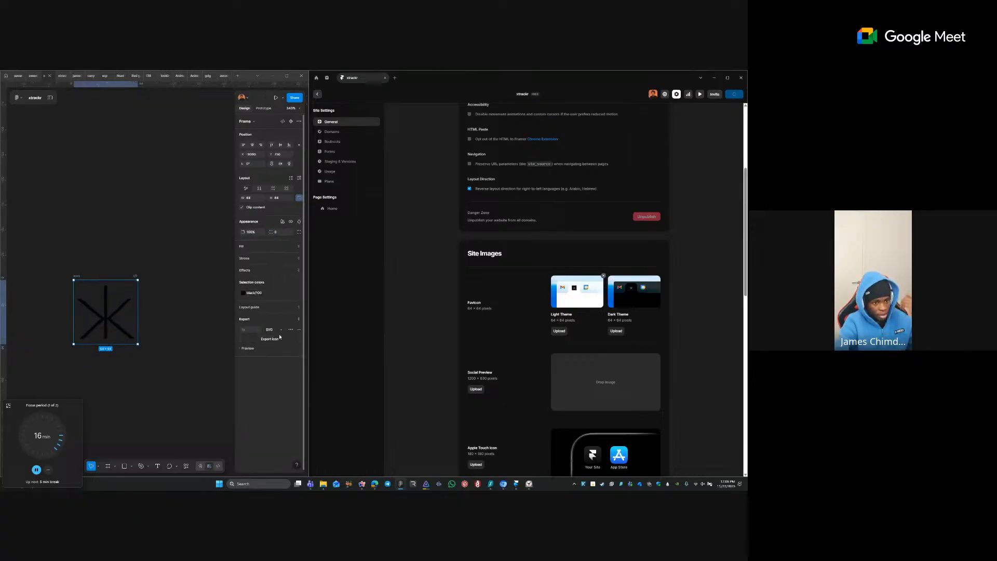
click(230, 217)
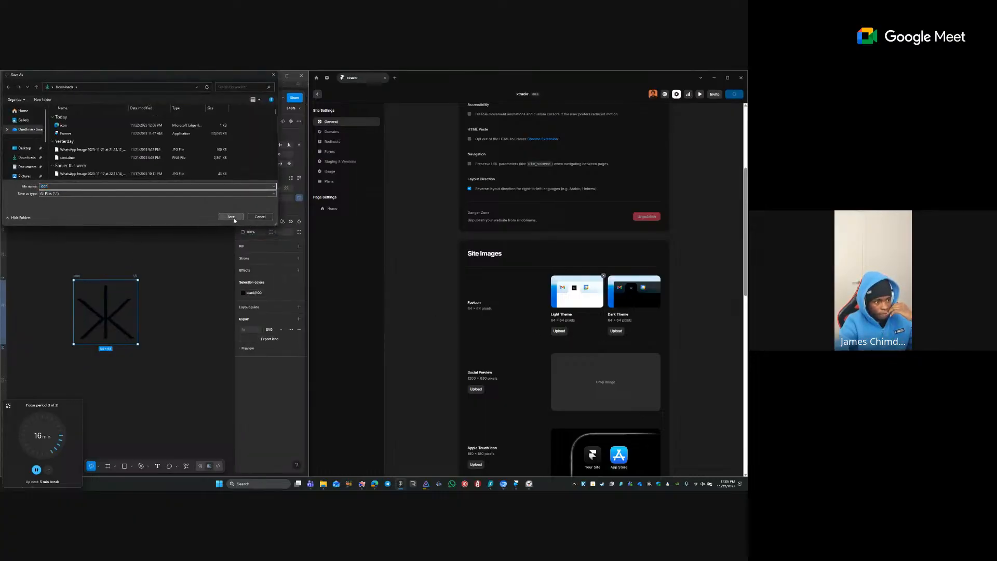
click(387, 277)
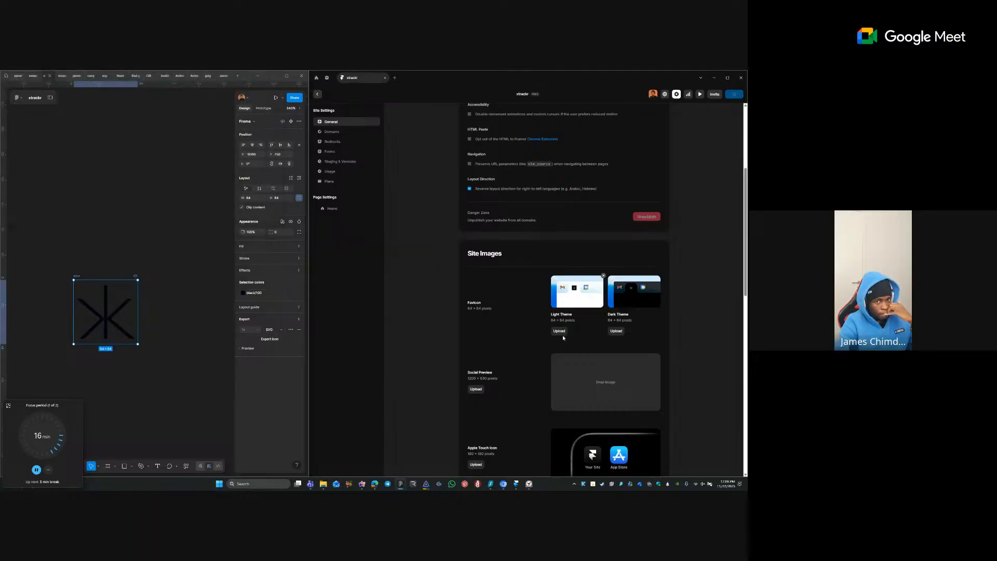
click(561, 279)
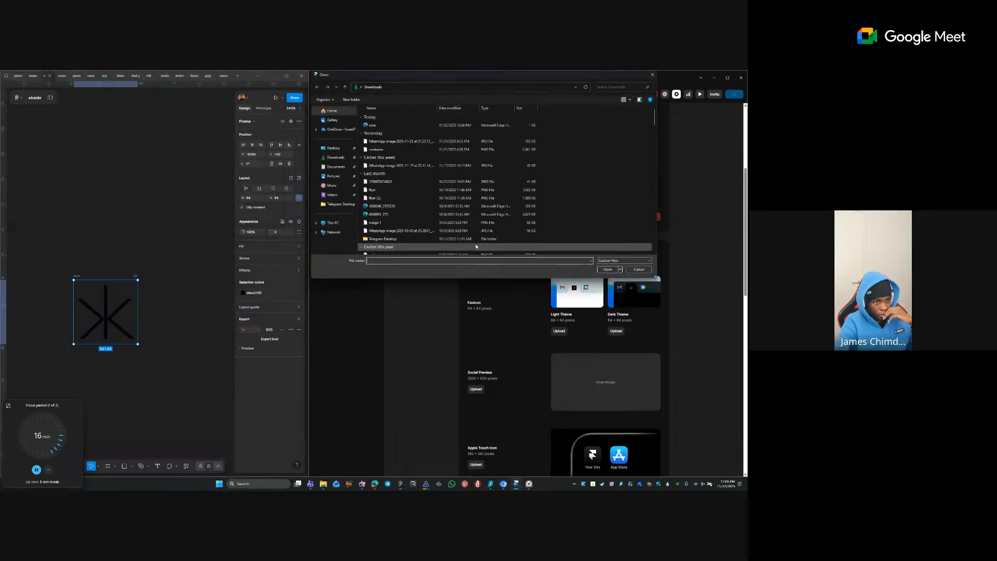
double_click(403, 127)
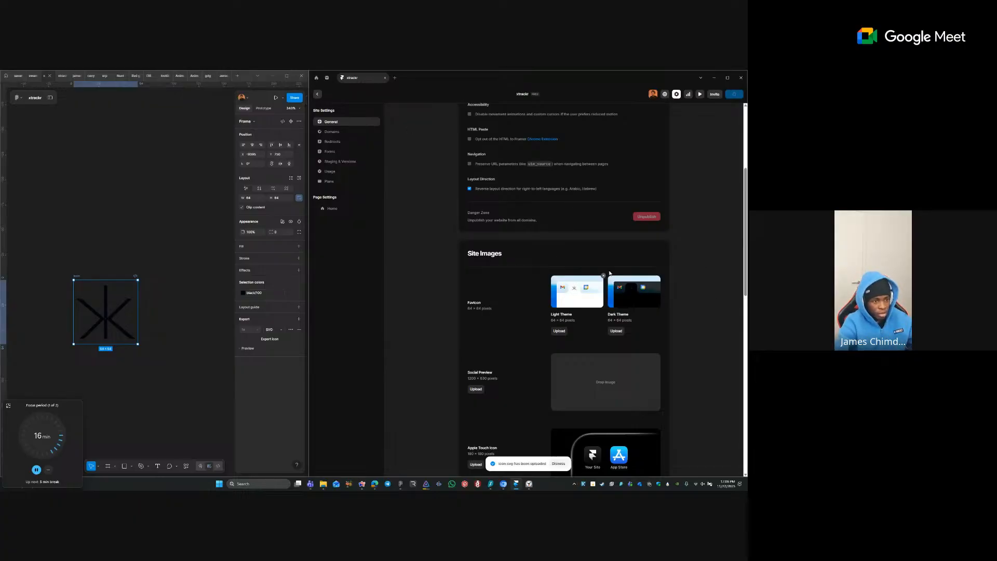
- Recolour the icon white, re-export over icon.svg, and upload it as the dark-theme favicon
click(263, 294)
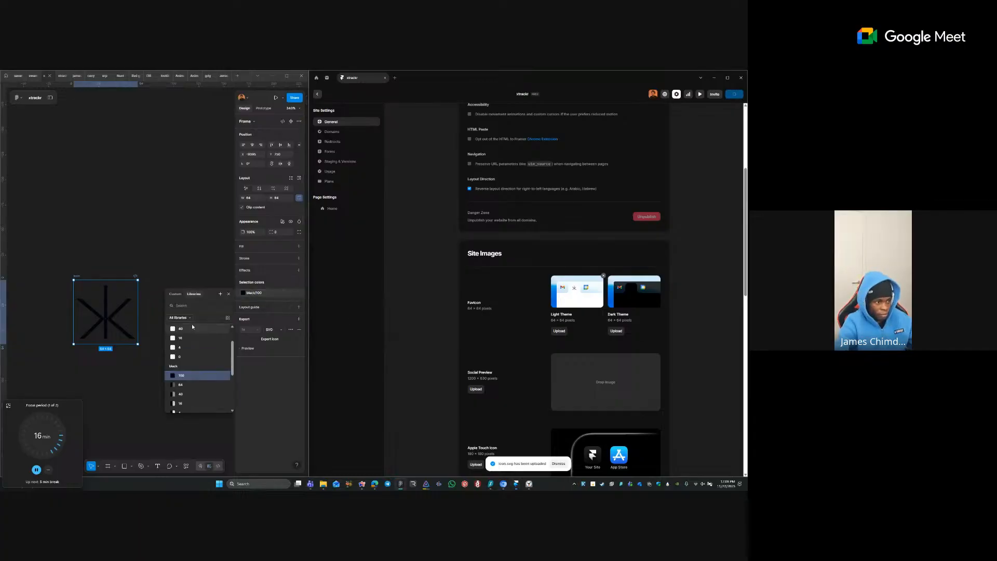
scroll(193, 343, up, 2)
click(193, 344)
click(283, 339)
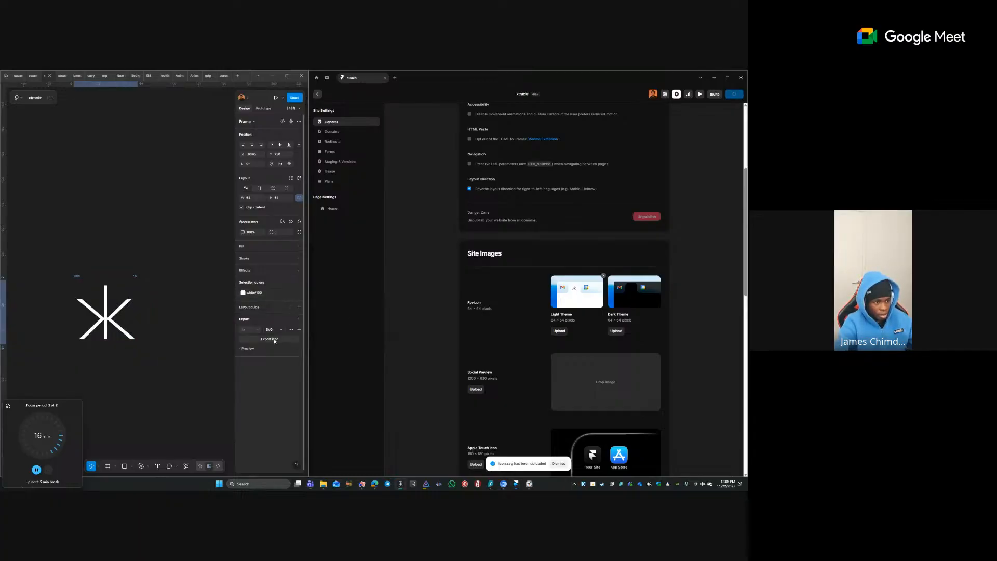
click(229, 215)
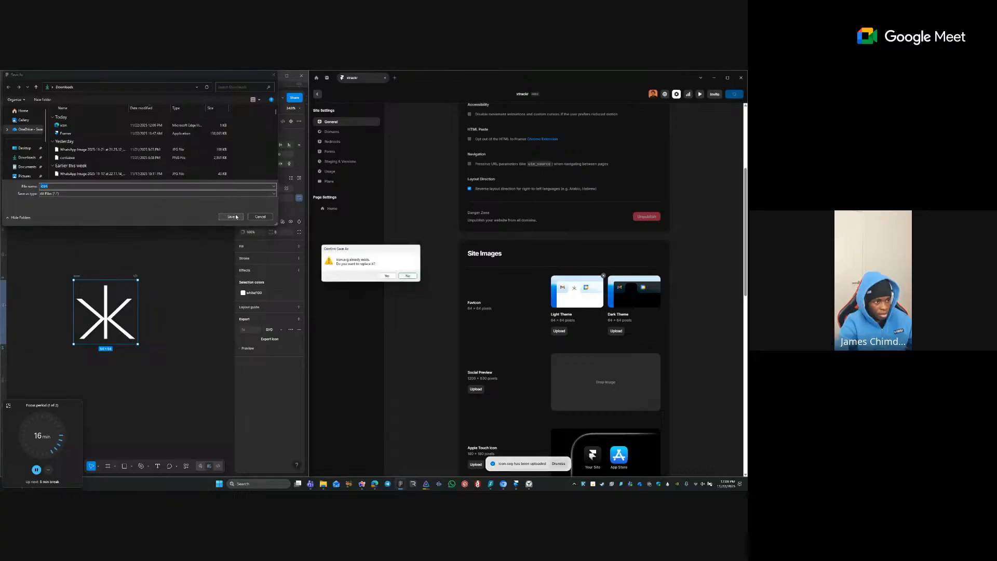
click(388, 278)
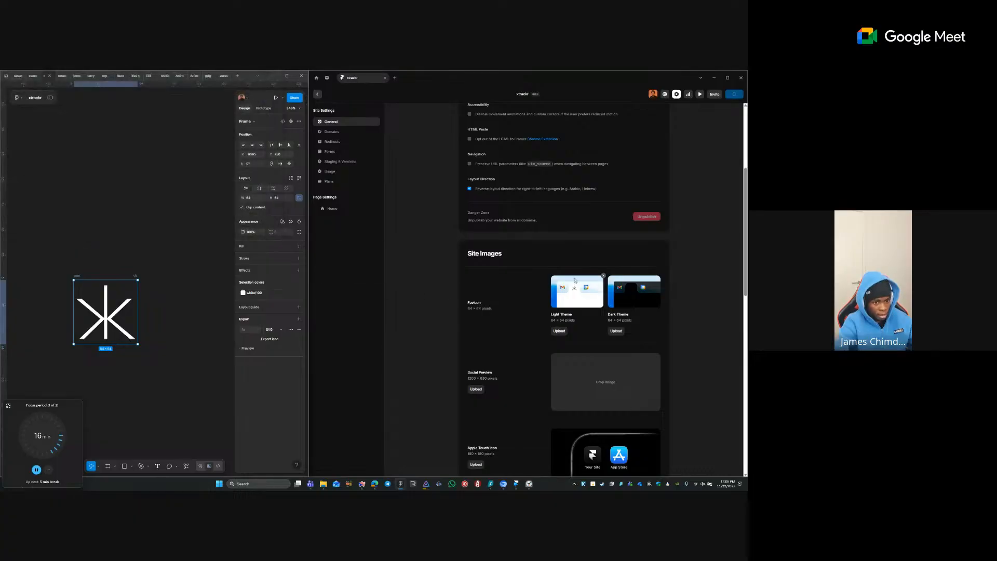
click(616, 331)
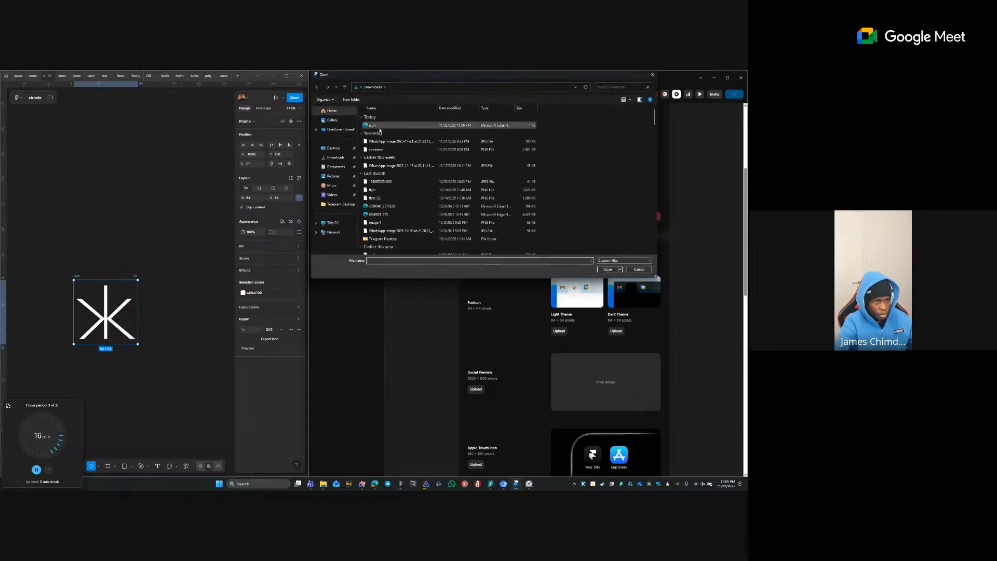
double_click(380, 128)
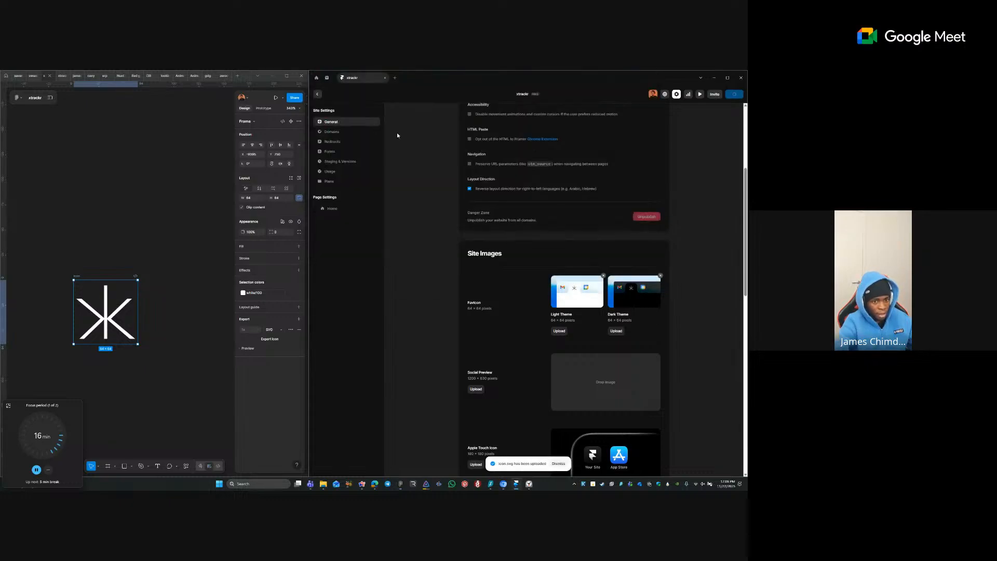
- Move the small asterisk icon up into the row of asterisk icons
click(82, 284)
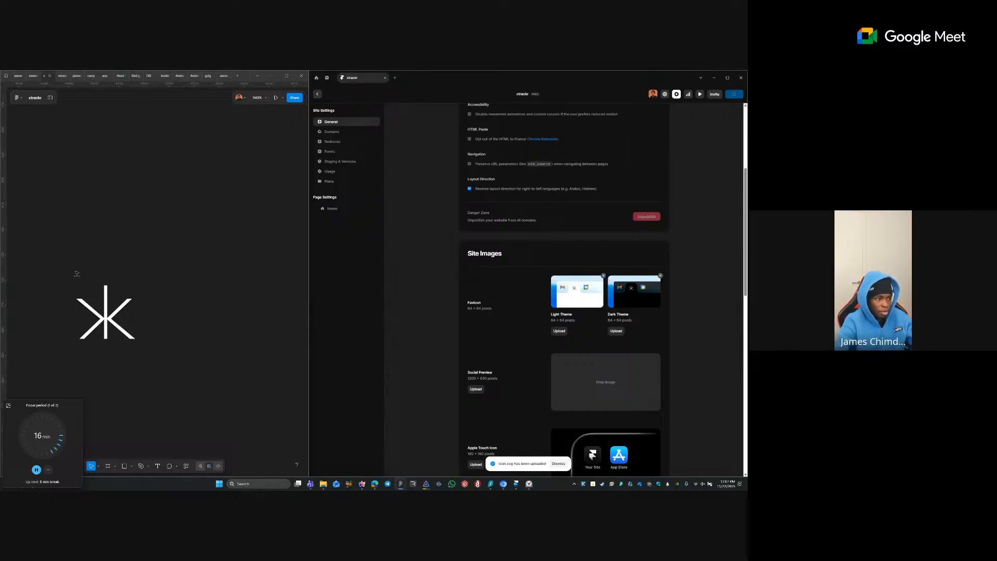
click(77, 274)
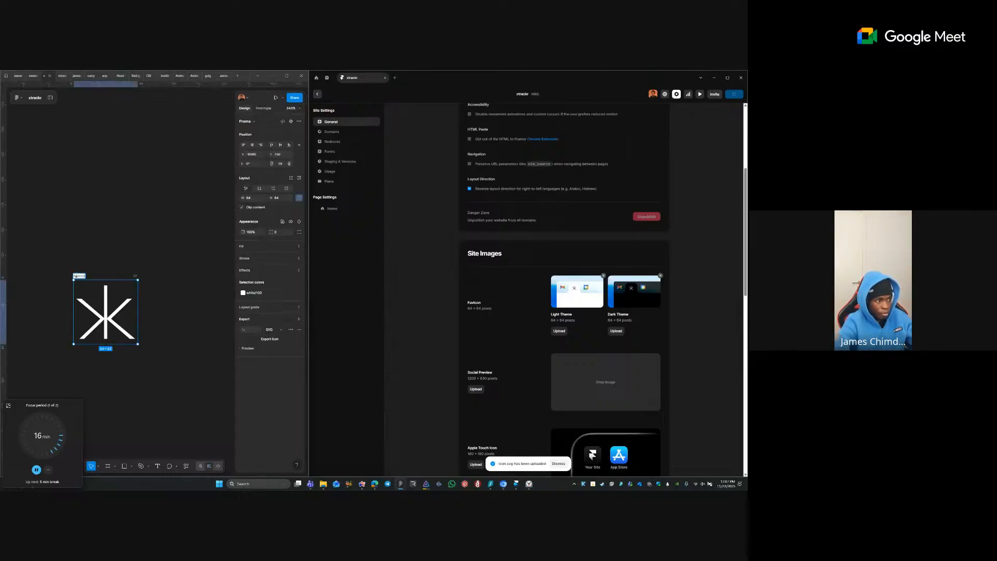
click(186, 233)
scroll(202, 241, down, 3)
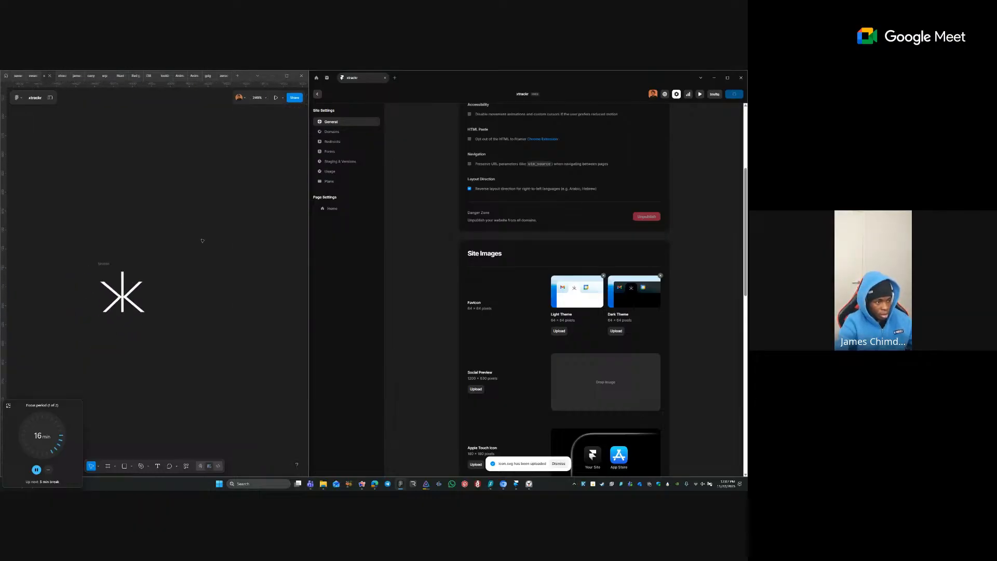
scroll(202, 241, down, 5)
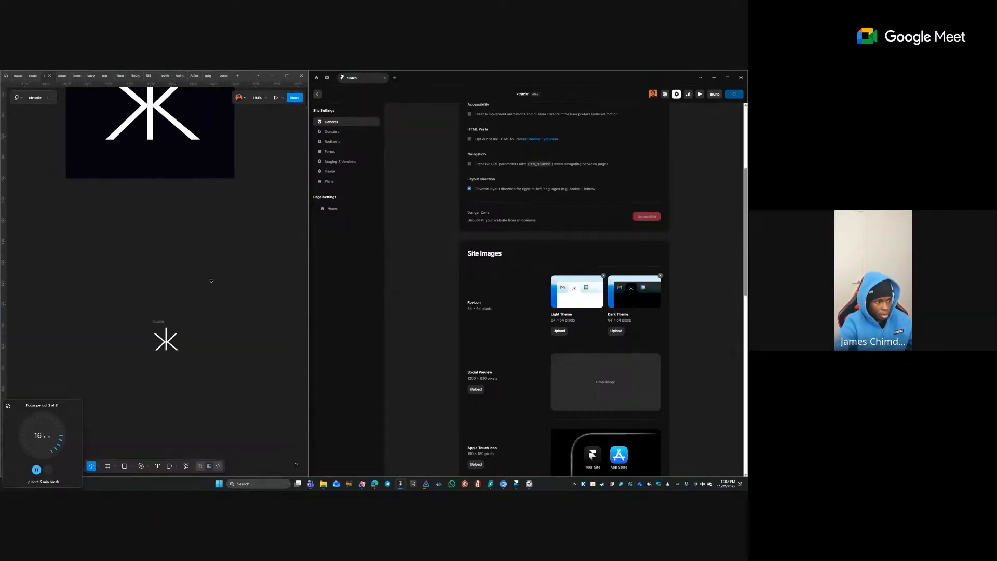
scroll(209, 281, up, 3)
scroll(214, 280, down, 3)
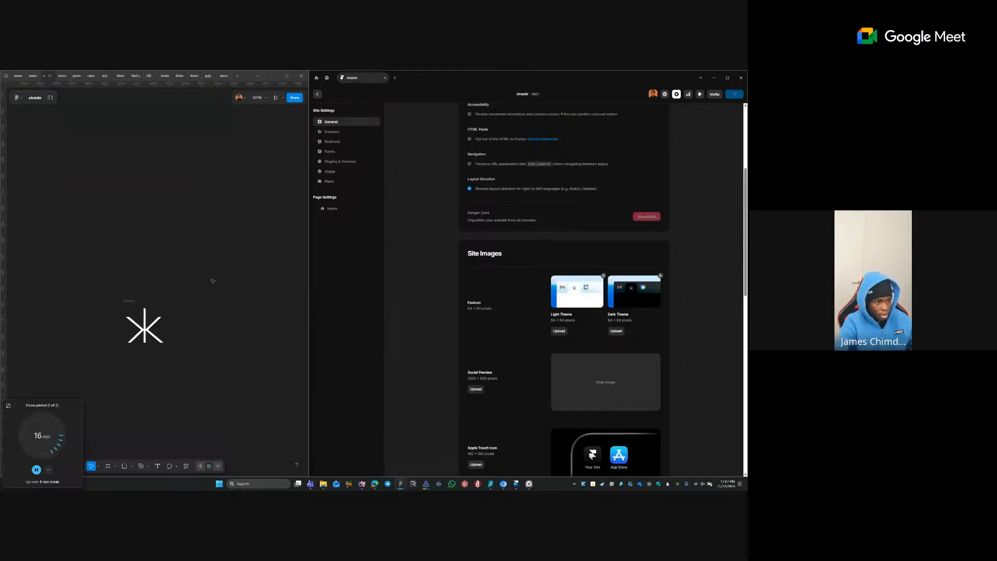
scroll(208, 273, up, 3)
scroll(206, 268, down, 1)
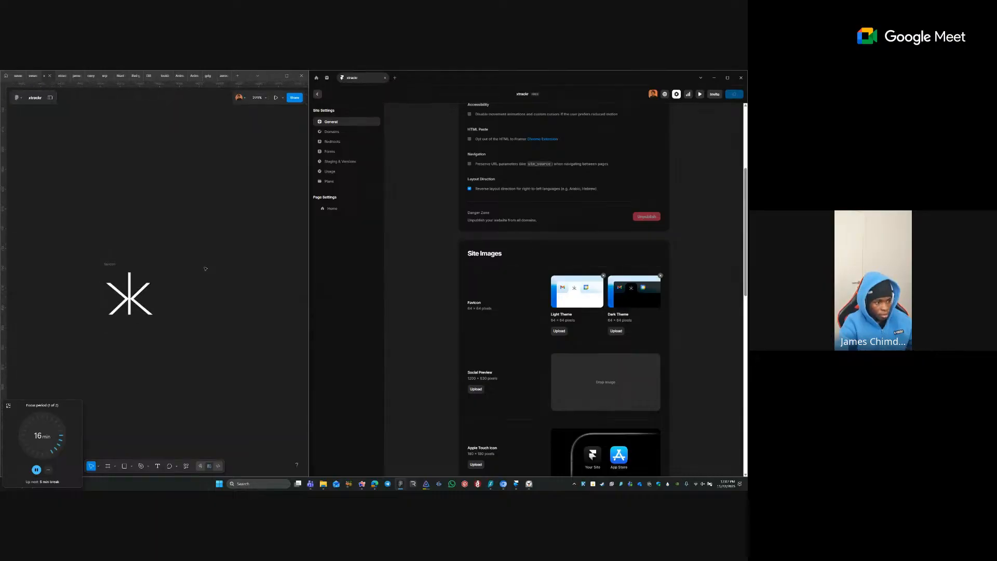
click(174, 232)
click(174, 232)
drag(209, 231, 118, 255)
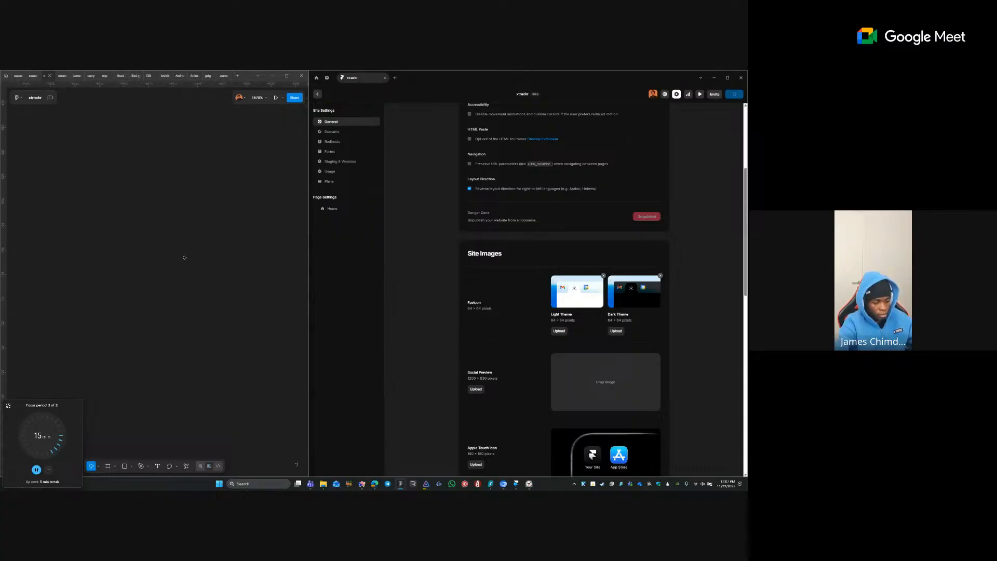
key(shift+1)
drag(17, 187, 96, 244)
drag(53, 214, 129, 259)
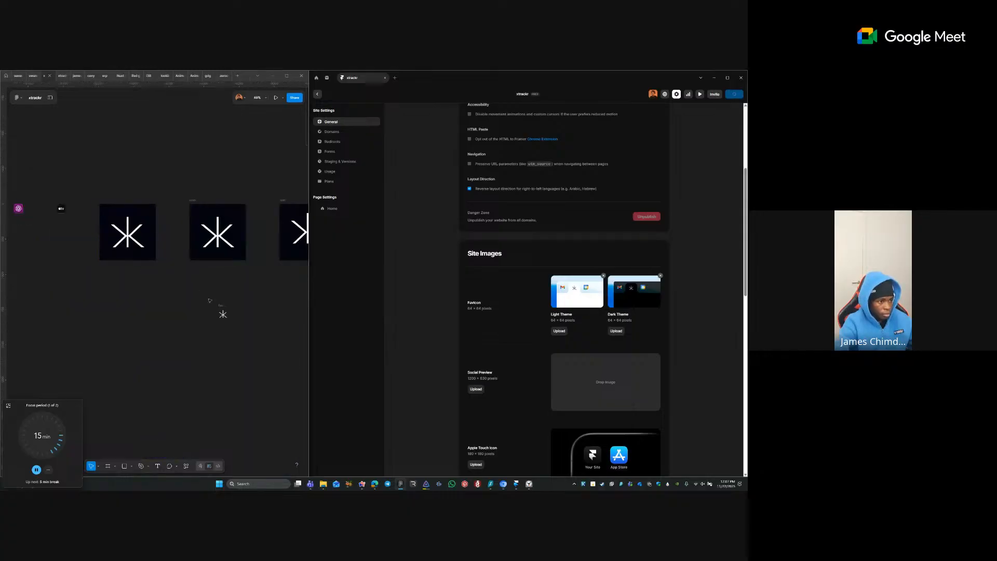
drag(223, 314, 86, 200)
- Select every object on the canvas and apply Tidy up to even out spacing
key(ctrl+a)
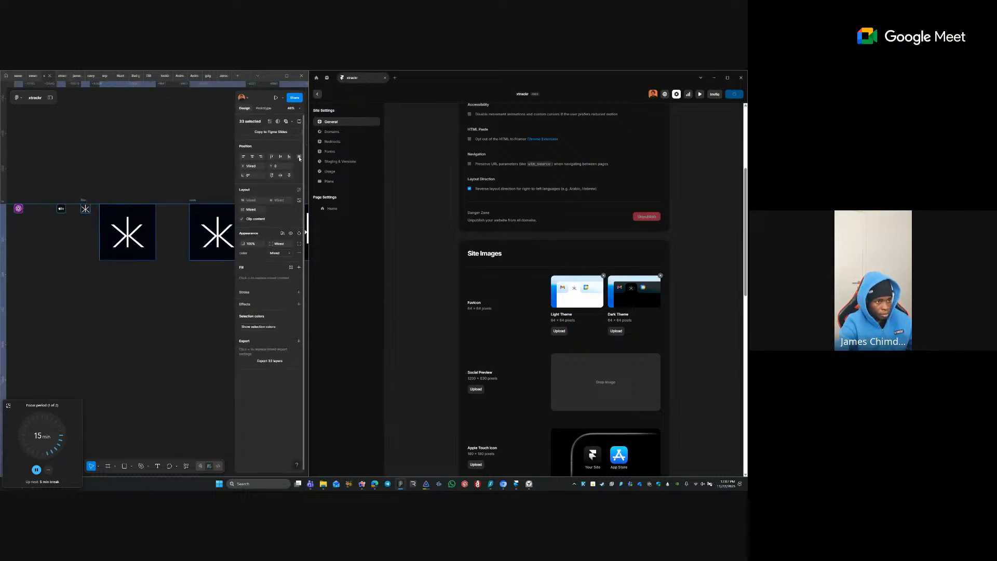
click(299, 158)
click(293, 168)
click(143, 158)
drag(79, 165, 78, 163)
scroll(503, 262, down, 4)
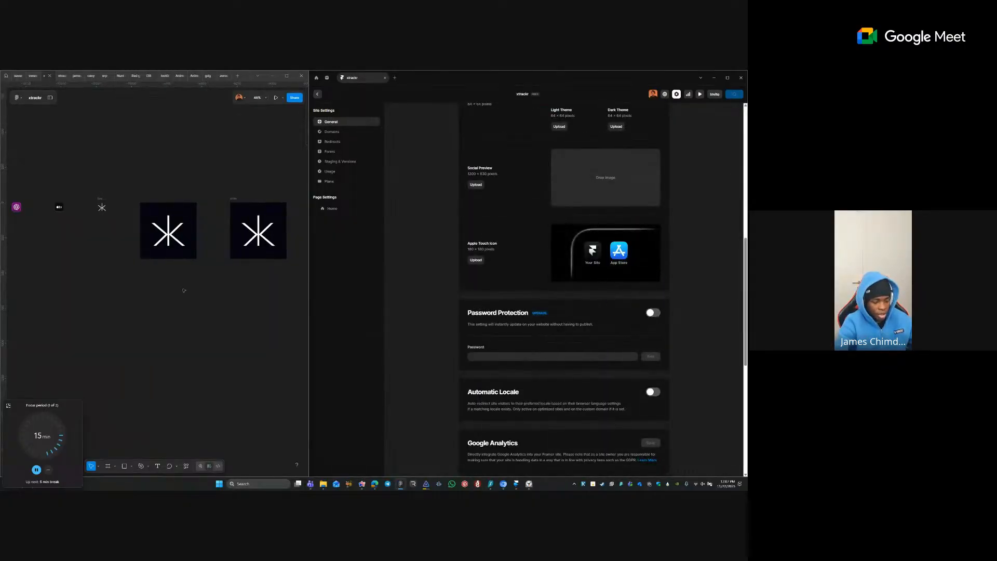
key(shift+1)
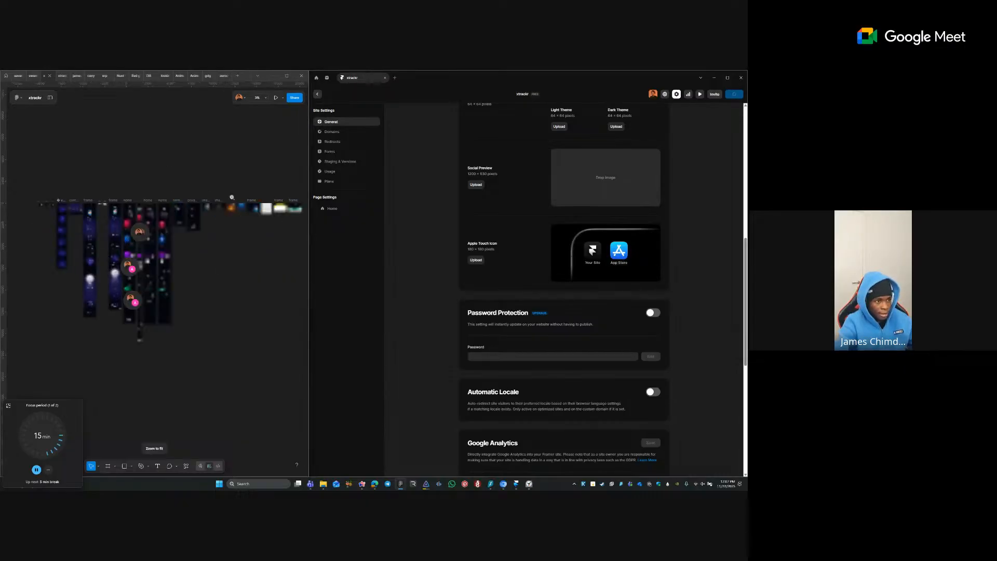
- Navigate across the design frames and select the phone chart image frame
drag(232, 197, 279, 228)
drag(129, 238, 185, 232)
key(z)
drag(145, 198, 284, 297)
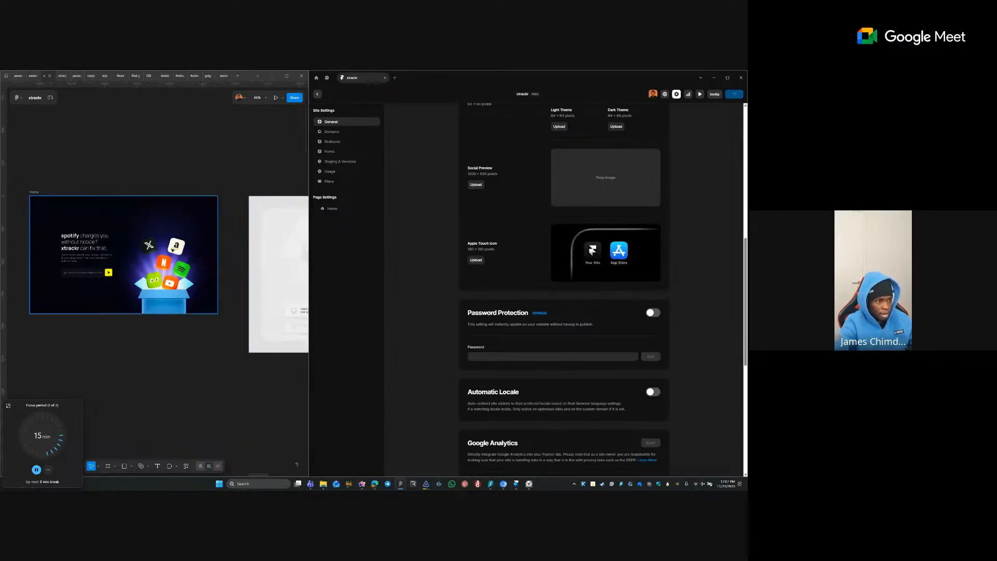
scroll(173, 251, down, 3)
drag(116, 194, 220, 196)
scroll(210, 199, down, 3)
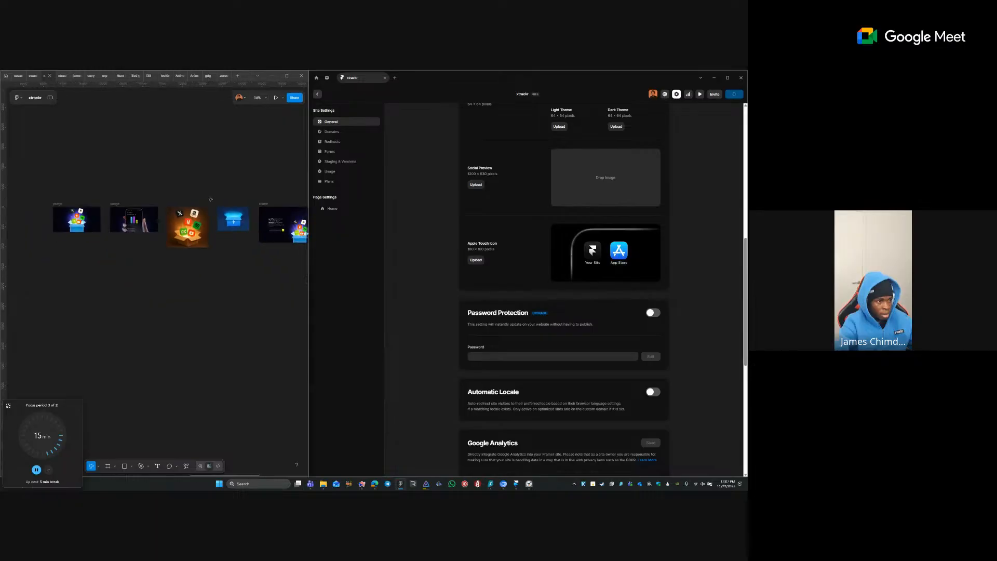
key(z)
drag(101, 197, 252, 261)
drag(83, 219, 187, 218)
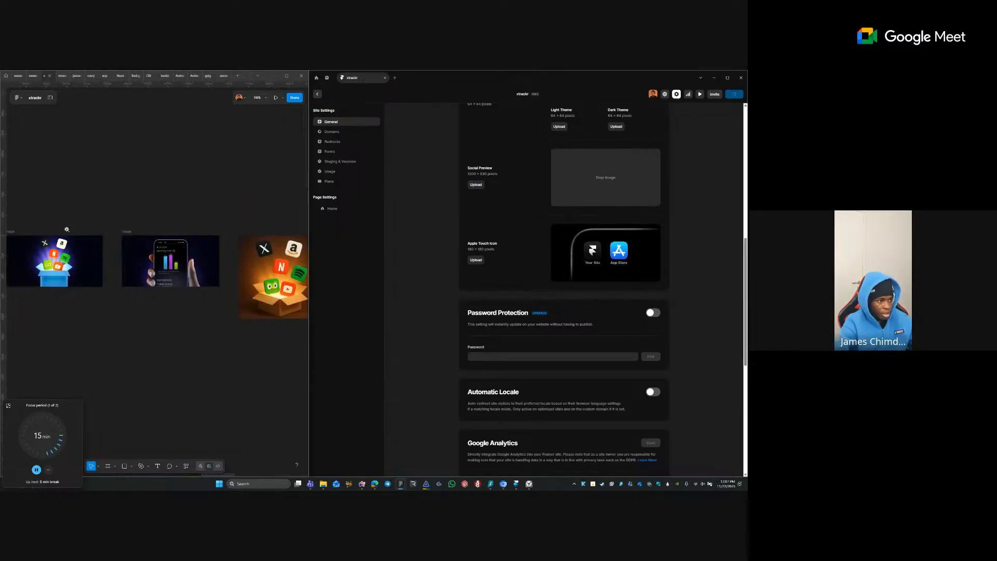
drag(66, 229, 274, 322)
drag(114, 268, 288, 268)
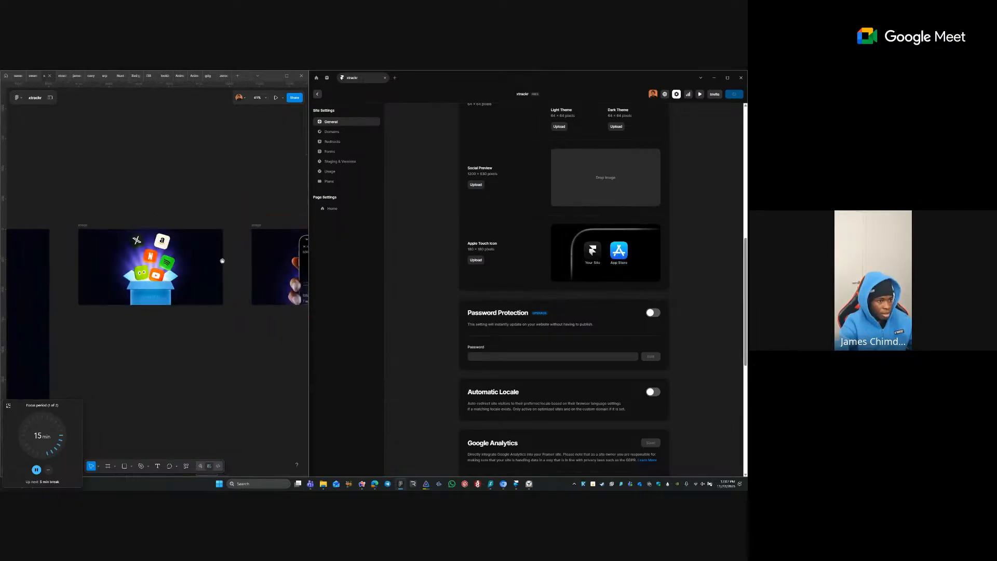
drag(222, 261, 57, 261)
click(92, 225)
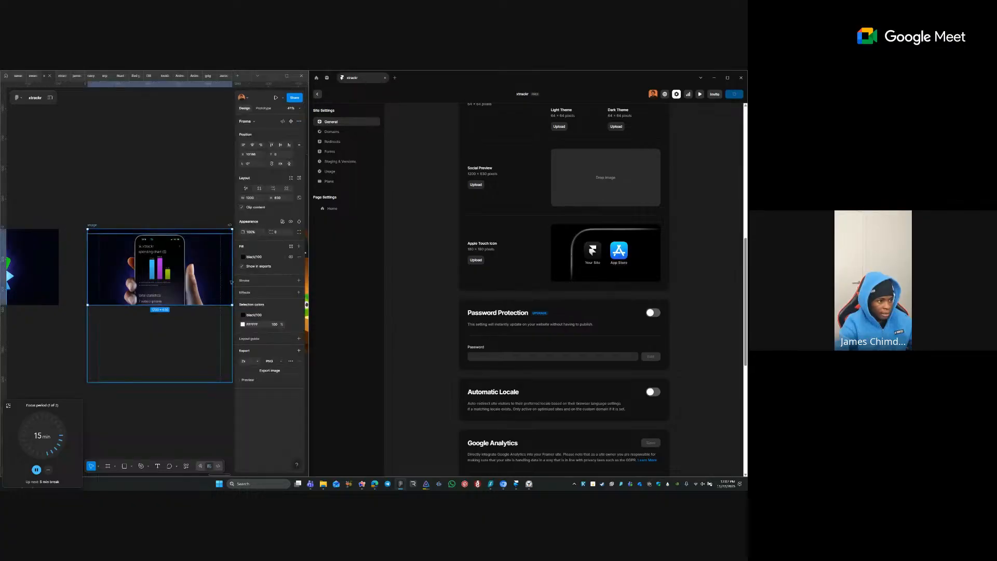
- Export the phone image frame to Downloads, replacing the existing image.png
click(271, 370)
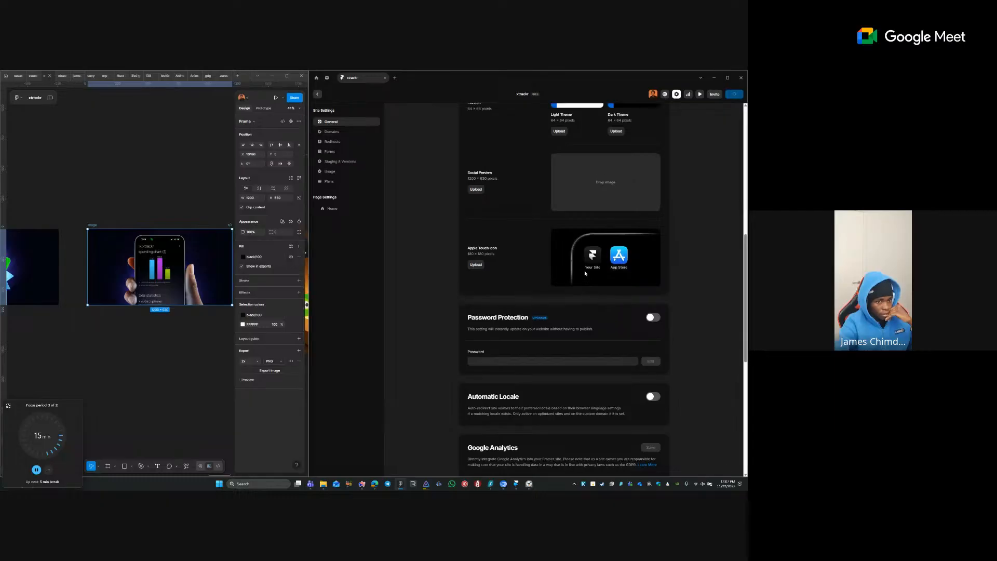
scroll(625, 297, up, 2)
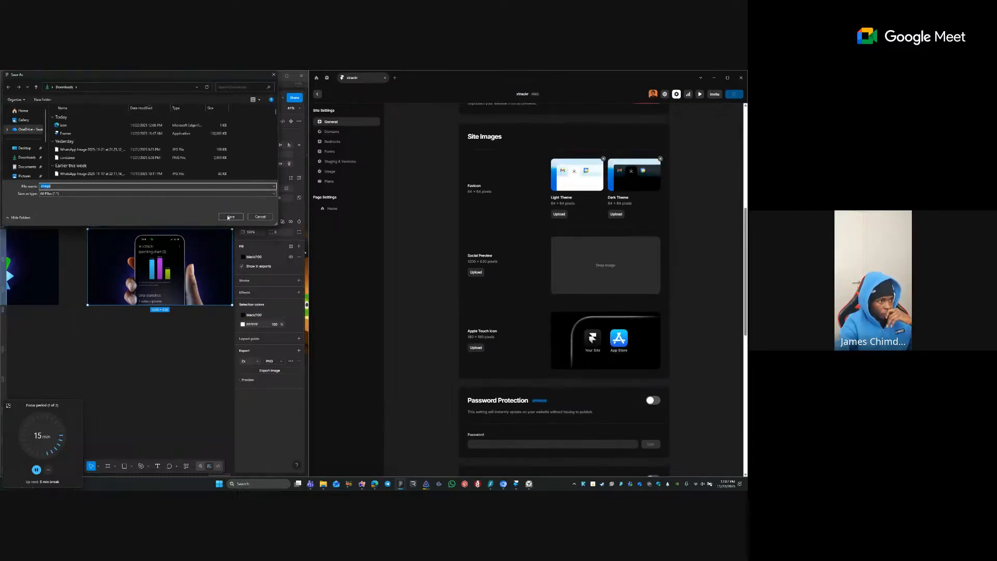
click(230, 217)
click(388, 276)
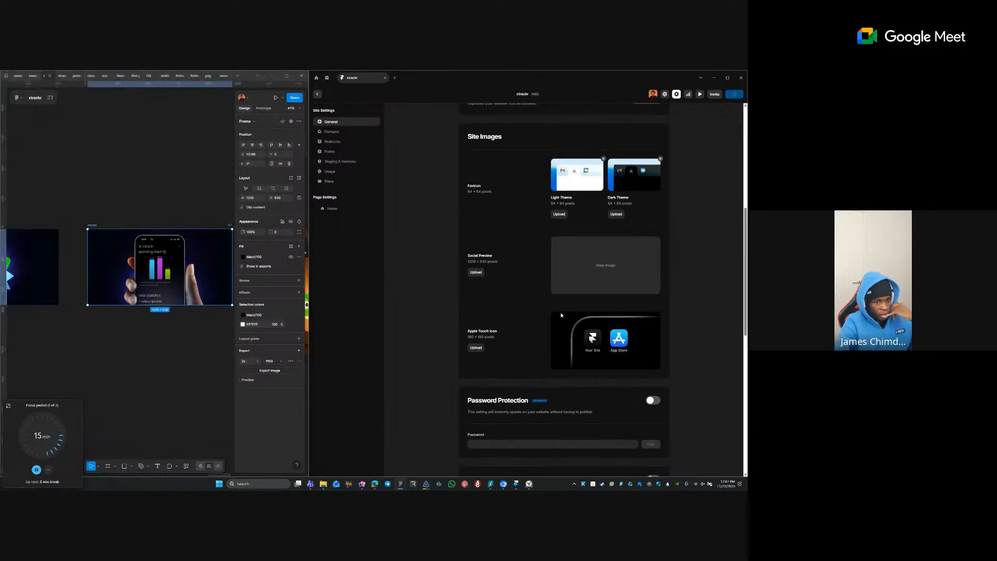
- Upload image.png as the Framer site's Social Preview image
click(475, 272)
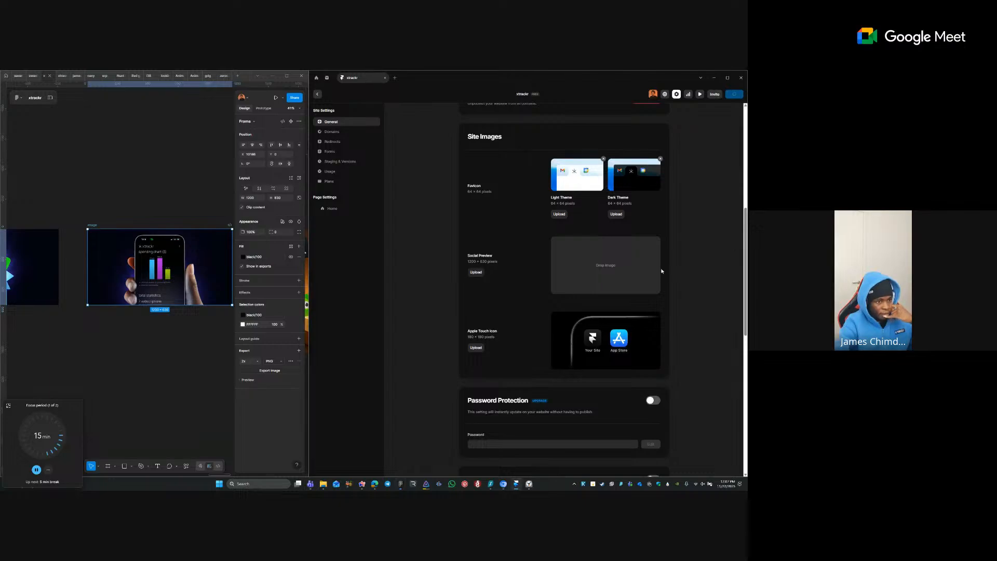
double_click(369, 126)
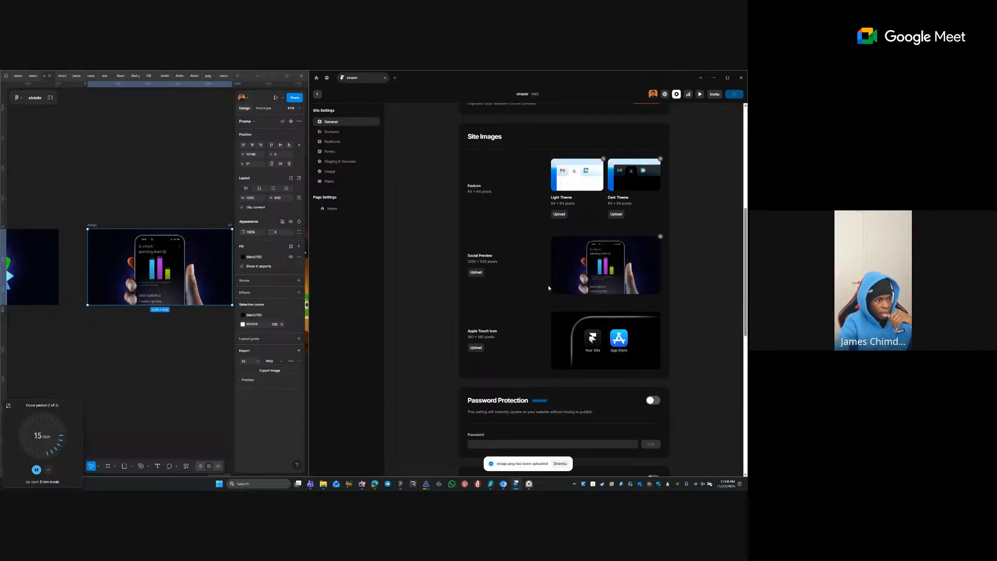
scroll(549, 287, down, 3)
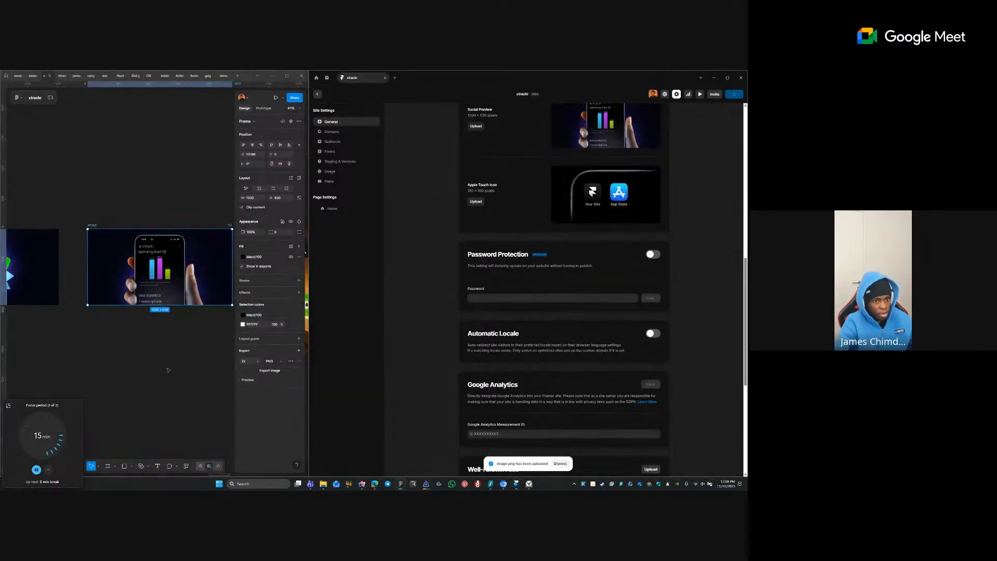
- Duplicate the 400×400 asterisk icon frame in Figma, placing the copy below the original
click(169, 365)
drag(92, 333, 226, 313)
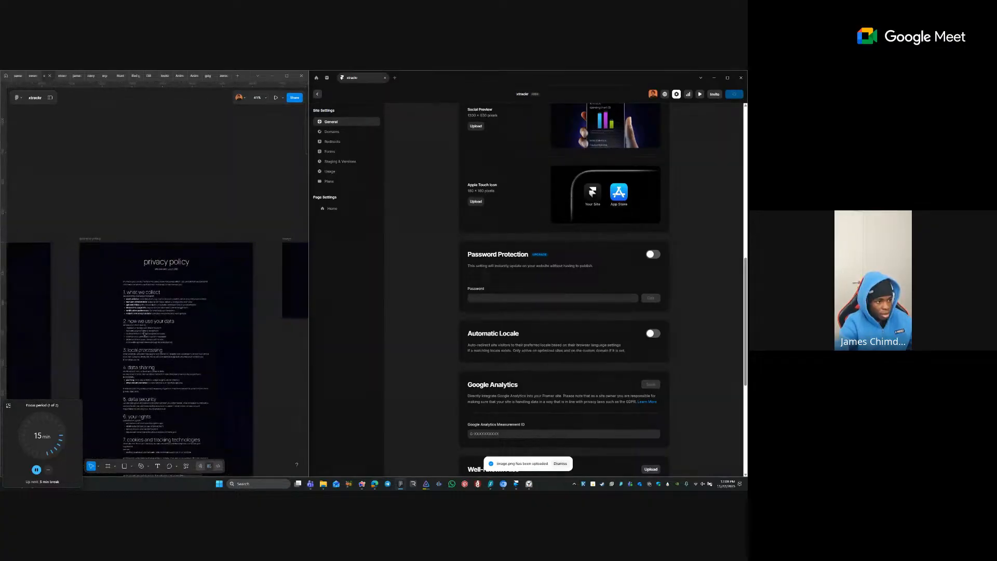
scroll(223, 312, down, 9)
scroll(223, 311, up, 10)
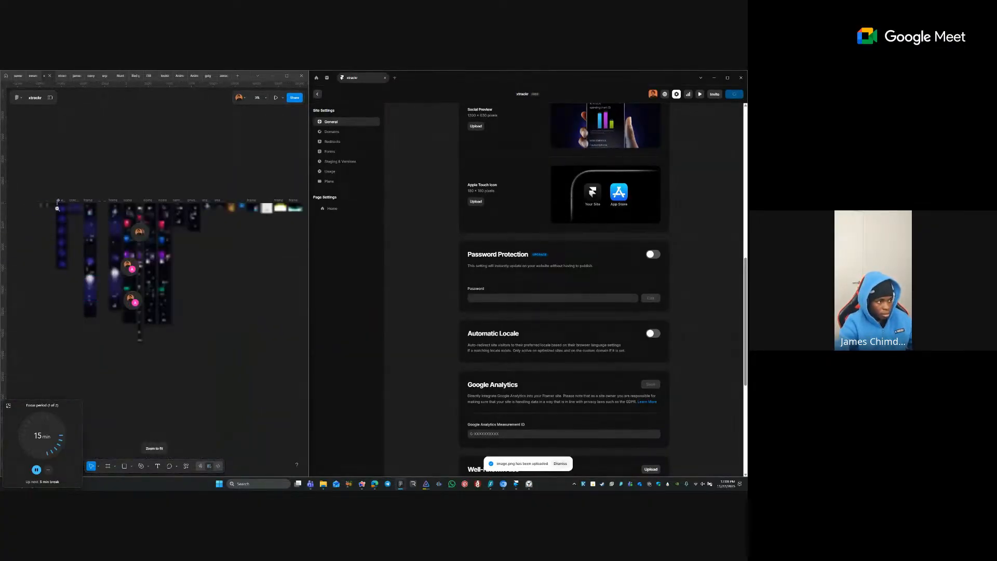
drag(242, 252, 282, 179)
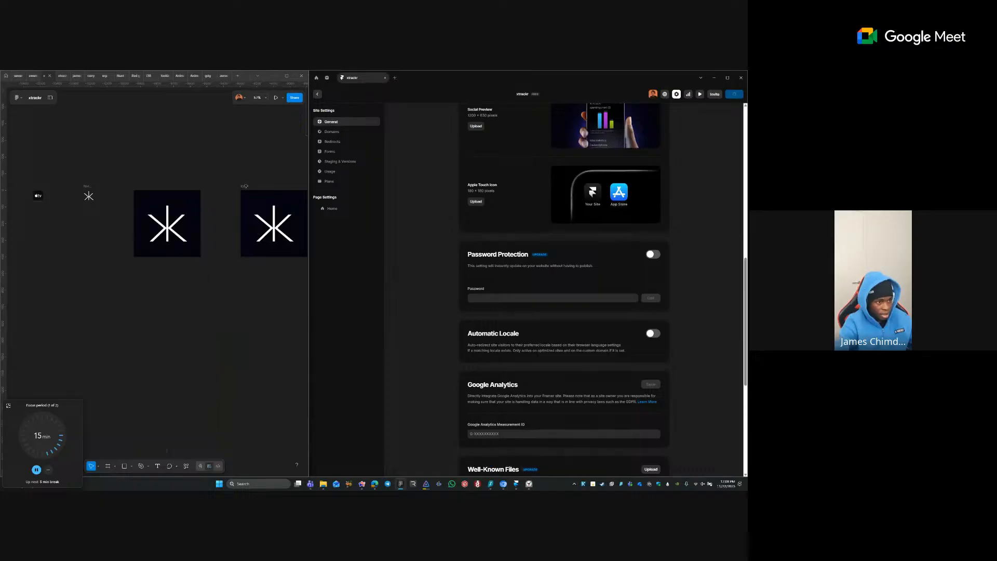
click(149, 213)
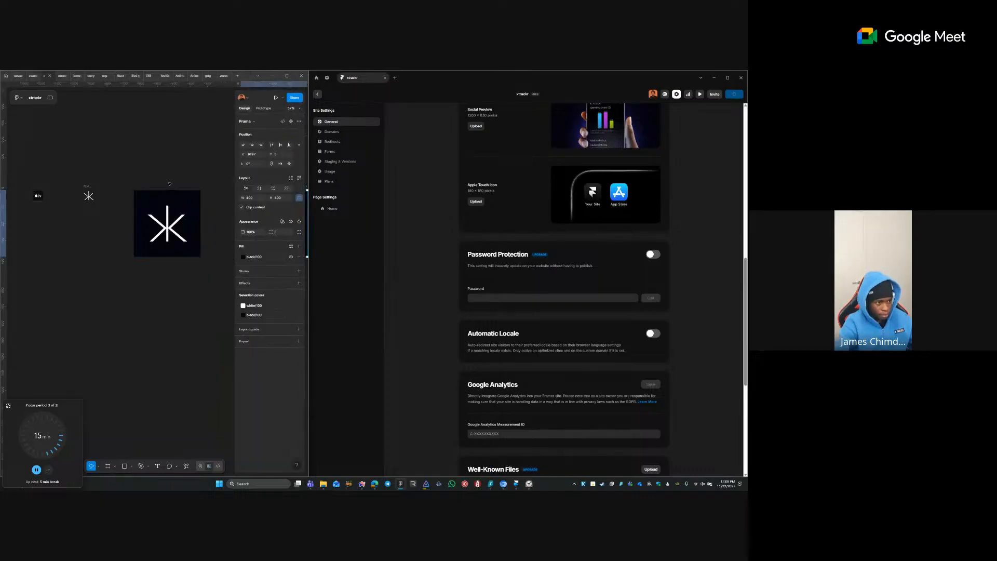
click(127, 181)
drag(127, 182, 67, 184)
click(186, 193)
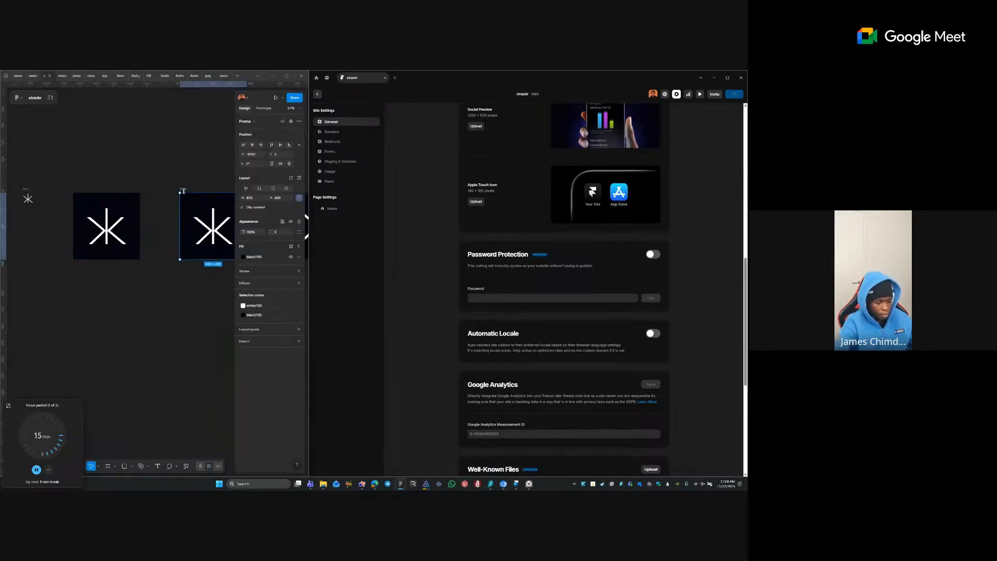
drag(186, 197, 182, 290)
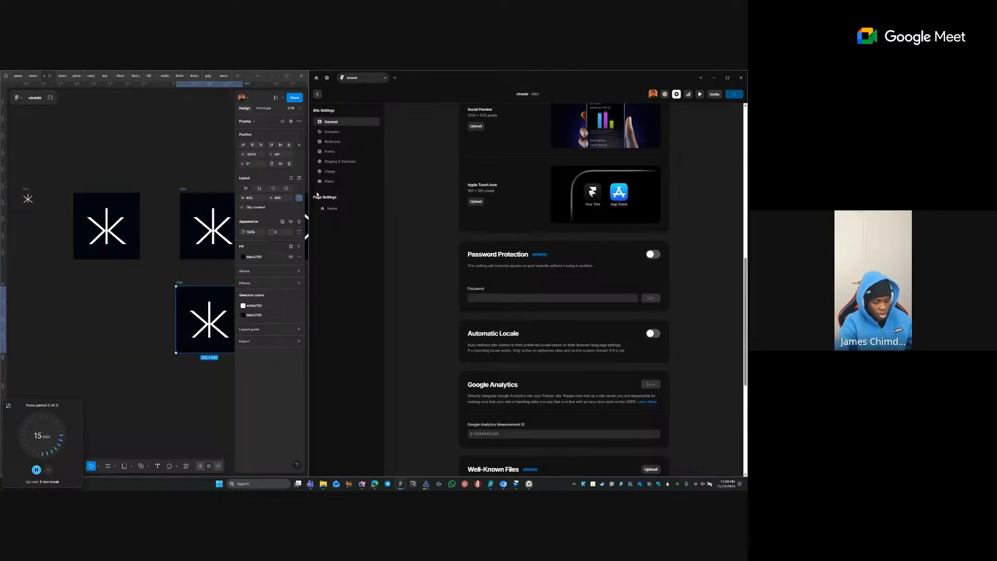
- Scale the copy to 180×180, export it as PNG 'icon' to Downloads, then delete it
key(k)
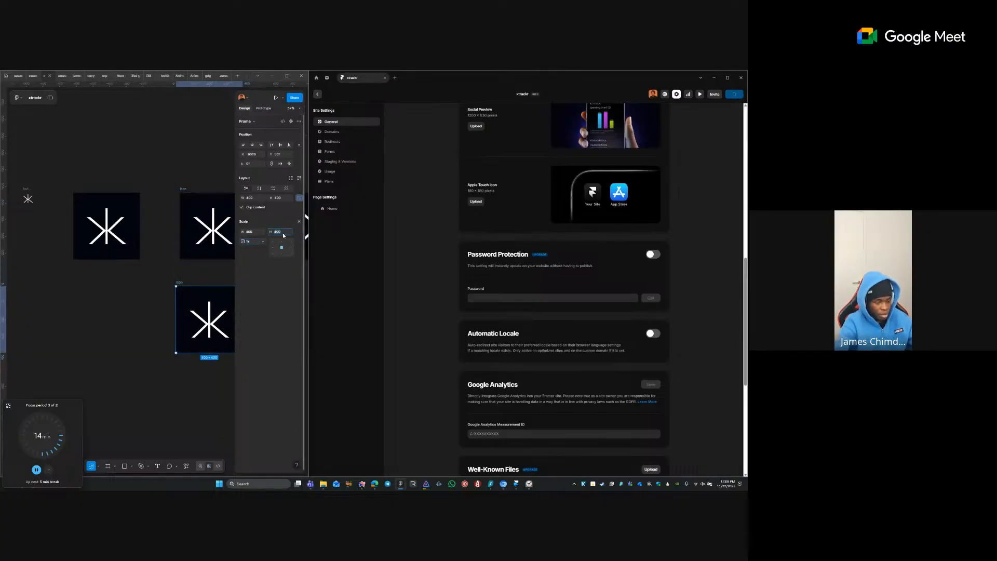
text(180)
key(Return)
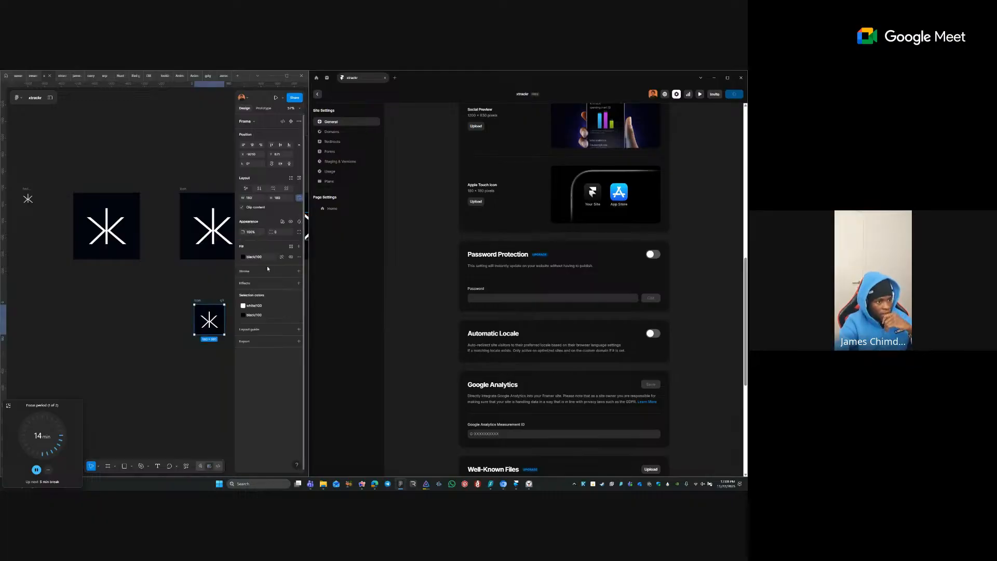
click(296, 341)
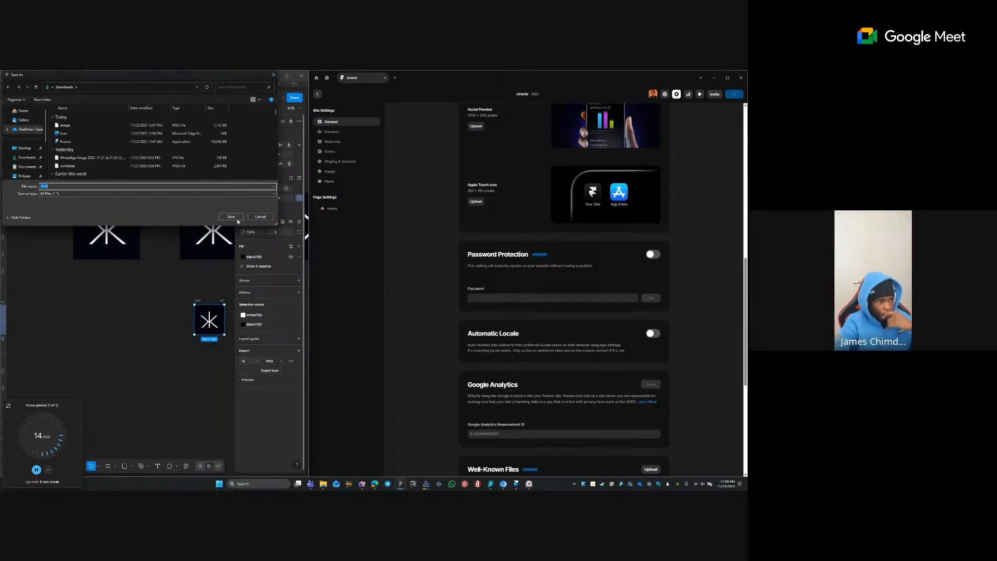
click(237, 220)
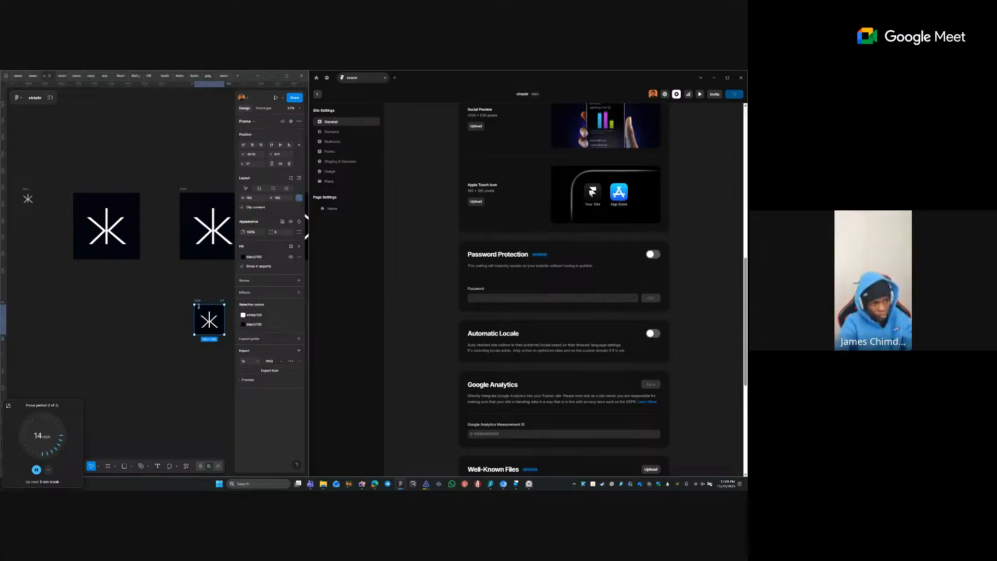
key(Delete)
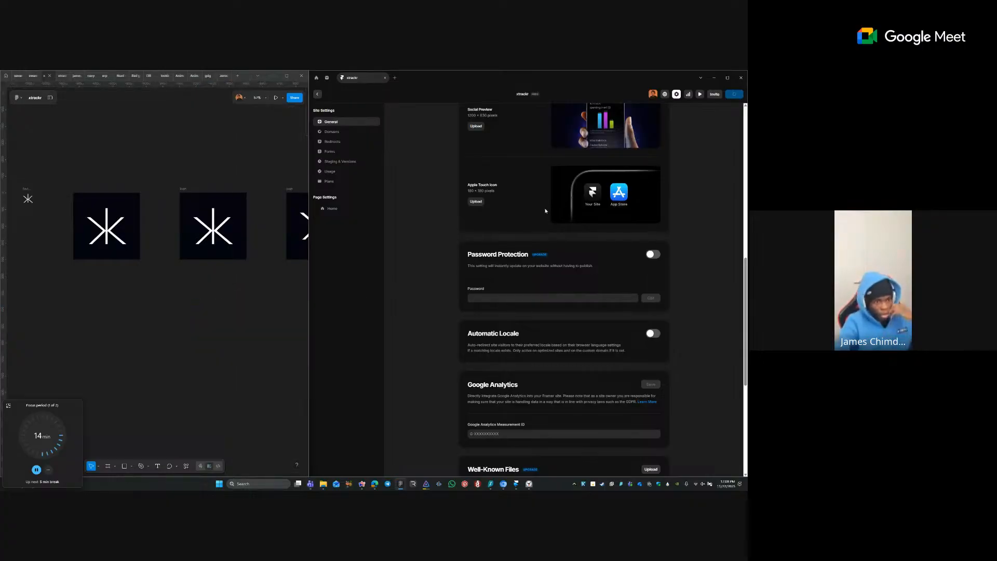
- Upload icon.png as the Framer site's Apple Touch Icon
click(475, 201)
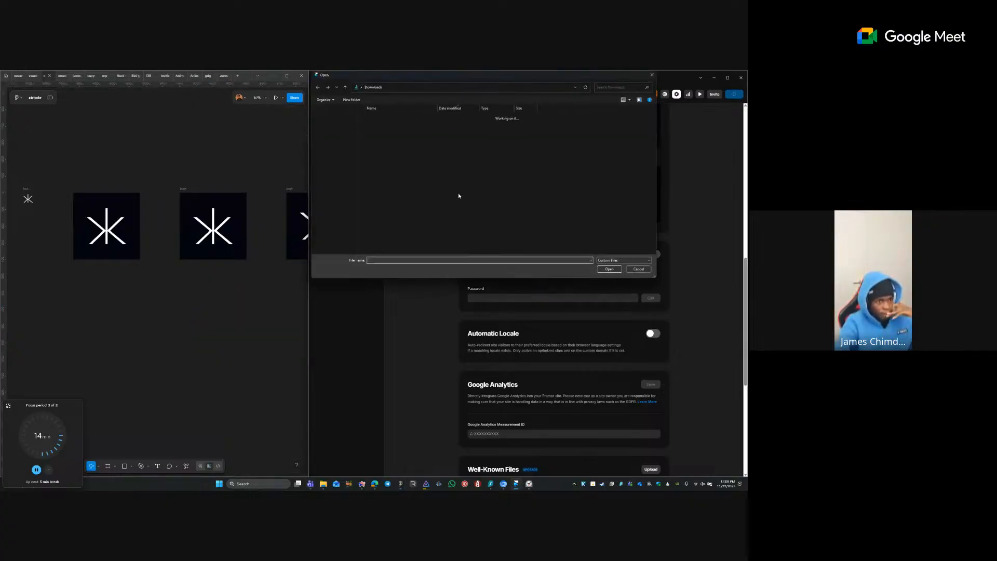
double_click(402, 129)
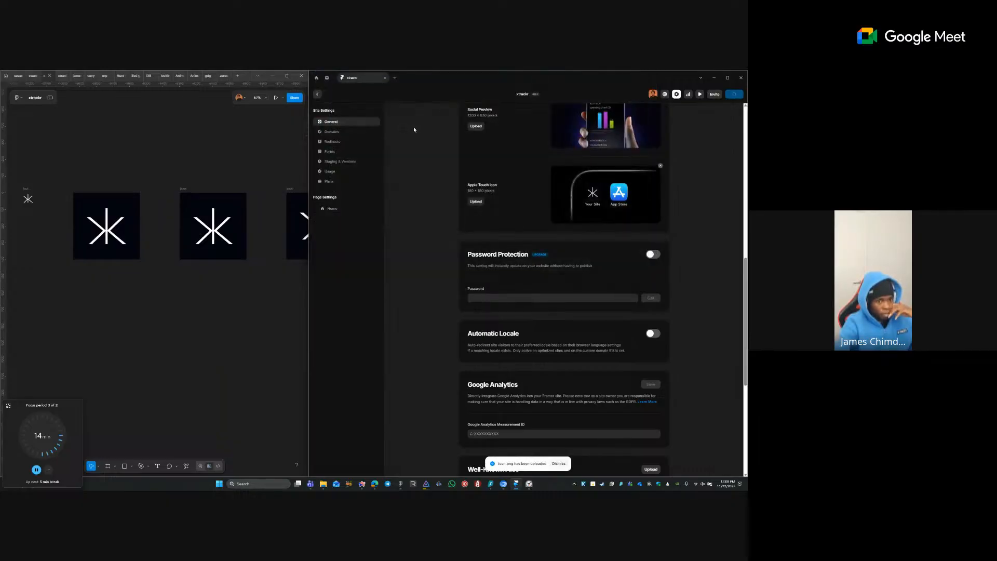
scroll(614, 175, up, 2)
scroll(615, 174, up, 5)
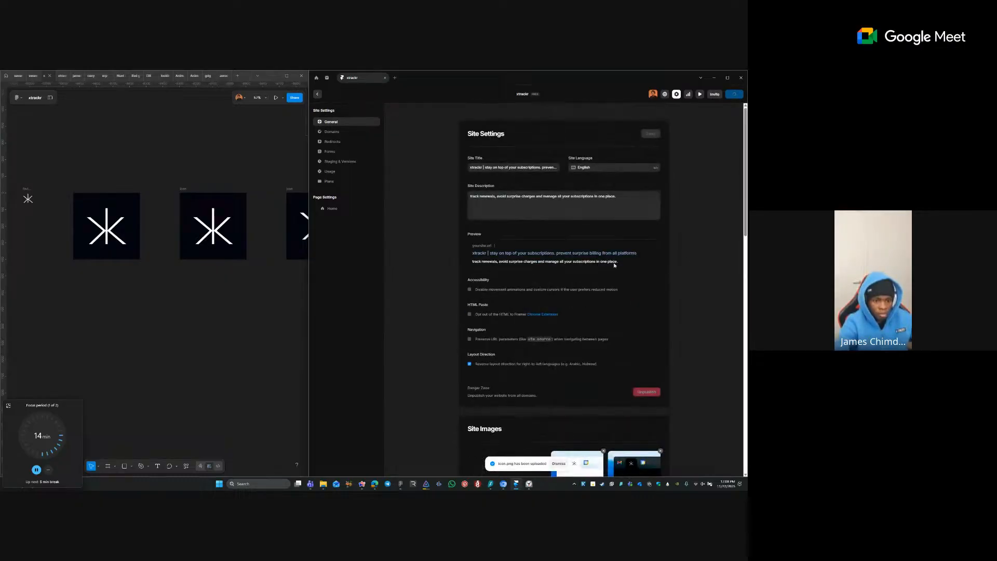
- Exit Framer's site settings and fit all Figma frames in view
scroll(615, 265, down, 2)
click(317, 95)
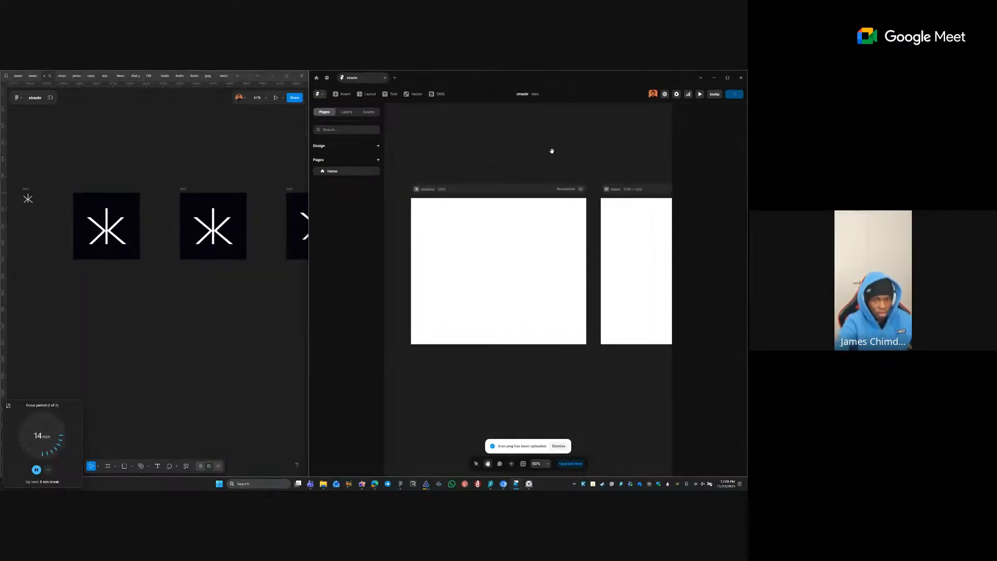
key(shift+1)
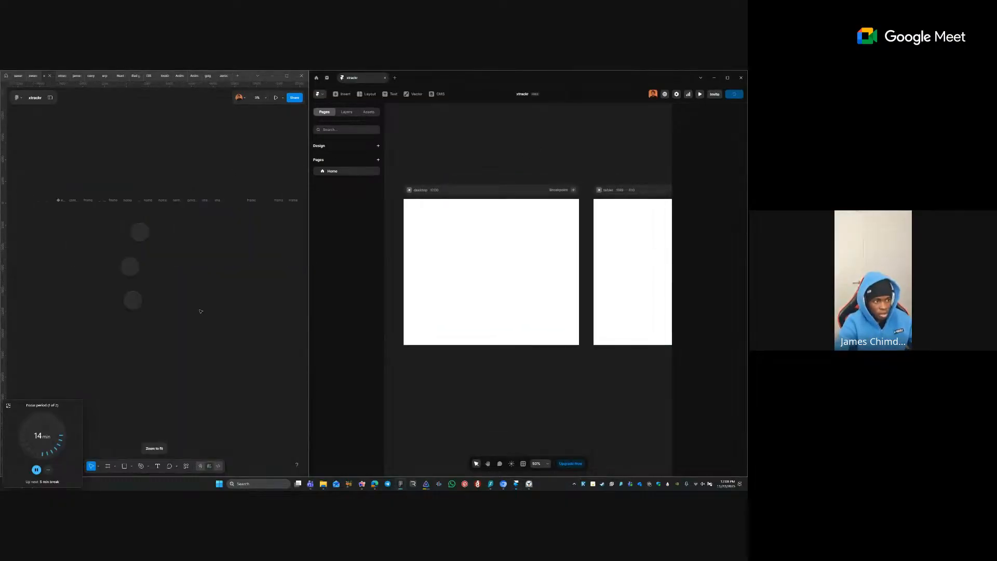
scroll(81, 208, up, 6)
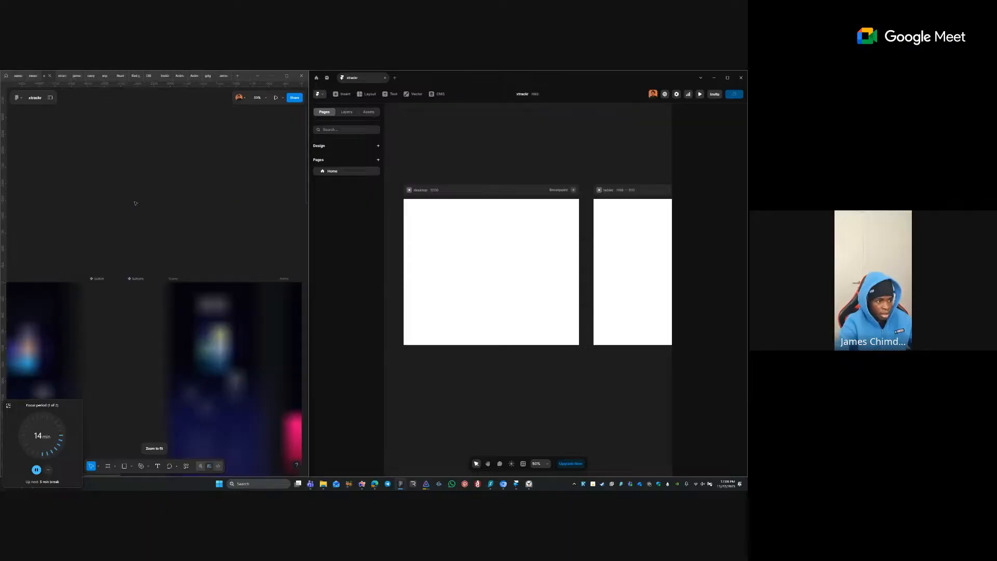
scroll(195, 142, right, 3)
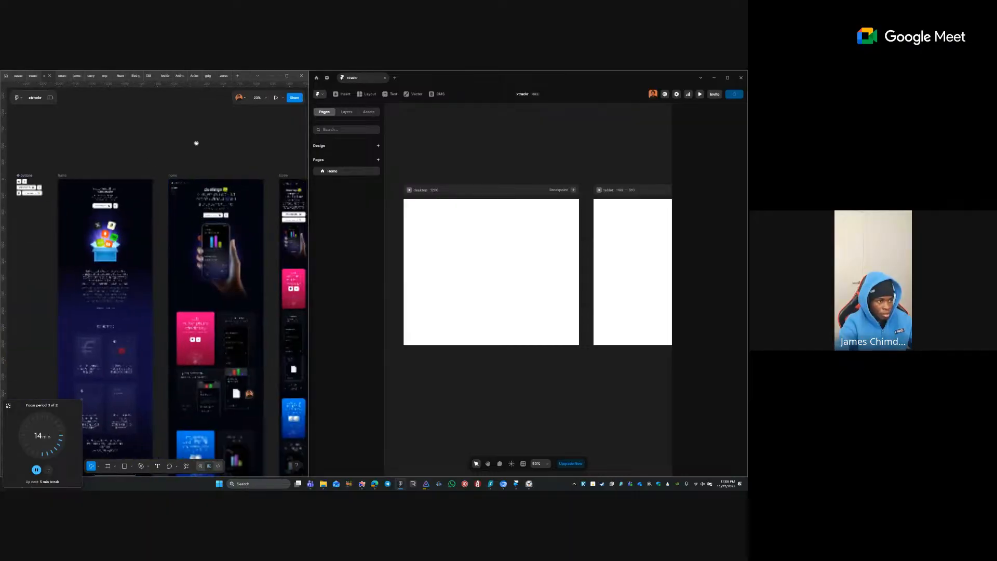
- Zoom Figma onto the home design frame, copy its page link, and switch to the browser
key(z)
drag(60, 174, 200, 315)
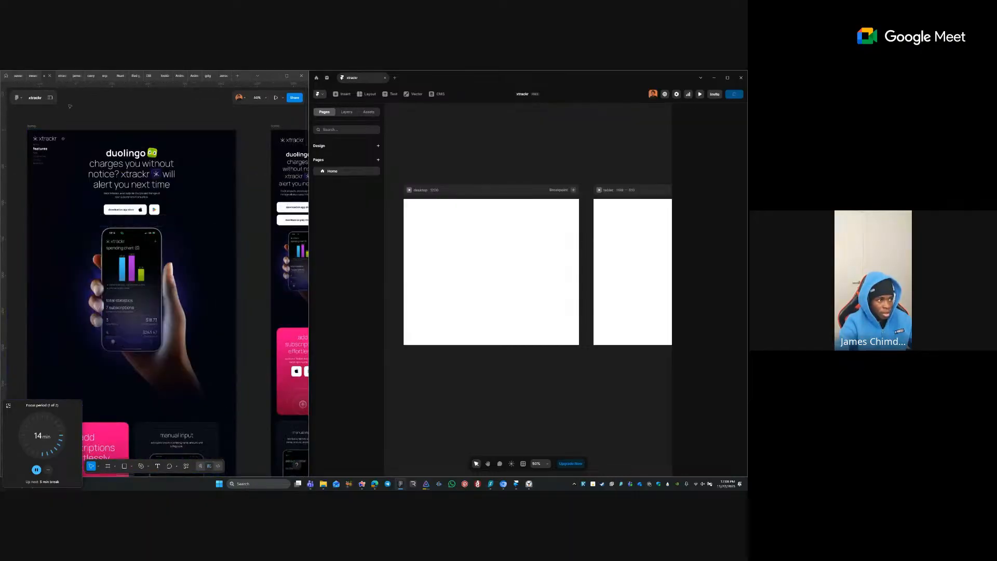
drag(204, 388, 241, 396)
key(ctrl+c)
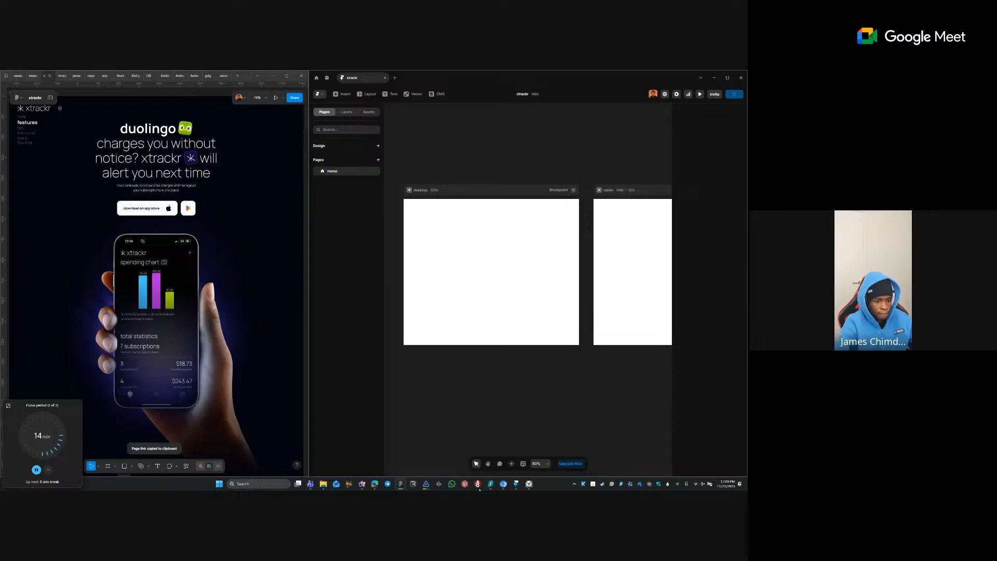
click(361, 484)
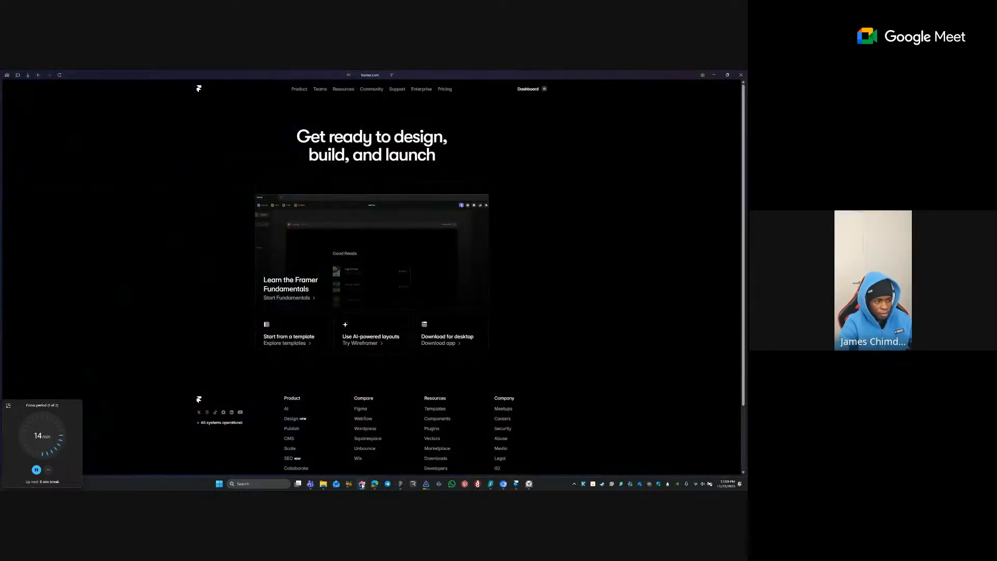
- Paste the Figma xtrackr design link into the Google Meet chat and send it
mouse_move(7, 292)
click(40, 175)
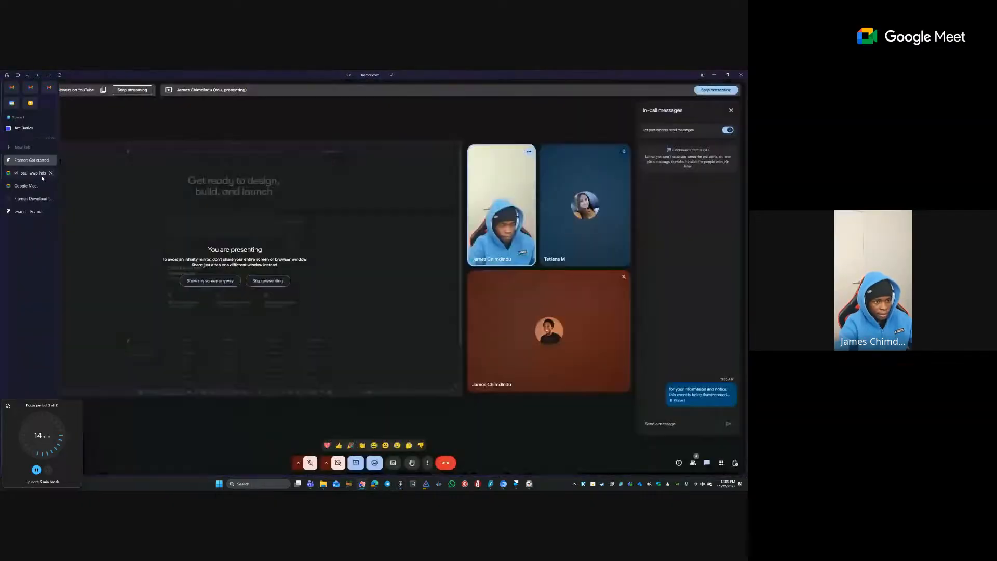
click(687, 420)
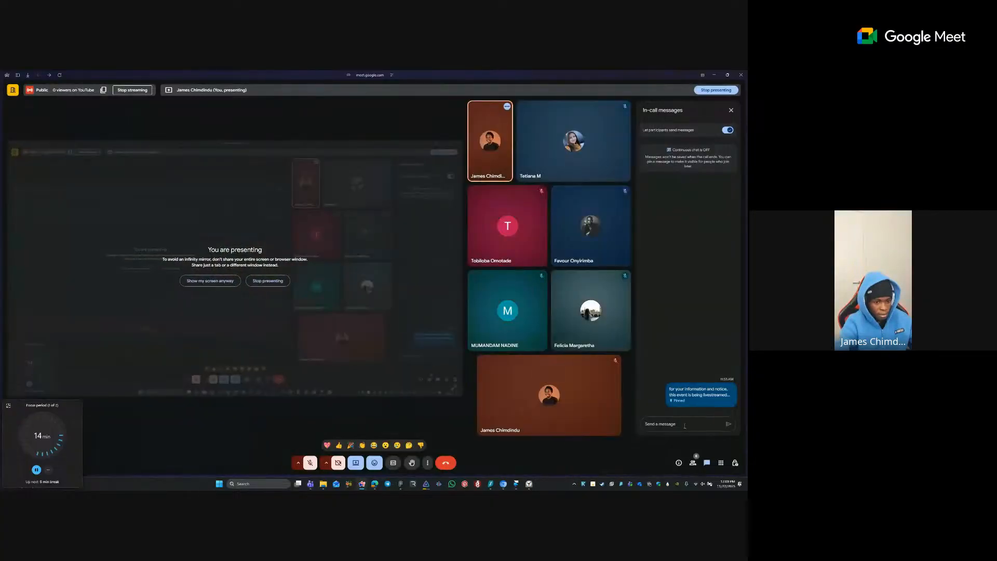
key(ctrl+v)
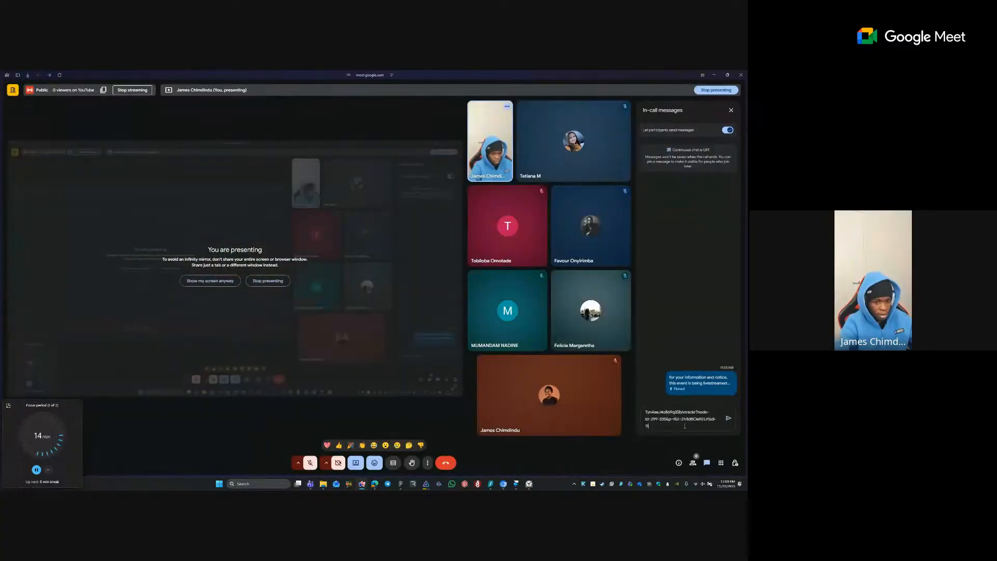
click(729, 423)
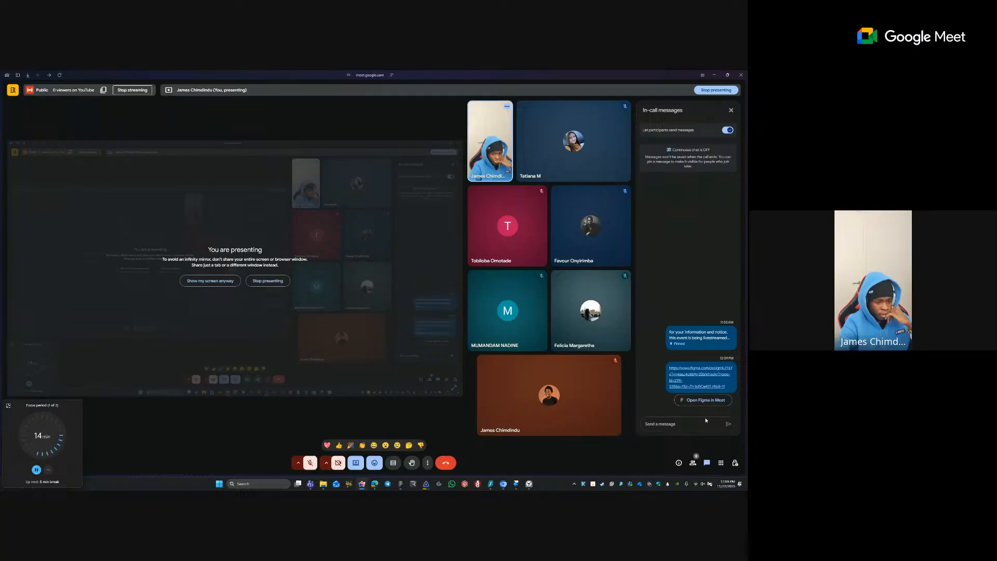
- Inspect the Figma home frame's fill to read its hex code, 04030F
click(516, 483)
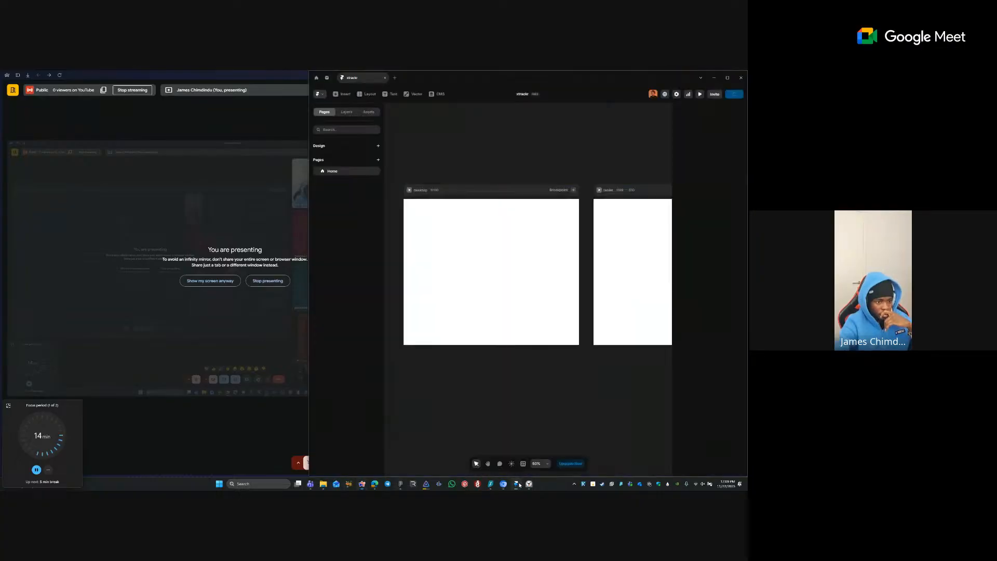
mouse_move(1, 352)
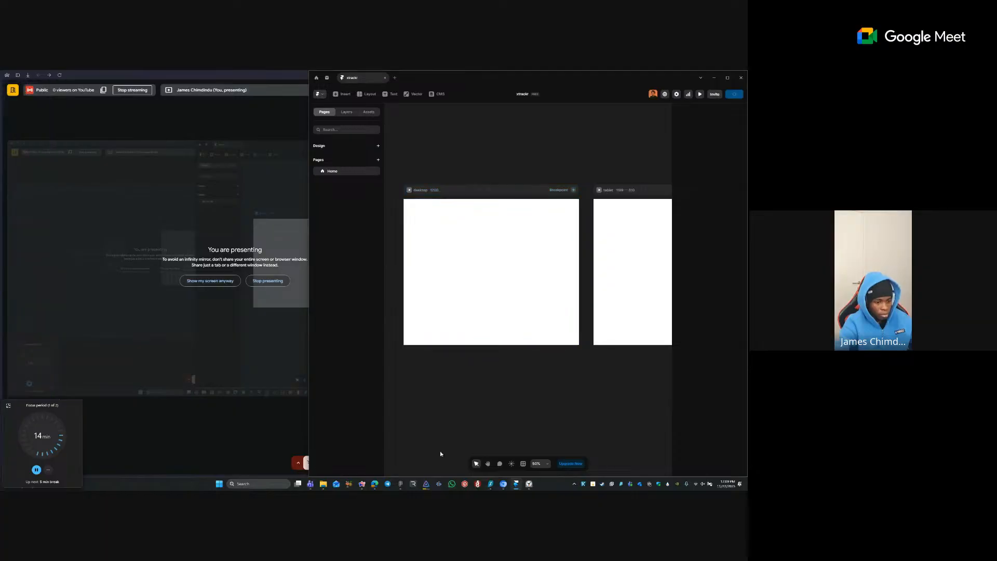
click(401, 484)
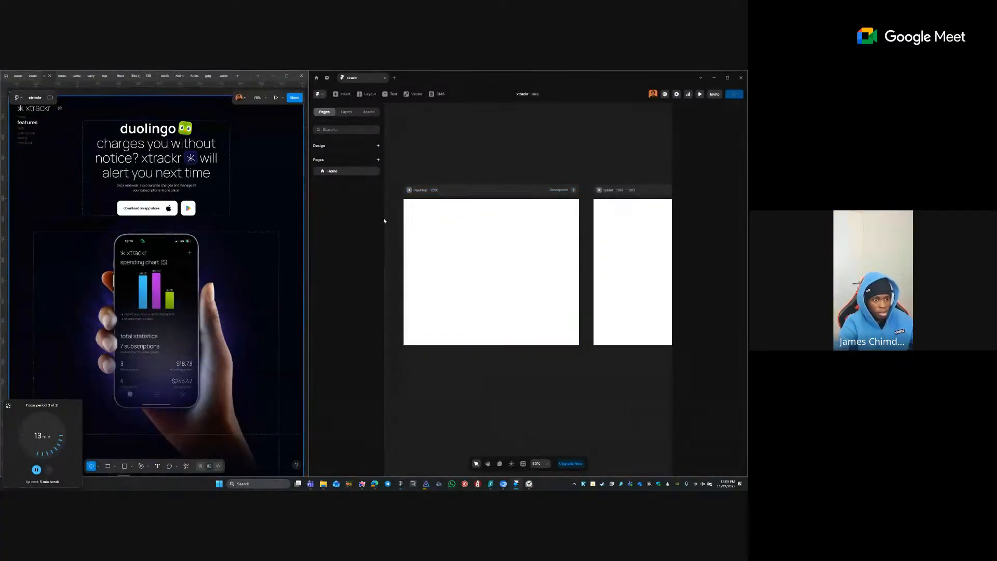
click(492, 237)
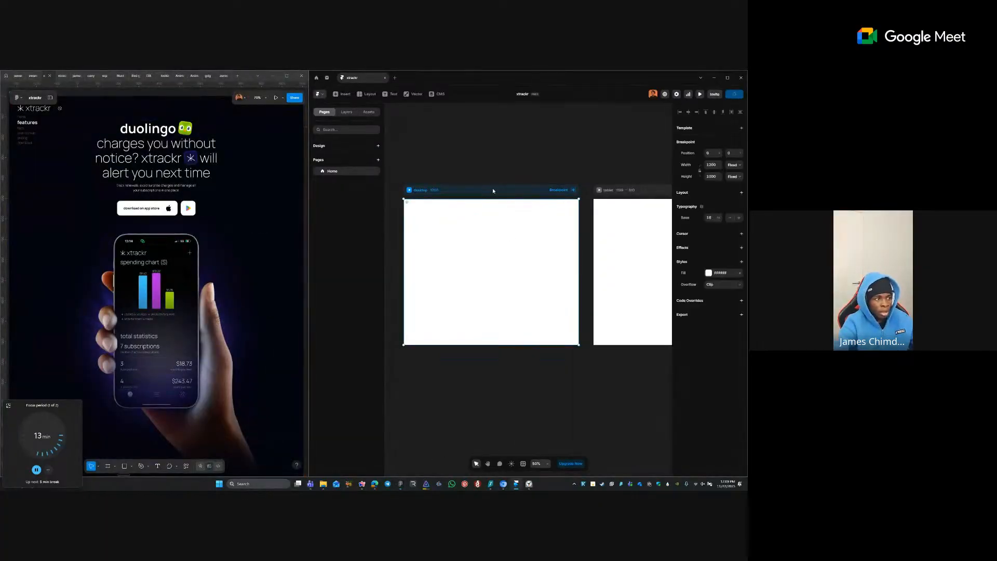
click(185, 115)
scroll(185, 115, up, 2)
click(159, 124)
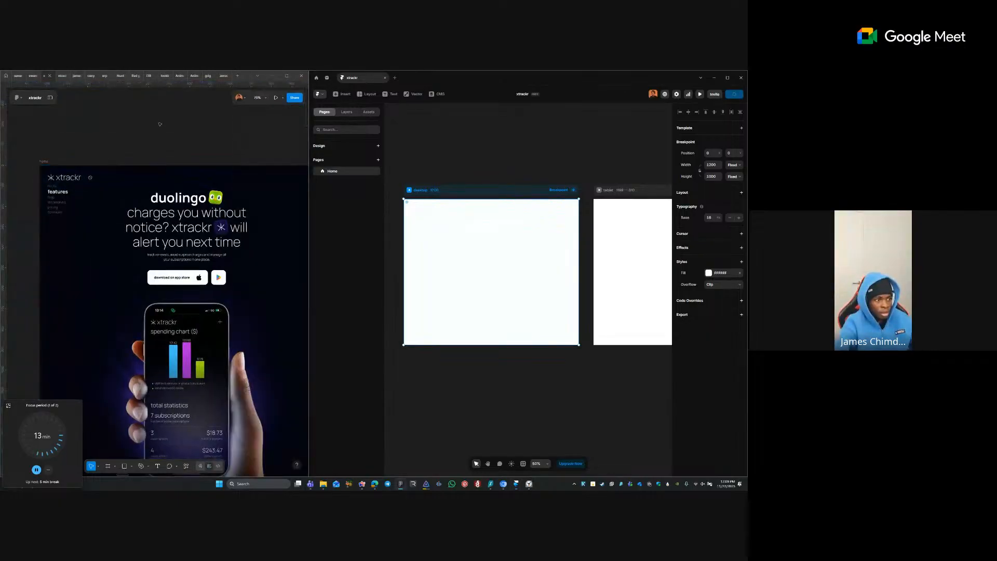
key(ctrl+z)
key(ctrl+z)
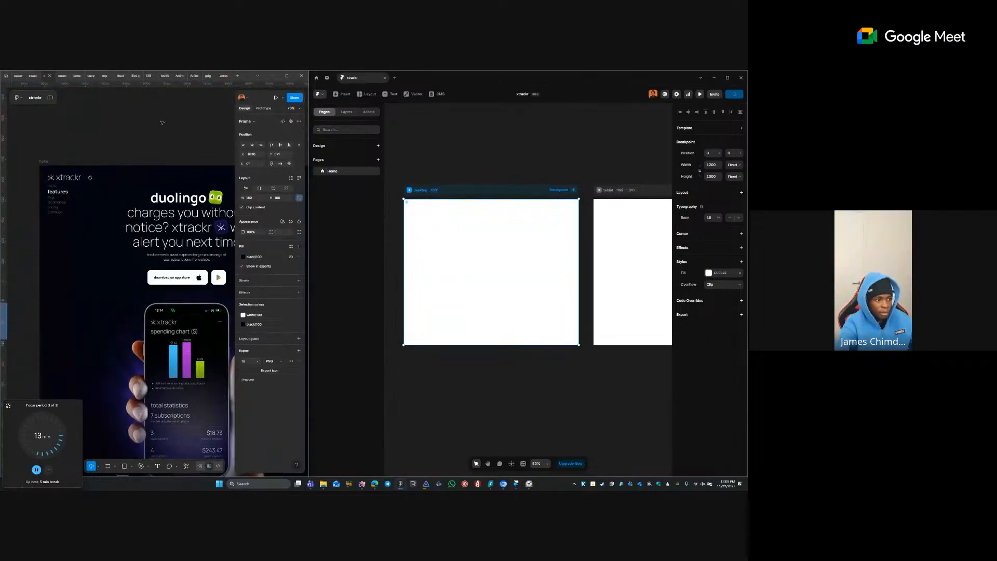
scroll(180, 157, down, 5)
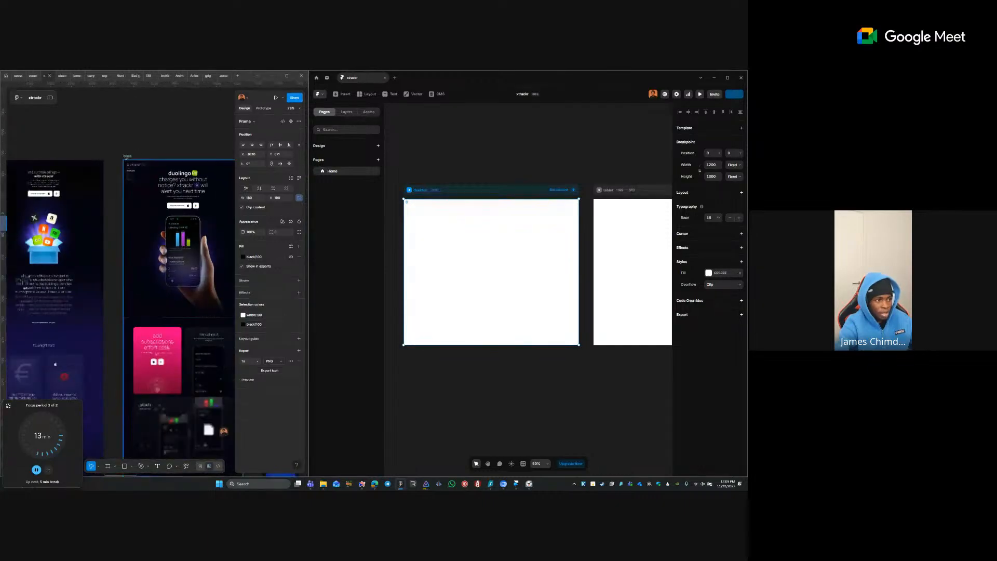
click(124, 154)
click(125, 156)
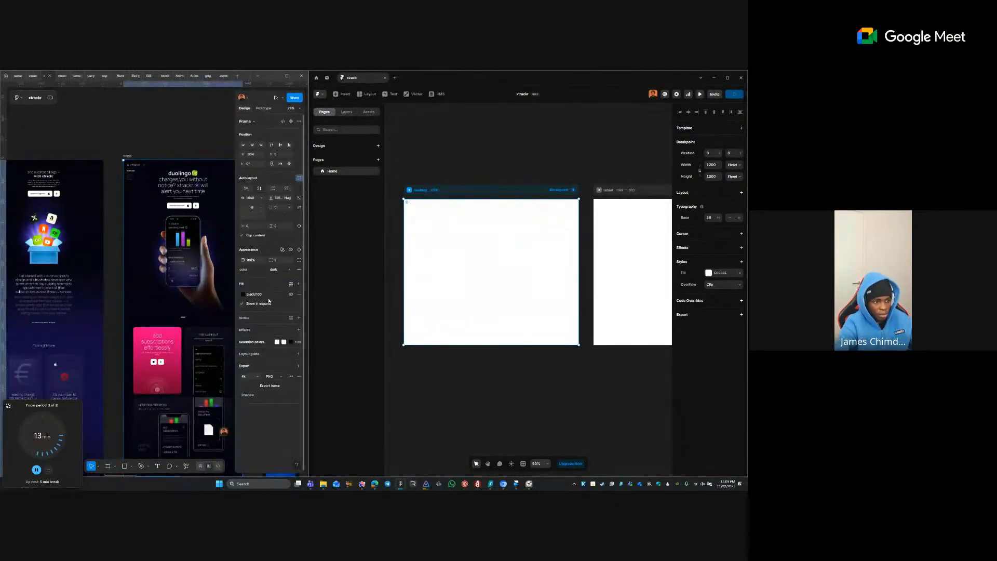
click(281, 295)
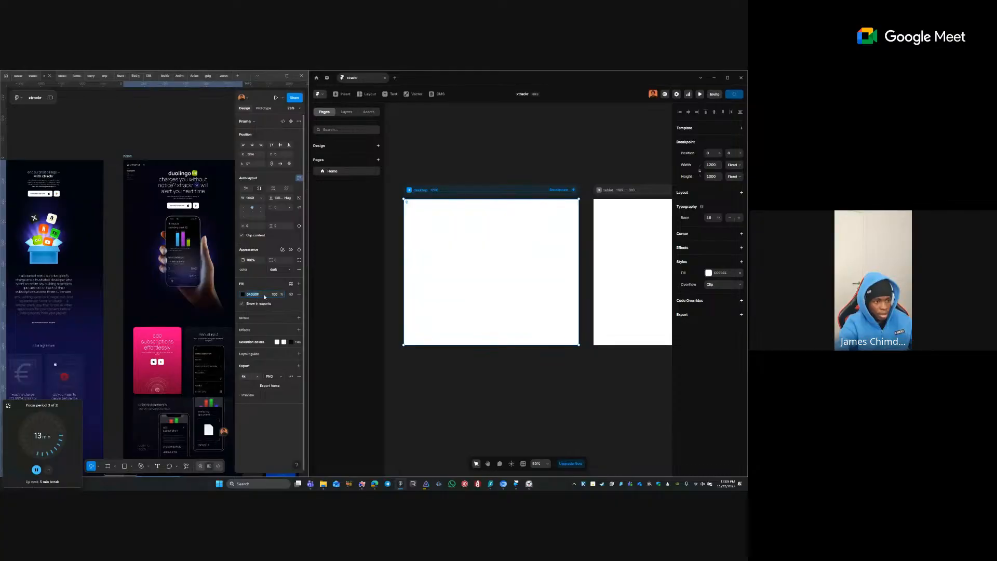
key(ctrl+z)
click(483, 177)
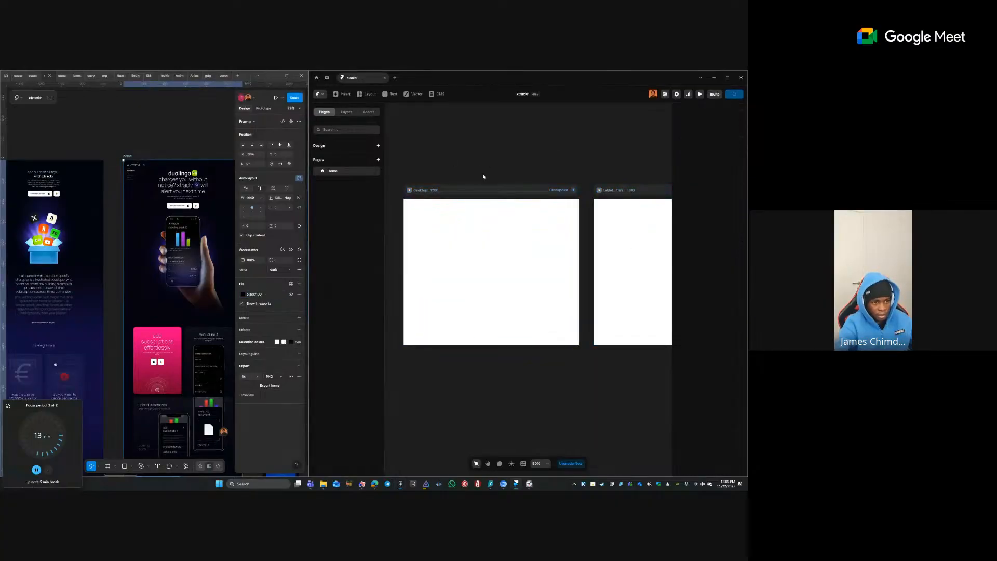
click(486, 208)
click(709, 272)
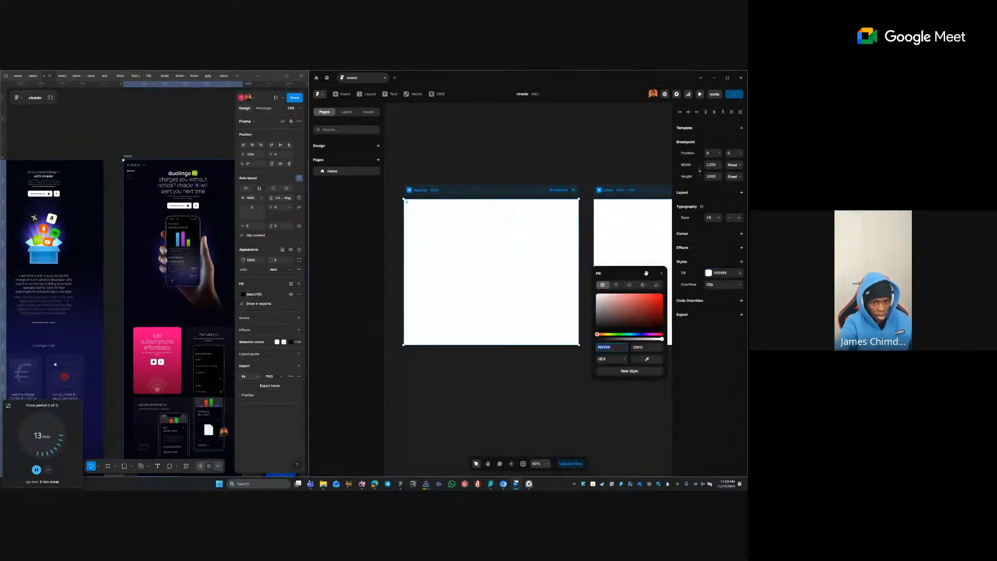
key(Tab)
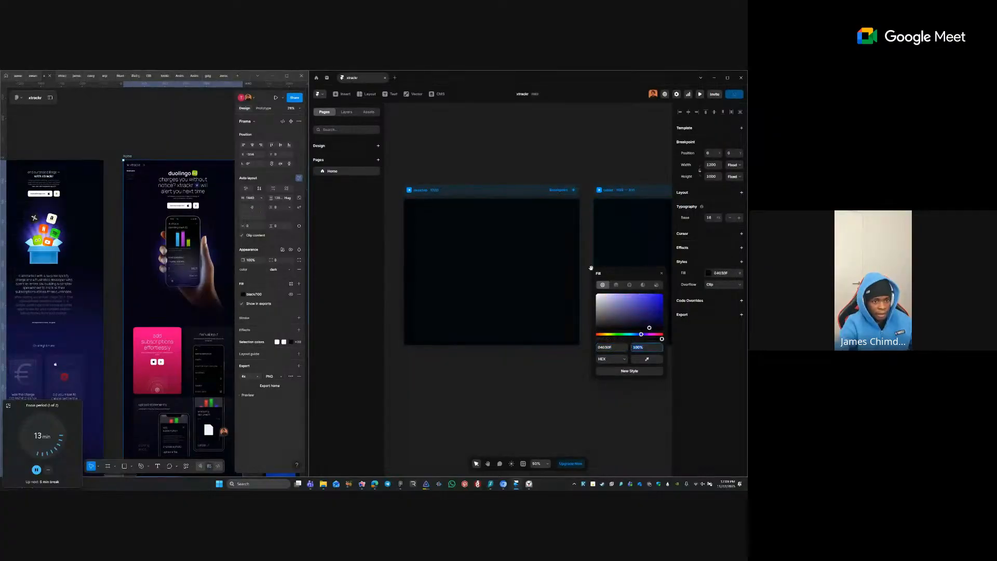
click(546, 164)
click(474, 223)
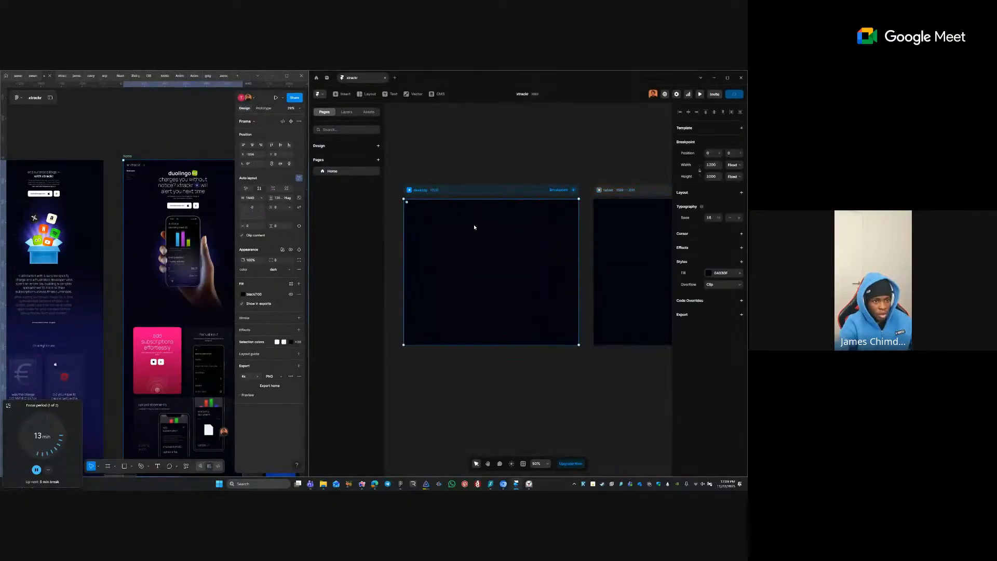
key(Escape)
click(511, 185)
- Pan and zoom the Framer canvas to about 31% so the desktop, tablet and phone breakpoints all show
click(480, 154)
drag(481, 175, 471, 126)
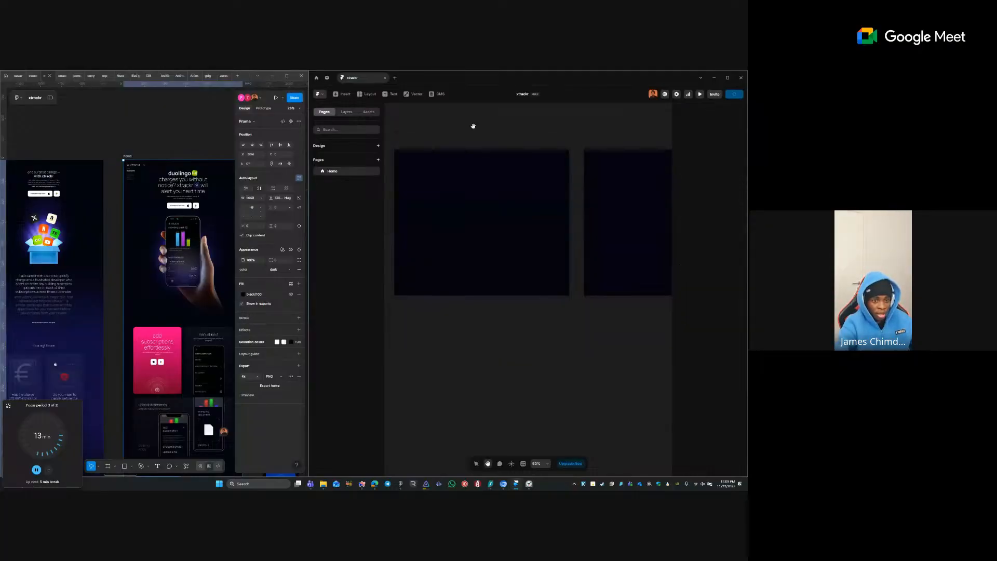
scroll(551, 150, down, 3)
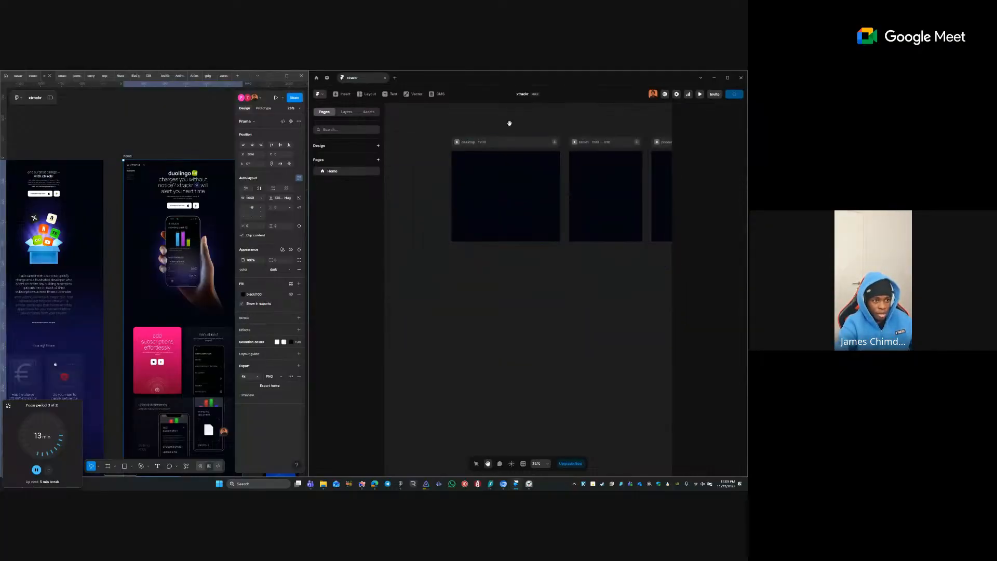
drag(509, 123, 493, 129)
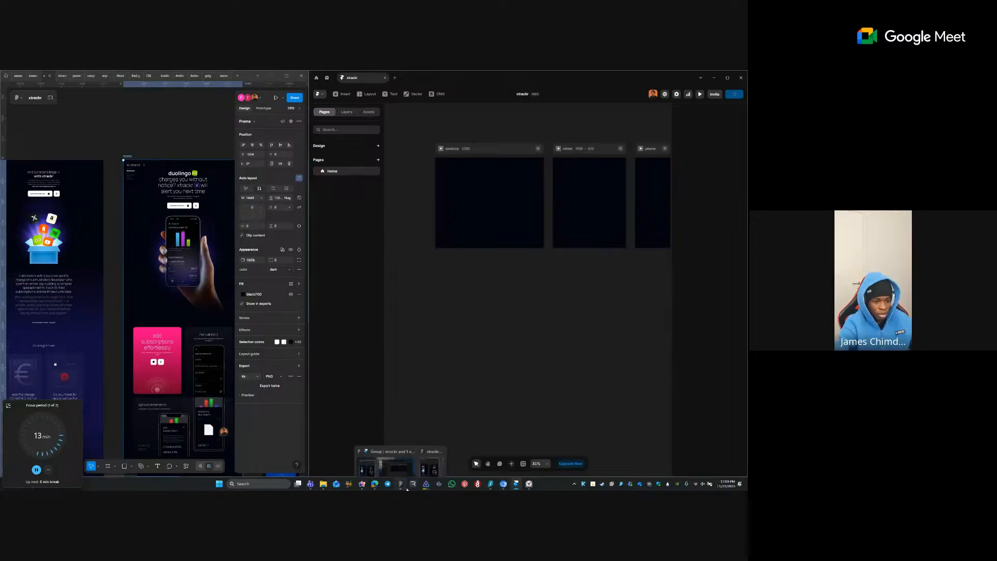
- Open vercel.com in a new Arc tab and scroll down to its footer links
click(362, 484)
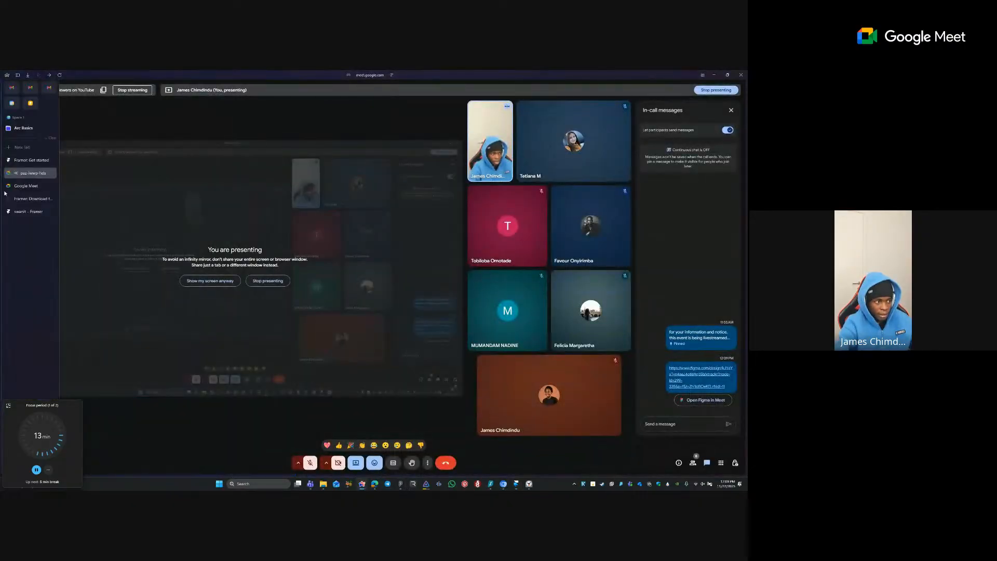
click(21, 147)
text(V)
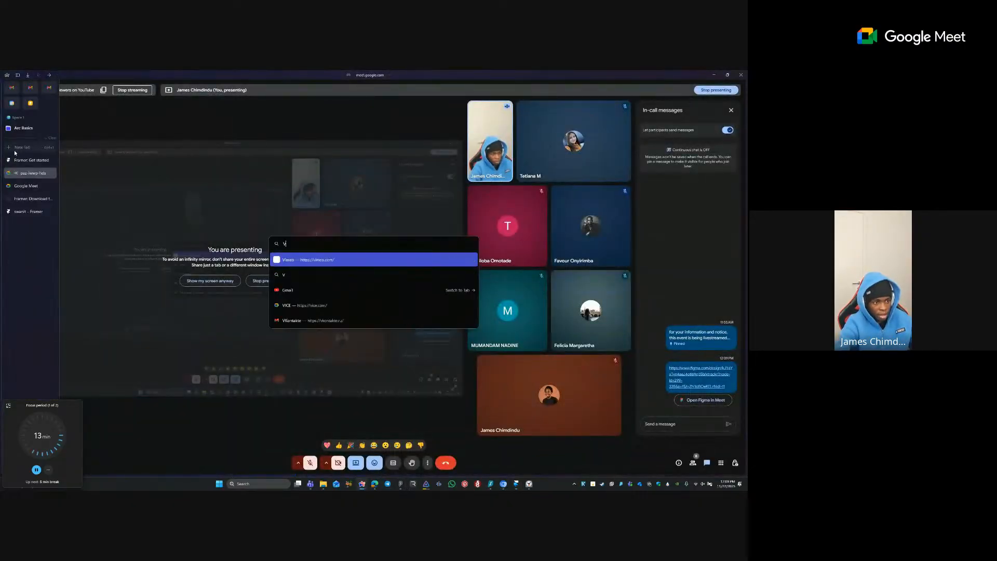
text(ERCEl.CO)
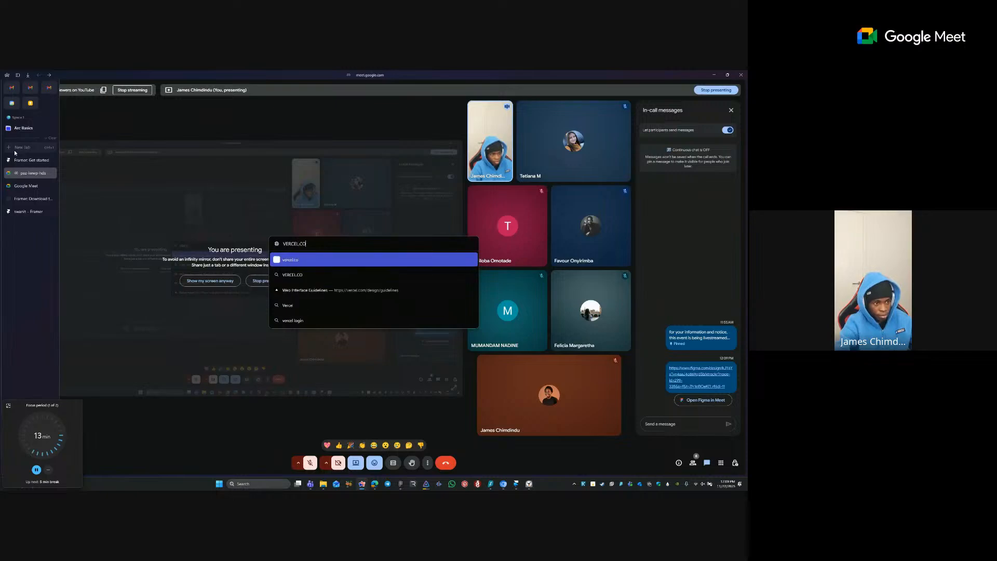
text(M)
key(Return)
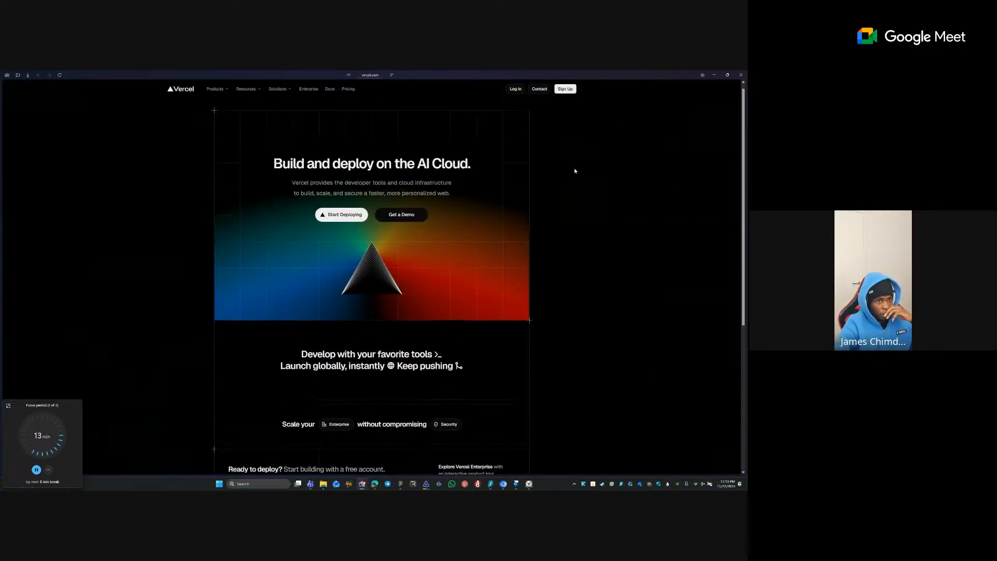
scroll(574, 171, down, 1)
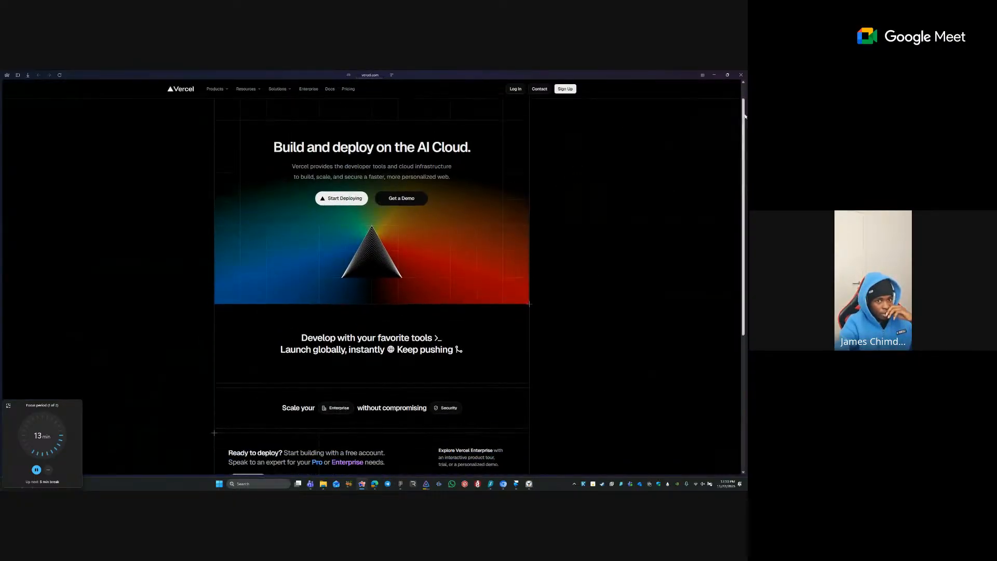
scroll(456, 256, down, 3)
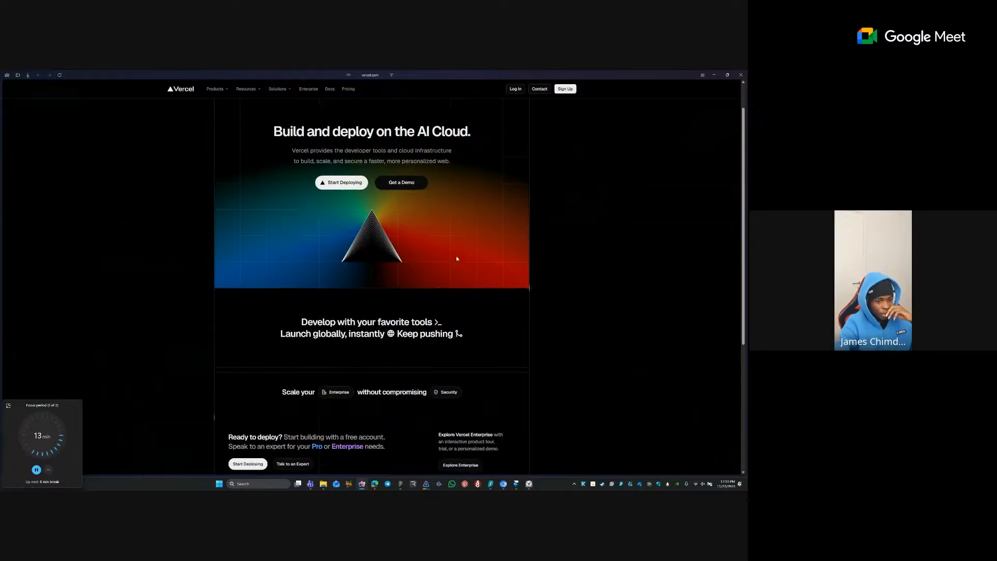
scroll(548, 350, down, 3)
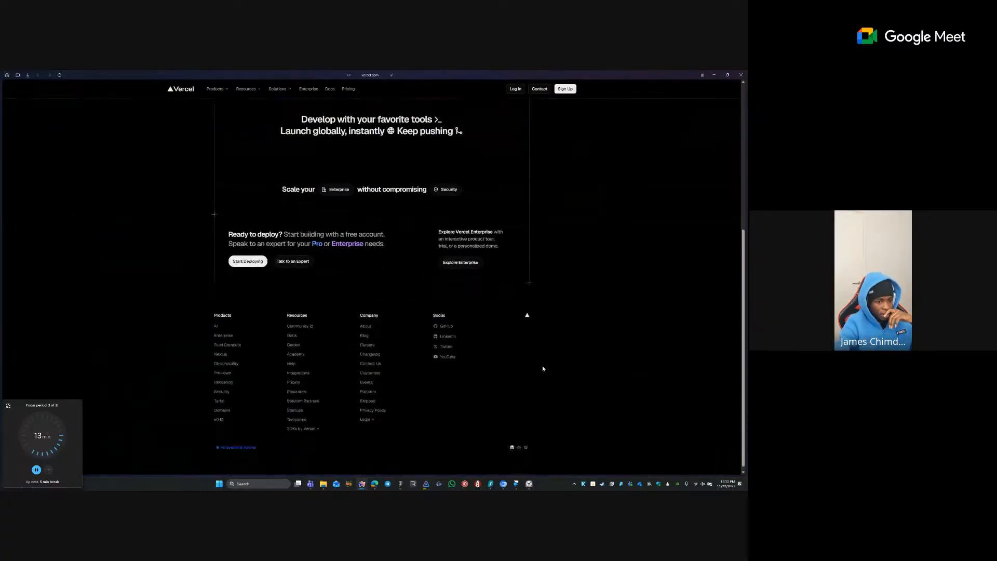
scroll(542, 365, up, 2)
scroll(541, 365, down, 2)
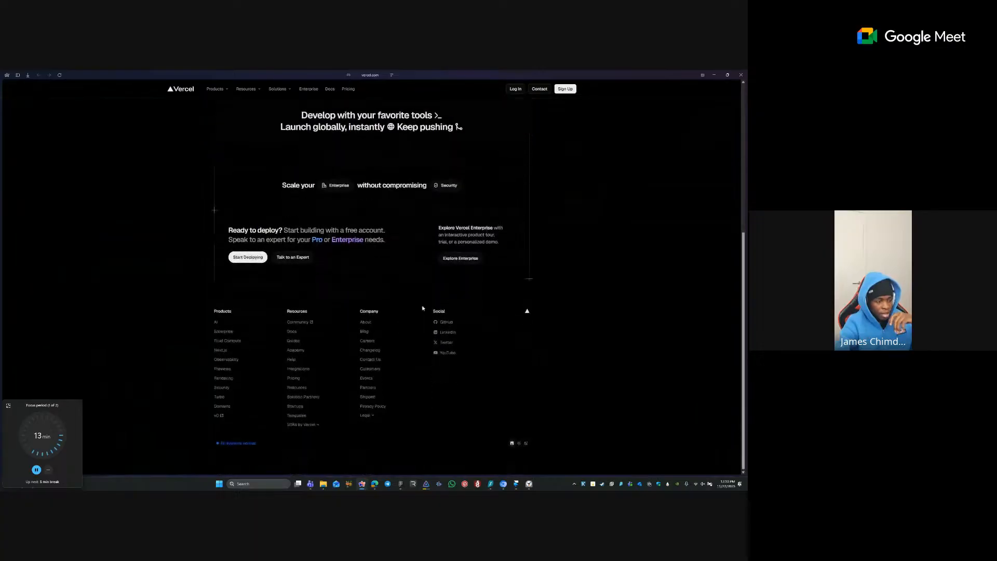
- Open the swanit.framer.website site in a new tab
mouse_move(2, 233)
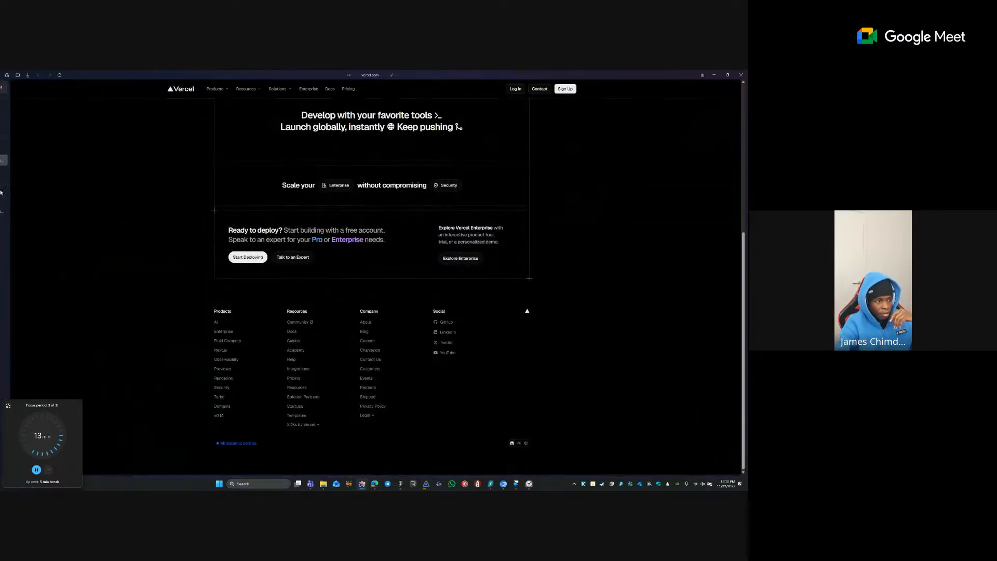
click(22, 148)
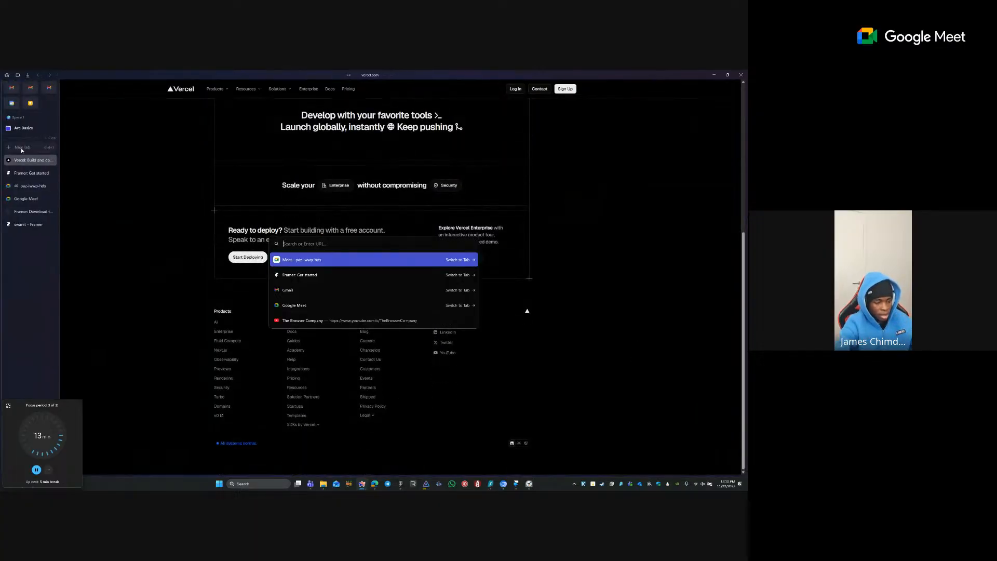
text(sw)
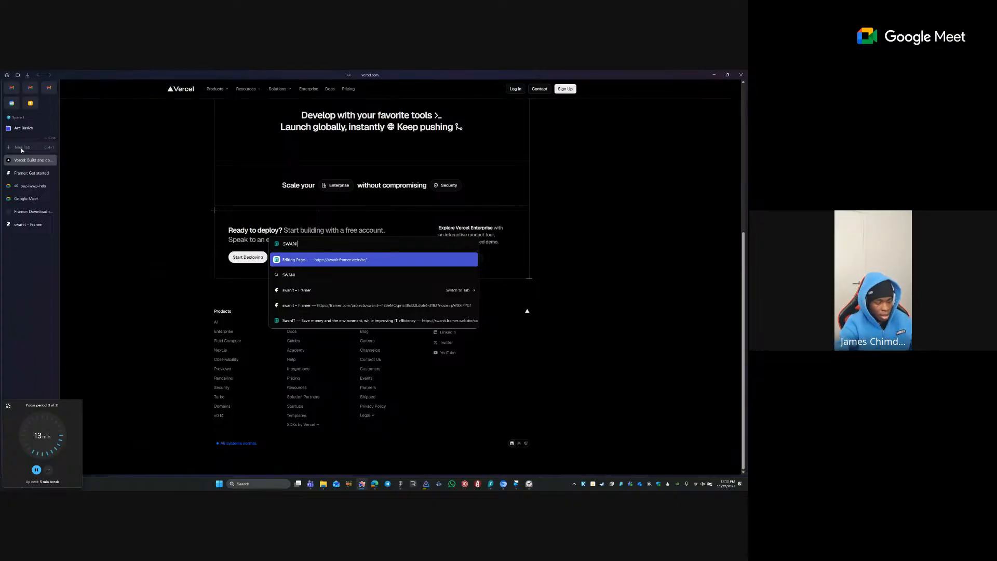
key(Return)
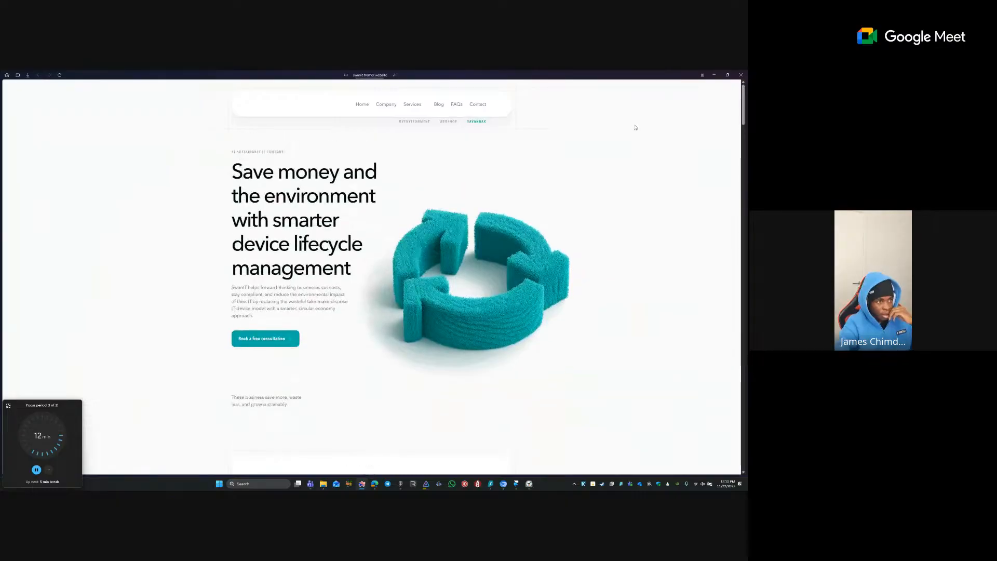
- Scroll the SwanIT site down to its footer and check the address text
scroll(636, 127, down, 8)
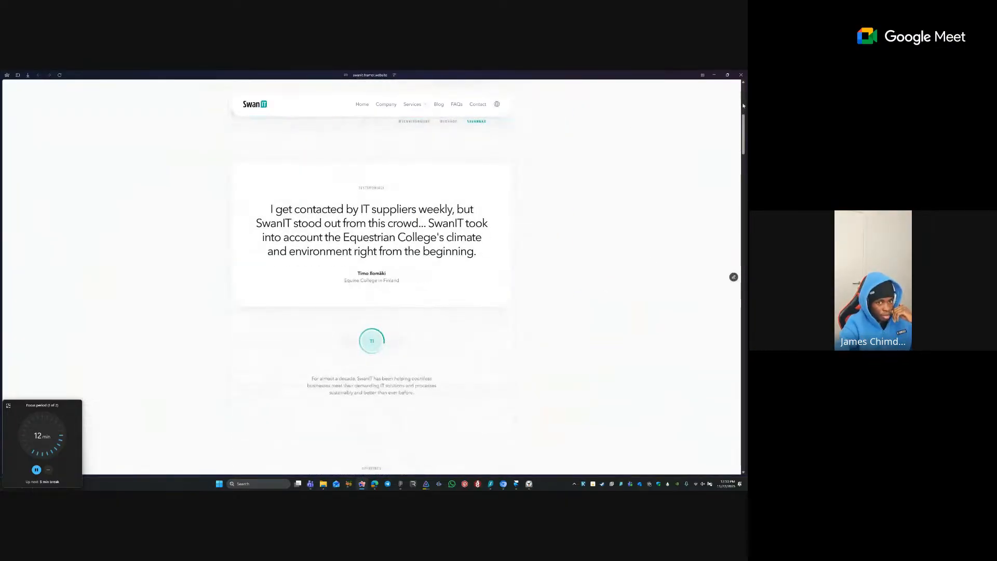
scroll(743, 106, down, 15)
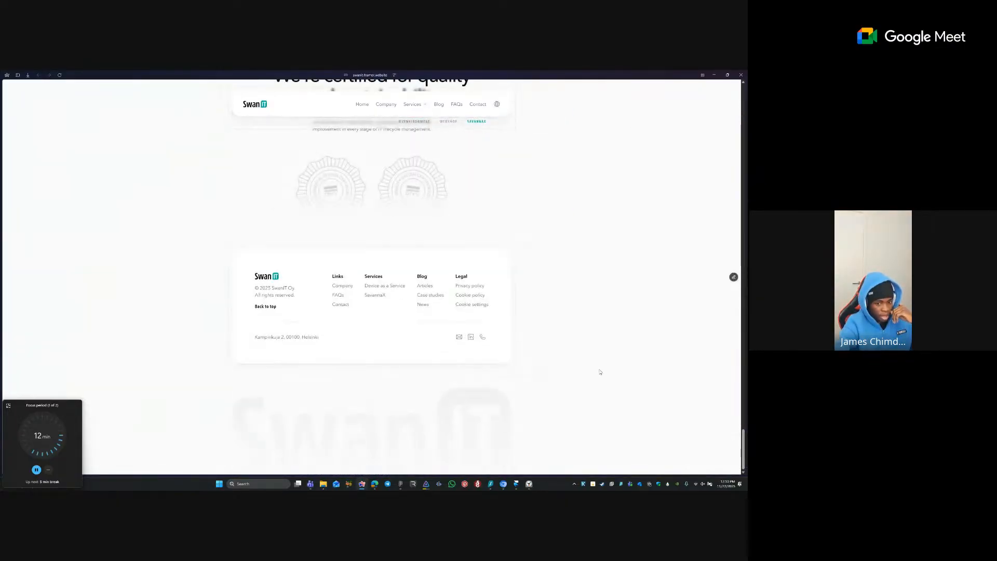
drag(582, 374, 572, 281)
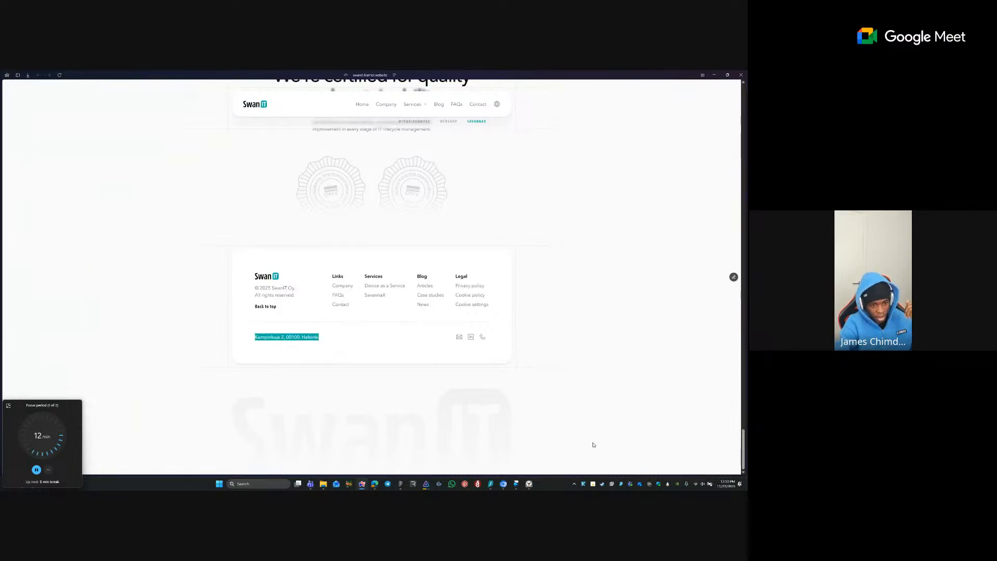
click(607, 381)
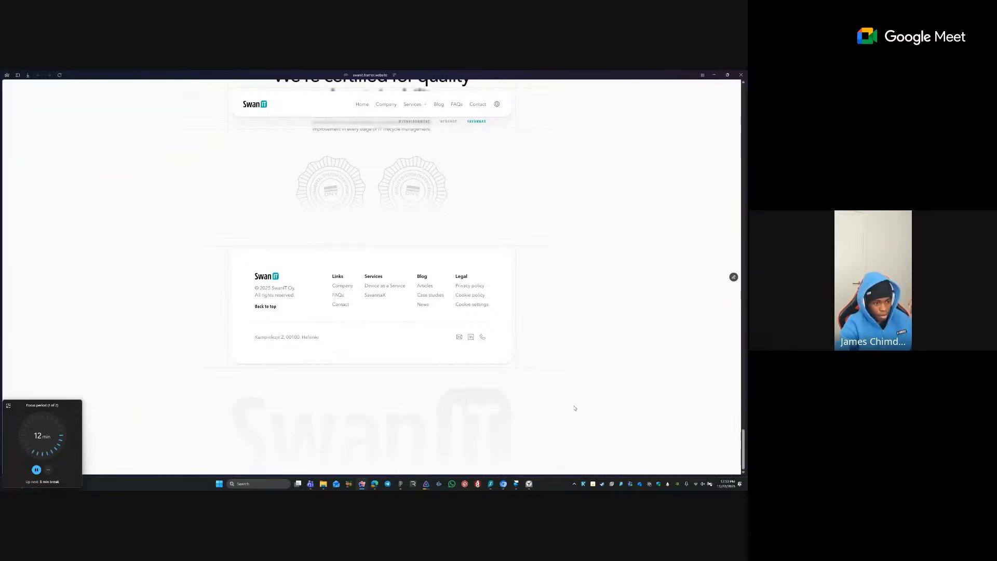
- Close the SwanIT tab and bring the xtrackr Framer project back to the front
mouse_move(2, 164)
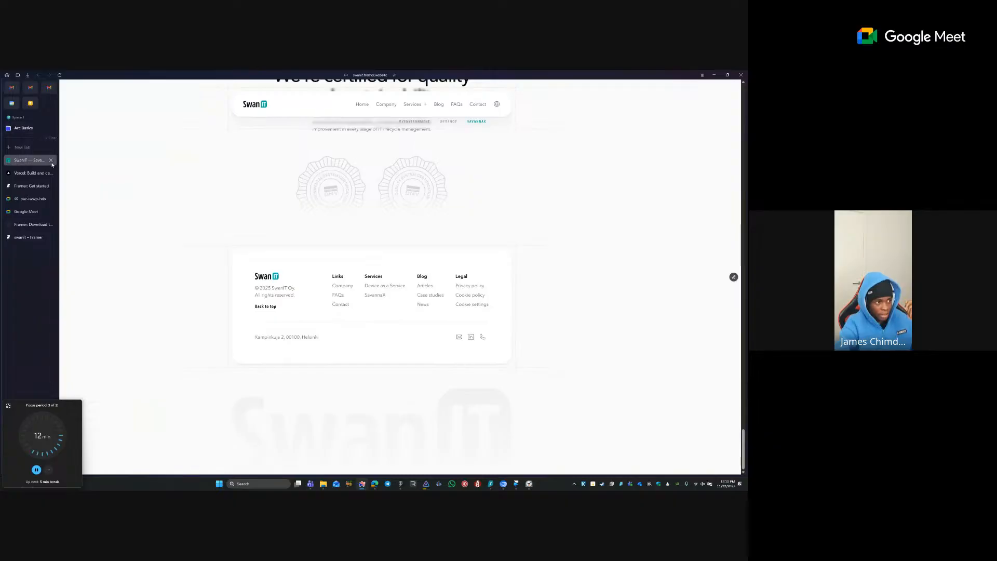
click(51, 161)
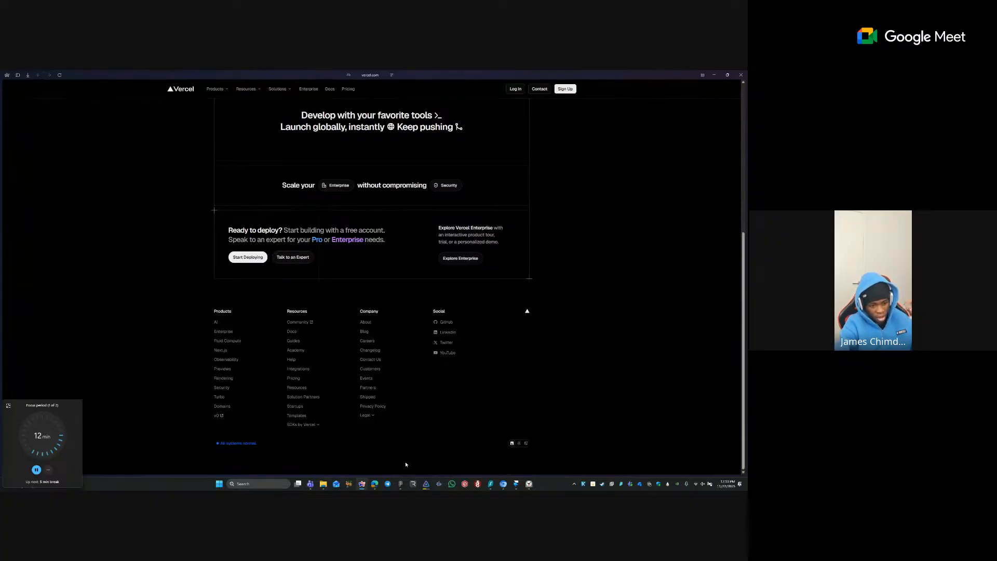
click(516, 483)
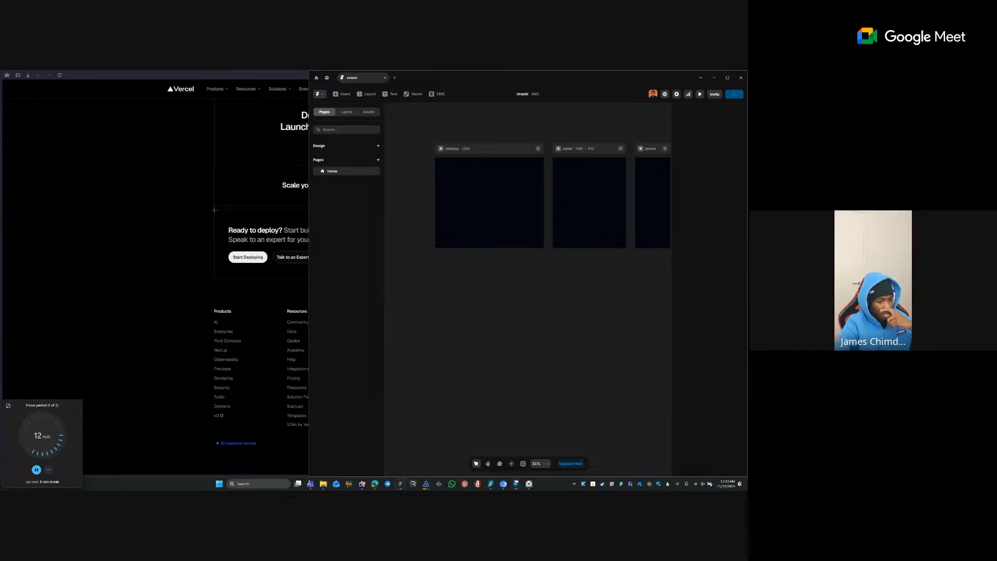
- With Figma alongside, add a Stack layout with gap 0 to the desktop breakpoint
click(401, 484)
click(151, 112)
scroll(154, 111, right, 1)
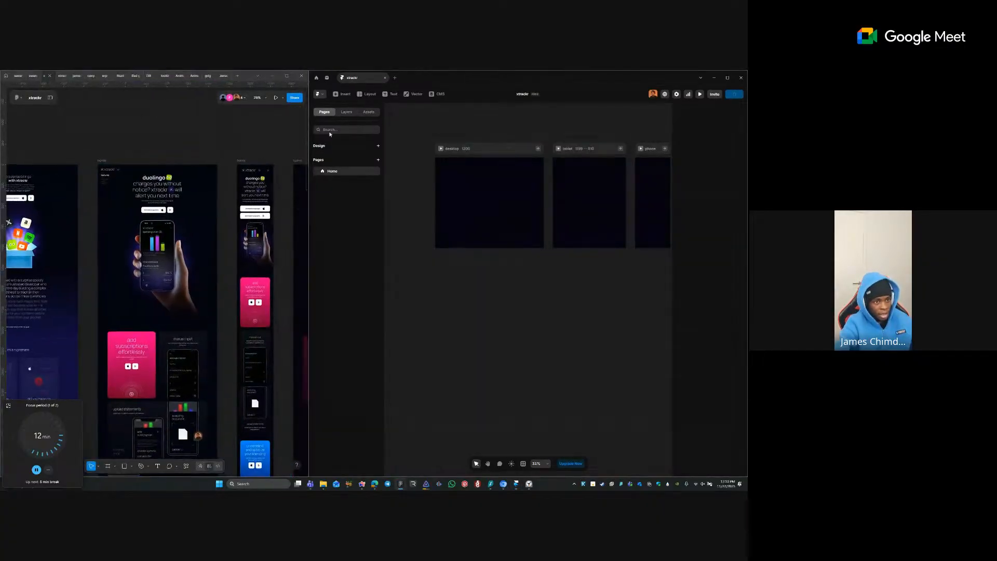
click(473, 206)
click(471, 113)
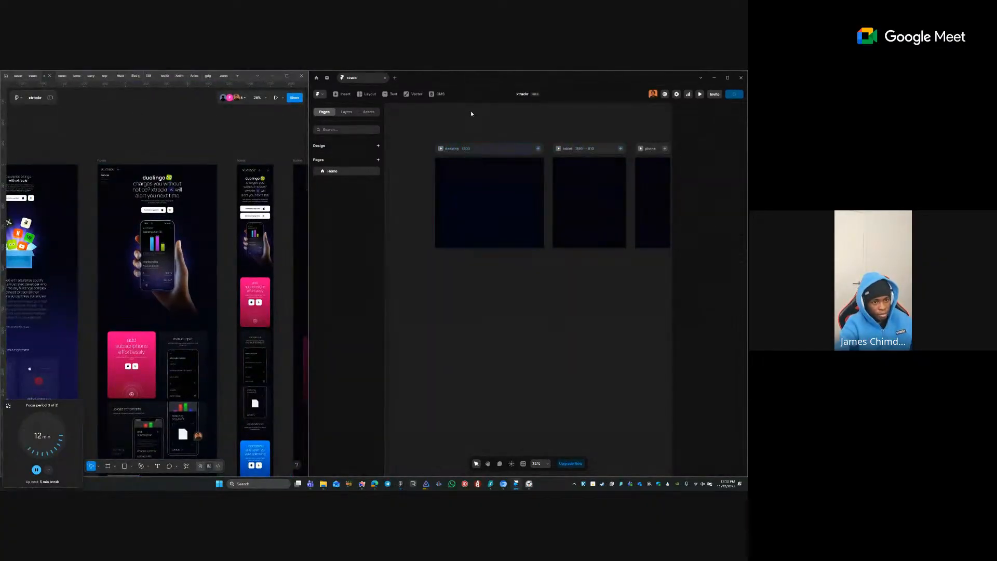
click(478, 147)
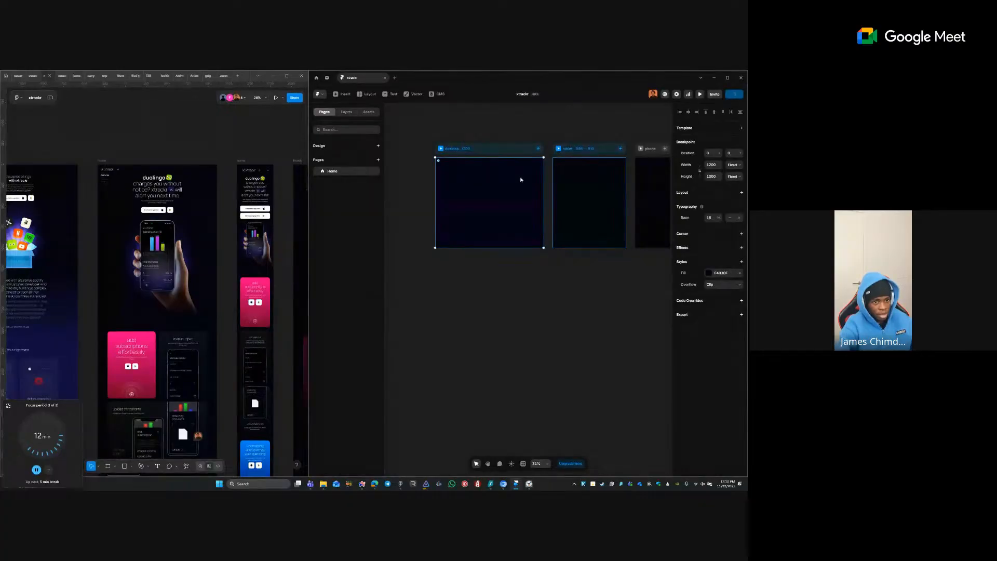
scroll(501, 179, right, 2)
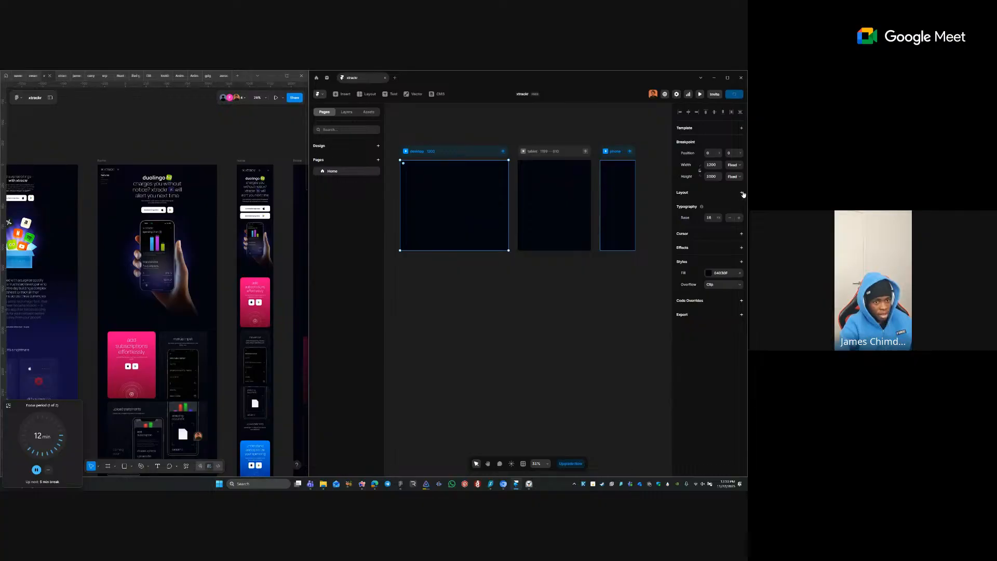
click(742, 193)
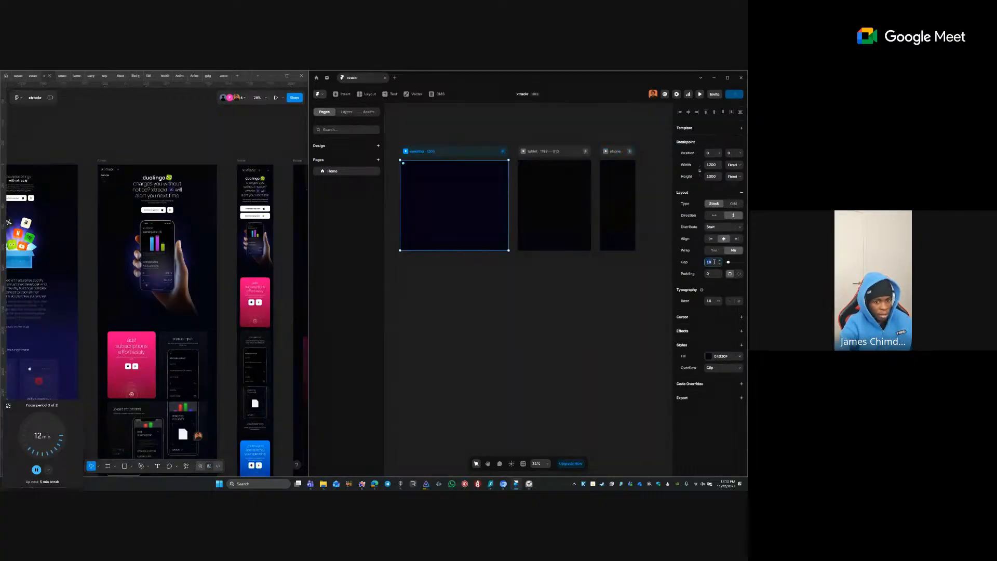
key(Tab)
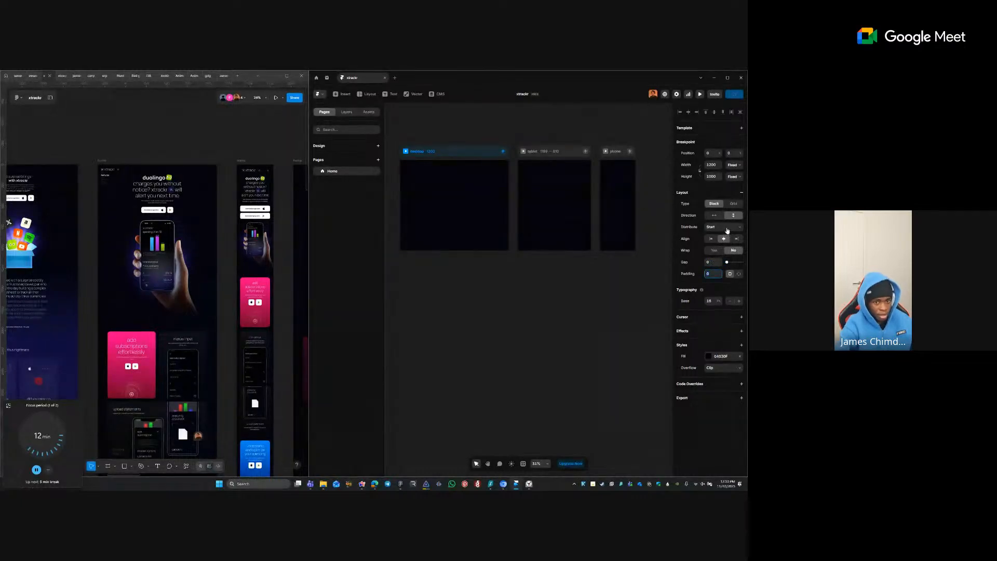
- Zoom Framer onto the desktop breakpoint and Figma onto the duolingo design frames
click(565, 337)
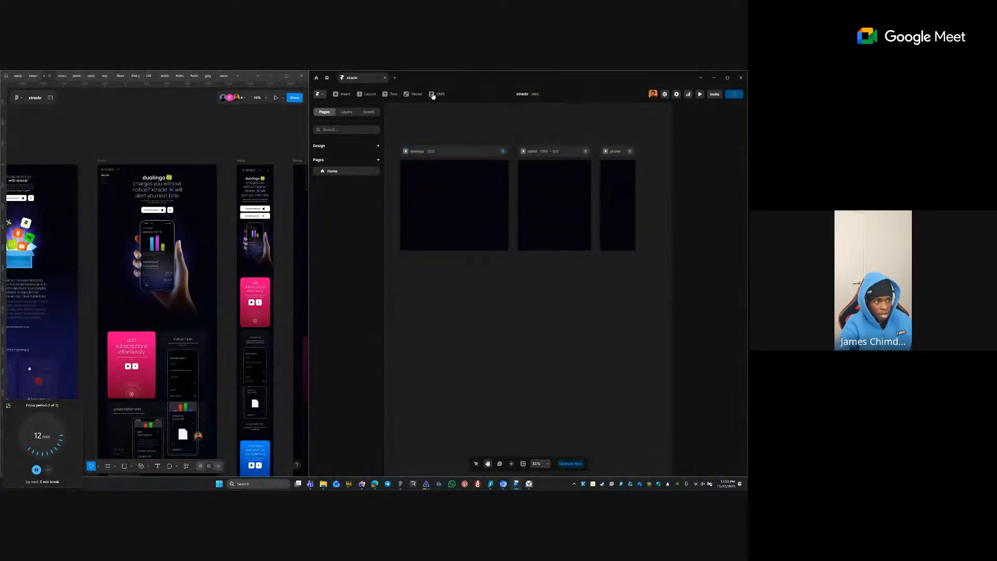
key(z)
drag(386, 142, 523, 292)
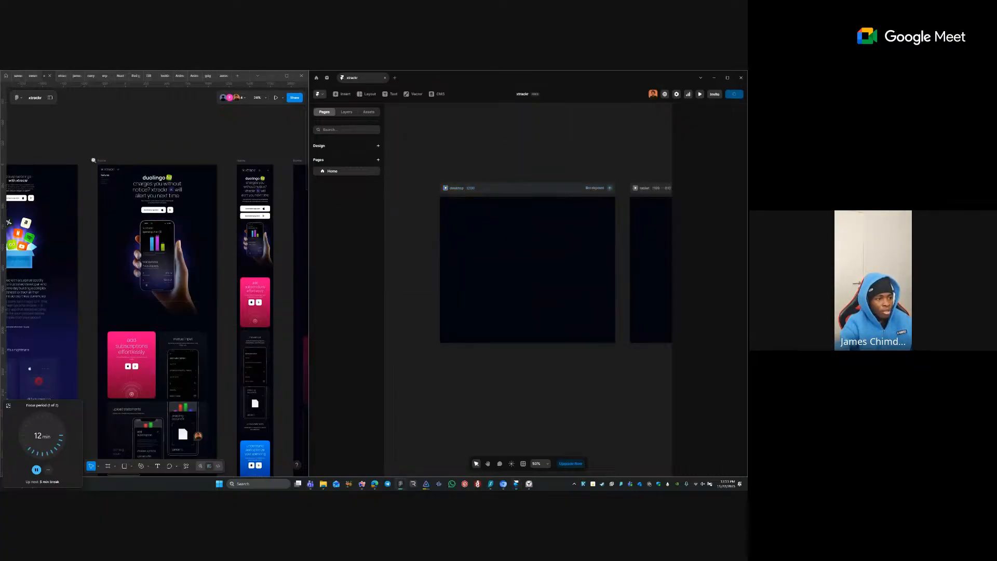
key(z)
drag(88, 155, 276, 335)
- Select the duolingo hero heading frame and launch Figma to HTML with Framer from Saved plugins
click(178, 196)
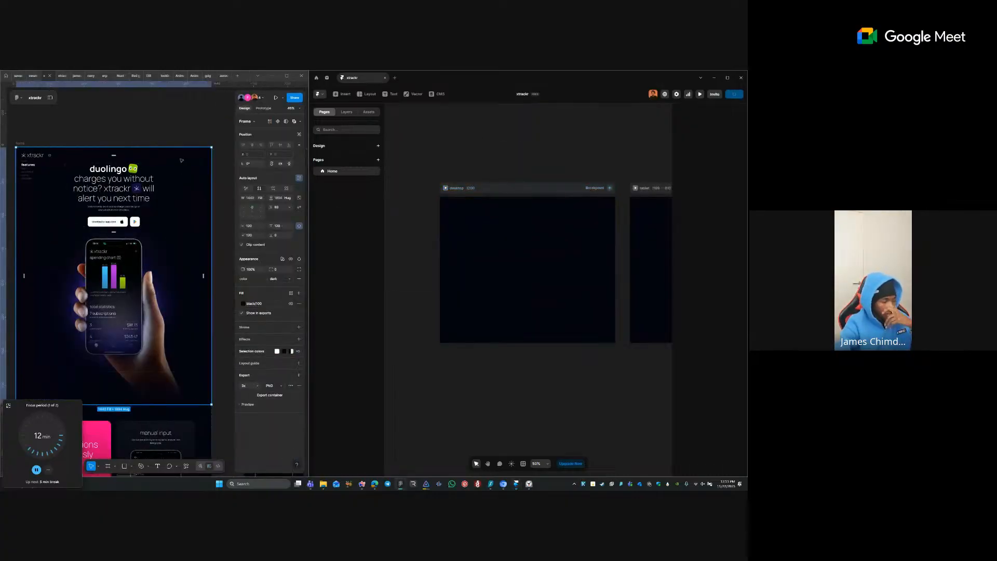
click(174, 130)
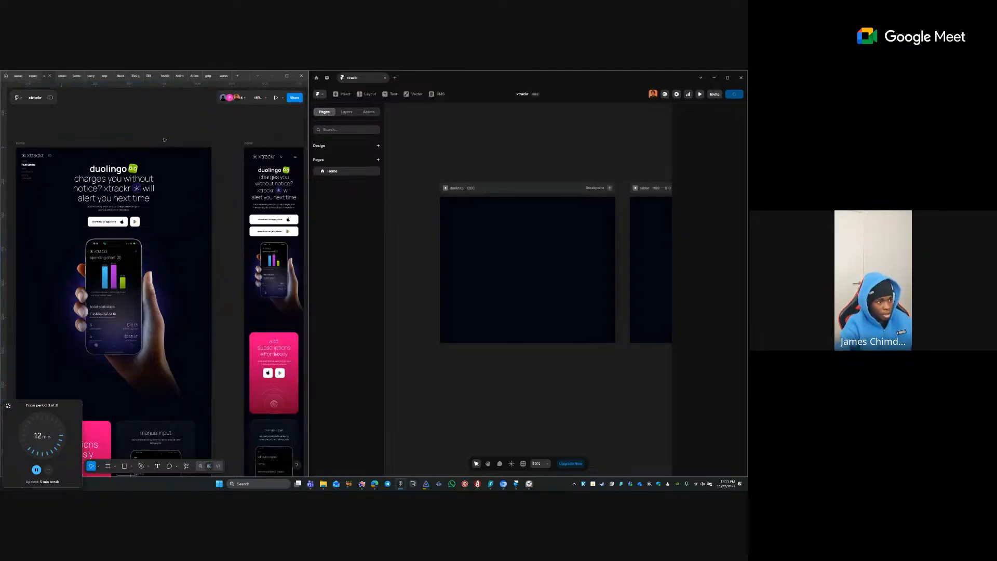
right_click(161, 139)
click(145, 127)
right_click(175, 225)
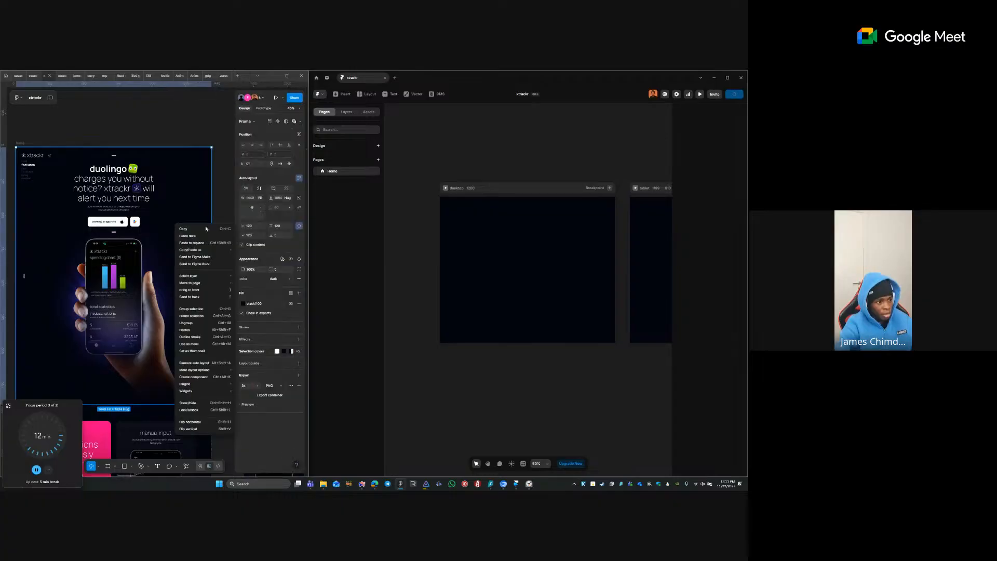
mouse_move(216, 253)
click(115, 182)
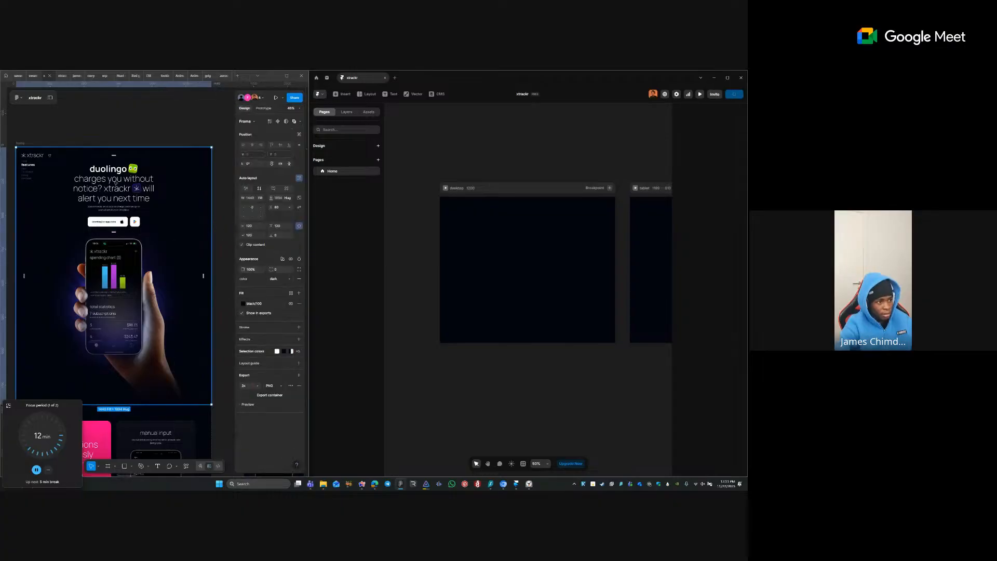
double_click(114, 181)
right_click(114, 181)
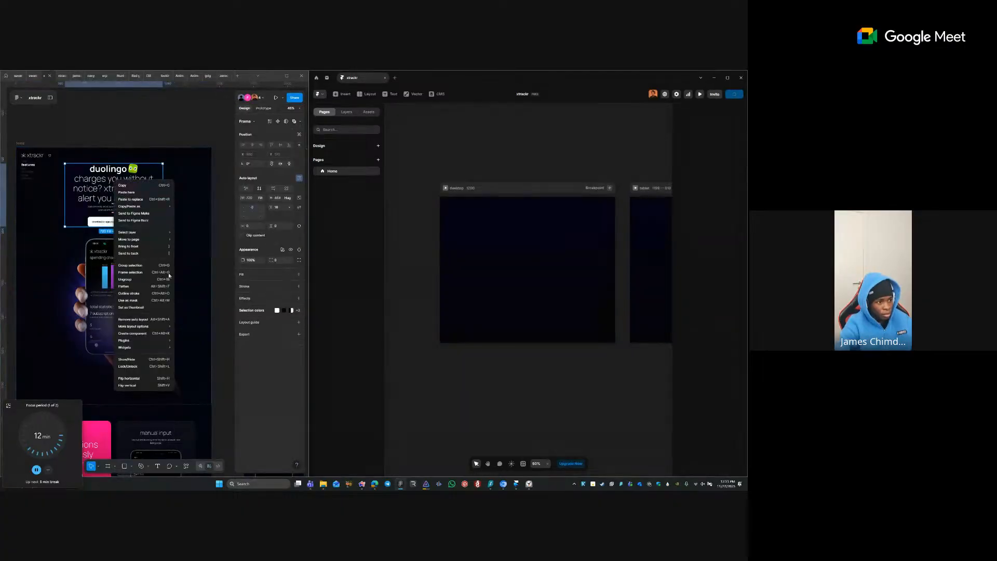
mouse_move(151, 340)
mouse_move(197, 397)
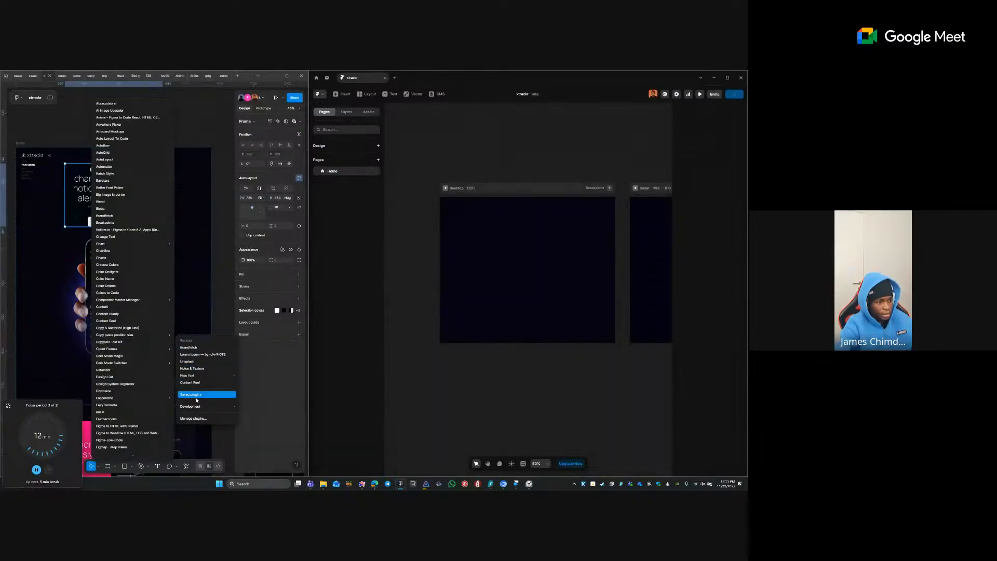
click(143, 427)
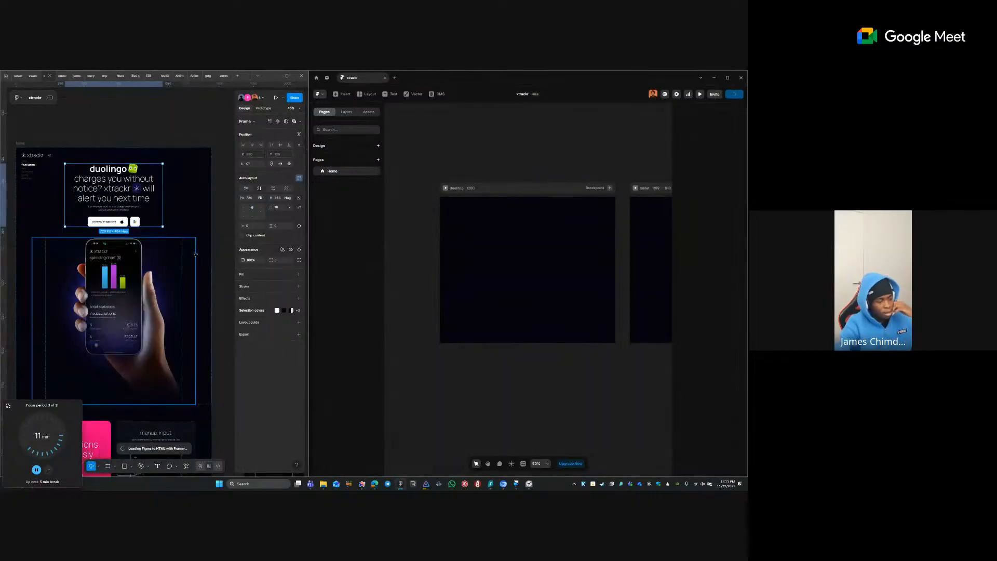
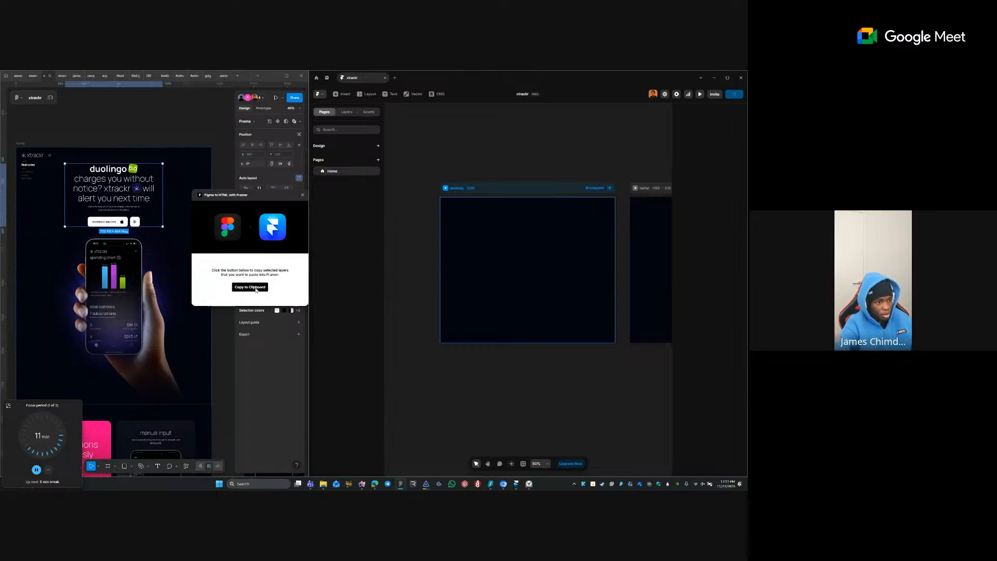
click(255, 289)
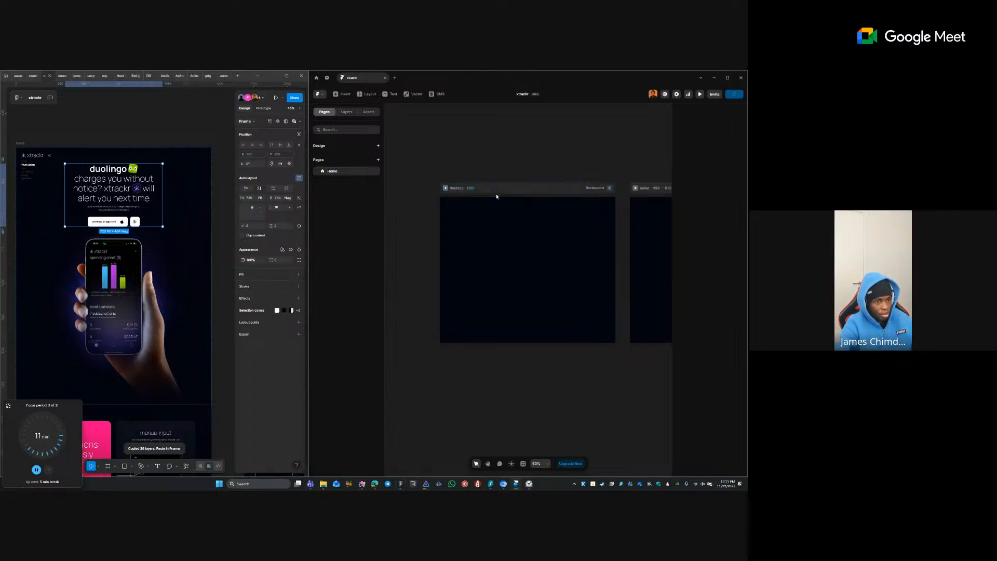
click(478, 225)
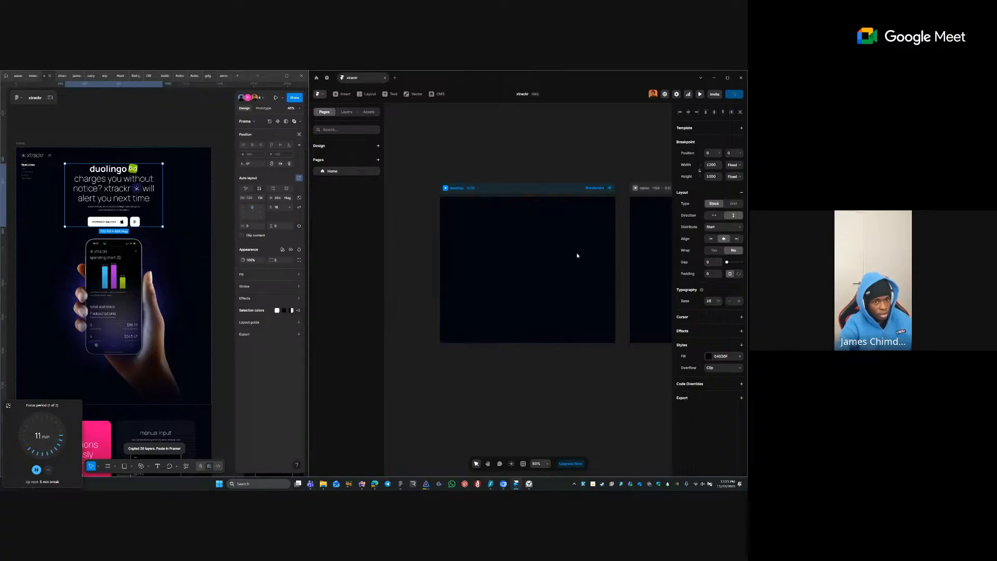
- Draw a frame in the desktop breakpoint, set its width to Fill, and paste the Figma layers
key(f)
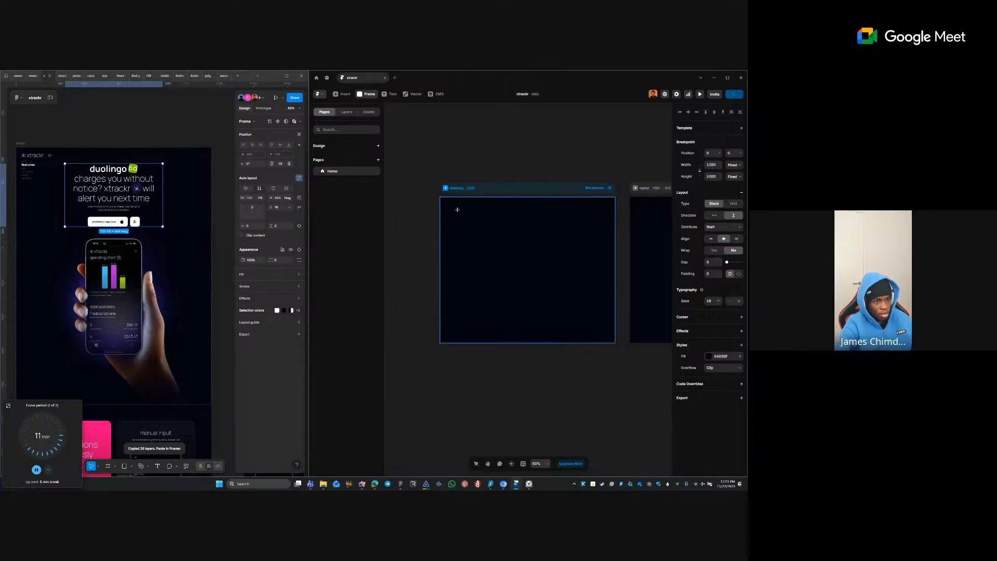
drag(457, 209, 600, 294)
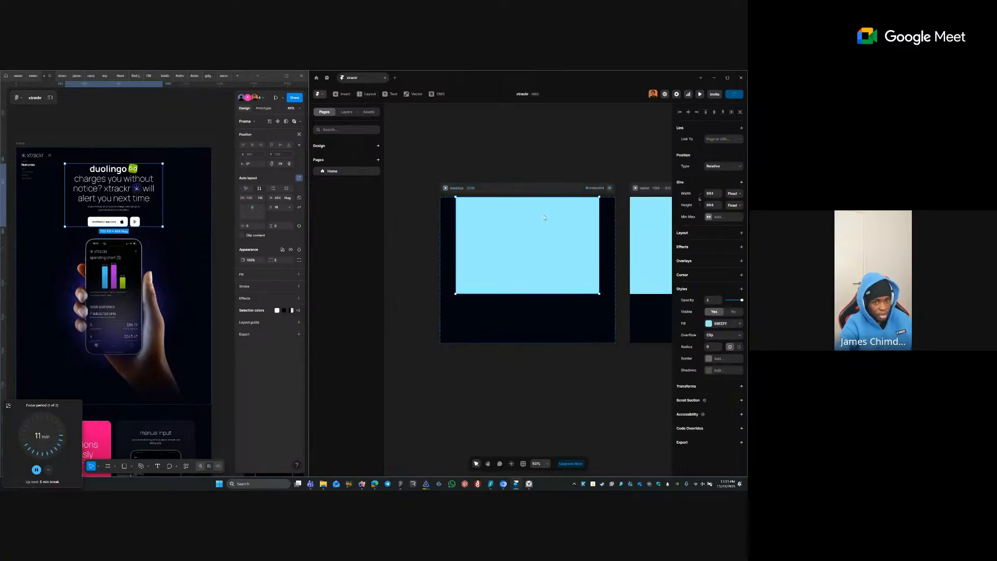
click(734, 193)
click(733, 205)
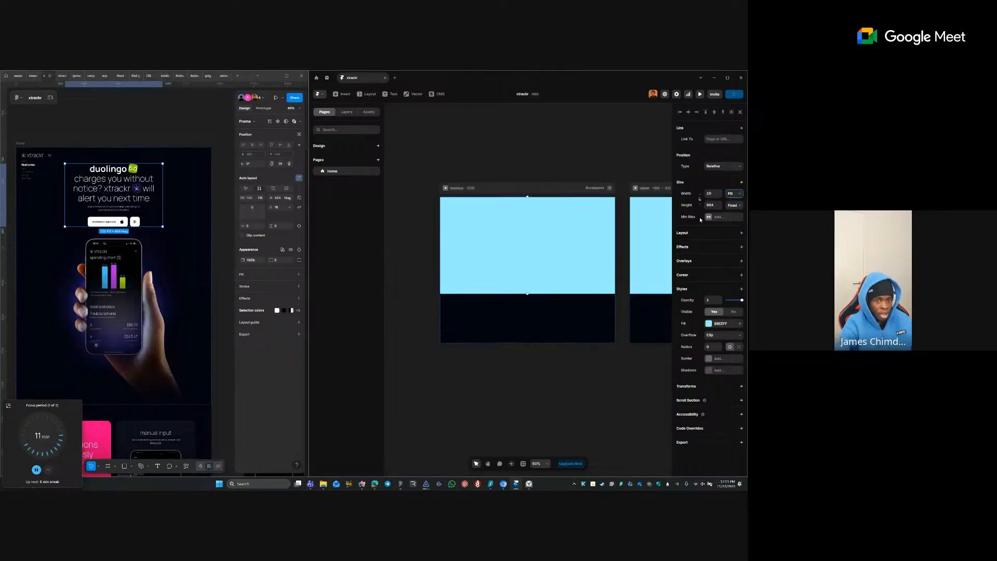
click(731, 205)
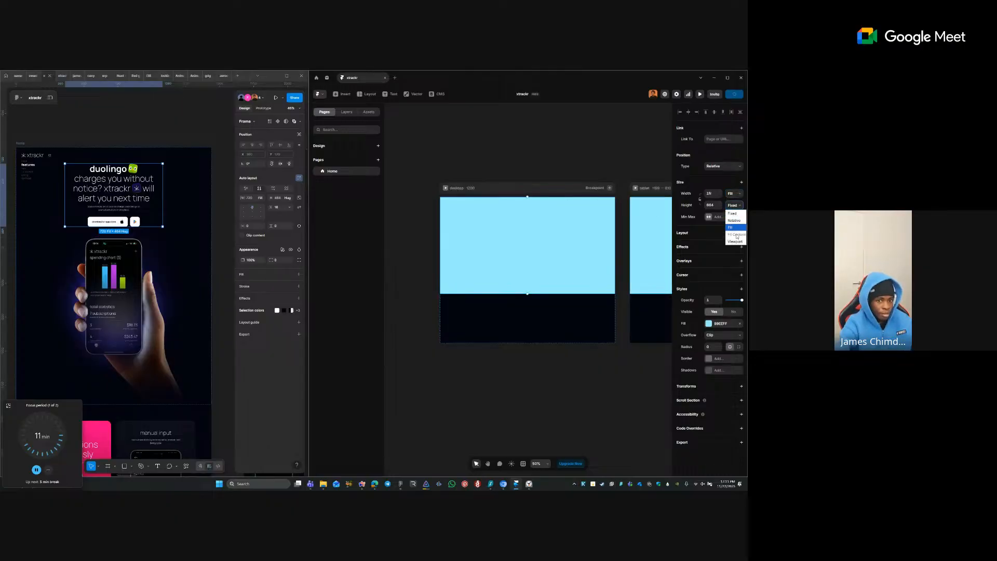
click(693, 233)
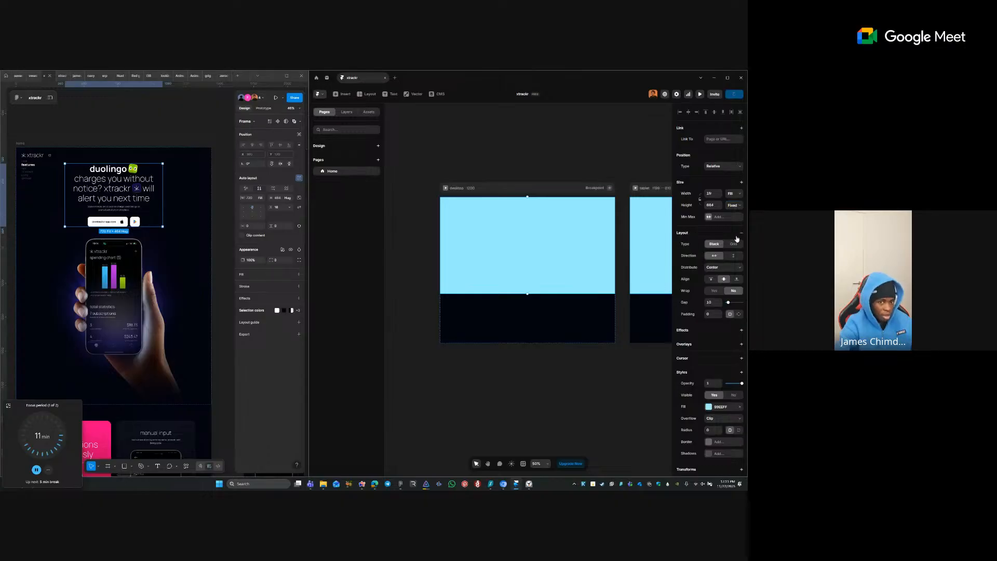
click(730, 205)
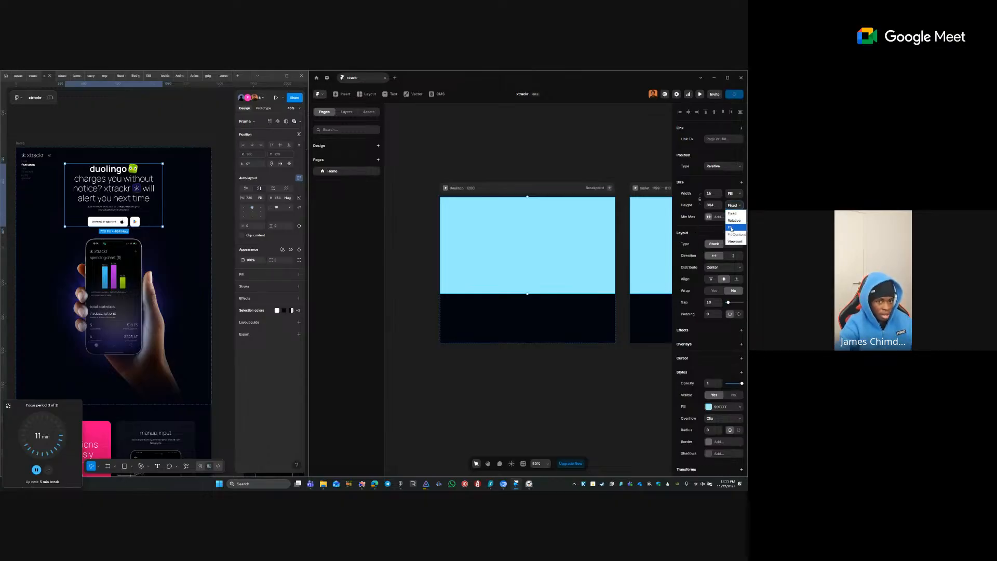
click(577, 226)
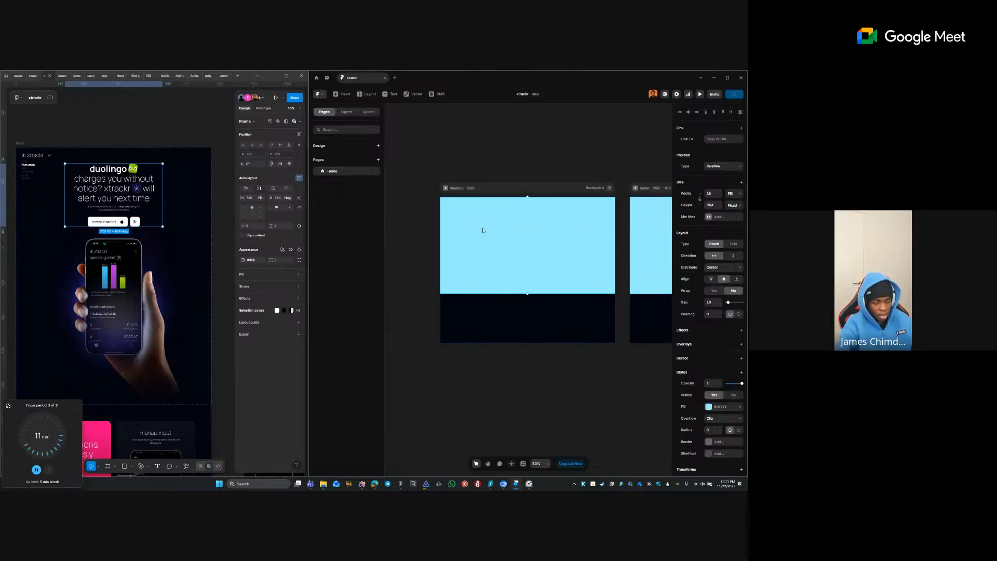
key(ctrl+v)
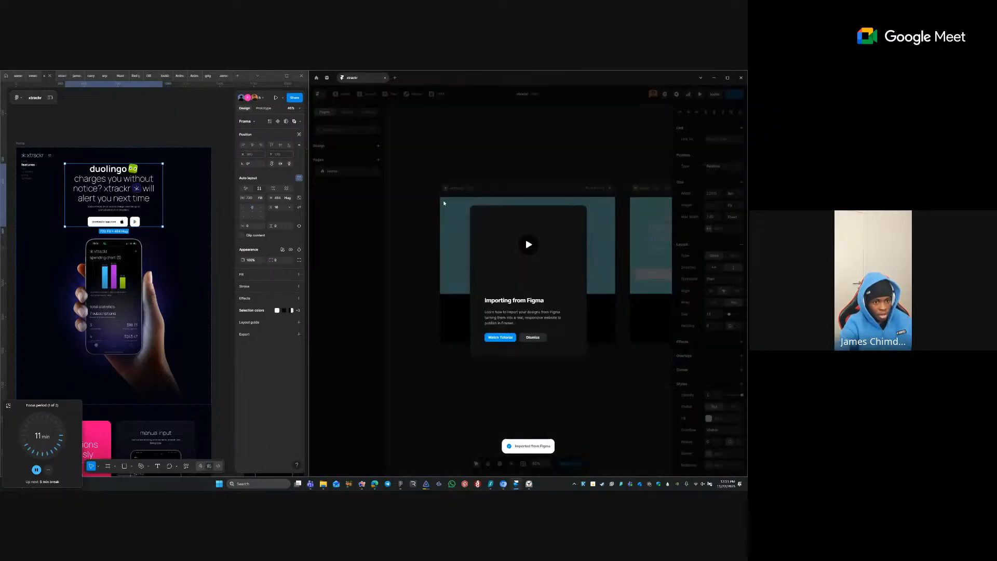
- Dismiss the Figma import tutorial and select the pasted blue hero frame
click(522, 340)
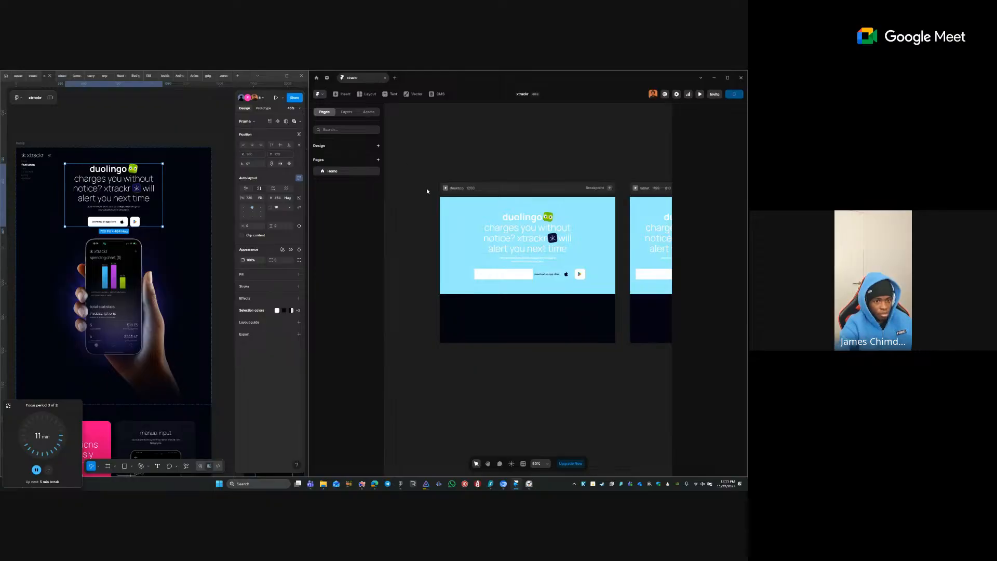
drag(421, 181, 611, 330)
scroll(610, 330, up, 1)
click(577, 315)
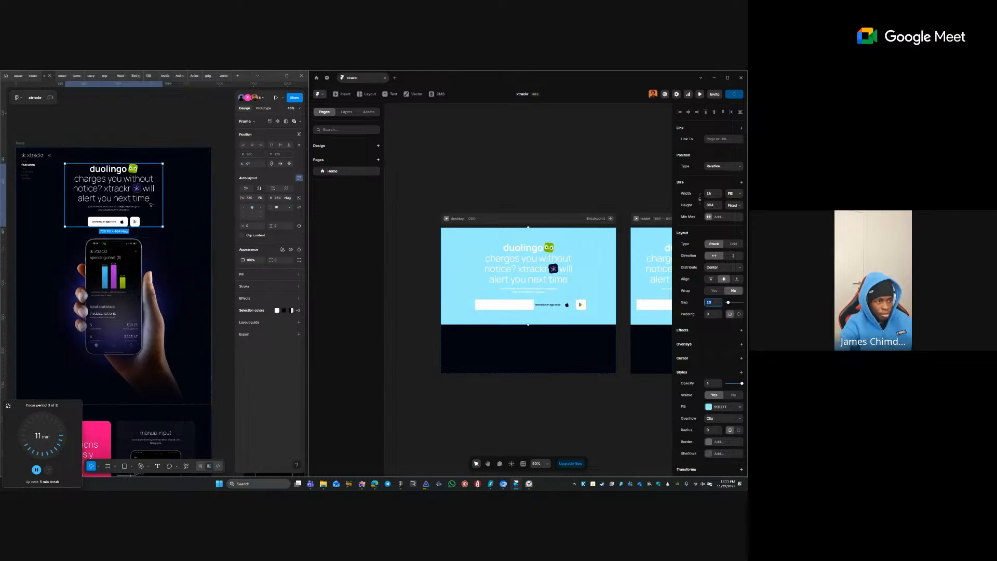
- Set the hero frame's padding to 120 and gap to 80, and remove its light-blue fill
click(181, 224)
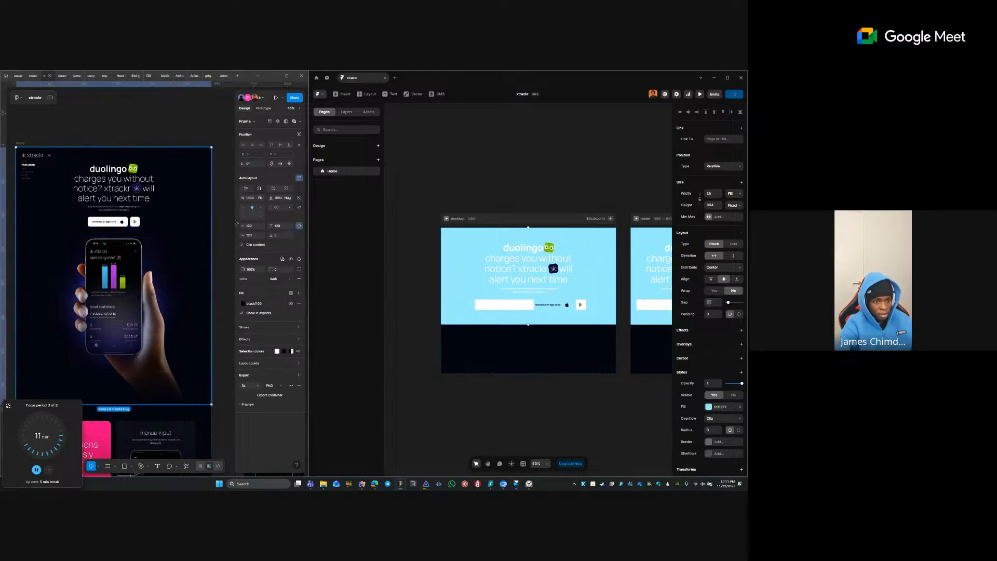
drag(719, 316, 729, 325)
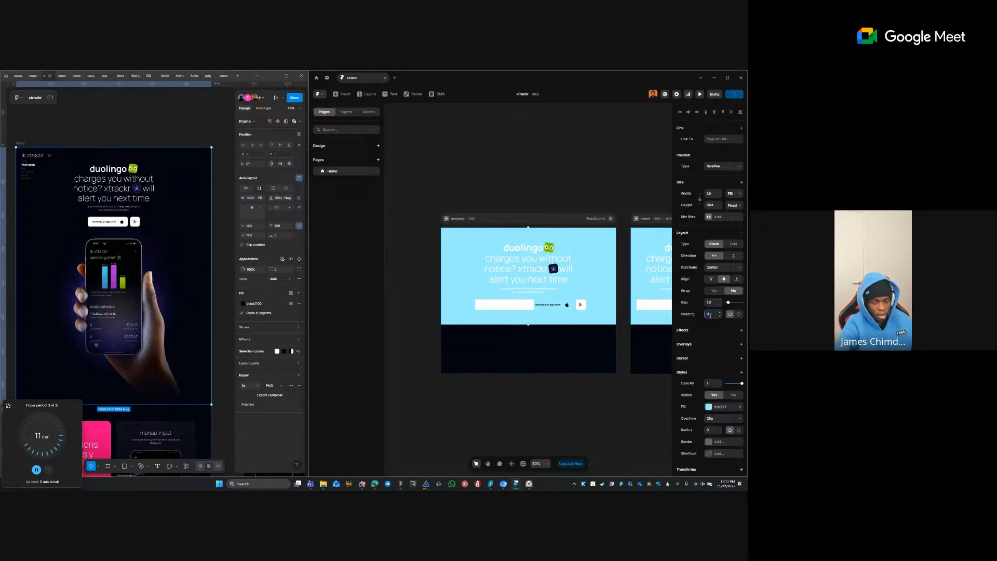
text(120)
key(Tab)
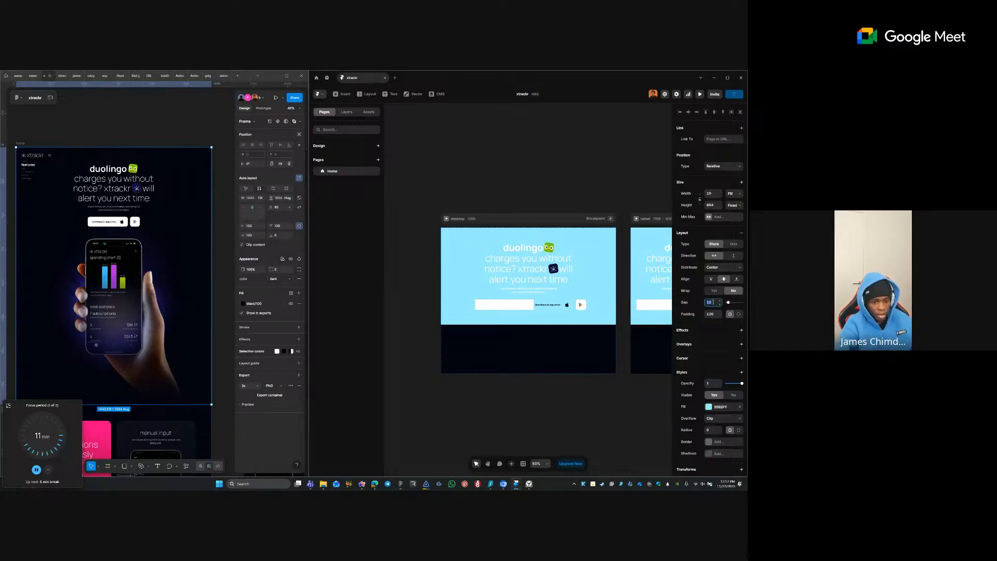
text(80)
key(Tab)
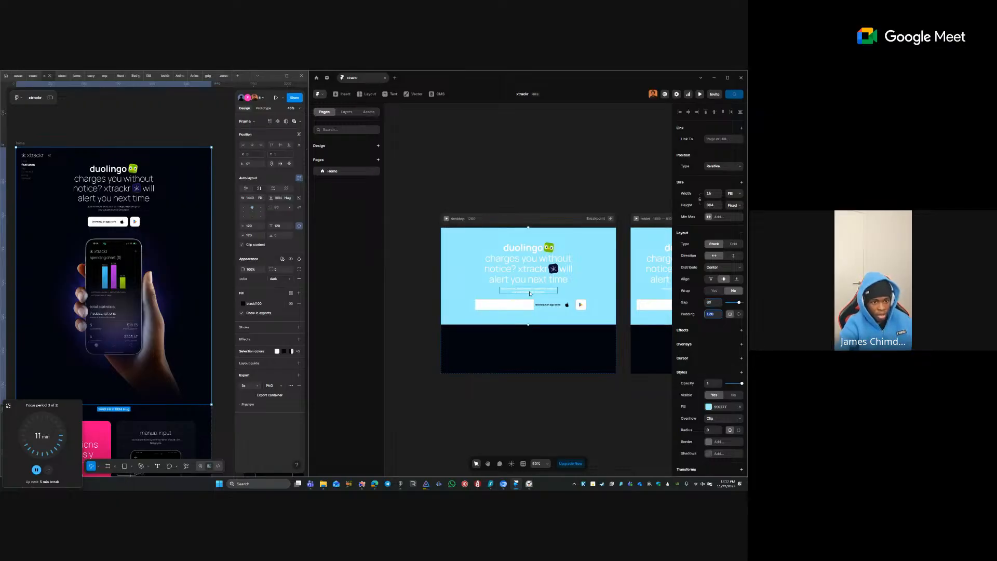
click(741, 407)
- Zoom into the hero and inspect its star icon and text stack layers
drag(383, 235, 626, 356)
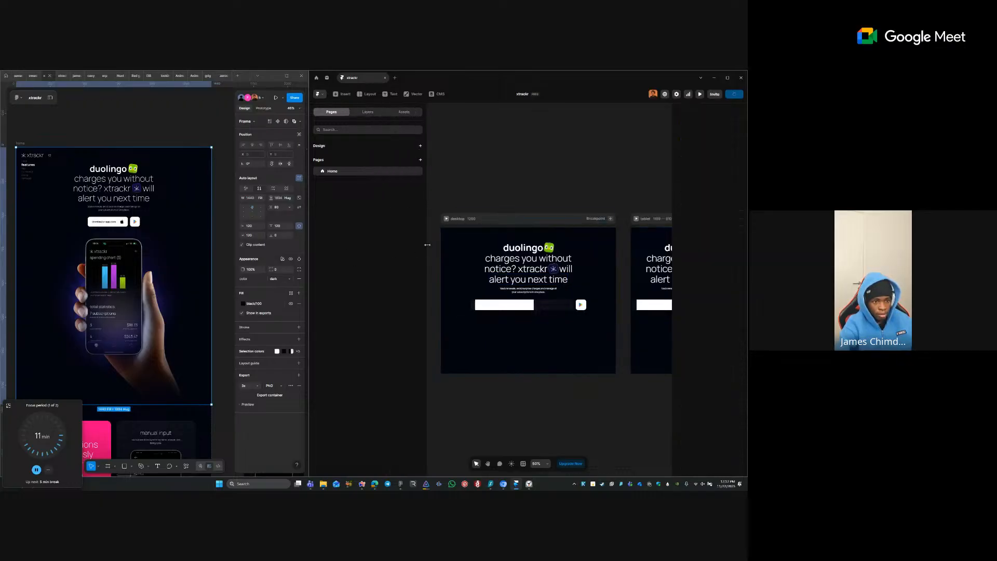
drag(427, 244, 385, 244)
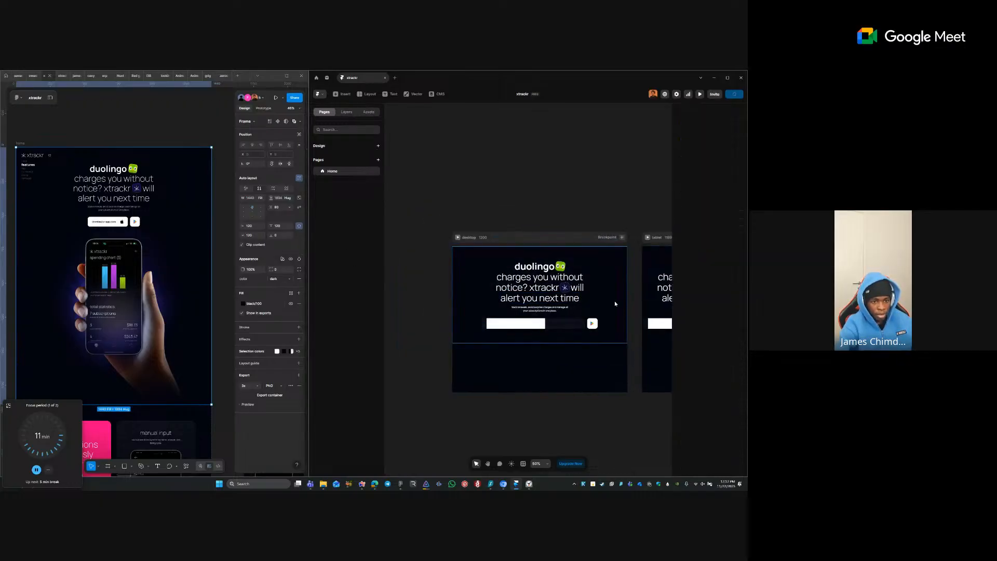
scroll(583, 309, up, 3)
click(549, 270)
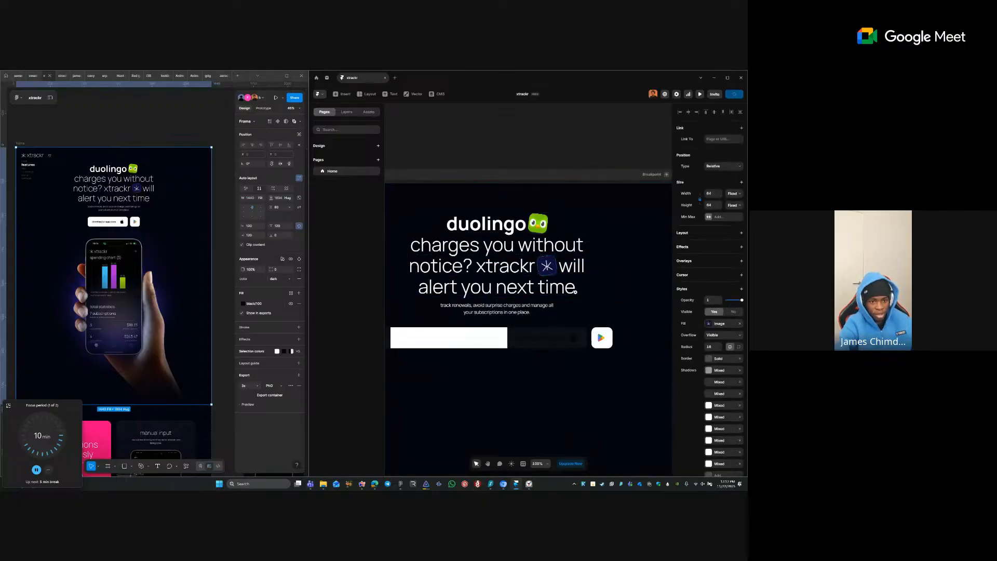
scroll(620, 281, up, 3)
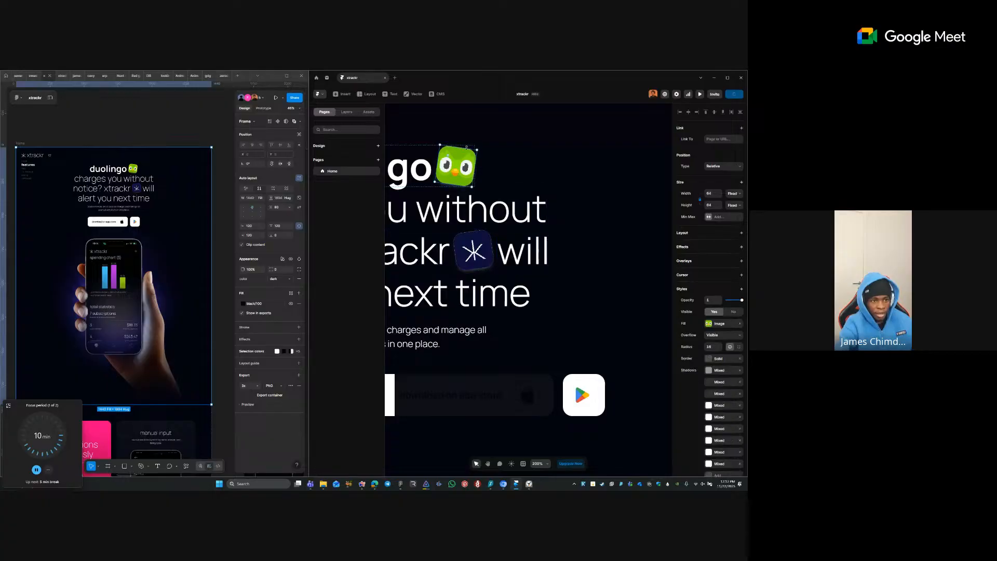
click(647, 267)
scroll(647, 267, down, 2)
scroll(644, 268, down, 4)
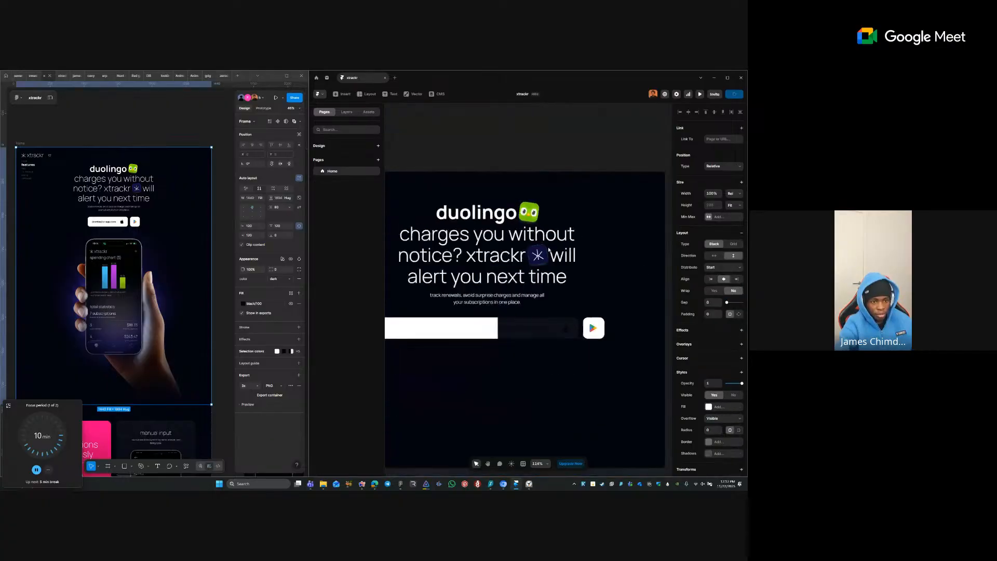
- Check the heading and paragraph layers, then delete the stray white 400×400 frame in the button row
click(485, 293)
click(470, 258)
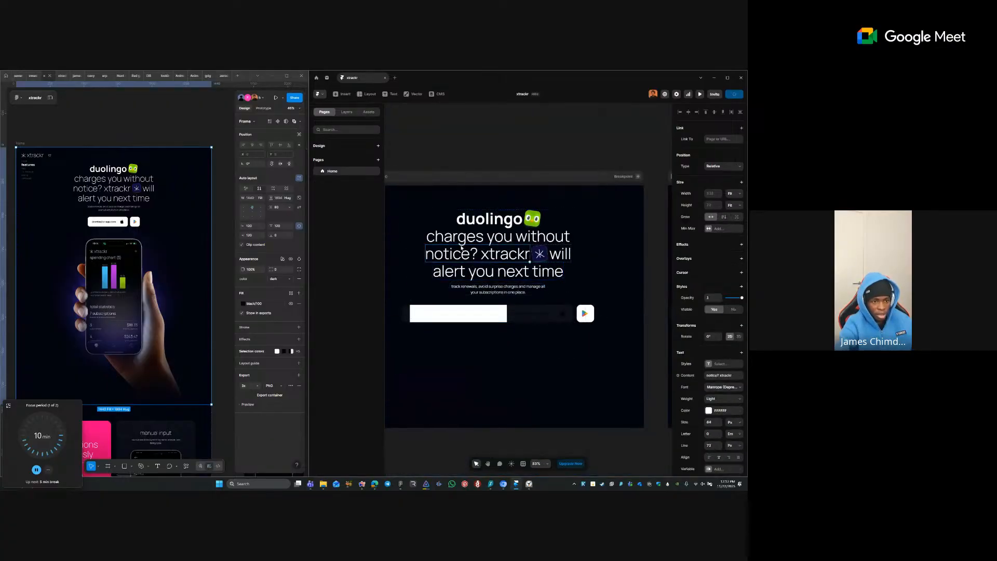
click(485, 221)
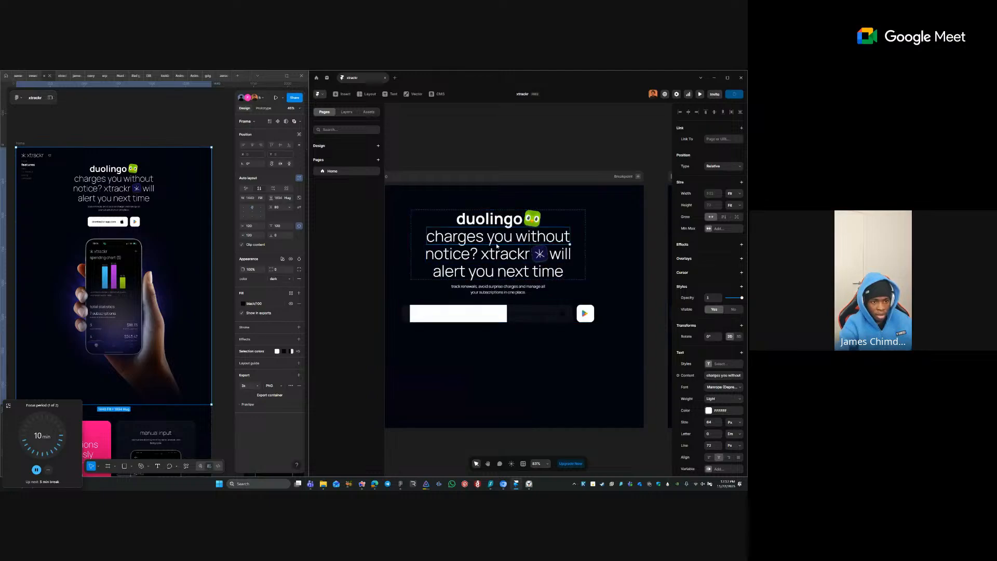
click(510, 294)
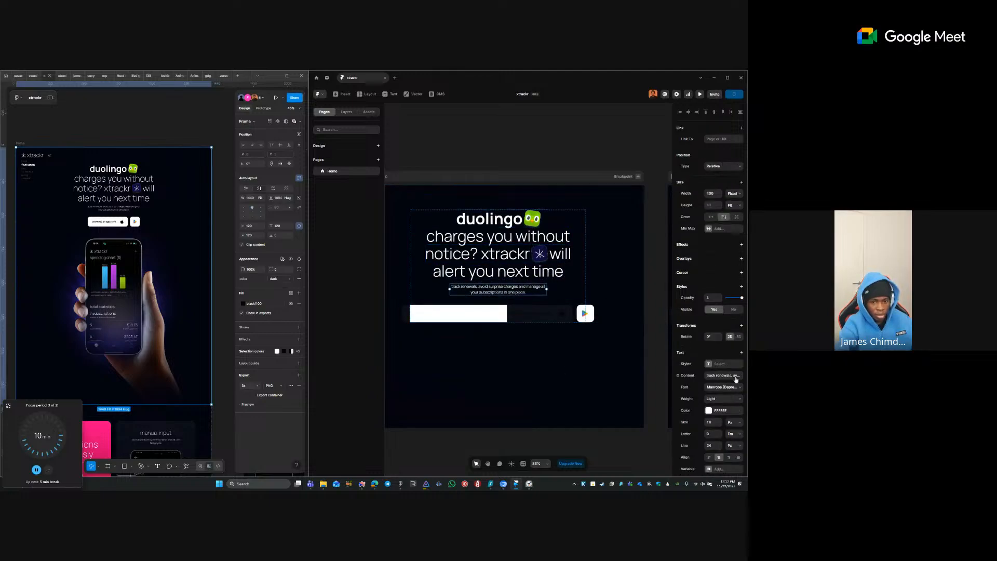
click(463, 316)
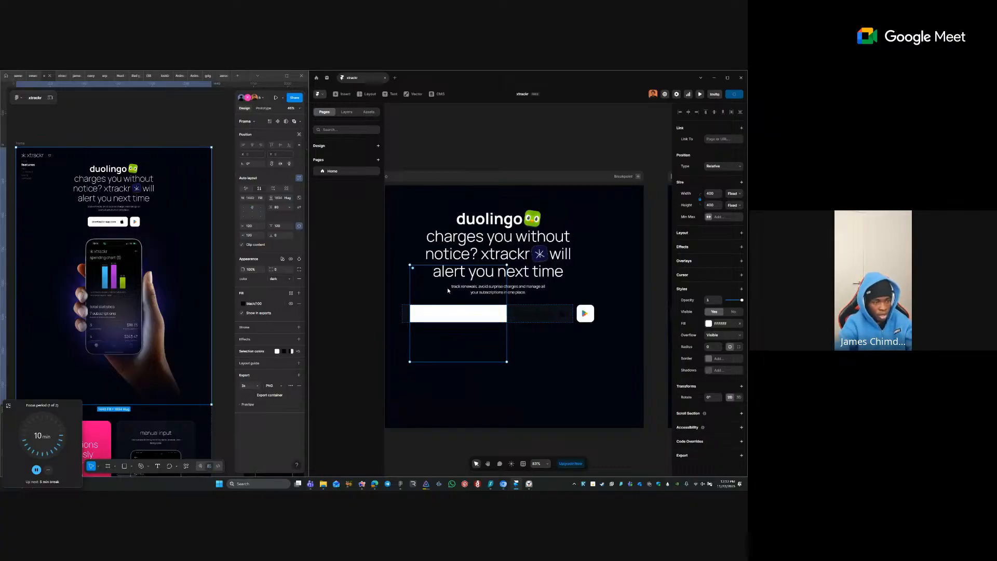
key(Delete)
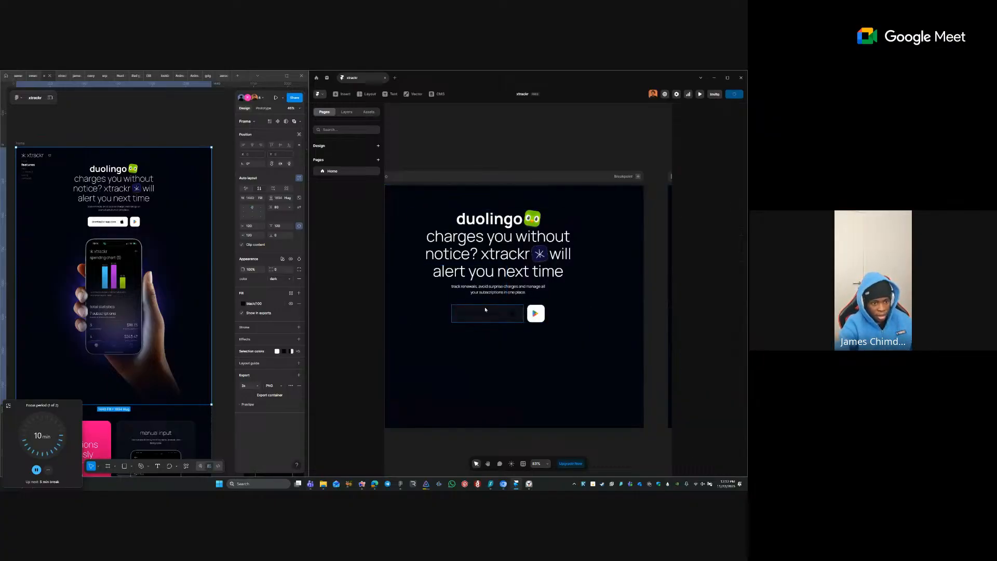
- Set the app store button's fill alpha to 100% so it is solid white, then reselect it
click(484, 307)
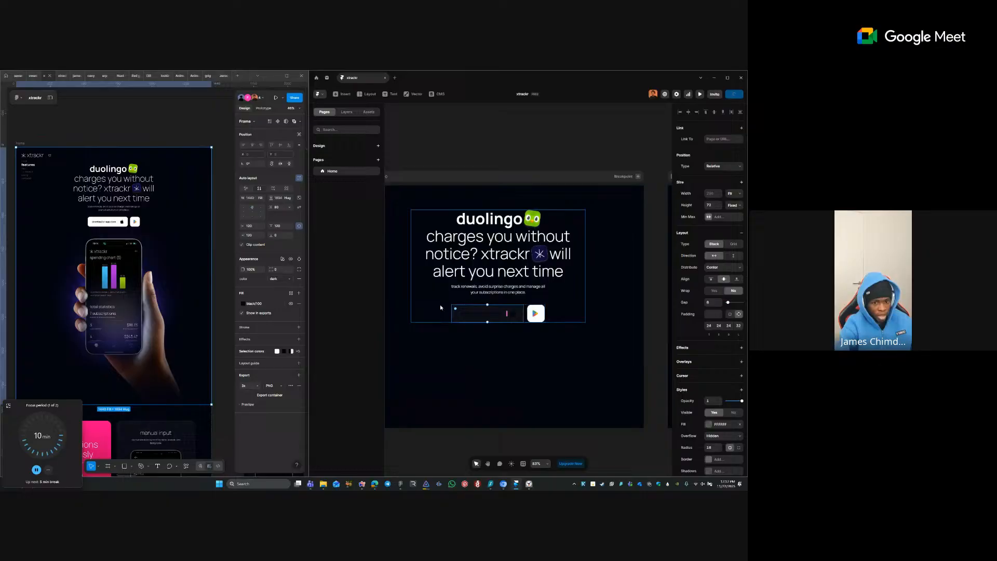
click(707, 425)
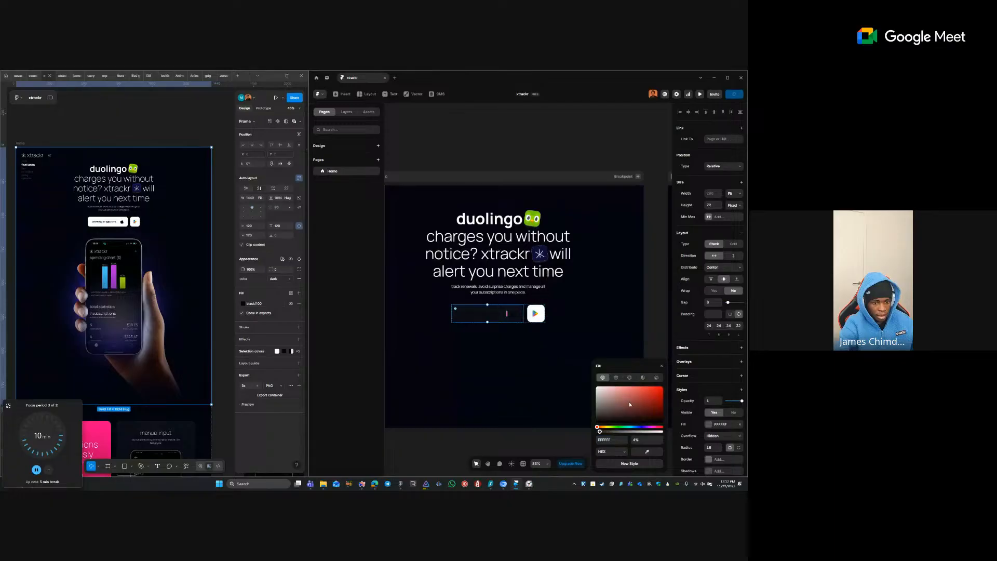
click(663, 433)
click(478, 342)
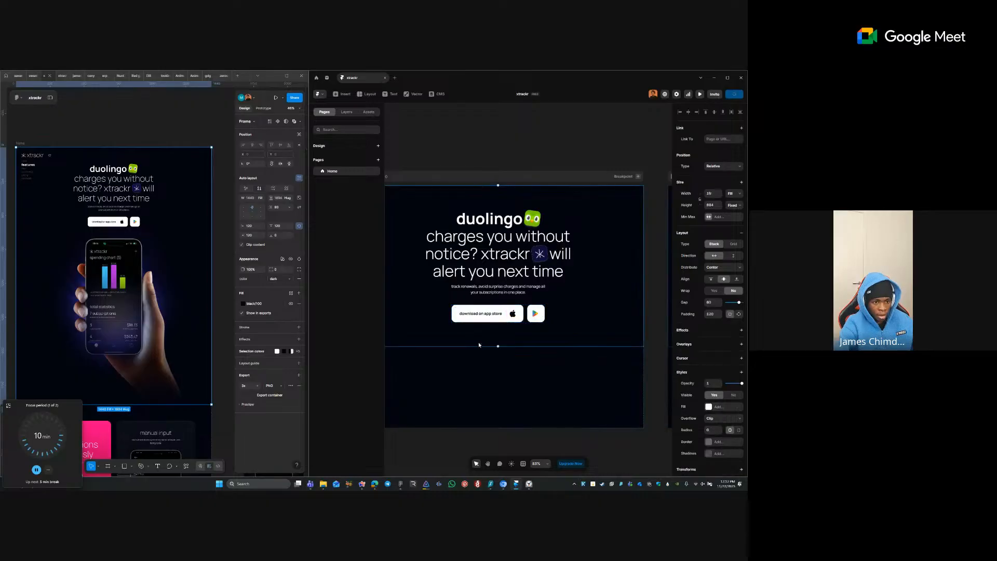
click(489, 315)
click(491, 314)
- Turn the app store button into a new component and dismiss the components welcome panel
right_click(506, 311)
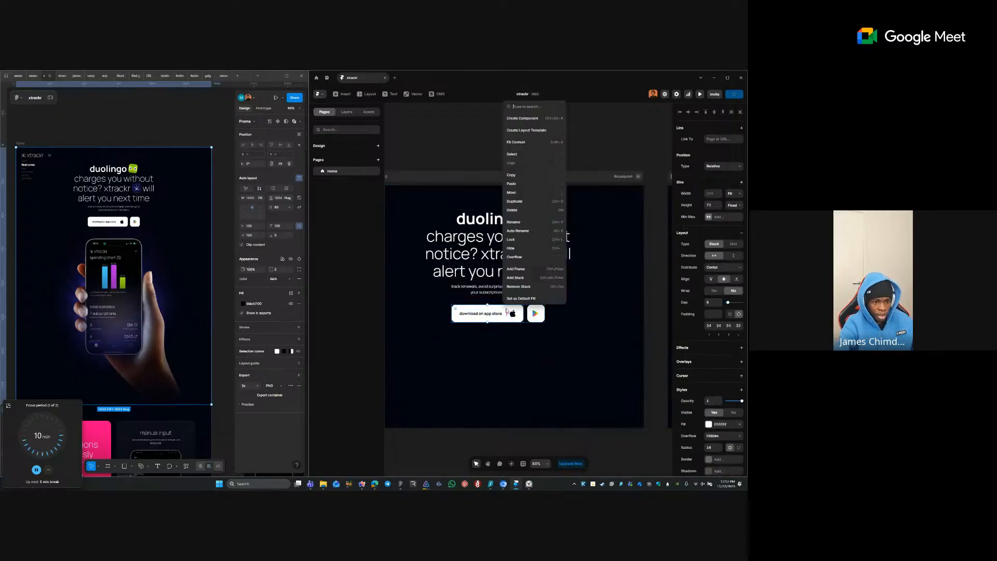
click(540, 118)
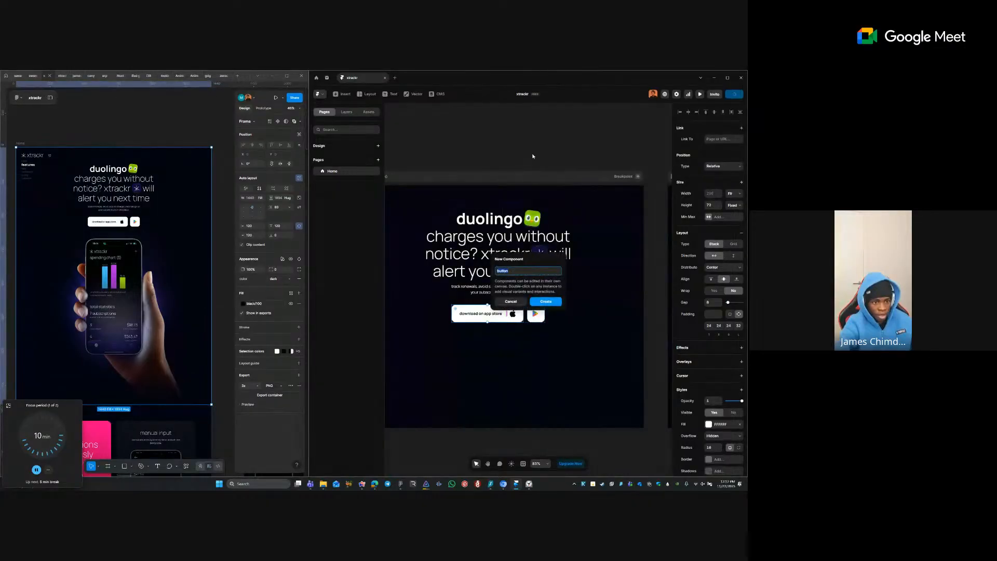
key(Return)
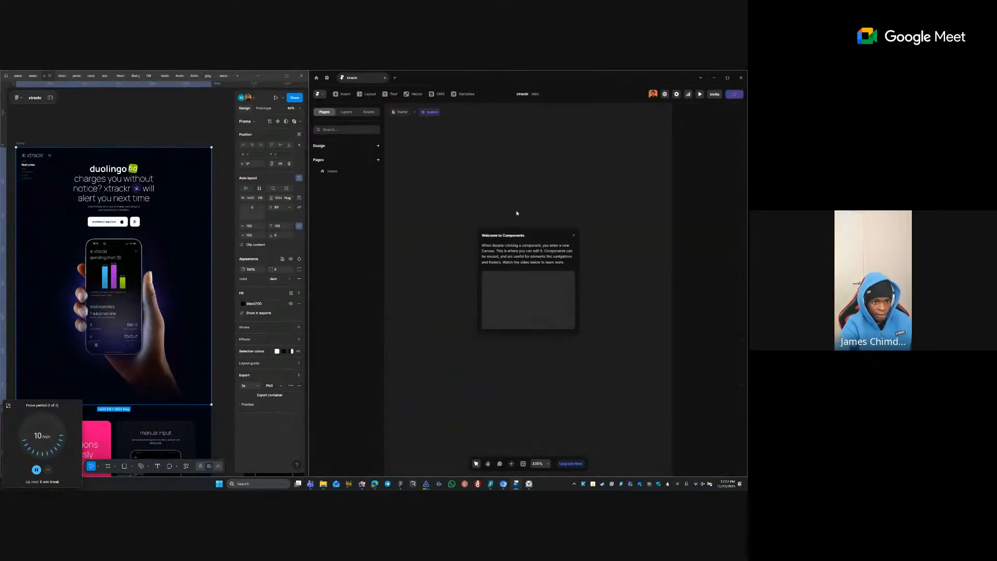
click(574, 236)
- Add Variant 2 to the button component and inspect its text and apple icon layers
click(494, 274)
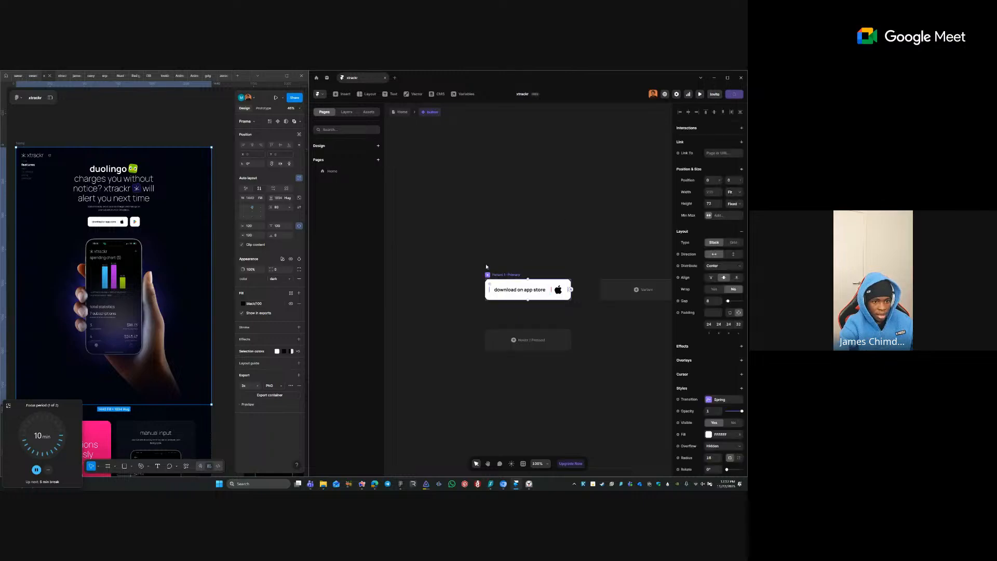
click(651, 294)
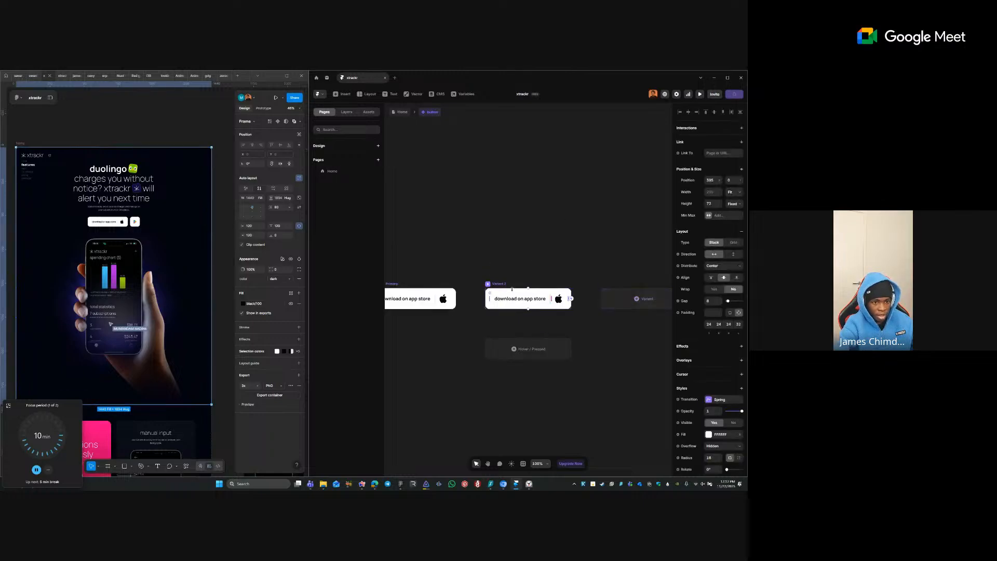
click(526, 300)
click(542, 272)
click(448, 299)
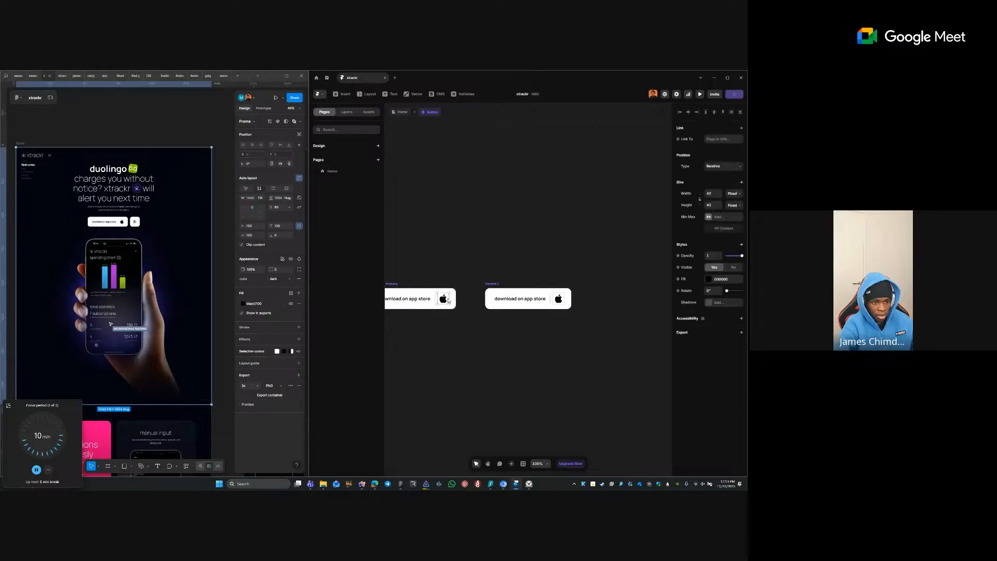
click(518, 265)
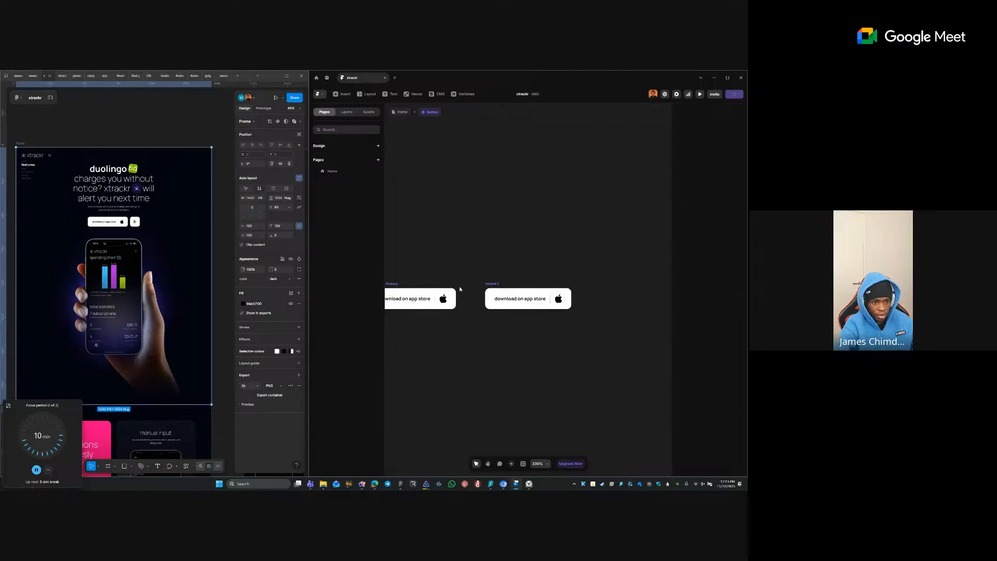
click(517, 301)
click(503, 276)
- Pan the component canvas to show both variants and compare their text layers
drag(530, 254, 646, 230)
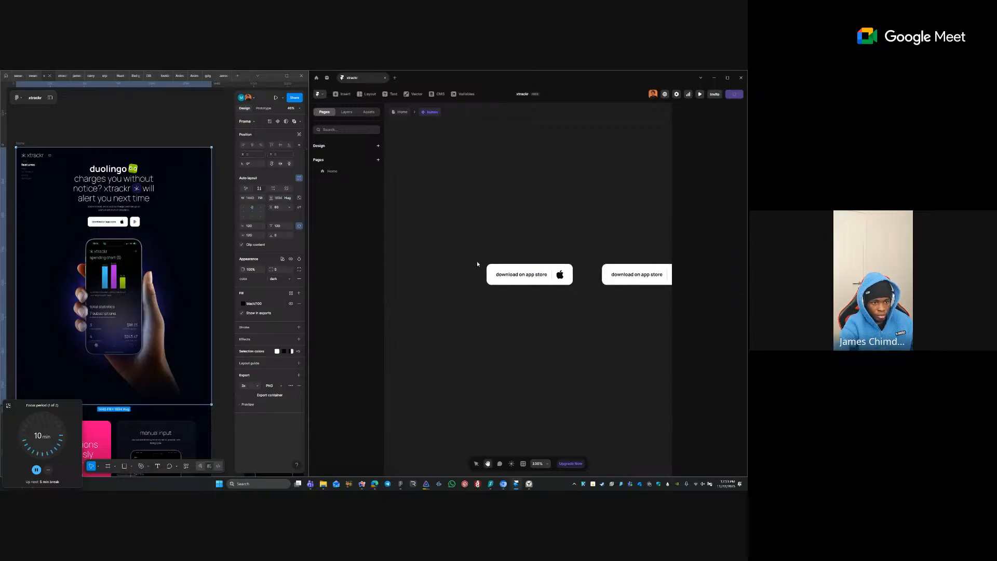
click(489, 259)
click(582, 300)
drag(582, 296, 553, 283)
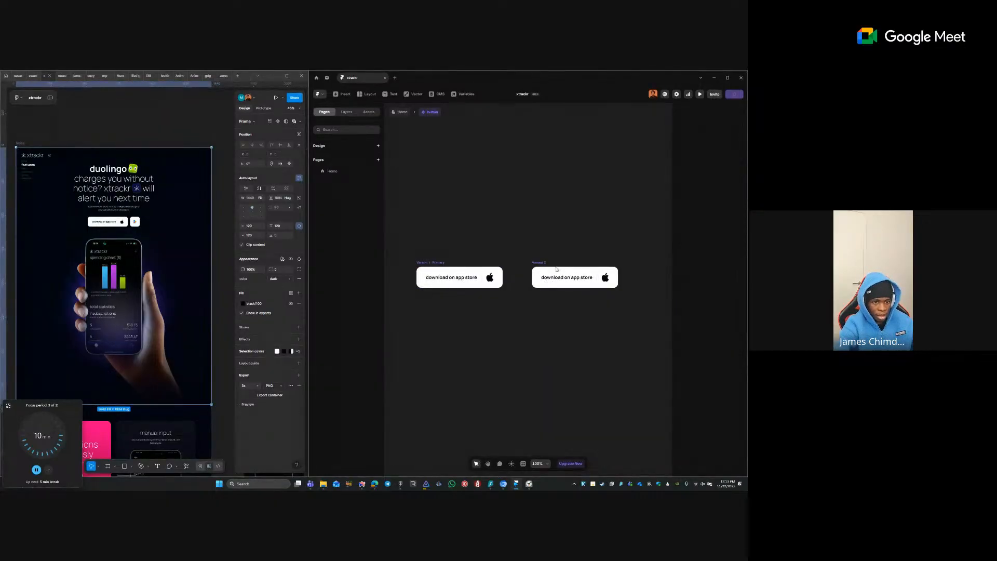
click(551, 279)
click(453, 279)
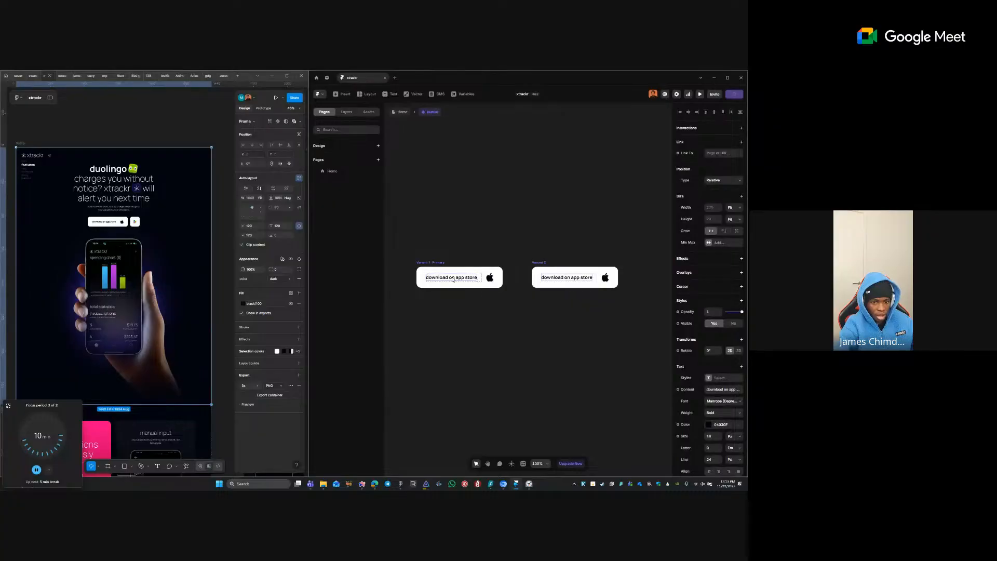
click(534, 232)
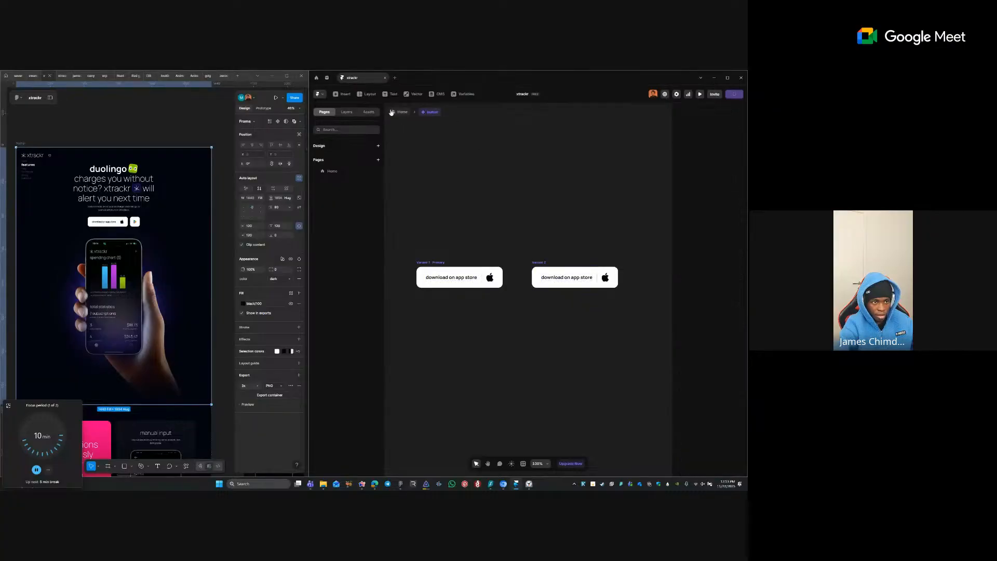
- Return to the Home page and pick a width sizing option for the button
click(398, 113)
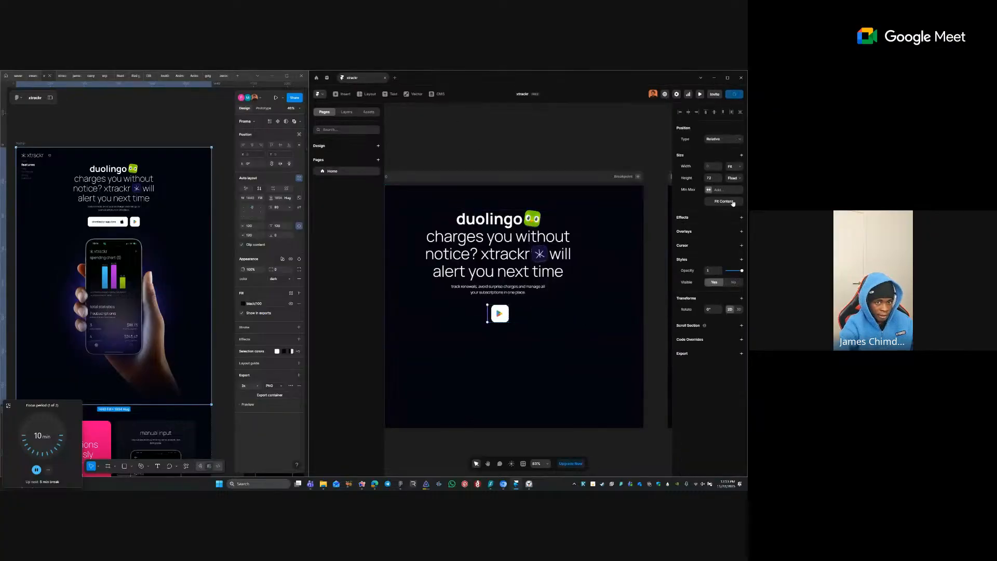
click(736, 170)
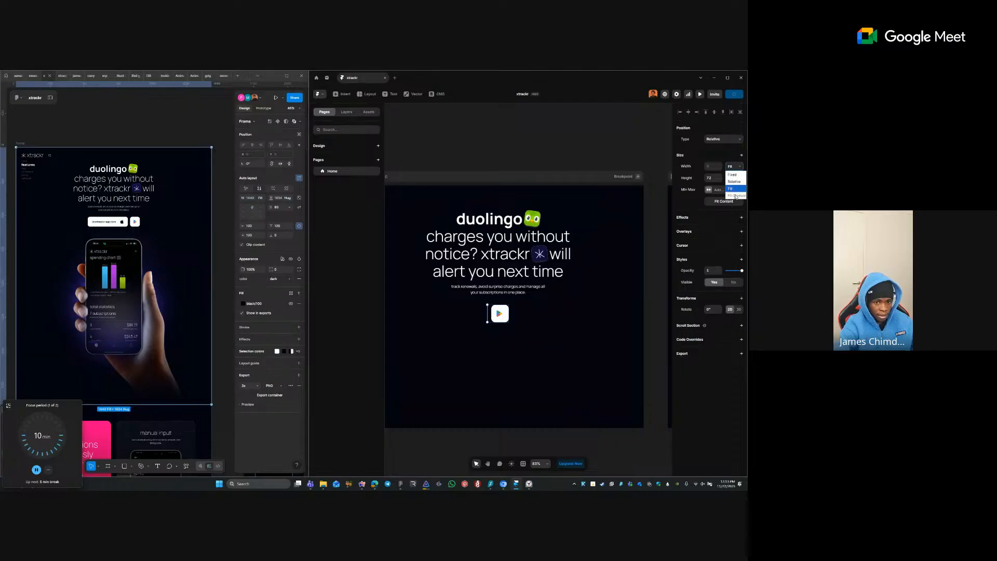
click(735, 196)
- Set the Primary variant's height to Fit with 16 top and bottom padding, then go back Home
double_click(491, 324)
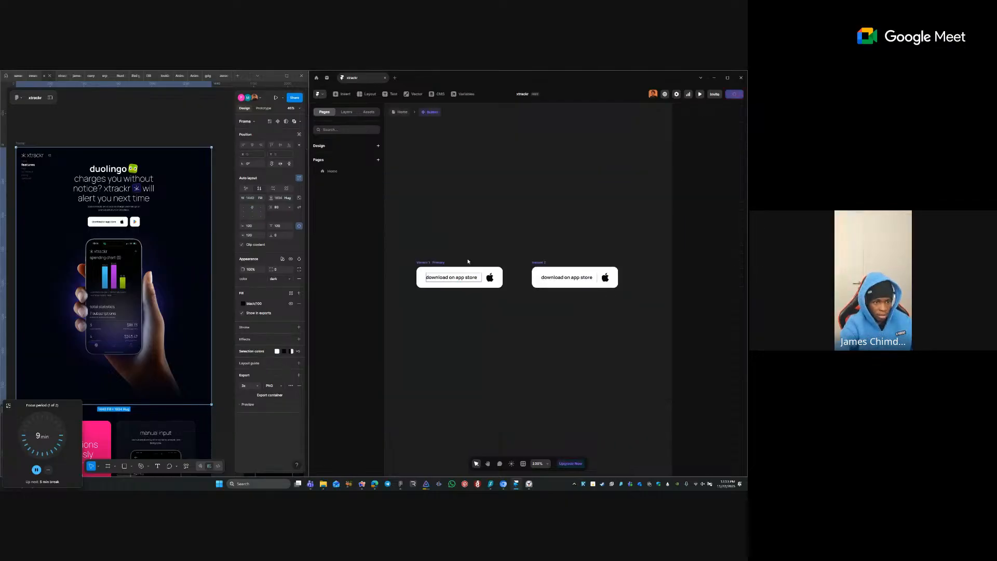
click(436, 262)
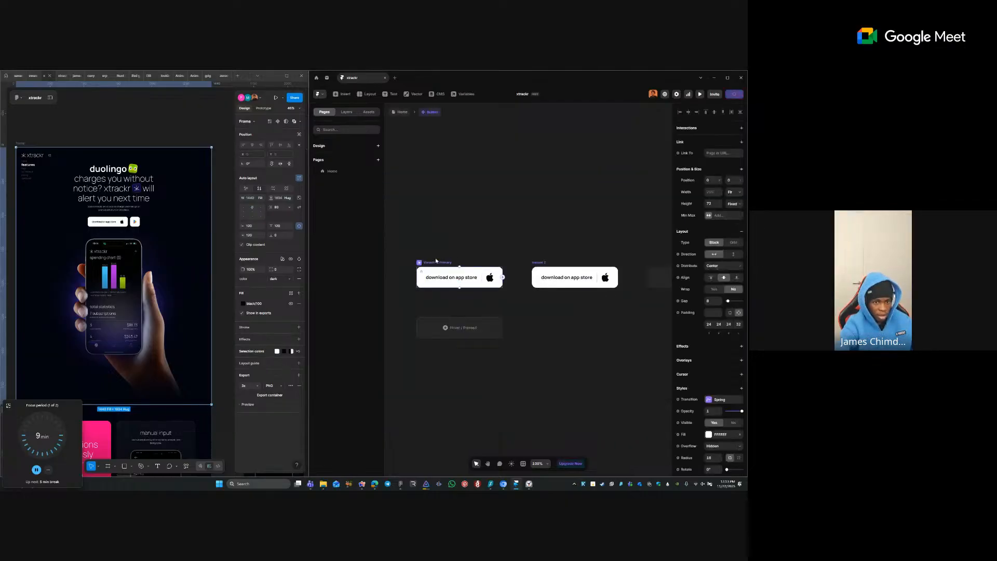
click(732, 204)
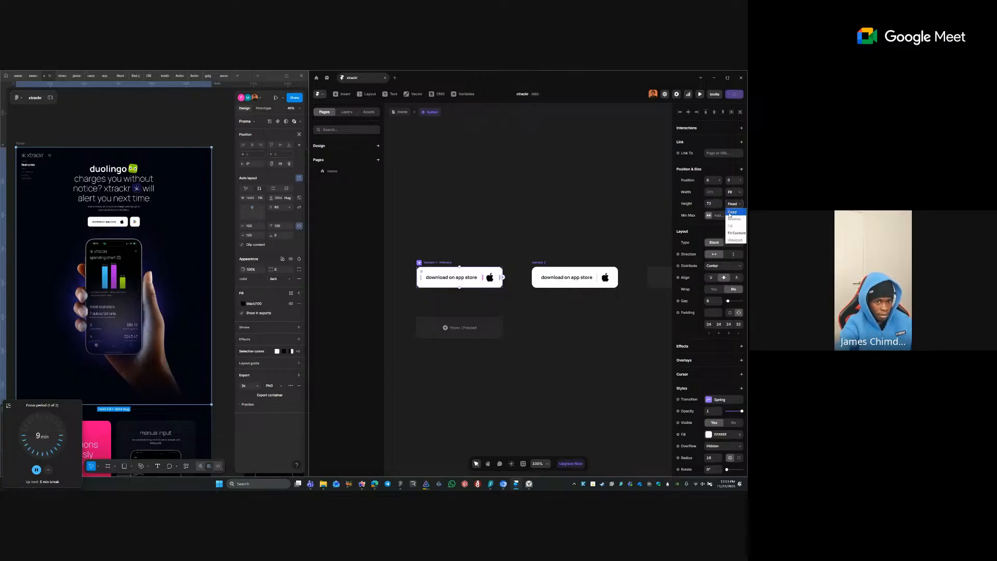
click(733, 240)
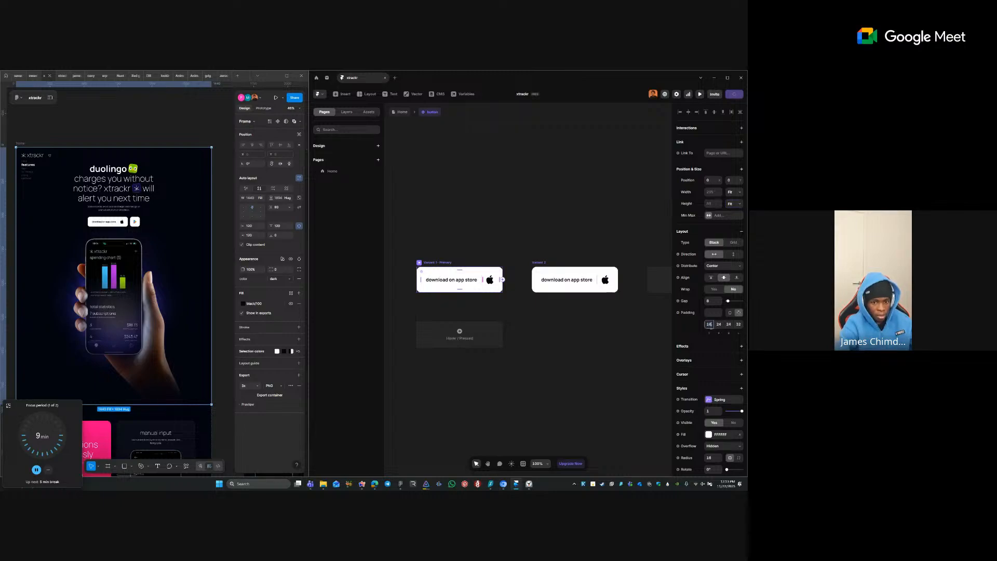
key(Tab)
key(Tab)
text(16)
key(Tab)
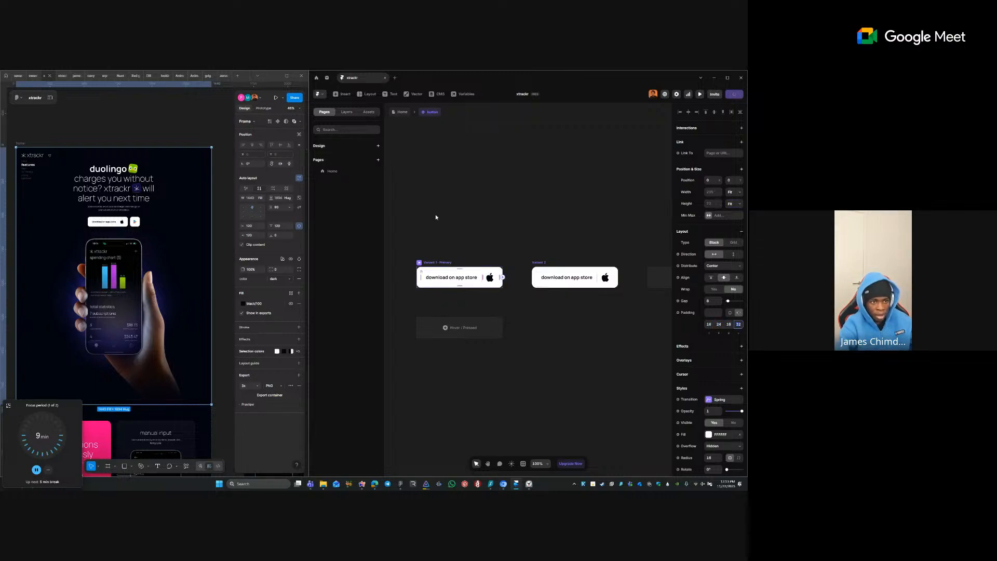
click(436, 217)
click(405, 116)
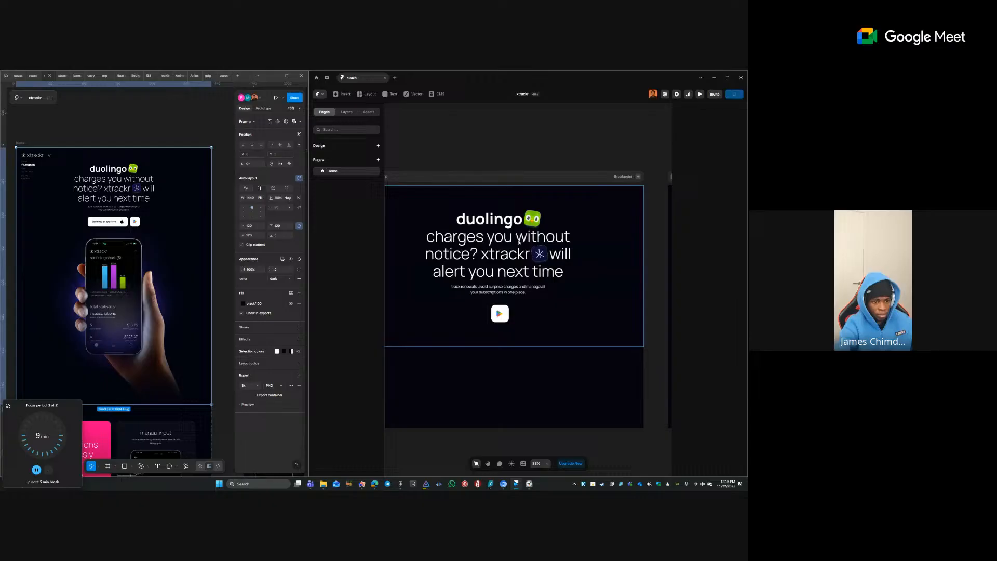
- Find and select the thin button instance beside the Play Store button
click(502, 314)
click(489, 311)
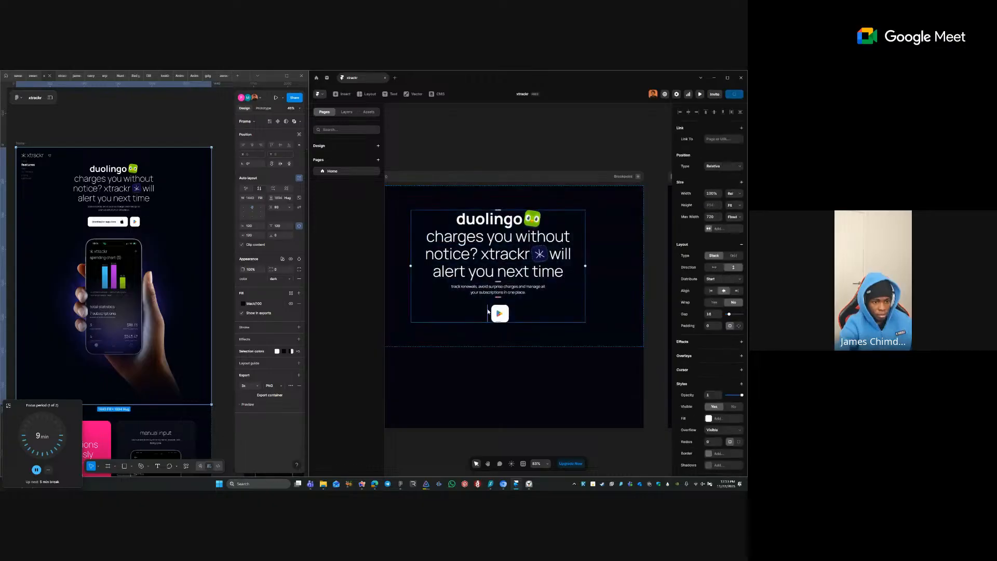
click(490, 311)
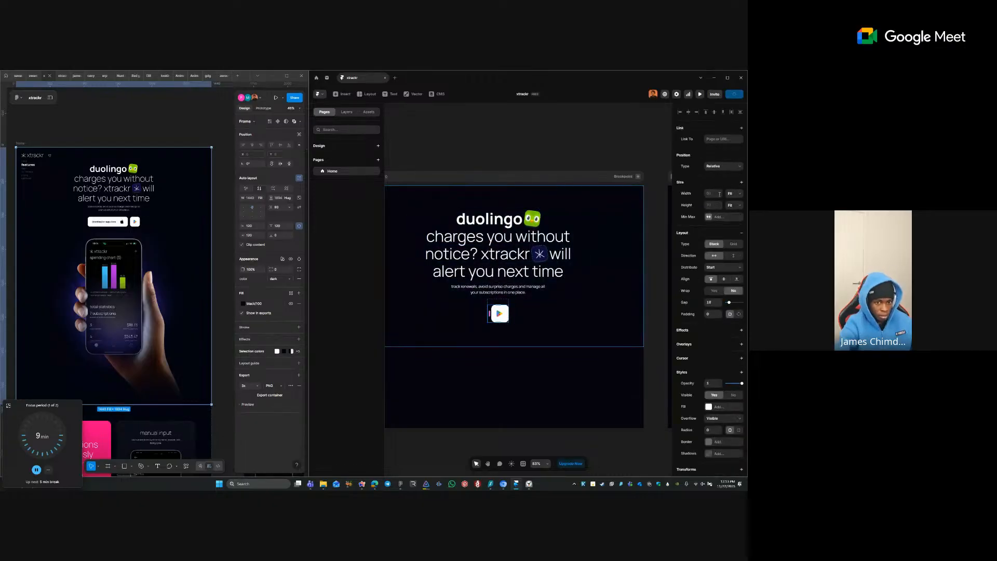
click(494, 298)
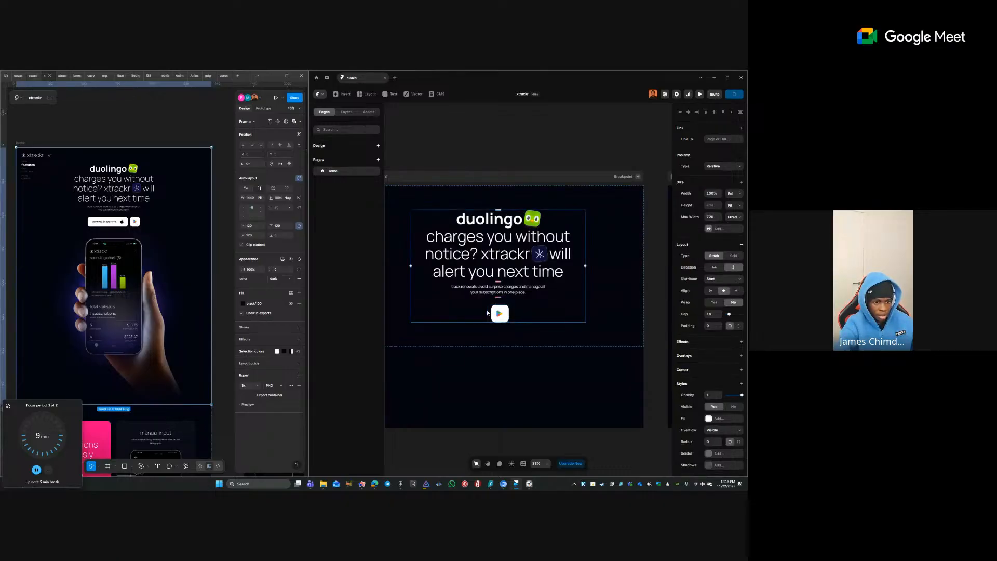
click(488, 313)
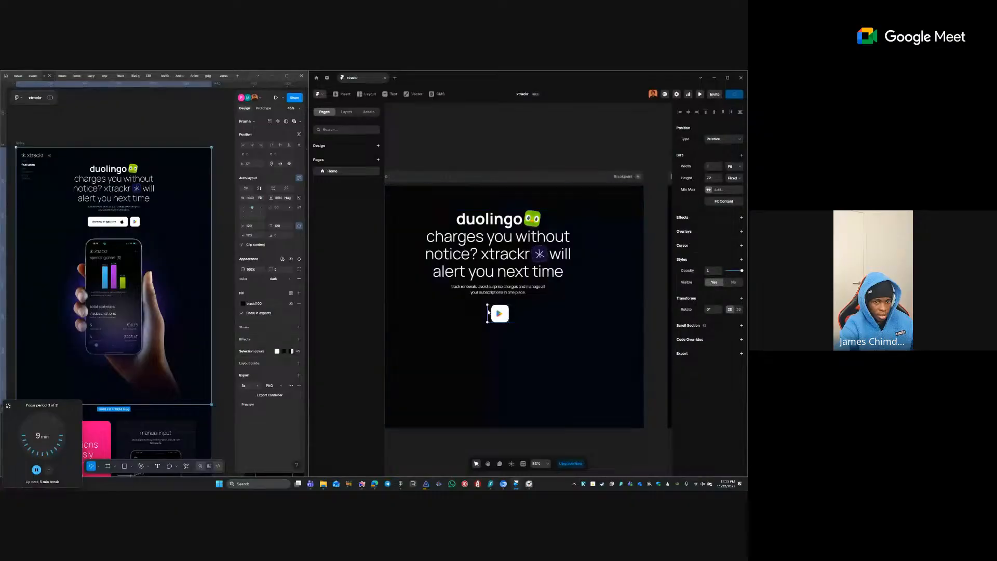
right_click(488, 313)
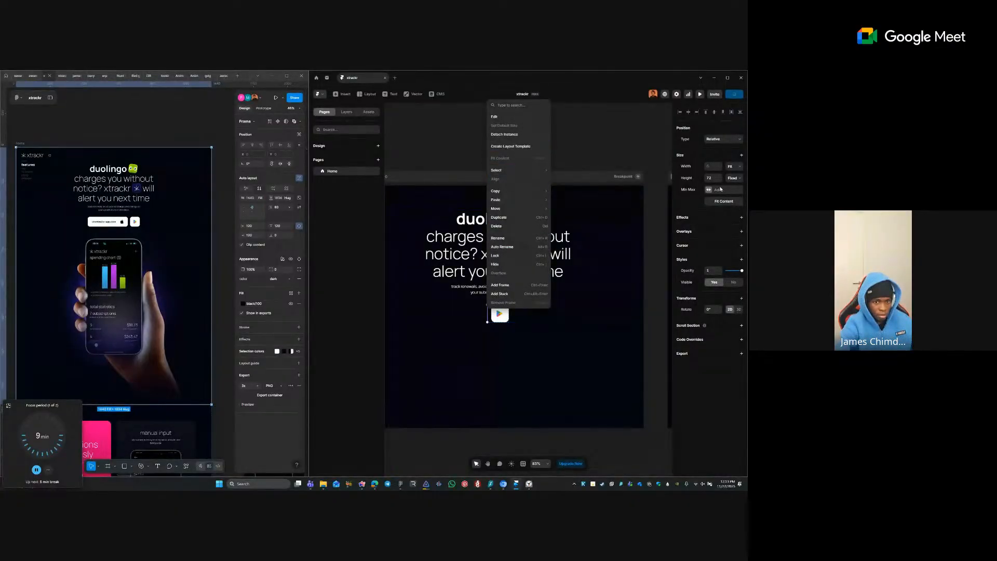
click(730, 167)
- Give that button instance a fixed width of 400 and open it for editing
click(714, 169)
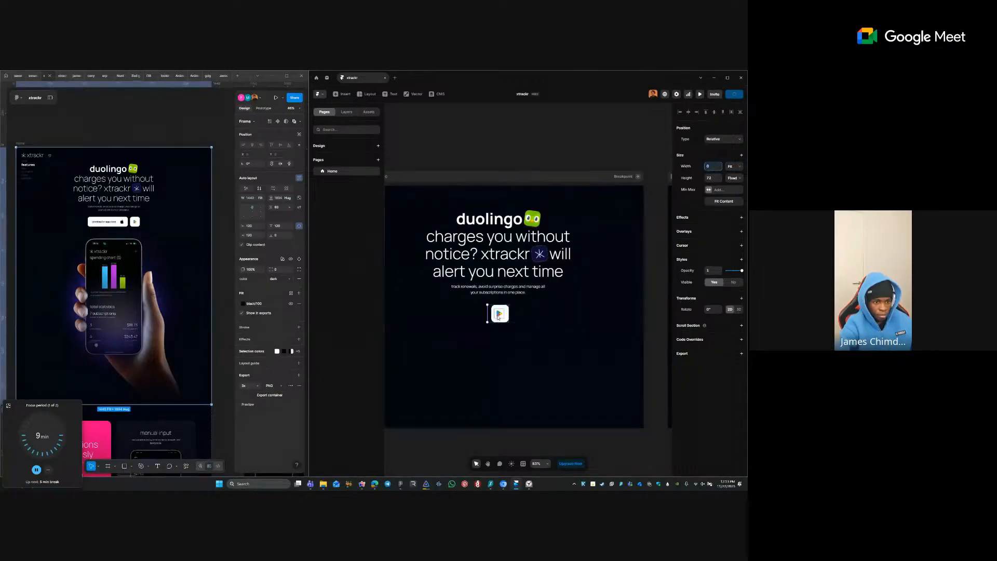
click(715, 168)
text(400)
key(Return)
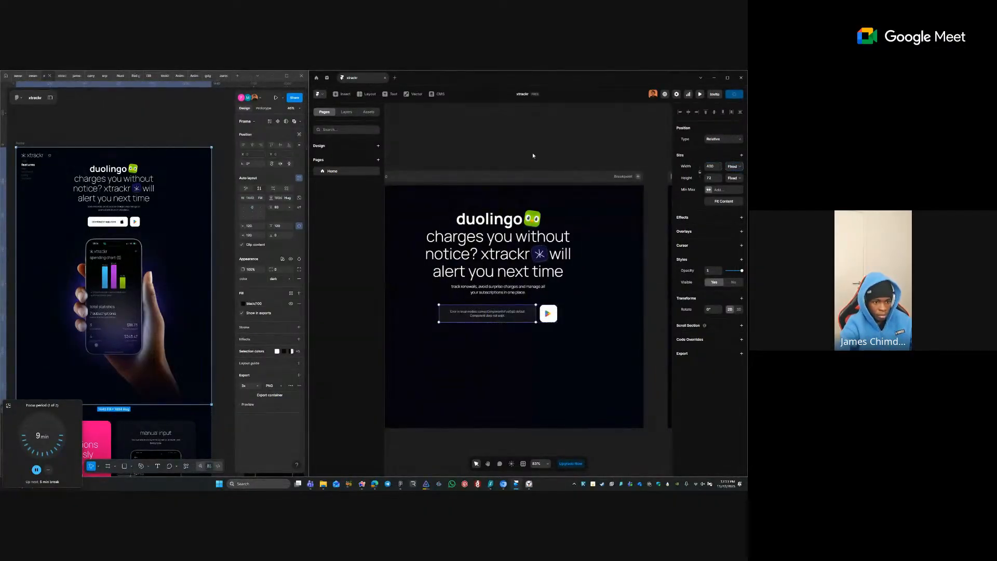
double_click(516, 319)
- Return to the Home page, try searching Insert for 'button', then clear it and show Assets
click(349, 165)
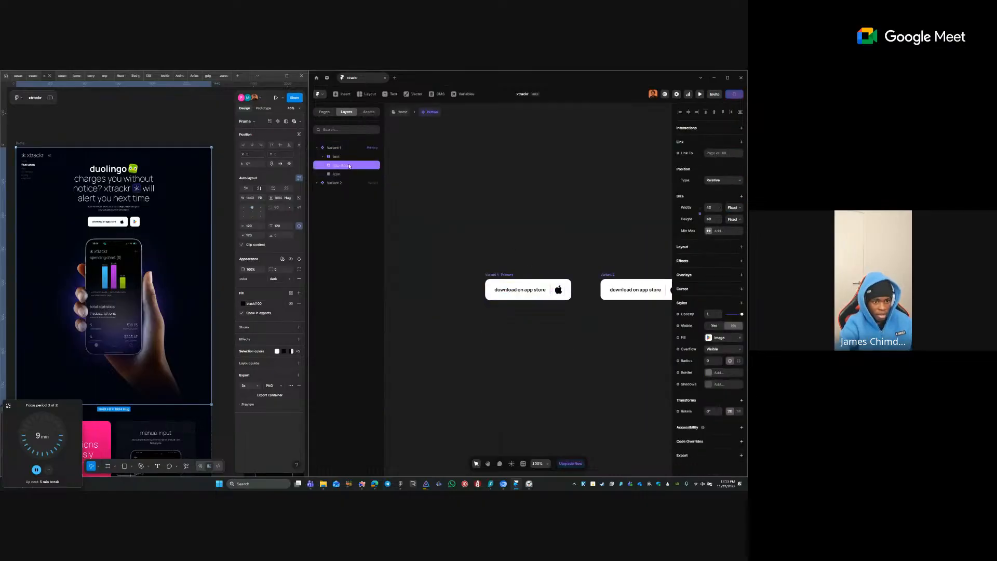
click(545, 326)
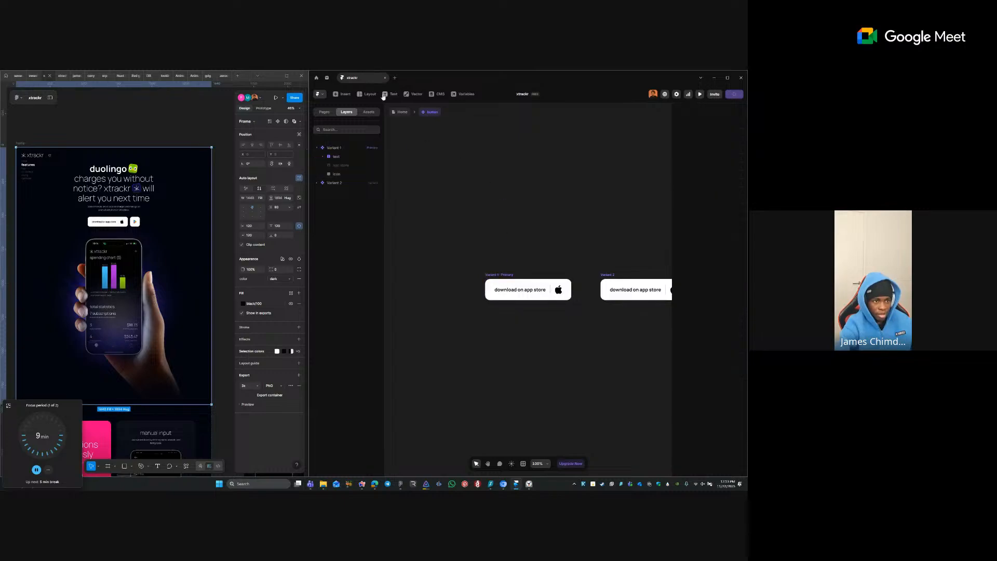
click(401, 113)
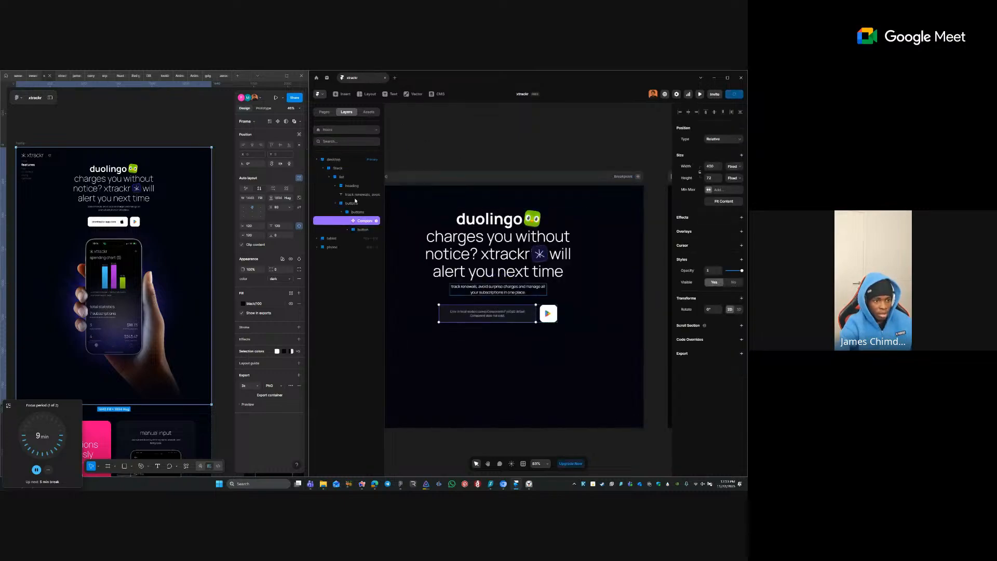
click(342, 95)
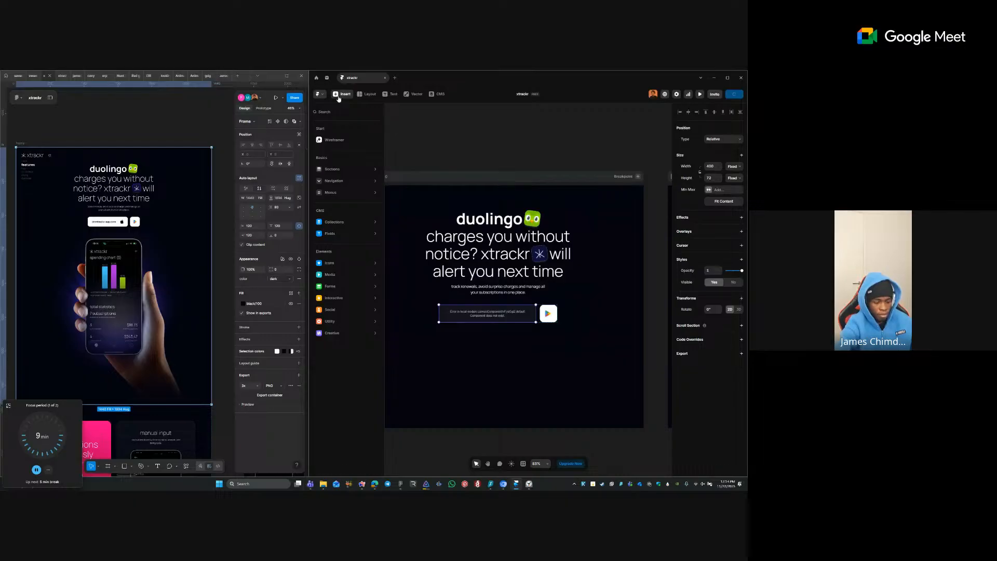
text(button)
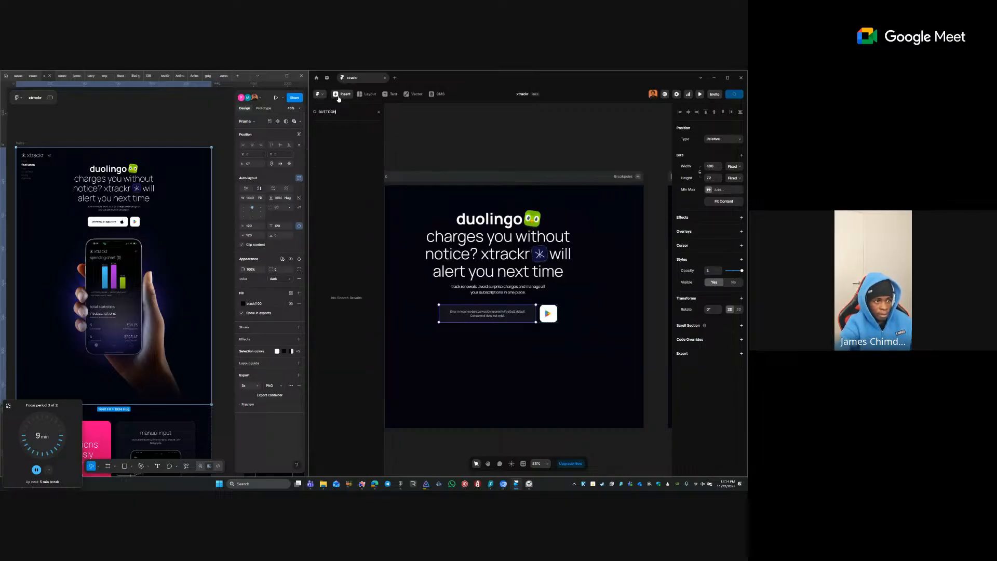
key(BackSpace)
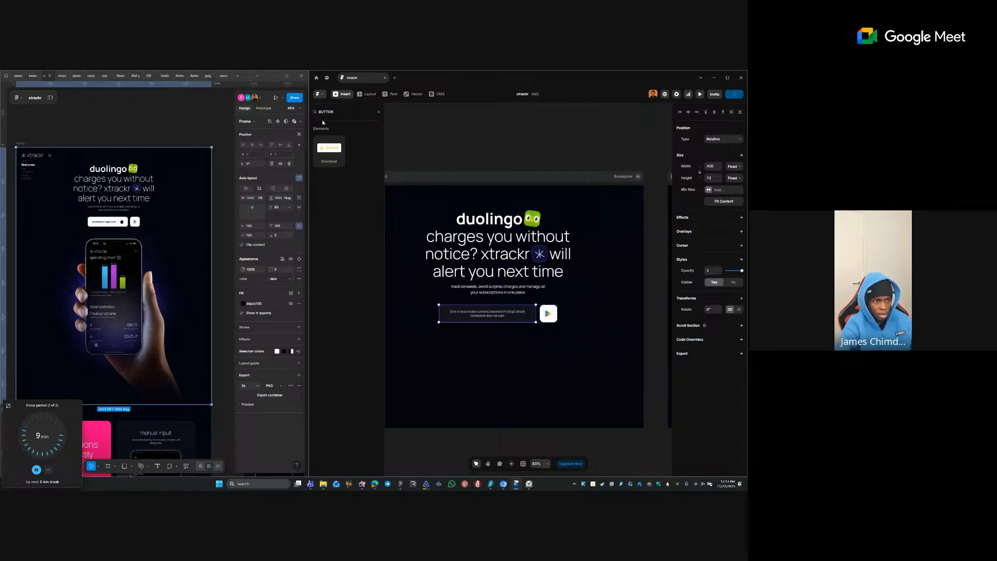
click(379, 112)
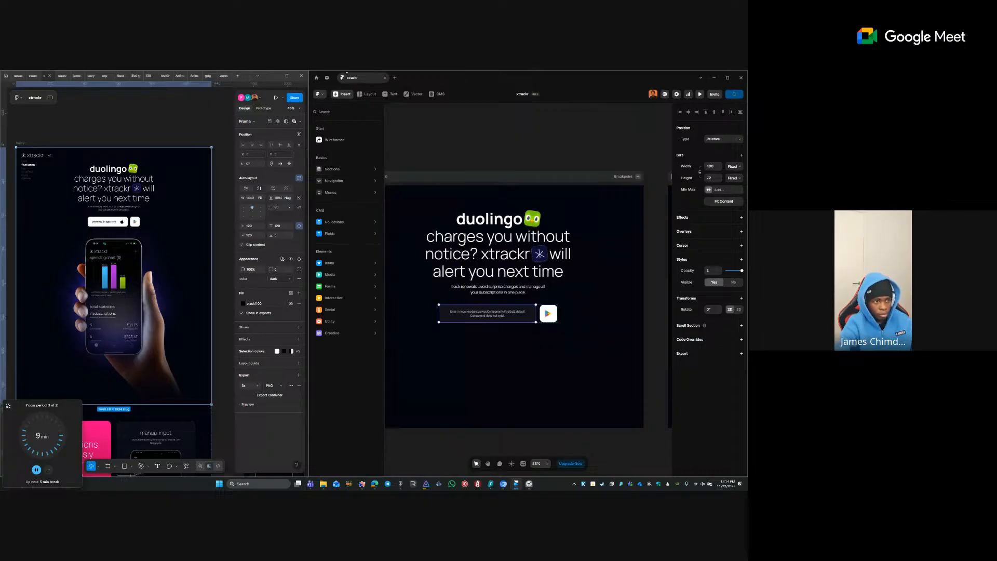
click(386, 116)
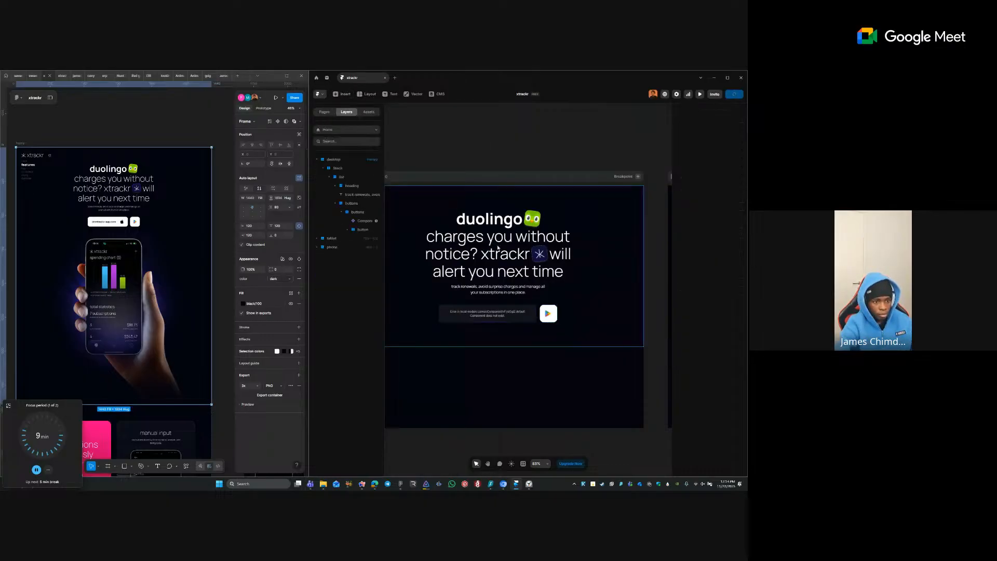
click(377, 114)
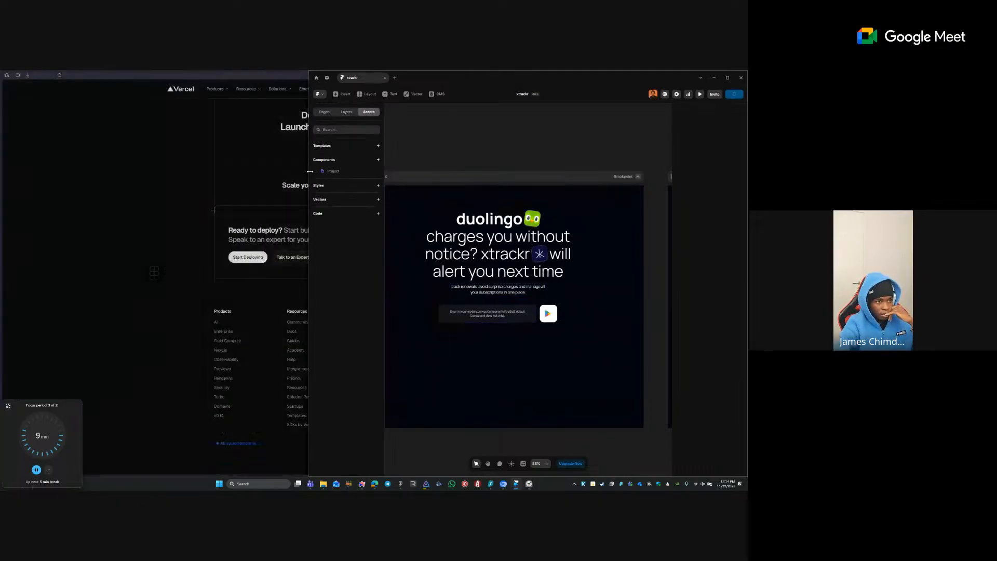
- Open the button component from Assets, select its first variant, and return to Home
click(320, 173)
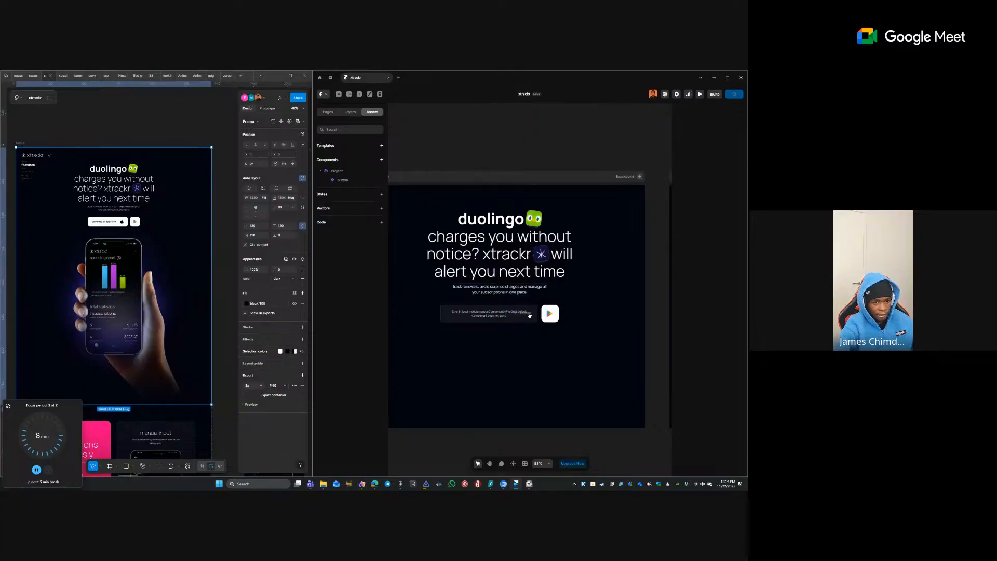
click(343, 179)
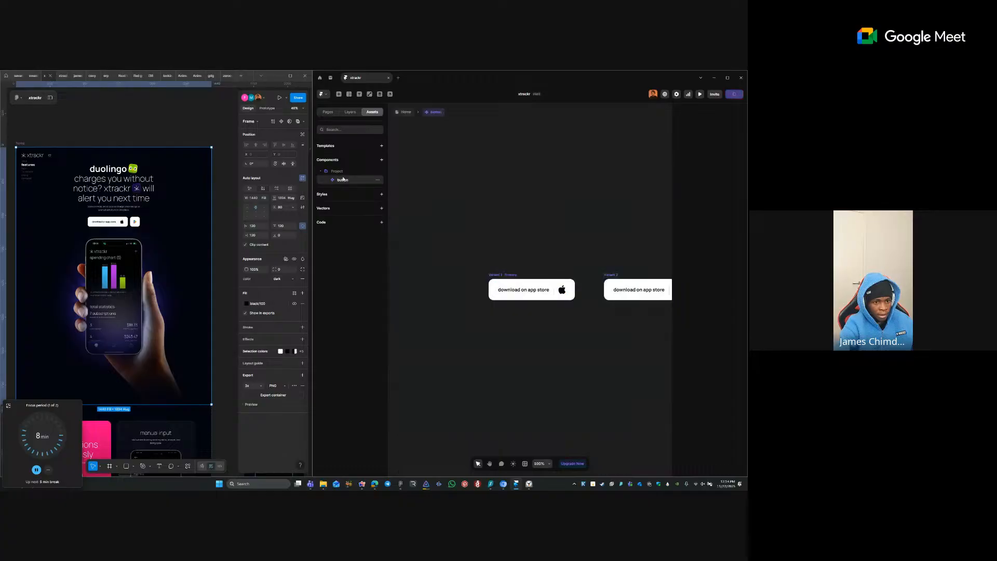
click(509, 276)
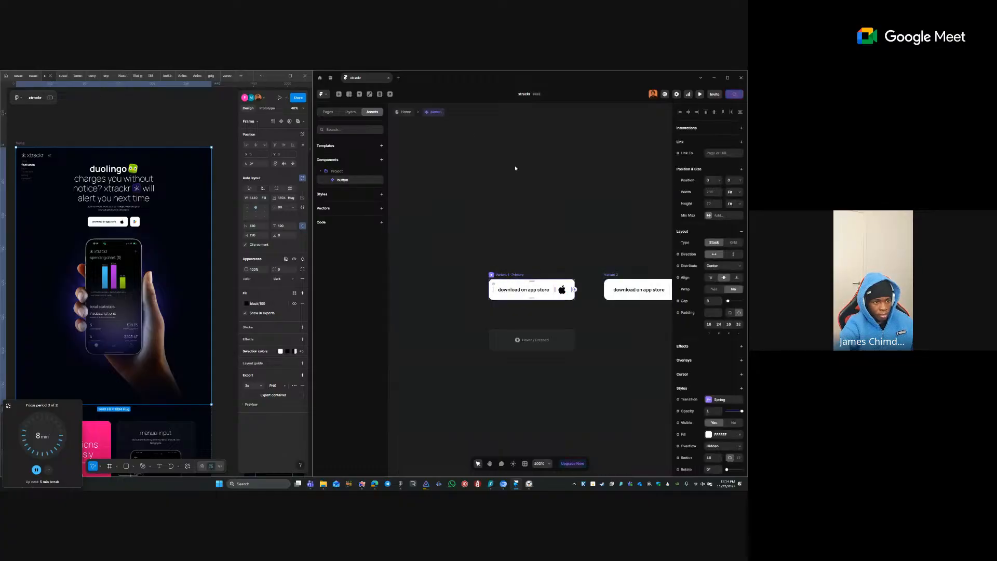
click(405, 112)
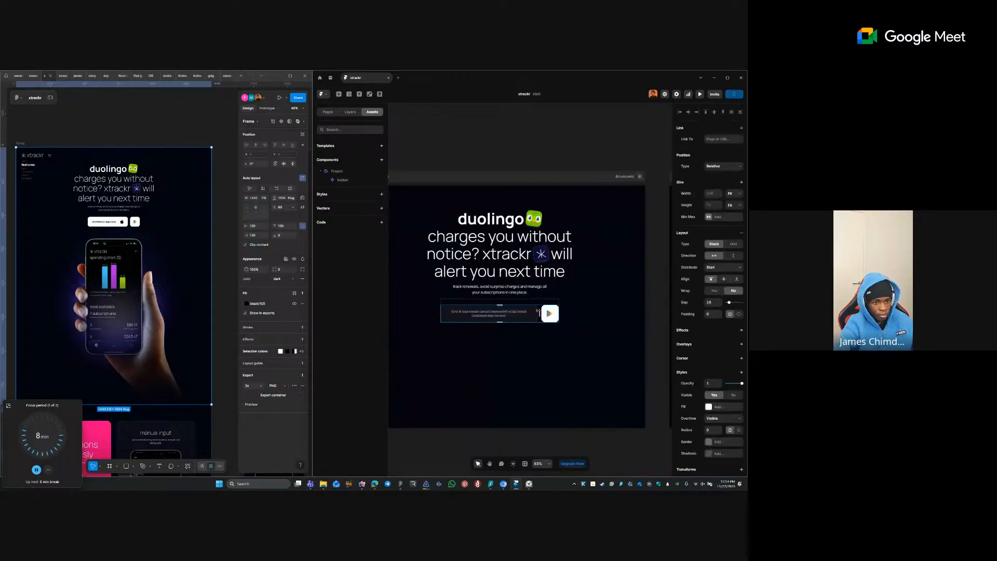
- Move the star icon before 'notice? xtrackr' and delete the broken input component
drag(497, 255, 490, 292)
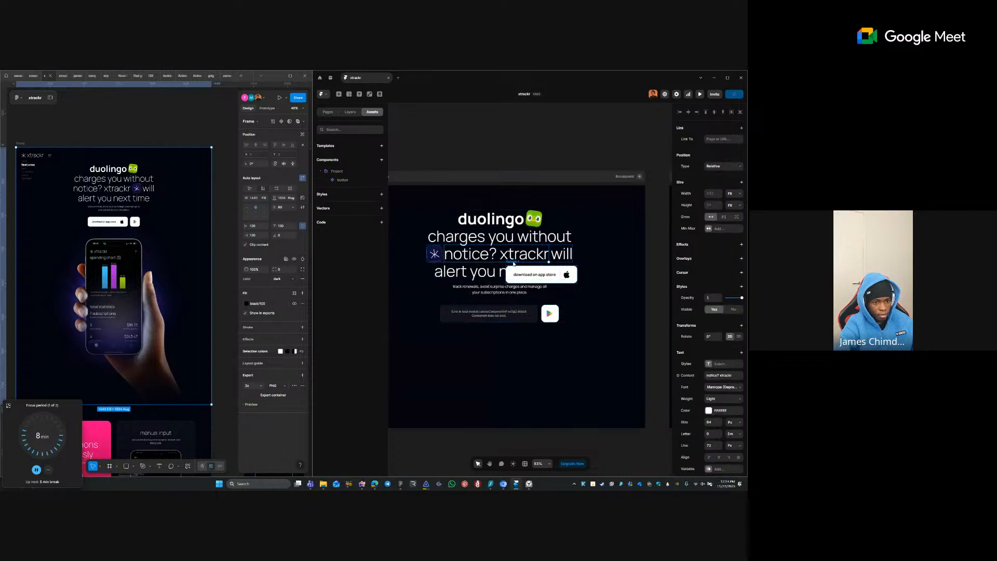
click(531, 275)
click(499, 317)
key(Delete)
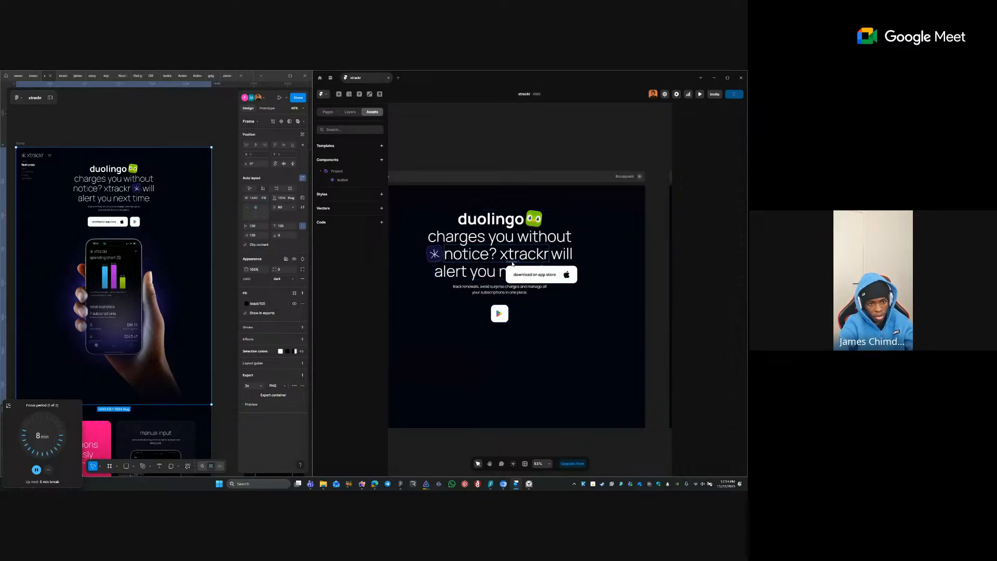
click(522, 269)
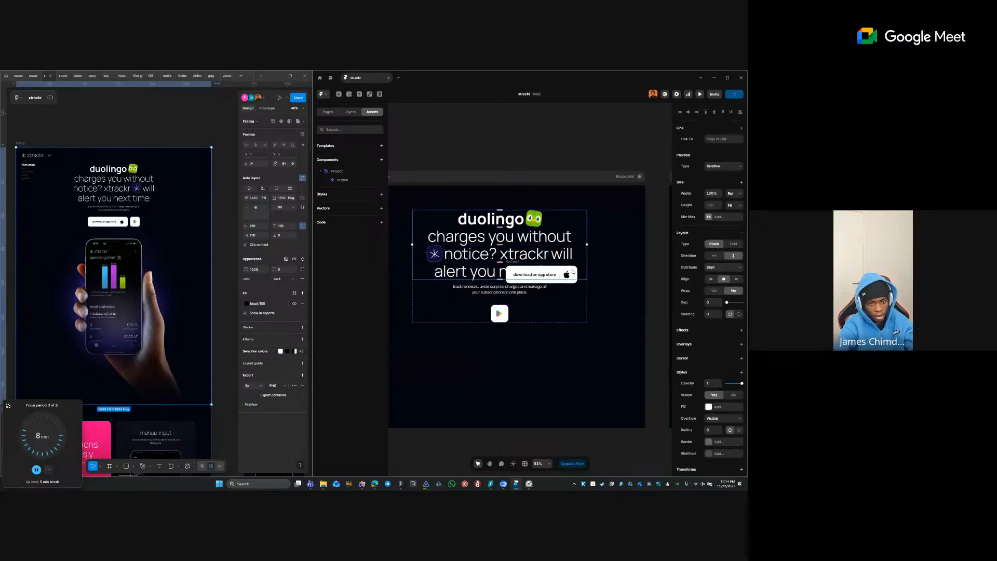
click(574, 284)
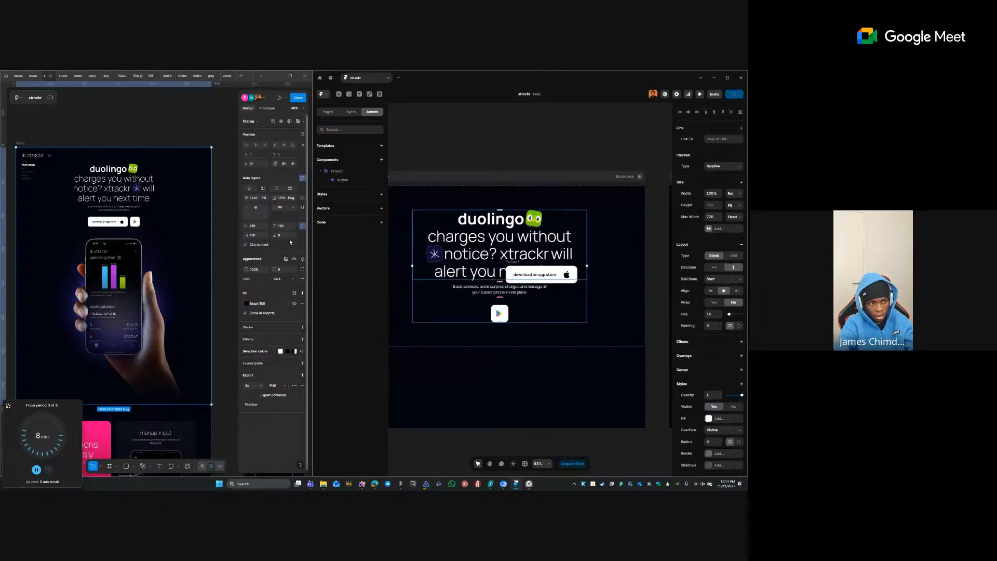
click(348, 113)
- Delete the stray Variant 1 app-store button and the white Play button from the hero buttons row
click(338, 229)
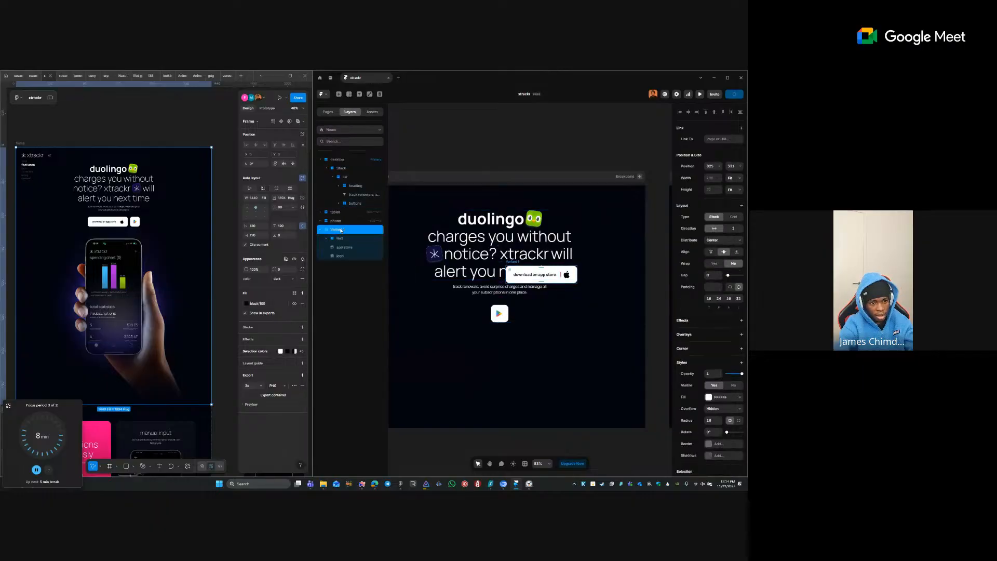
key(Delete)
click(518, 271)
click(501, 300)
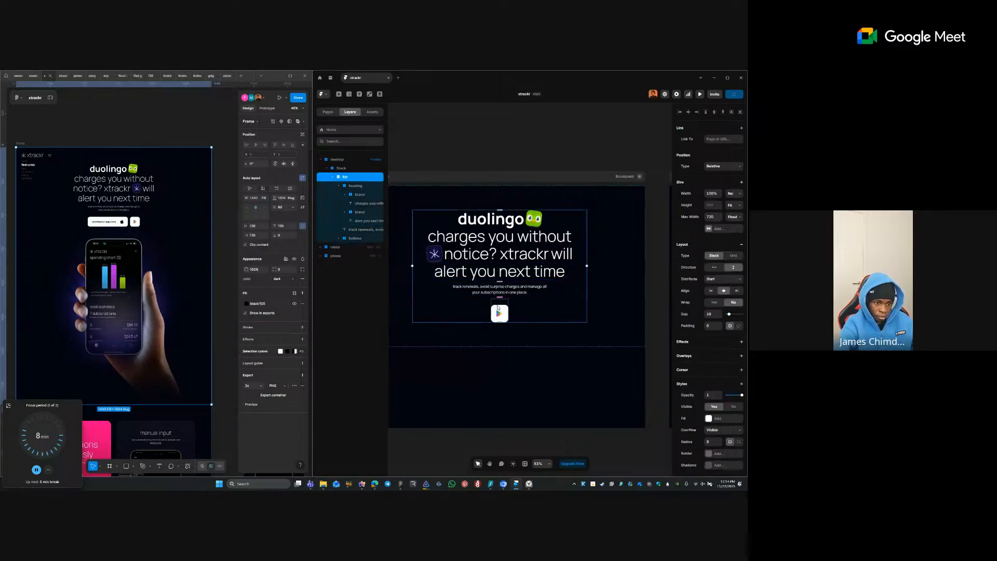
click(497, 307)
click(497, 304)
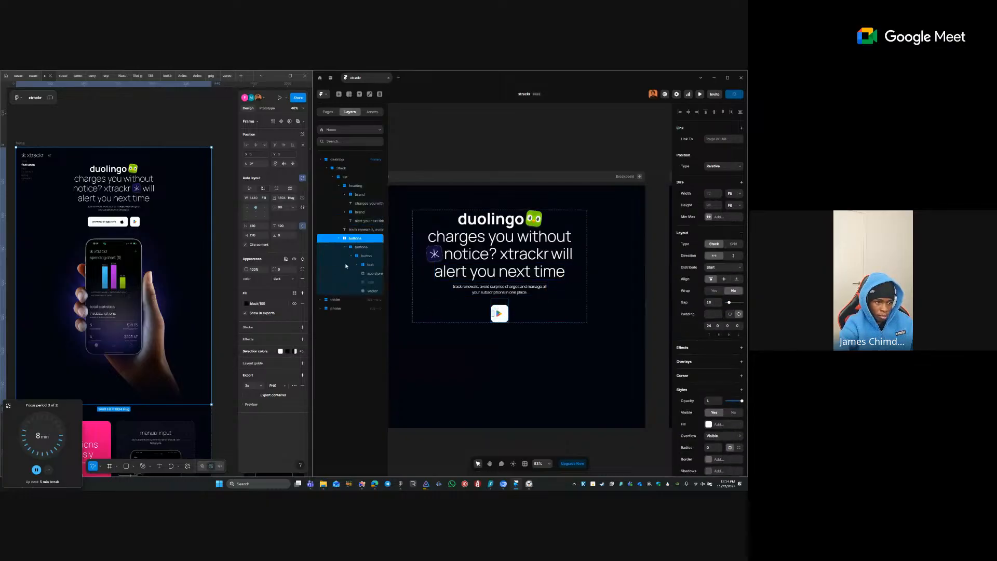
click(369, 256)
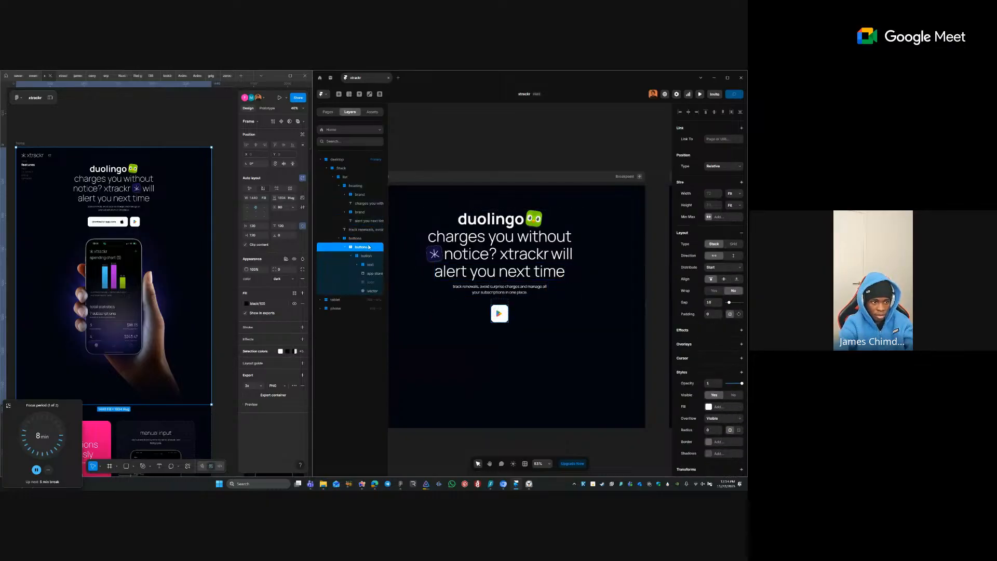
key(Delete)
click(364, 239)
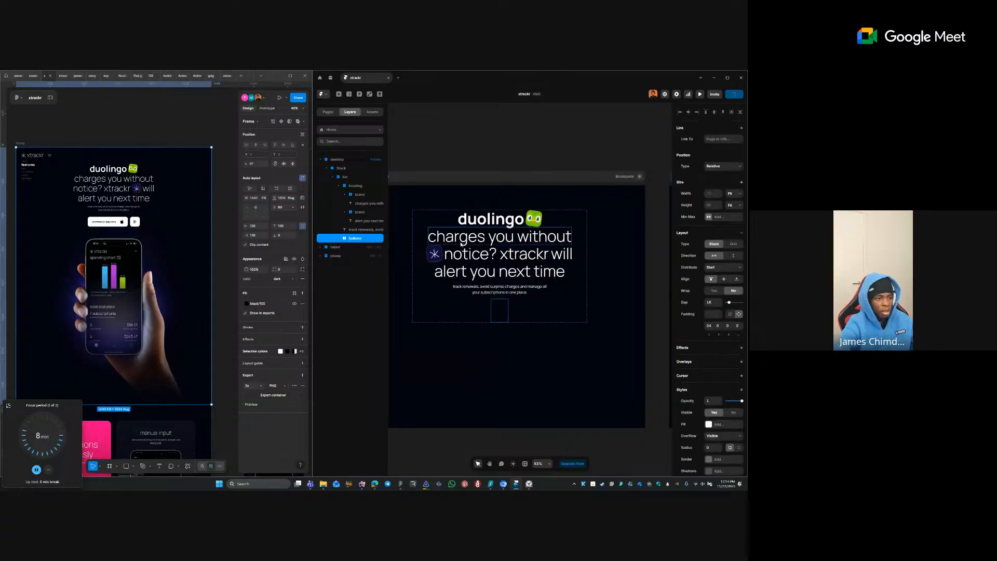
click(493, 178)
scroll(494, 178, down, 2)
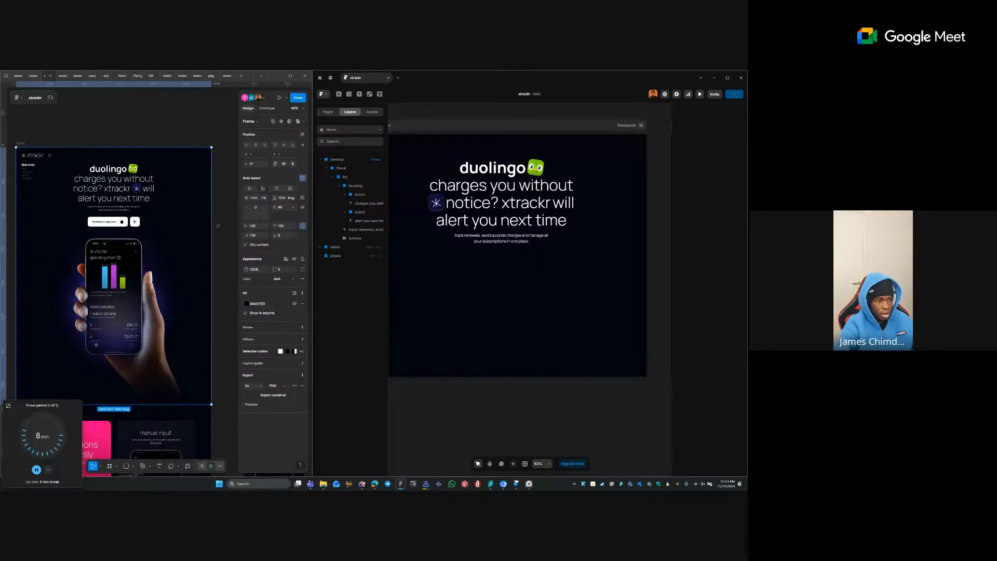
- Export the nested phone-in-hand image frame as container.png, replacing the existing file in Downloads
click(167, 128)
scroll(171, 137, down, 2)
double_click(169, 253)
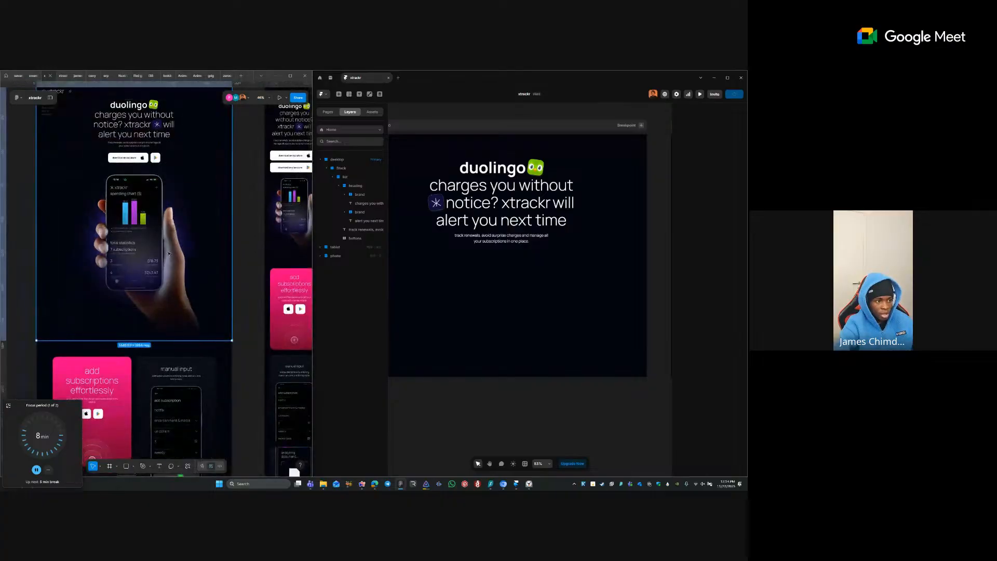
double_click(169, 254)
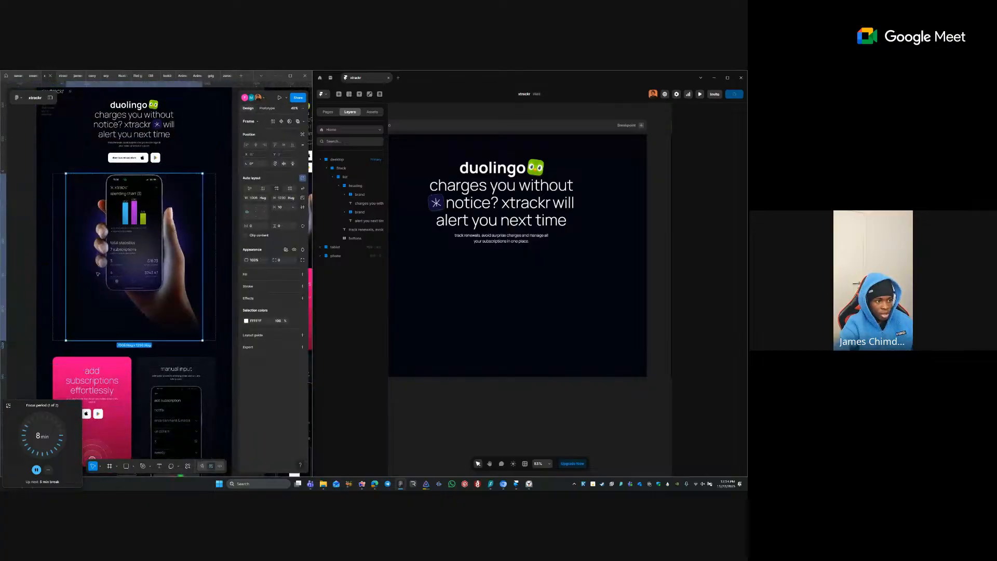
click(302, 347)
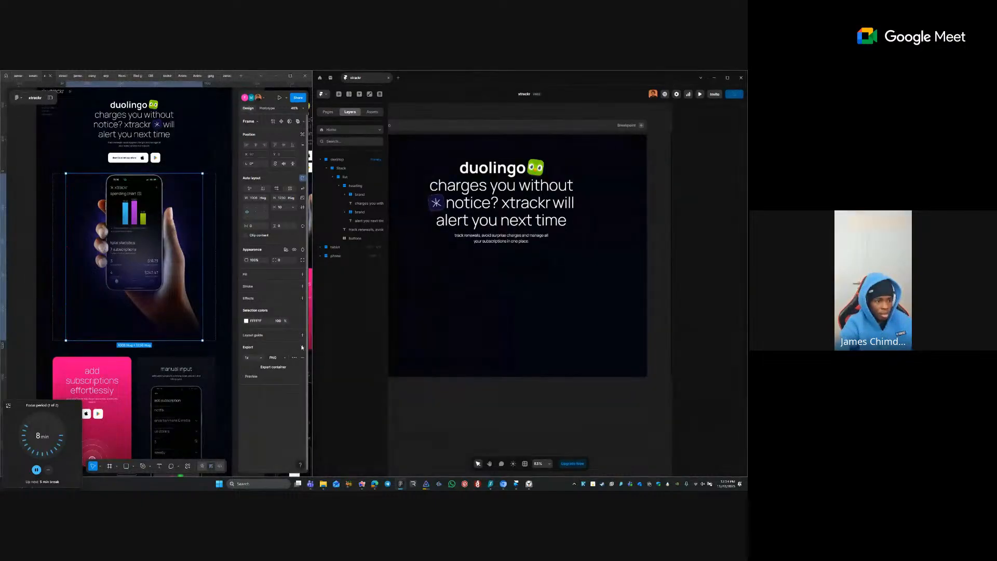
click(273, 366)
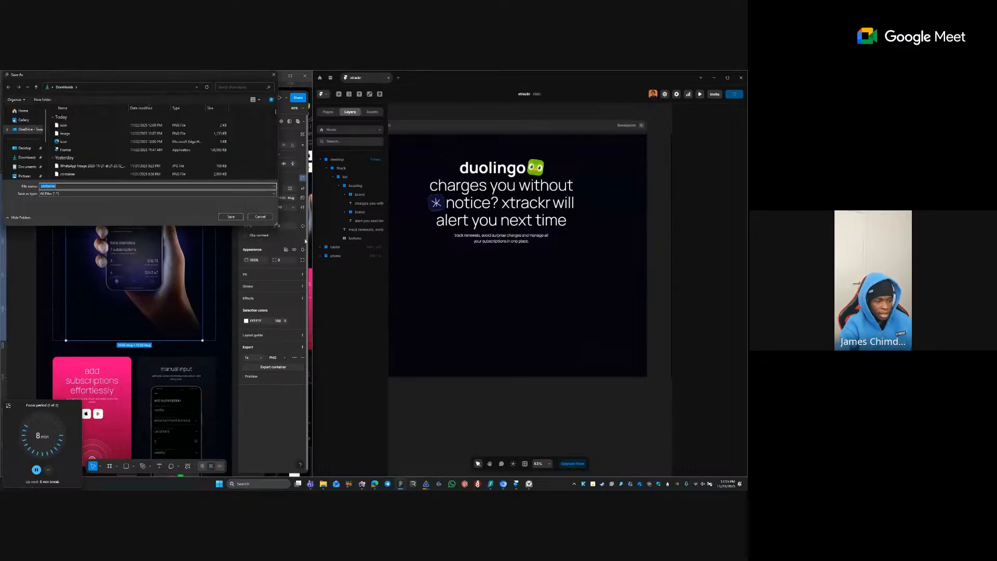
click(230, 216)
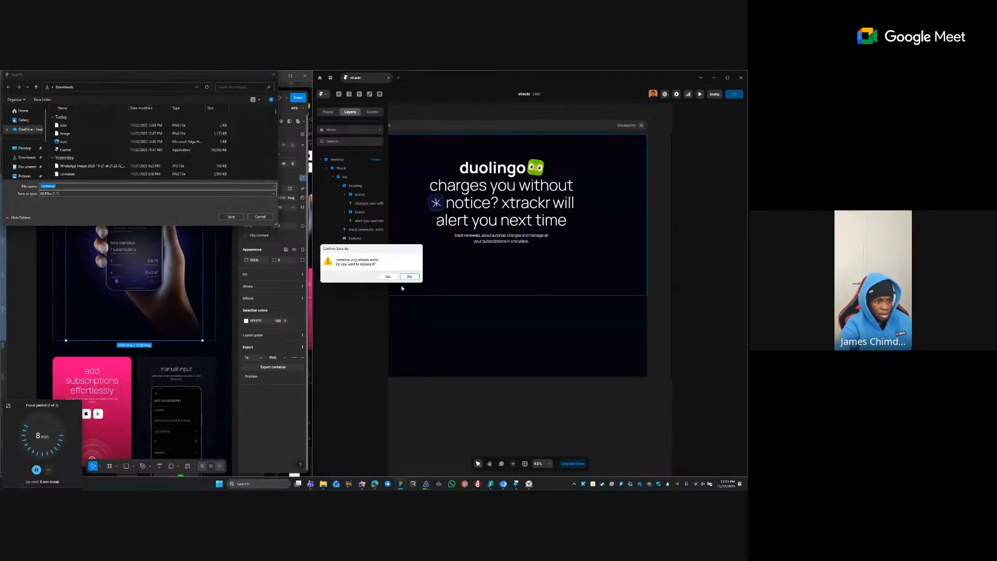
click(388, 277)
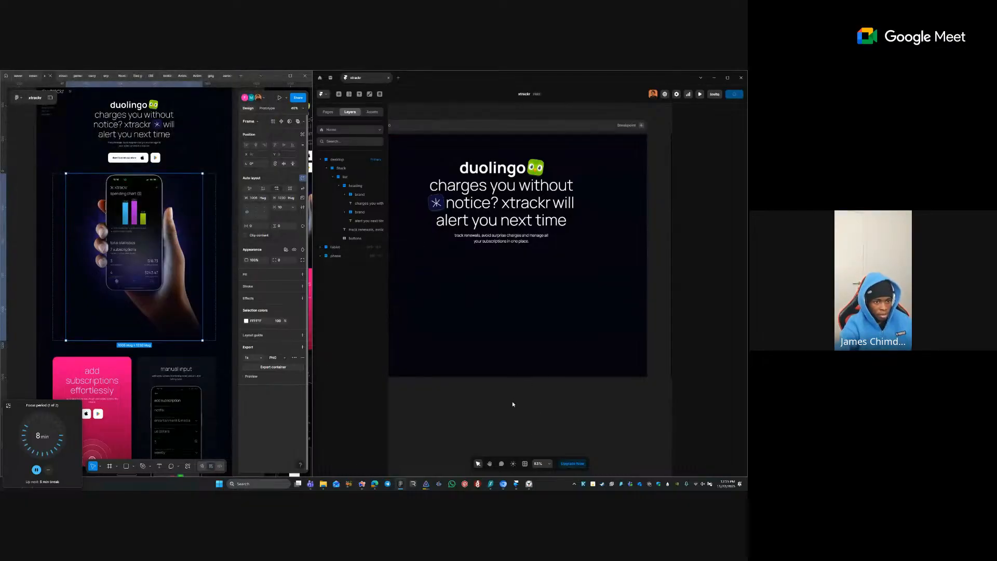
click(604, 258)
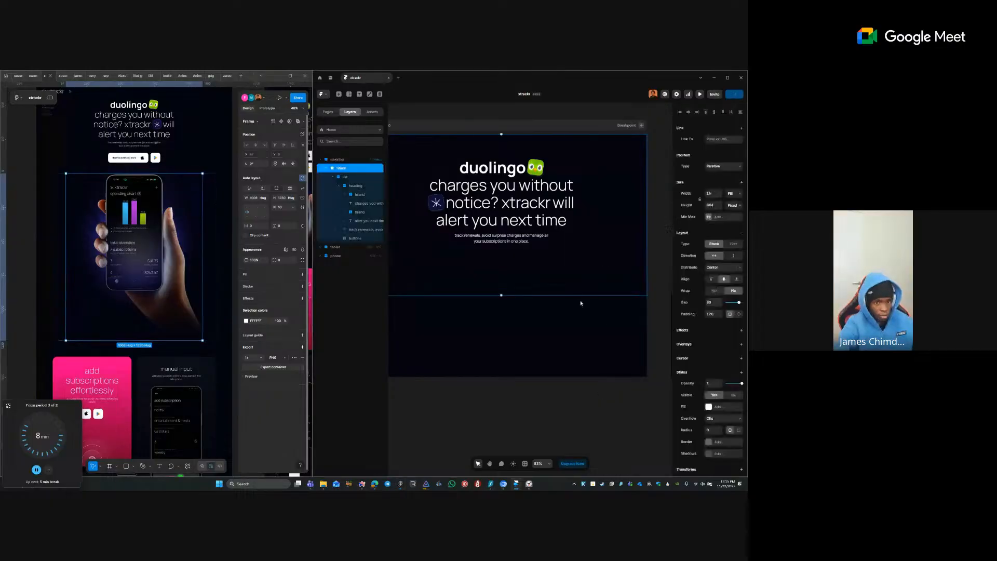
scroll(603, 258, down, 4)
- Set the hero Stack's height to Fit content
click(732, 205)
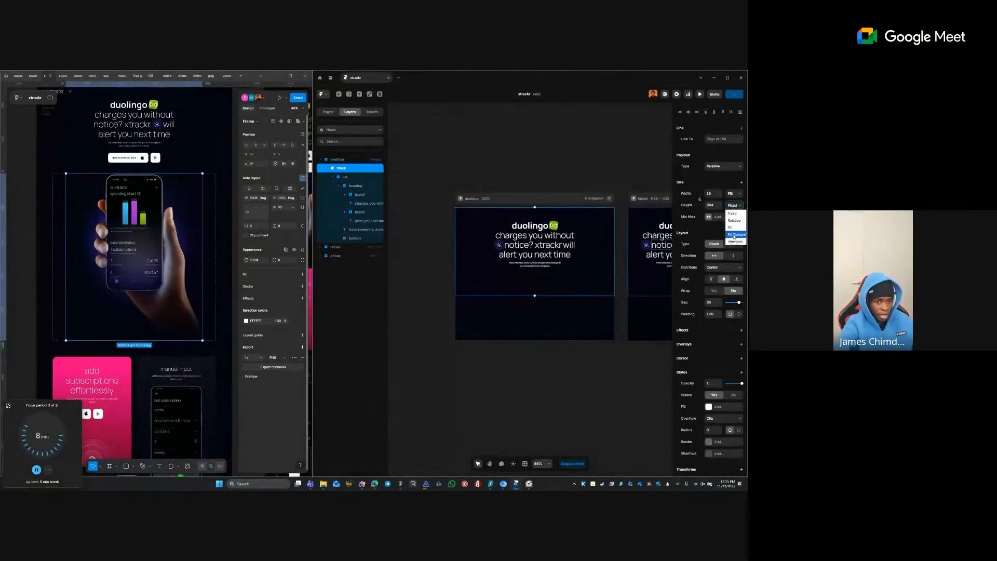
click(732, 228)
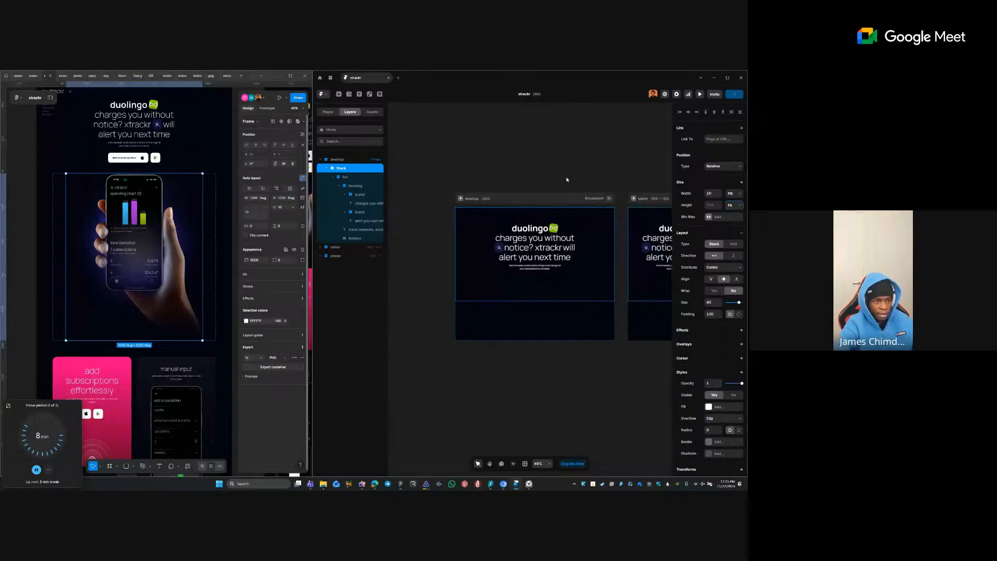
click(415, 242)
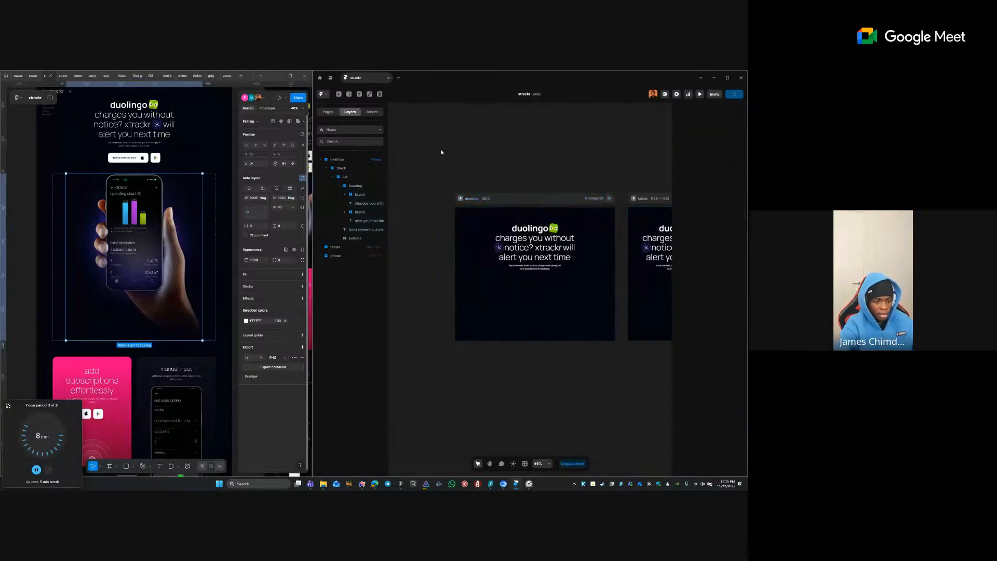
- Upload container.png from Downloads by dropping it on the desktop frame, then delete it from the frame
click(322, 485)
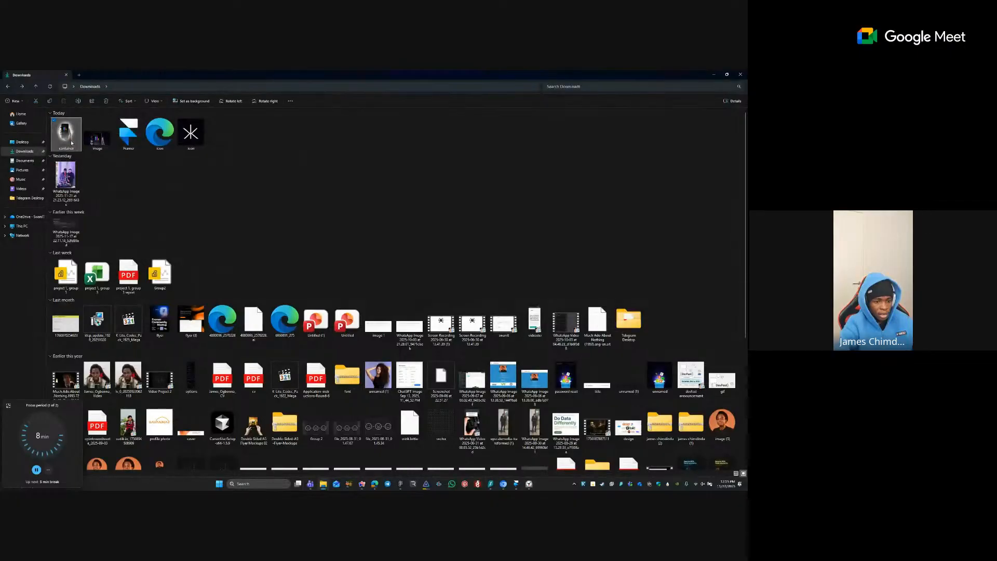
drag(69, 137, 408, 297)
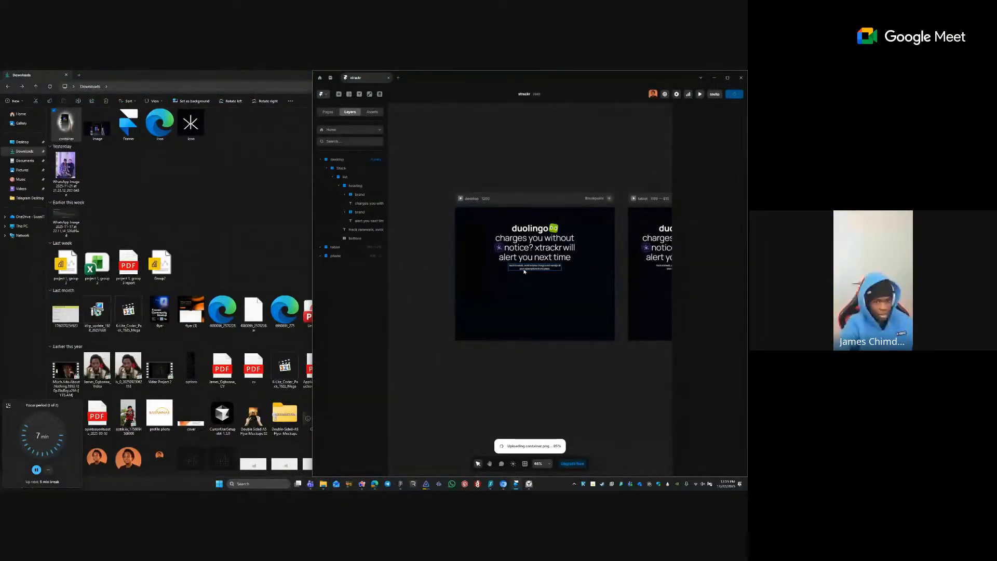
drag(481, 327, 459, 345)
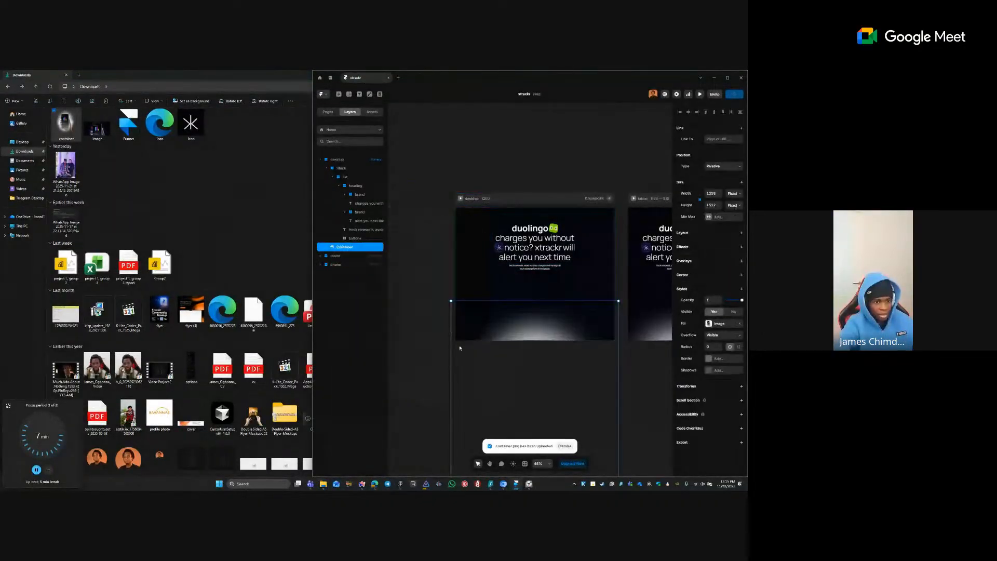
key(Delete)
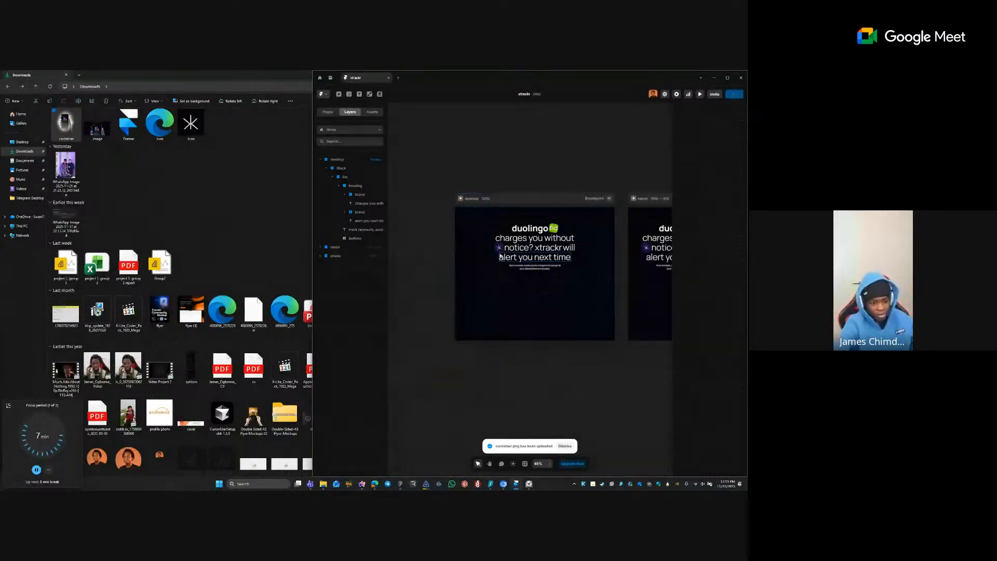
- Alt-drag a copy of the glowing phone-in-hand container out of the home frame onto empty canvas
click(400, 484)
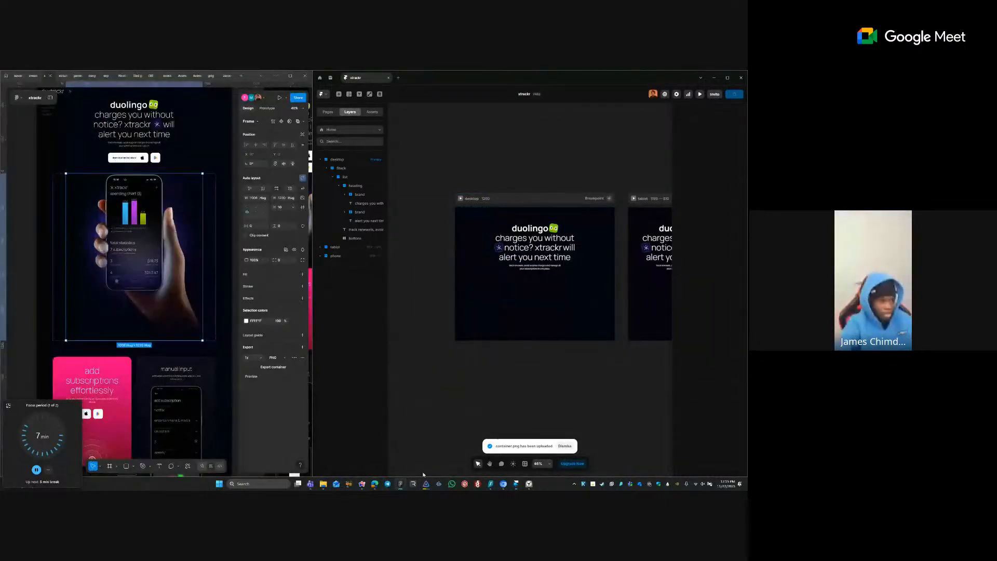
double_click(125, 229)
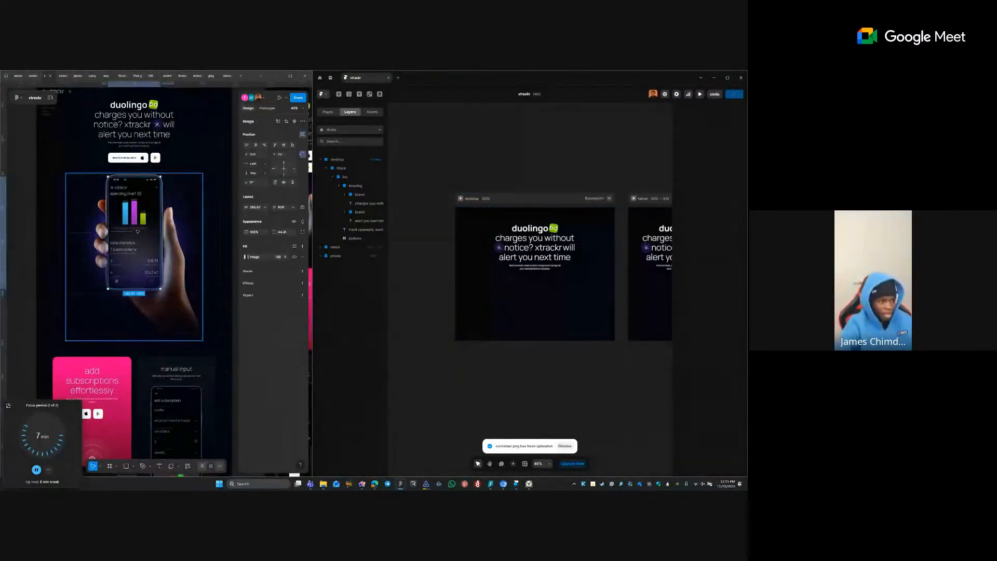
click(185, 249)
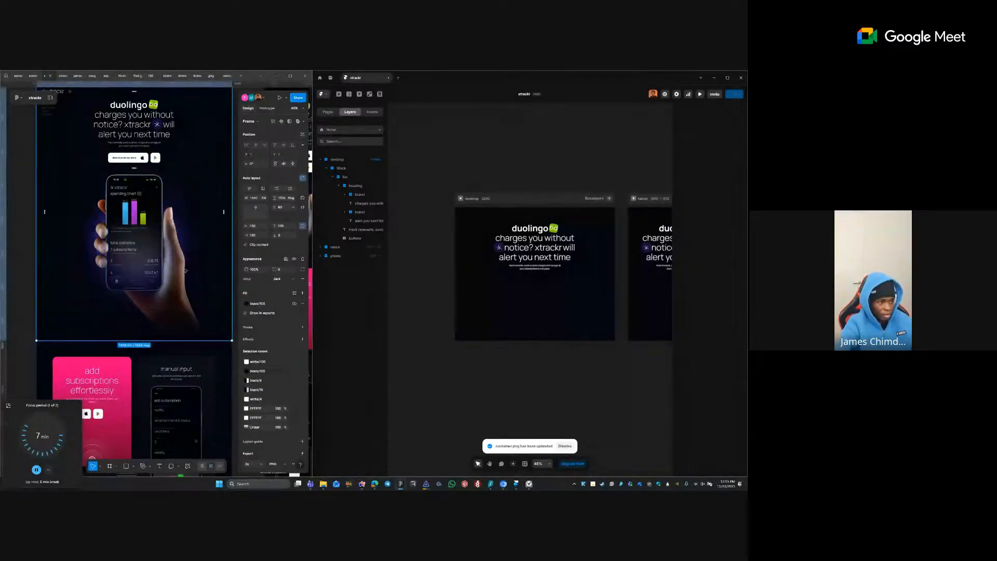
scroll(178, 255, down, 10)
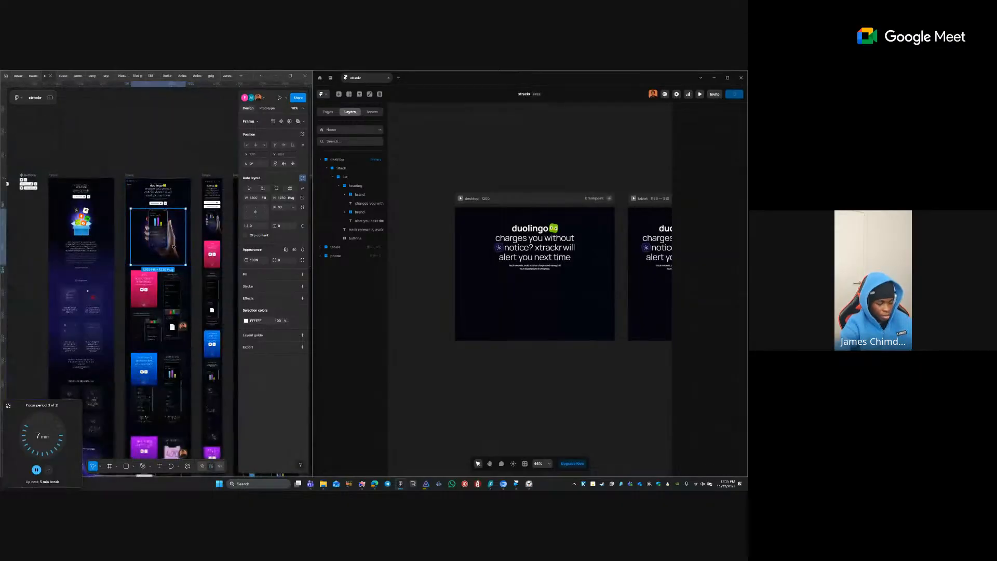
scroll(158, 229, down, 5)
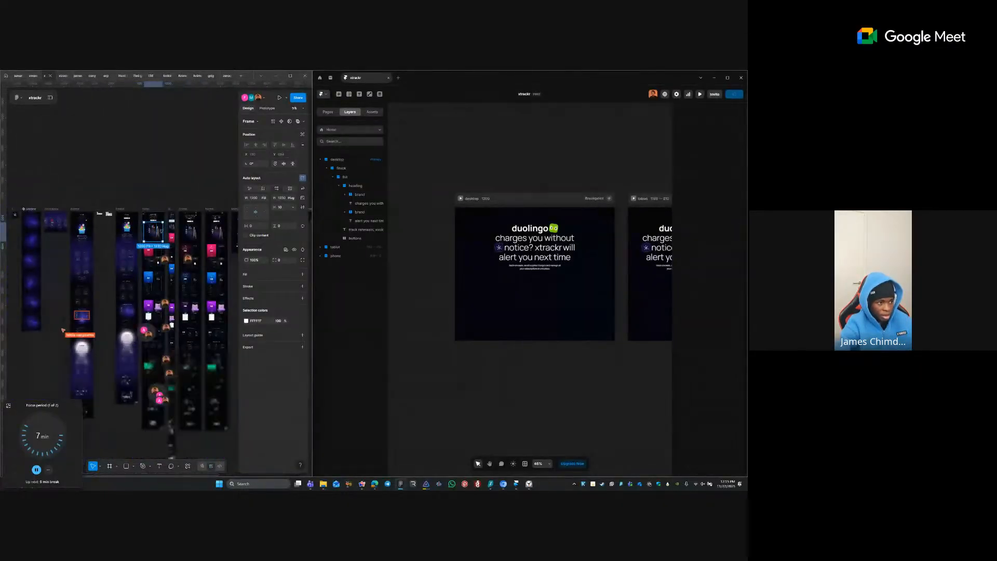
drag(159, 230, 179, 167)
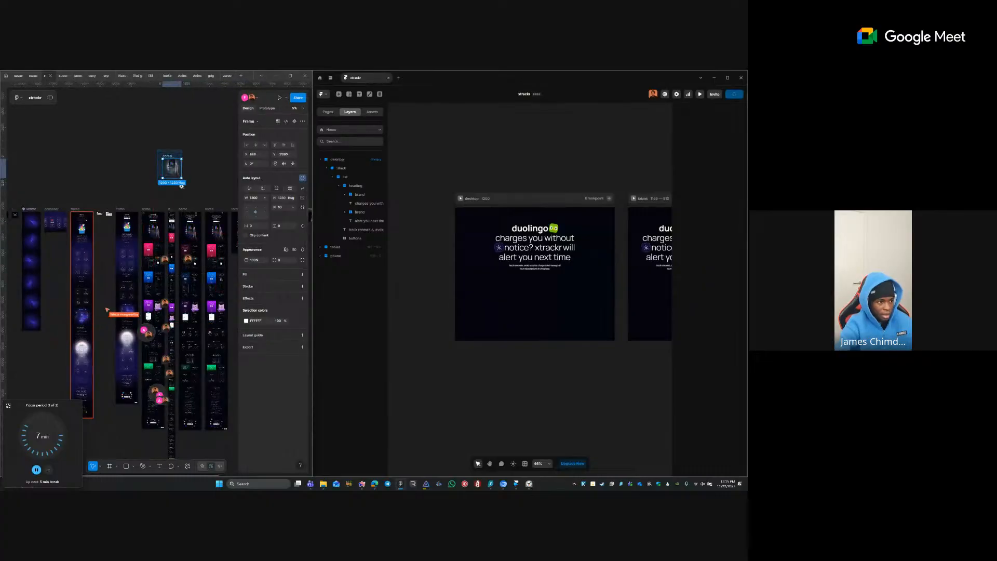
scroll(171, 164, up, 10)
- Drill into the copied mockup and expose its frame and image layers in the Layers list
drag(183, 265, 145, 240)
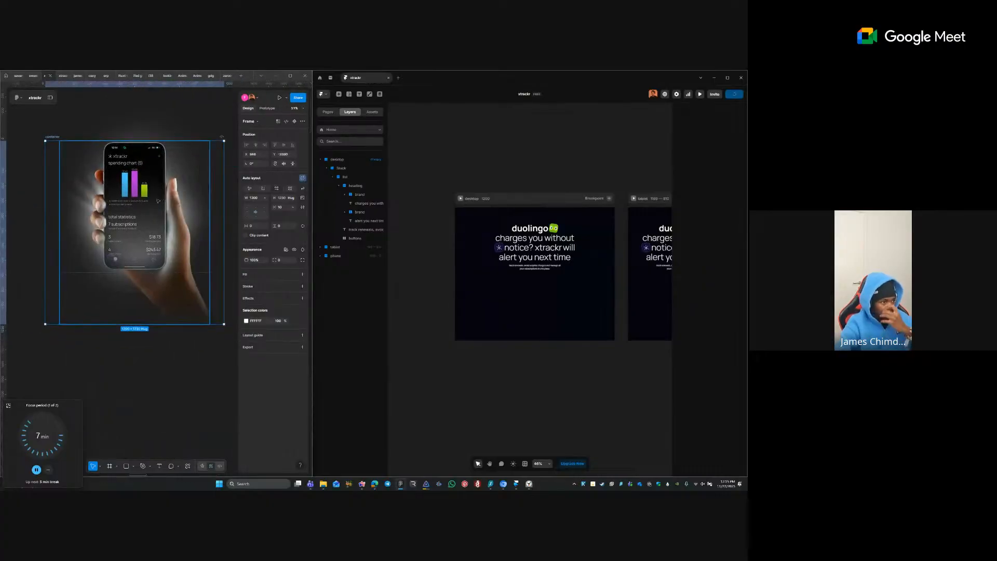
double_click(145, 240)
double_click(145, 240)
click(79, 179)
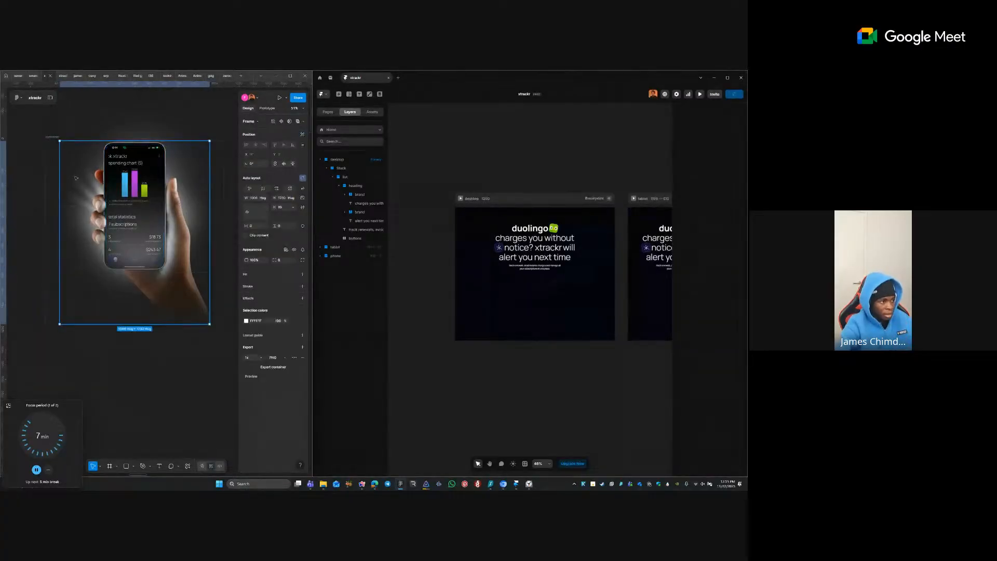
click(51, 98)
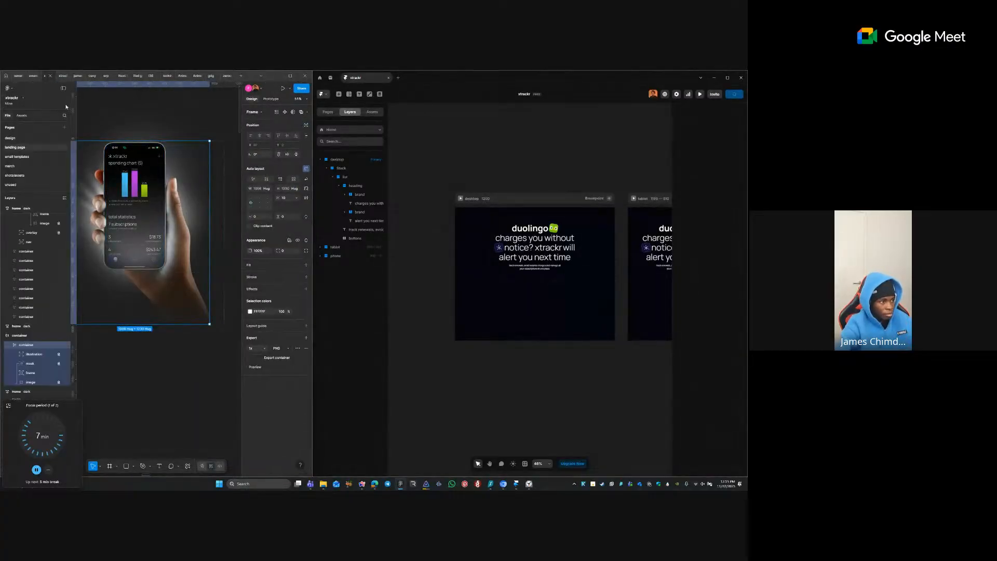
click(27, 373)
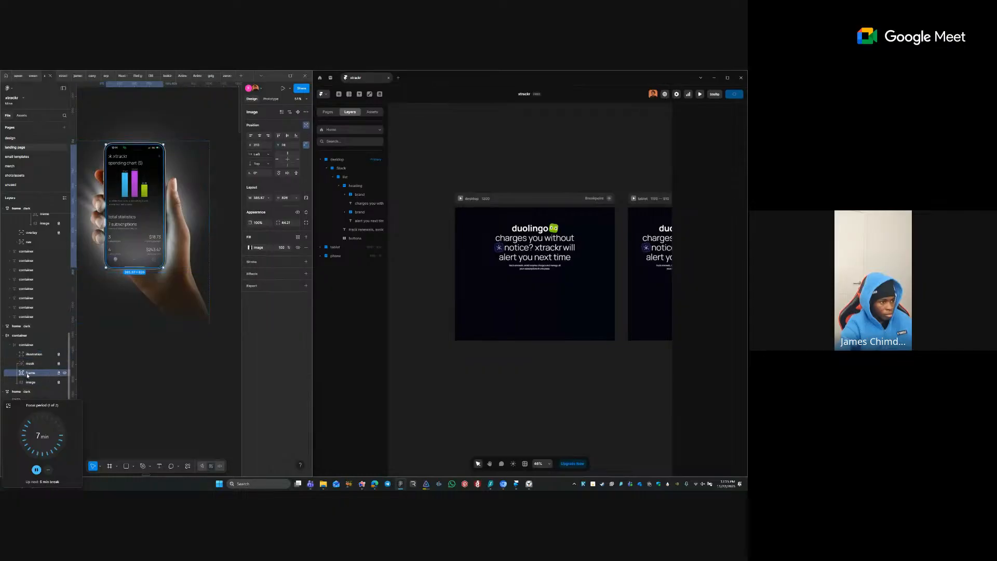
click(32, 383)
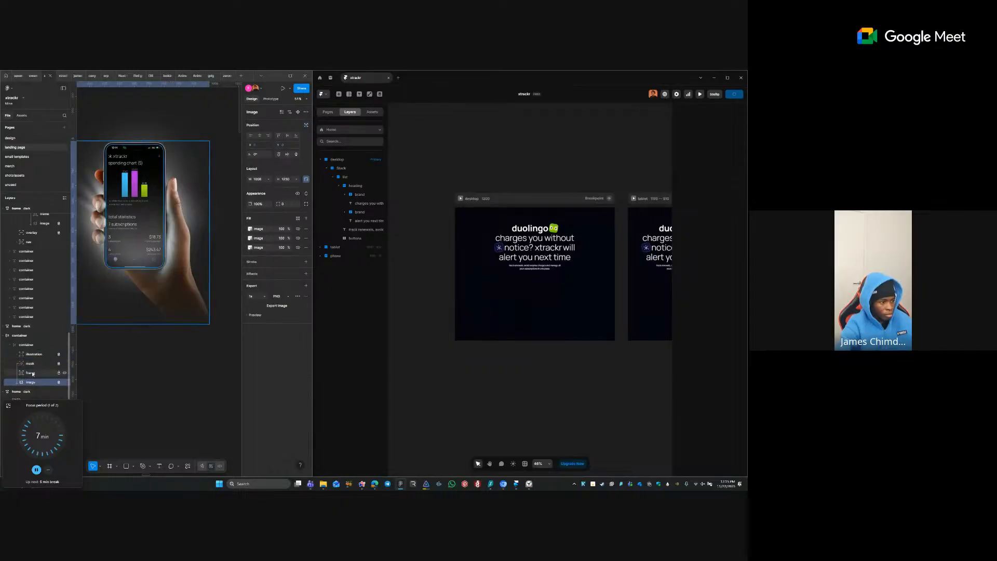
- Delete the glow illustration and mask layers, leaving only the hand holding the phone
click(34, 354)
key(Delete)
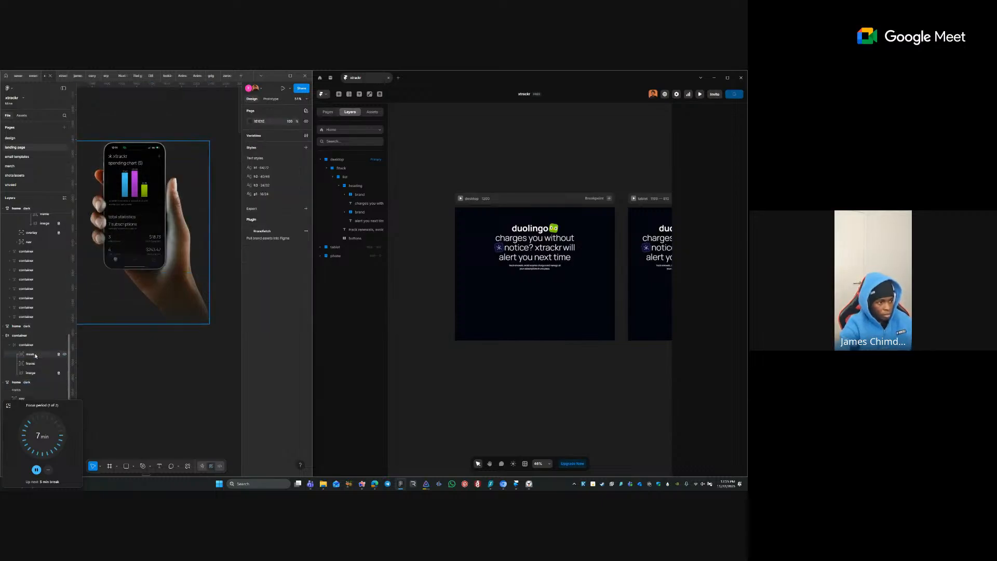
key(ctrl+z)
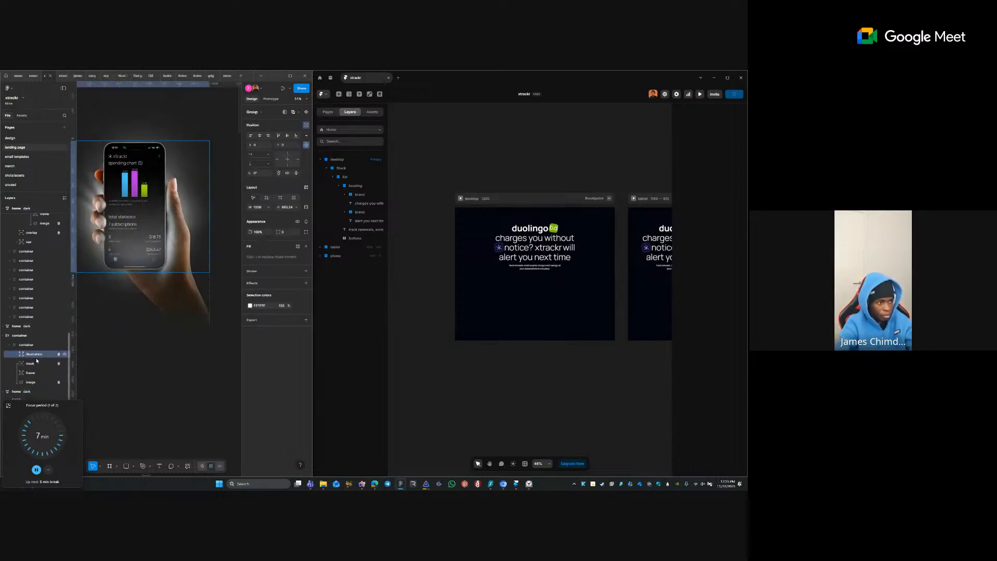
key(Delete)
click(36, 356)
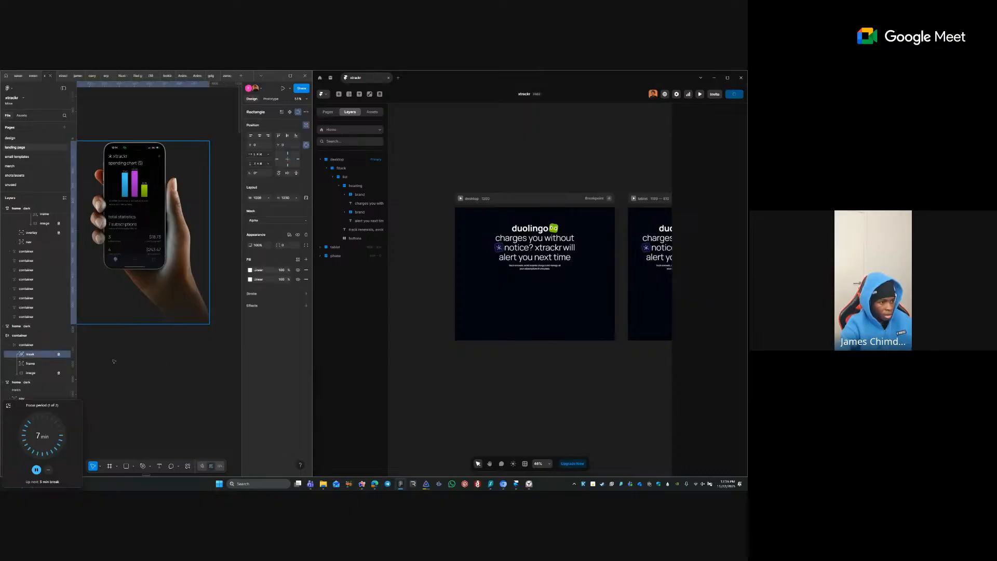
key(Delete)
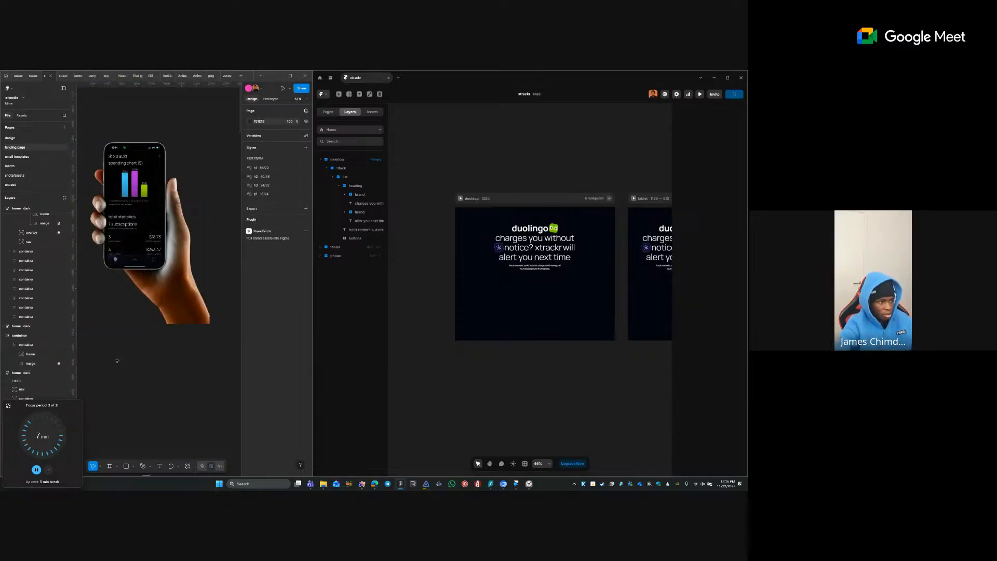
drag(165, 291, 206, 302)
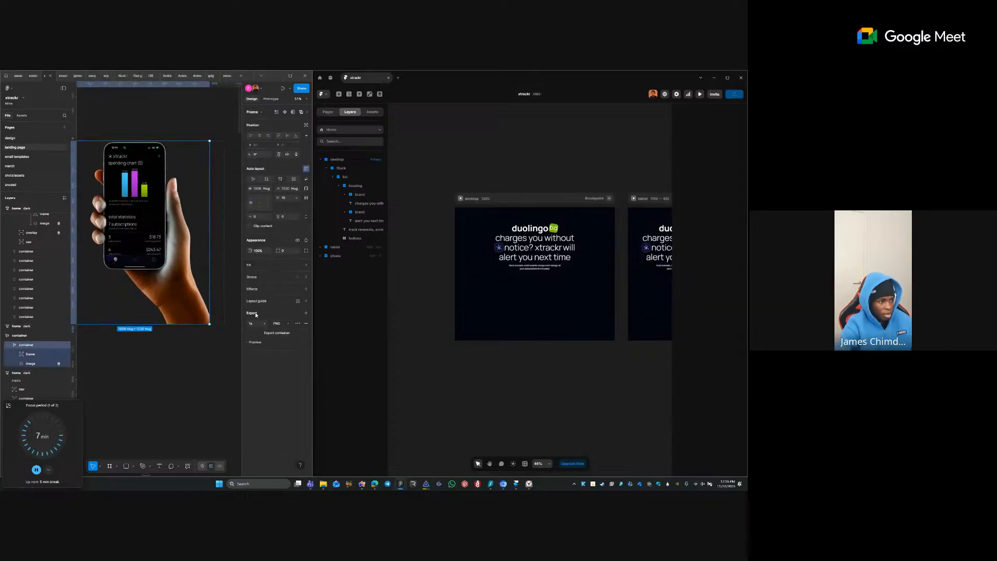
- Try ungrouping the parent container, then undo the ungroup
click(217, 266)
key(ctrl+shift+g)
scroll(214, 305, down, 1)
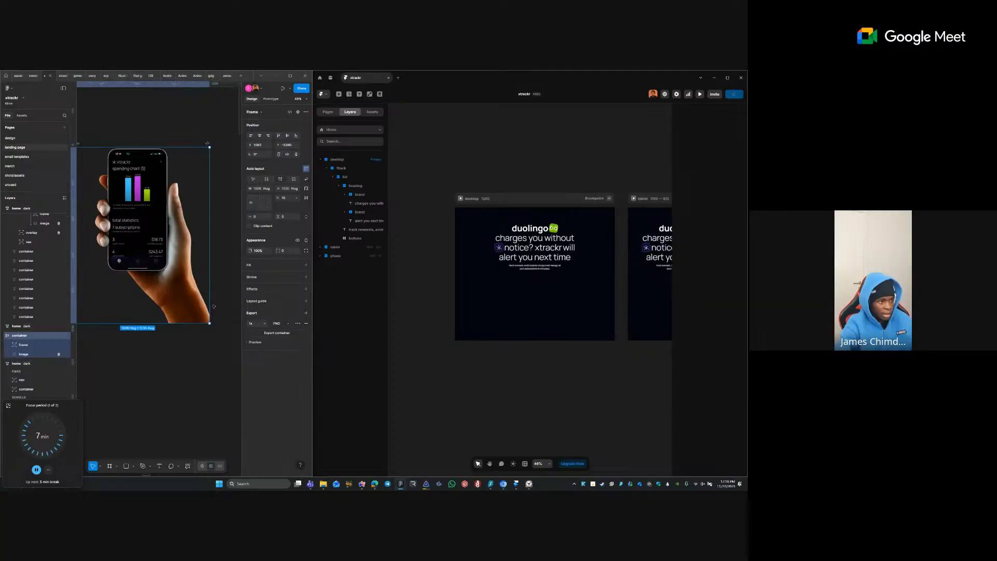
scroll(213, 305, down, 1)
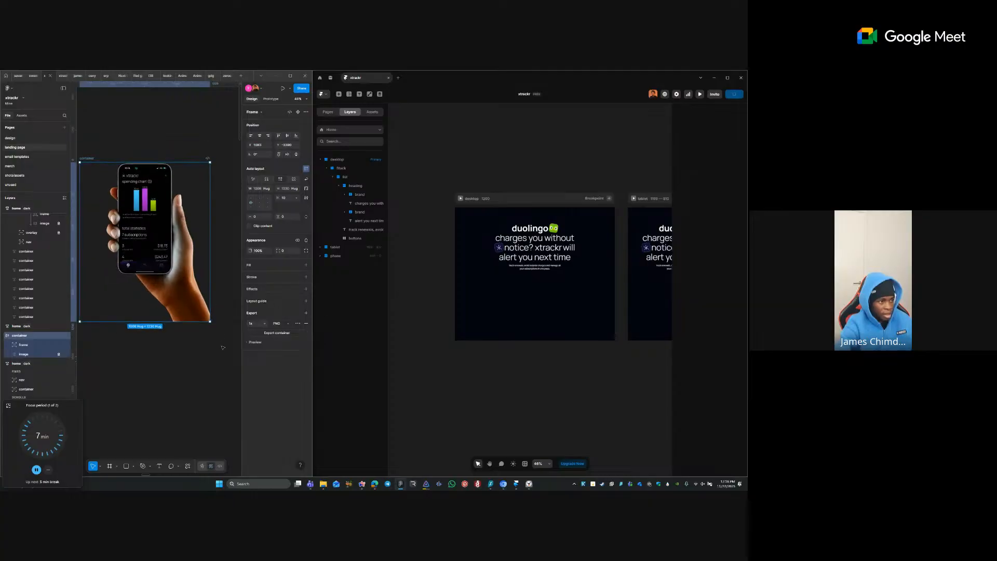
click(104, 159)
key(ctrl+z)
key(ctrl+z)
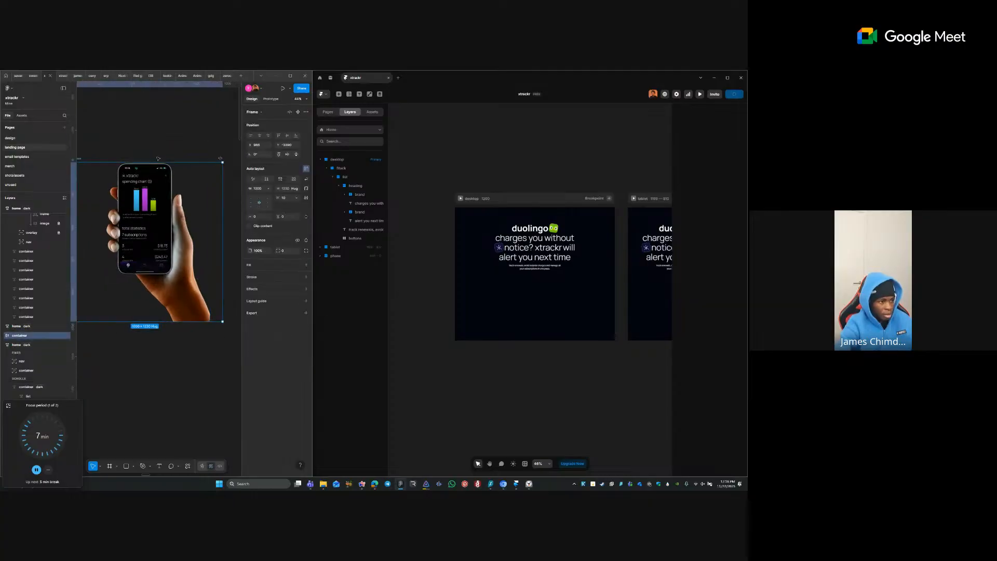
- Add a 1x PNG export setting to the outer container frame
scroll(196, 192, down, 3)
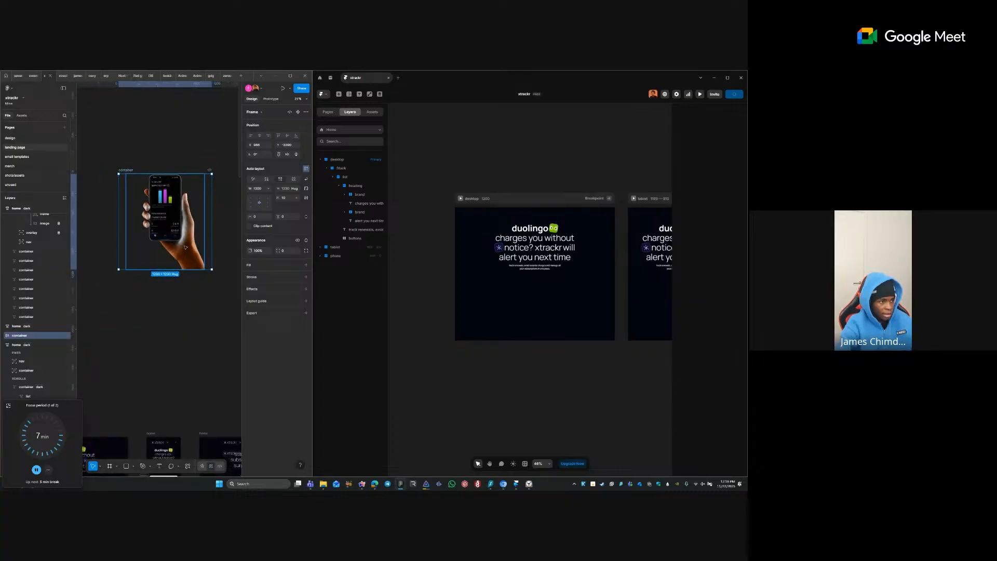
key(Return)
click(95, 125)
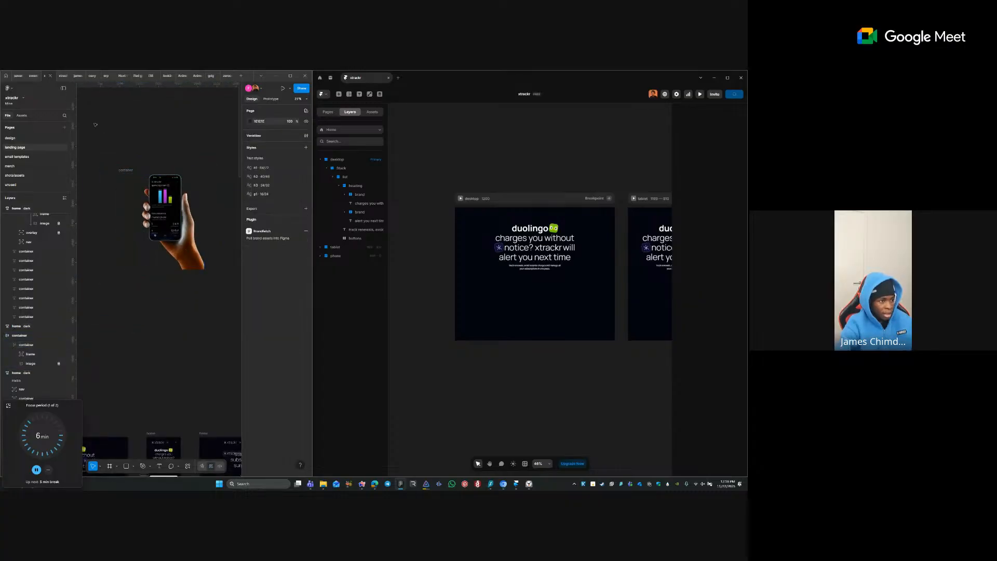
click(115, 168)
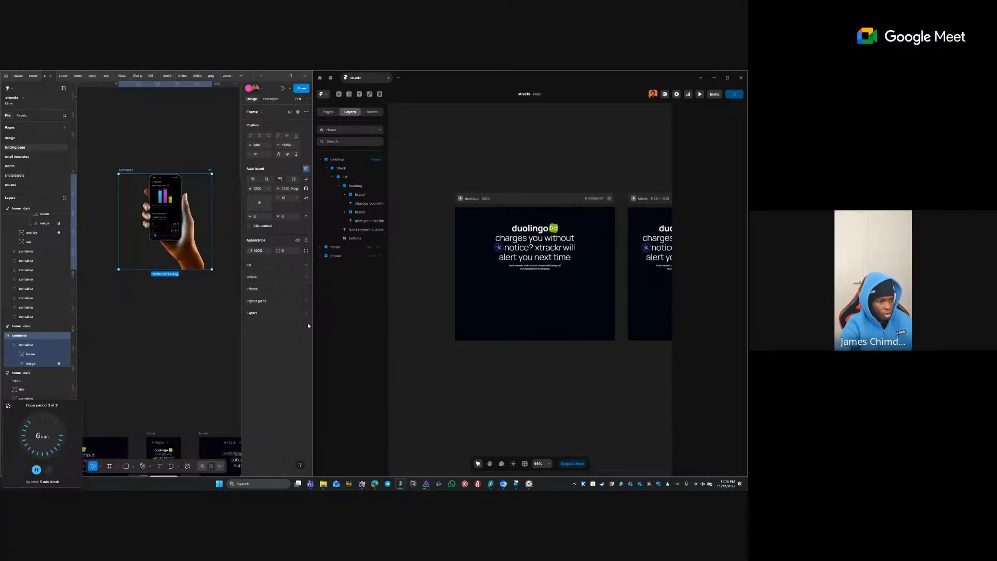
click(306, 313)
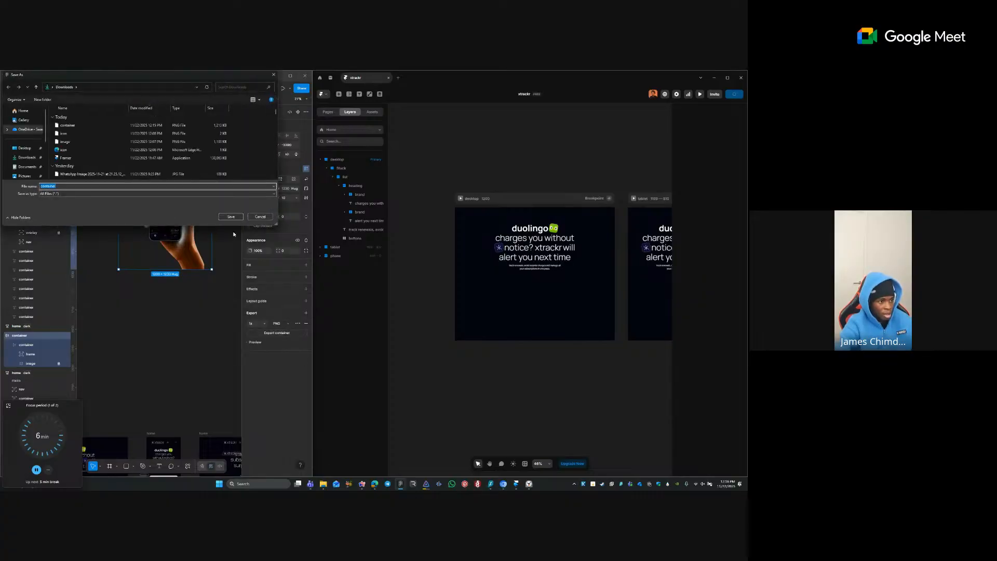
- Save the container PNG into Downloads, overwriting the existing container.png
click(231, 217)
click(388, 276)
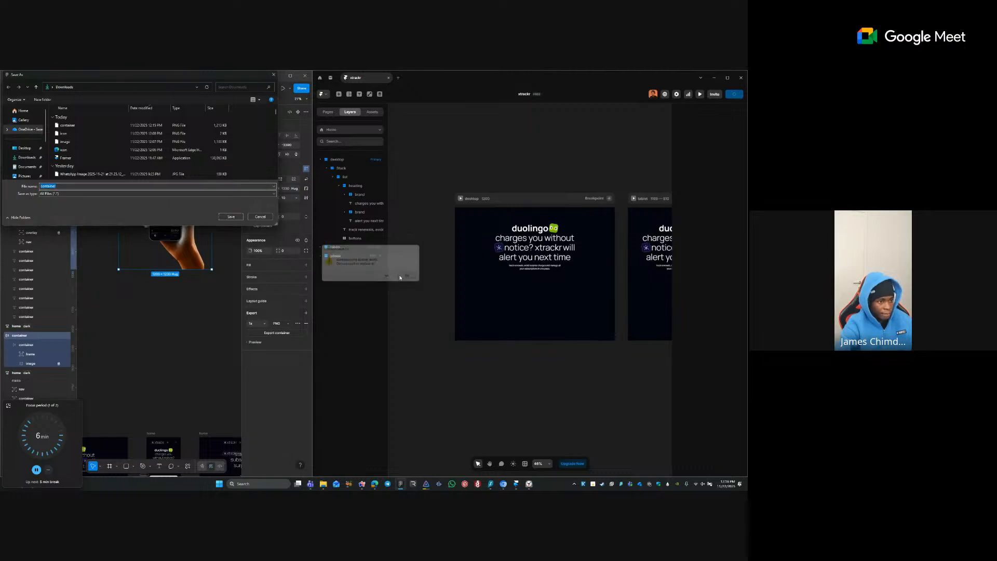
click(231, 217)
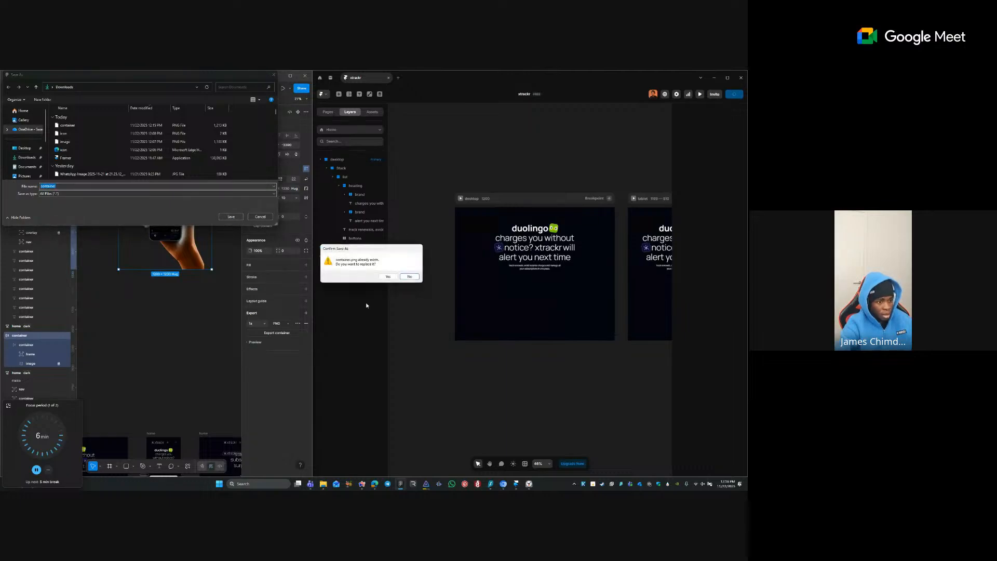
click(389, 276)
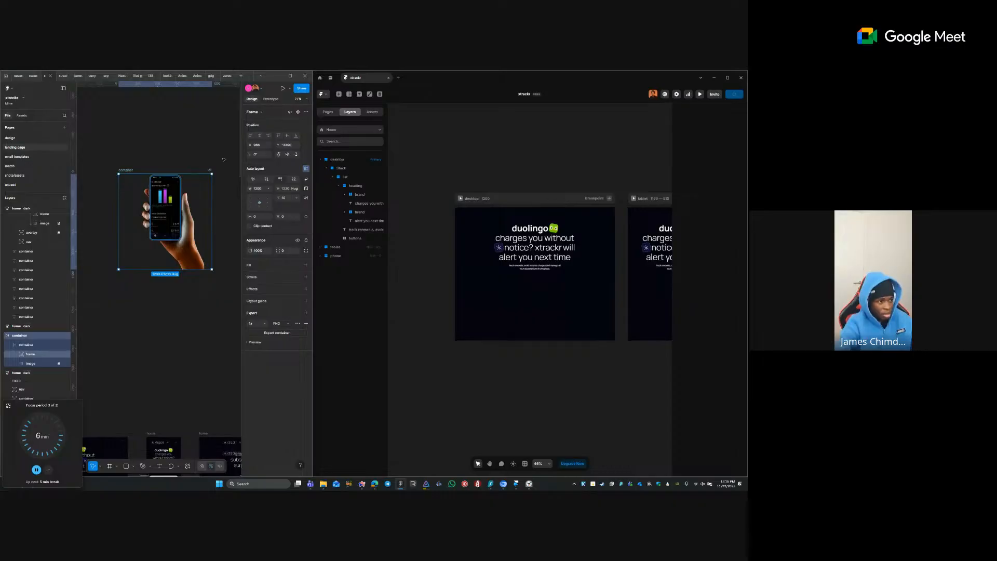
- Remove the outer container wrapper and re-export it over container.png, with Downloads open
click(162, 173)
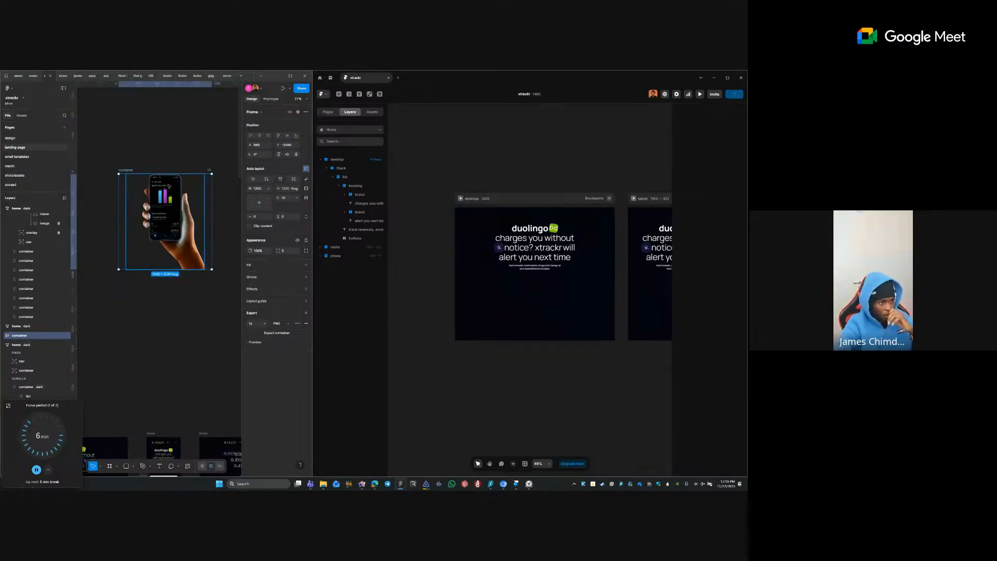
click(180, 240)
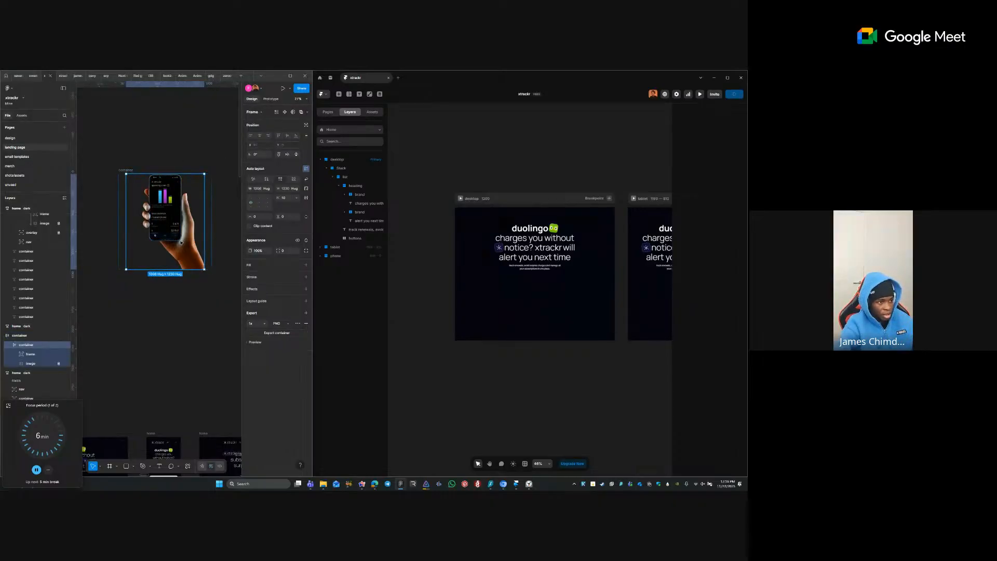
click(182, 281)
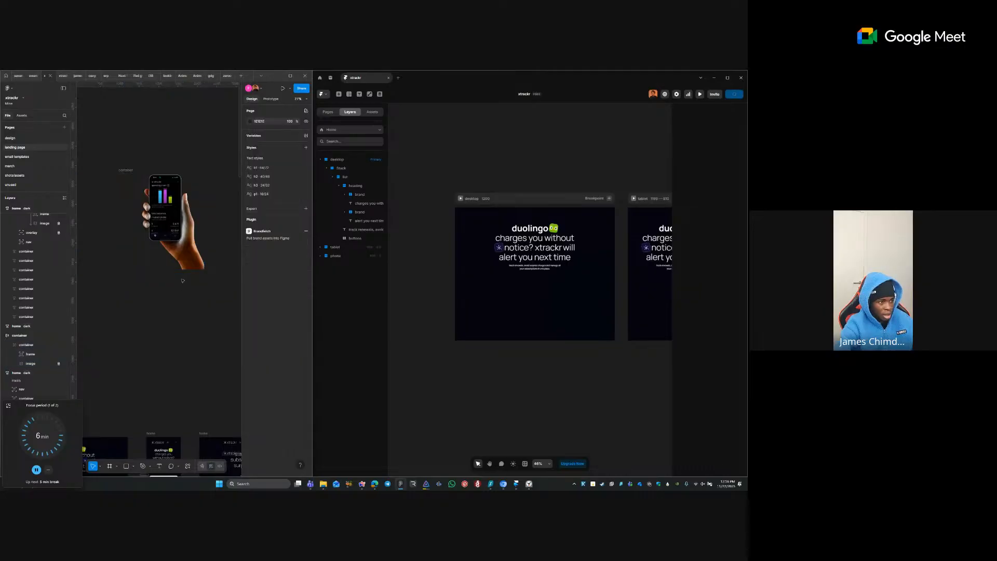
click(124, 170)
key(ctrl+shift+g)
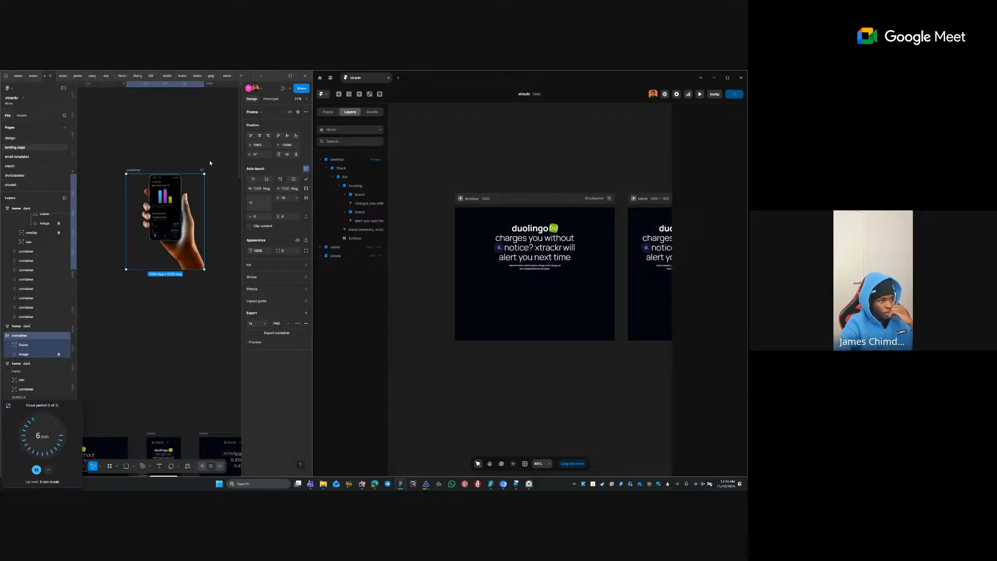
key(Return)
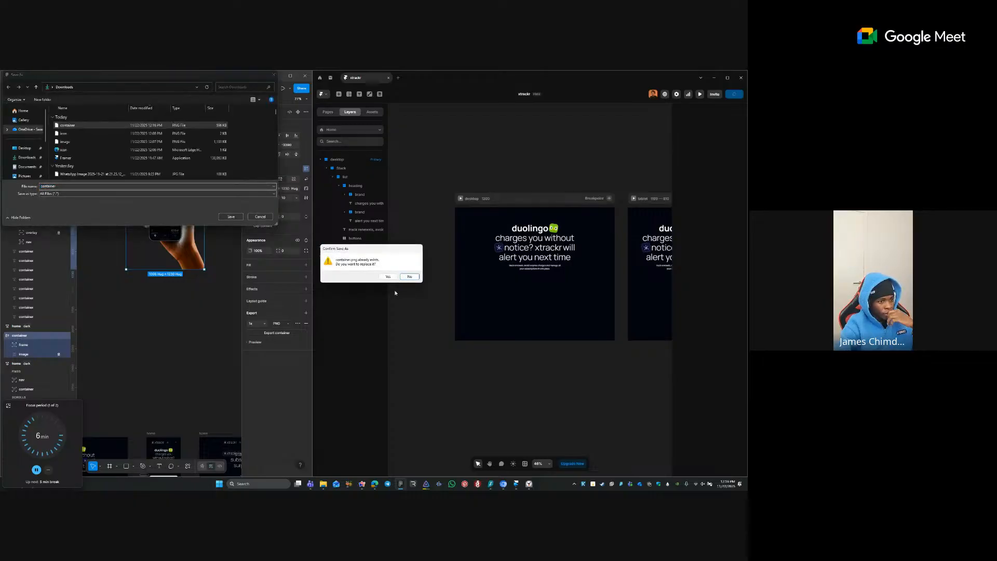
click(388, 276)
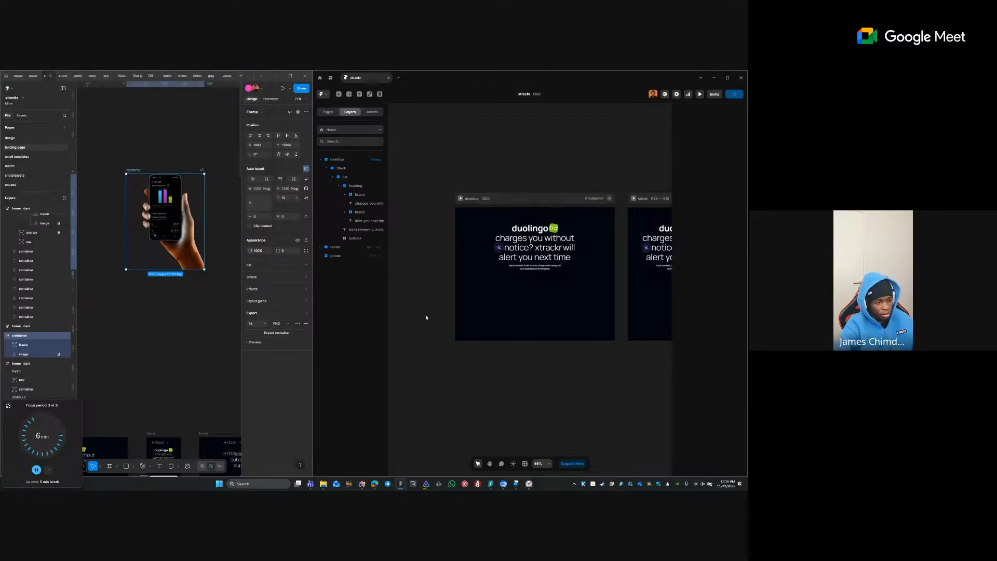
click(421, 341)
click(323, 484)
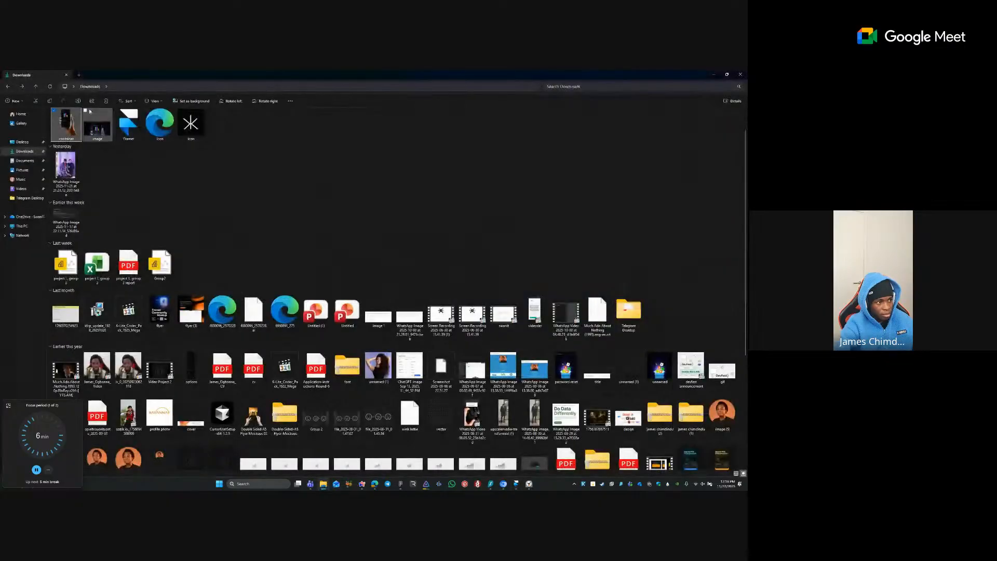
- Place the hand-and-phone container.png in the desktop frame and stack the heading vertically above it
drag(528, 423, 424, 253)
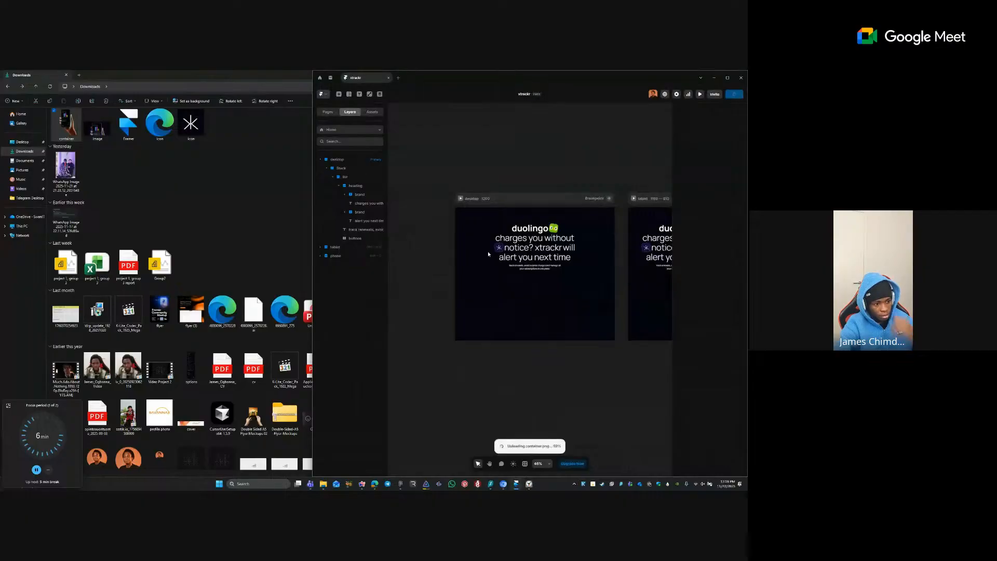
click(399, 485)
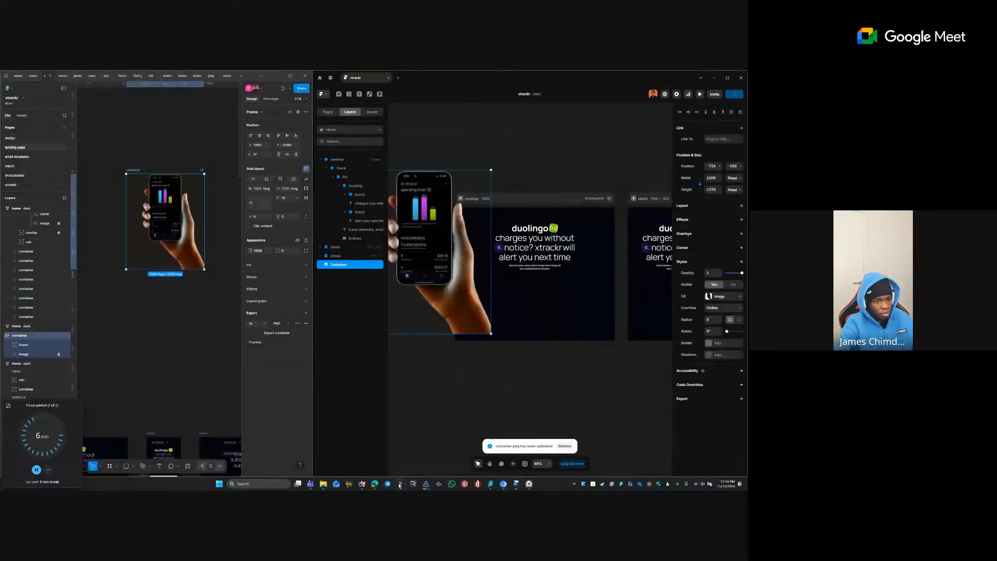
drag(480, 286, 574, 282)
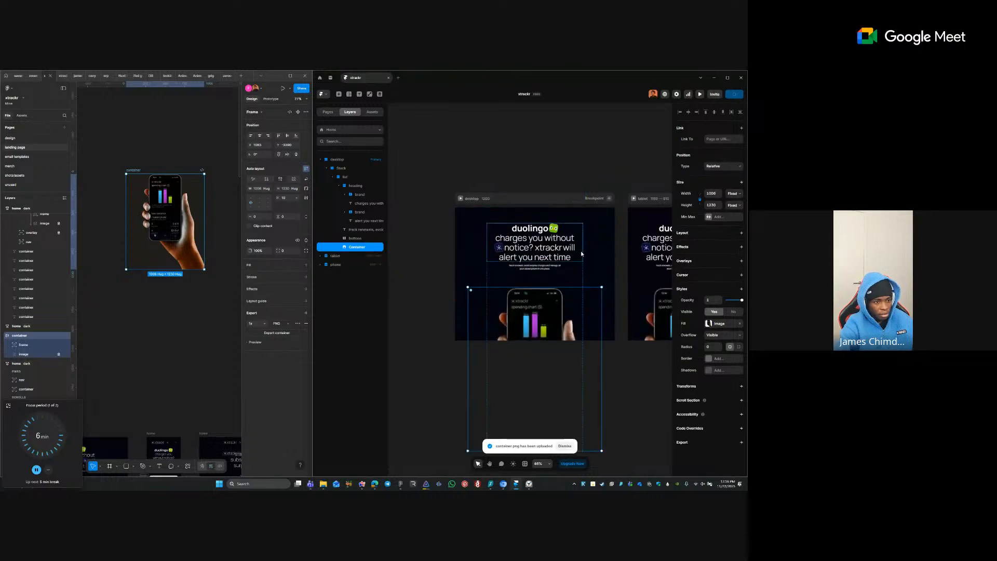
key(Delete)
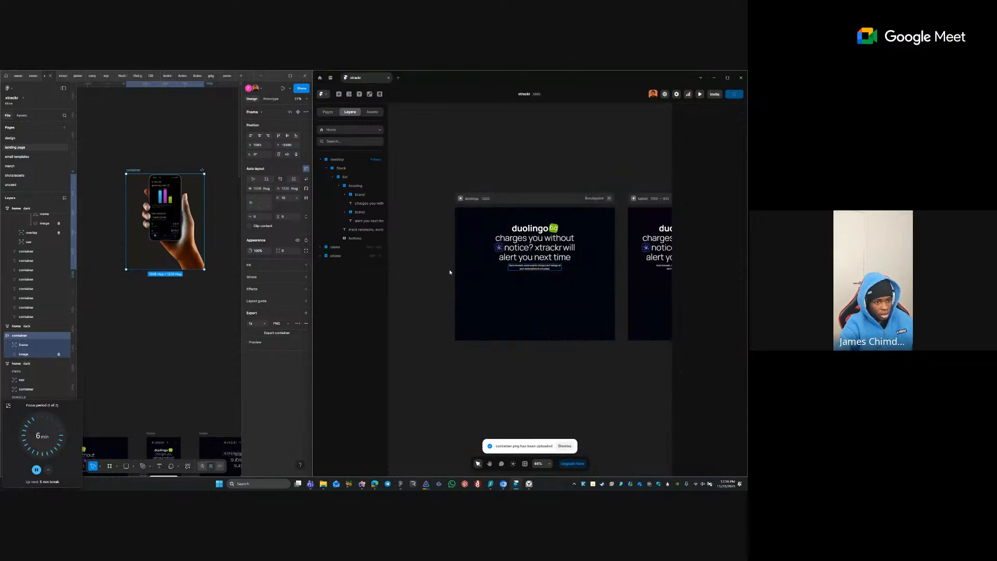
click(472, 239)
key(ctrl+z)
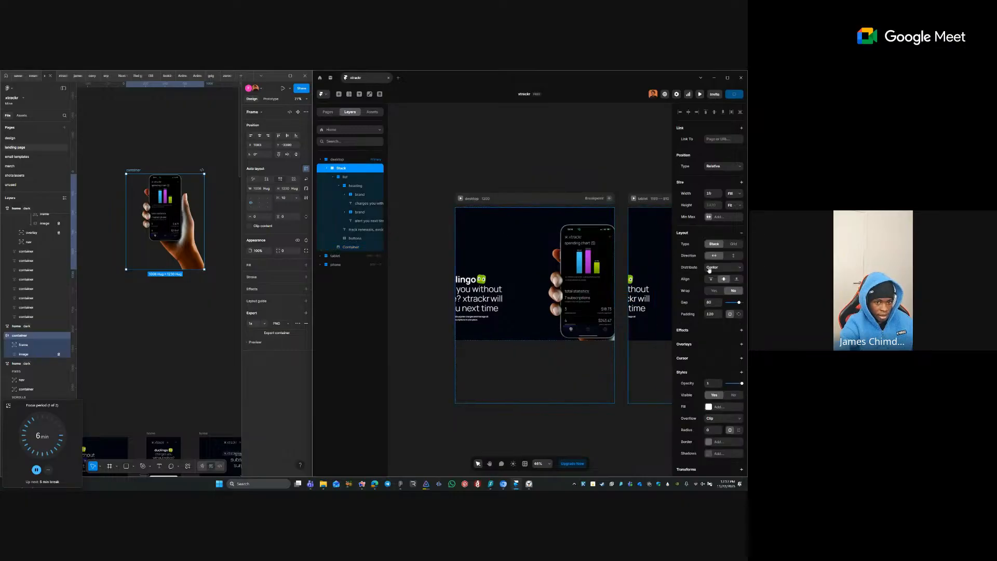
click(726, 256)
- Set the desktop breakpoint frame's height to Fit Content
click(537, 198)
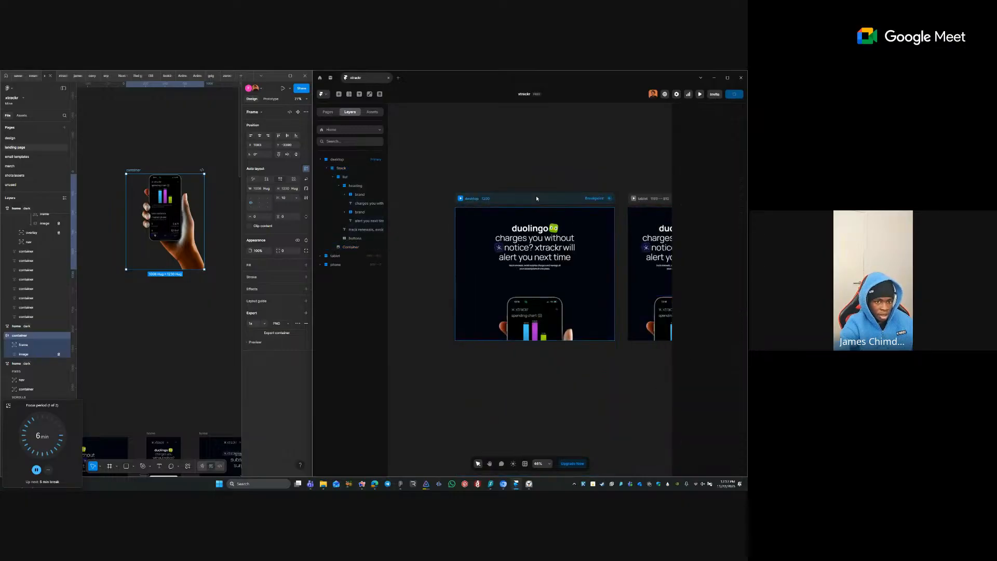
click(732, 177)
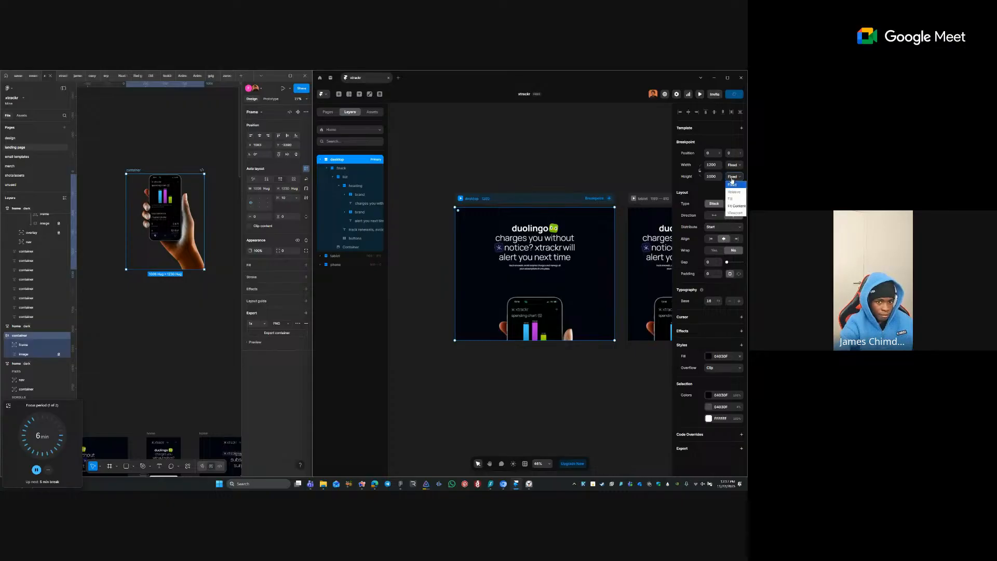
click(735, 206)
click(603, 188)
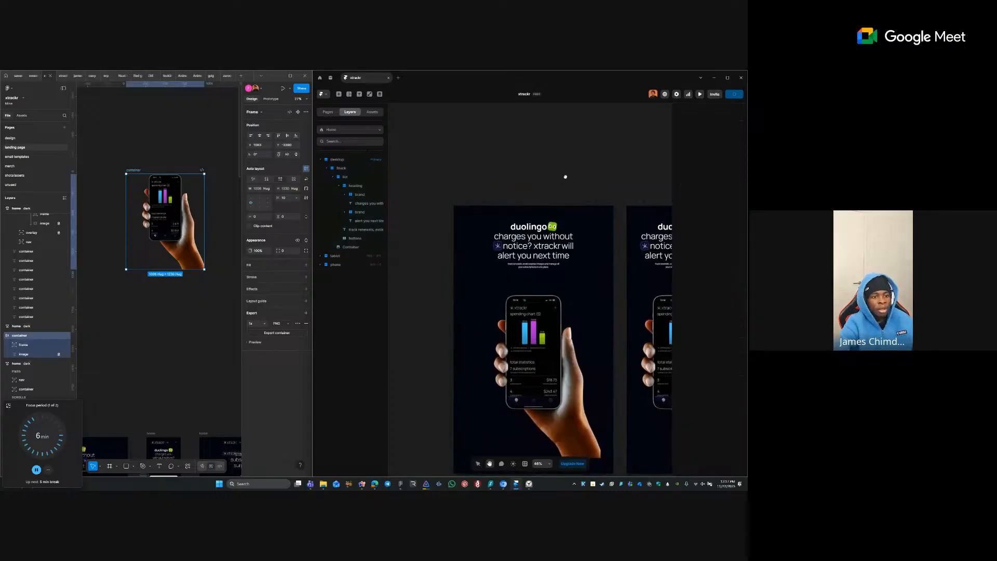
scroll(565, 207, down, 2)
- Move the 'notice? xtrackr' text layer ahead of the star icon so the icon follows xtrackr
click(532, 230)
ctrl+click(532, 231)
ctrl+click(520, 241)
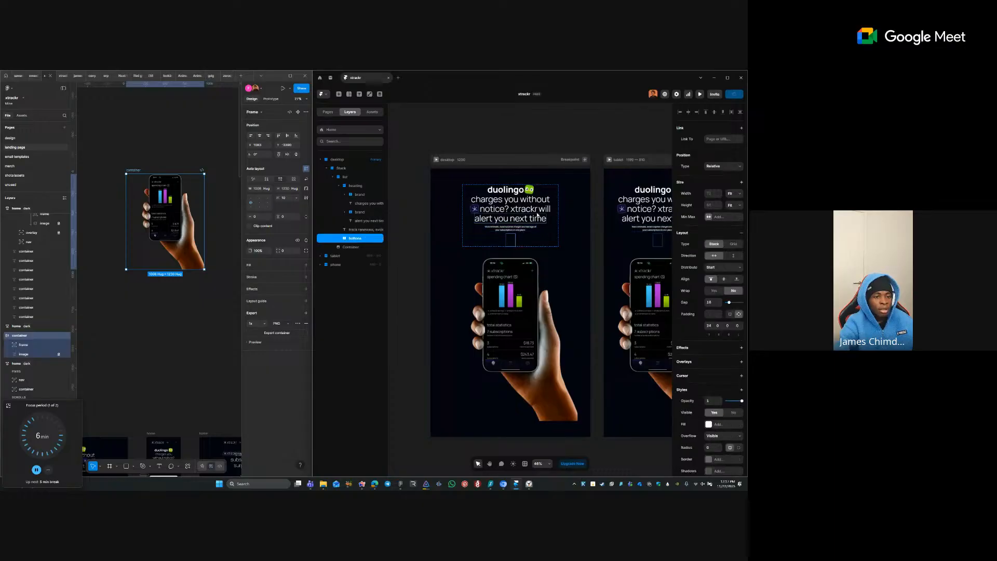
ctrl+click(521, 209)
click(529, 165)
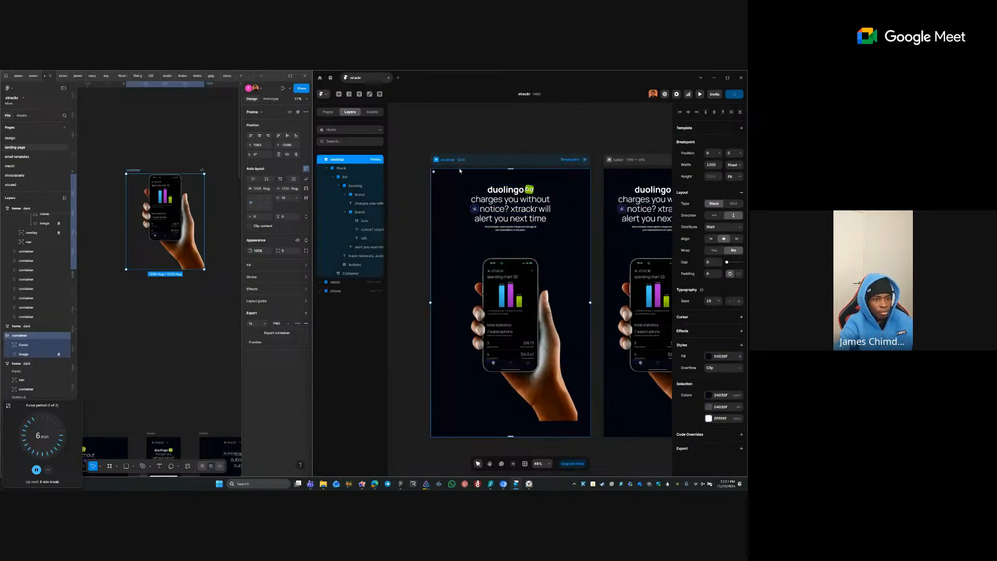
scroll(459, 167, up, 5)
ctrl+click(509, 263)
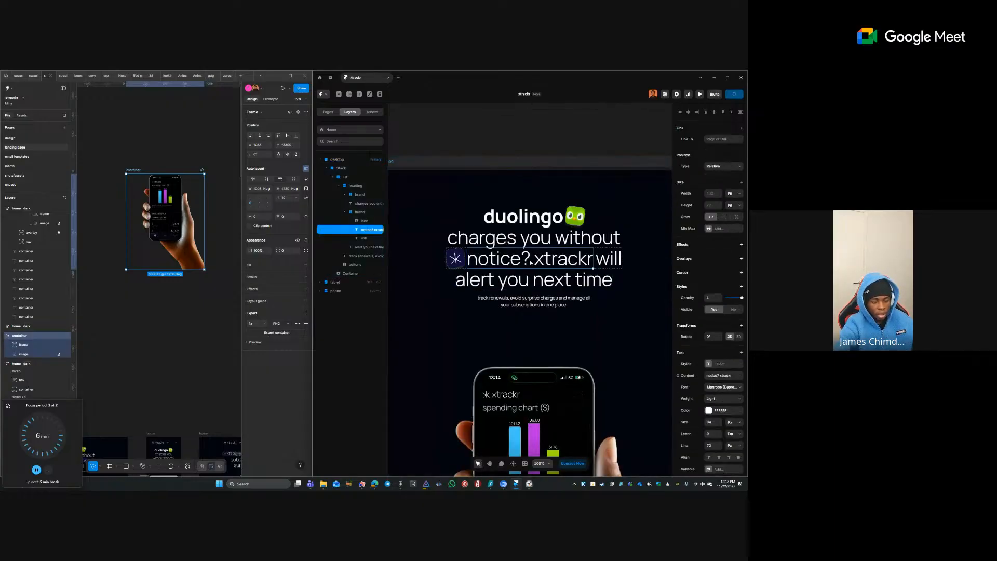
key(Left)
click(569, 163)
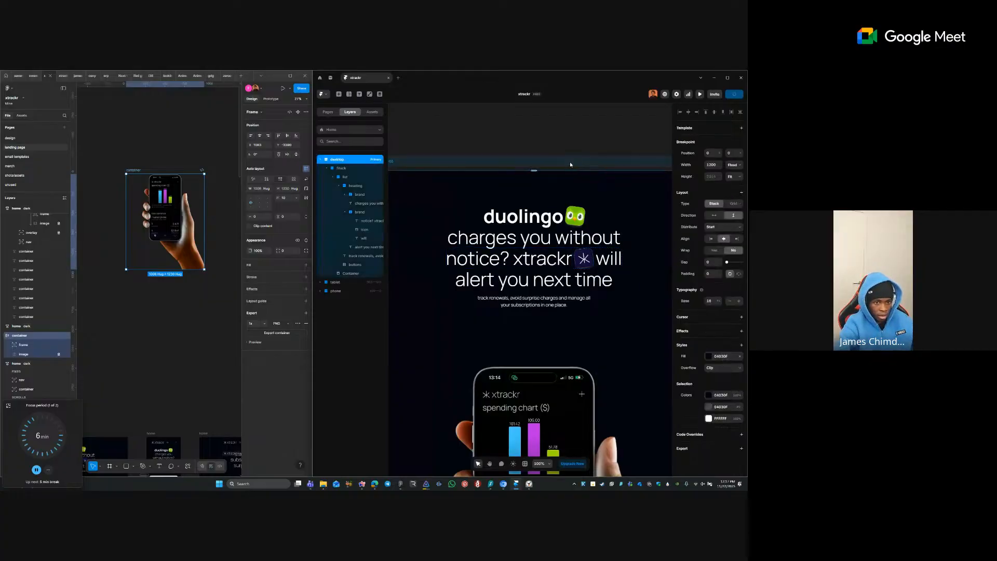
scroll(563, 174, down, 5)
click(562, 145)
drag(553, 155, 530, 135)
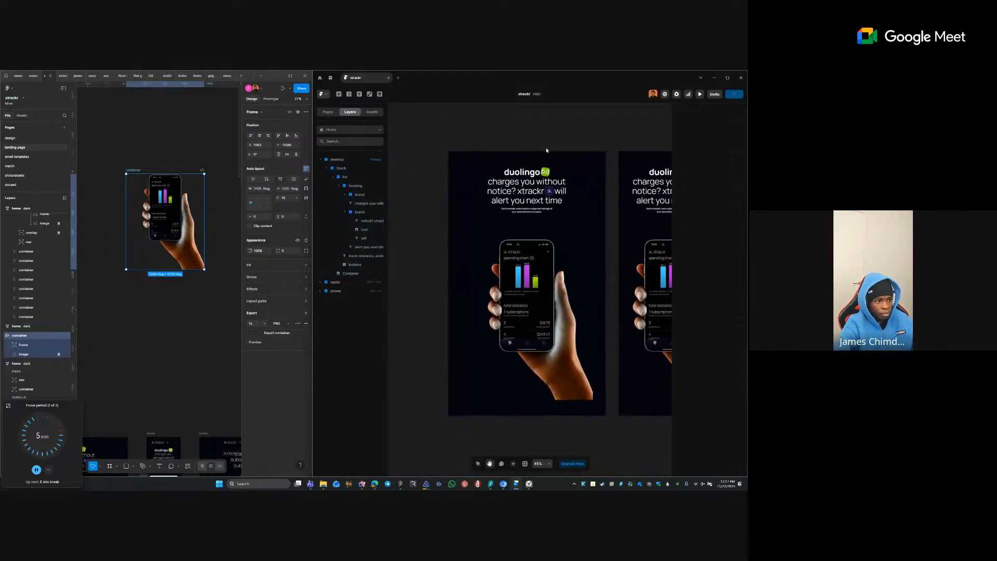
click(161, 309)
- Remove the phone and hand, undoing back until only the white glow illustration remains
click(161, 202)
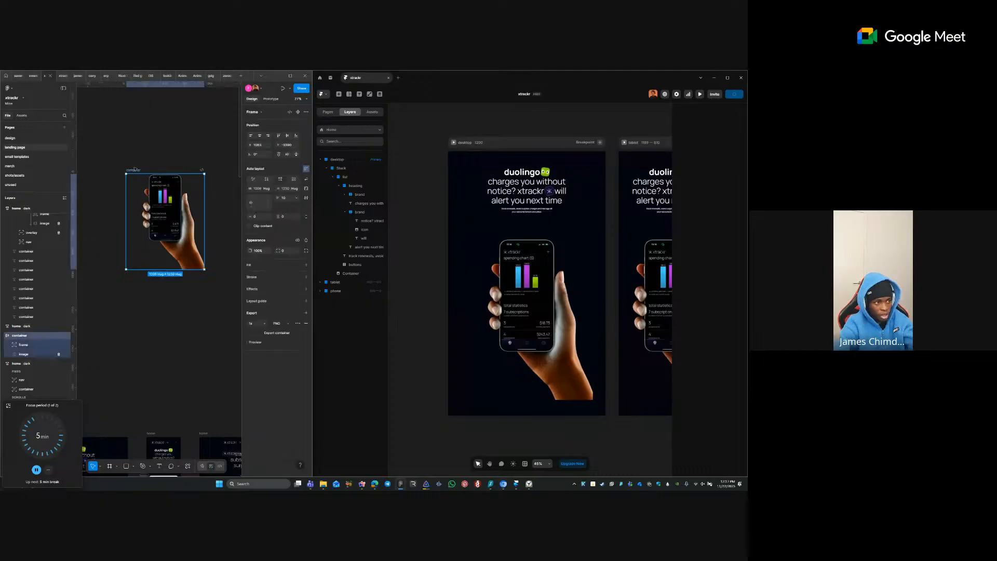
key(Delete)
scroll(147, 188, down, 1)
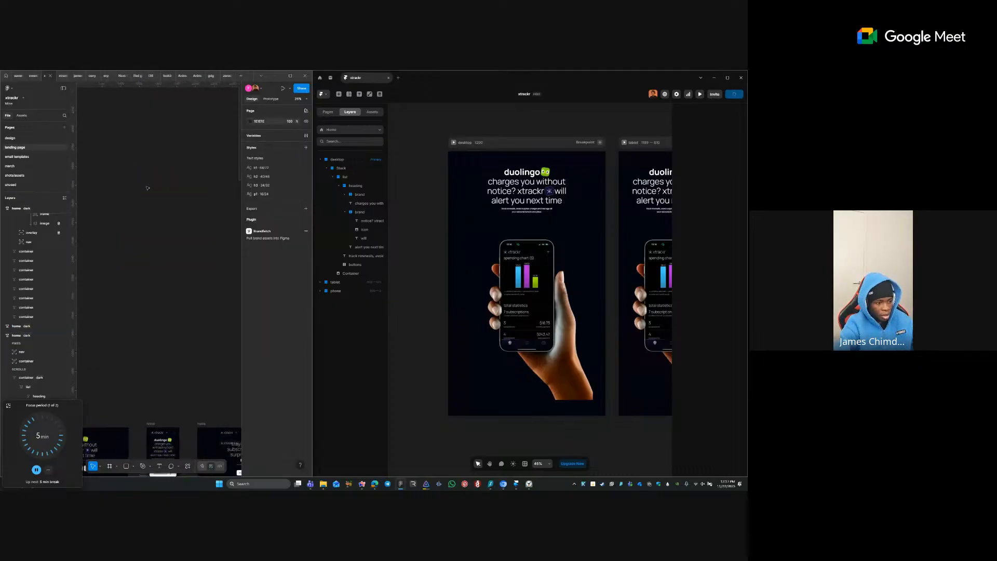
key(ctrl+z)
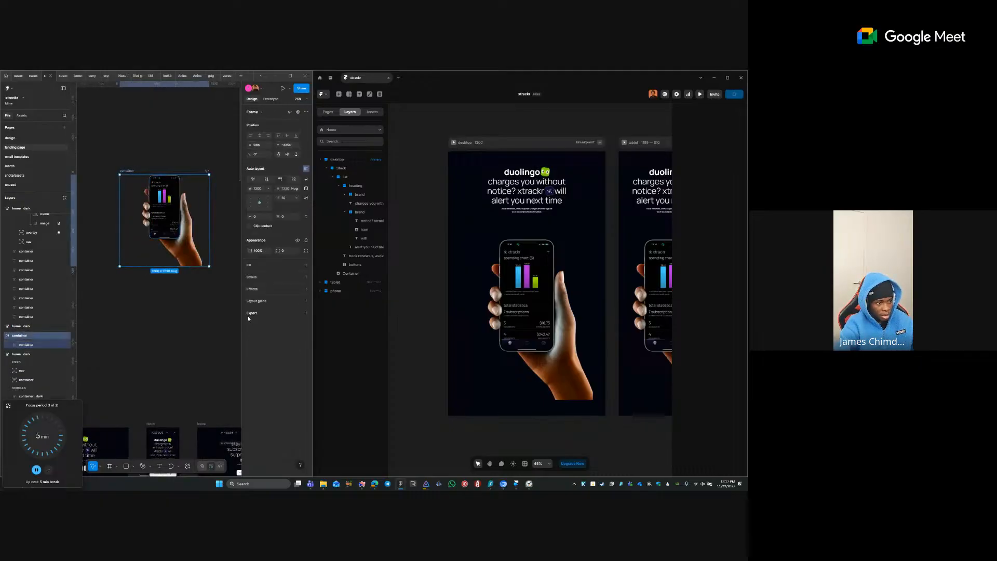
key(ctrl+z)
key(ctrl+z)
key(ctrl+z)
key(ctrl+z)
key(ctrl+z)
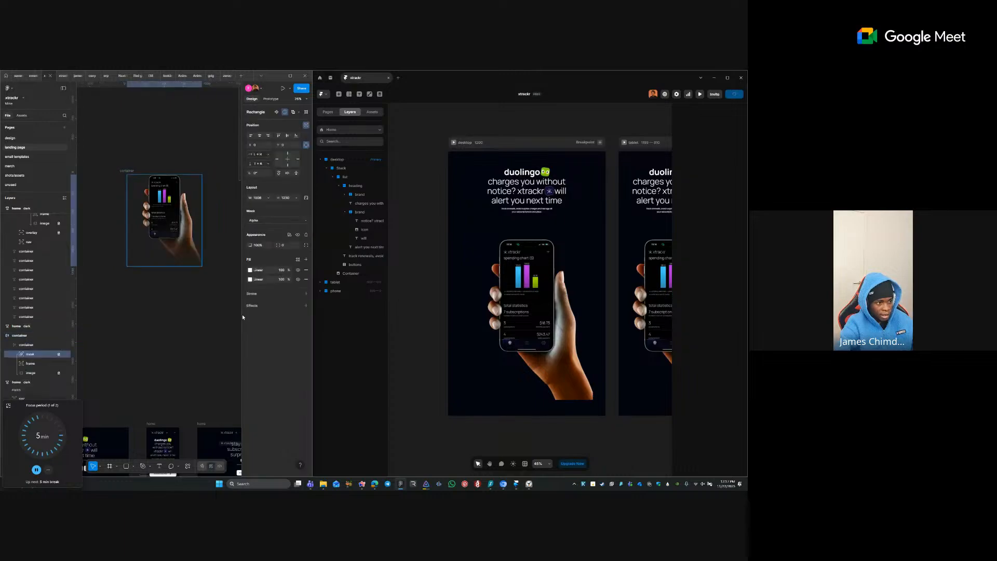
key(ctrl+z)
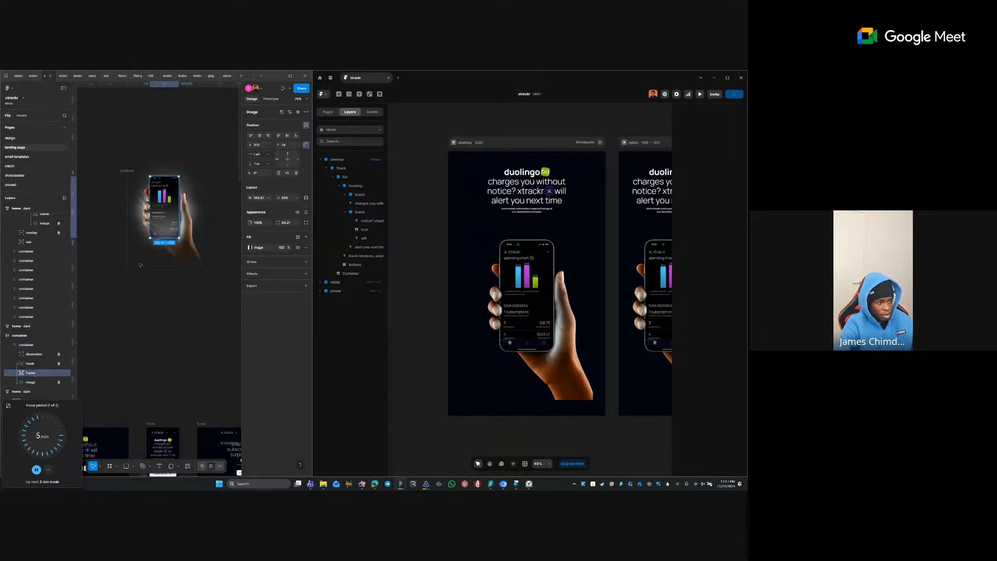
click(37, 365)
key(ctrl+z)
key(ctrl+z)
key(ctrl+z)
key(ctrl+z)
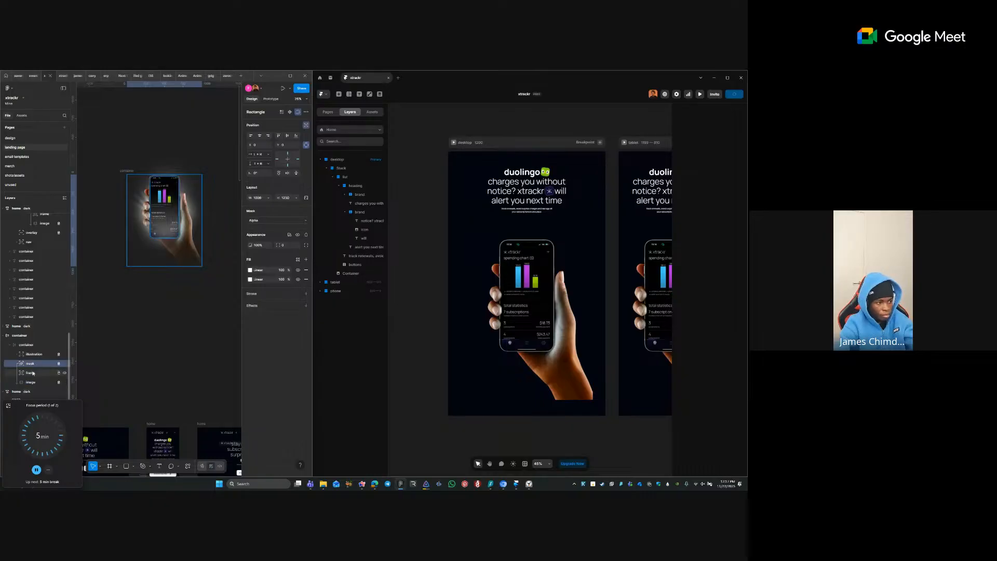
key(ctrl+z)
key(ctrl+z)
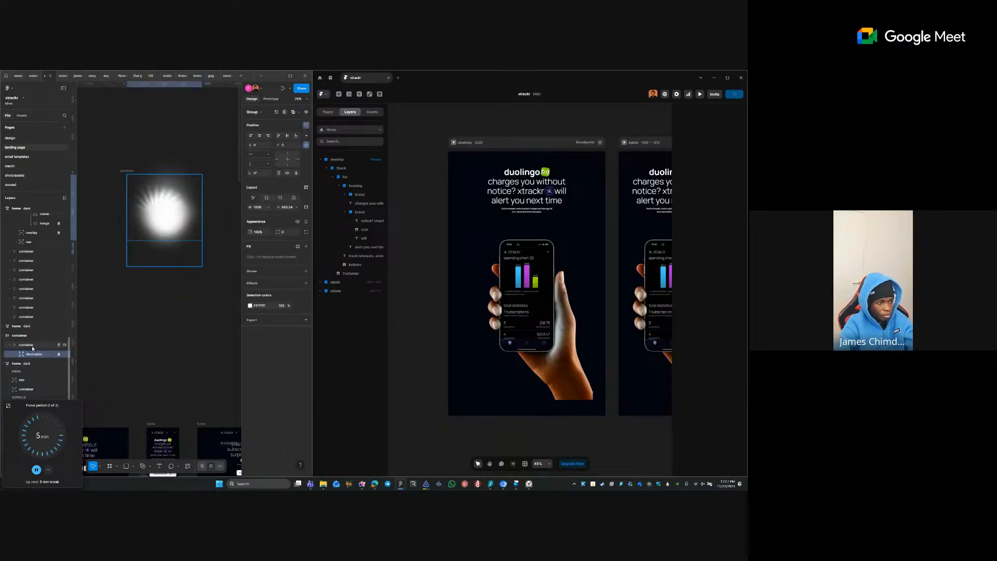
- Add a PNG export to the glow container and save it over container.png in Downloads
click(33, 345)
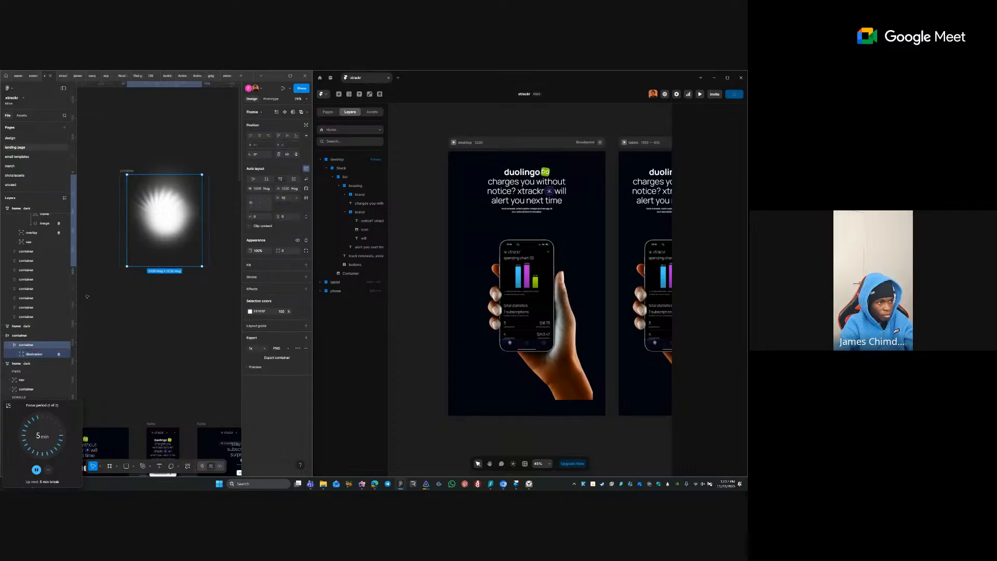
click(128, 171)
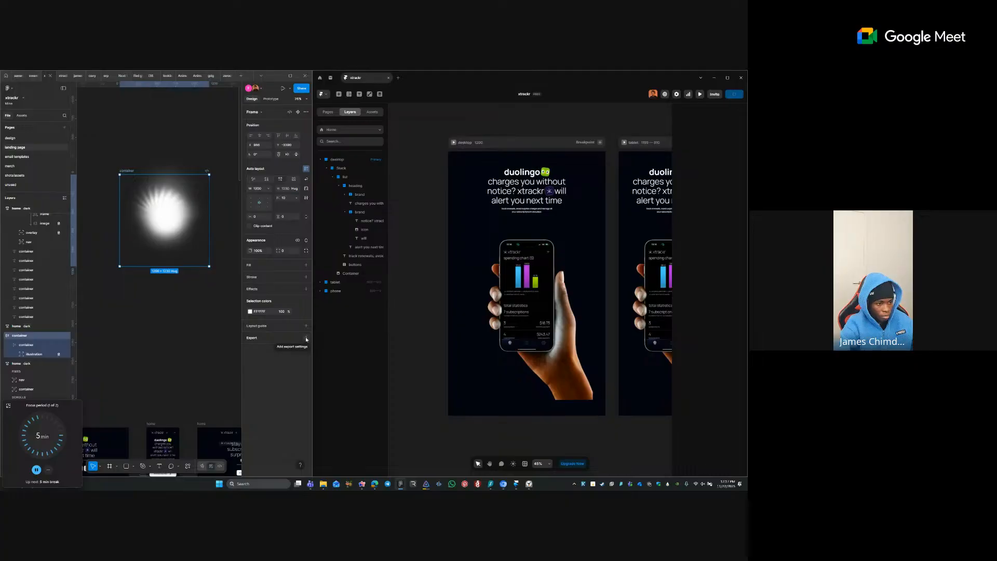
click(306, 338)
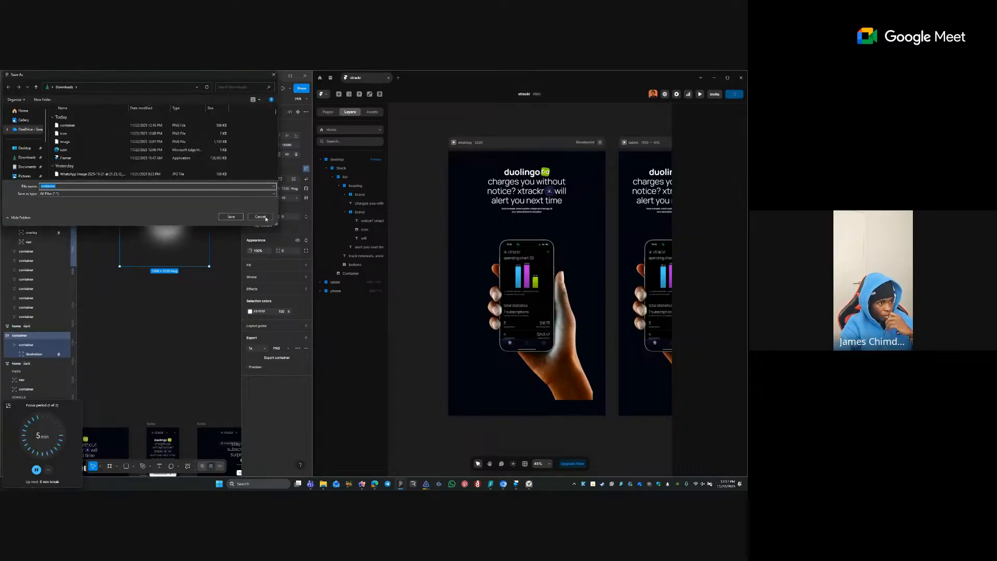
click(230, 217)
click(387, 277)
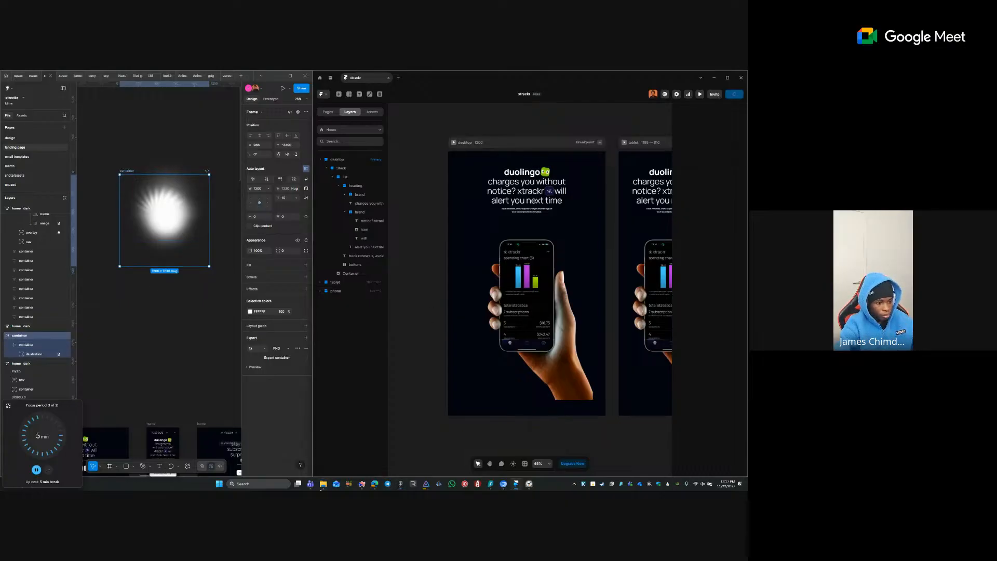
click(325, 485)
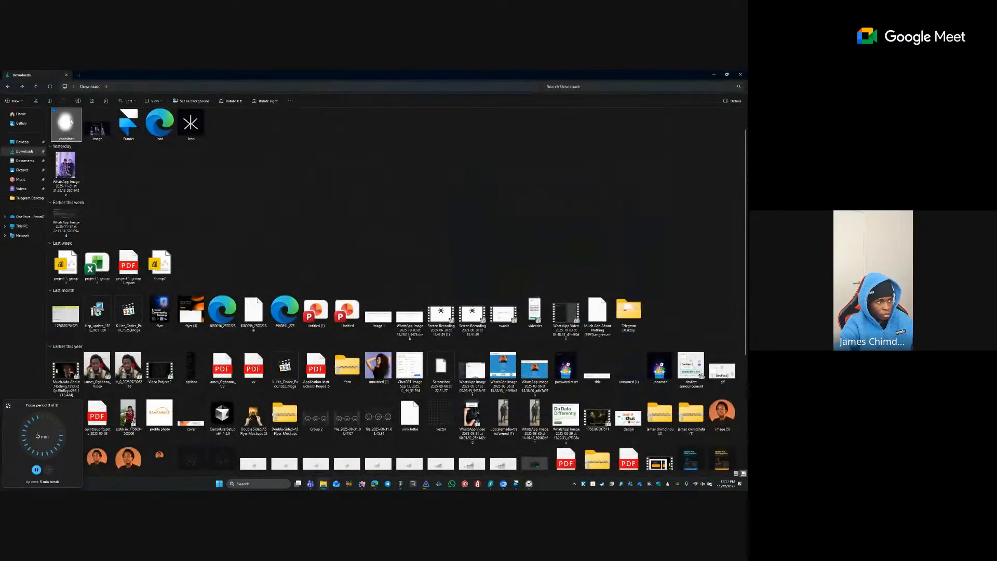
- Drag the glow-only container.png from Downloads into Framer and drop it on the desktop frame
drag(70, 138, 465, 244)
drag(410, 308, 446, 291)
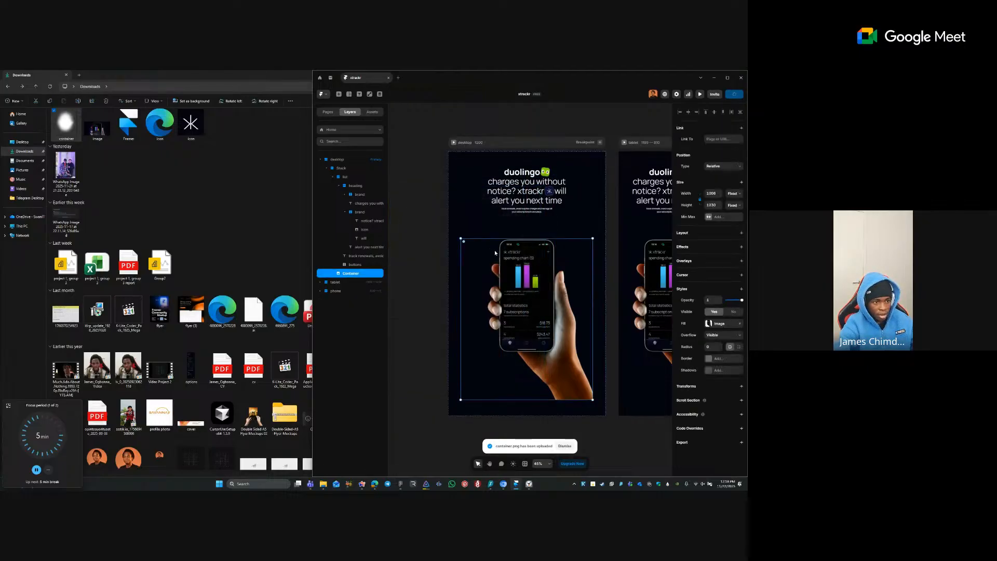
- Rename the layer to 'image', wrap it in a new Stack, and paste the glow container into it
double_click(355, 272)
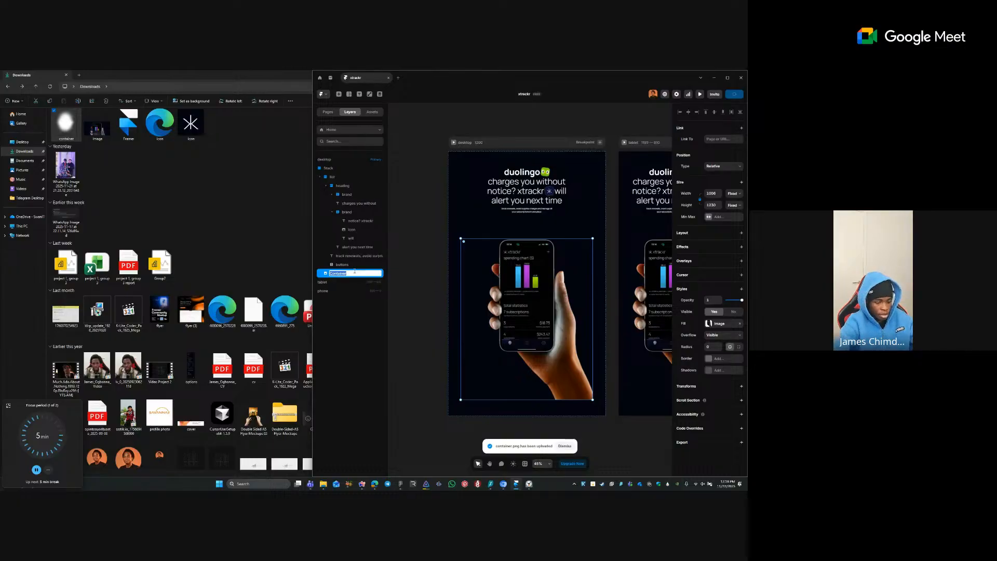
text(IMAGE)
key(Return)
double_click(354, 272)
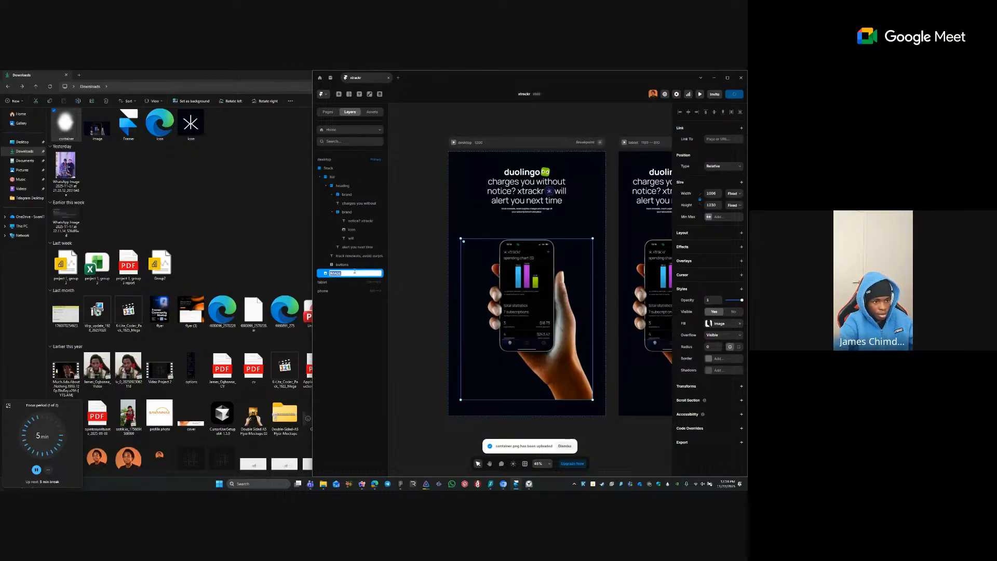
text(image)
key(Return)
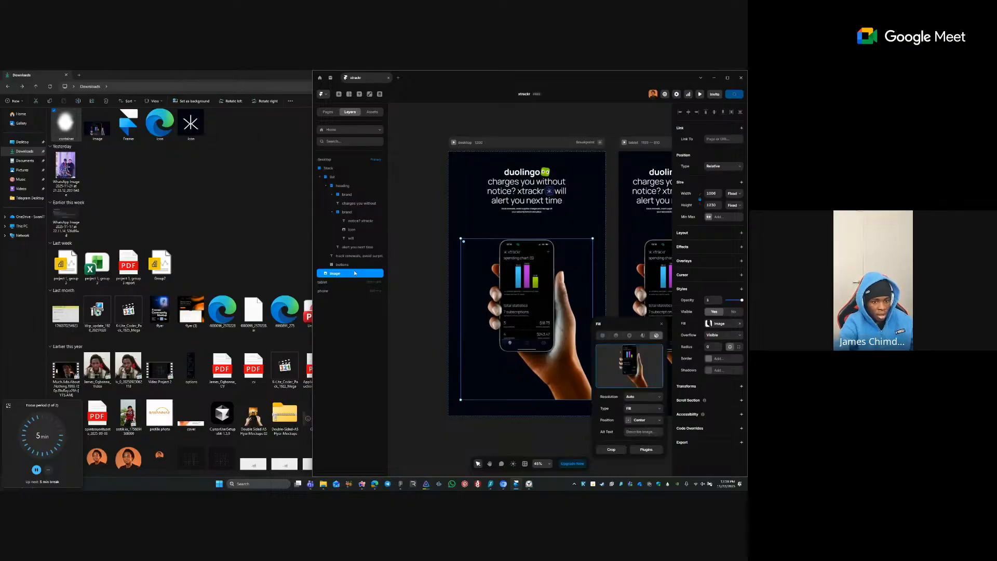
right_click(355, 272)
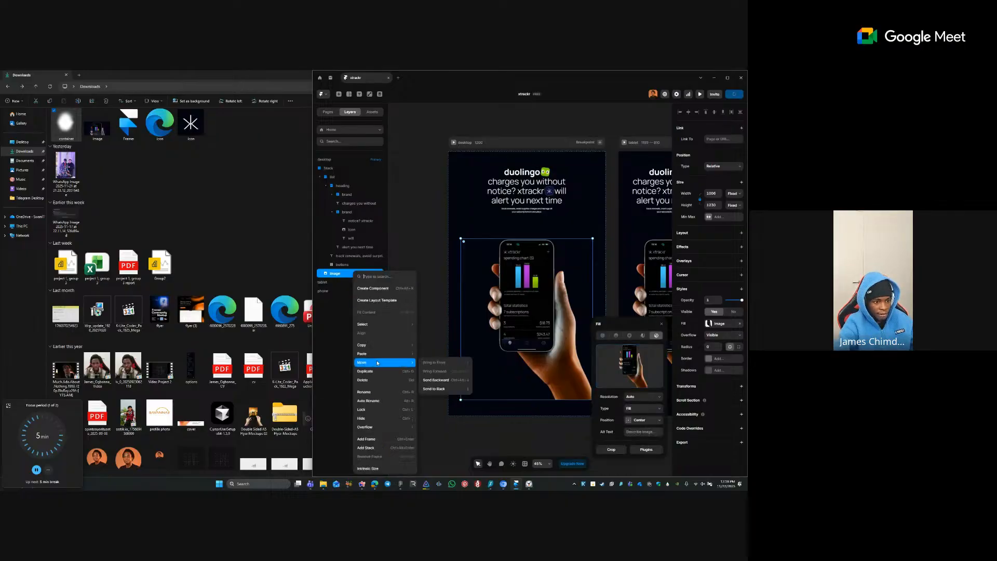
click(375, 447)
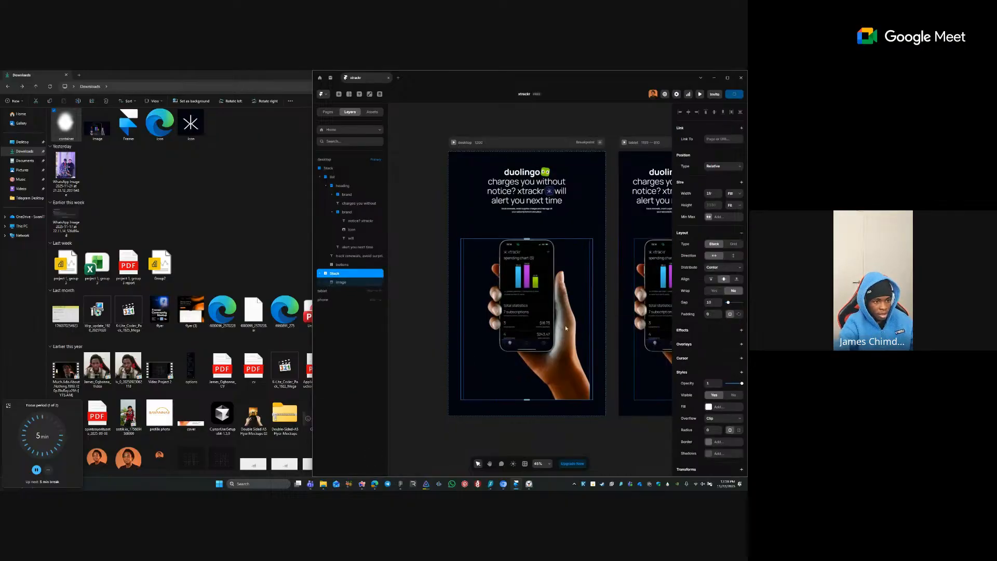
key(ctrl+v)
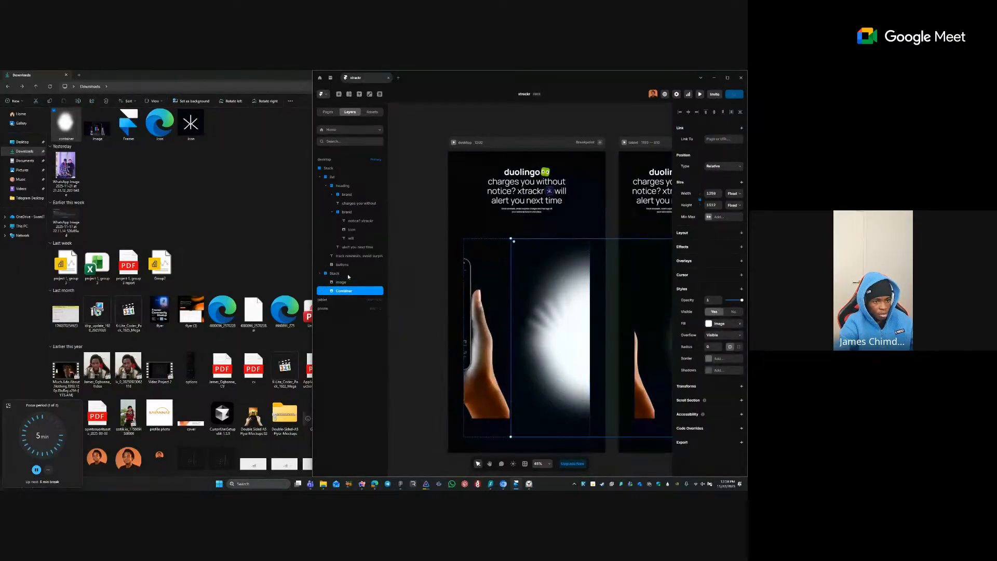
- Make the glow absolutely positioned, centred horizontally over the phone, with Overlay blending
click(721, 166)
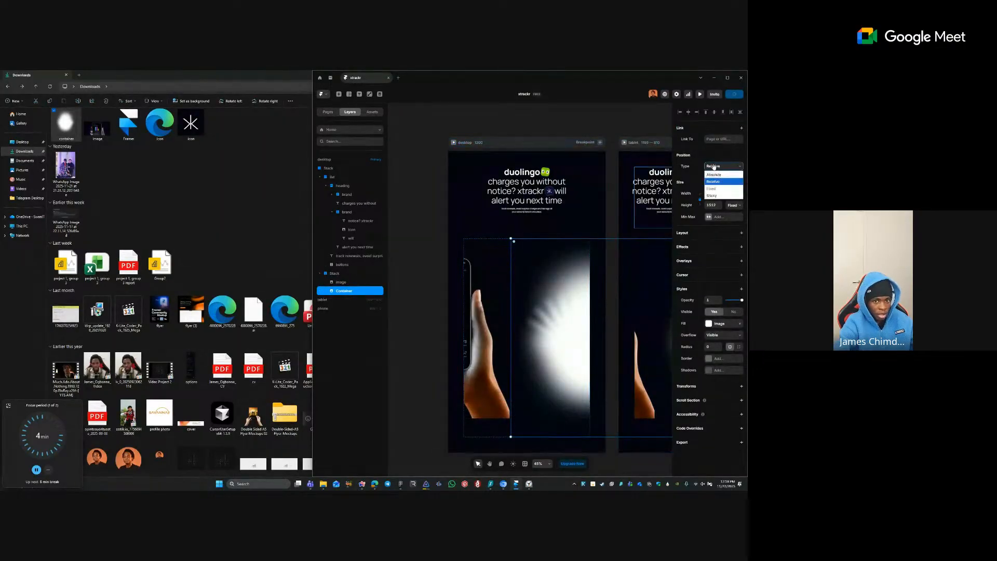
click(715, 175)
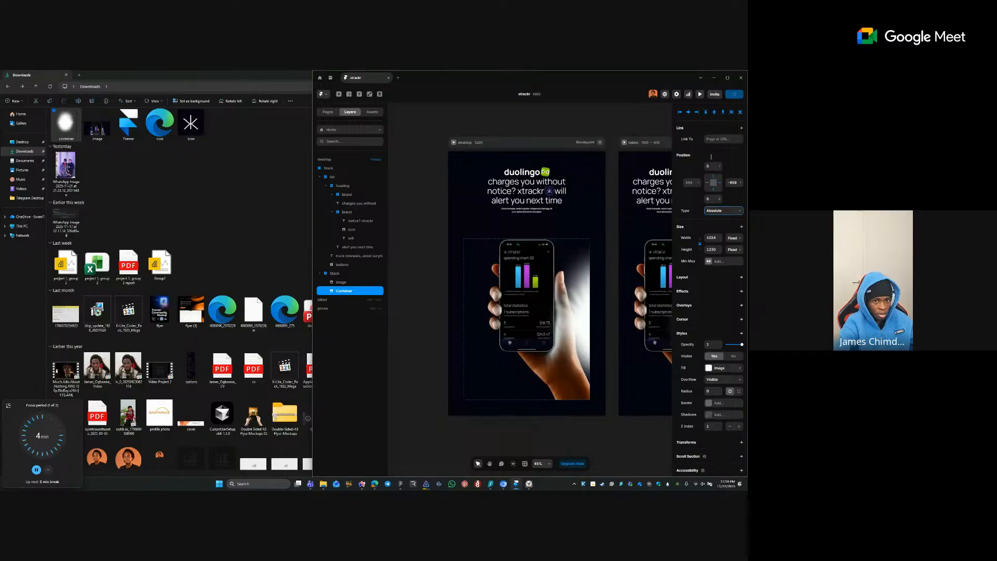
click(688, 113)
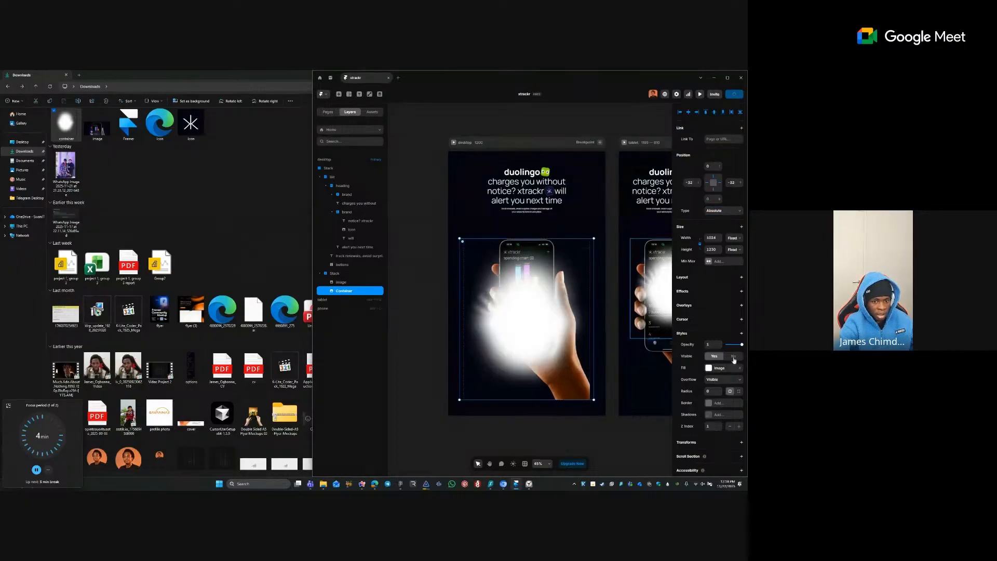
click(741, 333)
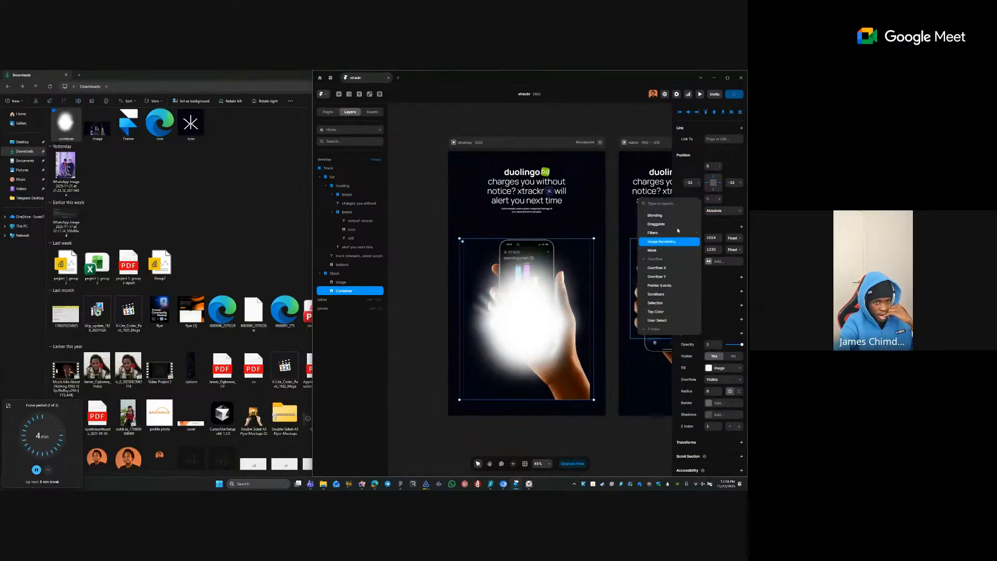
click(664, 216)
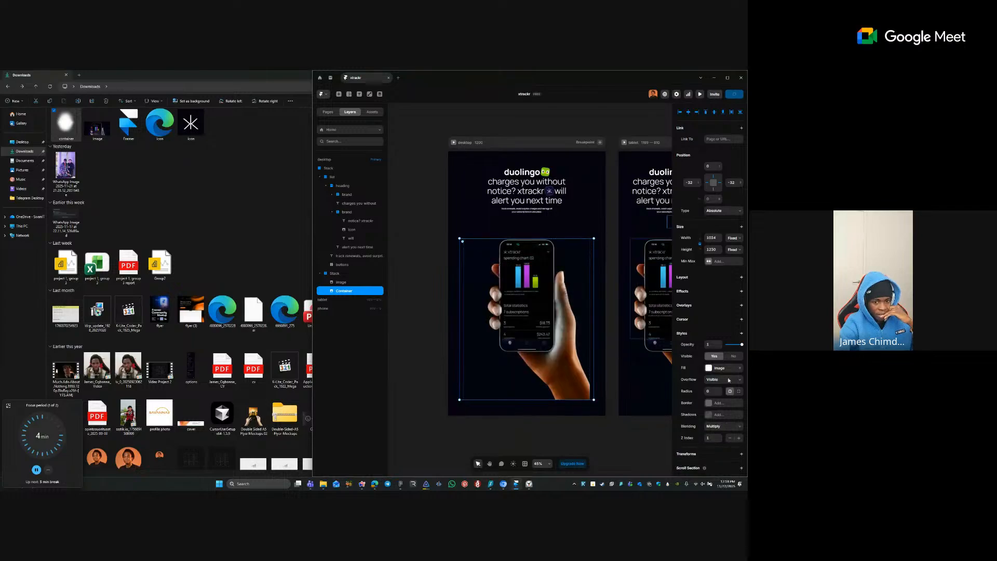
click(719, 430)
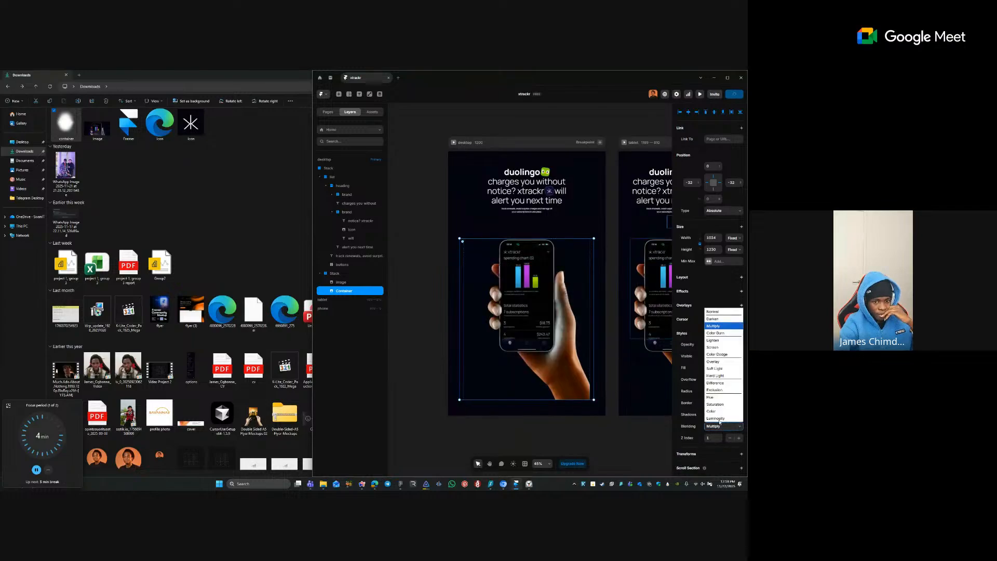
click(720, 366)
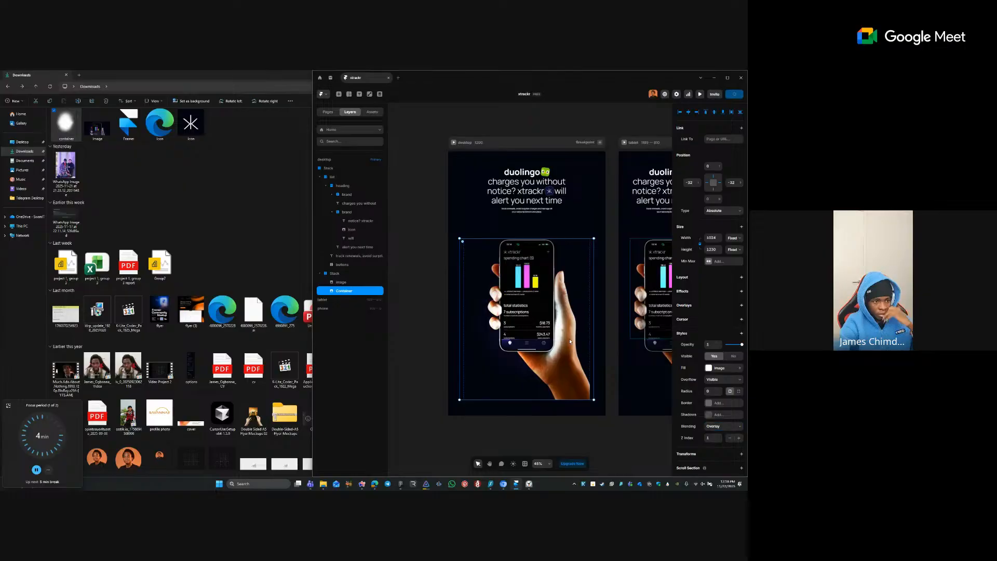
- Rename the Container layer to 'glow'
double_click(354, 292)
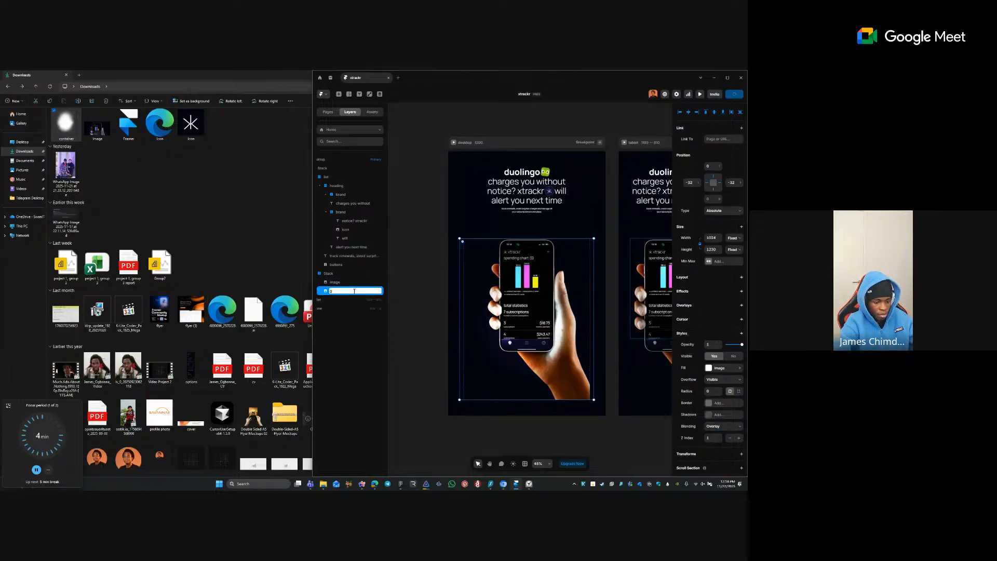
text(glow)
key(Return)
click(353, 285)
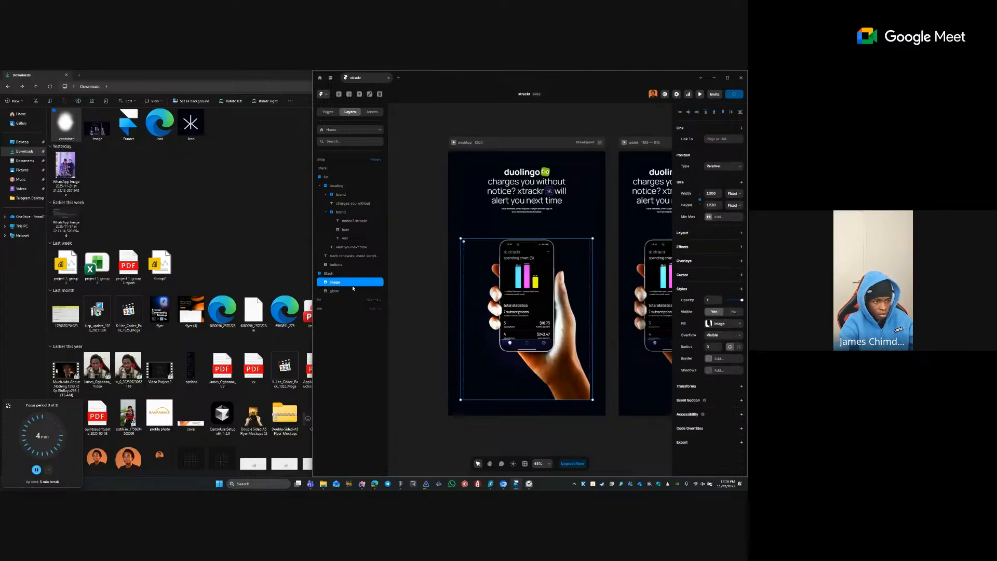
double_click(352, 290)
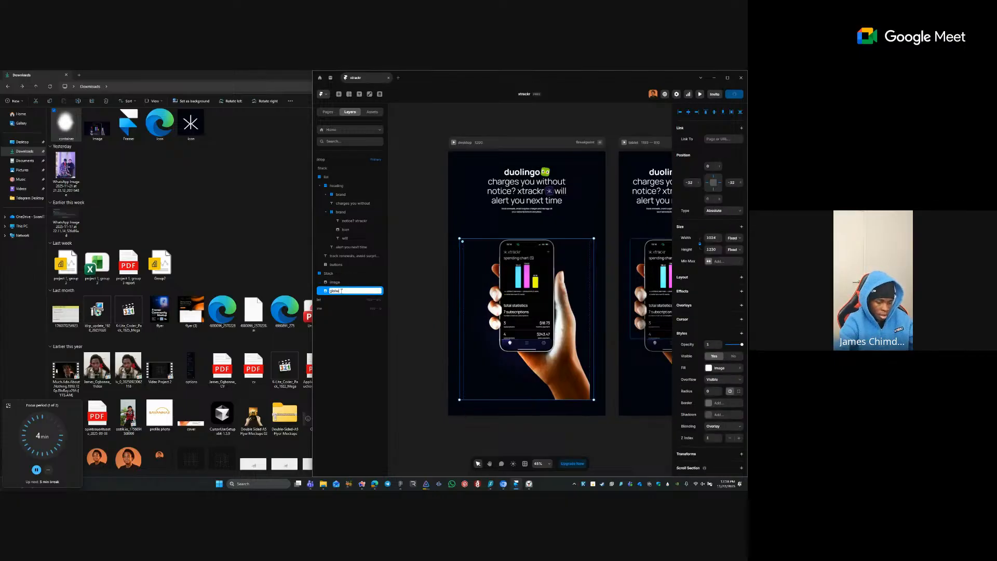
- Rename the parent Stack layer holding the phone image to 'illustration'
double_click(340, 273)
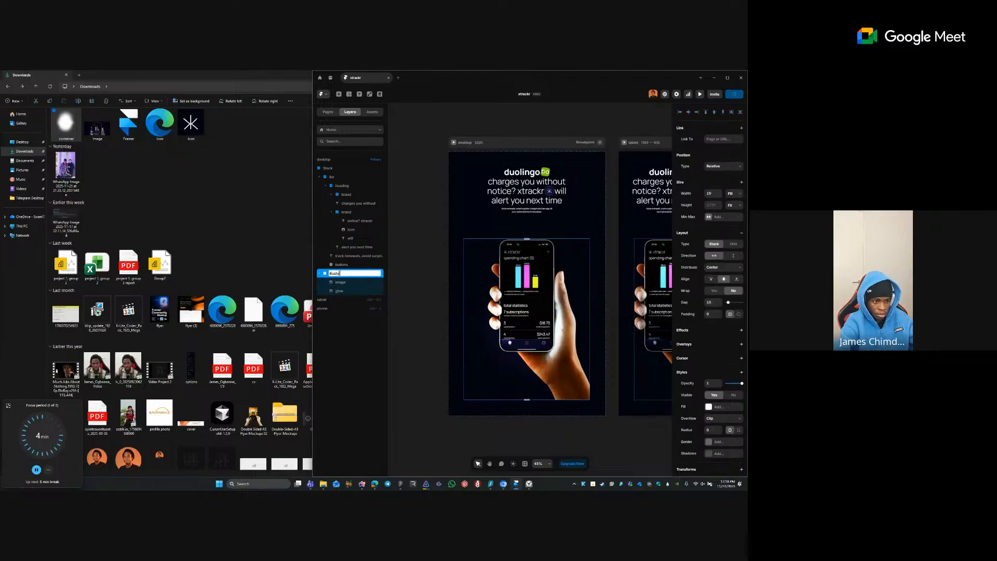
text(illustratio)
key(Return)
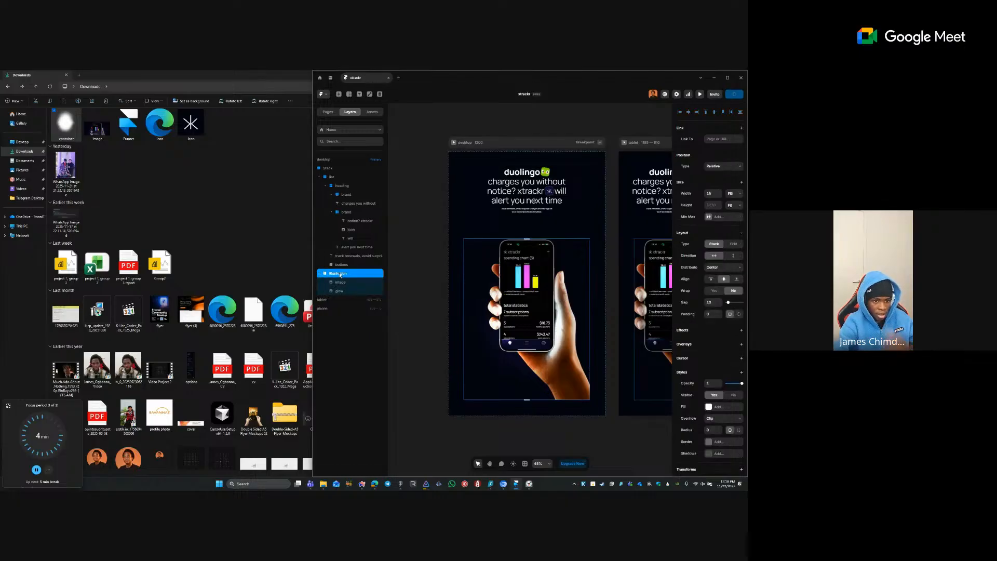
right_click(340, 272)
click(414, 262)
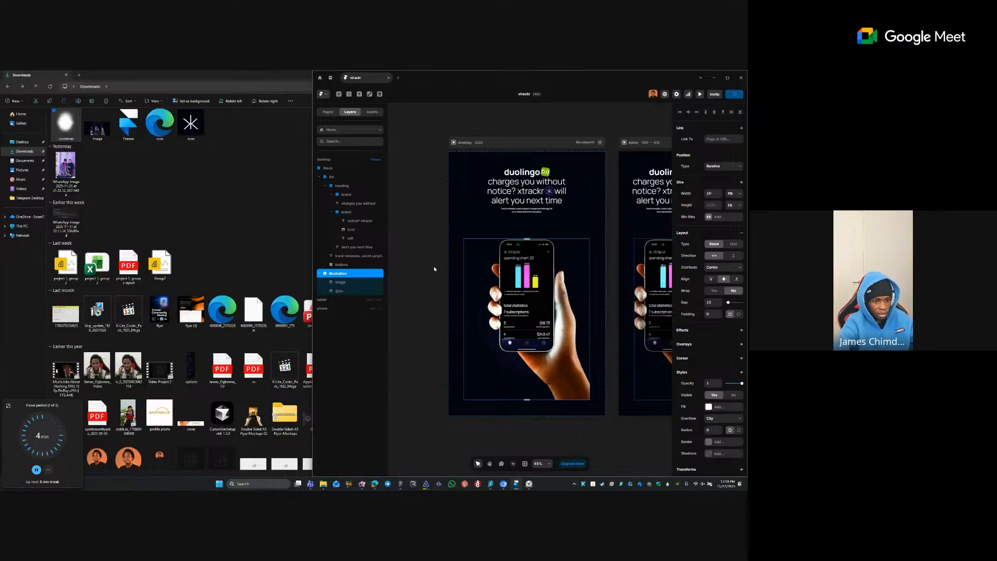
click(351, 291)
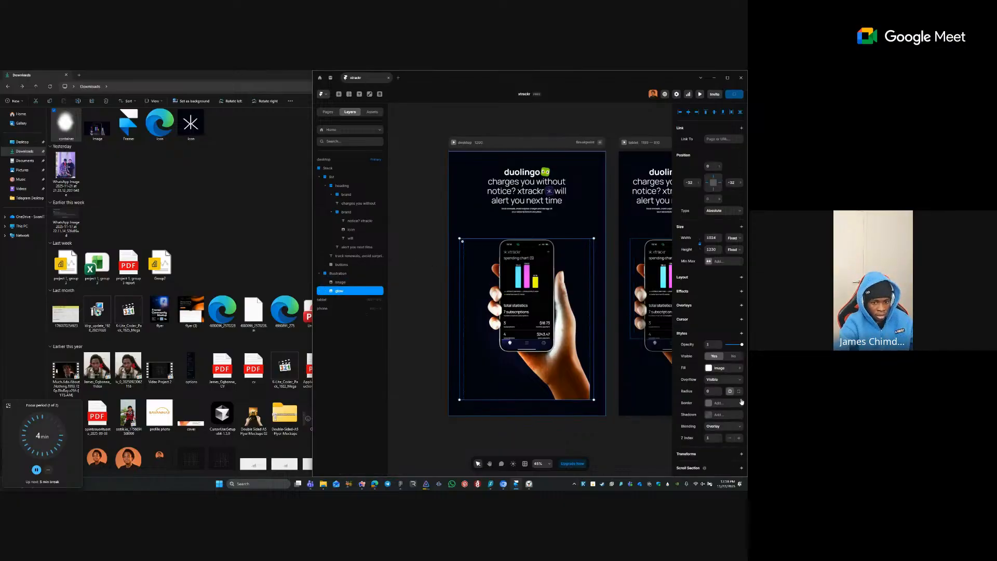
- Set the glow layer's Z Index to 0 after briefly trying -1
click(730, 438)
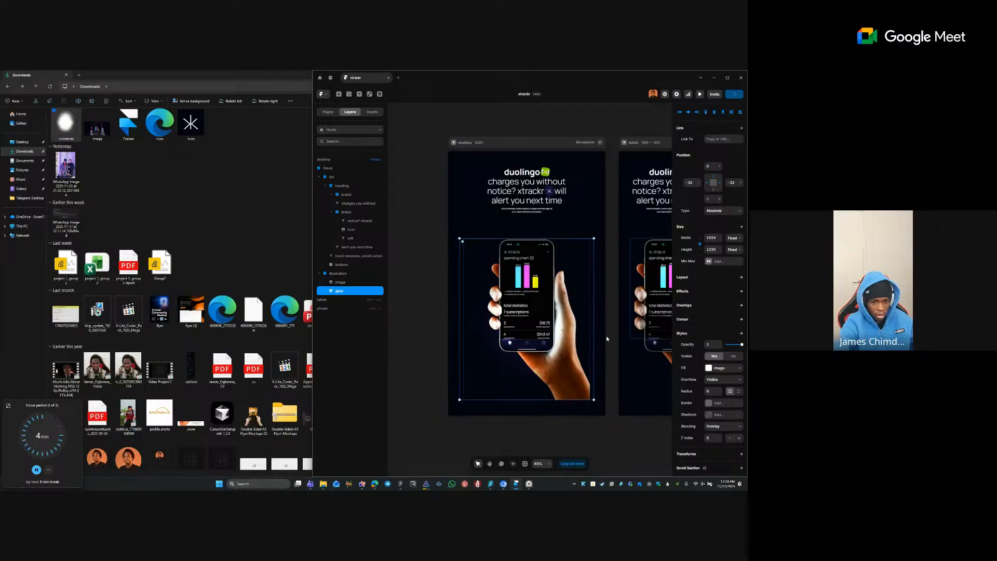
click(729, 438)
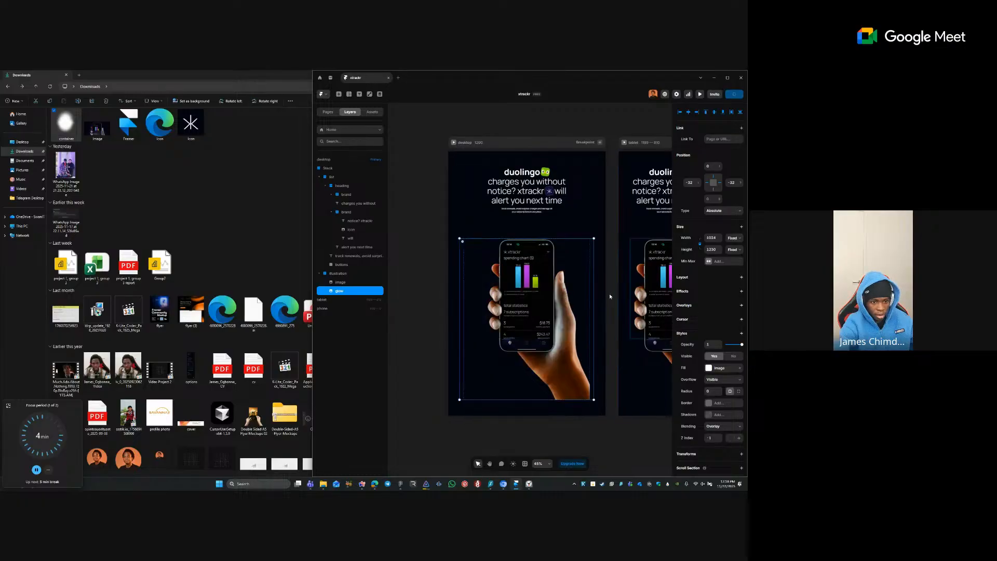
key(ctrl+z)
scroll(590, 286, up, 5)
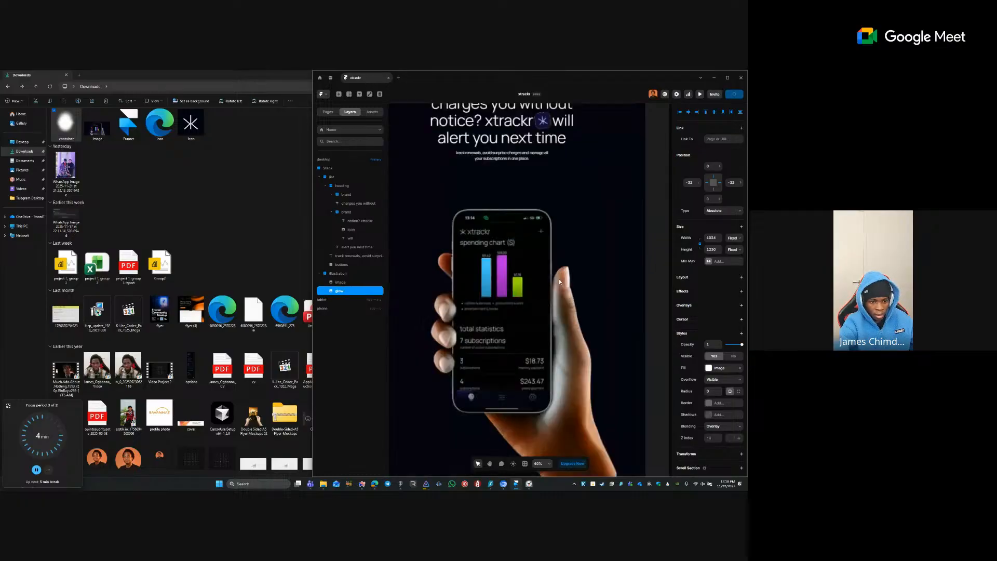
scroll(590, 286, down, 10)
scroll(608, 280, up, 10)
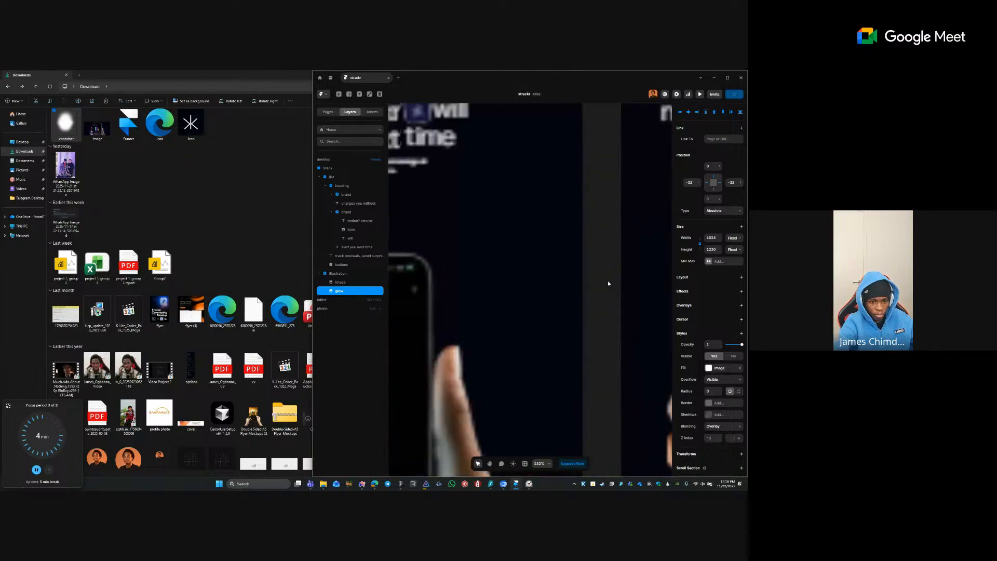
click(739, 439)
scroll(631, 367, down, 10)
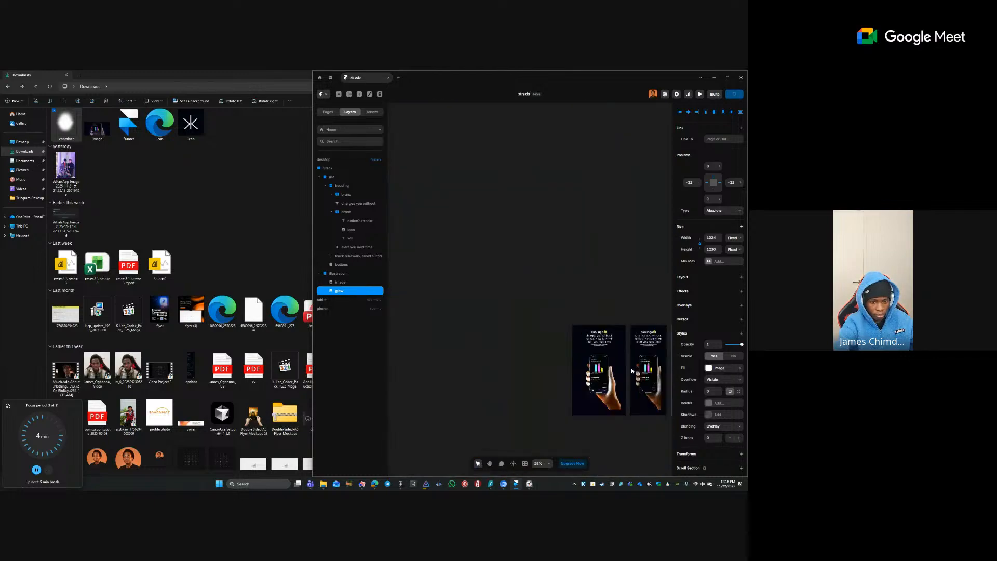
scroll(631, 368, up, 4)
- Reselect the glow, then switch to the Downloads folder and pick the container image file
click(555, 253)
scroll(554, 253, up, 2)
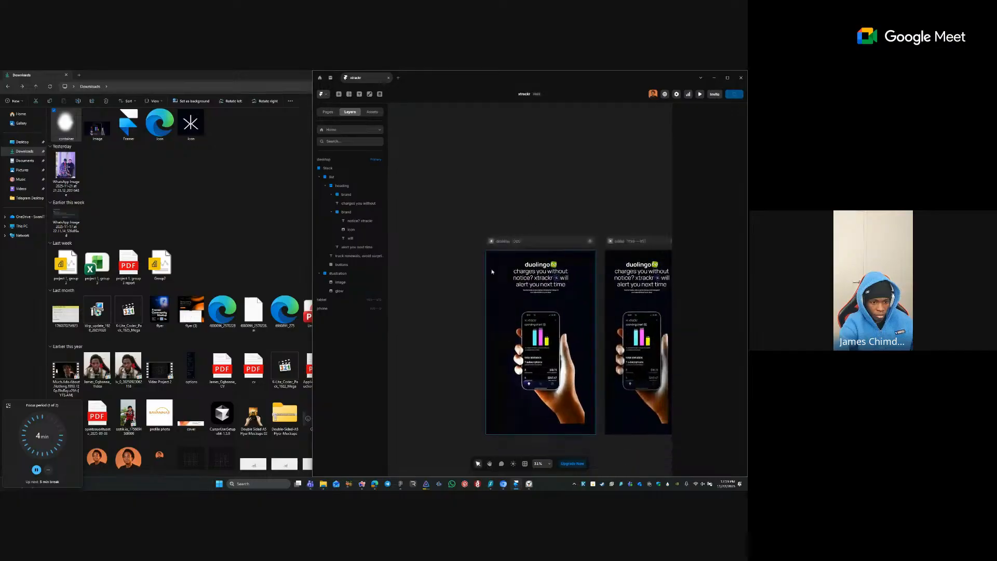
scroll(615, 447, up, 3)
click(339, 290)
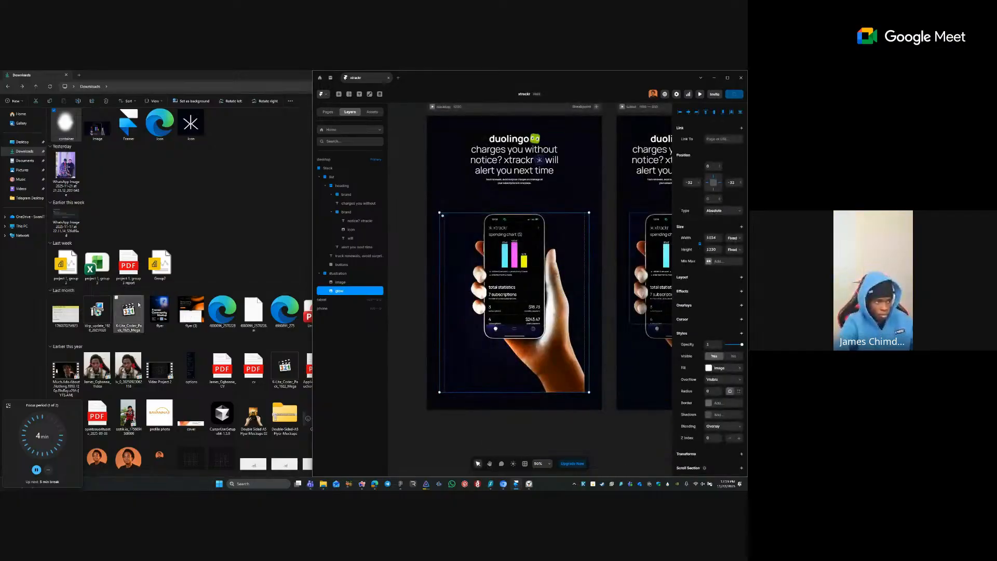
click(95, 129)
click(71, 136)
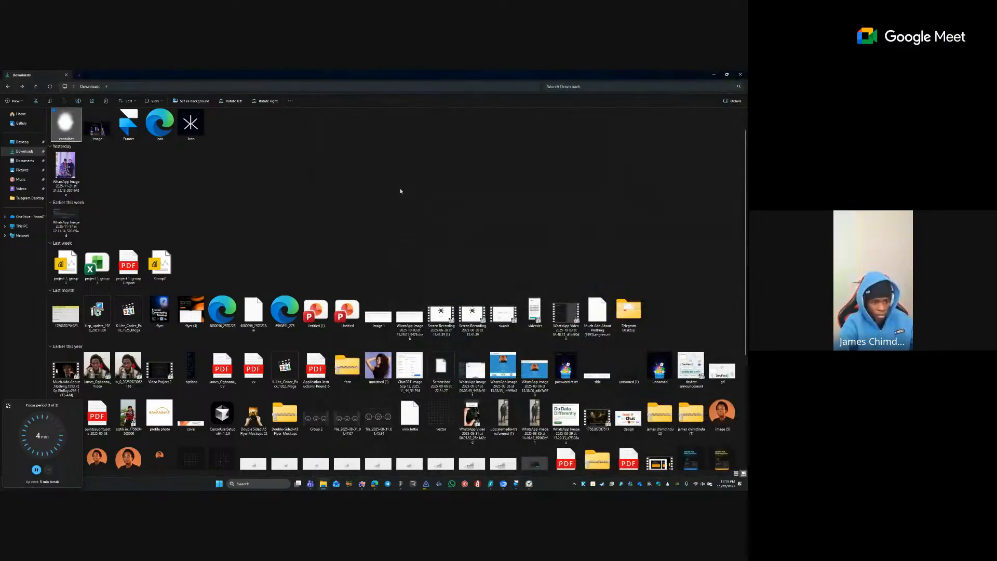
- Return to the xtrackr project and clear duplicate glows, leaving one nudged over the phone
click(404, 485)
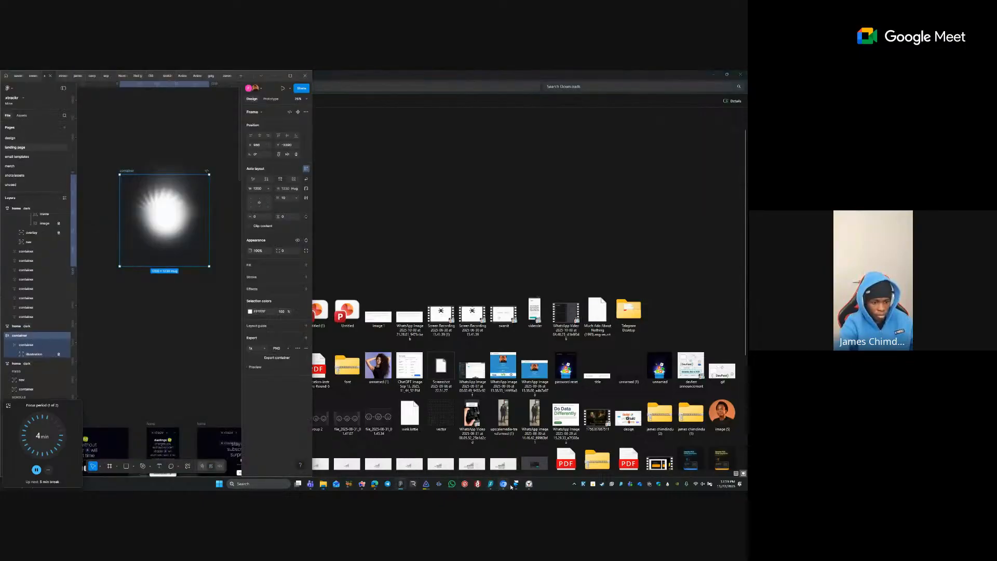
click(514, 484)
key(ctrl+d)
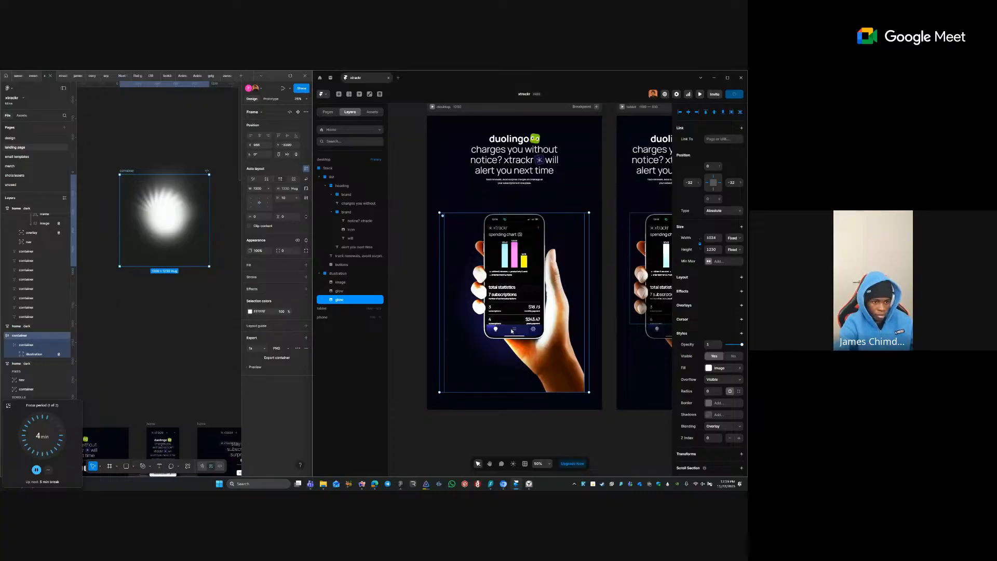
key(Delete)
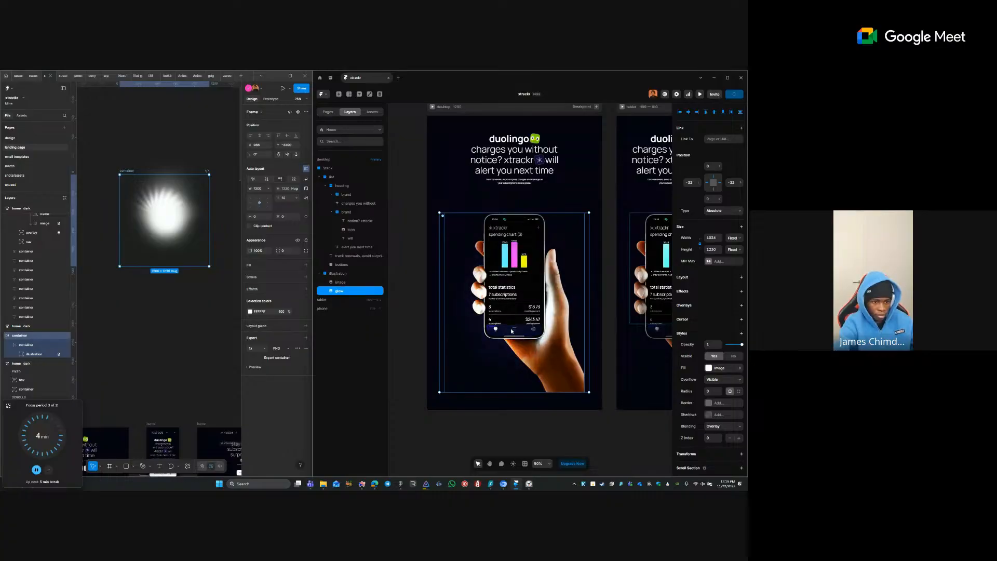
click(528, 407)
drag(516, 303, 517, 308)
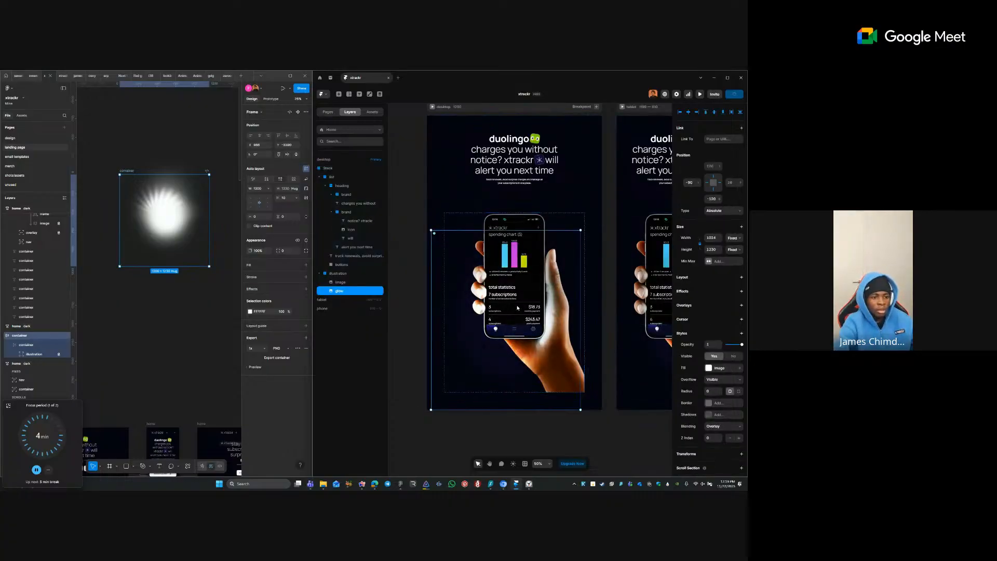
key(ctrl+d)
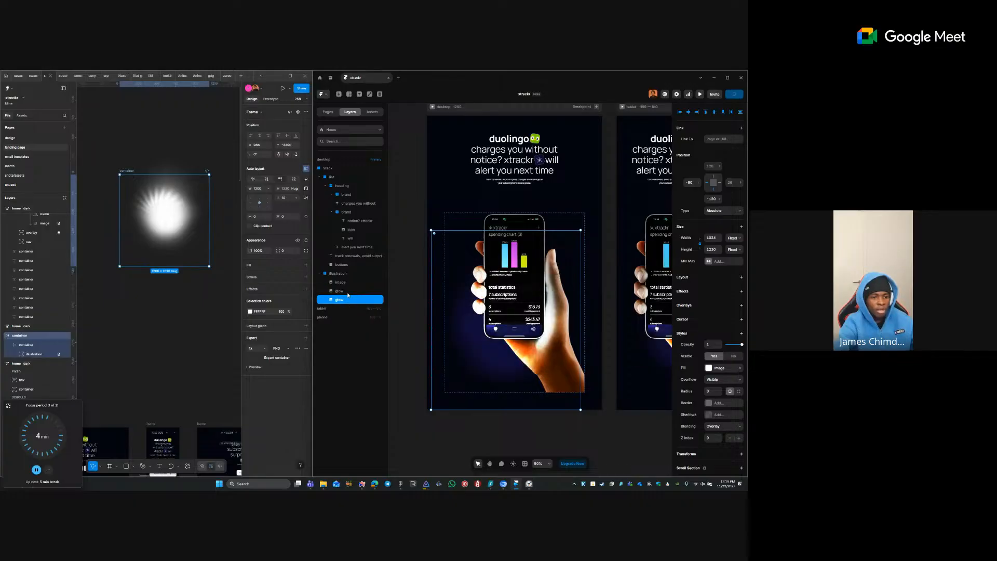
key(ctrl+z)
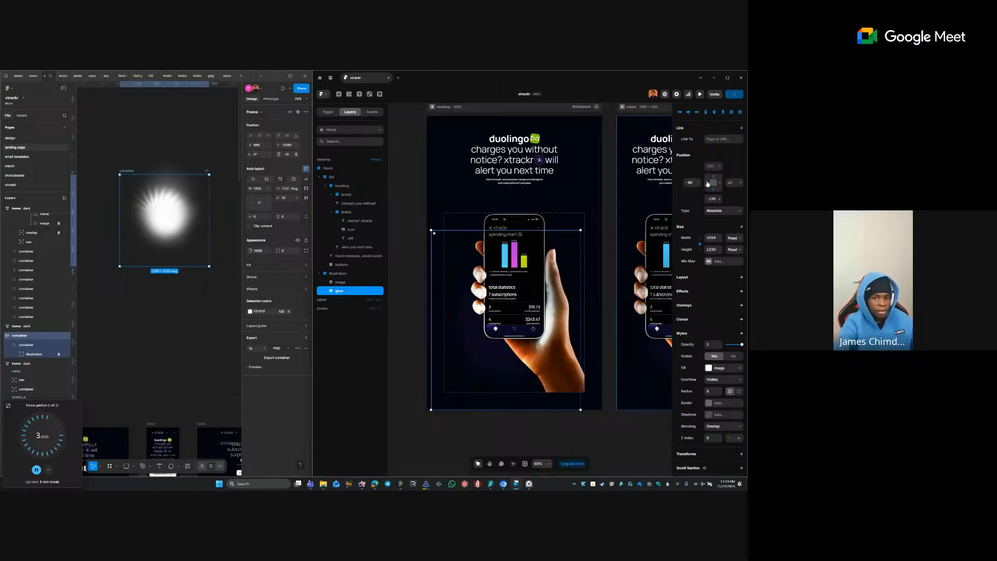
- Centre the glow horizontally and vertically on the phone, then delete Figma's leftover glow container
click(688, 112)
click(714, 112)
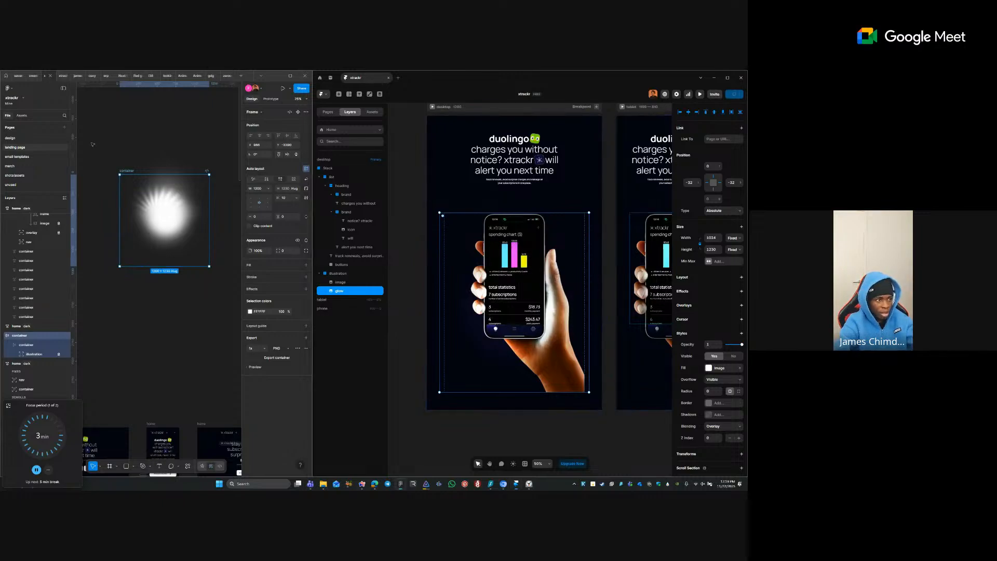
click(156, 210)
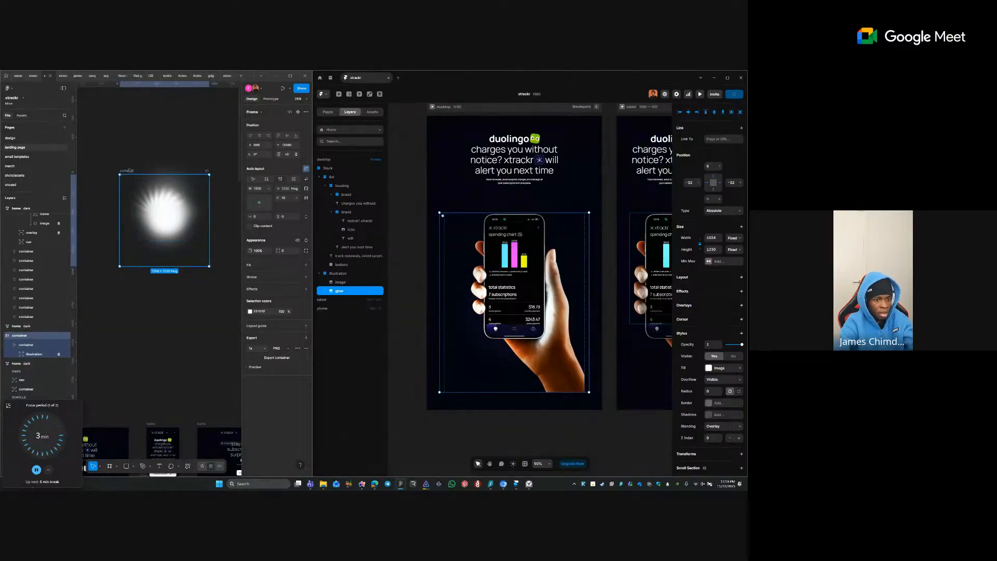
key(Delete)
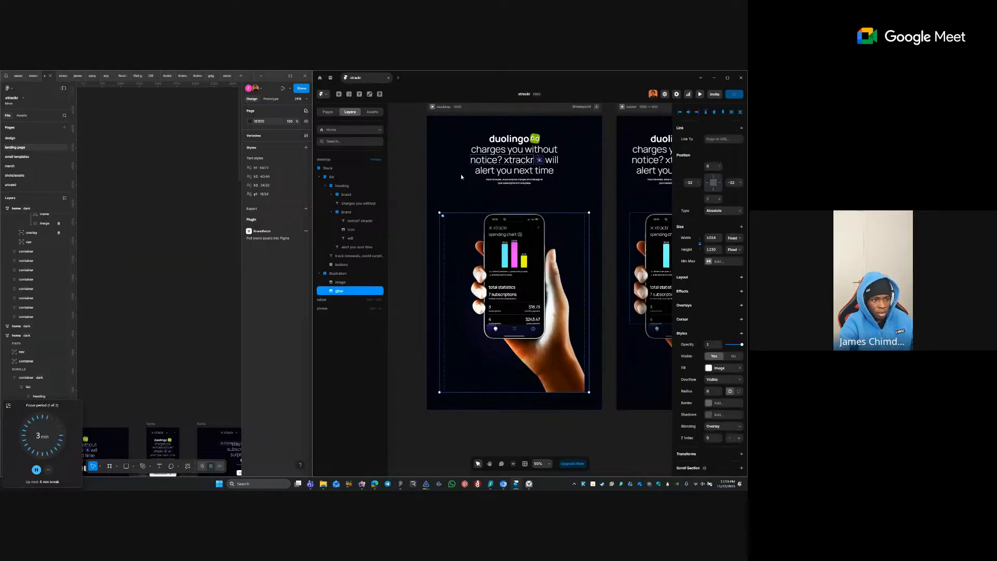
- Add a gradient fade Mask to the illustration layer and reposition its gradient
click(343, 275)
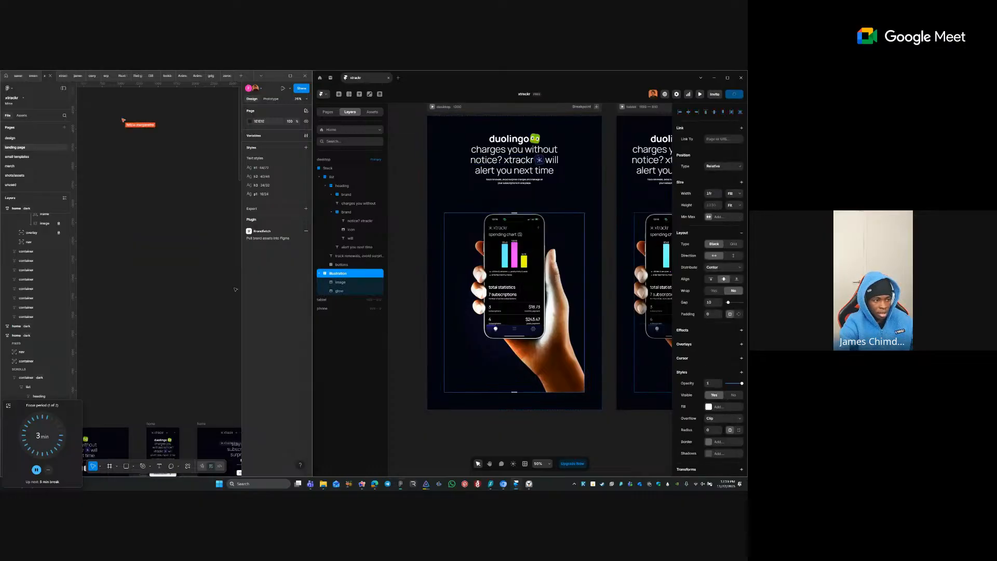
scroll(225, 289, up, 1)
drag(175, 334, 224, 225)
drag(121, 358, 197, 201)
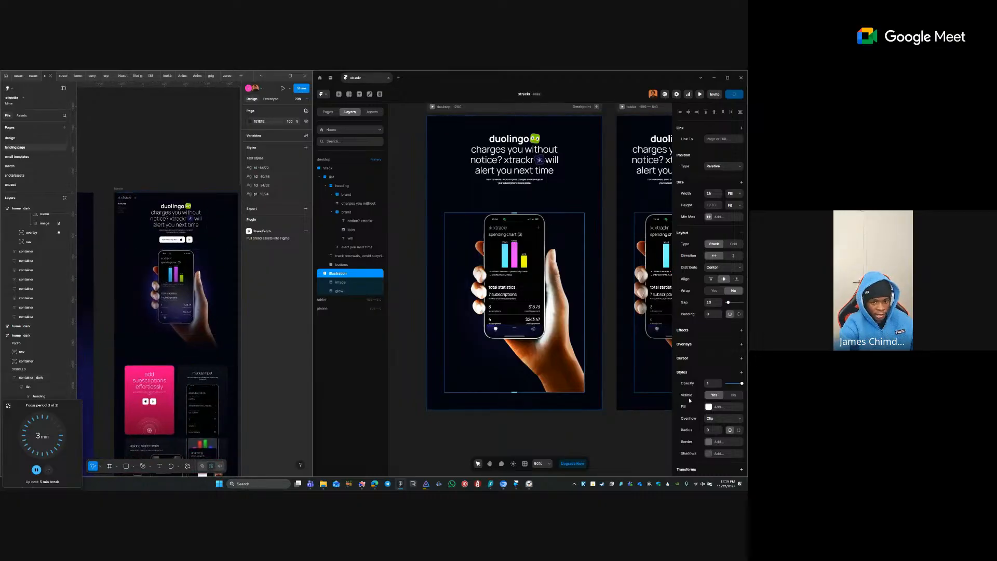
click(690, 372)
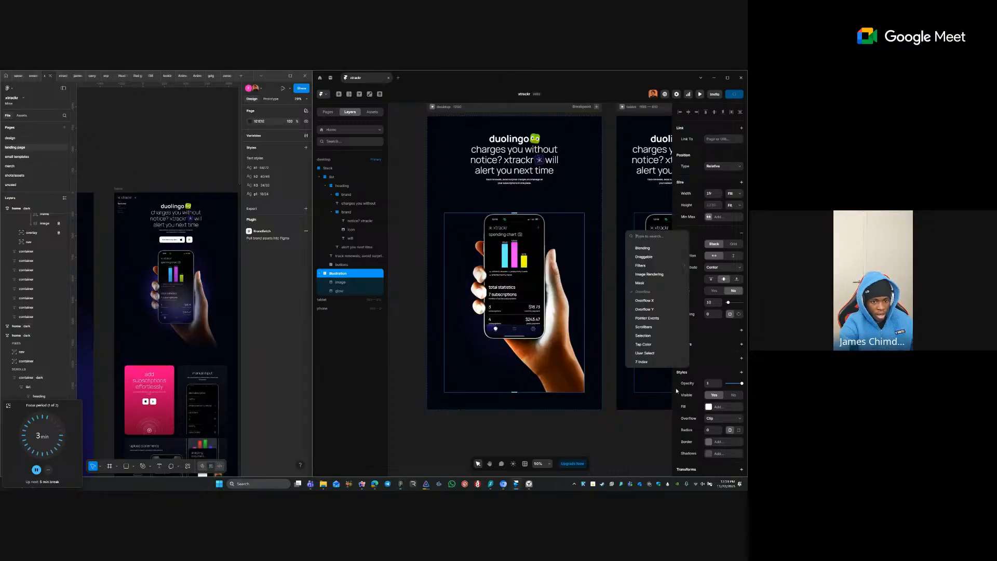
click(642, 282)
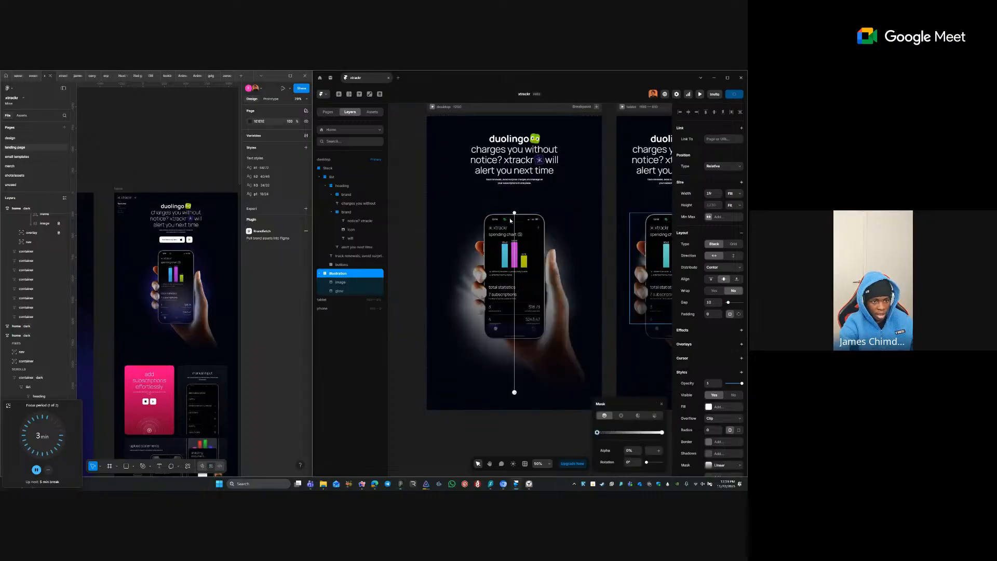
drag(514, 214, 520, 322)
click(584, 330)
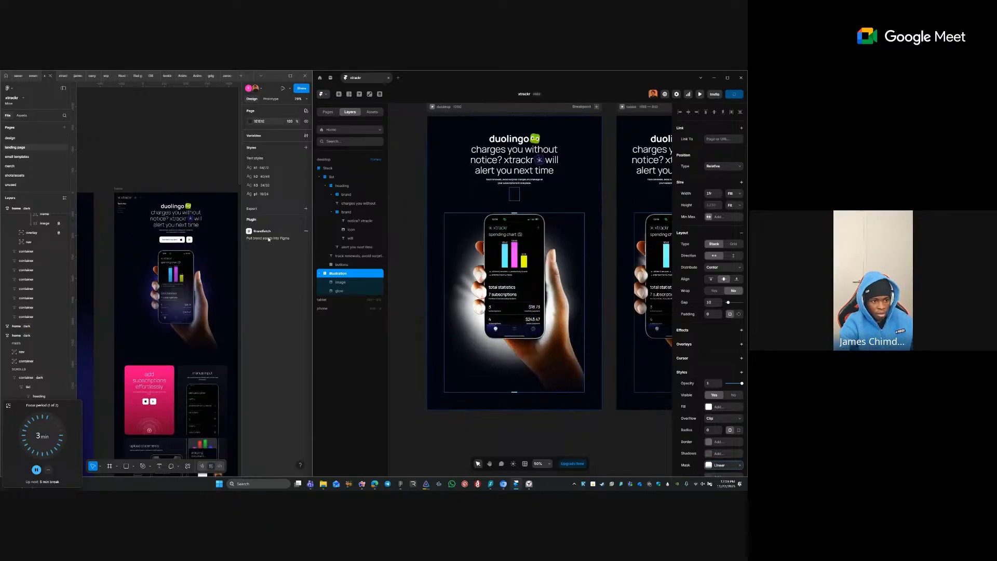
- Add a linear gradient Mask to the image layer, fading from mid-phone to the hand's bottom
click(357, 283)
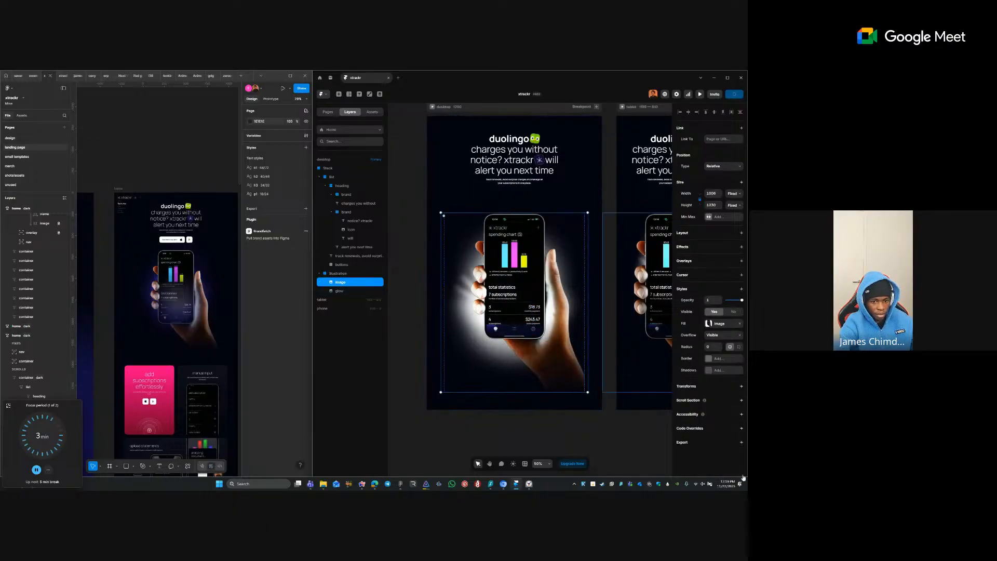
click(692, 290)
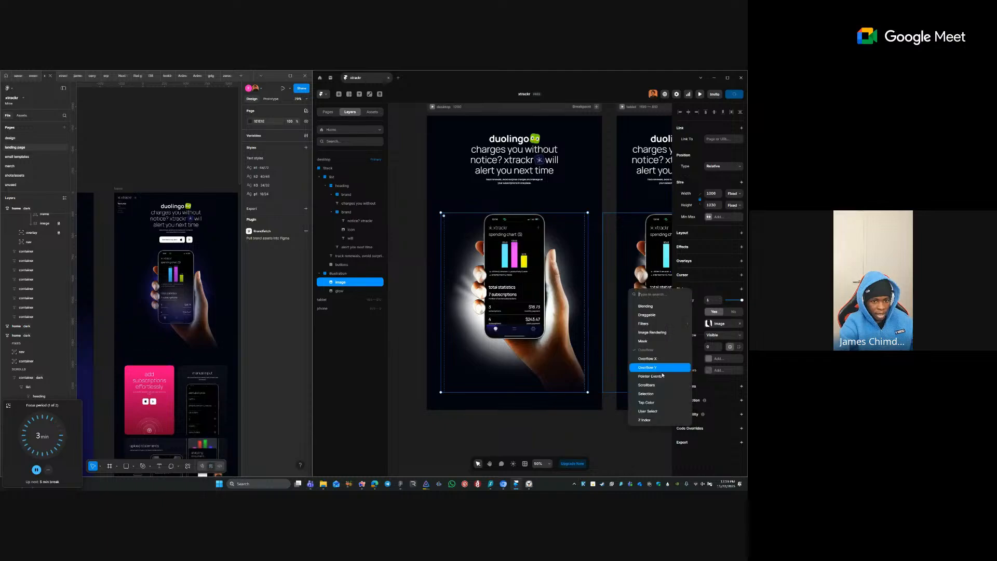
click(653, 338)
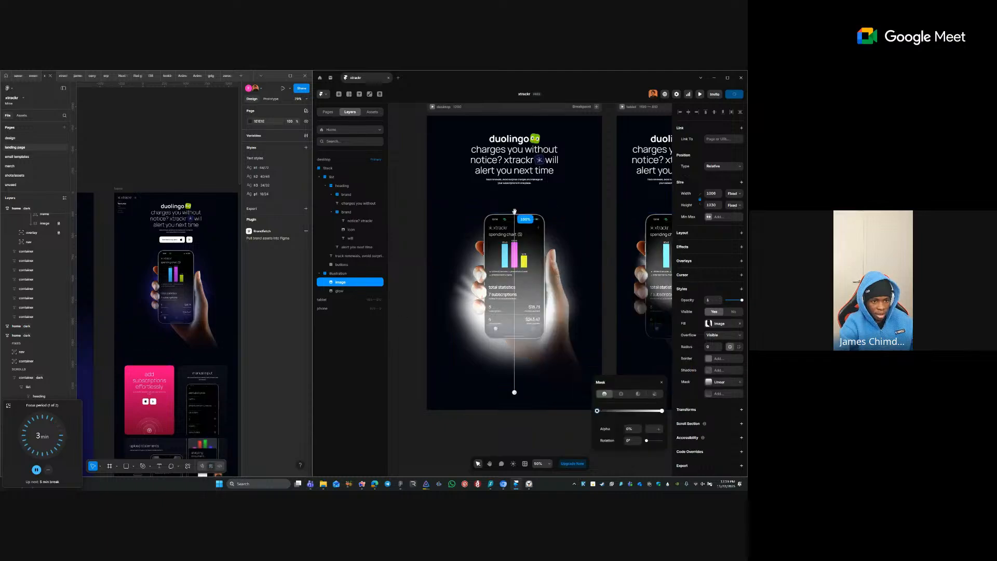
drag(514, 213, 520, 303)
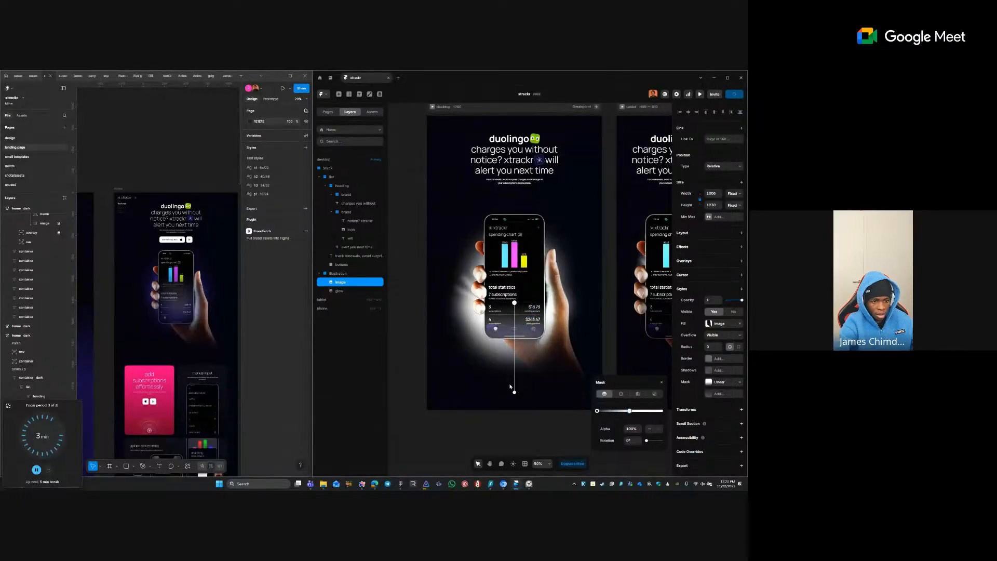
drag(515, 392, 514, 383)
click(347, 281)
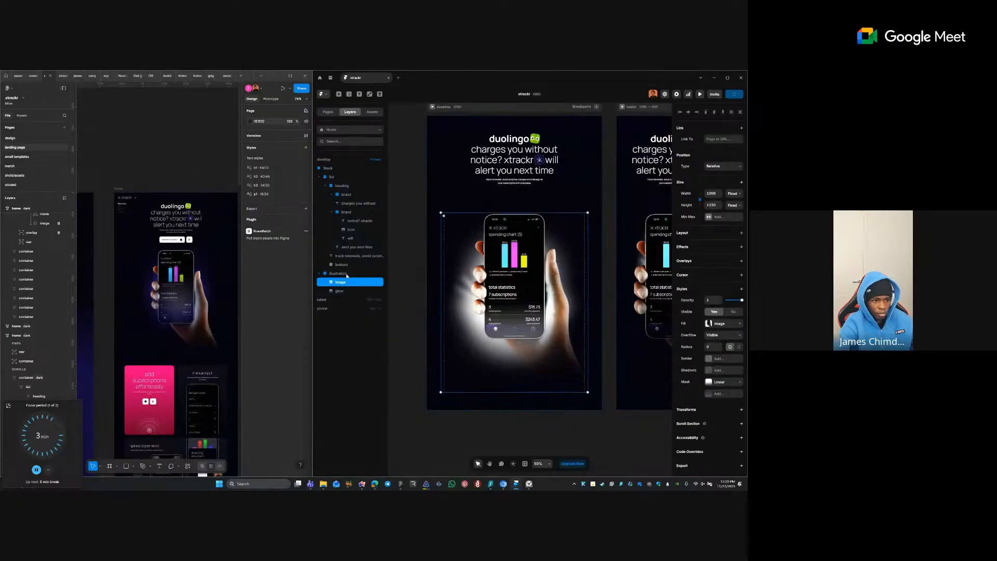
- Remove the Mask from the illustration group and reselect the glow layer
click(347, 274)
scroll(727, 364, down, 1)
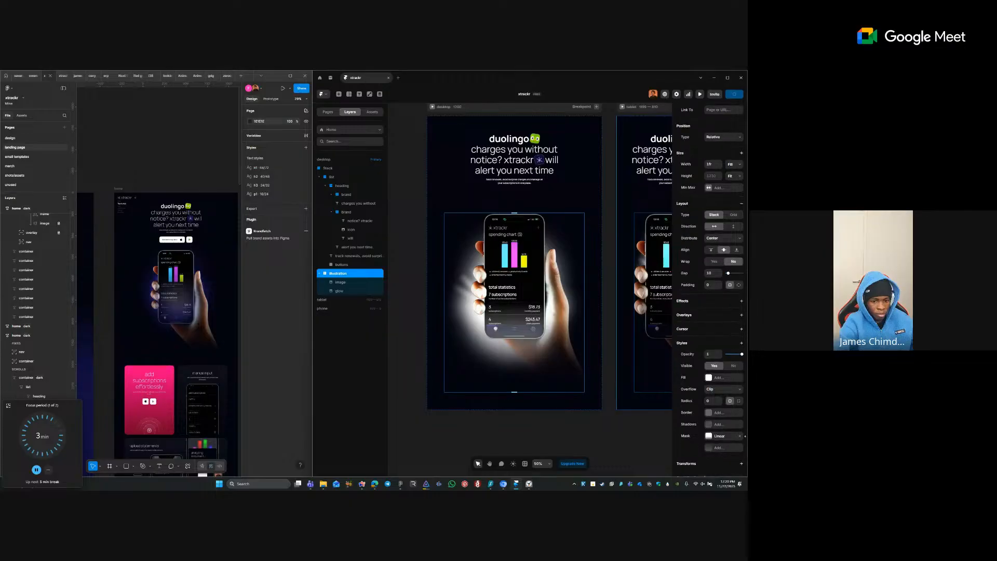
click(740, 436)
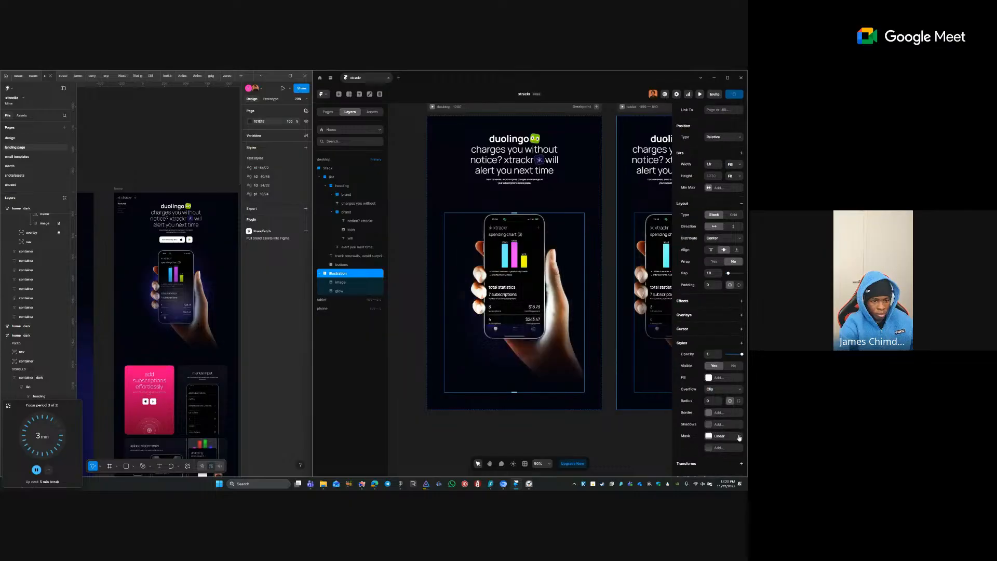
click(553, 430)
click(505, 352)
click(550, 427)
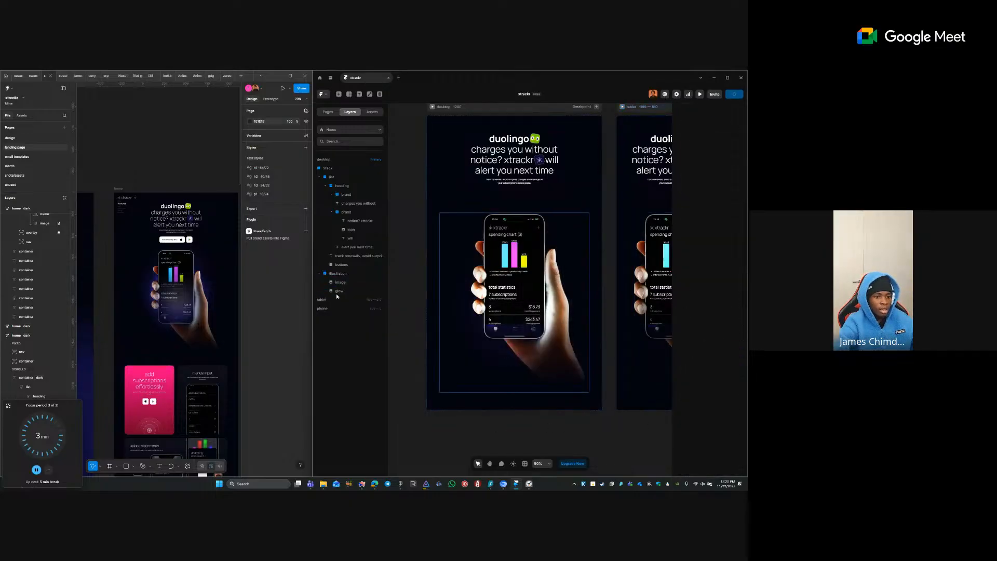
click(337, 292)
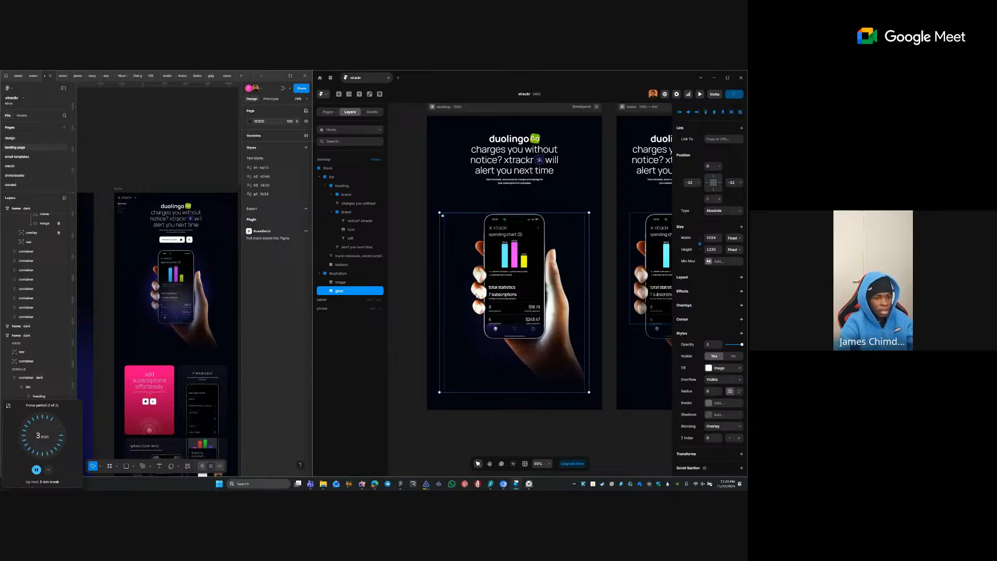
- Rename the outer hero Stack layer to 'container'
click(506, 213)
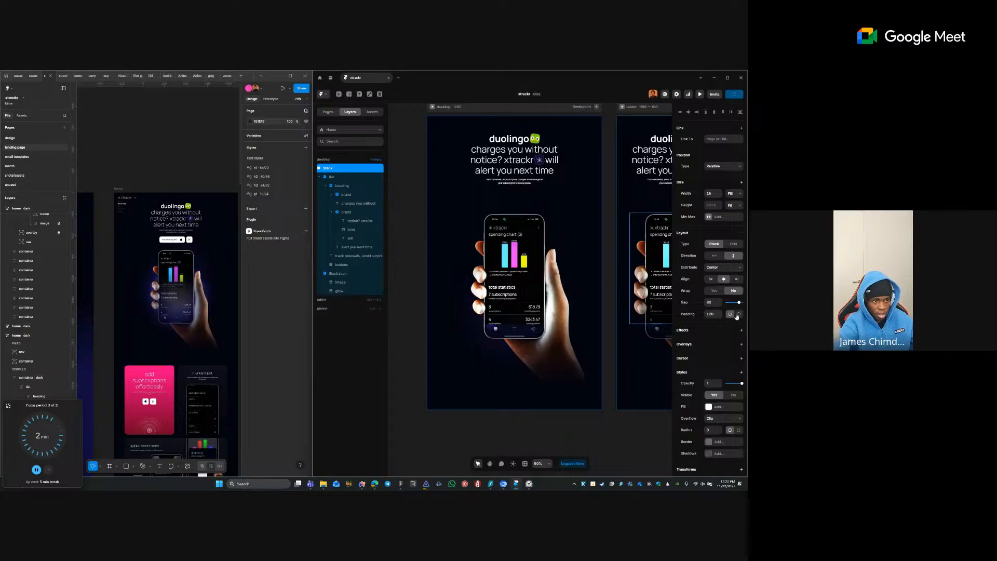
double_click(335, 168)
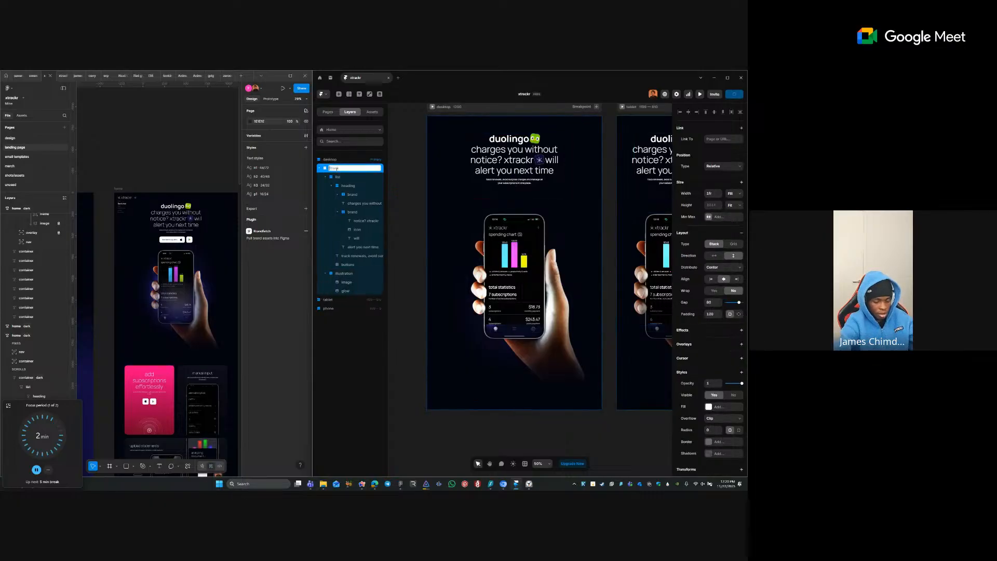
key(Return)
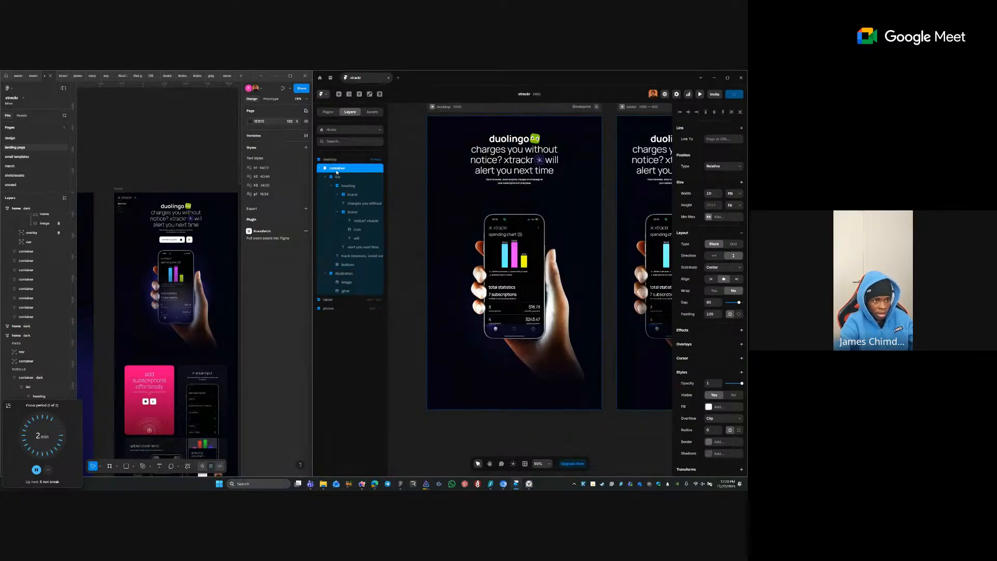
click(340, 178)
click(349, 204)
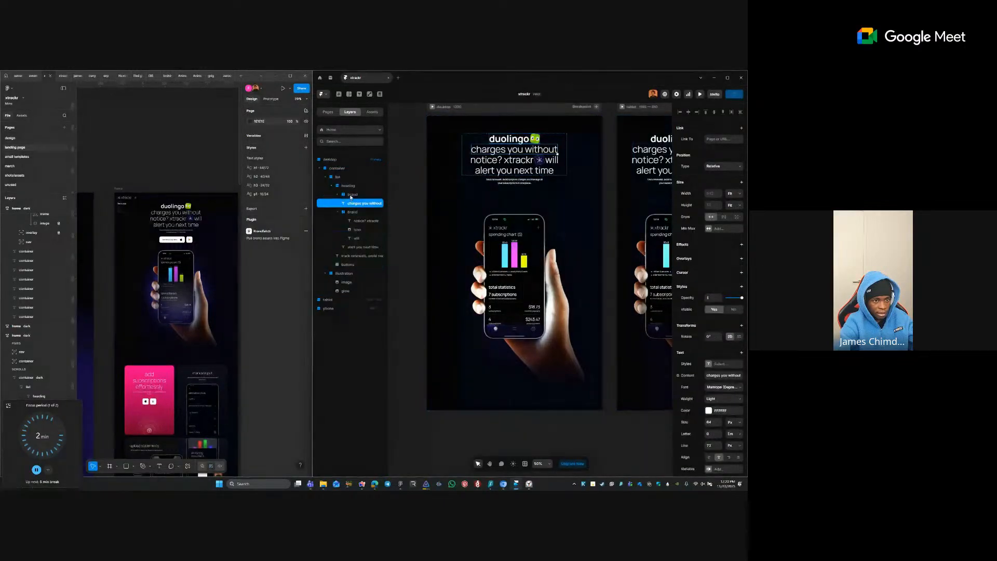
click(350, 195)
click(347, 179)
- Switch the container's padding to individual sides and set the bottom padding to 0
click(363, 167)
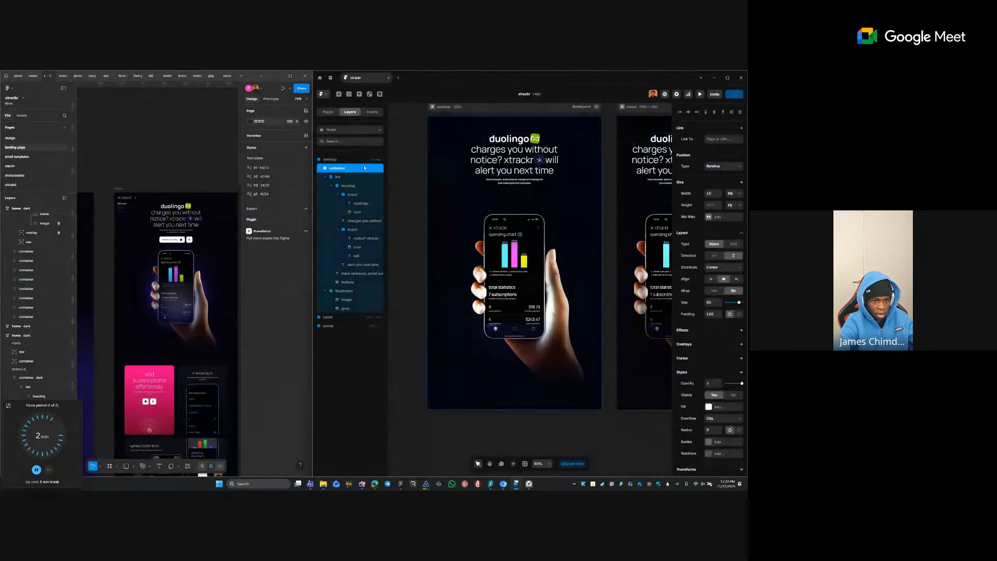
click(736, 313)
click(729, 325)
text(0)
key(Tab)
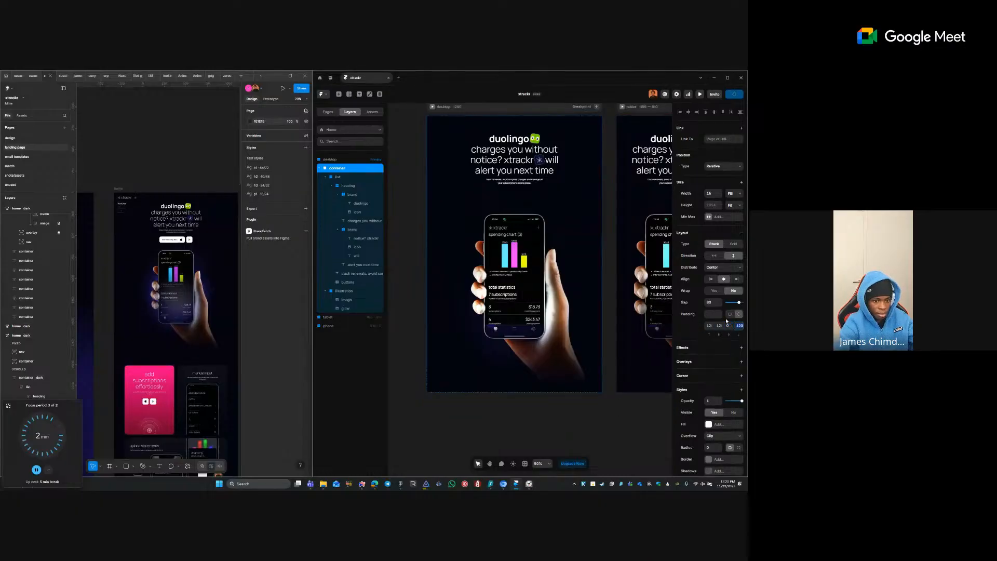
click(617, 412)
ctrl+click(544, 354)
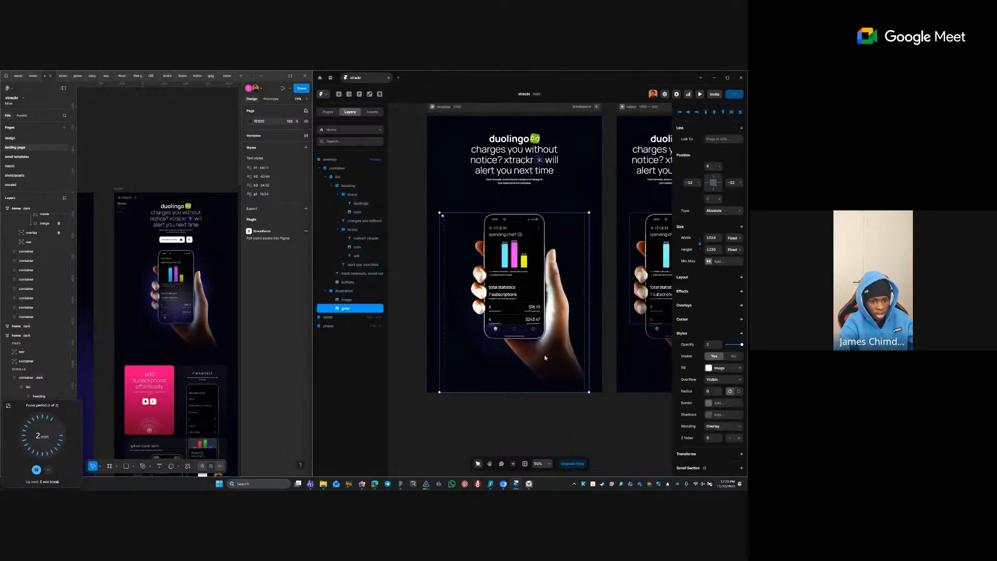
- Adjust the image mask's gradient stop and canvas handle so more of the wrist fades smoothly
scroll(597, 405, up, 5)
click(607, 393)
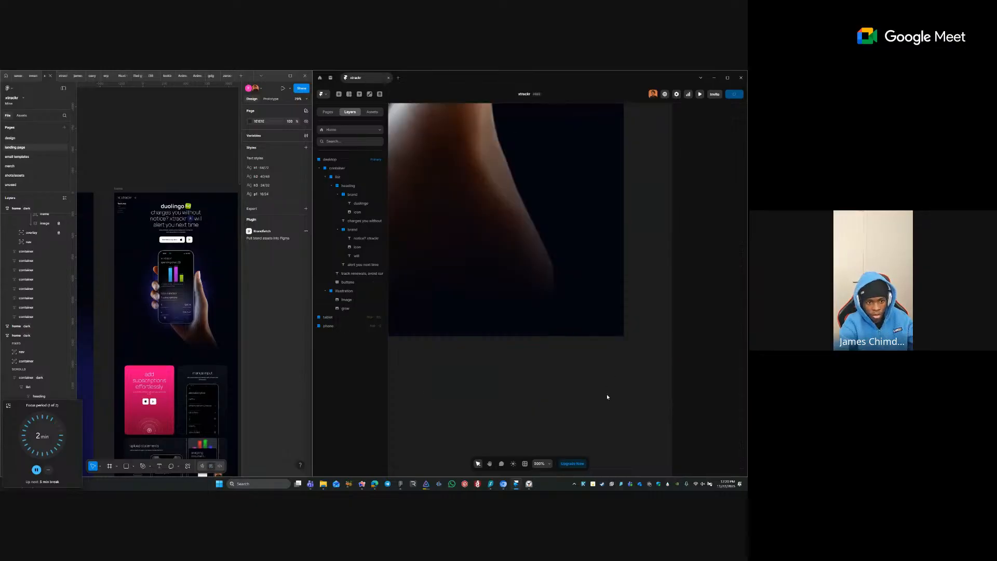
ctrl+click(506, 308)
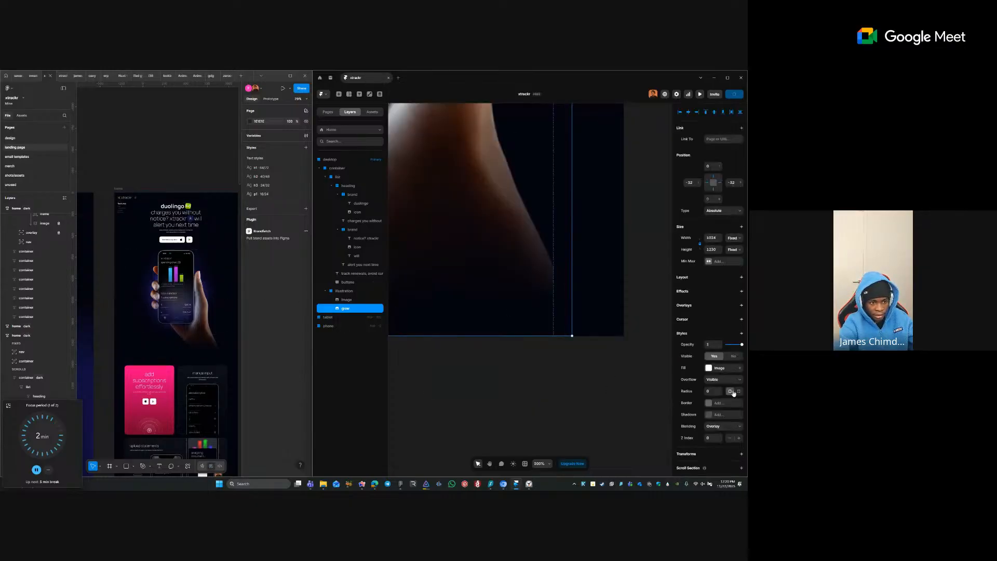
click(352, 300)
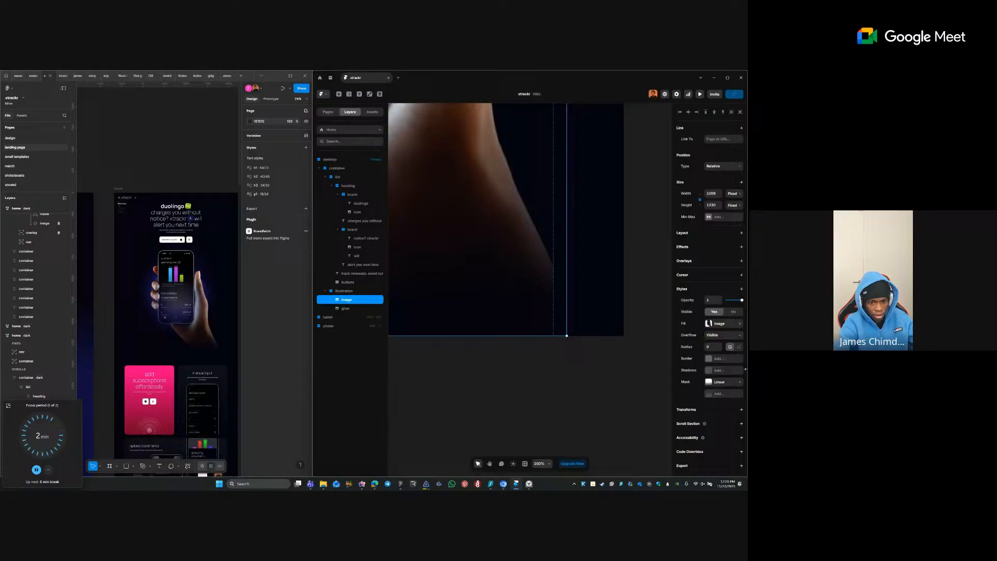
click(710, 383)
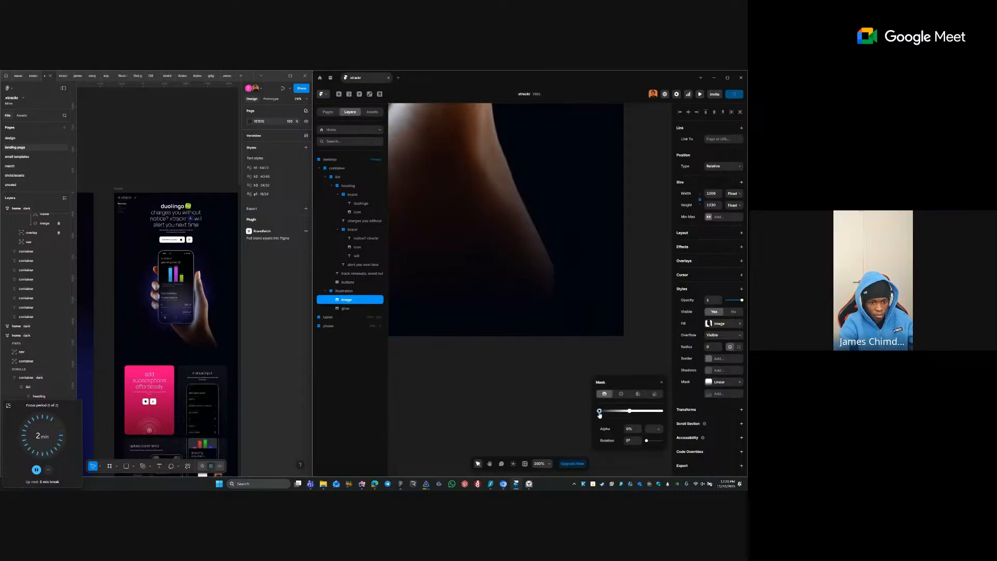
drag(602, 411, 606, 412)
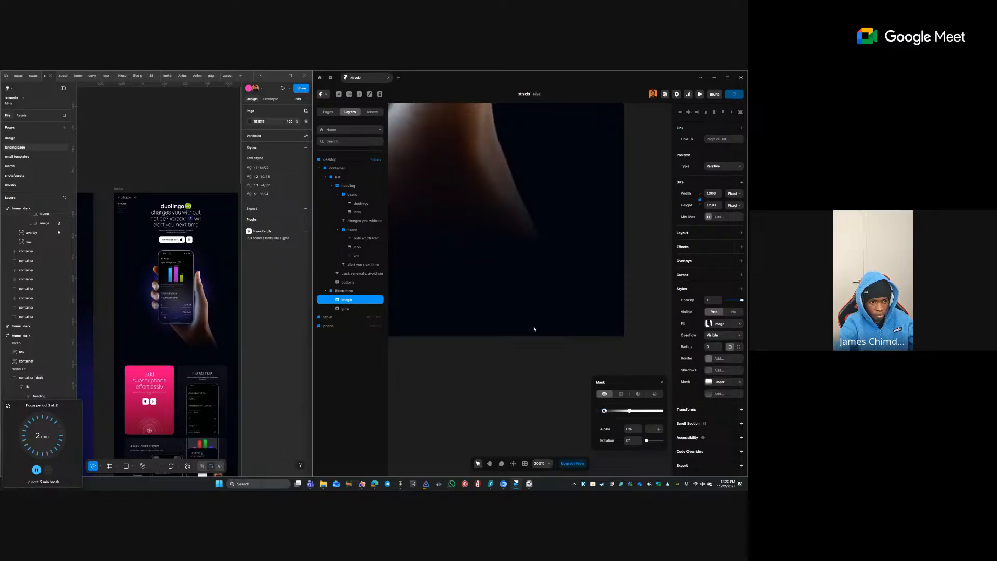
scroll(533, 317, down, 5)
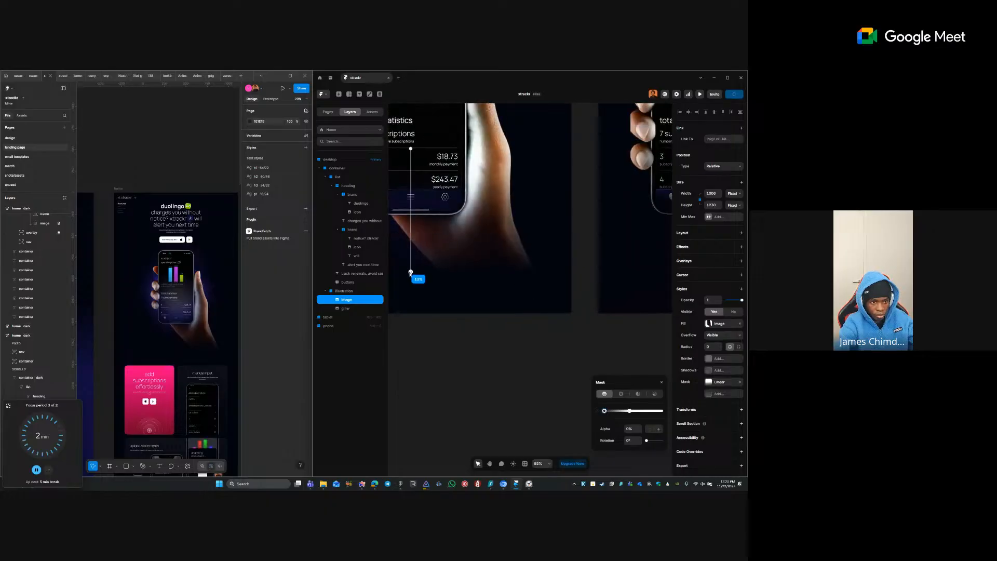
drag(410, 273, 412, 274)
click(623, 330)
- Scroll across the breakpoints to check the fade and select the pink-card section
scroll(616, 330, down, 5)
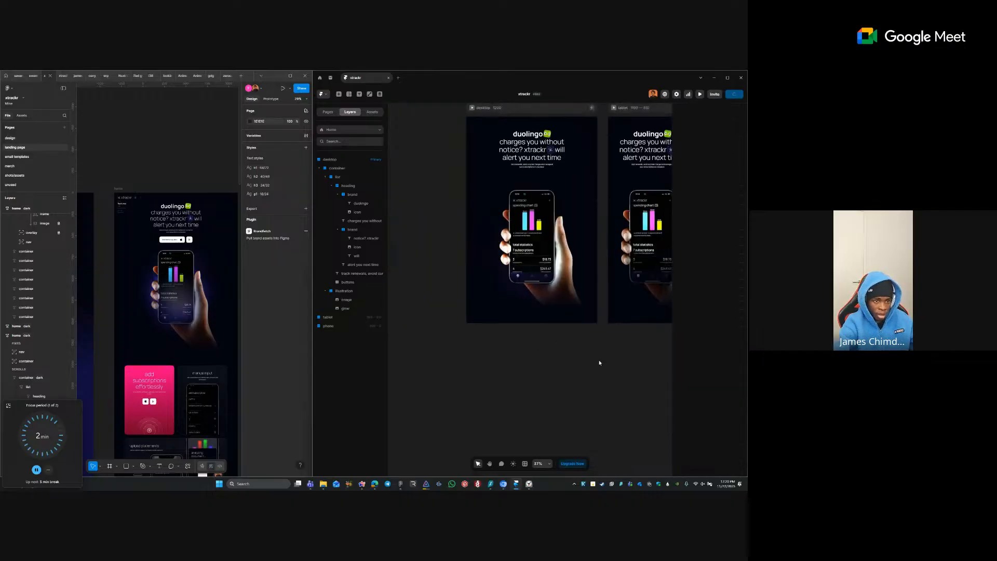
scroll(565, 356, up, 1)
scroll(565, 356, right, 1)
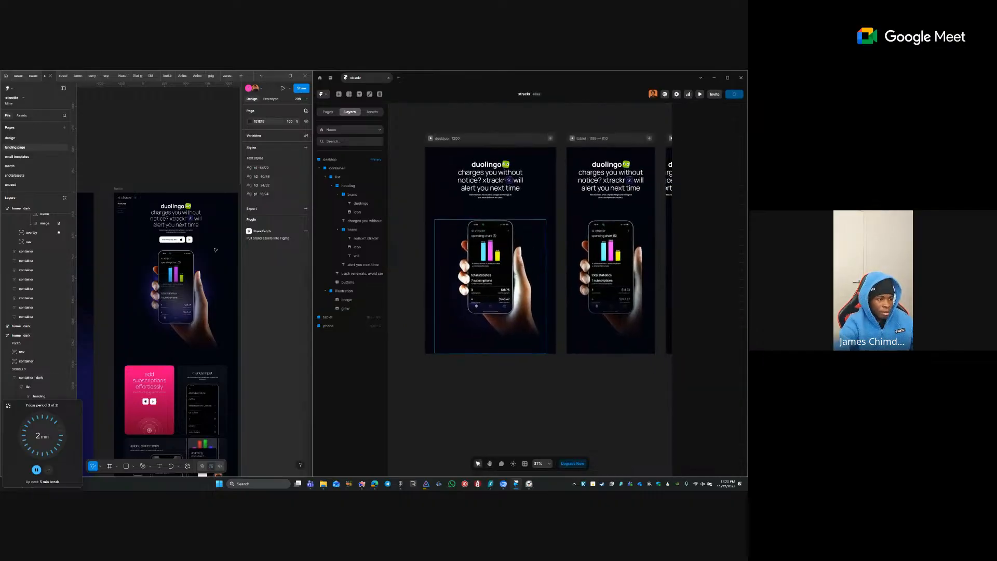
click(153, 400)
scroll(154, 244, down, 5)
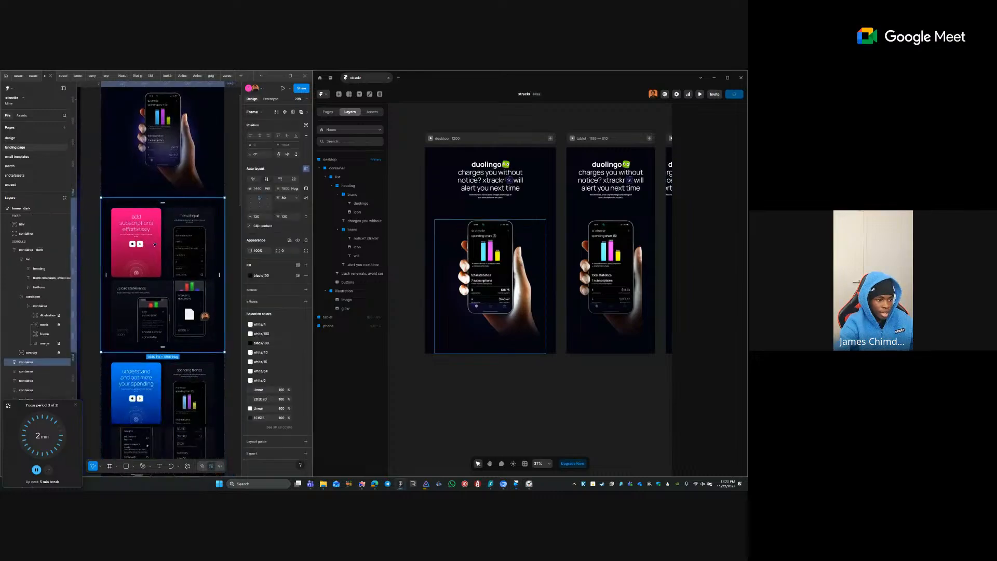
- Copy the subscriptions features section as Framer layers via the Figma to HTML with Framer plugin
click(194, 249)
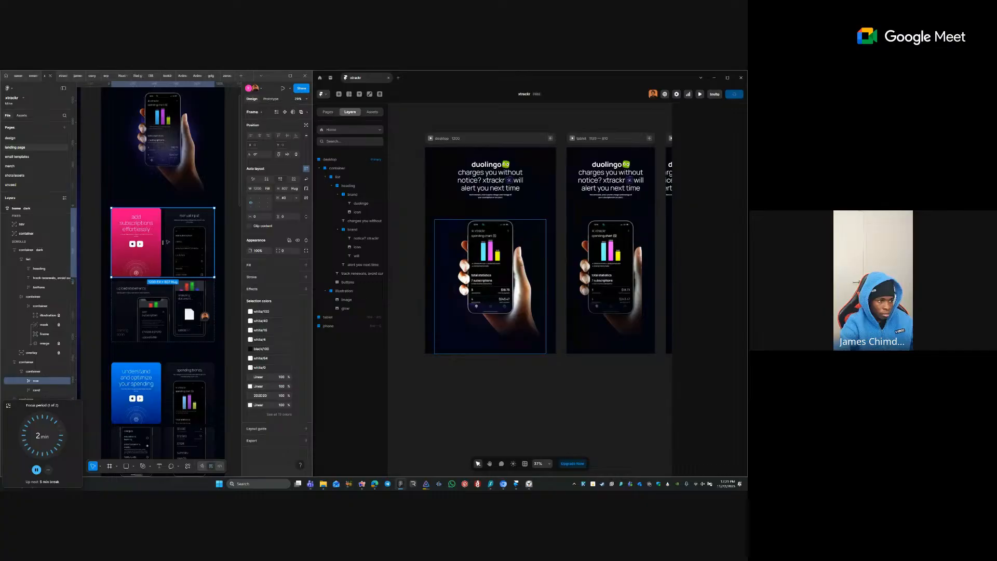
click(165, 183)
right_click(153, 234)
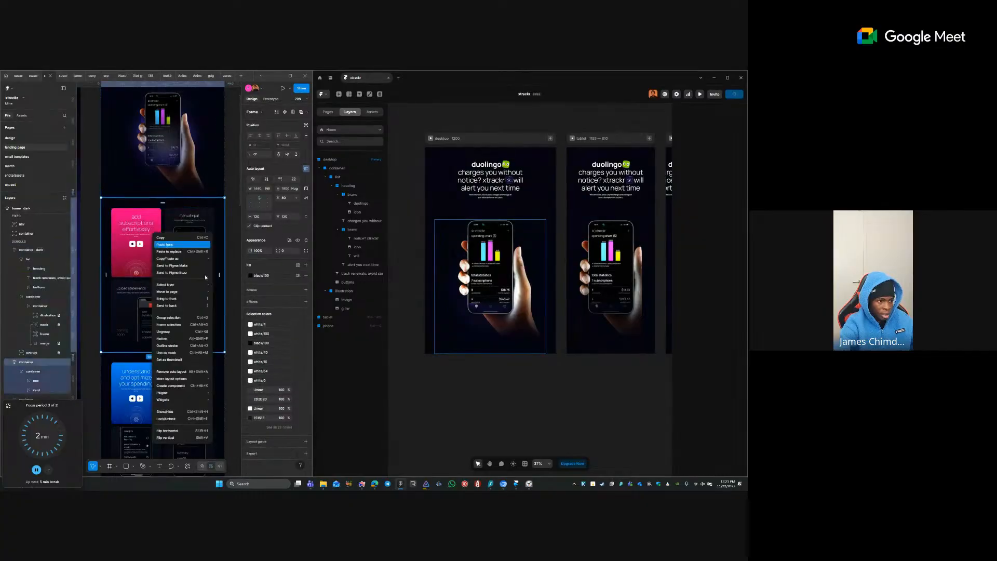
mouse_move(191, 395)
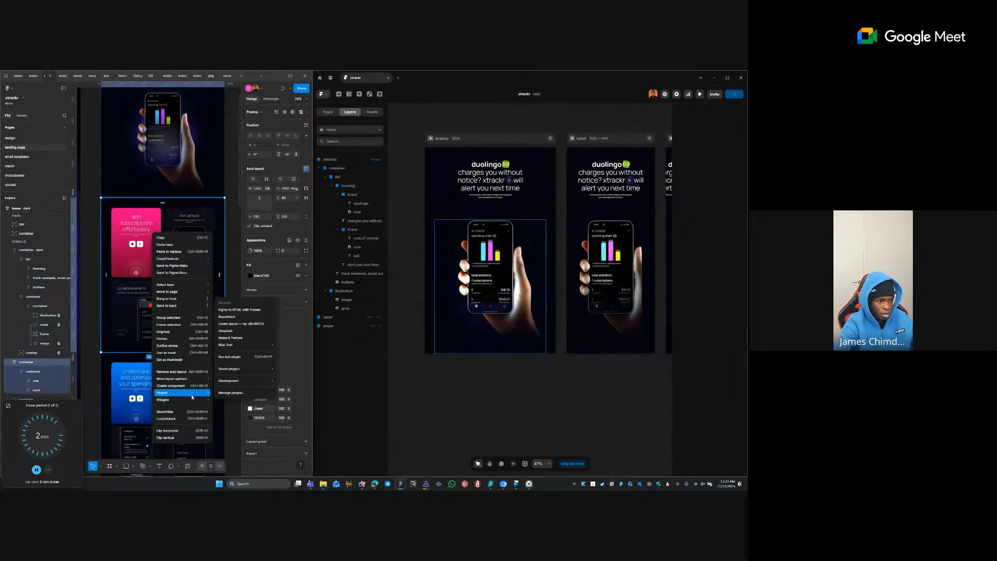
click(257, 310)
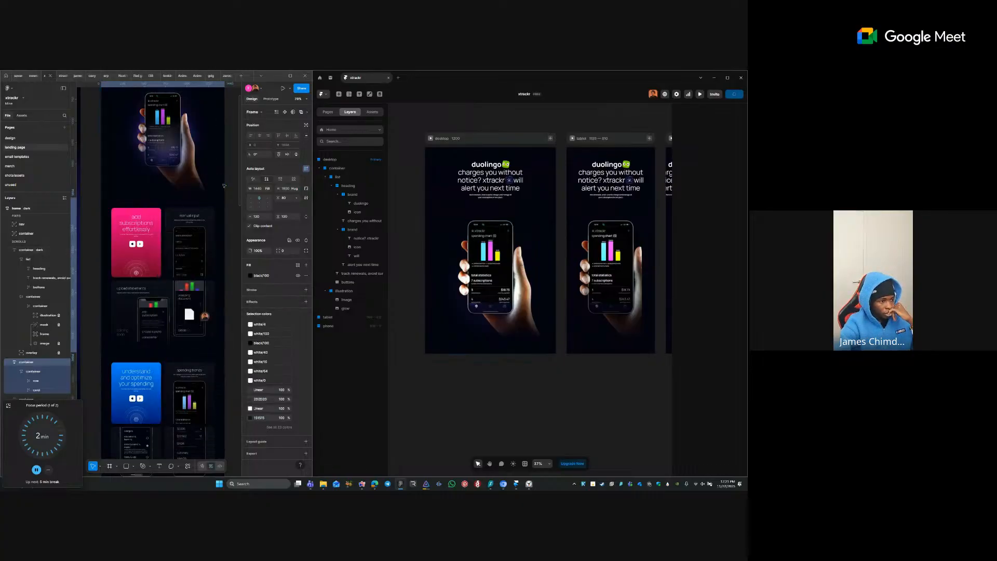
click(250, 287)
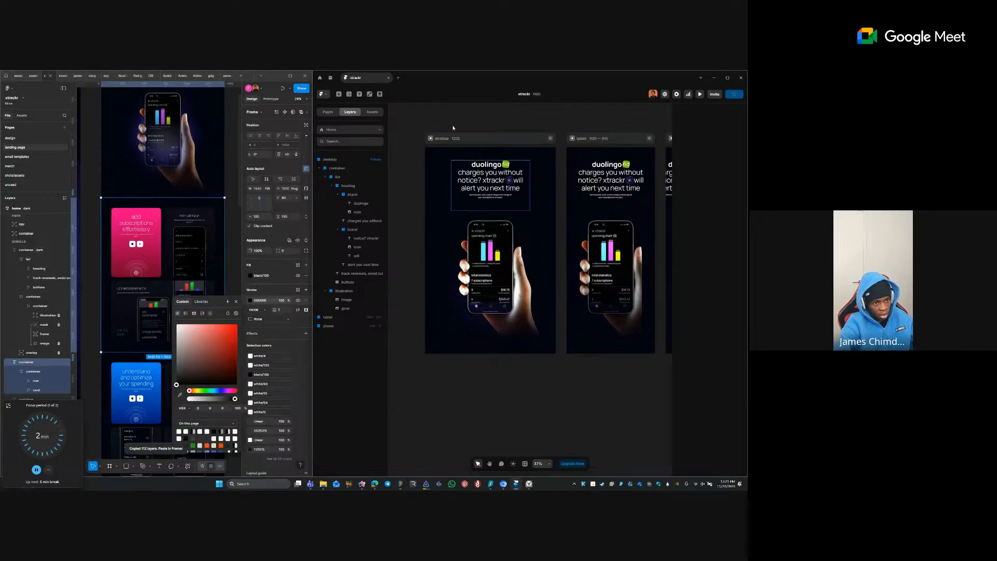
click(436, 180)
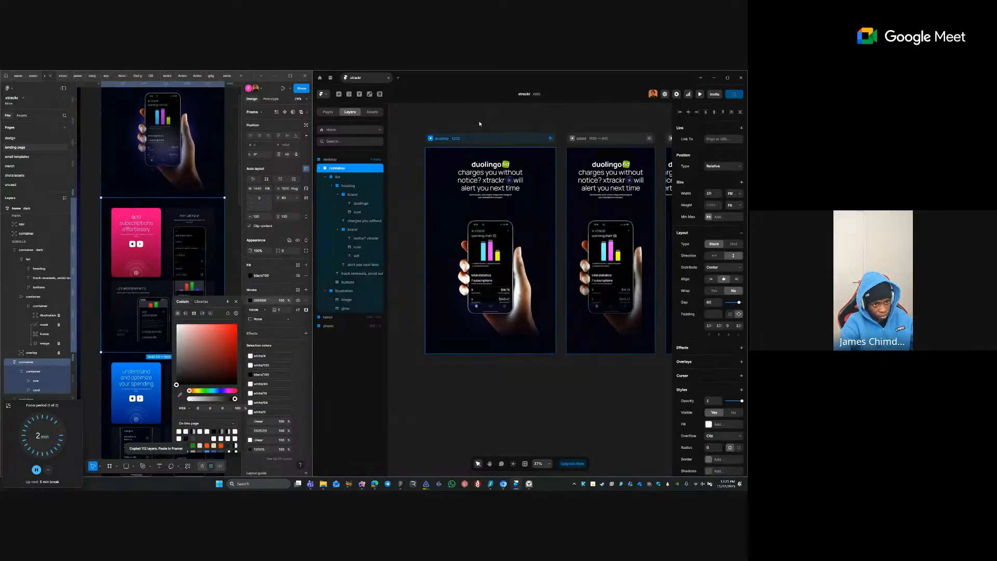
- Paste the copied Figma features section into the Framer desktop frame below the hero
click(473, 138)
key(ctrl+v)
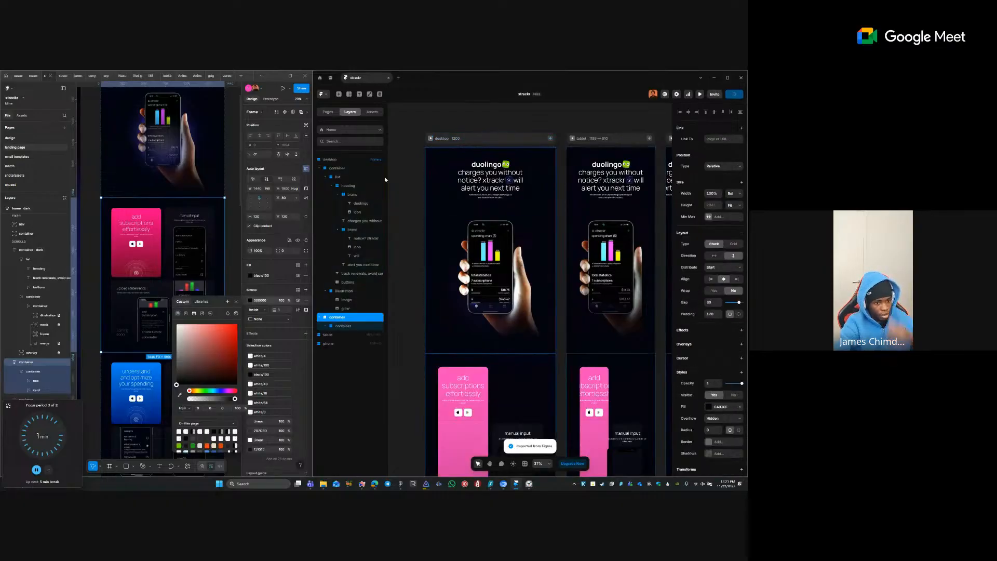
click(486, 164)
scroll(501, 332, down, 3)
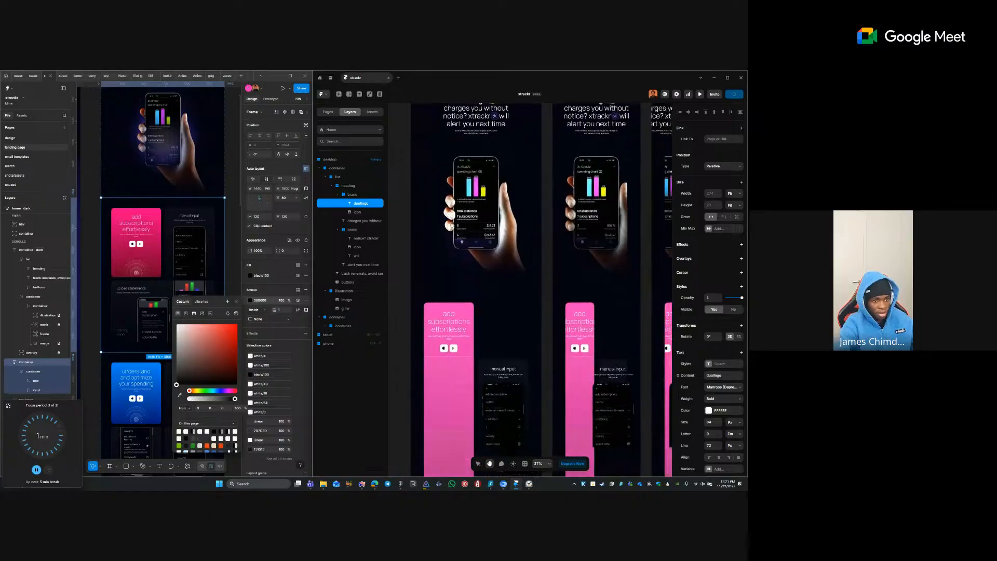
scroll(501, 332, down, 3)
- Delete the icon group and the large vector decoration from the pink card
click(497, 314)
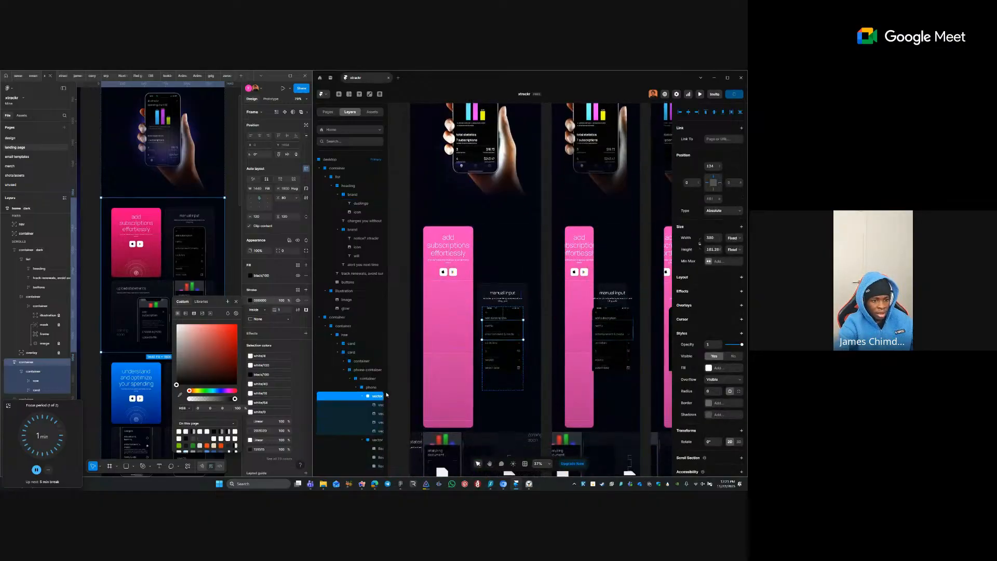
click(501, 236)
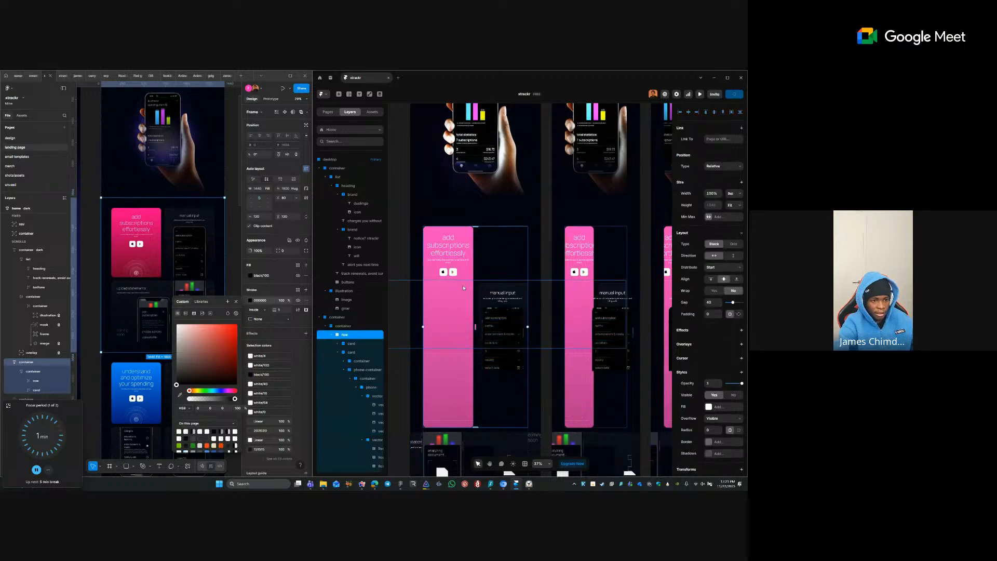
click(457, 323)
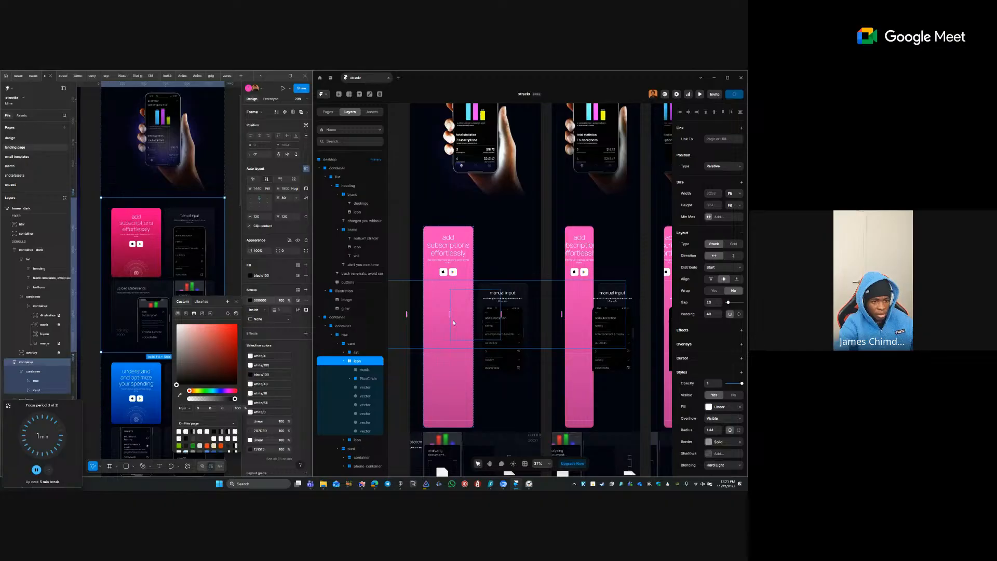
key(Delete)
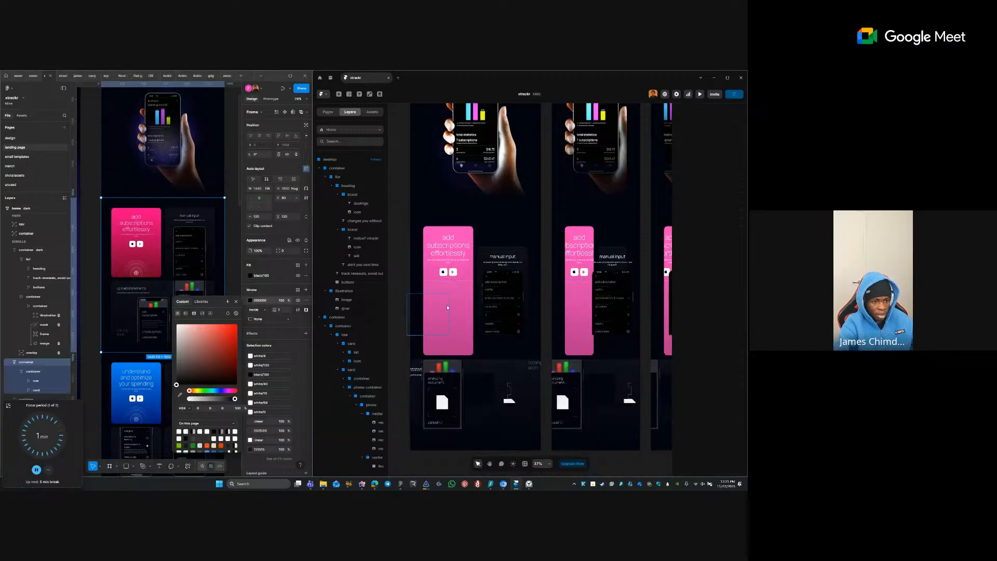
click(448, 307)
click(452, 298)
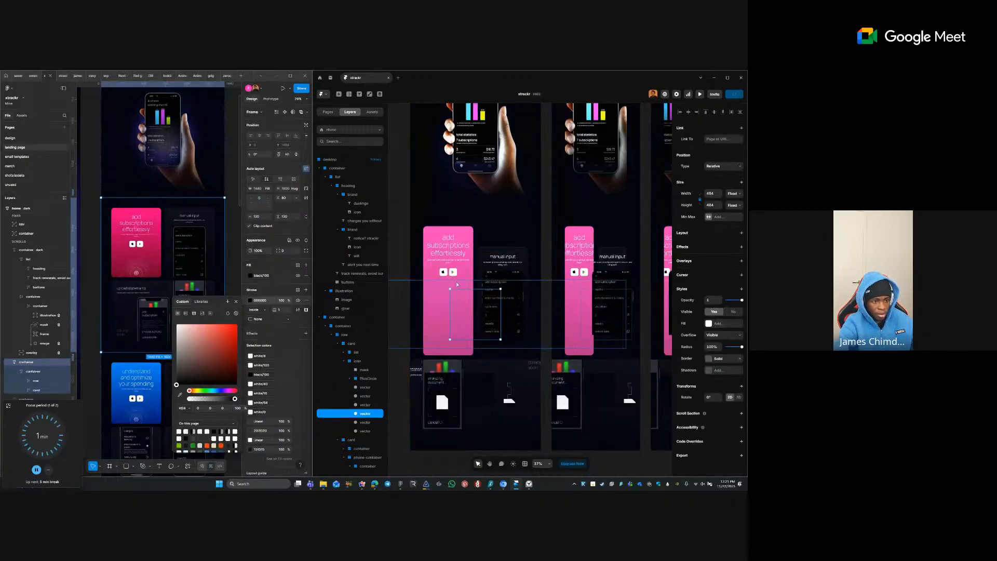
key(Delete)
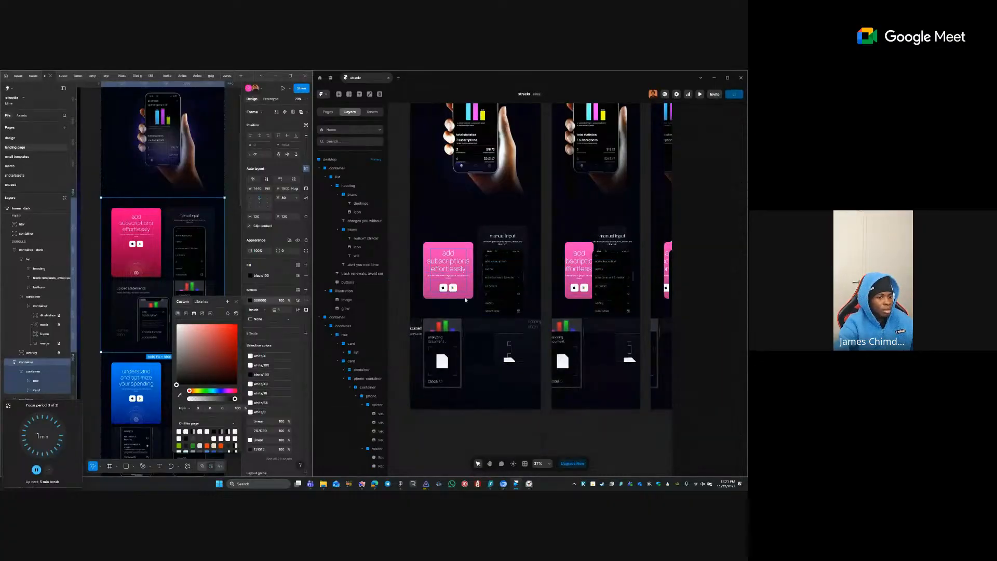
- Set the 'add subscriptions effortlessly' heading and its description text widths to Fill
click(449, 268)
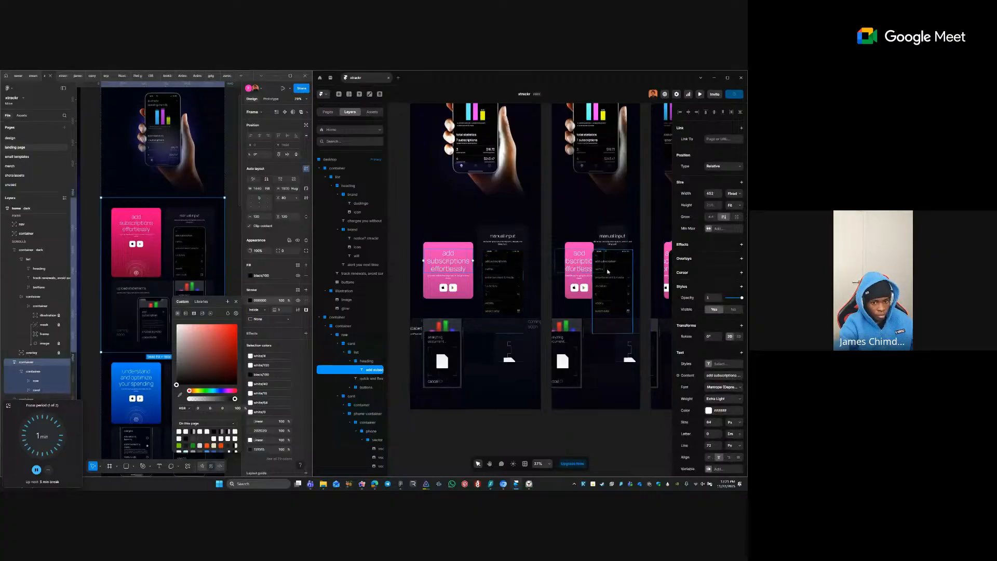
click(734, 193)
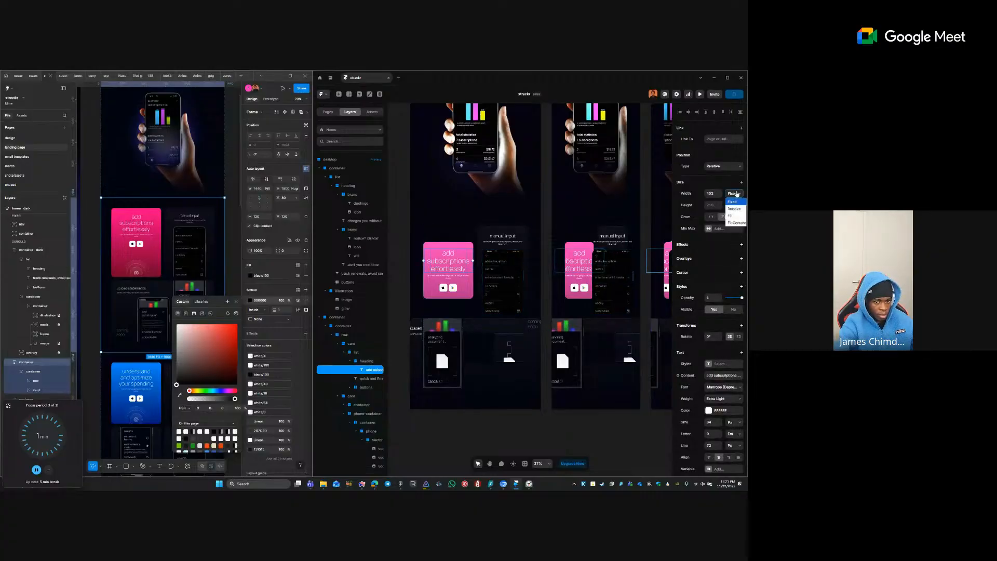
click(731, 210)
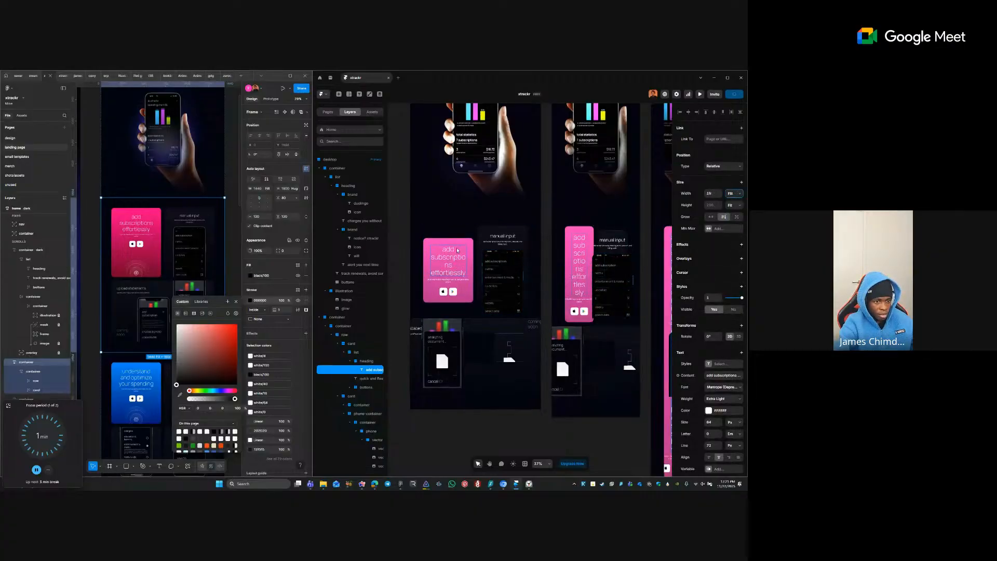
click(448, 280)
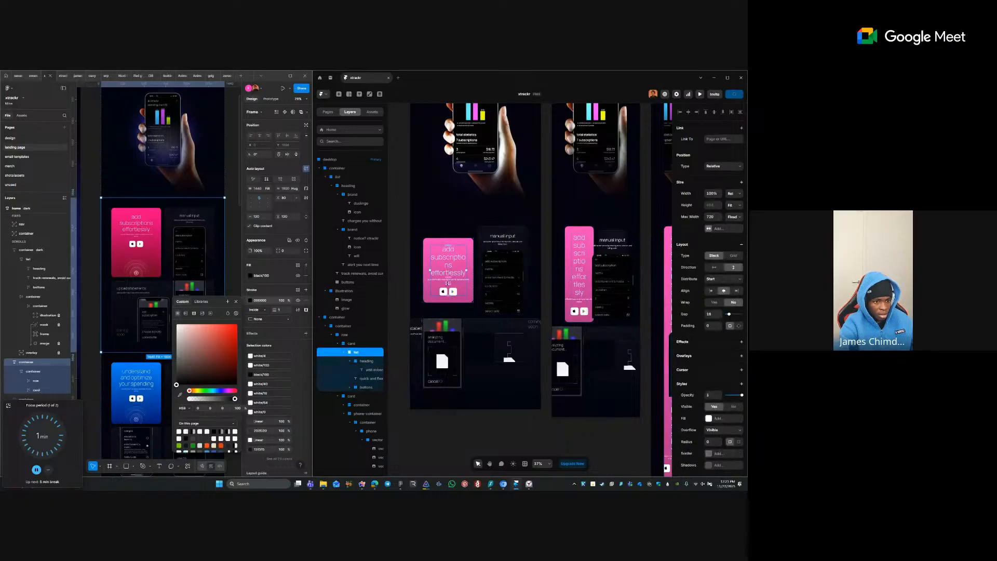
double_click(448, 281)
click(734, 193)
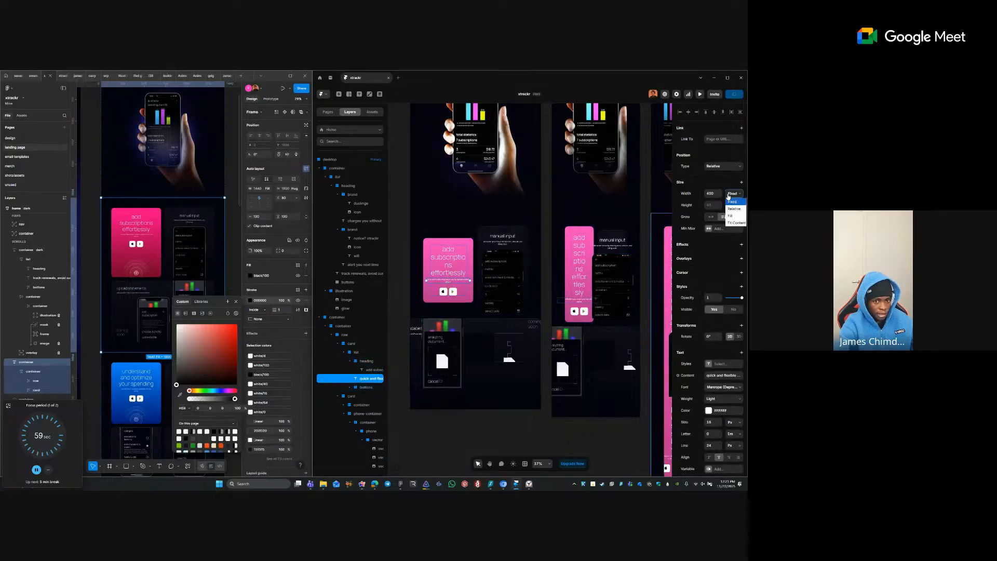
click(732, 217)
- Check the hero subtitle's width sizing options, leaving them unchanged
click(516, 216)
scroll(503, 284, up, 3)
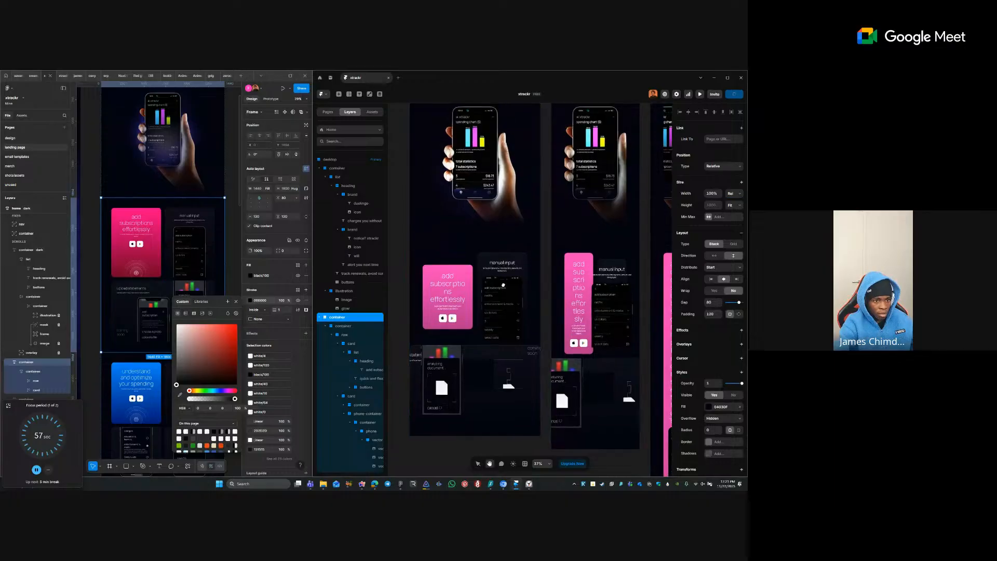
click(495, 214)
click(494, 219)
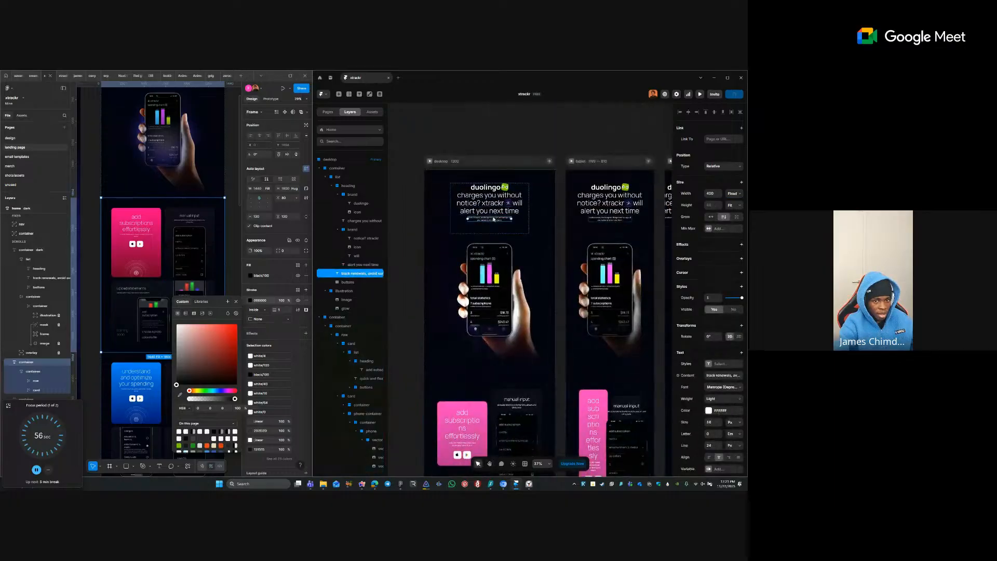
click(732, 193)
click(710, 182)
click(419, 144)
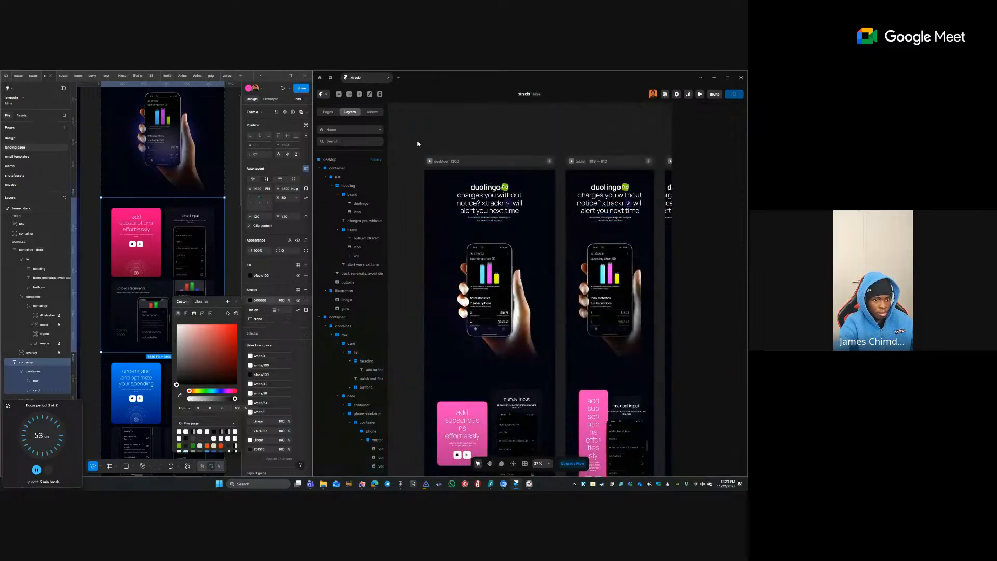
- Select the hero subtitle text and set its width to Fill
scroll(509, 211, up, 3)
ctrl+click(515, 291)
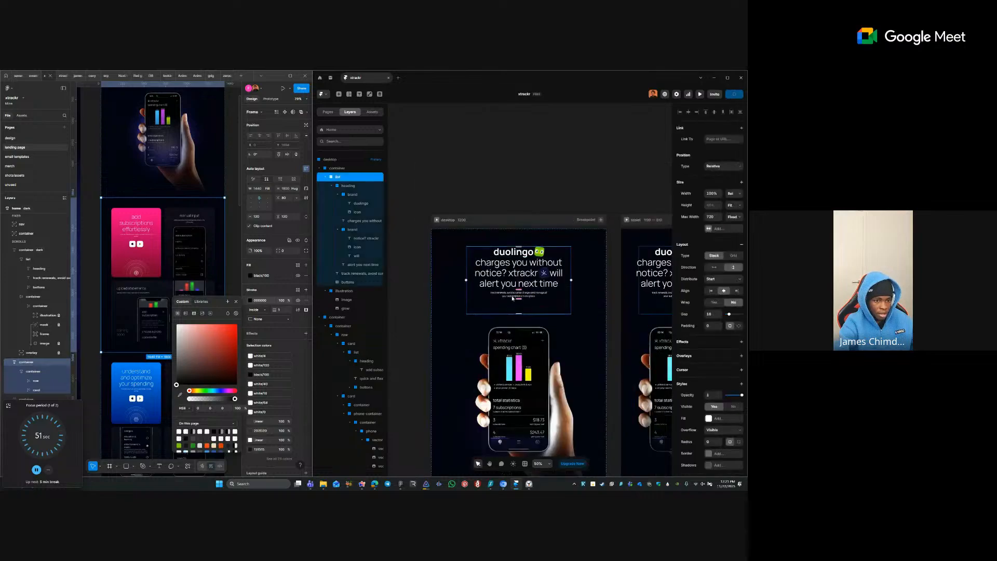
ctrl+click(515, 295)
click(737, 197)
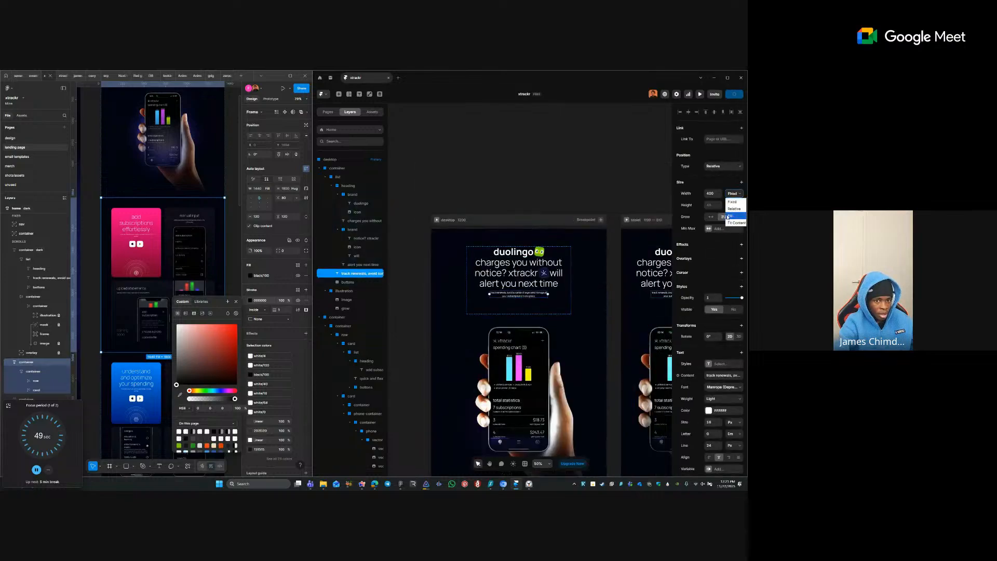
click(731, 202)
- Add a fixed Max Width of 400 to the subtitle
click(710, 229)
click(716, 233)
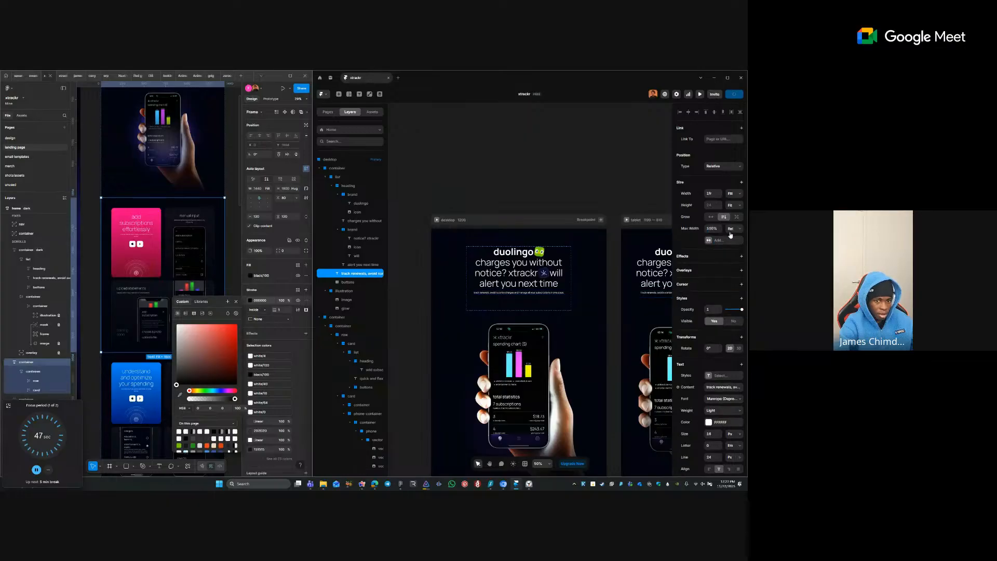
click(731, 229)
click(732, 237)
click(733, 231)
click(733, 244)
click(710, 229)
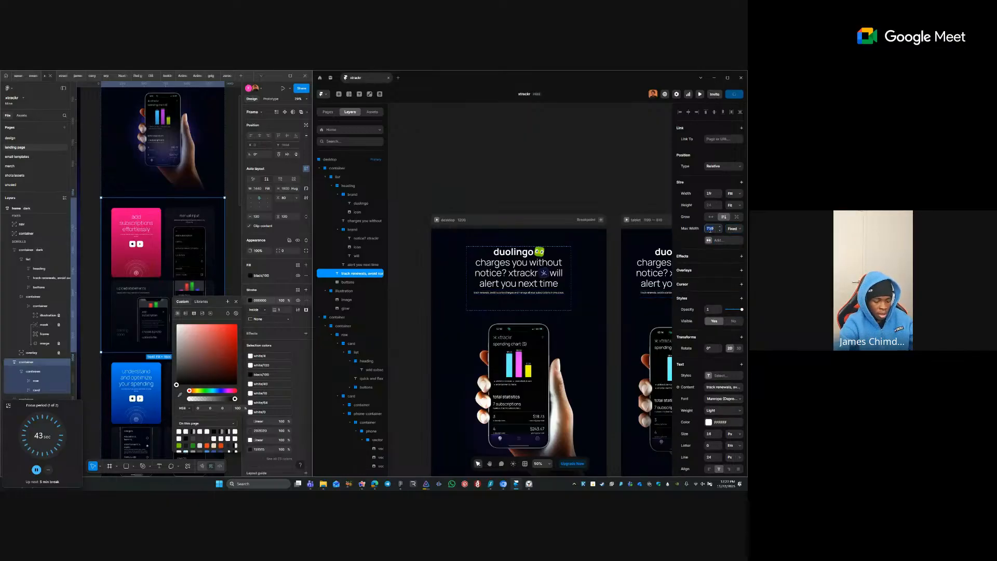
text(400)
key(Return)
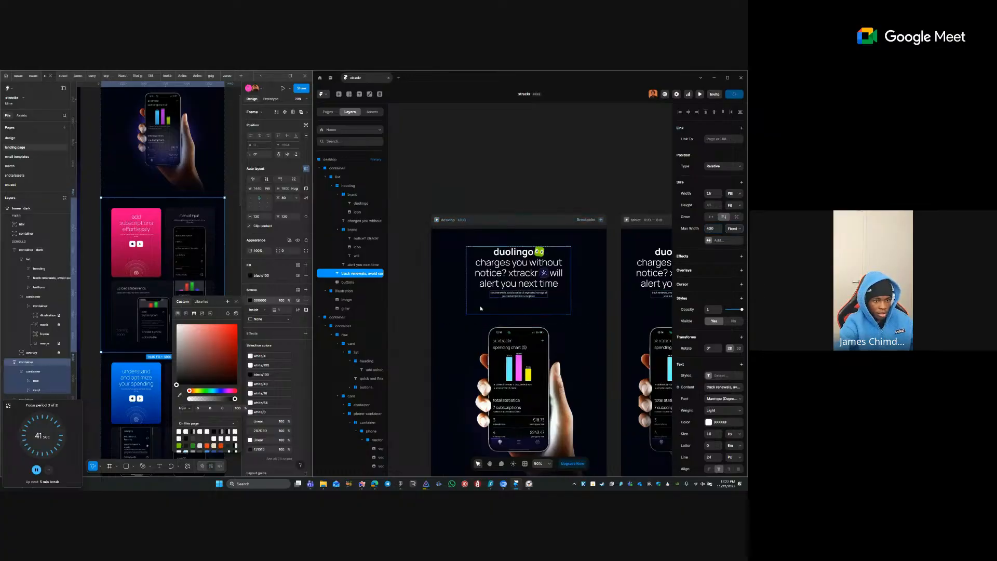
- Check the subtitle's new wrapping against the hero texts, then pan the canvas left
click(480, 305)
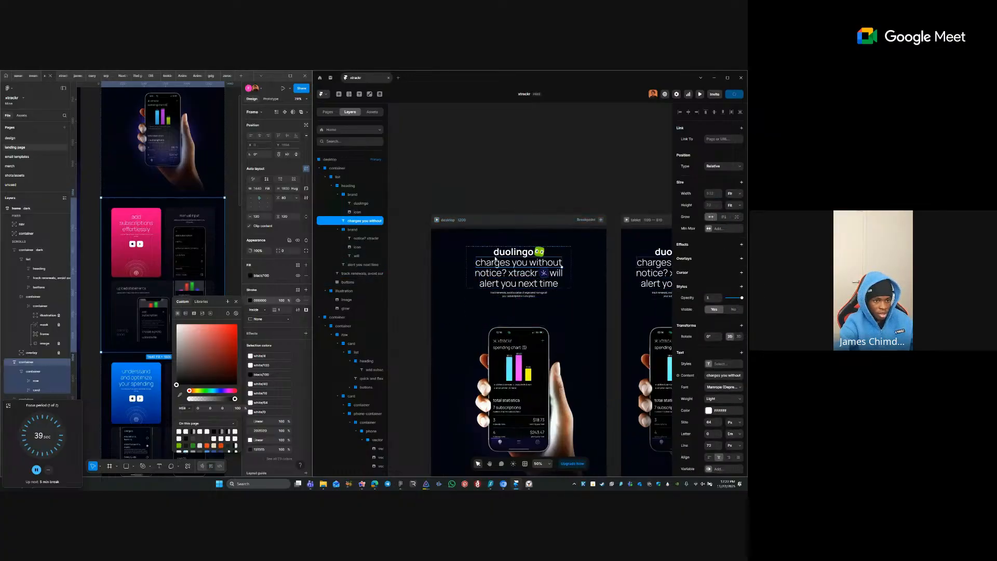
click(513, 252)
click(554, 264)
click(557, 182)
key(space)
drag(658, 183, 537, 165)
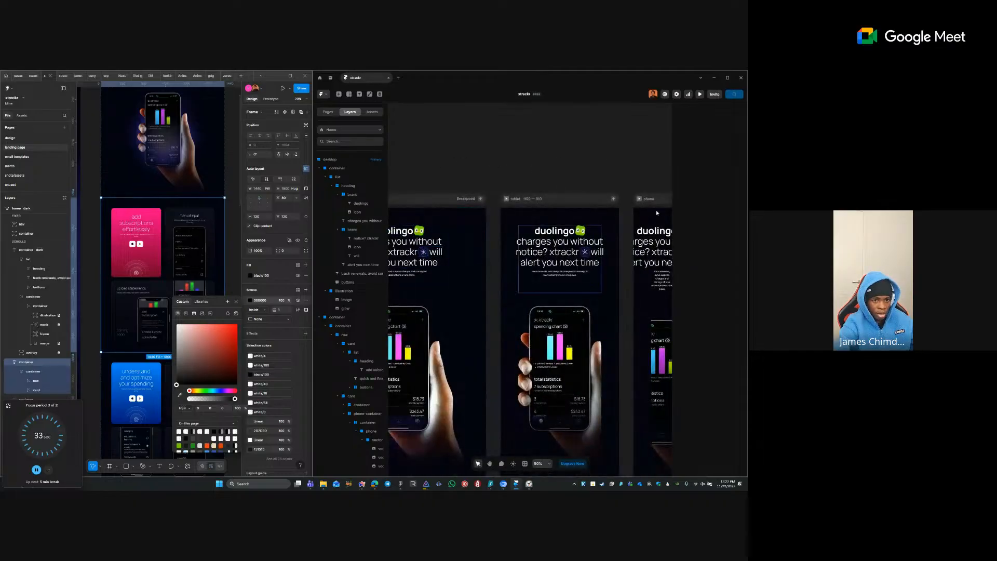
- Bring the pink cards into view and set the manual input description's width to Fill
mouse_move(603, 176)
mouse_down()
mouse_move(501, 167)
mouse_move(610, 168)
mouse_up()
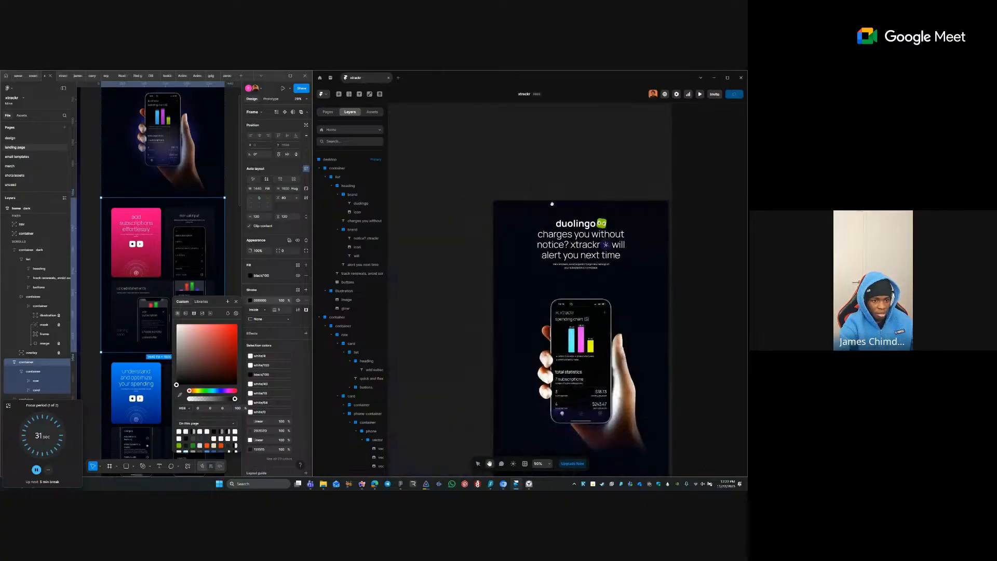
drag(552, 203, 441, 132)
drag(524, 261, 533, 146)
drag(531, 318, 530, 204)
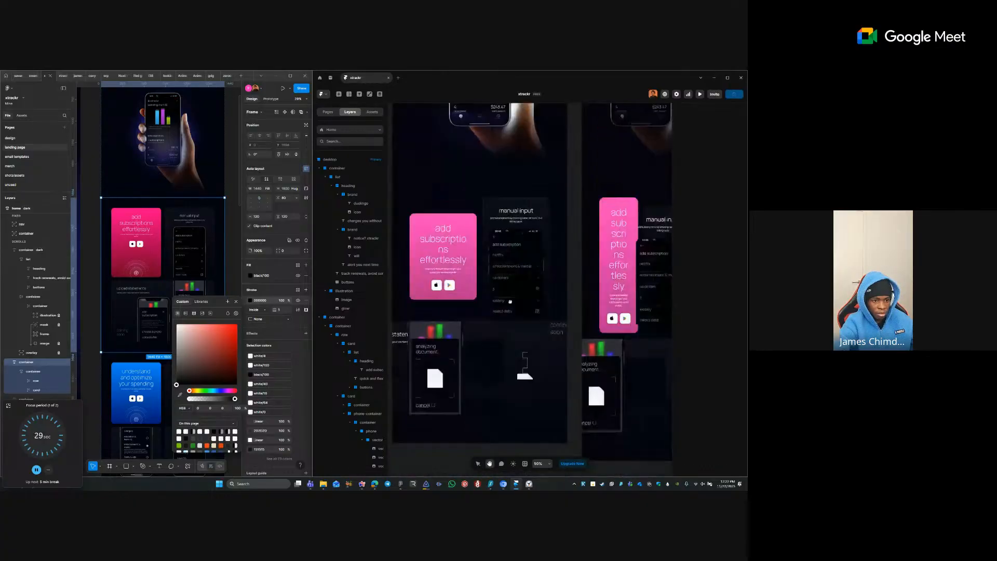
drag(510, 301, 508, 259)
drag(511, 139, 529, 184)
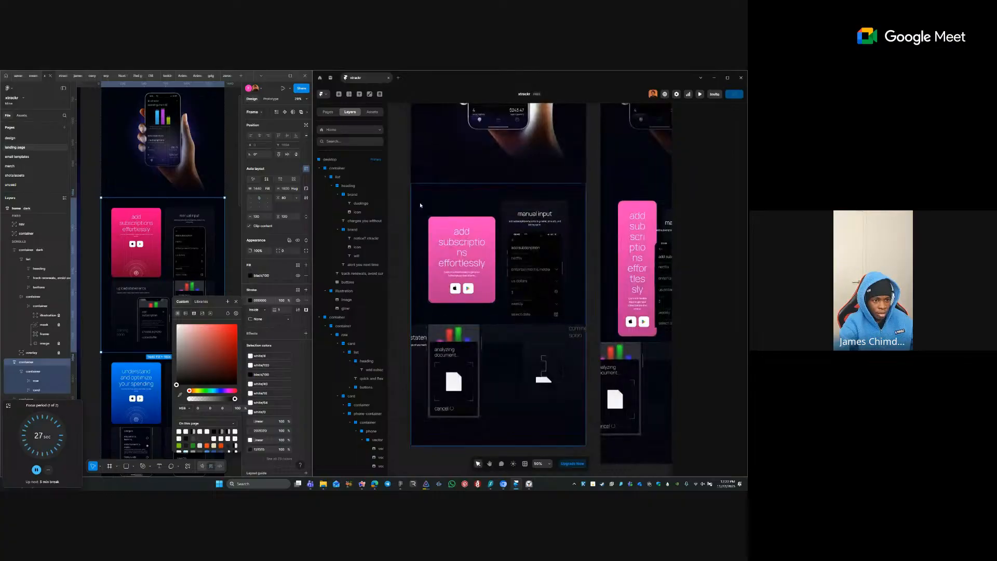
drag(570, 323, 605, 340)
ctrl+click(570, 242)
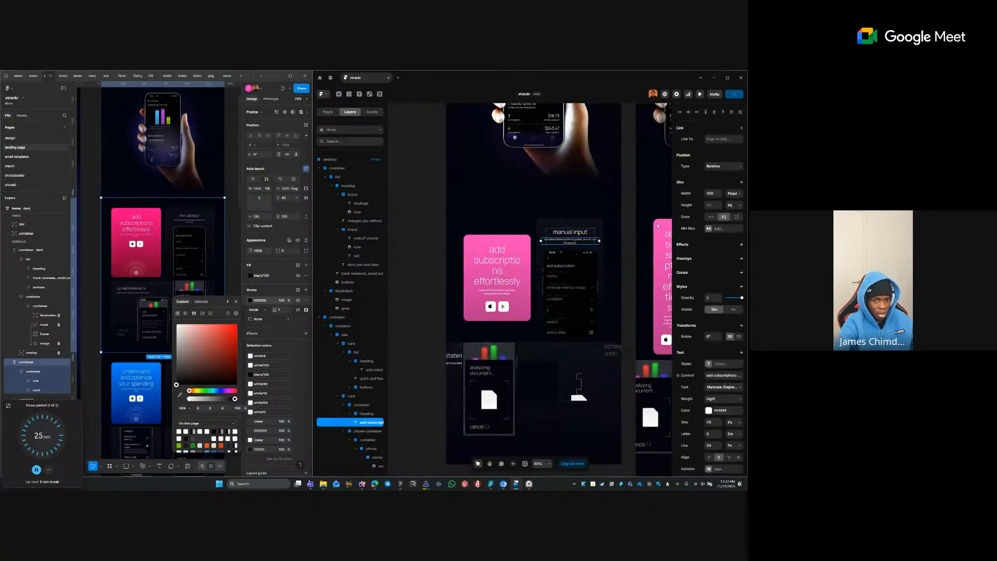
click(732, 193)
click(732, 212)
- Add a Min Width limit to the description, remove it, and reopen the size limits
click(711, 228)
click(712, 245)
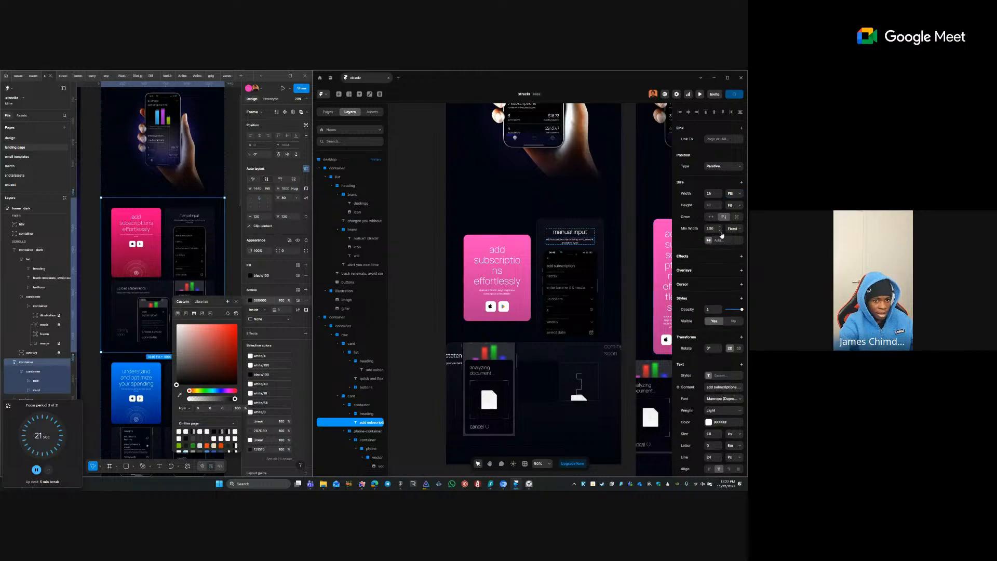
click(694, 229)
click(705, 239)
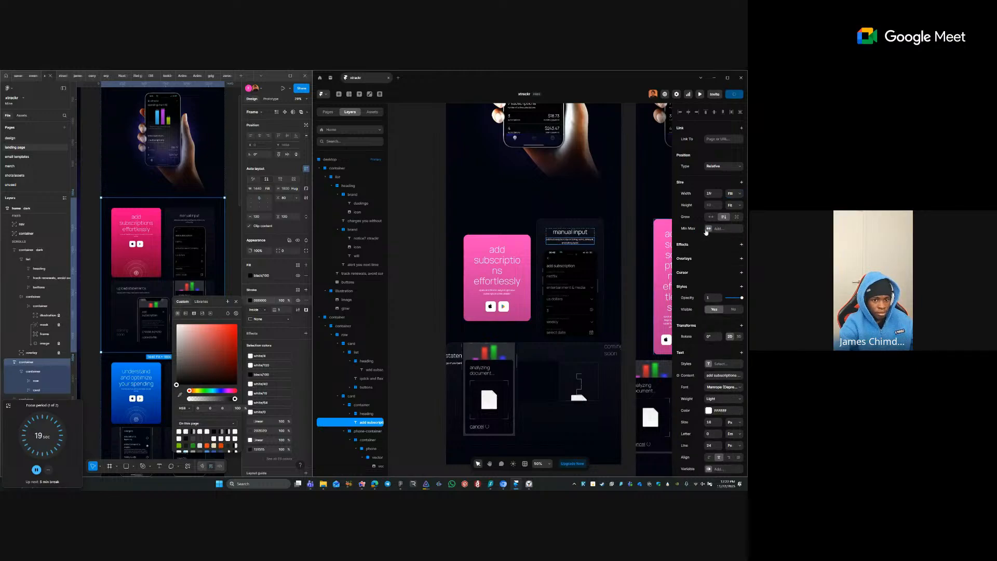
click(707, 229)
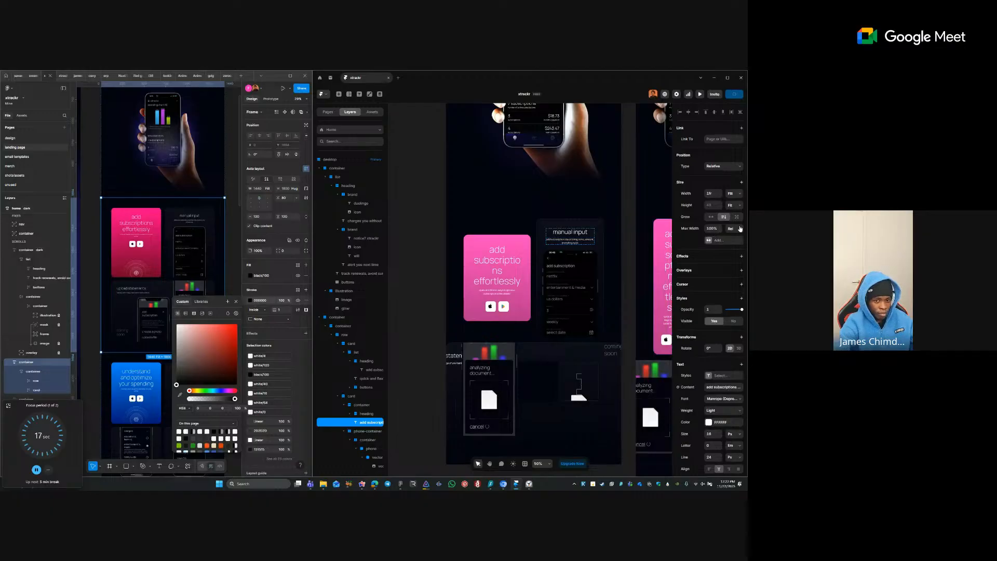
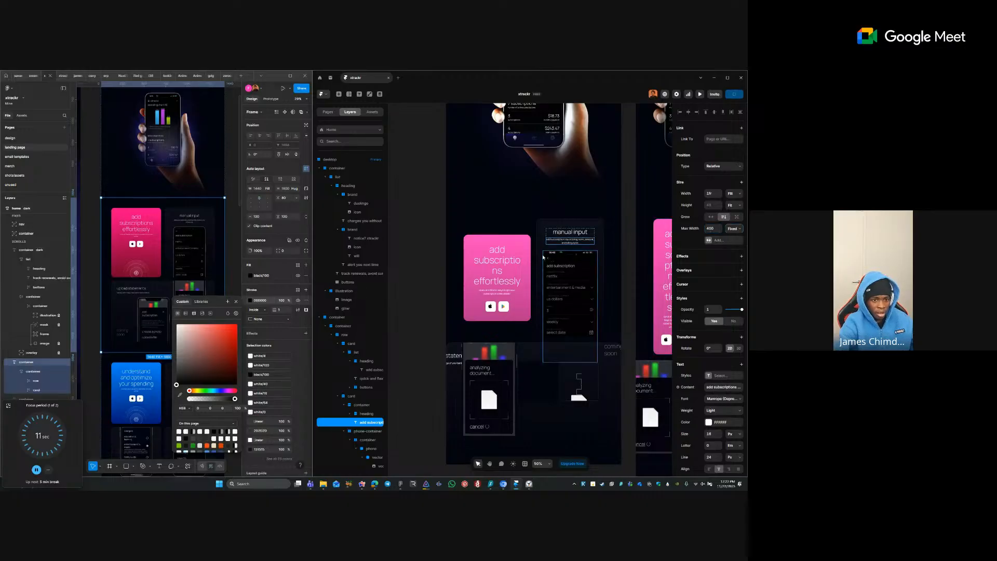
- Delete the phone mockup and its empty phone container from the manual input card
click(575, 264)
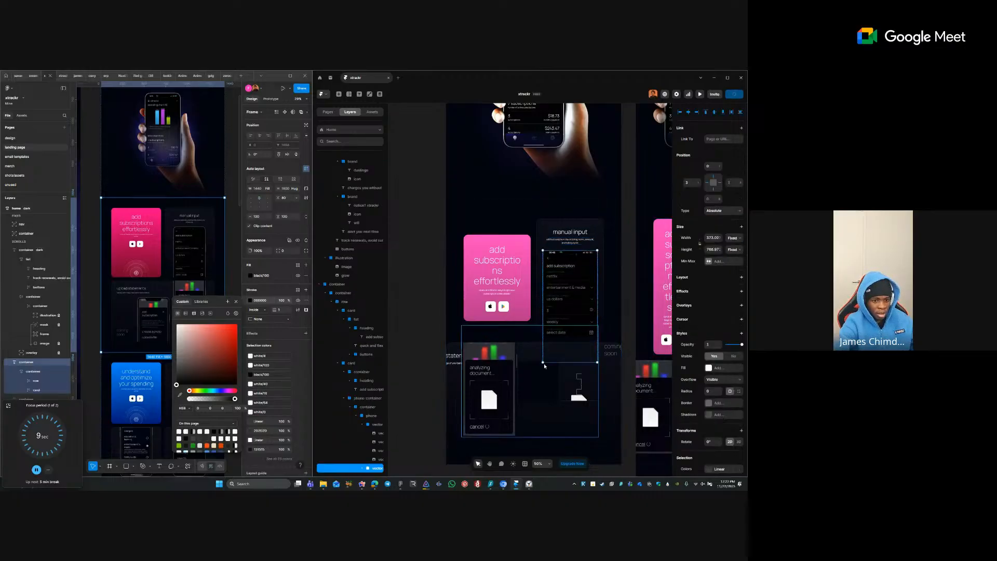
click(535, 246)
scroll(621, 252, up, 2)
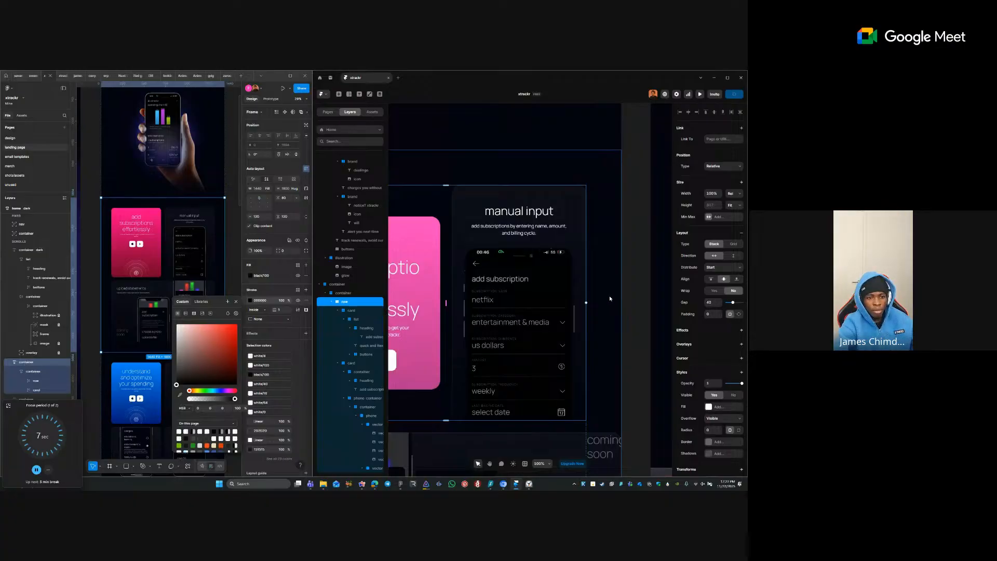
click(551, 266)
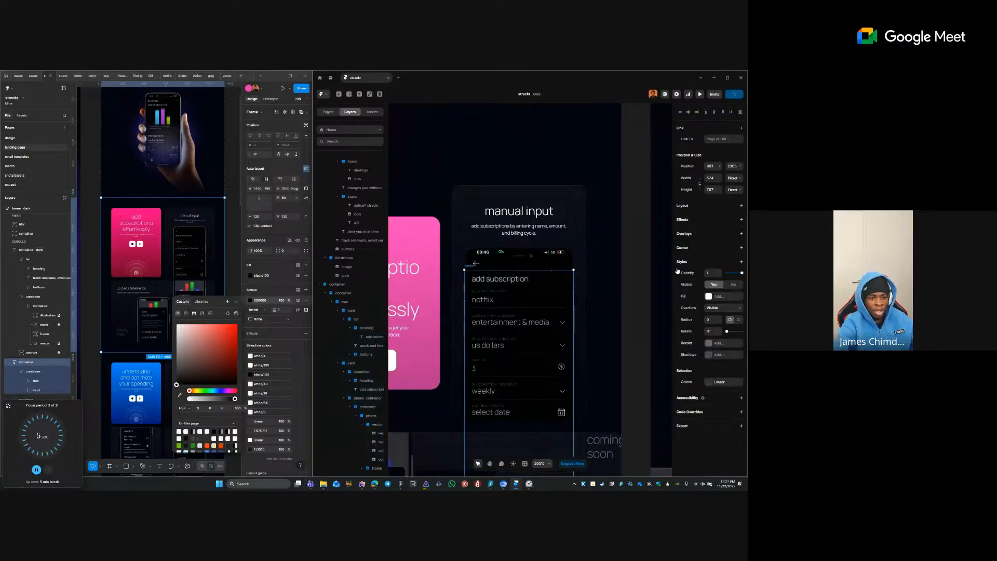
click(517, 280)
key(Delete)
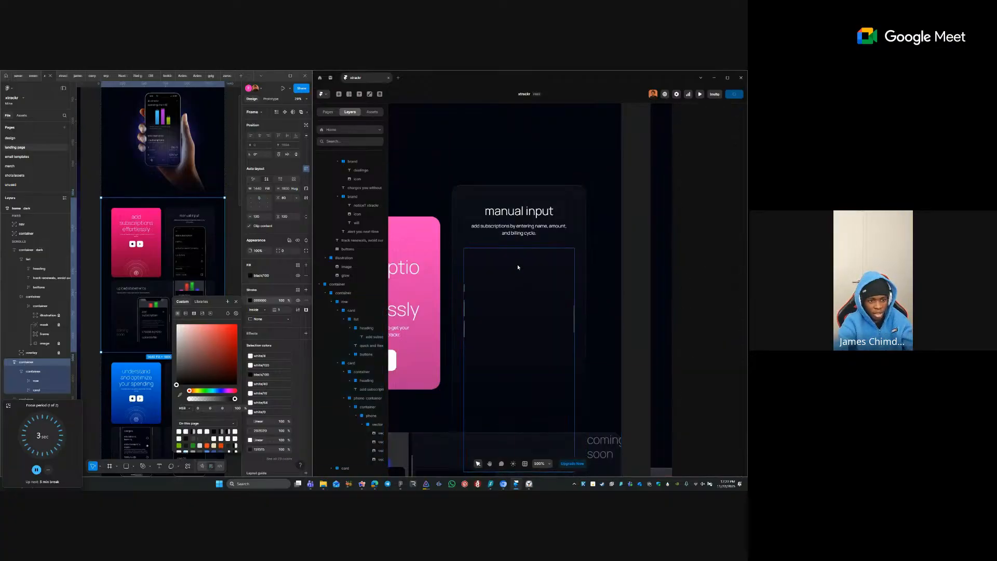
key(Delete)
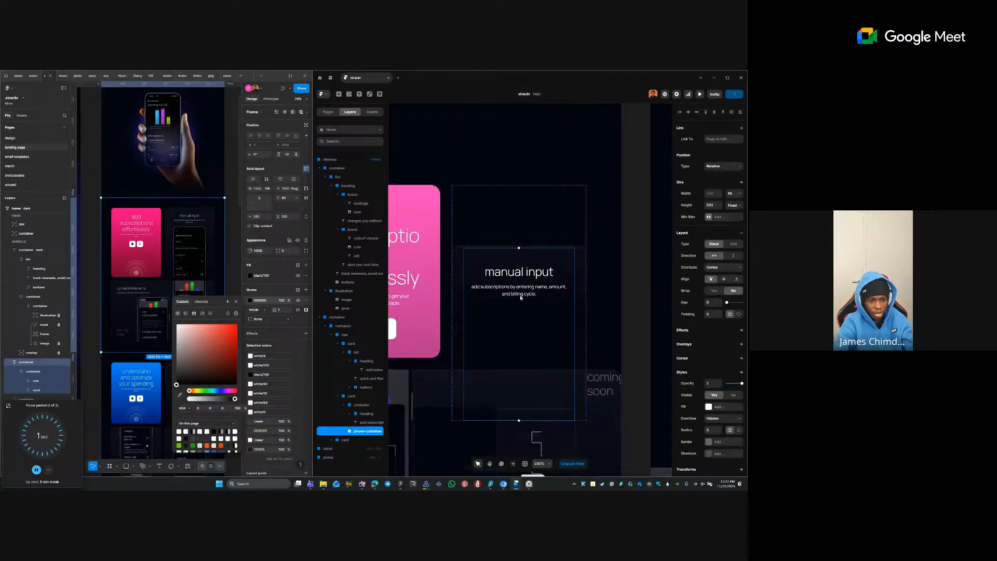
ctrl+click(548, 274)
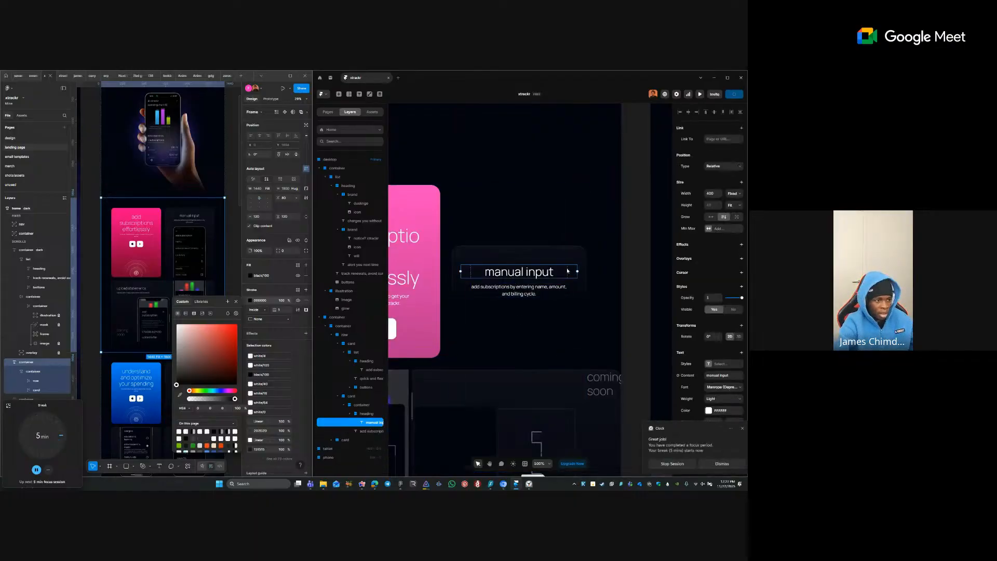
- In the Figma design, select the manual input card's phone frame
click(237, 302)
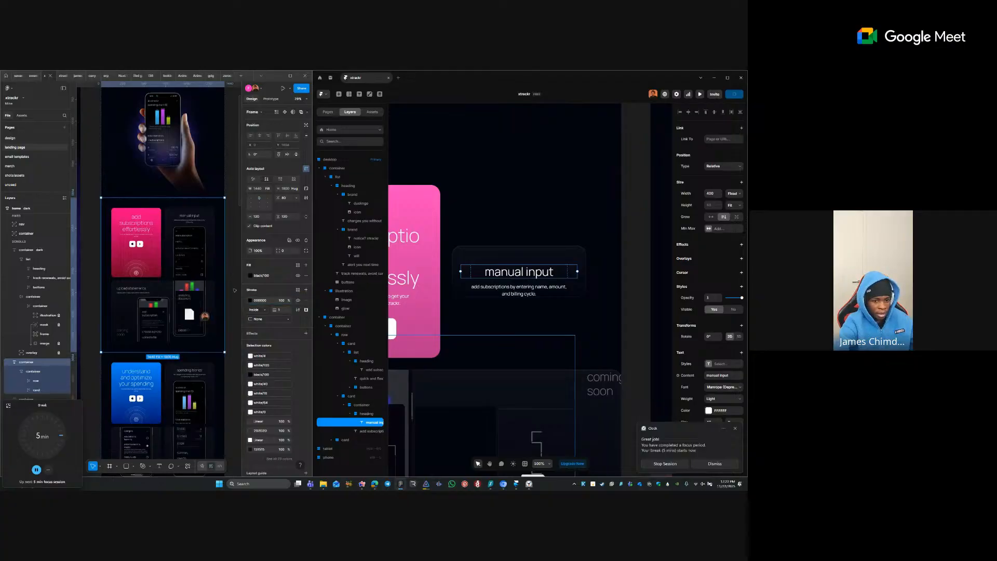
click(237, 302)
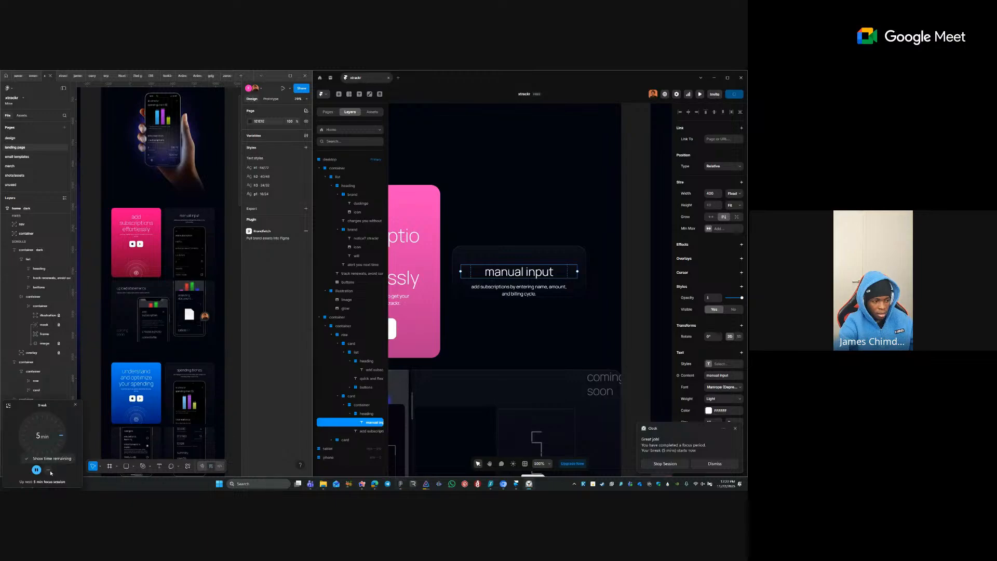
scroll(225, 343, down, 2)
scroll(225, 343, left, 2)
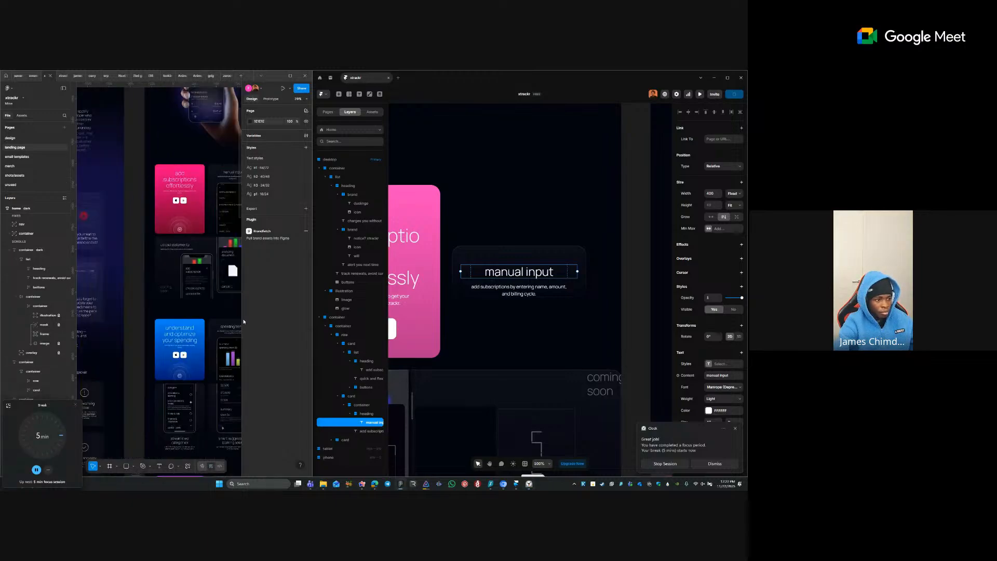
scroll(170, 252, right, 2)
click(189, 206)
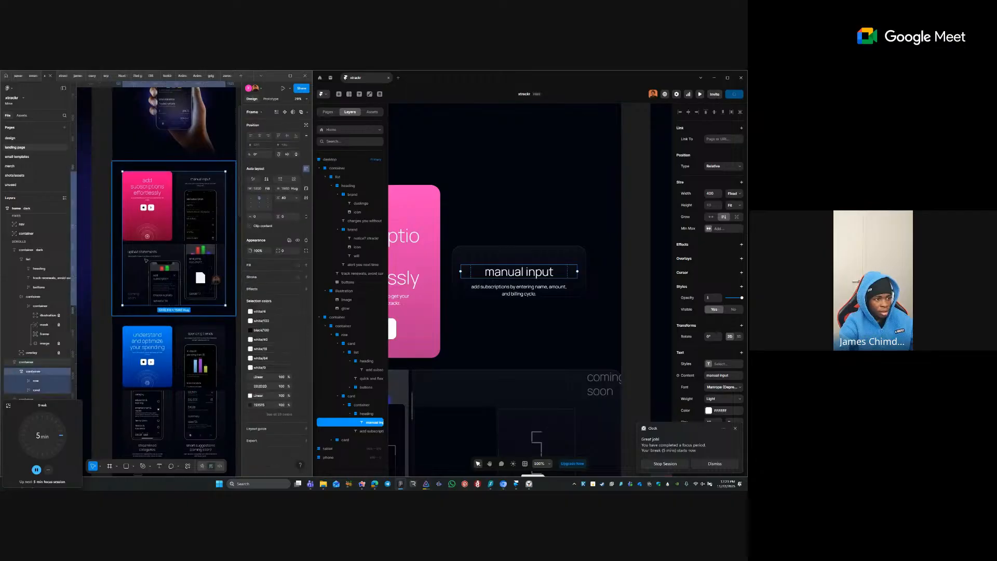
click(188, 204)
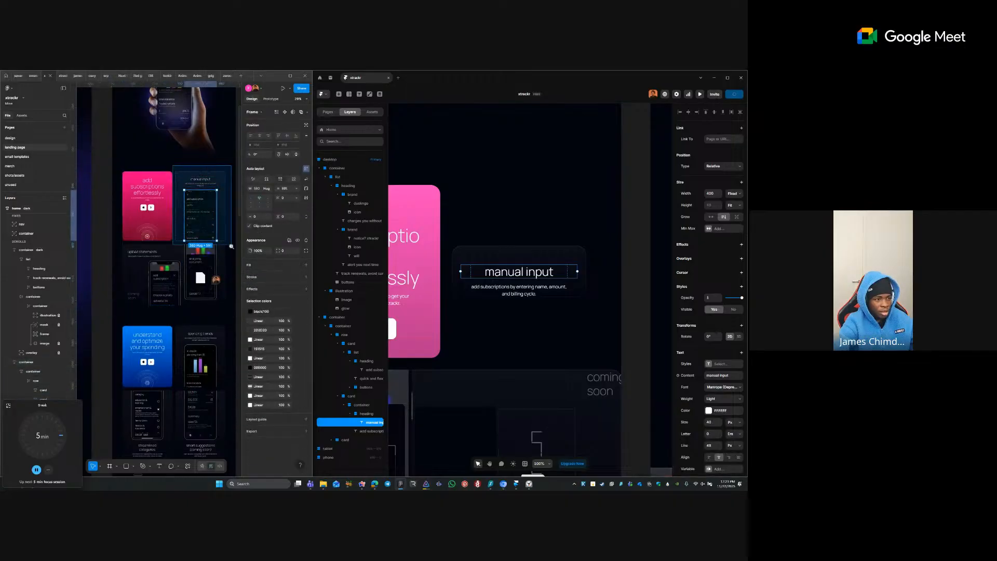
scroll(231, 177, up, 5)
- Copy the Figma phone frame as a PNG and paste it into Framer's manual input card
right_click(151, 247)
mouse_move(203, 272)
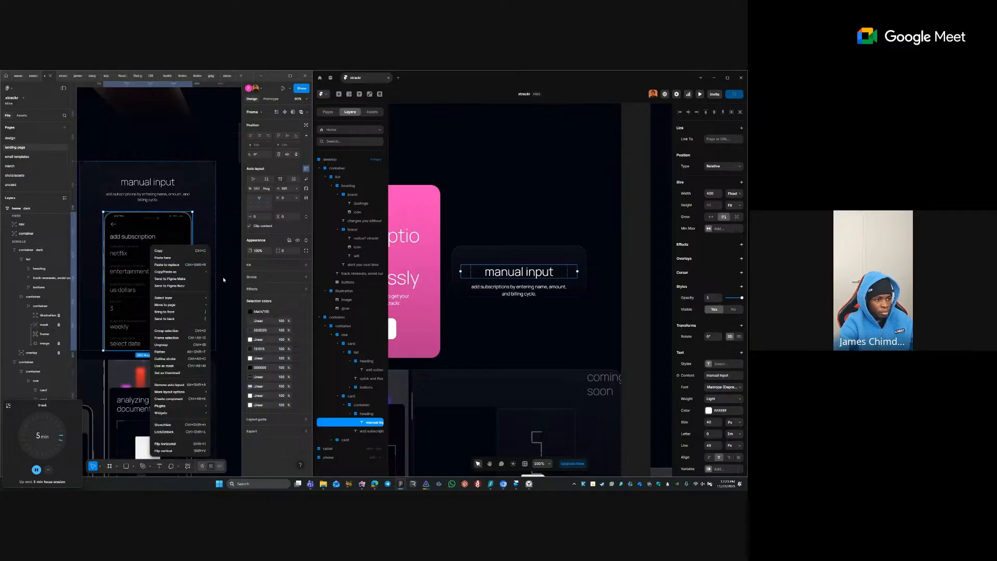
click(226, 286)
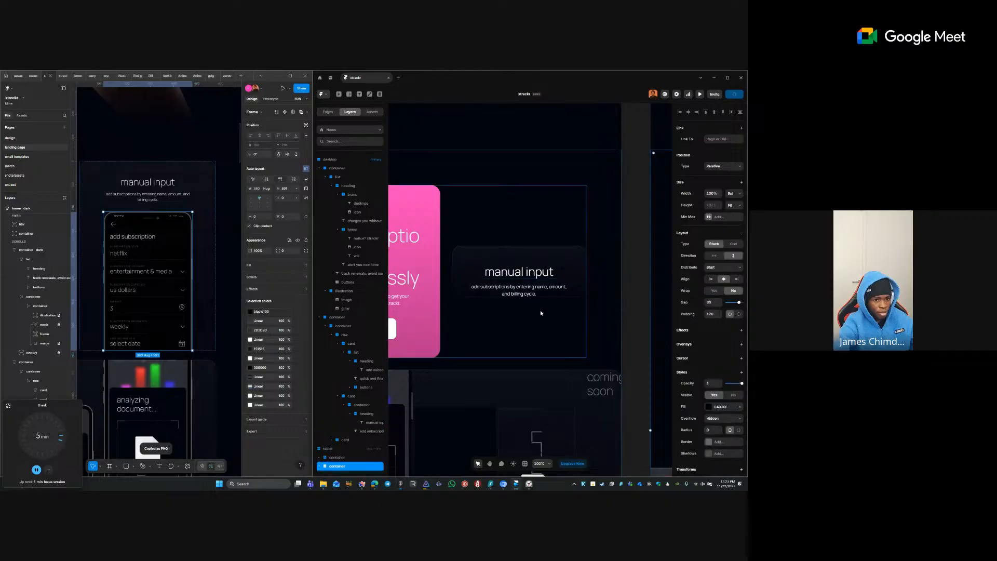
click(564, 254)
key(ctrl+v)
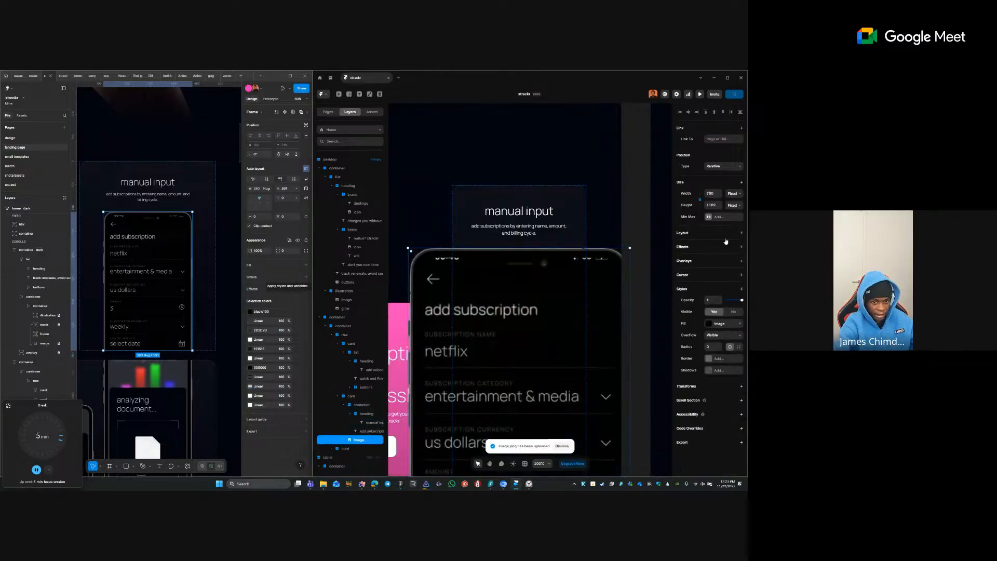
- Set Width to Fill on the pasted phone image and the manual input heading
click(730, 195)
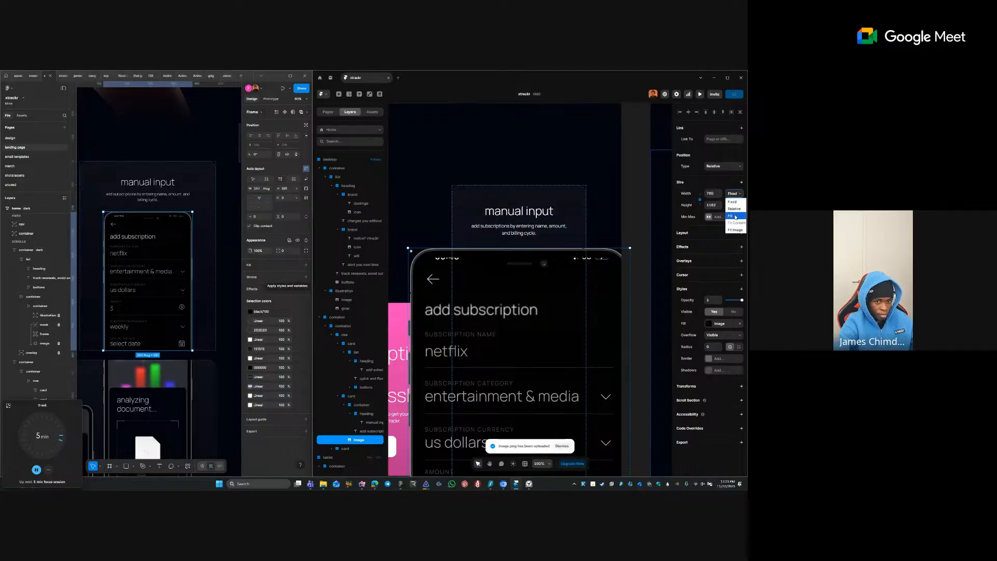
click(734, 206)
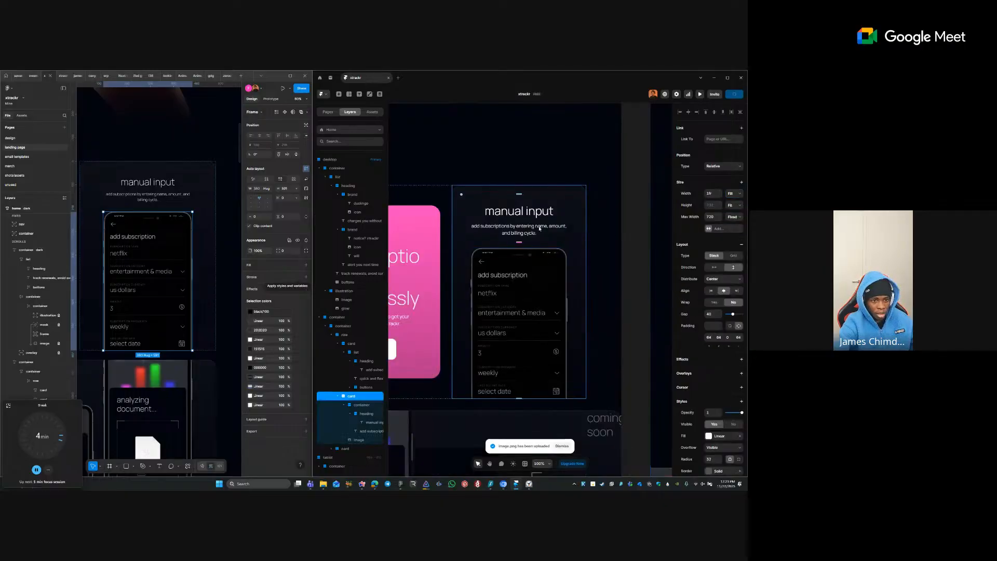
click(536, 210)
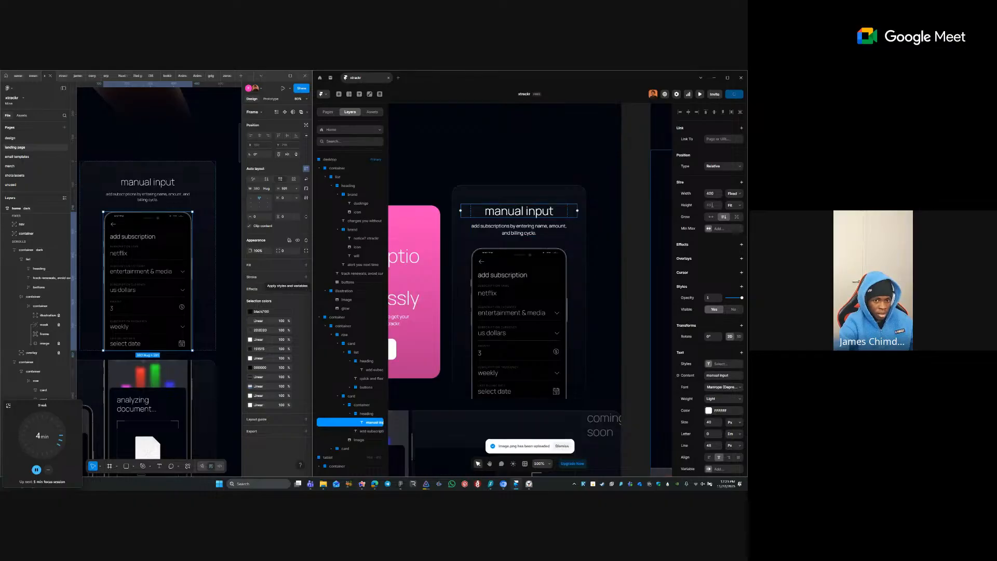
click(737, 194)
click(730, 217)
click(610, 244)
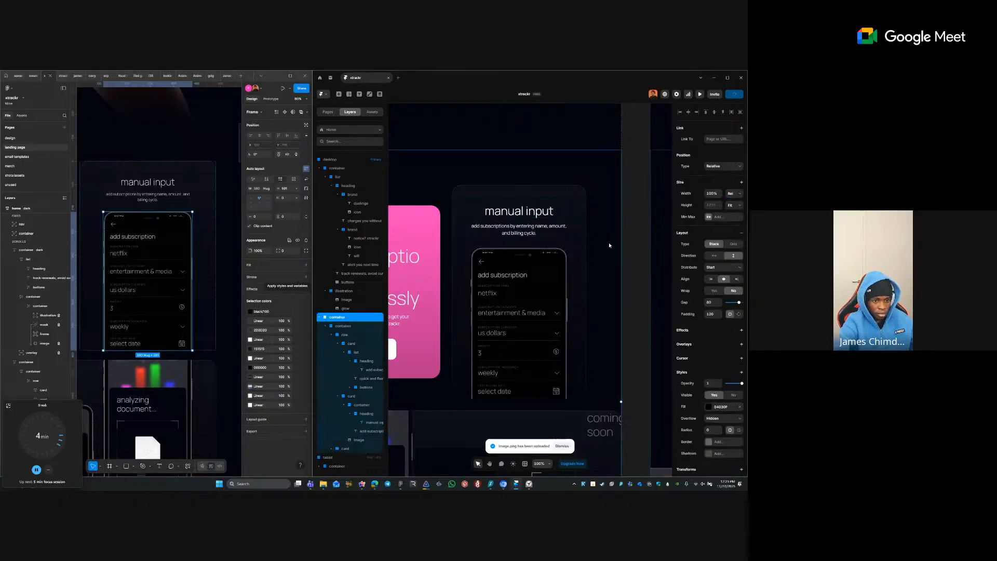
scroll(578, 241, down, 4)
scroll(183, 312, down, 5)
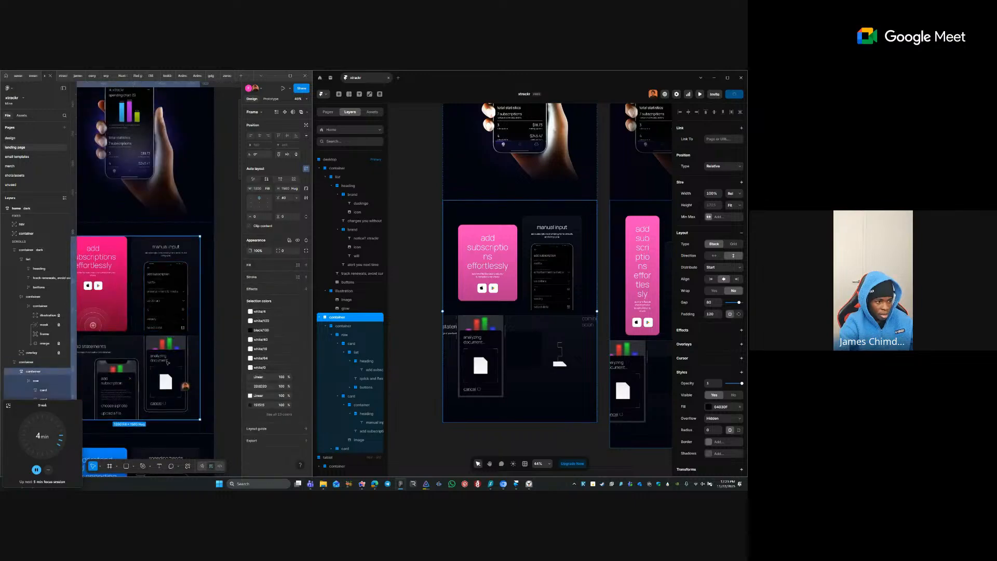
- Copy the upload statements card's phone container from Figma as a PNG
click(134, 374)
double_click(134, 374)
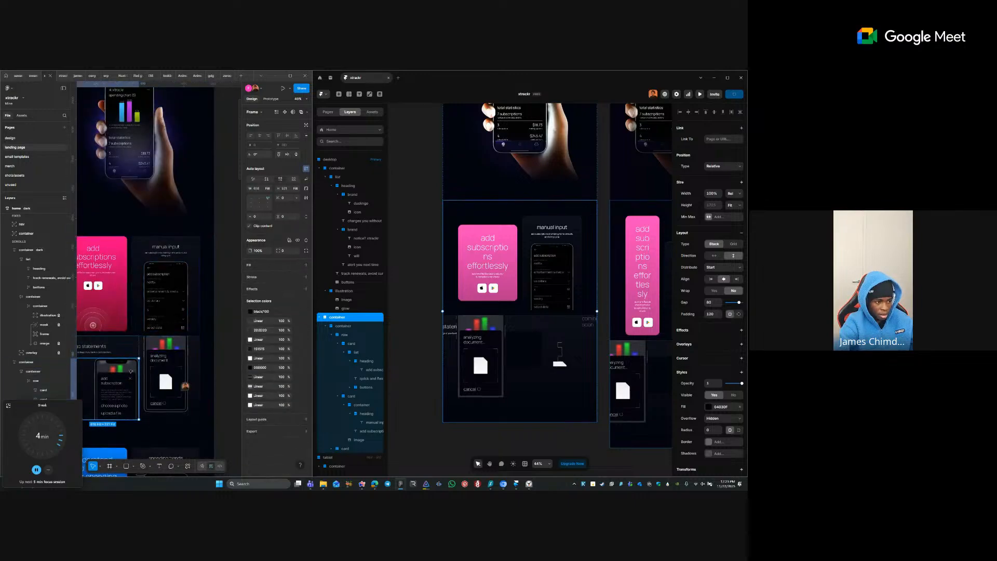
double_click(134, 374)
drag(148, 340, 203, 264)
right_click(189, 285)
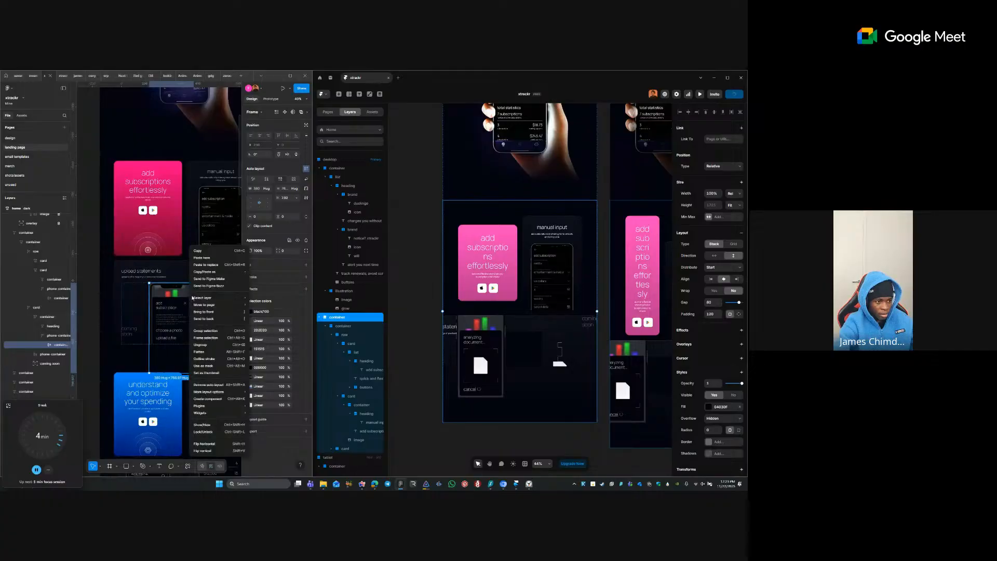
mouse_move(223, 272)
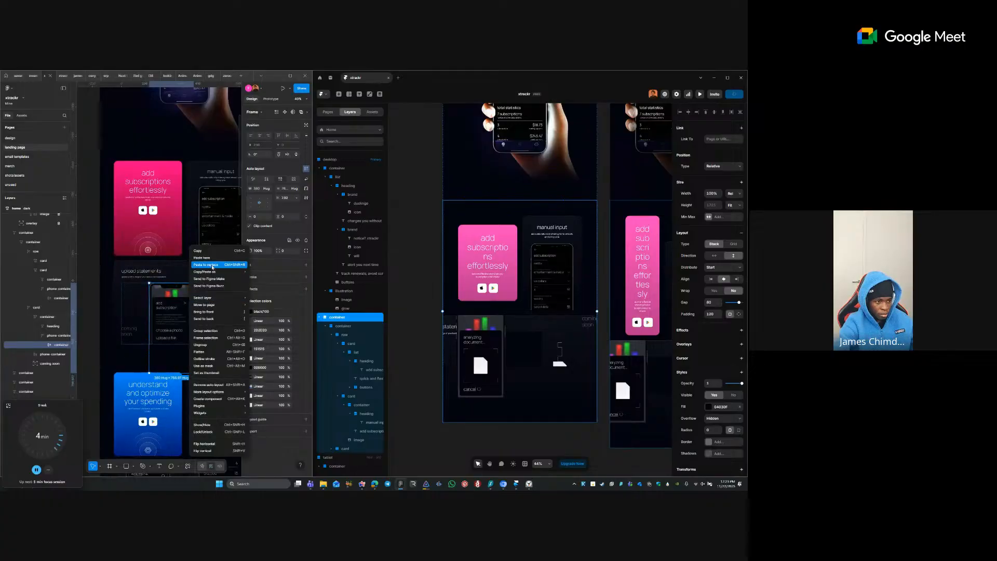
click(139, 286)
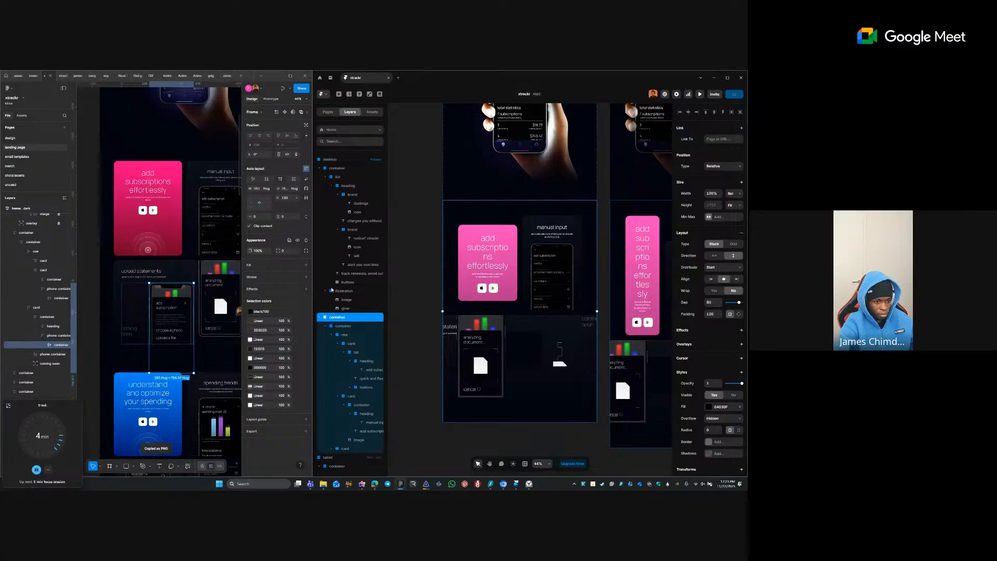
- Remove the analyzing document card's phone mockup and its leftover empty container
click(495, 343)
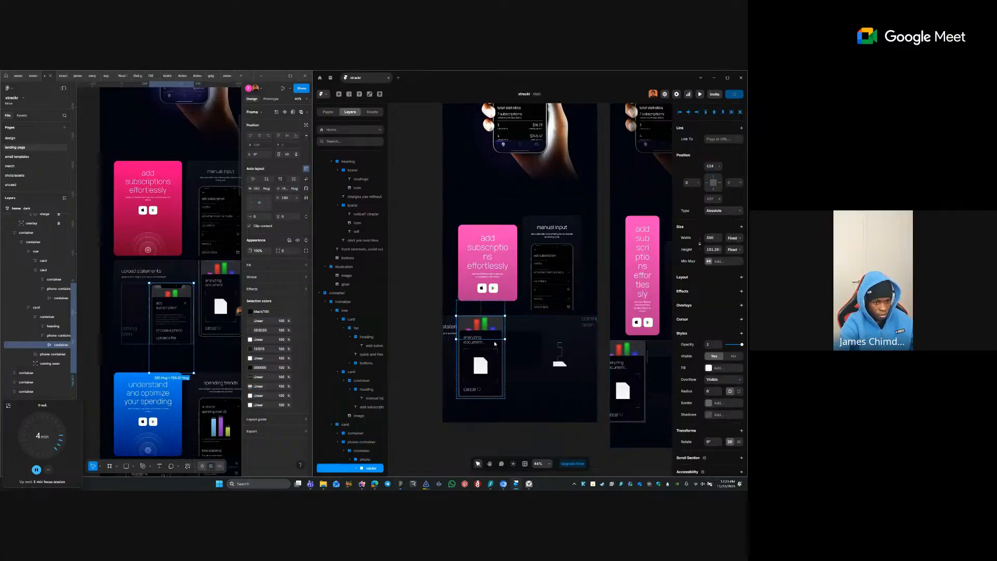
key(ctrl+z)
key(ctrl+z)
key(ctrl+z)
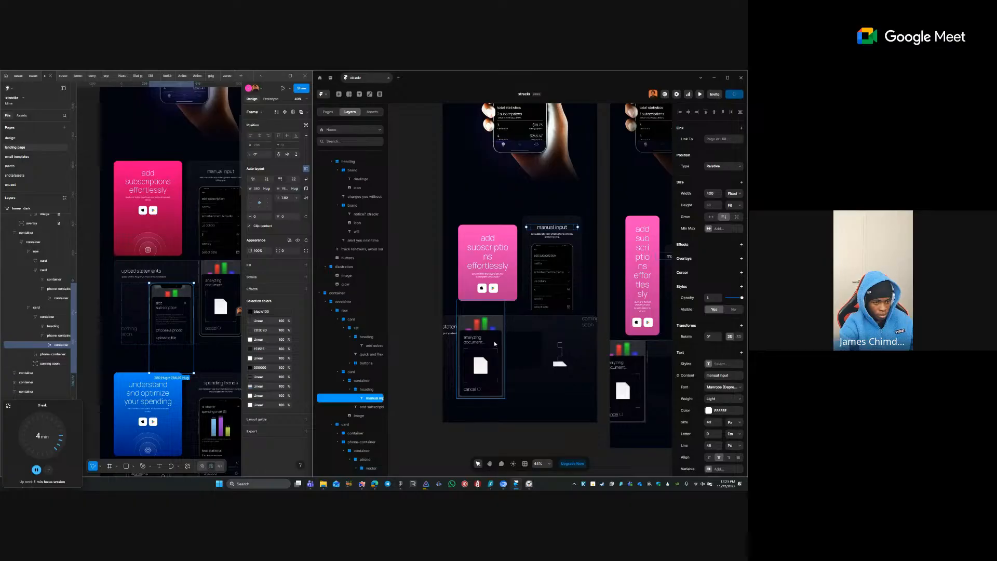
key(ctrl+z)
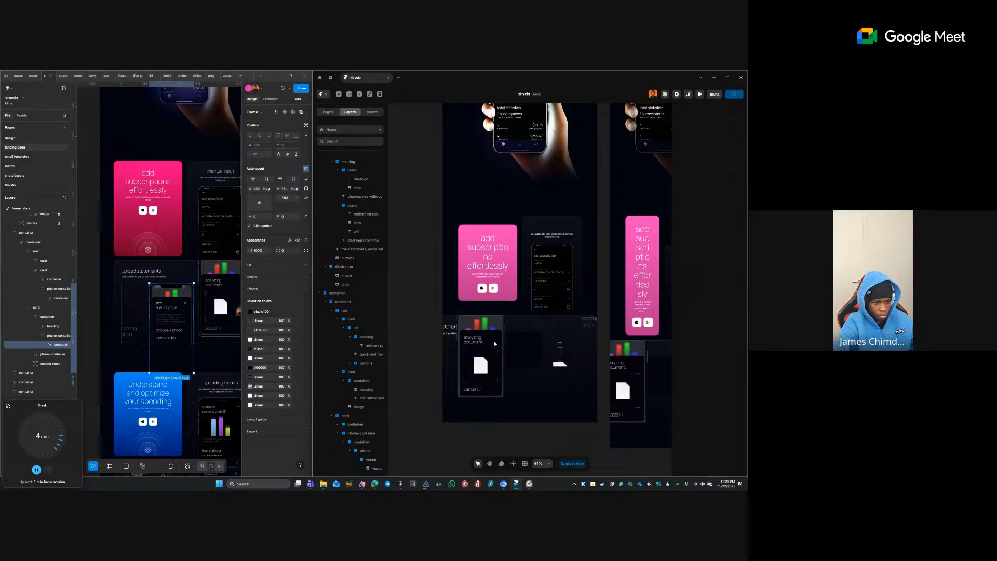
click(466, 347)
key(Escape)
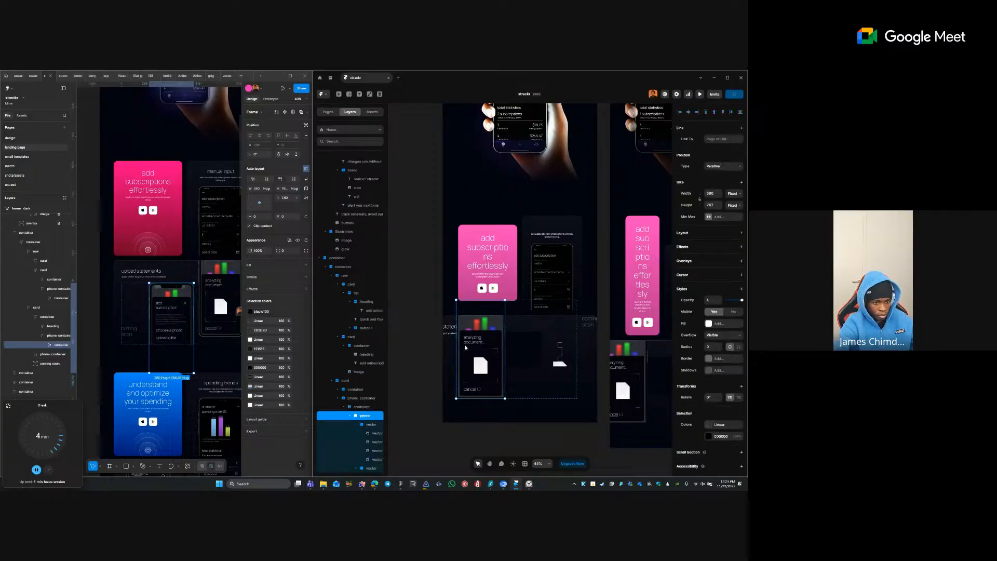
key(ctrl+z)
click(525, 359)
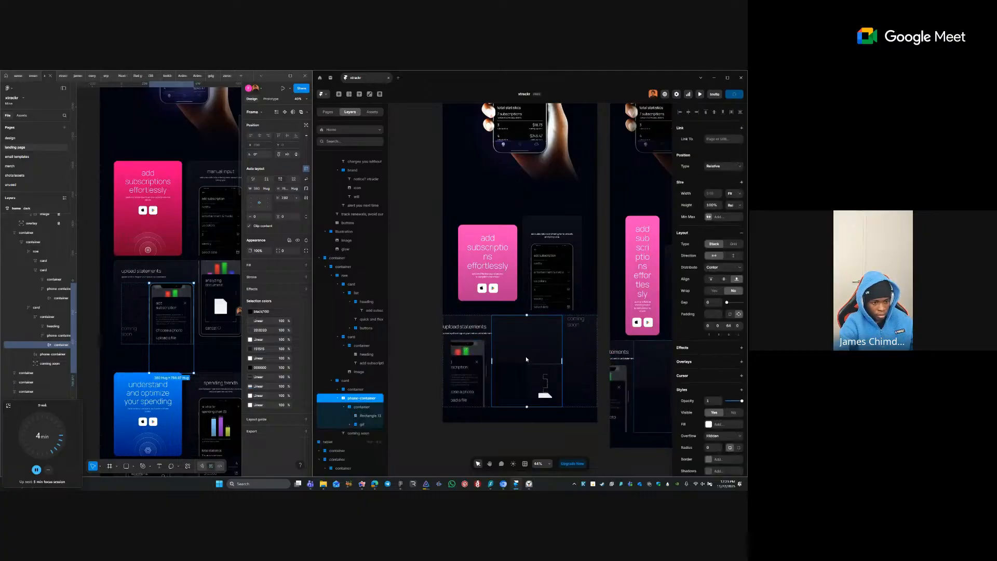
key(Delete)
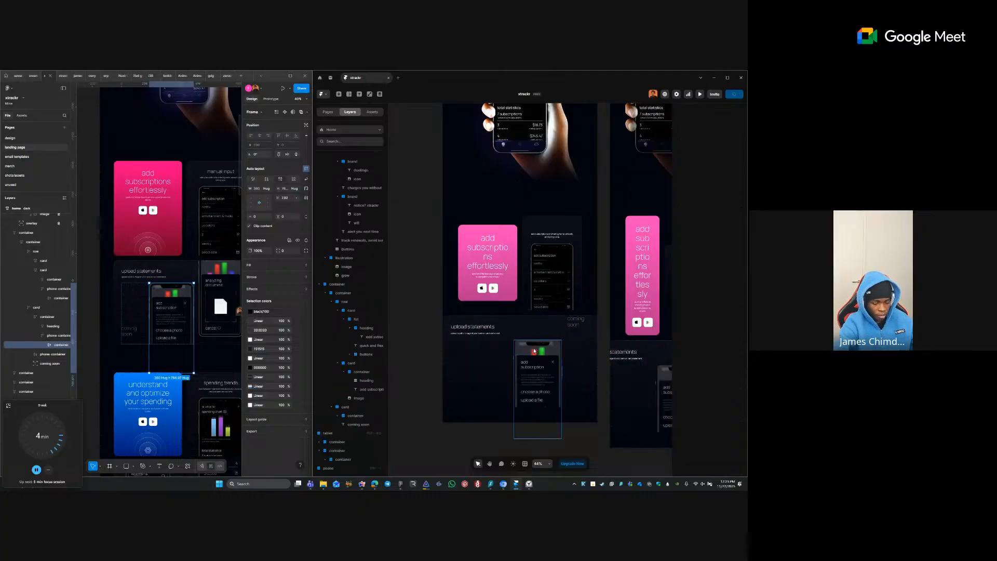
- Delete the upload statements phone mockup and 'coming soon' text, leaving the empty container selected
click(534, 350)
key(Escape)
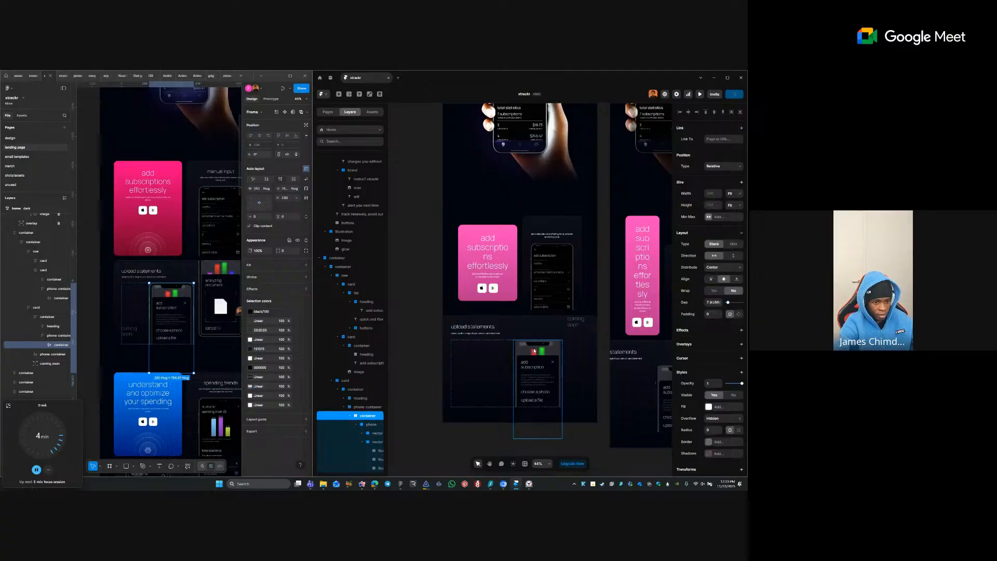
key(Delete)
click(457, 359)
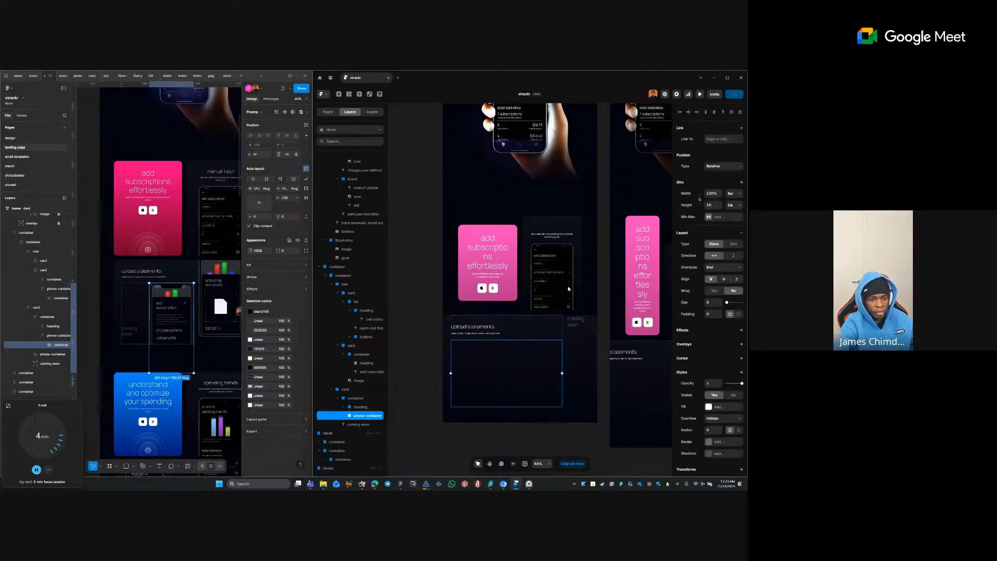
click(575, 325)
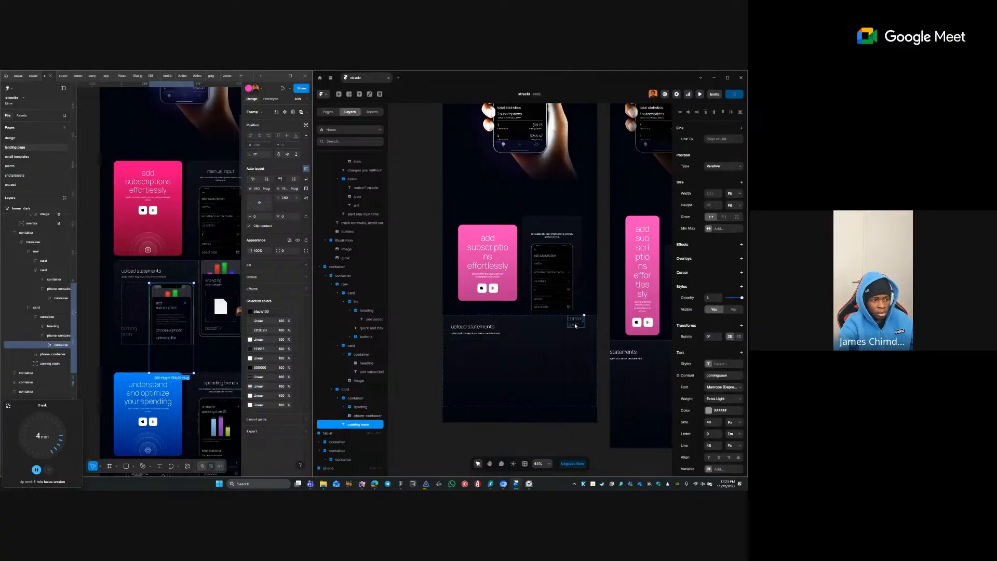
key(Delete)
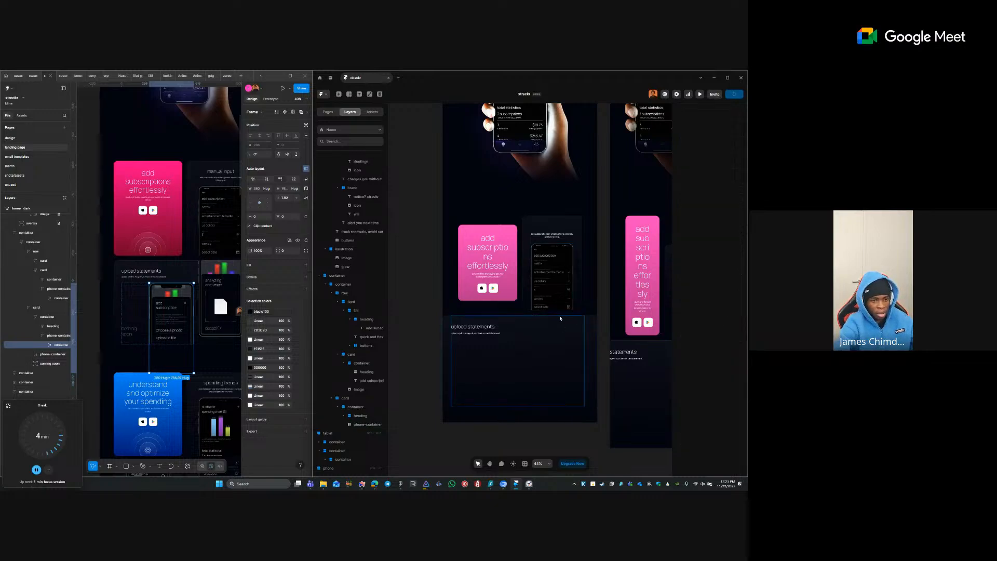
click(507, 342)
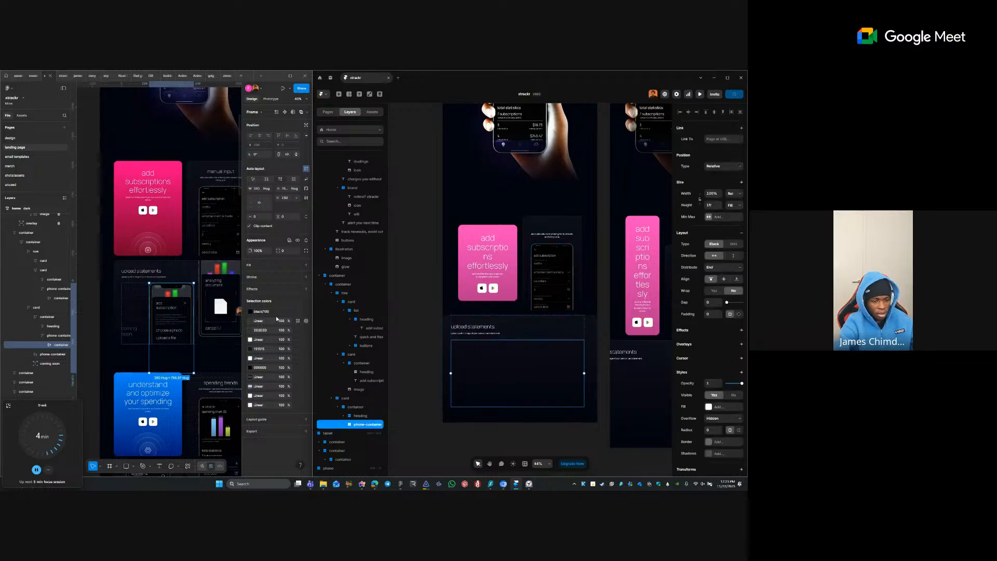
- Paste the first phone screenshot into the upload statements phone container
key(ctrl+v)
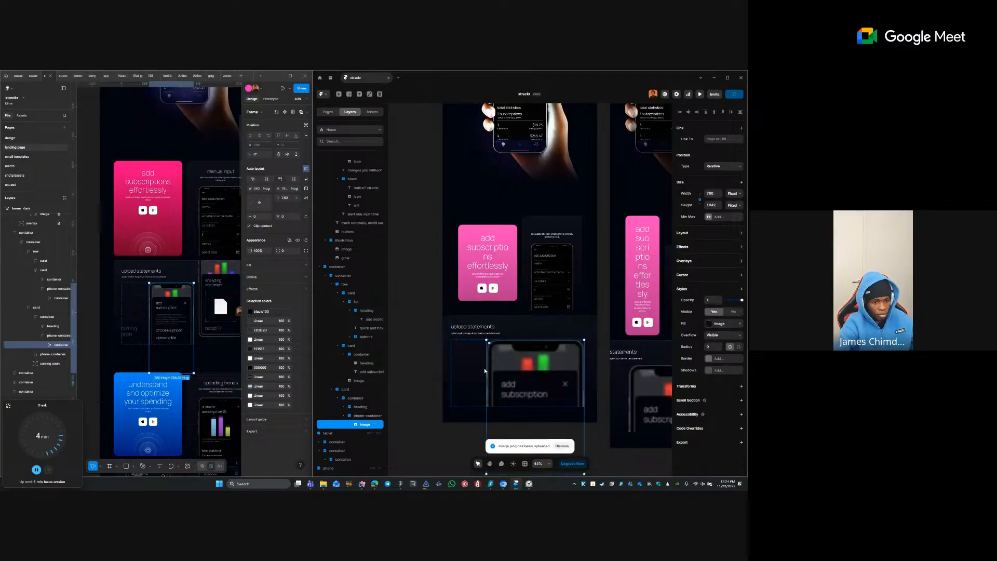
click(561, 263)
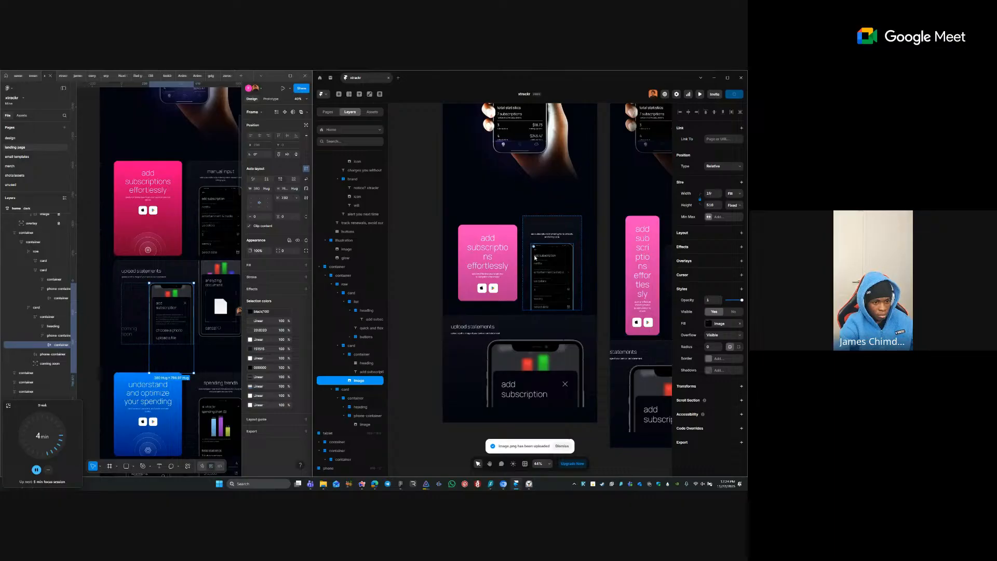
ctrl+click(530, 395)
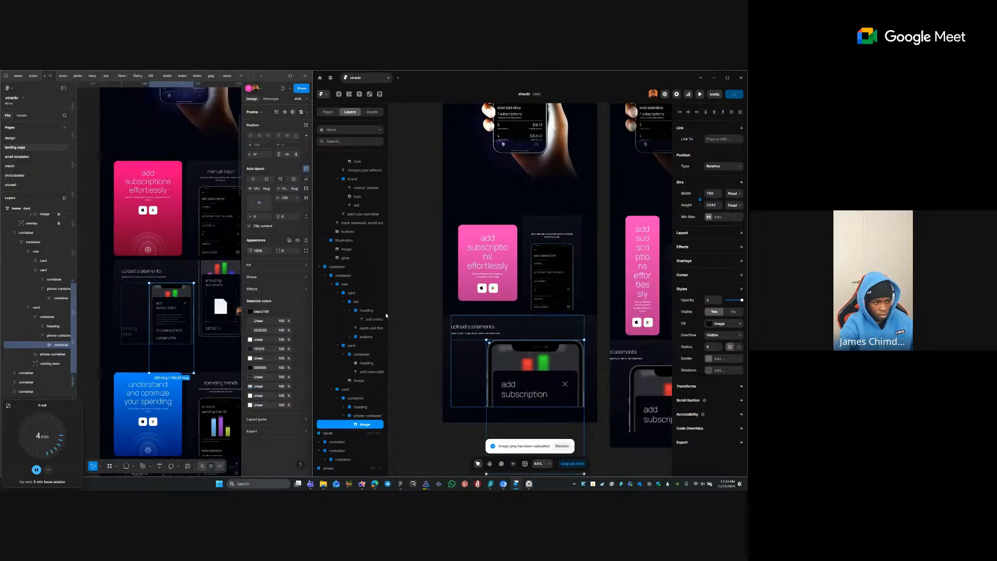
- Copy the analyzing-document phone from Figma as a PNG and paste it into the card
click(221, 274)
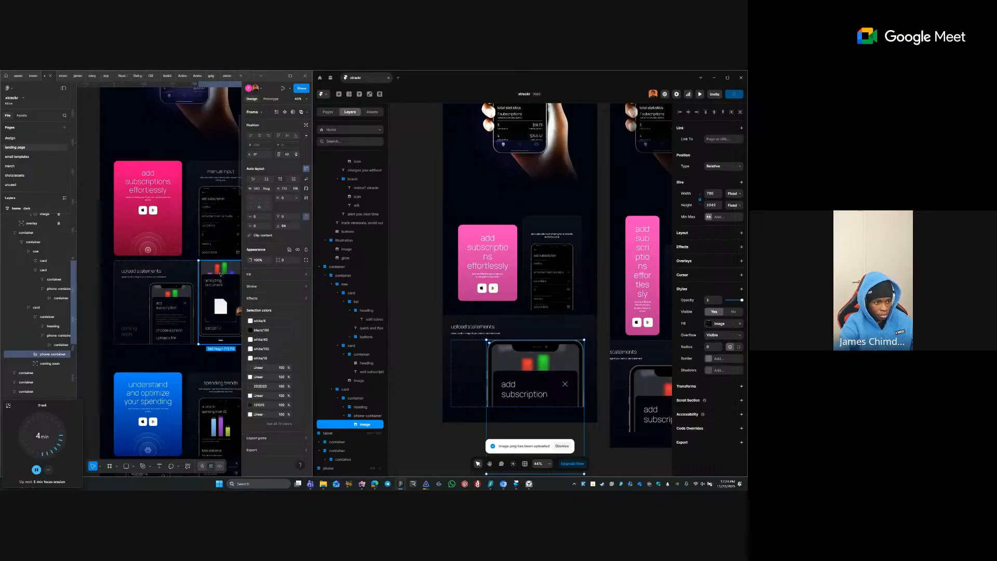
click(220, 274)
right_click(220, 274)
mouse_move(248, 271)
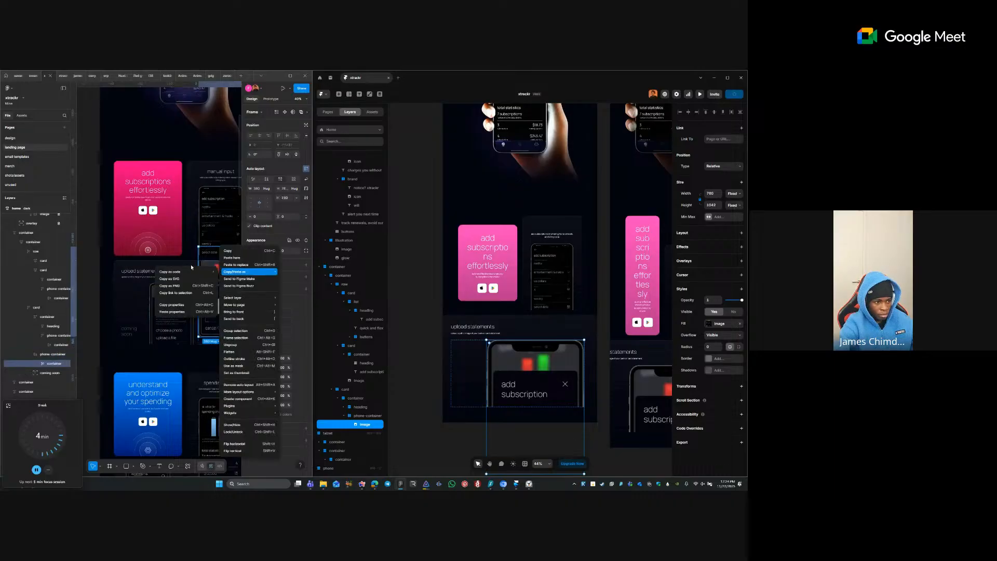
click(177, 255)
click(184, 273)
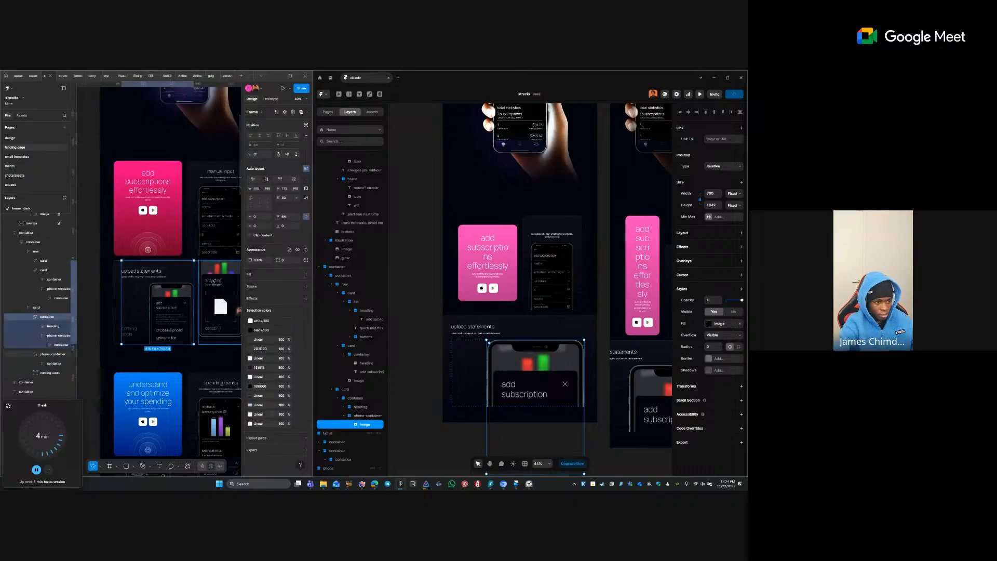
click(219, 282)
right_click(217, 283)
mouse_move(246, 273)
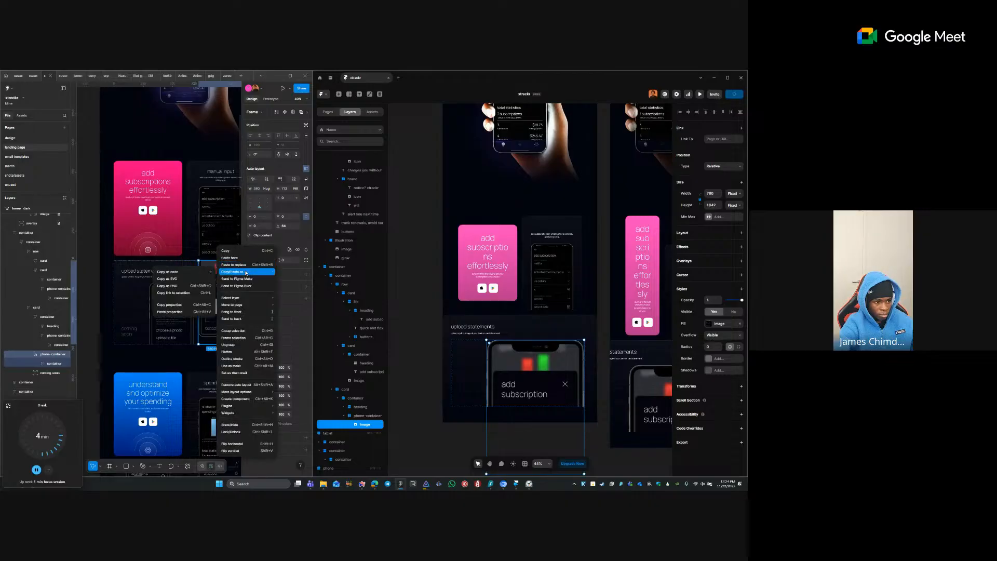
click(170, 281)
right_click(227, 282)
mouse_move(254, 271)
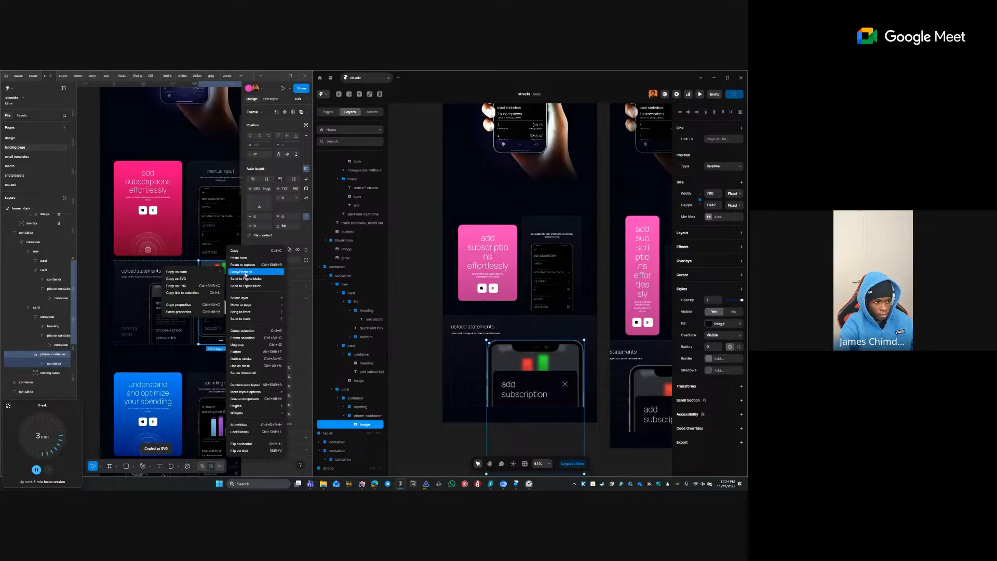
click(187, 286)
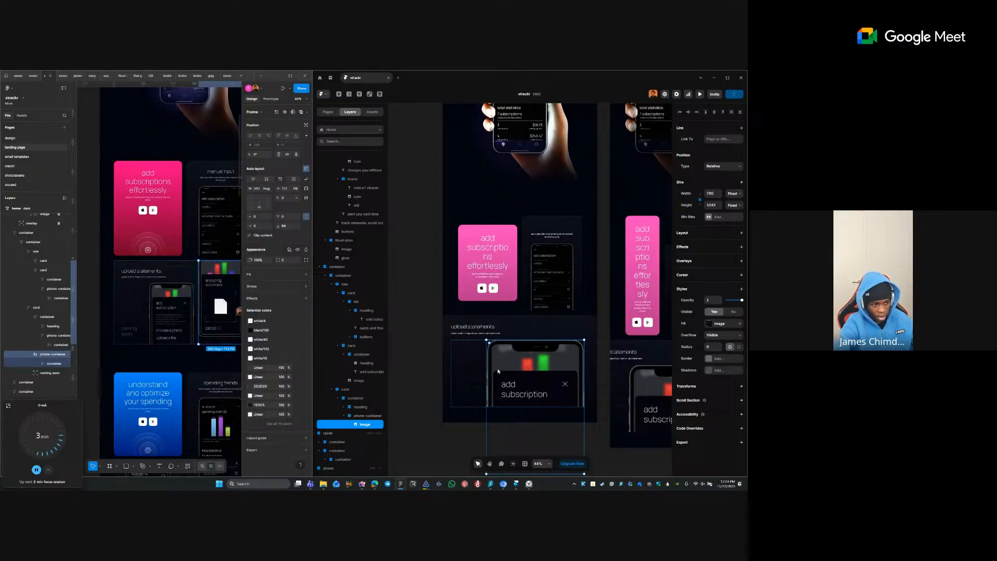
click(472, 358)
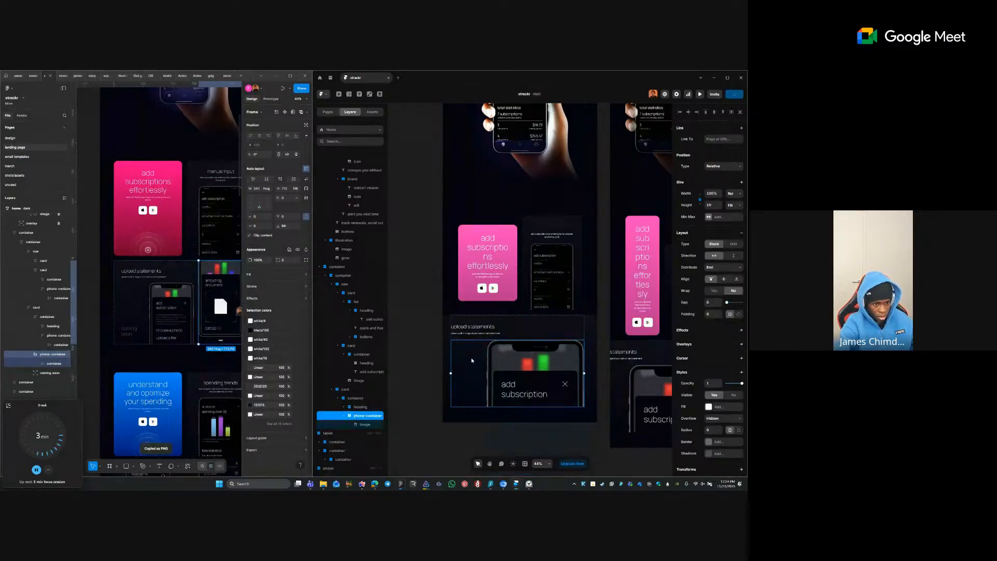
key(ctrl+v)
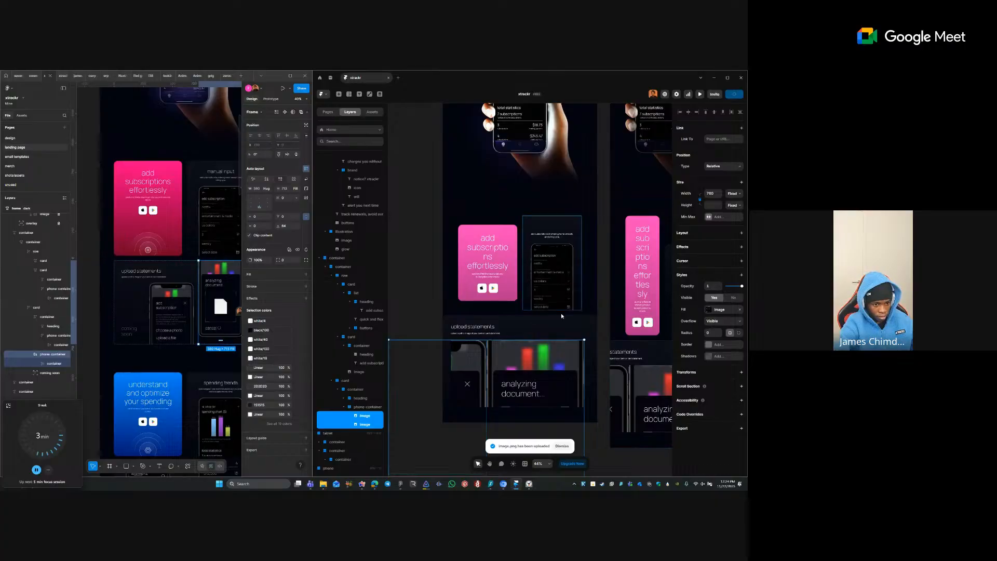
- Remove the phone-container wrapper while keeping both phone images
click(548, 344)
ctrl+click(548, 344)
shift+click(475, 358)
ctrl+click(475, 359)
ctrl+shift+click(508, 355)
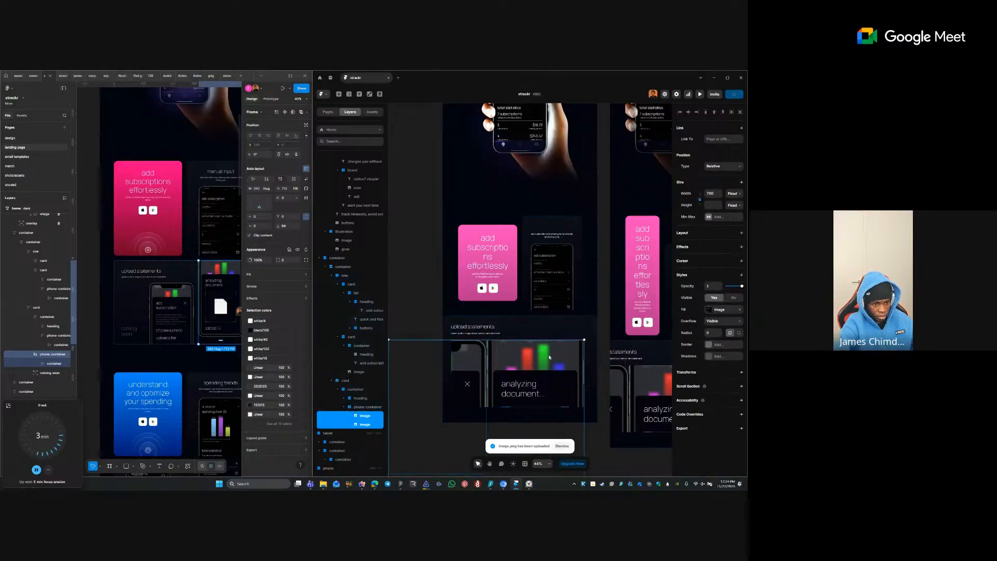
click(559, 331)
click(367, 408)
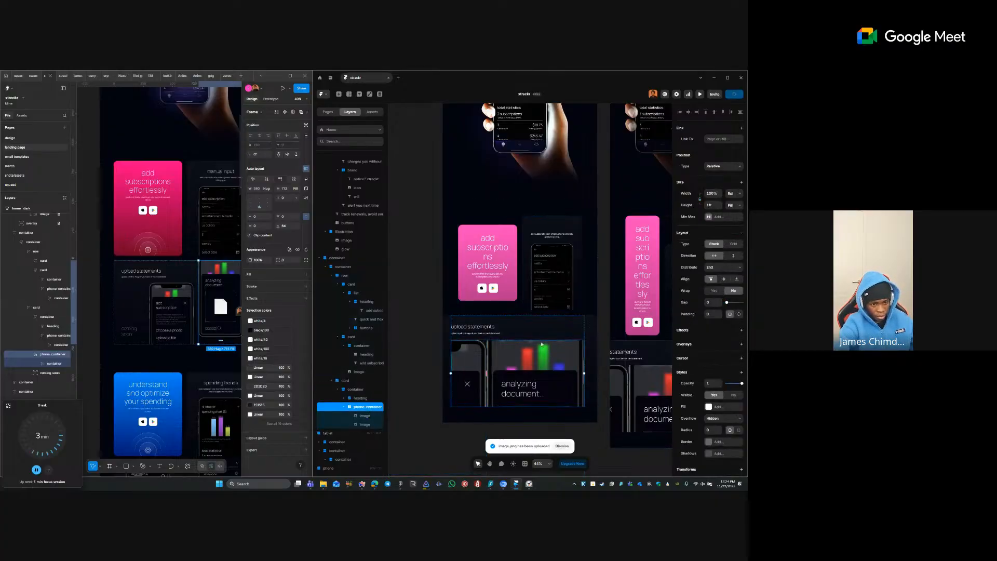
right_click(370, 408)
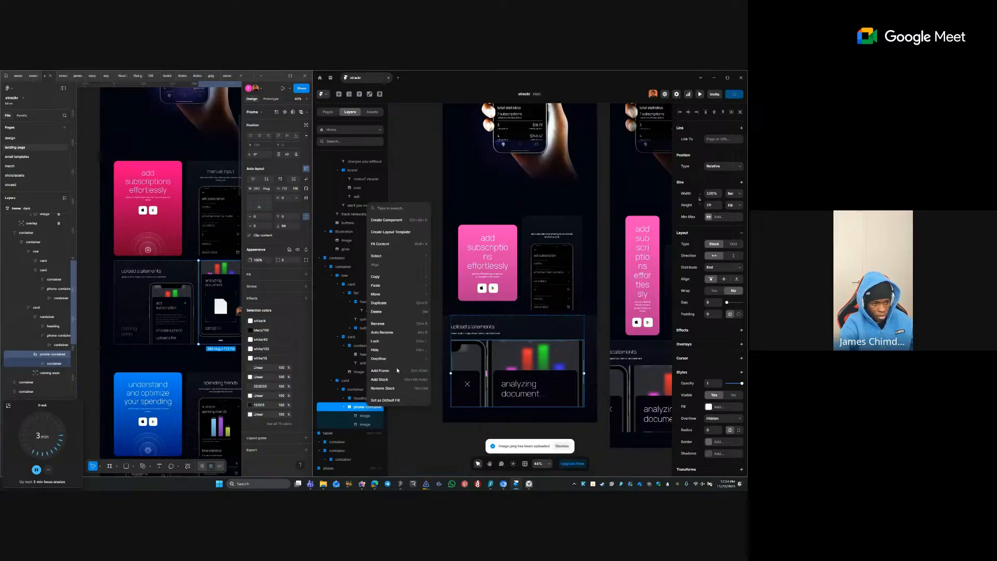
click(384, 388)
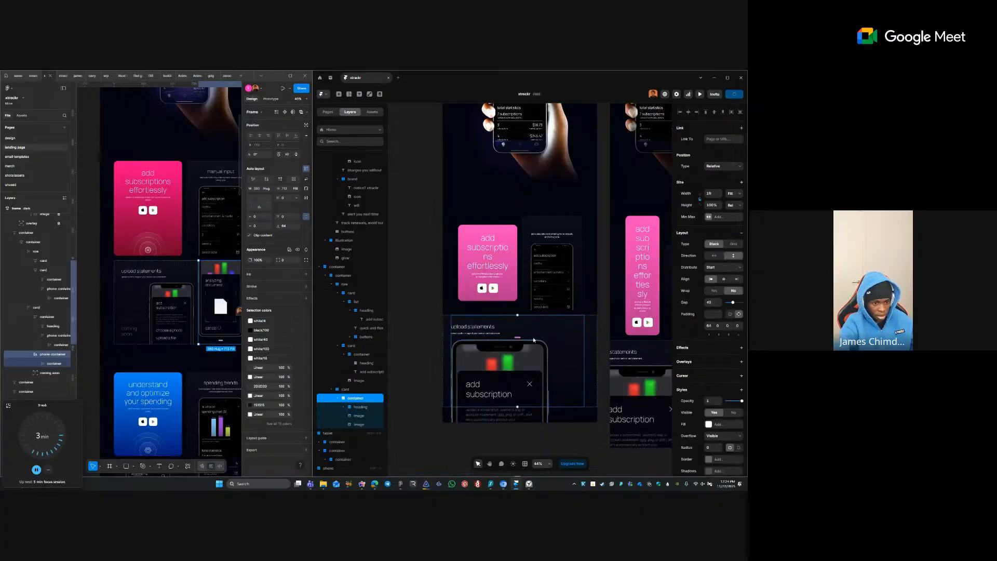
- Lay out the card's inner container horizontally
click(359, 416)
shift+click(360, 424)
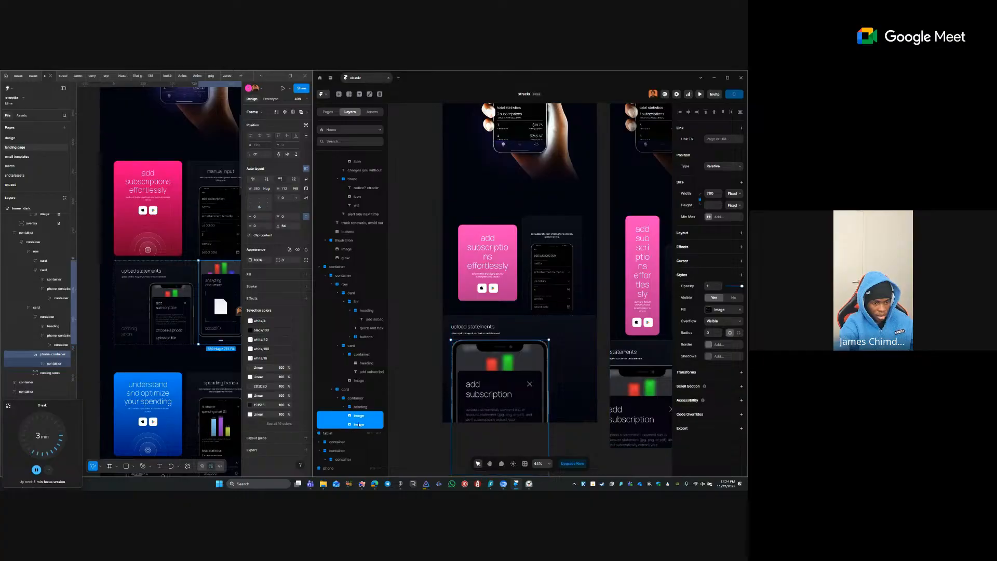
click(543, 330)
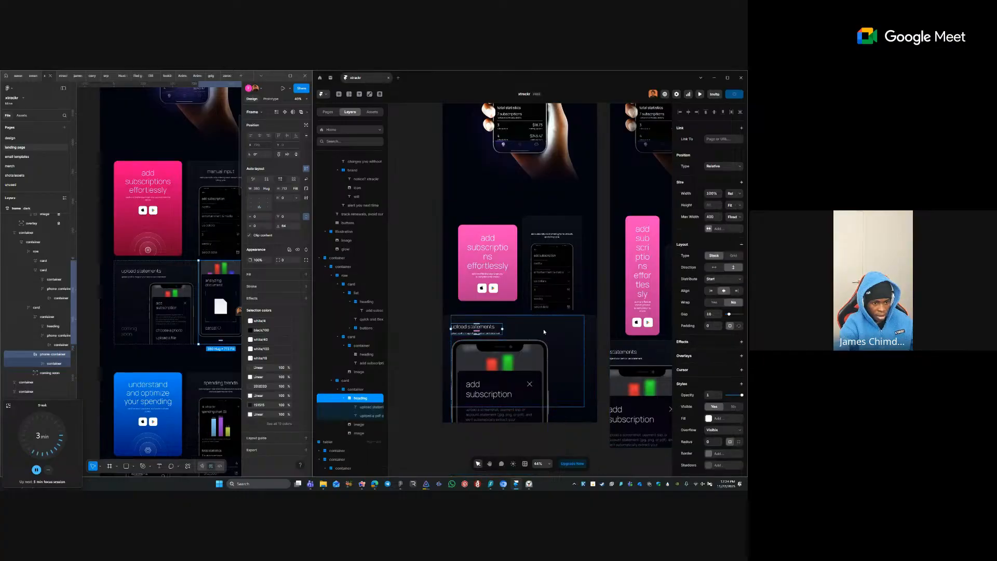
click(543, 332)
click(714, 255)
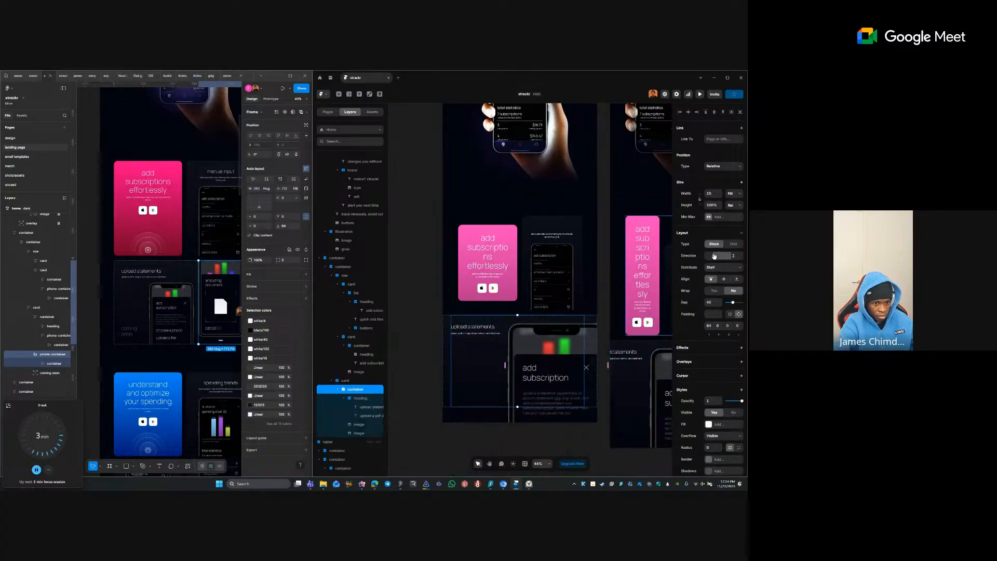
- Wrap both phone images in a new stack named 'image' and select both images
click(359, 424)
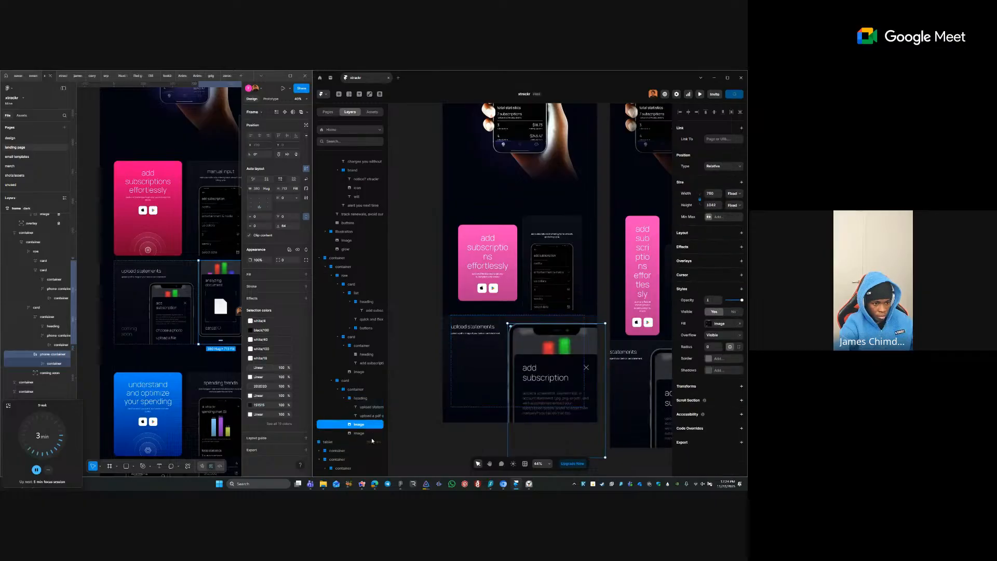
shift+click(371, 433)
right_click(364, 433)
click(387, 406)
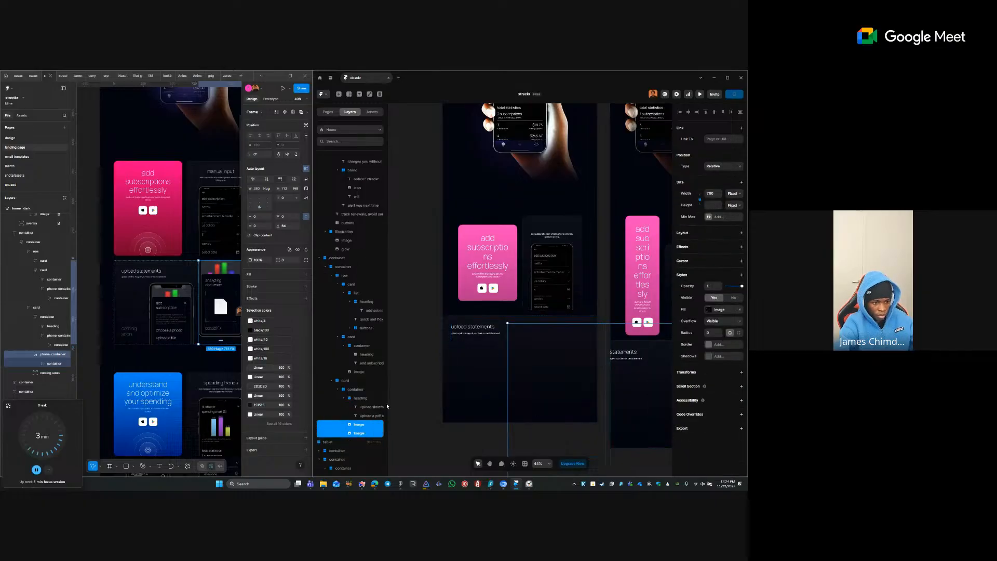
key(ctrl+r)
text(imag)
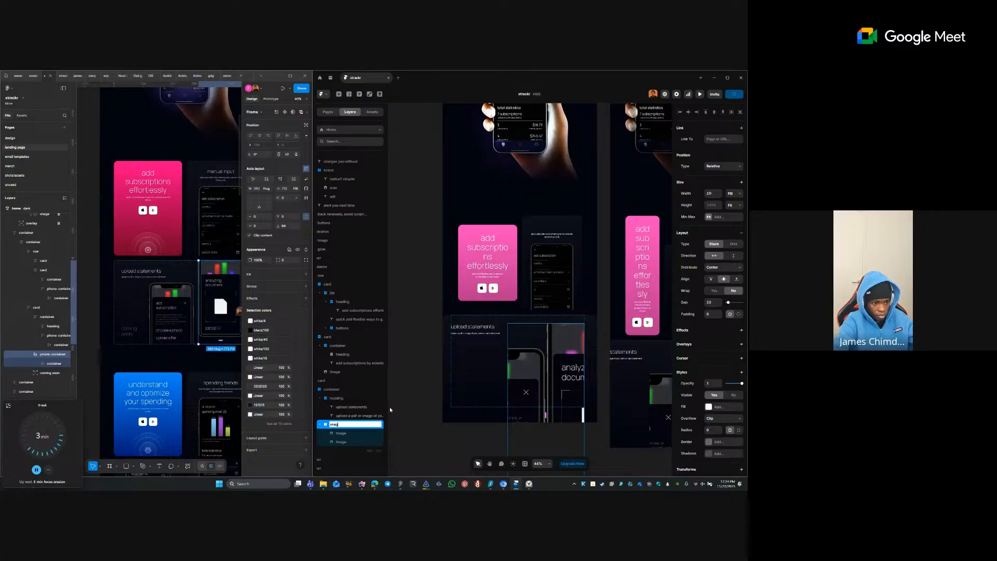
text(e)
key(Return)
key(Return)
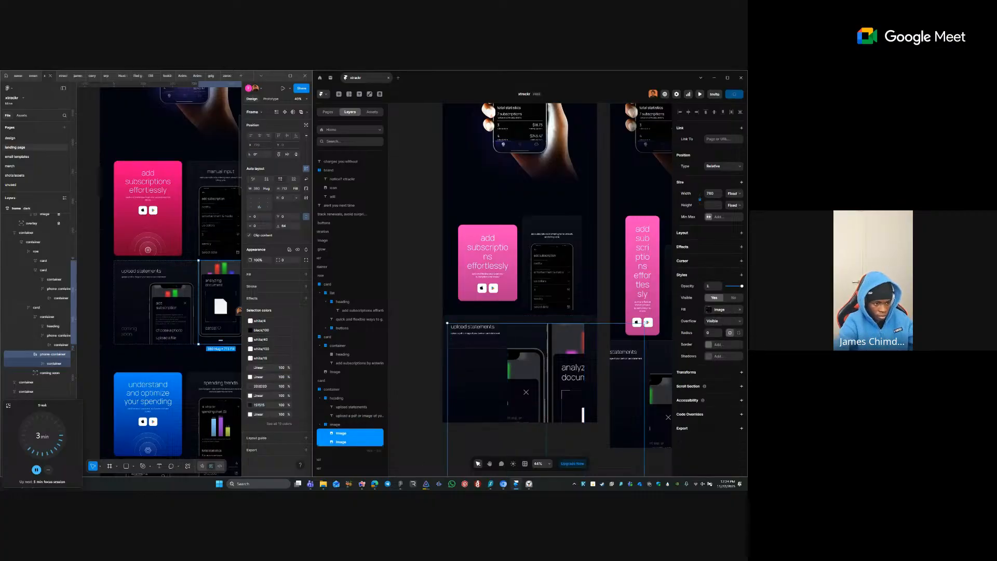
click(357, 434)
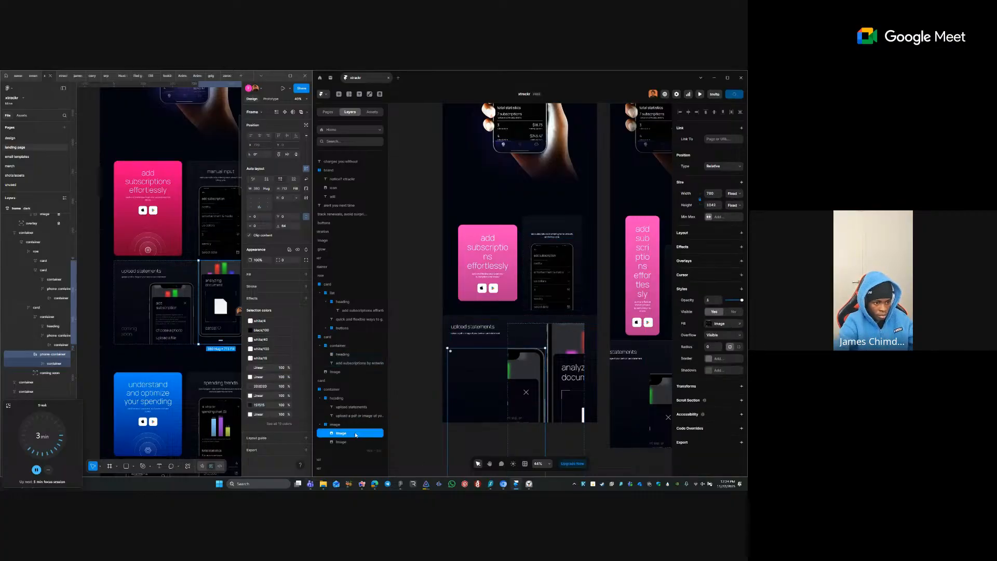
double_click(357, 434)
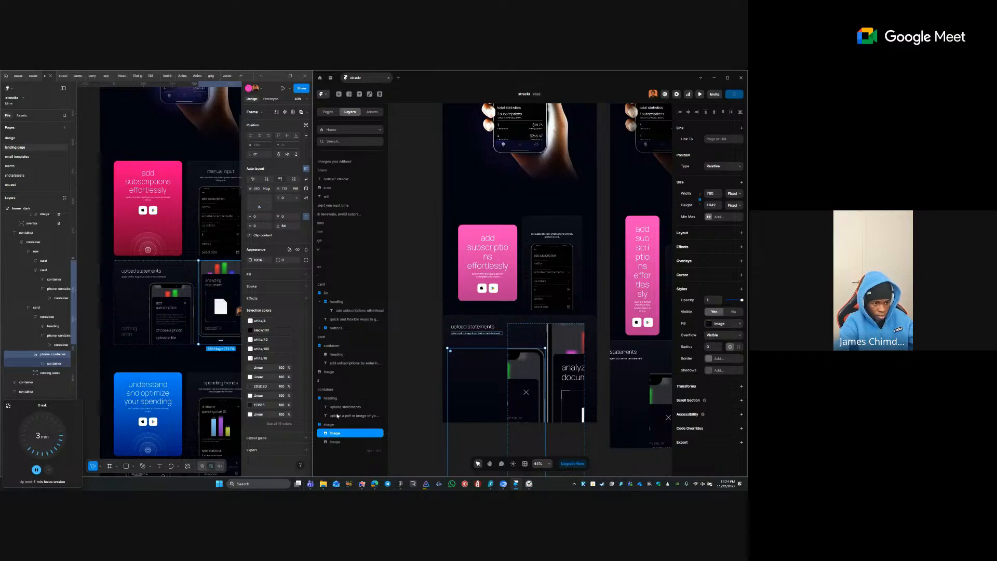
double_click(343, 442)
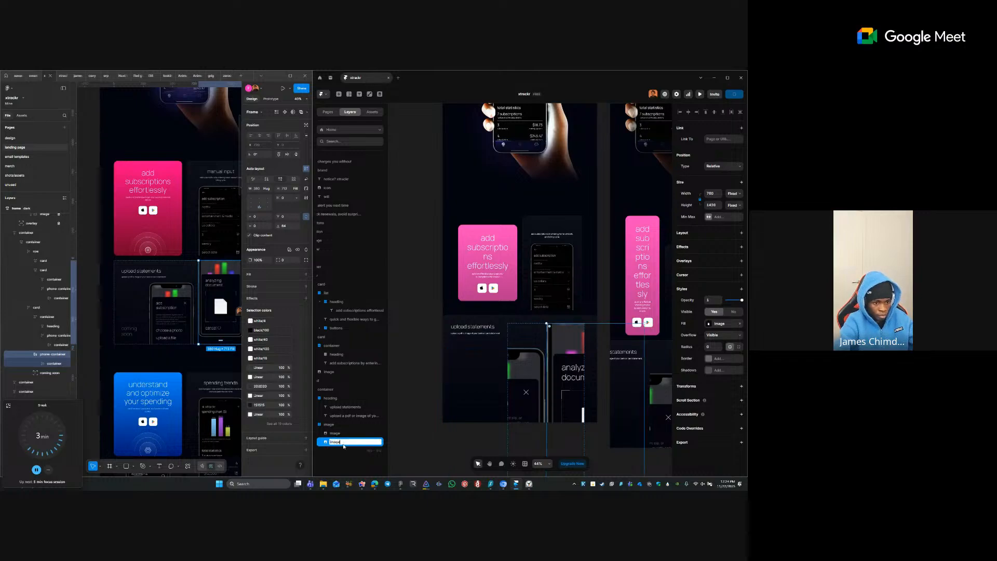
key(Return)
shift+click(536, 352)
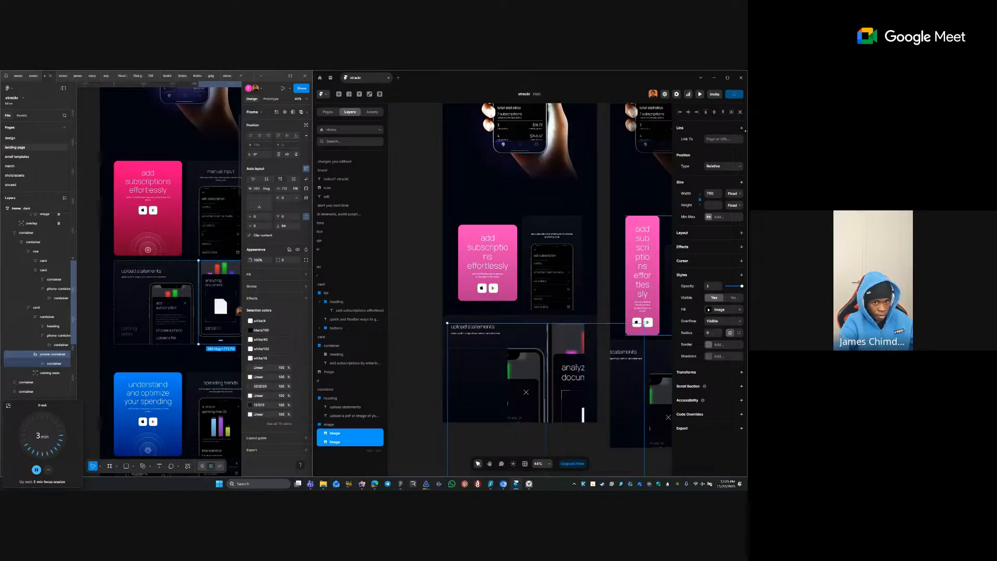
click(733, 193)
- Give both phone images a fixed width with a 320 minimum width
click(730, 216)
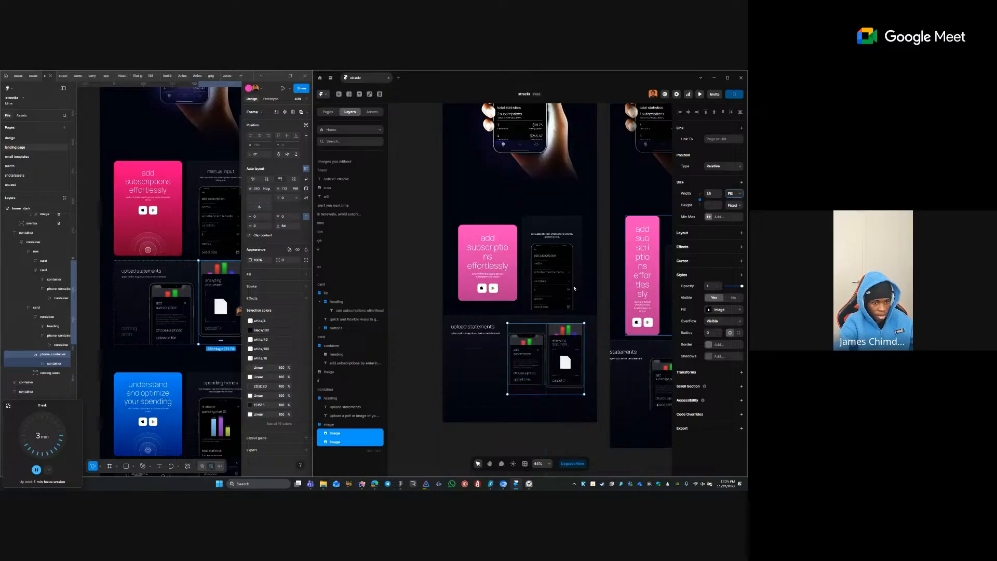
click(534, 282)
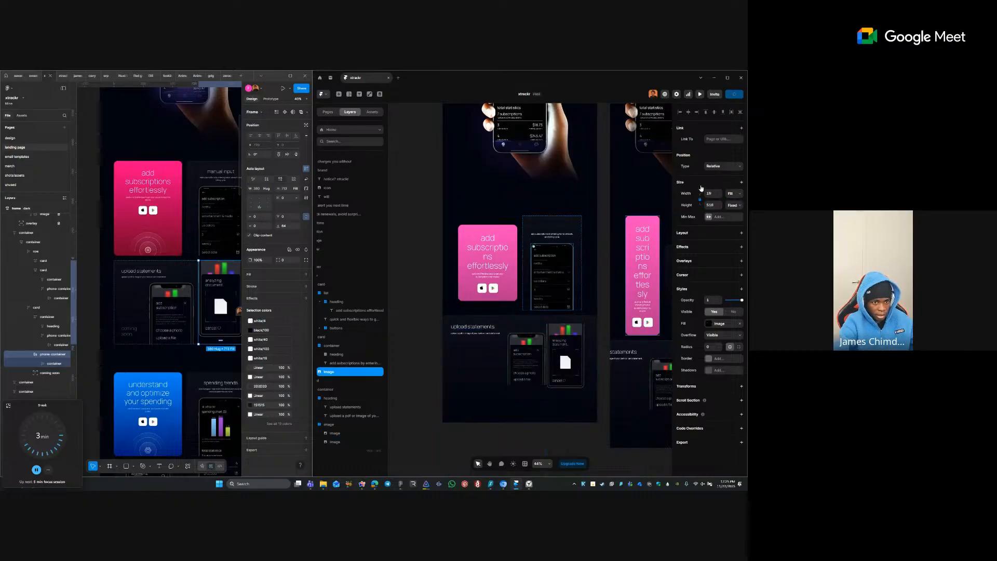
click(734, 193)
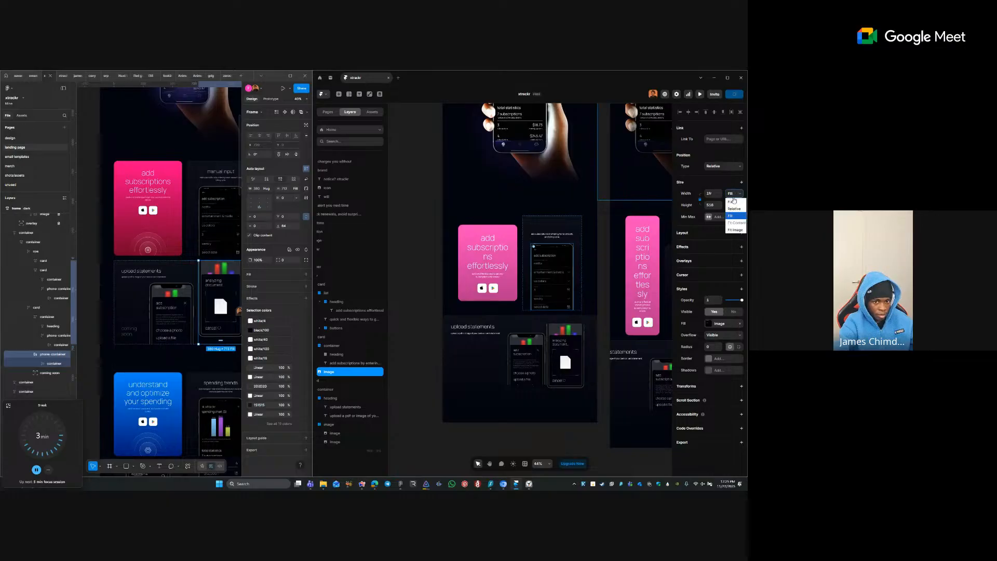
click(732, 201)
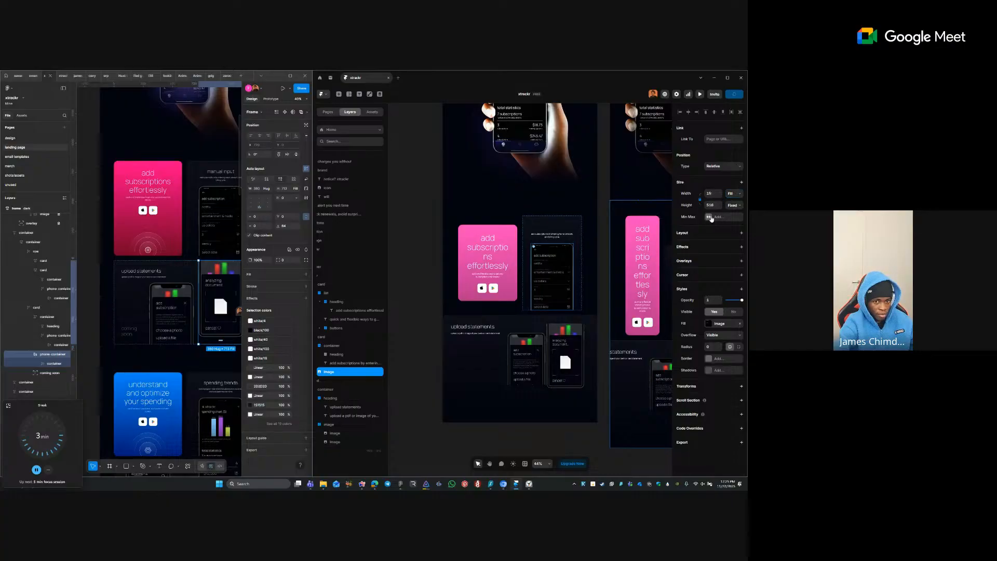
click(711, 218)
click(719, 232)
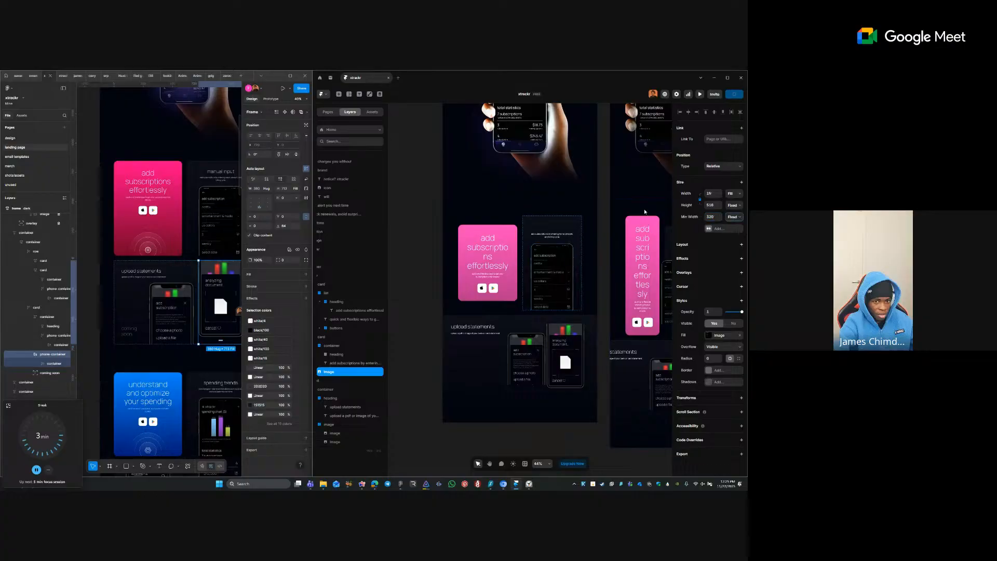
click(534, 348)
shift+click(566, 338)
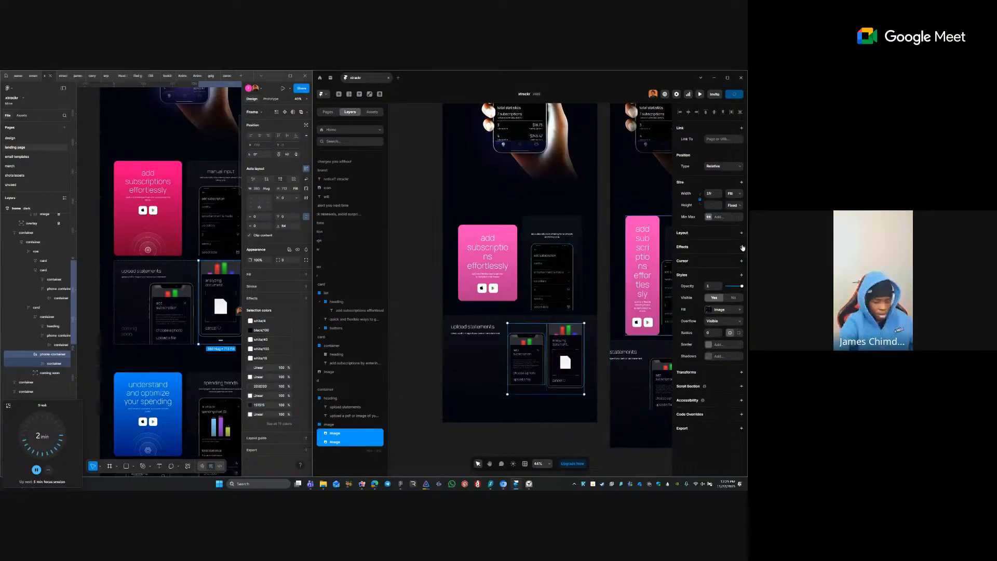
click(730, 195)
click(710, 217)
click(708, 217)
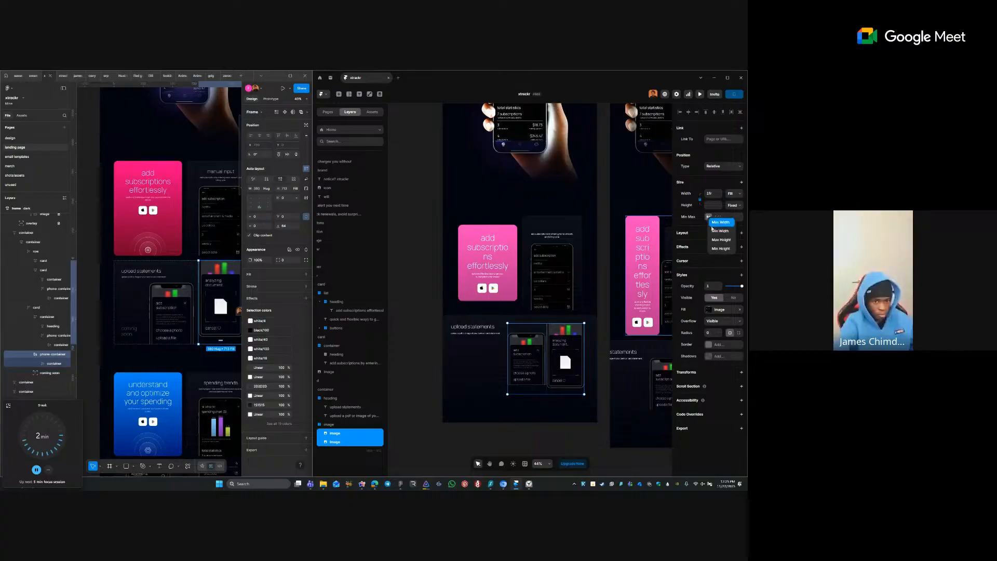
click(712, 230)
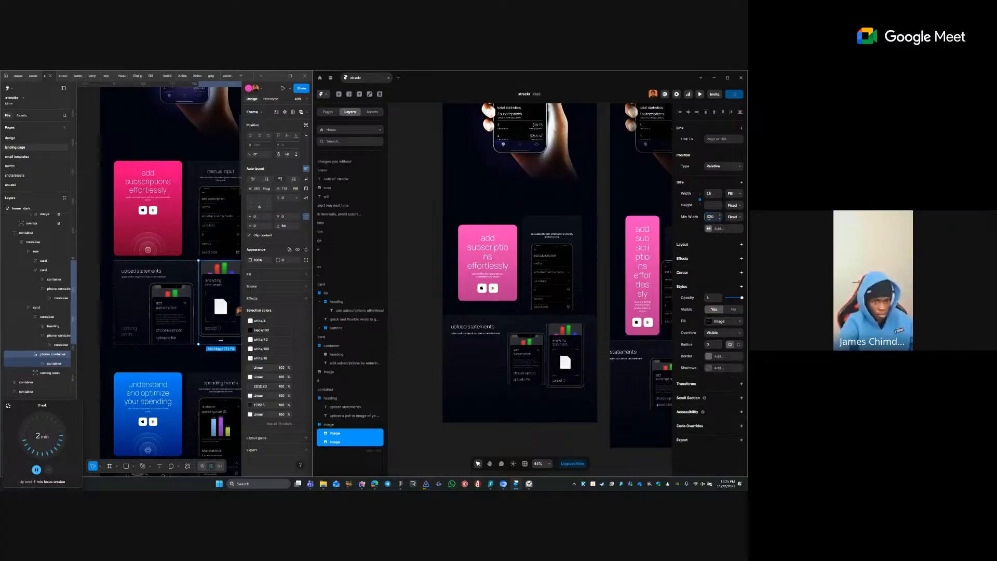
- Set a 40 gap between the phone images in the image stack
click(524, 282)
click(541, 329)
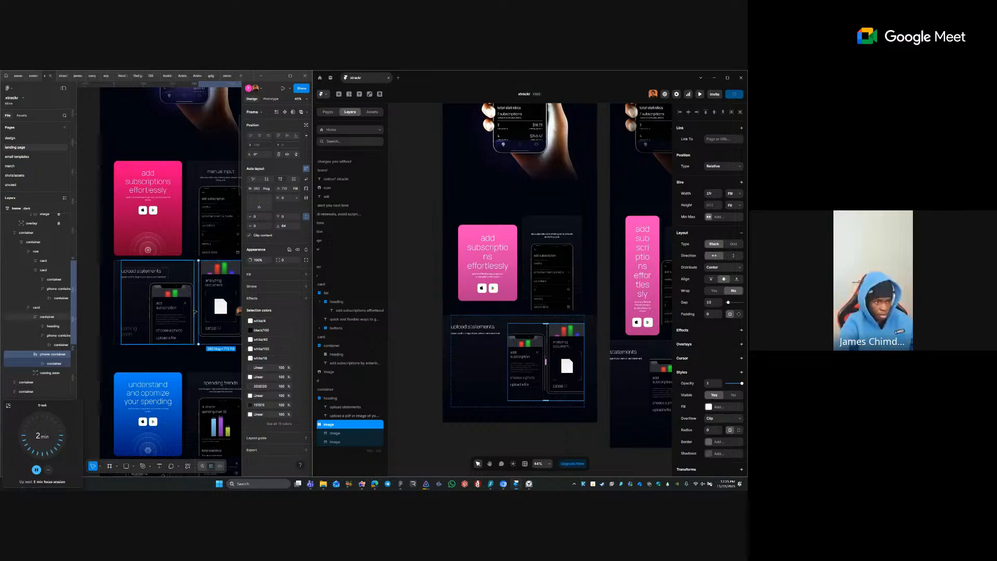
click(492, 337)
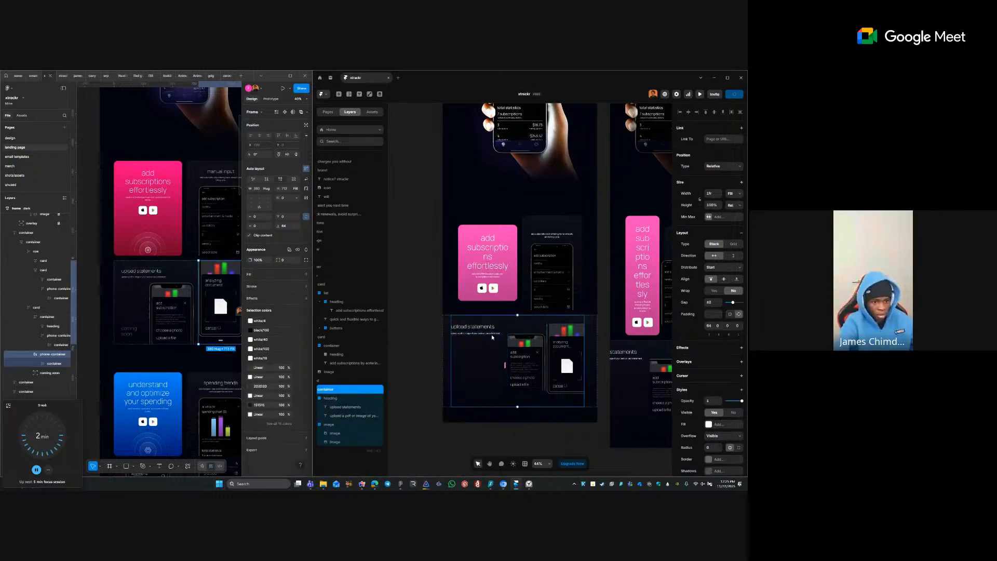
click(531, 325)
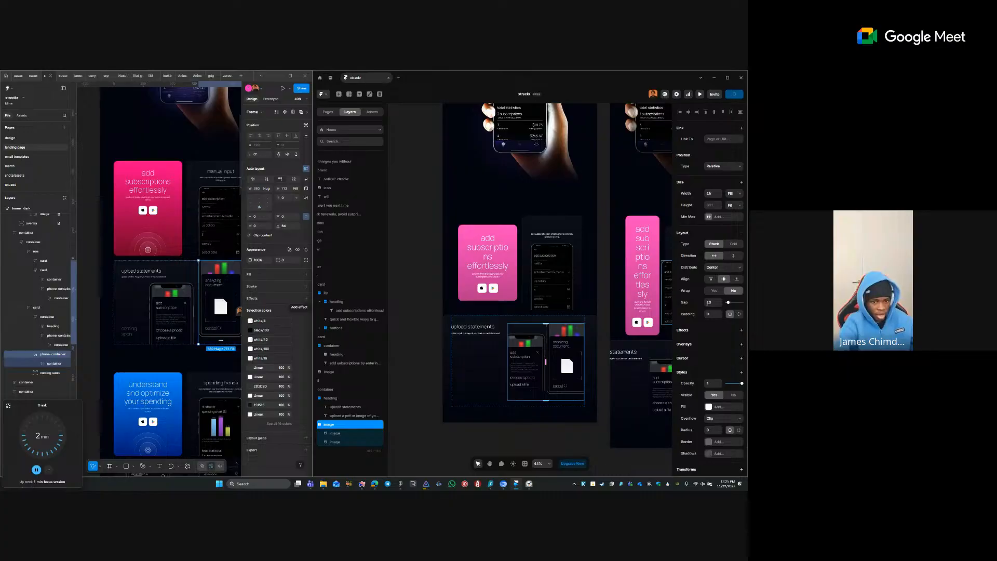
click(709, 302)
text(40)
key(Tab)
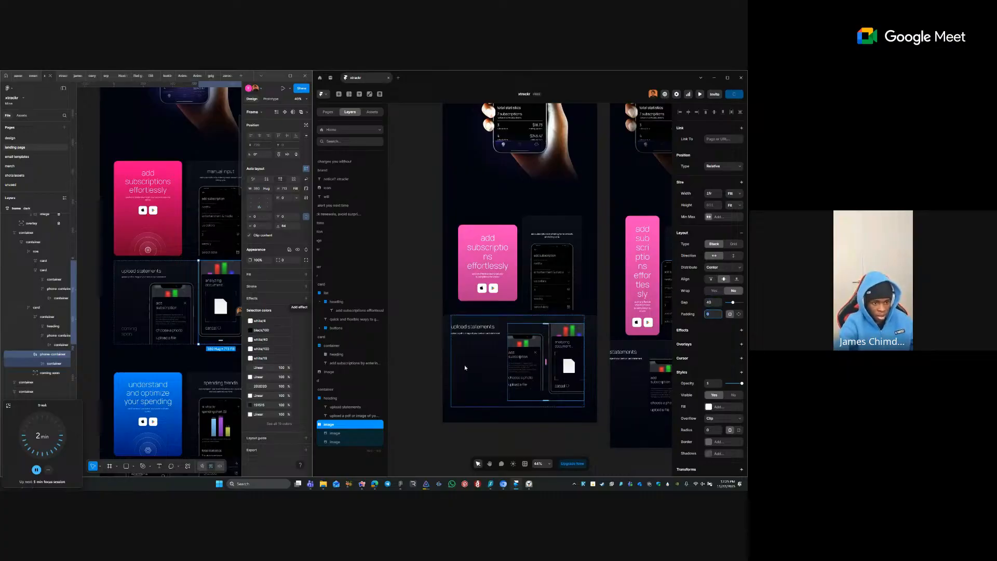
- Set Width to Fill on the upload statements title, subtitle and heading group
ctrl+click(489, 327)
shift+click(489, 333)
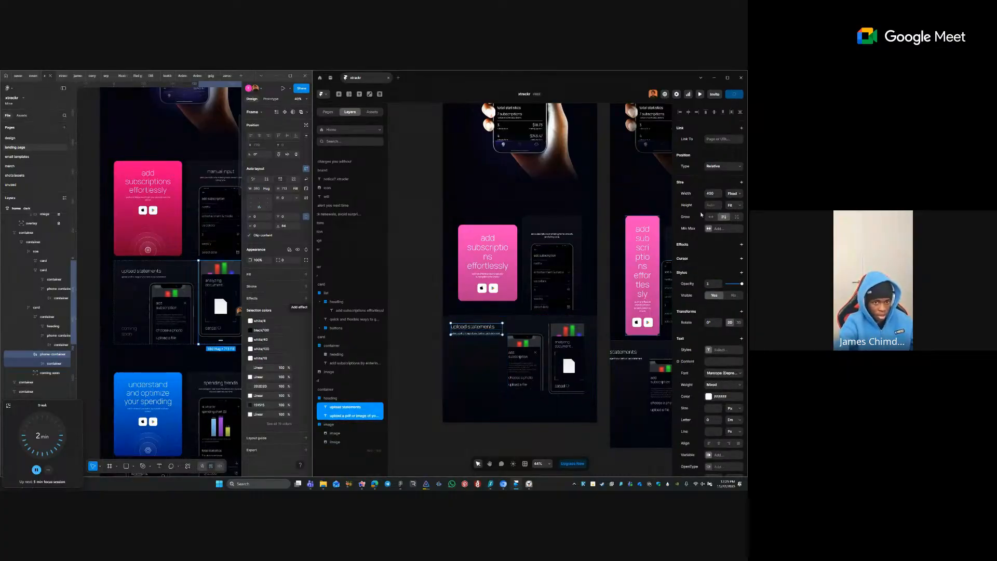
click(741, 196)
click(733, 208)
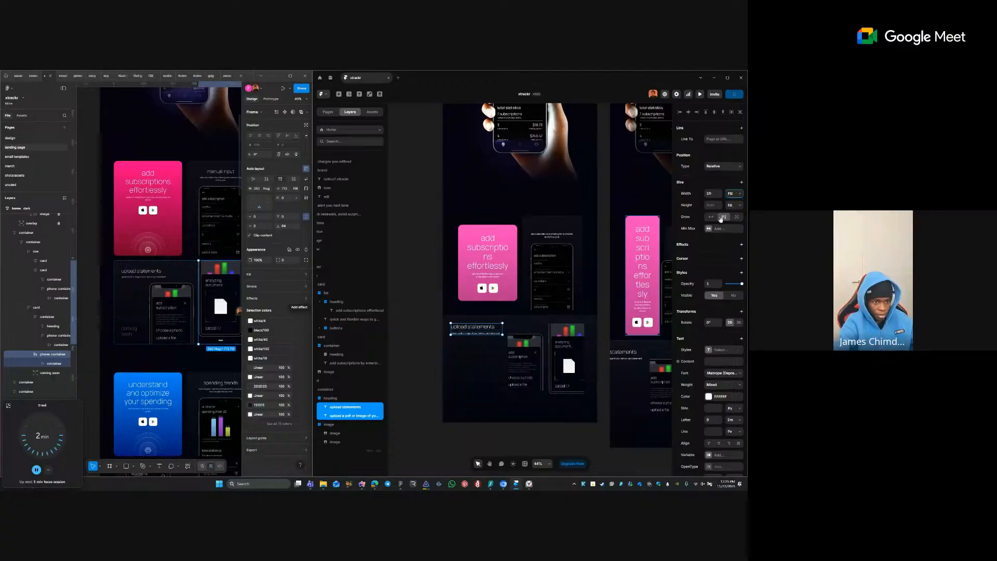
click(496, 347)
click(494, 332)
click(736, 194)
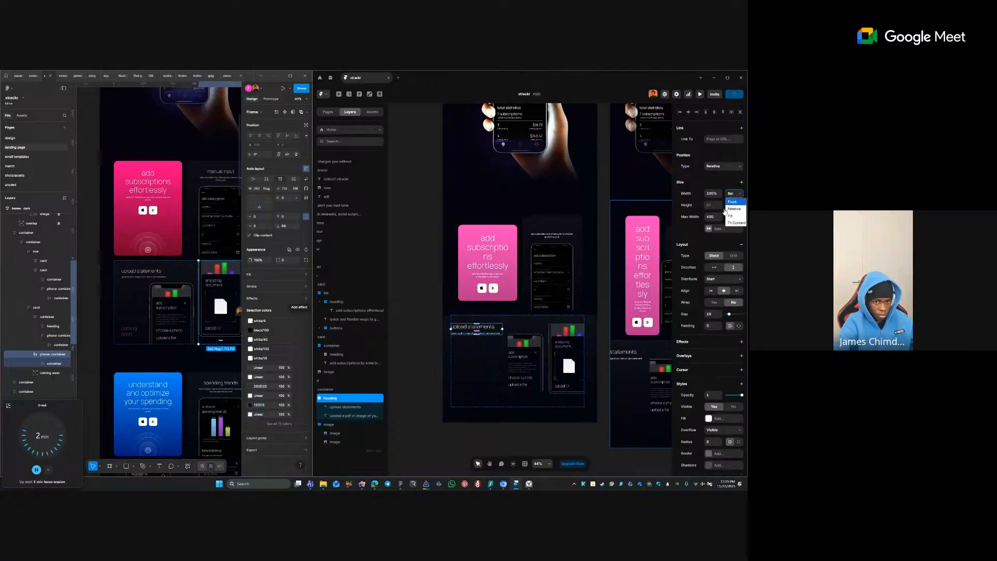
click(730, 215)
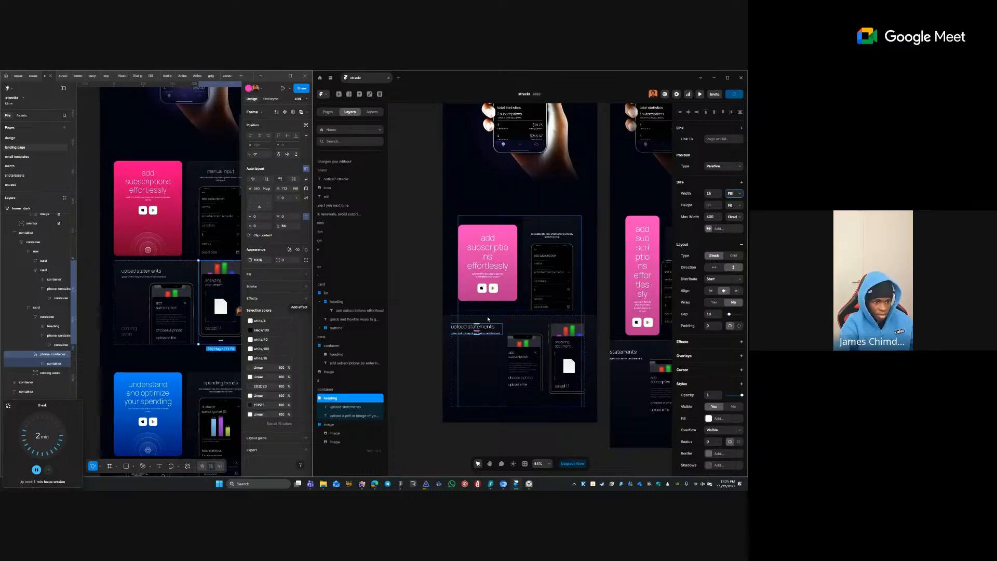
- Make the whole upload statements card fill its row's width
click(474, 328)
click(470, 343)
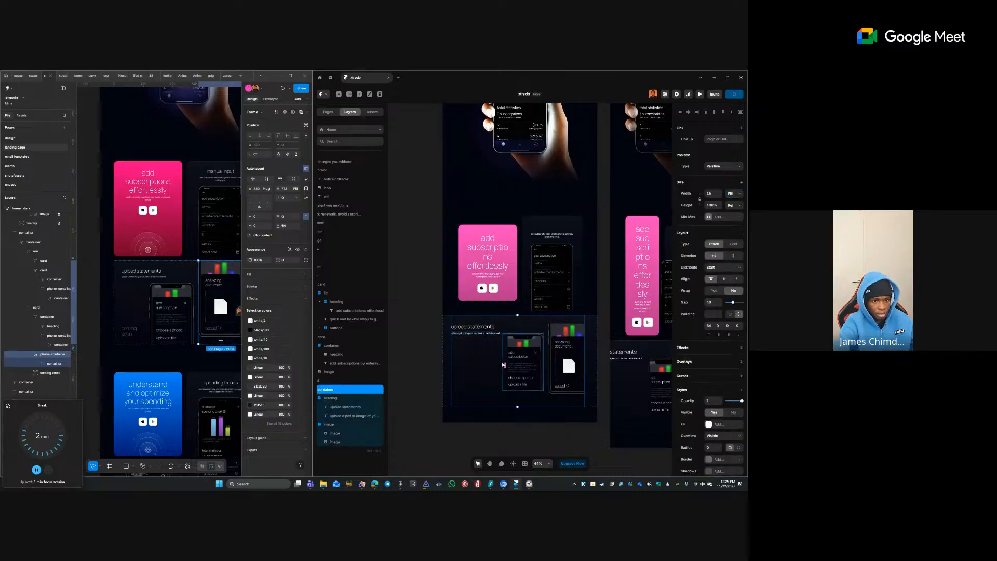
click(445, 353)
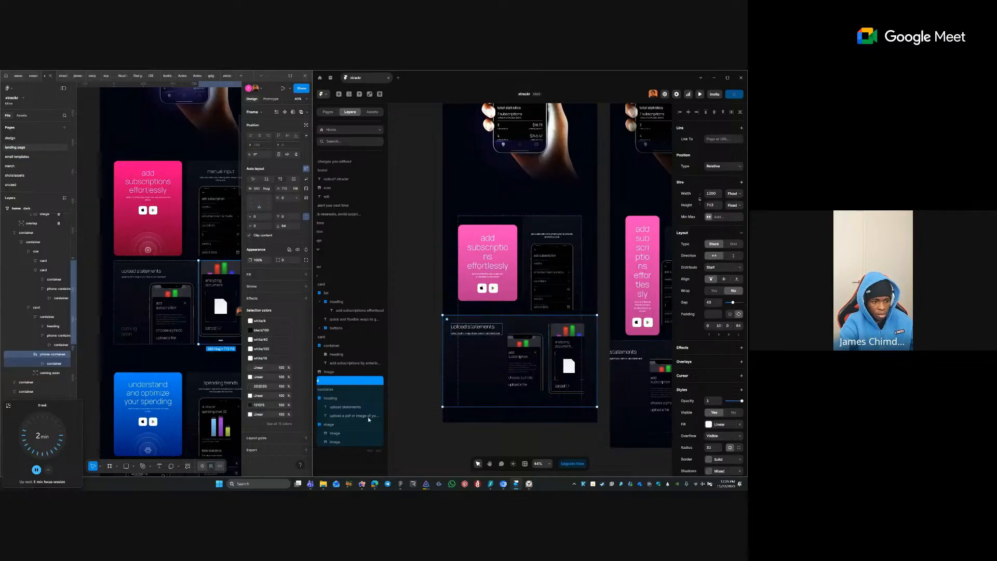
click(733, 193)
click(730, 218)
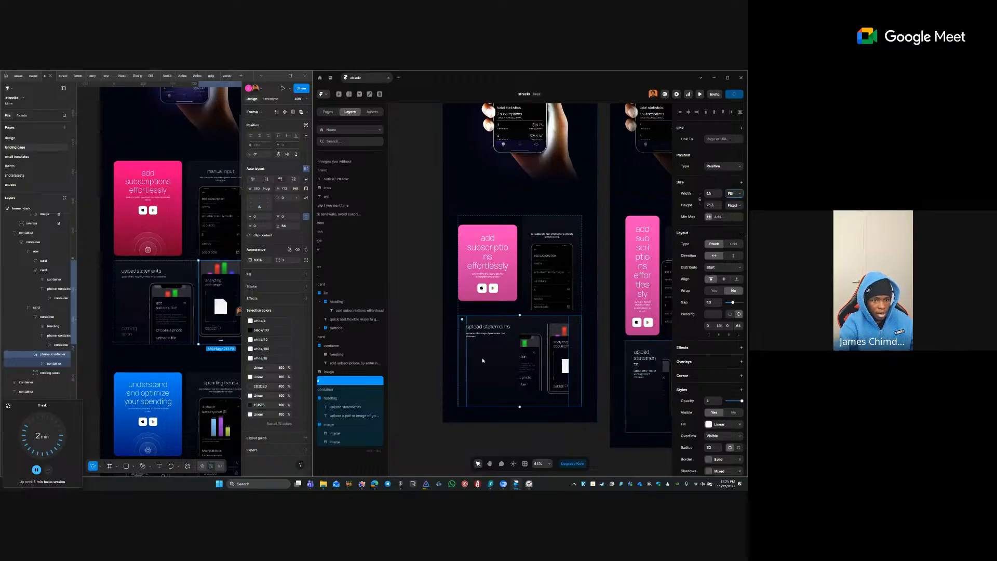
- Set the phone image stack's Overflow to Visible and Distribute to End
click(419, 301)
scroll(597, 415, up, 1)
scroll(597, 415, down, 1)
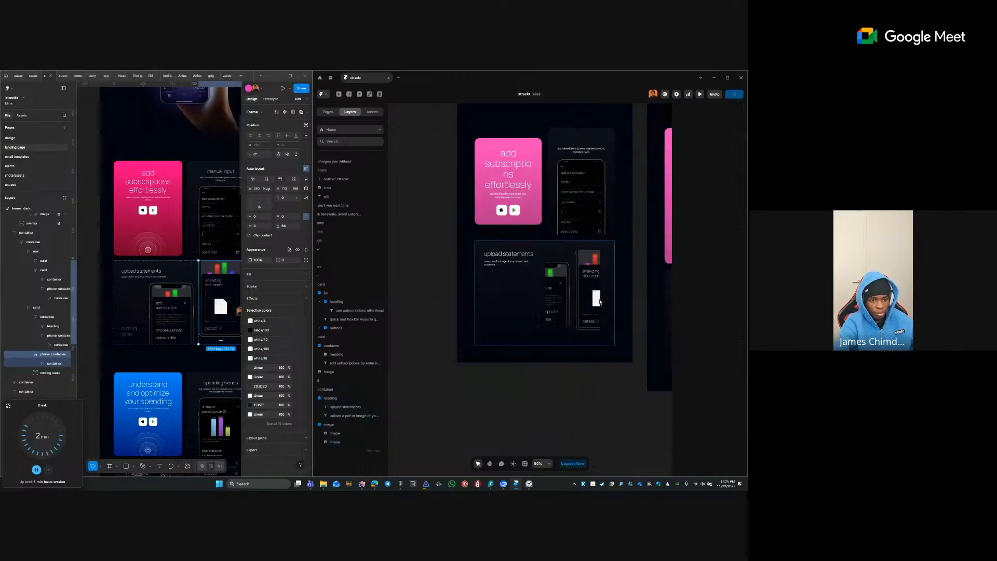
click(574, 285)
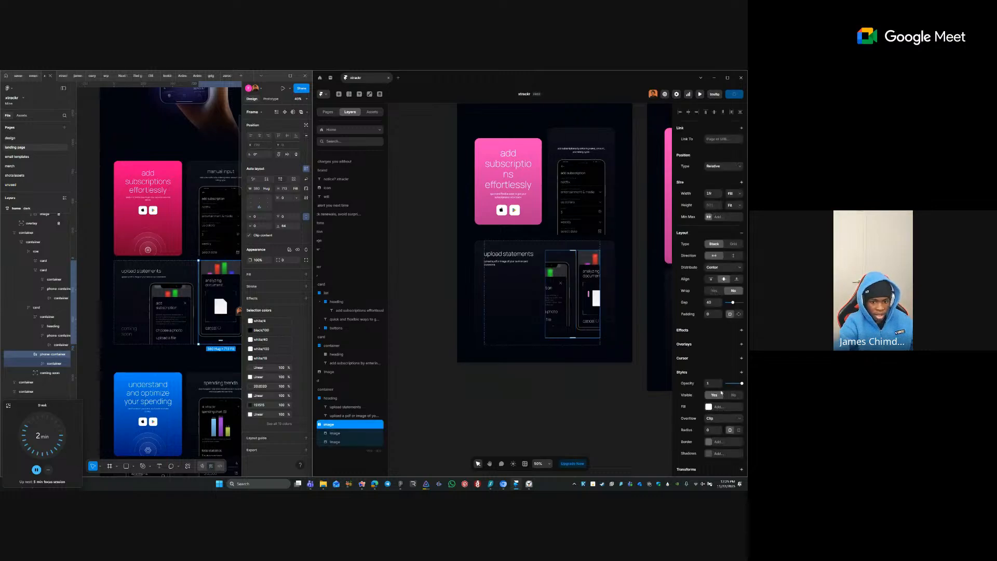
click(723, 418)
click(720, 434)
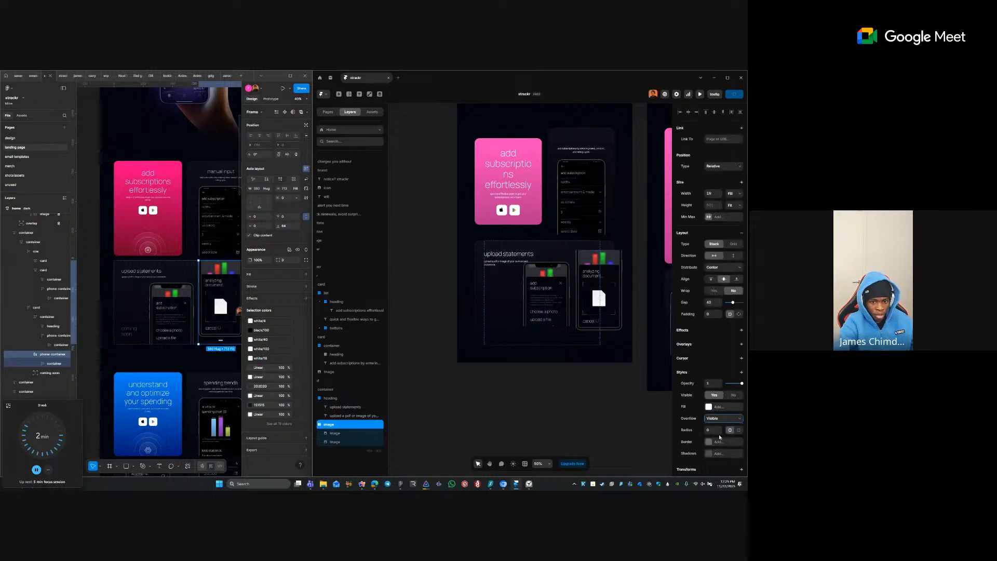
click(732, 266)
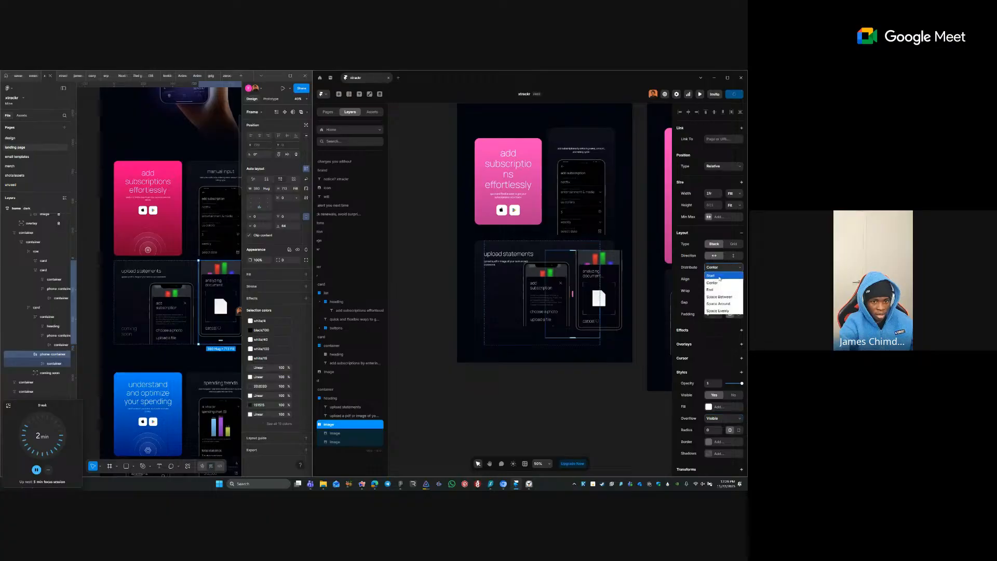
click(719, 285)
click(588, 426)
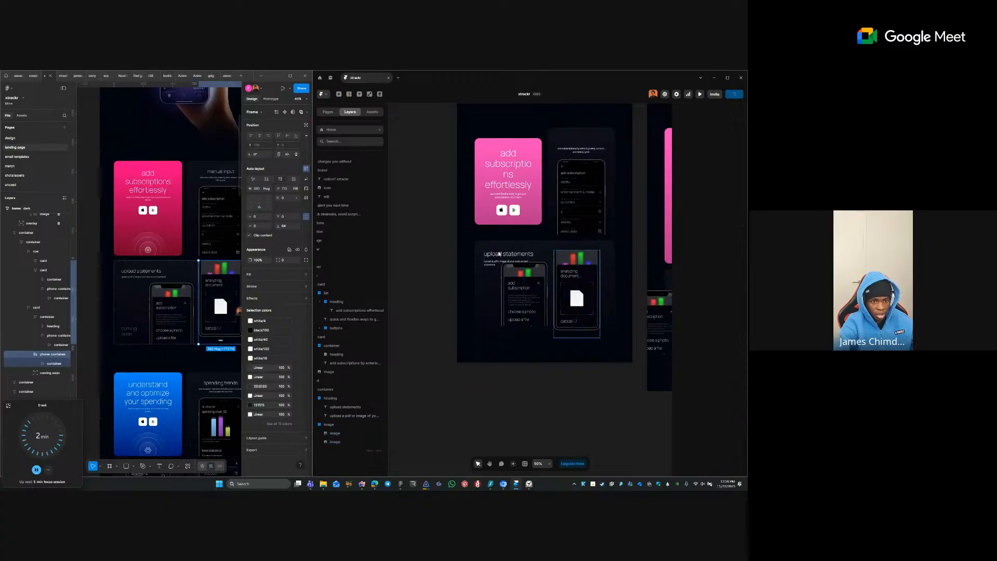
- Zoom in on the upload statements card and wrap the title's parent container in a stack
scroll(572, 311, down, 1)
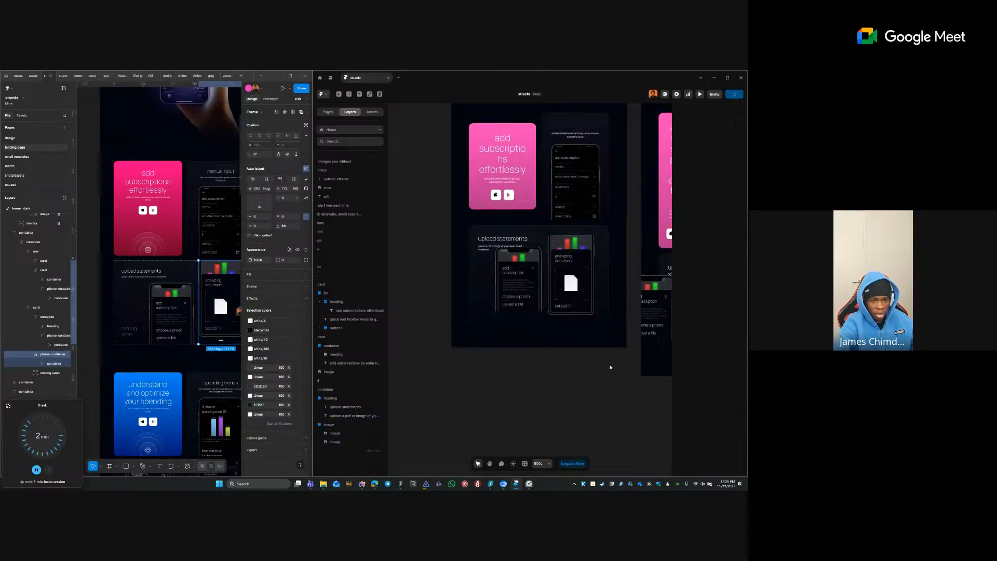
click(540, 318)
click(500, 321)
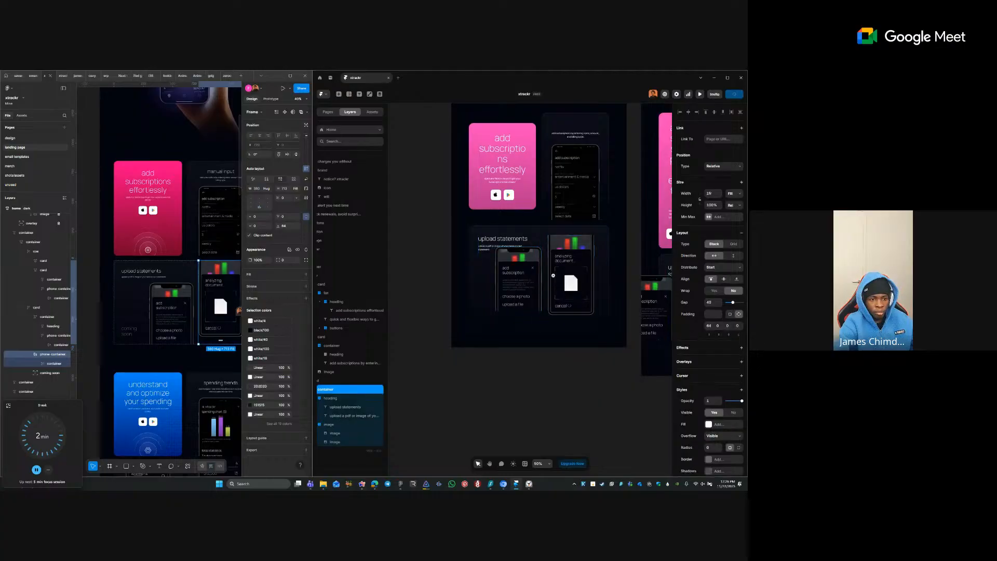
scroll(629, 327, right, 1)
click(430, 275)
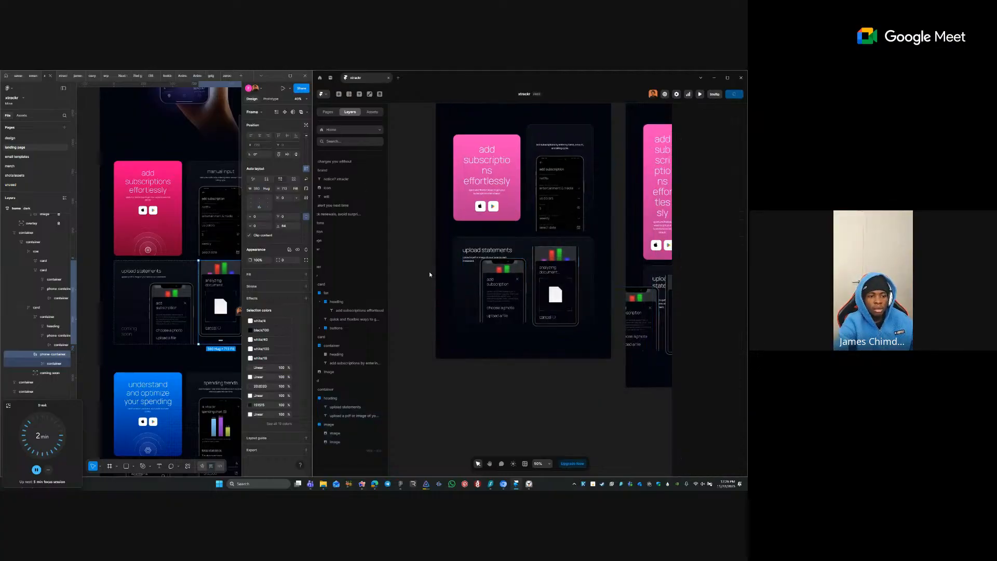
click(460, 250)
key(f)
drag(441, 226, 533, 307)
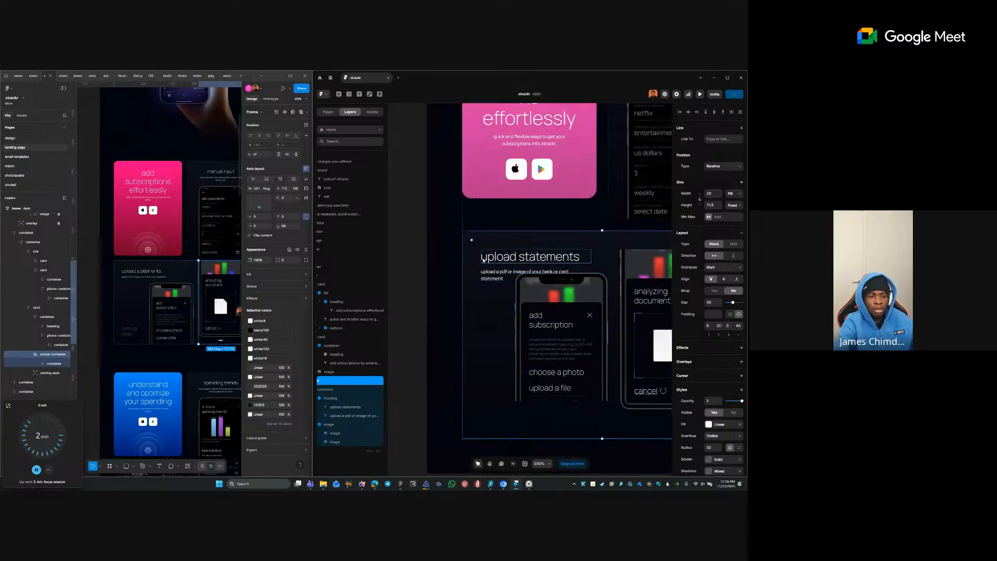
ctrl+click(484, 259)
ctrl+click(493, 317)
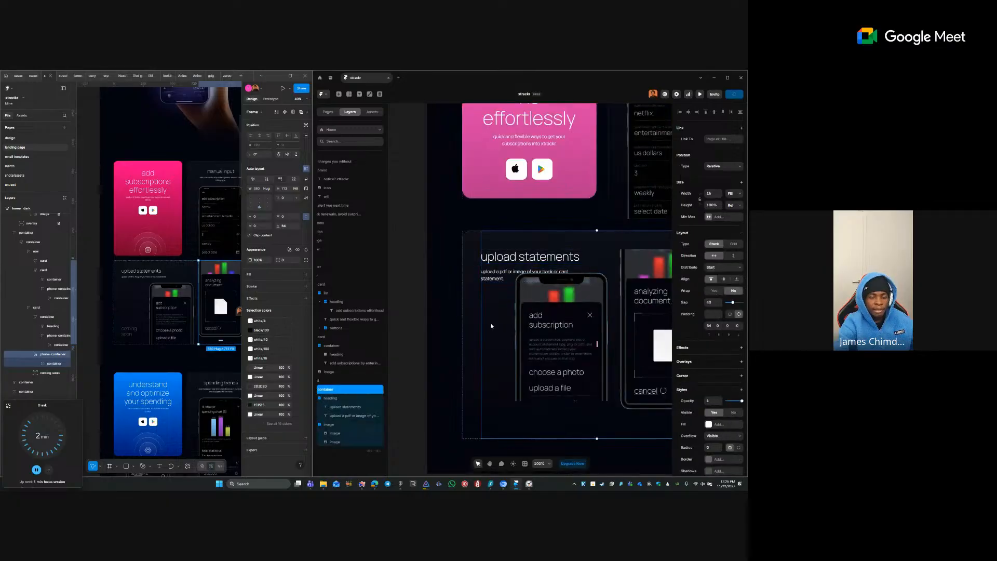
right_click(493, 321)
click(538, 303)
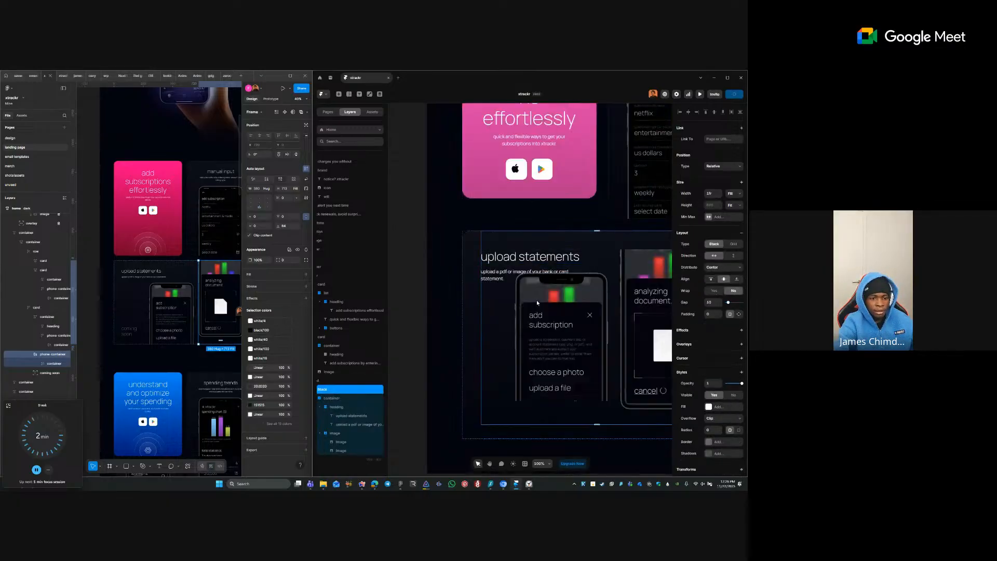
- Wrap the container in a stack again and apply padding to the upload statements card
right_click(511, 302)
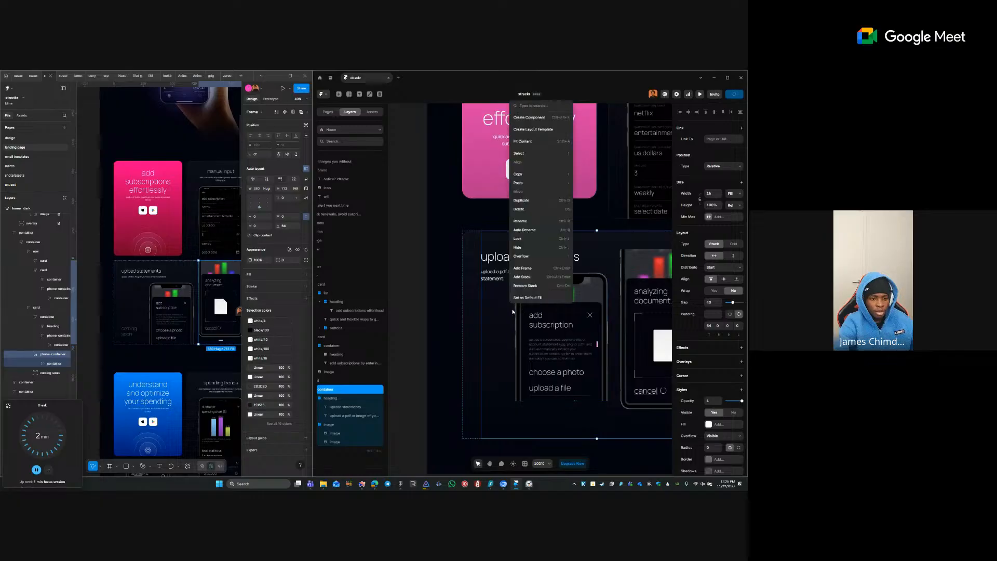
click(541, 277)
scroll(437, 280, down, 5)
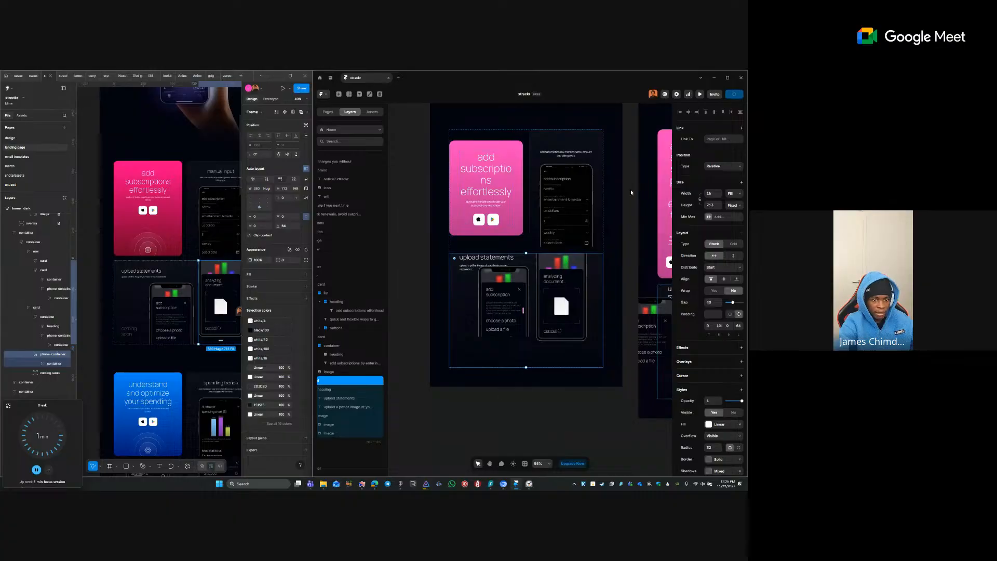
click(602, 143)
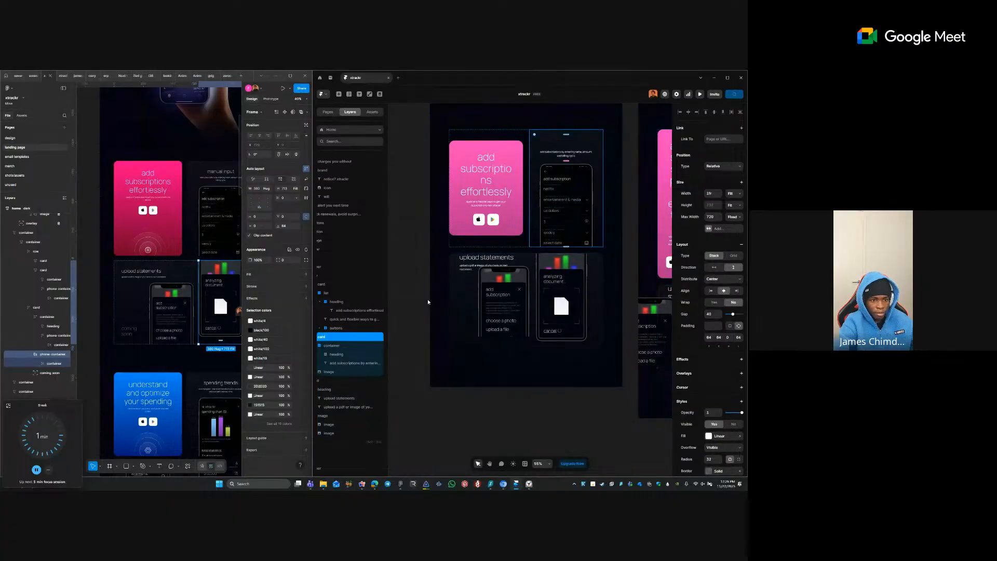
click(456, 285)
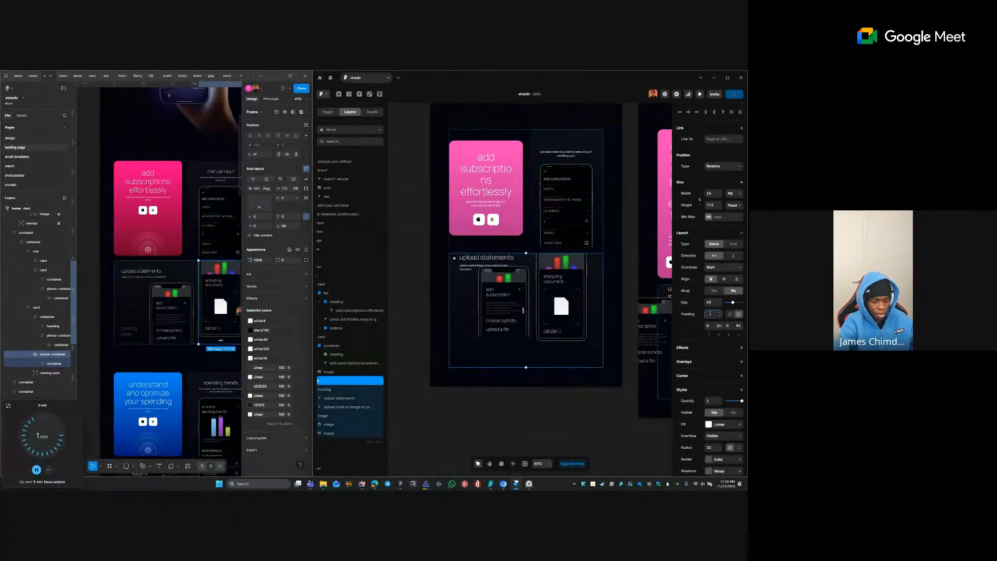
key(Return)
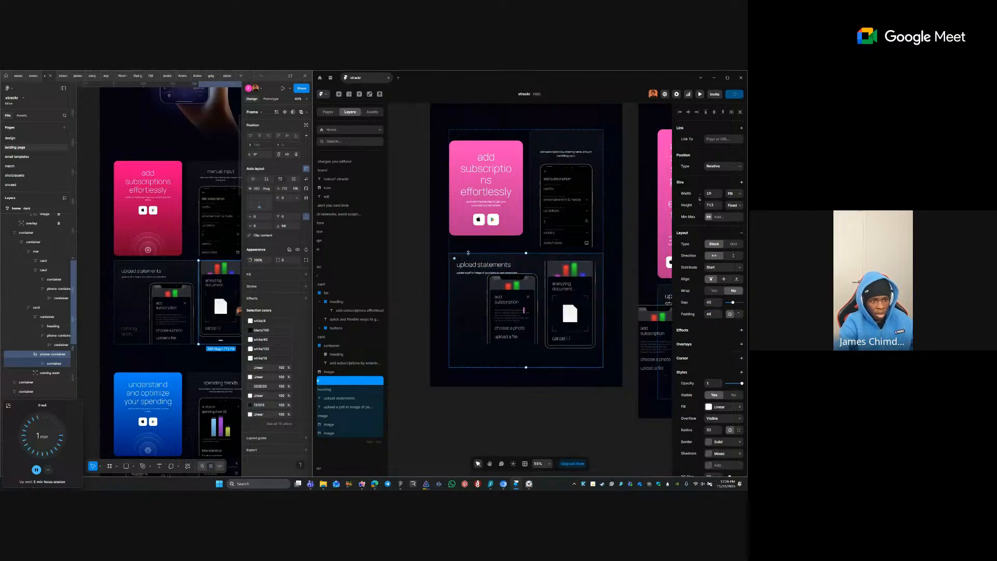
- Reselect the upload statements card and revert a mistaken 0 padding back to 64
click(423, 247)
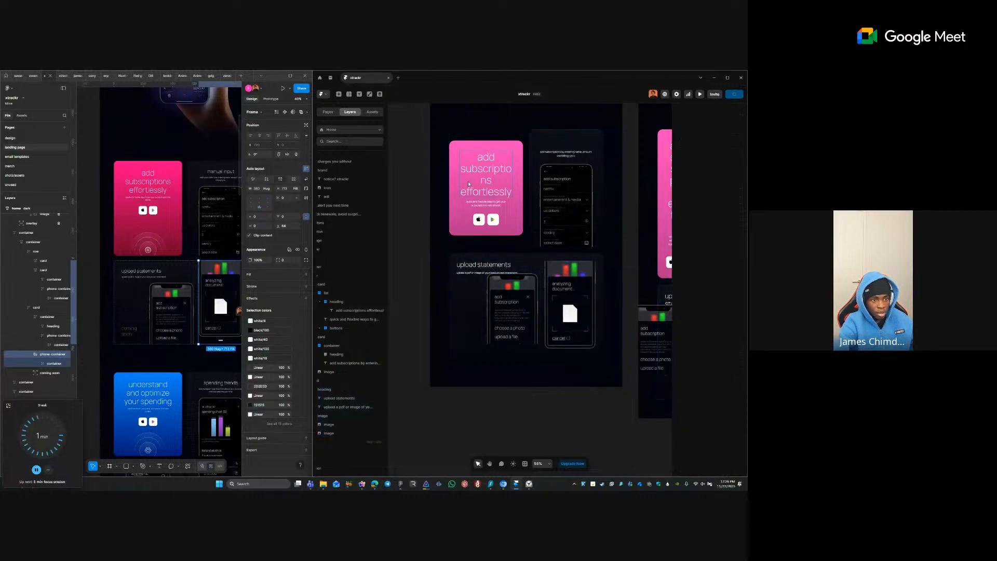
click(469, 184)
click(422, 234)
scroll(422, 234, down, 2)
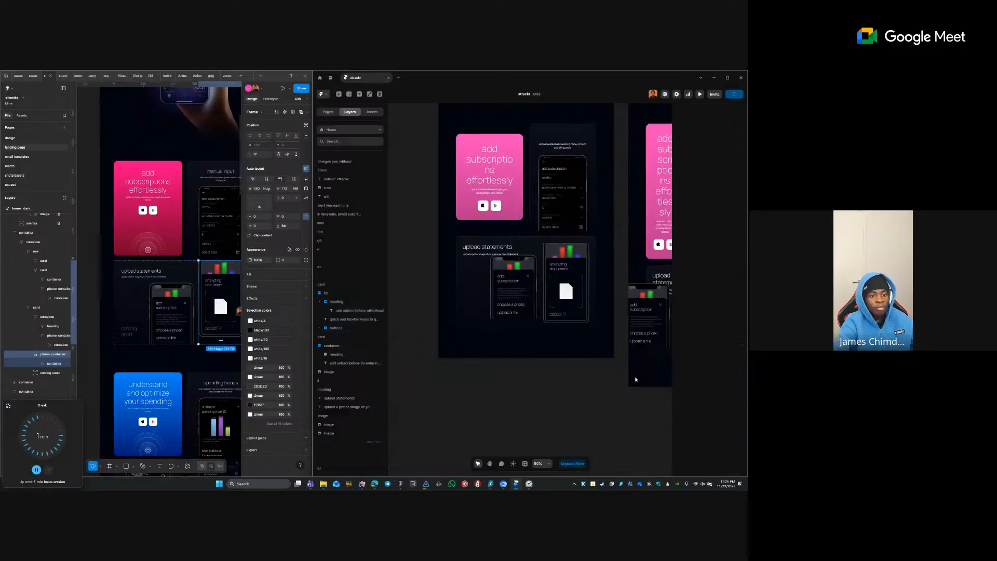
click(551, 303)
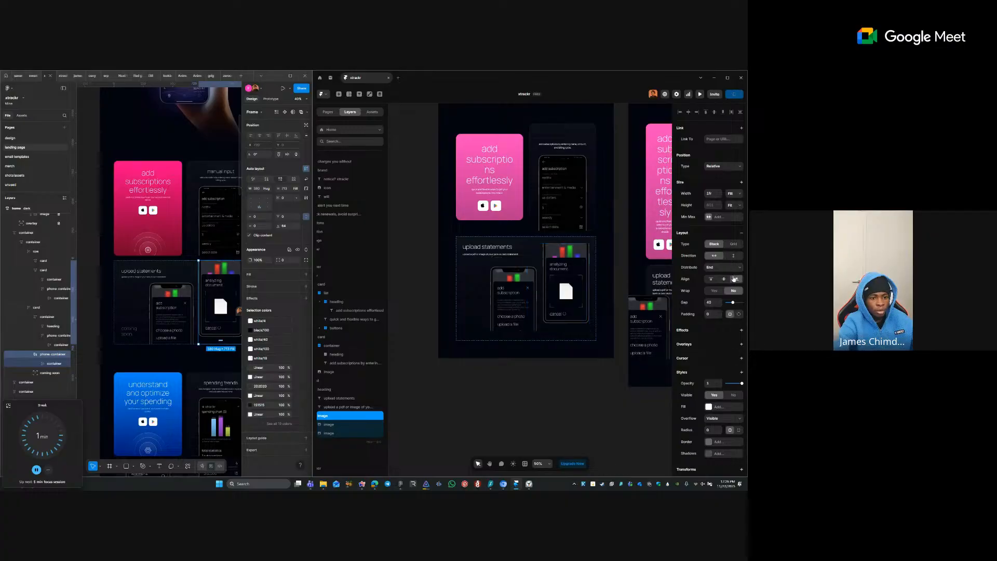
click(461, 318)
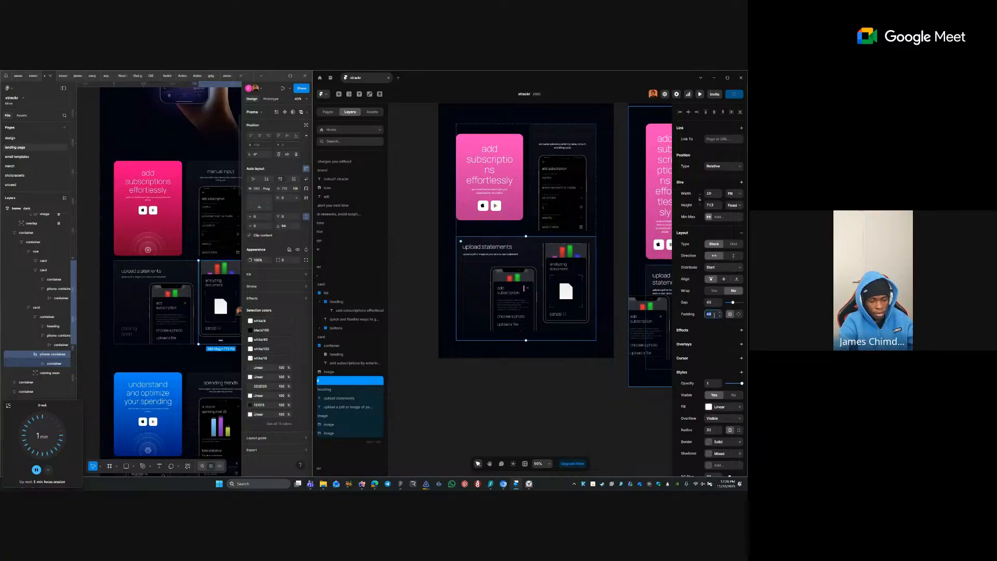
text(01)
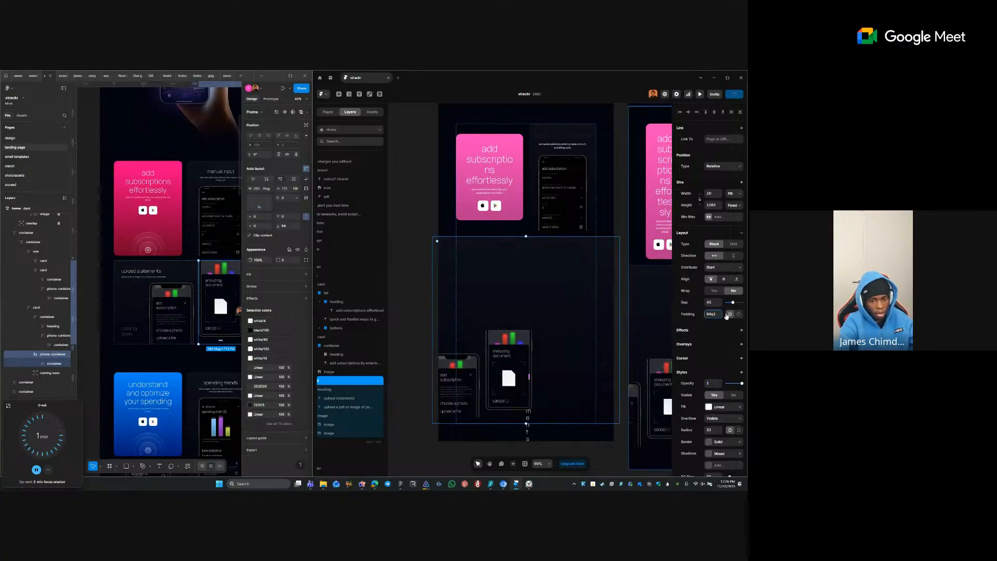
key(BackSpace)
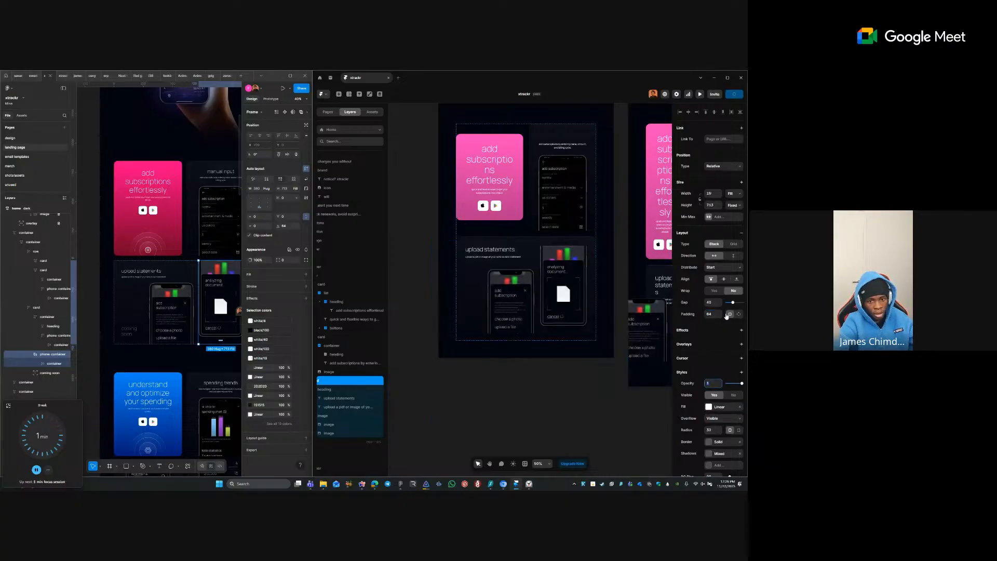
- Switch the card's padding to individual sides with 64 top and 64 right
click(739, 314)
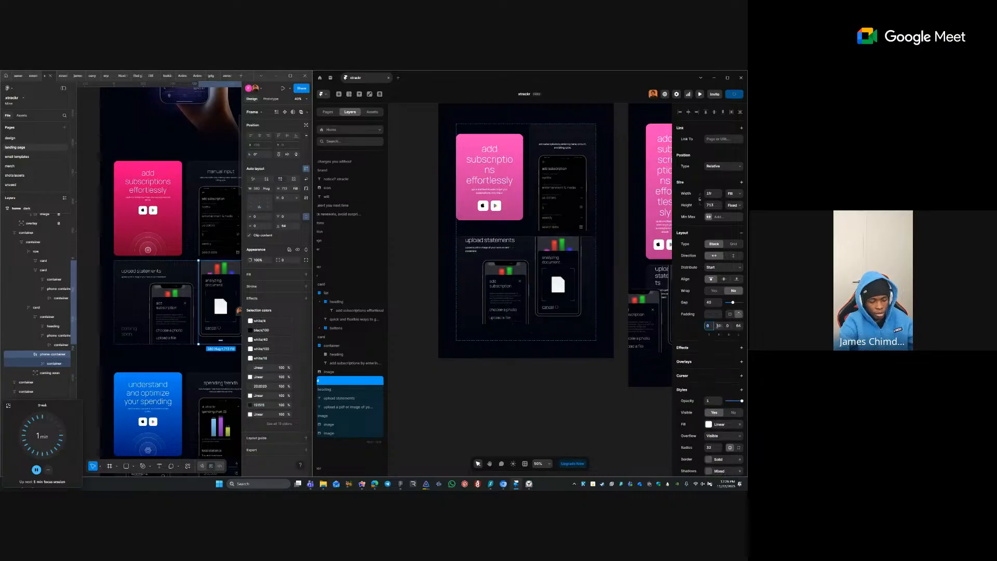
click(713, 327)
text(64)
key(Tab)
text(64)
key(Tab)
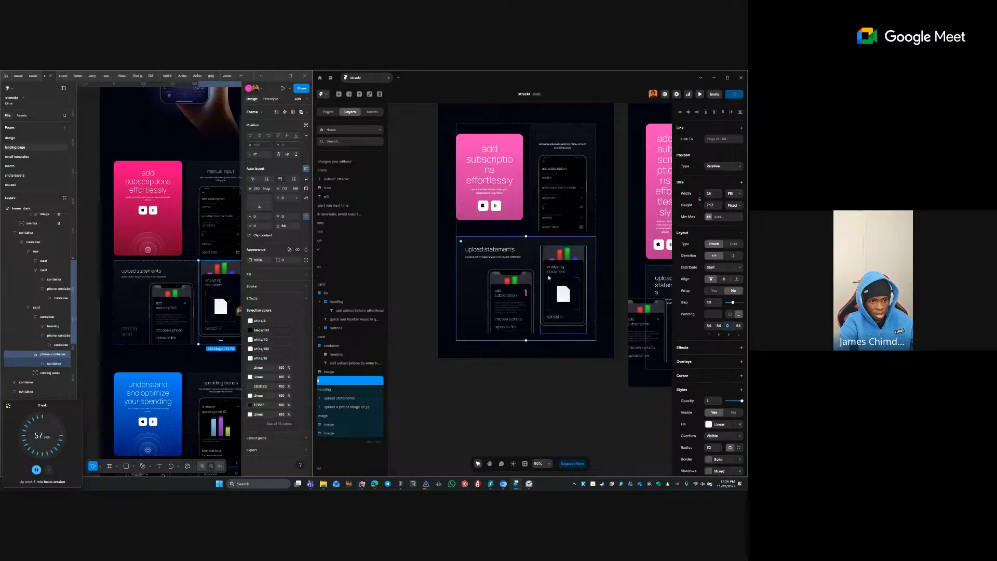
click(511, 301)
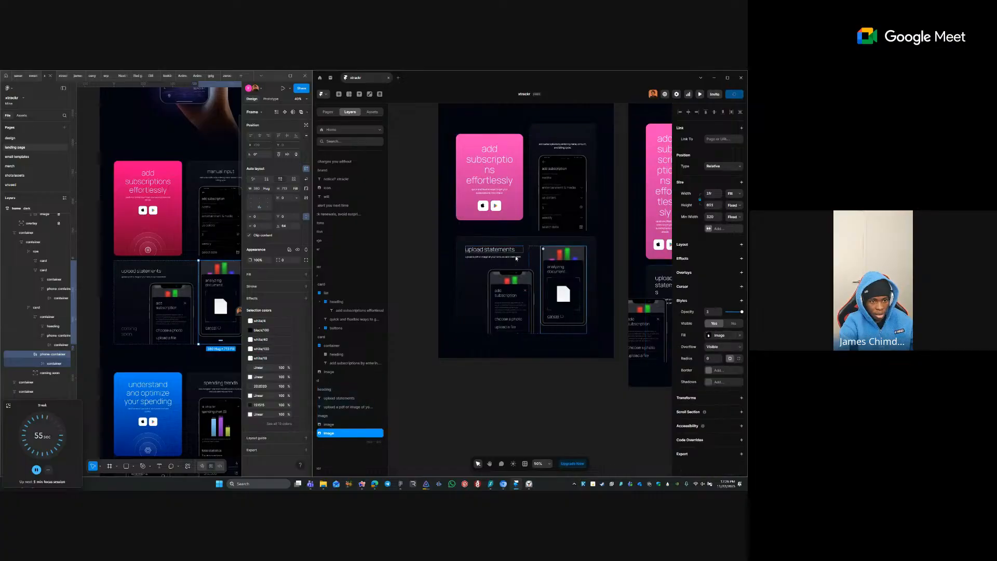
- Set the upload statements card's Height to Fit Content and its top padding to 0
click(474, 286)
click(734, 205)
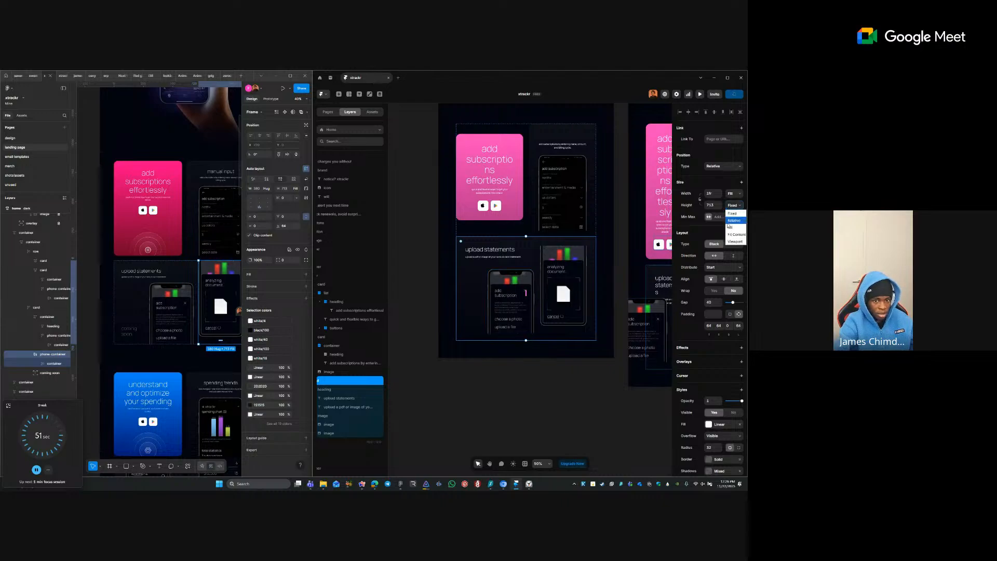
click(730, 235)
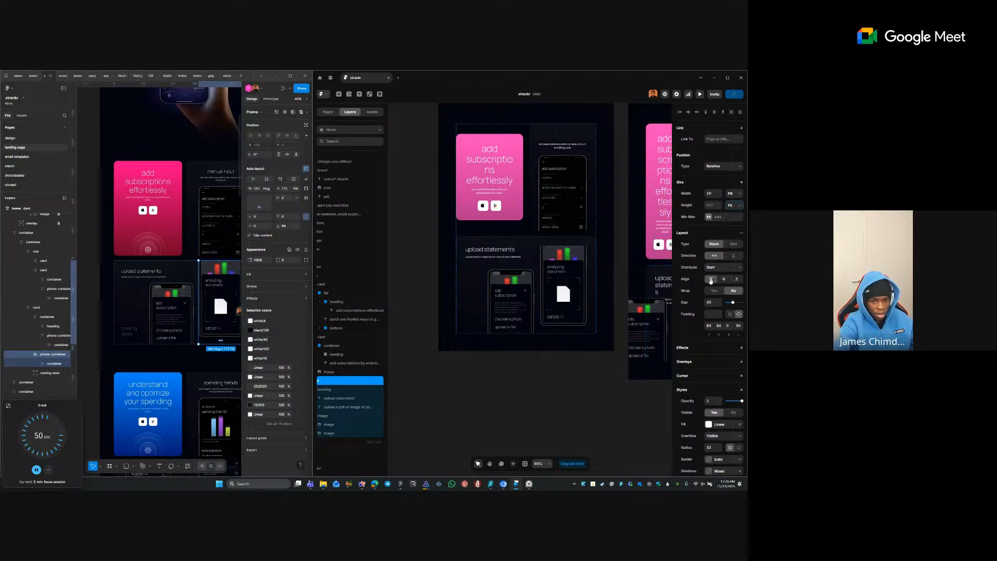
click(708, 327)
key(Tab)
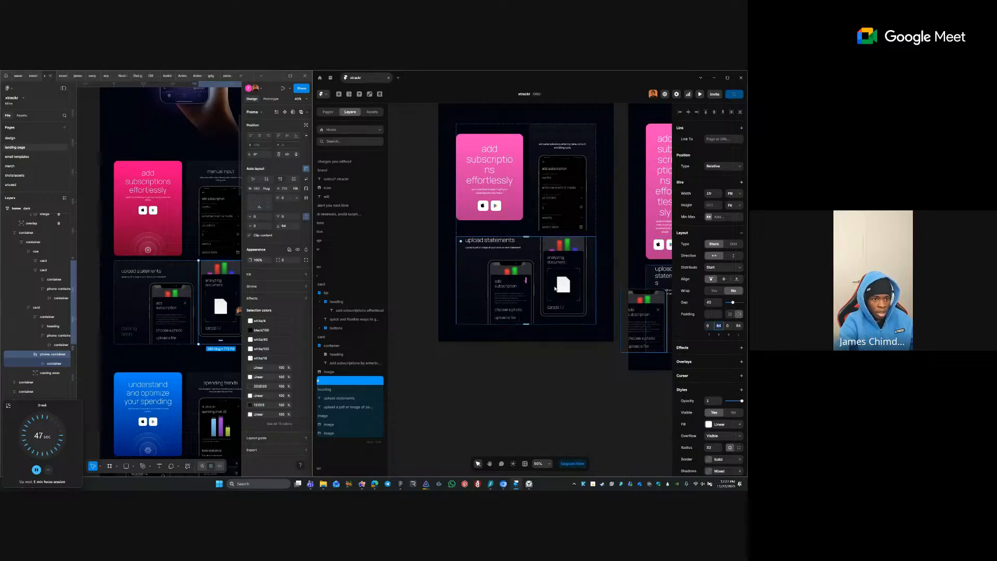
- Give the heading group a per-side top padding of 40
click(510, 248)
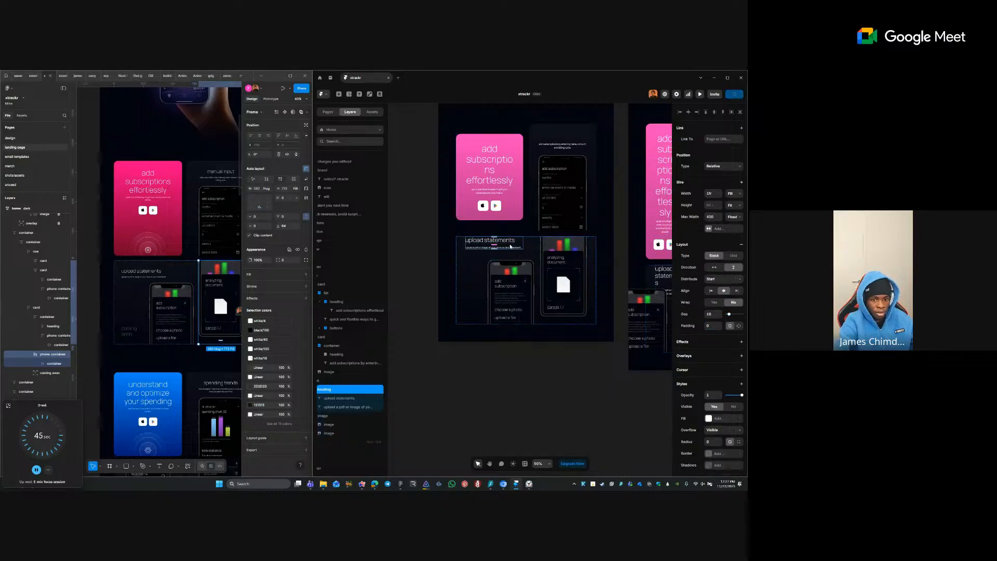
click(740, 326)
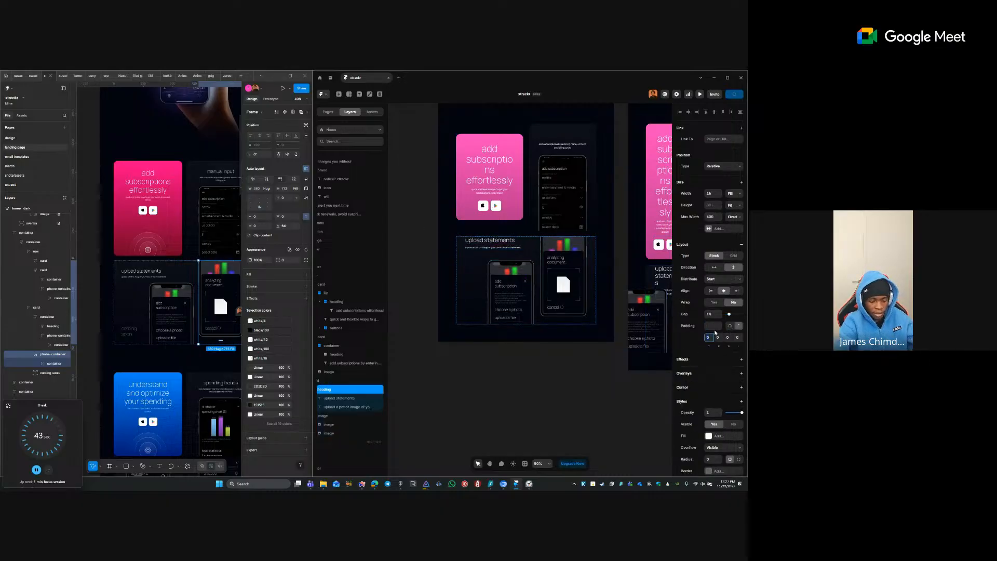
text(40)
key(Return)
click(523, 372)
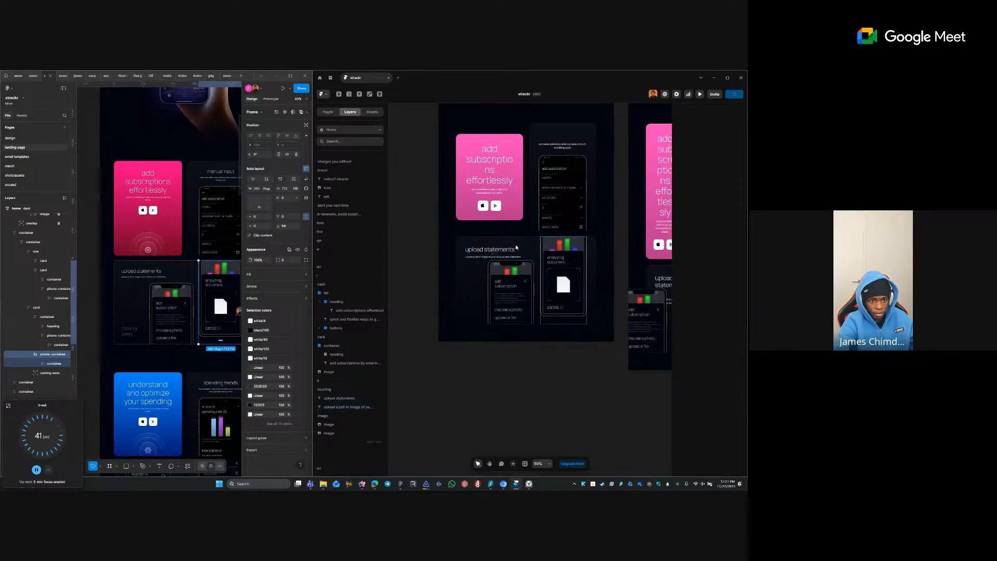
- Review the card and features section layout, ending with the left phone image selected
click(505, 291)
click(463, 294)
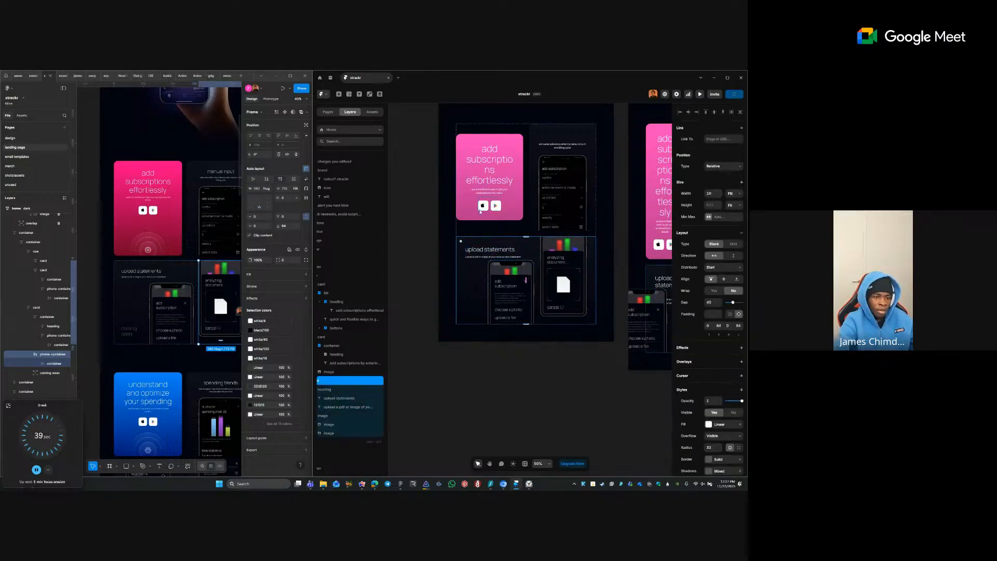
click(444, 249)
drag(424, 241, 623, 328)
scroll(613, 350, left, 1)
scroll(577, 318, right, 1)
click(514, 374)
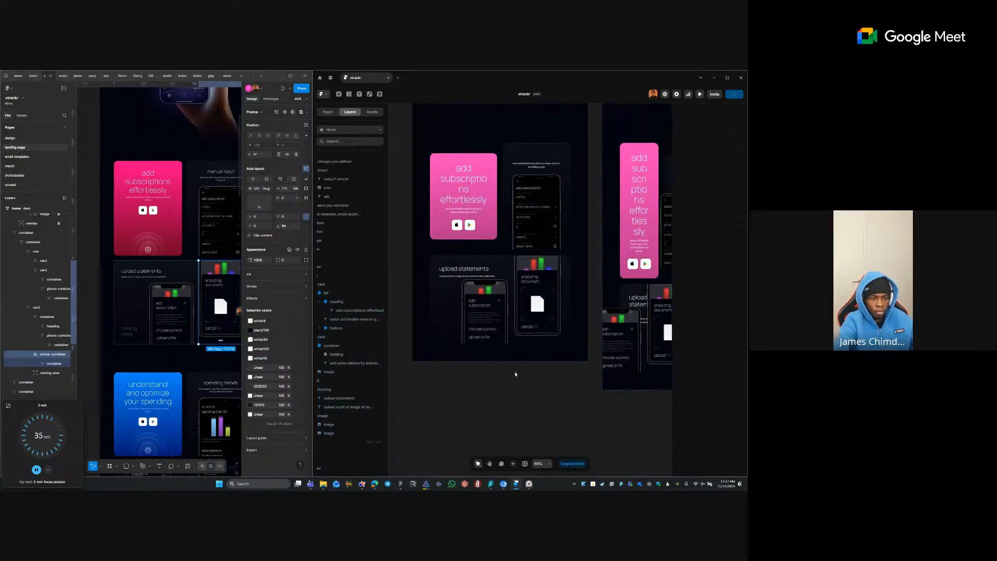
drag(413, 222, 570, 359)
scroll(570, 356, left, 1)
click(530, 298)
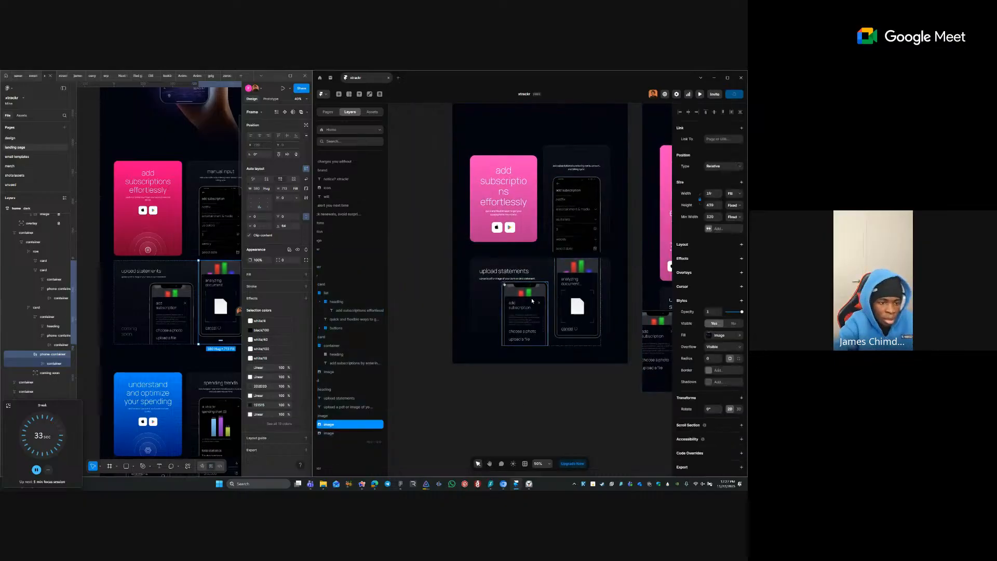
- Wrap the left phone image in a new stack named 'container'
right_click(530, 298)
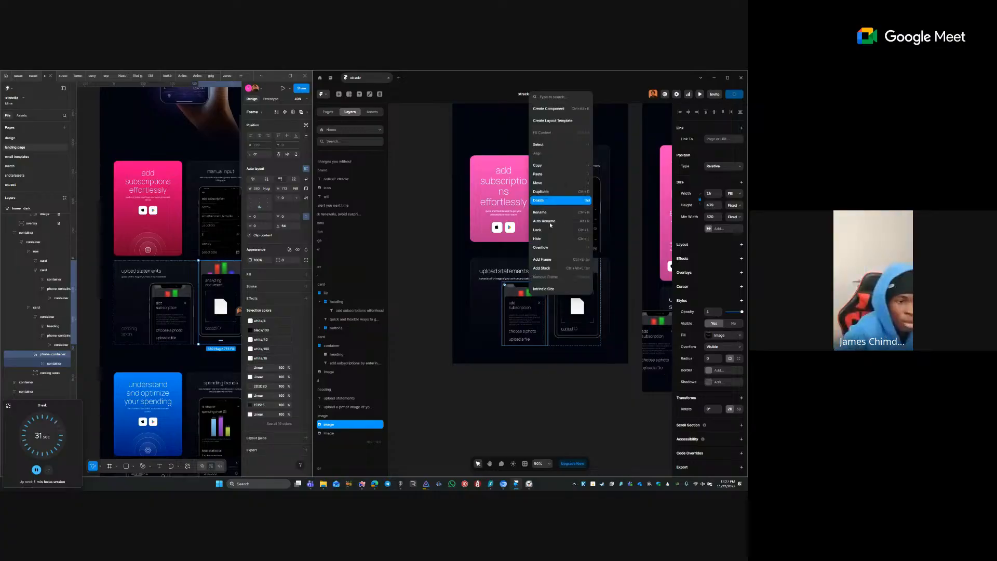
click(561, 266)
key(ctrl+r)
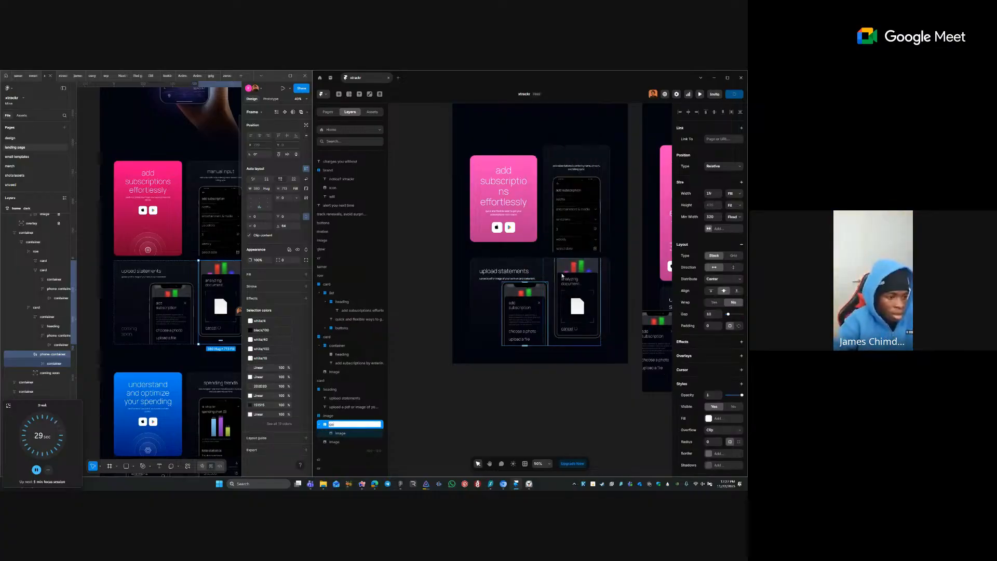
text(containe)
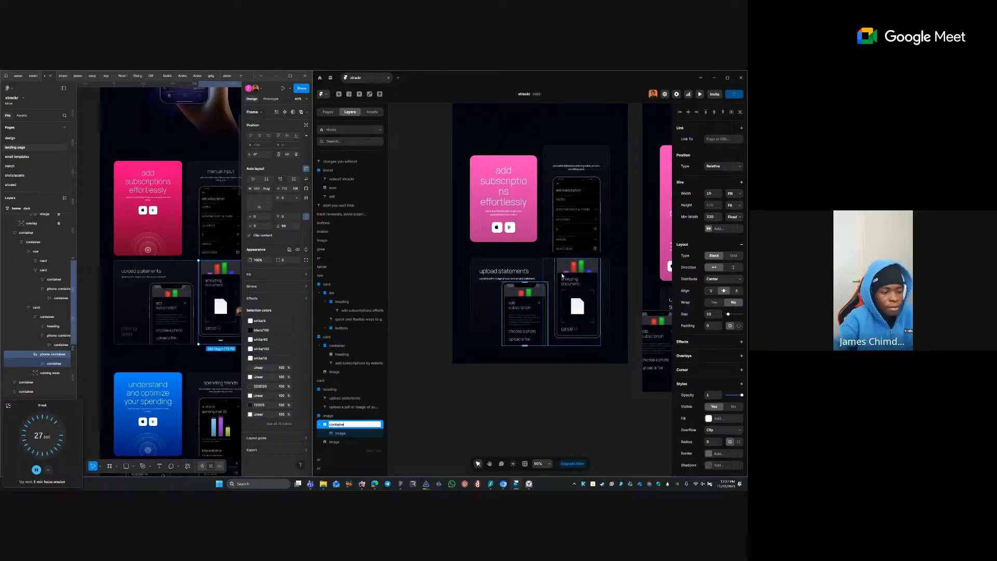
text(r)
key(Return)
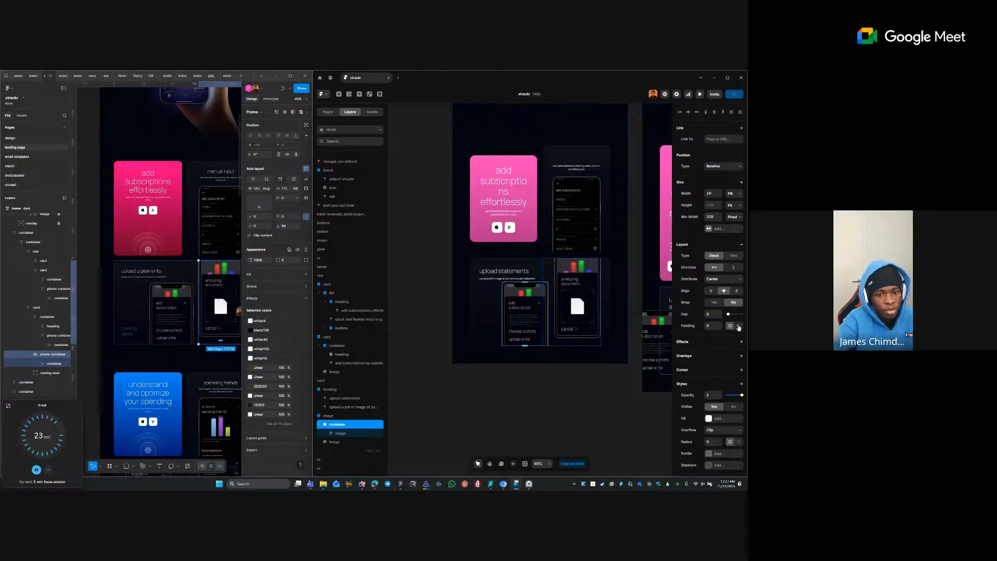
- Give the container 64 top padding, Distribute Start, and Align End
click(739, 326)
text(64)
key(Tab)
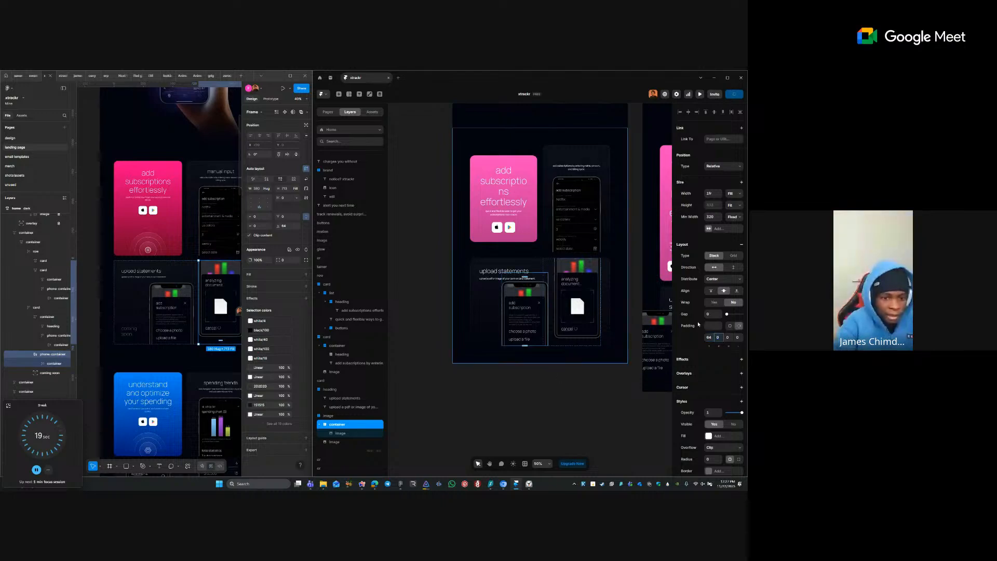
click(714, 291)
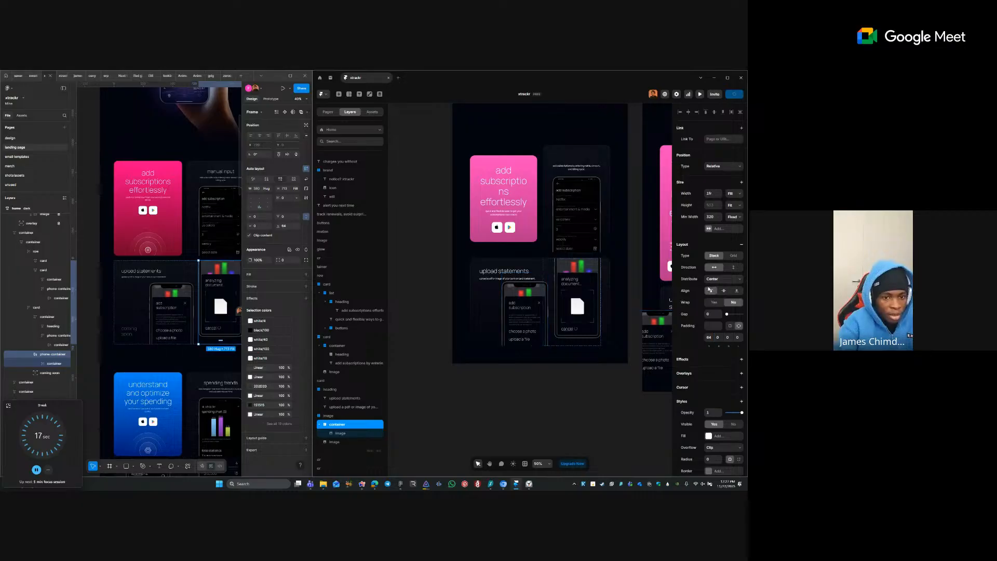
click(721, 279)
click(717, 287)
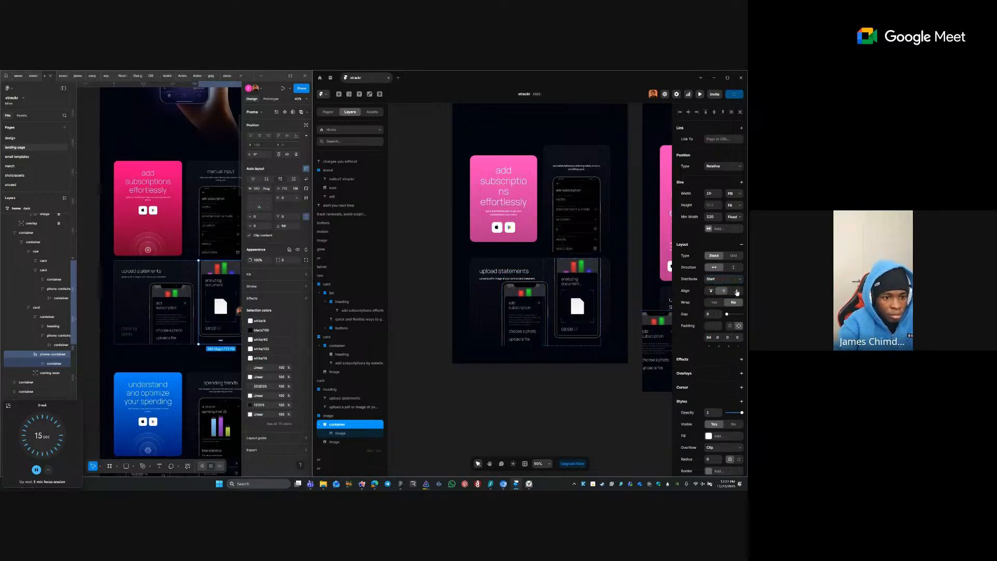
click(737, 290)
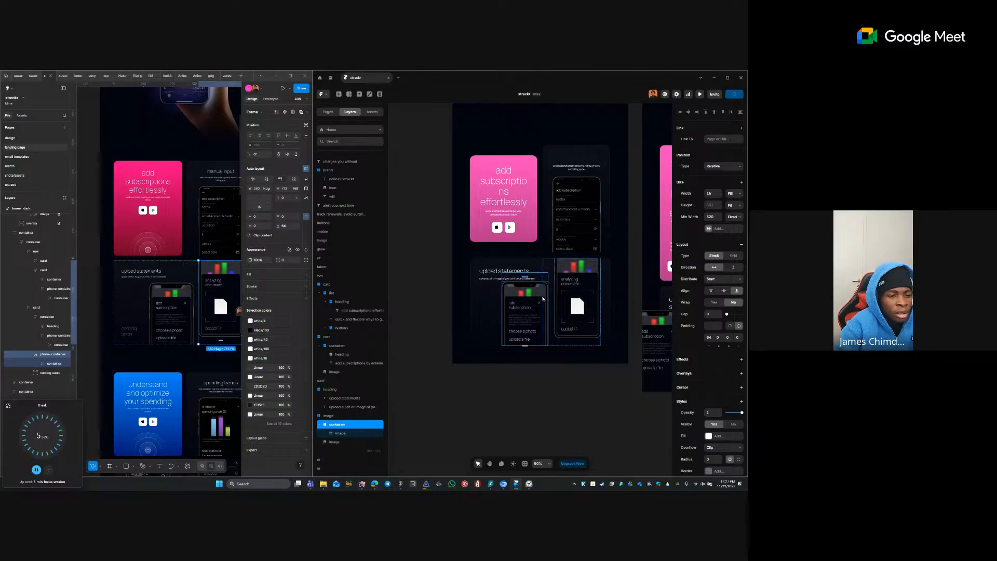
click(556, 394)
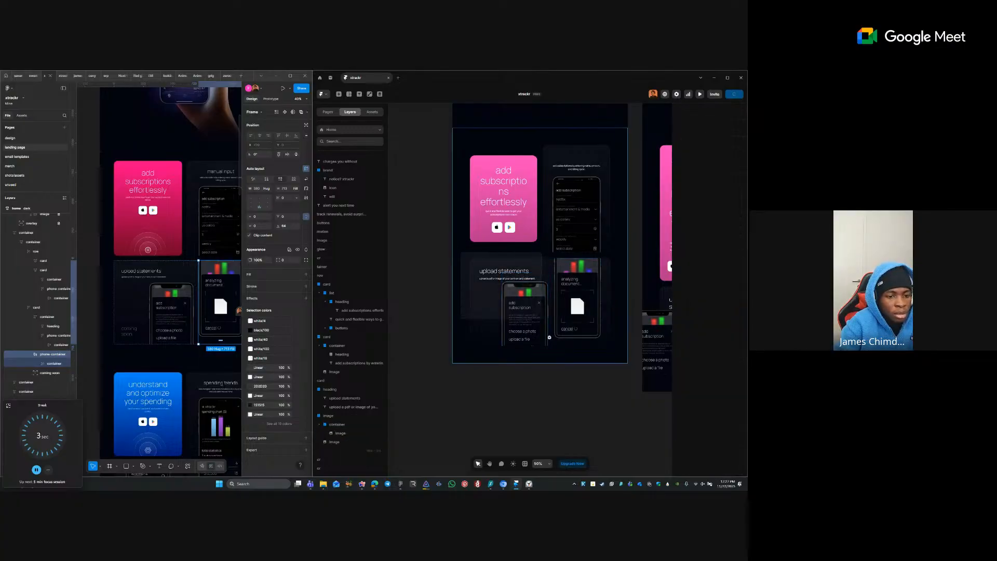
- Inspect the upload statements card's description, image stack and phone container layers, checking the container's padding
scroll(525, 334, up, 1)
drag(512, 266, 492, 273)
click(457, 229)
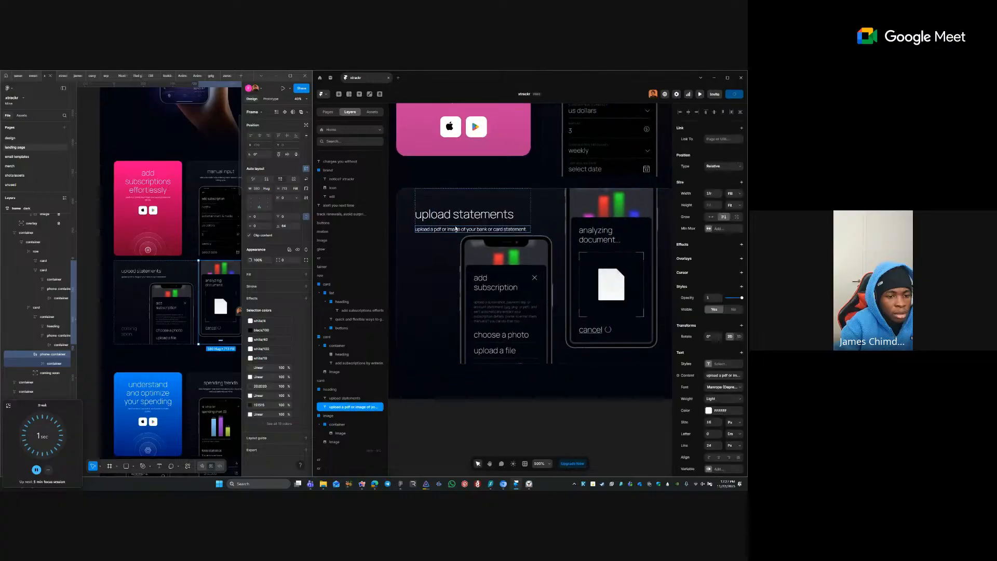
click(534, 263)
click(548, 229)
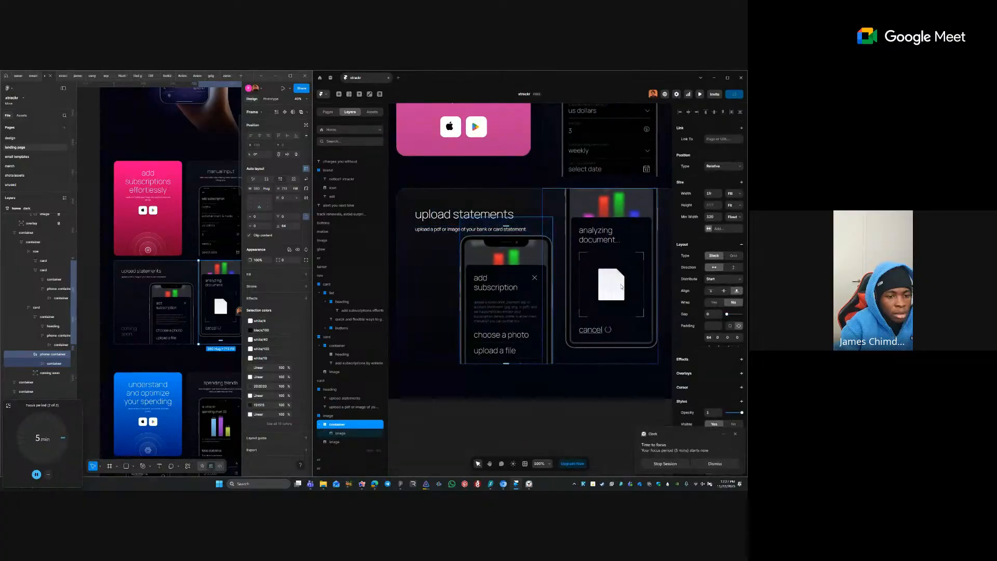
click(712, 328)
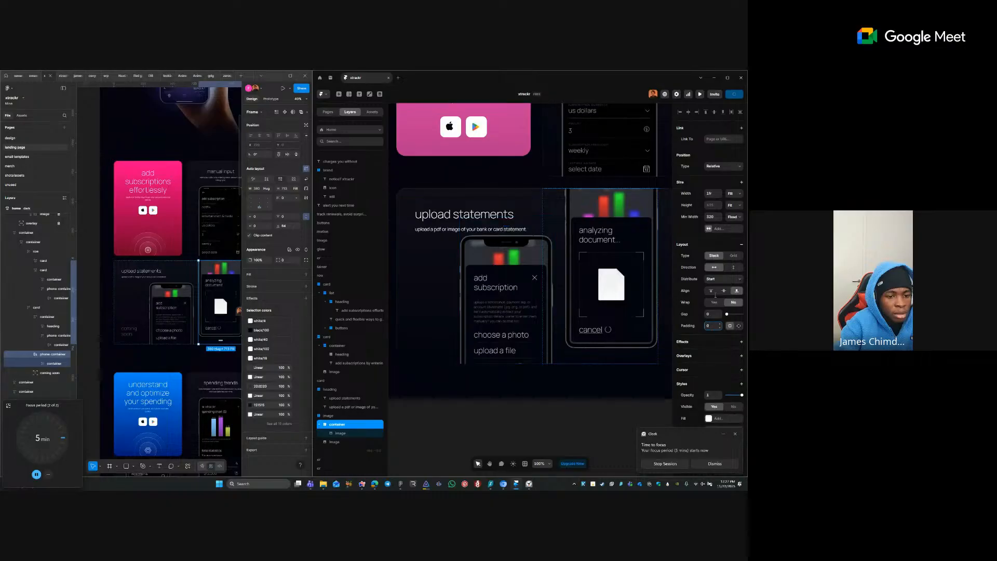
click(475, 266)
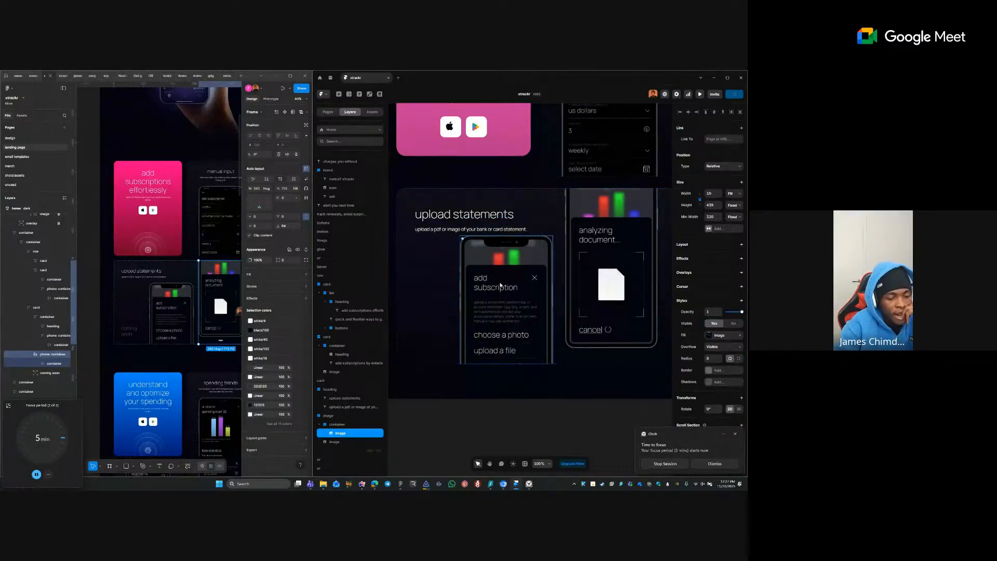
click(341, 425)
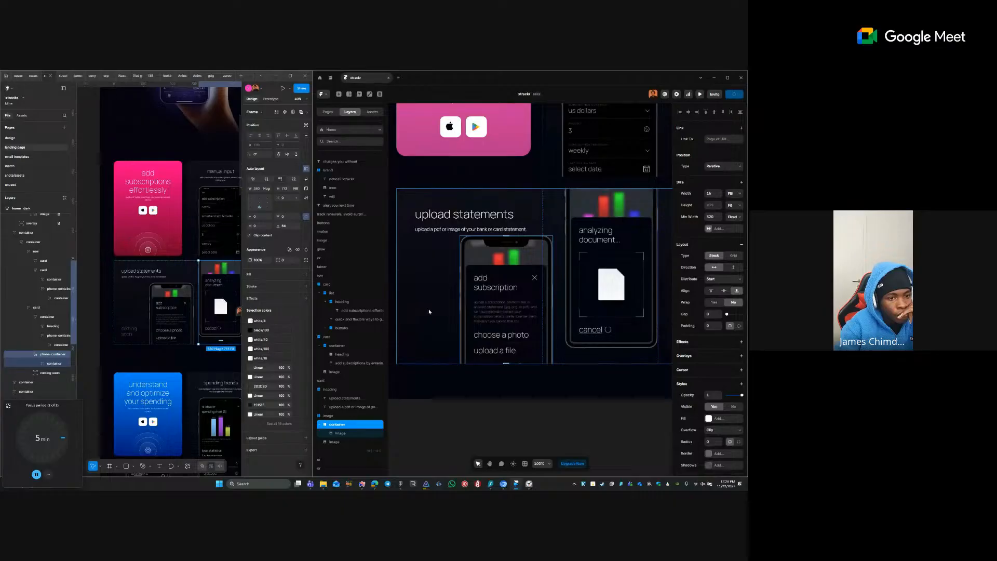
click(429, 314)
double_click(555, 234)
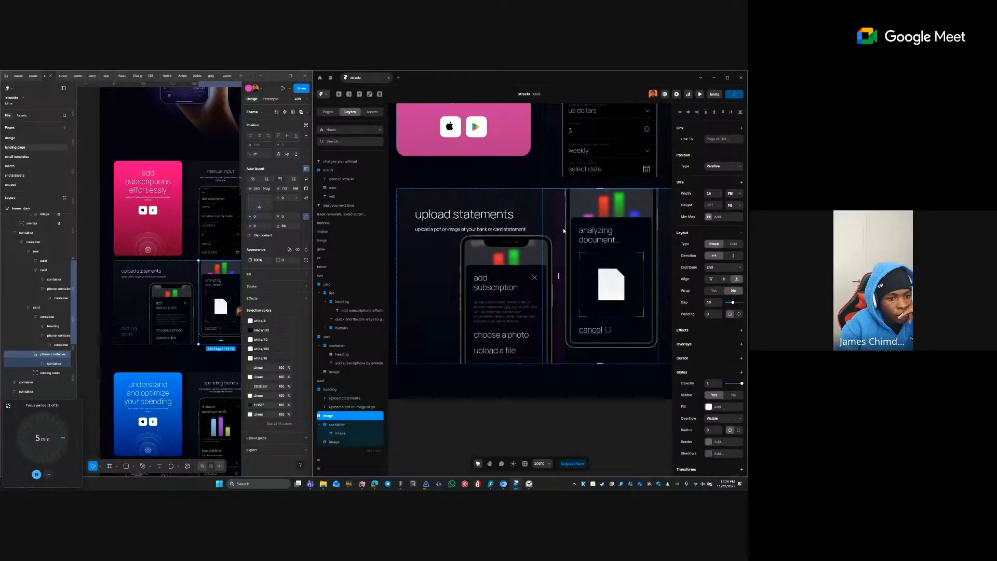
click(351, 424)
scroll(559, 366, down, 3)
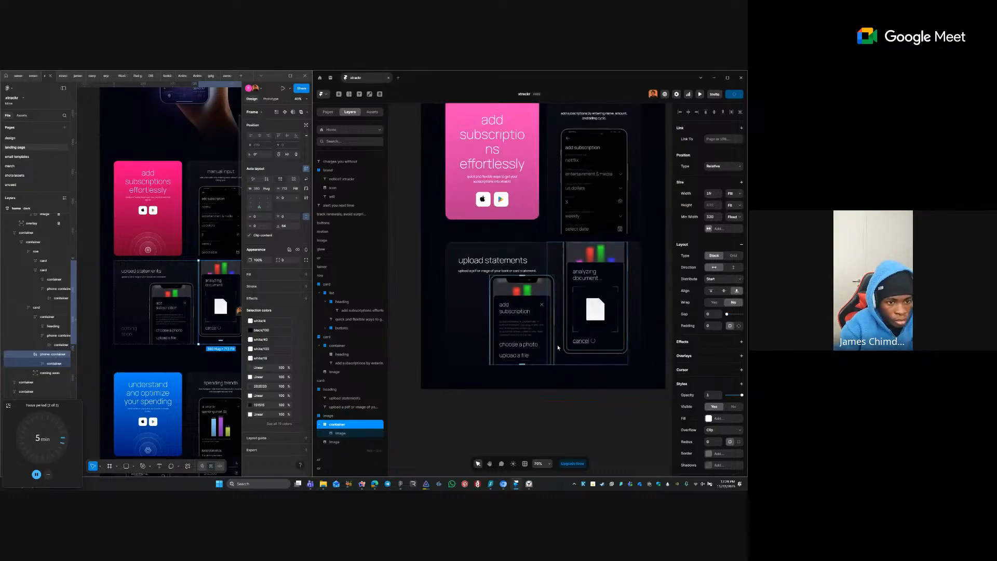
- Remove the container wrapper from the add-subscription phone image and set its Position to Absolute
click(558, 292)
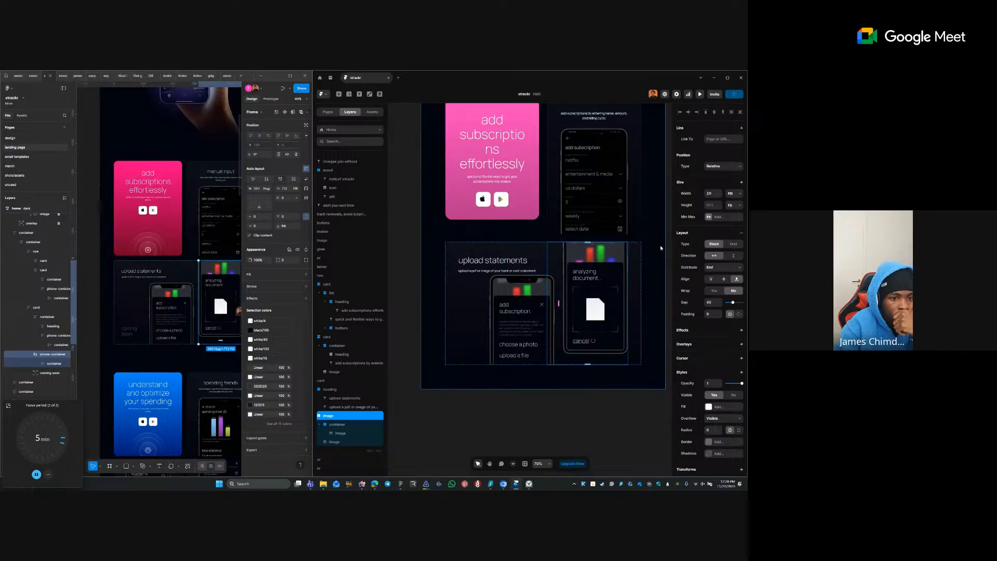
click(523, 292)
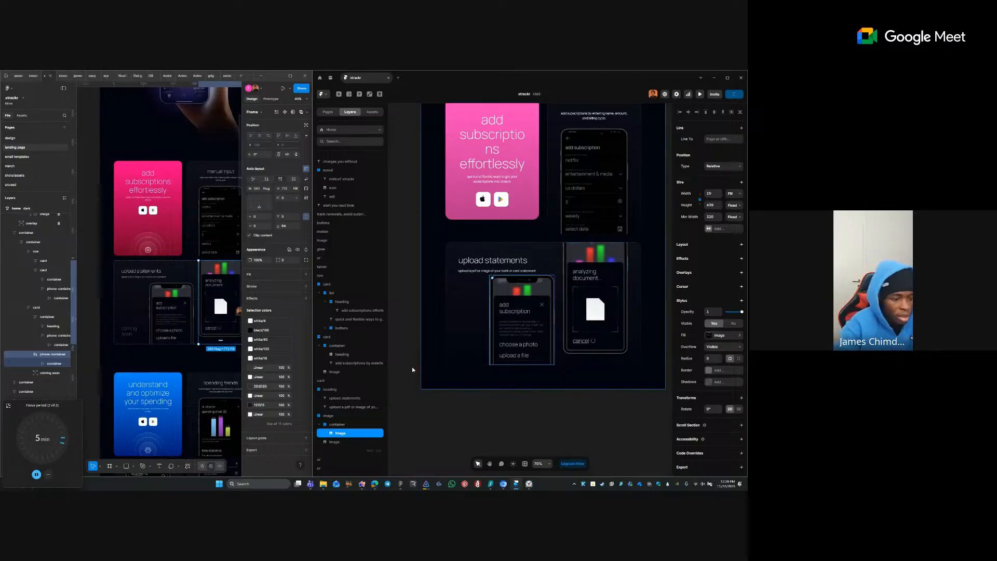
click(346, 425)
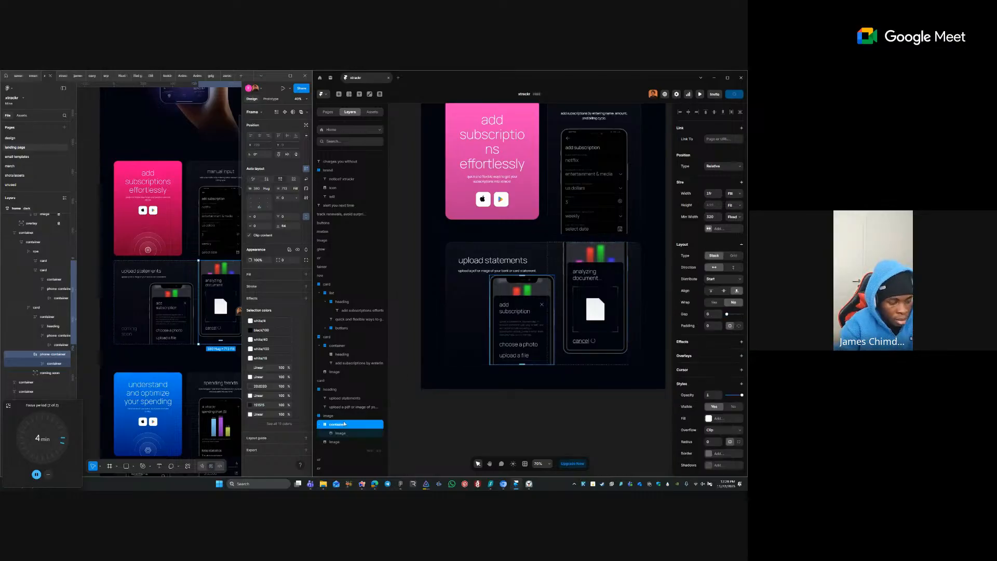
right_click(346, 427)
click(366, 419)
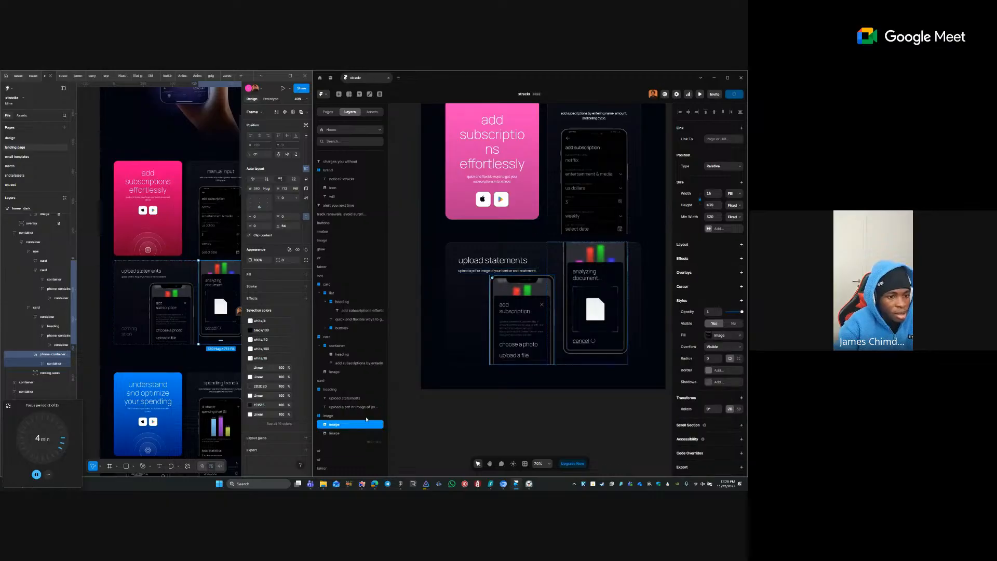
click(724, 166)
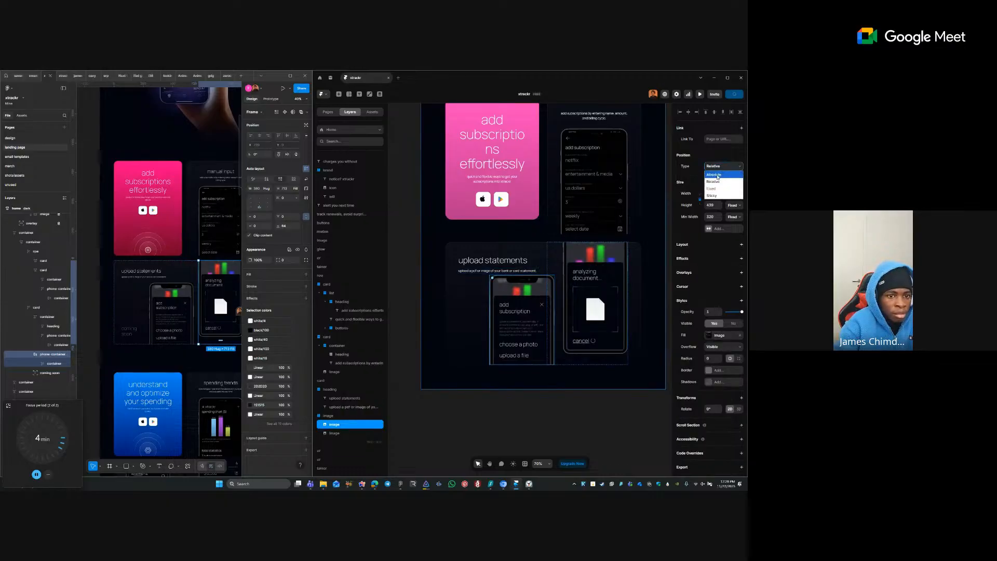
click(722, 178)
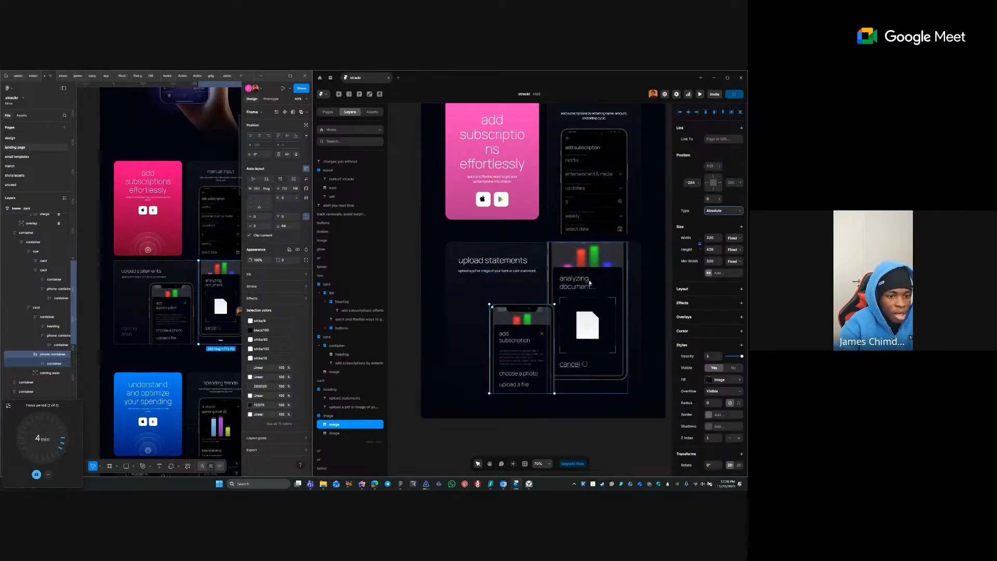
- Undo the unwrap and absolute positioning, then select the heading group
key(ctrl+z)
key(ctrl+z)
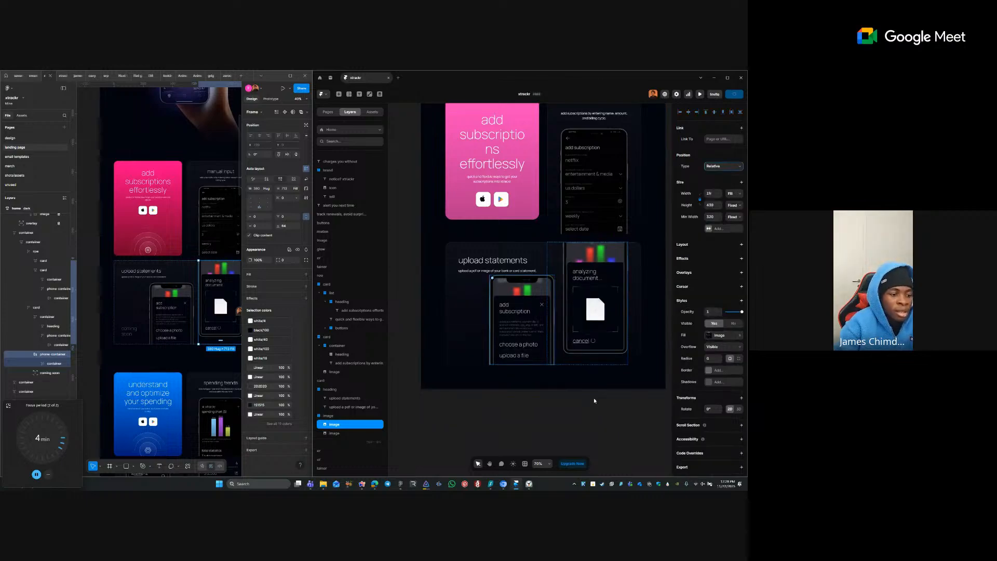
click(548, 401)
click(500, 262)
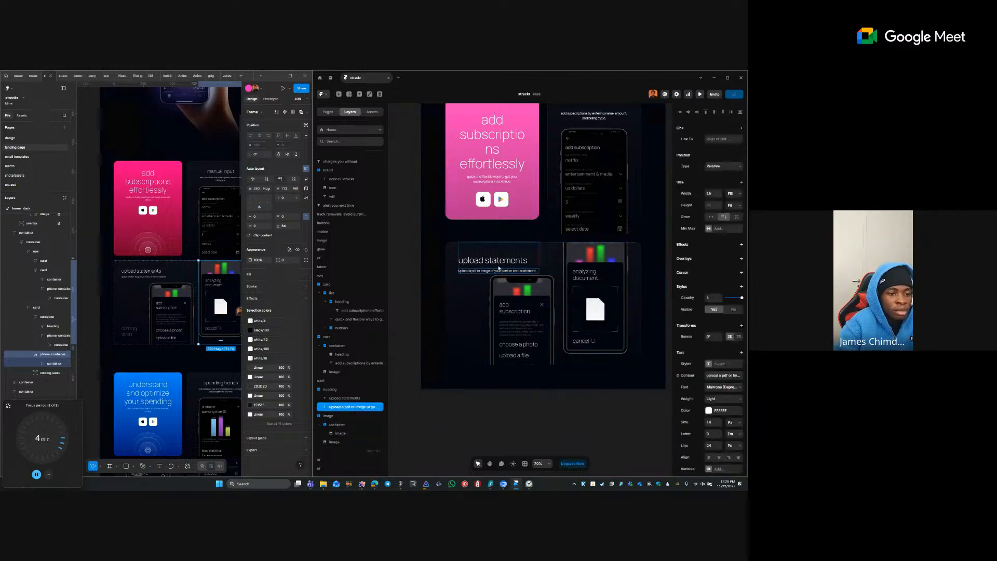
click(516, 242)
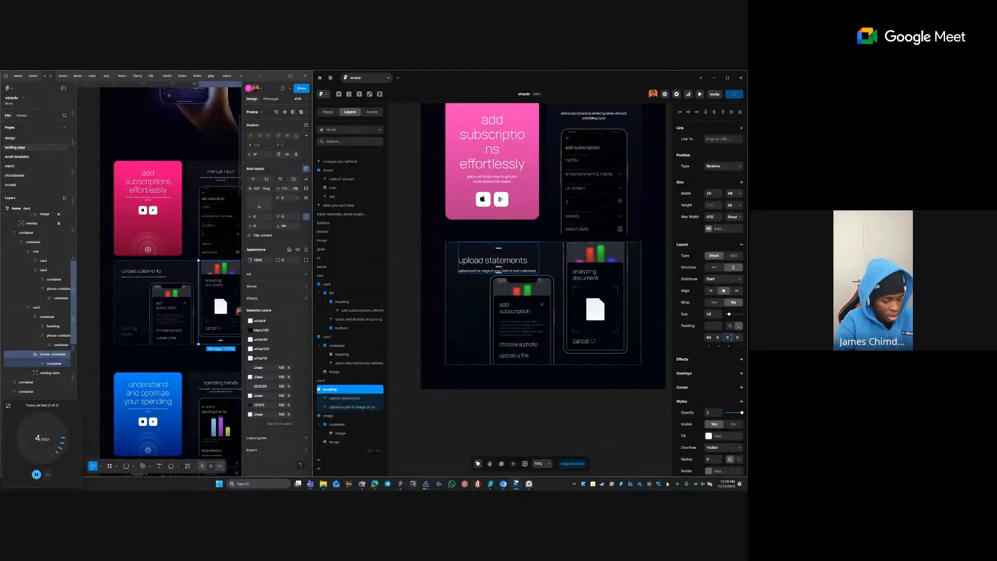
click(588, 391)
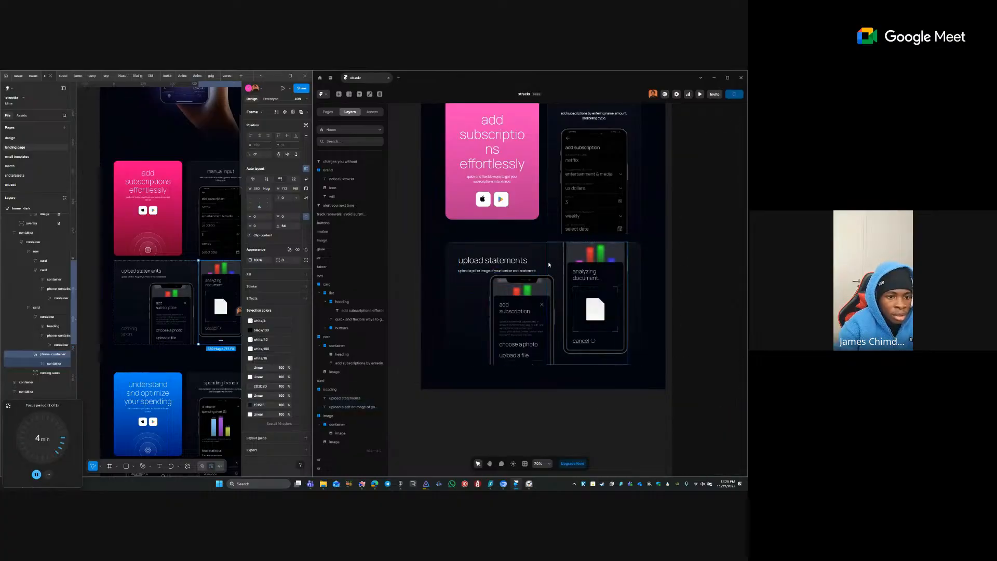
click(554, 245)
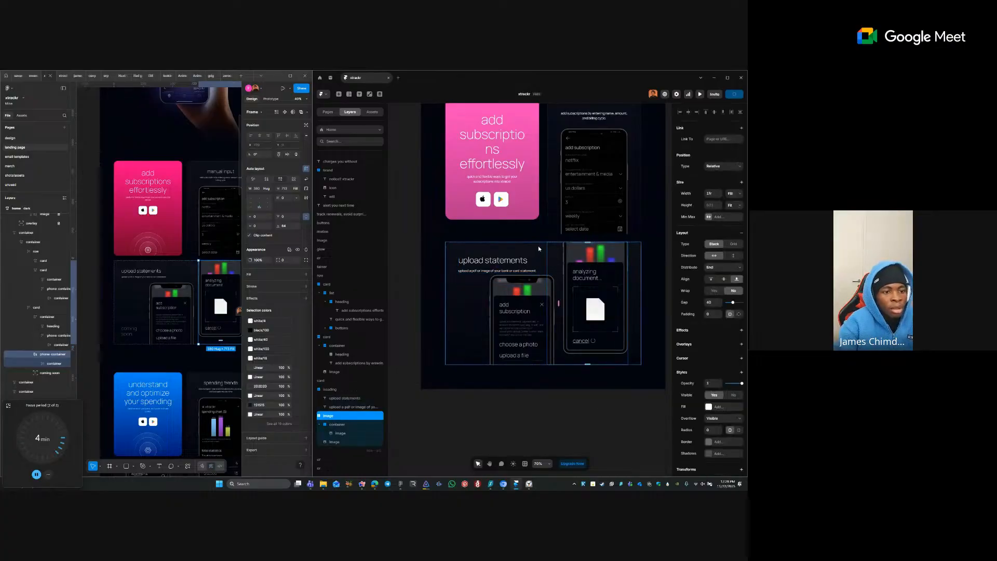
click(540, 244)
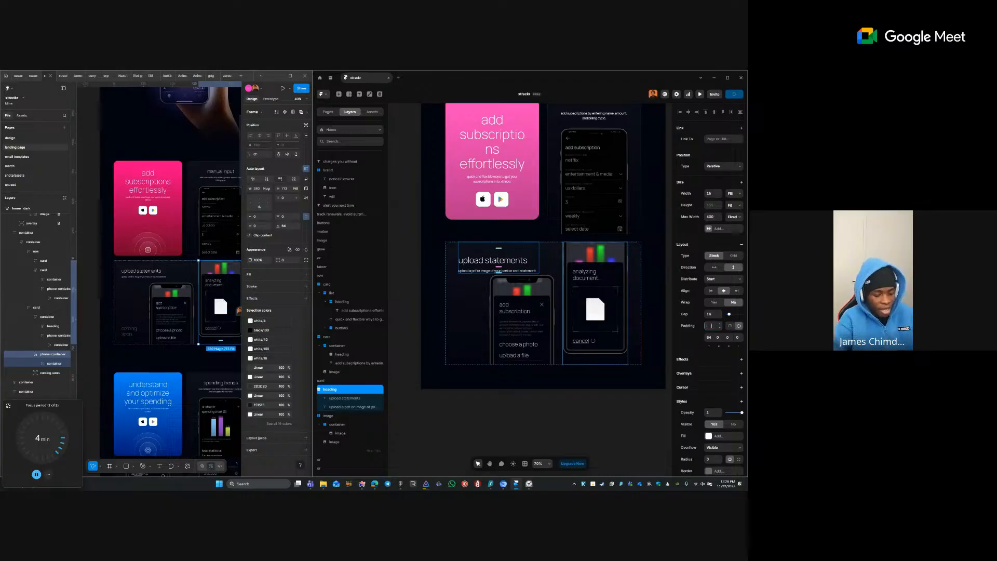
- Set the heading group's padding to 0 and the card's top padding to 64
click(711, 326)
text(0)
key(Return)
click(475, 288)
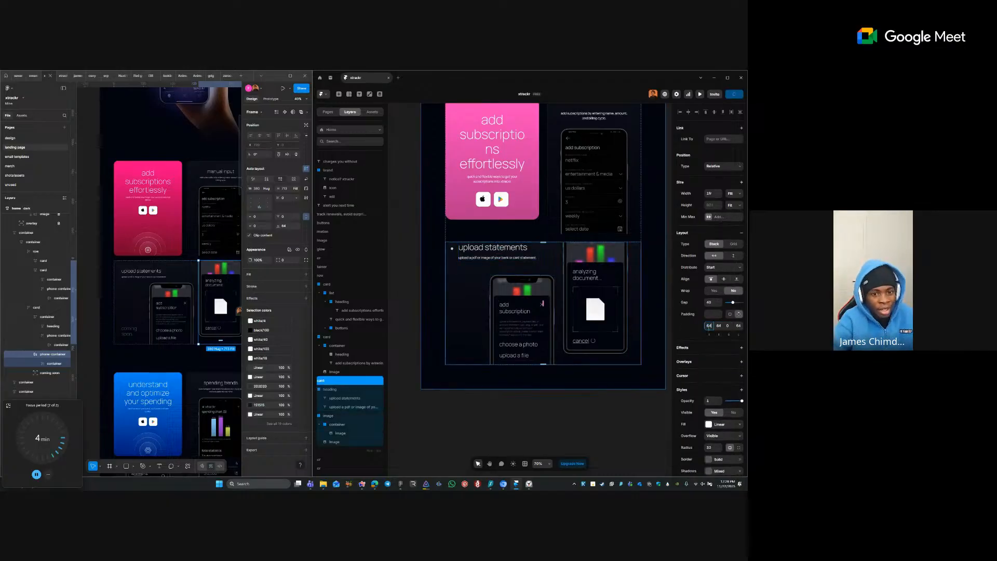
key(Return)
click(626, 283)
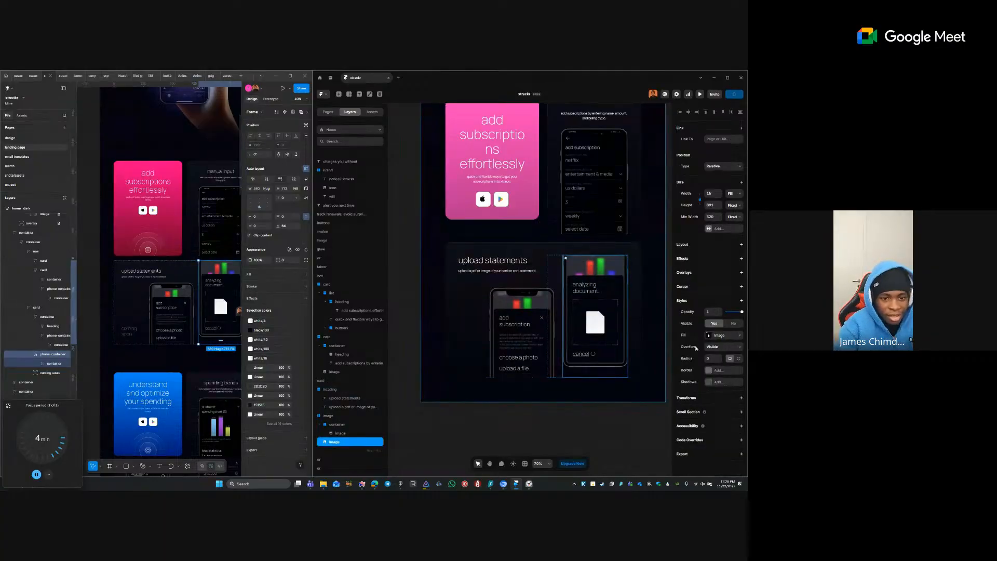
- Add a linear mask to the analyzing-document phone image, rotated to 180°
click(689, 300)
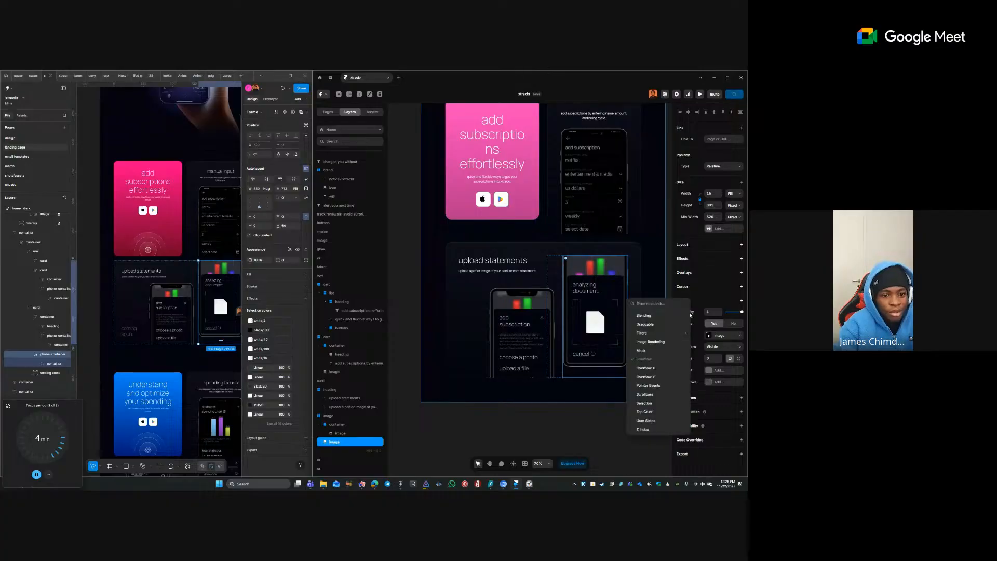
click(662, 353)
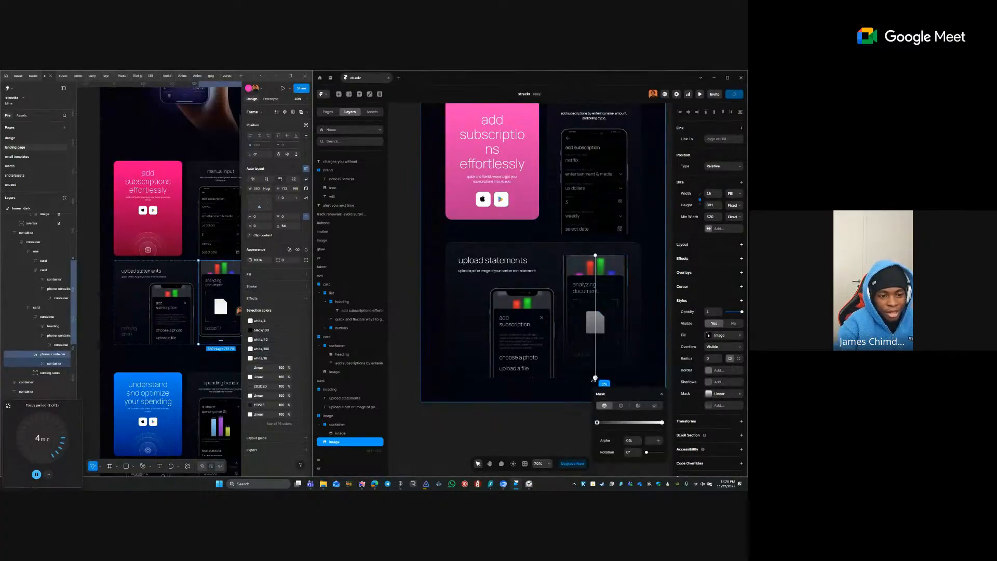
drag(607, 374, 614, 228)
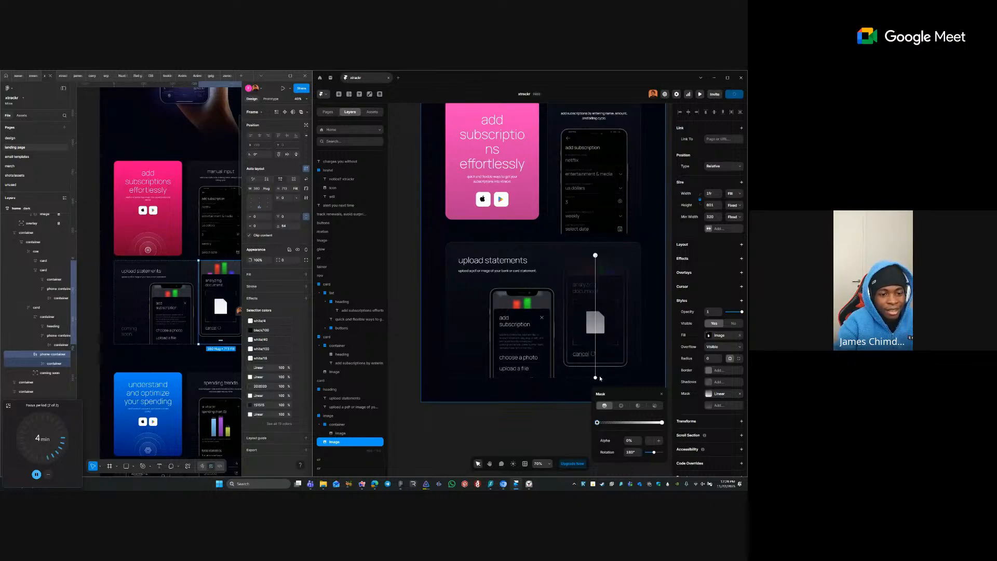
drag(596, 378, 596, 283)
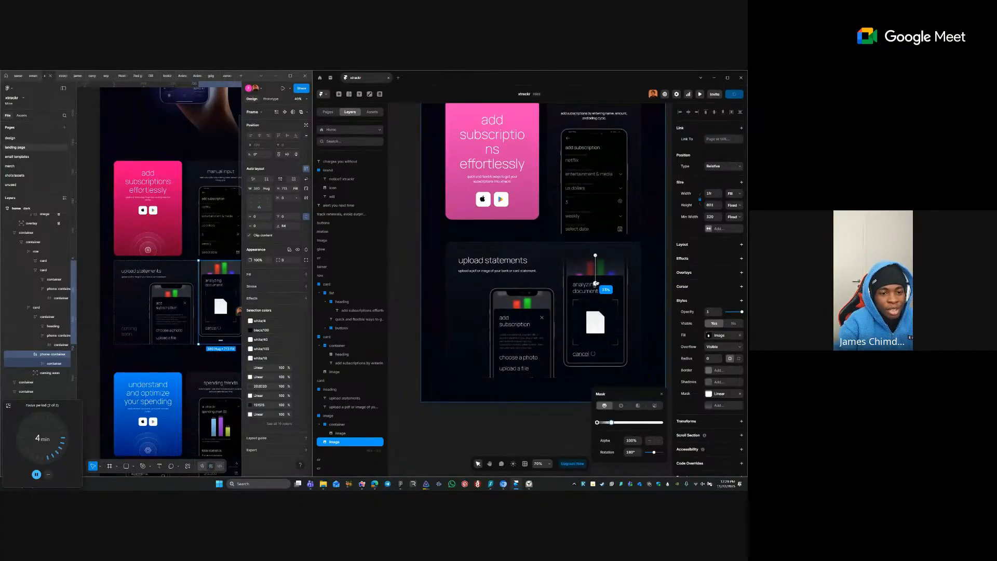
click(522, 409)
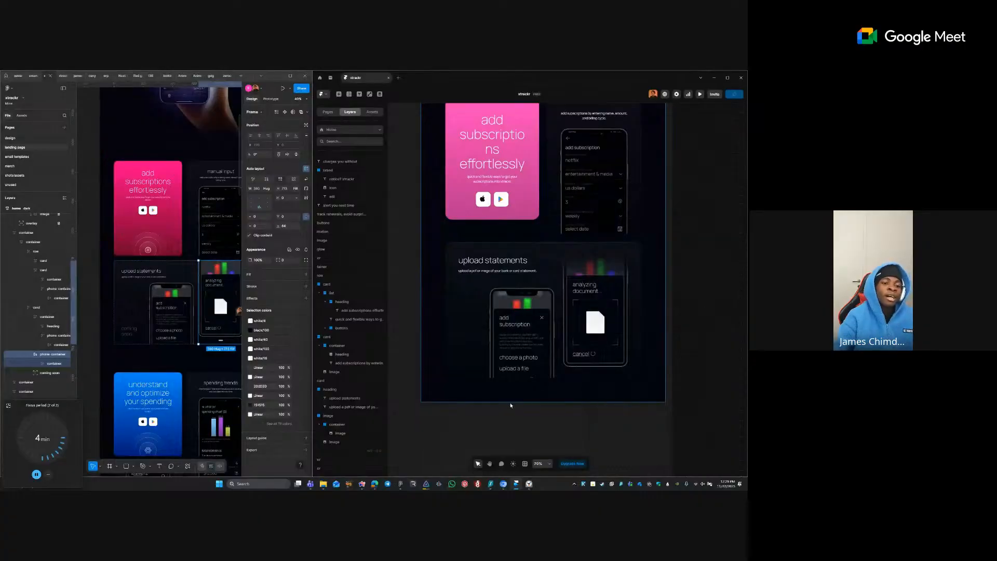
scroll(550, 289, right, 1)
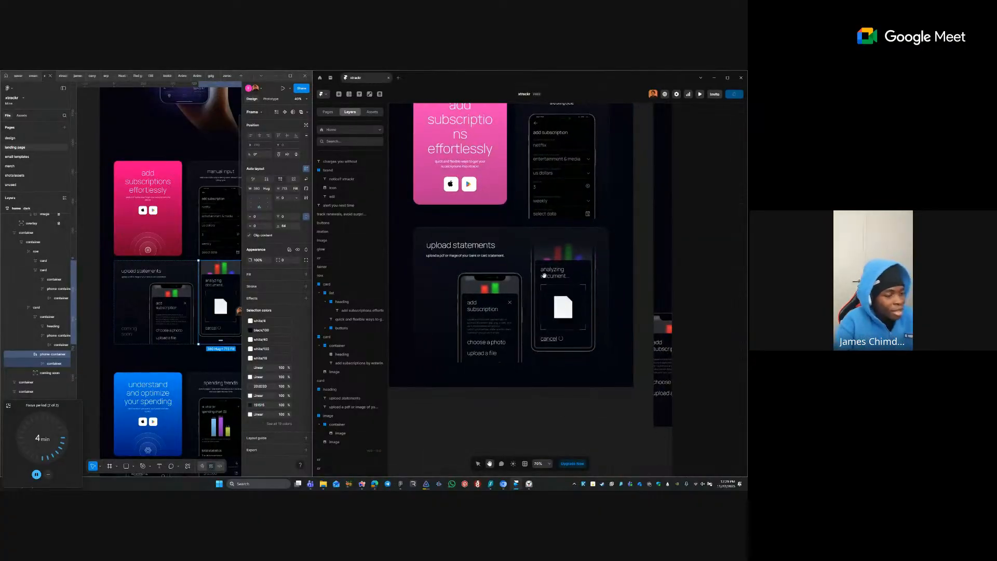
scroll(484, 363, up, 2)
scroll(484, 364, left, 1)
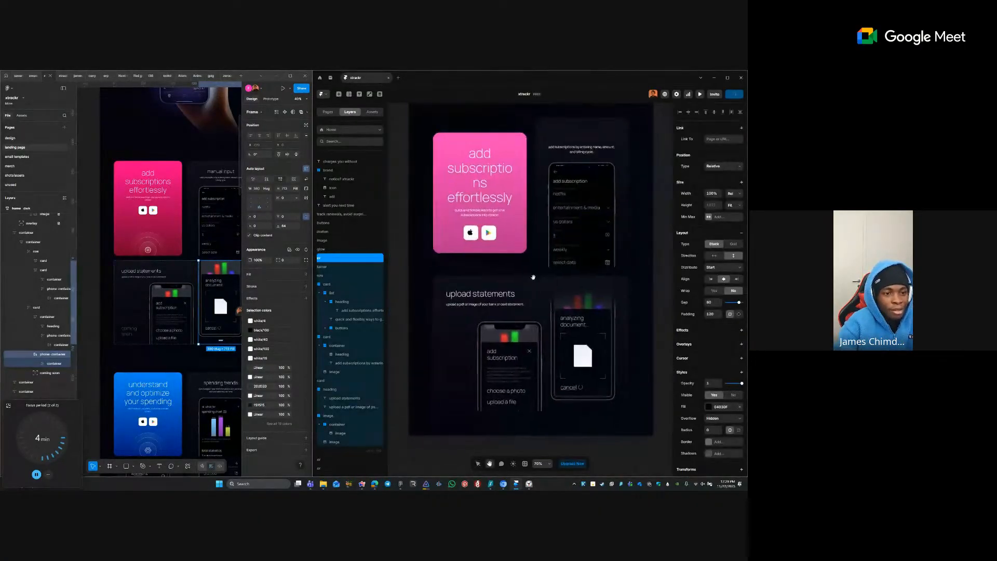
click(498, 304)
click(498, 305)
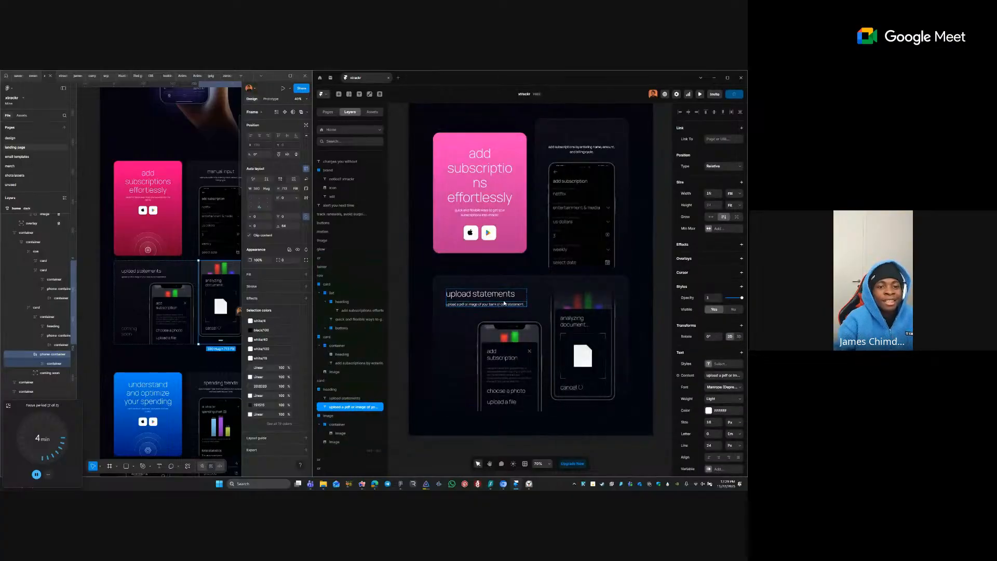
click(574, 136)
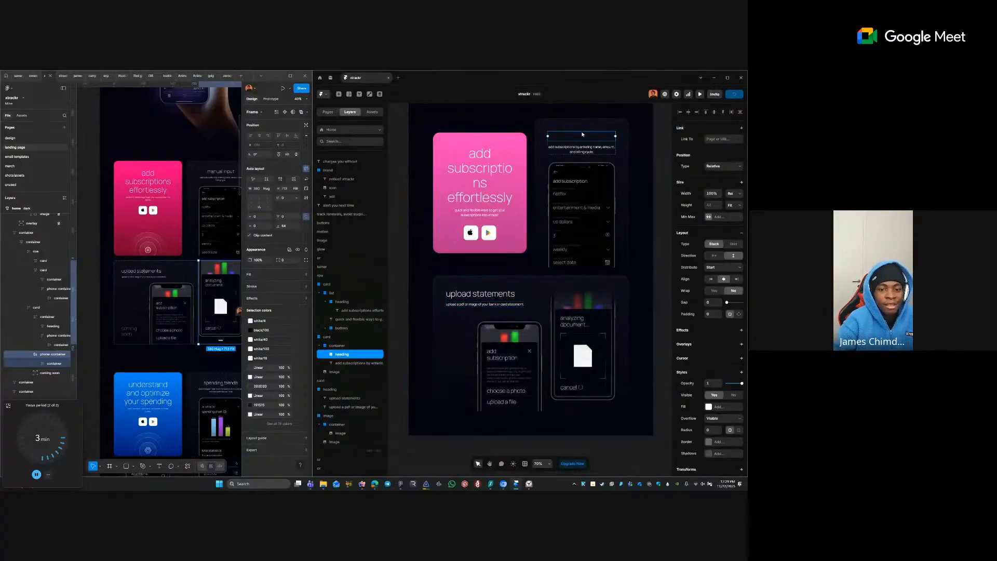
click(709, 407)
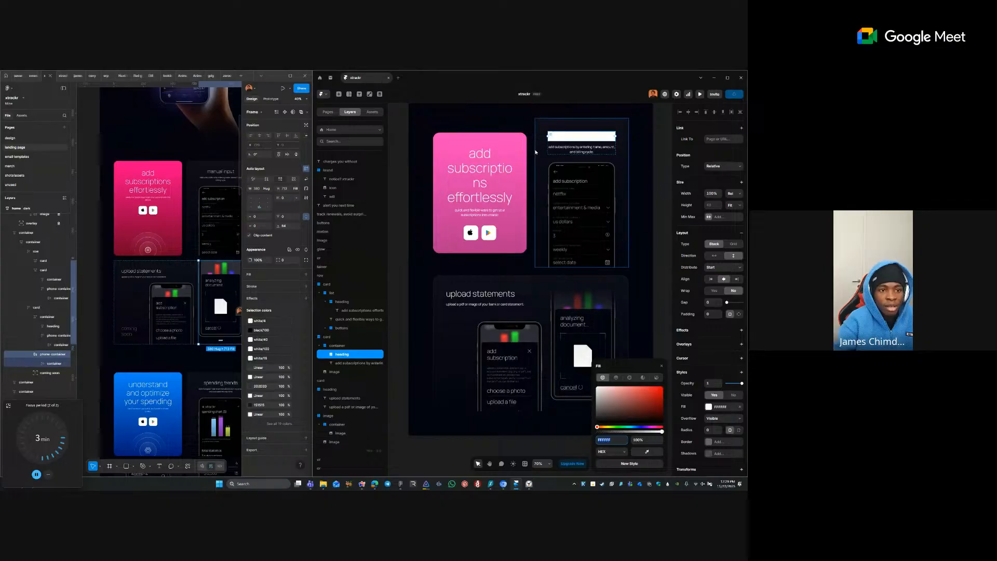
right_click(353, 355)
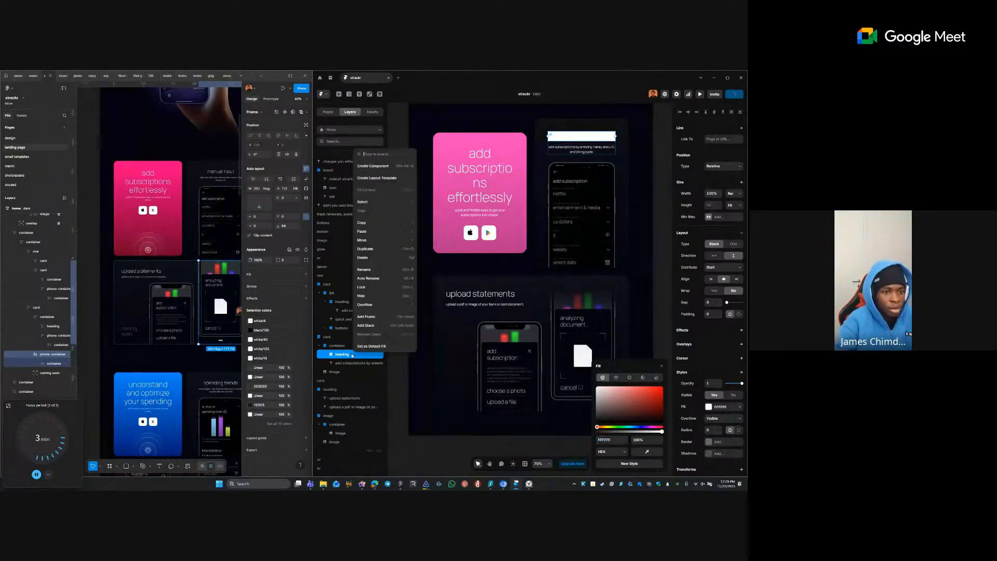
click(649, 210)
key(ctrl+z)
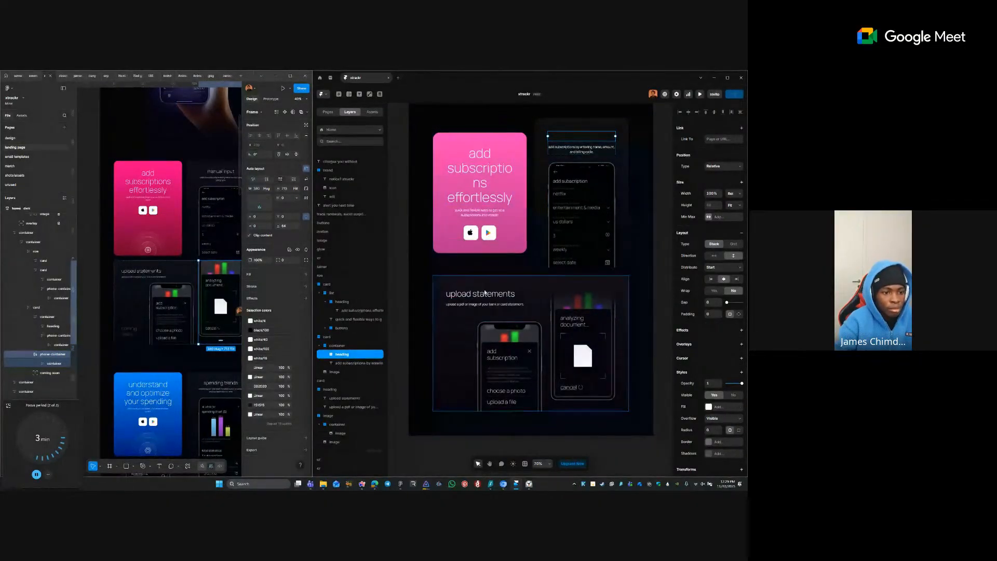
ctrl+click(485, 294)
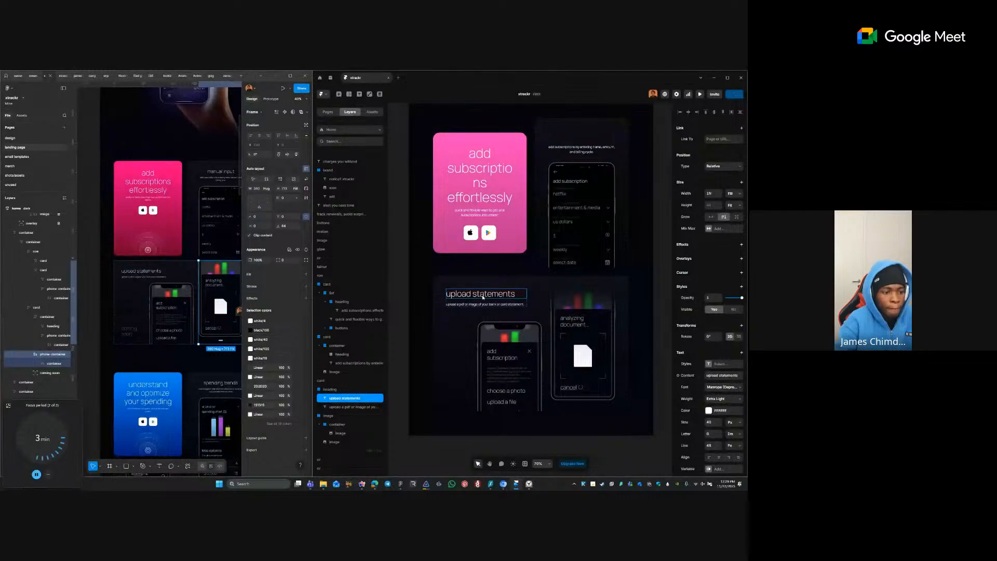
ctrl+click(568, 151)
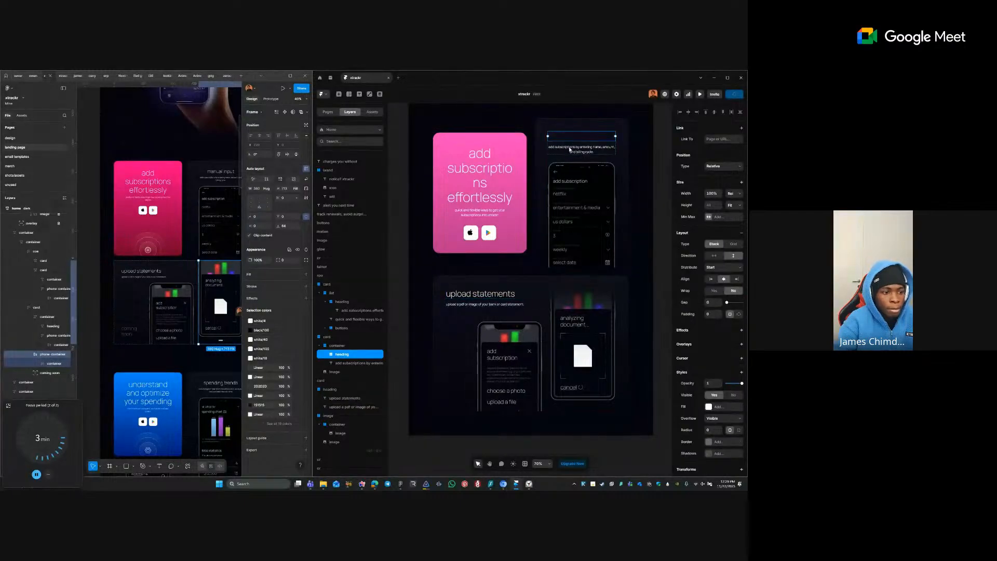
- Rename the right card's description container layer to 'heading'
click(345, 345)
double_click(346, 346)
text(h)
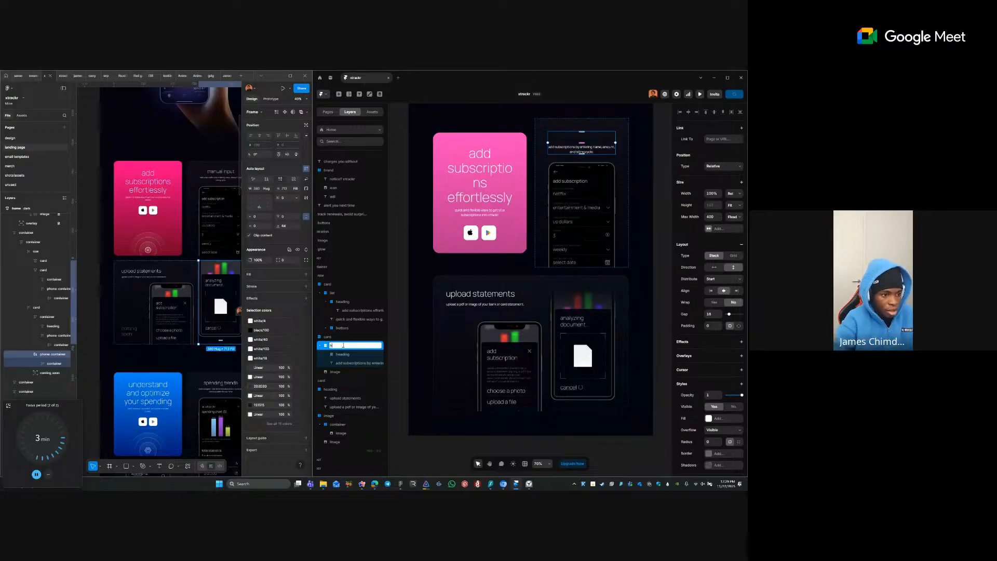
text(eading)
key(Return)
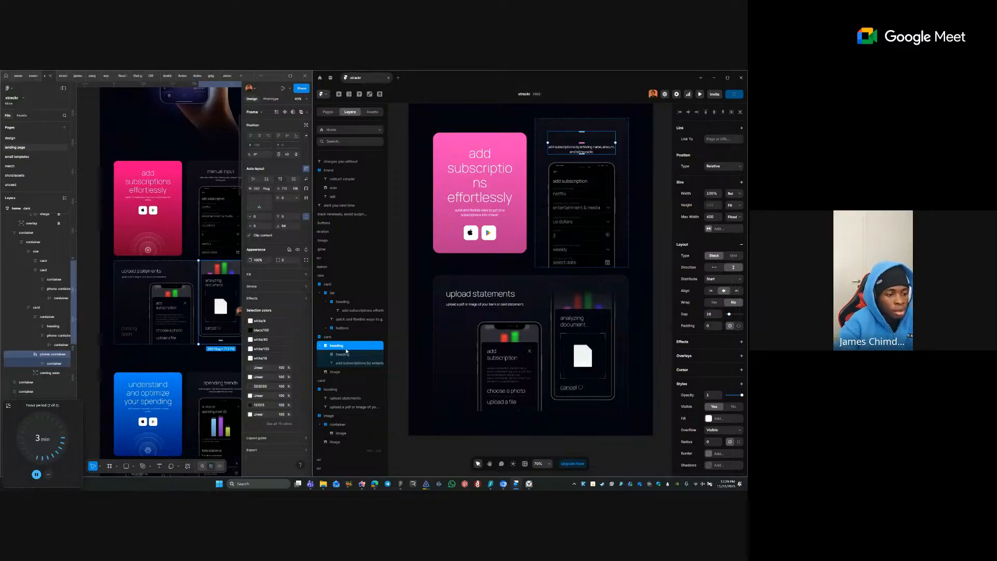
right_click(351, 354)
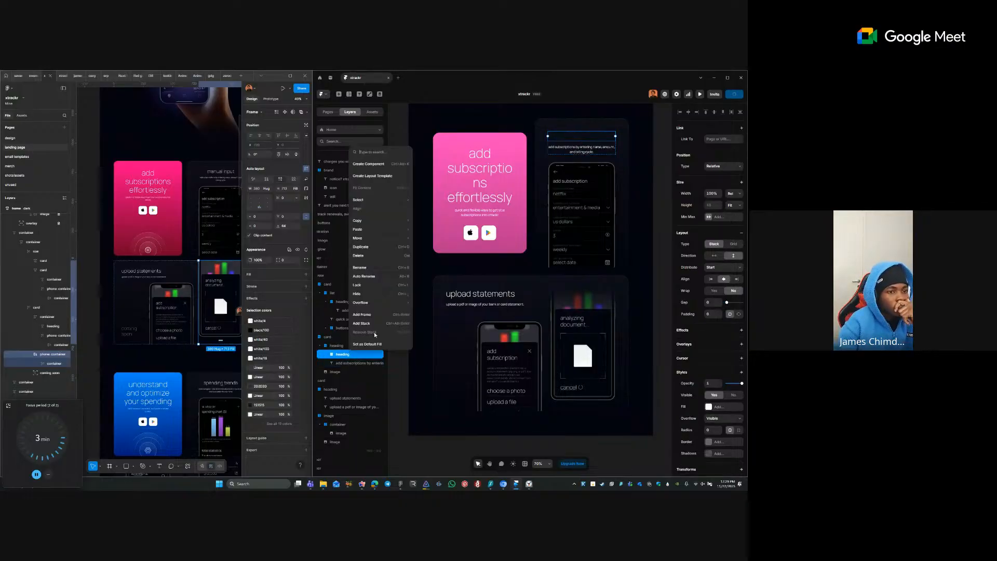
click(568, 137)
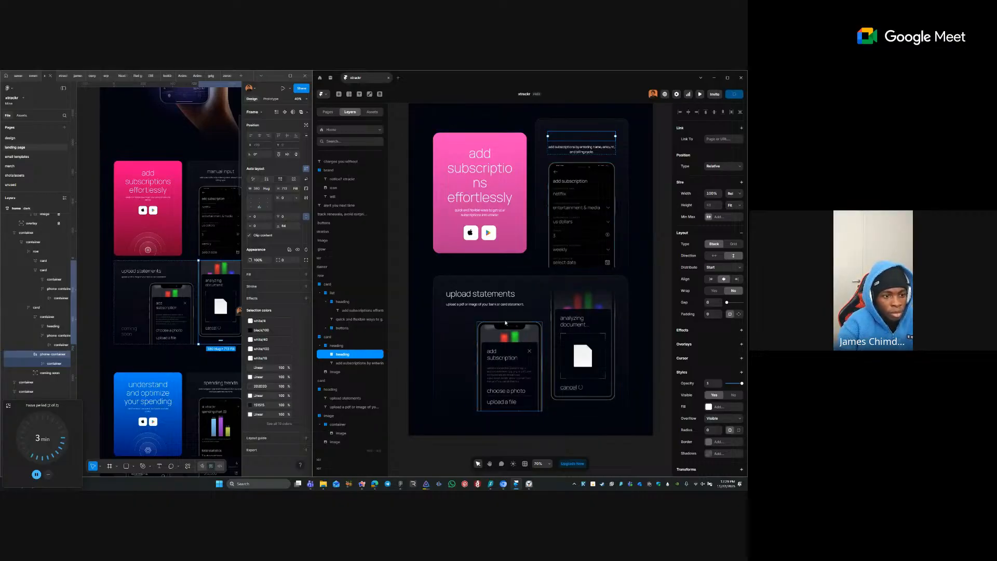
- Paste the upload statements heading into the right card, unwrap the empty frame, place it above the description, centered
ctrl+click(506, 295)
ctrl+click(573, 137)
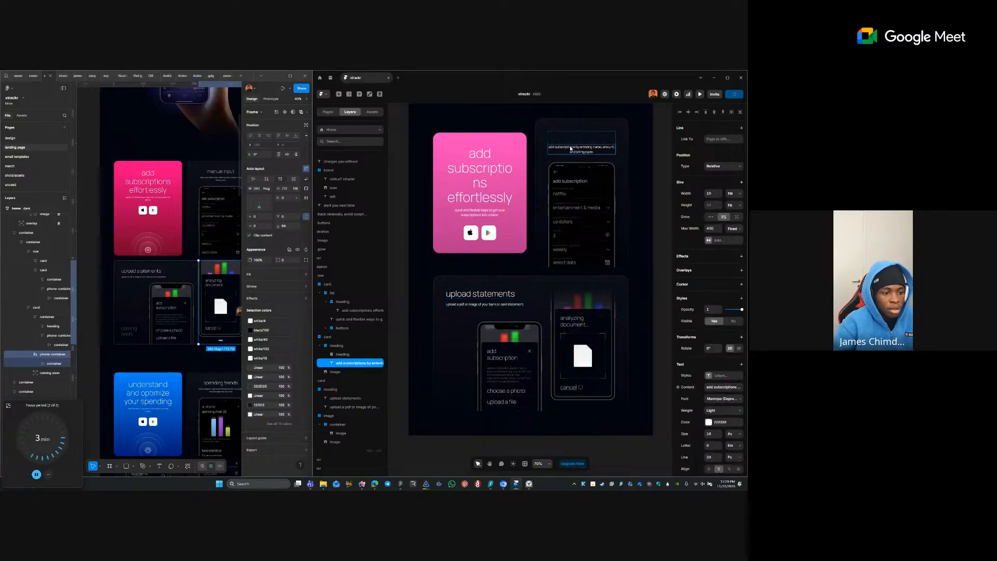
key(ctrl+v)
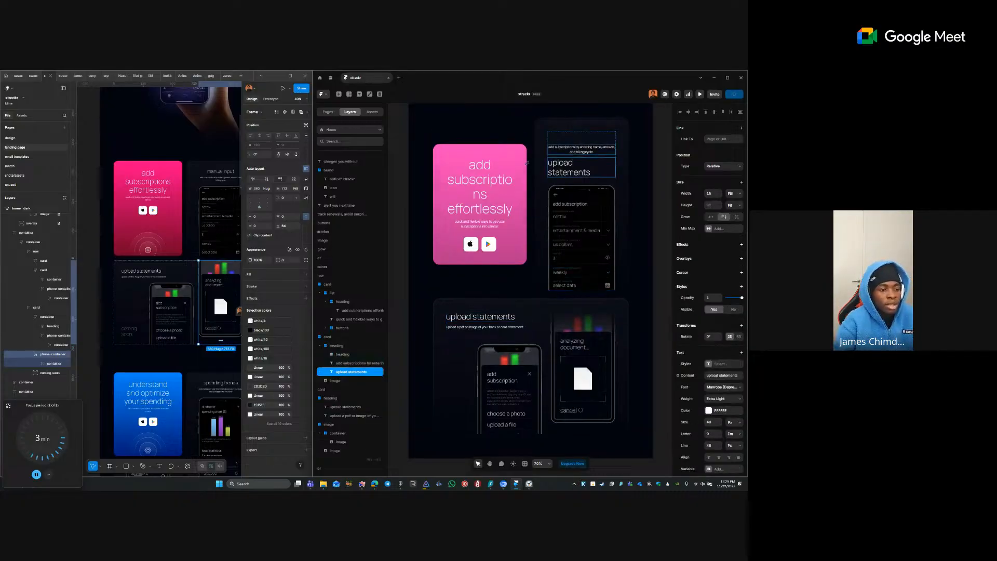
click(356, 354)
key(Delete)
click(347, 363)
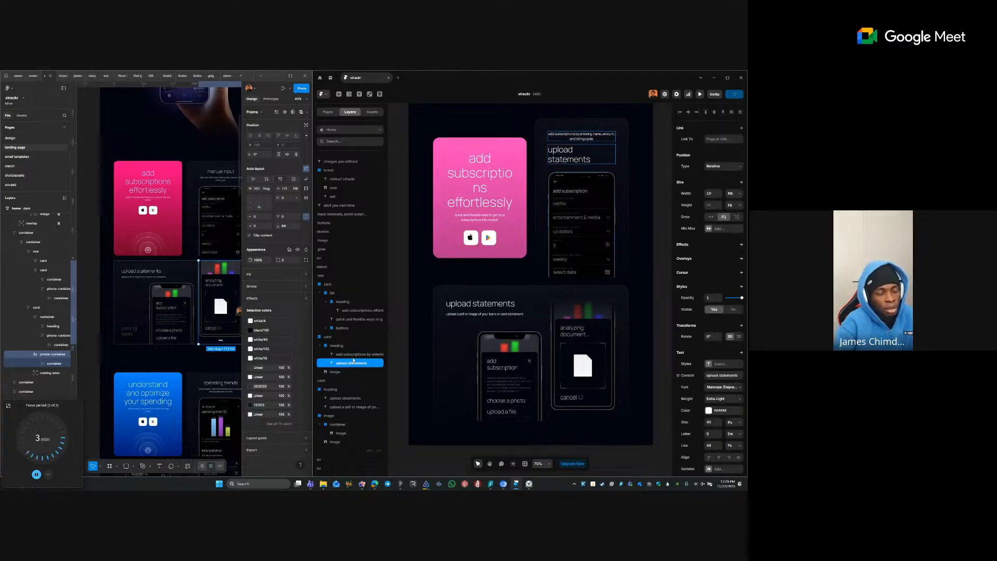
key(Up)
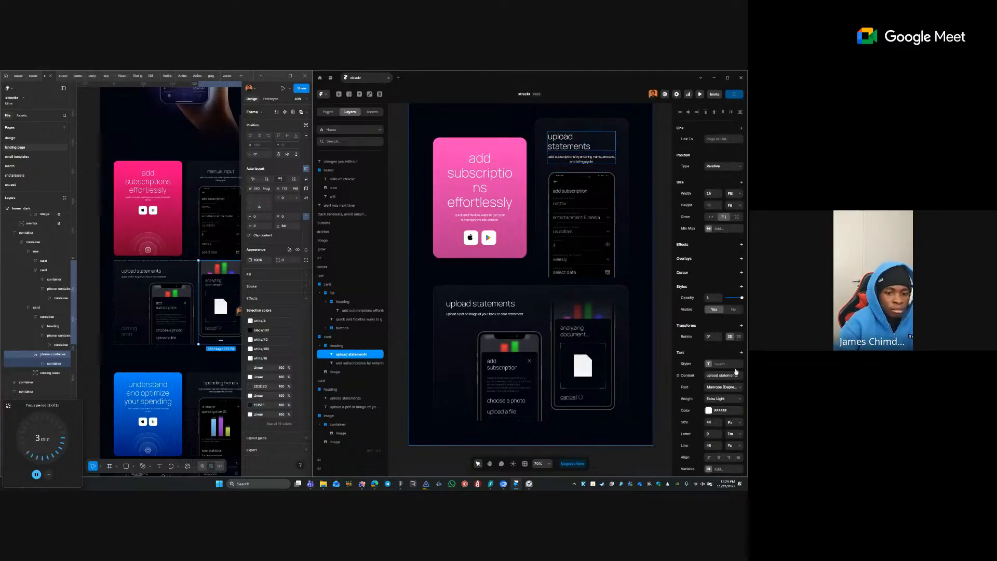
click(719, 457)
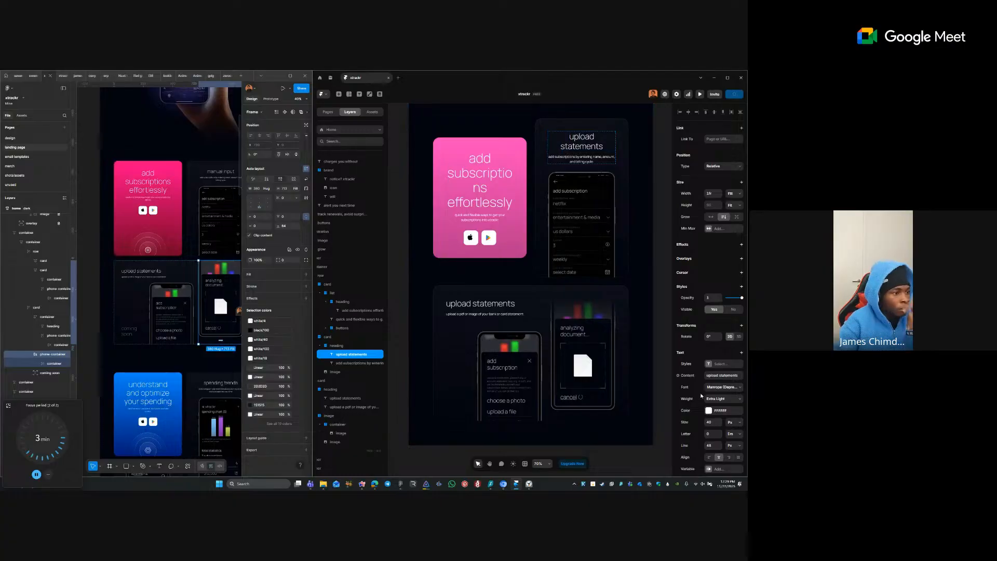
- Change the pasted heading's text to 'manual input'
double_click(569, 138)
text(manuhja)
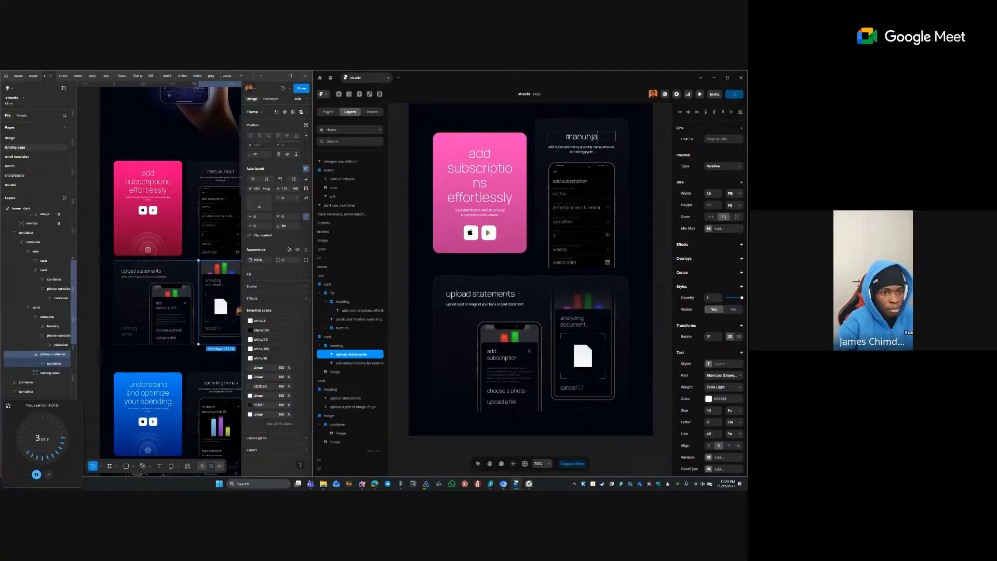
key(BackSpace)
key(BackSpace)
key(BackSpace)
text(al inpt)
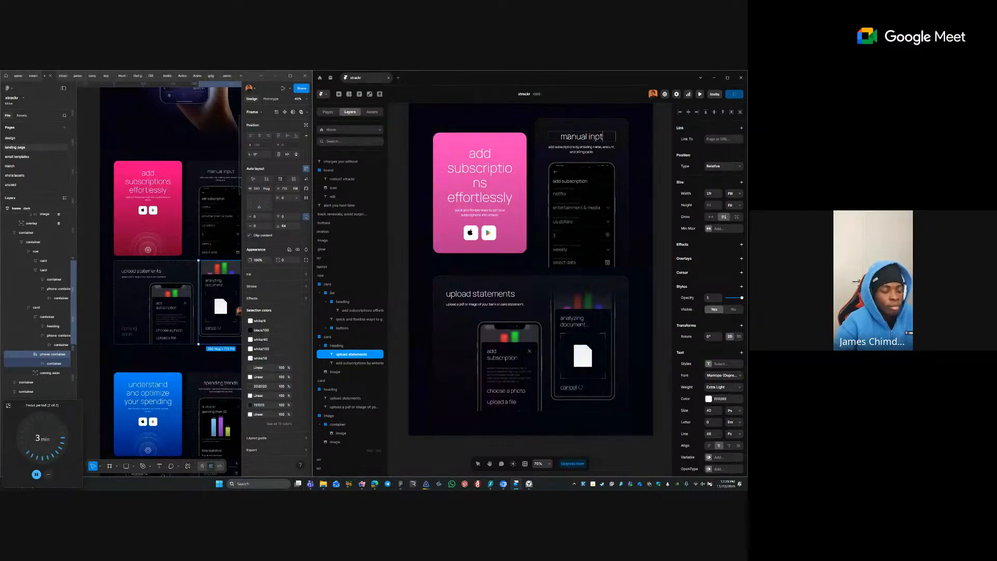
key(BackSpace)
text(ut)
key(Escape)
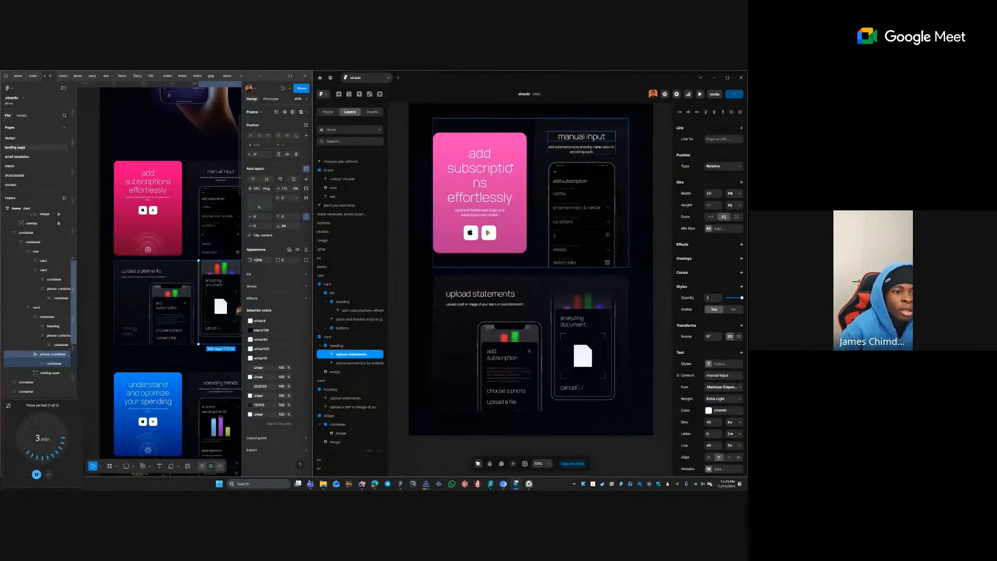
click(507, 220)
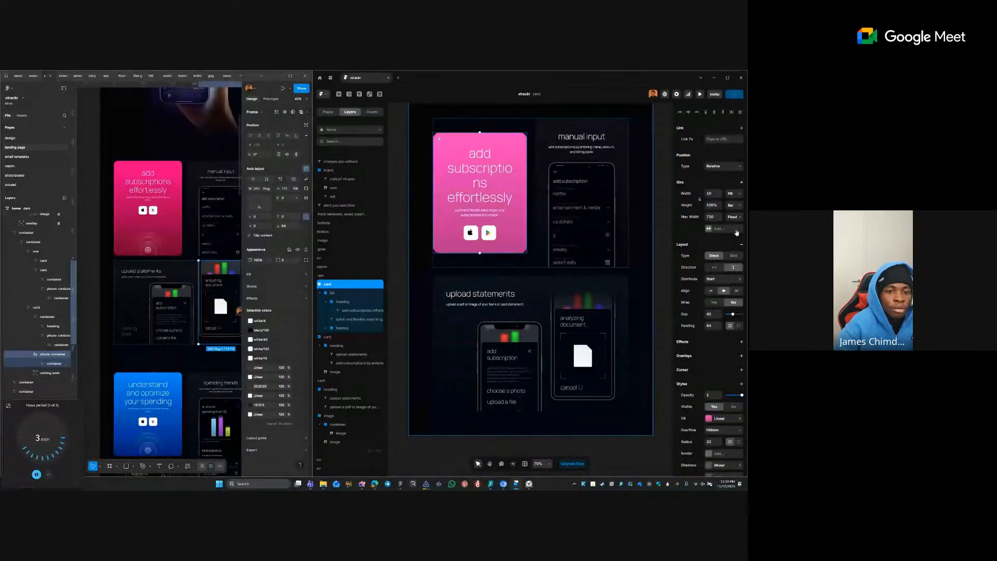
- Make the pink card fill the row's height
click(733, 205)
click(737, 229)
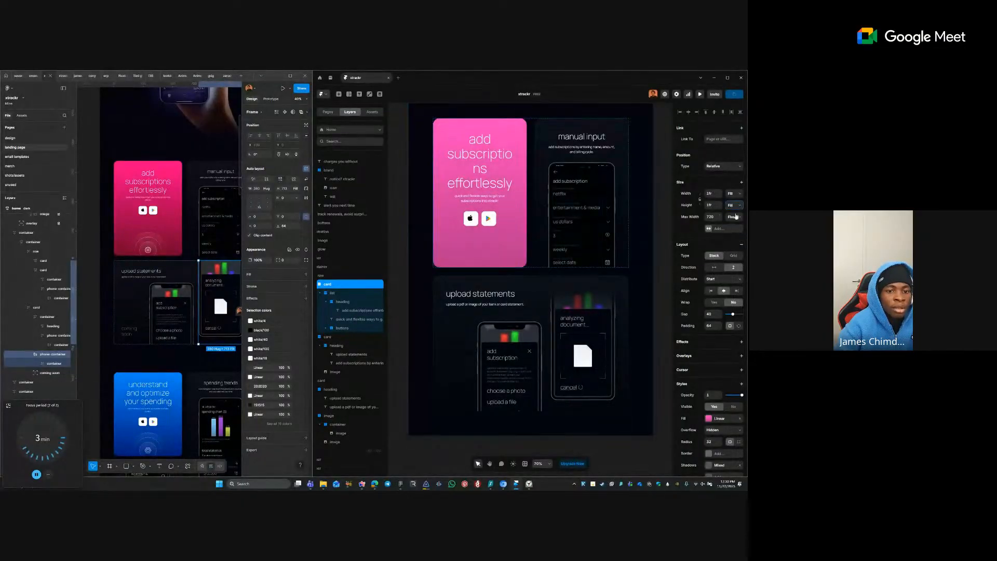
click(482, 208)
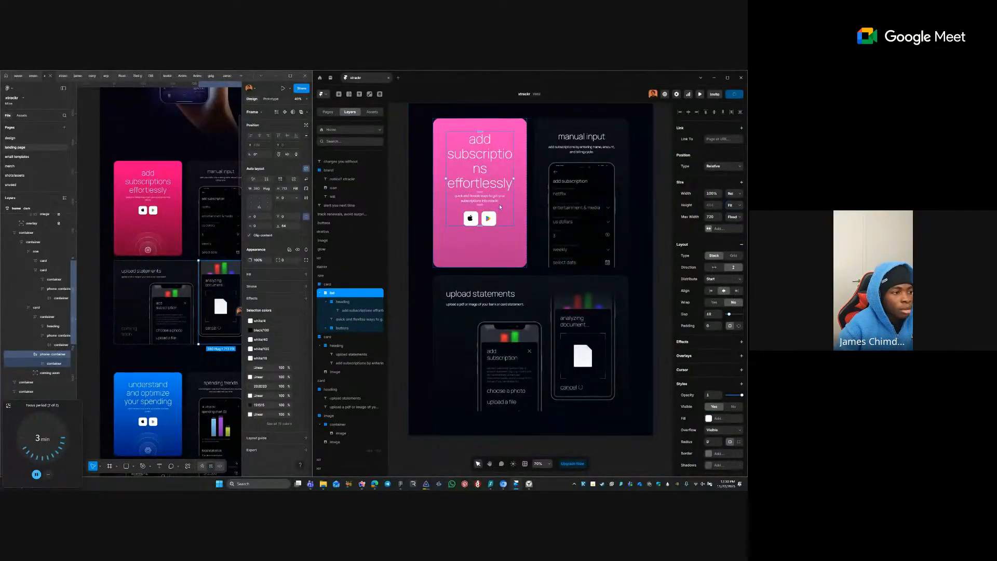
click(499, 238)
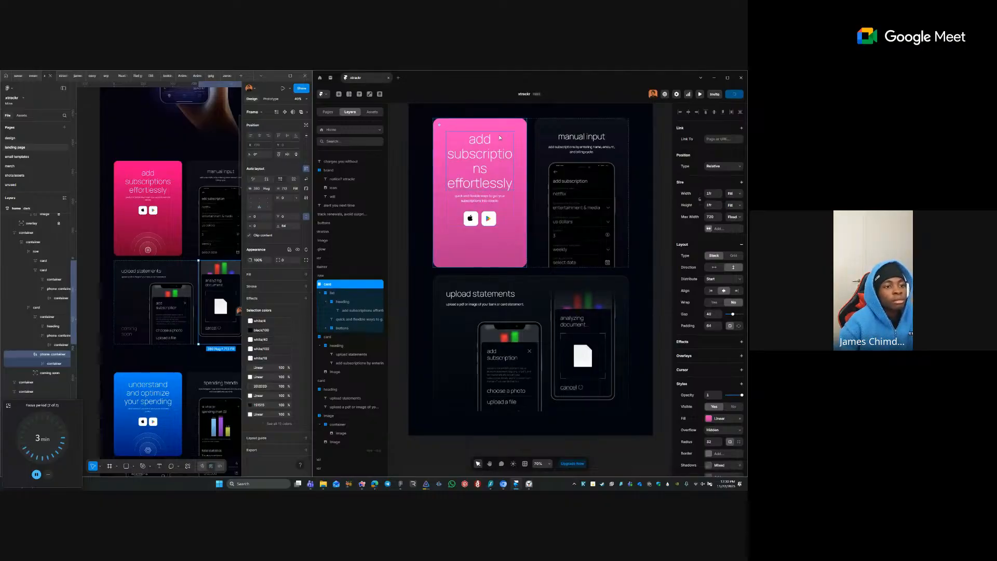
ctrl+click(482, 168)
- Inspect the pink card, its icon frame and the upload statements card in Figma
click(131, 240)
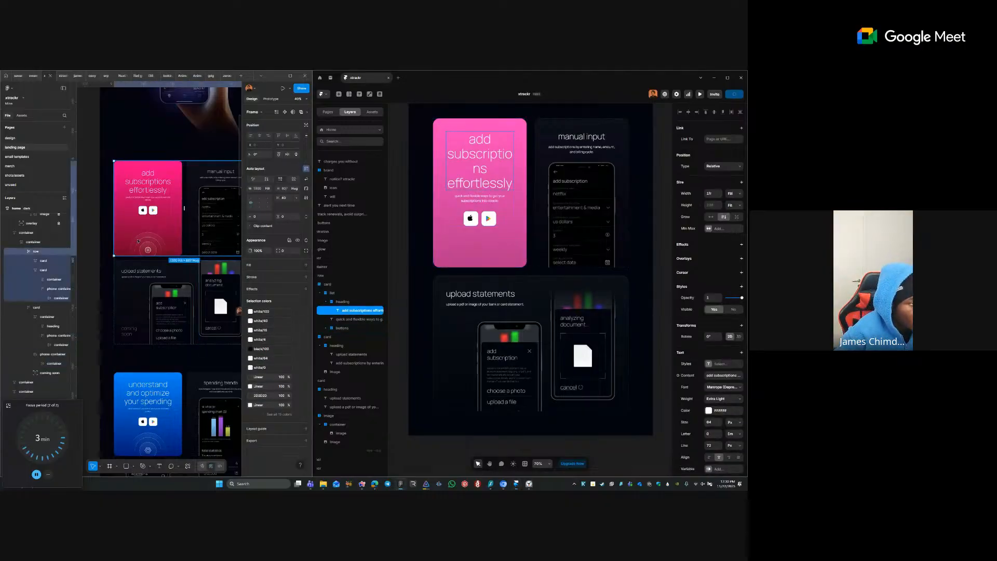
double_click(138, 241)
double_click(139, 242)
click(149, 251)
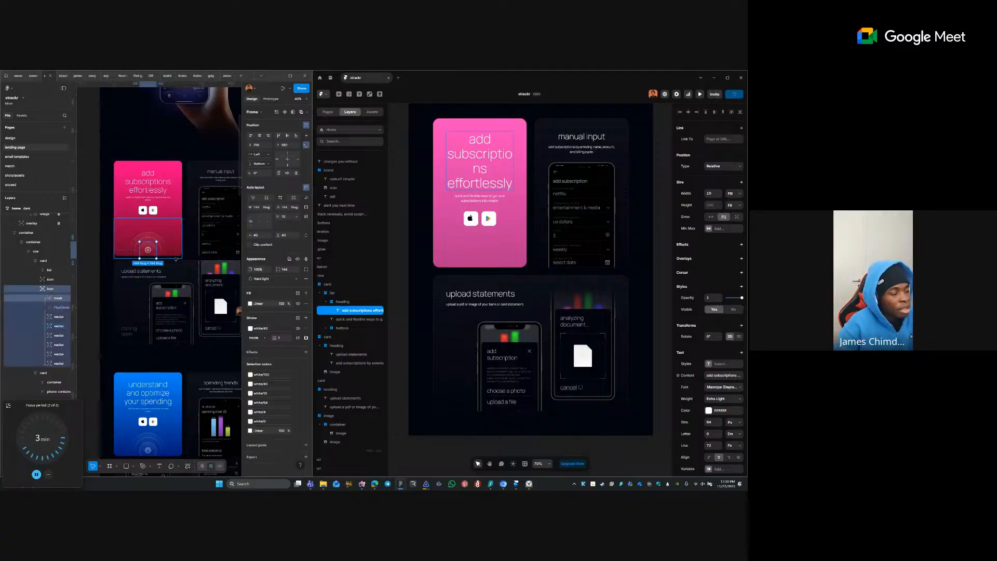
click(197, 267)
scroll(202, 246, up, 1)
scroll(202, 245, down, 2)
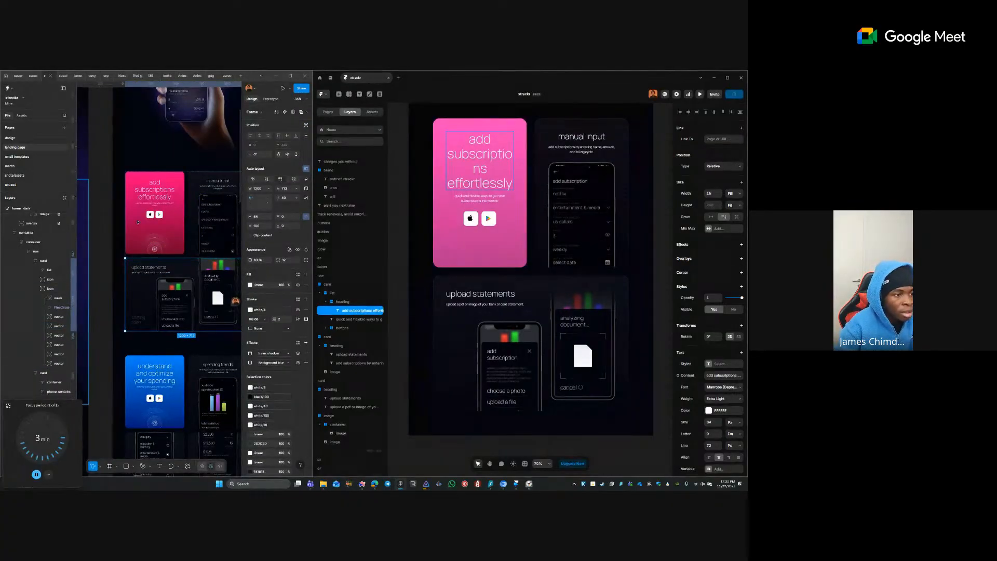
click(83, 223)
scroll(140, 227, down, 2)
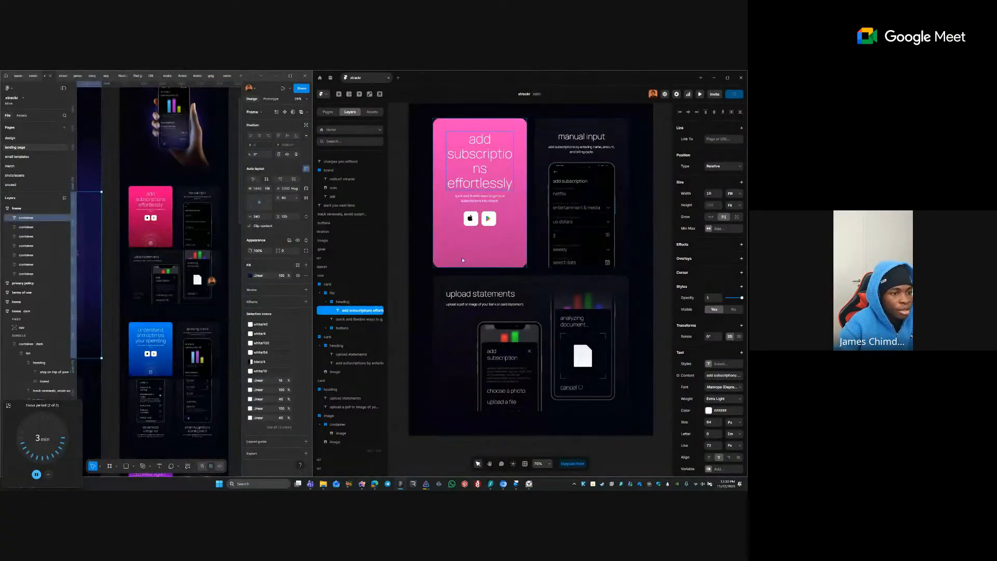
- Remove the list wrapper inside the pink card while keeping its contents
click(424, 230)
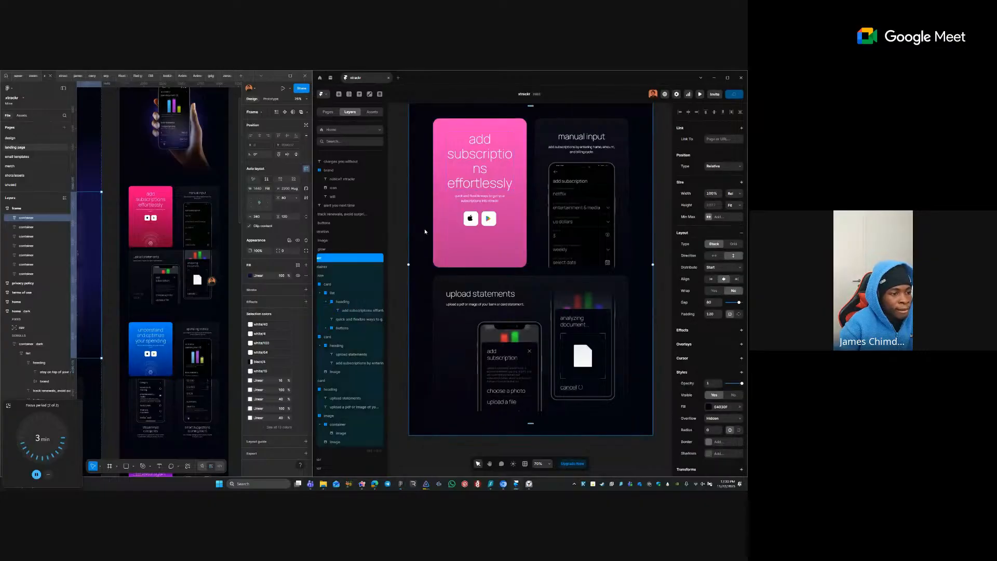
click(349, 293)
scroll(601, 281, down, 3)
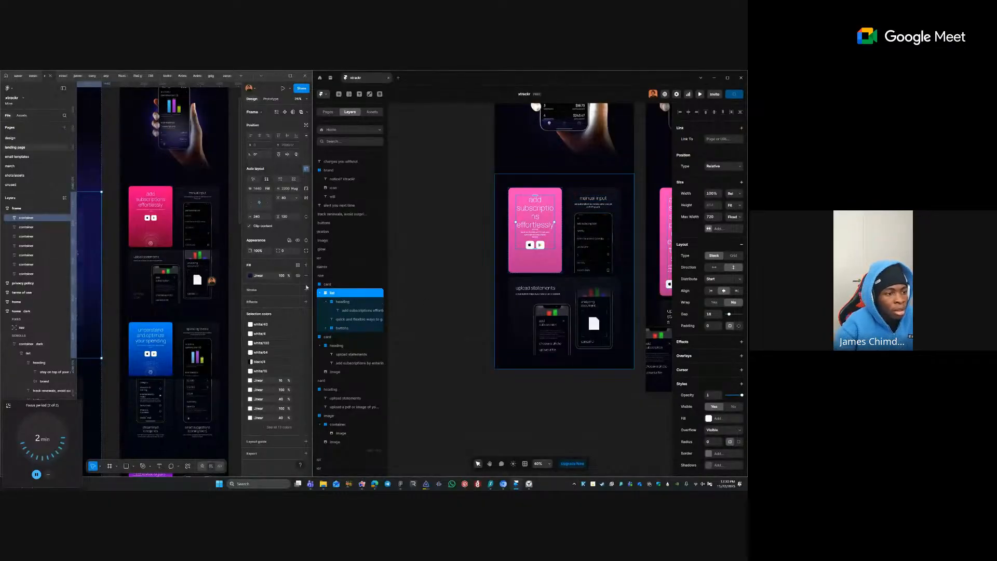
right_click(335, 297)
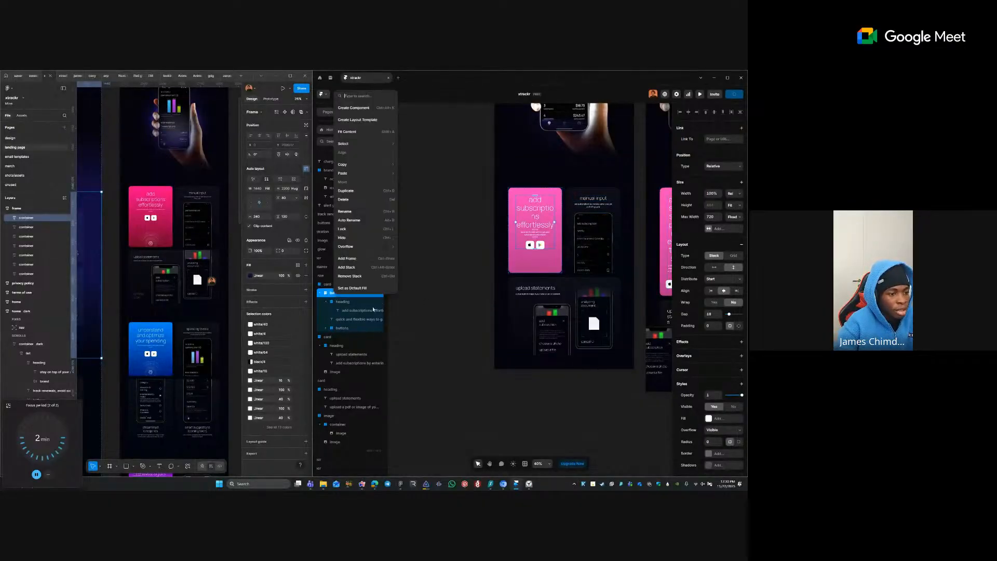
click(371, 276)
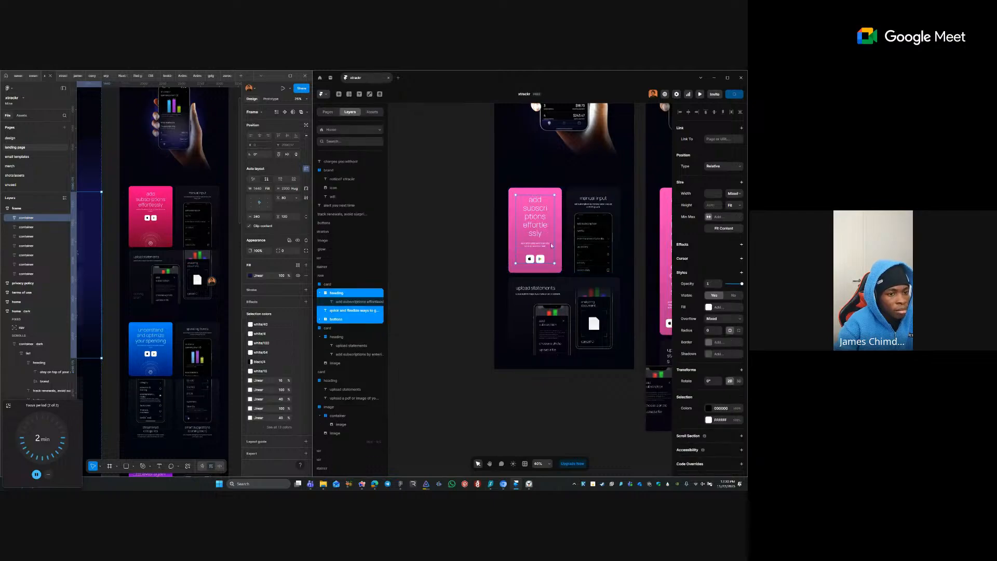
- Keep the 'add subscriptions effortlessly' heading's width set to Fill
click(535, 271)
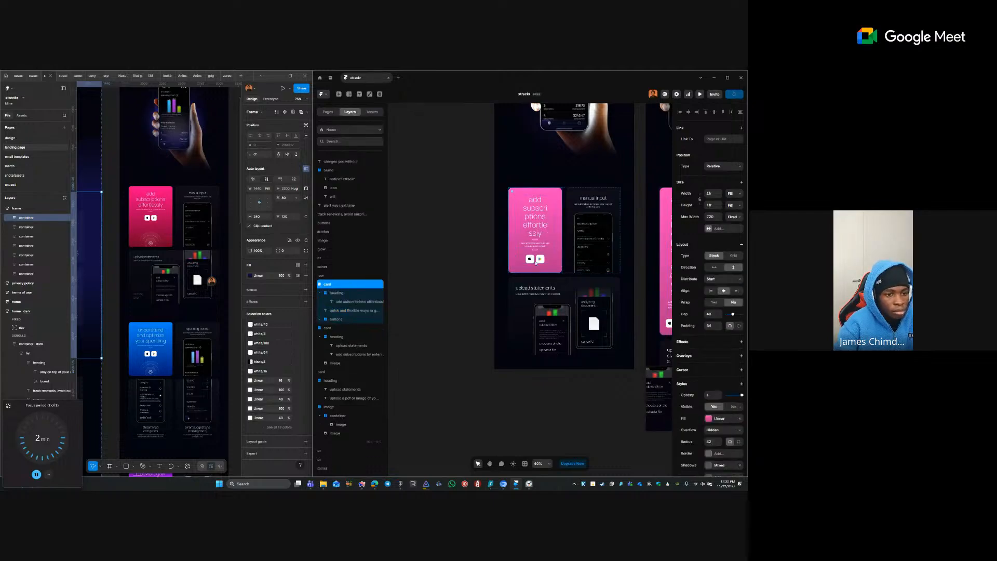
ctrl+click(535, 225)
click(729, 195)
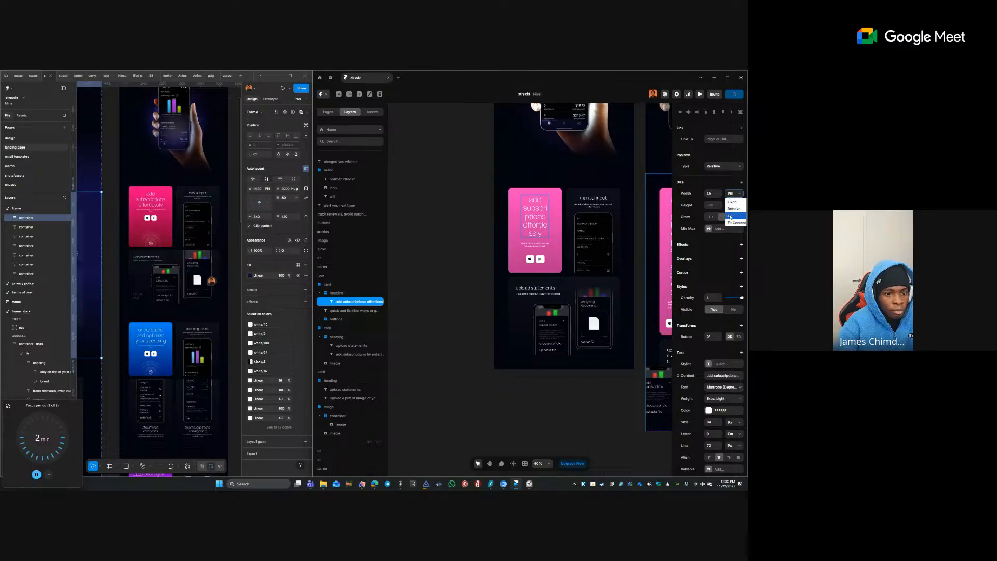
click(730, 216)
click(517, 234)
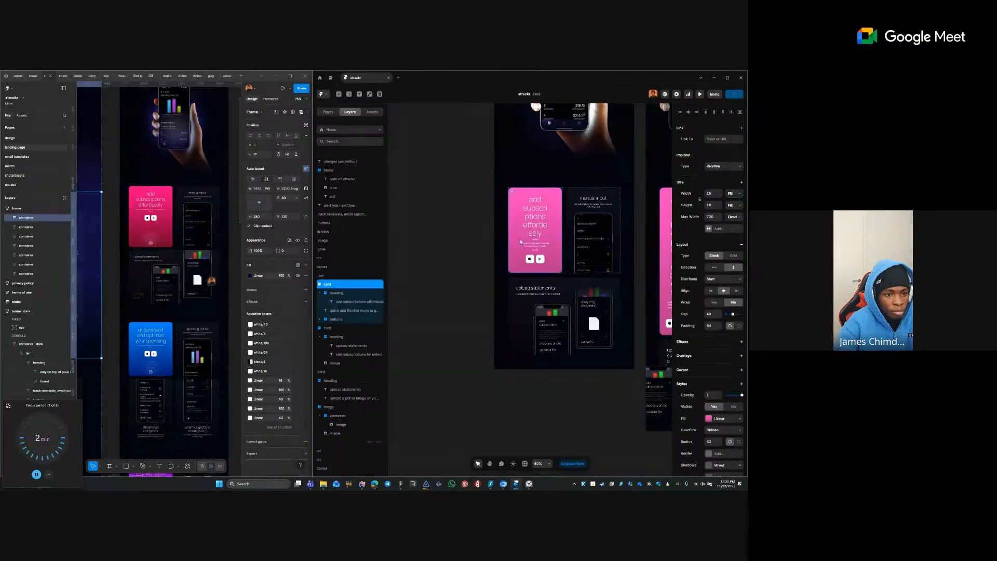
click(528, 248)
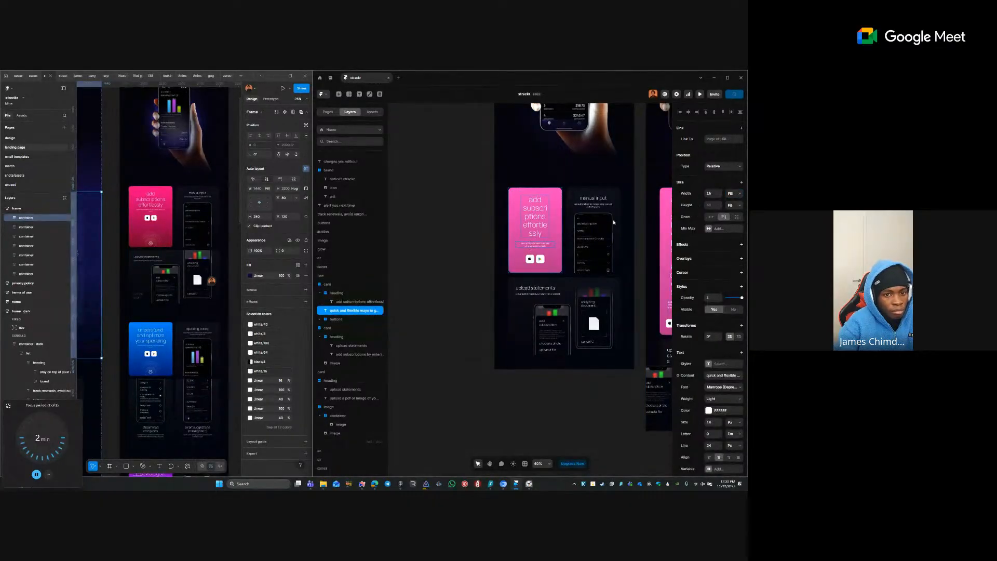
click(511, 231)
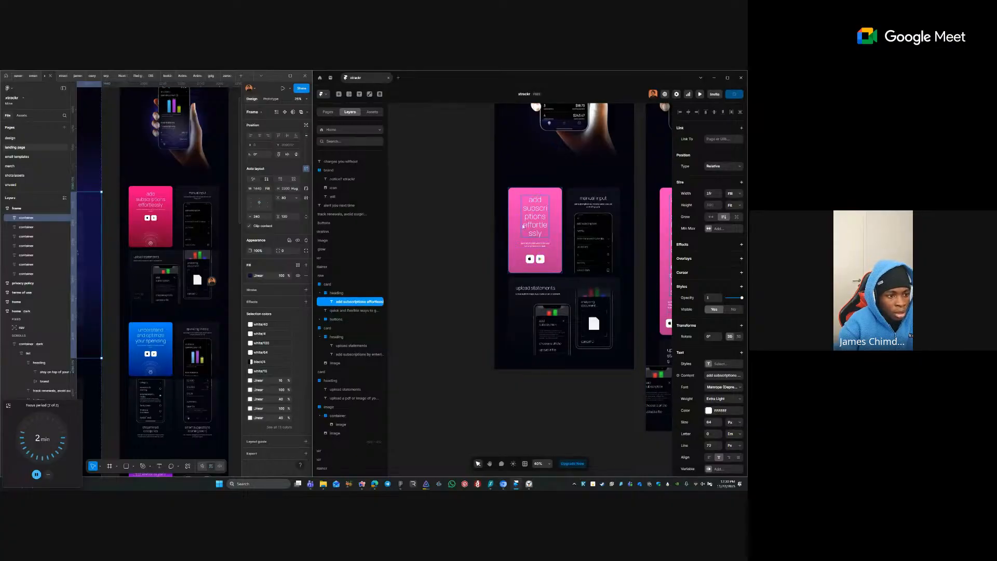
- Give the heading group a 16 gap and move the store buttons group up a level
click(353, 294)
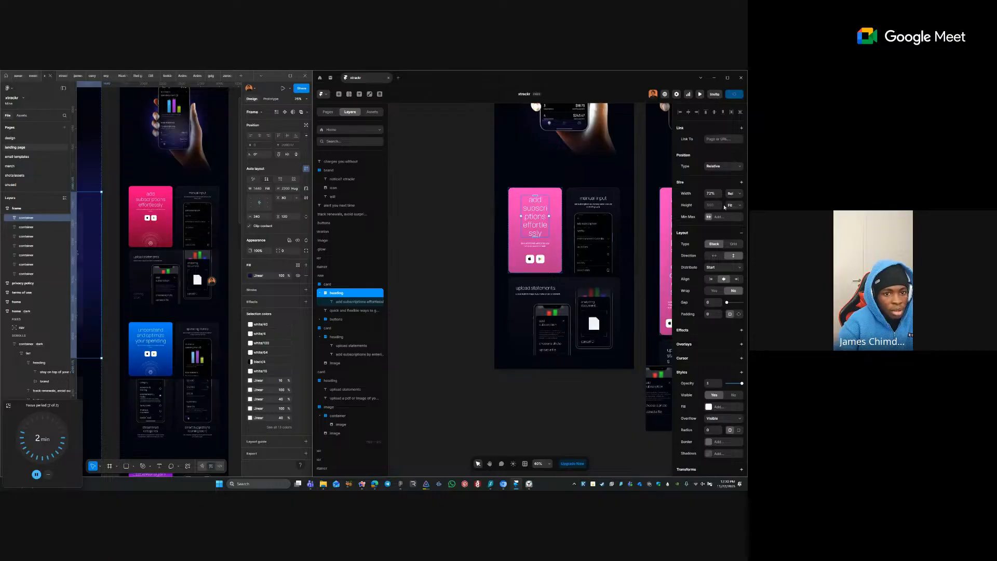
right_click(544, 223)
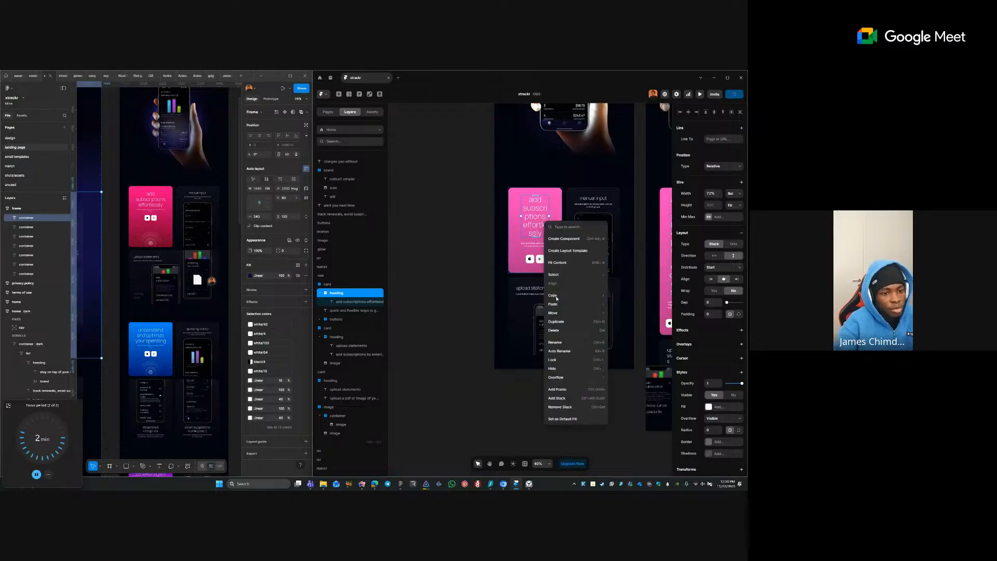
click(515, 259)
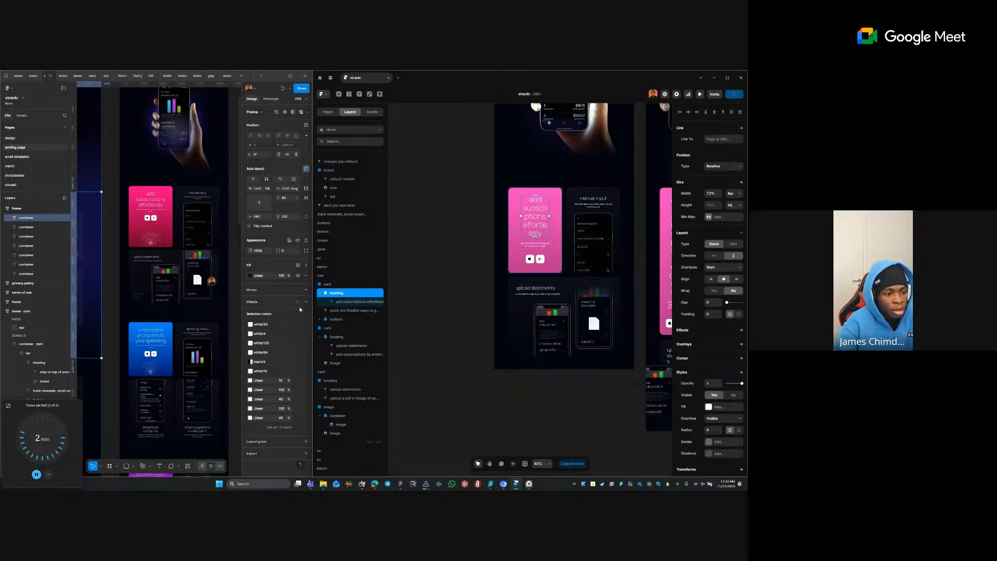
click(337, 311)
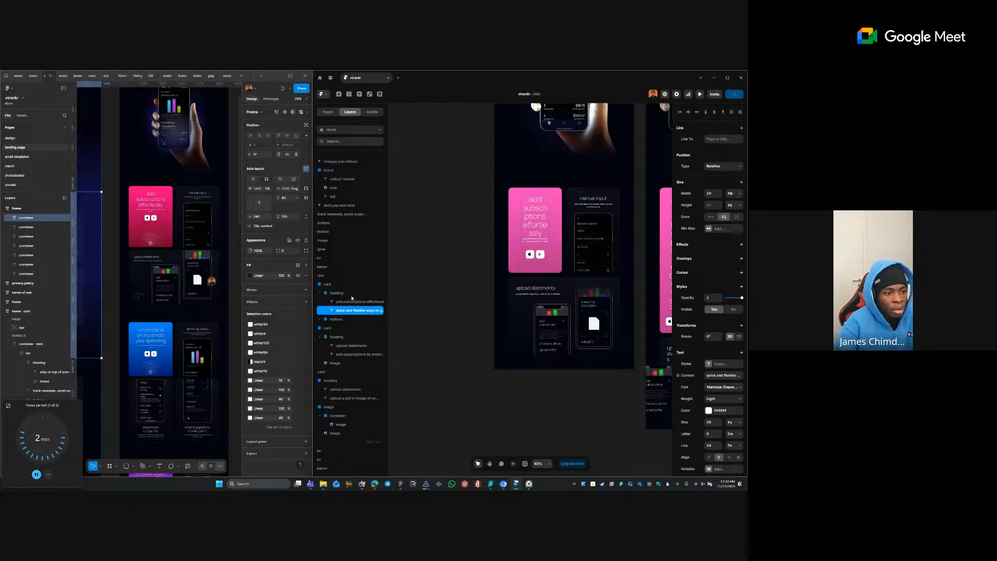
click(352, 293)
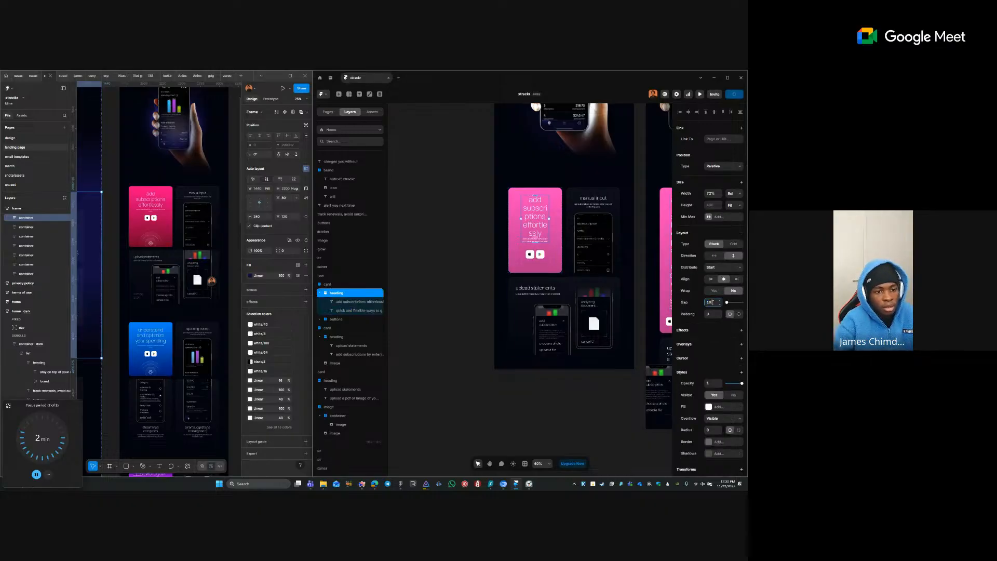
key(Tab)
click(531, 252)
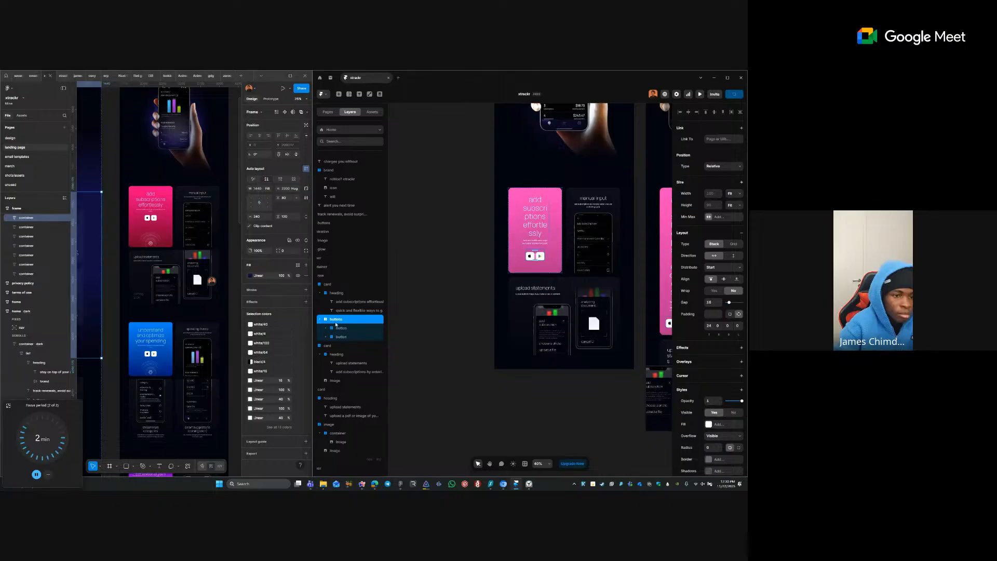
mouse_move(364, 314)
mouse_down()
mouse_move(354, 316)
mouse_move(365, 314)
mouse_up()
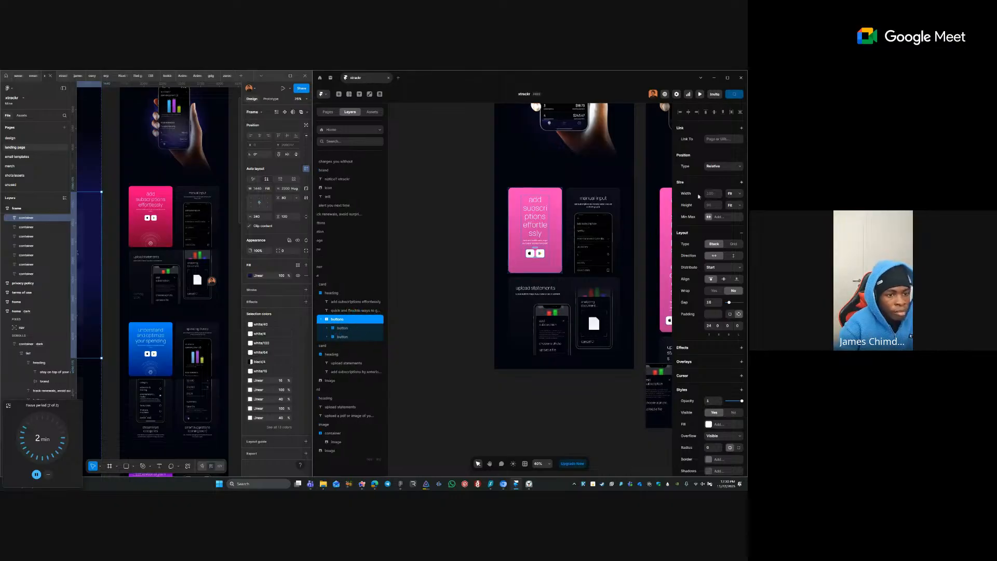
- Set the pink card's heading group width to Fill so the heading spans the card
click(555, 201)
click(539, 212)
click(347, 293)
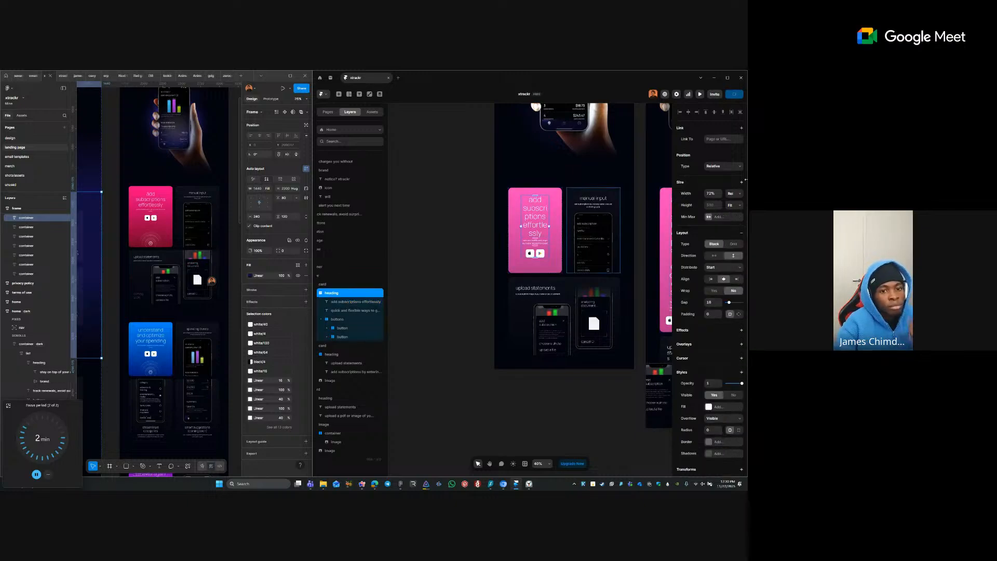
click(728, 192)
click(734, 202)
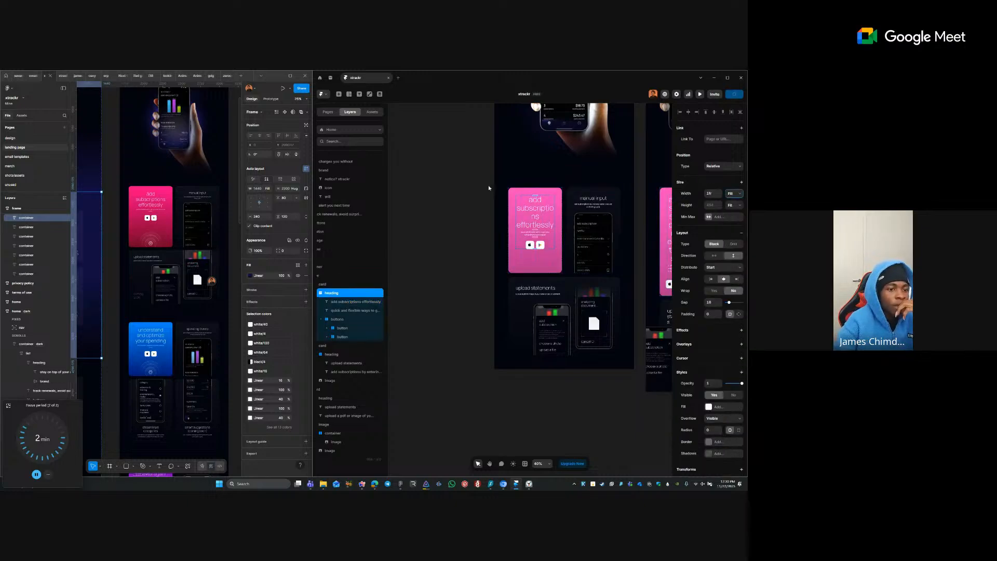
click(555, 272)
click(552, 385)
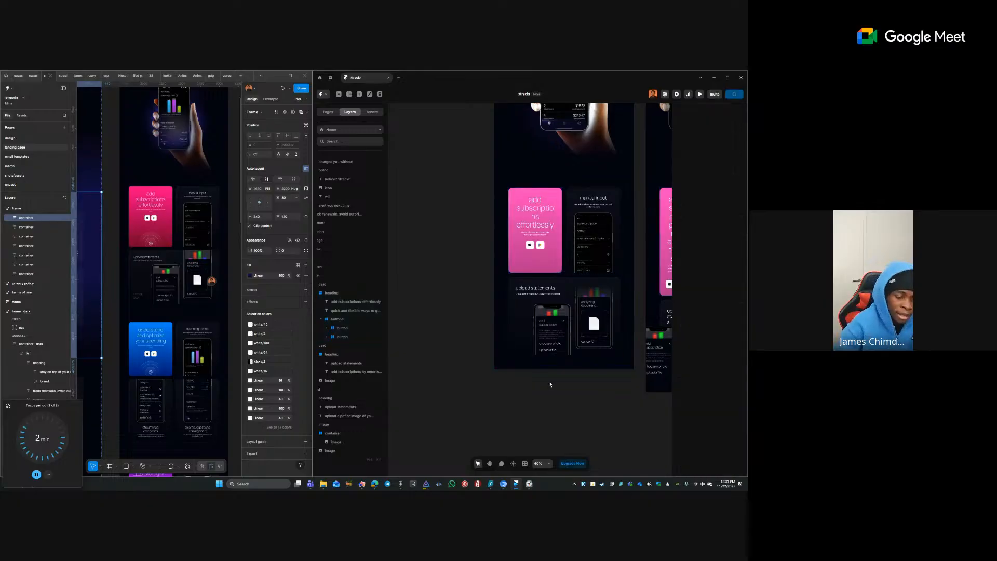
drag(553, 364, 564, 324)
- Duplicate the feature row container with Ctrl+D
key(v)
click(569, 147)
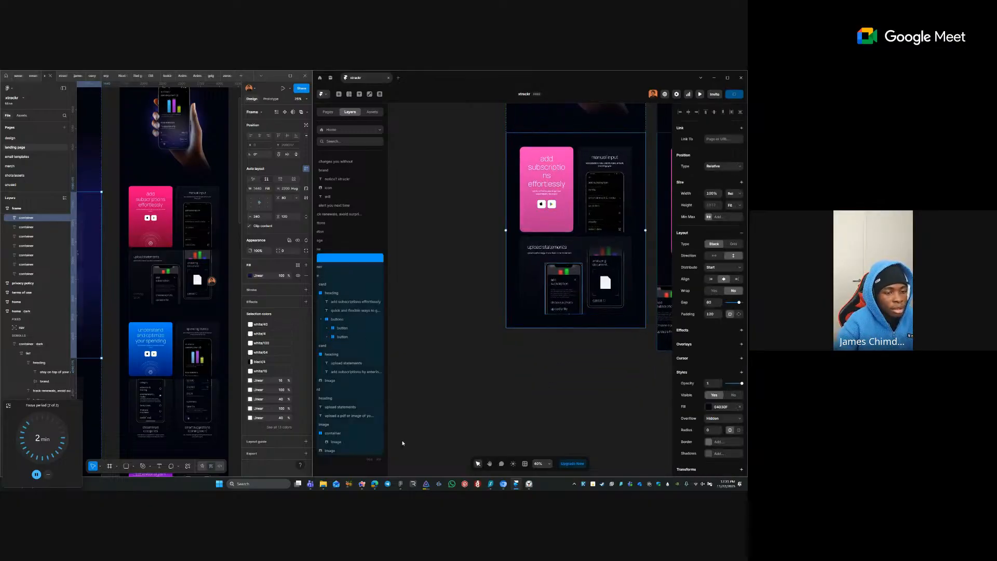
key(ctrl+d)
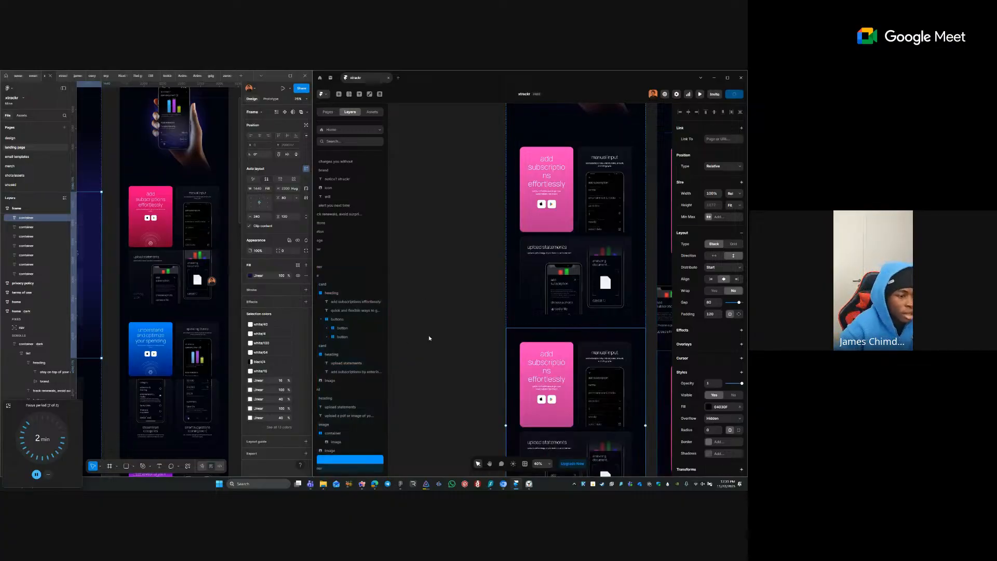
click(440, 352)
drag(440, 354, 433, 242)
key(v)
- Retitle the copy's pink card heading 'understand and optimize your spending' from Figma
click(162, 347)
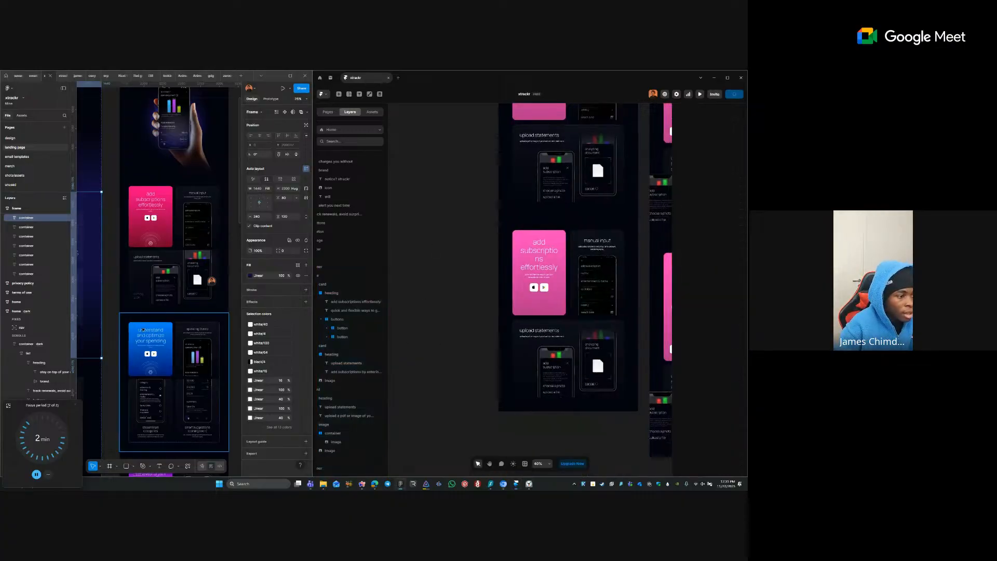
double_click(163, 347)
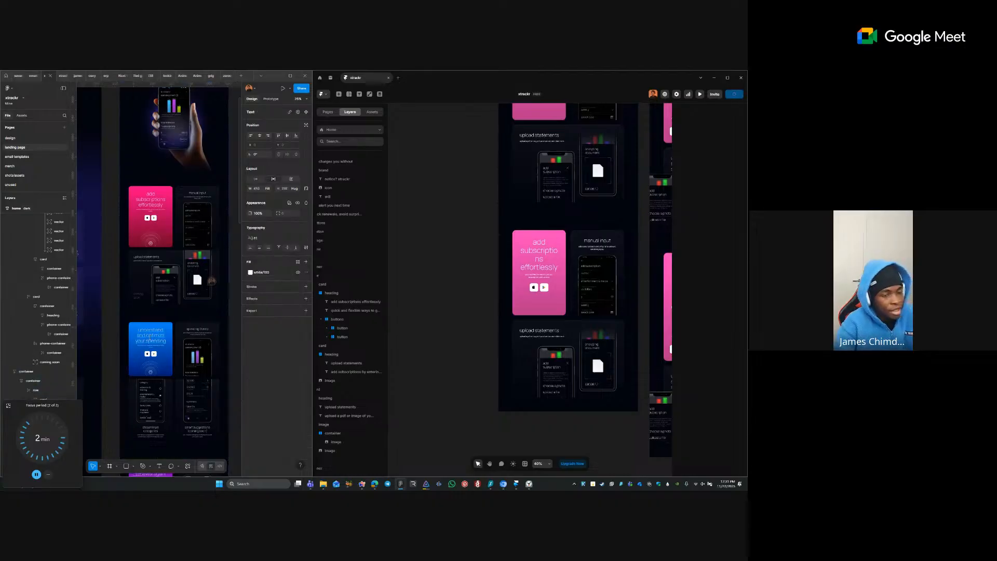
double_click(540, 250)
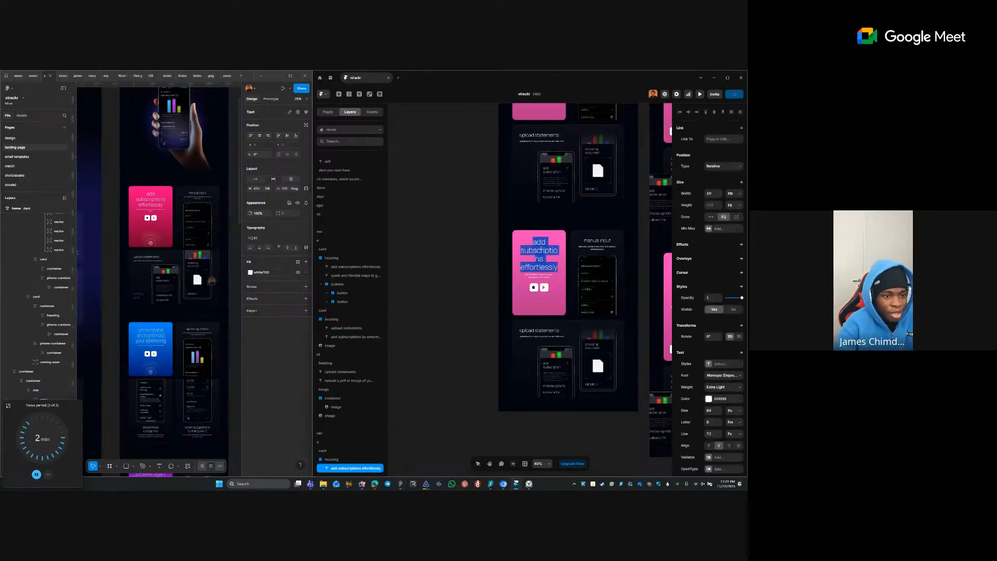
text(understand and optimize your spending)
click(540, 141)
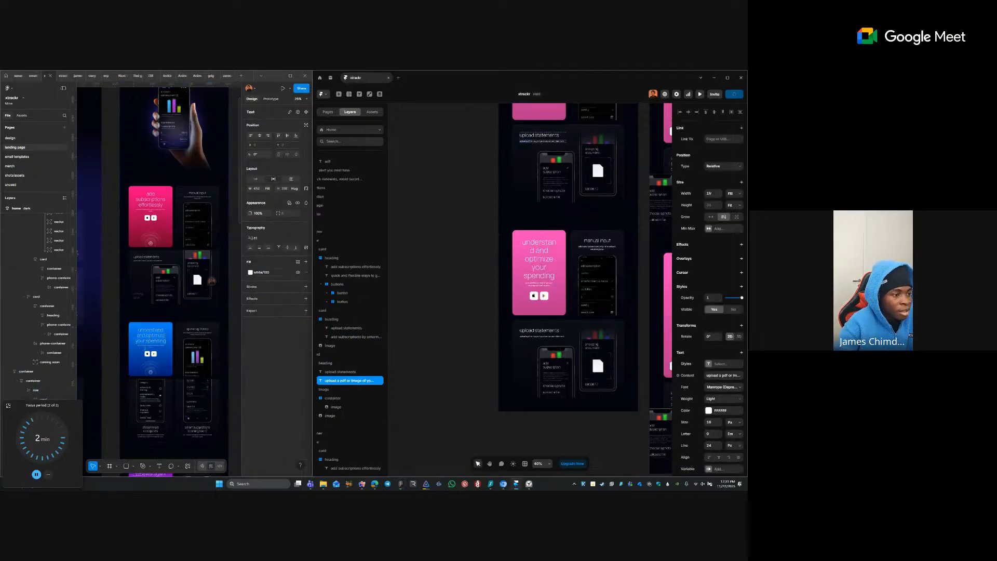
- Copy the blue card's subtitle from Figma and edit the pink card's subtitle
click(152, 343)
click(157, 348)
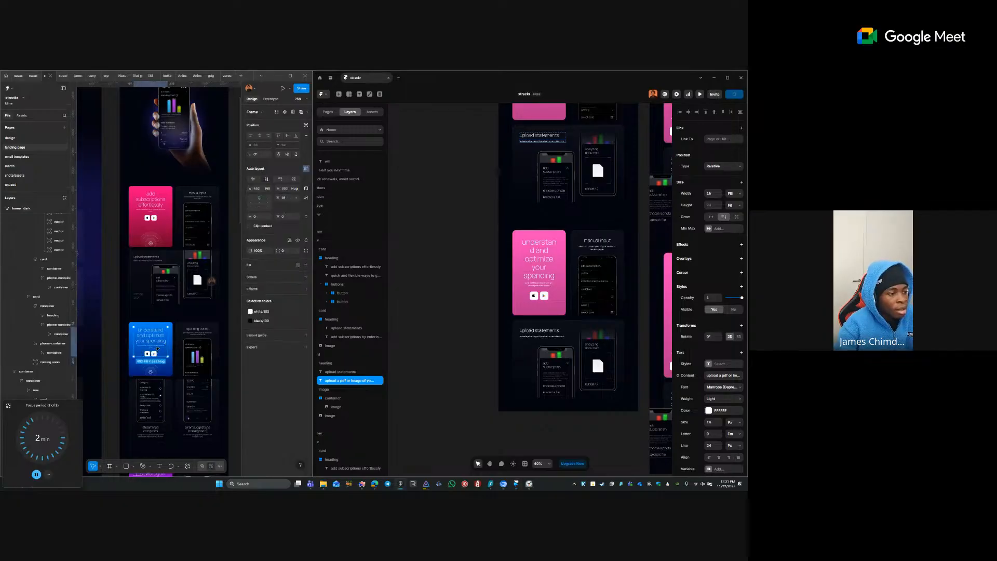
double_click(157, 346)
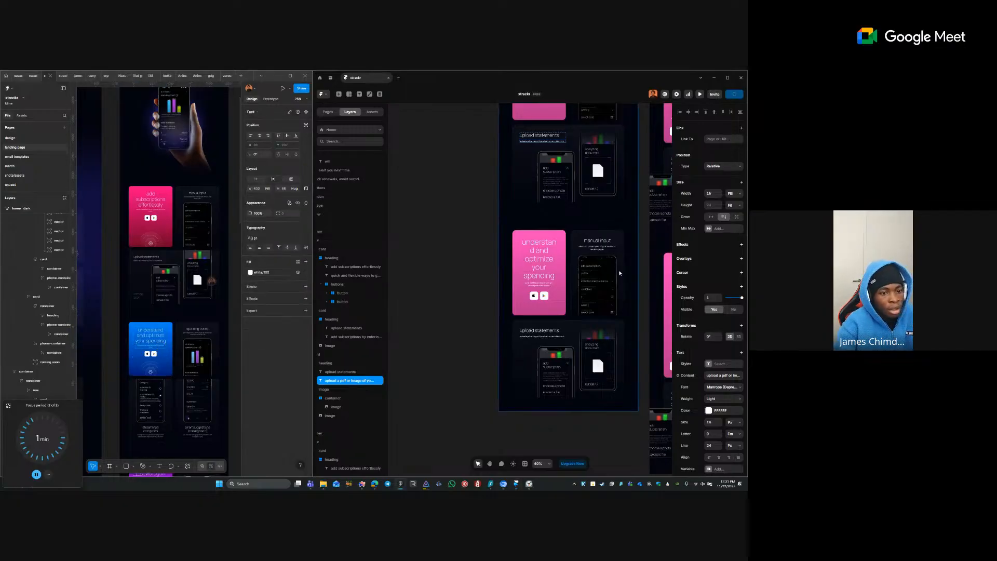
click(535, 286)
key(ctrl+a)
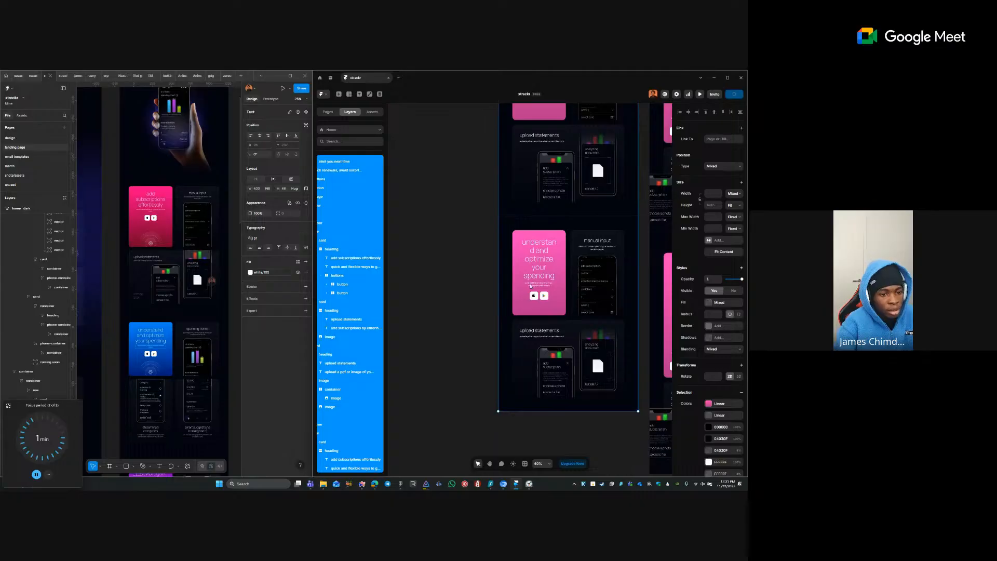
key(Escape)
double_click(530, 285)
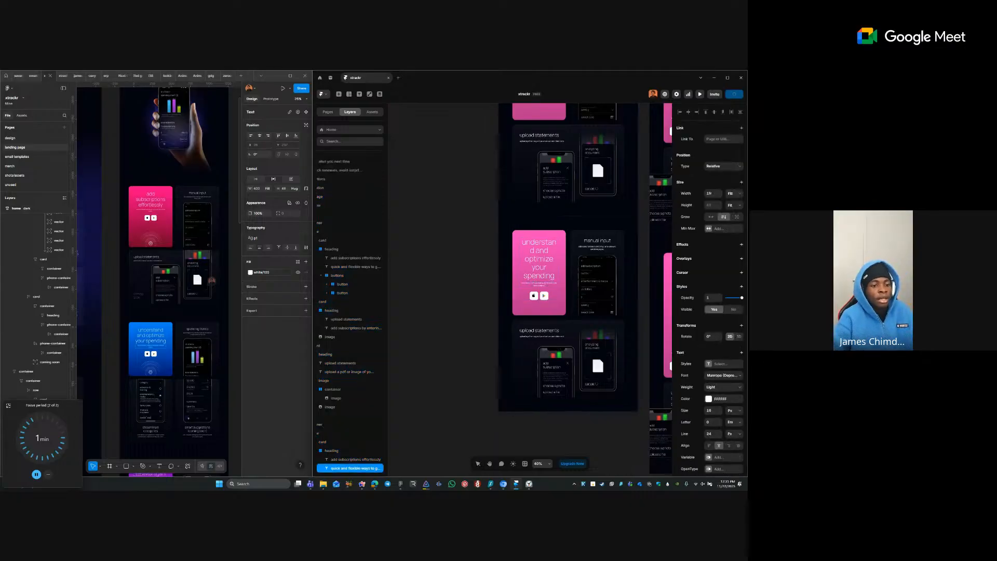
click(490, 312)
key(space)
drag(488, 297, 431, 287)
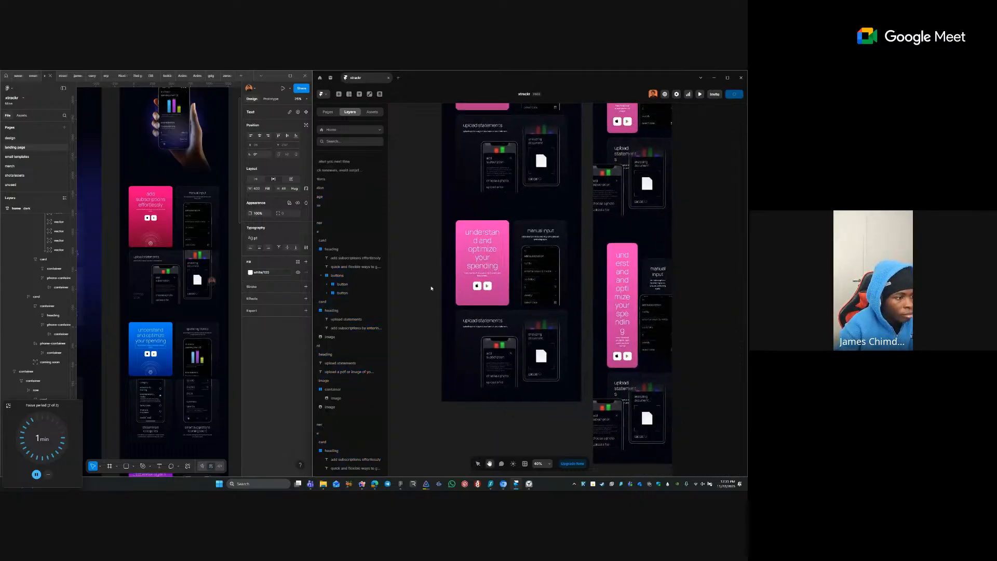
- Delete the upload statements card from the second row
click(163, 417)
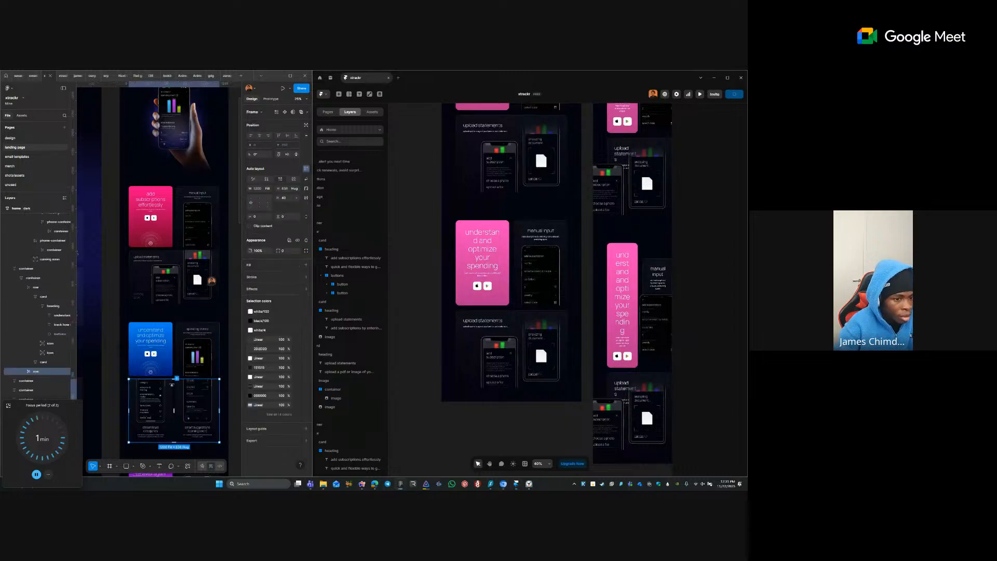
click(481, 318)
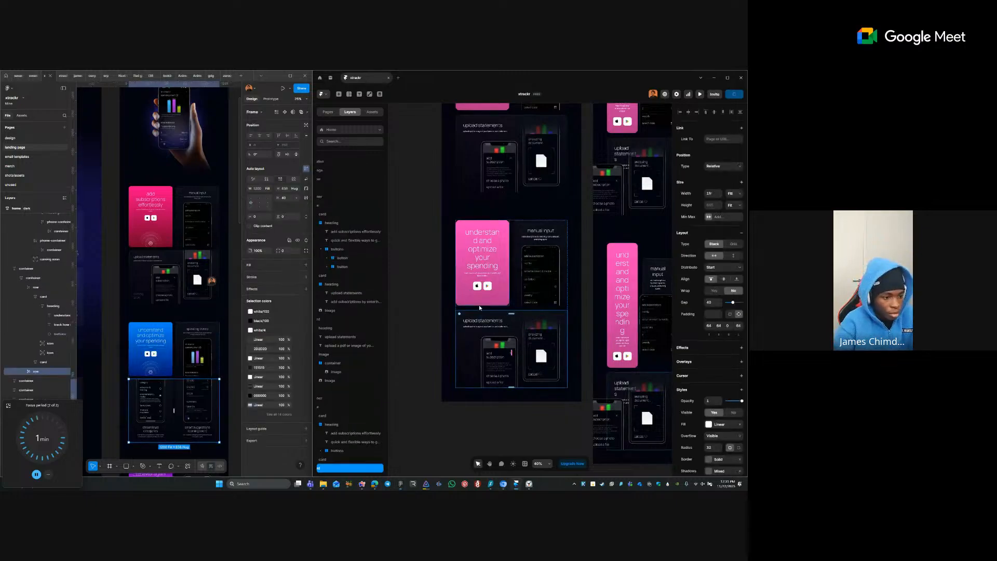
key(Delete)
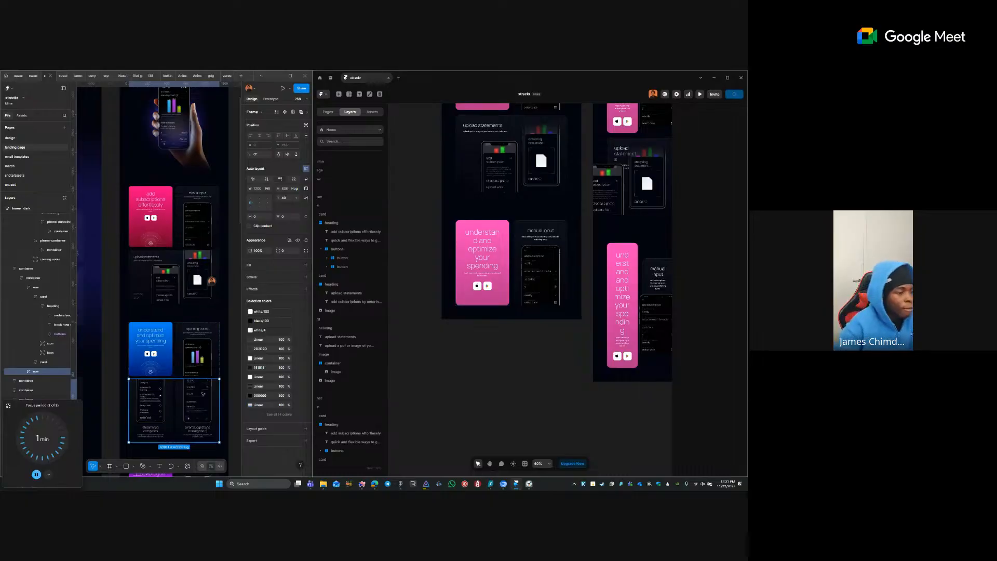
- Replace the manual input card's heading with 'spending trends' copied from Figma
click(185, 373)
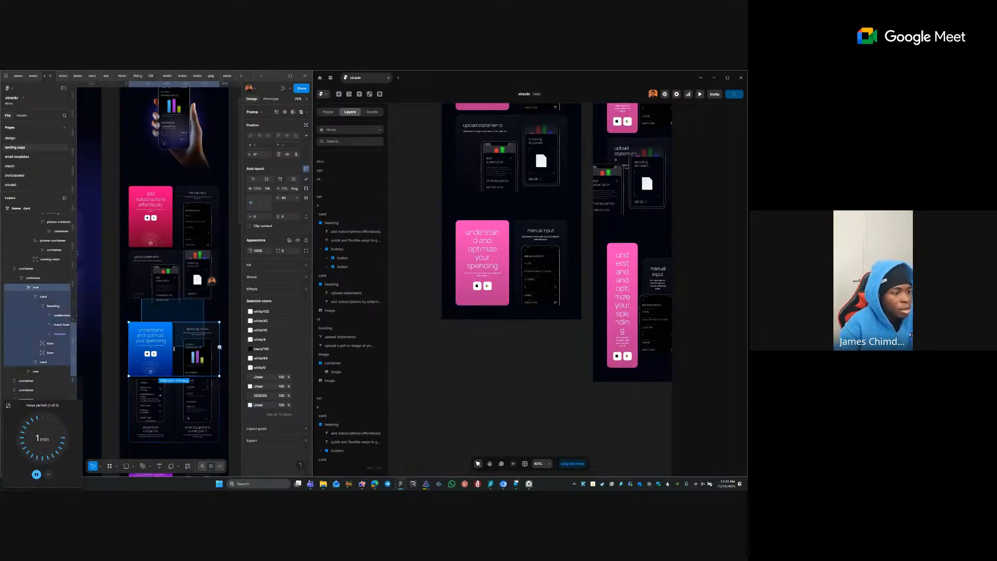
drag(197, 317, 136, 271)
scroll(136, 271, up, 1)
scroll(136, 271, up, 4)
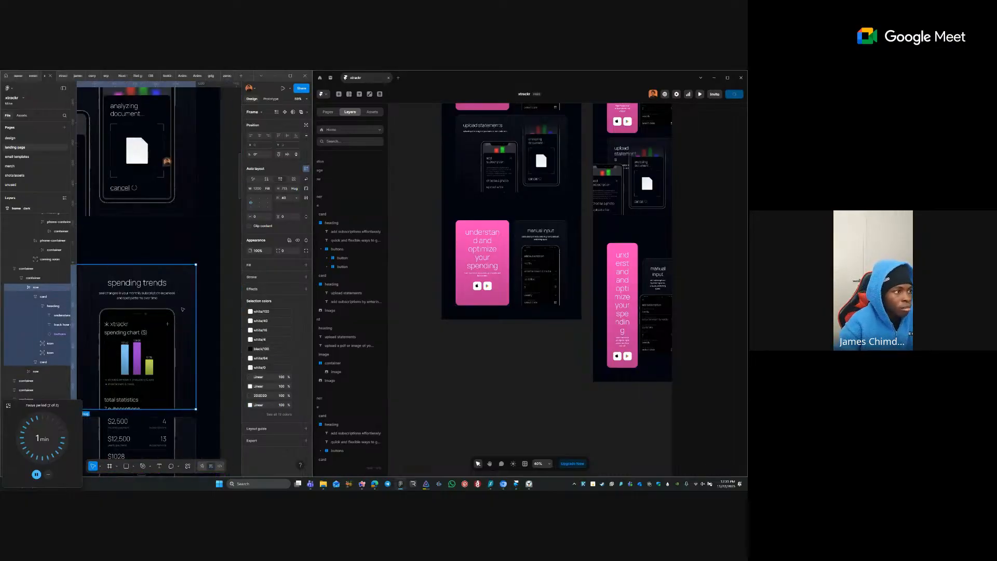
click(64, 88)
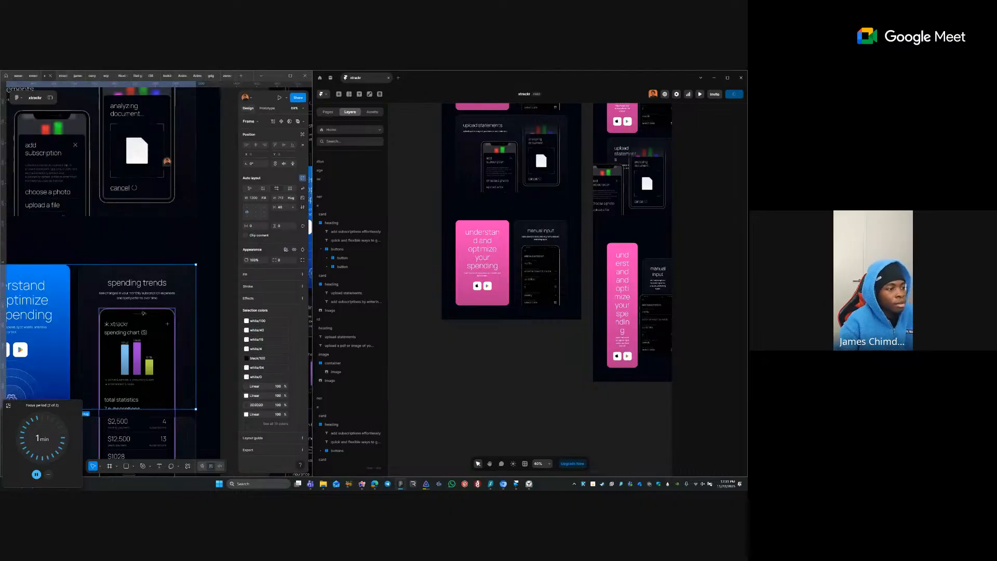
click(137, 283)
click(528, 232)
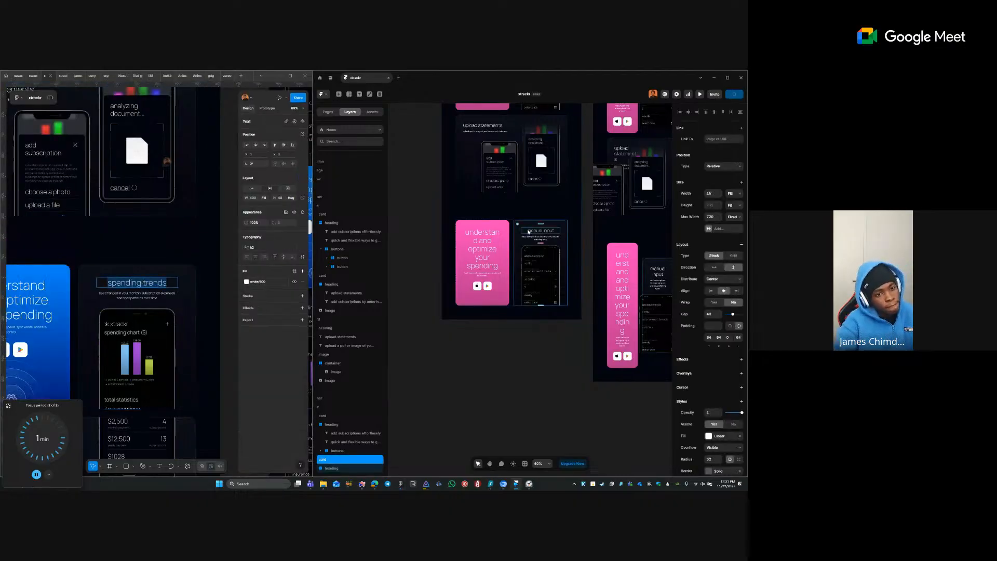
double_click(529, 232)
text(spending trends)
- Paste the Figma spending trends subtitle into the card's subtitle text
click(130, 291)
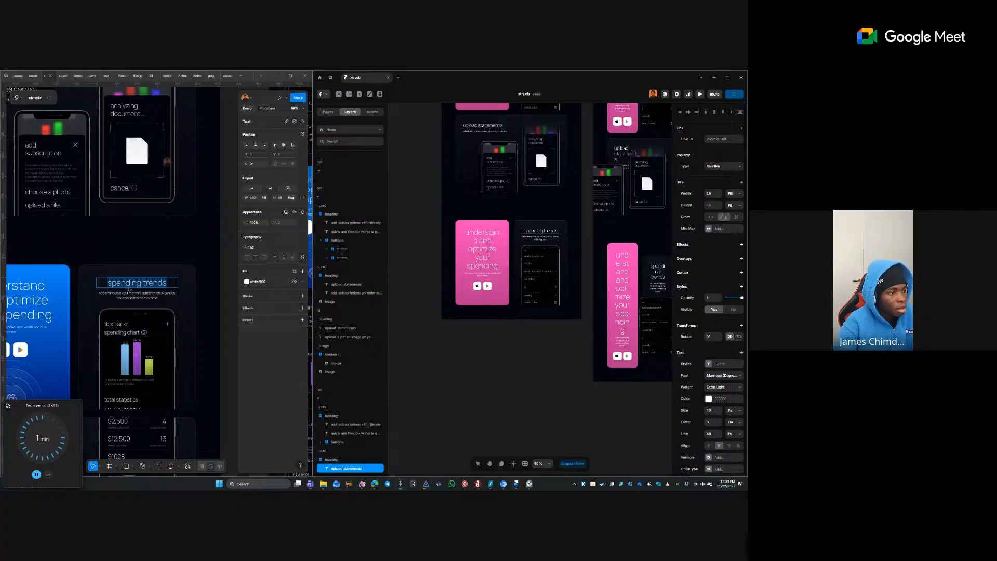
click(130, 293)
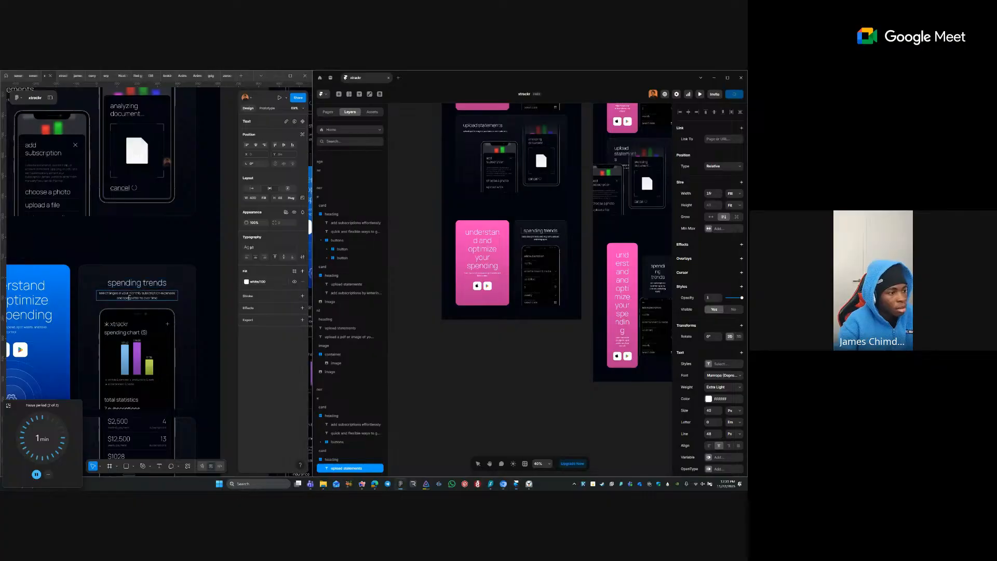
click(548, 241)
click(541, 235)
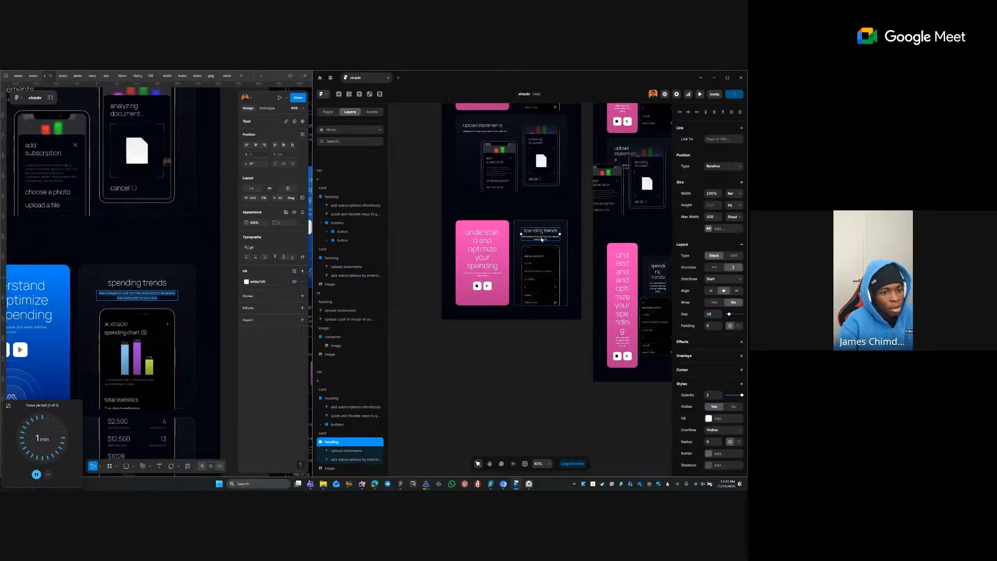
click(542, 238)
text(see changes in your monthly subscription expenses and spot patterns over time)
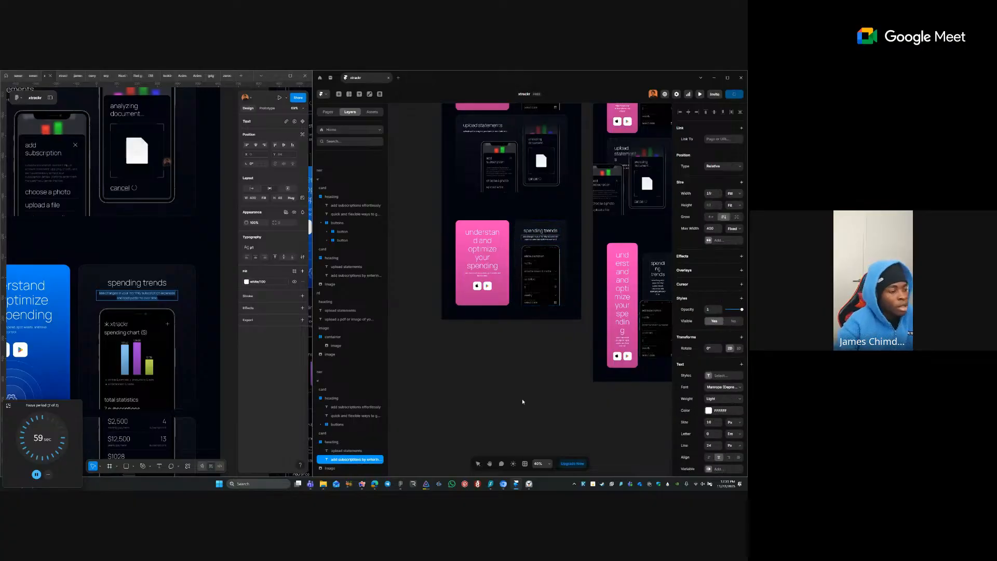
click(523, 403)
click(182, 335)
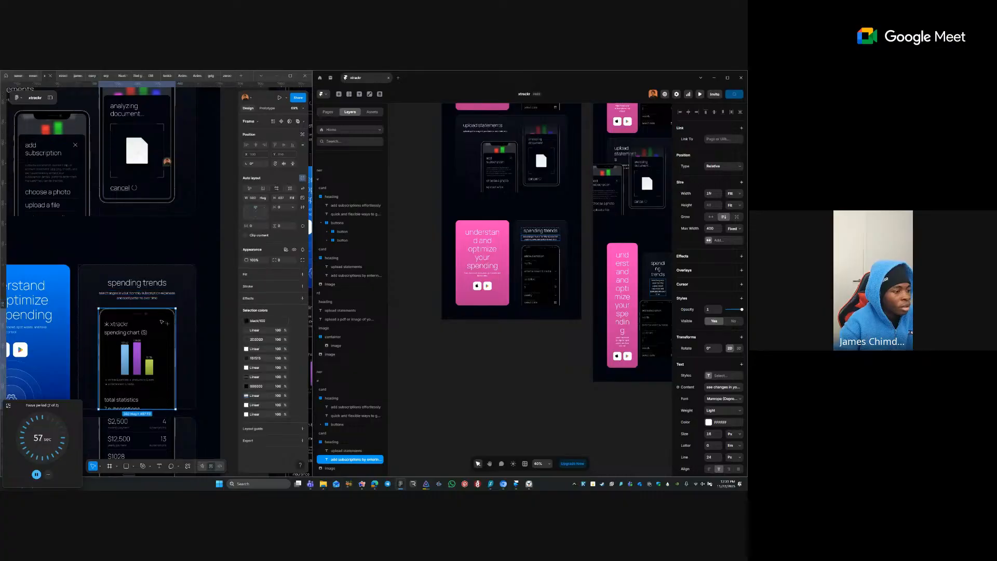
- Paste the Figma spending-chart phone as a PNG into the spending trends card, width Fill
right_click(166, 324)
mouse_move(205, 271)
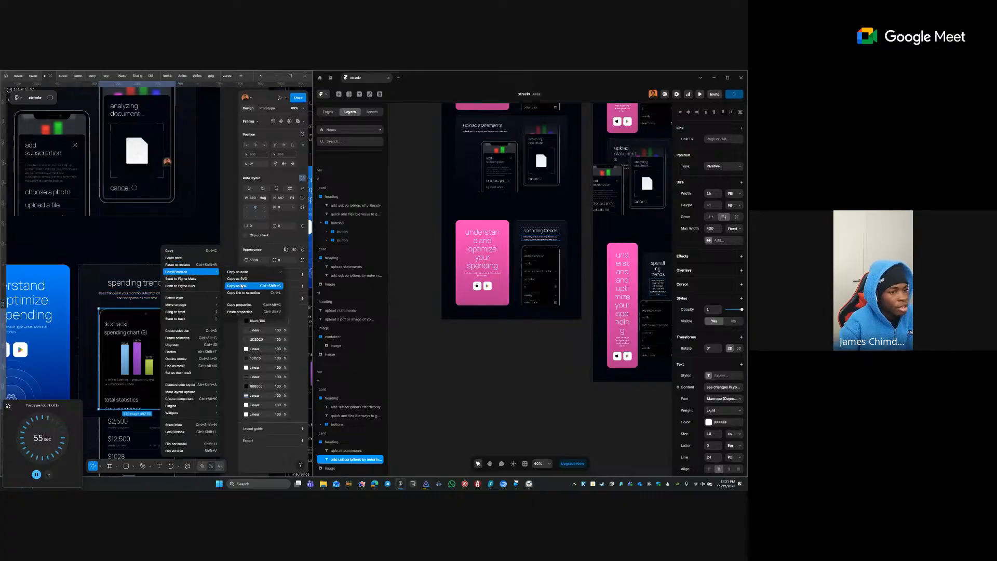
click(236, 286)
click(518, 246)
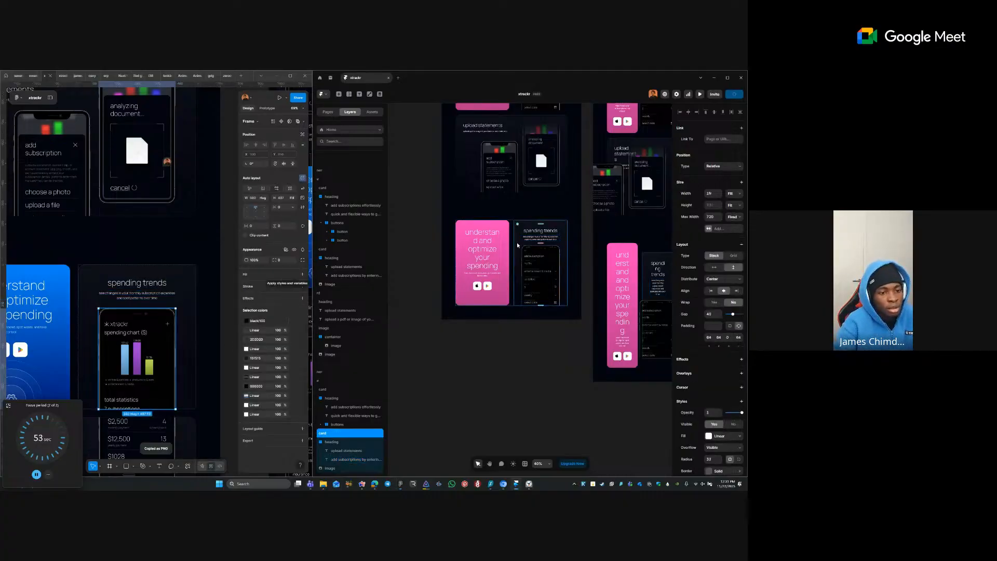
key(ctrl+v)
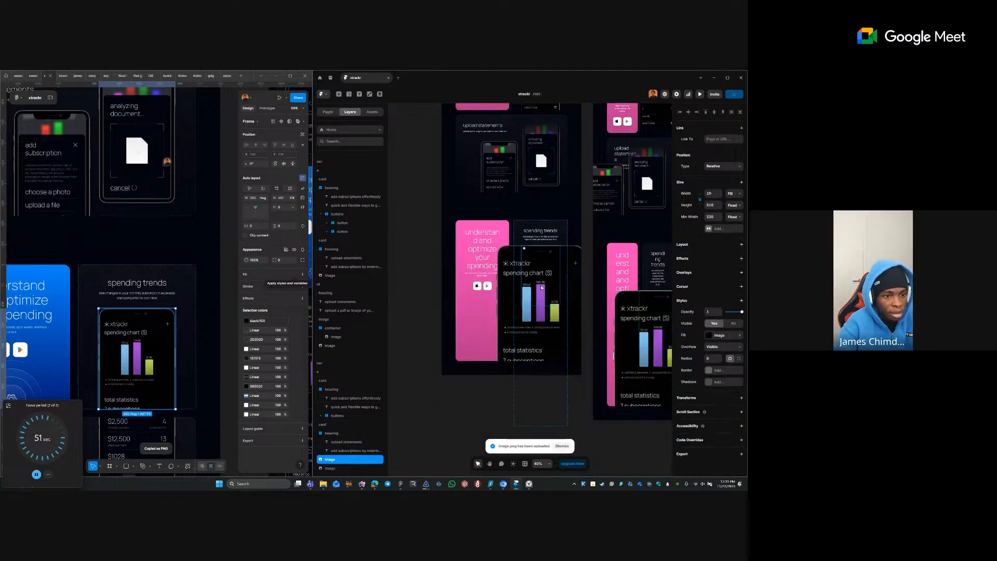
click(732, 193)
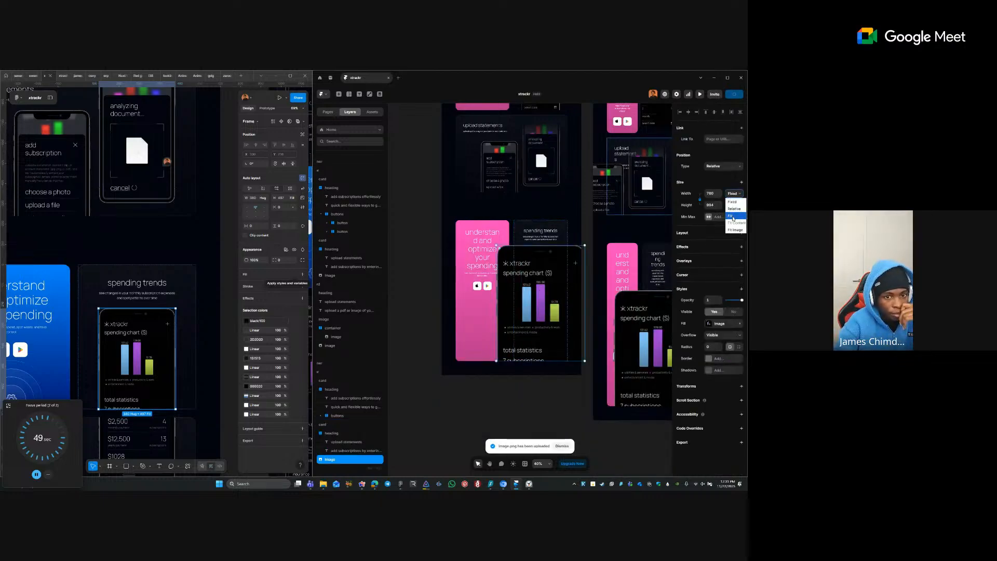
click(732, 215)
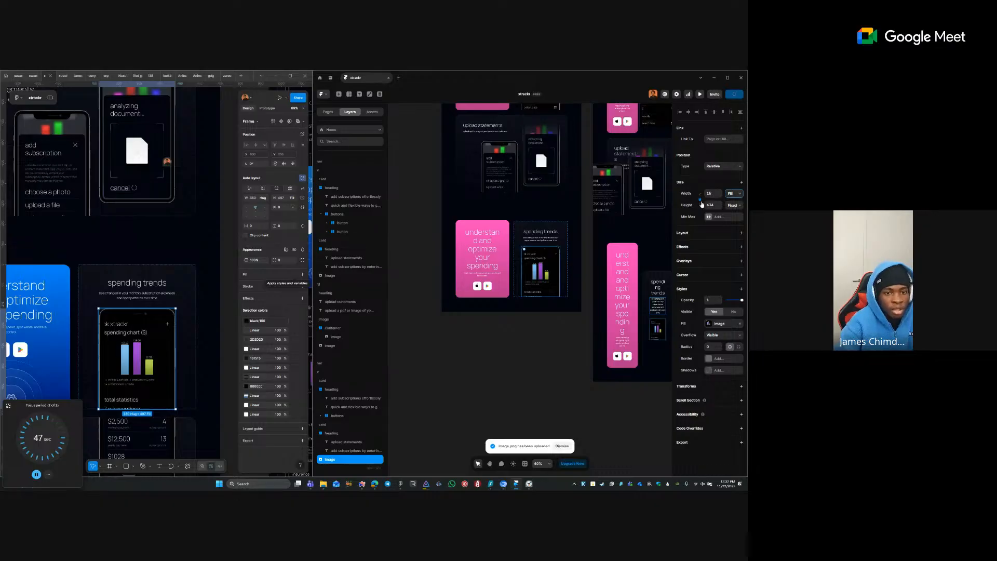
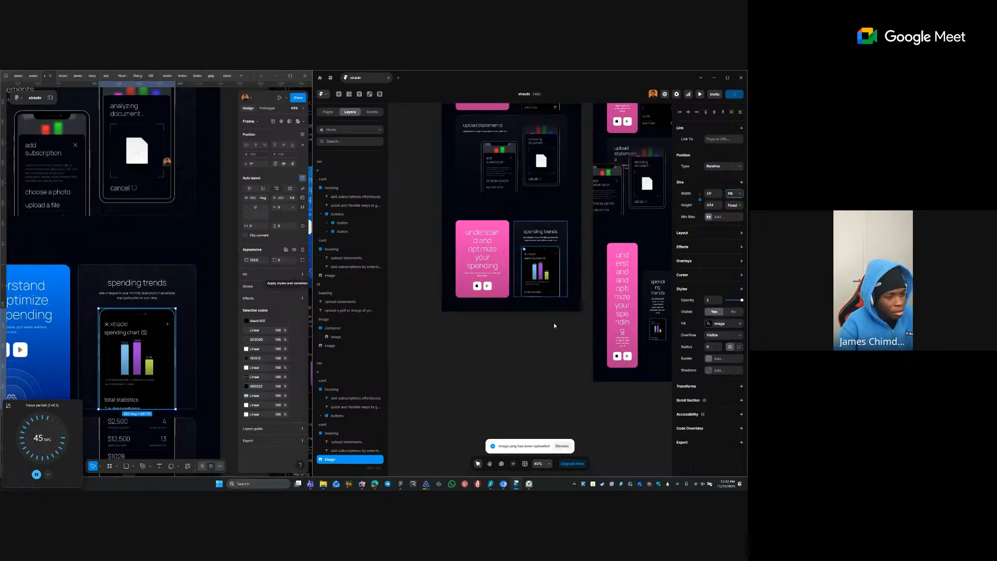
- Duplicate the card row below itself and trim the lower row to a single spending trends card
click(557, 353)
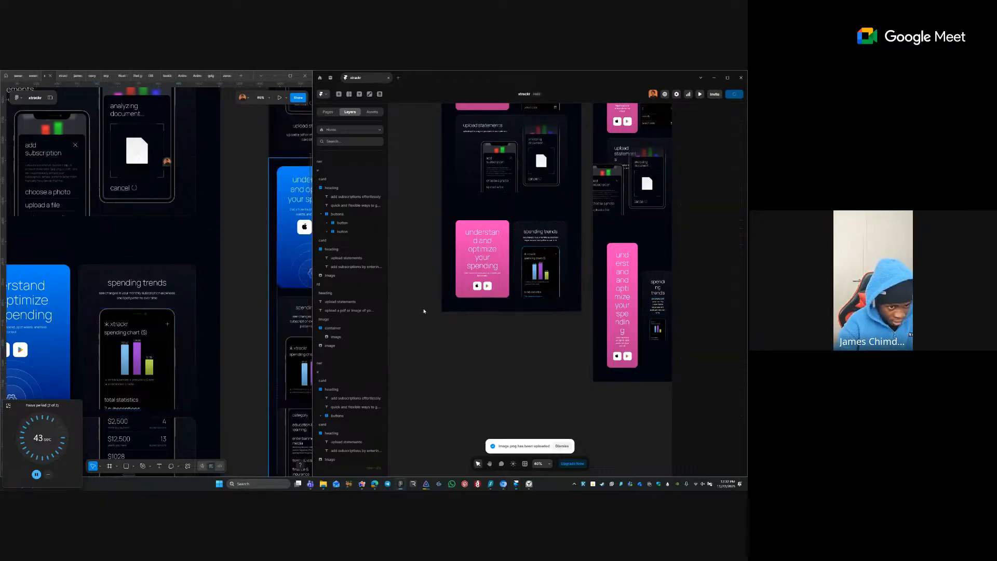
ctrl+click(512, 235)
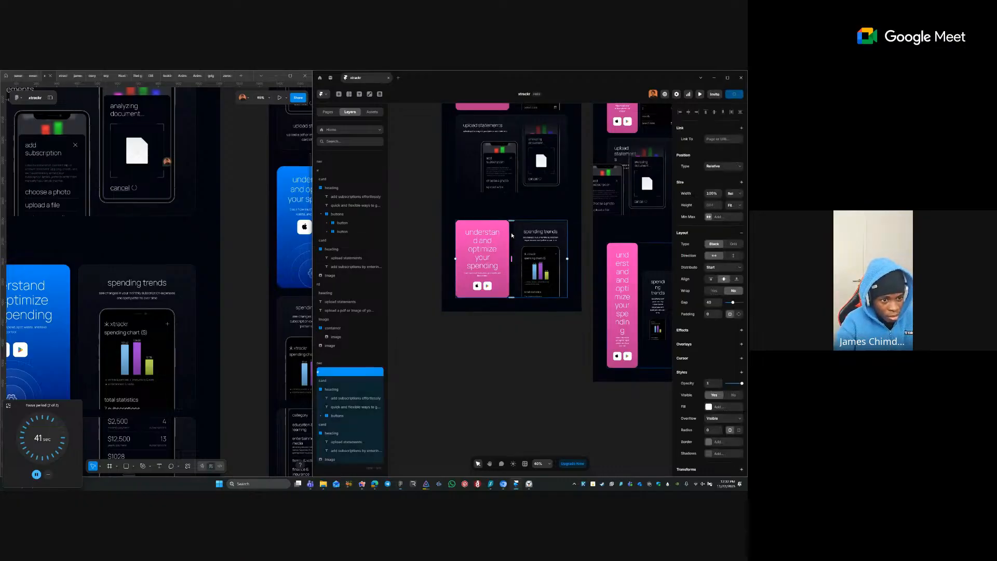
key(ctrl+d)
ctrl+click(504, 298)
ctrl+click(519, 312)
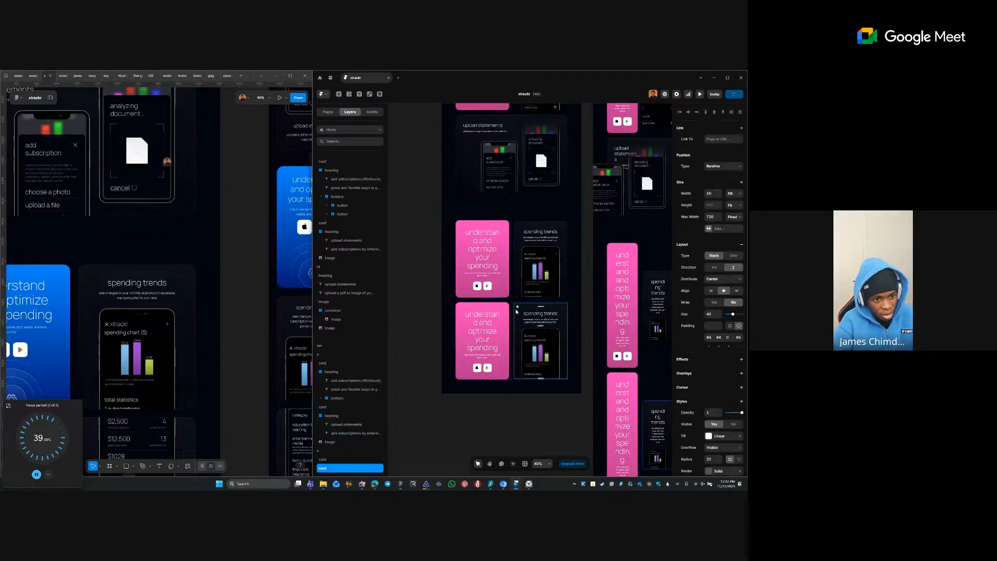
key(ctrl+d)
key(Delete)
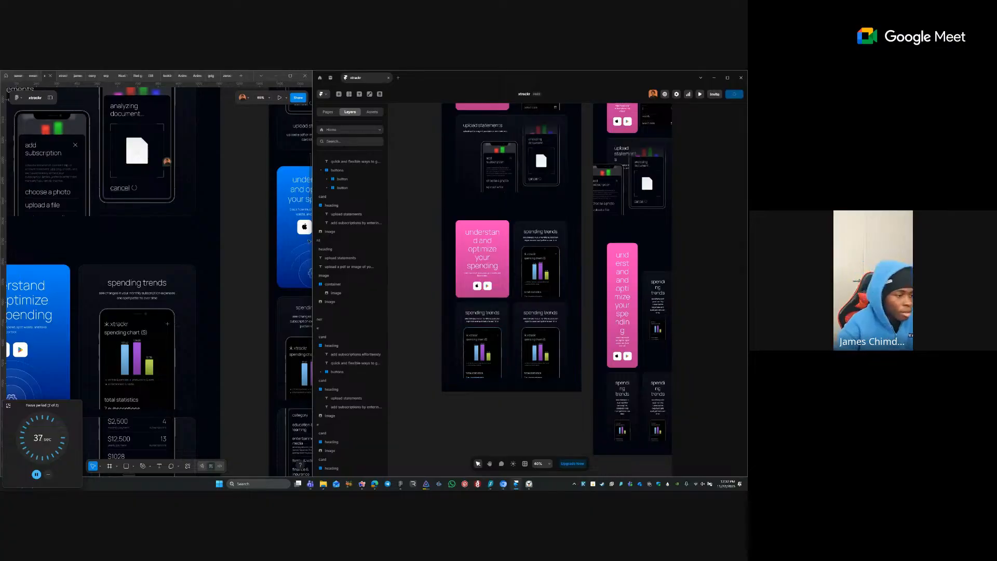
- Retitle the lower card 'streamlined categories' and give it the subtitle copied from Figma
click(133, 289)
drag(83, 370, 183, 178)
double_click(121, 343)
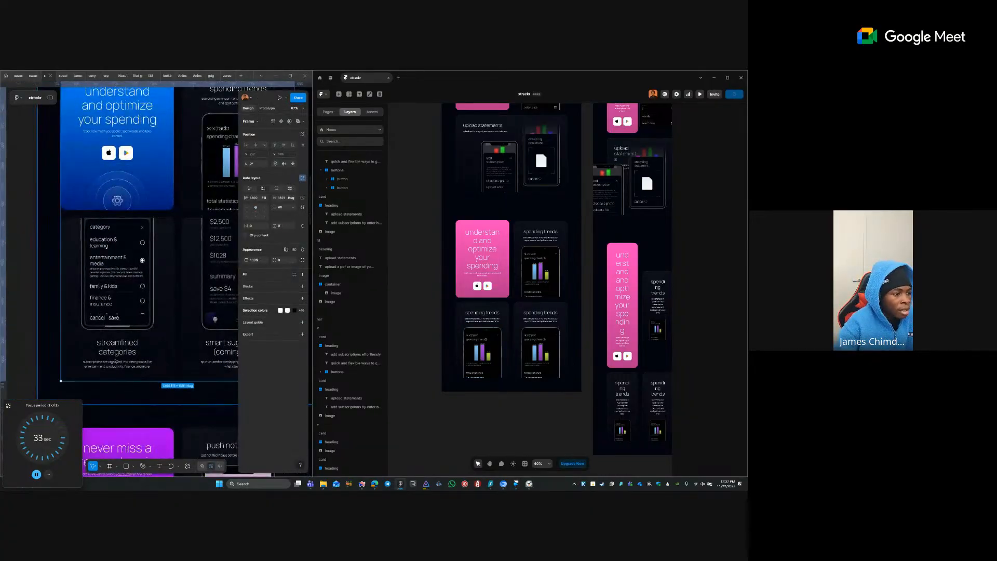
double_click(120, 343)
double_click(120, 344)
double_click(121, 343)
double_click(120, 344)
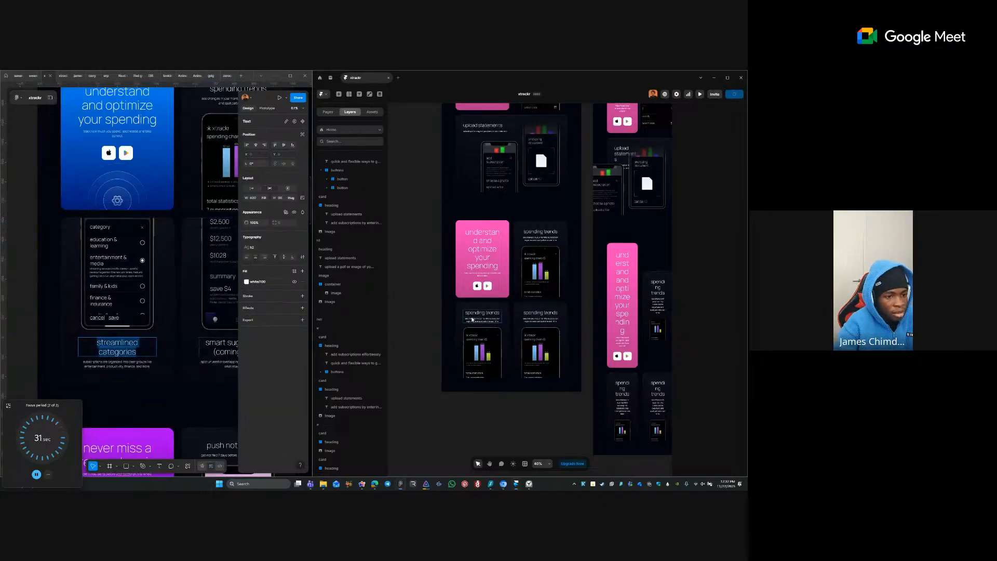
double_click(471, 314)
double_click(471, 315)
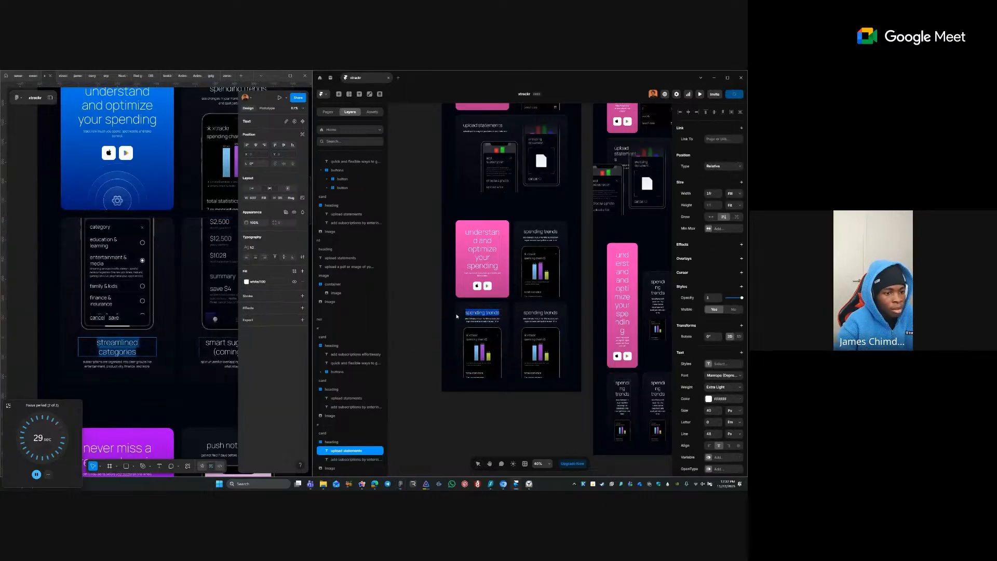
text(streamlined categories)
click(121, 364)
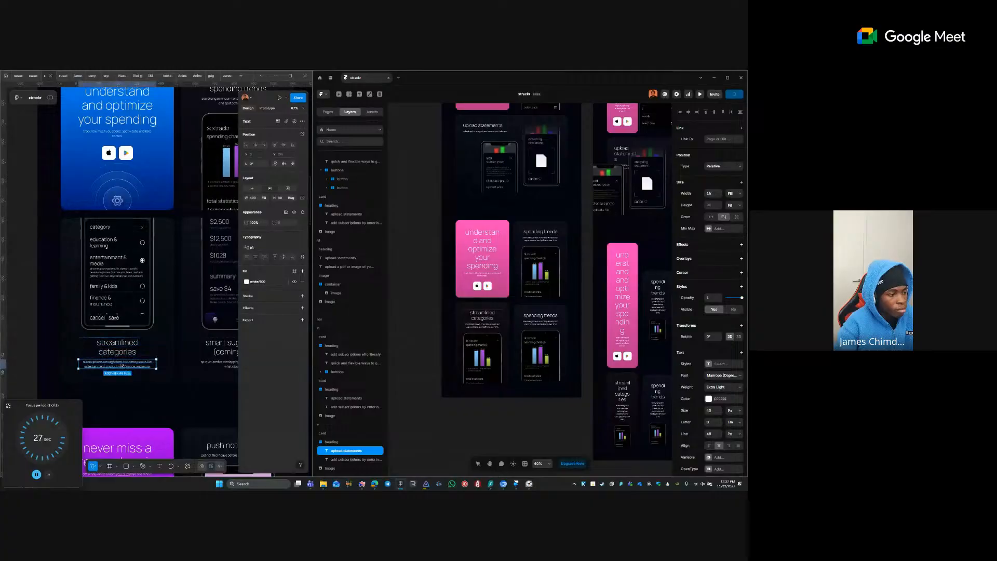
double_click(147, 360)
click(482, 325)
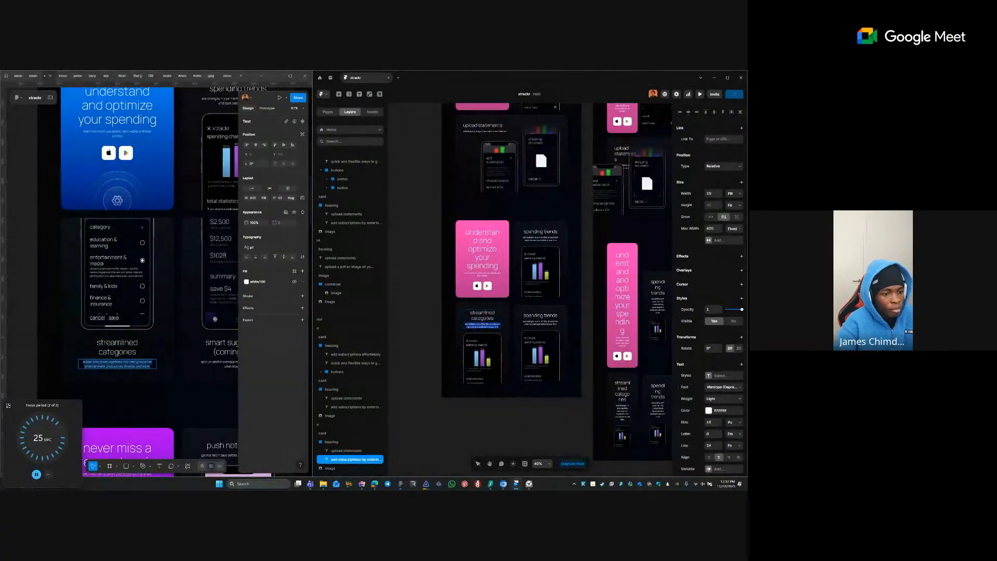
- Move the heading group below the image and set the card's top padding to 0
click(469, 314)
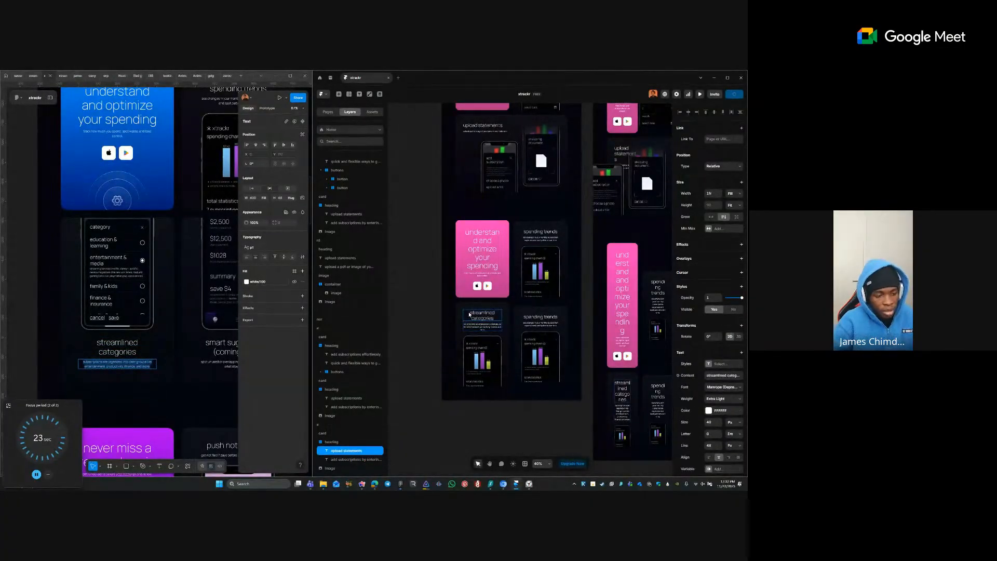
key(Escape)
key(Down)
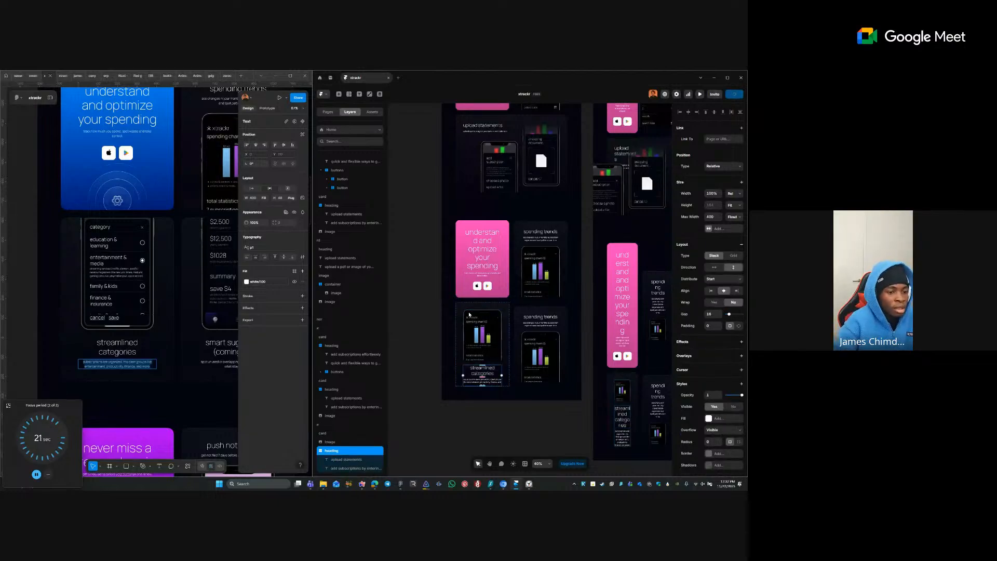
click(474, 351)
key(Escape)
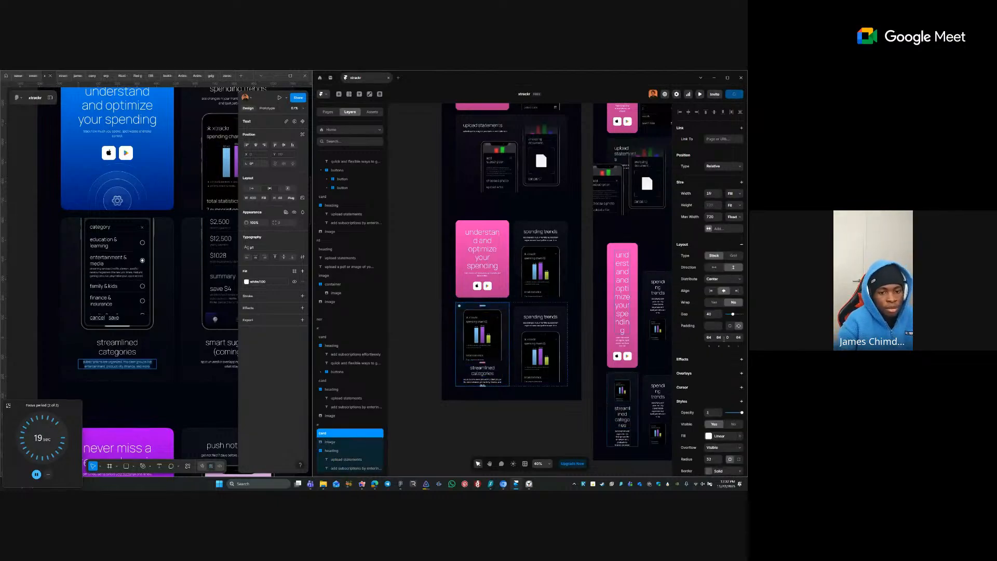
key(Tab)
key(Tab)
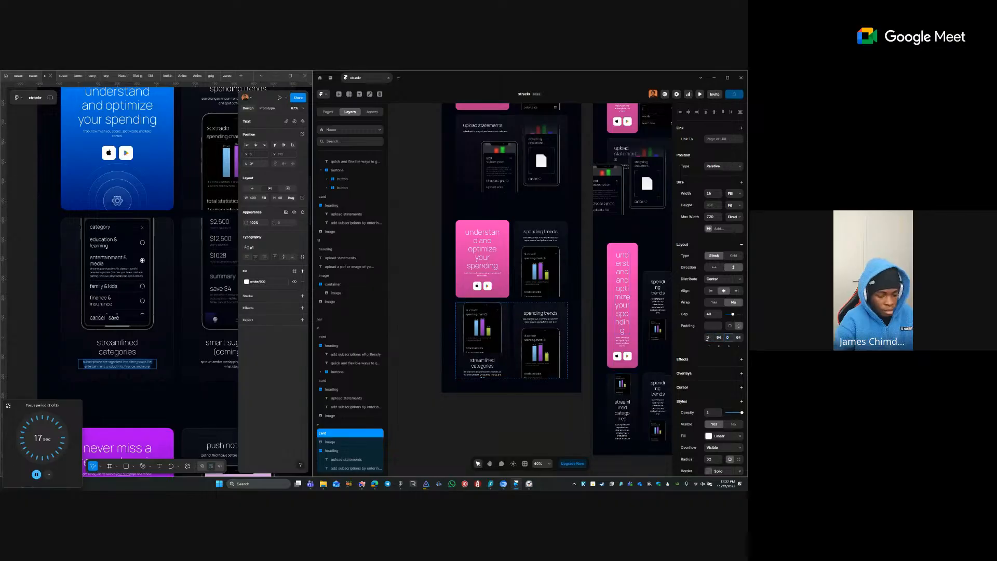
- Replace the leftover card with a duplicate streamlined categories card and delete the old phone images
click(520, 320)
key(Delete)
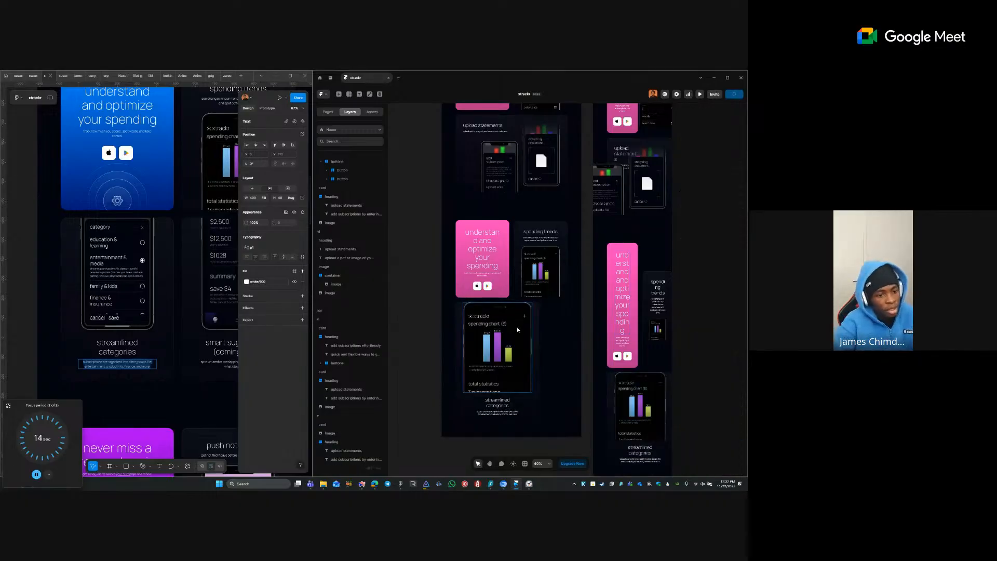
click(470, 407)
key(ctrl+d)
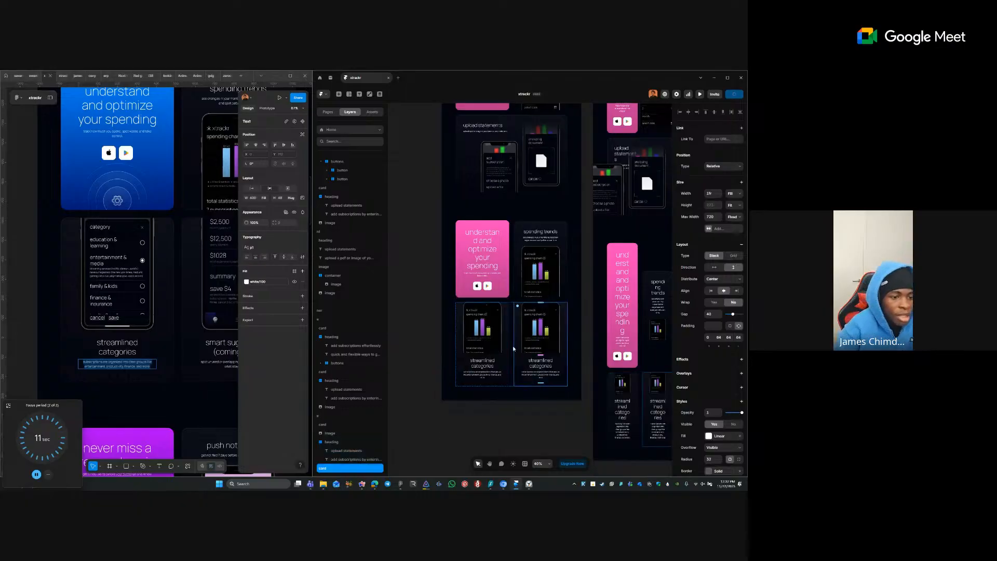
ctrl+click(494, 346)
key(Delete)
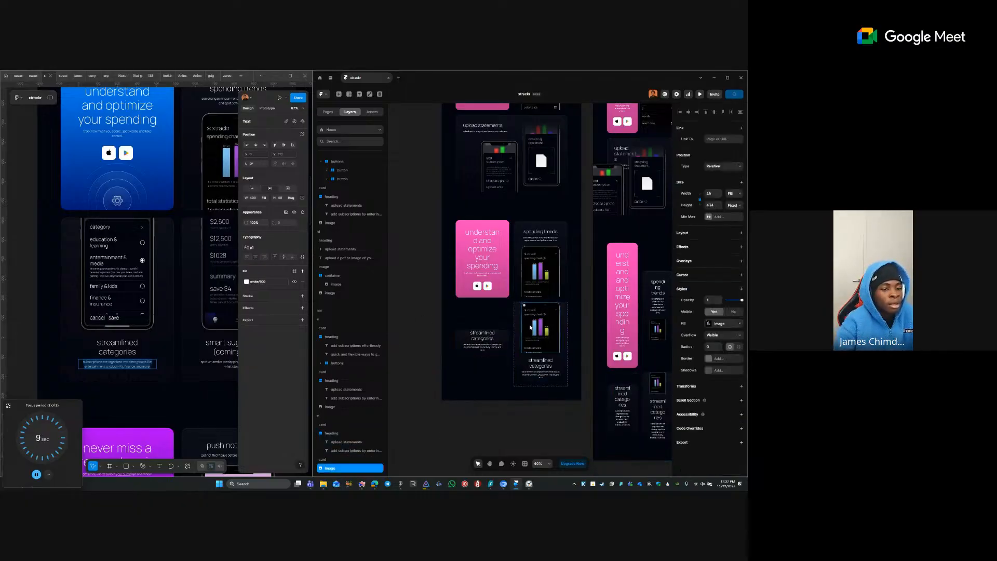
click(110, 300)
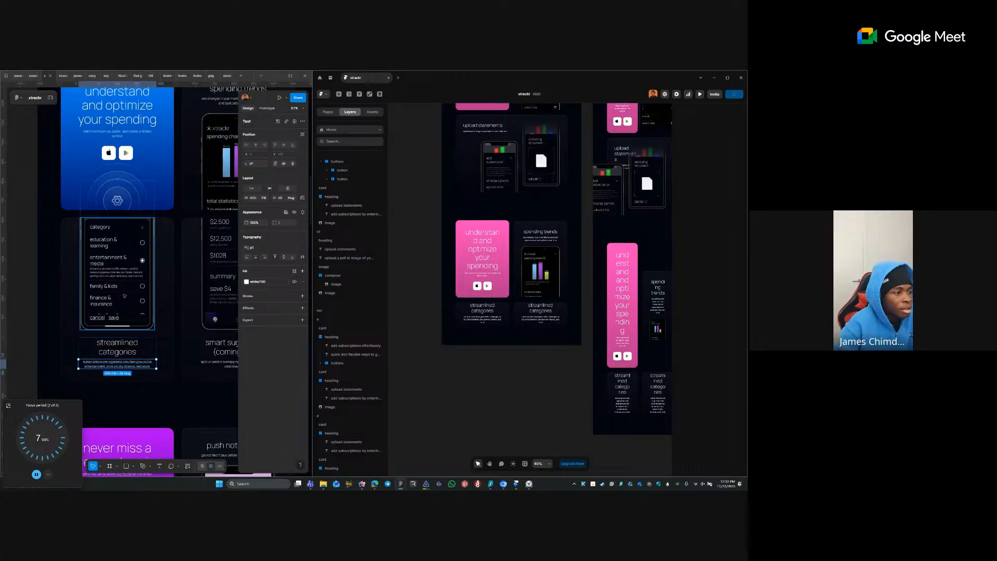
- Paste the Figma category-picker phone as a PNG into the first streamlined categories card, width Fill
right_click(122, 295)
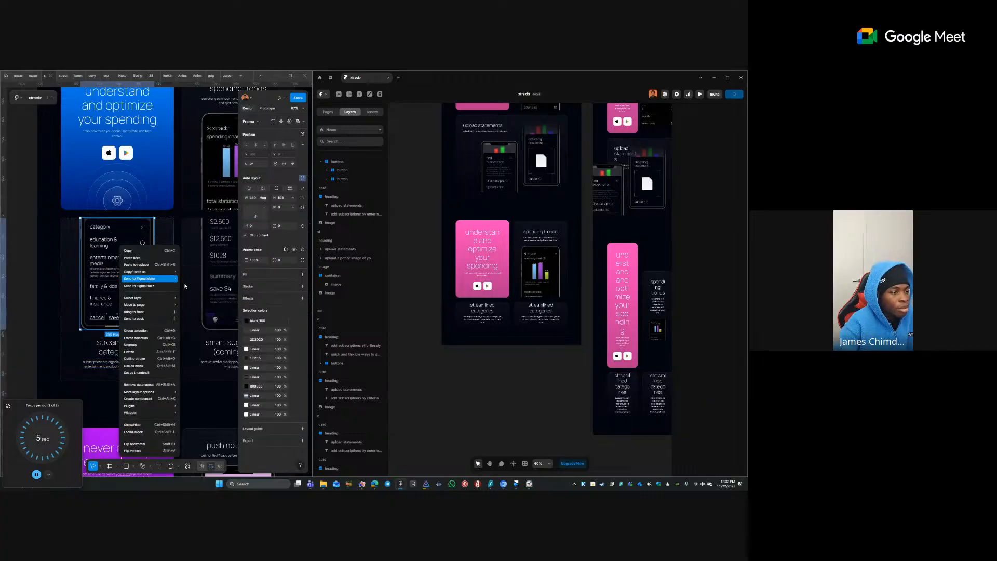
mouse_move(162, 272)
click(206, 286)
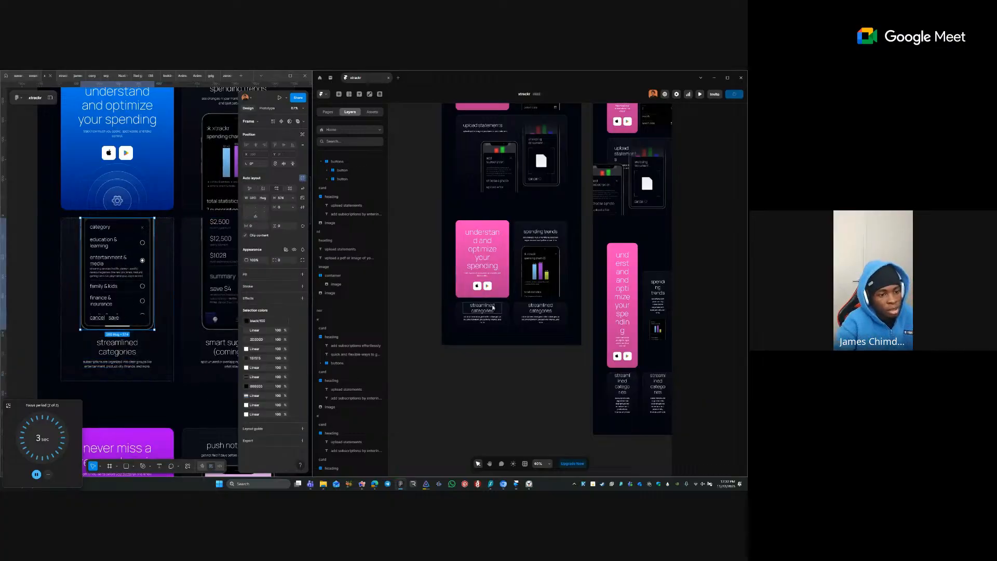
click(456, 306)
key(ctrl+v)
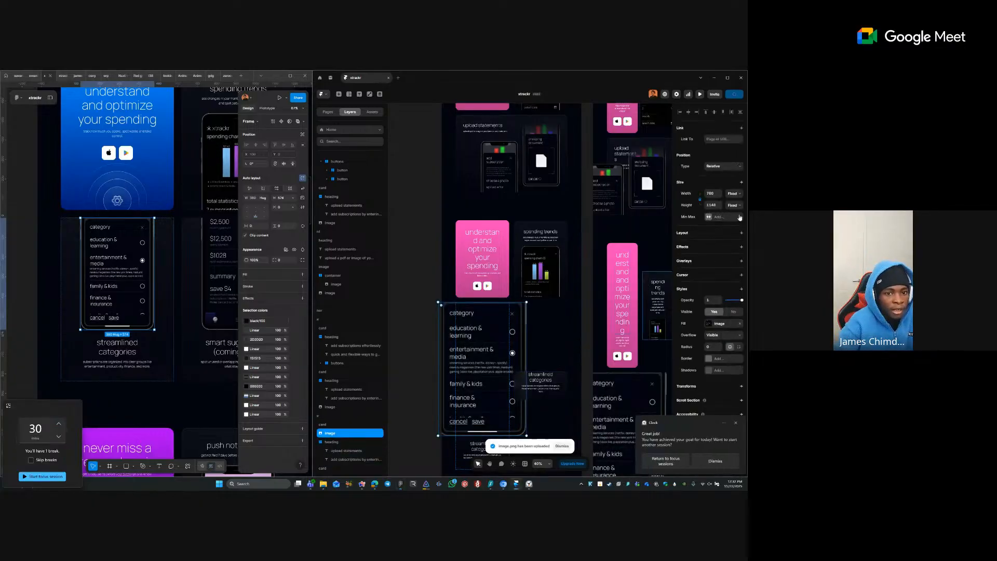
click(738, 193)
click(728, 217)
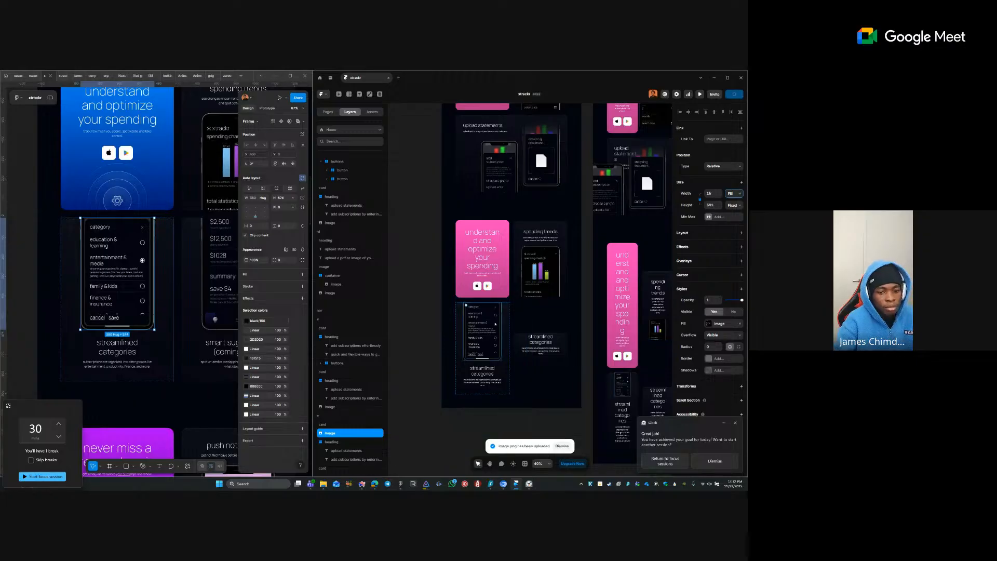
click(665, 461)
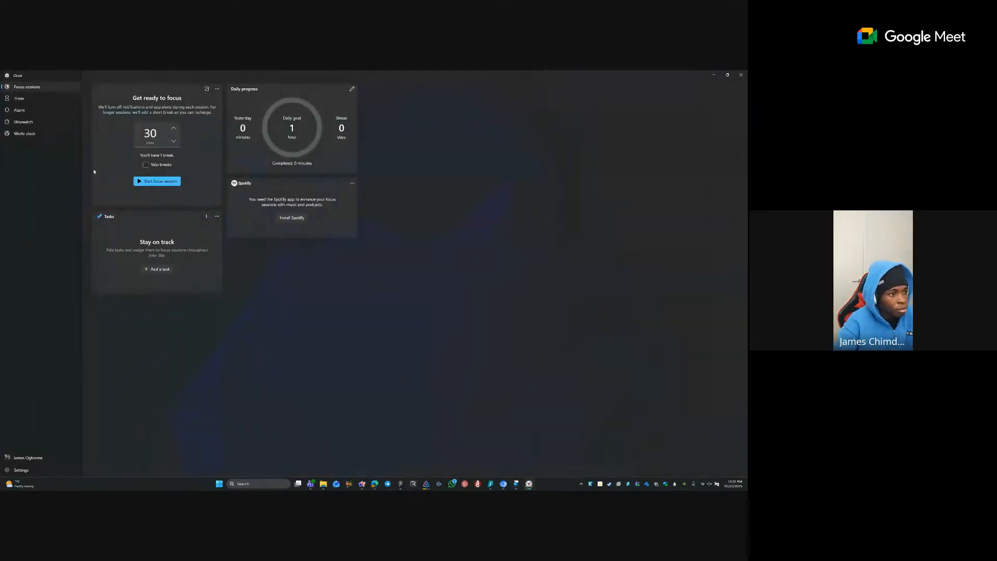
- Start a 60-minute focus session in Clock, then restore down the Clock window
click(151, 137)
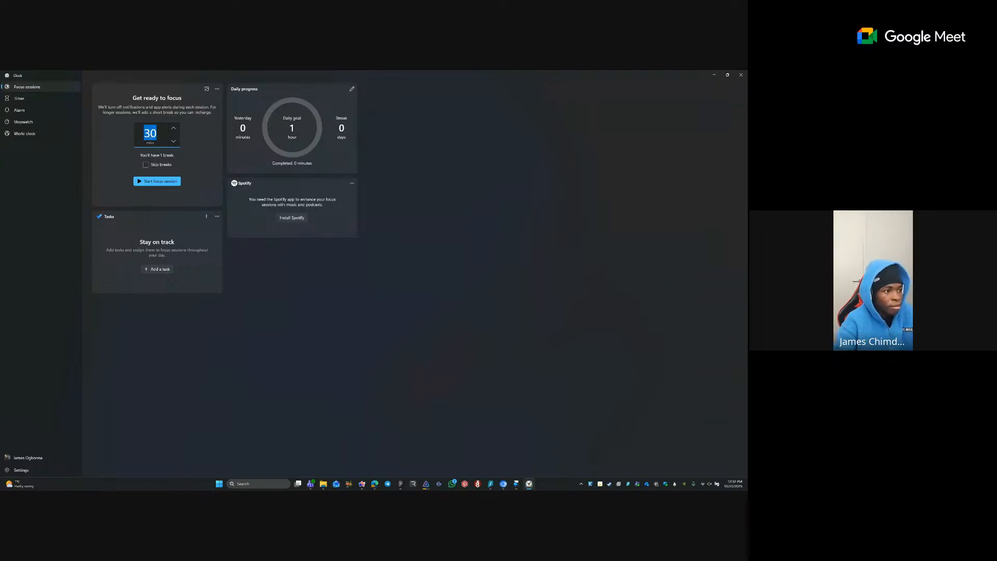
text(60)
click(164, 180)
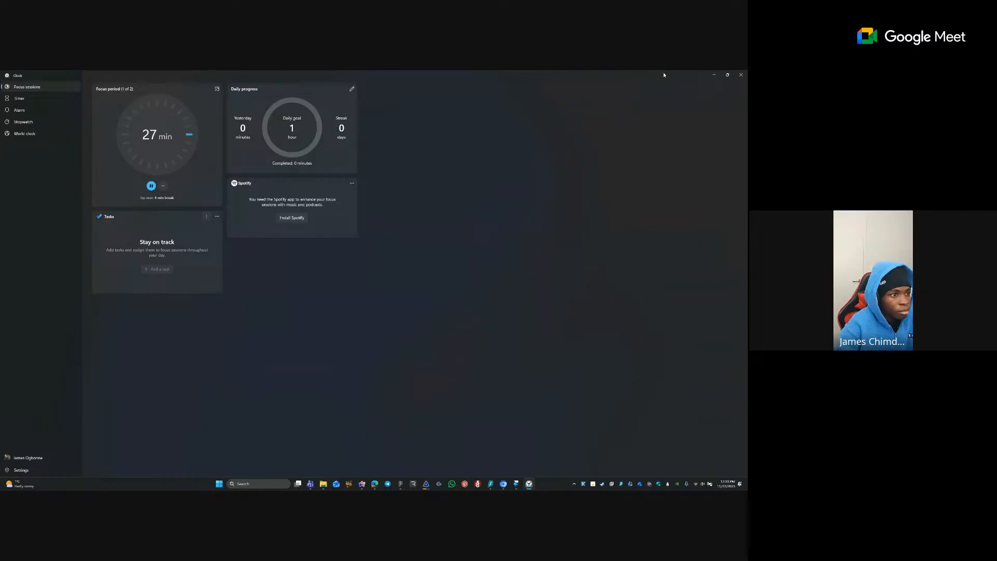
click(723, 75)
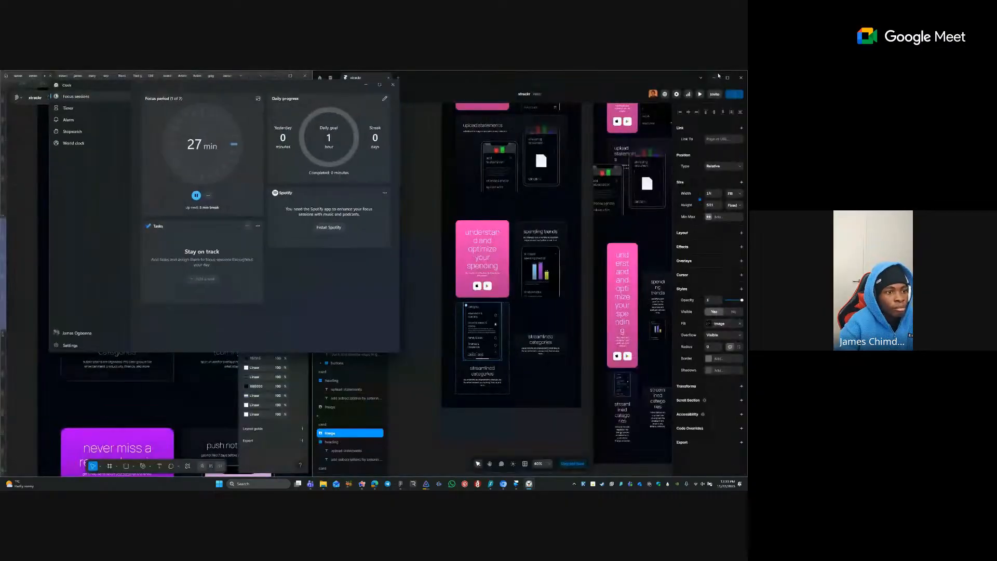
- Paste the Figma smart suggestions phone mockup as a PNG into the second card, width Fill
click(365, 84)
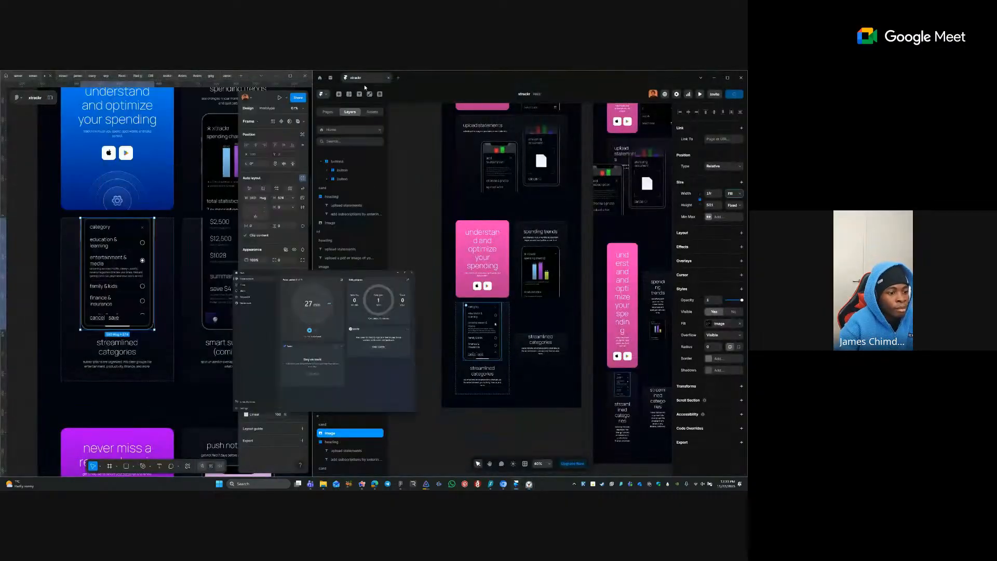
click(431, 352)
click(497, 331)
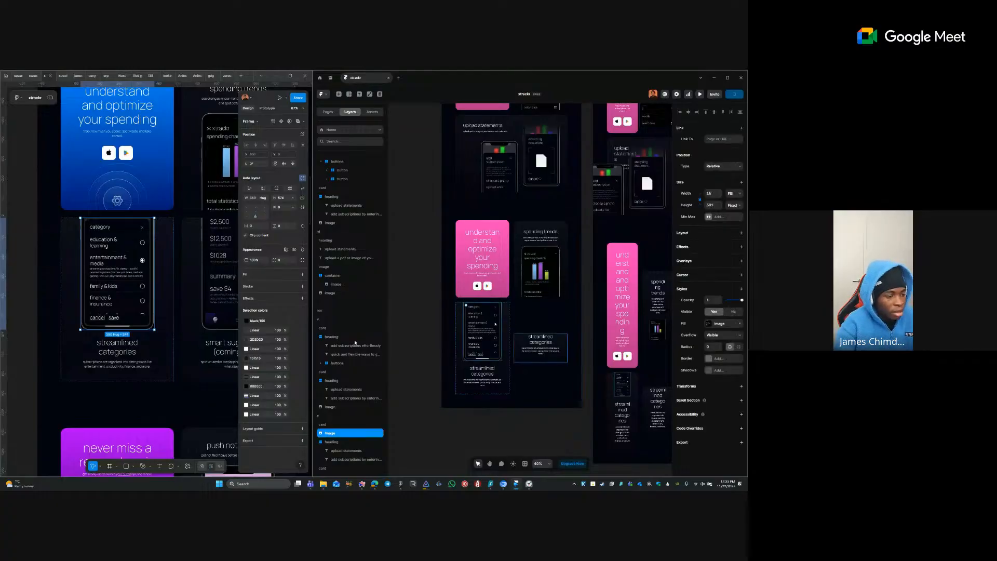
scroll(173, 305, right, 2)
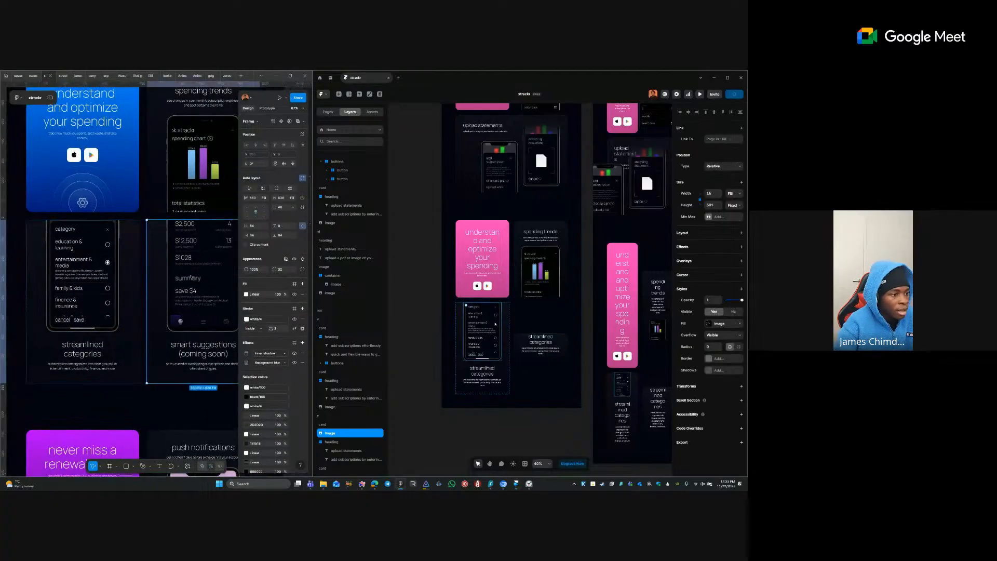
right_click(193, 249)
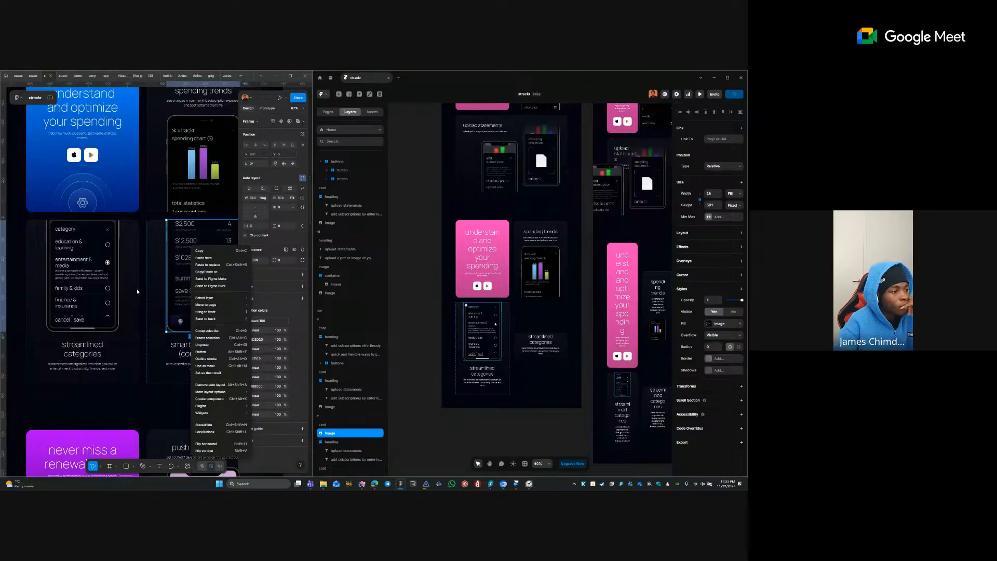
mouse_move(218, 271)
click(171, 286)
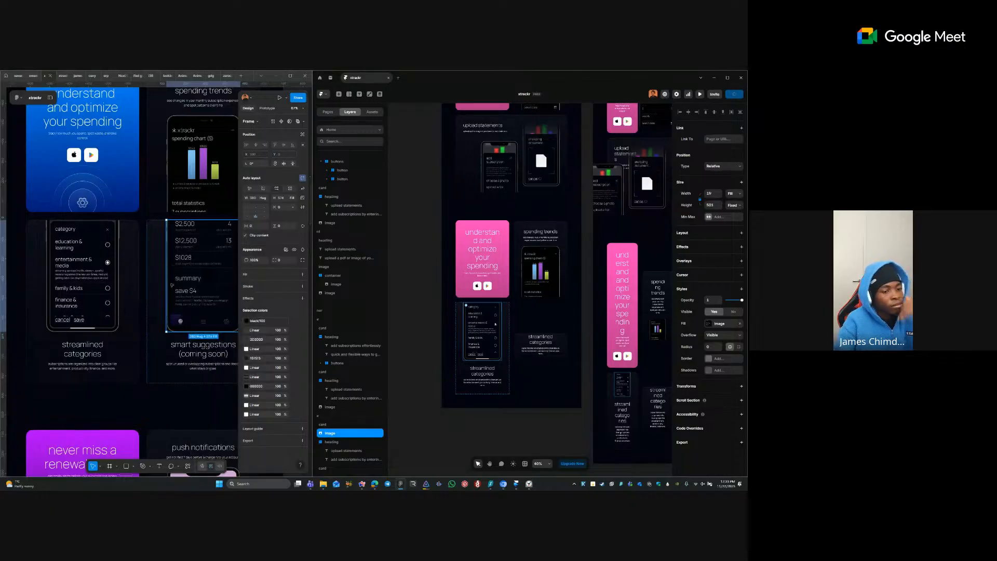
key(ctrl+v)
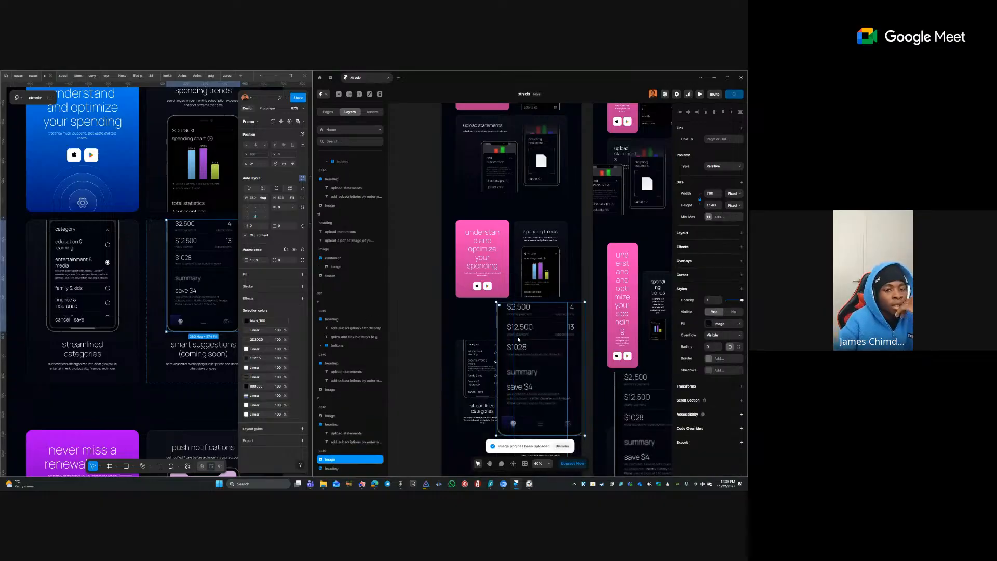
click(733, 193)
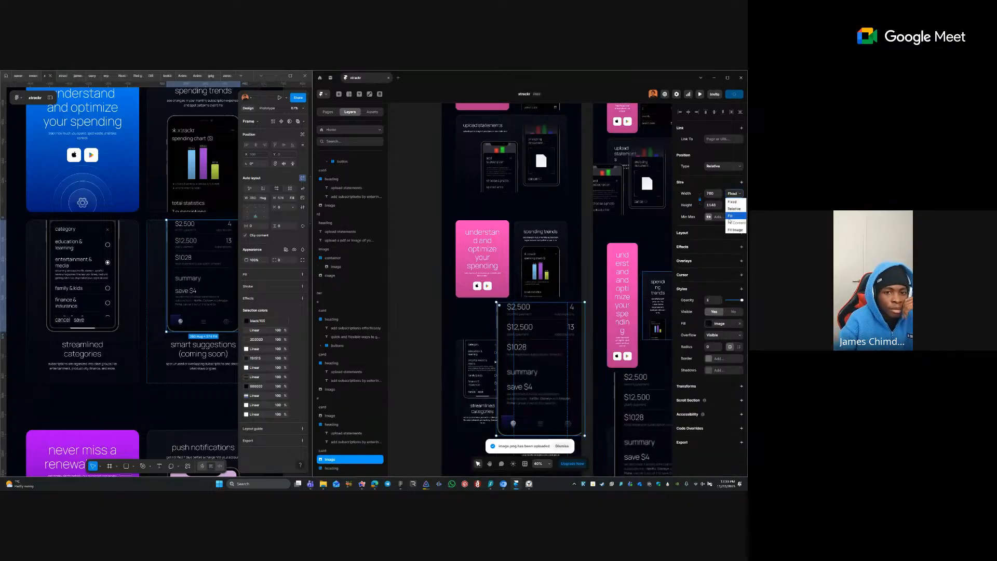
click(731, 215)
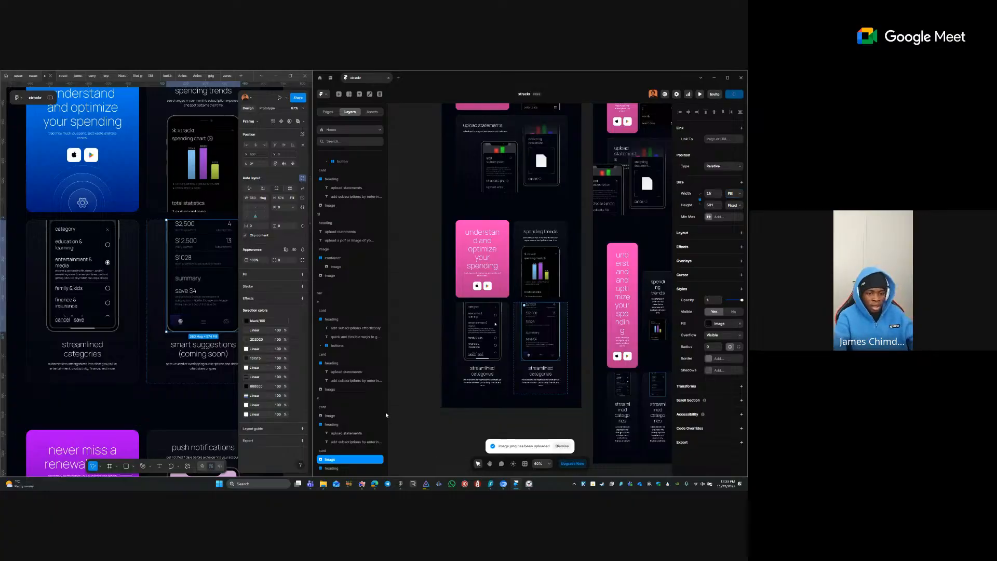
- Deselect the image and shift the Framer canvas and Figma view toward the upper card row
click(526, 416)
key(space)
drag(533, 401, 521, 406)
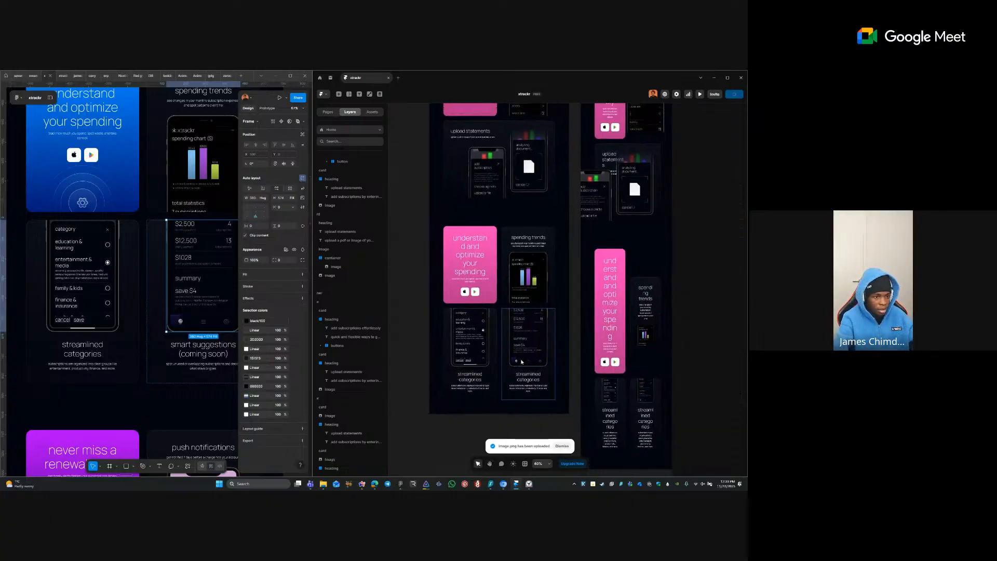
click(128, 337)
scroll(128, 336, down, 5)
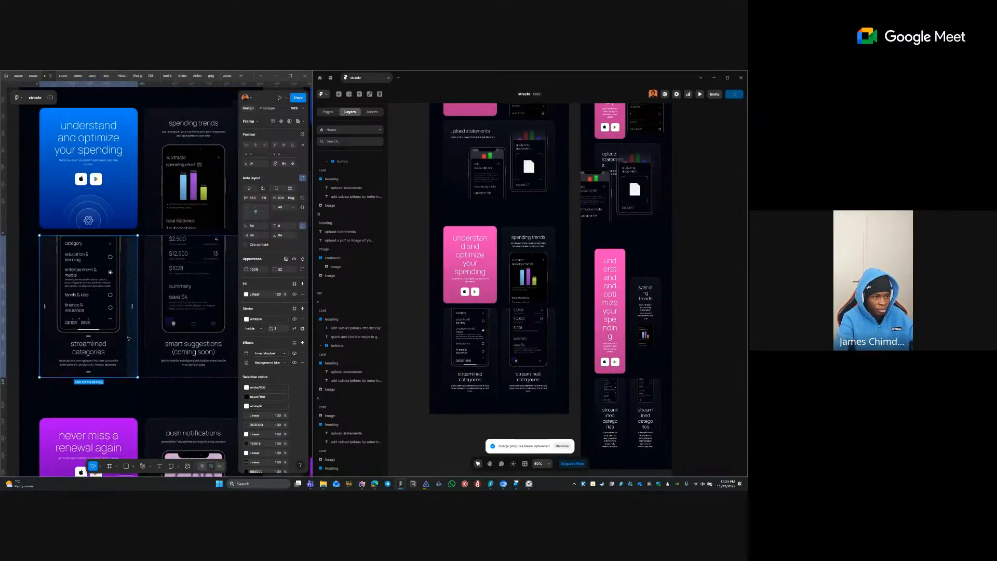
- Set the pink card's first gradient colour to 47C1FE, matching the Figma blue card
click(116, 253)
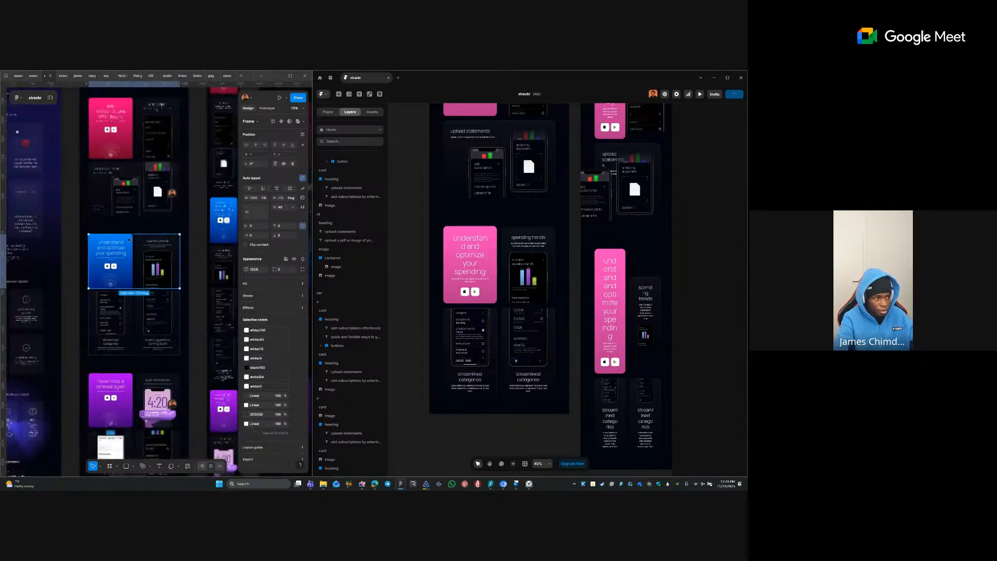
double_click(116, 253)
click(139, 243)
click(129, 243)
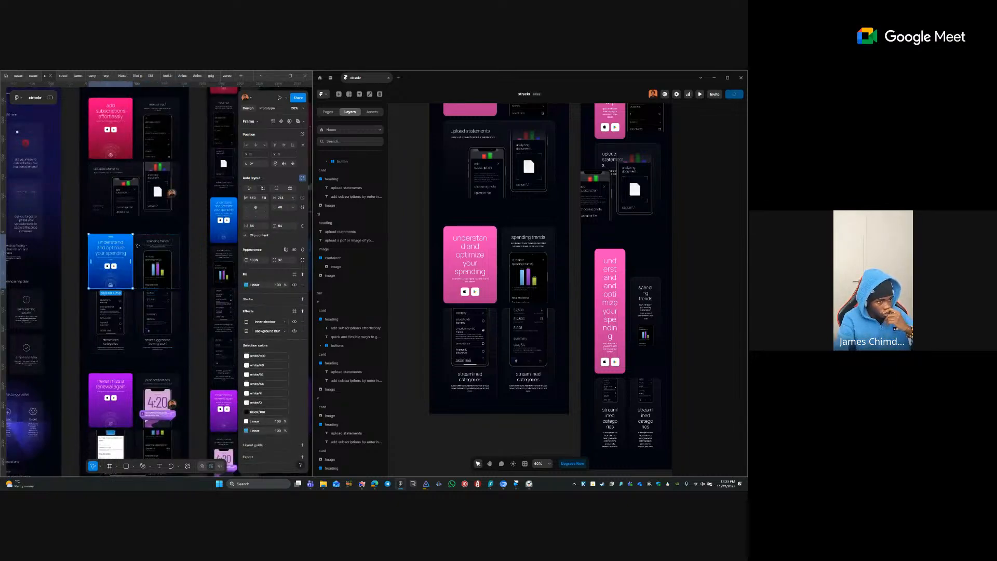
click(246, 285)
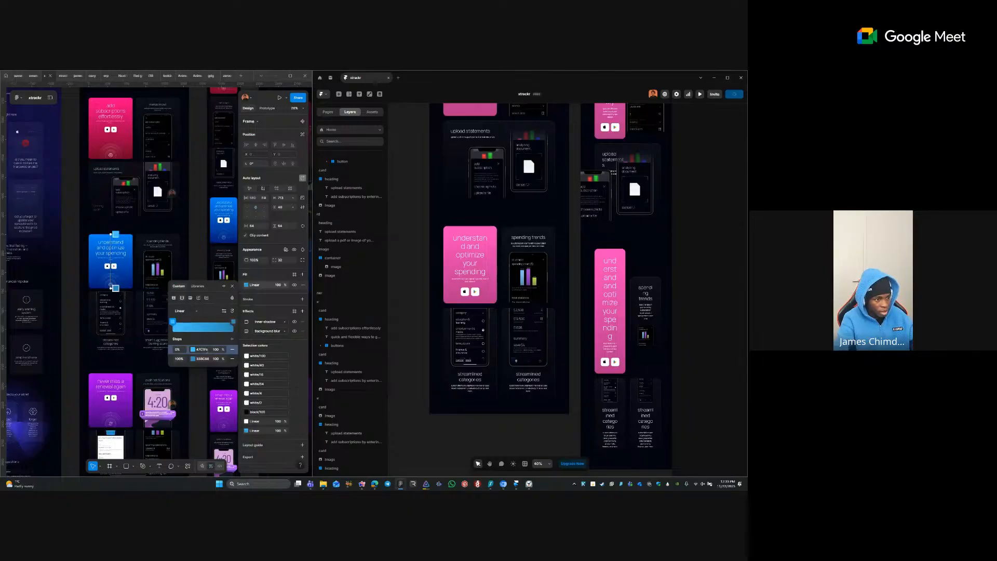
click(453, 229)
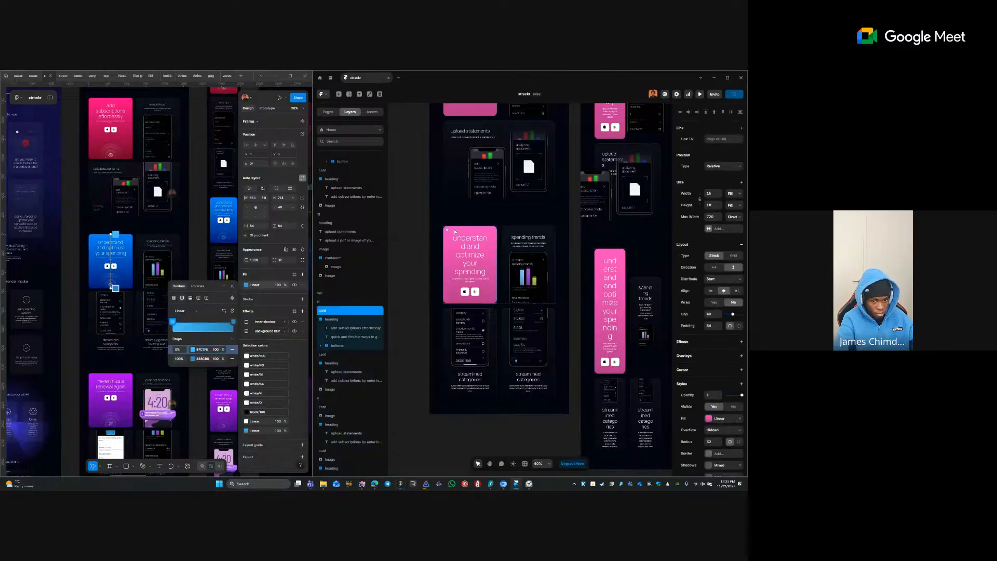
click(709, 419)
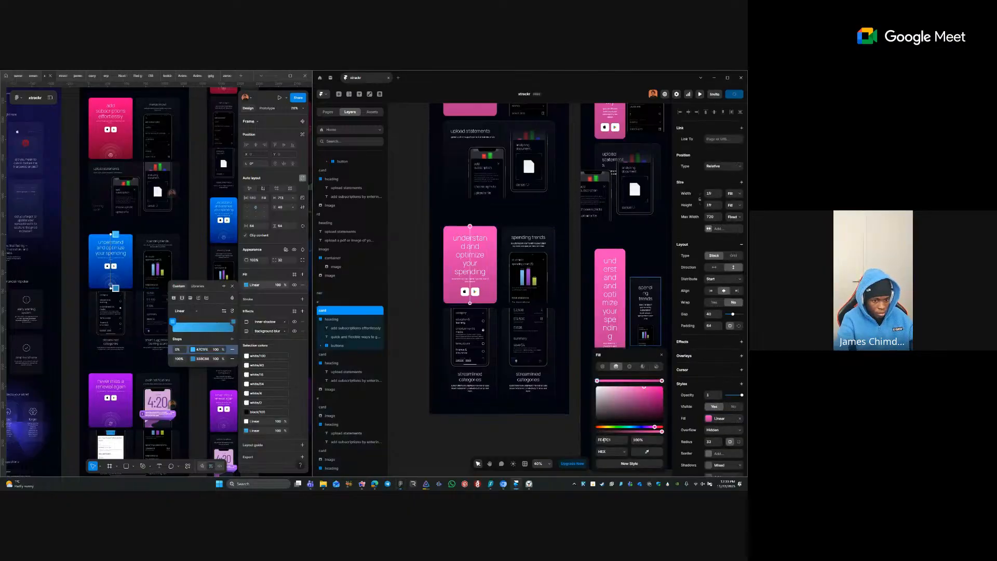
key(ctrl+v)
key(Tab)
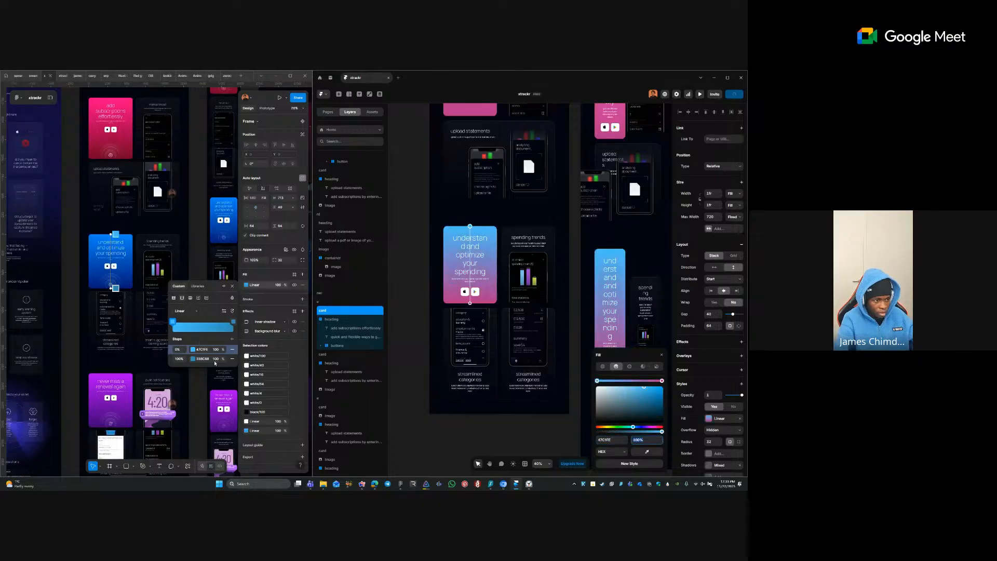
- Compare the card's second gradient stop and blend mode against the Figma gradient
click(215, 362)
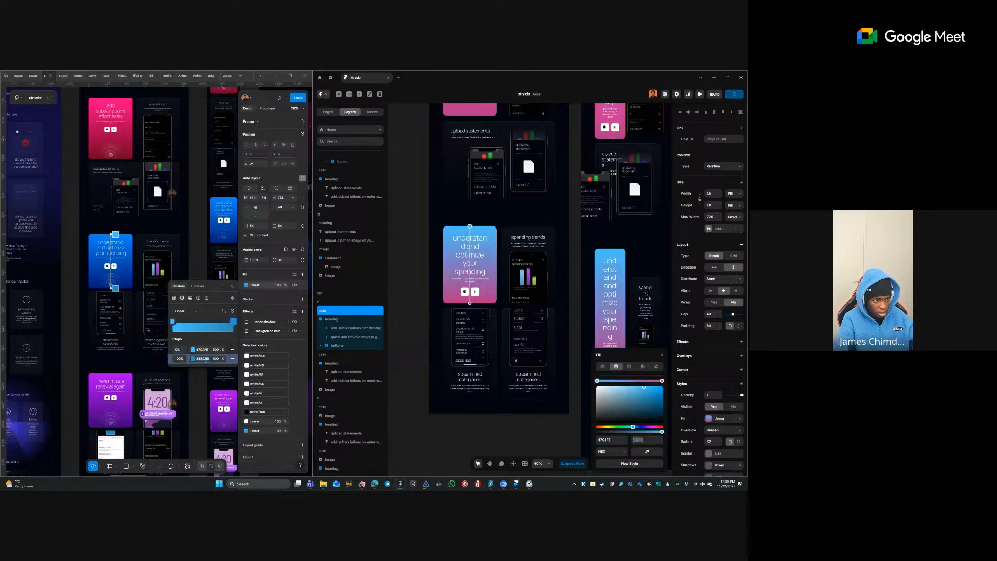
click(662, 381)
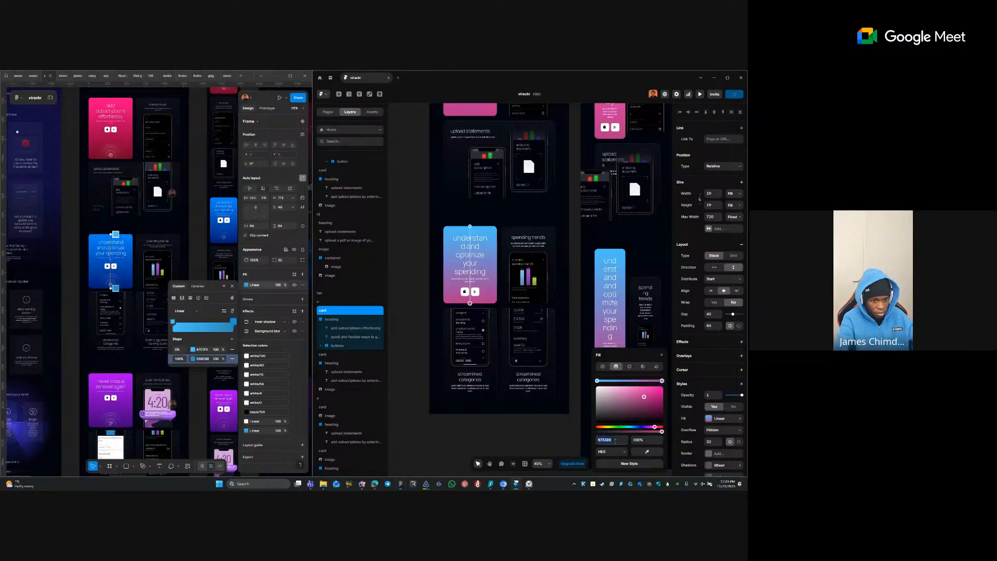
click(472, 424)
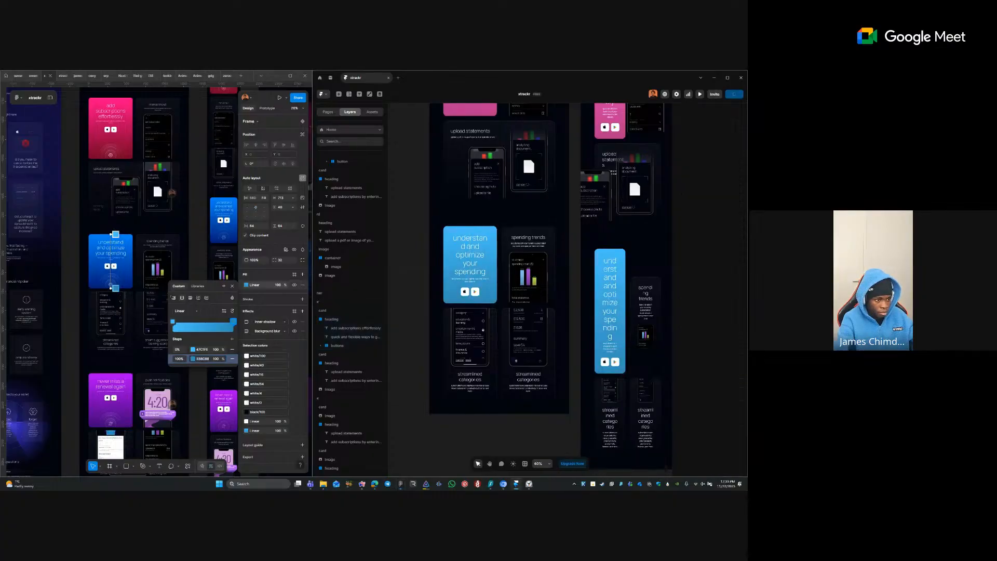
click(232, 298)
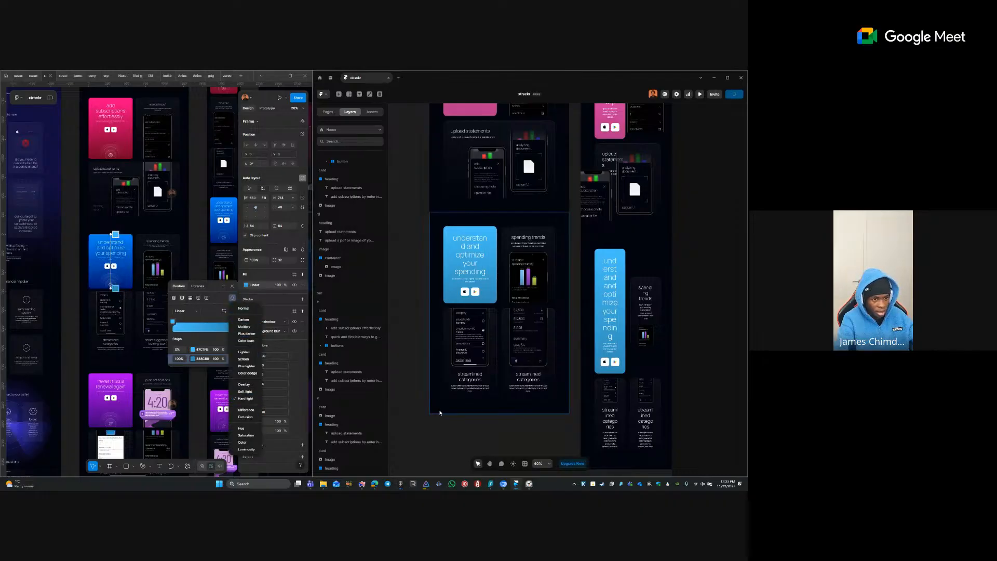
click(451, 238)
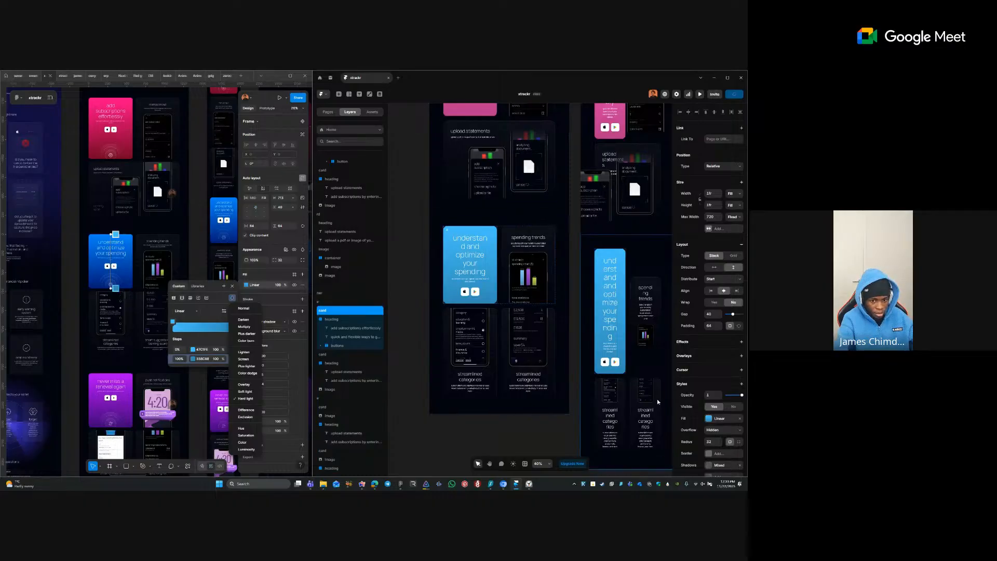
click(708, 418)
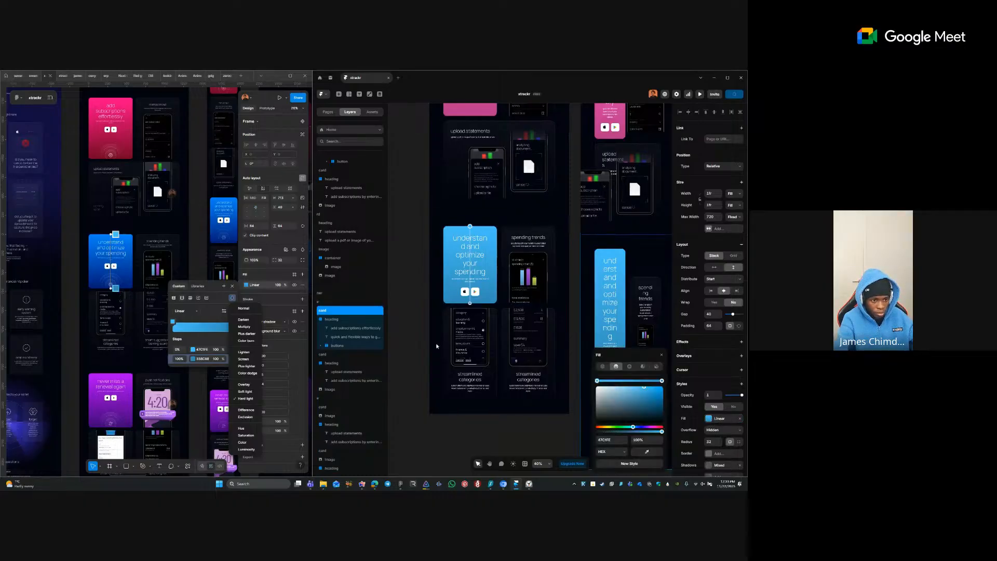
click(424, 272)
- Draw a new frame and paste it directly inside the blue card
key(f)
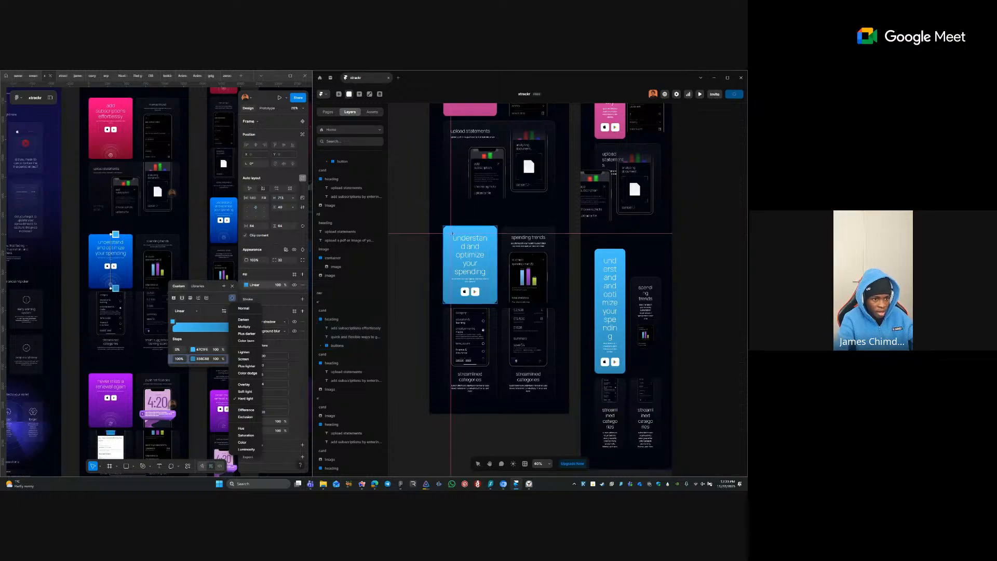
drag(452, 232, 472, 266)
key(ctrl+x)
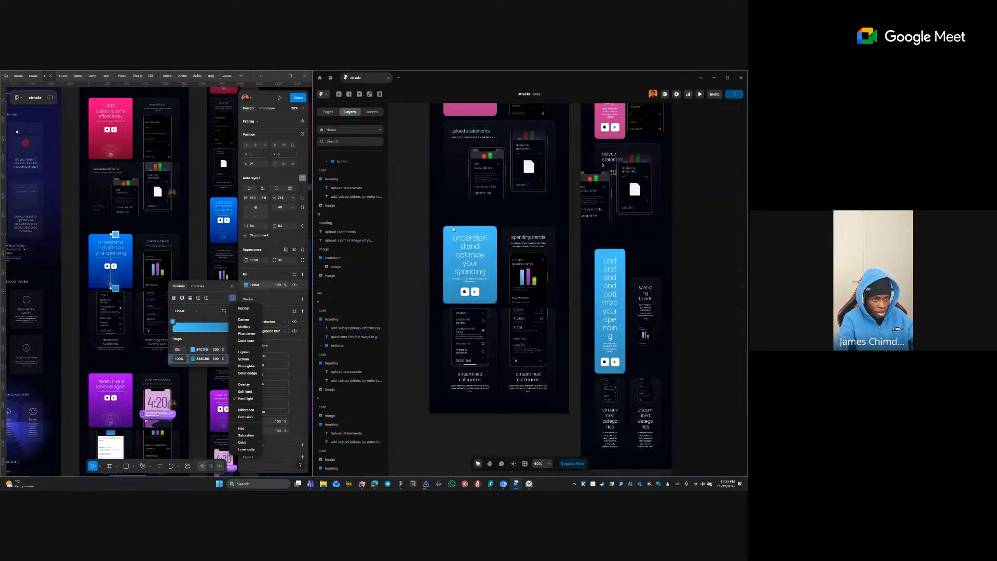
click(463, 231)
key(ctrl+v)
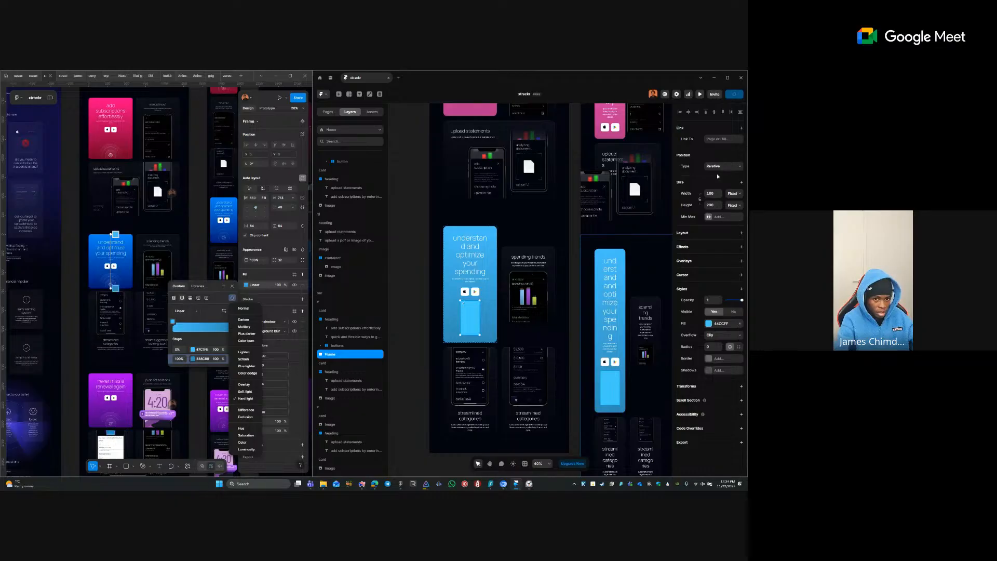
- Make the new frame absolutely positioned with its offsets set to 0
click(722, 167)
click(719, 176)
click(710, 166)
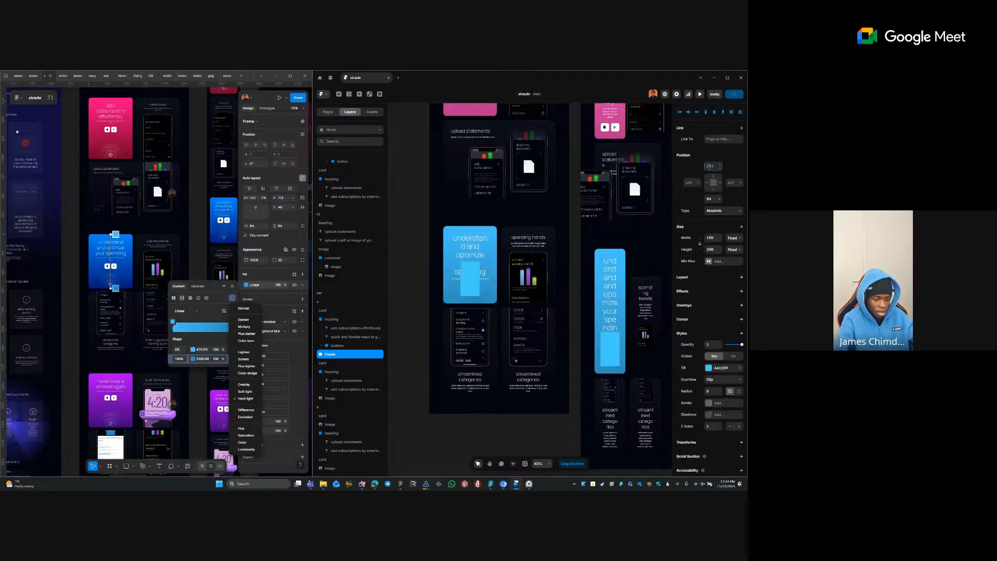
text(0)
key(Tab)
text(0)
key(Tab)
text(0)
key(Tab)
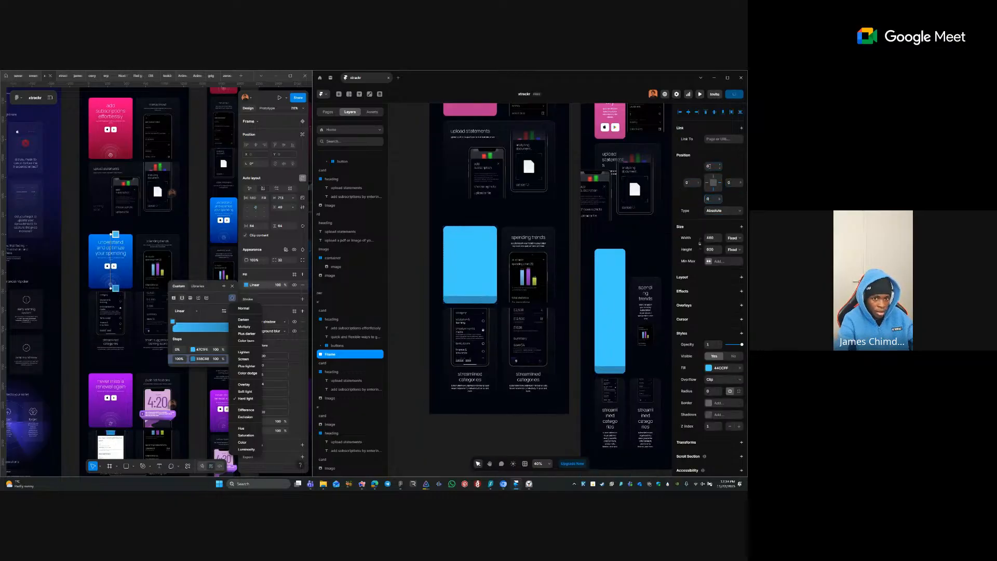
text(0)
key(Tab)
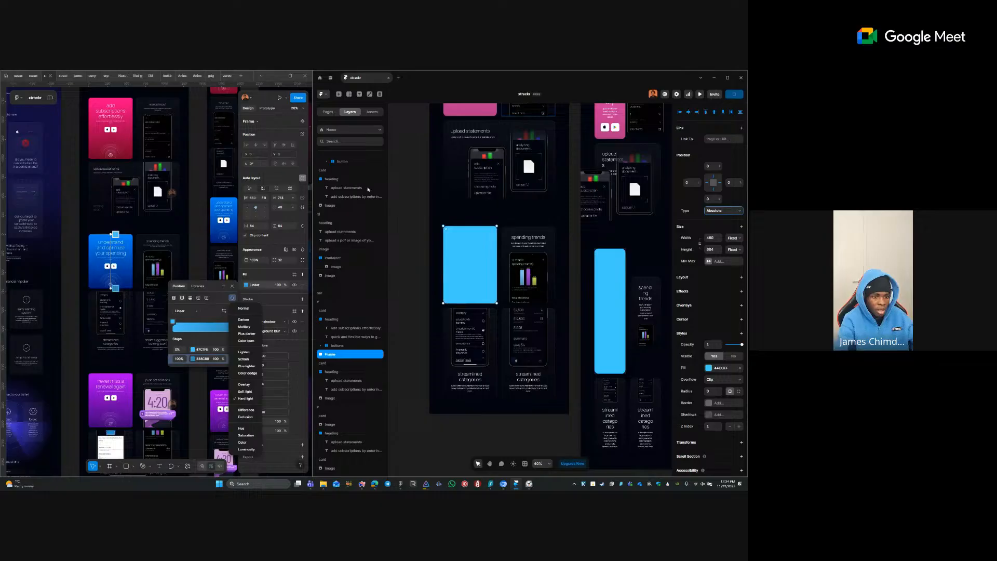
- Rename the new frame layer, correcting 'gradiet' to 'gradient'
double_click(337, 355)
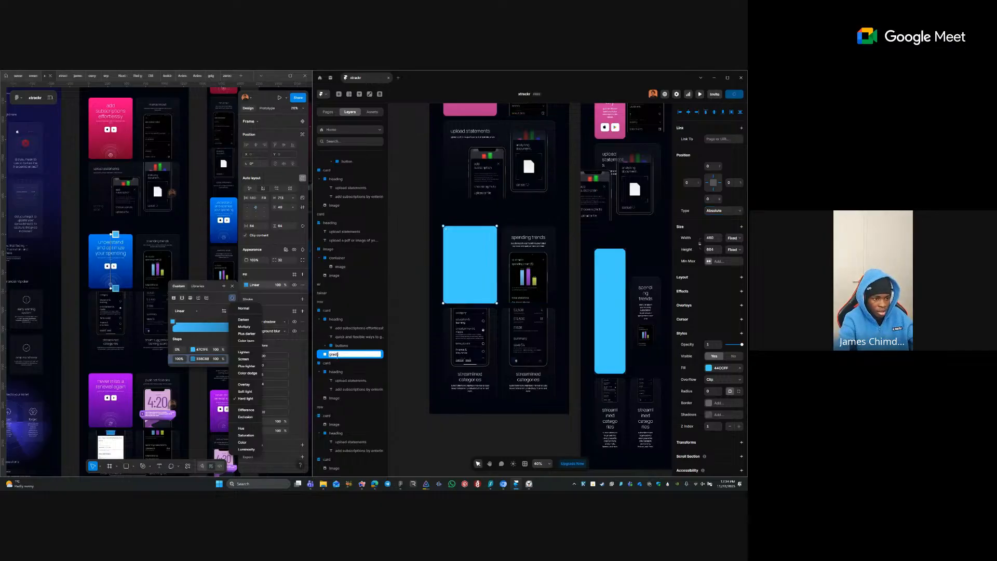
key(Return)
click(335, 347)
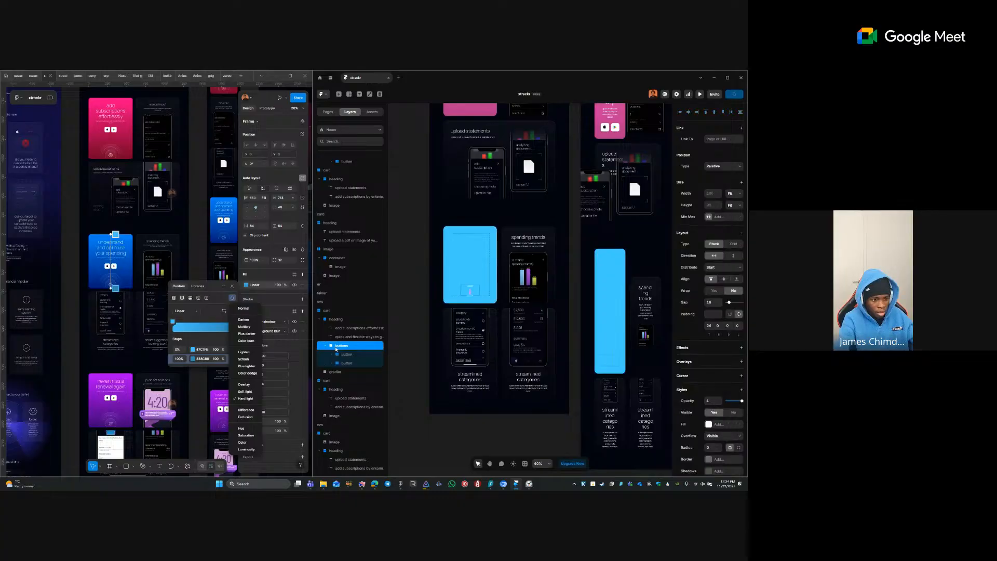
double_click(347, 371)
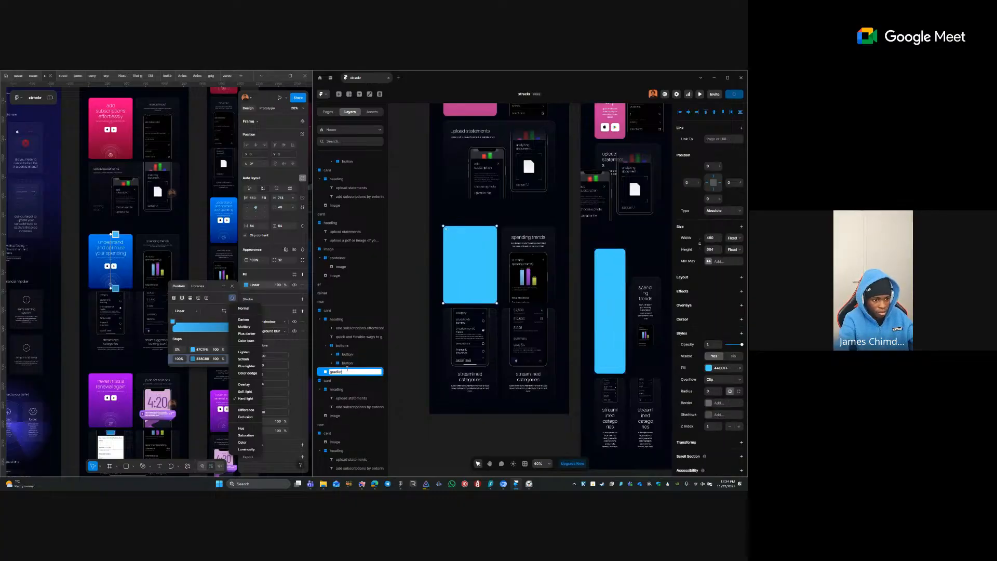
text(gradient)
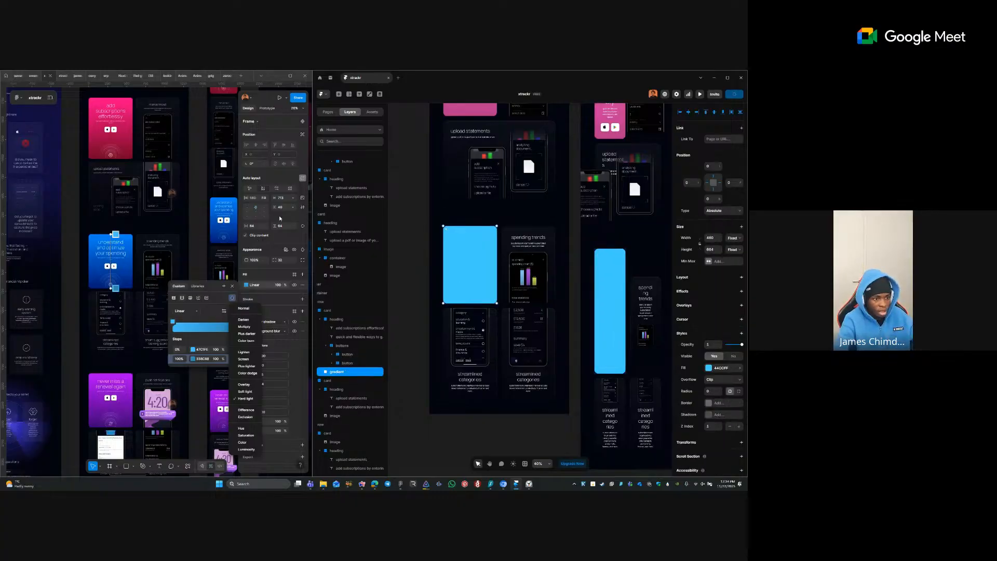
click(455, 224)
- Switch the gradient rectangle's fill from solid 44CCFF to a linear gradient
click(448, 254)
click(342, 319)
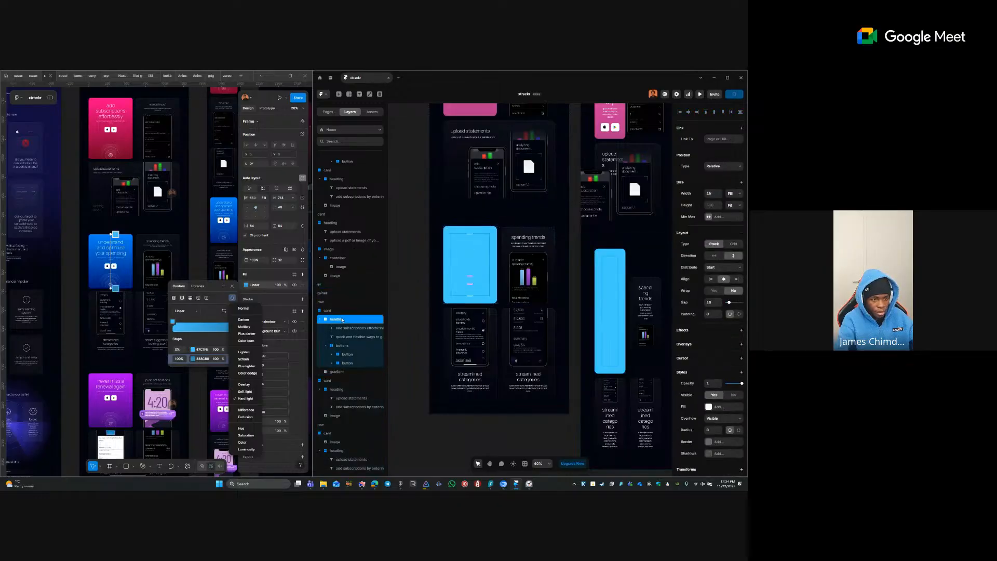
click(339, 310)
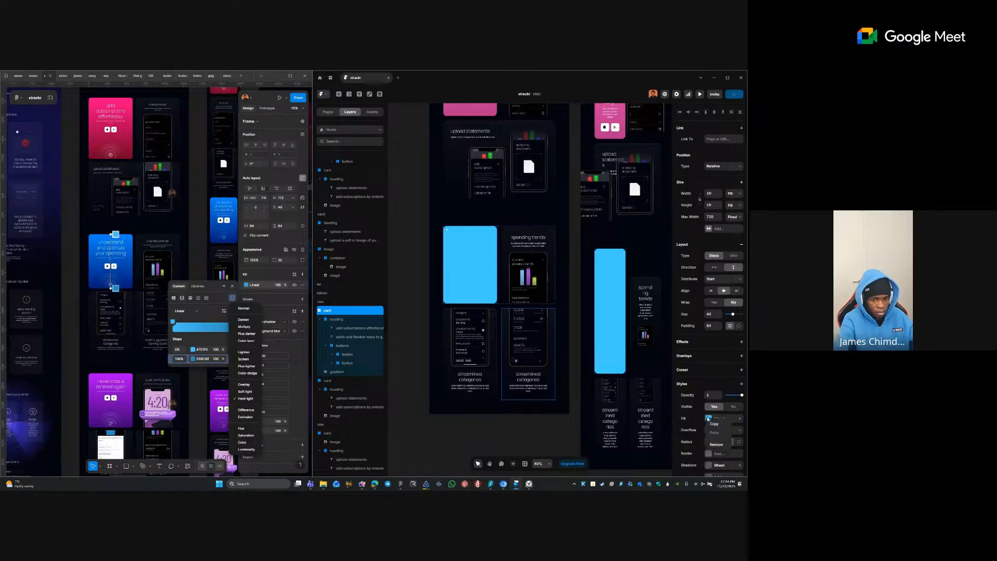
click(341, 372)
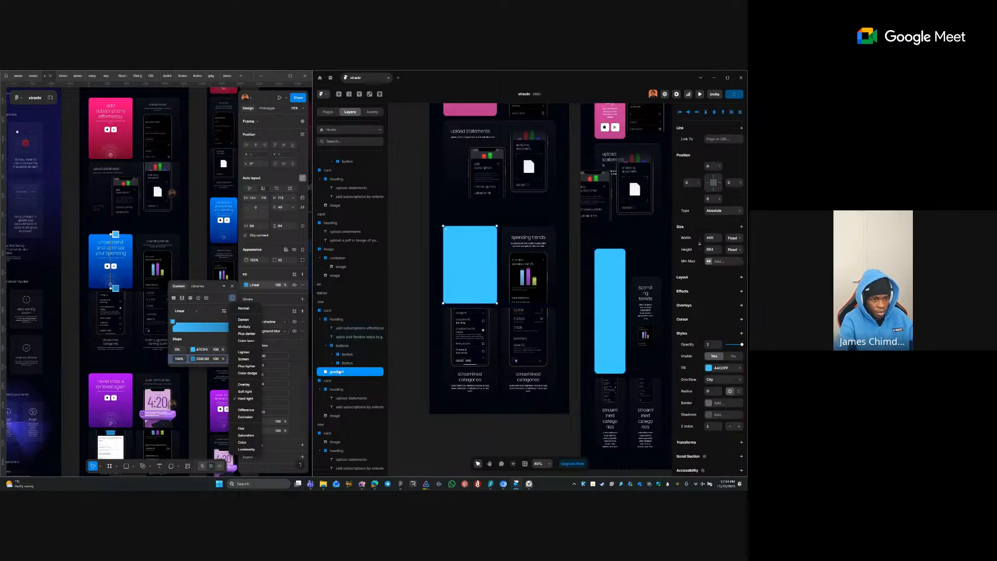
right_click(707, 371)
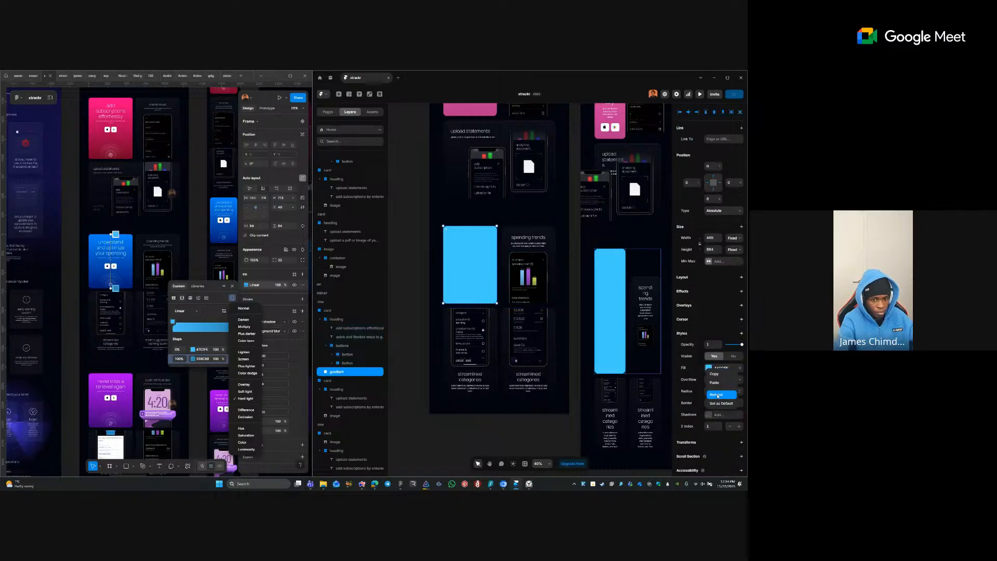
click(711, 380)
click(710, 379)
click(526, 280)
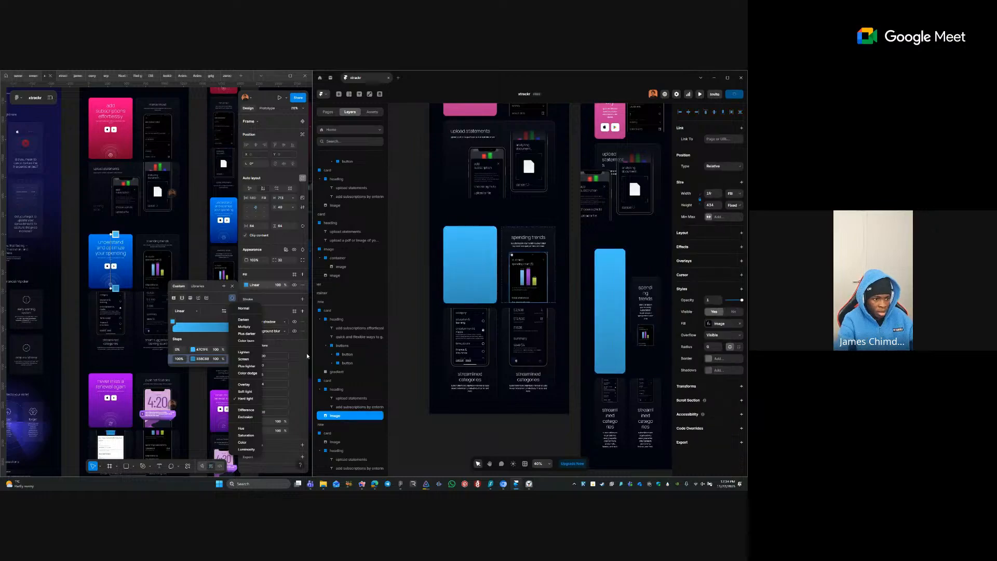
click(332, 312)
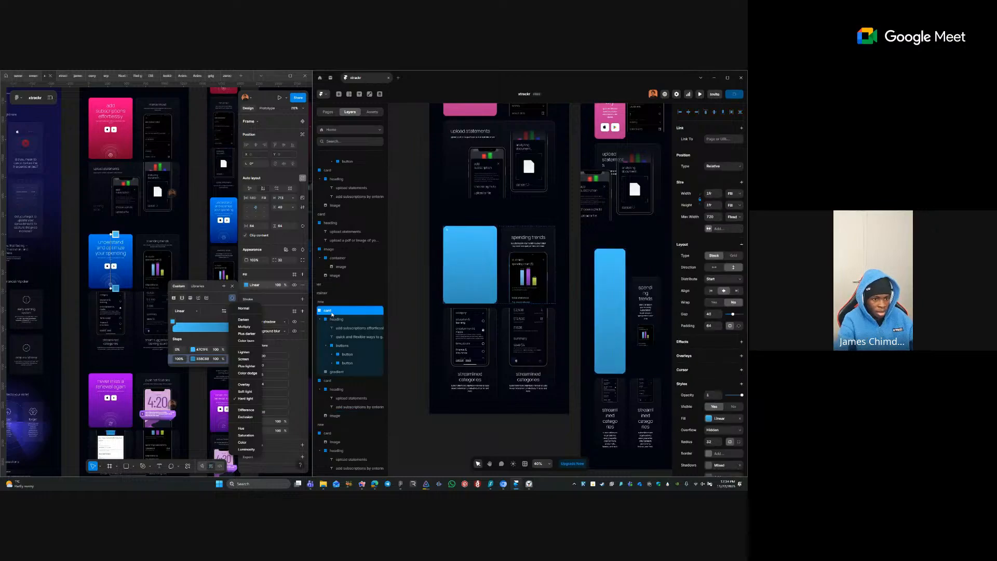
click(461, 410)
- Change the parent card's fill from a gradient to a solid colour
click(709, 406)
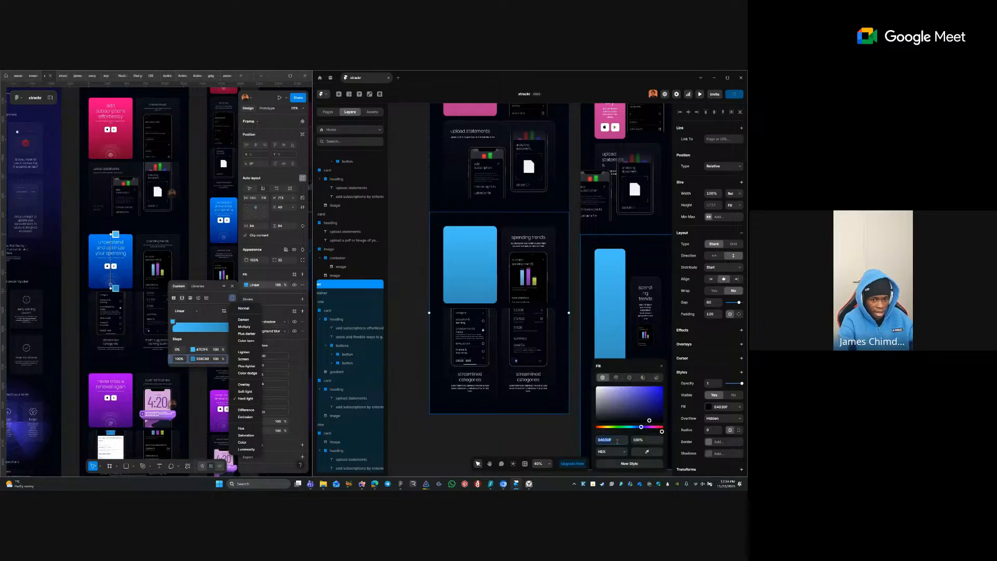
click(740, 407)
click(489, 279)
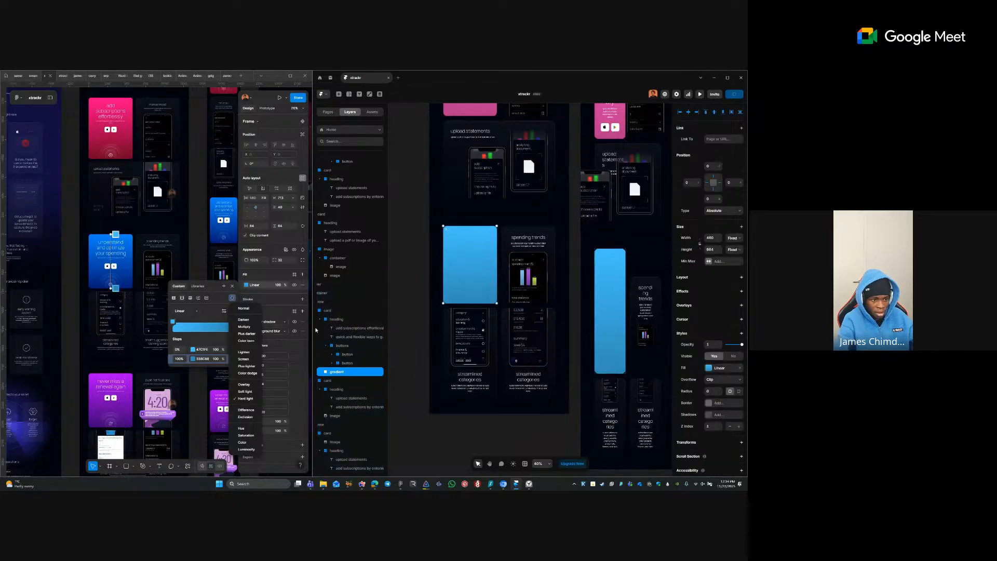
click(328, 310)
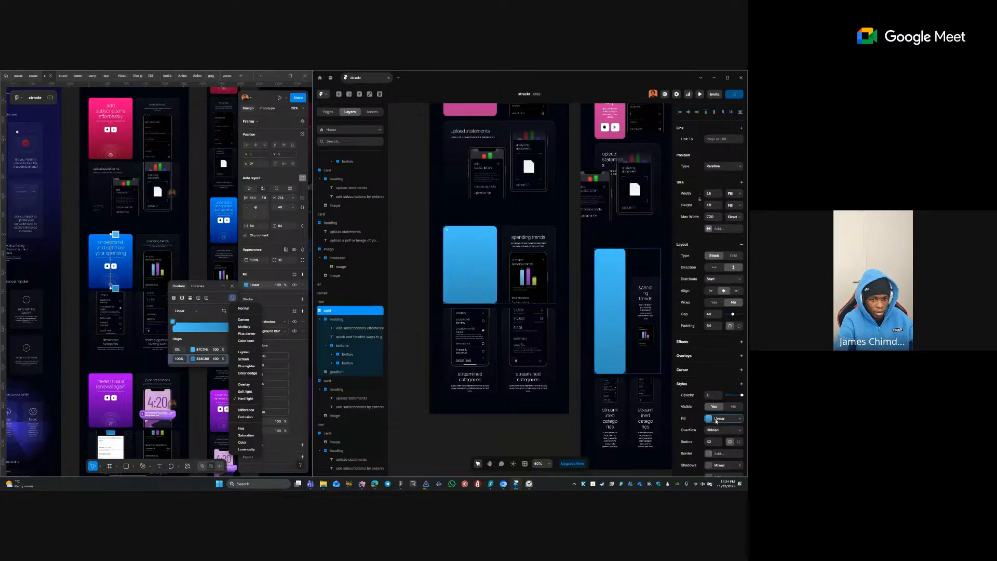
right_click(709, 419)
click(708, 418)
click(709, 419)
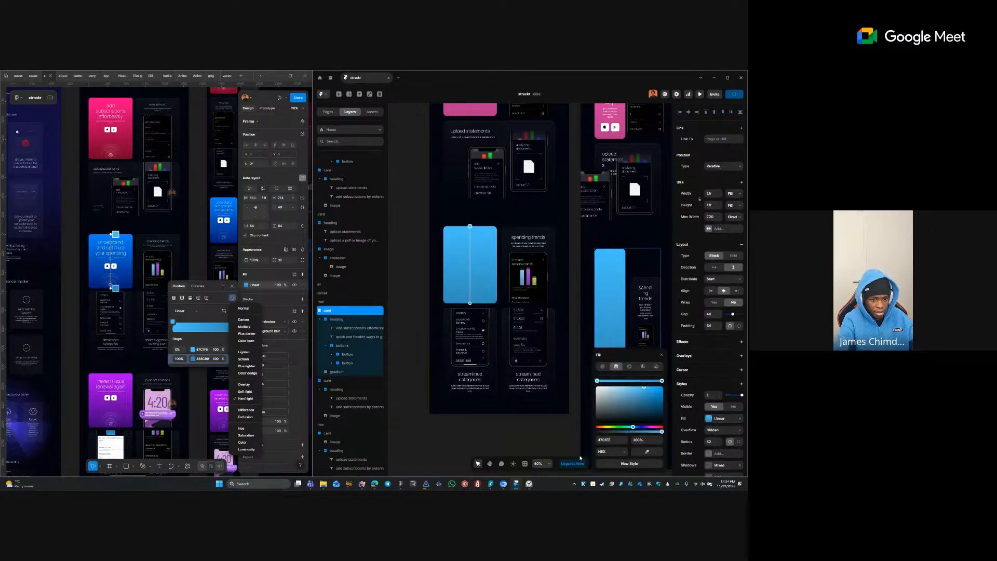
click(603, 367)
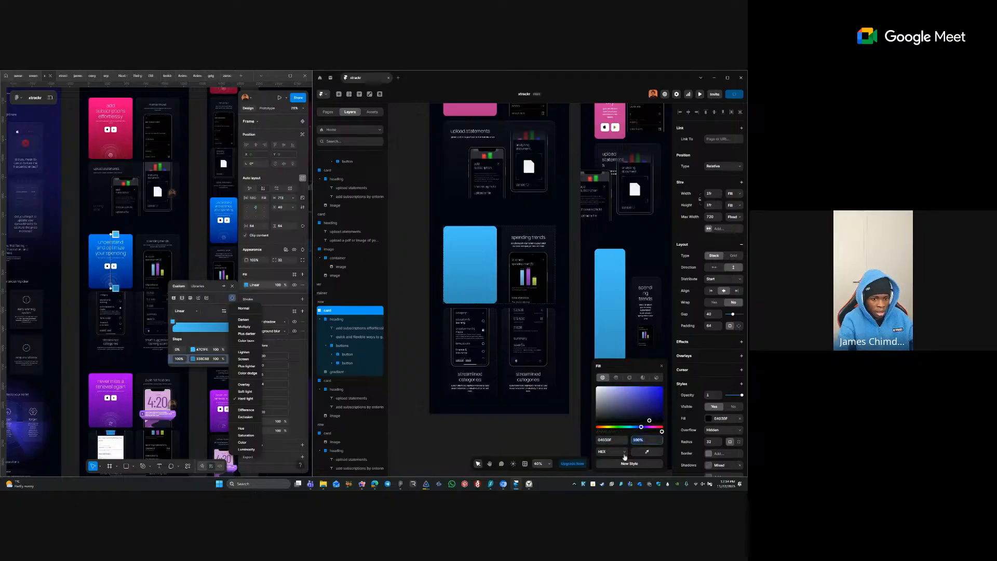
click(547, 406)
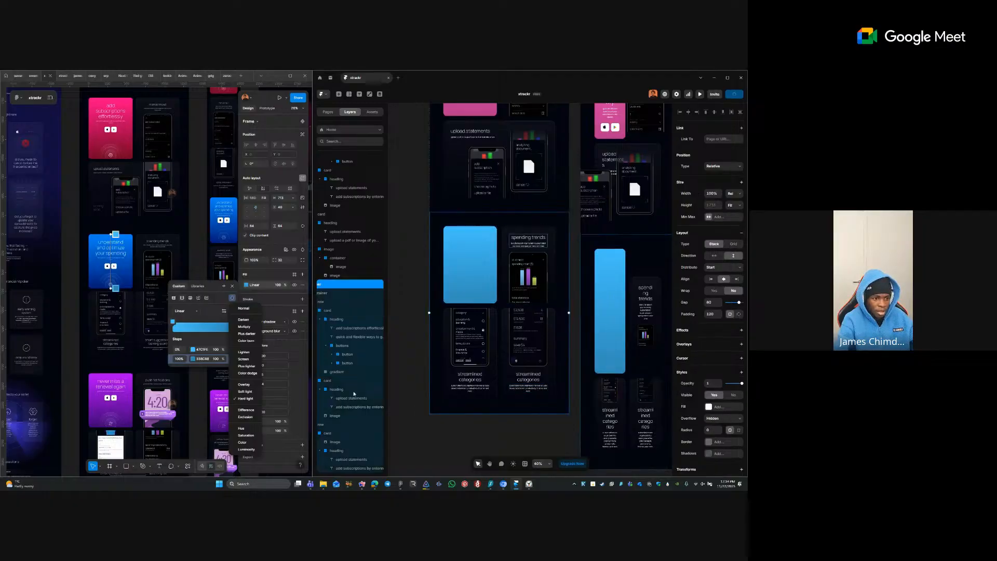
- Give the gradient layer Z Index -1 and Hard Light blending
click(347, 372)
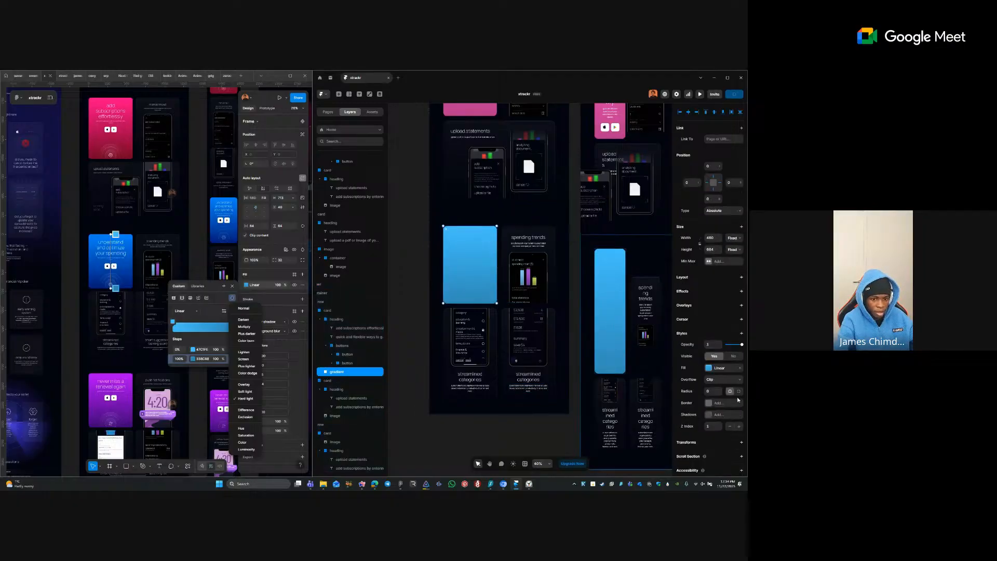
click(731, 426)
click(731, 427)
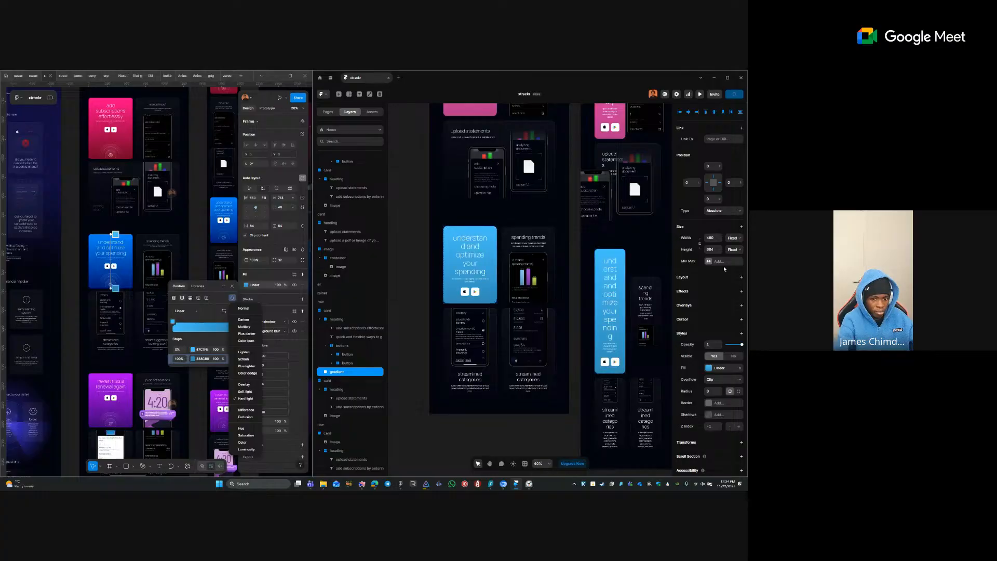
click(689, 336)
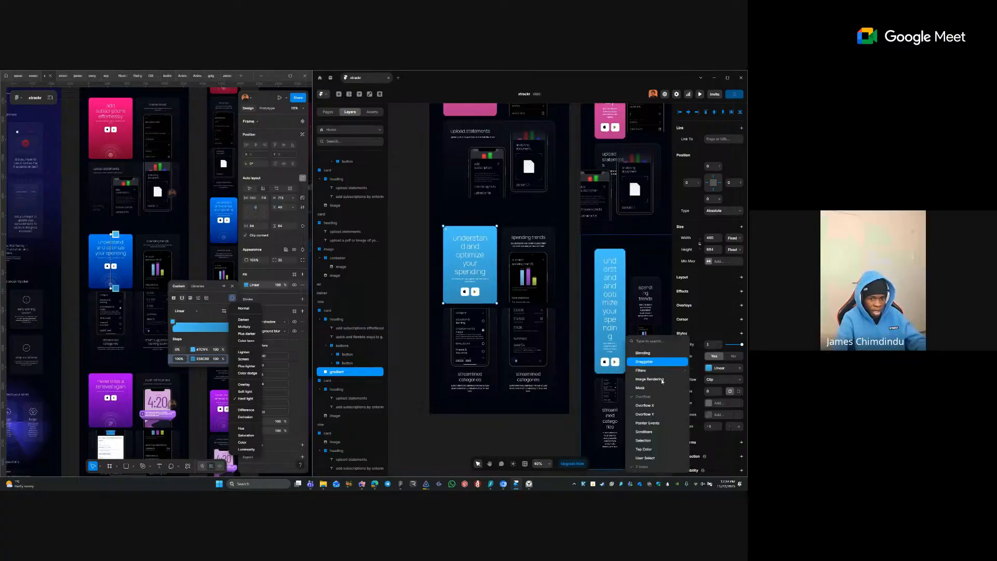
click(659, 351)
click(722, 428)
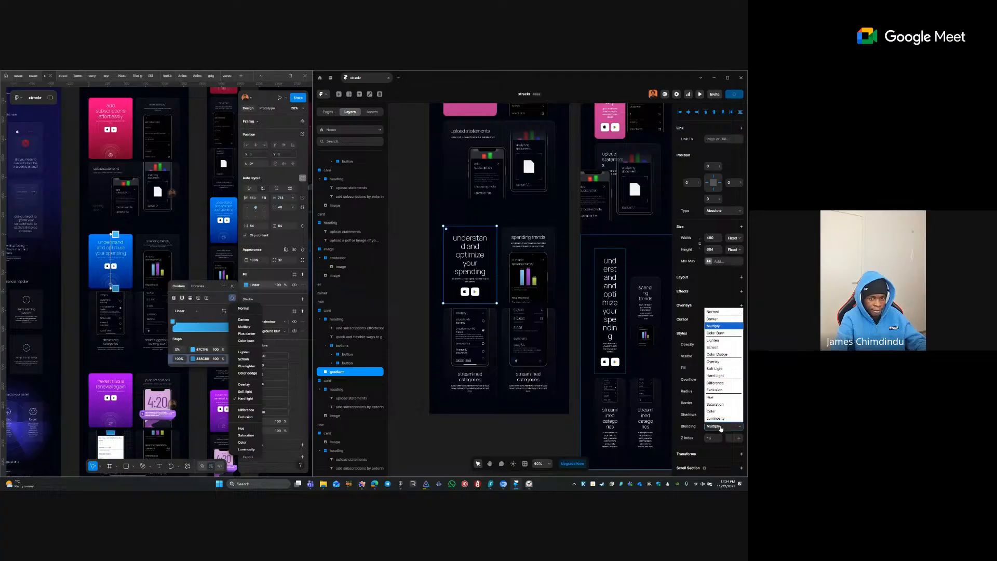
click(723, 380)
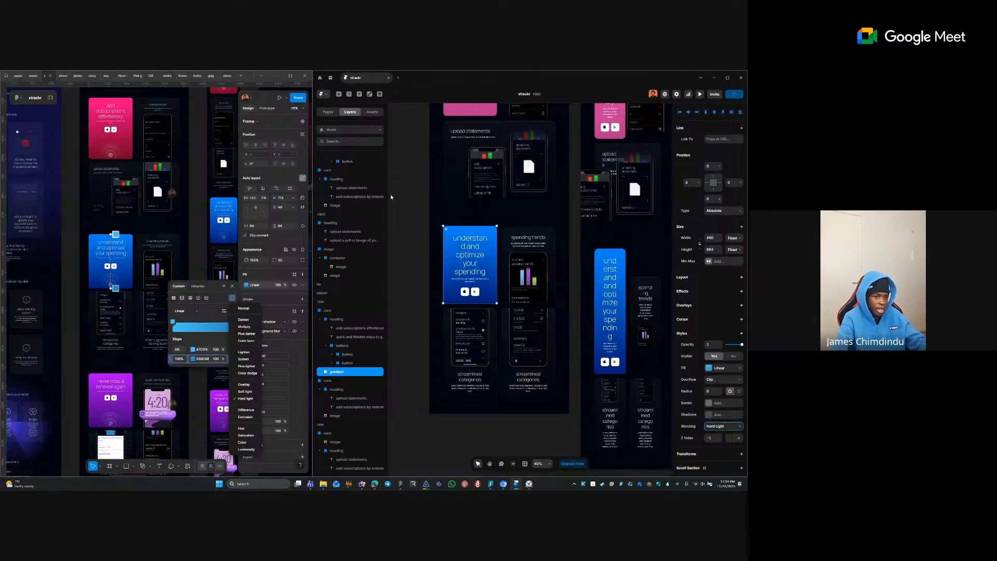
click(410, 229)
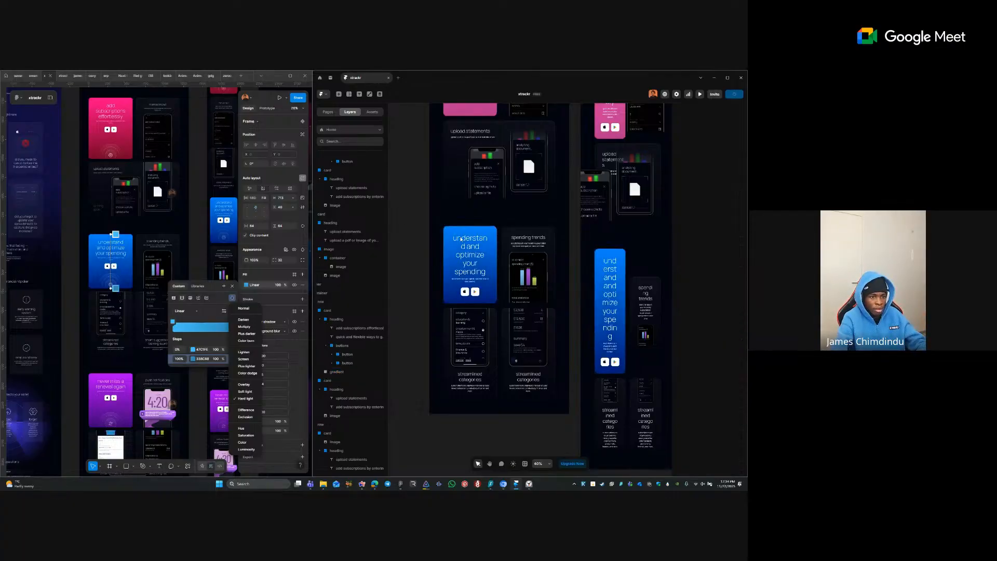
ctrl+click(448, 231)
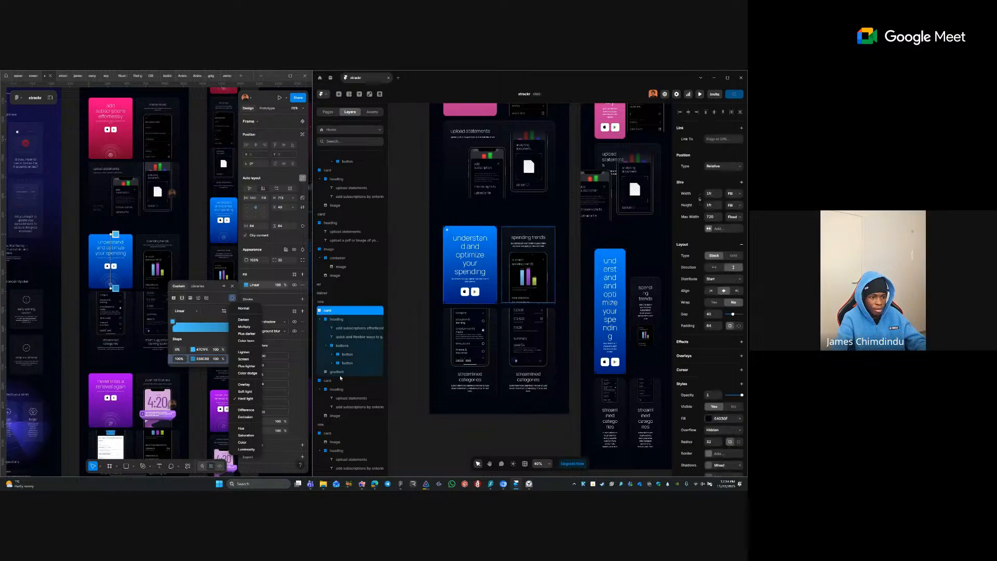
click(340, 372)
click(417, 165)
- Paste the copied gradient into the pink 'add subscriptions' card and give it the card's pink fill
drag(416, 165, 425, 344)
ctrl+click(464, 211)
key(ctrl+v)
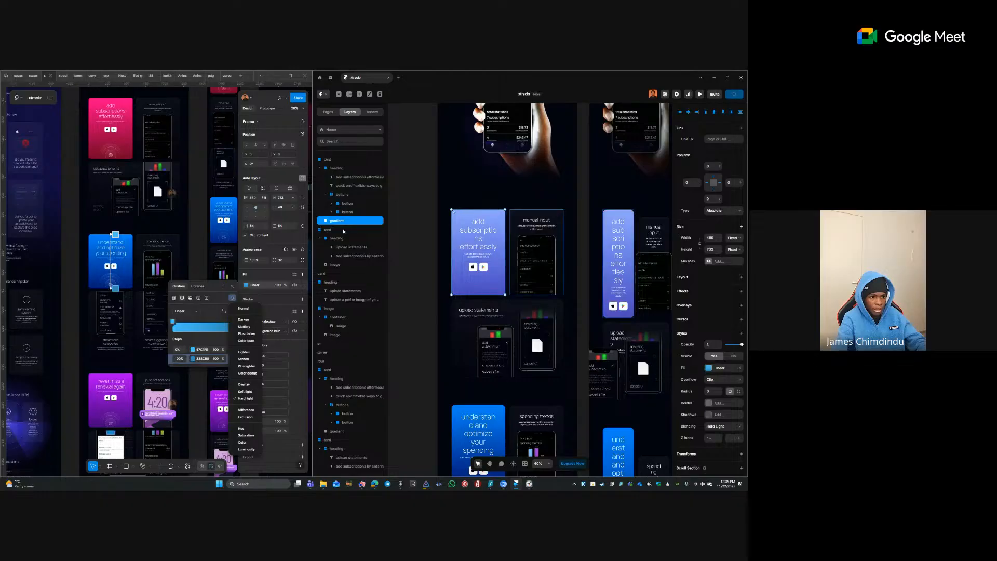
click(334, 160)
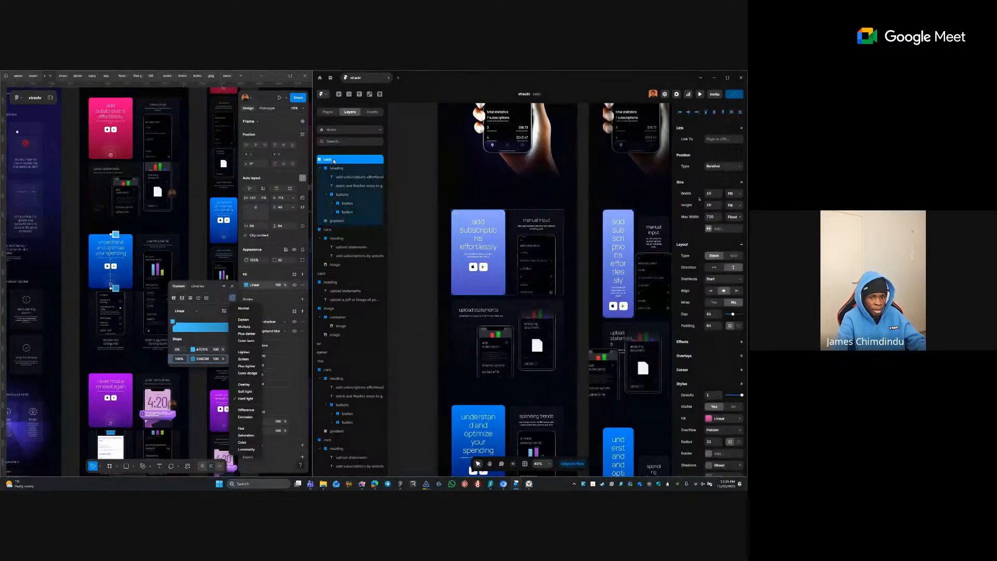
right_click(710, 417)
click(714, 422)
click(348, 221)
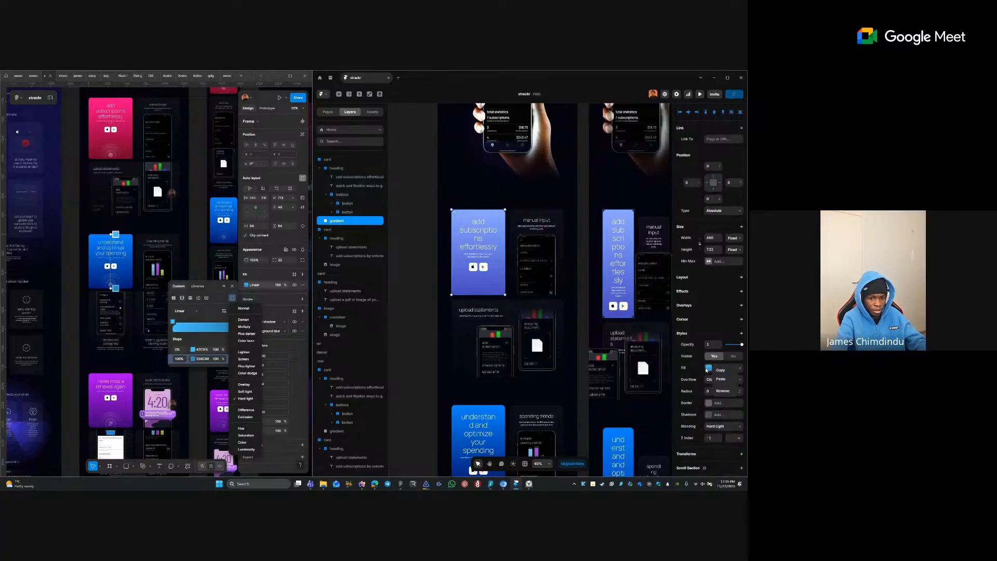
right_click(715, 367)
click(716, 383)
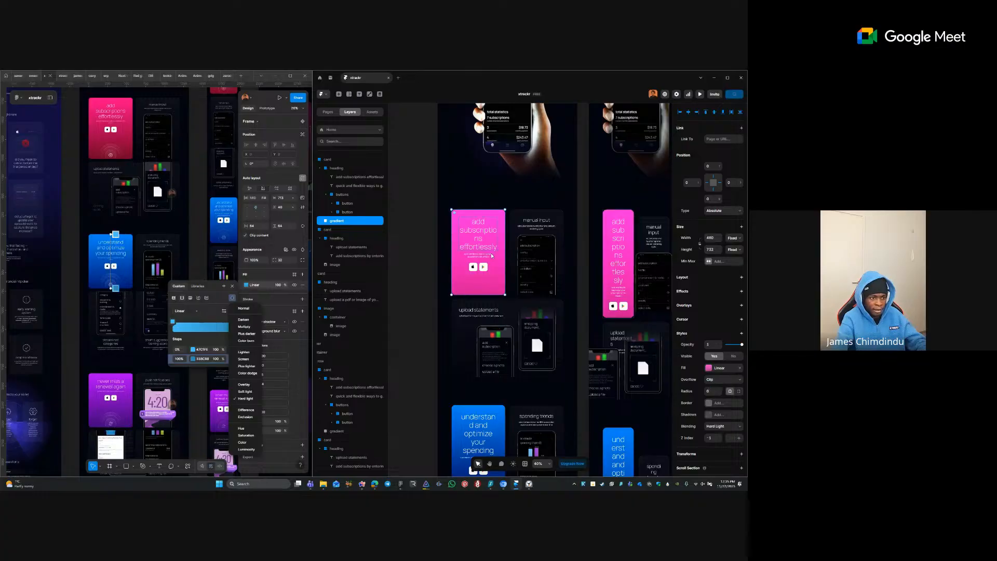
- Make the pink card's own fill a solid light pink
click(330, 161)
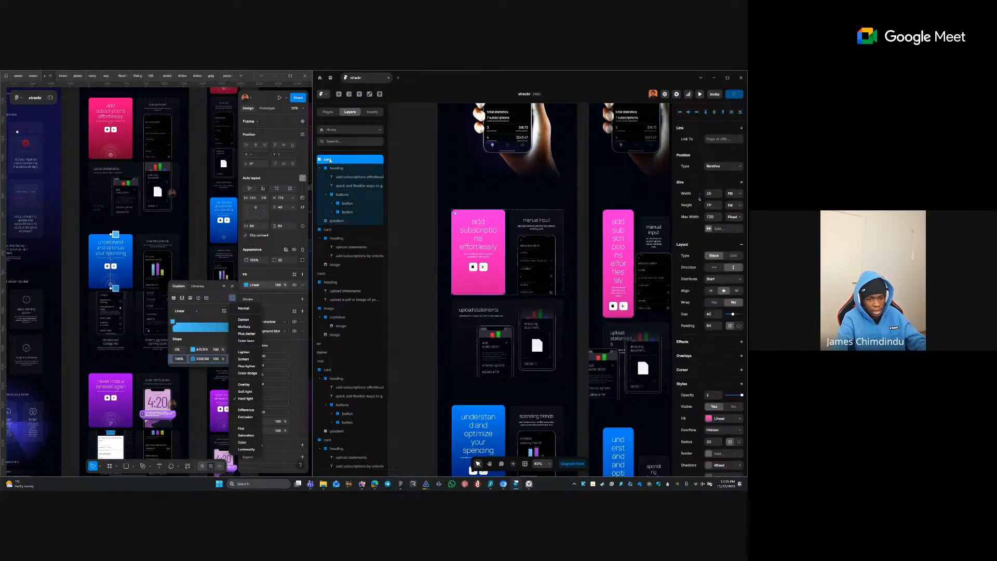
click(718, 419)
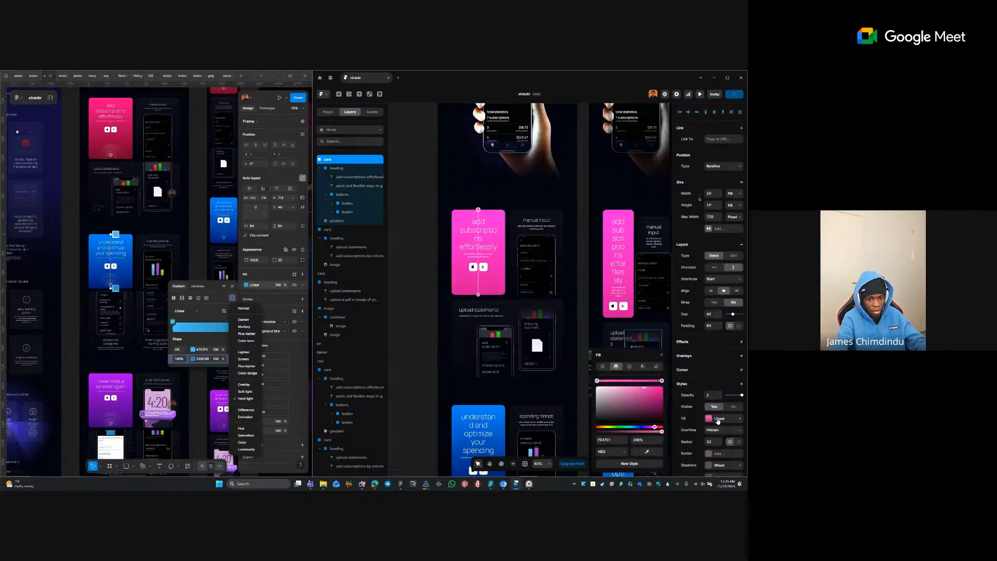
click(604, 368)
click(475, 427)
- Set the pink card's fill colour to 04030F
click(441, 398)
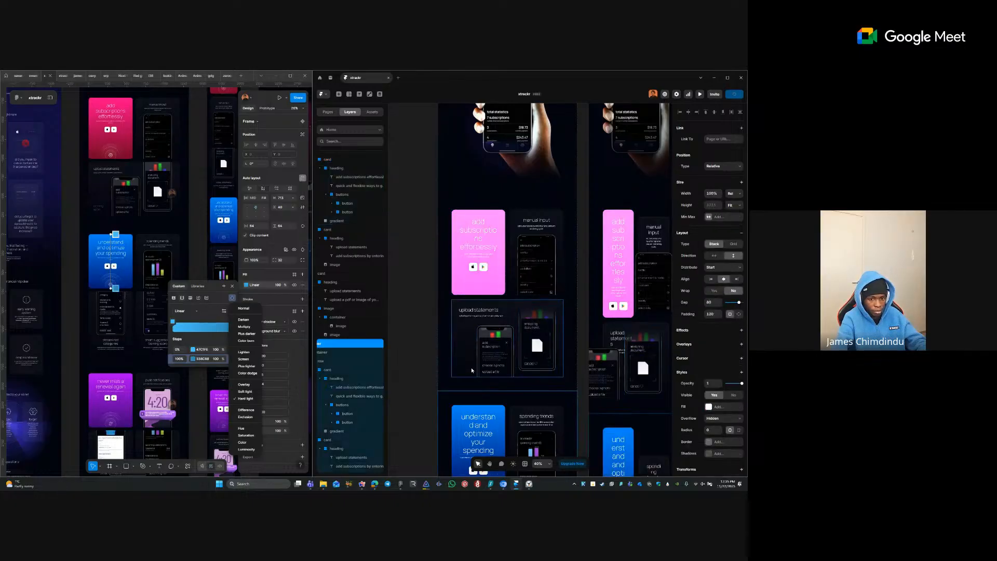
key(Escape)
click(709, 361)
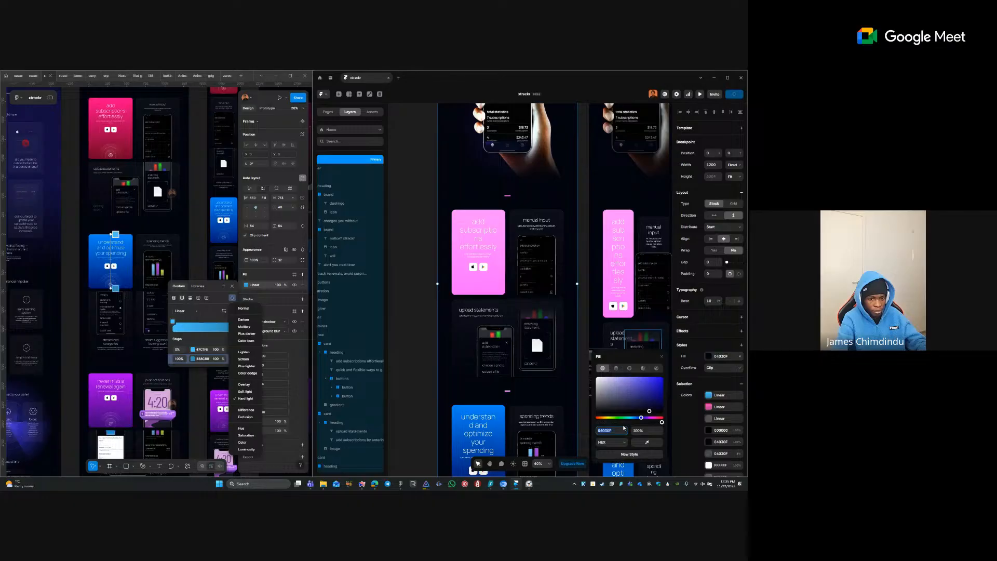
click(335, 343)
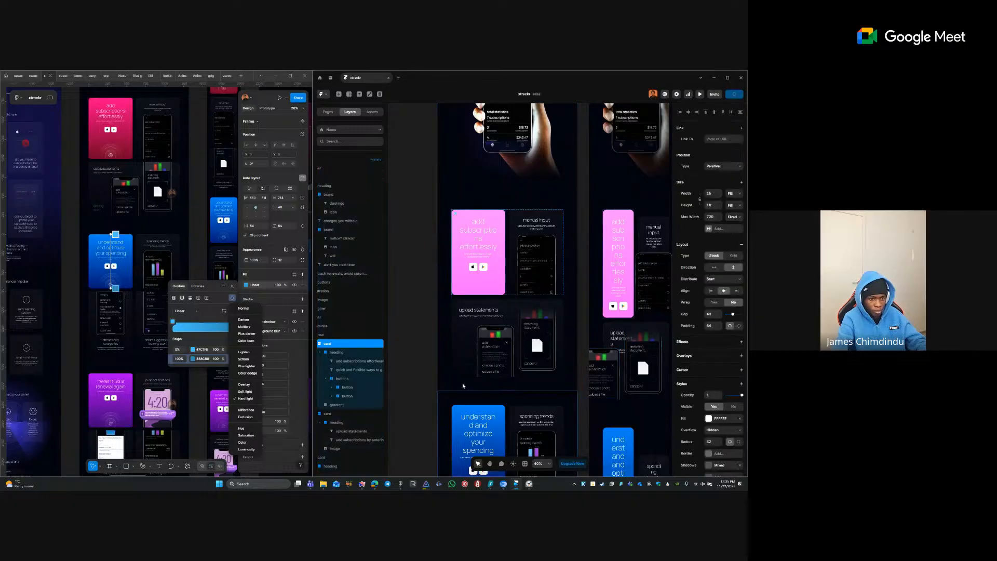
click(710, 419)
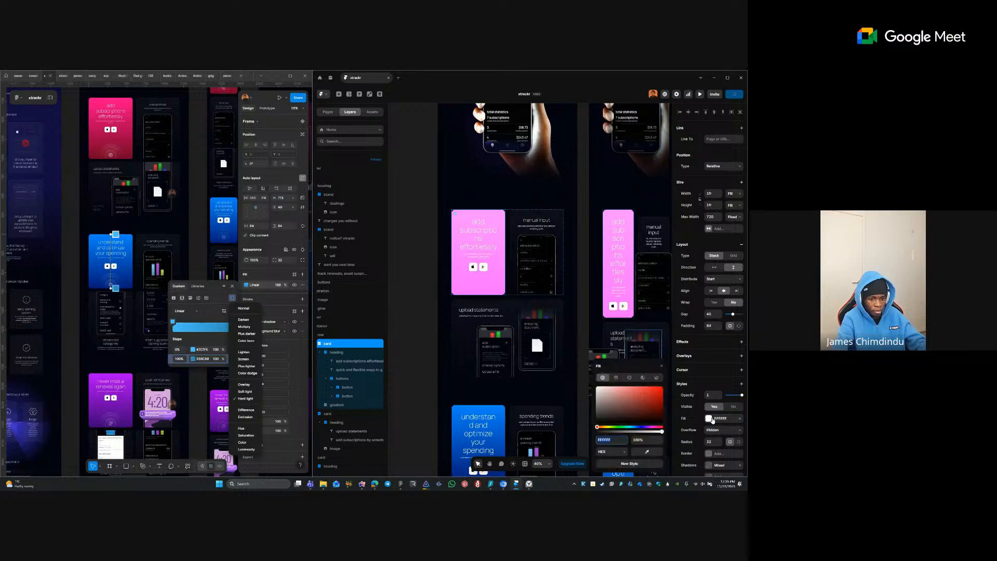
text(04030F)
key(Tab)
click(420, 257)
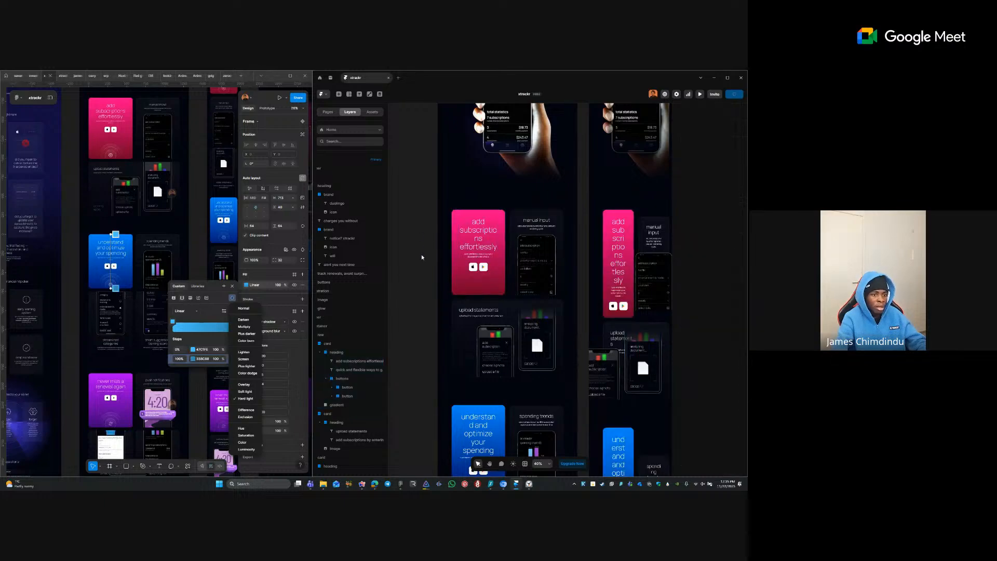
- Select the blue 'understand and optimize your spending' card row
click(441, 240)
scroll(426, 236, down, 5)
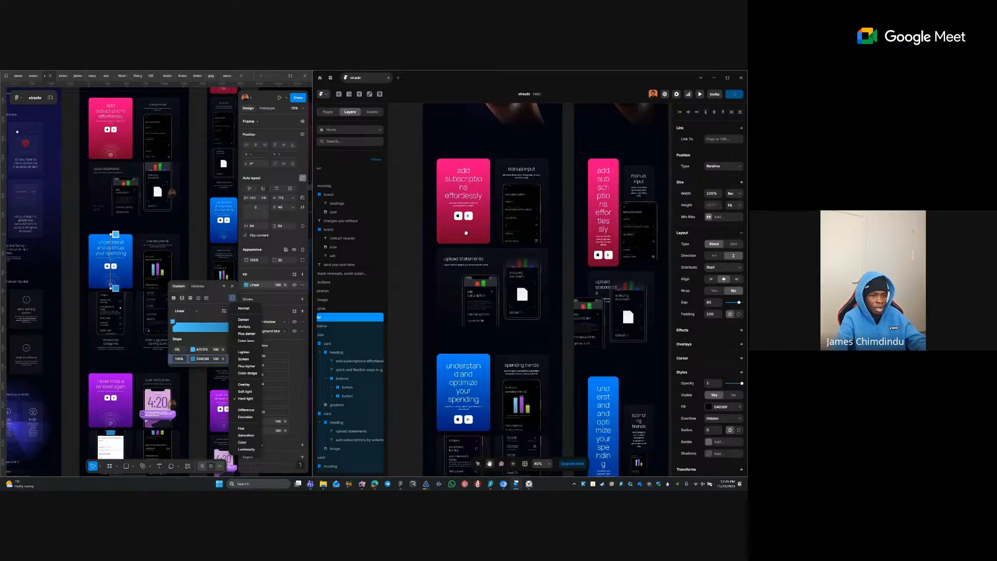
scroll(426, 234, down, 3)
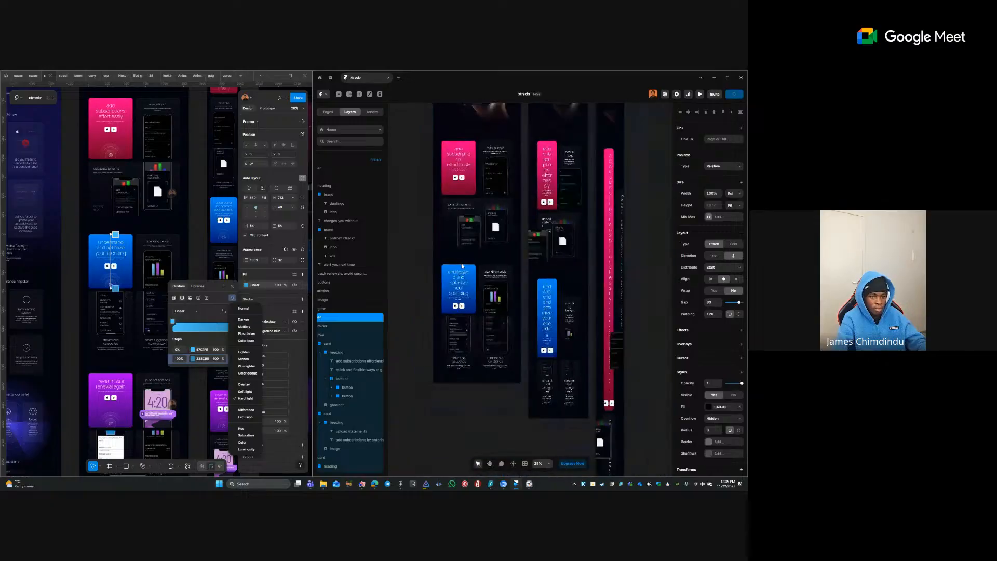
scroll(512, 272, up, 3)
scroll(525, 325, down, 5)
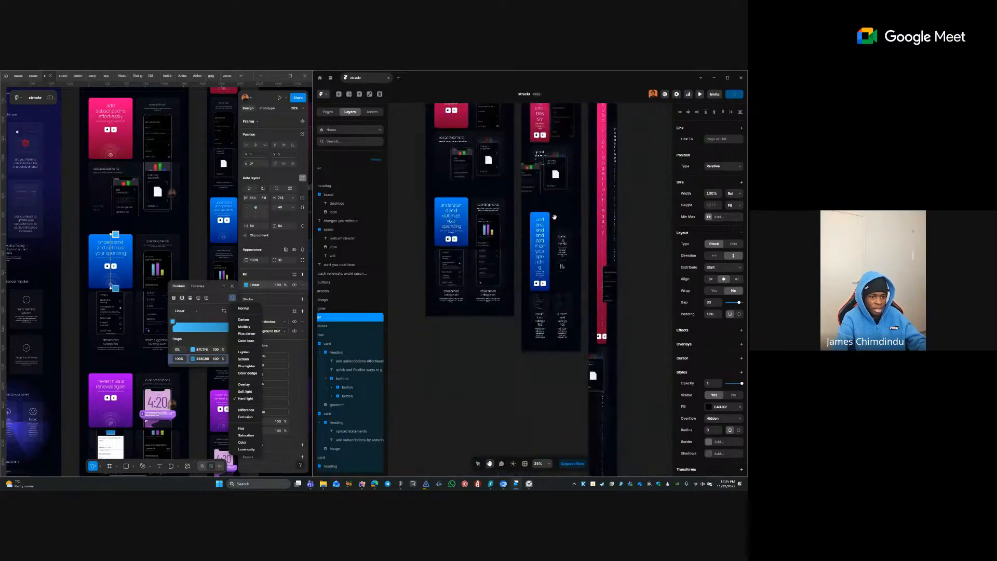
click(434, 299)
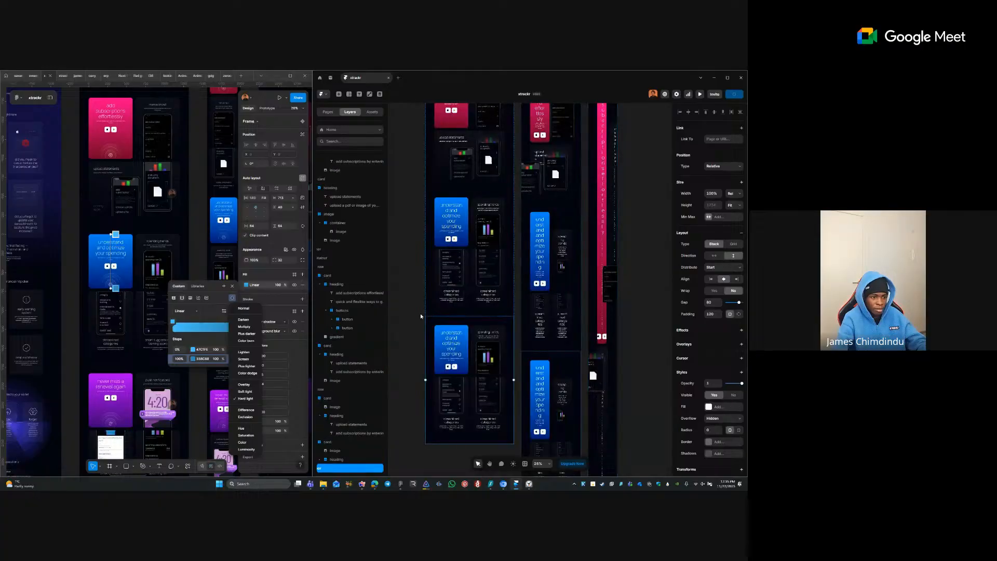
- Inspect the purple renewal card's gradient colours in the Figma design
click(415, 330)
click(230, 285)
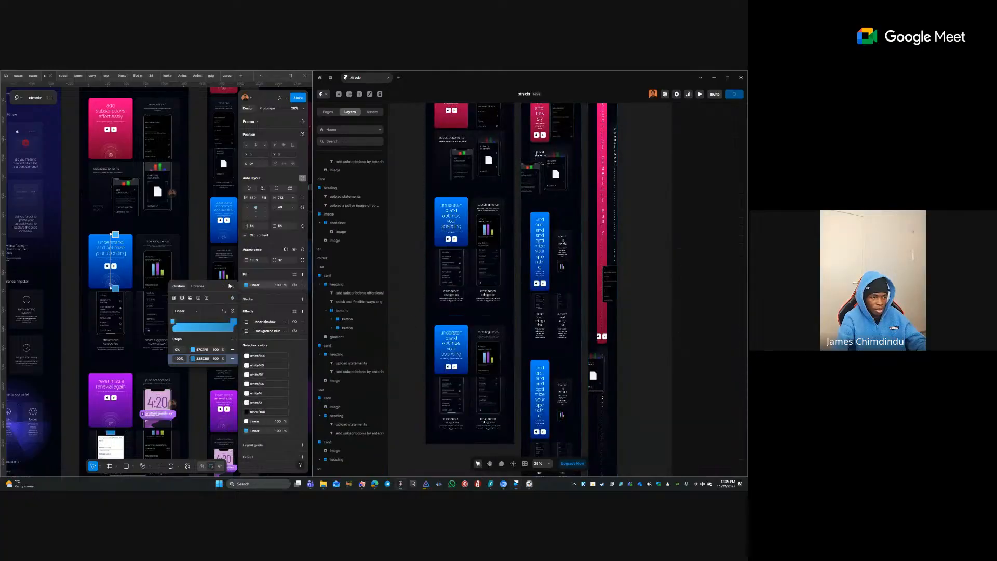
click(232, 287)
click(129, 373)
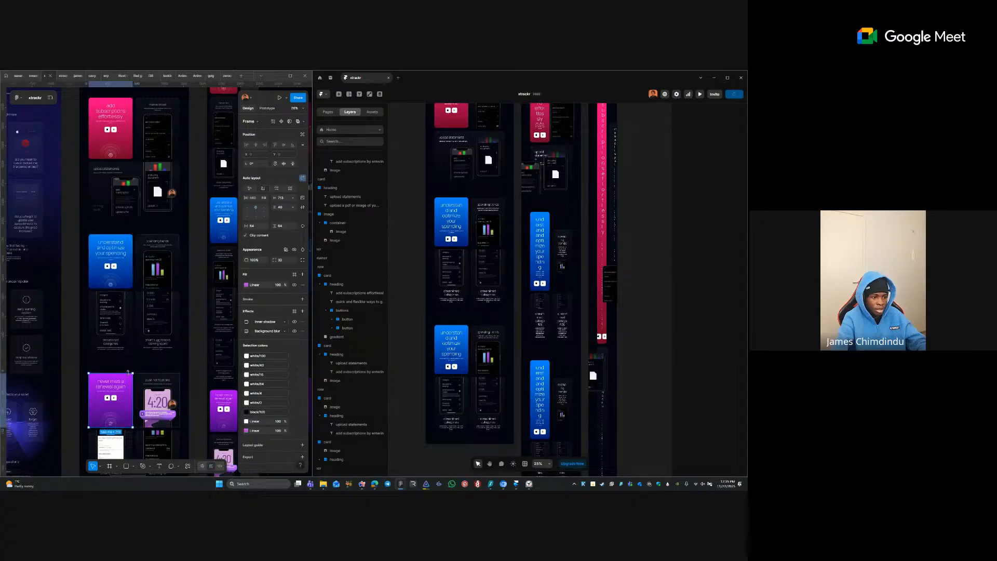
click(246, 285)
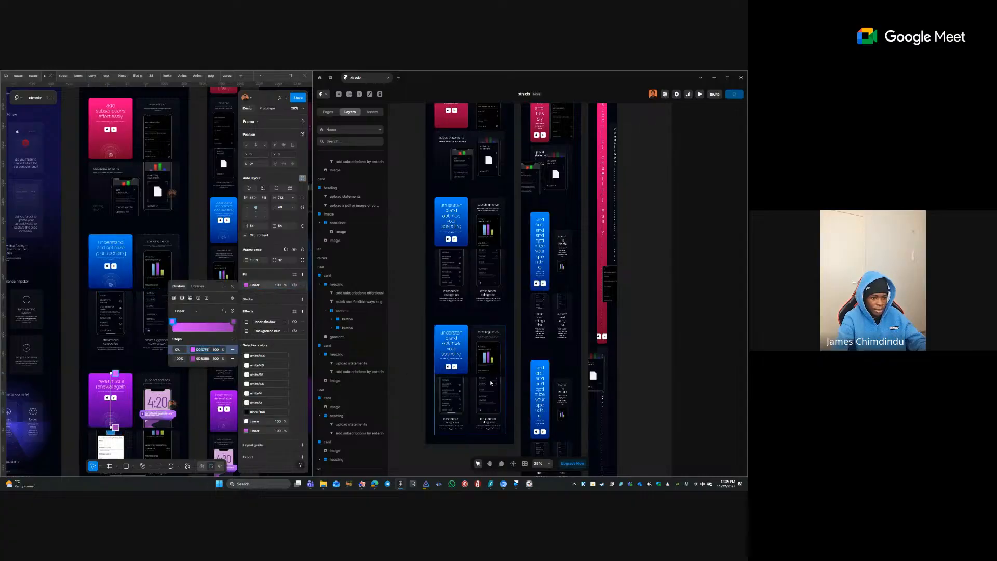
- Paste the purple end colour from Figma into the third card's gradient end stop
click(465, 349)
scroll(377, 404, down, 3)
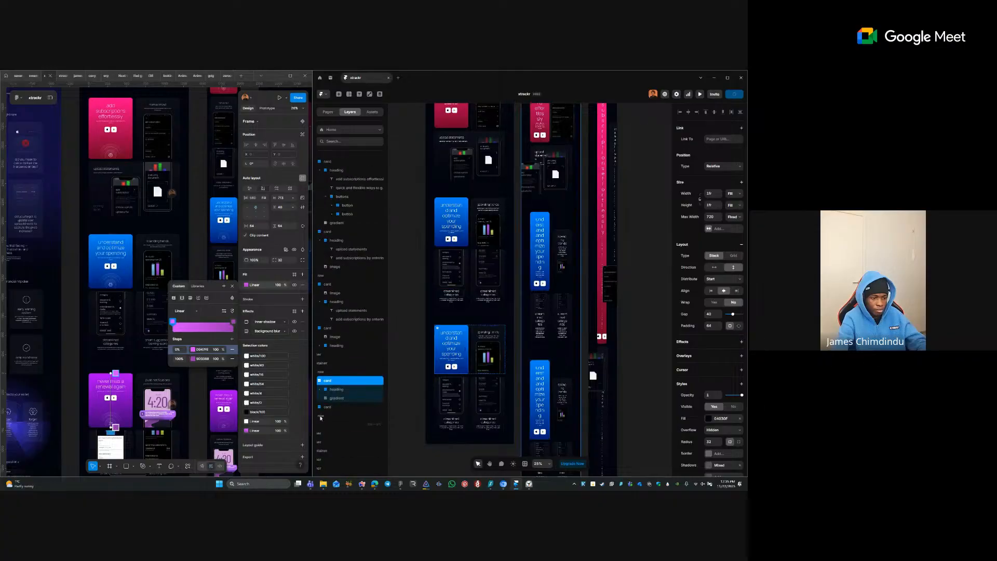
click(342, 398)
click(715, 368)
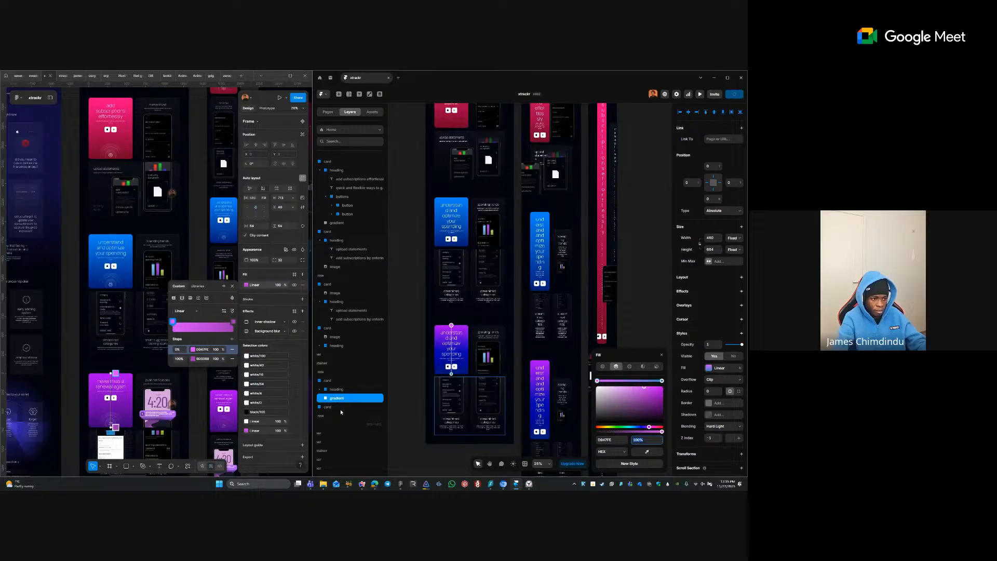
click(208, 358)
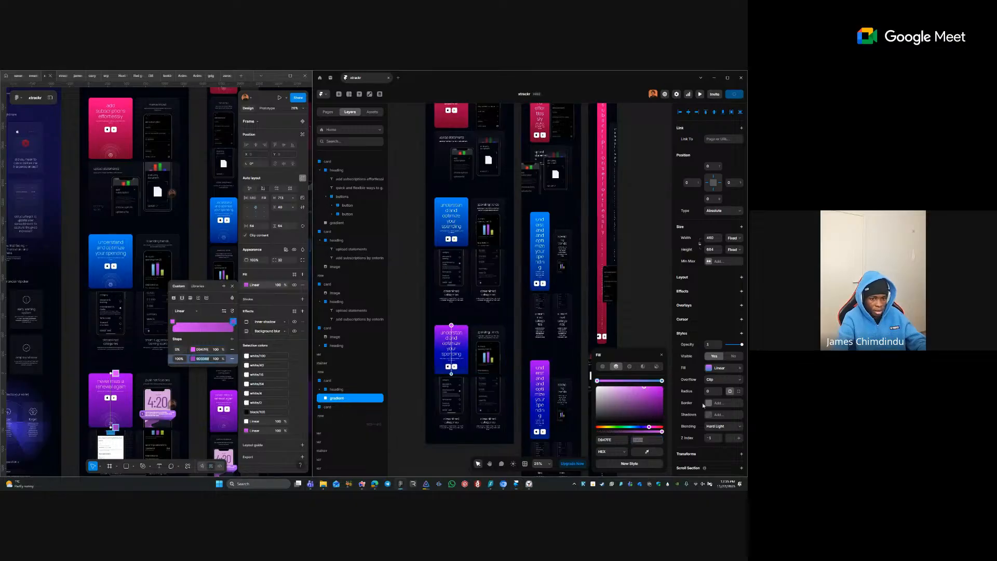
click(661, 382)
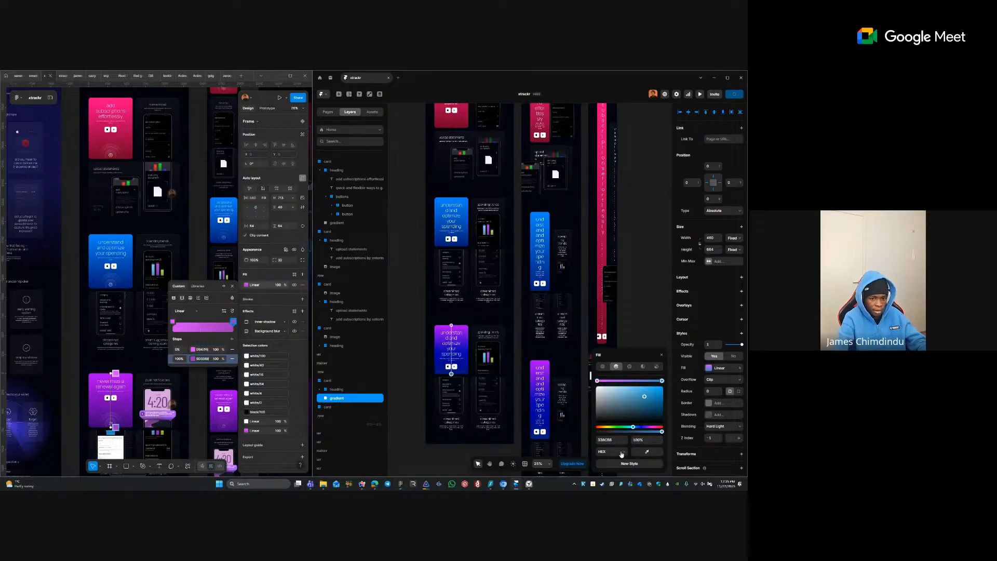
text(9D33B8)
key(Return)
click(402, 317)
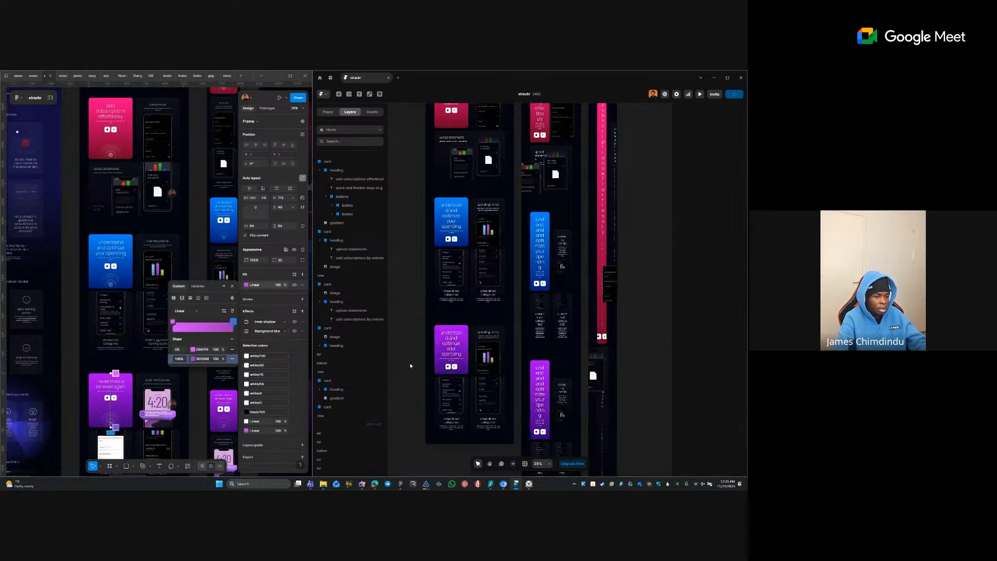
click(232, 287)
click(101, 399)
- Replace the purple third-row card's heading with 'never miss a renewal again'
double_click(106, 382)
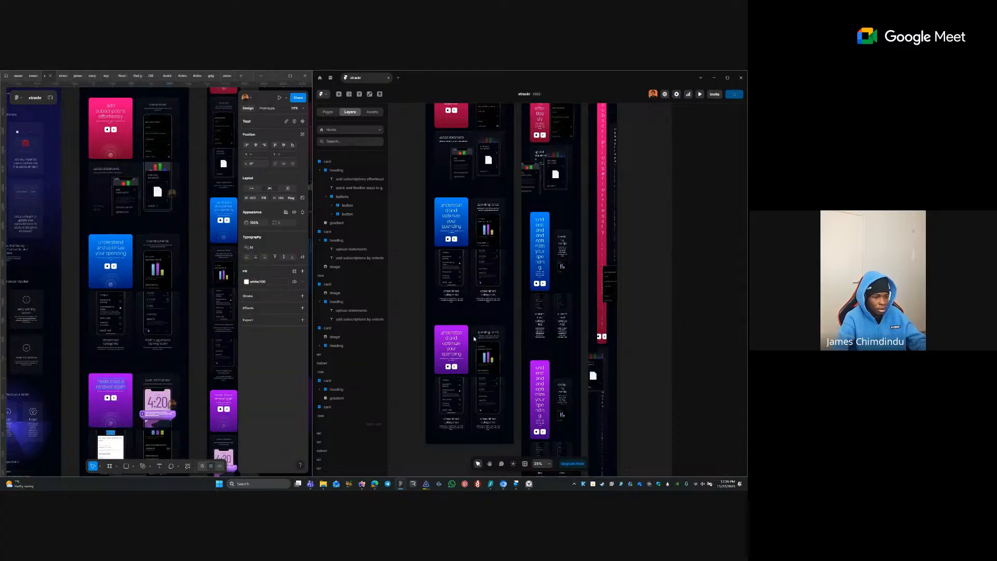
click(441, 345)
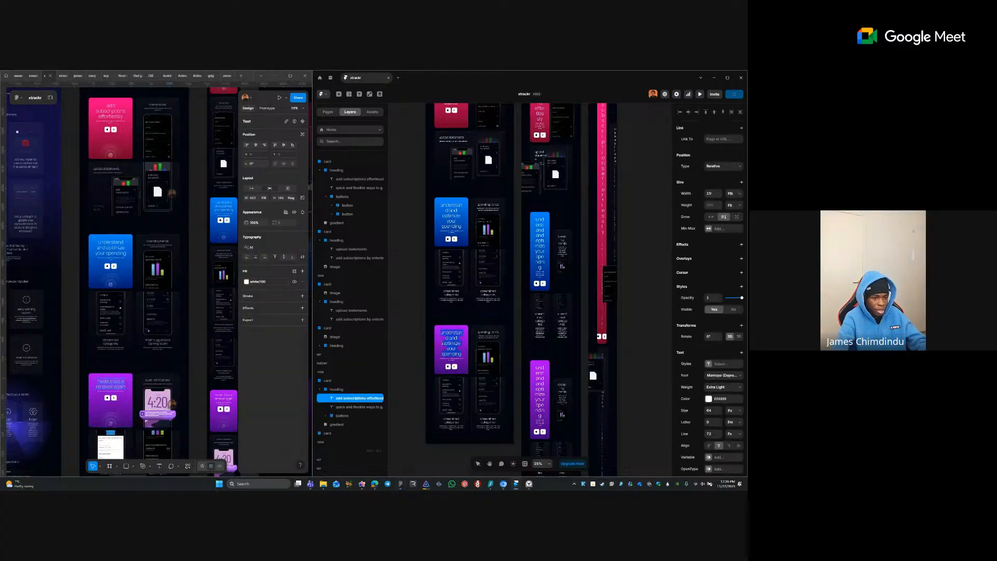
text(never miss a renewal again)
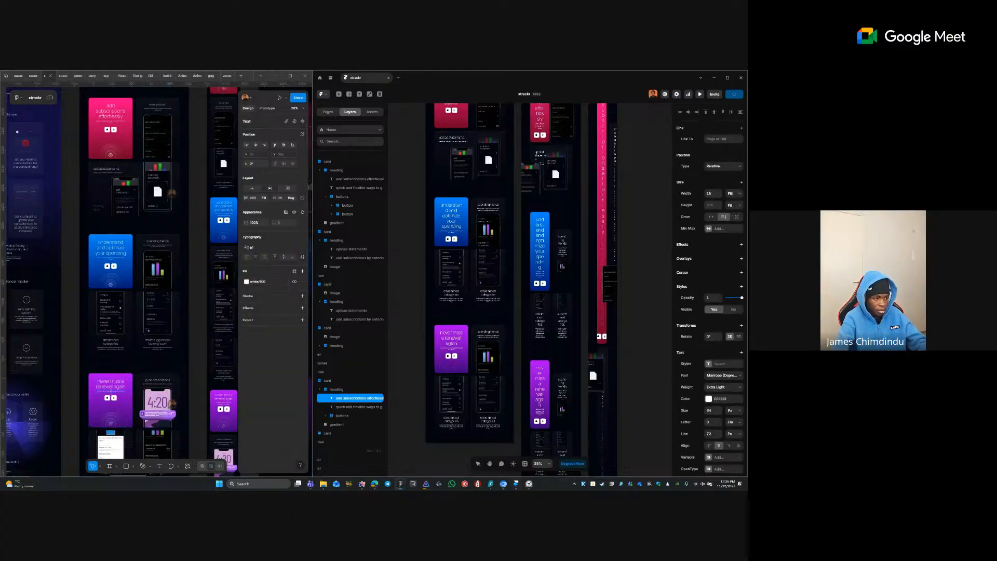
click(449, 352)
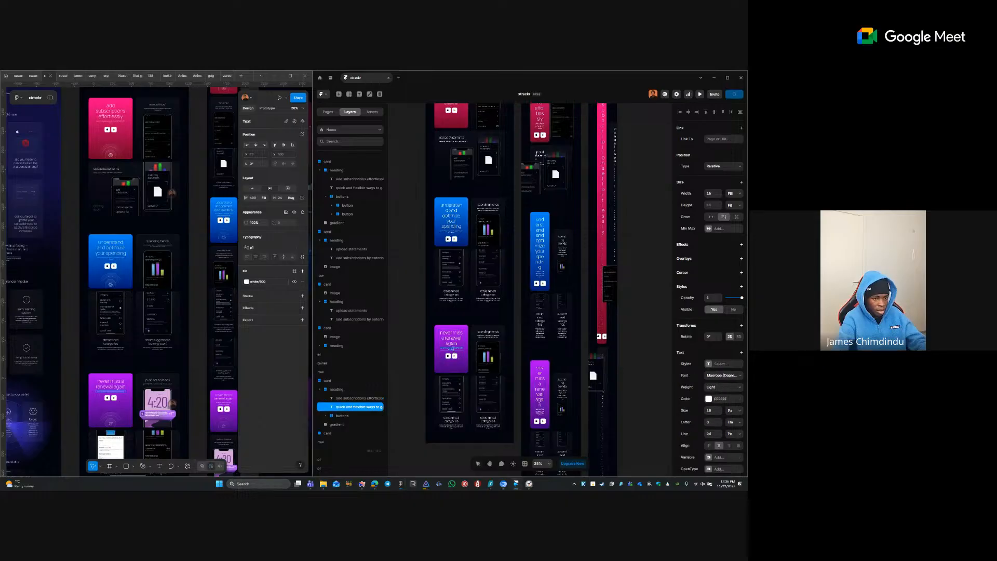
click(365, 358)
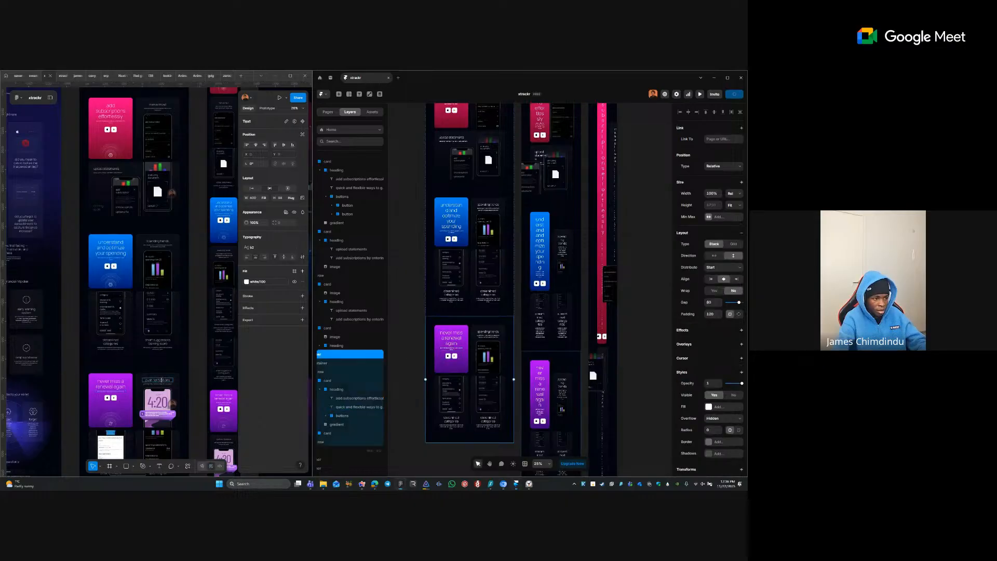
double_click(490, 333)
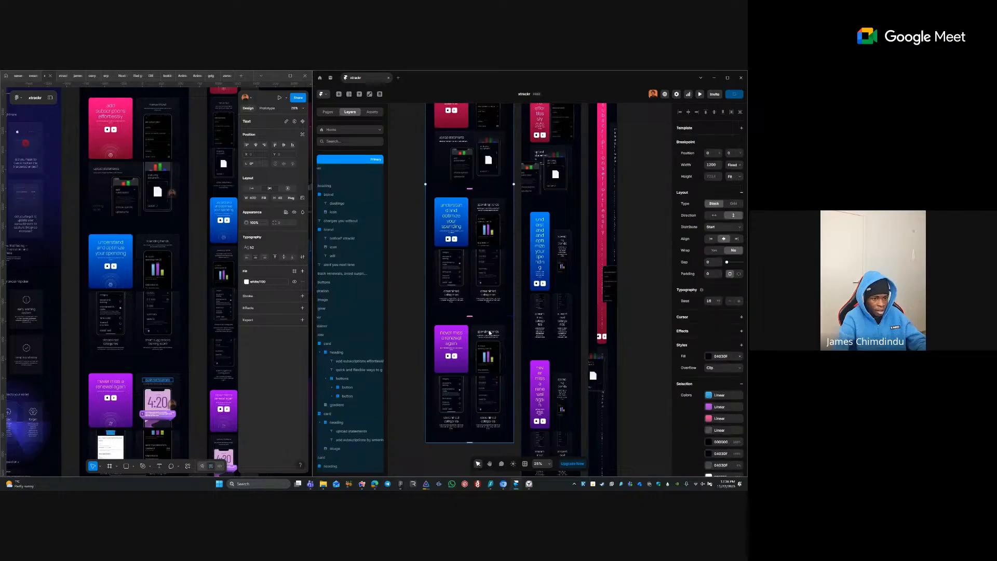
double_click(490, 333)
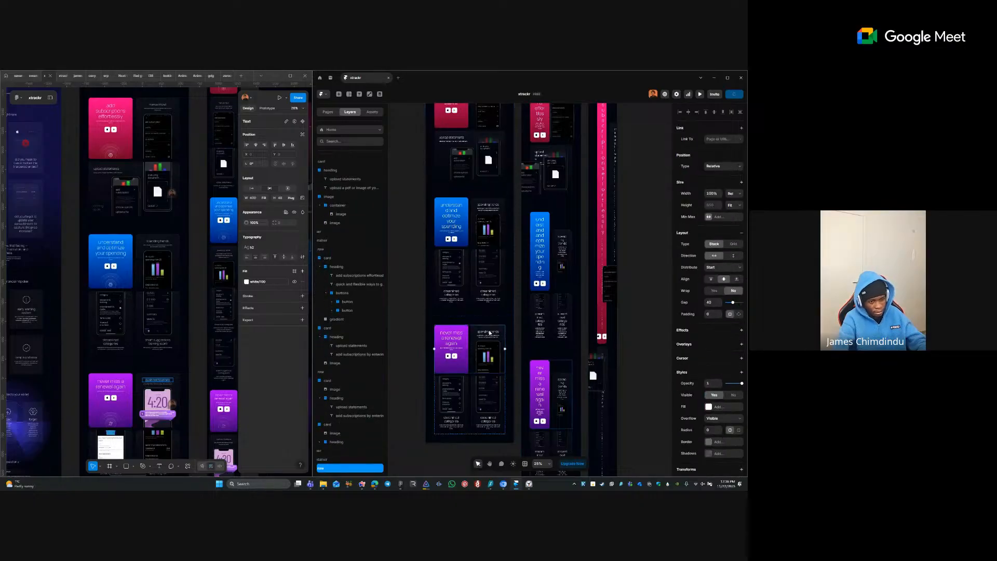
- Change the 'spending trends' phone card heading to 'push notifications'
scroll(488, 346, up, 5)
double_click(488, 322)
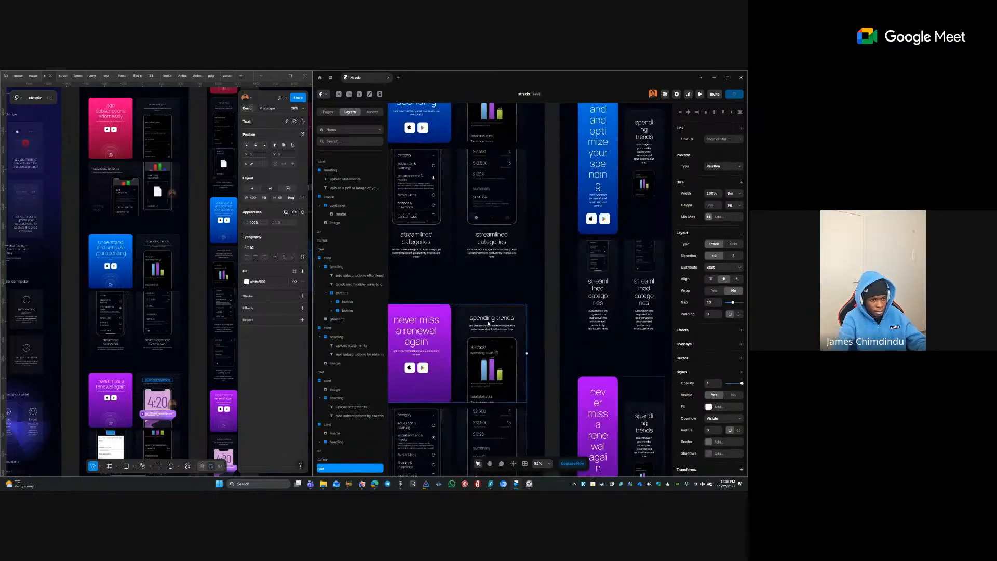
double_click(488, 321)
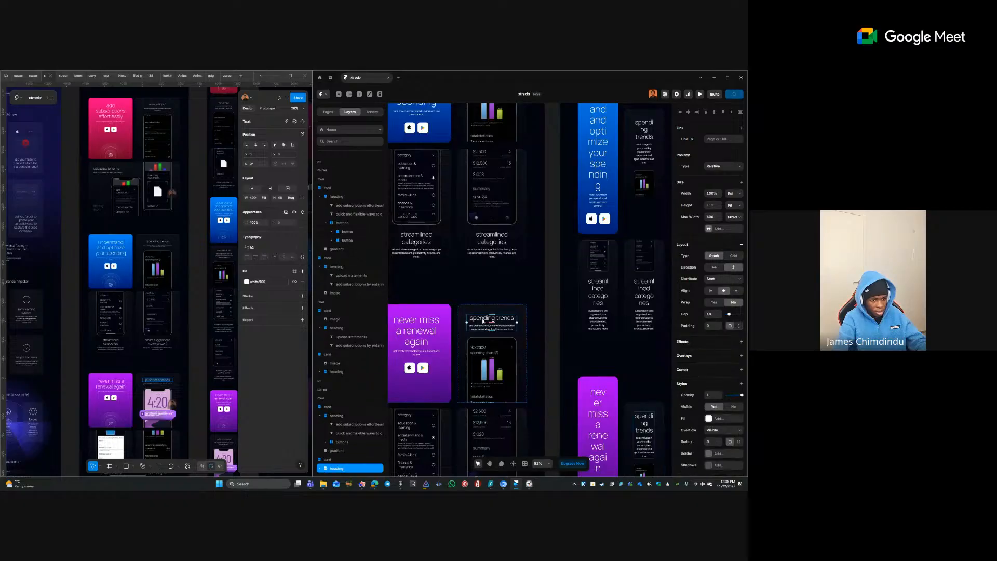
double_click(483, 321)
double_click(483, 320)
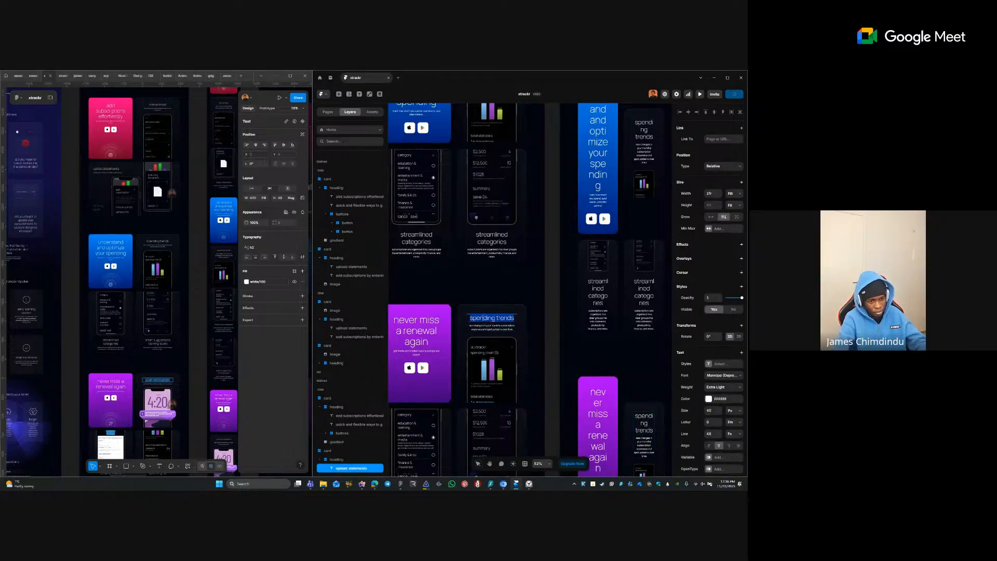
text(push notifications)
key(Escape)
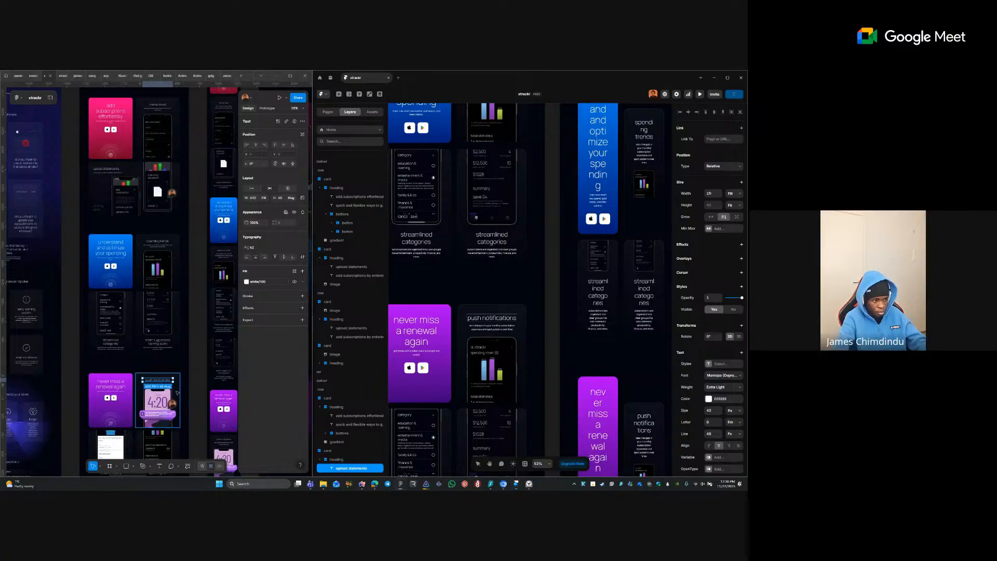
- Edit the subtitle under 'push notifications', then locate the email reminders row in Figma
double_click(158, 385)
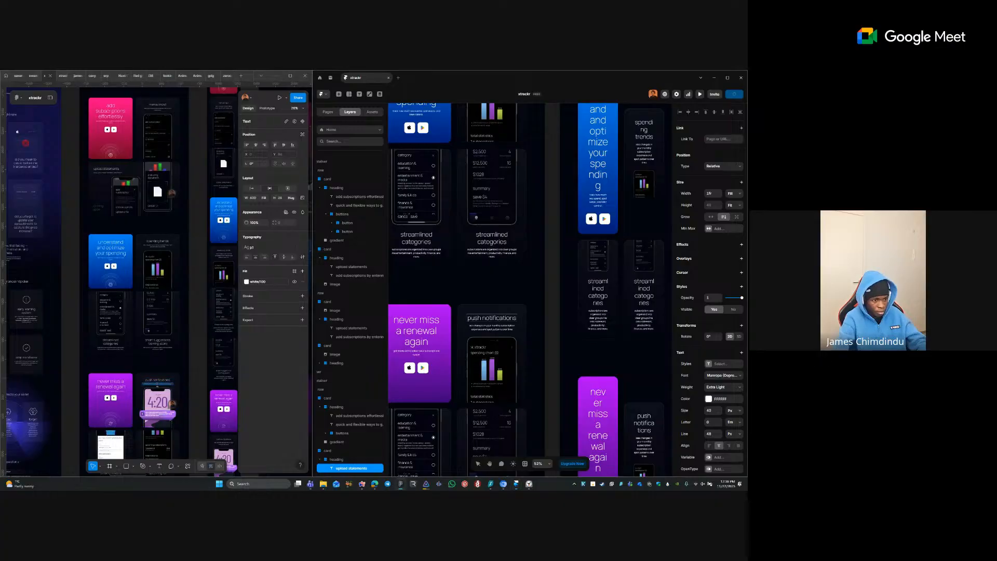
click(484, 327)
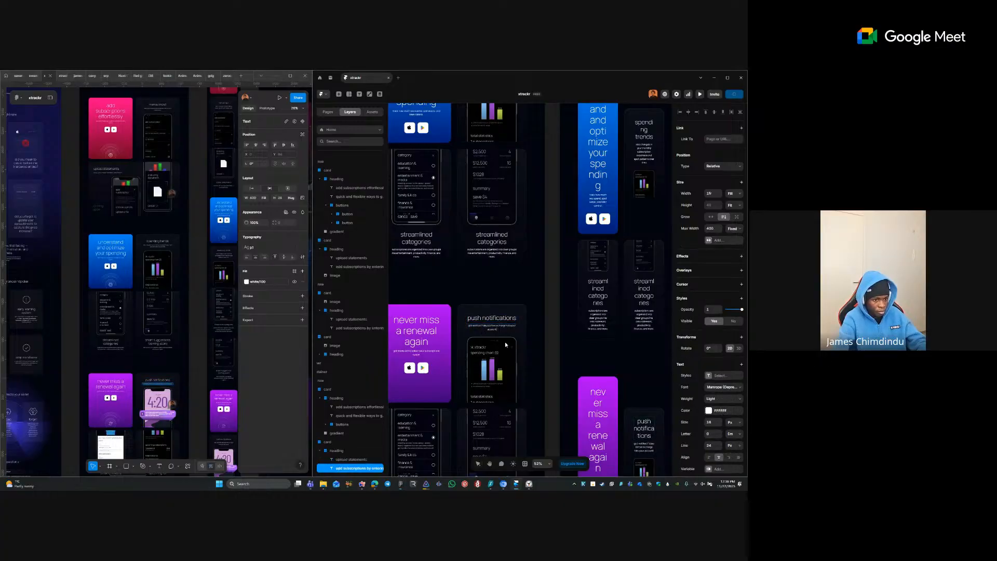
click(502, 369)
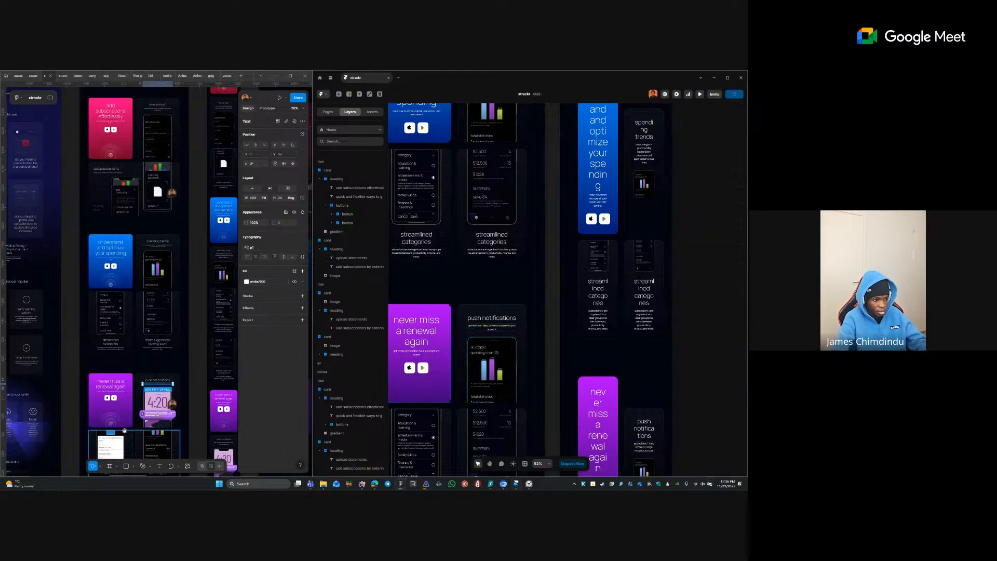
scroll(137, 410, down, 5)
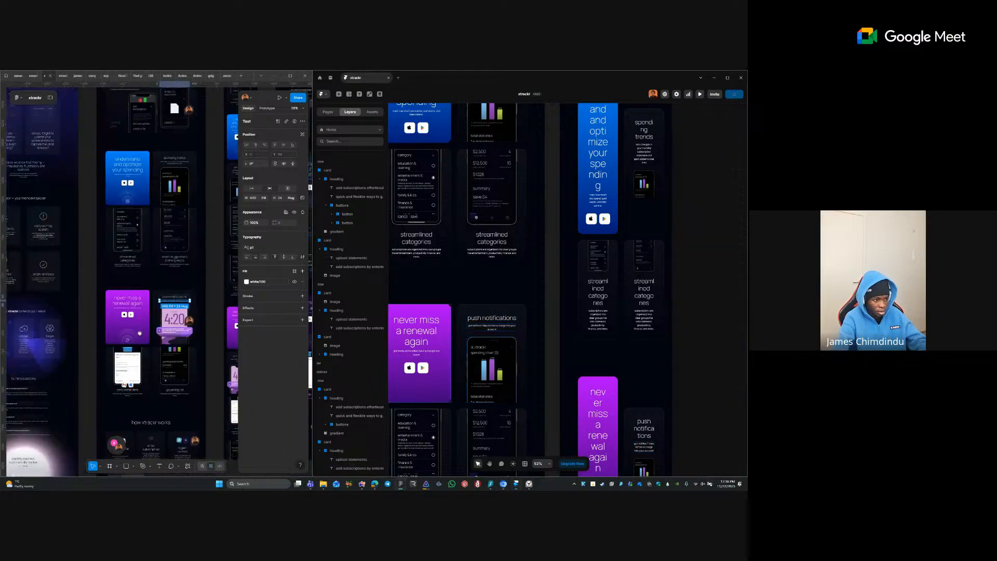
click(420, 370)
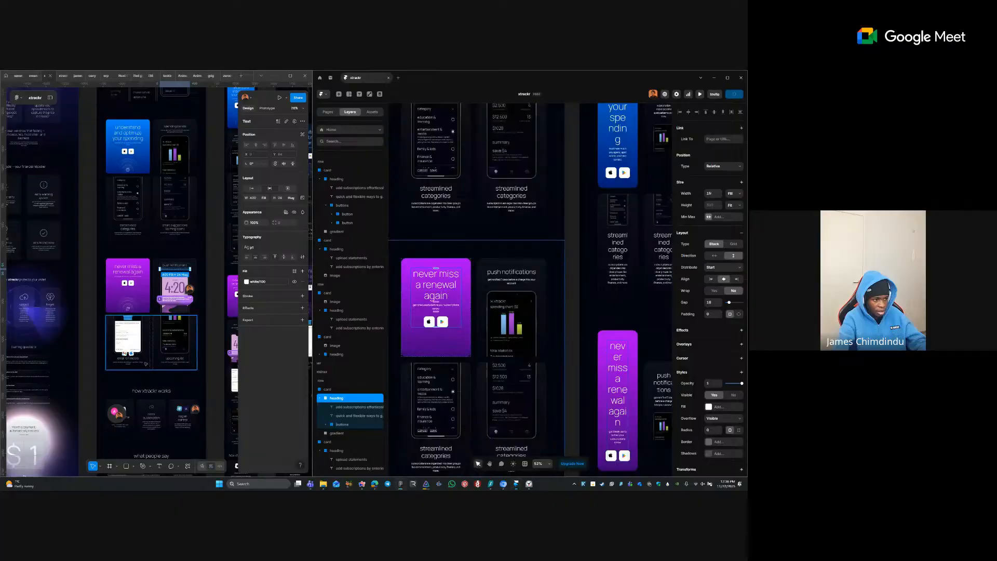
click(146, 364)
scroll(146, 364, up, 5)
- Retitle the lower 'streamlined categories' card heading to 'email reminders', copied from Figma
double_click(220, 283)
key(ctrl+c)
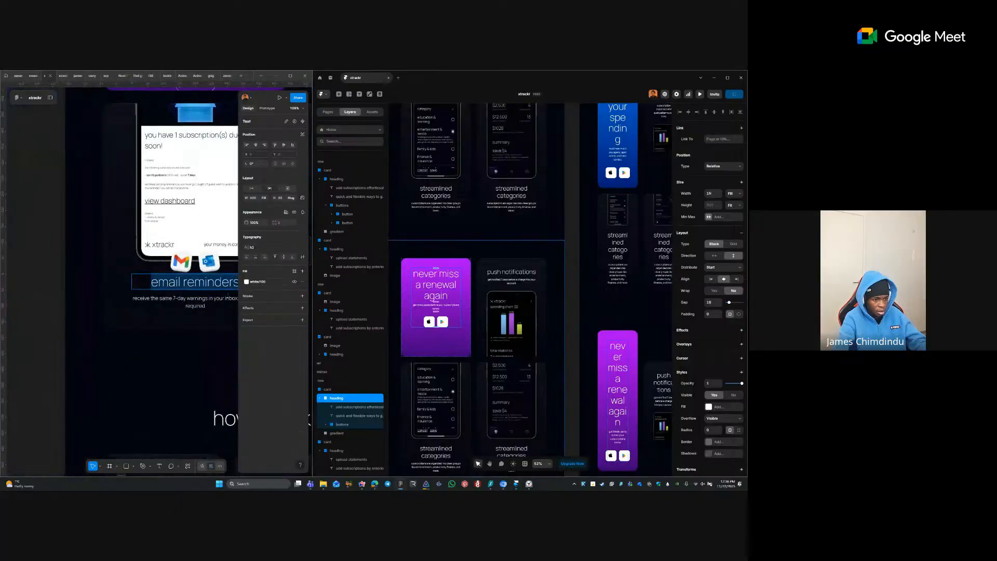
click(440, 404)
scroll(440, 404, down, 2)
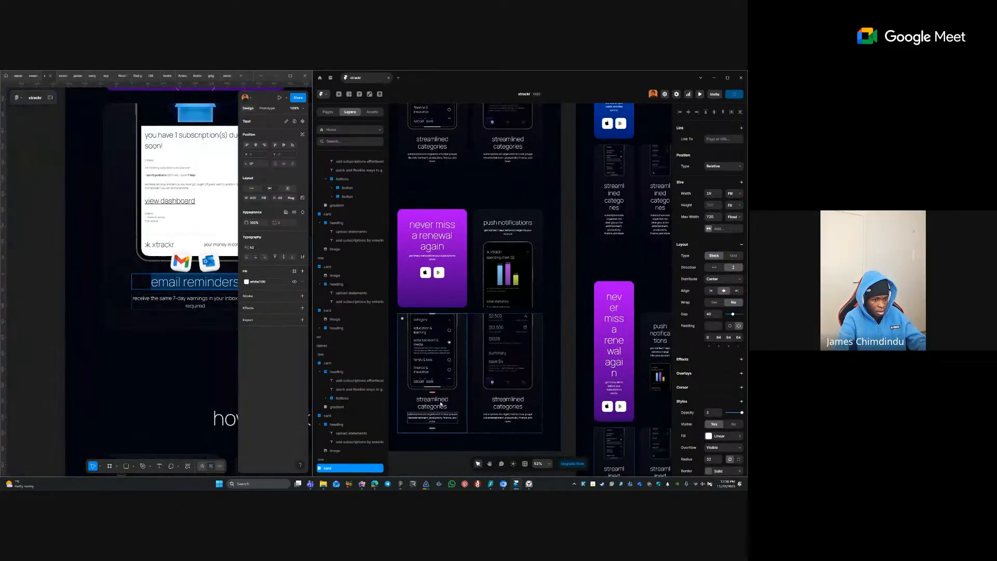
double_click(433, 400)
key(ctrl+v)
- Replace the email reminders card's description with the 7-day warnings text from Figma
click(196, 303)
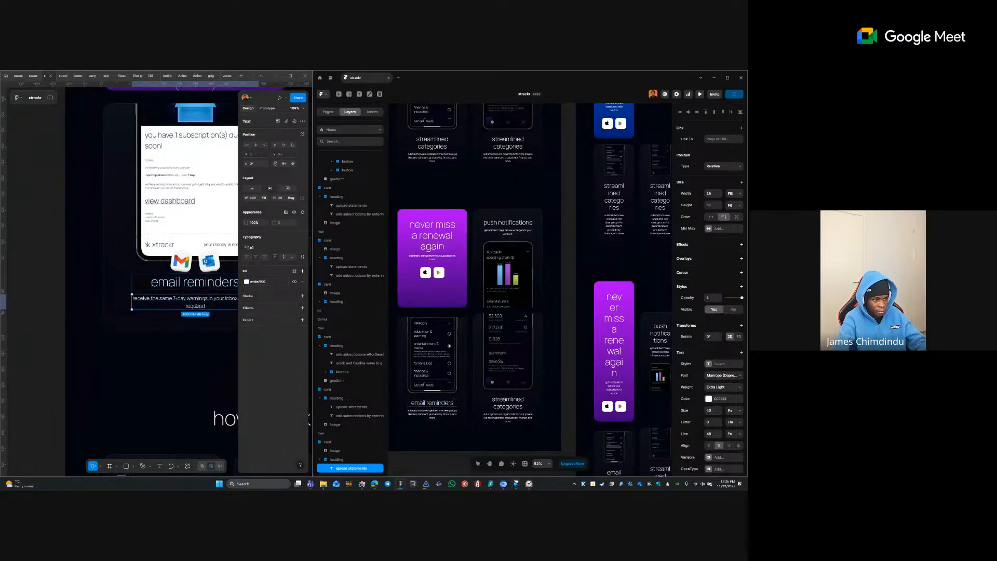
double_click(196, 303)
double_click(446, 413)
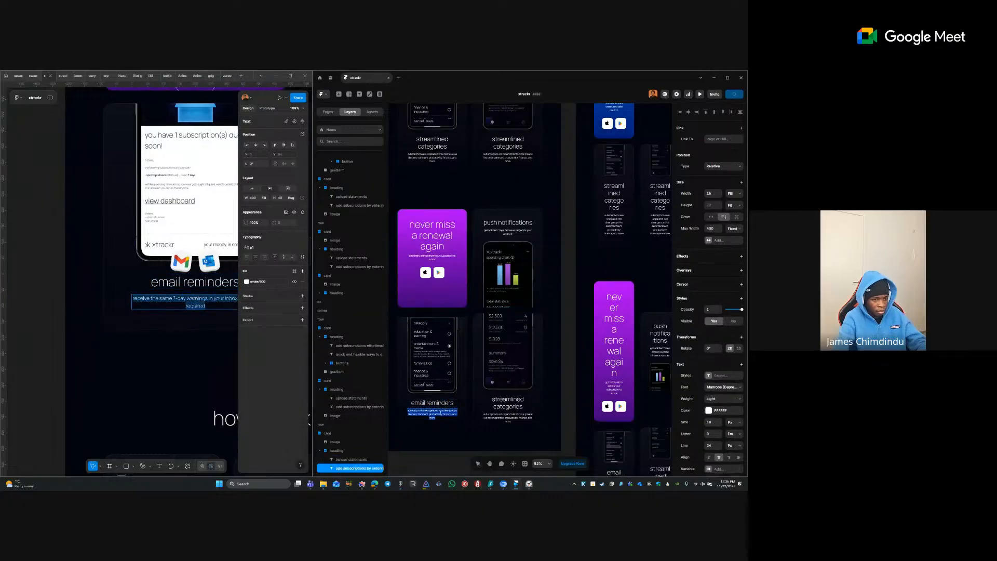
text(receive the same 7-day warnings in your inbox, no login required)
click(168, 333)
scroll(167, 333, right, 5)
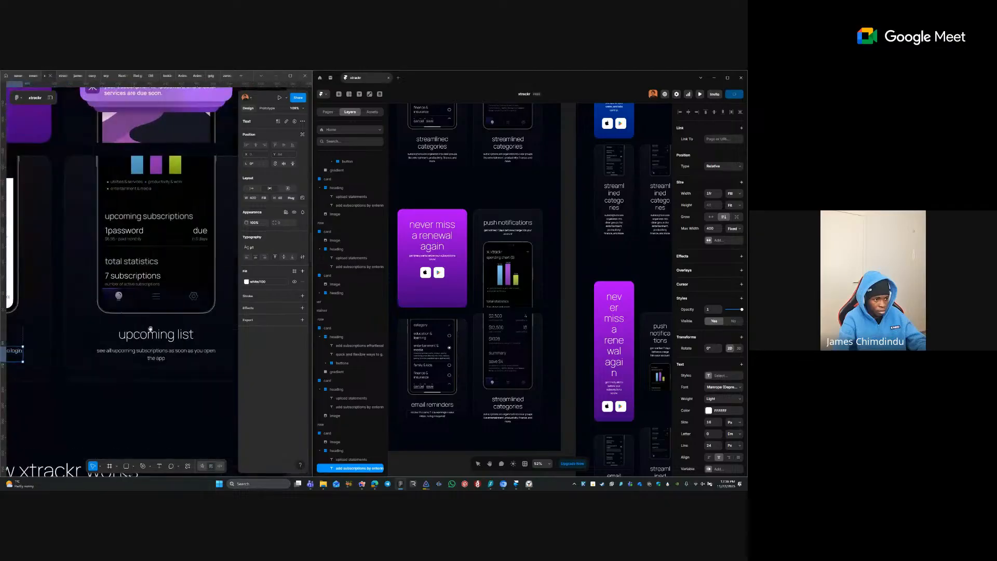
- Give the neighbouring card the 'upcoming list' heading and its description from Figma
click(175, 337)
double_click(175, 338)
key(ctrl+c)
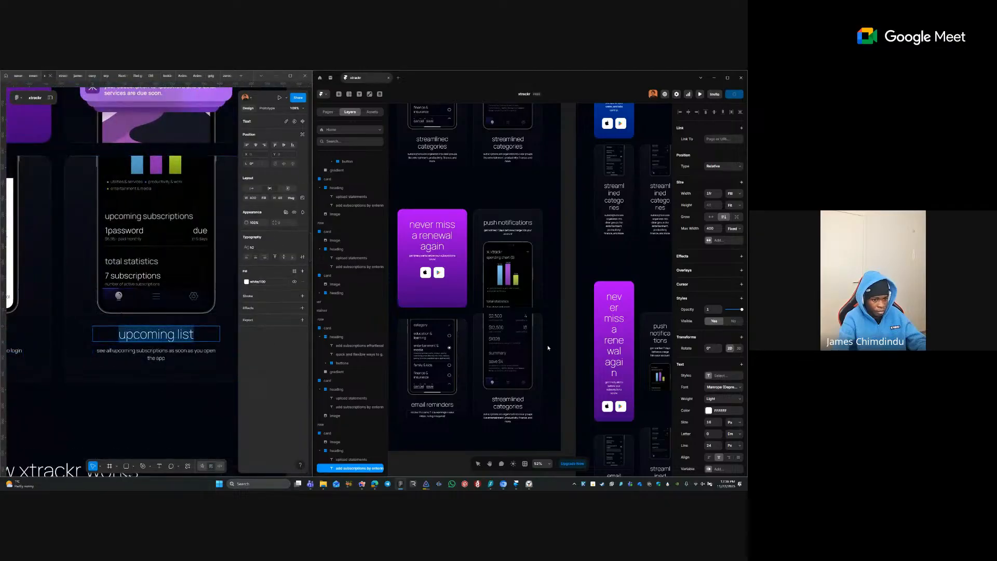
double_click(525, 403)
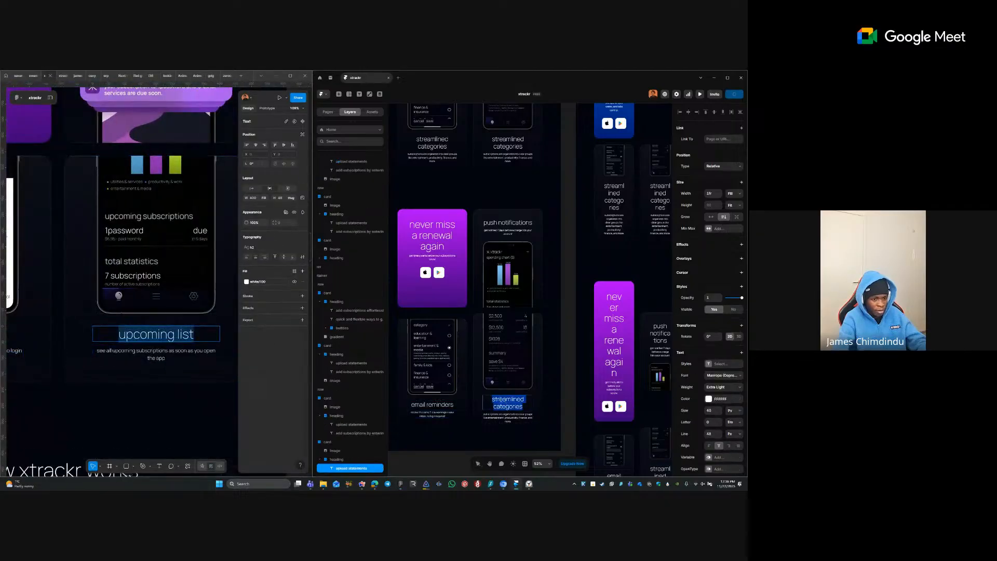
key(ctrl+v)
double_click(167, 353)
key(ctrl+c)
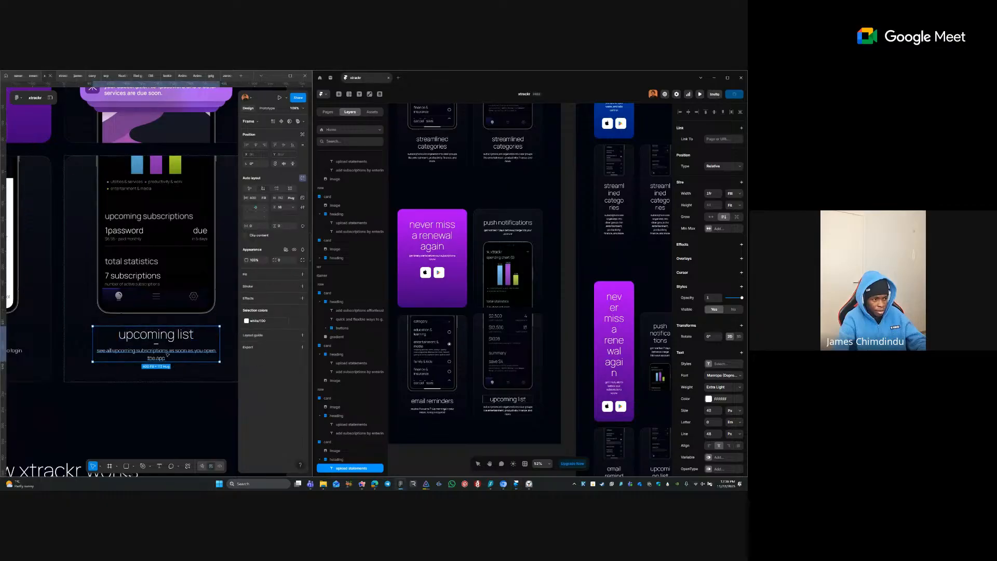
double_click(499, 410)
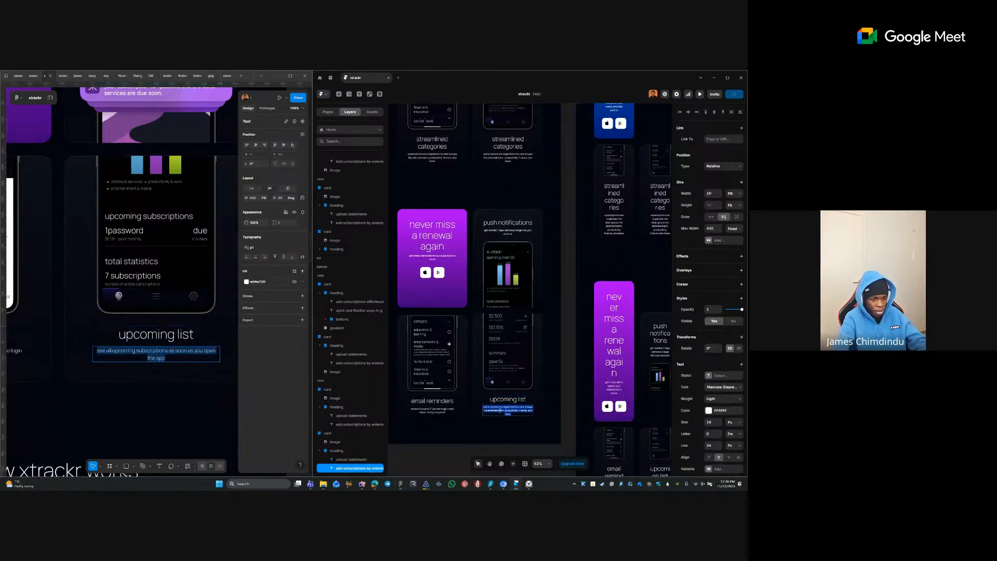
key(ctrl+v)
click(448, 457)
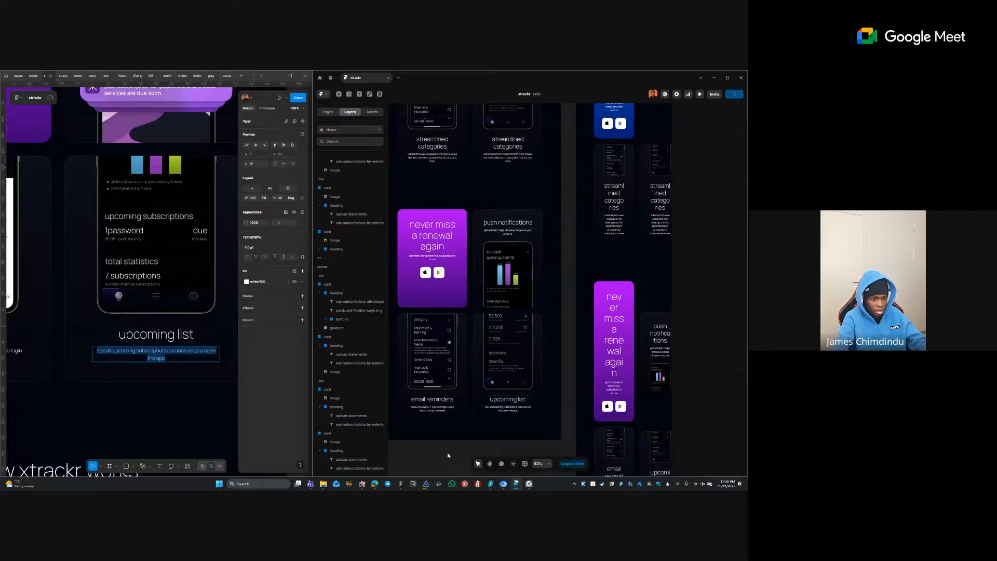
- Select the features container in Framer and the email reminders card in Figma
click(184, 390)
scroll(101, 356, down, 2)
scroll(101, 356, left, 1)
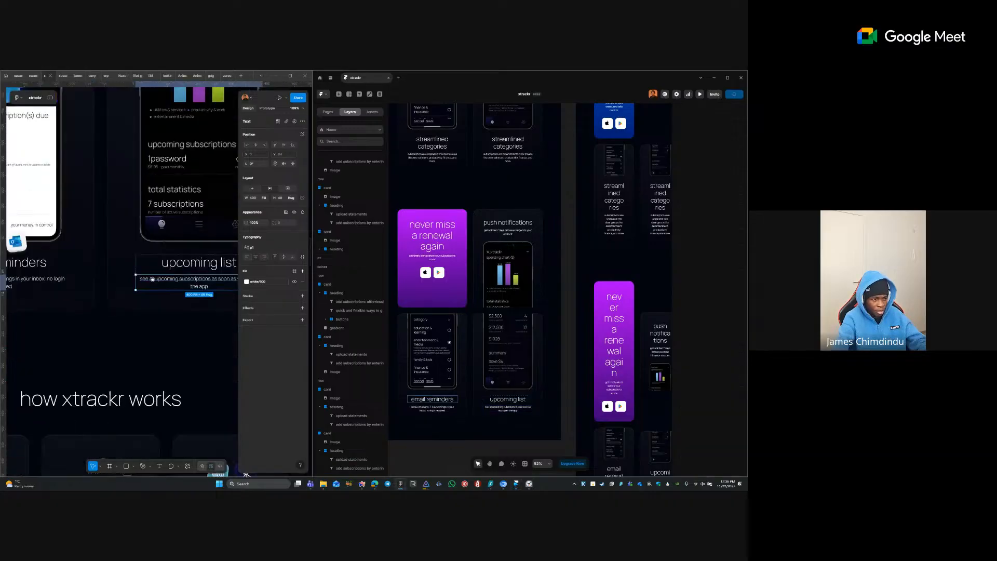
scroll(175, 296, down, 1)
scroll(175, 296, down, 5)
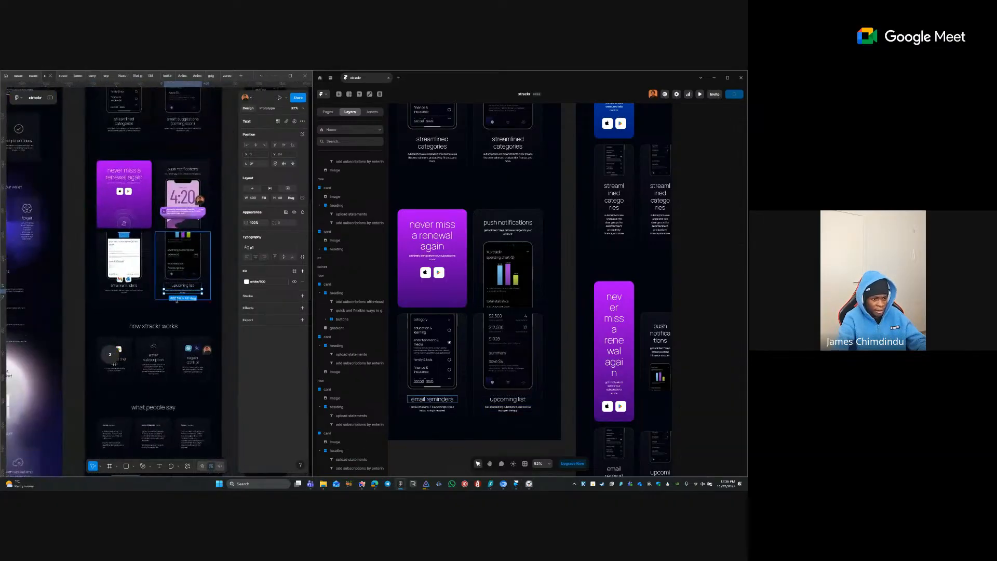
click(462, 412)
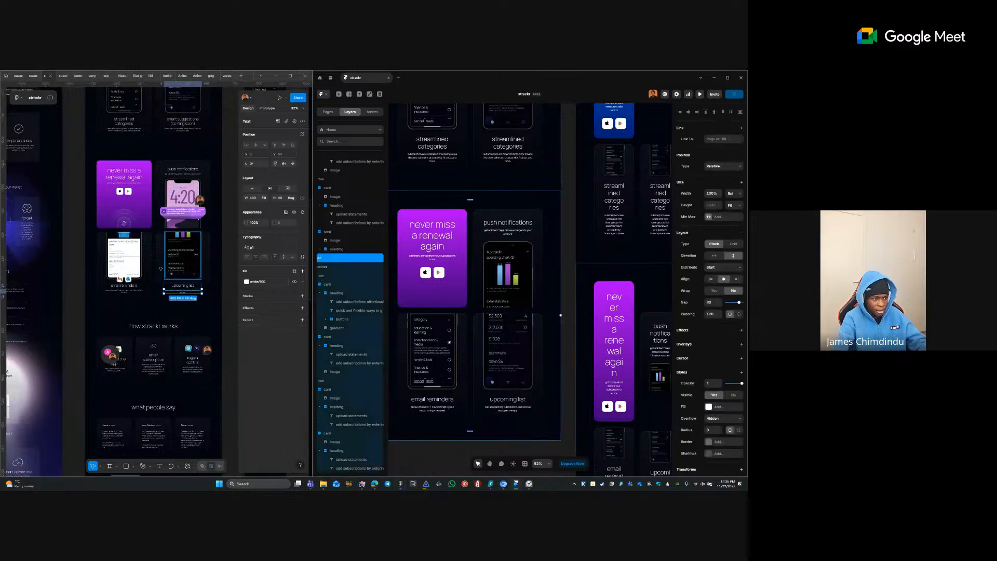
click(127, 250)
- Replace the email reminders card's phone image with the Figma mockup PNG, width set to Fill
click(127, 250)
right_click(127, 250)
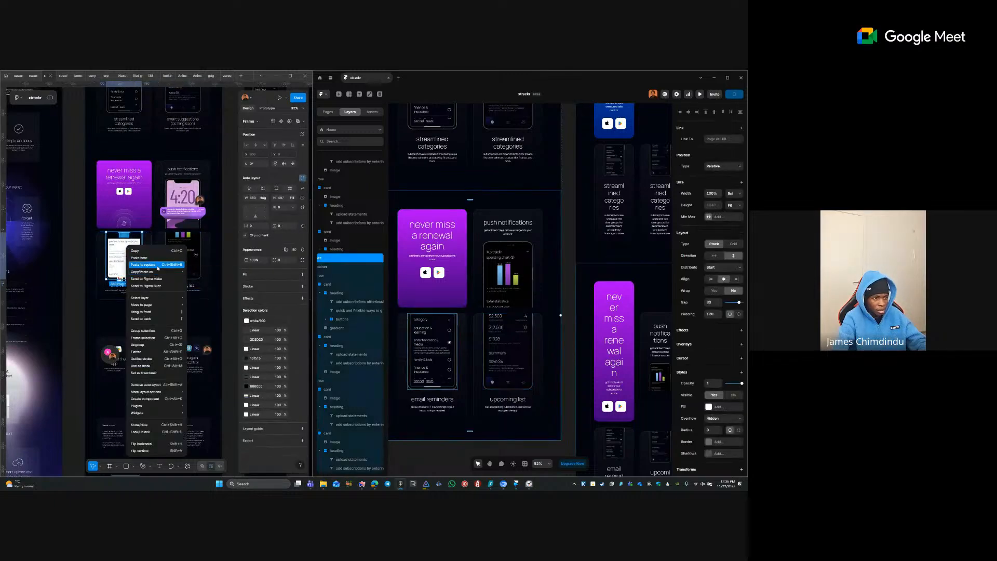
mouse_move(156, 271)
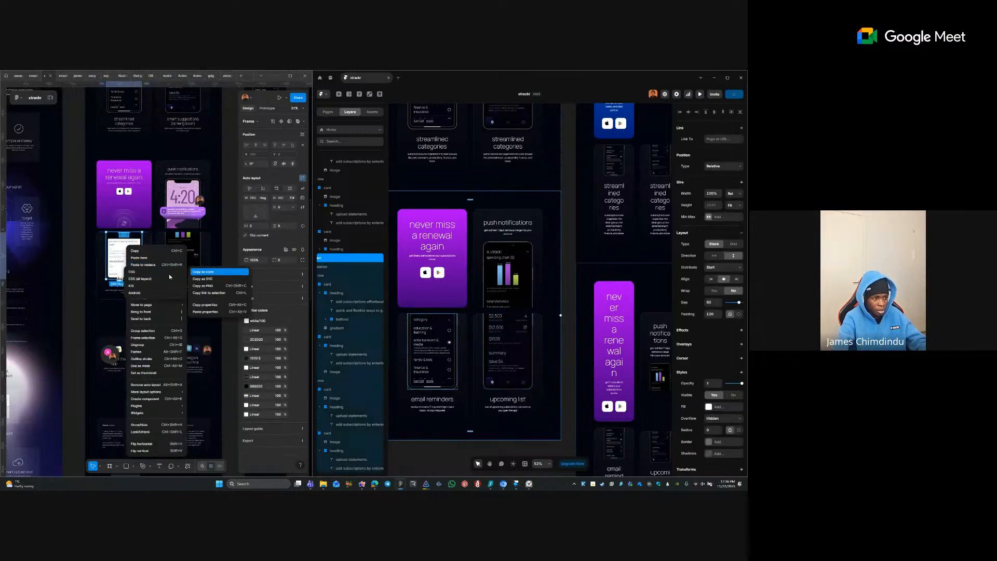
click(218, 285)
click(422, 357)
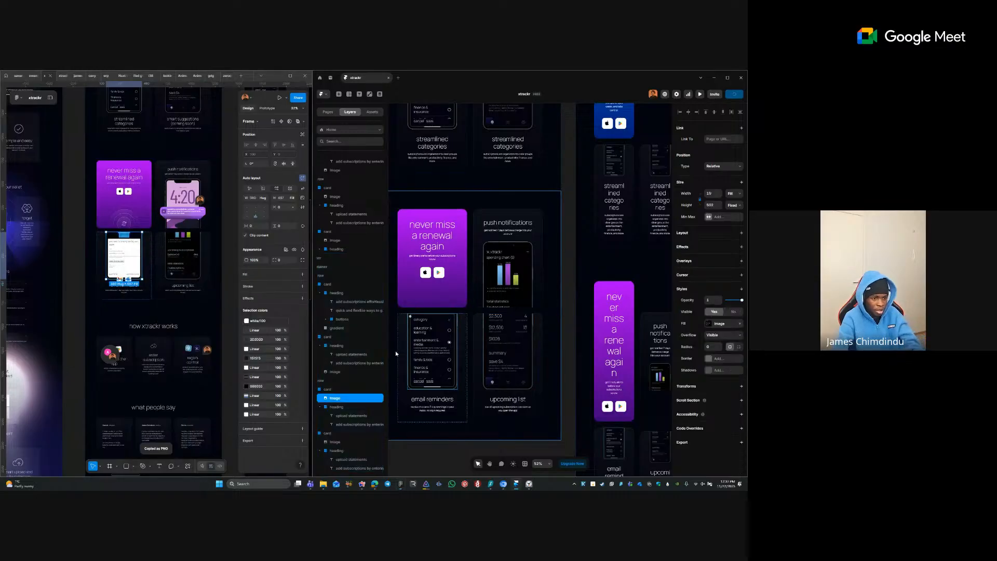
key(Delete)
click(399, 362)
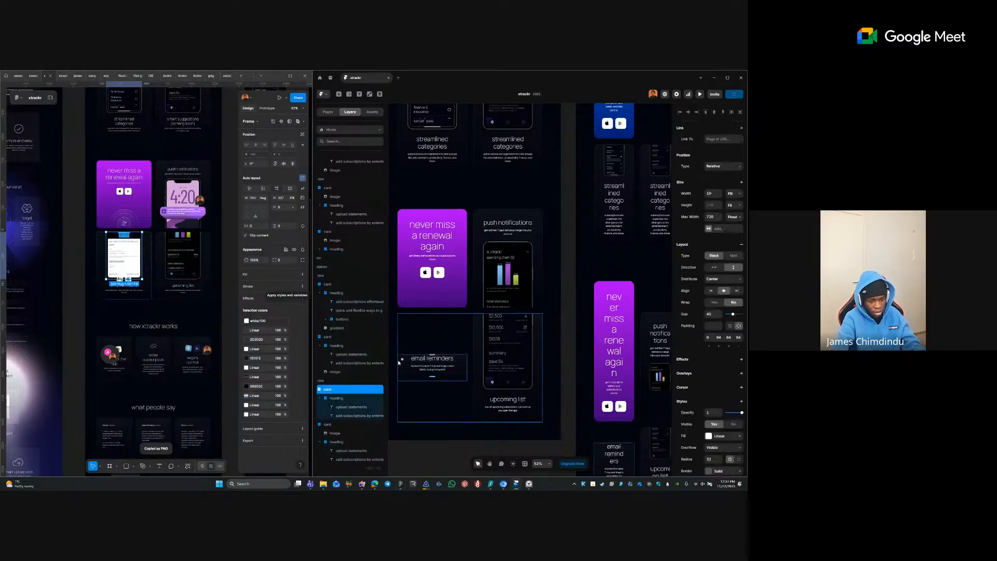
key(ctrl+v)
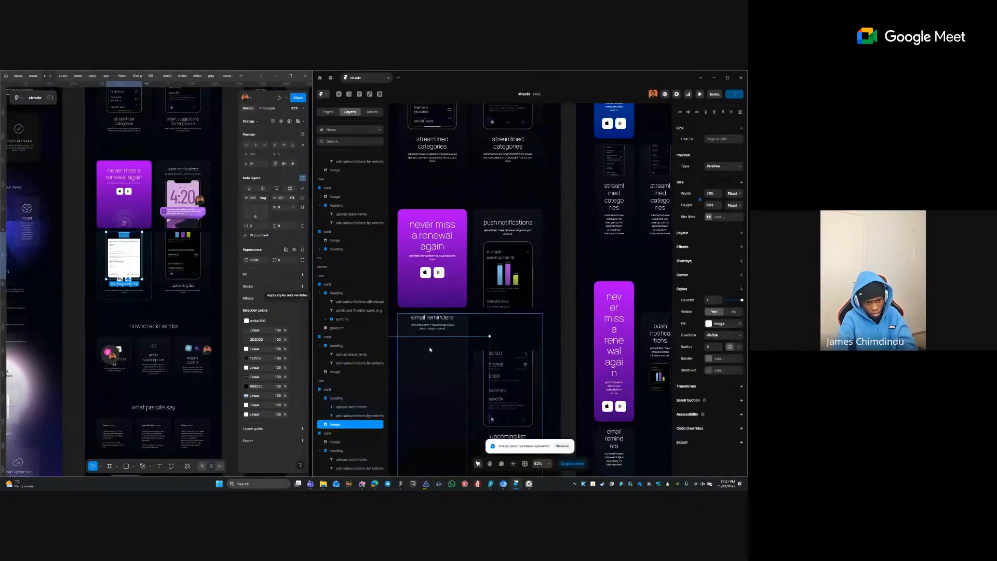
click(730, 195)
click(732, 210)
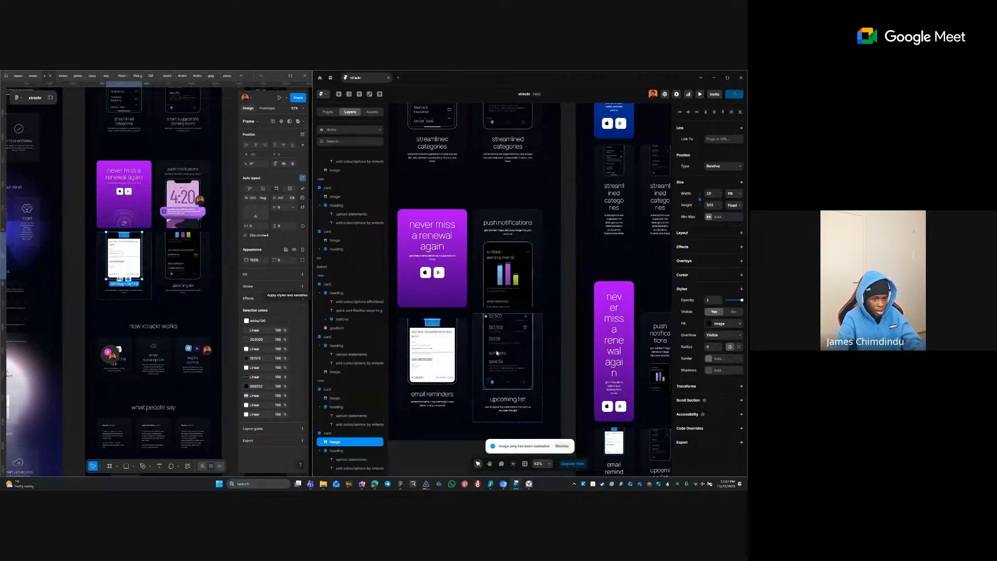
- Swap the upcoming list card's phone image for the Figma mockup PNG, width set to Fill
key(Delete)
click(171, 268)
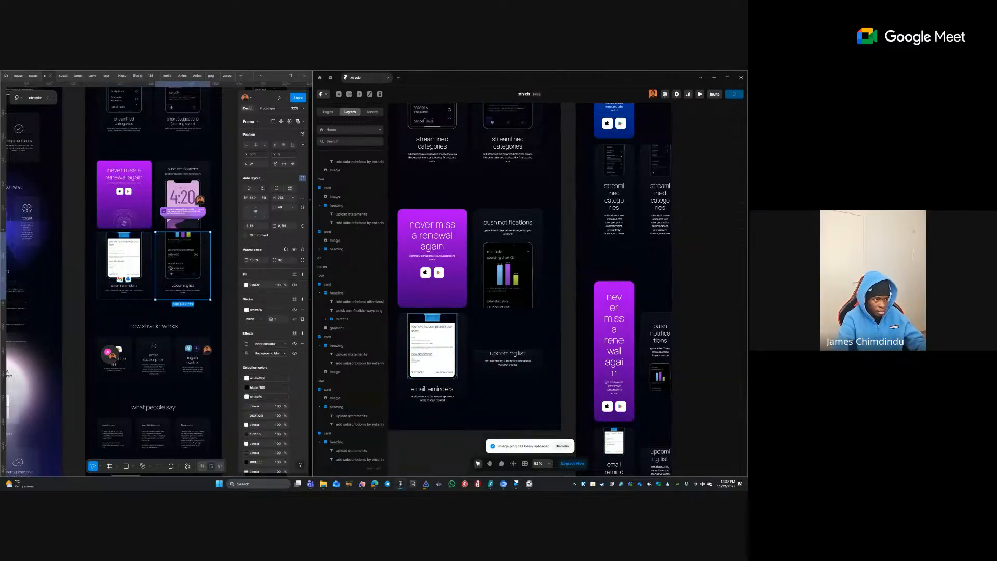
right_click(173, 248)
mouse_move(218, 272)
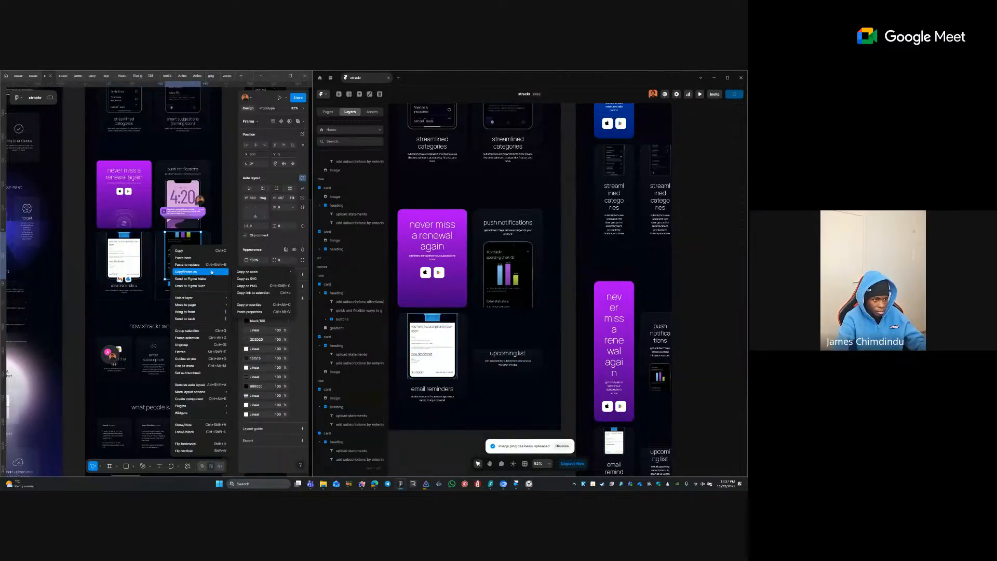
click(254, 285)
click(477, 353)
key(ctrl+v)
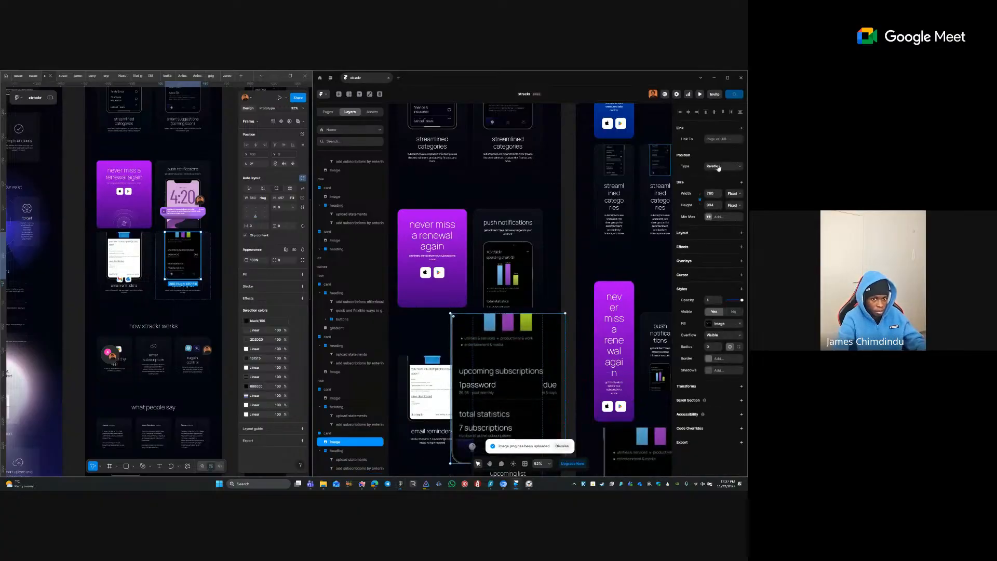
click(733, 193)
click(732, 215)
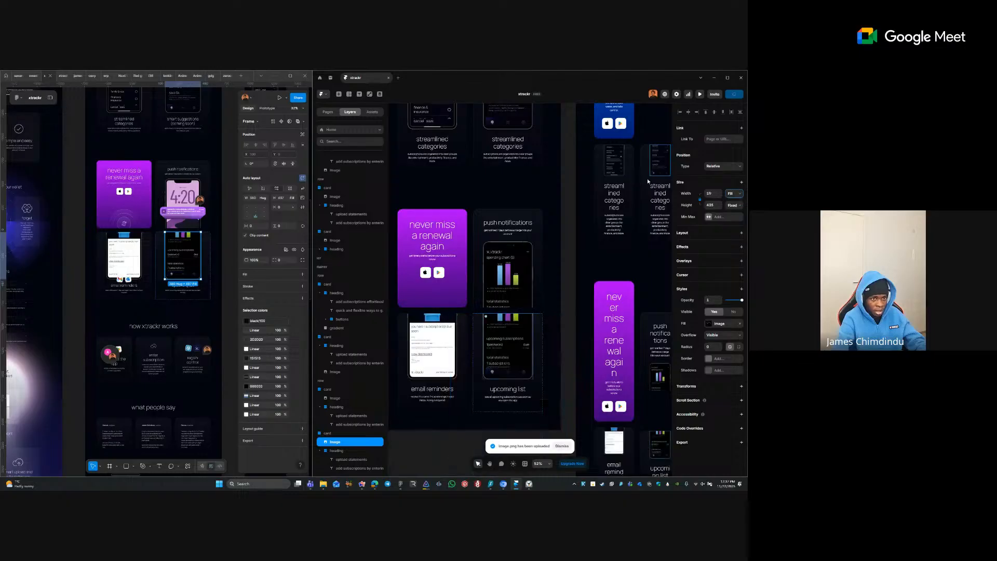
click(565, 142)
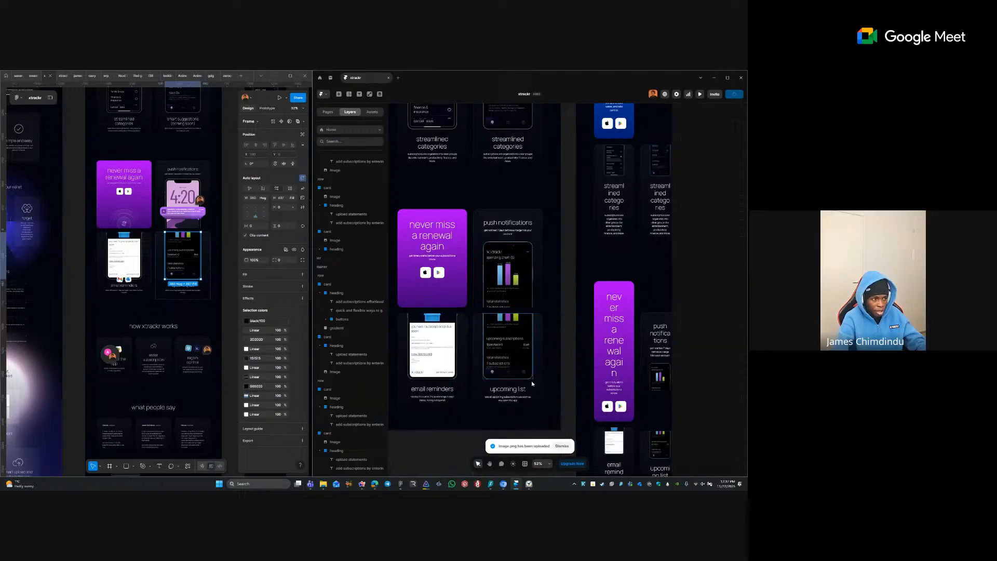
click(98, 275)
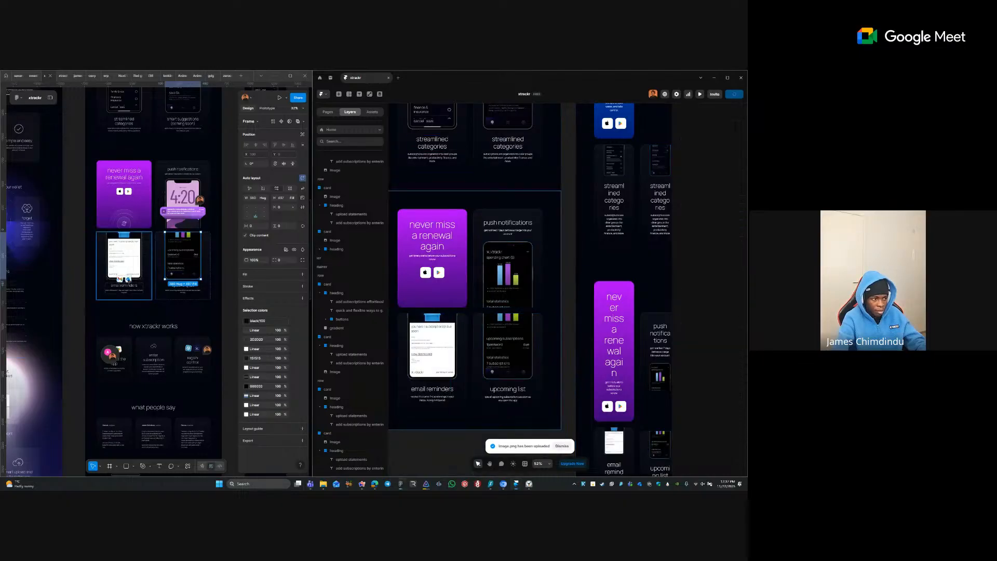
- Copy the push notifications phone from Figma as a PNG without its notification banner
click(180, 194)
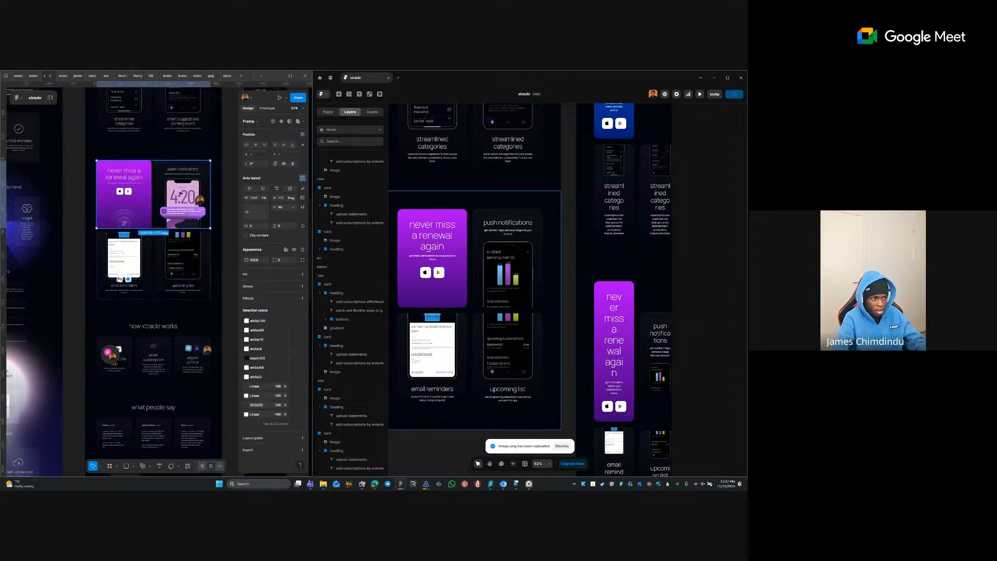
right_click(190, 193)
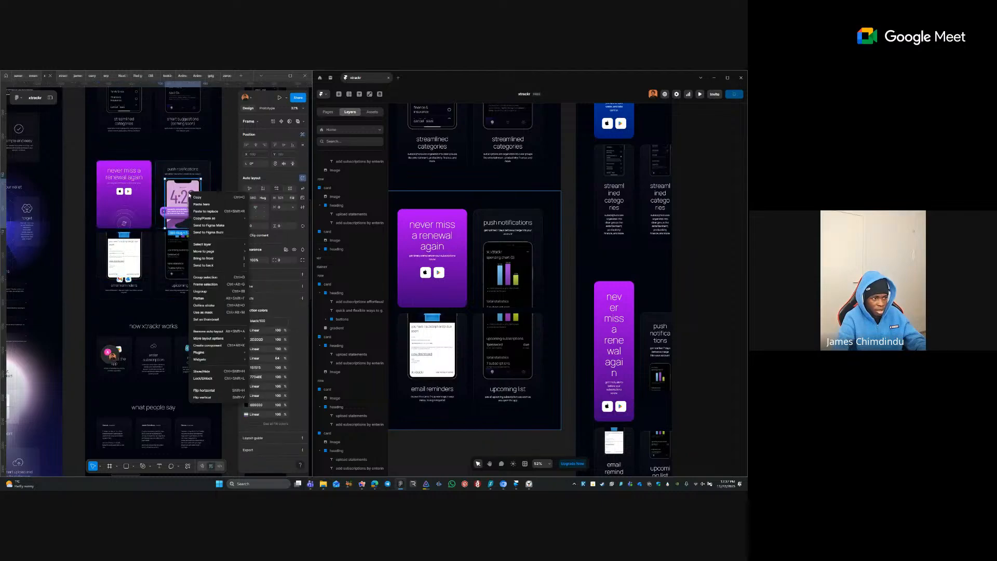
mouse_move(247, 218)
click(164, 201)
double_click(184, 213)
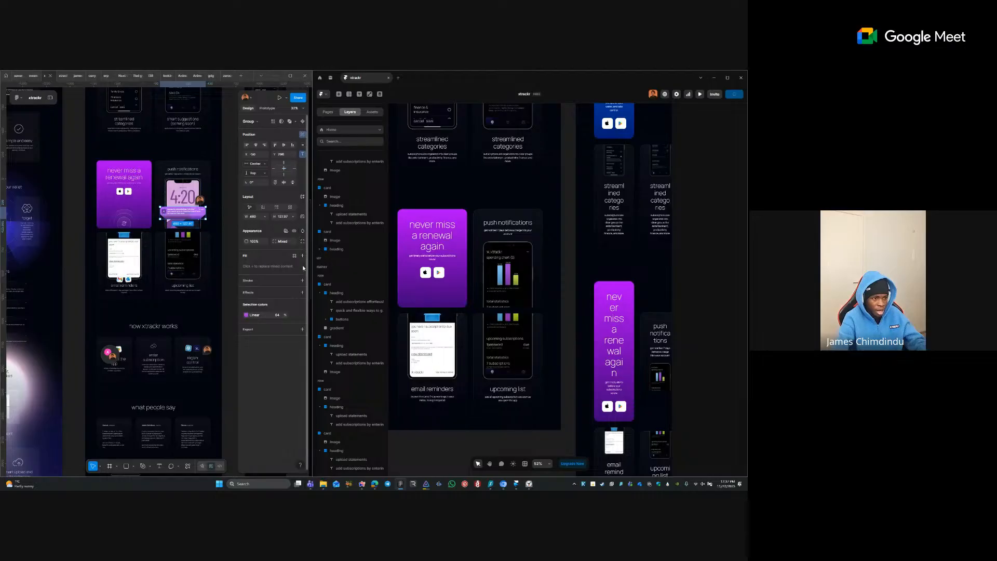
click(294, 231)
click(181, 194)
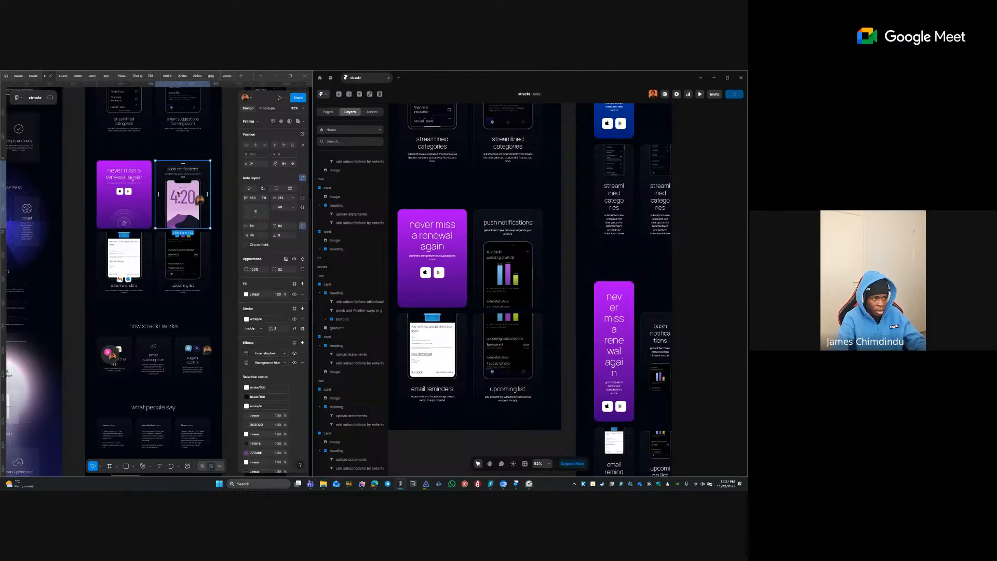
right_click(183, 193)
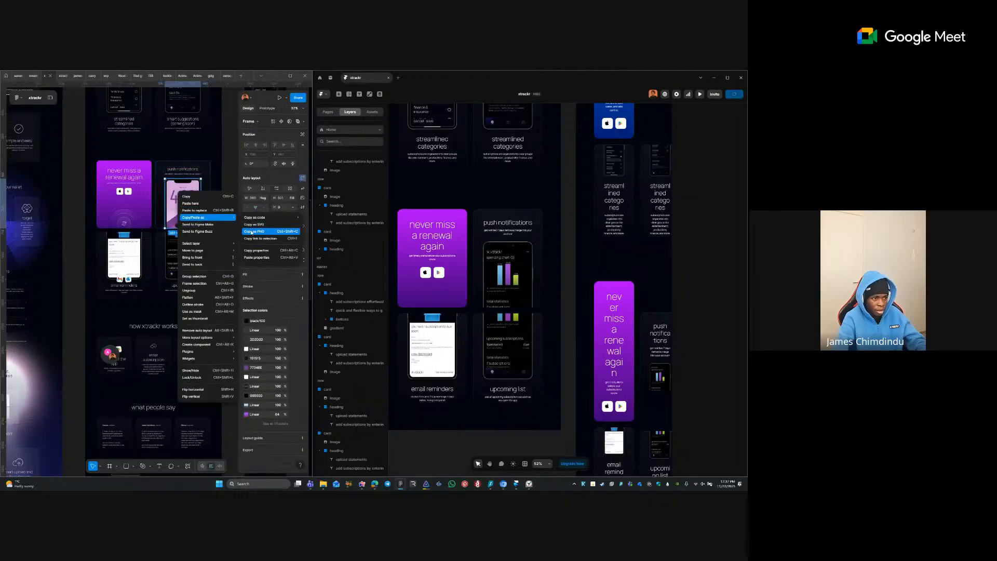
click(252, 231)
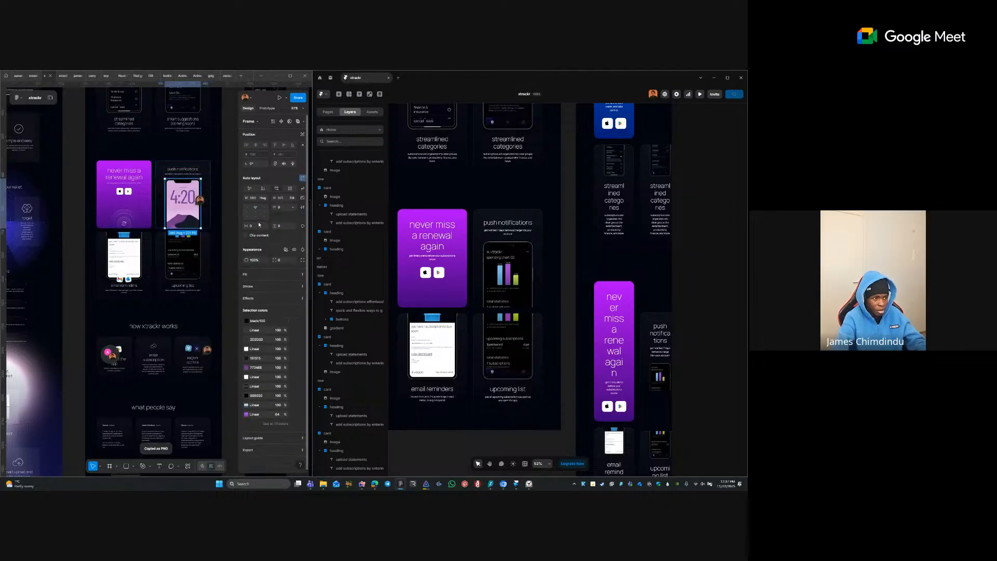
key(ctrl+z)
key(ctrl+z)
key(ctrl+z)
key(ctrl+z)
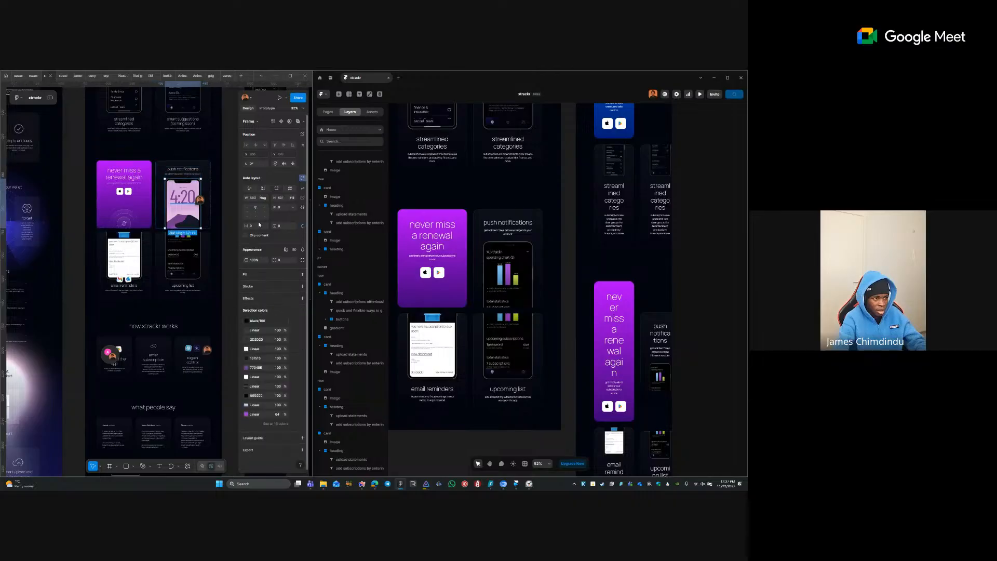
key(ctrl+z)
key(ctrl+z)
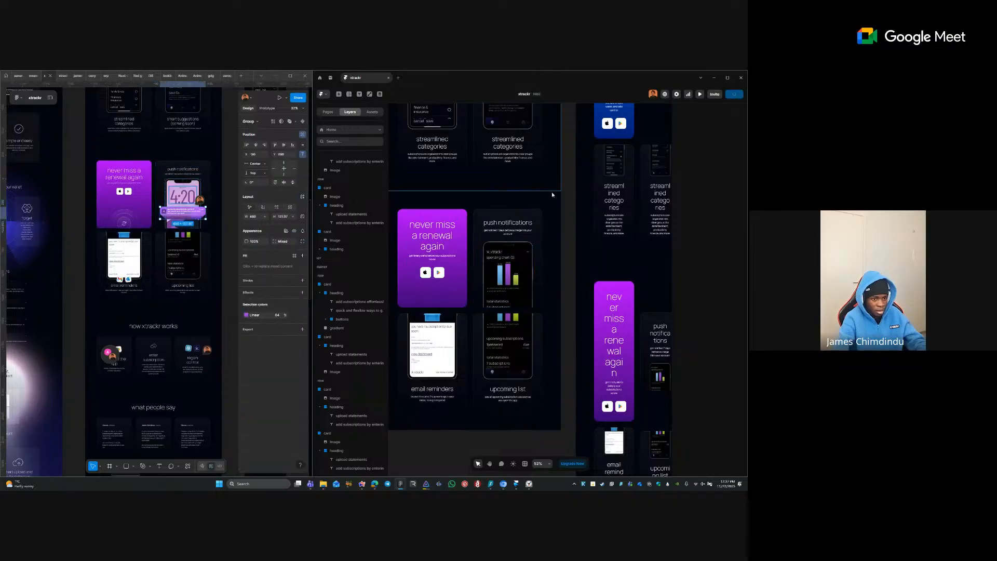
- Paste the phone image into the push notifications card with width set to Fill
click(484, 237)
key(ctrl+v)
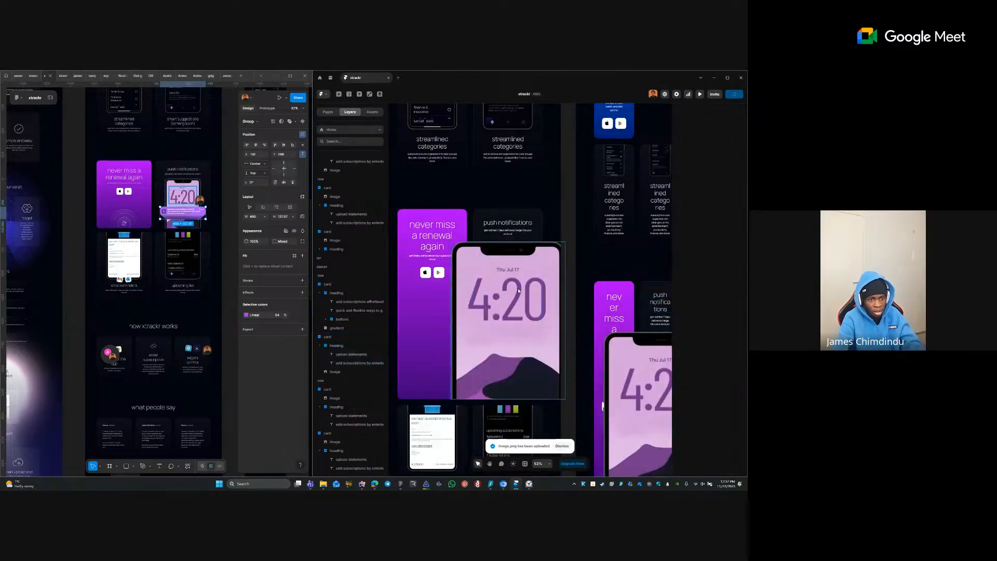
click(734, 193)
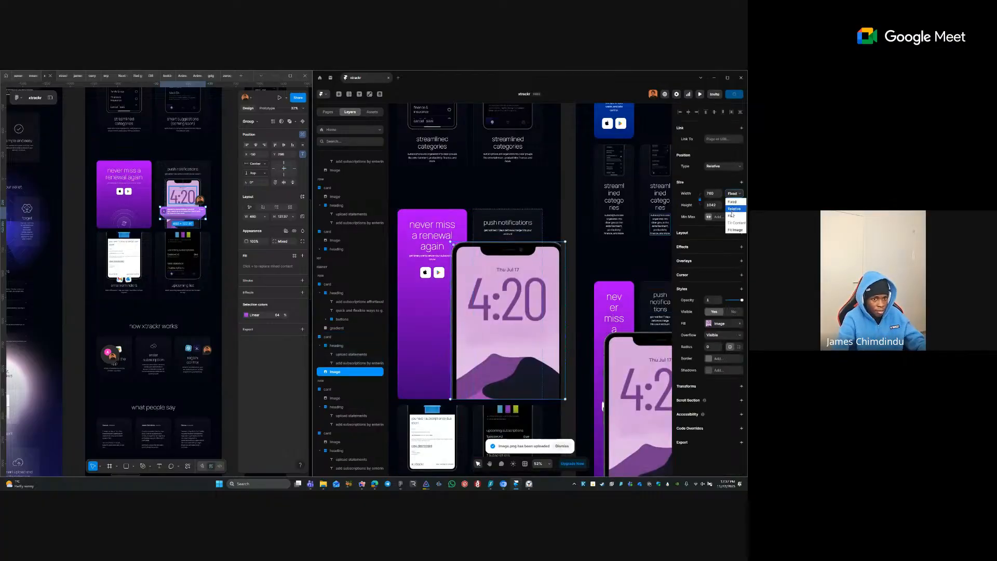
click(732, 214)
- Wrap the phone image in a new stack named 'container'
right_click(502, 274)
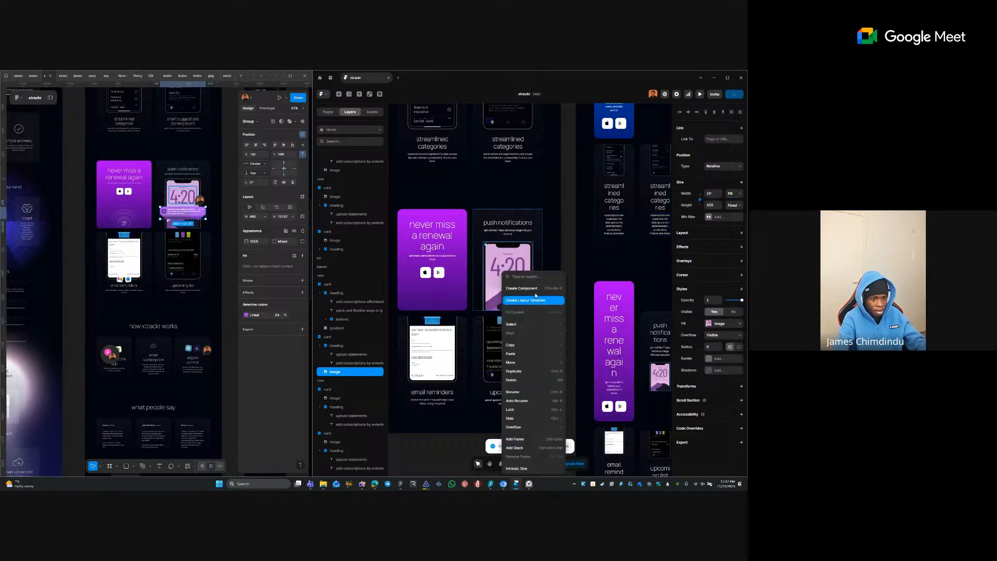
click(519, 448)
text(co)
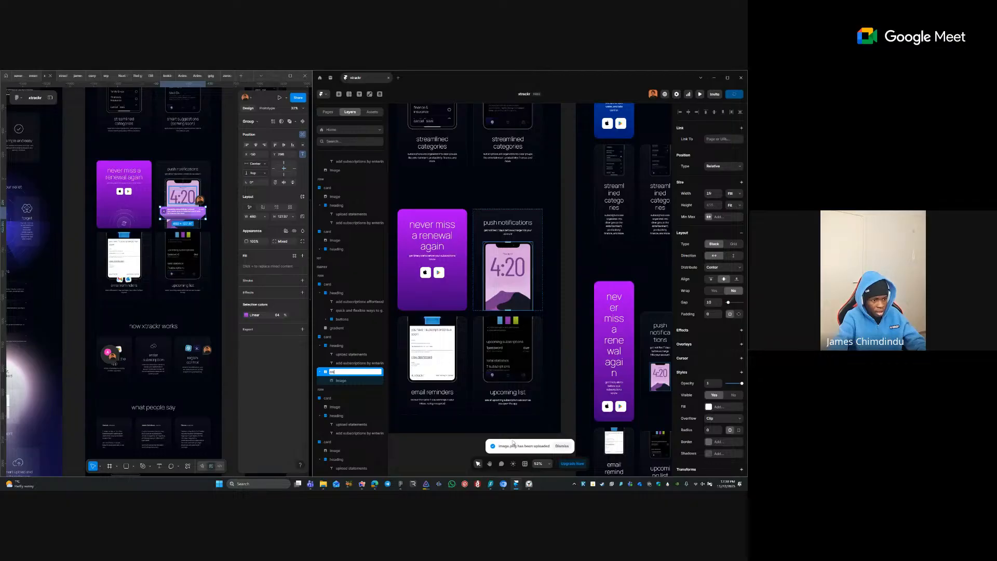
text(ntainer)
key(Return)
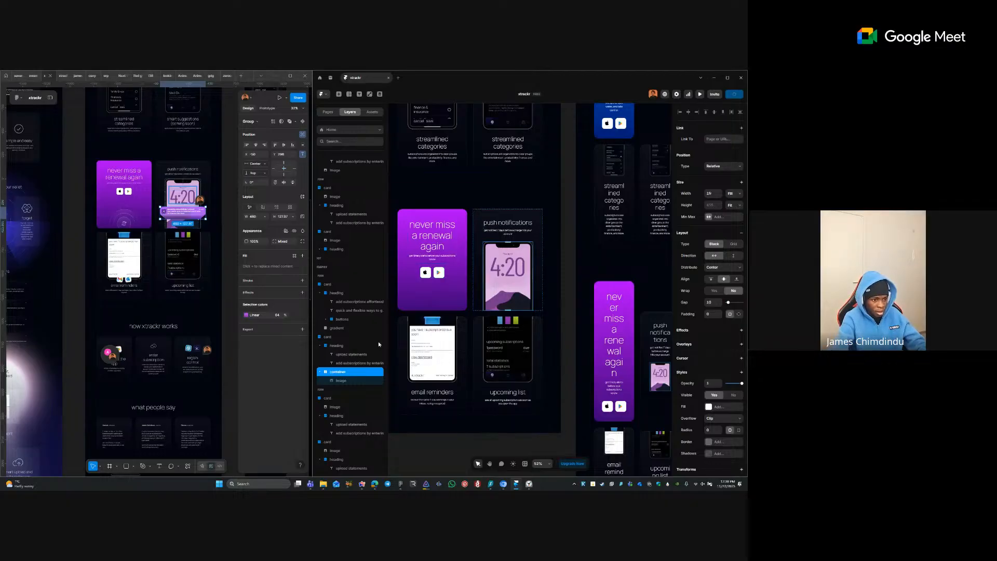
click(345, 381)
double_click(349, 381)
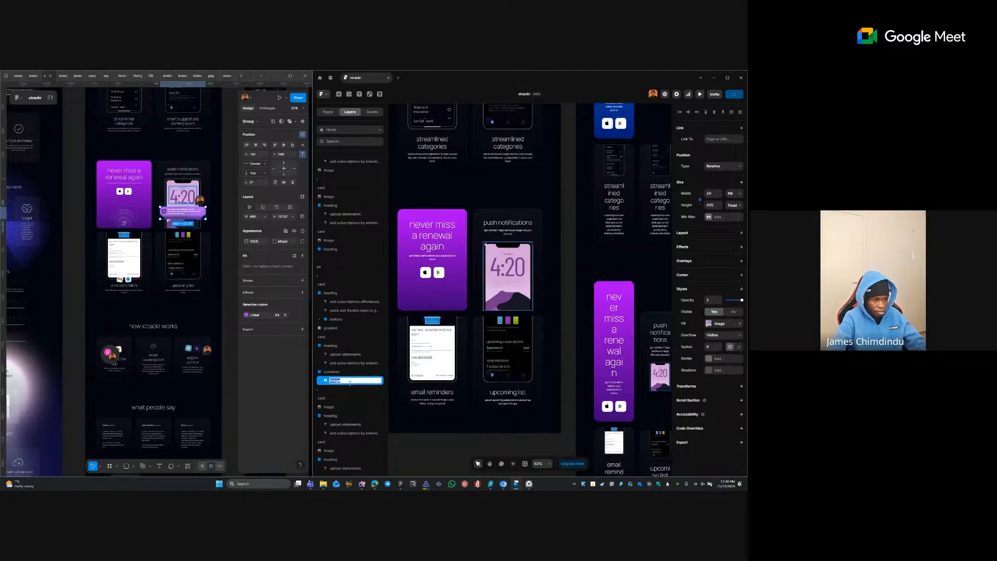
key(Return)
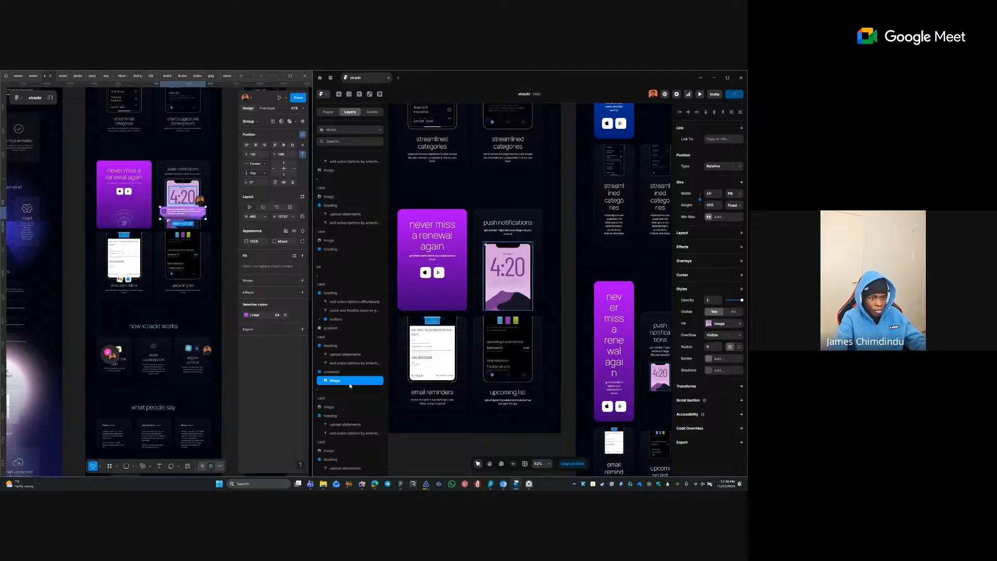
key(Escape)
- In Figma, select the innermost notification banner image and copy it as a PNG
scroll(509, 236, up, 5)
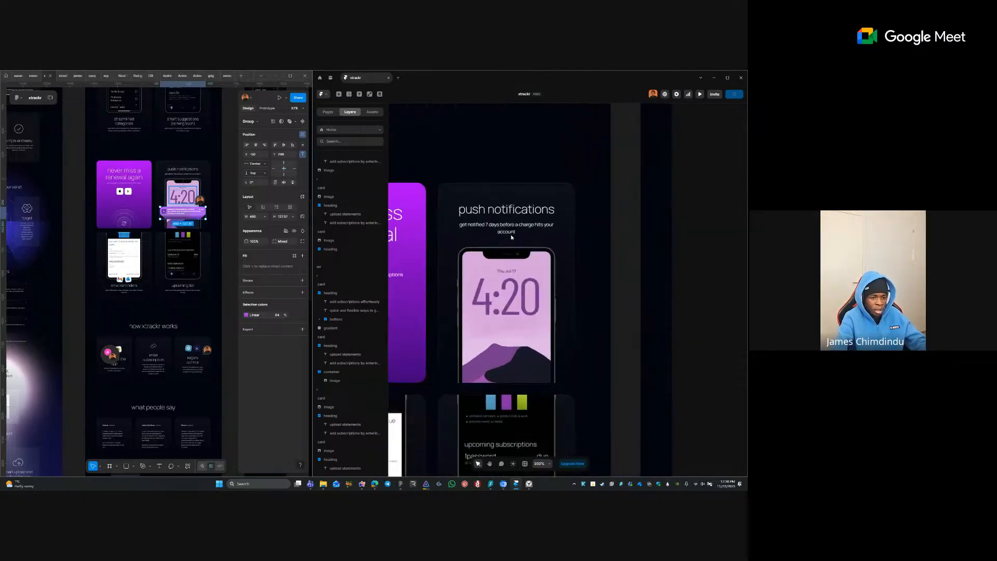
double_click(177, 213)
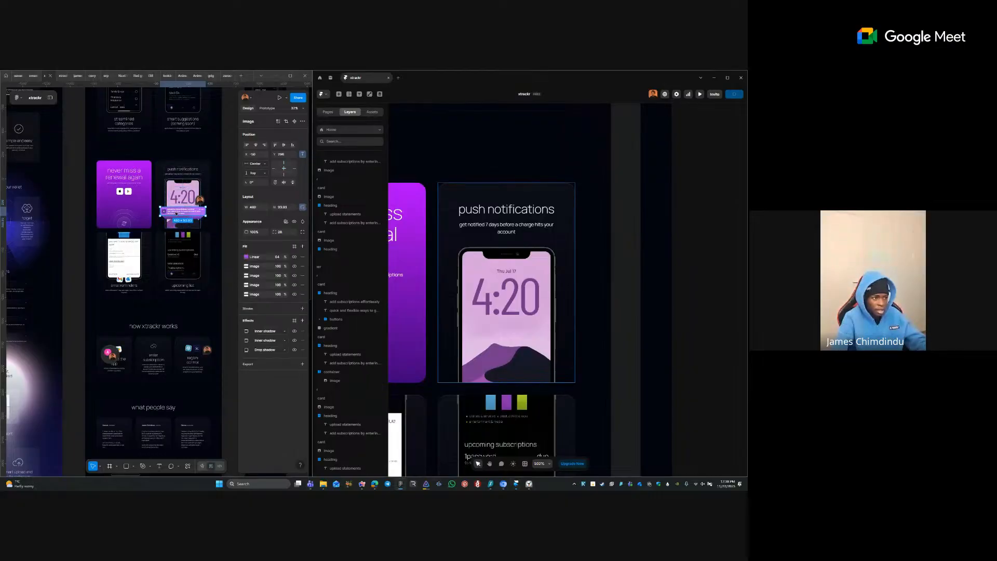
scroll(196, 199, up, 7)
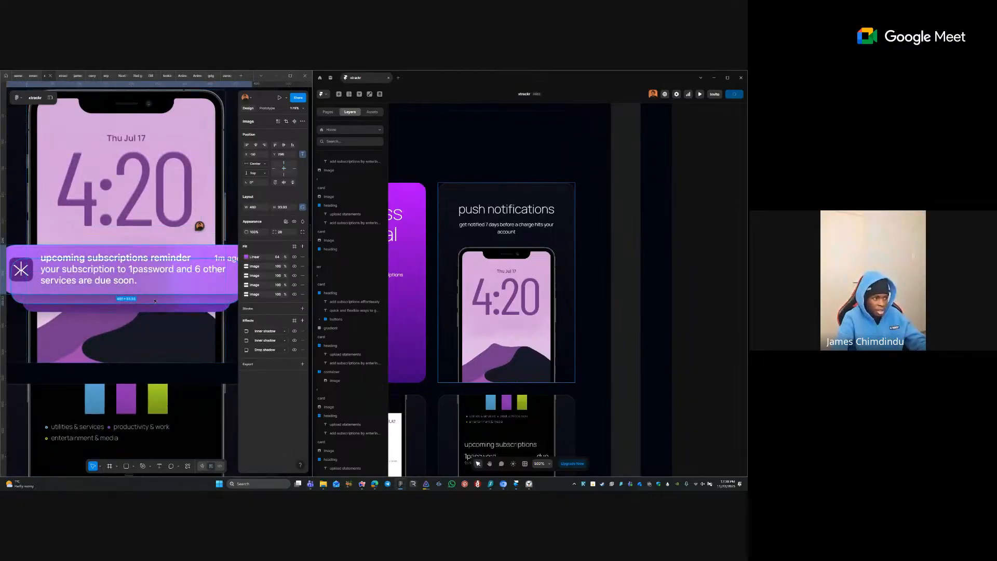
click(139, 299)
click(148, 308)
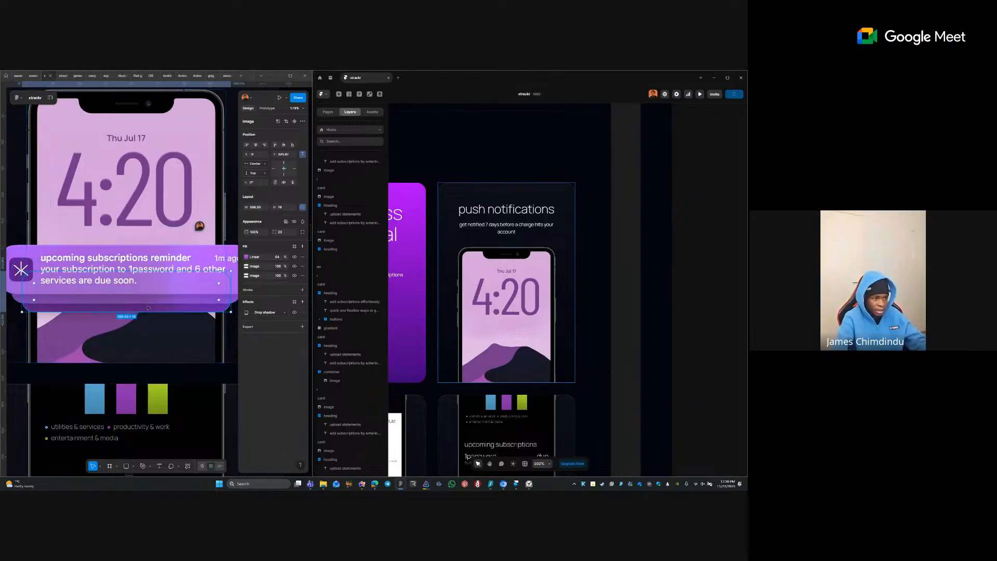
right_click(148, 309)
mouse_move(171, 302)
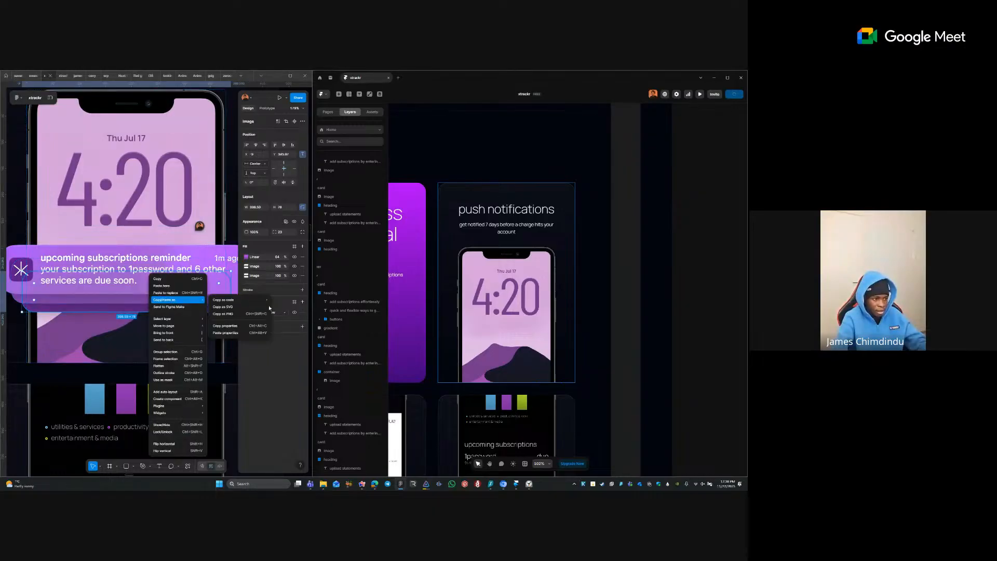
click(241, 314)
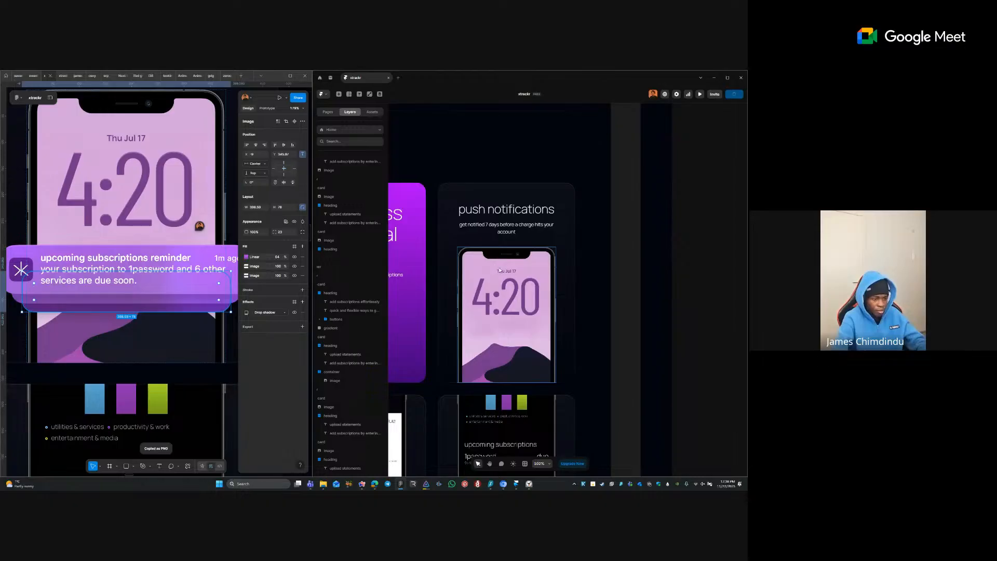
- Paste the banner PNG into Framer as a new image instead of replacing the phone image
click(500, 269)
key(ctrl+v)
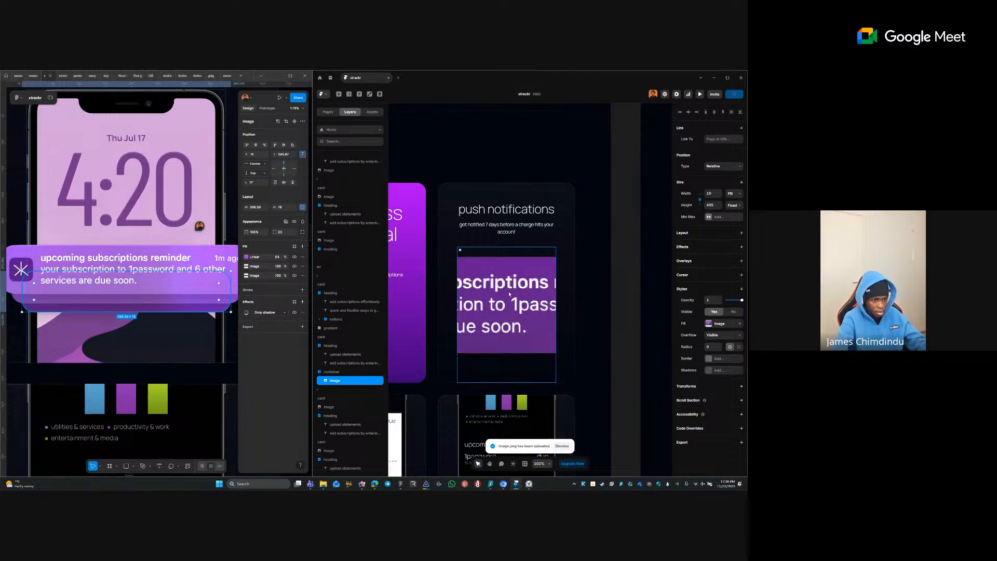
key(ctrl+z)
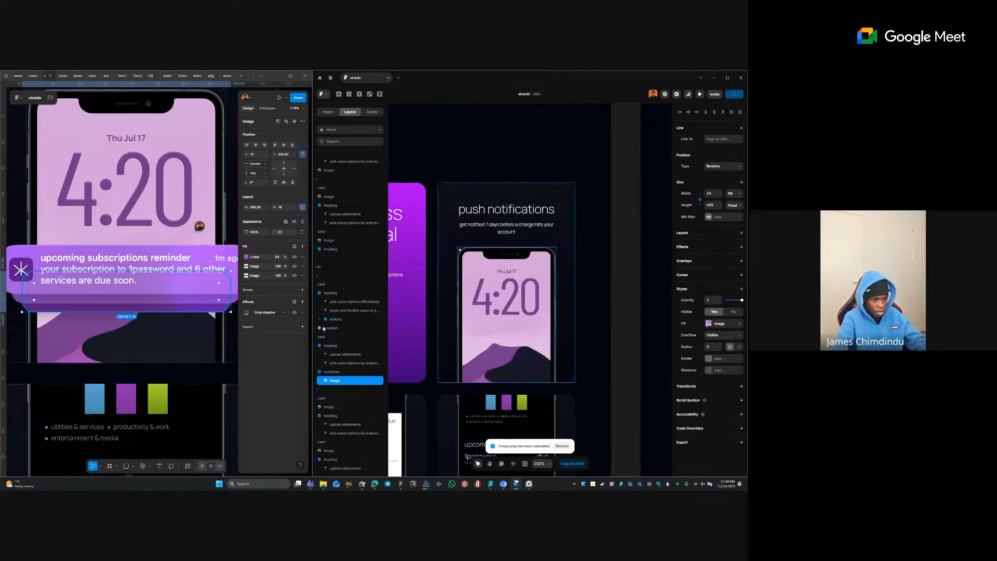
key(ctrl+v)
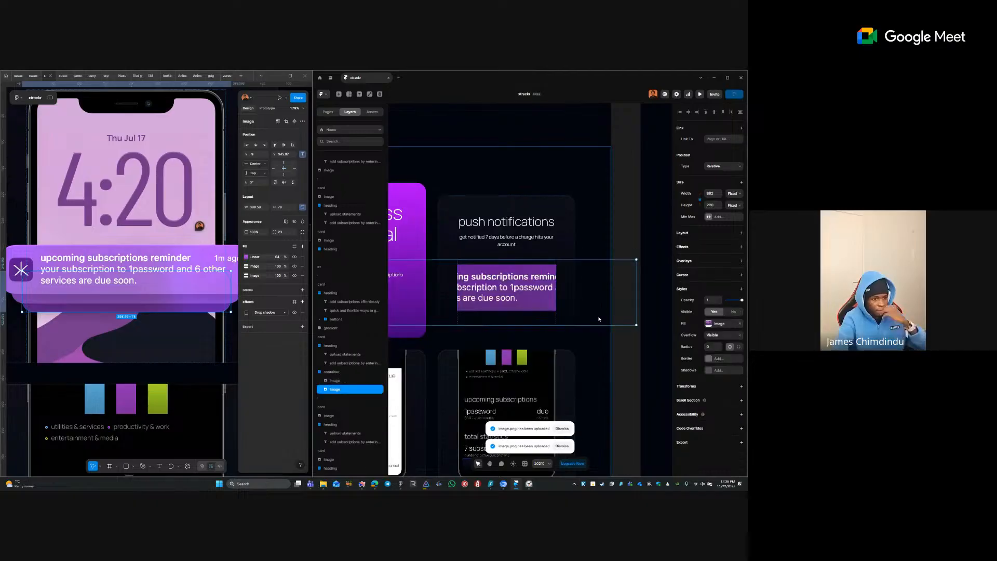
click(734, 194)
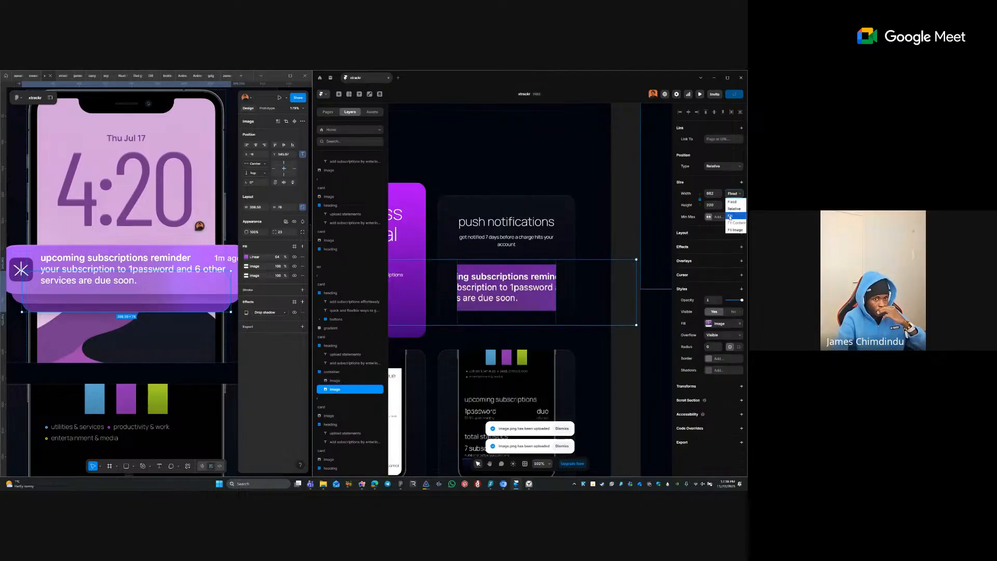
click(730, 216)
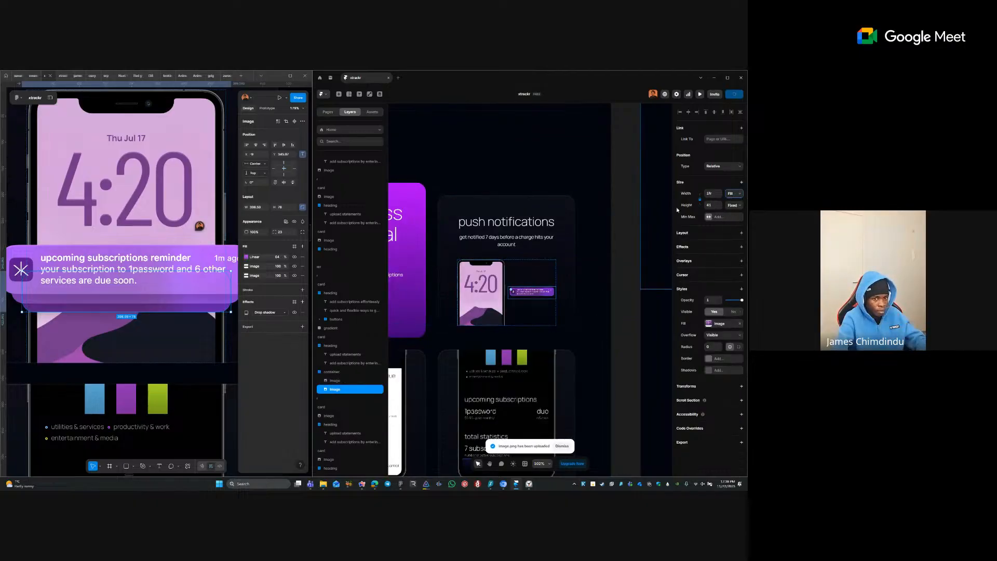
key(ctrl+z)
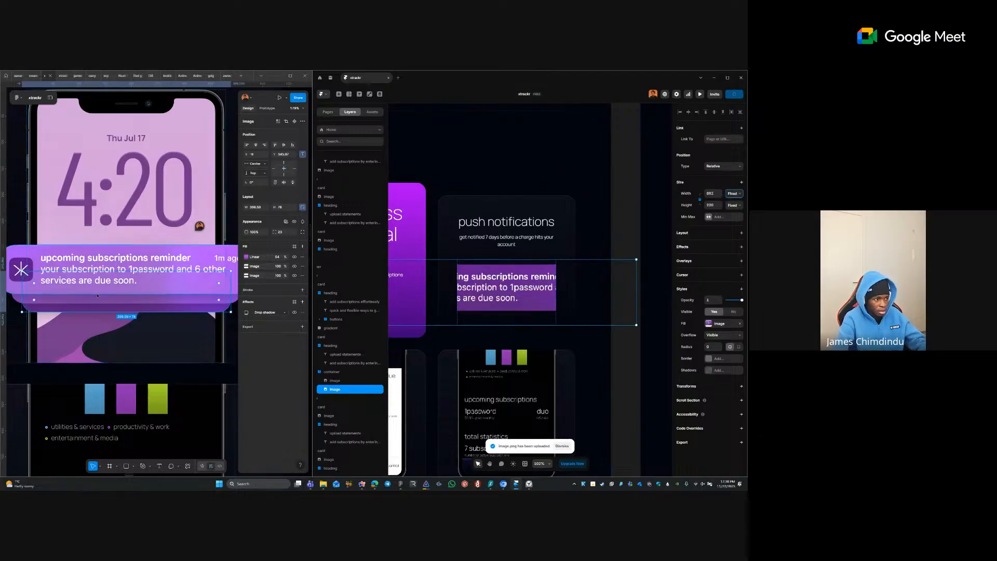
- Copy another notification banner as a PNG and paste it into the phone container
right_click(86, 275)
mouse_move(119, 300)
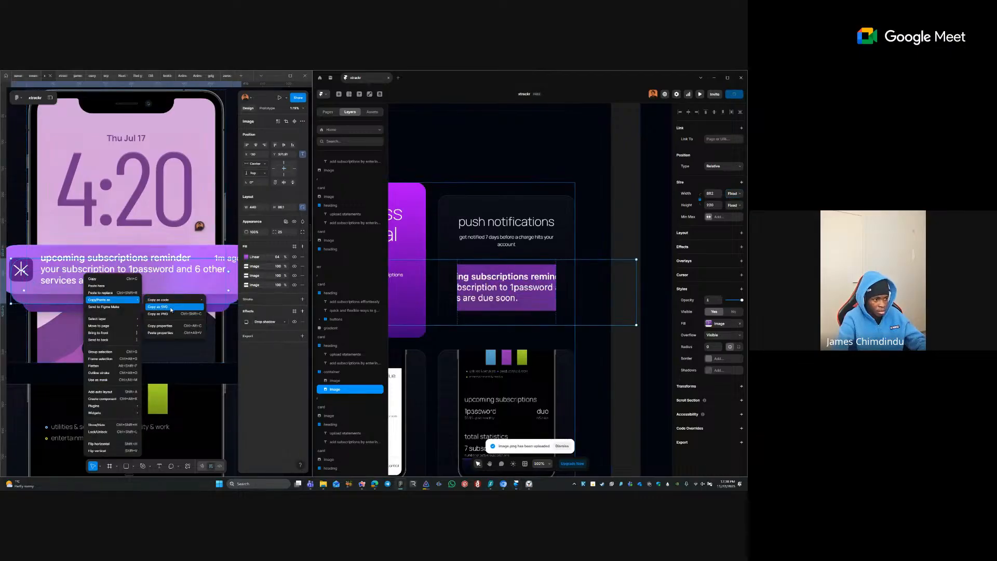
click(171, 314)
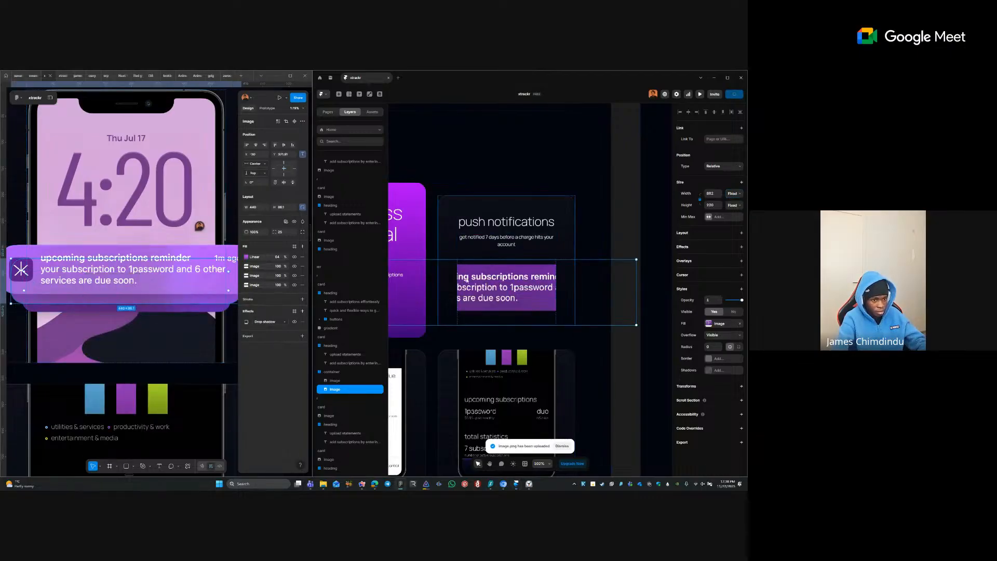
click(337, 372)
key(ctrl+v)
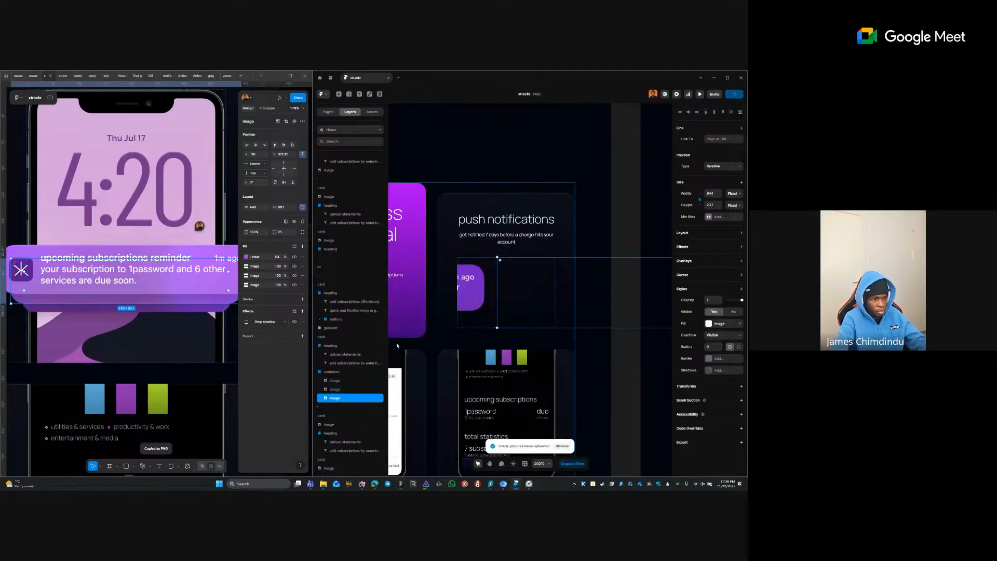
- Copy the whole notification group as a PNG, paste it into the container, and select the three images
right_click(101, 276)
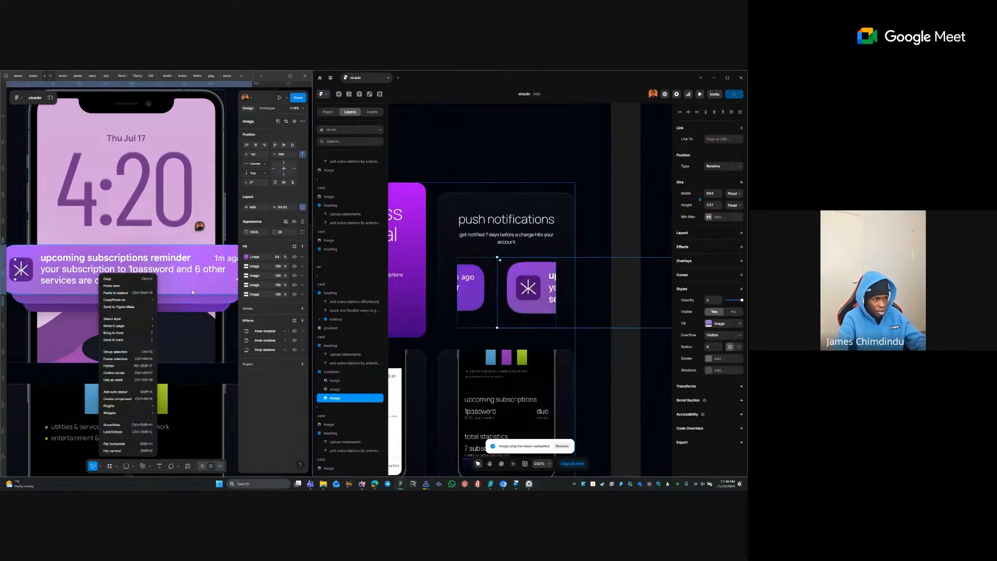
mouse_move(130, 300)
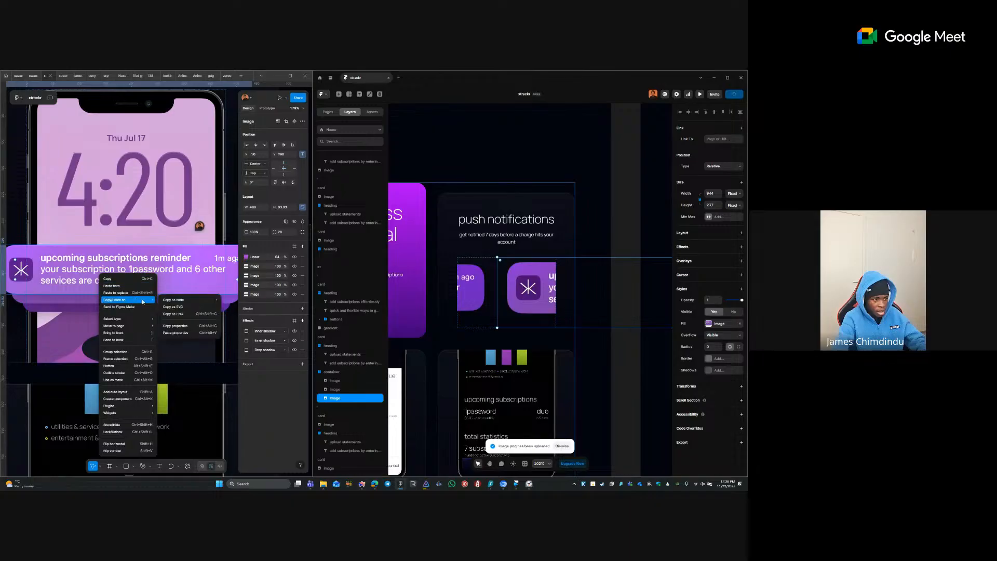
click(201, 314)
click(465, 320)
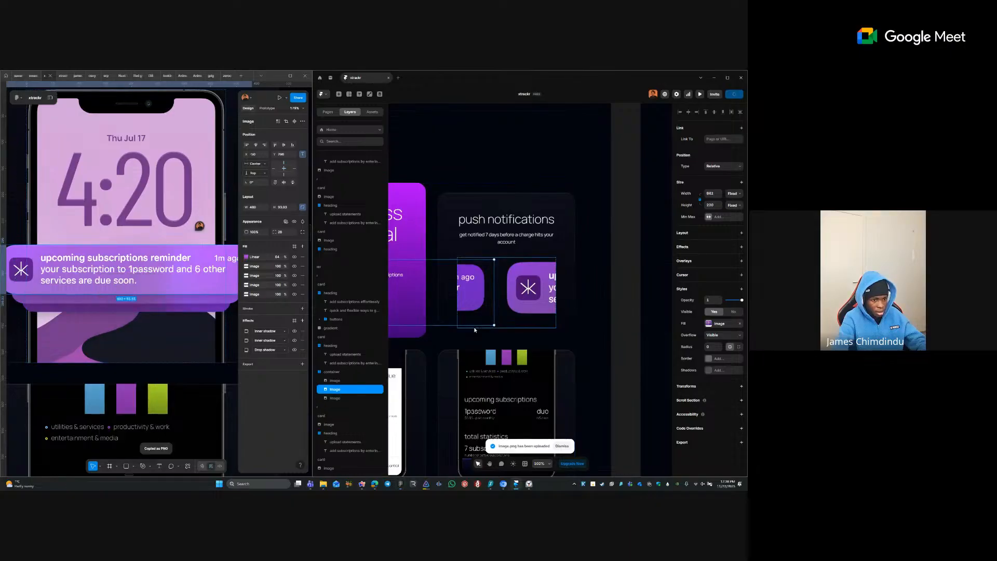
click(475, 328)
key(ctrl+v)
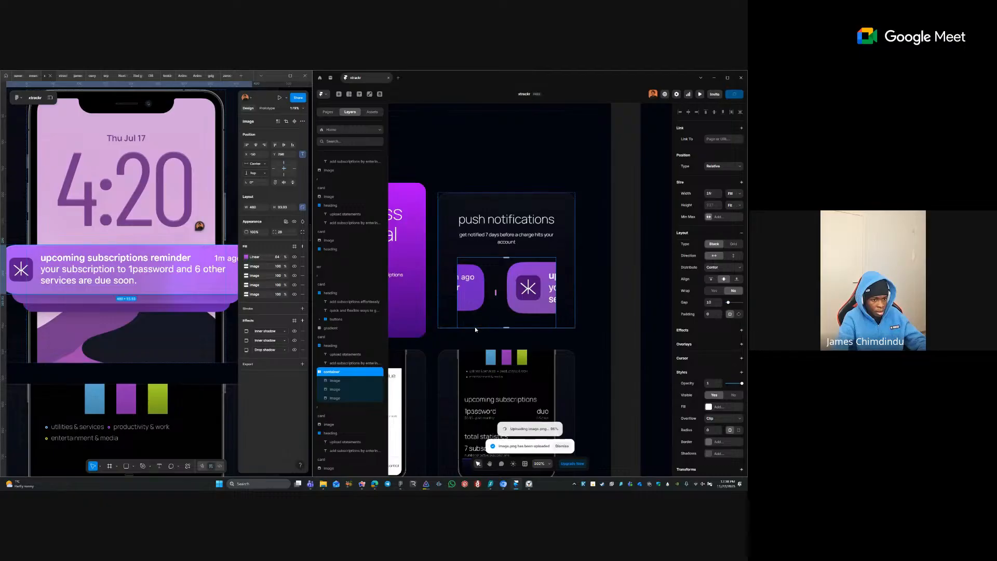
shift+click(478, 306)
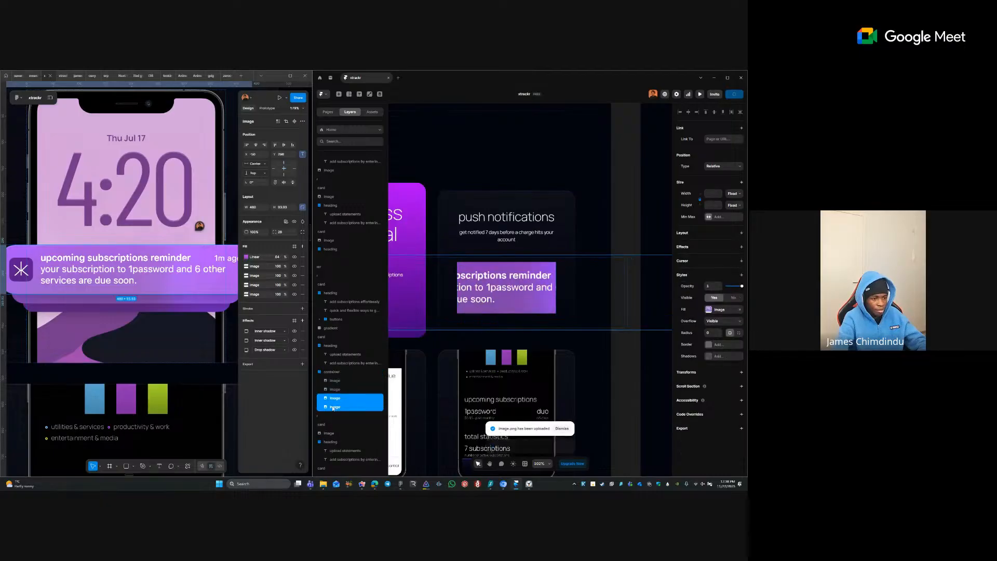
shift+click(409, 391)
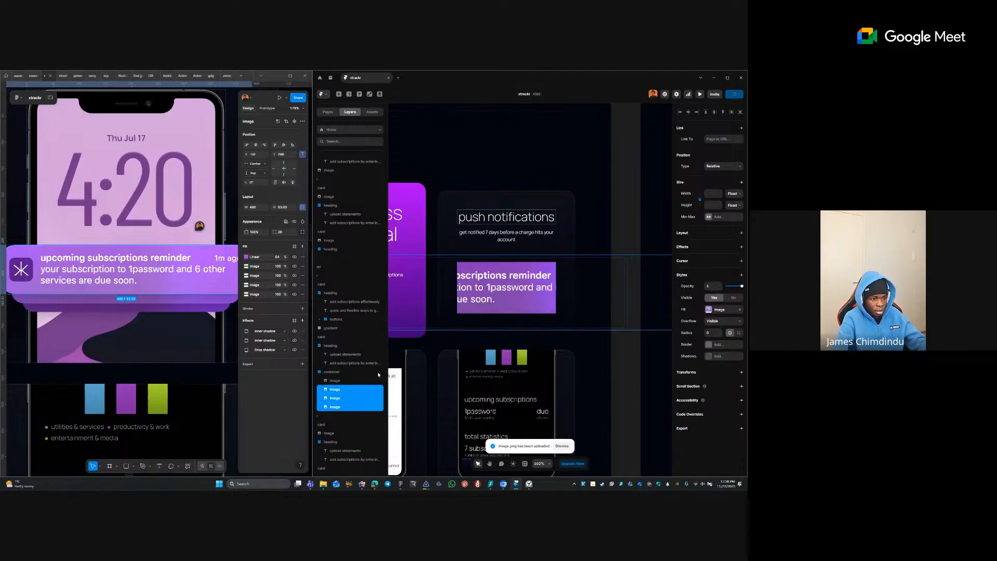
- Group the three notification images into a stack named 'image'
right_click(343, 398)
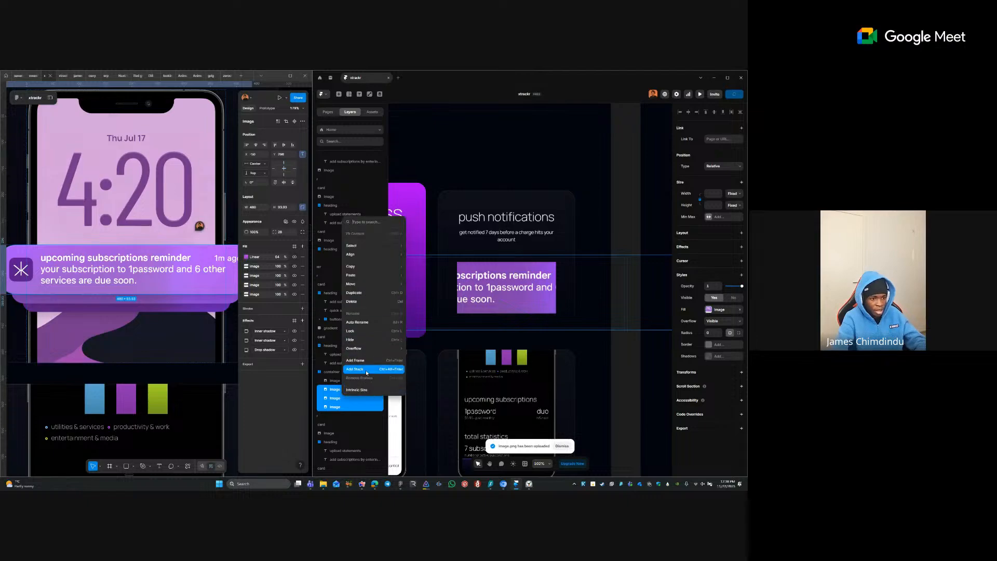
click(372, 370)
double_click(350, 390)
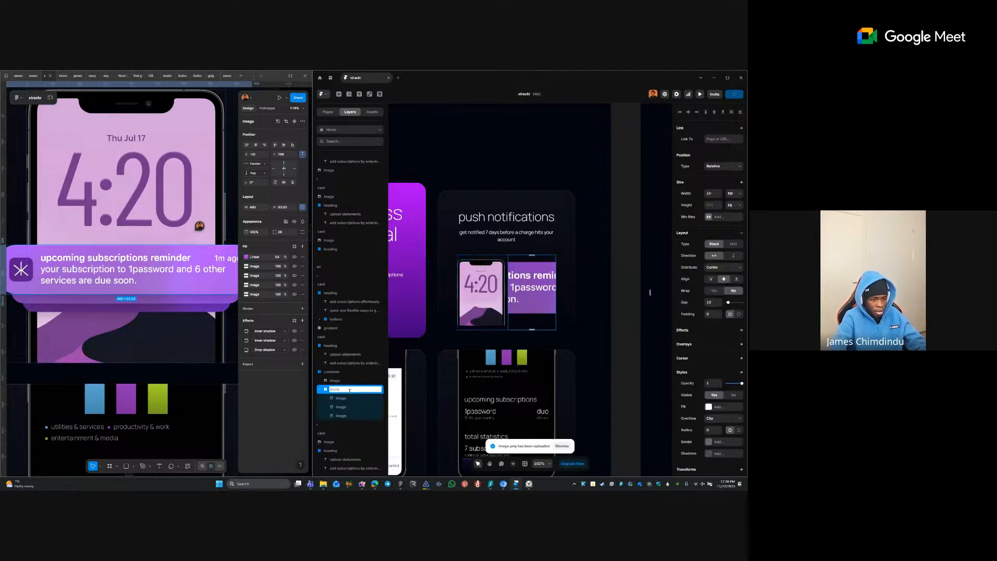
text(image)
key(Return)
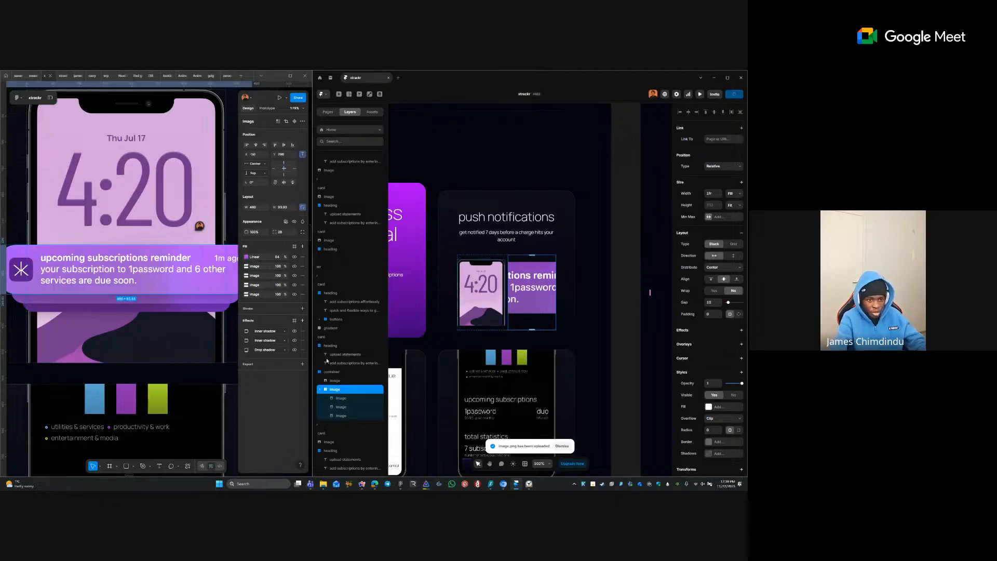
- Make the image stack absolutely positioned, centred horizontally, with a -40 left offset
click(724, 166)
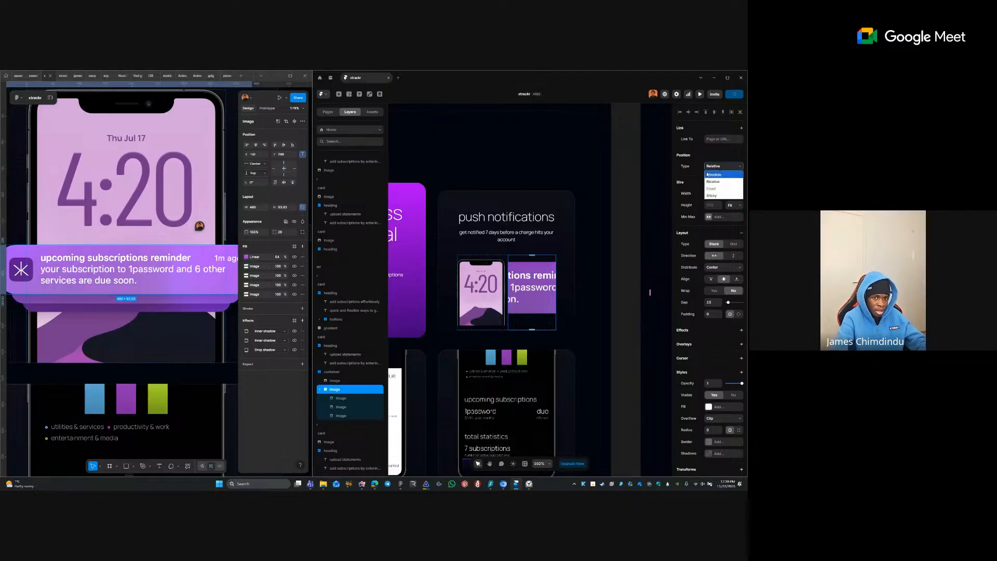
click(723, 177)
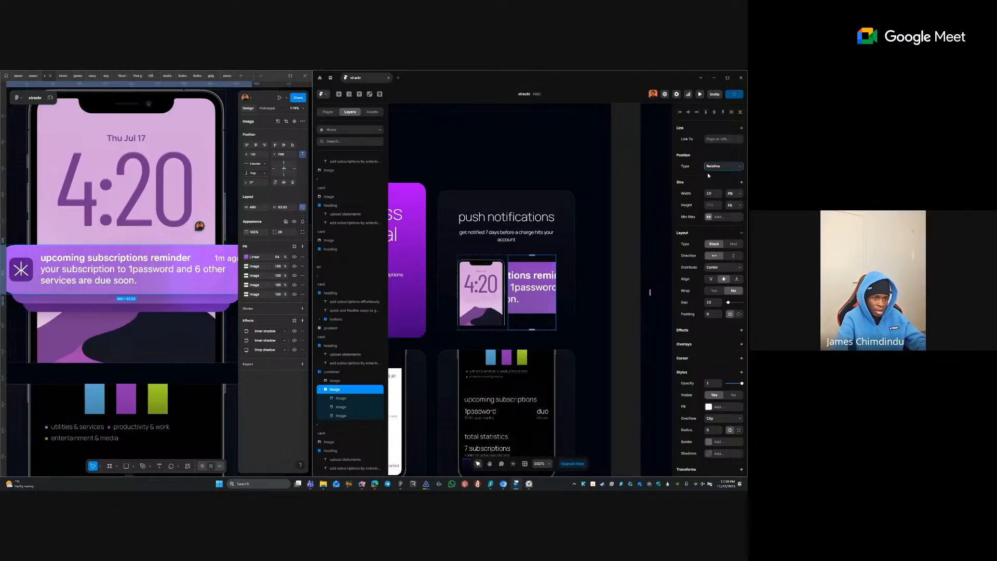
click(688, 112)
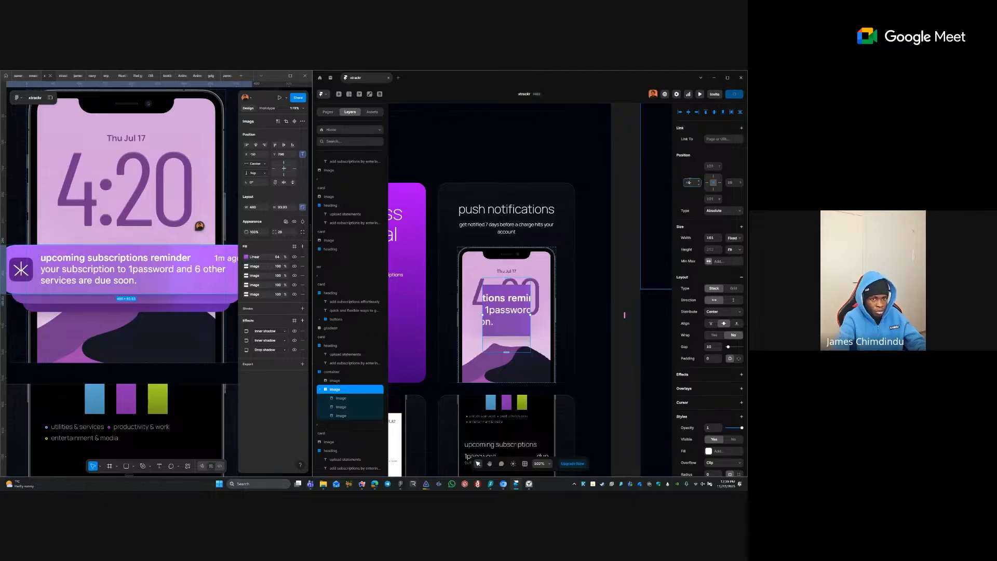
text(0)
key(Tab)
key(Tab)
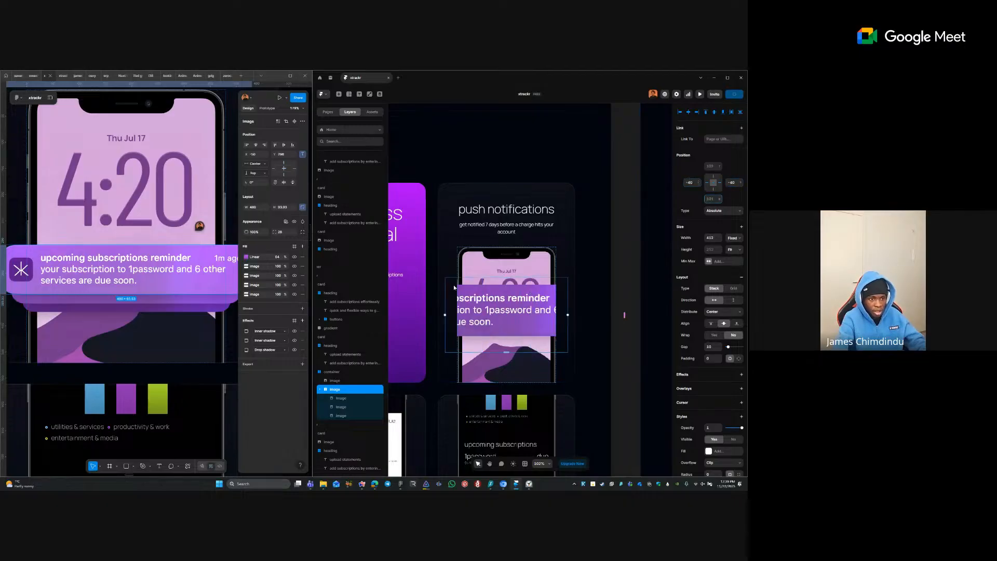
- Set the width of the three inner notification images to Fill
click(520, 310)
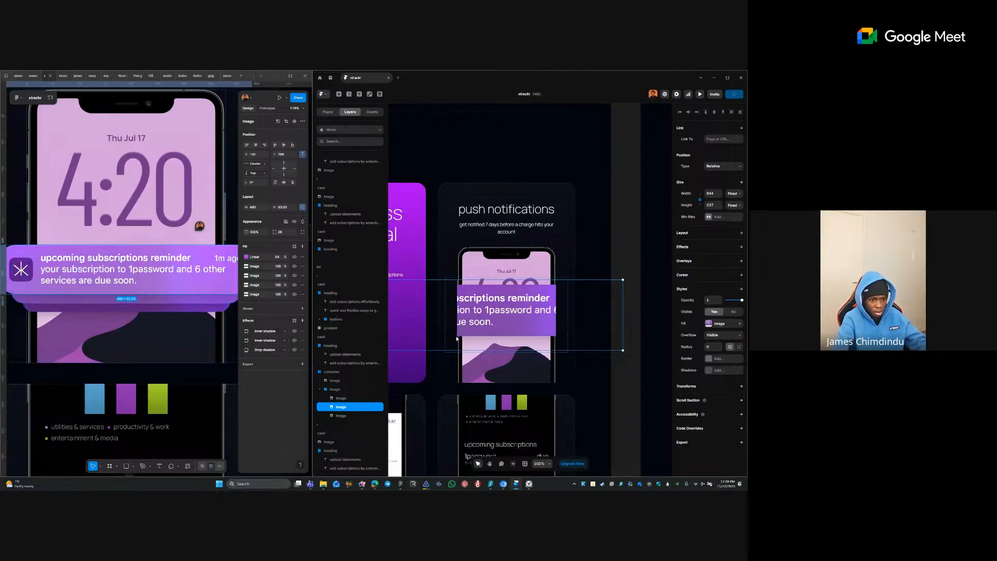
click(356, 398)
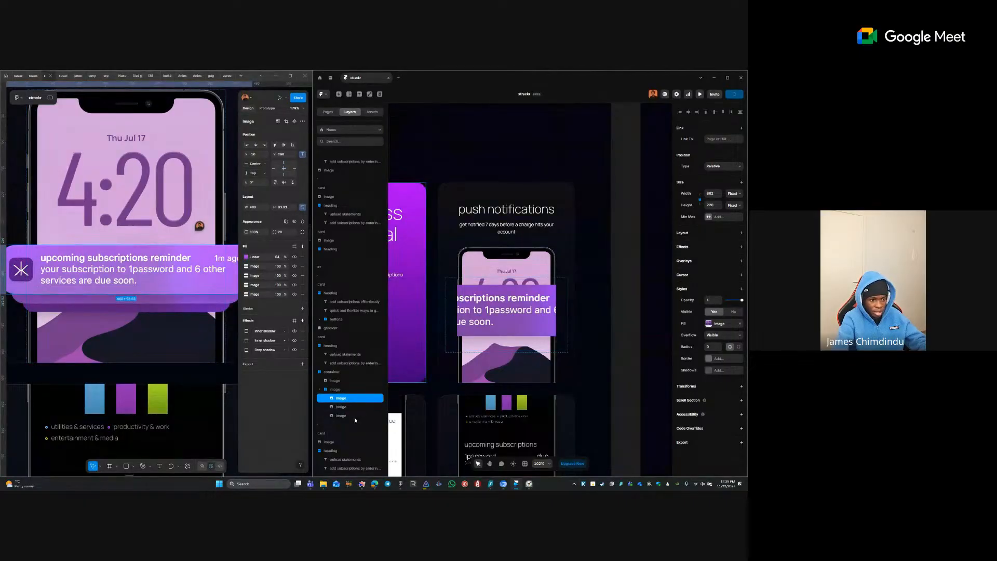
shift+click(354, 416)
click(736, 192)
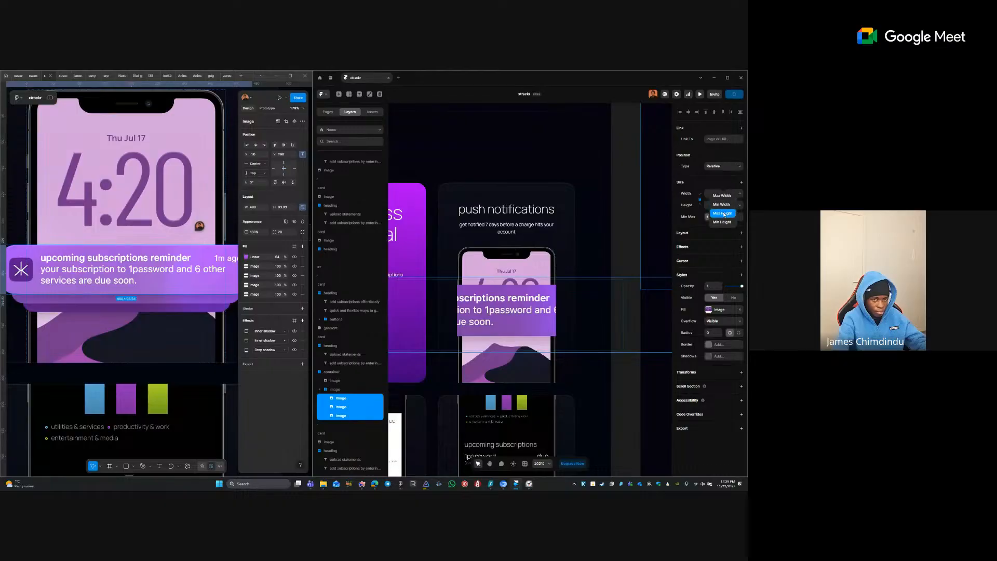
click(726, 166)
click(725, 166)
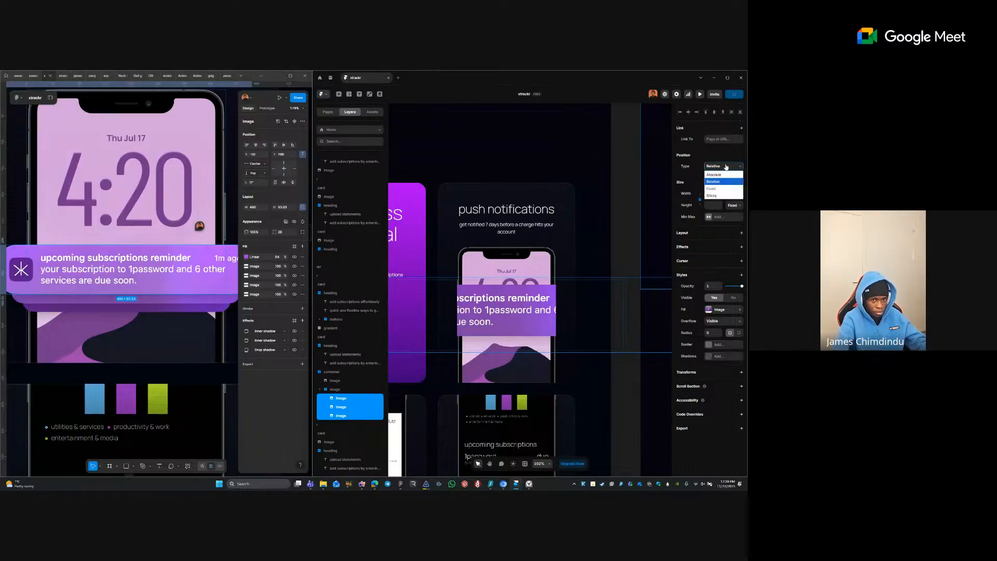
click(693, 179)
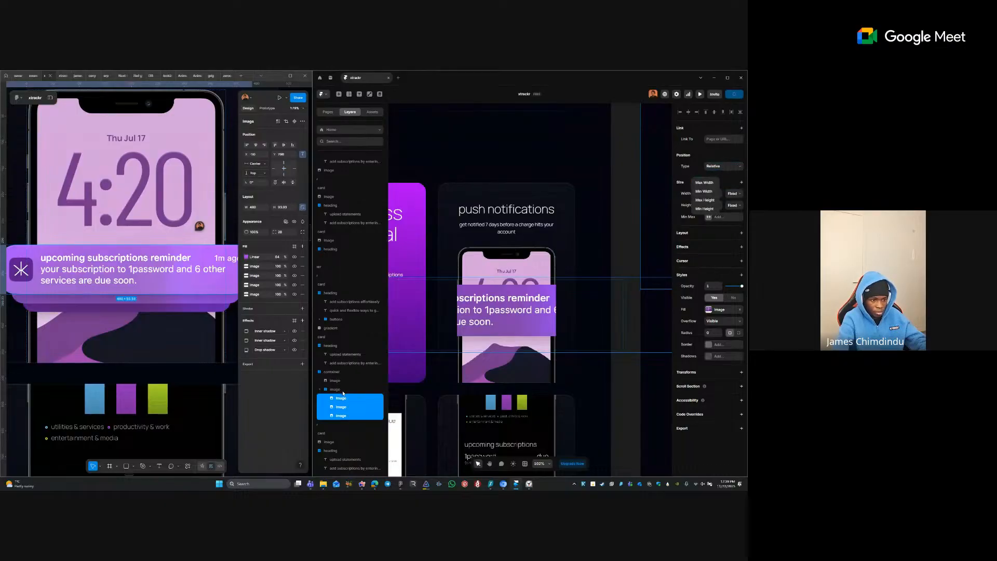
click(344, 395)
click(343, 398)
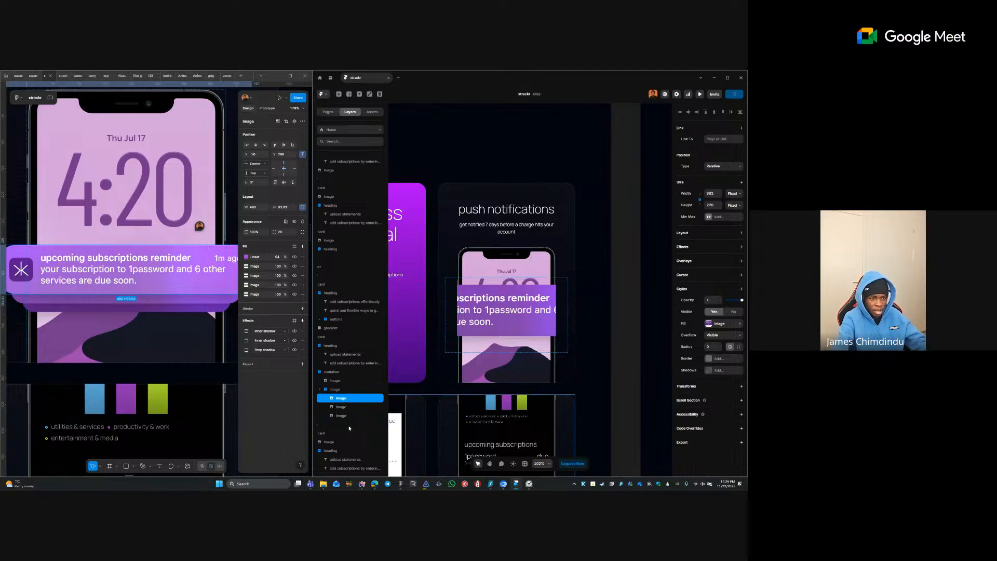
shift+click(344, 416)
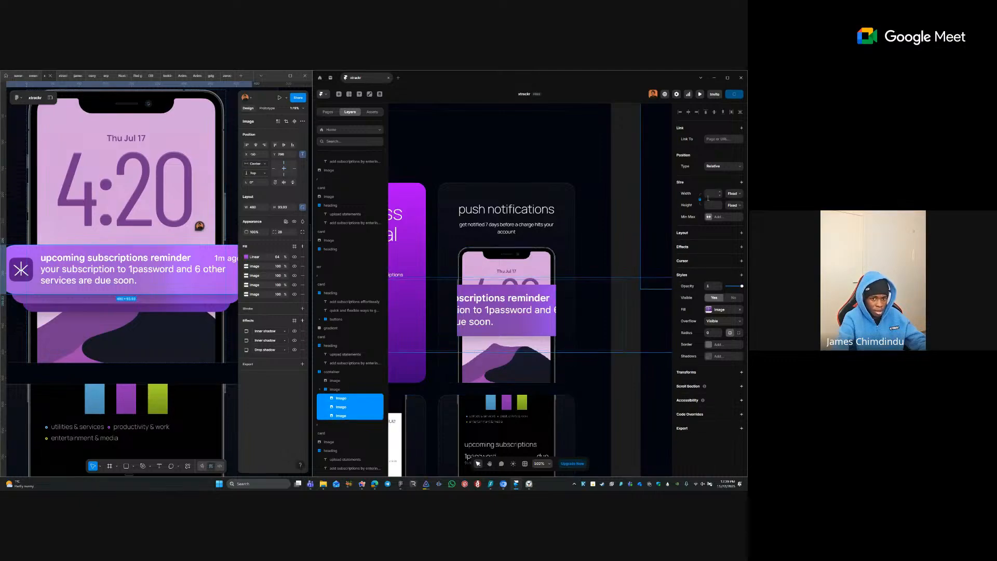
click(733, 193)
click(734, 219)
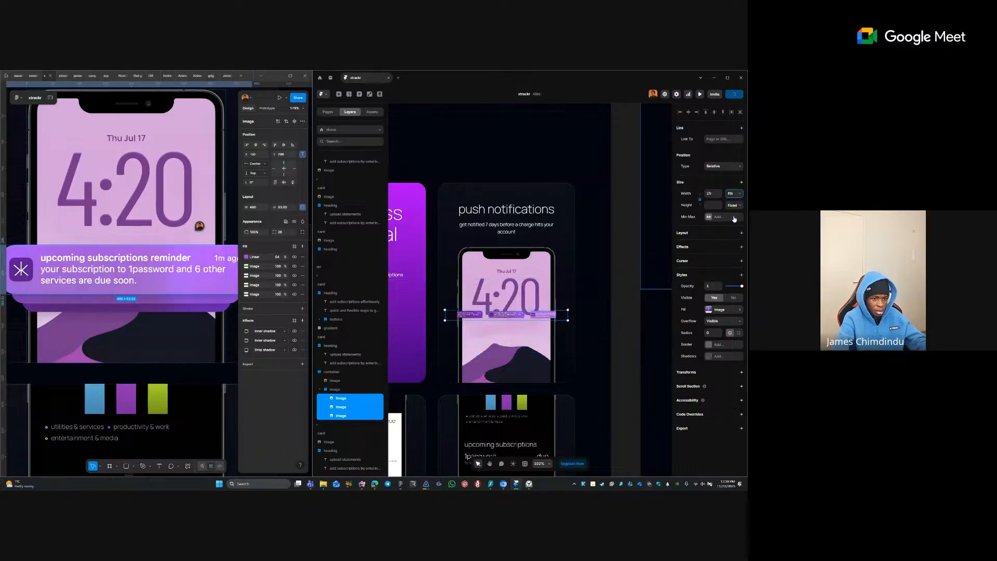
- Reselect the inner notification images and keep them relatively positioned
click(497, 320)
click(497, 321)
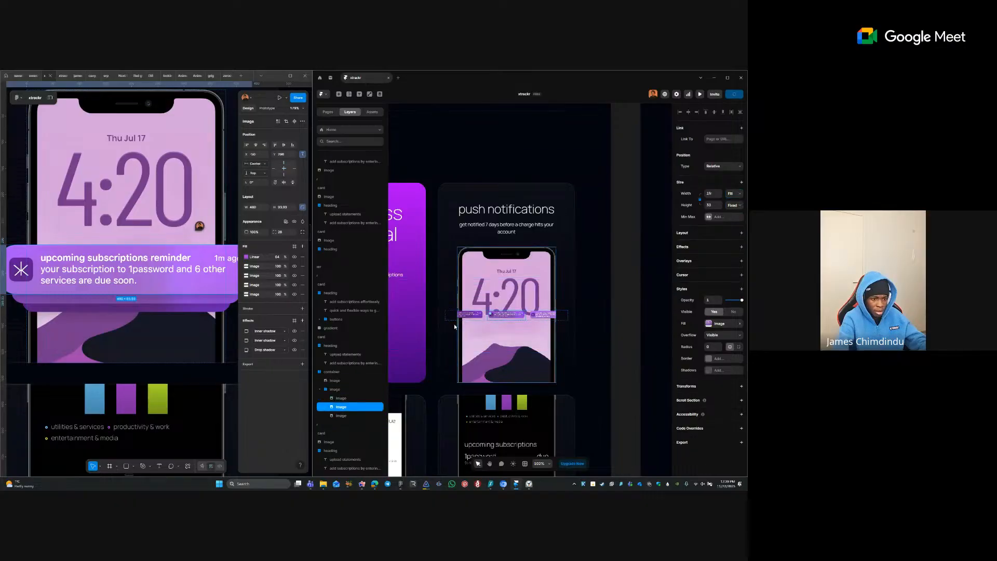
click(466, 322)
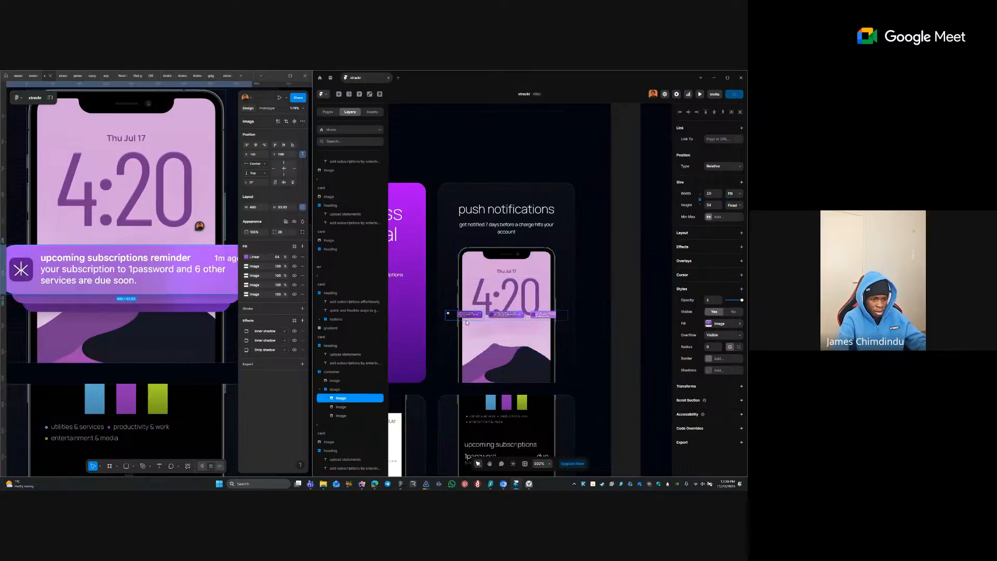
click(509, 317)
shift+click(551, 316)
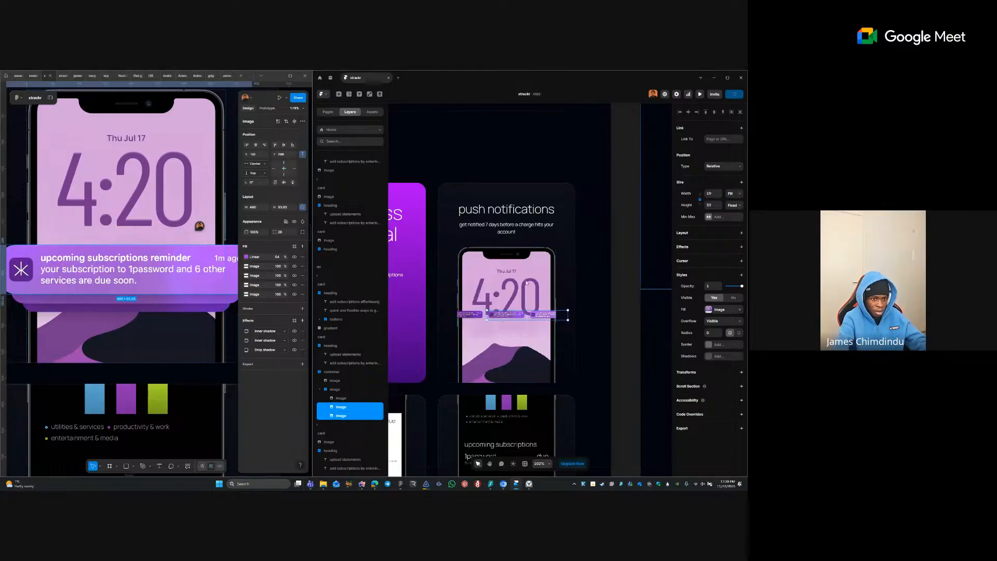
click(725, 167)
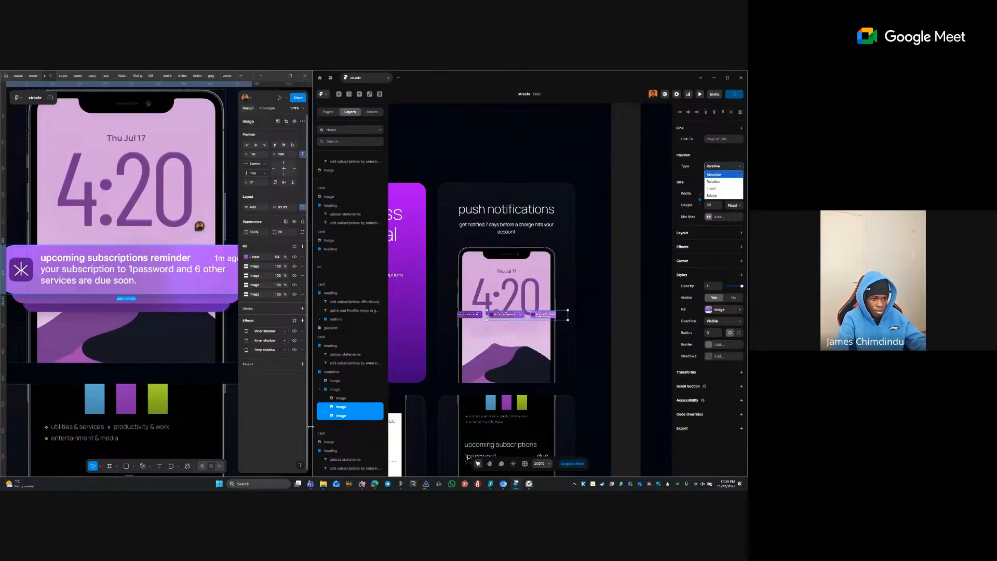
click(355, 416)
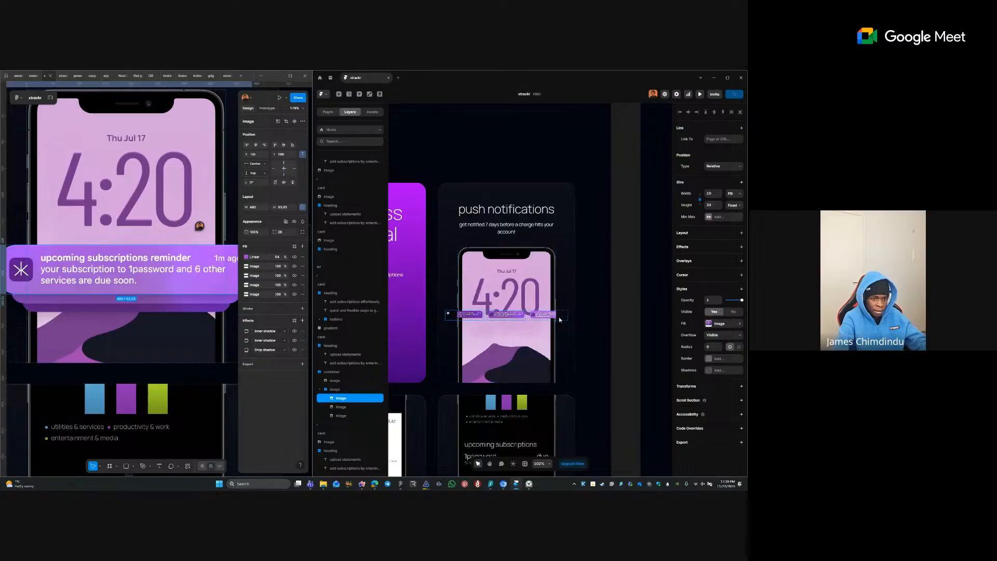
click(509, 317)
shift+click(473, 316)
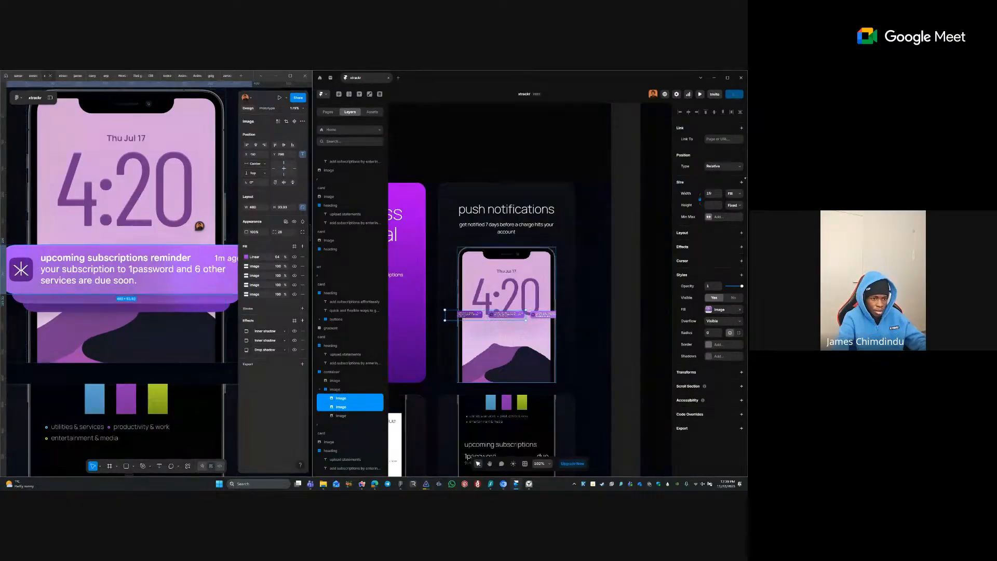
- Make the two selected notification images absolutely positioned over the phone
click(723, 166)
click(717, 174)
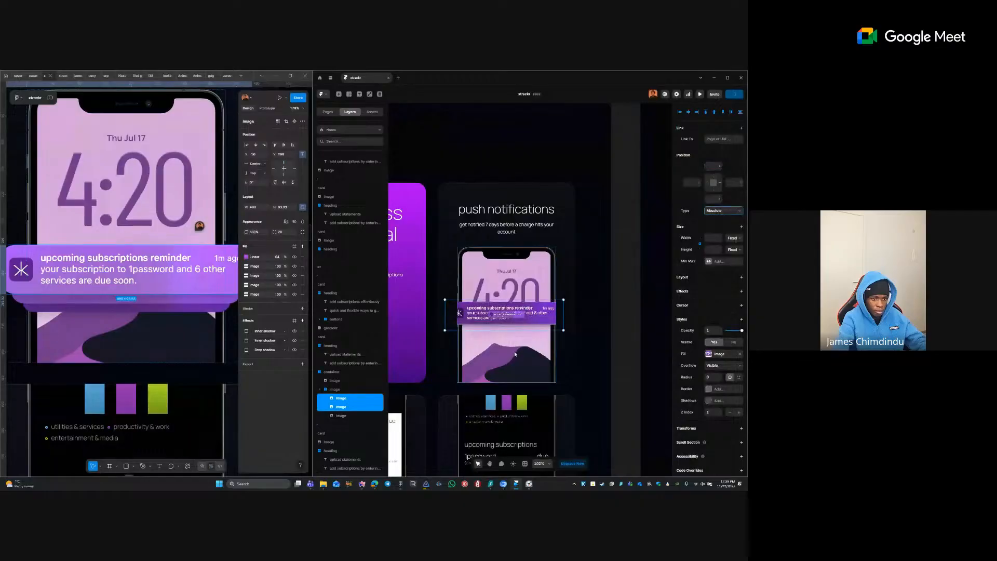
click(348, 415)
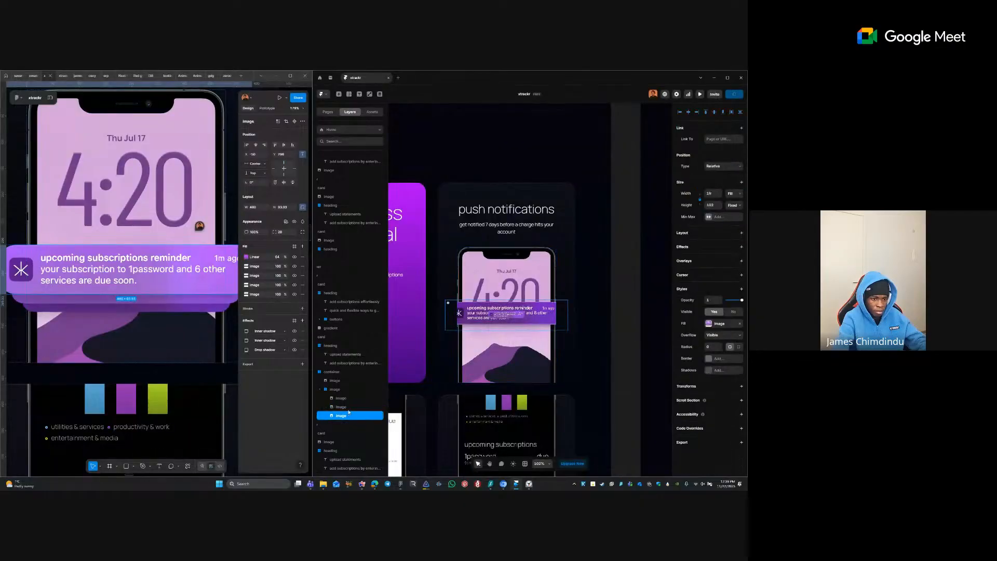
click(348, 407)
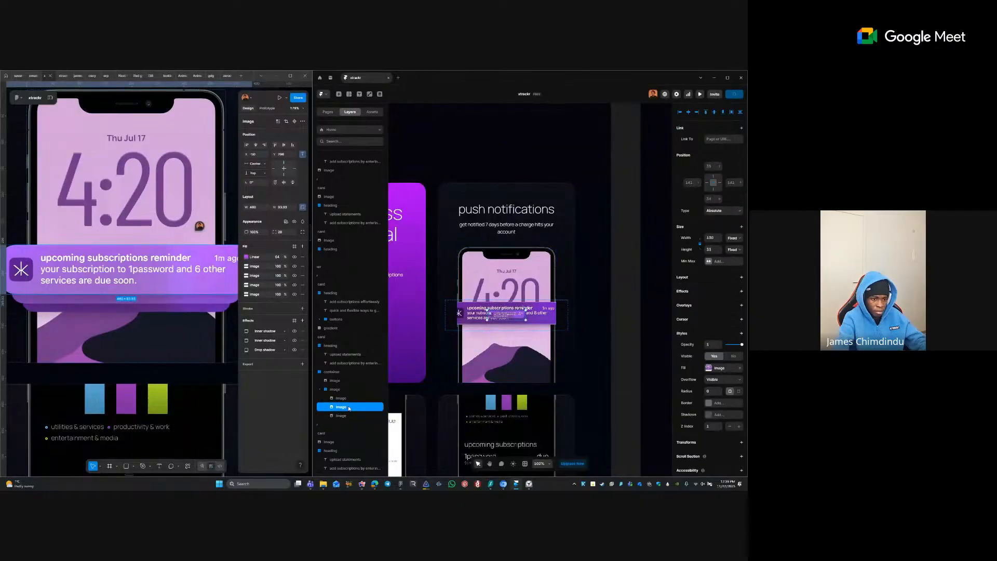
click(485, 330)
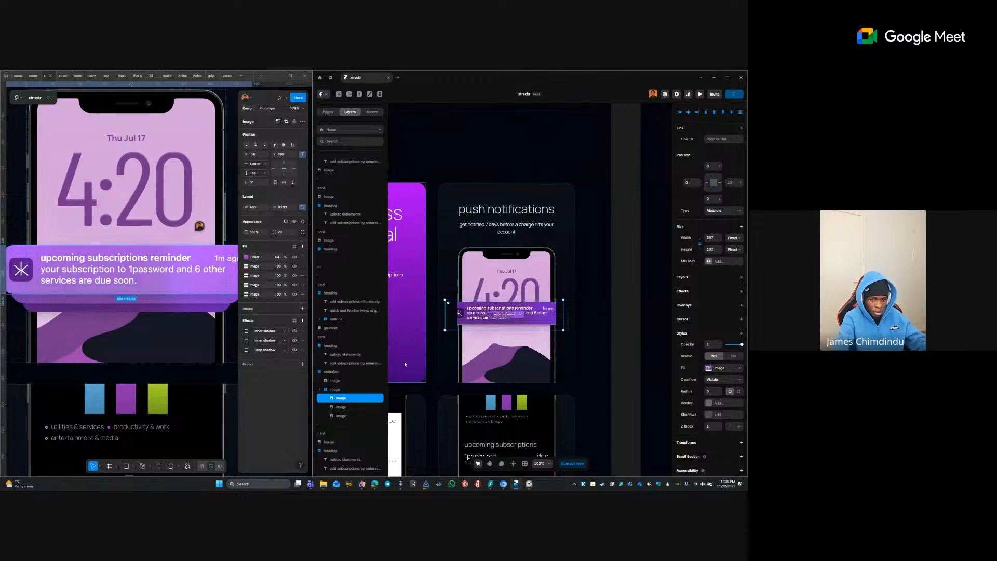
- Set the image stack's gap to 0 and its overflow to visible
click(351, 391)
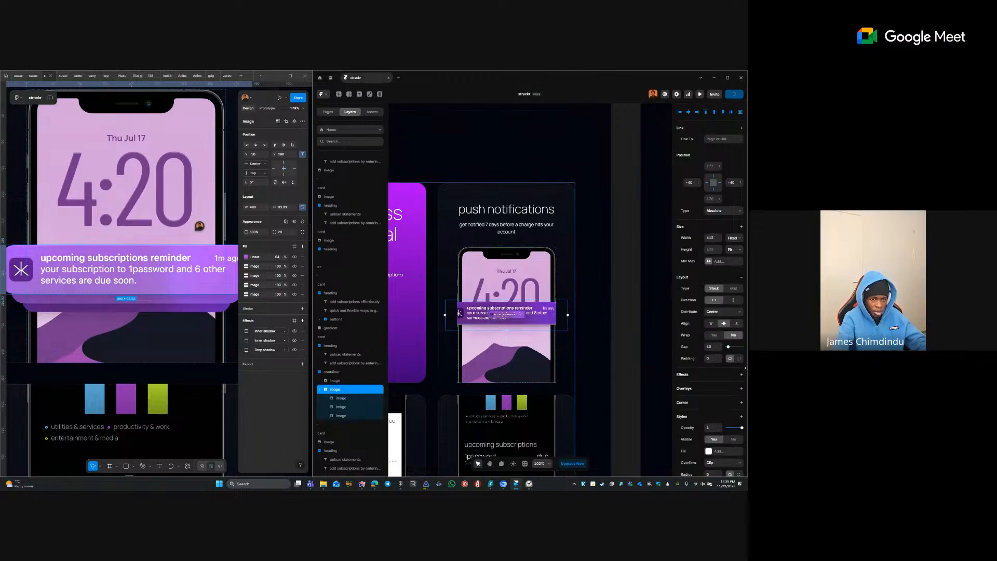
scroll(710, 302, down, 3)
click(709, 290)
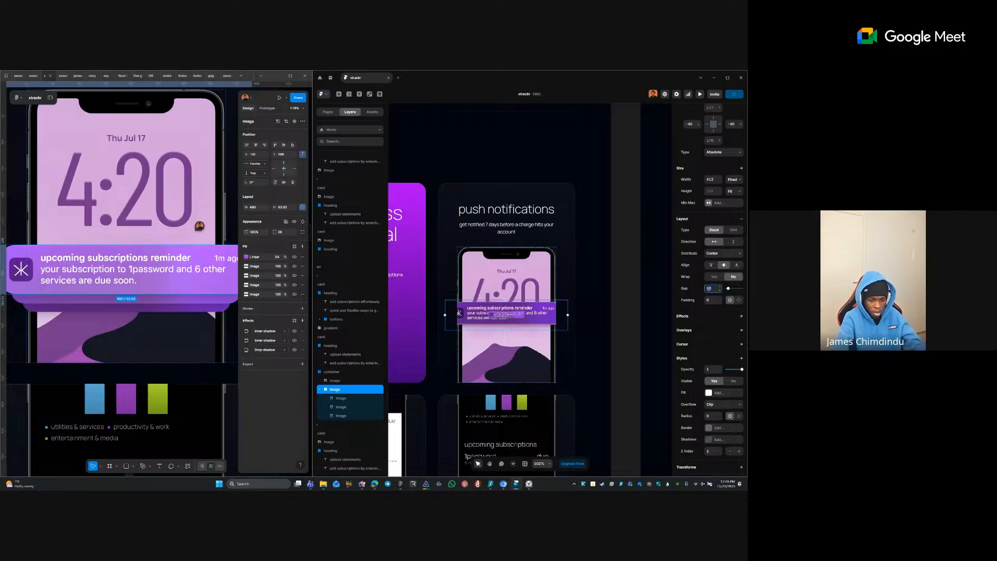
text(0)
key(Return)
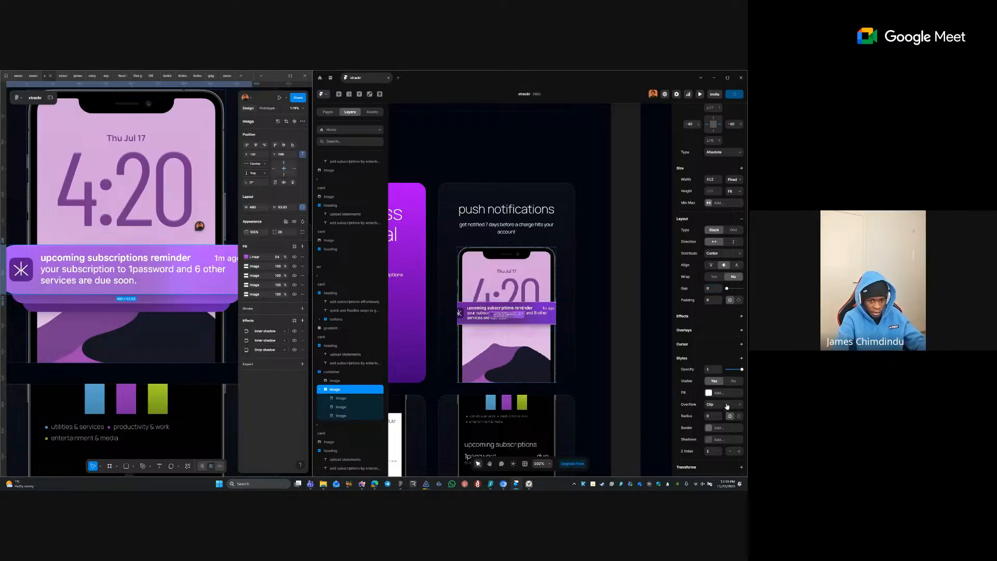
click(726, 404)
click(717, 420)
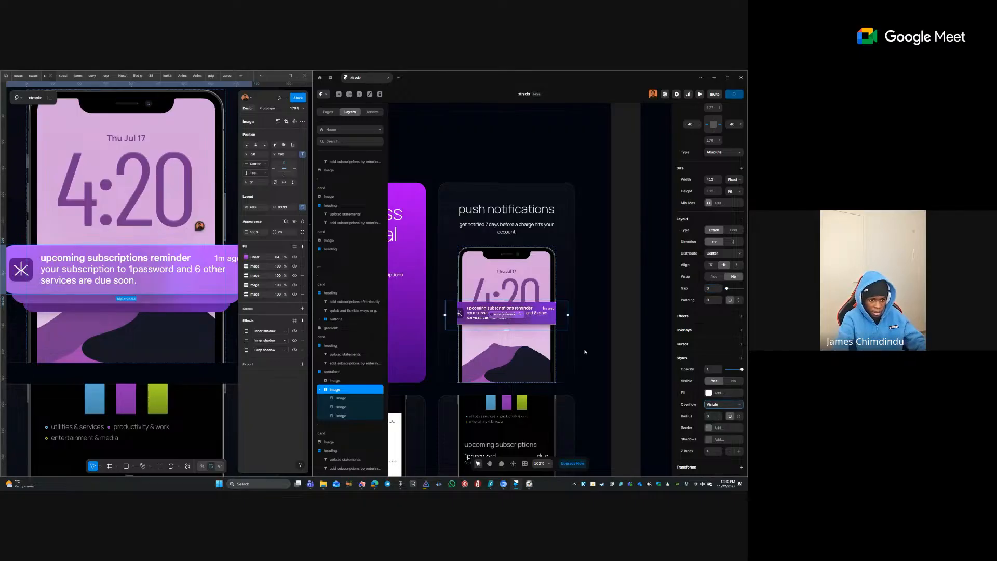
- Set overflow to visible on the phone image and its container so notifications can spill out
click(495, 365)
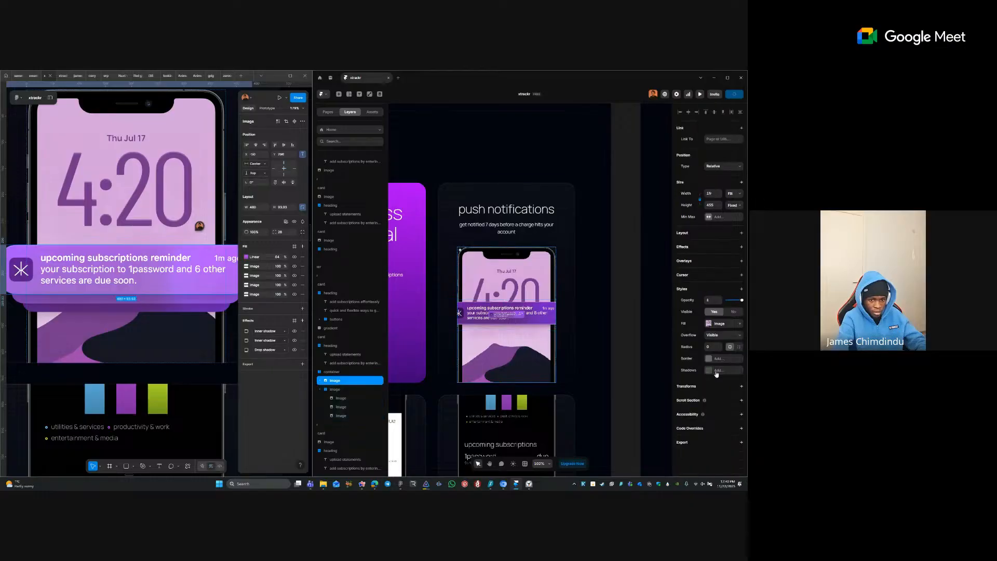
click(714, 336)
click(669, 341)
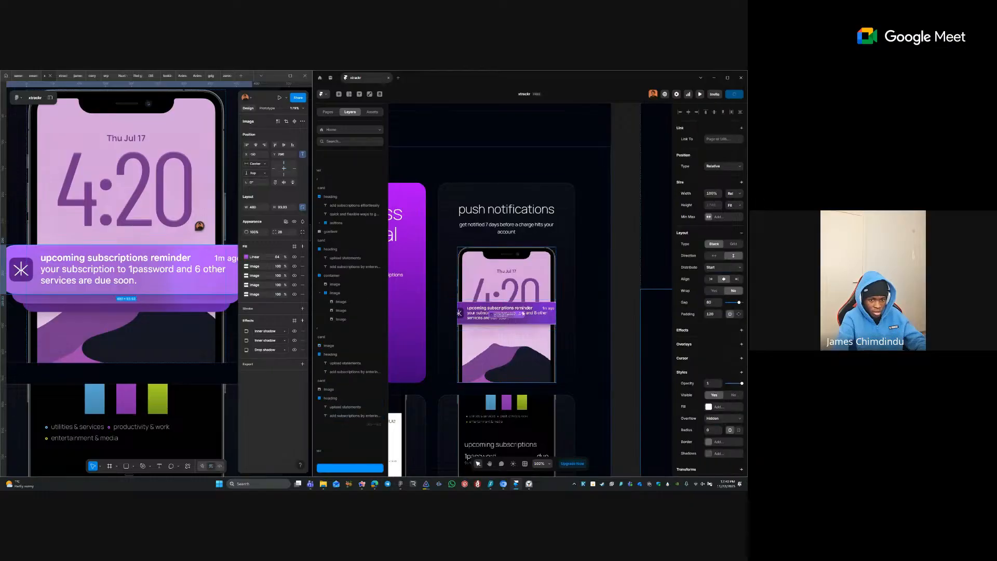
scroll(353, 284, down, 3)
click(349, 275)
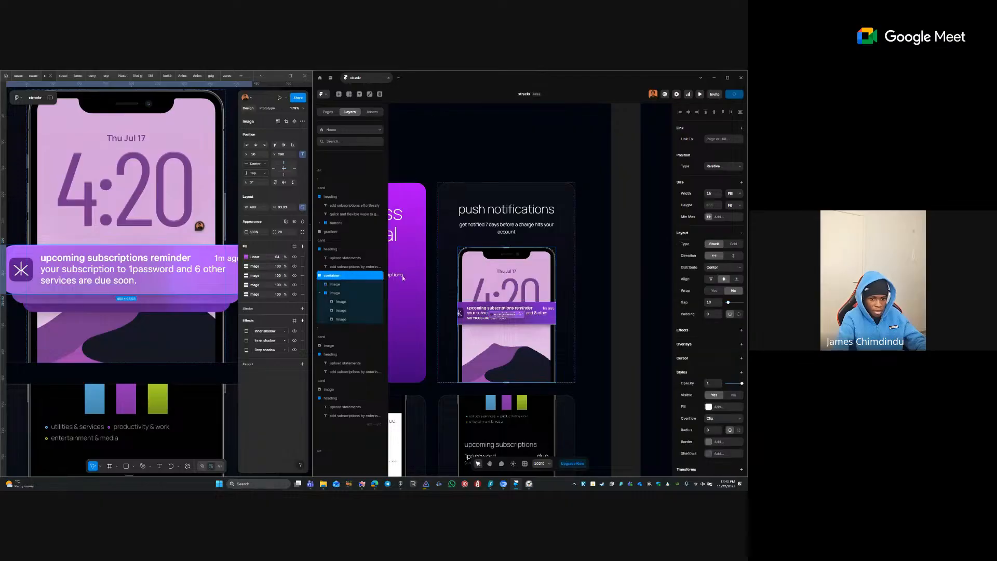
click(721, 419)
click(722, 433)
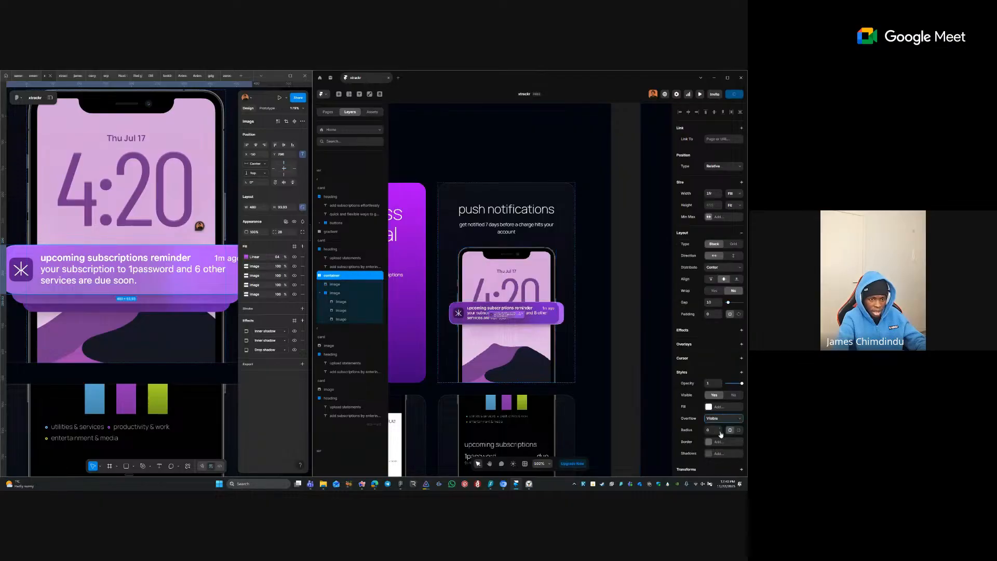
click(419, 289)
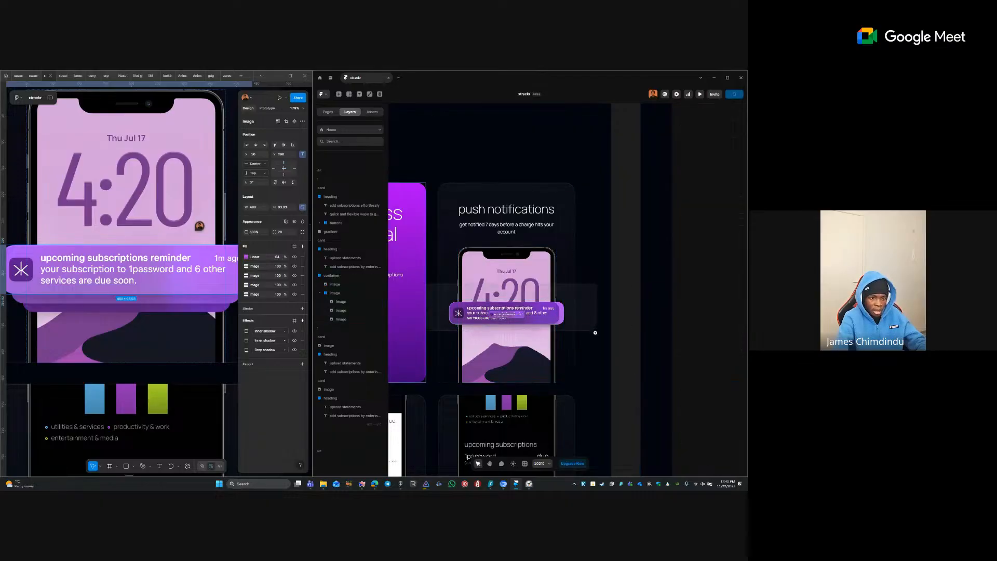
- Give the notification 0 left and right offsets for full width, then nudge it lower
click(567, 289)
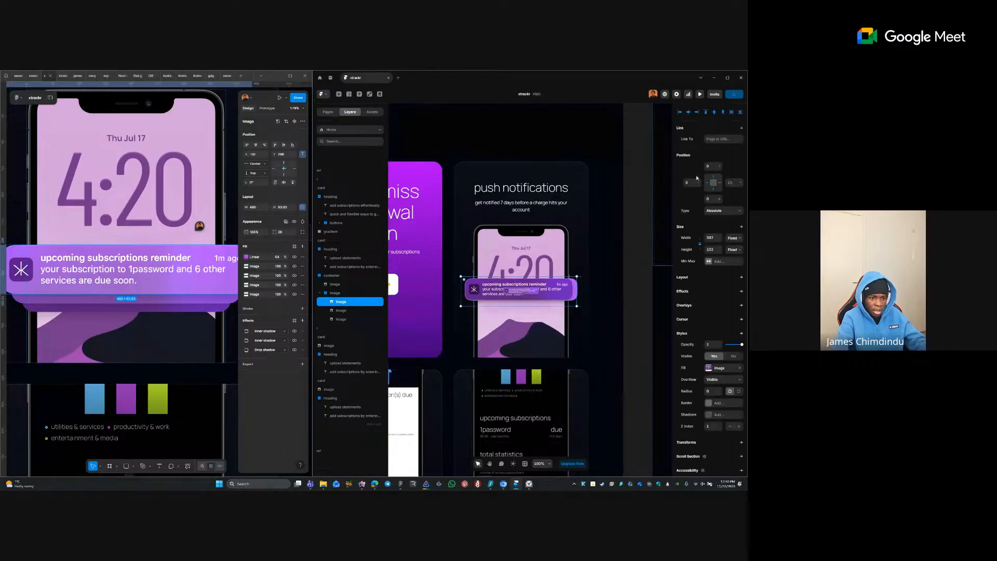
click(735, 182)
text(0)
key(Tab)
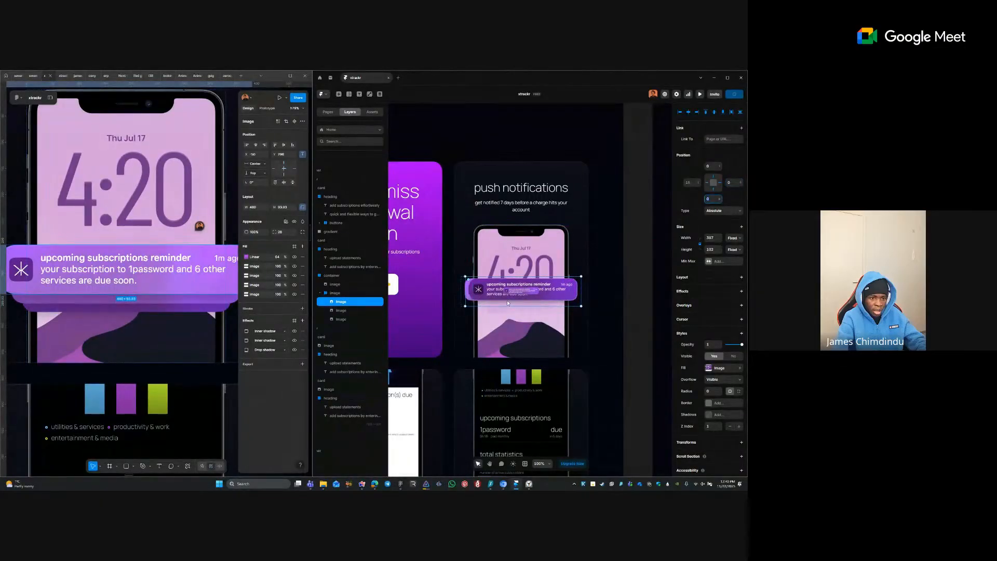
click(717, 185)
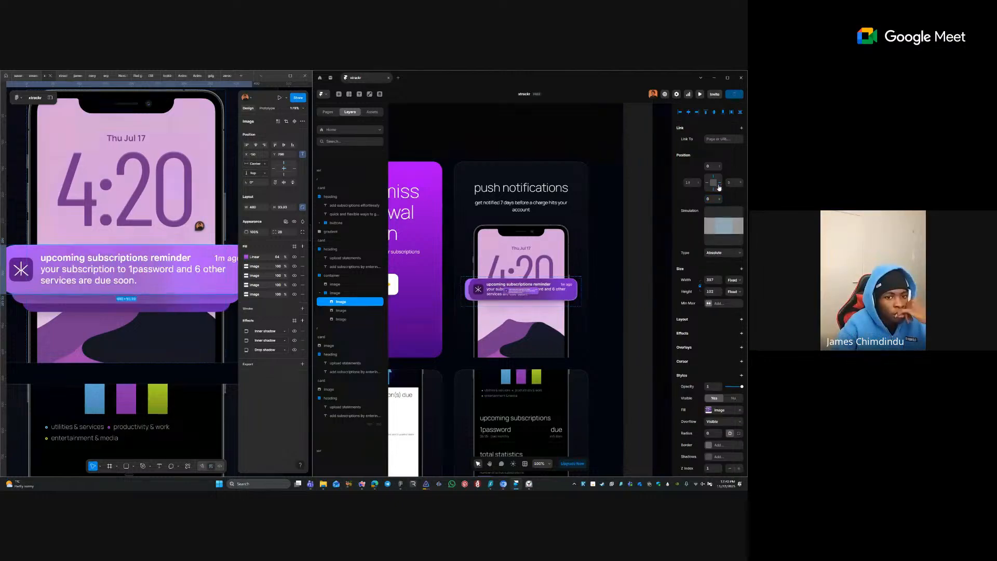
click(688, 183)
text(0)
key(Tab)
text(0)
key(Tab)
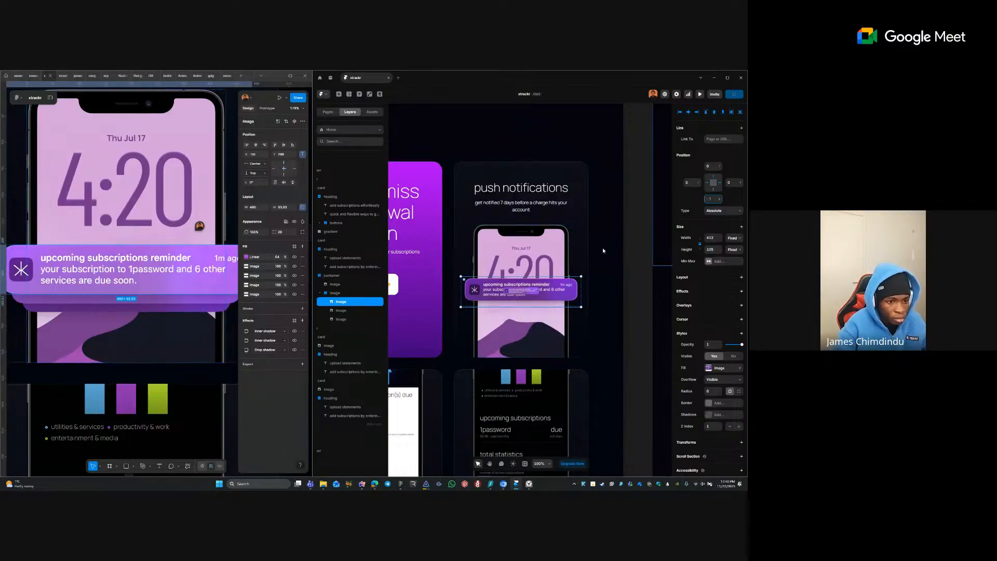
drag(560, 285, 560, 290)
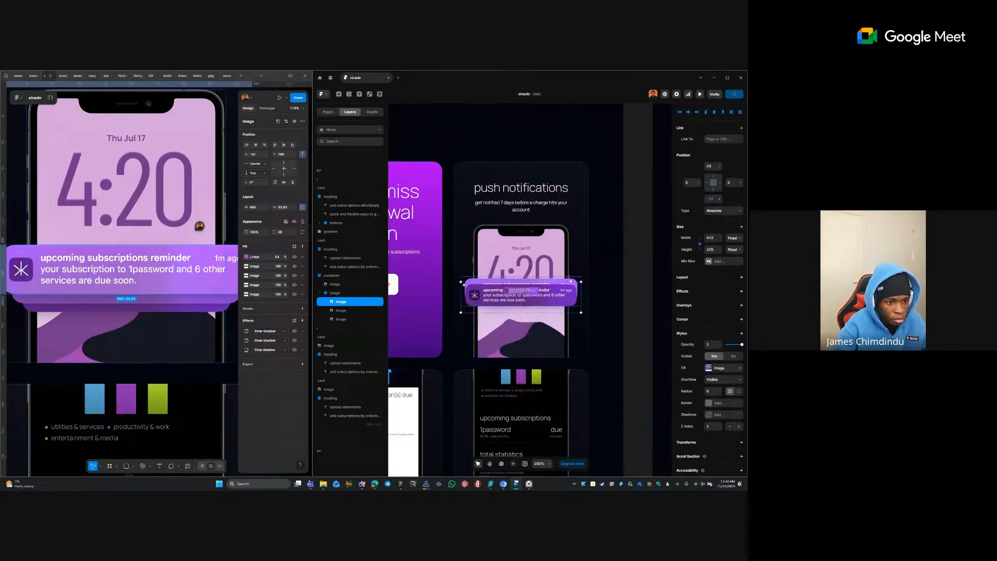
- Move the notification further down the phone and try a -24 left offset
click(343, 318)
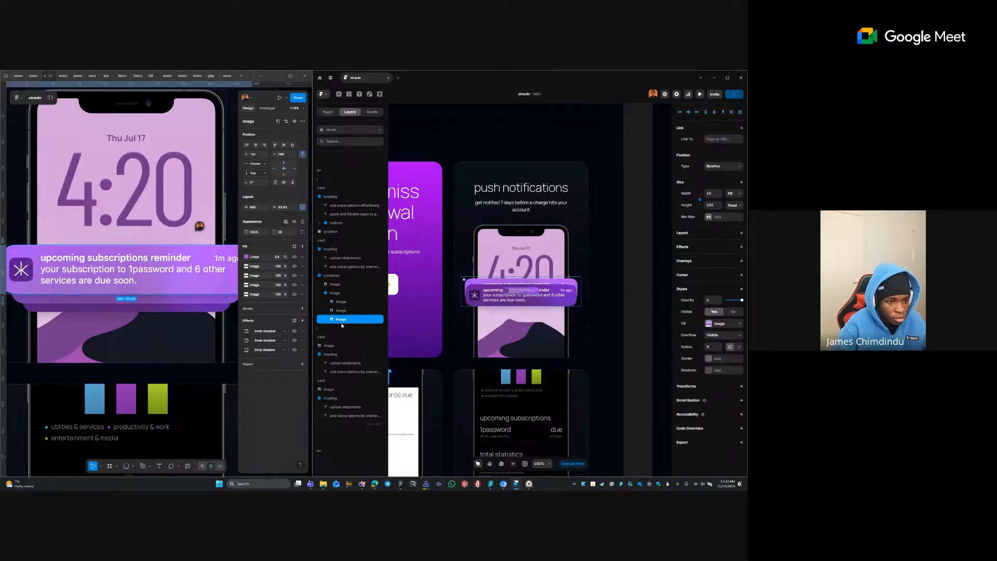
scroll(540, 294, up, 3)
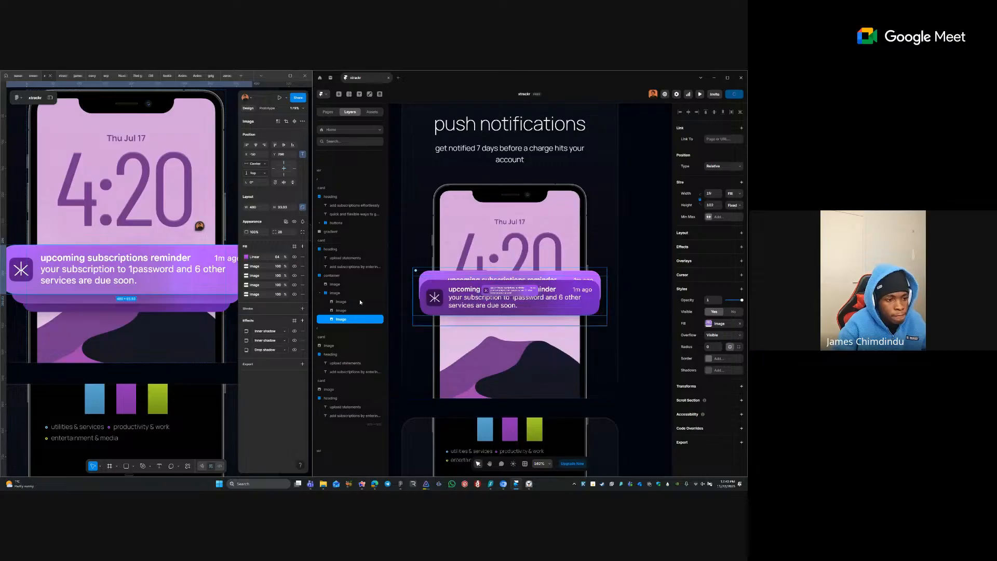
click(460, 306)
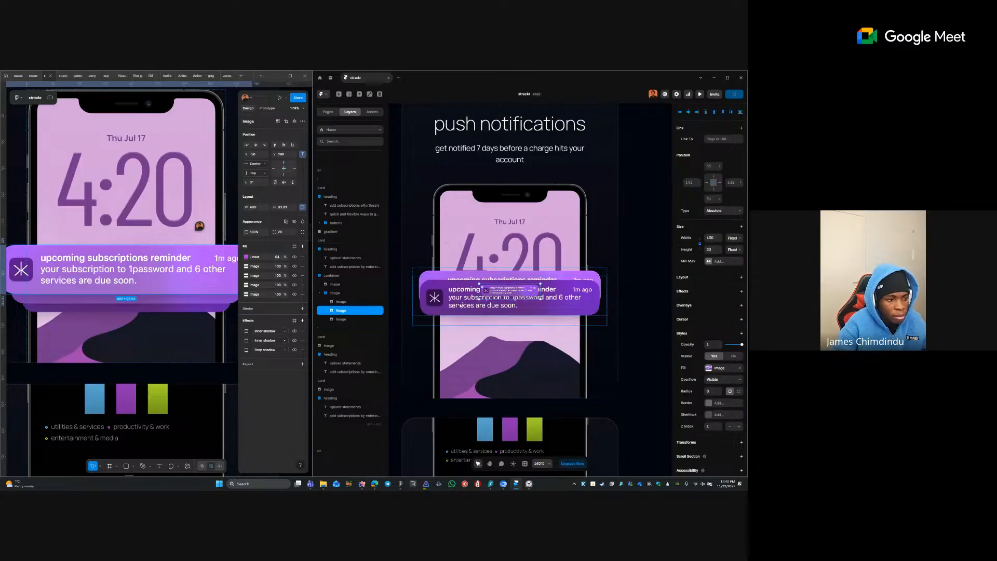
drag(466, 301, 466, 308)
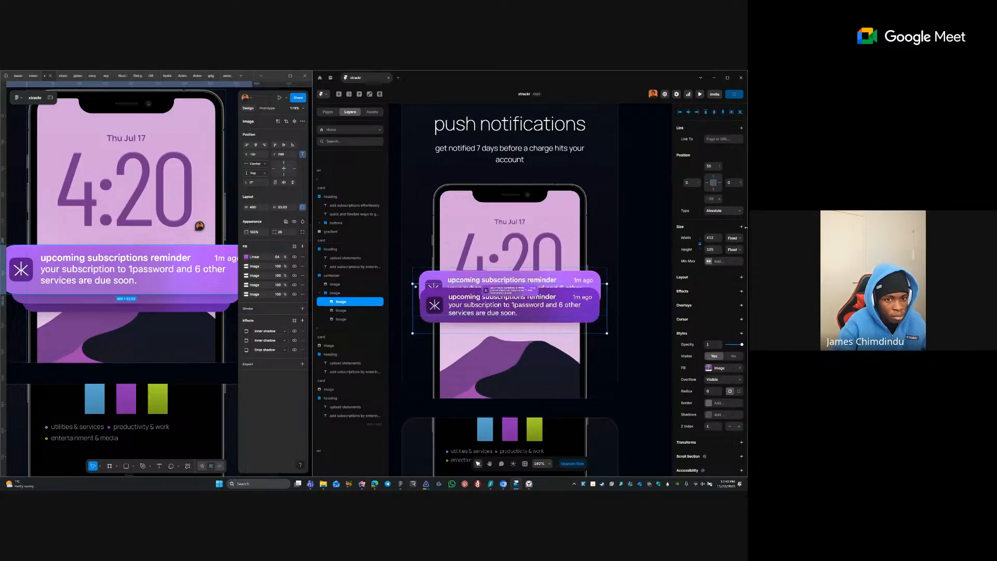
click(690, 180)
text(-2)
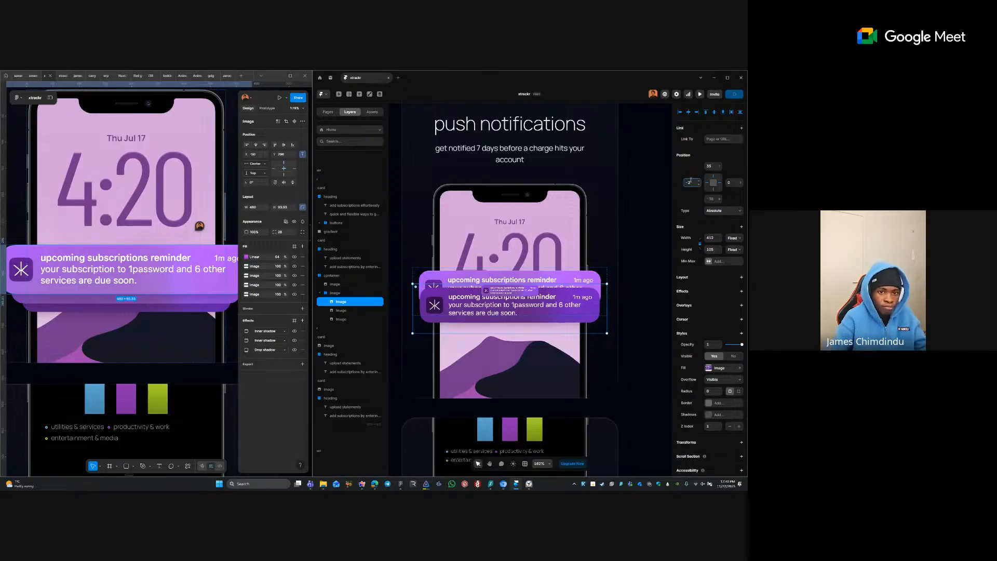
text(4)
key(Tab)
text(-24)
key(Tab)
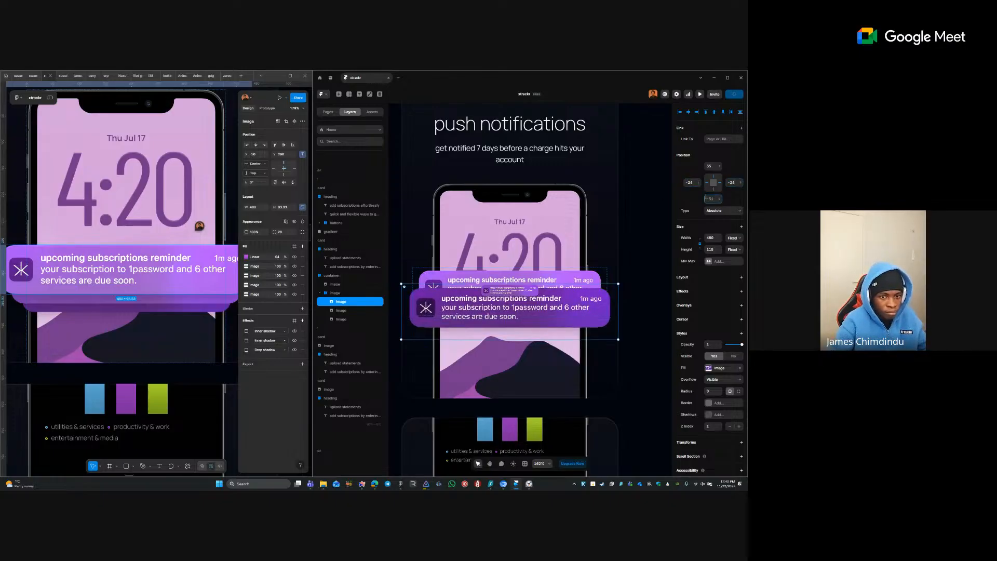
- Set the notification's left and right offsets to 24
click(692, 183)
text(24)
key(Tab)
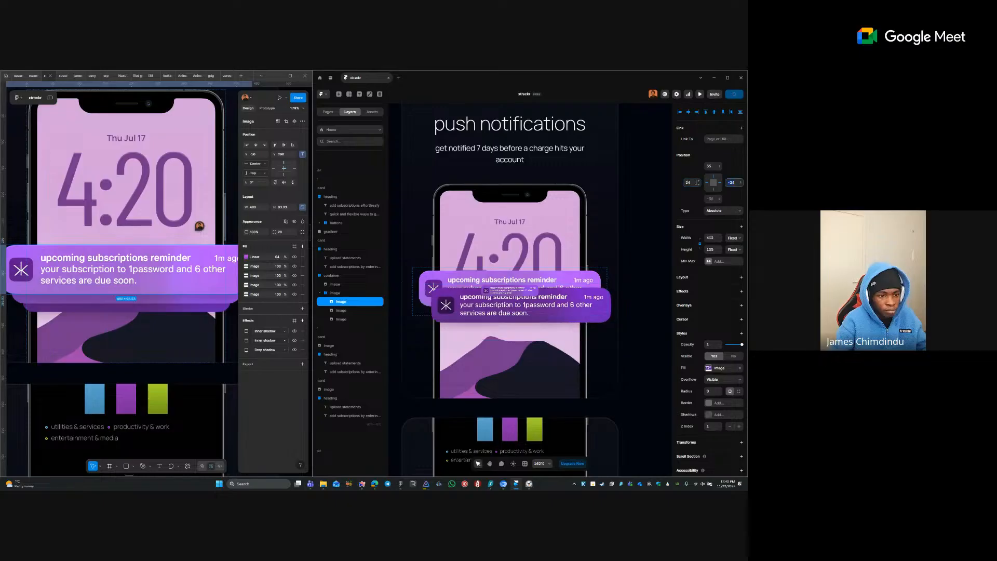
text(24)
key(Tab)
- Inset the second notification 24 px per side and drag it below the first
click(697, 202)
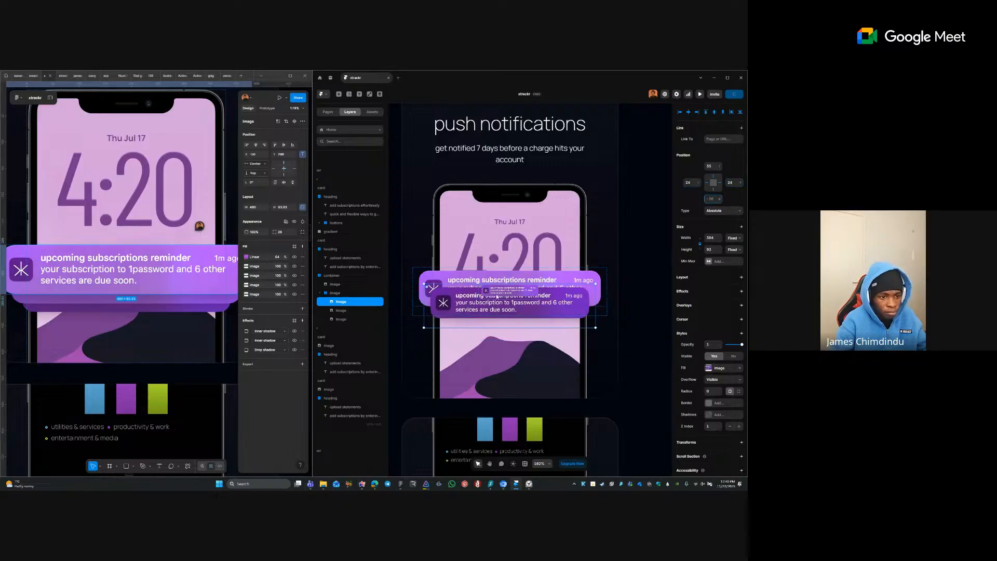
key(Tab)
click(686, 182)
key(Tab)
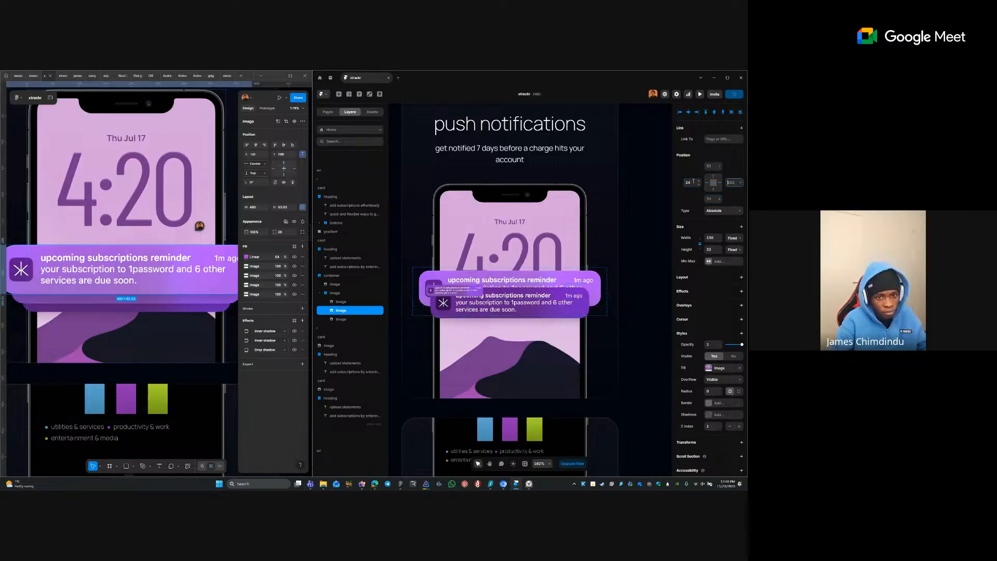
text(24)
key(Tab)
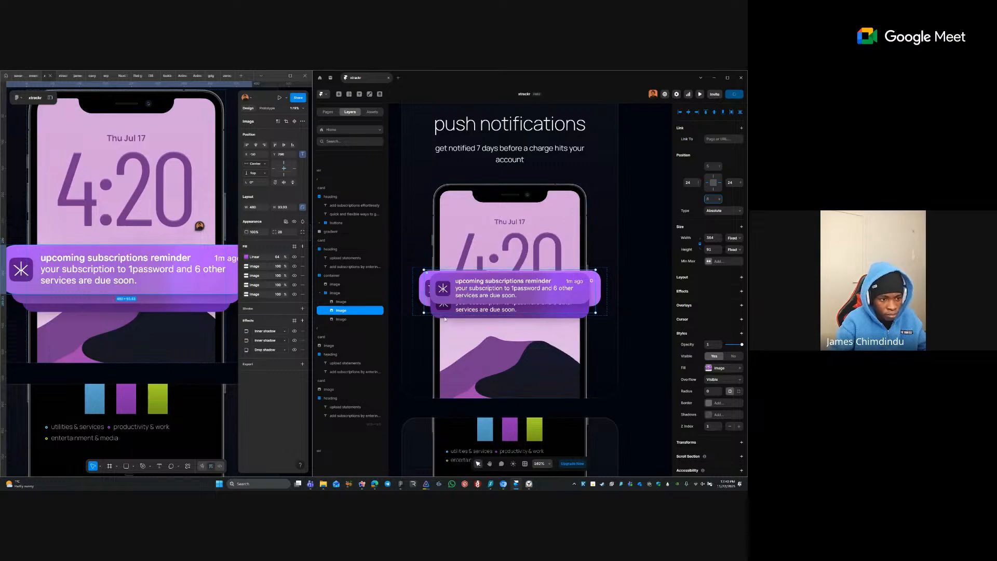
drag(470, 291, 470, 315)
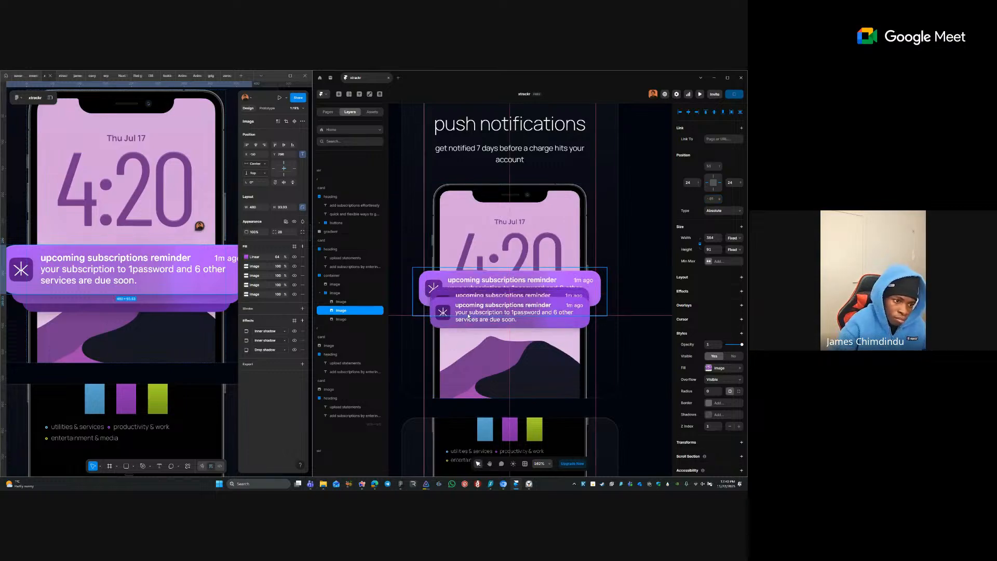
- Lower the Z Index of the notification images so the lower one sits behind the top card
click(729, 426)
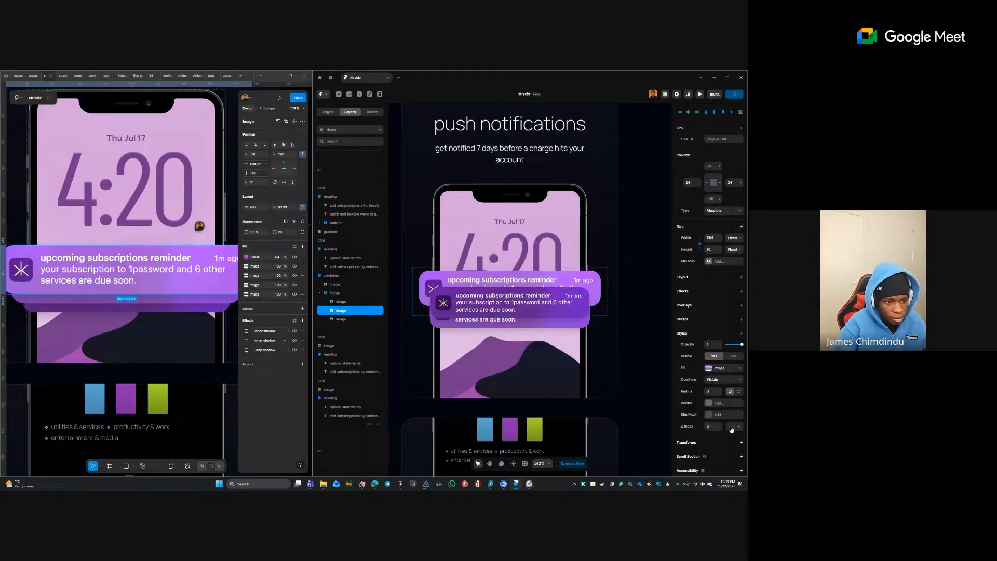
shift+click(490, 298)
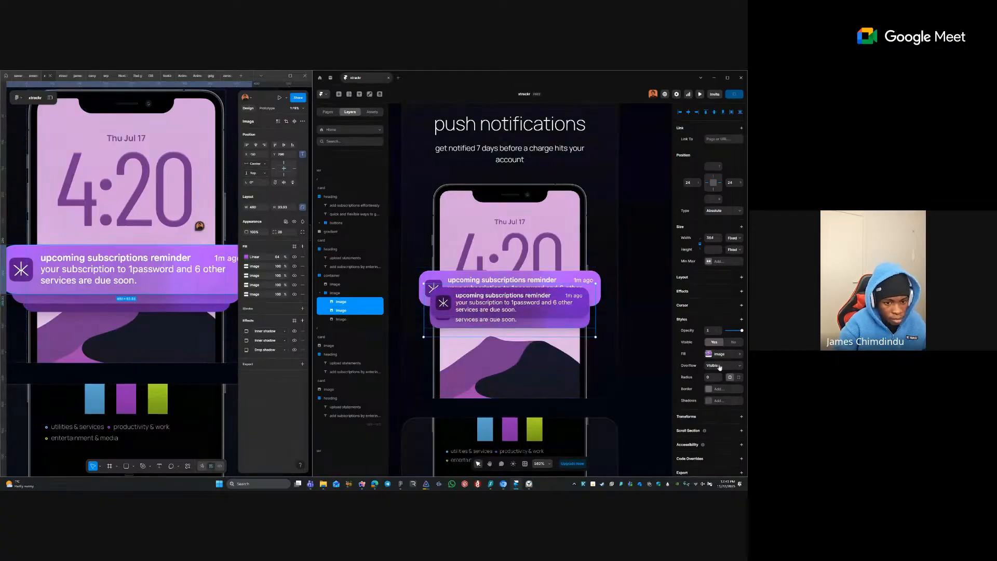
click(526, 300)
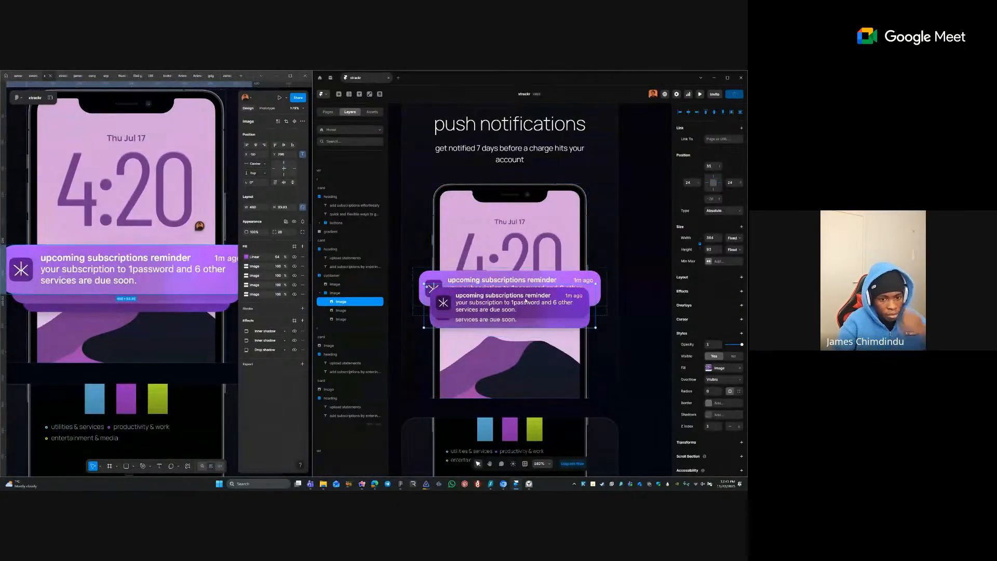
click(731, 427)
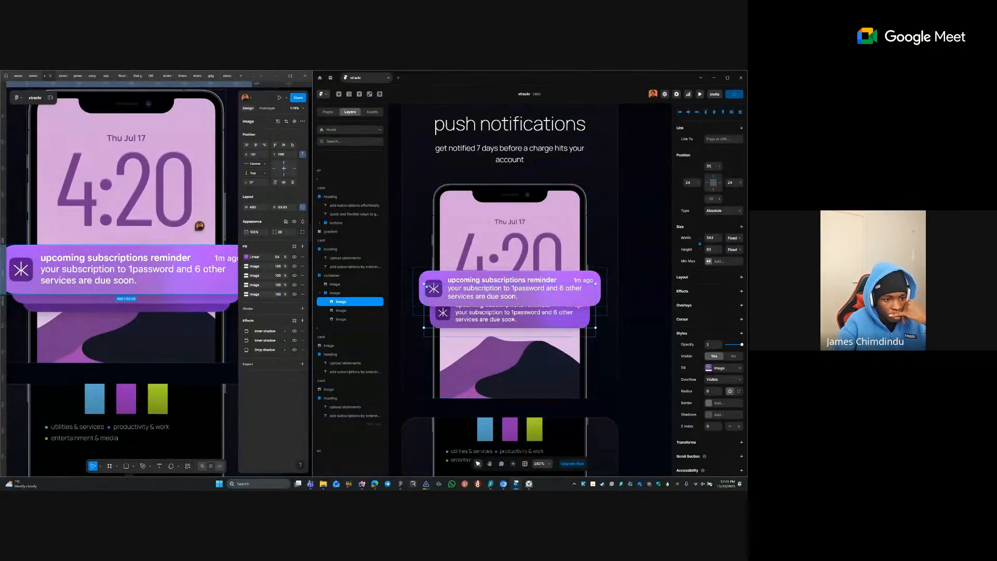
click(497, 326)
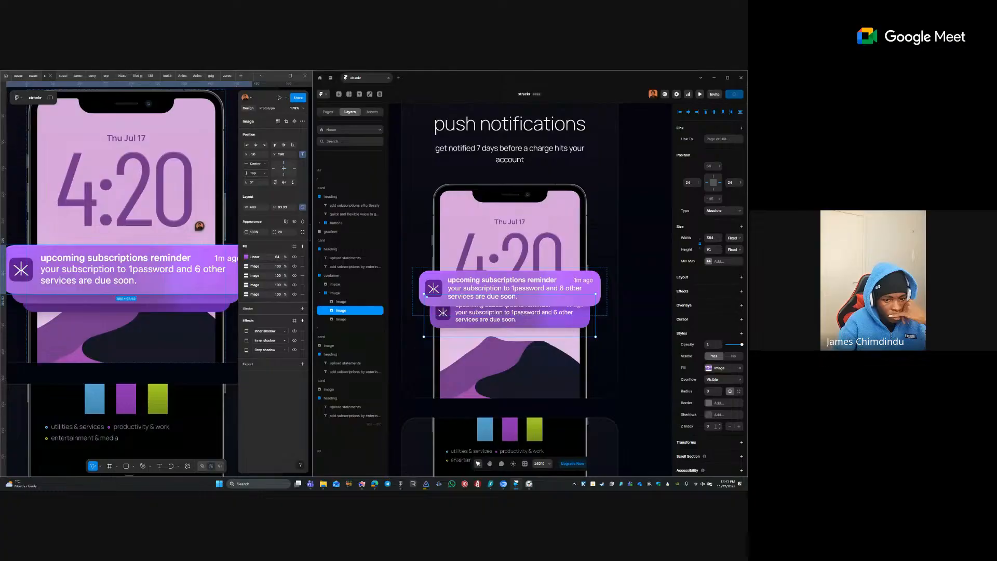
click(730, 427)
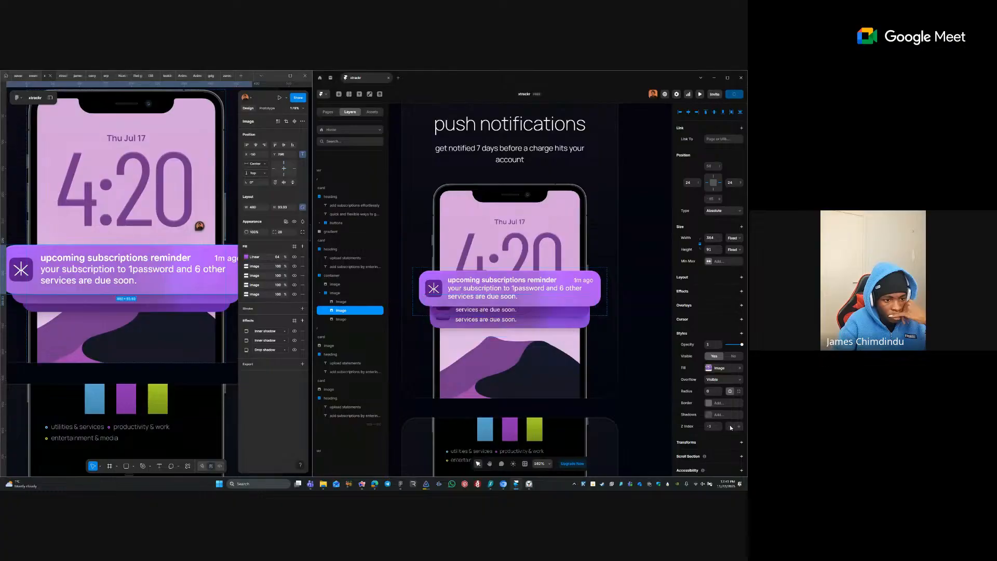
- Bring the top notification to the front and raise the back notification one level
click(537, 310)
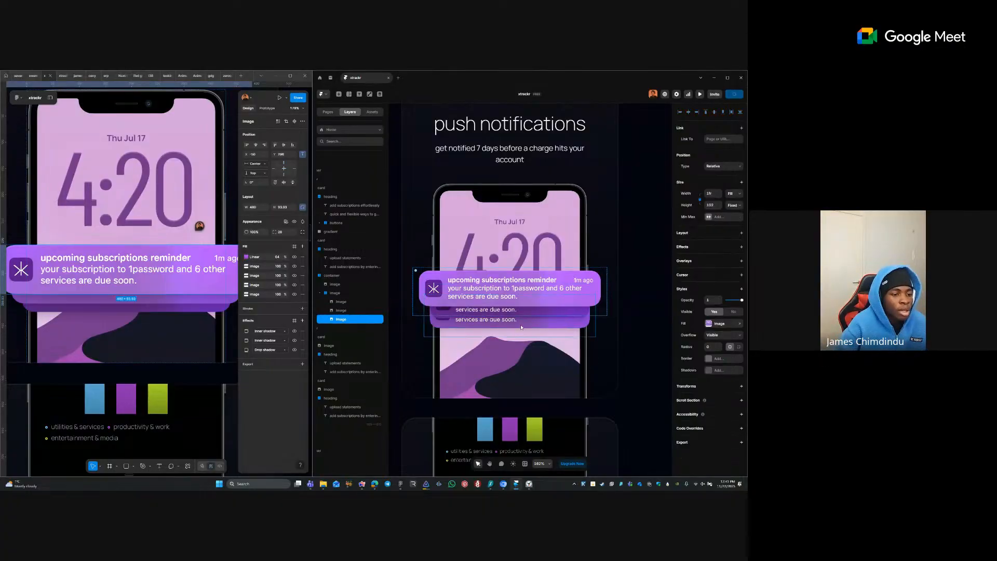
click(536, 316)
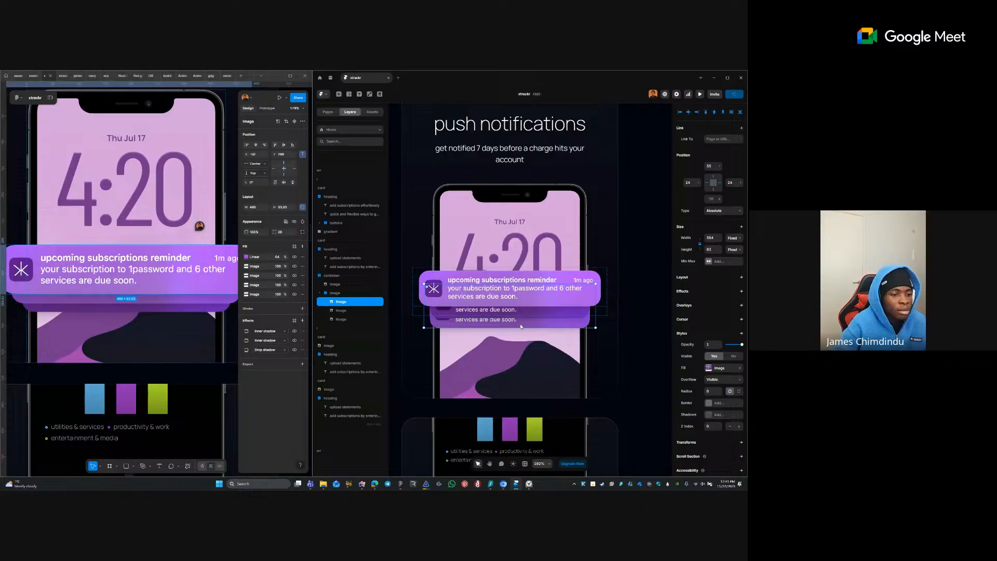
click(739, 427)
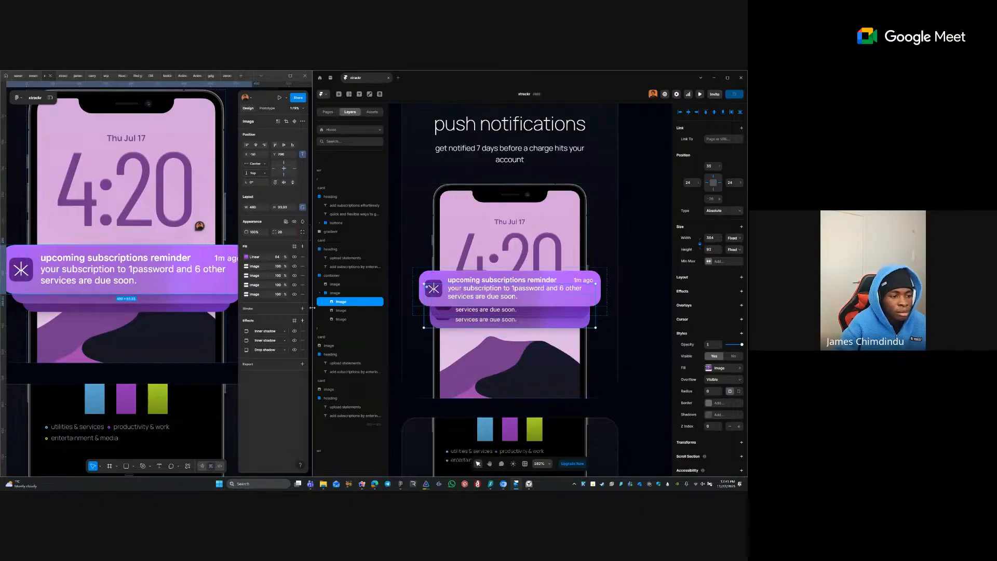
click(346, 319)
click(343, 310)
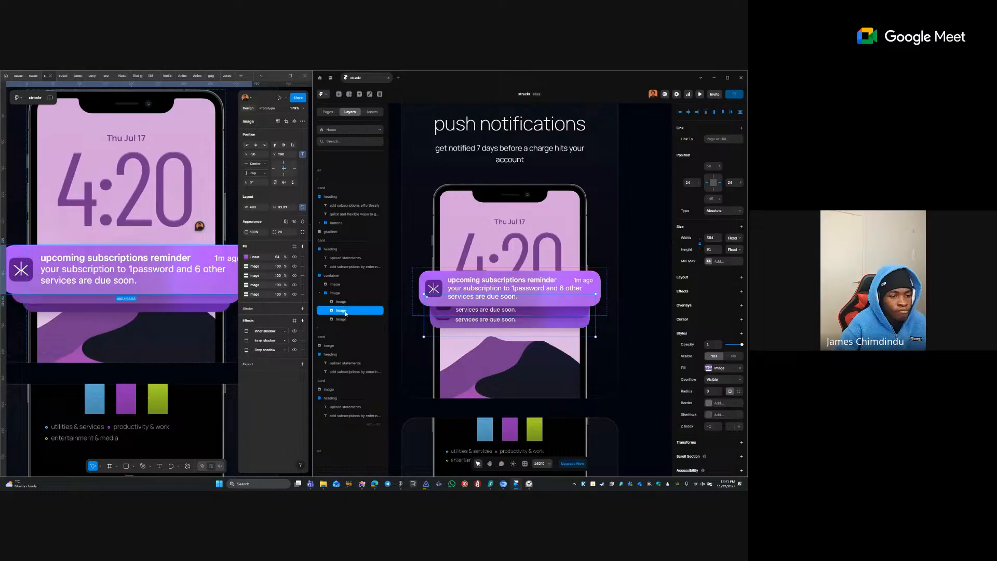
click(738, 427)
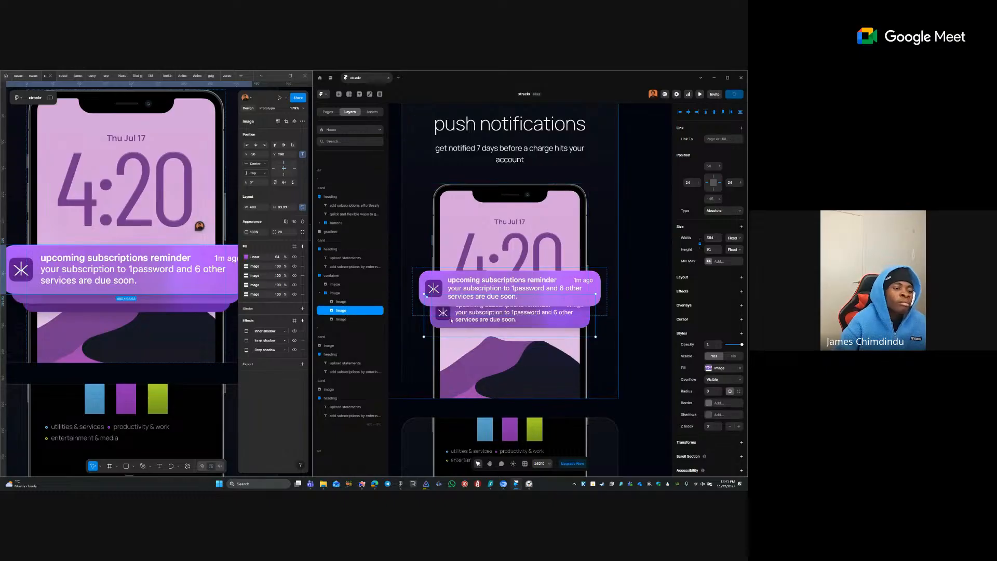
click(692, 182)
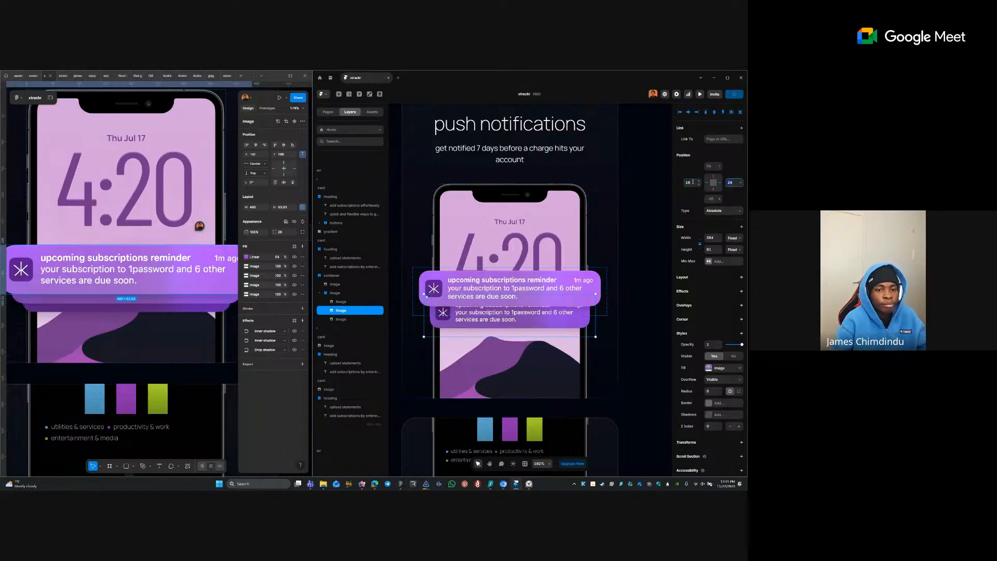
- Give the notification card a right offset of 16 and a top offset of 16
text(16)
key(Tab)
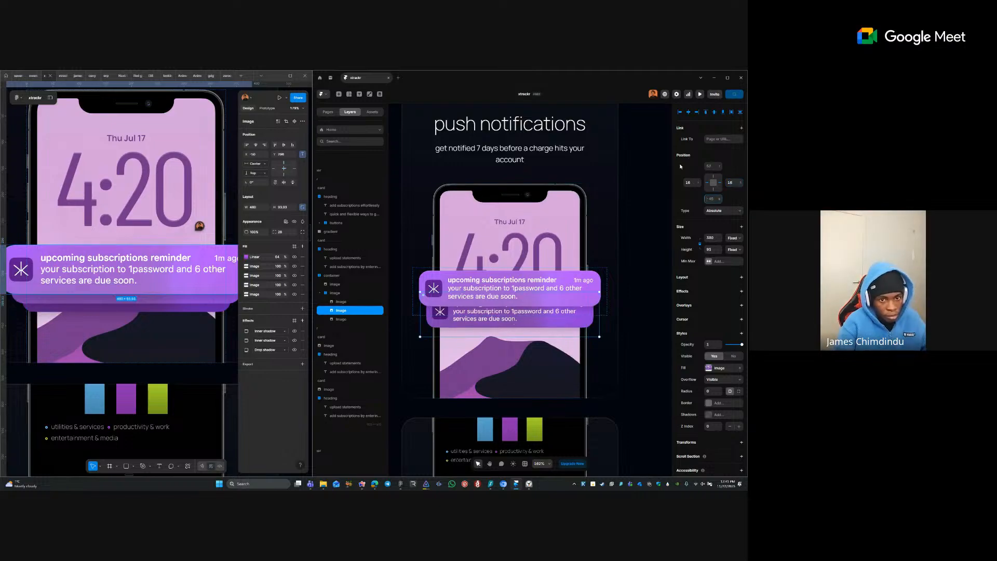
click(707, 167)
text(40)
key(Tab)
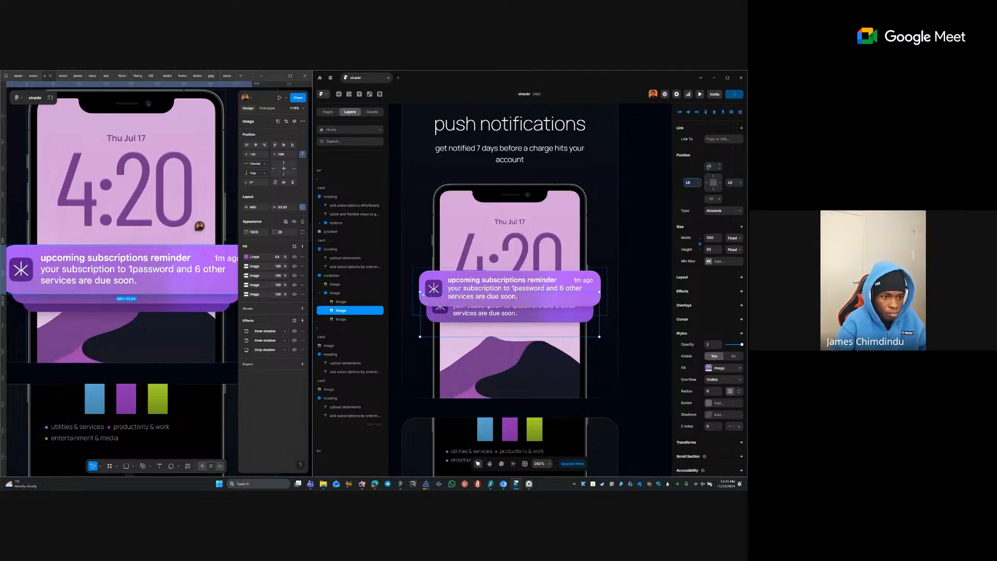
click(712, 166)
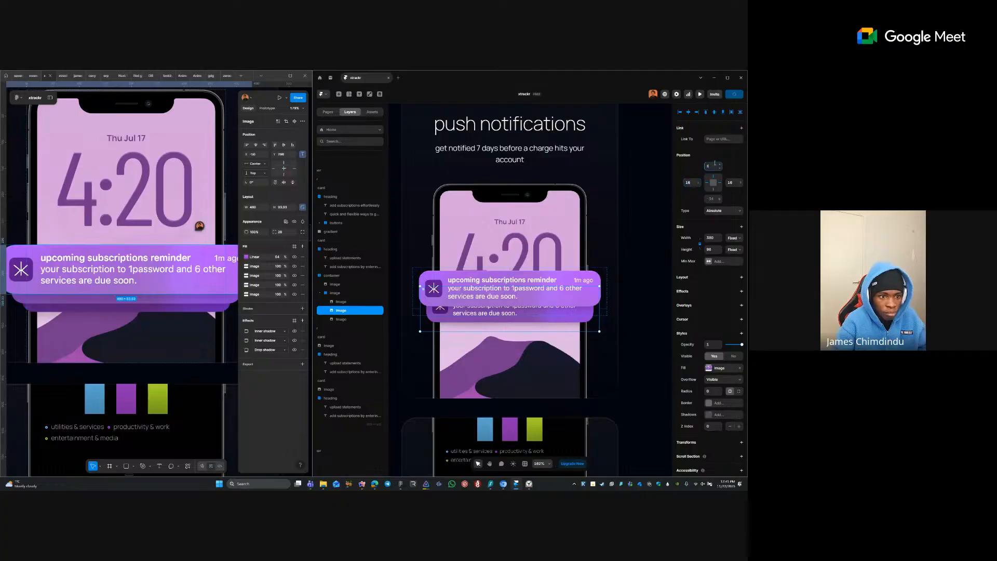
text(16)
key(Tab)
- Set the front notification image's top offset, trying 24 then 32
click(357, 319)
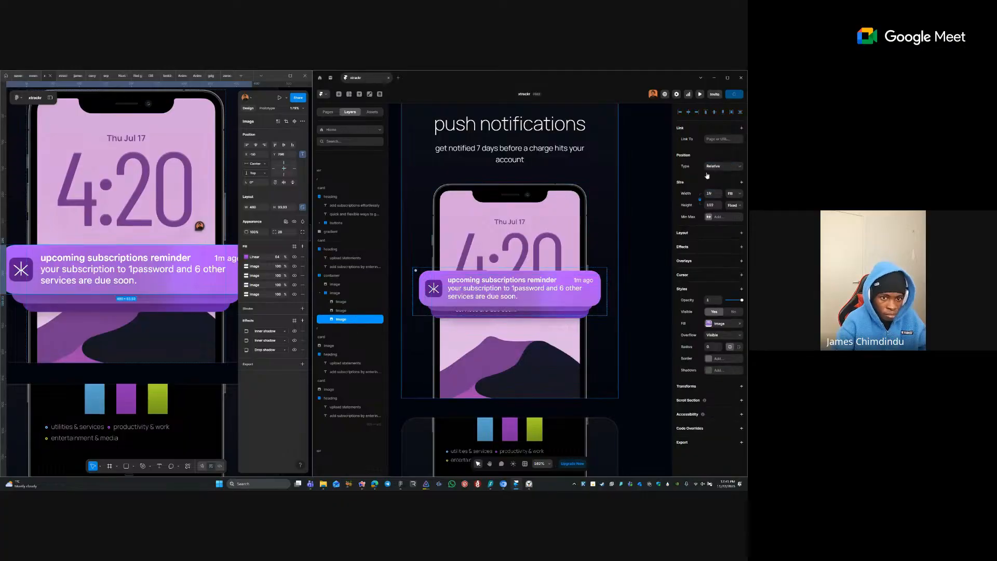
click(365, 302)
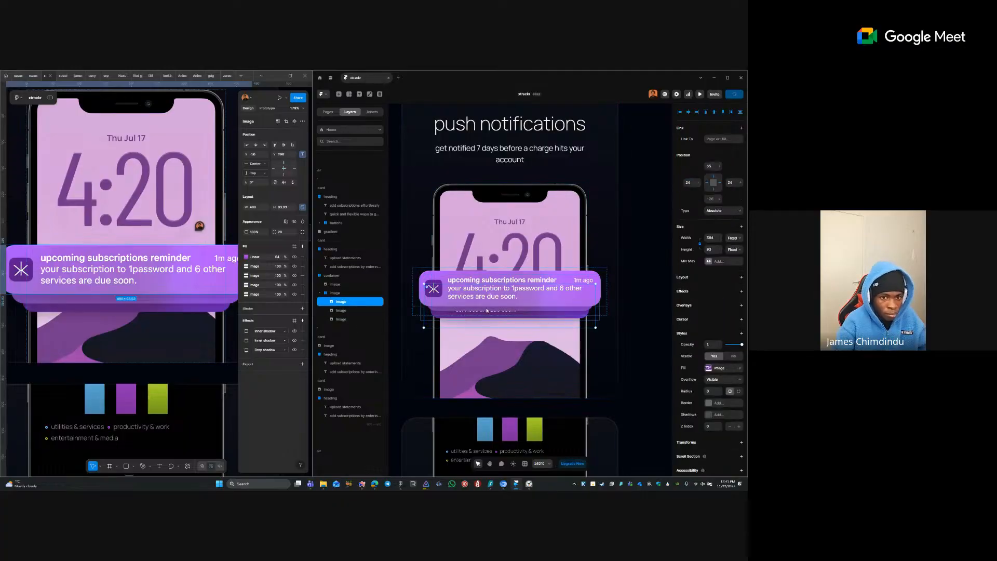
text(24)
key(Tab)
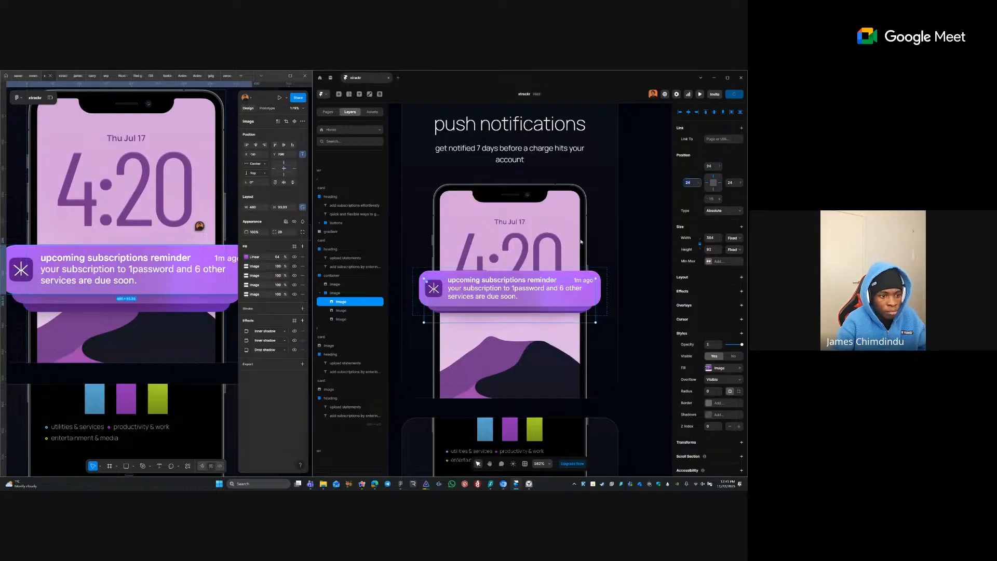
text(32)
key(Return)
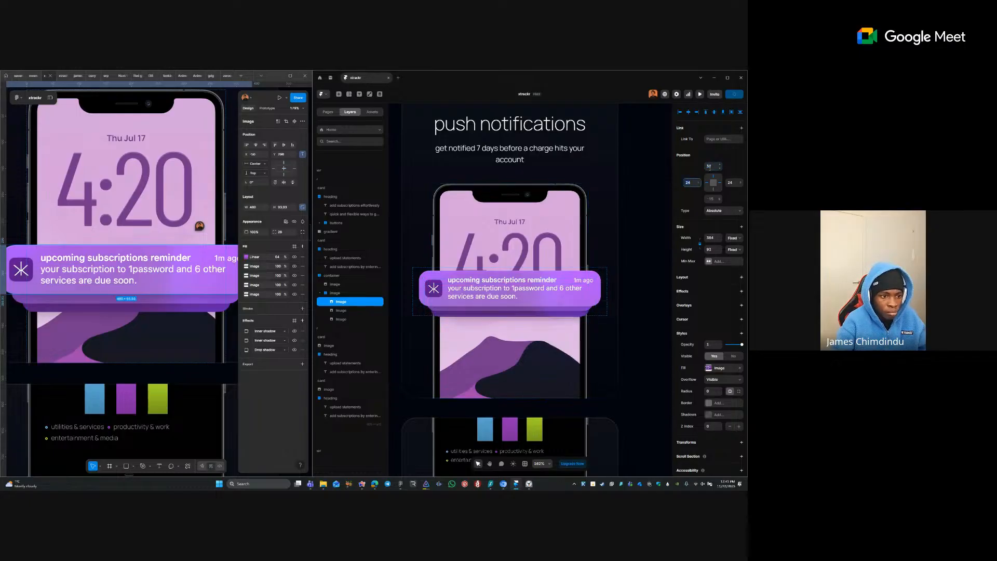
- Give the second notification image a top offset of 18 and opacity 1
click(362, 312)
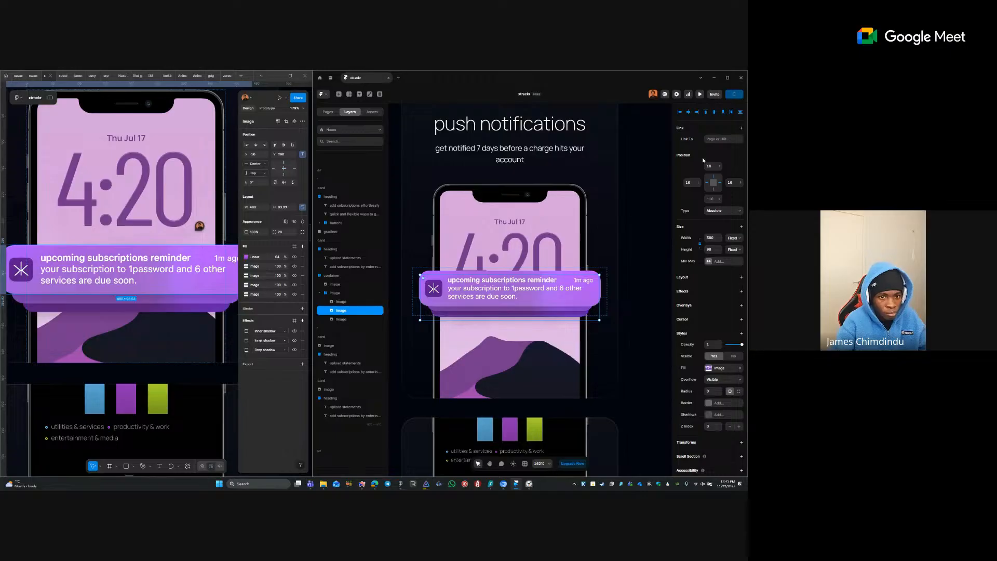
click(714, 167)
text(24)
key(Tab)
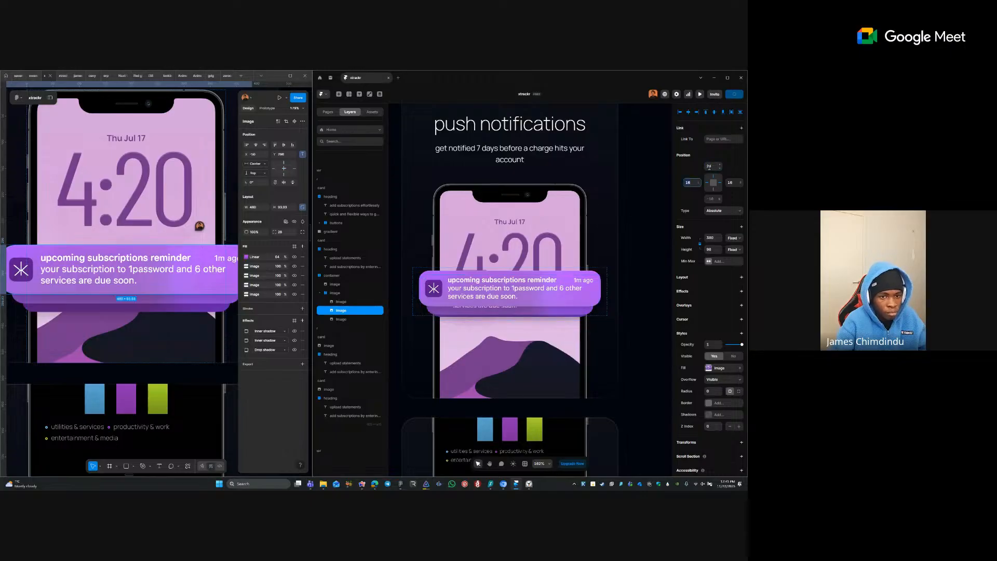
text(20)
key(Tab)
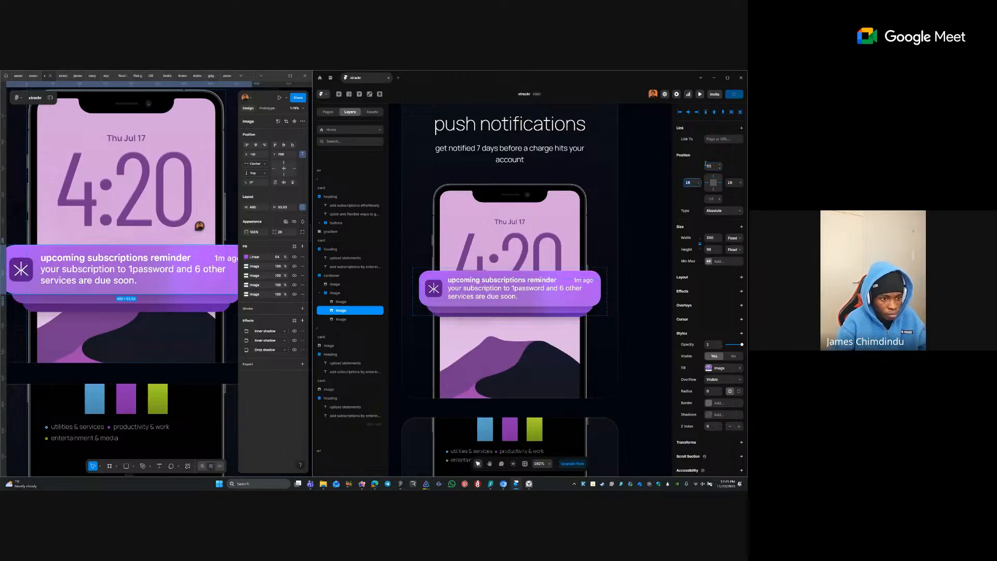
click(709, 166)
key(BackSpace)
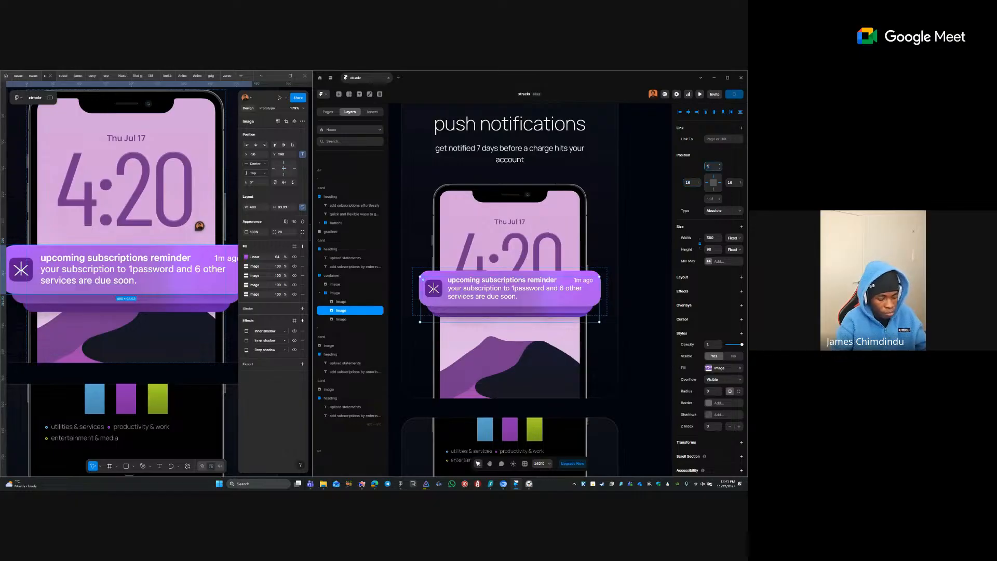
click(716, 167)
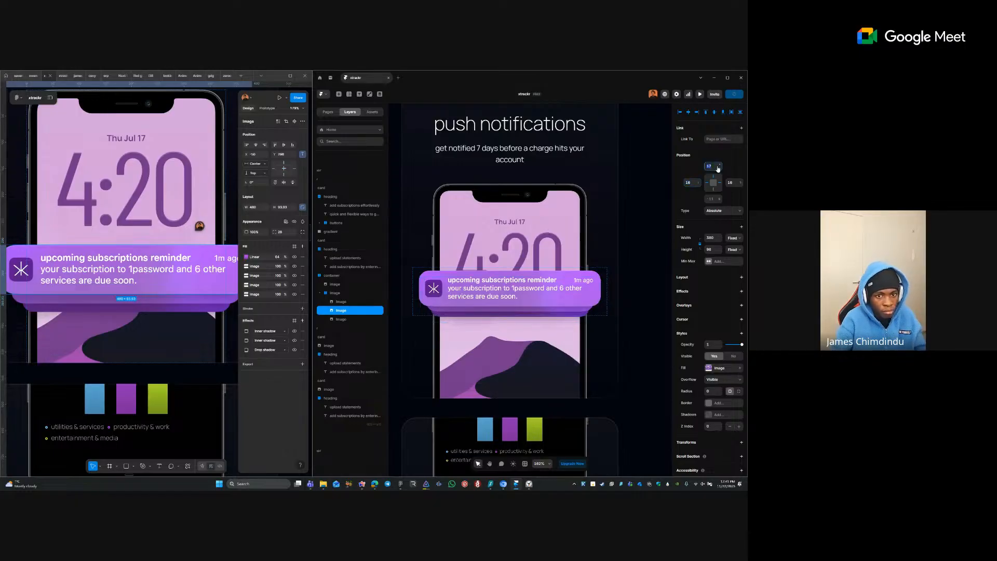
key(BackSpace)
text(8)
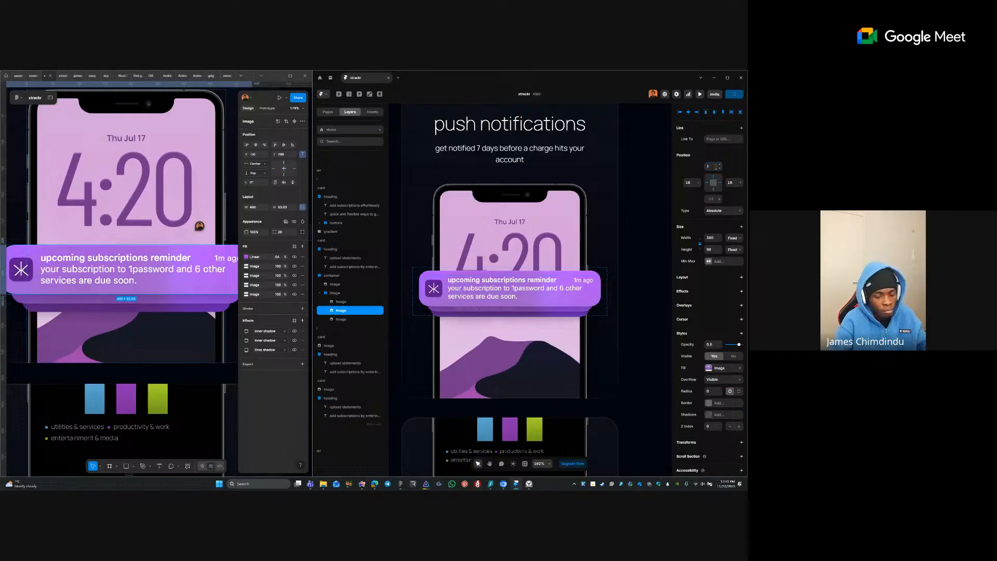
text(8)
key(Tab)
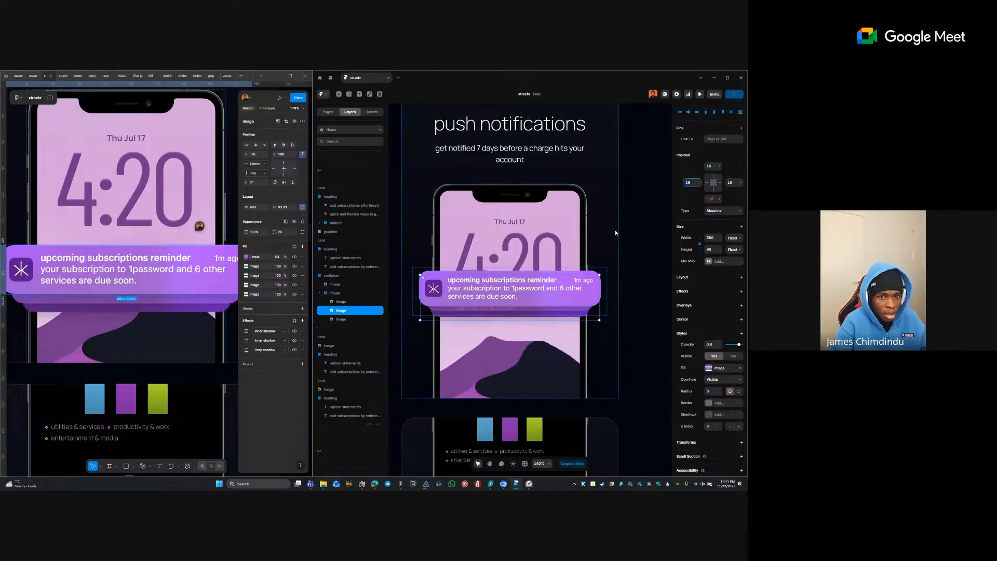
click(710, 344)
text(1)
key(Tab)
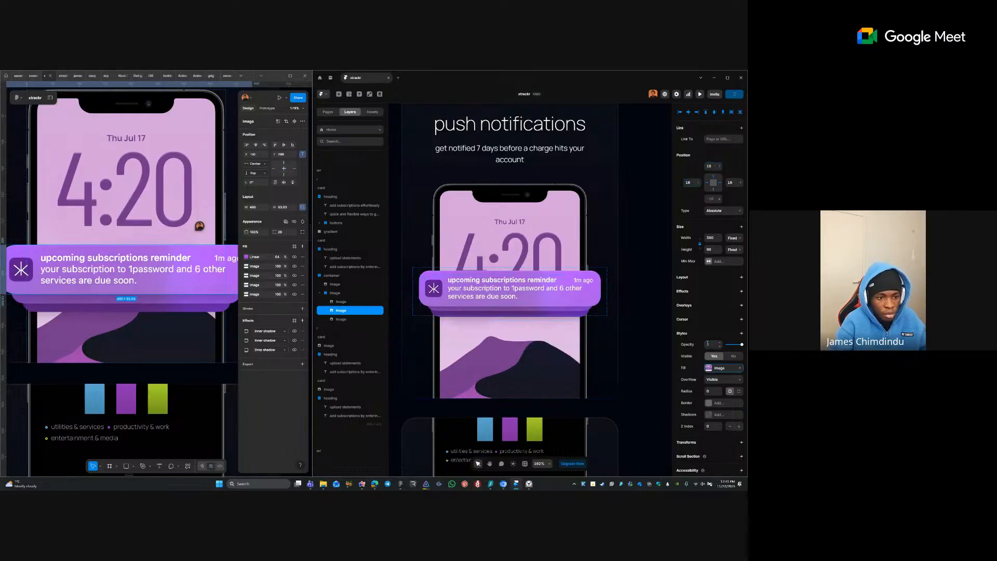
- Set the front notification image's top offset back to 24
click(353, 320)
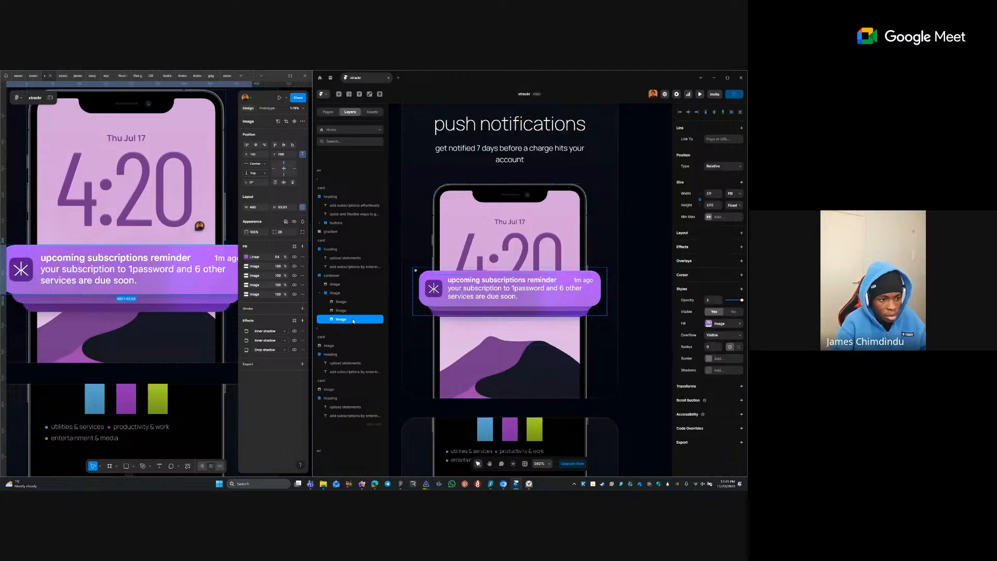
click(343, 302)
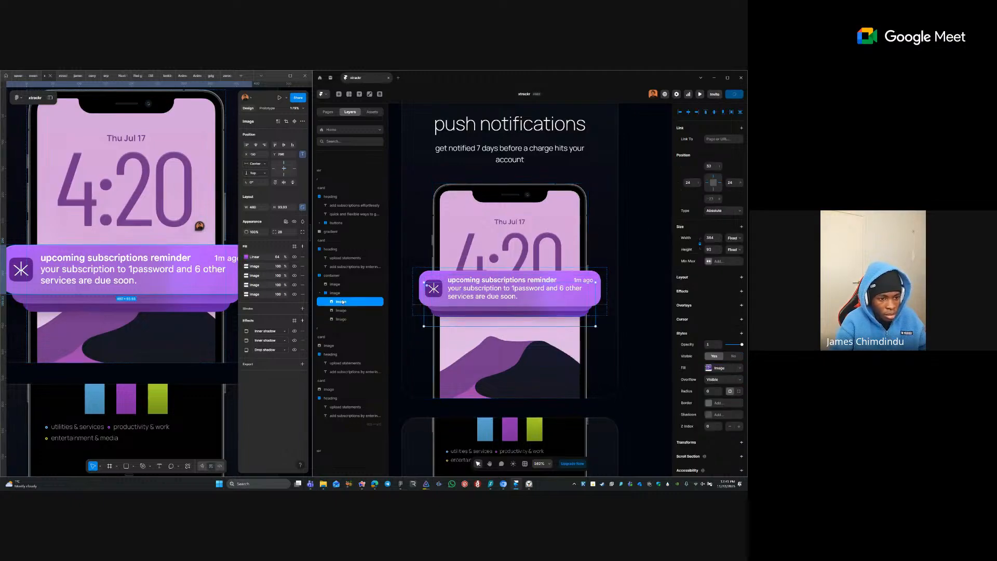
click(715, 166)
text(2)
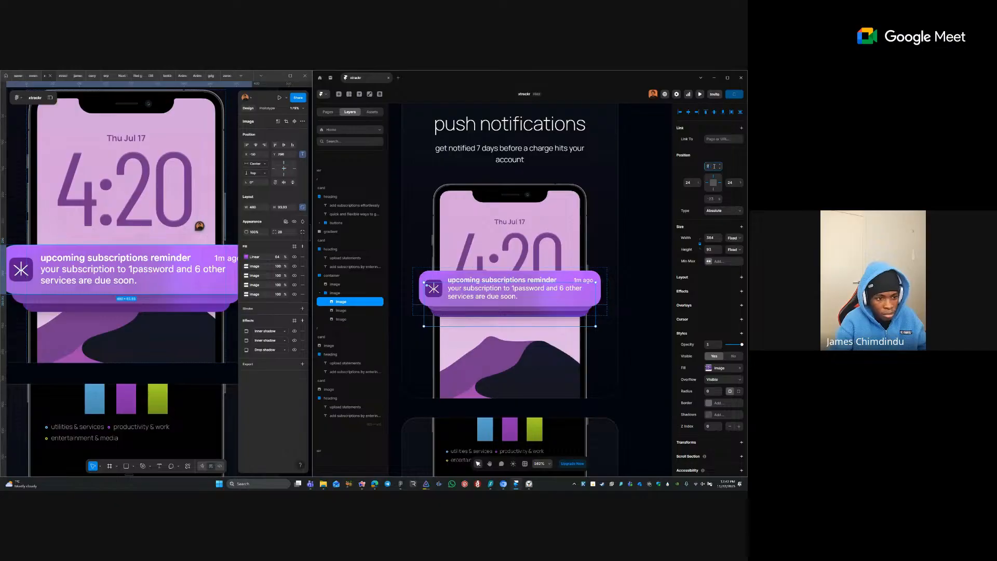
text(4)
key(Tab)
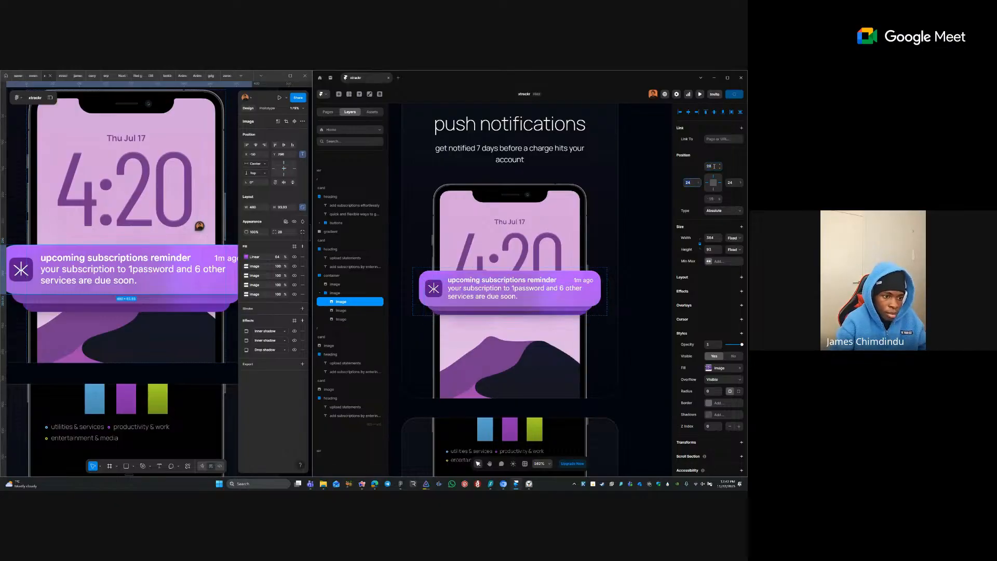
- Select the group holding all notification cards on the push notifications phone
click(628, 242)
scroll(628, 243, down, 5)
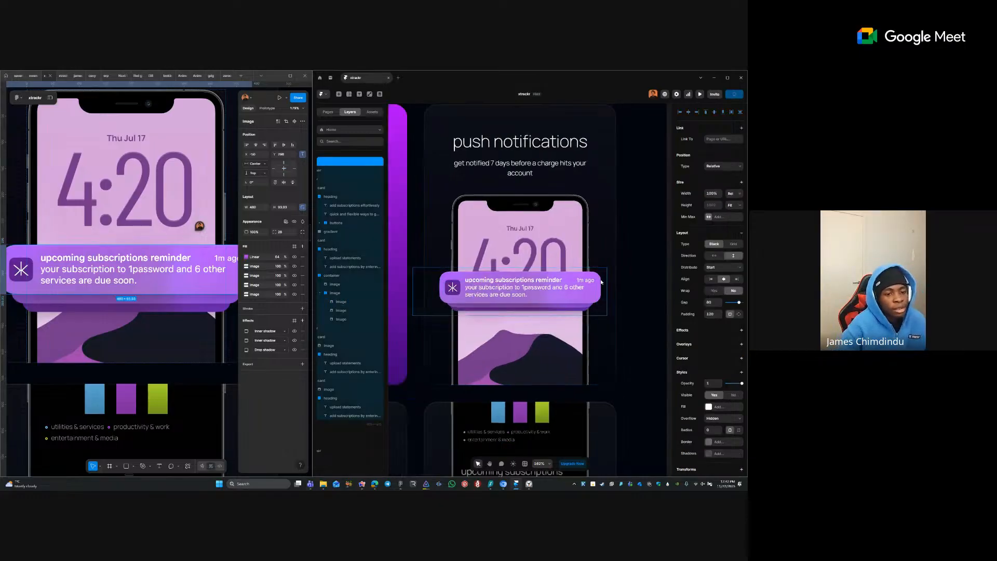
click(593, 306)
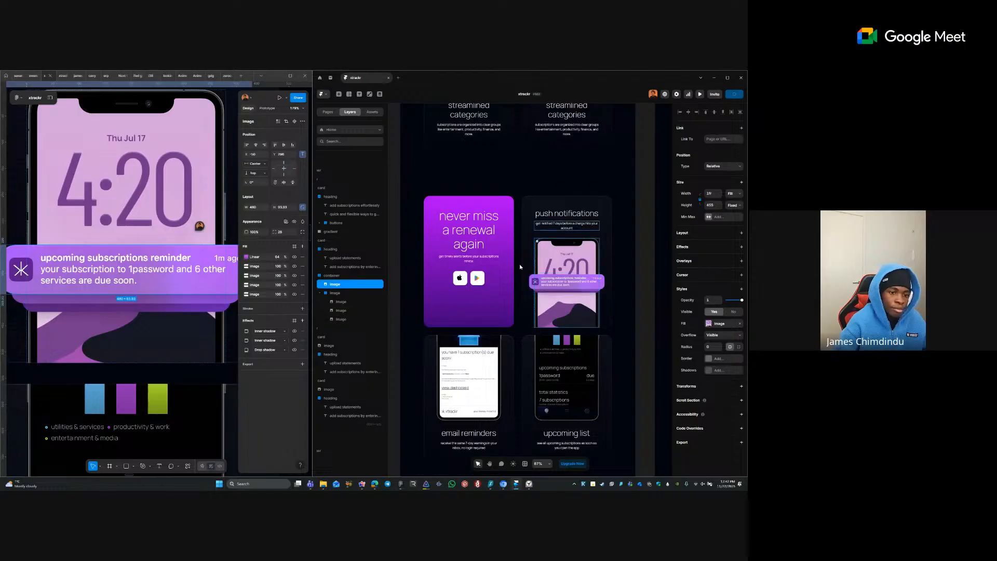
click(643, 293)
drag(636, 301, 617, 270)
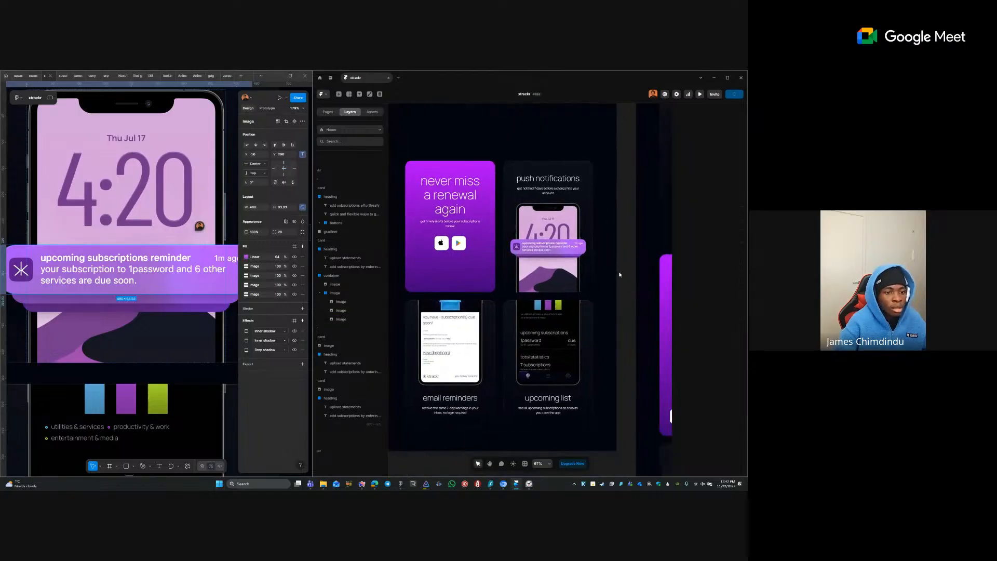
click(556, 256)
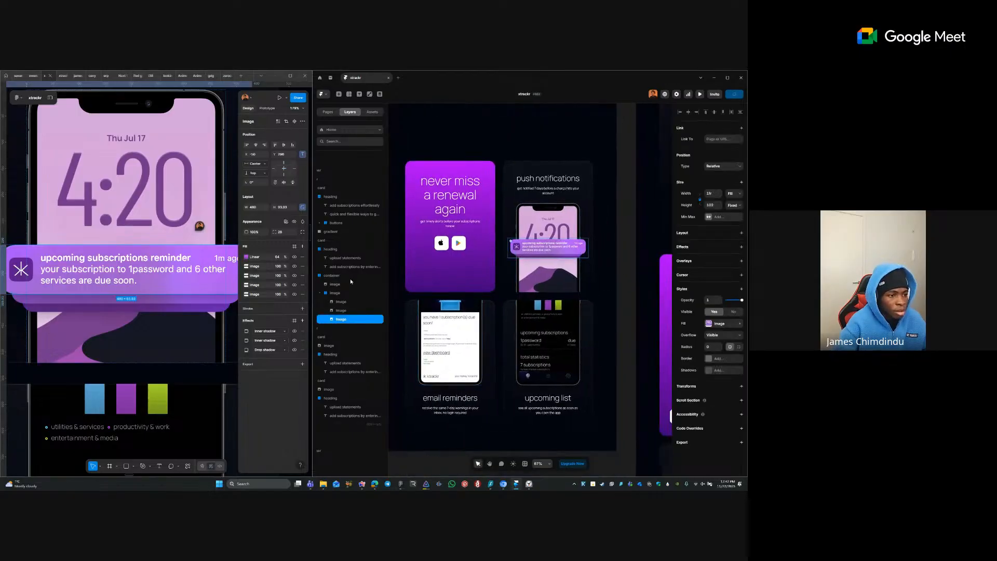
click(338, 294)
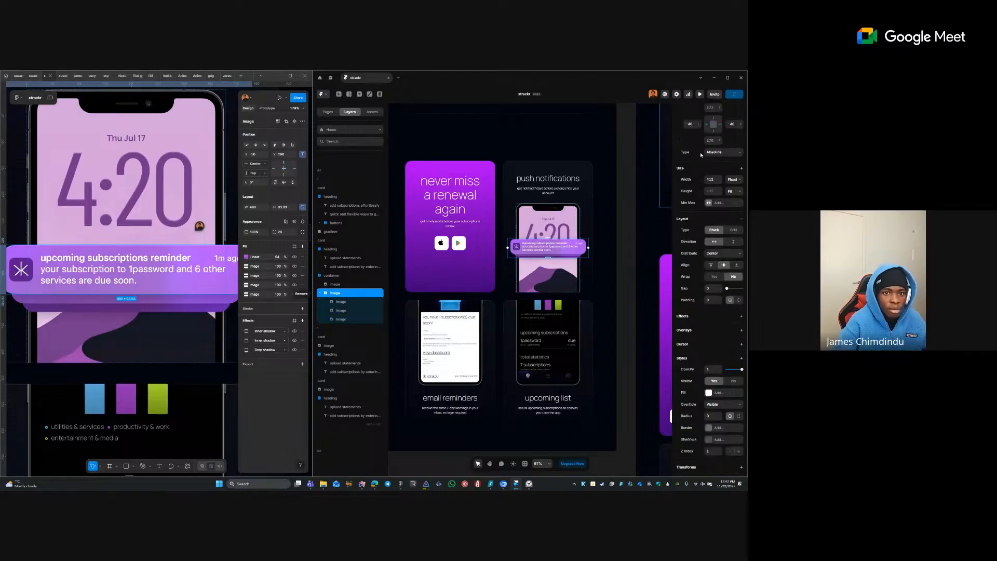
- Pin the notification group to the bottom with a Bottom offset of 80
scroll(701, 154, up, 1)
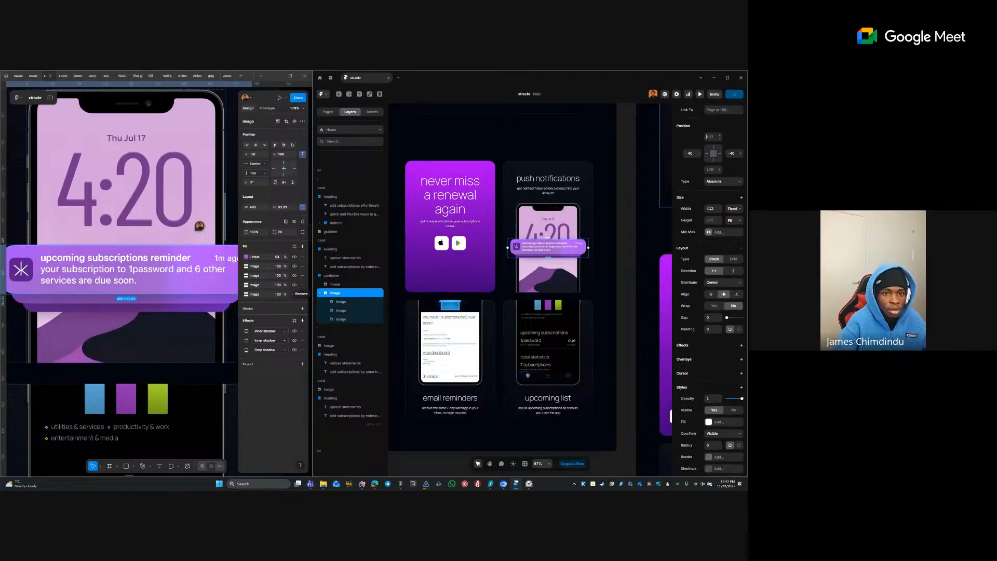
click(714, 162)
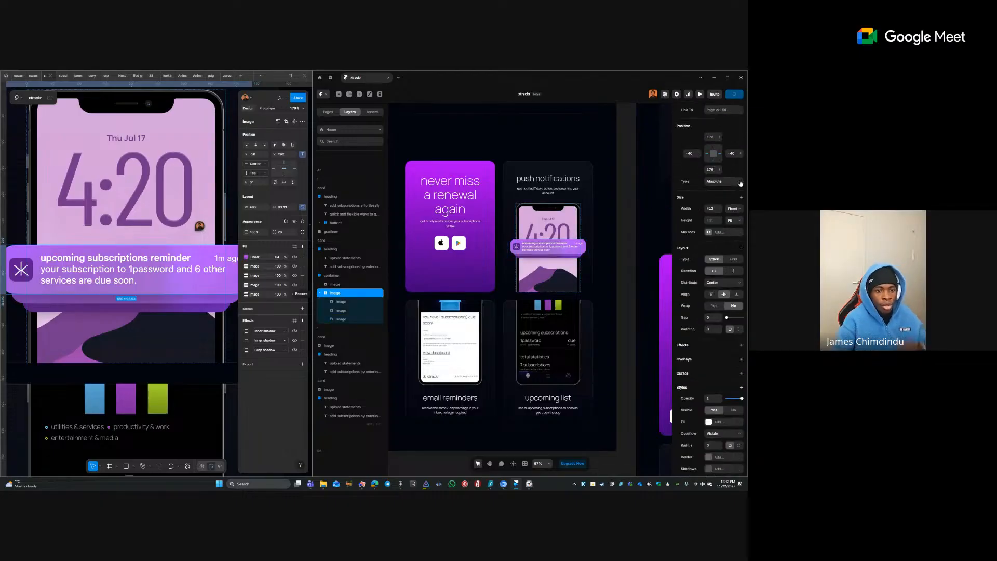
click(713, 170)
text(180)
key(Tab)
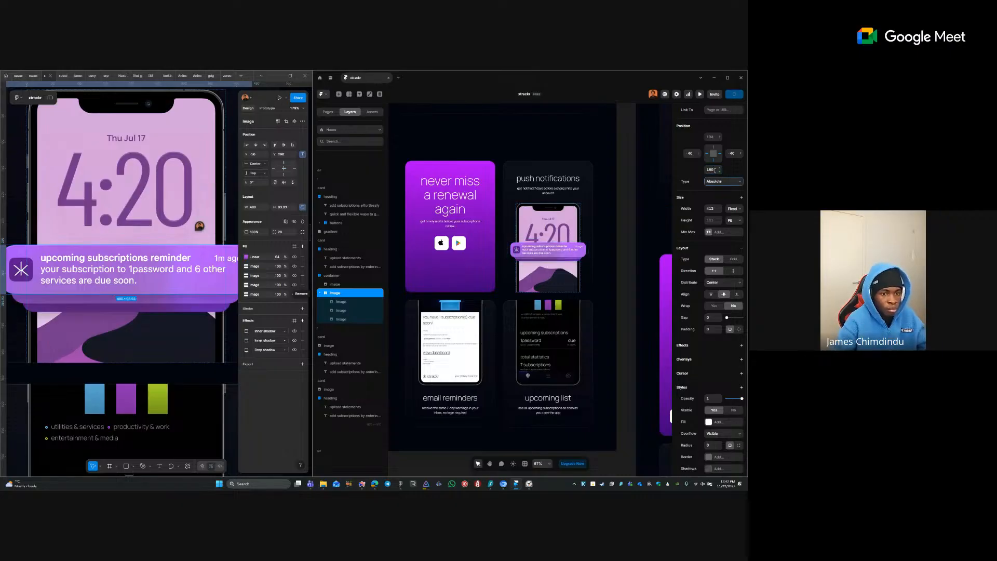
click(716, 171)
text(120)
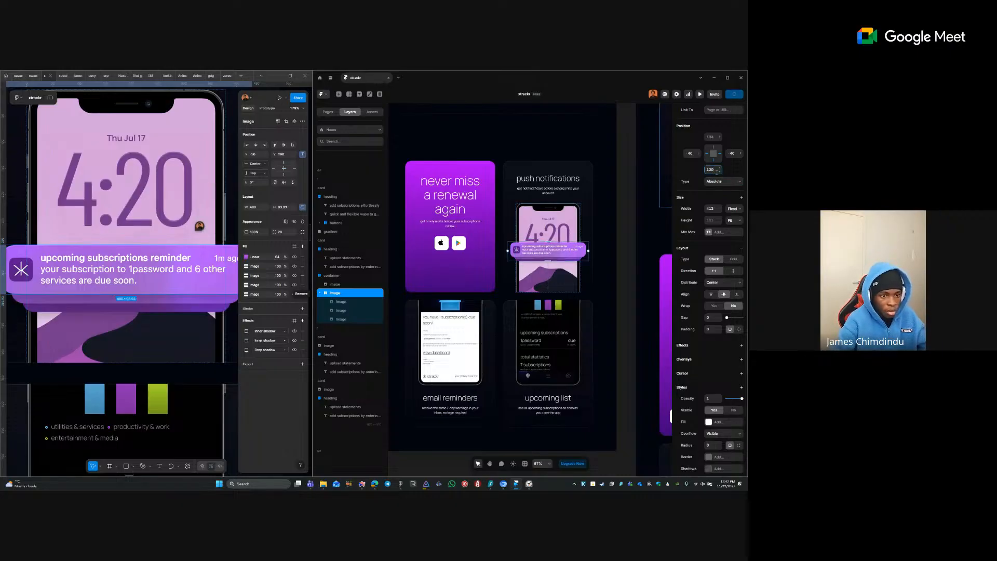
key(Tab)
click(714, 169)
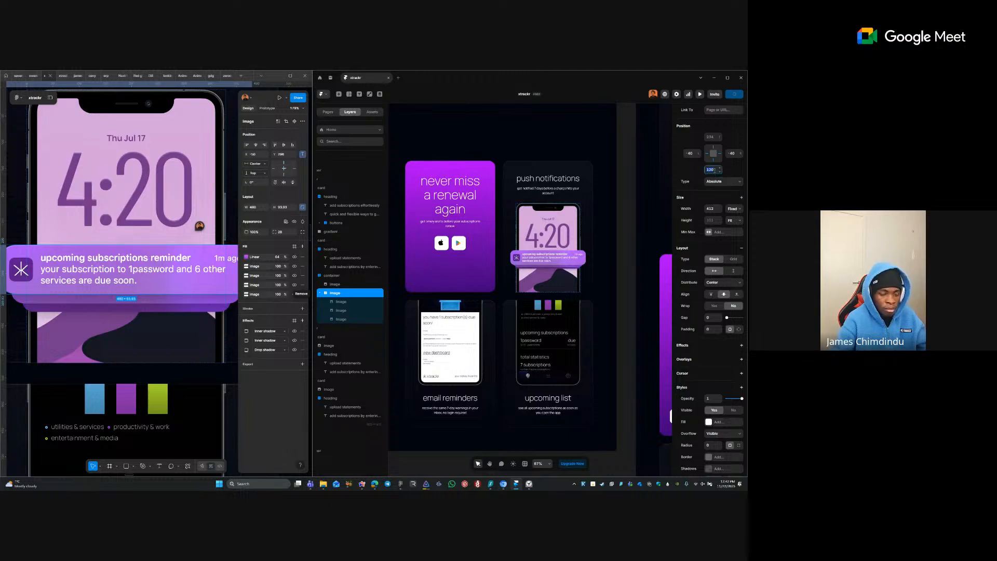
text(80)
key(Tab)
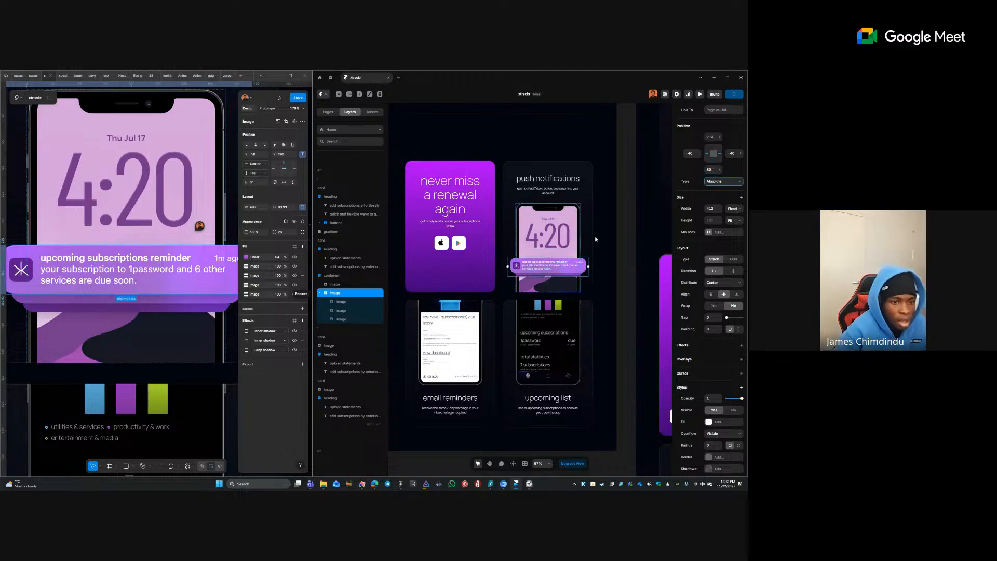
click(598, 232)
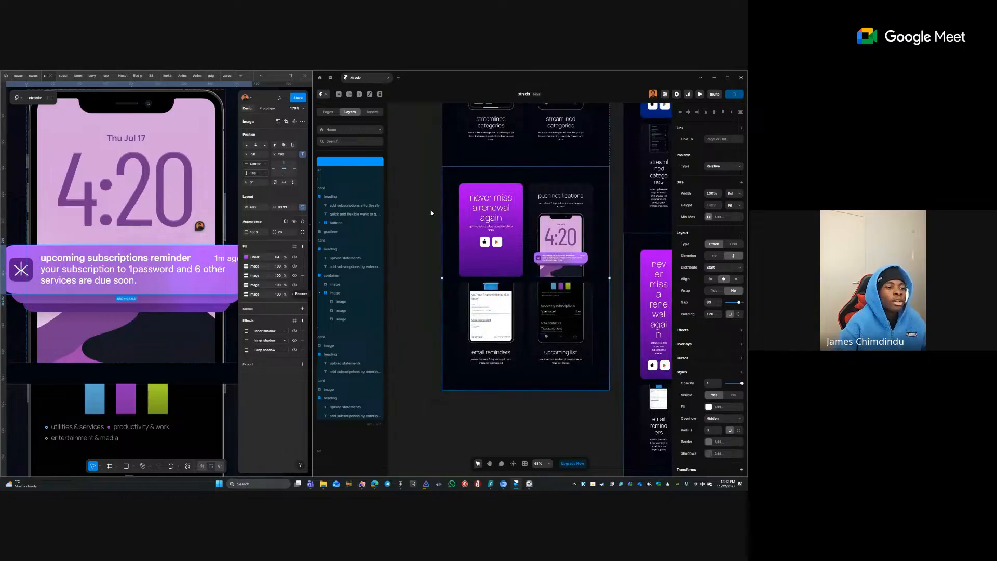
- Rename the stacked notification image layers to 'Image'
click(431, 213)
double_click(357, 301)
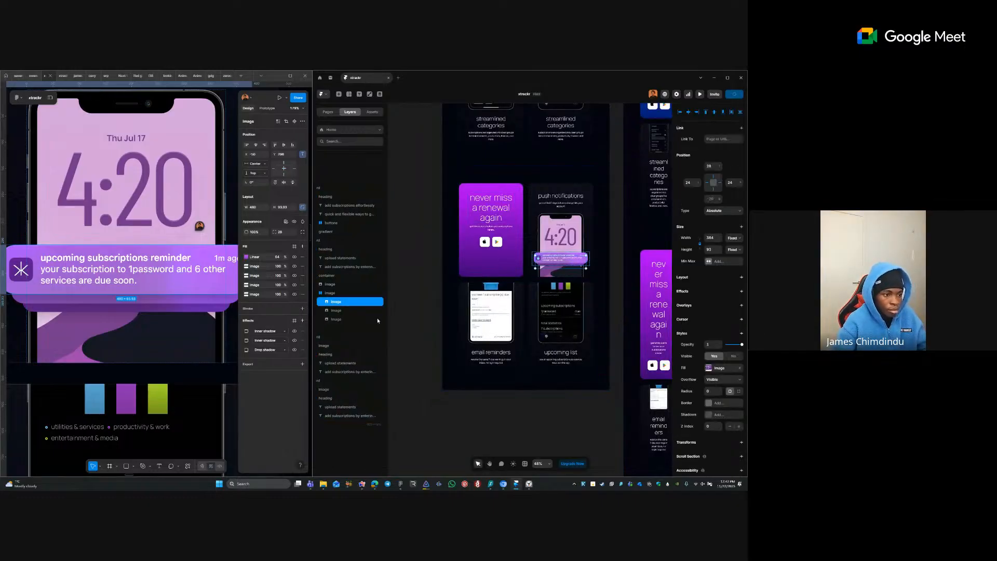
double_click(369, 310)
text(Image)
key(Return)
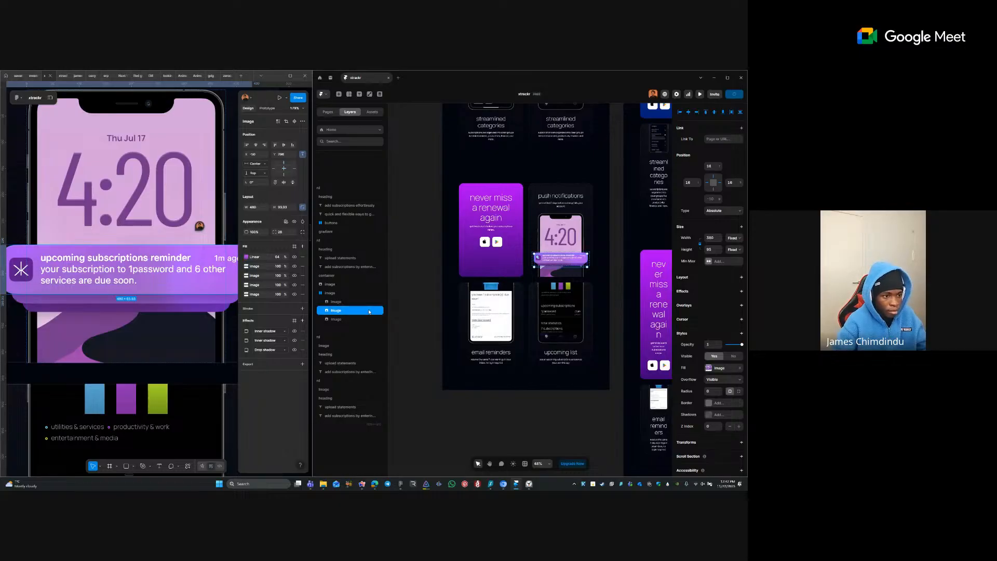
double_click(367, 319)
key(BackSpace)
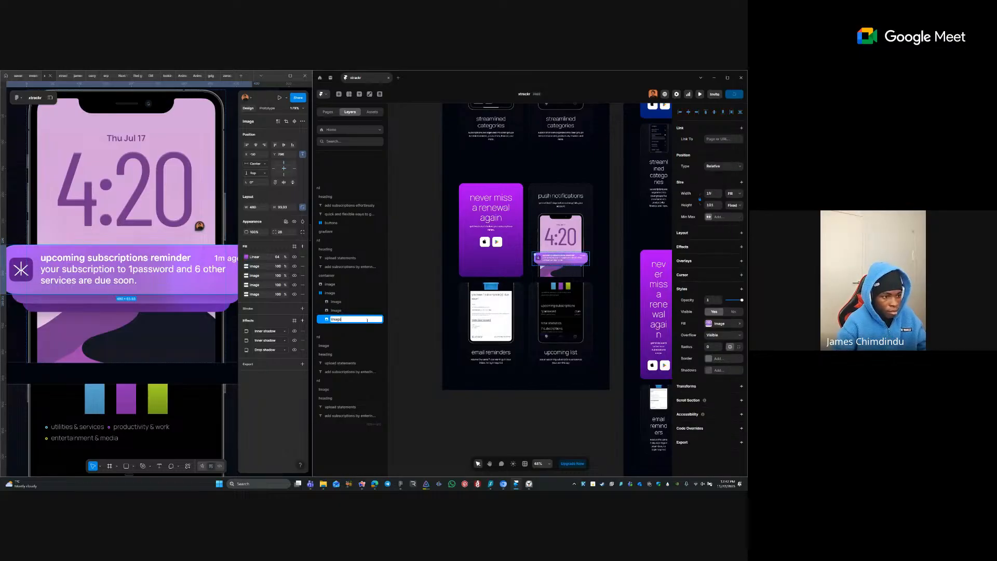
text(image)
key(Return)
- Scroll the Figma file down to the 'how xtrackr works' section
click(428, 306)
scroll(61, 306, down, 2)
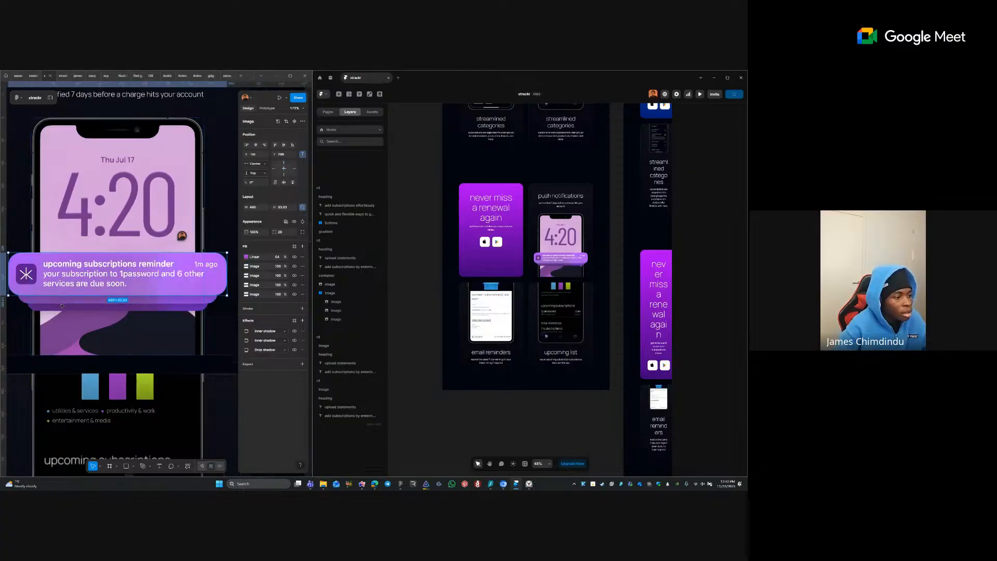
scroll(61, 306, down, 3)
click(158, 285)
scroll(150, 270, down, 10)
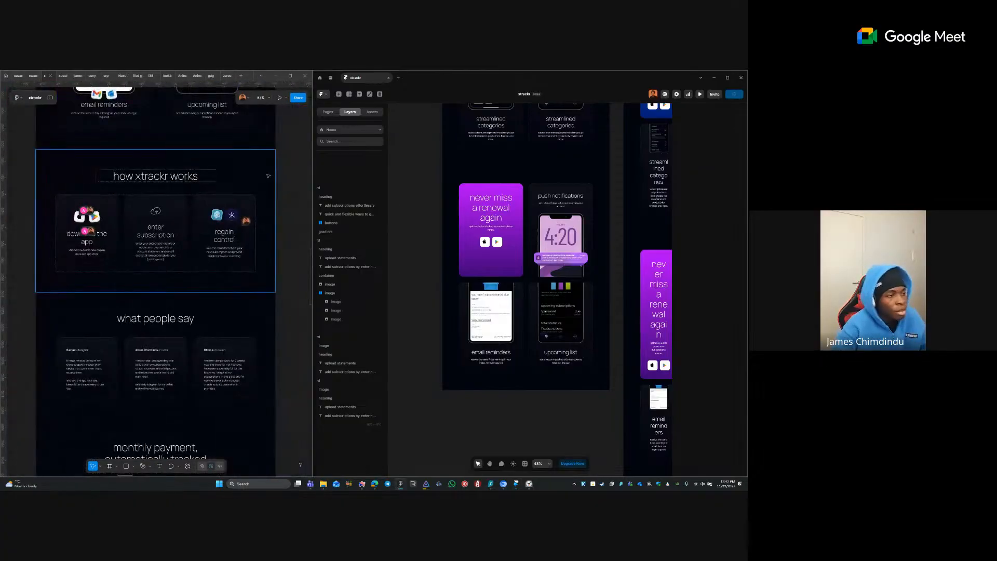
- Copy the 'how xtrackr works' frame to the clipboard with the Figma to HTML plugin
click(268, 176)
right_click(233, 175)
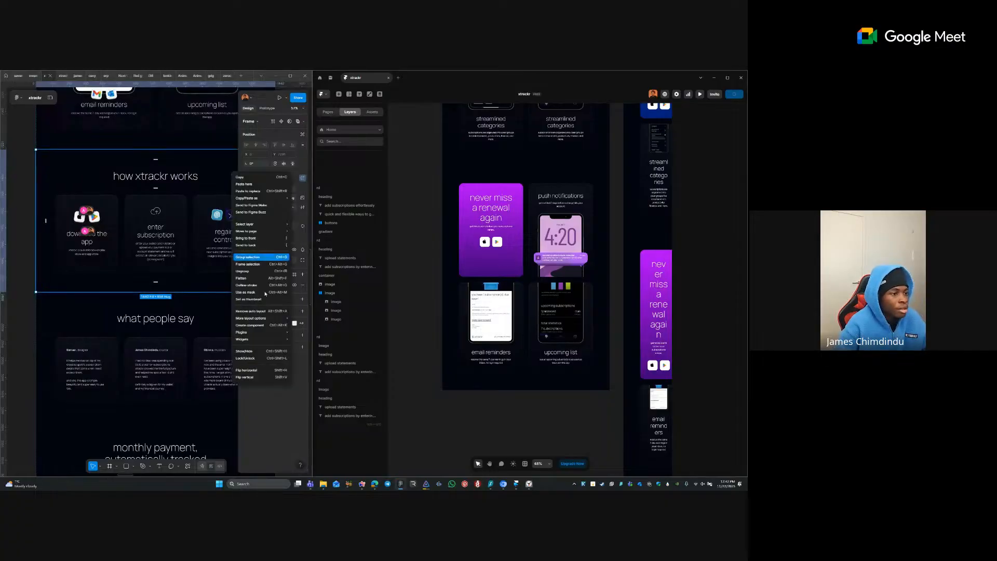
mouse_move(275, 334)
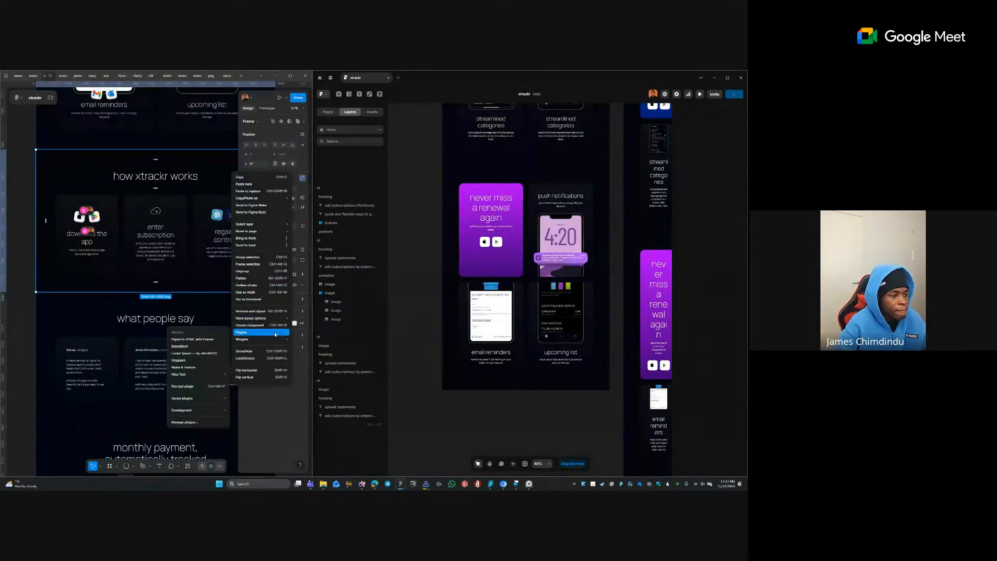
click(187, 339)
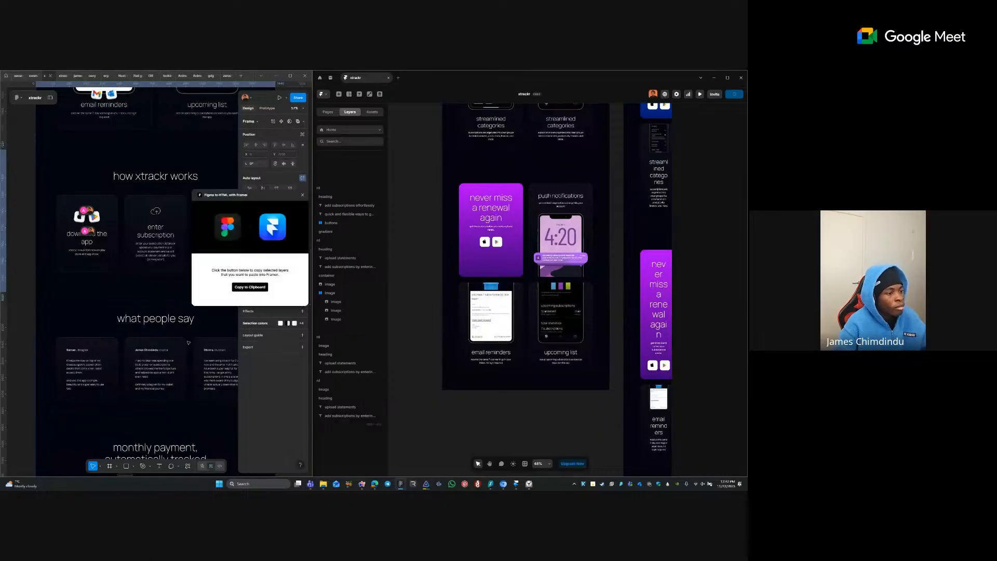
click(250, 287)
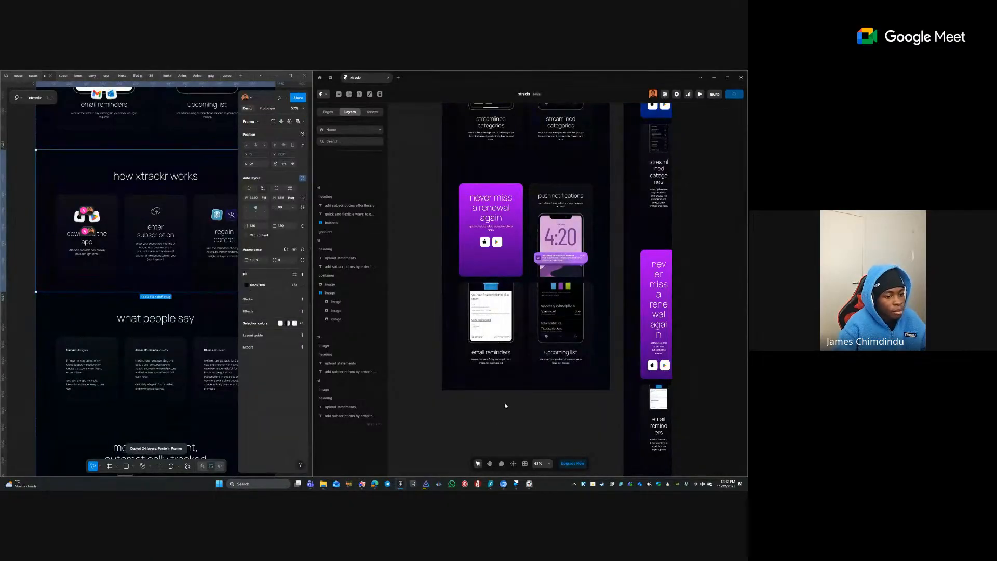
- Paste the section into the Framer page and pan it into view
click(474, 390)
key(ctrl+v)
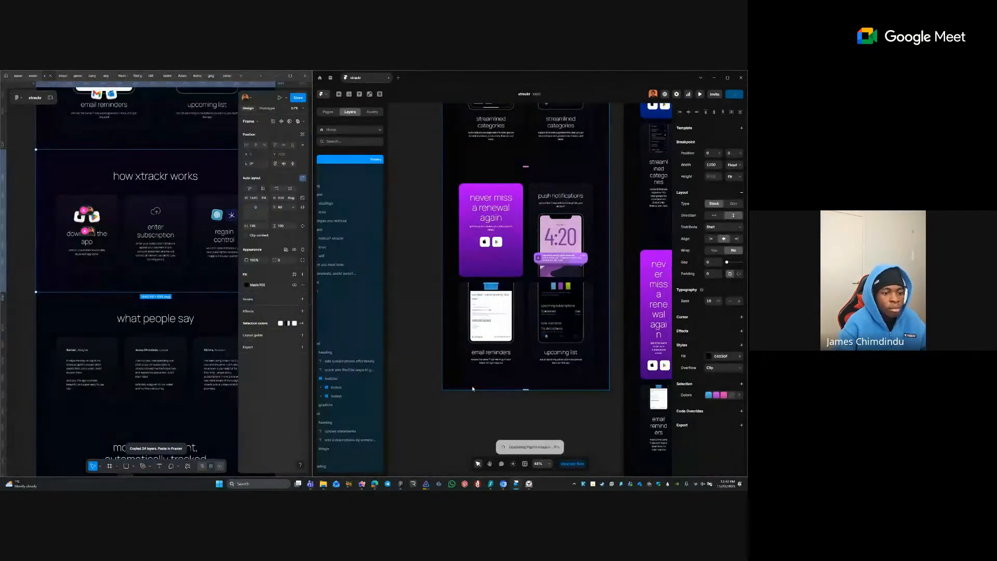
click(412, 315)
key(space)
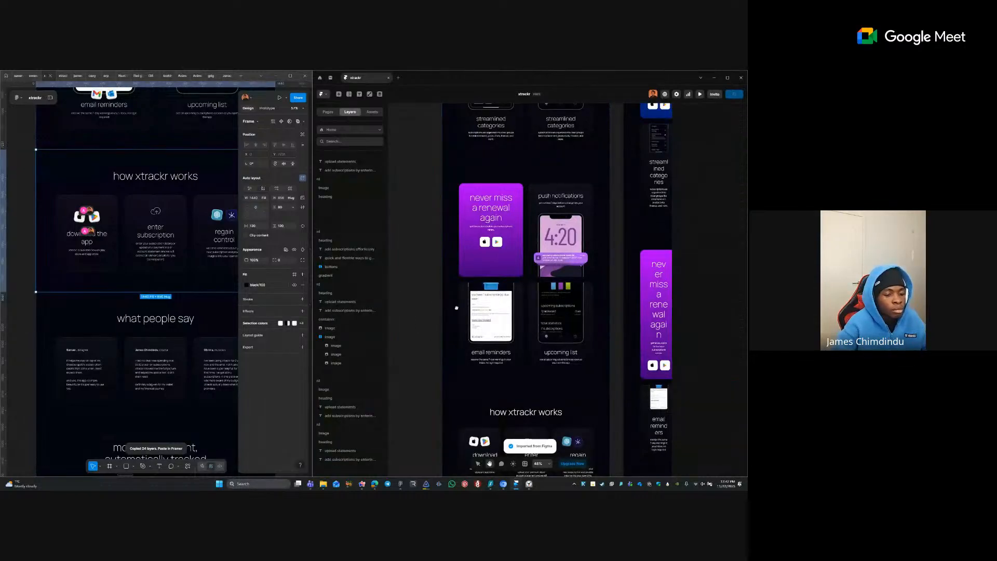
drag(500, 439, 480, 291)
- Set the width of all three cards' headings and descriptions to Fill
scroll(480, 291, up, 1)
ctrl+click(502, 315)
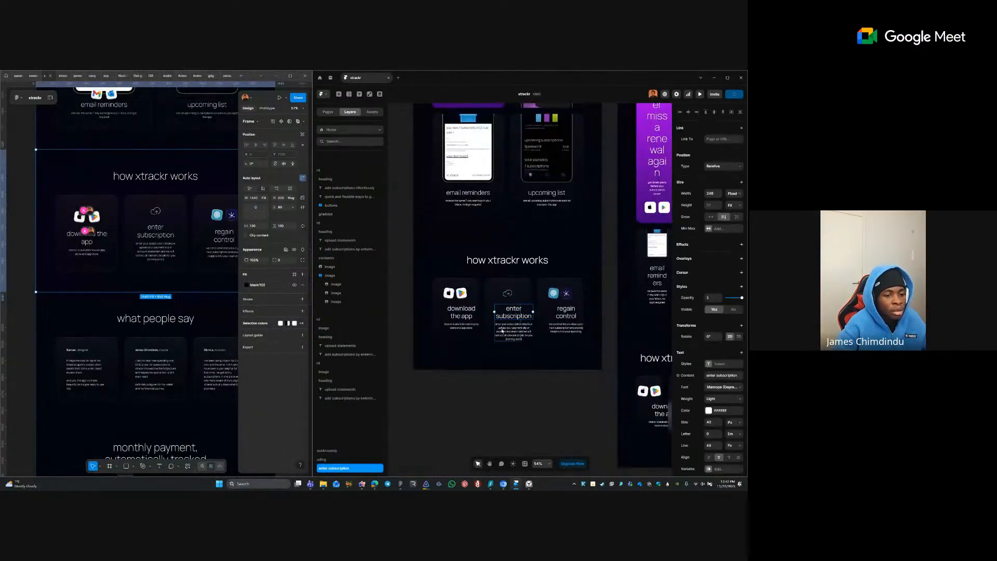
ctrl+shift+click(500, 331)
click(453, 330)
ctrl+click(464, 327)
ctrl+shift+click(463, 314)
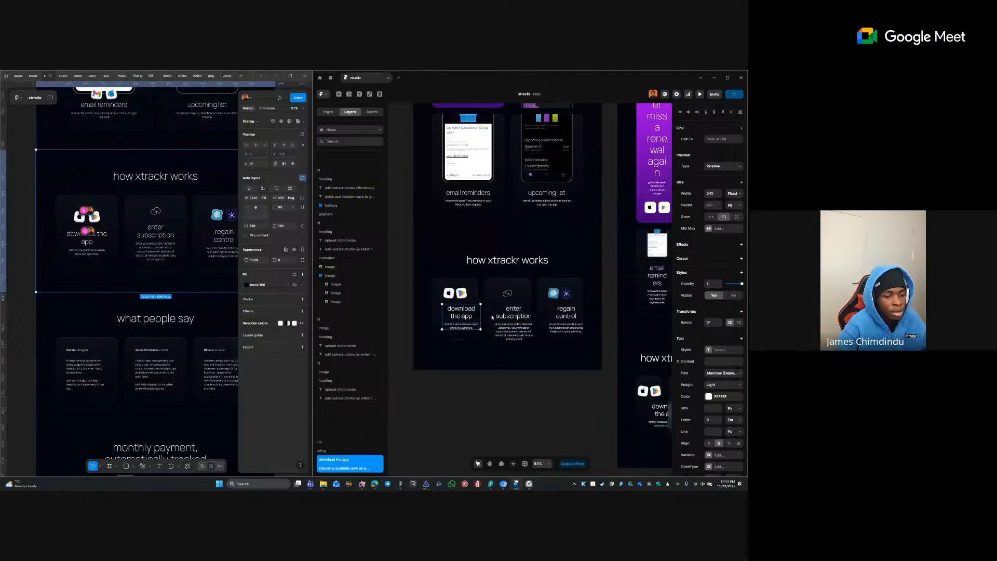
ctrl+shift+click(511, 324)
ctrl+click(508, 328)
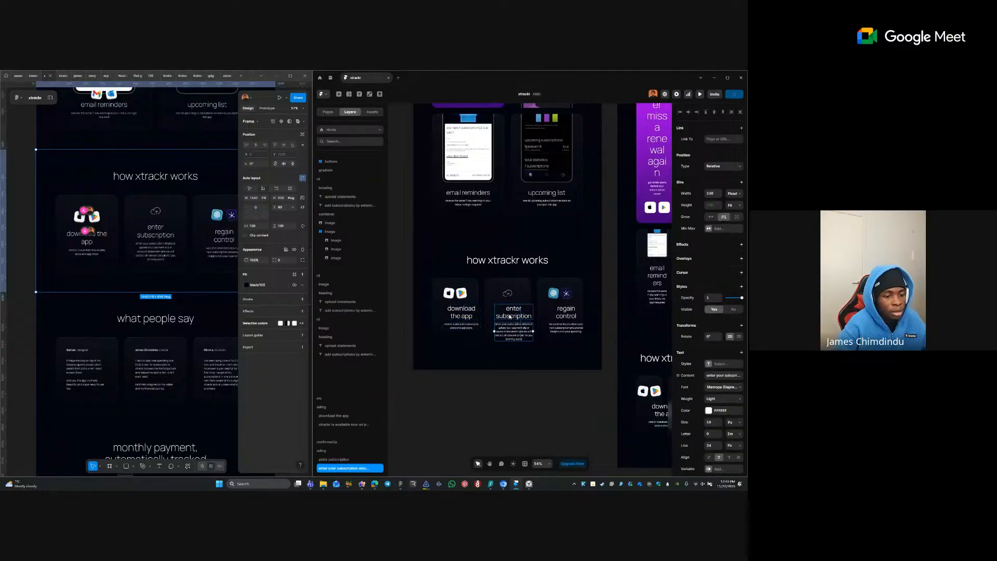
ctrl+shift+click(507, 317)
ctrl+shift+click(456, 316)
ctrl+shift+click(474, 326)
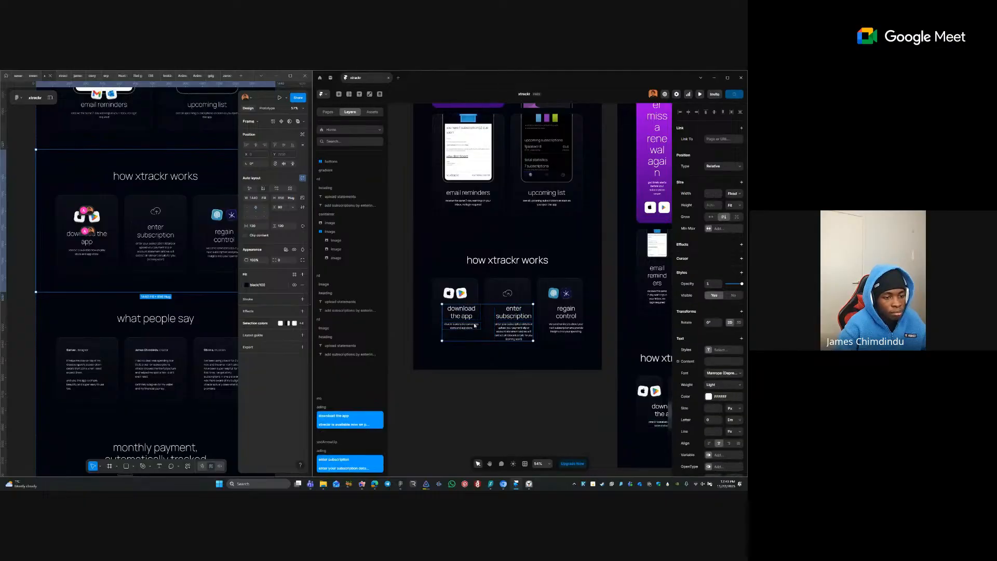
ctrl+shift+click(558, 317)
ctrl+shift+click(558, 328)
click(732, 193)
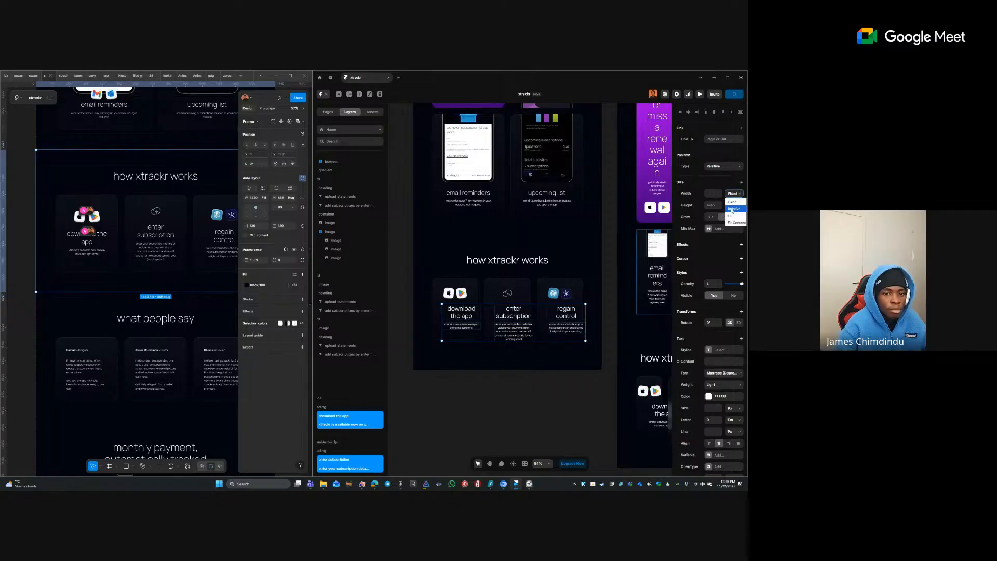
click(732, 213)
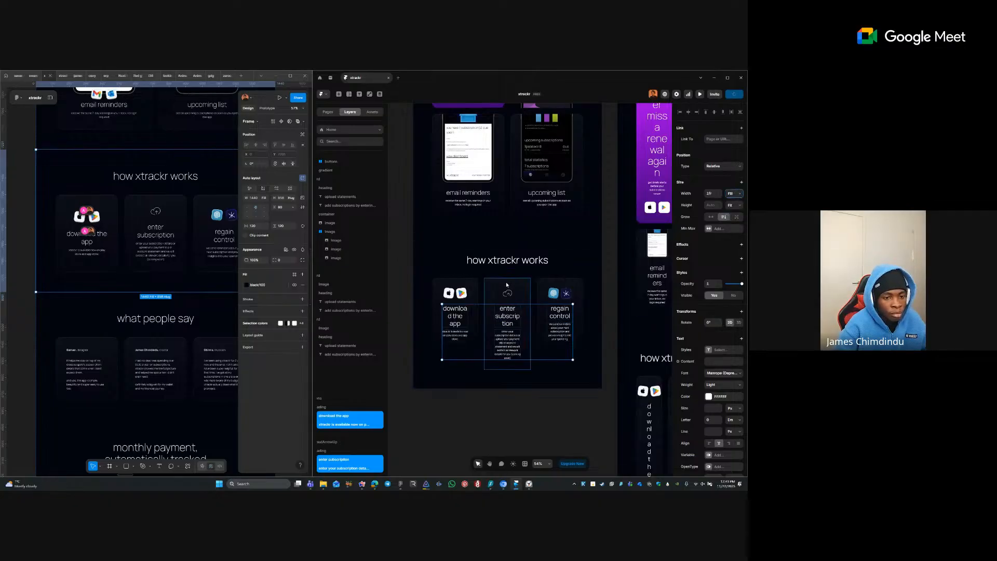
- Select the download the app, enter subscription and regain control cards together
click(487, 282)
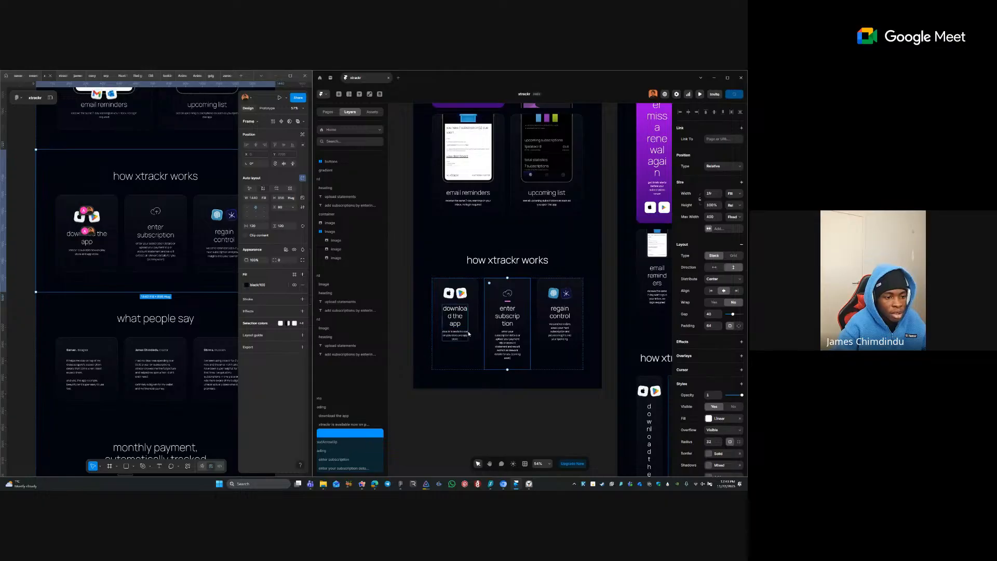
click(449, 309)
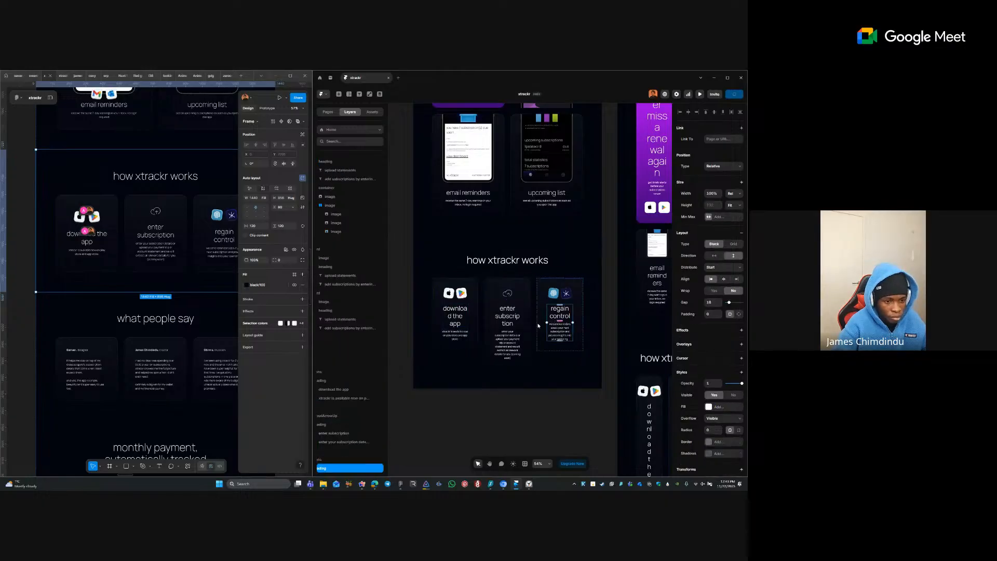
click(524, 294)
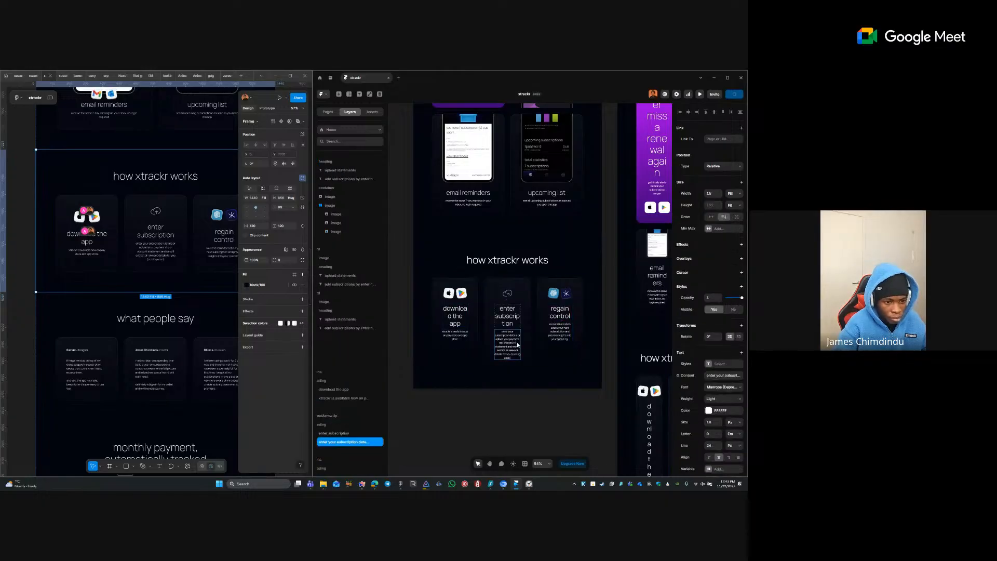
click(477, 304)
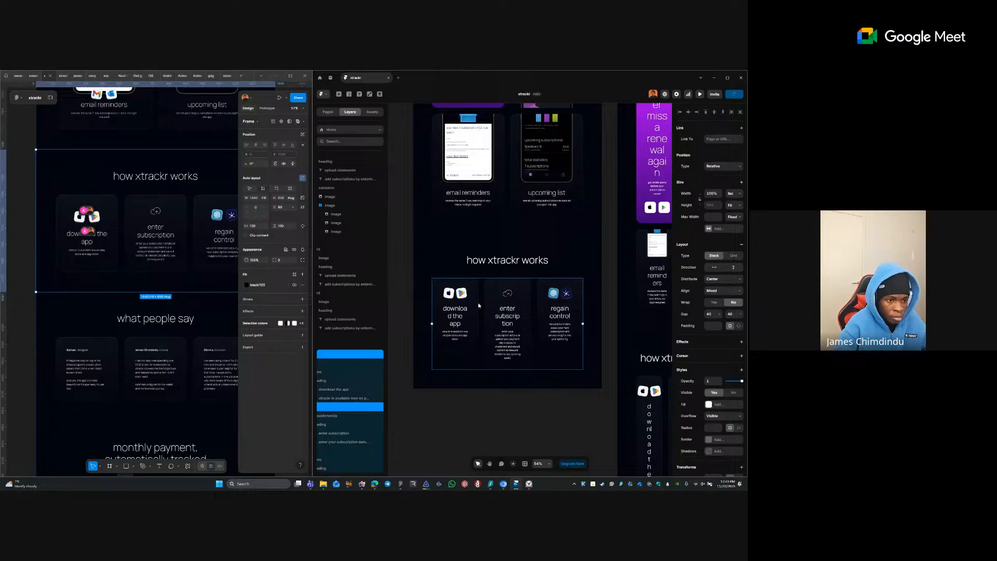
click(537, 305)
shift+click(516, 305)
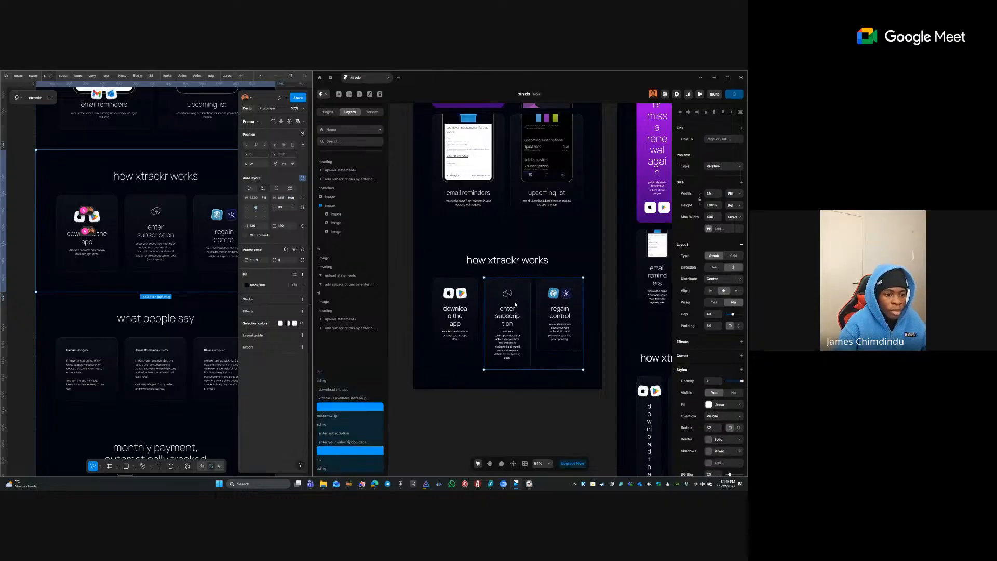
shift+click(471, 311)
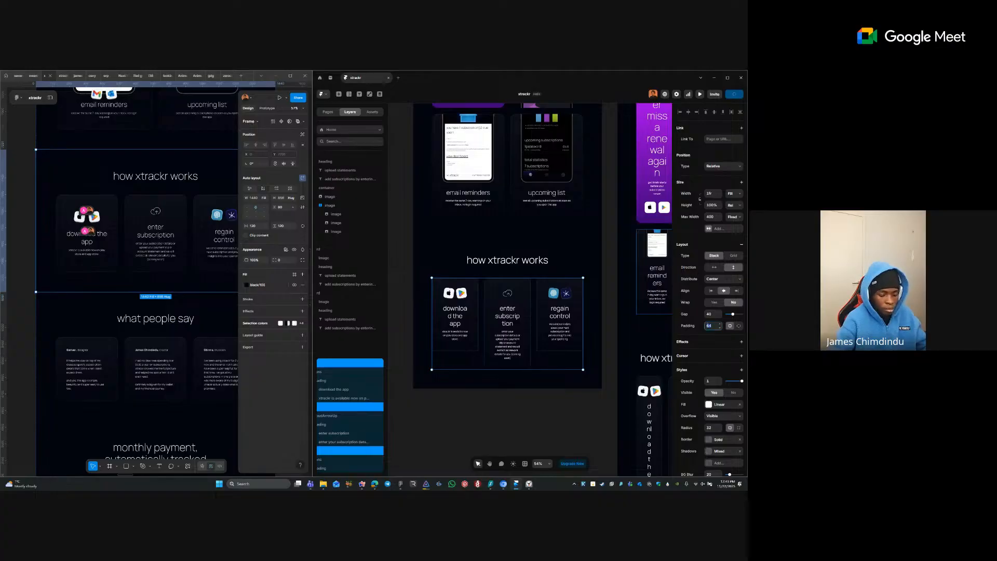
ctrl+click(508, 333)
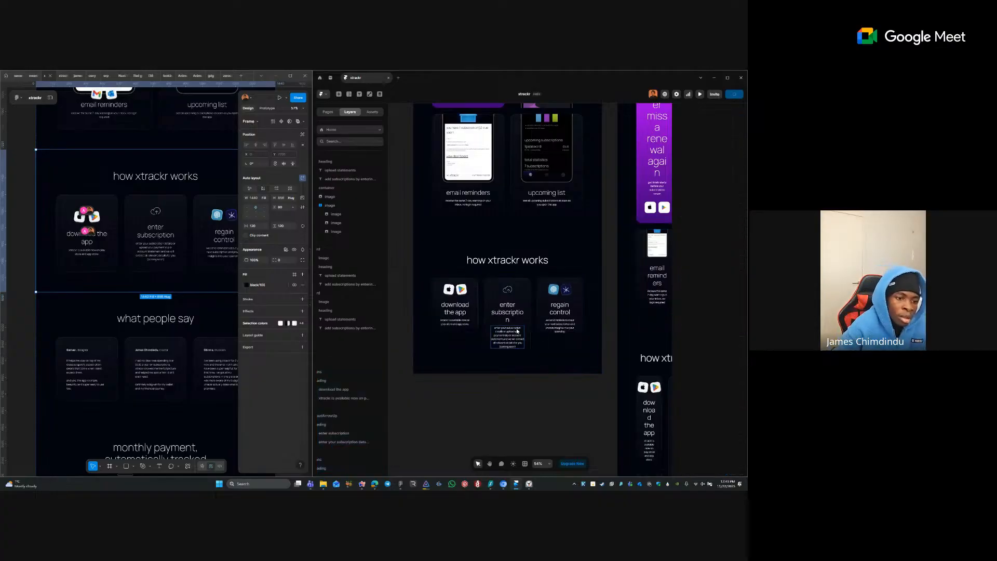
click(517, 322)
- Pan down the Framer page and open options for Figma's 'what people say' section
click(527, 382)
key(space)
drag(521, 264, 534, 305)
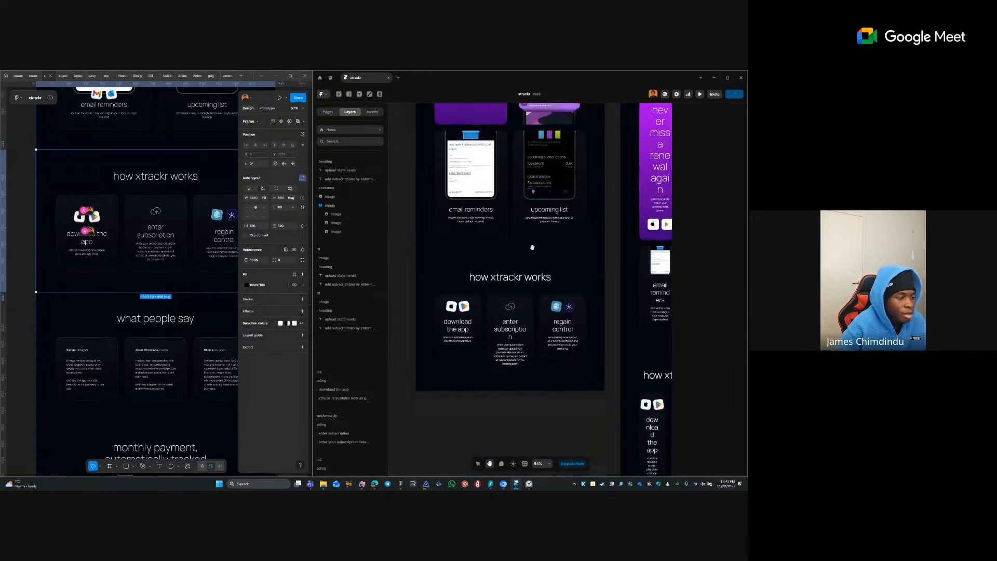
right_click(211, 333)
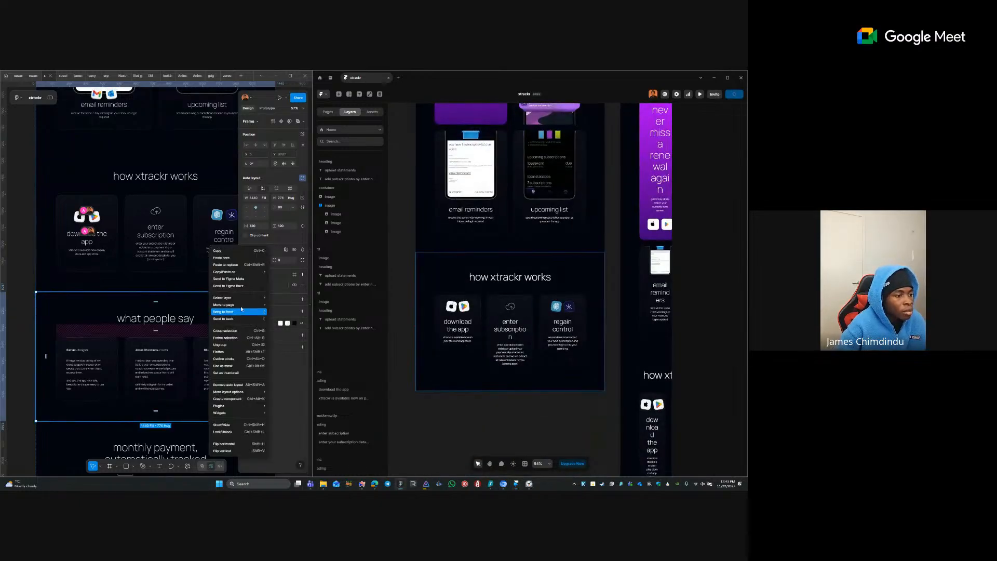
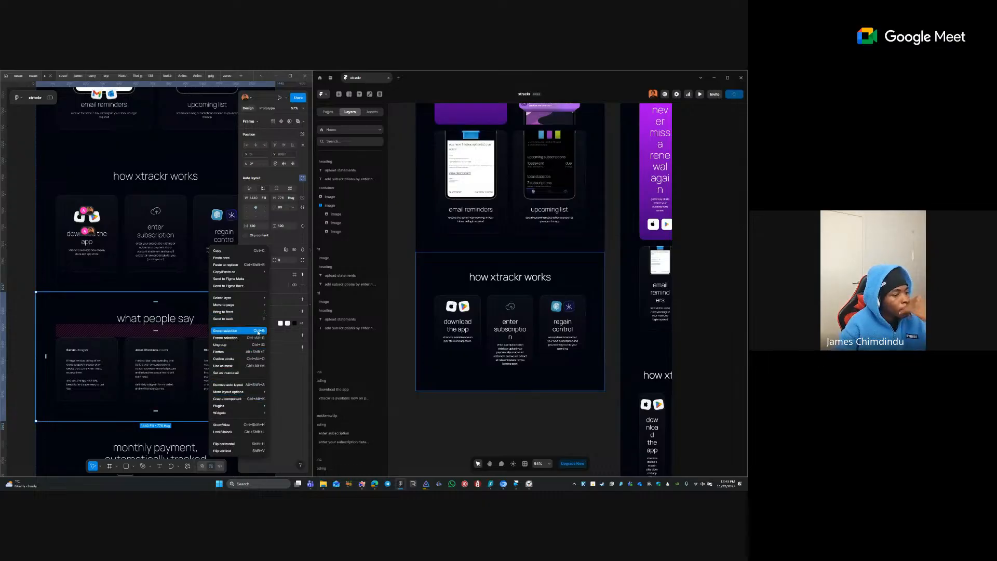
- Copy the what people say frame with Figma to HTML with Framer and paste it below how xtrackr works
mouse_move(218, 406)
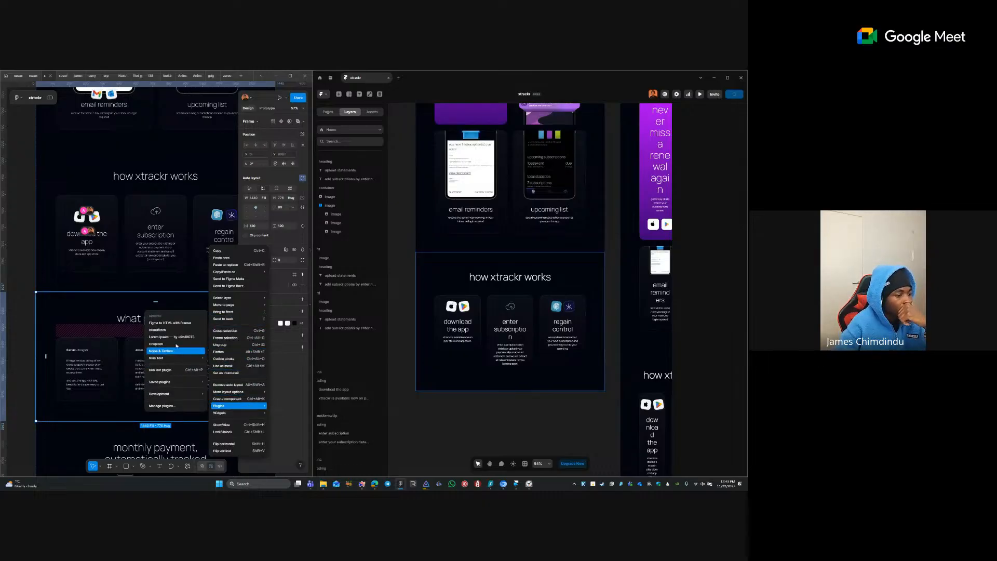
click(175, 322)
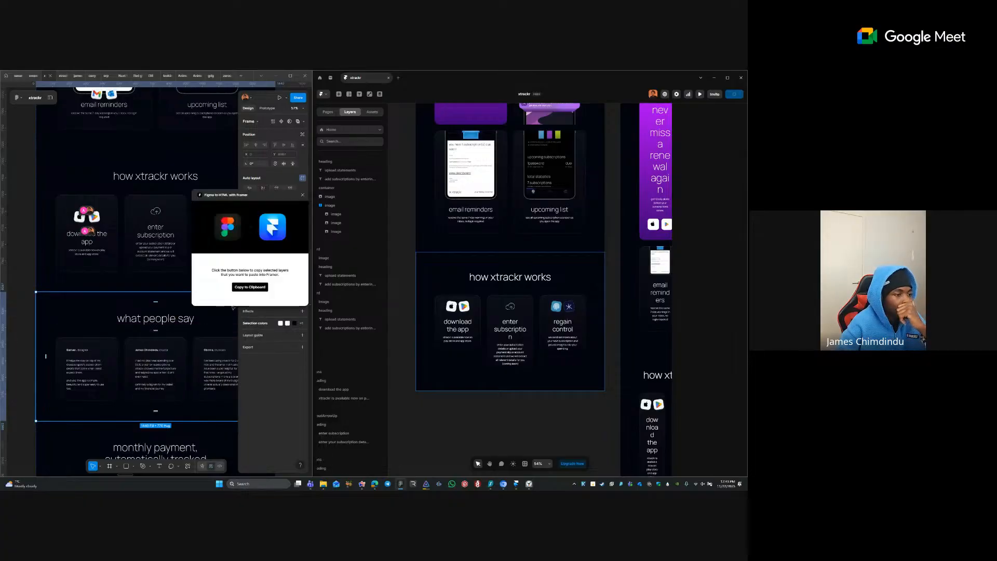
click(245, 289)
click(520, 455)
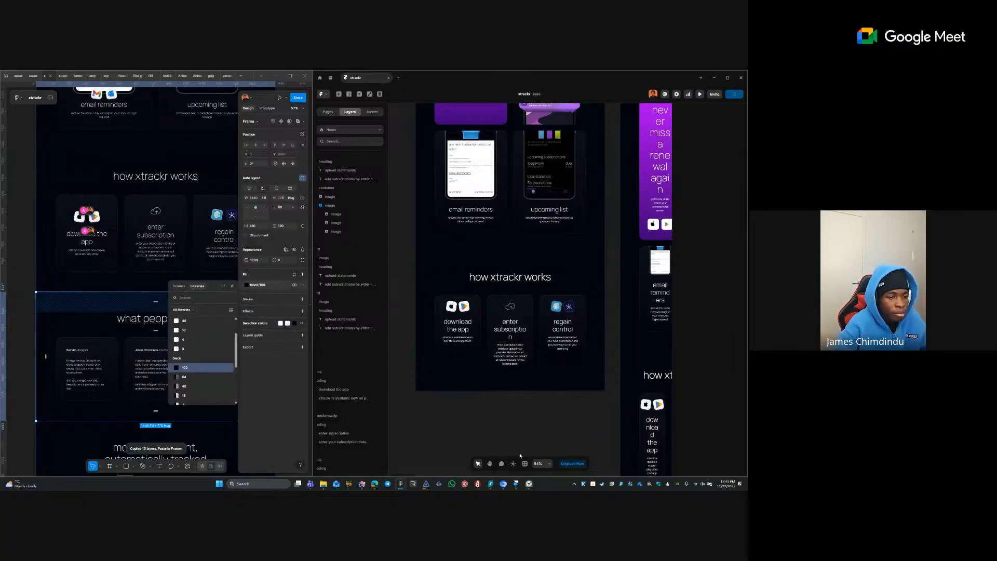
click(450, 385)
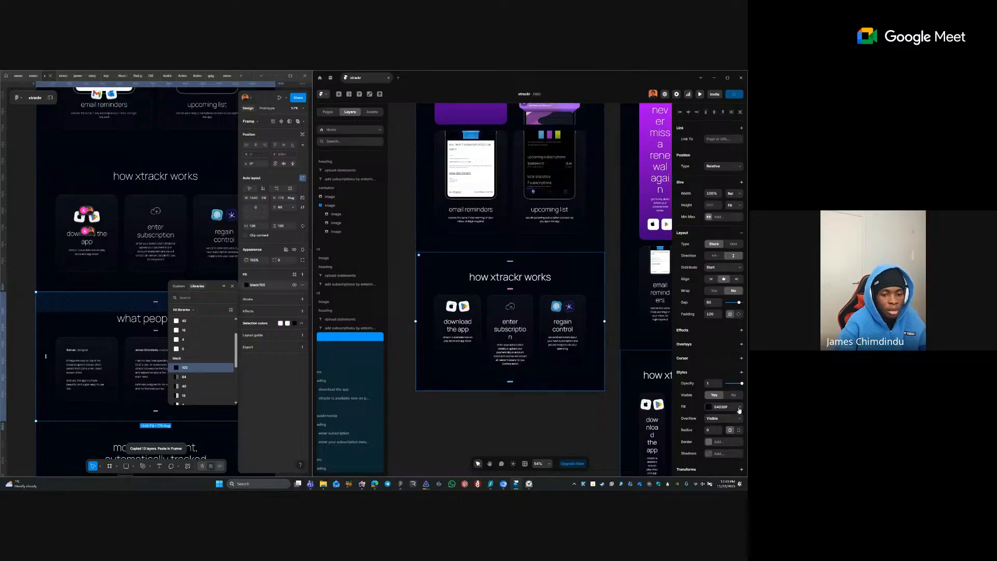
key(ctrl+v)
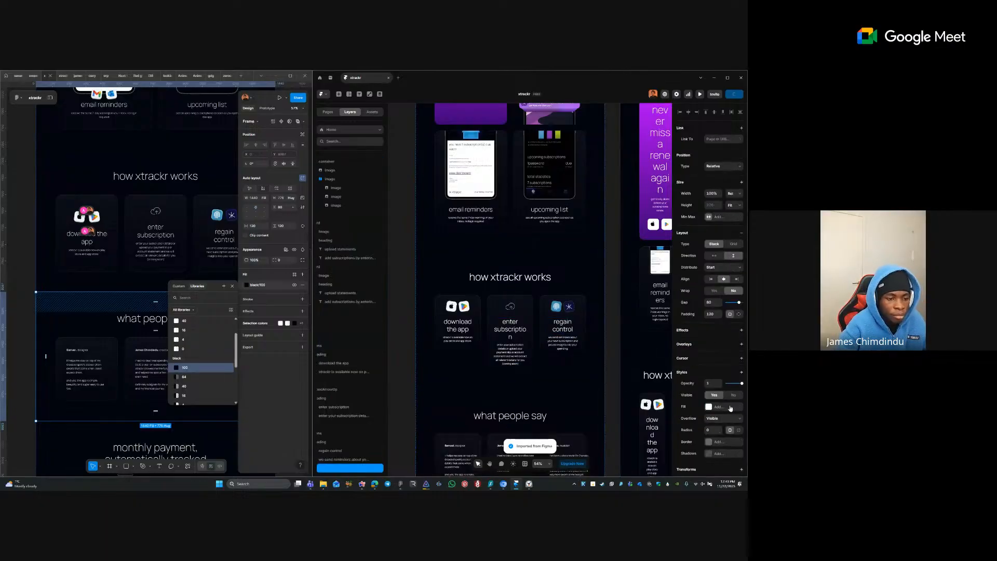
- Set the name and body texts of all three testimonial cards to Fill width
scroll(512, 364, down, 2)
click(515, 401)
click(513, 393)
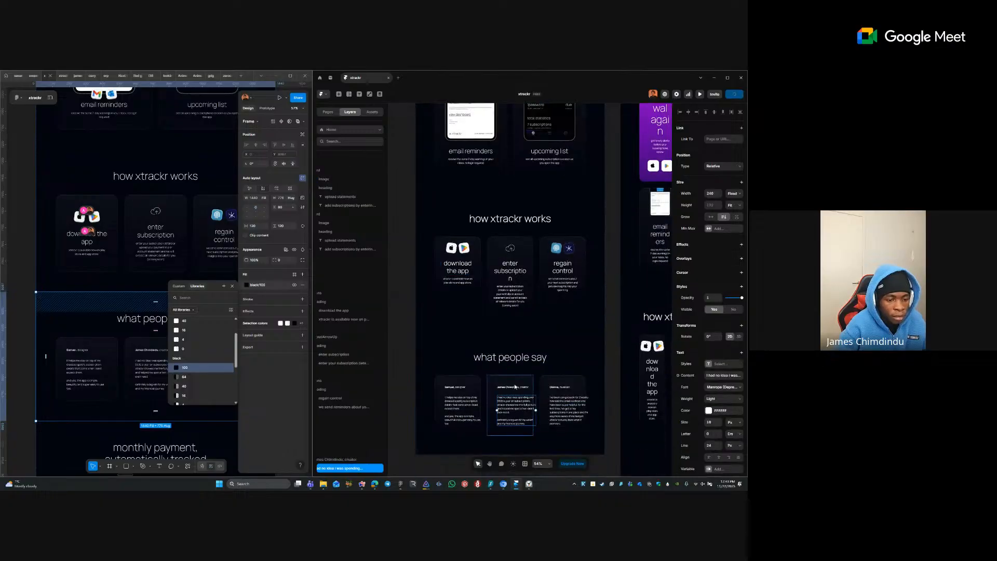
click(512, 389)
shift+click(512, 401)
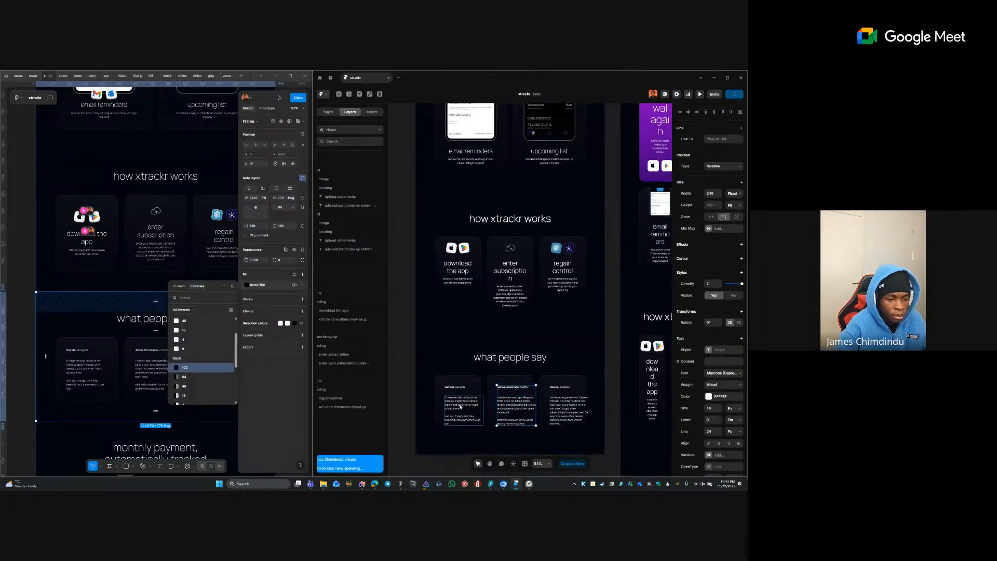
shift+click(460, 404)
shift+click(462, 389)
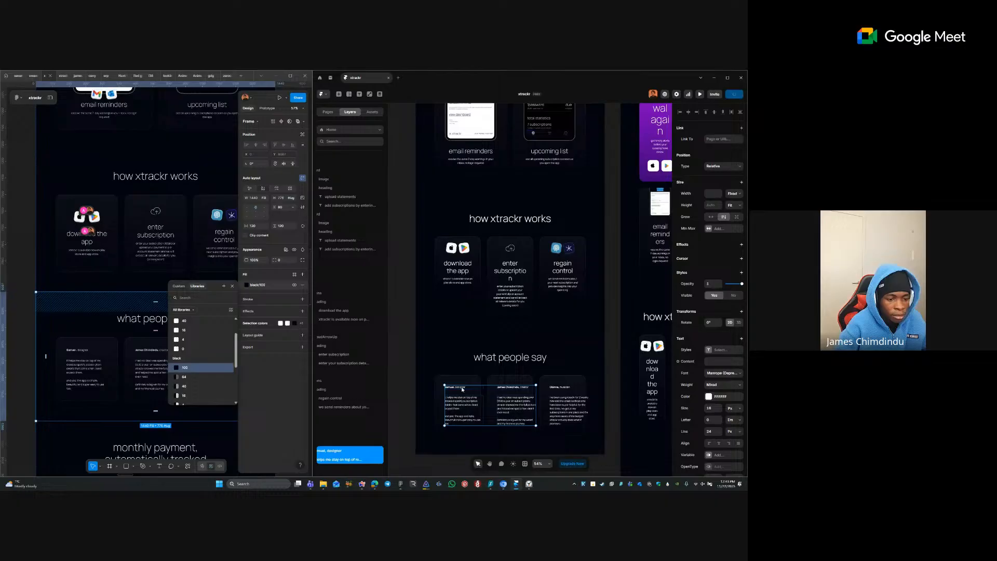
shift+click(568, 389)
shift+click(567, 406)
click(733, 194)
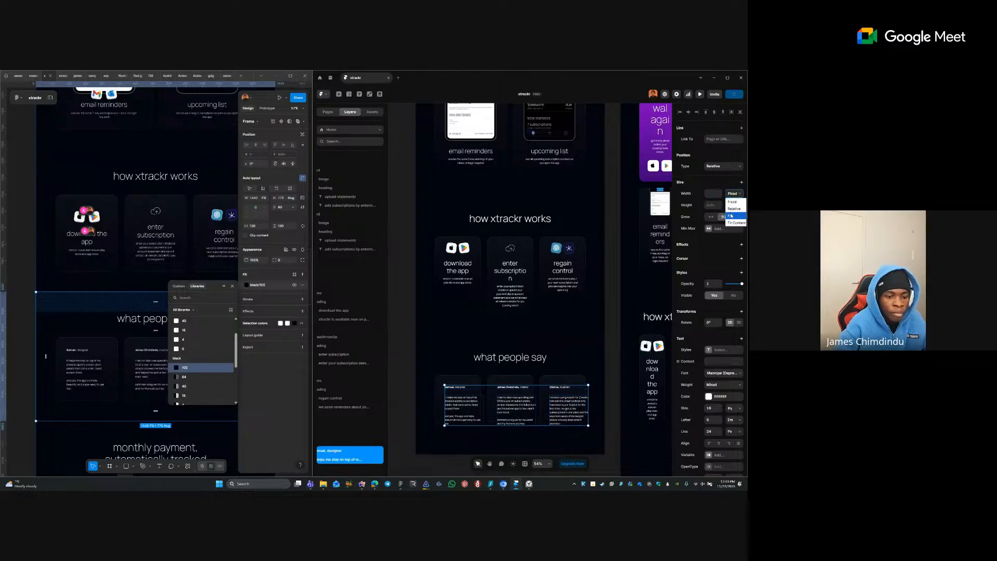
click(731, 215)
- Select the what people say section and everything across its three testimonial cards
click(554, 395)
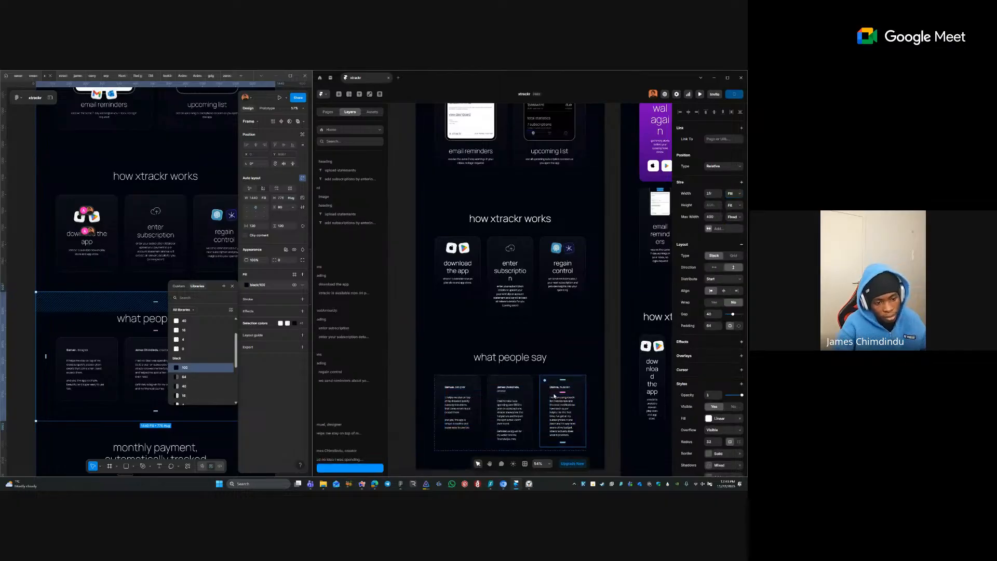
click(508, 398)
click(425, 385)
drag(407, 376, 593, 436)
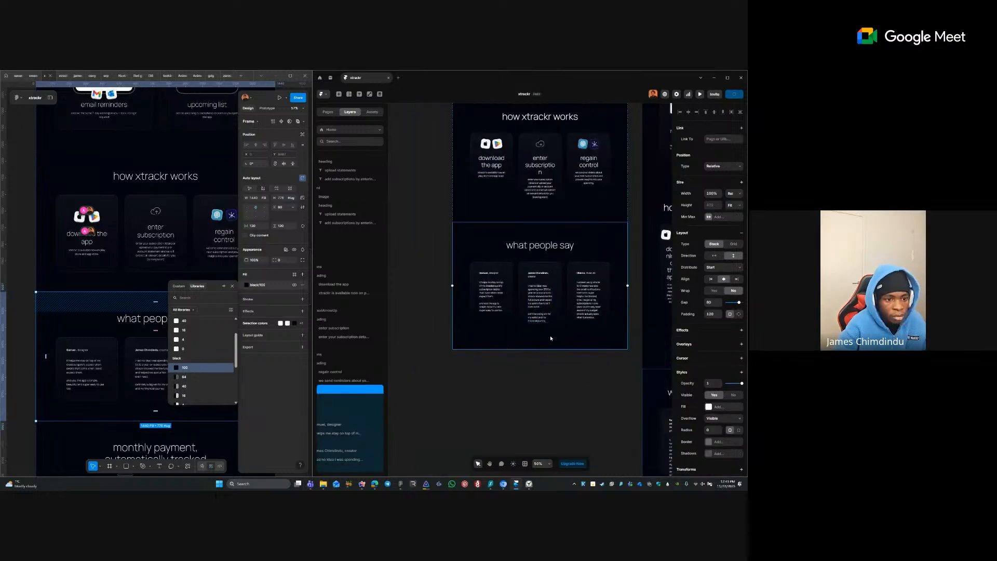
- Find and select the monthly payment frame among Figma's page frames
click(564, 358)
click(135, 262)
scroll(134, 263, up, 1)
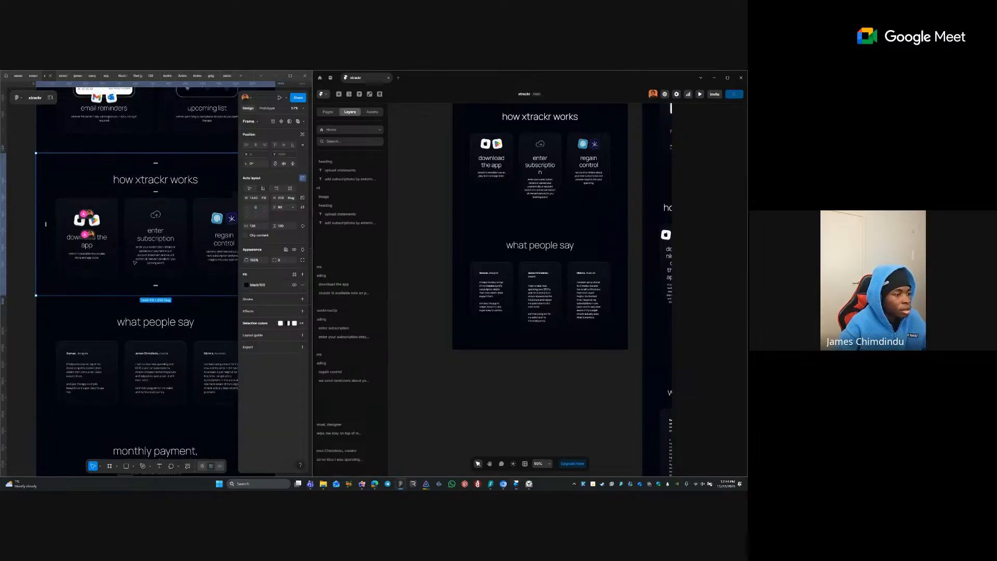
scroll(135, 261, down, 2)
click(163, 254)
scroll(163, 254, down, 3)
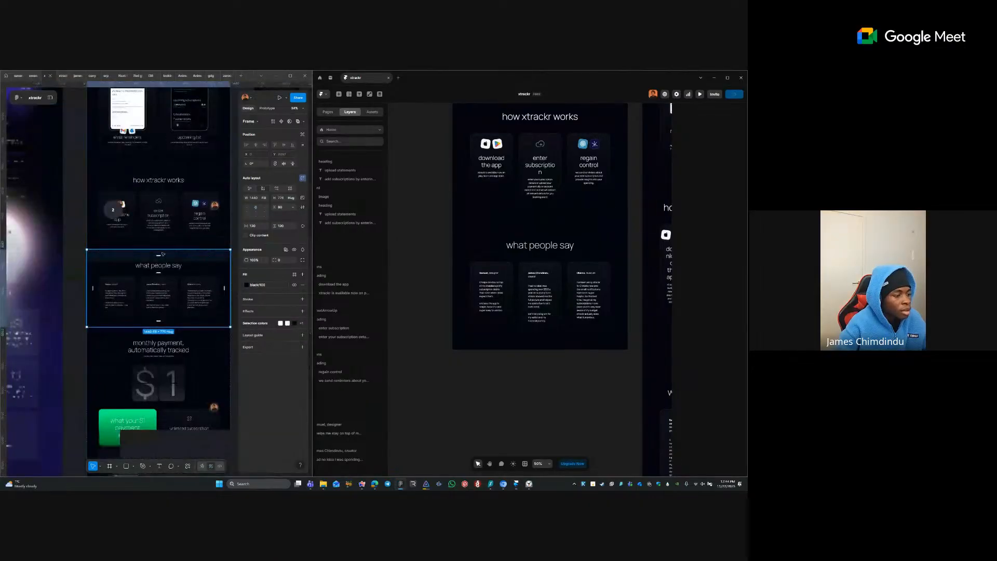
scroll(163, 254, down, 2)
click(173, 316)
scroll(174, 311, down, 4)
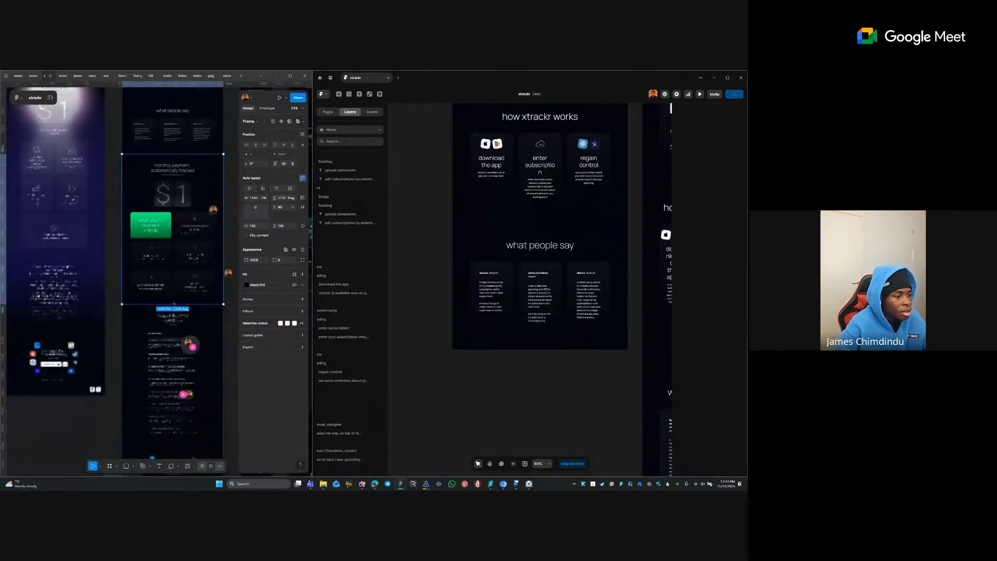
scroll(156, 259, down, 3)
click(131, 236)
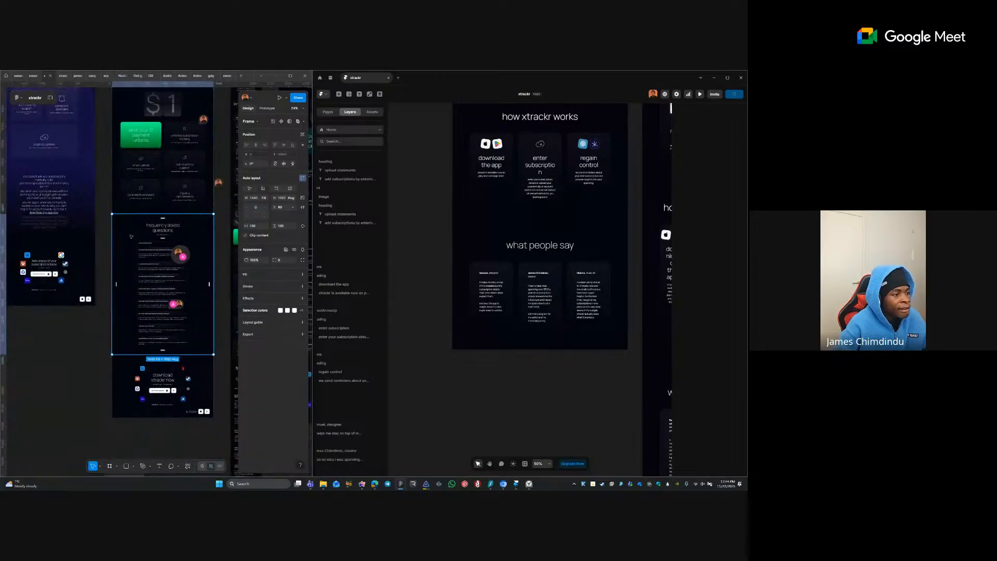
click(139, 201)
- Copy the monthly payment frame with Figma to HTML with Framer and paste it below what people say
right_click(141, 198)
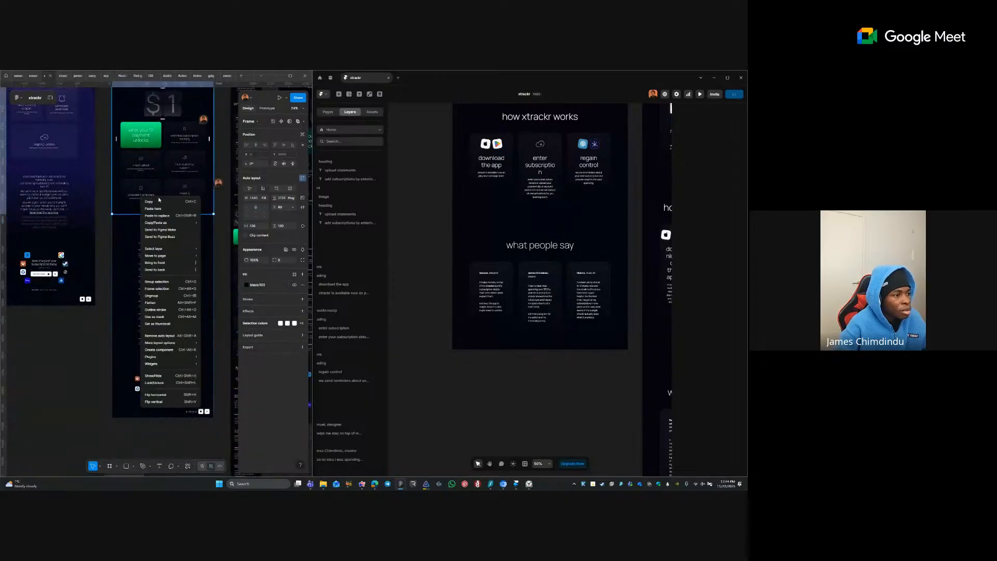
mouse_move(190, 222)
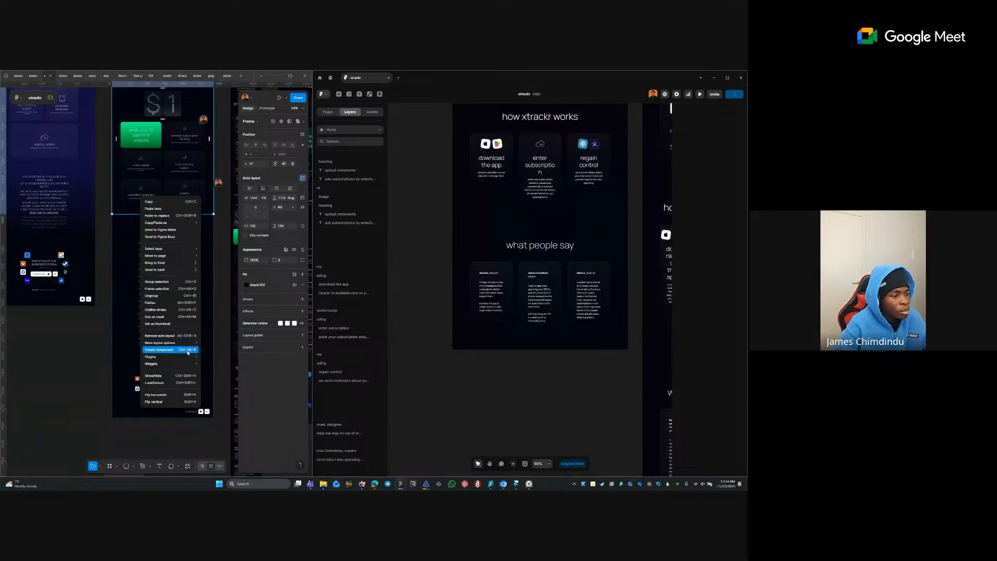
mouse_move(186, 359)
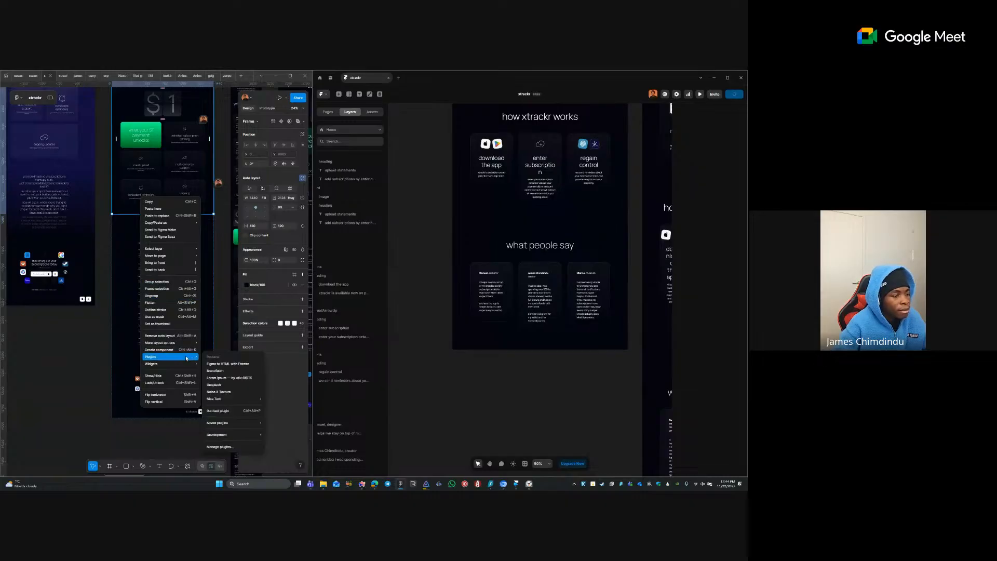
click(229, 364)
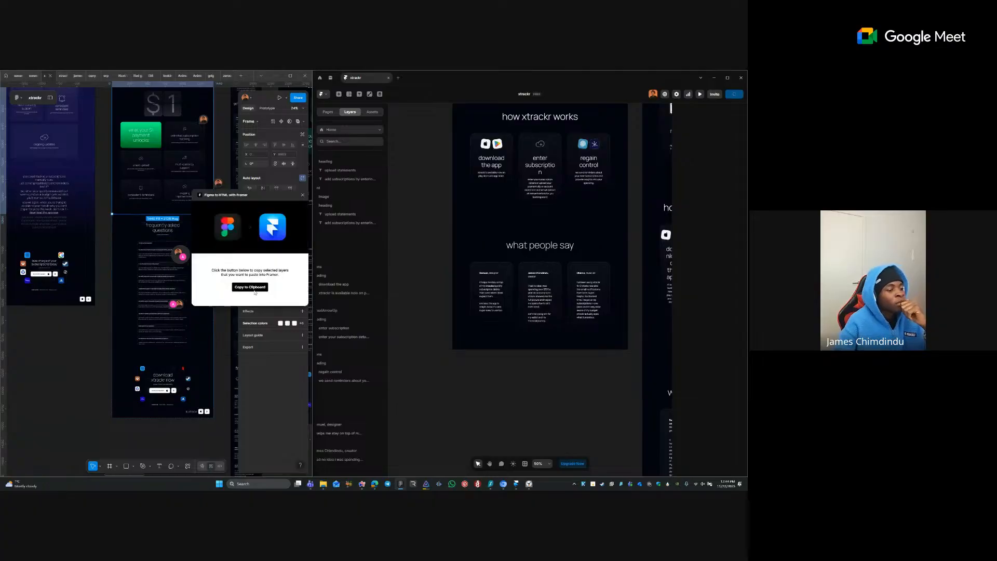
click(469, 238)
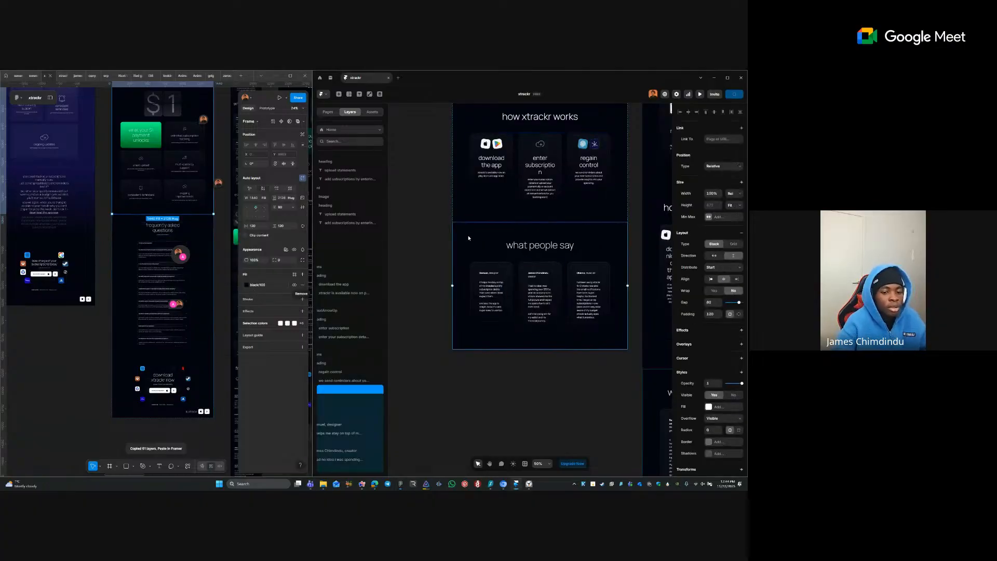
key(ctrl+v)
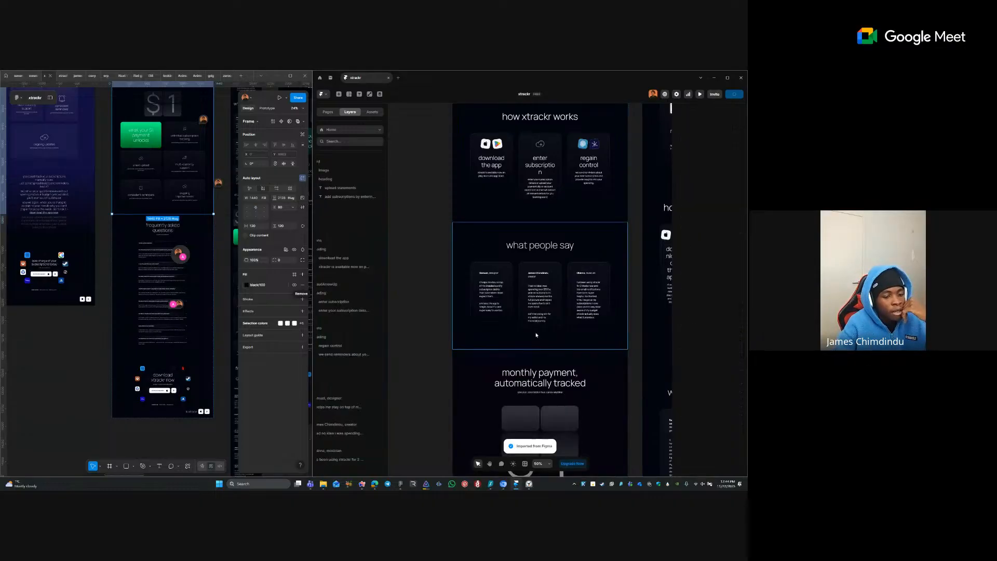
scroll(529, 337, down, 1)
- Make the upper $ mask frame absolutely positioned and pin it to the top
scroll(529, 337, down, 4)
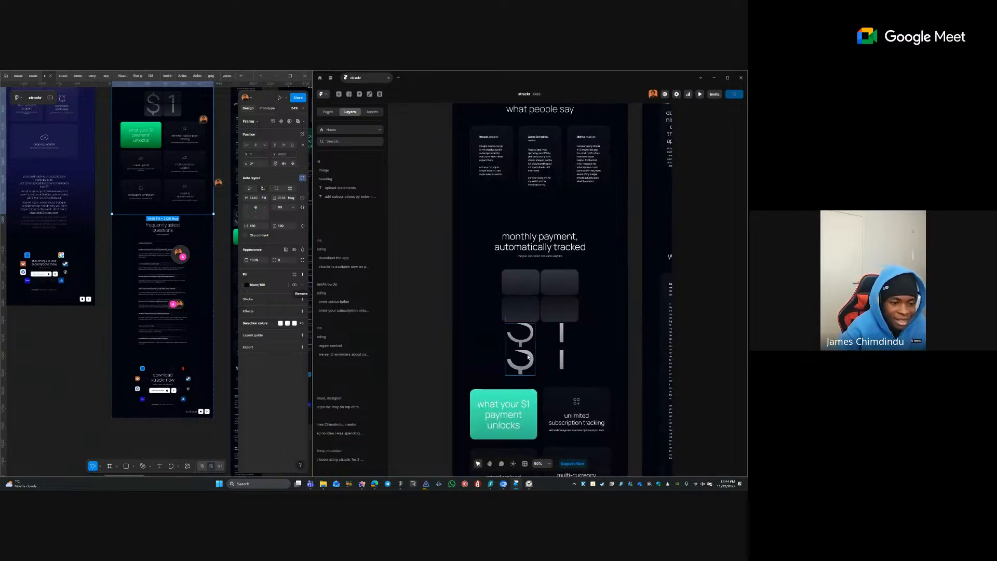
click(528, 346)
click(553, 346)
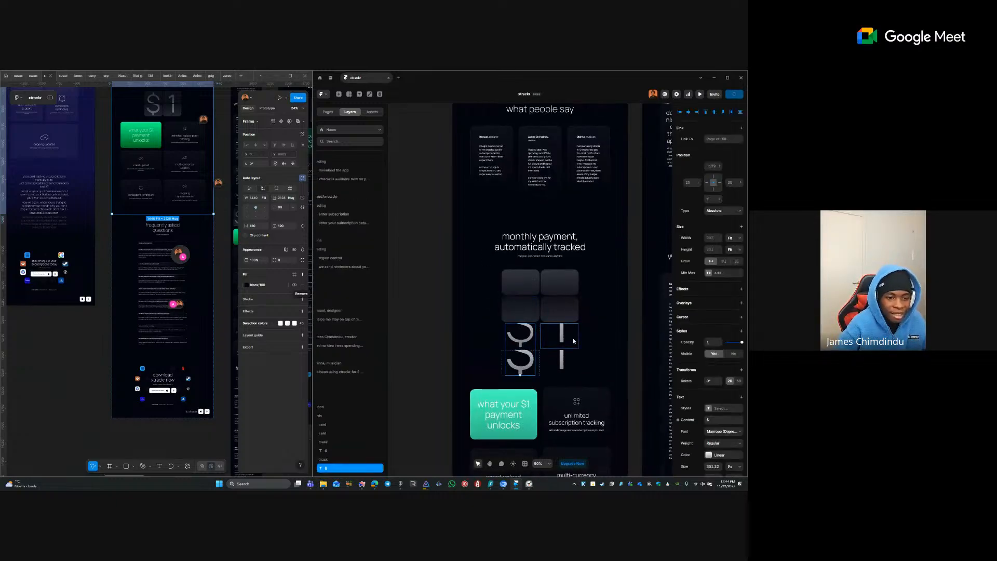
click(529, 336)
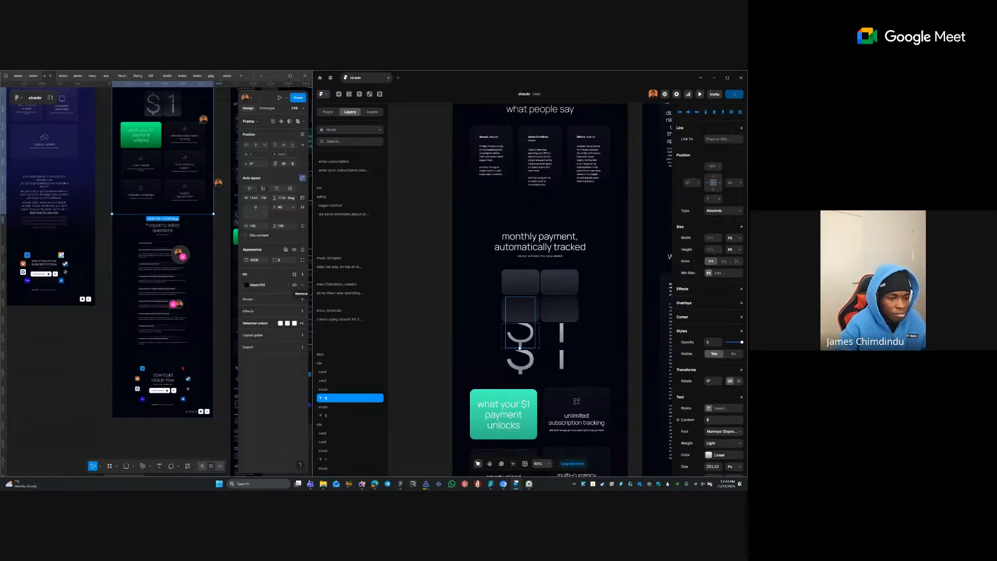
click(504, 335)
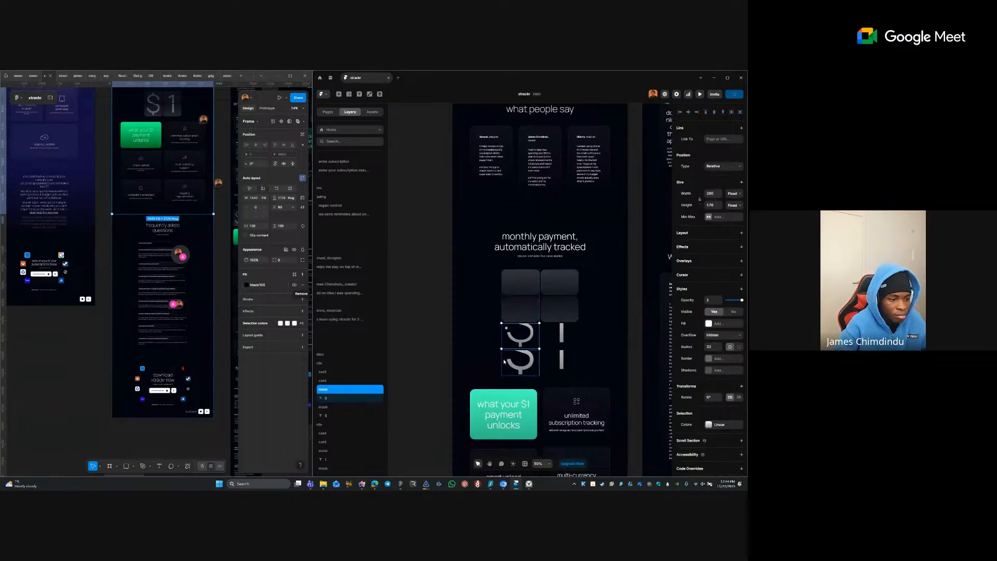
shift+click(504, 362)
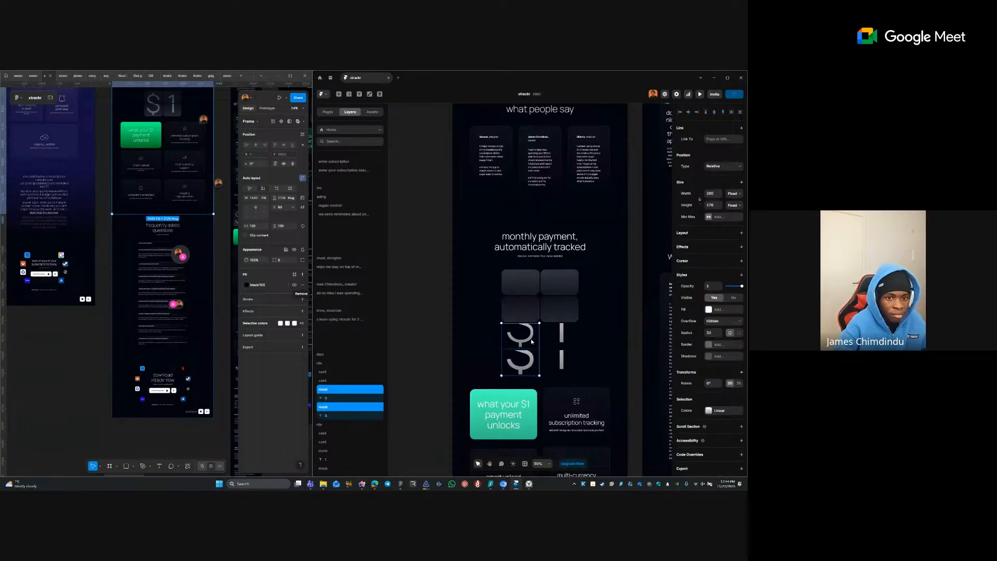
click(728, 169)
click(498, 308)
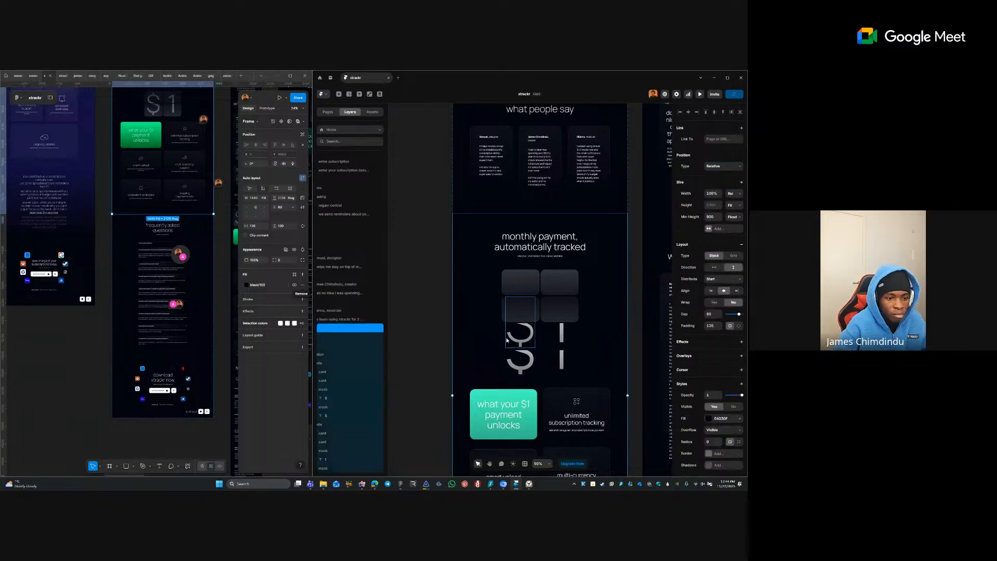
click(504, 341)
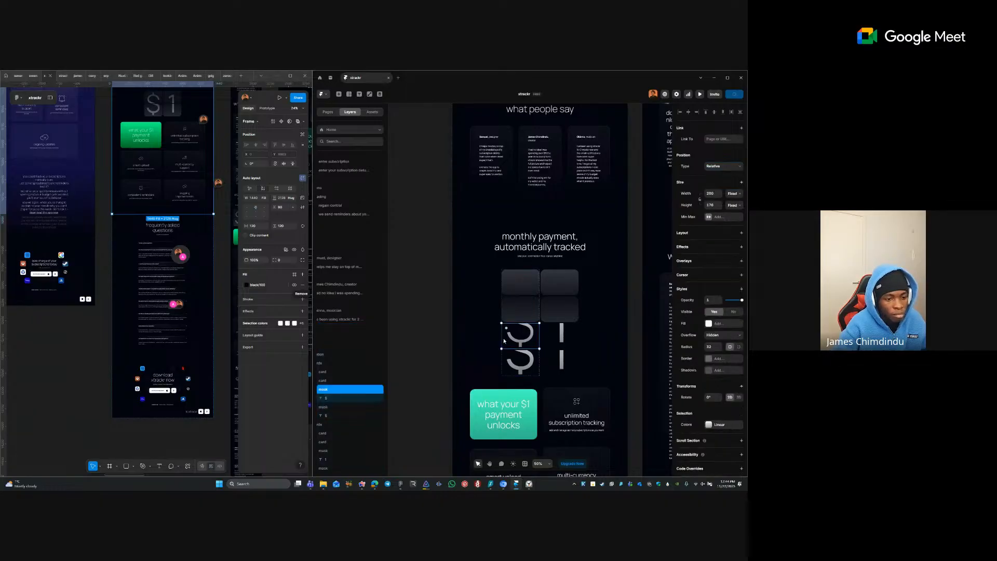
click(724, 166)
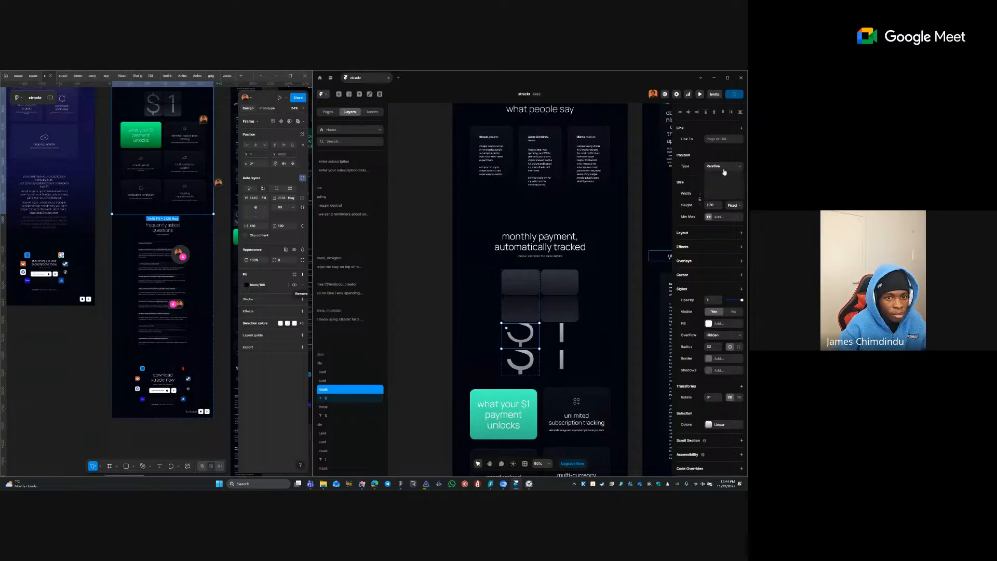
click(723, 177)
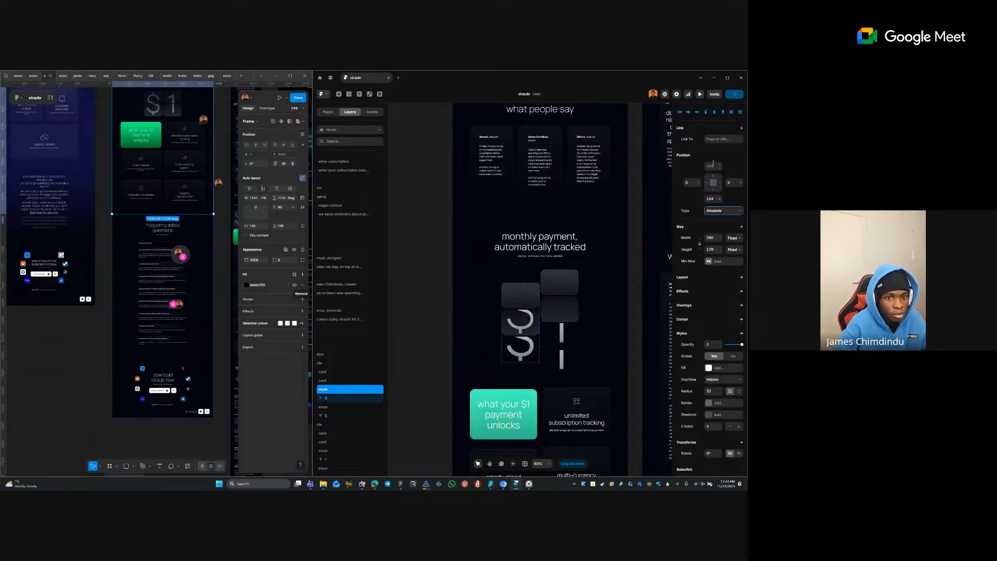
click(706, 112)
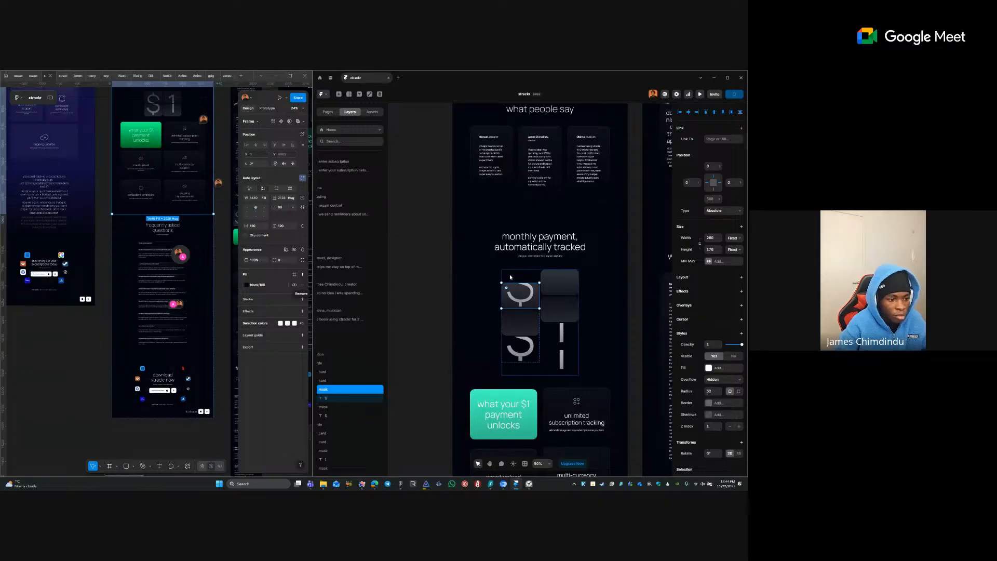
- Set the lower $ mask frame and the 1 mask frame to Absolute positioning
click(522, 351)
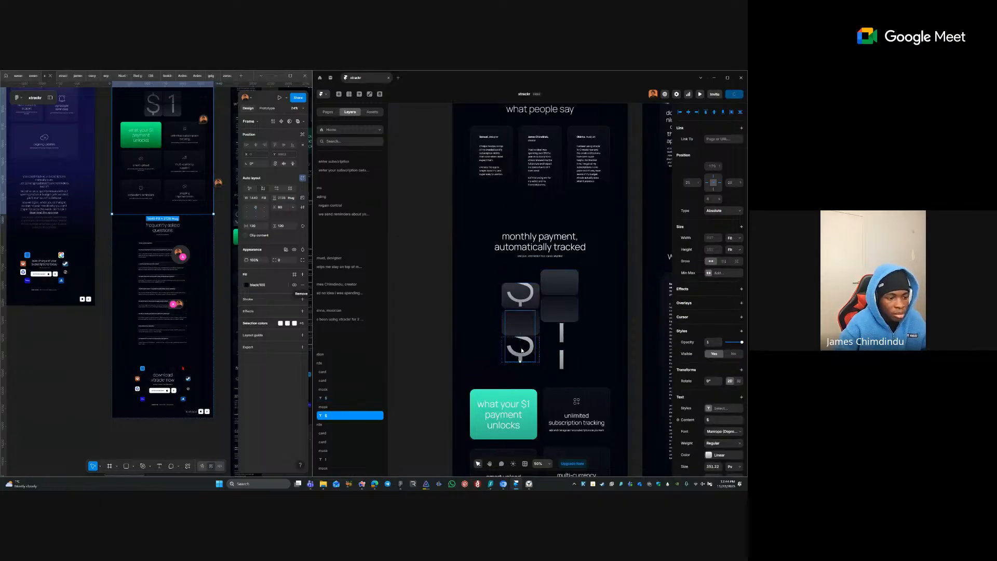
key(Escape)
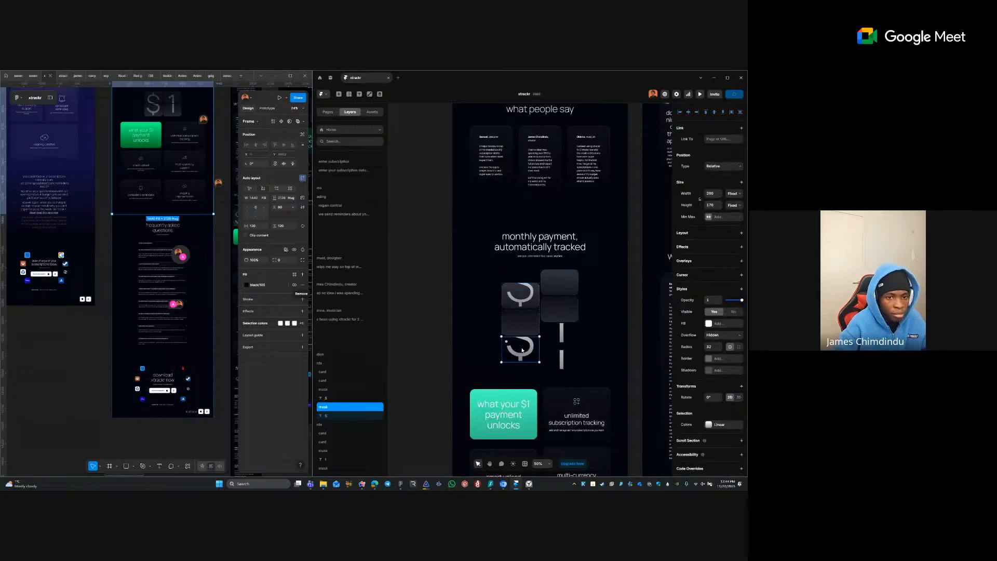
click(722, 165)
click(712, 176)
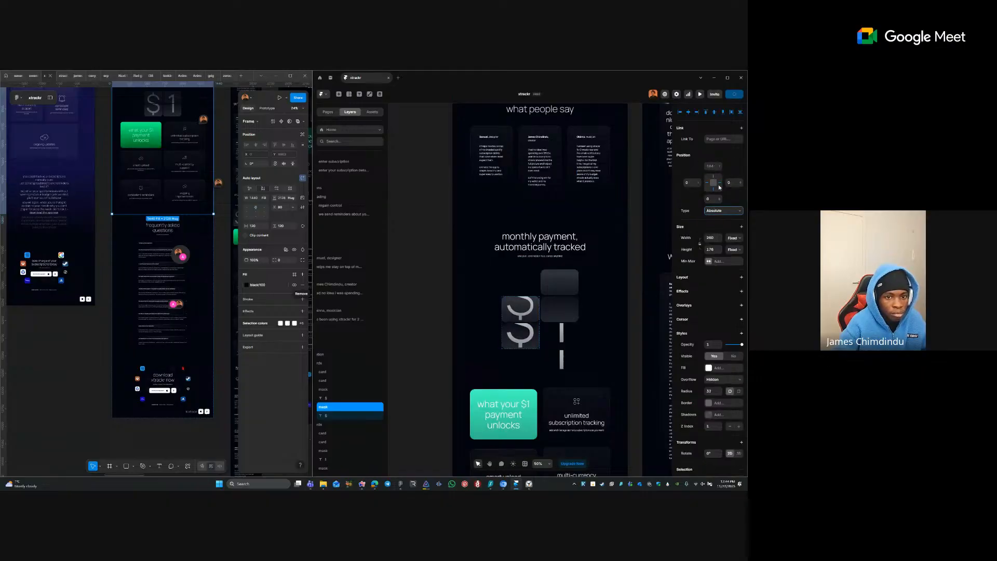
click(561, 344)
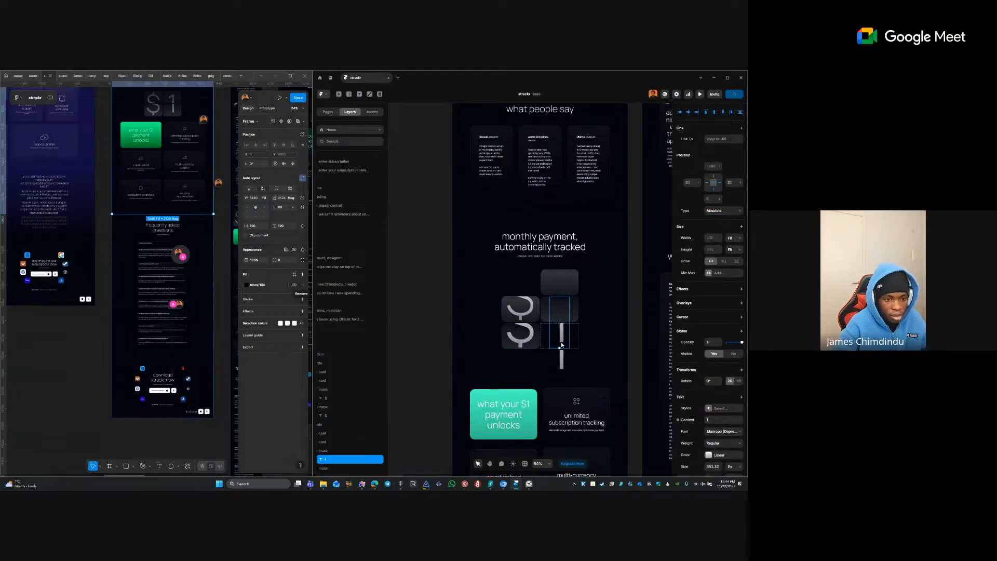
key(Escape)
click(718, 166)
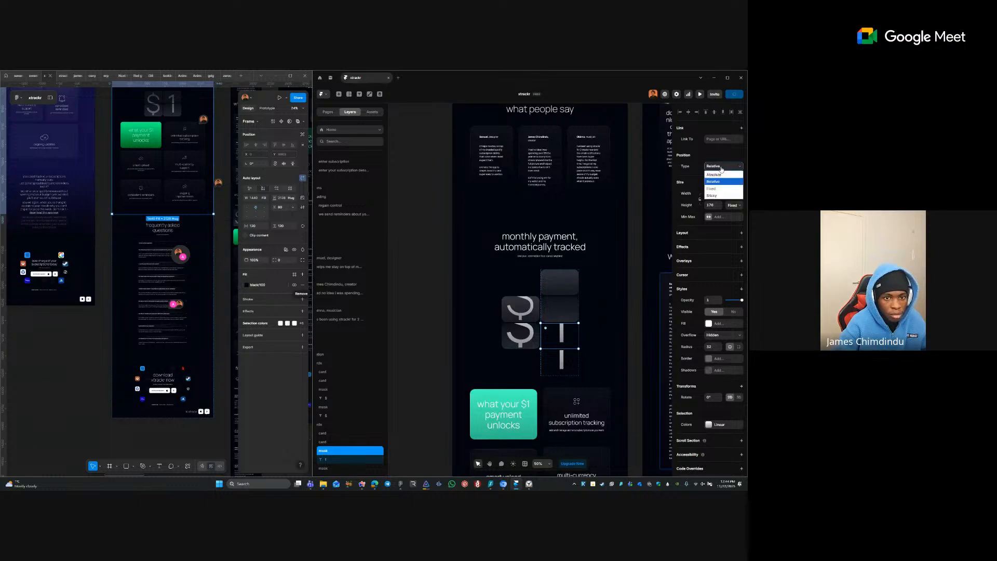
click(720, 174)
click(705, 111)
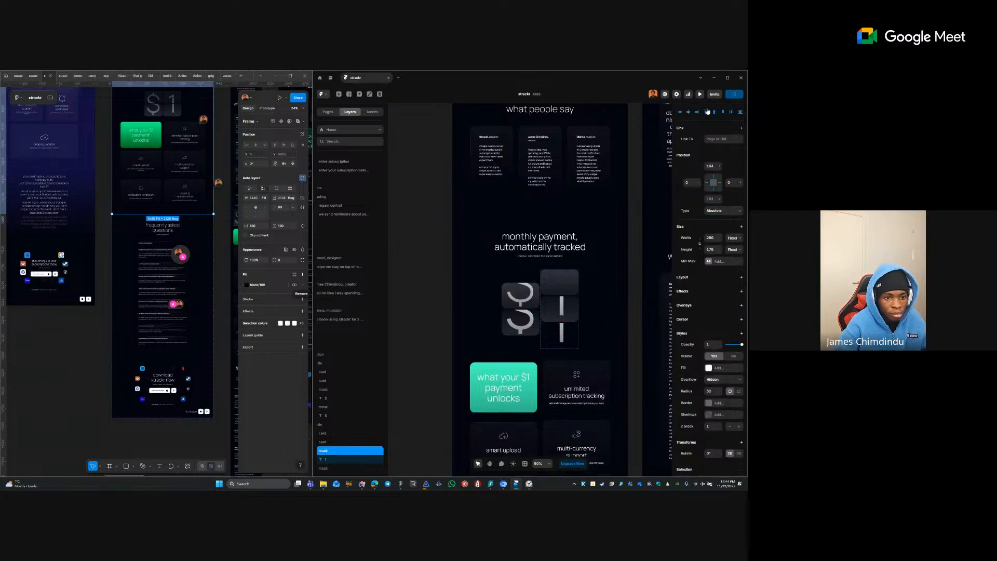
key(ctrl+z)
key(ctrl+z)
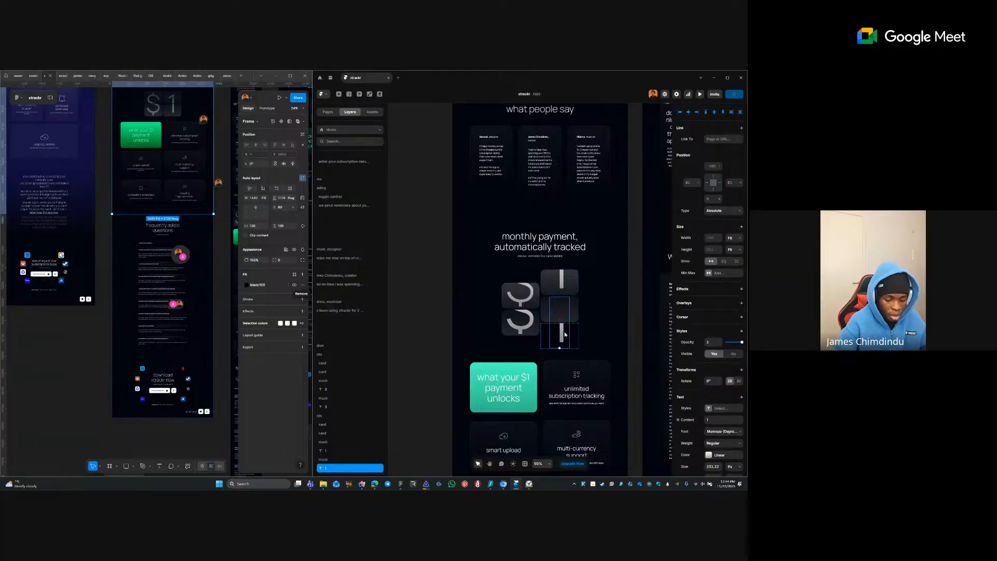
click(727, 165)
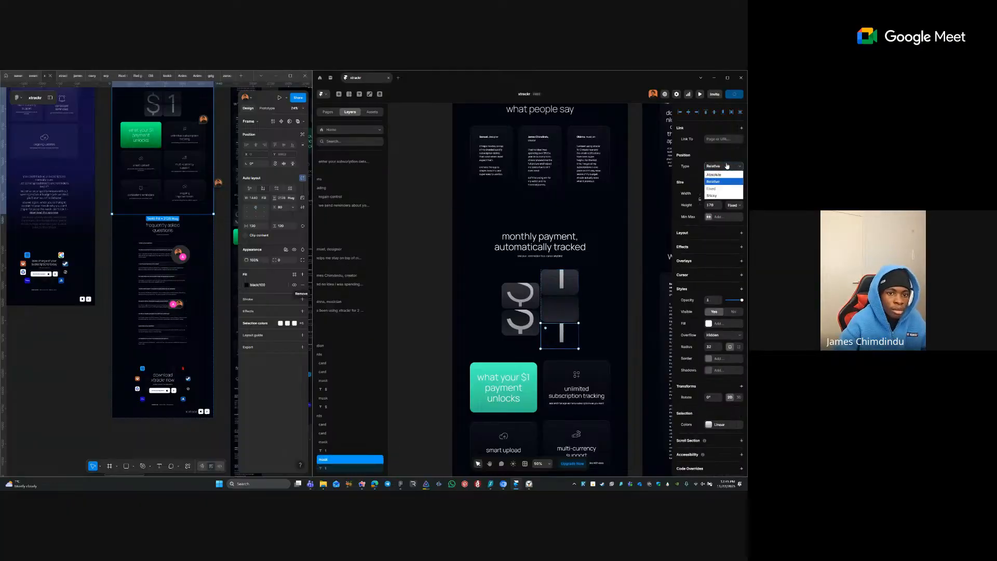
click(720, 173)
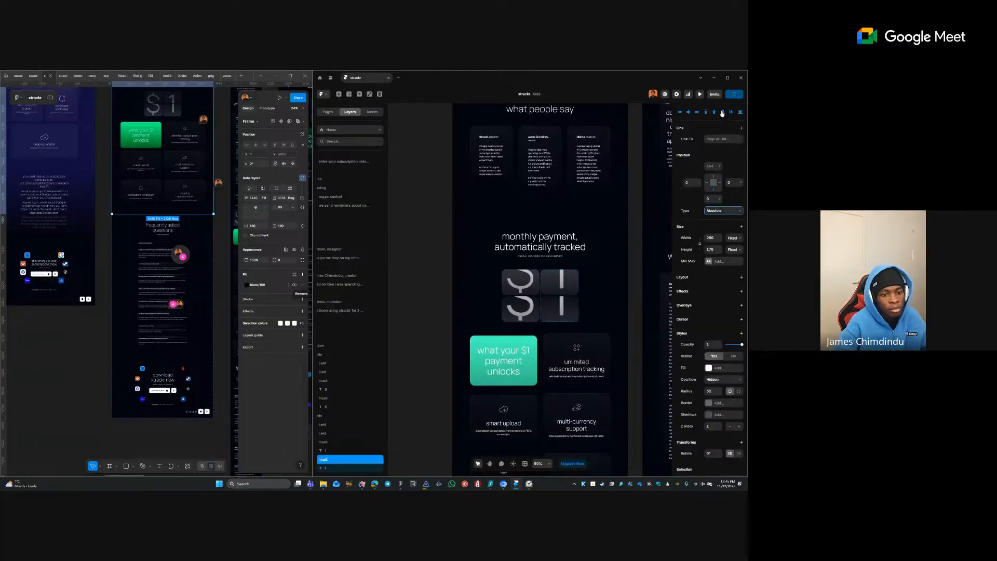
- Give both $ tiles stack layouts, aligning the lower $ to the bottom and upper to the top
click(462, 287)
ctrl+click(517, 316)
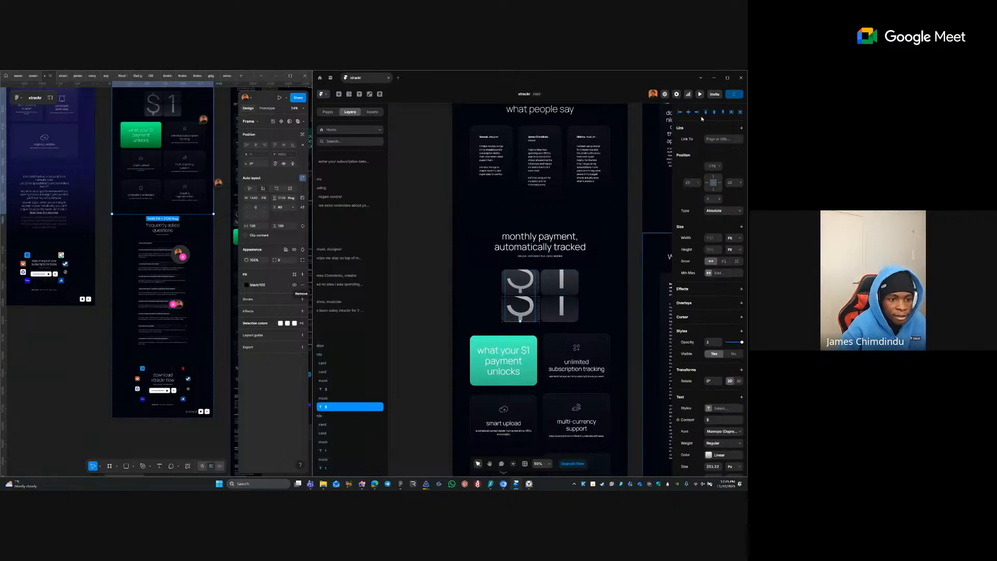
key(Escape)
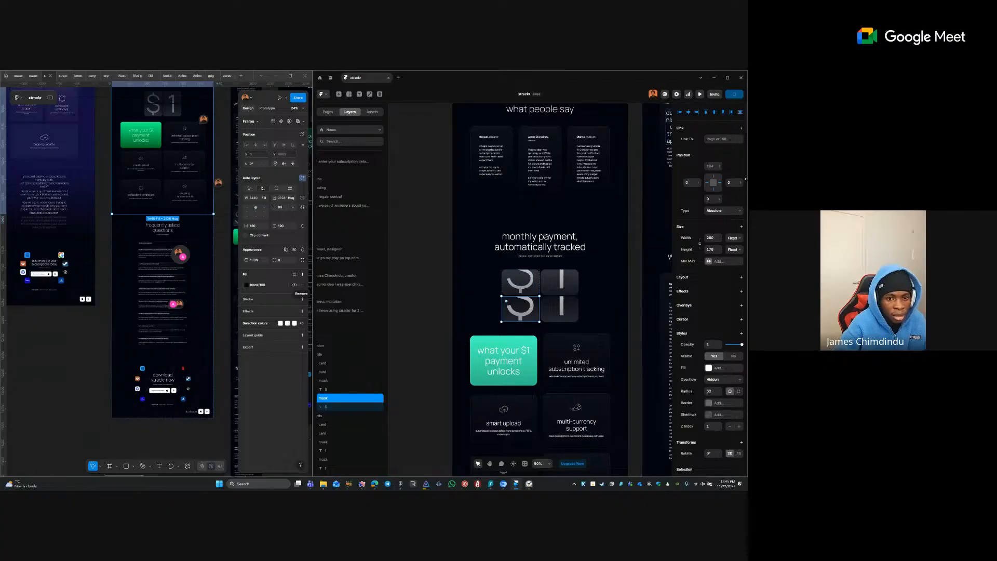
click(741, 276)
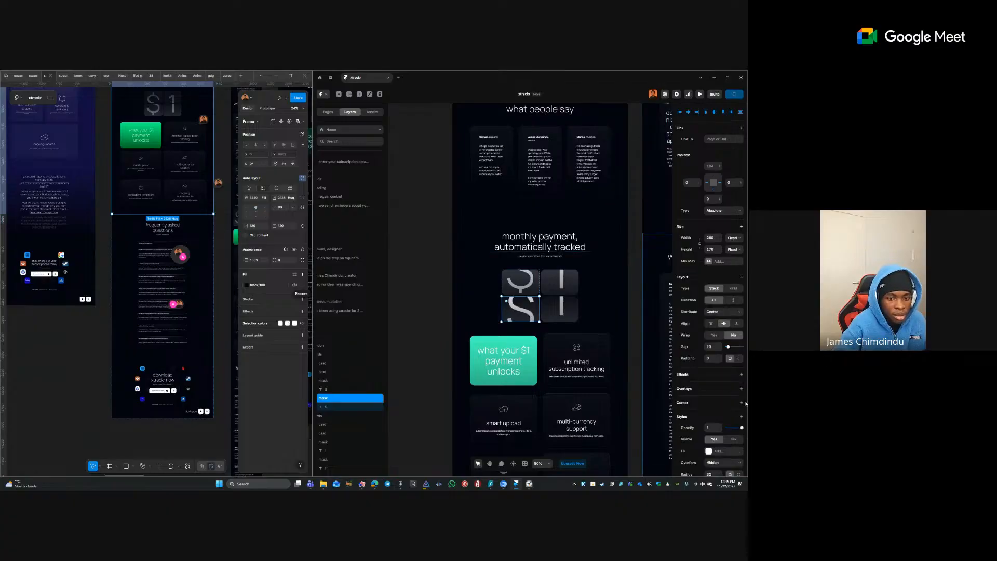
click(736, 323)
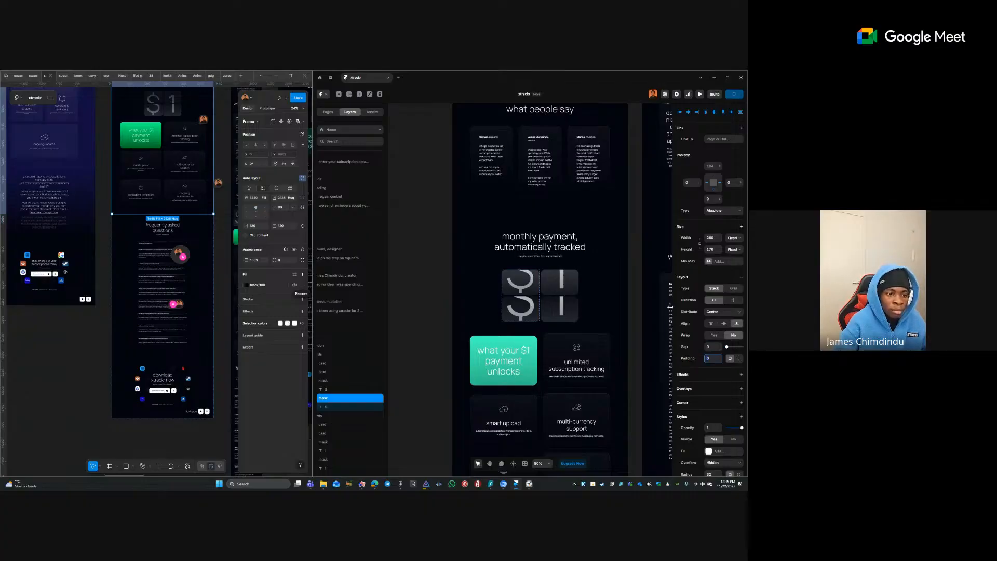
click(504, 284)
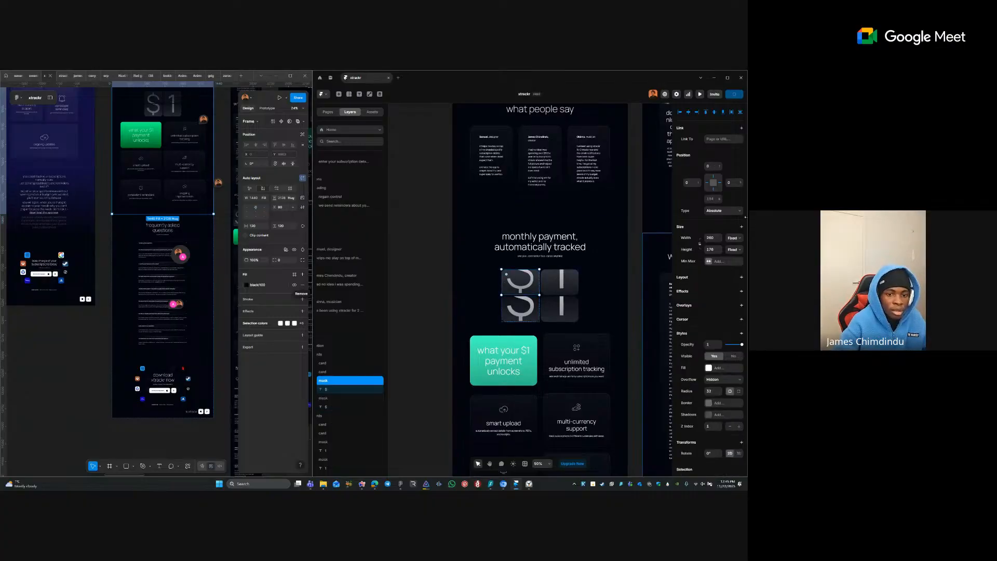
click(742, 276)
click(730, 313)
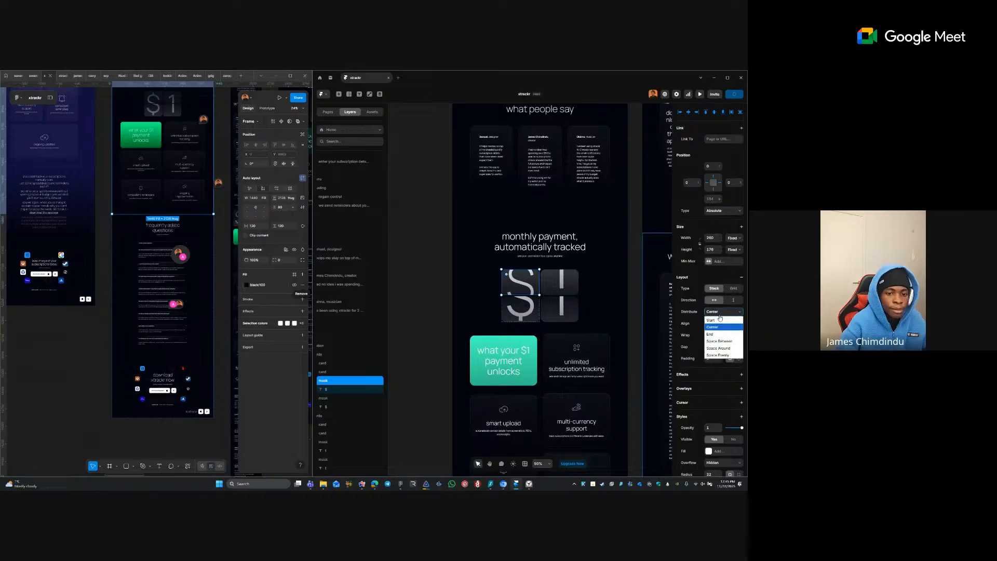
click(683, 321)
key(ctrl+z)
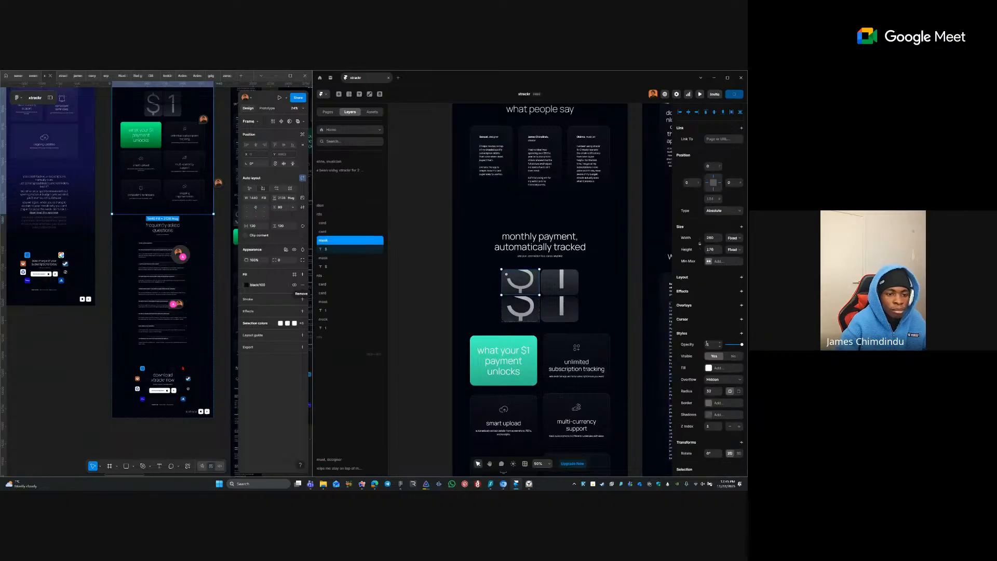
click(742, 277)
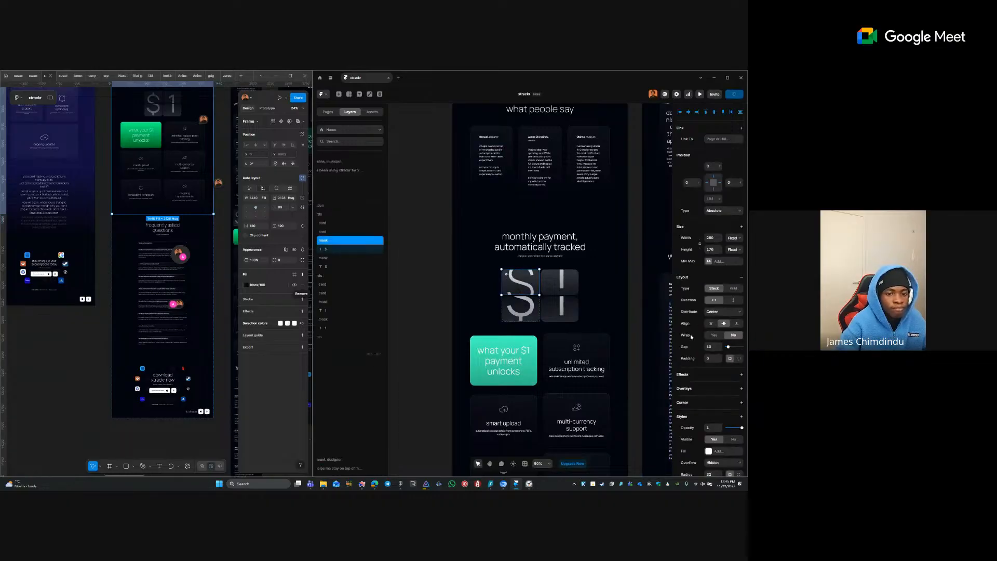
click(710, 324)
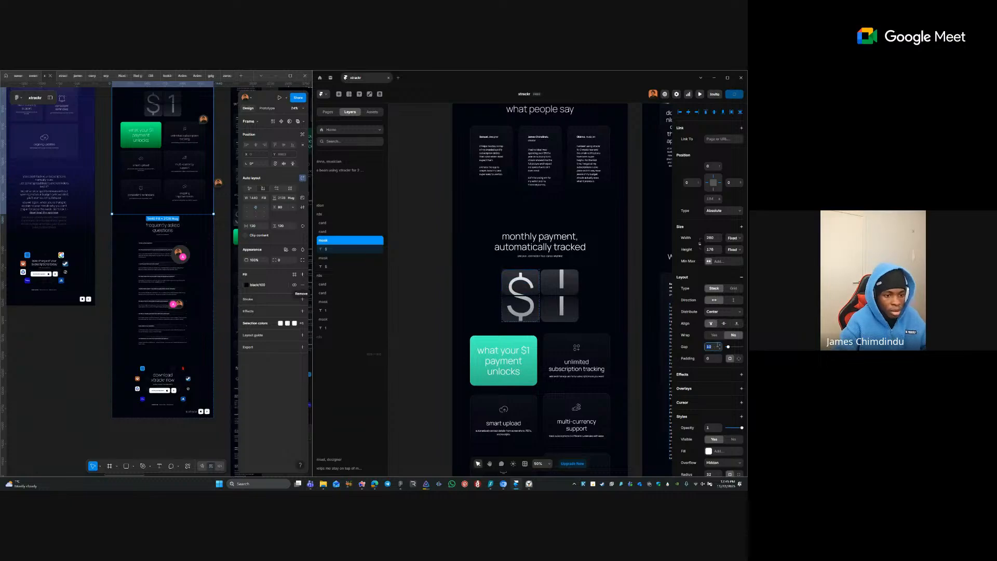
- Give both 1 tiles stack layouts: upper aligned top with gap 0, lower aligned bottom
click(556, 277)
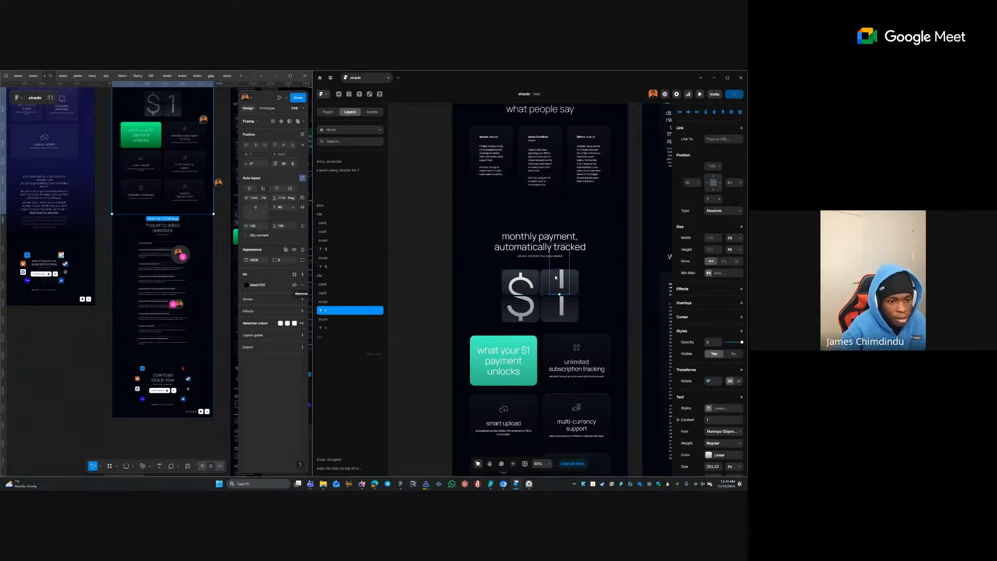
key(Escape)
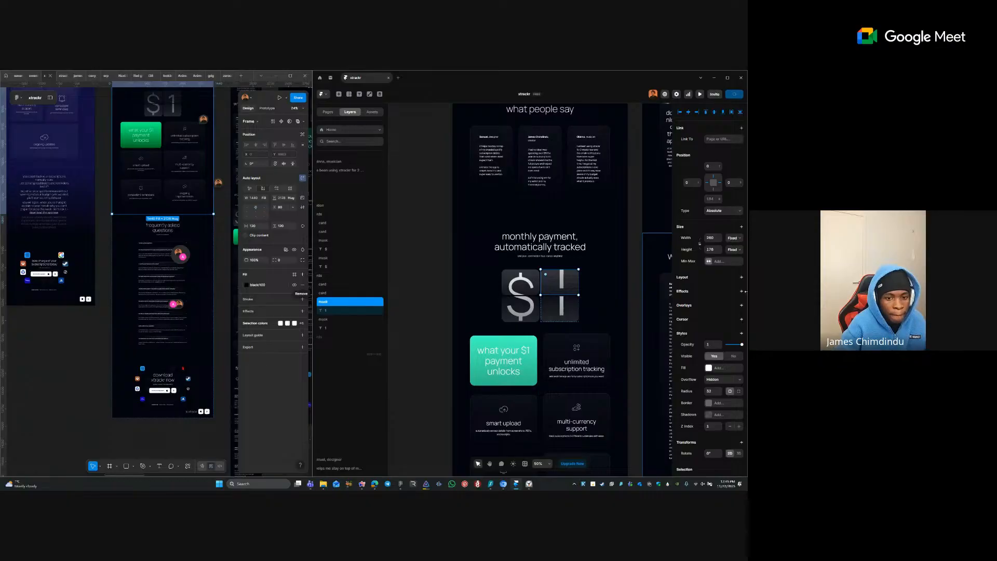
click(742, 278)
click(711, 323)
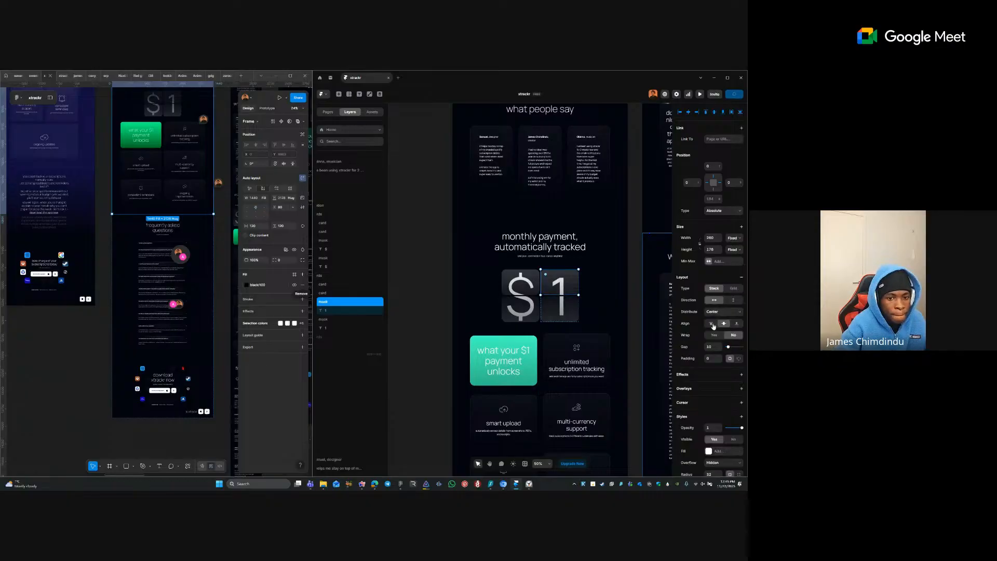
text(0)
key(Tab)
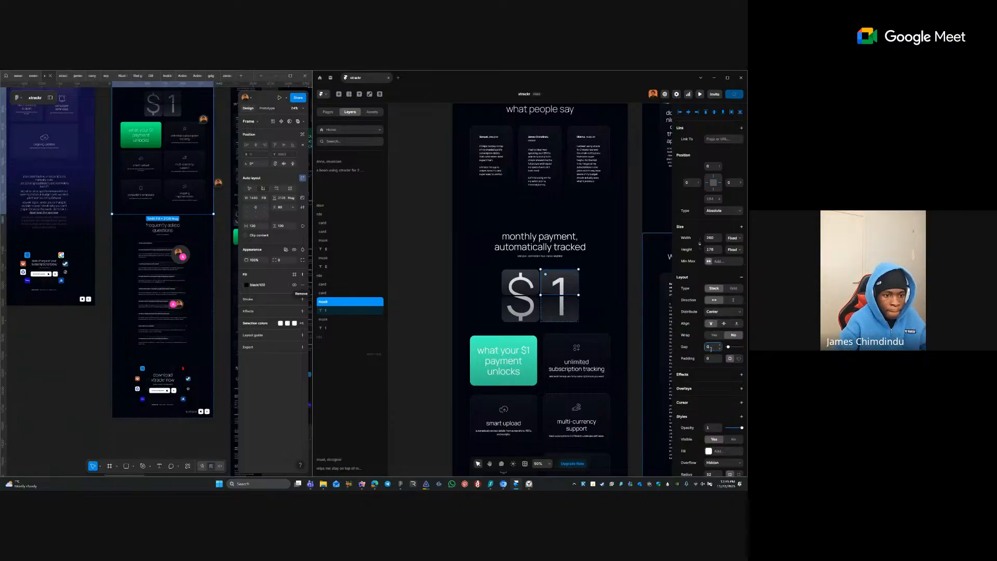
double_click(566, 300)
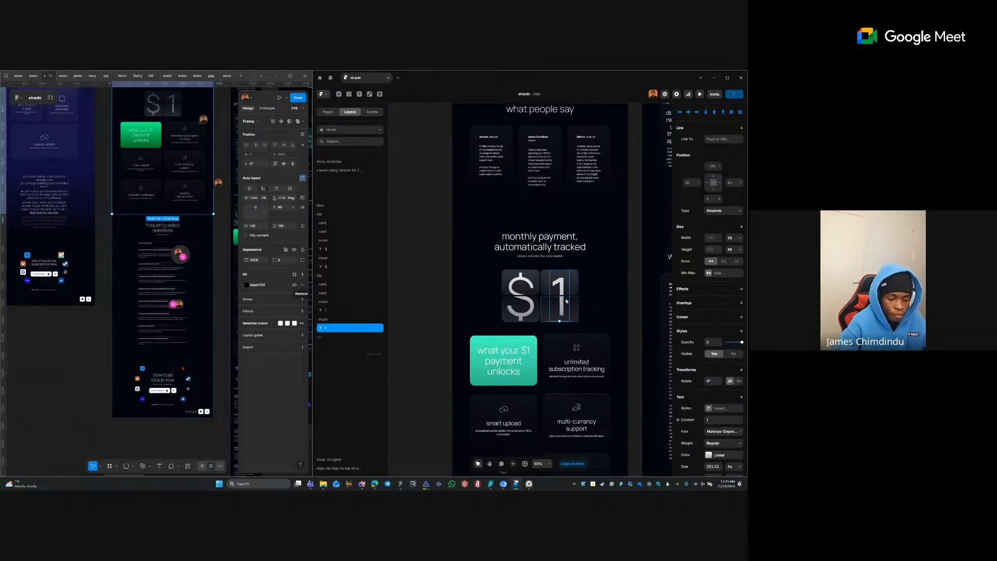
key(Escape)
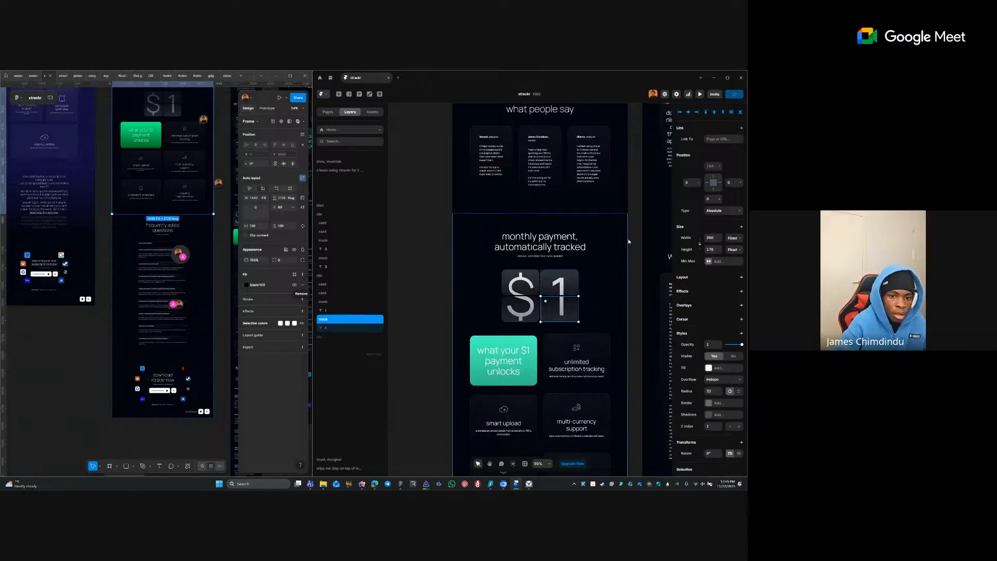
click(741, 276)
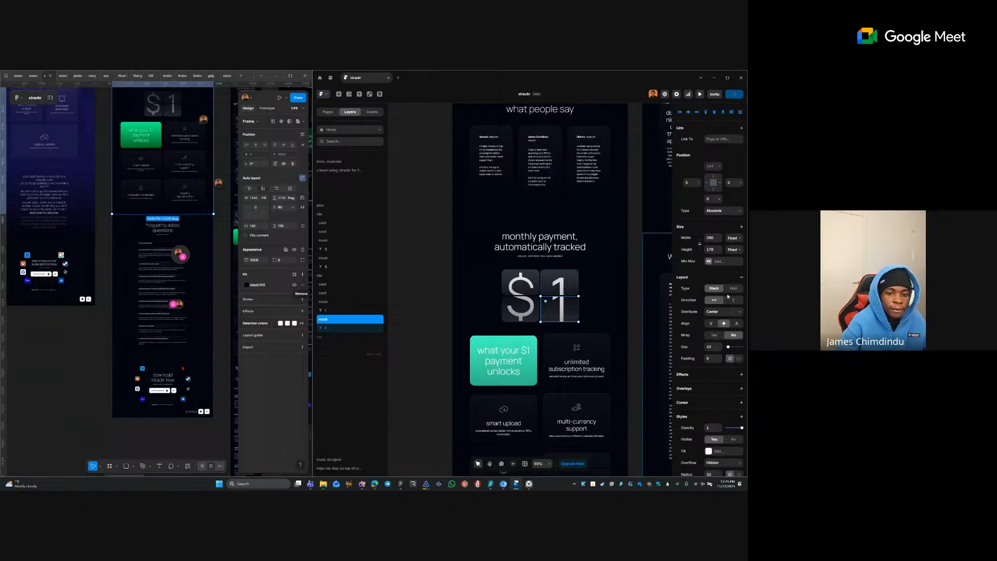
click(736, 324)
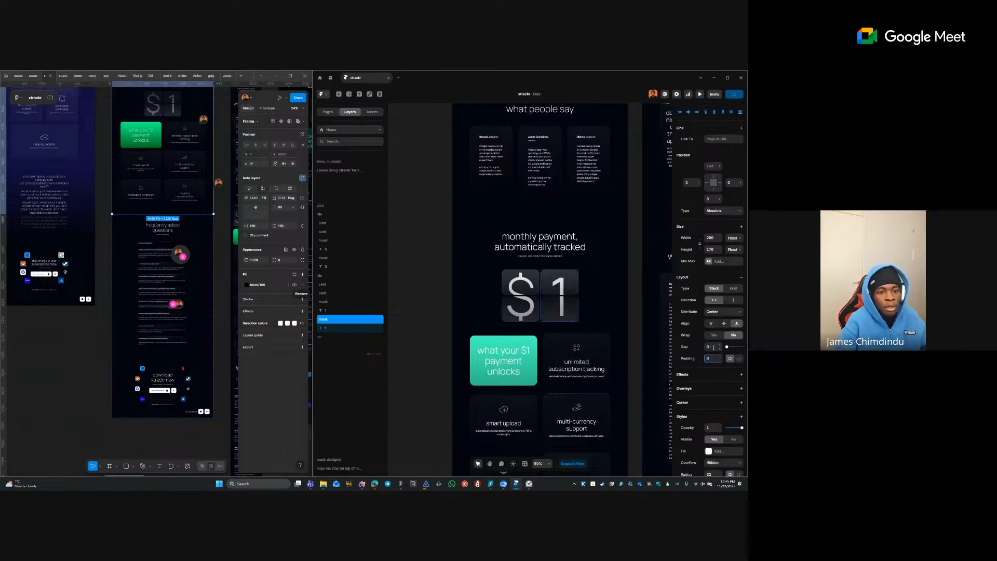
click(472, 242)
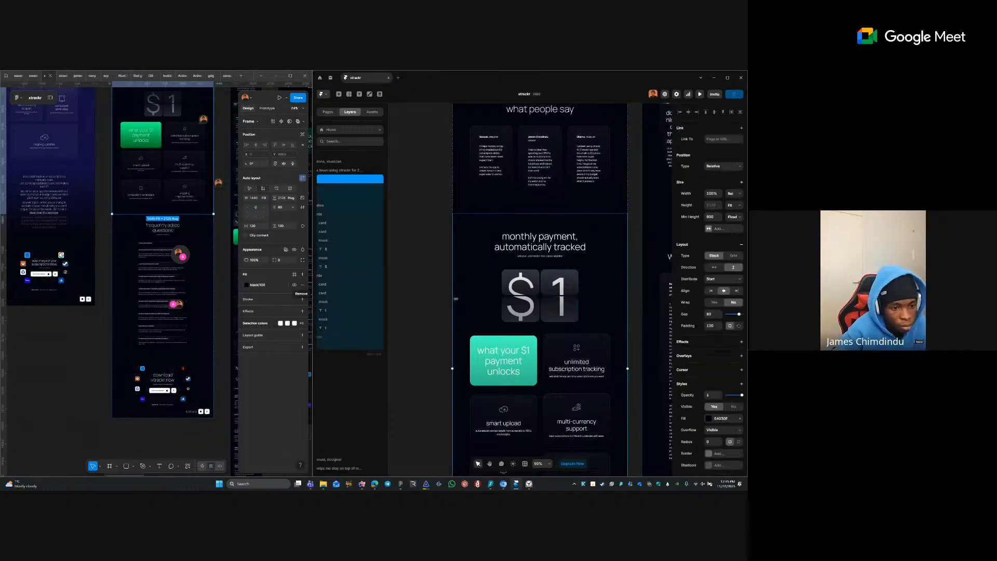
- Set the what your $1 payment unlocks heading to Fill width and remove the card's green fill
scroll(456, 299, down, 3)
click(501, 260)
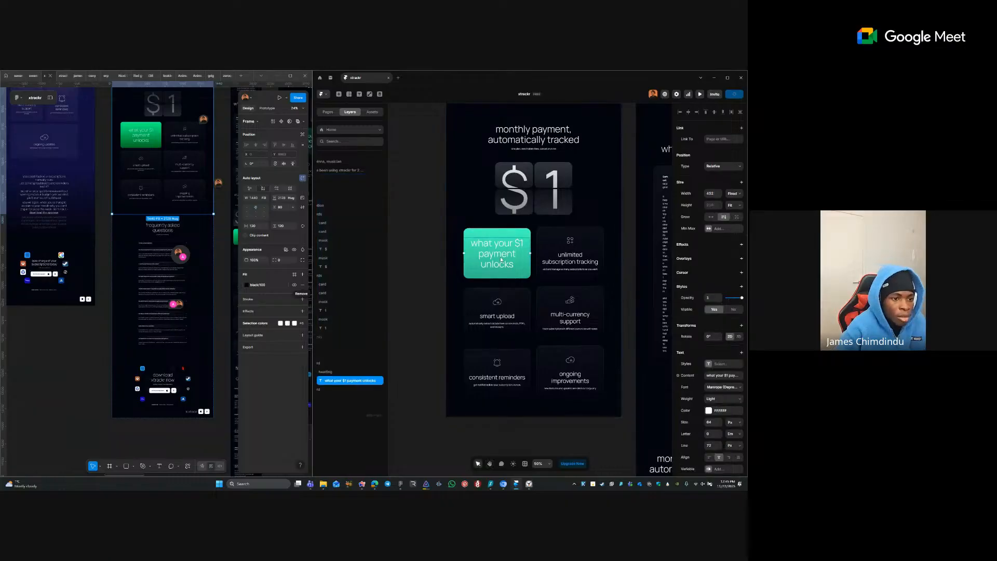
click(734, 193)
click(734, 216)
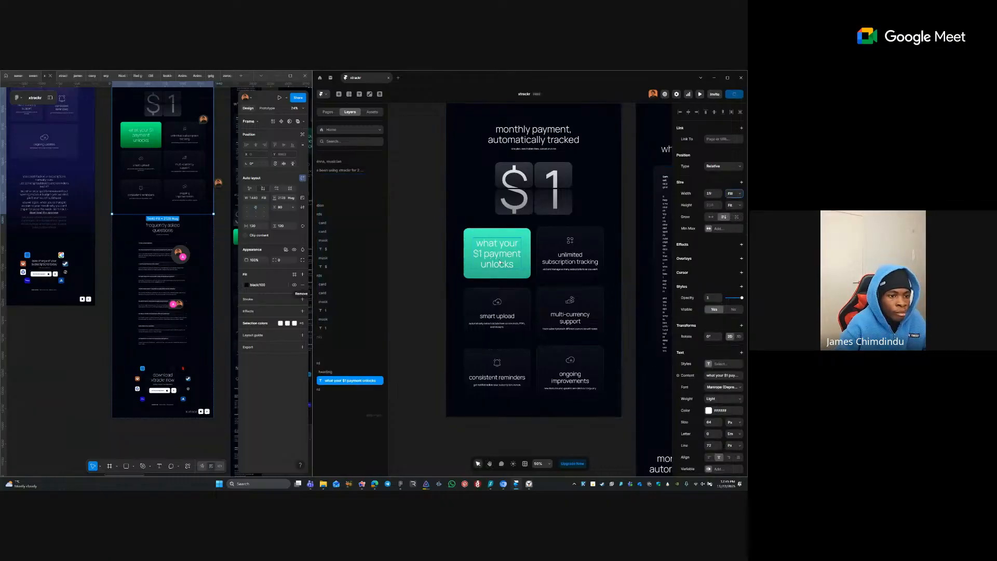
click(503, 234)
scroll(518, 240, down, 5)
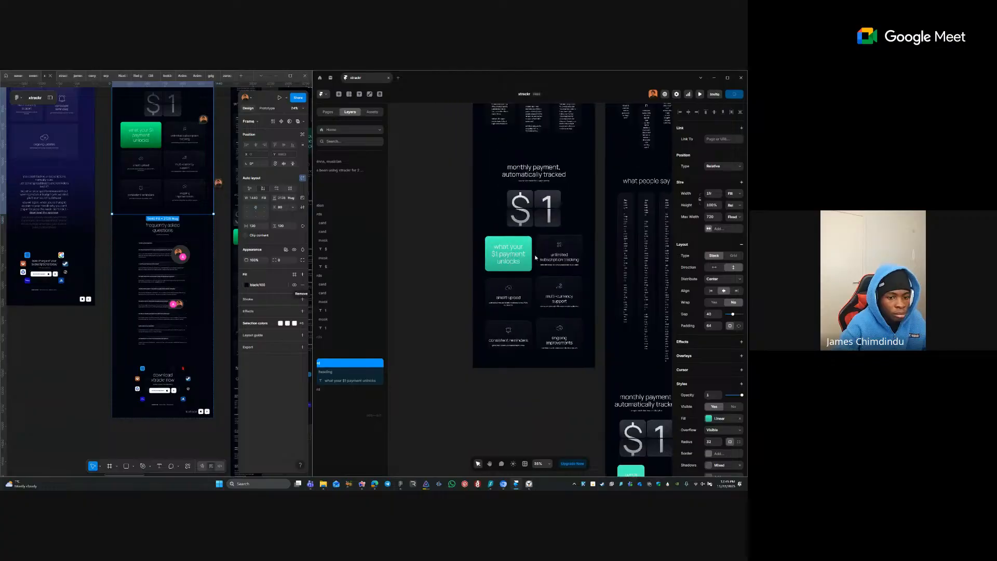
click(736, 419)
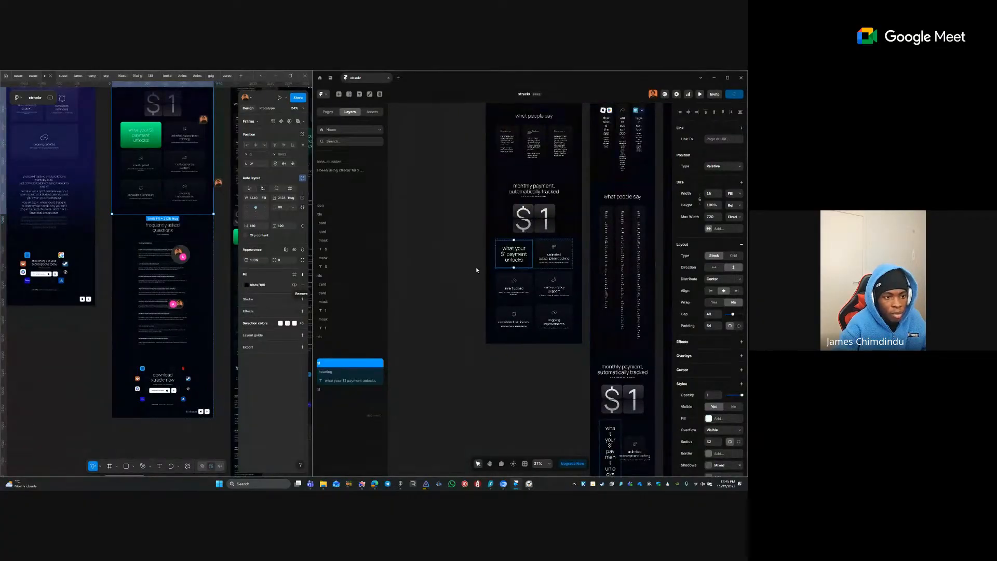
- Bring the gradient layer from the purple never miss a renewal again frame into the payment card
click(485, 184)
scroll(486, 184, up, 5)
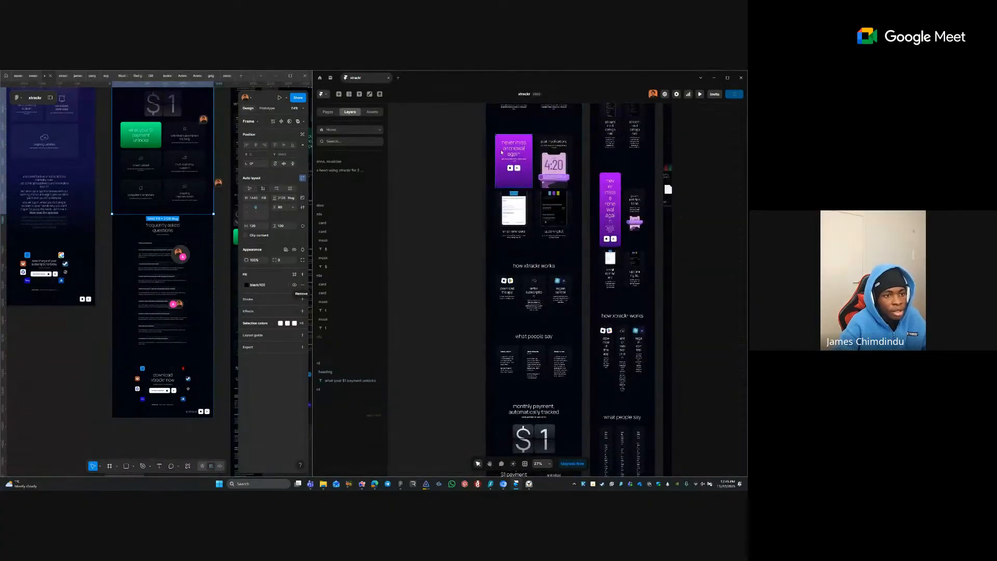
click(500, 173)
click(341, 204)
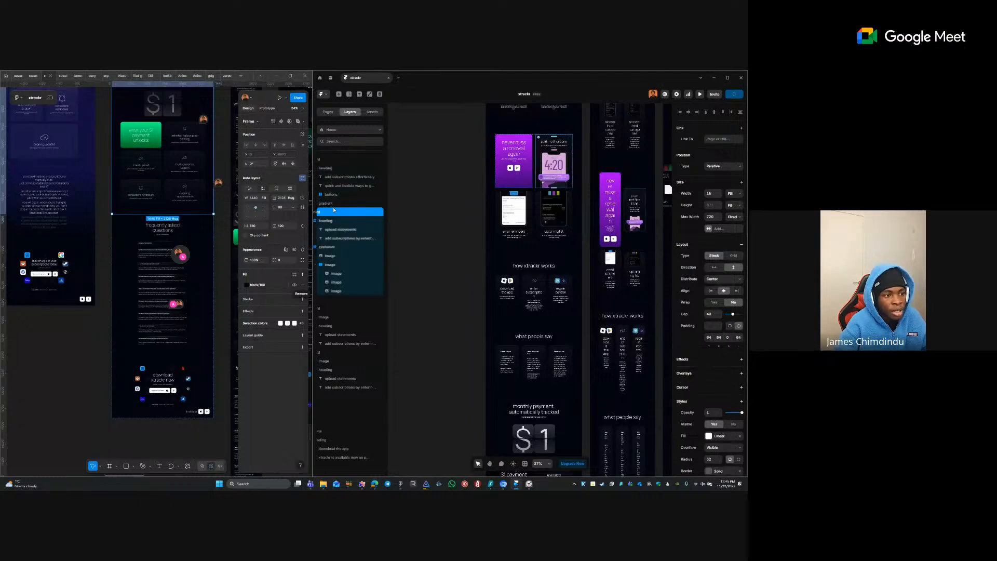
scroll(604, 389, down, 3)
scroll(604, 390, down, 1)
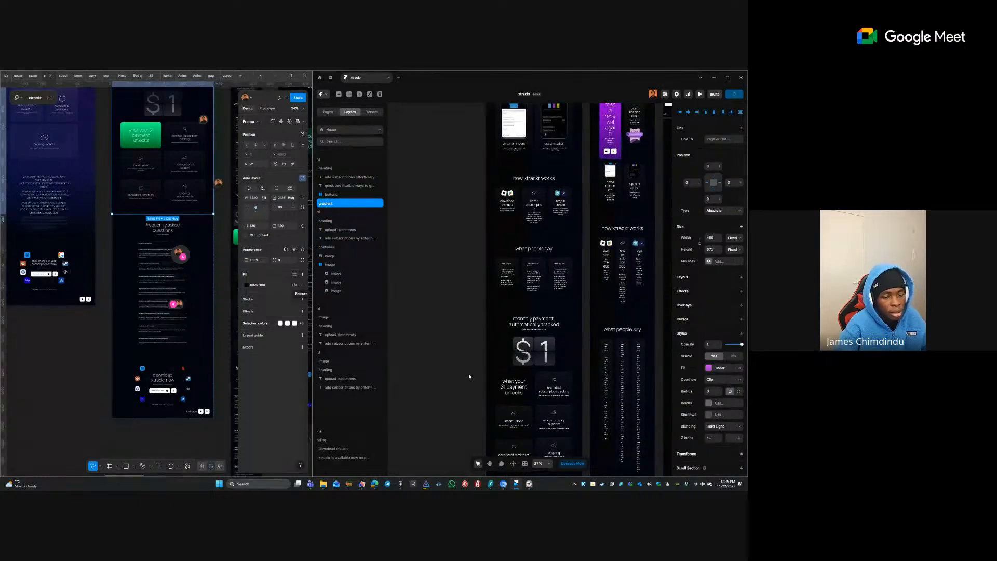
click(511, 396)
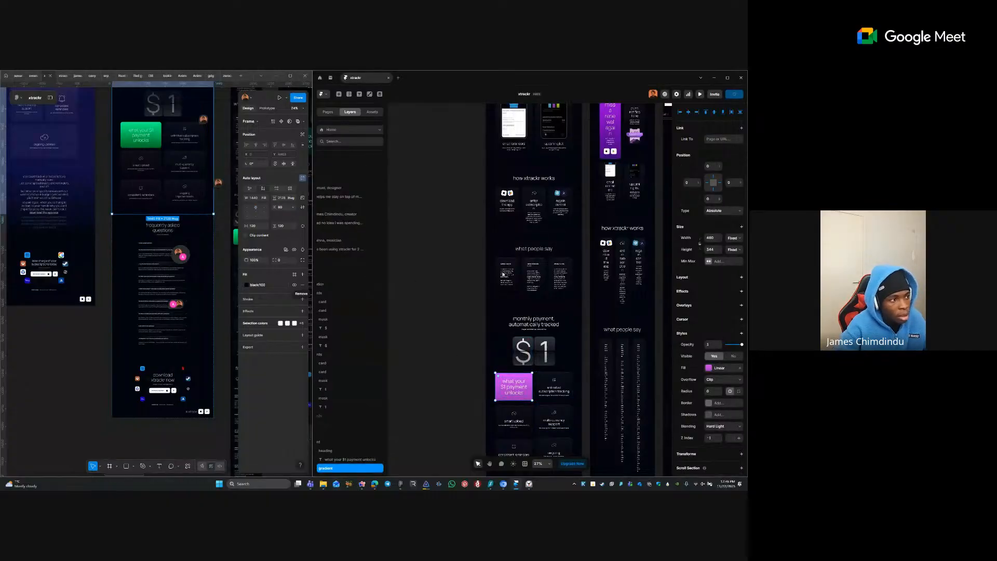
- Check the original green payment card's gradient stops, 47FEC1 to 33B88C
click(159, 127)
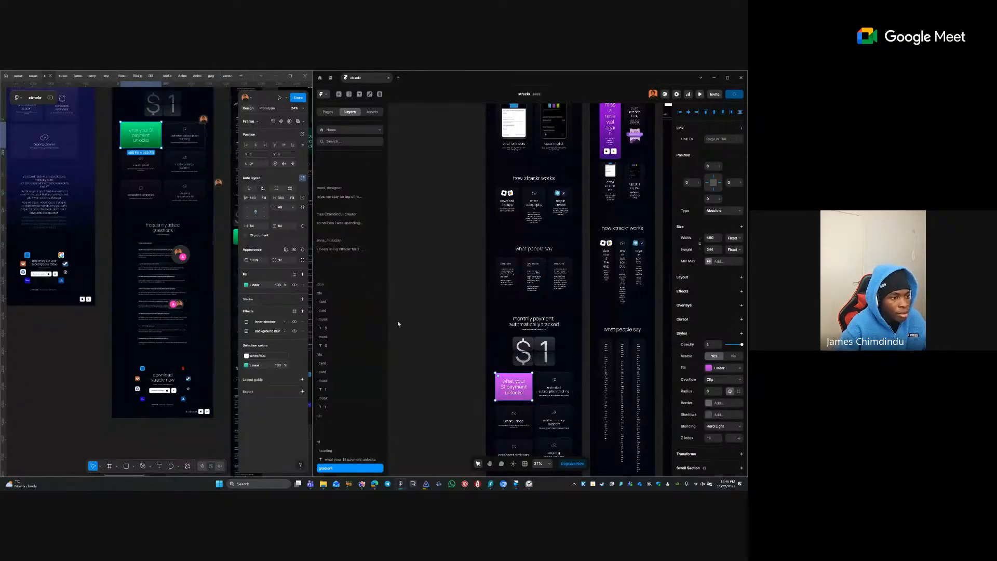
click(246, 285)
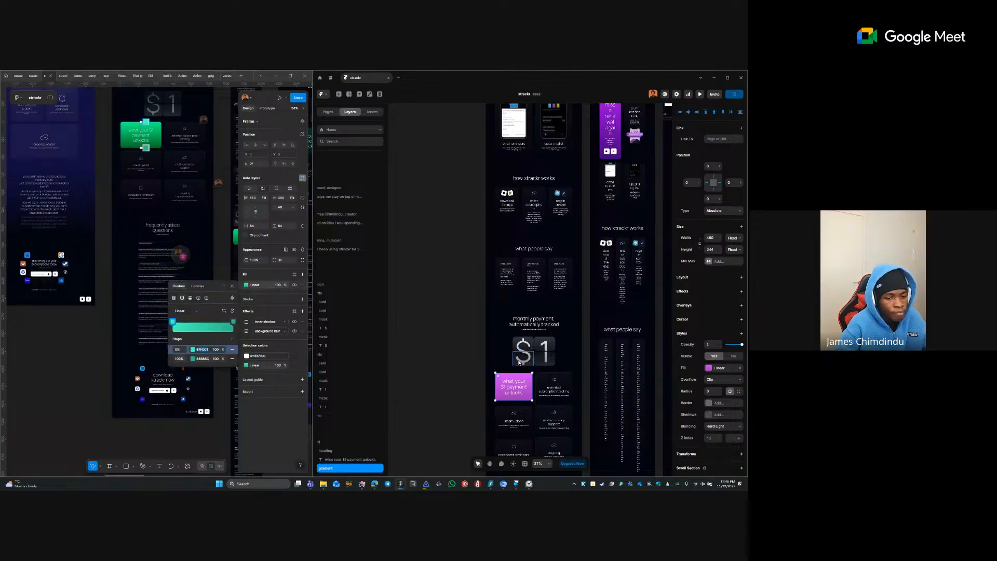
click(709, 367)
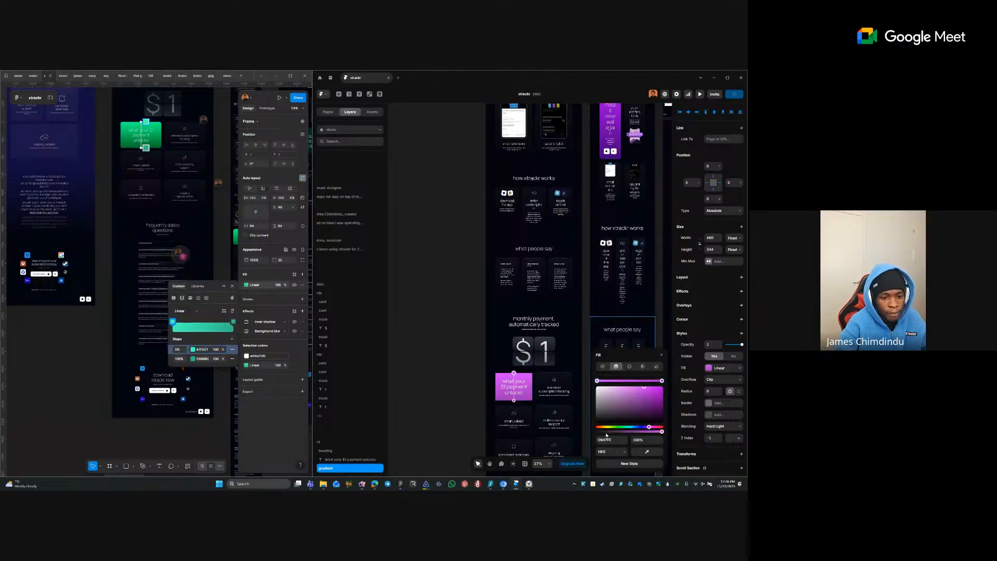
key(Return)
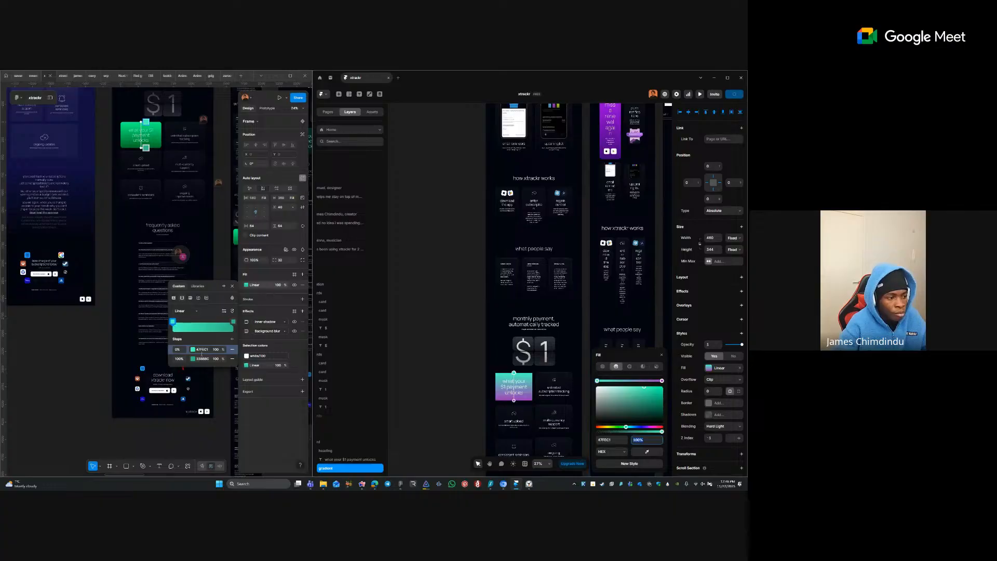
click(206, 358)
click(618, 455)
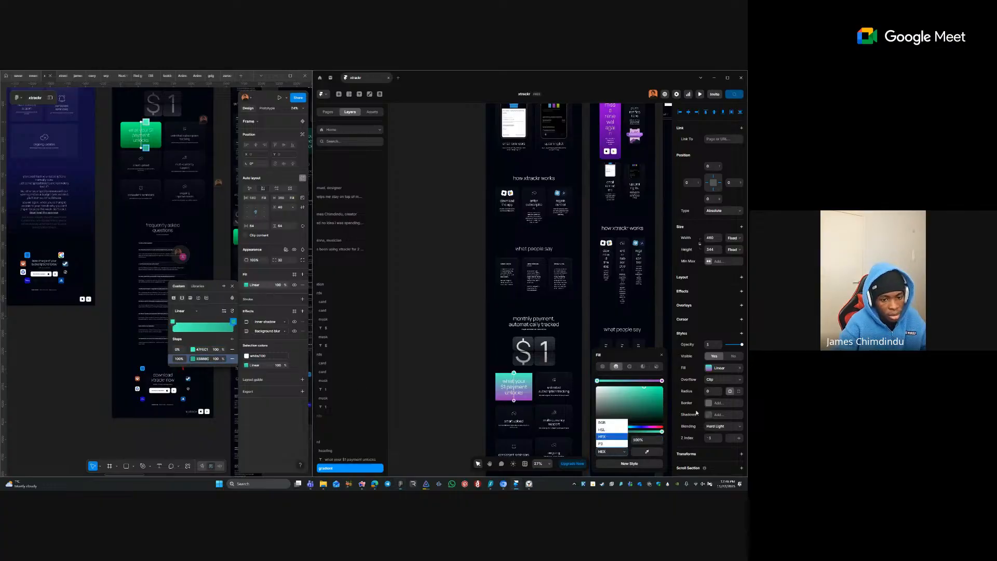
click(662, 383)
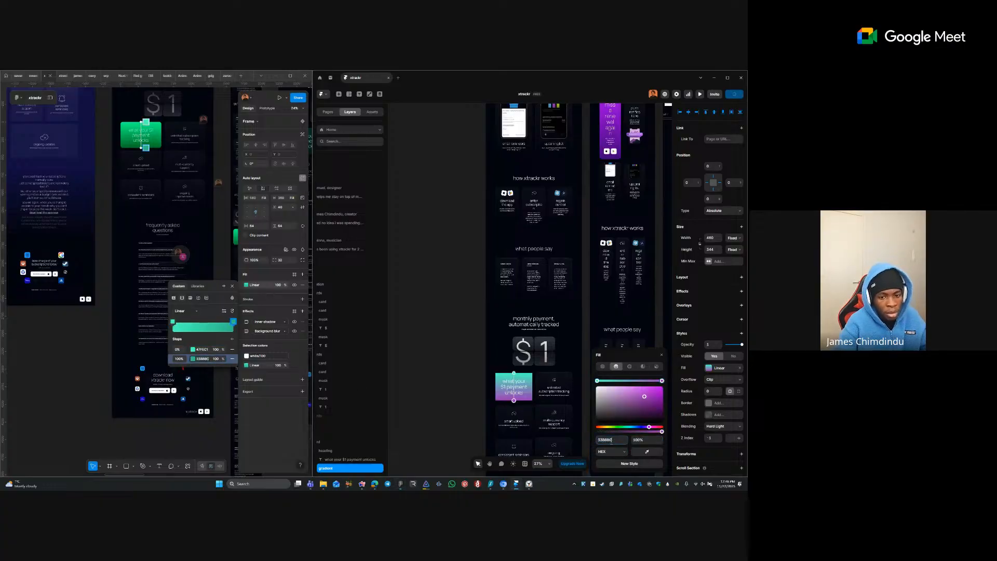
key(Return)
click(434, 374)
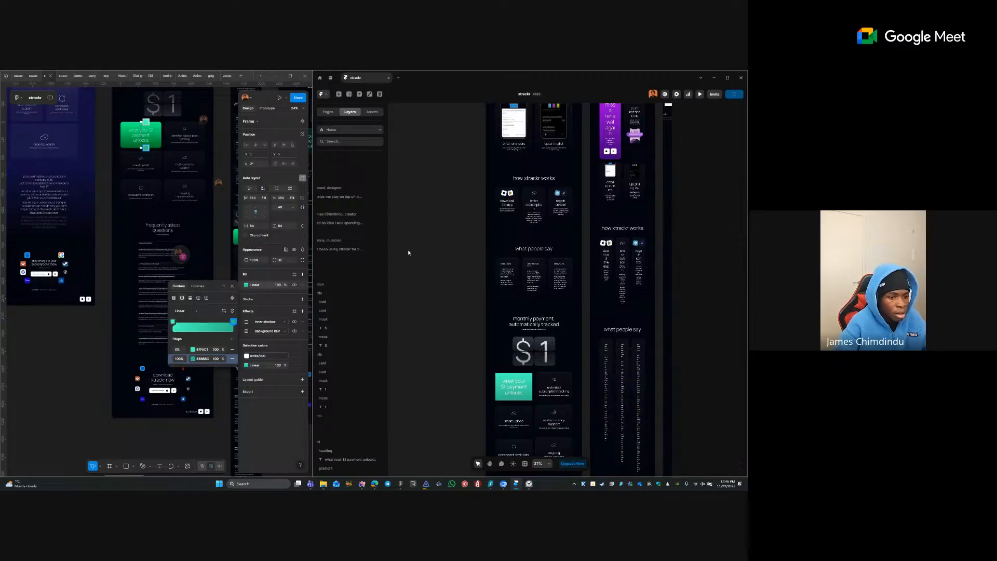
- Give the card row a solid 04030F fill matching the download section's dark background
click(504, 378)
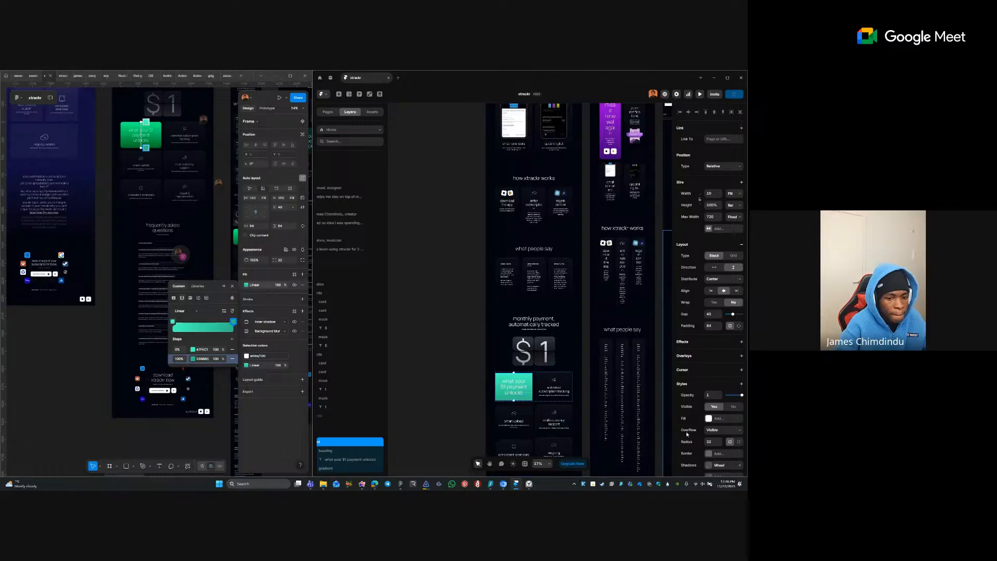
click(708, 418)
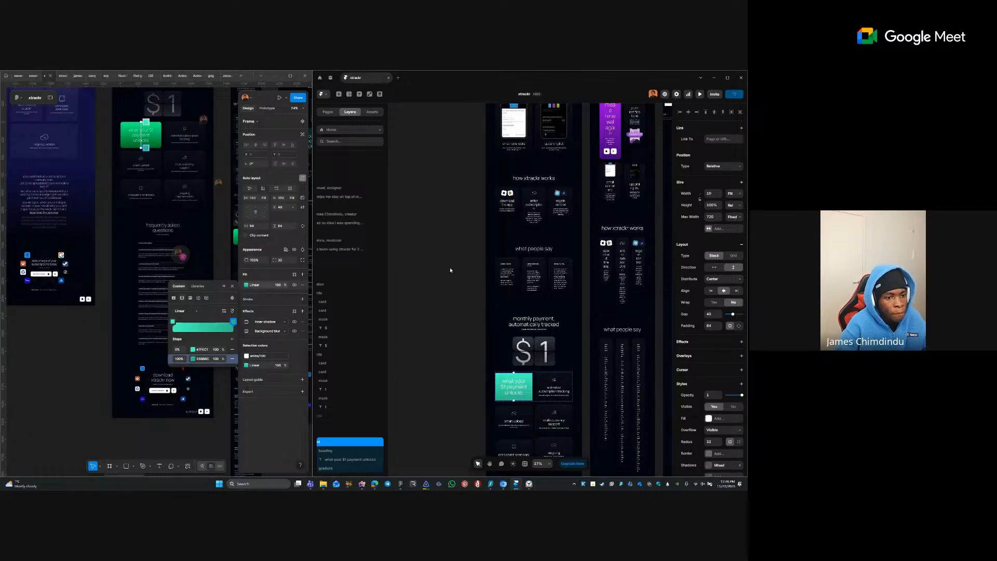
click(146, 266)
click(137, 268)
click(137, 366)
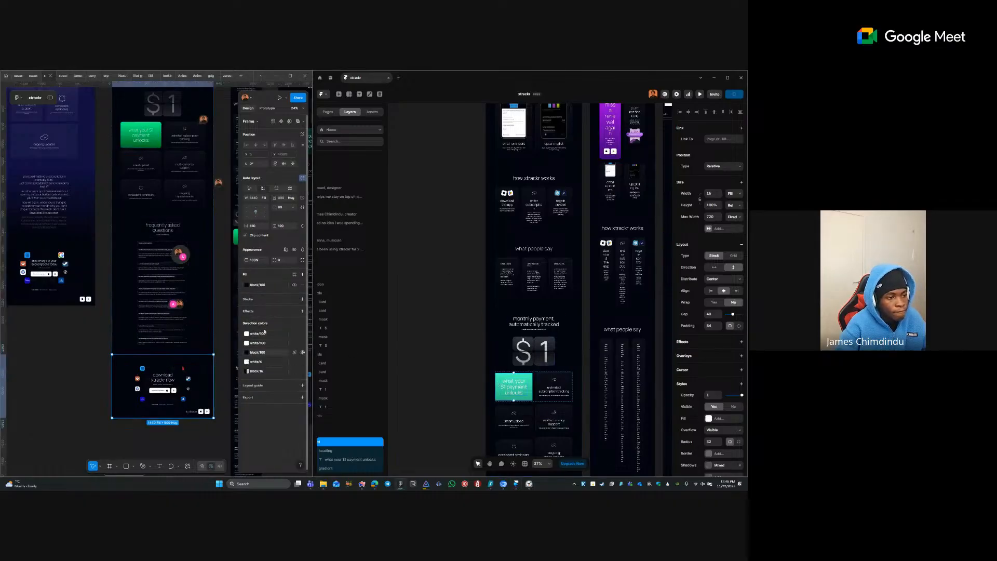
click(284, 285)
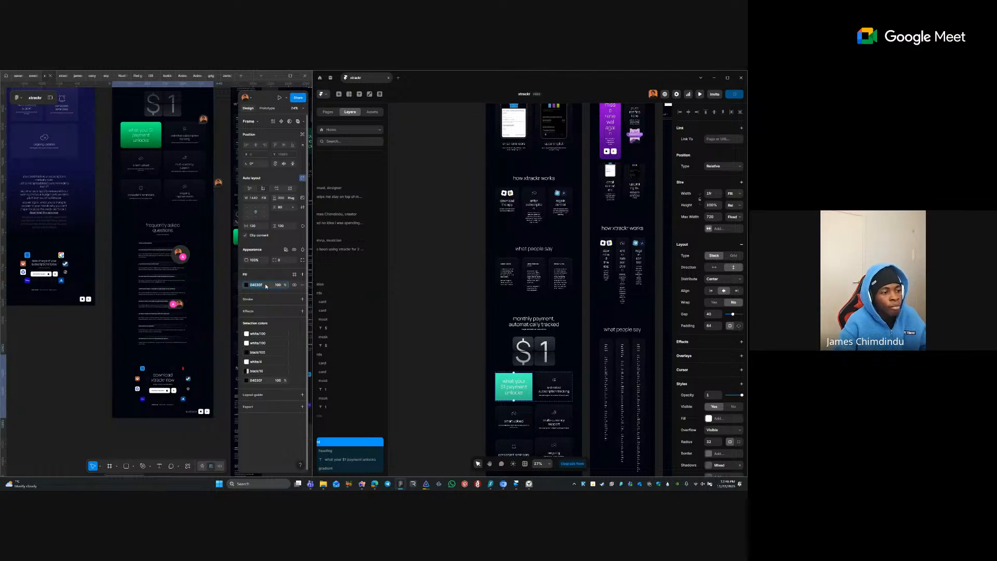
key(ctrl+z)
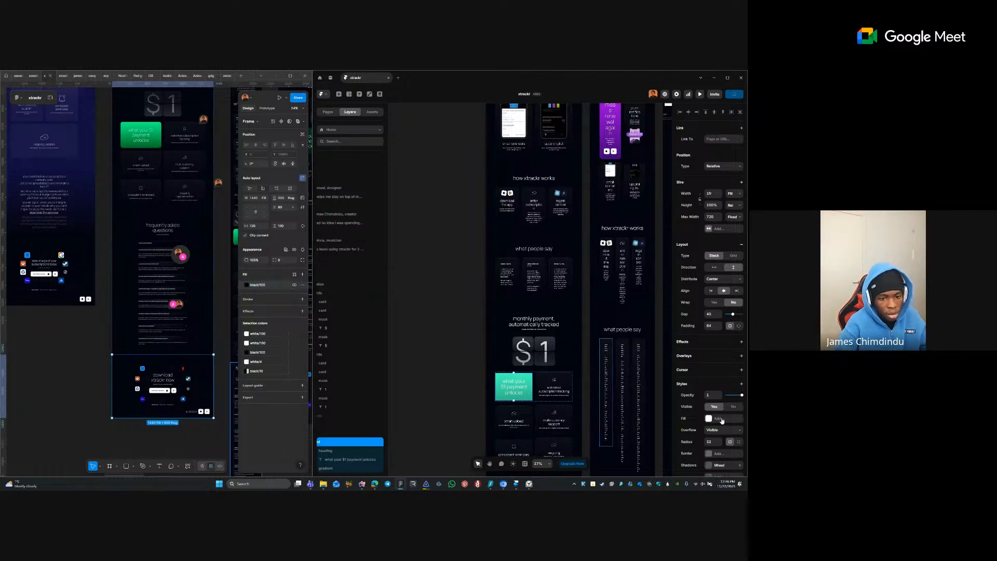
click(720, 419)
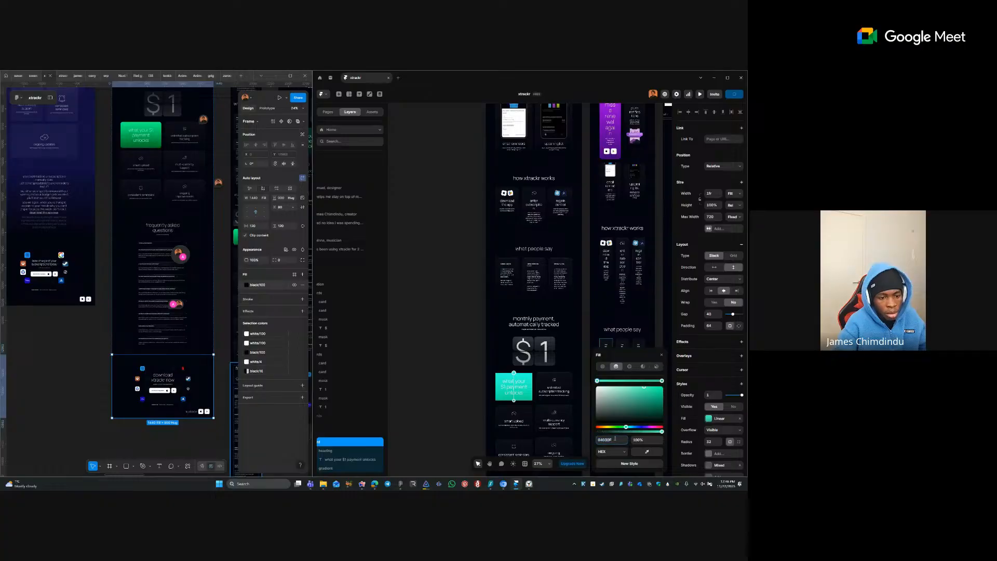
key(Tab)
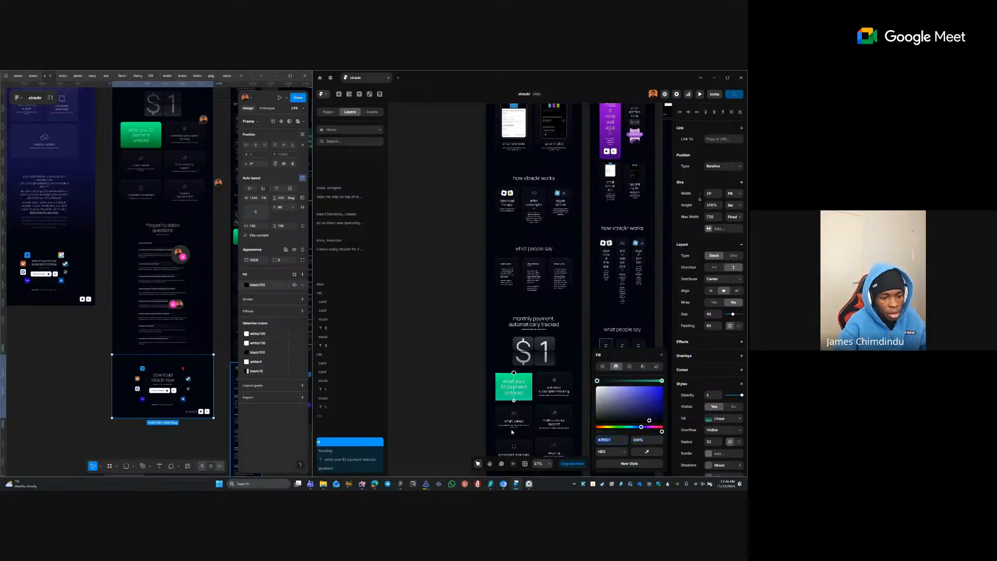
text(04030F)
key(Tab)
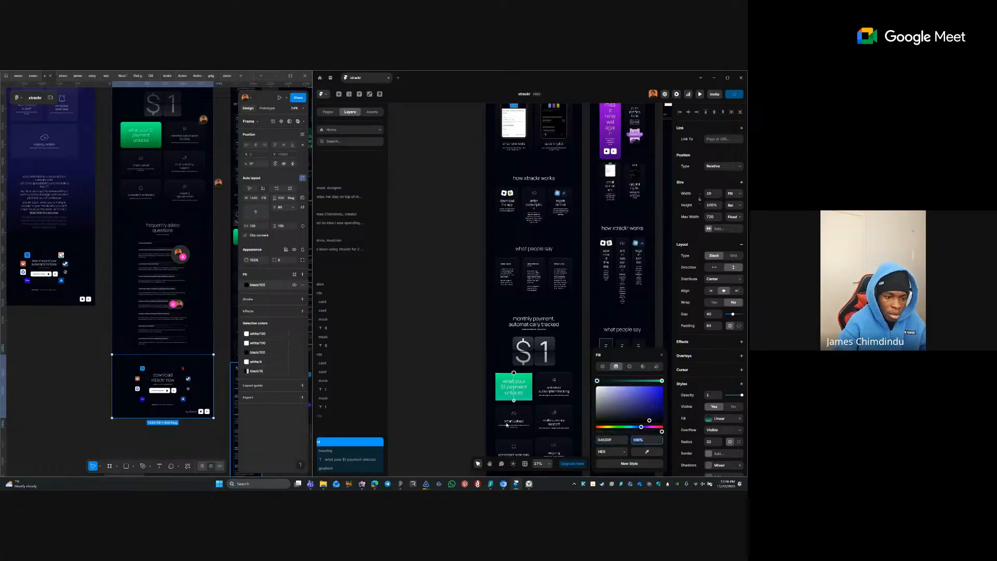
click(603, 367)
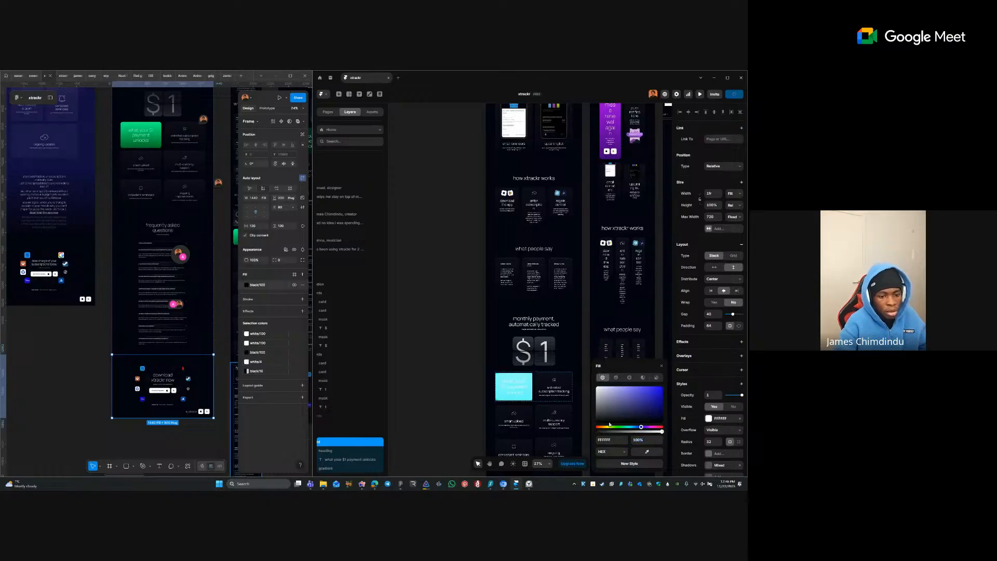
click(437, 377)
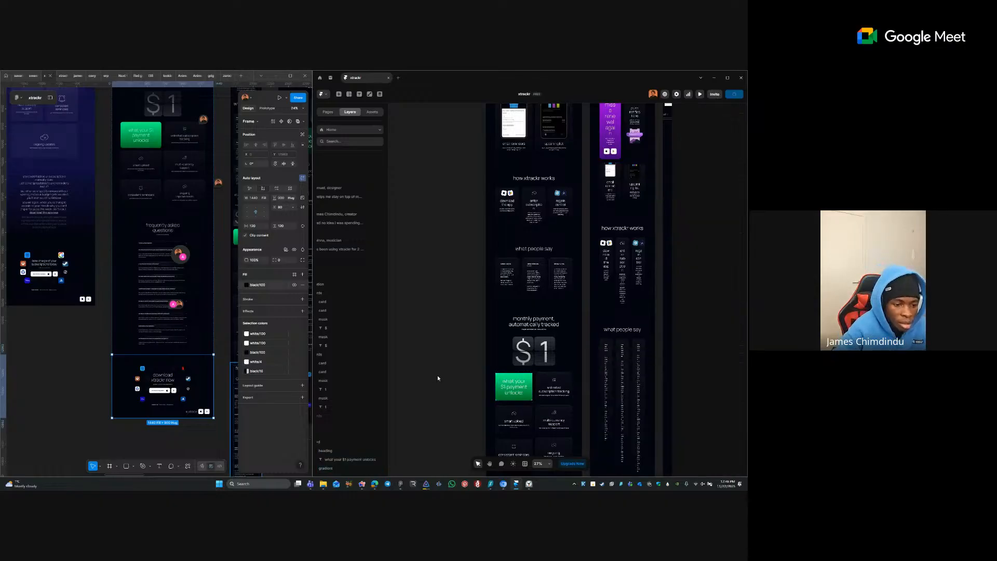
- Set the green payment card's overflow so it clips its contents
click(520, 401)
ctrl+click(530, 285)
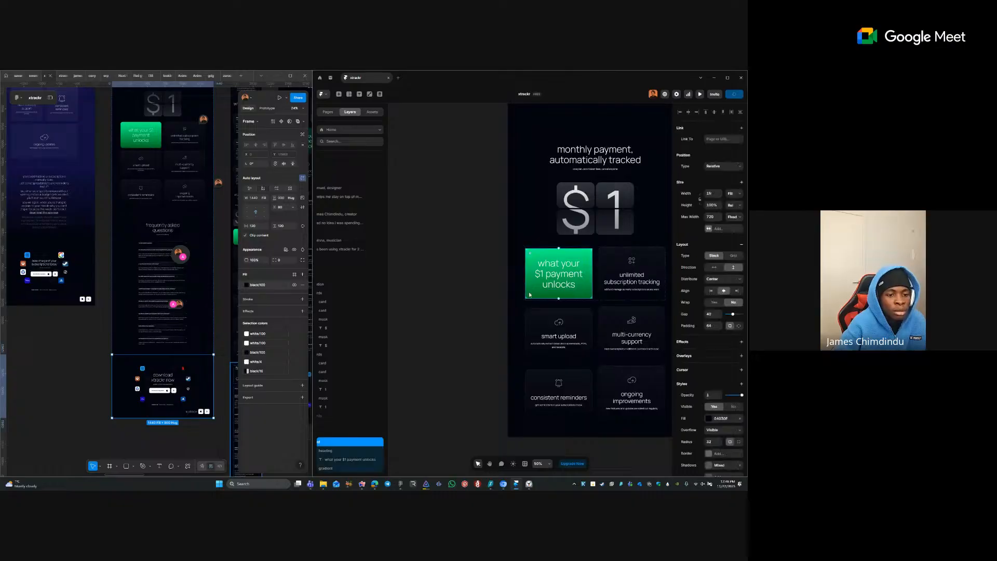
click(723, 430)
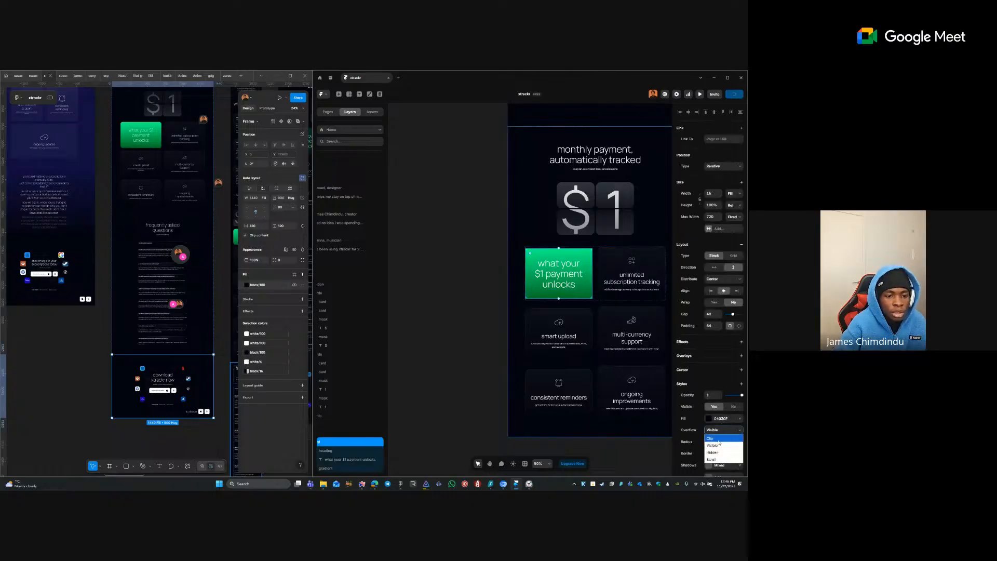
click(719, 440)
click(470, 318)
- Select the unlimited subscription tracking and smart upload card headings and descriptions
click(516, 289)
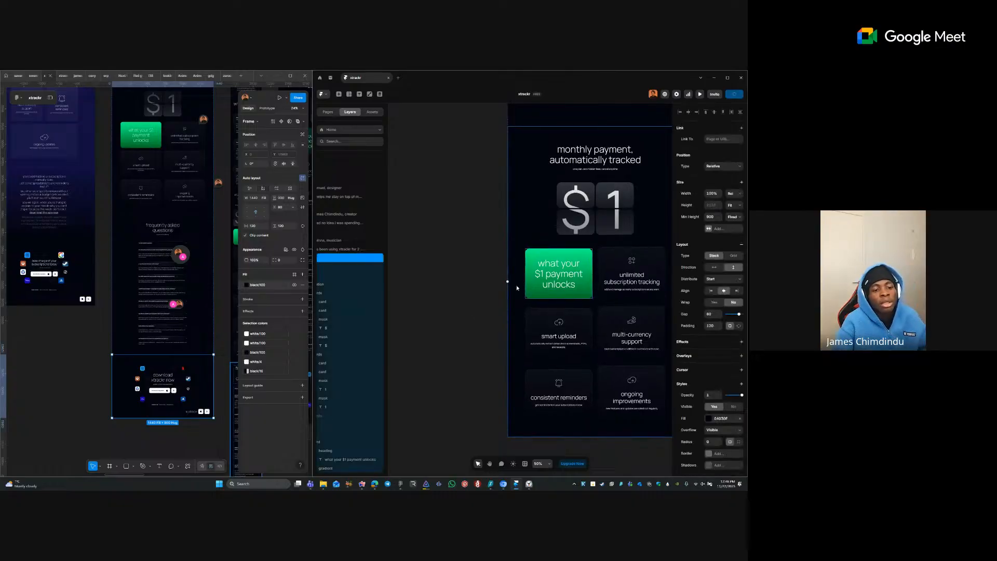
scroll(453, 278, down, 3)
click(439, 278)
scroll(446, 252, down, 2)
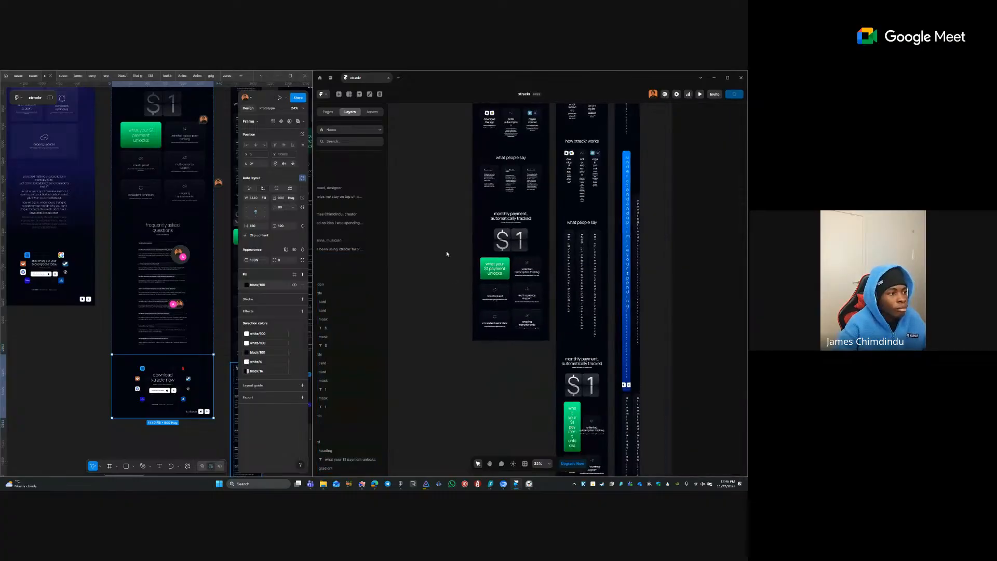
drag(445, 250, 433, 277)
ctrl+click(525, 302)
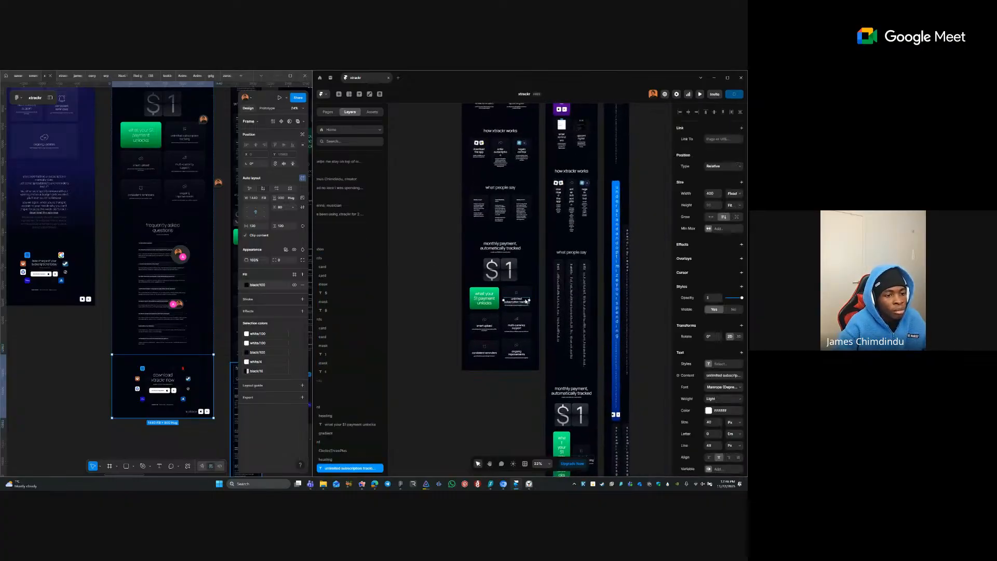
ctrl+click(492, 276)
scroll(452, 351, up, 3)
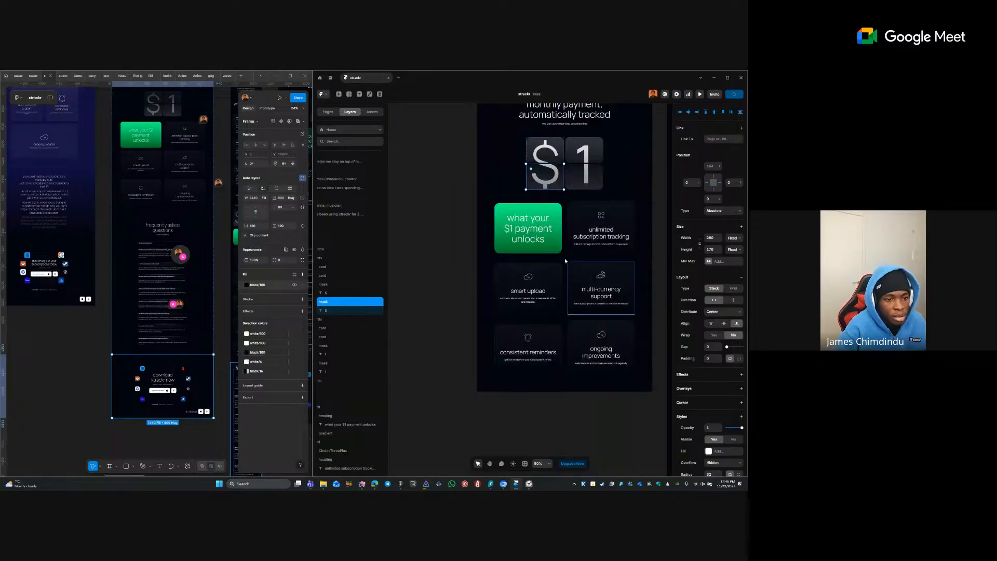
scroll(632, 372, down, 1)
ctrl+click(600, 220)
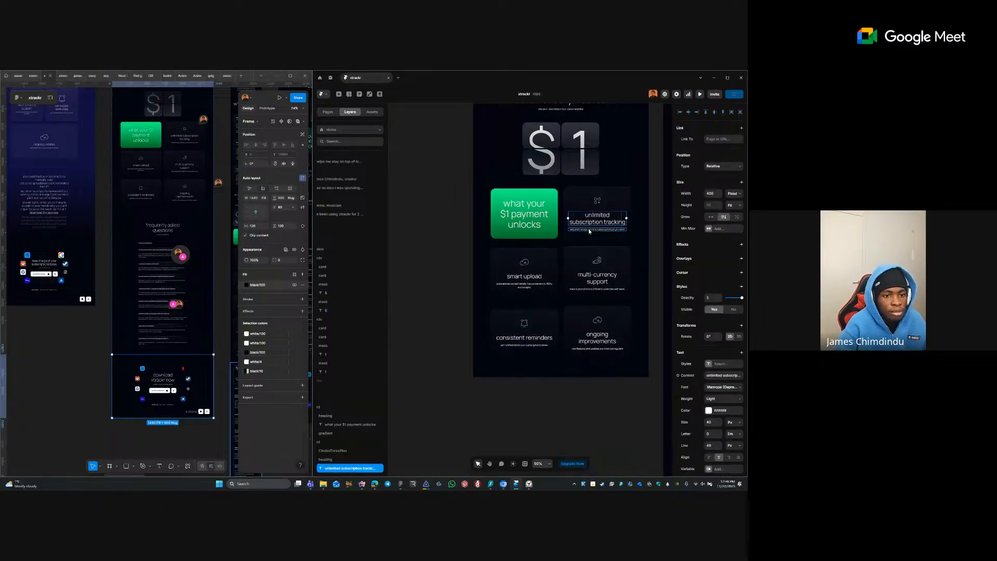
ctrl+shift+click(589, 229)
ctrl+shift+click(528, 277)
ctrl+shift+click(530, 290)
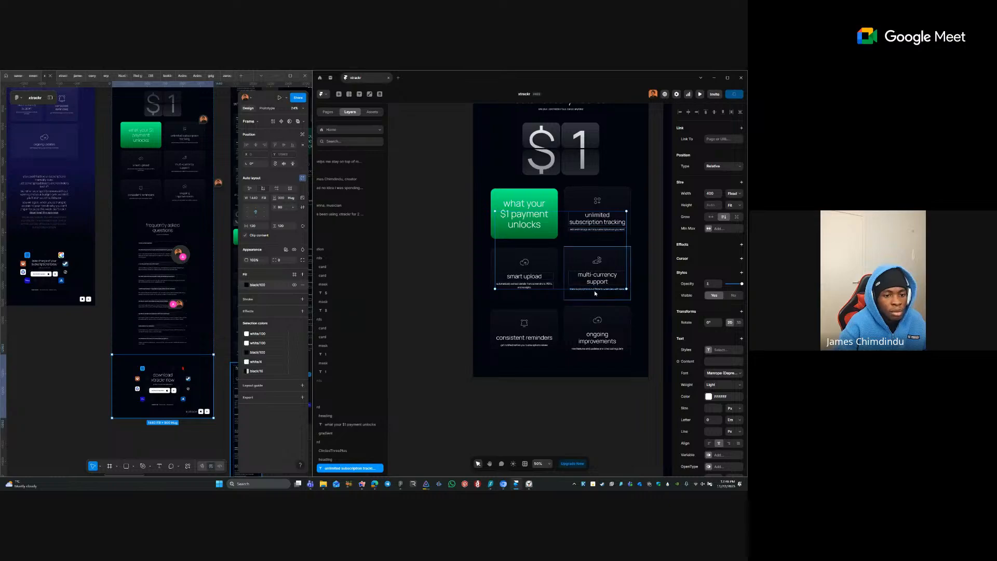
- Add the multi-currency and consistent reminders texts and set all selected texts' width to Fill
ctrl+shift+click(594, 289)
ctrl+shift+click(589, 347)
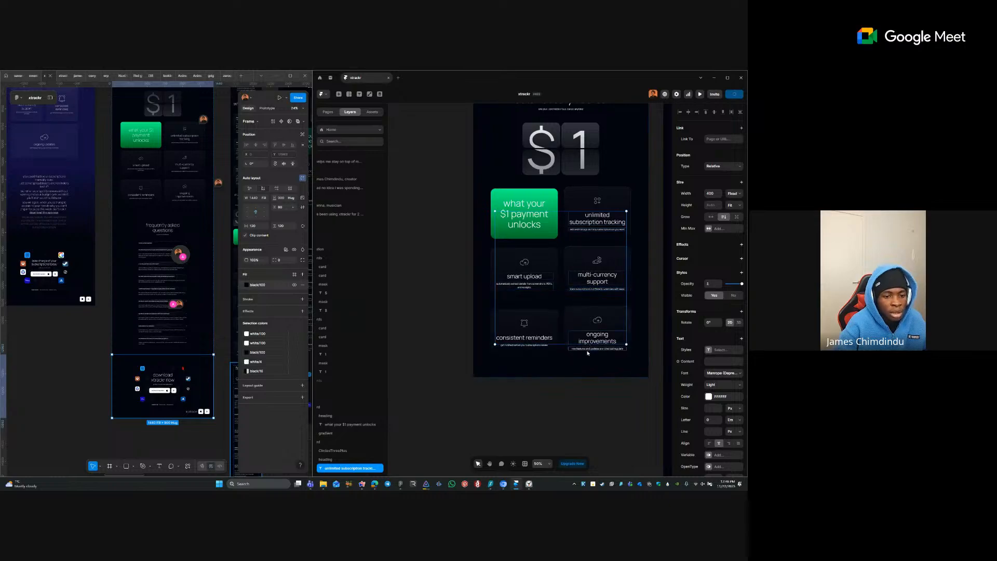
ctrl+shift+click(542, 345)
click(734, 193)
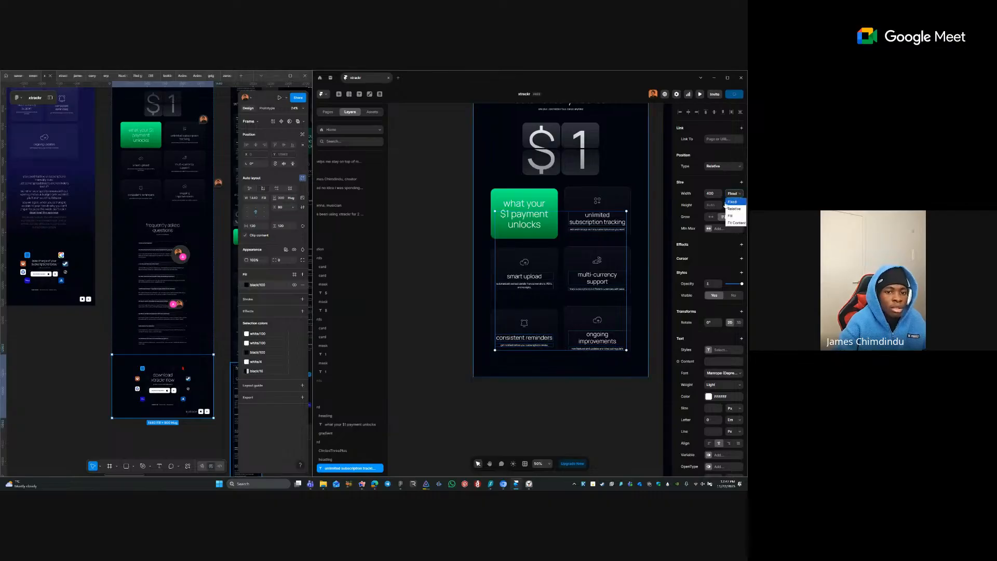
click(731, 202)
click(589, 258)
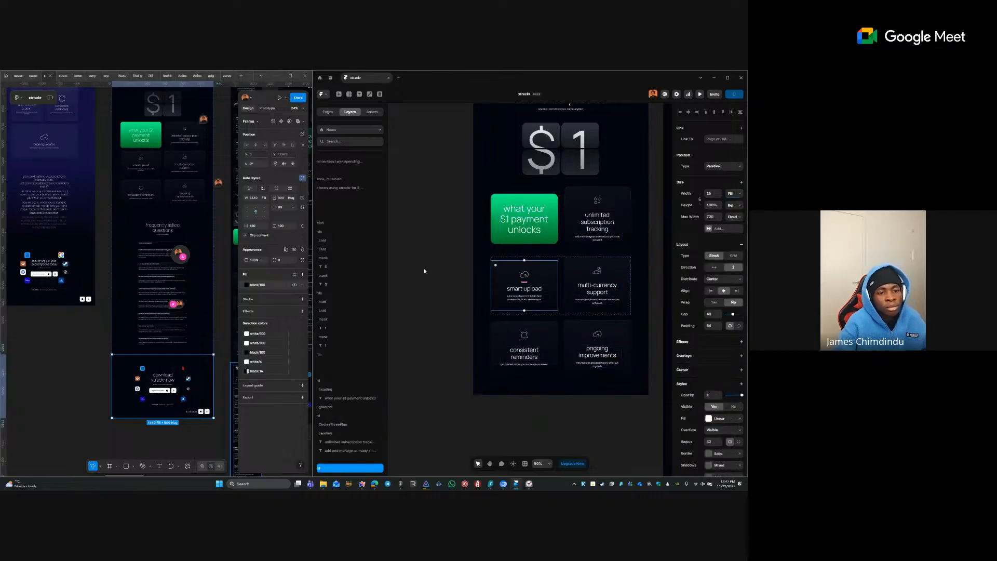
click(409, 226)
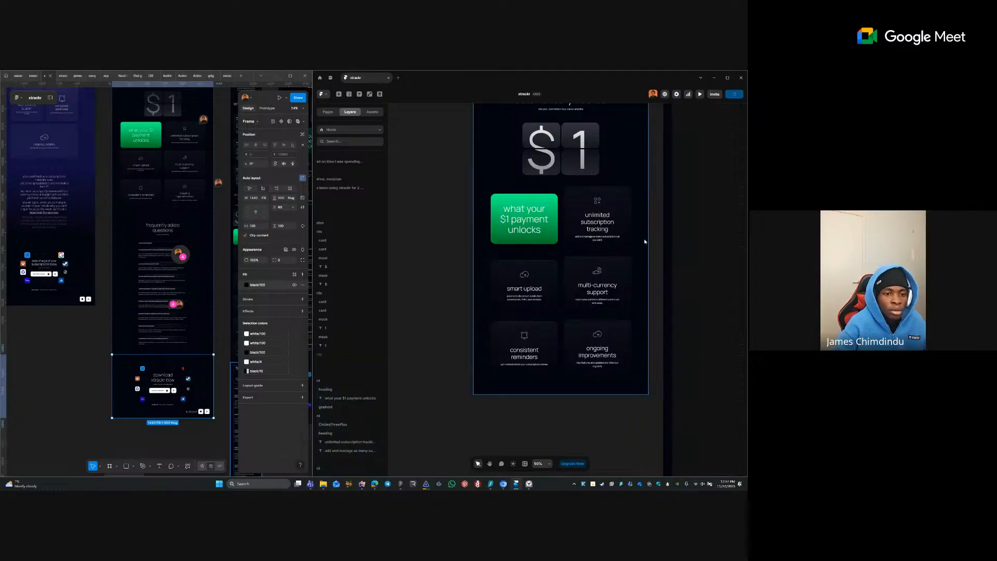
- In Figma, select the FAQ frame's items, starting from the financial data safety question
scroll(430, 255, down, 2)
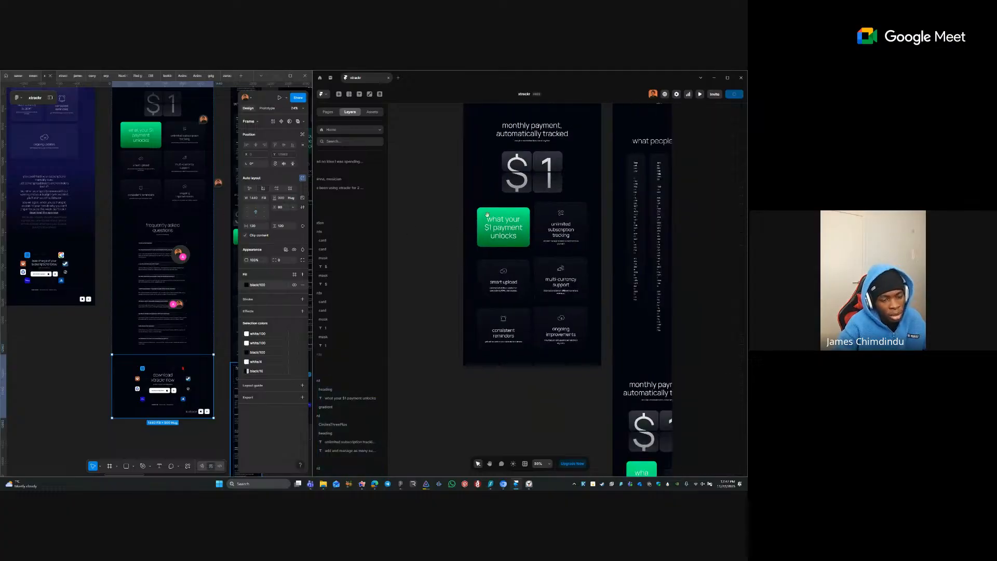
scroll(487, 215, down, 5)
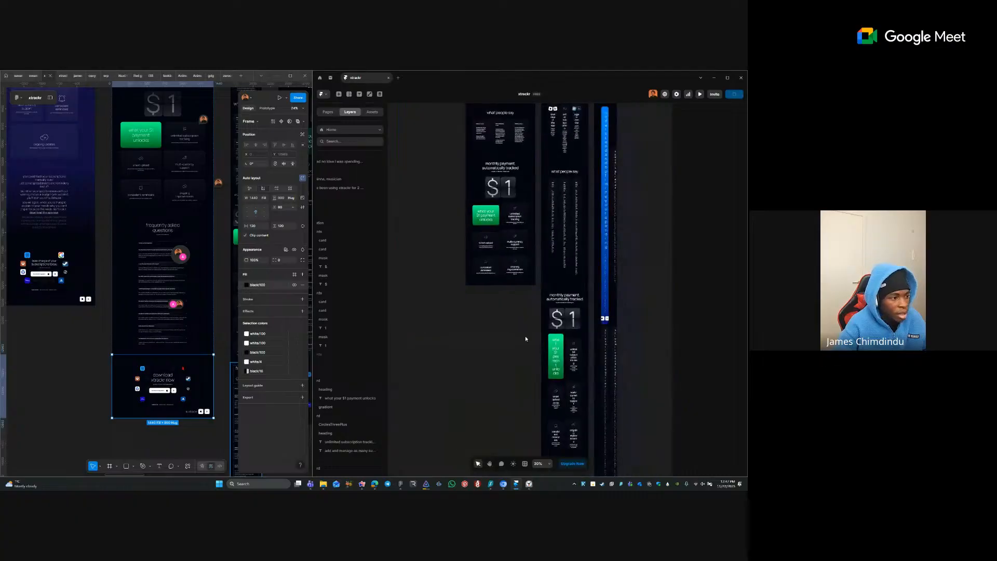
click(186, 250)
scroll(185, 250, up, 6)
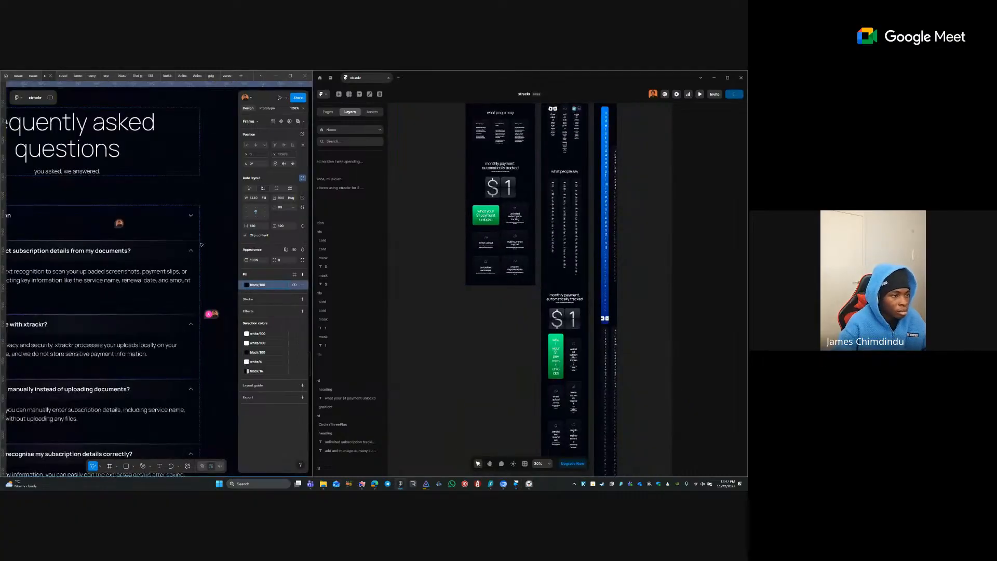
scroll(203, 248, down, 3)
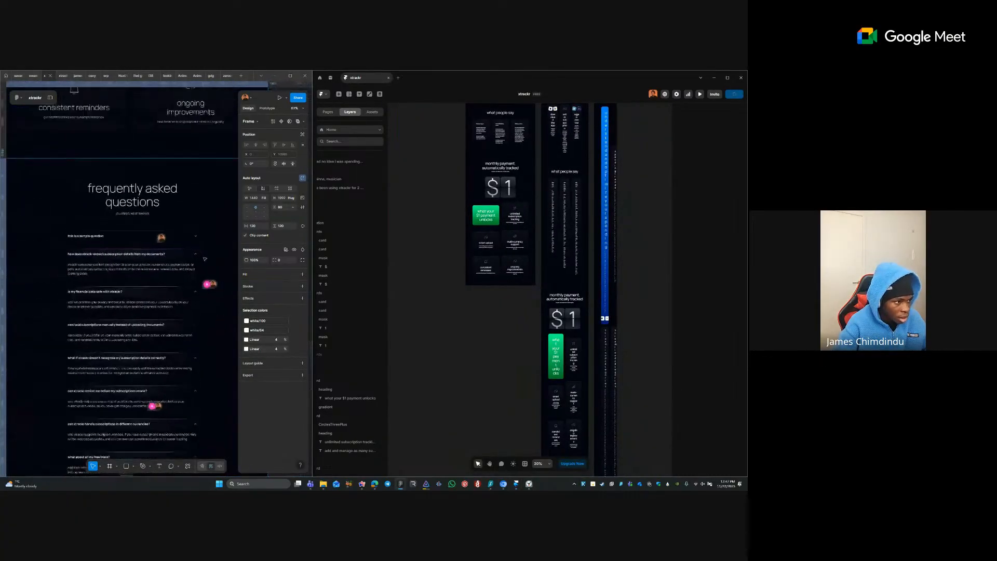
scroll(211, 258, down, 2)
click(180, 294)
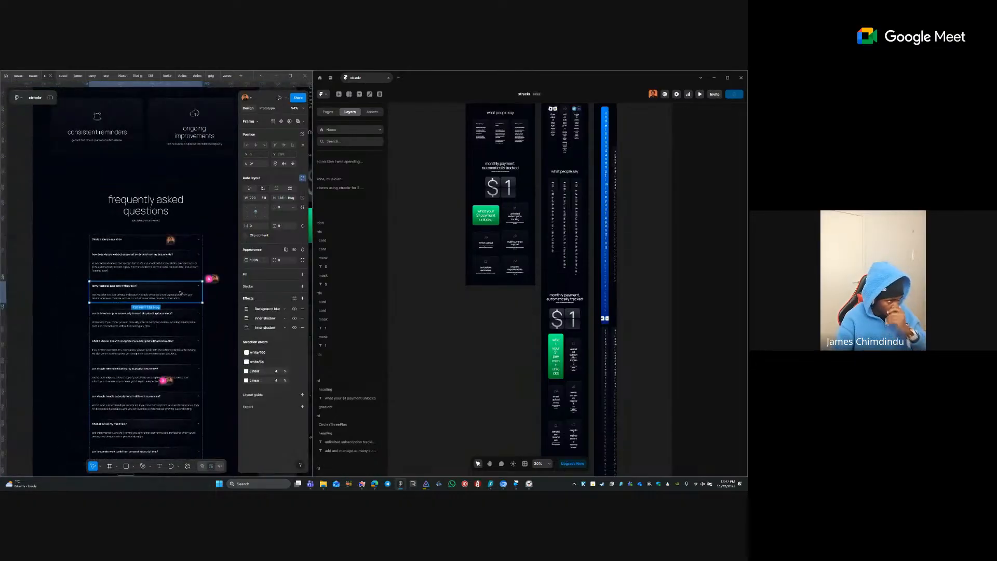
click(165, 265)
click(150, 240)
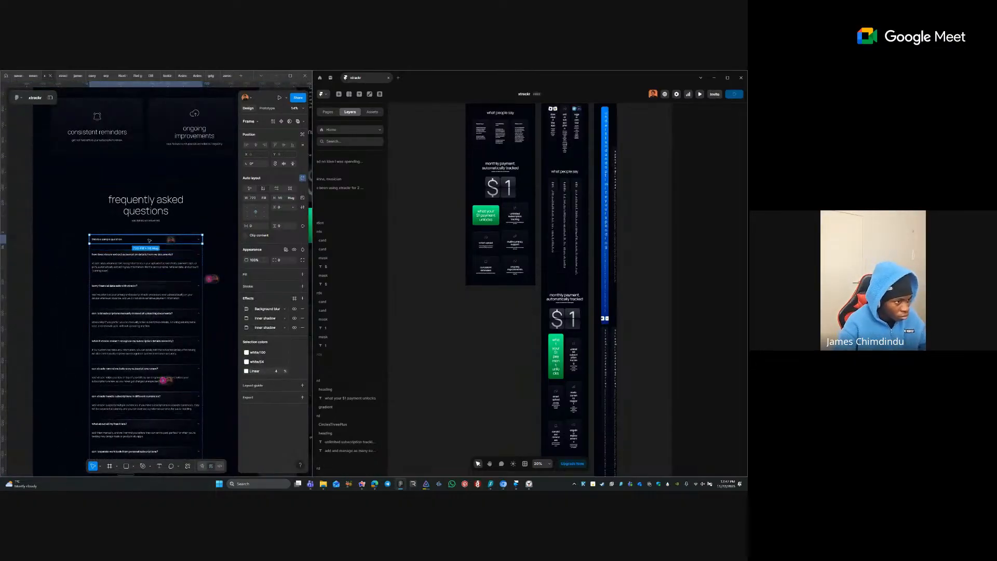
click(146, 283)
- Delete every FAQ item after the first two questions
scroll(138, 279, up, 1)
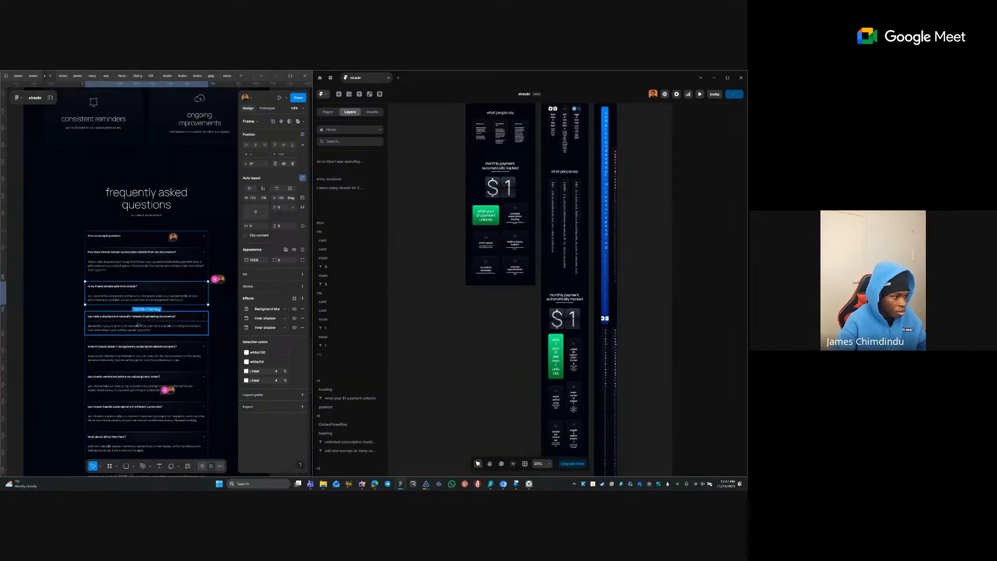
scroll(176, 299, down, 6)
shift+click(140, 312)
shift+click(139, 326)
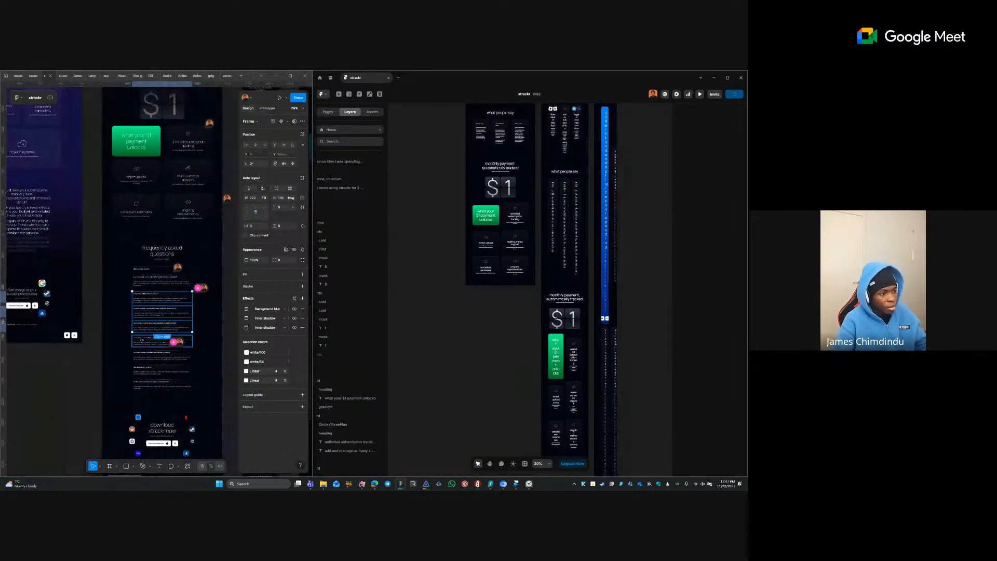
shift+click(140, 341)
shift+click(142, 355)
shift+click(144, 369)
shift+click(145, 384)
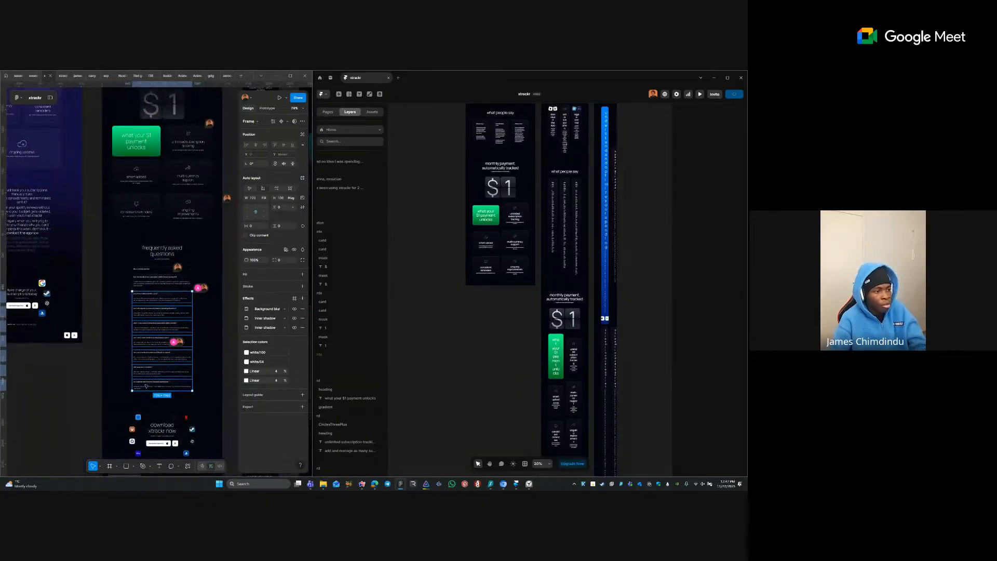
key(Delete)
- Export the FAQ section with the Figma to HTML with Framer plugin and paste it into Framer
right_click(123, 253)
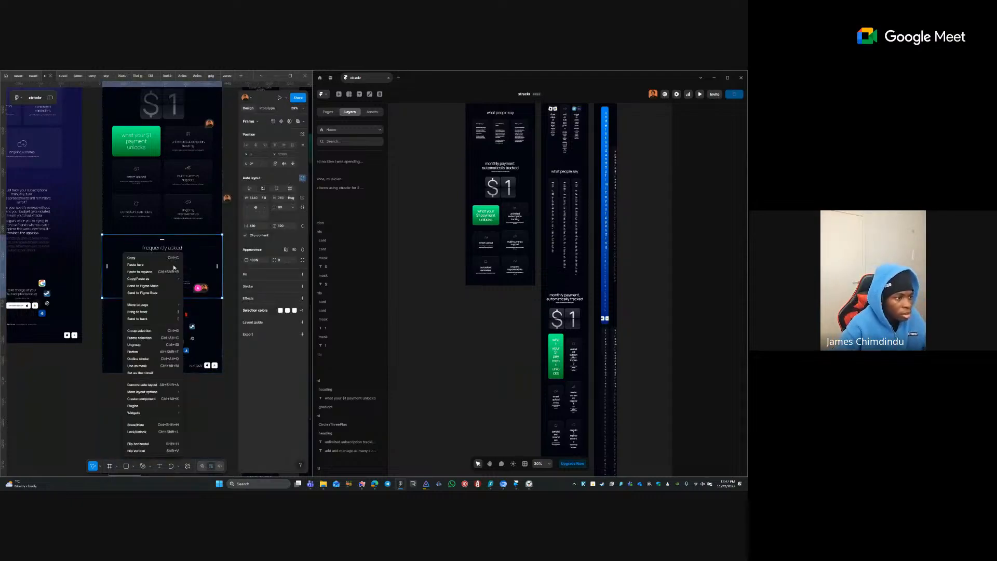
mouse_move(153, 405)
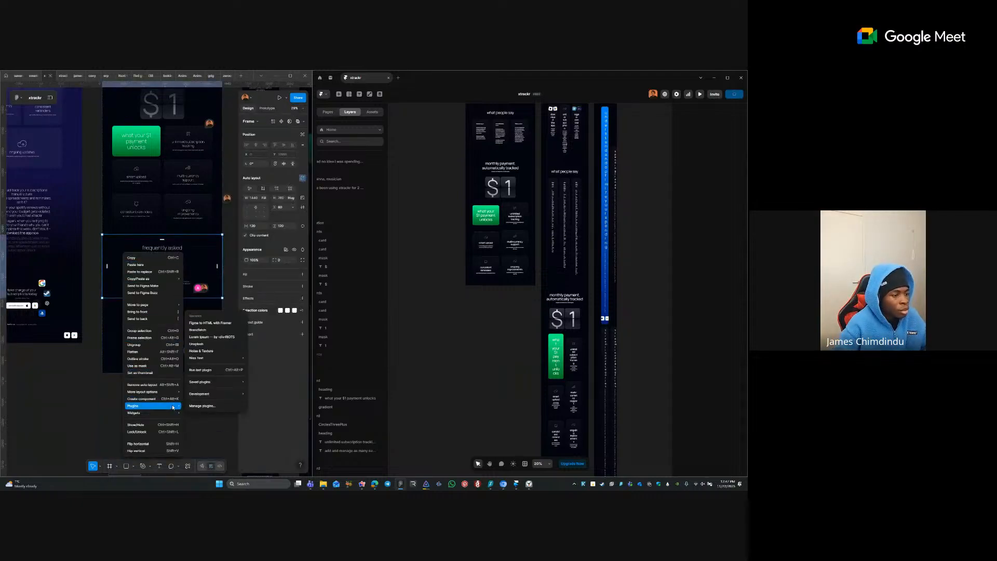
click(227, 323)
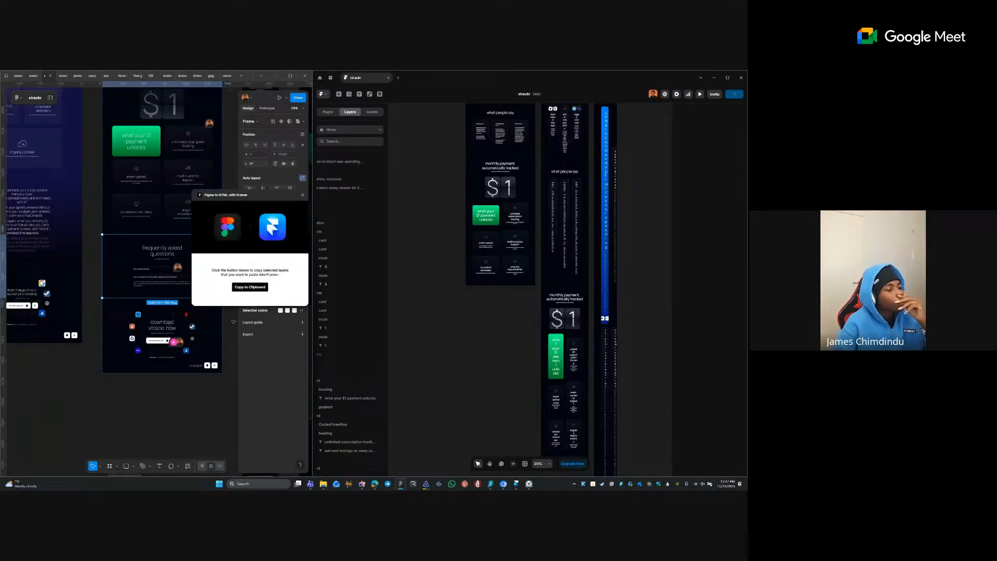
click(250, 287)
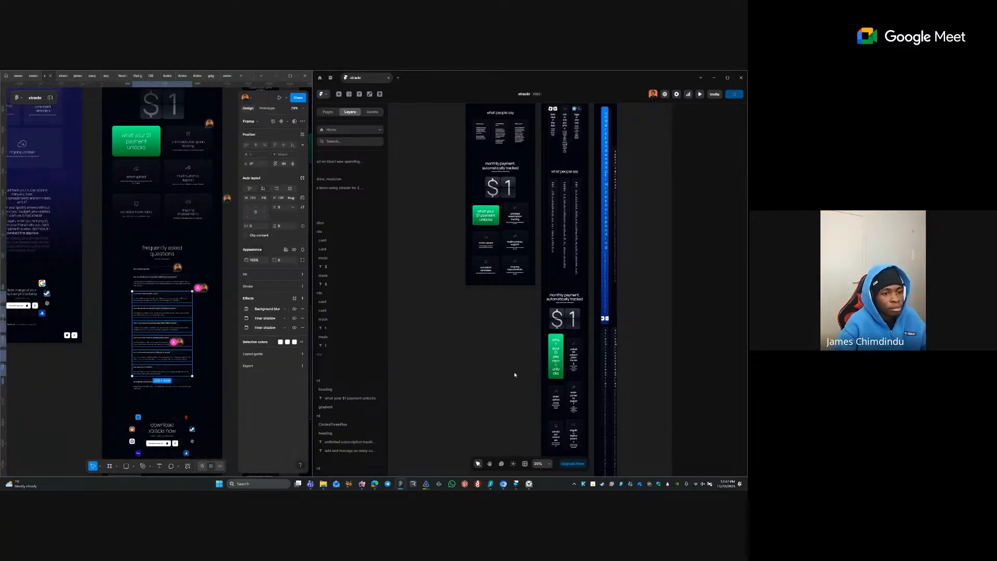
key(ctrl+v)
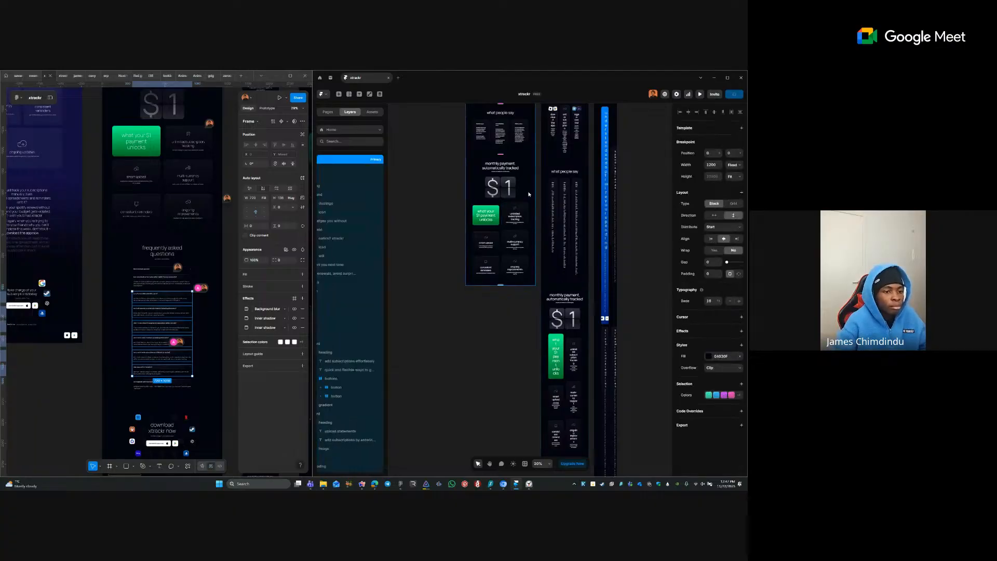
click(486, 371)
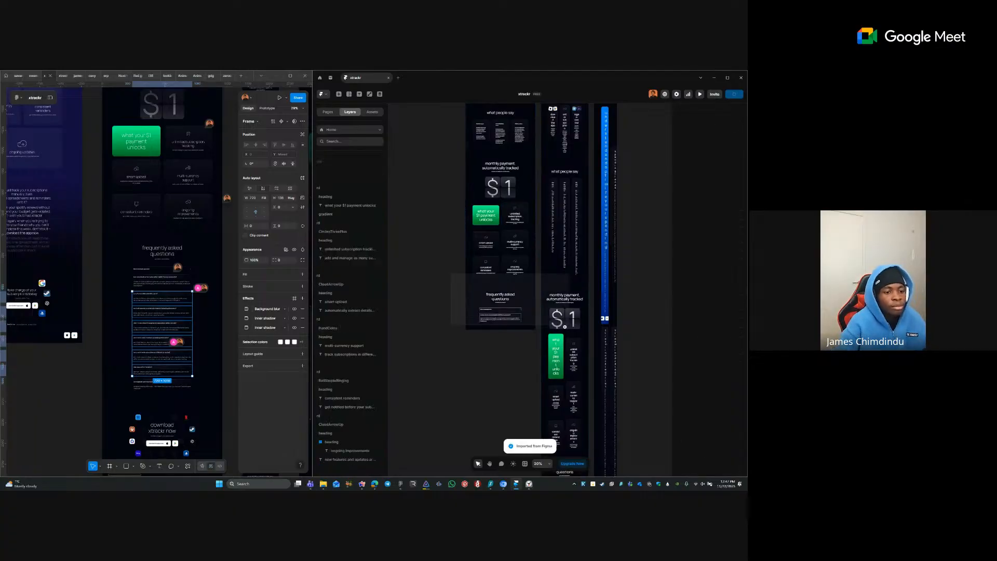
scroll(515, 315, up, 2)
scroll(513, 313, up, 10)
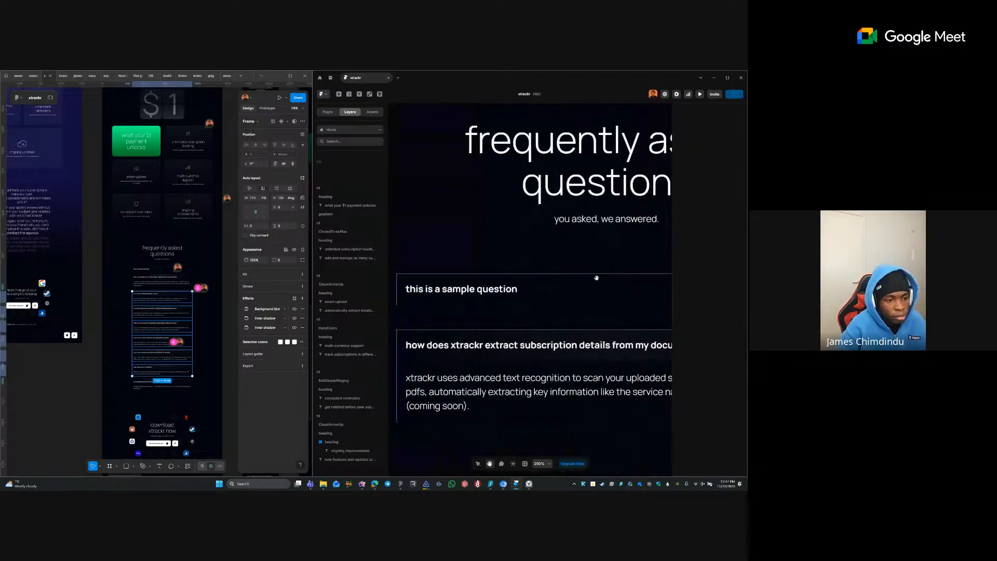
scroll(547, 264, down, 4)
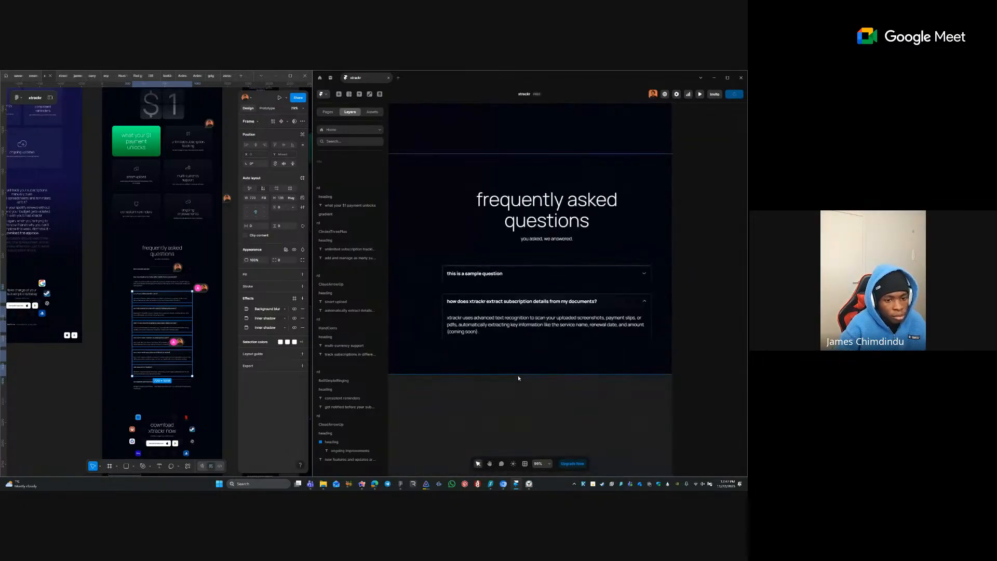
mouse_move(562, 363)
mouse_down()
mouse_move(557, 371)
mouse_move(579, 353)
mouse_up()
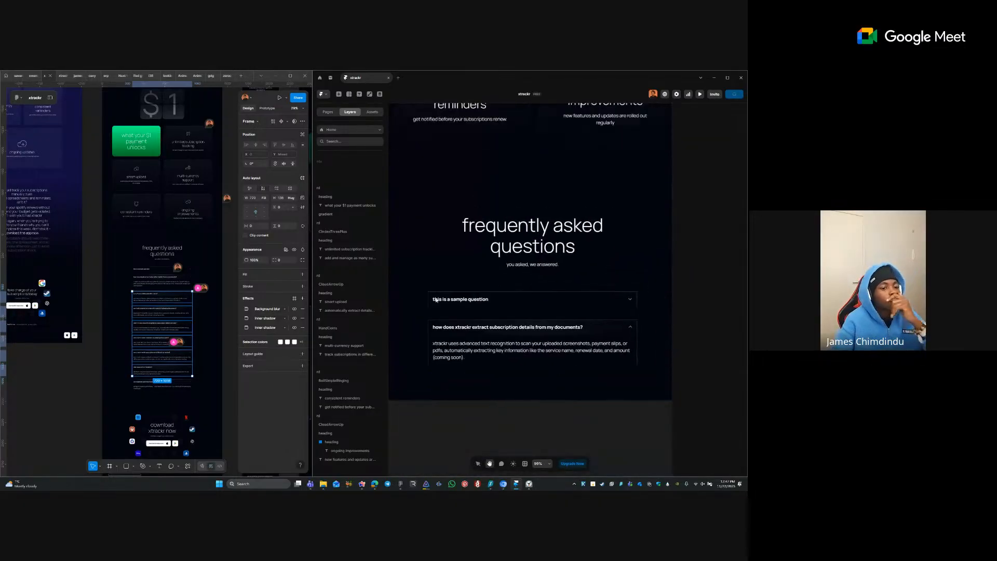
click(582, 299)
click(581, 305)
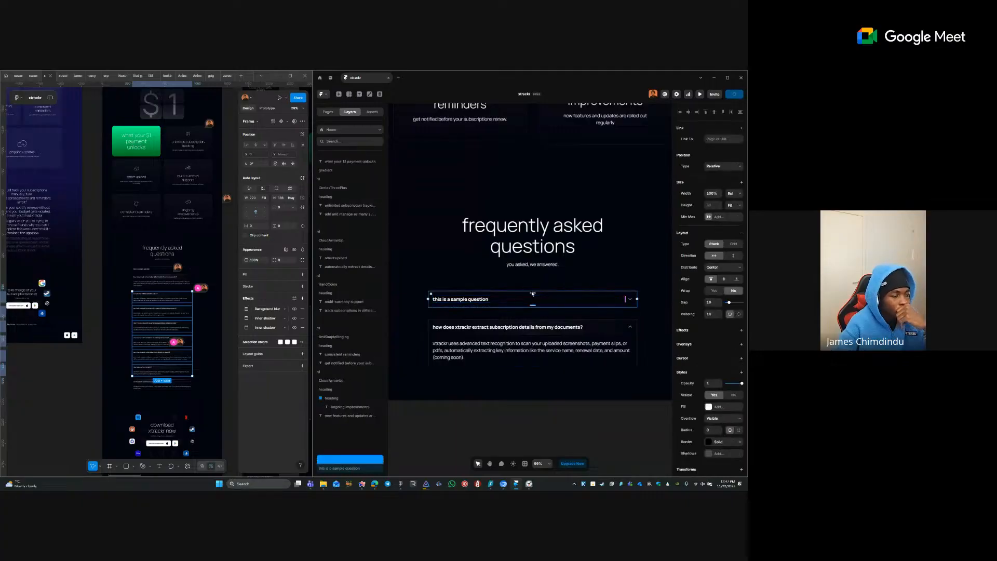
click(525, 393)
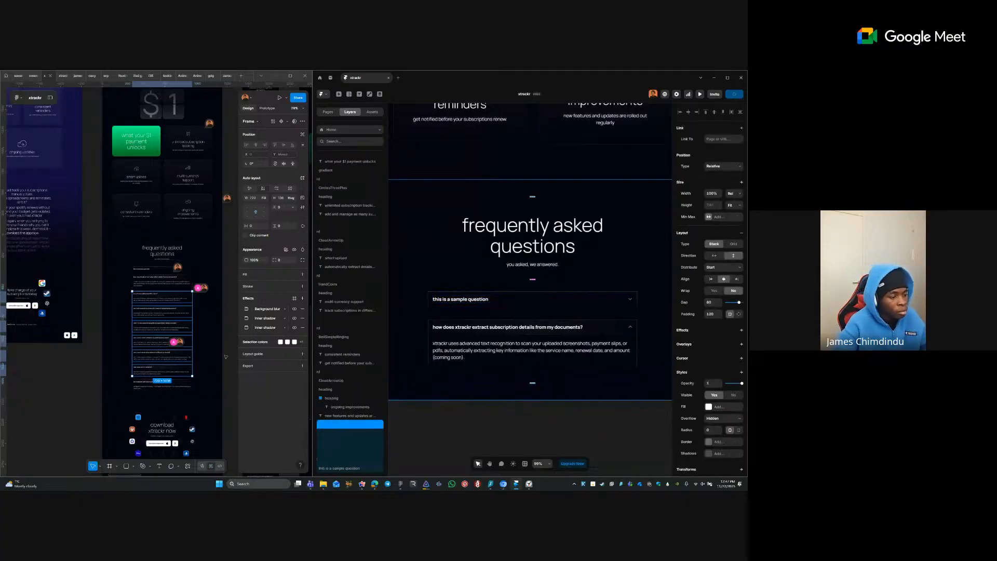
click(227, 386)
drag(218, 388, 203, 295)
click(202, 321)
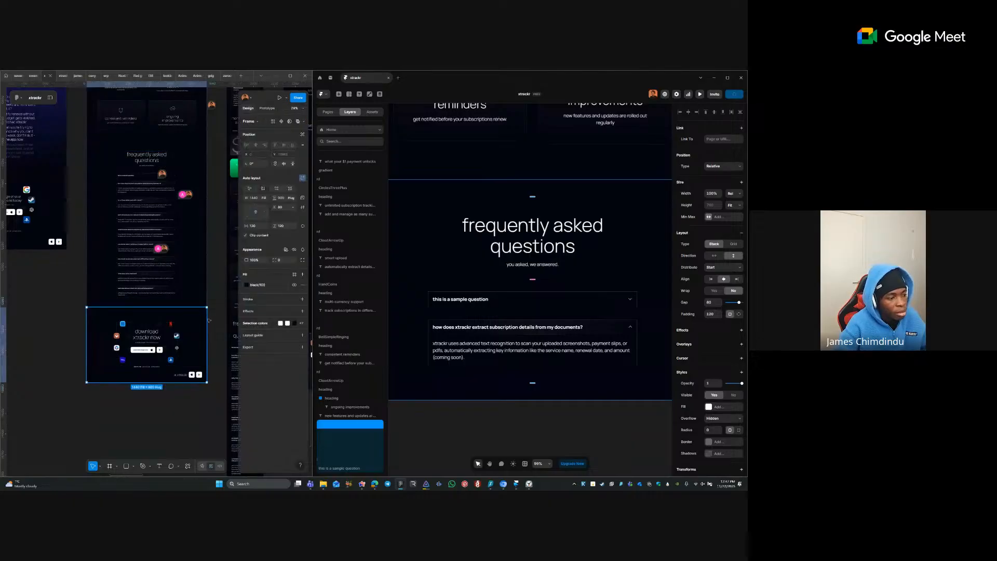
- Export the Figma download frame with the Figma to HTML with Framer plugin and paste it into Framer
right_click(194, 320)
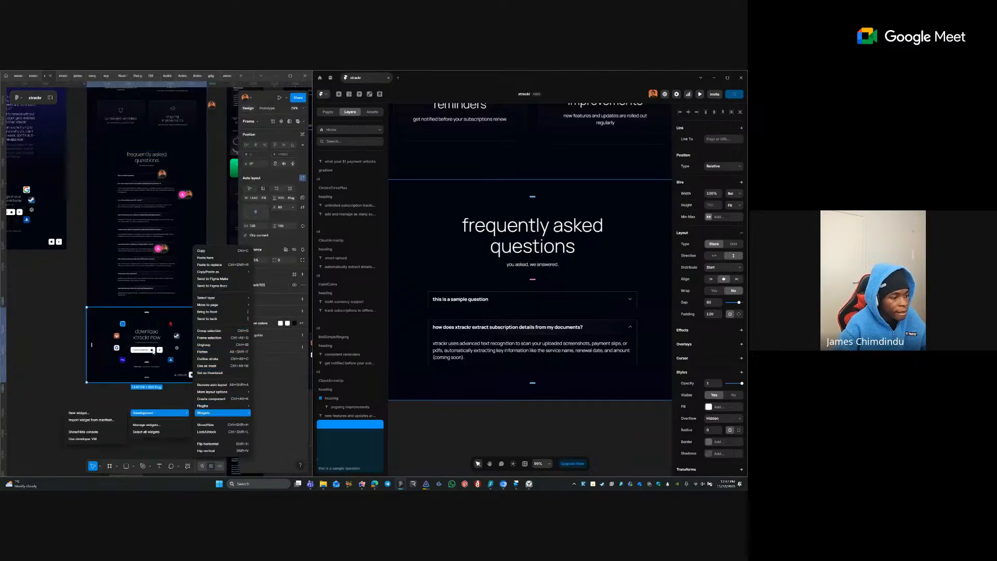
click(158, 329)
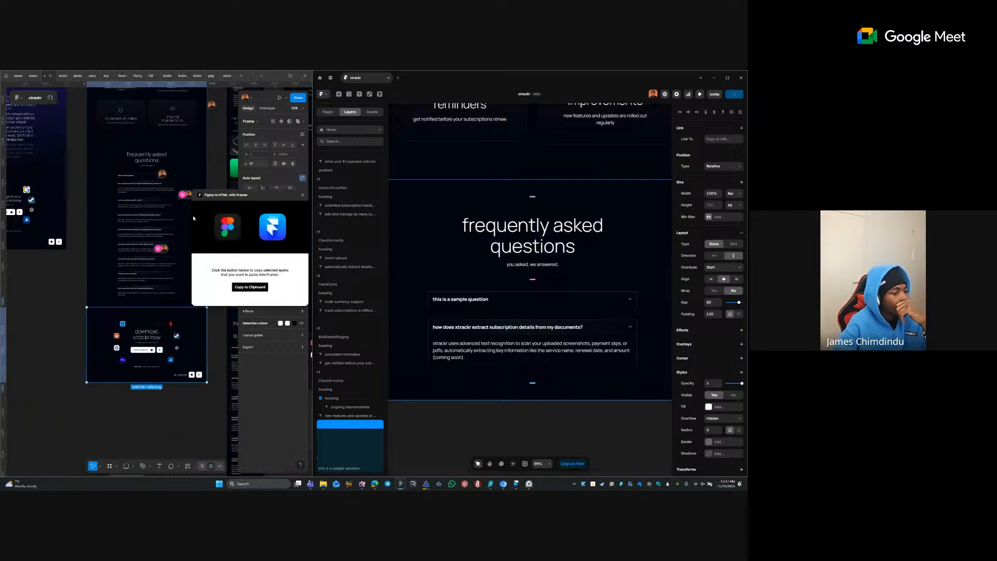
click(239, 287)
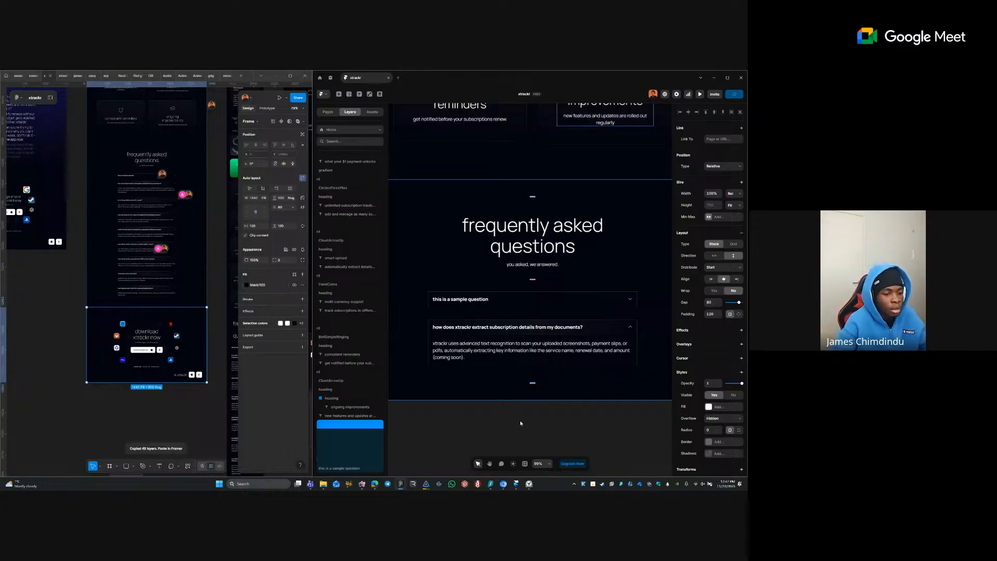
key(ctrl+v)
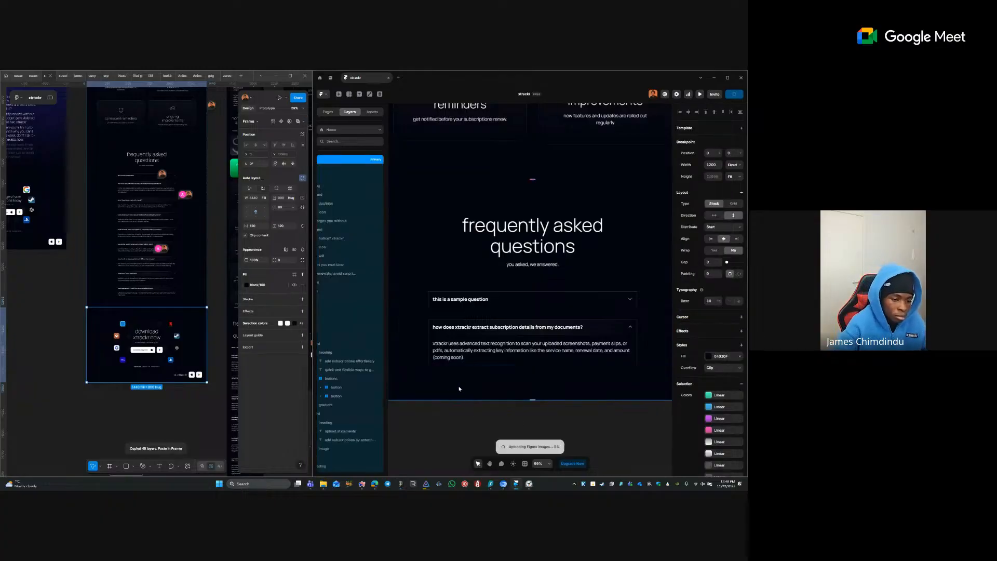
- Check the pasted download section below the FAQ, then return to the tablet hero
scroll(528, 347, down, 3)
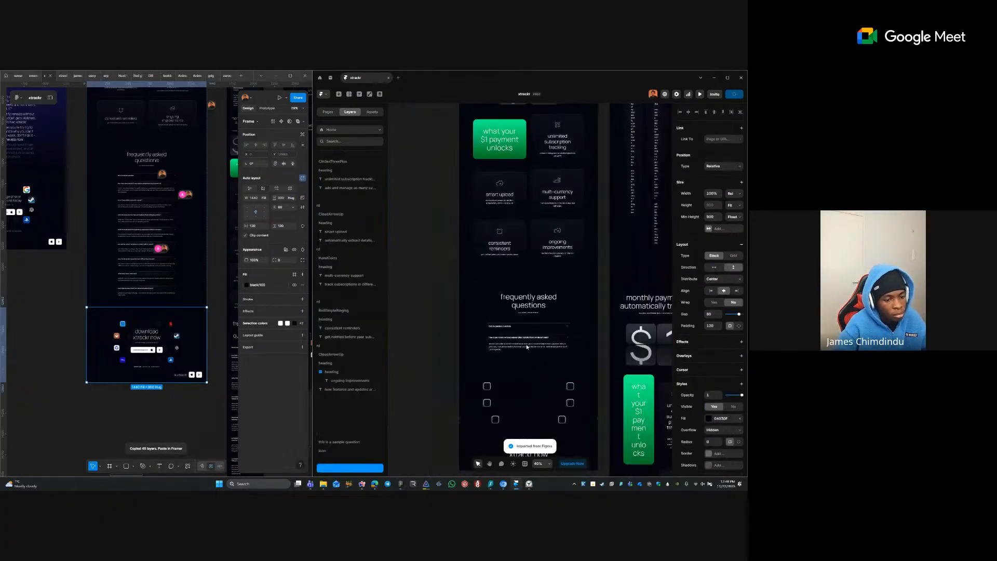
scroll(529, 342, down, 2)
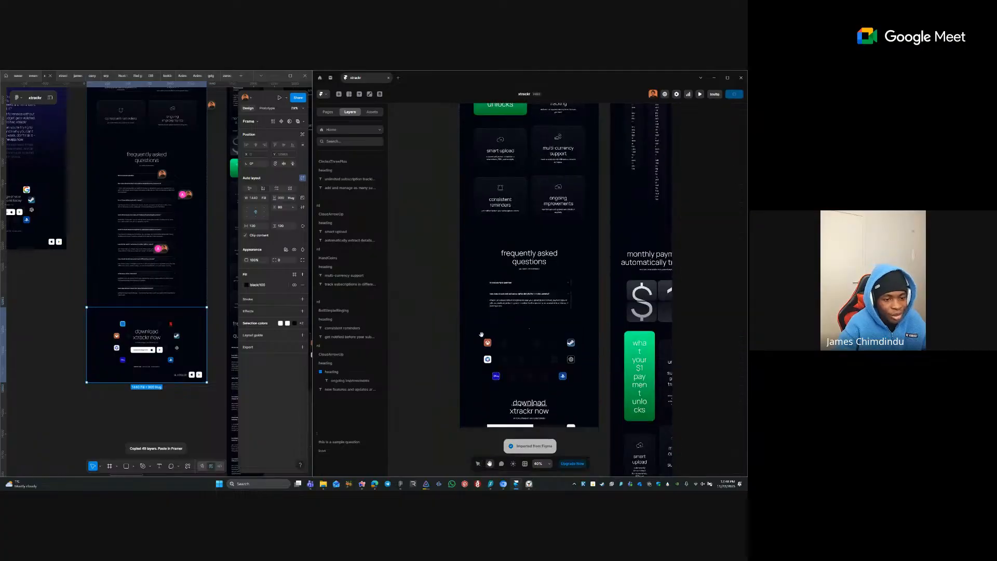
click(527, 329)
key(Escape)
key(Escape)
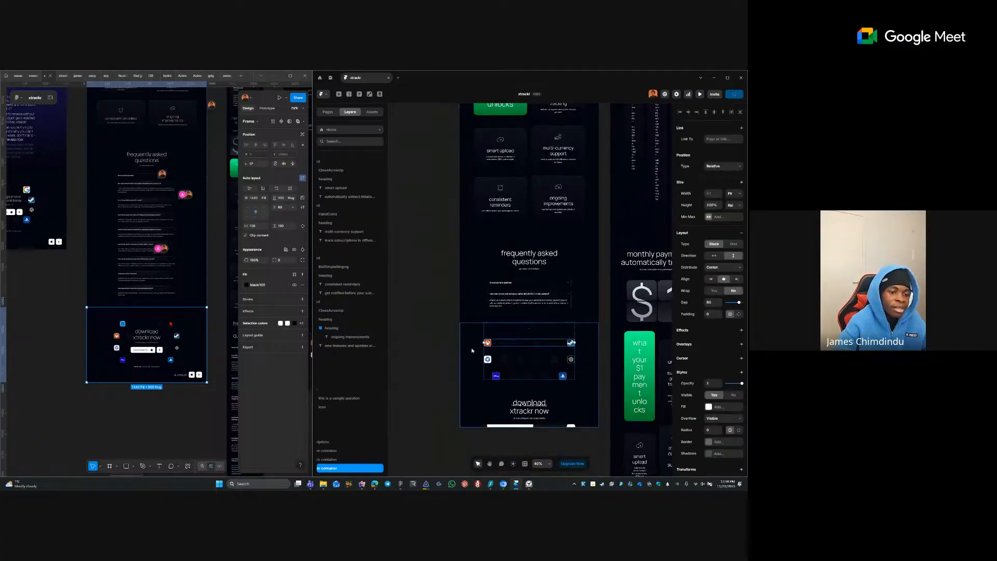
key(Escape)
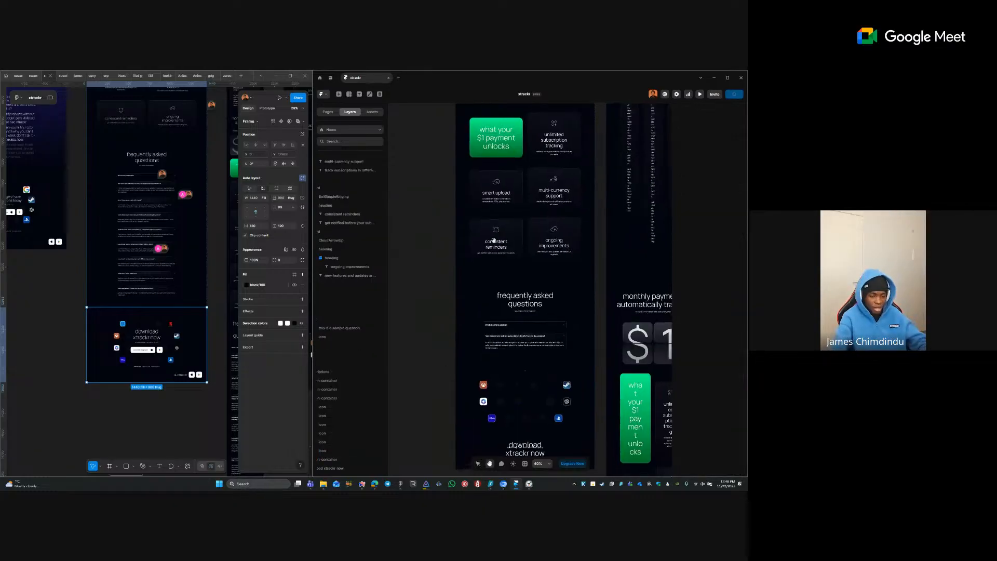
scroll(495, 254, up, 4)
scroll(560, 288, up, 7)
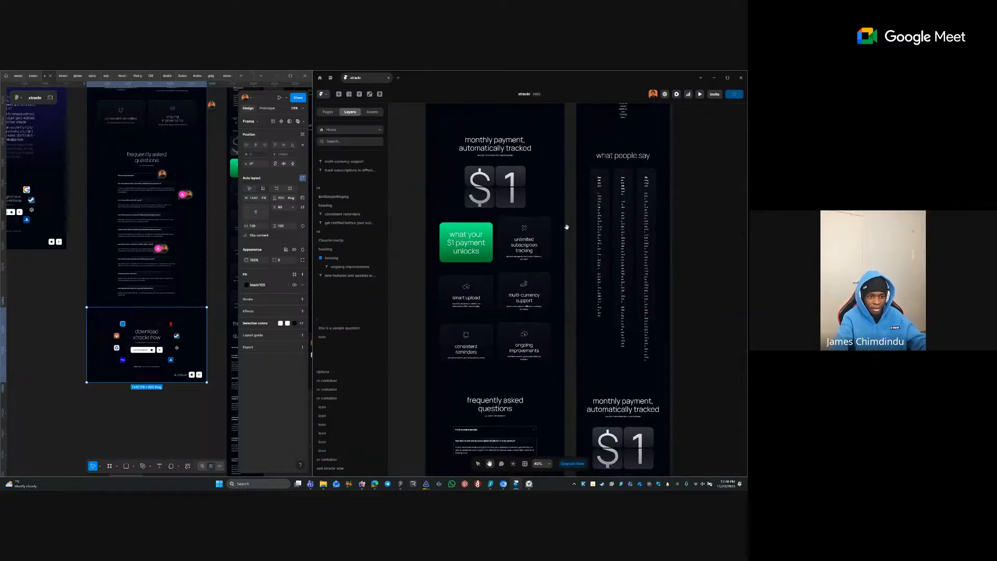
scroll(514, 335, up, 15)
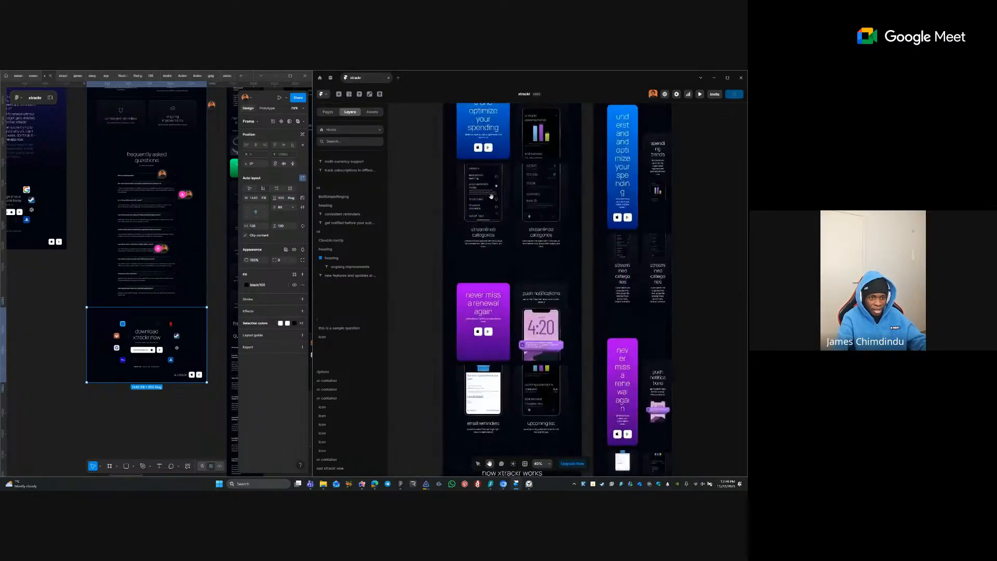
scroll(516, 322, up, 9)
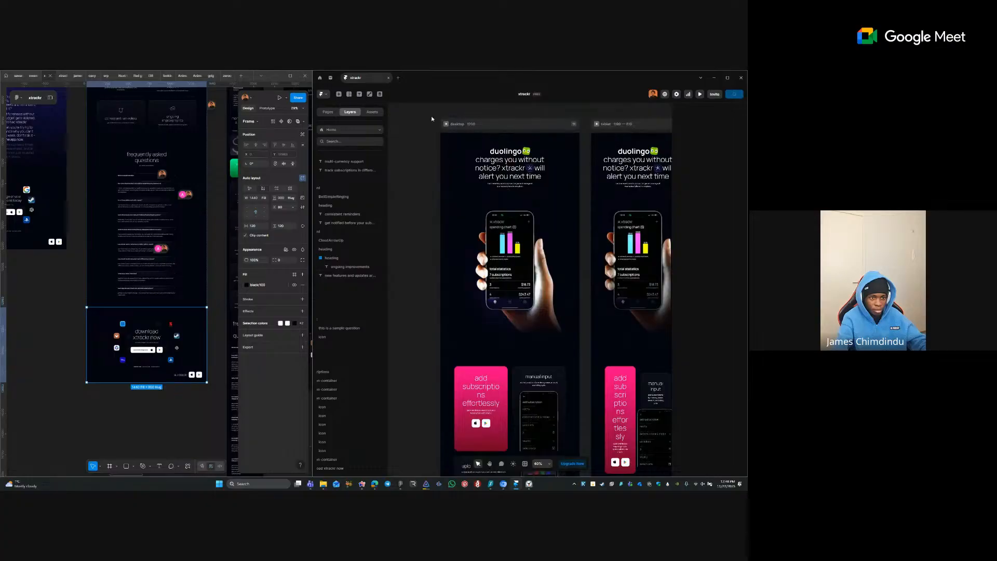
- Create a Heading 1 text style from the desktop hero's duolingo heading
scroll(599, 247, up, 2)
drag(628, 261, 486, 172)
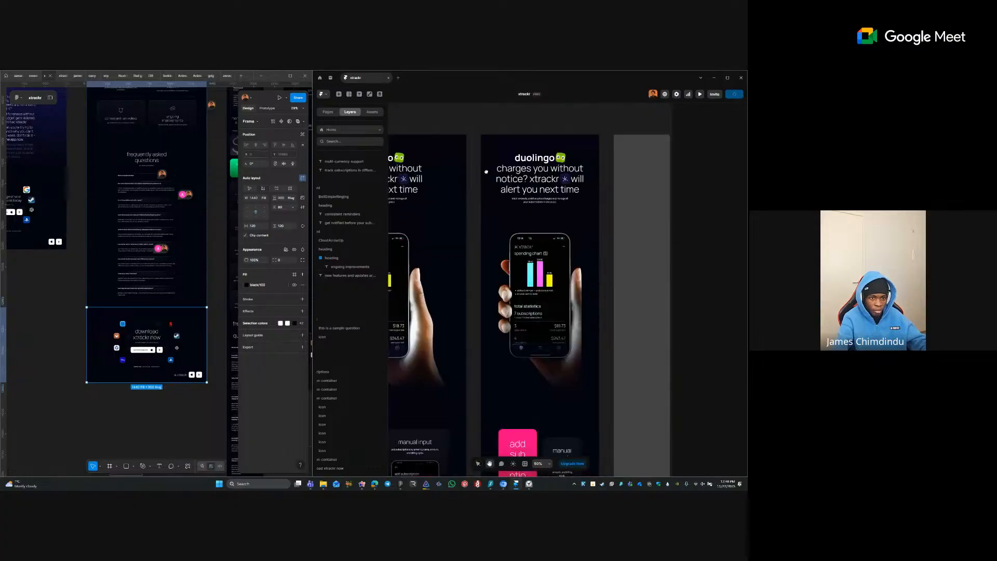
scroll(537, 199, up, 1)
click(542, 193)
click(530, 184)
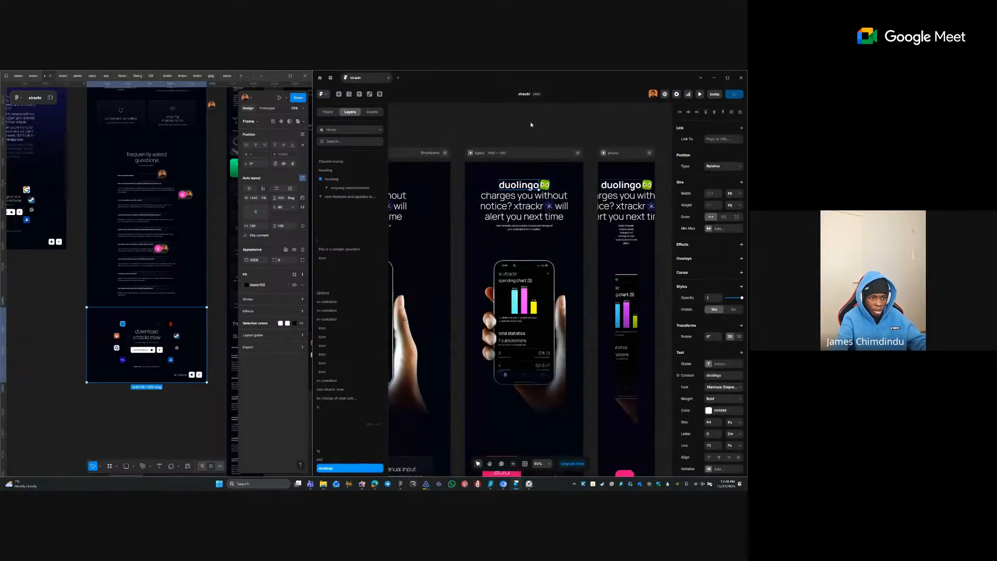
click(531, 123)
drag(475, 154, 601, 141)
click(484, 172)
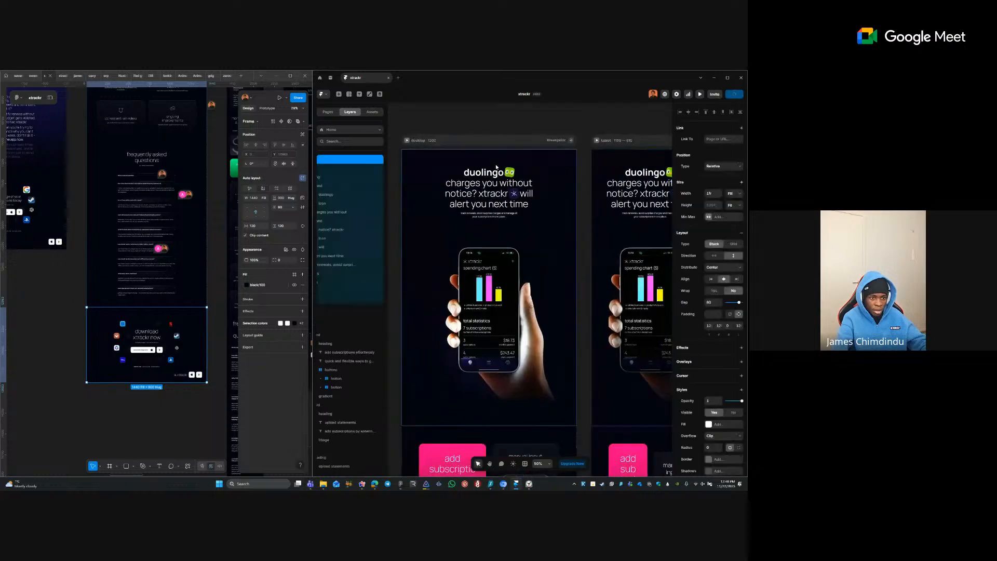
scroll(489, 156, up, 1)
drag(489, 156, 550, 228)
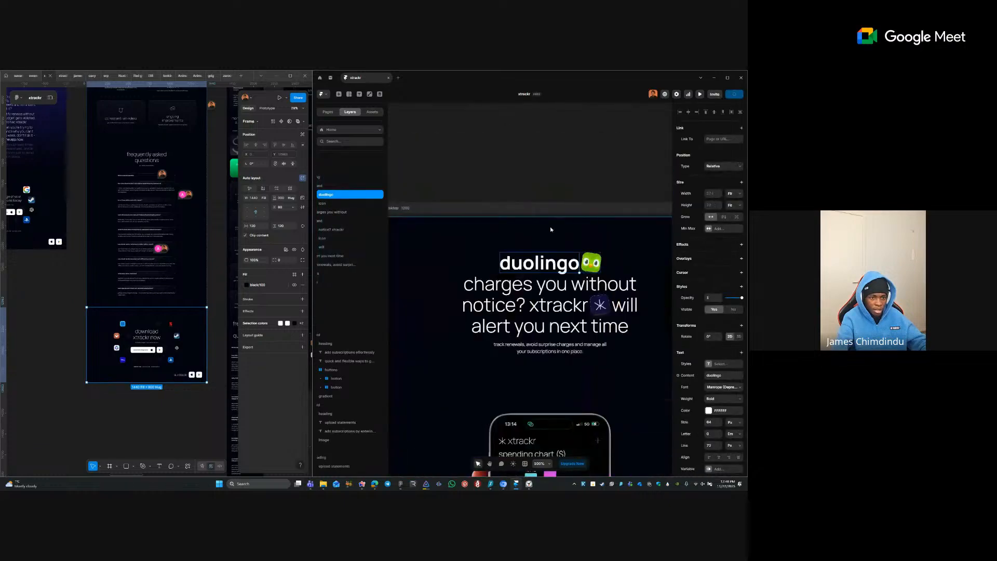
drag(581, 192, 533, 160)
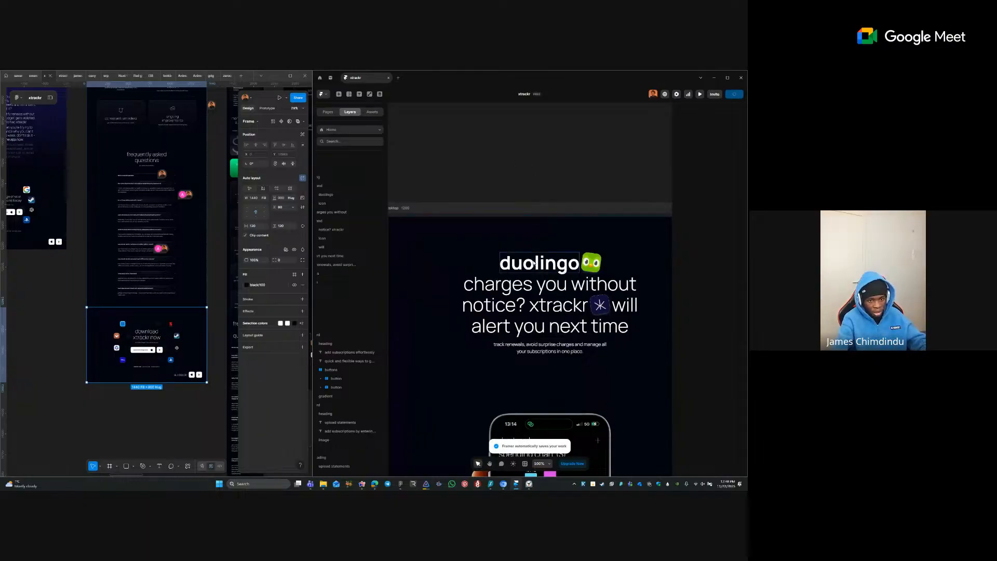
click(550, 263)
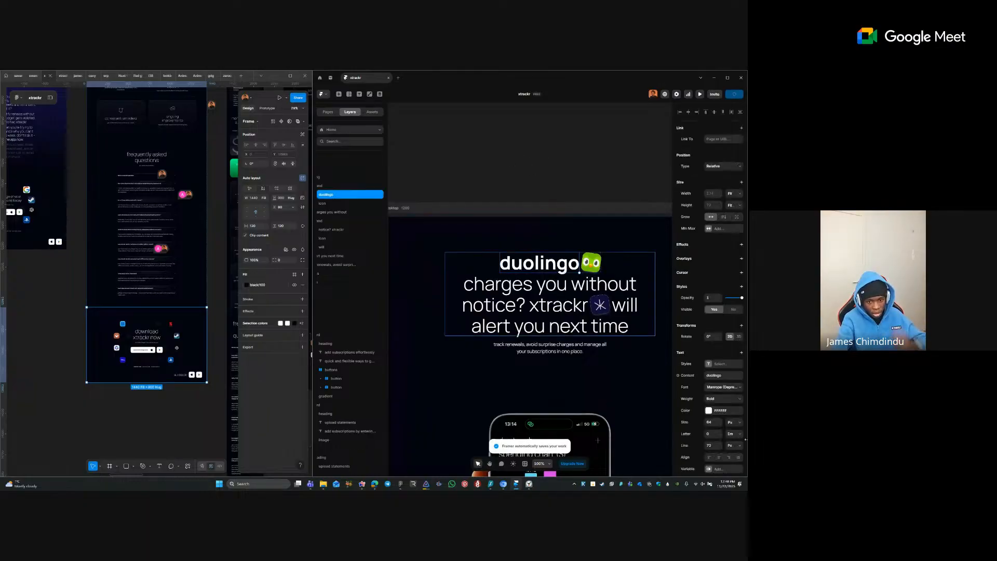
click(715, 366)
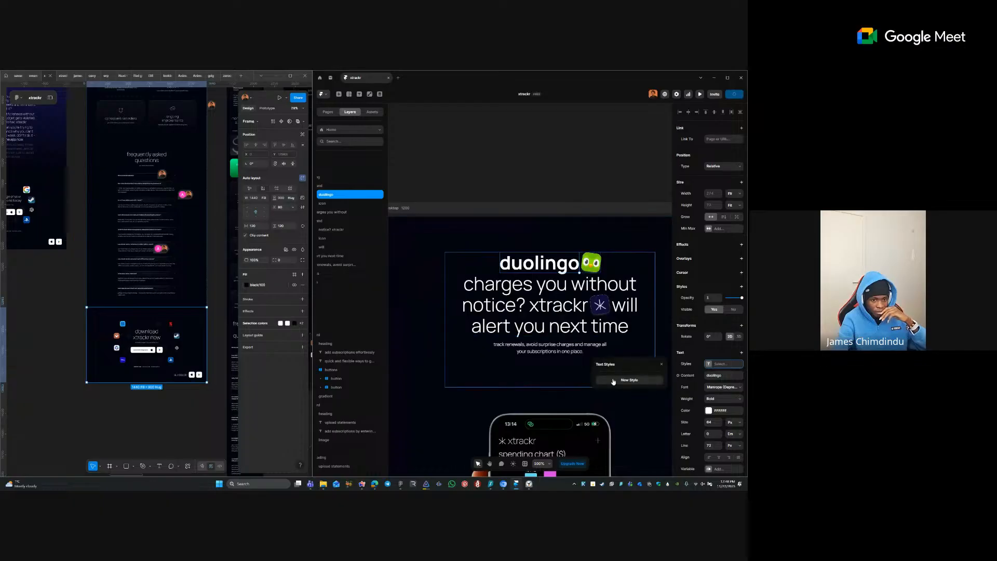
click(633, 379)
click(626, 395)
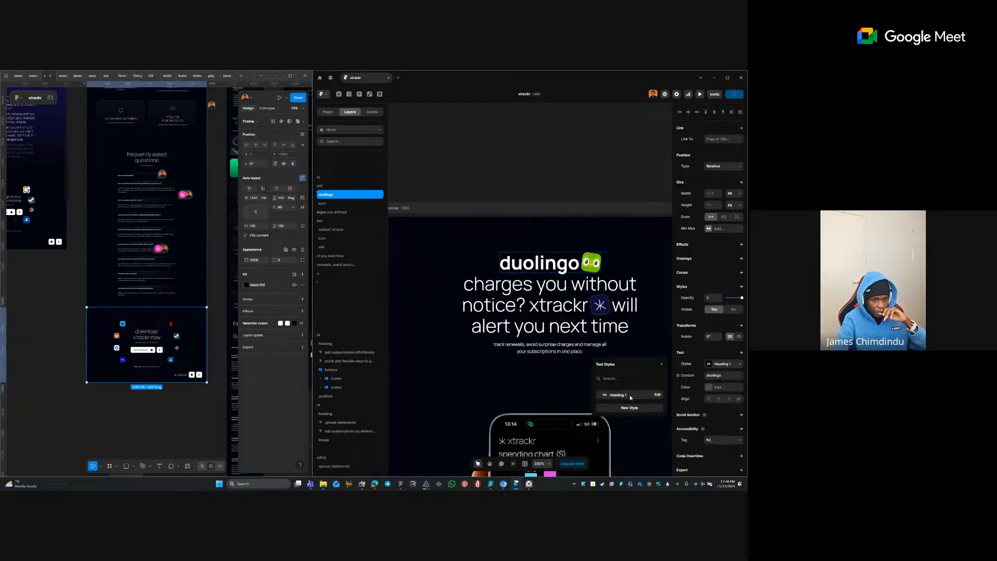
- Give Heading 1 per-breakpoint sizes and a 72/64 em line height
click(658, 394)
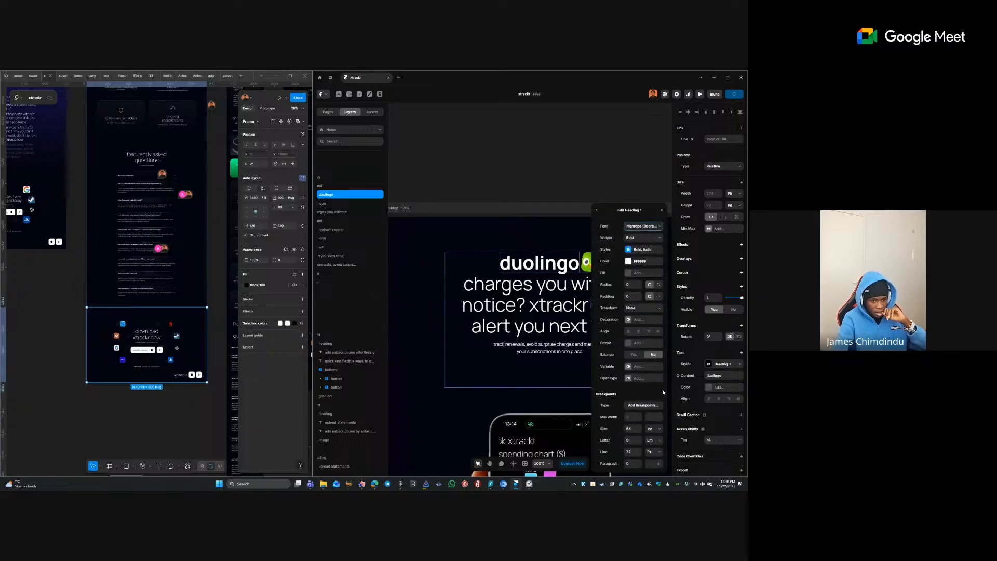
click(643, 405)
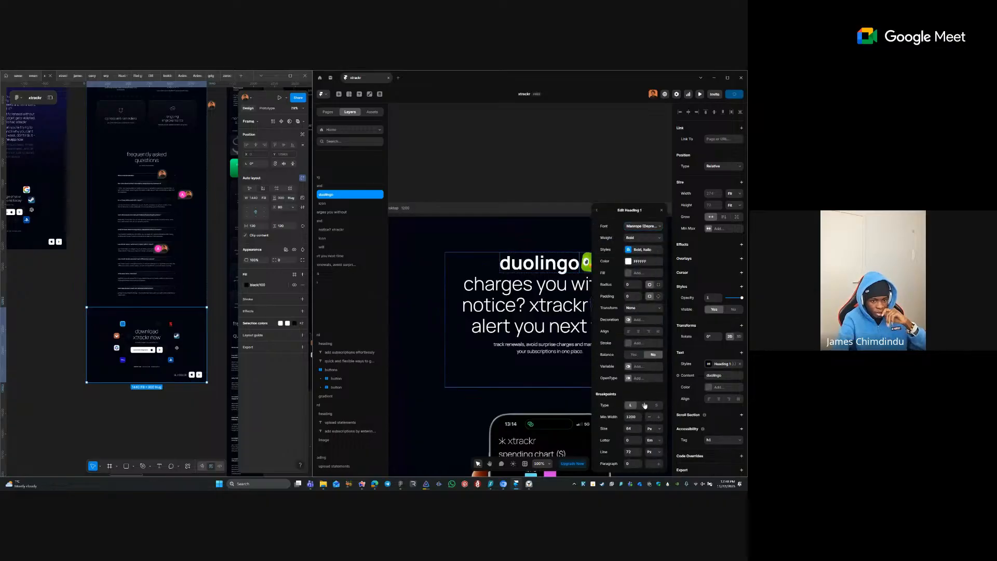
click(655, 453)
click(652, 439)
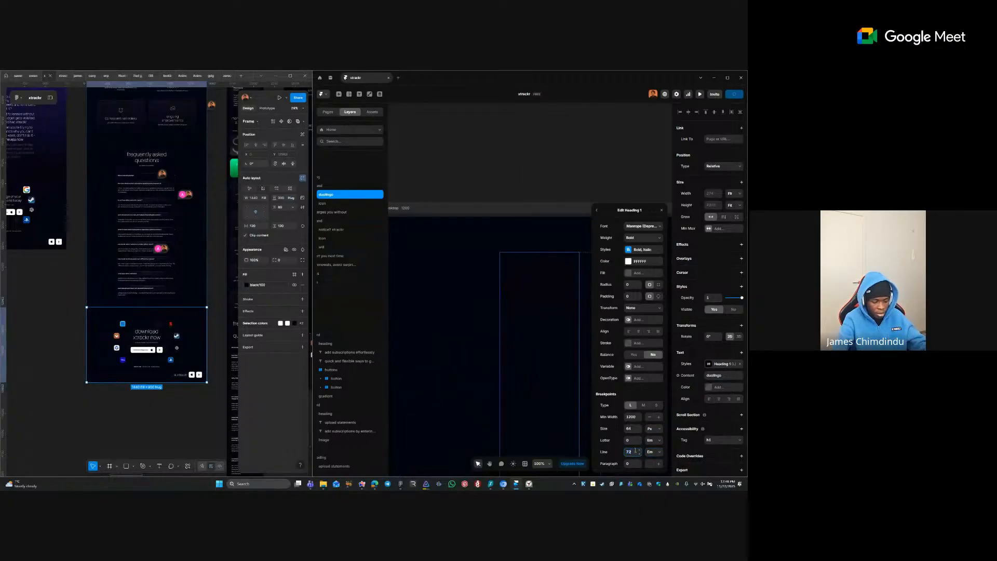
click(636, 451)
text(72/64)
key(Tab)
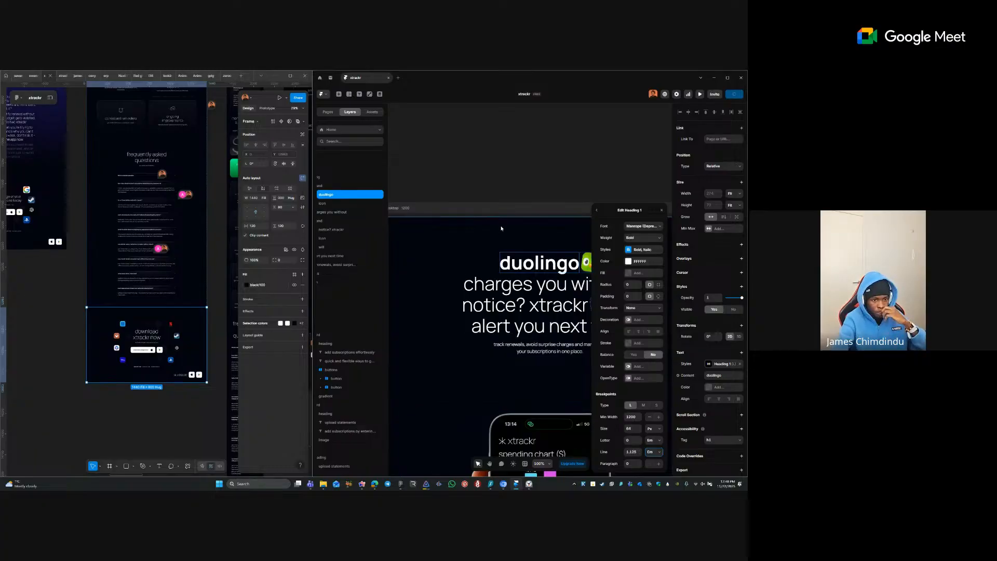
- Apply Heading 1 to all four hero headline lines
click(536, 290)
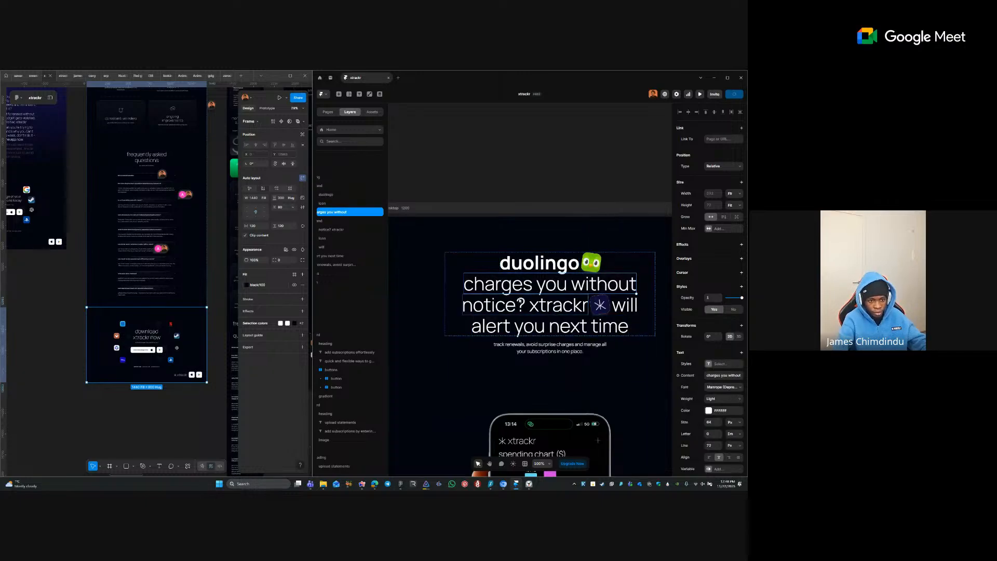
shift+click(513, 304)
shift+click(625, 305)
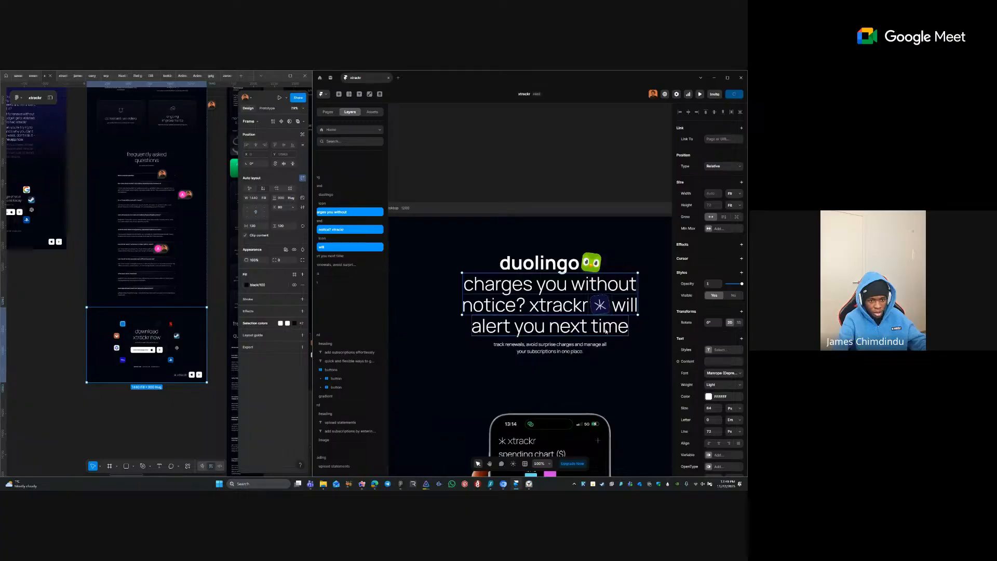
shift+click(551, 326)
click(709, 351)
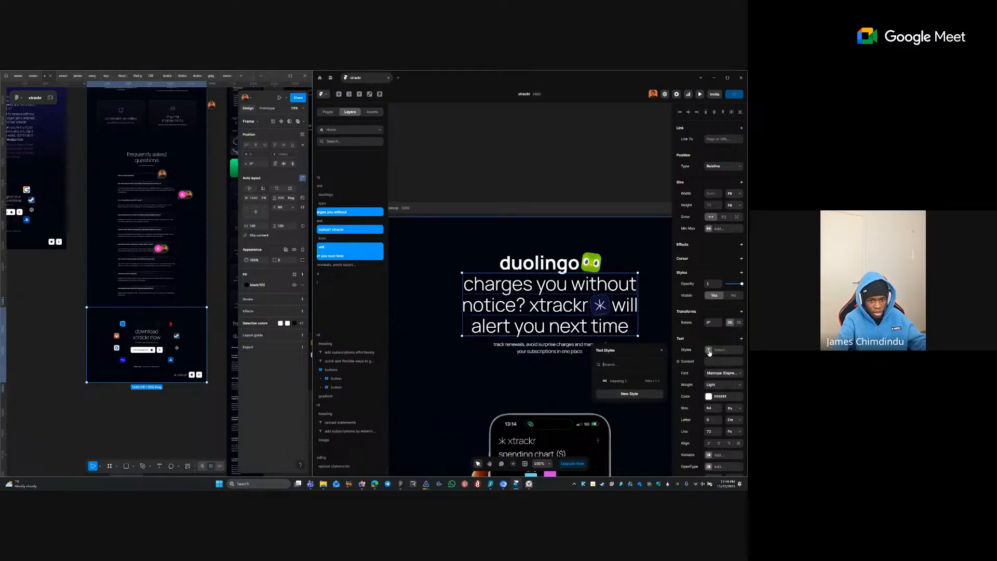
click(618, 382)
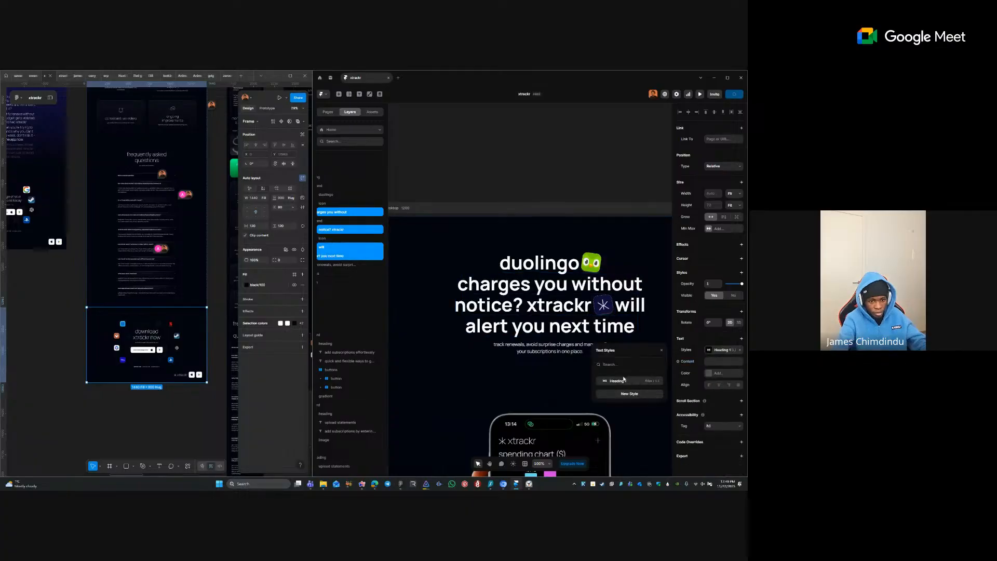
- Change Heading 1's bold variant from Extra Bold to Bold and set its font to Manrope
click(546, 263)
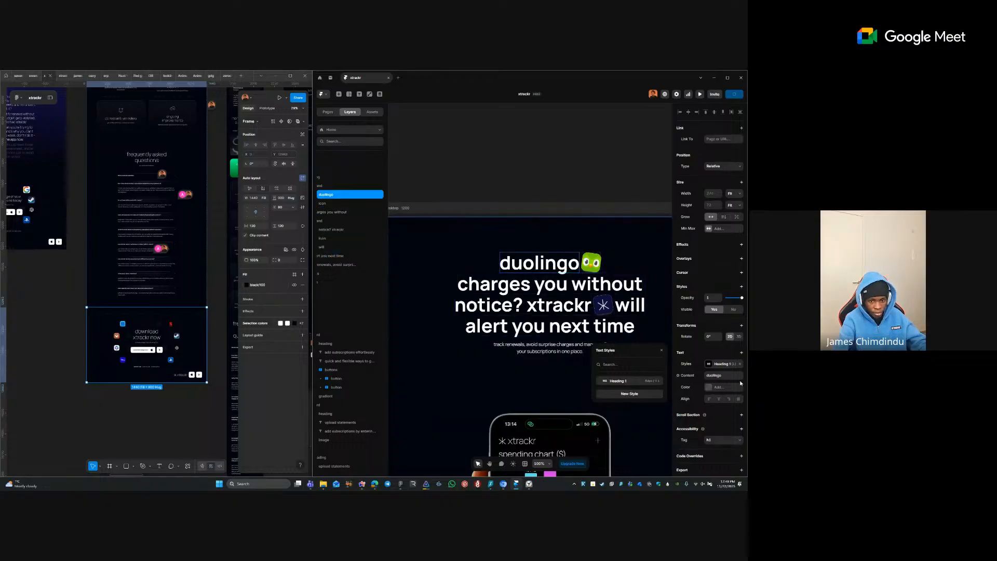
click(656, 381)
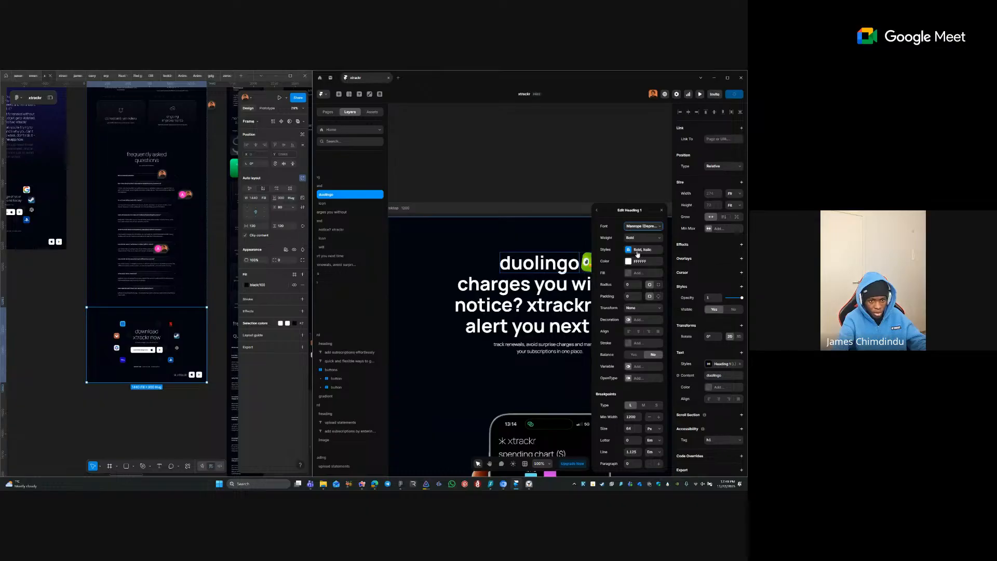
click(638, 251)
click(643, 363)
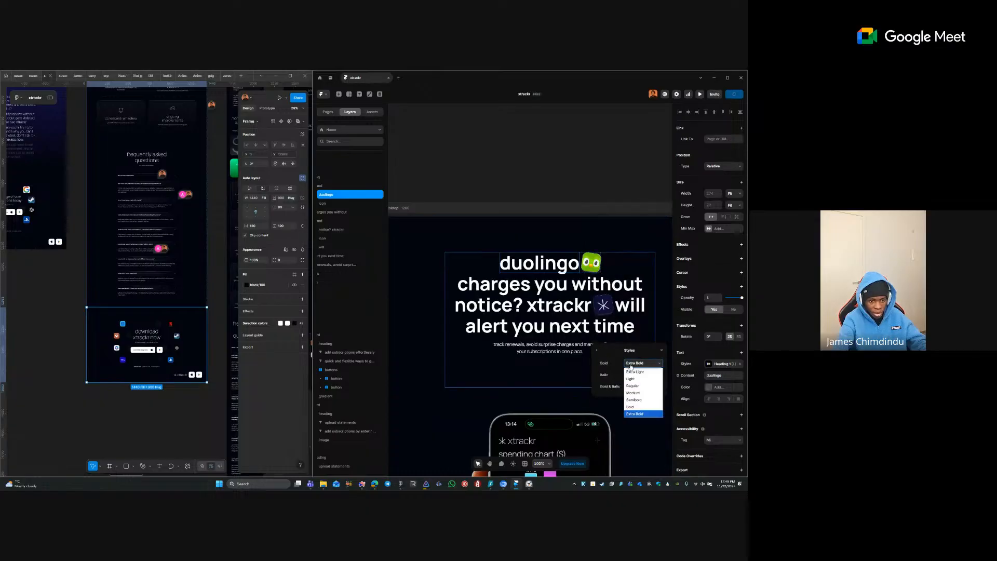
click(632, 379)
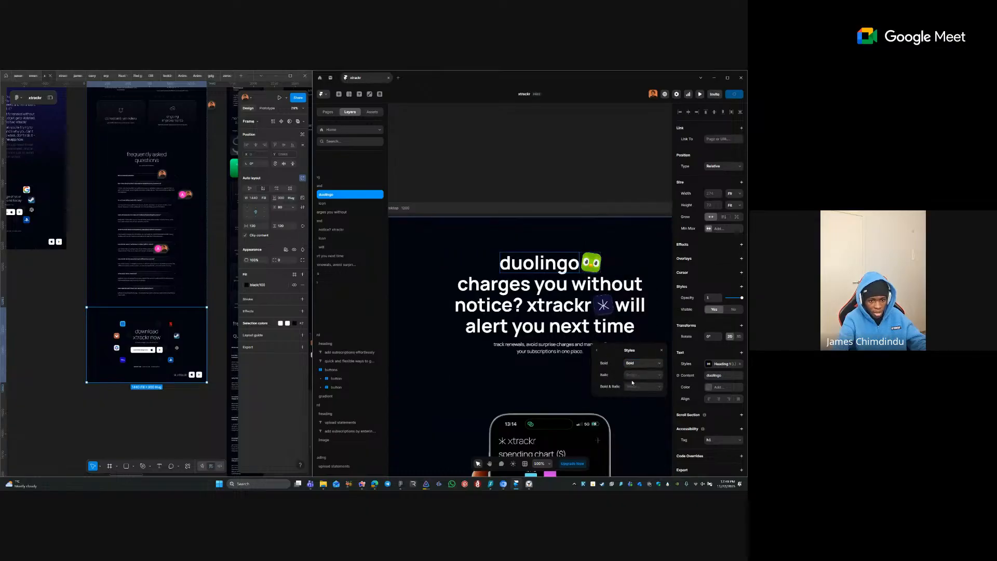
click(597, 351)
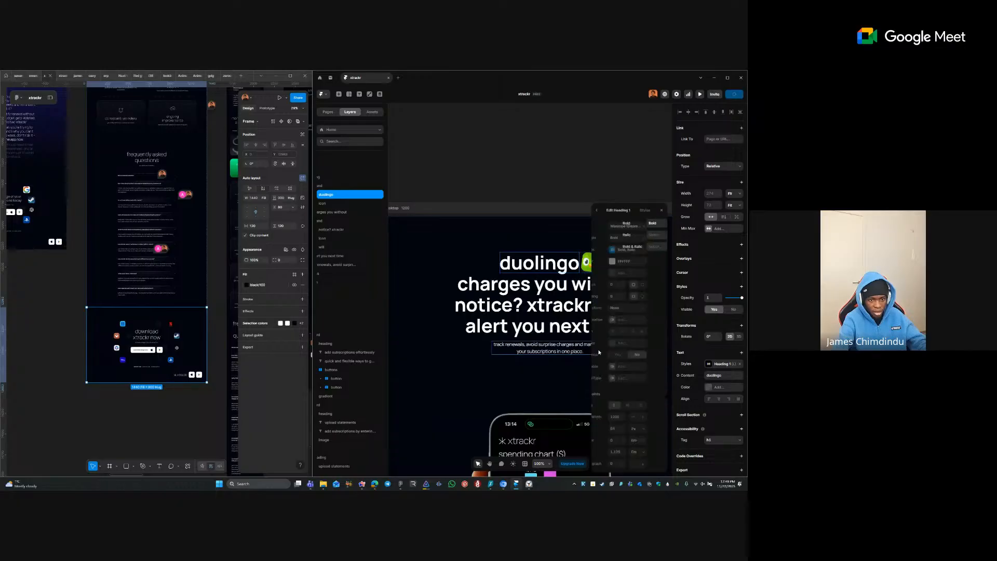
click(647, 226)
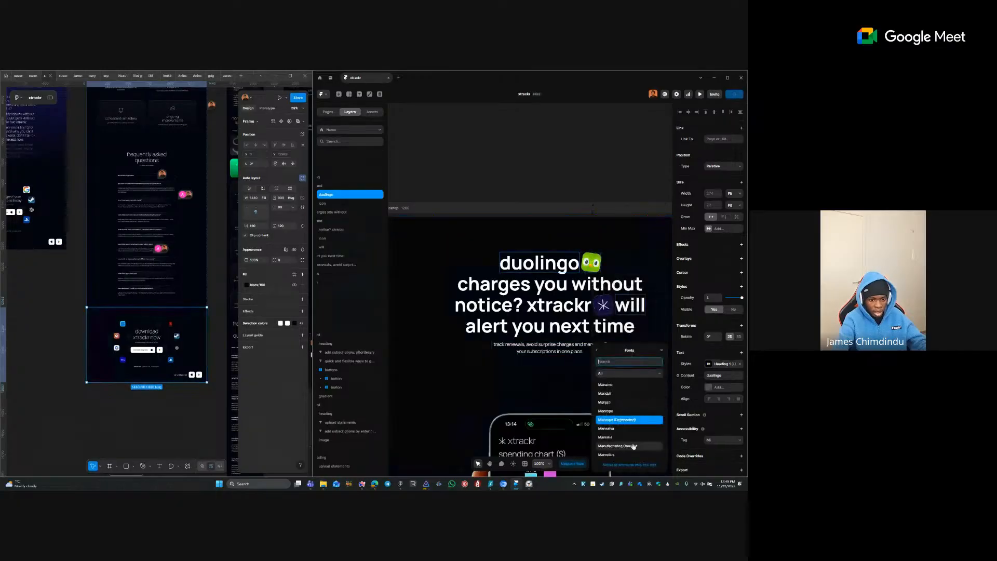
click(626, 411)
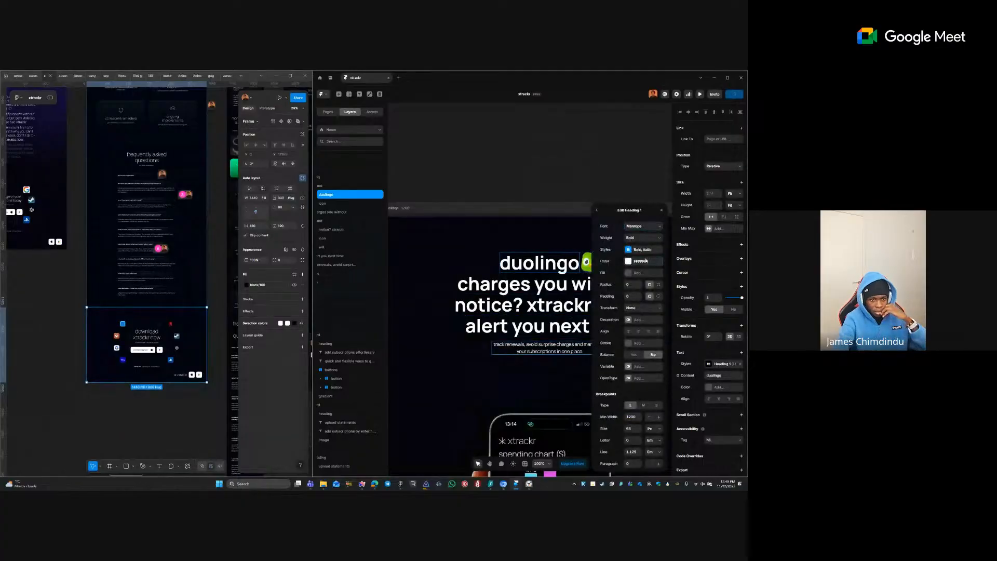
- Set Heading 1's weight to Light with Bold as its bold variant
click(646, 262)
click(597, 351)
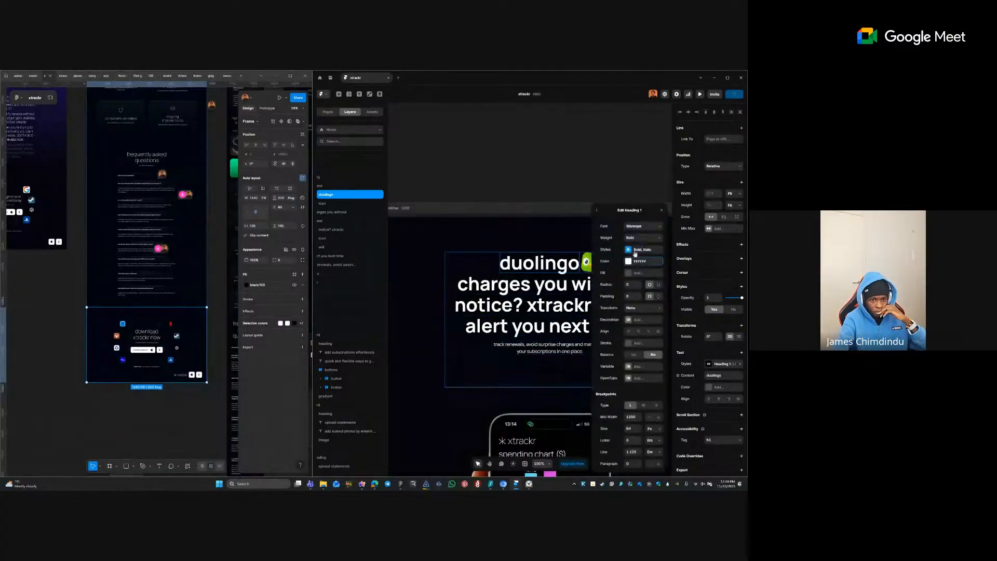
click(638, 254)
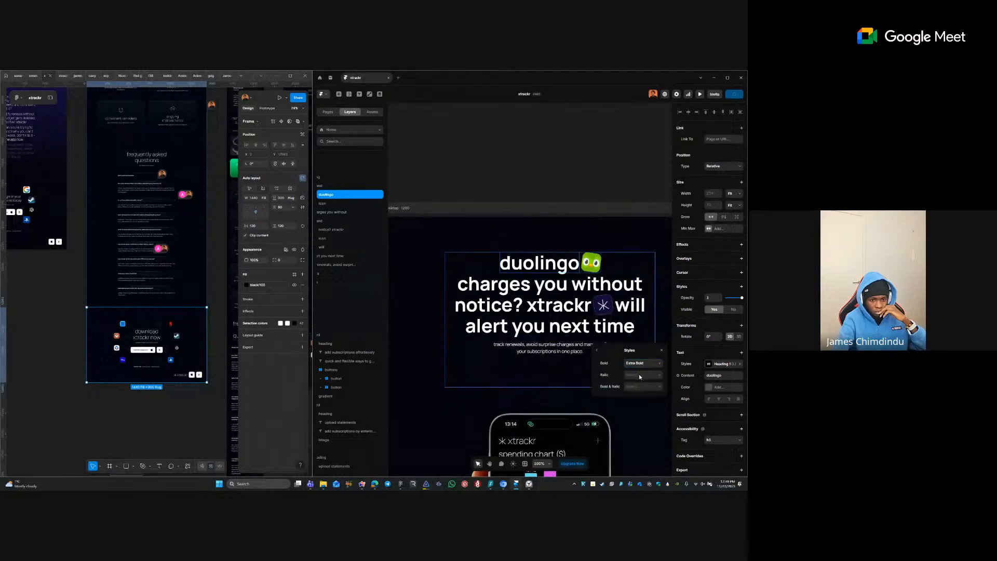
click(642, 363)
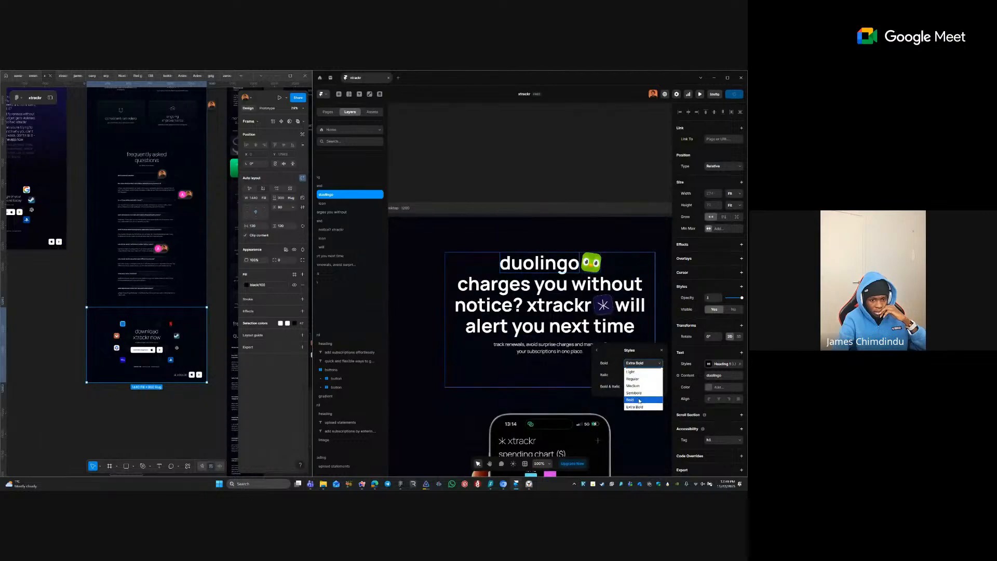
click(642, 400)
click(597, 350)
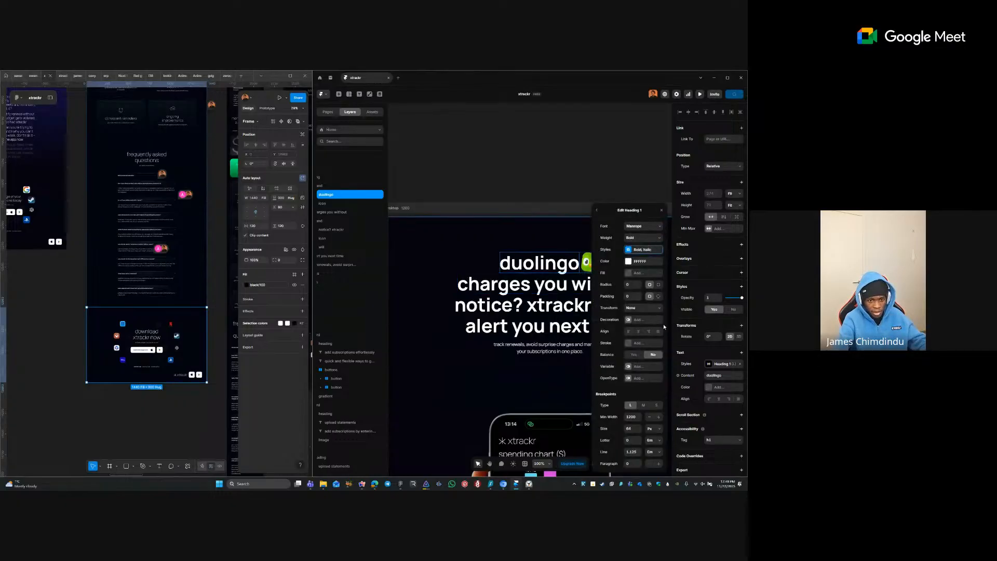
click(642, 238)
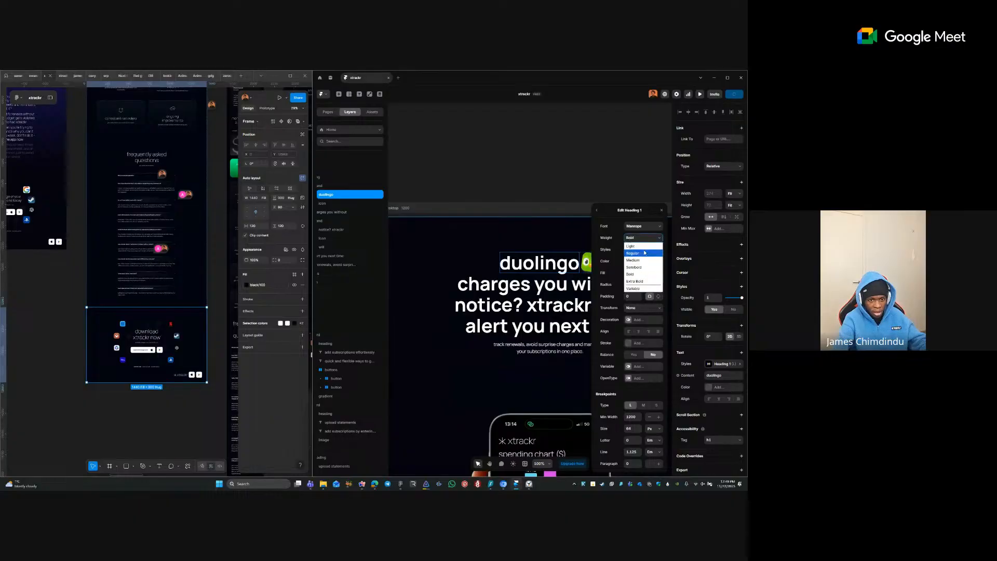
click(643, 246)
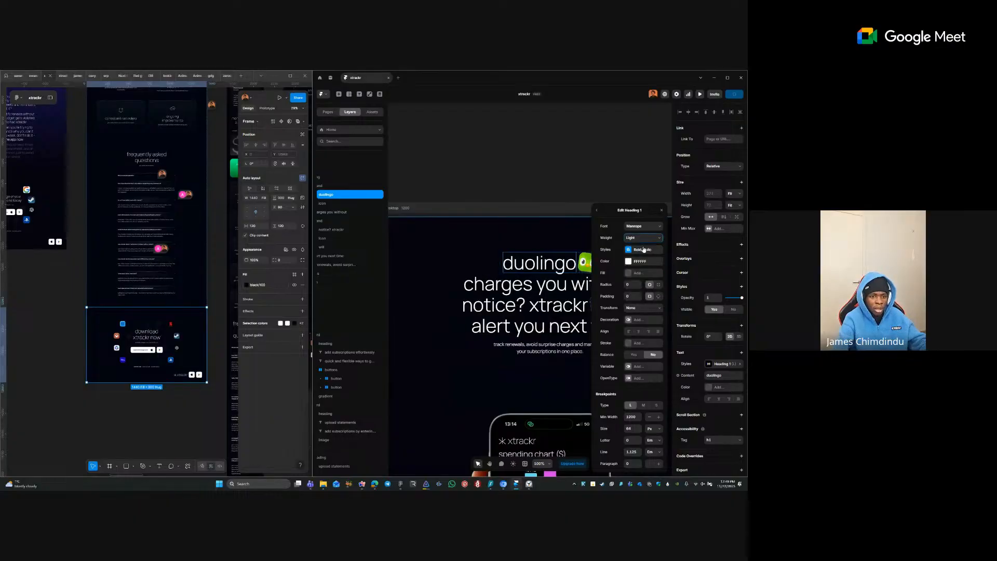
click(558, 283)
- Enter and exit text editing on the duolingo heading
click(553, 269)
double_click(553, 269)
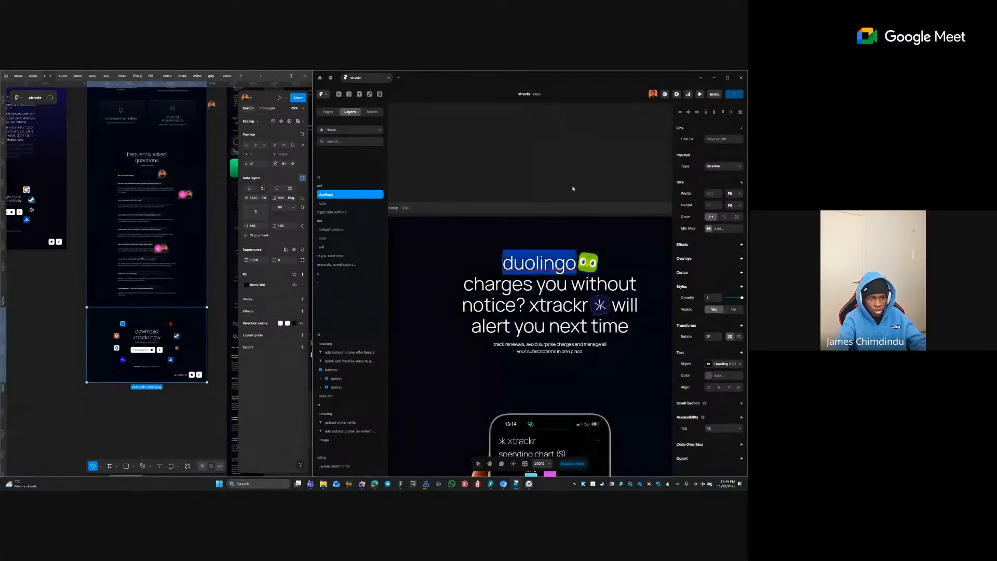
click(573, 184)
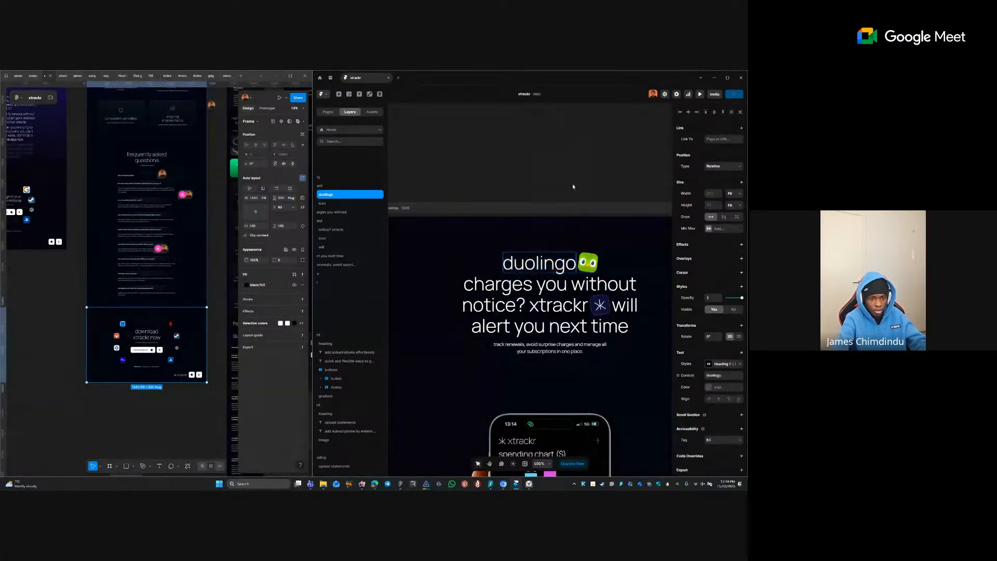
double_click(558, 265)
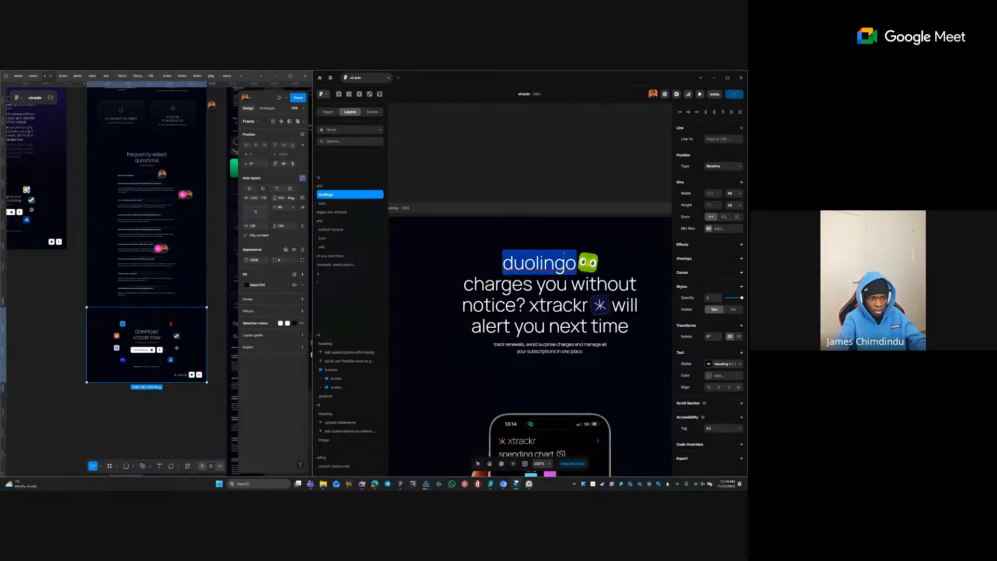
key(Escape)
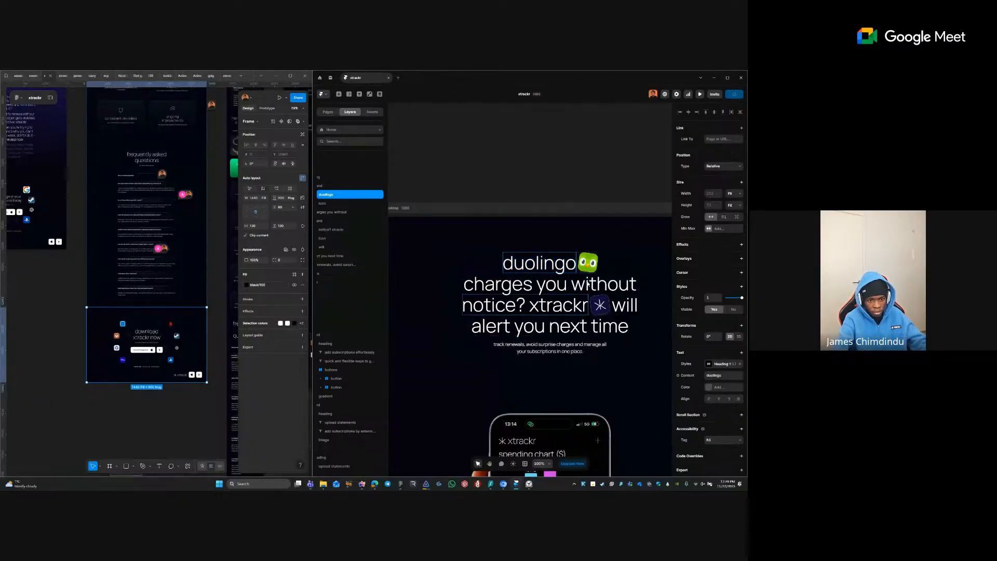
- Recheck that Heading 1's bold variant stays Bold, then close the style editor
click(721, 364)
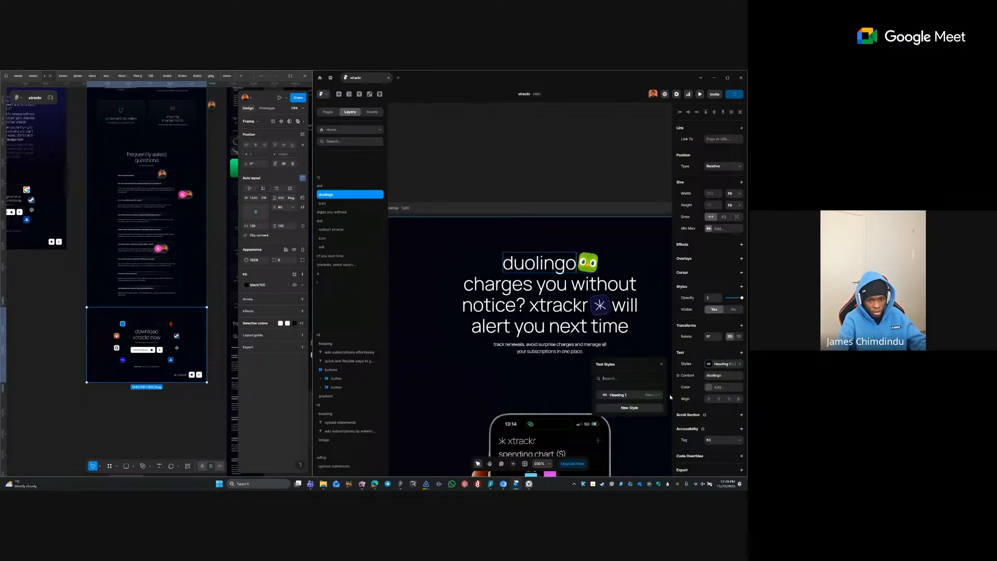
click(658, 396)
click(660, 367)
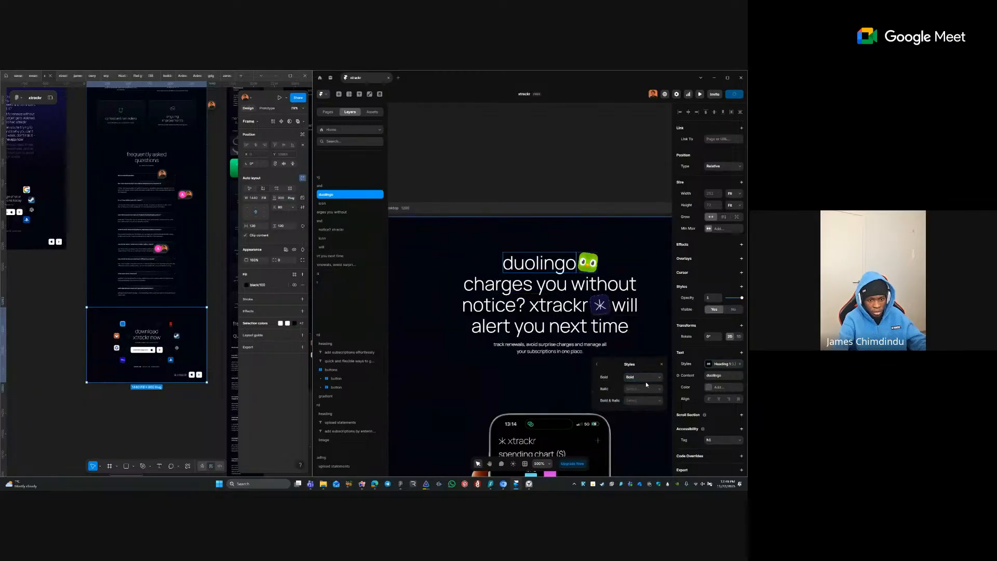
click(646, 380)
click(646, 381)
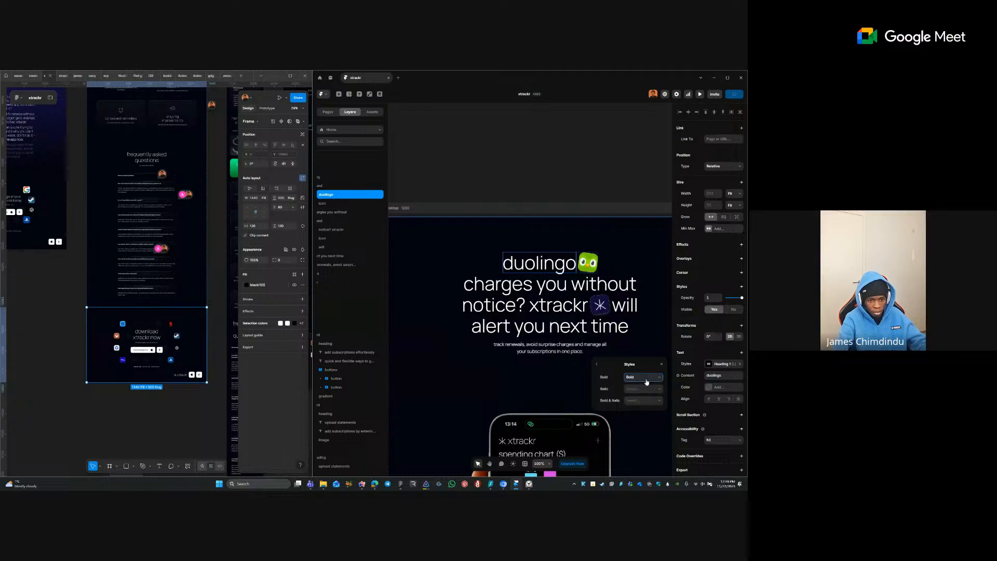
click(597, 364)
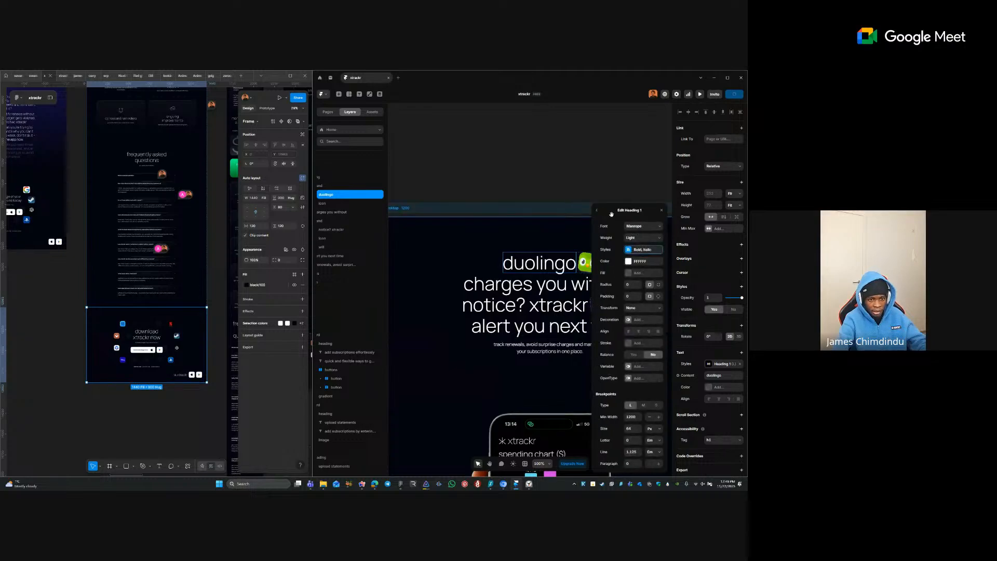
double_click(550, 264)
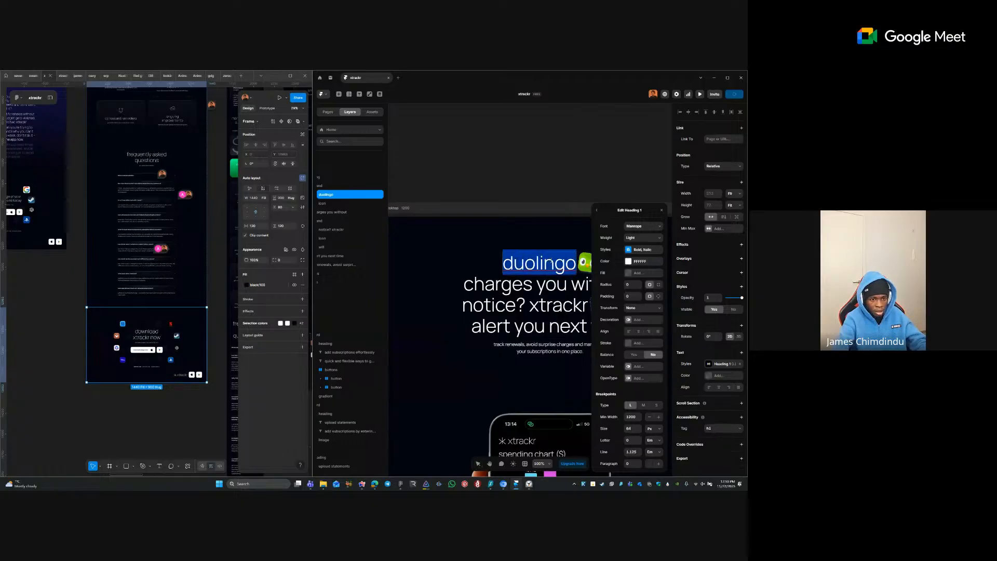
click(661, 210)
scroll(579, 253, down, 2)
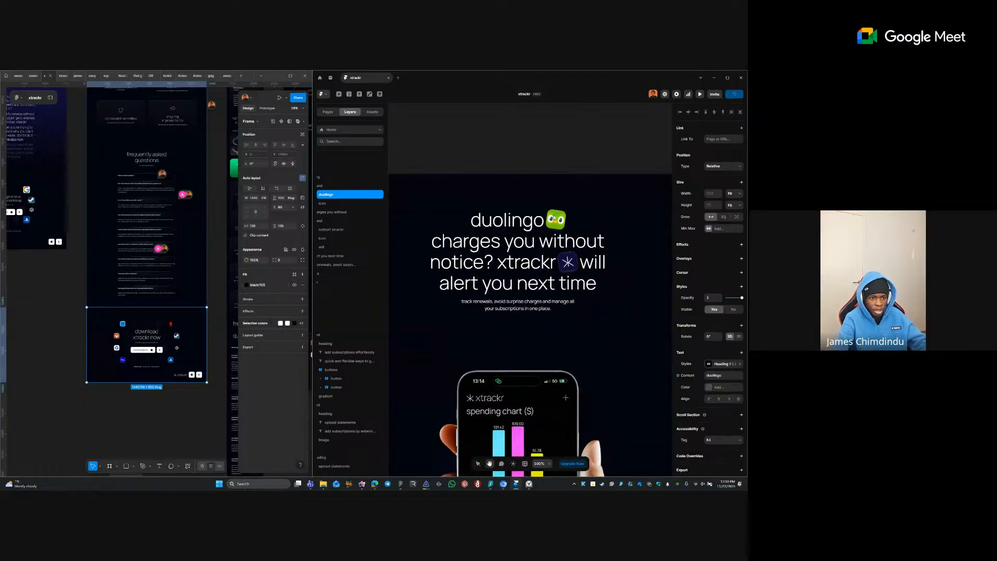
click(597, 264)
click(598, 264)
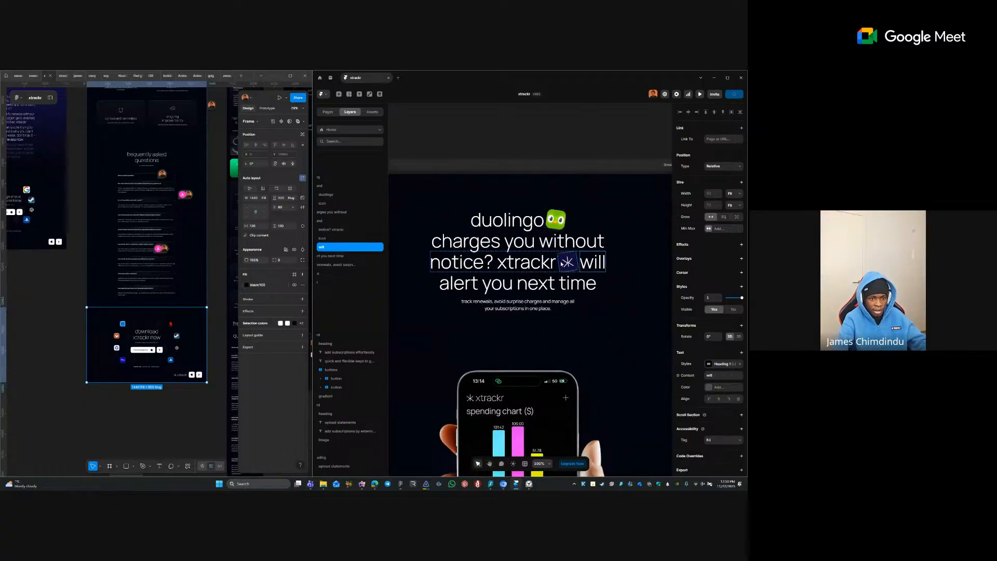
click(567, 262)
click(551, 261)
scroll(586, 246, up, 5)
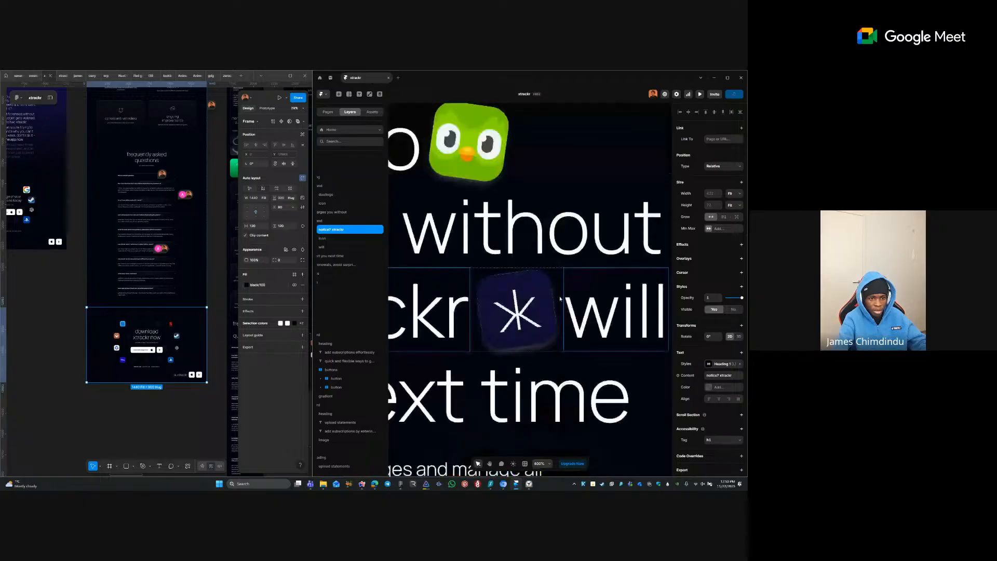
click(517, 310)
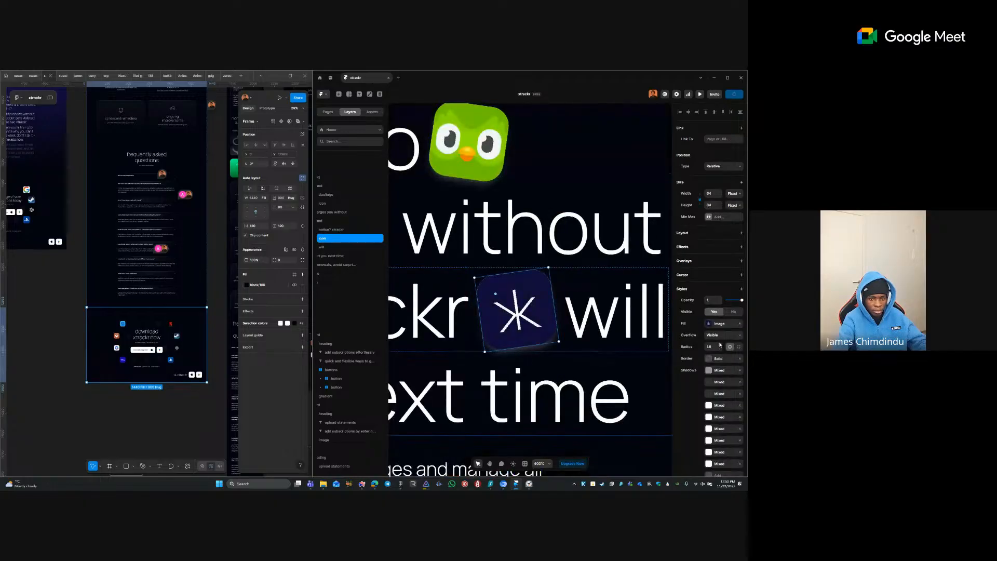
scroll(720, 345, down, 3)
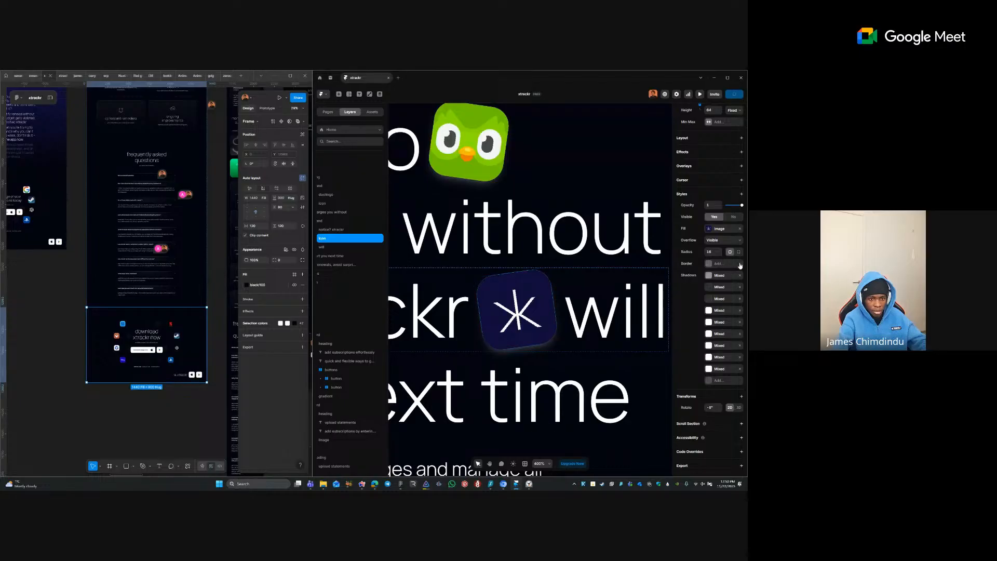
click(740, 264)
key(ctrl+z)
click(740, 265)
scroll(509, 277, up, 5)
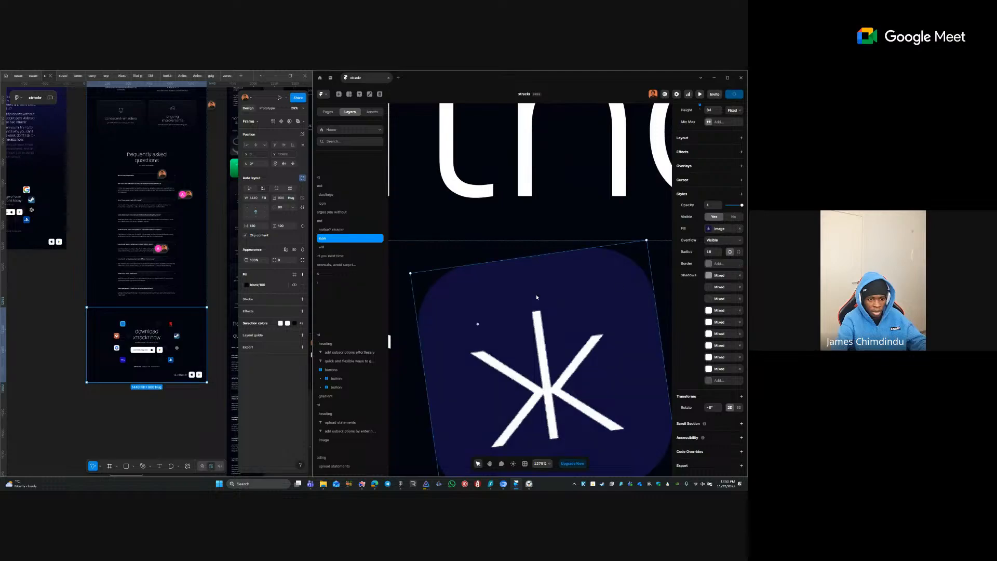
scroll(543, 281, down, 3)
click(557, 250)
scroll(557, 247, down, 8)
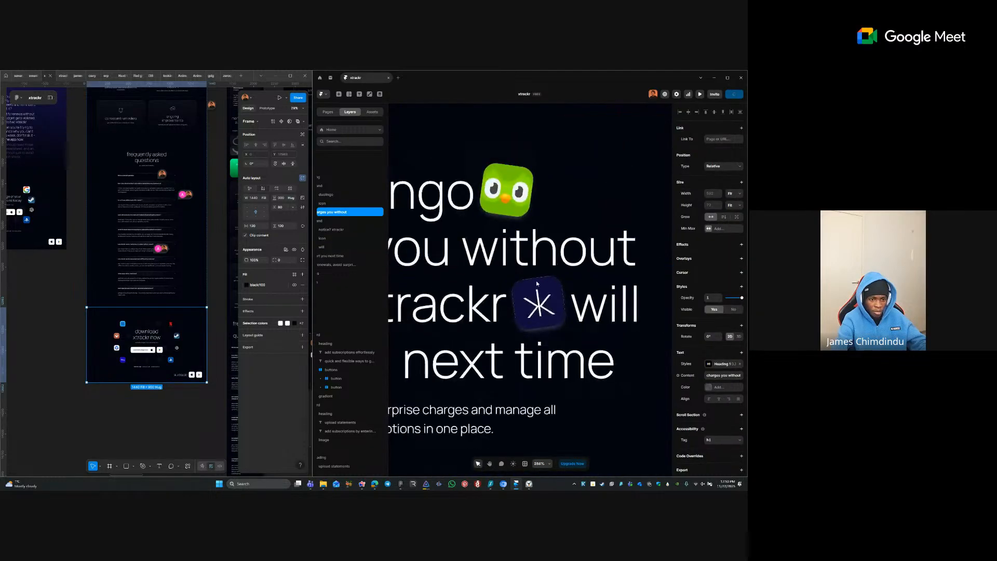
click(538, 207)
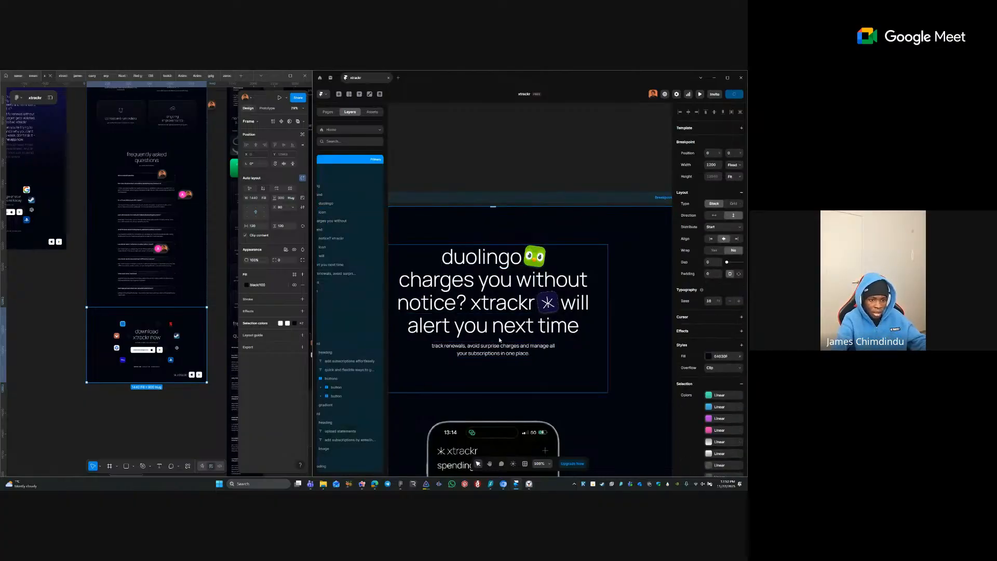
- Rename the Heading 1 text style to h1
click(484, 323)
click(484, 323)
scroll(484, 323, down, 3)
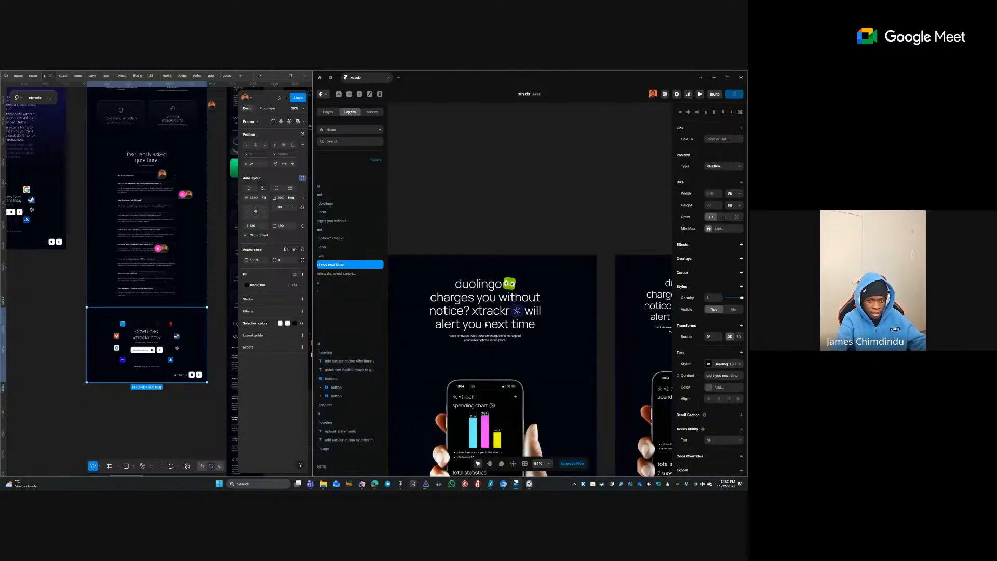
click(723, 364)
right_click(636, 396)
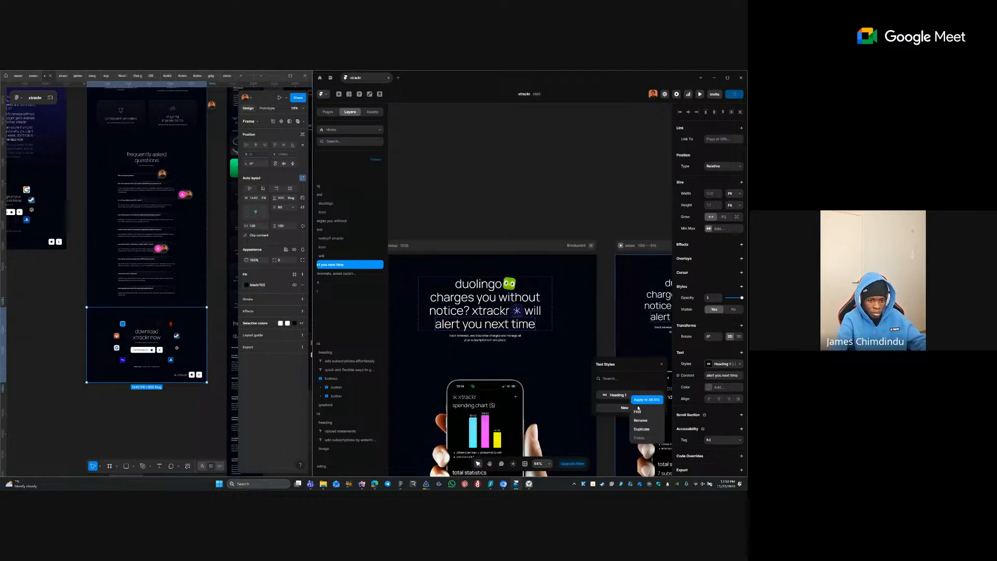
click(642, 418)
text(H1)
key(Return)
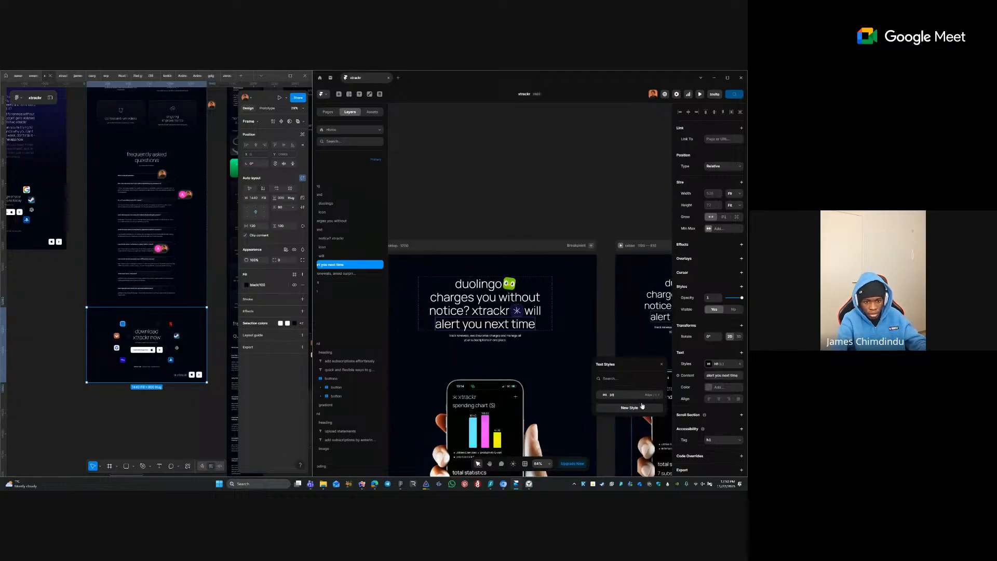
right_click(641, 396)
click(648, 419)
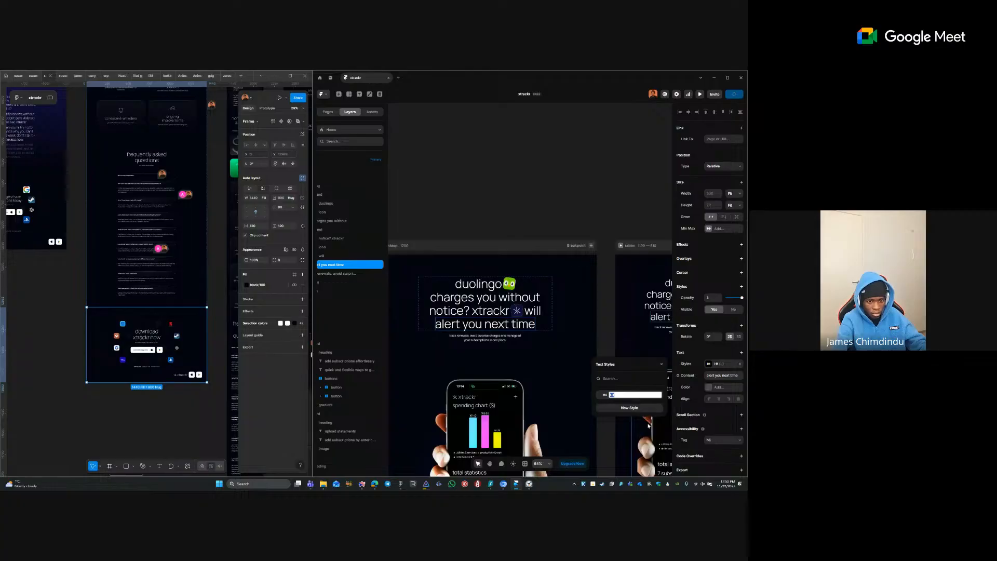
text(h1)
key(Return)
click(557, 226)
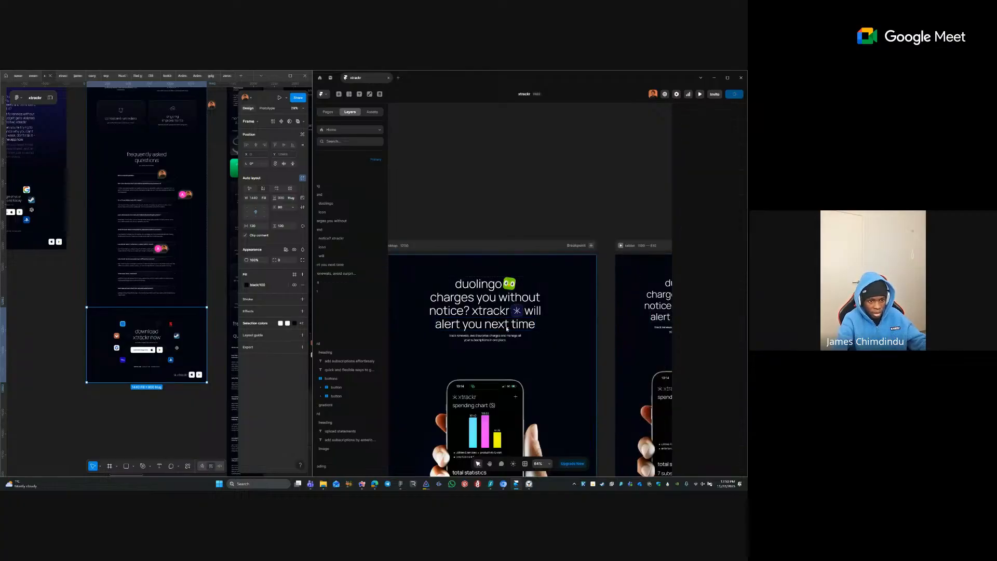
- Create a paragraph text style from the track renewals subtitle and name it p
ctrl+click(495, 338)
click(713, 377)
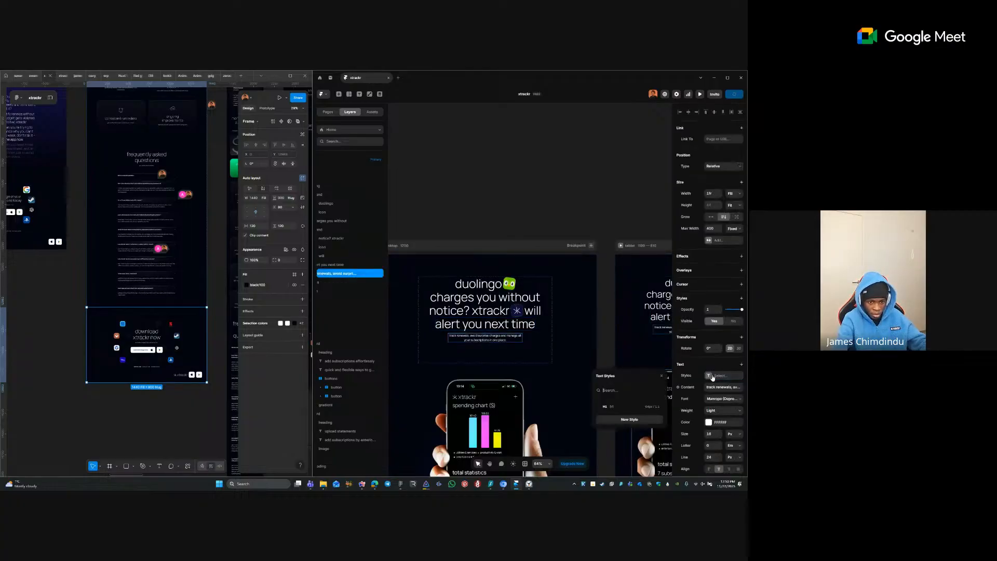
click(627, 419)
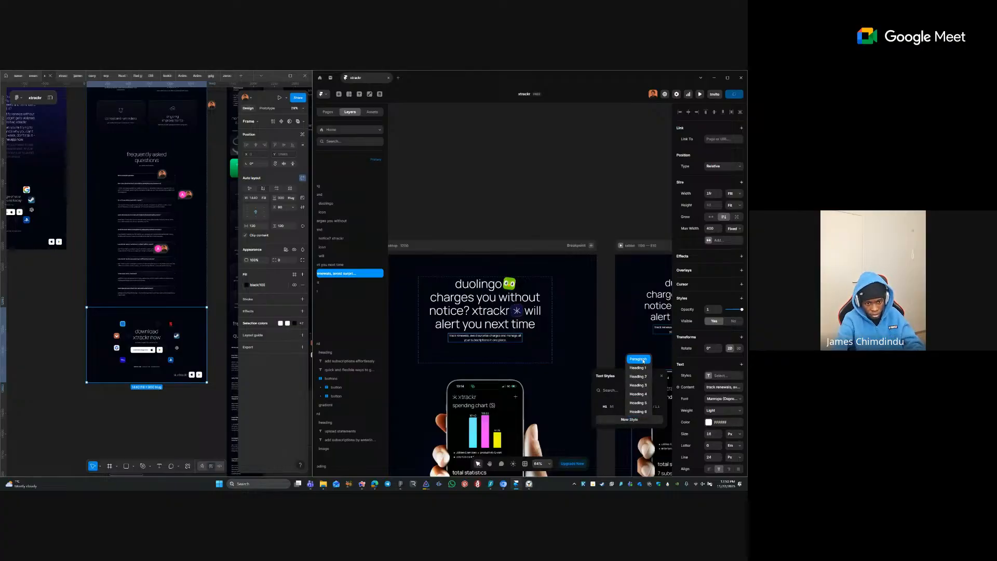
click(638, 358)
right_click(636, 416)
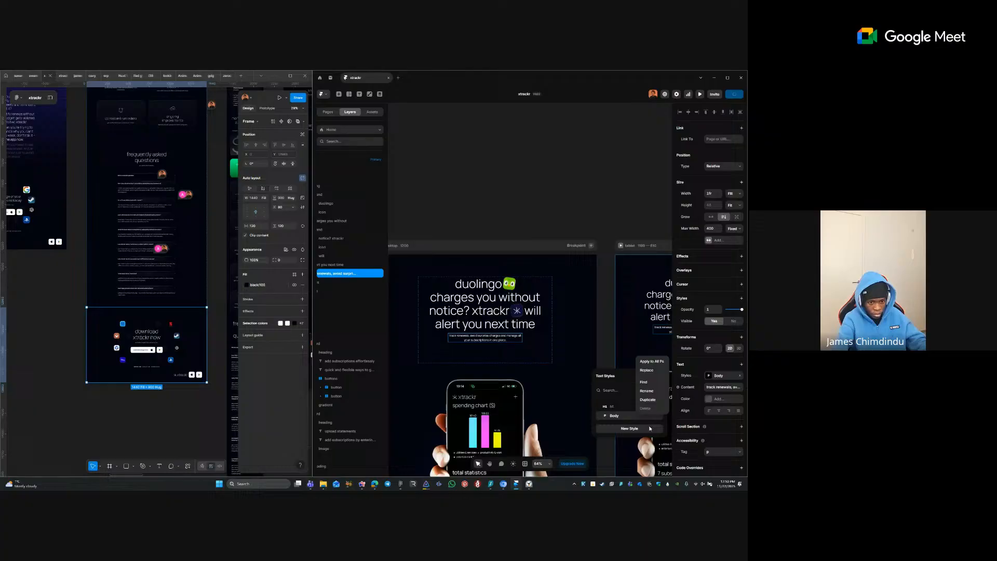
click(647, 391)
text(p)
key(Return)
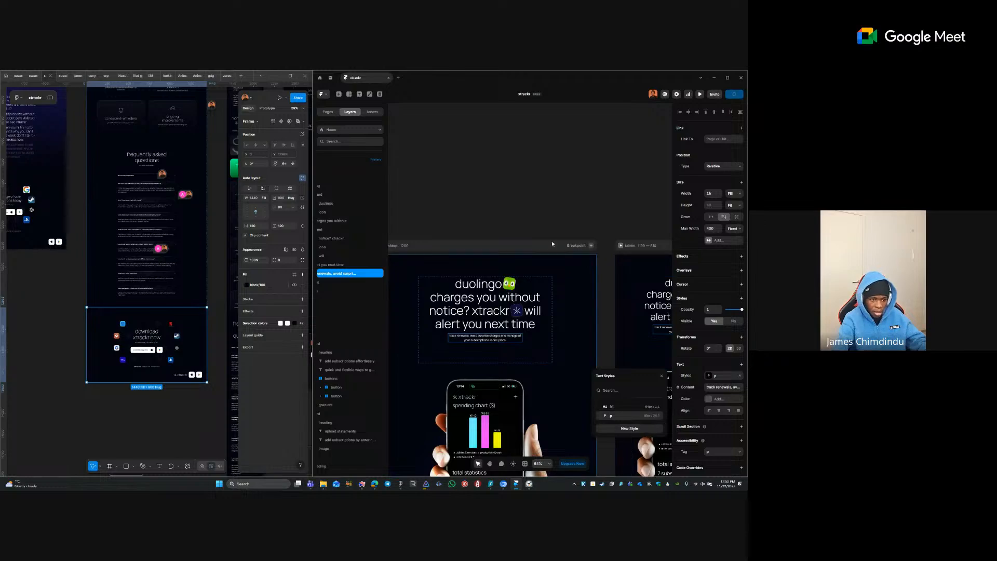
click(547, 223)
- Pan the canvas over to the tablet breakpoint
key(space)
drag(558, 246, 466, 129)
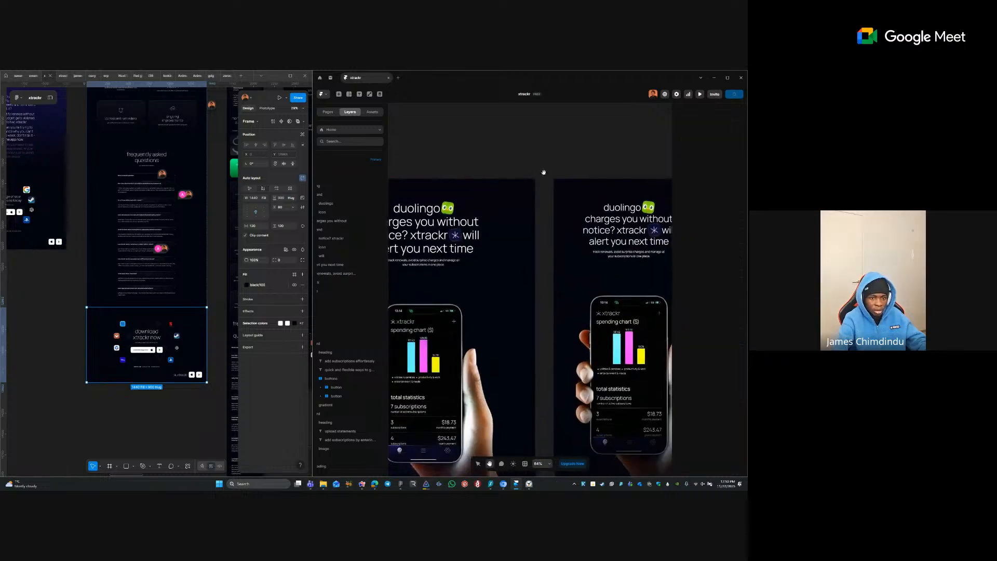
mouse_move(584, 173)
mouse_down()
mouse_move(544, 168)
mouse_move(430, 193)
mouse_up()
- Set the h1 style's tablet size to 56 and line height to 64/56
ctrl+click(429, 228)
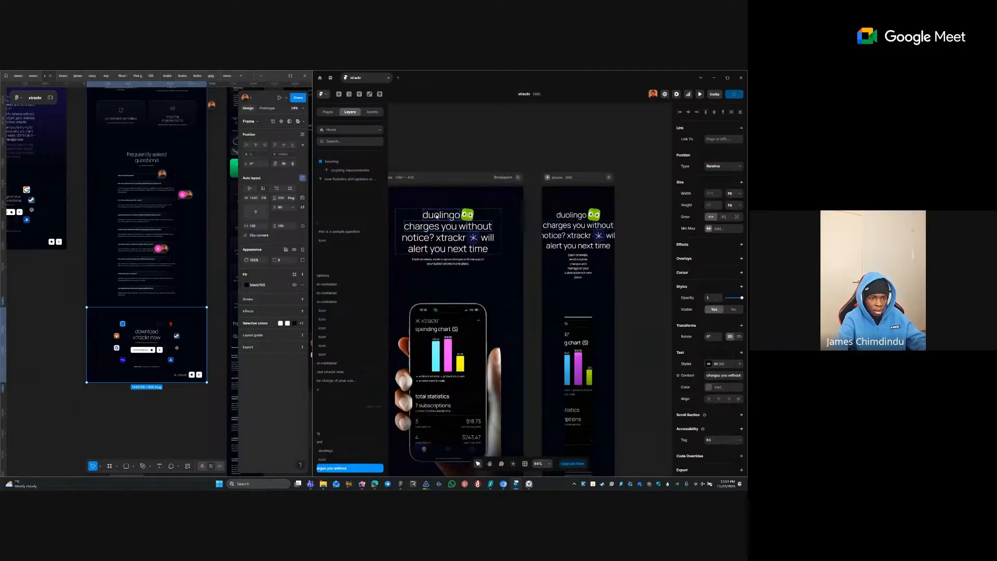
shift+click(435, 220)
shift+click(483, 241)
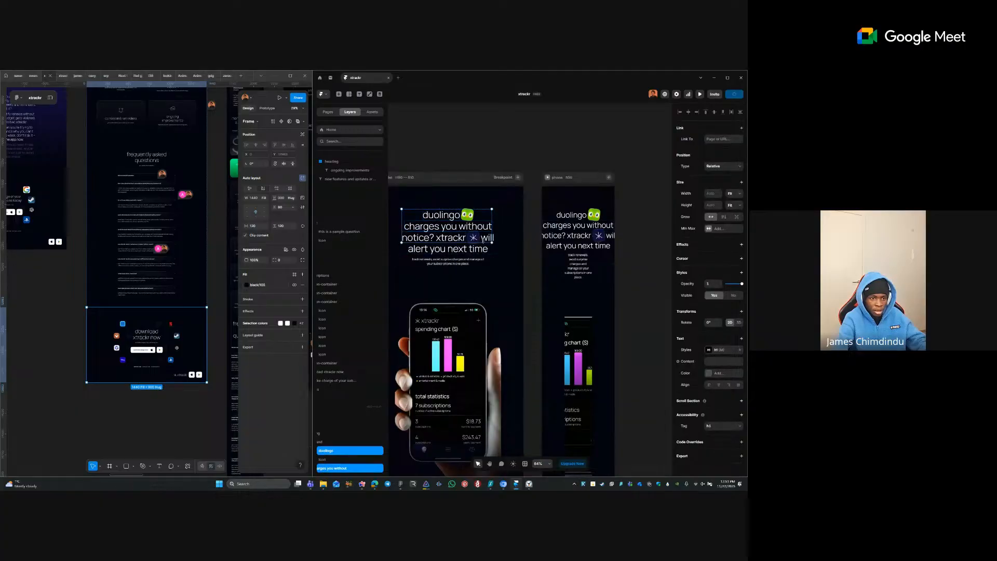
click(723, 349)
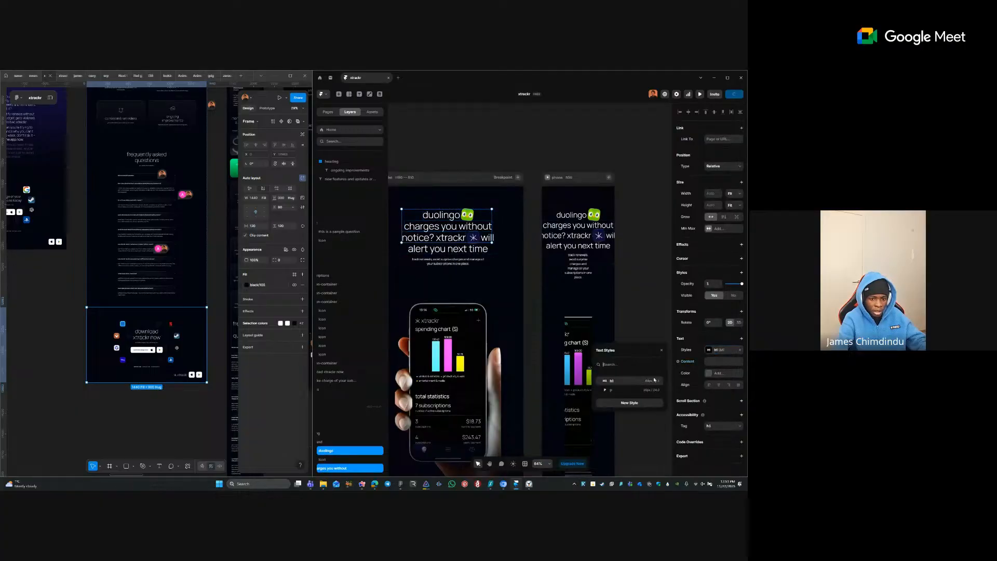
click(656, 382)
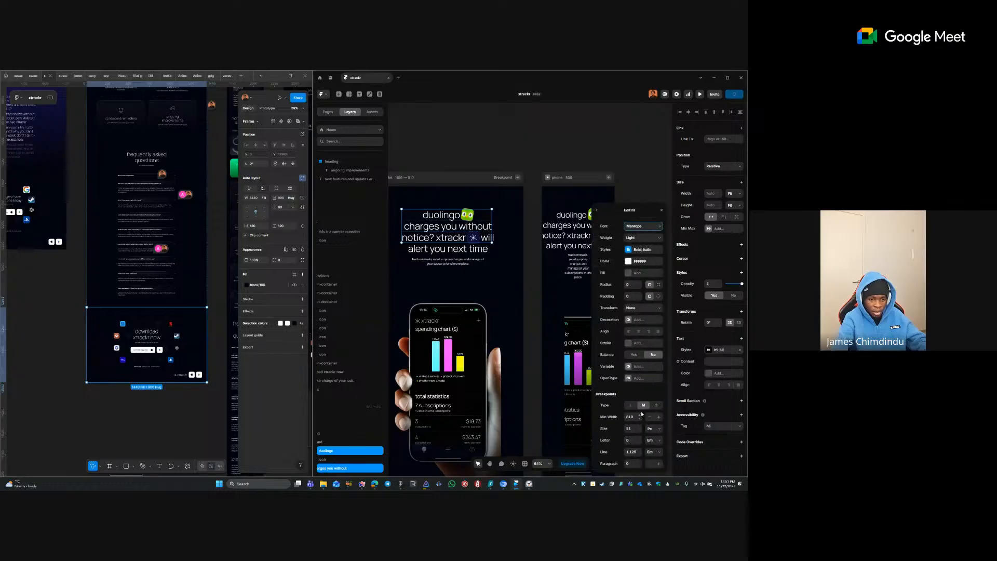
click(635, 428)
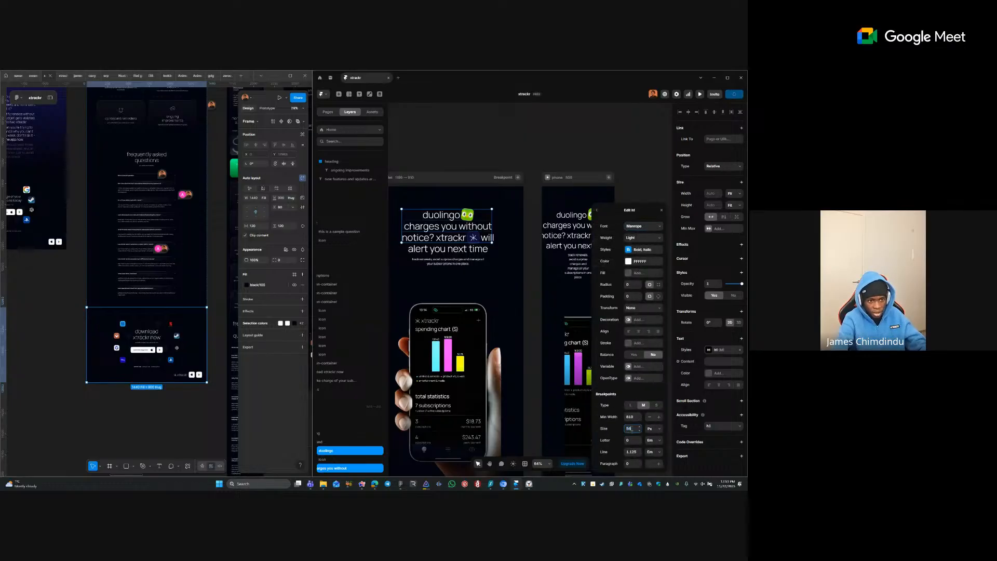
key(Tab)
click(637, 451)
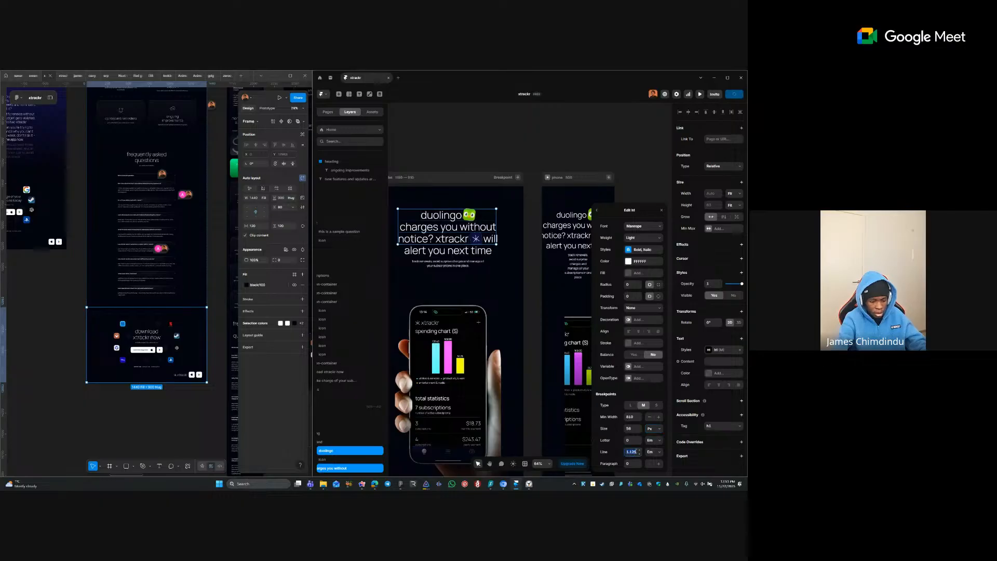
text(83)
key(Return)
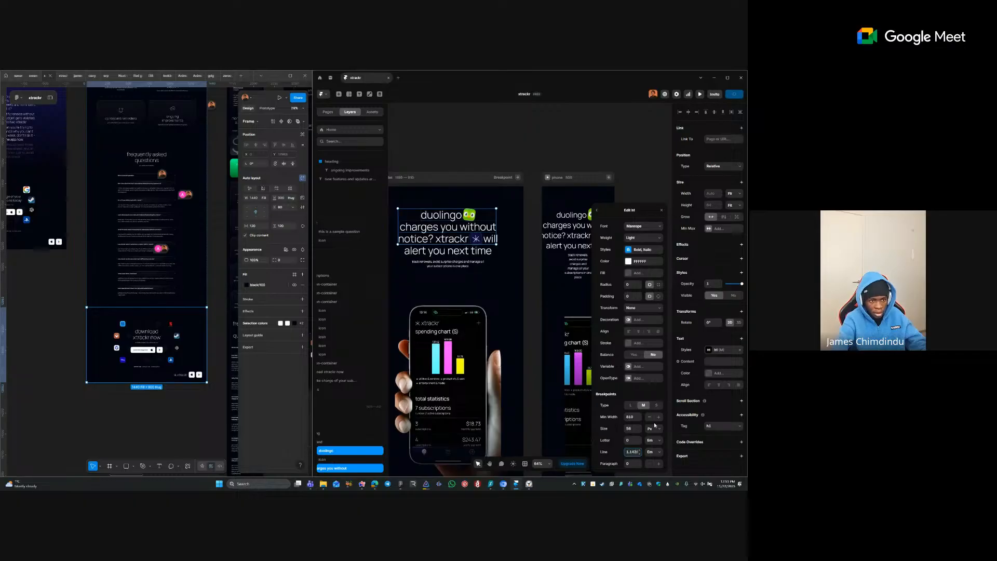
click(473, 252)
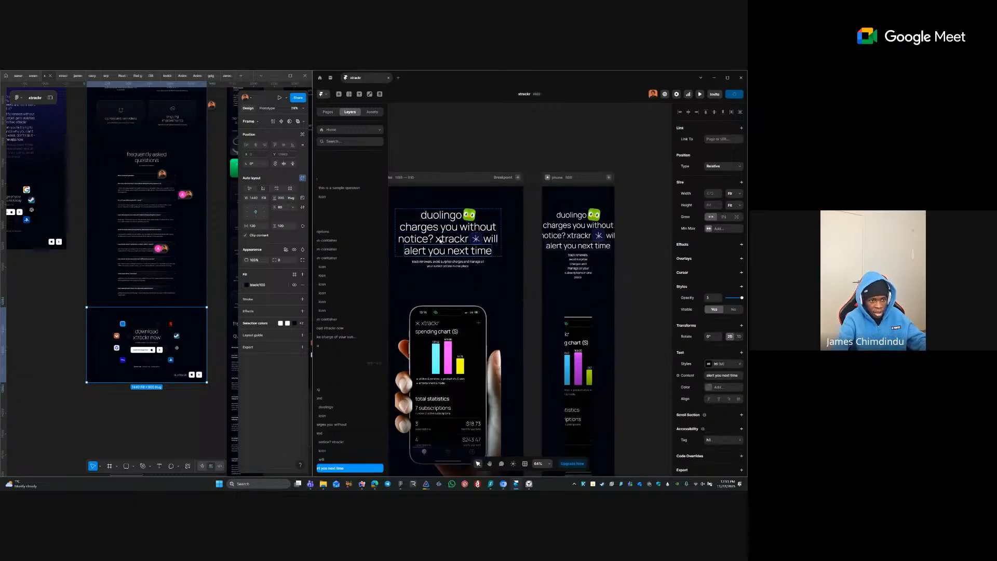
- Zoom in on the phone breakpoint's hero heading
click(576, 225)
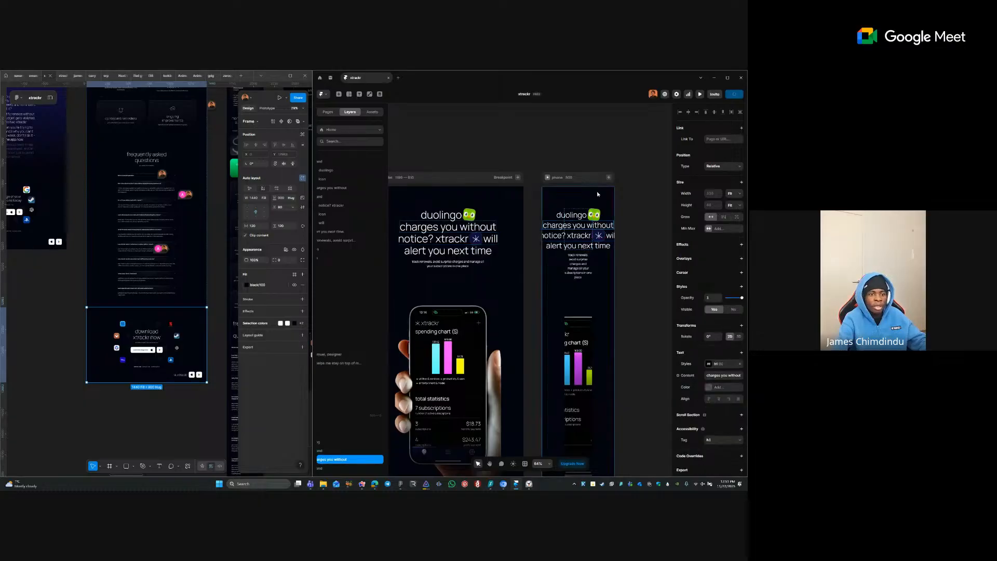
click(598, 161)
drag(500, 171, 618, 297)
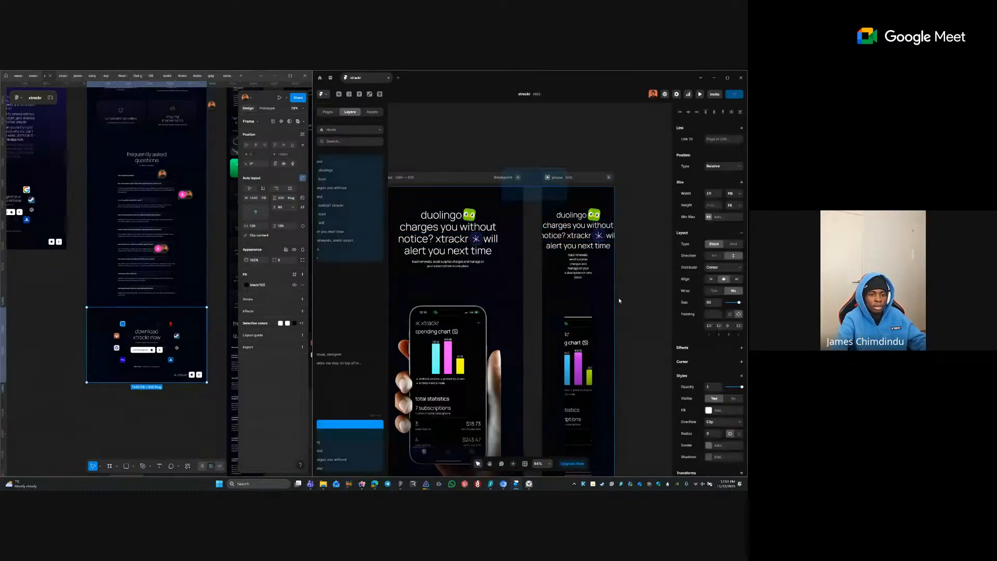
click(623, 263)
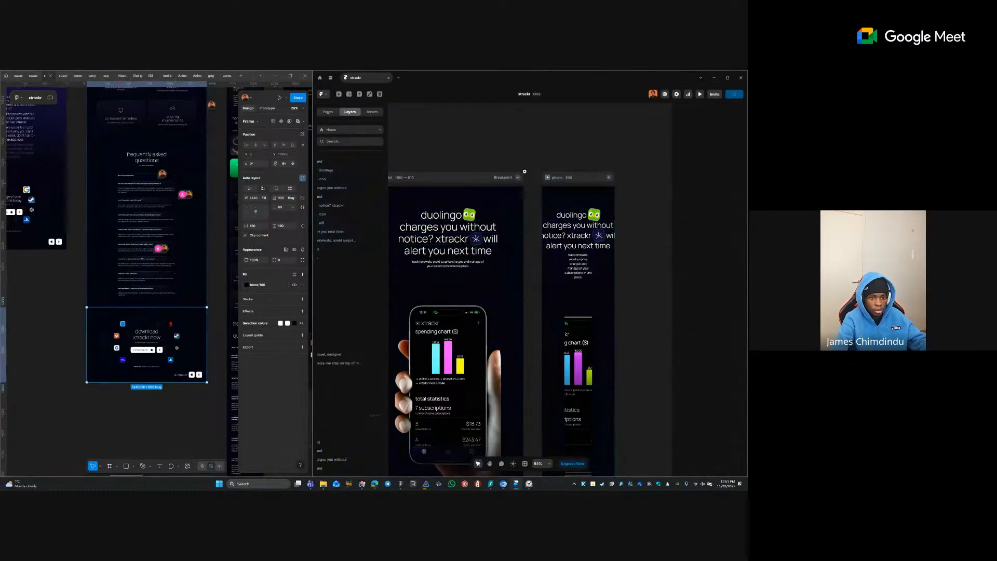
drag(525, 172, 630, 284)
- Set h1's phone size to 40 with a 48/40 (1.2) line height
click(526, 268)
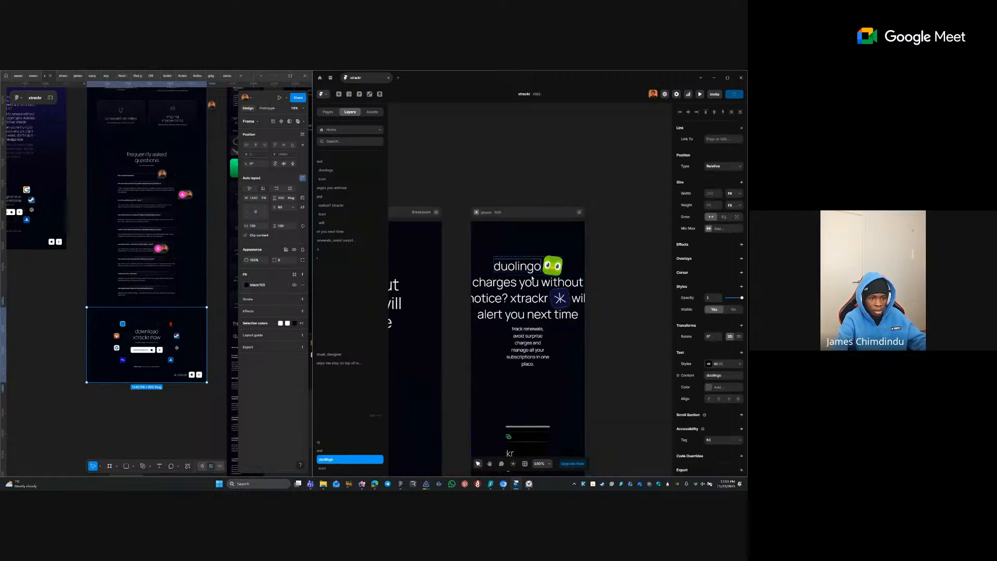
click(533, 279)
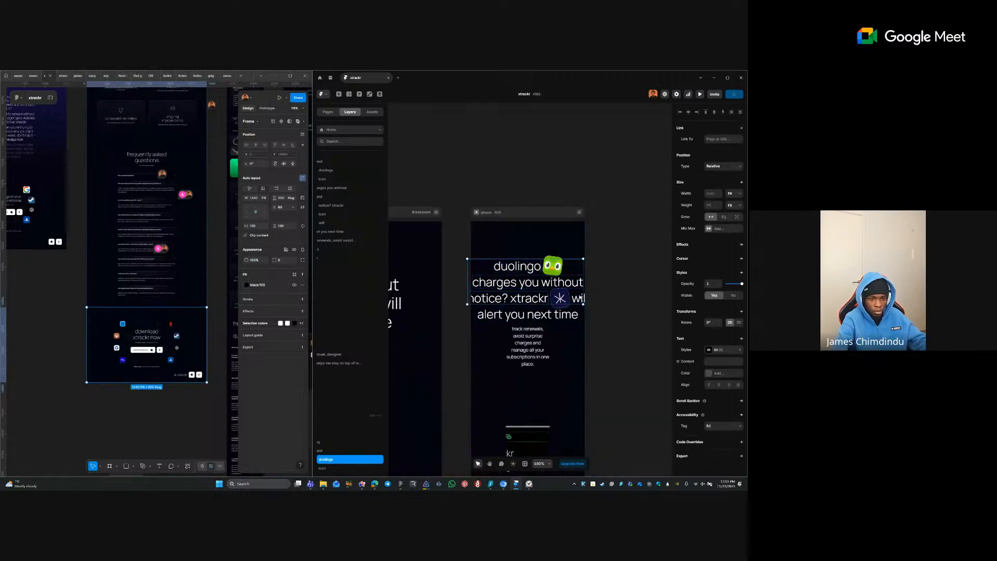
shift+click(580, 298)
shift+click(558, 318)
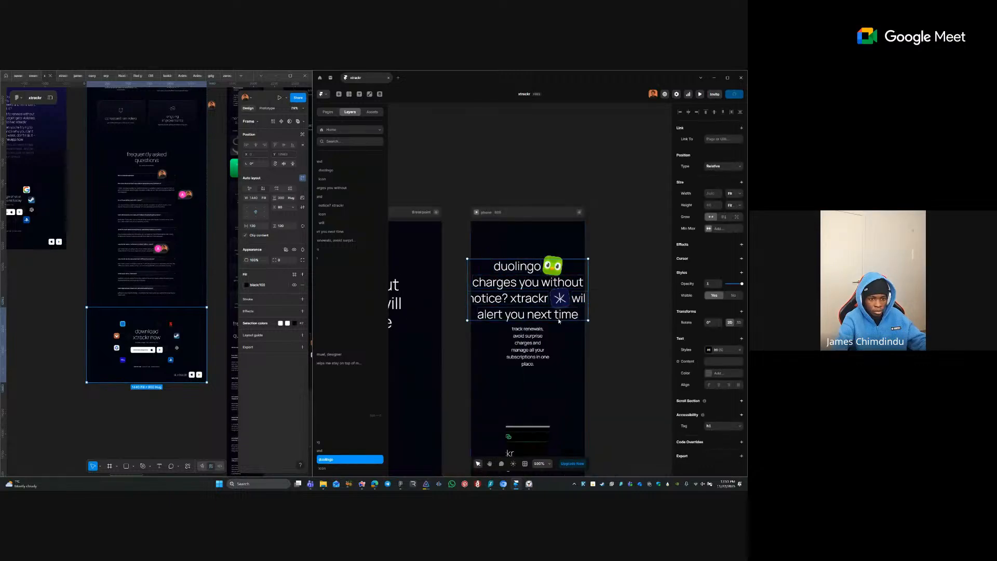
click(714, 350)
click(657, 382)
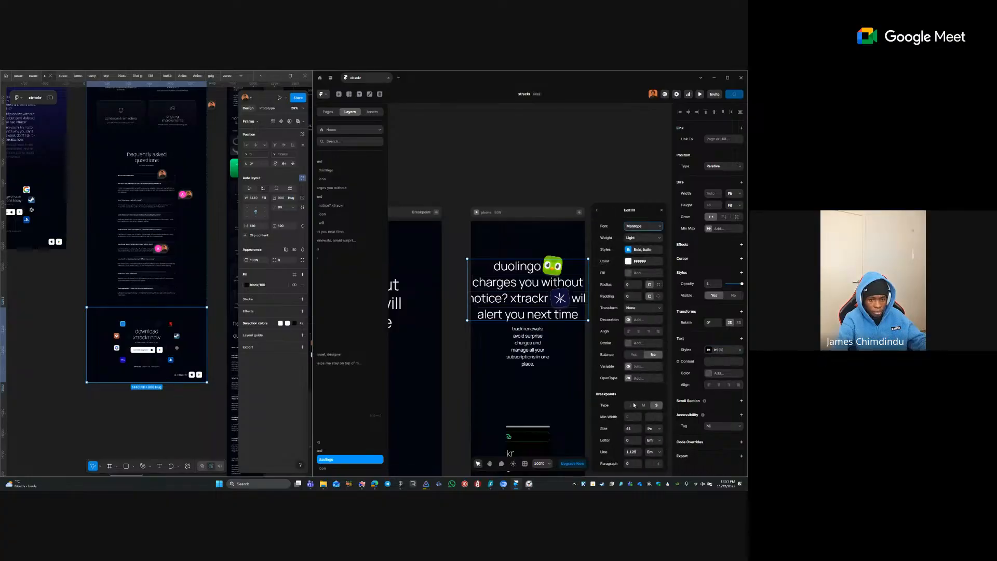
click(634, 427)
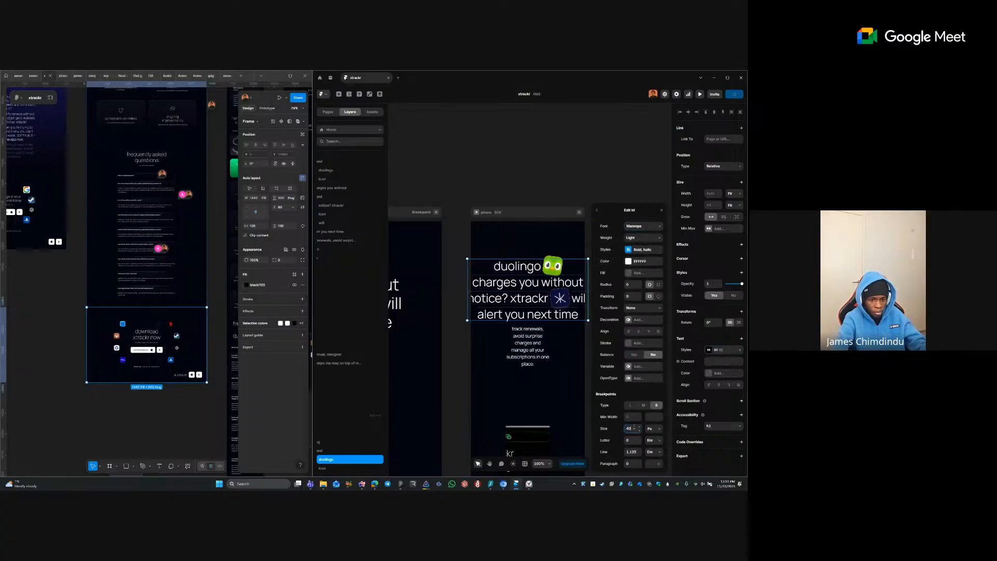
key(Tab)
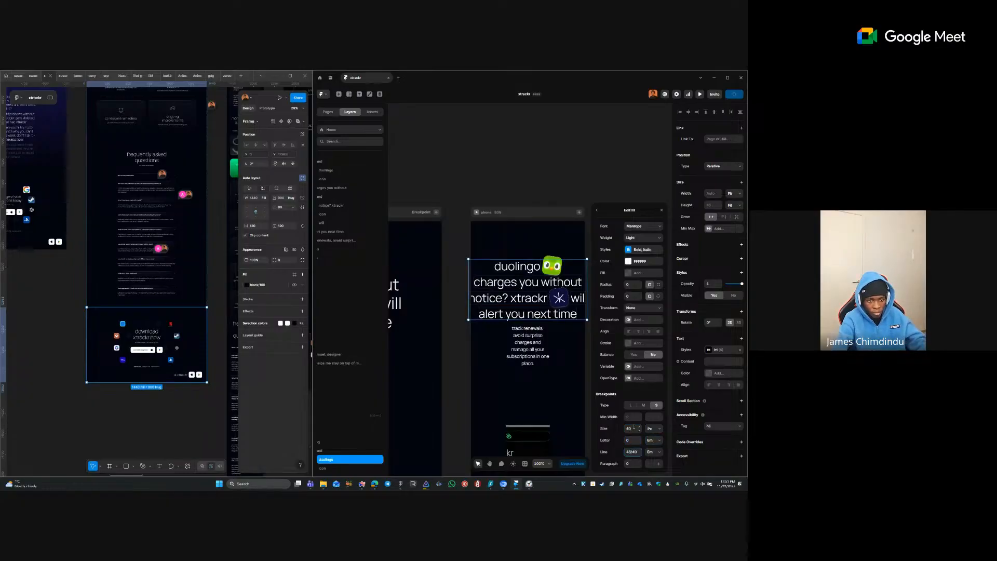
key(Tab)
click(630, 451)
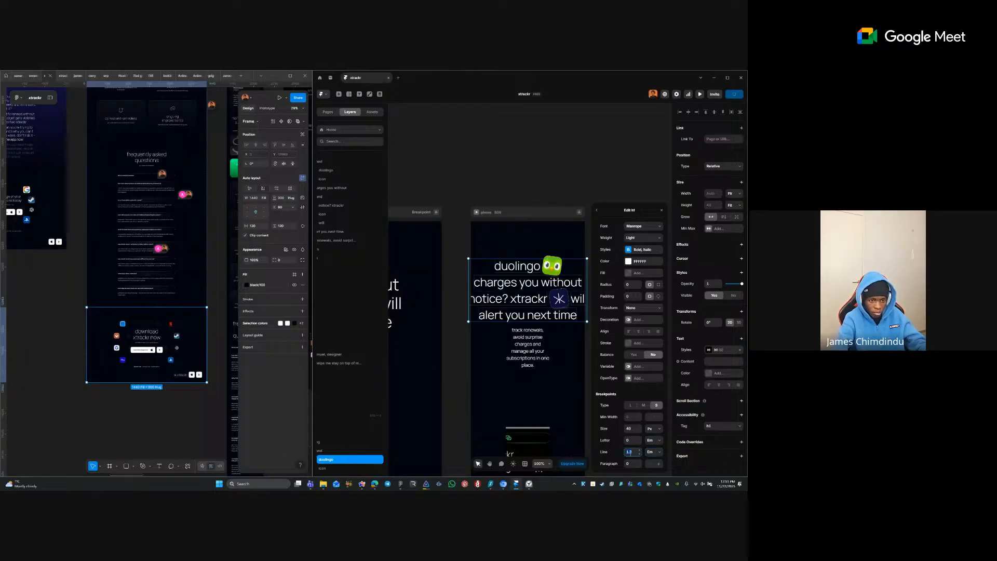
click(515, 314)
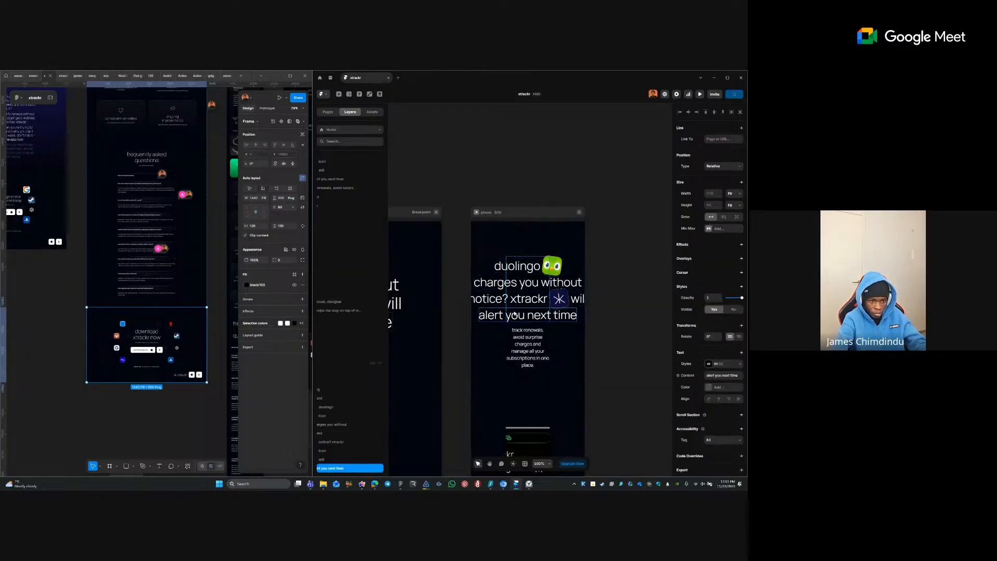
- Select the star icon beside xtrackr
key(Escape)
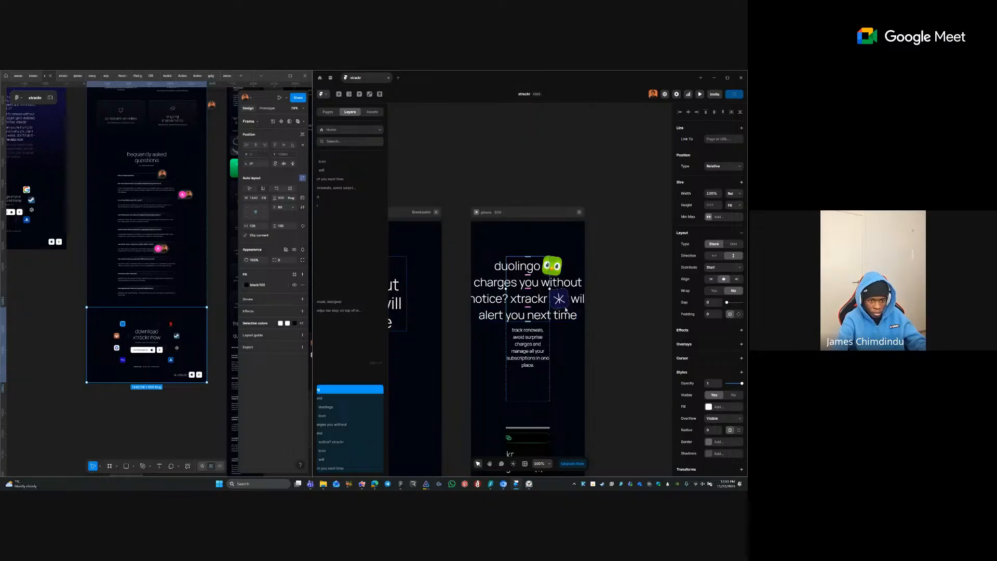
key(Escape)
click(559, 300)
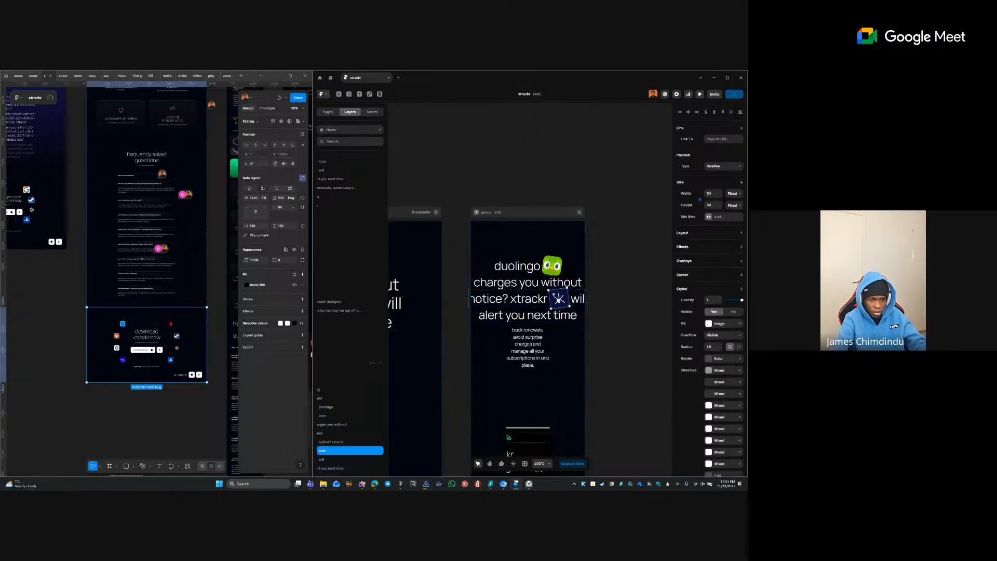
- Shrink the owl and star icons on the phone frame to width 48
click(531, 149)
scroll(569, 174, left, 5)
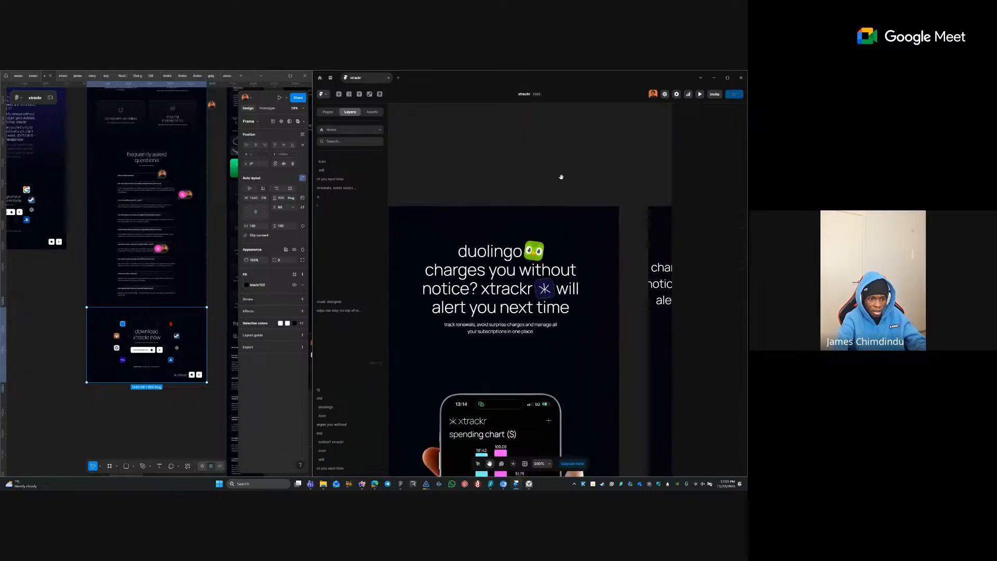
click(535, 253)
click(499, 252)
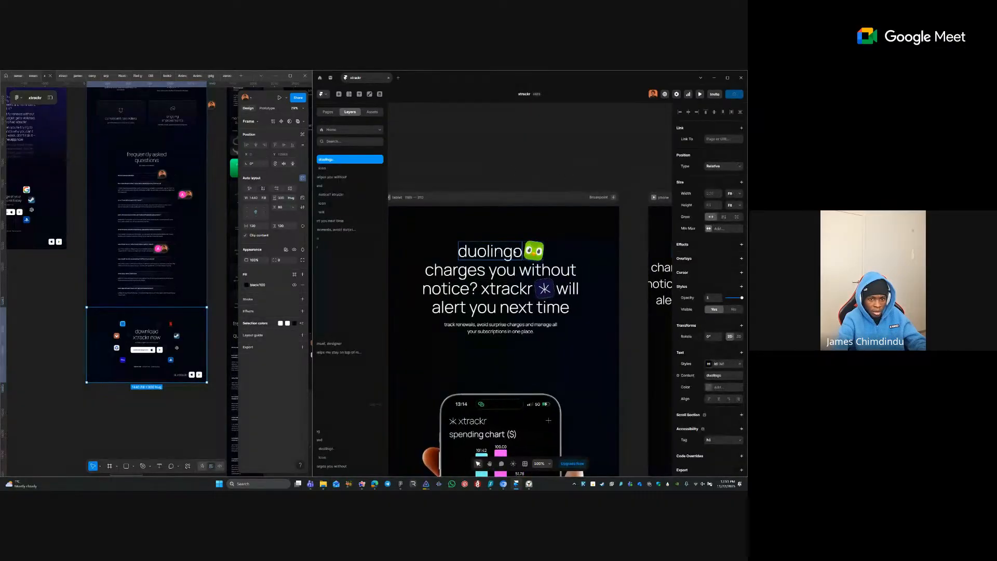
key(Escape)
scroll(569, 269, right, 5)
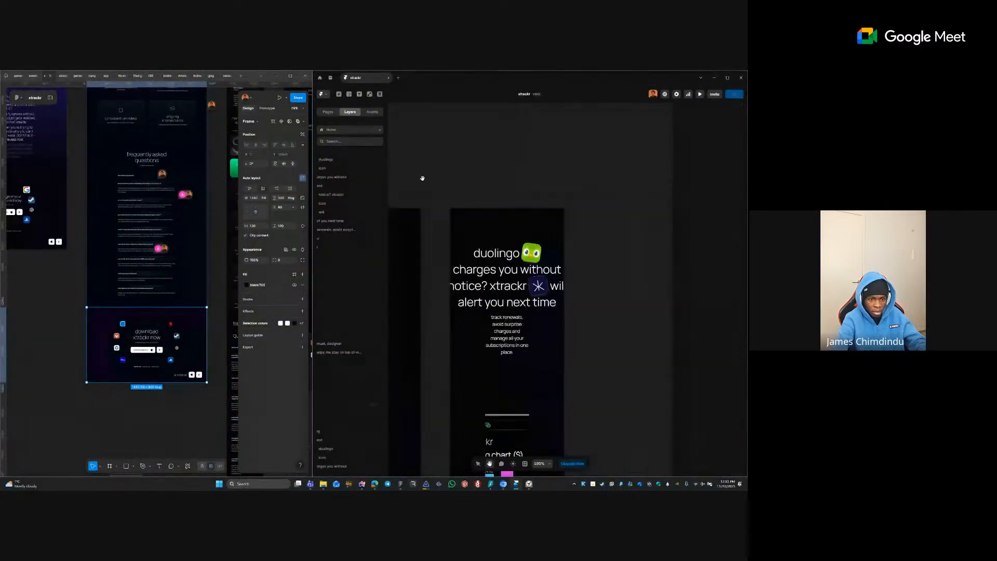
click(534, 256)
shift+click(537, 286)
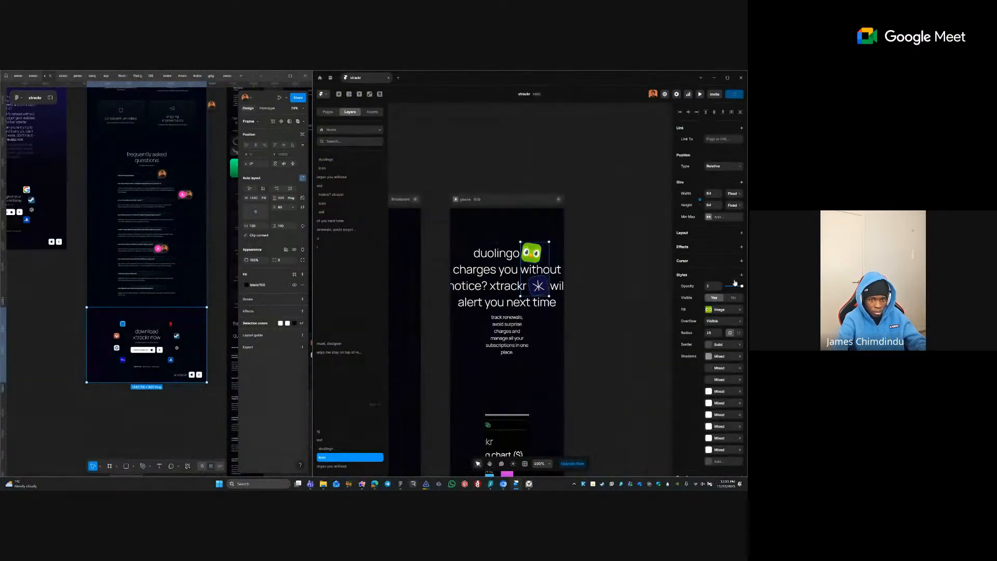
click(713, 193)
text(4)
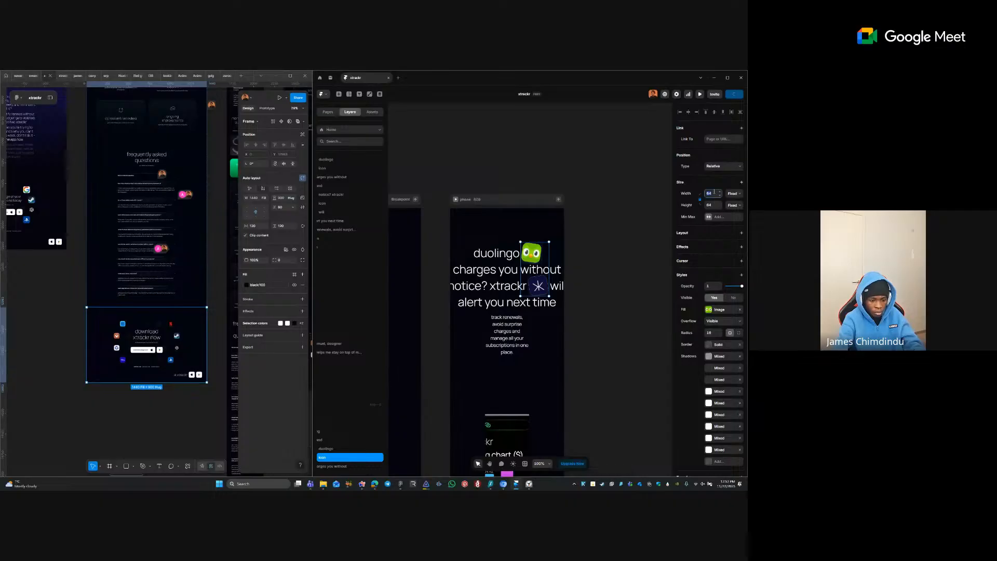
text(8)
key(Return)
- Select the phone hero section that holds the headline lines
click(607, 261)
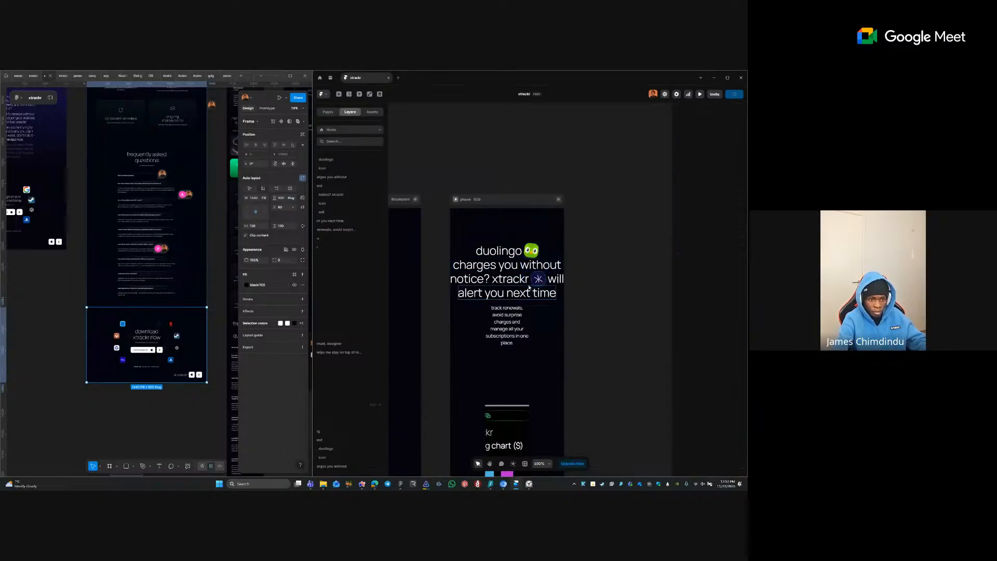
click(521, 282)
click(627, 250)
drag(441, 227, 587, 341)
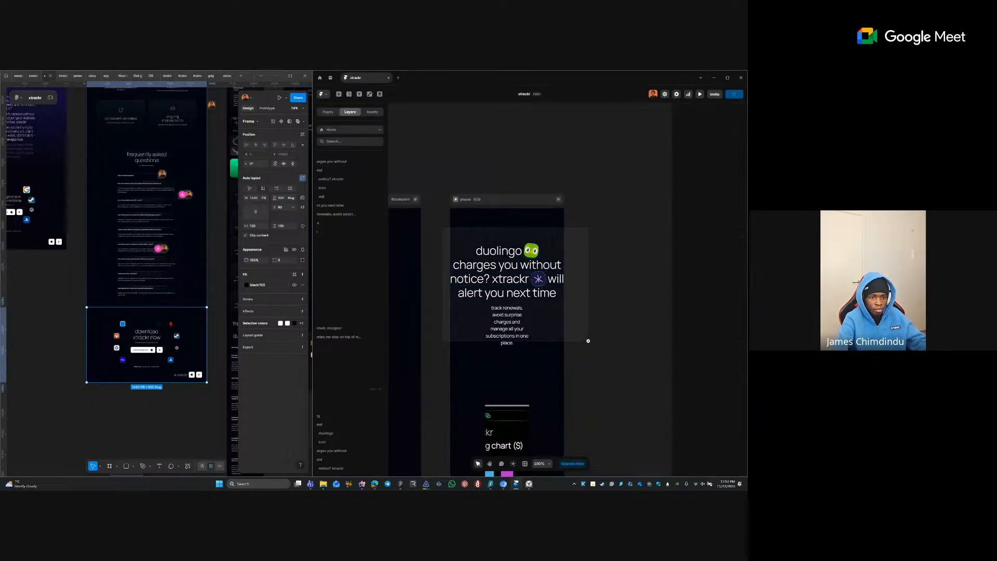
scroll(586, 332, left, 1)
click(569, 285)
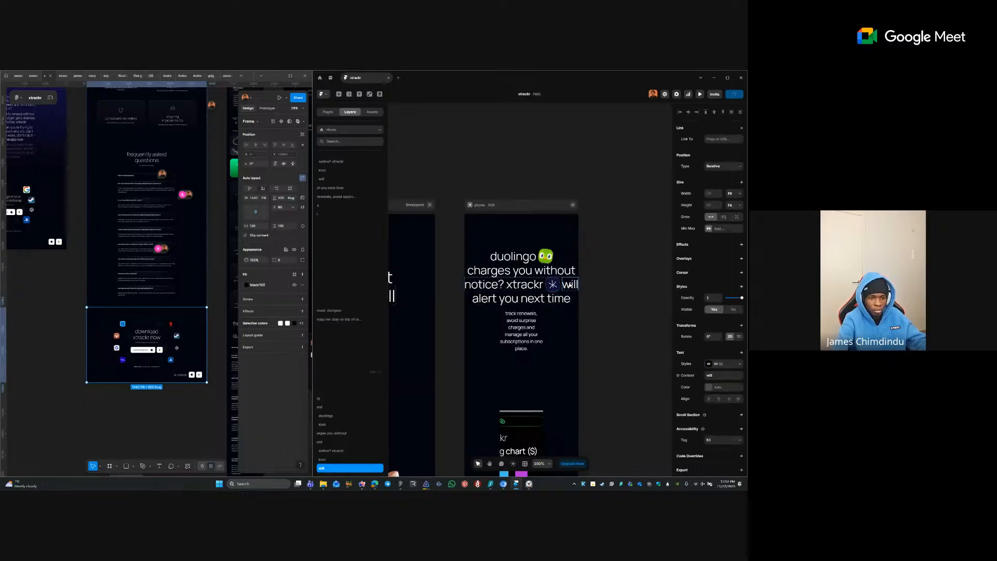
click(511, 300)
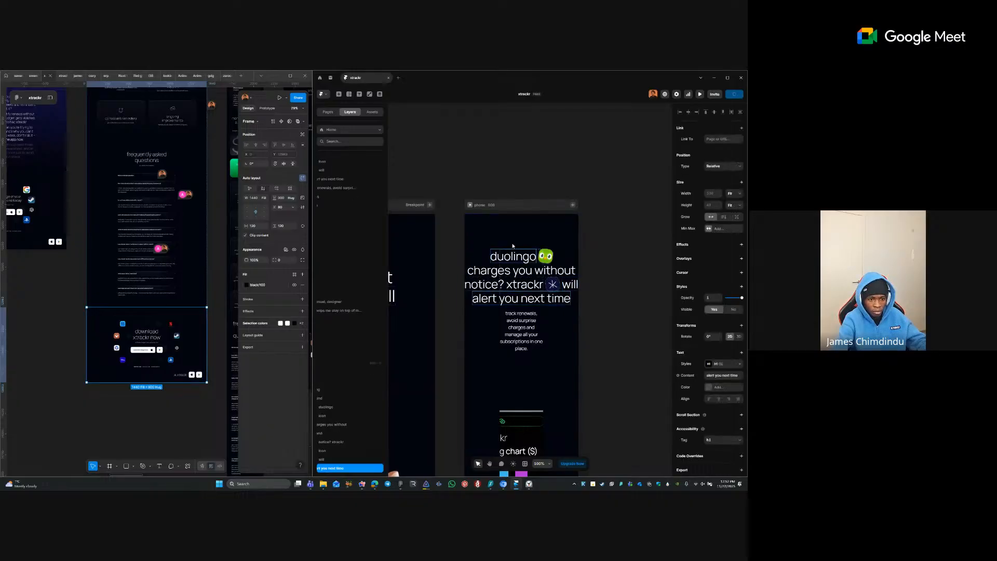
click(546, 236)
- Set the hero section's top and right padding to 40
click(709, 326)
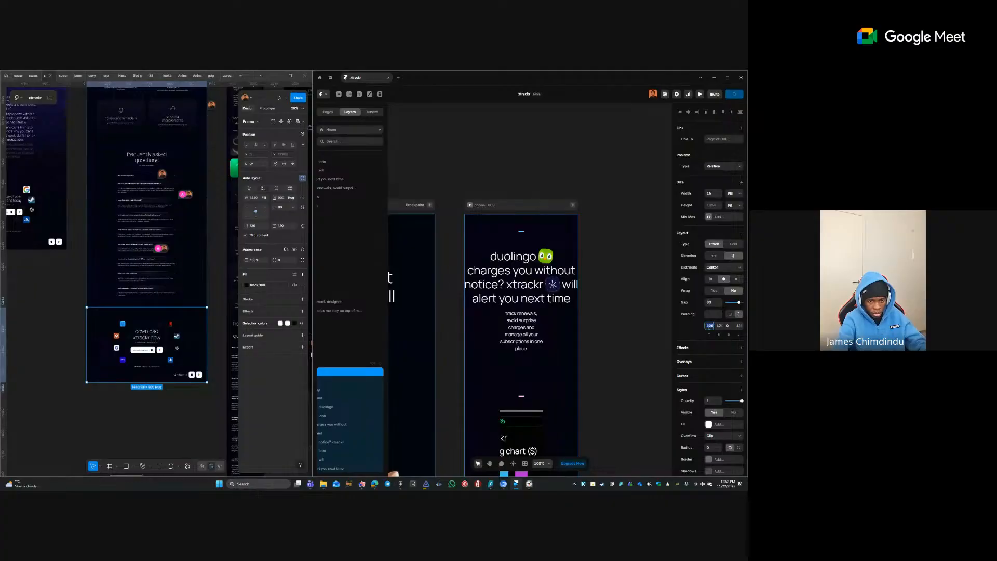
click(711, 315)
click(710, 325)
text(40)
key(Tab)
text(40)
key(Tab)
key(Tab)
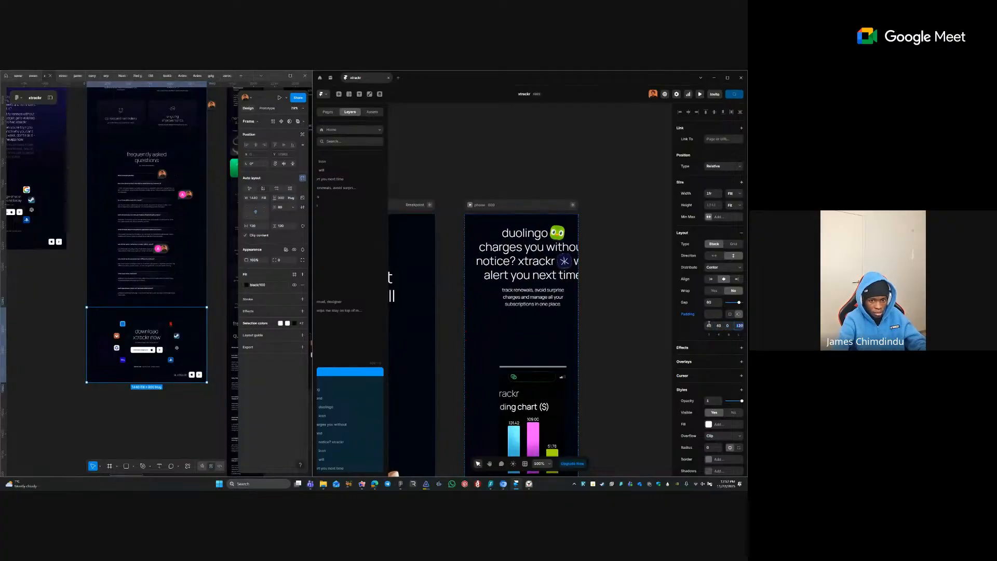
key(Tab)
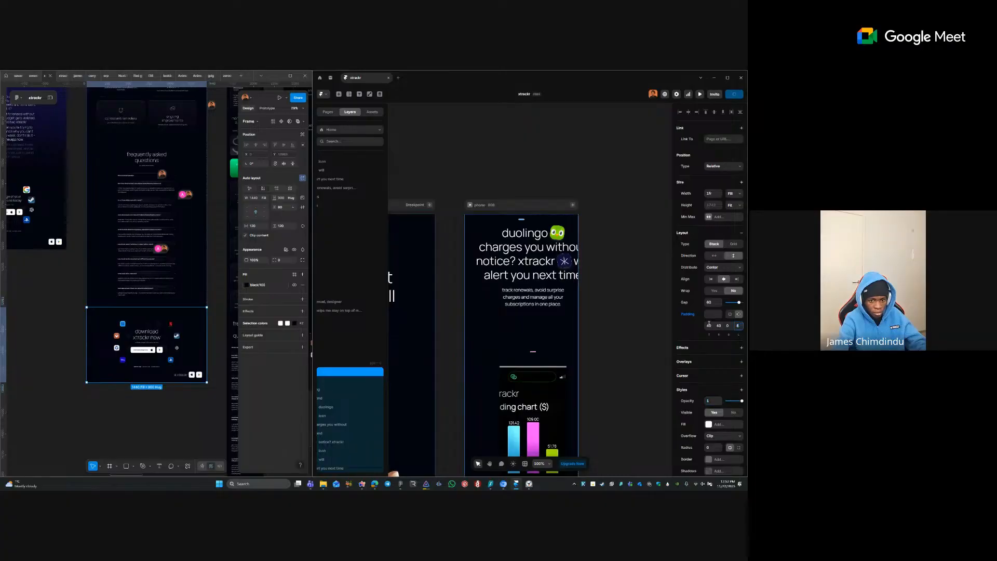
- Rewrite the last heading line to read 'will alert you next time'
click(513, 267)
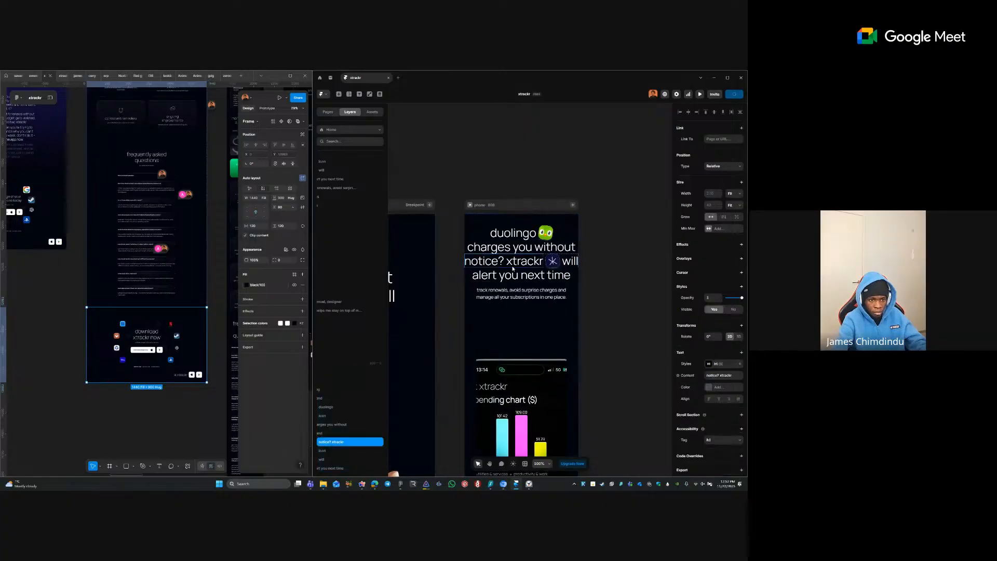
double_click(524, 275)
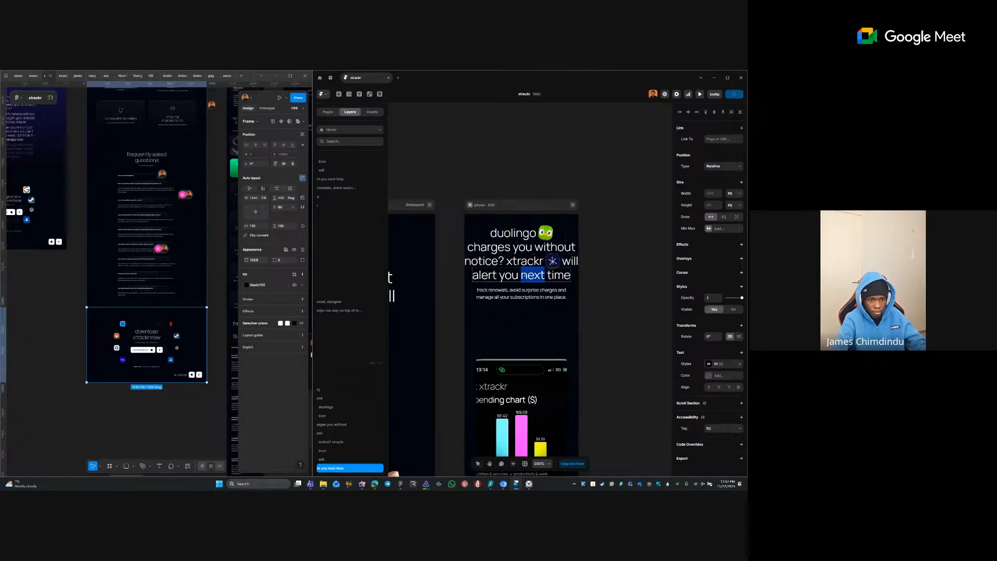
click(524, 275)
text(W9)
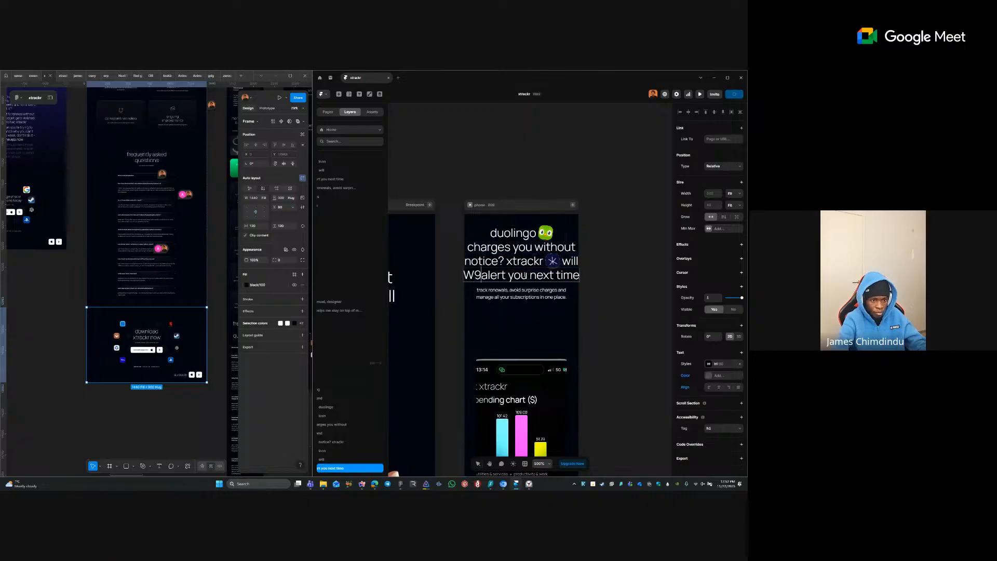
key(Delete)
key(Delete)
key(Delete)
key(Delete)
key(Delete)
key(Delete)
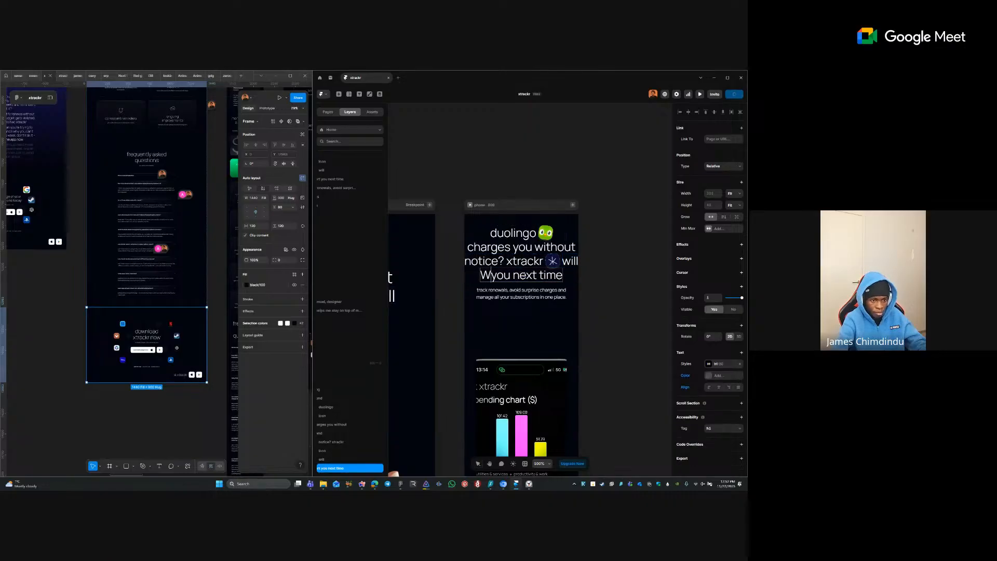
key(BackSpace)
key(BackSpace)
text(will;)
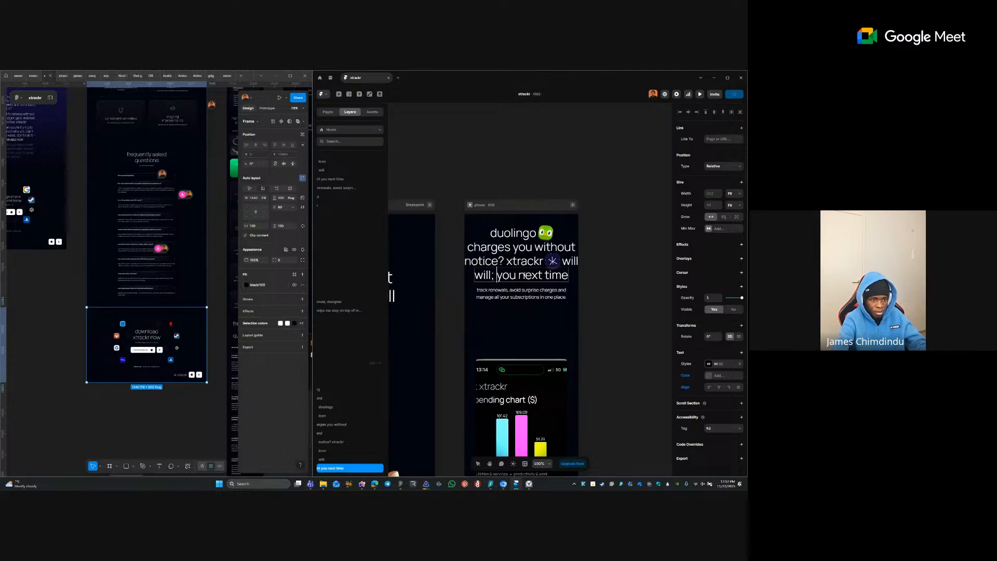
key(BackSpace)
text(alert)
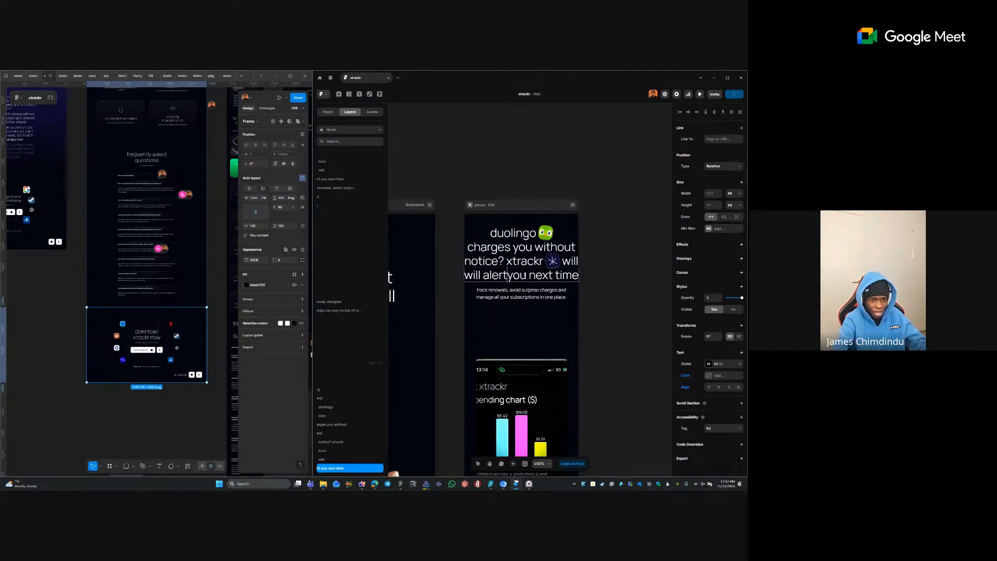
key(Escape)
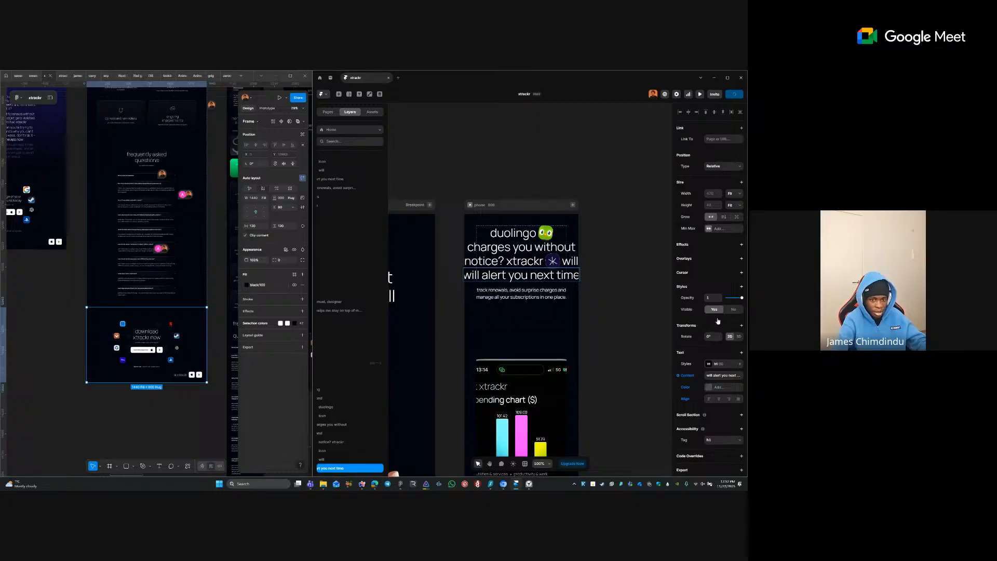
- Make that heading line fill the available width and centre its text
click(730, 195)
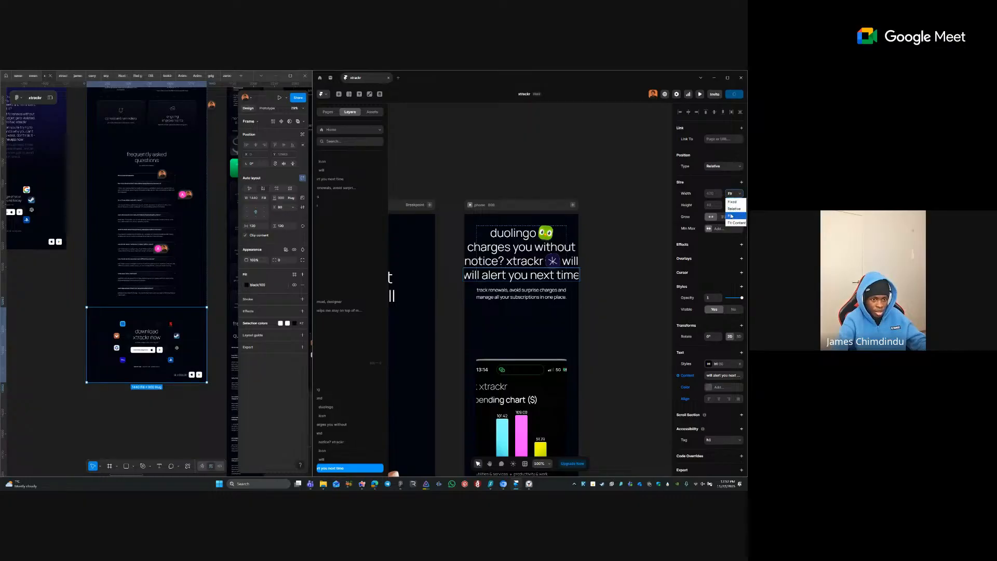
click(726, 218)
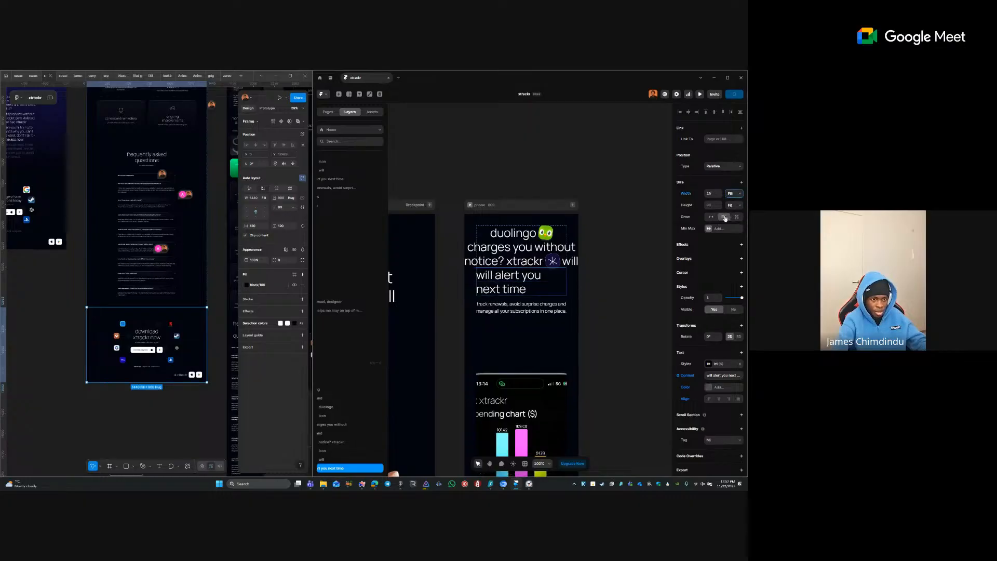
click(718, 400)
click(645, 297)
scroll(620, 304, down, 5)
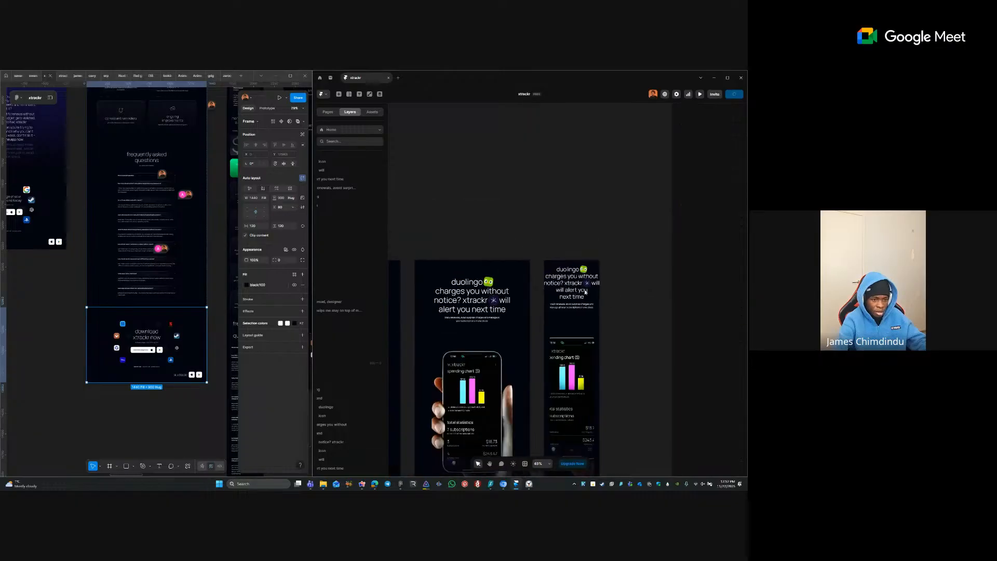
- Check the tablet and desktop headings, adding then removing an 's' after 'time'
double_click(481, 309)
click(488, 163)
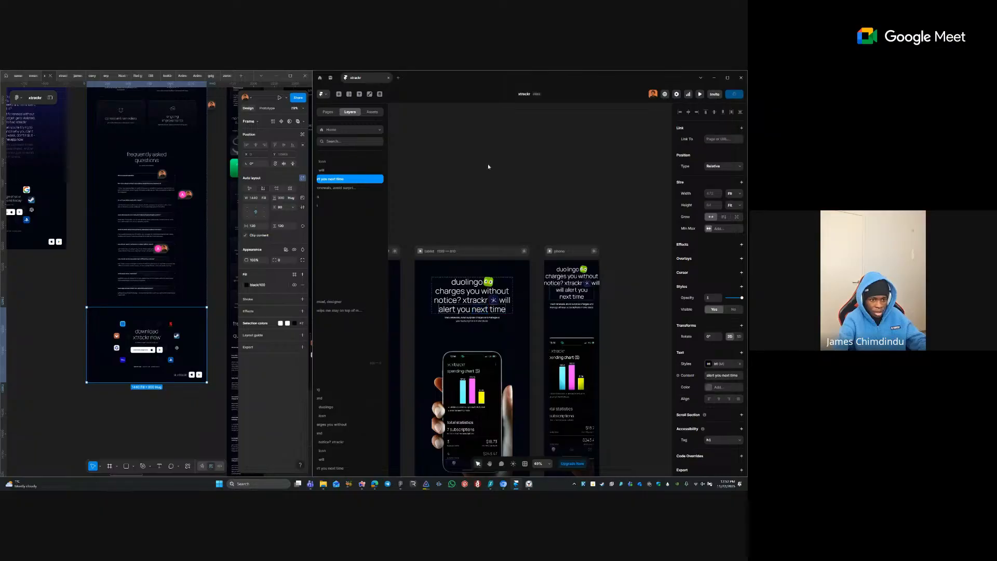
click(487, 163)
scroll(503, 205, left, 2)
click(457, 291)
double_click(453, 289)
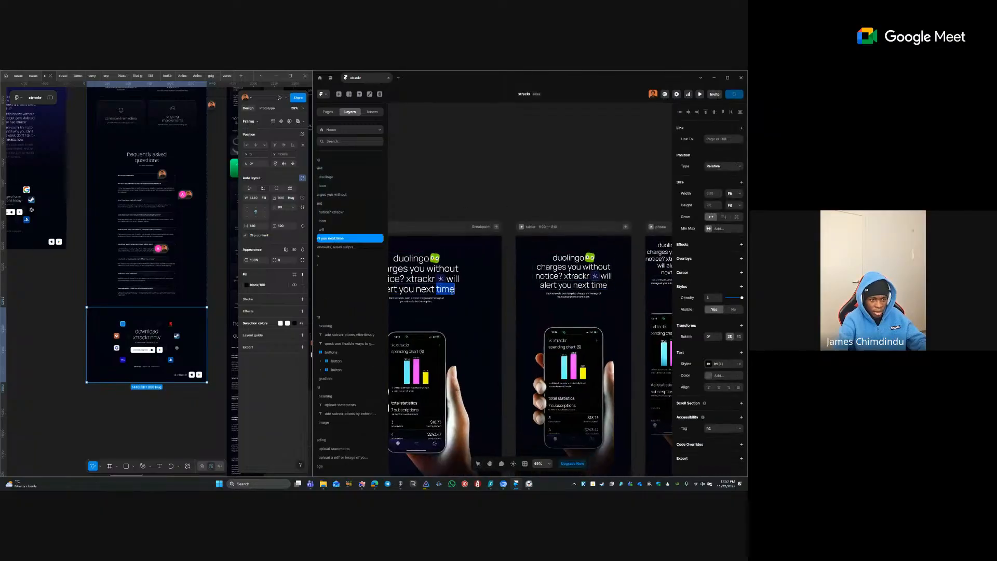
click(452, 290)
text(s)
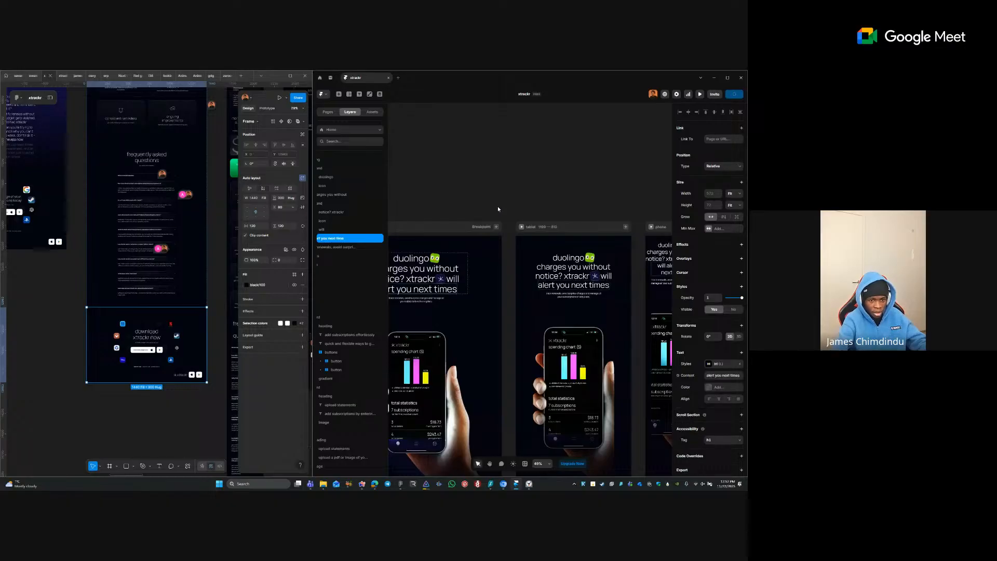
scroll(510, 302, right, 3)
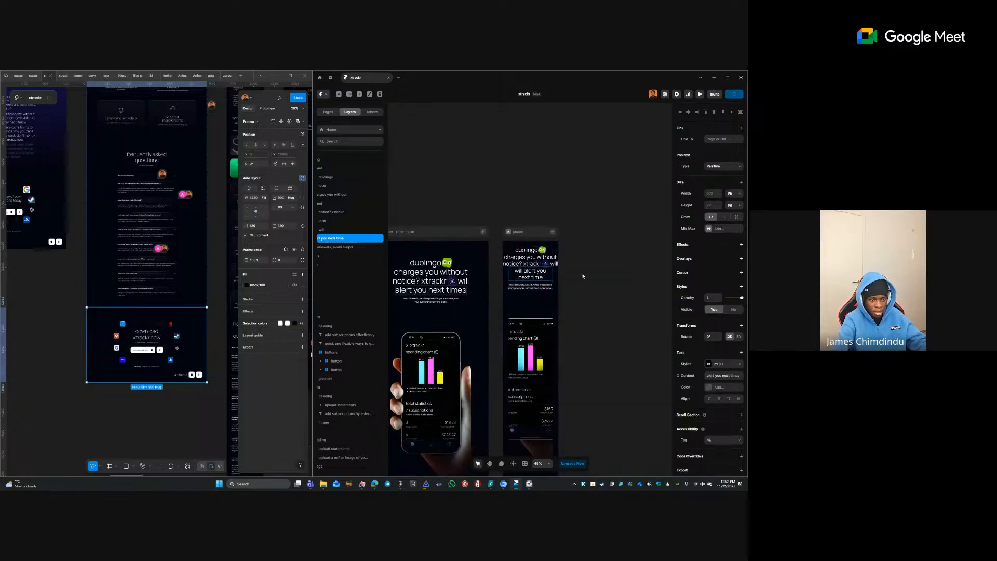
key(BackSpace)
click(601, 288)
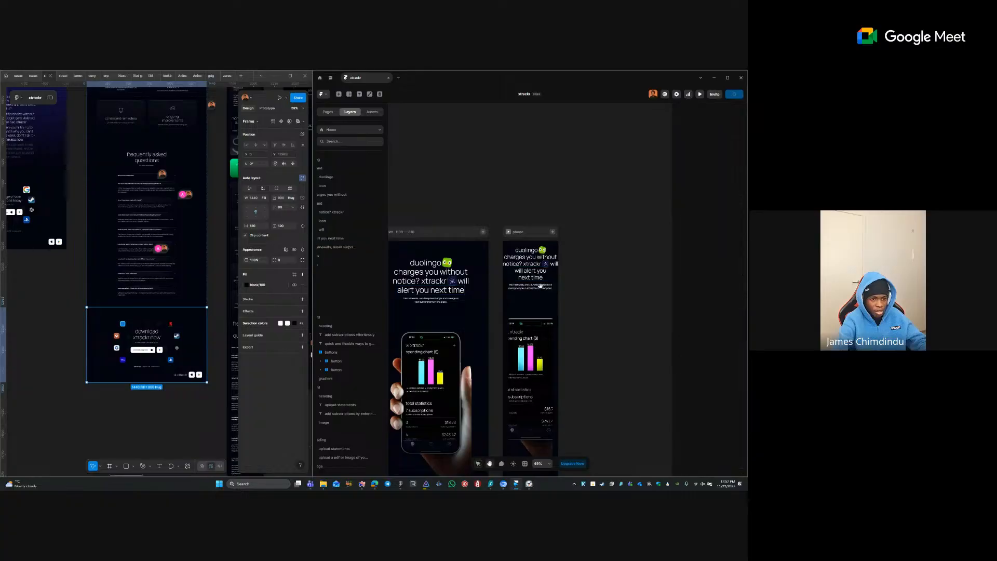
- Delete the duplicated 'will' after the xtrackr icon from the heading
mouse_move(501, 289)
mouse_down()
mouse_move(632, 283)
mouse_move(495, 282)
mouse_up()
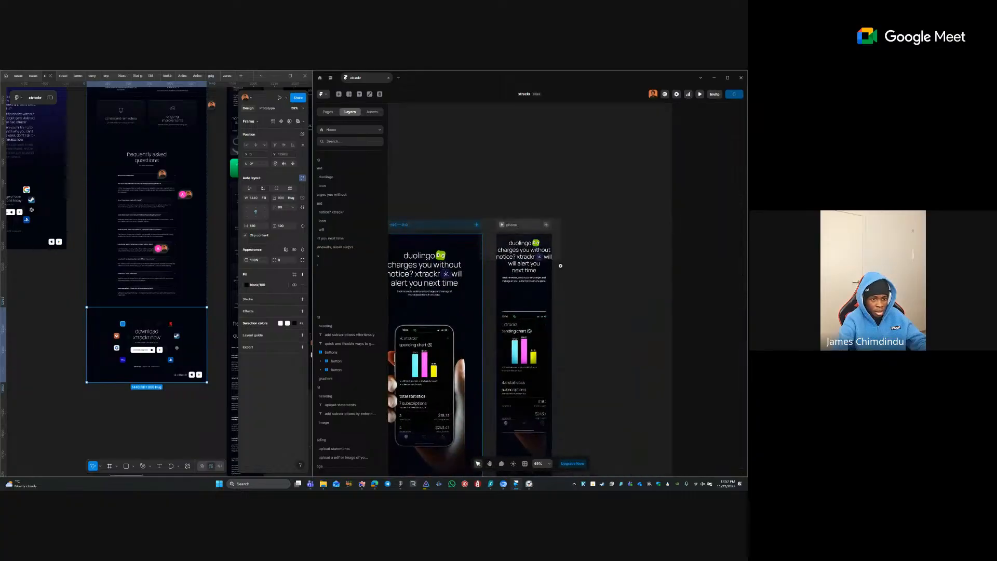
scroll(559, 267, up, 5)
click(586, 305)
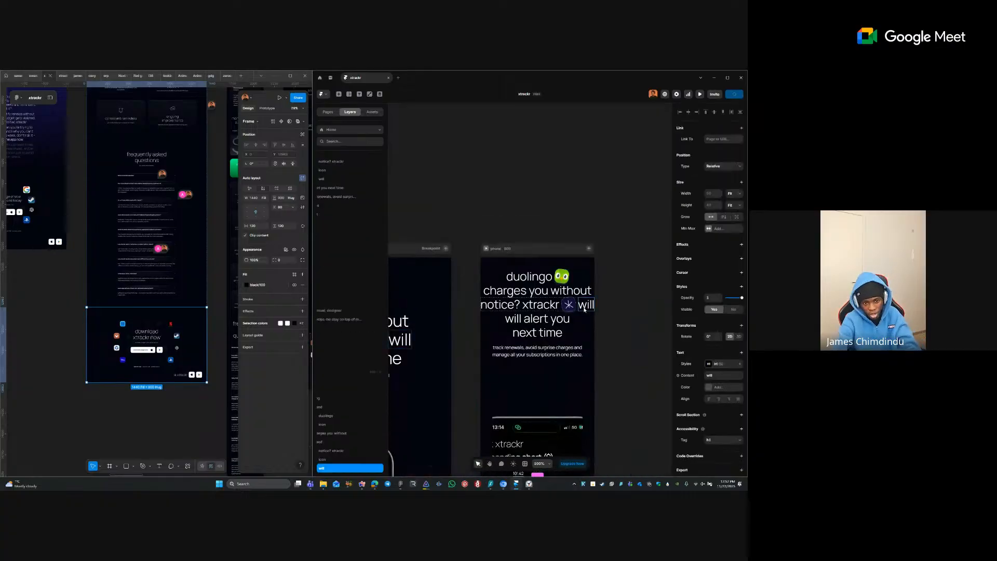
key(Delete)
click(563, 291)
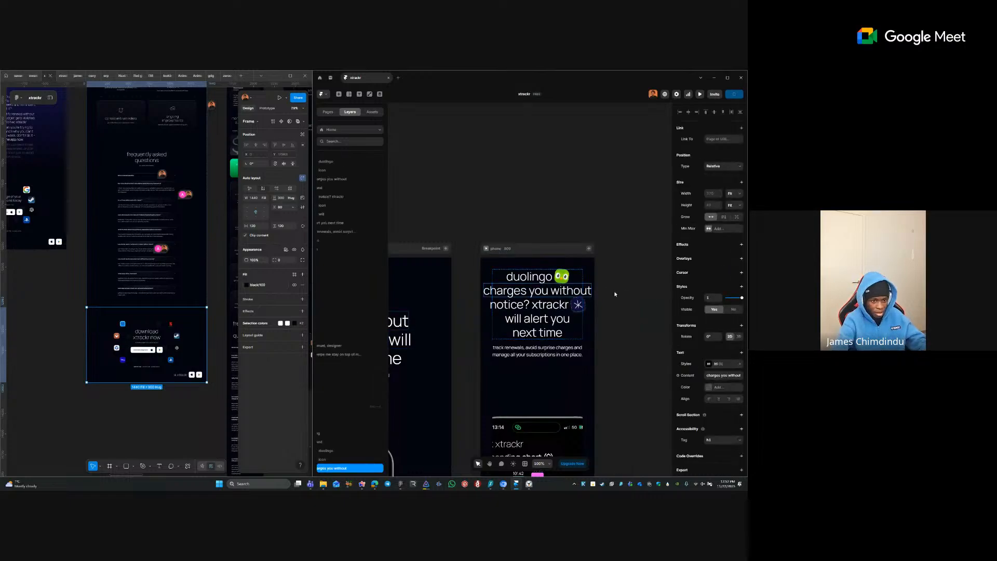
click(589, 276)
click(612, 270)
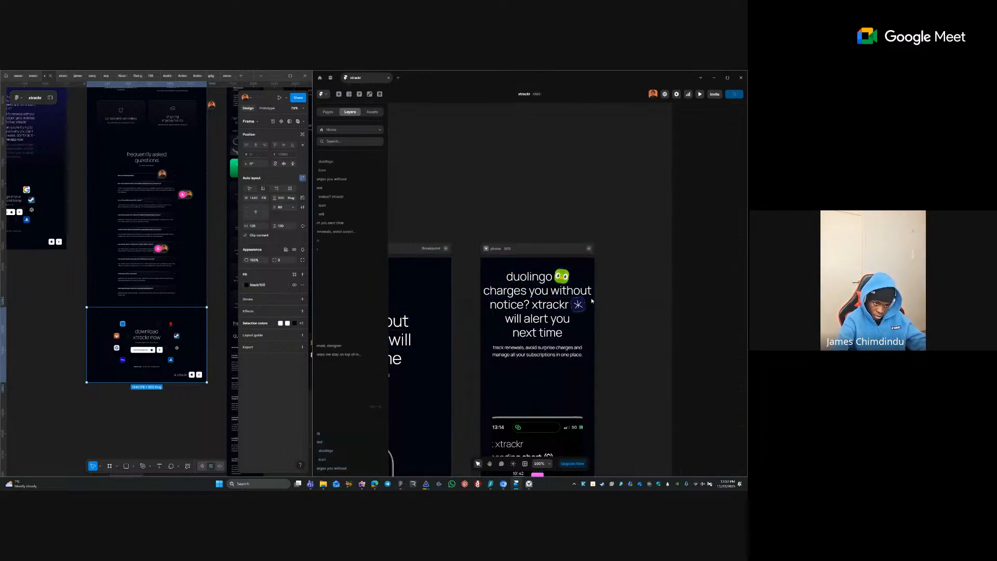
- Reset the phone 'will alert you next time' line's width to fit and clear its content override
drag(540, 293, 582, 272)
scroll(568, 297, down, 3)
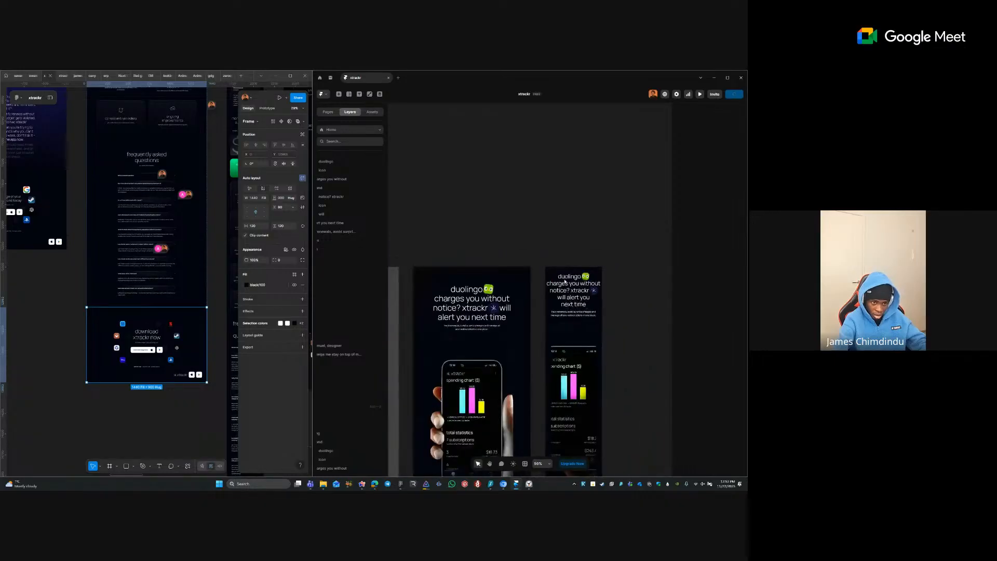
click(573, 283)
click(597, 290)
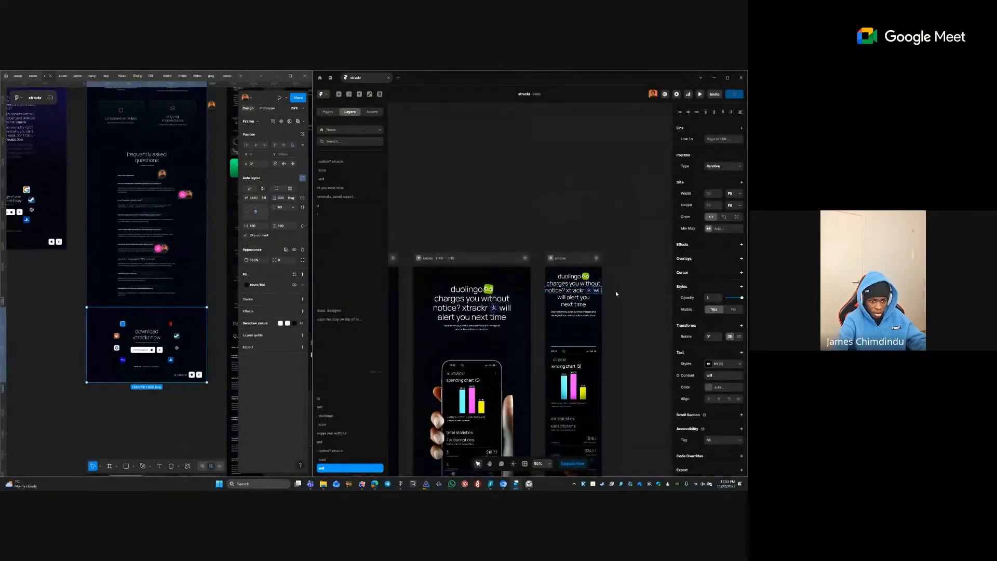
click(575, 305)
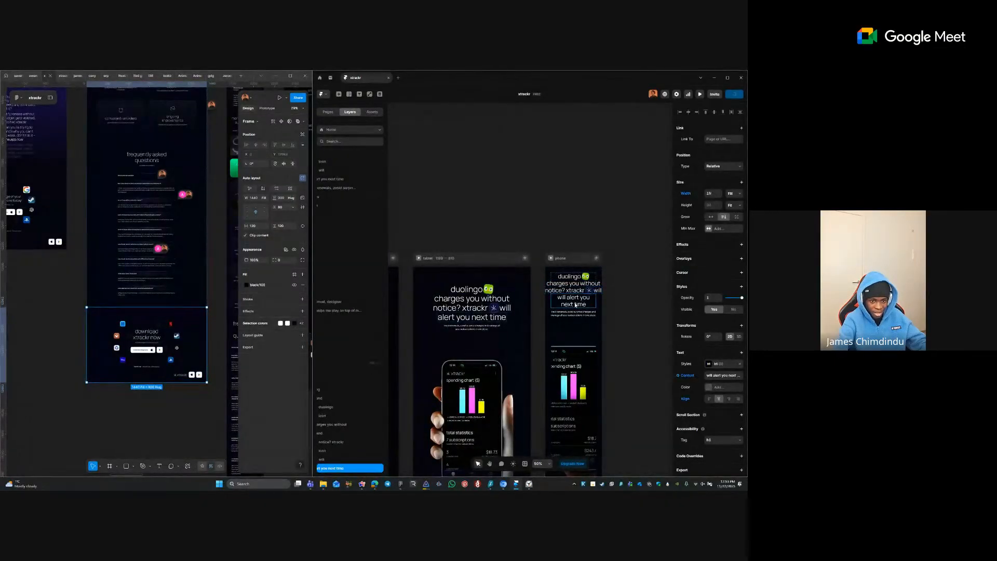
click(685, 194)
click(683, 196)
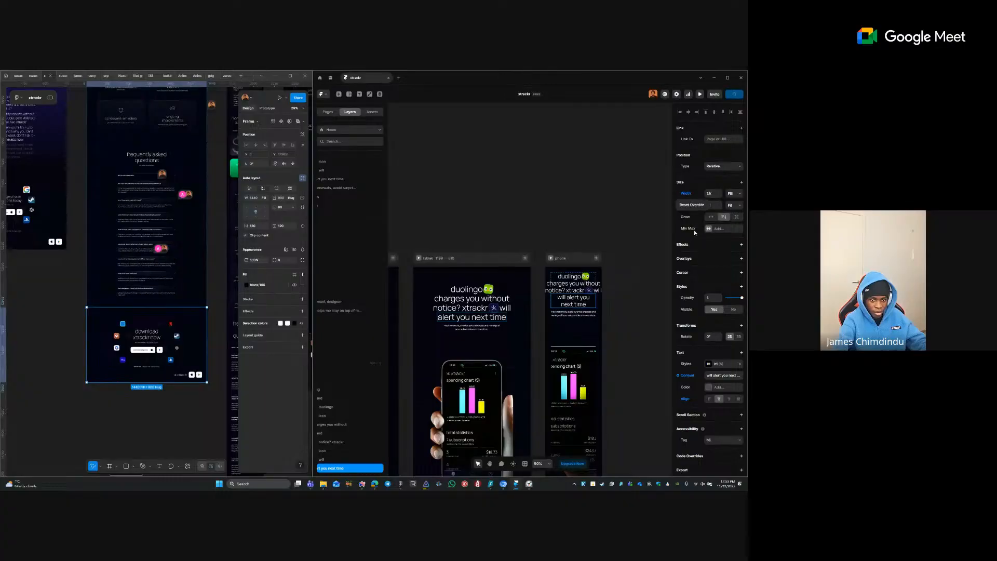
click(692, 205)
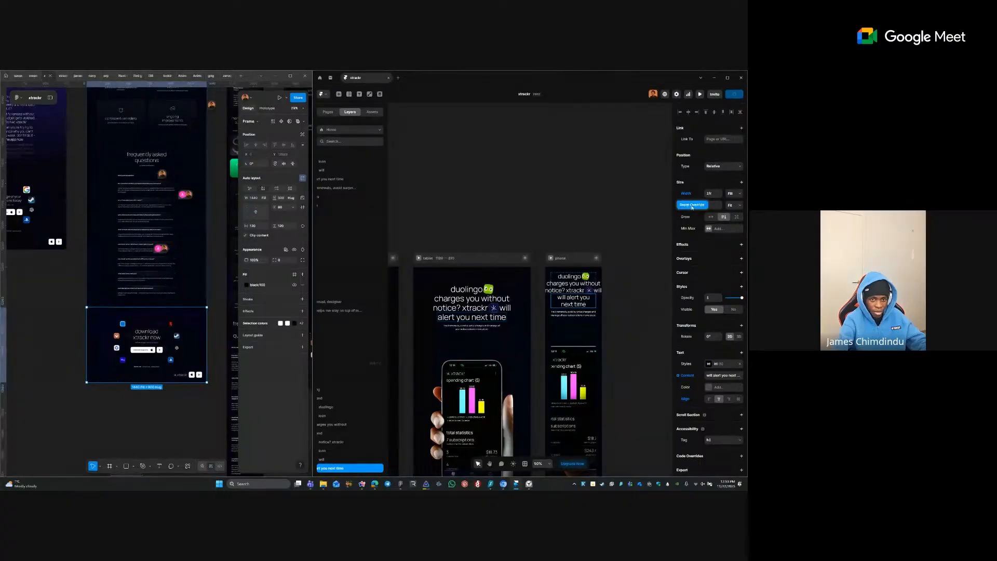
click(694, 375)
click(691, 398)
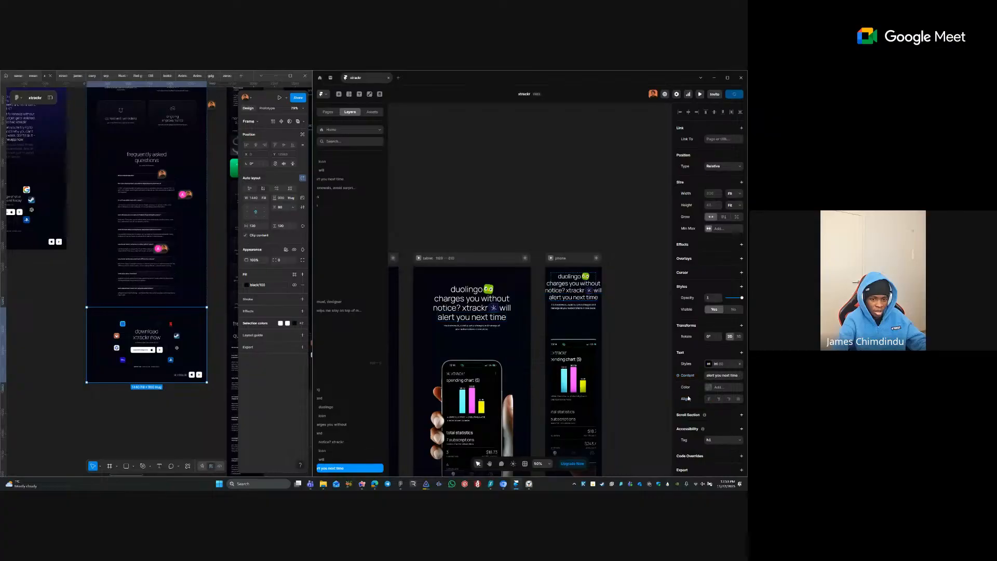
click(647, 303)
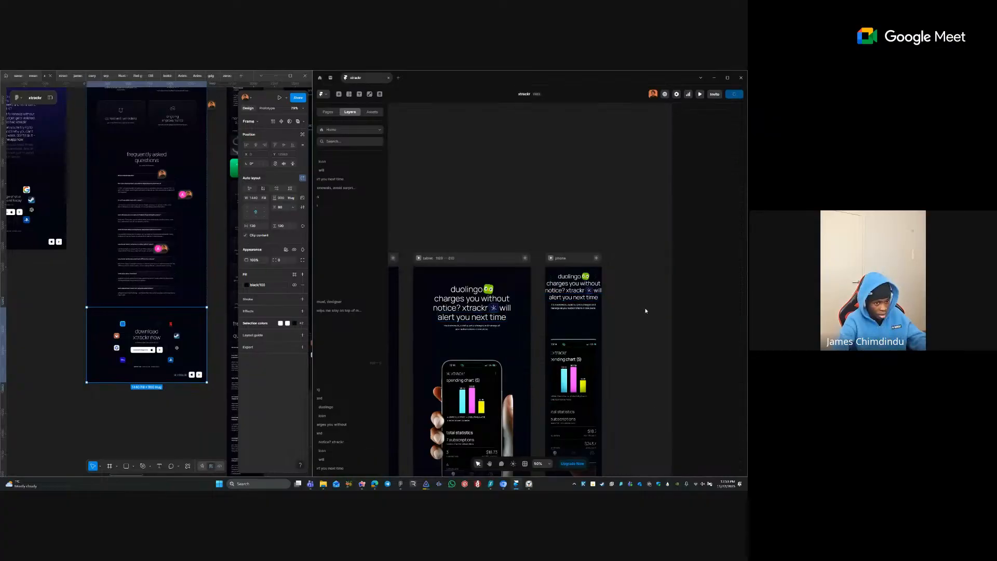
- Duplicate the tablet 'alert you next time' line, undo it, and select the desktop heading stack
click(460, 320)
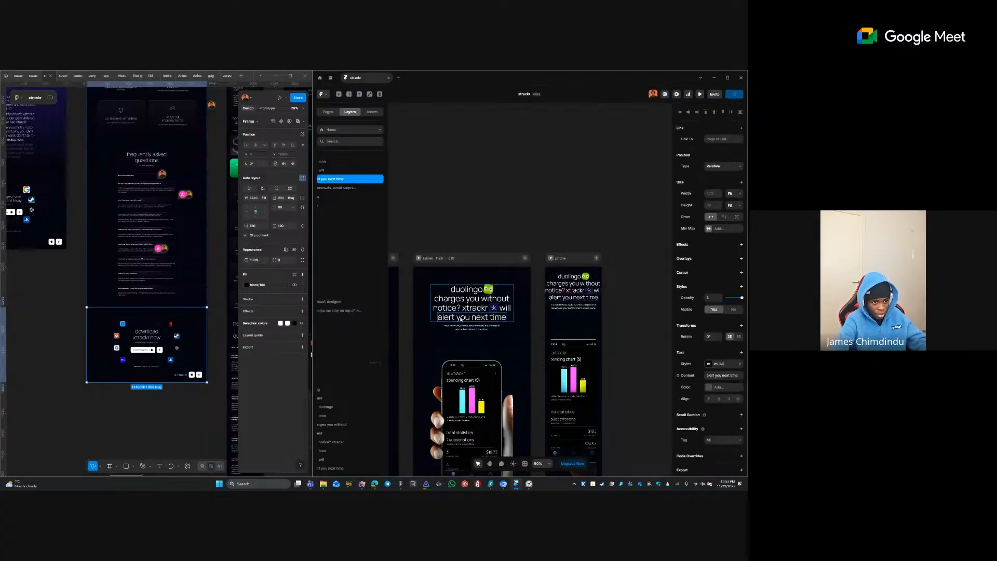
key(ctrl+d)
key(ctrl+z)
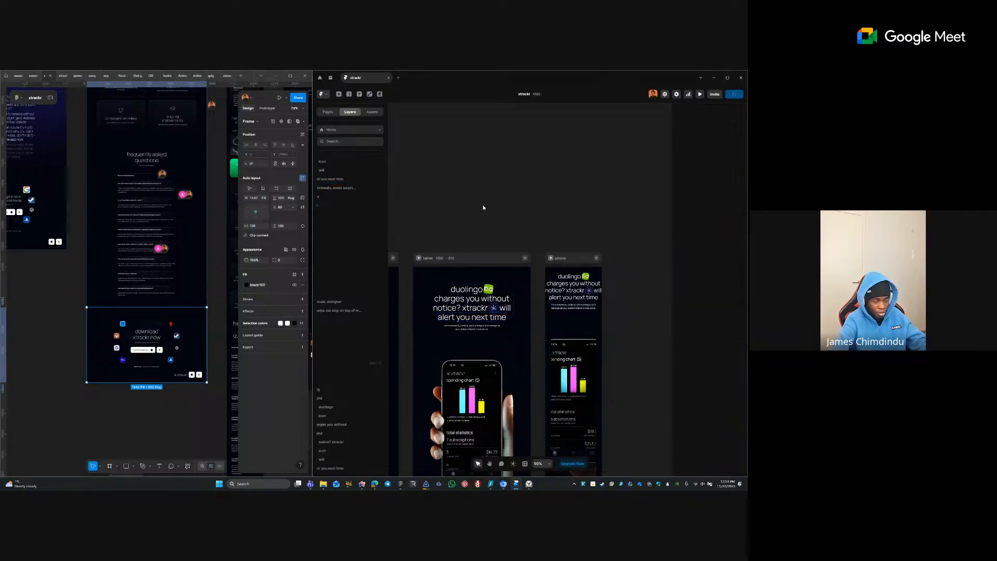
scroll(482, 207, left, 5)
click(488, 327)
- Duplicate the 'alert you next time' line and wrap both copies in a horizontal stack named 'container'
click(488, 321)
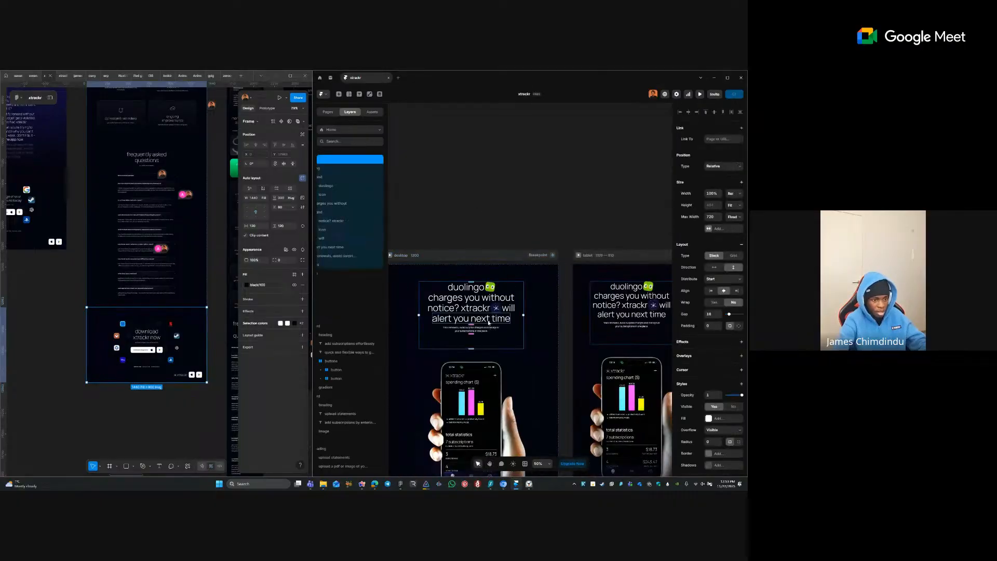
key(ctrl+d)
right_click(489, 323)
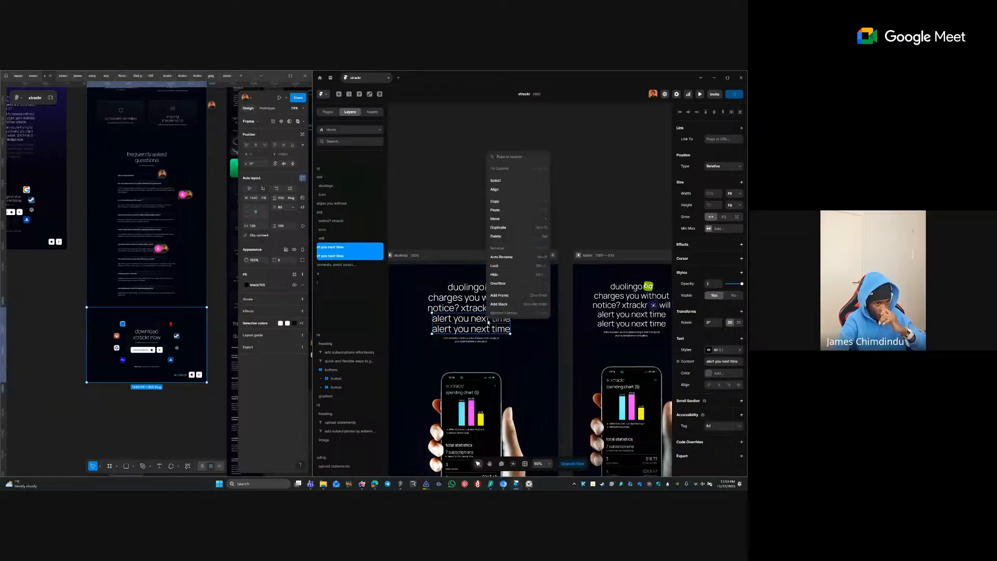
click(511, 304)
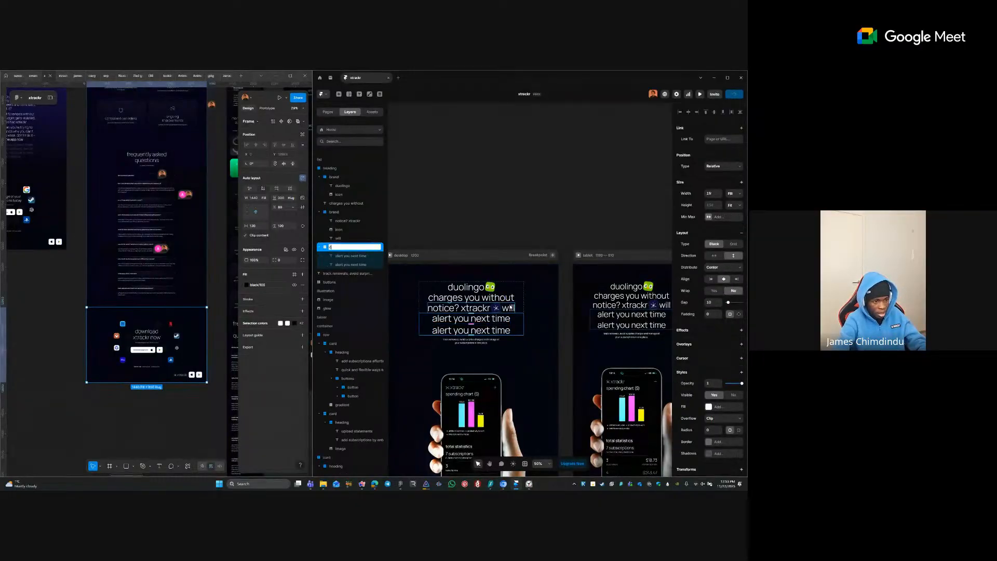
text(container)
key(Return)
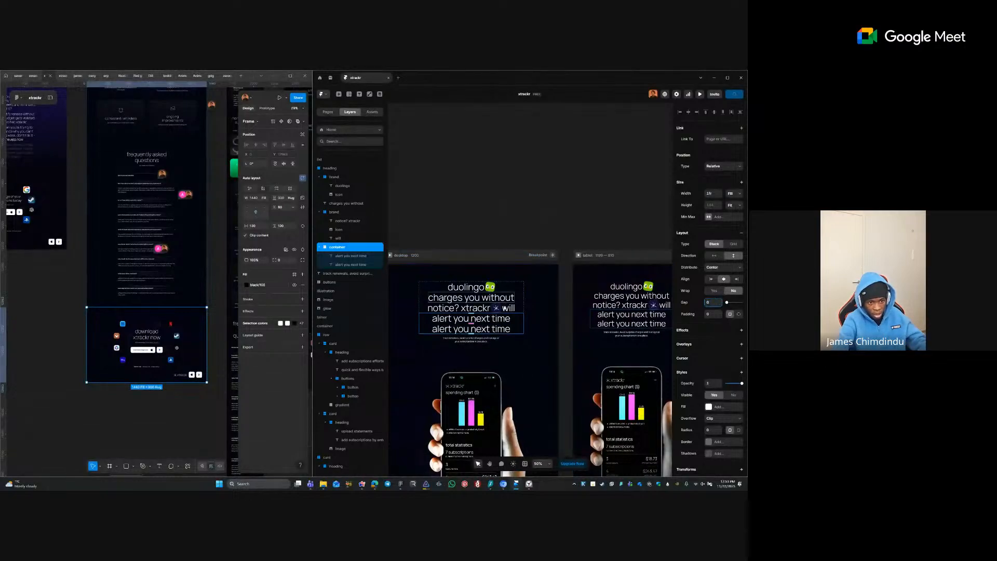
click(508, 309)
key(Escape)
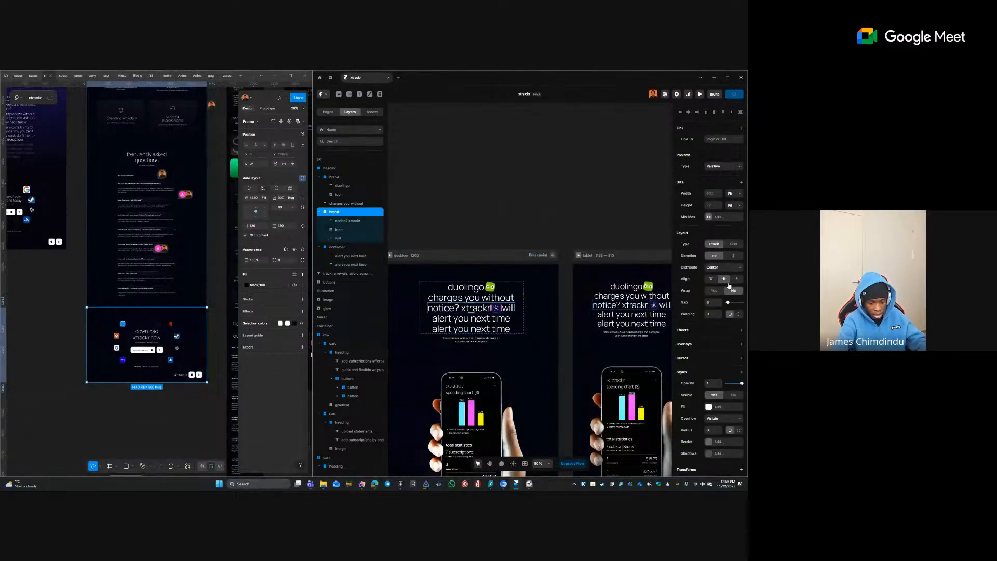
click(506, 325)
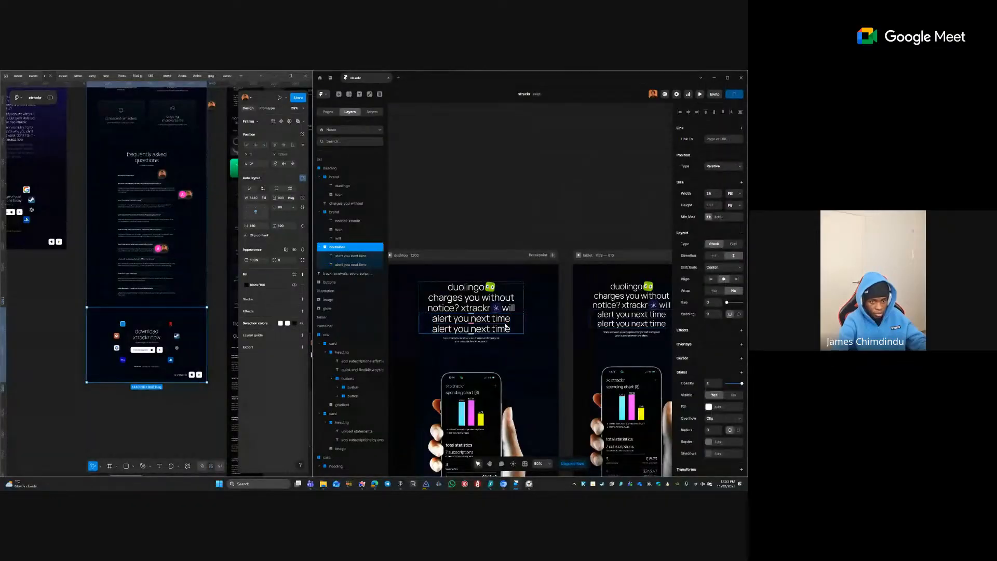
click(714, 256)
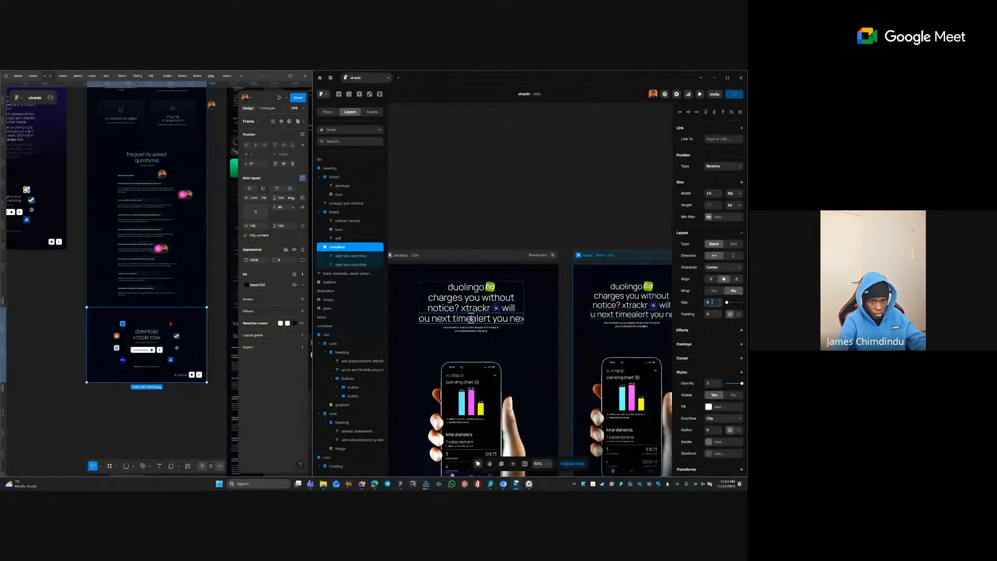
- Change the first copy's text to 'will' and hide it
key(Escape)
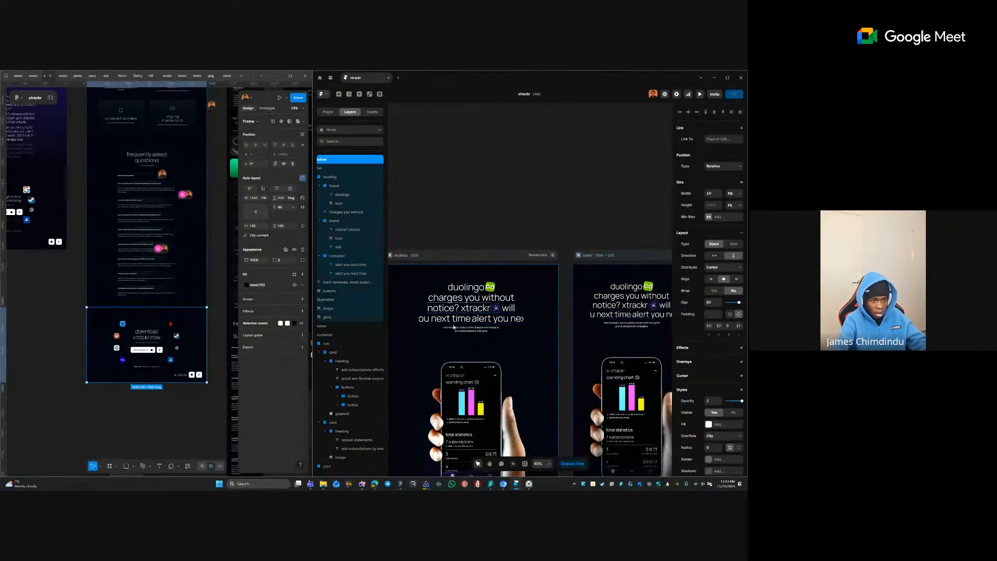
double_click(461, 318)
key(ctrl+a)
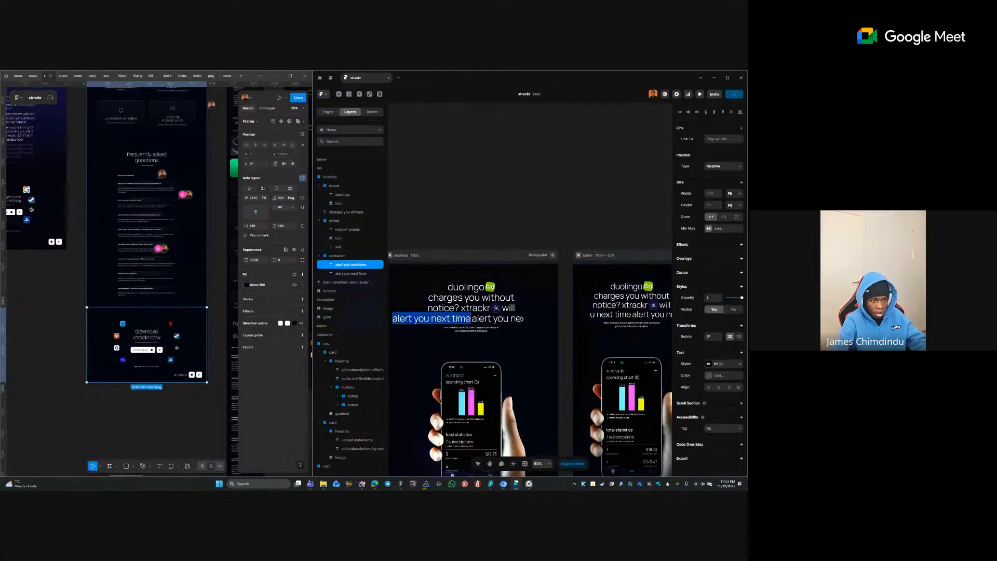
text(will)
key(Escape)
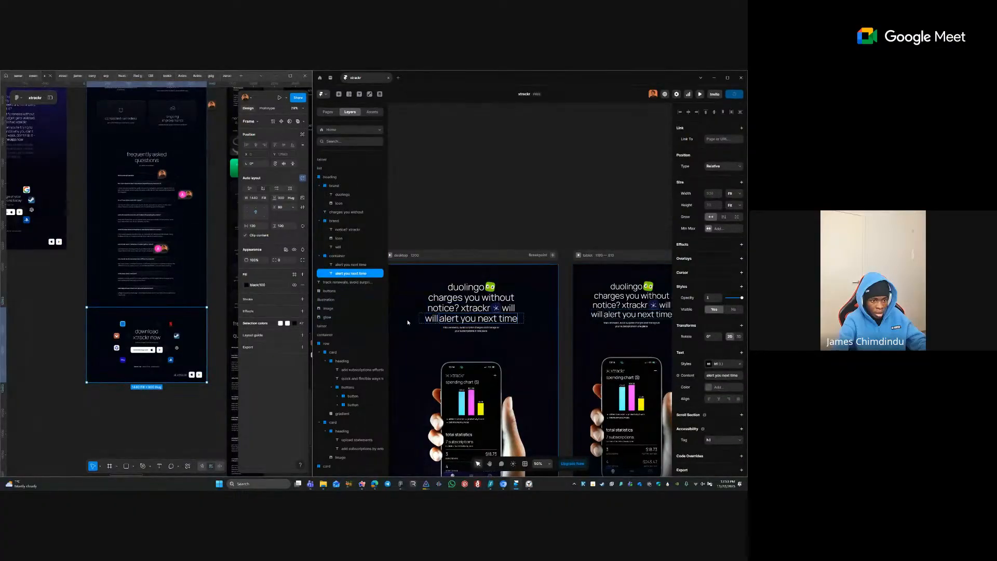
click(428, 319)
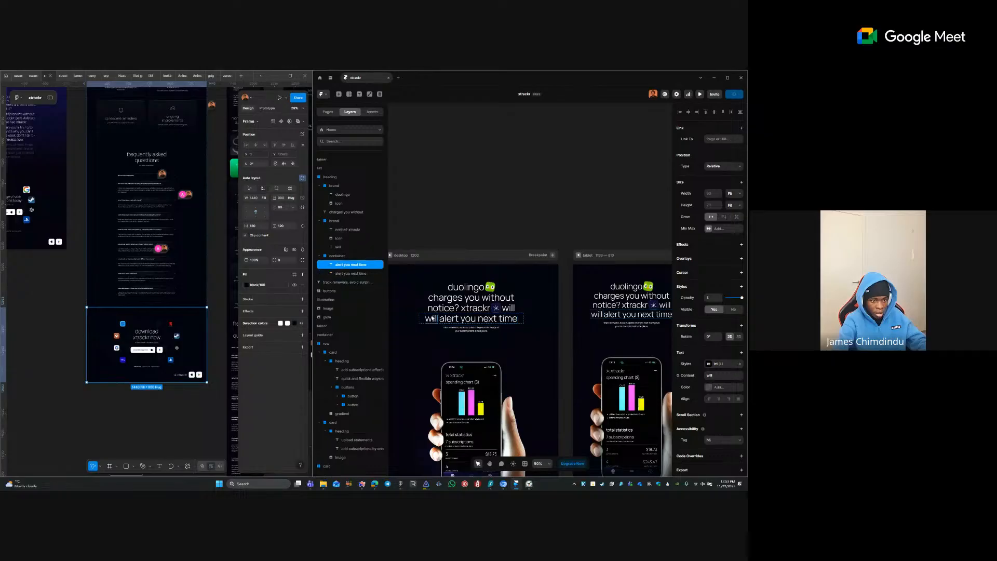
click(733, 312)
click(568, 222)
drag(592, 219, 340, 200)
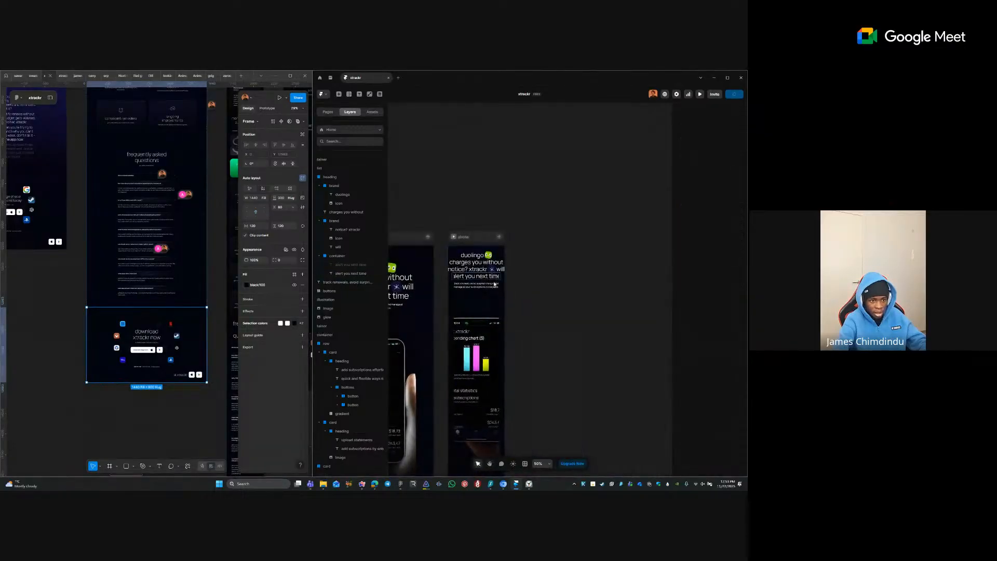
- Show the stacked 'will' on phone and hide the original 'will' after xtrackr
click(480, 277)
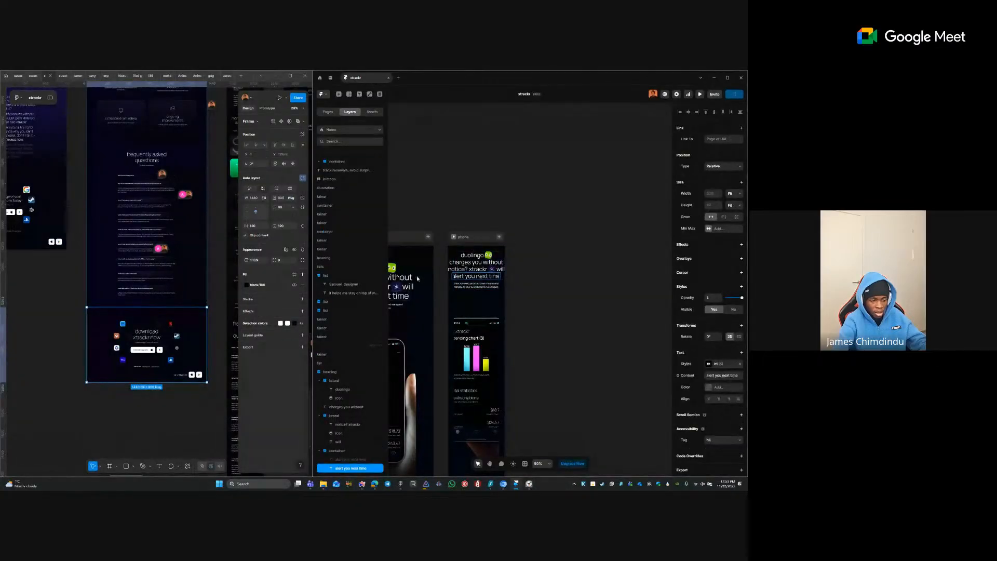
click(352, 459)
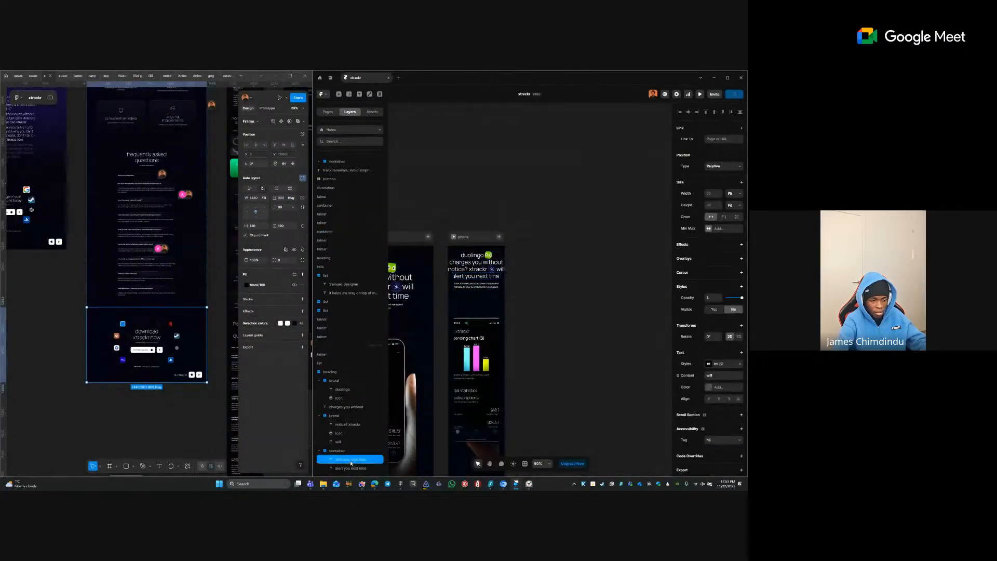
click(714, 308)
click(484, 276)
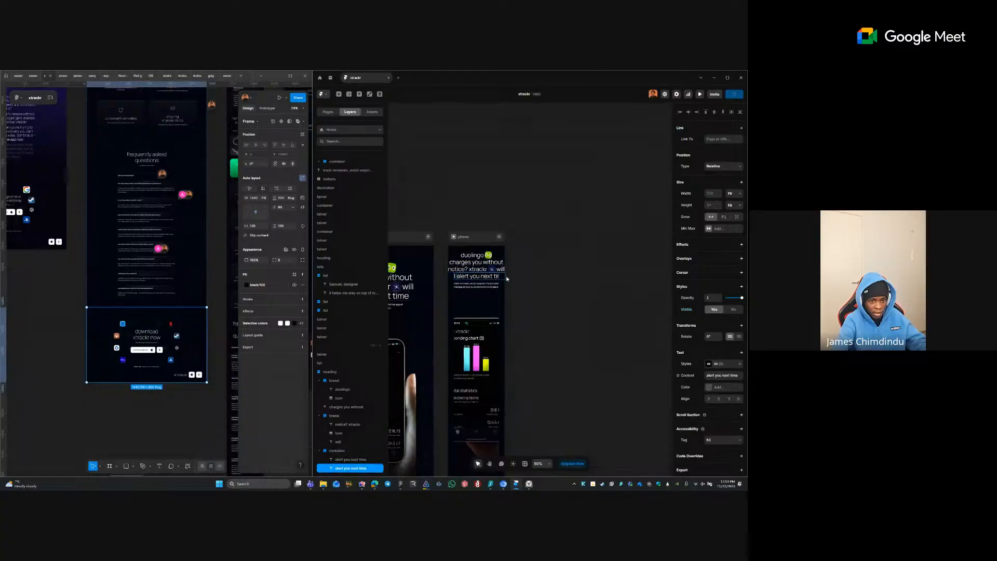
click(481, 199)
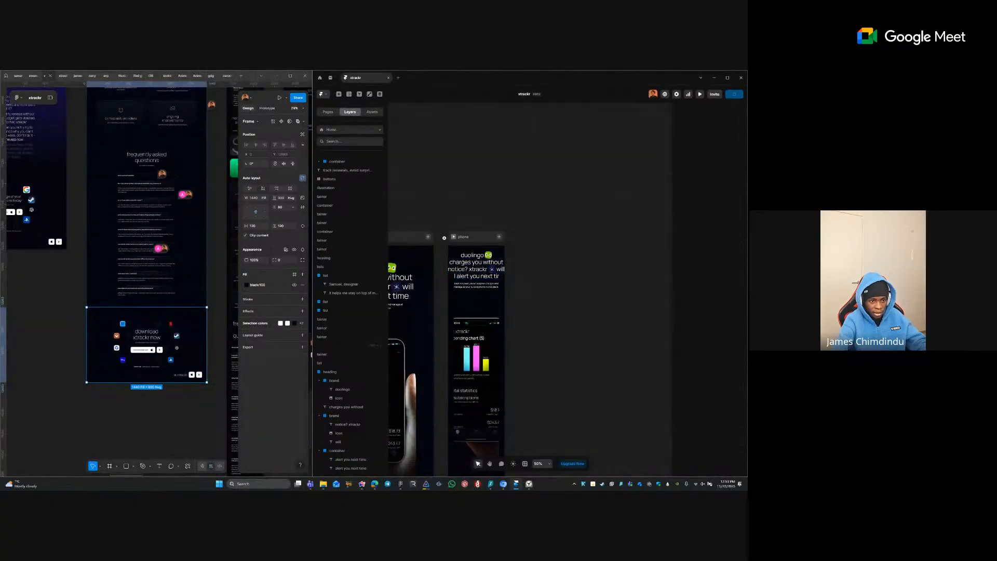
scroll(466, 259, up, 3)
ctrl+click(535, 280)
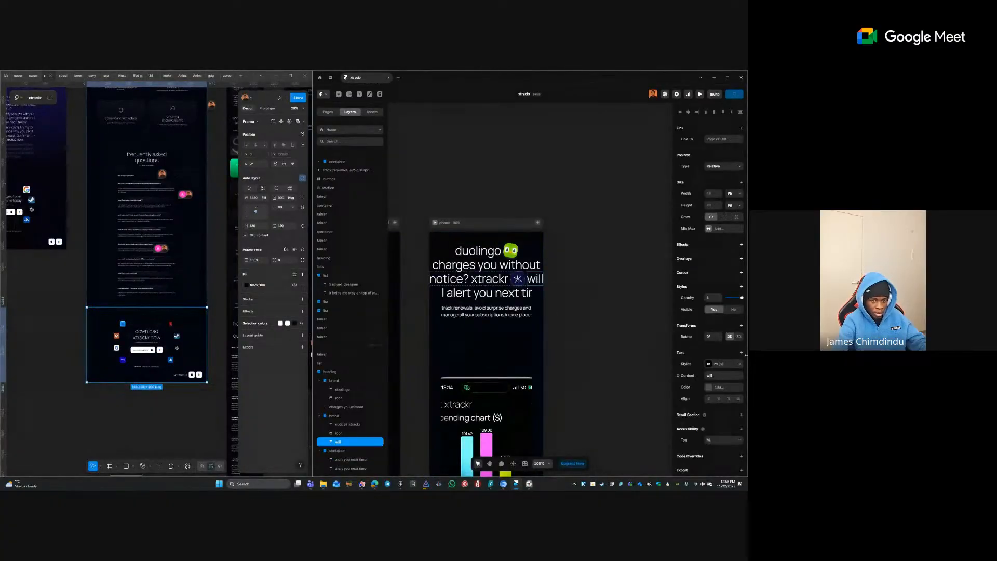
click(735, 311)
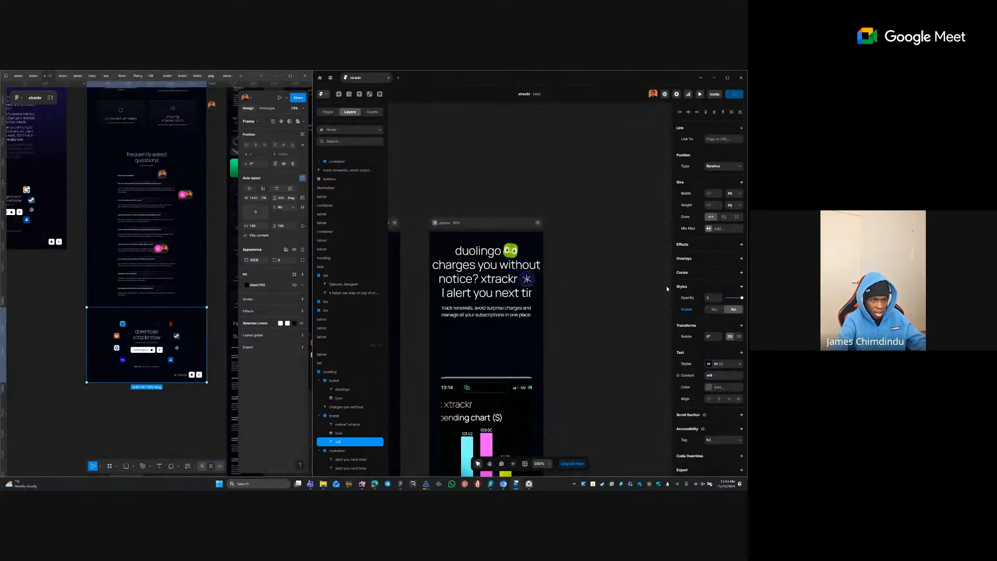
click(602, 276)
- Set the phone 'alert you next time' line's width to Fill
scroll(597, 276, left, 1)
click(490, 285)
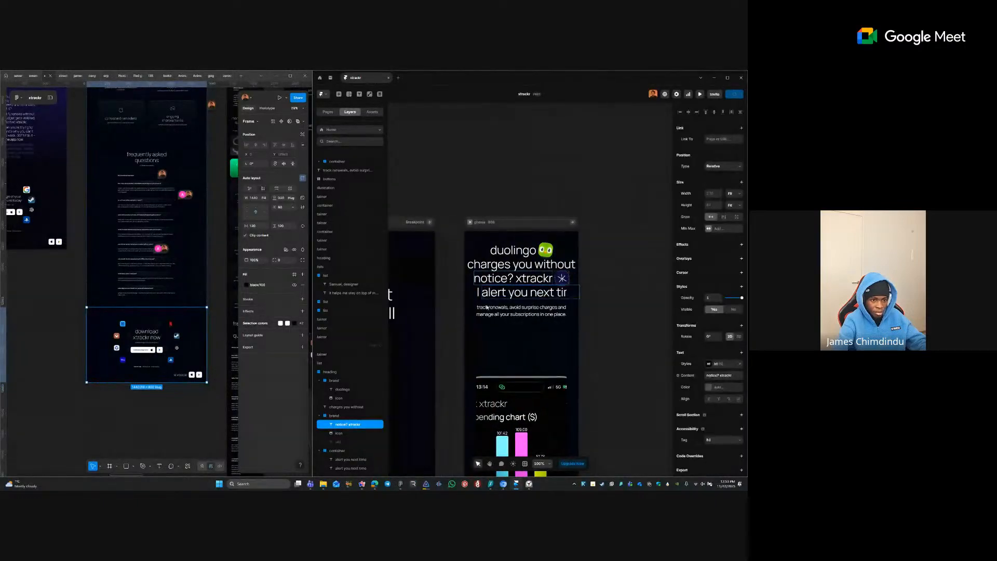
click(498, 295)
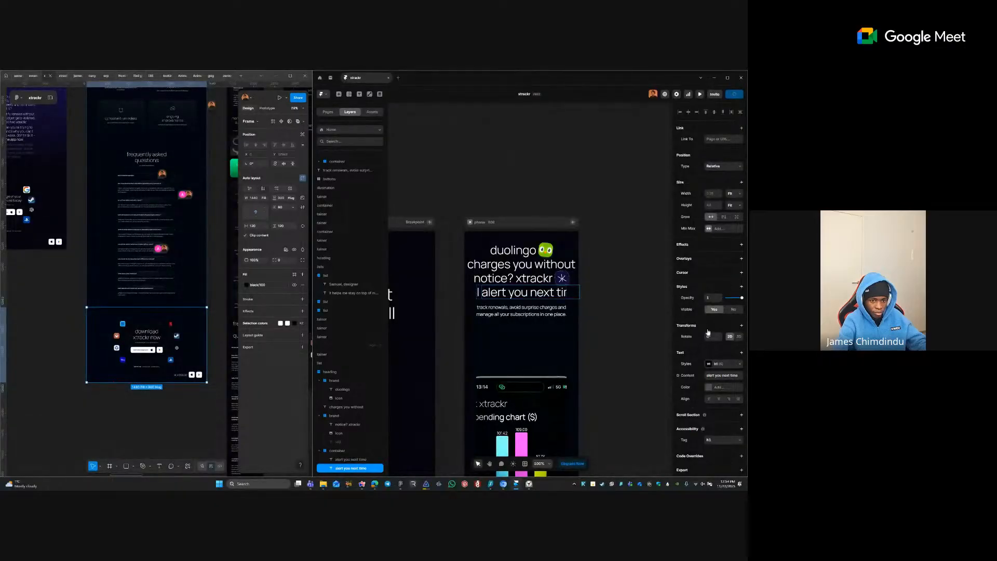
click(733, 193)
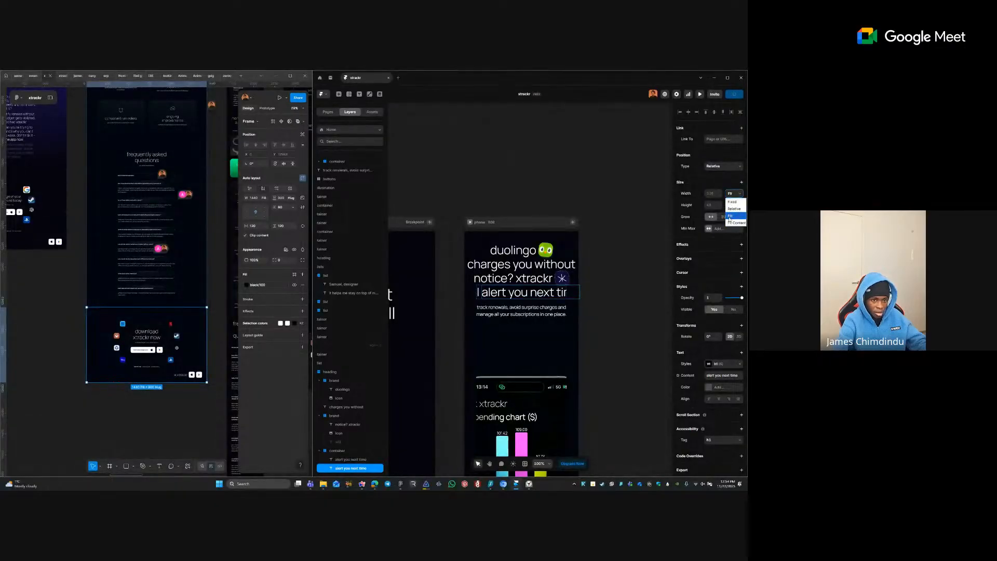
click(733, 204)
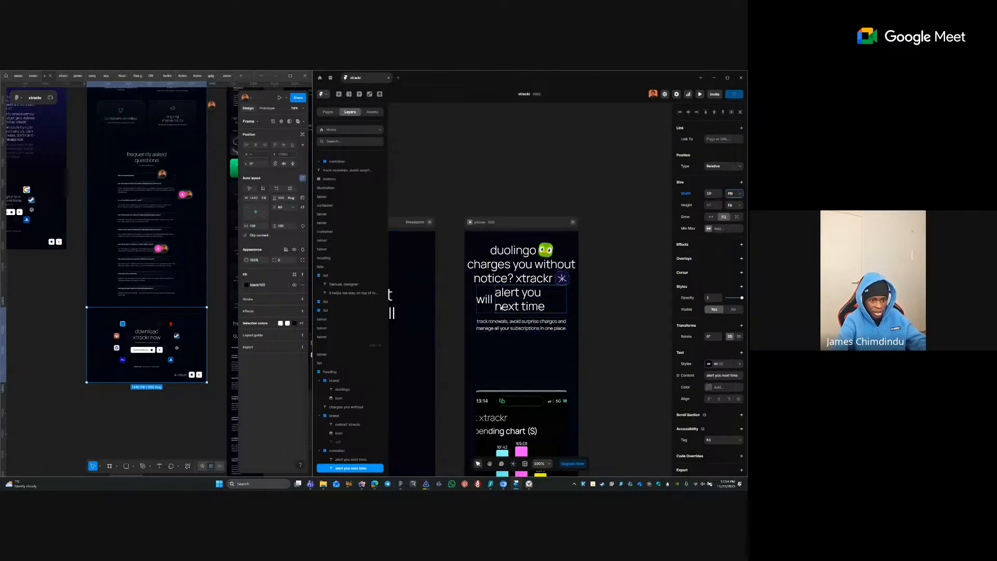
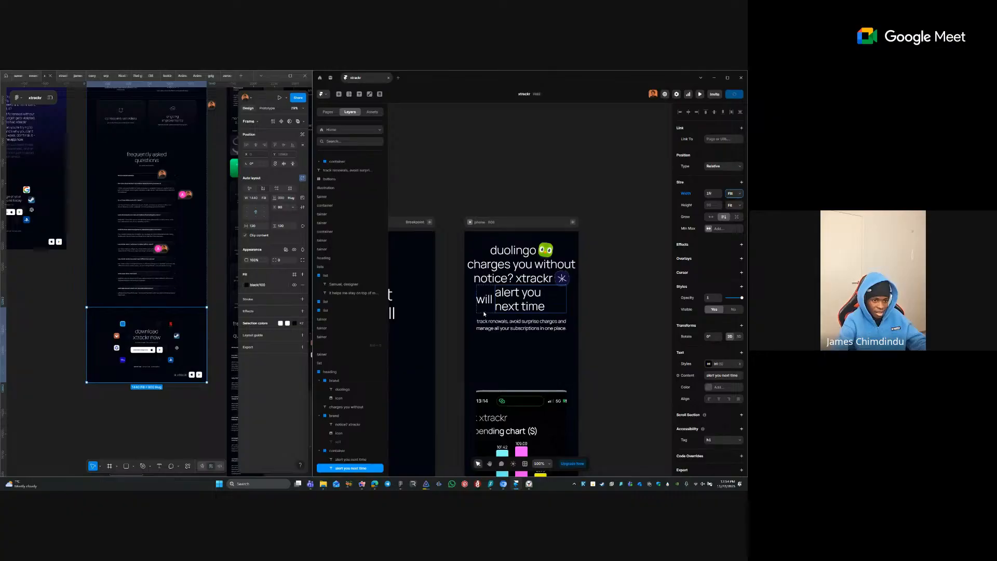
- Undo the heading restructuring and hide the standalone 'will' word on the phone breakpoint
key(ctrl+z)
key(ctrl+z)
key(ctrl+z)
key(ctrl+z)
key(ctrl+z)
key(ctrl+z)
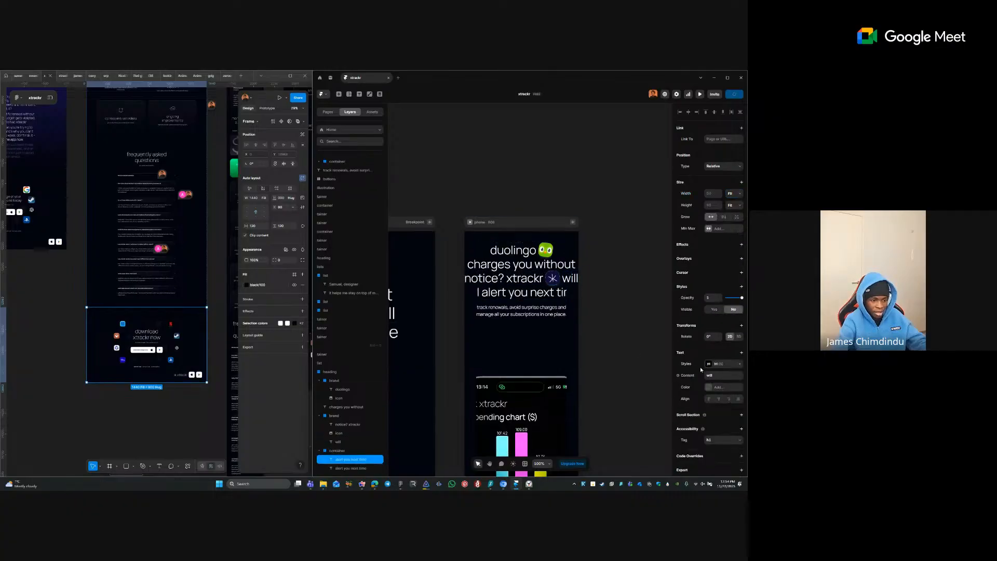
scroll(646, 336, down, 5)
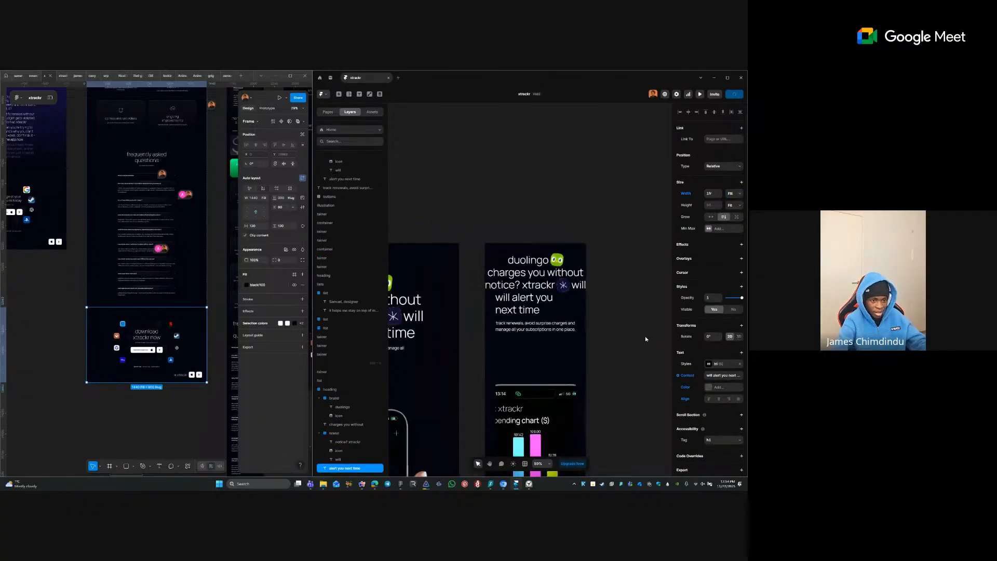
scroll(647, 320, down, 3)
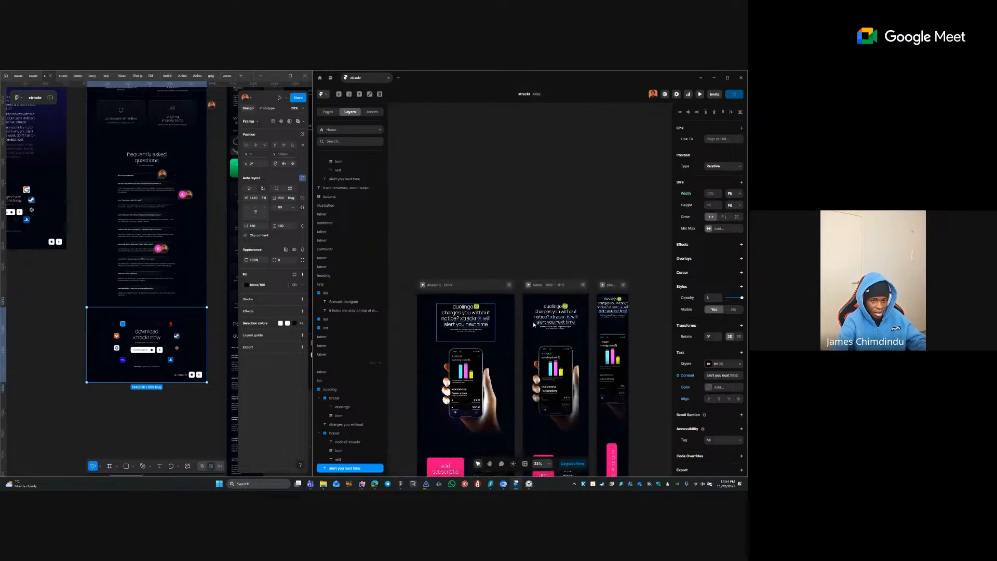
click(626, 309)
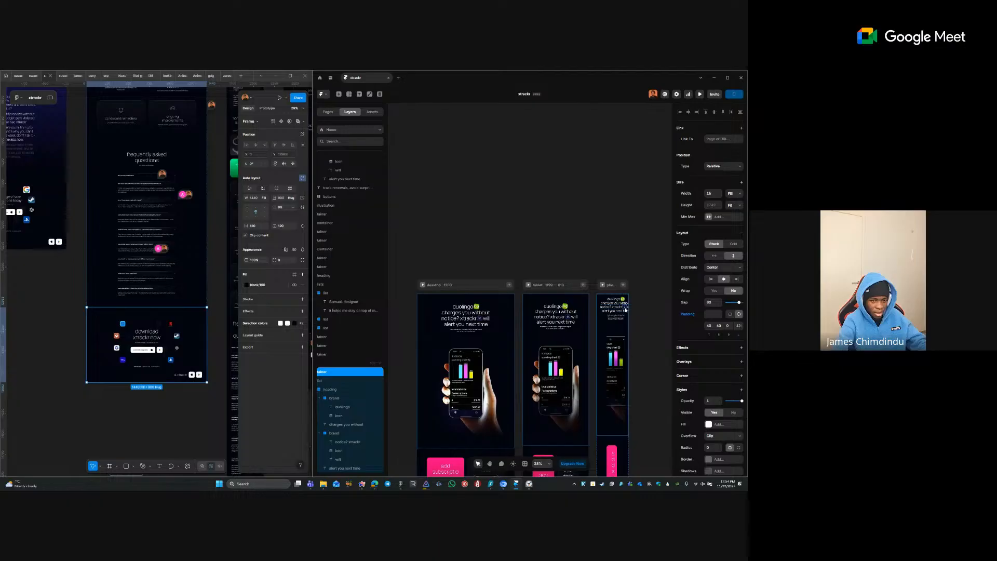
scroll(626, 310, up, 5)
click(588, 321)
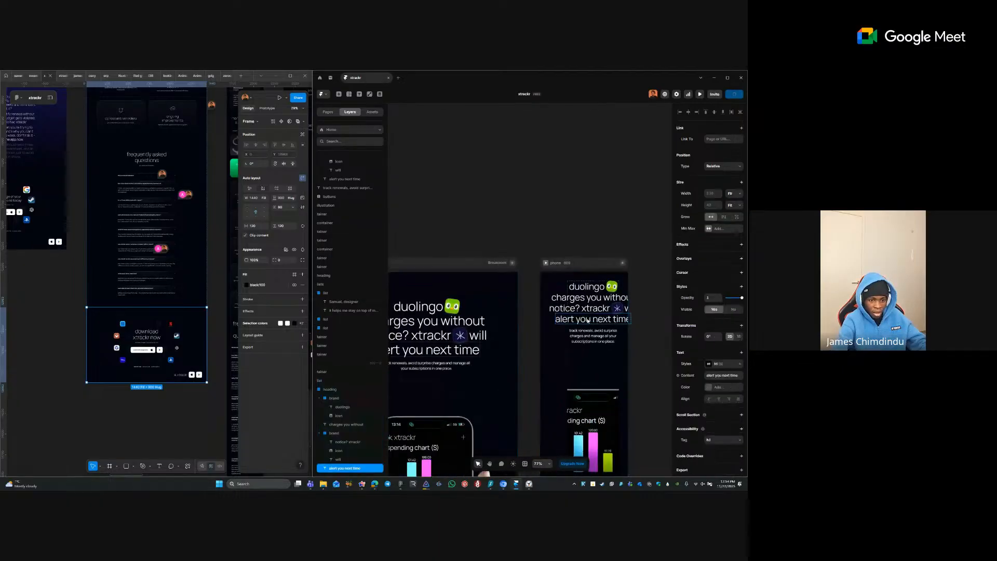
click(334, 397)
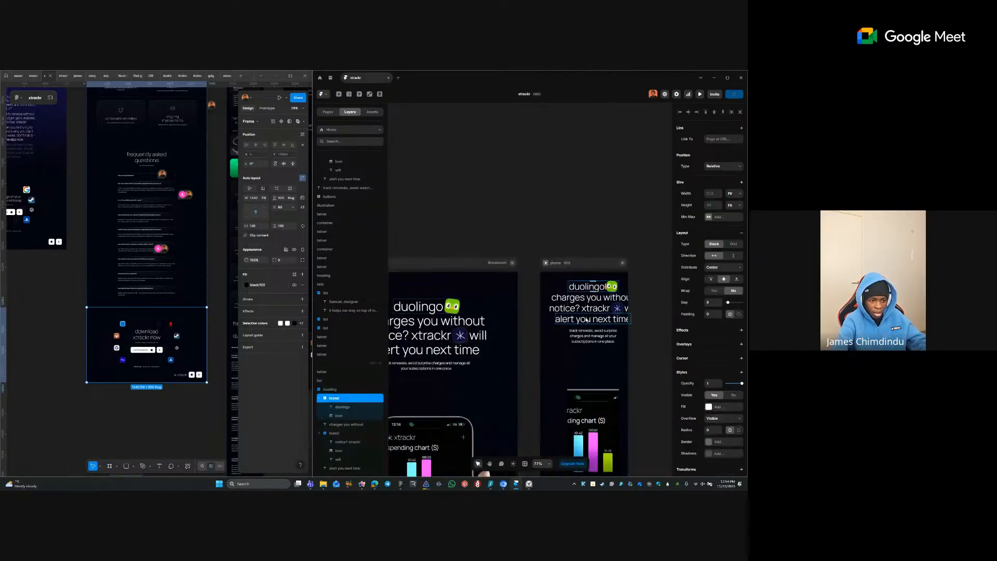
click(350, 467)
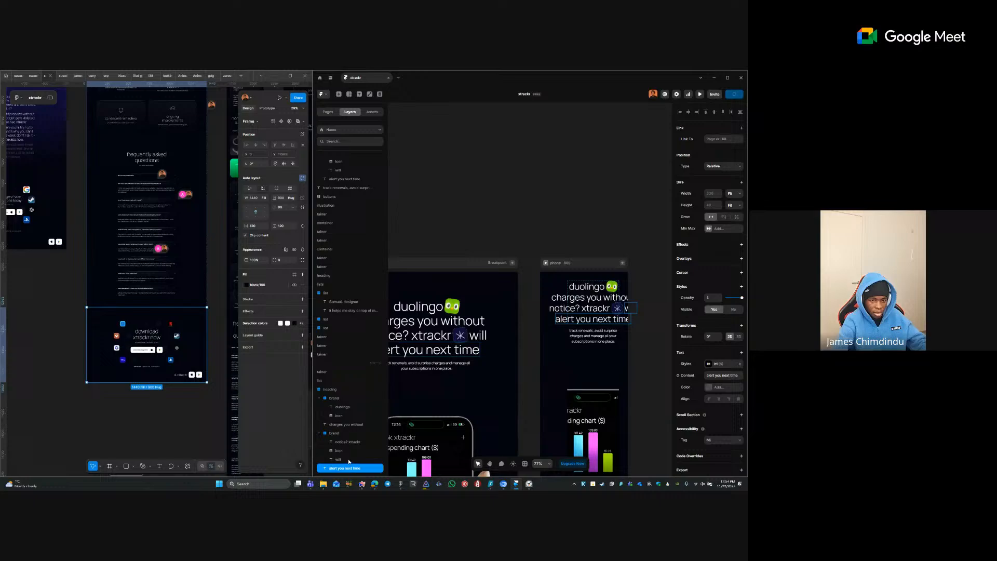
click(628, 312)
key(Delete)
- Prefix 'alert you next time' with 'will' and set that line's width to Fill
double_click(597, 320)
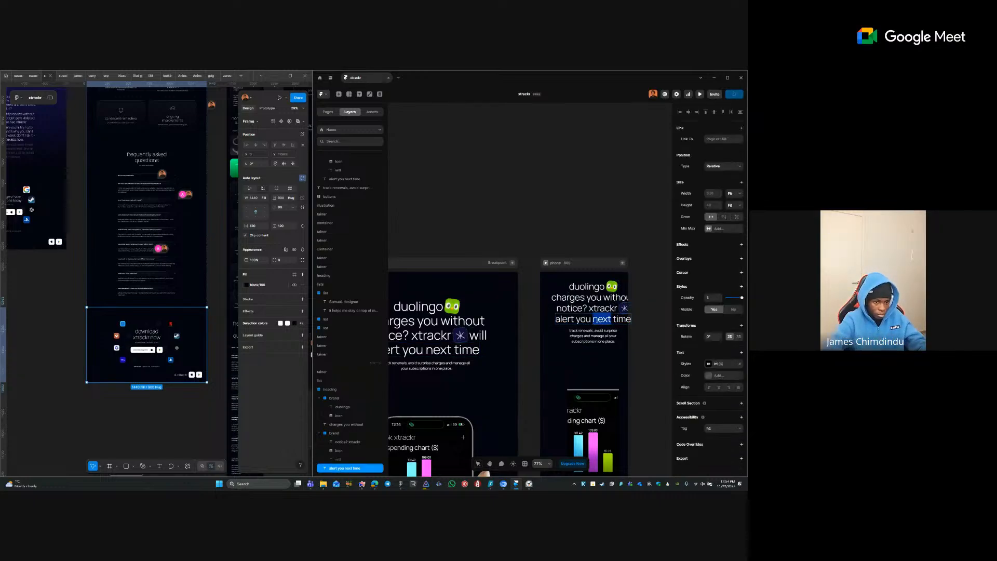
key(Home)
text(will)
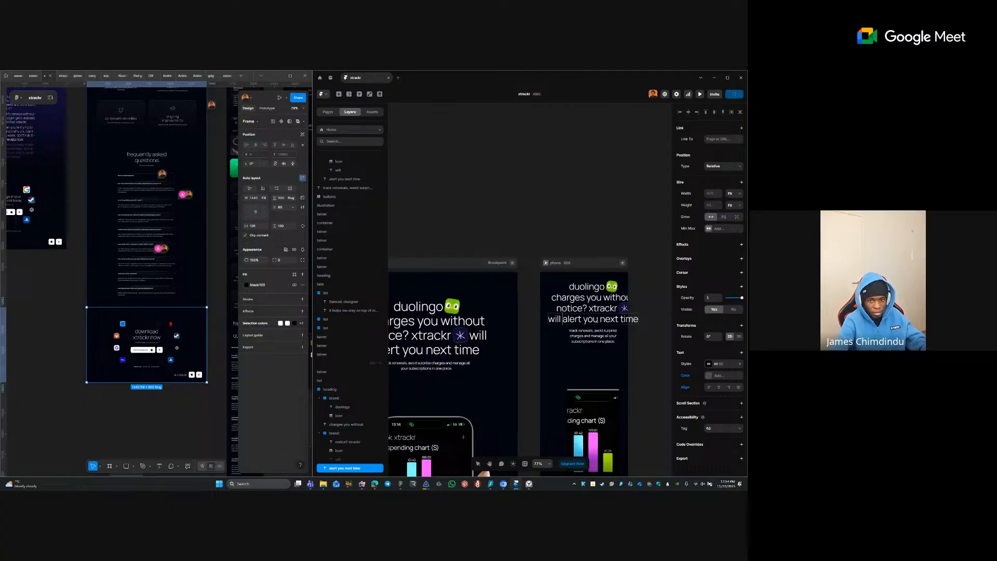
key(Escape)
click(733, 193)
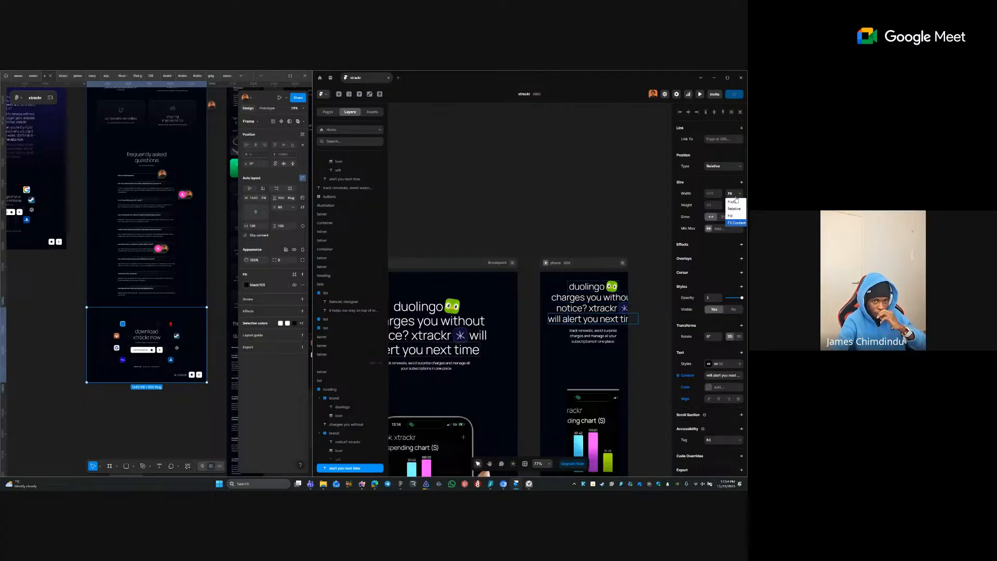
click(734, 214)
click(614, 208)
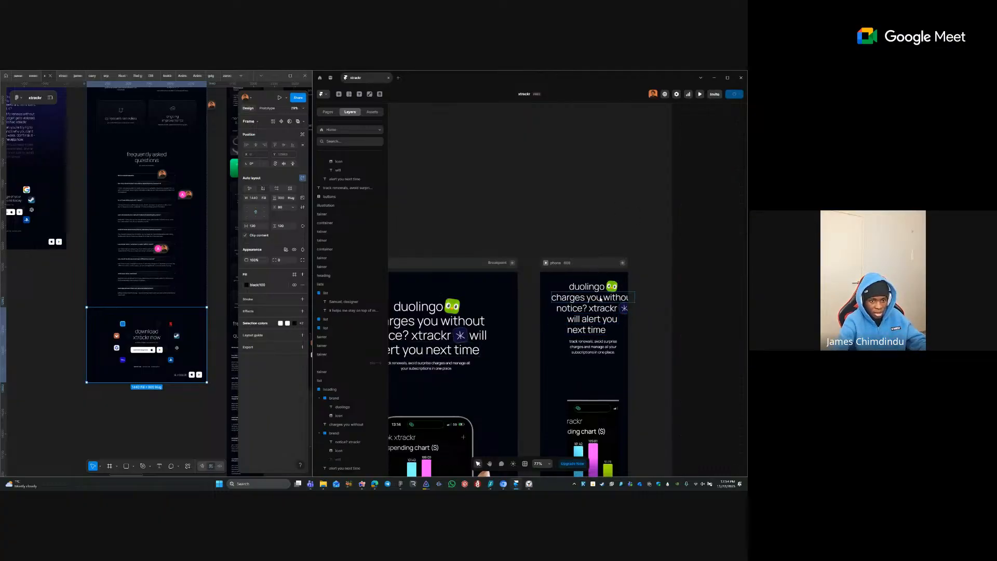
- Set the phone frame's content container padding to 4
click(545, 293)
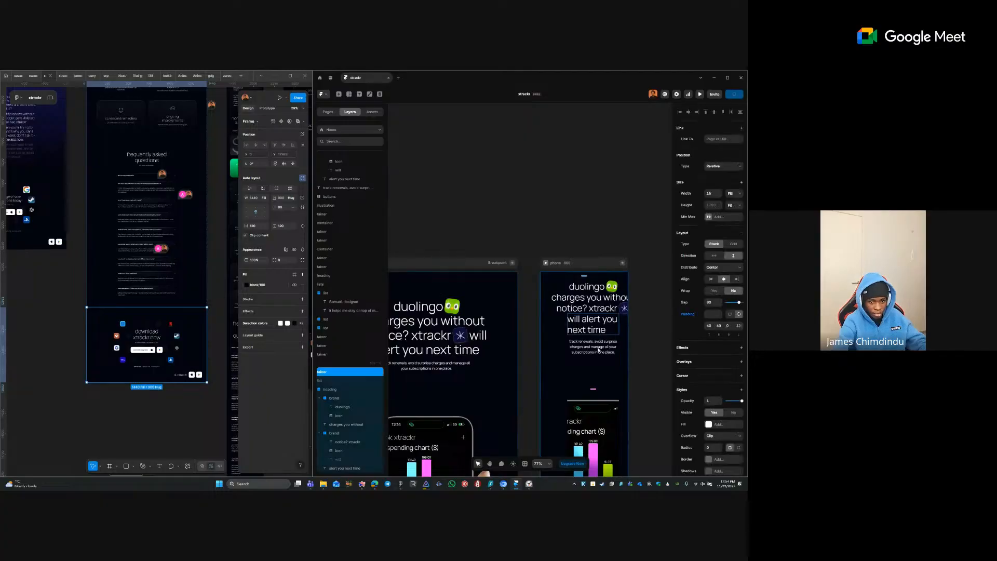
click(739, 325)
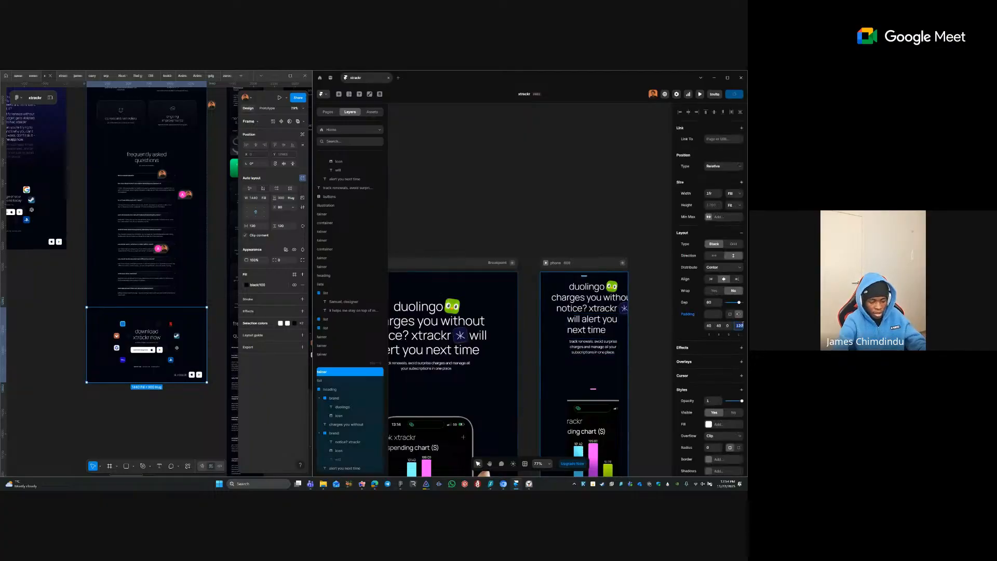
text(4)
key(Return)
- Try Fill width and centre alignment on 'charges you without', then undo it
click(610, 256)
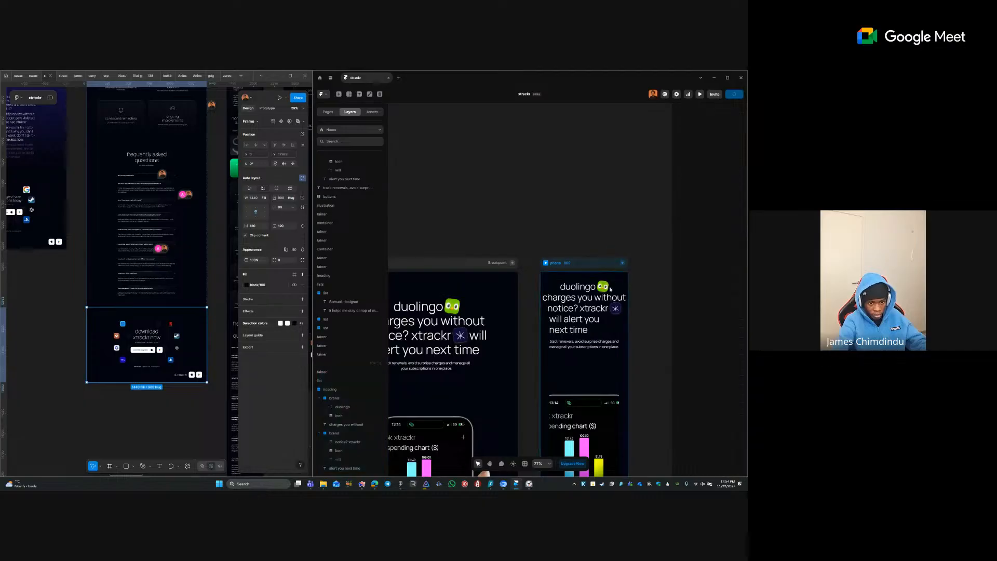
click(595, 300)
click(727, 193)
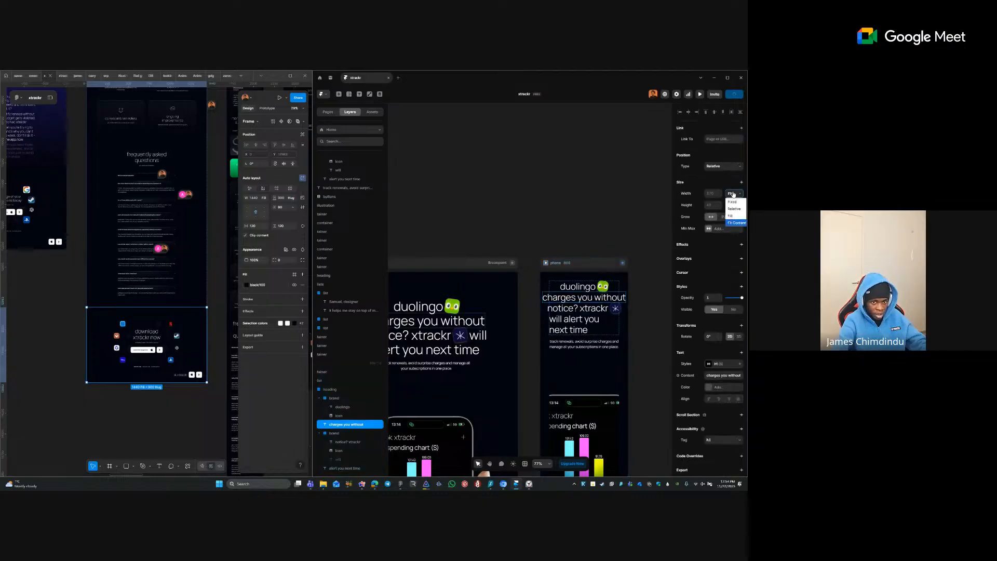
click(730, 216)
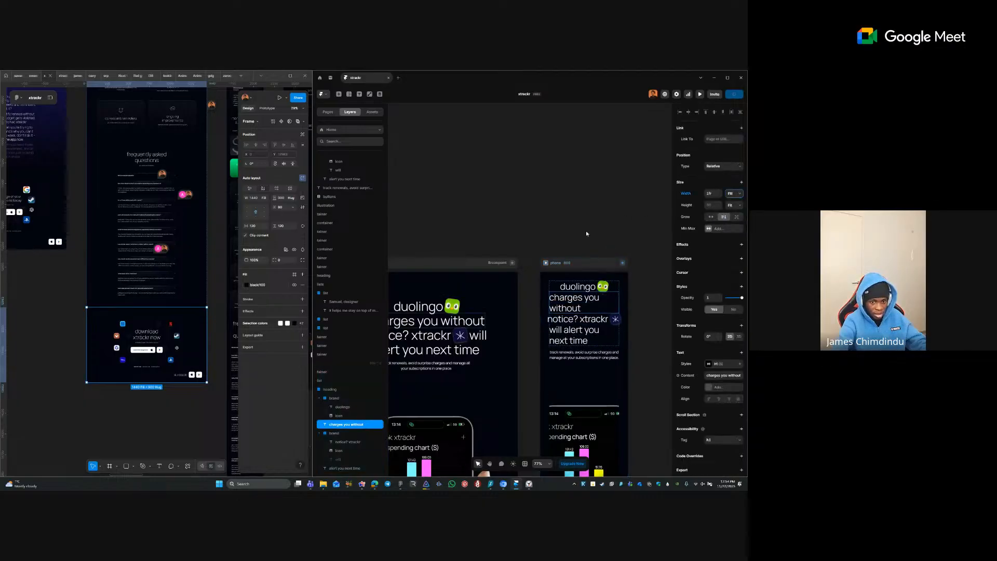
click(719, 399)
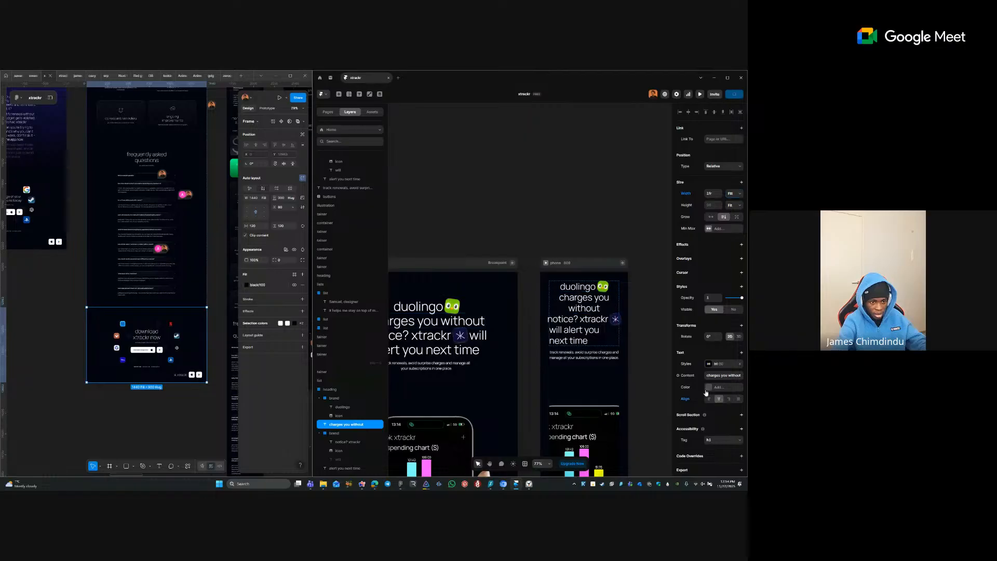
click(593, 252)
key(ctrl+z)
key(ctrl+z)
click(596, 247)
- Reset the 'alert you next time' heading's alignment override back to centred
scroll(605, 263, up, 1)
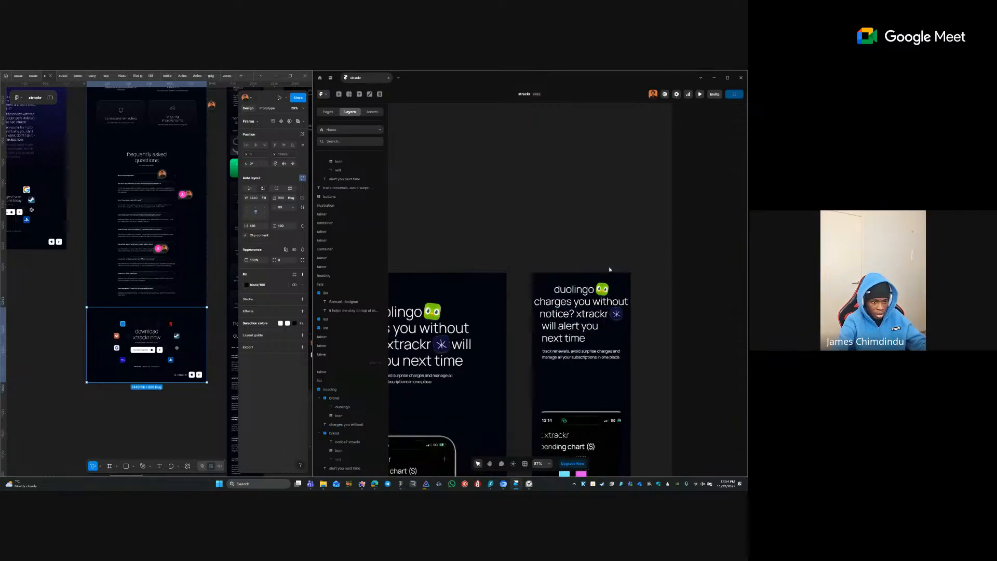
scroll(608, 267, down, 5)
click(432, 295)
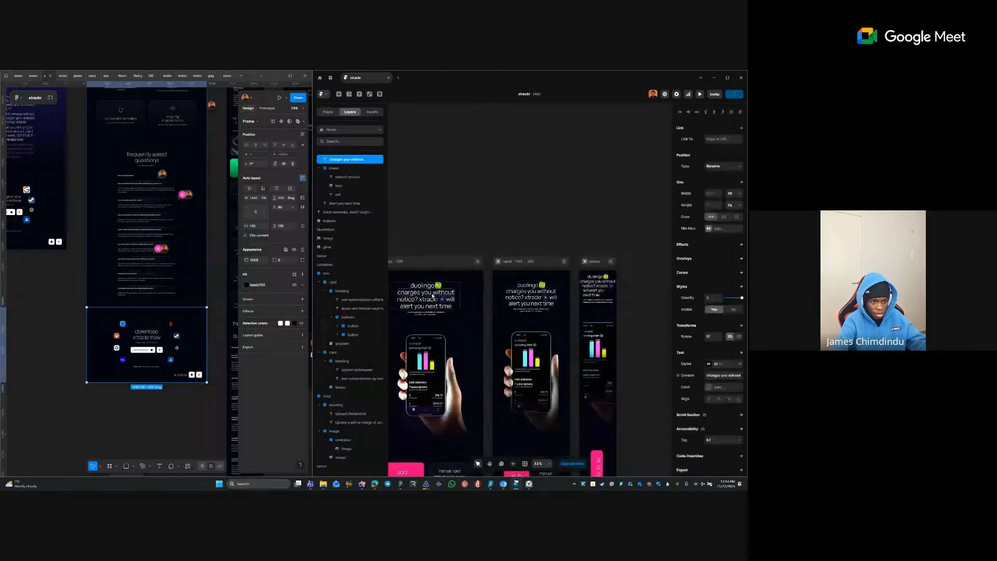
shift+click(419, 300)
shift+click(449, 300)
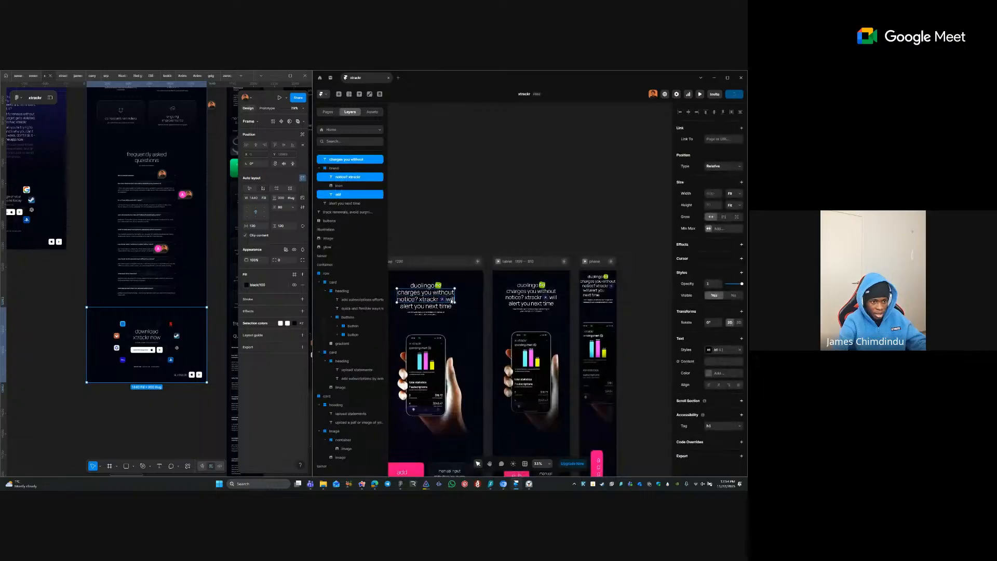
shift+click(448, 307)
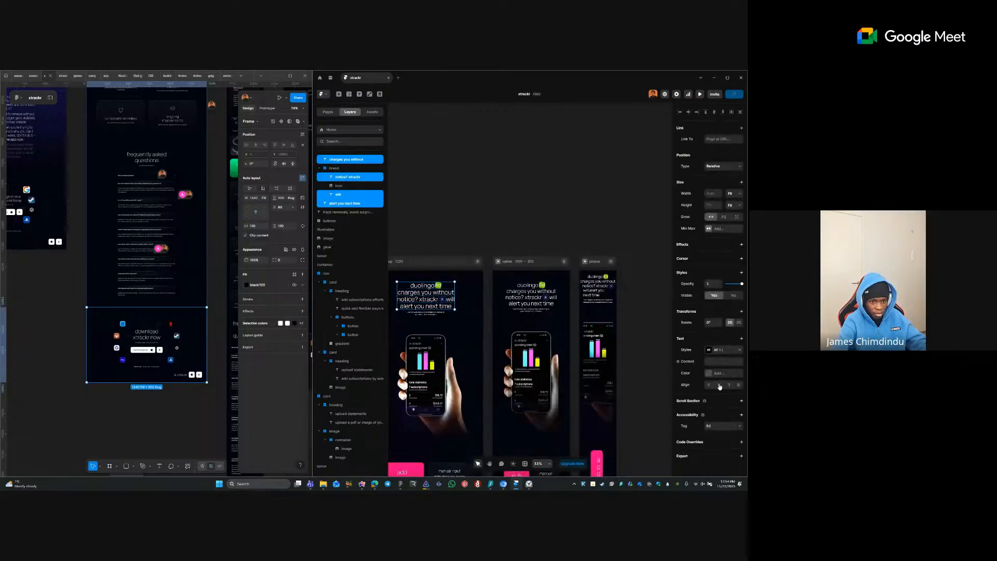
click(655, 287)
scroll(641, 293, up, 5)
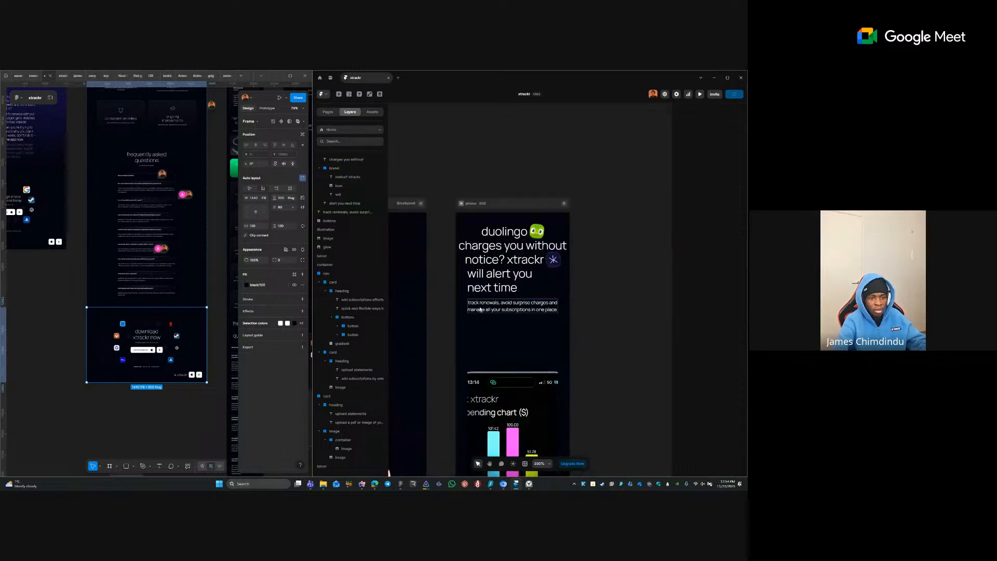
click(497, 287)
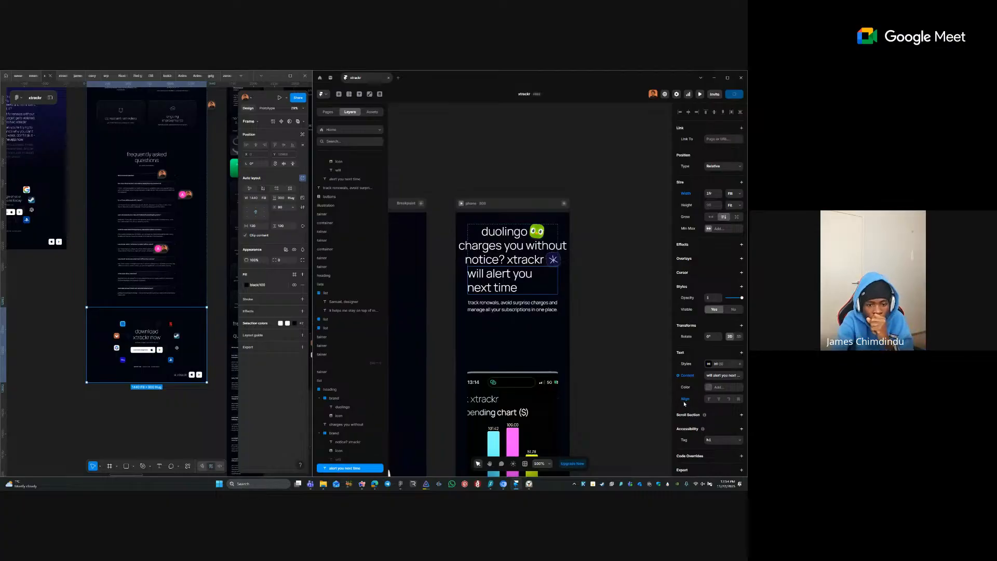
click(686, 398)
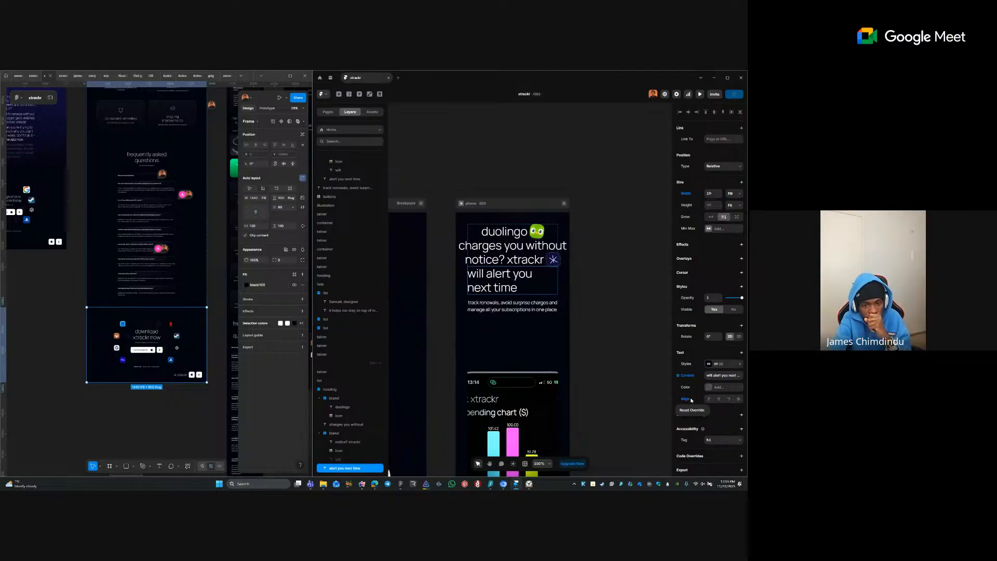
click(690, 410)
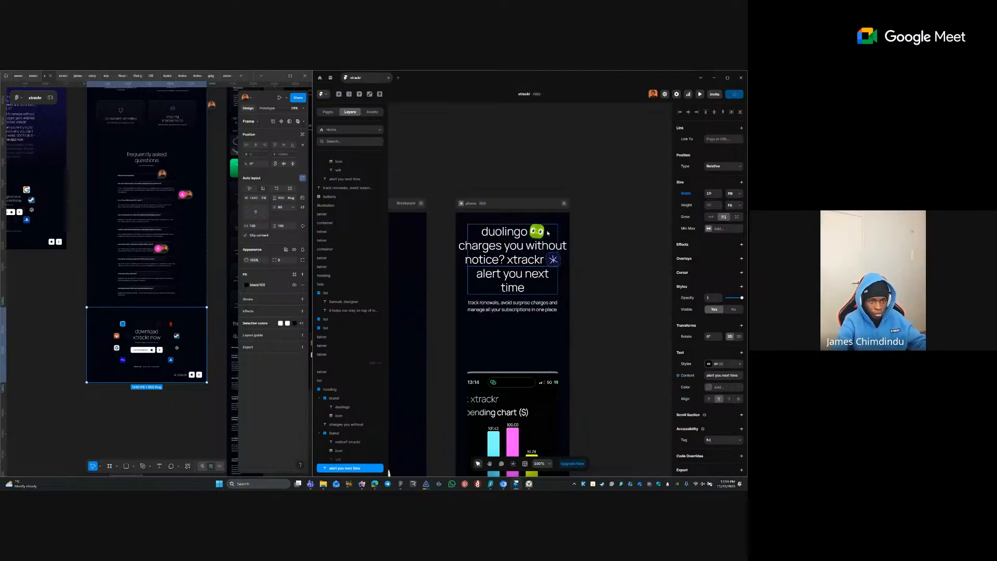
- Set 'charges you without' to Fill width and append the correctly spelled 'notice?'
click(543, 248)
click(728, 195)
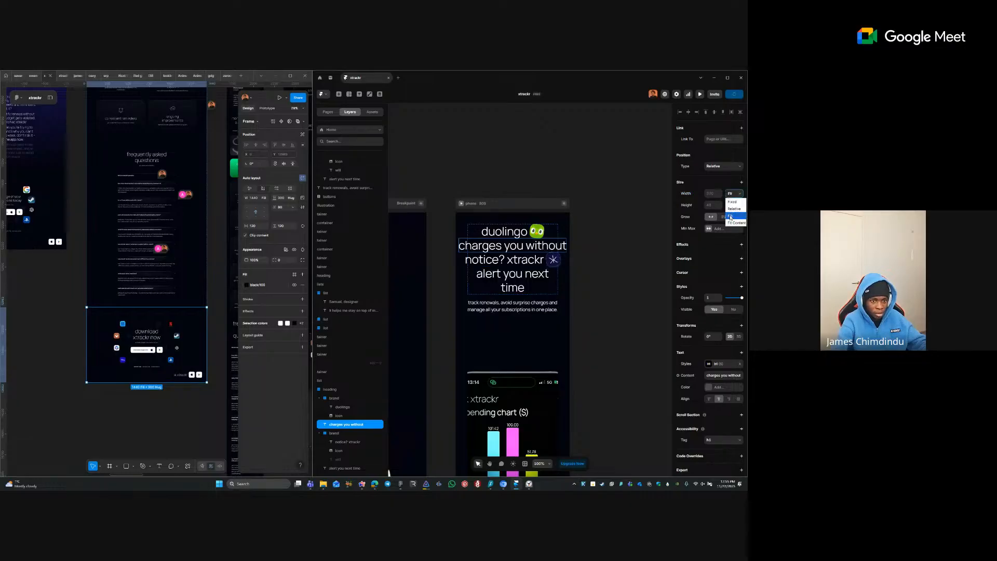
click(726, 217)
double_click(540, 258)
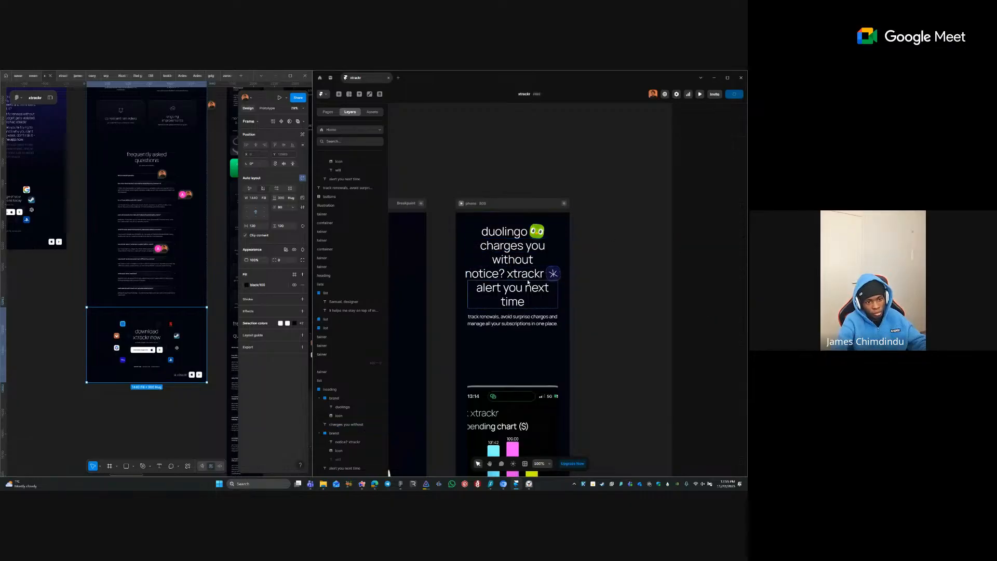
text(ntoice)
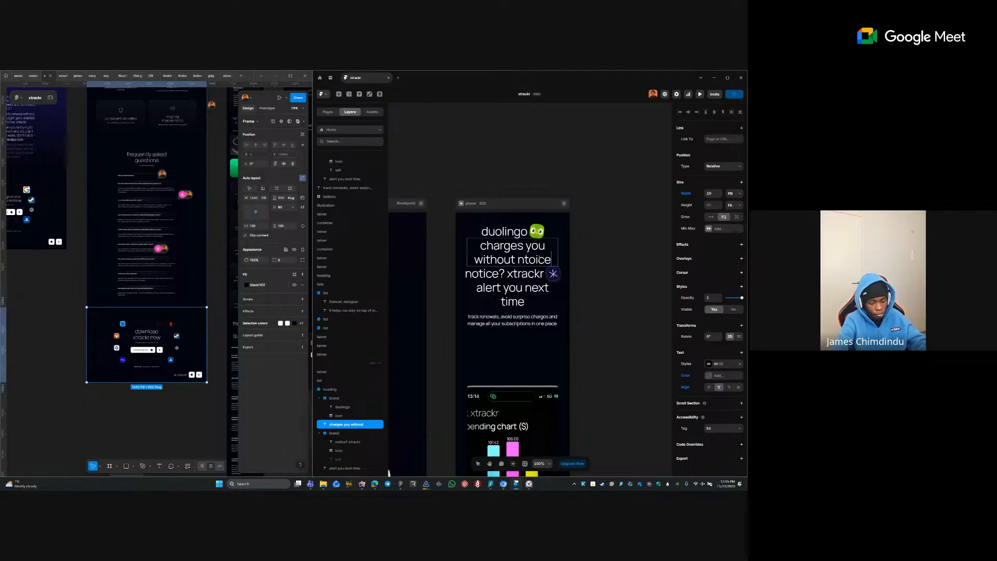
key(ctrl+BackSpace)
text(npto)
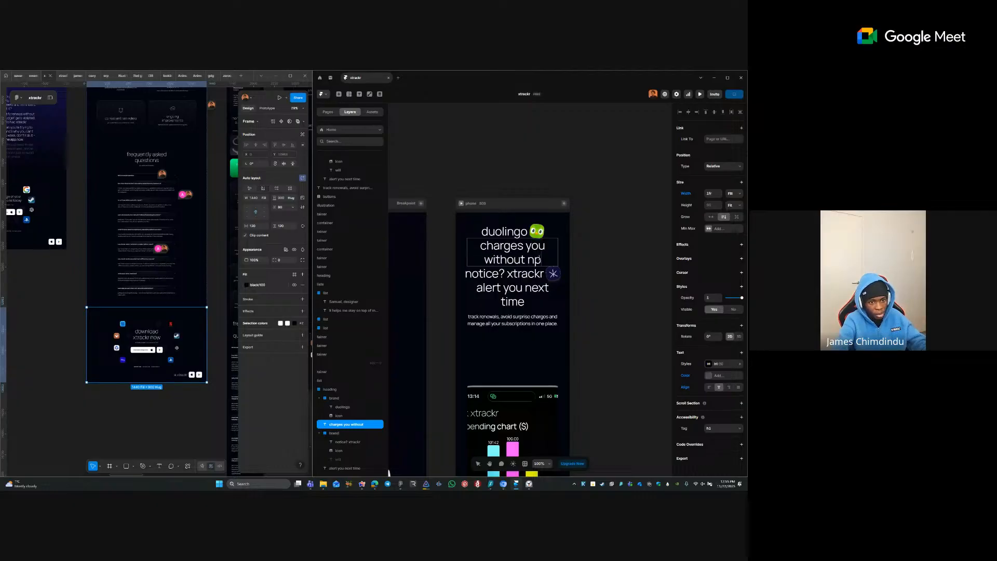
key(BackSpace)
key(BackSpace)
key(BackSpace)
text(notikce)
key(ctrl+BackSpace)
text(notice)
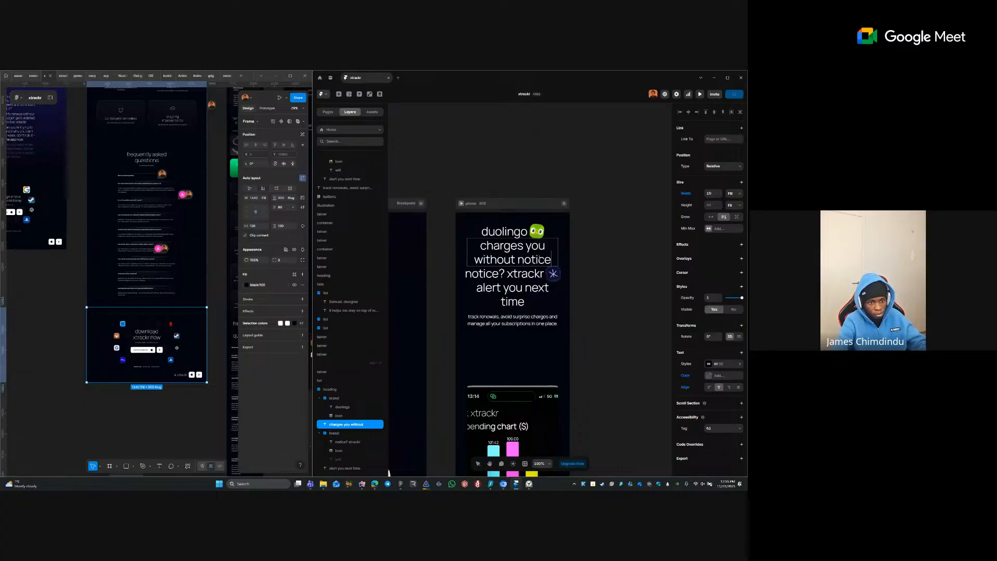
text(?)
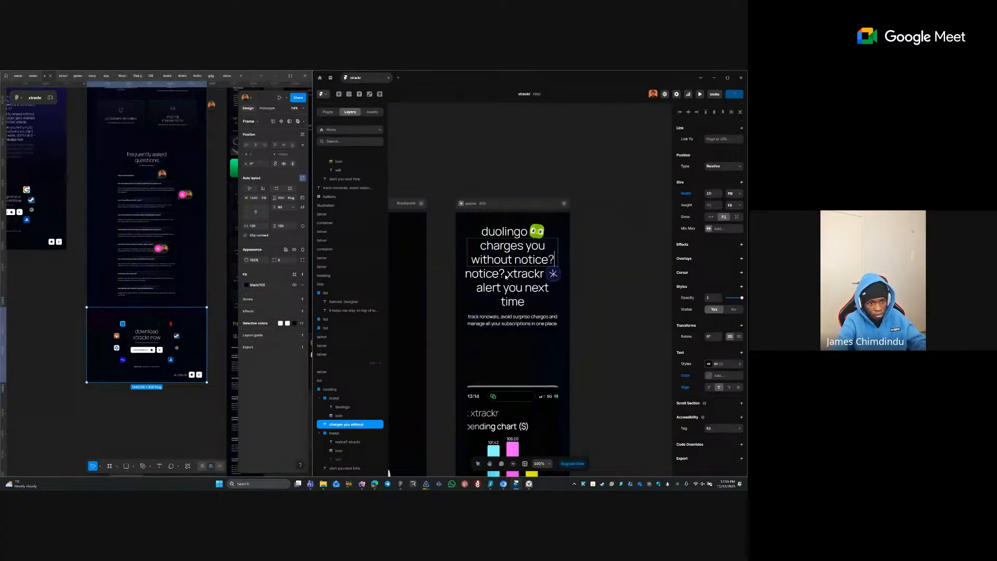
- Delete the duplicate 'notice?' before 'xtrackr' in the phone heading
click(511, 270)
double_click(505, 274)
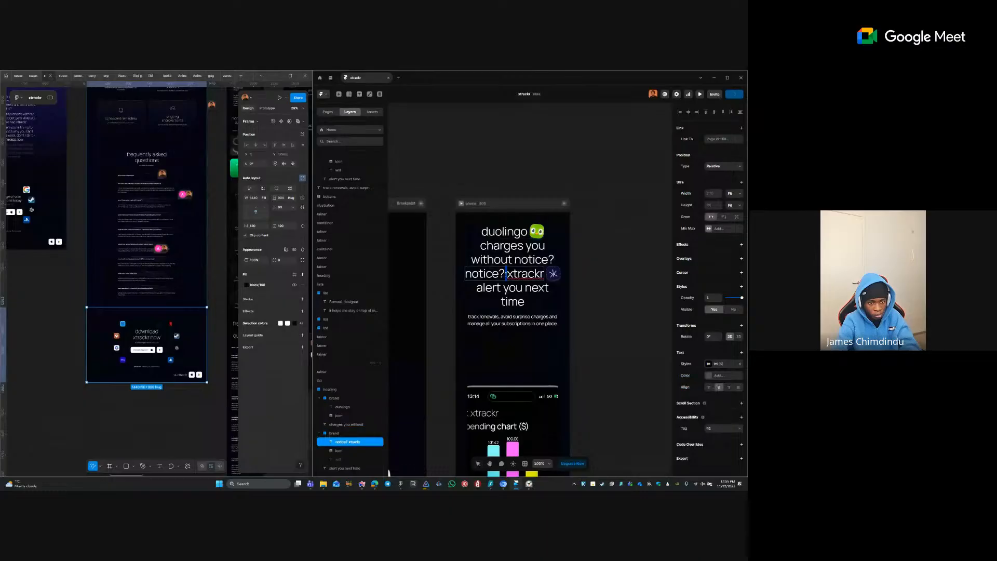
click(507, 274)
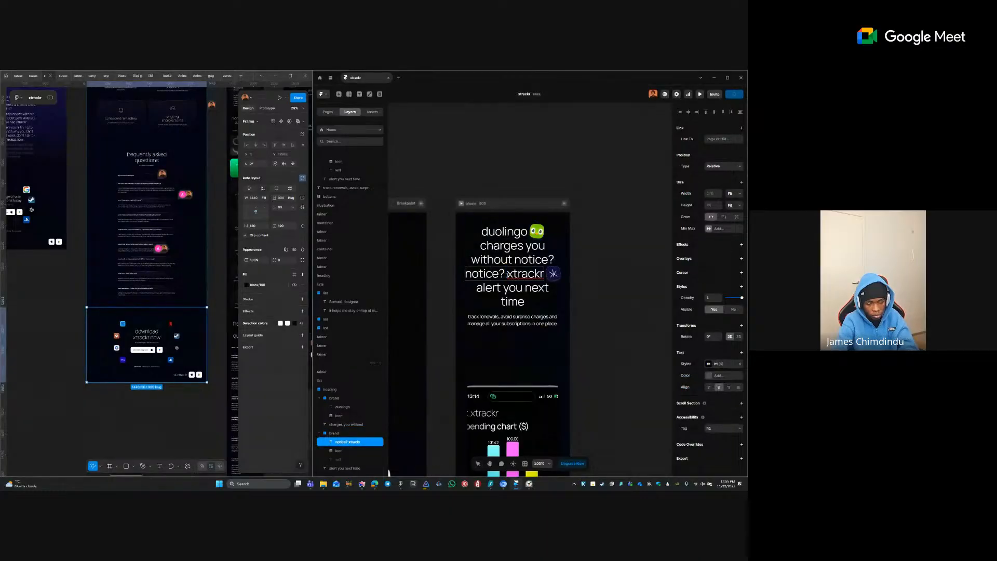
key(BackSpace)
key(BackSpace)
key(BackSpace)
key(BackSpace)
key(BackSpace)
key(BackSpace)
key(BackSpace)
key(BackSpace)
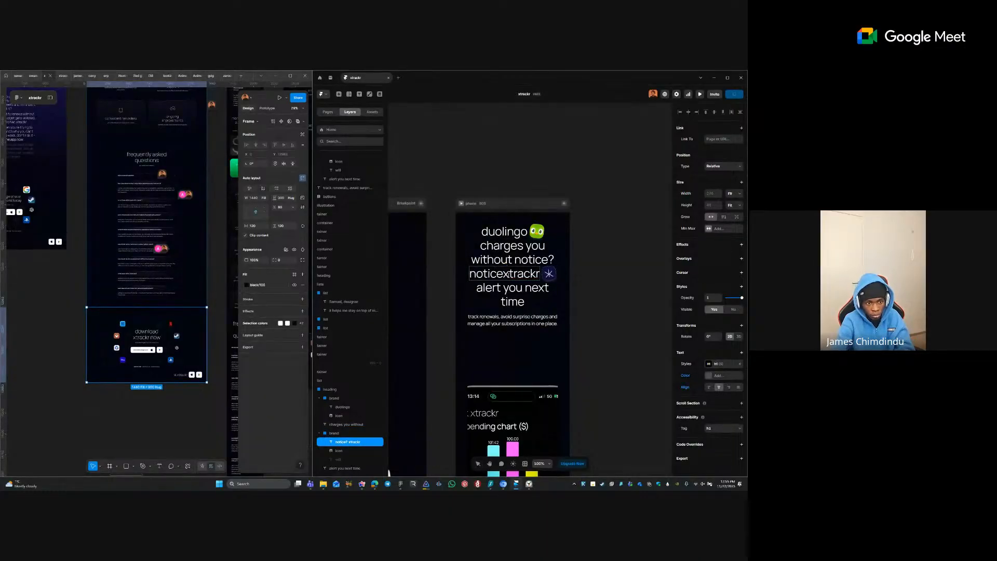
key(Escape)
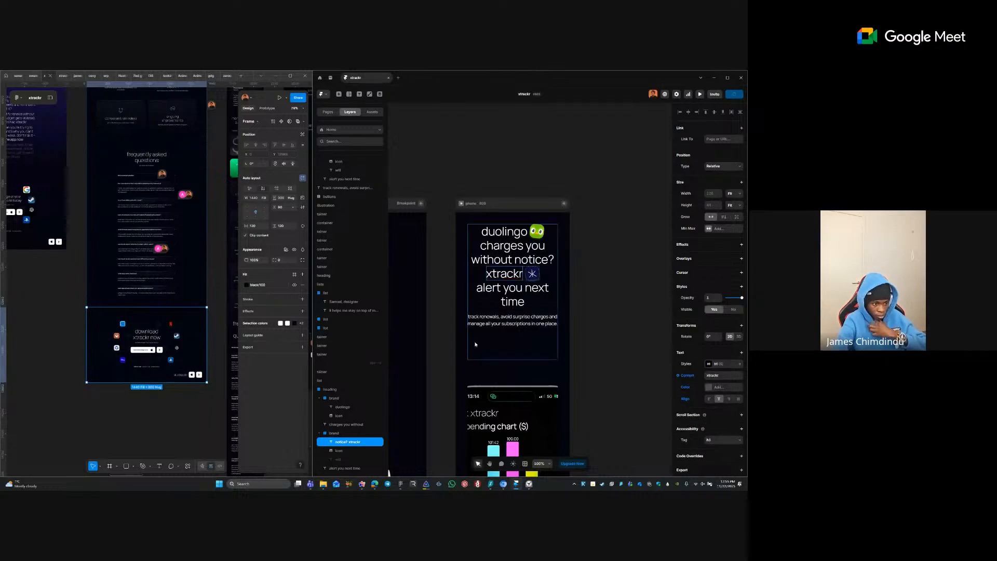
- Make the hidden 'will' word layer visible again
click(339, 458)
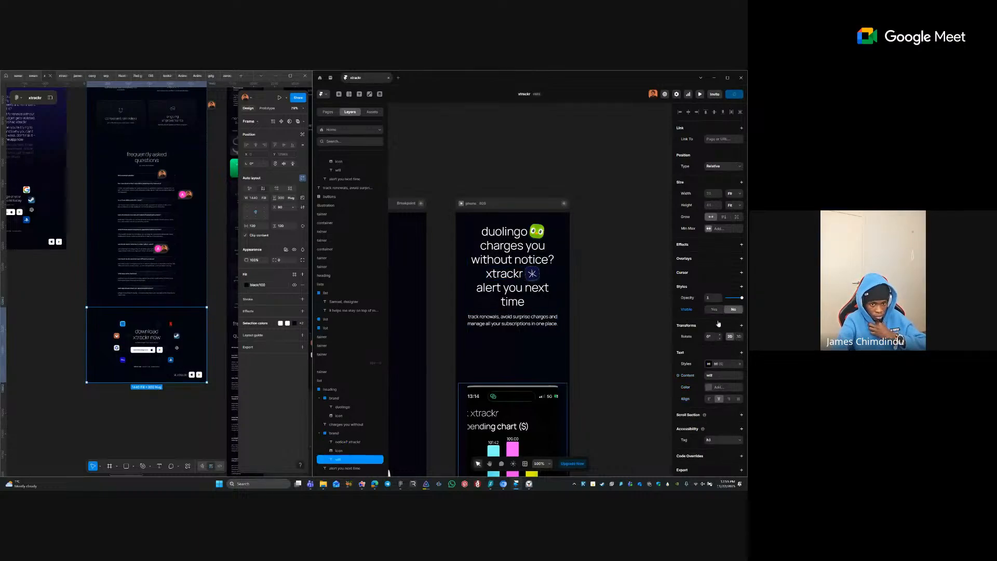
click(689, 320)
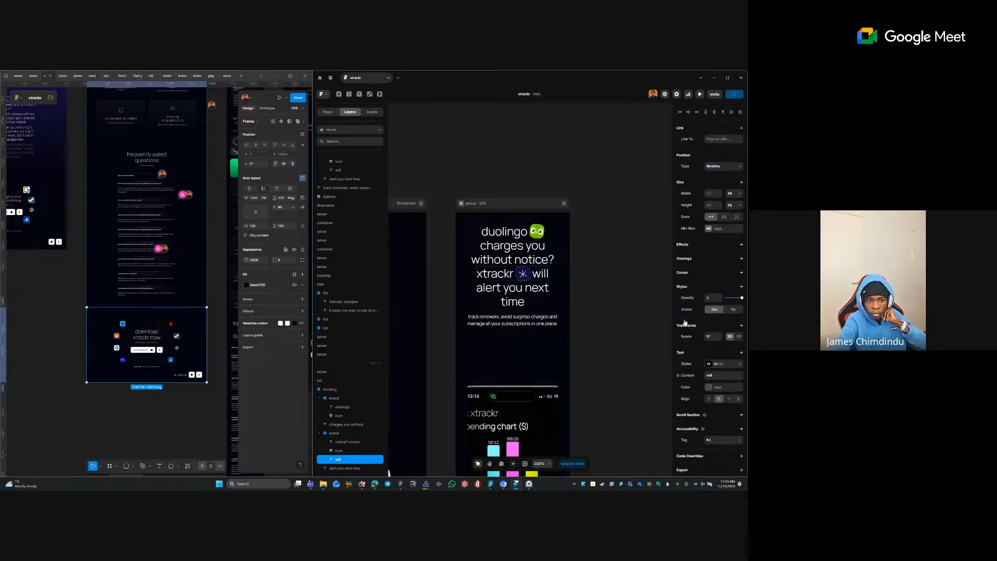
click(617, 286)
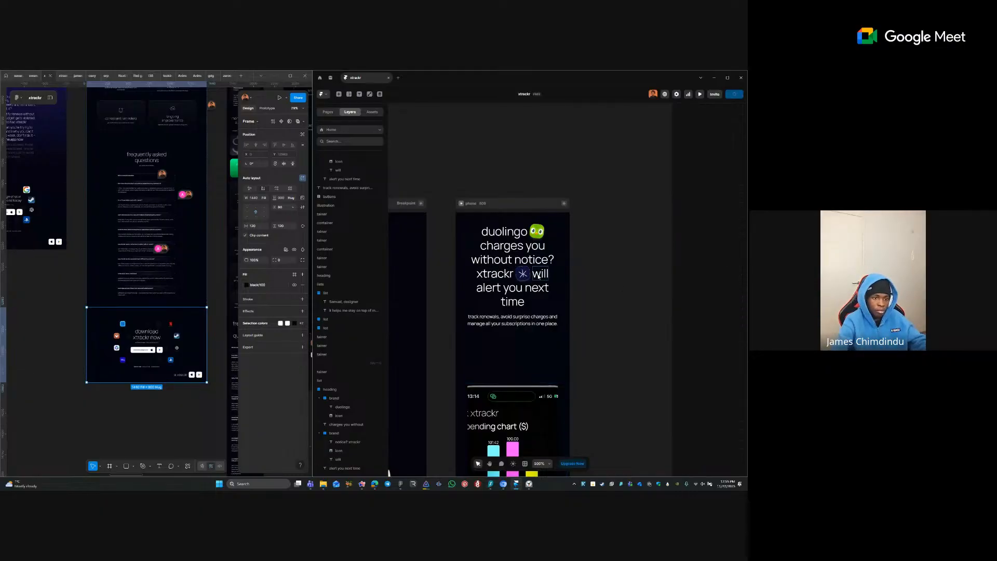
scroll(574, 252, down, 5)
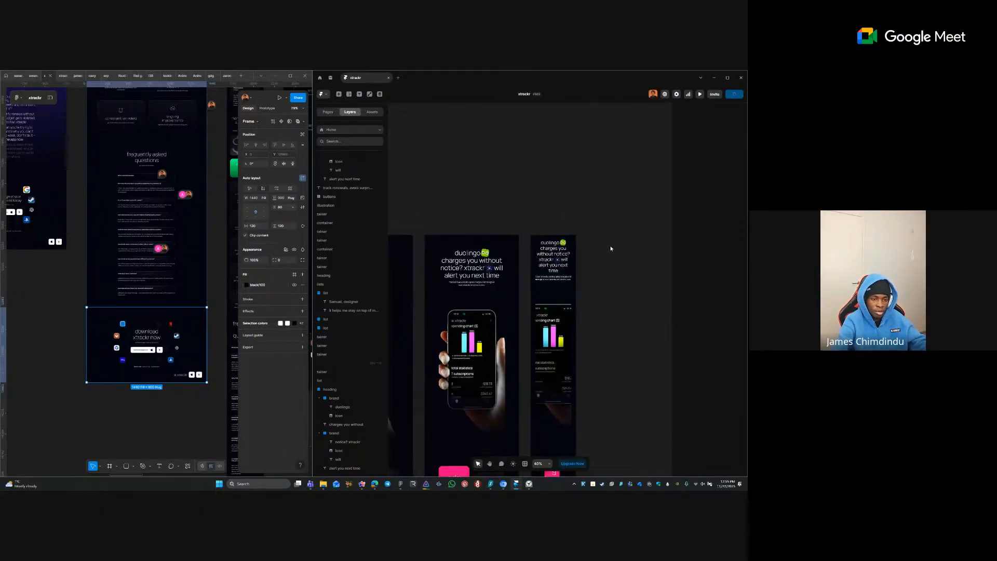
scroll(608, 250, up, 4)
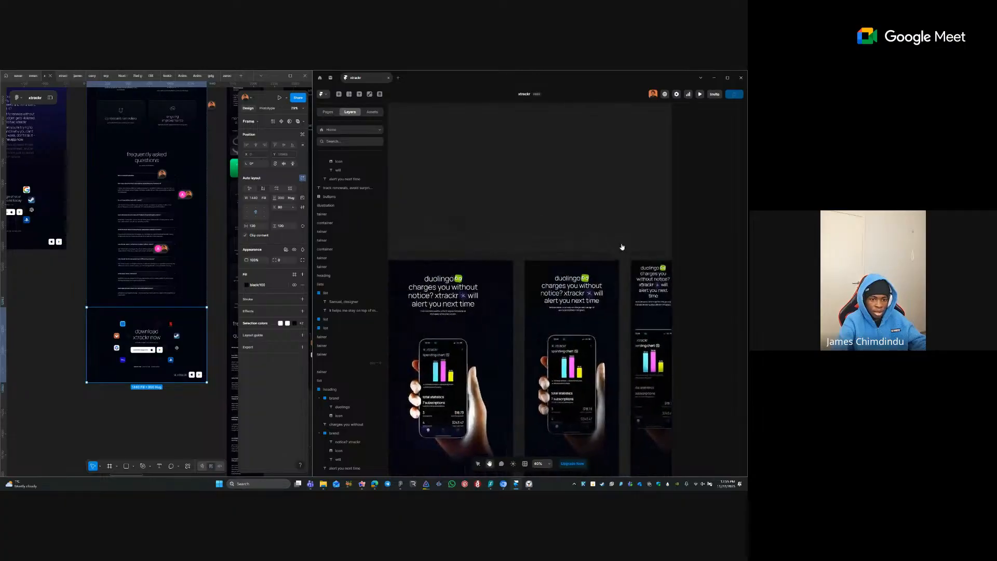
drag(613, 240, 594, 235)
scroll(434, 260, up, 5)
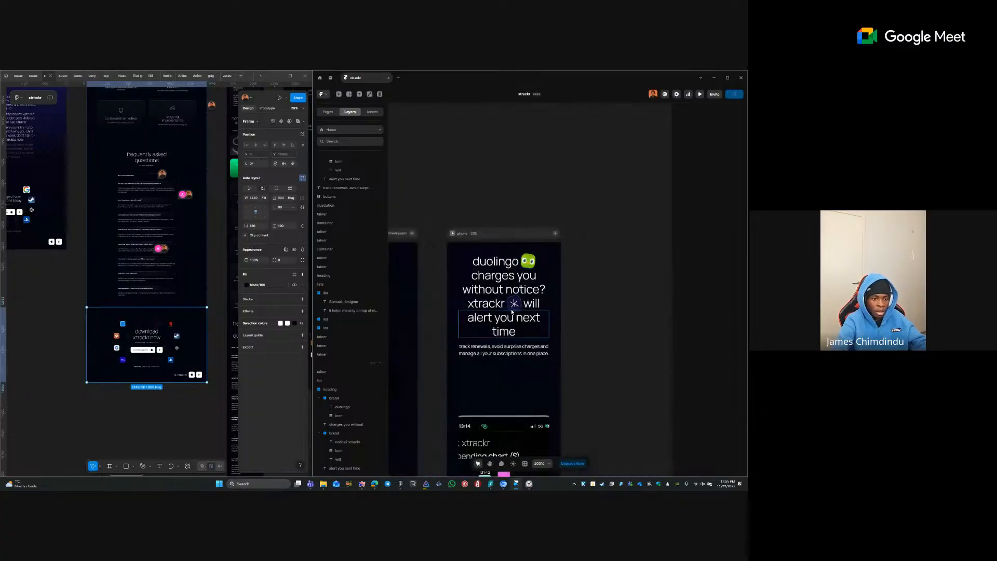
click(503, 357)
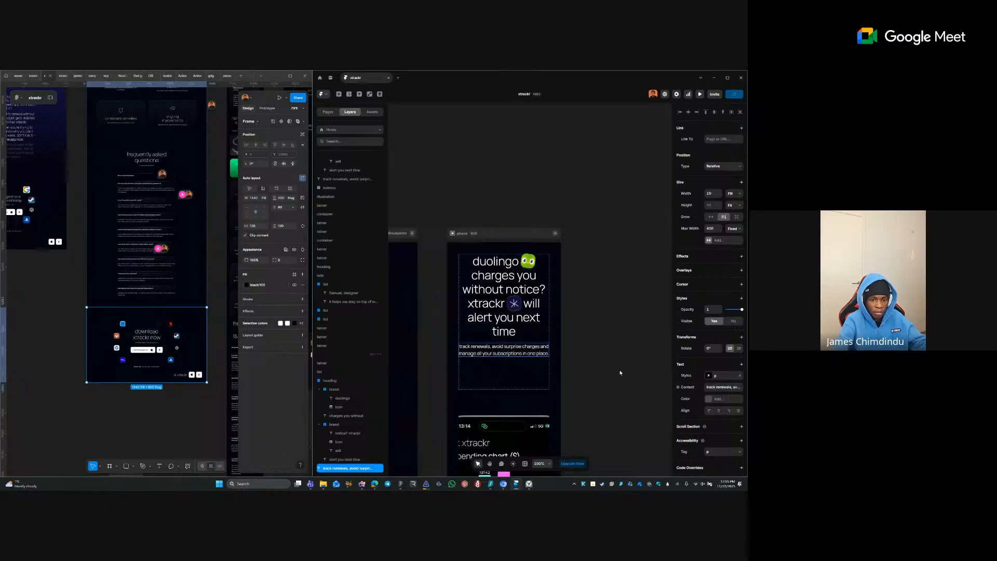
click(597, 345)
drag(408, 338, 637, 329)
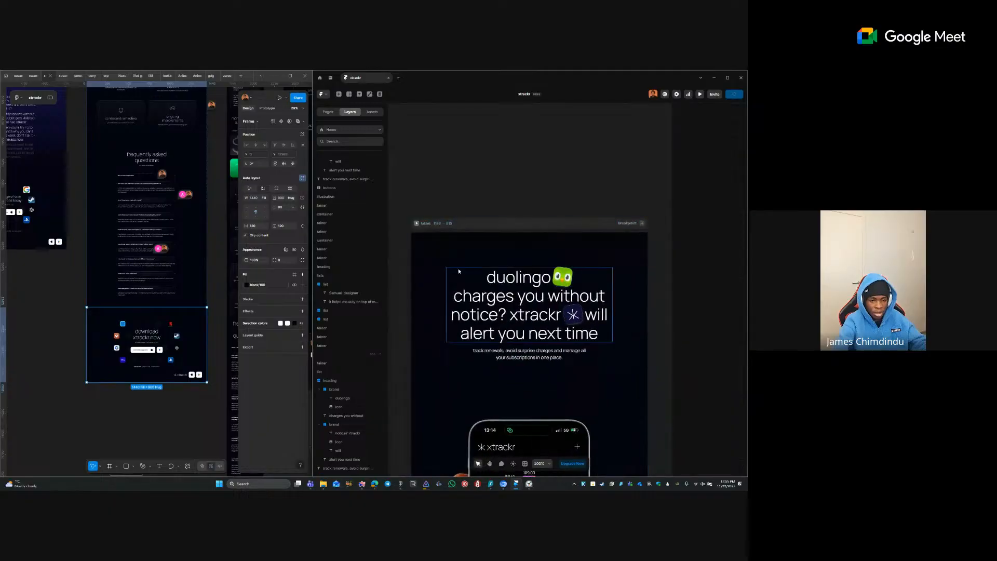
scroll(577, 299, down, 3)
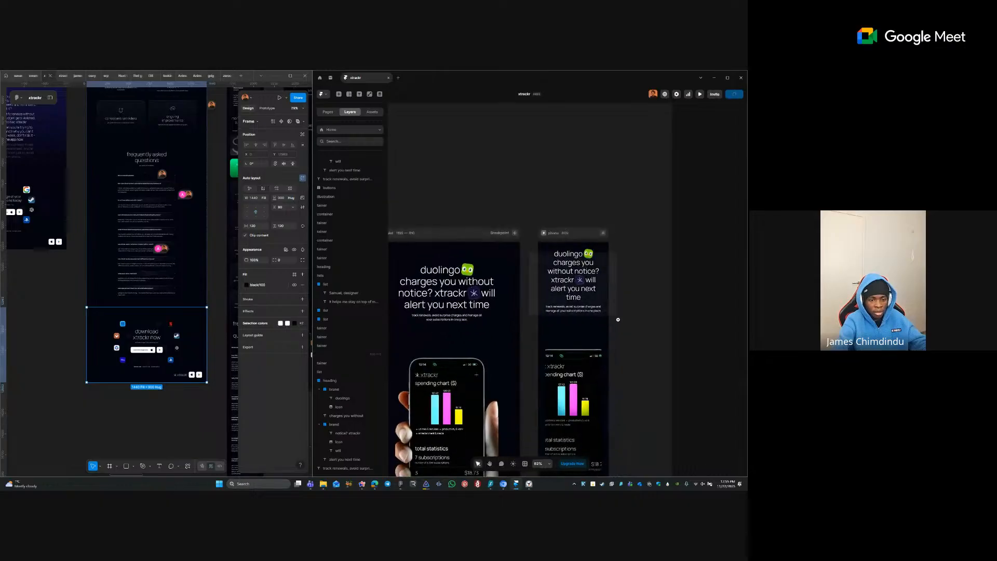
scroll(571, 327, up, 2)
click(546, 321)
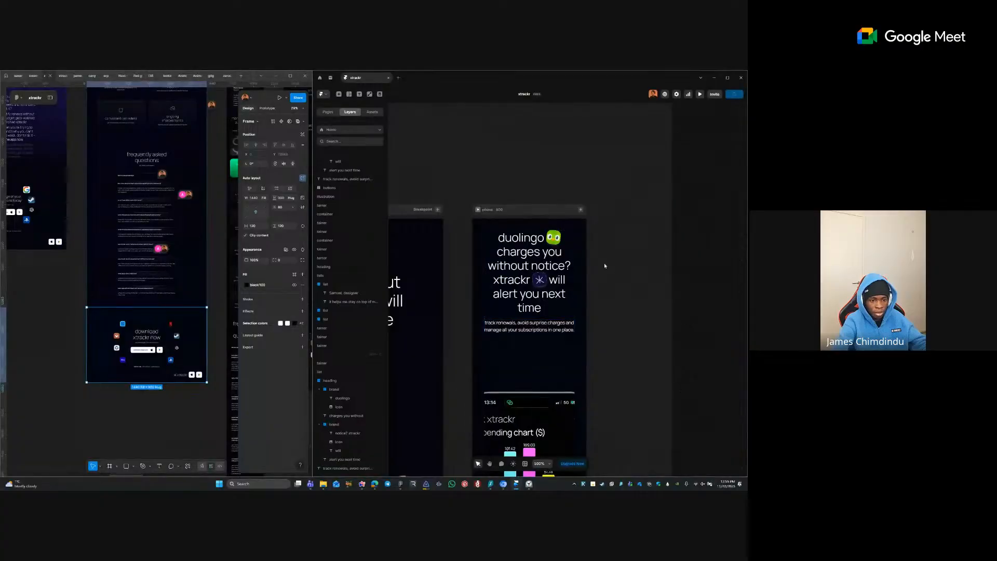
scroll(604, 263, down, 4)
- Pan the canvas to the tablet hero and inspect its phone mockup layers
click(576, 309)
click(627, 305)
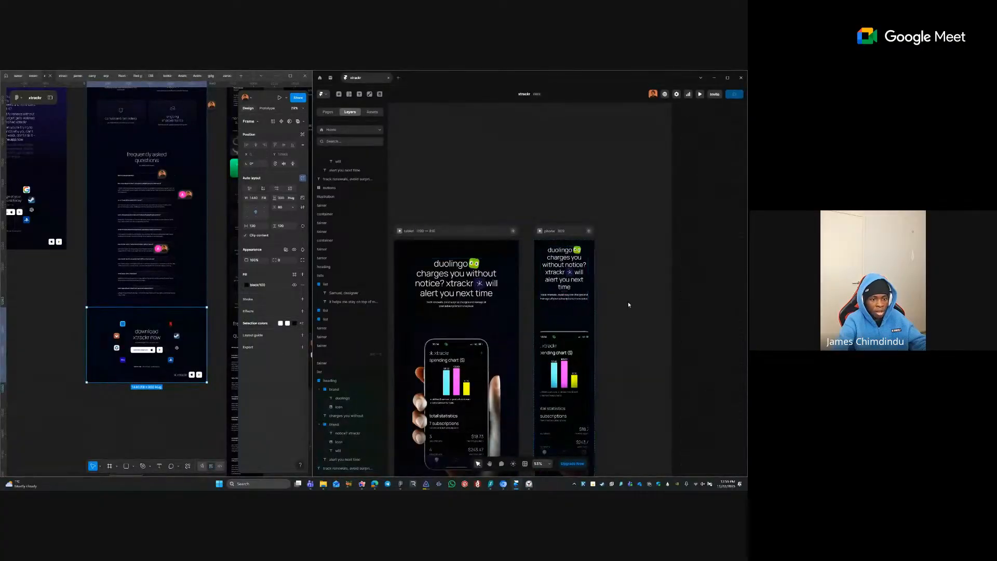
key(space)
drag(511, 319, 543, 276)
drag(622, 380, 625, 310)
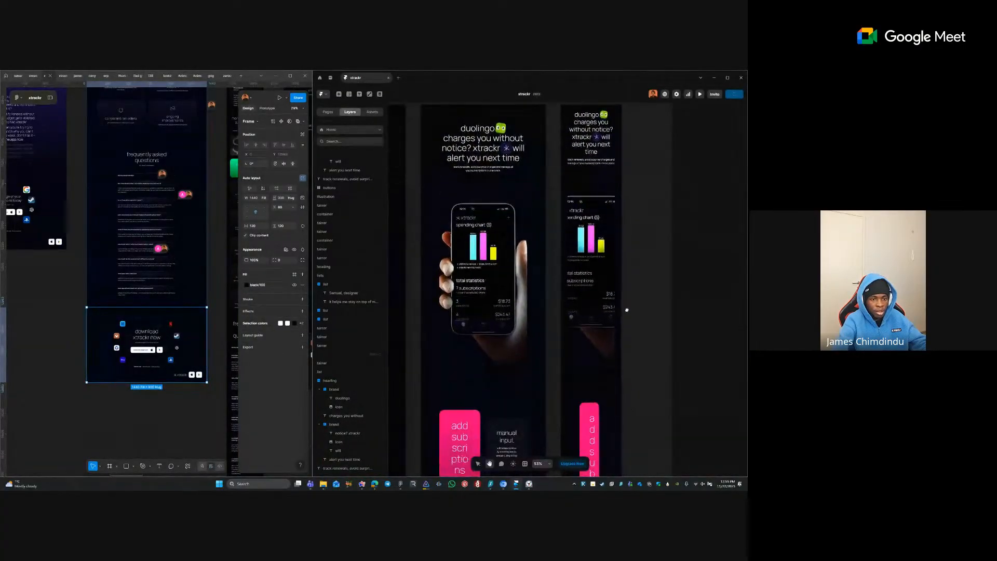
drag(400, 229, 403, 257)
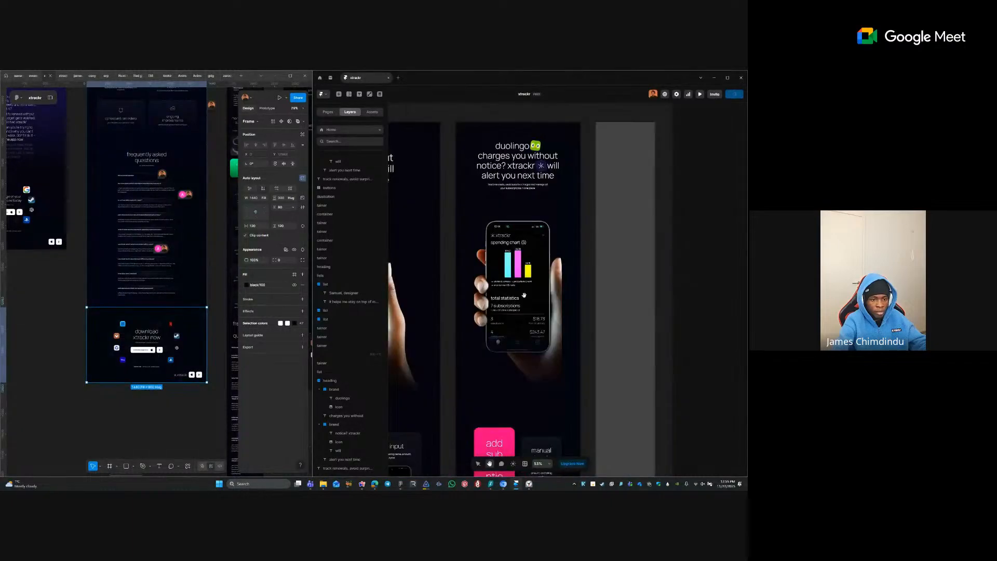
drag(525, 294, 468, 285)
click(467, 285)
click(507, 344)
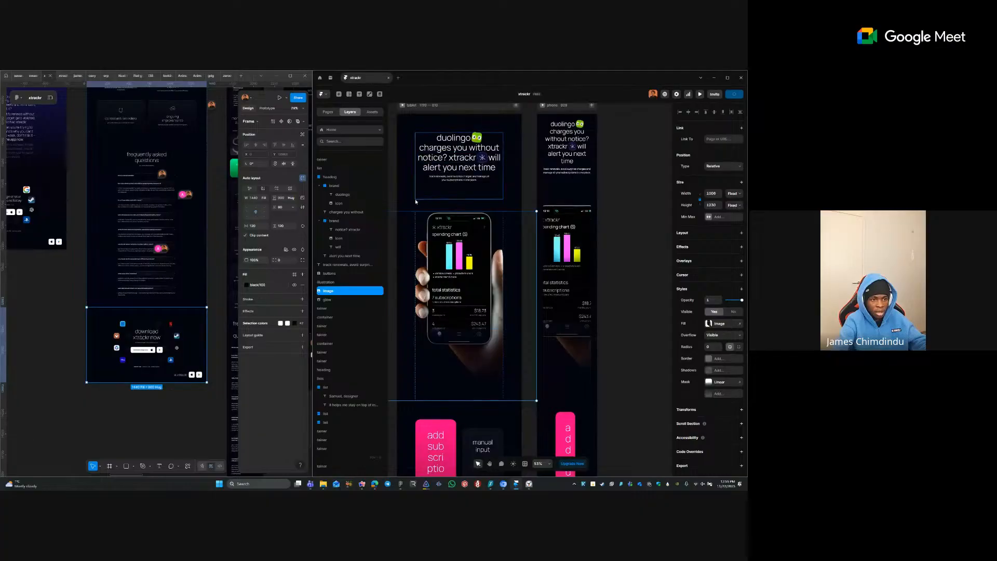
- Change the tablet hero container's top padding from 120 to 80
click(511, 190)
click(710, 325)
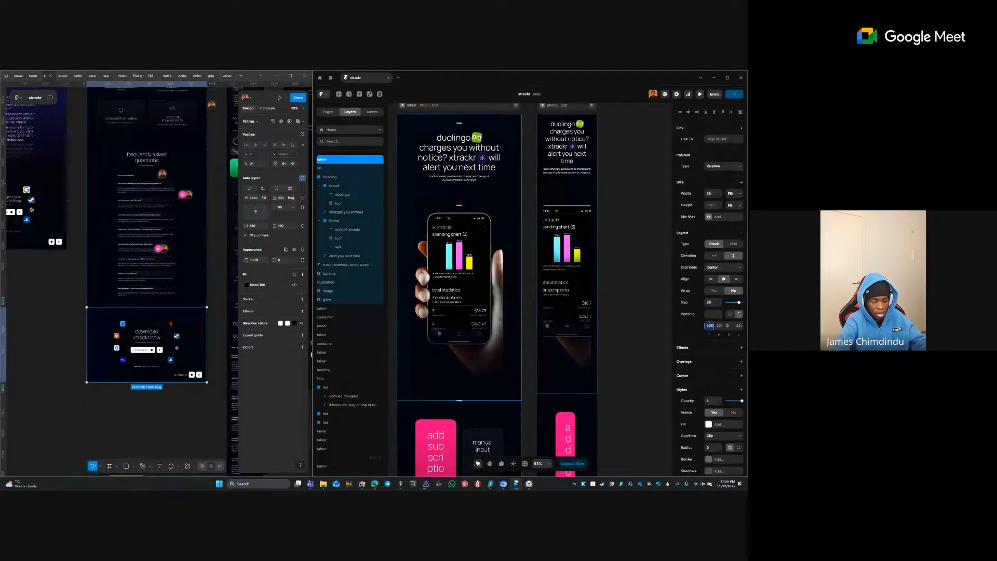
text(80)
key(Tab)
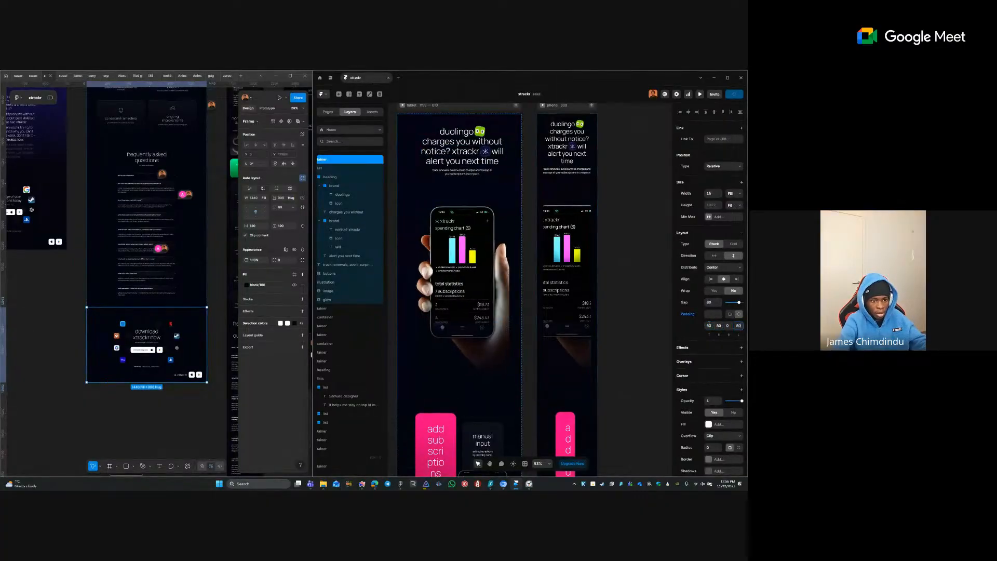
- Inspect the phone mockup glow, image and illustration layers on tablet and desktop
click(503, 314)
click(508, 348)
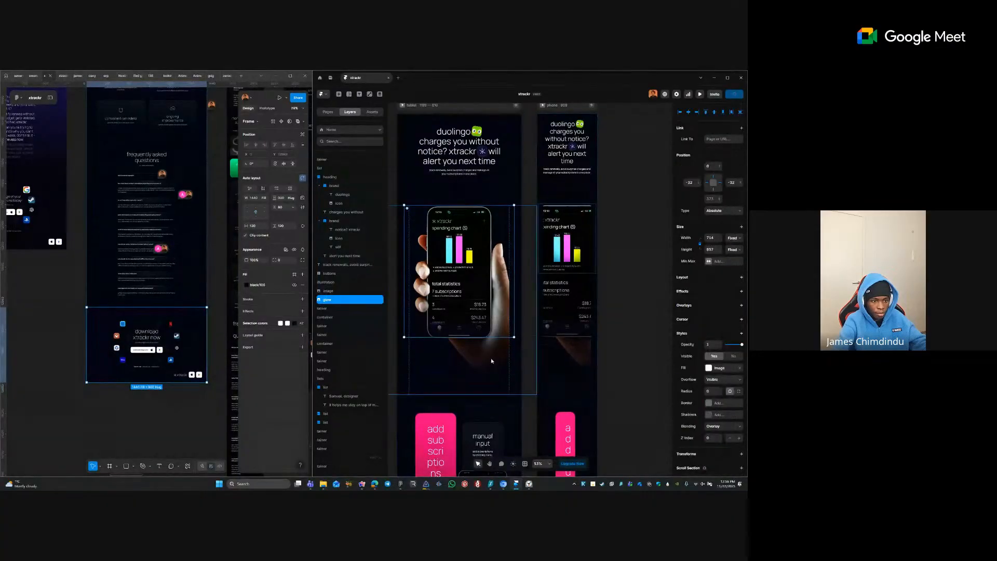
click(355, 282)
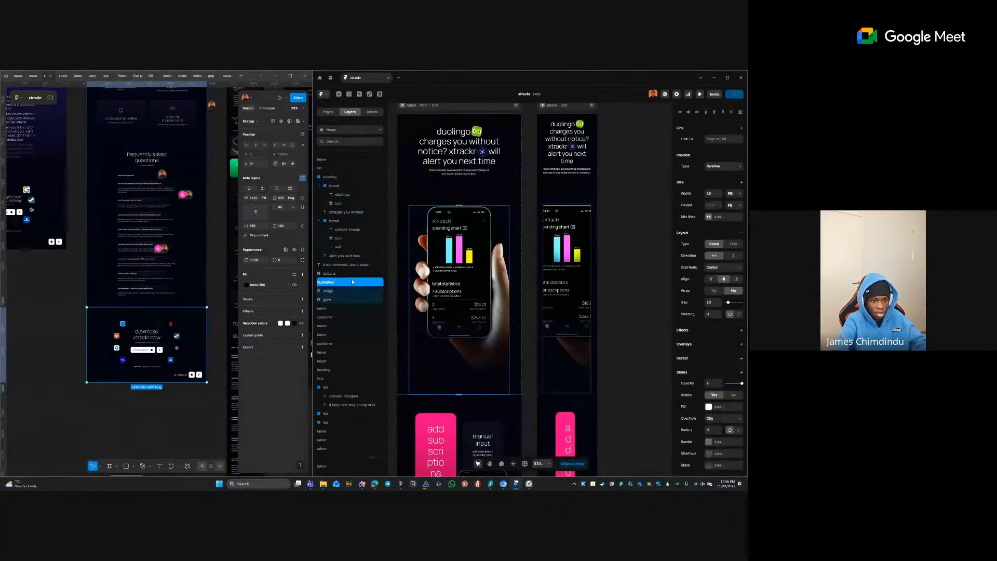
click(533, 360)
scroll(532, 361, left, 5)
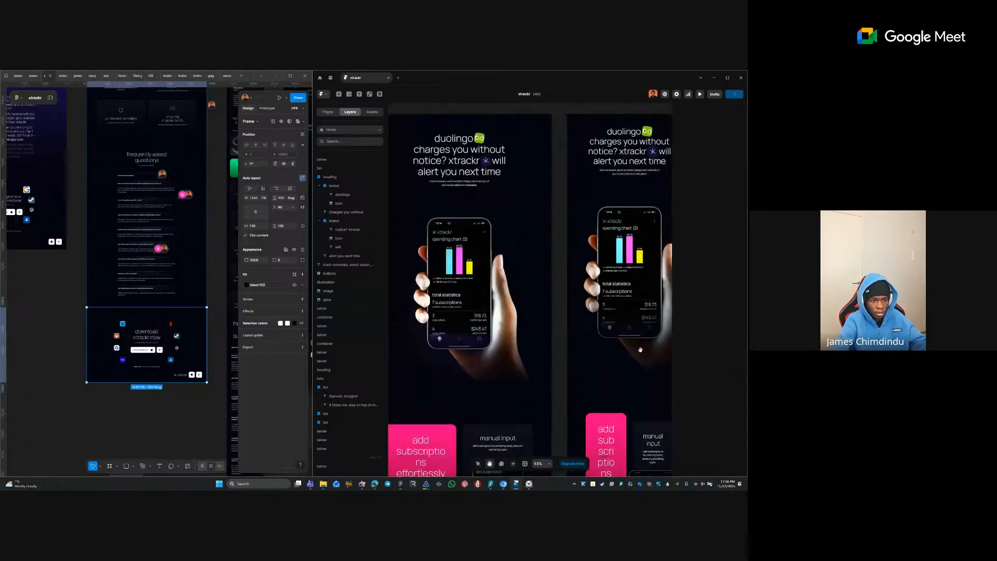
click(524, 353)
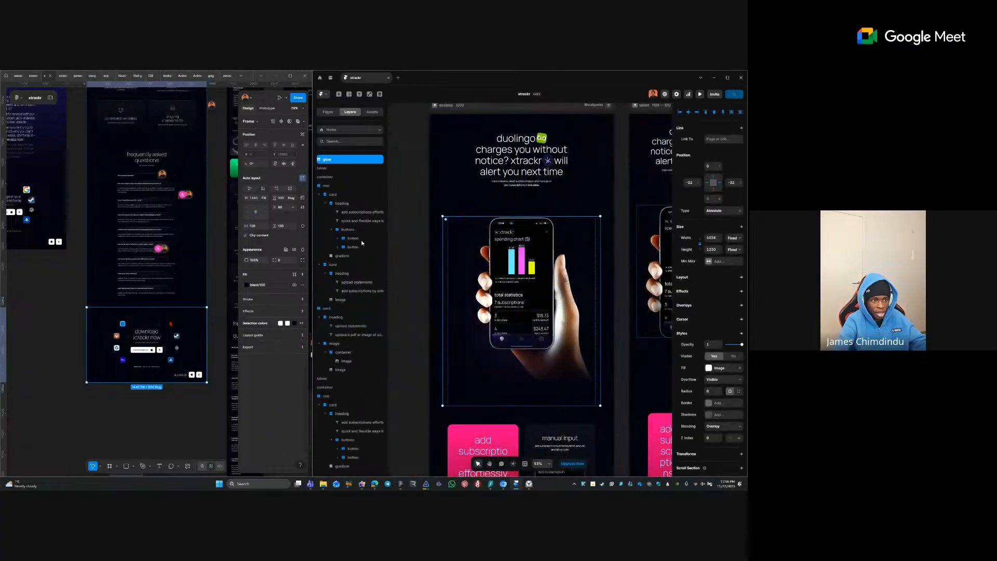
key(Escape)
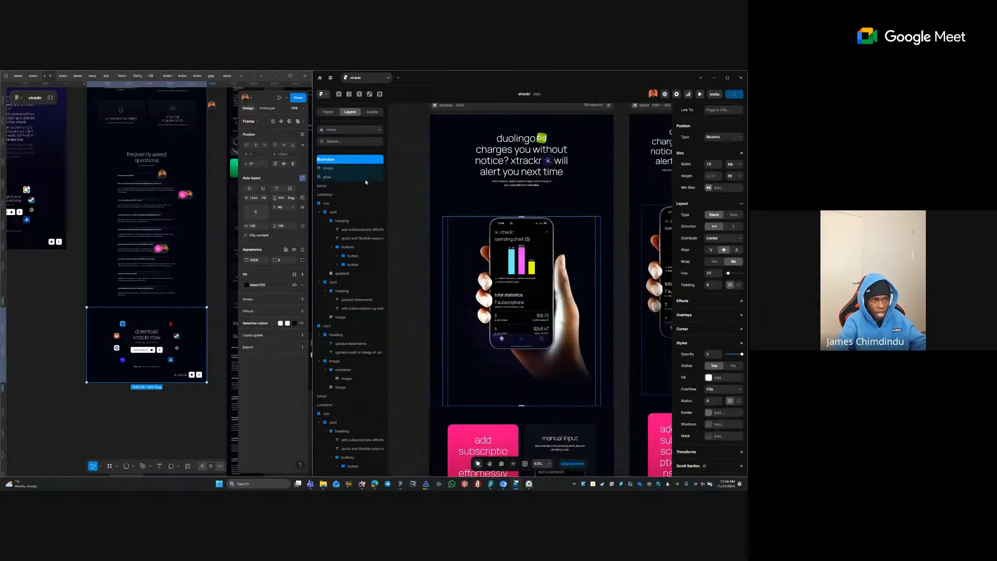
click(724, 389)
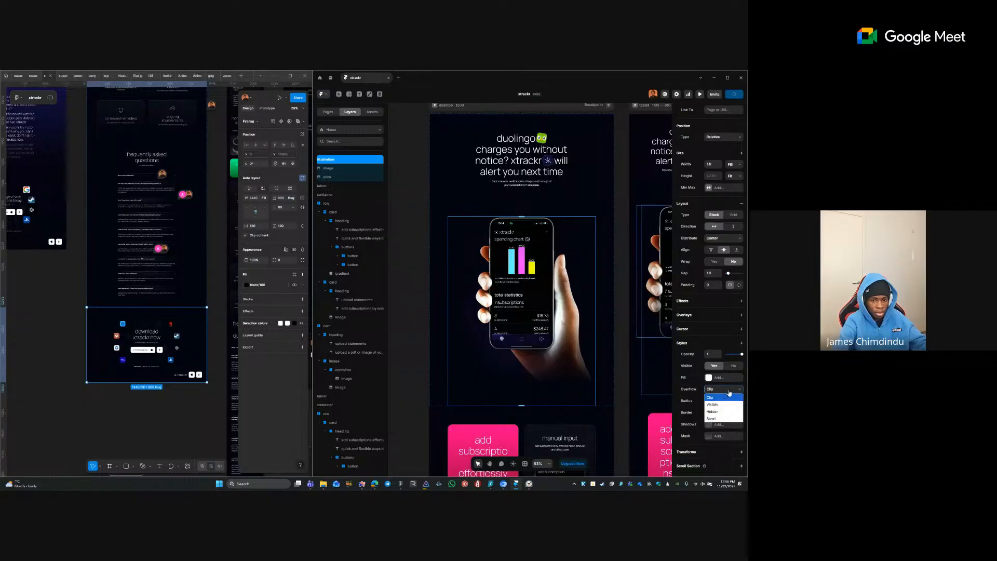
click(718, 401)
click(437, 296)
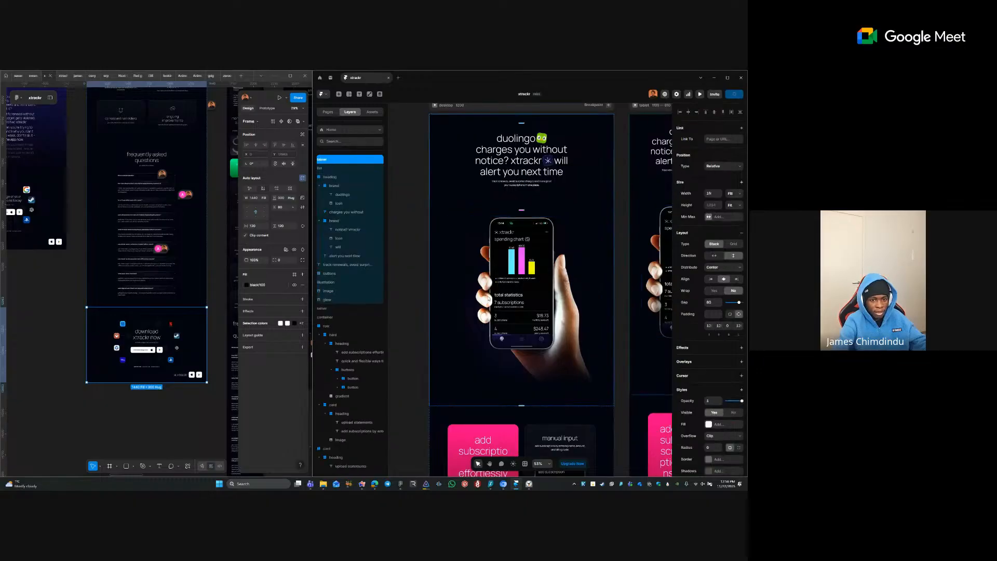
key(space)
drag(601, 300, 446, 301)
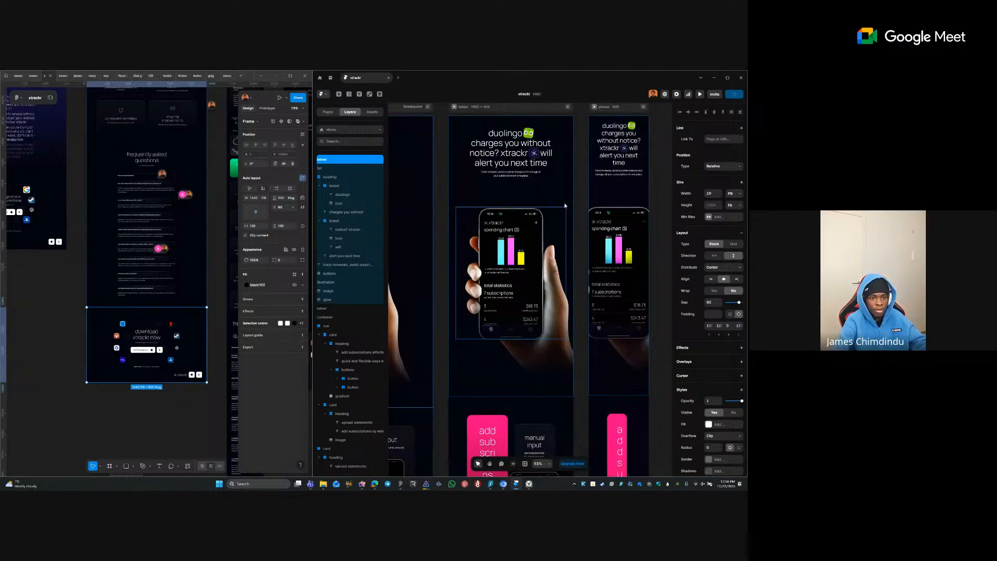
click(521, 186)
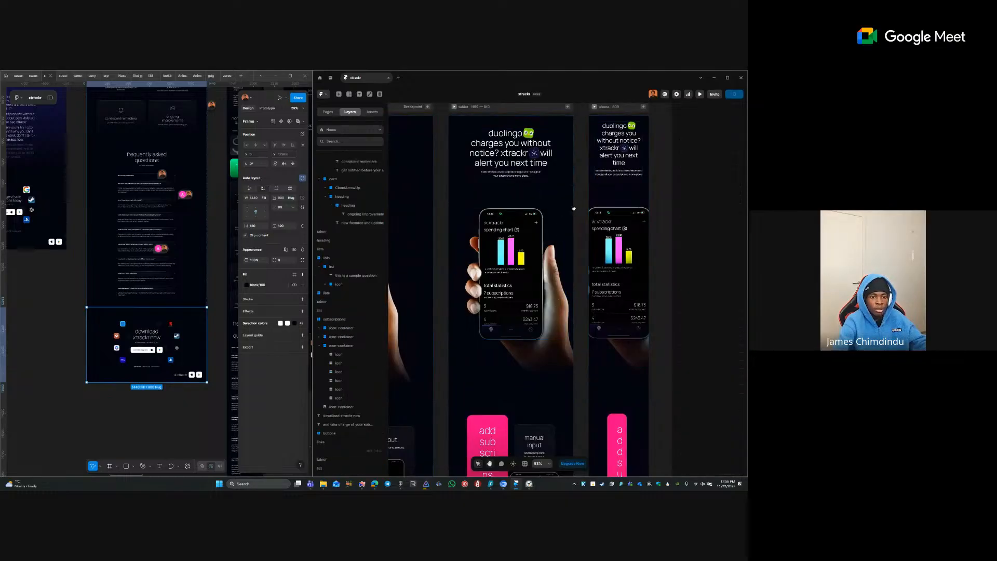
key(space)
drag(578, 208, 498, 209)
click(535, 184)
click(564, 247)
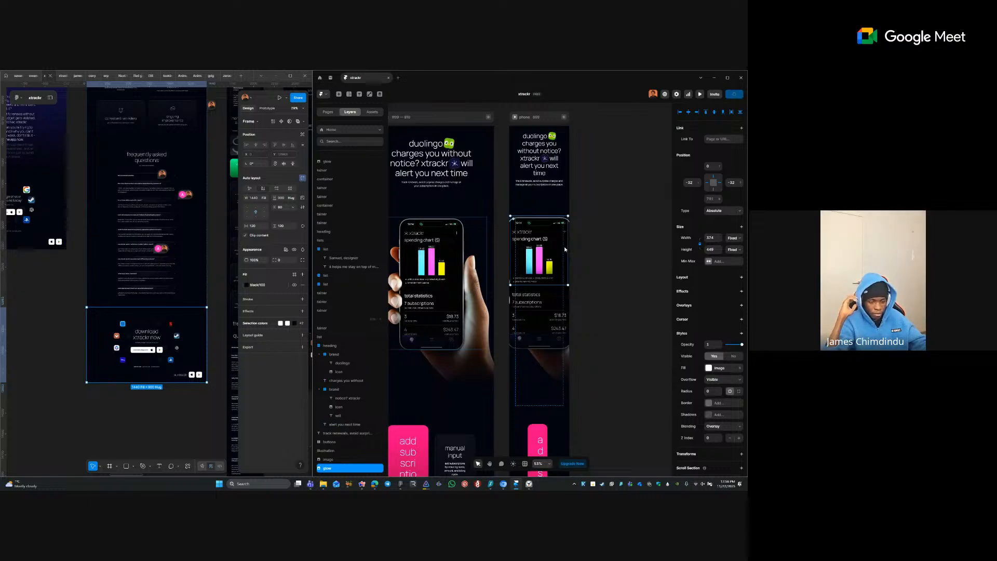
- Add a fixed Max Width of 720 to the phone mockup image
click(535, 306)
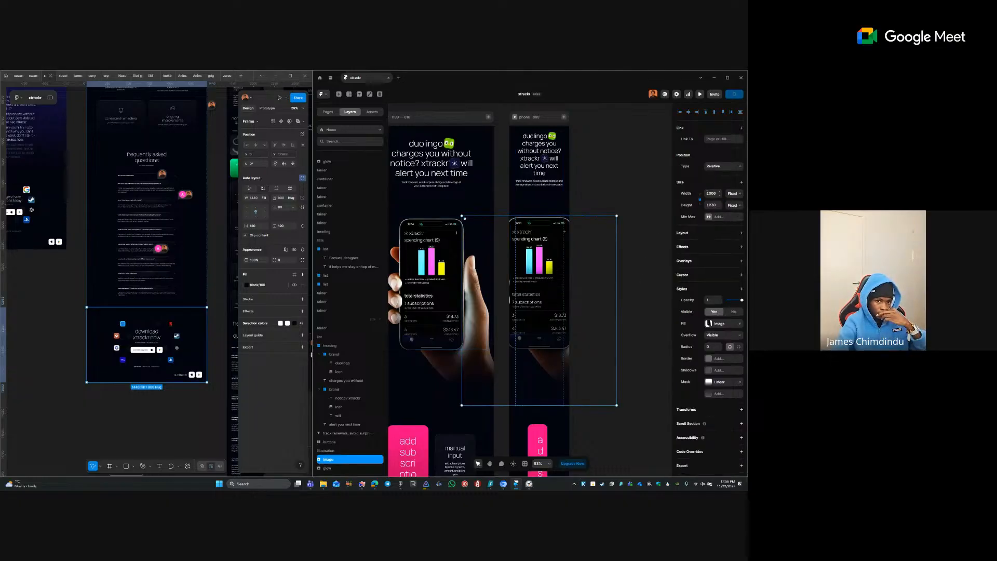
click(710, 218)
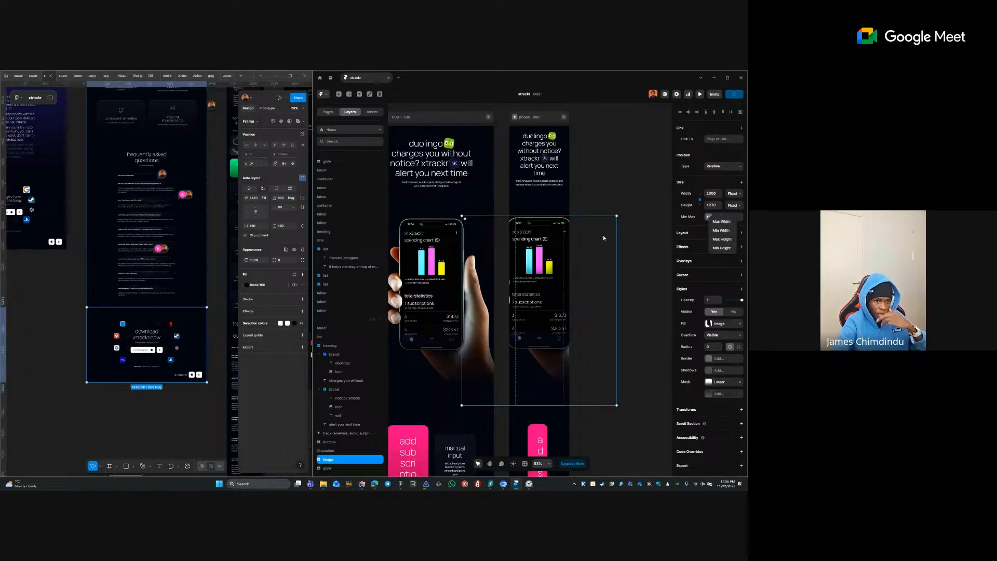
click(723, 222)
click(733, 216)
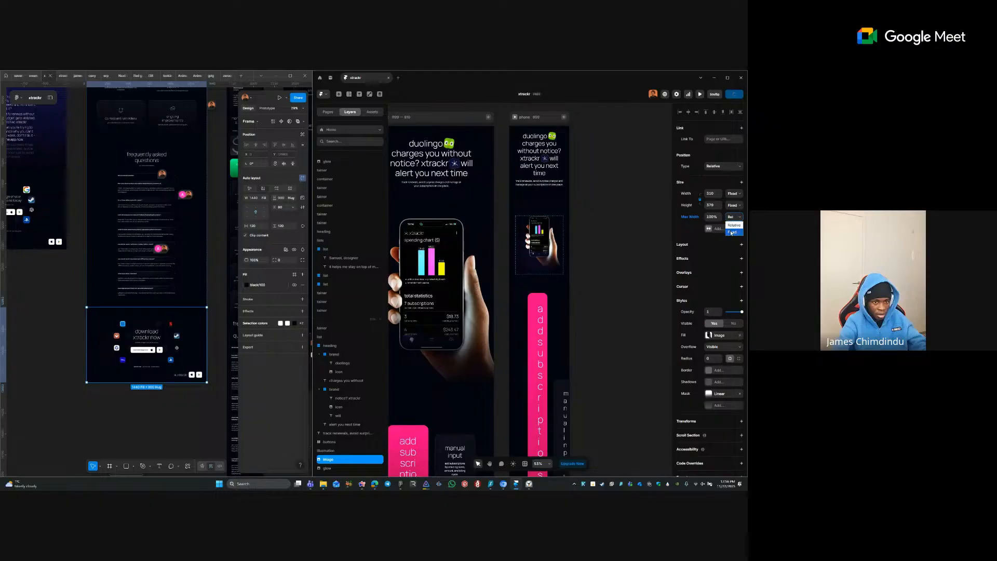
click(728, 233)
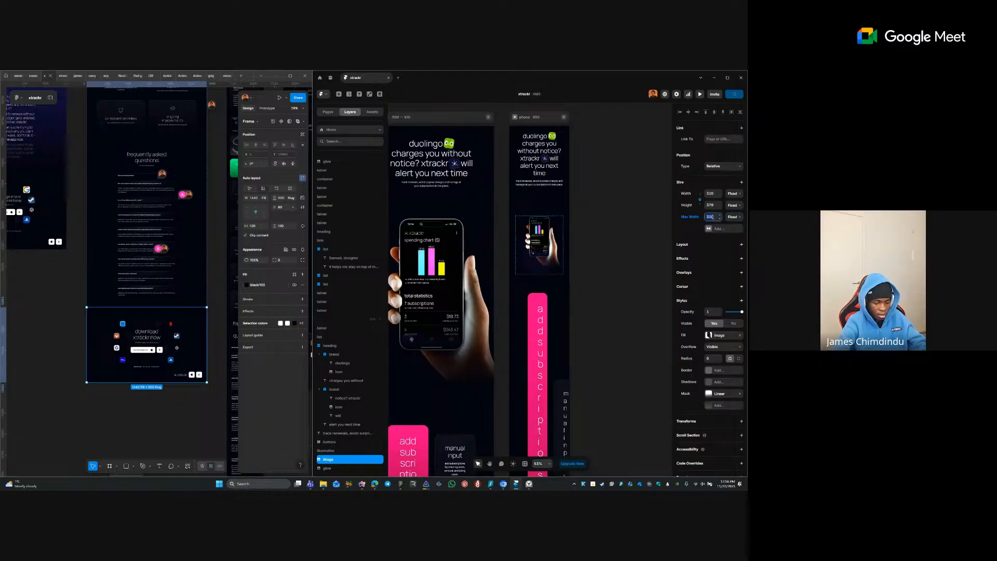
text(720)
key(Return)
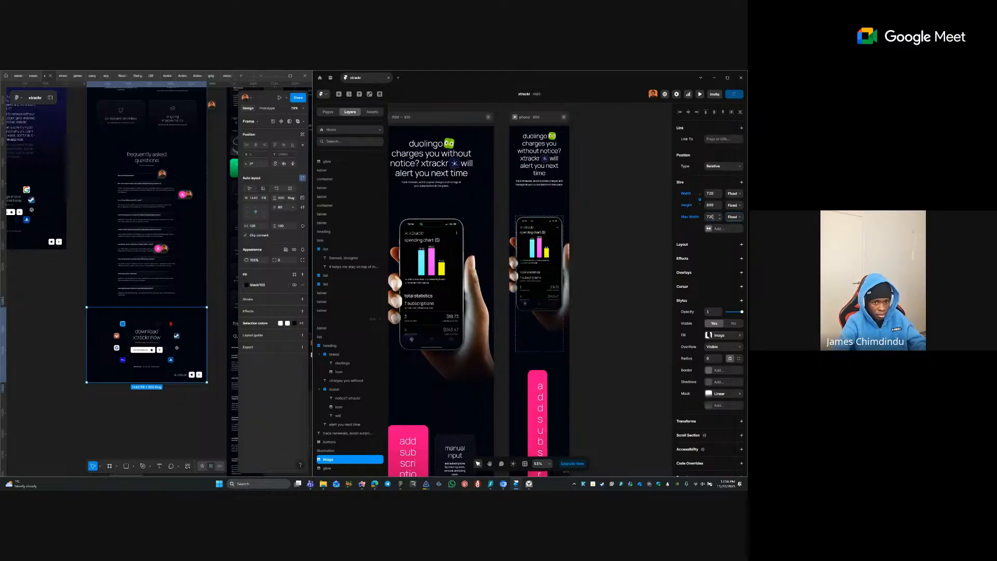
- Reduce the image's max width to 640, then 560, and review the result
click(713, 217)
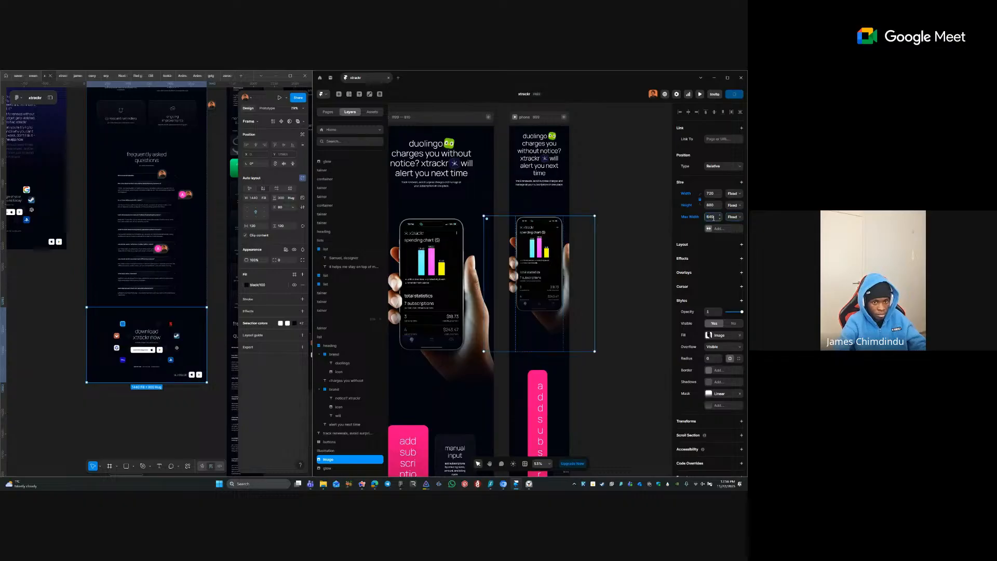
text(640)
key(Return)
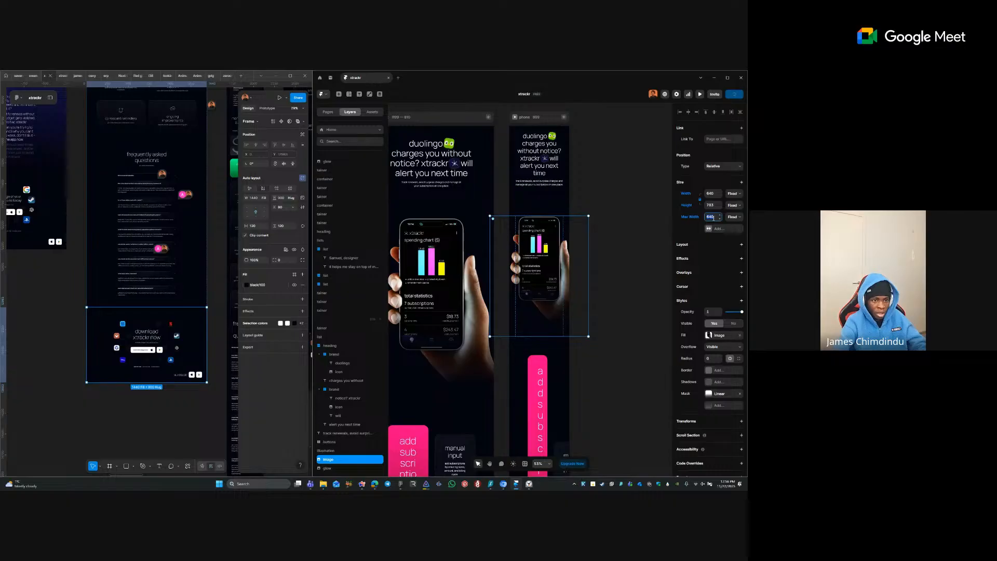
text(560)
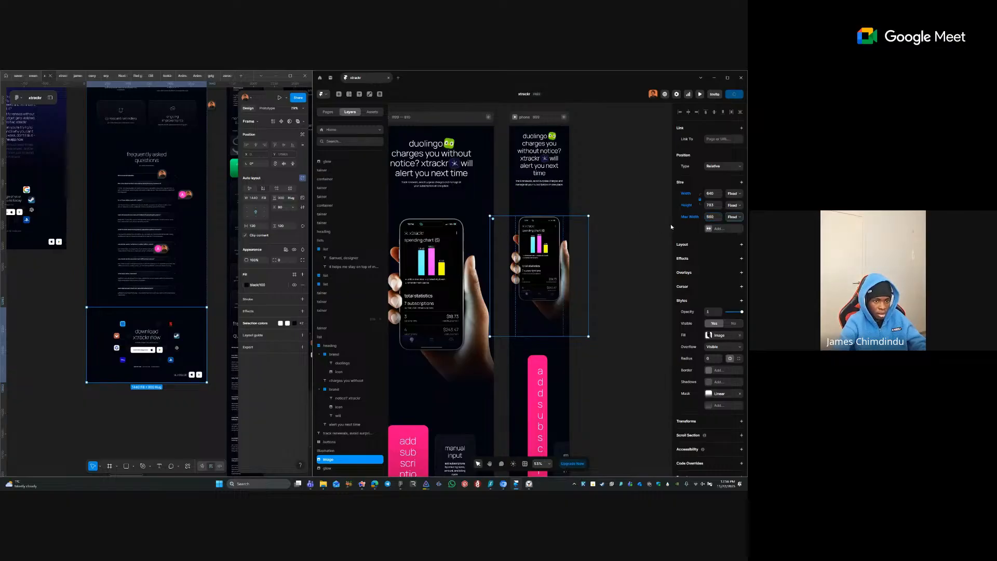
key(Return)
click(621, 225)
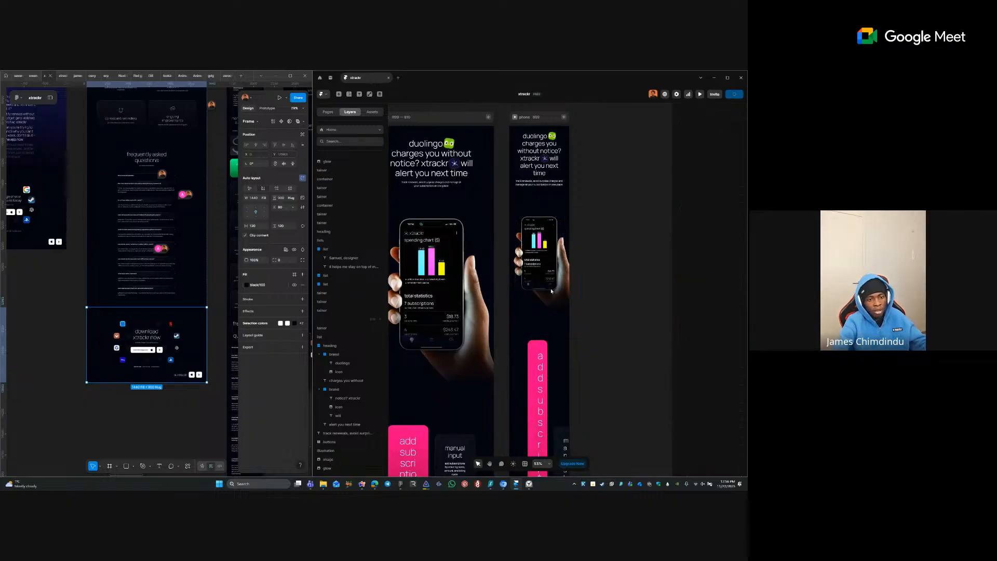
click(540, 269)
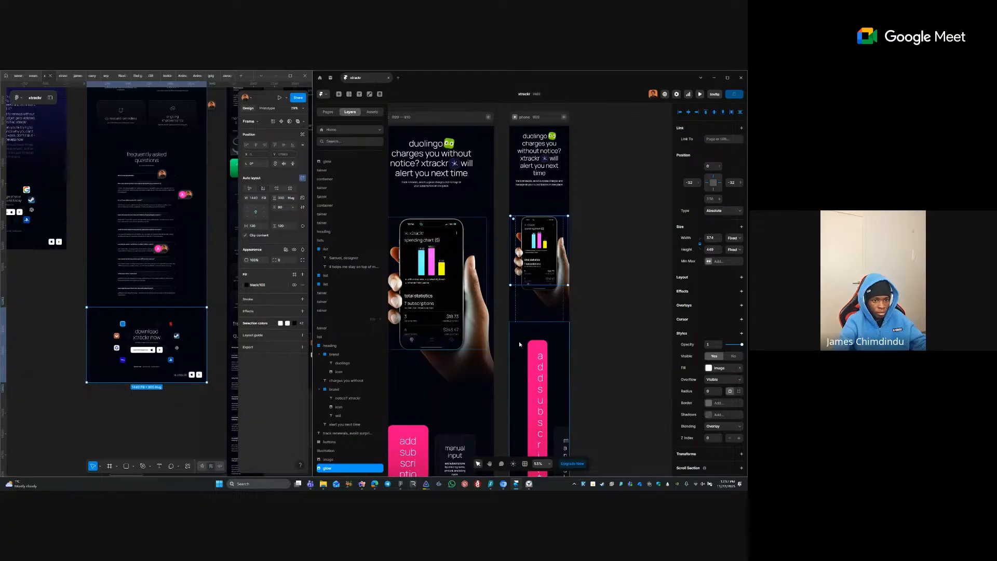
- Pan to the tablet hero and pin the glow behind its image to the bottom
click(646, 291)
drag(594, 291, 708, 289)
drag(523, 288, 611, 284)
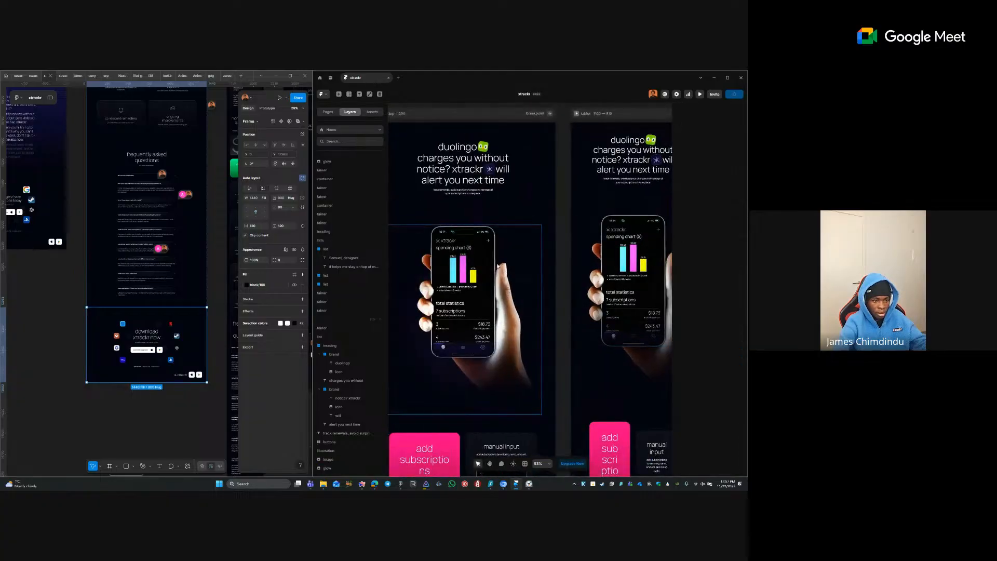
click(511, 283)
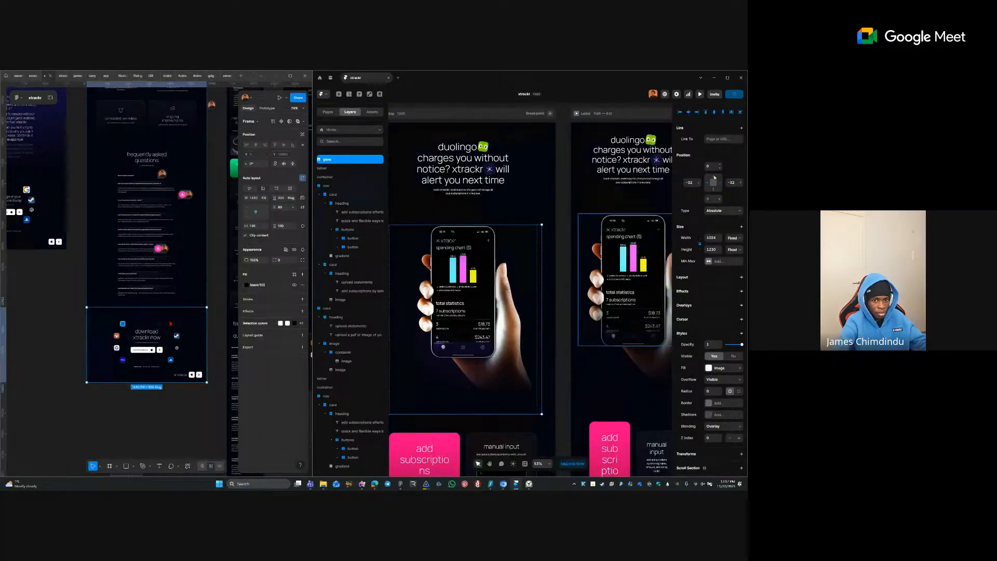
click(712, 192)
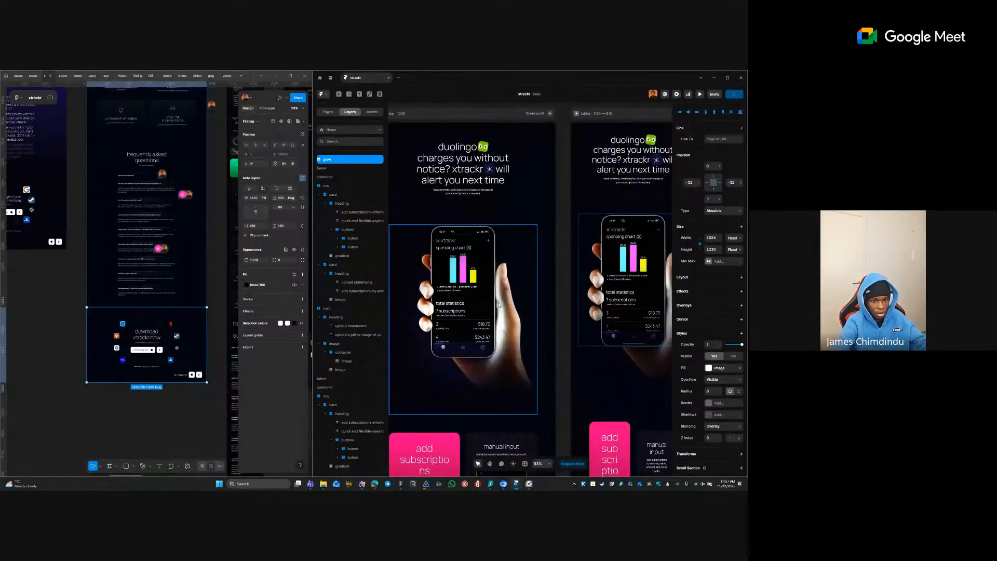
drag(498, 305, 500, 305)
scroll(499, 305, right, 4)
scroll(468, 306, left, 2)
scroll(401, 314, right, 3)
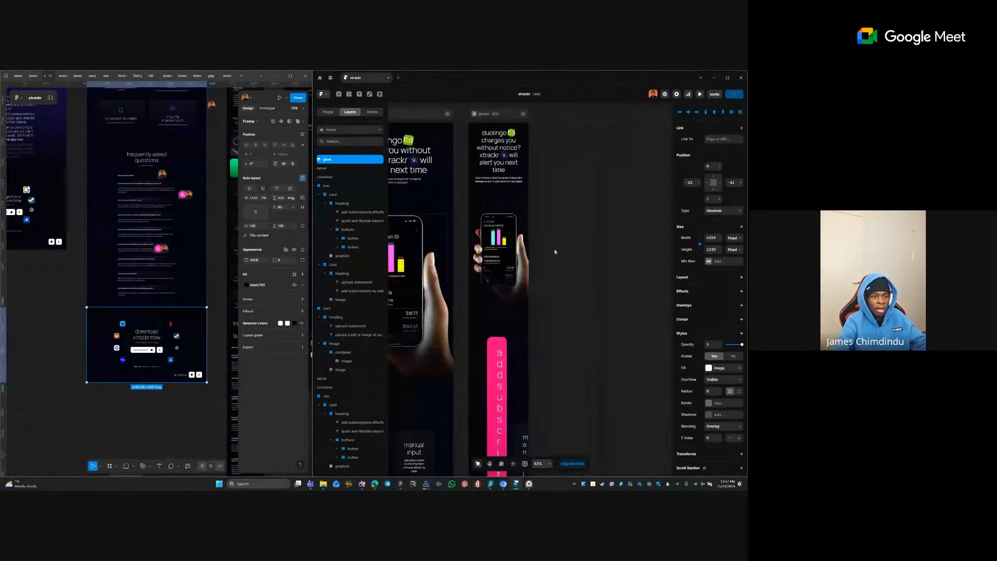
click(565, 218)
scroll(565, 235, down, 3)
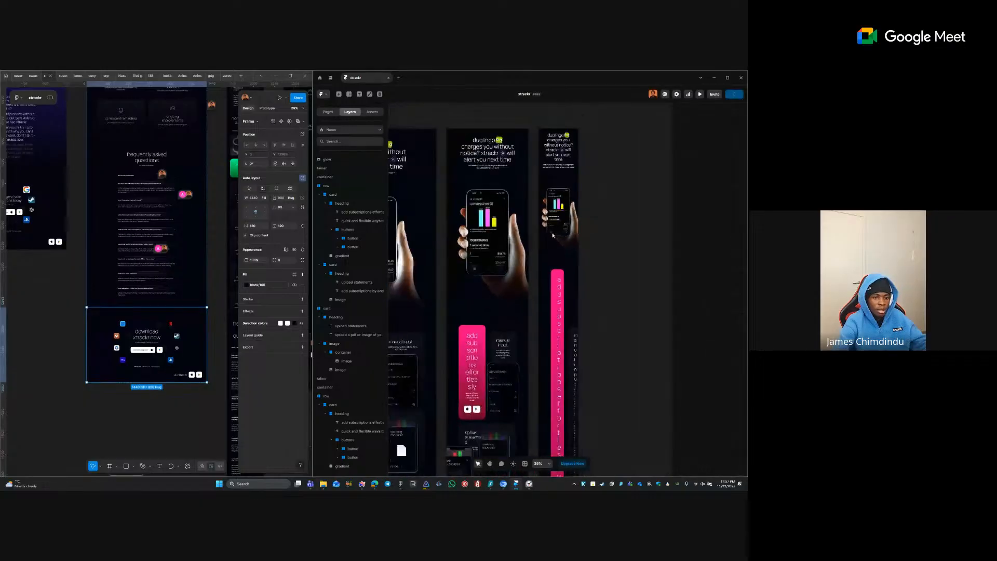
scroll(553, 235, down, 2)
- Set padding 80 on the tablet feature-card containers and the 'Never miss a renewal' row container
click(545, 274)
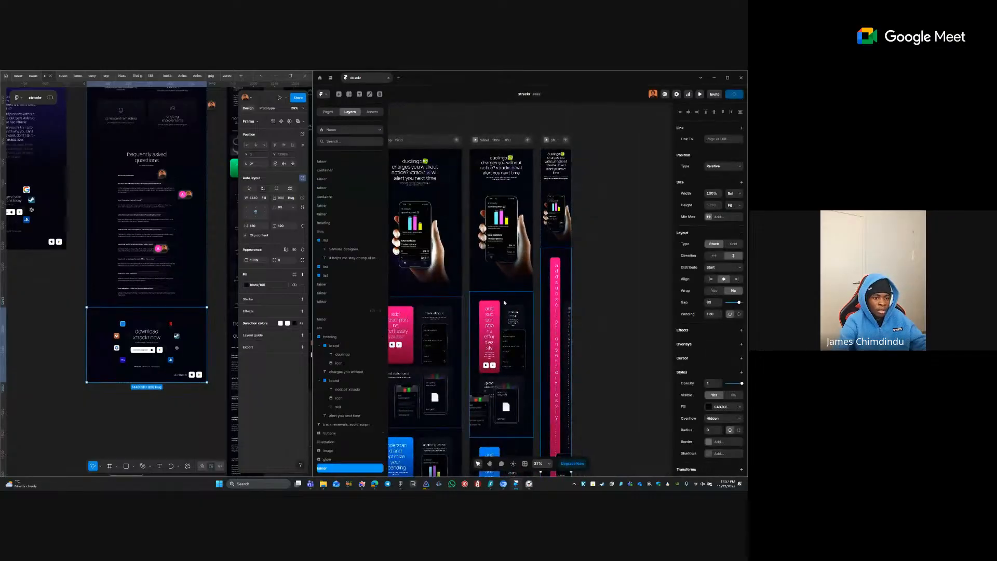
click(517, 304)
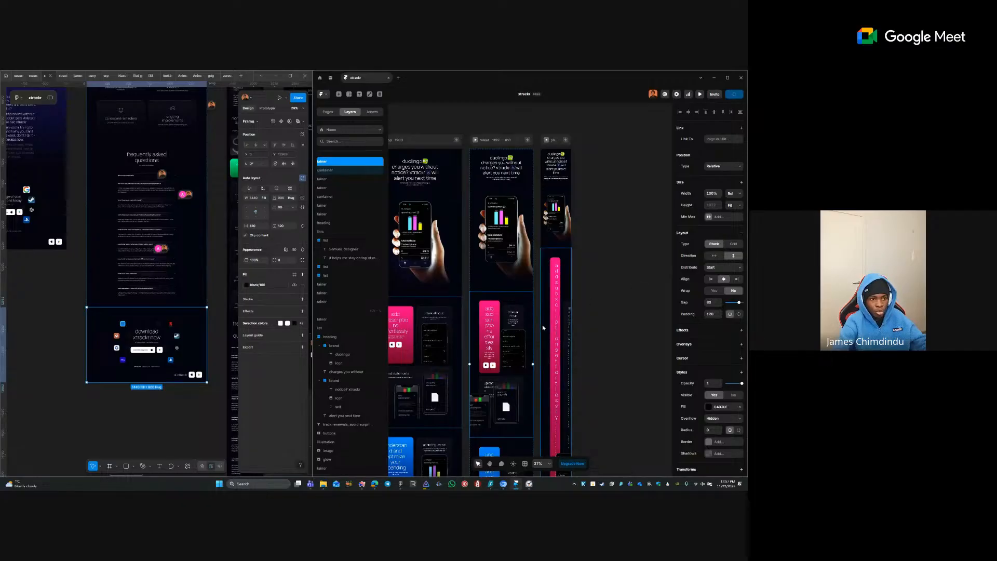
key(space)
drag(498, 360, 505, 226)
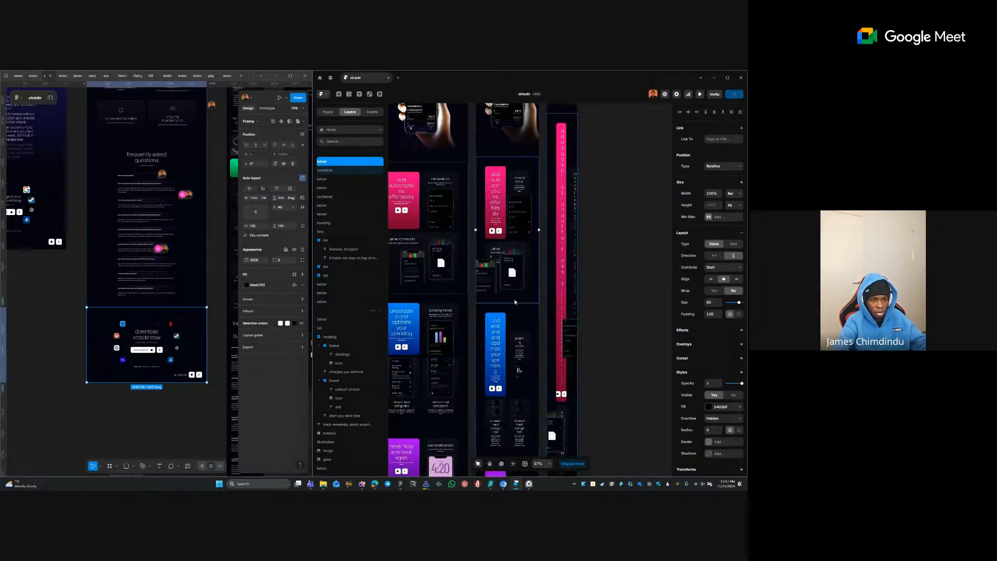
shift+click(507, 314)
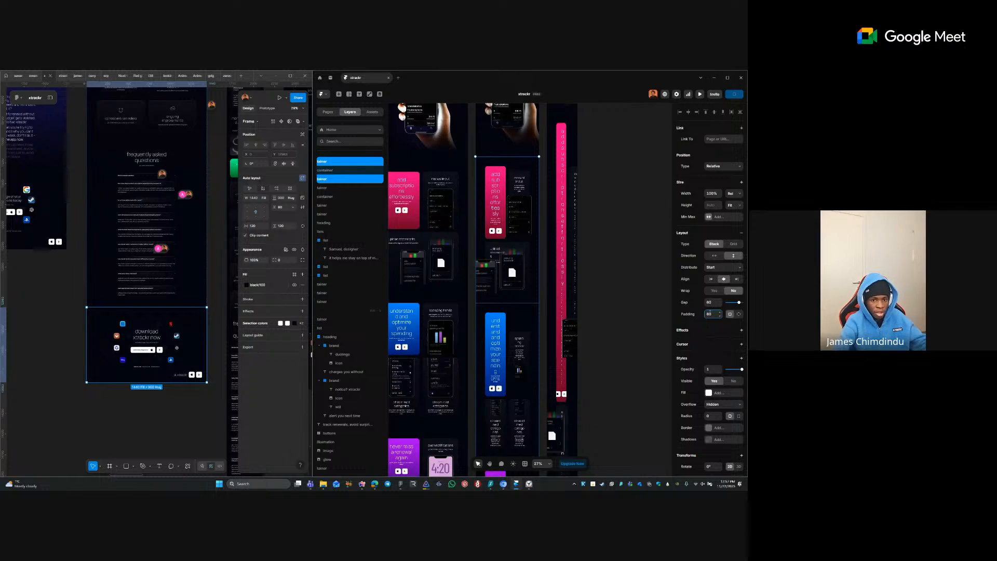
key(Return)
click(602, 315)
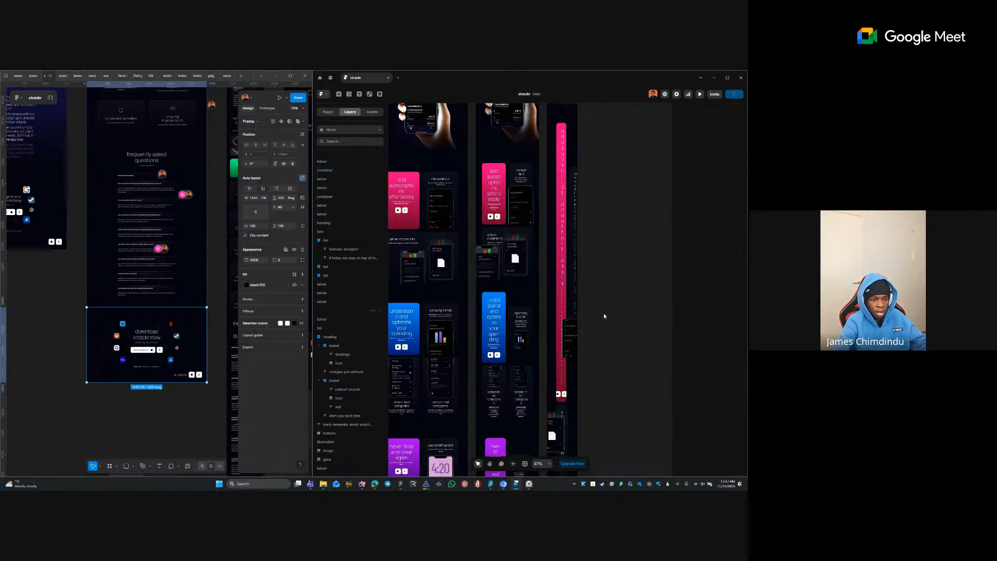
drag(575, 314, 568, 203)
click(508, 329)
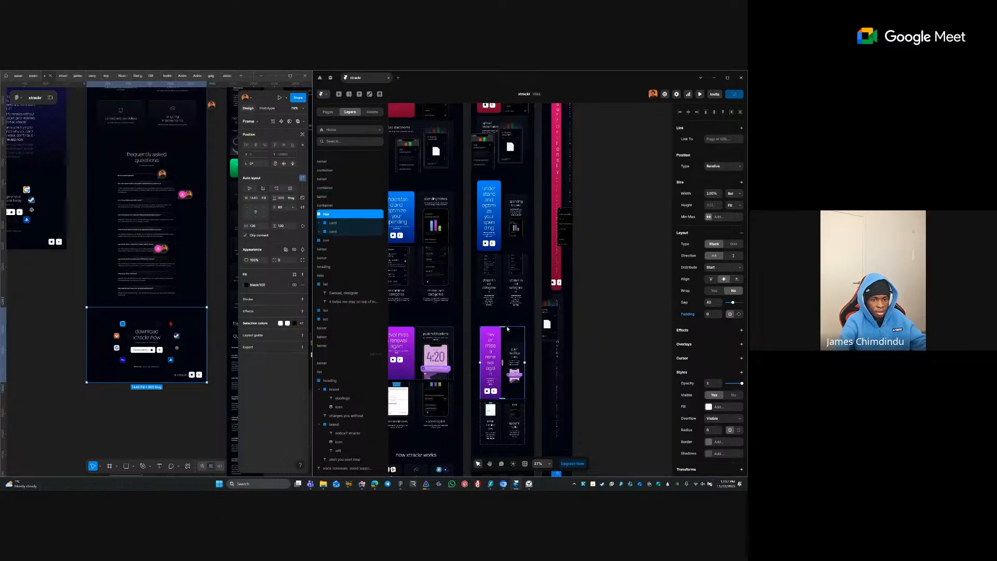
click(478, 322)
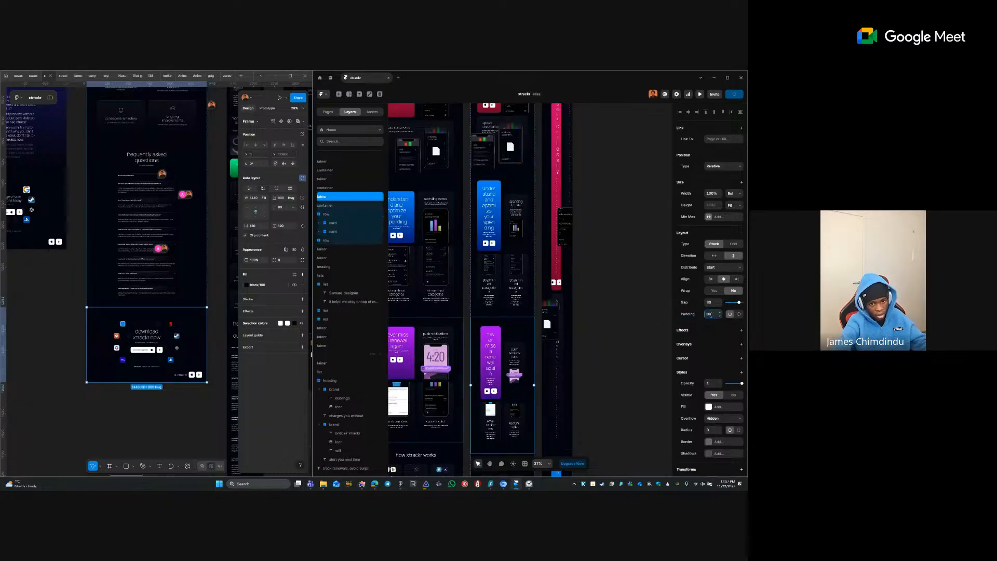
key(Tab)
click(581, 385)
- Give the tablet 'How xtrackr works' and 'What people say' sections padding 80
drag(582, 313, 566, 234)
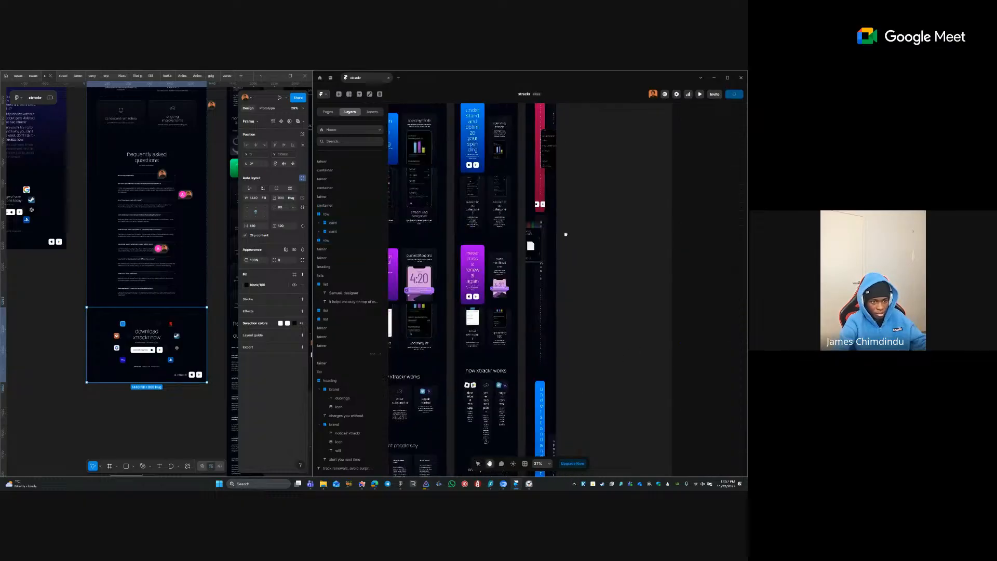
scroll(566, 234, down, 3)
click(484, 262)
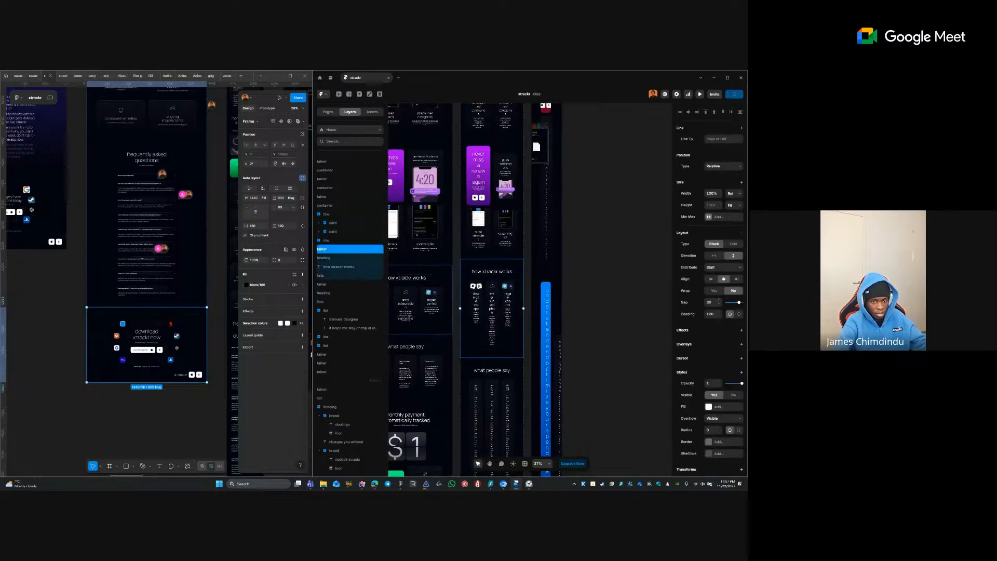
click(717, 314)
text(80)
key(Tab)
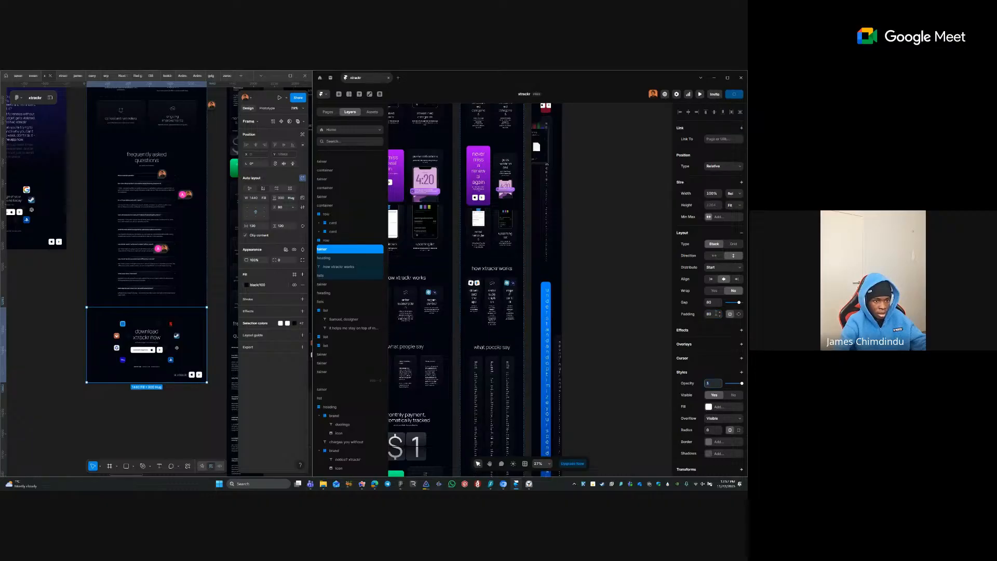
click(482, 253)
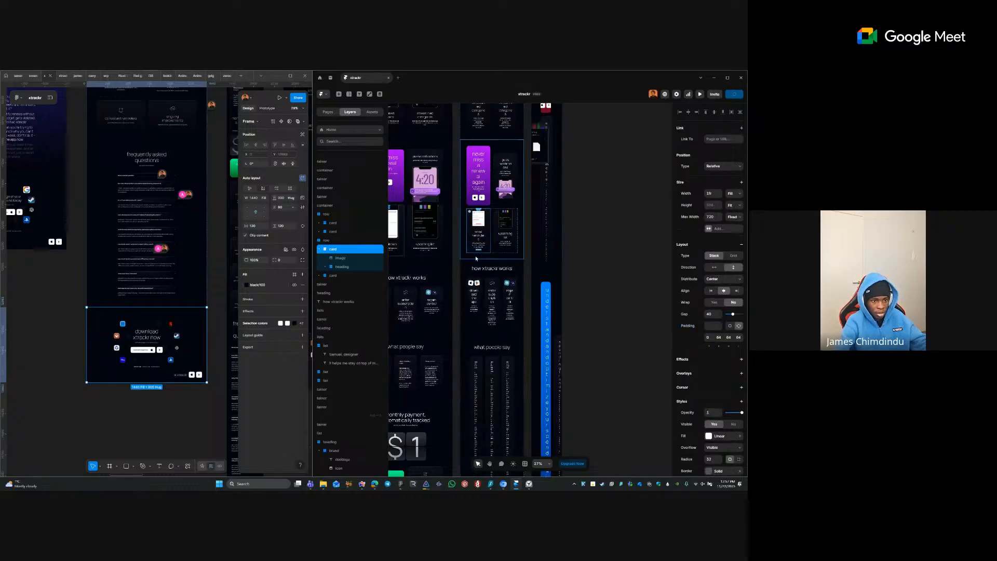
click(470, 376)
click(466, 359)
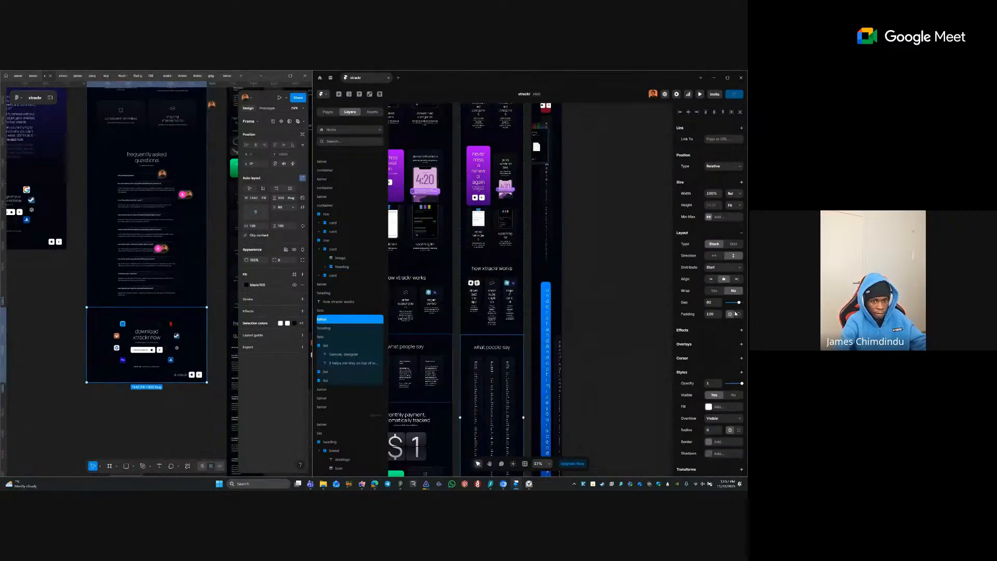
click(710, 315)
key(Return)
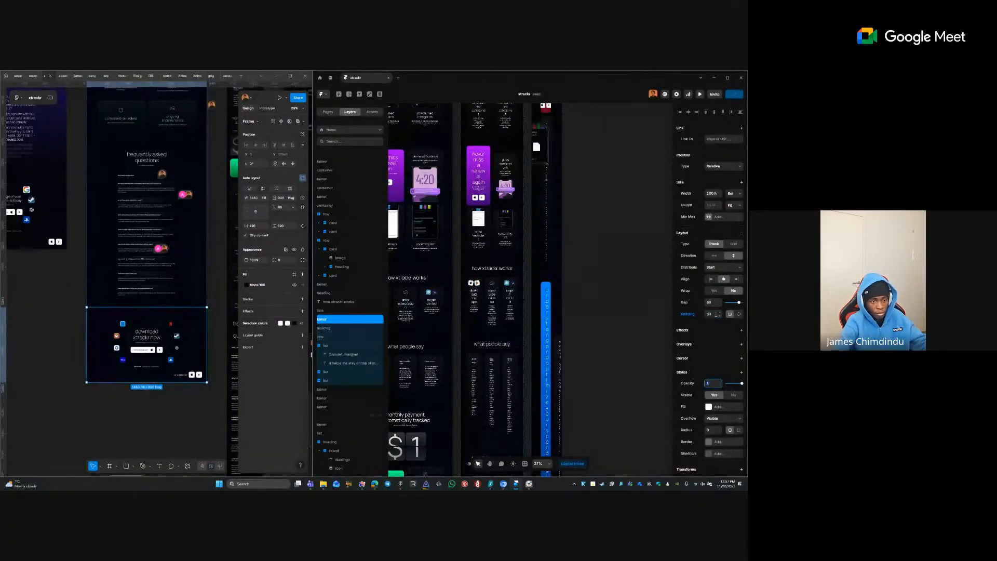
click(590, 387)
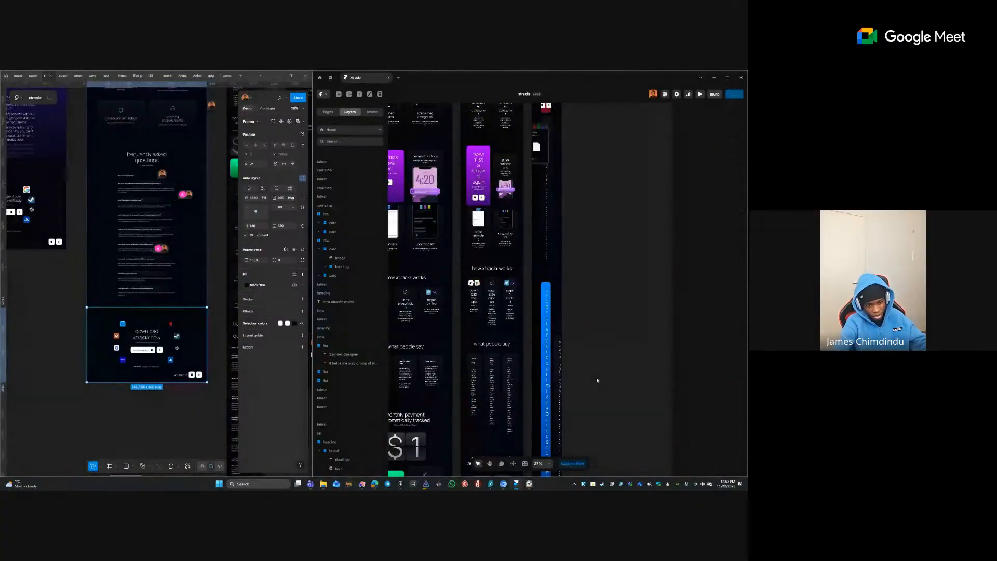
- Apply padding 80 to another tablet section frame and the tablet FAQ section
scroll(596, 381, down, 5)
click(499, 282)
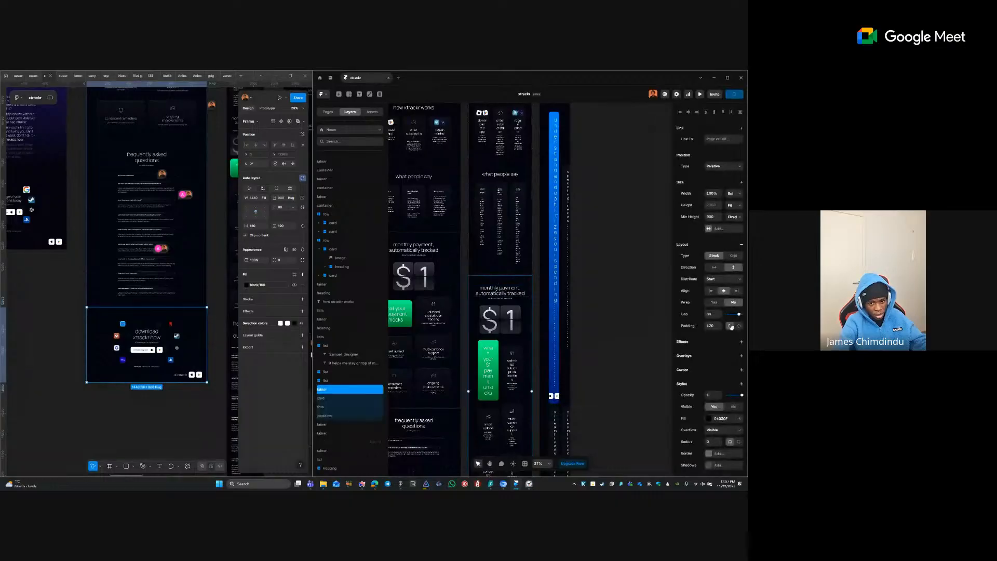
click(719, 328)
click(711, 325)
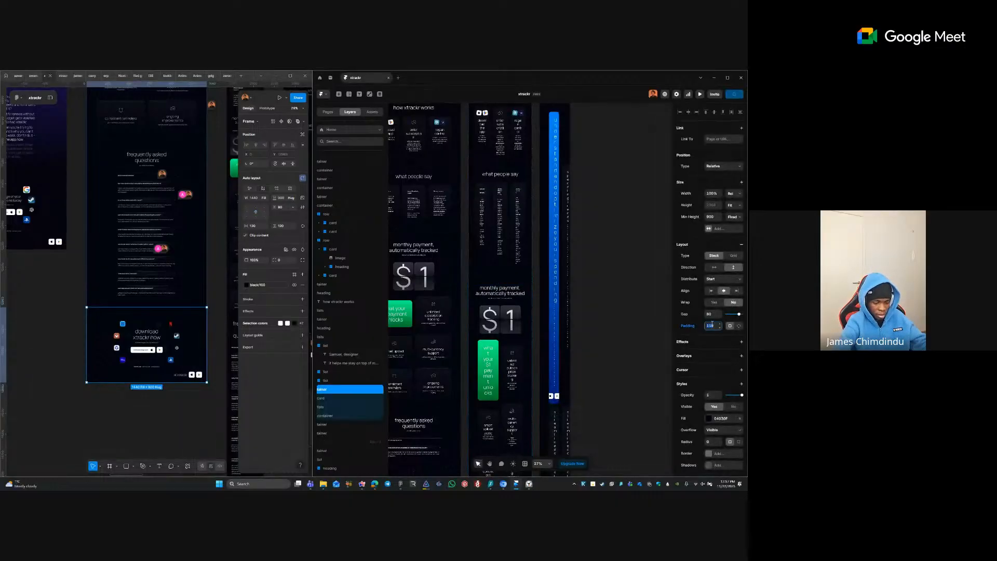
key(Return)
click(443, 354)
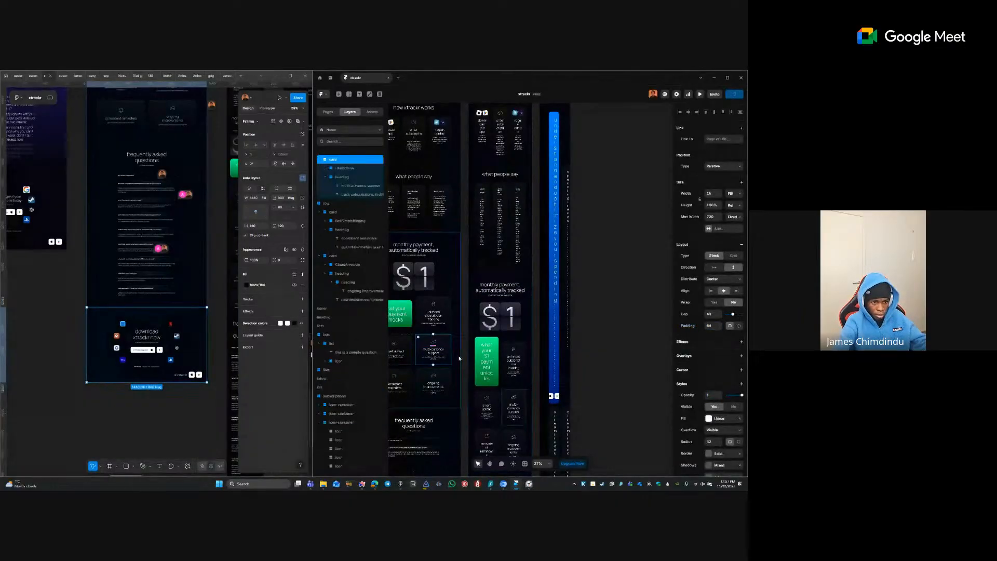
click(464, 354)
scroll(467, 374, down, 5)
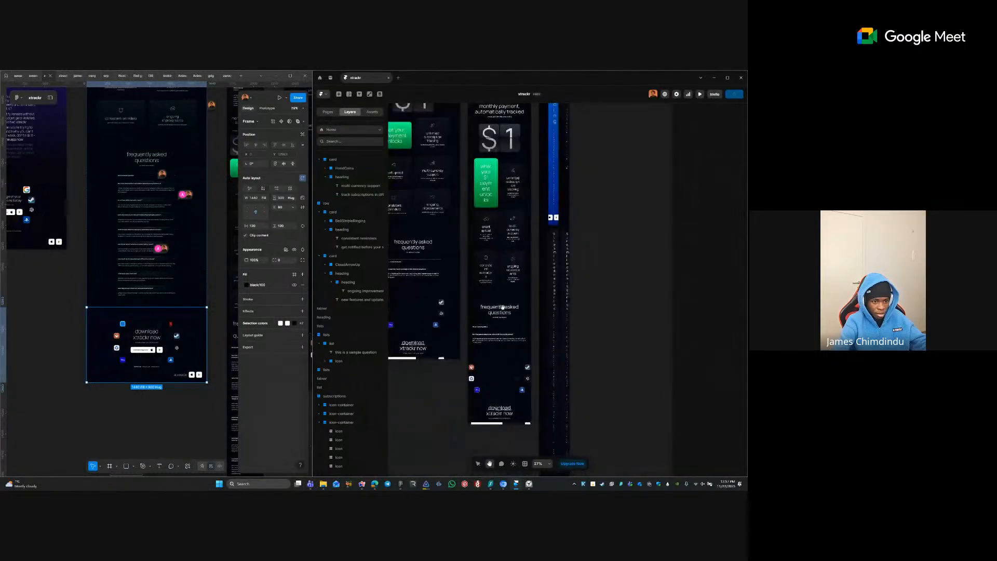
click(496, 338)
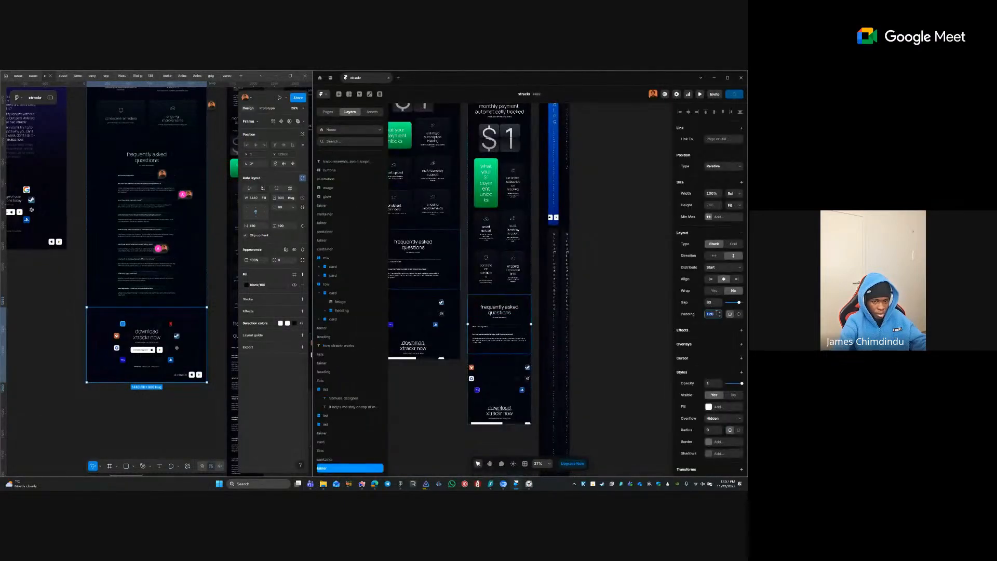
key(Return)
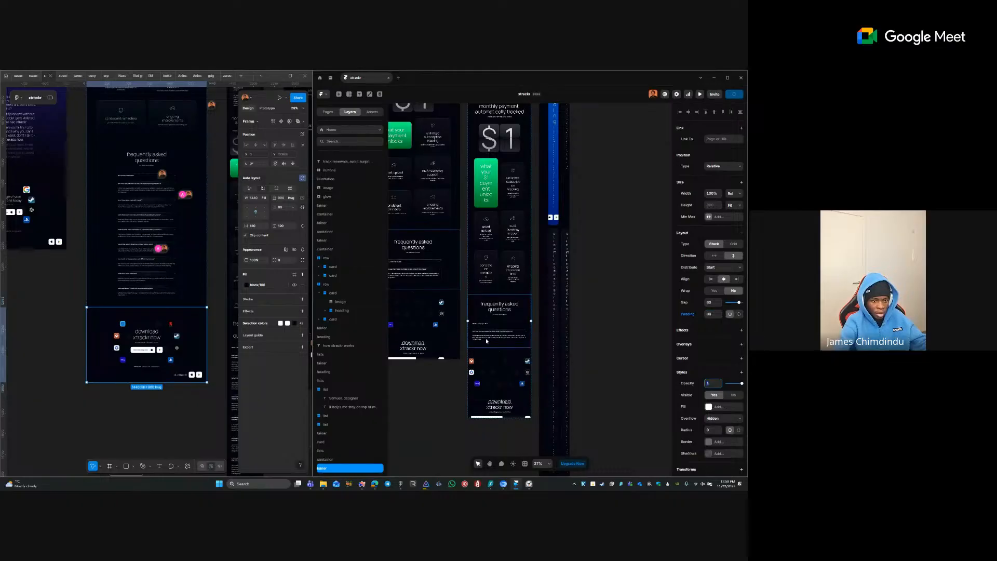
click(614, 288)
- Set padding 40 on the phone layout's main container and the next mobile section container
key(space)
drag(603, 300, 597, 419)
scroll(597, 419, up, 10)
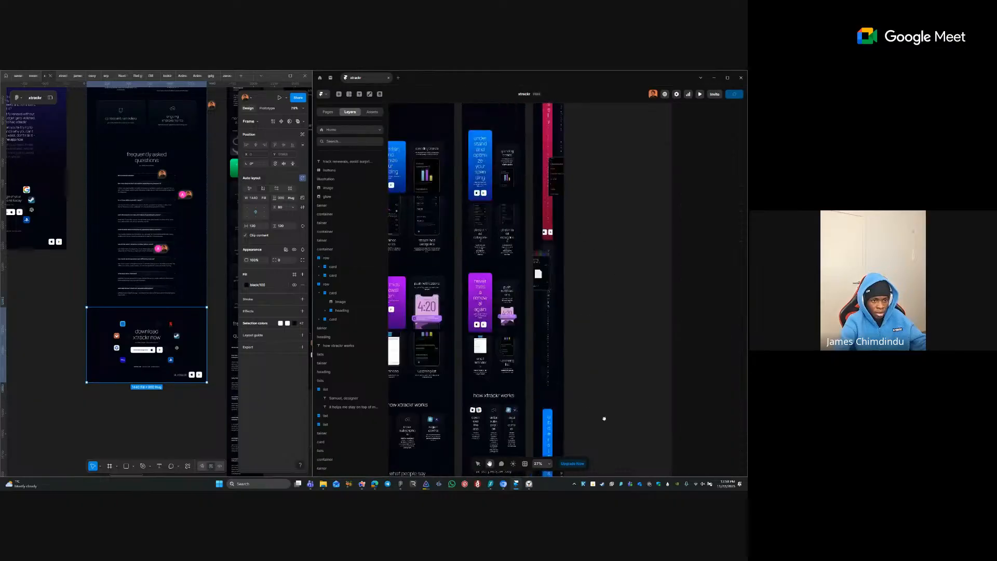
scroll(591, 291, up, 5)
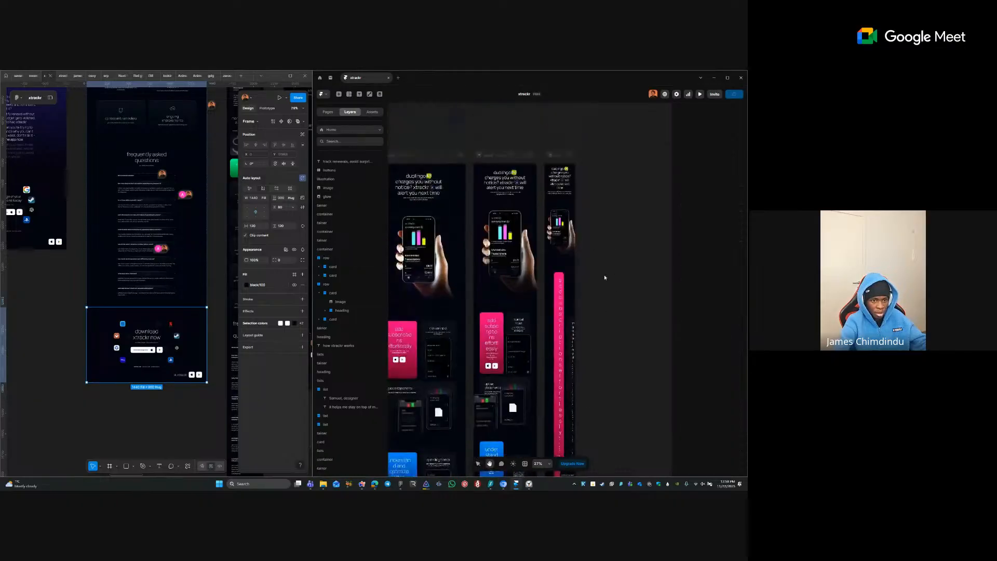
click(555, 268)
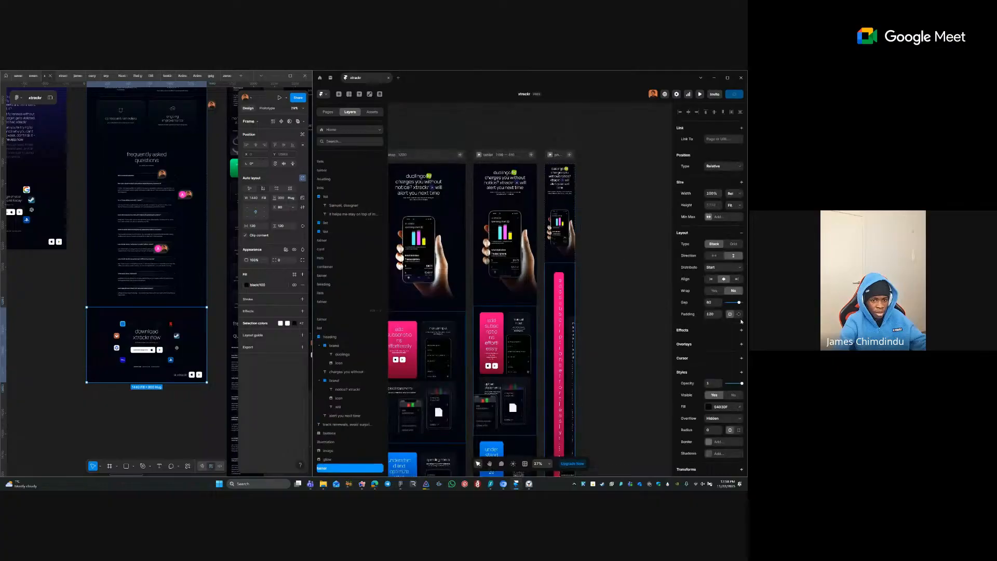
click(715, 314)
text(40)
key(Return)
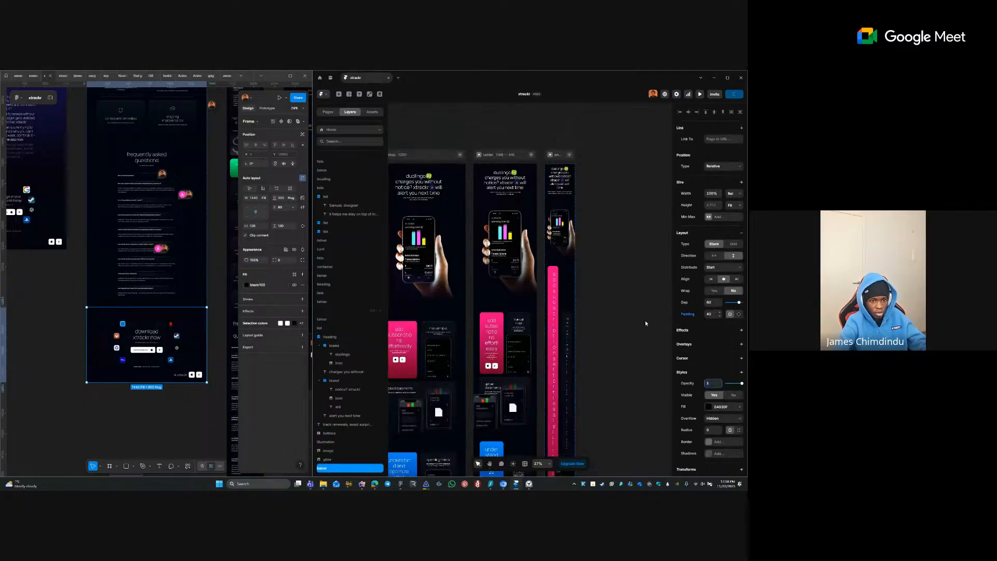
click(593, 320)
scroll(597, 296, down, 3)
scroll(602, 289, down, 2)
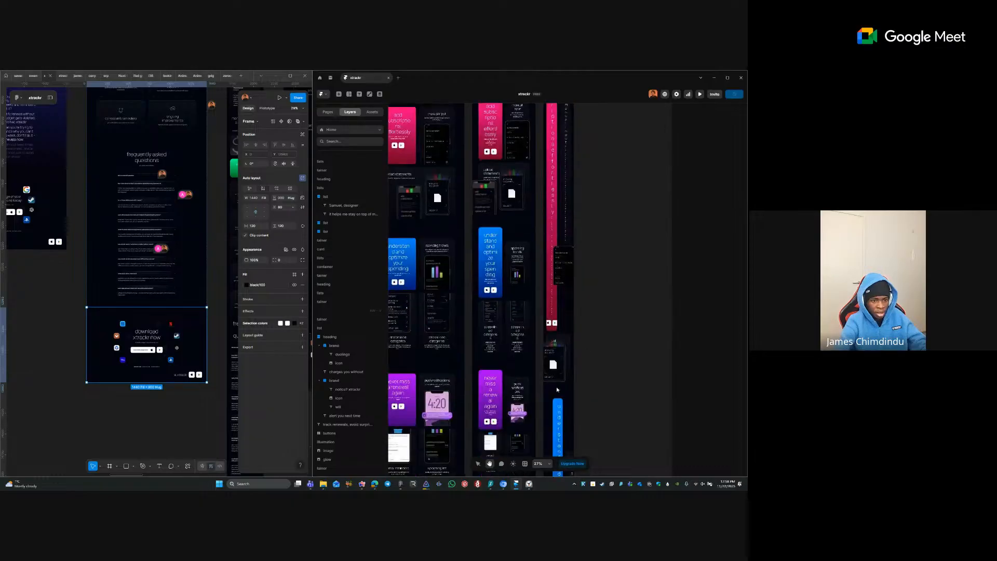
click(566, 391)
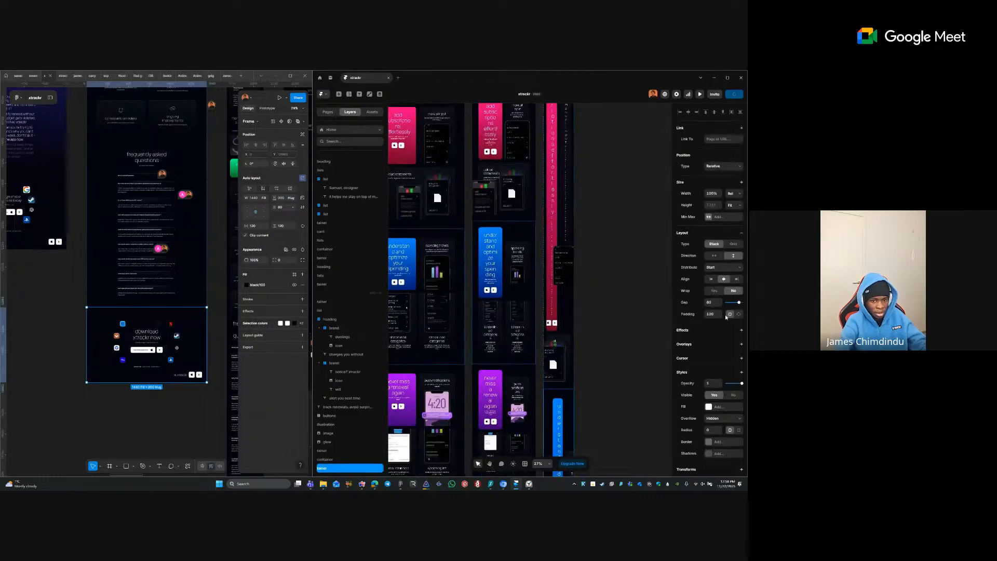
text(40)
key(Tab)
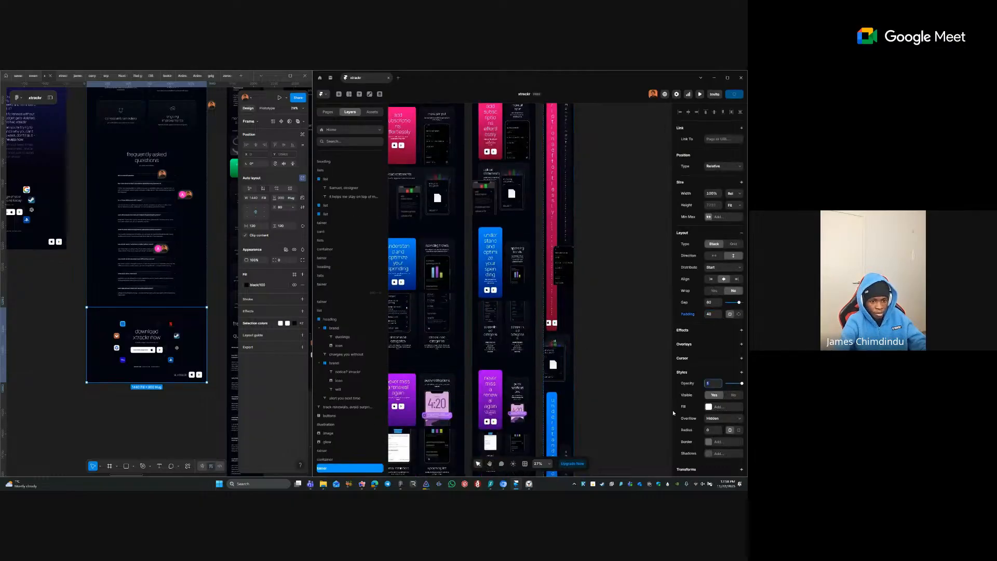
click(621, 403)
- Apply padding 40 to the purple vertical mobile section
key(space)
drag(604, 275, 600, 196)
drag(602, 321, 601, 159)
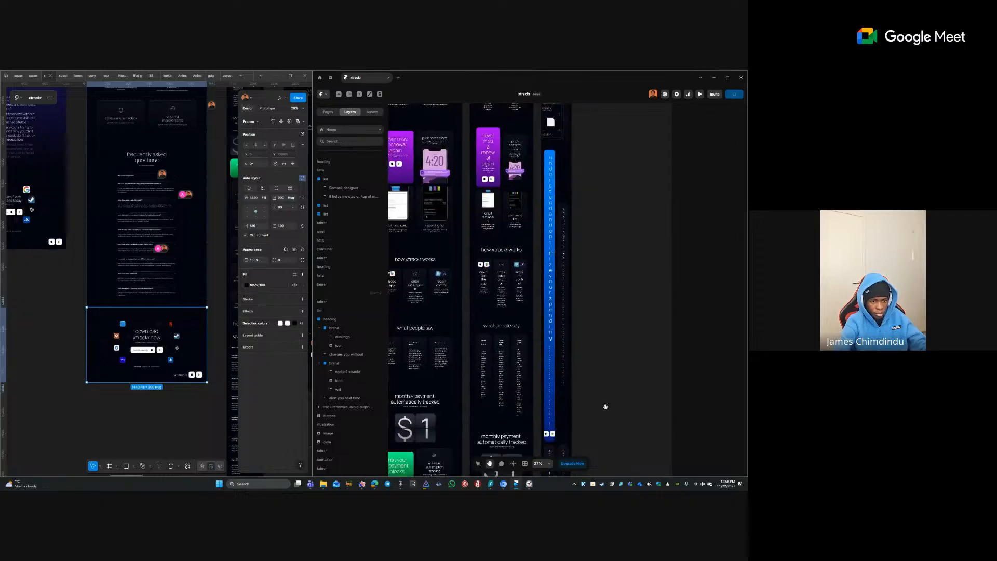
scroll(605, 407, down, 3)
scroll(602, 337, down, 3)
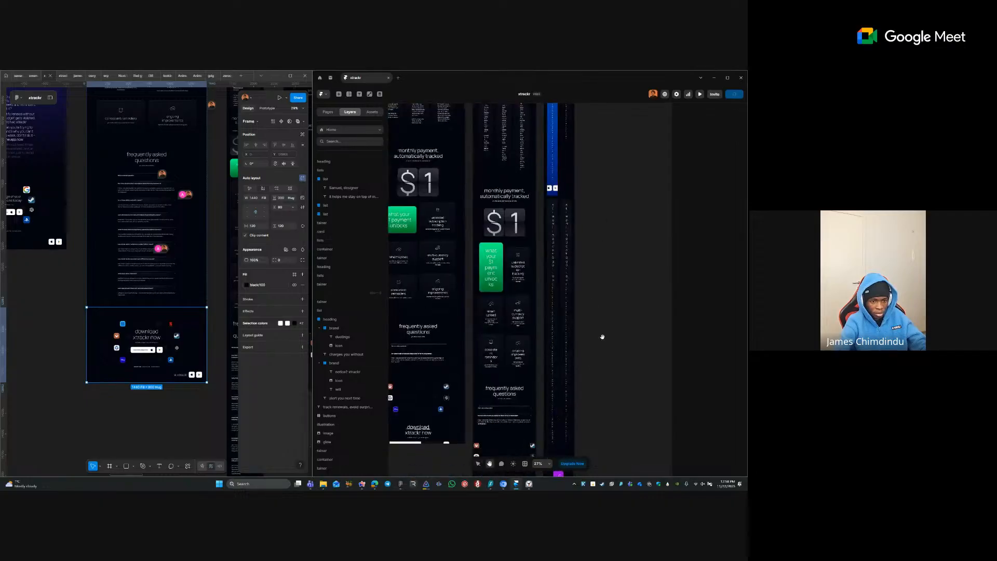
scroll(602, 337, down, 5)
click(560, 301)
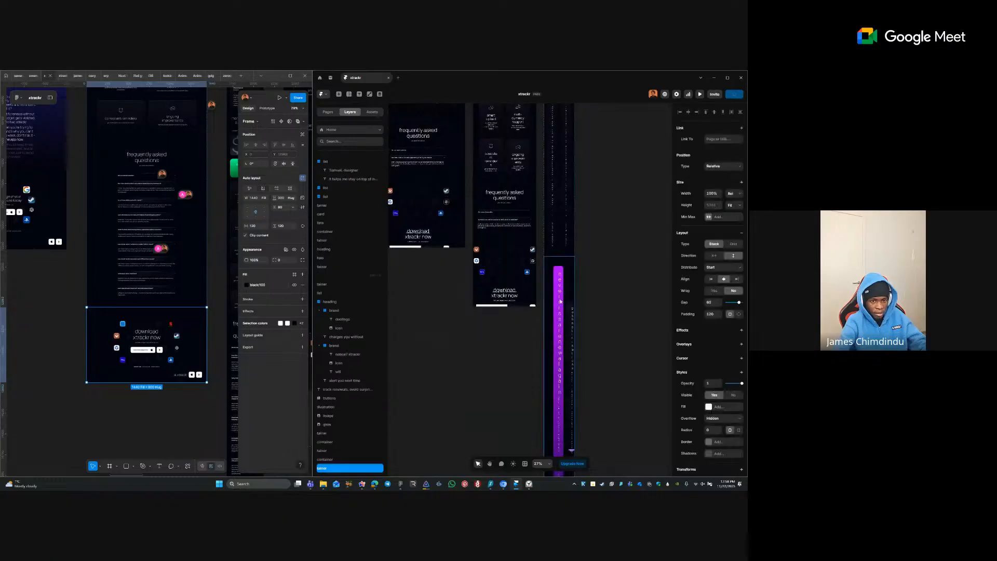
key(Return)
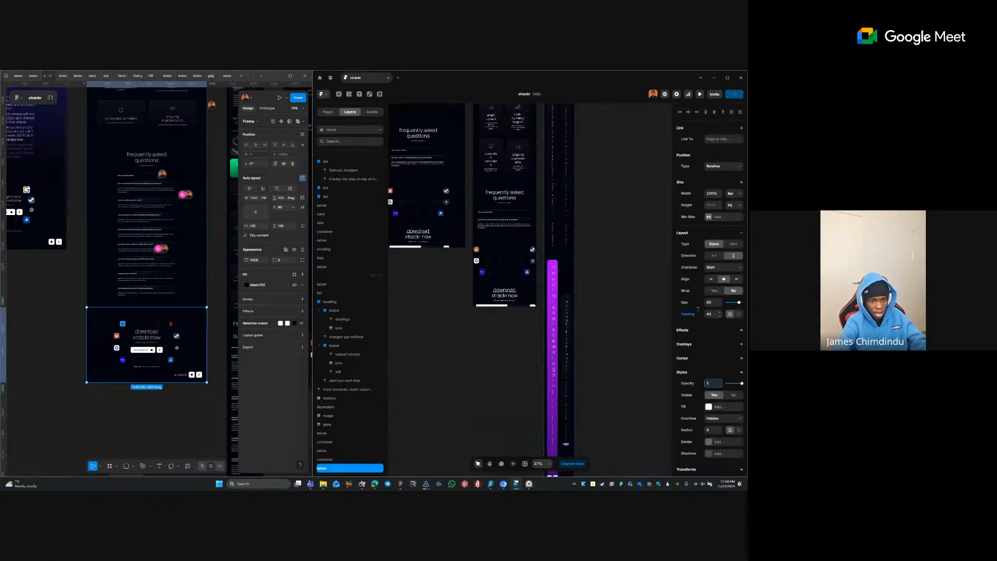
click(604, 325)
- Set padding 40 on the following mobile section container further down the phone layout
key(space)
drag(601, 333, 597, 232)
drag(602, 361, 606, 282)
scroll(610, 322, down, 4)
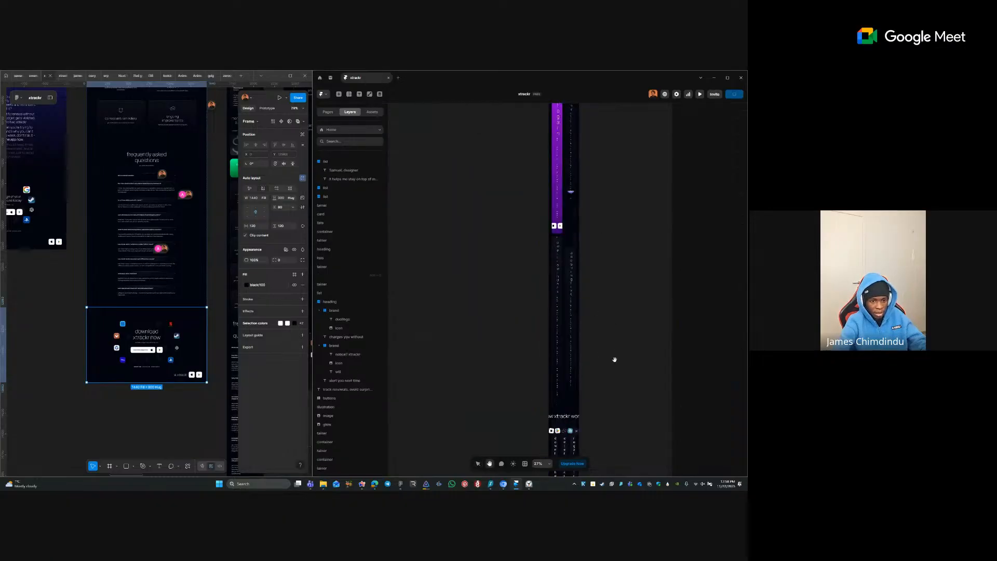
click(566, 310)
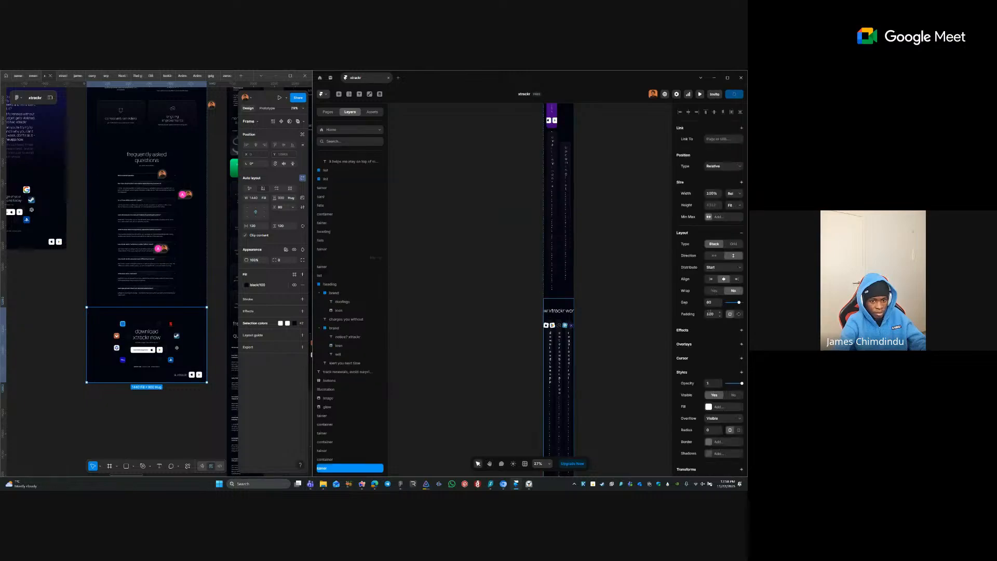
click(714, 313)
text(40)
key(Return)
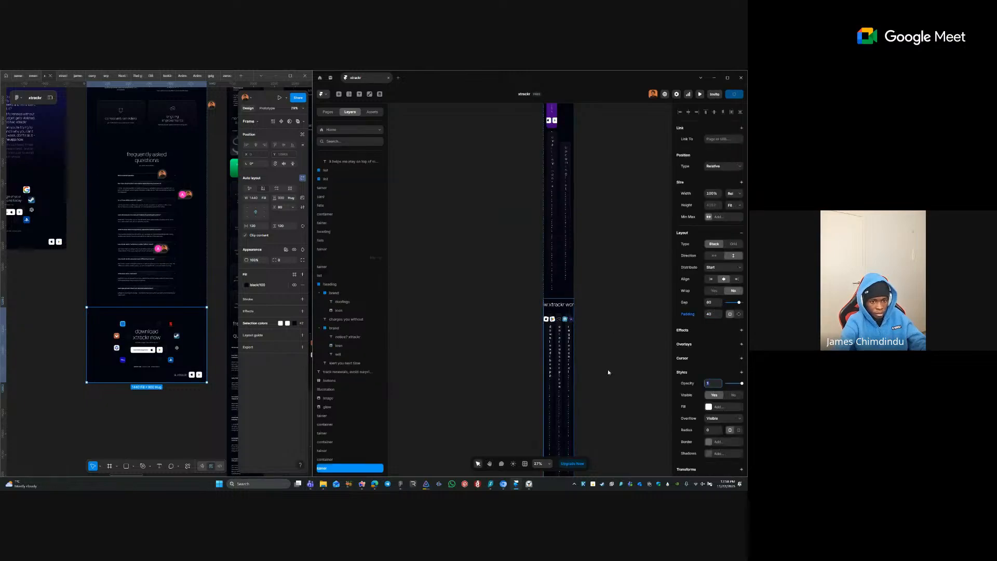
click(607, 368)
- Give the mobile 'What people say' container padding 40
key(space)
mouse_move(605, 313)
mouse_down()
mouse_move(594, 145)
mouse_move(601, 300)
mouse_up()
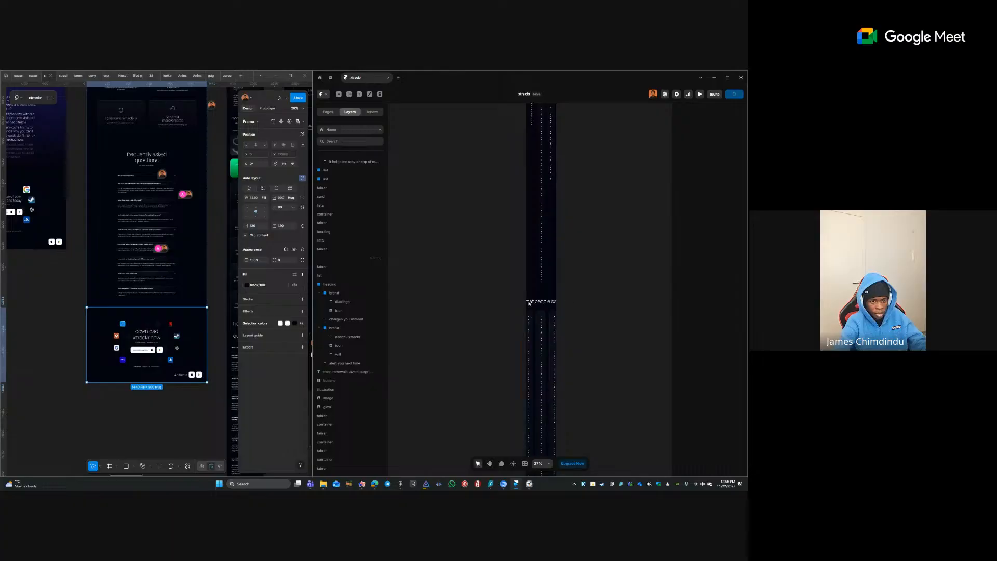
click(604, 305)
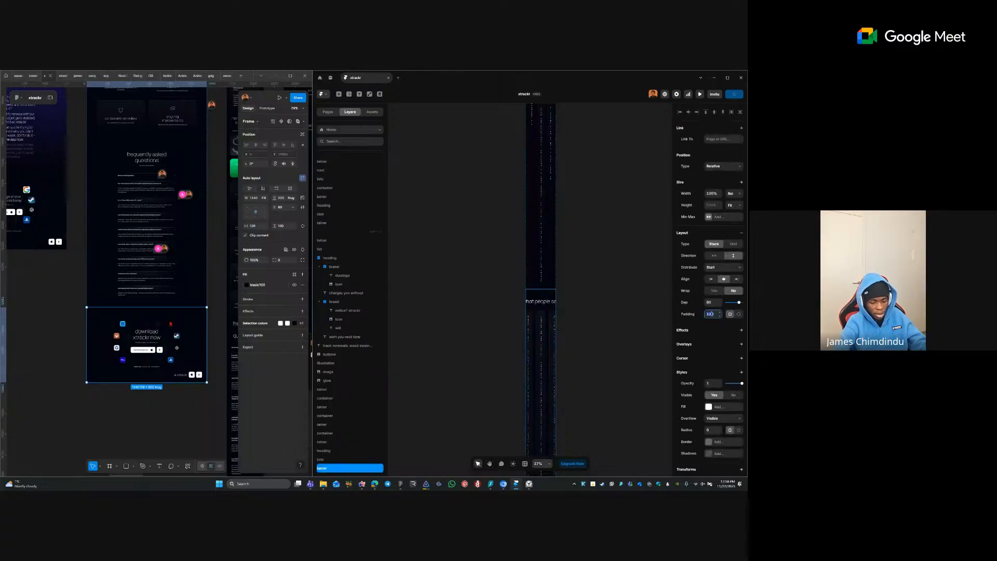
click(712, 313)
text(40)
key(Tab)
click(612, 357)
- Set padding 40 on the monthly payment pricing container in the phone layout
key(space)
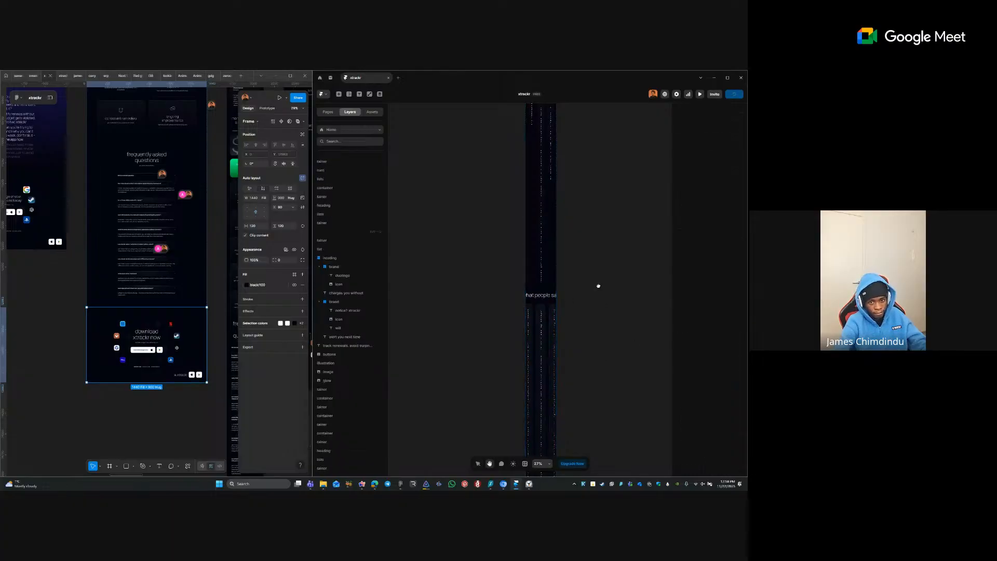
drag(599, 285, 602, 142)
drag(605, 321, 603, 267)
drag(614, 369, 607, 291)
drag(587, 354, 574, 230)
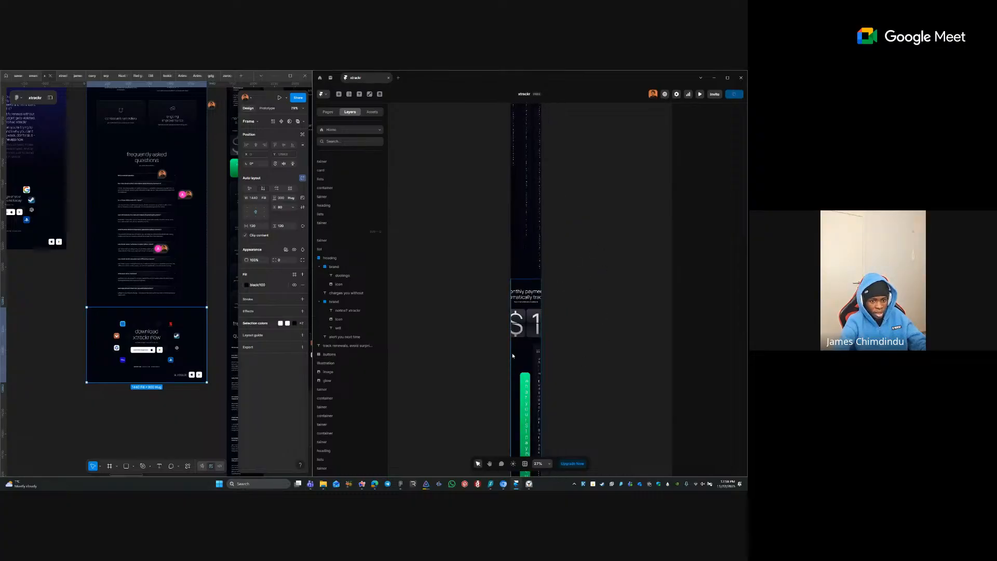
click(512, 355)
click(713, 325)
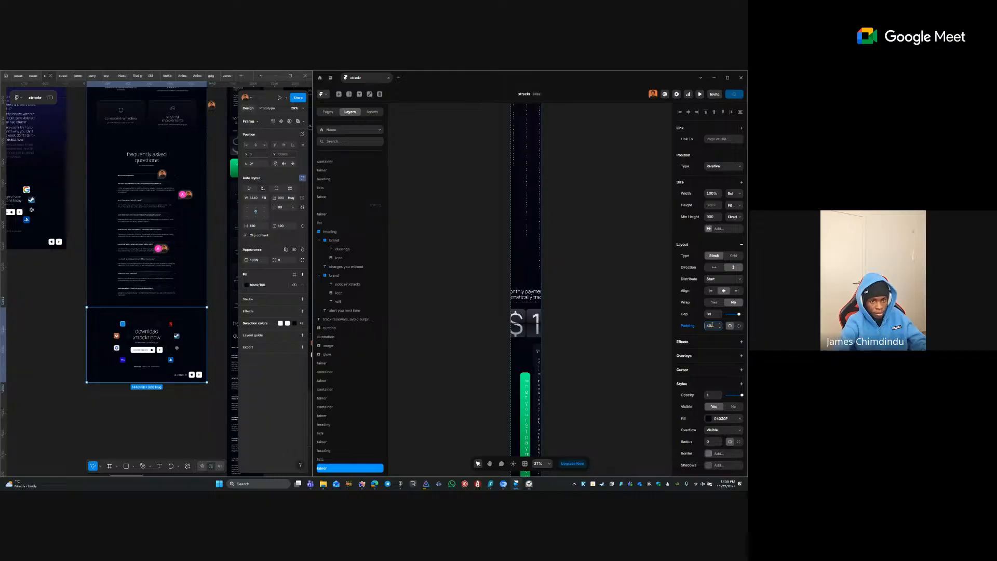
key(Tab)
click(649, 383)
- Inspect the phone FAQ container and the download section's icon group, then pan away
drag(649, 422, 580, 233)
drag(534, 366, 595, 208)
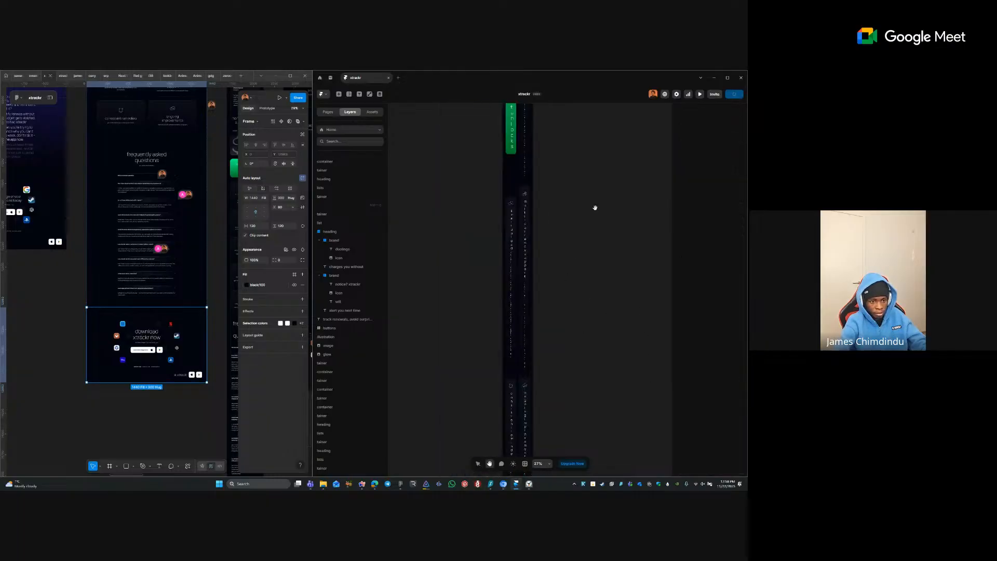
scroll(563, 201, down, 5)
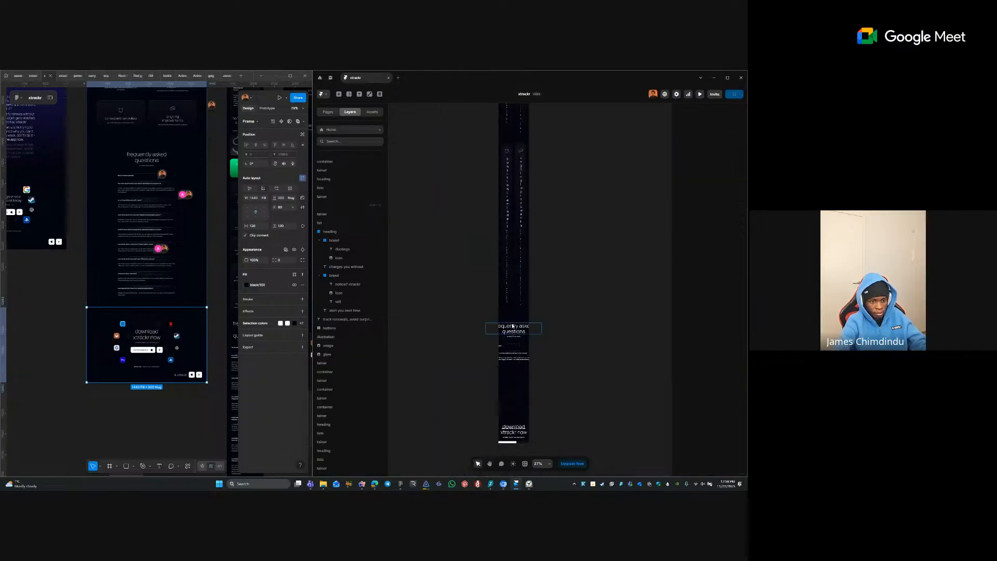
click(513, 326)
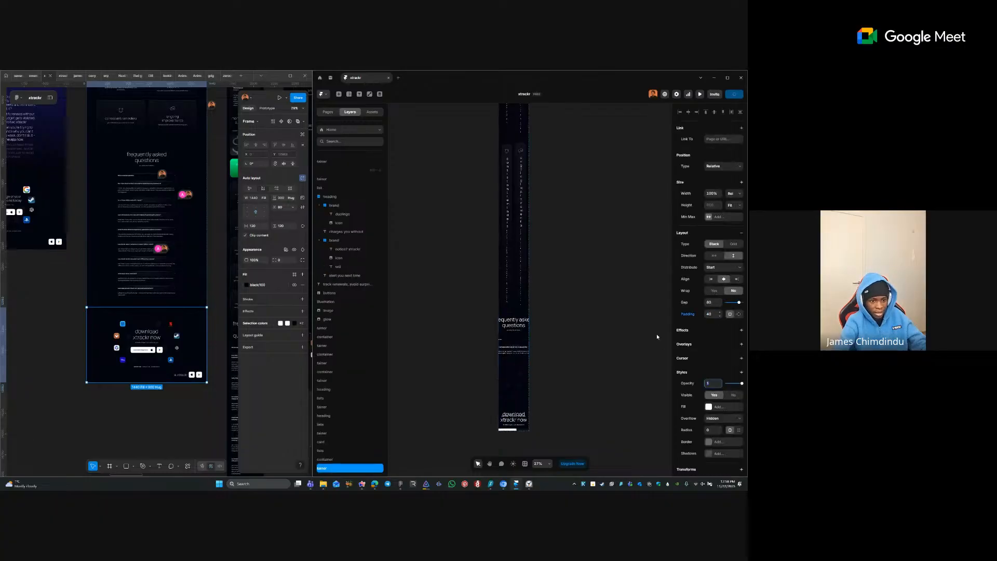
click(497, 361)
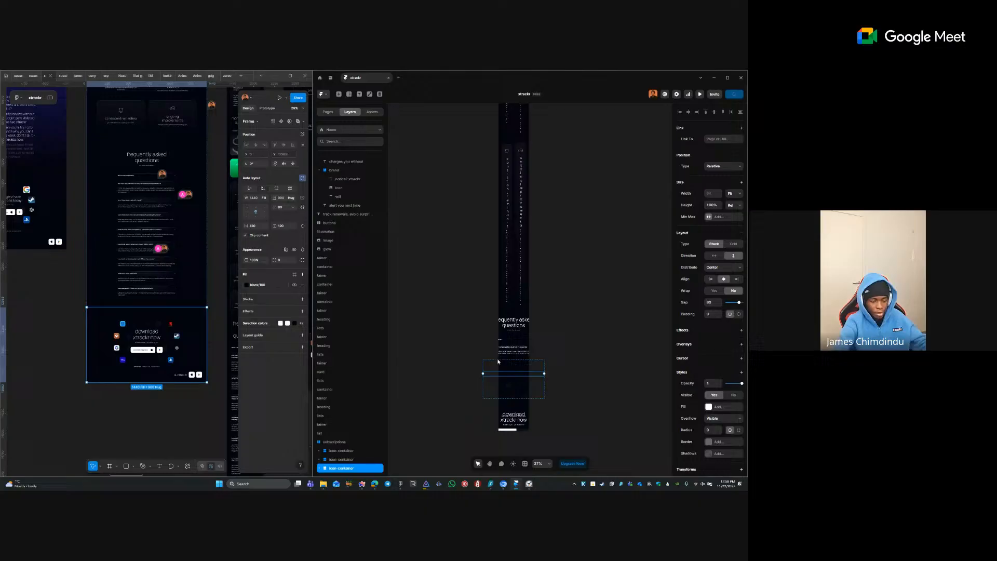
click(570, 359)
drag(505, 285, 597, 336)
scroll(509, 307, down, 3)
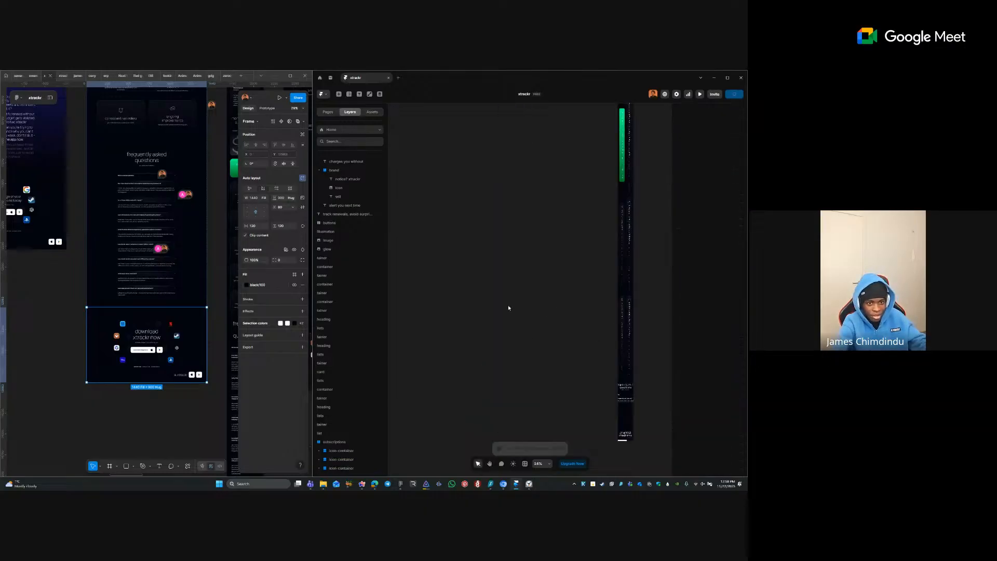
scroll(508, 307, down, 5)
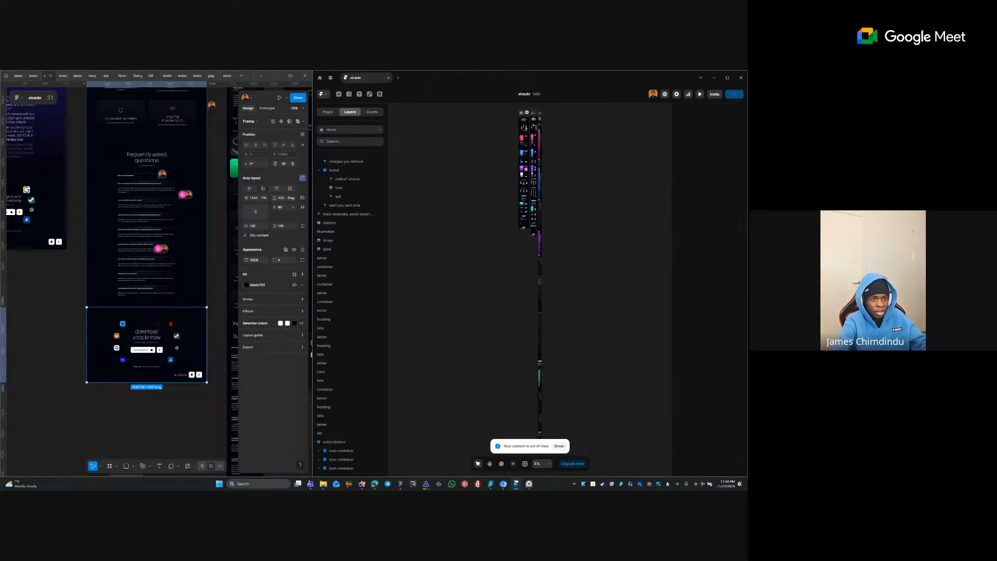
scroll(530, 115, up, 5)
drag(454, 307, 480, 224)
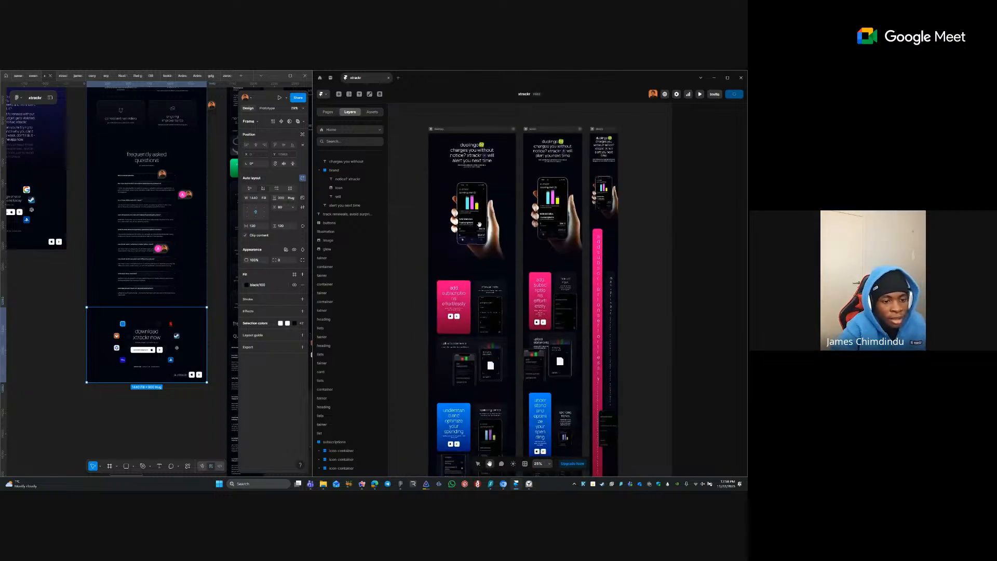
key(v)
click(474, 331)
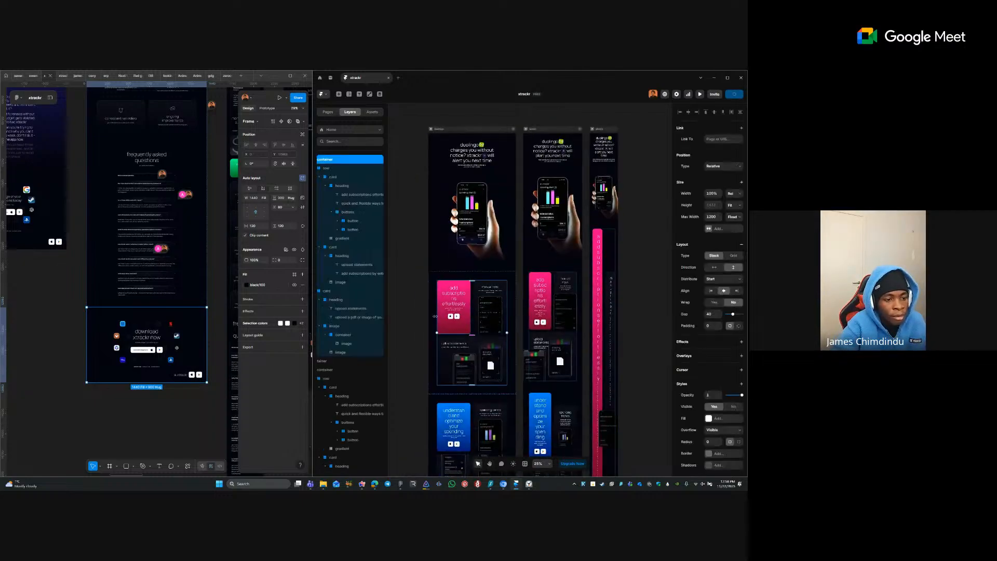
scroll(445, 371, up, 3)
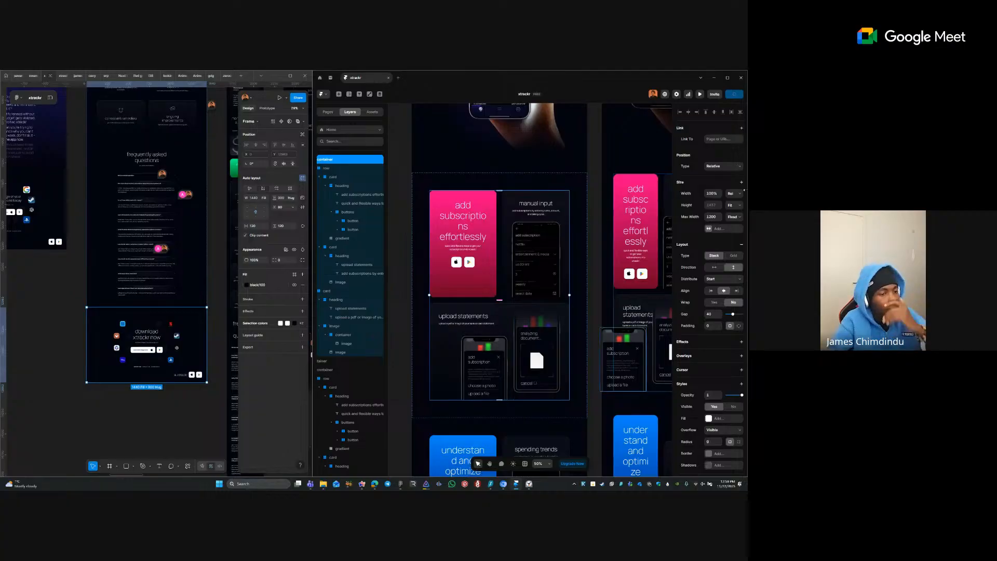
click(733, 256)
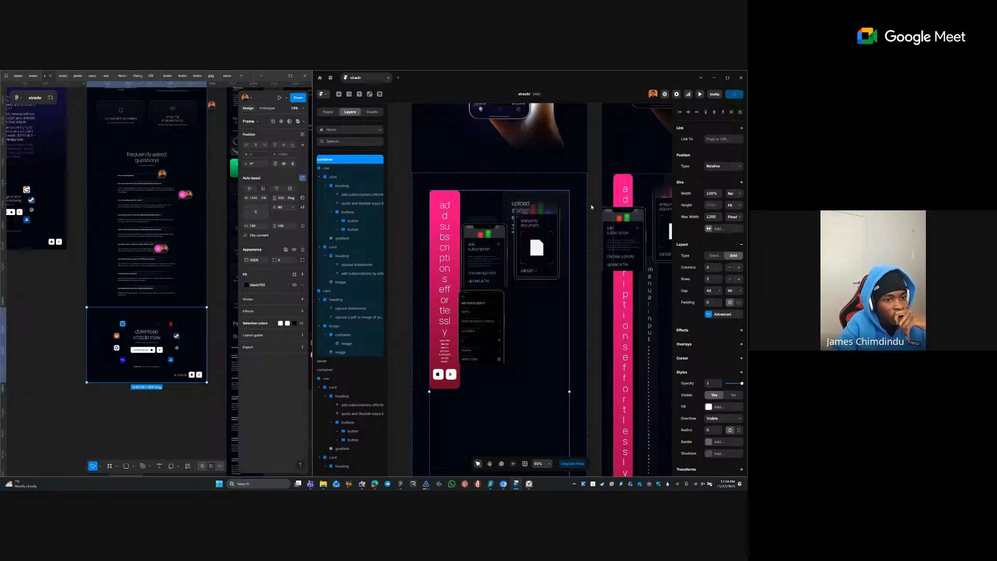
click(492, 207)
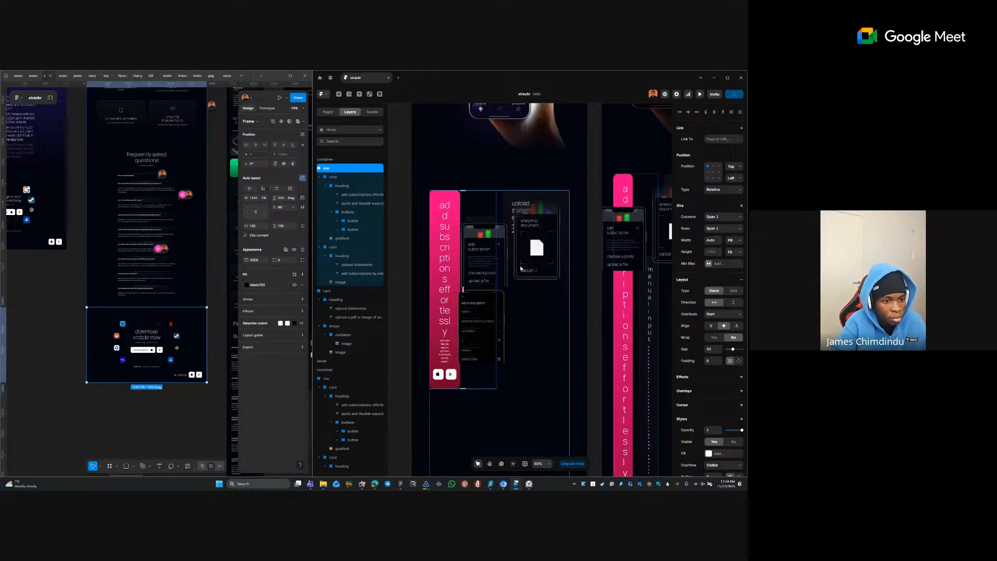
key(ctrl+z)
click(501, 283)
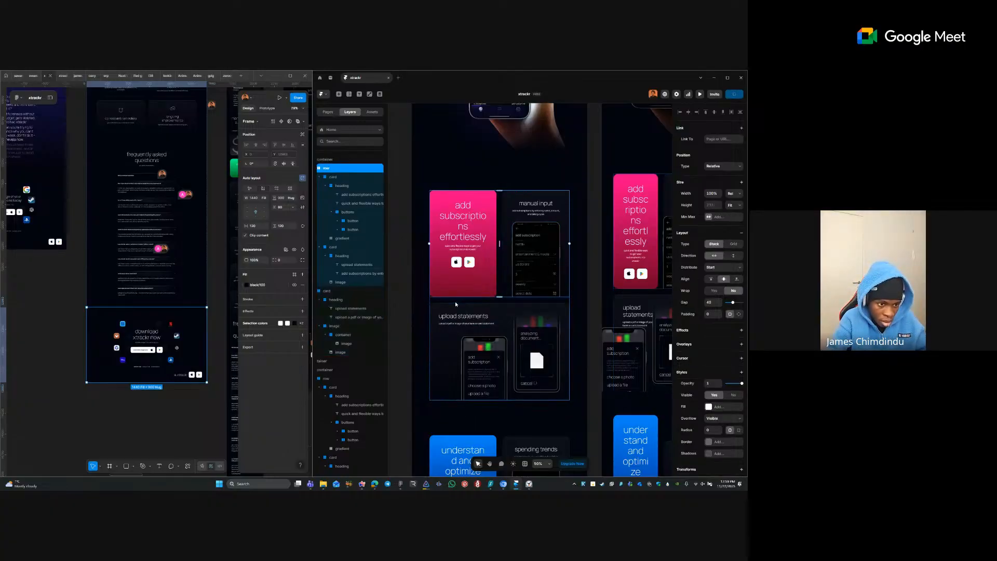
- Remove the row wrapper around the feature cards and arrange the cards container as a grid
right_click(499, 288)
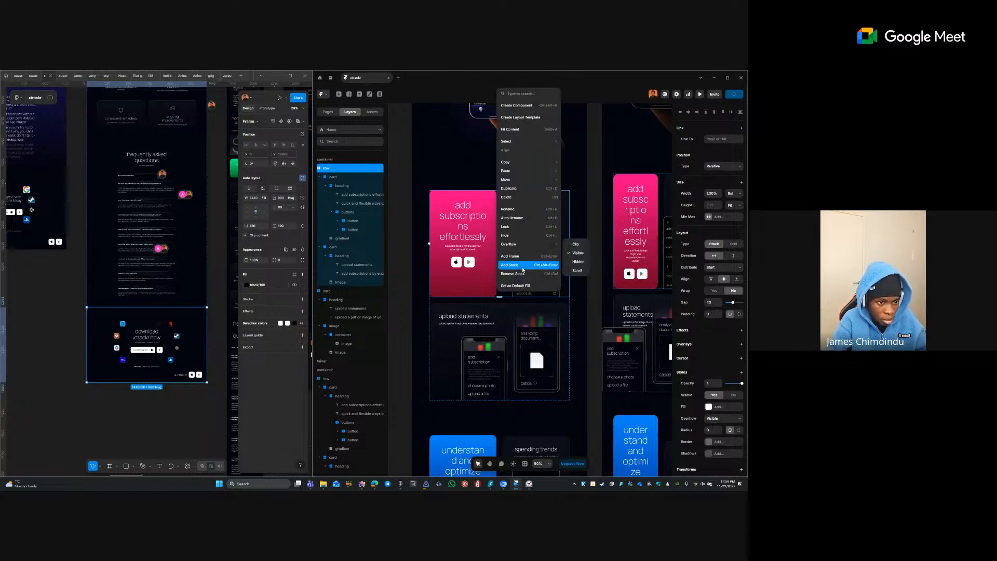
click(528, 275)
click(580, 301)
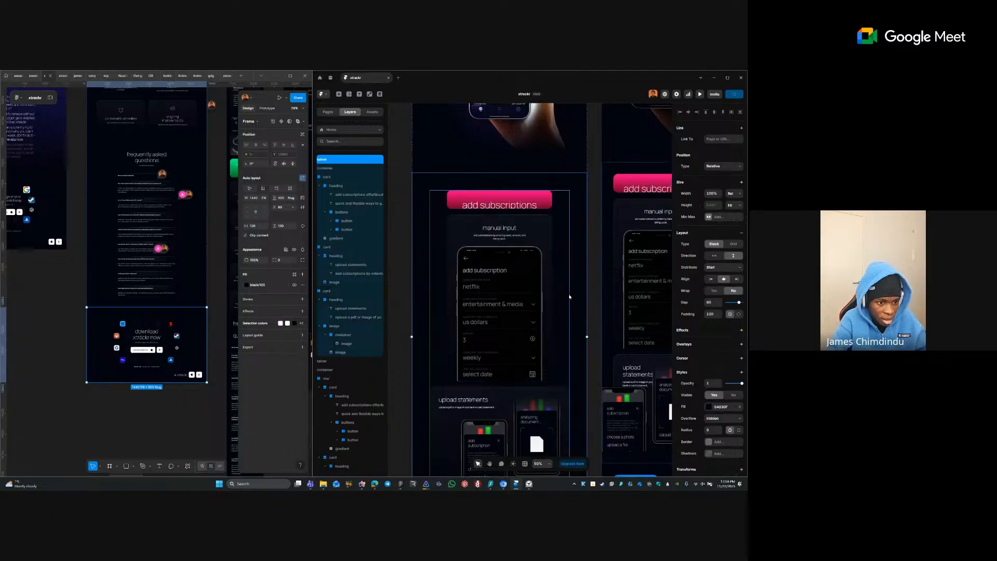
click(570, 298)
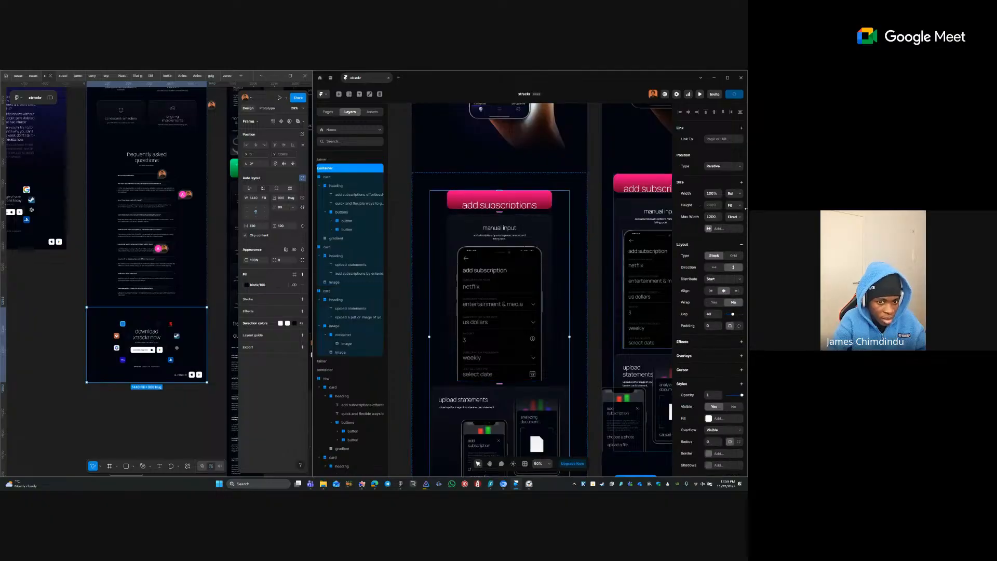
click(733, 256)
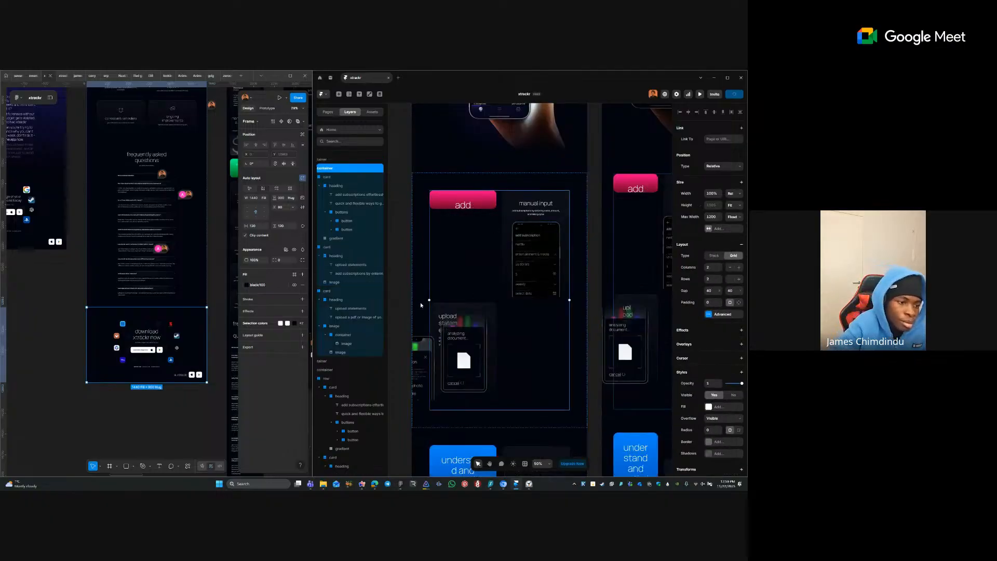
- Make the 'Upload statements' card span two rows and two columns
click(450, 332)
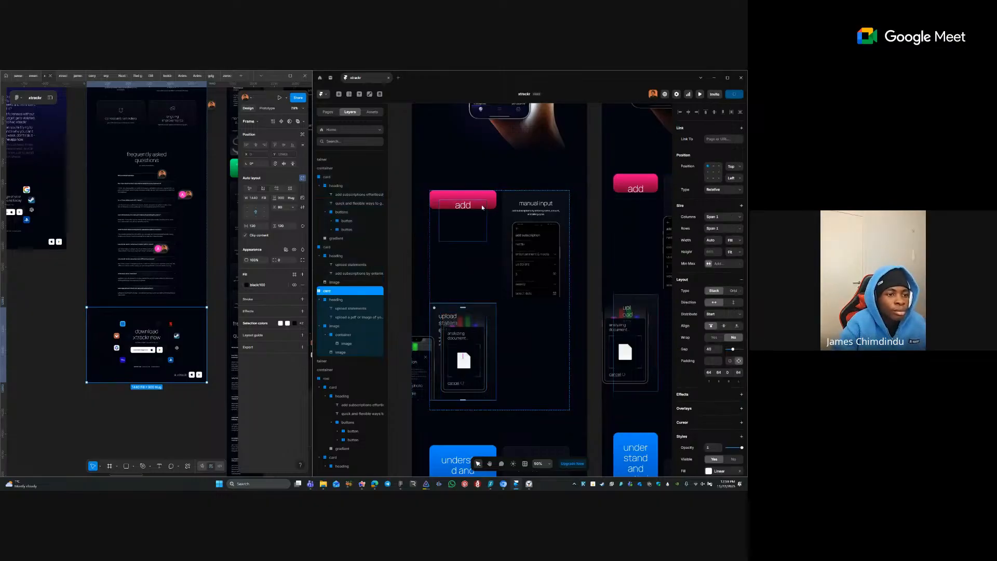
click(482, 204)
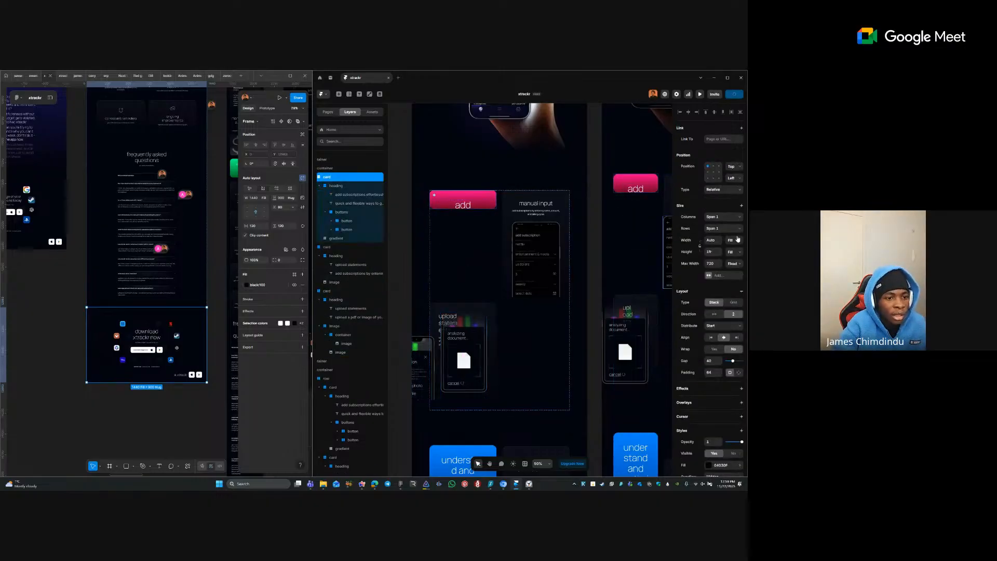
click(341, 247)
click(335, 290)
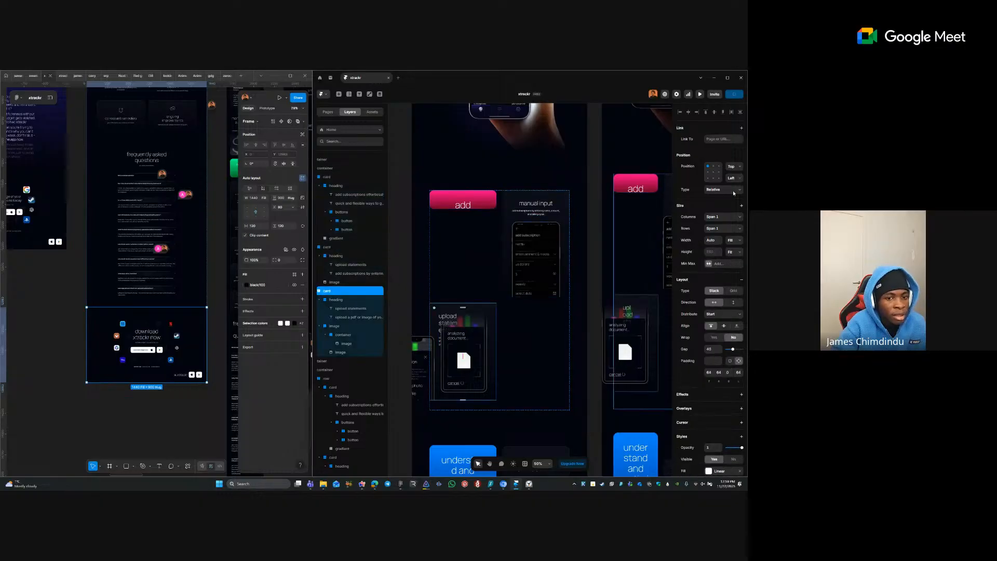
click(720, 229)
click(714, 244)
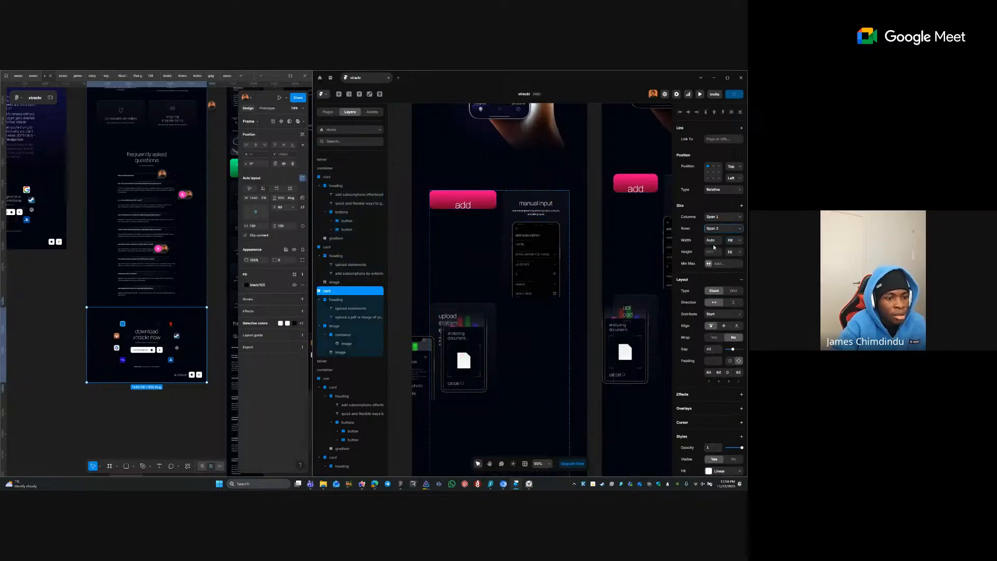
click(729, 217)
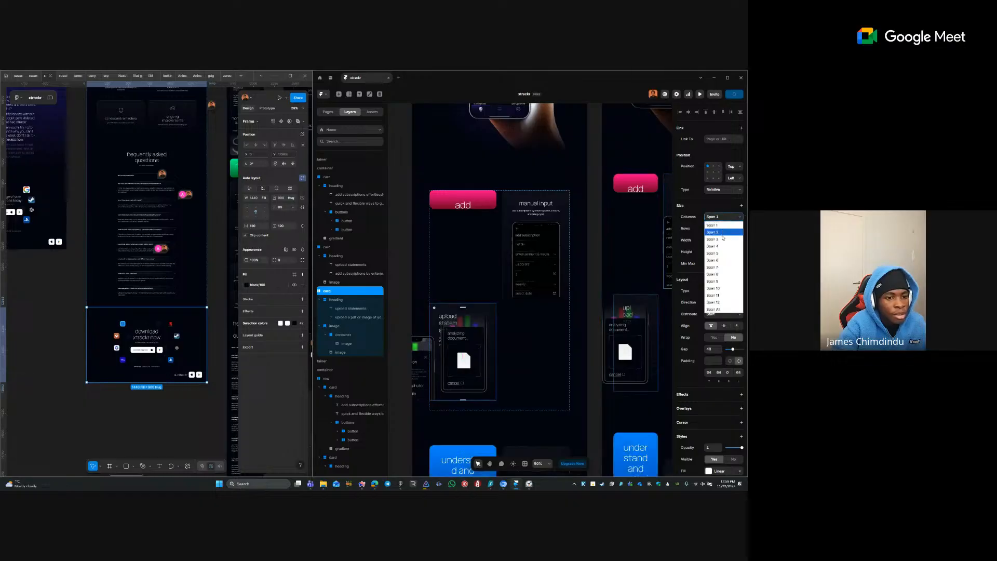
click(725, 234)
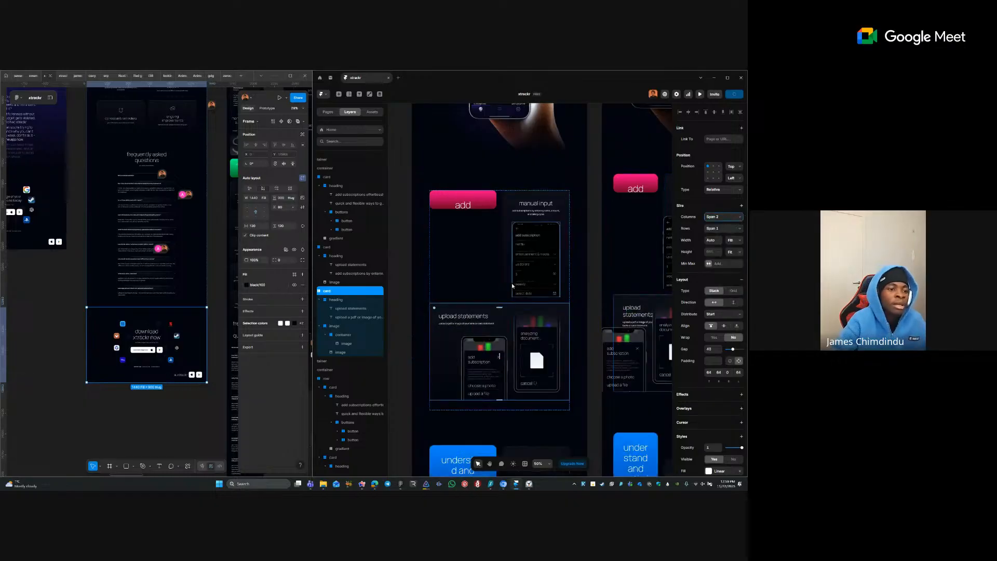
- Try auto-sized grid columns, then undo to keep the two-column grid
click(492, 210)
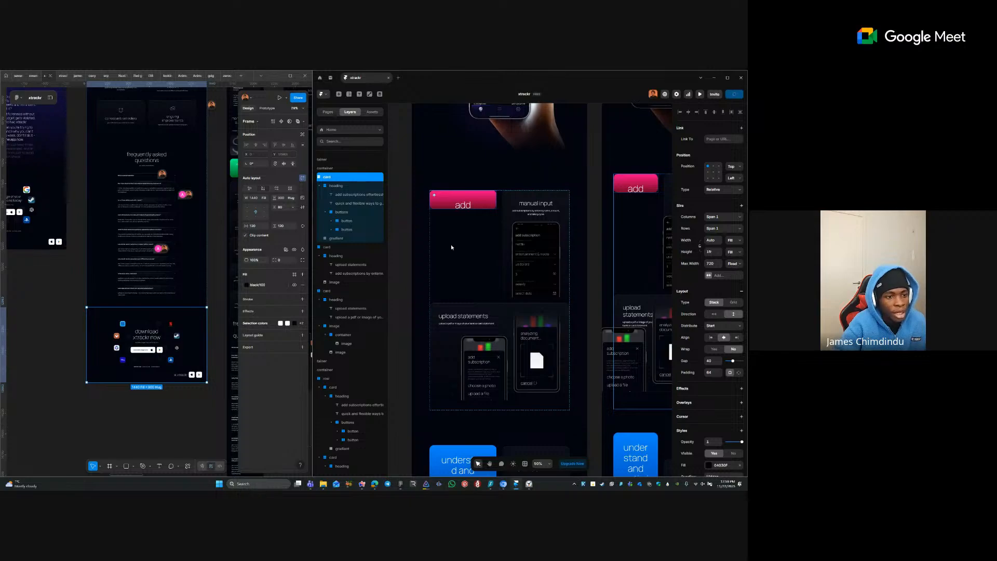
click(338, 187)
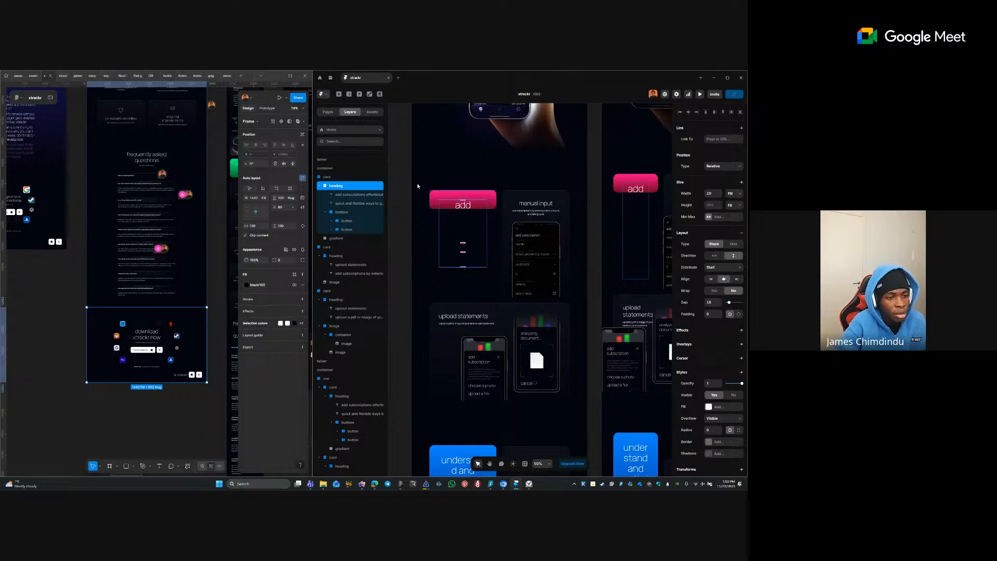
click(429, 202)
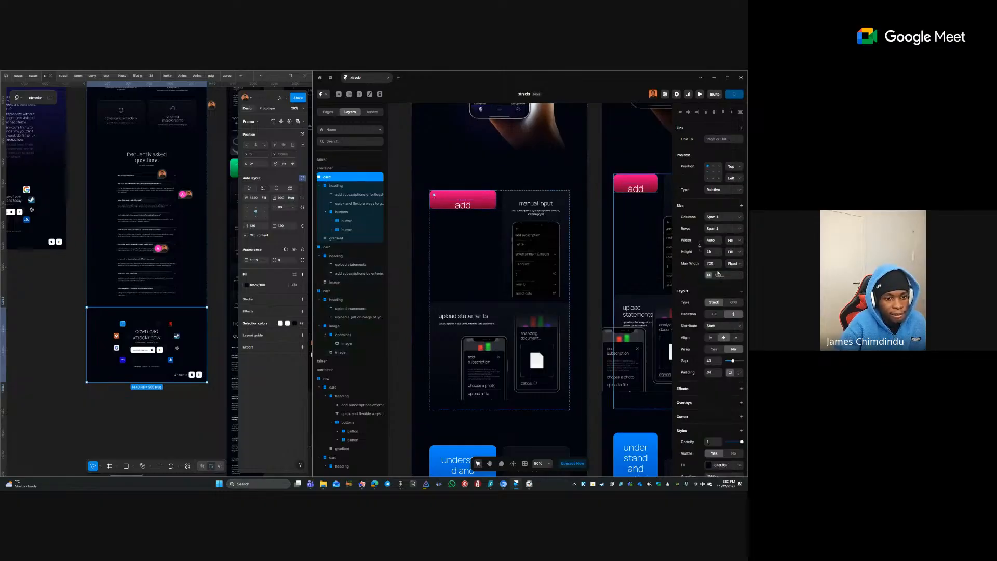
click(506, 230)
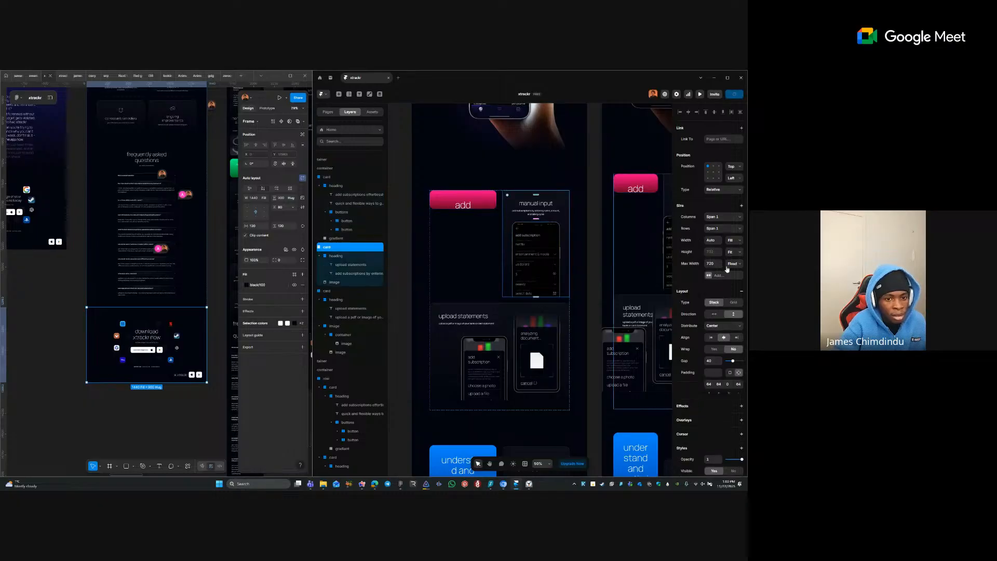
key(Escape)
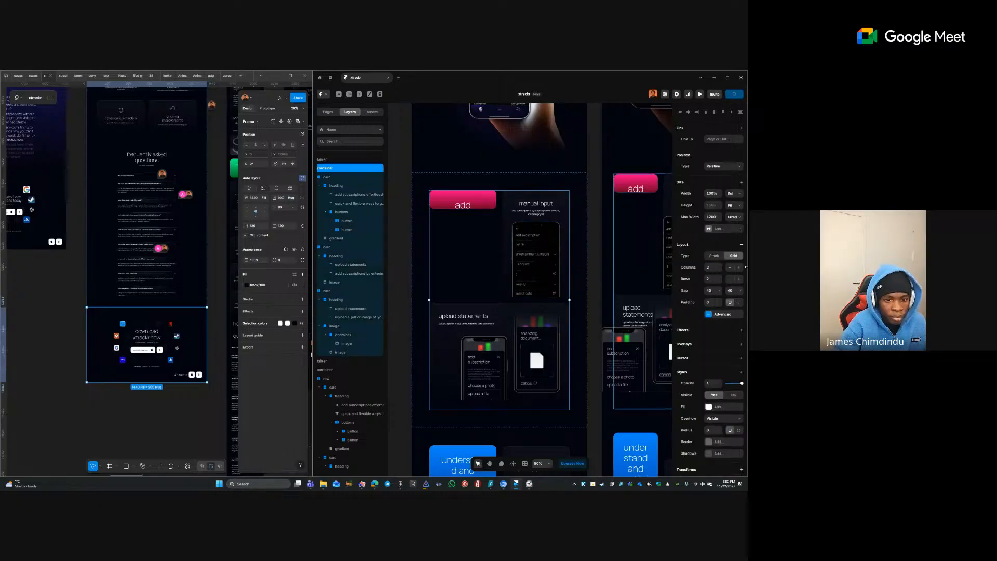
click(732, 314)
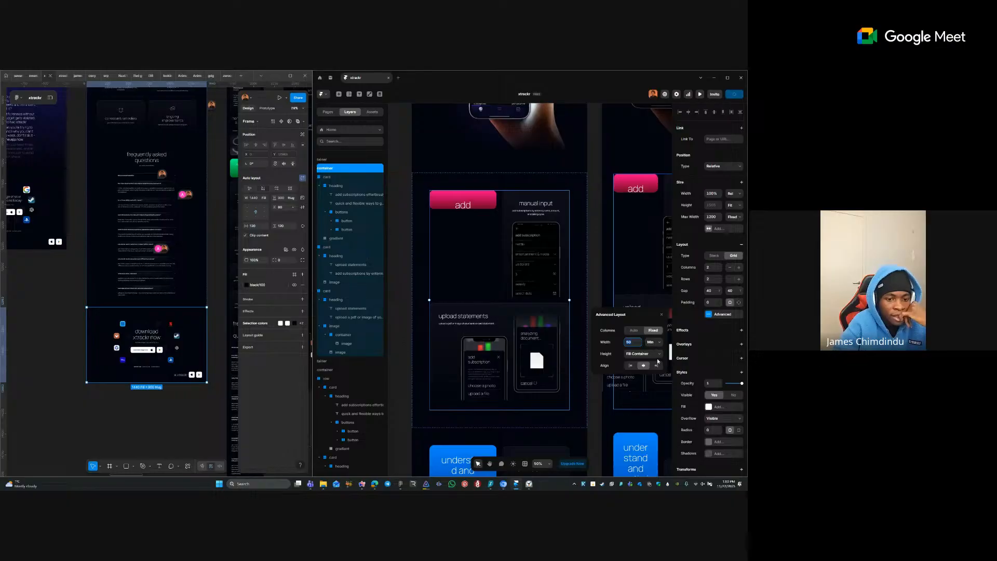
click(634, 330)
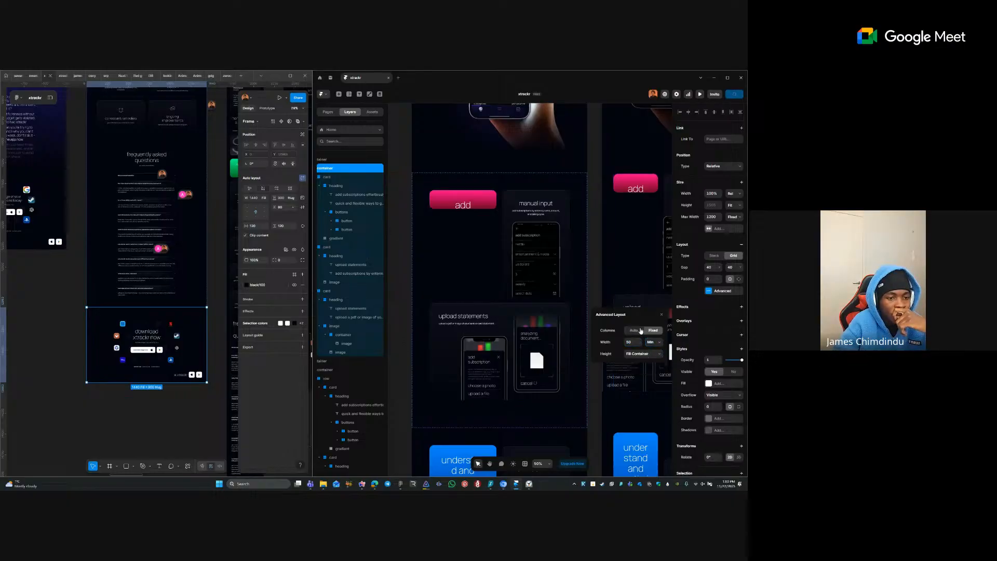
click(649, 331)
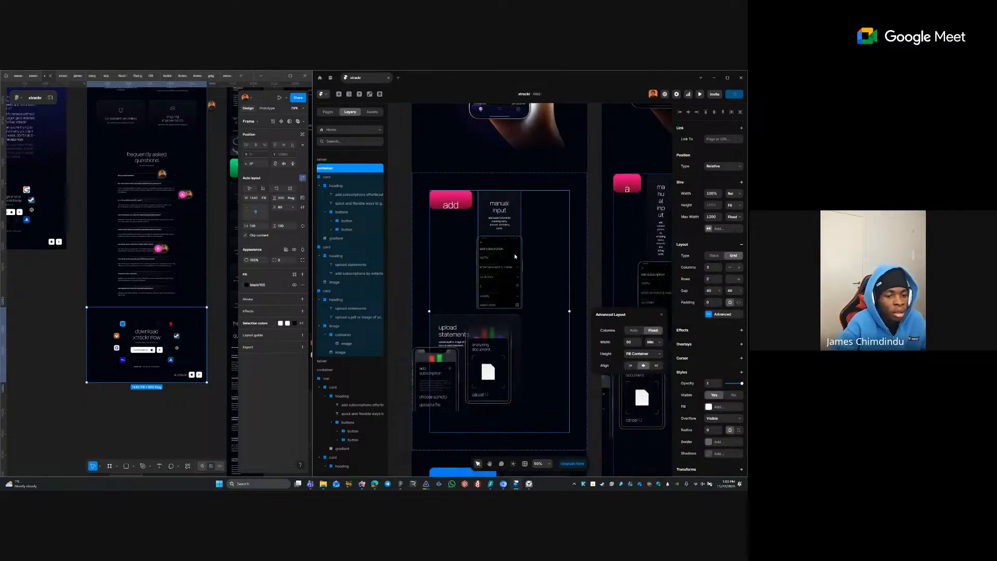
key(ctrl+z)
key(ctrl+z)
- Change the first feature card's height from Fill to Fit content
click(480, 202)
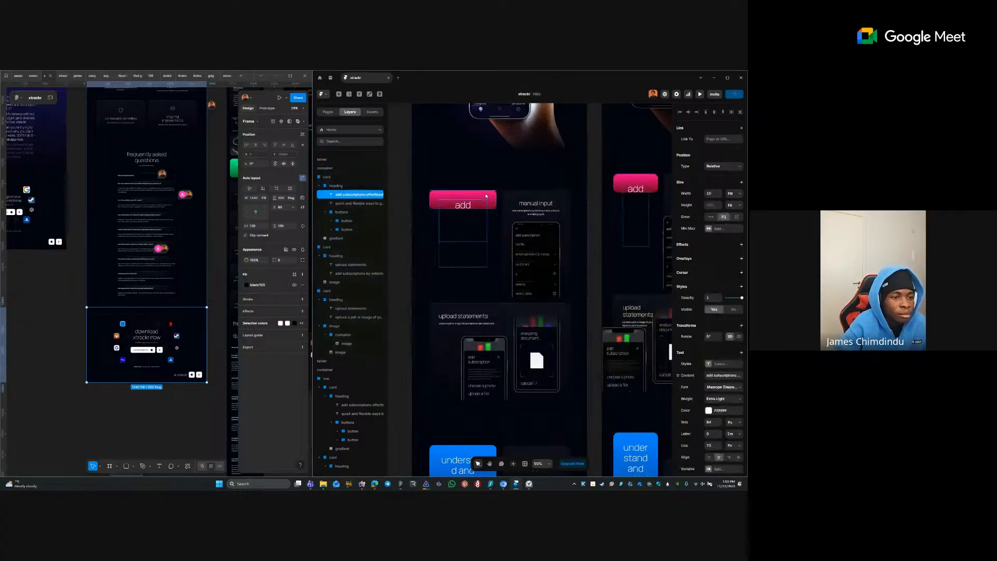
click(363, 185)
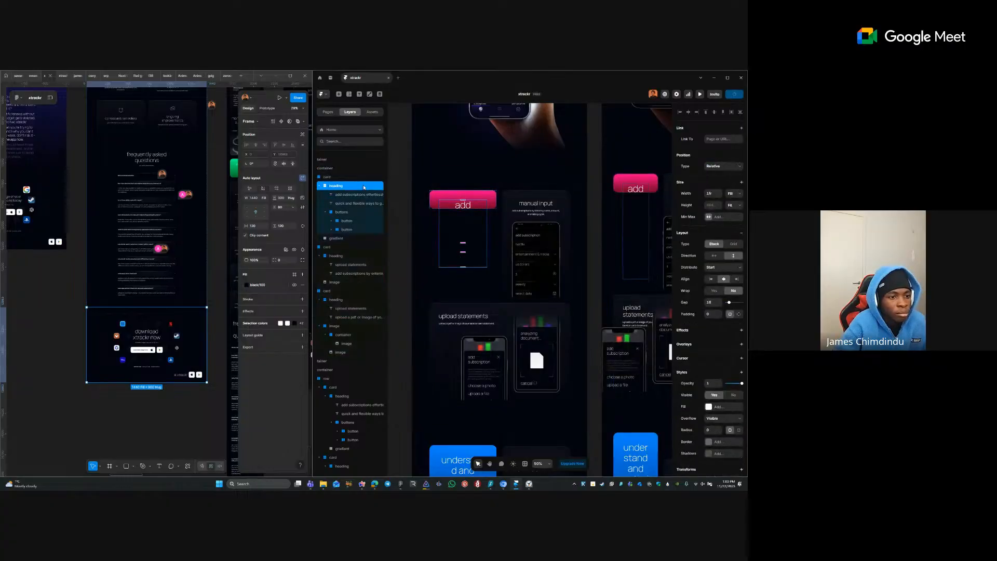
click(467, 200)
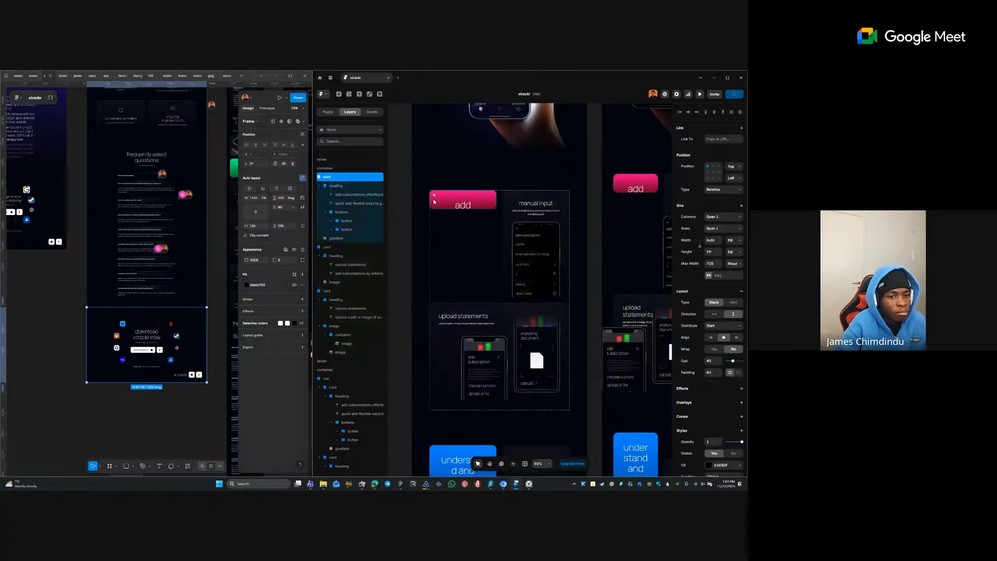
click(729, 253)
click(734, 282)
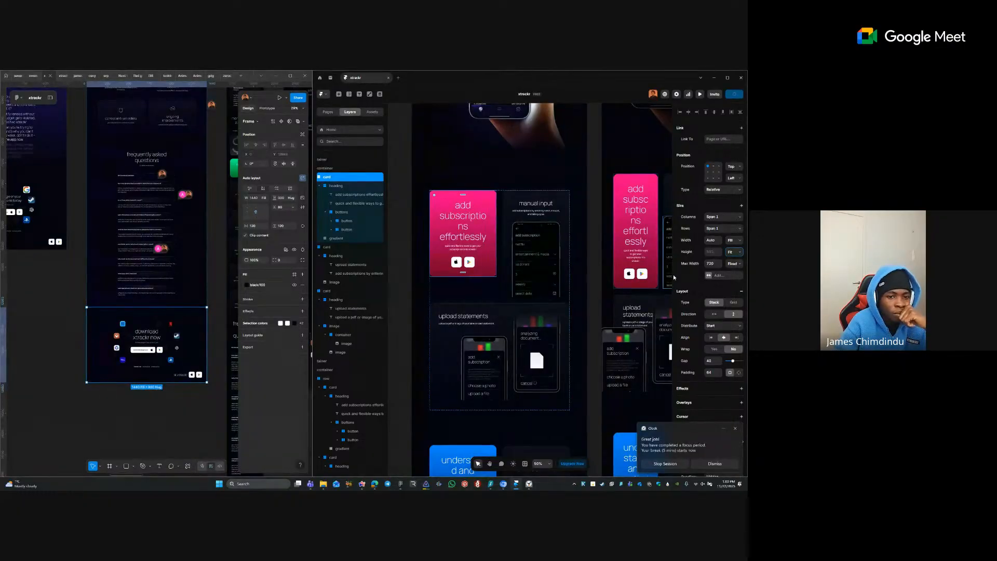
- Review the height sizing and size-limit options, then undo the last change
click(739, 253)
click(707, 207)
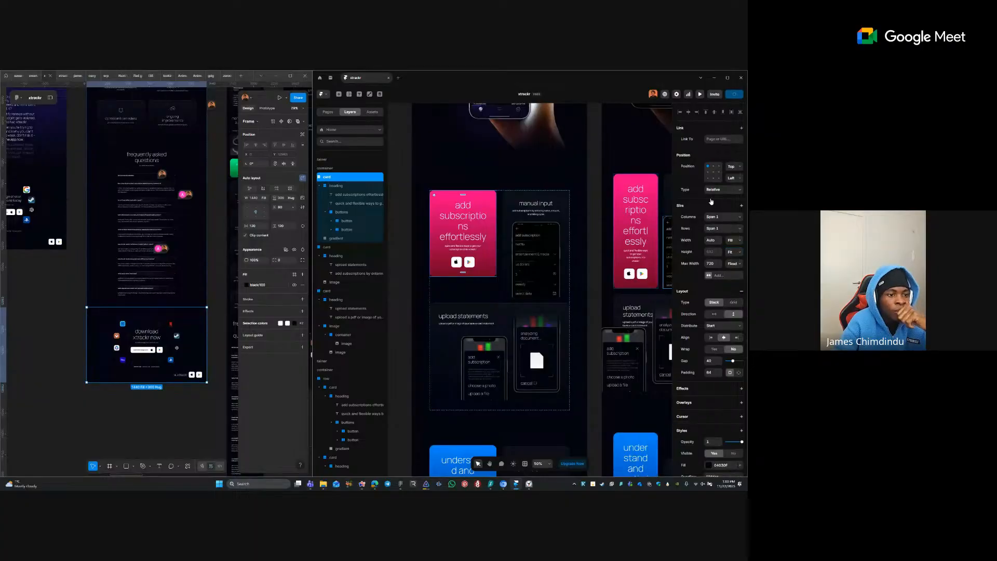
click(487, 296)
click(486, 296)
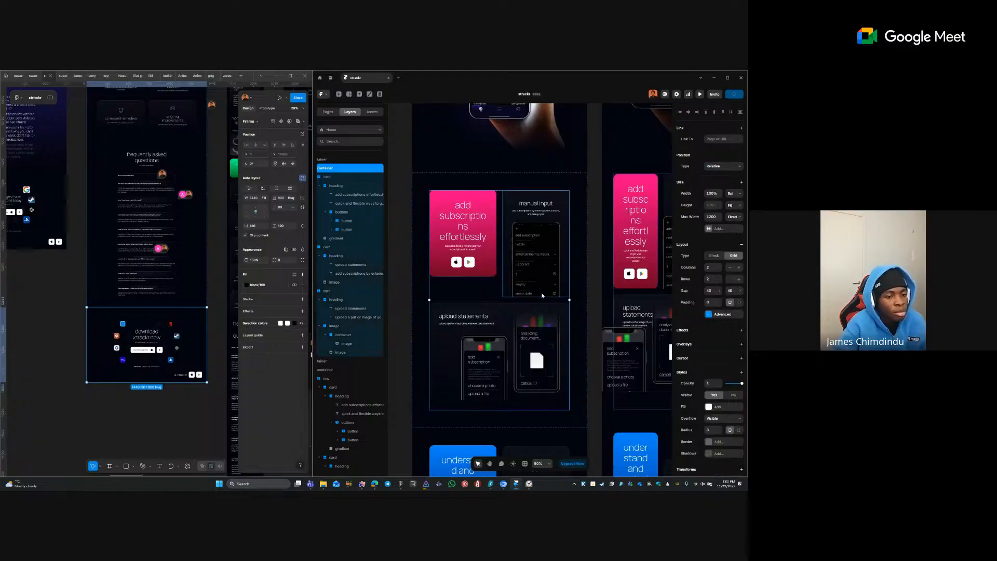
key(ctrl+z)
key(ctrl+z)
key(ctrl+z)
key(ctrl+z)
key(ctrl+z)
key(ctrl+z)
key(ctrl+z)
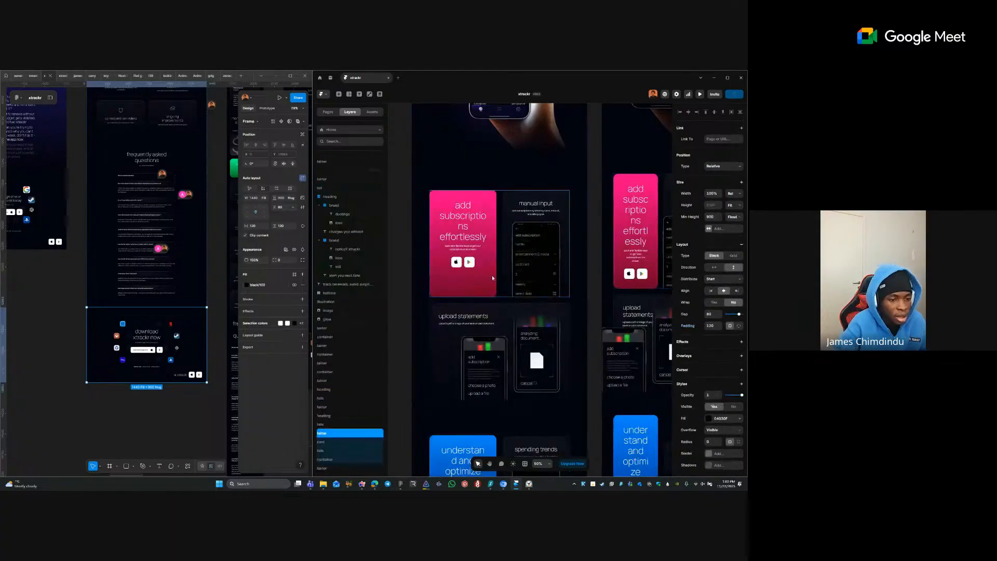
- Stack the narrower breakpoint's row of feature cards vertically
click(502, 287)
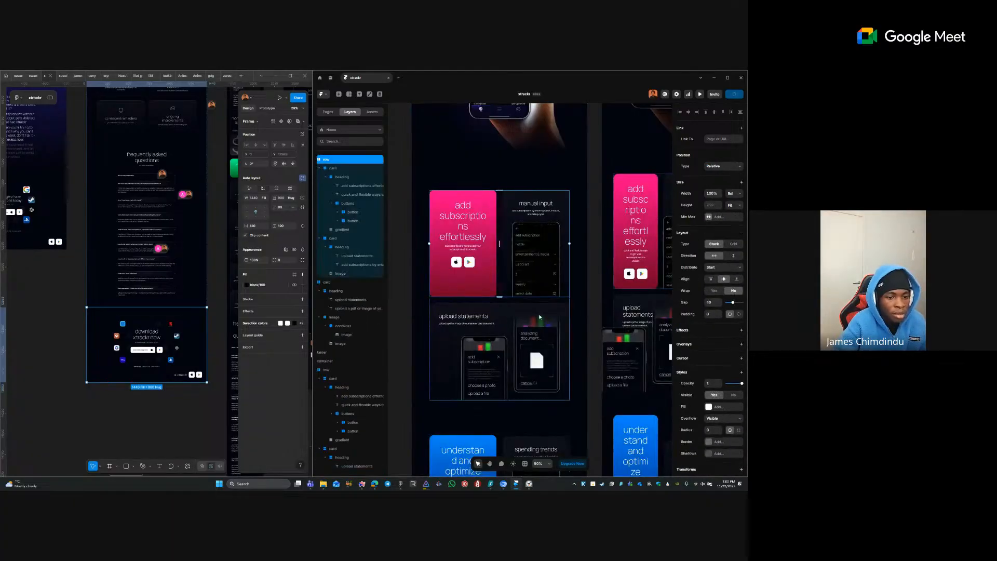
click(590, 278)
drag(589, 278, 340, 242)
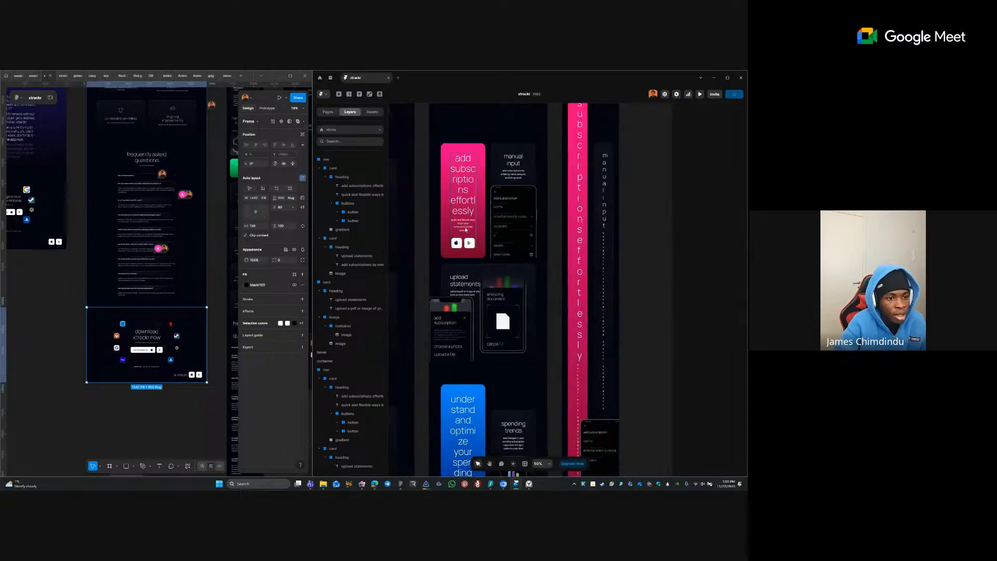
click(489, 239)
click(732, 255)
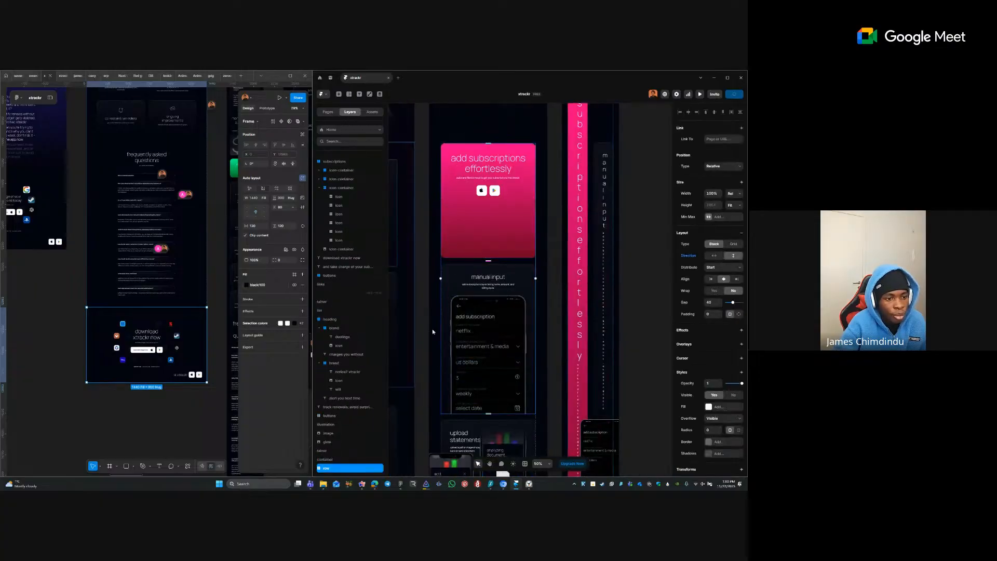
click(553, 263)
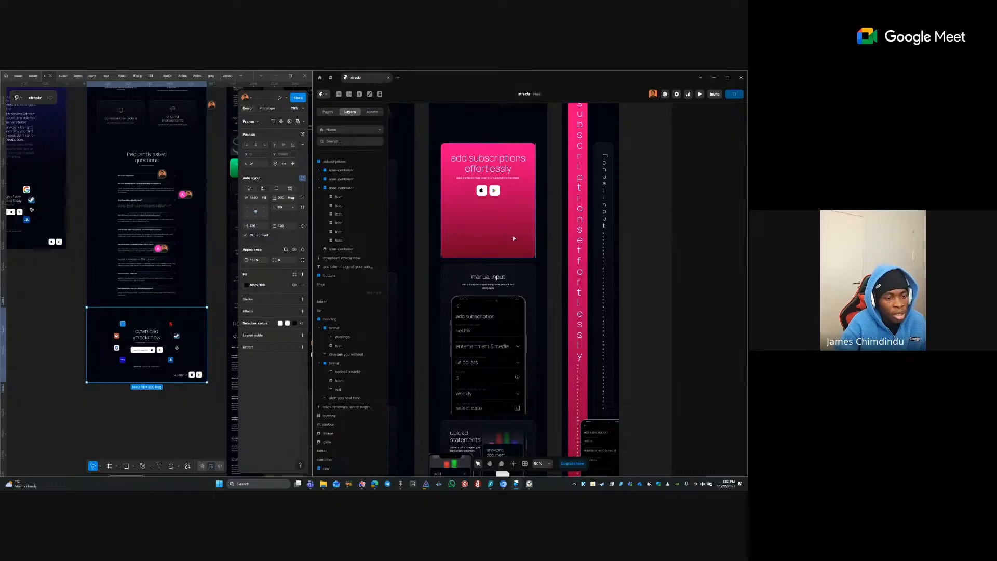
click(516, 236)
click(549, 263)
- Make the upload statements card vertical, heading above the phones, with contents distributed to the centre
drag(549, 263, 546, 131)
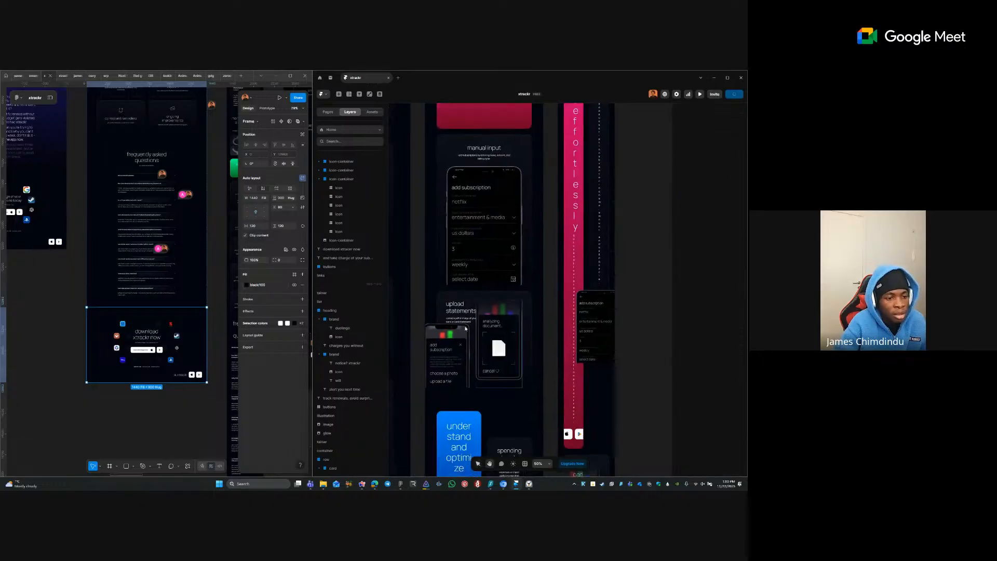
click(445, 297)
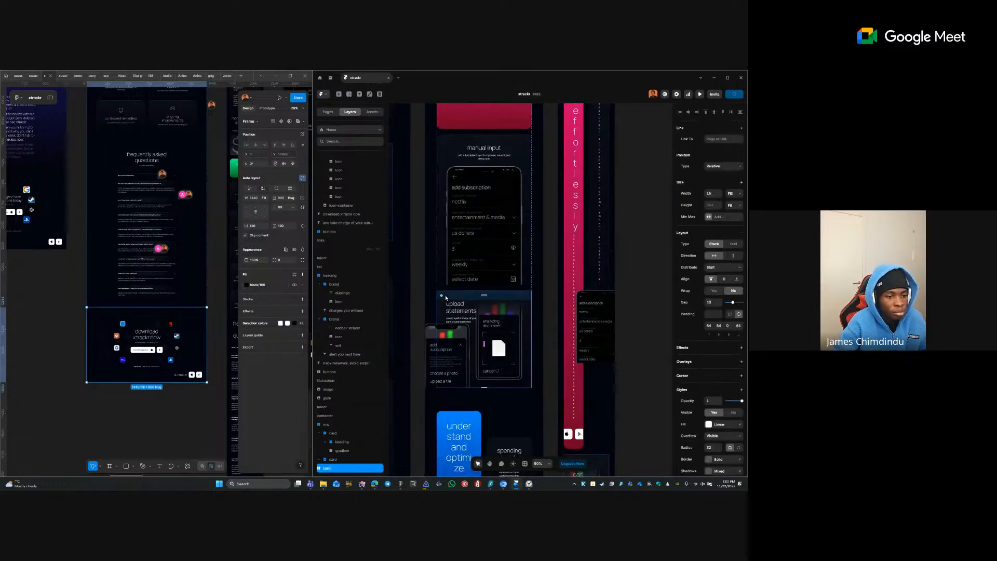
ctrl+click(457, 366)
ctrl+click(494, 363)
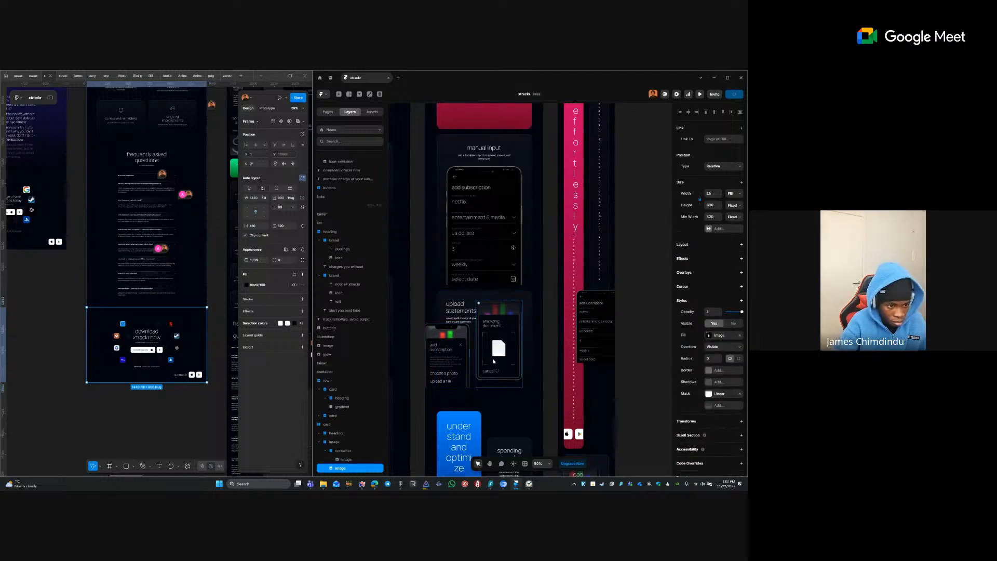
ctrl+click(460, 358)
click(475, 338)
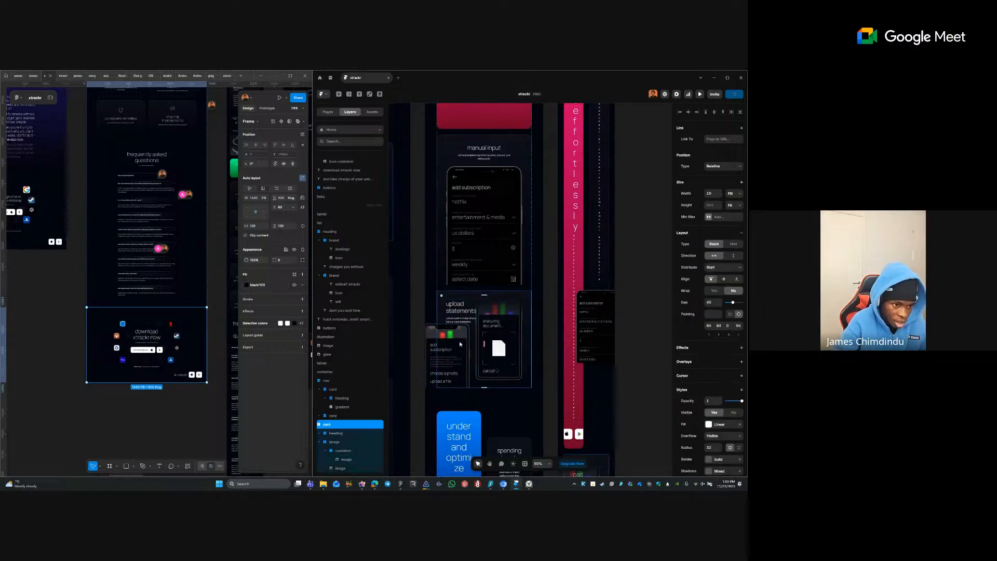
ctrl+click(467, 319)
ctrl+click(467, 310)
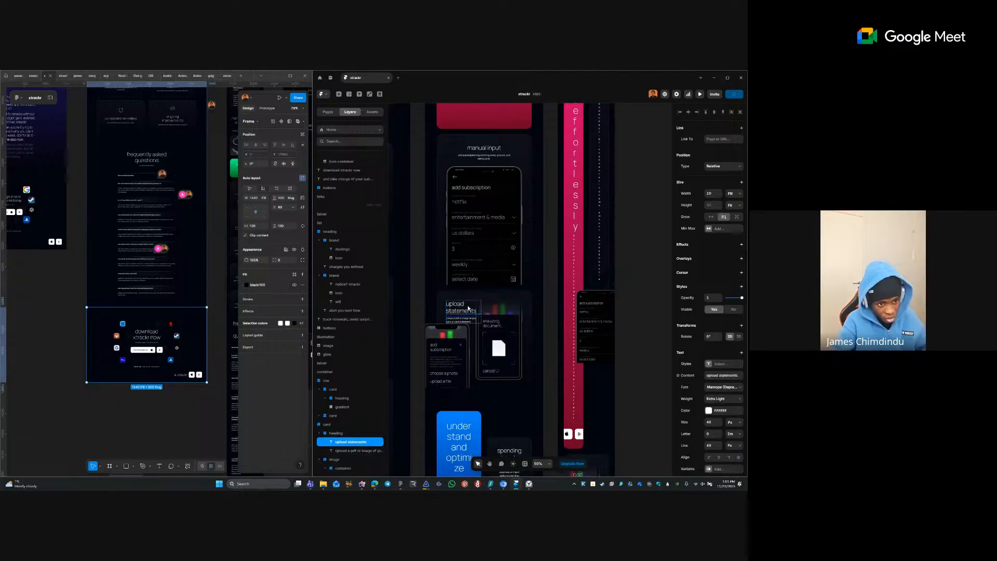
click(470, 339)
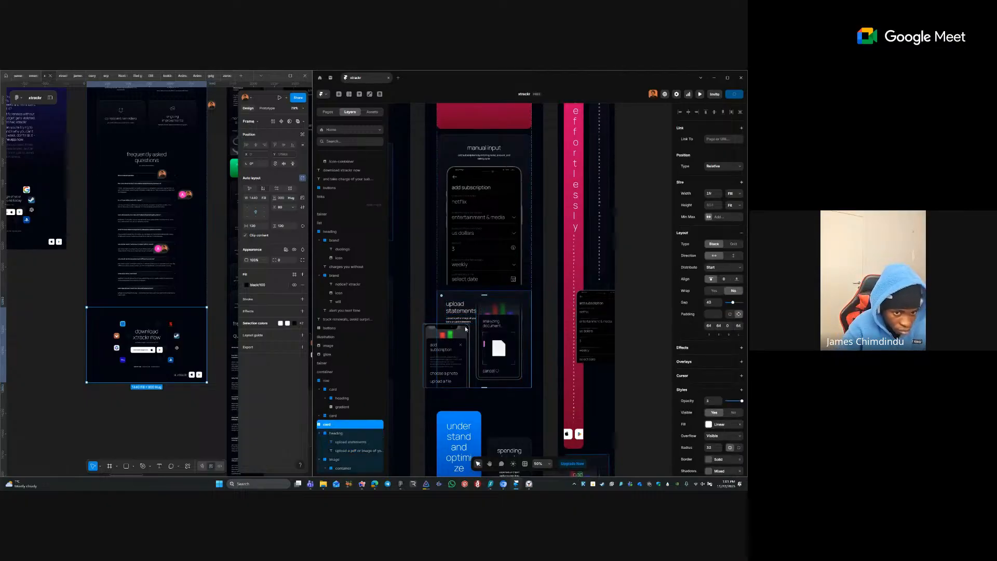
click(734, 256)
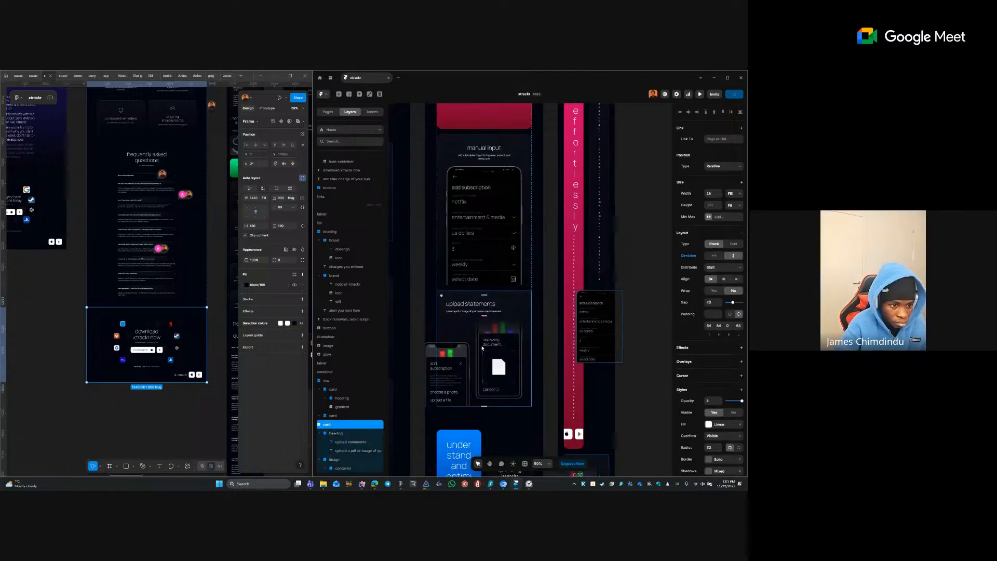
click(475, 356)
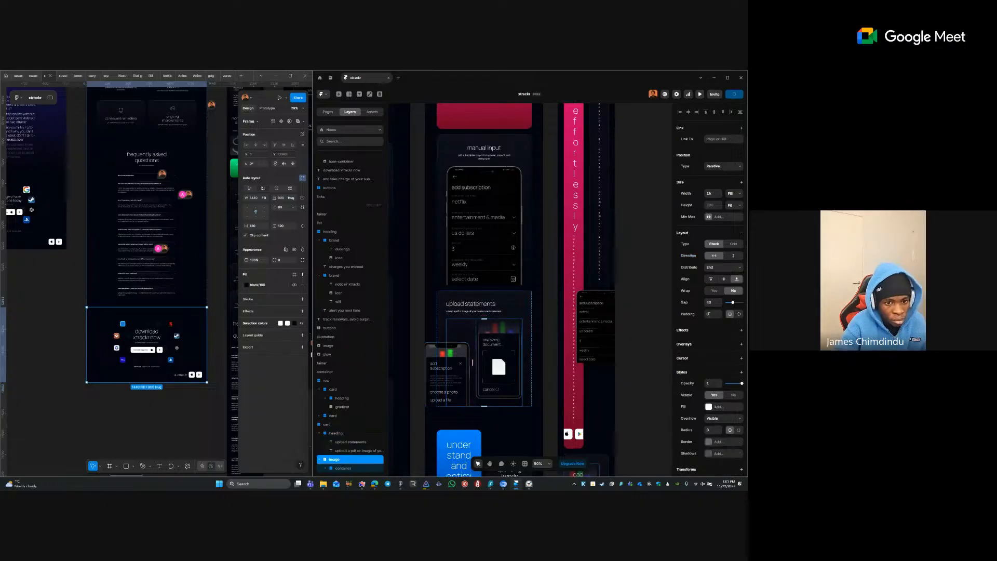
click(722, 267)
click(722, 280)
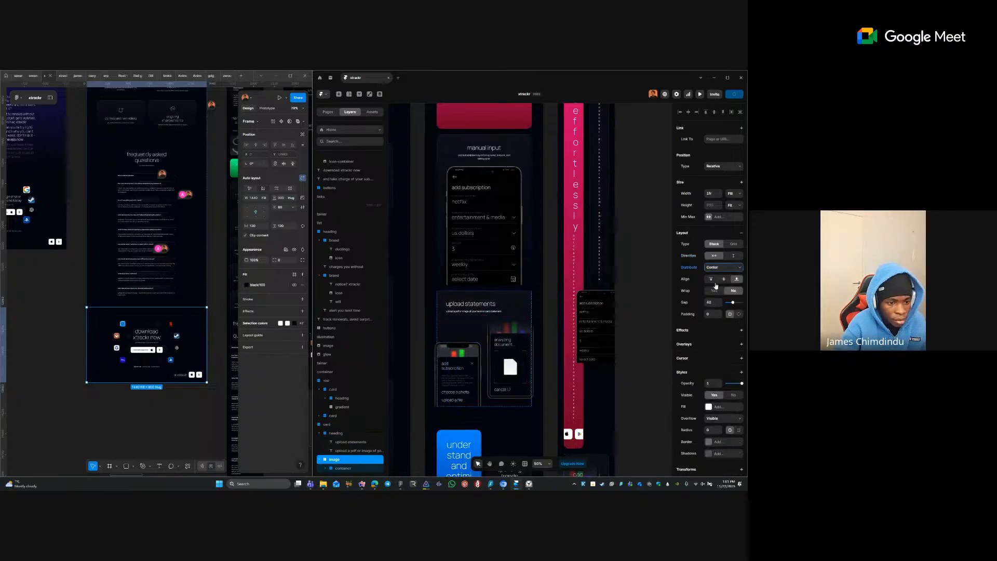
click(544, 362)
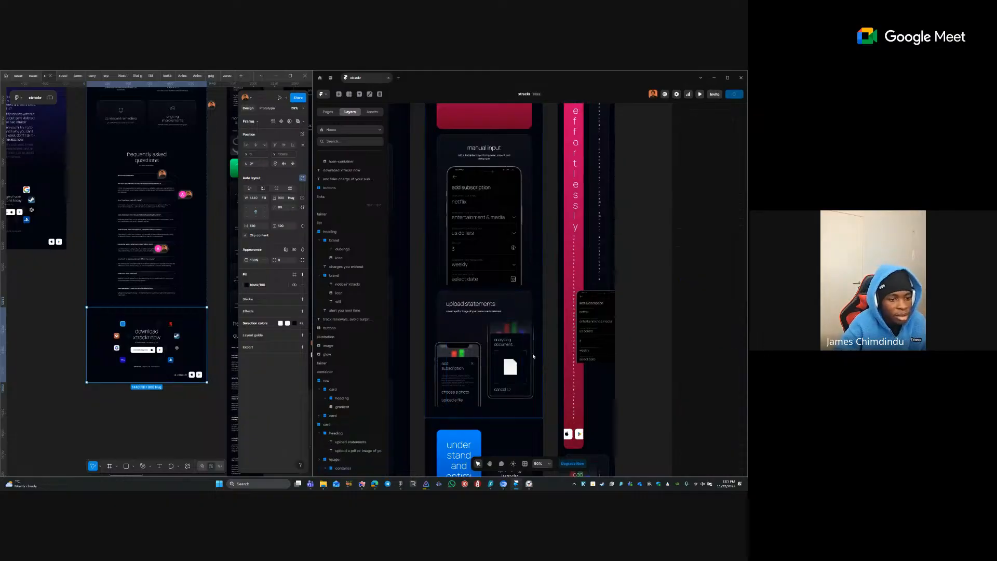
- Hide the analyzing document image so only the add subscription phone remains visible
click(506, 352)
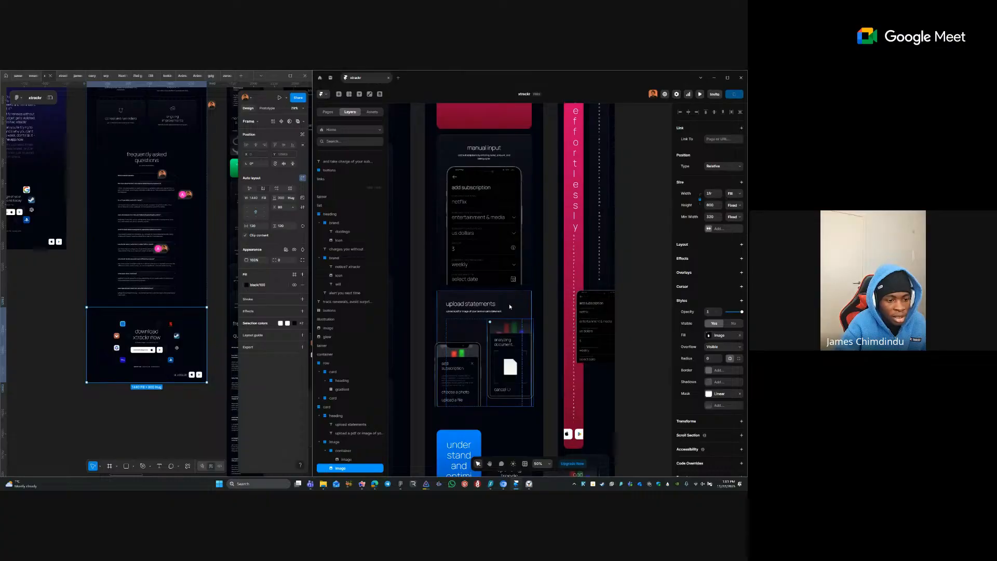
click(459, 347)
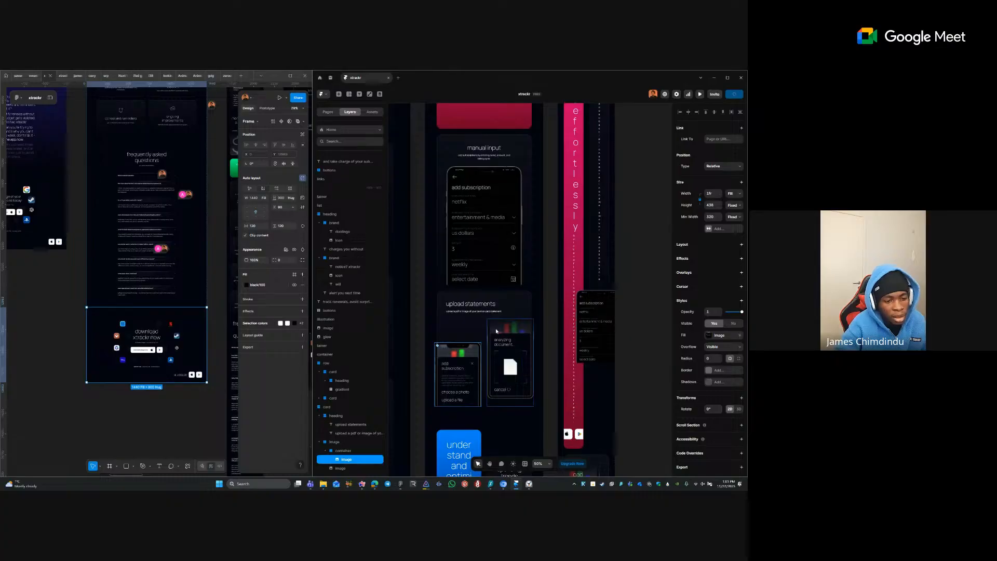
click(495, 343)
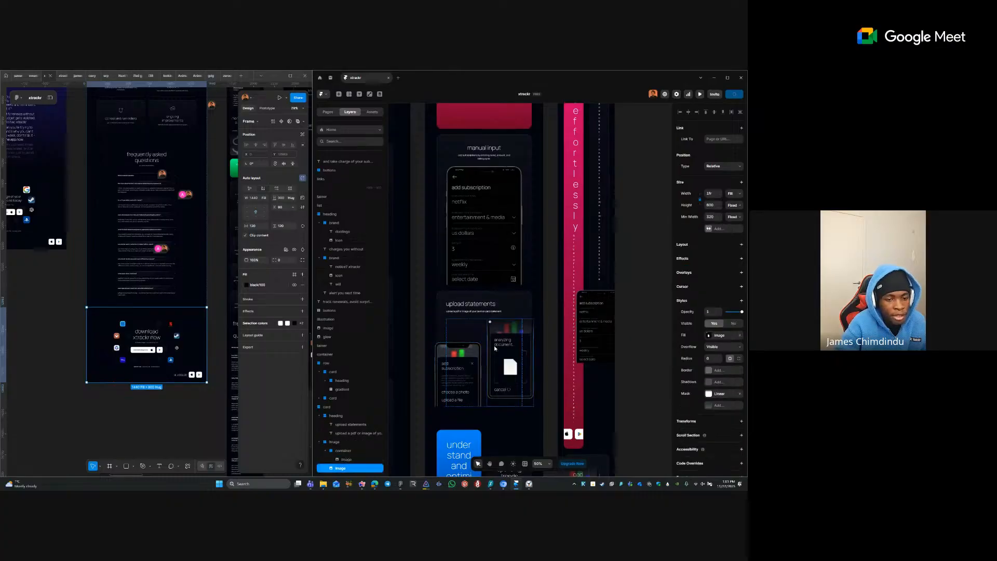
click(730, 324)
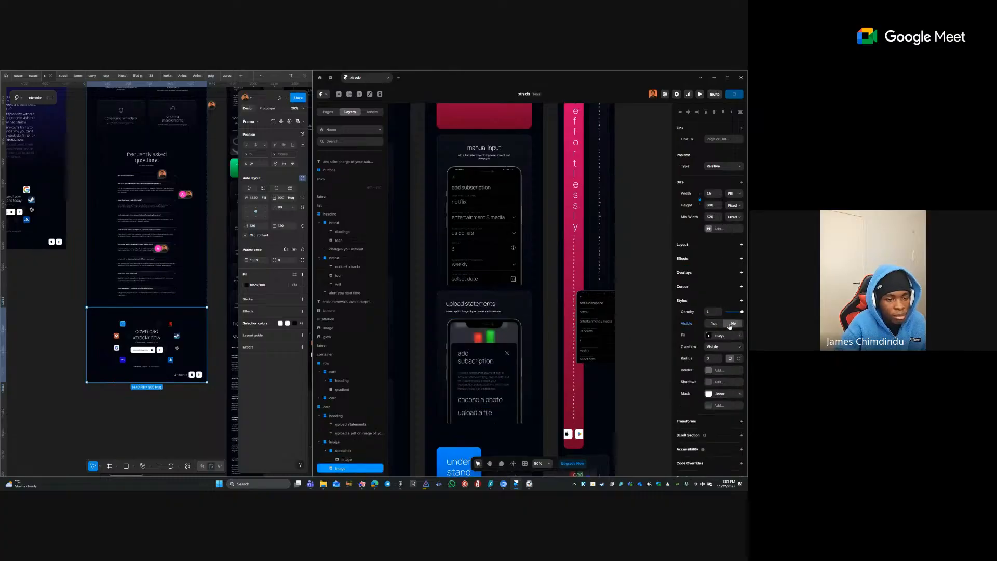
click(499, 341)
click(580, 300)
scroll(563, 296, down, 3)
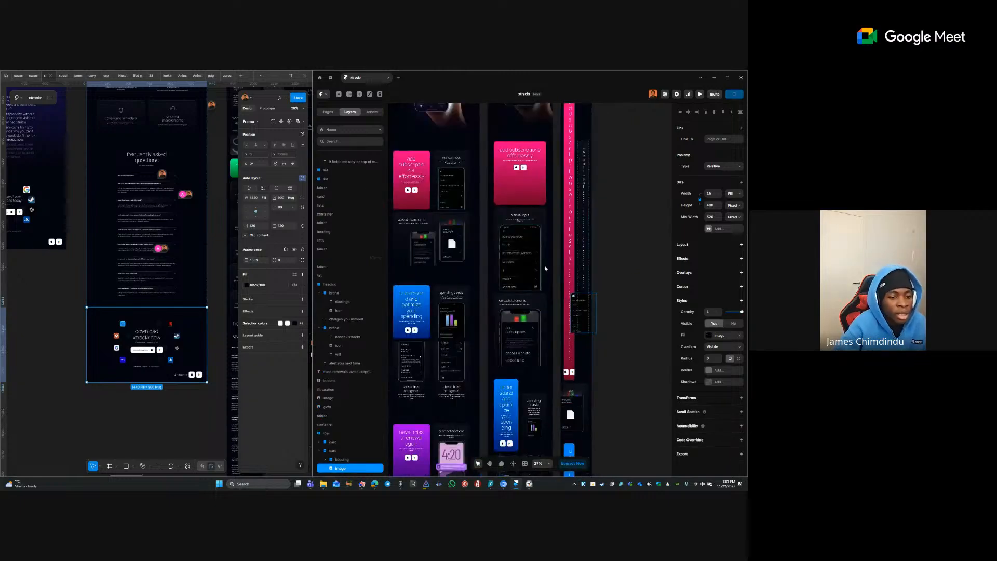
- Centre-align the upload statements heading and subtitle text
scroll(546, 269, up, 3)
click(503, 331)
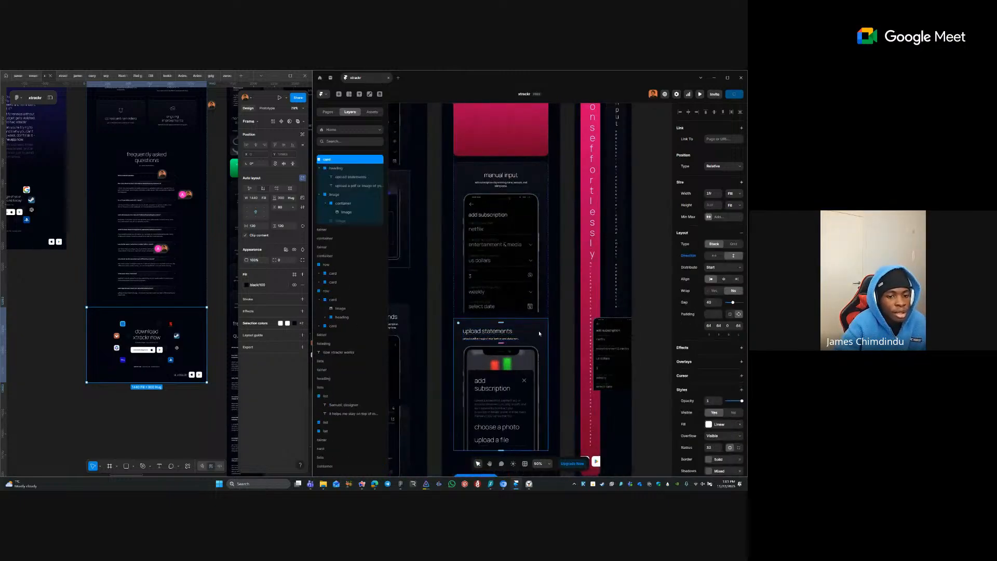
click(727, 280)
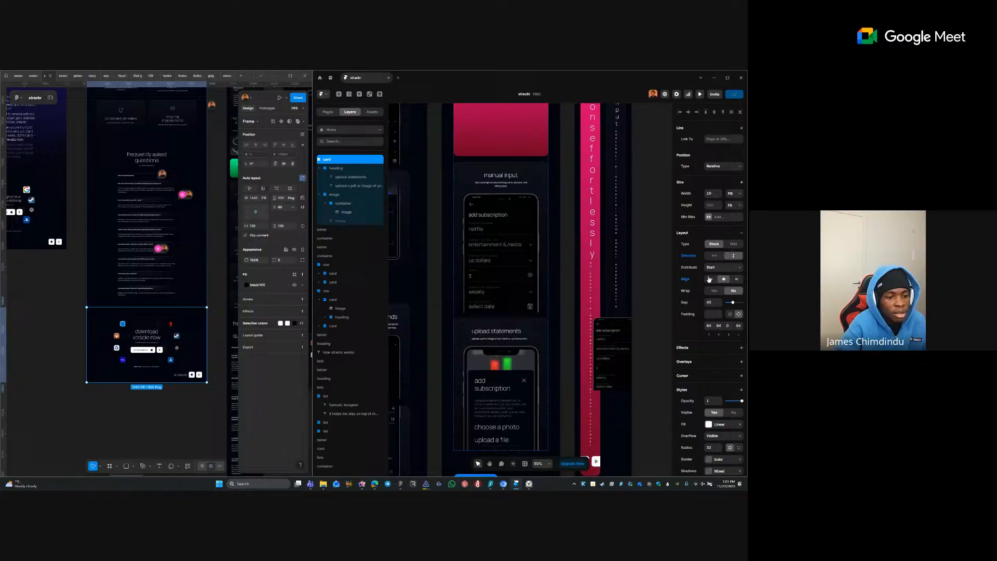
ctrl+click(514, 333)
shift+click(515, 338)
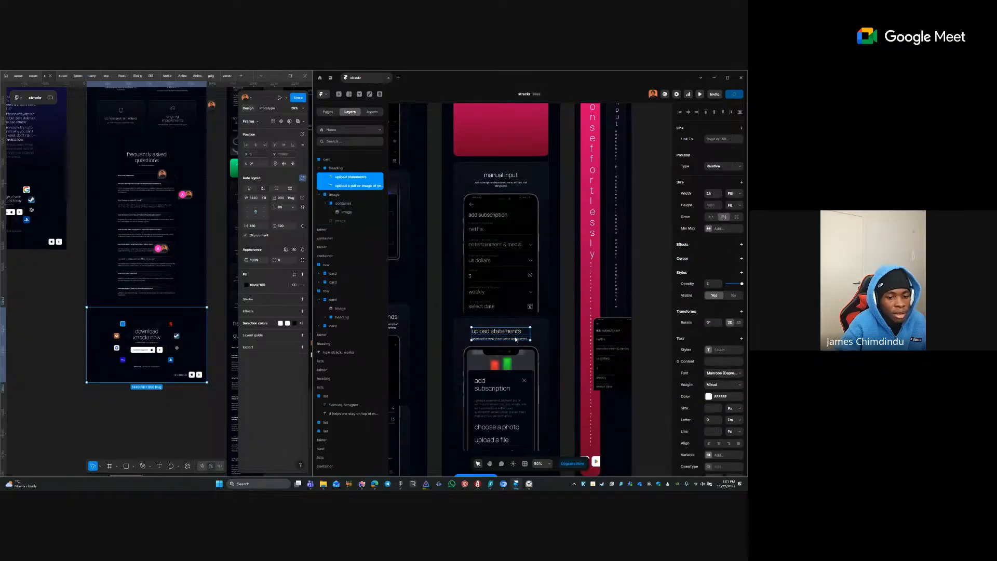
click(718, 444)
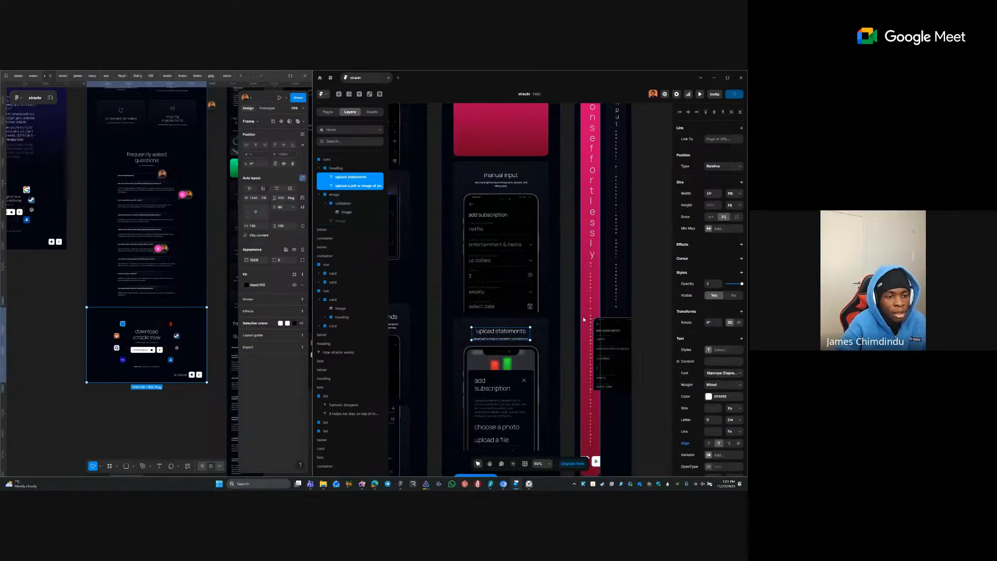
- Stack the first two narrow-layout feature card rows vertically
click(592, 315)
scroll(593, 315, down, 4)
ctrl+click(535, 310)
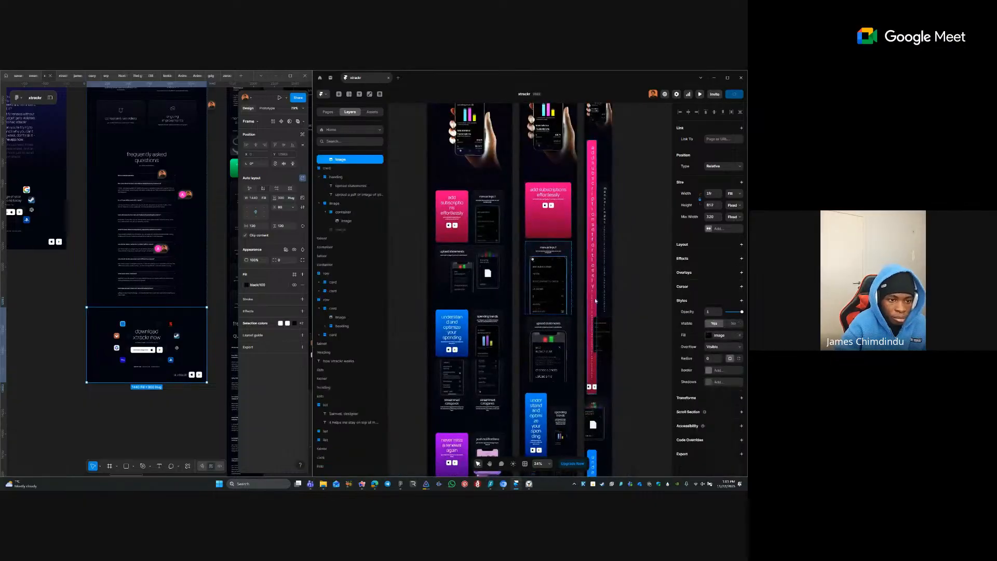
click(626, 292)
key(space)
drag(565, 367, 542, 261)
click(516, 240)
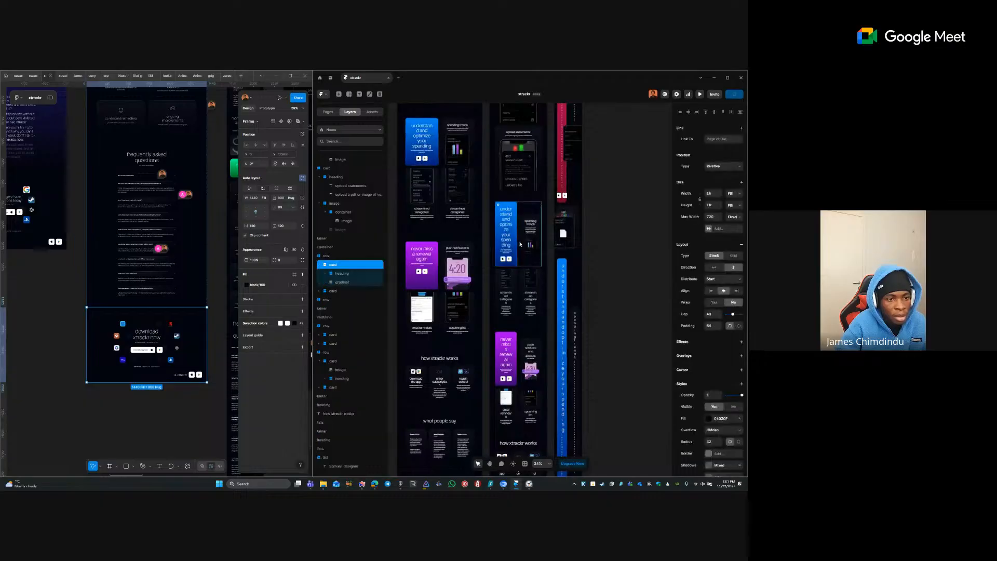
shift+click(519, 279)
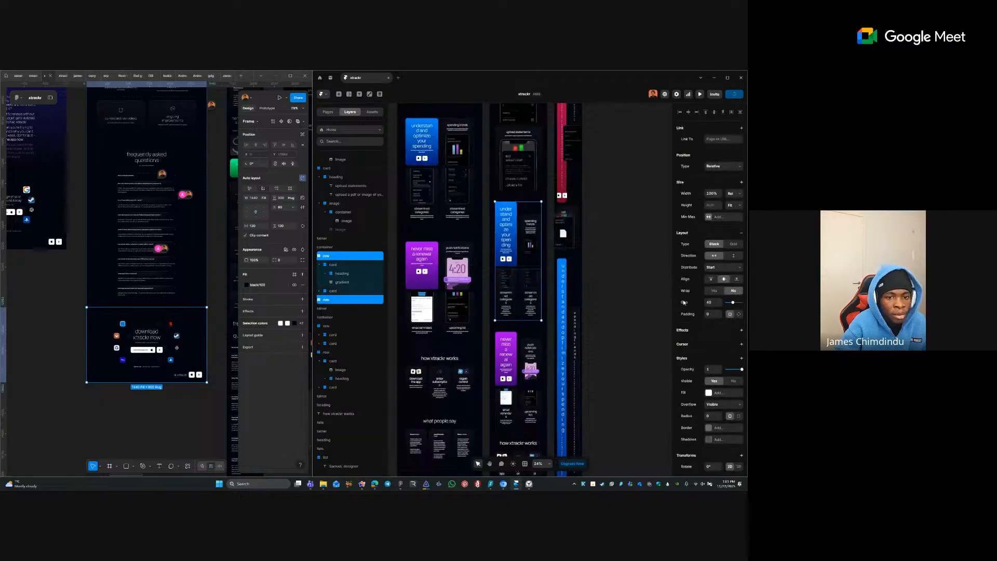
click(738, 256)
click(586, 271)
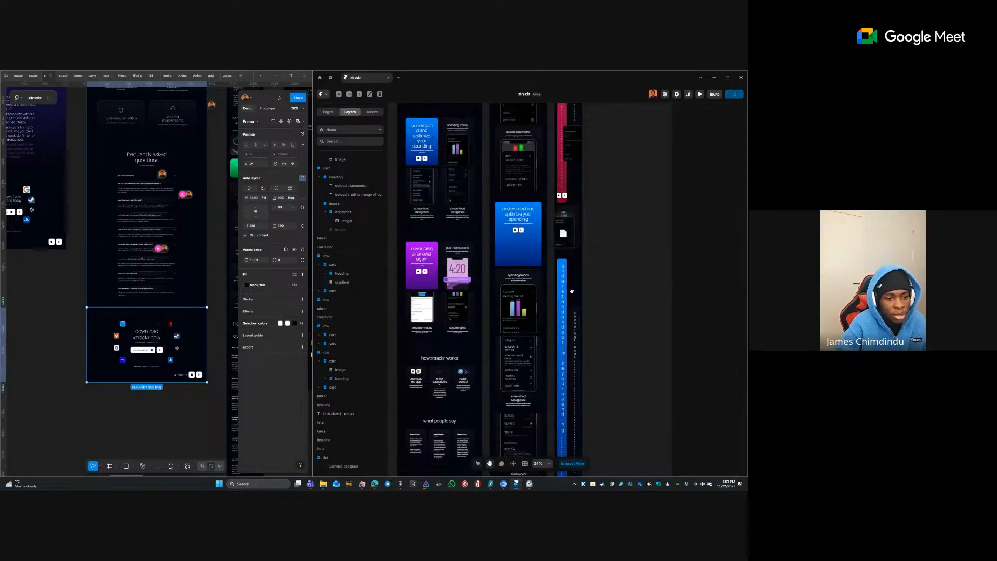
- Stack the next pair of feature card rows further down vertically
drag(573, 377, 567, 216)
key(v)
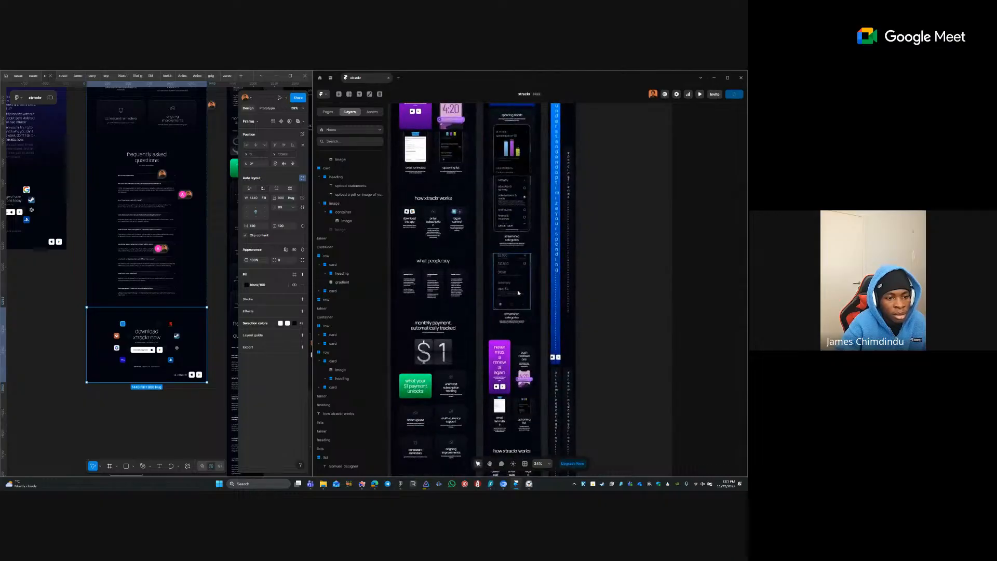
scroll(478, 335, up, 3)
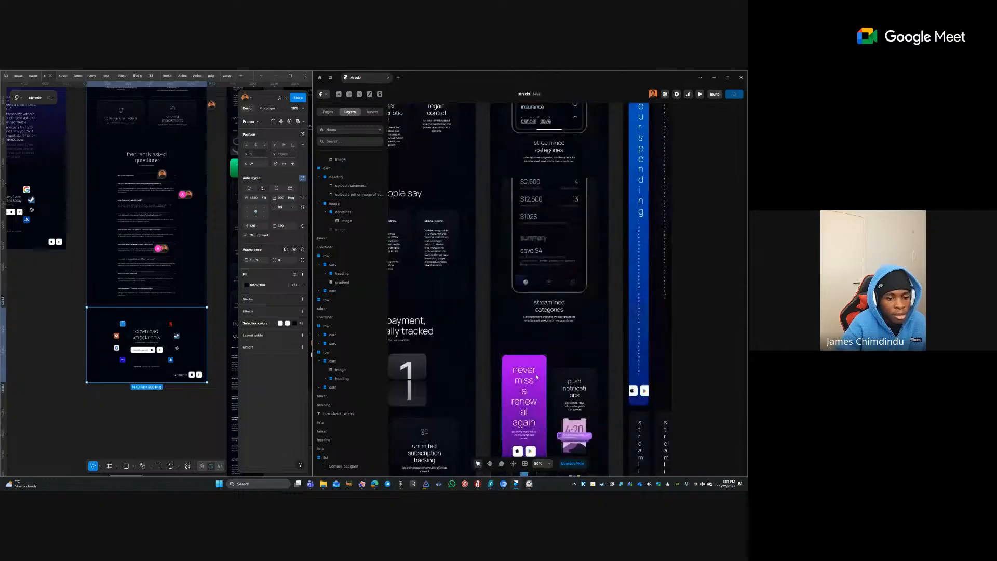
click(551, 371)
scroll(535, 373, down, 3)
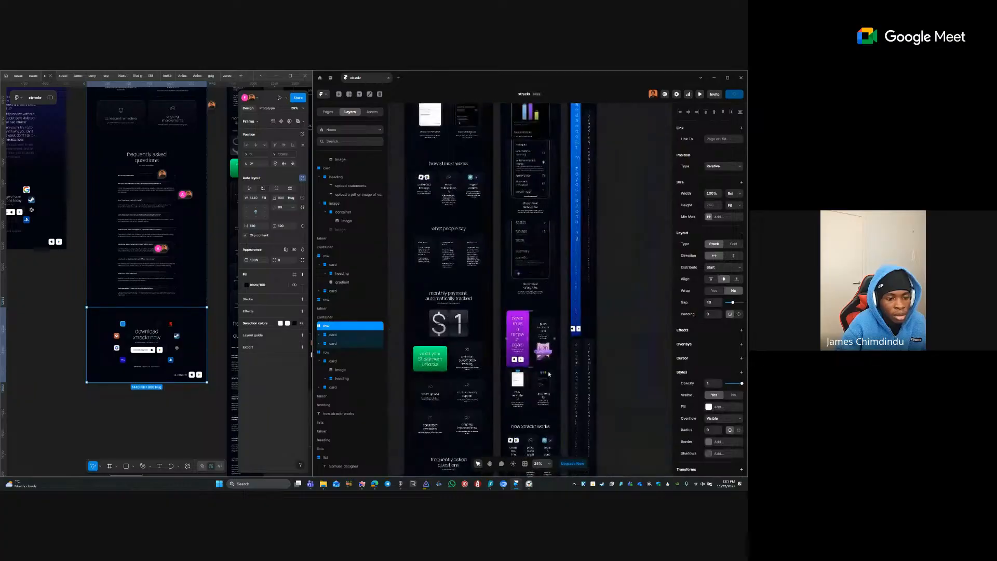
shift+click(532, 374)
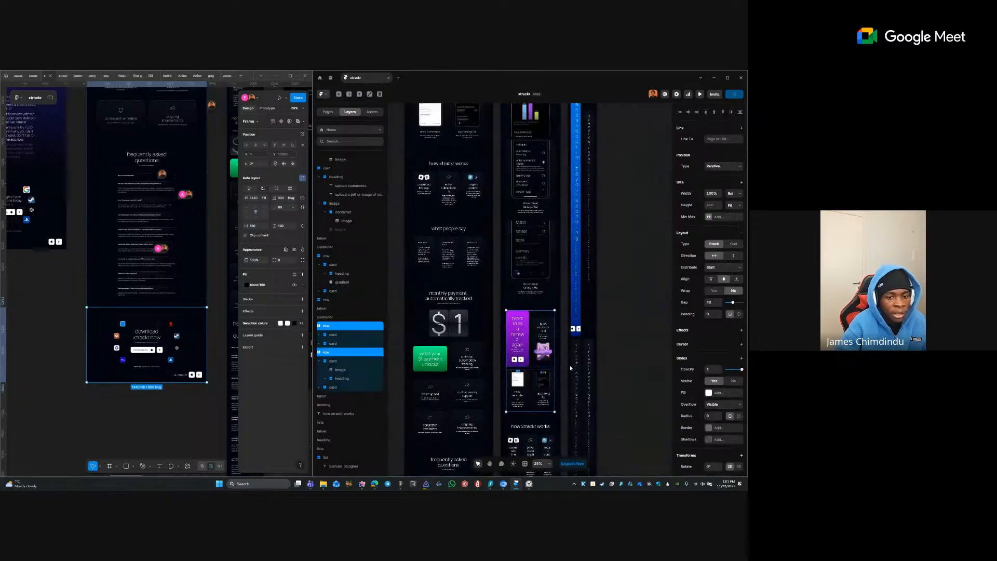
click(733, 256)
click(646, 352)
- Stack the how xtrackr works and what people say lists vertically
key(space)
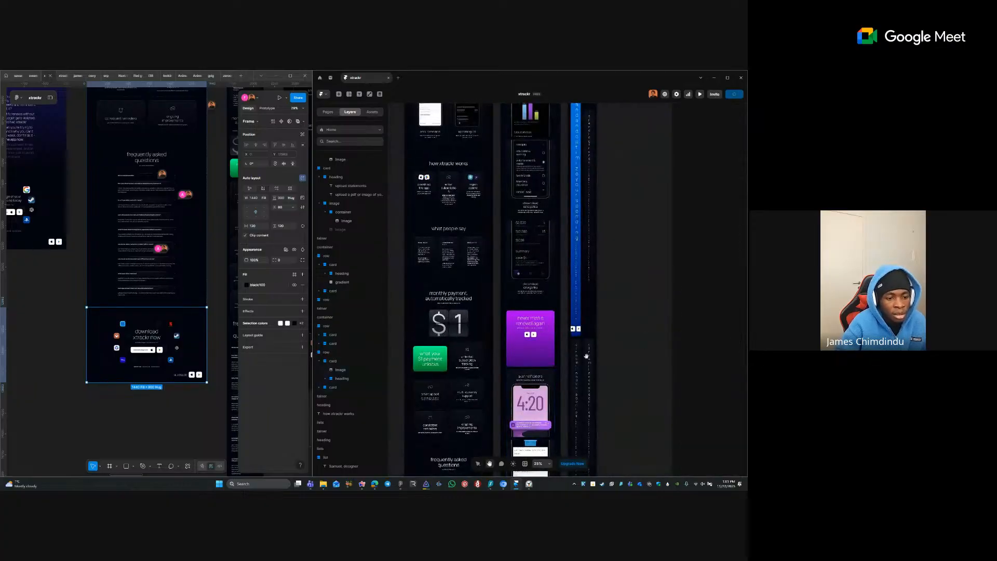
drag(585, 357, 581, 215)
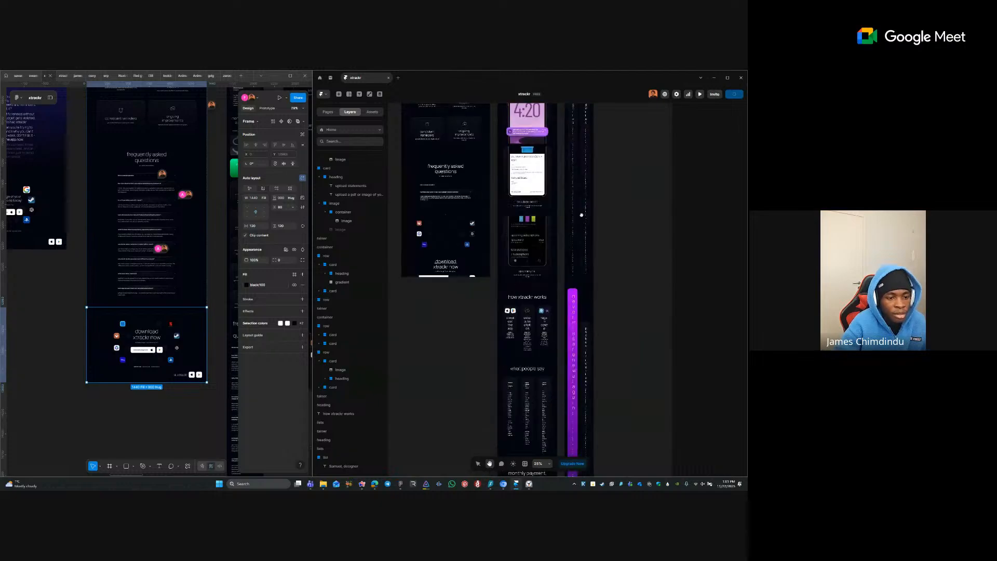
click(535, 314)
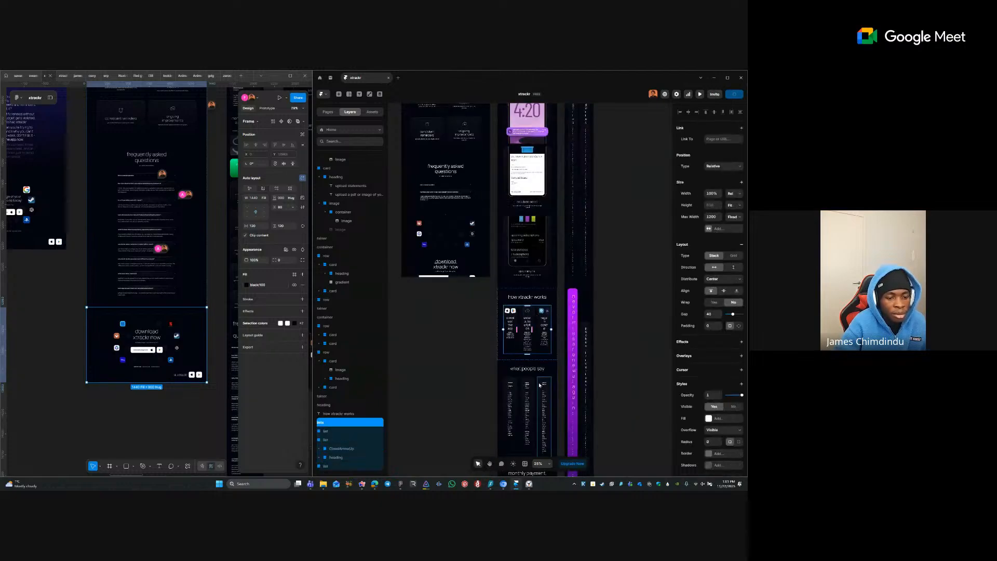
shift+click(537, 383)
click(733, 266)
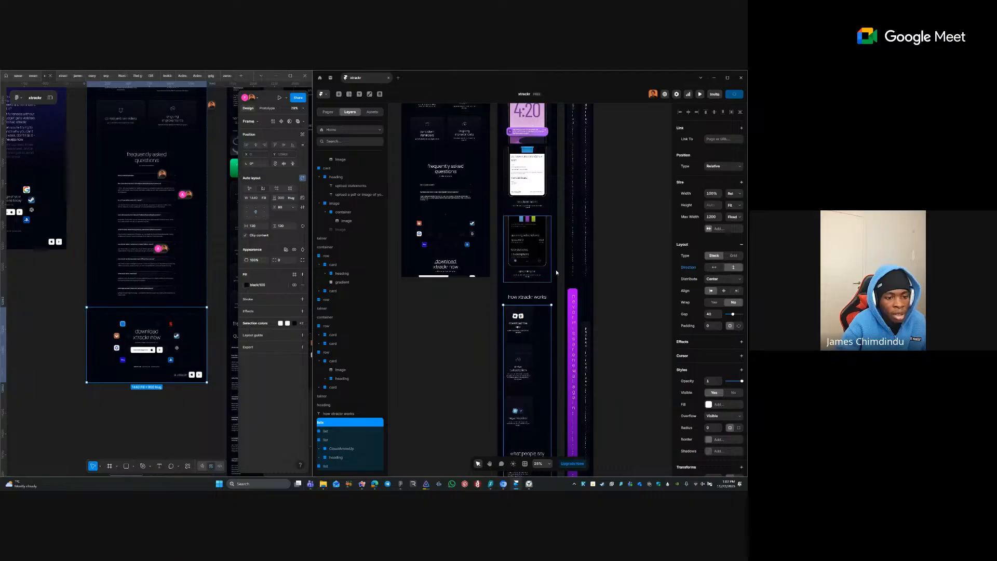
scroll(523, 370, down, 5)
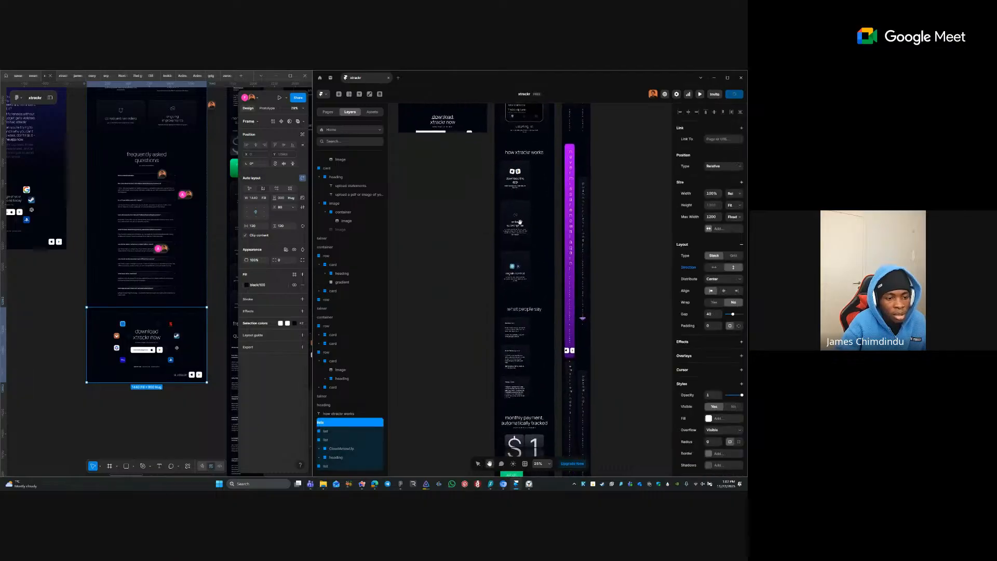
- Remove the maximum width limit from the desktop how xtrackr works list items
click(481, 215)
key(space)
drag(486, 230, 556, 438)
drag(532, 243, 499, 395)
drag(522, 269, 518, 354)
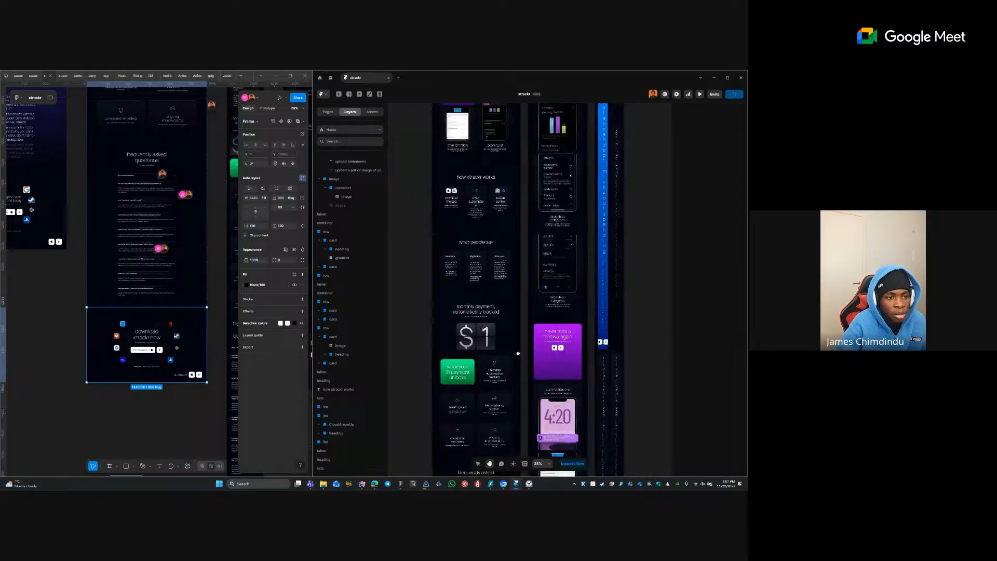
click(493, 231)
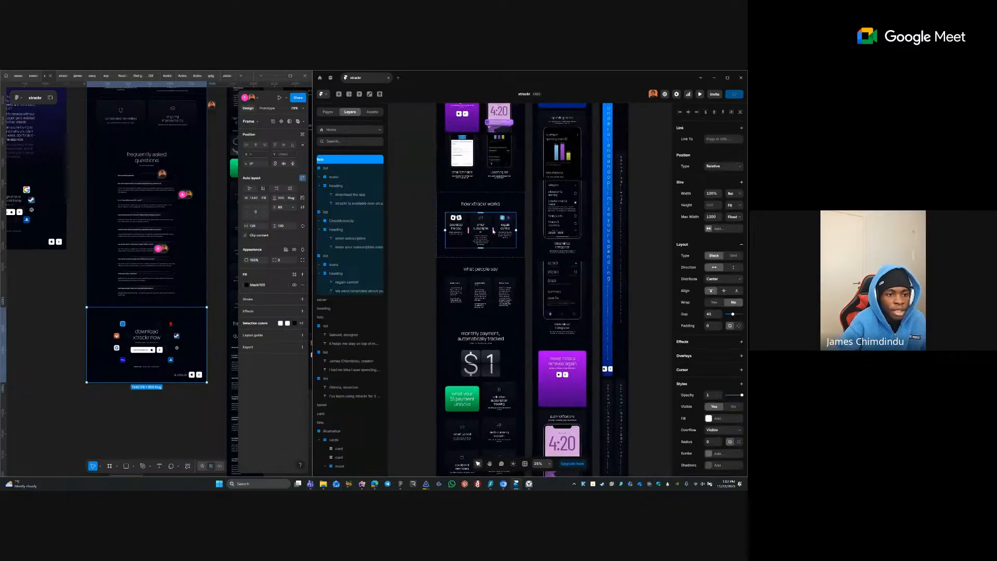
key(Return)
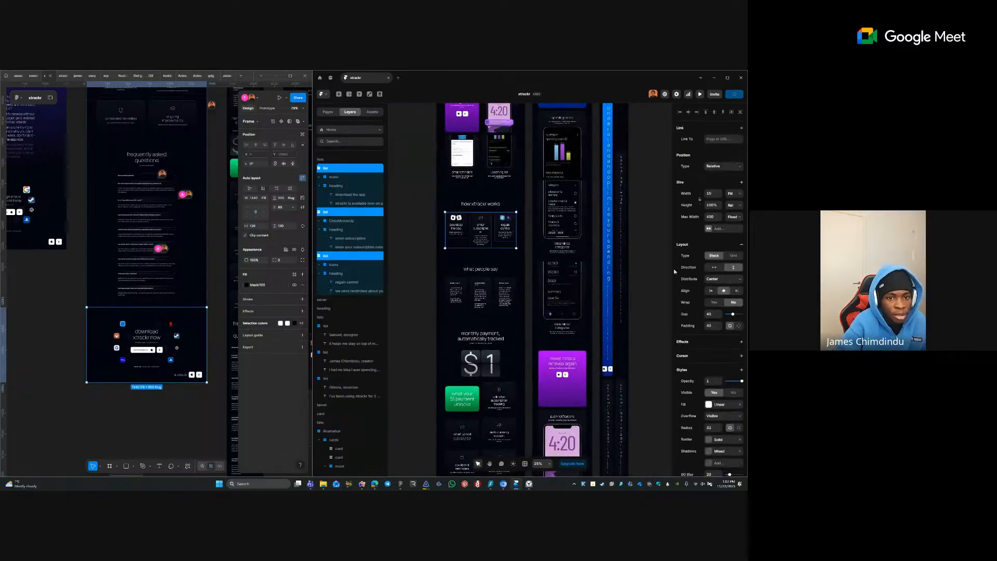
click(698, 220)
click(703, 227)
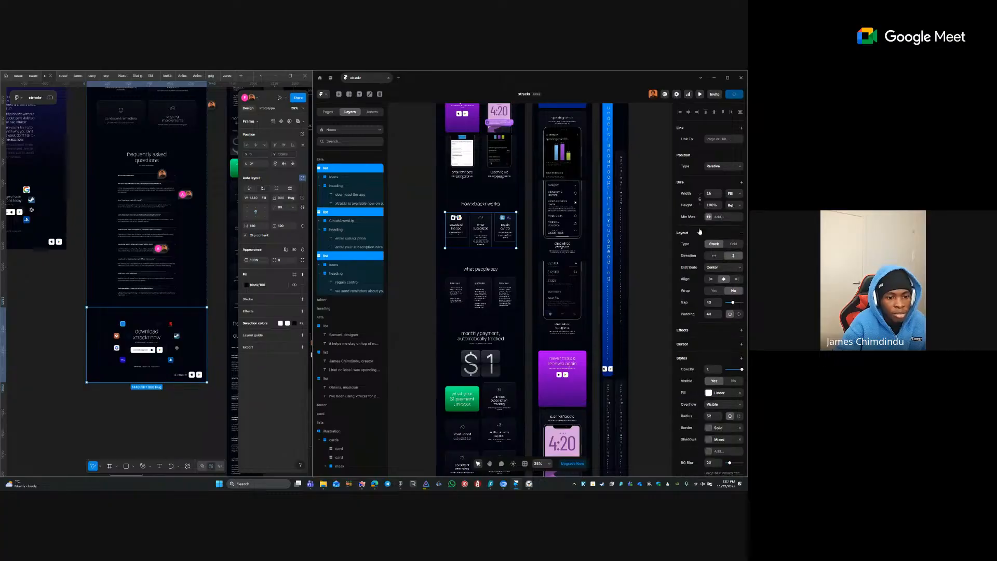
- Undo the maximum width removal and select the narrow layout's lists stack
click(642, 317)
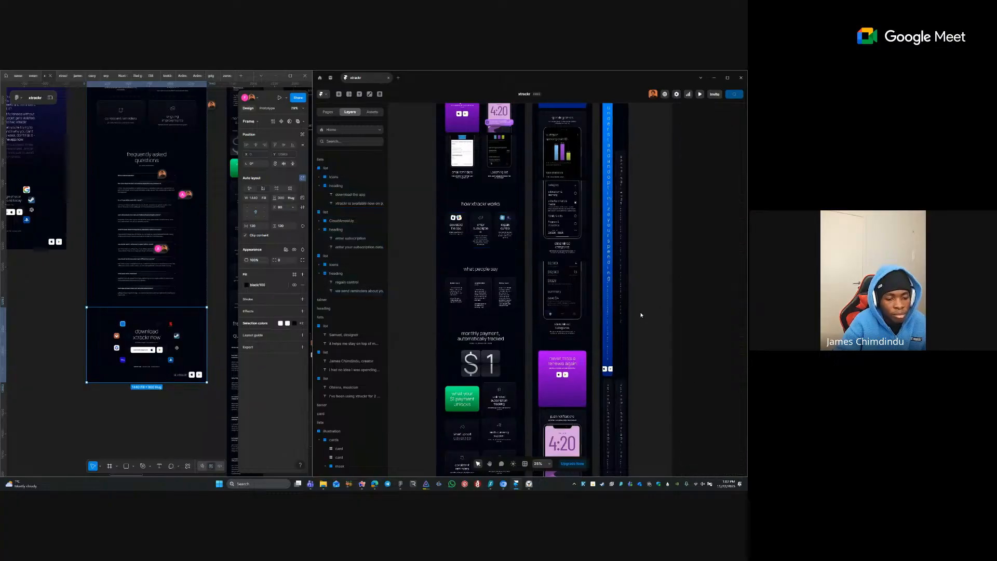
drag(636, 433, 583, 232)
drag(581, 351, 542, 157)
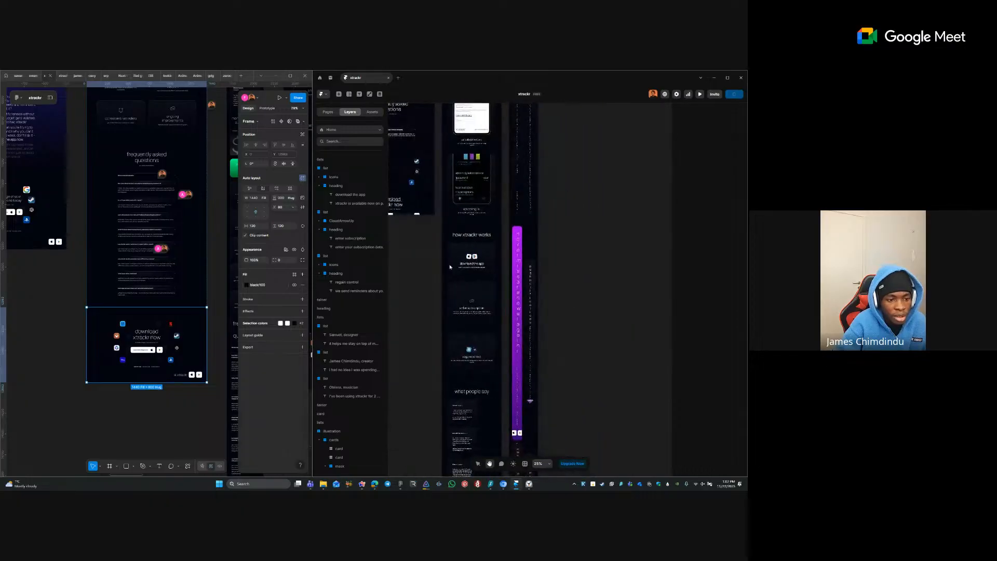
scroll(475, 343, up, 5)
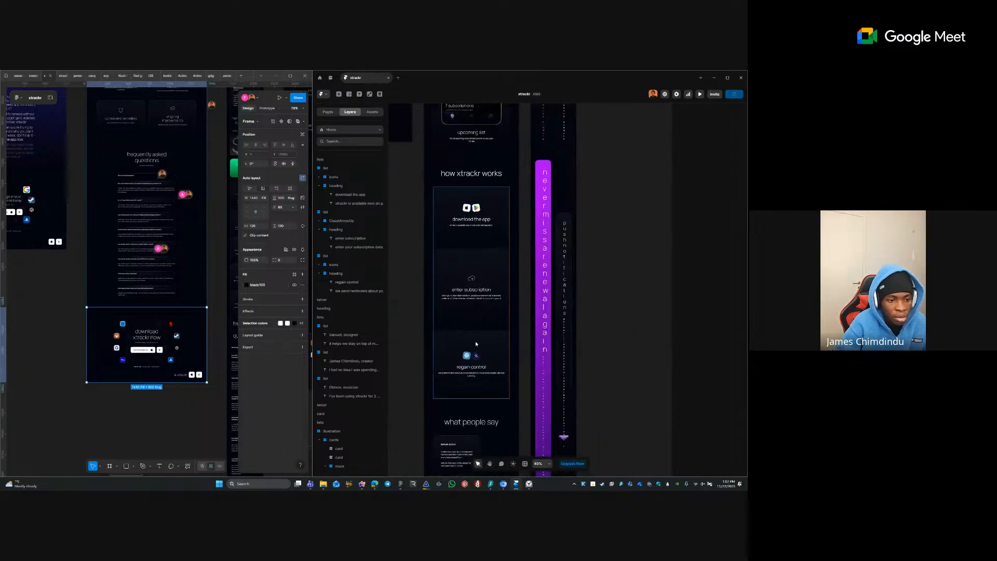
key(ctrl+z)
scroll(574, 320, down, 8)
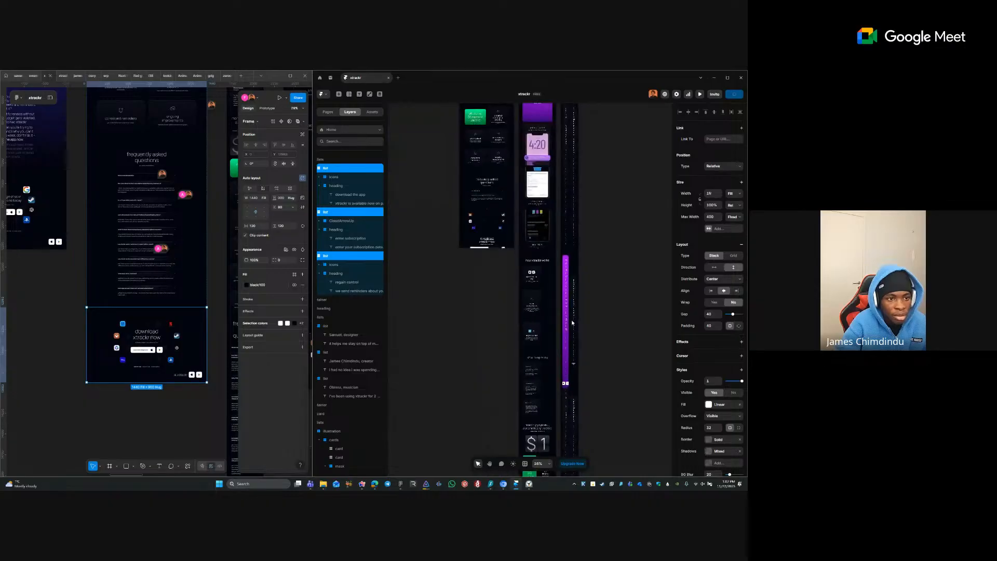
click(456, 287)
drag(479, 213, 456, 460)
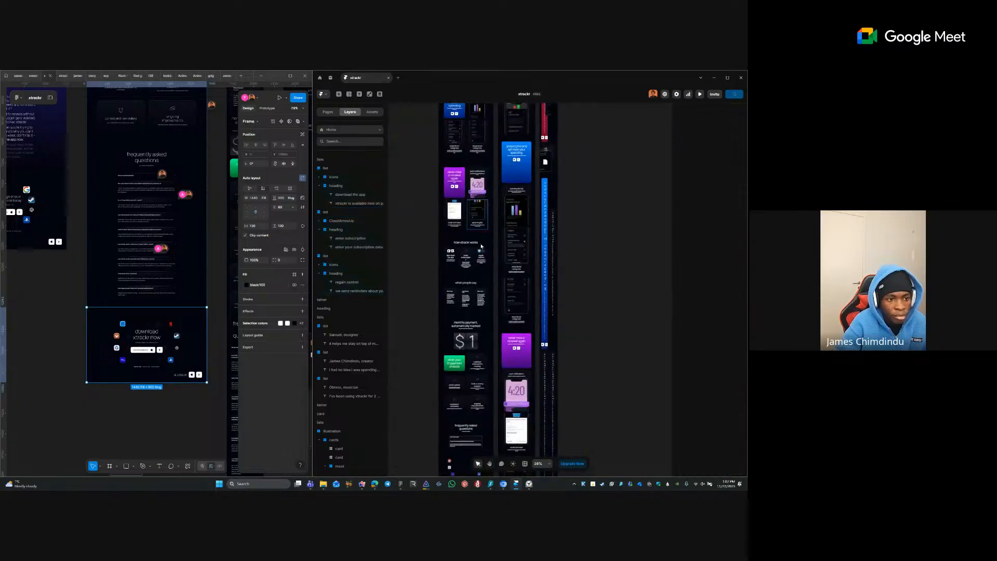
click(477, 270)
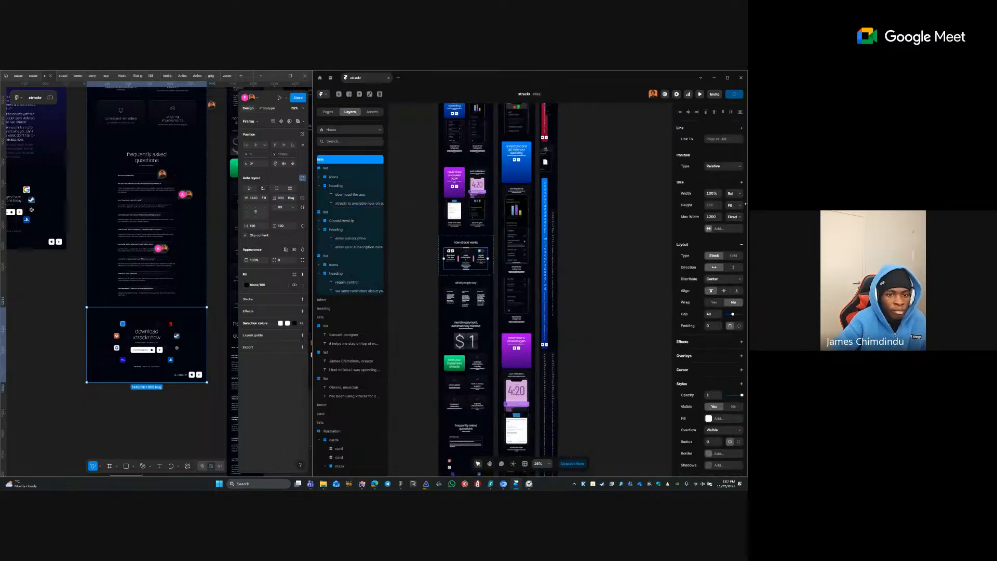
- Make the how xtrackr works lists stack fill the available width
click(733, 193)
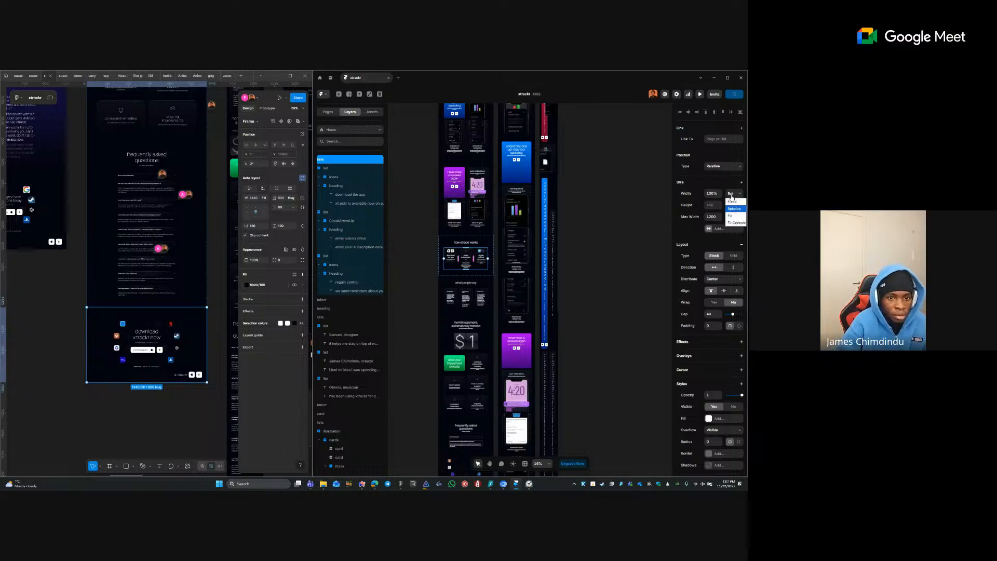
click(727, 211)
click(727, 207)
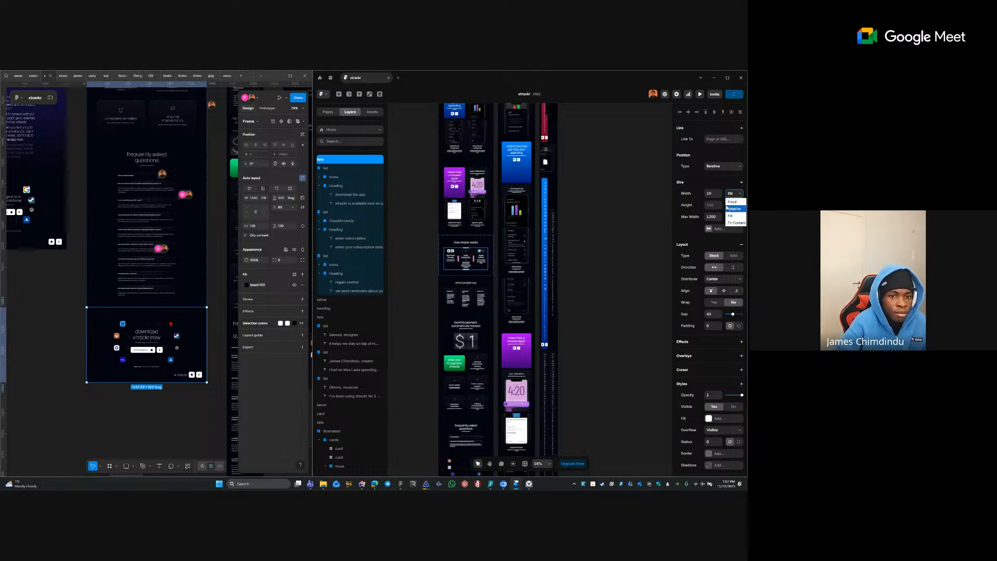
click(649, 227)
- Centre-align the how xtrackr works cards within their stack
click(479, 269)
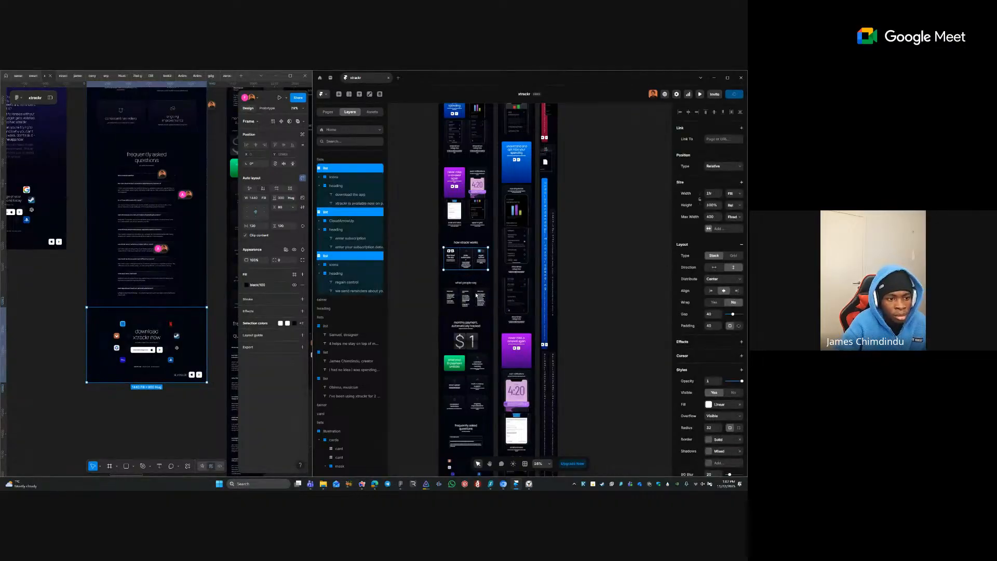
click(476, 295)
click(480, 269)
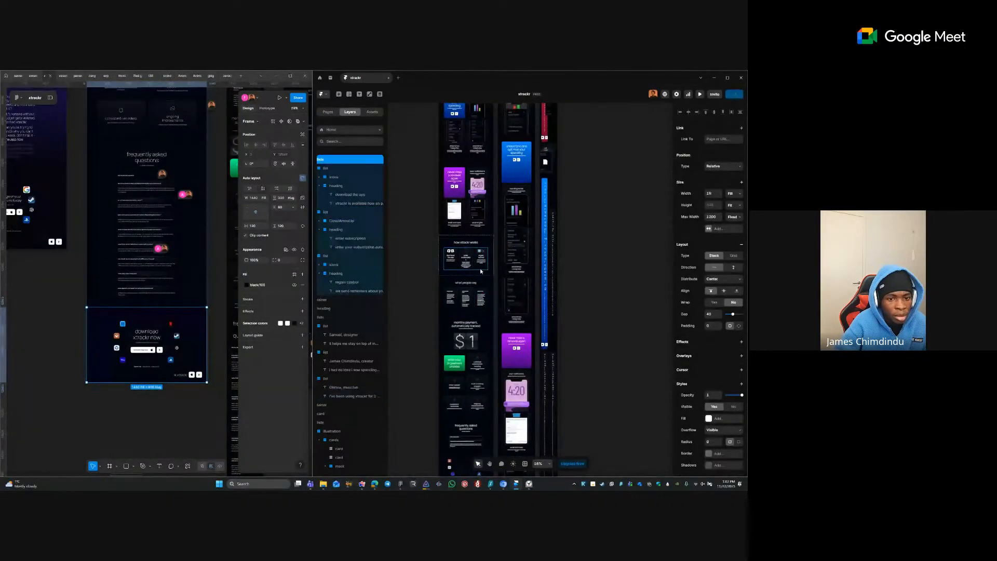
click(724, 292)
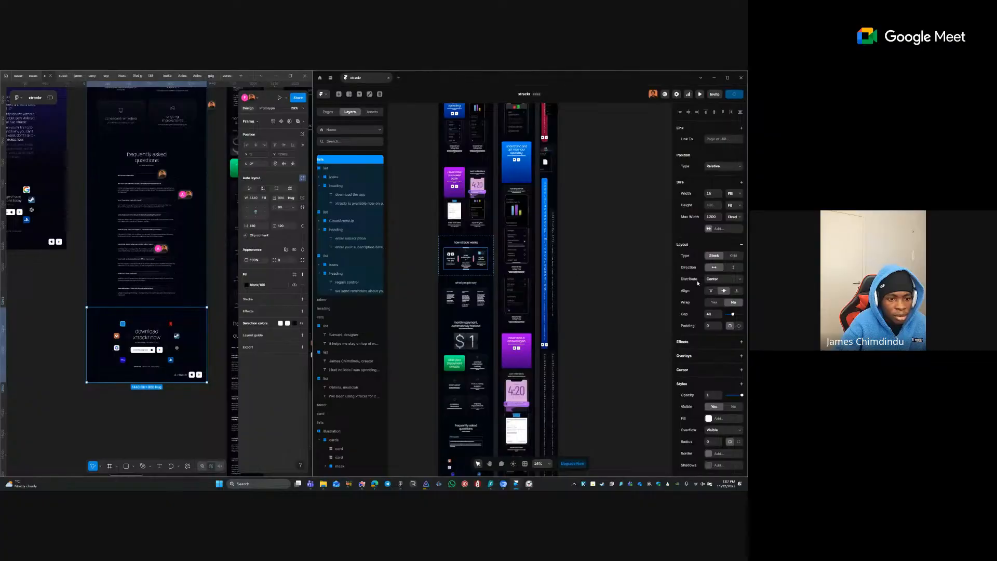
click(592, 339)
key(space)
drag(577, 339, 563, 169)
drag(544, 377, 546, 295)
click(509, 292)
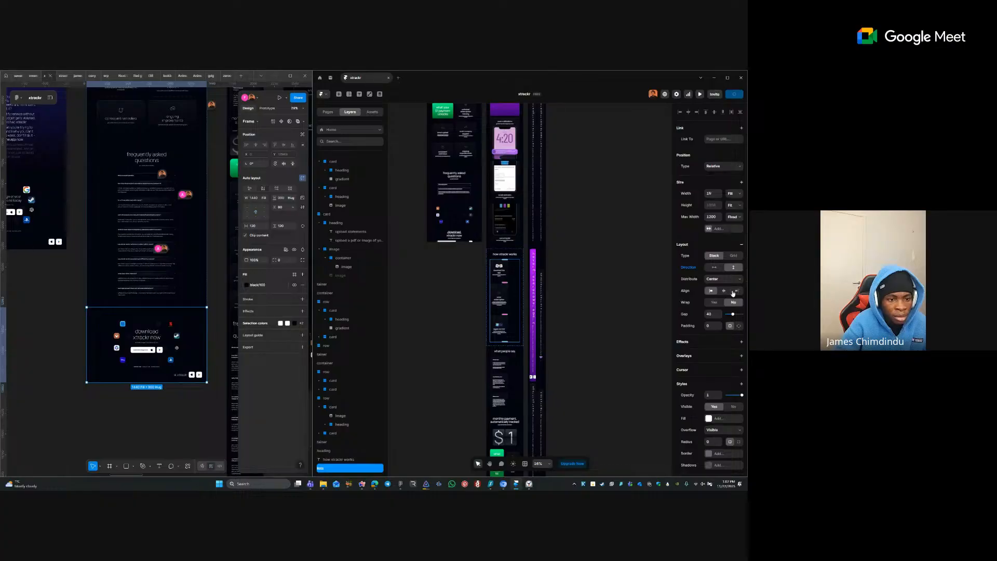
click(724, 291)
click(515, 368)
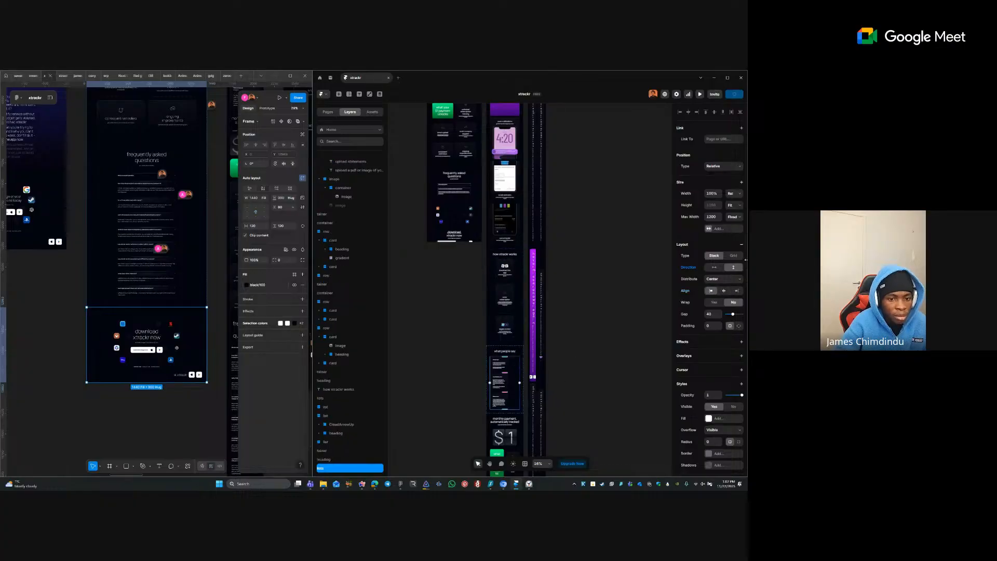
click(724, 291)
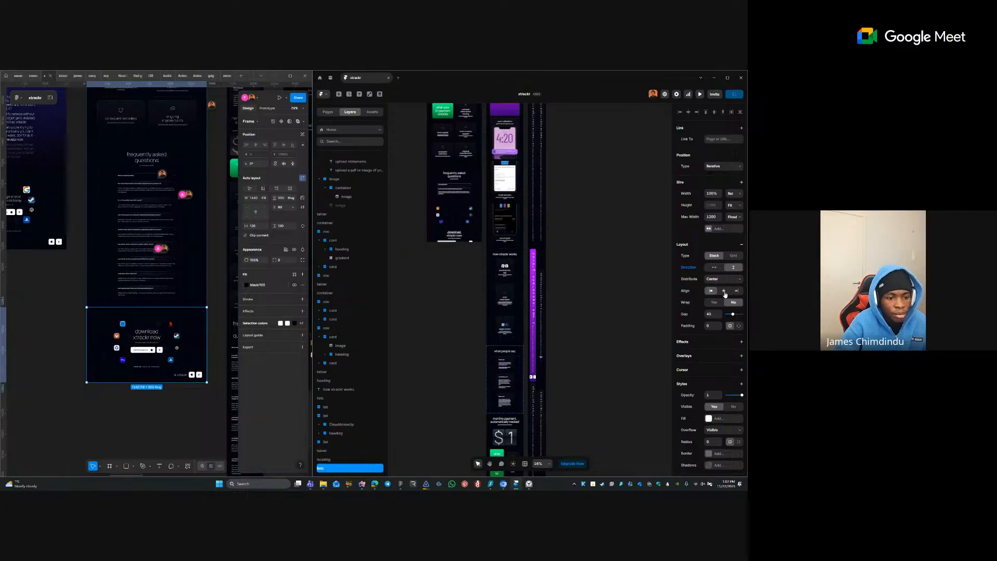
- Zoom in on the what people say section
click(459, 334)
key(z)
drag(478, 331, 524, 374)
- Change the what people say heading's width from Fixed 720 to Fill
click(569, 285)
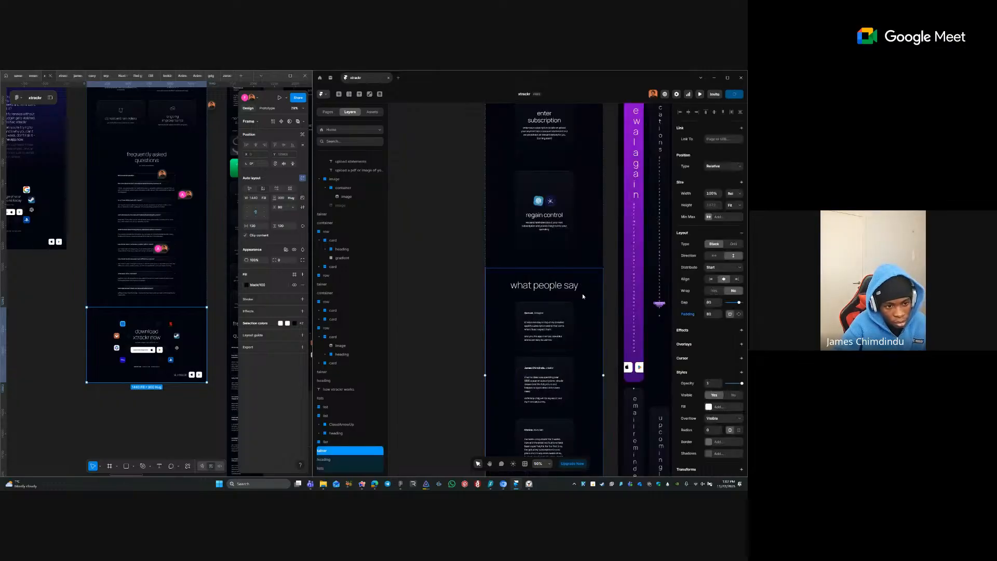
click(569, 286)
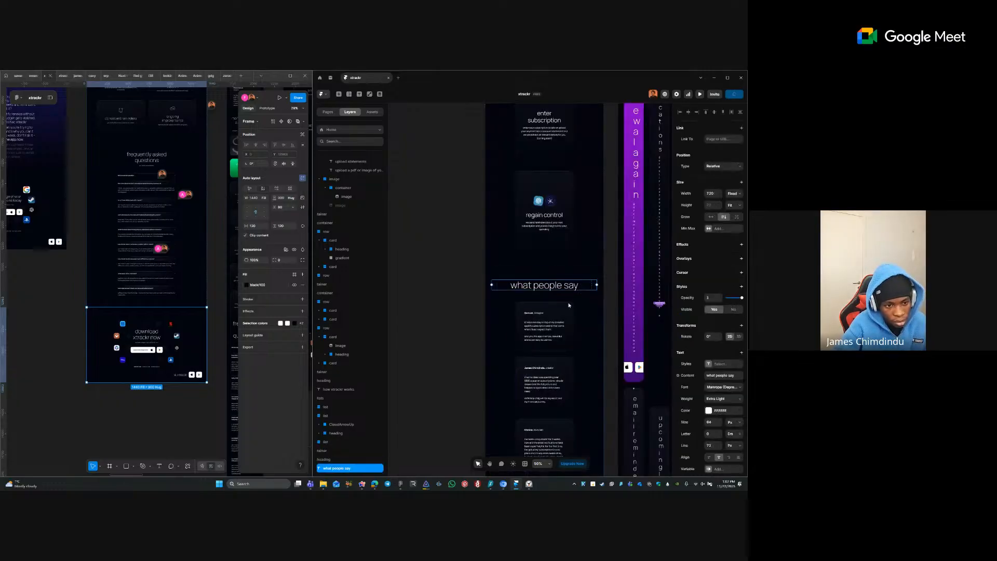
click(425, 280)
scroll(604, 313, down, 5)
key(space)
drag(531, 268, 444, 488)
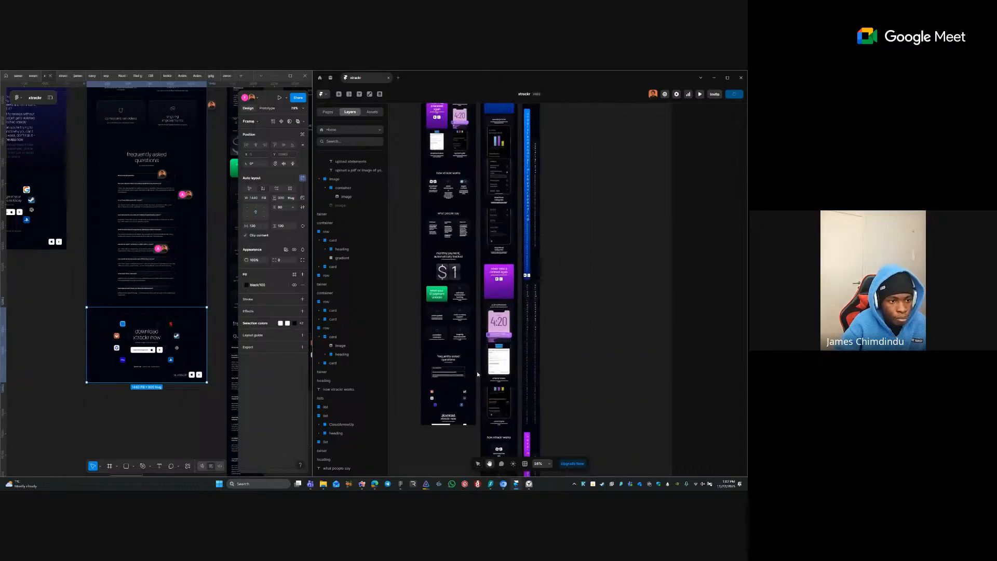
click(455, 214)
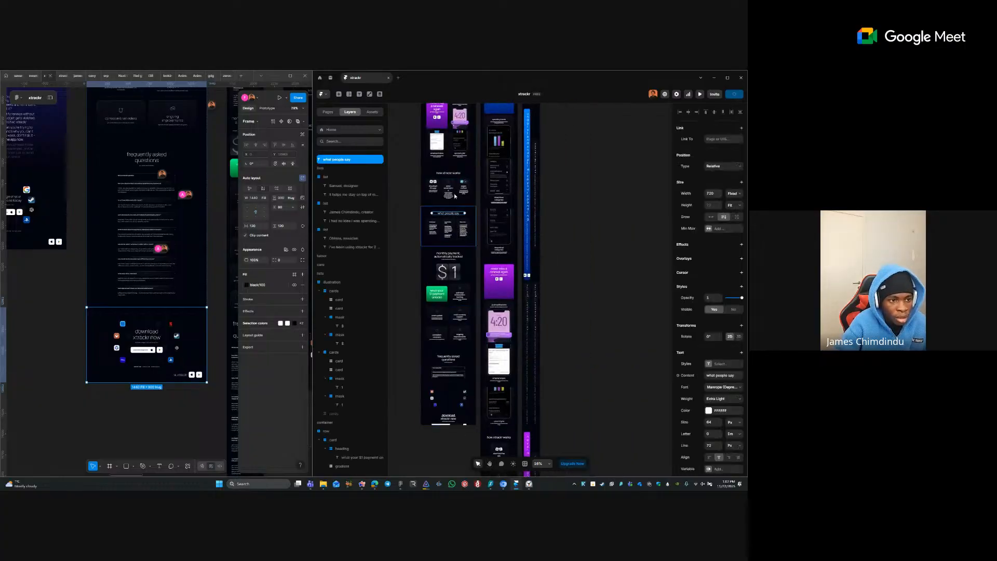
click(734, 194)
click(732, 210)
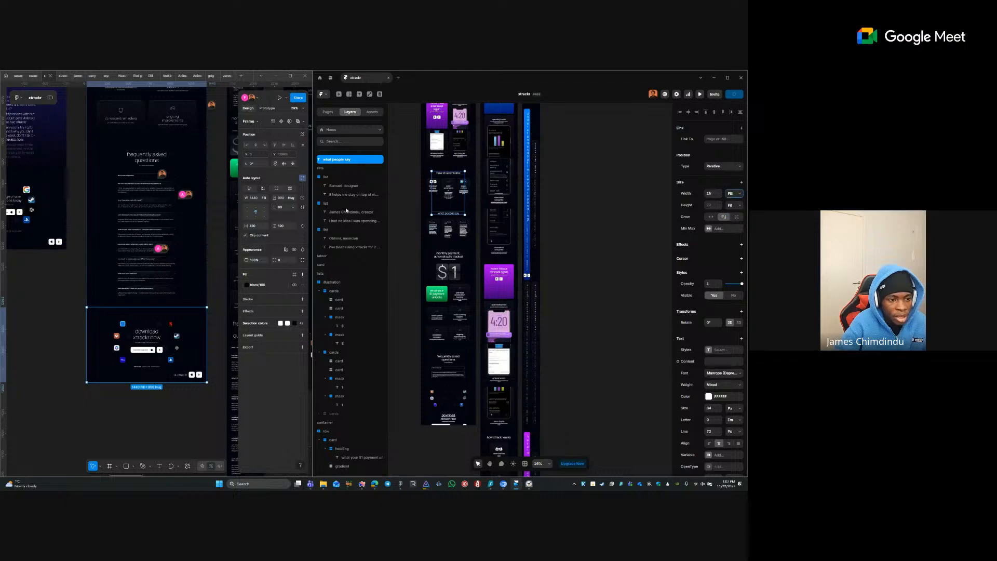
- Set the monthly payment and frequently asked questions headings to Fill width too
click(451, 257)
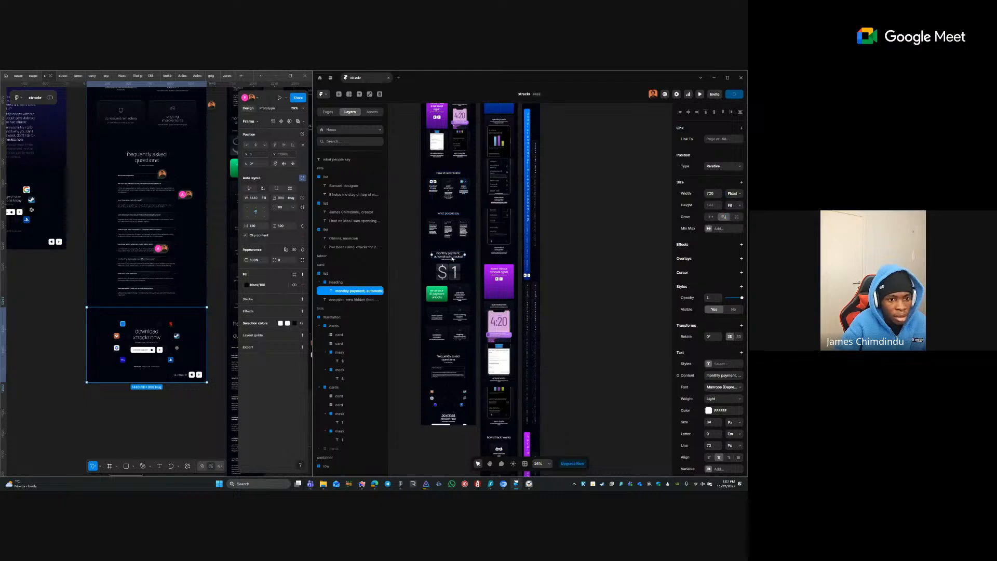
shift+click(457, 358)
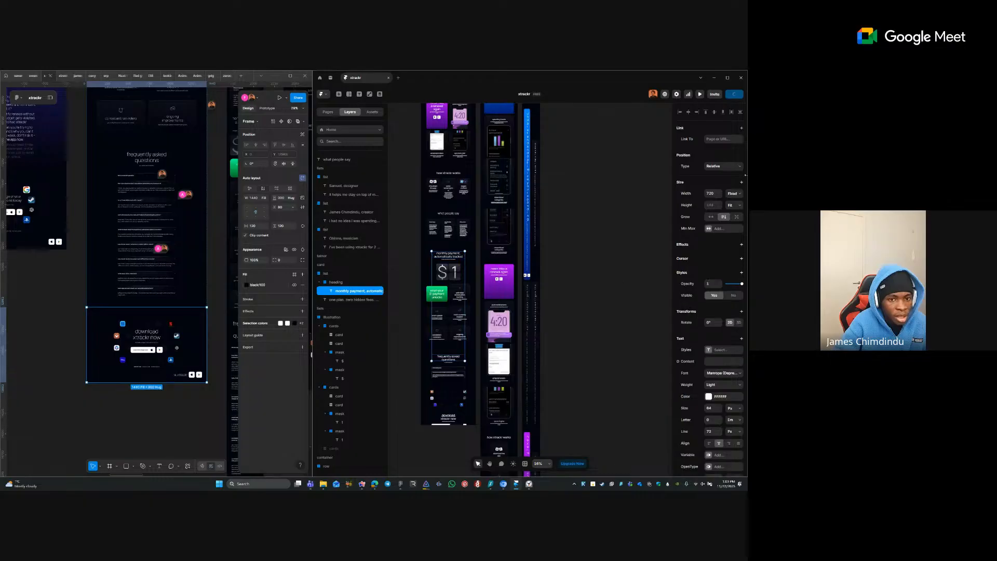
click(732, 195)
click(733, 209)
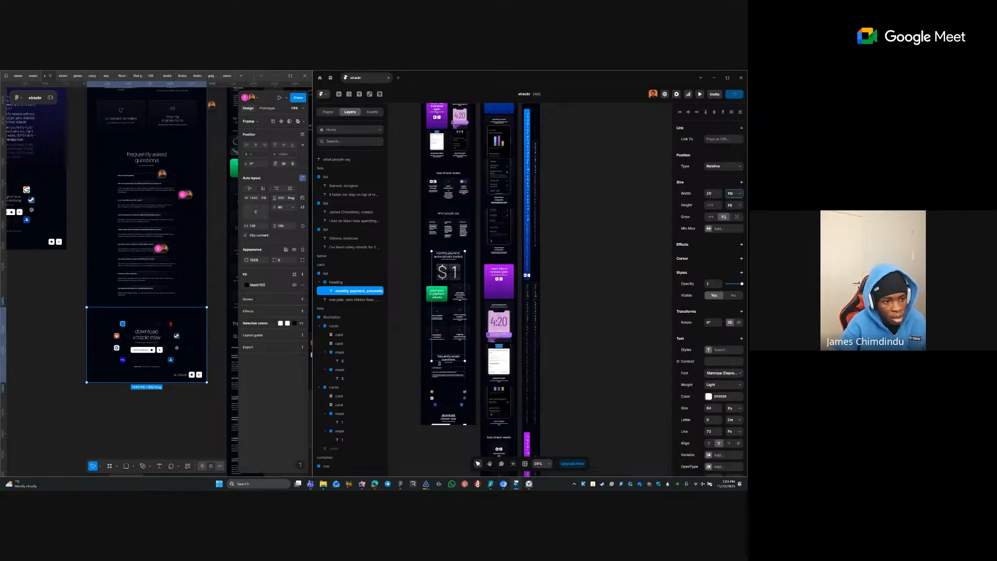
click(449, 261)
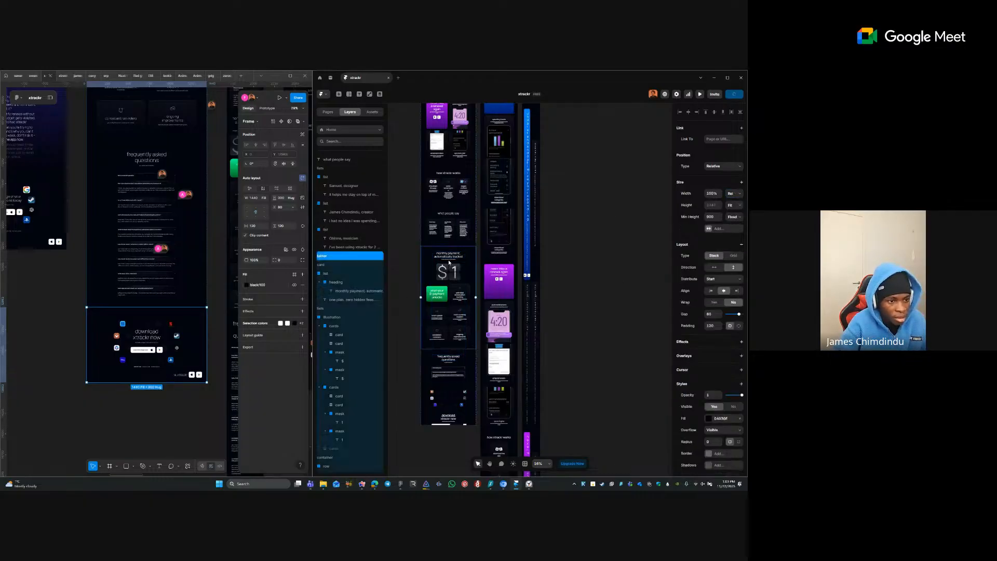
click(450, 261)
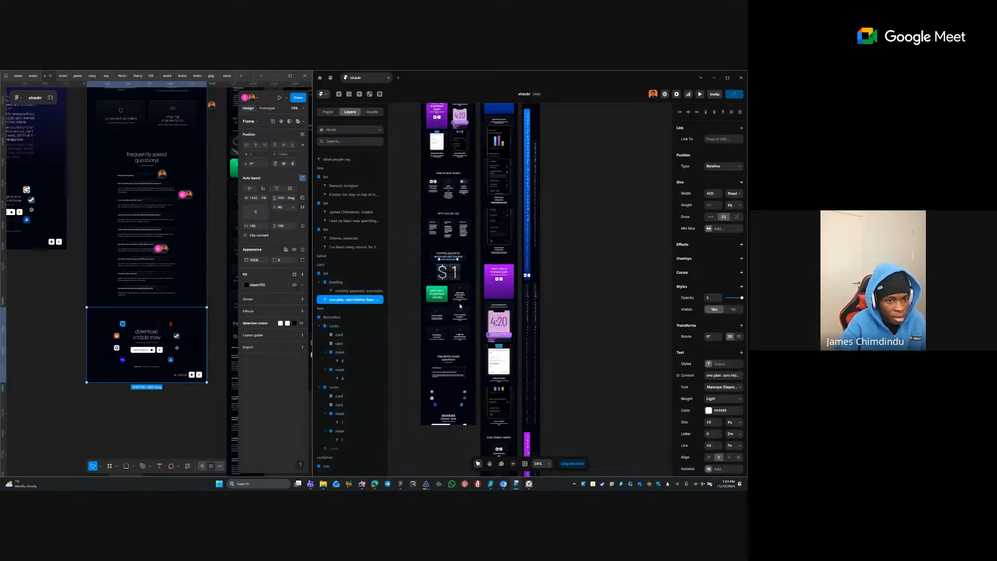
shift+click(446, 361)
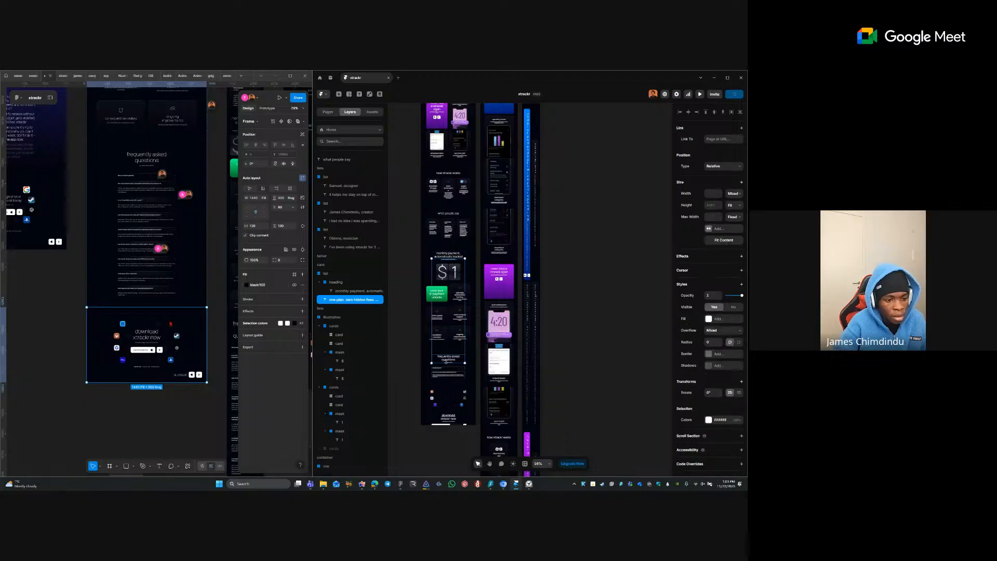
- Make the monthly payment heading fill its container's width
shift+click(448, 362)
scroll(460, 382, up, 2)
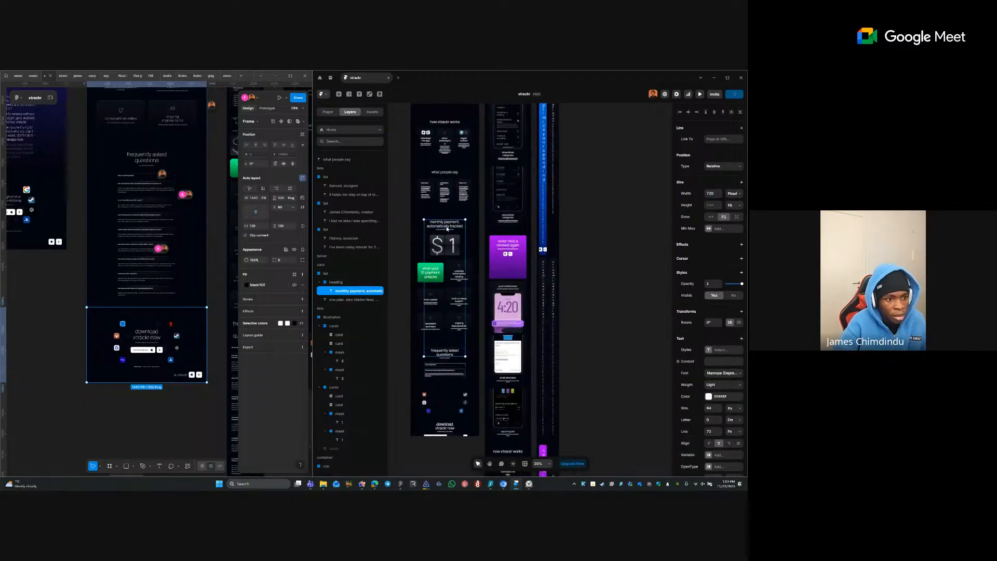
click(732, 194)
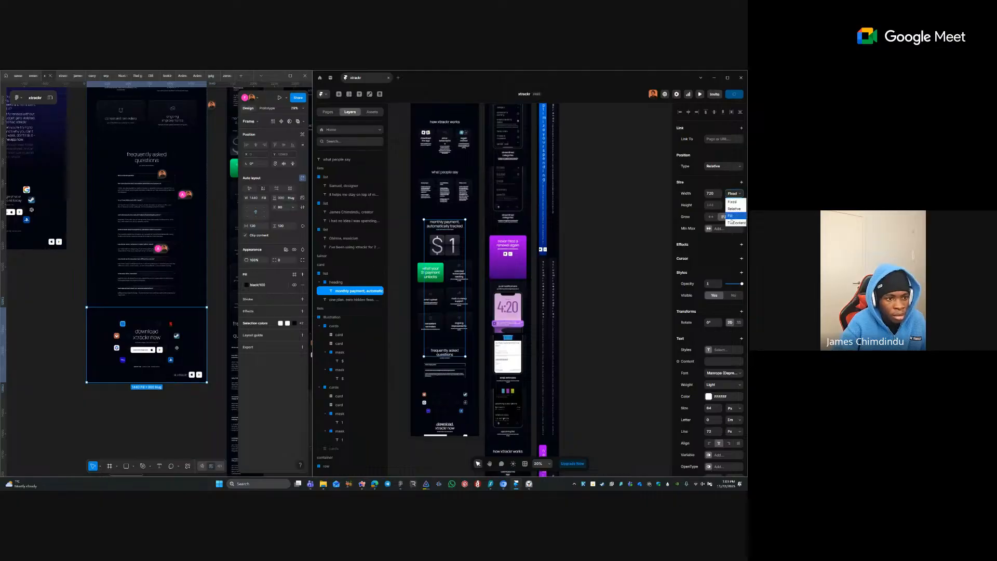
click(732, 213)
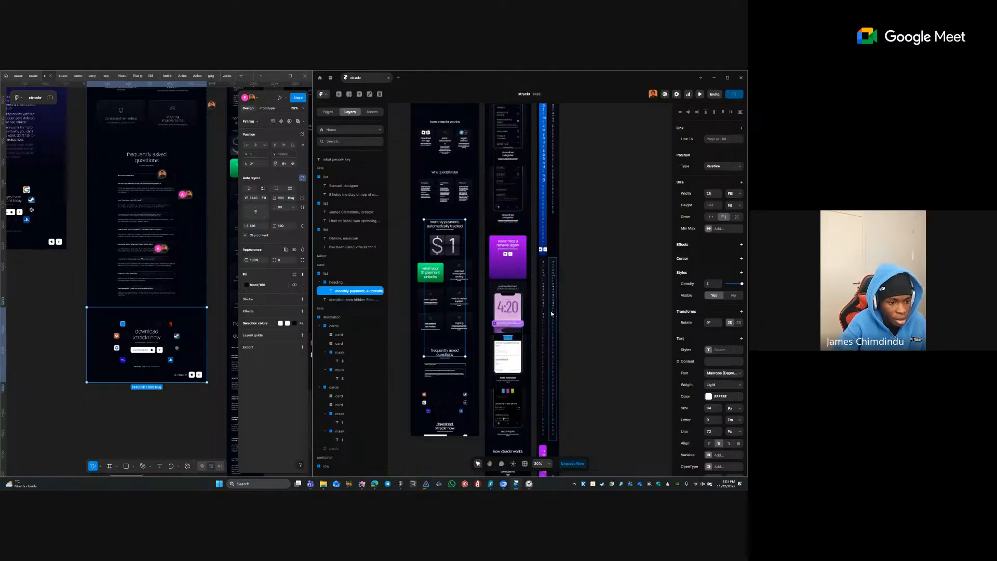
click(454, 354)
click(453, 353)
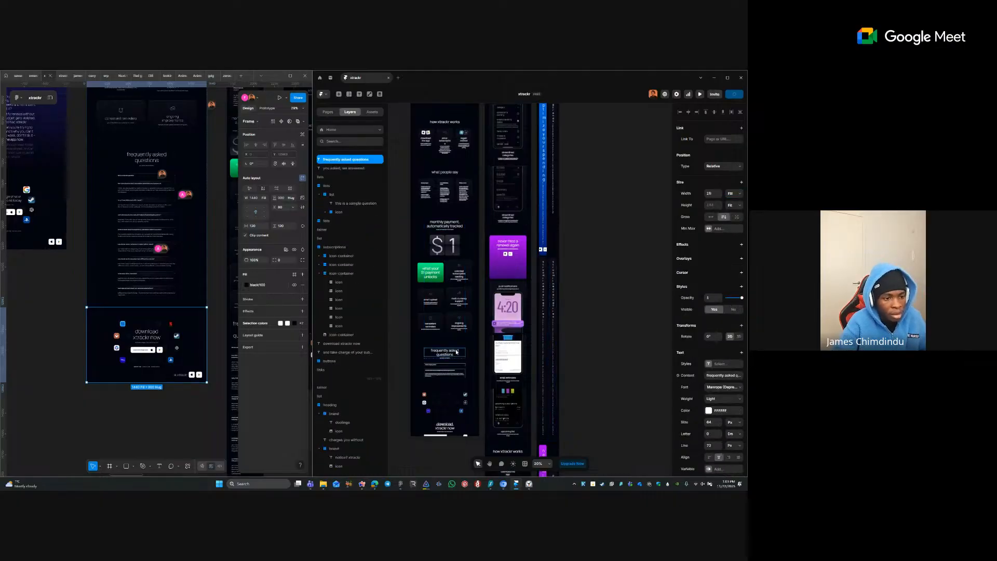
shift+click(448, 229)
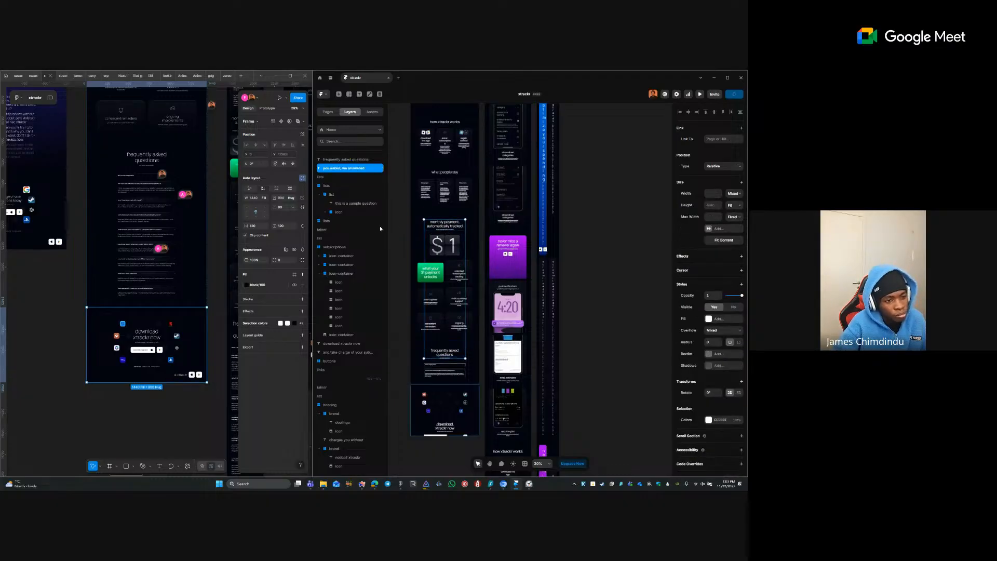
key(Escape)
- Set the 'one plan, zero hidden fees' subtitle and FAQ text to Fill width, max 720 fixed
ctrl+scroll(446, 231, up, 5)
click(454, 241)
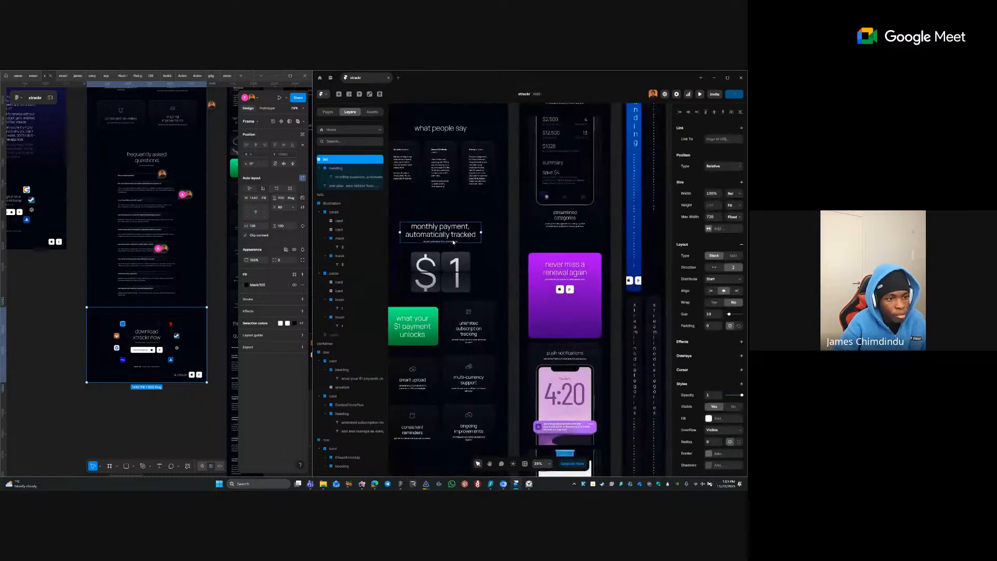
double_click(452, 242)
scroll(457, 337, down, 3)
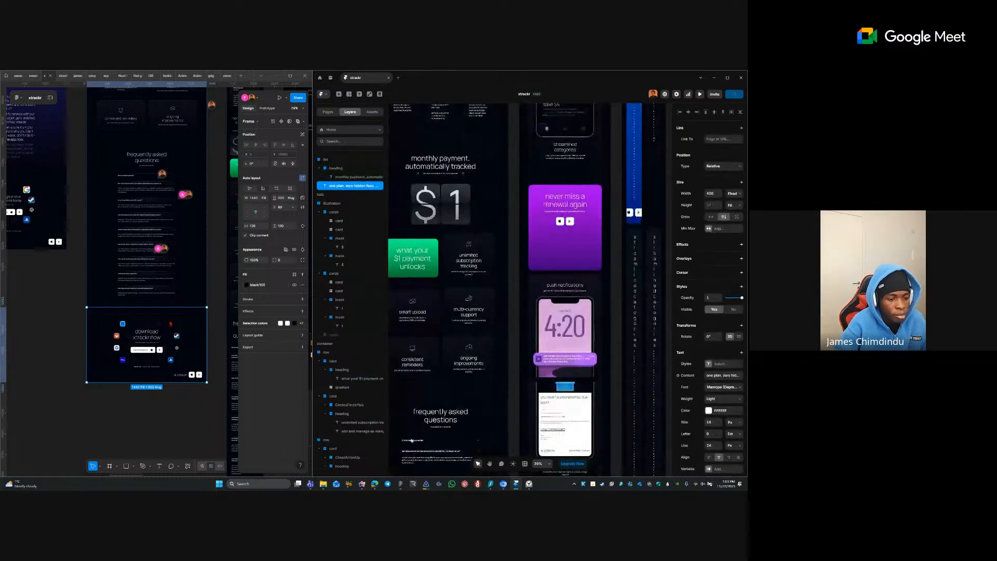
shift+click(448, 421)
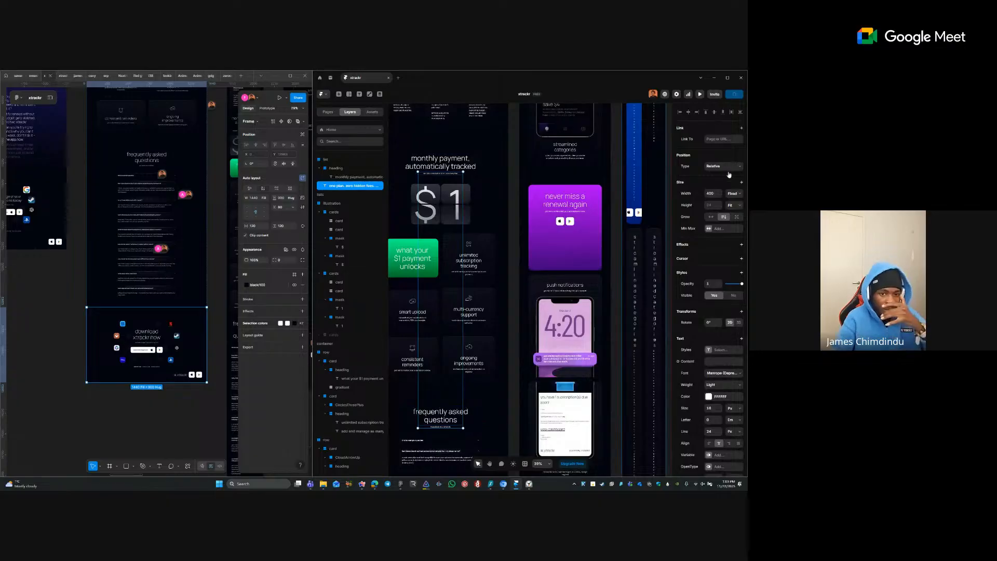
click(732, 193)
click(730, 216)
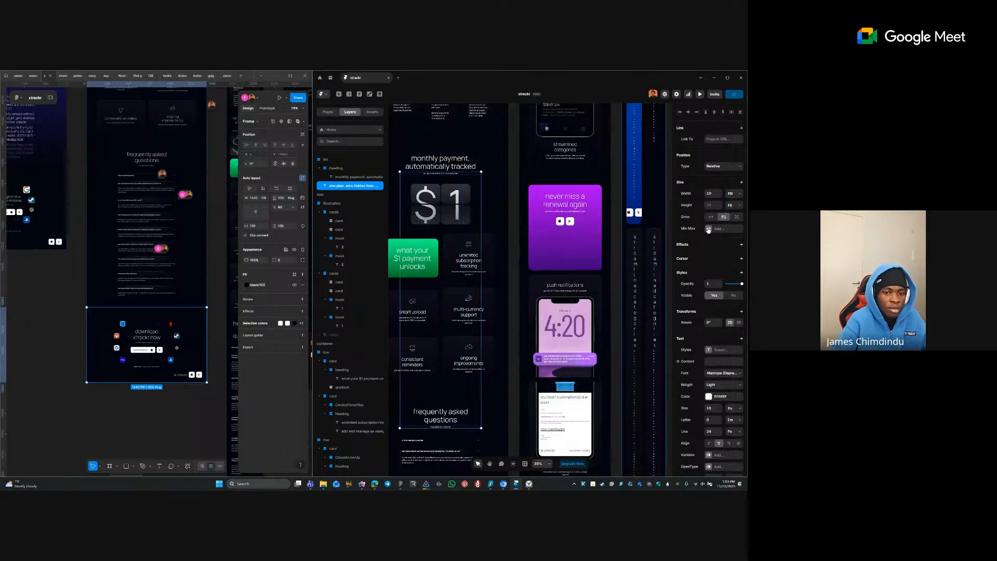
click(709, 229)
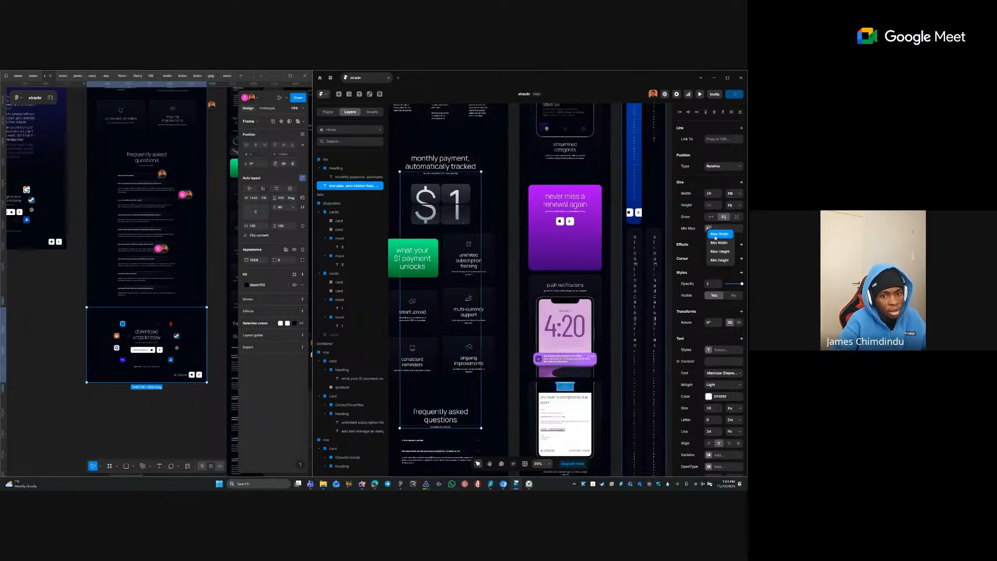
click(717, 234)
click(730, 229)
click(730, 242)
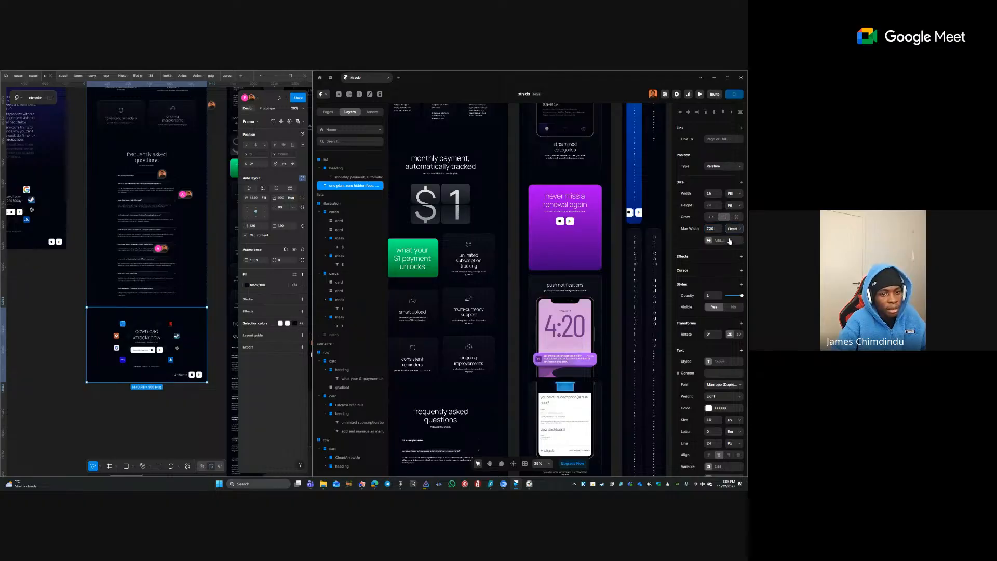
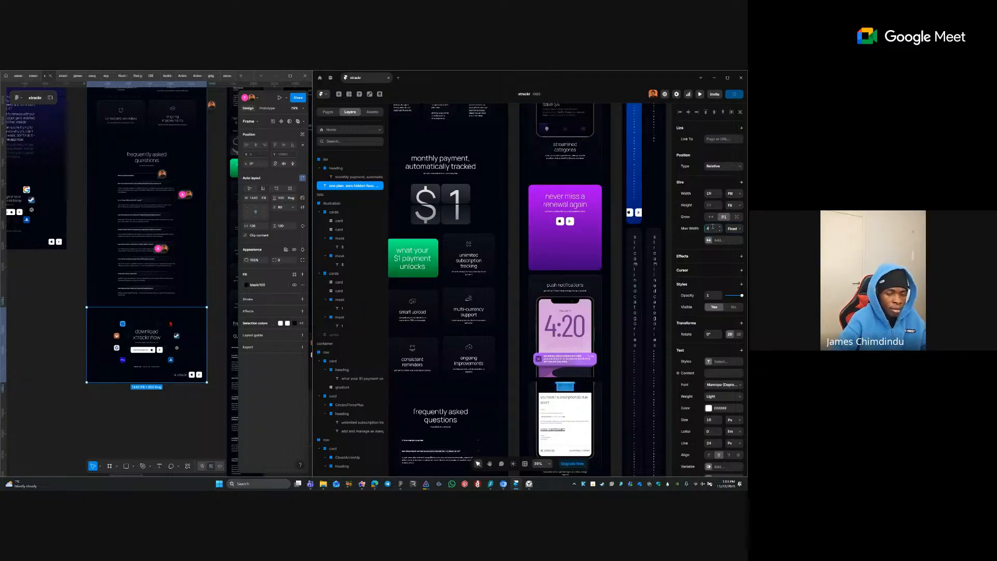
- Review the price card and the subscription and streamlined categories feature cards across the canvas
ctrl+click(429, 207)
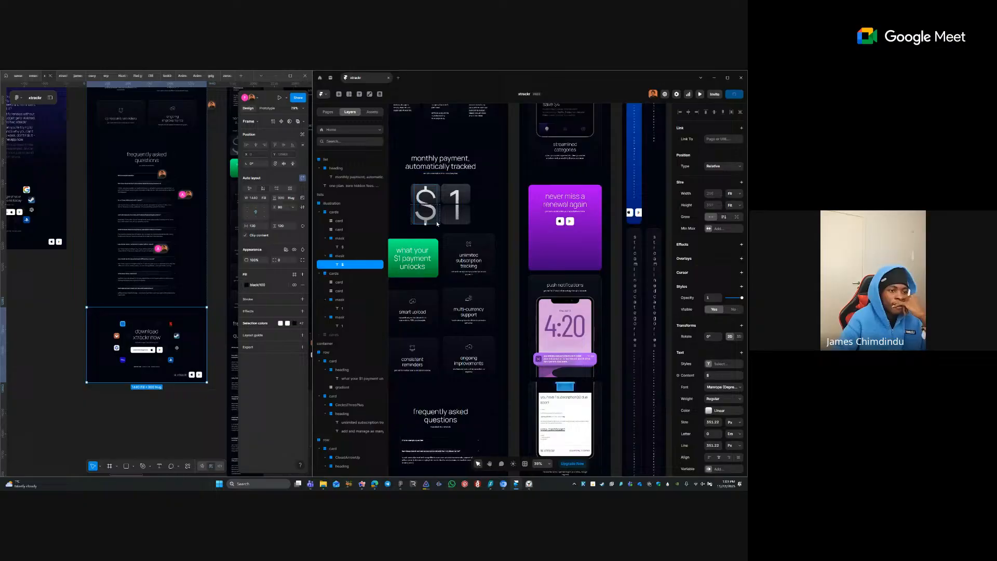
click(537, 142)
click(513, 163)
key(space)
drag(506, 157, 511, 302)
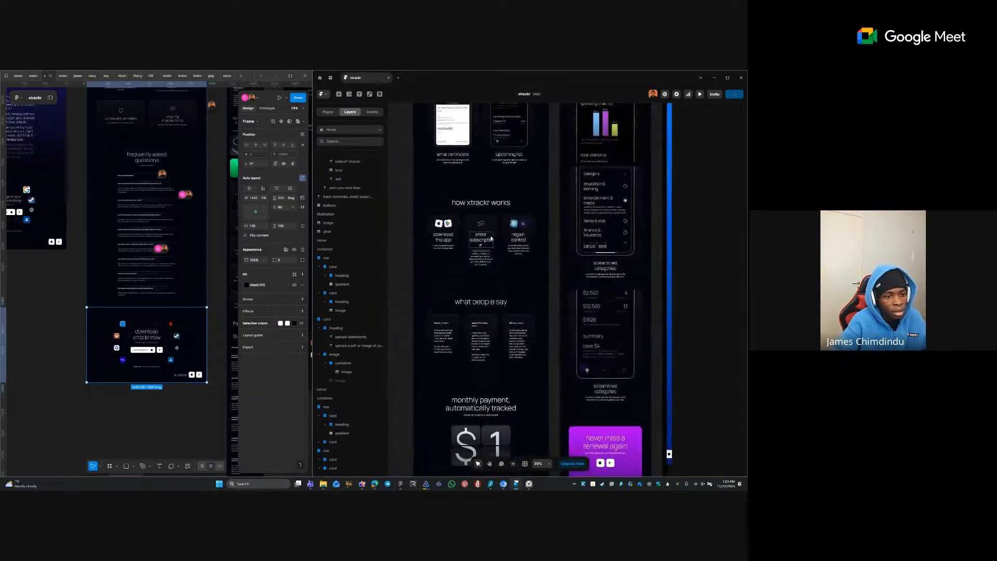
ctrl+click(491, 237)
ctrl+click(511, 266)
ctrl+click(639, 245)
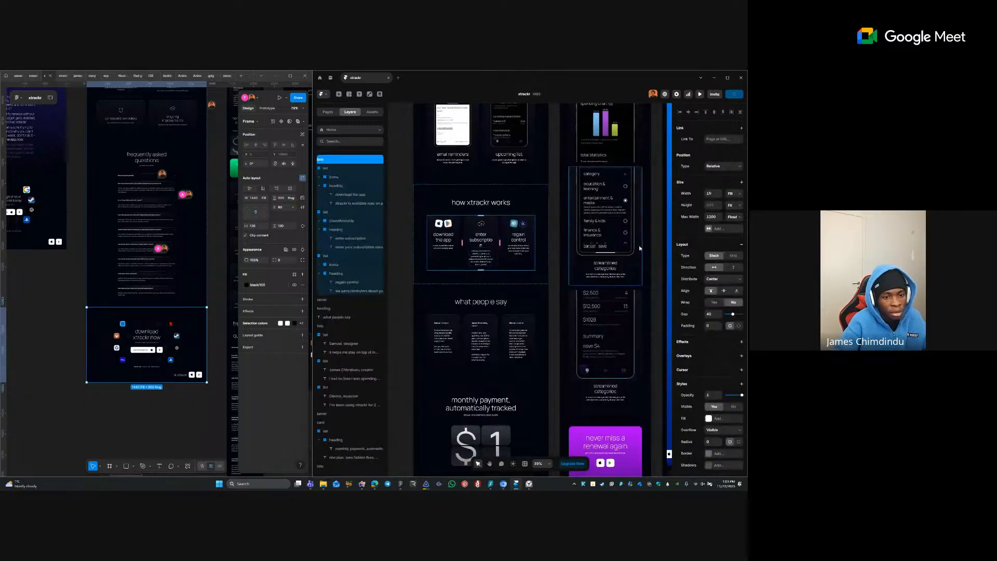
click(653, 298)
key(space)
drag(663, 322, 586, 177)
drag(556, 311, 528, 96)
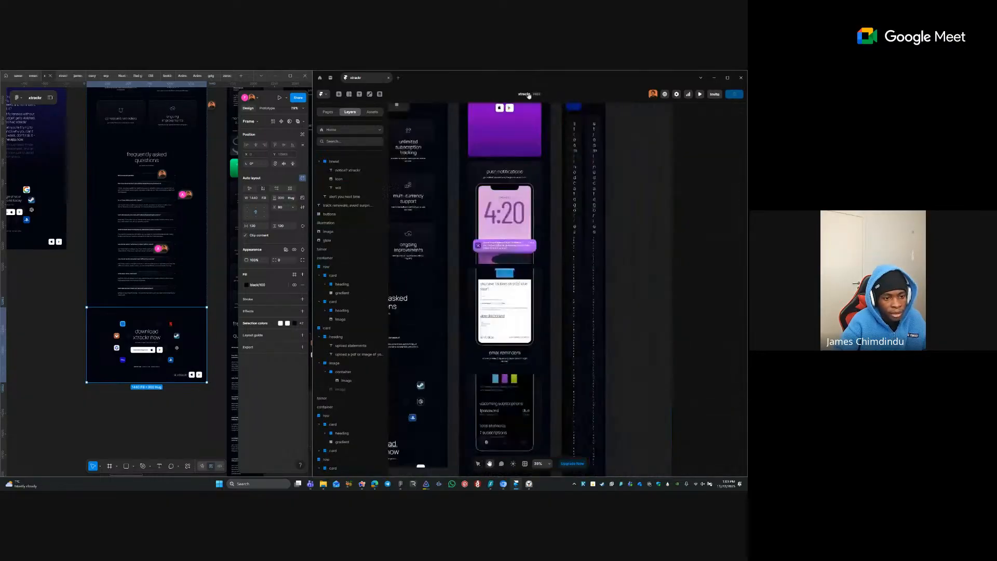
drag(522, 284, 521, 211)
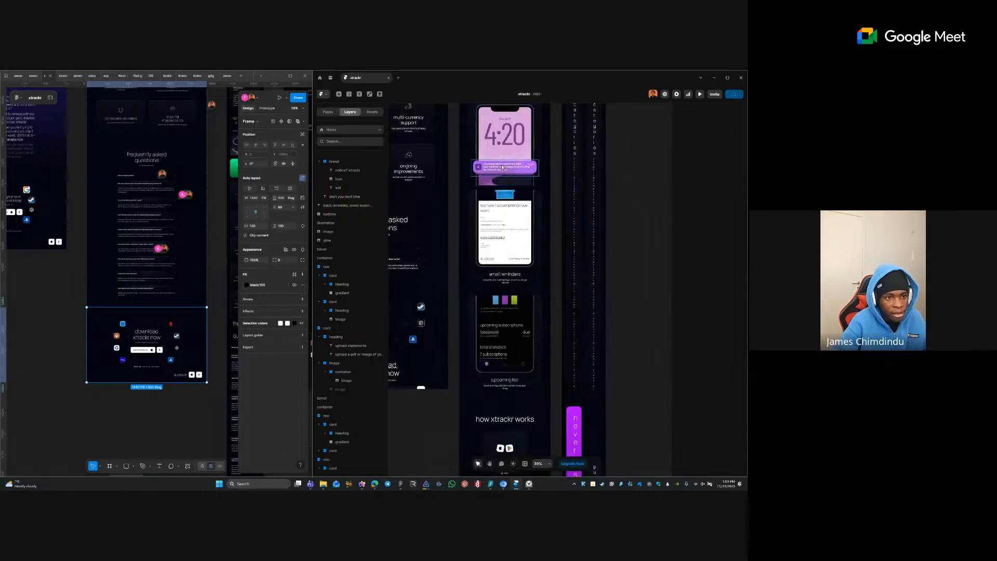
- Inspect the notification image and the how xtrackr works subscription card text
ctrl+click(520, 168)
click(561, 165)
key(space)
drag(563, 260, 526, 270)
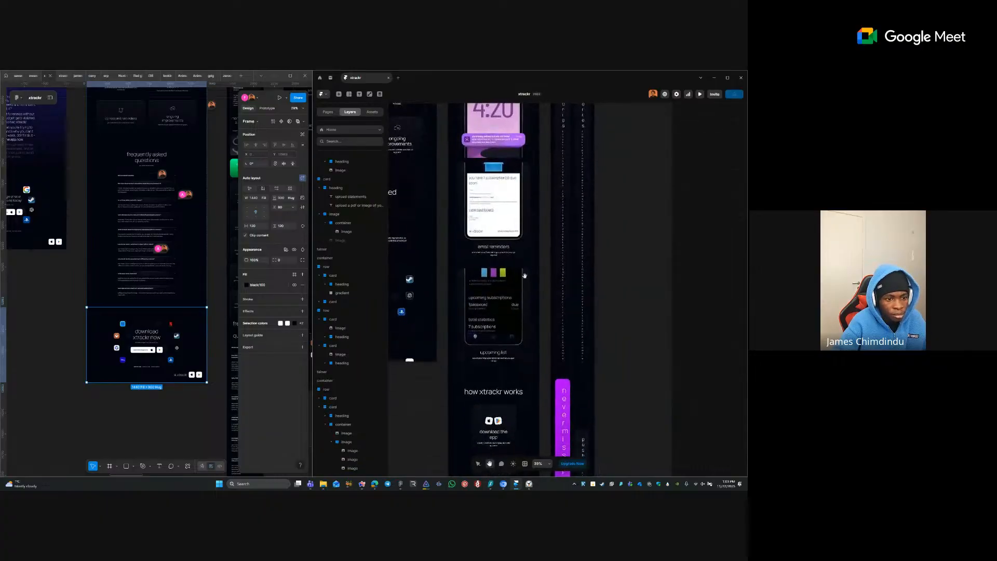
drag(516, 416, 491, 244)
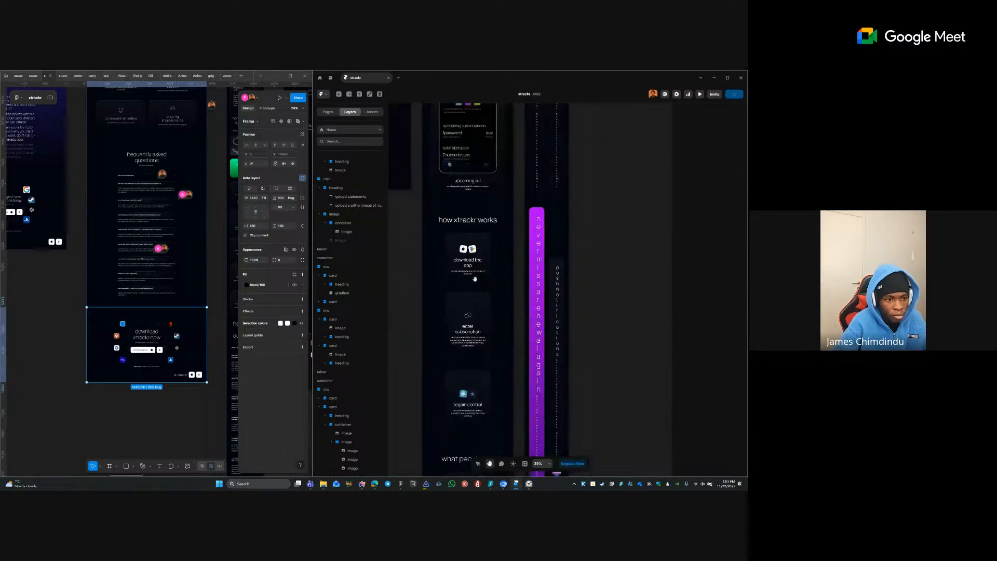
scroll(484, 332, up, 5)
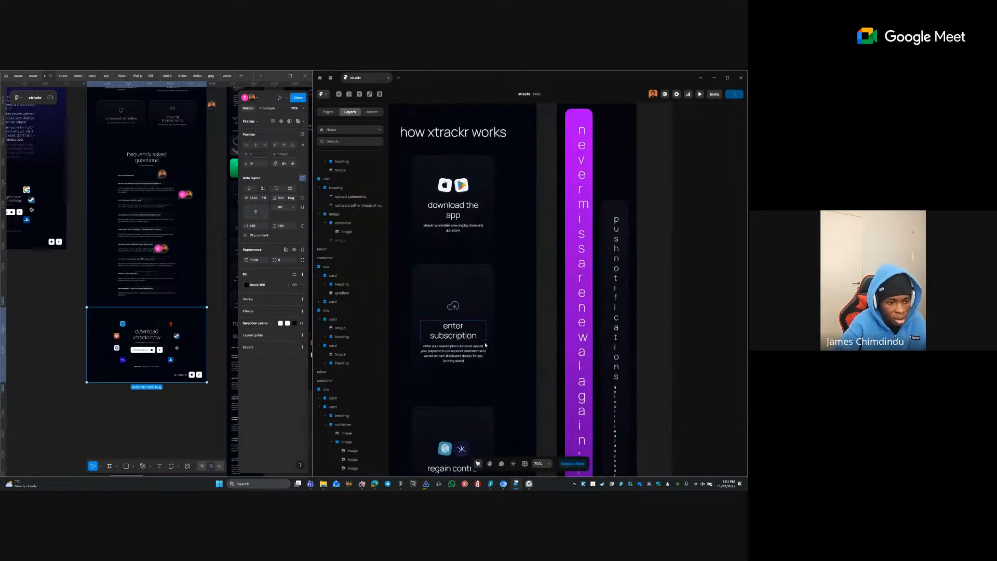
click(484, 355)
click(484, 355)
scroll(476, 335, down, 3)
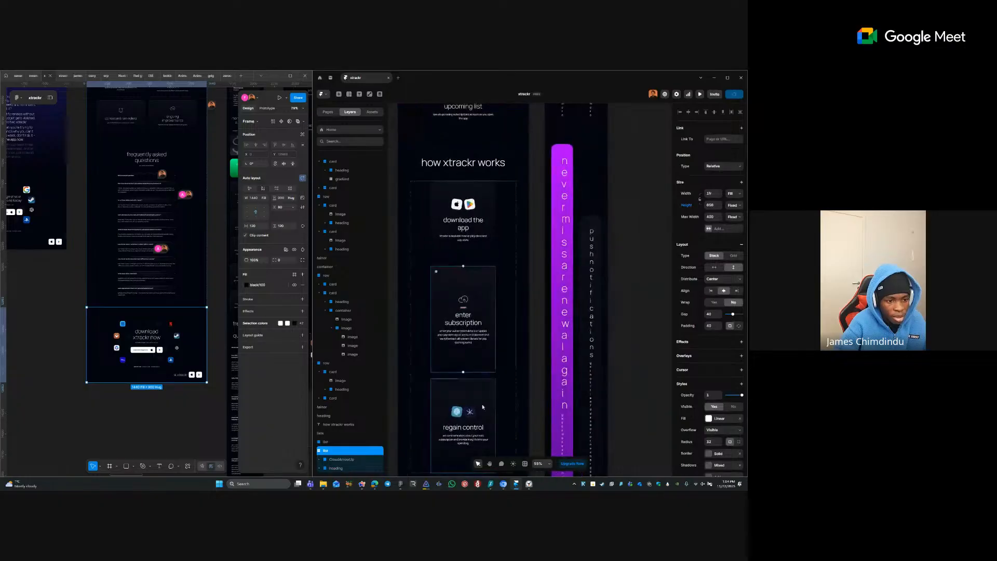
scroll(476, 335, down, 6)
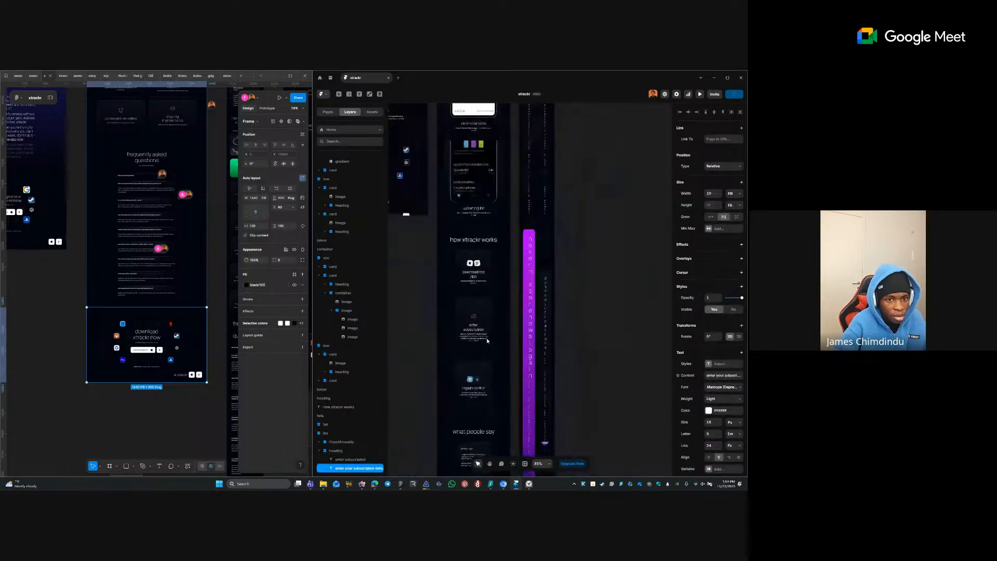
click(451, 332)
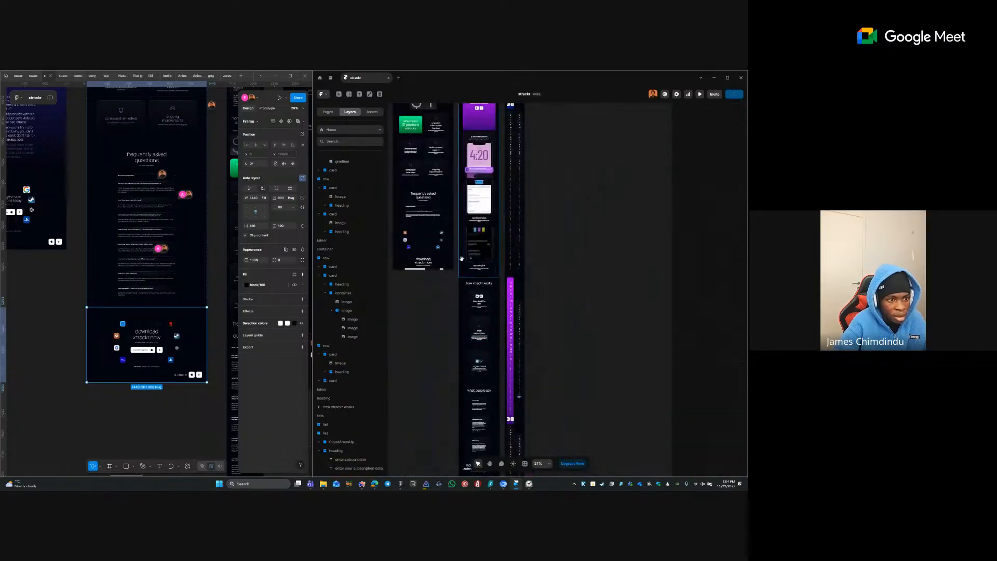
scroll(450, 333, up, 4)
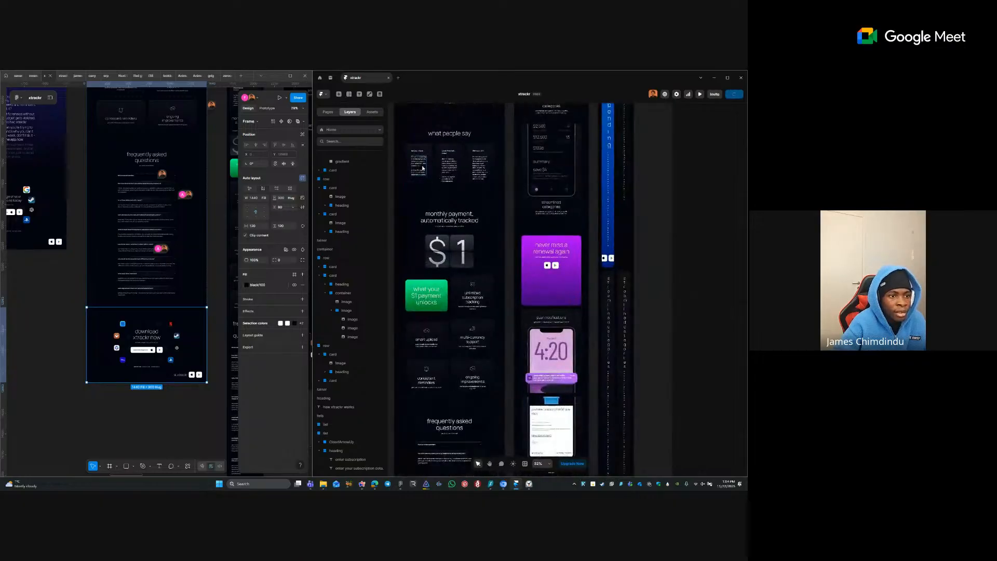
- Select all six testimonial text layers inside the testimonial lists stack
click(422, 168)
click(447, 153)
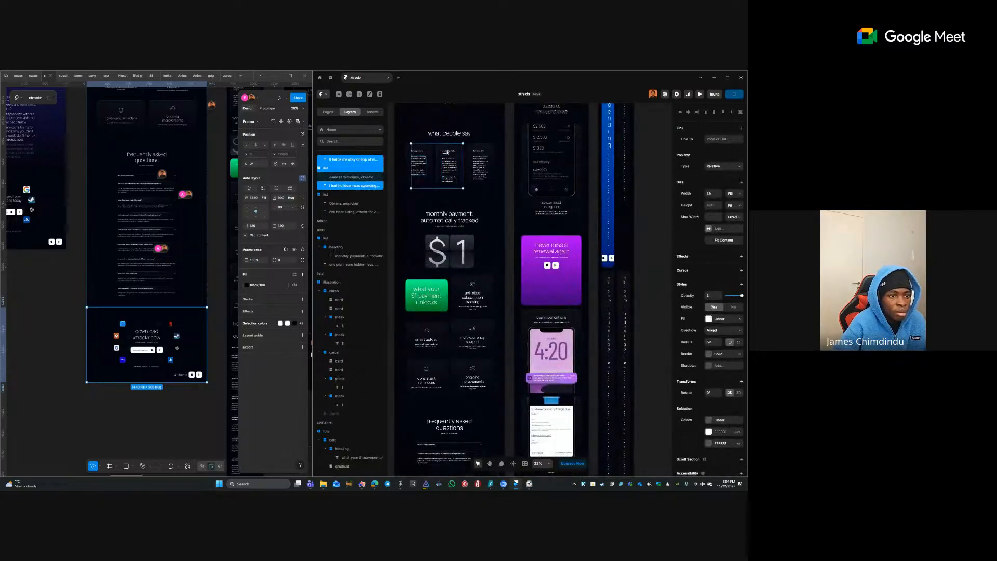
click(446, 152)
click(427, 178)
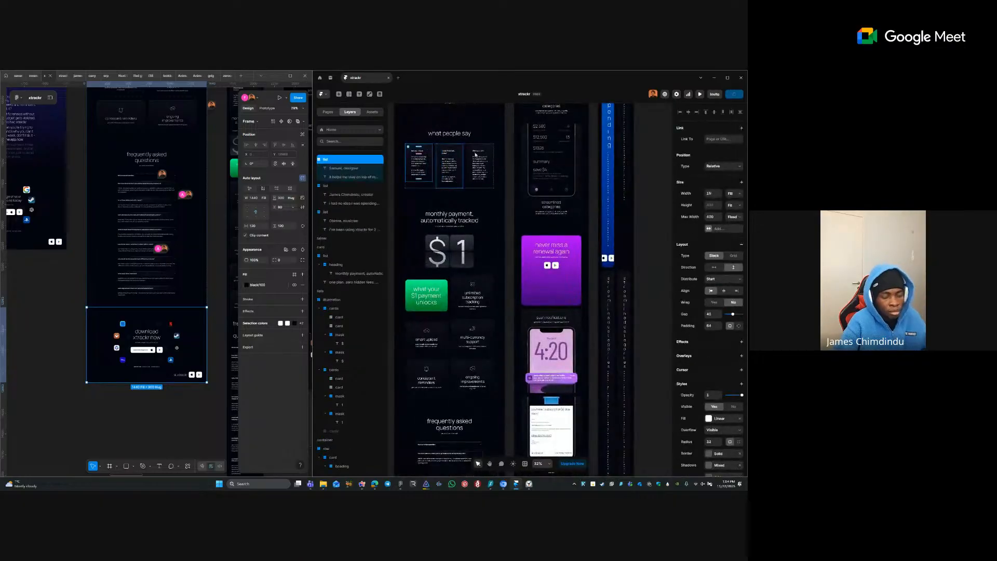
click(463, 181)
key(ctrl+a)
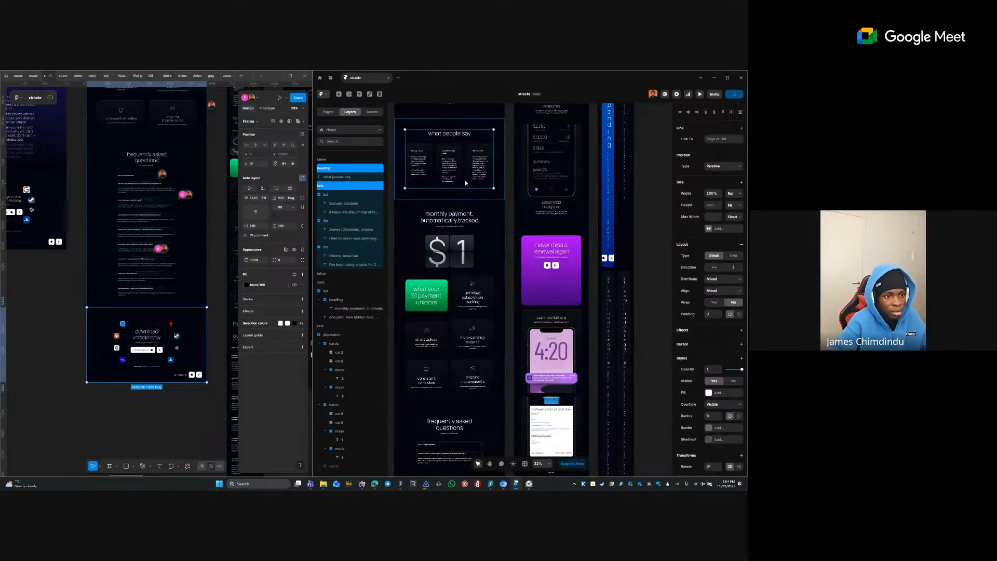
key(Escape)
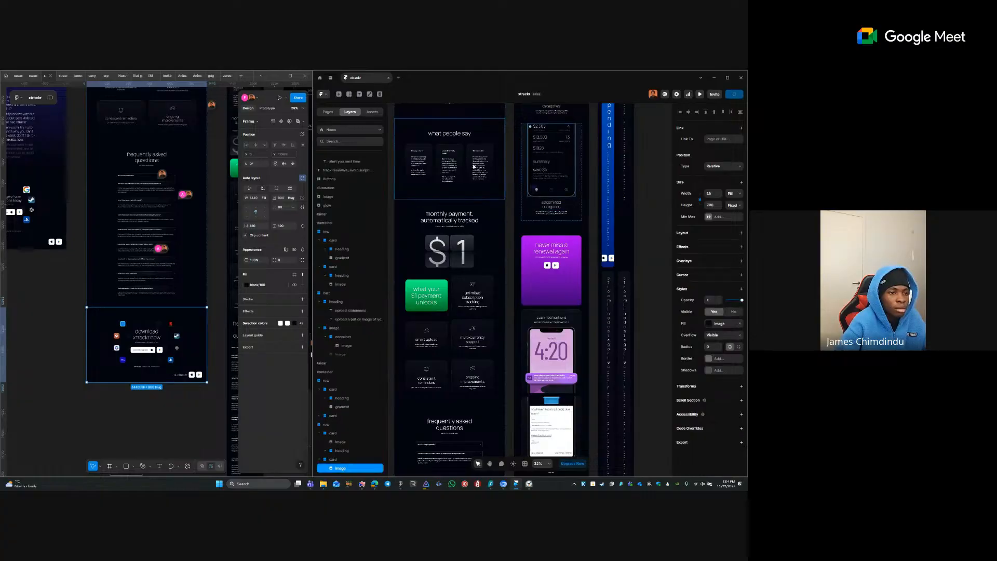
double_click(466, 161)
key(Return)
key(Return)
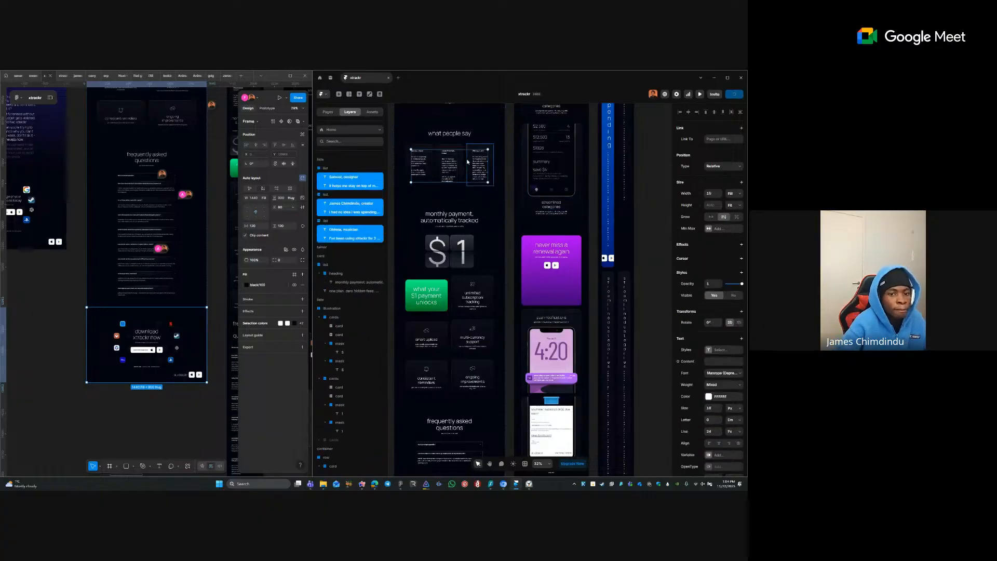
- Add a Max Width limit to the testimonial texts and switch it to Fixed
click(711, 228)
click(719, 241)
click(733, 229)
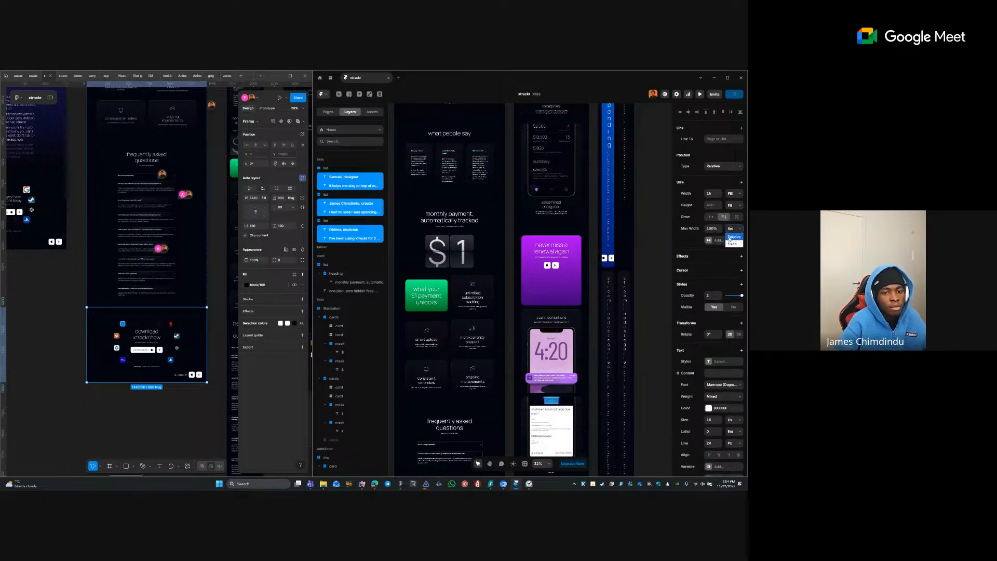
click(732, 244)
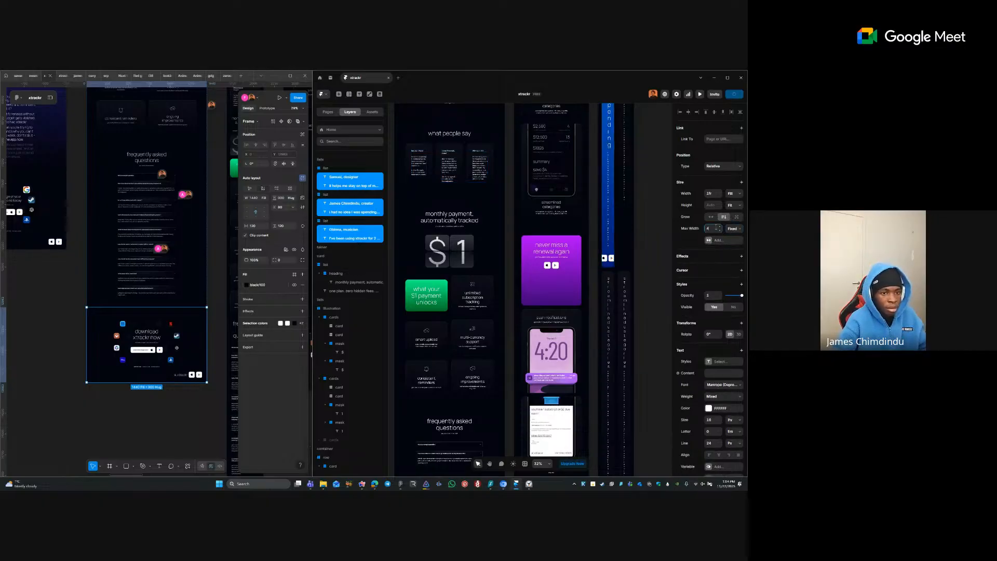
click(506, 204)
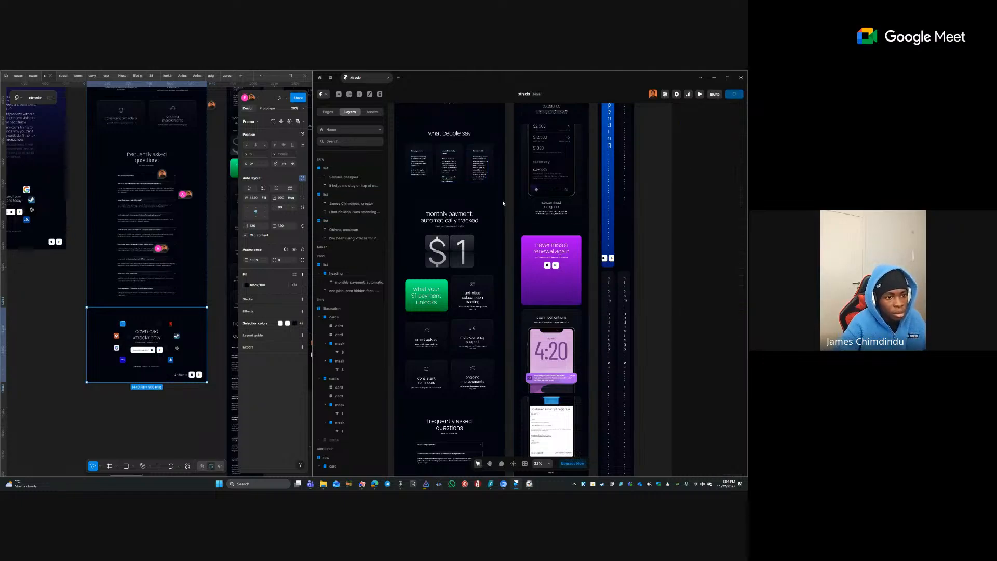
drag(492, 202, 483, 375)
- Cap the how-it-works step's heading group at a fixed 400 maximum width
click(473, 255)
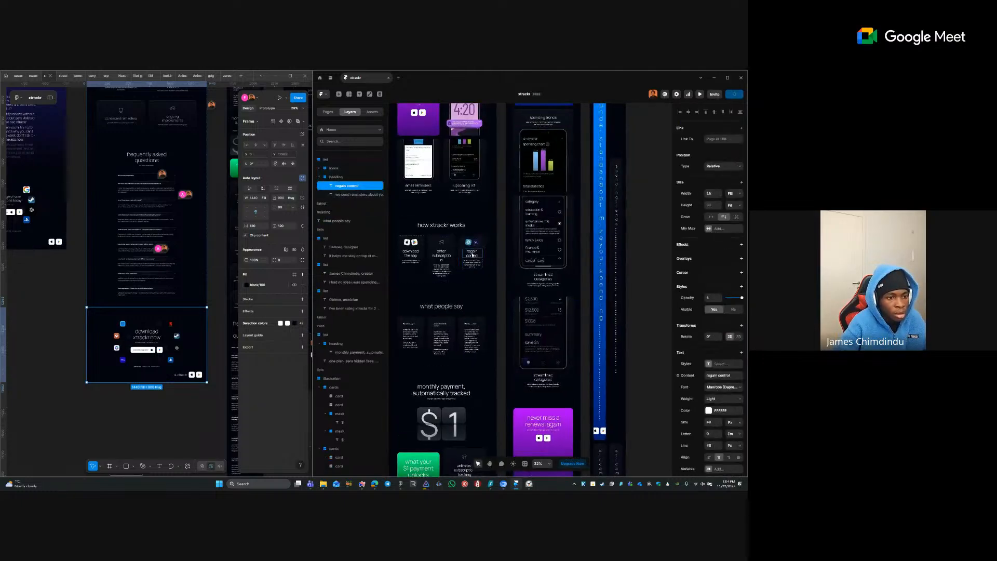
shift+click(466, 265)
click(439, 263)
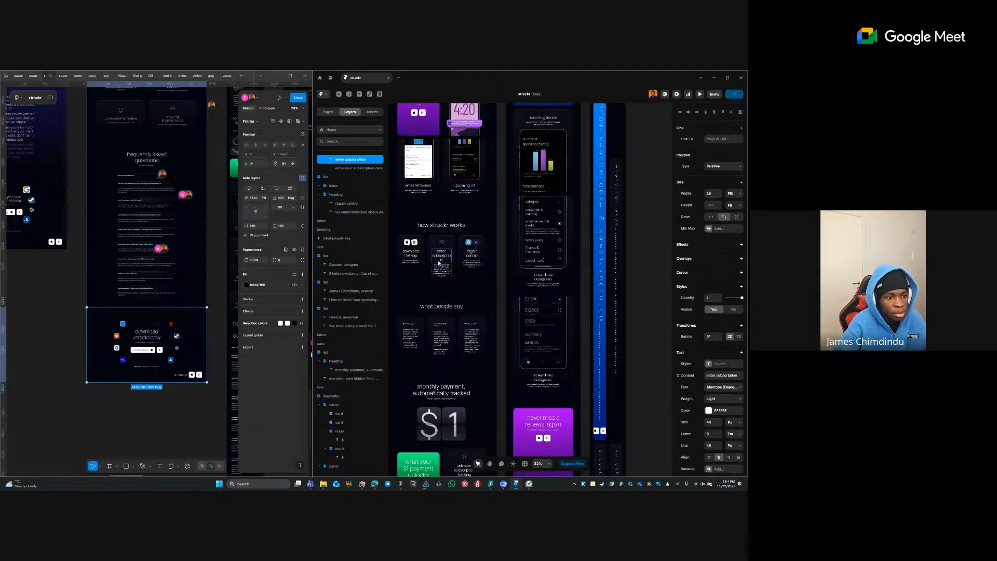
click(471, 258)
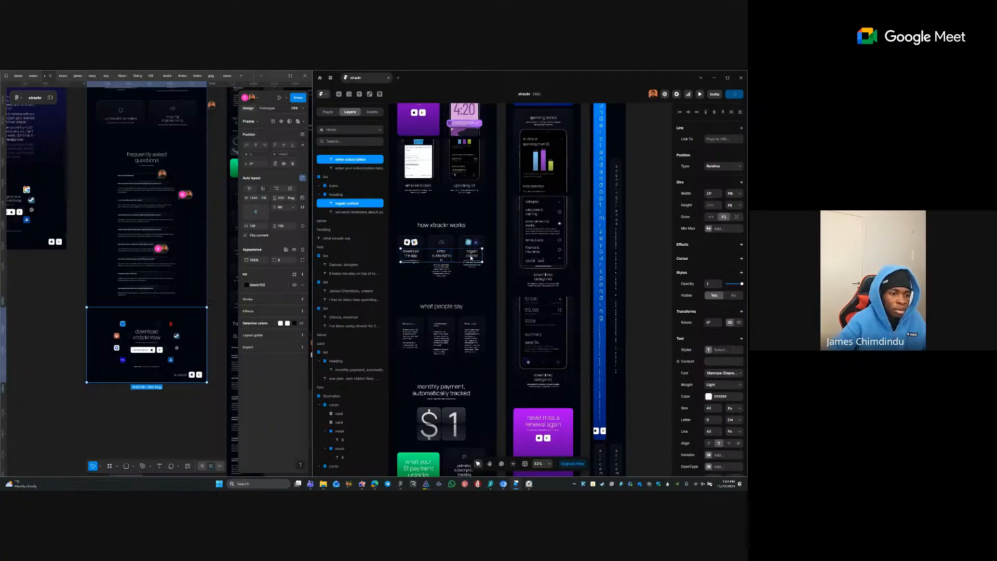
click(732, 194)
click(728, 216)
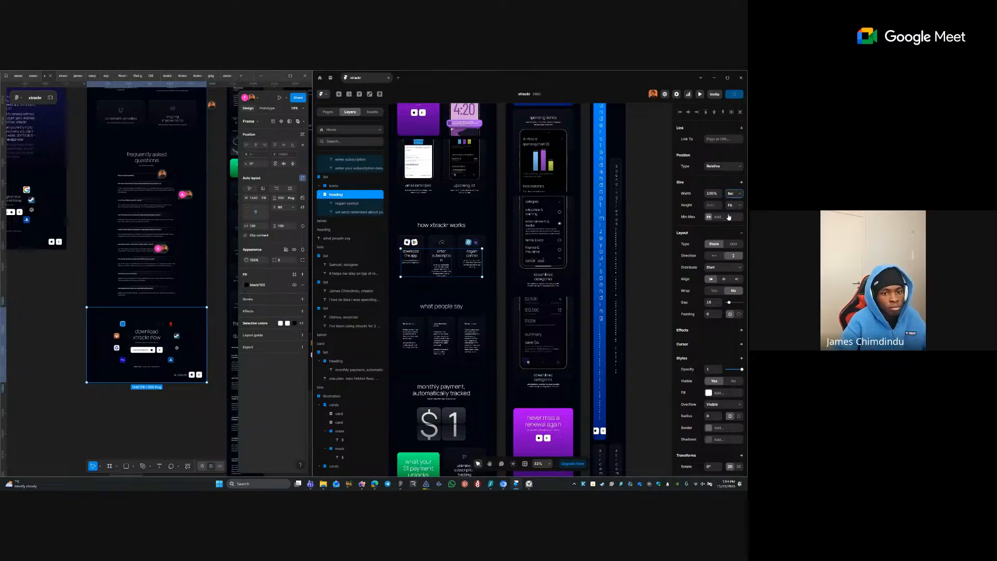
click(716, 218)
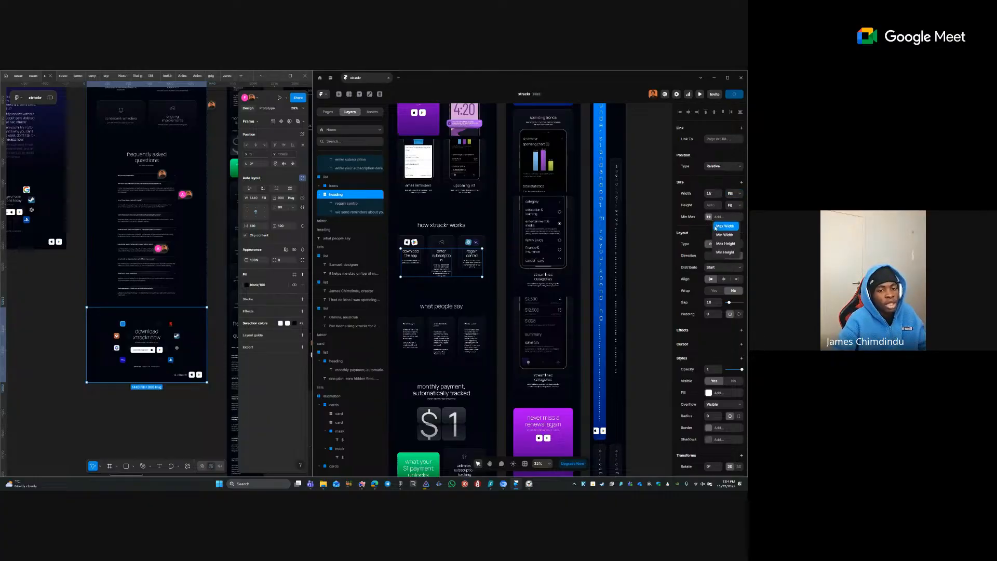
click(724, 226)
click(732, 217)
click(731, 226)
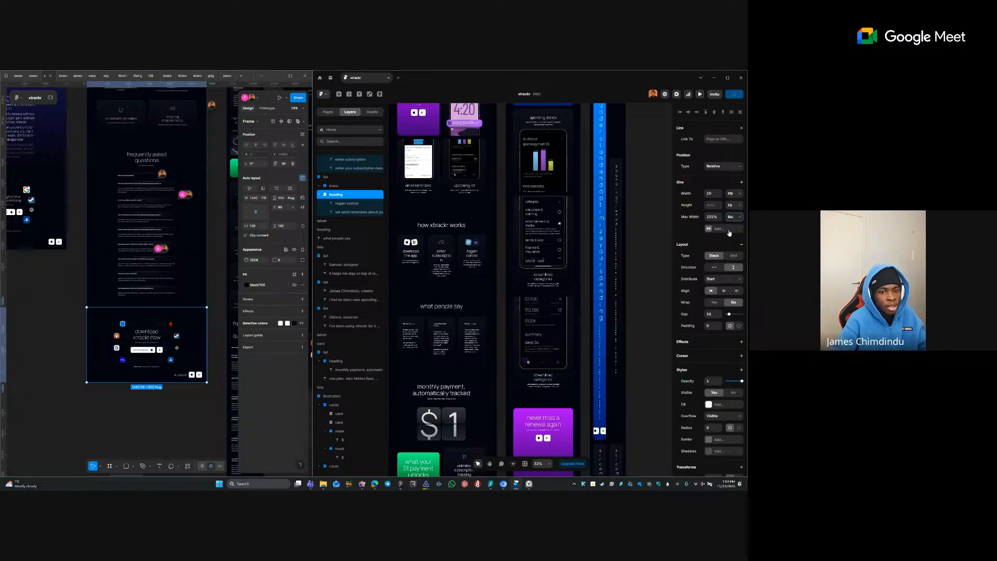
click(713, 218)
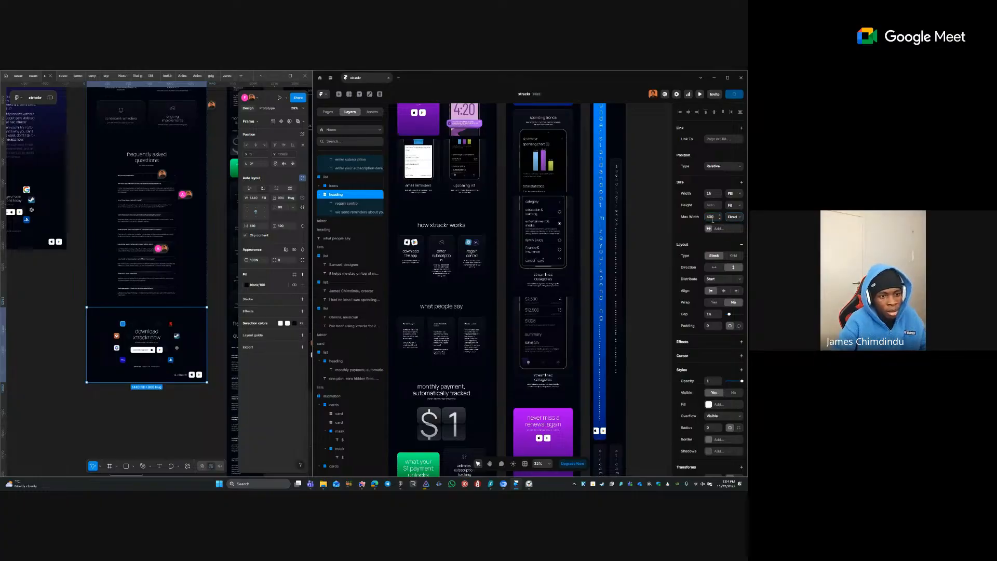
text(400)
- Set the add-subscriptions card's heading stack width to Fill
click(505, 381)
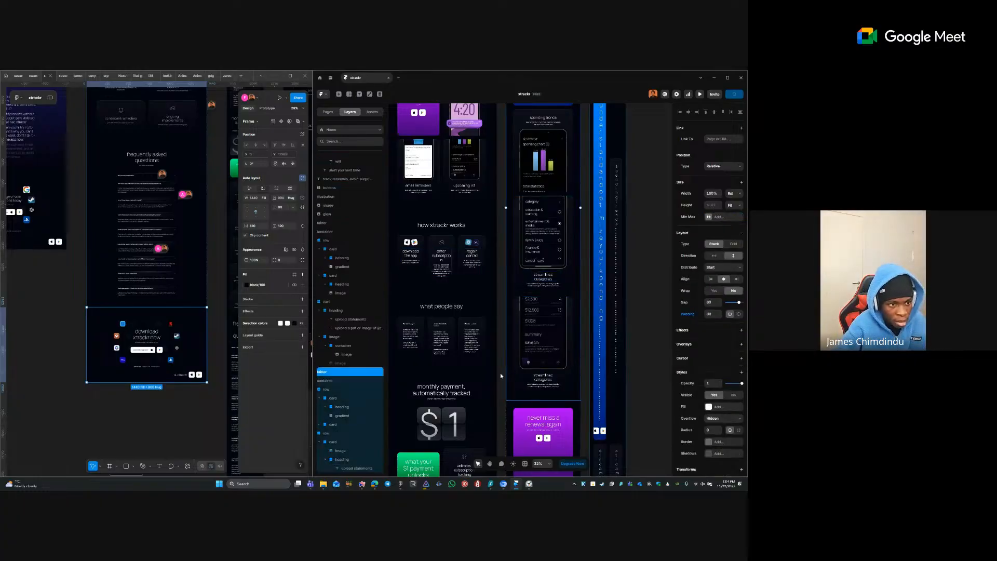
click(466, 187)
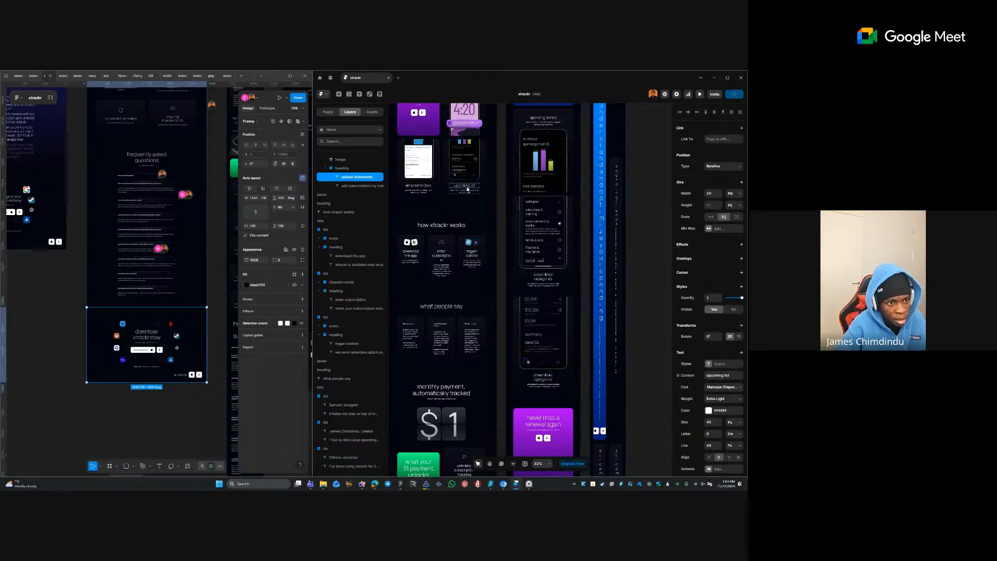
click(467, 192)
key(Escape)
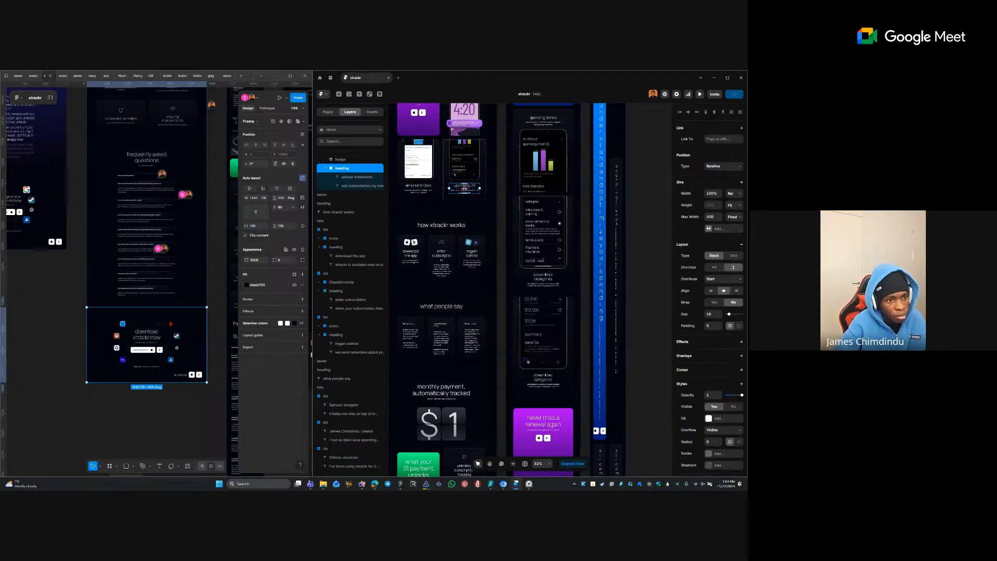
click(418, 186)
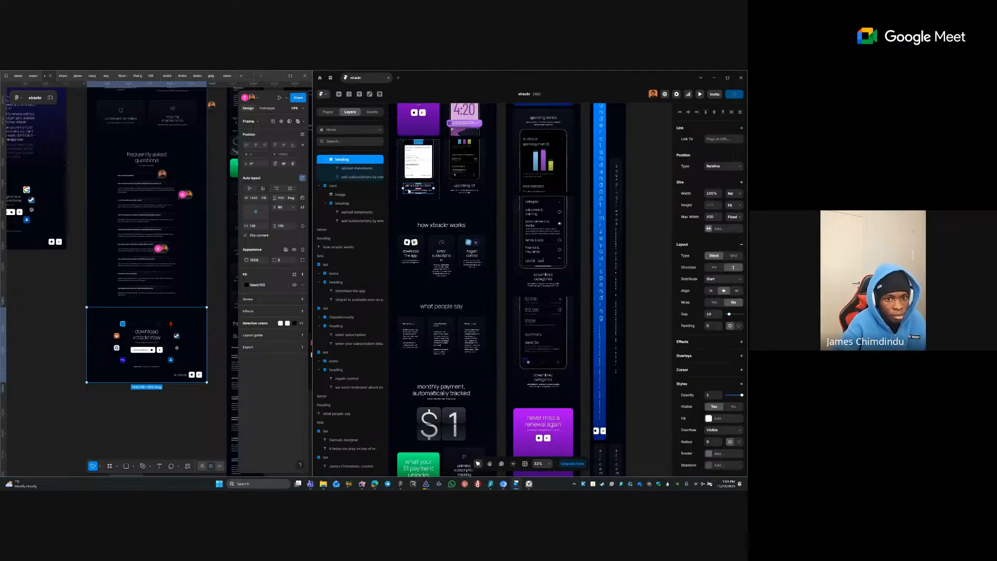
click(738, 195)
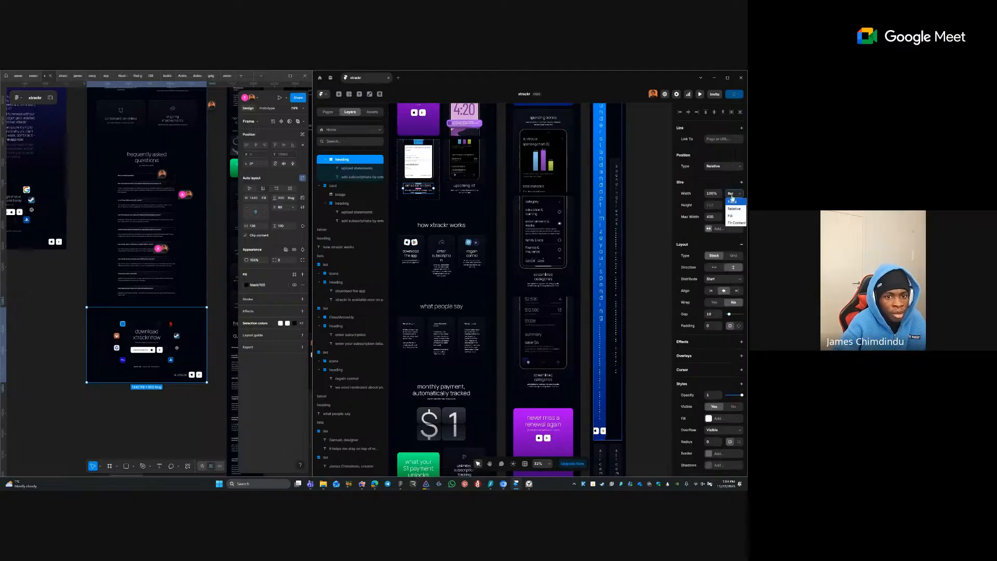
click(733, 214)
- Make the upcoming list and push notifications cards' heading stacks fill their width
click(469, 191)
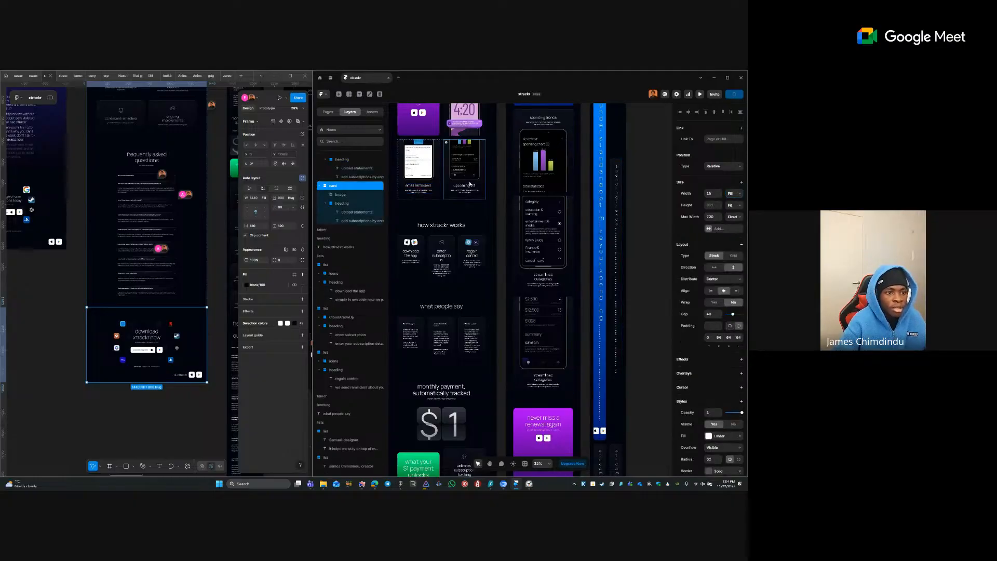
key(Escape)
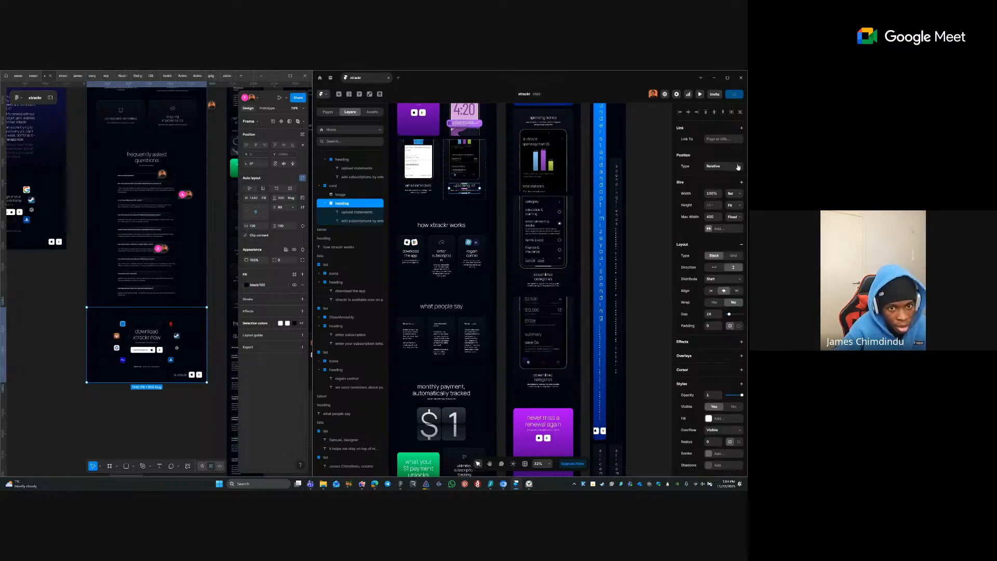
click(736, 197)
click(731, 216)
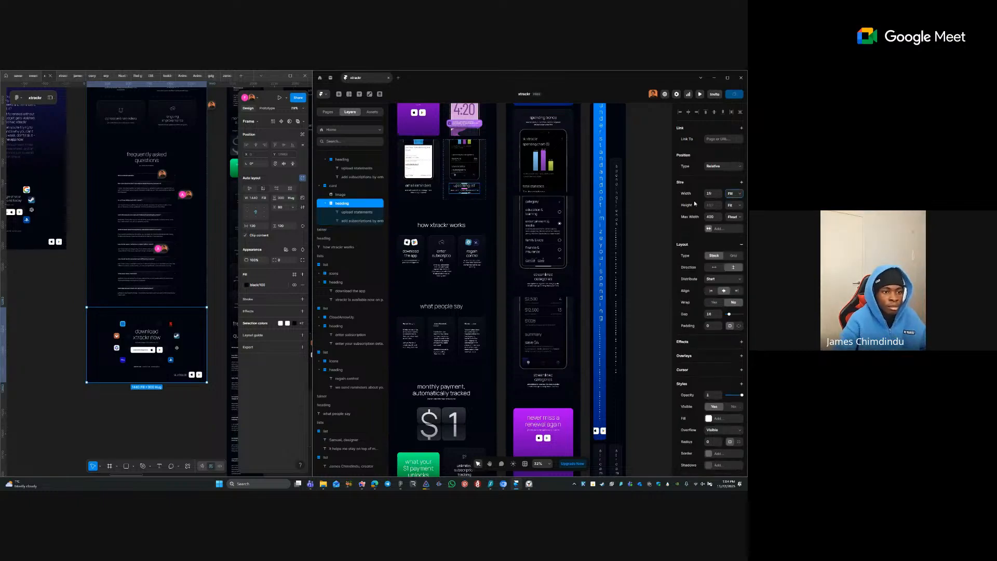
click(480, 125)
drag(479, 124, 485, 240)
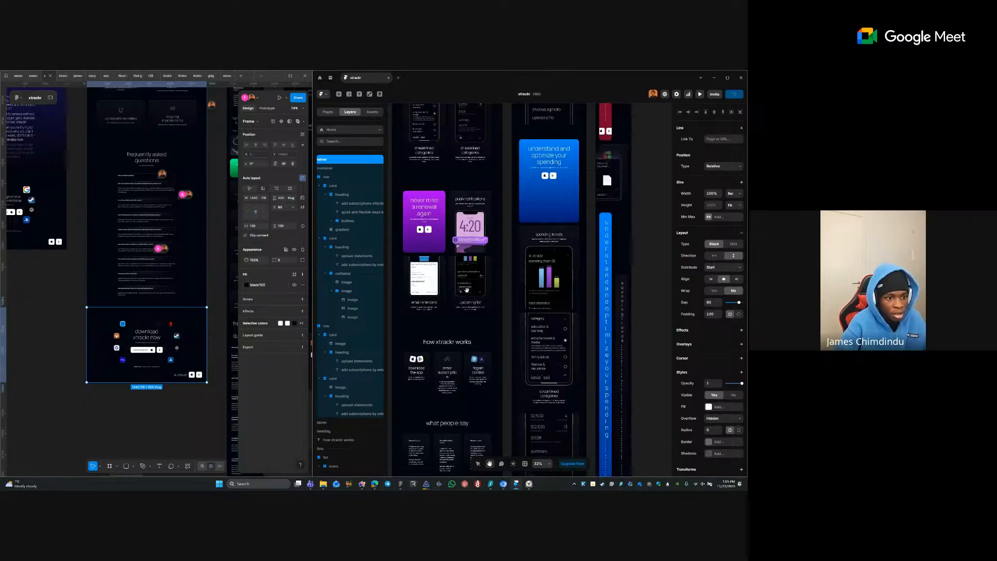
drag(467, 290, 463, 394)
ctrl+click(471, 309)
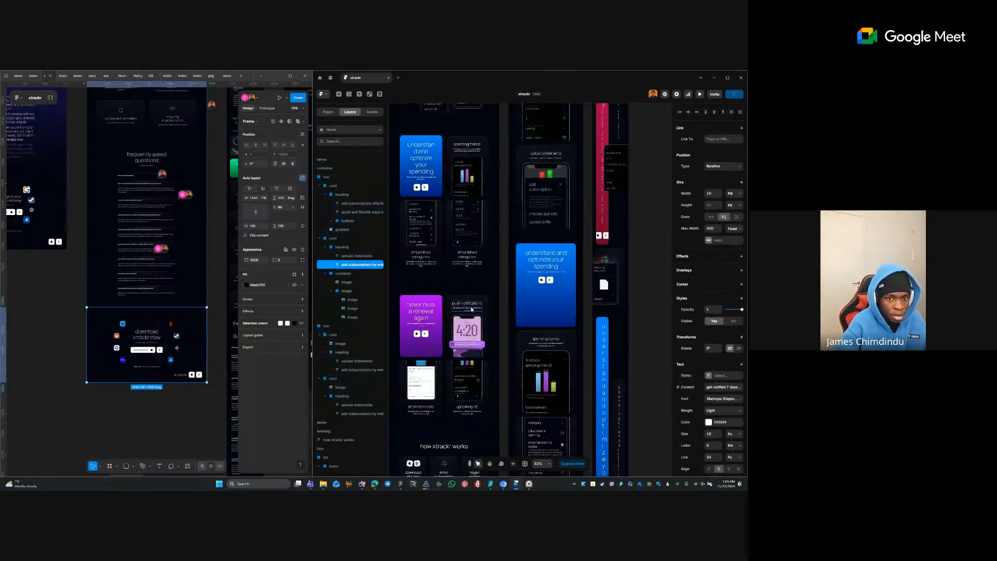
key(Escape)
click(736, 196)
click(733, 215)
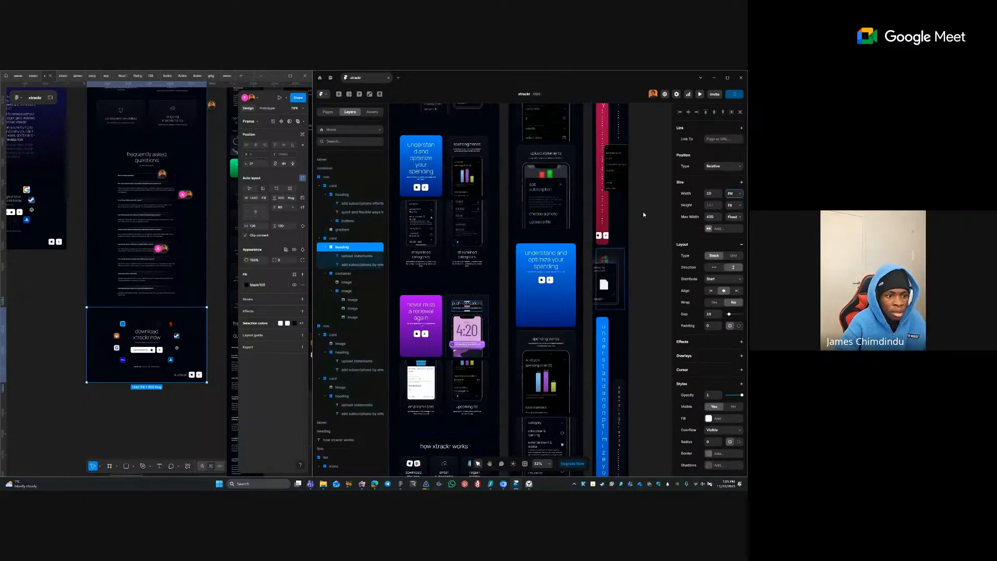
- Set the streamlined categories card's heading stack to Fill width
click(468, 262)
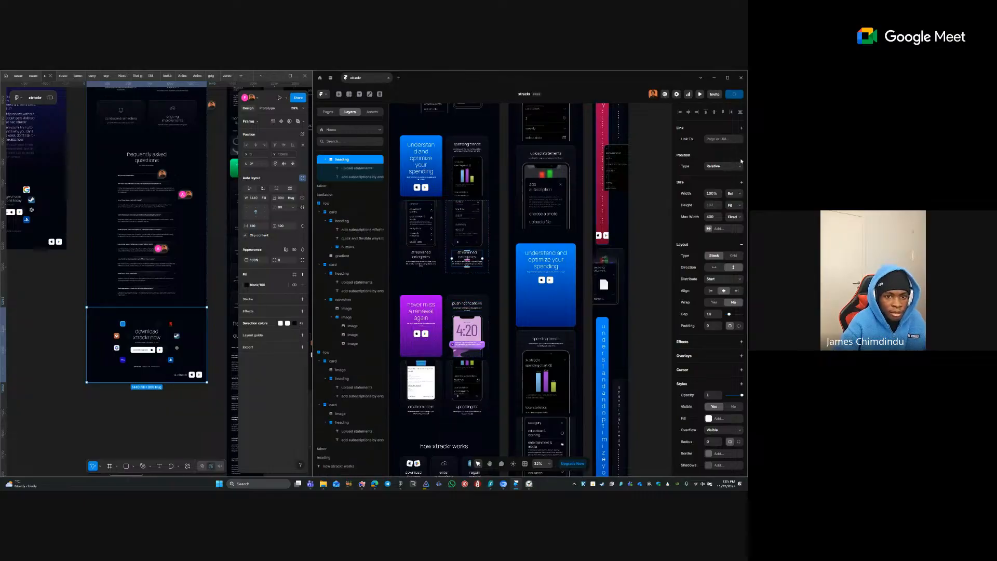
click(421, 258)
click(733, 193)
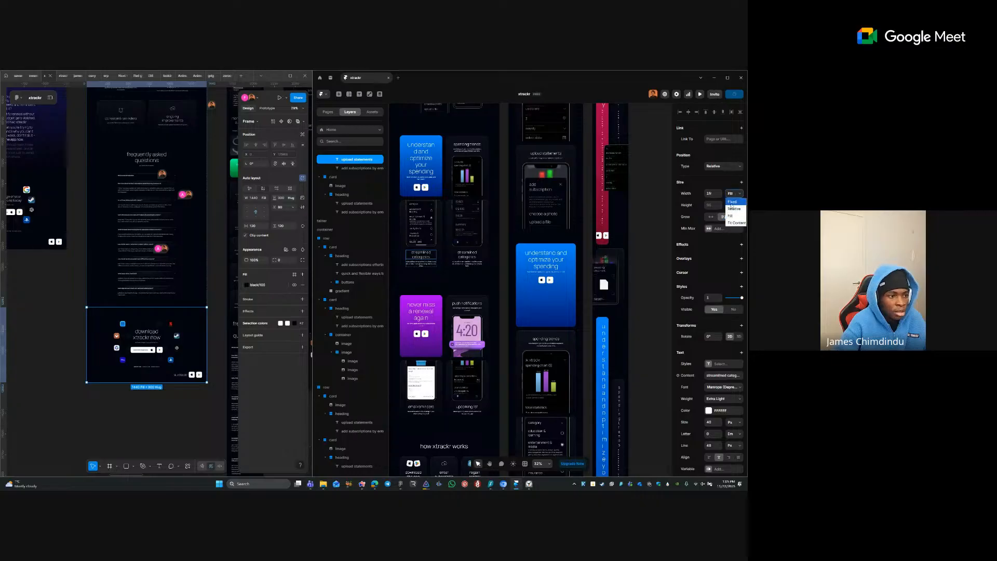
click(427, 264)
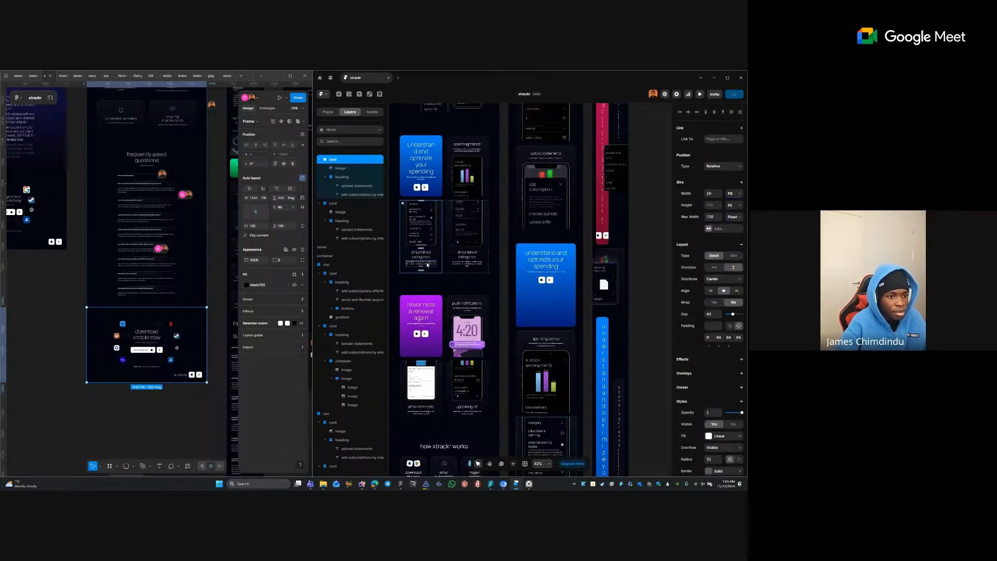
key(Escape)
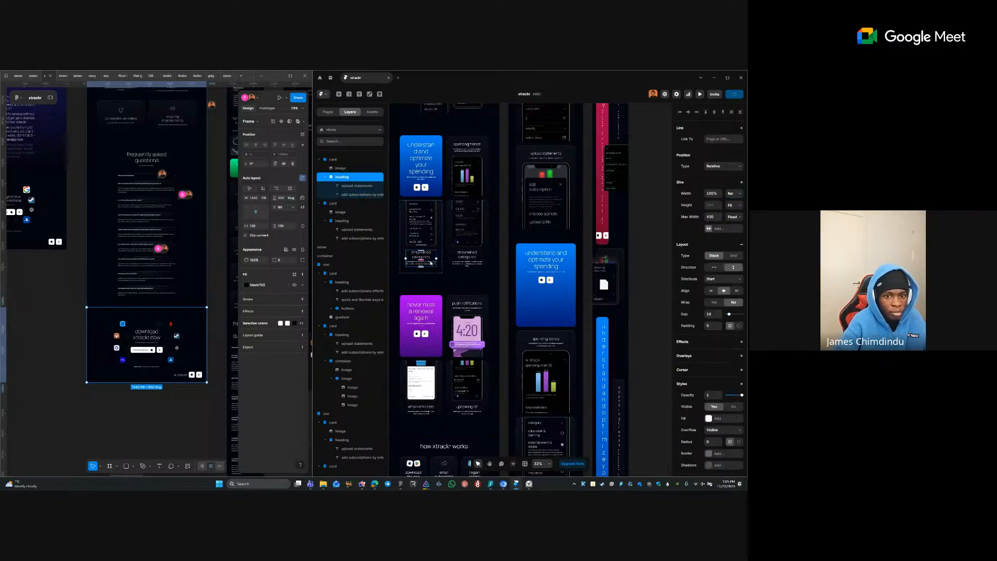
click(733, 193)
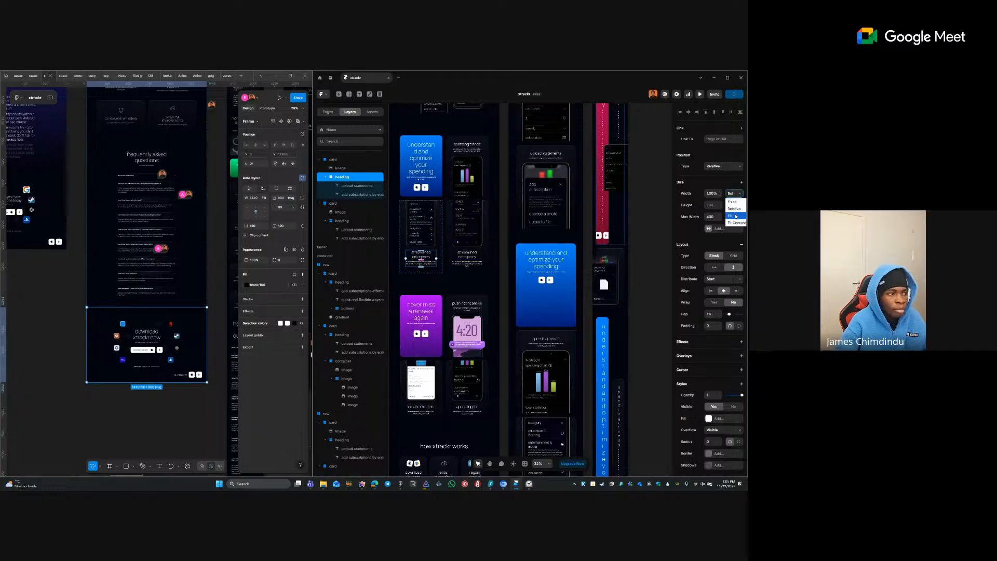
click(733, 215)
click(174, 175)
- Select the smart suggestions (coming soon) heading in the design and the duplicate card's heading container
scroll(174, 176, up, 10)
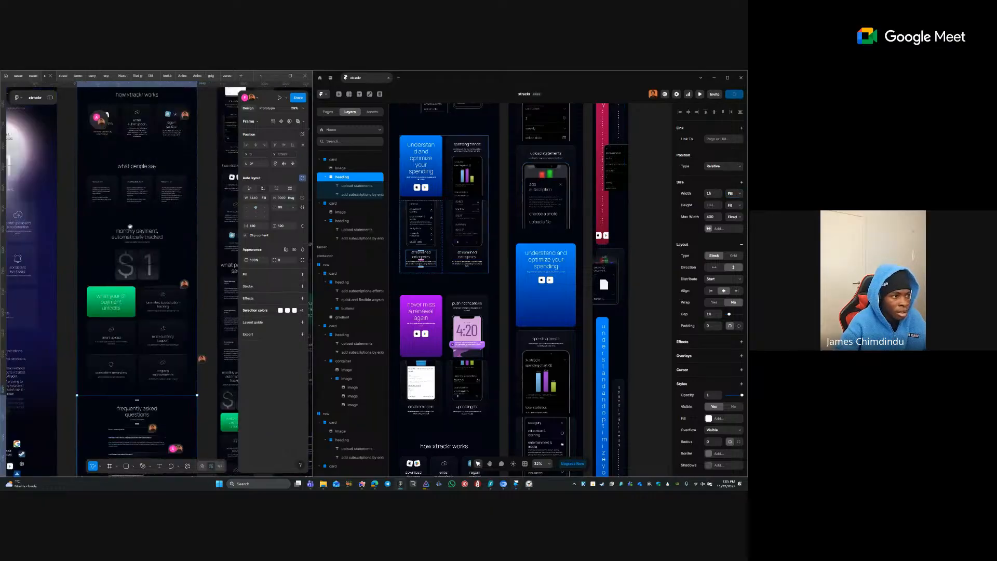
scroll(174, 175, up, 4)
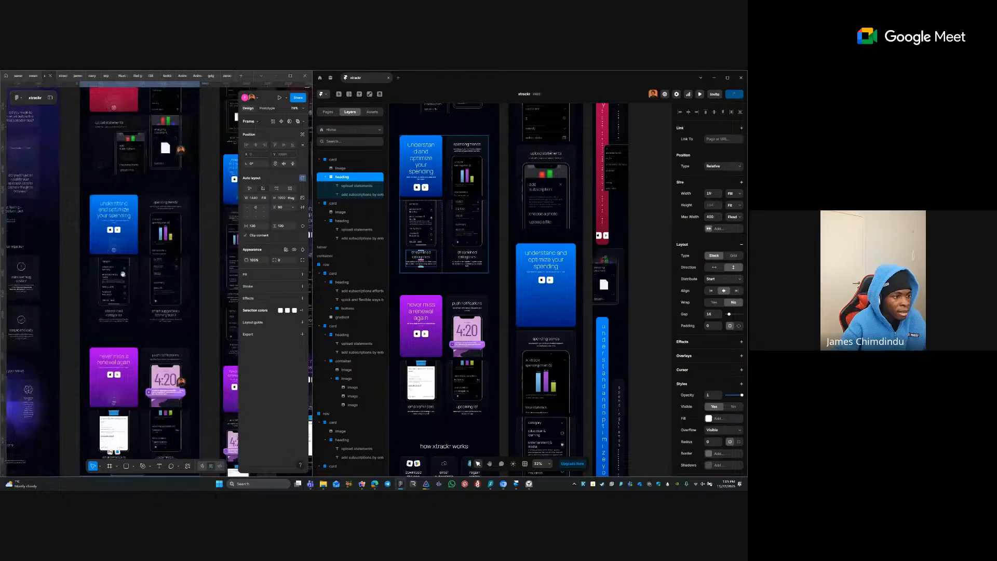
ctrl+double_click(166, 314)
key(ctrl+c)
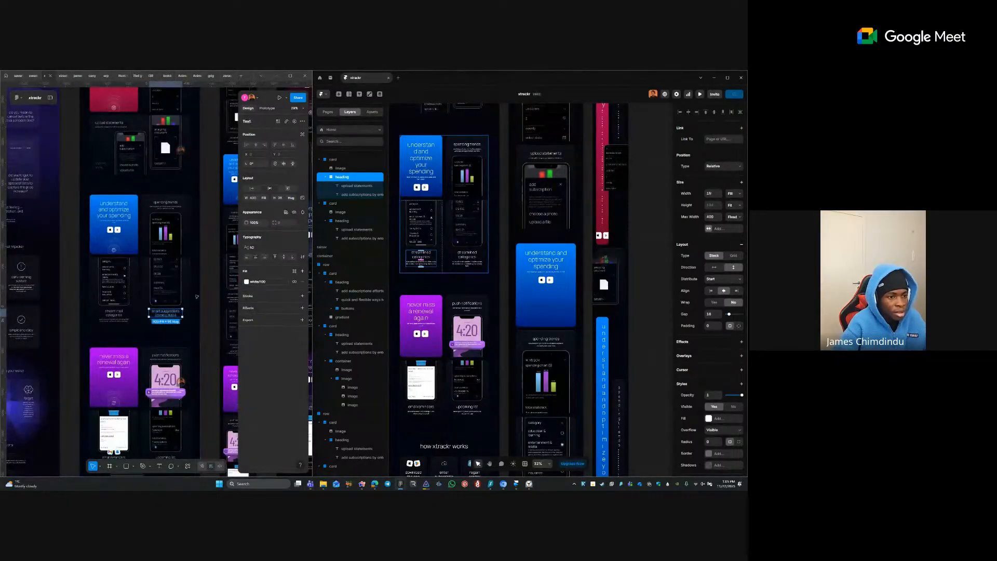
click(488, 269)
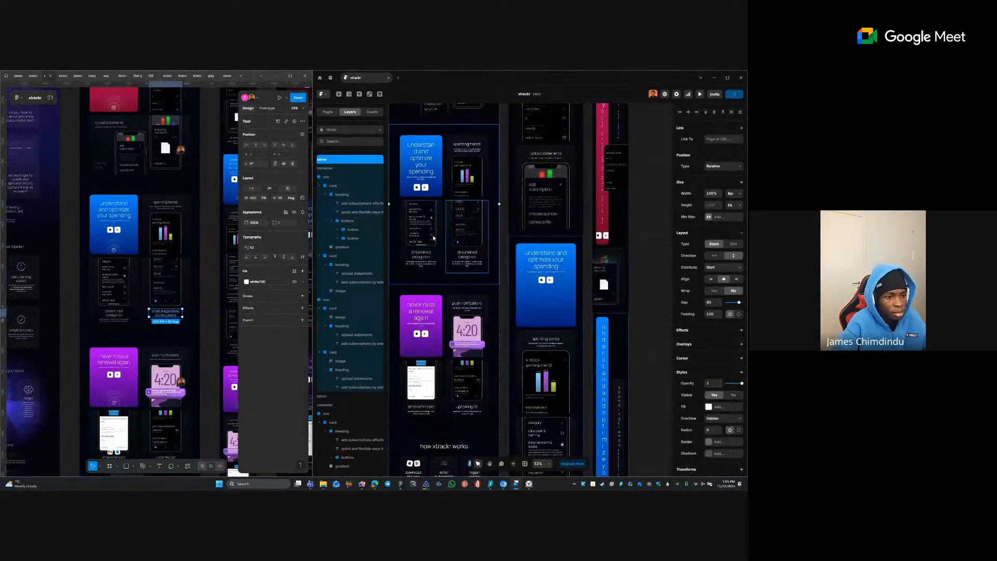
- Paste the 'smart suggestions (coming soon)' heading and its unused/overlapping subscriptions description into the duplicate card
key(shift+0)
double_click(546, 281)
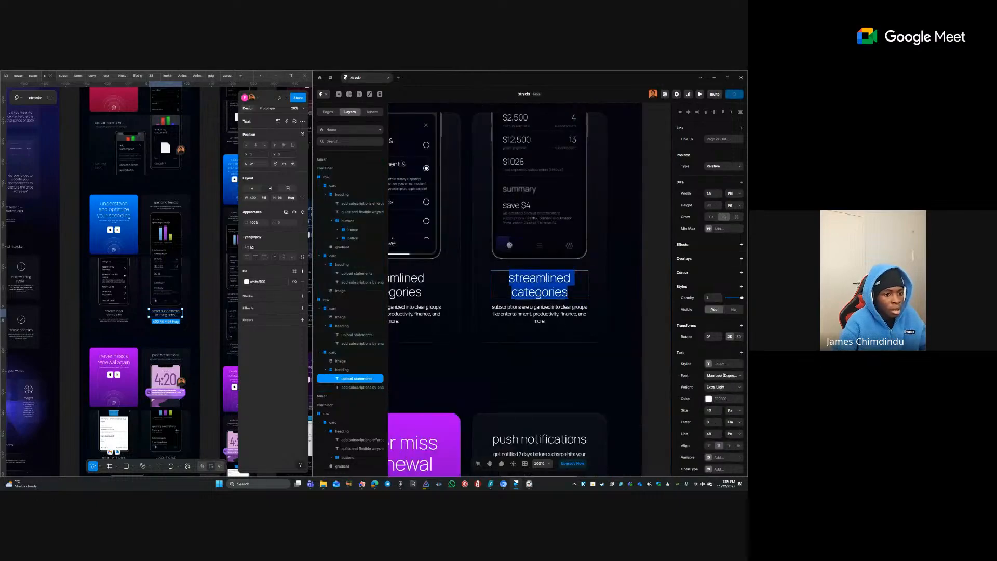
key(ctrl+v)
click(162, 321)
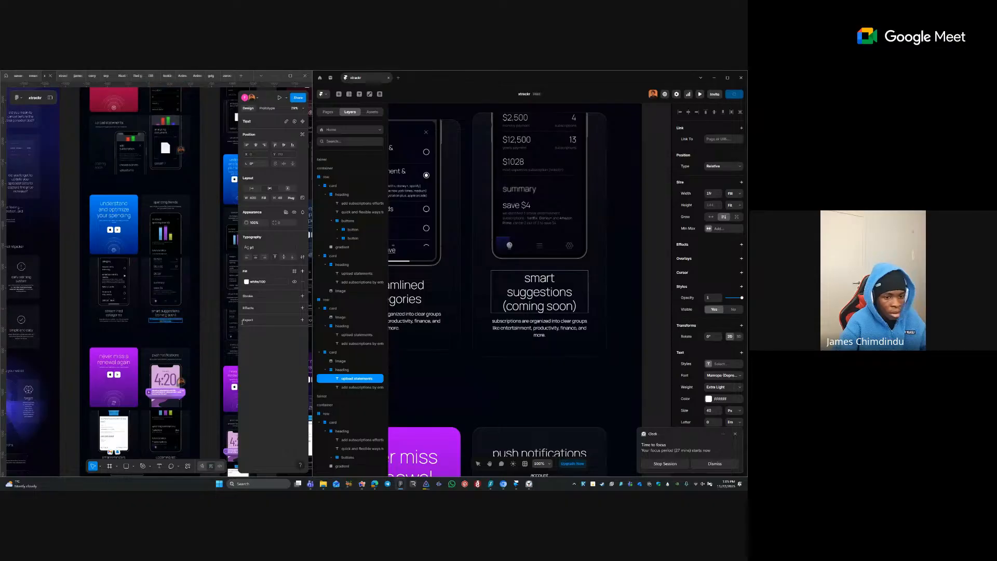
click(552, 329)
double_click(551, 328)
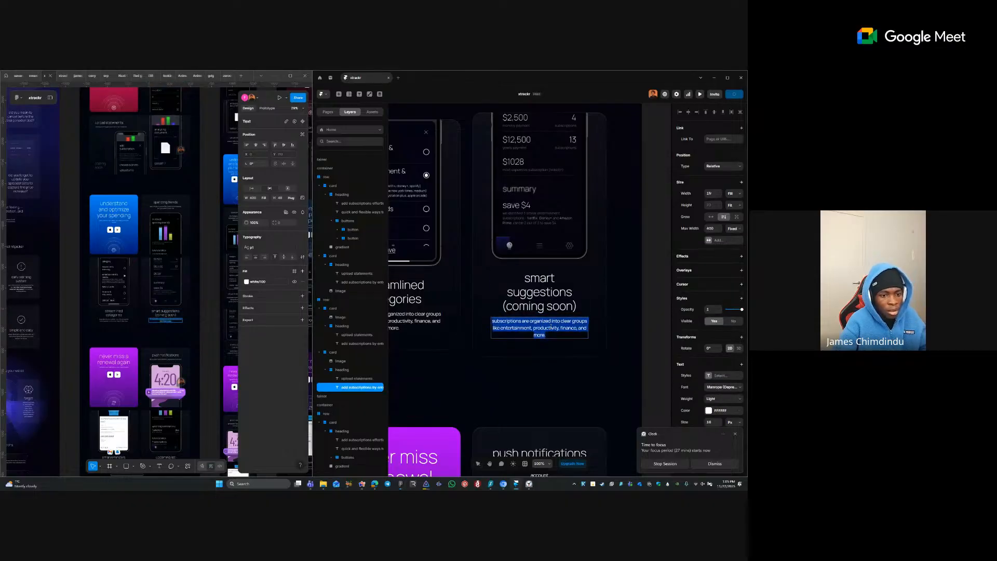
text(spot unused or overlapping subscriptions and decide what stays or goes.)
scroll(576, 291, down, 3)
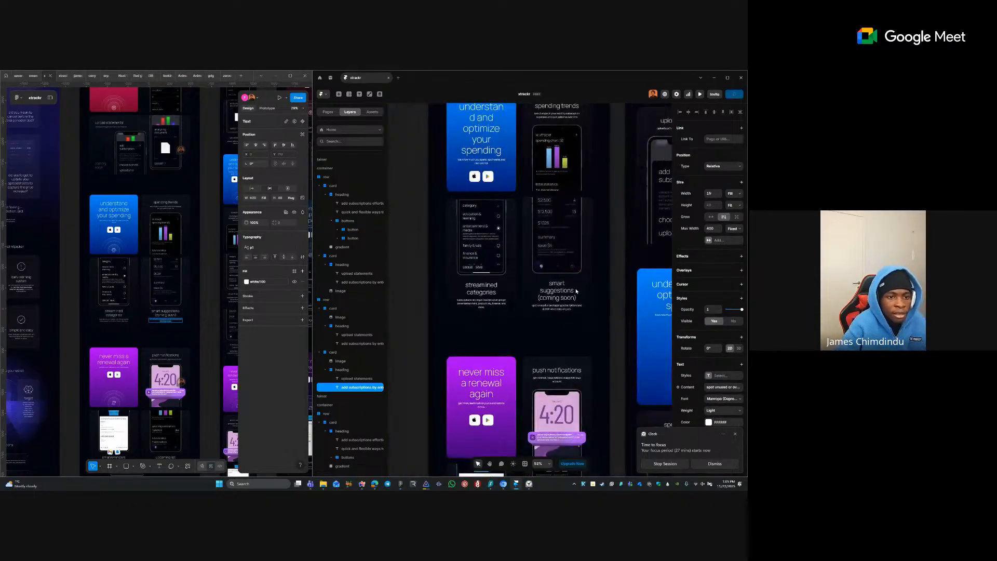
click(611, 257)
- Check the width sizing of the spending trends paragraph's heading stack
key(space)
scroll(613, 324, up, 2)
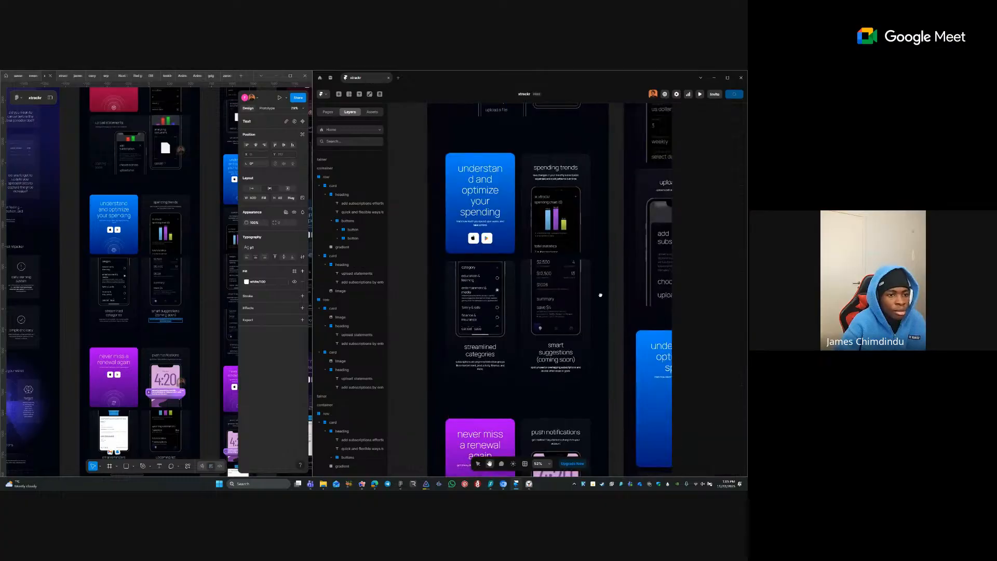
click(566, 182)
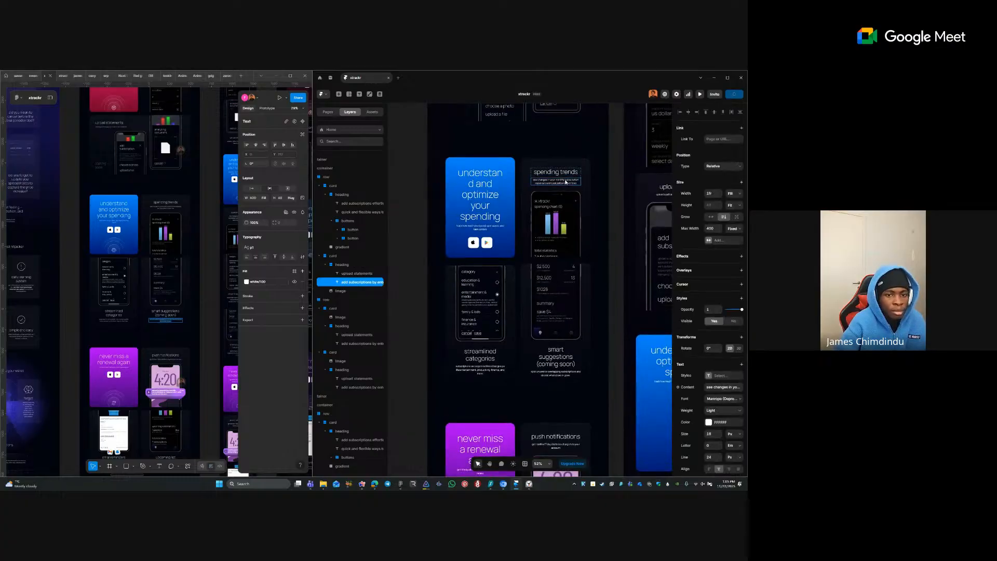
key(Escape)
click(738, 193)
click(688, 210)
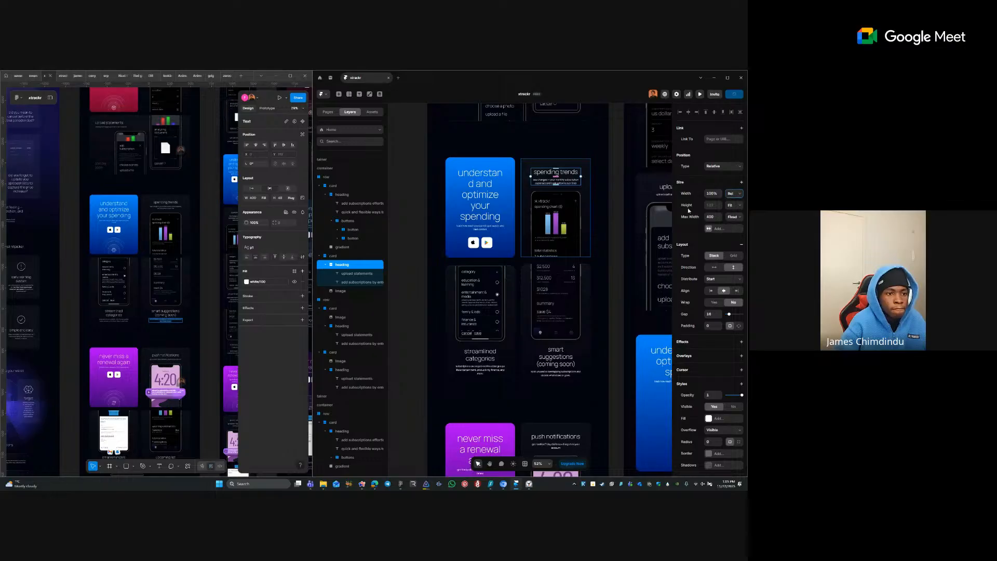
- Add a fixed Max Width to the understand and optimize card's heading stack
click(470, 183)
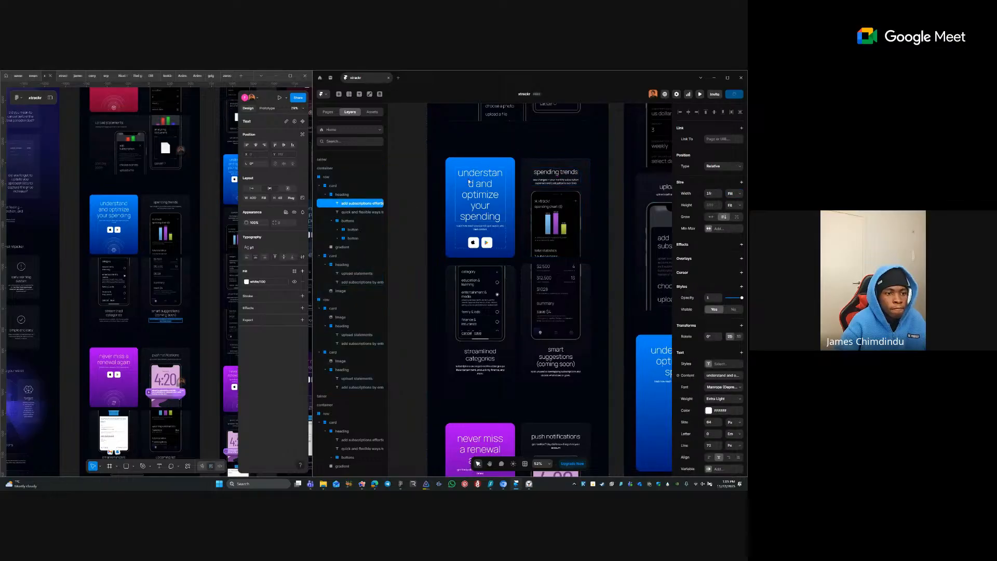
key(Escape)
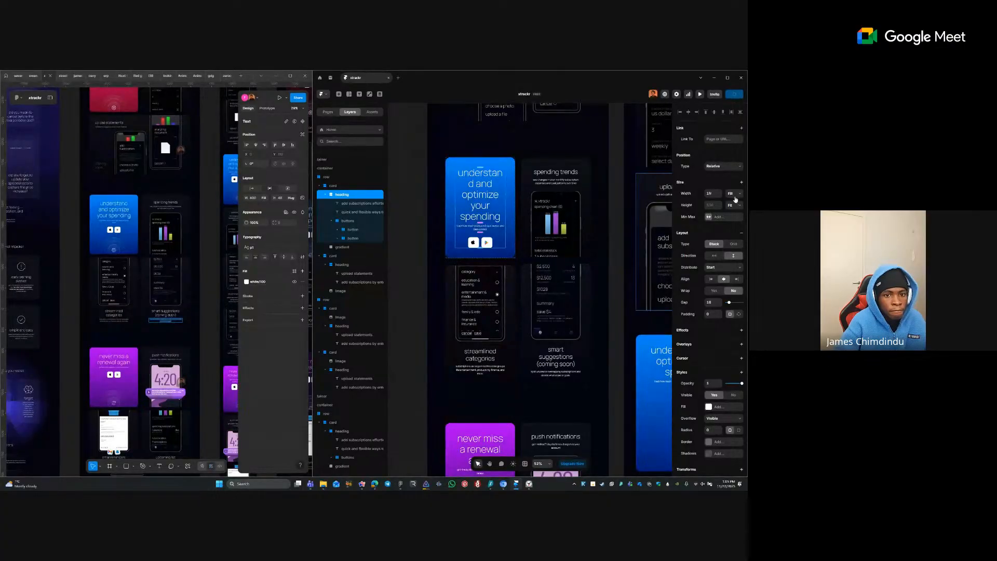
click(709, 217)
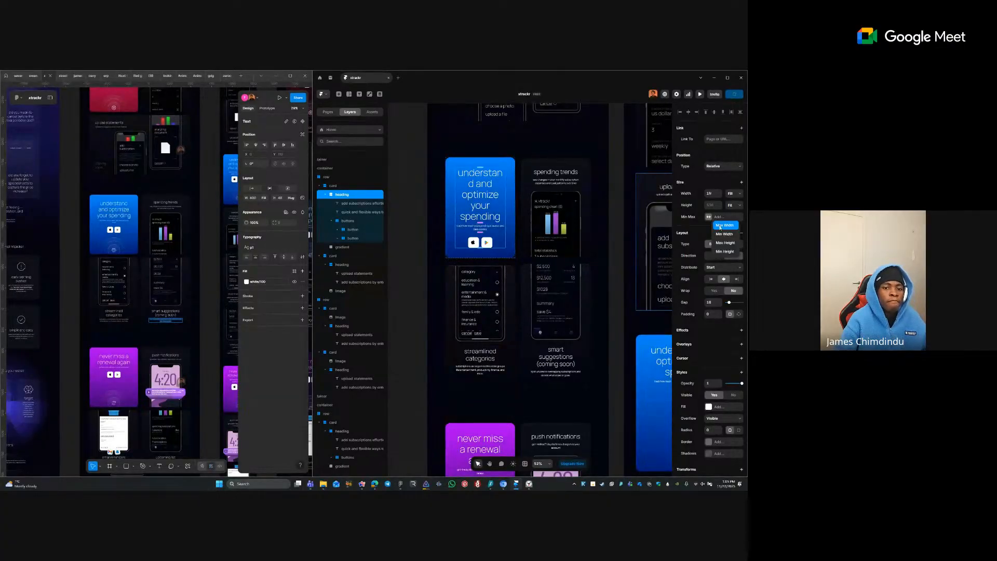
click(722, 224)
click(732, 232)
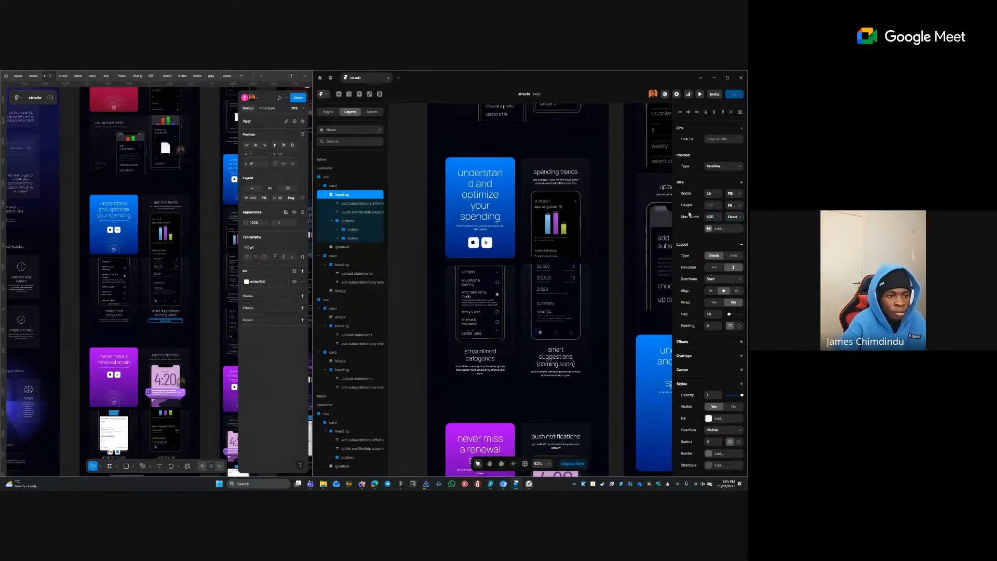
click(350, 291)
scroll(505, 300, up, 4)
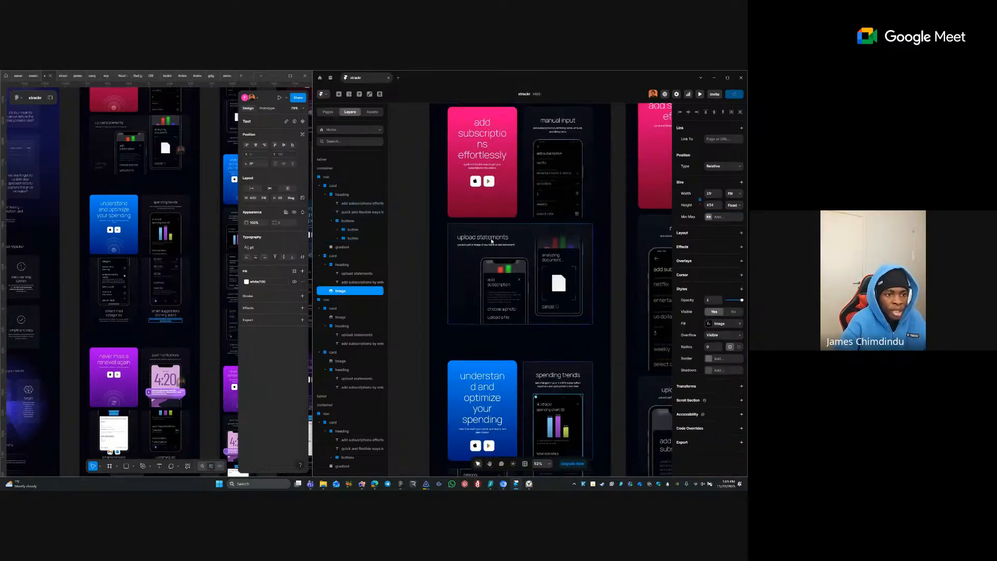
- Give the 'add subscriptions effortlessly' heading stack a fixed Max Width
click(487, 244)
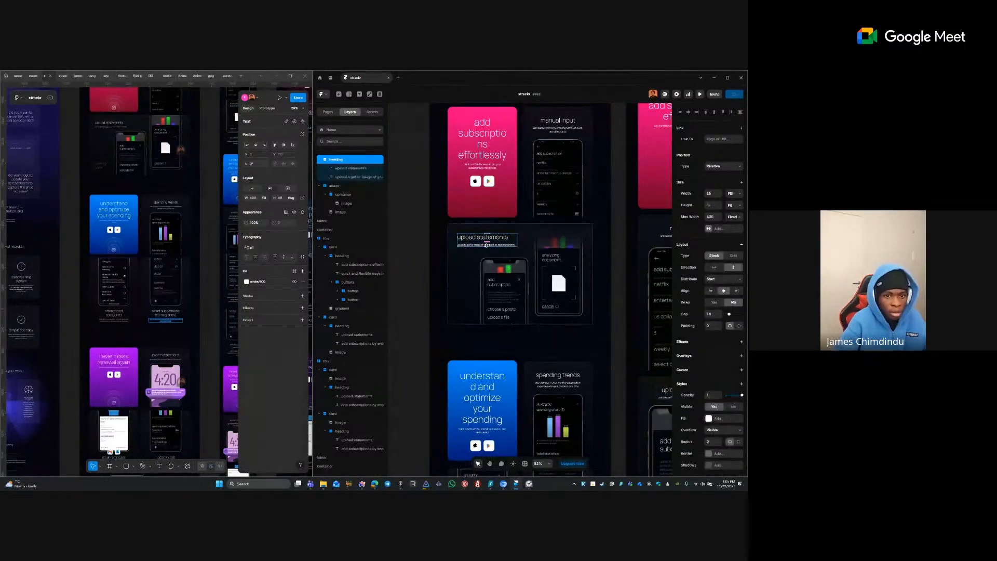
click(473, 129)
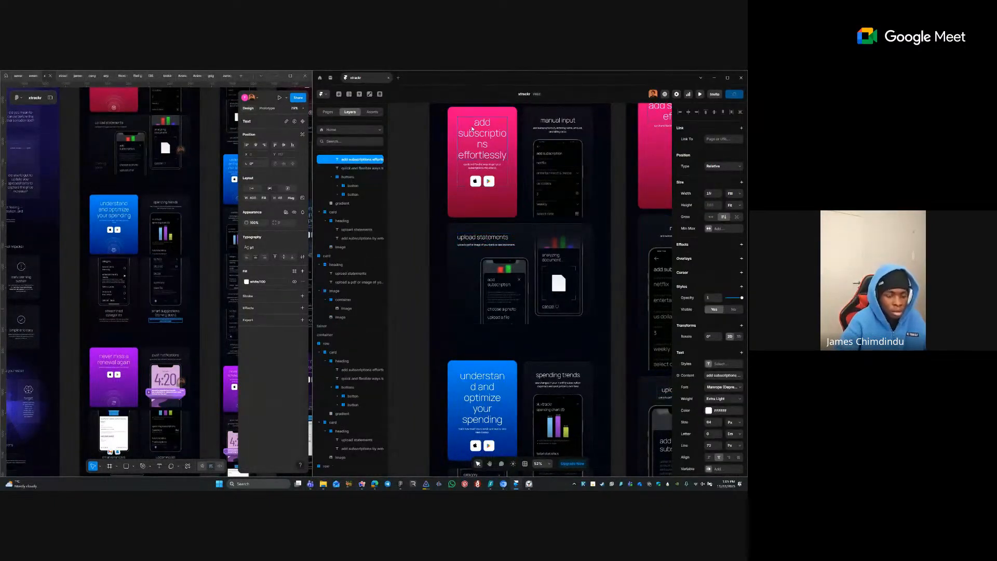
key(Escape)
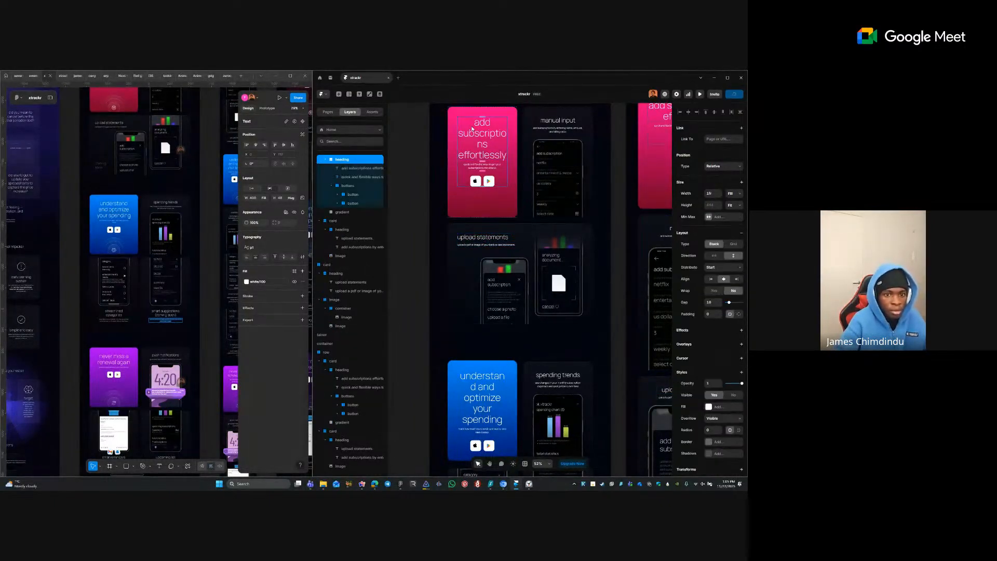
click(713, 219)
click(715, 229)
click(733, 216)
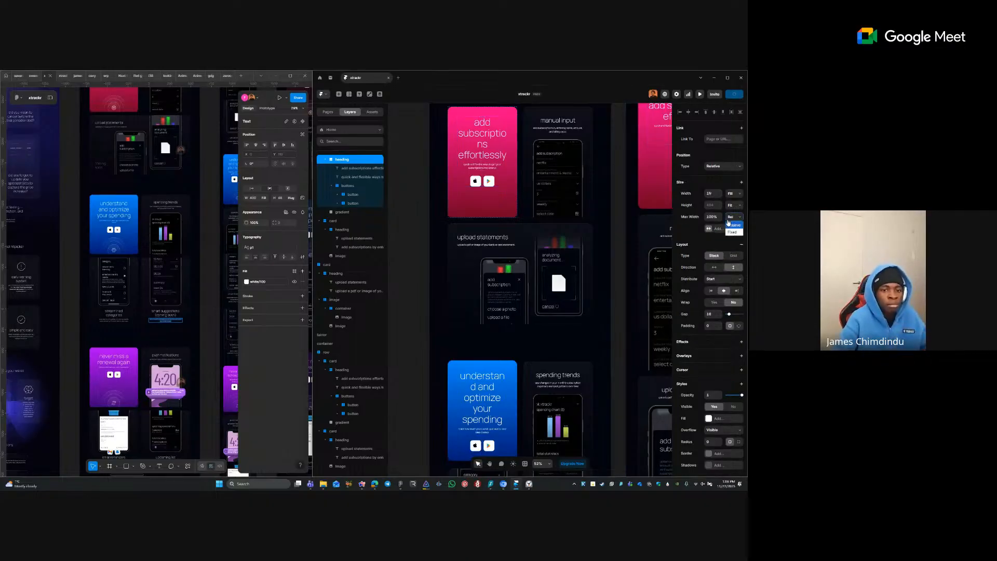
click(732, 232)
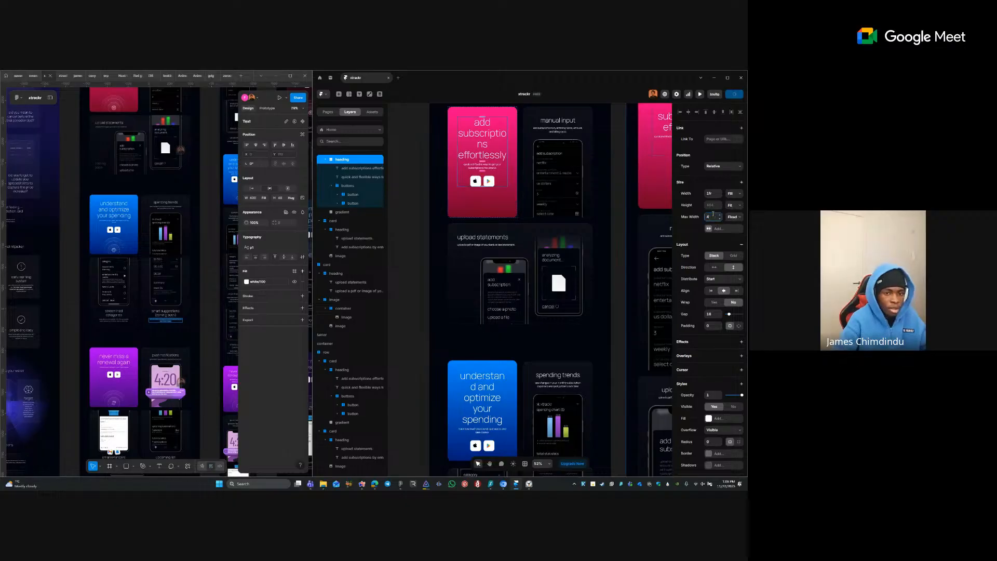
- Bring the hero phone section into view and review the pink card heading's text styles
click(602, 232)
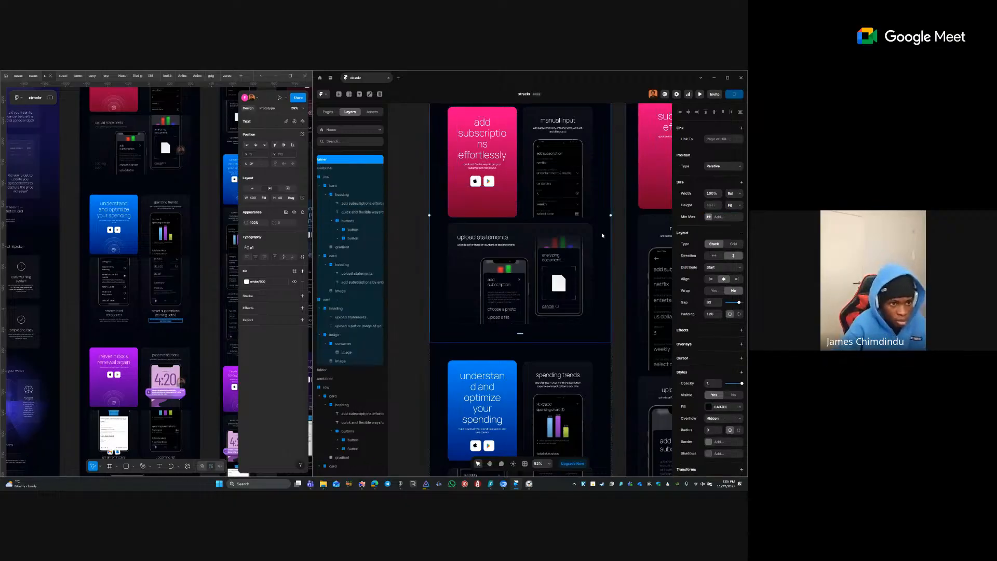
key(space)
drag(567, 219, 548, 353)
drag(552, 249, 537, 317)
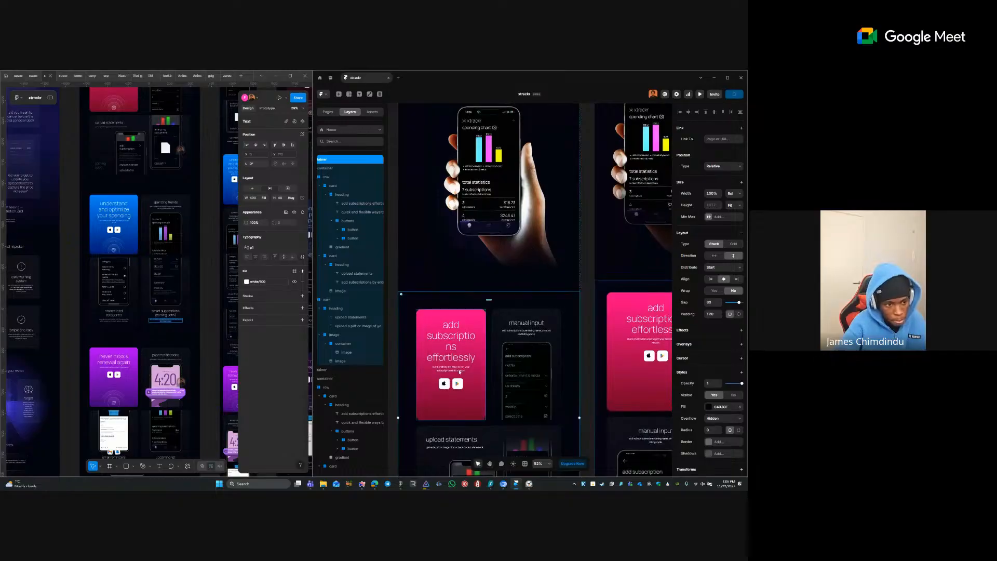
click(458, 337)
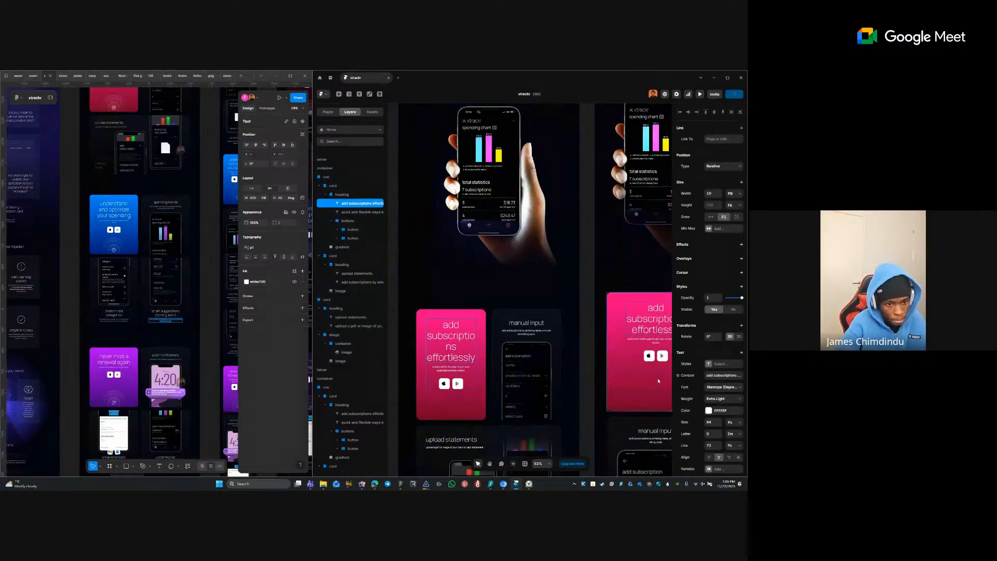
click(524, 345)
click(457, 342)
click(706, 363)
click(517, 278)
- Select the subtexts of the pink, upload statements and blue feature cards
drag(514, 182, 527, 356)
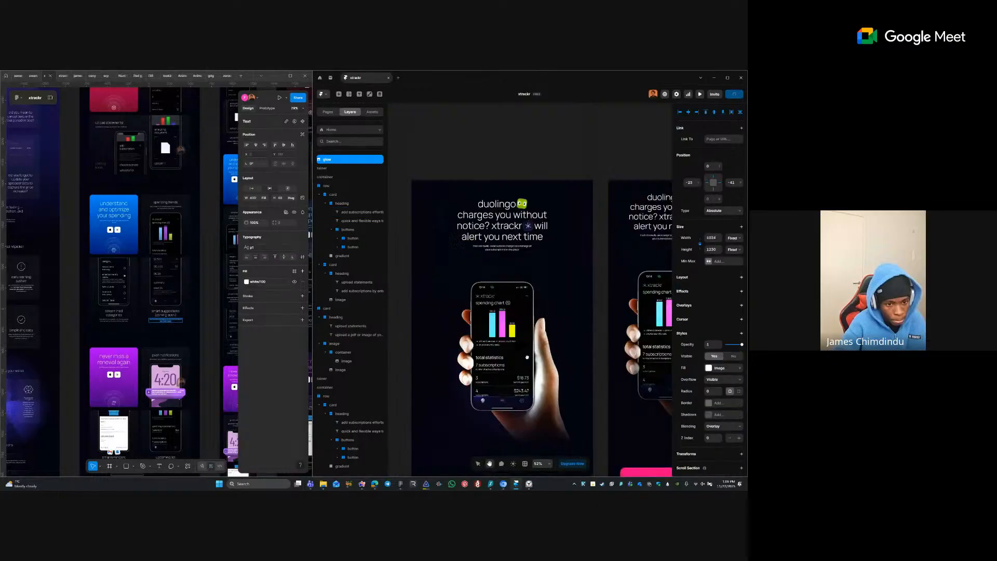
drag(502, 231, 503, 282)
drag(519, 464, 498, 127)
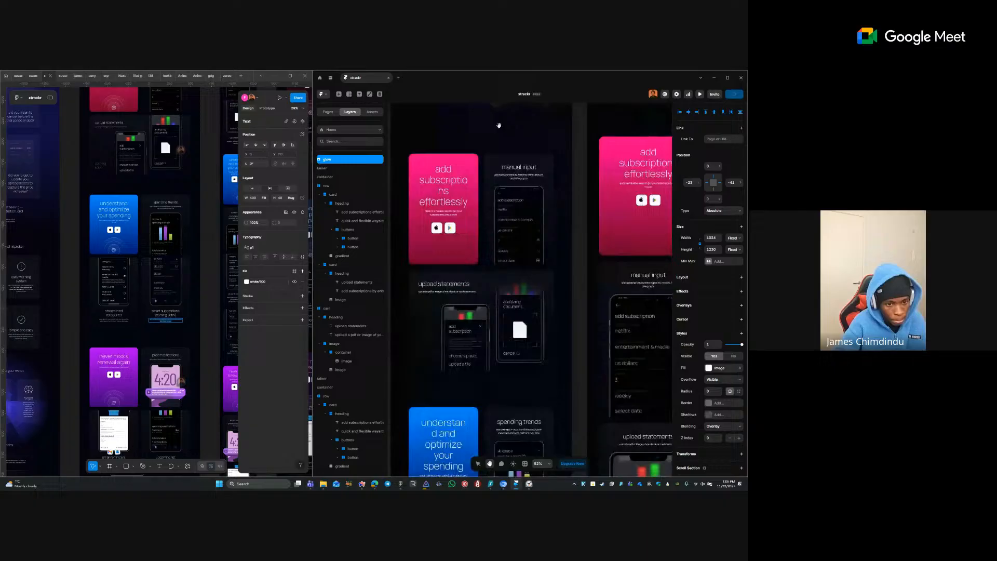
click(457, 190)
click(444, 213)
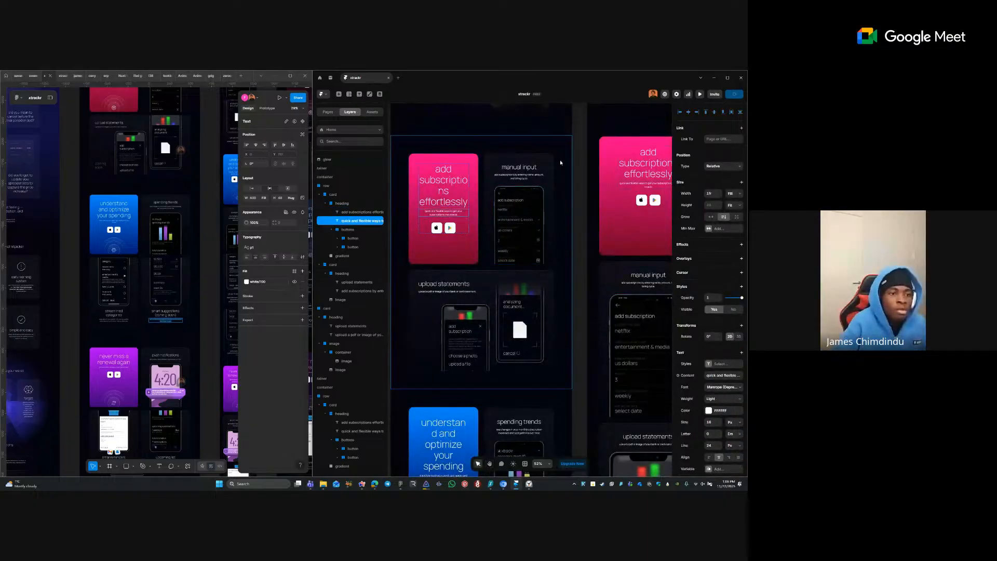
shift+click(448, 292)
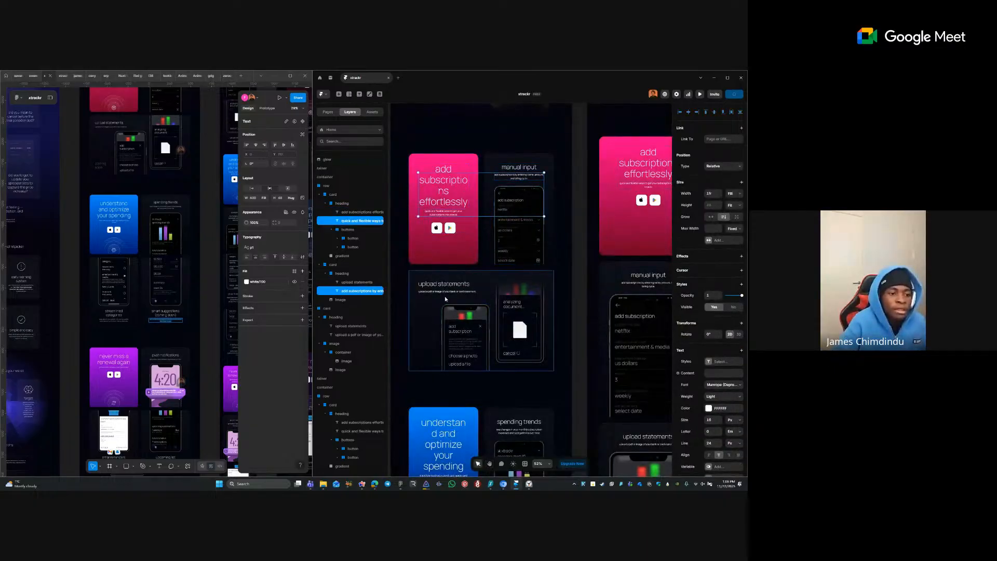
shift+click(449, 294)
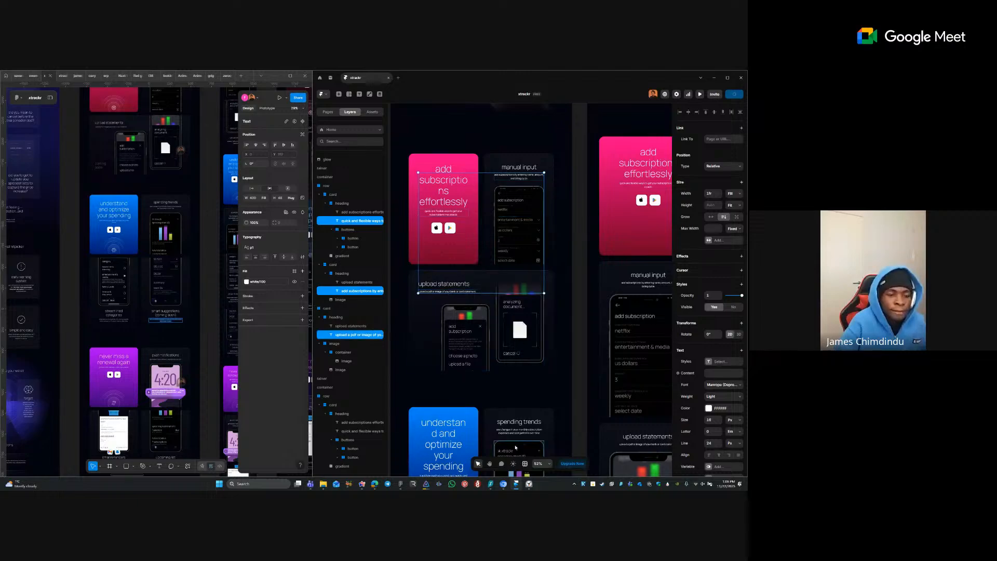
scroll(478, 396, down, 3)
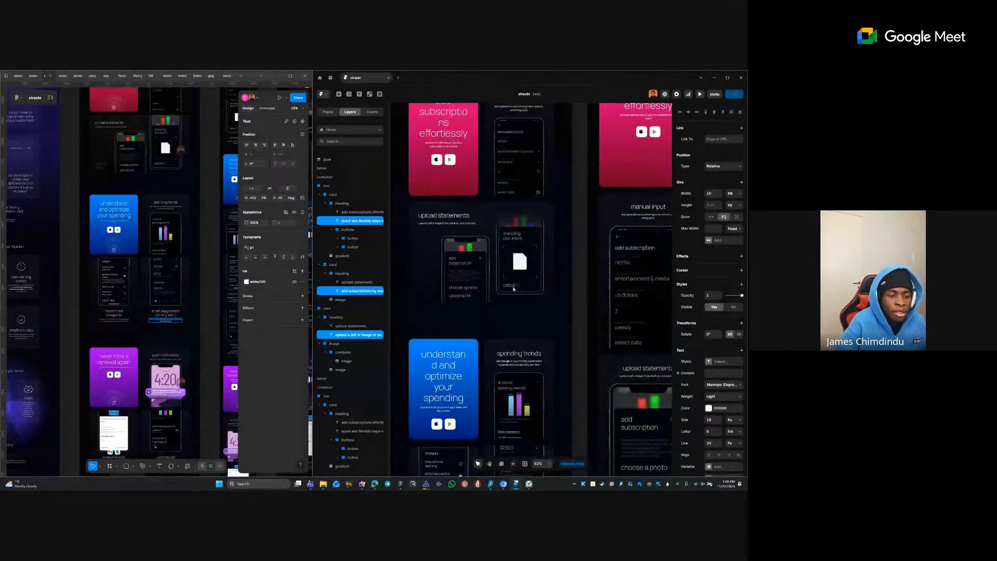
shift+click(462, 388)
- Add the how xtrackr works descriptions and the testimonial texts to the selection
scroll(539, 288, down, 2)
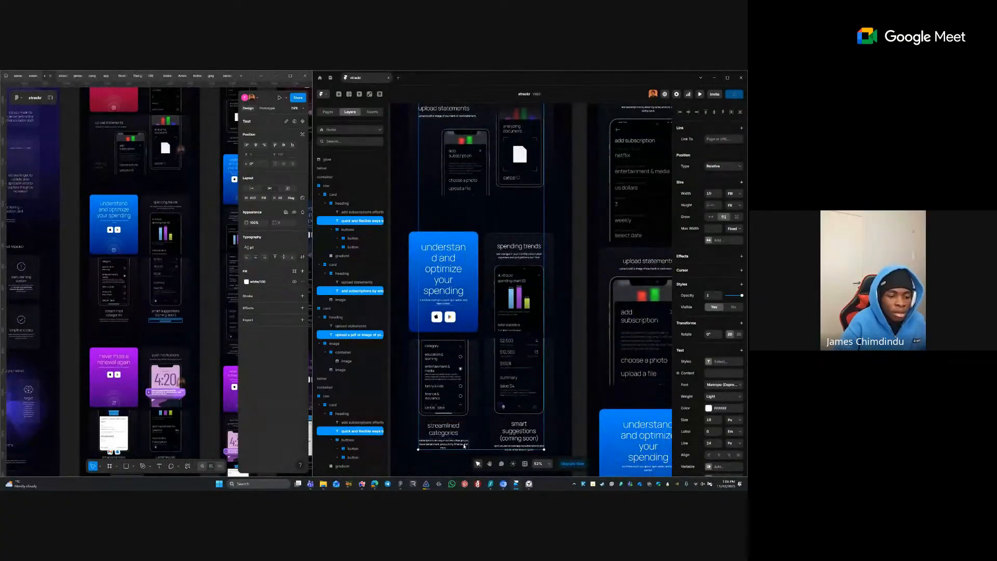
scroll(557, 290, down, 3)
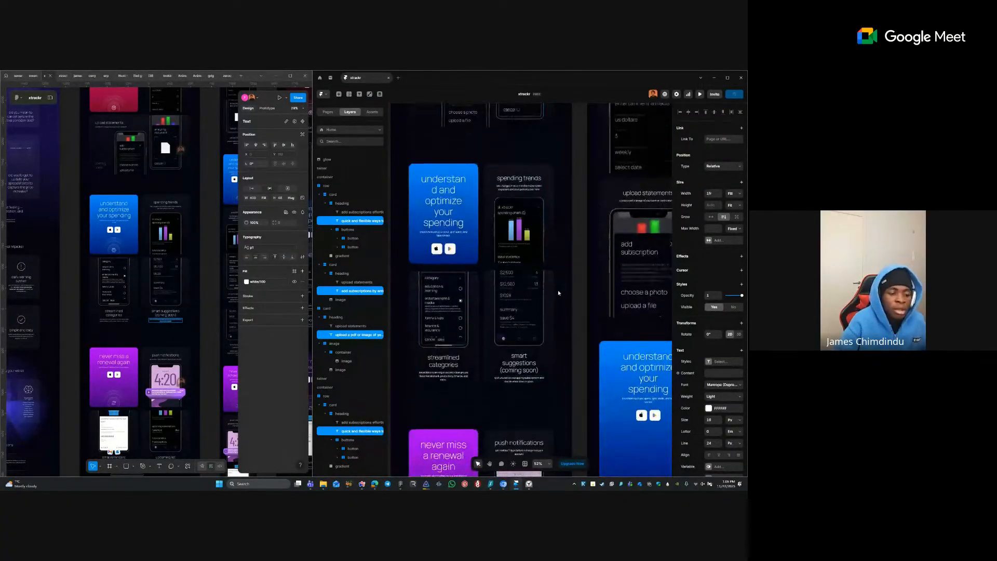
scroll(559, 290, down, 3)
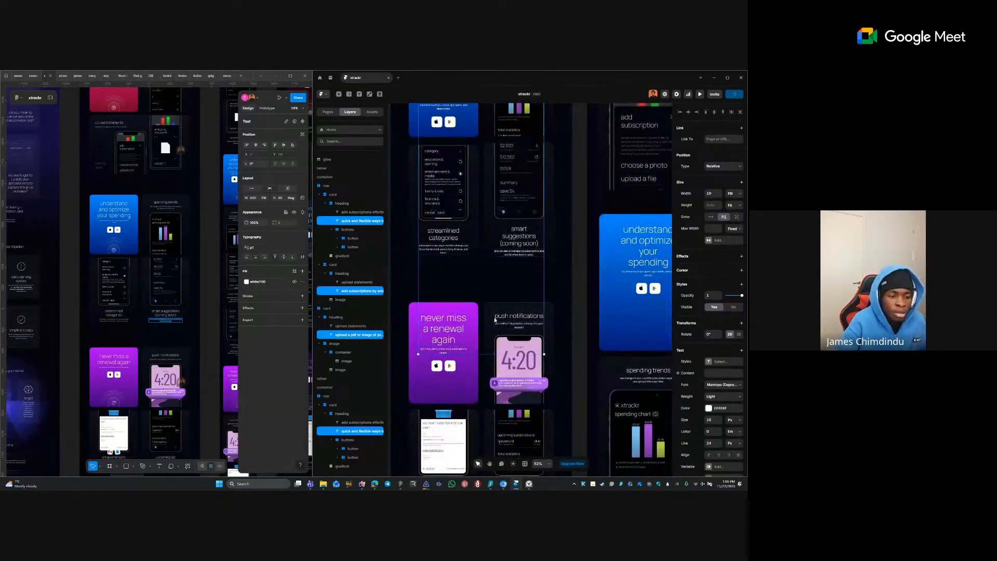
scroll(539, 290, down, 2)
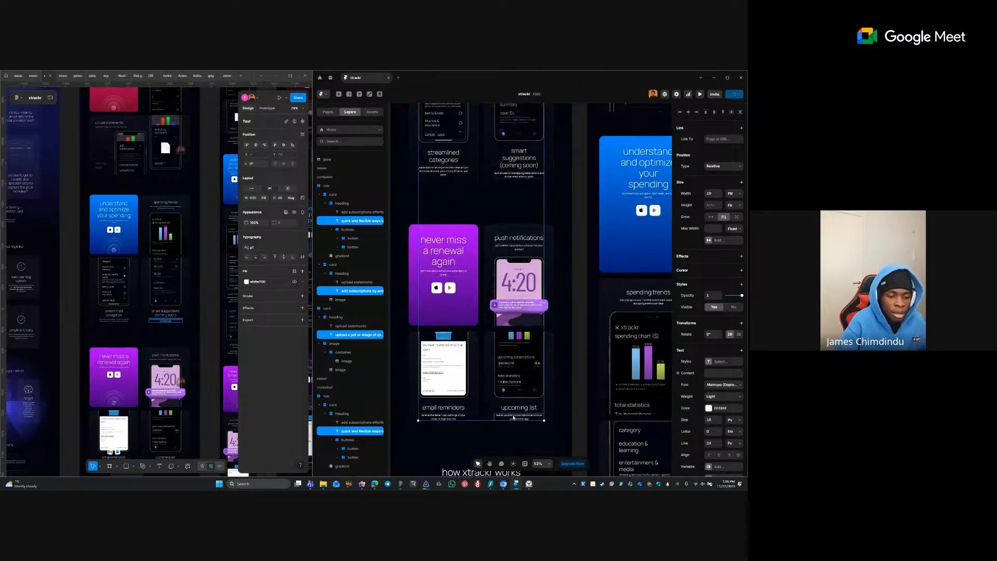
scroll(548, 344, down, 5)
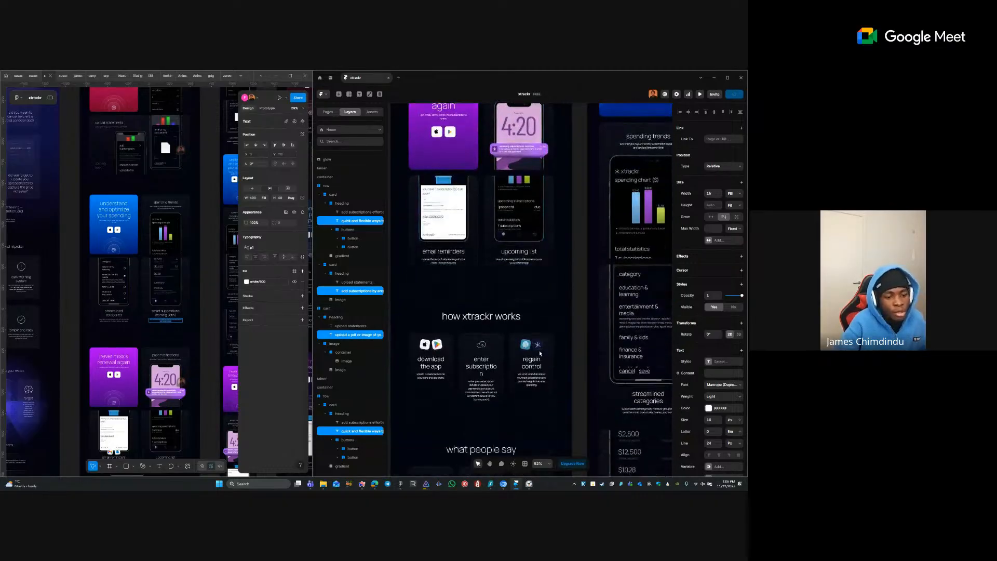
ctrl+shift+click(489, 341)
ctrl+shift+click(532, 332)
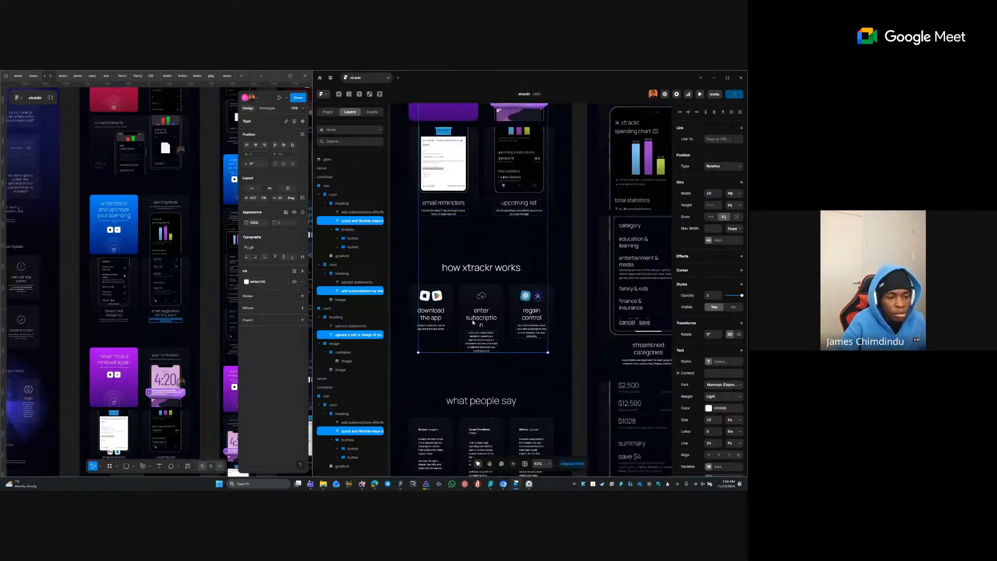
scroll(441, 327, down, 3)
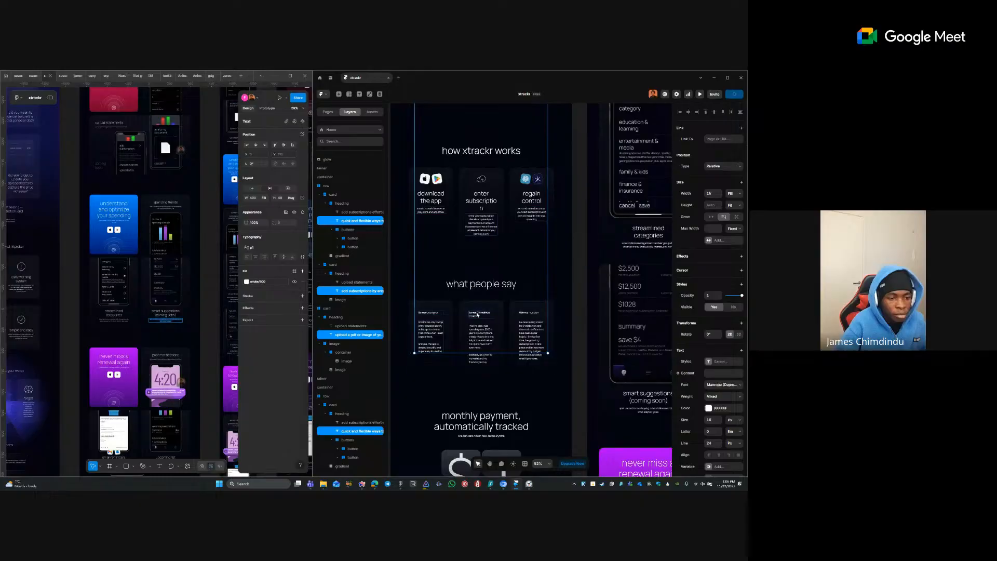
ctrl+shift+click(480, 340)
ctrl+shift+click(533, 331)
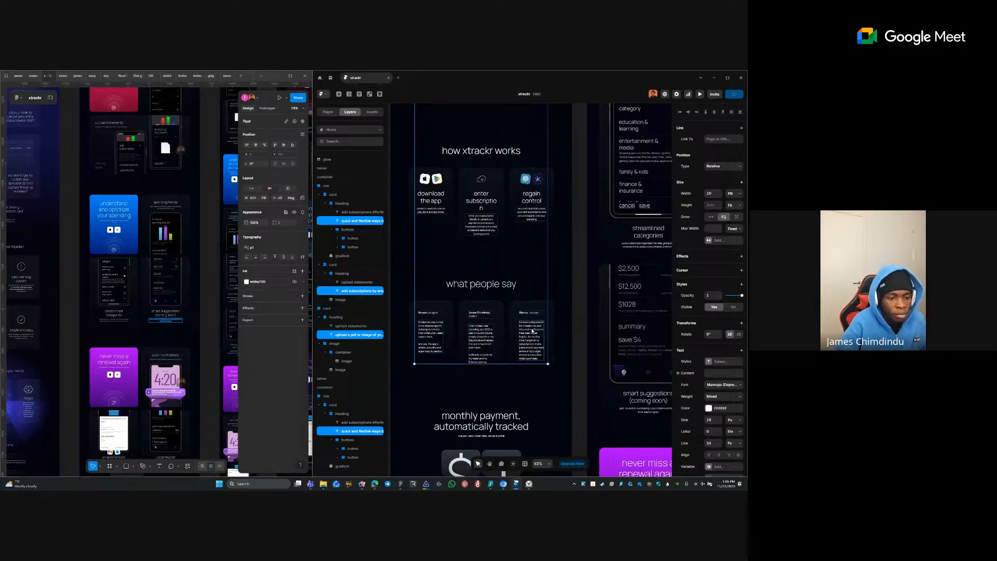
scroll(512, 317, down, 3)
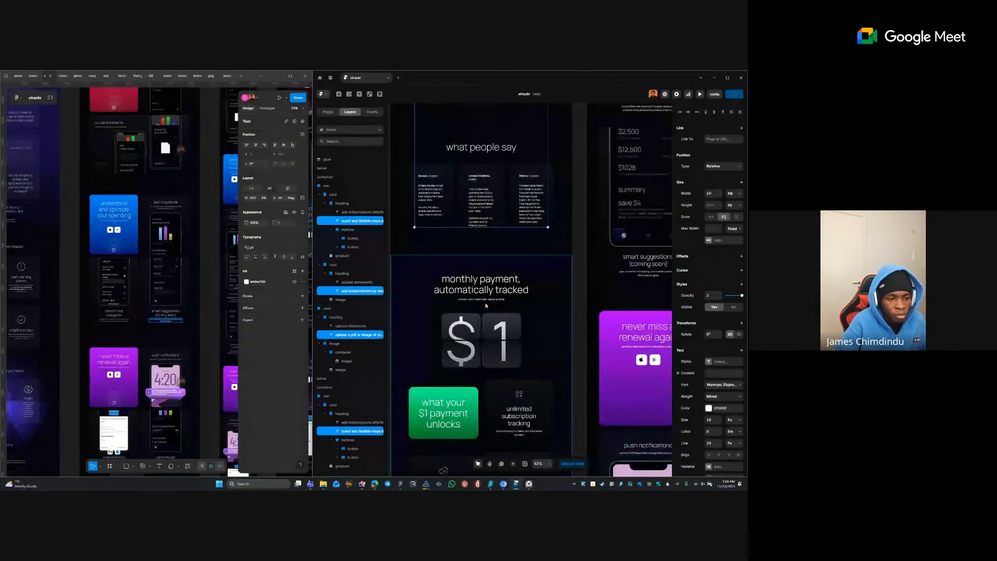
scroll(486, 299, down, 3)
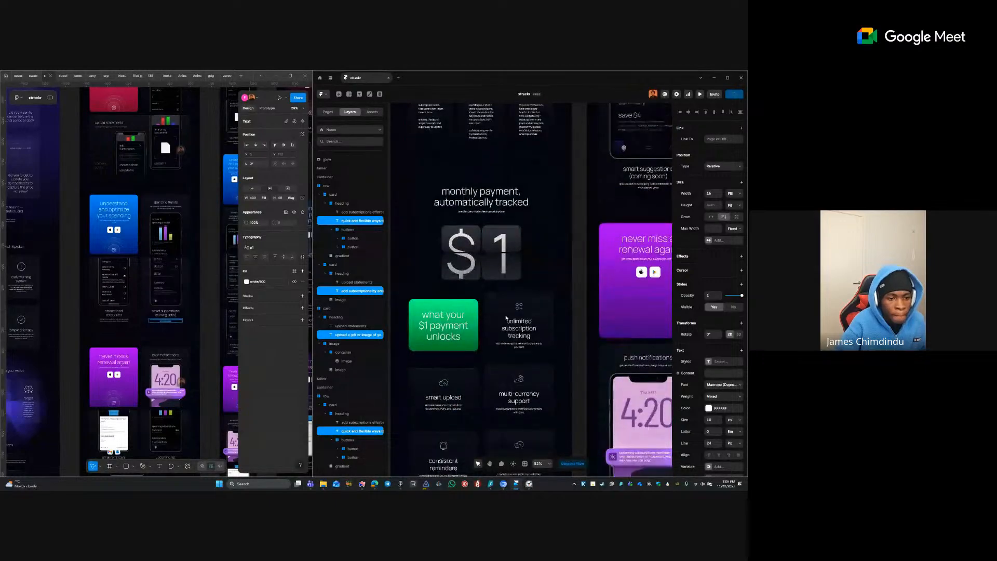
- Add the smart upload and consistent reminders subtitles, confirming a 400 maximum width
click(520, 300)
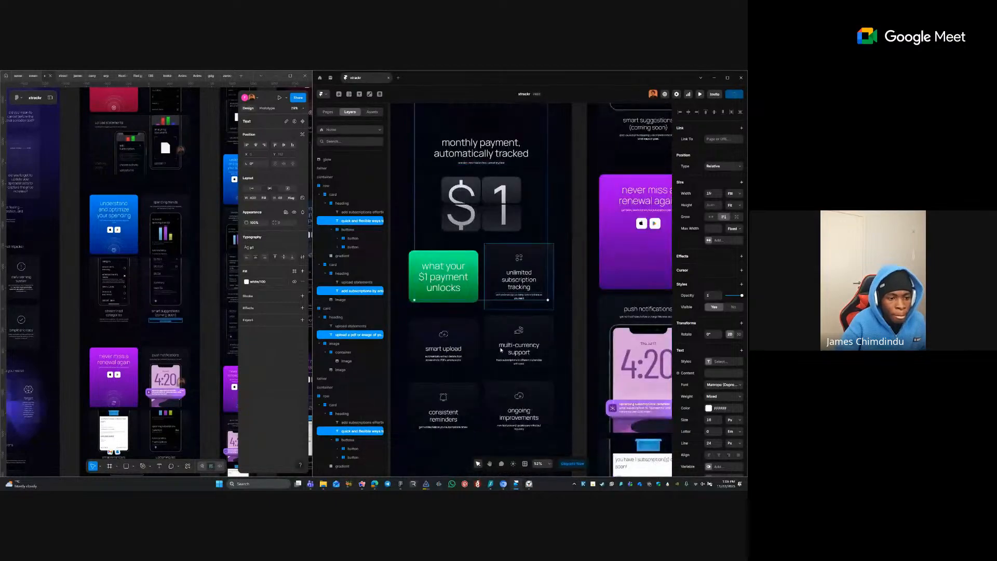
shift+click(454, 358)
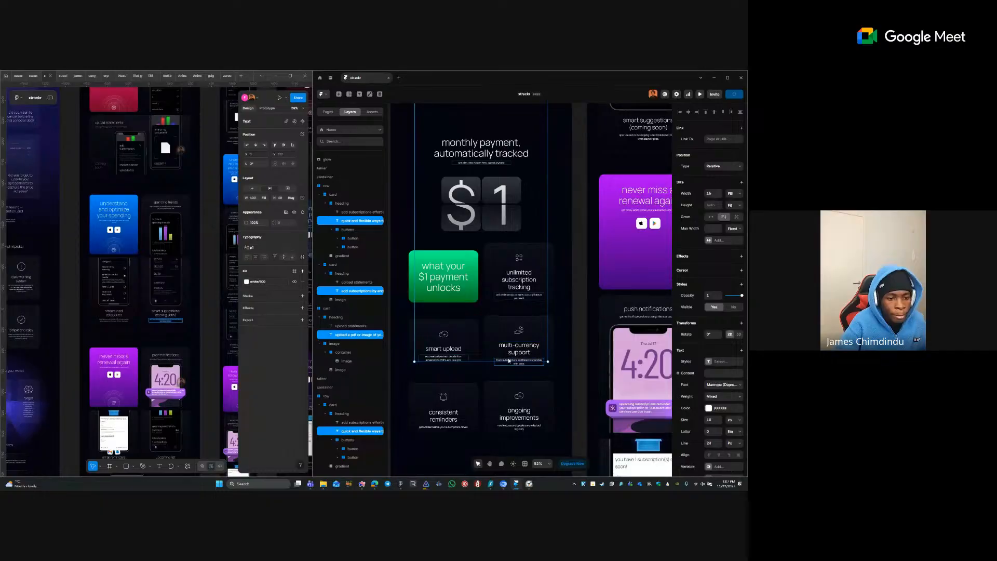
scroll(509, 336, down, 3)
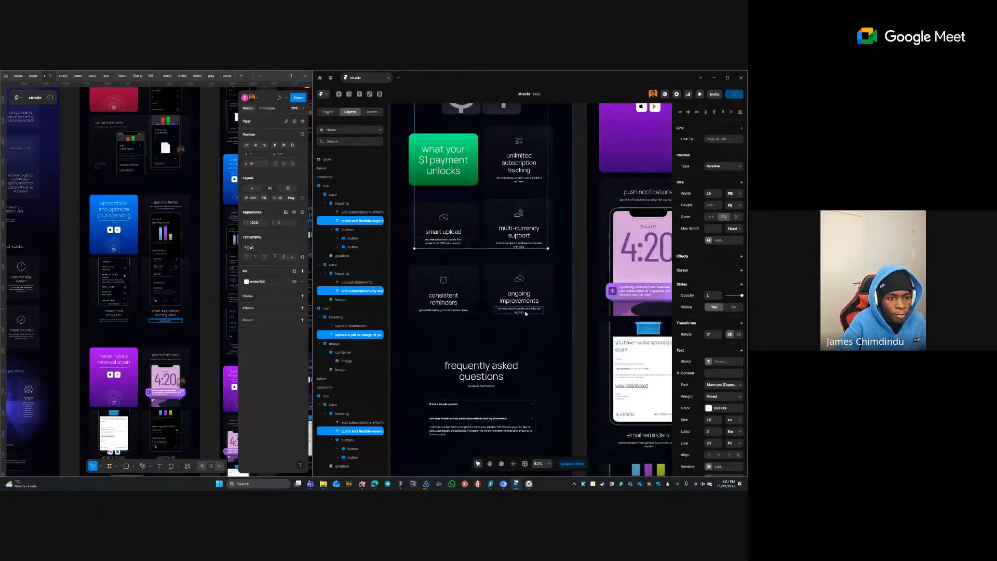
shift+click(453, 311)
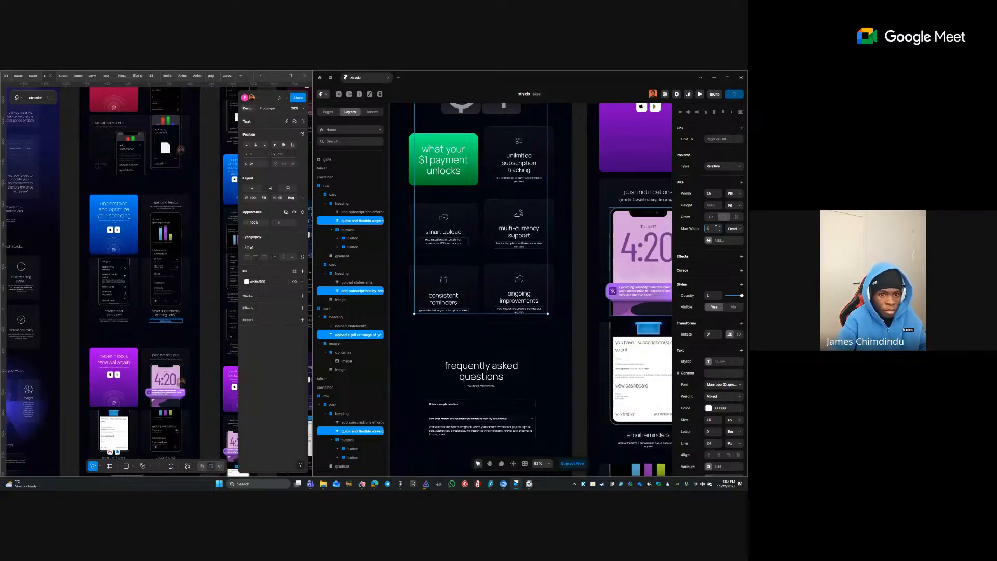
key(Tab)
scroll(531, 311, down, 2)
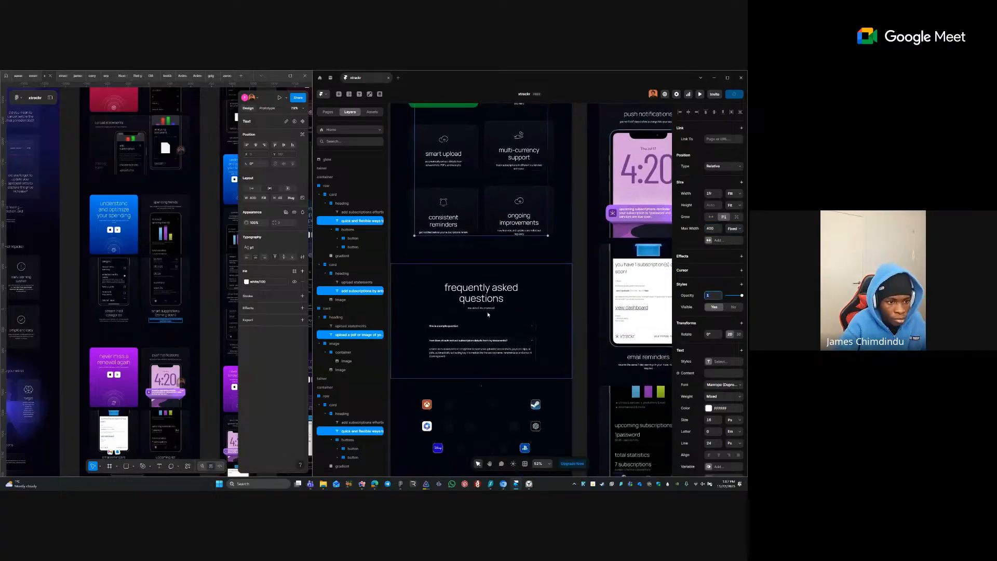
- Add the frequently asked questions subtitle and apply the 'p' text style to all selected texts
shift+click(480, 307)
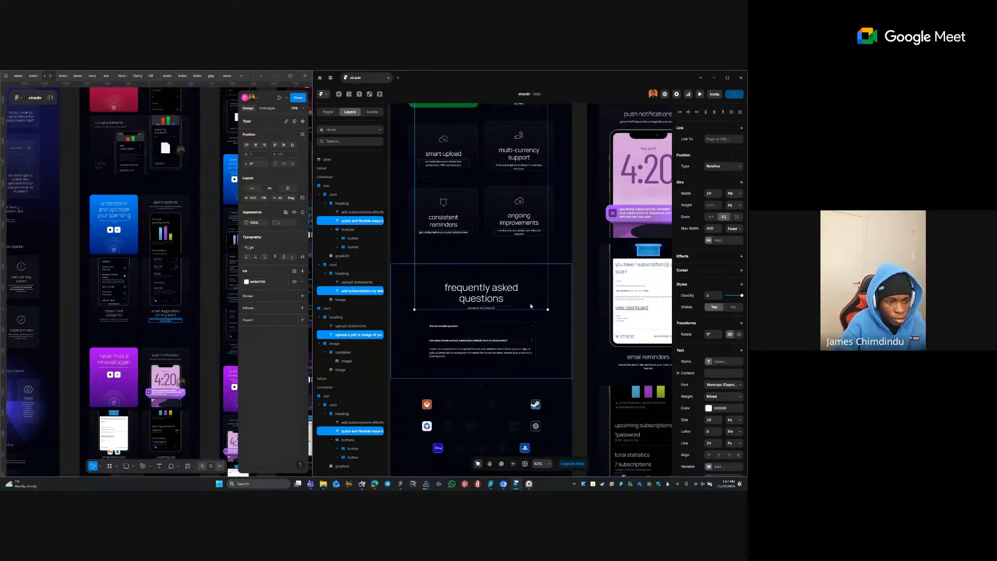
scroll(513, 321, down, 3)
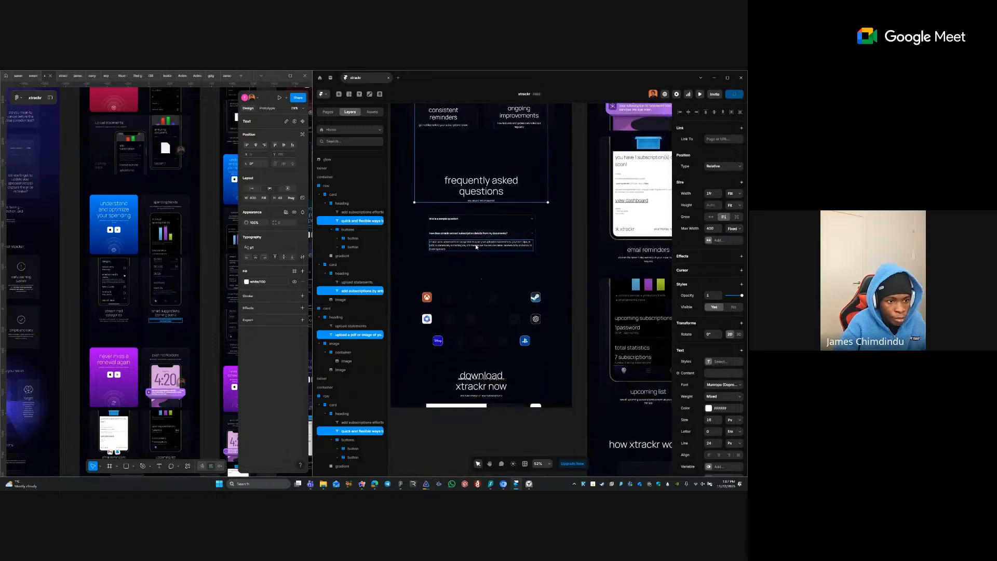
click(707, 363)
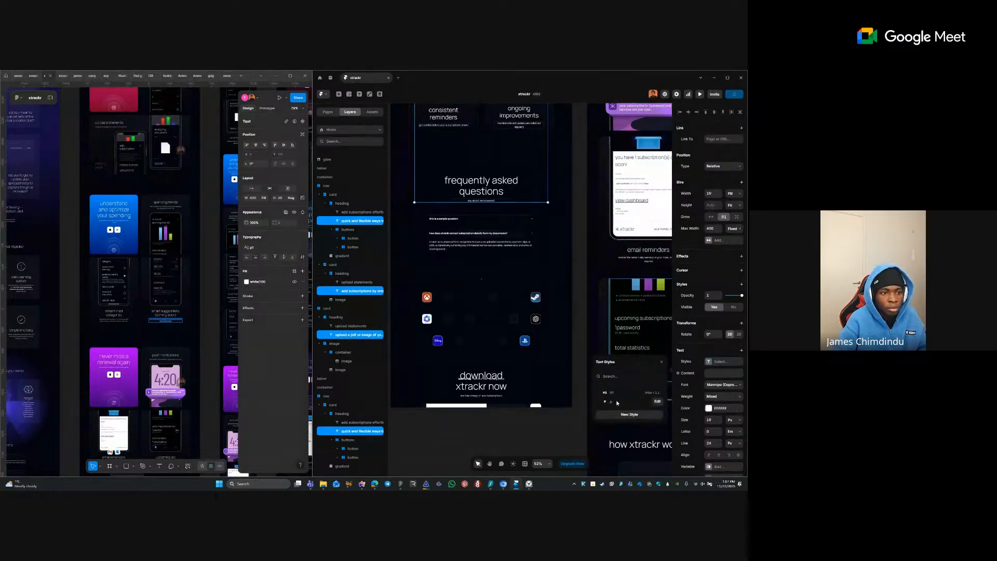
click(607, 401)
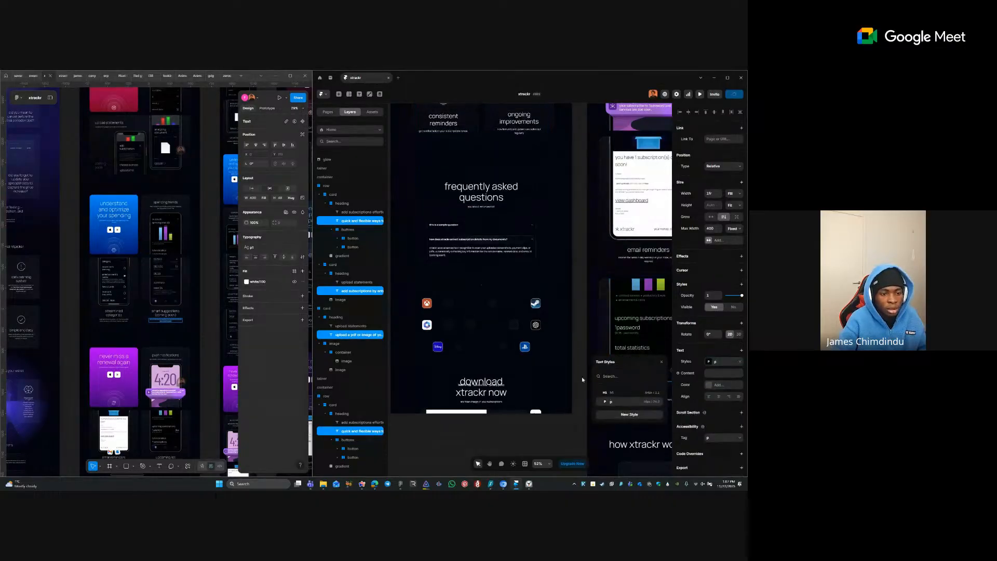
click(572, 326)
key(space)
drag(544, 186, 519, 412)
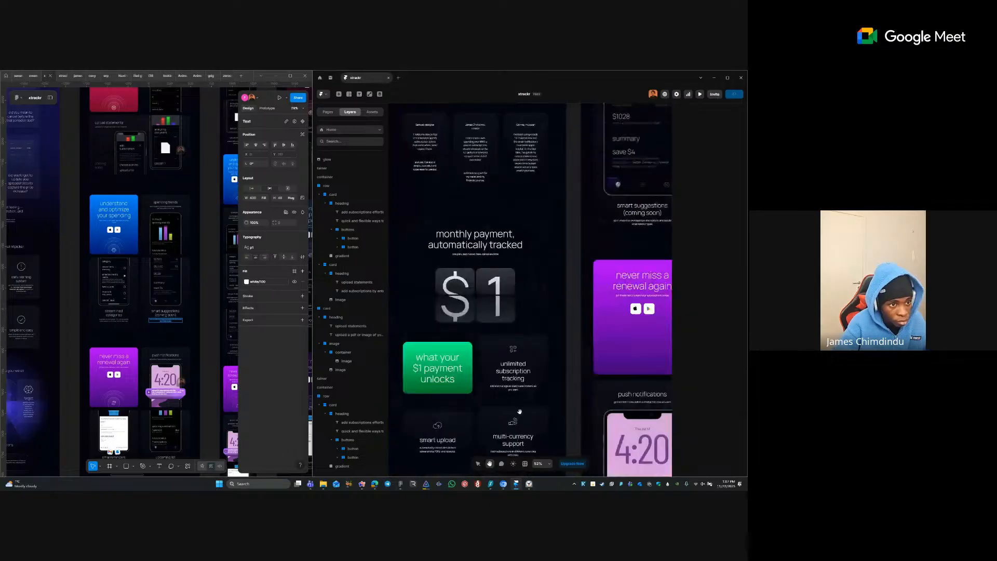
- Select the texts inside the three what people say testimonial cards
drag(510, 285, 529, 470)
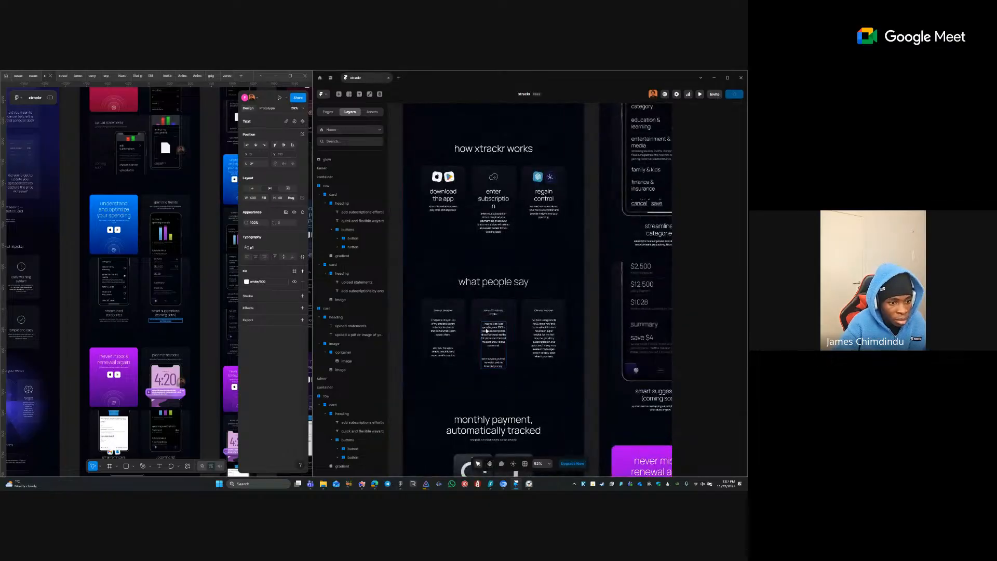
ctrl+click(494, 332)
click(494, 310)
ctrl+click(494, 312)
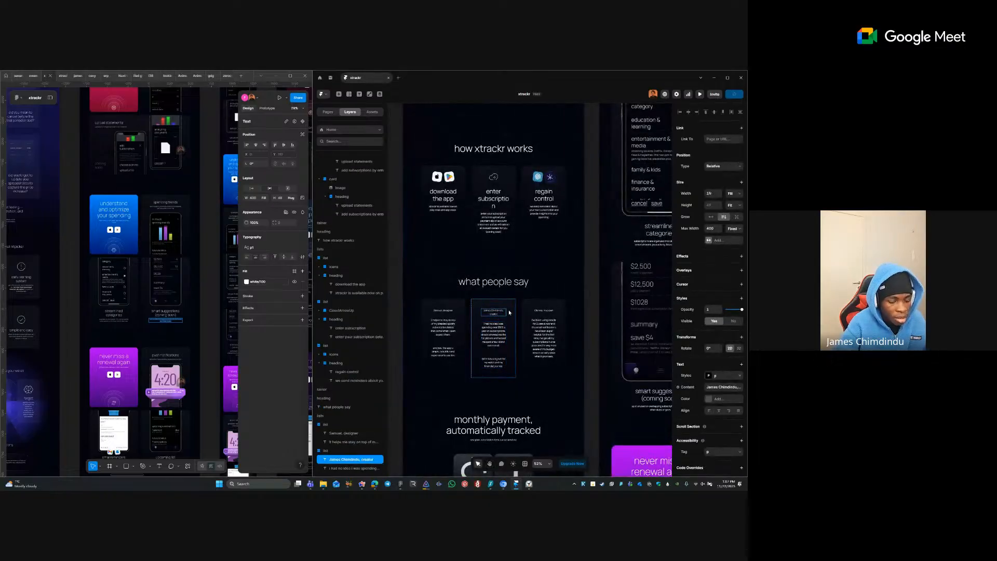
click(509, 312)
key(Escape)
key(Return)
key(Return)
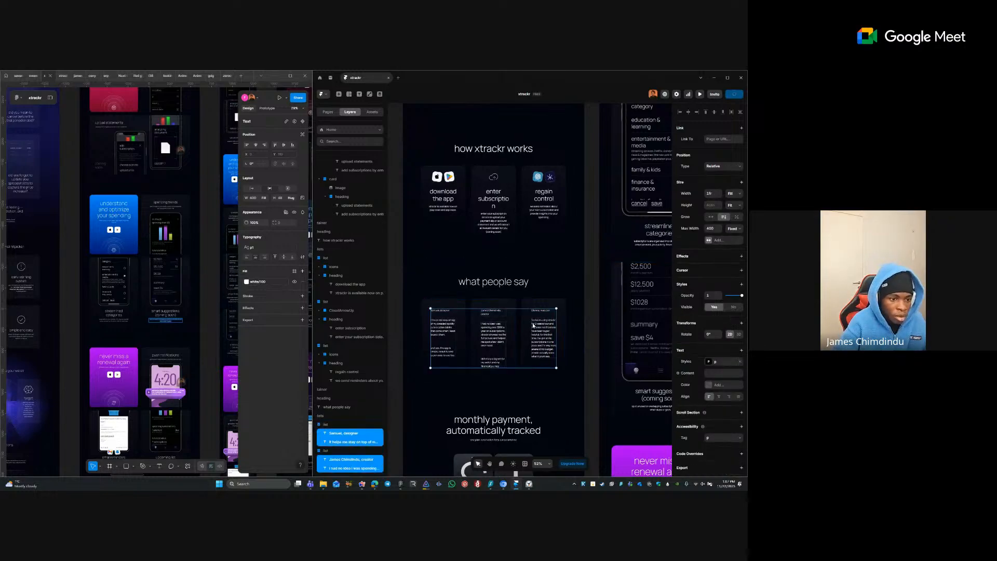
click(513, 303)
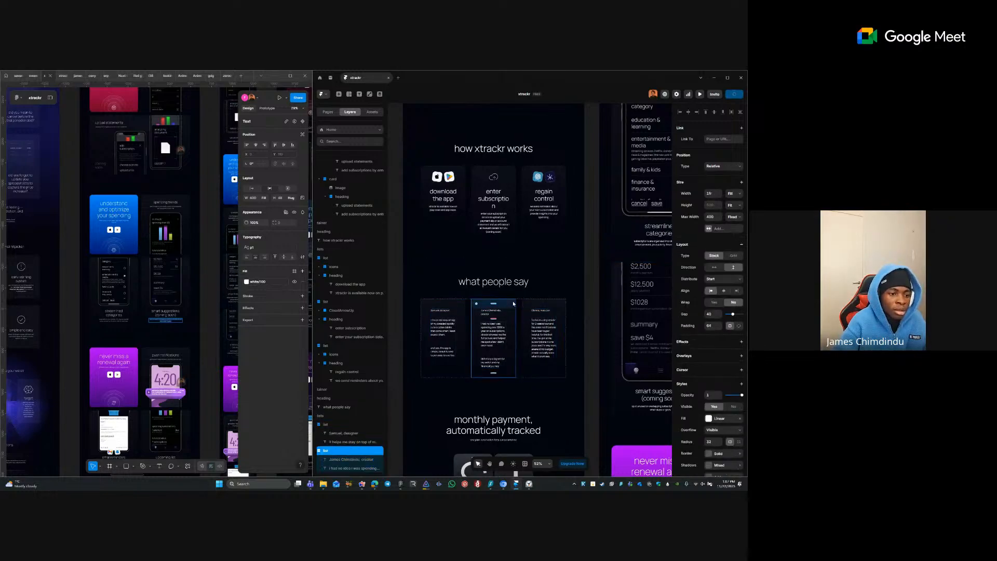
scroll(434, 312, up, 5)
- Select the first and second reviewers' names in the testimonial credit lines
double_click(435, 312)
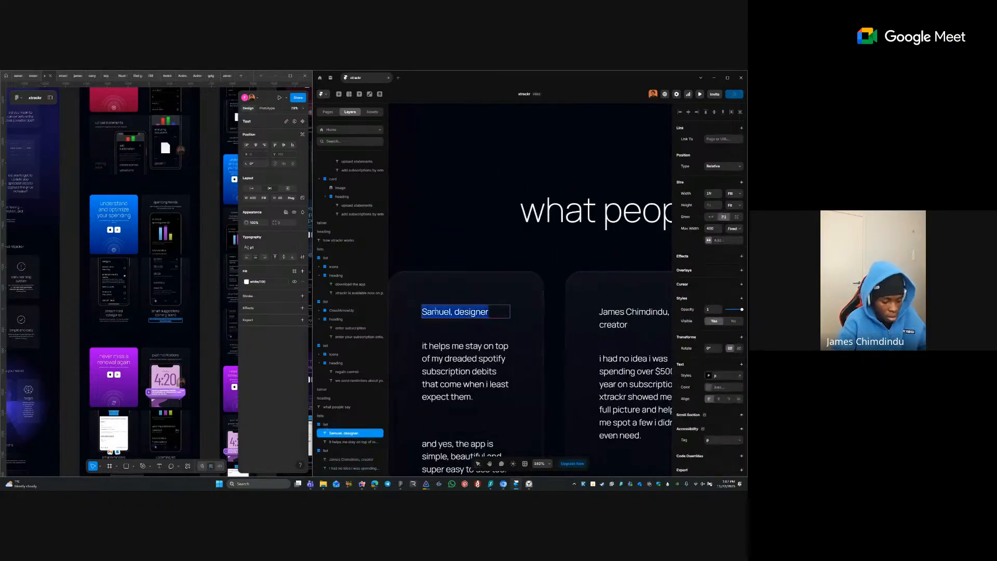
double_click(435, 312)
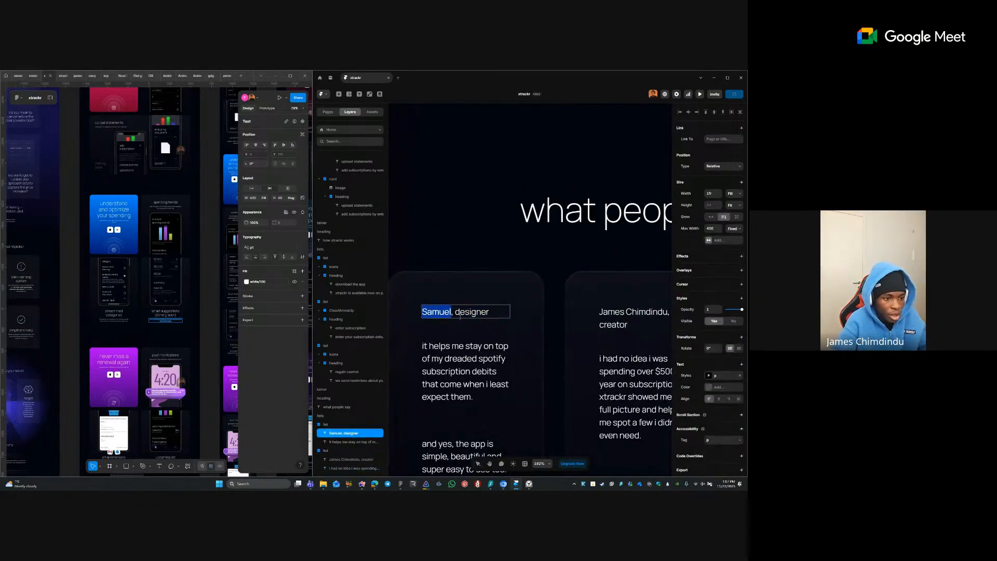
key(Escape)
click(469, 284)
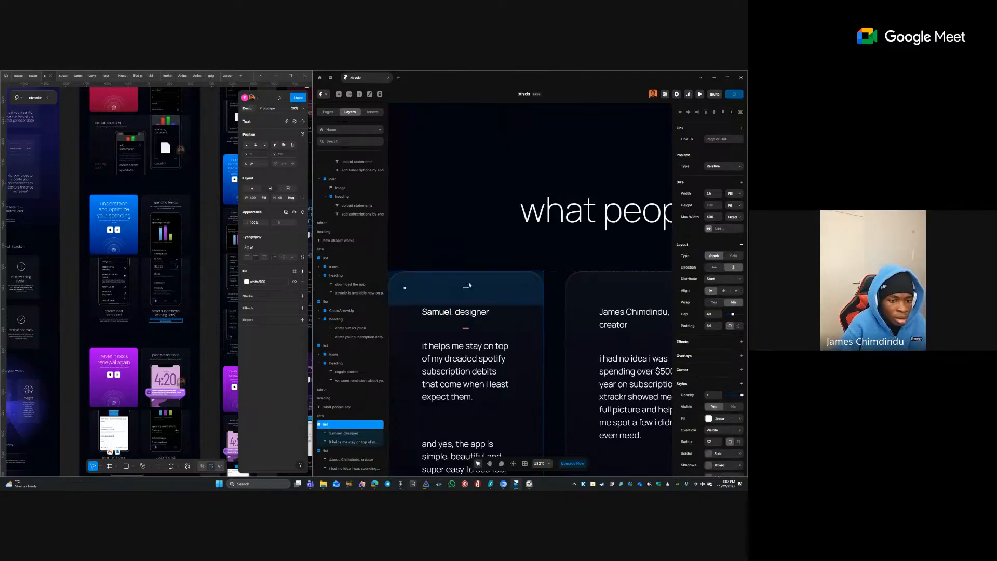
scroll(551, 318, right, 1)
double_click(576, 314)
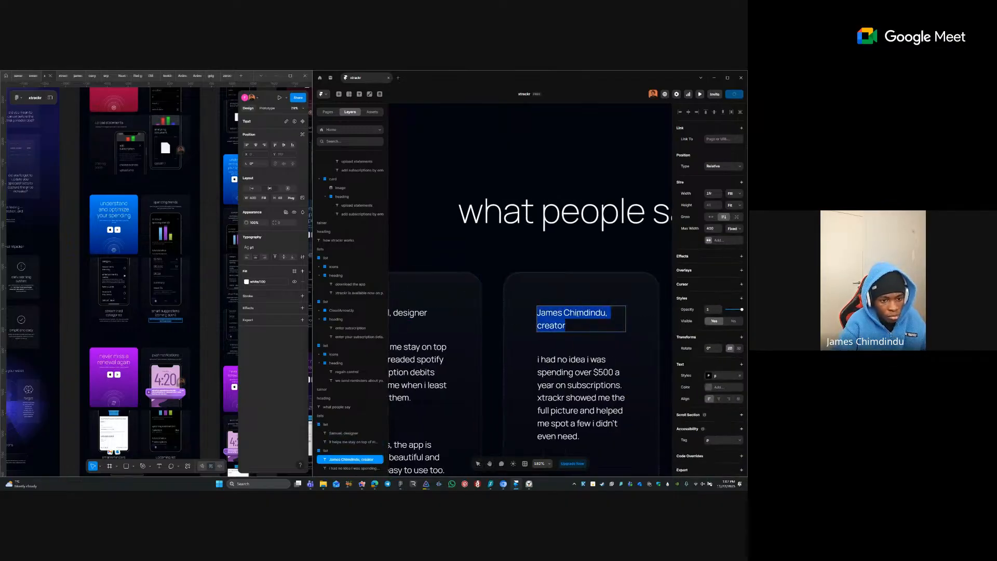
drag(607, 312, 471, 315)
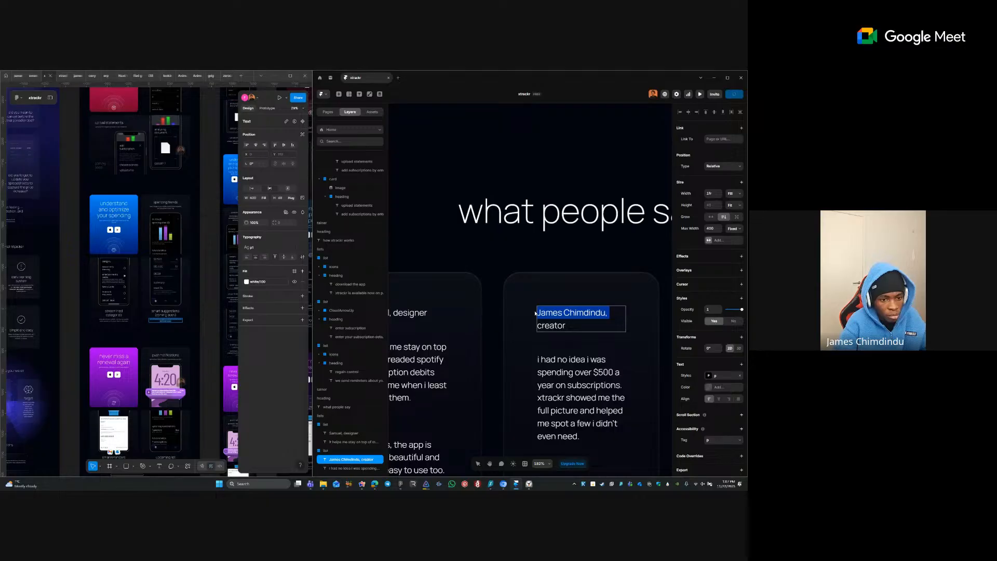
key(Escape)
- Select the first reviewer's name before the comma, then the third reviewer's credit text
double_click(411, 312)
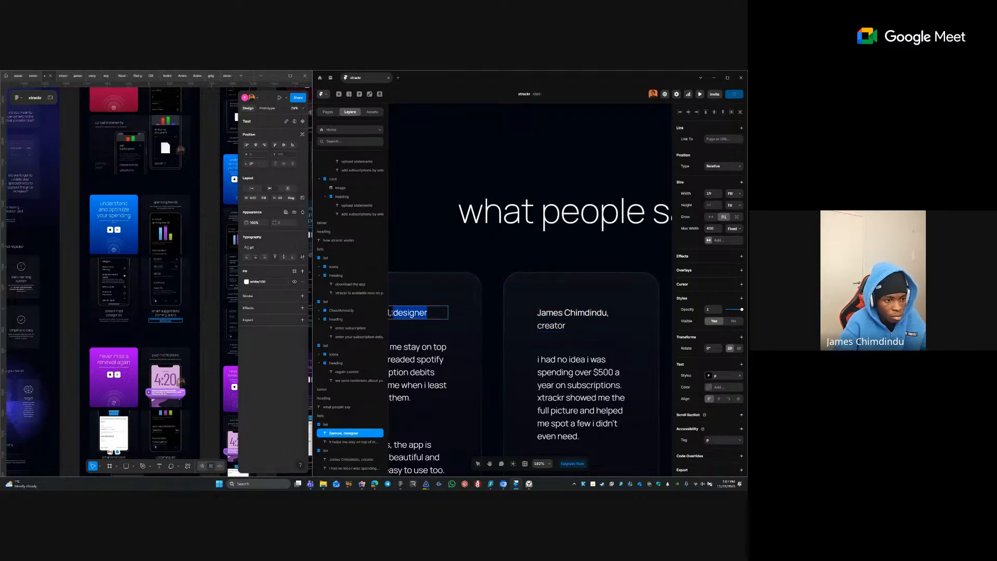
click(393, 312)
key(ctrl+shift+Left)
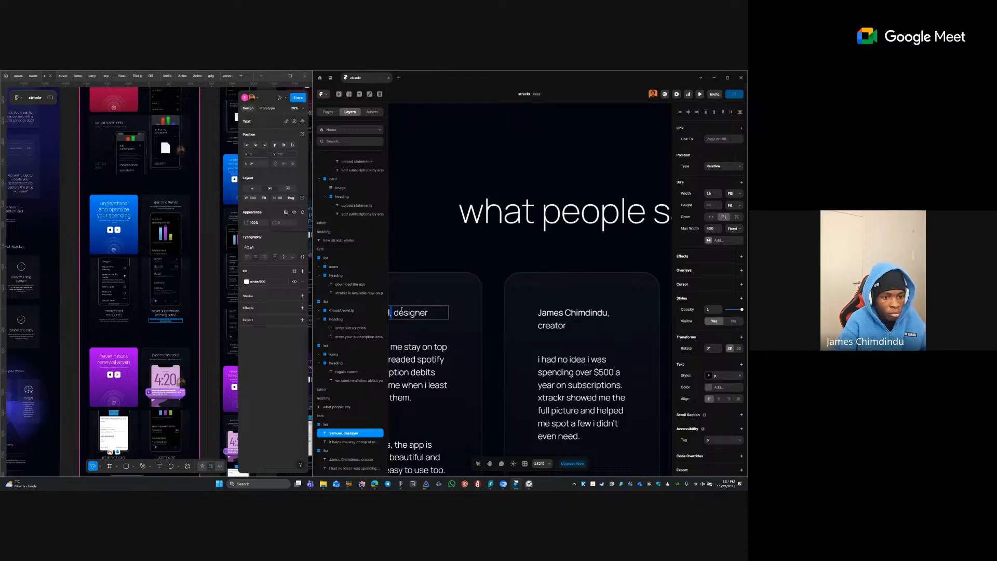
scroll(434, 303, down, 5)
click(571, 308)
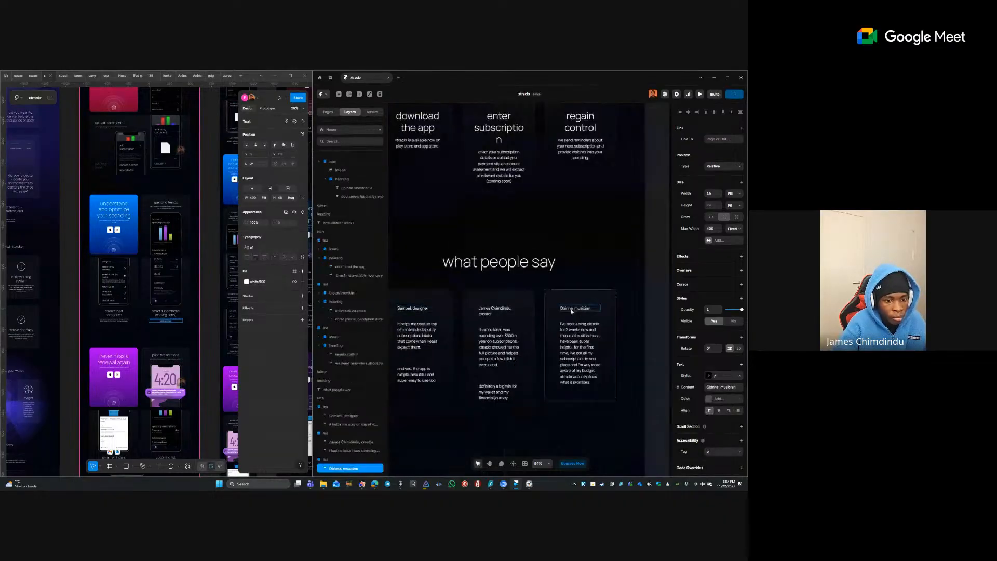
scroll(571, 310, up, 4)
double_click(564, 307)
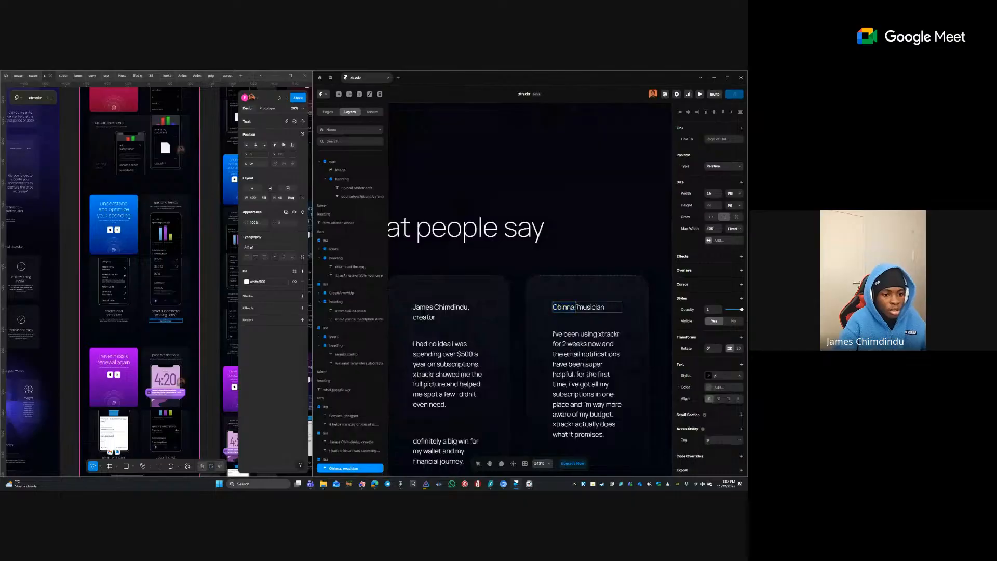
click(606, 322)
click(587, 310)
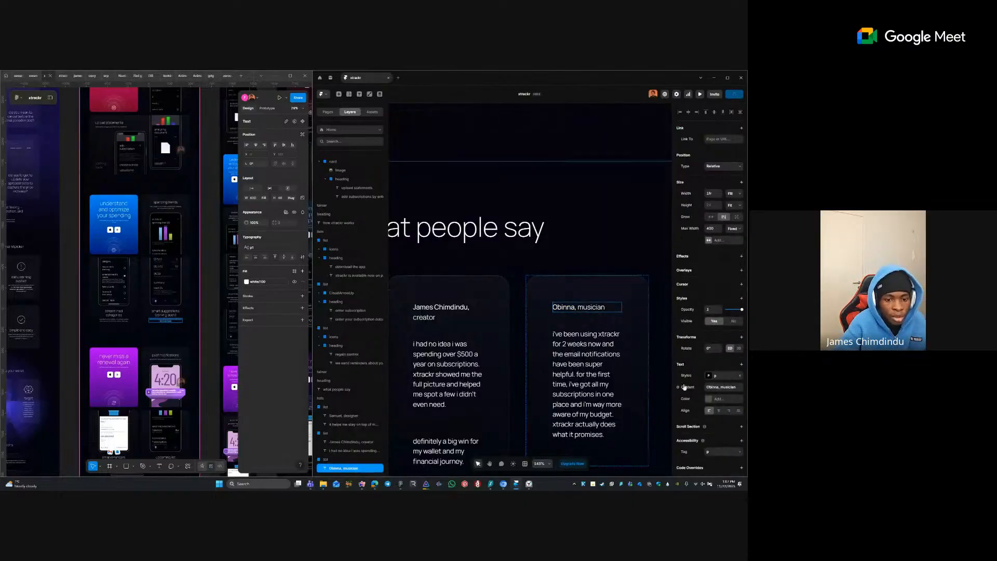
- Edit the 'p' text style so its bold text uses the Bold weight
click(708, 376)
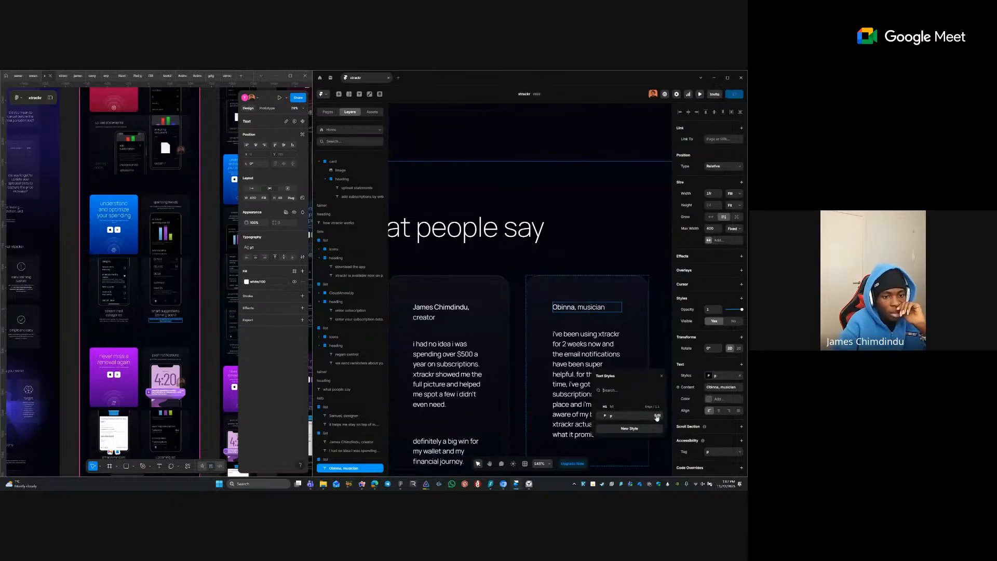
click(657, 416)
click(644, 250)
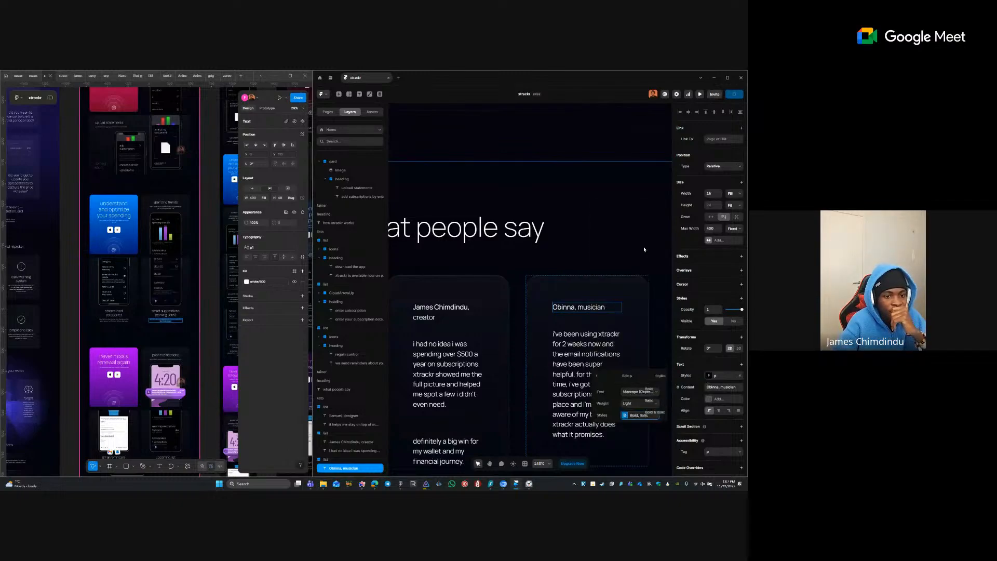
click(648, 395)
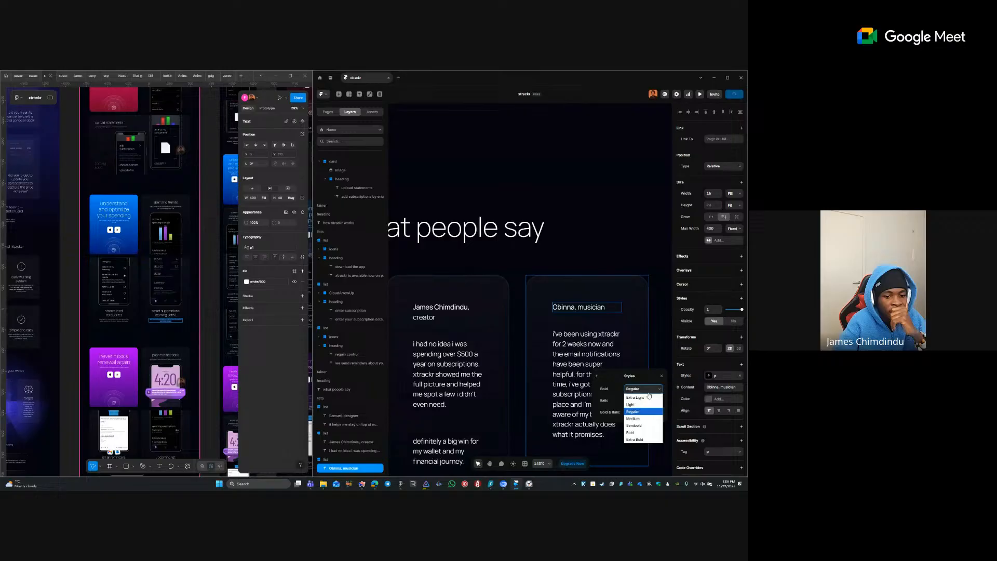
click(636, 435)
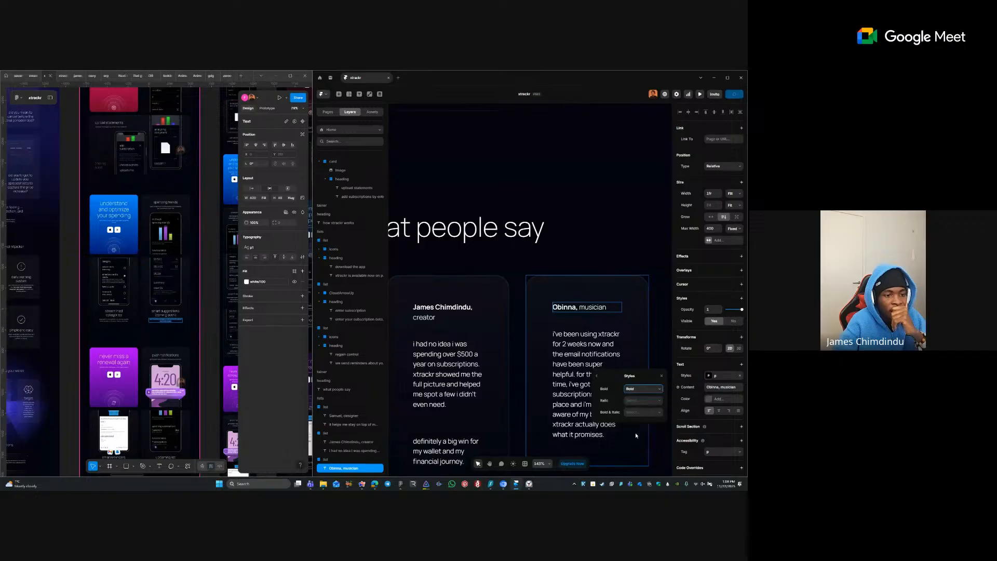
click(603, 358)
scroll(586, 287, down, 5)
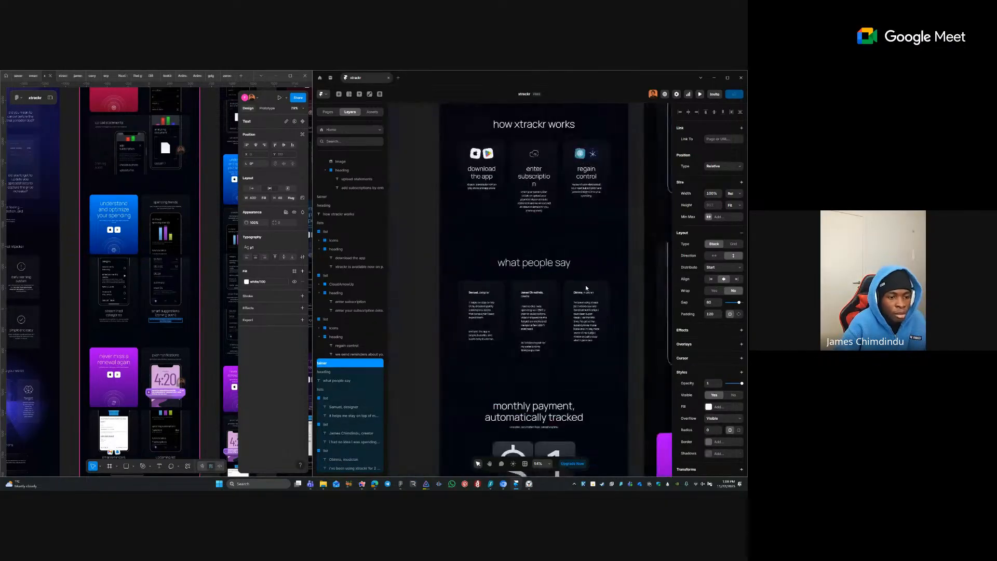
- Select the download the app, enter subscription and regain control step titles
click(435, 222)
scroll(445, 179, up, 3)
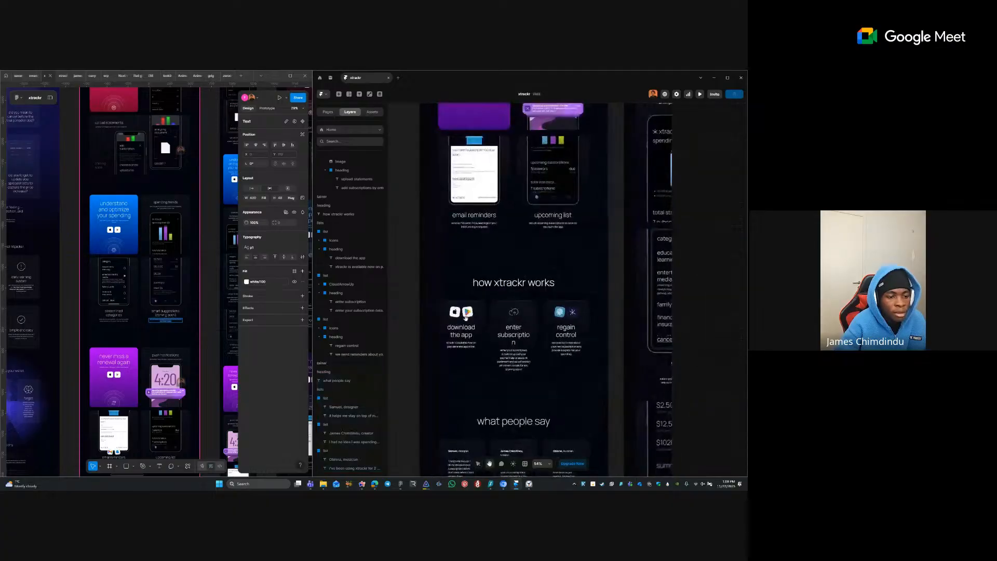
click(467, 341)
click(514, 335)
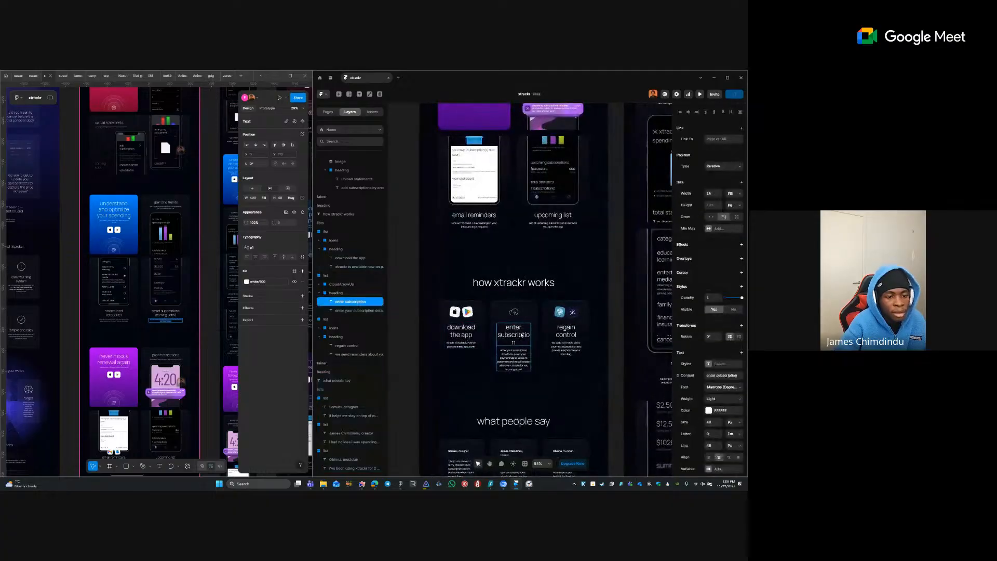
click(571, 336)
click(513, 337)
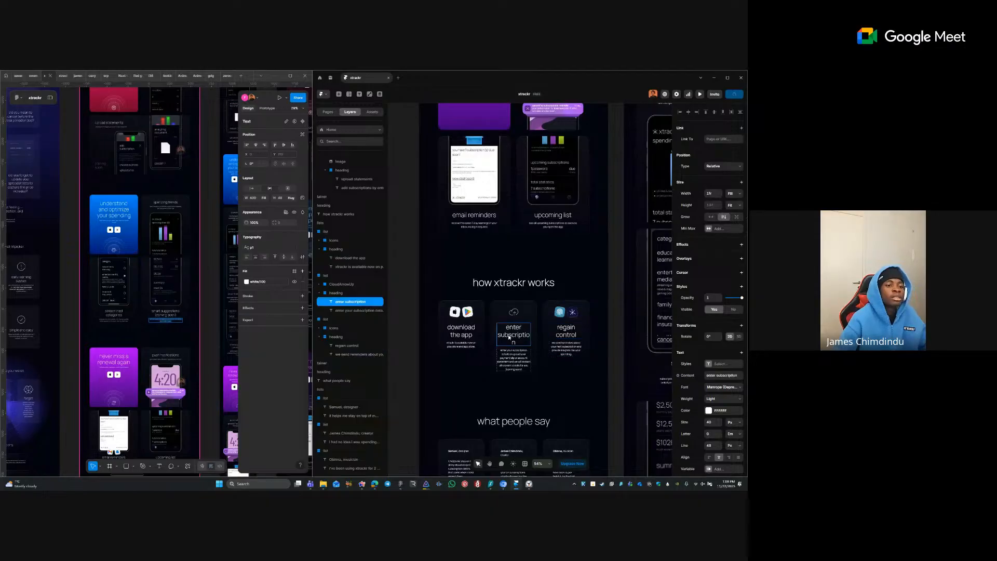
- Apply the Heading 2 text style to the 'add subscriptions effortlessly' heading
scroll(508, 359, up, 3)
scroll(508, 359, up, 5)
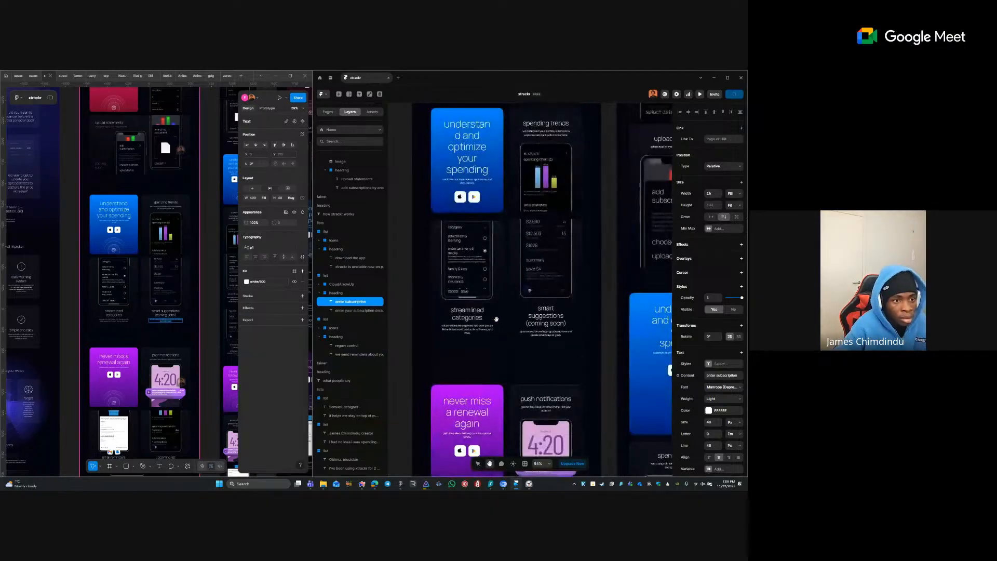
scroll(503, 326, up, 5)
click(472, 266)
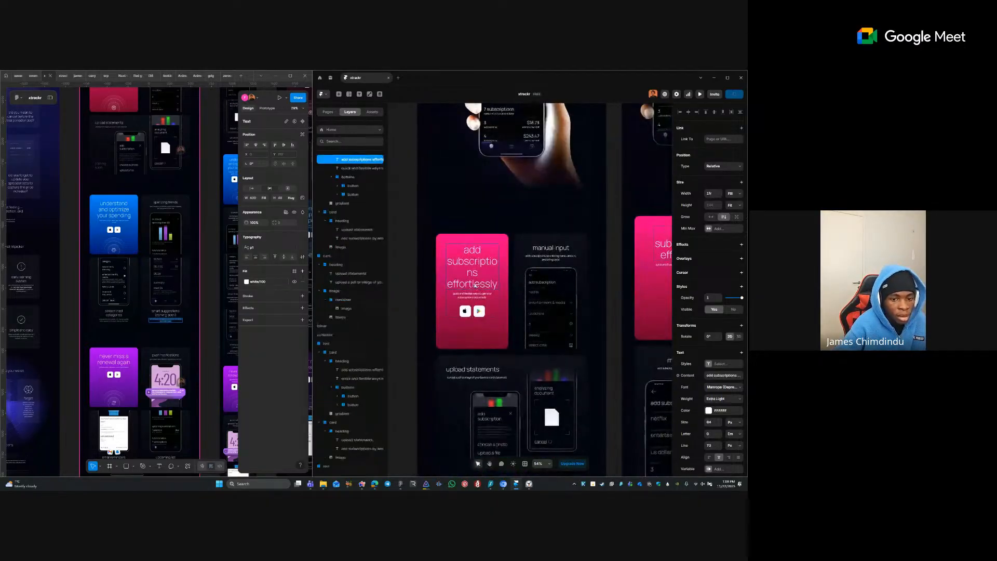
click(709, 365)
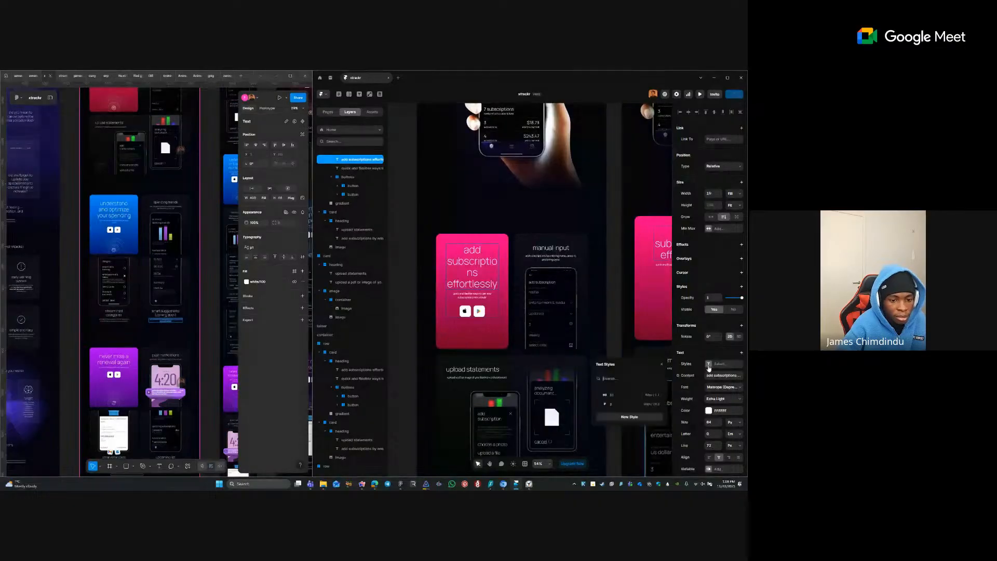
click(654, 404)
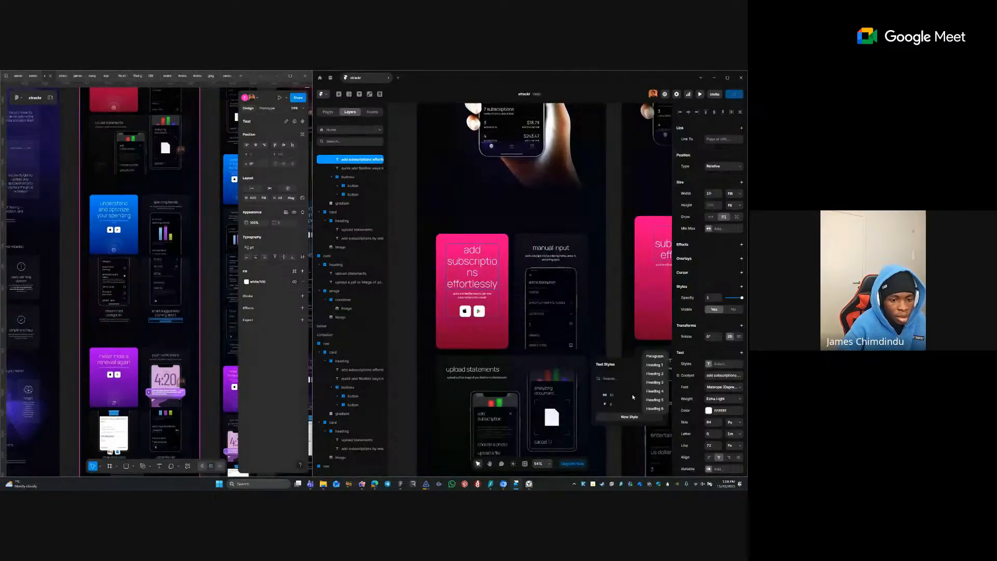
click(656, 374)
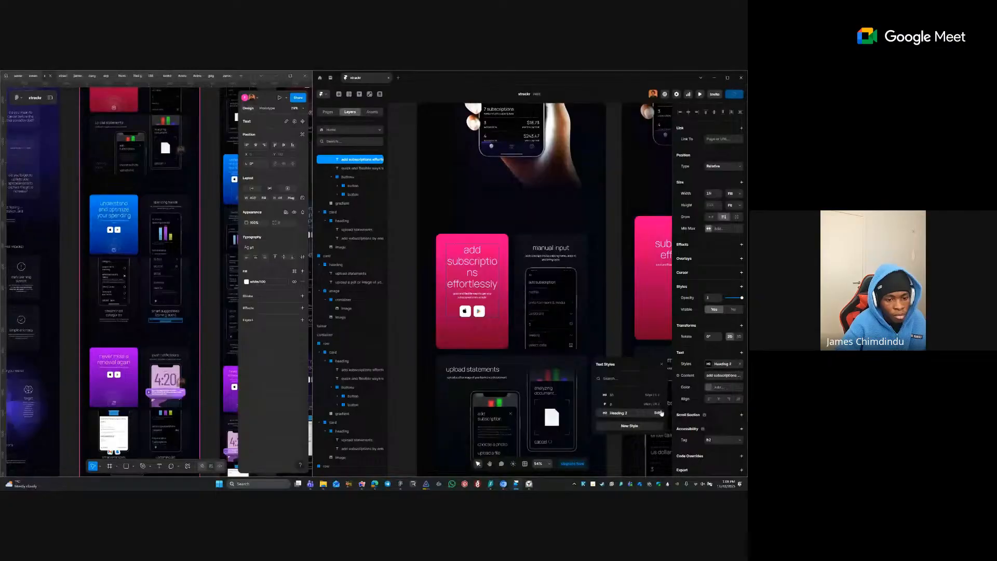
- Add breakpoints to the Heading 2 style and set its font size to 49
click(659, 413)
click(639, 406)
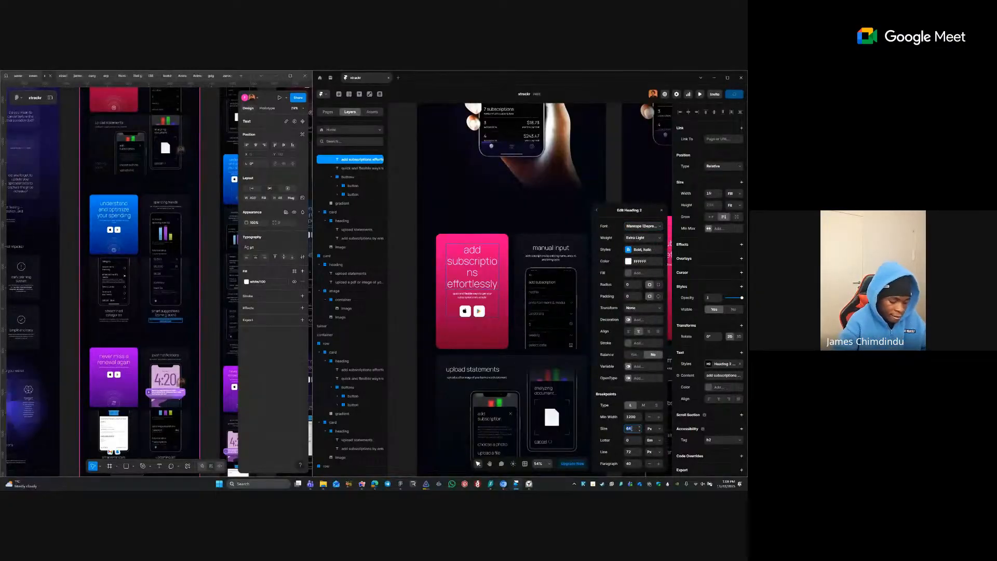
key(Tab)
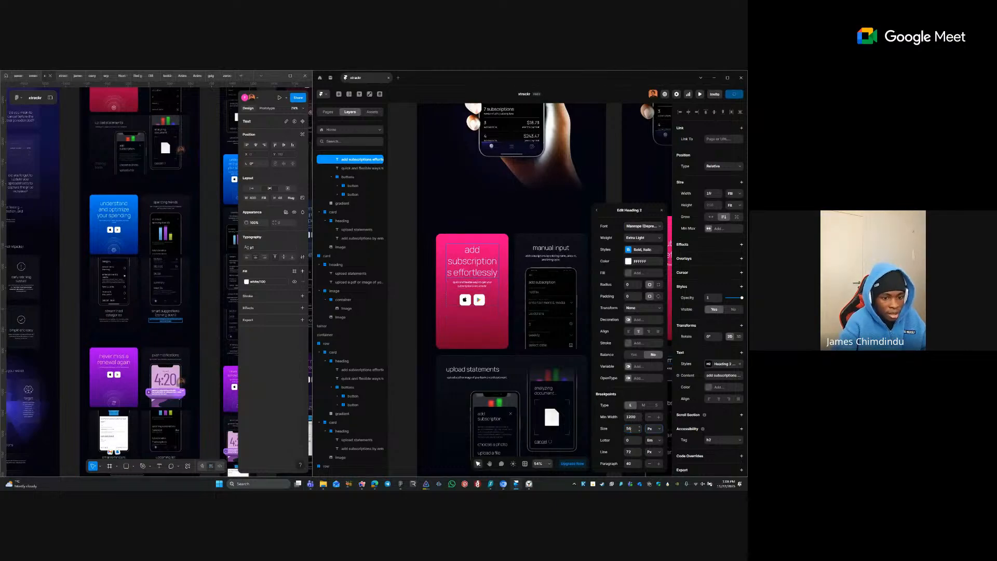
text(4)
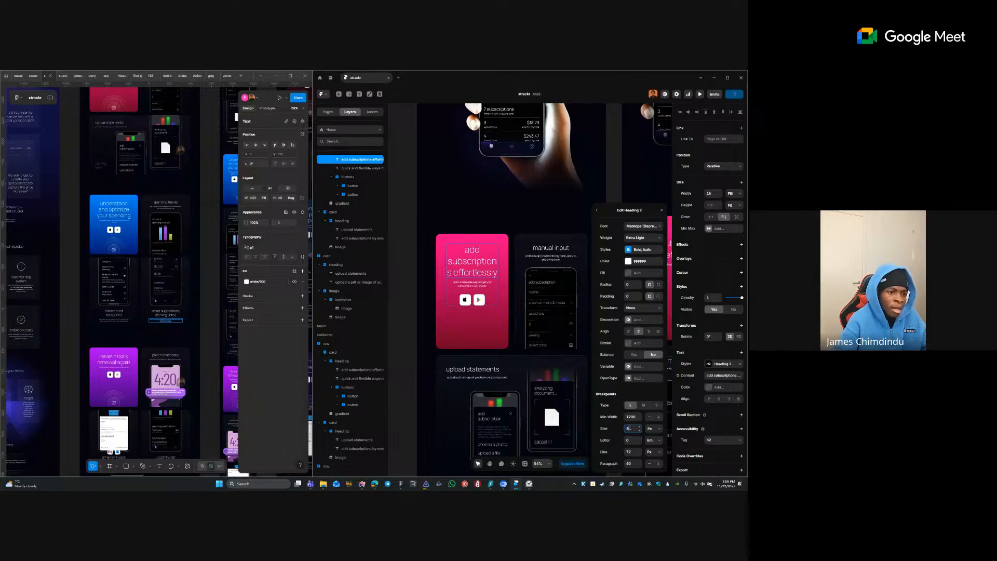
text(9)
key(Tab)
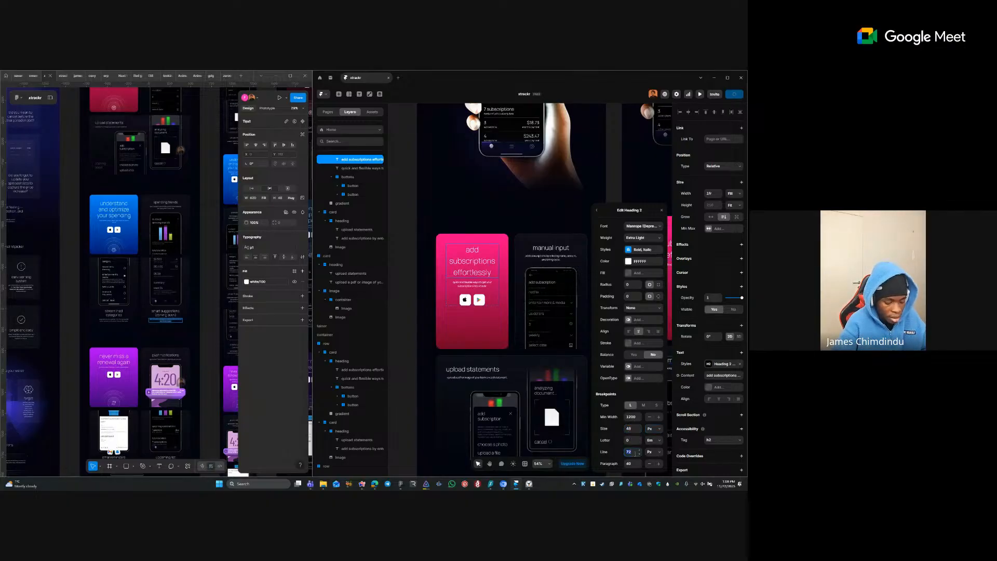
click(473, 326)
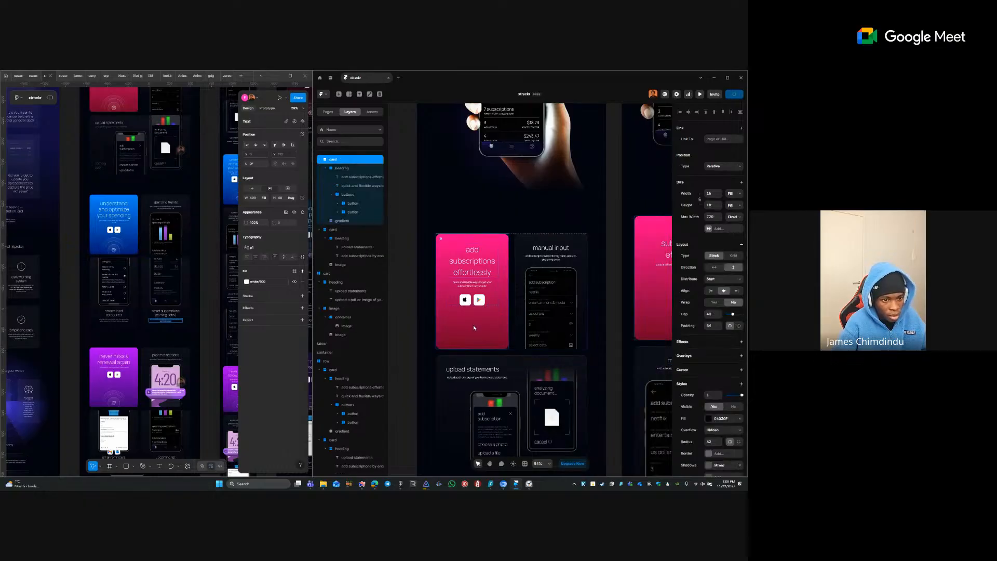
shift+click(519, 271)
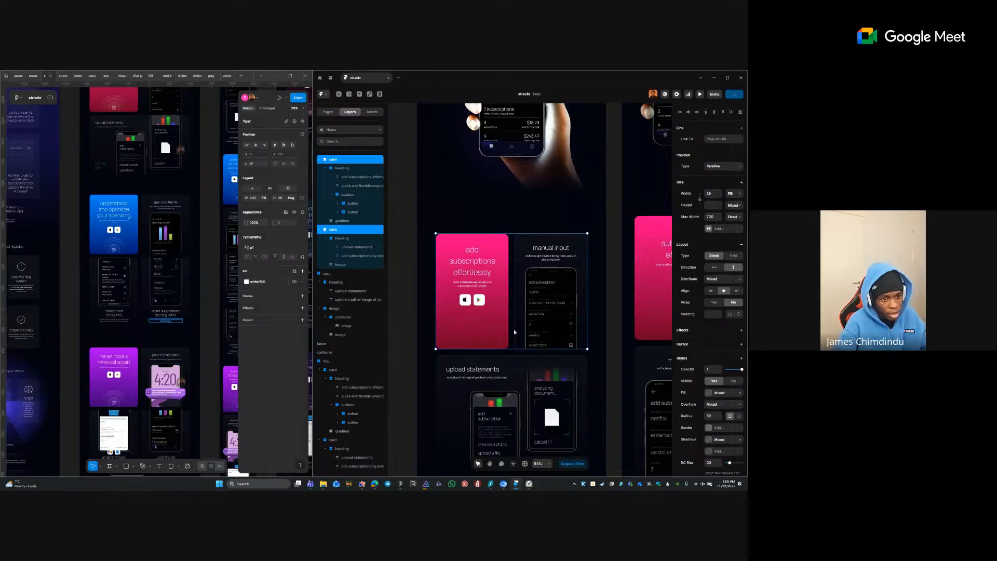
- Set the pink card's padding to 40
click(626, 336)
click(488, 328)
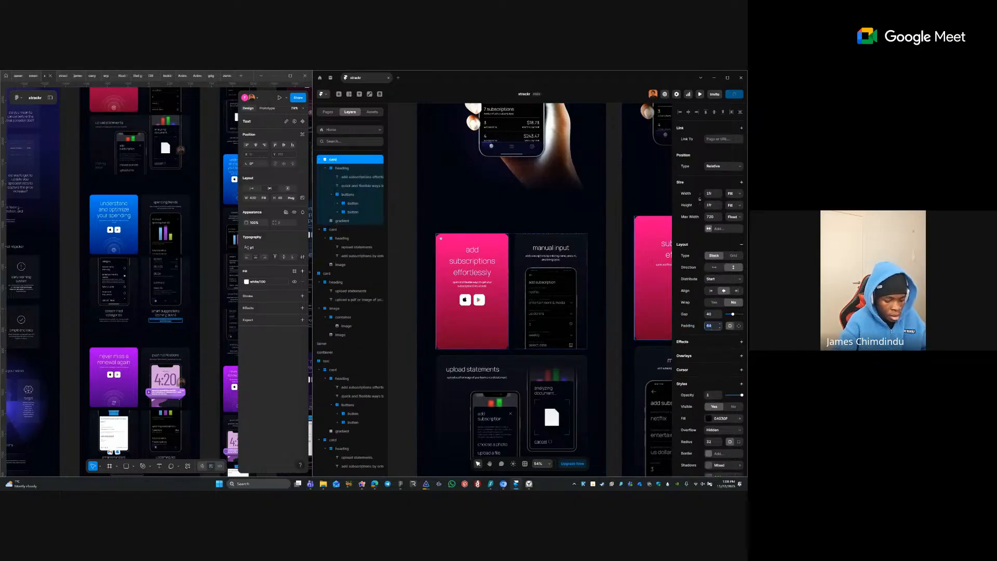
click(711, 326)
text(40)
key(Return)
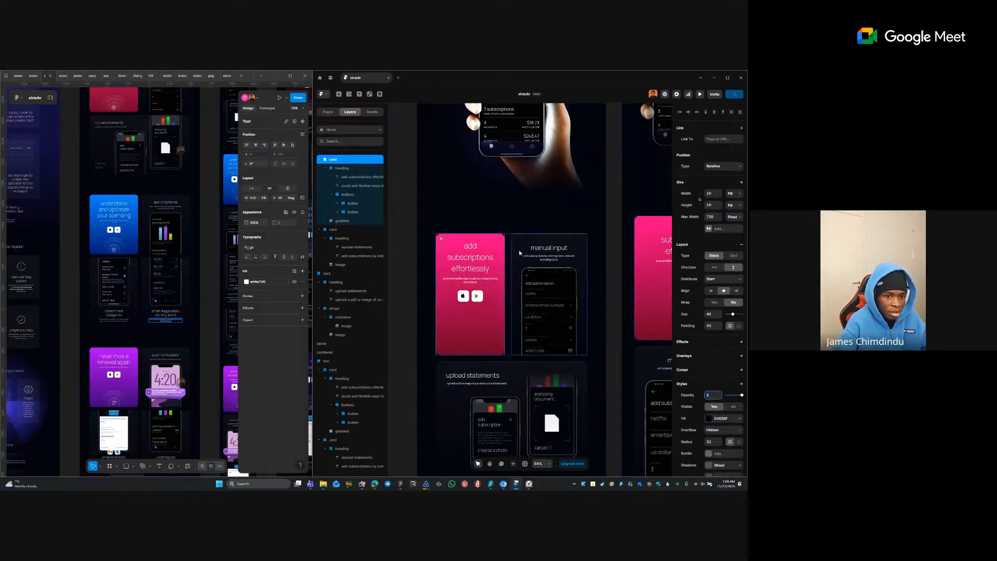
- Set the manual input card's padding sides to 40
click(521, 253)
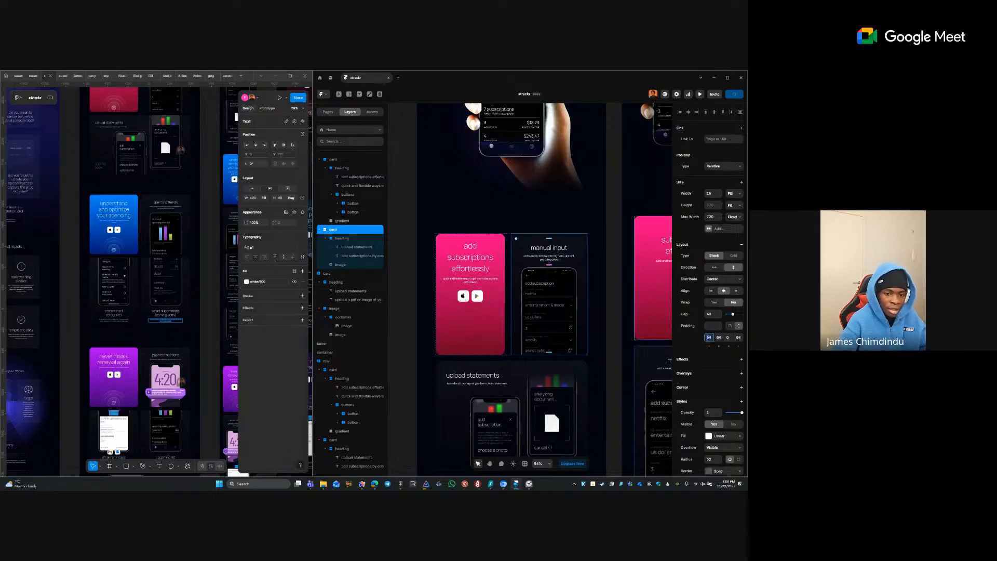
key(Tab)
text(40)
key(Tab)
key(Tab)
text(4)
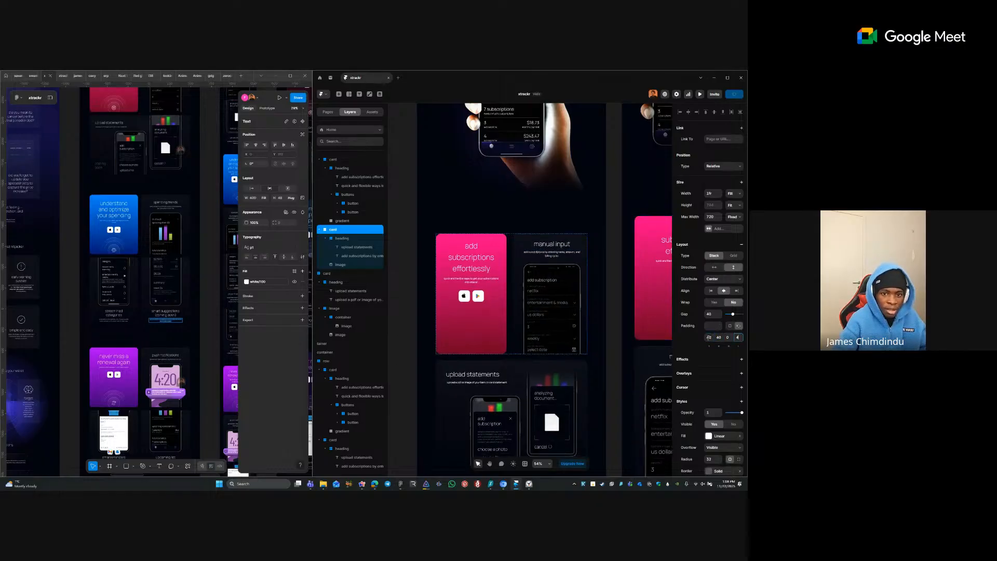
text(0)
key(Return)
- Set the upload statements card's top padding to 40
click(598, 346)
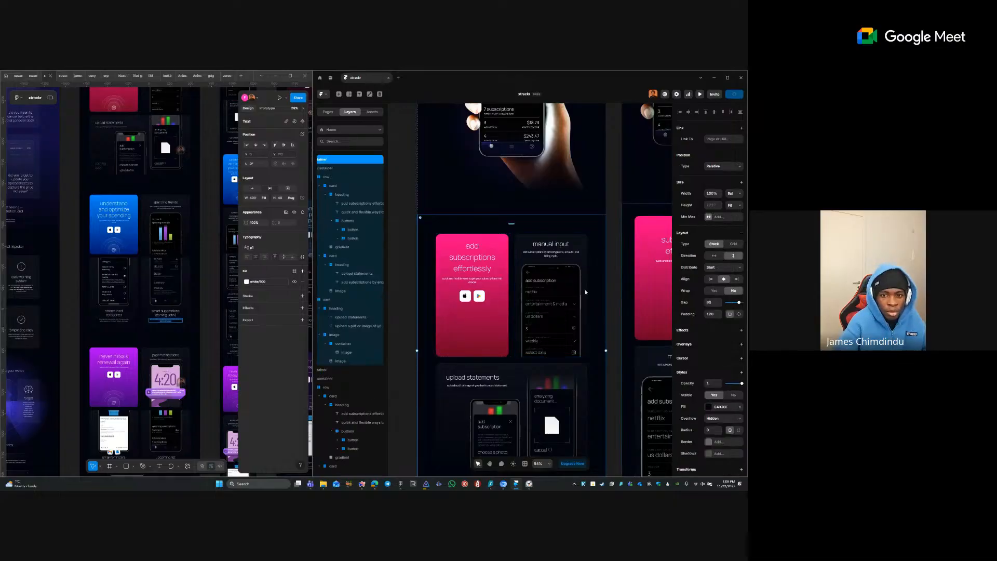
click(537, 399)
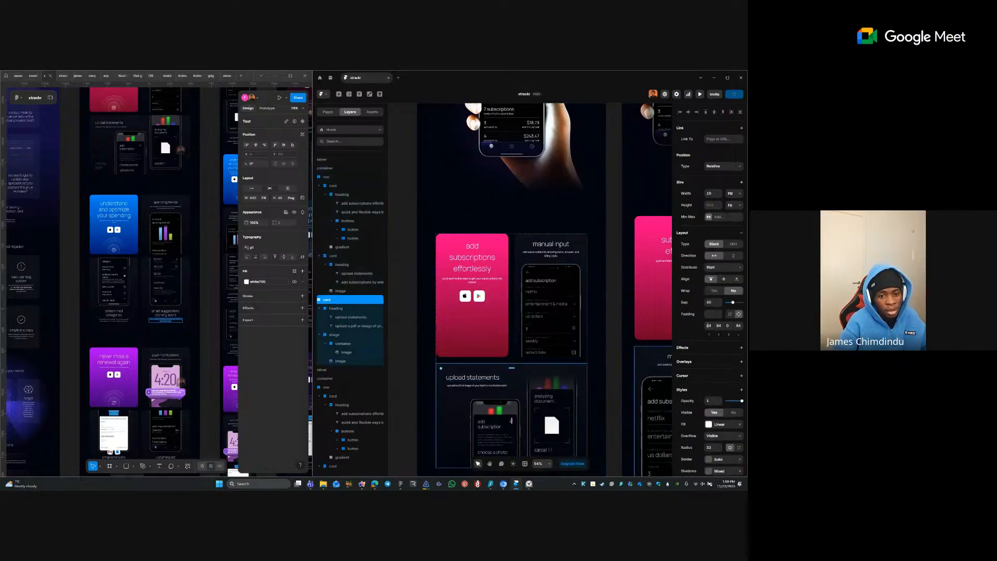
text(40)
key(Tab)
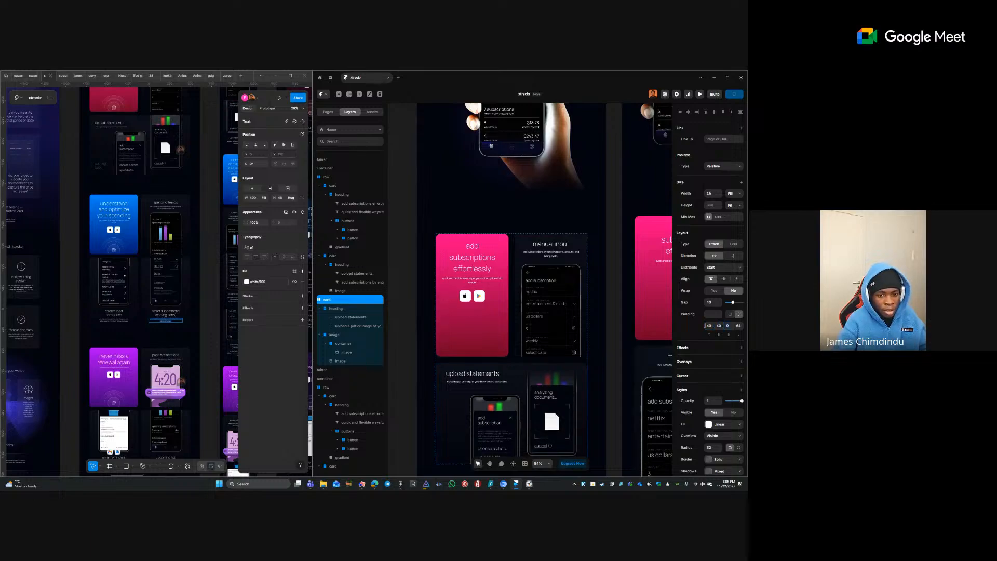
- Open the Heading 2 style from the 'add subscriptions effortlessly' heading and set size 56
click(598, 371)
click(466, 265)
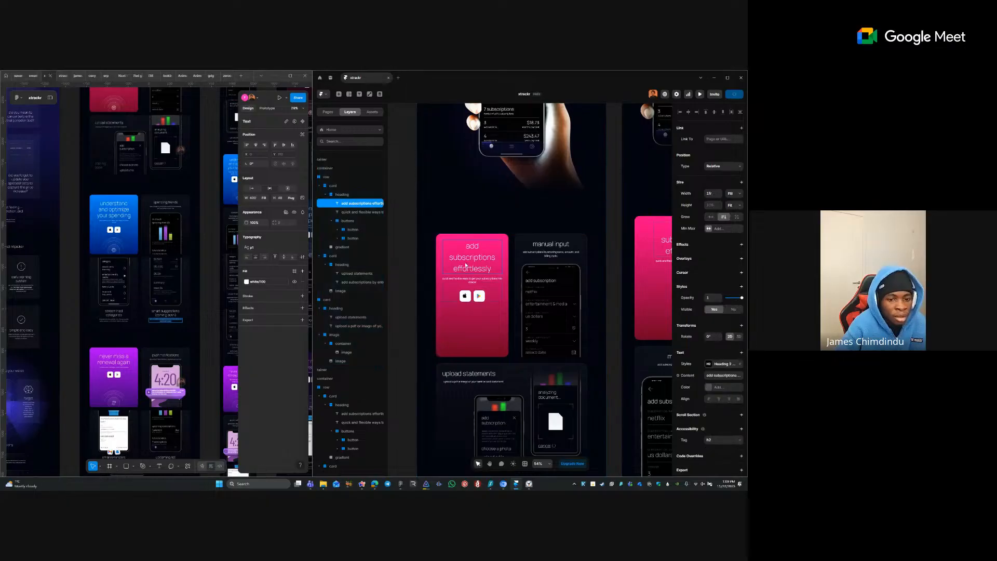
click(724, 365)
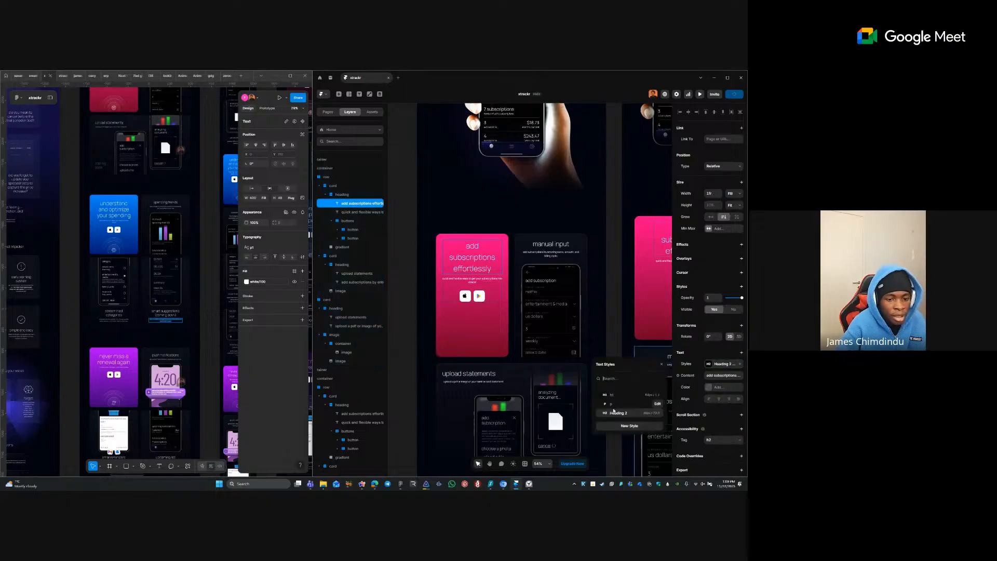
click(654, 416)
click(633, 428)
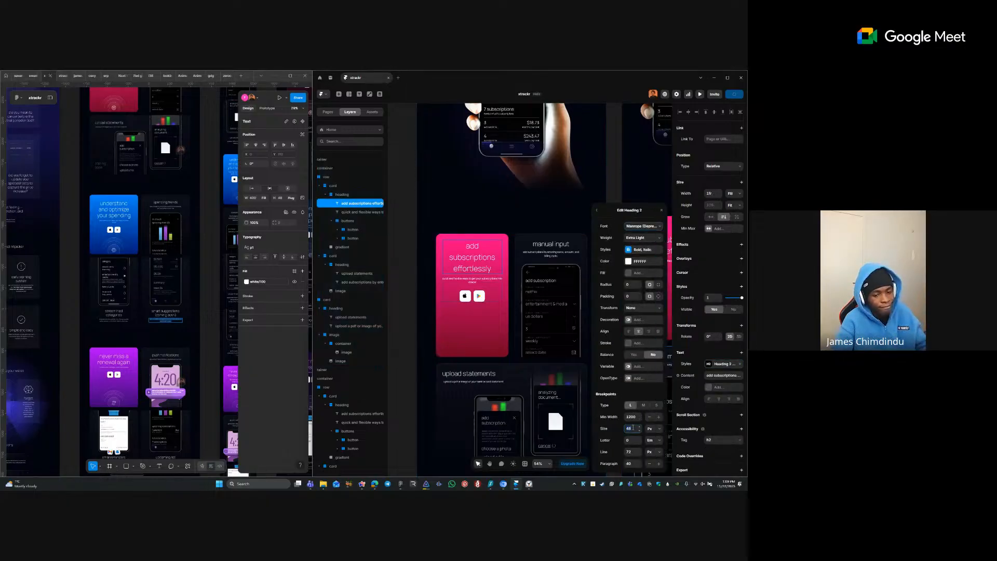
text(56)
key(Return)
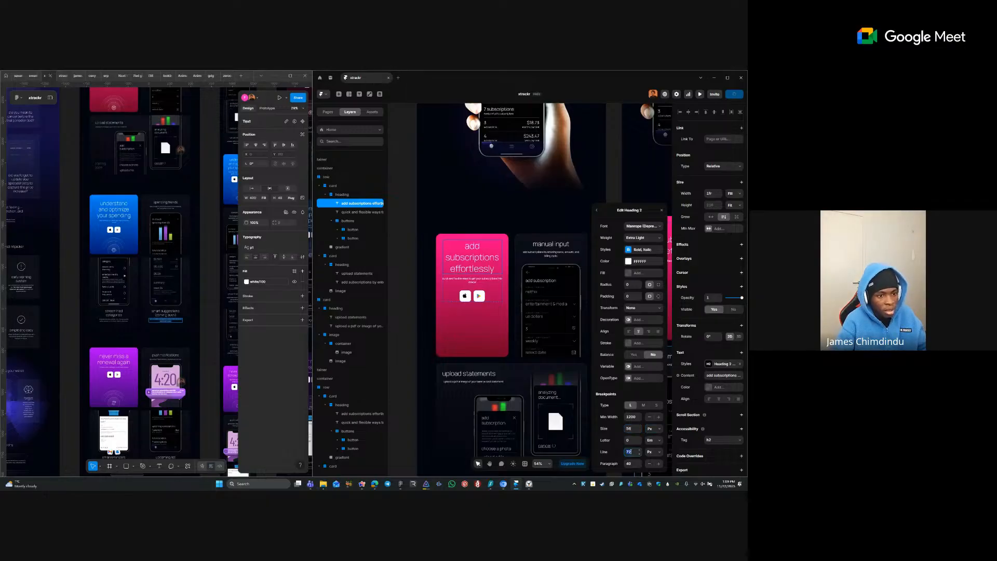
text(4/56)
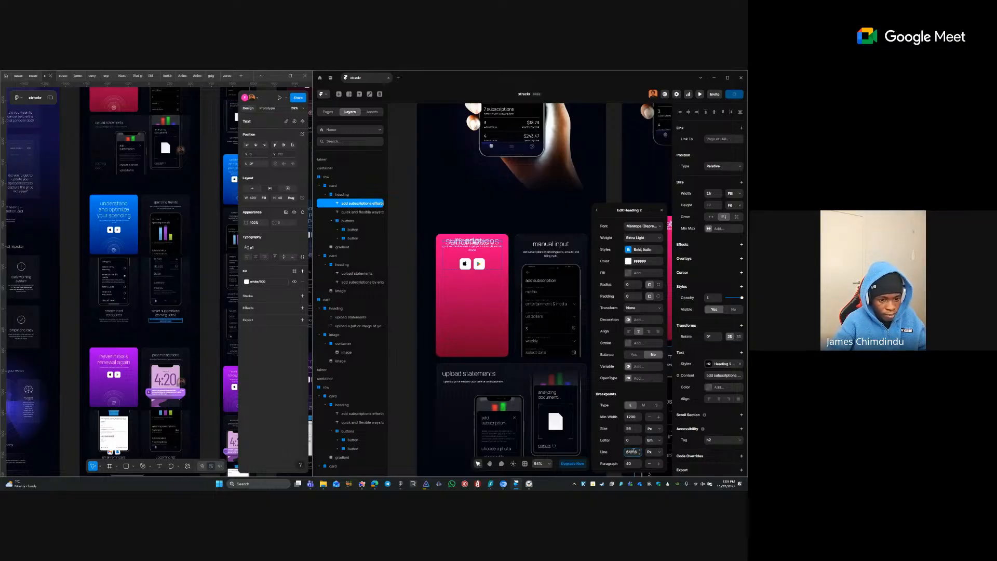
key(Return)
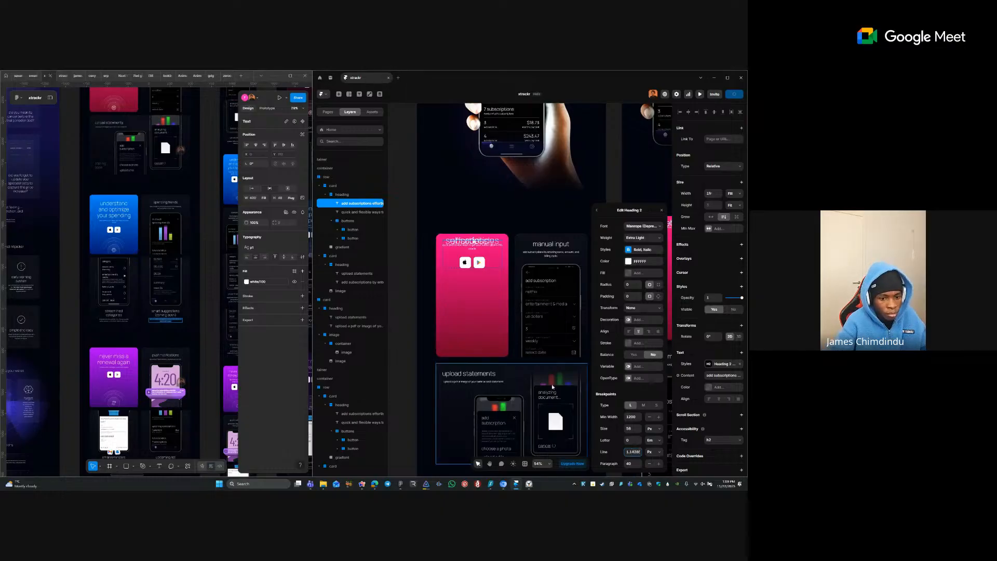
- Switch the Heading 2 line height to em and set it to 64/56
click(655, 455)
click(651, 429)
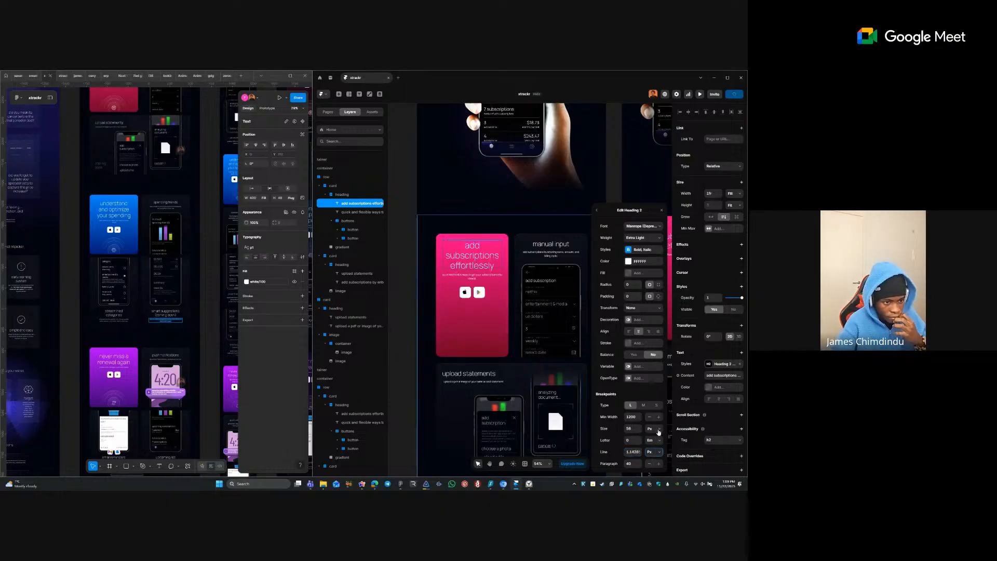
click(629, 452)
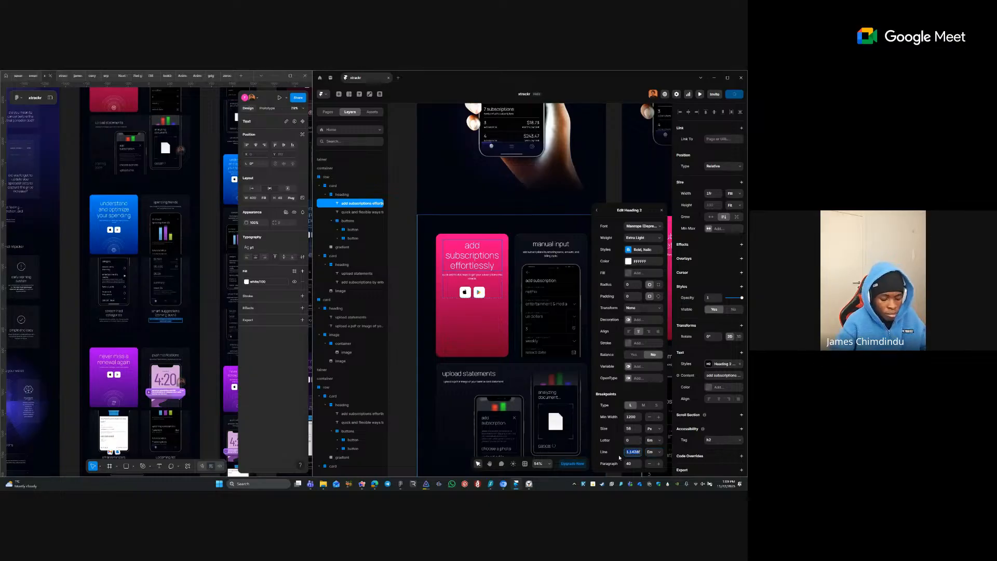
text(56/64)
key(Return)
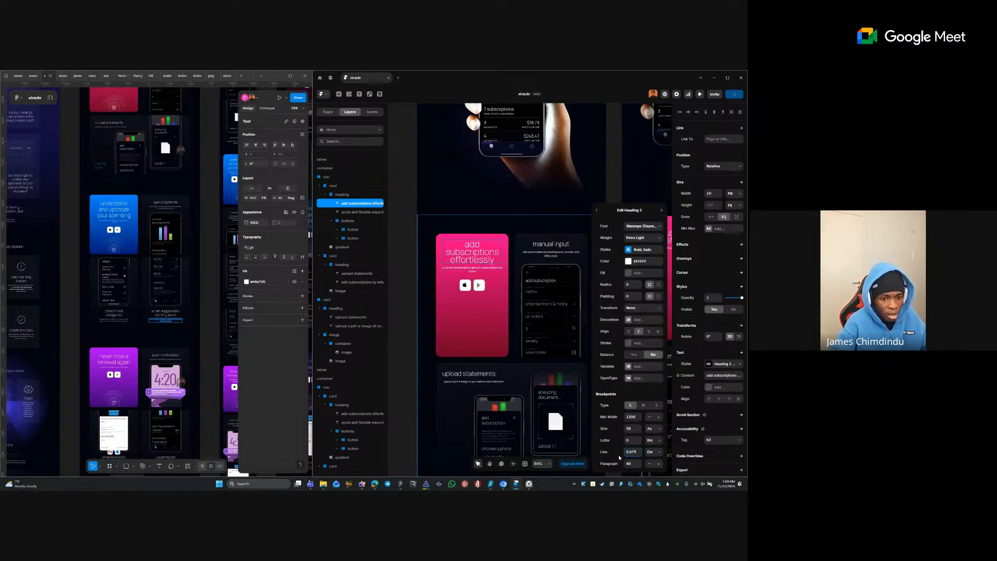
key(ctrl+a)
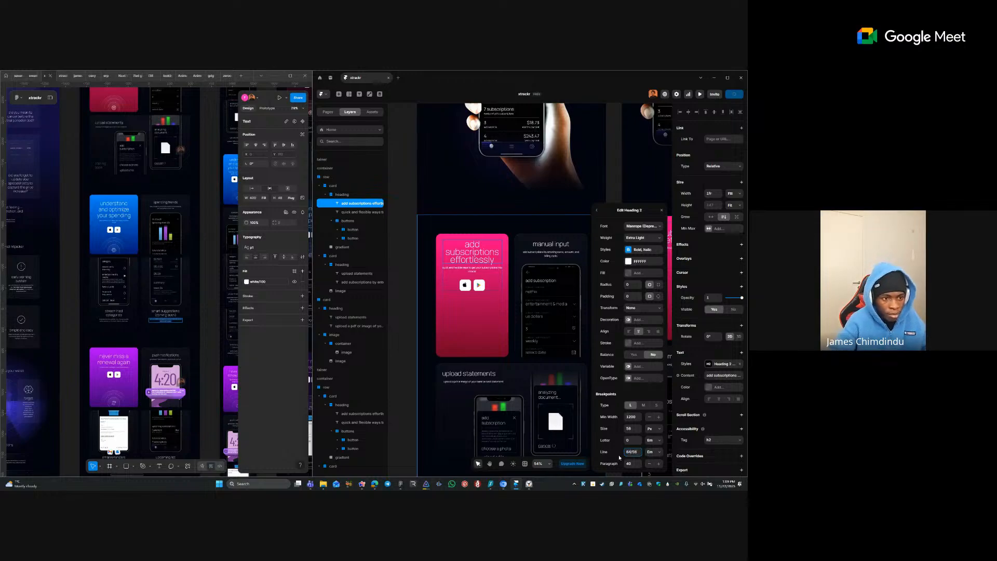
text(64/56)
key(Return)
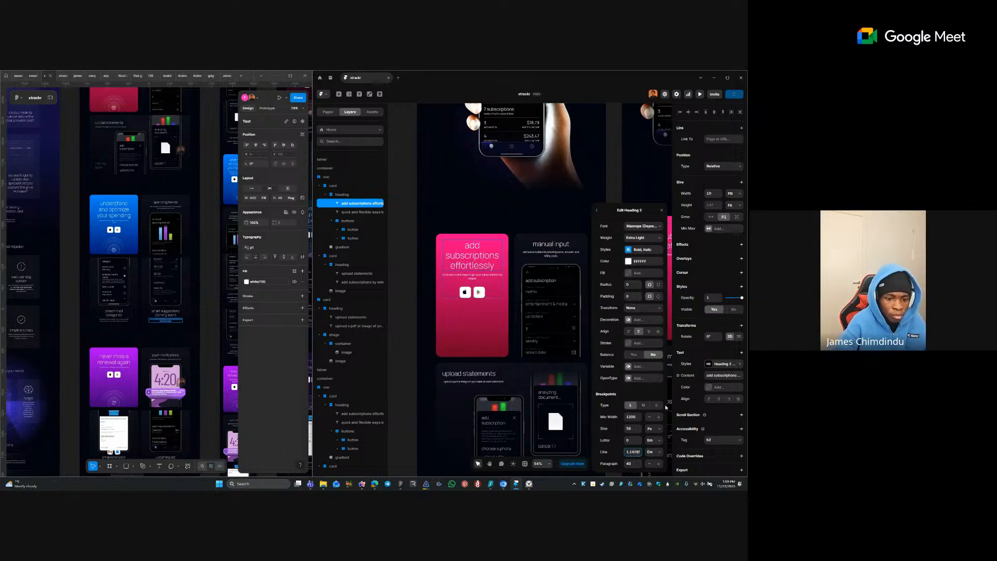
- Set the medium breakpoint's Heading 2 line height to 56/48
click(644, 405)
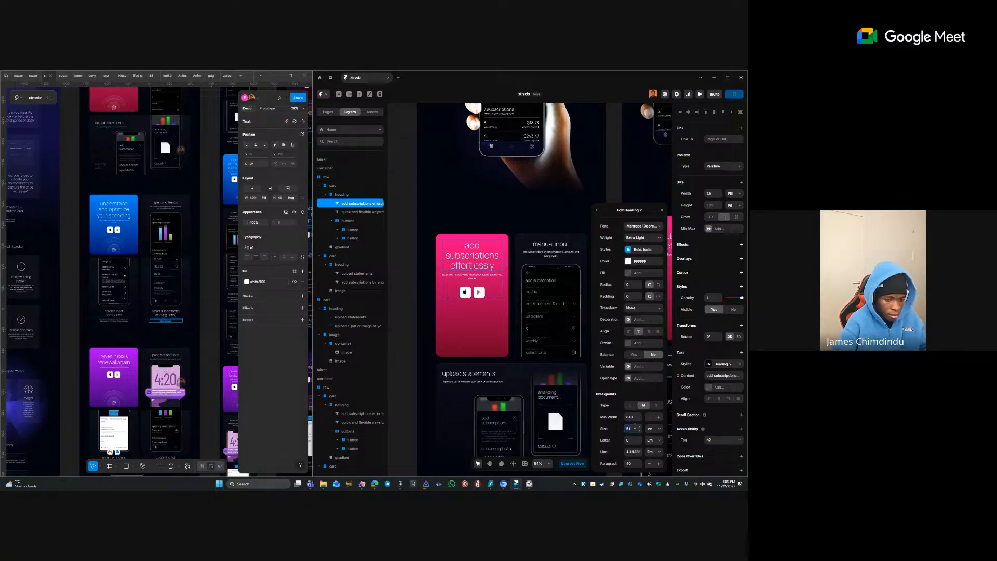
click(632, 452)
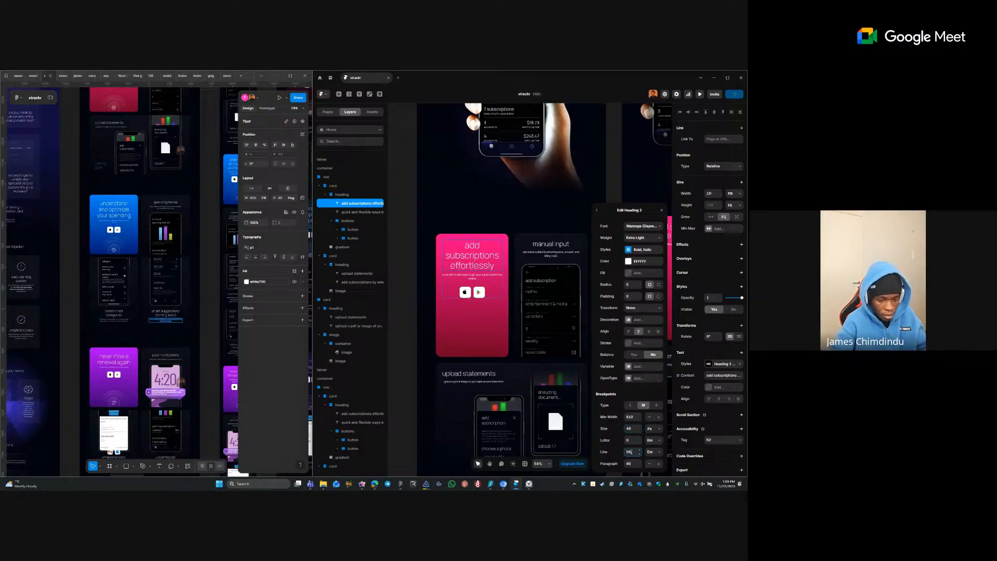
text(56/48)
key(Return)
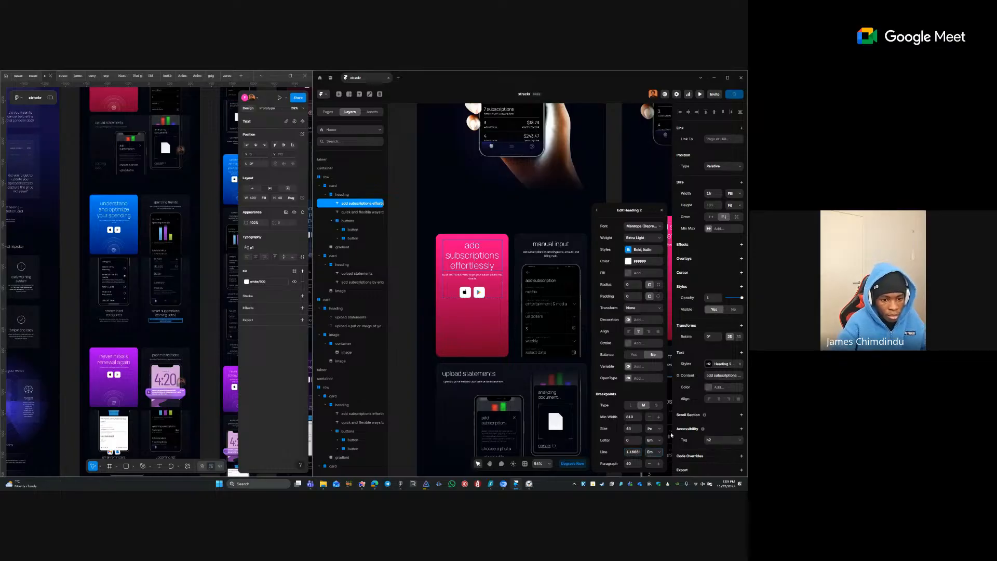
click(658, 405)
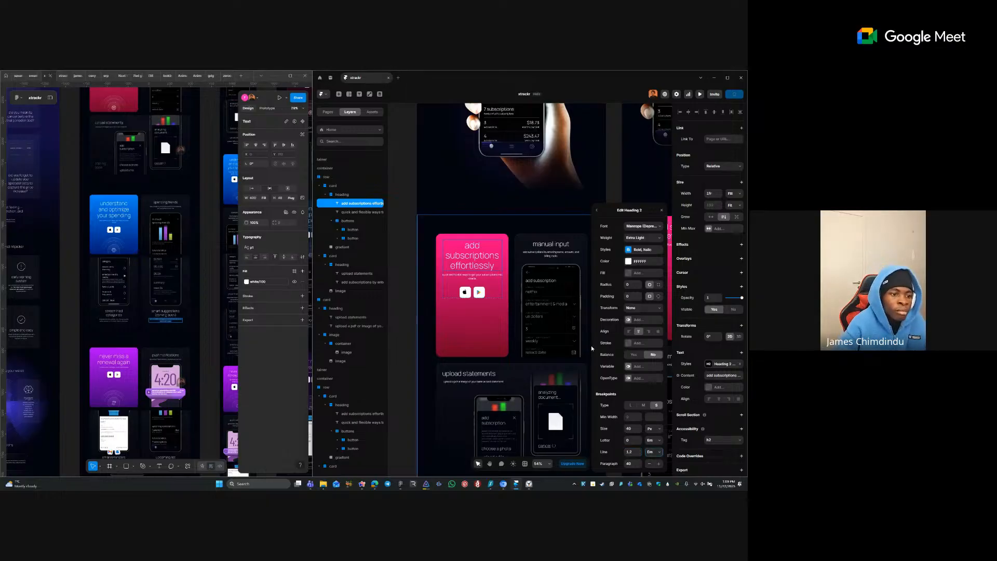
- Select the upload statements card heading
click(527, 259)
click(539, 247)
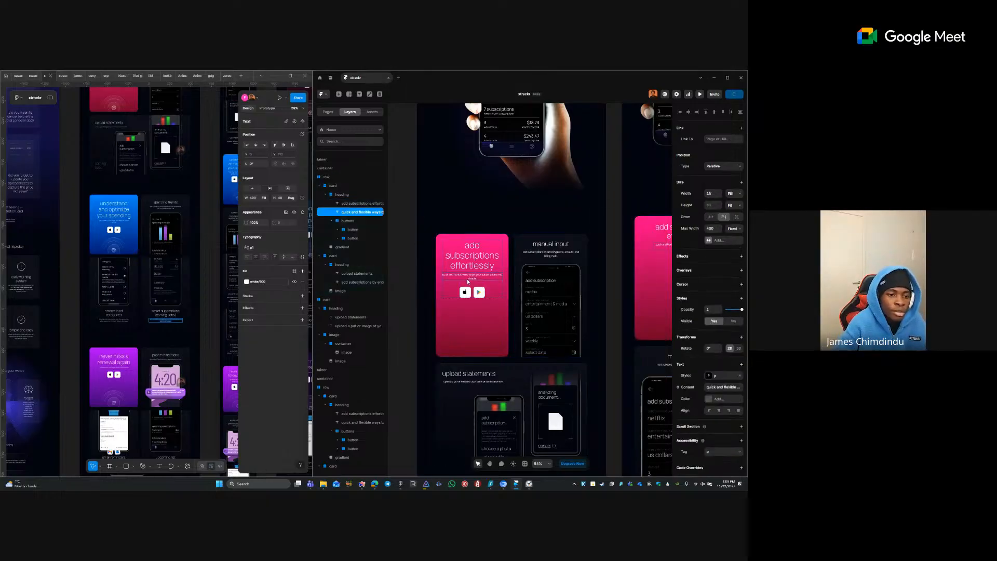
click(492, 383)
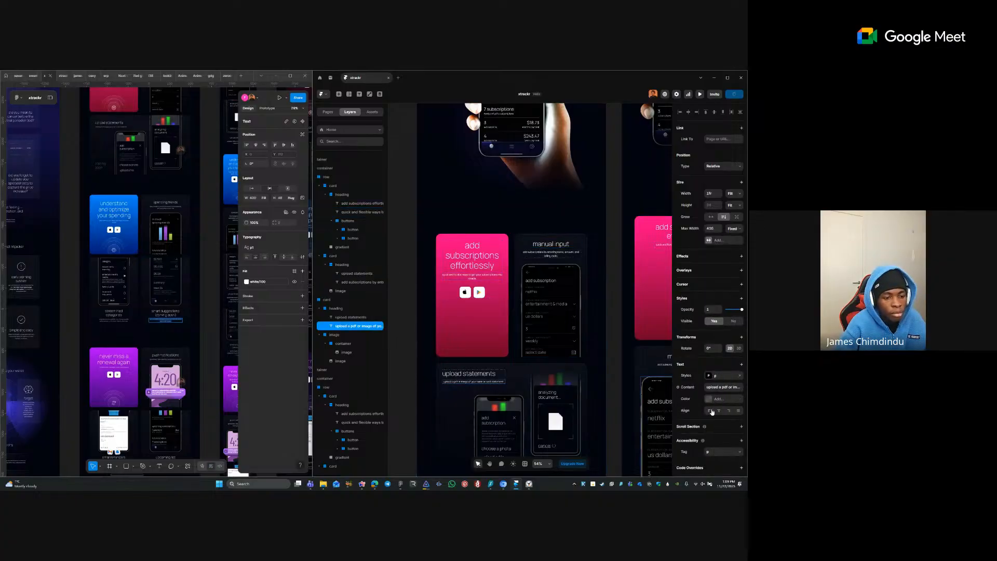
click(478, 377)
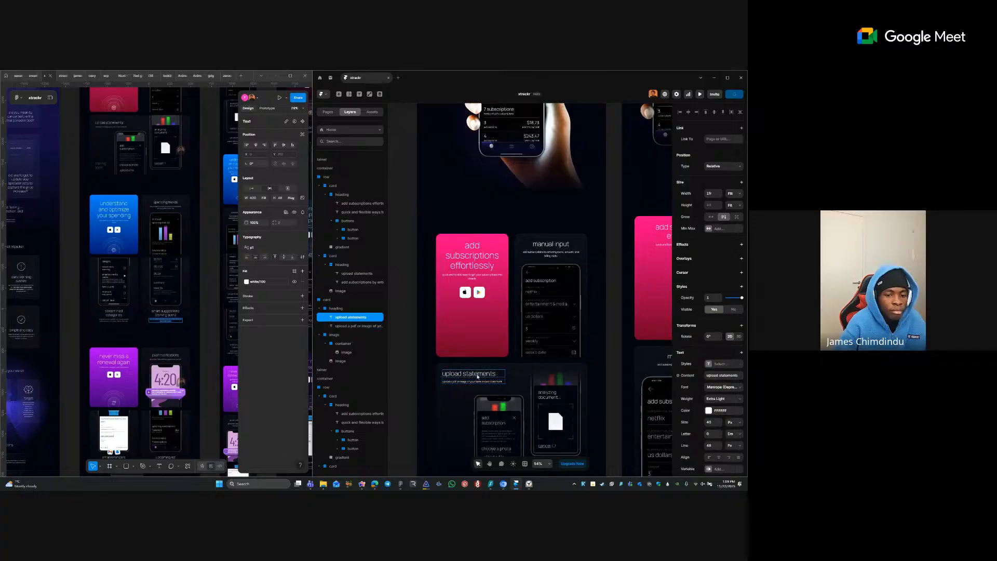
- Add the 'understand and optimize your spending' and 'never miss a renewal again' headings to the selection
scroll(487, 241, down, 3)
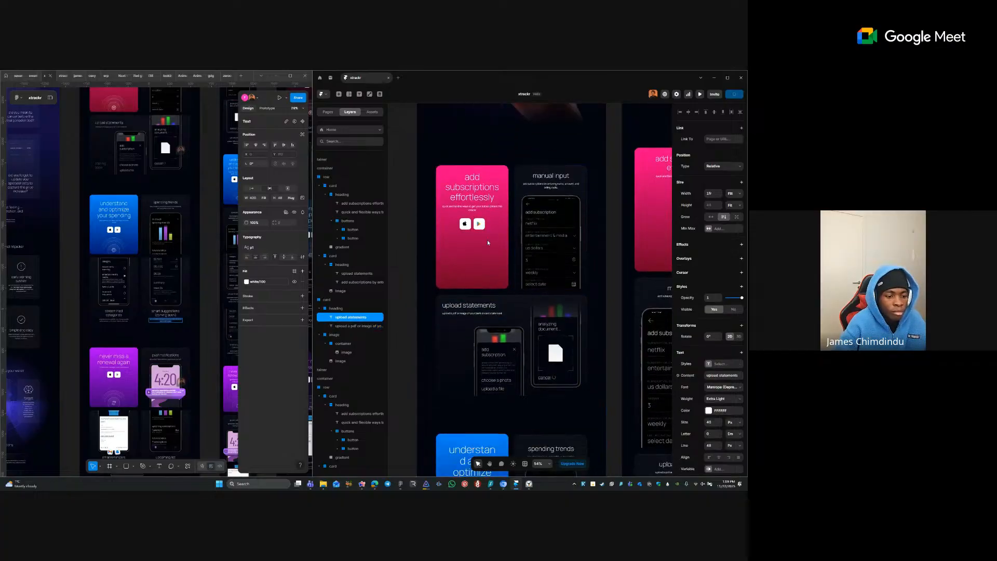
scroll(487, 242, down, 1)
click(475, 430)
scroll(576, 283, down, 5)
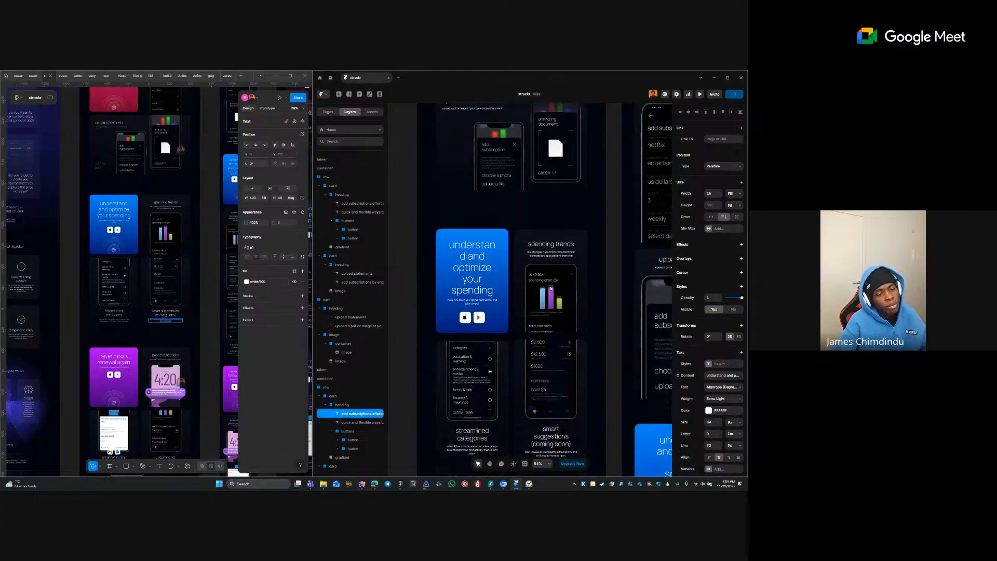
scroll(551, 289, down, 4)
shift+click(473, 411)
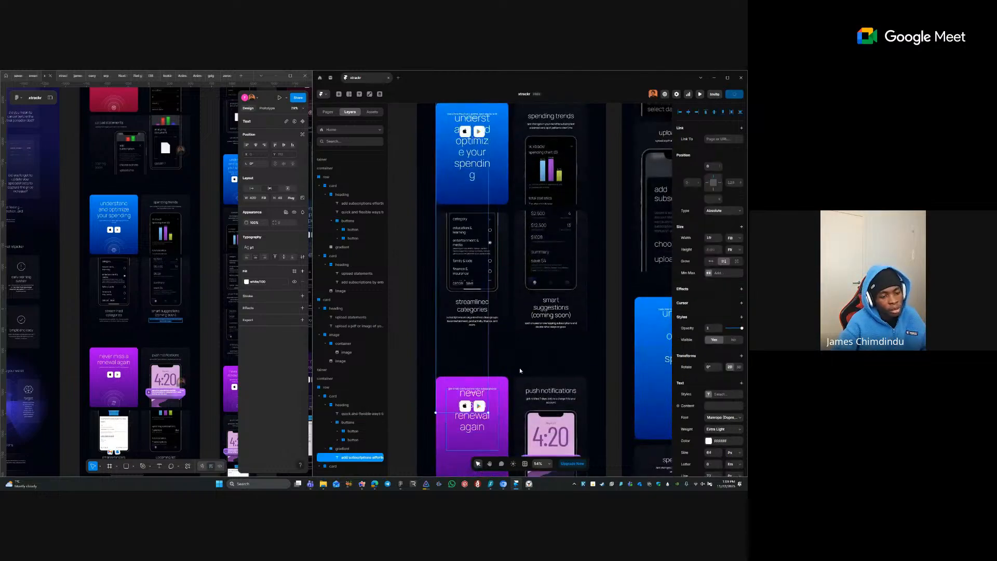
scroll(519, 371, down, 3)
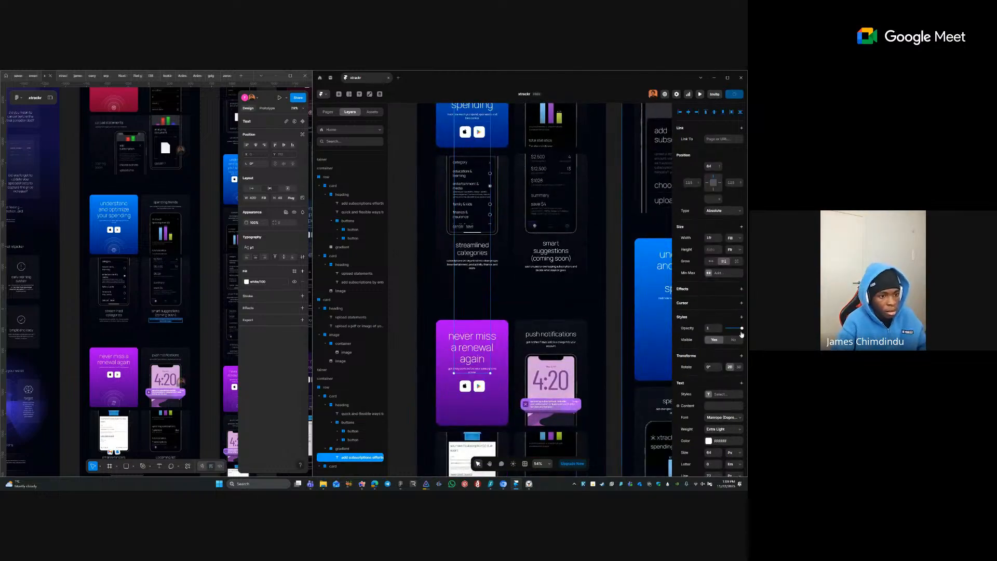
scroll(526, 308, down, 3)
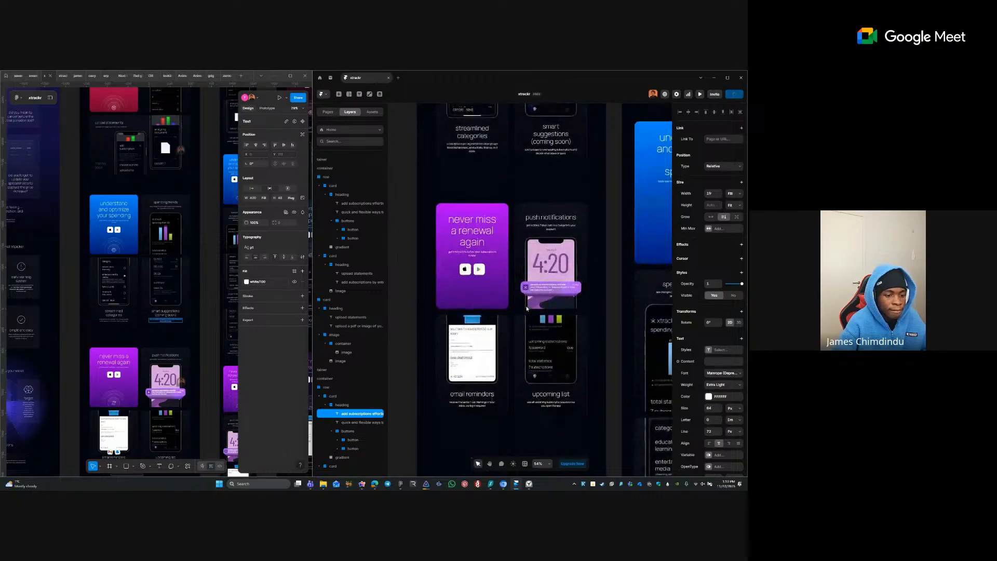
scroll(527, 308, down, 4)
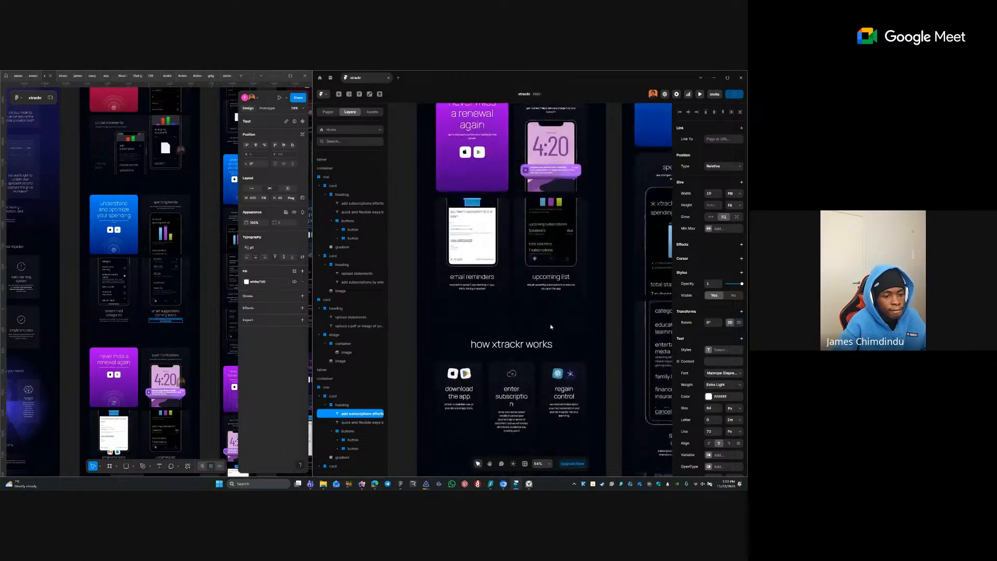
scroll(551, 326, down, 10)
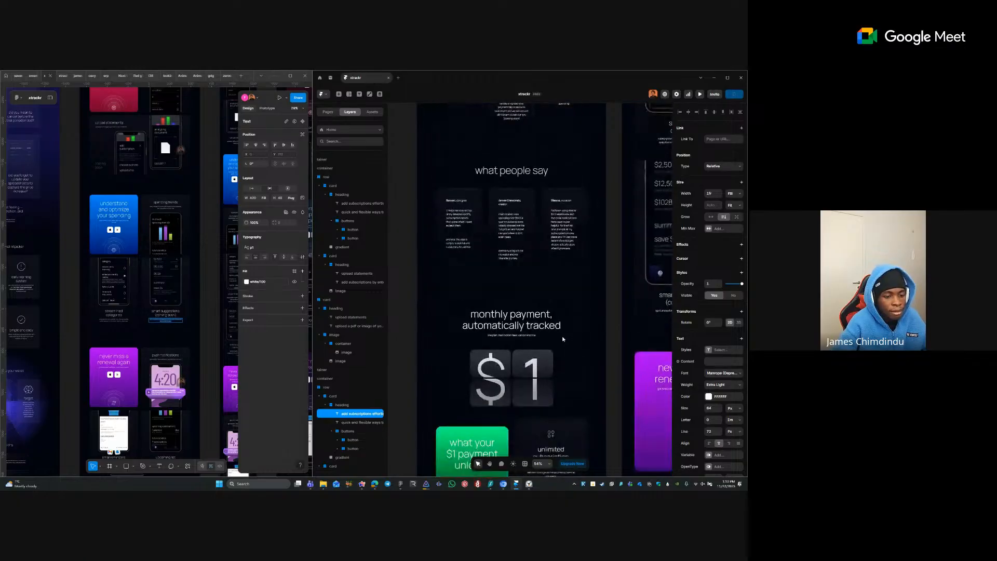
scroll(563, 339, down, 1)
- Apply the Heading 2 text style to the green pricing card's heading
shift+click(483, 414)
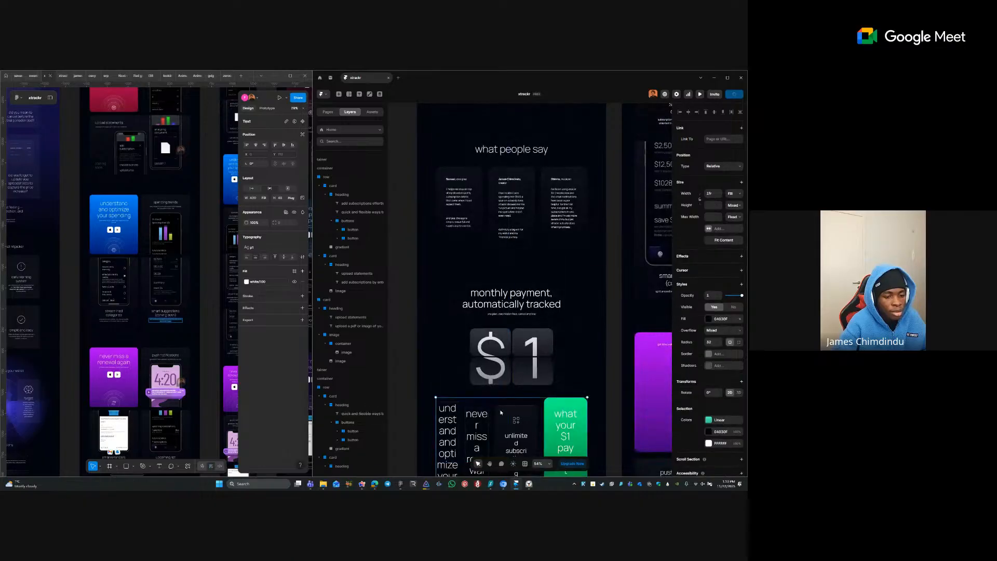
key(ctrl+z)
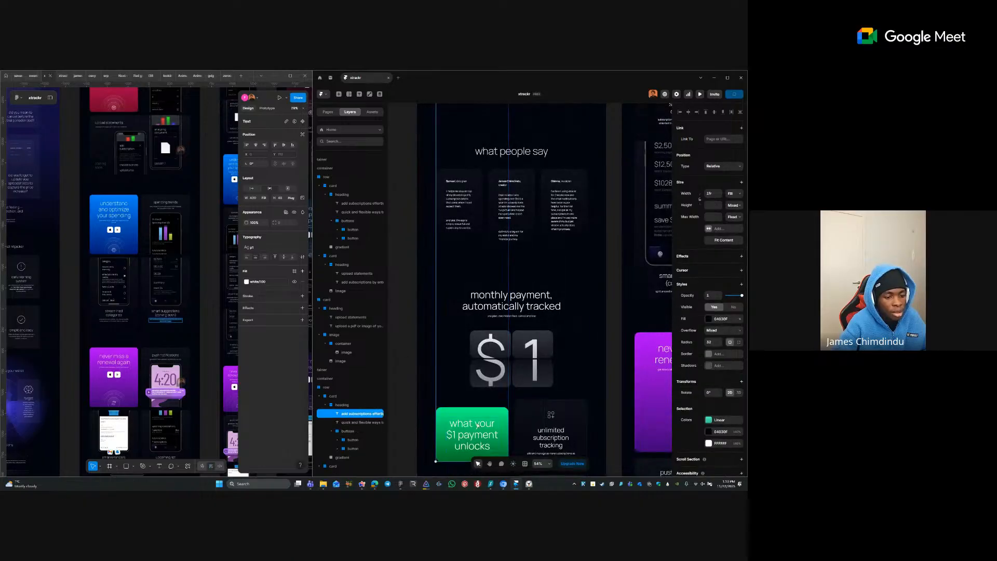
shift+double_click(487, 413)
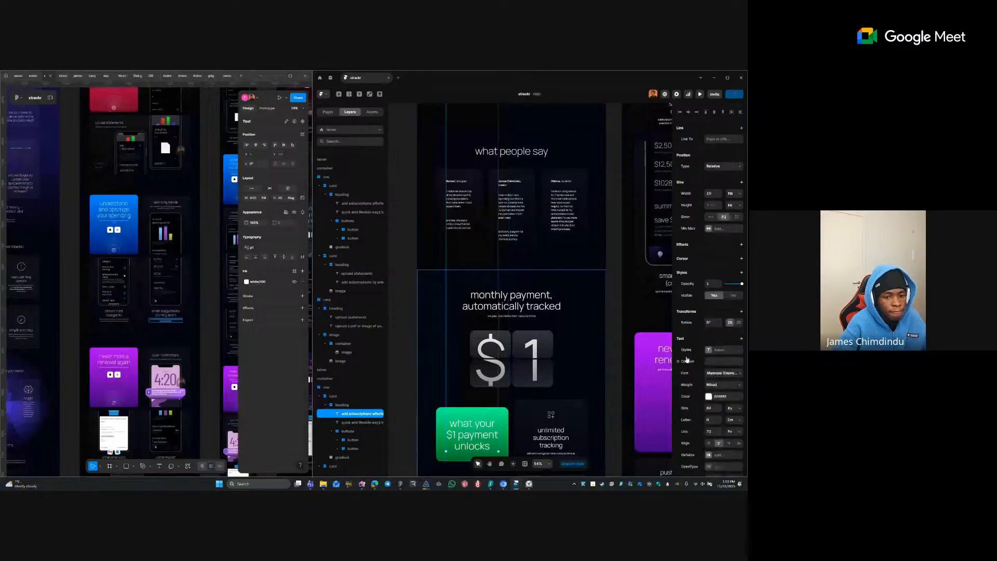
click(686, 357)
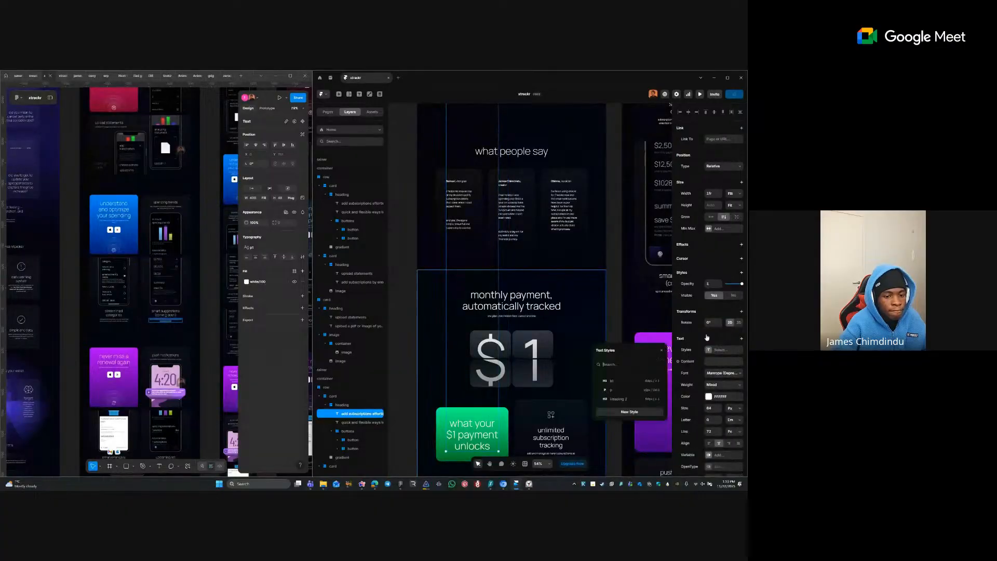
click(623, 400)
- Rename the Heading 2 text style to h2
right_click(624, 402)
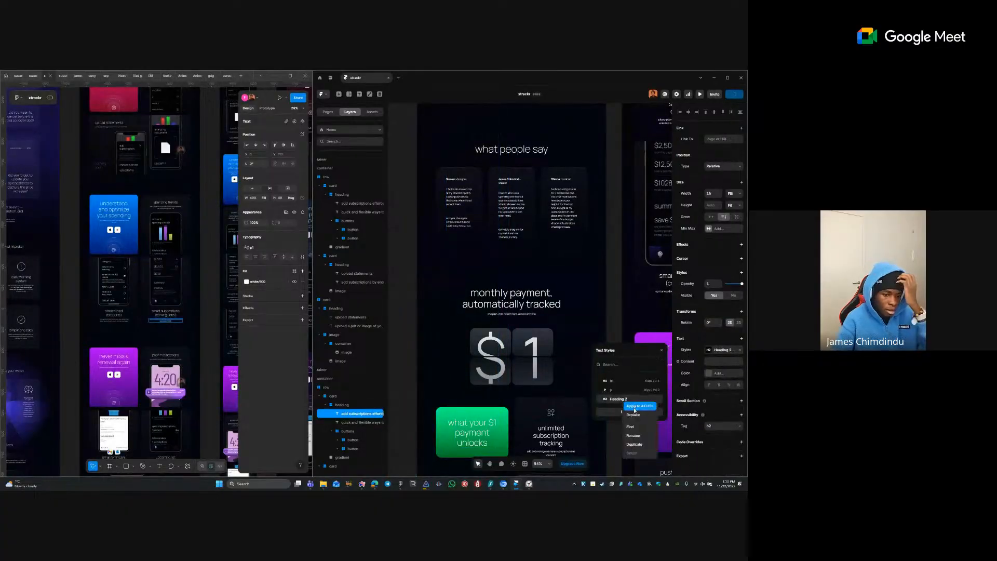
click(634, 436)
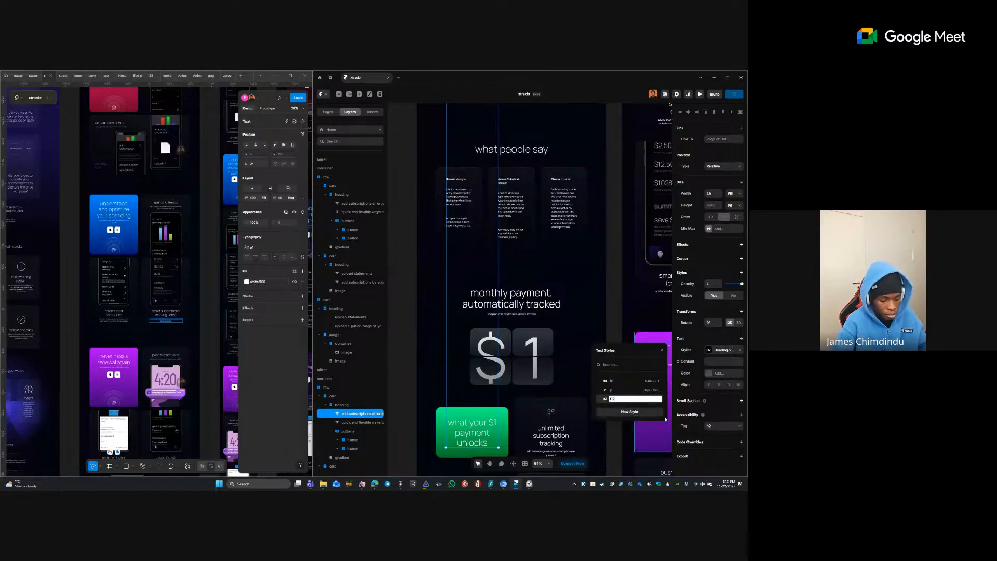
key(Return)
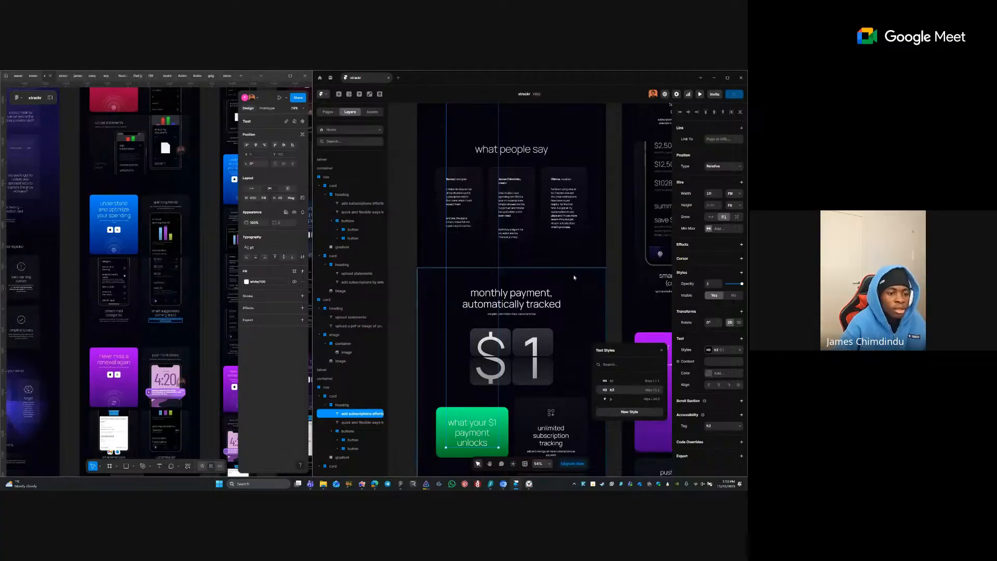
- Select the monthly payment, automatically tracked and what people say headings
click(418, 304)
ctrl+click(504, 304)
scroll(537, 316, down, 2)
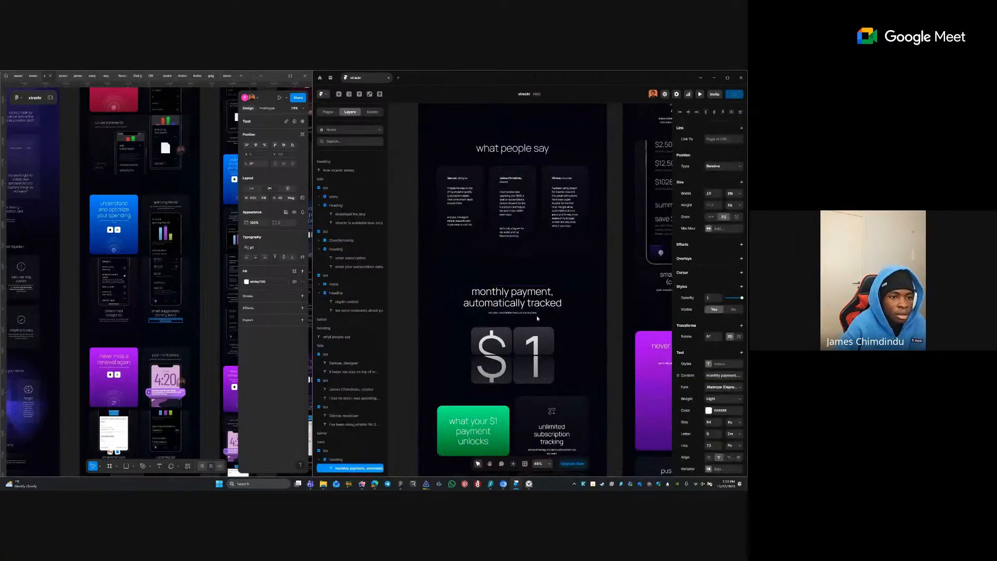
shift+click(525, 182)
scroll(526, 177, up, 1)
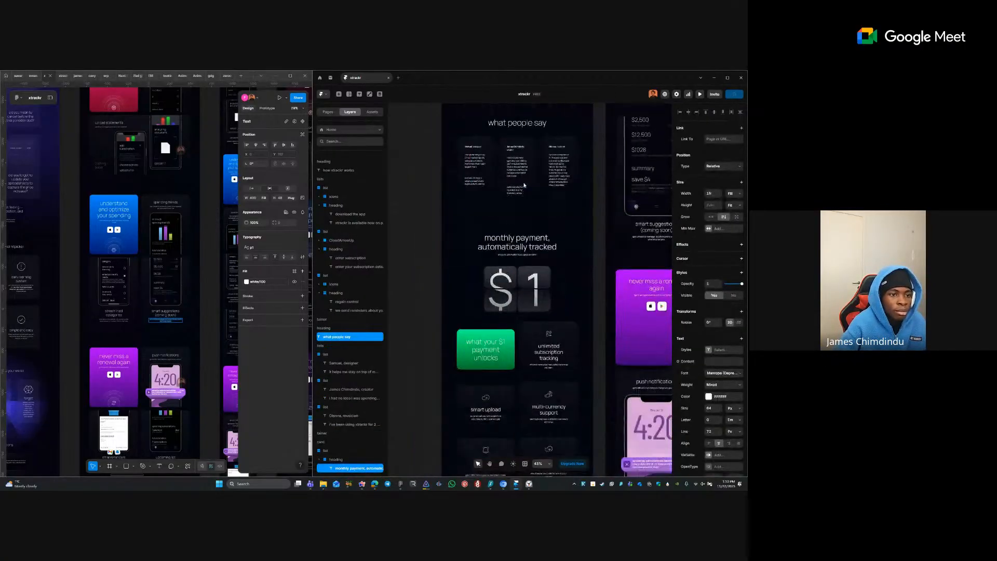
- Add the how xtrackr works heading to the selection and check the text styles list
scroll(524, 165, up, 3)
shift+click(517, 189)
scroll(534, 208, up, 4)
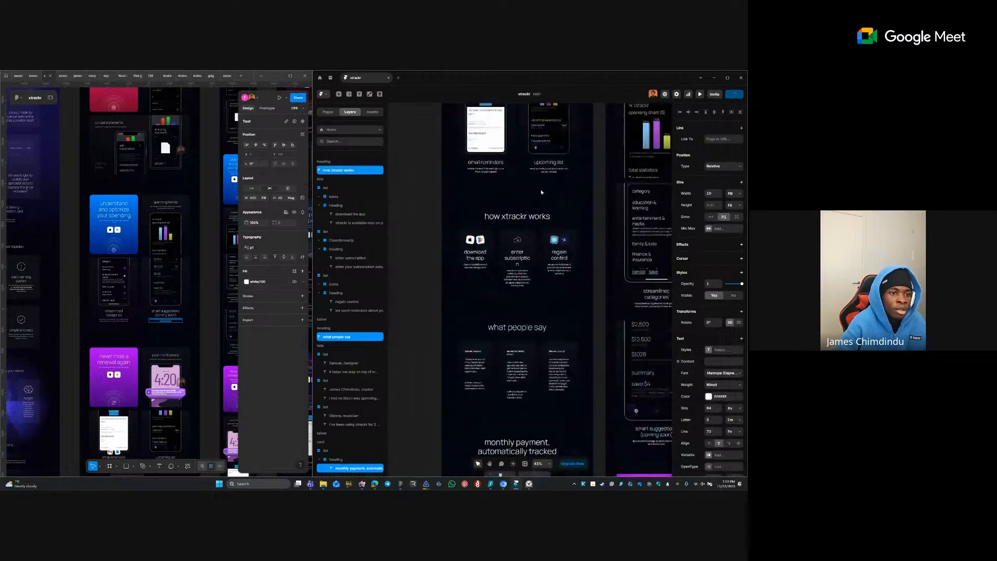
scroll(538, 228, up, 3)
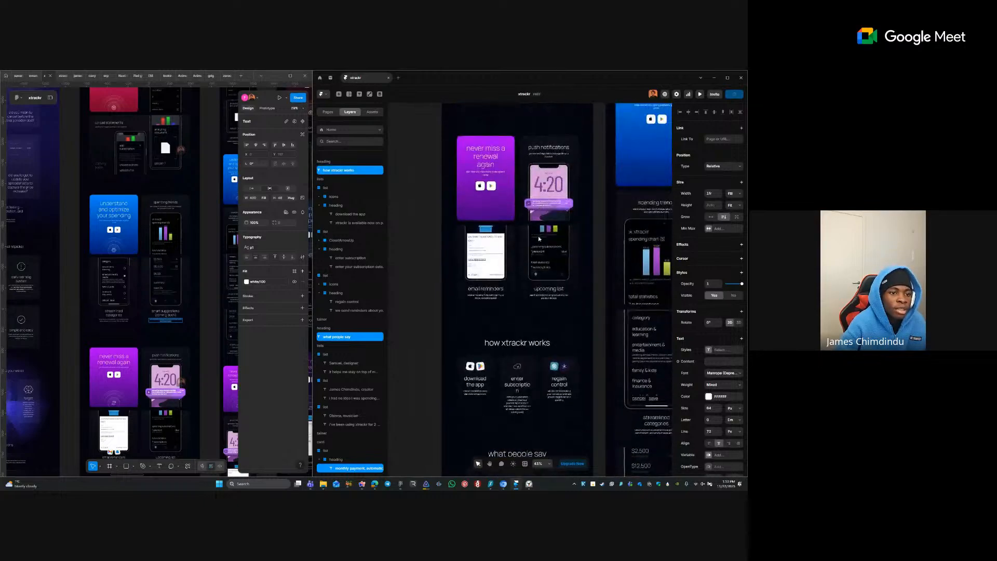
scroll(609, 204, up, 7)
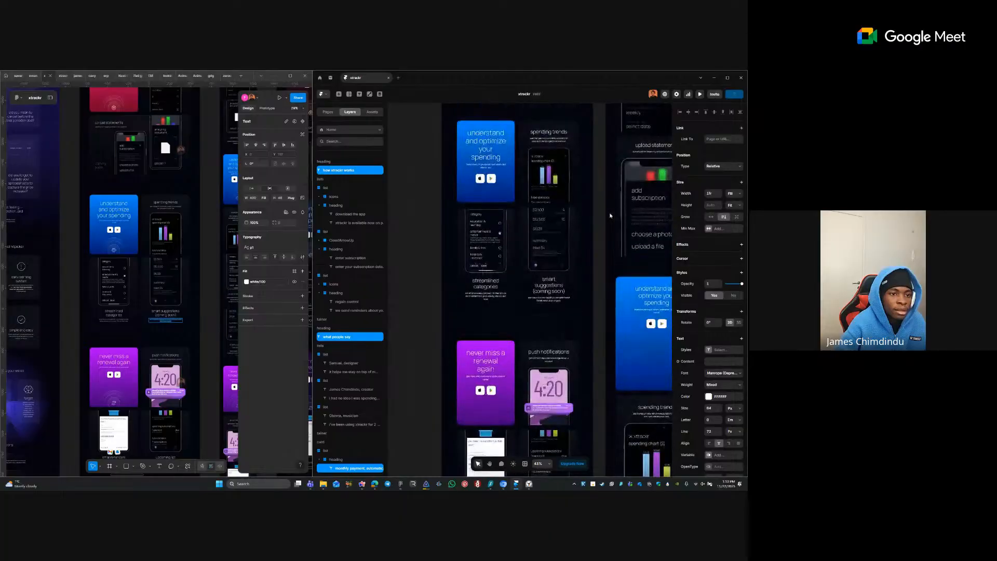
scroll(611, 222, up, 5)
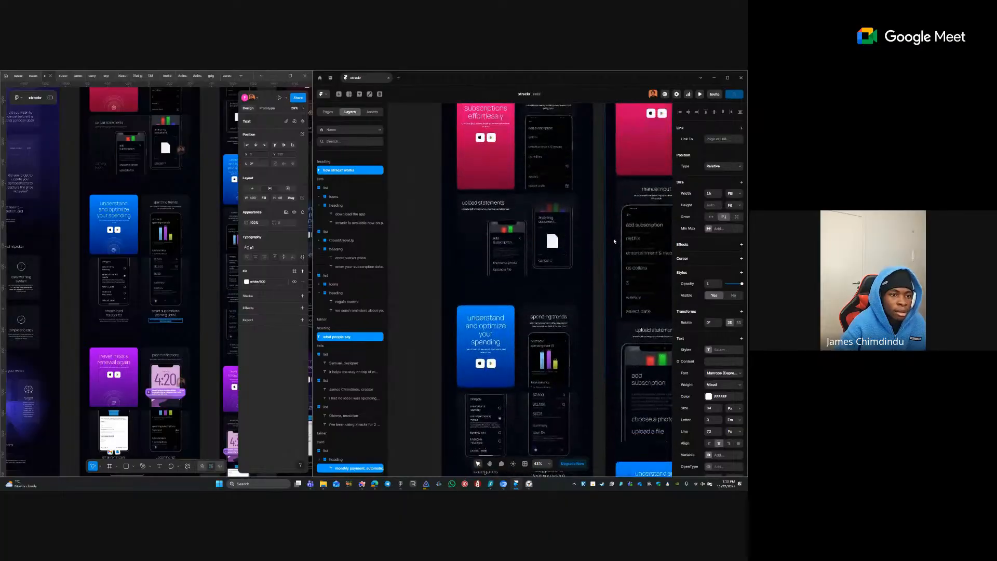
click(720, 350)
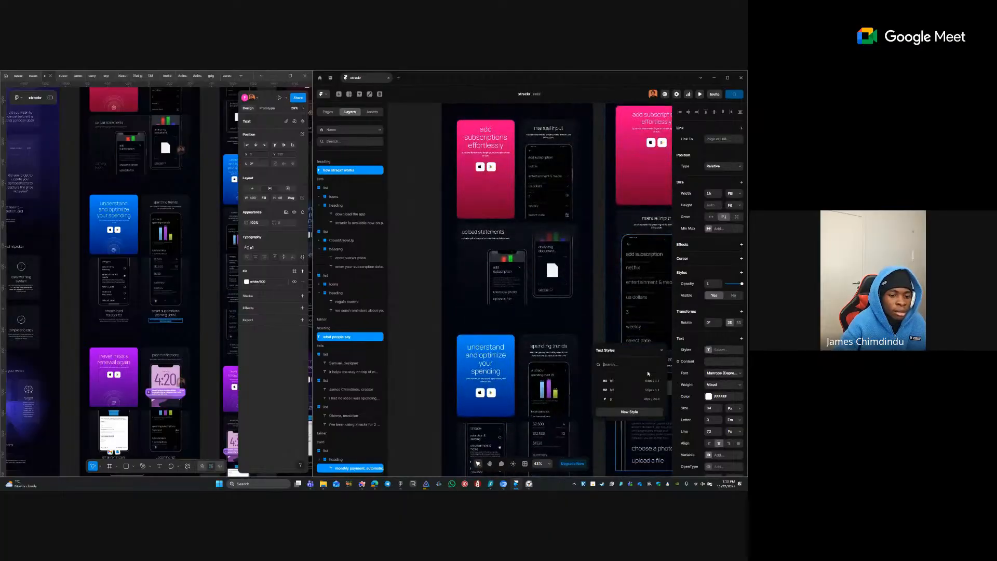
click(552, 279)
- Reselect the how xtrackr works, what people say and monthly payment headings without the image frame
scroll(552, 279, down, 3)
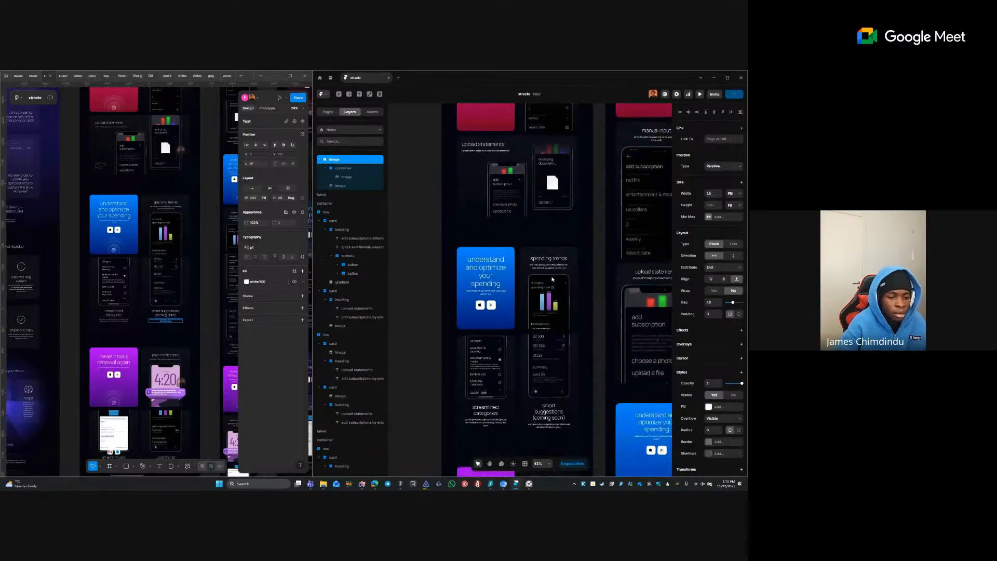
scroll(555, 291, down, 3)
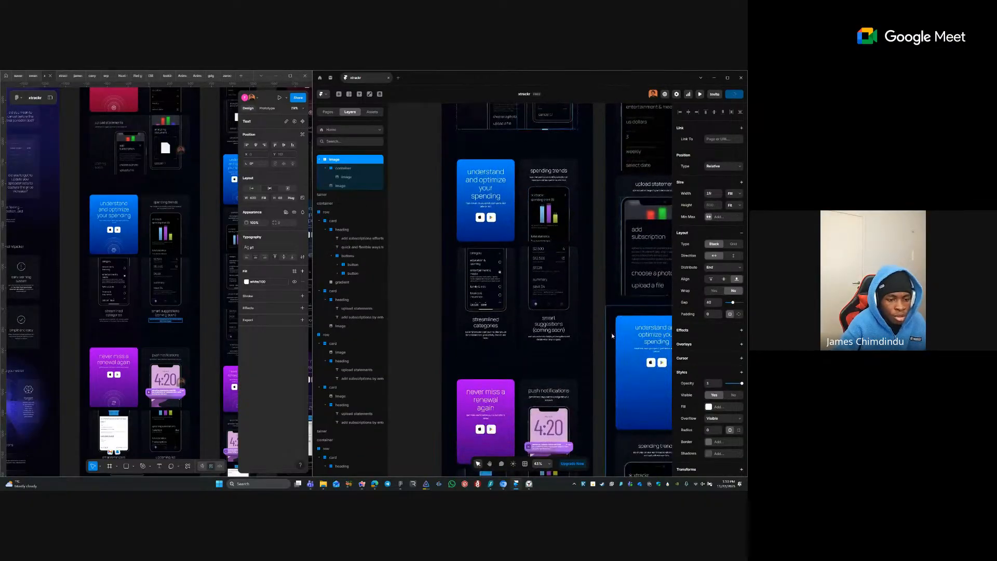
click(598, 351)
scroll(479, 331, down, 6)
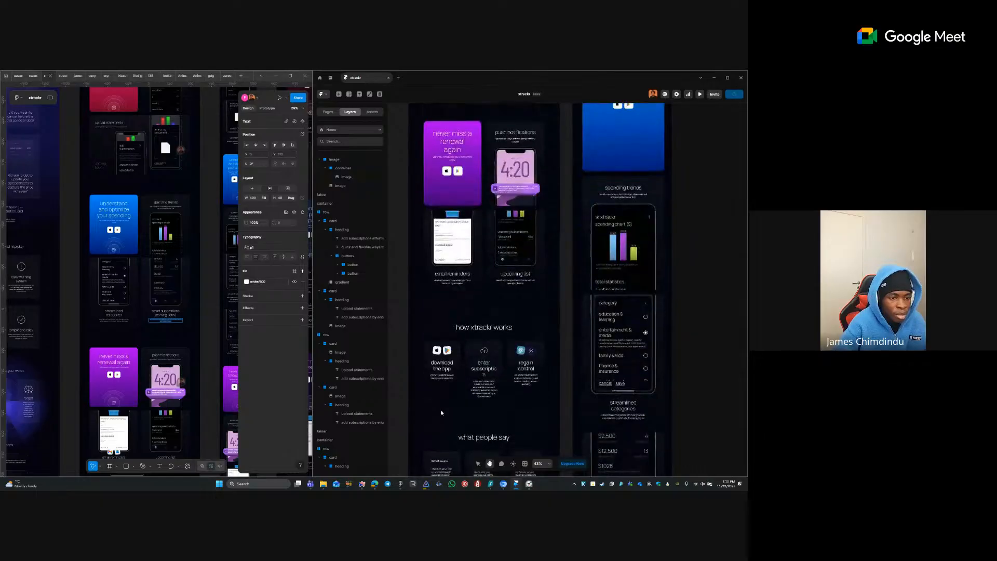
click(479, 328)
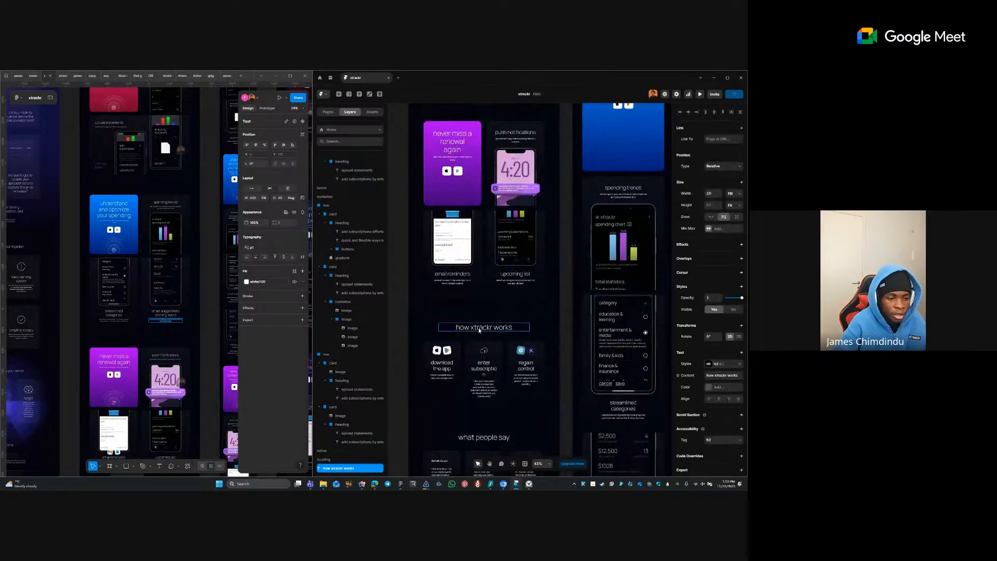
click(484, 437)
scroll(496, 245, down, 10)
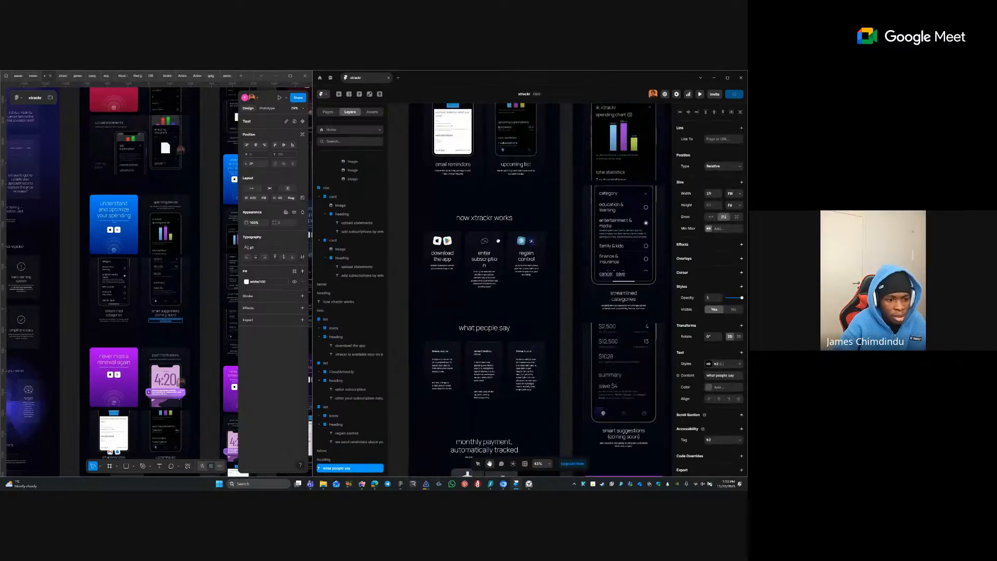
drag(496, 245, 504, 99)
click(503, 125)
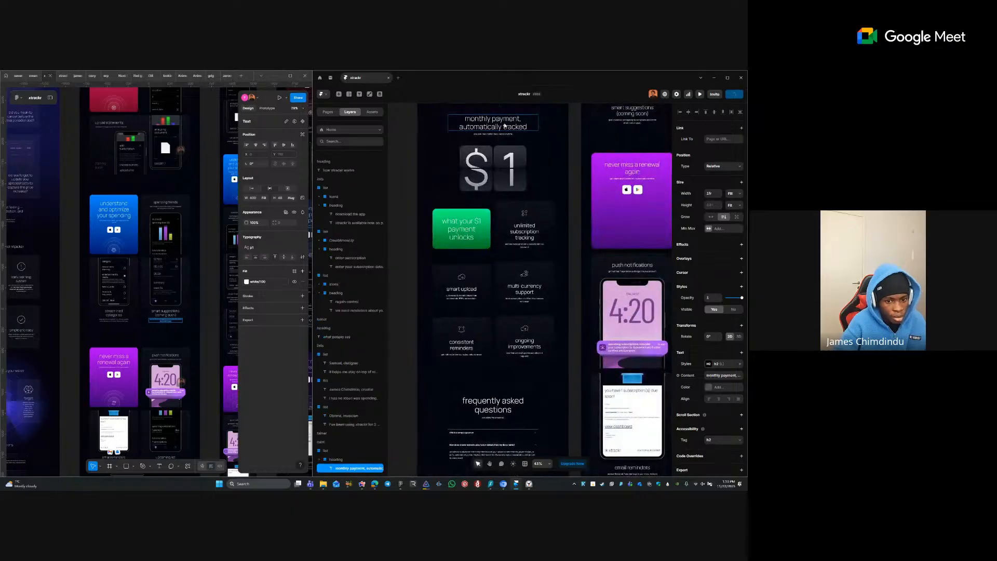
- Apply the h2 text style to the frequently asked questions heading
scroll(517, 255, down, 3)
click(492, 308)
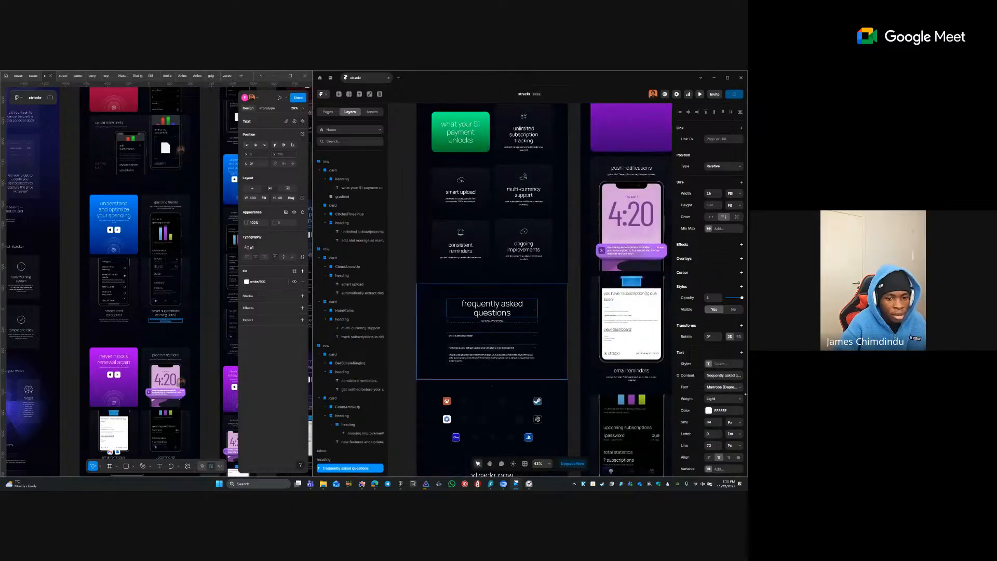
click(722, 364)
click(611, 404)
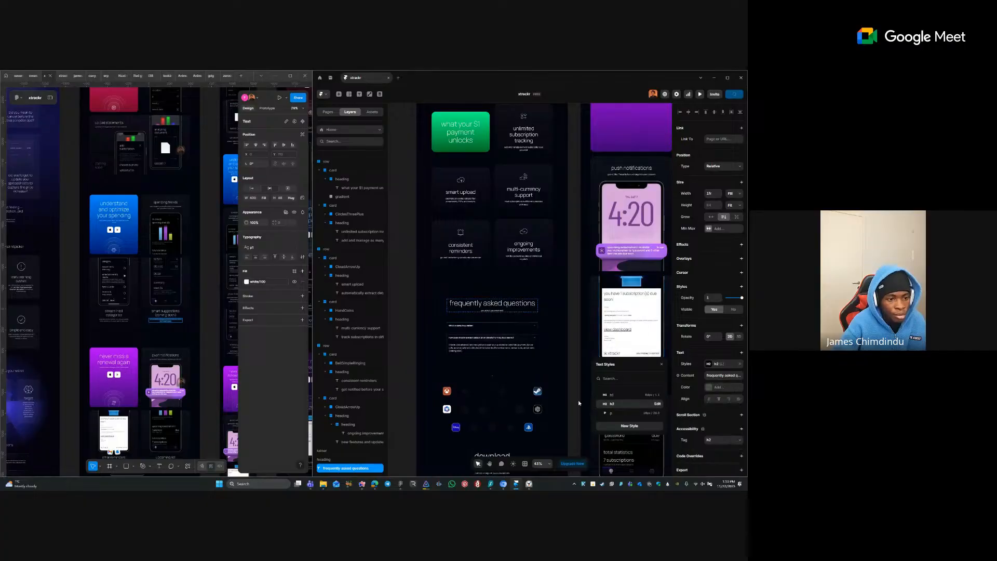
scroll(510, 368, down, 4)
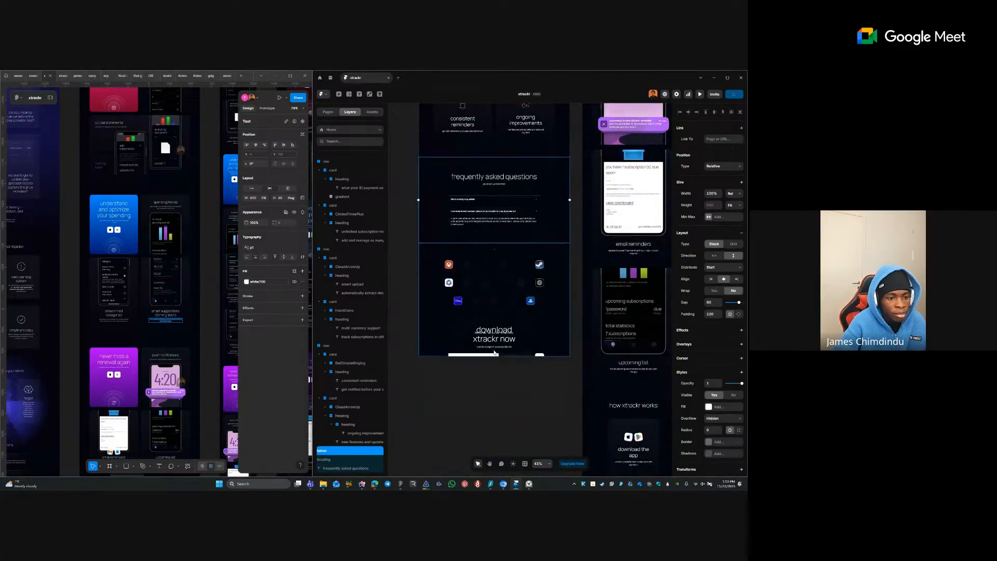
- Apply h2 to the download xtrackr now heading and join it onto one line
click(494, 334)
click(709, 365)
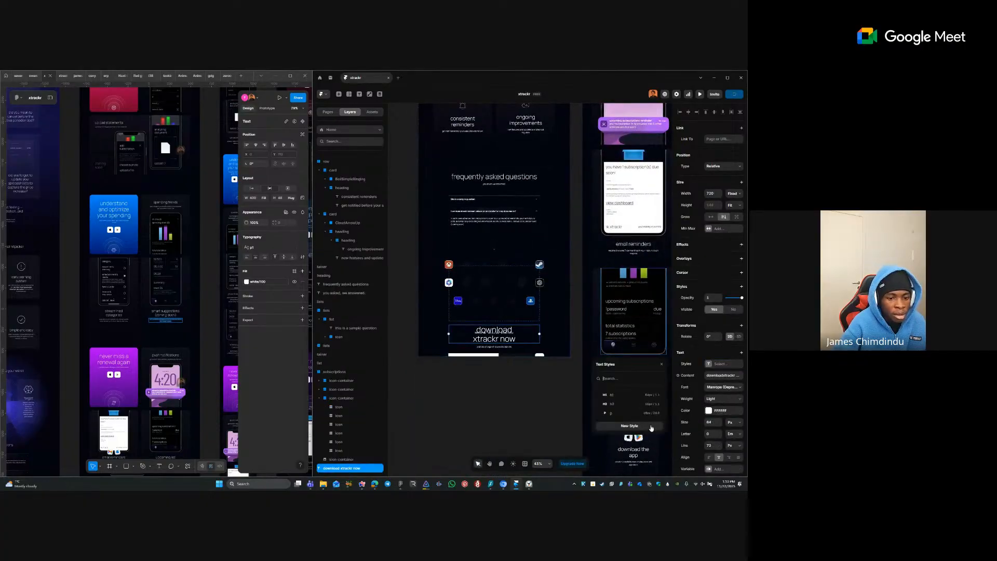
click(628, 405)
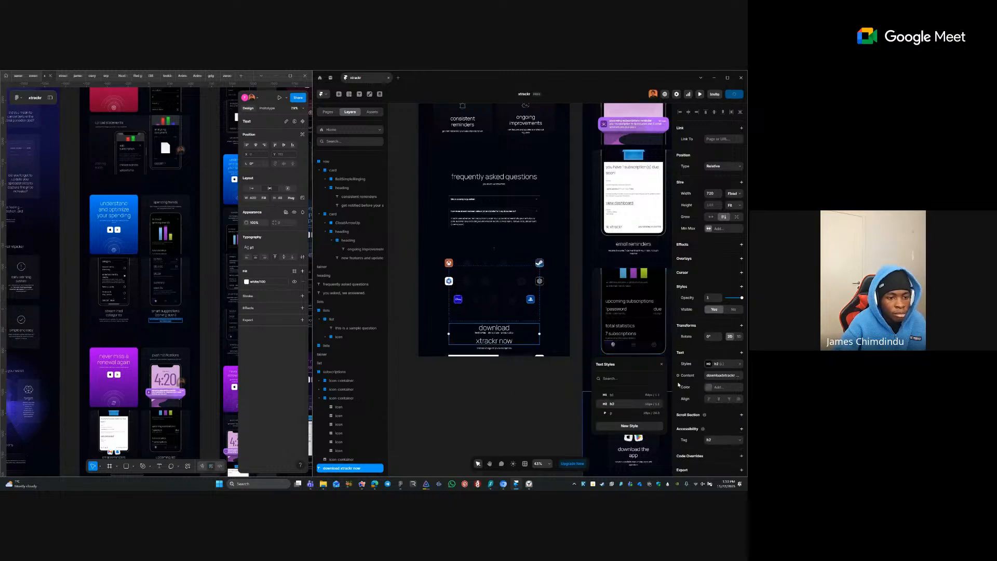
double_click(476, 338)
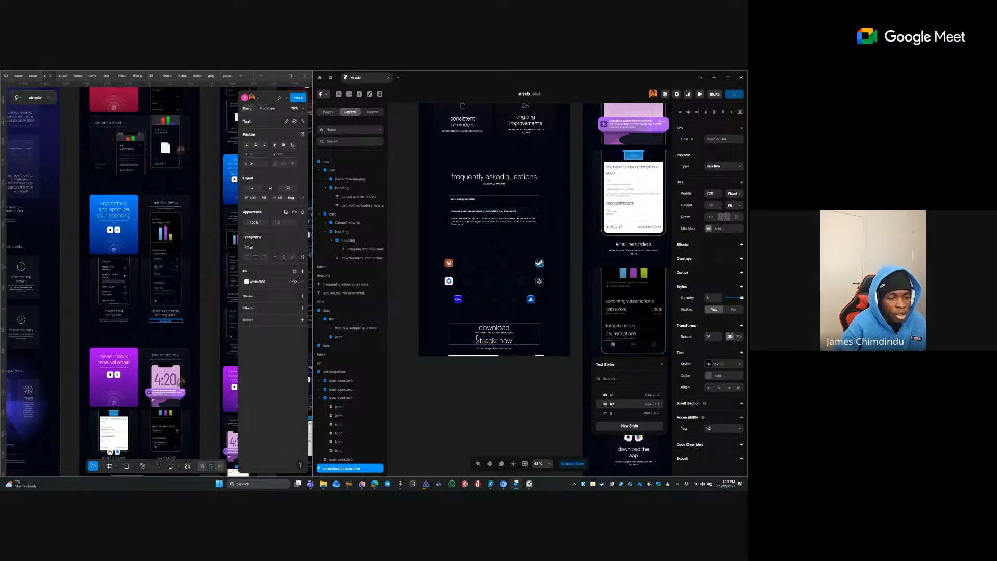
key(BackSpace)
click(490, 405)
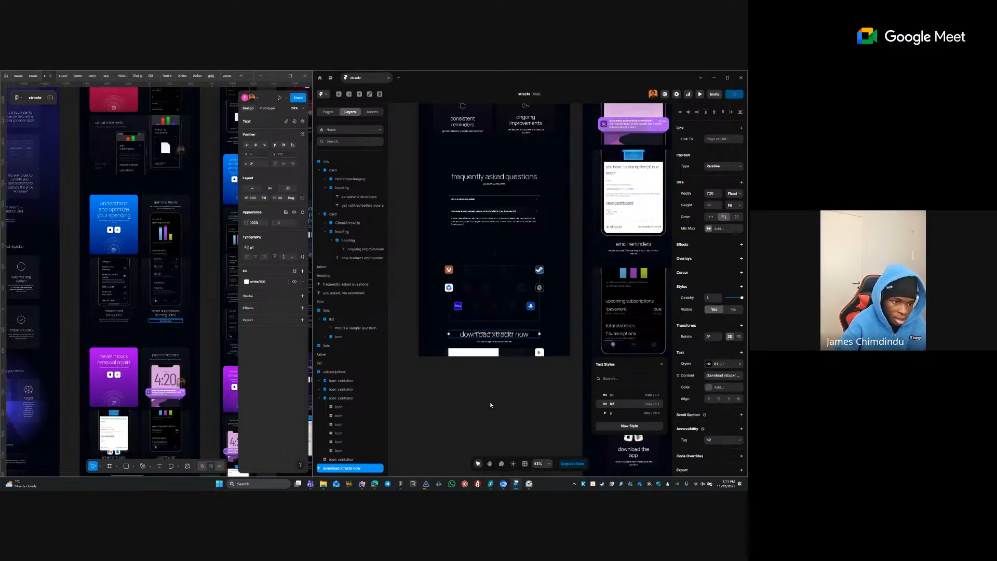
click(490, 406)
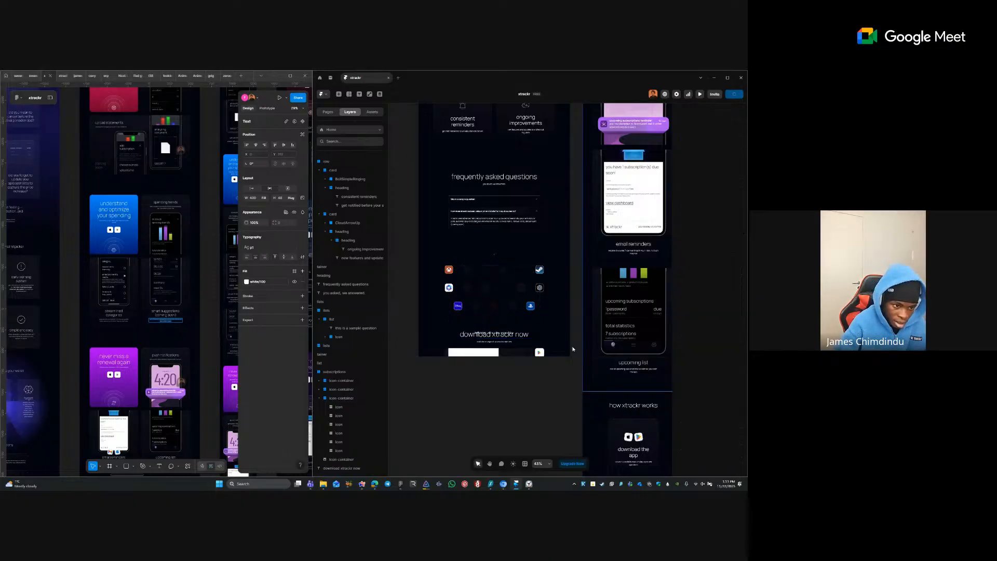
- Delete the button row beneath the download heading
click(502, 340)
click(519, 388)
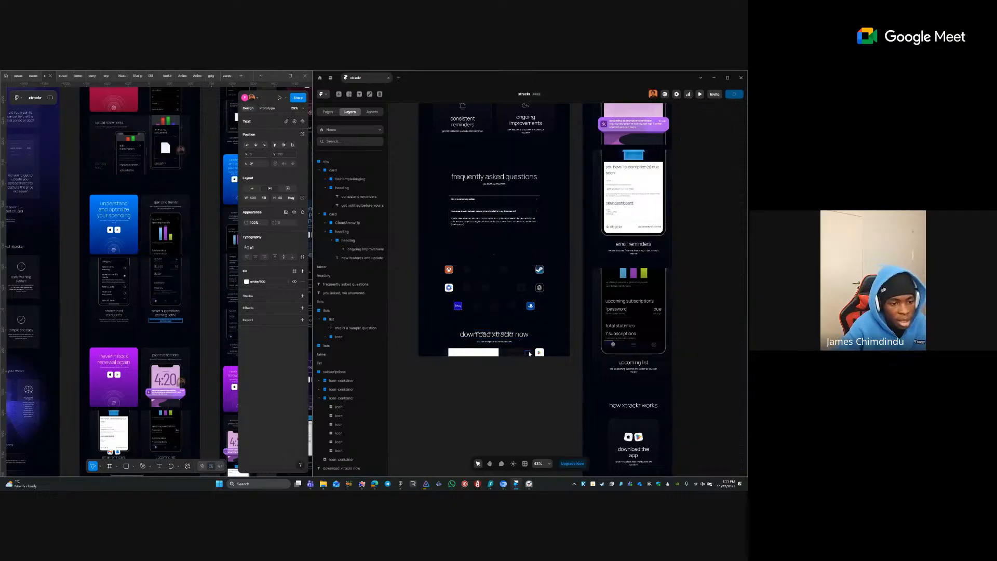
click(510, 353)
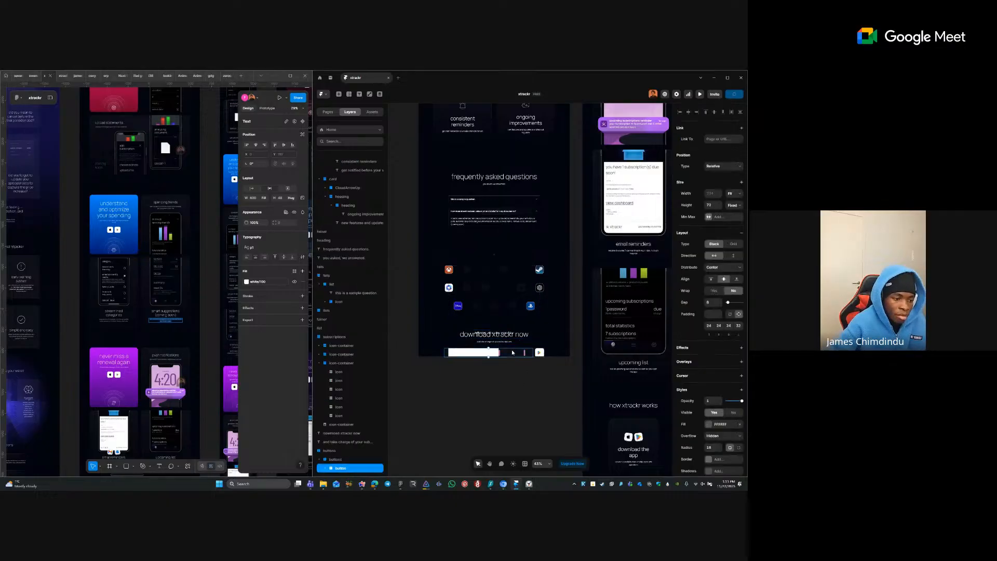
key(Delete)
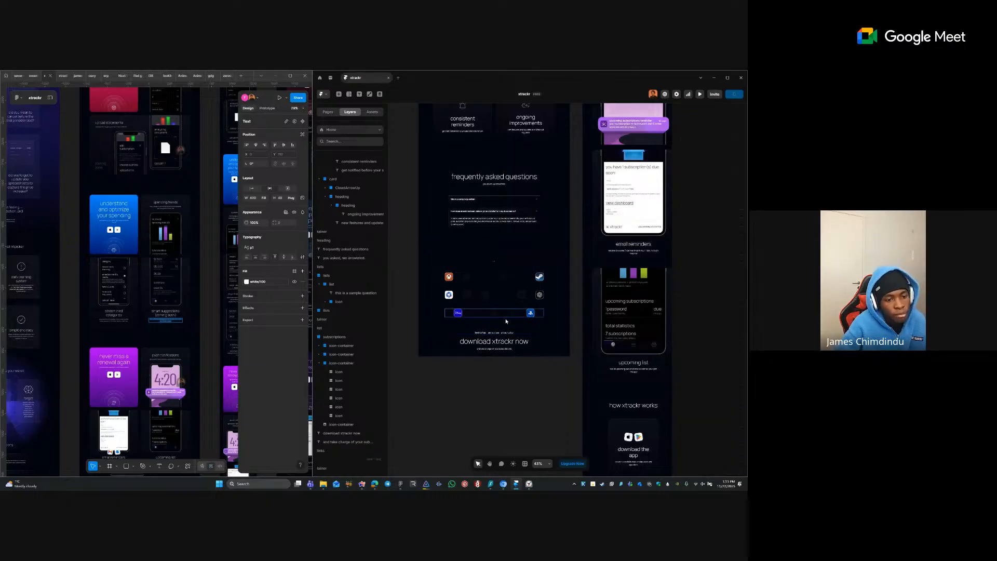
- Select the download heading together with its subtitle
click(513, 348)
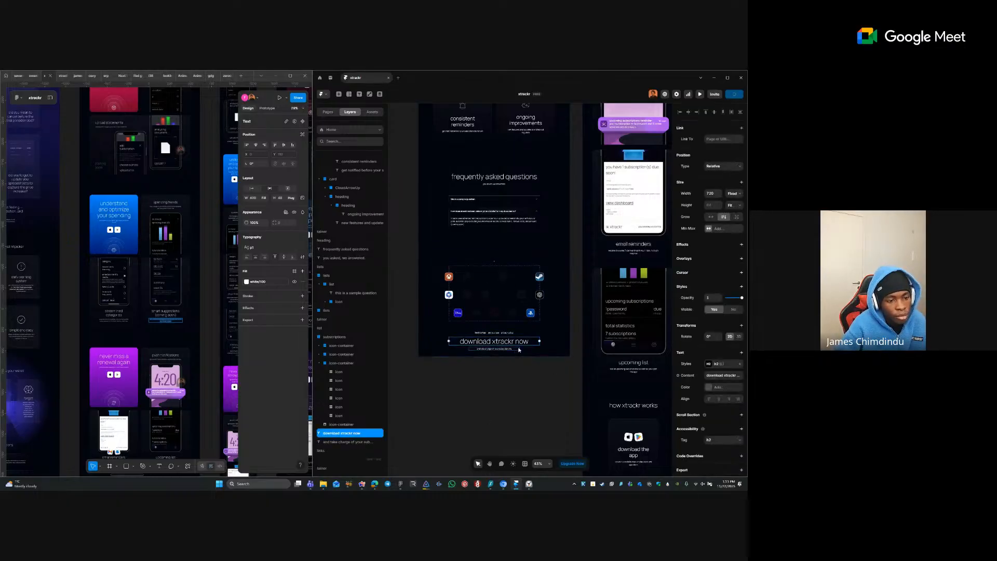
click(520, 350)
click(548, 333)
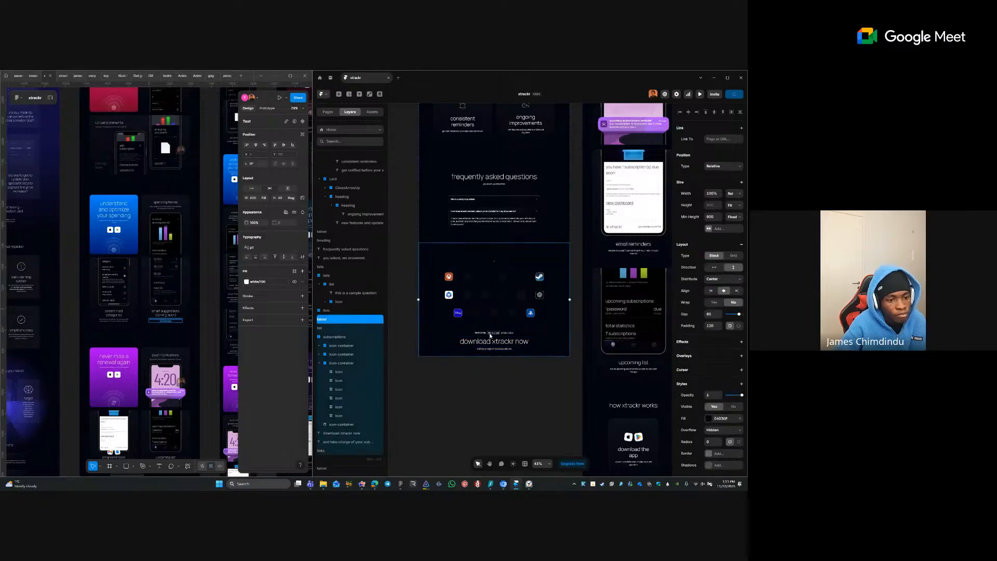
click(520, 338)
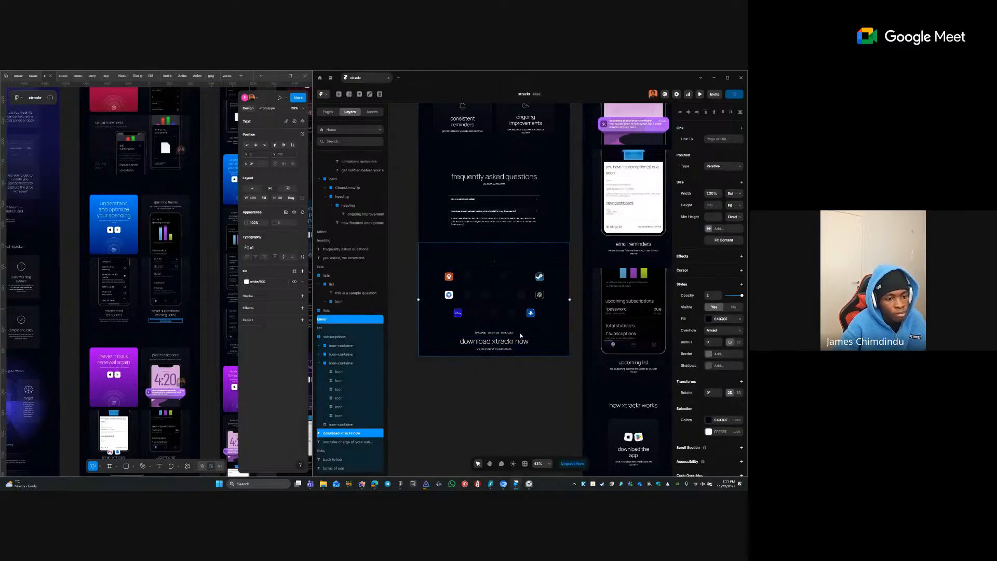
click(521, 333)
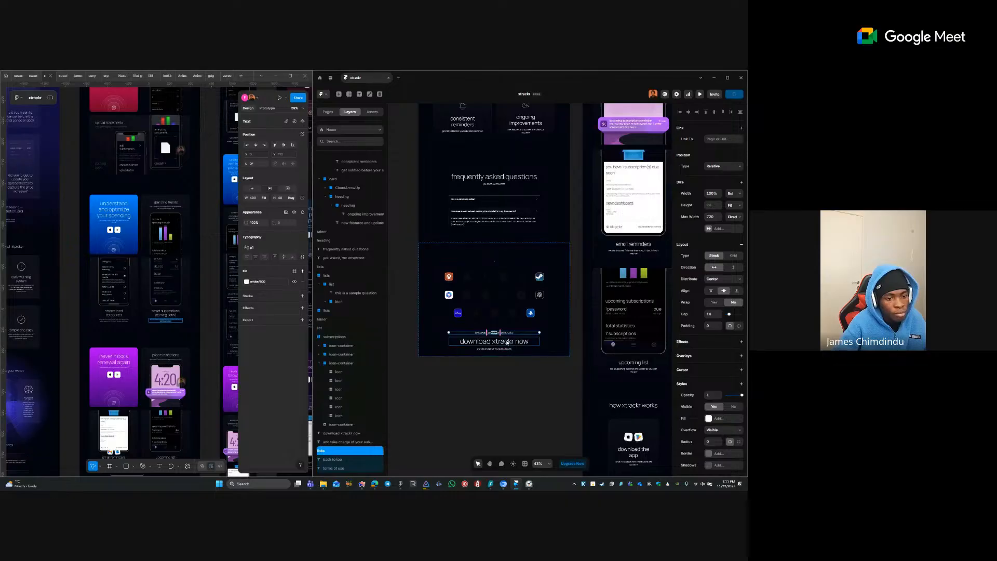
shift+click(507, 341)
shift+click(503, 350)
- Wrap the download heading and subtitle in a new stack named heading
right_click(507, 345)
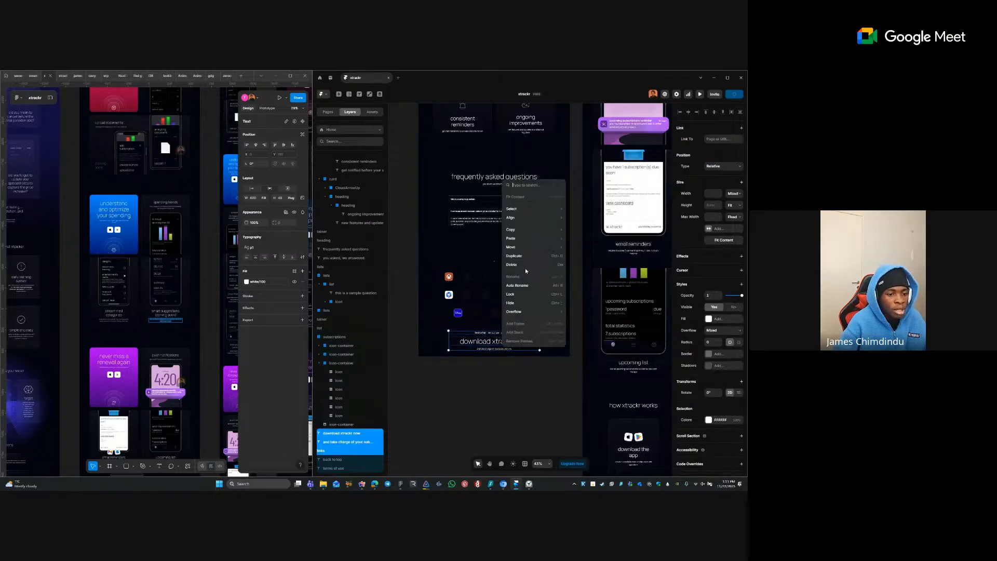
click(328, 458)
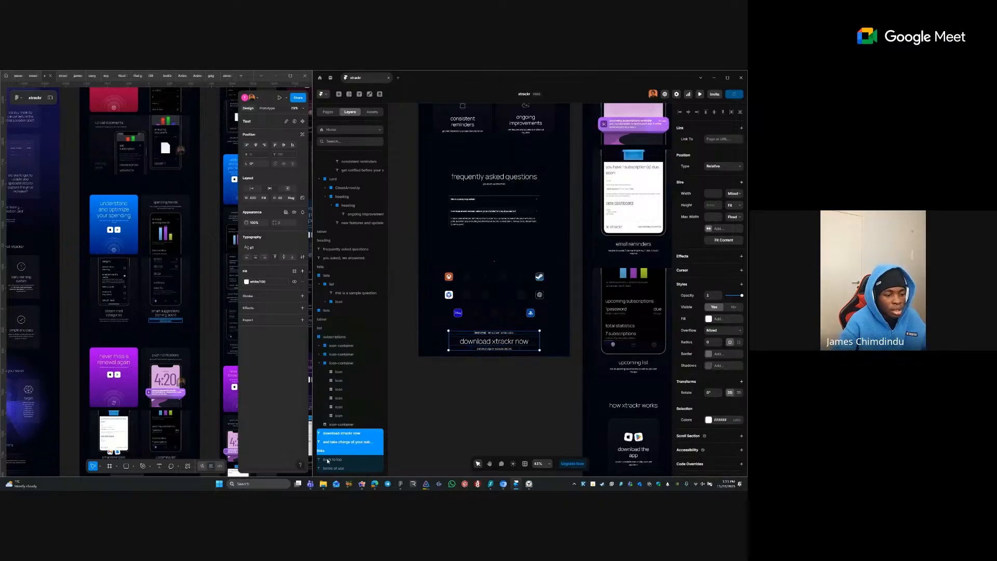
click(328, 455)
click(340, 425)
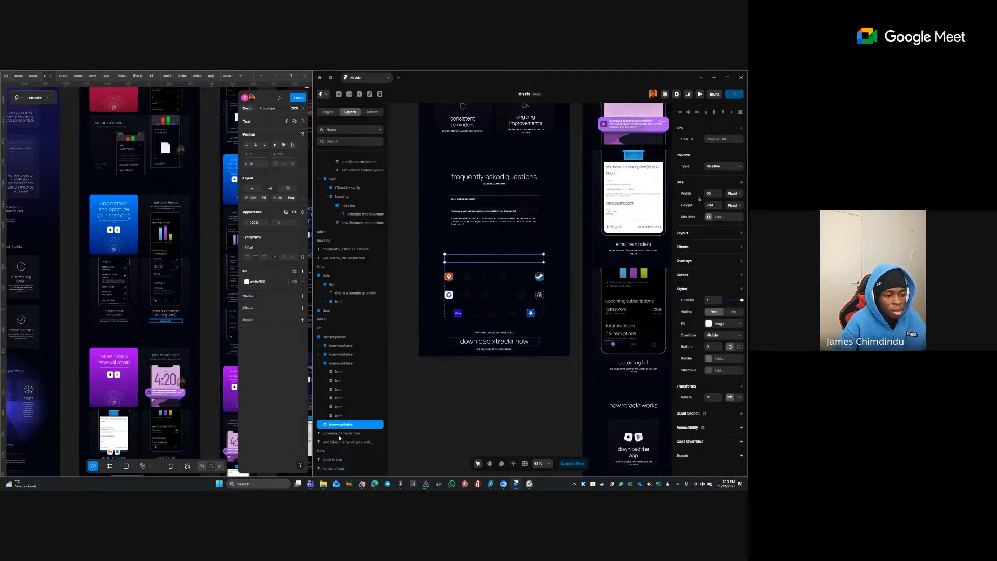
click(341, 433)
shift+click(342, 442)
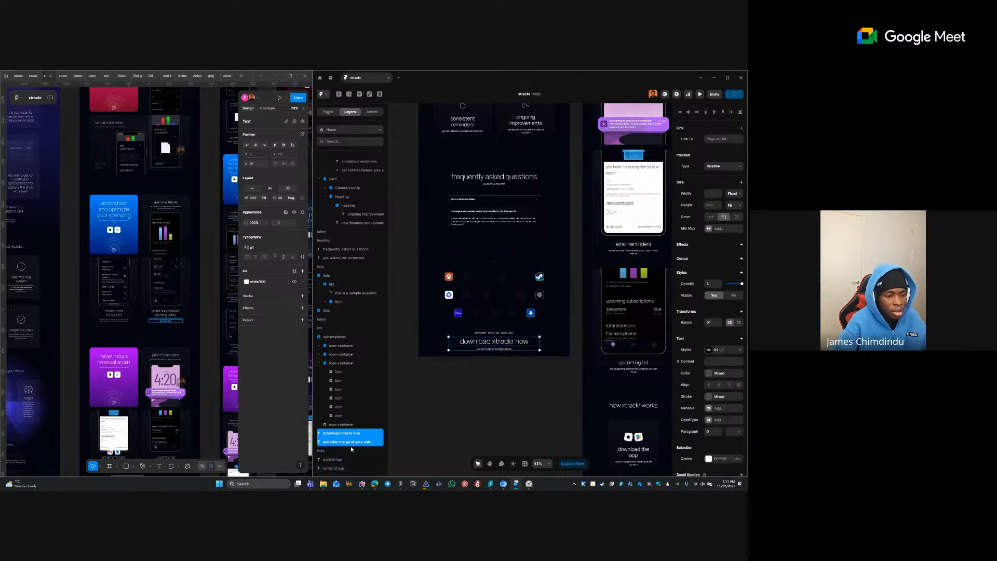
right_click(489, 347)
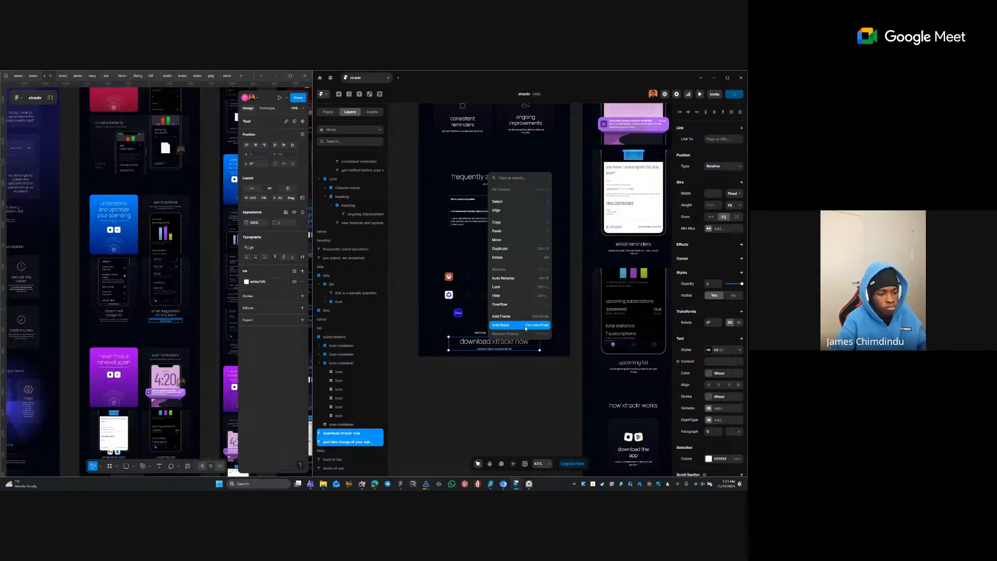
click(523, 327)
key(ctrl+r)
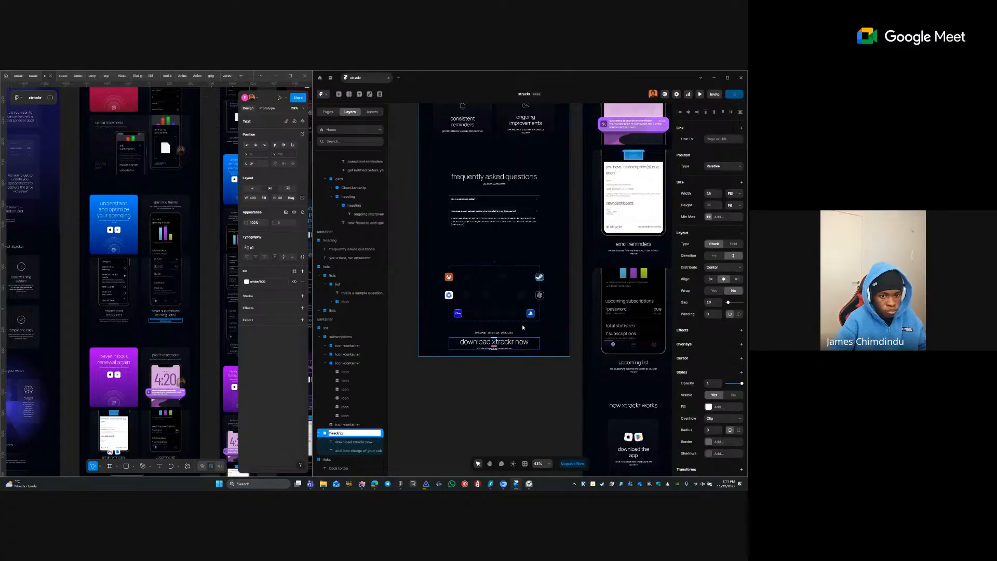
key(Return)
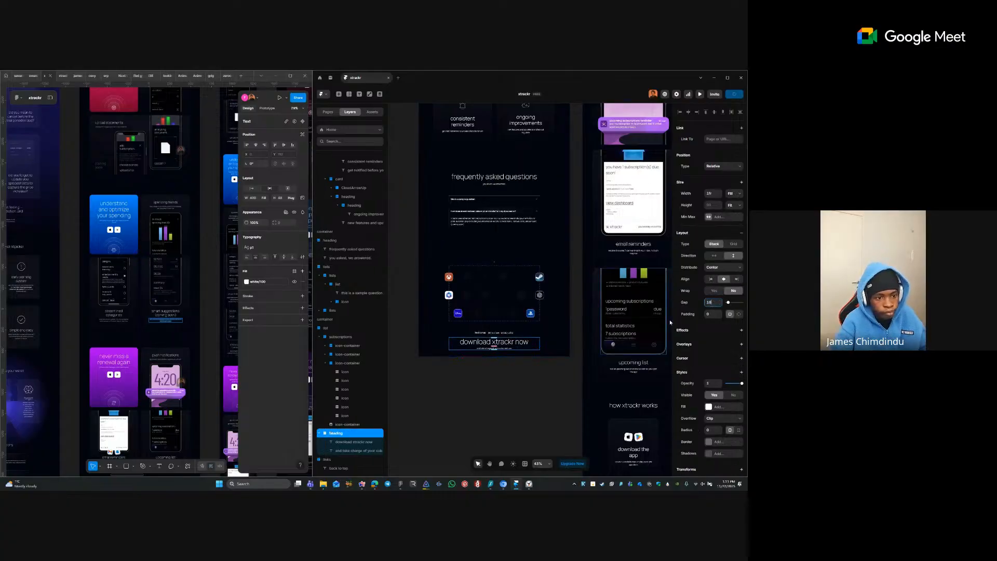
- Move the links stack into the heading stack and give it 24 padding
click(516, 334)
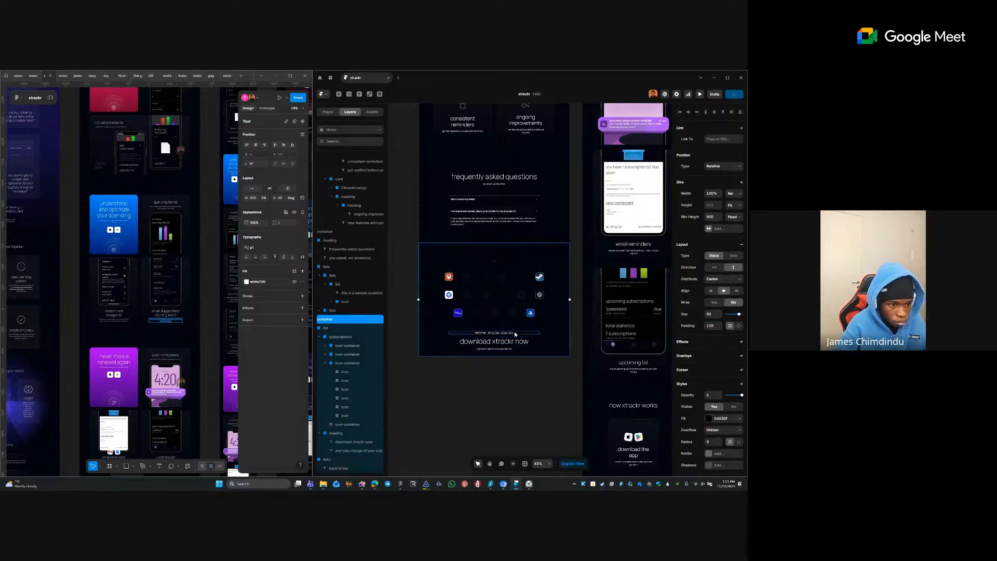
click(515, 335)
key(ctrl+x)
click(474, 356)
key(ctrl+v)
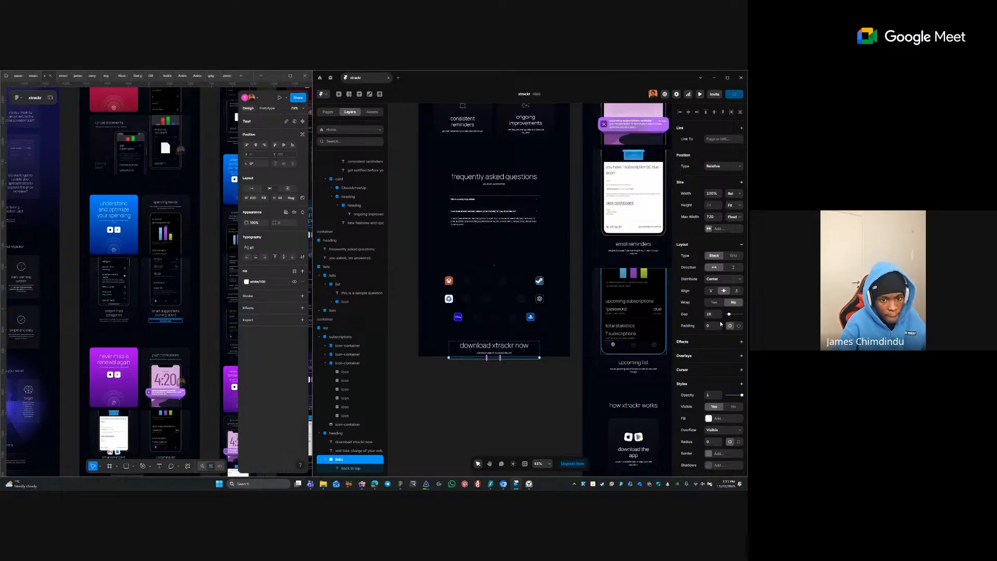
click(738, 326)
key(Return)
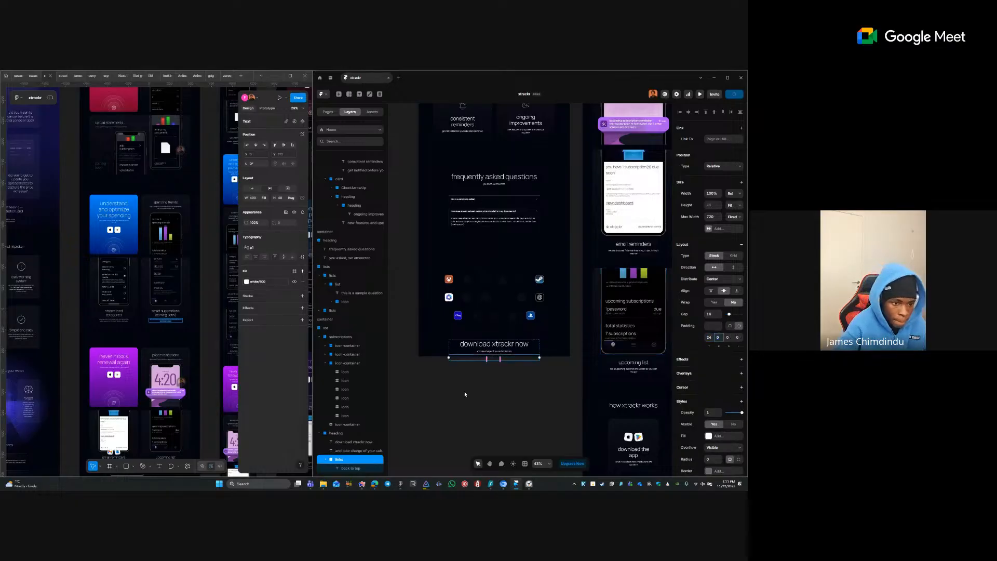
click(465, 391)
- Set the list frame to fill the available width and fit its content height
click(526, 352)
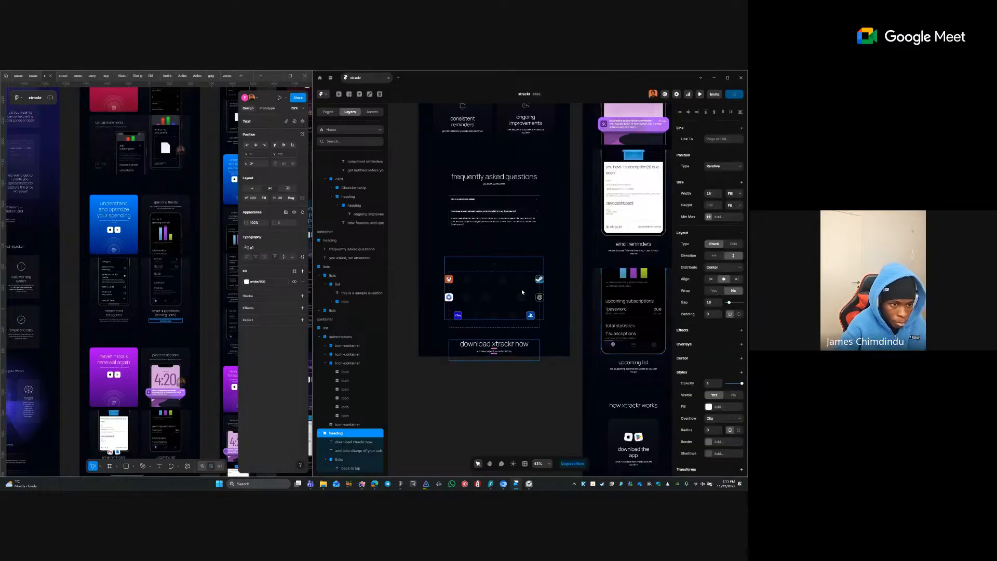
click(522, 292)
click(491, 343)
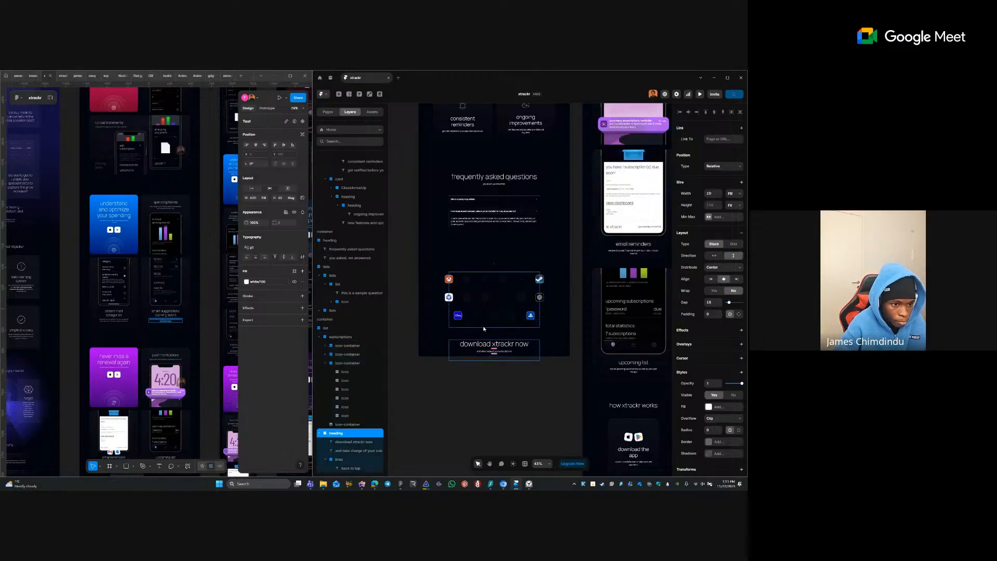
click(509, 318)
click(733, 216)
click(730, 207)
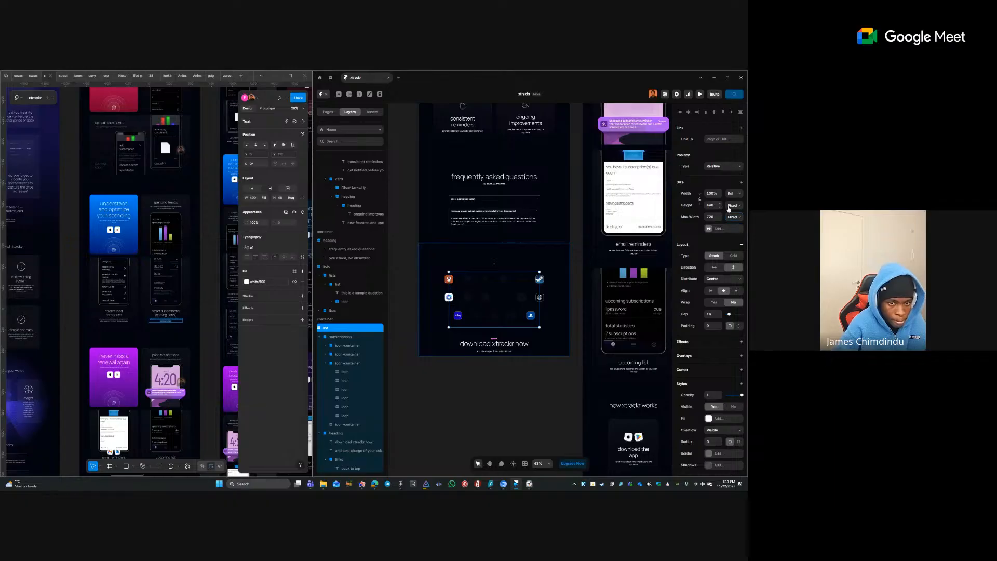
click(733, 233)
click(733, 195)
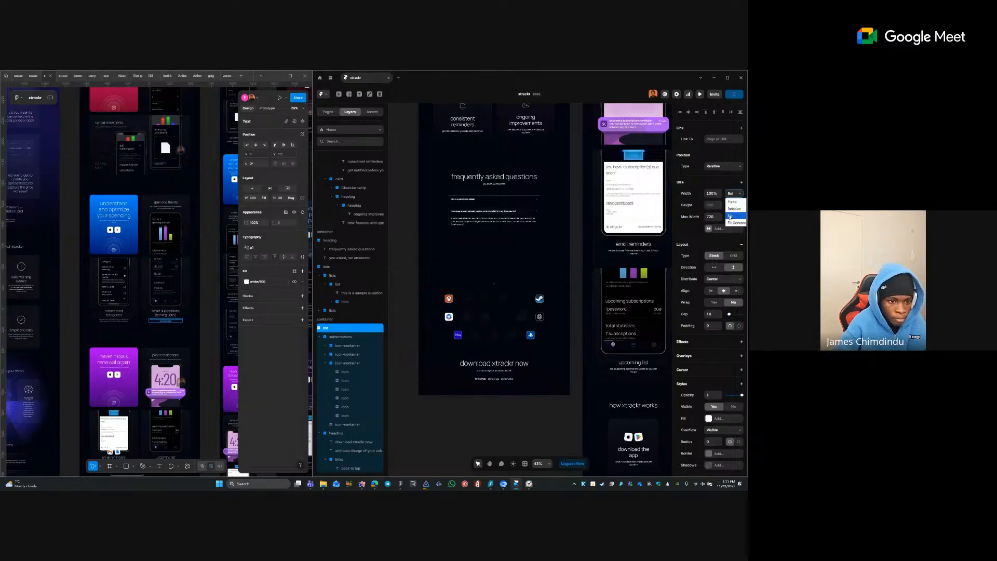
click(731, 216)
- Step through the icon containers and download heading to reach the list layer
click(488, 279)
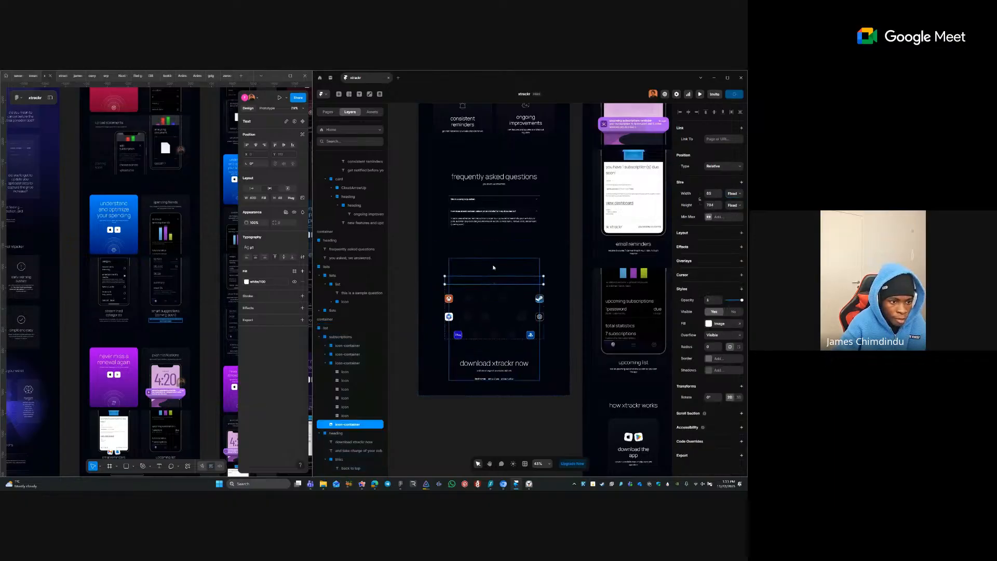
key(Tab)
key(Tab)
key(Tab)
key(Tab)
key(Tab)
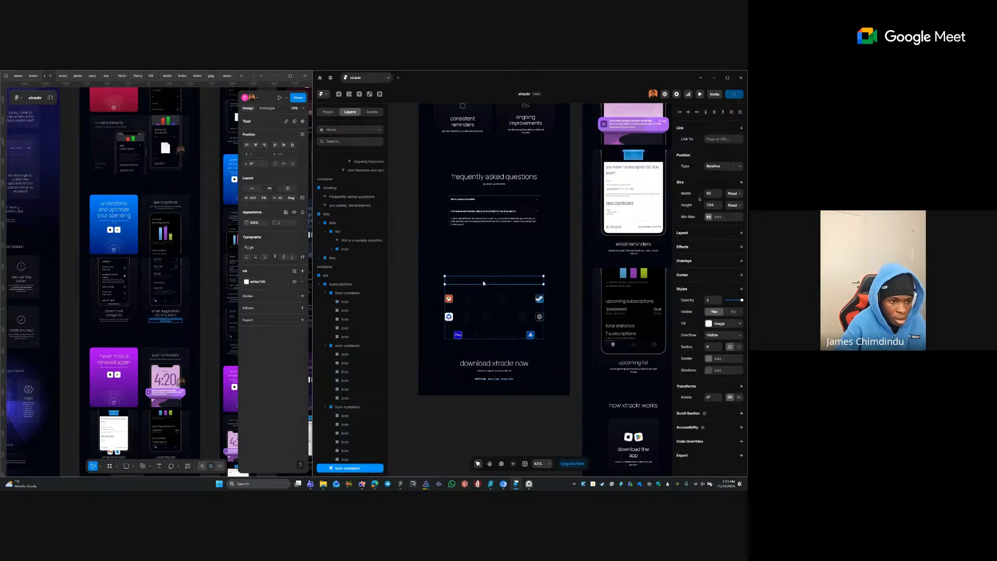
click(499, 269)
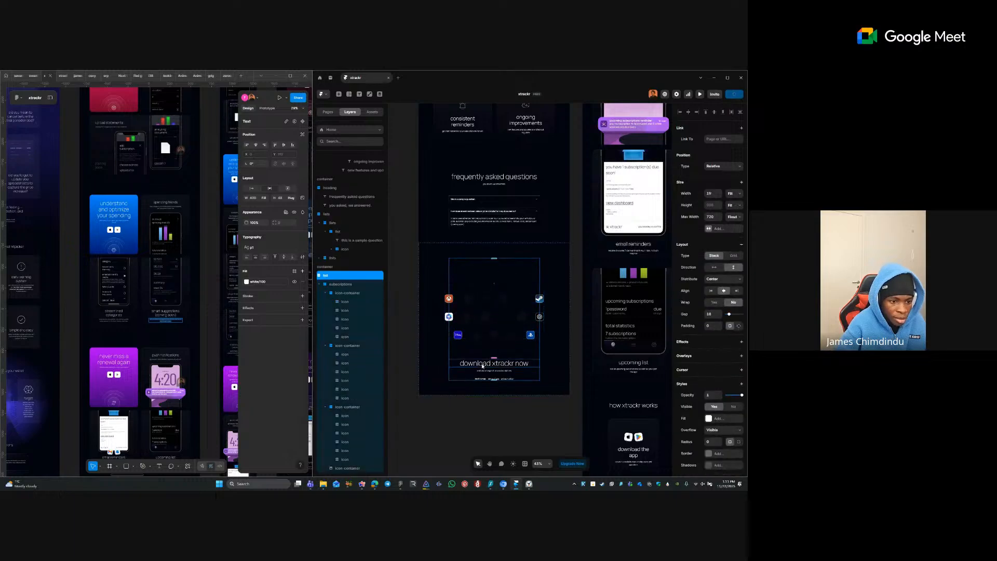
click(470, 377)
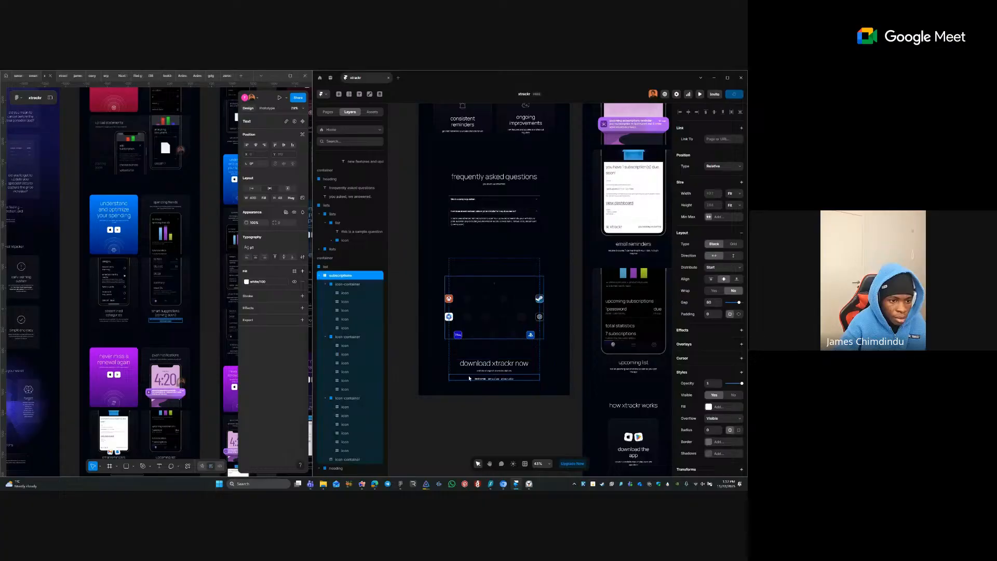
key(Tab)
key(Escape)
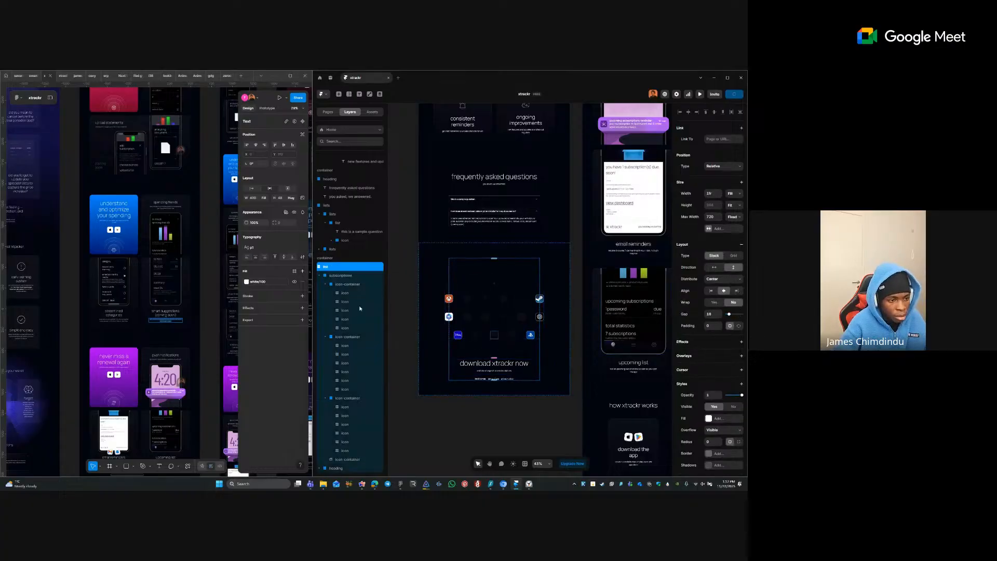
- Inspect the icon rows, subscriptions group and outer container layers, ending on the list layer
click(494, 286)
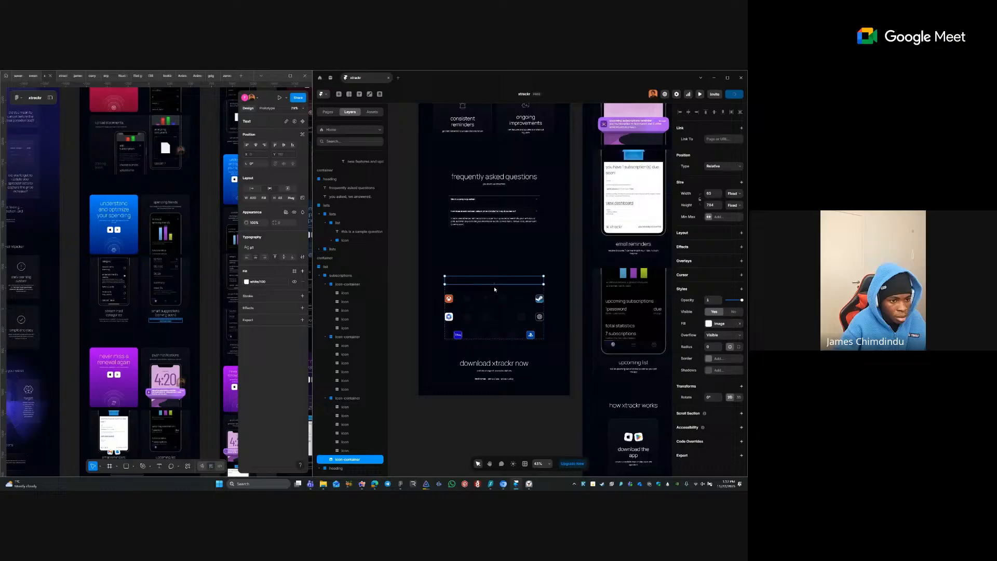
click(465, 292)
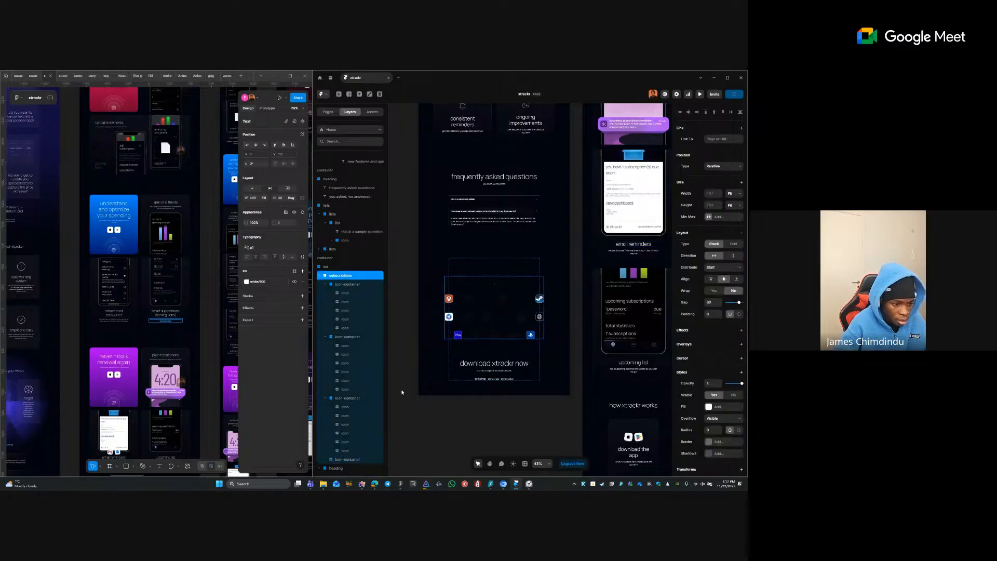
click(347, 469)
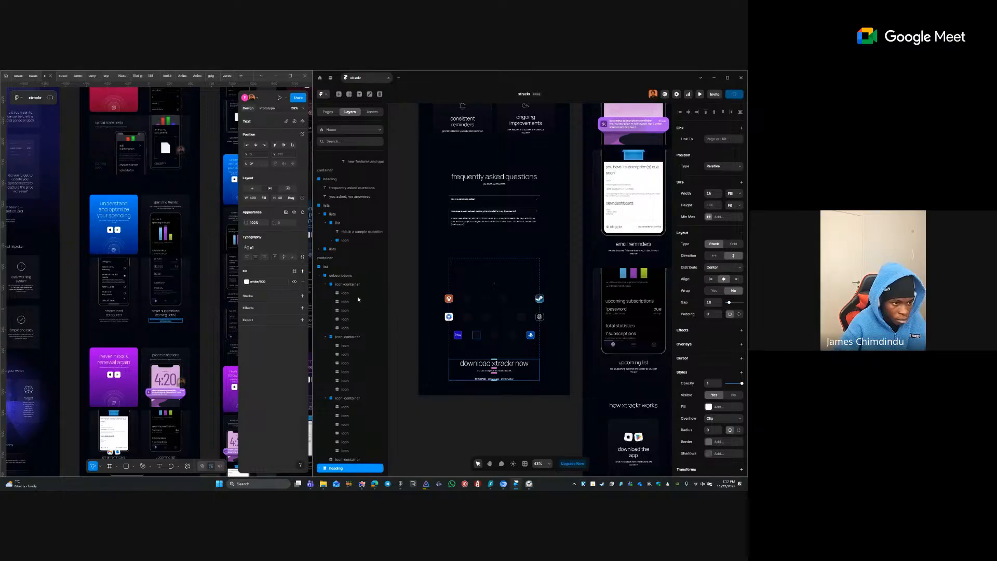
click(350, 276)
click(342, 268)
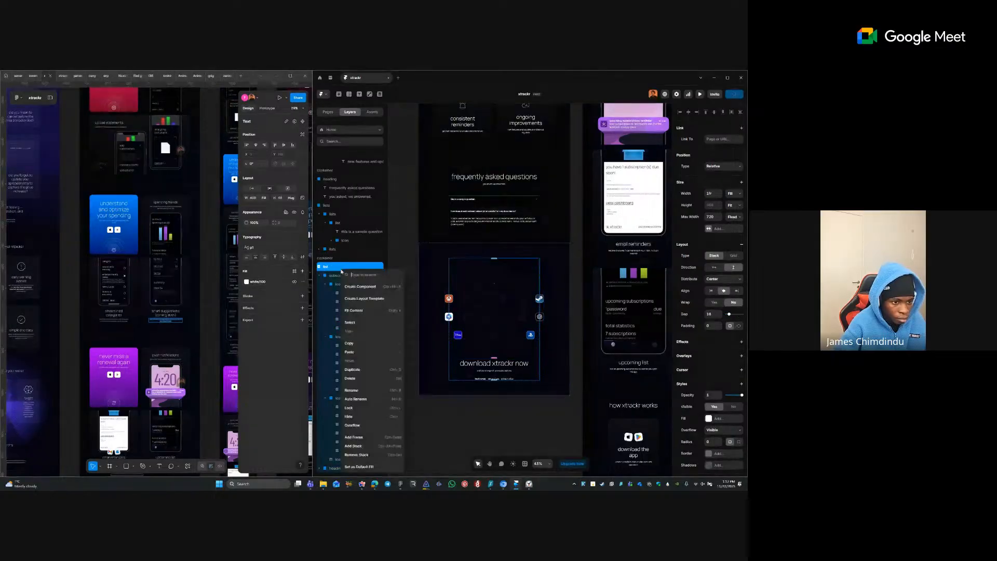
click(336, 259)
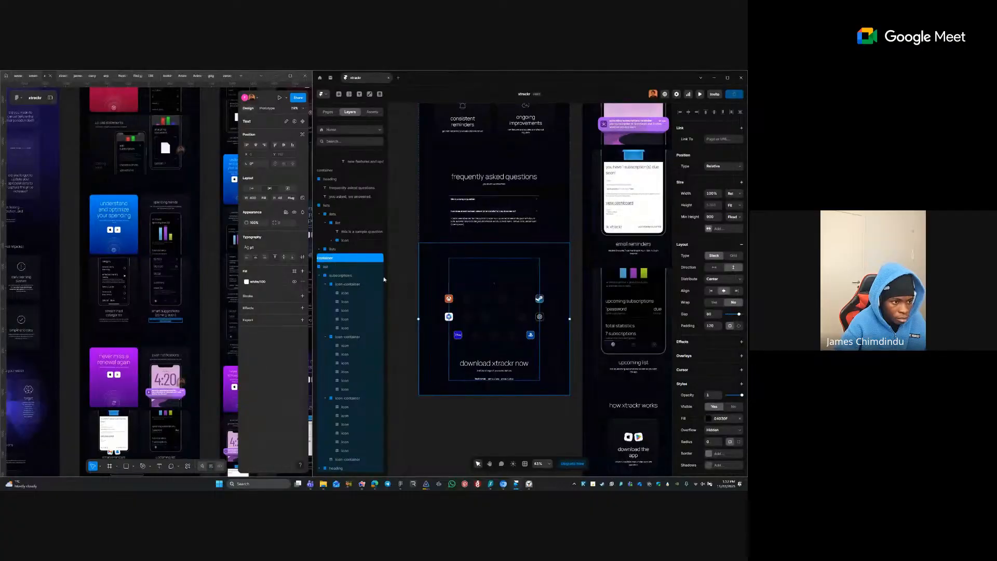
click(345, 268)
- Rename the download section's list layer to container
right_click(344, 270)
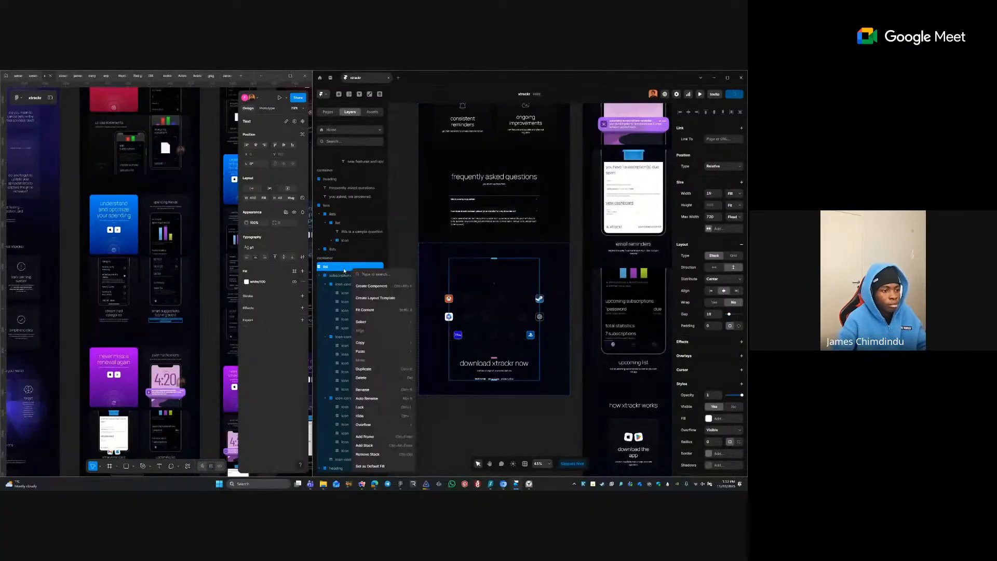
double_click(344, 268)
text(contai)
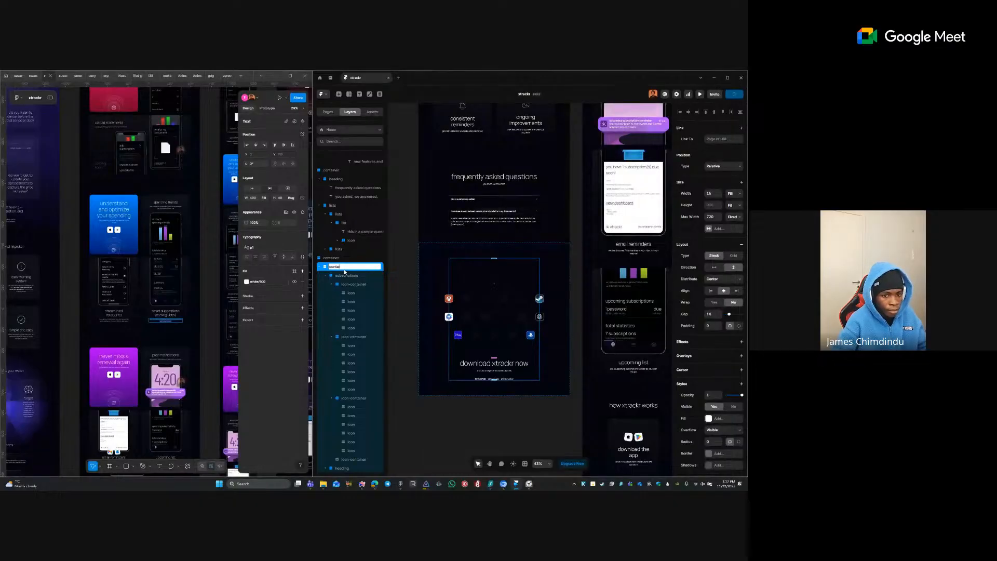
text(ner)
key(Return)
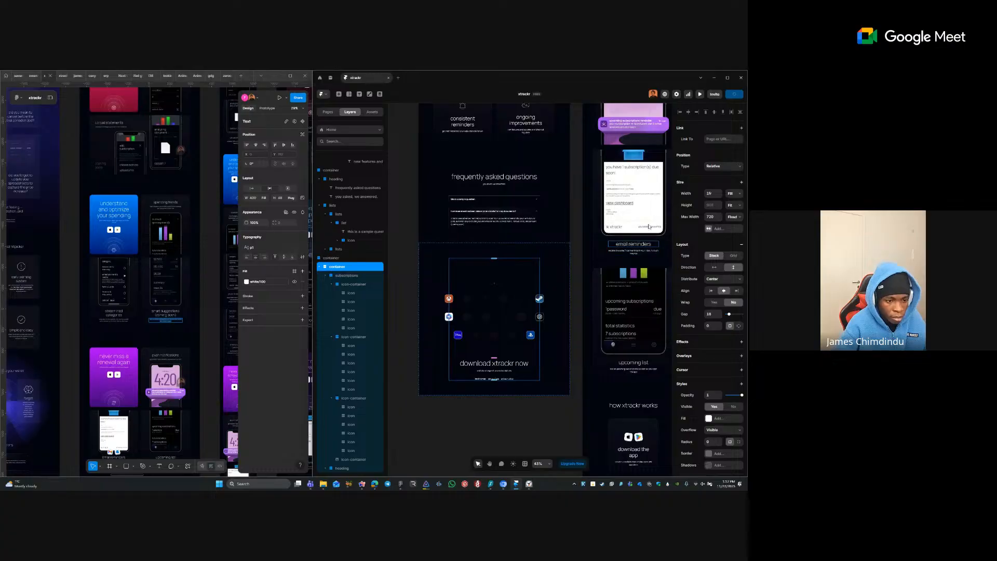
- Select the links row and the heading stack containing it
click(485, 414)
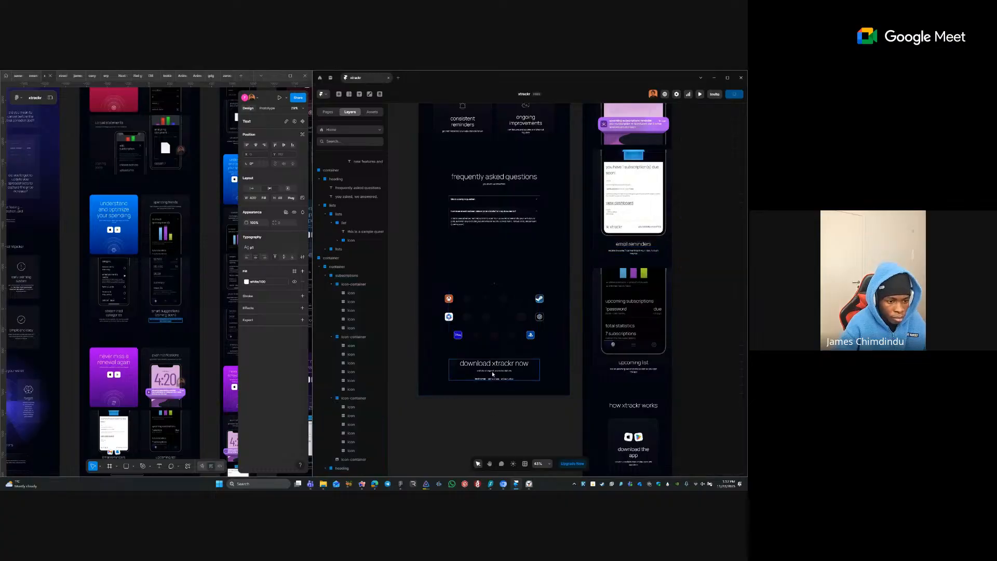
click(468, 374)
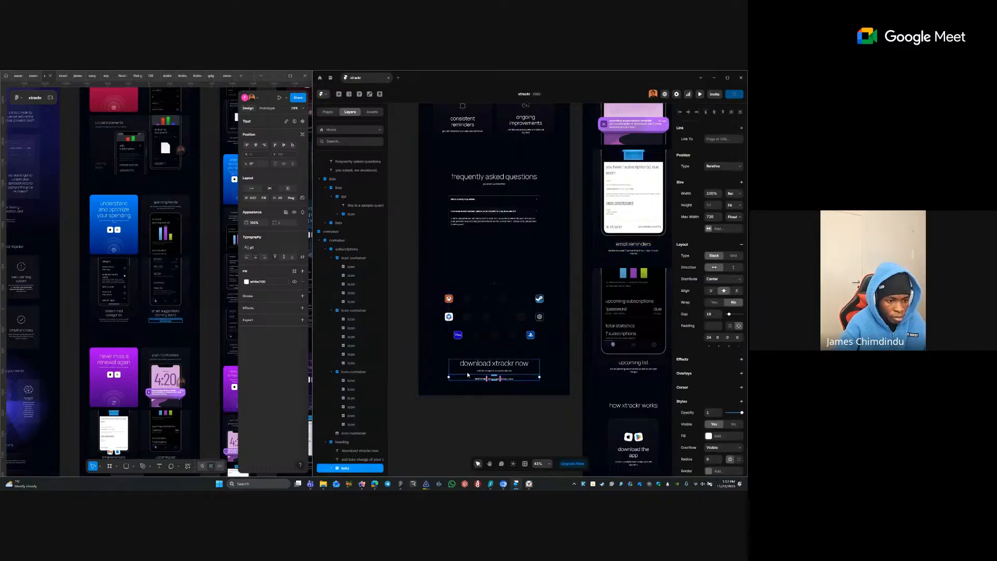
click(467, 372)
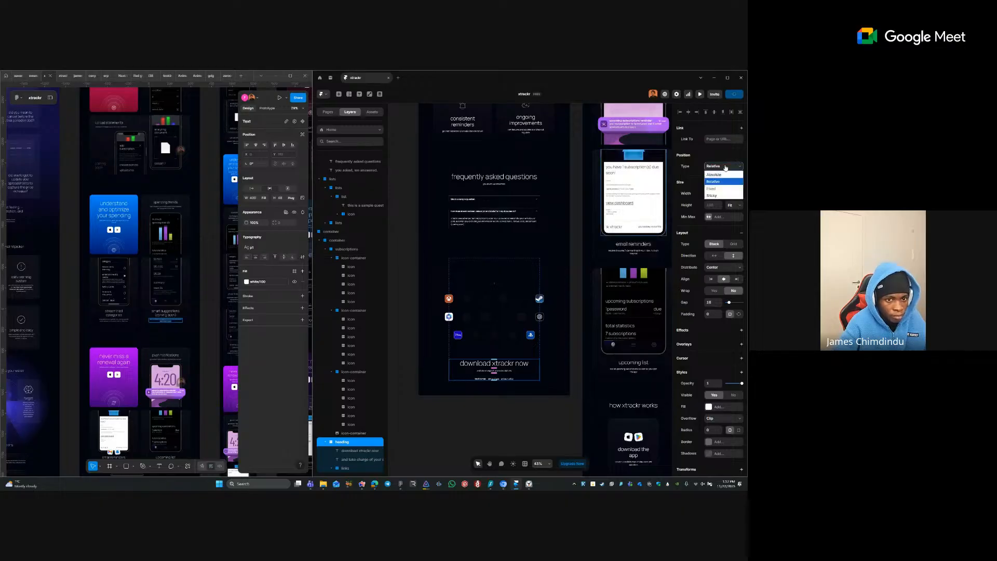
- Make the heading stack absolute, centre it vertically, and remove the container's max width
click(720, 176)
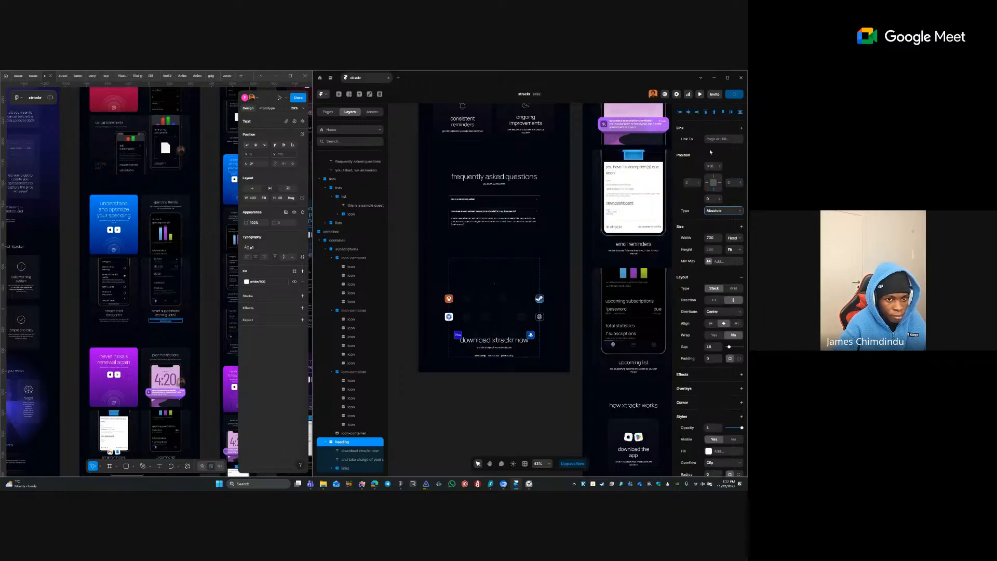
click(714, 112)
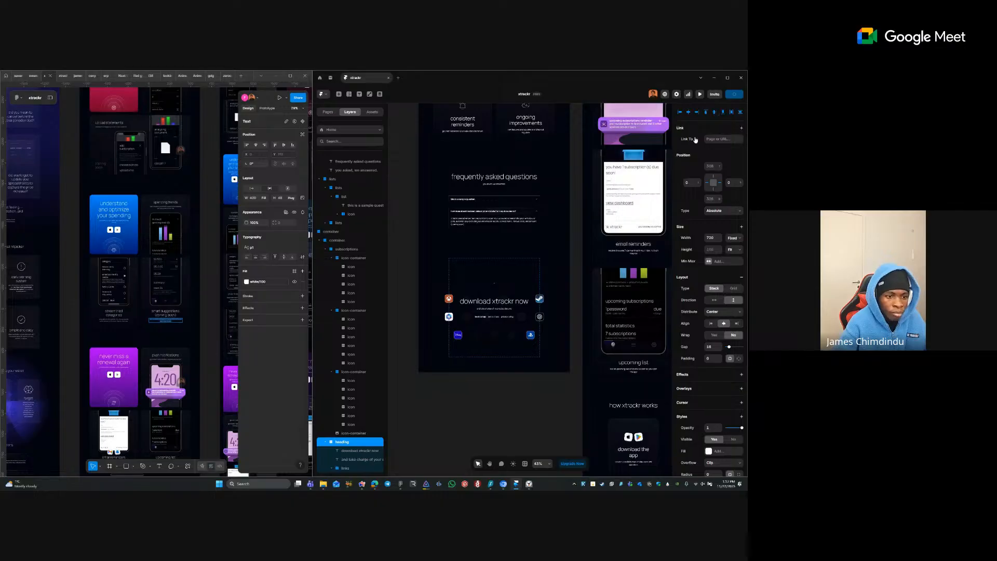
click(523, 268)
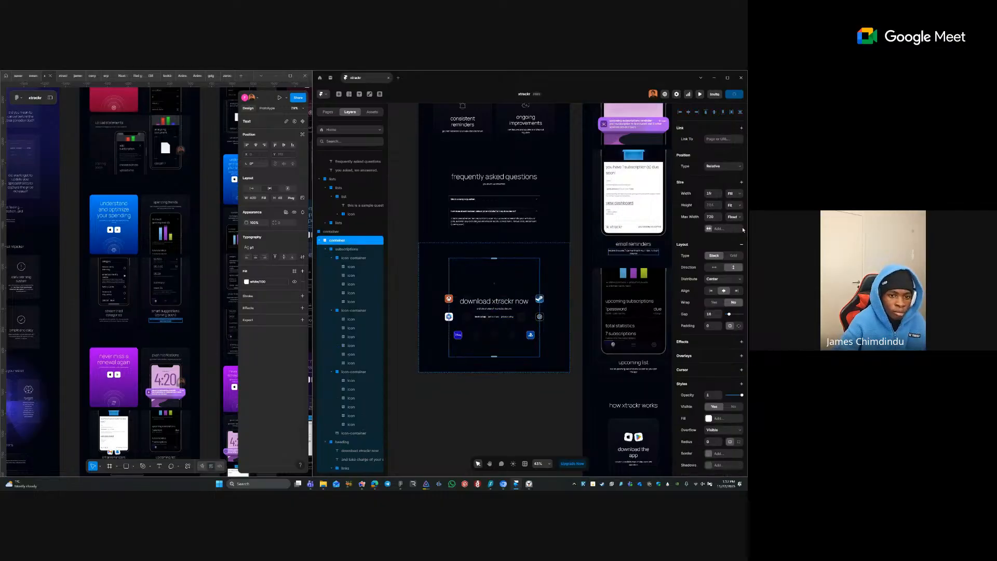
right_click(694, 219)
click(694, 227)
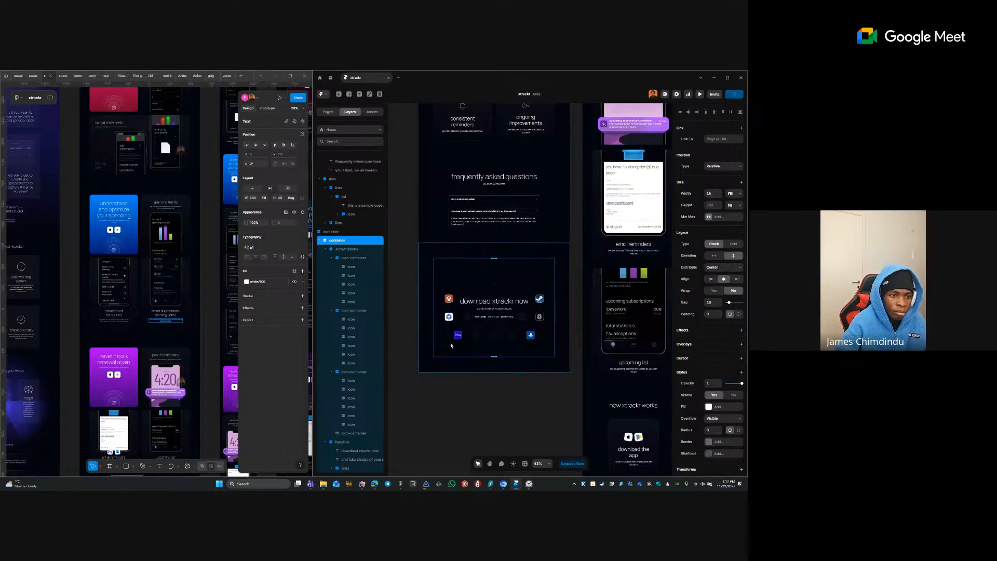
- Give the download subtitle Fill width, the p text style and a fixed max width
click(445, 188)
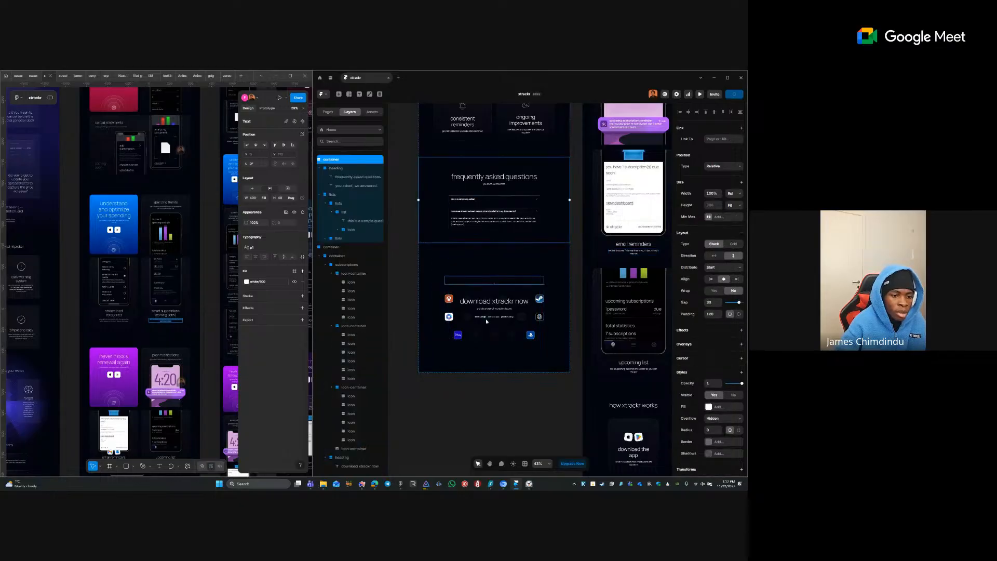
click(470, 307)
click(467, 311)
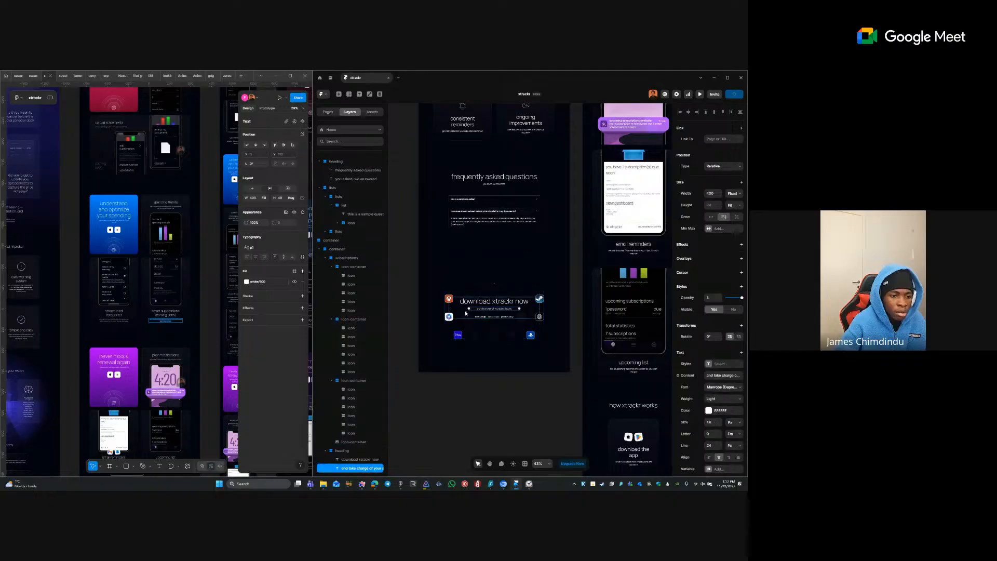
click(734, 193)
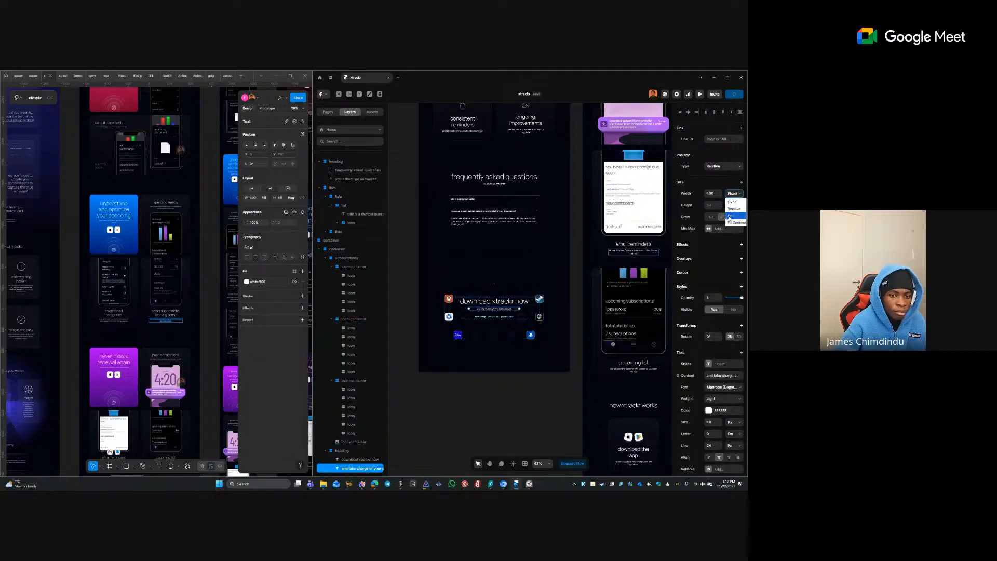
click(733, 205)
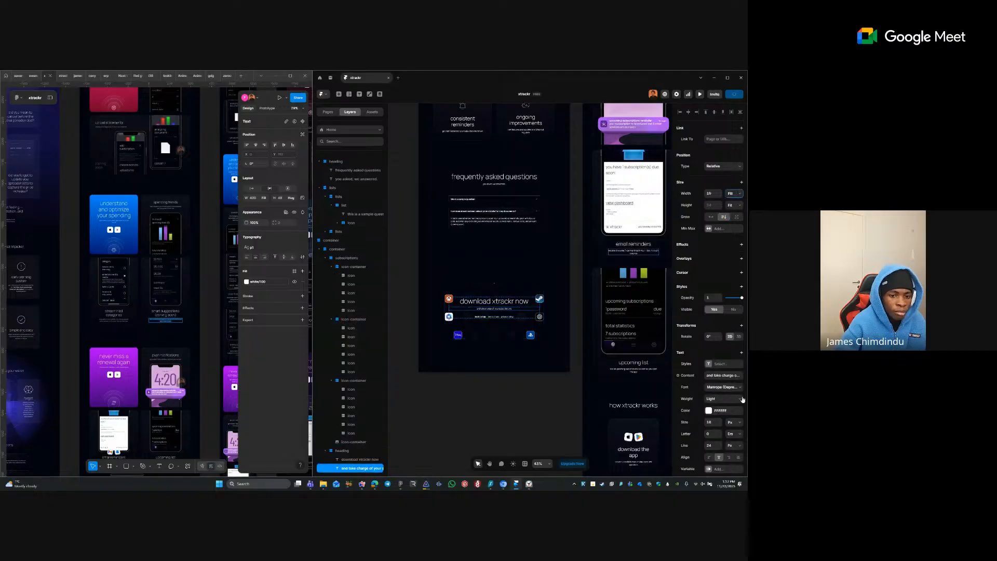
click(717, 363)
click(622, 413)
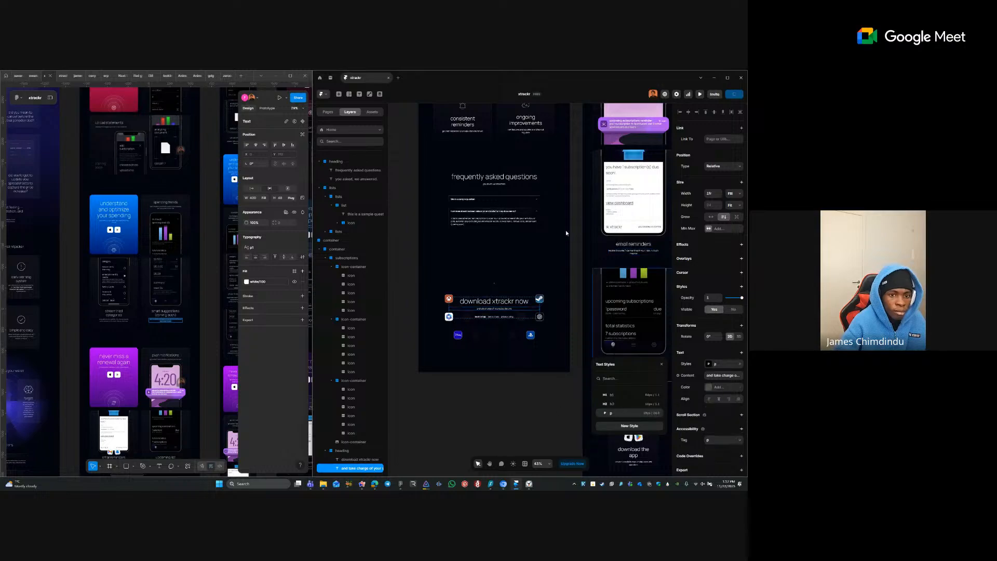
click(713, 229)
click(716, 237)
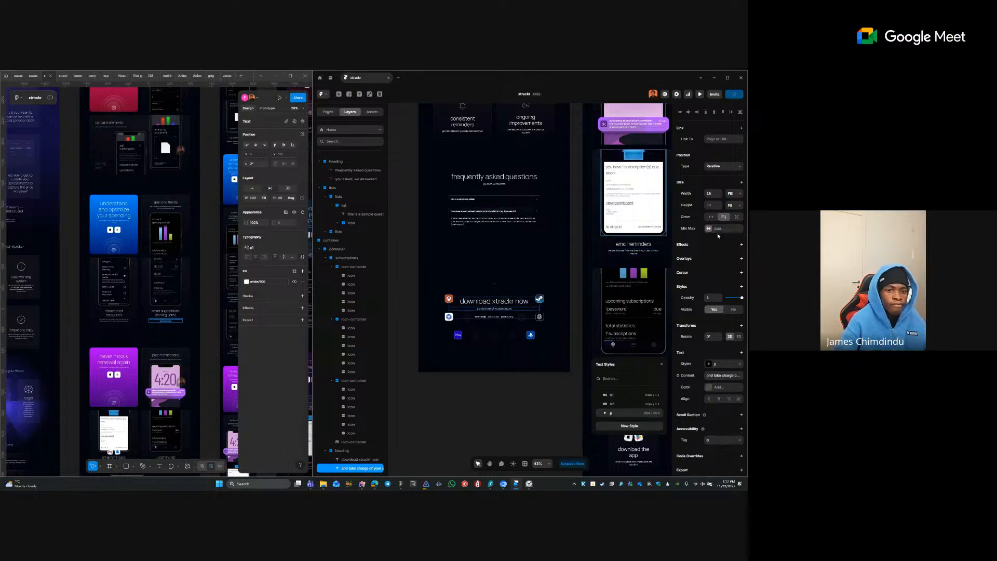
click(734, 229)
click(732, 243)
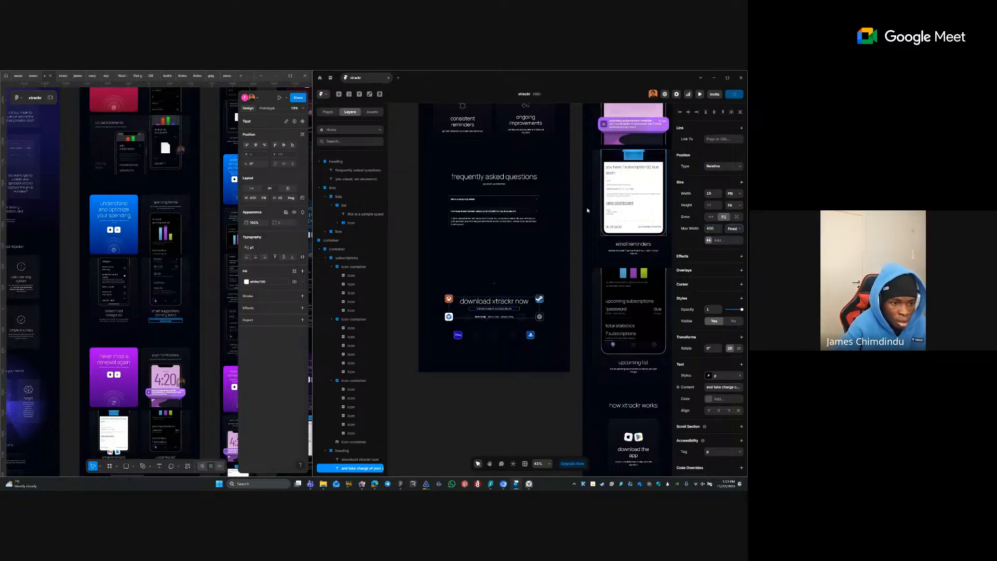
- Try a fixed 764 max height on the heading stack, then remove it
click(532, 313)
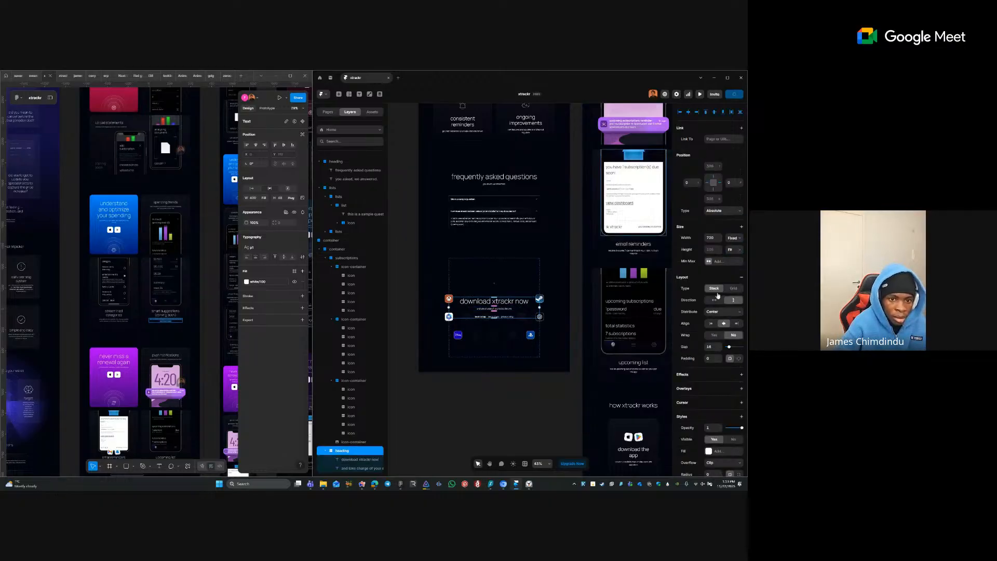
click(733, 238)
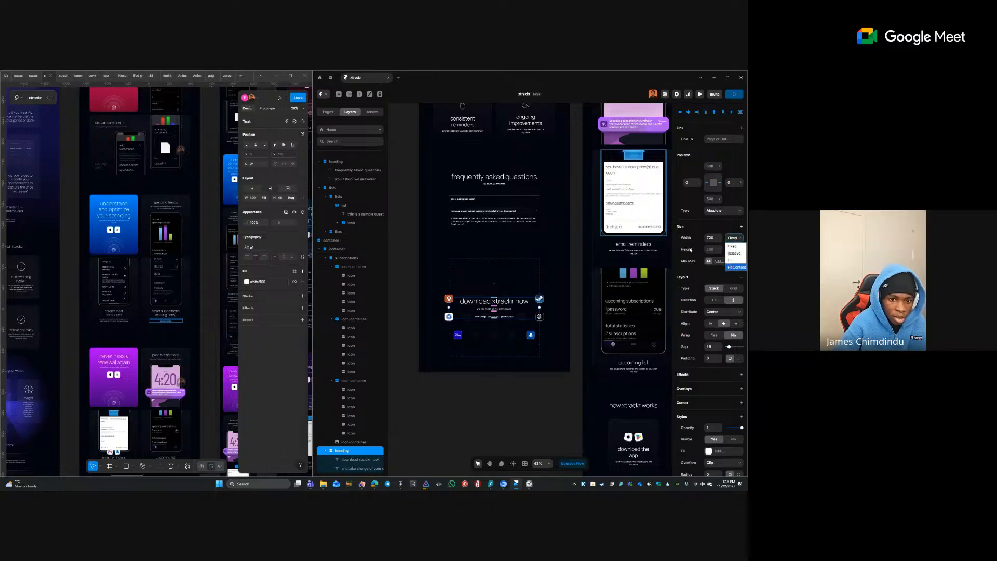
click(690, 250)
click(709, 263)
click(714, 290)
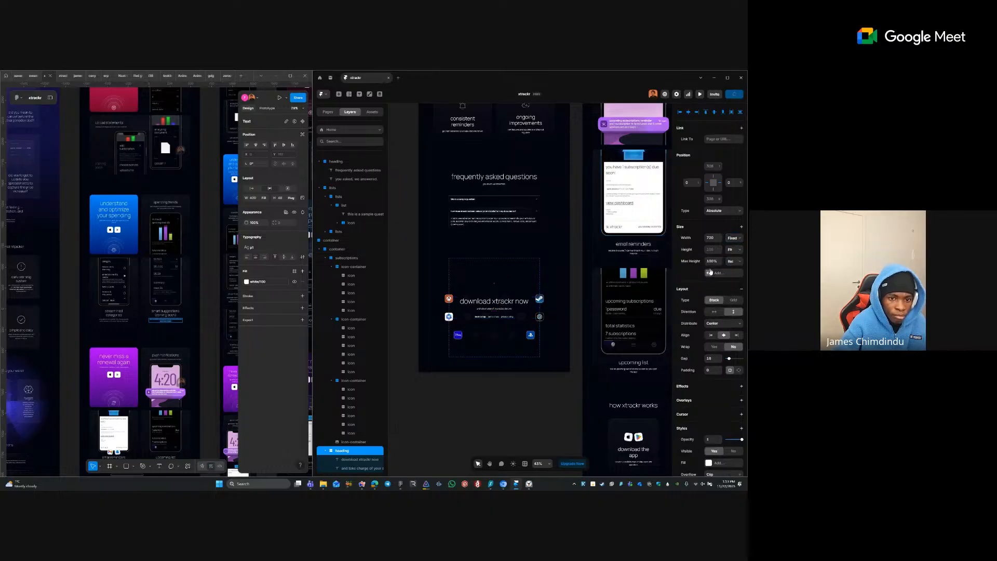
click(733, 261)
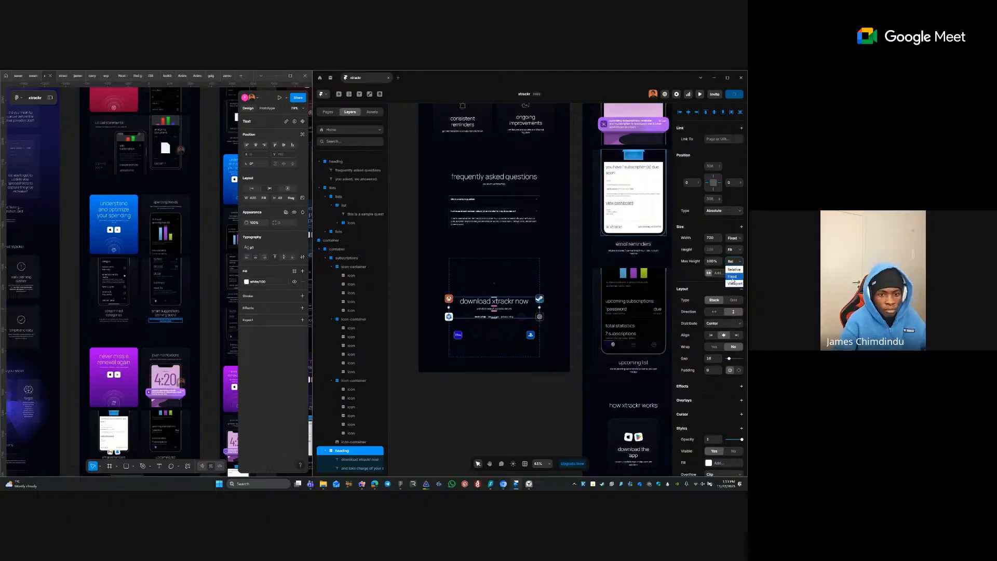
click(733, 269)
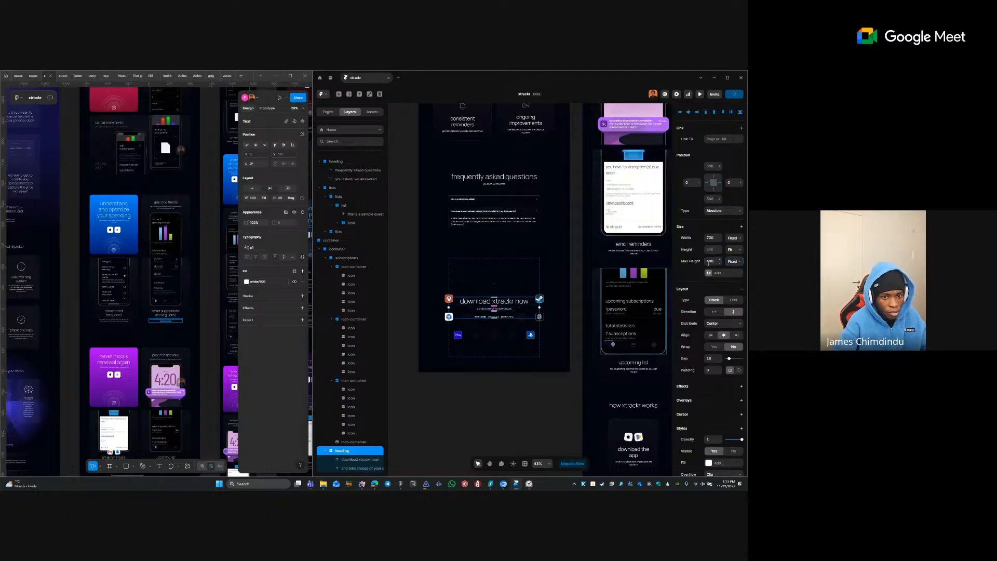
click(691, 262)
click(702, 268)
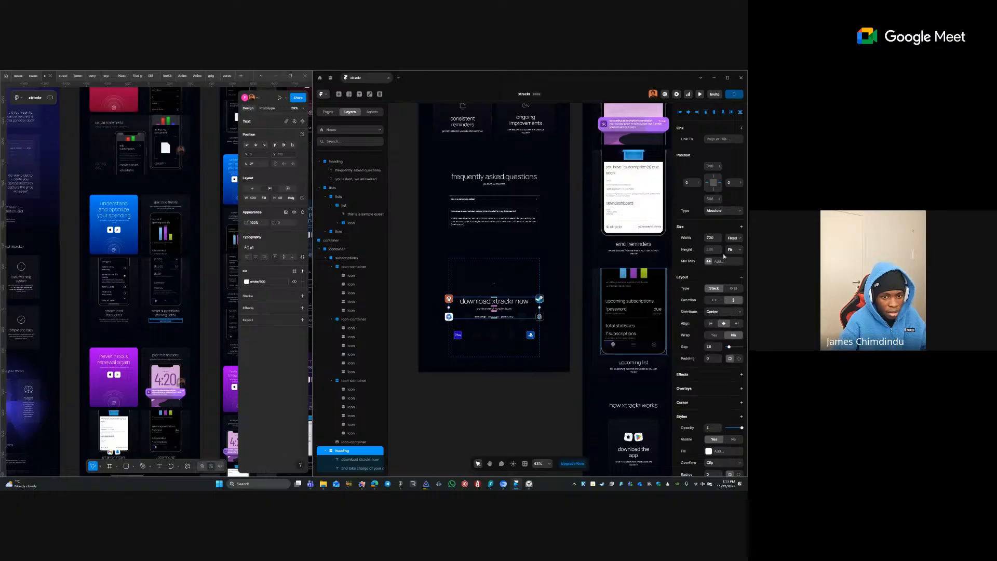
- Give the heading frame a fixed max width of 400
click(709, 262)
click(722, 278)
click(733, 261)
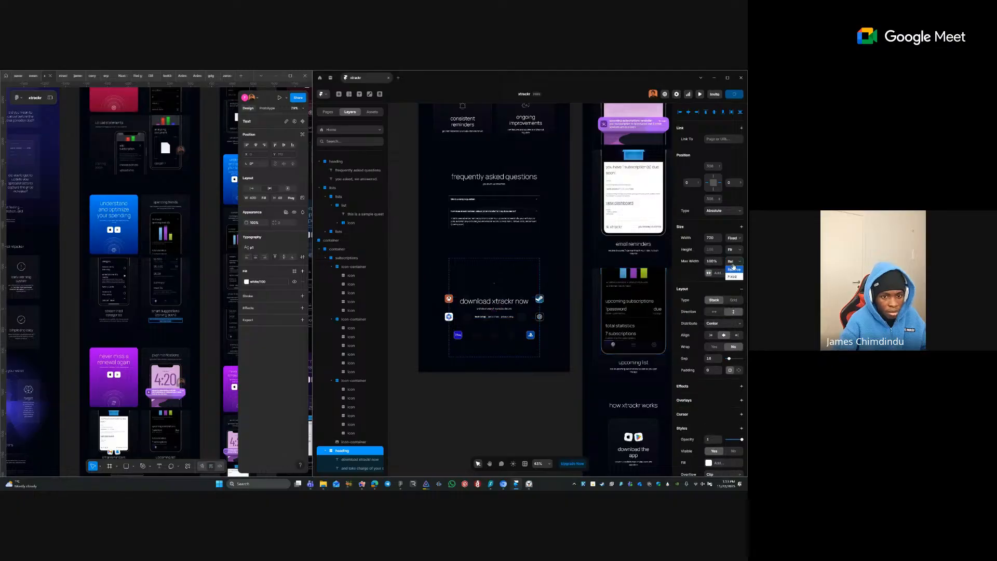
click(733, 278)
click(714, 261)
text(400)
key(Tab)
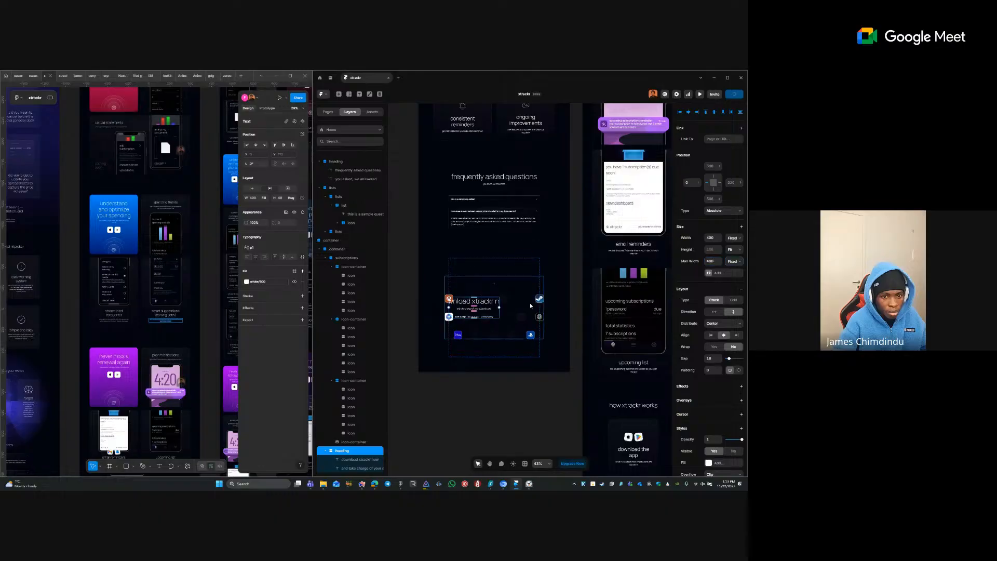
- Set the download xtrackr now text to Fill width and centre its frame horizontally
click(511, 303)
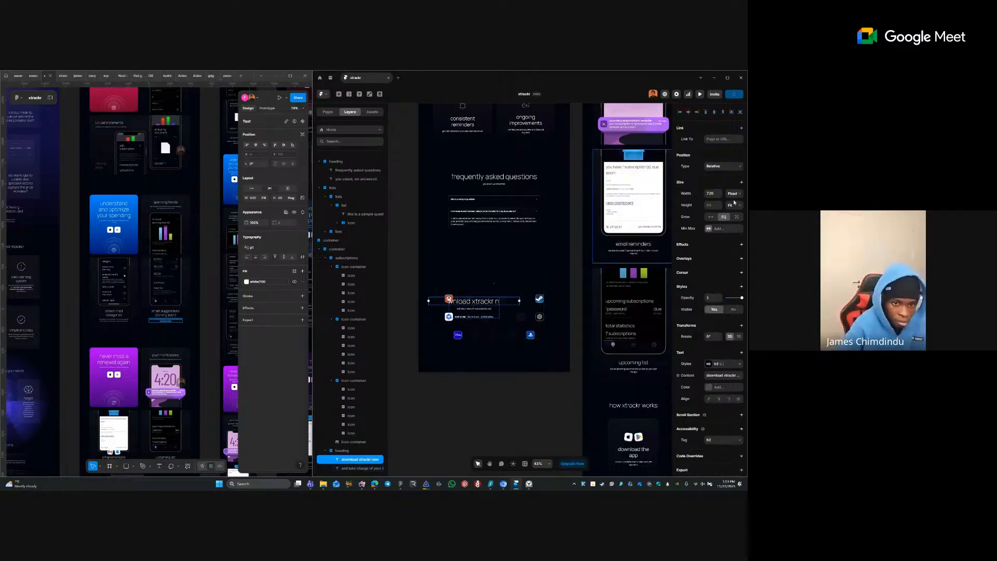
click(733, 194)
click(731, 216)
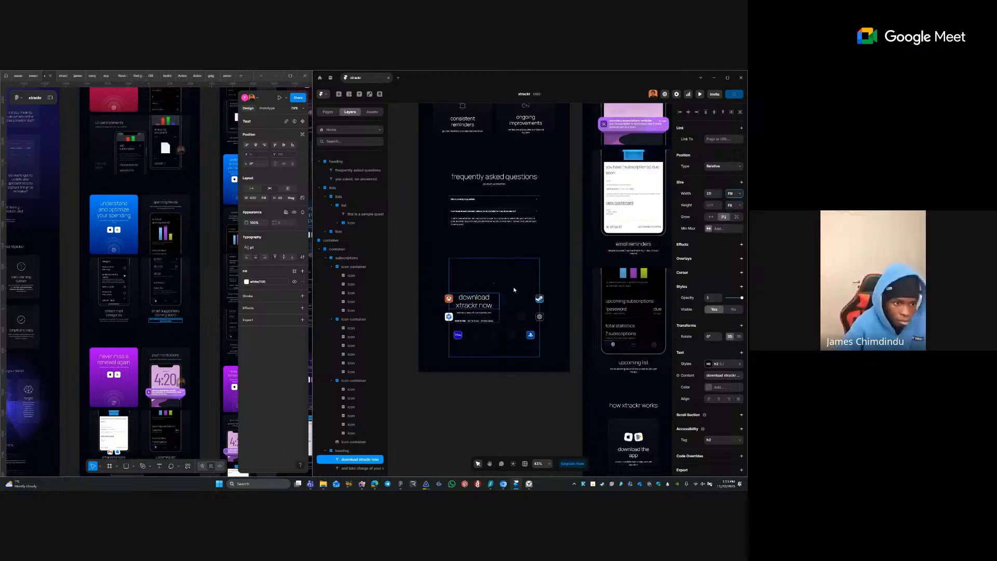
click(503, 318)
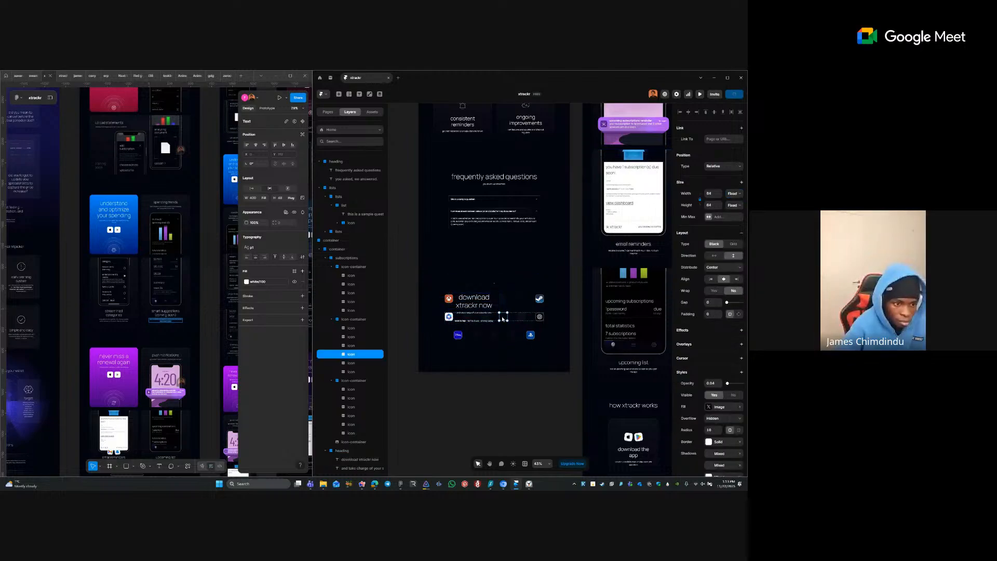
click(473, 312)
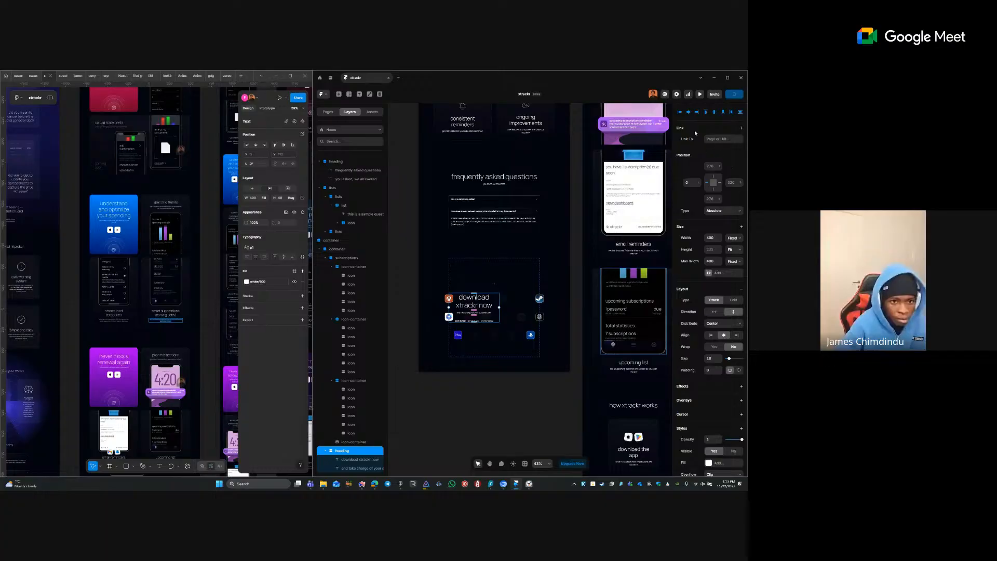
click(689, 113)
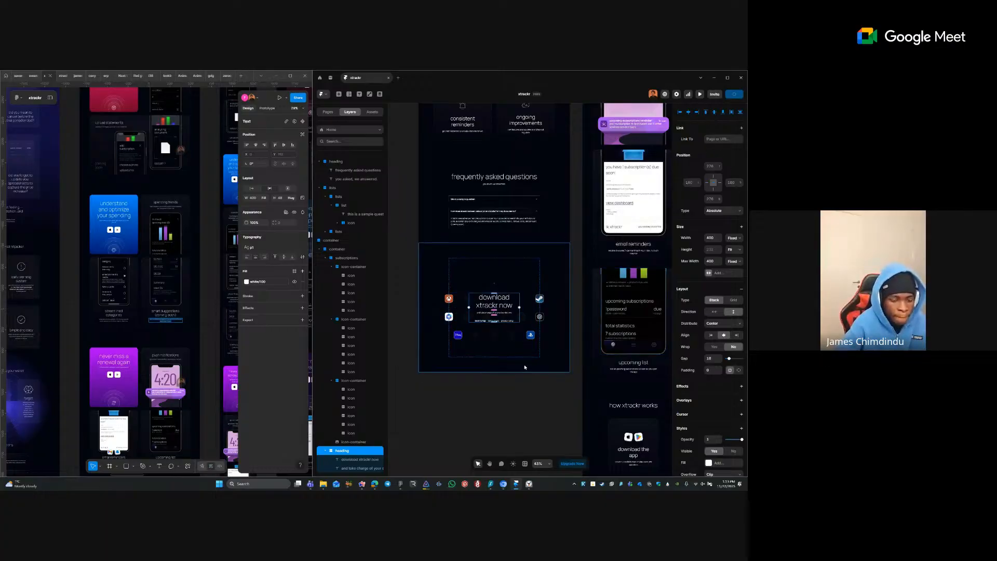
- Zoom into the download section and select the back to top text
click(468, 385)
scroll(568, 347, up, 2)
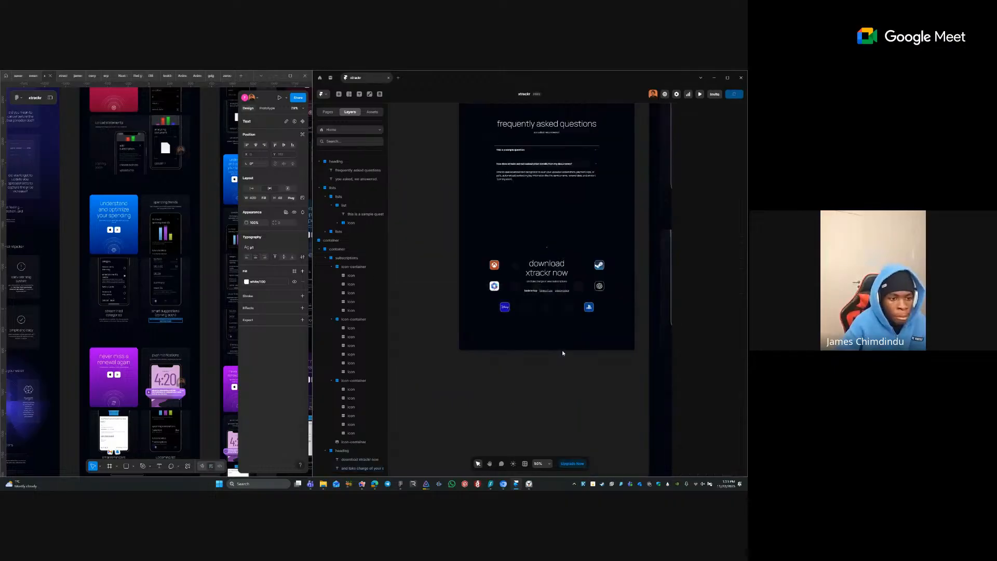
drag(577, 246, 503, 289)
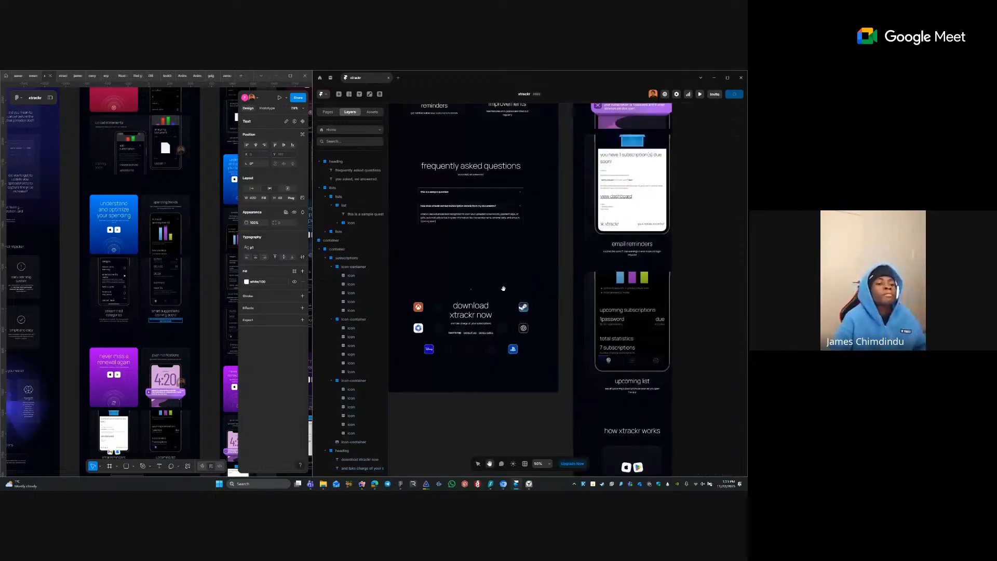
scroll(478, 318, up, 7)
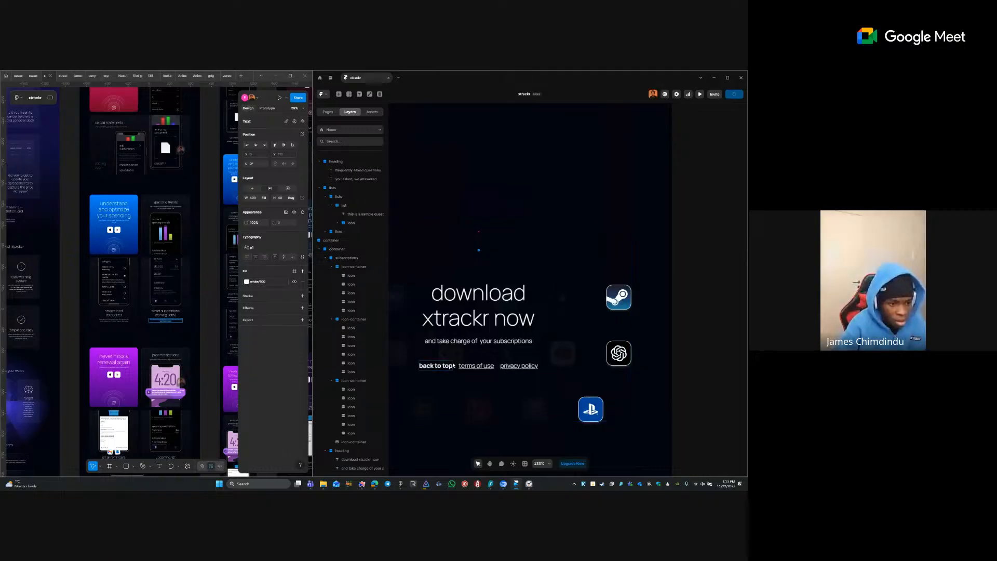
click(437, 365)
scroll(631, 259, down, 4)
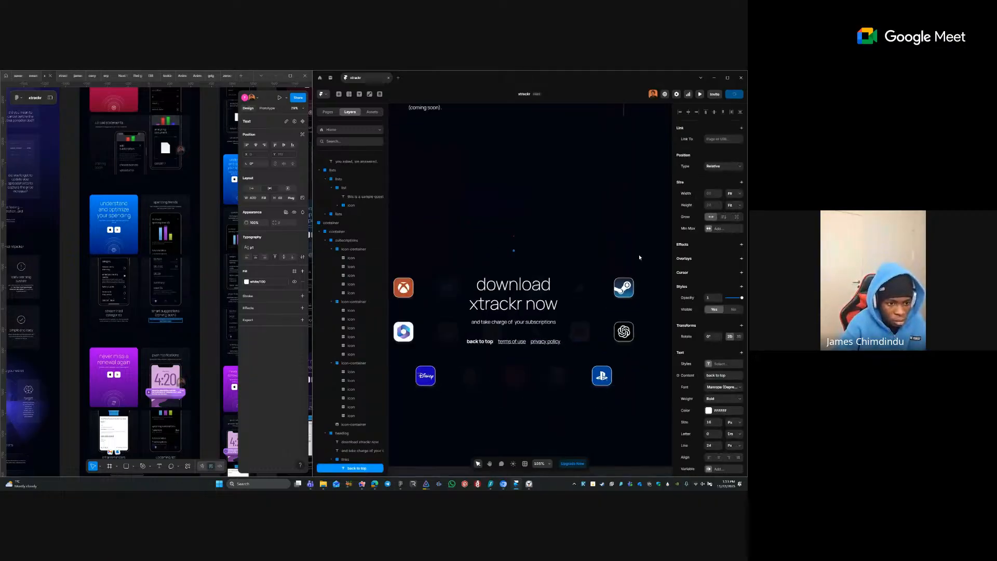
scroll(626, 266, down, 3)
click(441, 276)
- Pan up to the hero frames and select the top hero container
drag(516, 311, 500, 436)
drag(582, 166, 541, 326)
scroll(542, 327, up, 10)
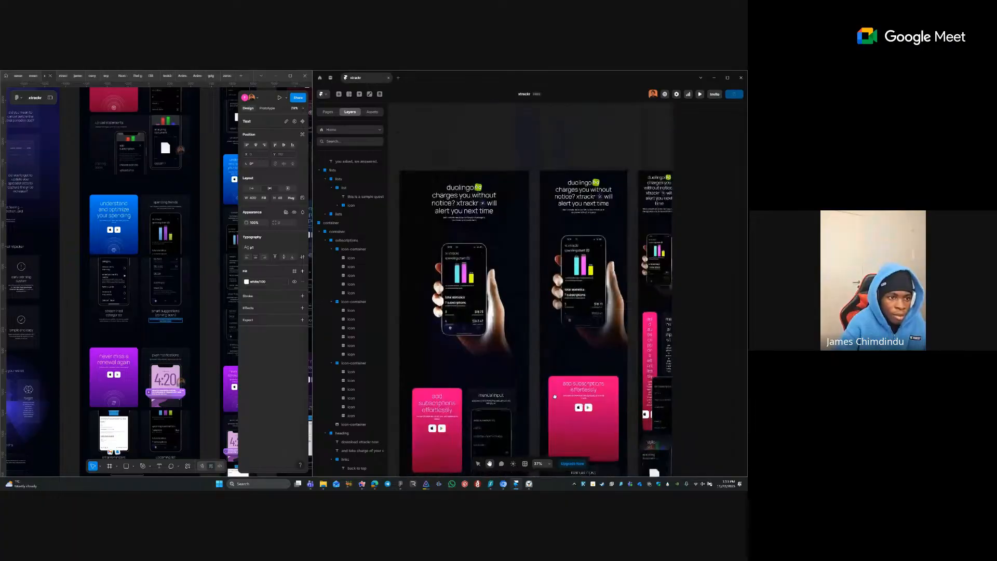
click(553, 212)
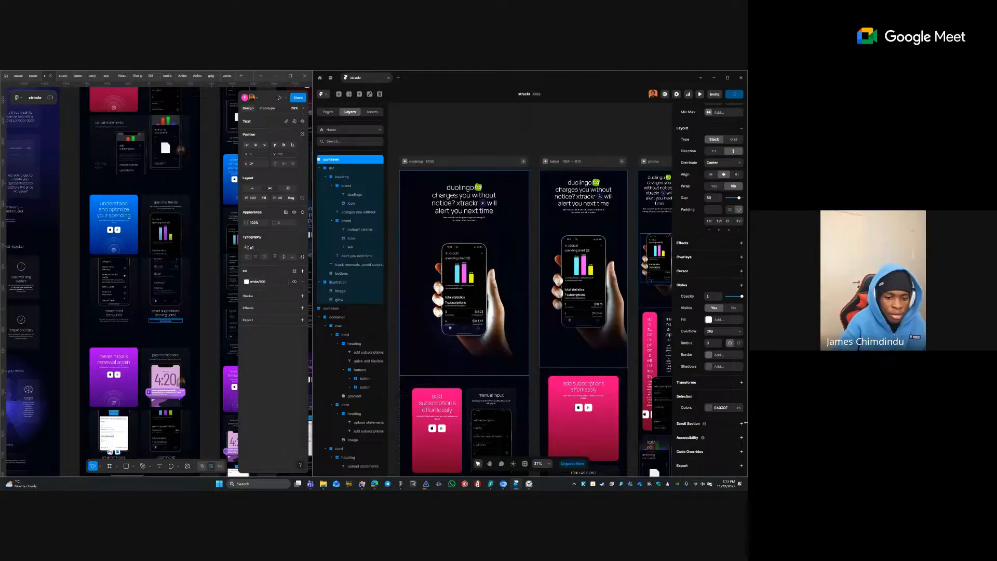
- Add a scroll section named 'top' to the hero container
click(742, 423)
text(to)
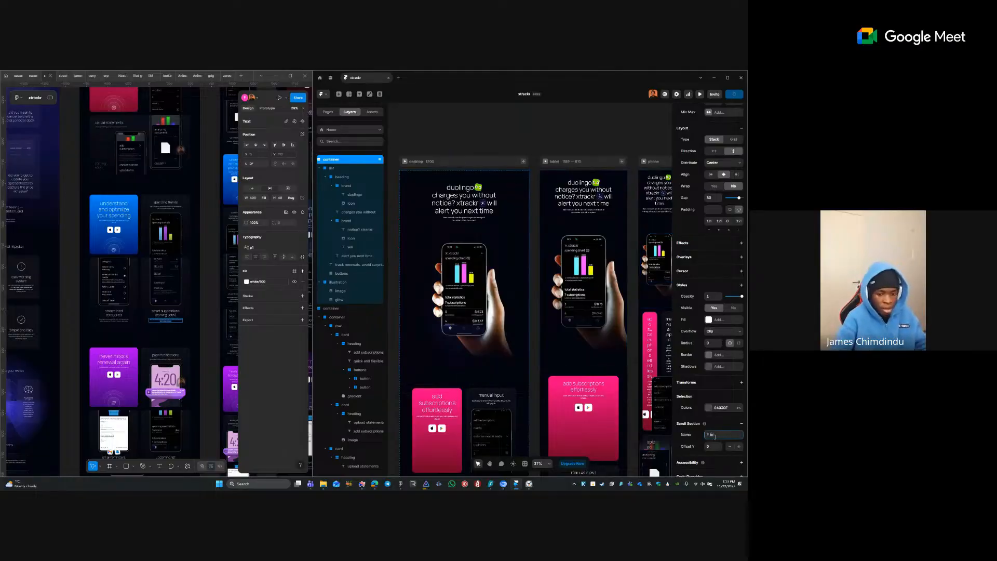
text(p)
key(Tab)
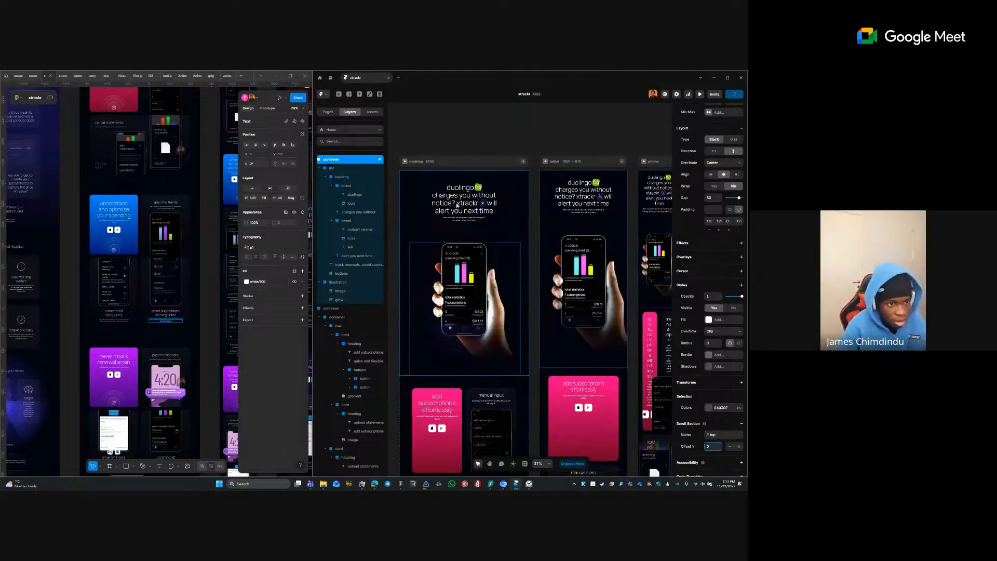
click(449, 136)
- Link the back to top text to the Home page's #top section with smooth scrolling
key(space)
scroll(538, 354, down, 10)
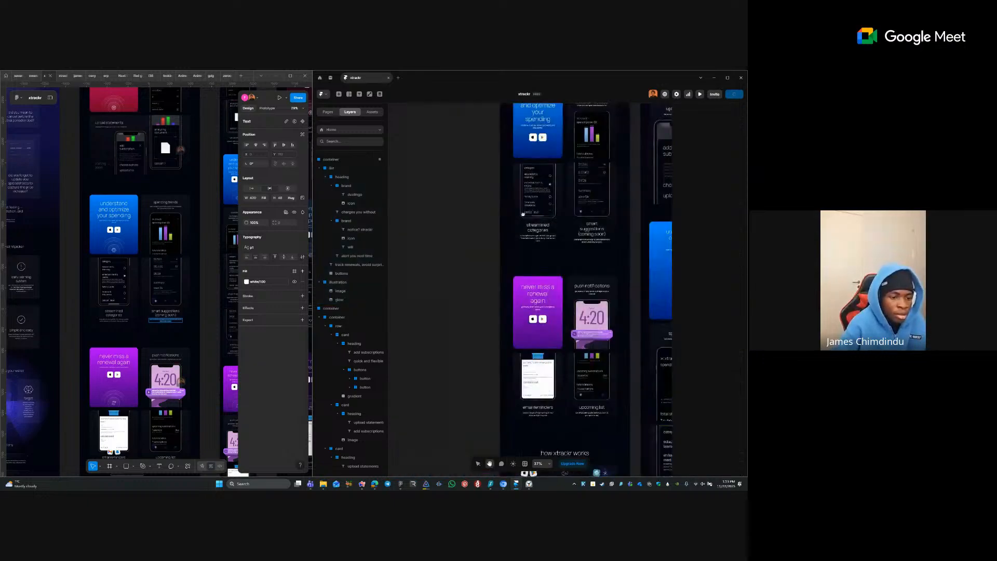
scroll(510, 337, down, 5)
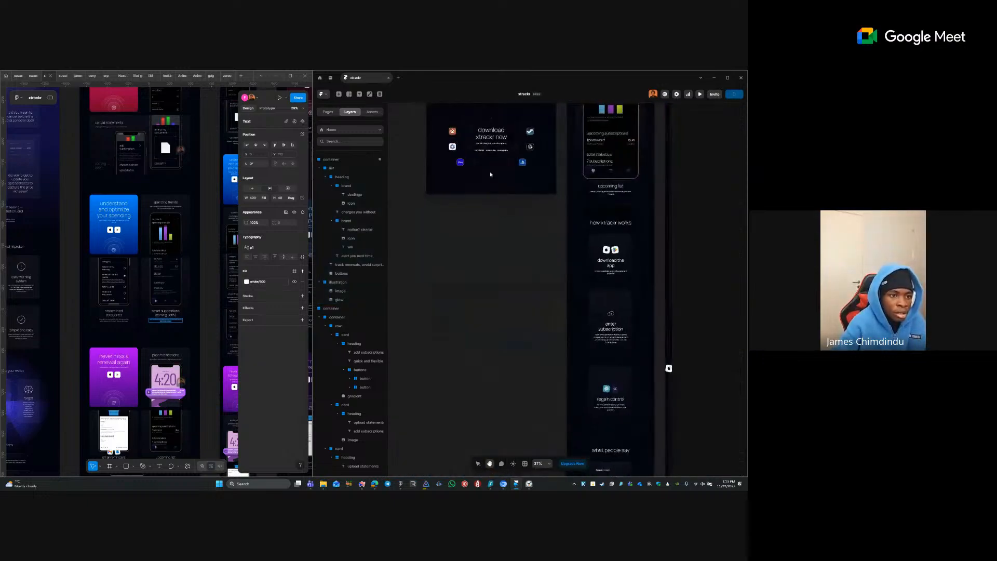
click(480, 151)
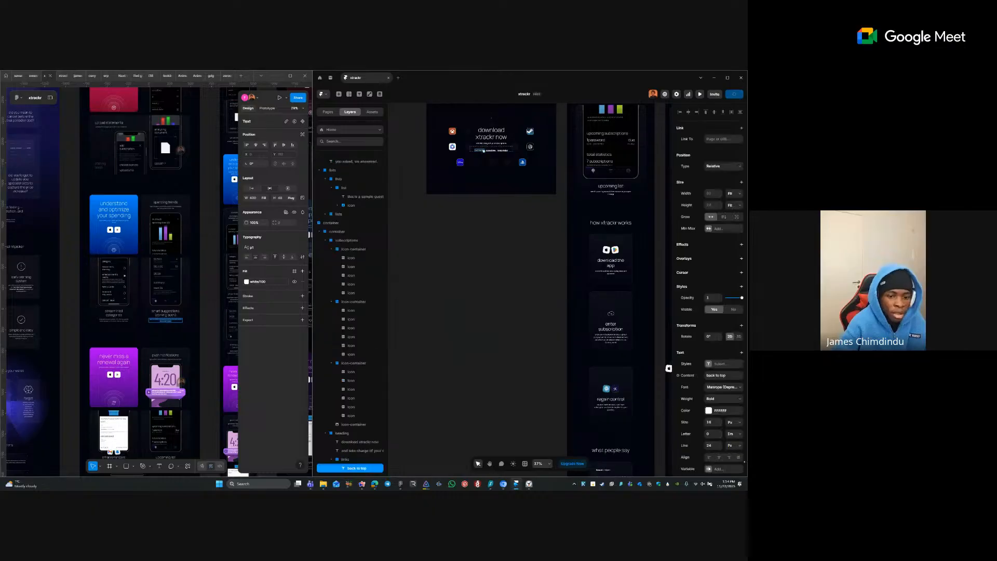
scroll(722, 370, down, 3)
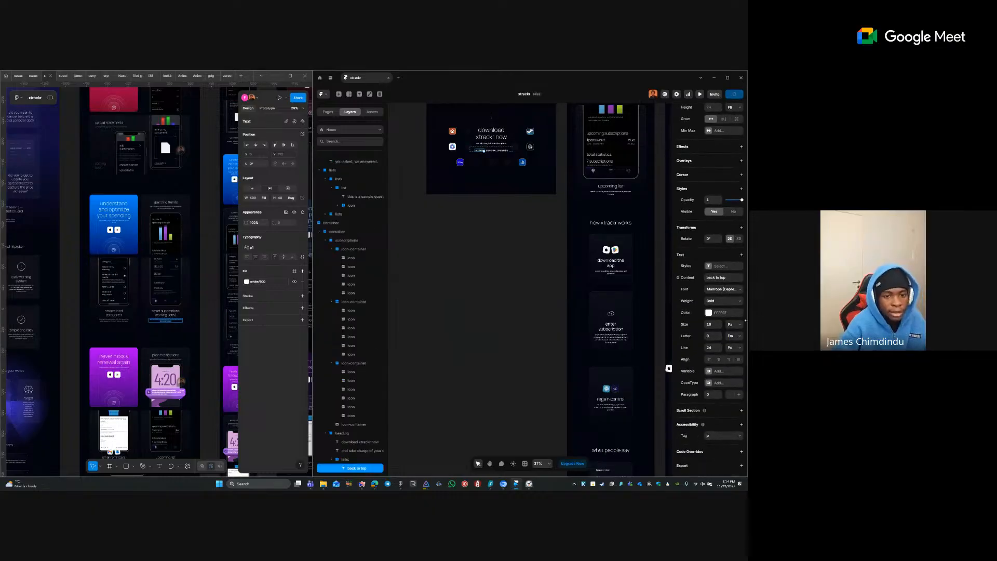
scroll(729, 203, up, 3)
click(721, 138)
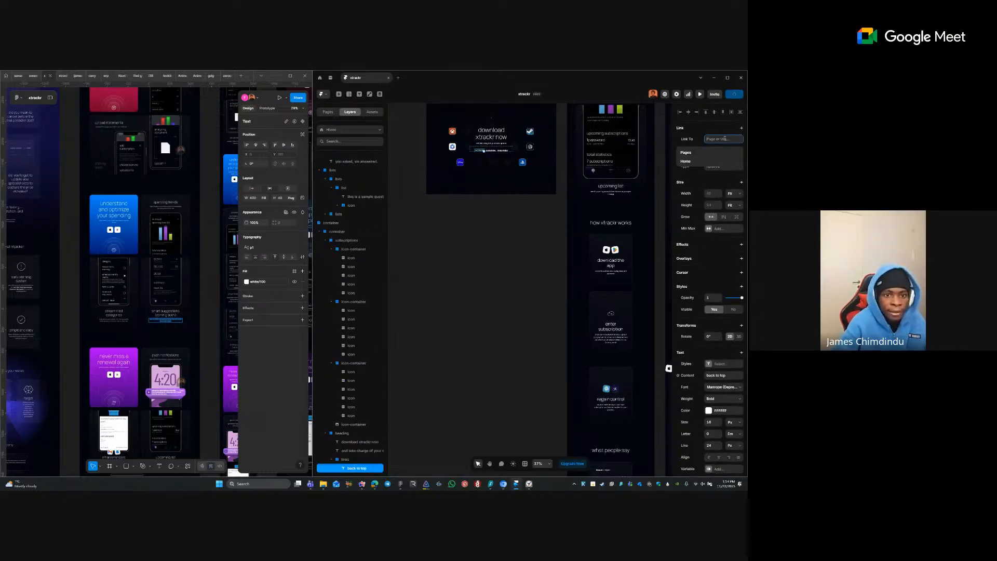
click(689, 161)
click(727, 151)
click(712, 166)
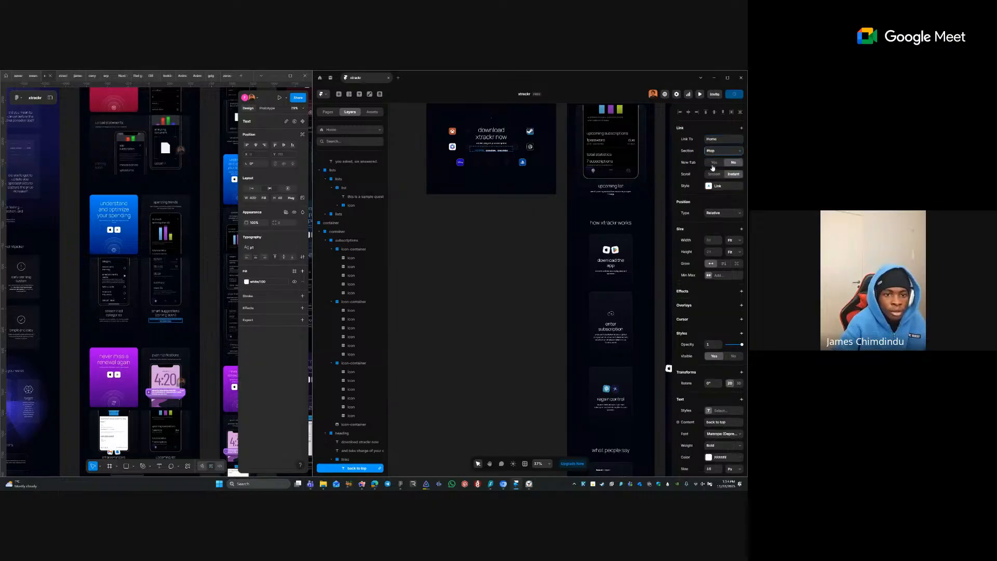
click(715, 174)
- Edit the Link style to drop the blue colour and underline on hover
click(719, 186)
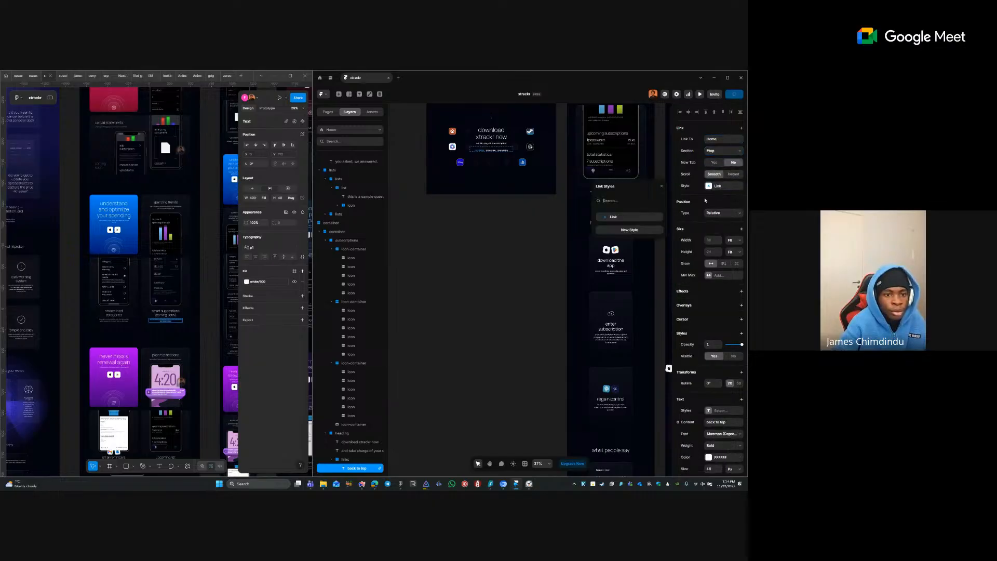
scroll(471, 146, up, 4)
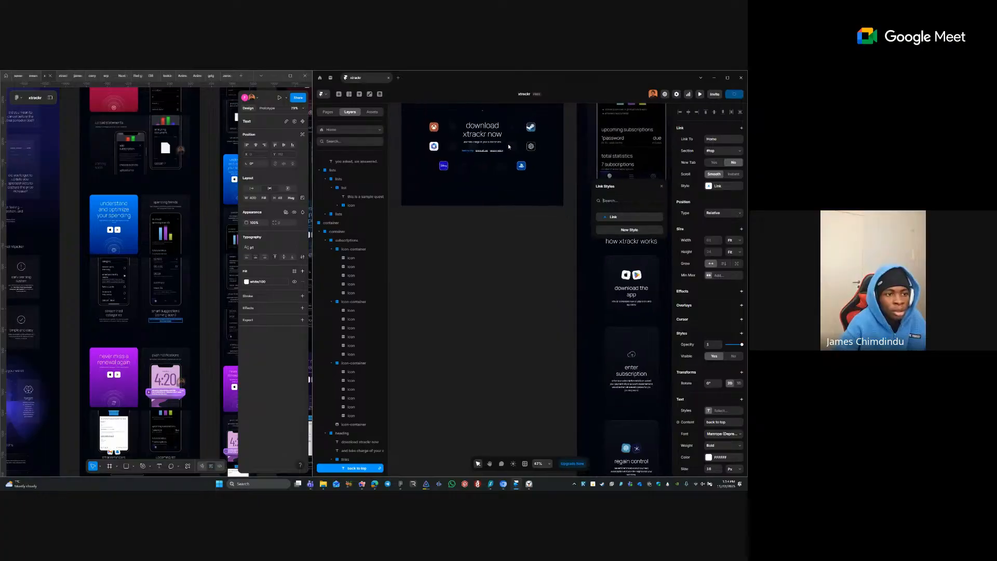
scroll(471, 147, up, 4)
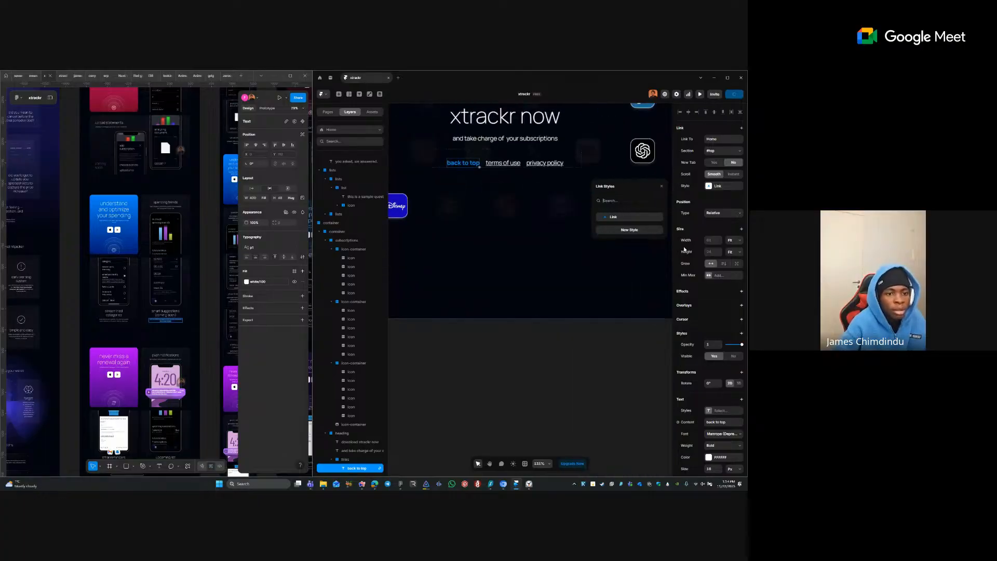
click(657, 217)
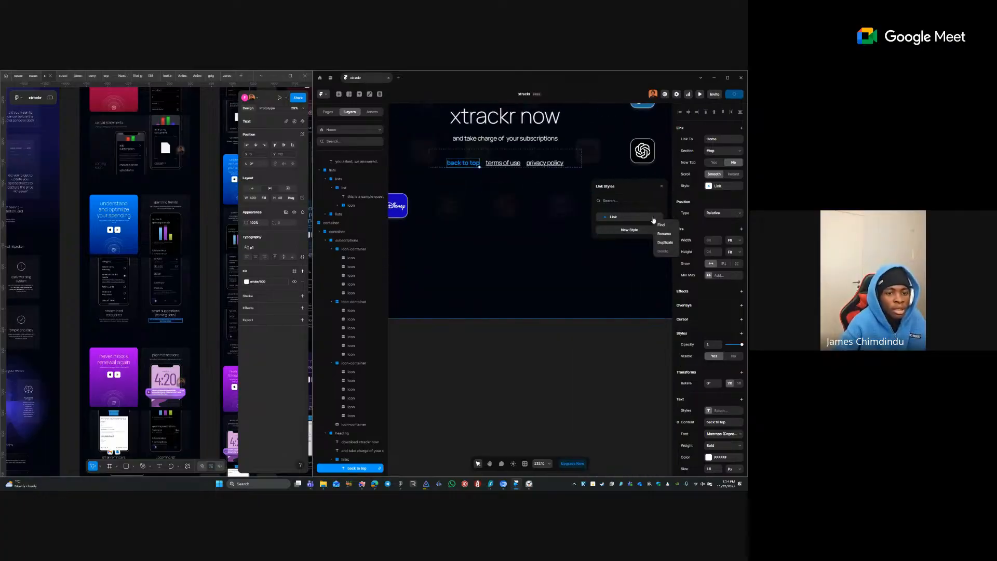
click(653, 219)
click(638, 219)
click(659, 201)
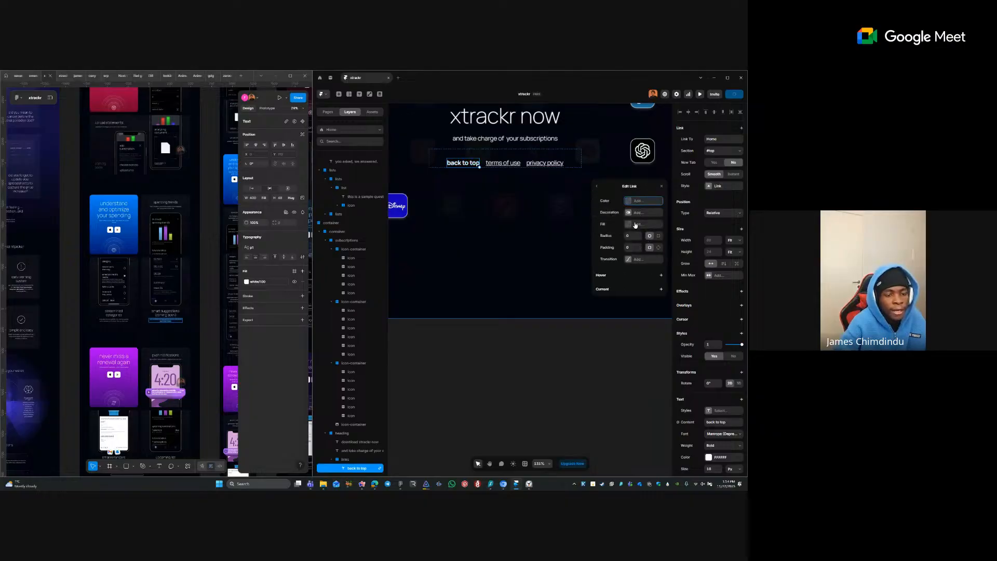
click(625, 276)
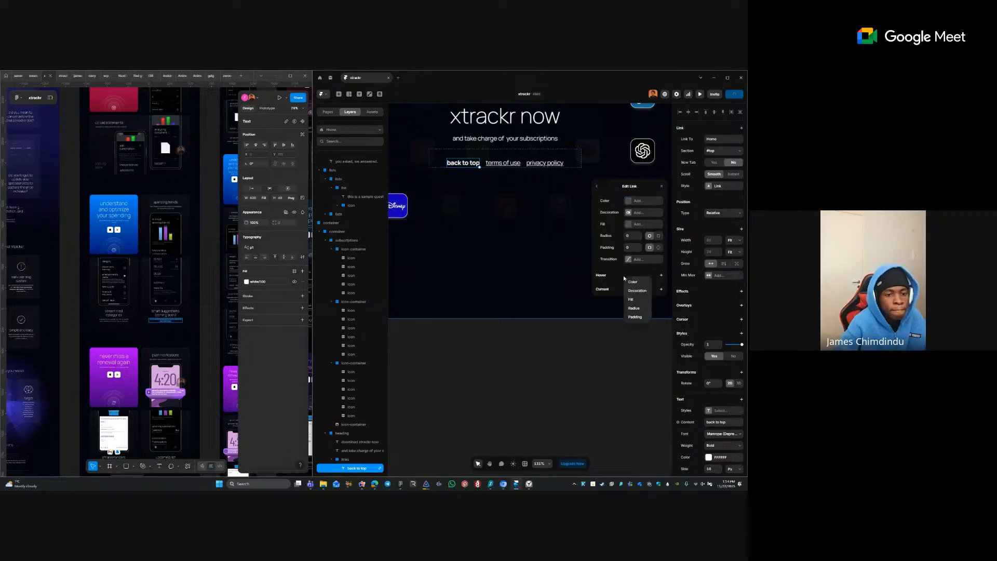
click(661, 275)
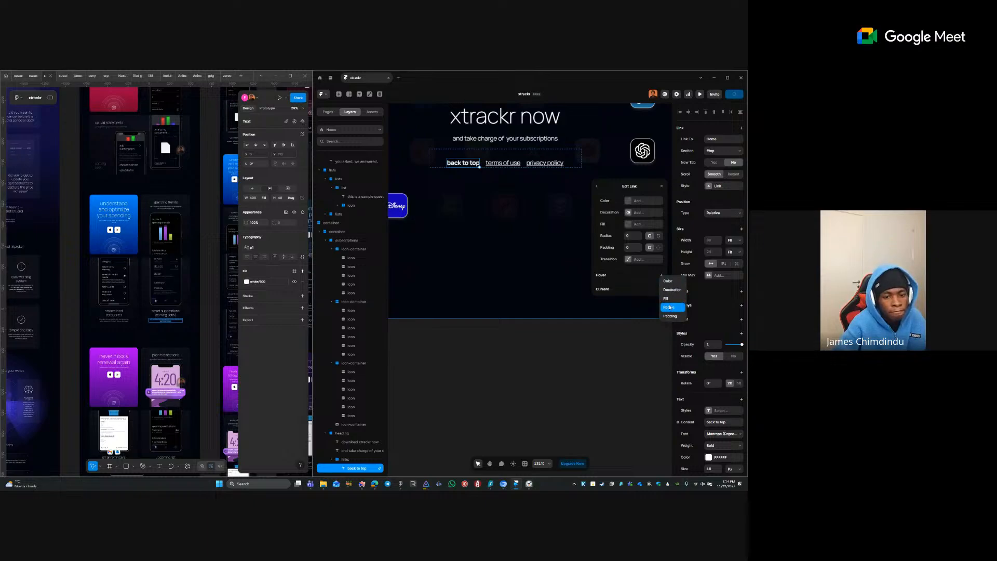
click(671, 289)
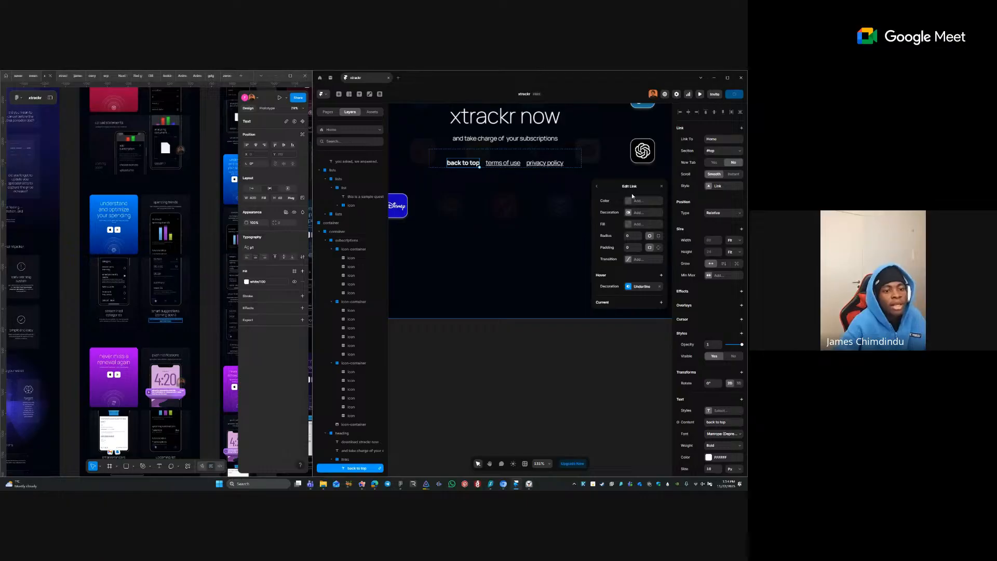
- Rename the Link style and pan down to show the whole download section
click(597, 186)
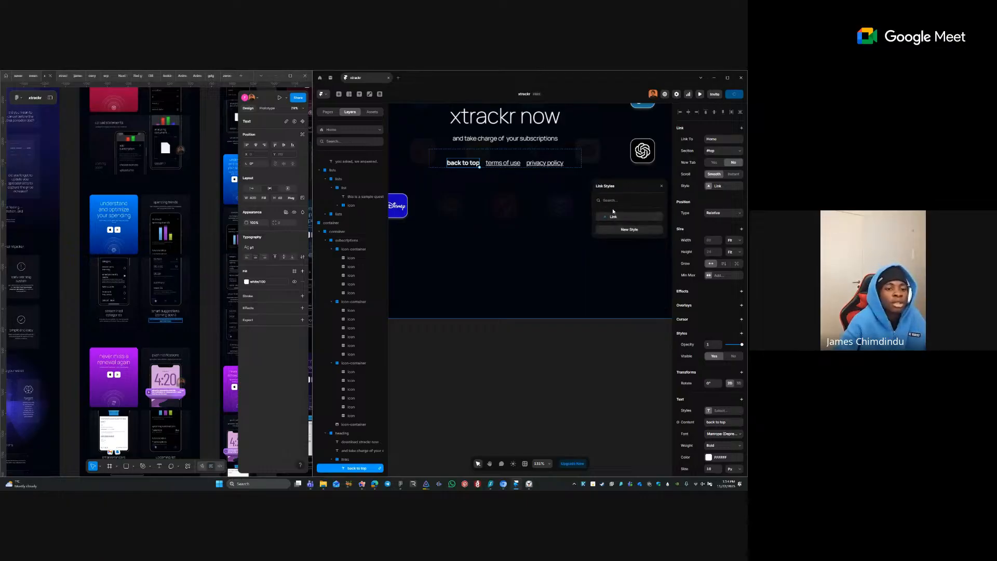
double_click(615, 220)
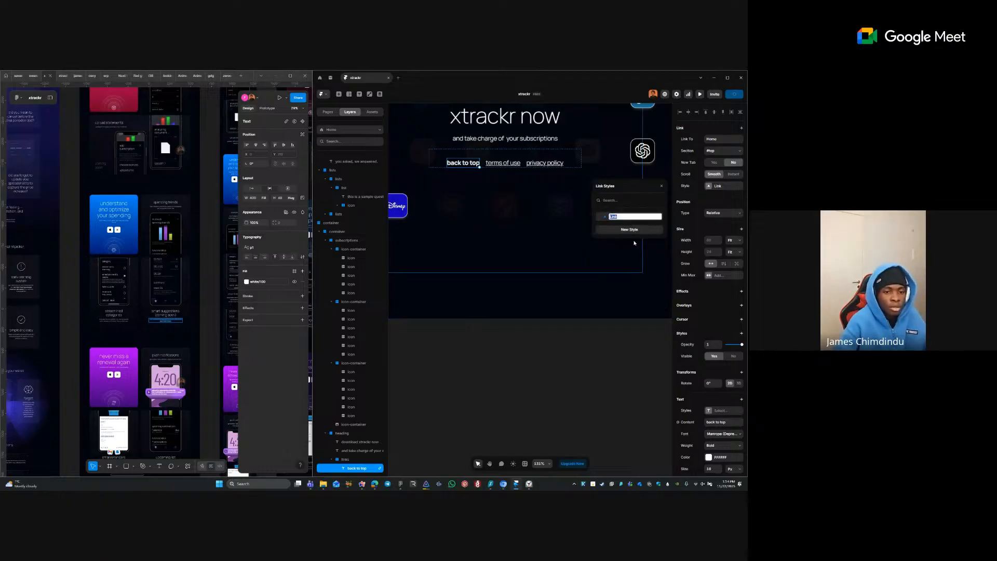
key(Return)
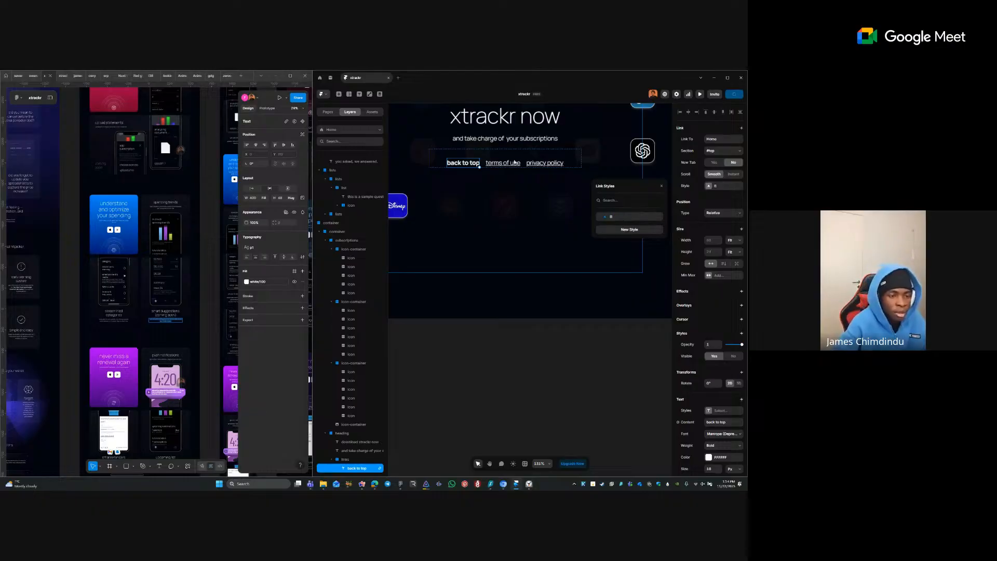
click(503, 325)
drag(498, 189, 498, 307)
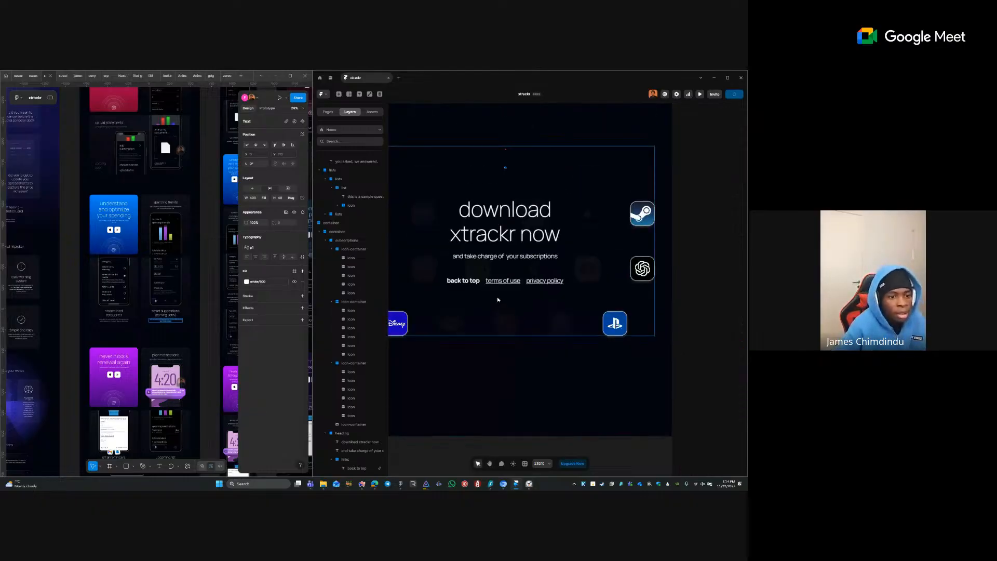
- Apply the p text style to the terms of use and privacy policy links
ctrl+click(506, 282)
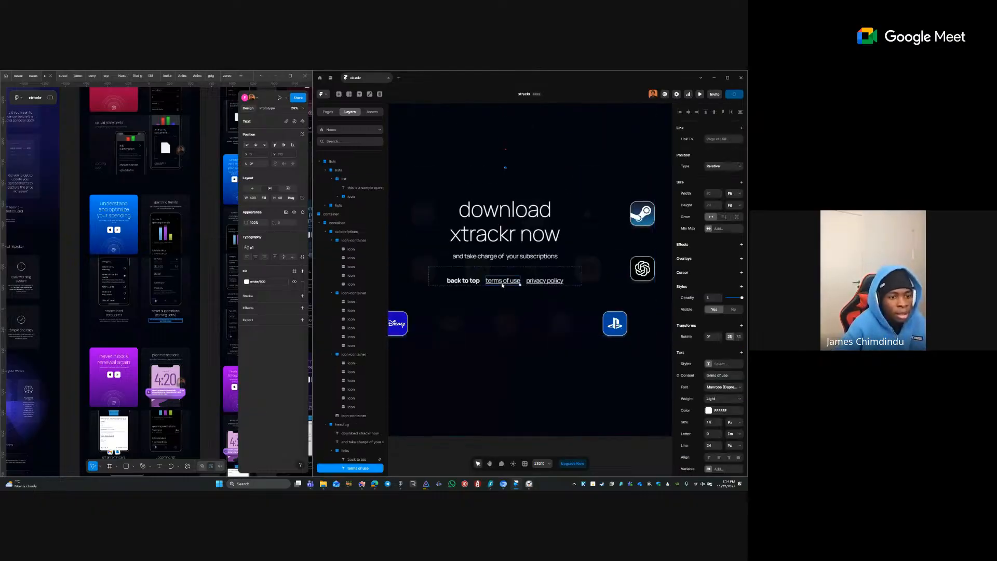
shift+click(549, 279)
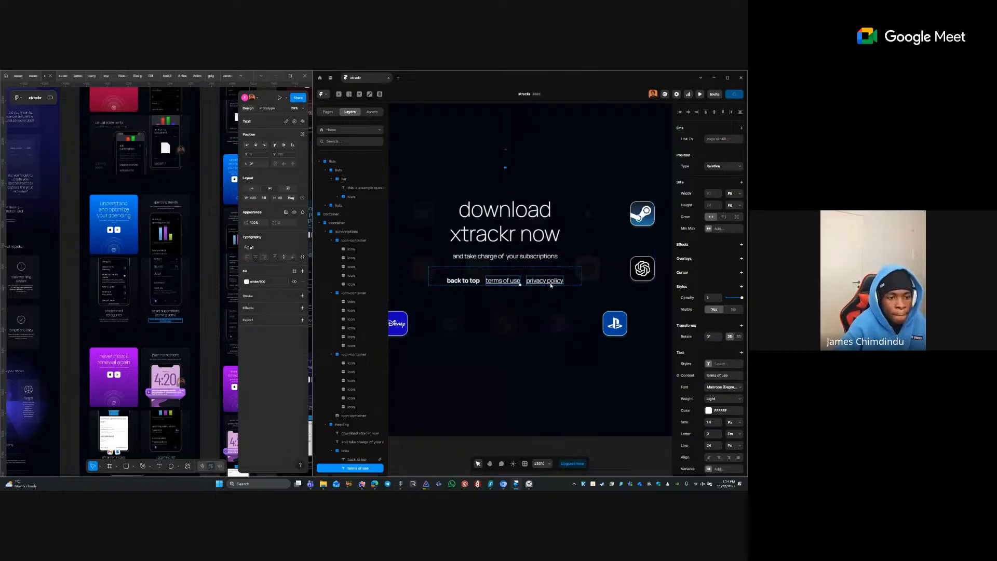
click(708, 350)
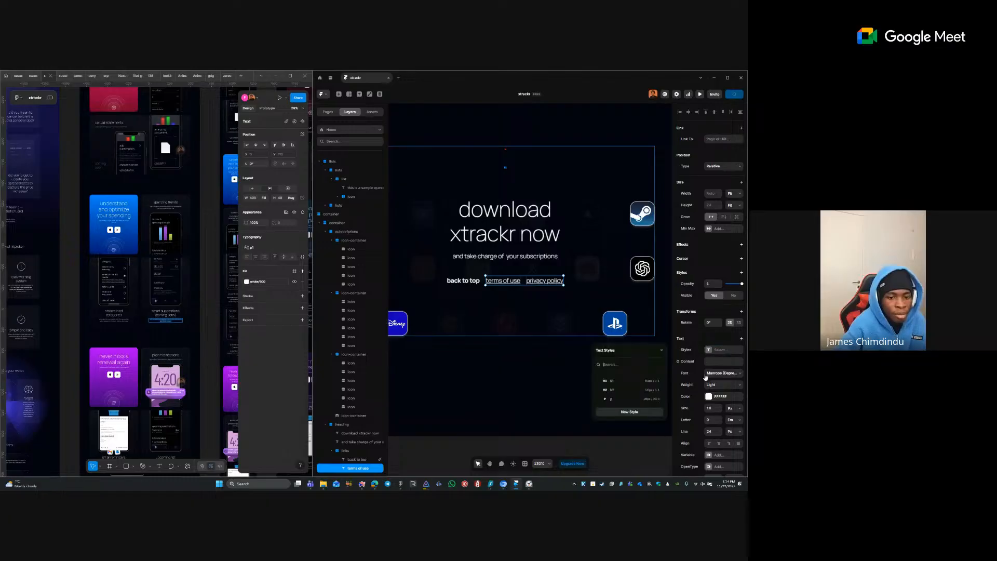
click(615, 399)
- Apply the p text style to the back to top text
click(457, 281)
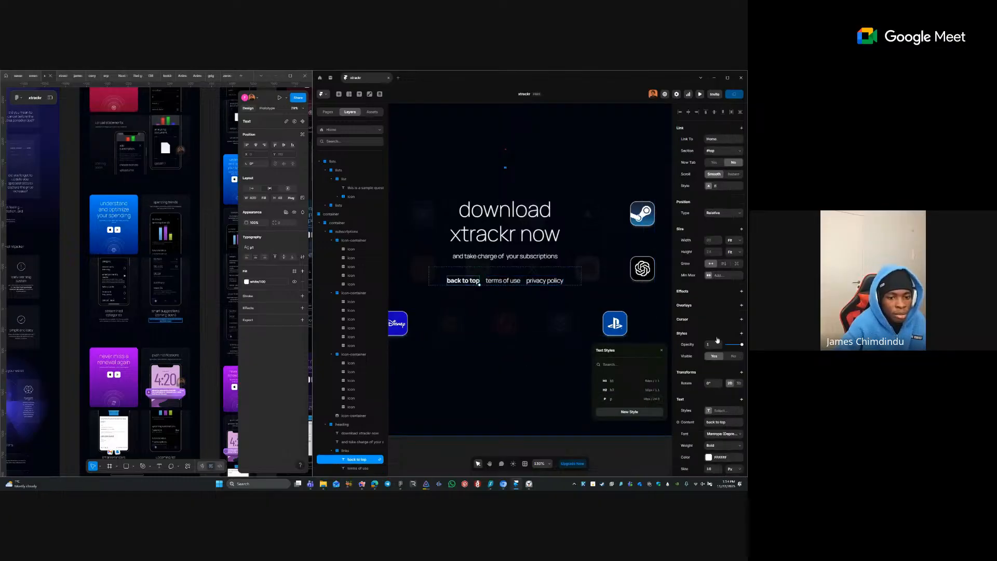
click(712, 404)
click(709, 412)
click(709, 411)
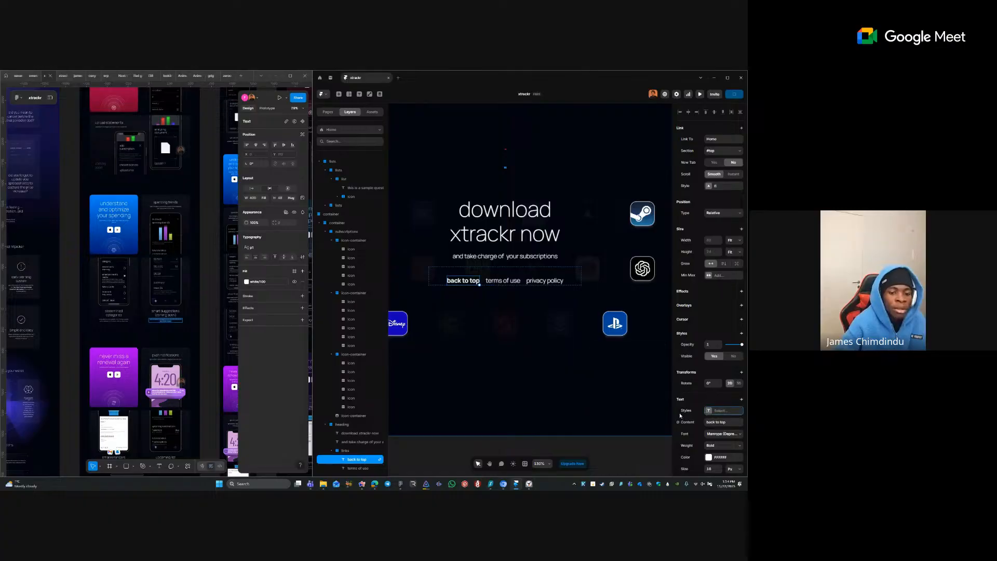
click(709, 412)
click(628, 451)
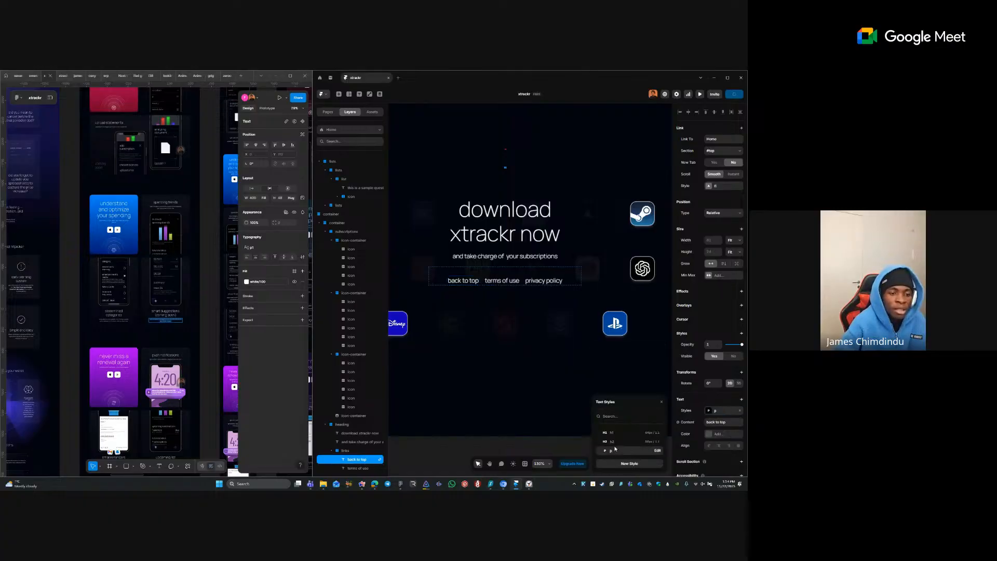
- Check the download section's heading and link layers, ending on the outer container stack
click(467, 270)
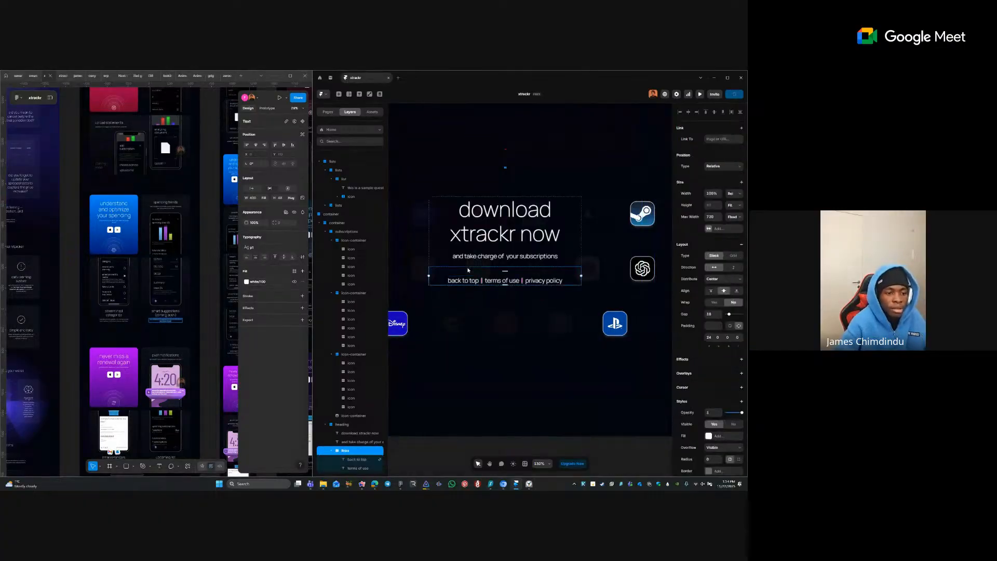
click(467, 283)
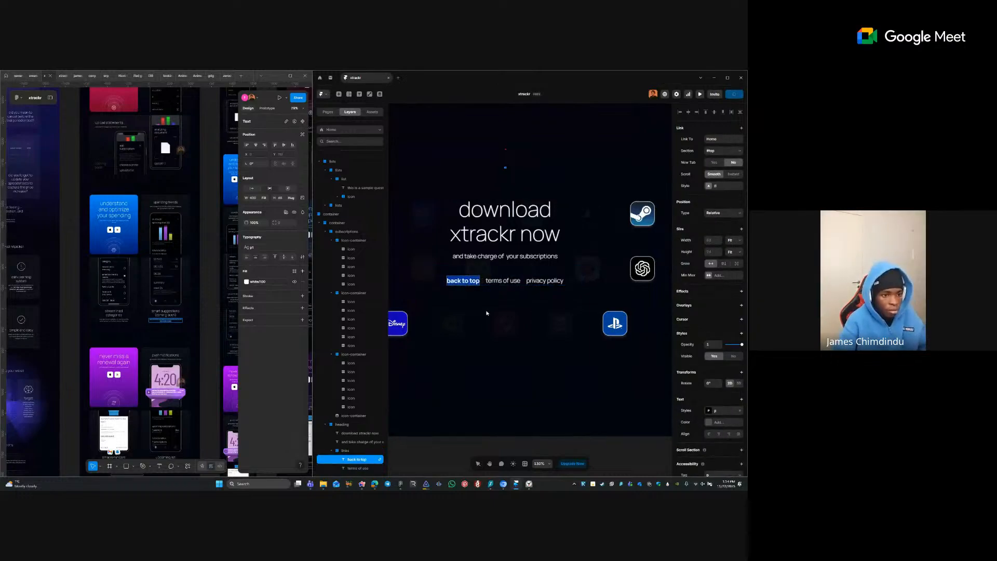
click(502, 256)
click(502, 242)
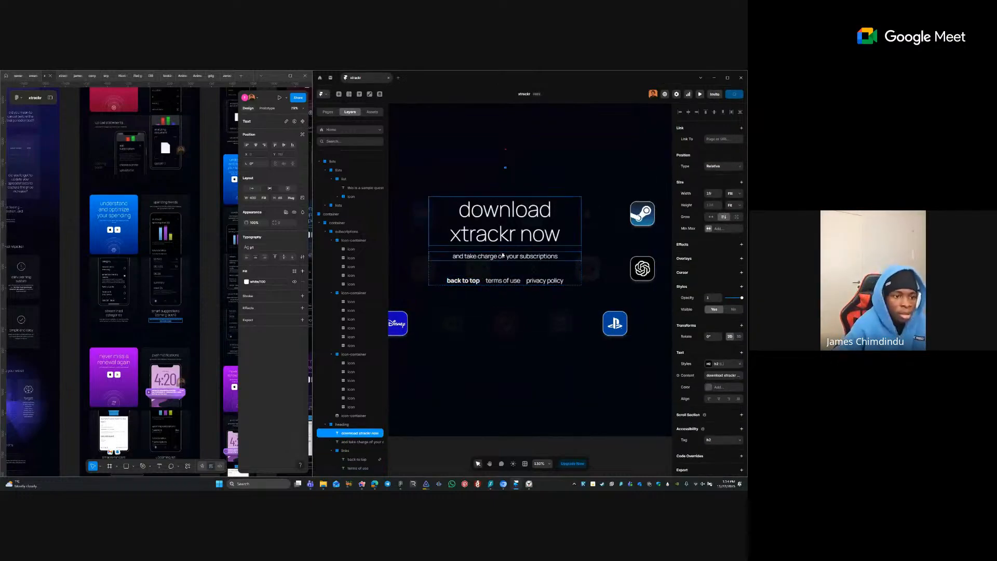
click(505, 264)
click(506, 273)
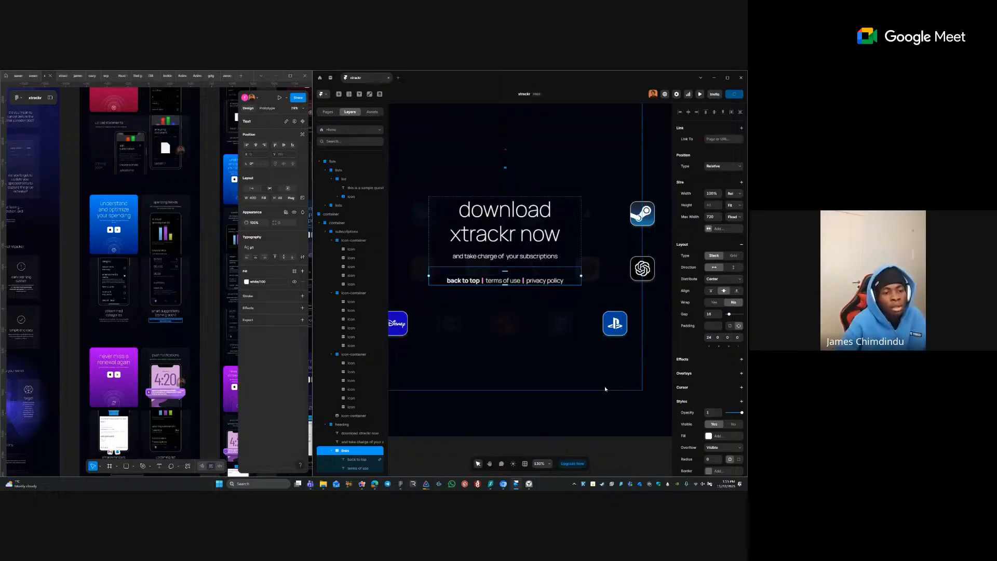
click(544, 383)
- Delete the bottom, empty icon container from the download section's icon group
scroll(545, 383, down, 3)
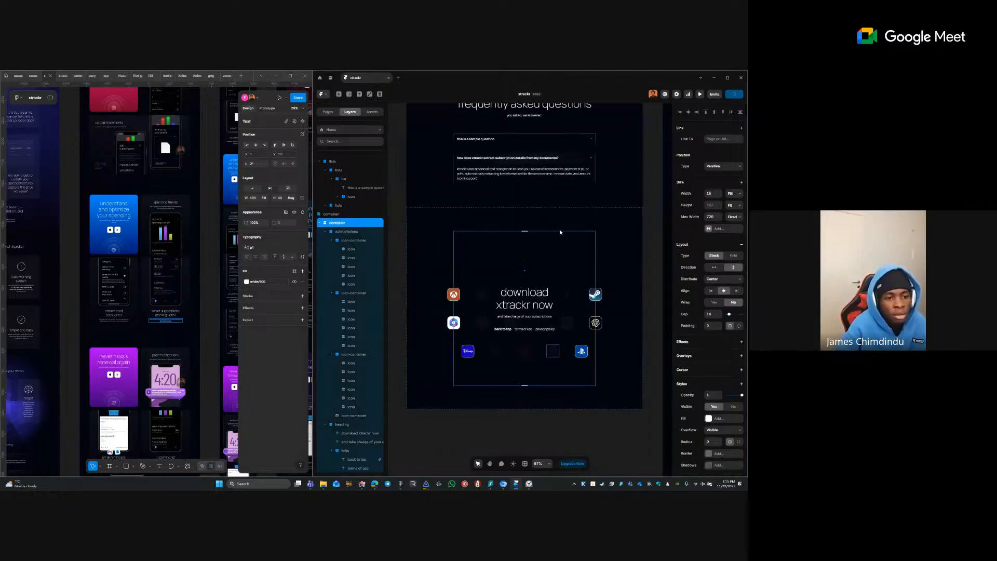
click(527, 267)
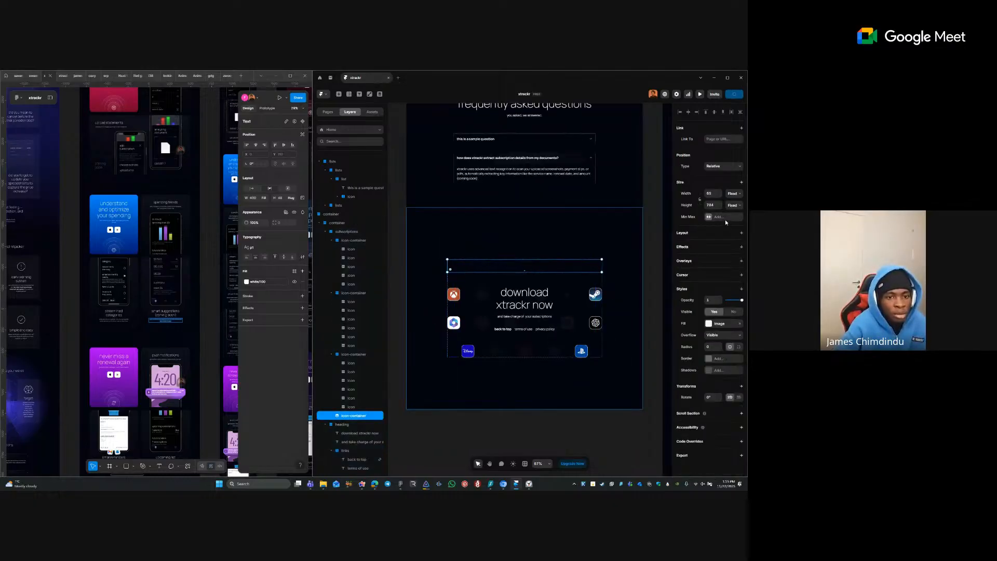
click(344, 355)
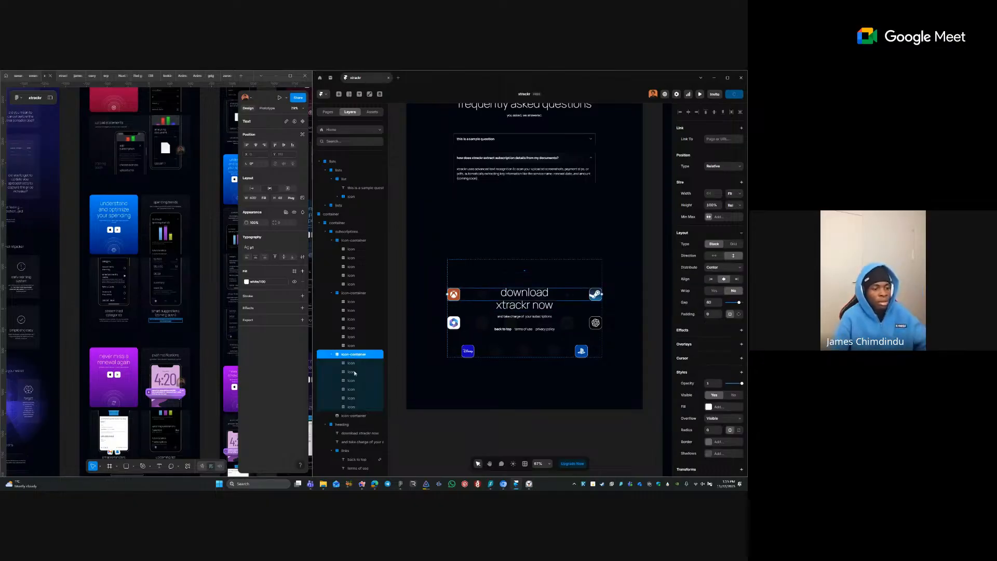
click(354, 416)
key(Delete)
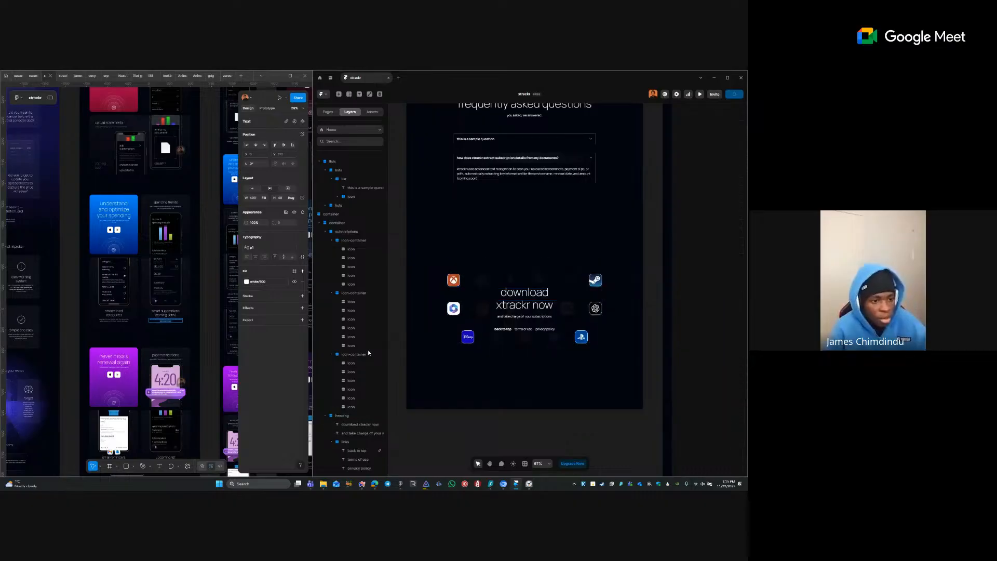
- Select and deselect the Figma page frame while scrolling down the canvas
click(201, 370)
scroll(199, 381, down, 5)
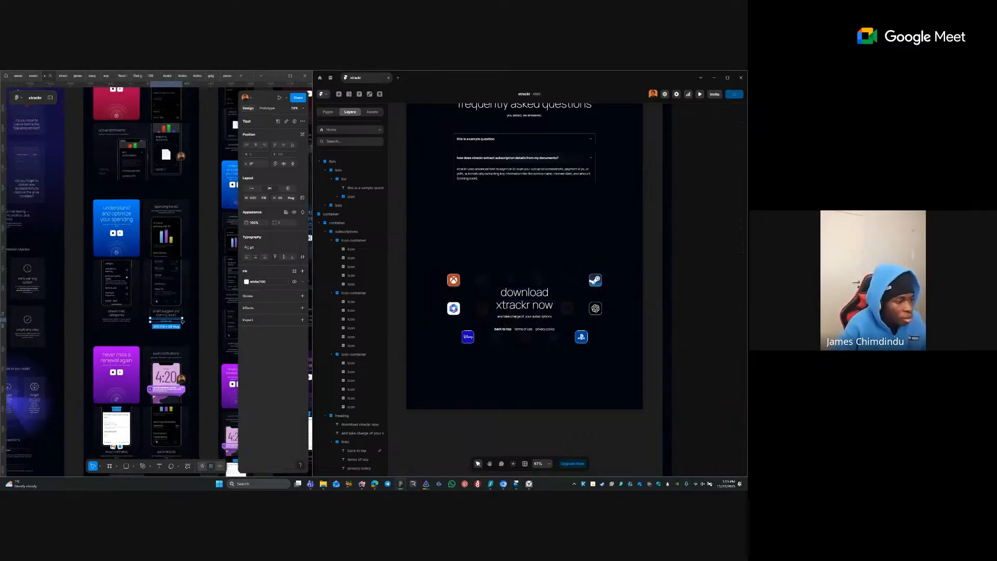
click(197, 392)
scroll(198, 390, down, 10)
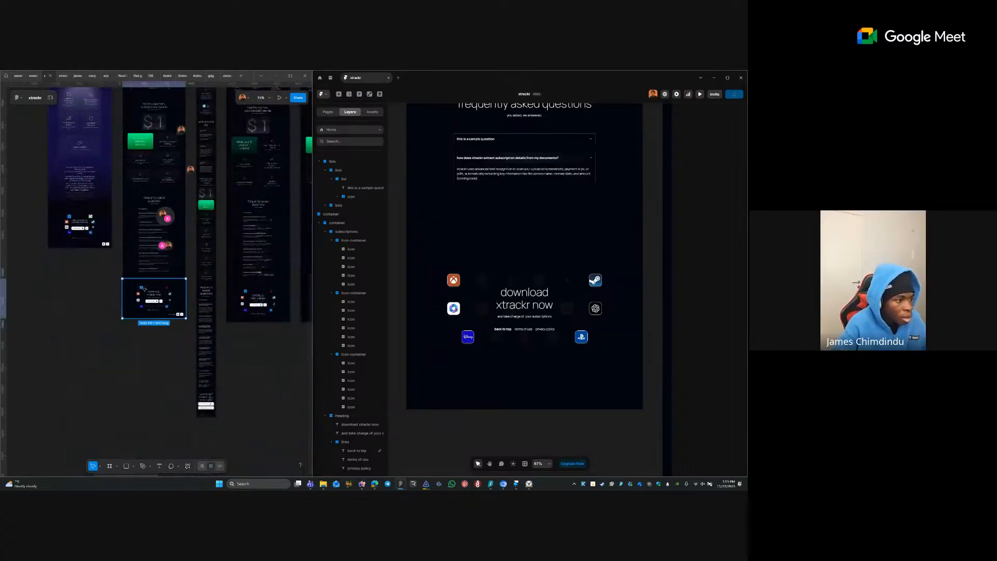
- Copy the bottom icon group with the Figma to HTML with Framer plugin and paste it into Framer
click(144, 289)
right_click(145, 289)
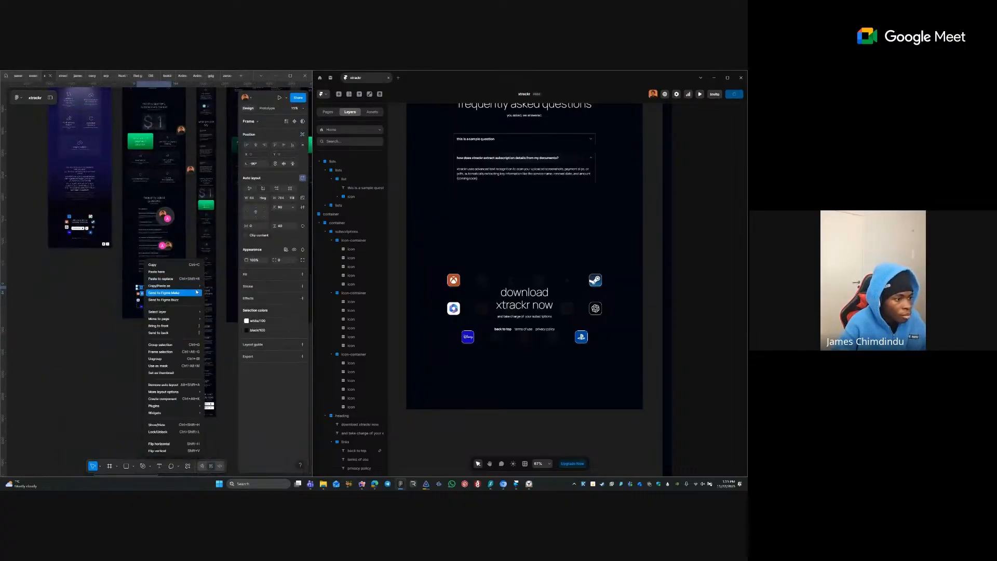
mouse_move(172, 285)
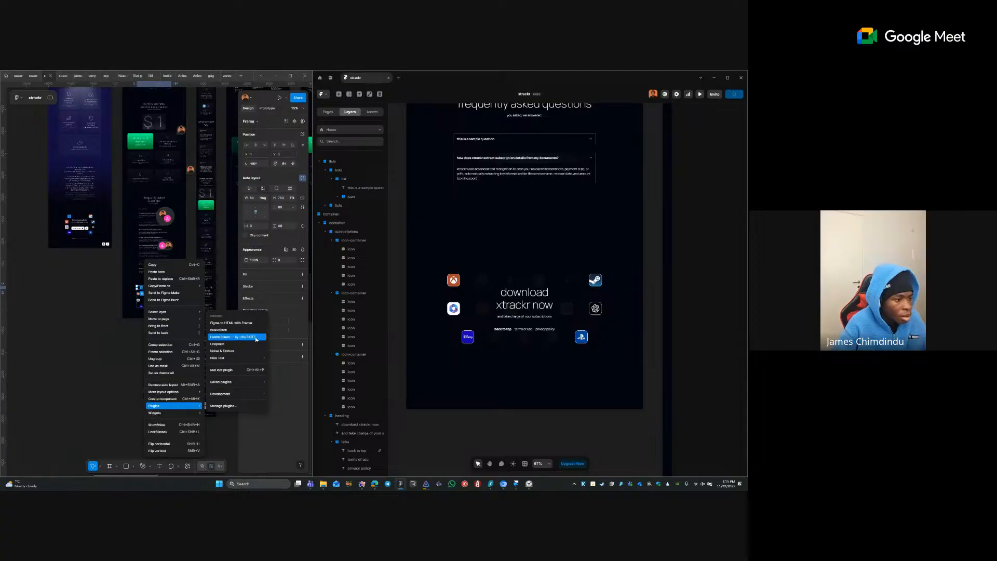
click(241, 320)
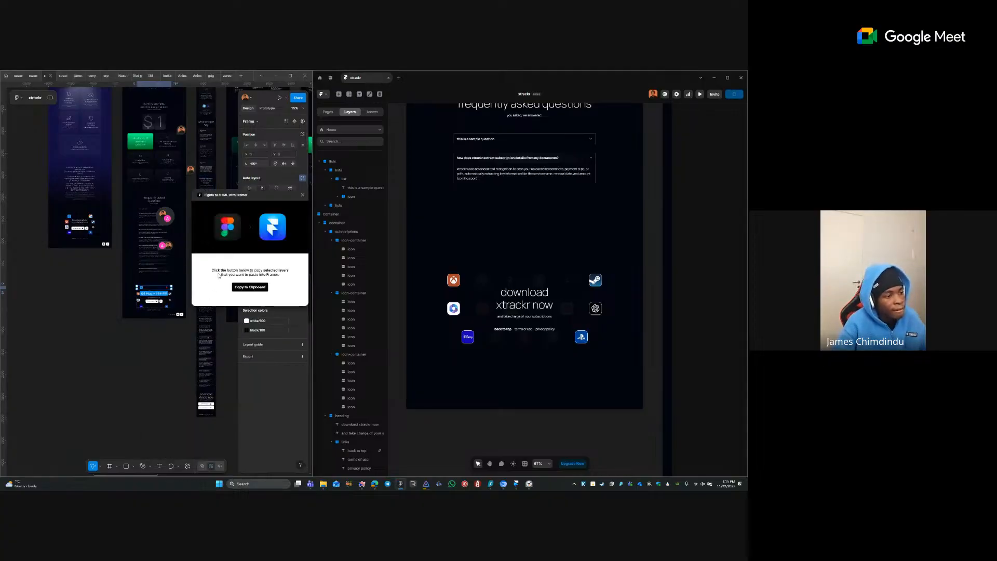
click(242, 287)
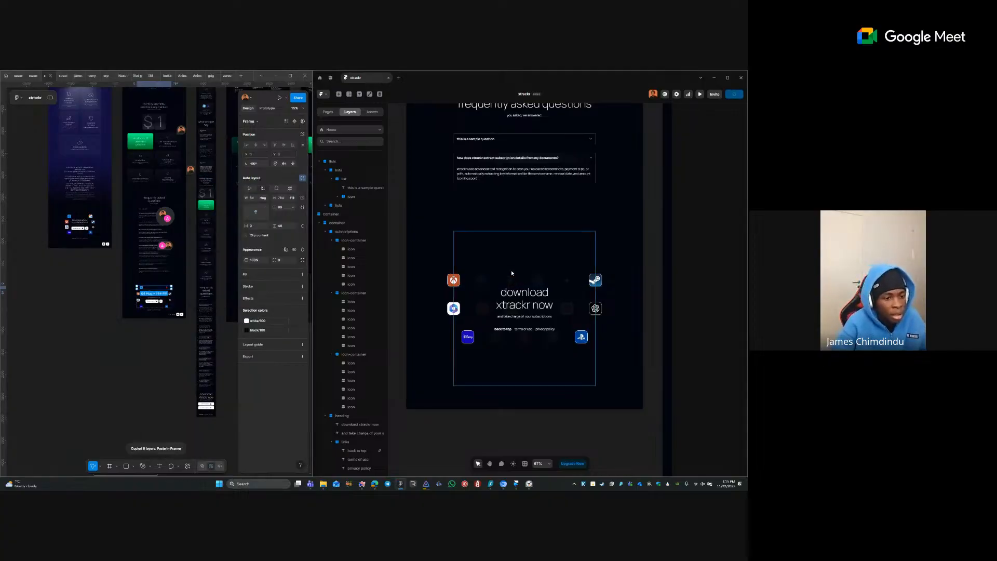
key(ctrl+v)
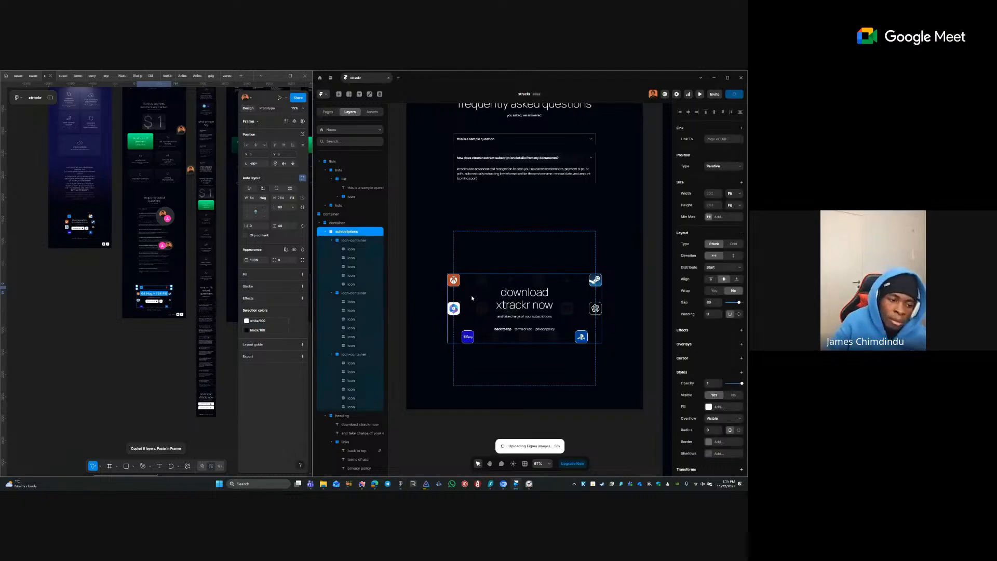
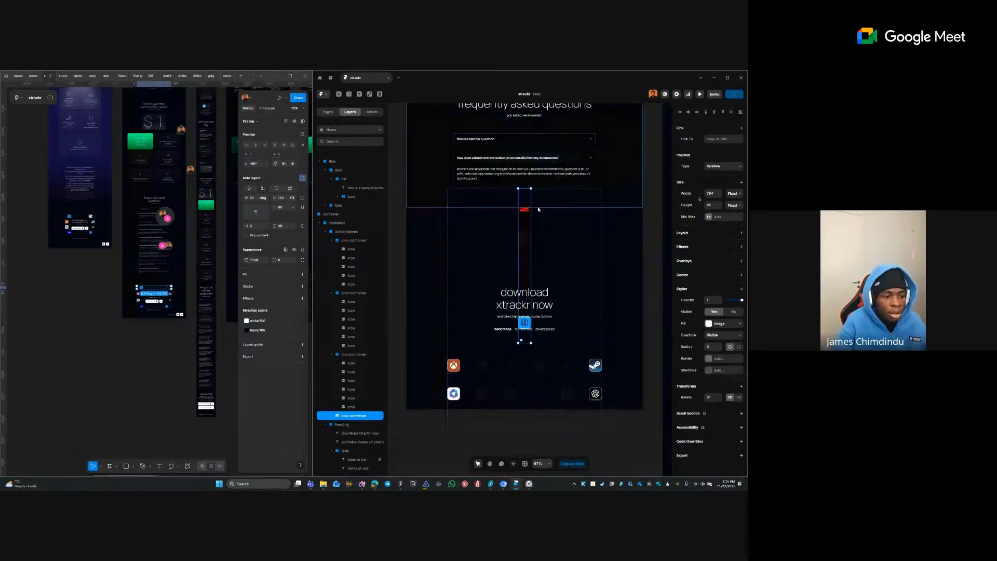
- In Figma, undo the pasted icon container and drill into the nested 720x440 frame
key(ctrl+z)
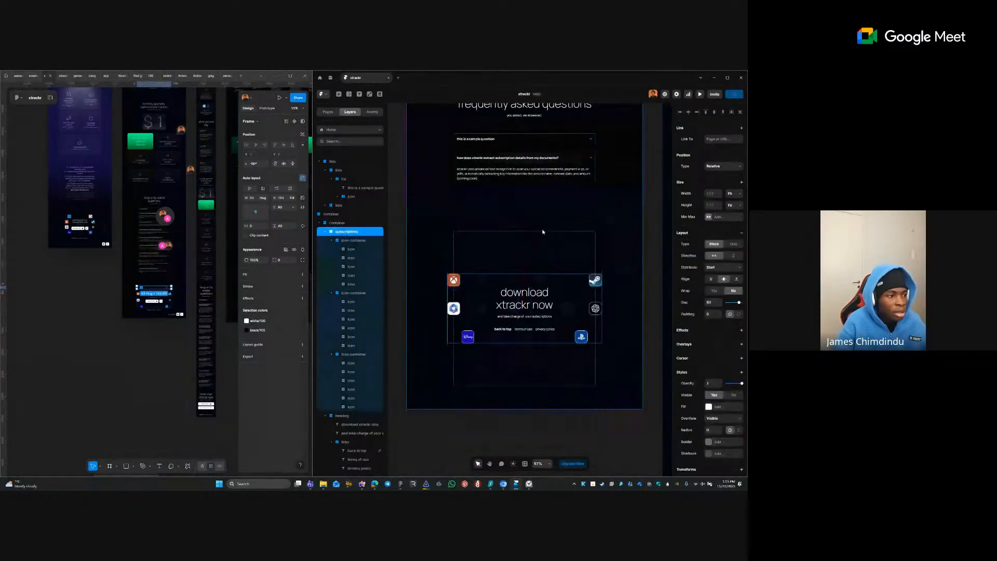
click(129, 294)
scroll(133, 289, up, 5)
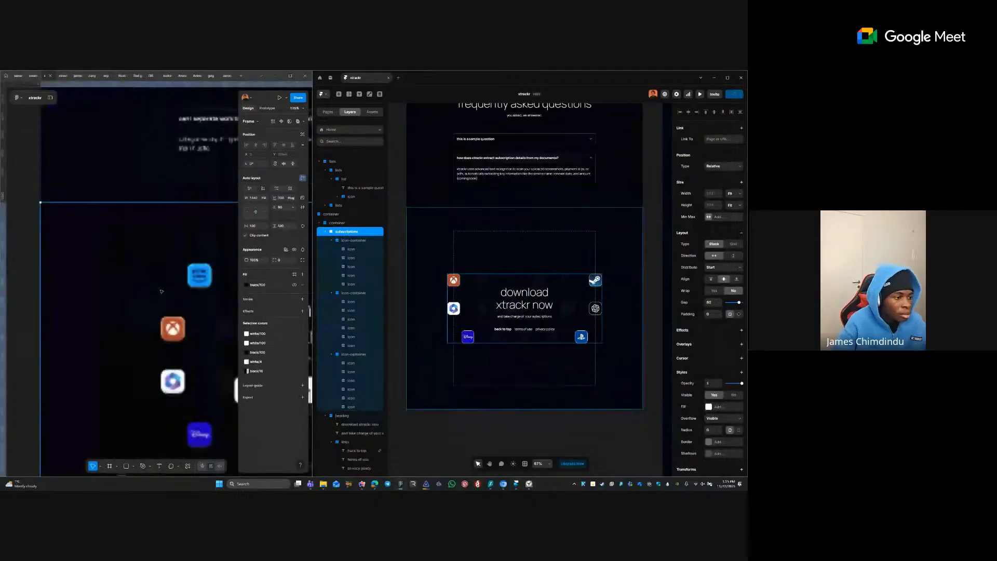
double_click(227, 278)
double_click(226, 279)
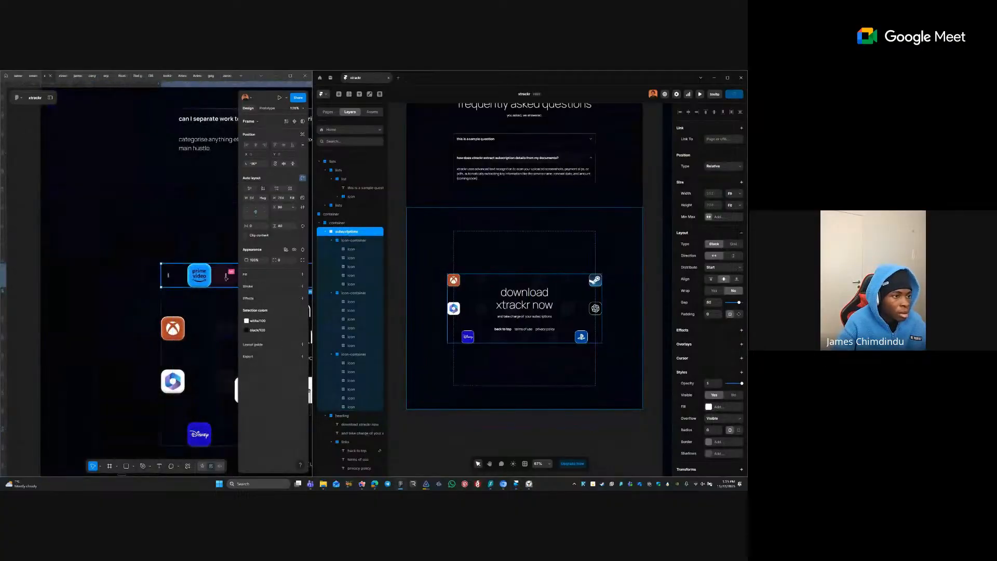
drag(215, 274, 106, 272)
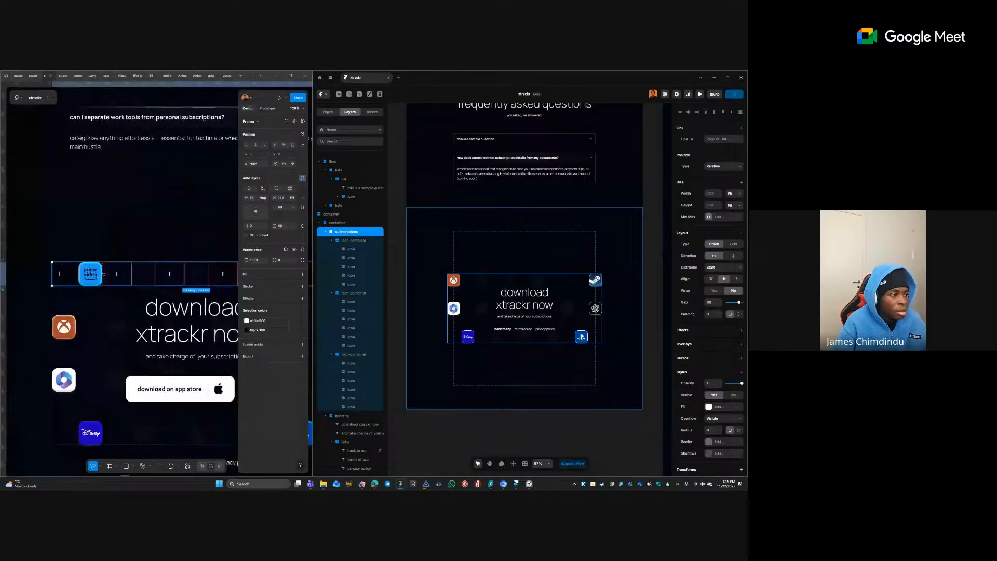
- Select the download section's icon row and dismiss the plugin list without running anything
click(143, 273)
scroll(112, 274, down, 2)
click(115, 273)
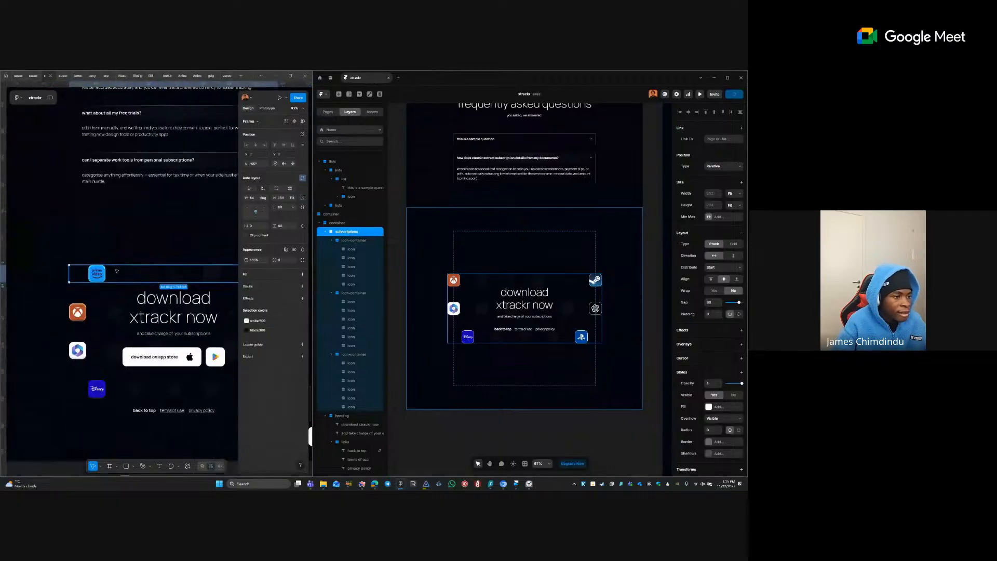
right_click(115, 274)
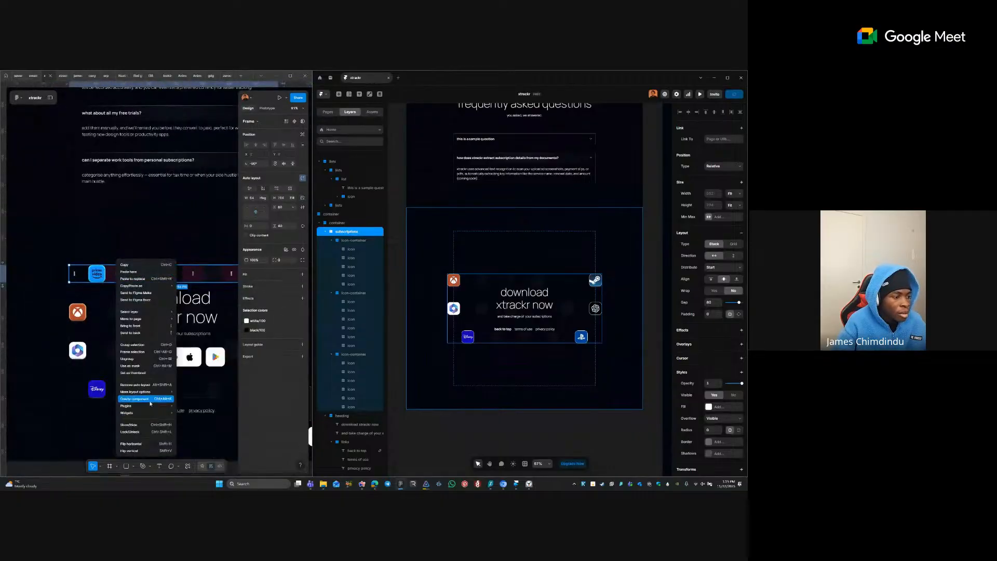
mouse_move(150, 406)
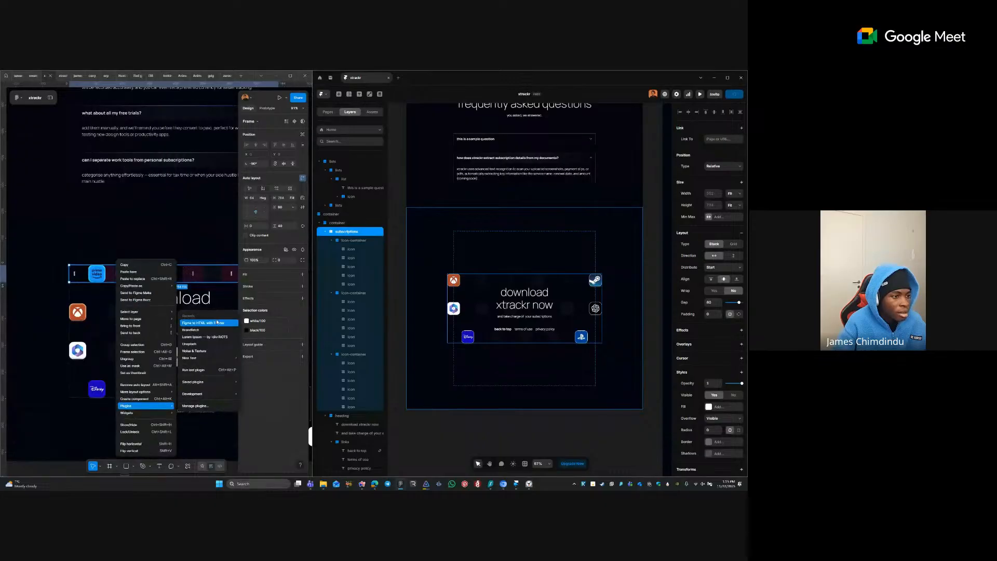
click(254, 173)
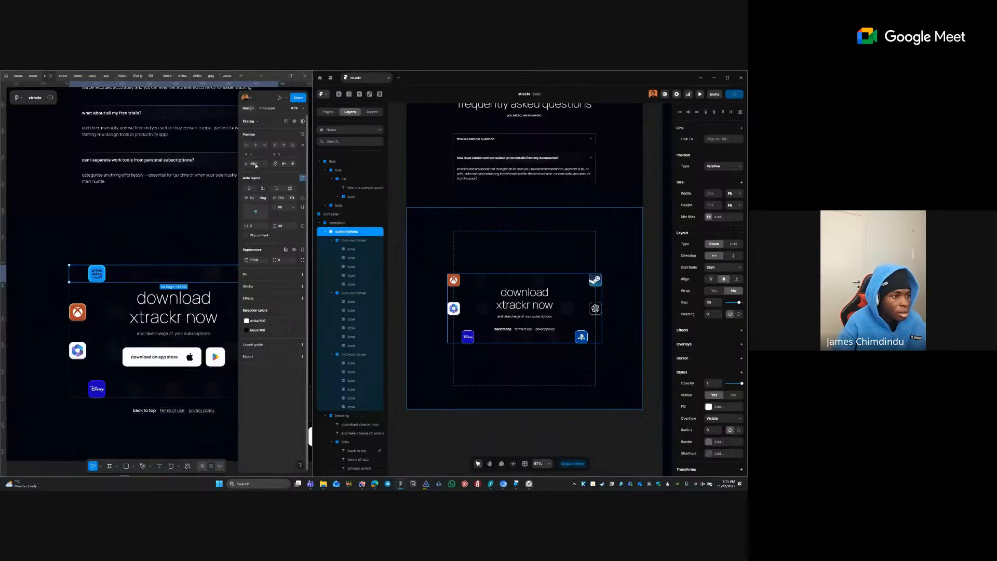
click(258, 164)
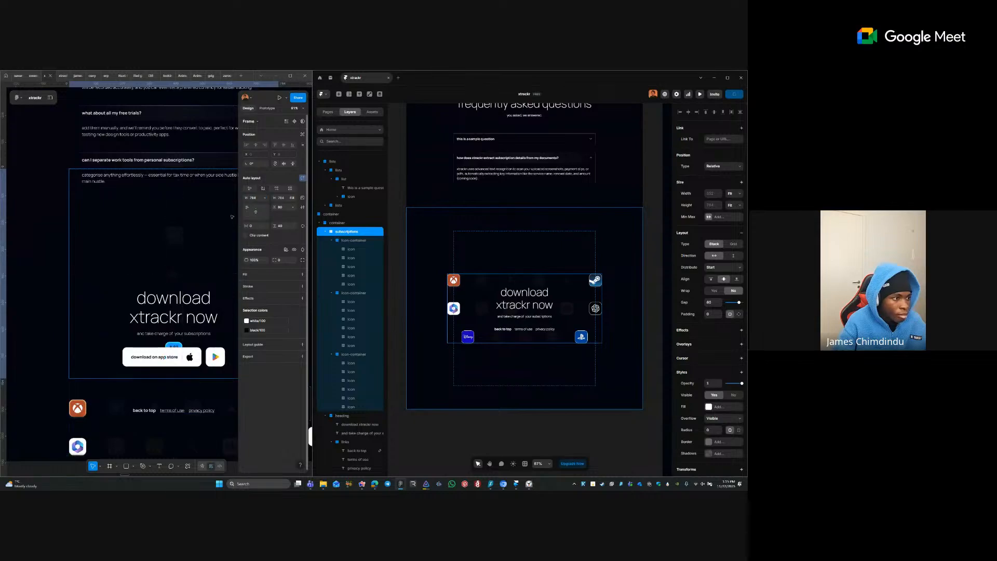
- Set the frame's height and width to Hug contents
click(292, 199)
click(281, 191)
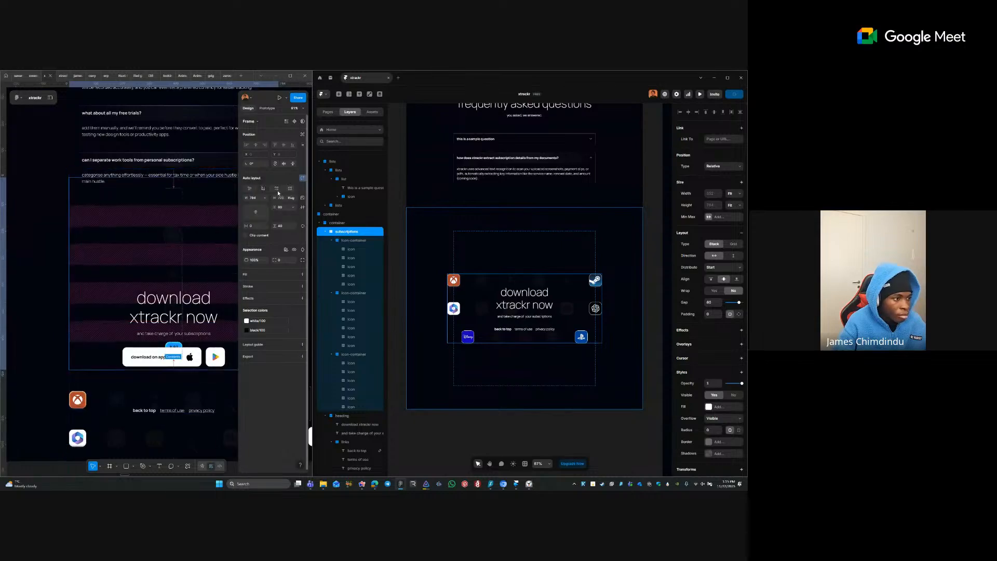
scroll(97, 269, down, 5)
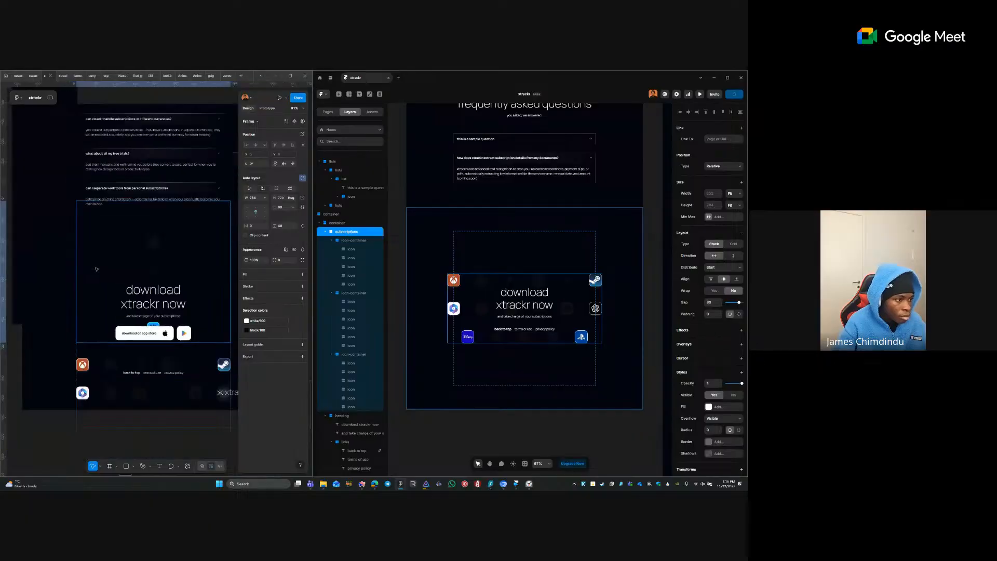
click(265, 199)
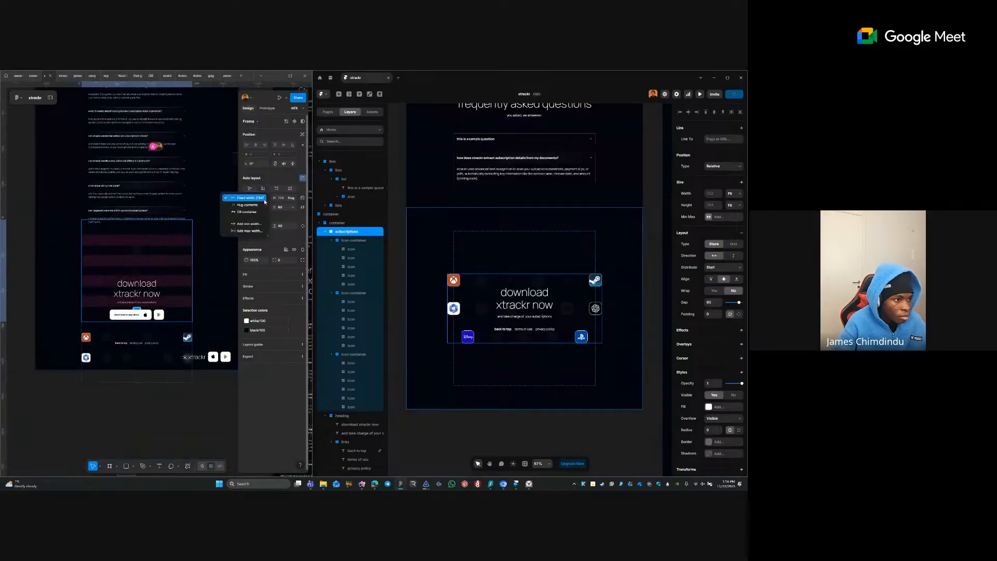
click(244, 206)
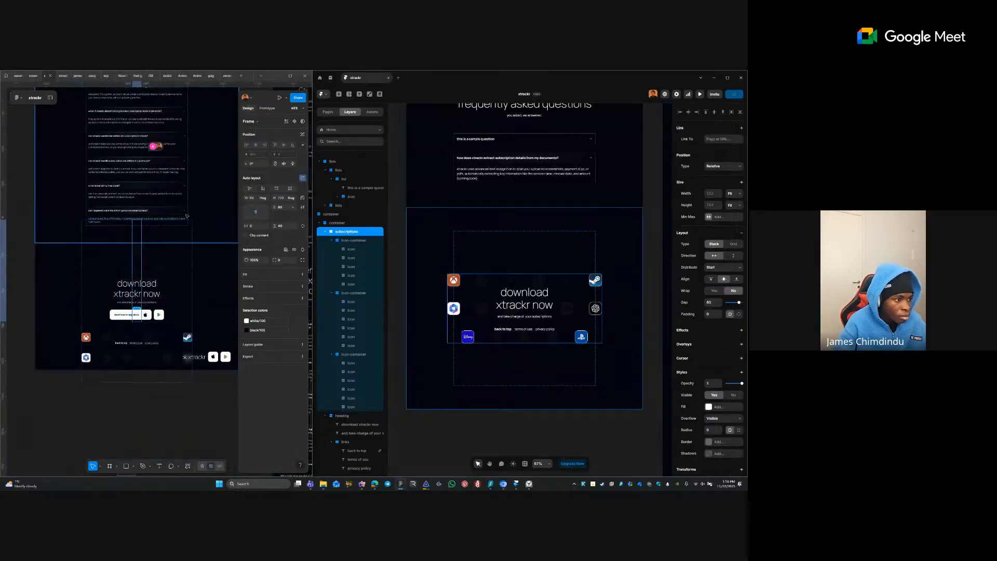
- Run the Figma to HTML, with Framer plugin on the selected frame
right_click(139, 232)
mouse_move(196, 370)
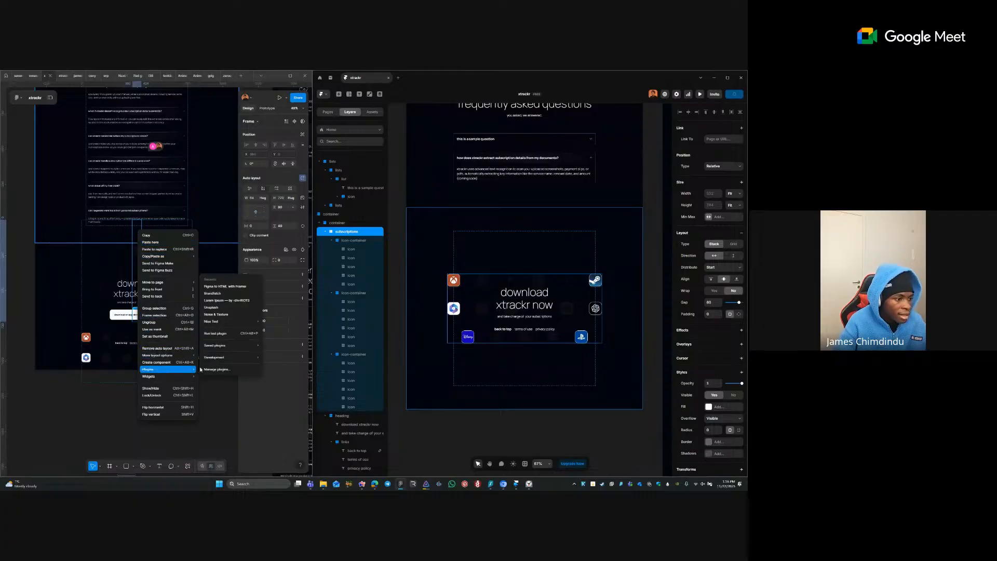
click(259, 287)
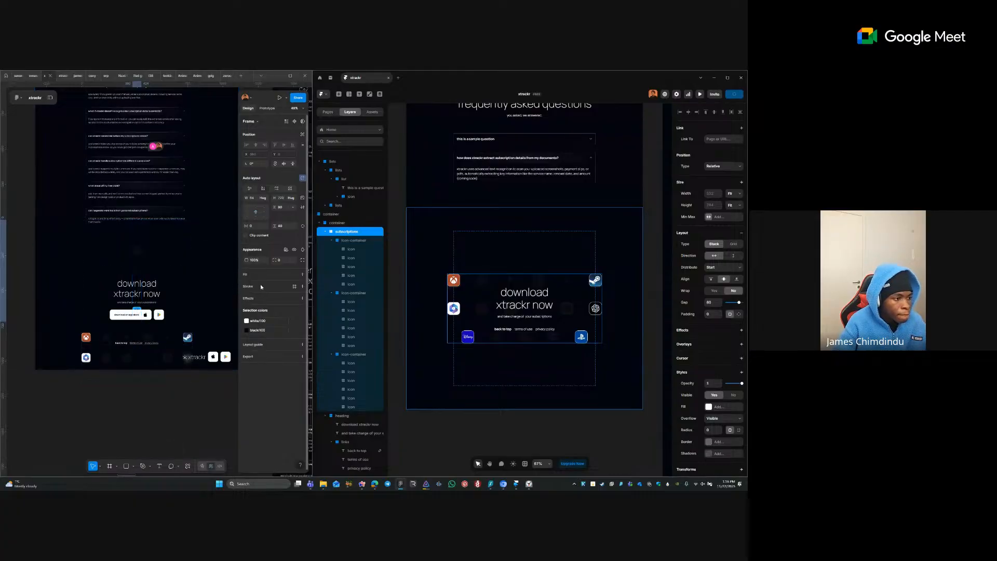
- Paste the converted Figma layers into Framer and wrap the Netflix icon row in a stack
click(248, 290)
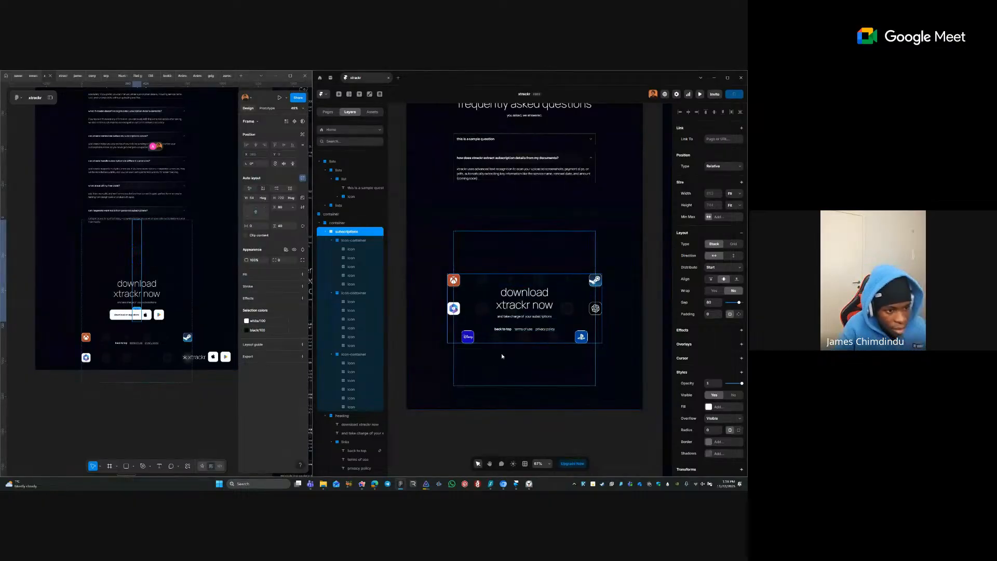
key(ctrl+v)
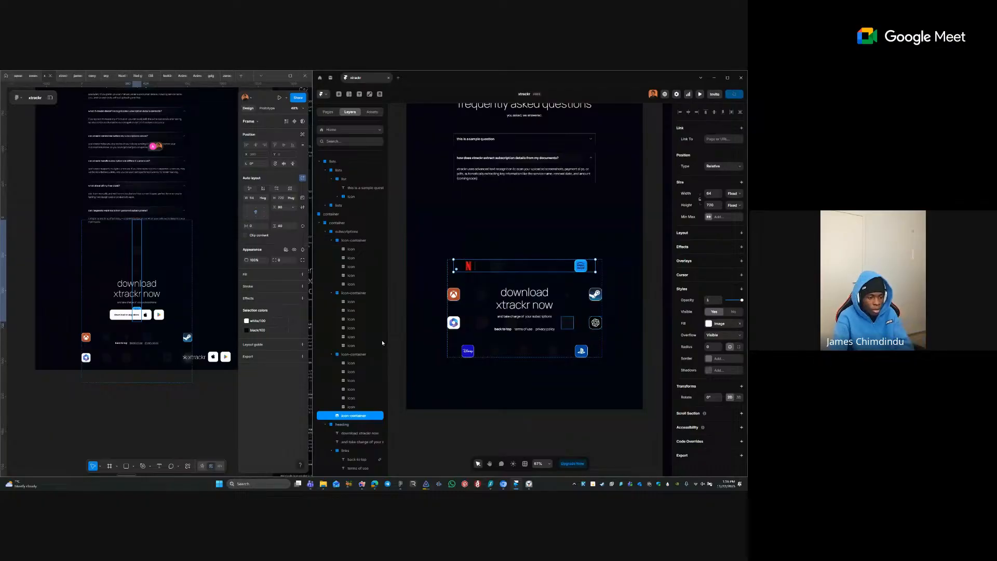
click(351, 363)
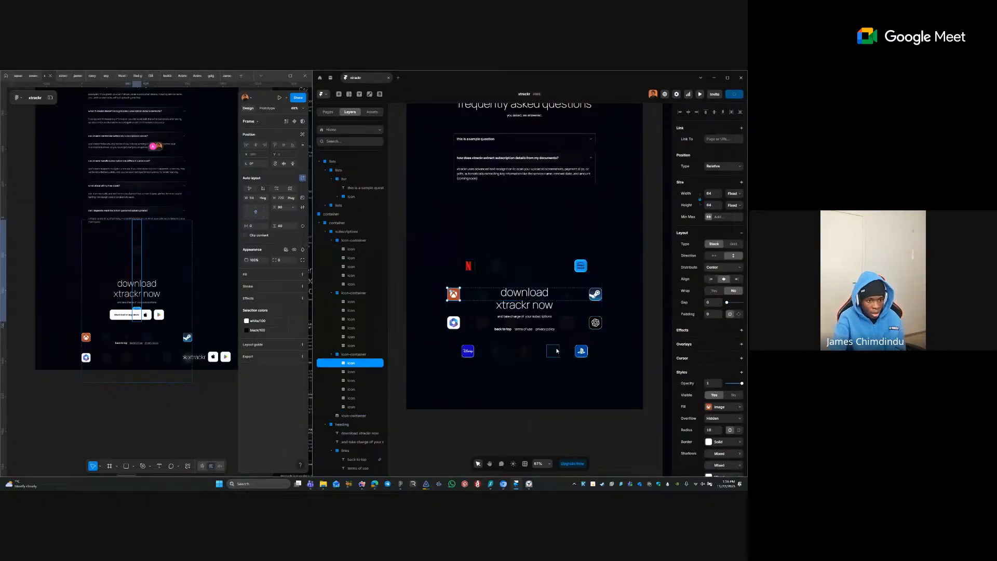
click(503, 268)
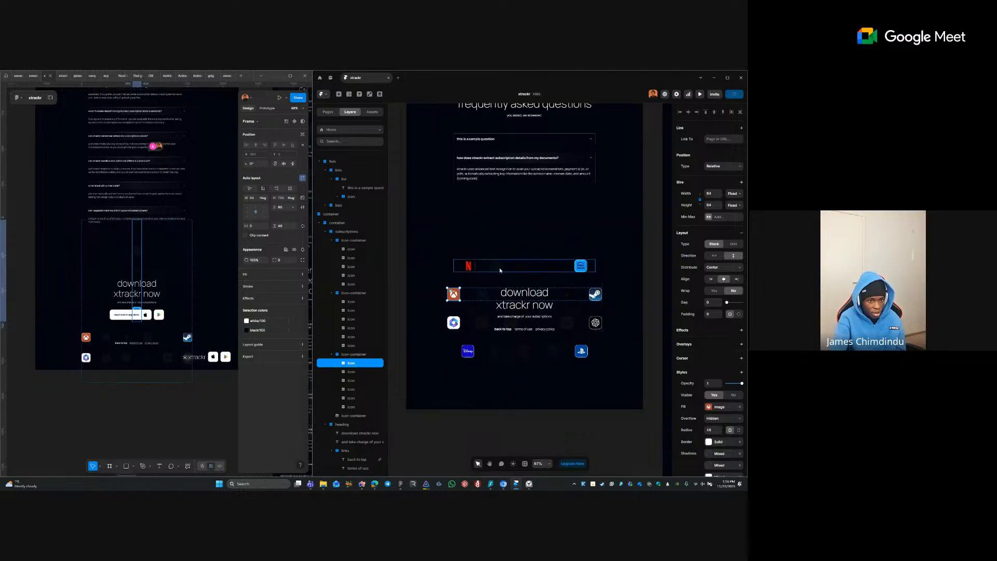
right_click(527, 267)
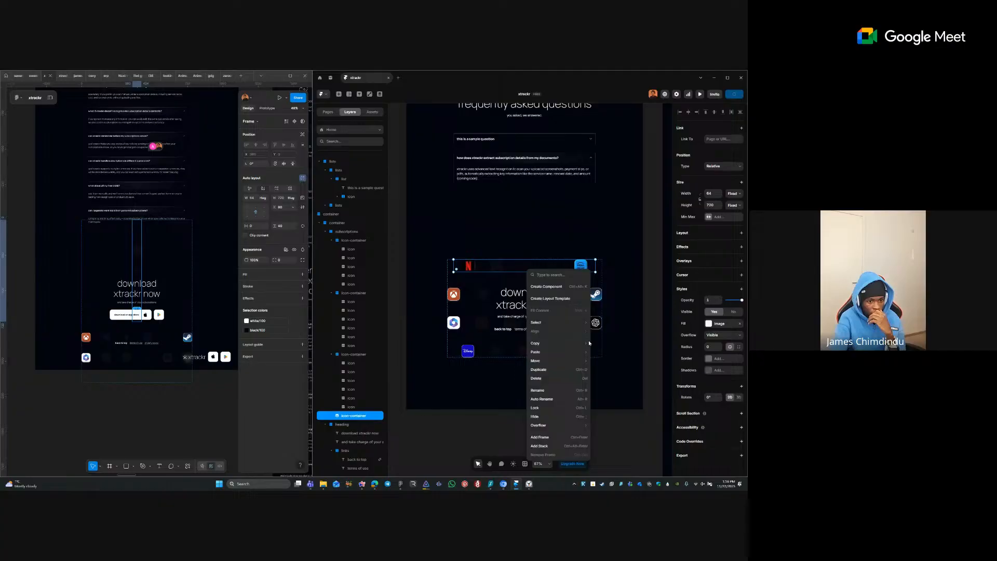
click(574, 447)
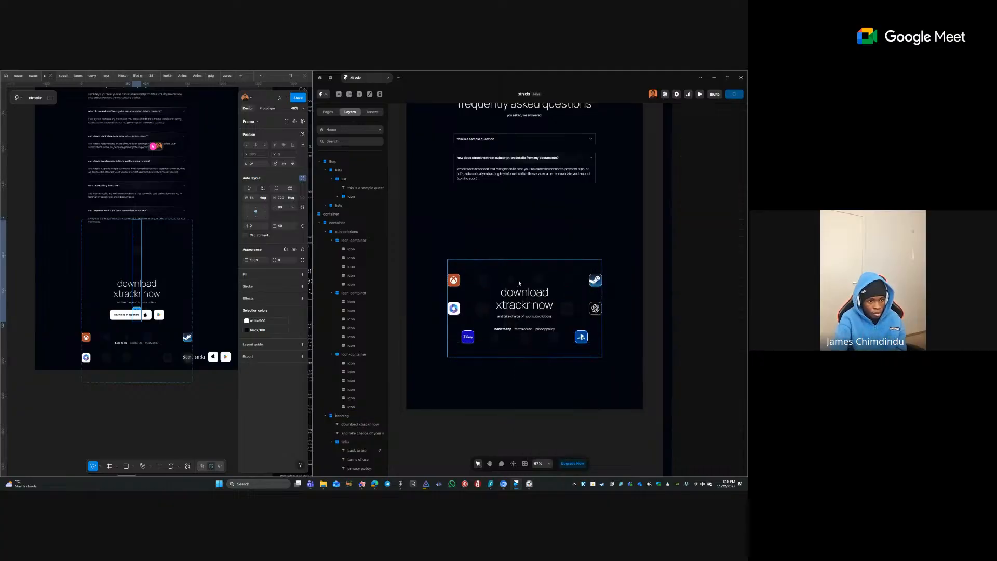
- Duplicate the Disney and PlayStation row and move the copy to the top of subscriptions
click(460, 338)
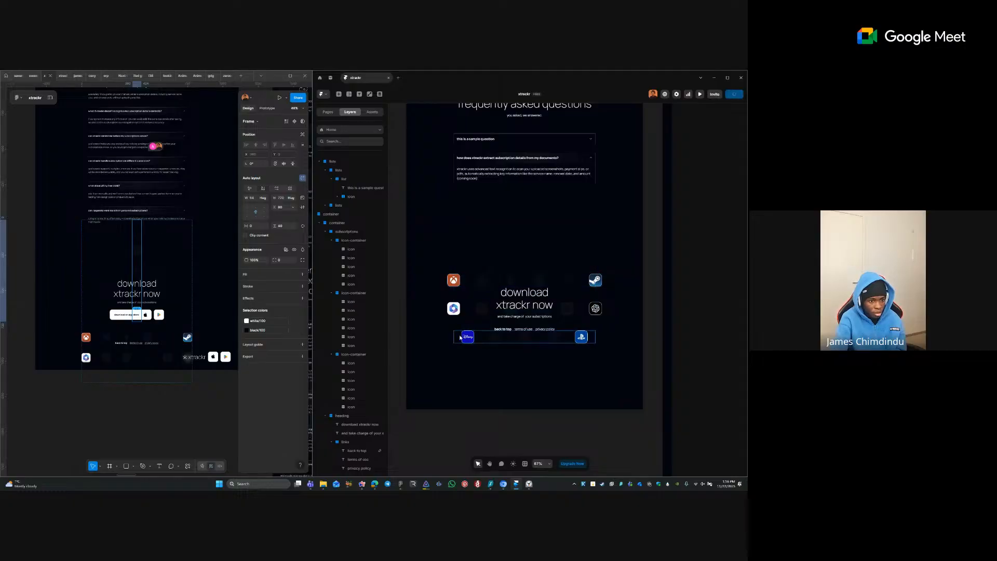
key(ctrl+d)
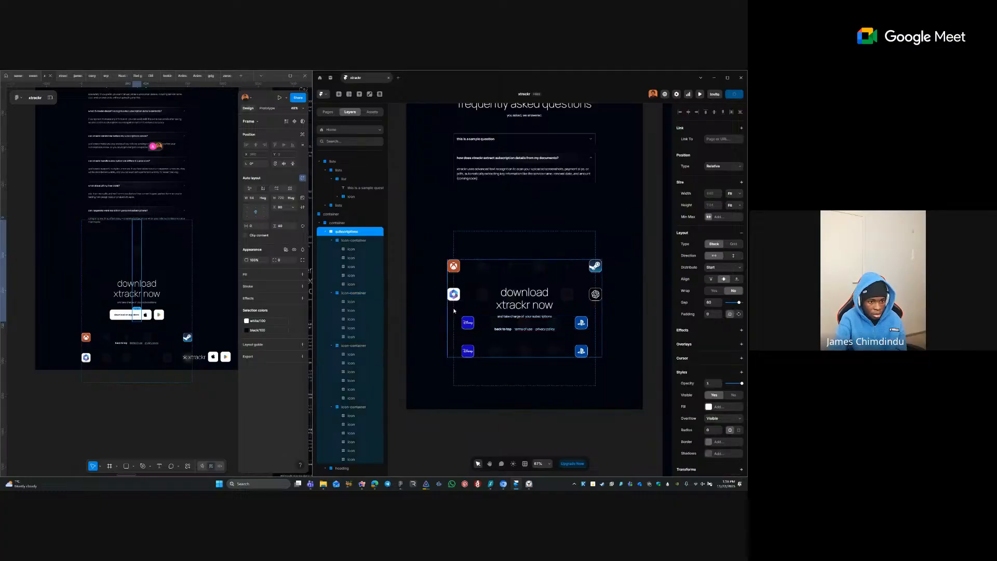
click(462, 323)
click(458, 326)
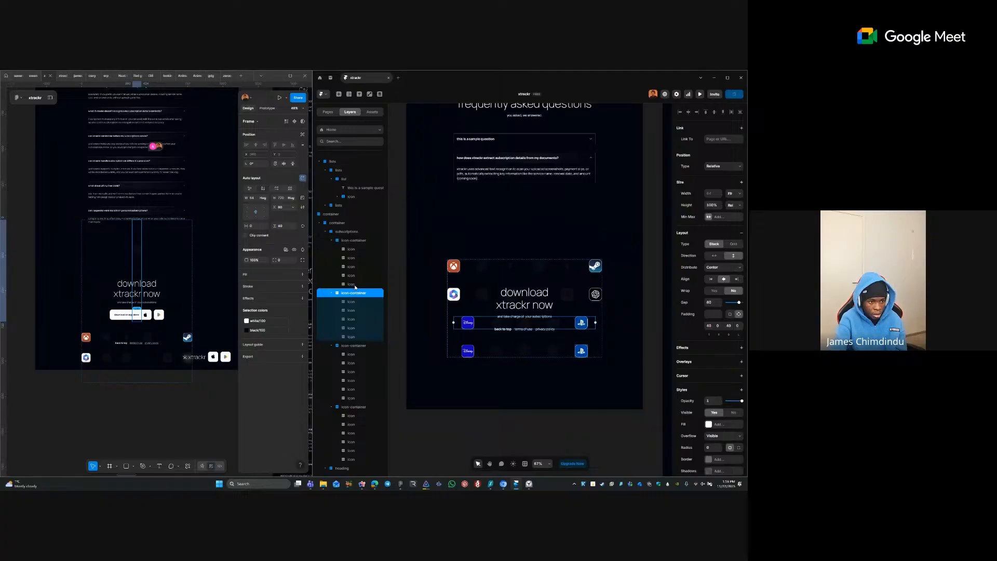
drag(358, 264, 356, 238)
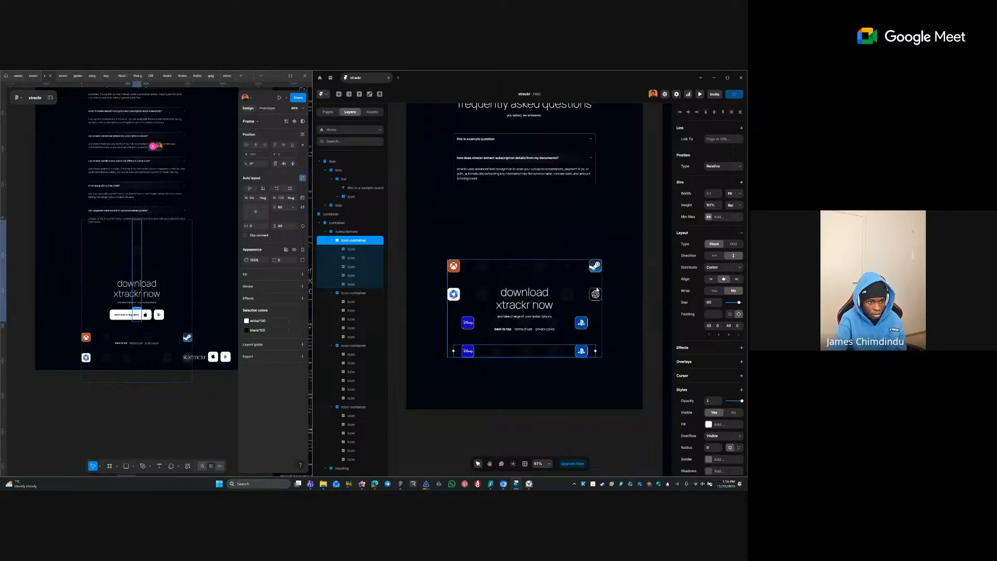
key(ctrl+bracketleft)
key(ctrl+bracketleft)
key(ctrl+bracketleft)
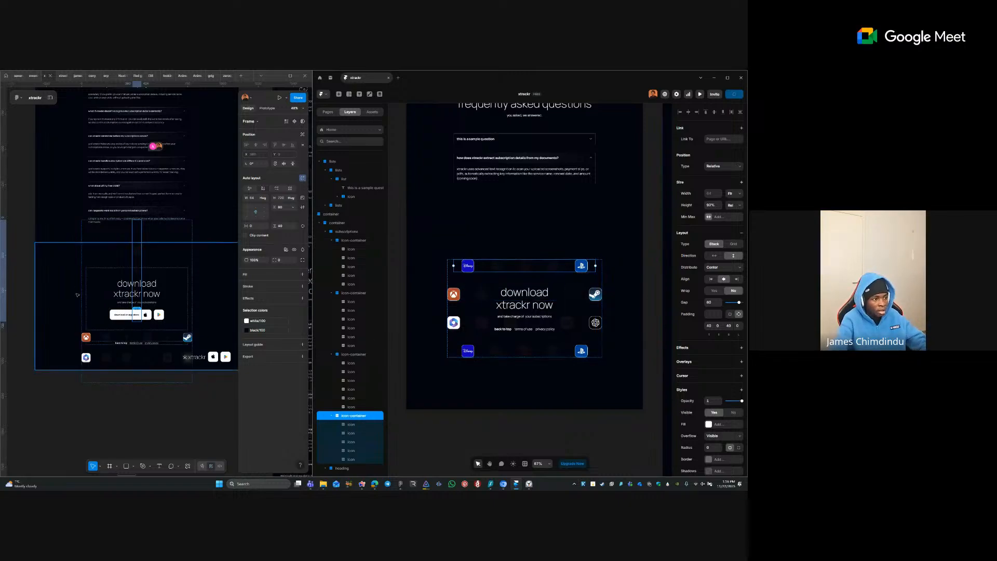
- Back in Figma, undo the earlier sizing changes and clear the selection
click(192, 279)
key(ctrl+z)
key(ctrl+z)
key(ctrl+z)
key(ctrl+z)
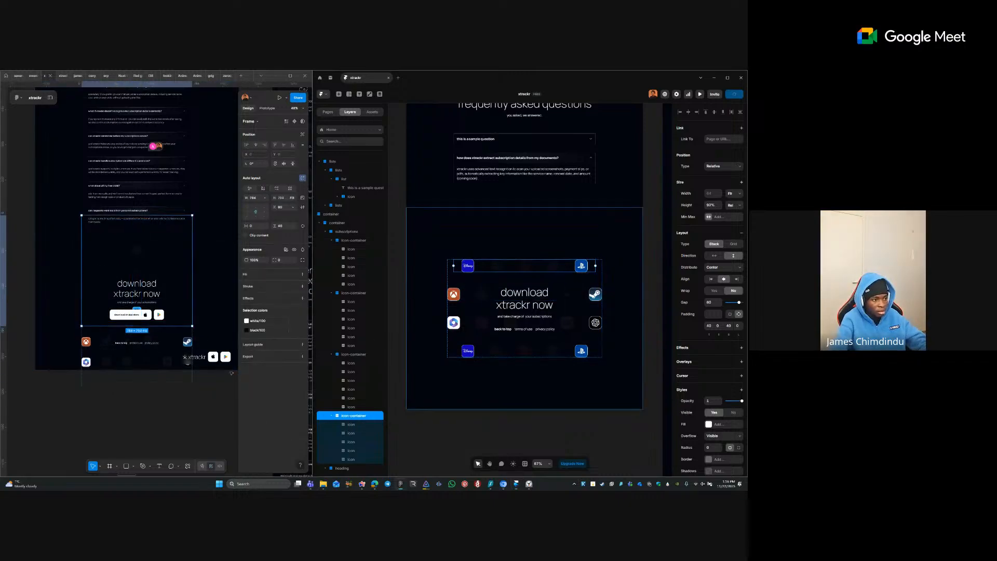
key(ctrl+z)
click(224, 380)
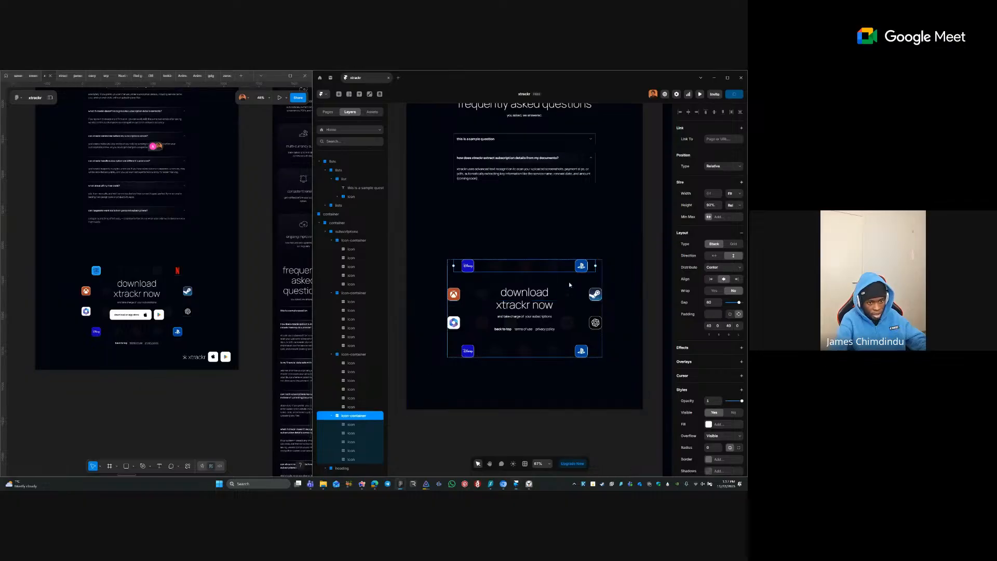
- Remove the download container's 900 minimum height and make it fill the available width
click(569, 287)
click(572, 397)
scroll(509, 303, down, 1)
click(570, 423)
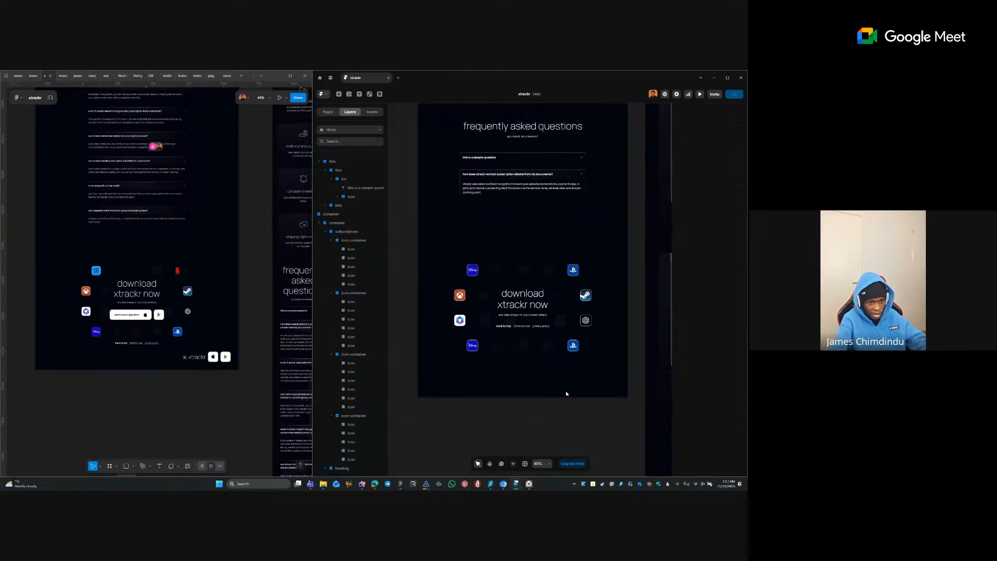
click(565, 393)
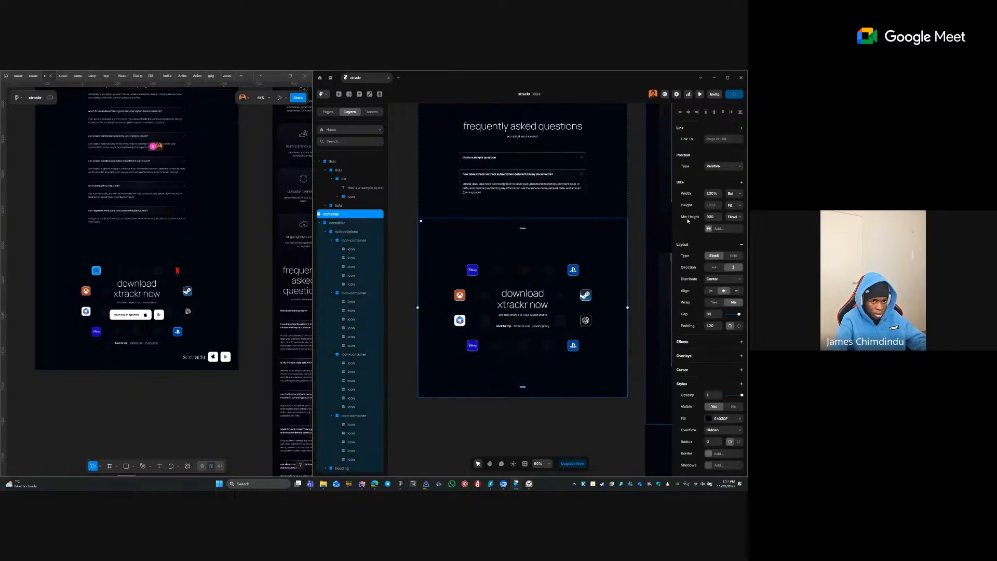
click(689, 217)
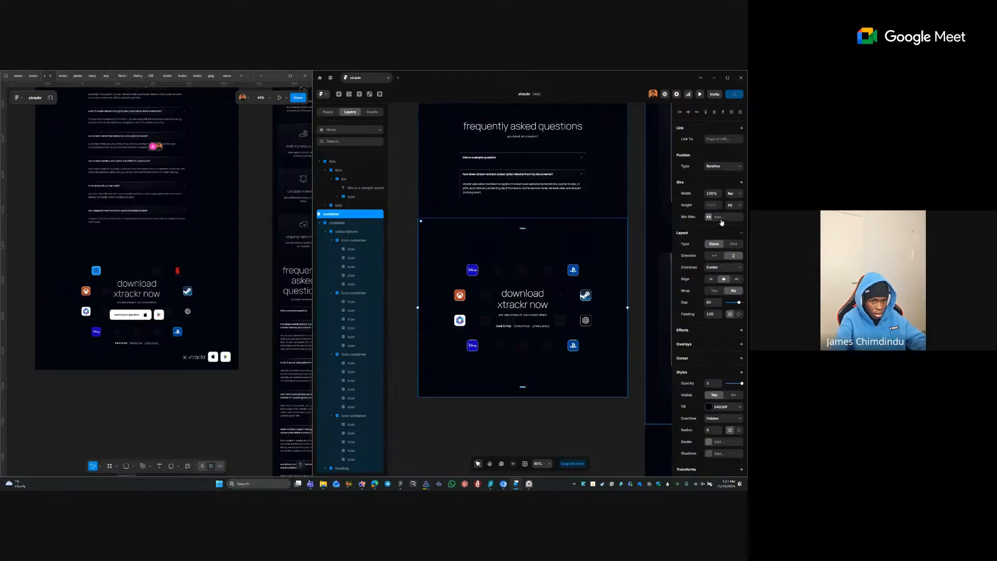
click(734, 205)
click(714, 194)
click(734, 193)
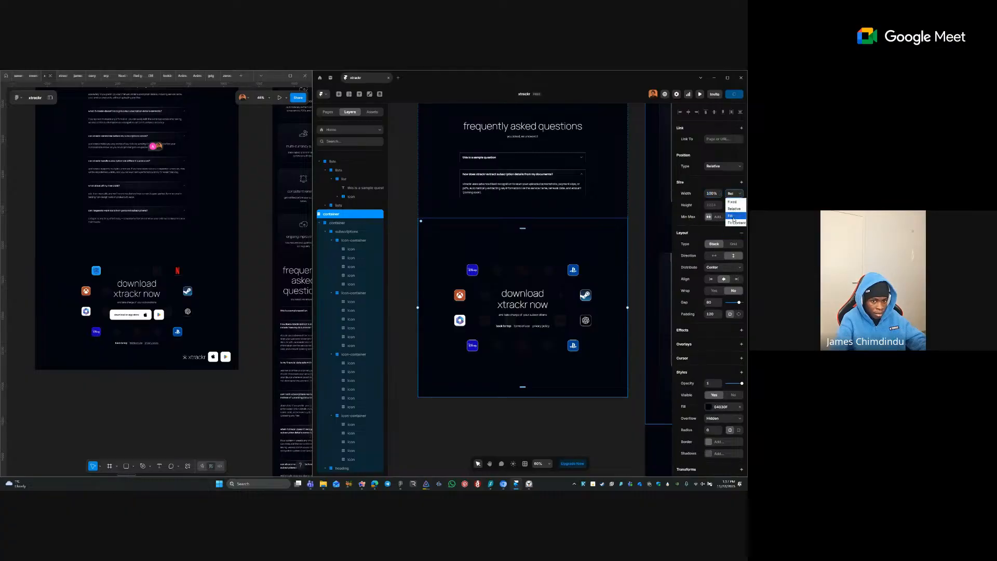
click(731, 216)
- Keep the inner download container's max width fixed at 720
click(536, 241)
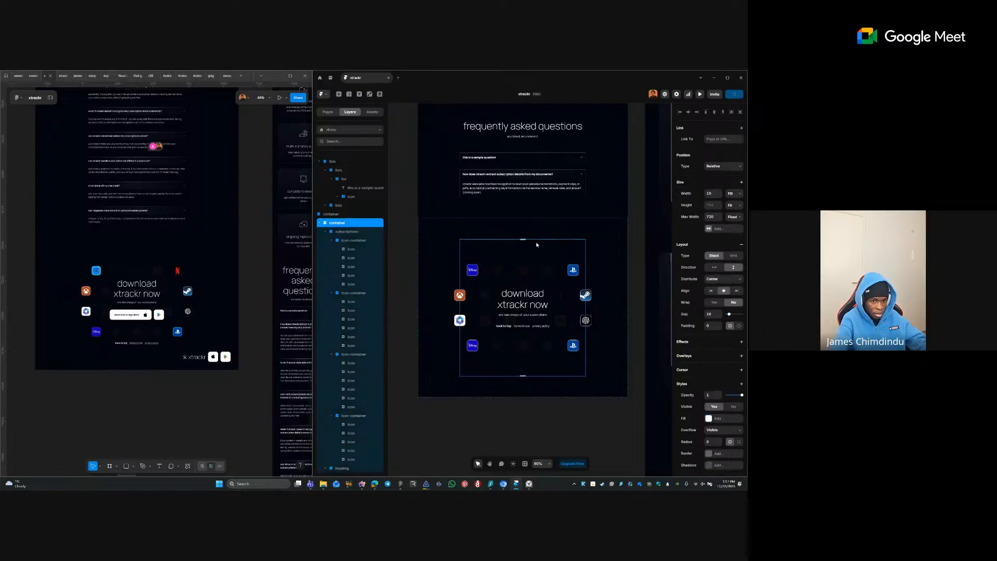
click(732, 217)
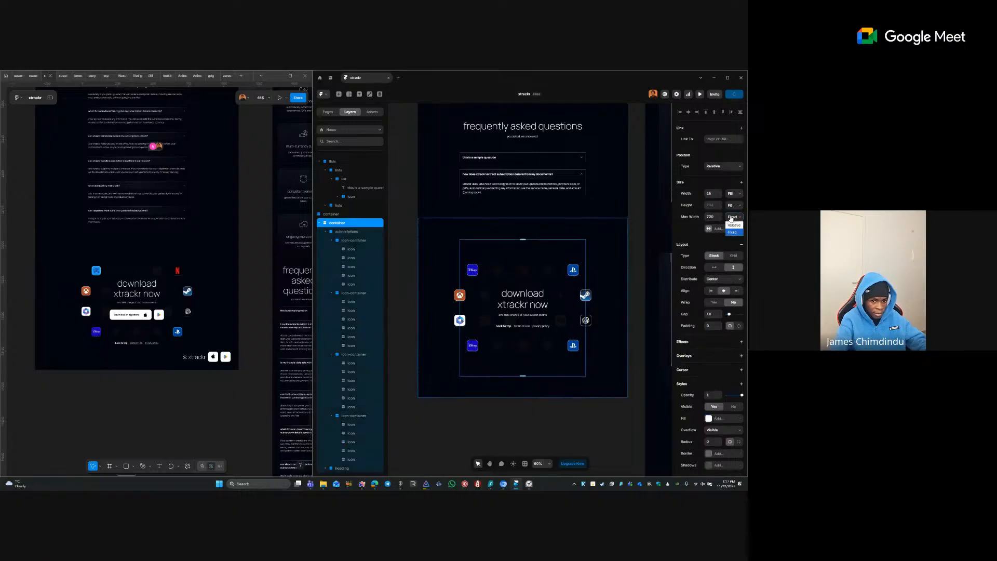
click(700, 215)
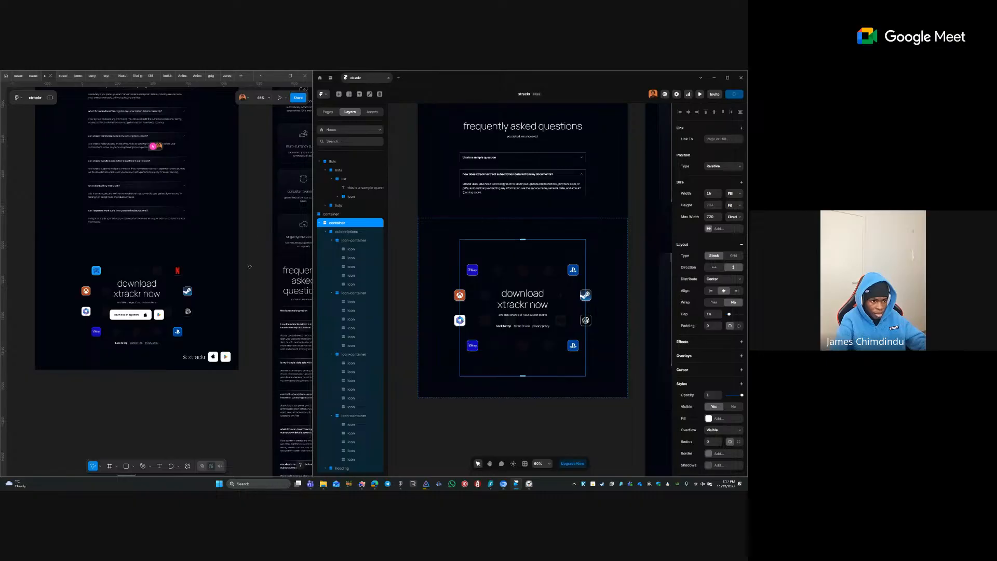
- Inspect the four icon rows, heading block and containers of the download section
click(347, 232)
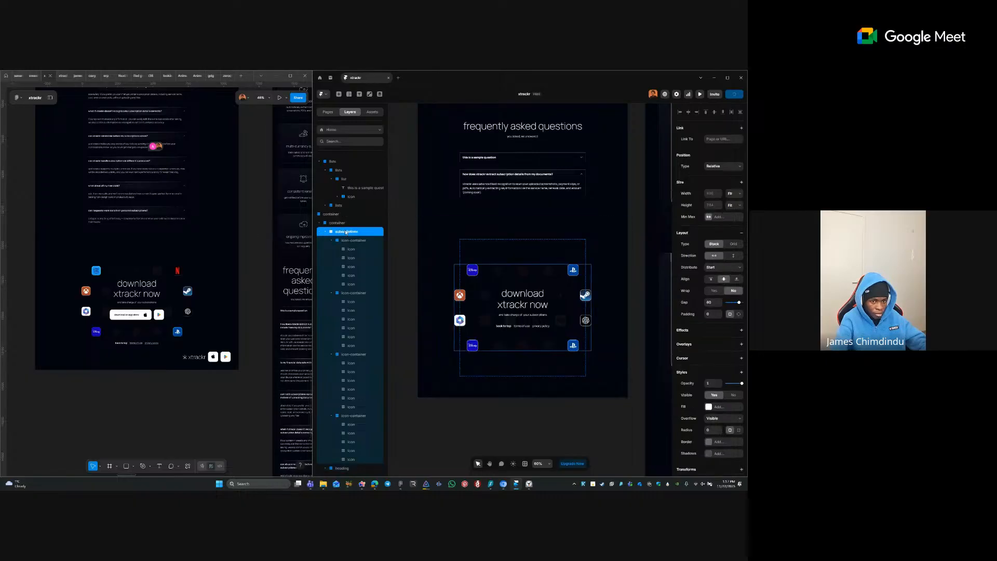
click(346, 241)
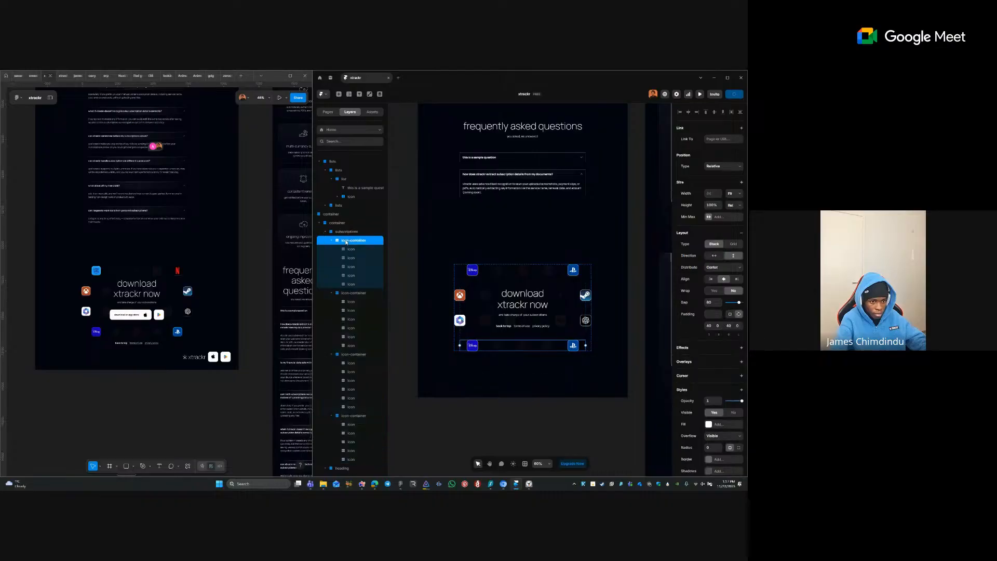
click(351, 294)
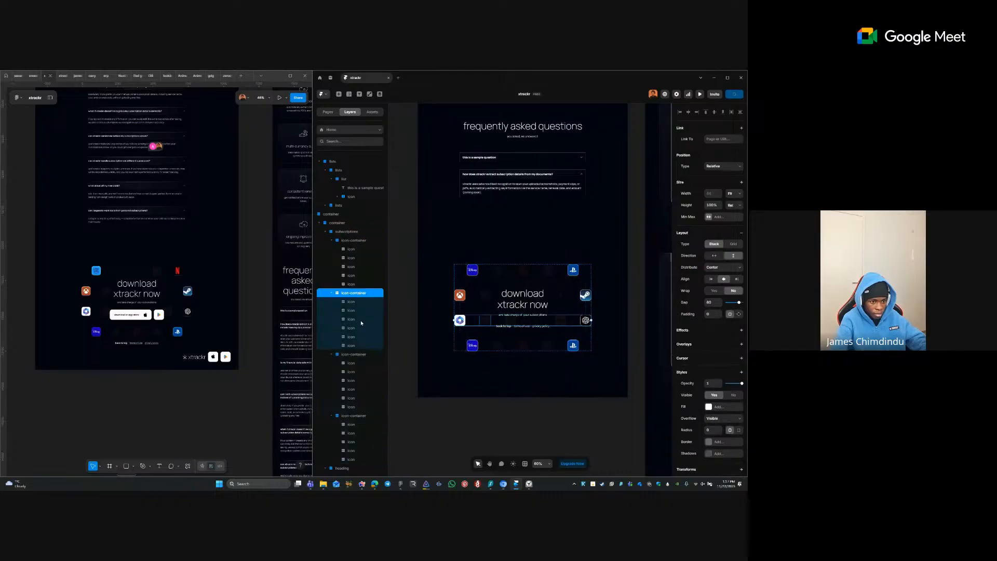
click(351, 354)
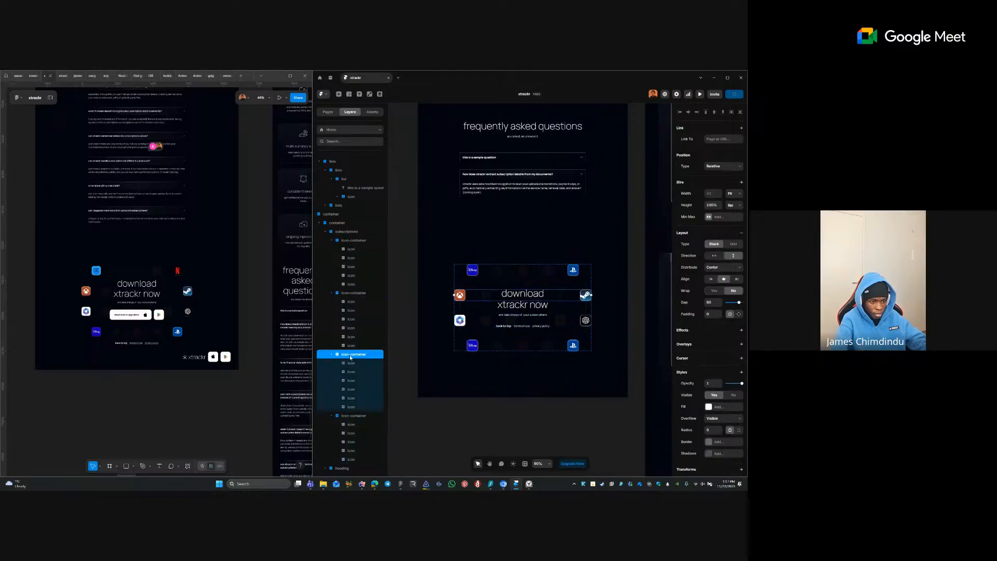
click(351, 416)
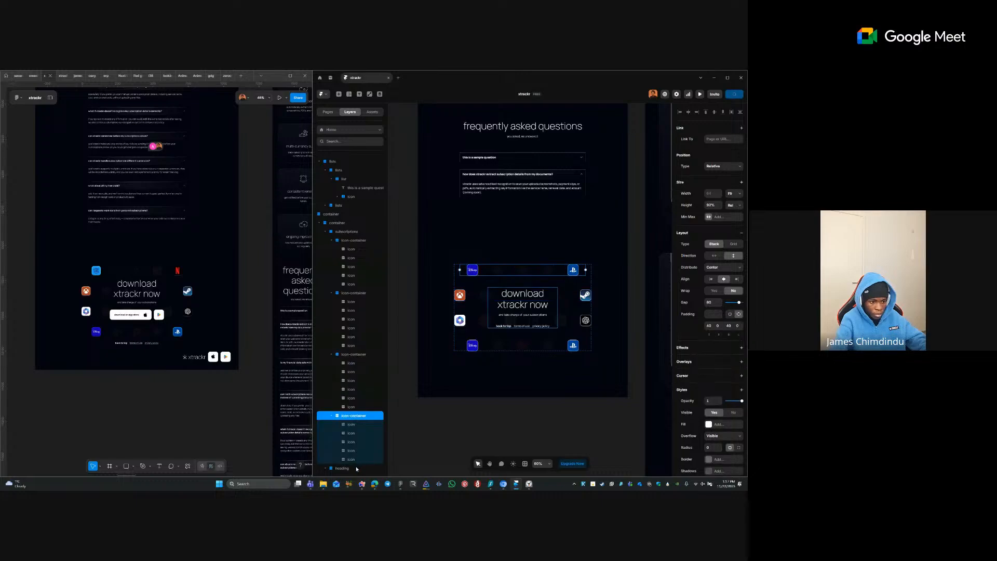
click(357, 468)
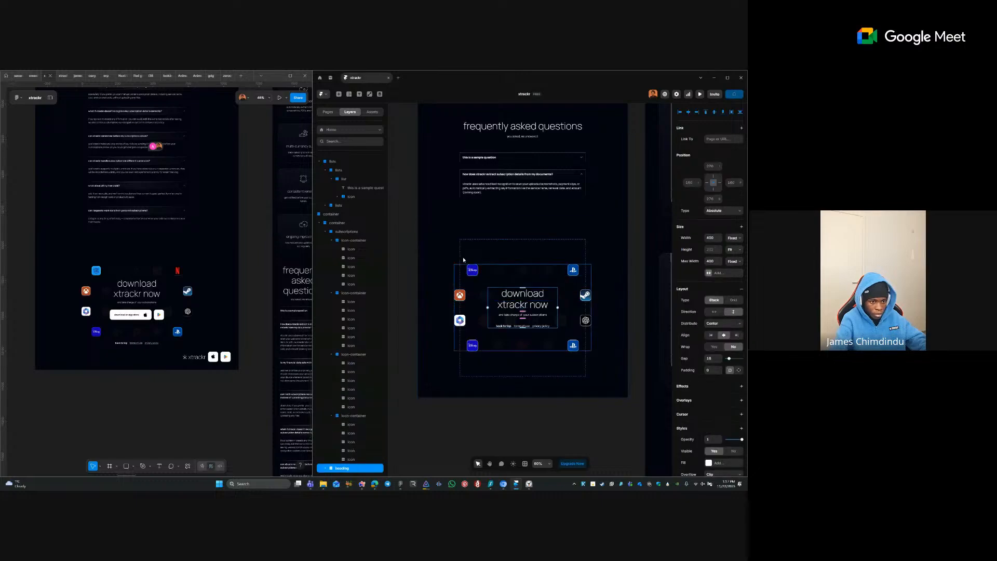
click(476, 270)
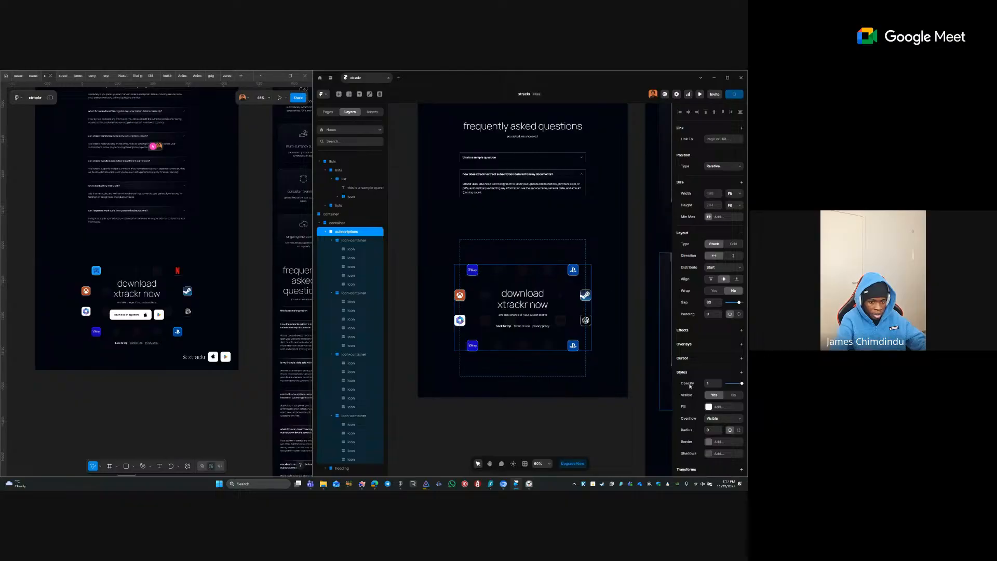
click(338, 223)
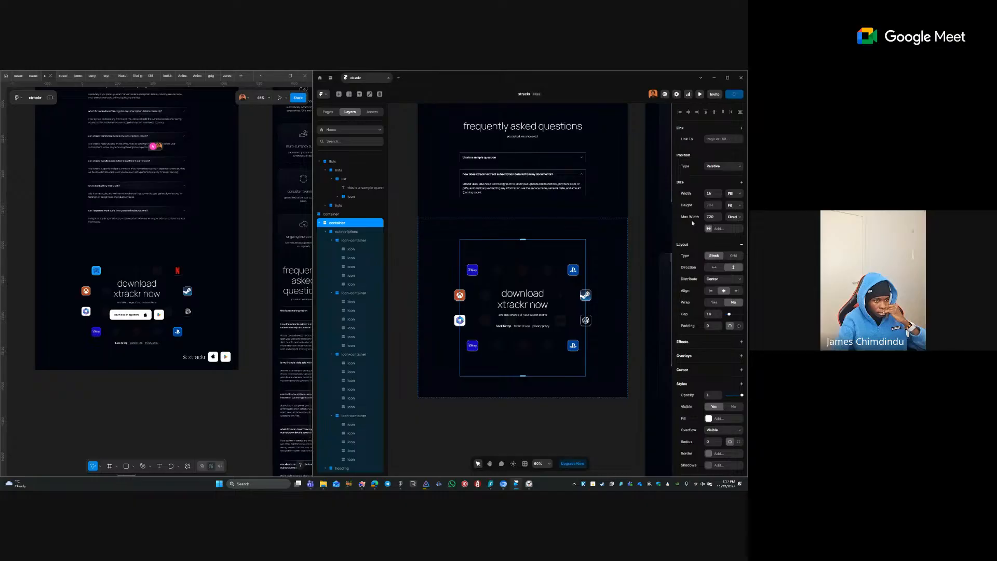
click(338, 215)
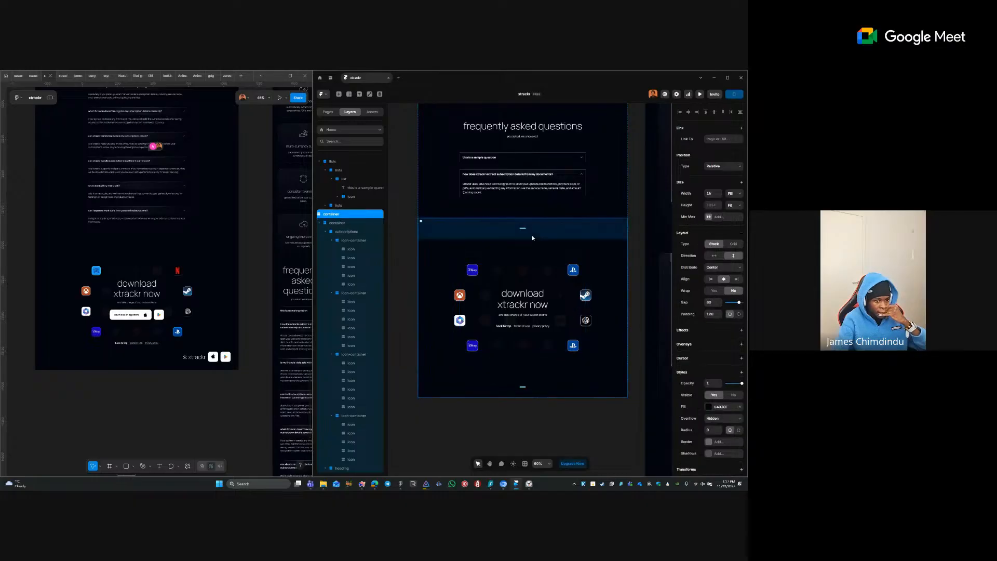
- Try wrapping the subscriptions container in a stack, undo it, and check its height sizing
click(403, 277)
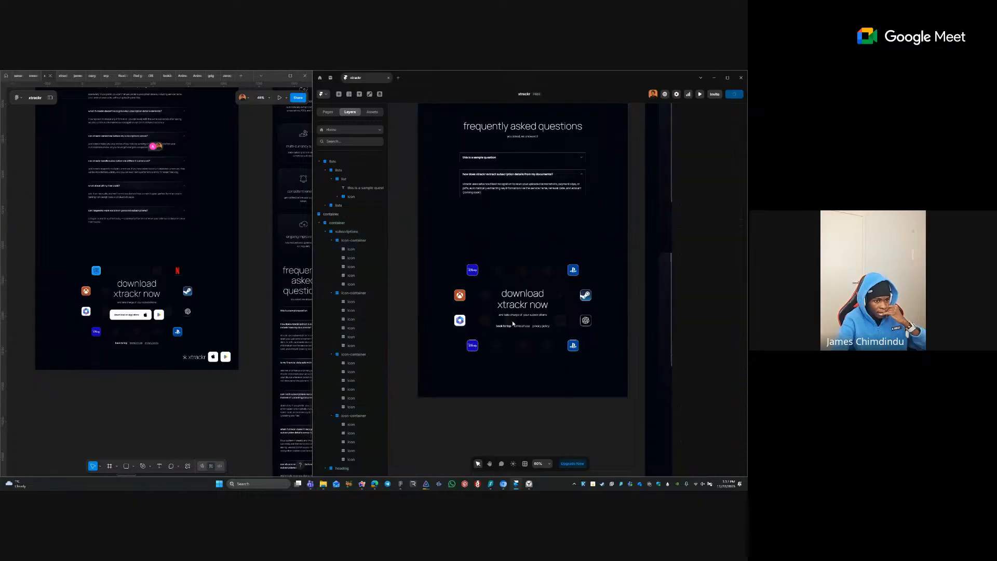
click(474, 312)
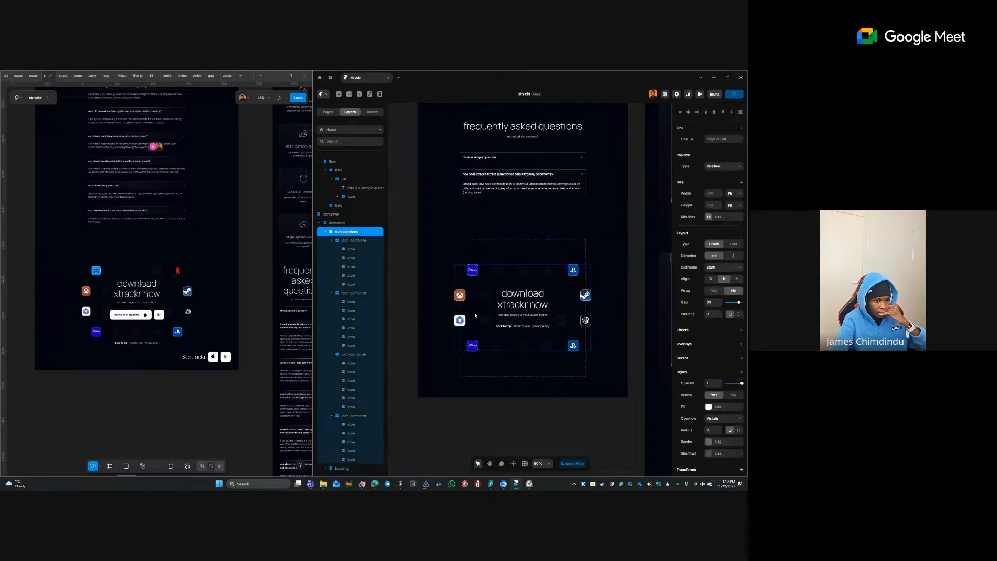
click(487, 254)
right_click(487, 254)
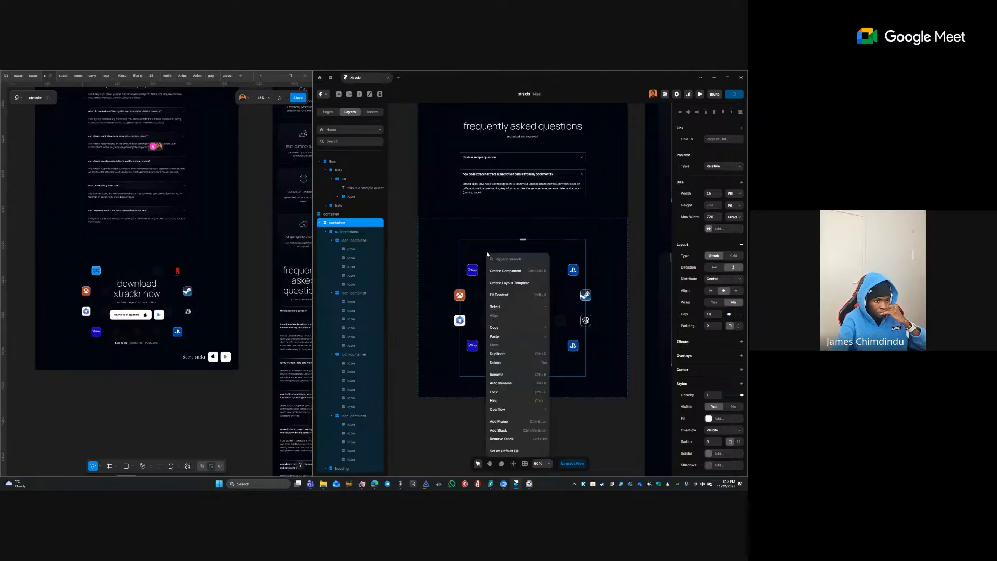
click(517, 433)
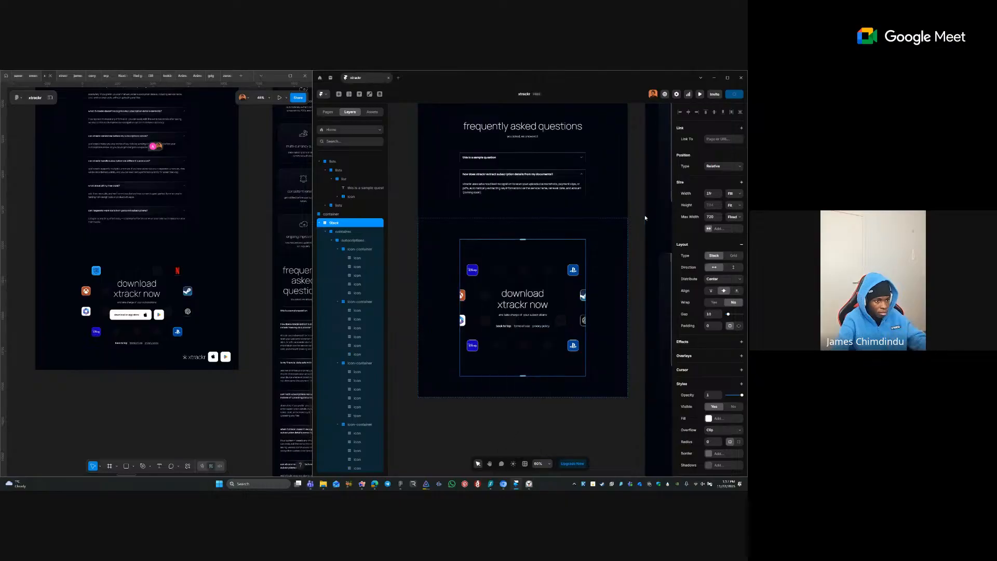
key(ctrl+z)
right_click(521, 257)
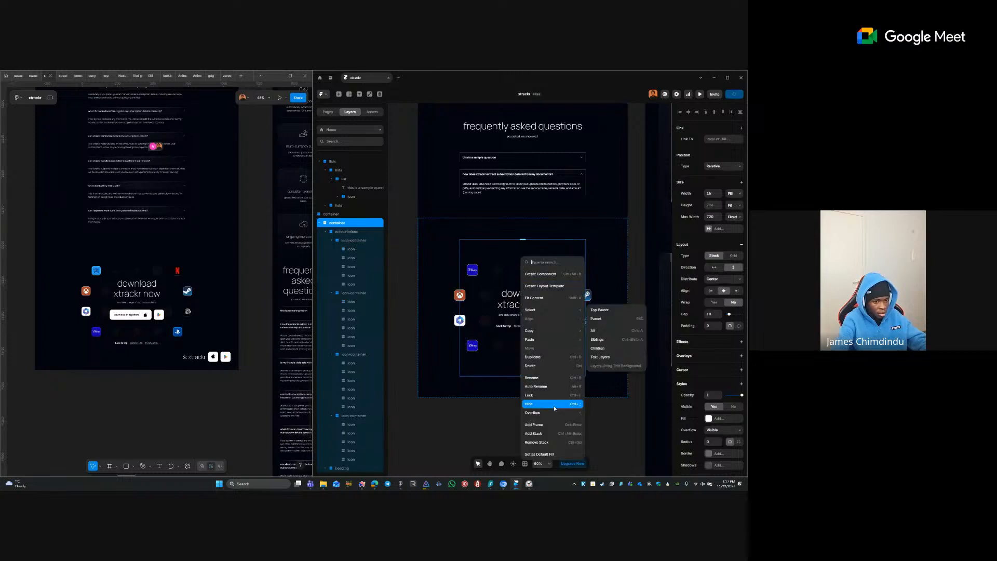
click(539, 441)
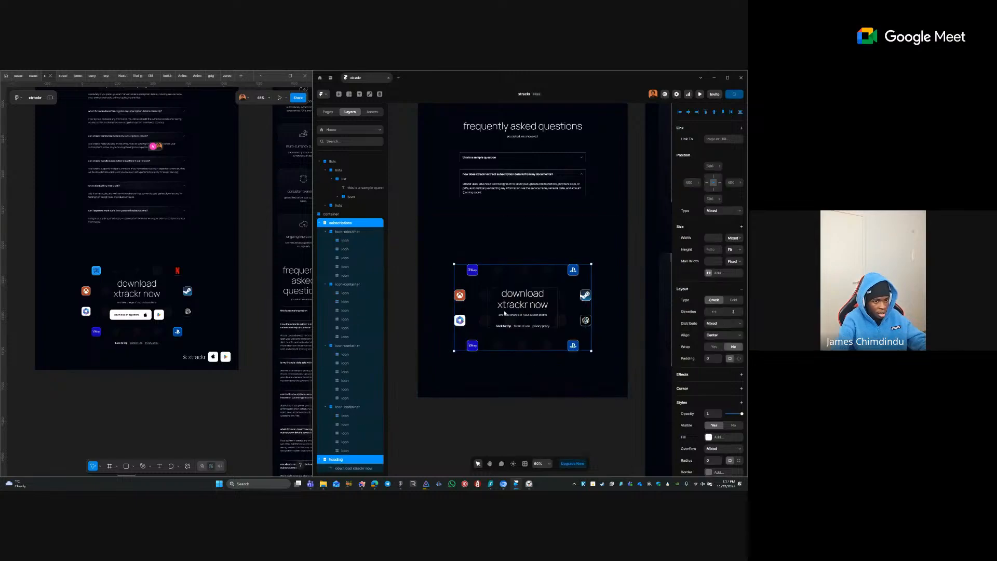
click(470, 395)
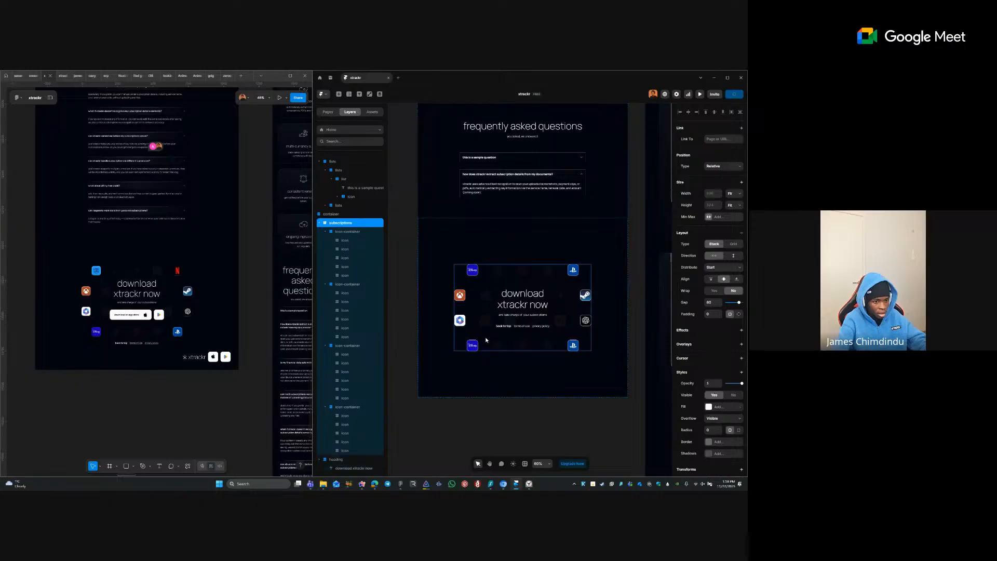
click(534, 249)
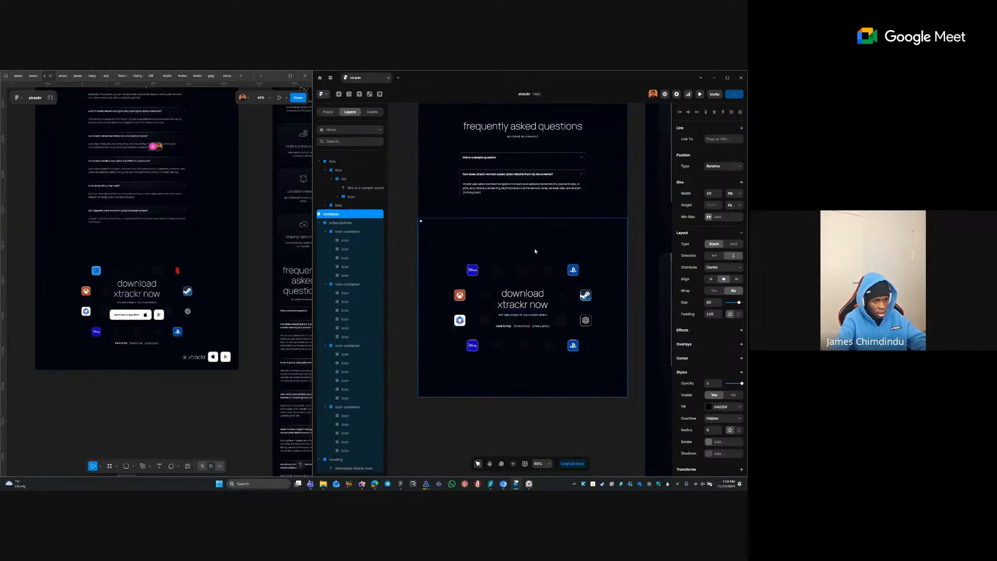
click(733, 206)
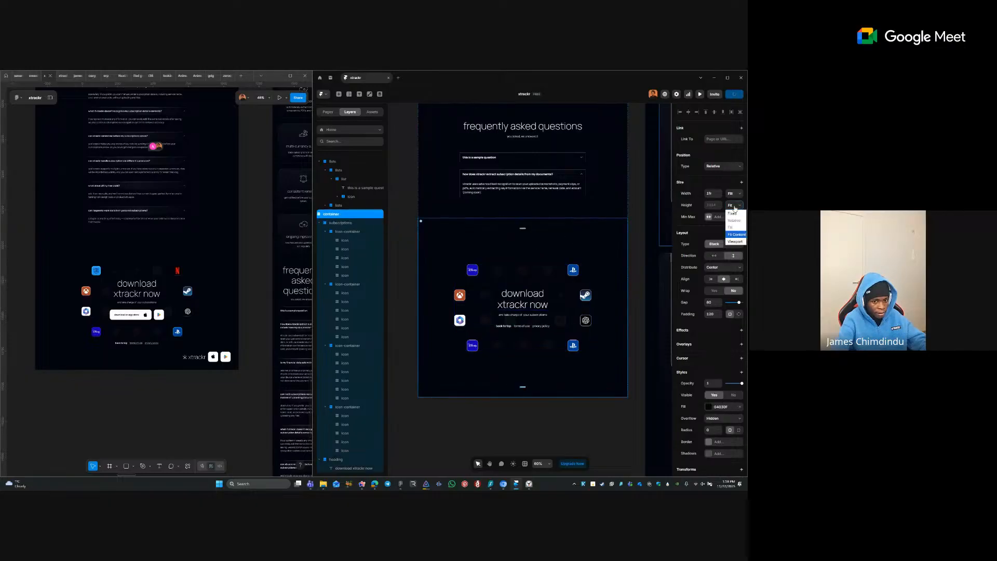
click(568, 439)
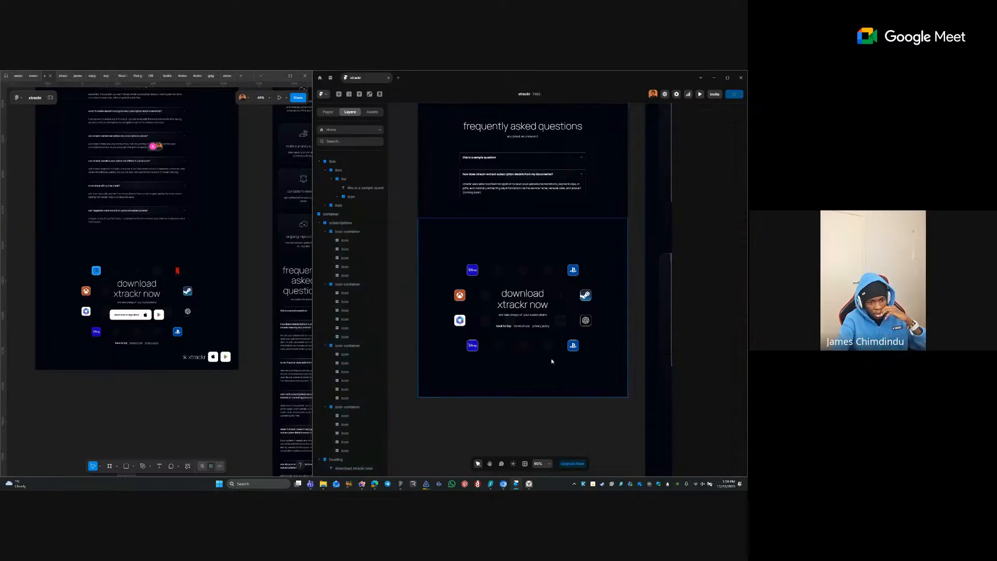
- Set the outer download container's padding to separate values per side
click(532, 333)
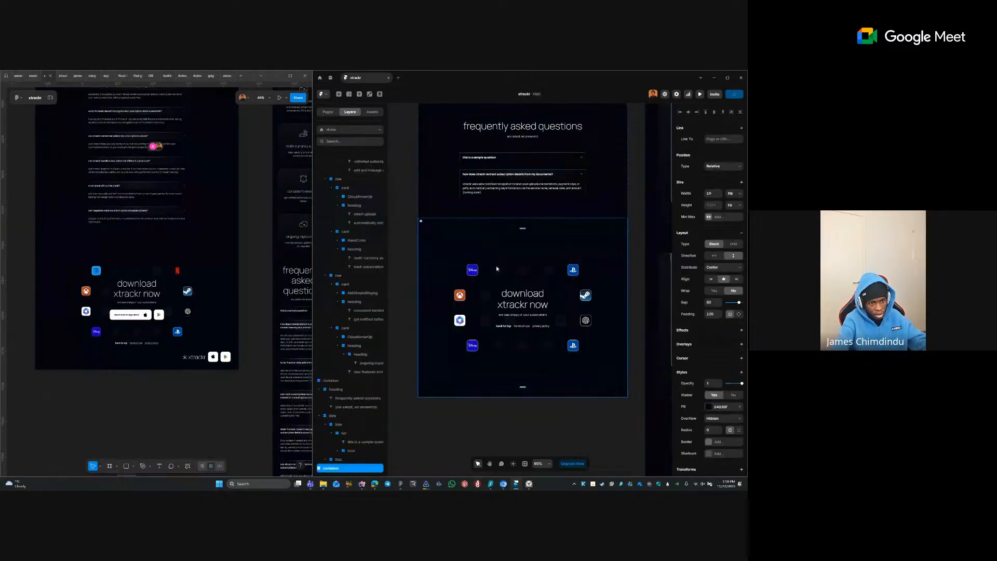
click(478, 285)
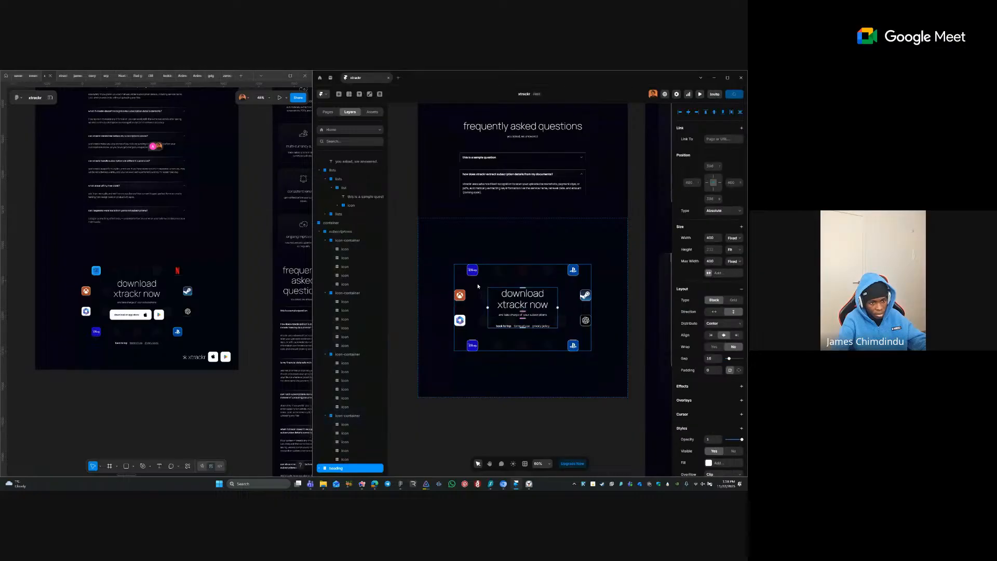
click(478, 285)
click(499, 245)
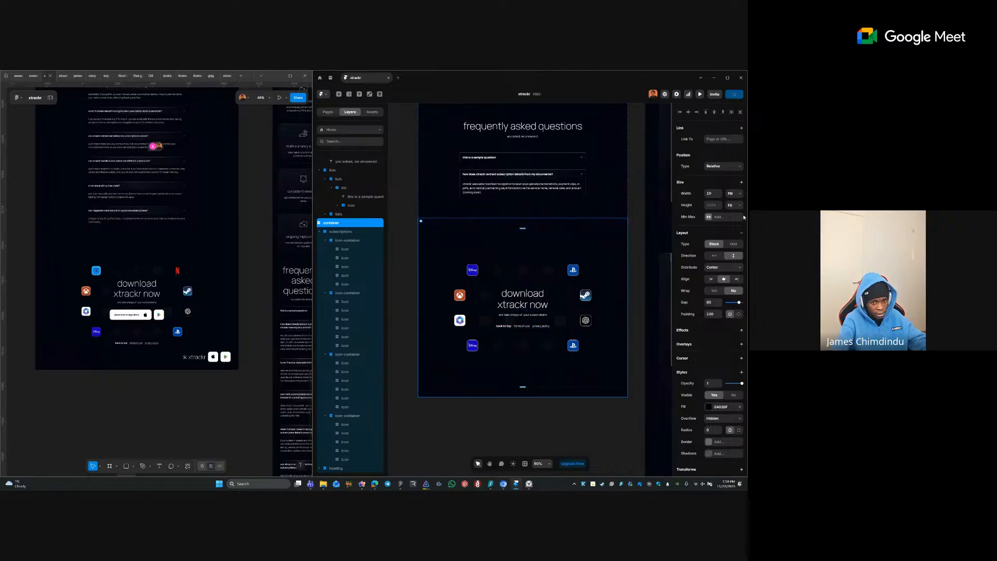
click(736, 315)
click(409, 291)
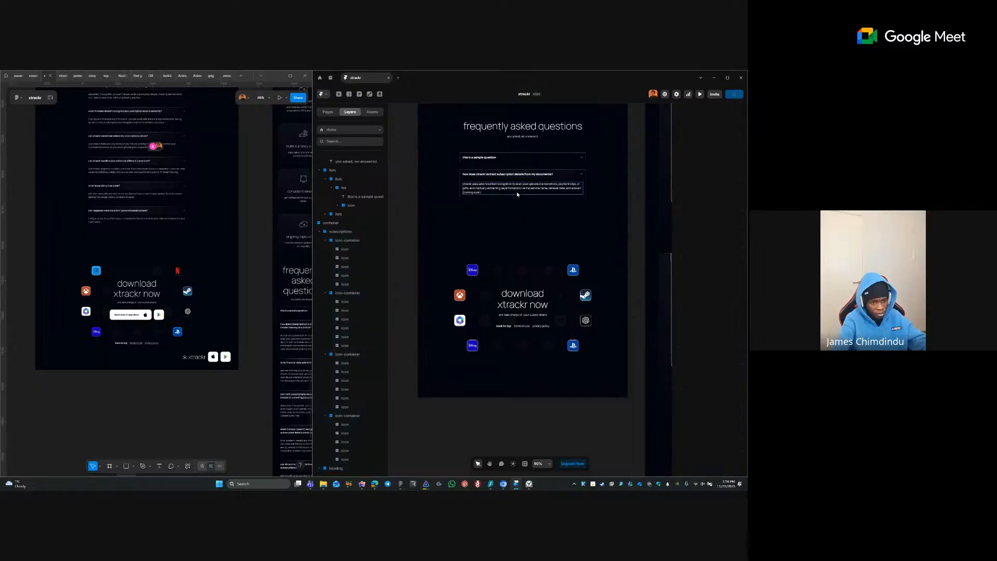
ctrl+click(519, 193)
click(497, 230)
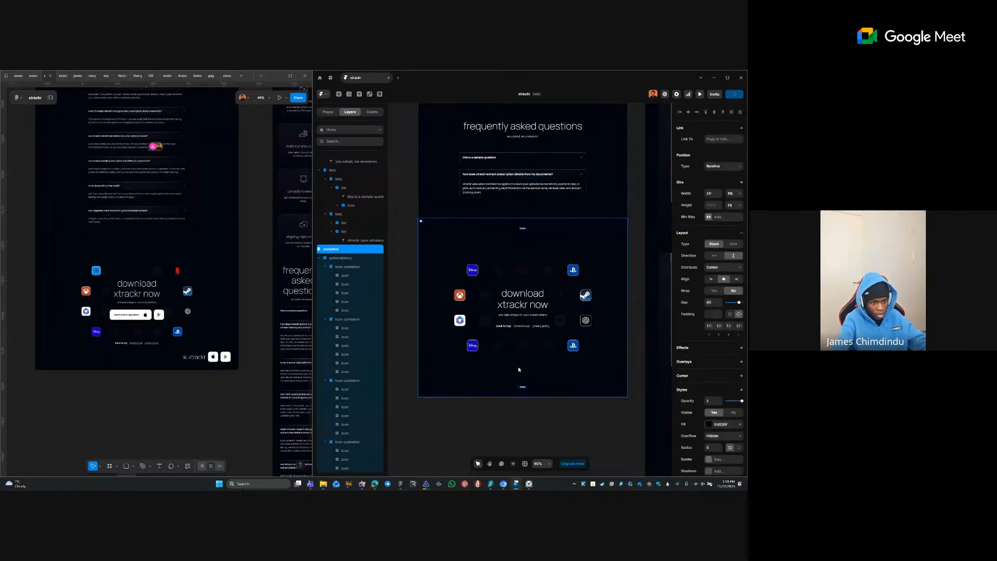
click(479, 351)
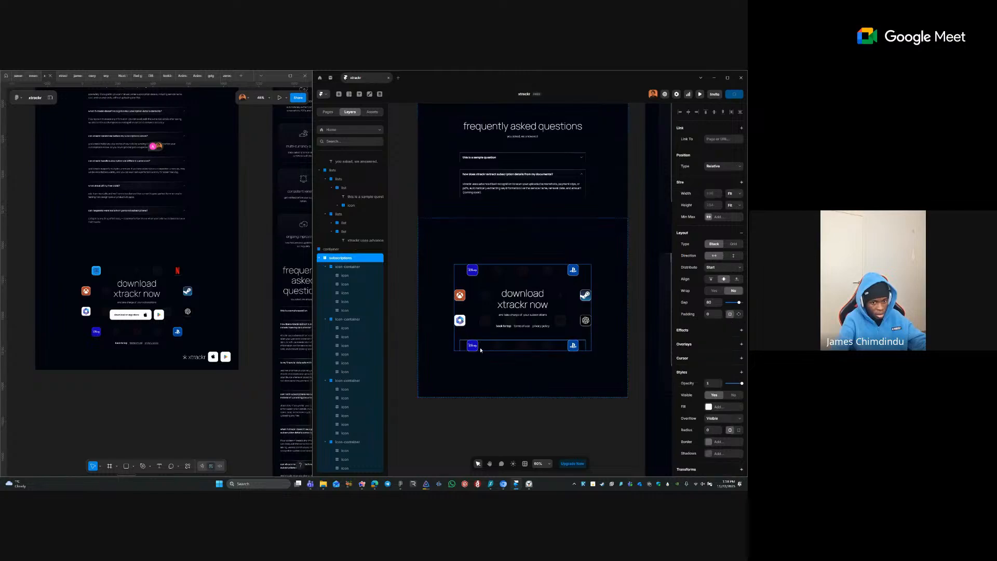
click(545, 418)
scroll(536, 281, down, 3)
- Pan to the mobile download section and set its container padding to 80
key(space)
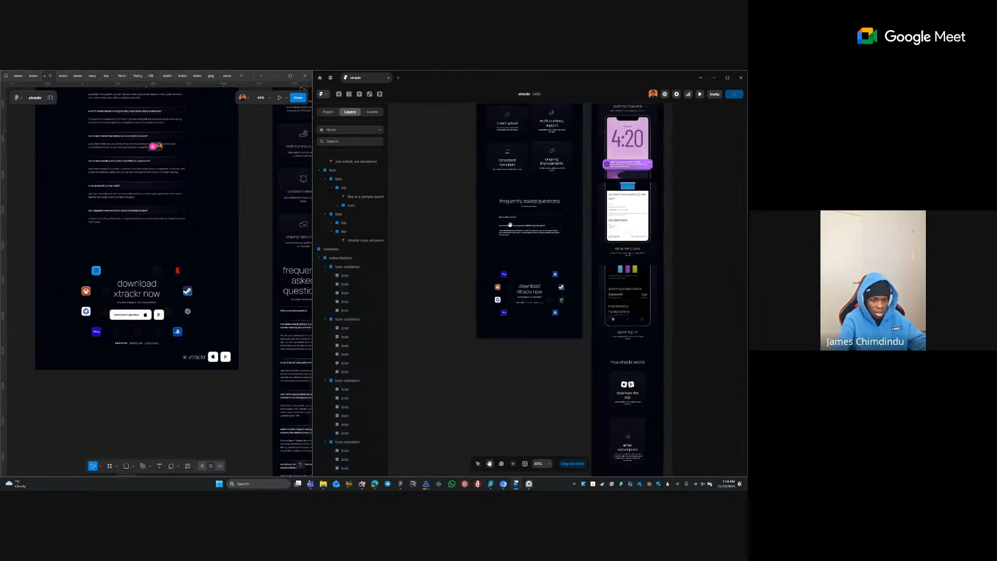
drag(510, 225, 470, 110)
drag(540, 312, 521, 167)
drag(550, 224, 592, 255)
click(545, 139)
key(z)
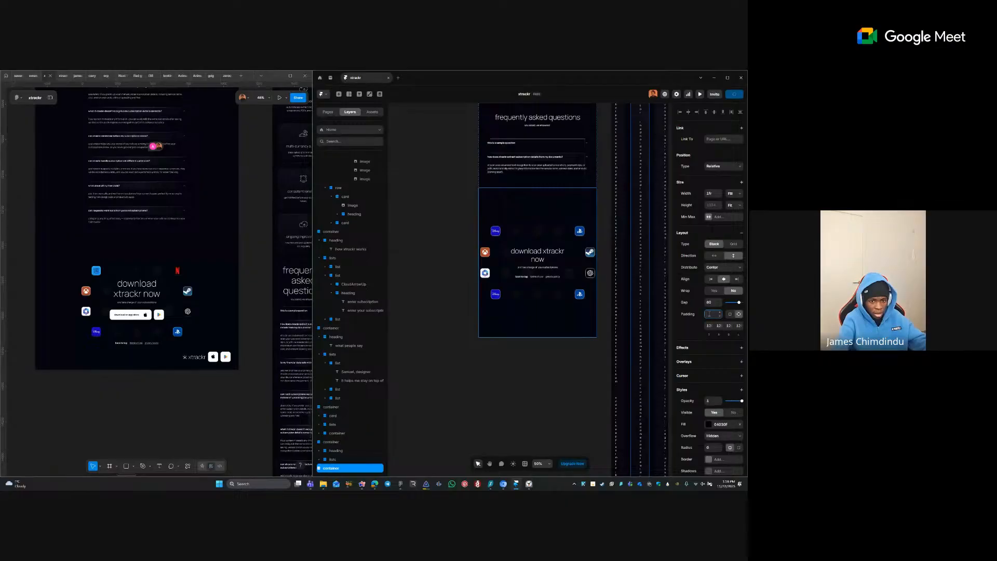
text(80)
key(Return)
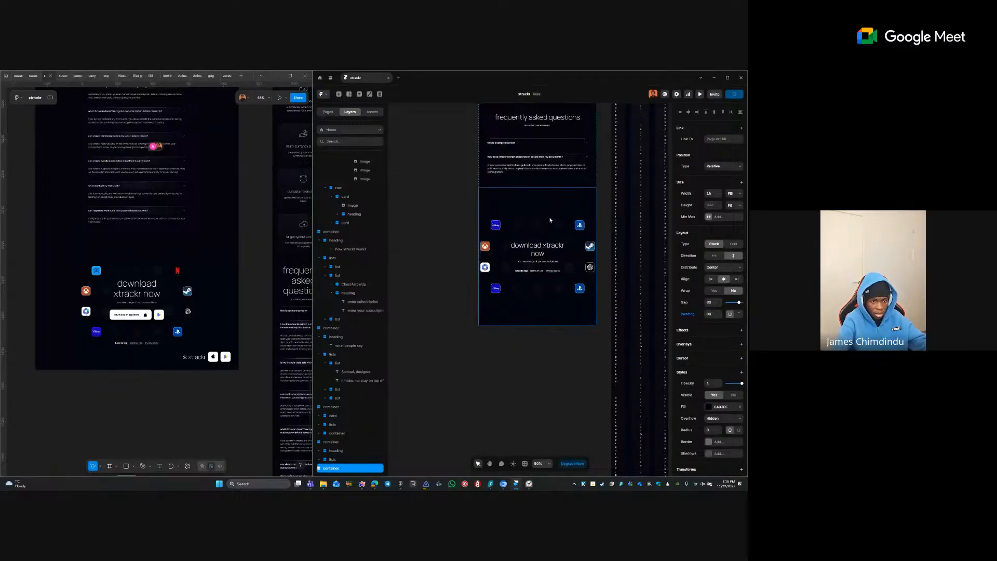
- Select the four icon rows inside subscriptions and give them a 40 gap
click(528, 232)
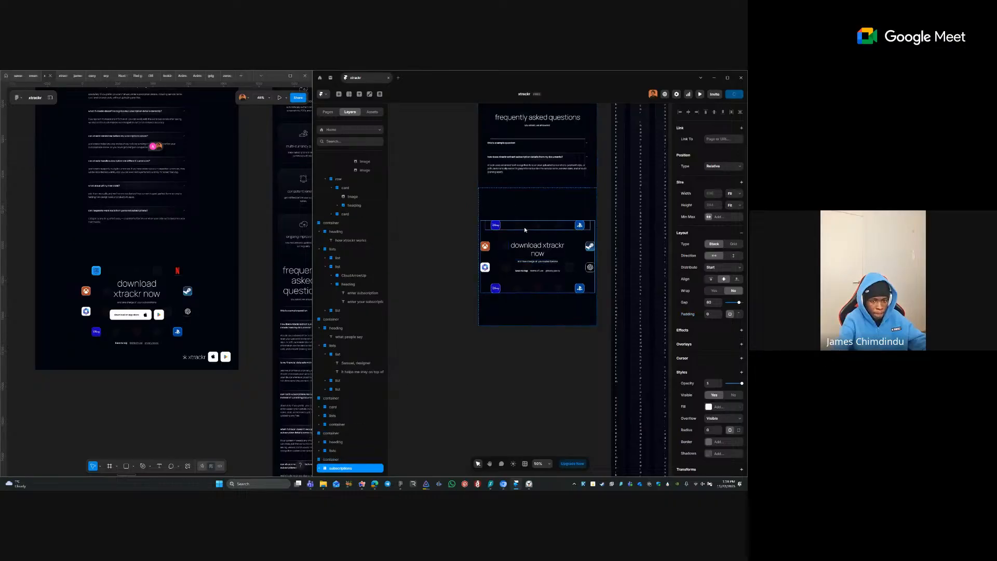
click(514, 215)
double_click(524, 232)
double_click(524, 225)
shift+click(505, 247)
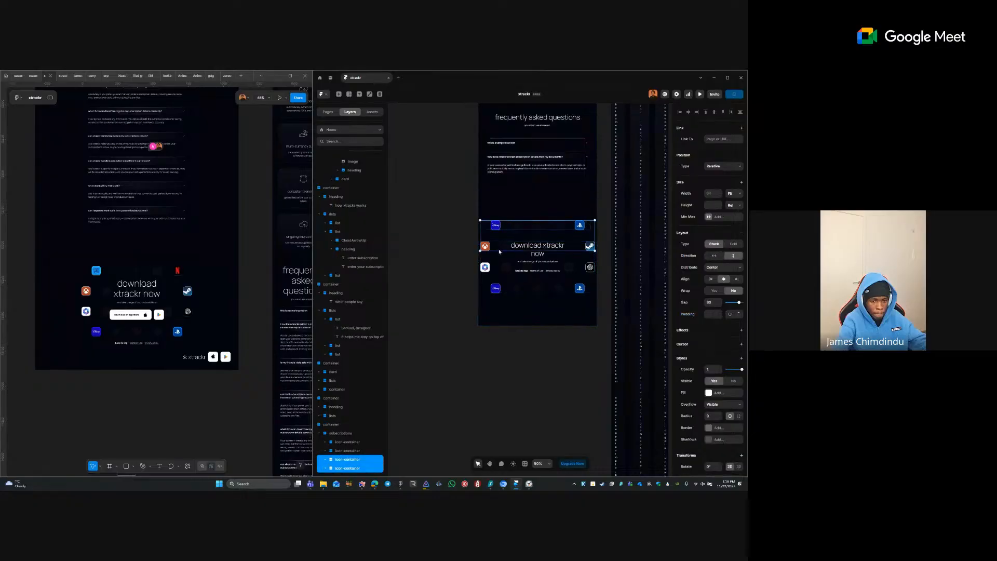
shift+click(501, 269)
shift+click(507, 291)
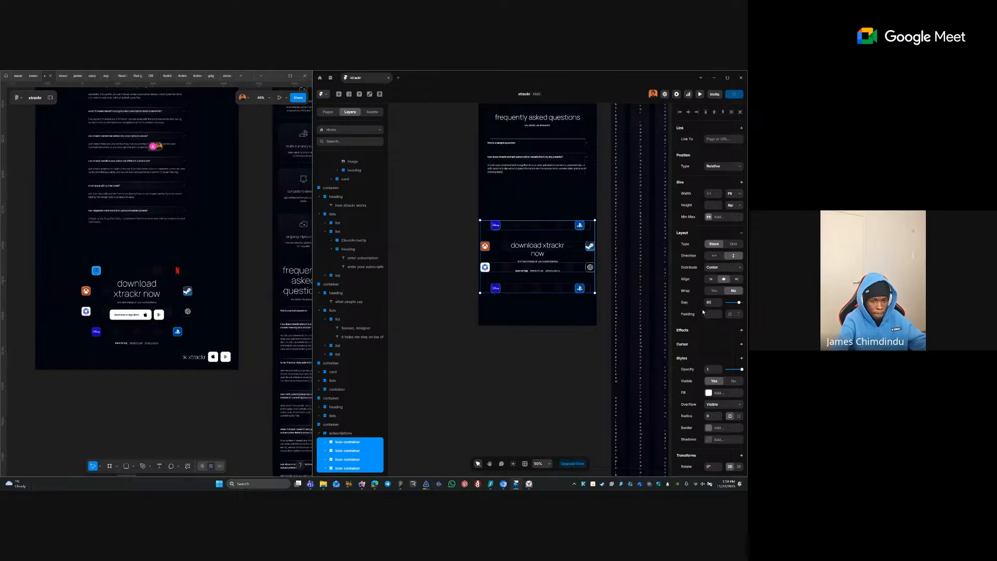
text(40)
key(Return)
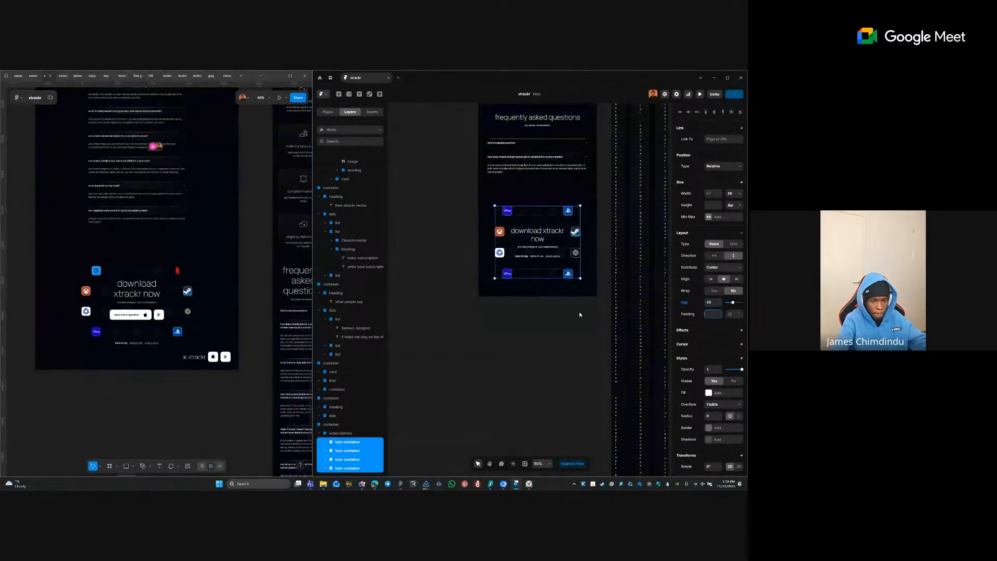
click(578, 313)
scroll(594, 224, up, 4)
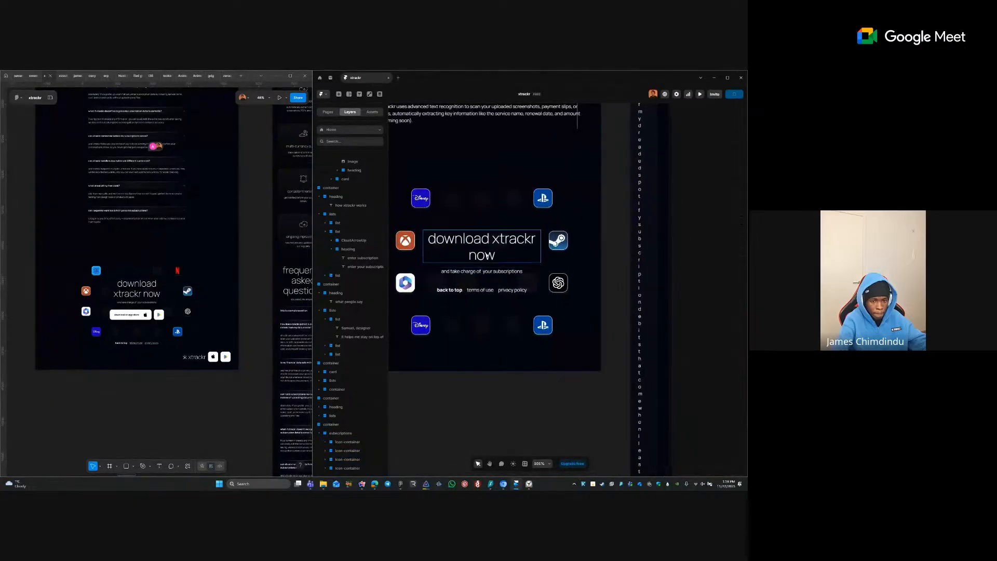
- Give the 'download xtrackr now' heading frame a 320 max width instead of a fixed 320 width
click(488, 254)
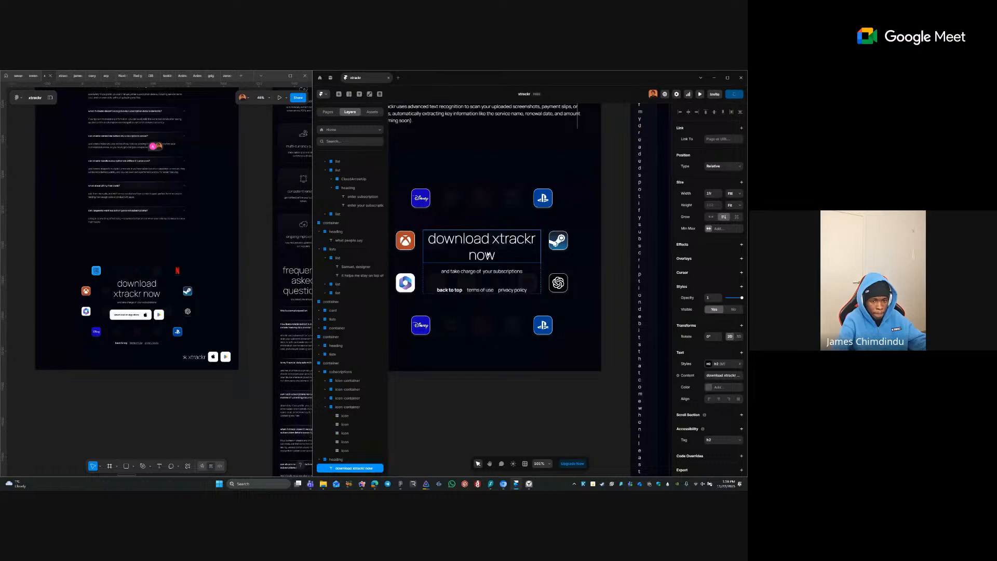
click(437, 266)
click(512, 244)
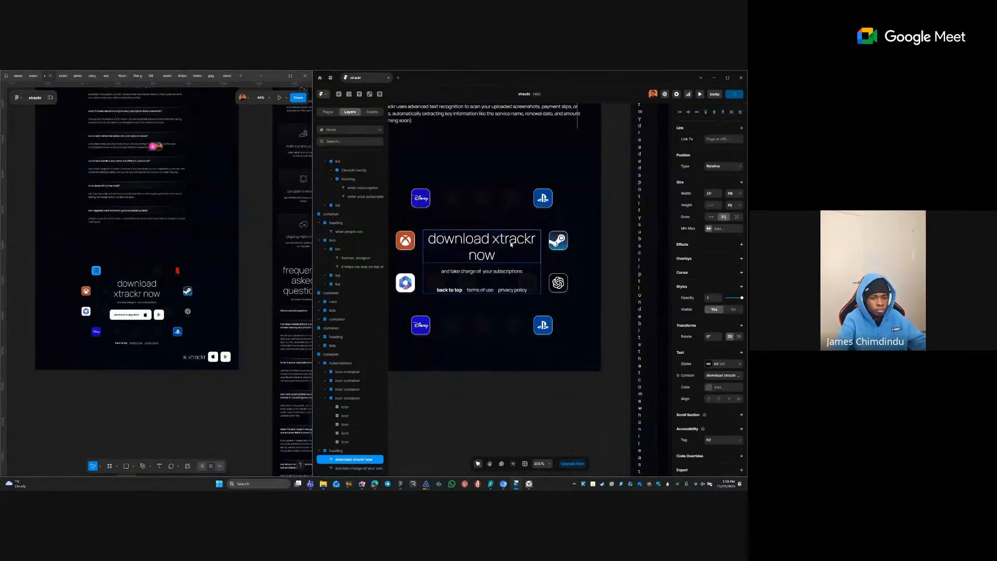
click(500, 278)
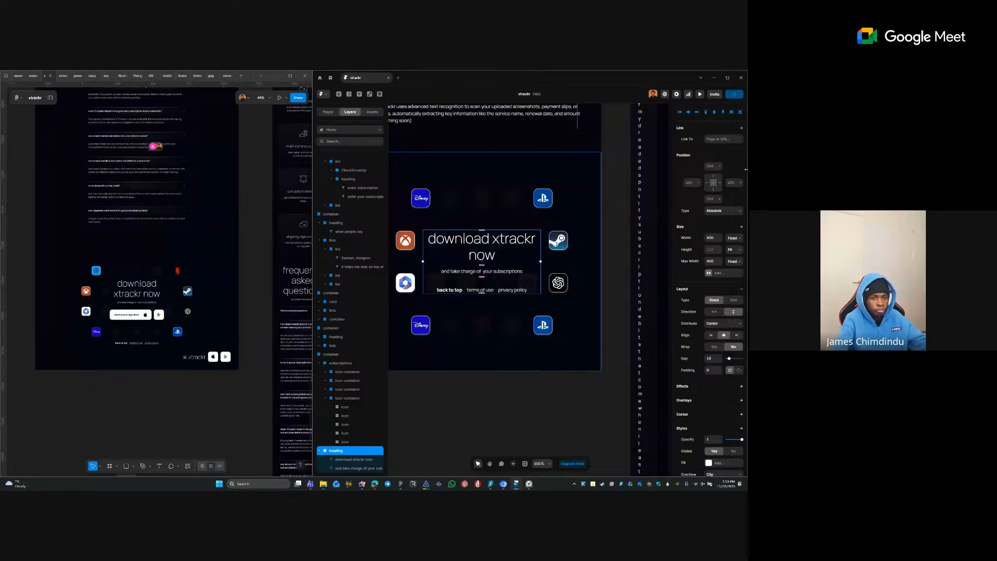
click(711, 238)
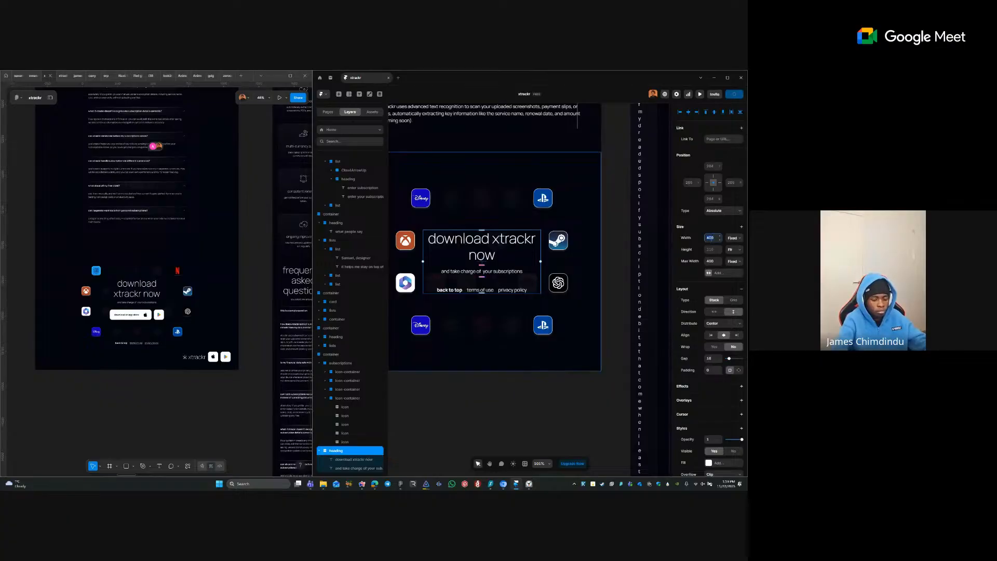
text(320)
key(Return)
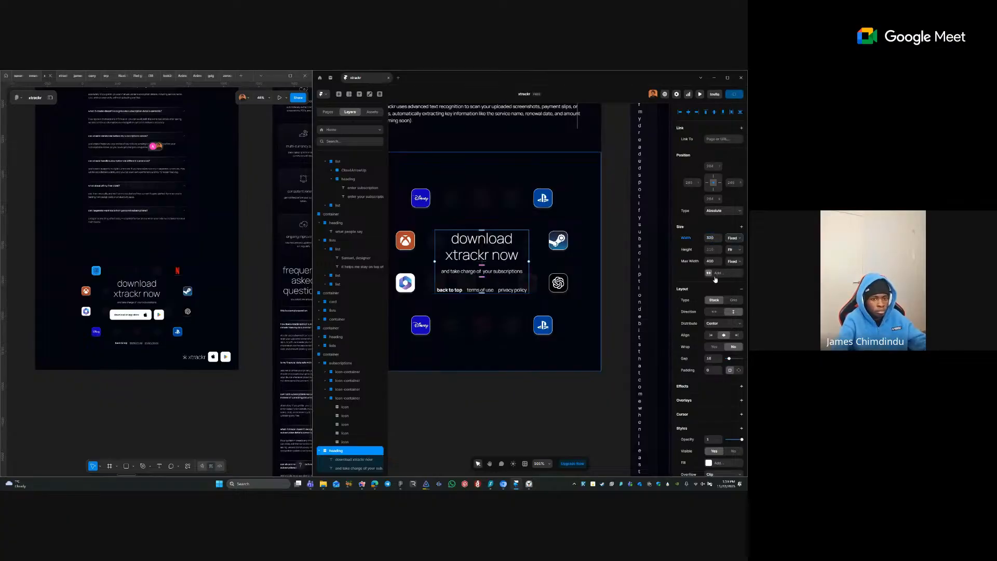
key(ctrl+z)
click(713, 261)
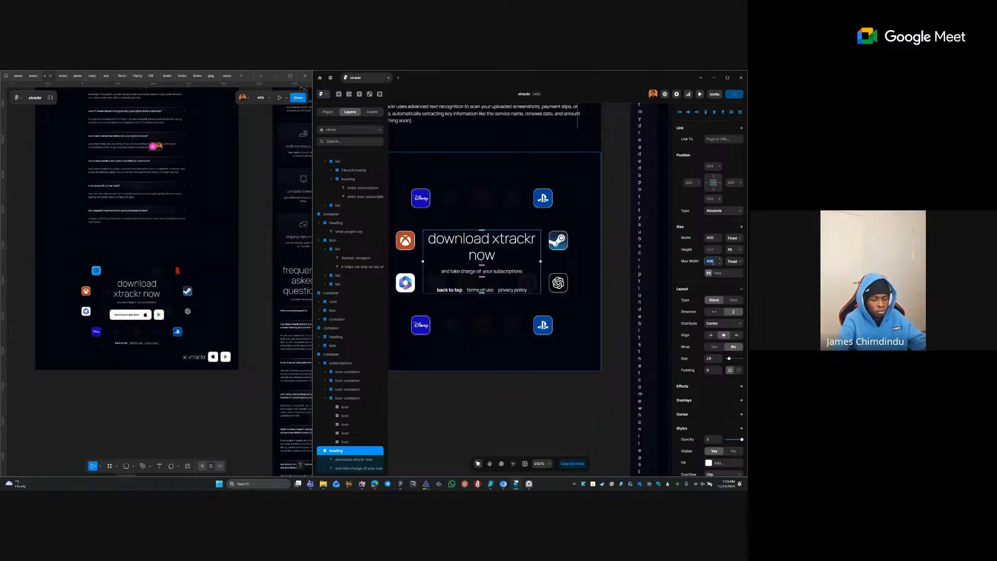
text(320)
key(Return)
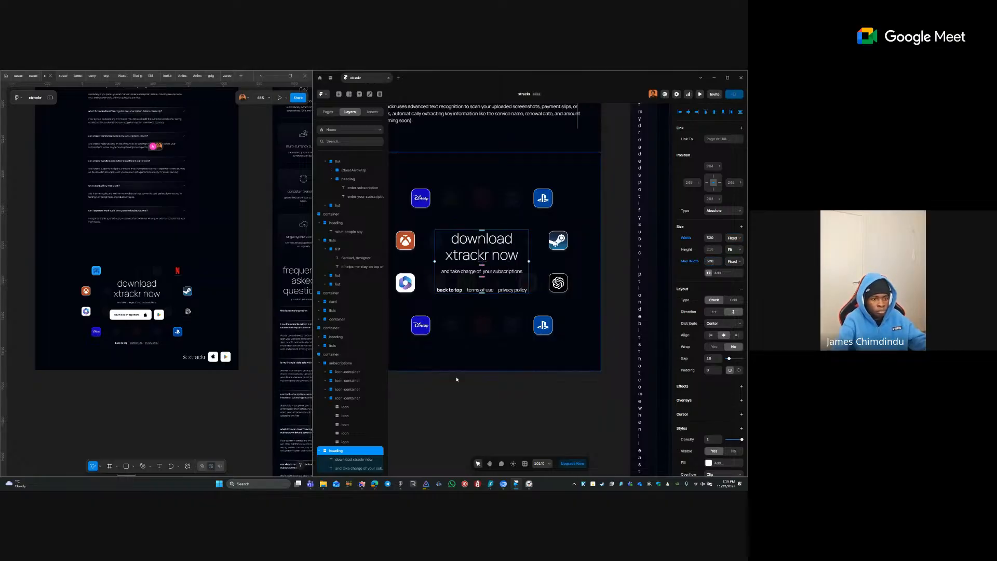
key(Escape)
- Bring the phone layout's $1 pricing section into view and zoom in on its feature cards
ctrl+scroll(488, 316, down, 3)
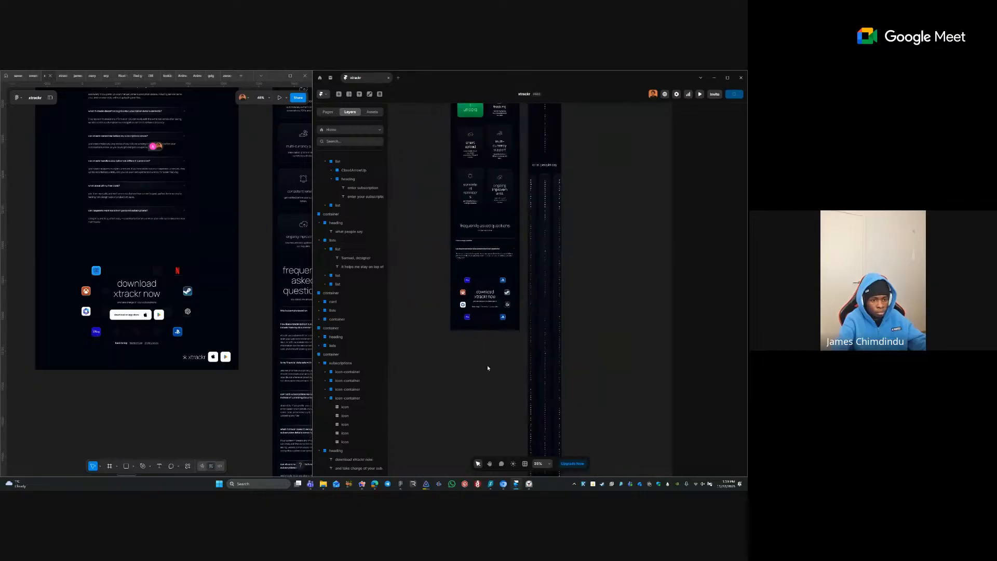
drag(561, 252, 550, 134)
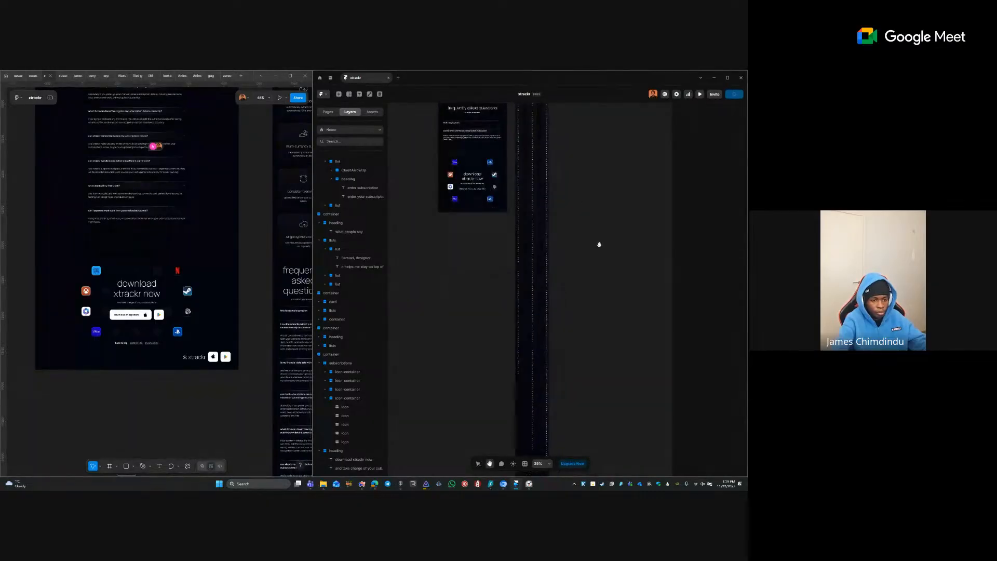
drag(600, 228, 593, 152)
mouse_move(500, 331)
mouse_down()
mouse_move(529, 177)
mouse_move(517, 281)
mouse_up()
drag(535, 355, 559, 397)
drag(494, 214, 498, 310)
drag(522, 191, 525, 345)
drag(546, 387, 534, 254)
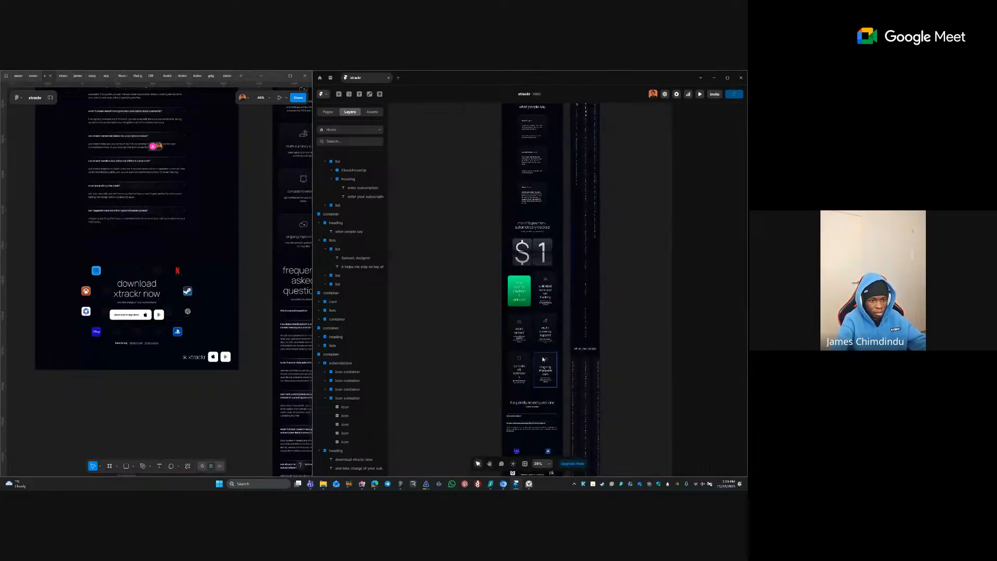
key(z)
drag(416, 209, 589, 379)
drag(511, 263, 631, 361)
- Select the three feature card rows and stack each row's cards vertically
click(489, 279)
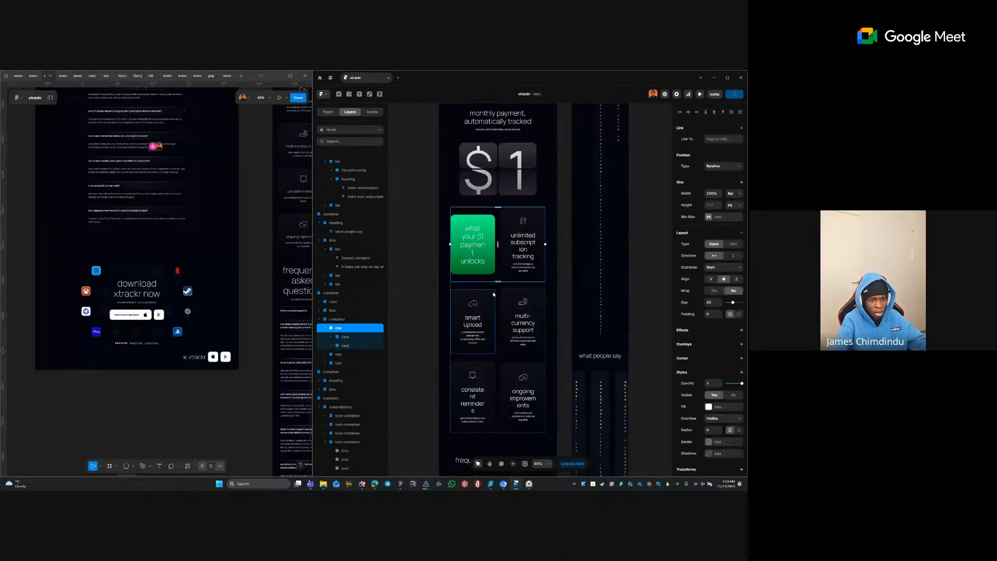
shift+click(497, 294)
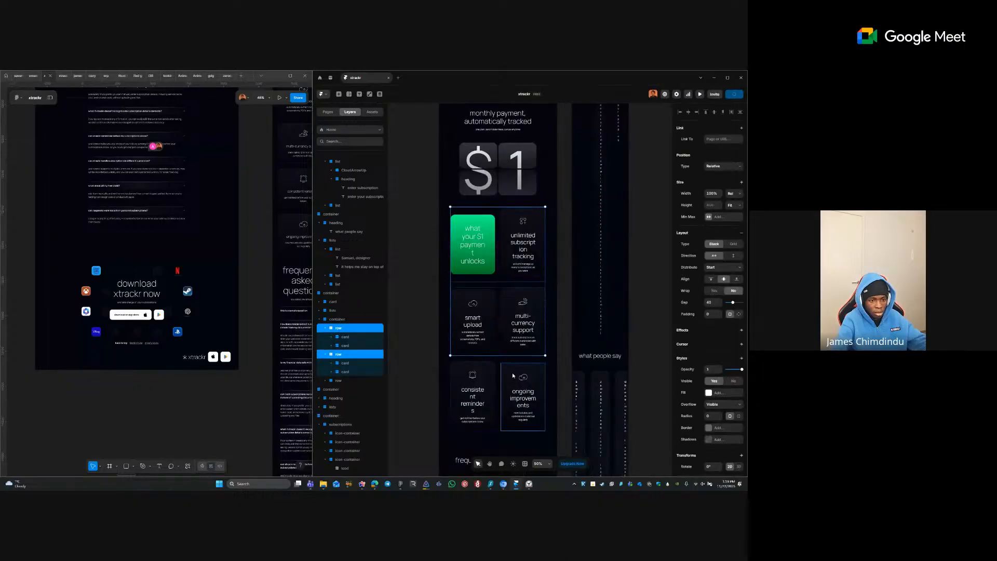
shift+click(499, 376)
click(497, 373)
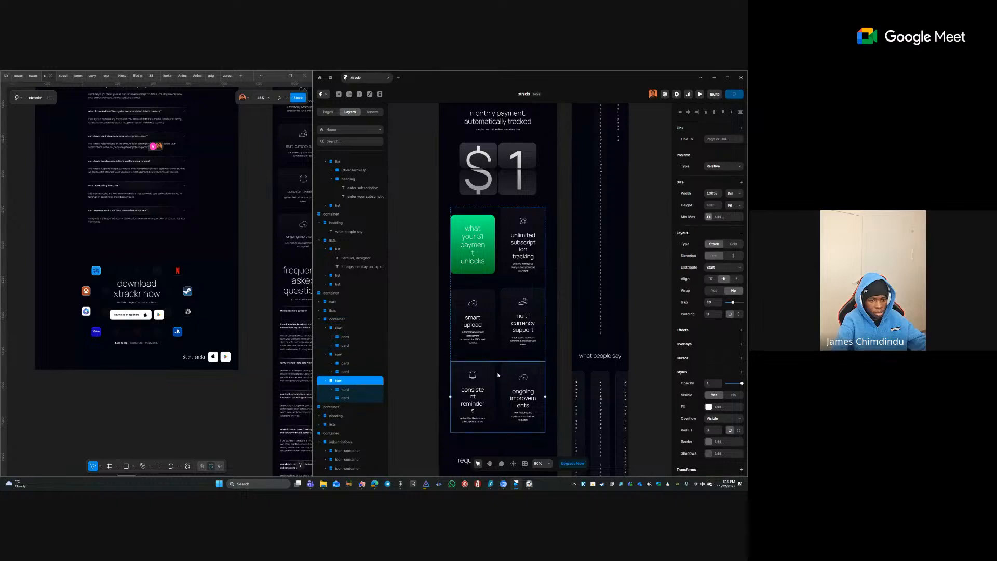
shift+click(498, 340)
shift+click(499, 272)
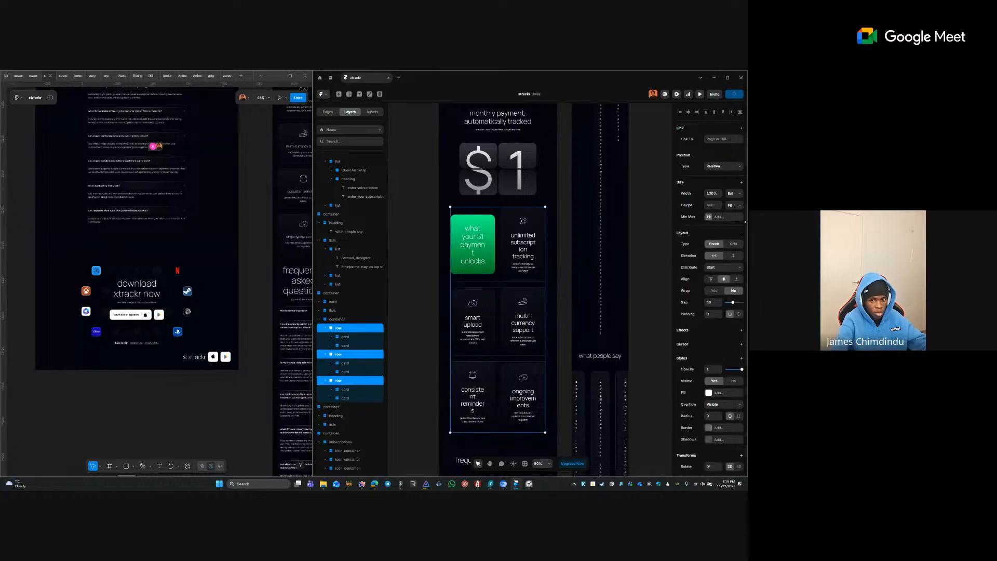
click(733, 255)
drag(452, 323, 437, 201)
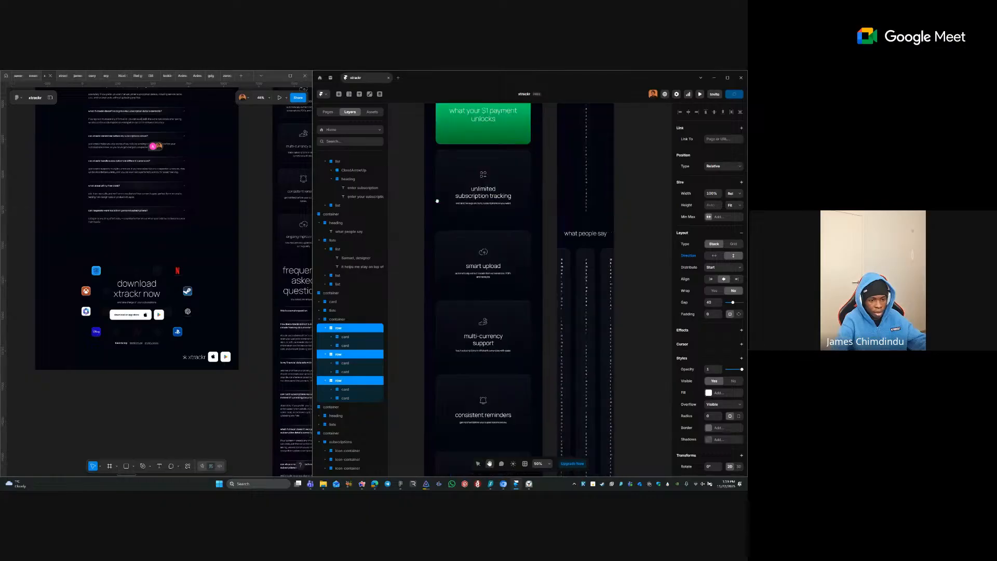
- Inspect the 'what your $1 payment unlocks' text and the green card holding it
scroll(465, 217, down, 3)
scroll(509, 292, down, 5)
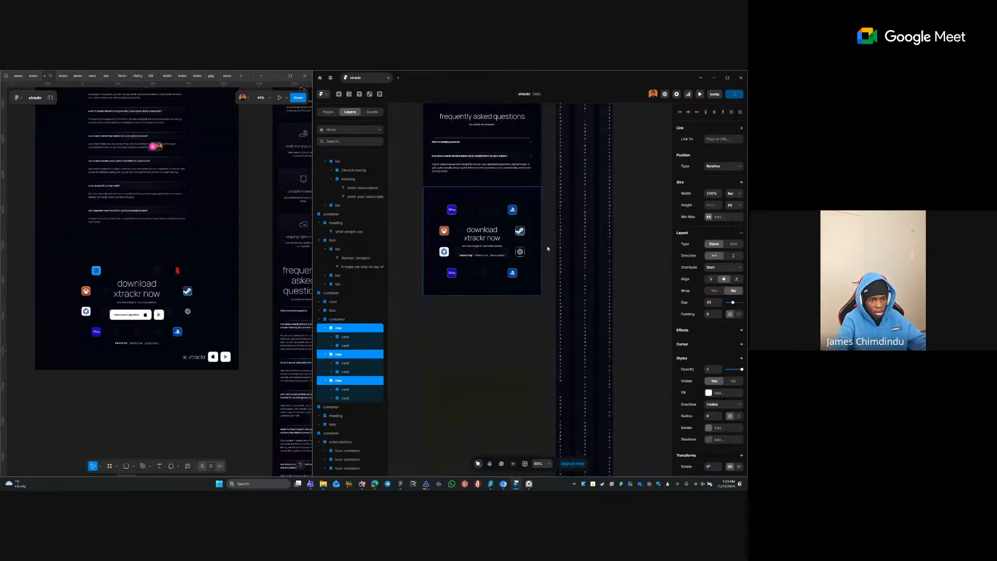
click(548, 232)
scroll(548, 232, up, 10)
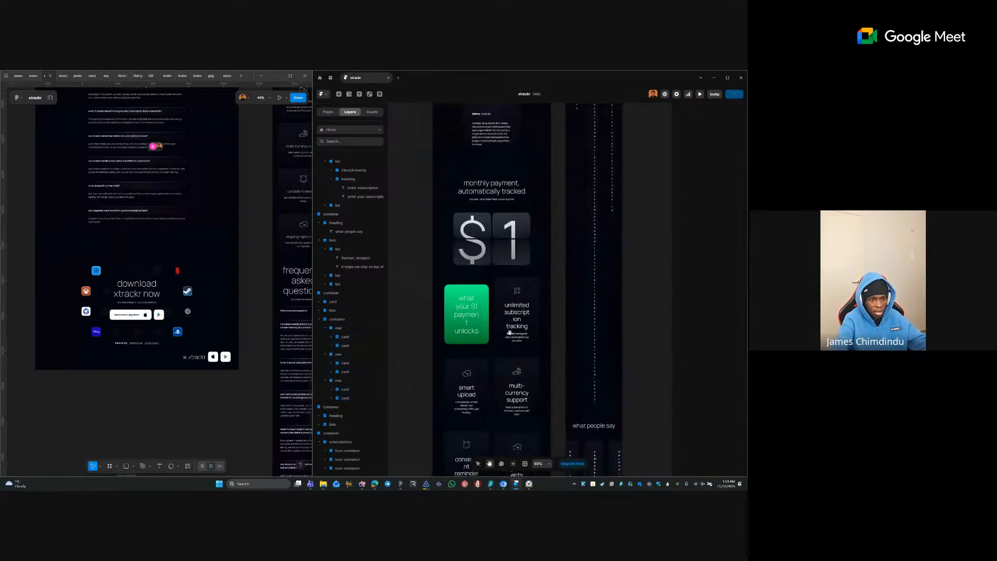
click(516, 310)
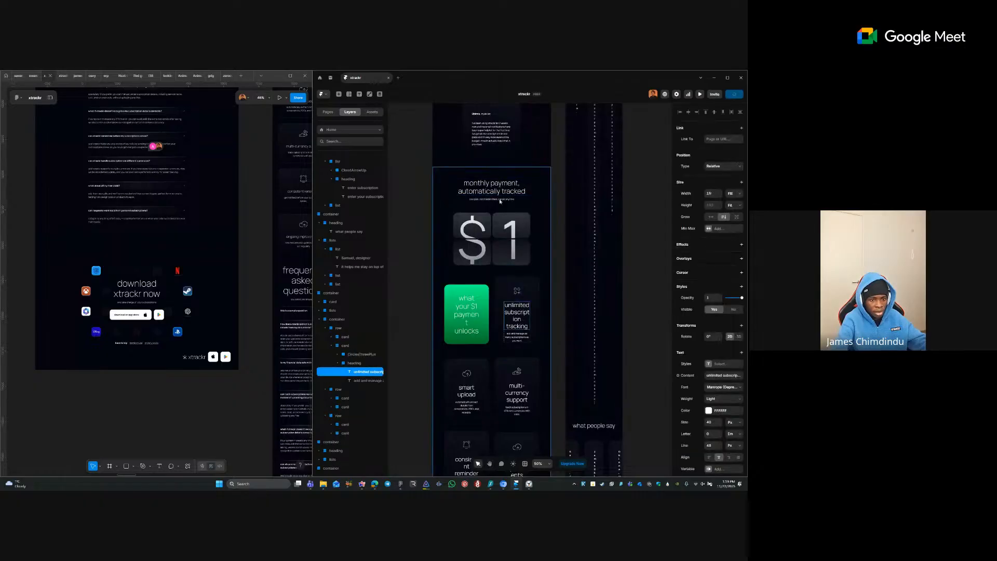
click(474, 314)
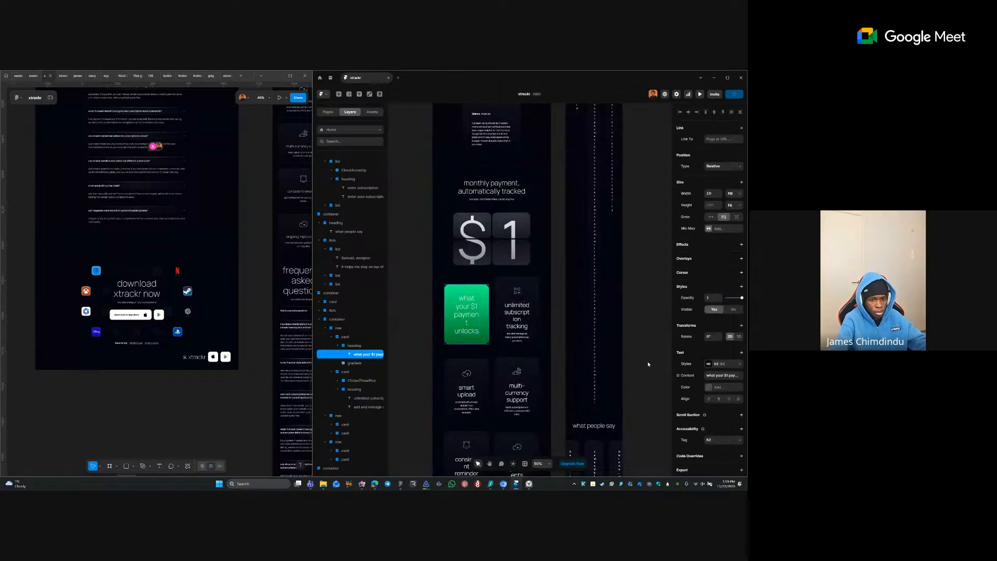
click(452, 338)
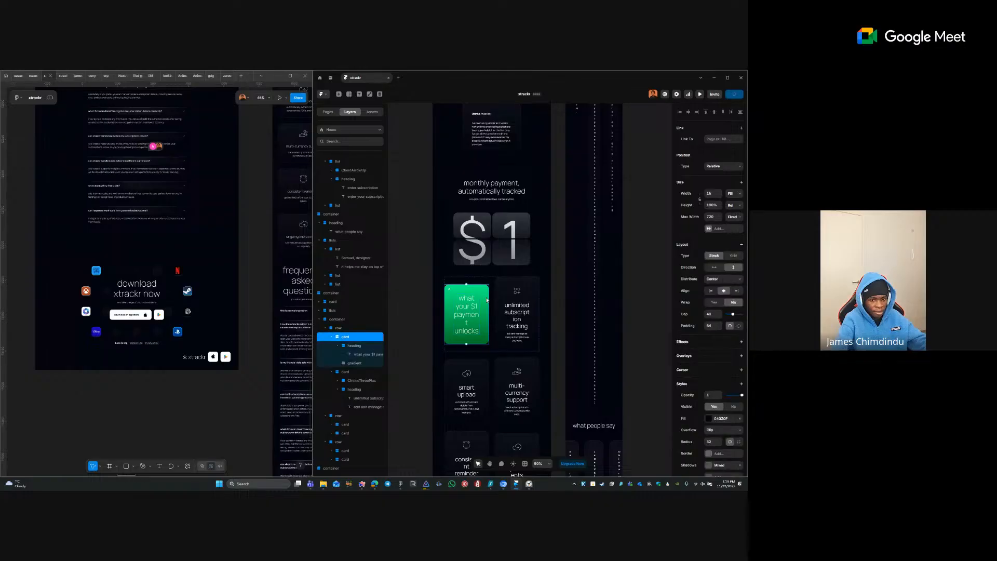
scroll(523, 365, down, 8)
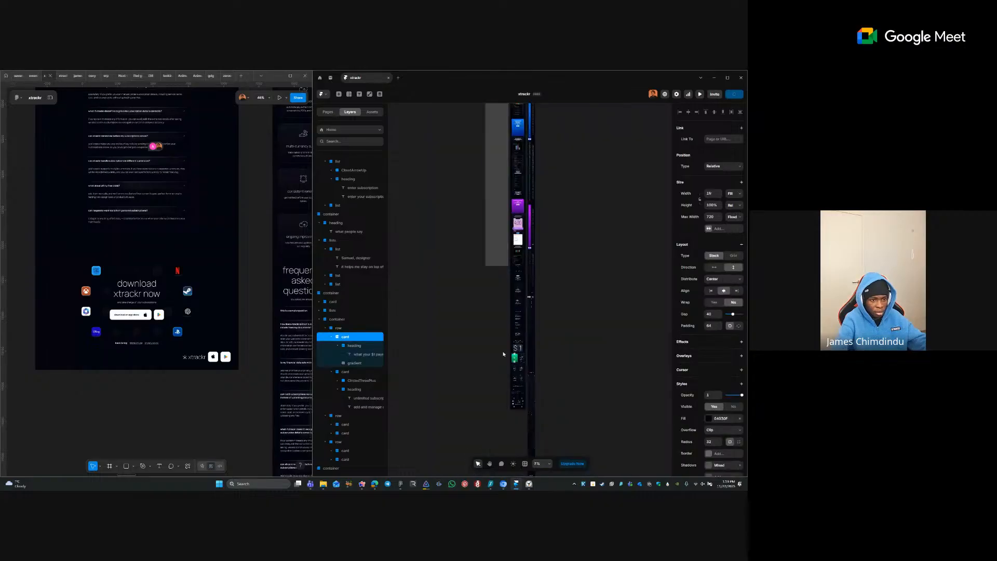
click(467, 340)
scroll(493, 228, up, 8)
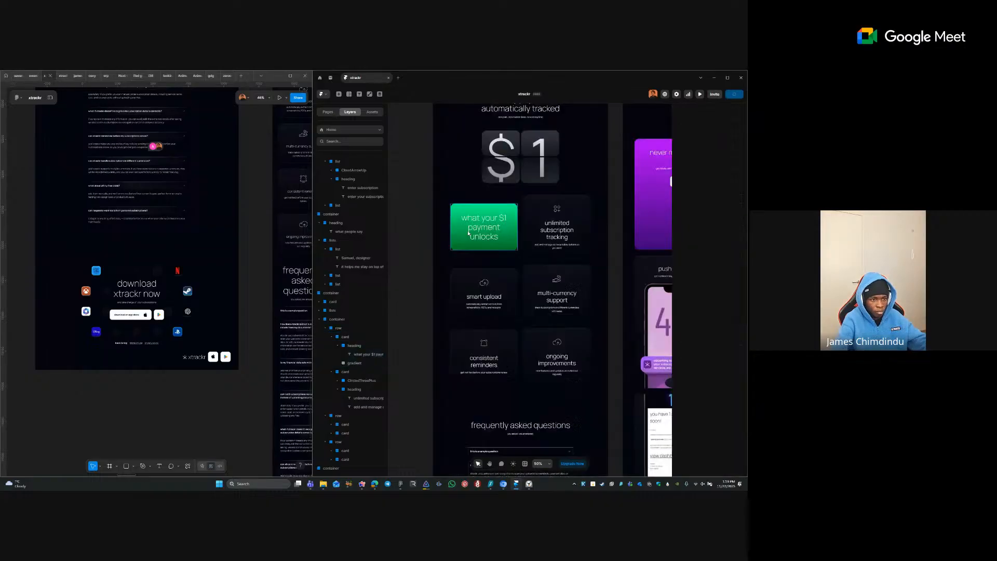
- Select the six feature cards and set their padding to 40
click(462, 209)
shift+click(556, 228)
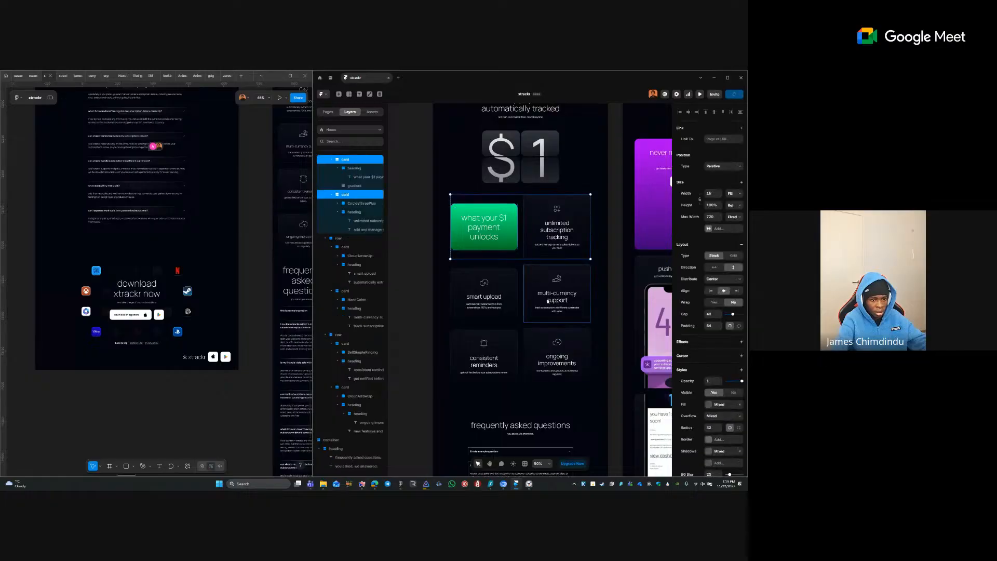
shift+click(526, 284)
shift+click(500, 277)
shift+click(510, 350)
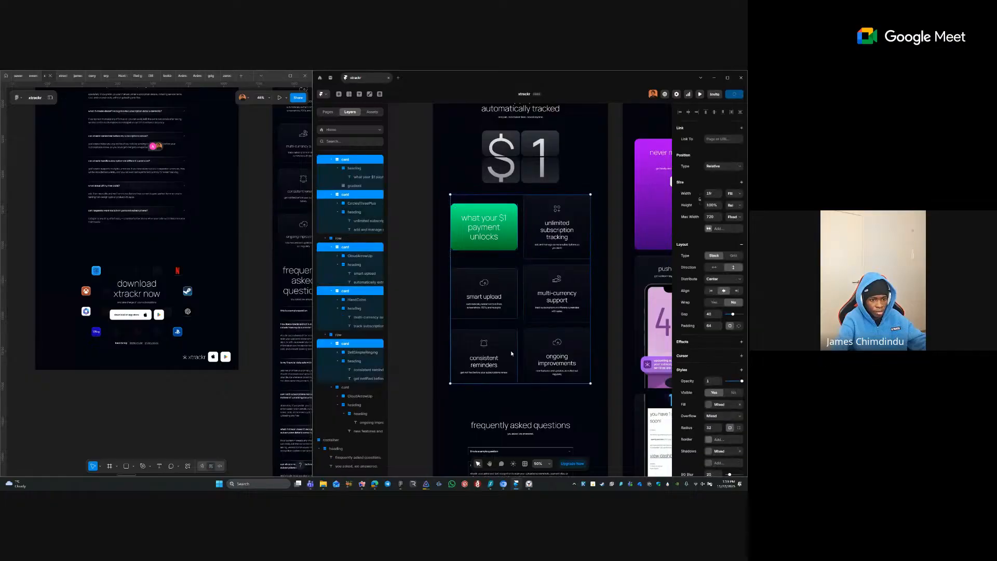
shift+click(524, 338)
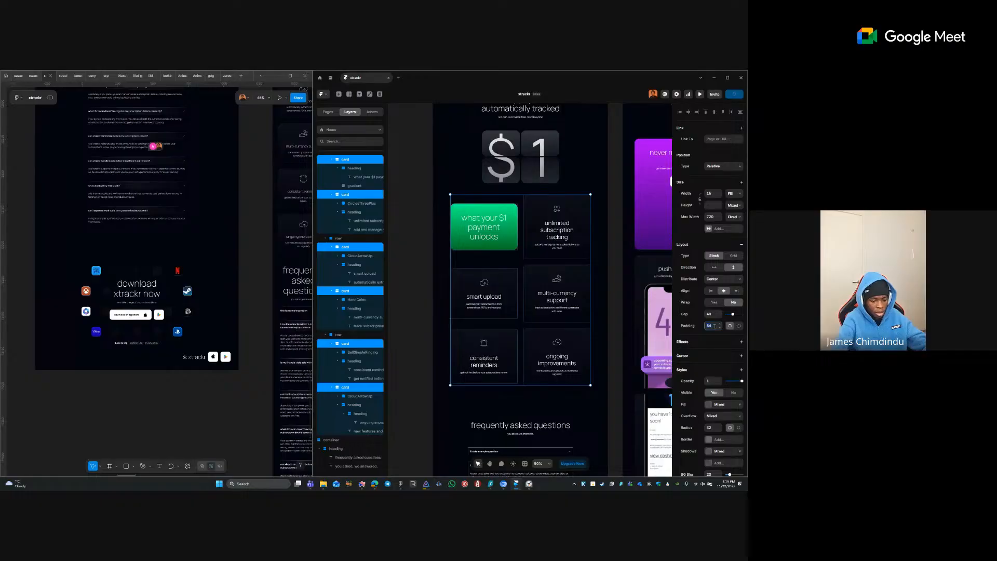
click(714, 326)
text(40)
key(Return)
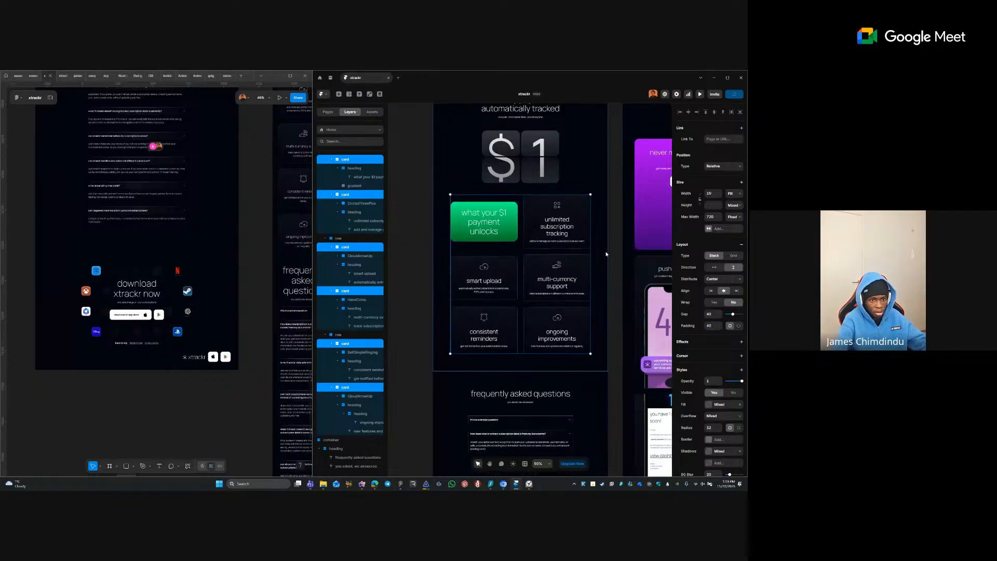
click(605, 255)
drag(604, 262, 617, 362)
scroll(555, 349, up, 3)
- Delete the empty paragraph in the middle testimonial's text so its closing line moves up
scroll(545, 374, up, 1)
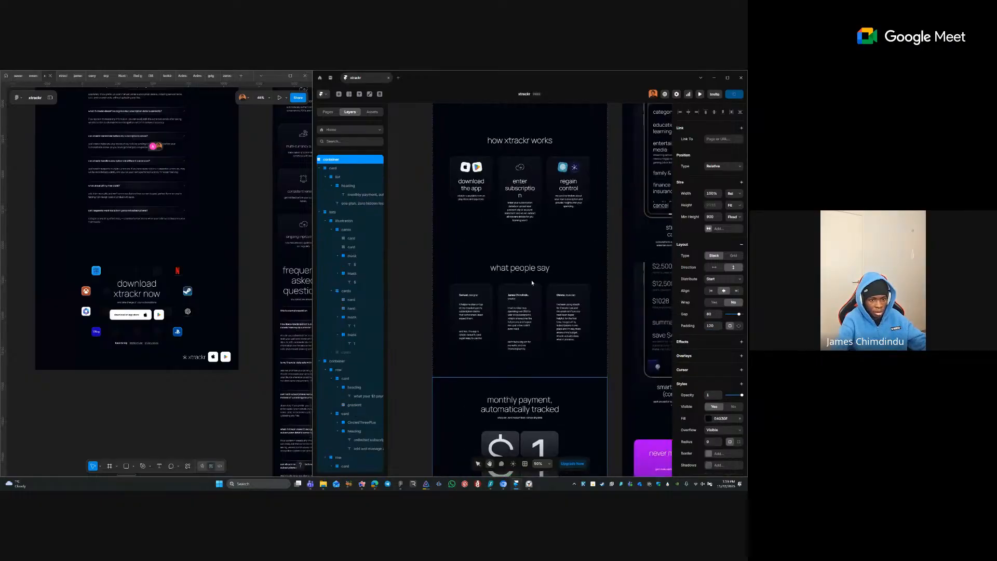
click(524, 316)
shift+click(554, 288)
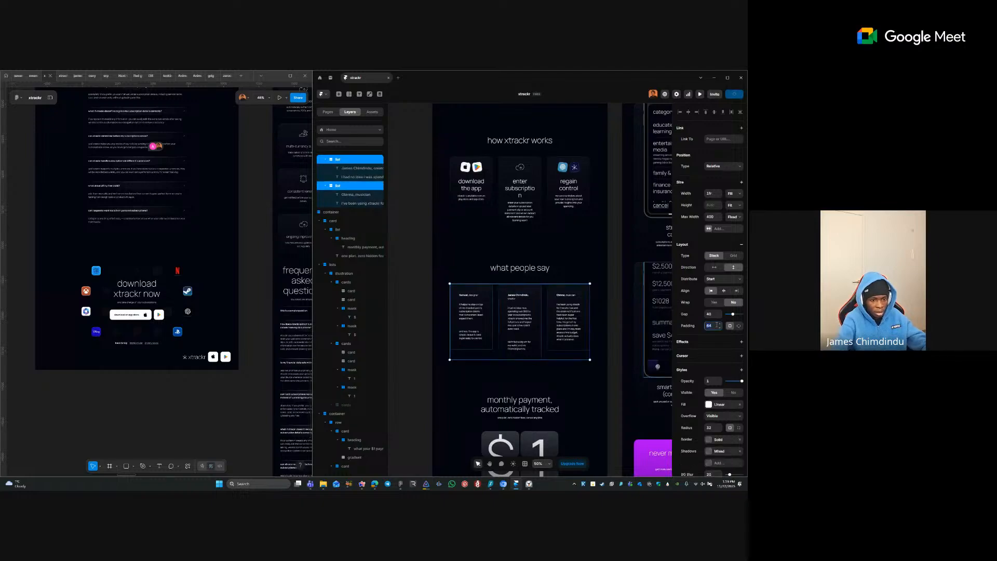
click(588, 344)
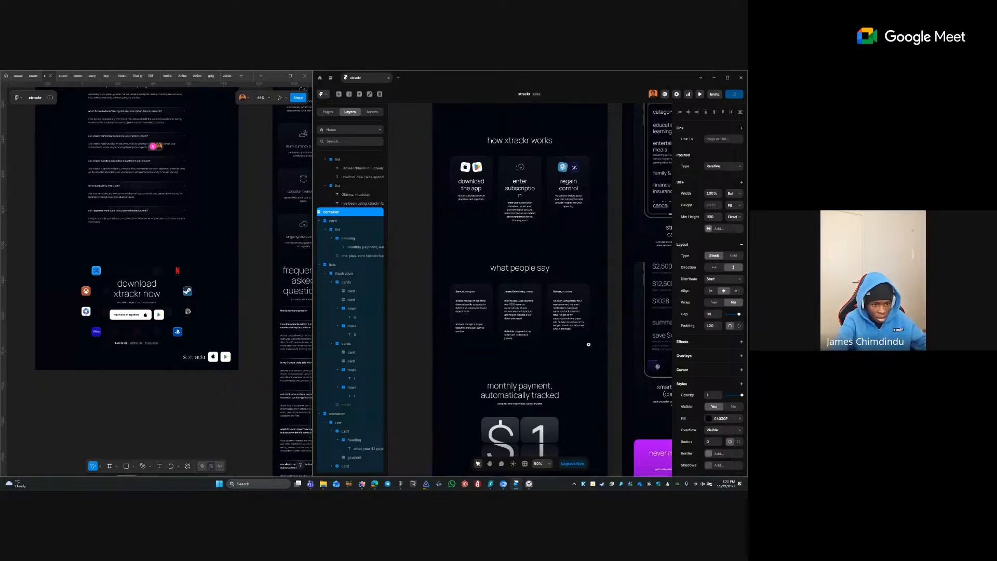
scroll(522, 347, up, 2)
click(509, 316)
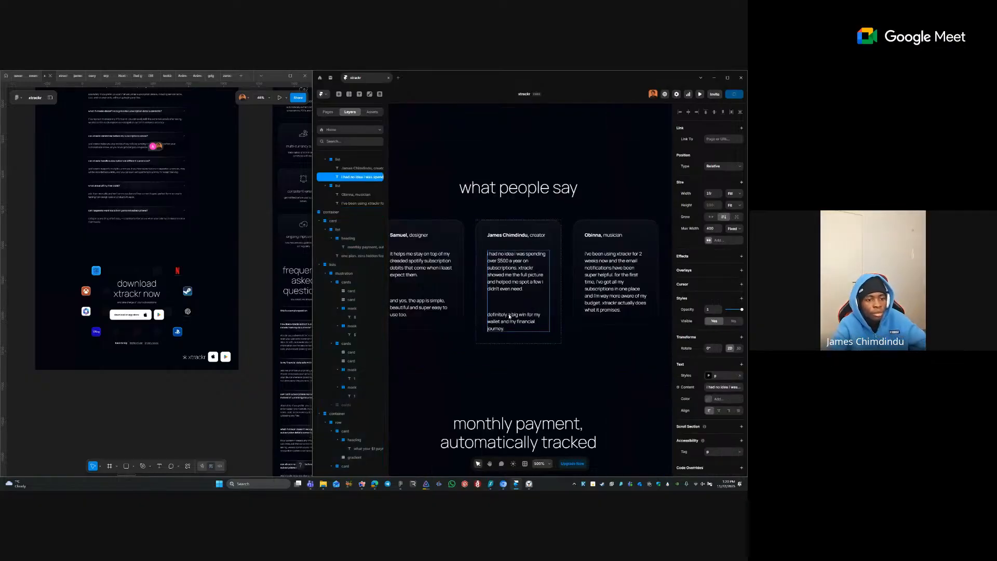
double_click(510, 315)
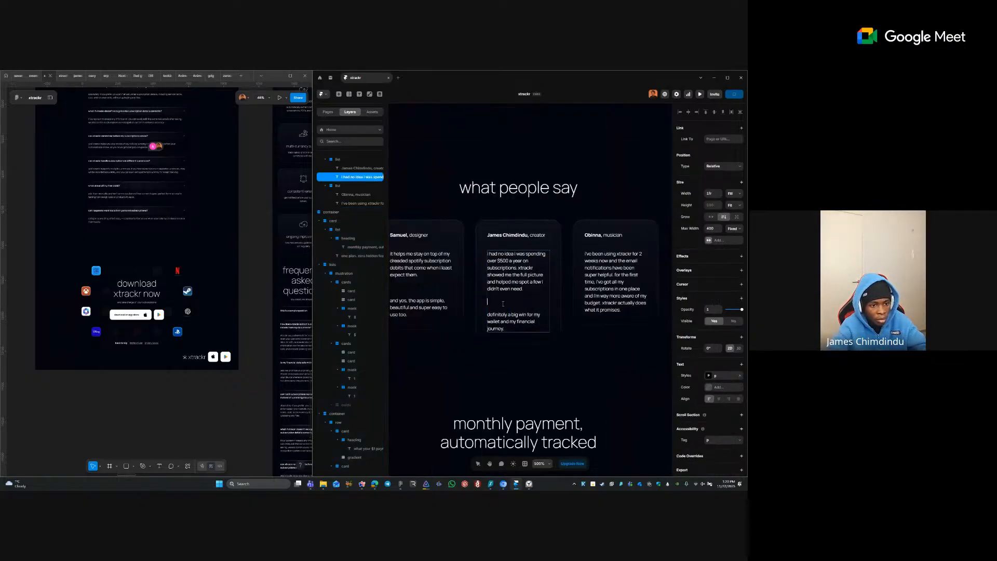
key(BackSpace)
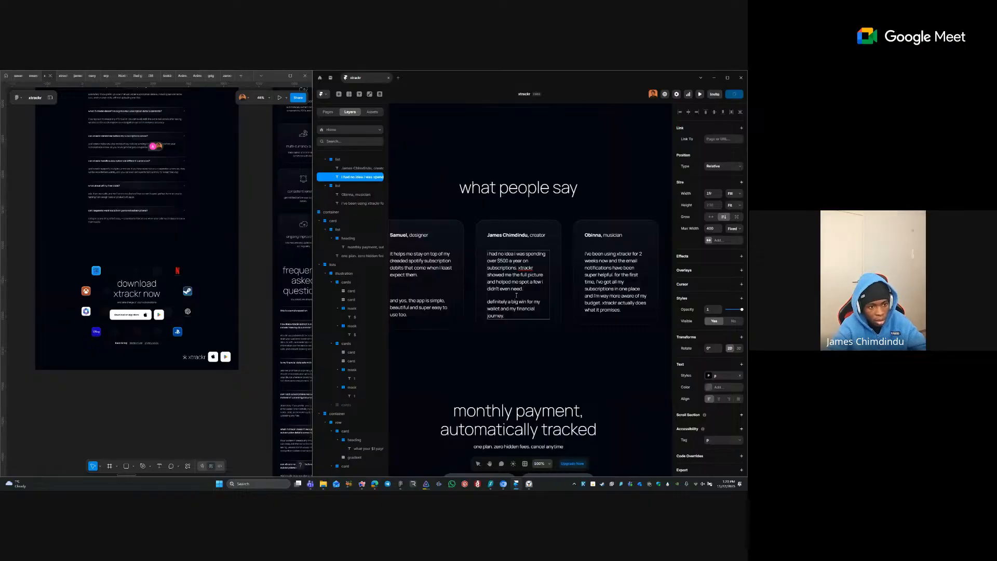
click(543, 351)
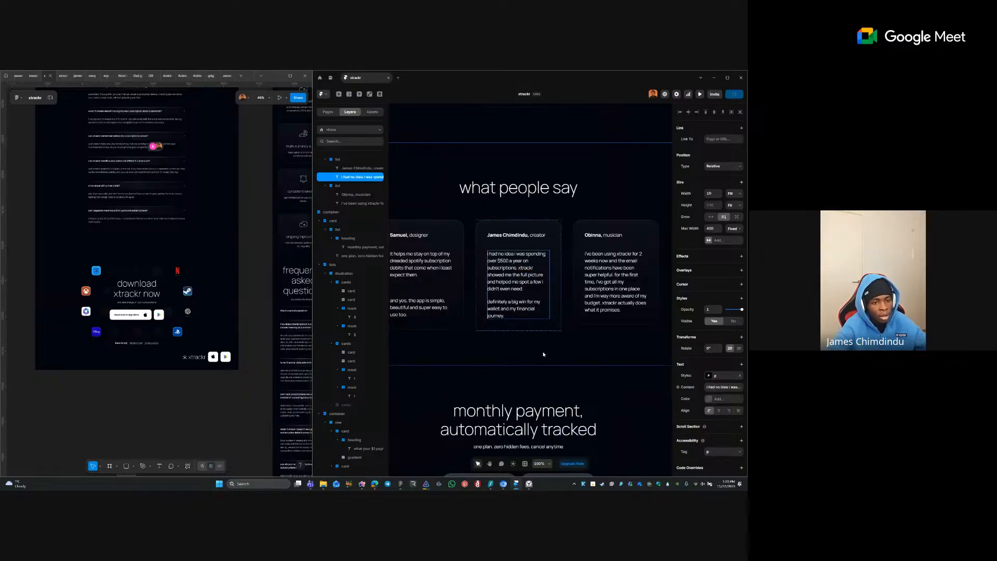
click(508, 349)
drag(484, 315, 490, 327)
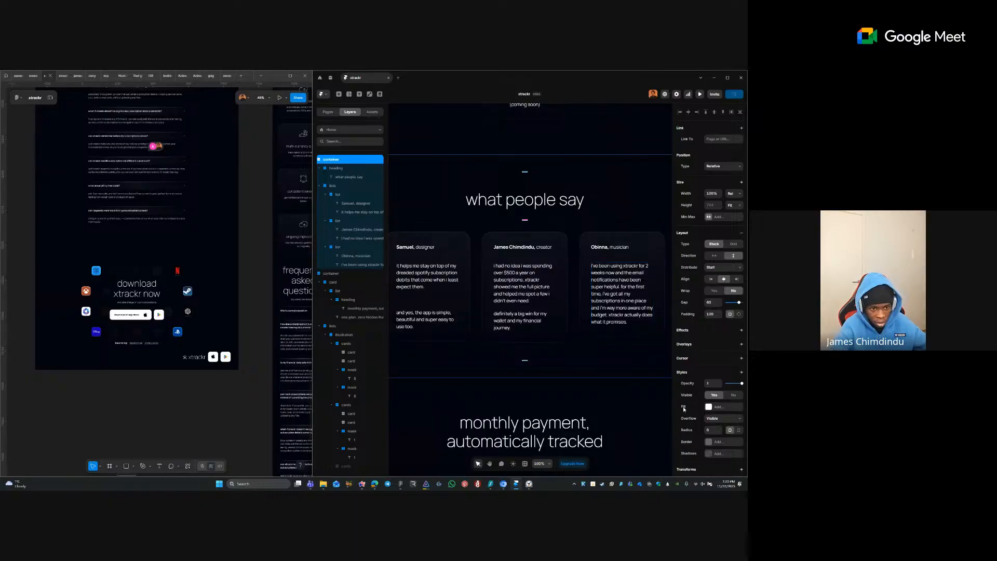
- Set the p text style's paragraph spacing to 18
click(549, 316)
click(725, 380)
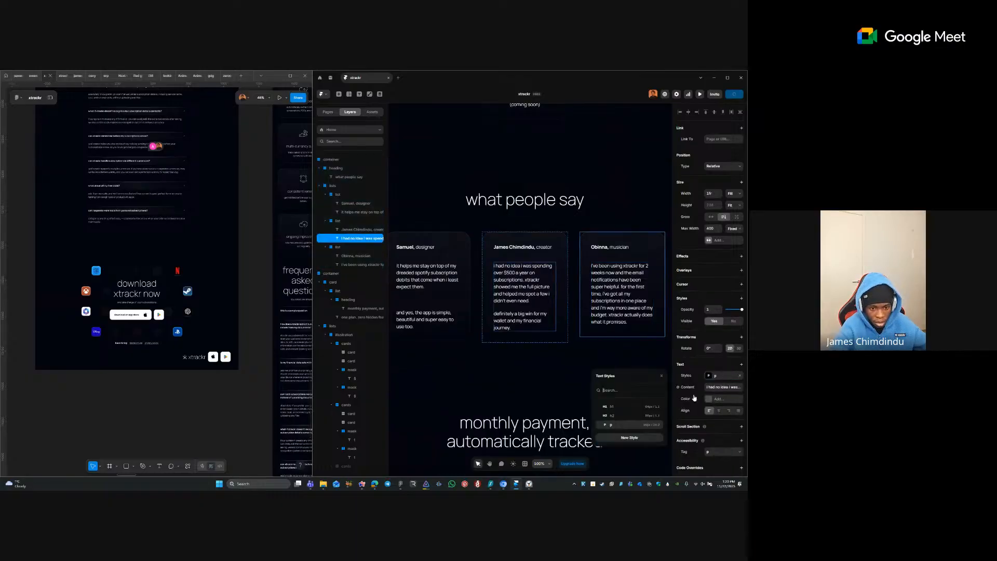
click(663, 428)
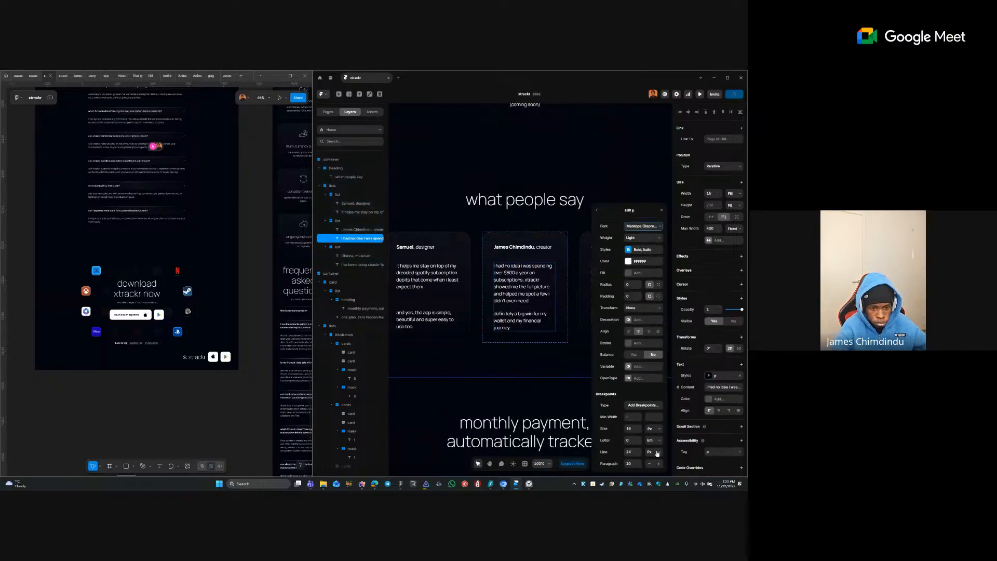
click(639, 466)
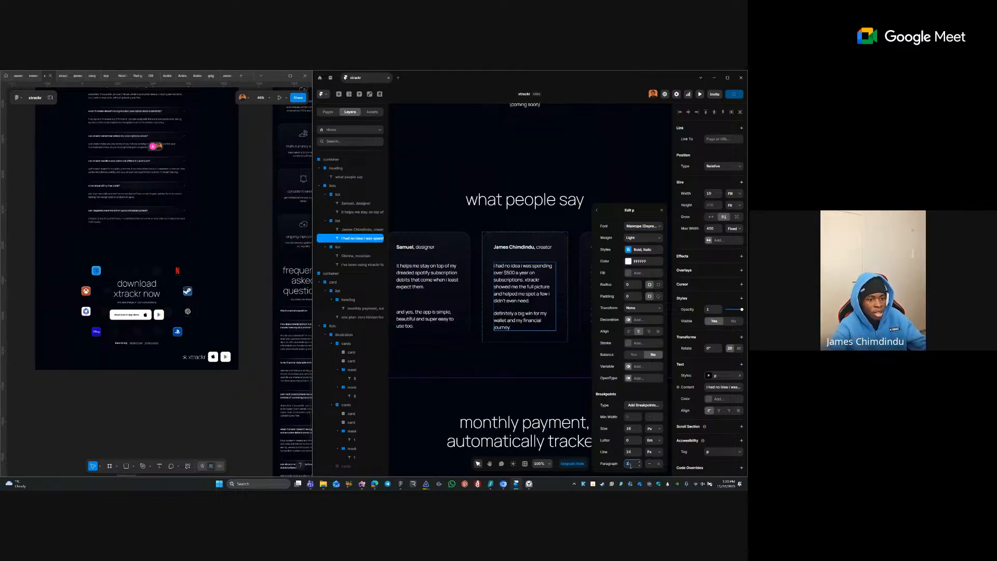
text(8)
- Delete the empty line in the first testimonial, then reselect the testimonial texts
double_click(442, 310)
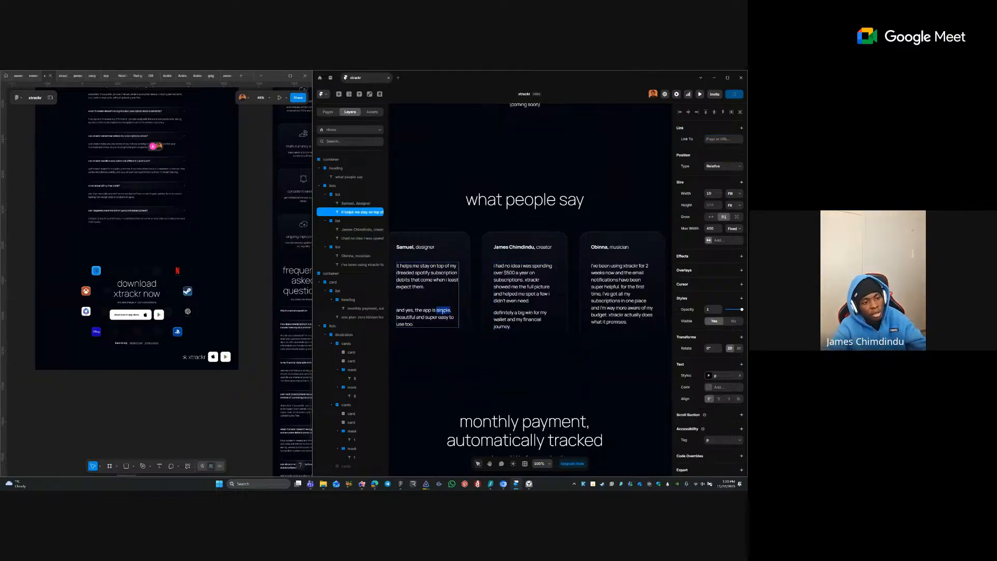
key(BackSpace)
key(Escape)
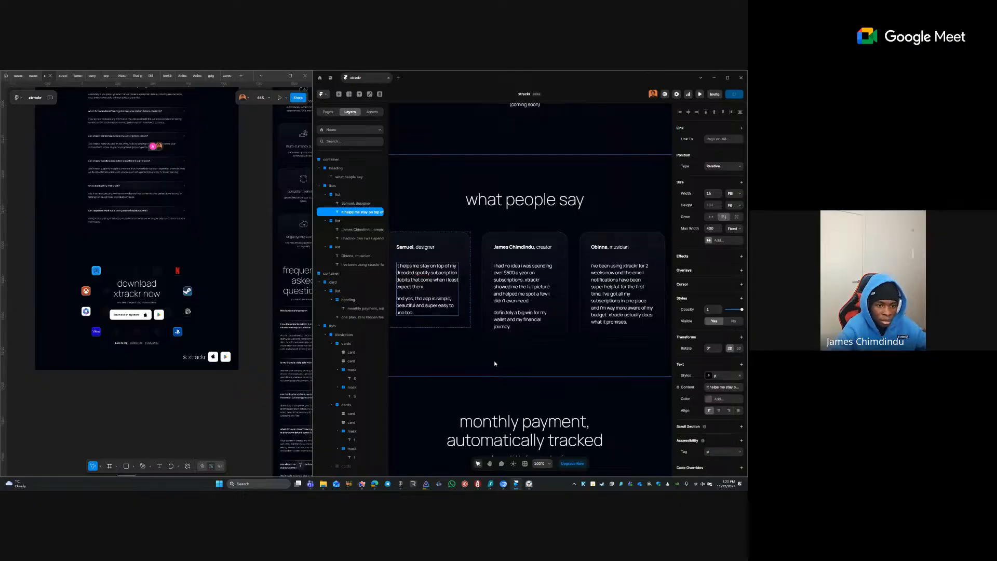
click(617, 290)
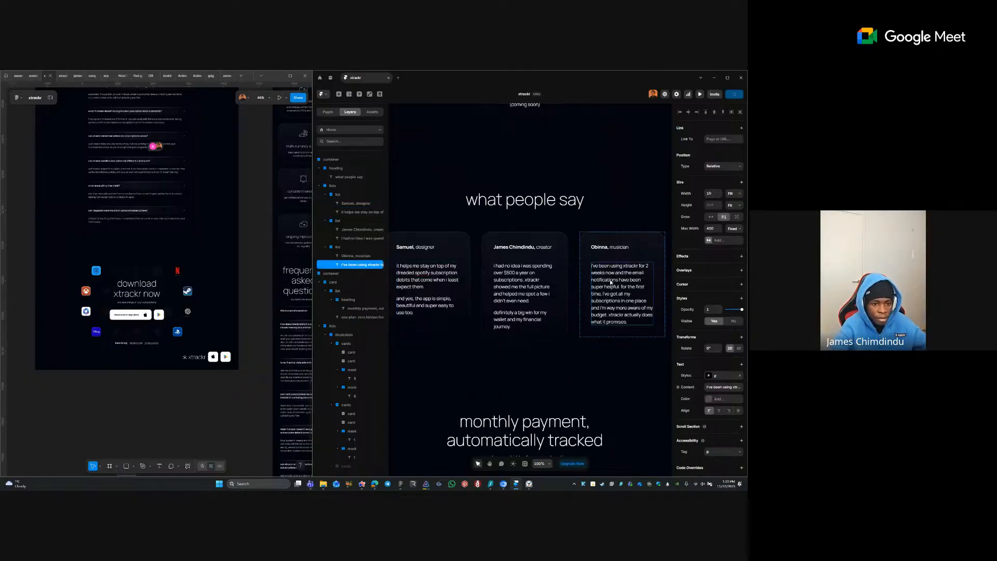
shift+click(538, 314)
click(429, 307)
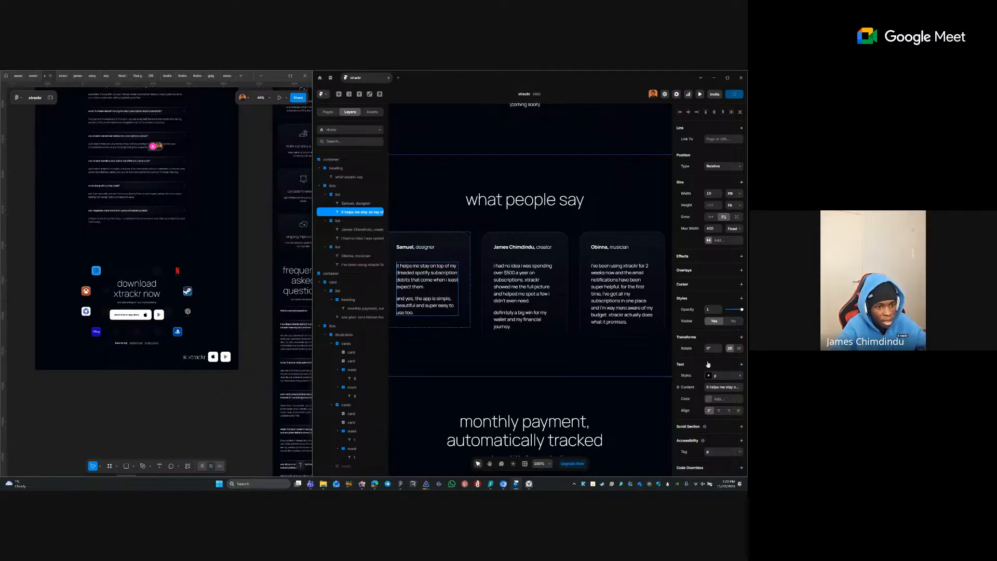
- Add truncation to the three testimonial texts, limiting them to 7 lines
shift+click(545, 299)
shift+click(650, 296)
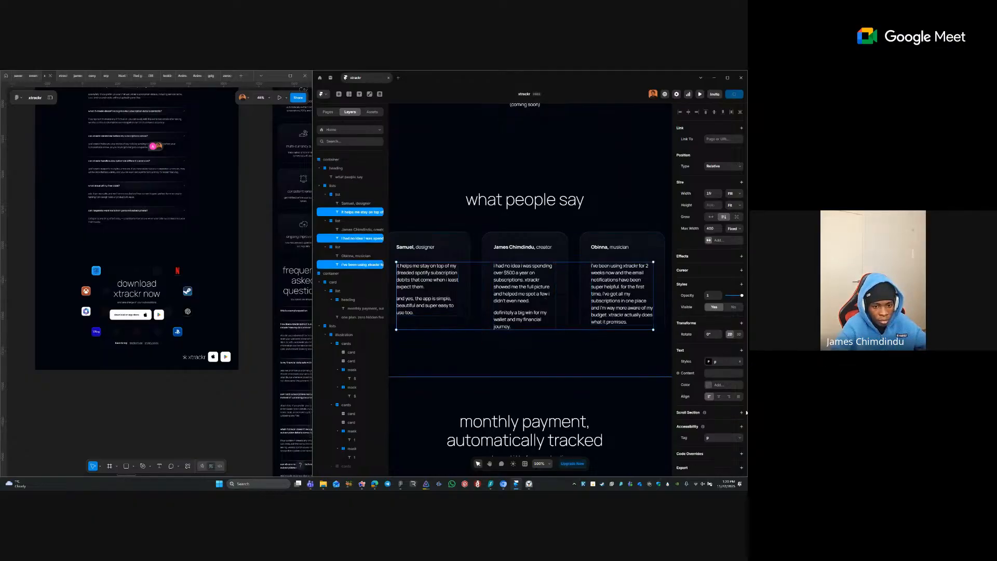
click(713, 352)
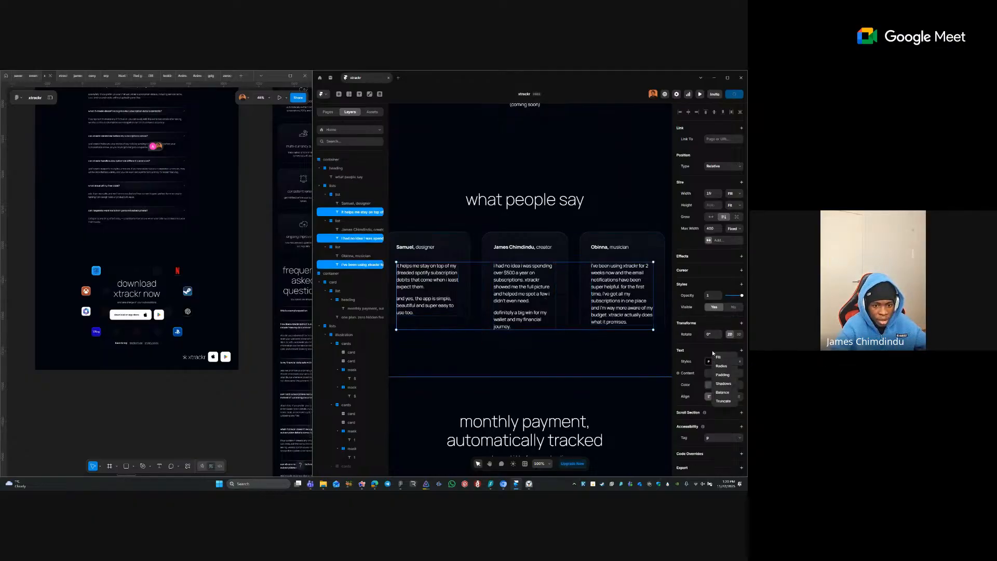
click(723, 401)
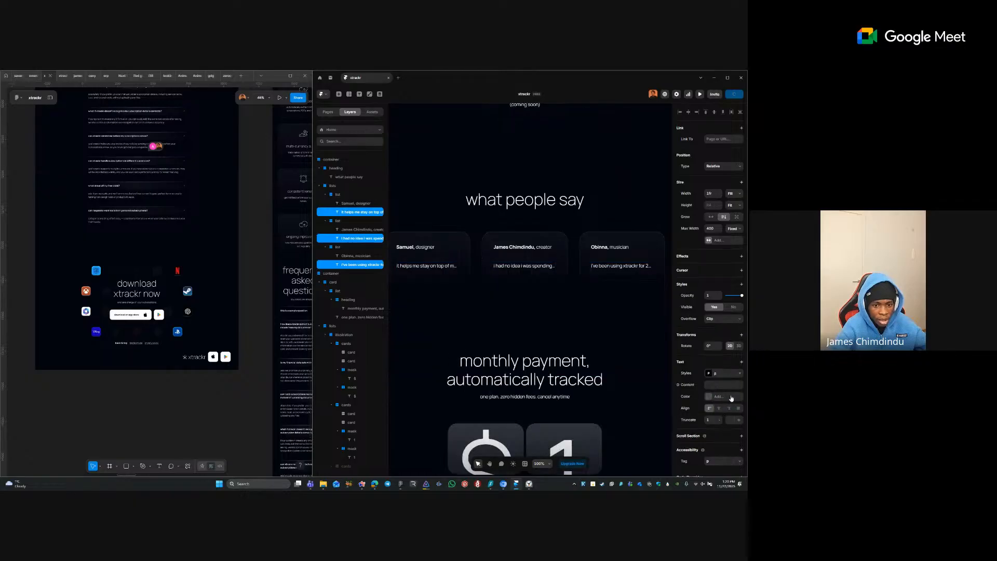
text(8)
key(Tab)
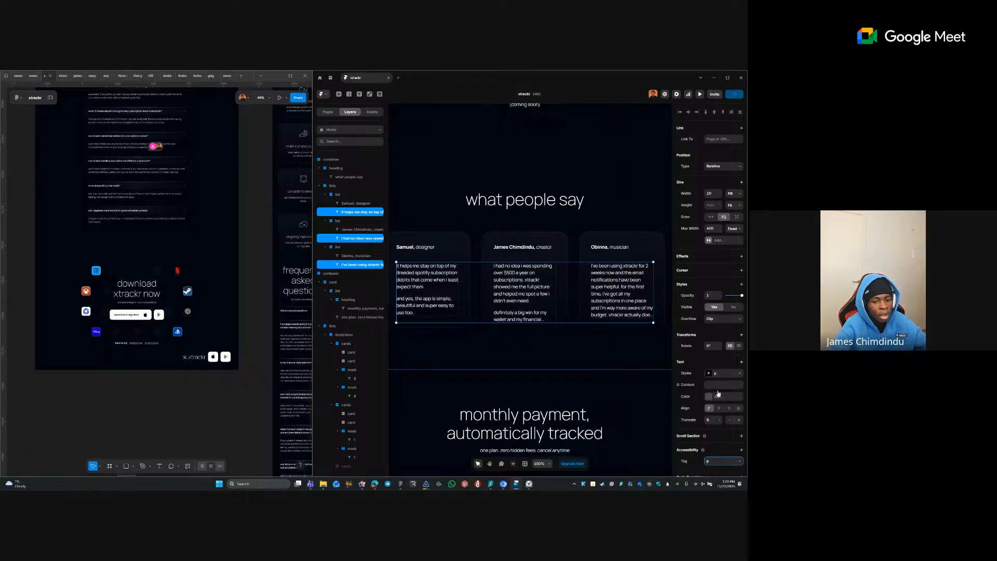
click(716, 420)
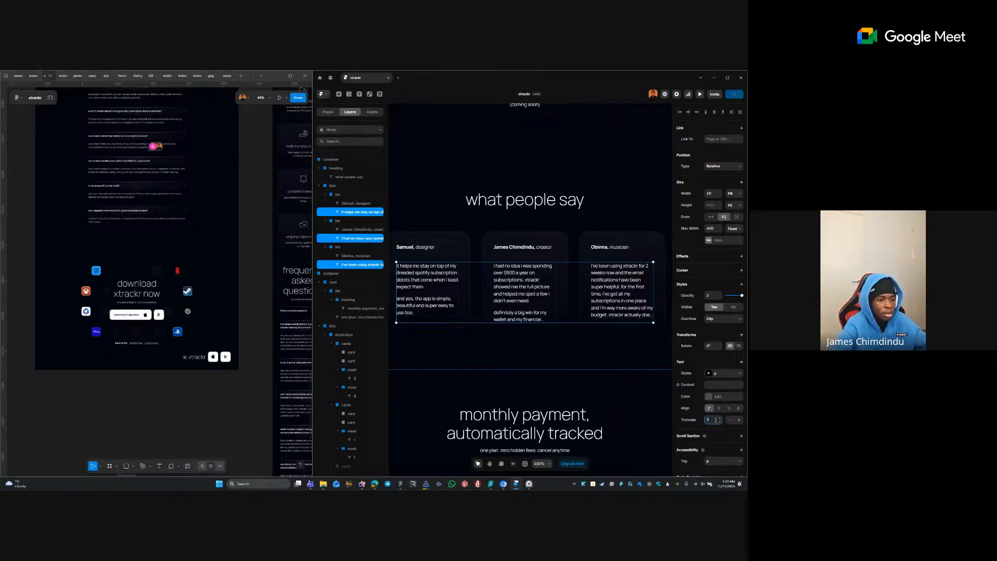
text(7)
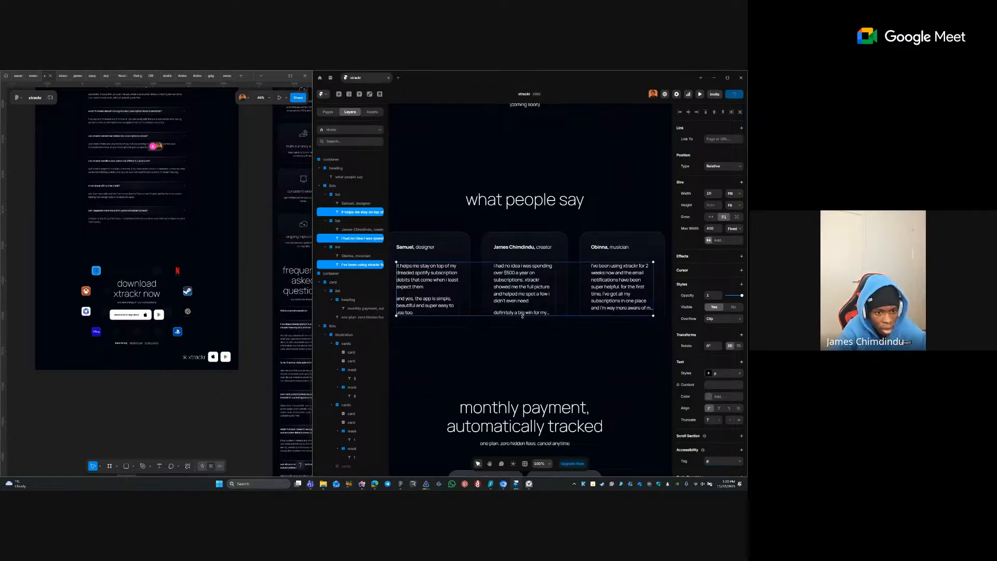
- Undo the truncation so all three testimonial quotes display in full
click(589, 320)
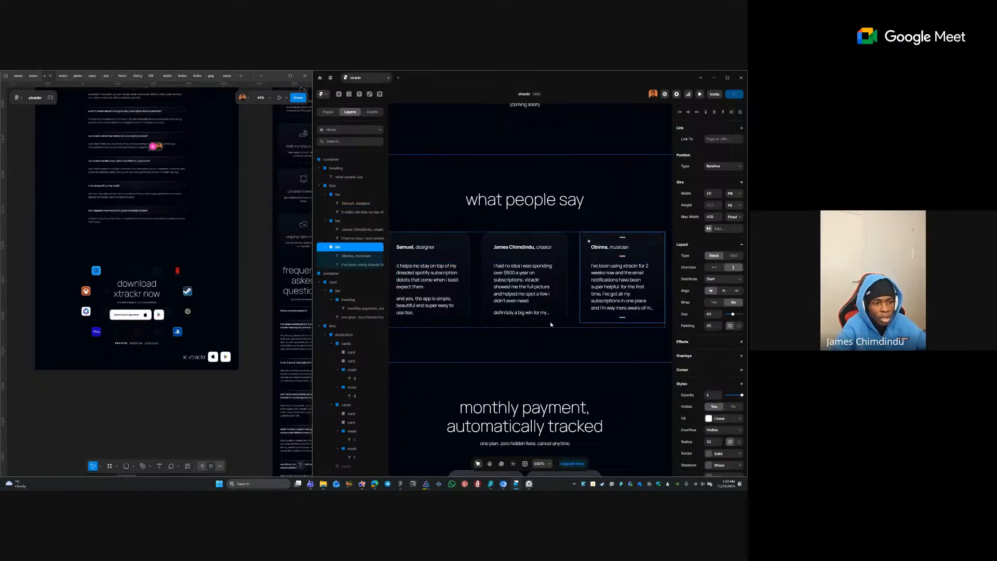
click(522, 294)
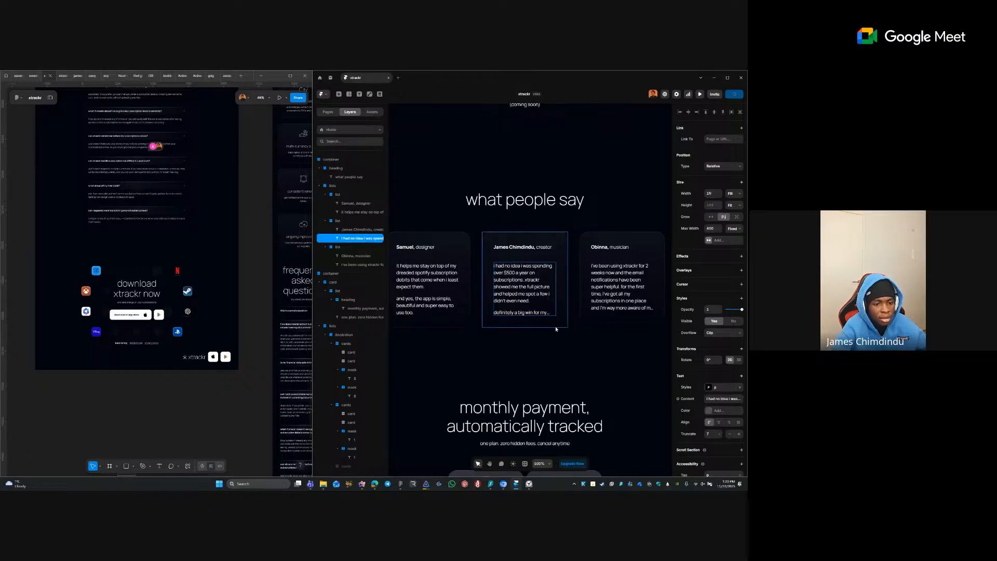
double_click(533, 313)
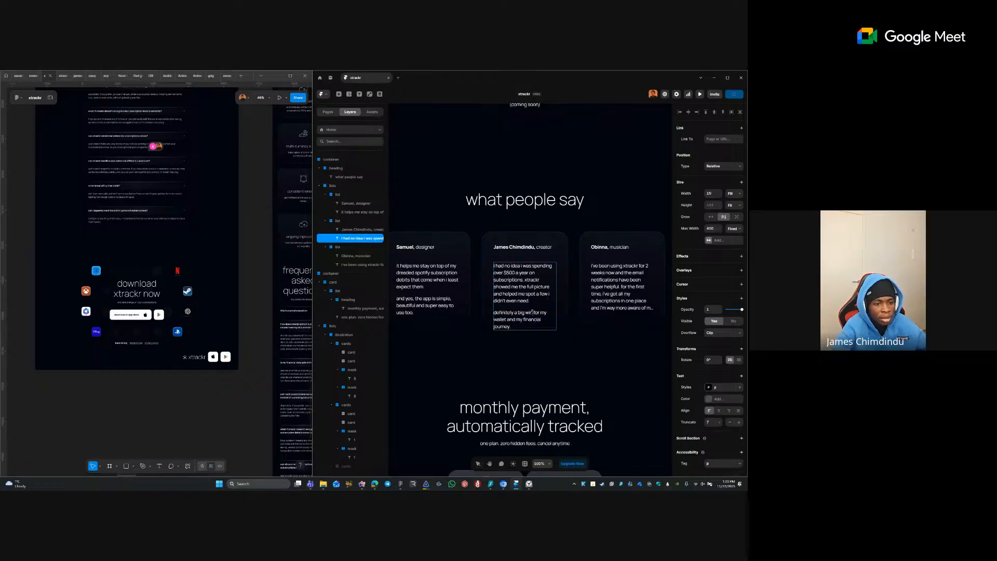
triple_click(545, 322)
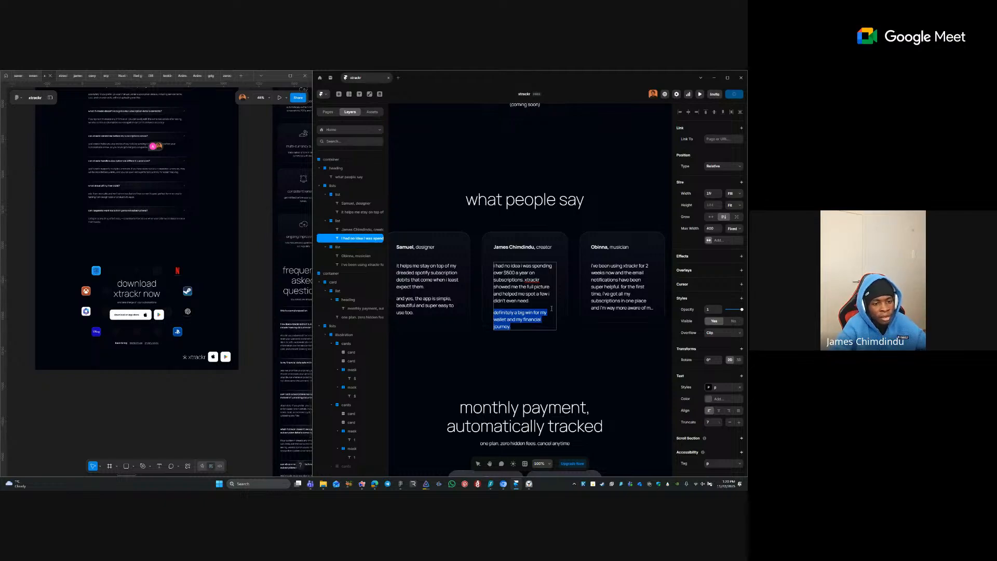
click(575, 325)
key(ctrl+z)
key(ctrl+z)
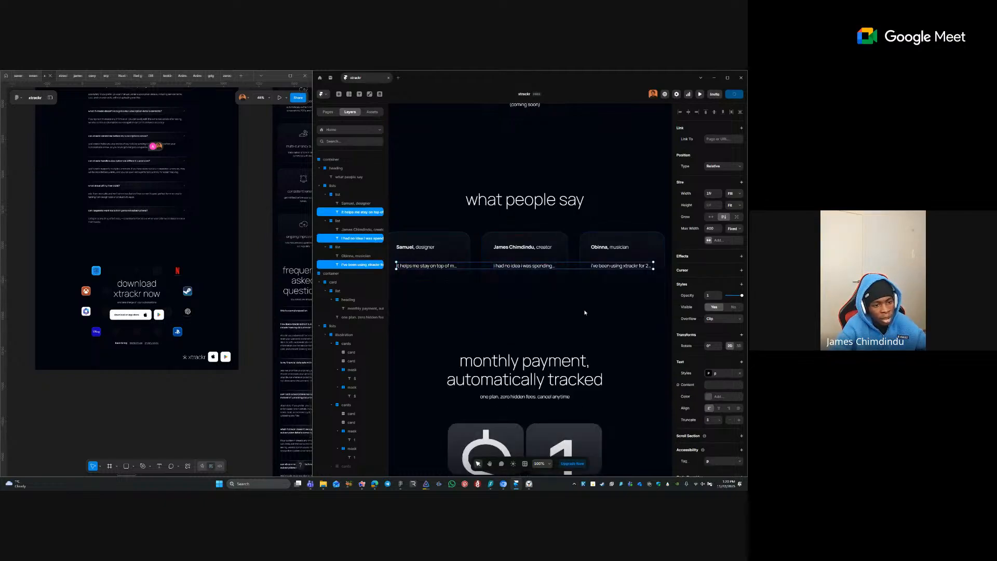
key(ctrl+z)
key(ctrl+z)
key(ctrl+z)
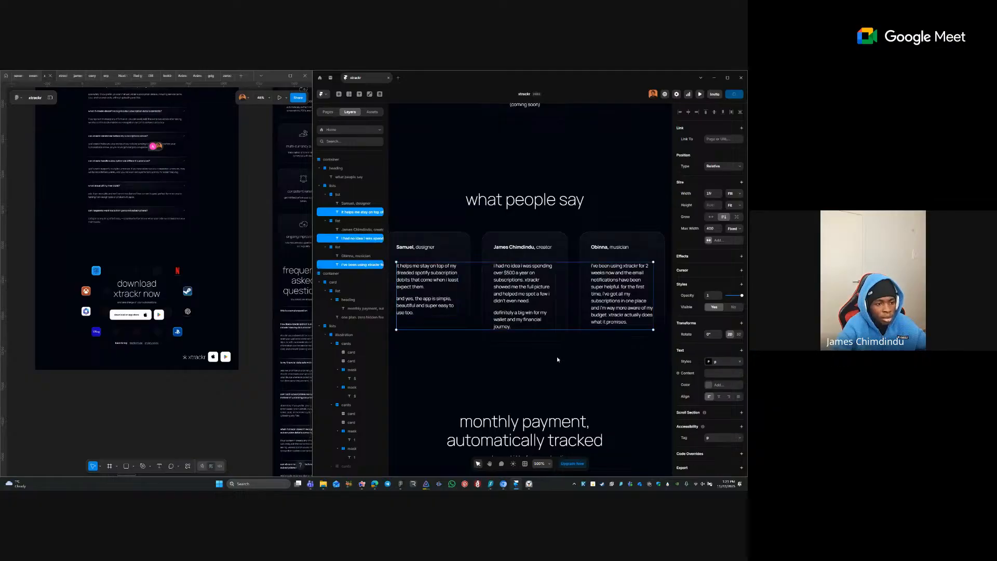
- Set the three desktop testimonial cards' height to Fill
click(561, 315)
click(460, 322)
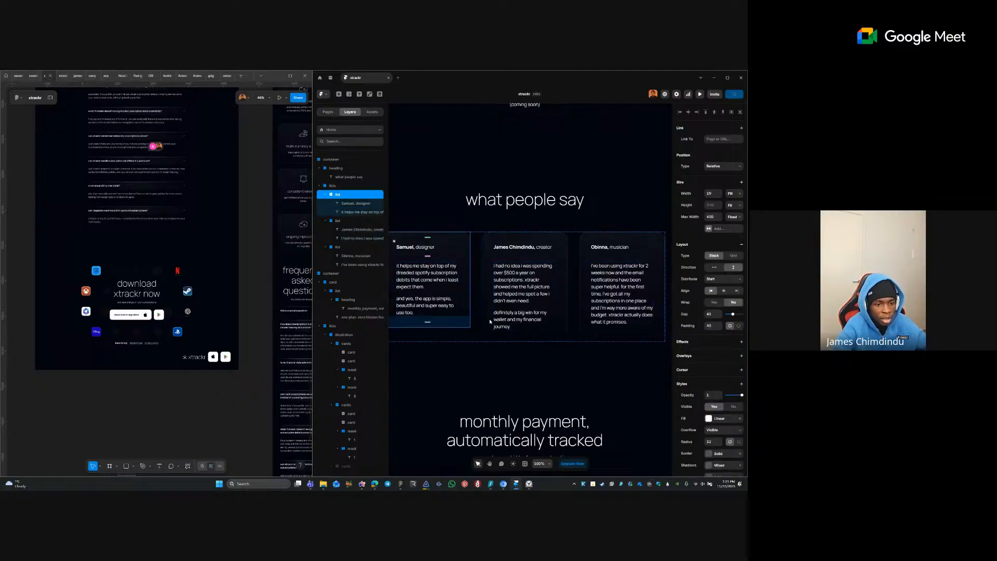
shift+click(585, 320)
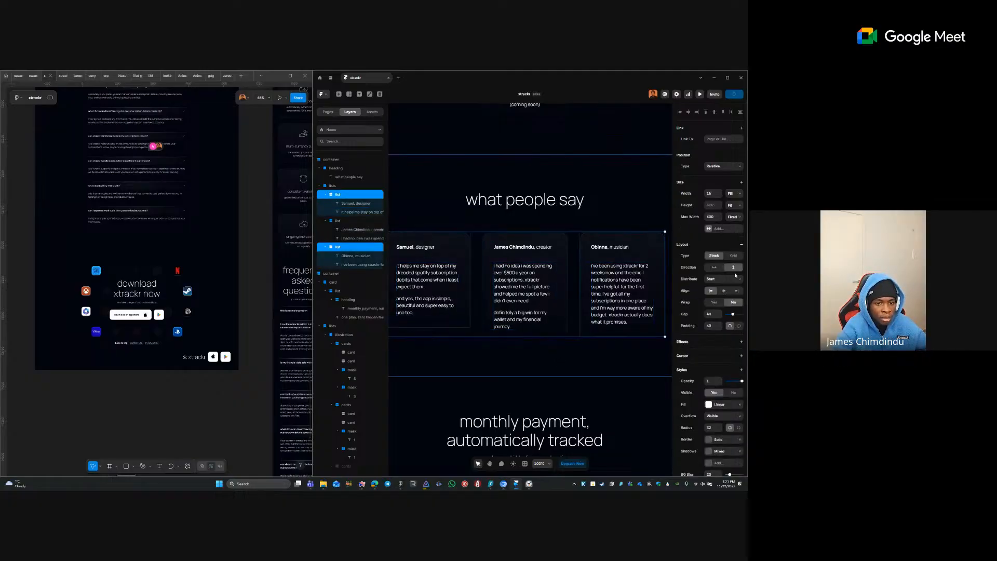
click(736, 205)
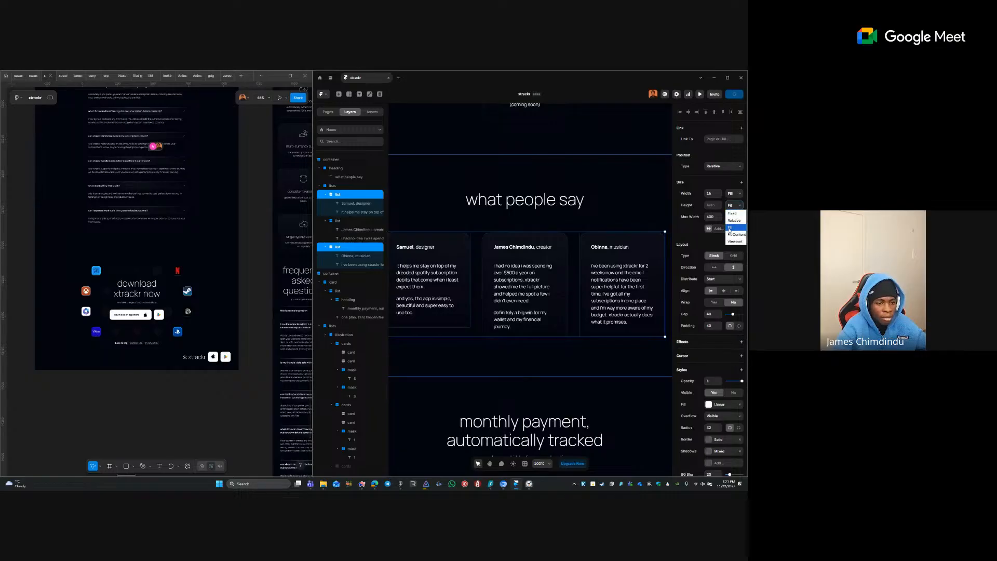
click(735, 230)
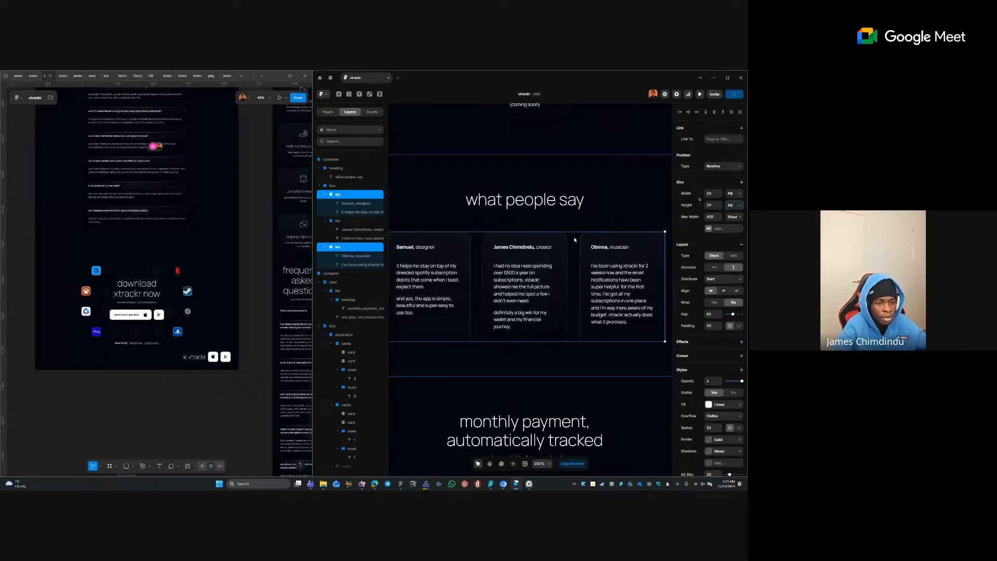
click(540, 356)
scroll(581, 301, down, 5)
click(444, 258)
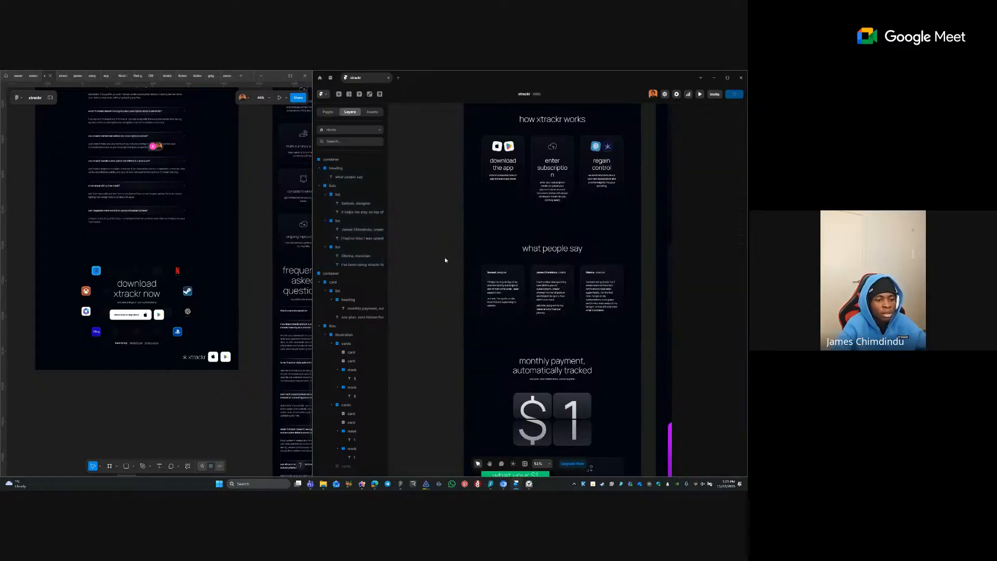
- Set the three tablet-layout testimonial cards' height to Fit
drag(618, 283, 512, 243)
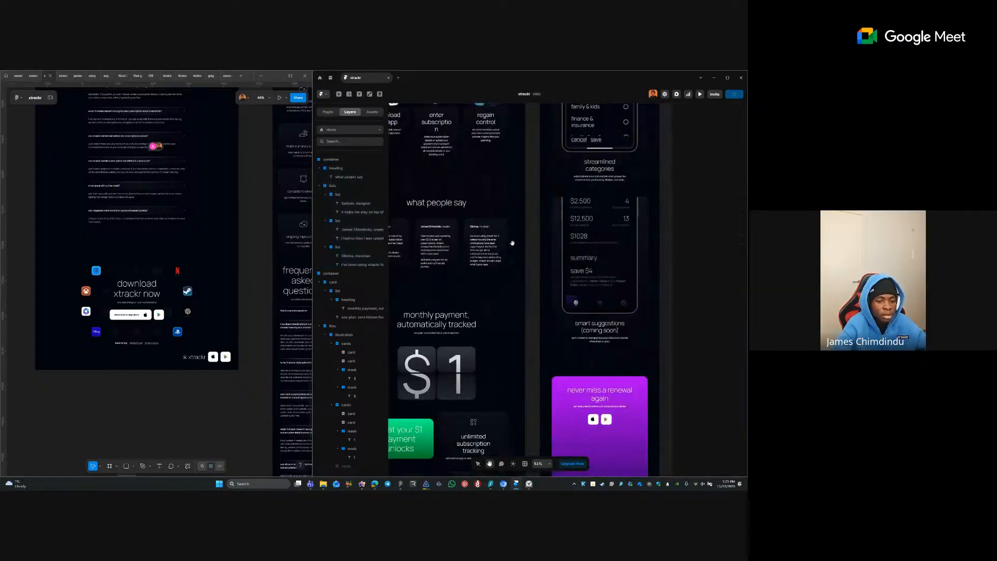
scroll(504, 253, down, 5)
drag(566, 400, 554, 167)
drag(574, 359, 570, 243)
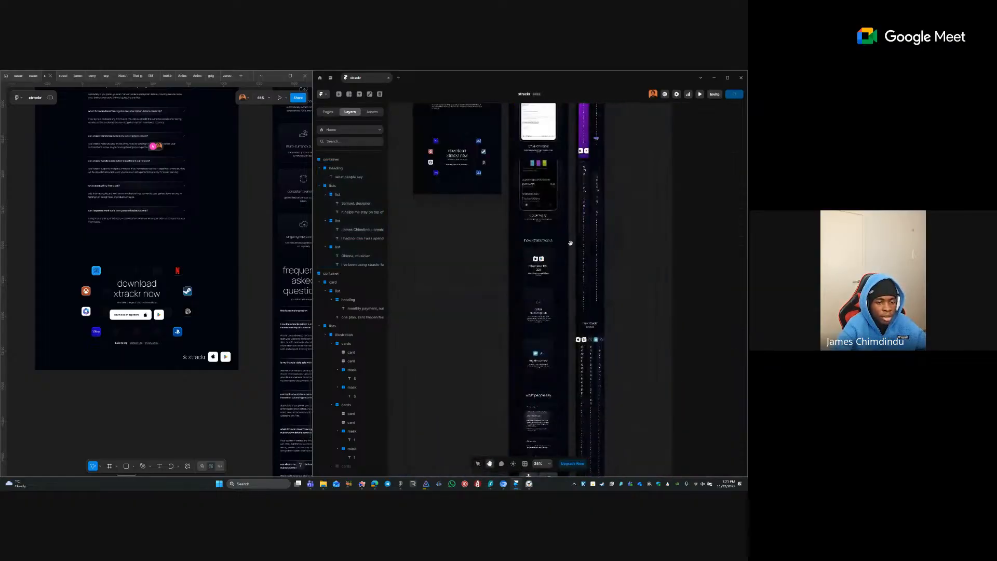
drag(525, 389, 523, 280)
scroll(523, 280, up, 3)
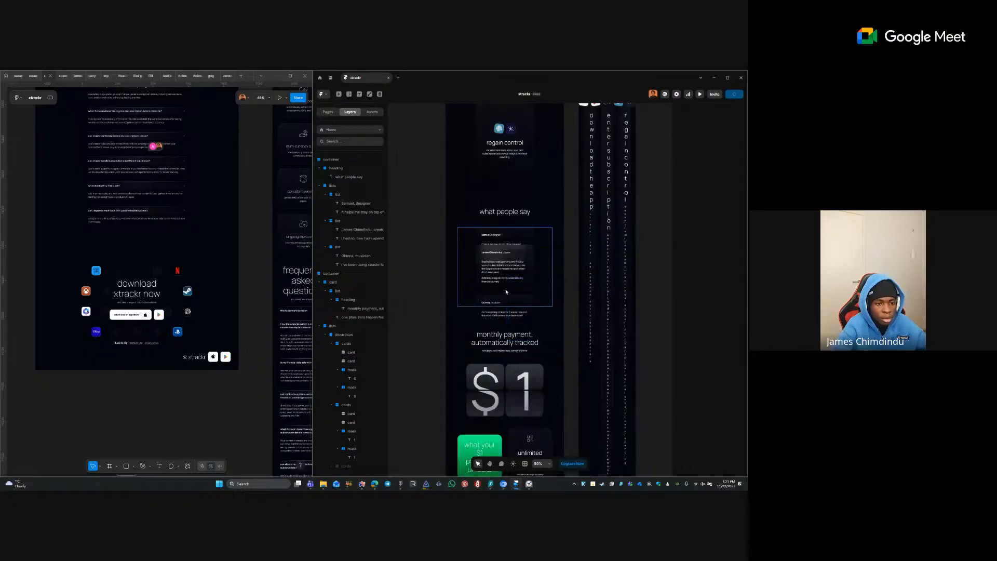
click(527, 234)
key(Escape)
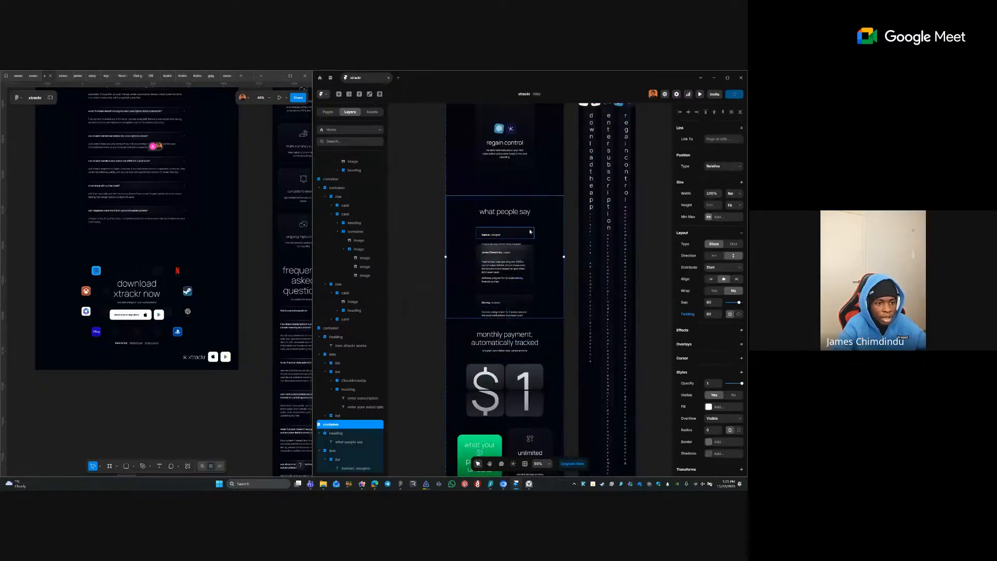
shift+click(532, 250)
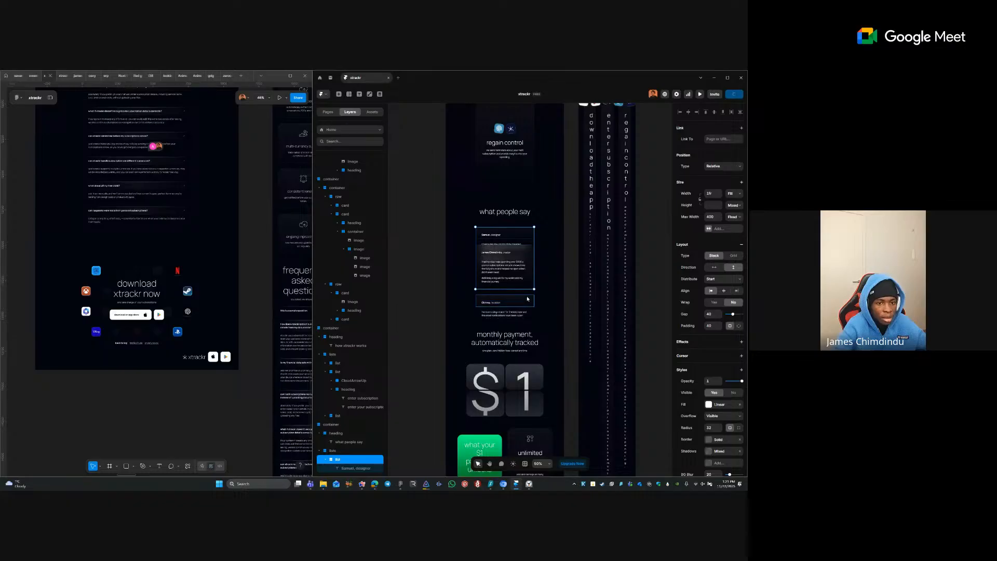
shift+click(528, 300)
click(742, 204)
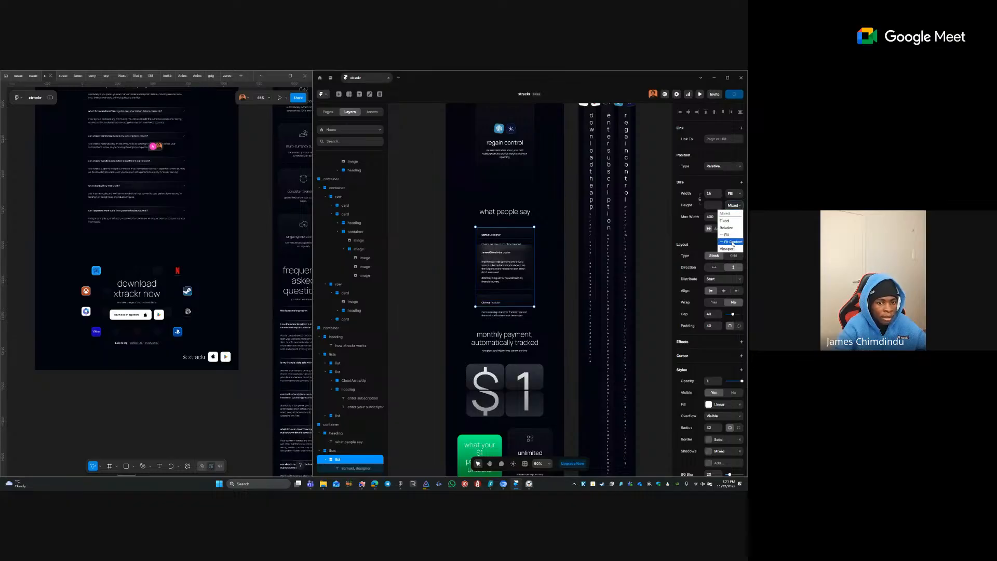
click(730, 239)
- Check the tablet 'what people say' section container and heading, then clear the selection
click(430, 281)
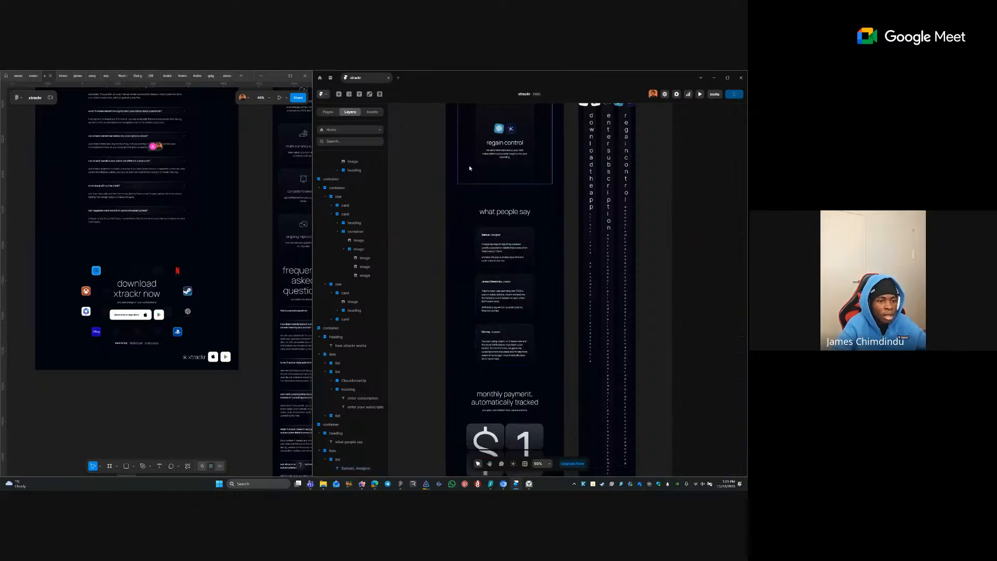
scroll(473, 172, up, 1)
click(532, 255)
click(530, 247)
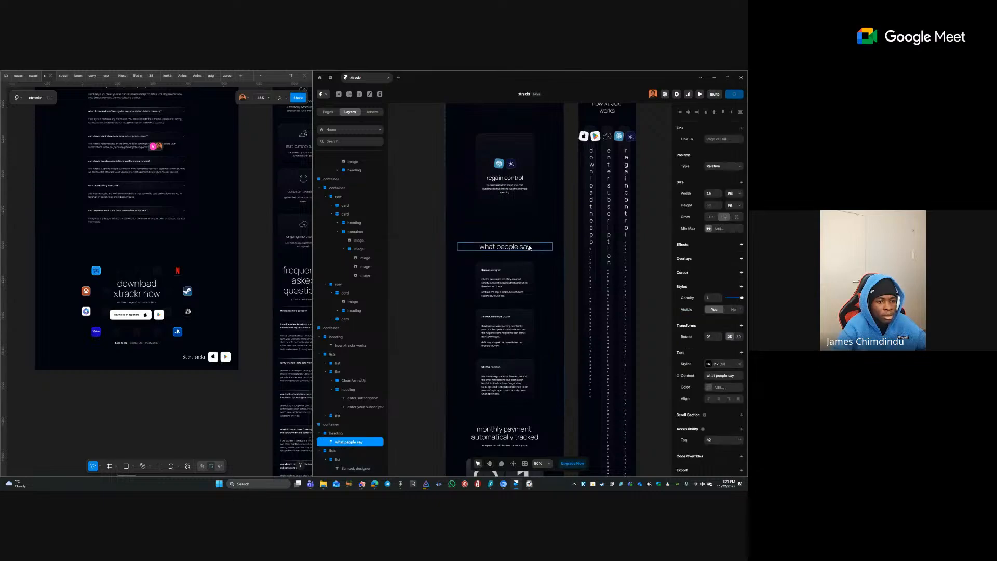
click(568, 228)
scroll(519, 249, up, 5)
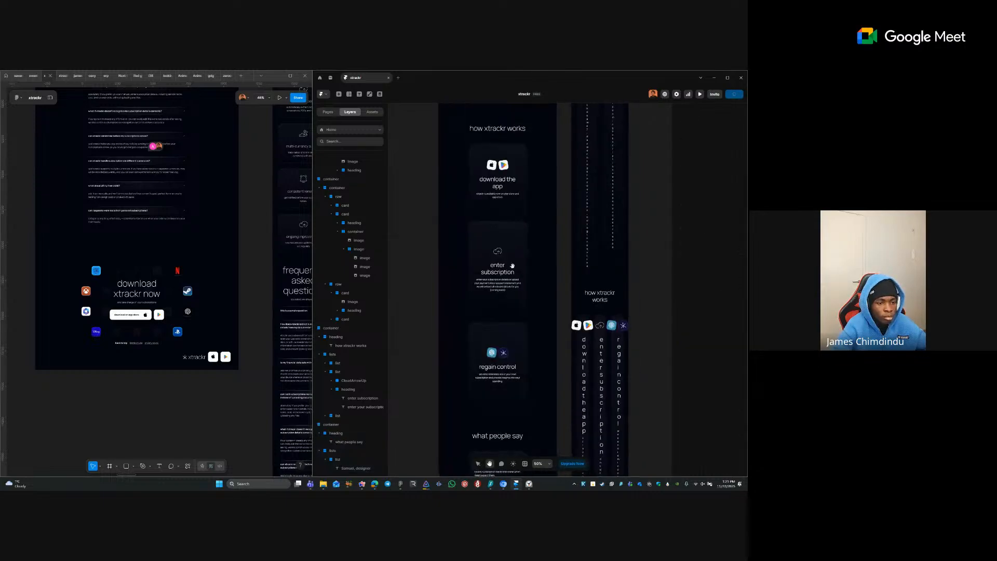
- Reset the tablet 'how xtrackr works' cards' height override and set it to Fit
scroll(512, 266, up, 3)
click(529, 344)
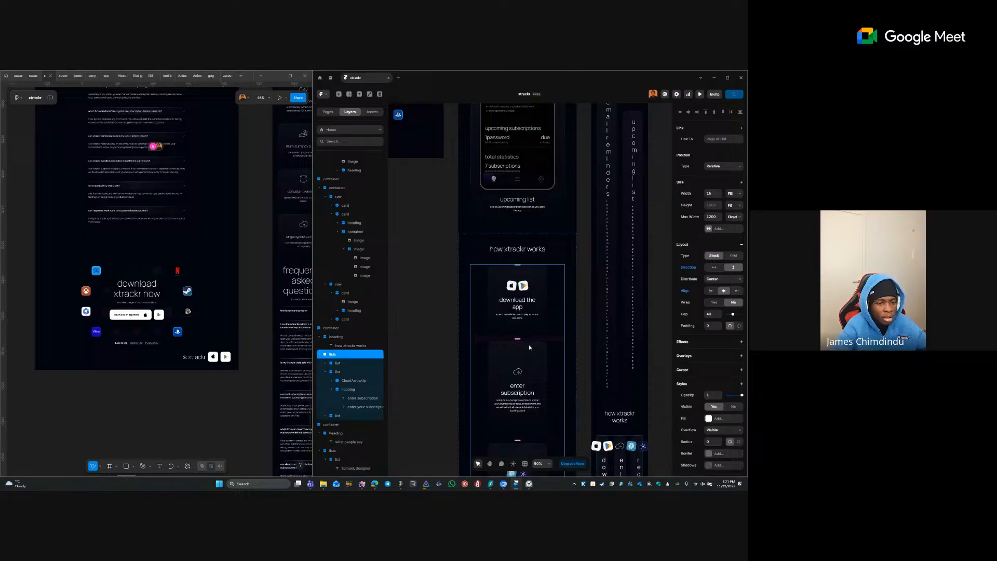
shift+click(530, 300)
scroll(530, 307, down, 4)
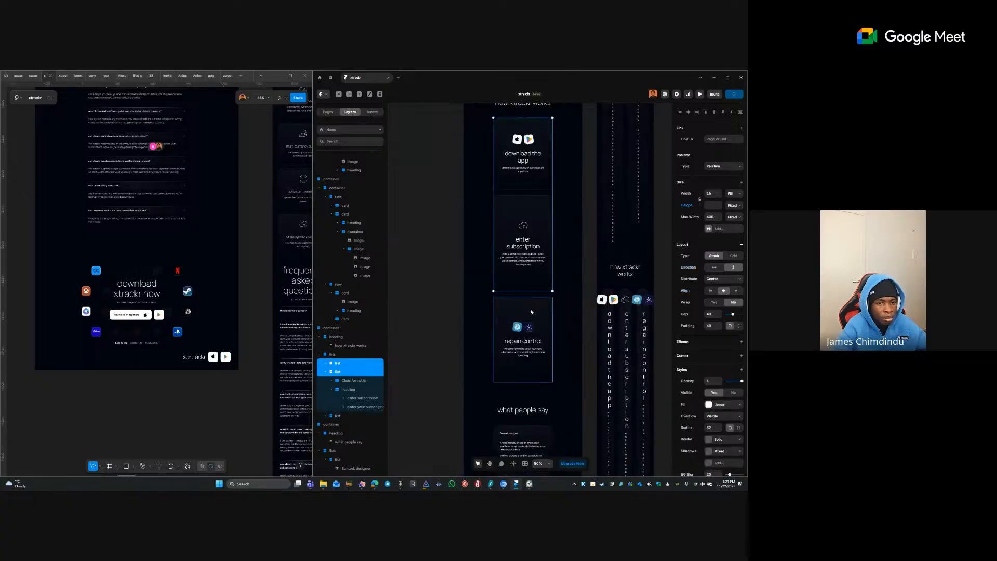
shift+click(531, 310)
click(683, 207)
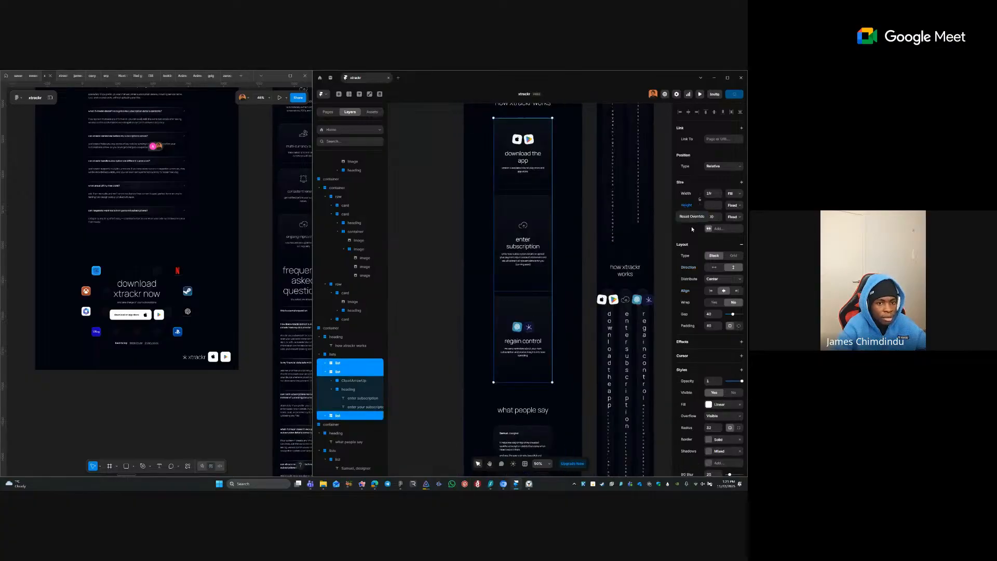
click(692, 217)
click(731, 207)
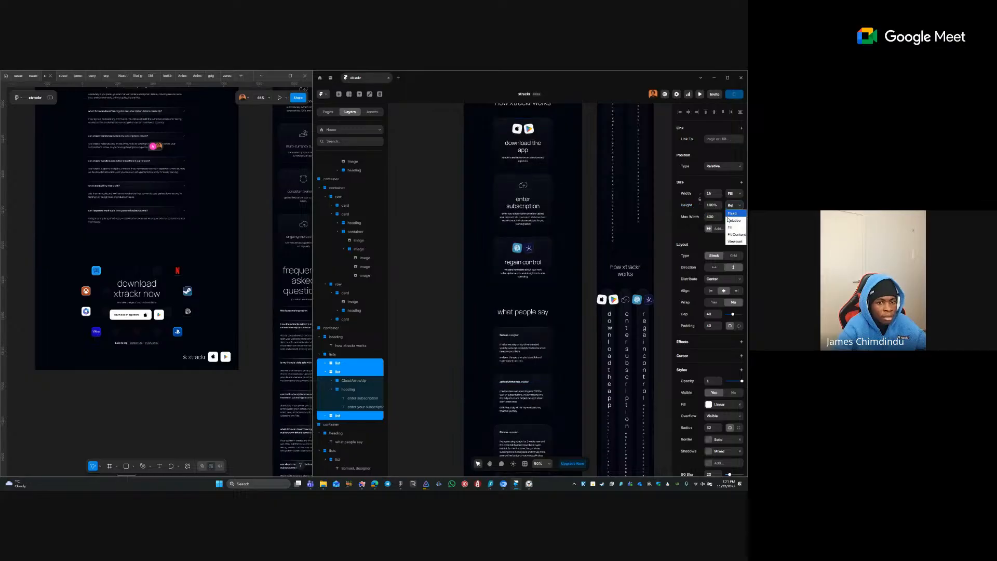
click(728, 232)
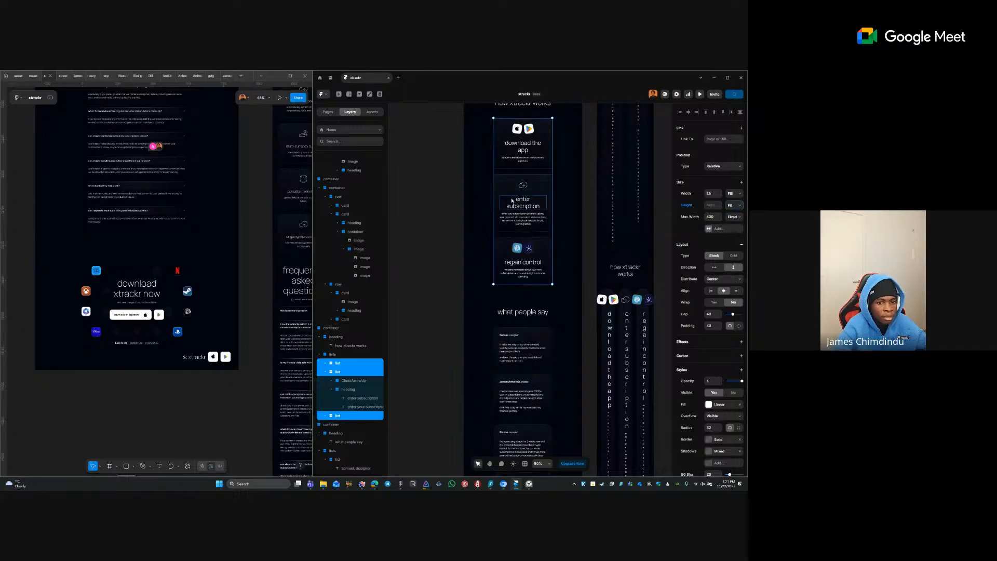
click(483, 182)
- Set the three desktop 'how xtrackr works' cards' height to Fill
drag(451, 148, 556, 345)
drag(511, 156, 525, 392)
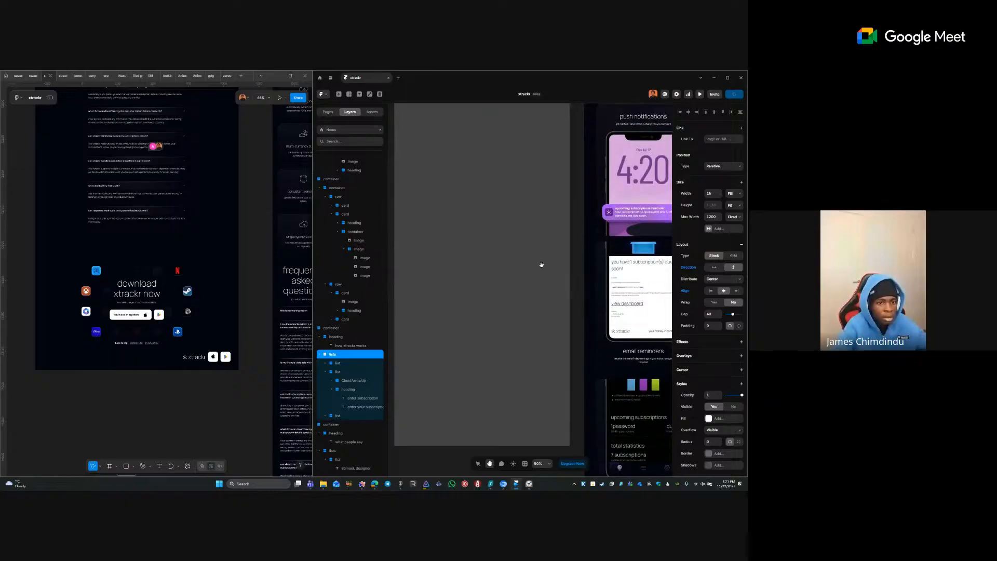
drag(495, 197, 557, 439)
drag(572, 340, 552, 428)
drag(559, 177, 536, 412)
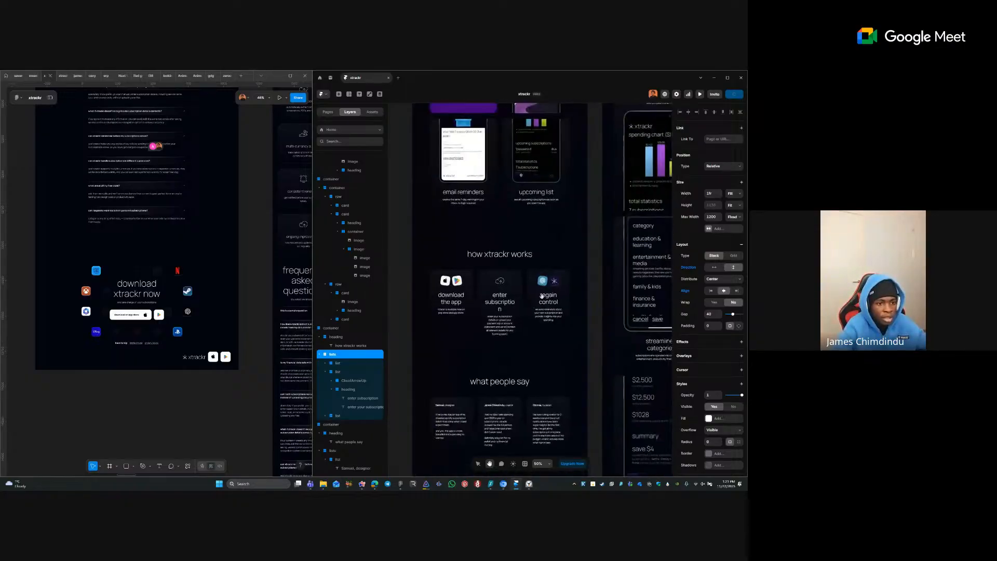
click(450, 322)
shift+click(500, 311)
shift+click(529, 294)
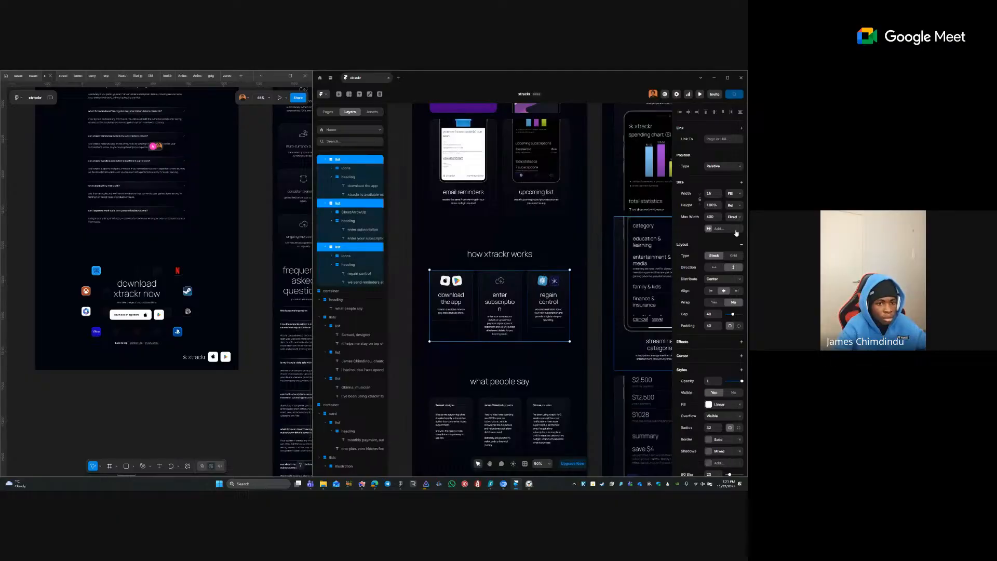
click(734, 205)
click(730, 228)
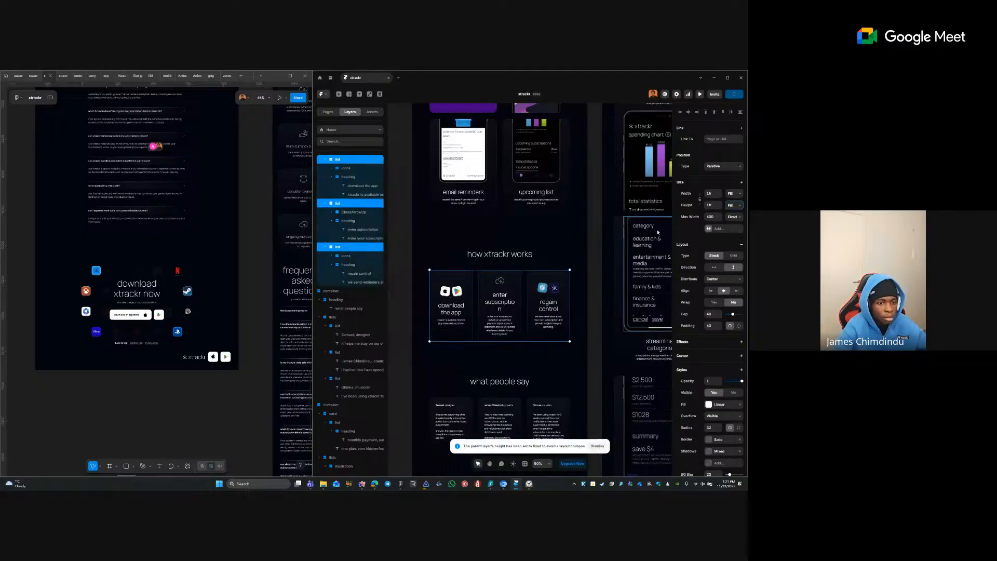
click(425, 266)
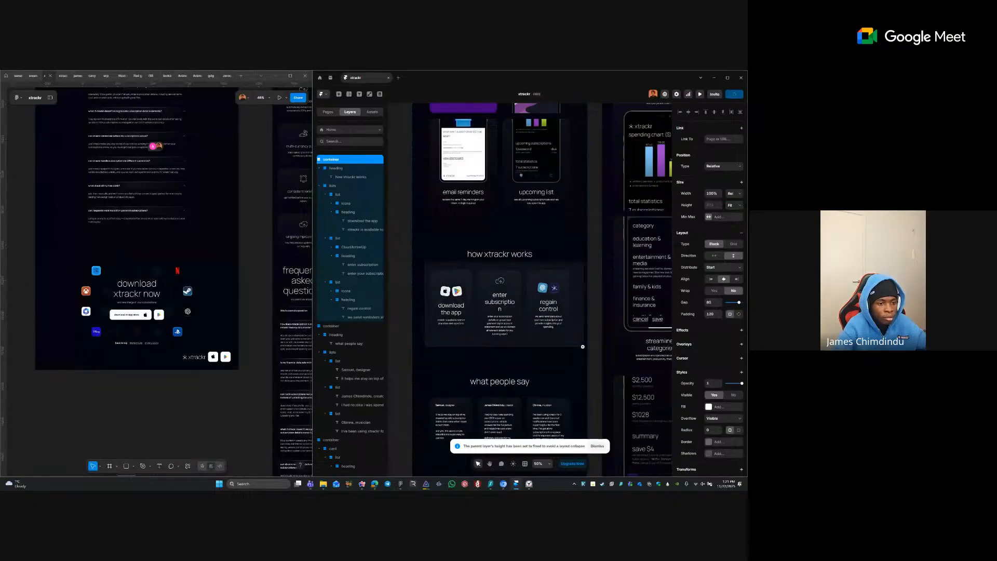
scroll(584, 345, left, 1)
scroll(584, 345, down, 1)
- Select the enter subscription, download the app and regain control card headings
ctrl+click(535, 292)
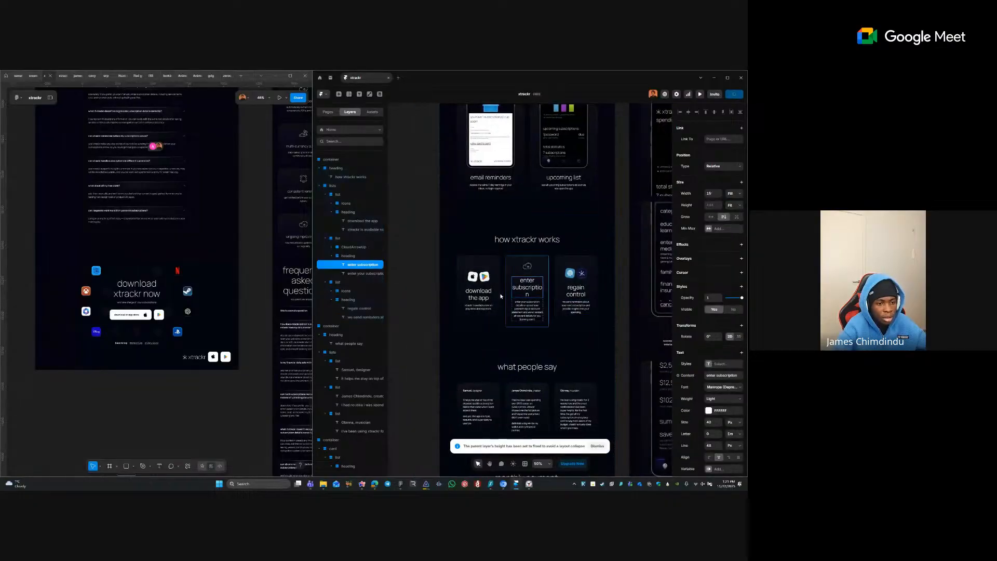
ctrl+shift+click(483, 296)
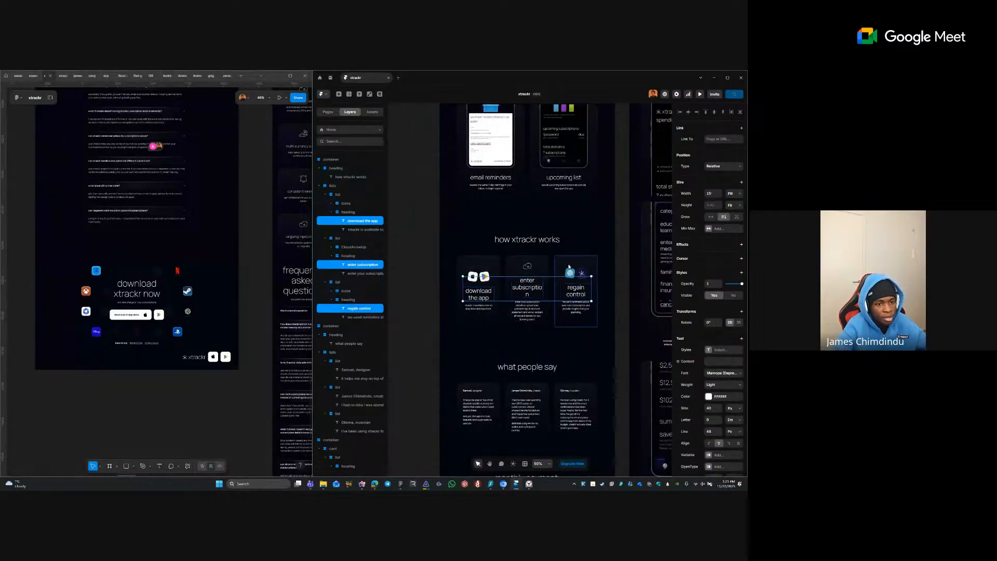
click(569, 265)
ctrl+click(527, 287)
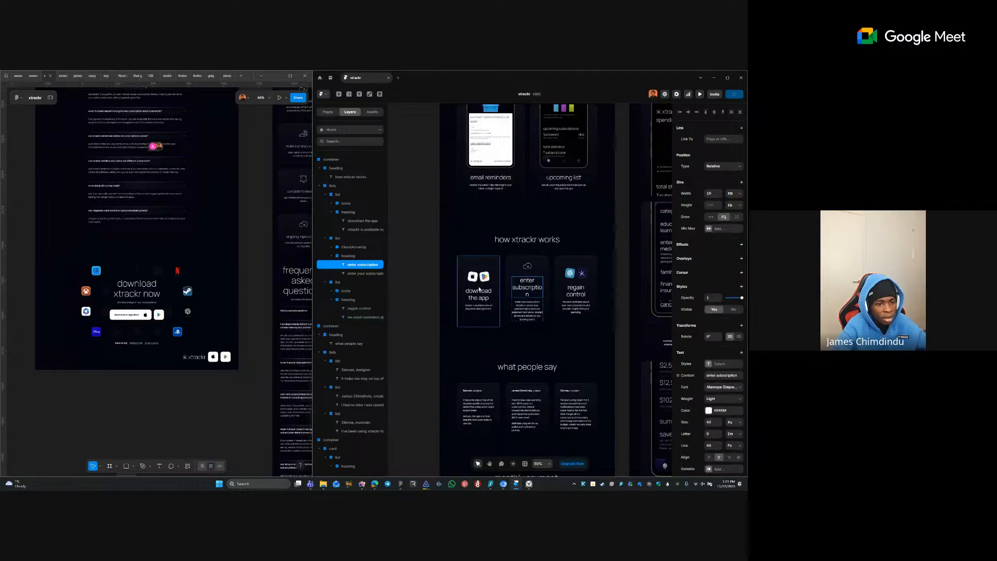
ctrl+shift+click(478, 292)
ctrl+shift+click(570, 294)
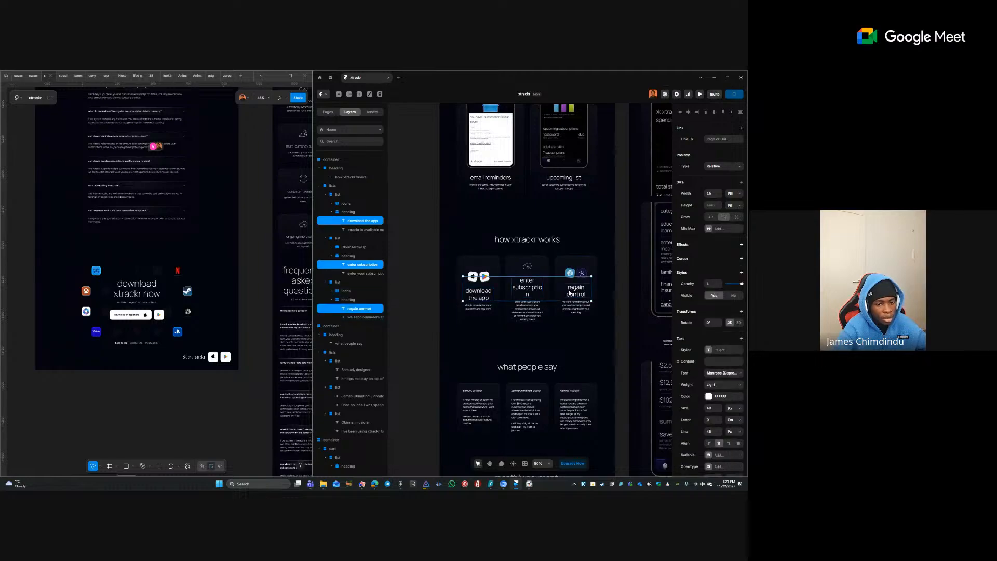
- Try creating a new Heading 3 text style, then undo to restore the card headings
click(716, 351)
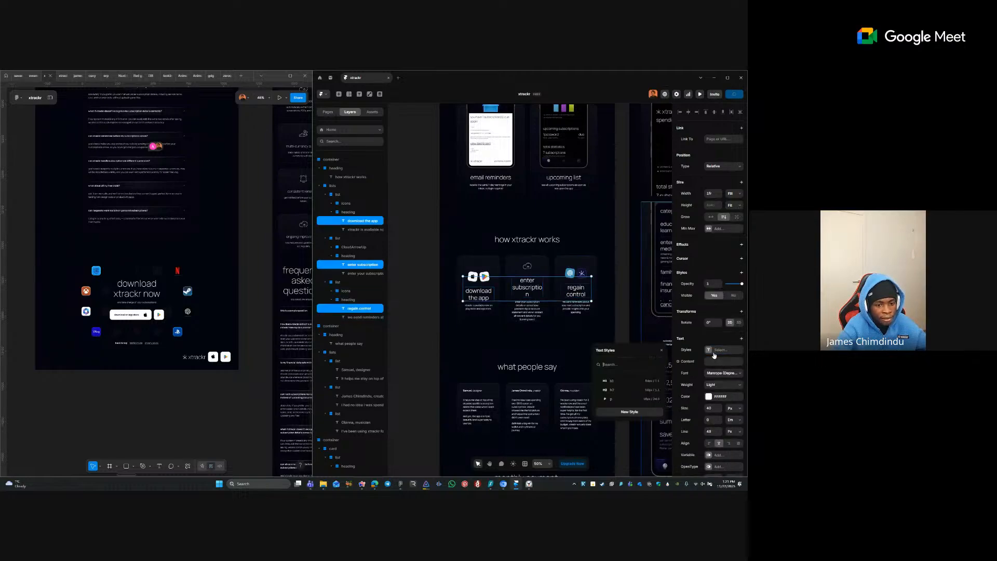
click(654, 412)
click(672, 376)
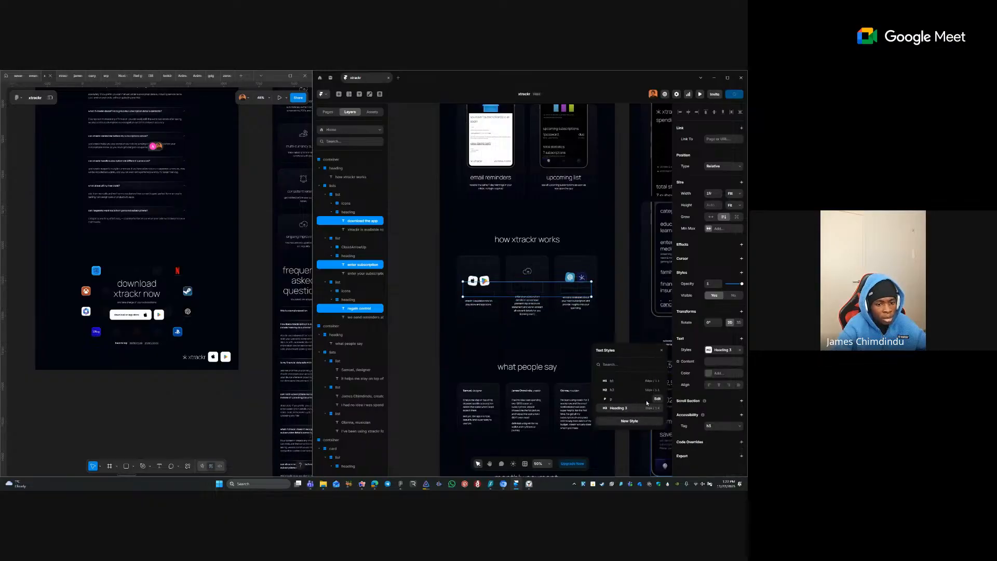
right_click(647, 412)
right_click(644, 405)
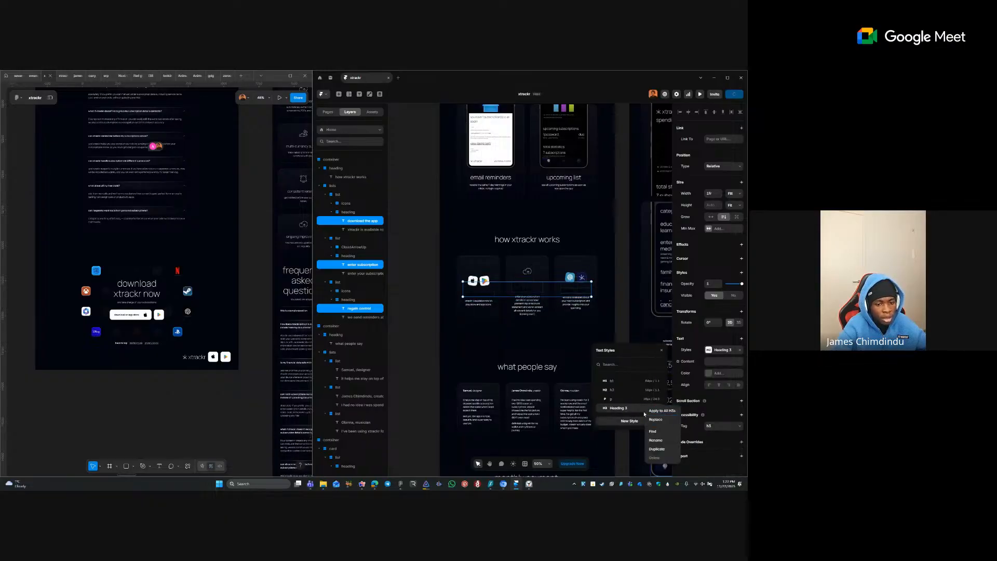
right_click(643, 412)
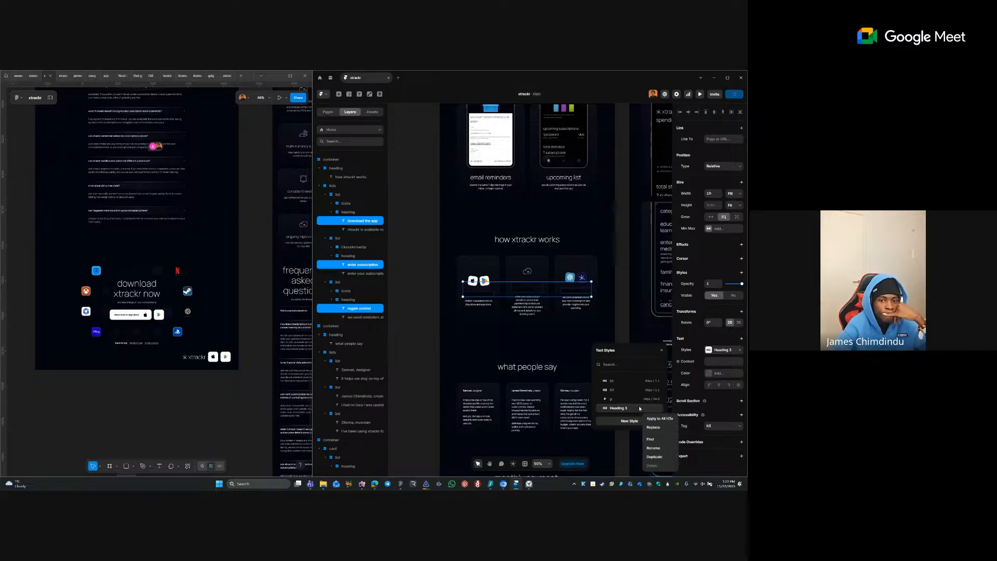
right_click(639, 406)
click(656, 442)
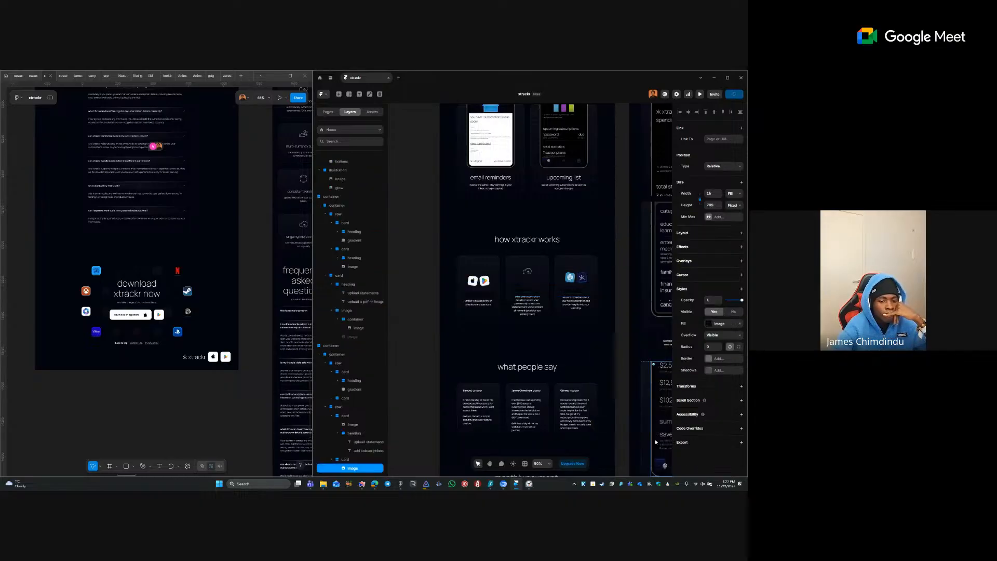
key(ctrl+z)
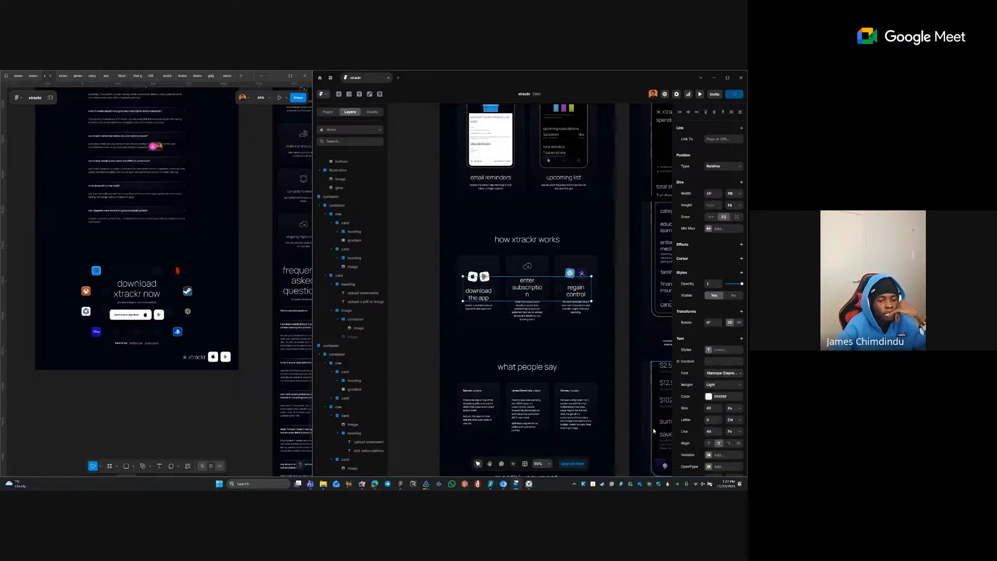
- Create a new H3 text style, rename it 'h3' and open its settings
click(708, 350)
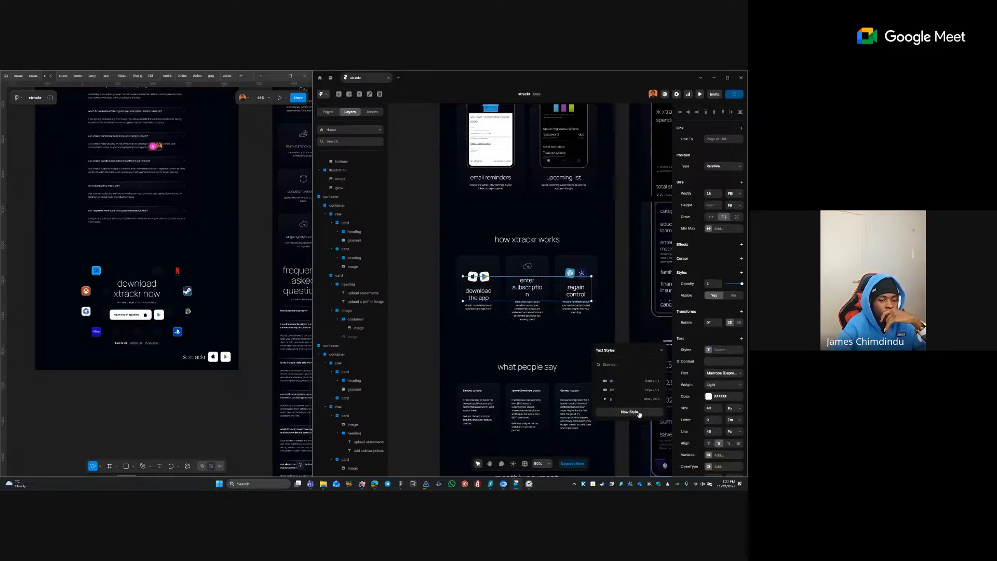
click(635, 412)
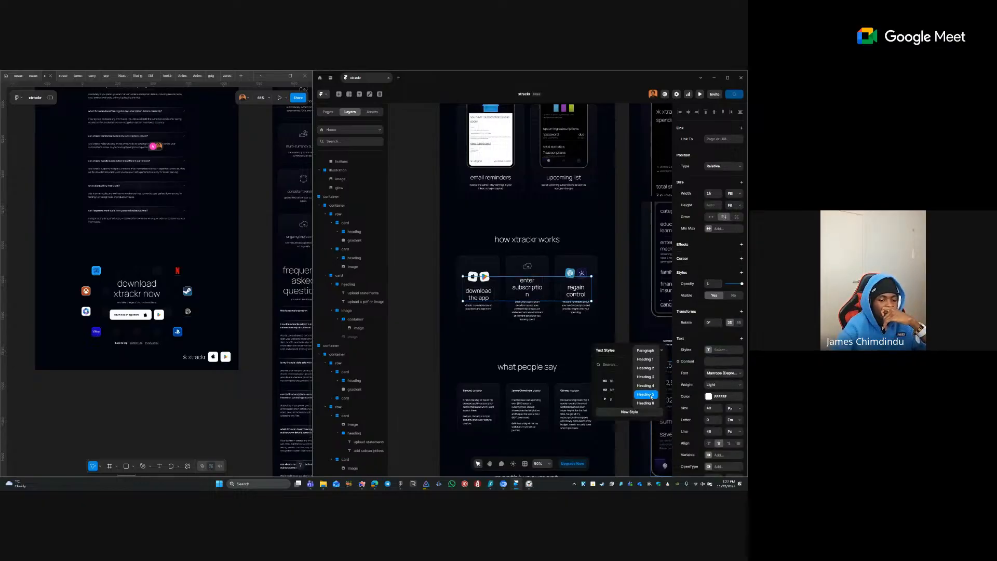
click(642, 378)
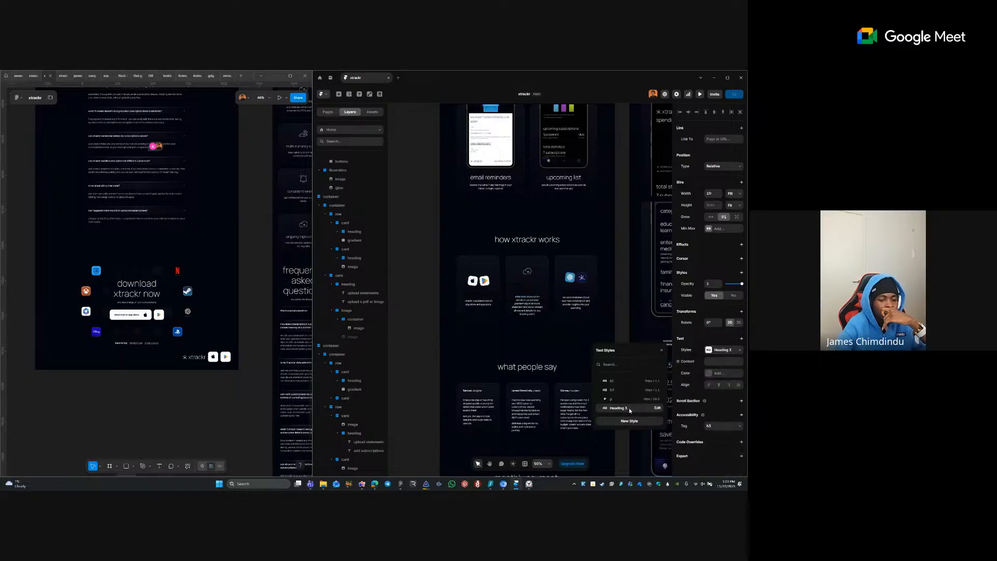
right_click(630, 410)
click(640, 446)
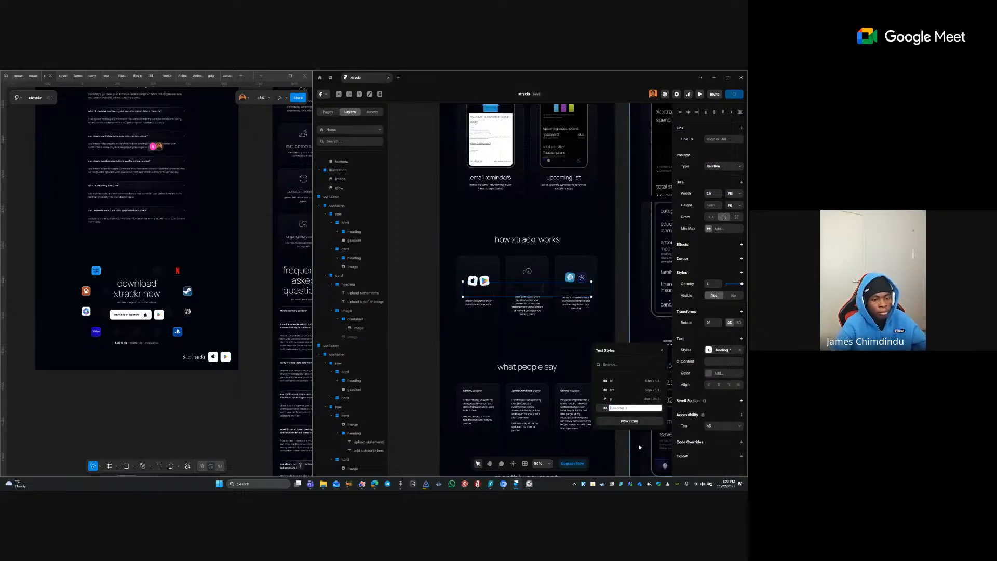
key(Escape)
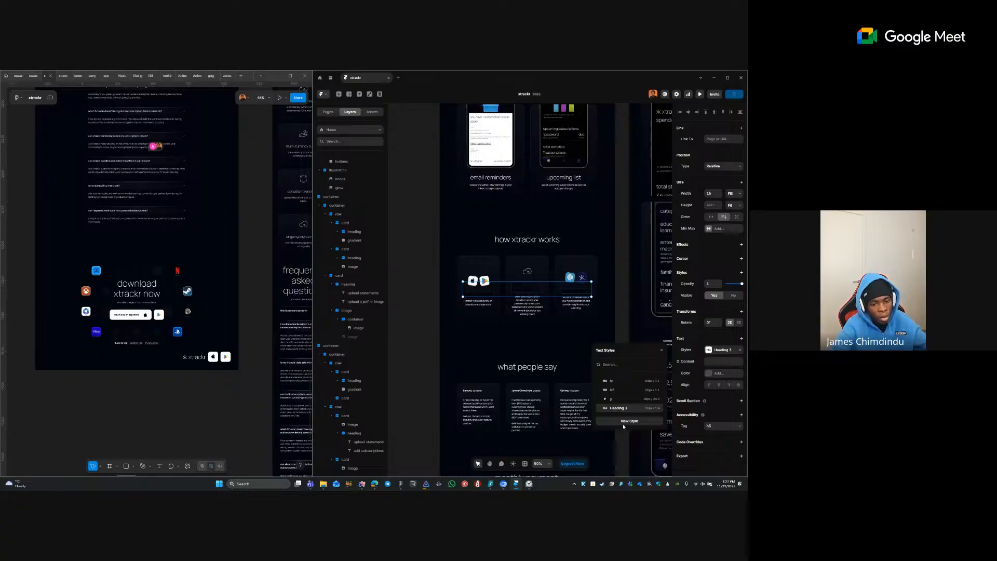
right_click(630, 408)
click(636, 441)
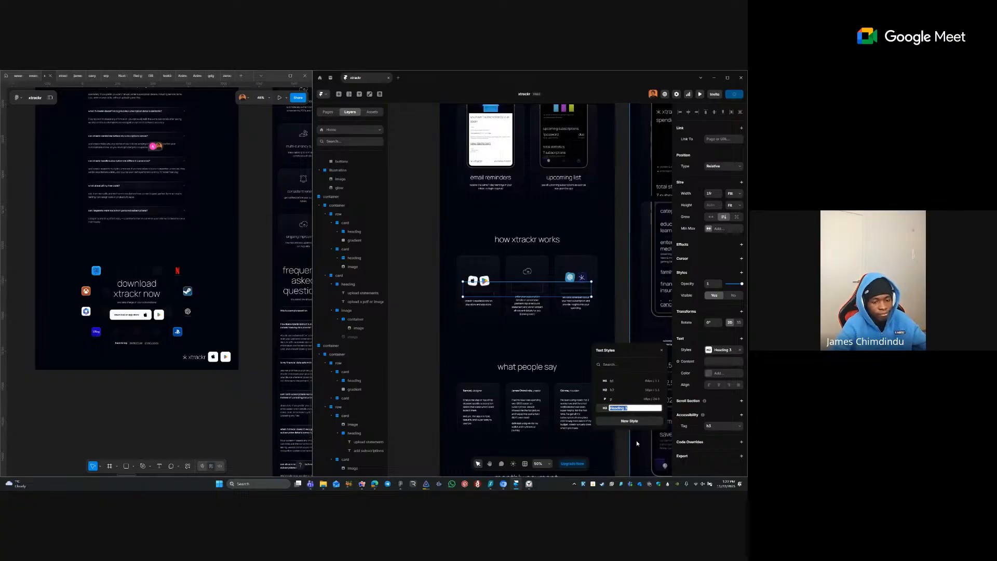
text(h3)
key(Return)
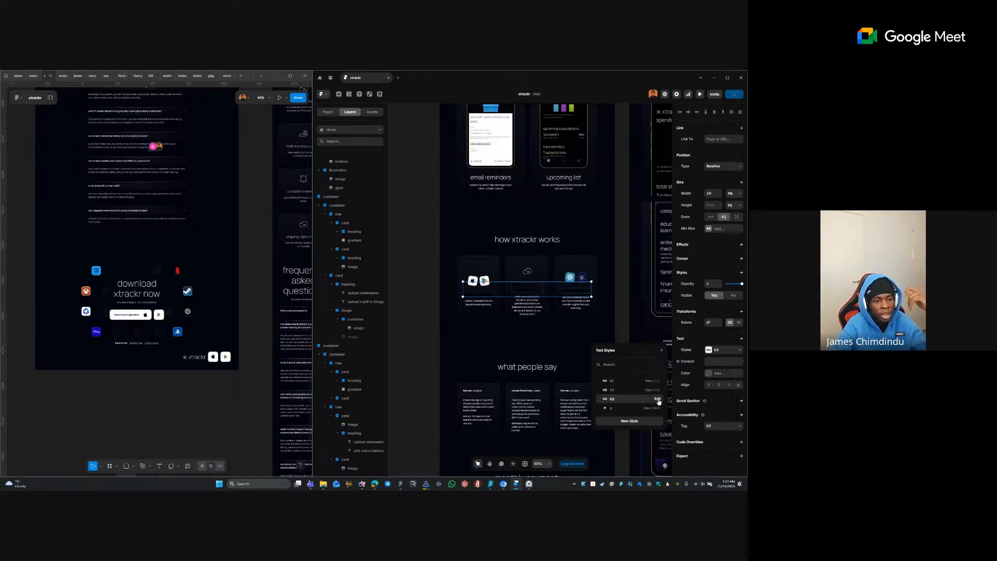
click(657, 398)
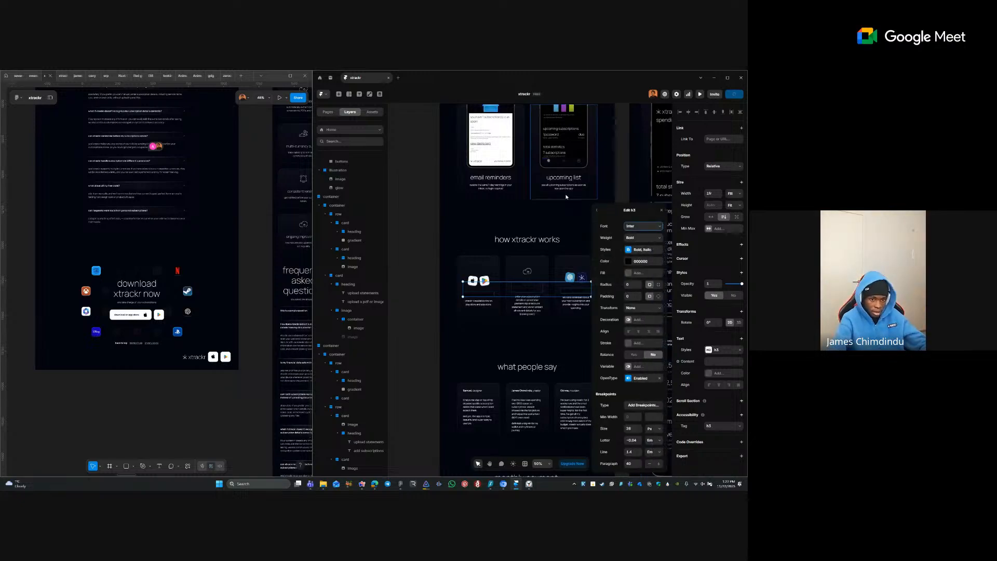
- Make the h3 style white and set its font to Manrope
click(646, 261)
drag(609, 393, 596, 344)
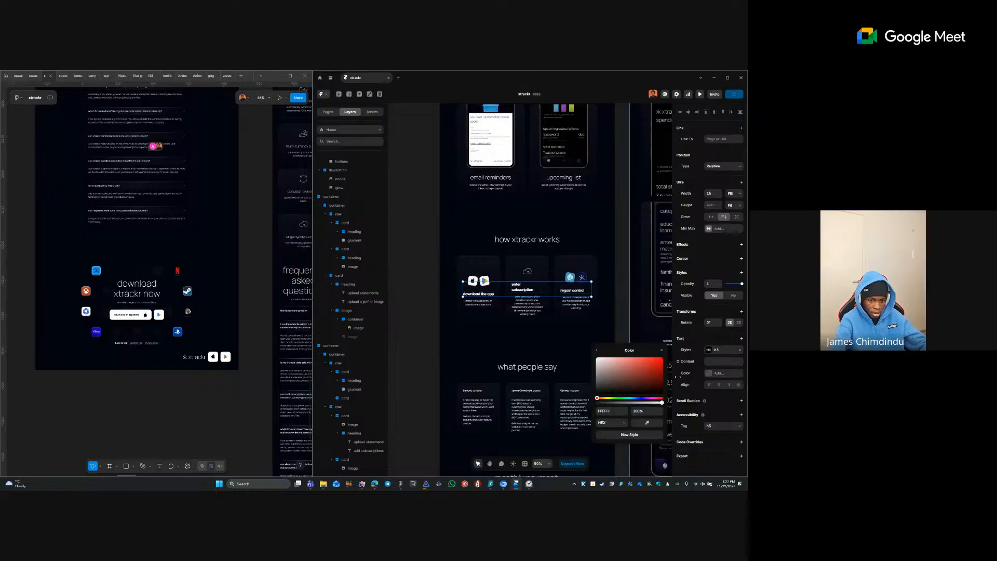
click(597, 351)
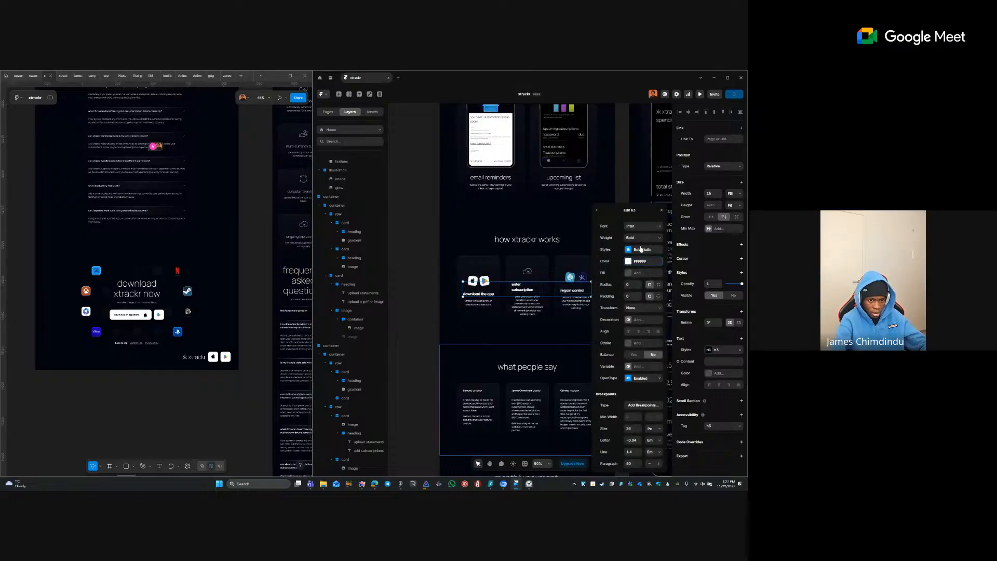
click(638, 226)
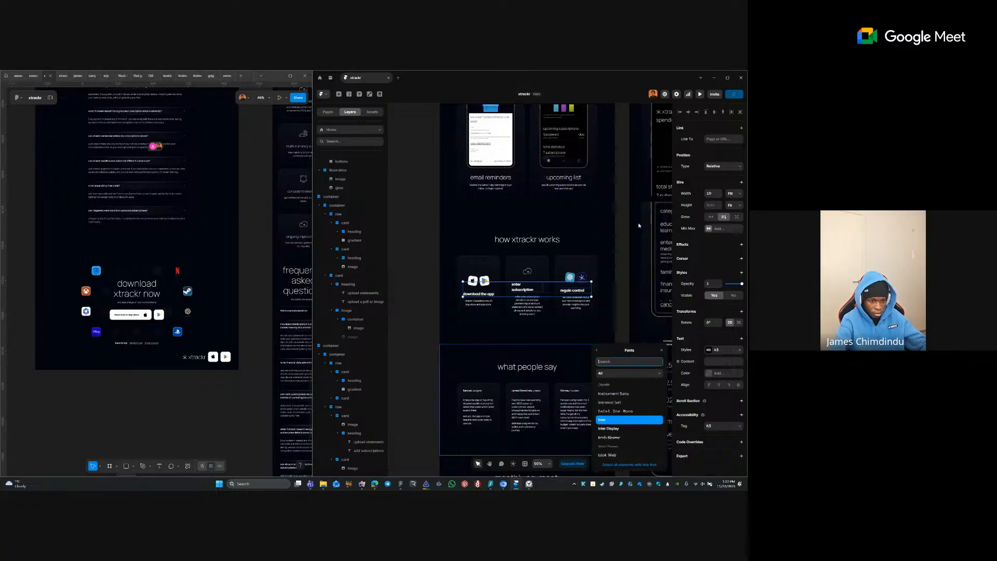
text(manr)
click(612, 387)
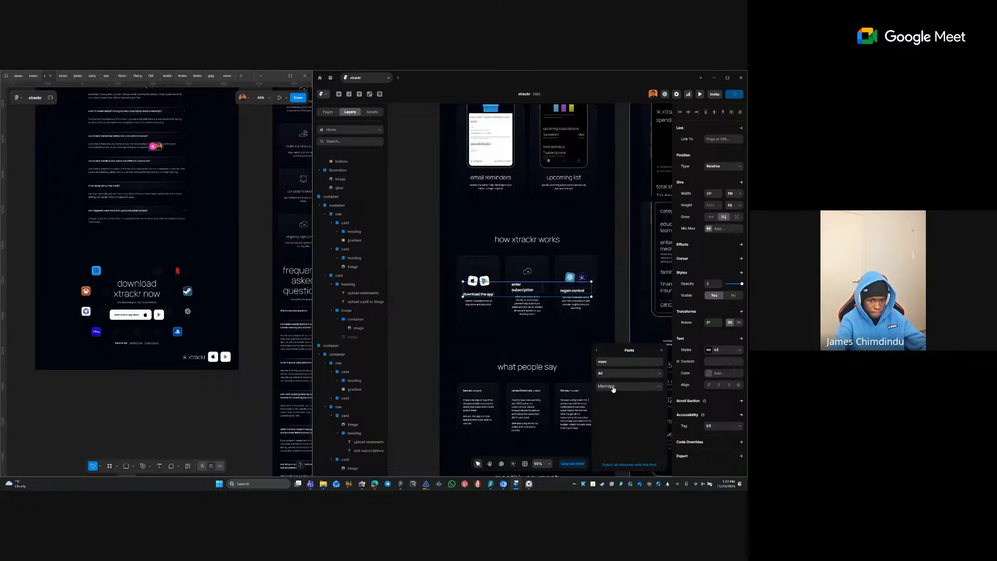
click(597, 350)
- Centre-align h3, use Bold as its bold variant, and set size 32
click(640, 333)
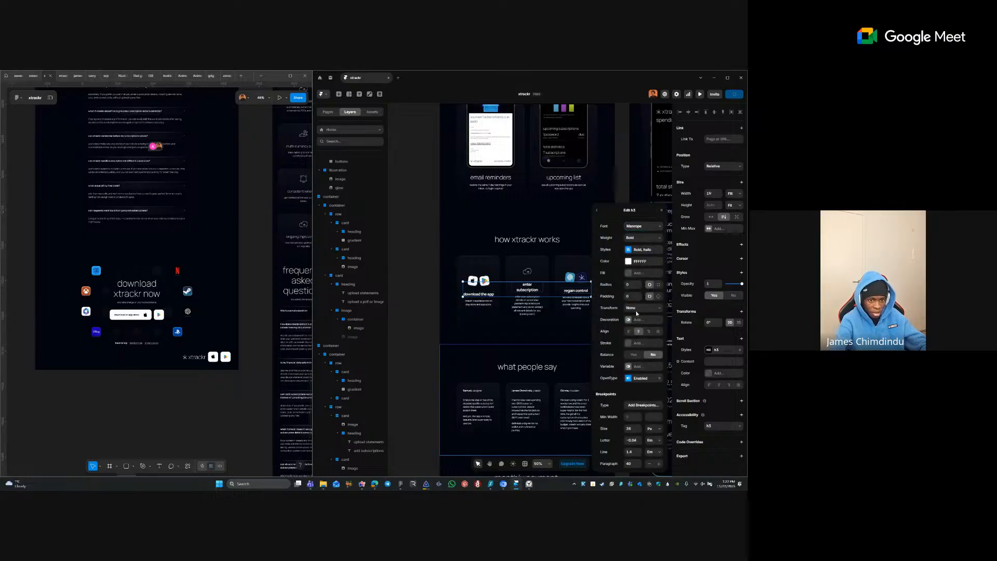
click(637, 251)
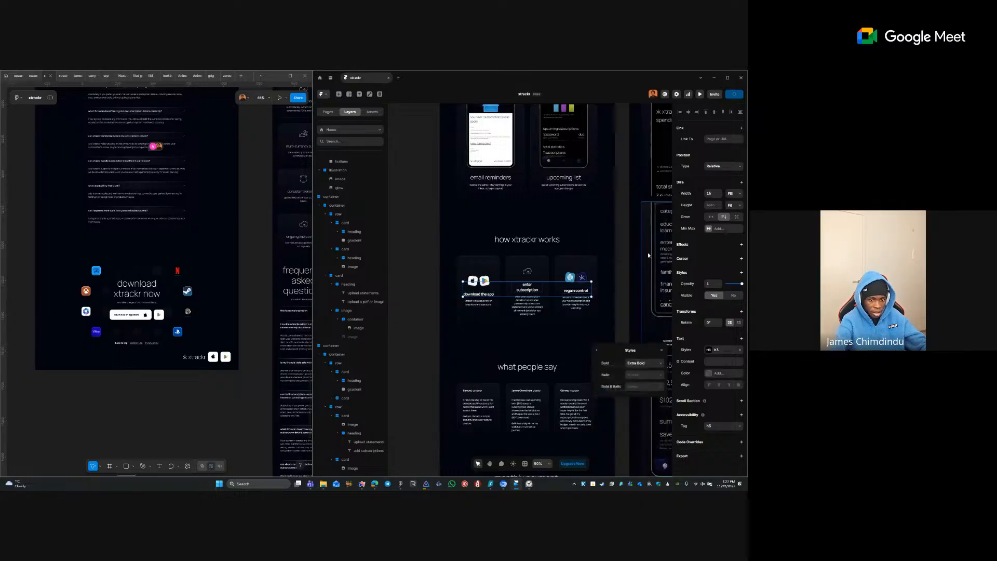
click(637, 365)
click(634, 388)
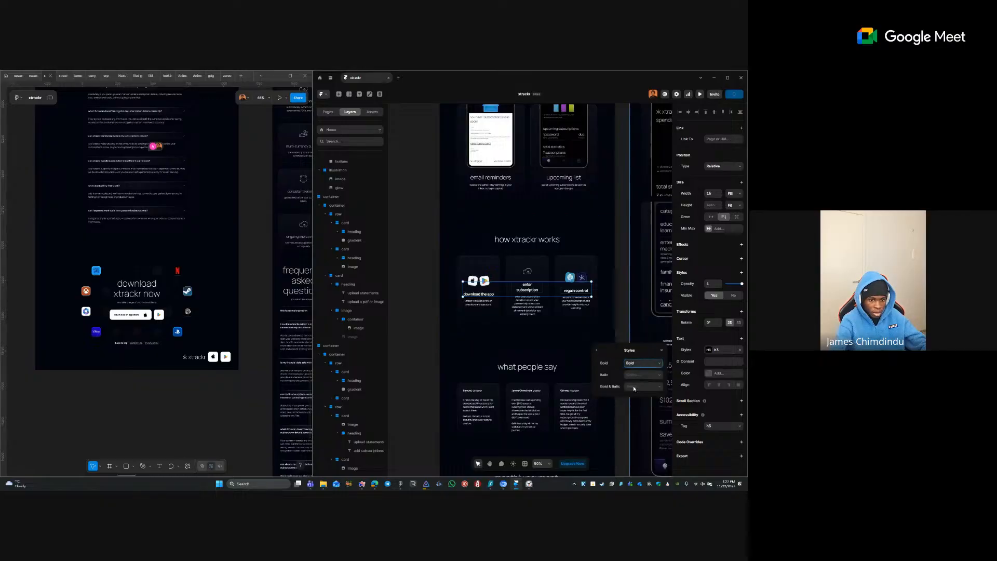
click(597, 351)
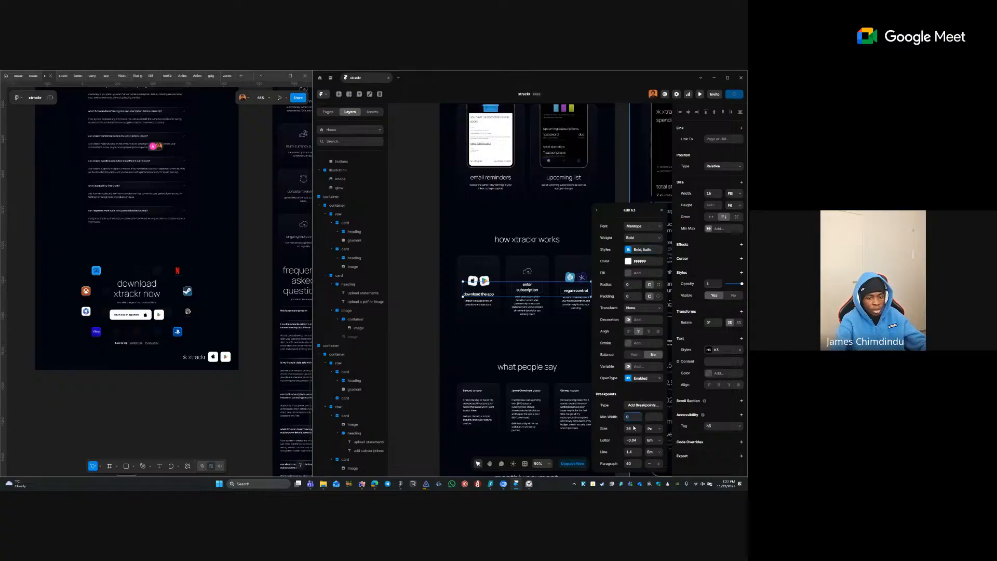
click(633, 429)
key(Tab)
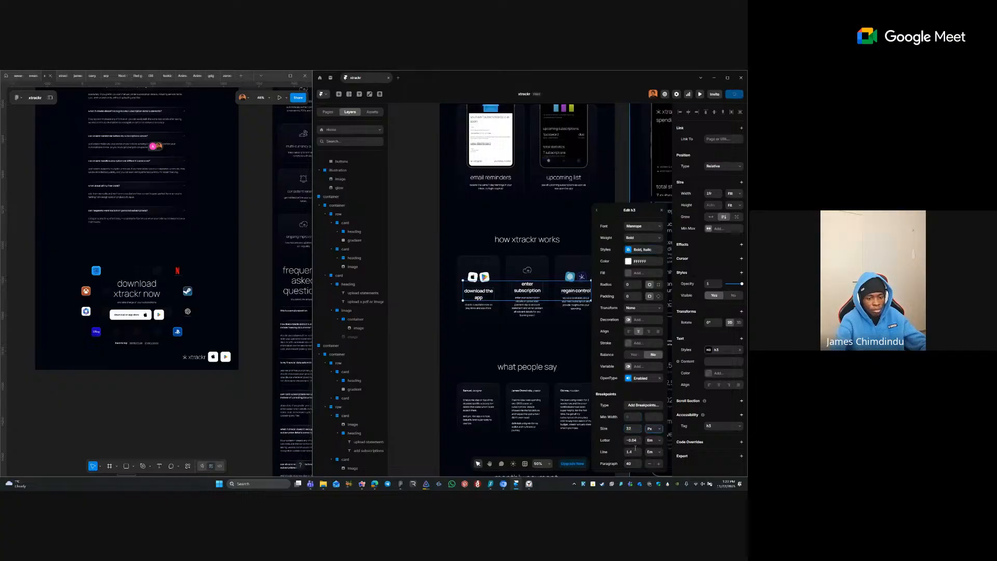
- Set h3 to Light weight with letter spacing 0 and line height 1.25
click(634, 450)
click(641, 238)
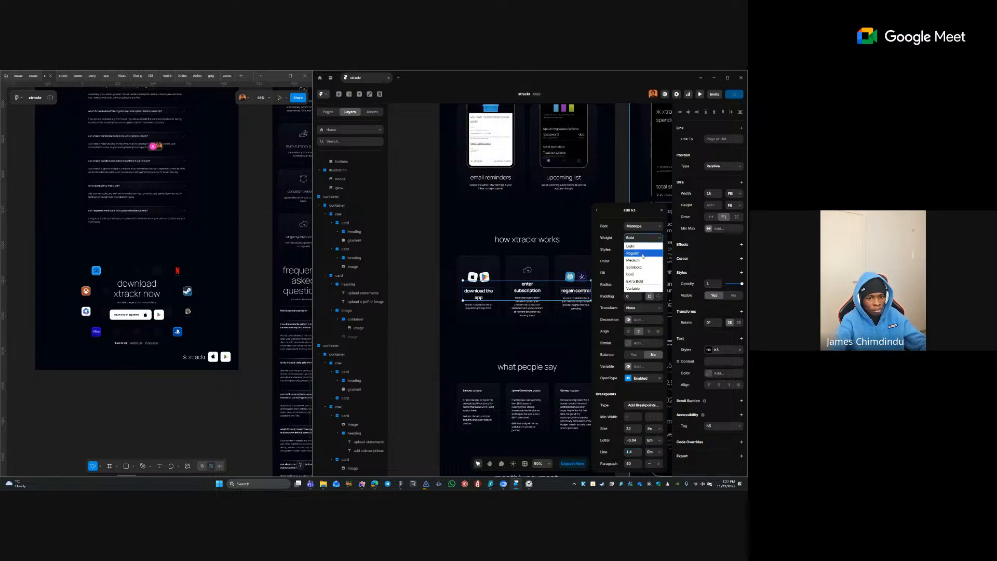
click(643, 249)
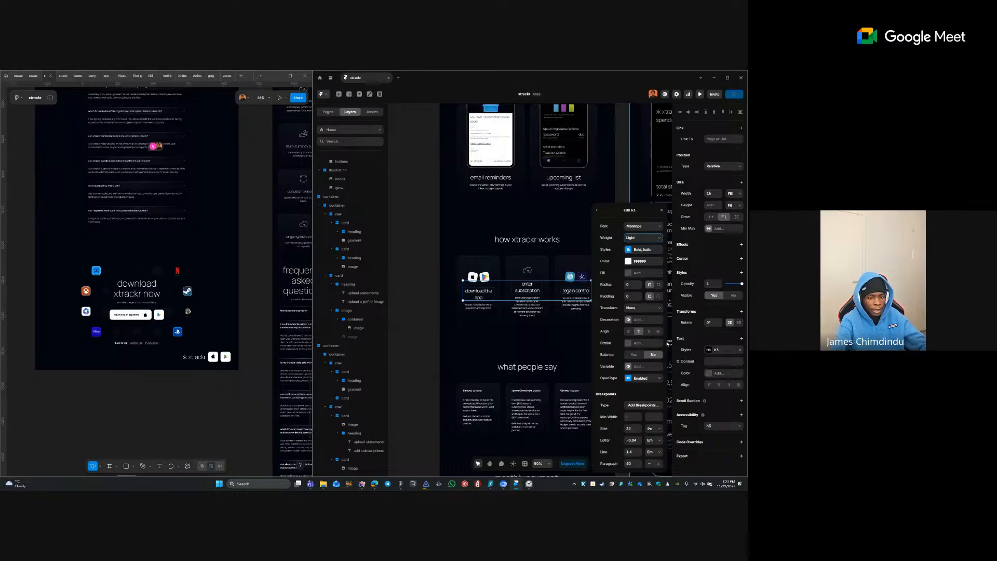
click(632, 441)
key(Tab)
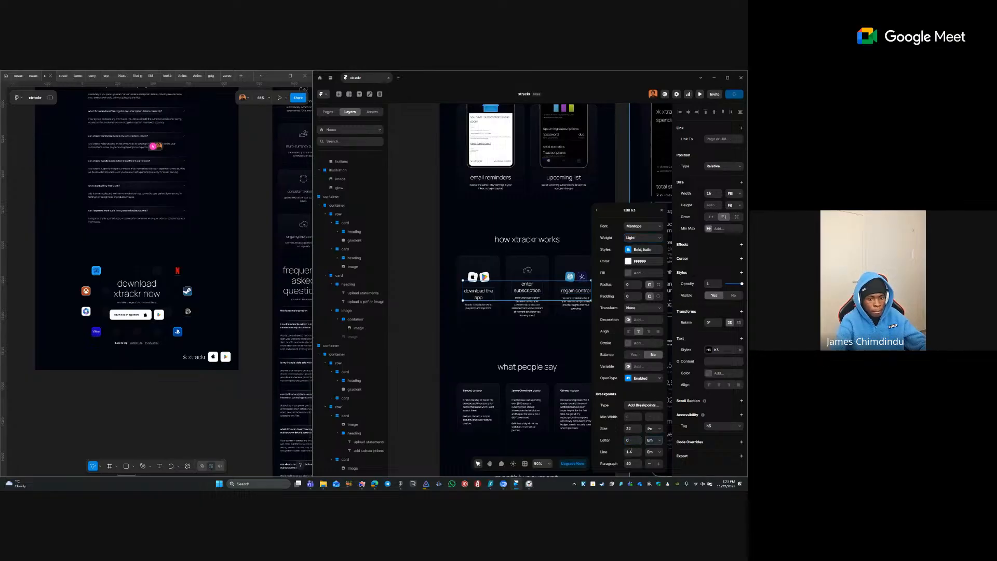
click(630, 452)
key(Tab)
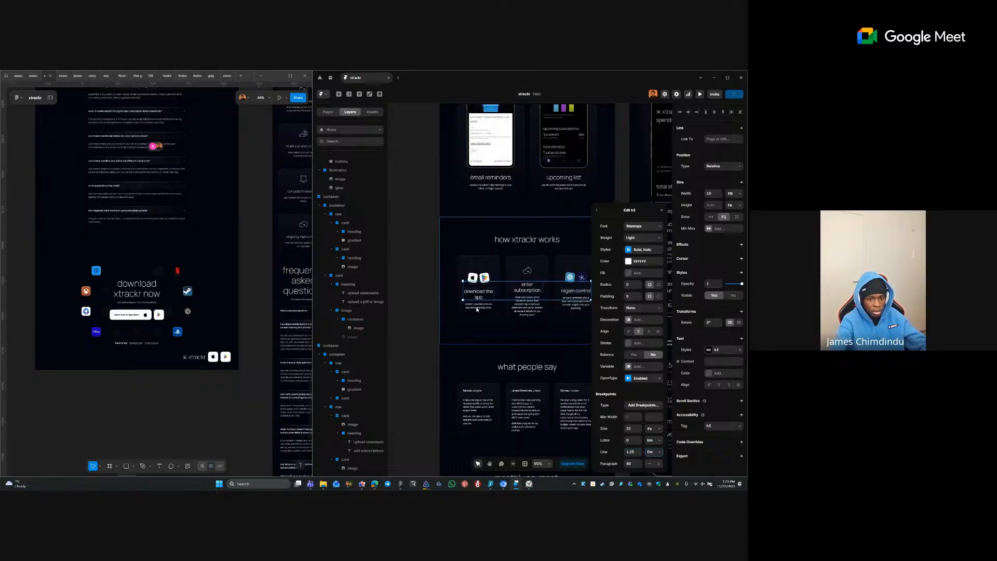
- Add h3 breakpoints with medium line height 1.25 and small-screen size 24
click(649, 405)
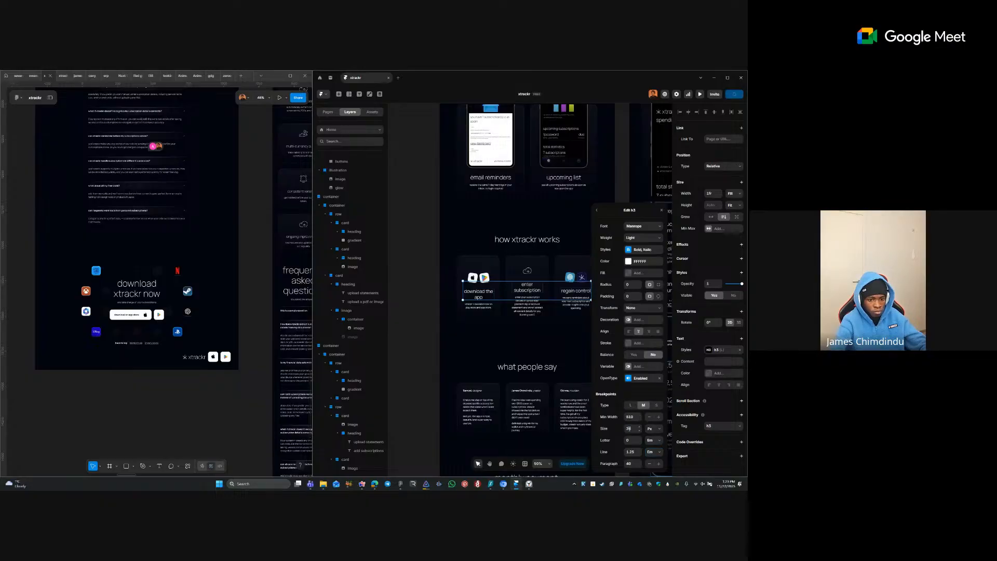
click(633, 451)
key(Tab)
click(656, 405)
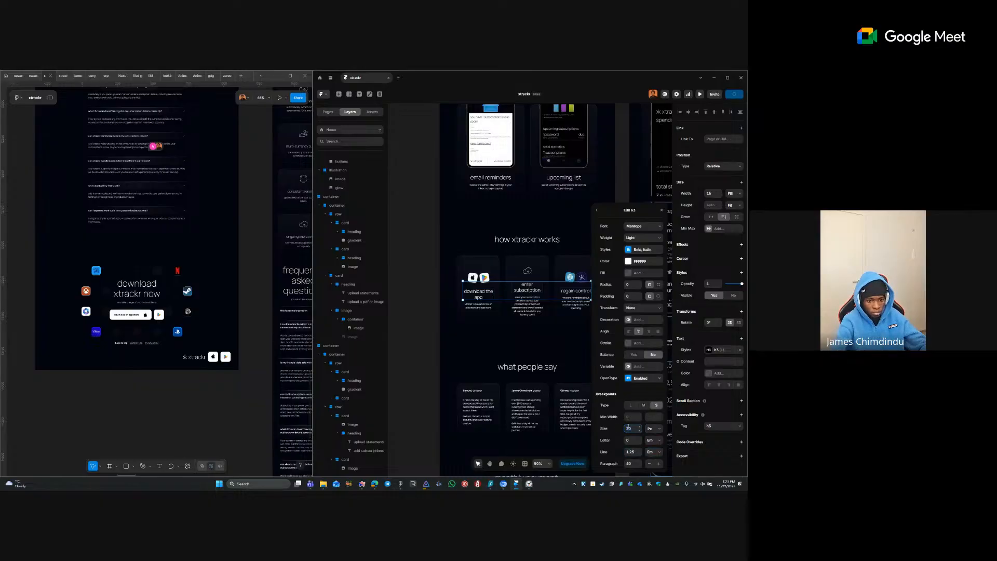
text(24)
key(Tab)
click(630, 451)
text(32)
key(Tab)
click(562, 349)
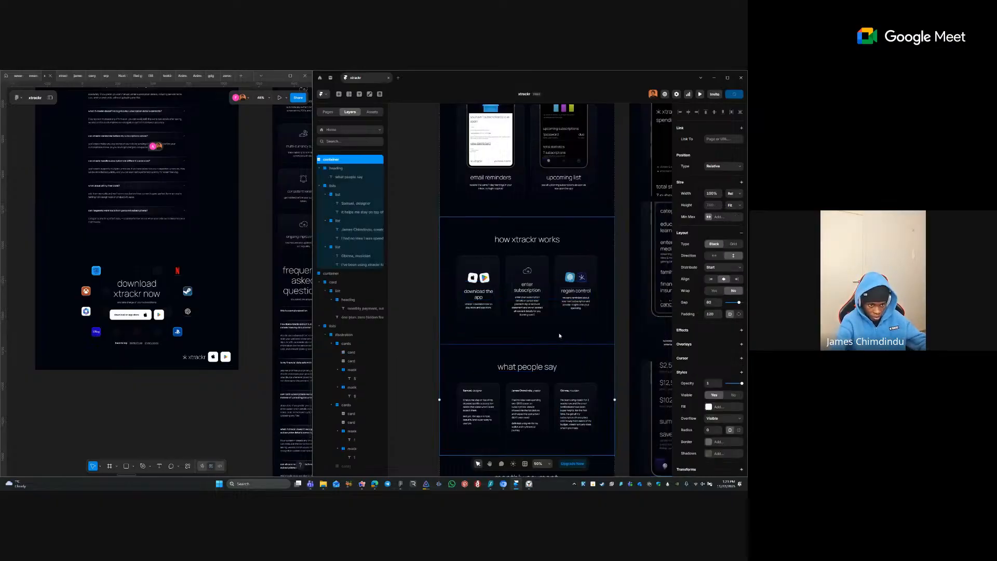
- Set the enter subscription card's height to Fit
click(373, 300)
ctrl+click(567, 291)
scroll(486, 294, down, 1)
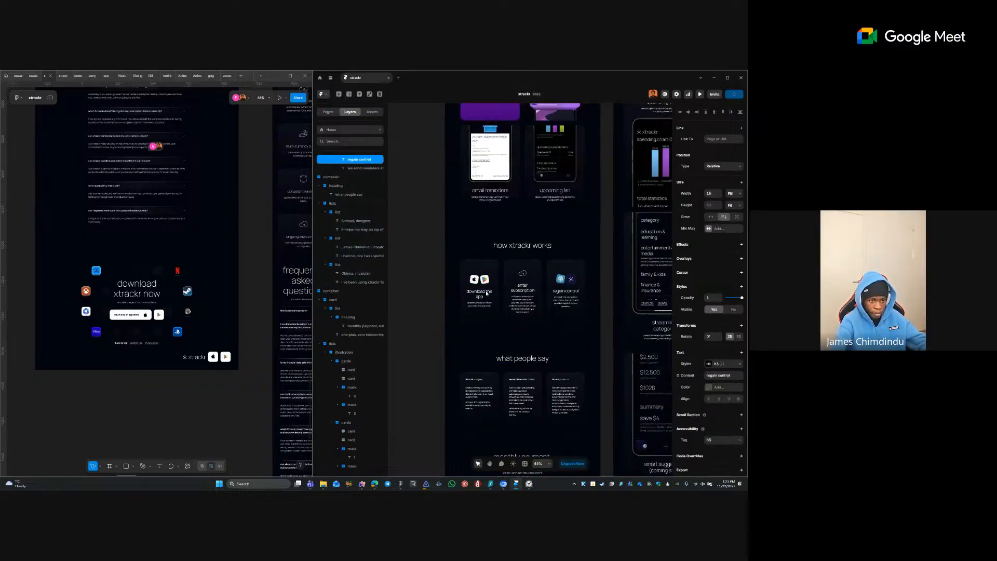
click(429, 274)
scroll(500, 291, up, 5)
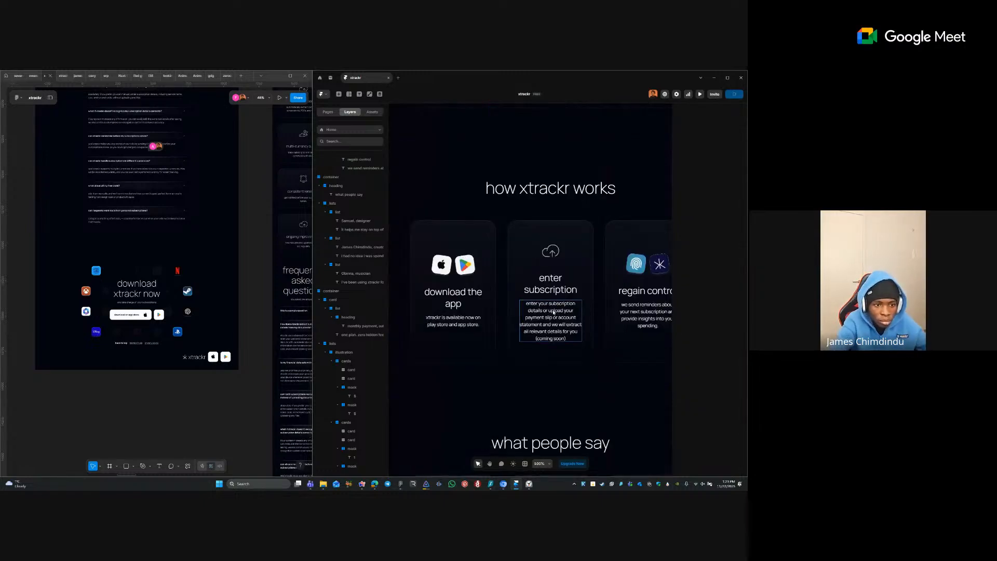
click(571, 248)
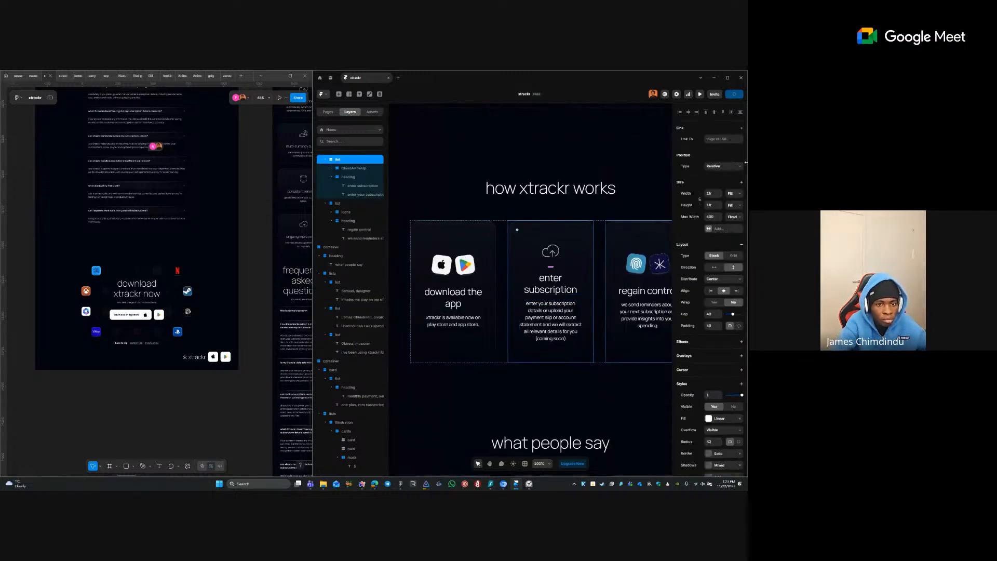
click(734, 205)
click(729, 231)
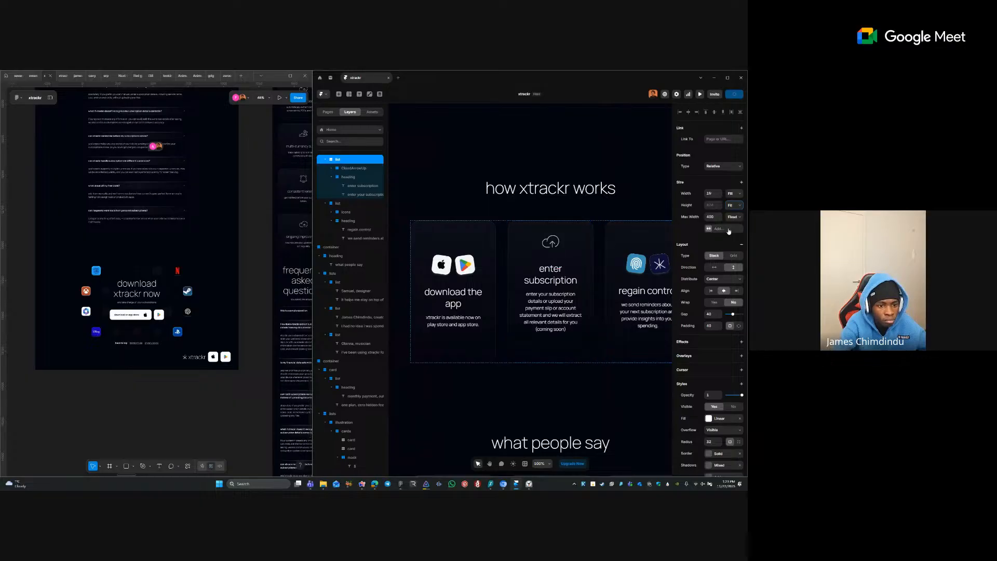
- Set the regain control card's height to Fit, trying and undoing Fill
click(614, 357)
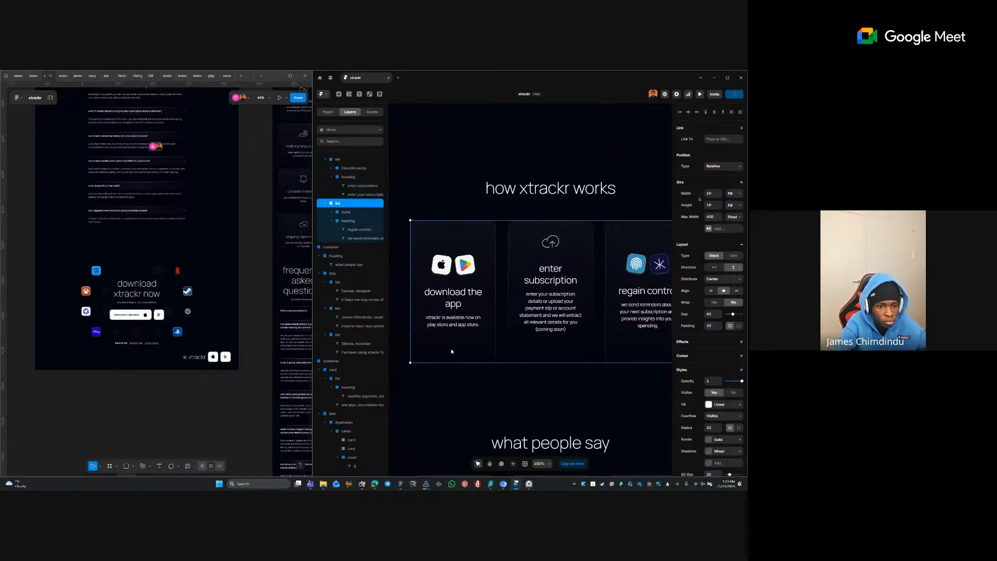
click(731, 206)
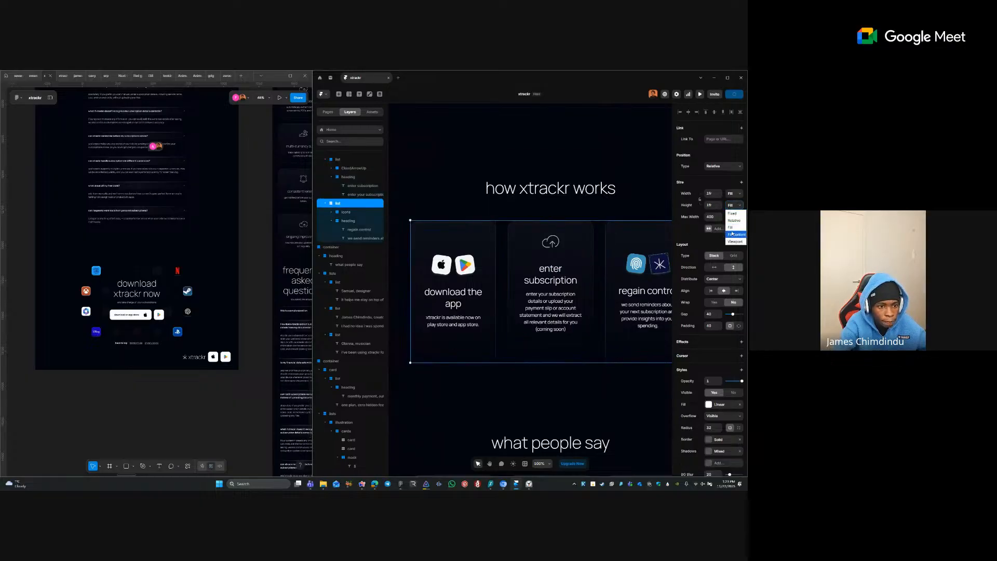
click(733, 231)
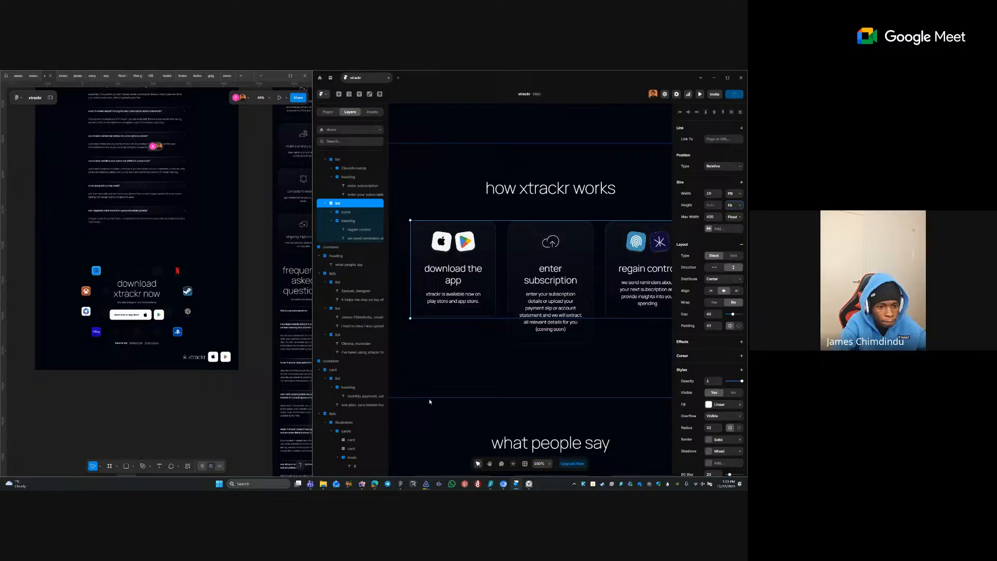
click(732, 205)
click(732, 223)
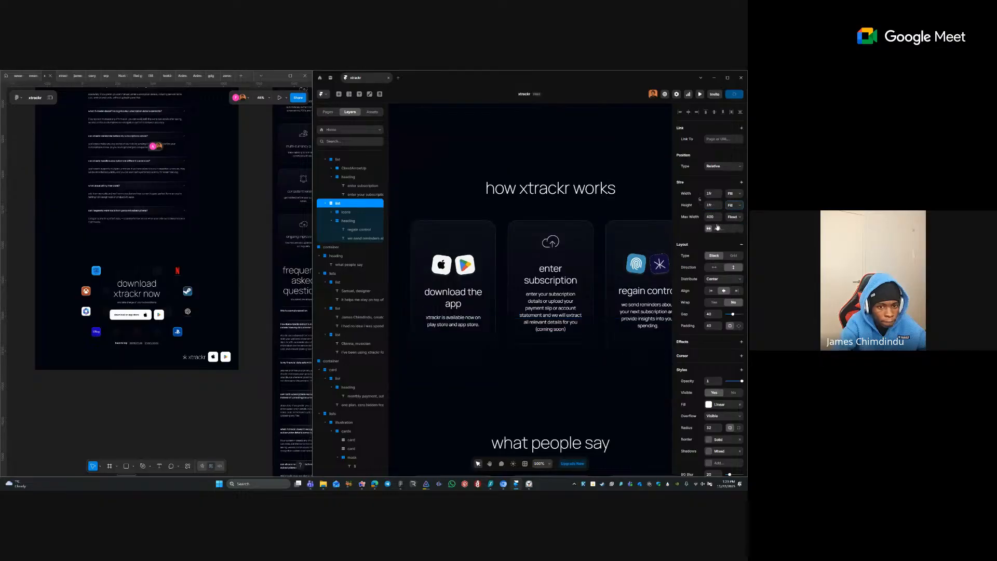
key(ctrl+z)
- Set the parent stack holding the cards to Fit height
click(579, 340)
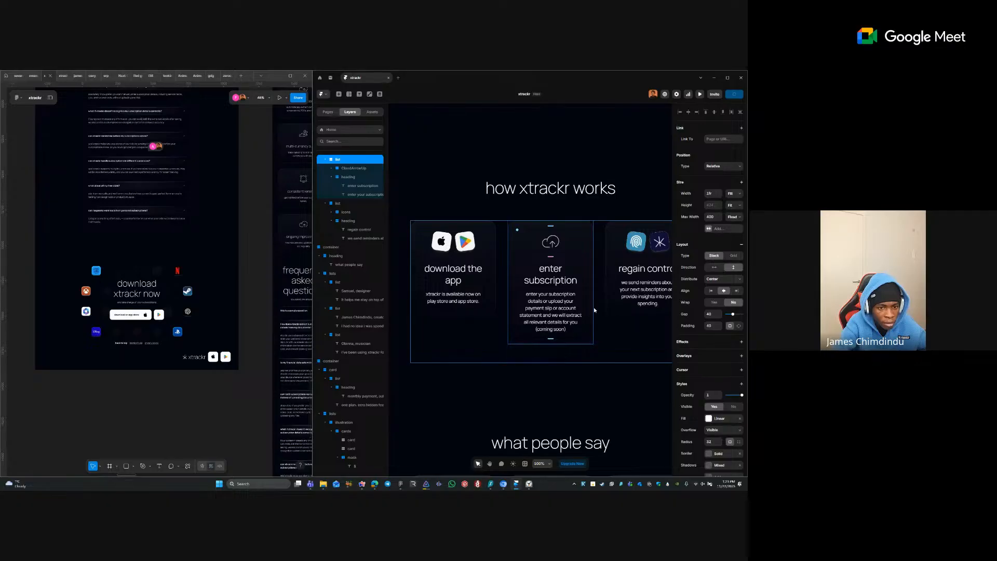
click(594, 310)
click(733, 217)
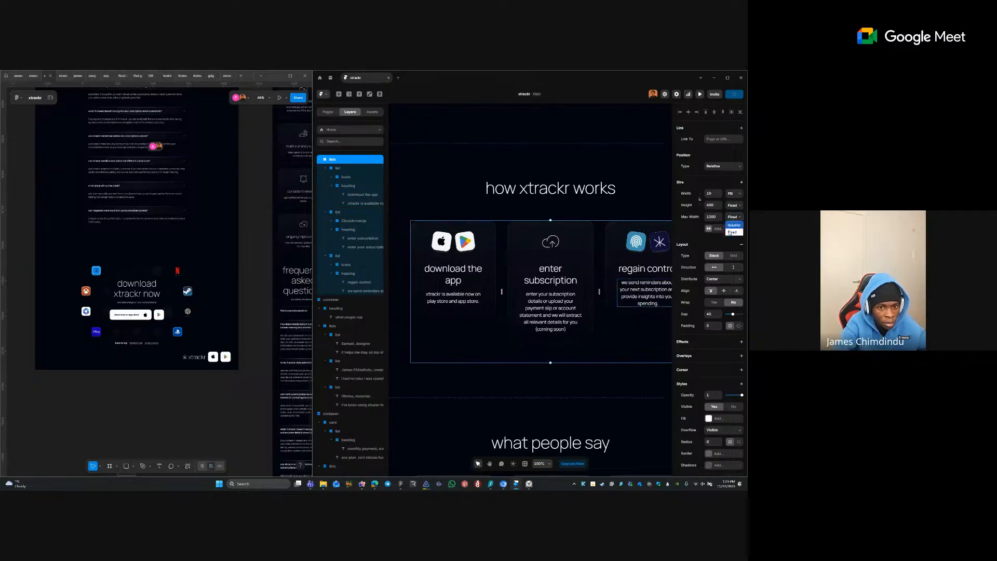
click(730, 206)
click(730, 207)
click(733, 206)
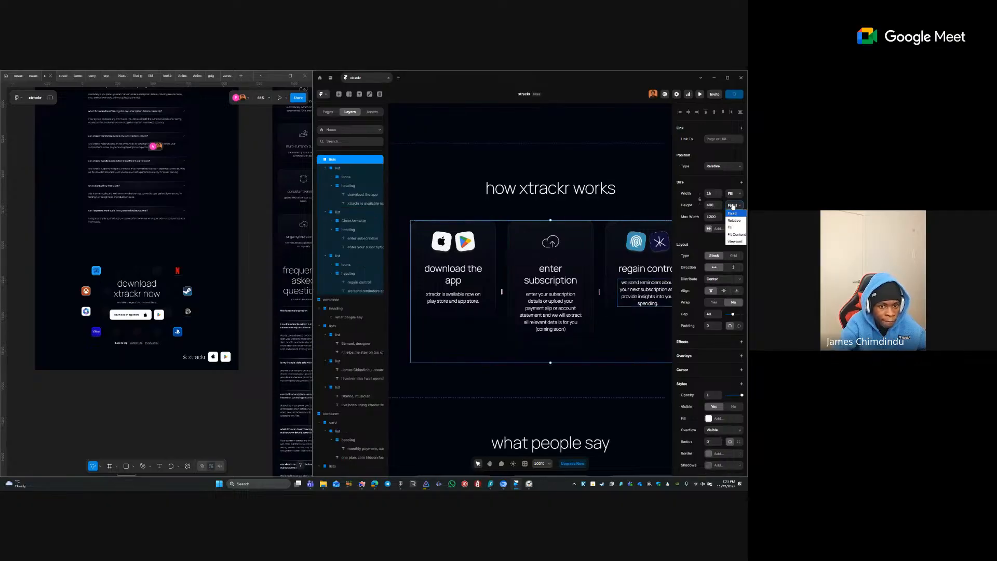
click(736, 235)
- Set the download the app and regain control cards' height to Fill so all match
click(484, 313)
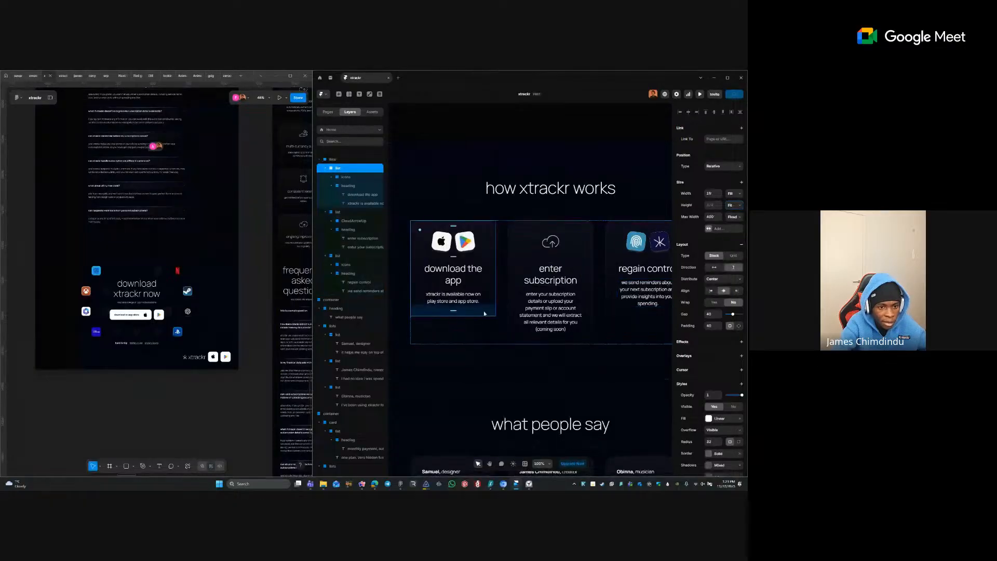
shift+click(608, 290)
click(731, 203)
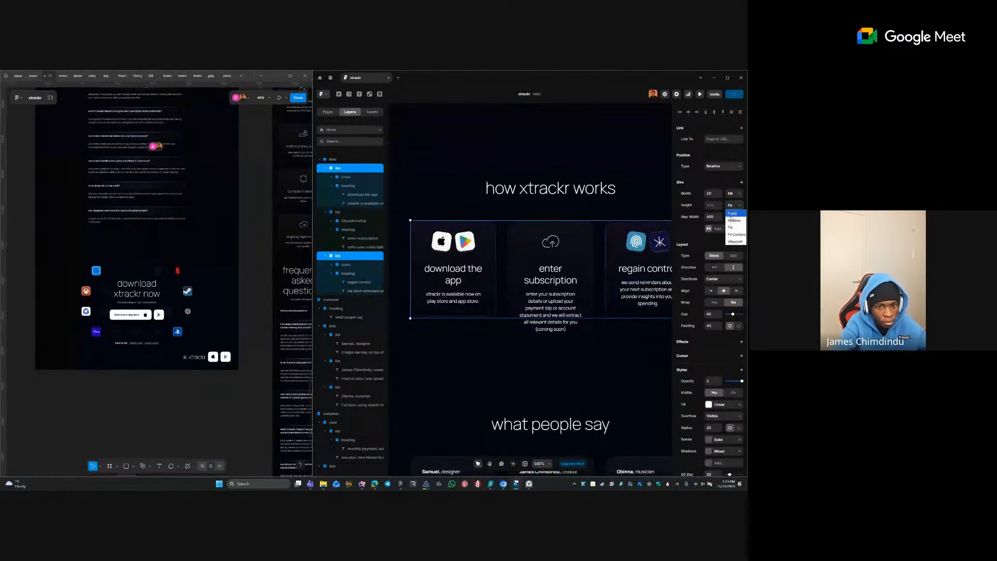
click(732, 234)
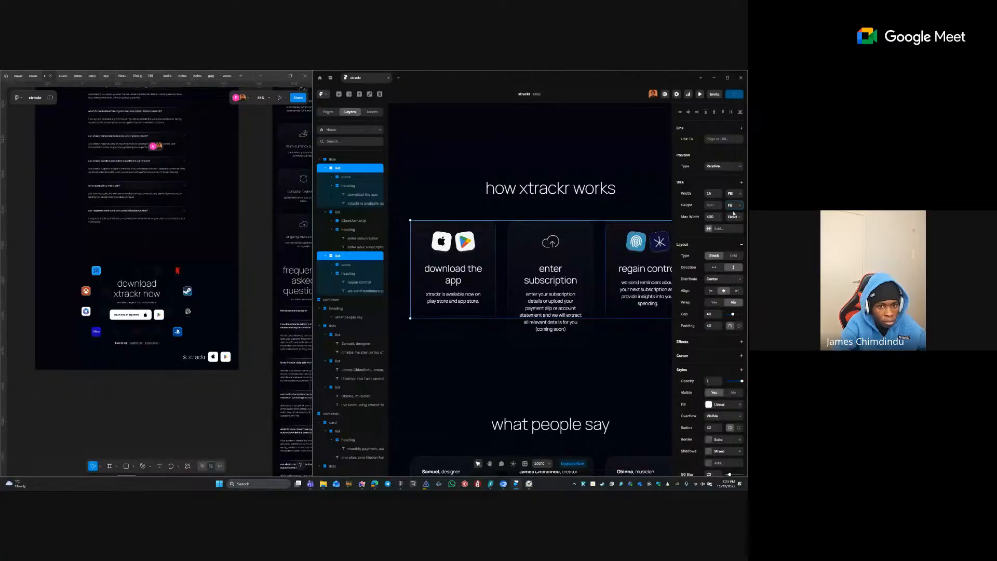
click(488, 322)
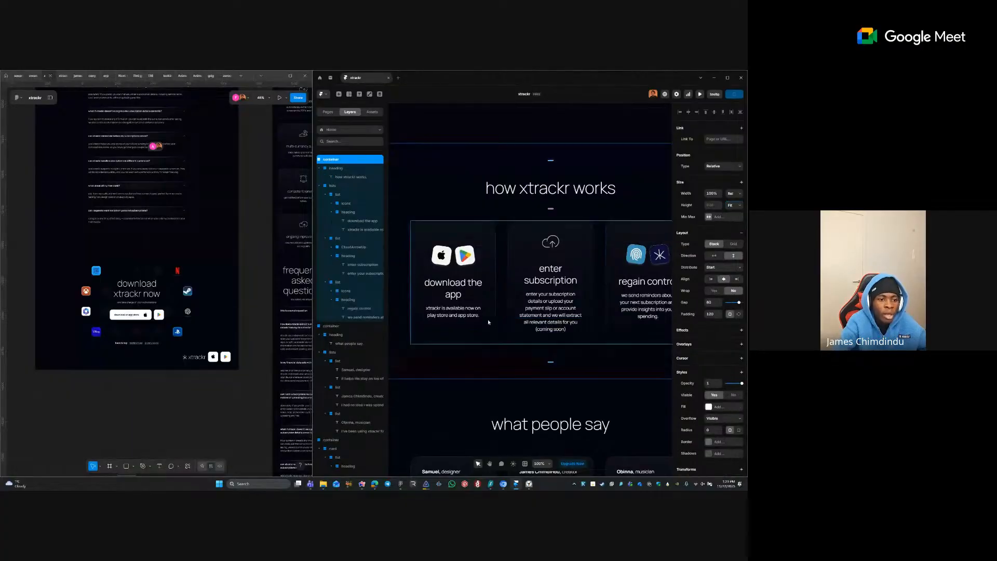
ctrl+click(465, 260)
ctrl+click(447, 259)
ctrl+click(637, 262)
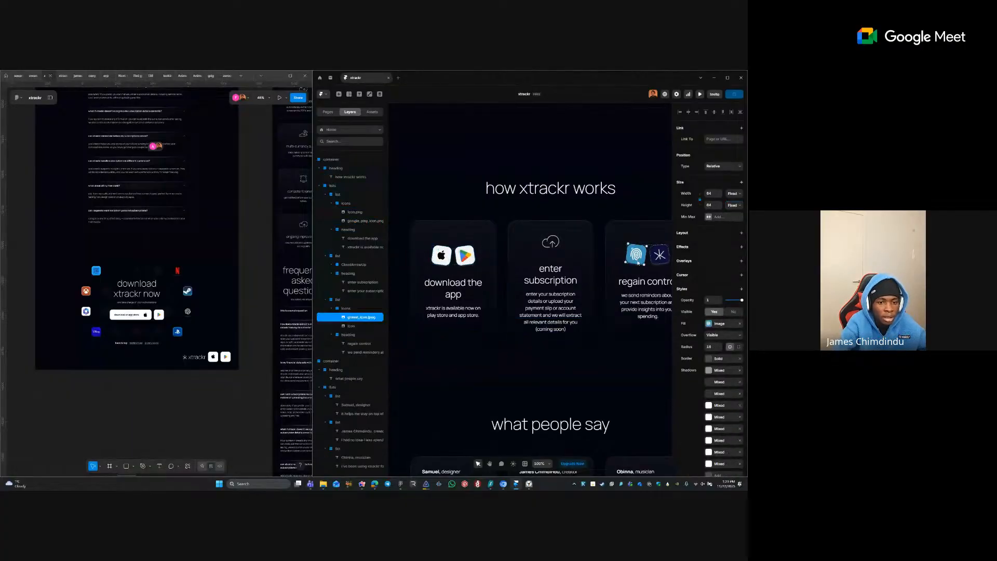
scroll(515, 310, down, 4)
ctrl+click(553, 240)
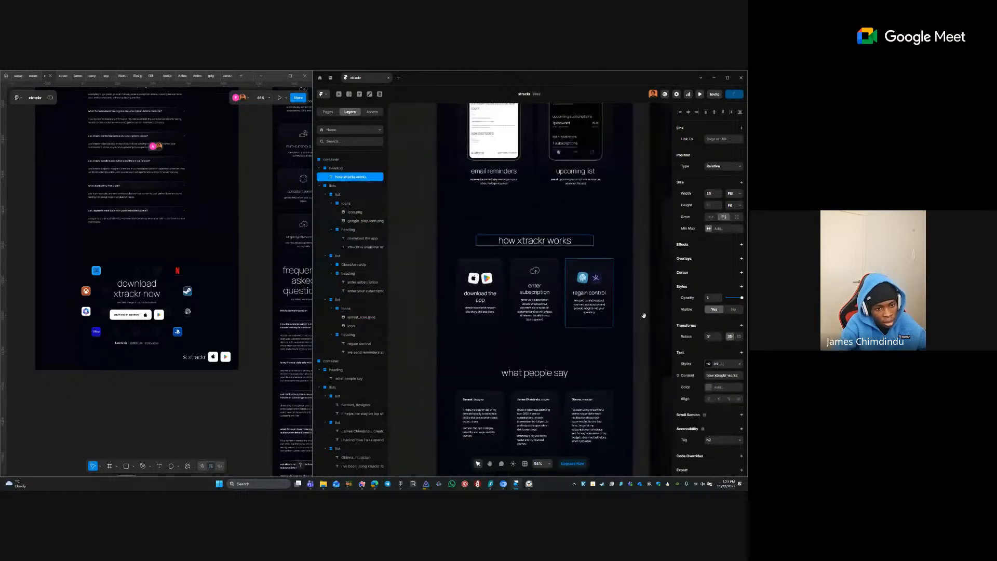
drag(667, 322, 514, 268)
scroll(513, 269, down, 6)
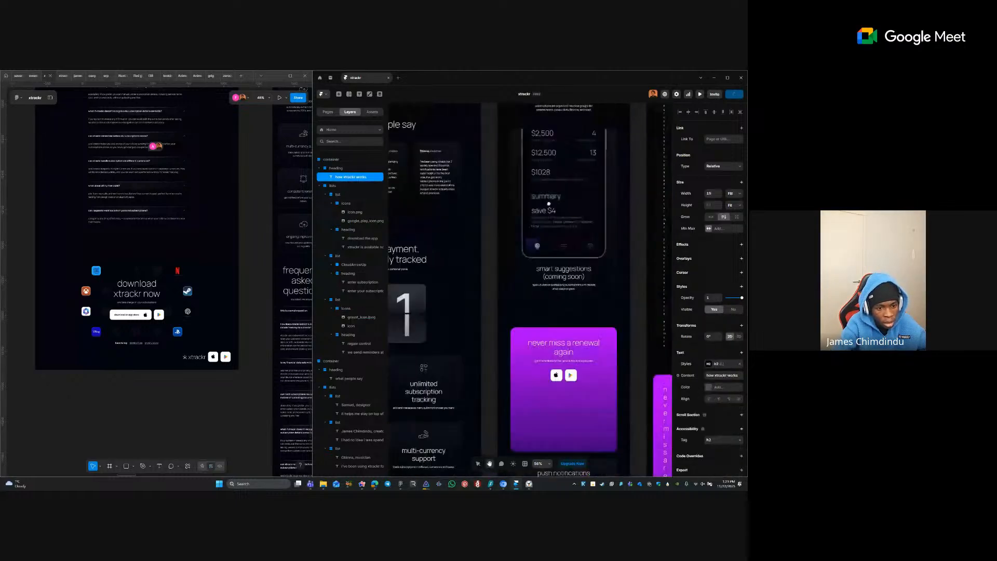
scroll(550, 281, down, 14)
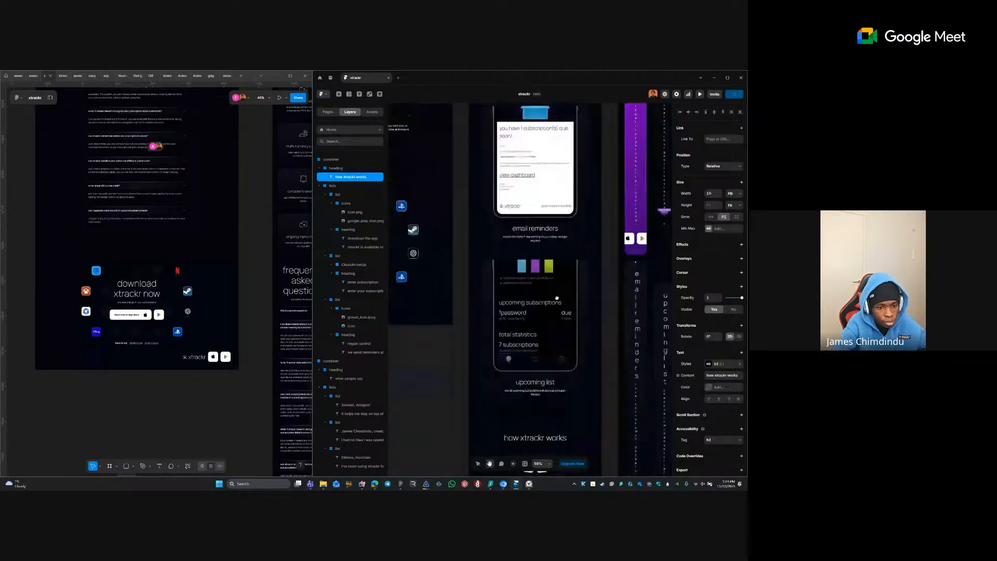
scroll(547, 250, down, 5)
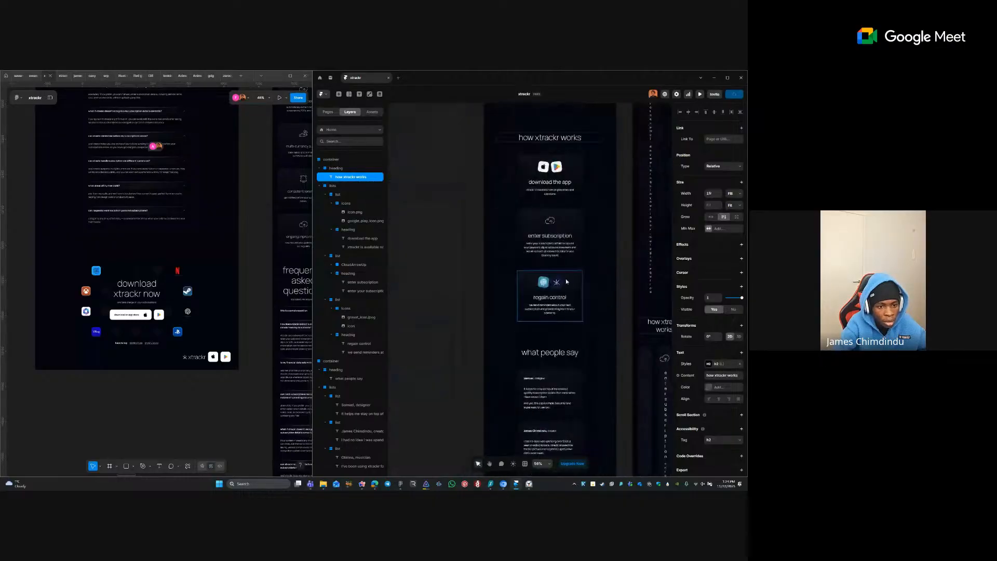
click(568, 215)
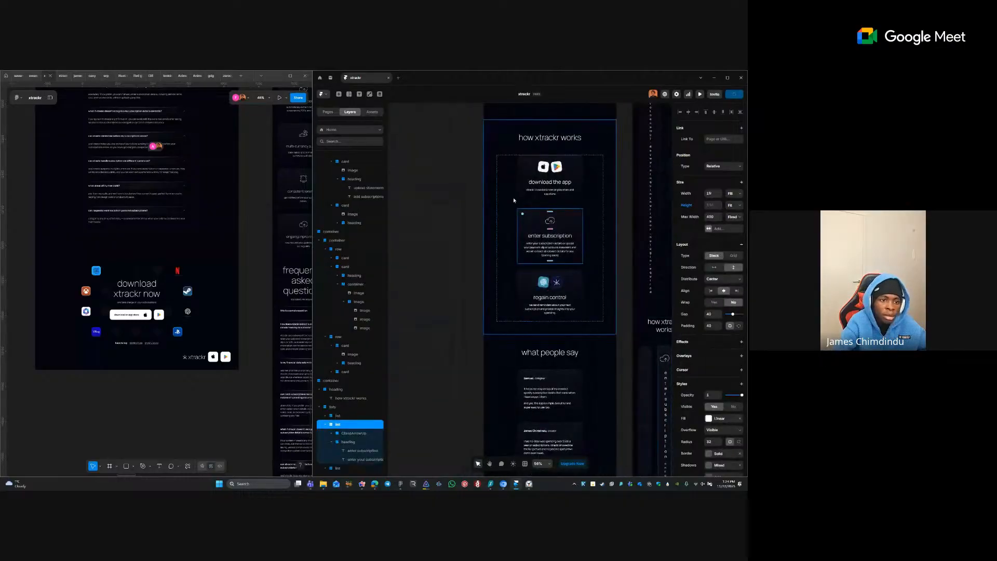
click(380, 292)
scroll(572, 280, down, 5)
click(538, 244)
drag(498, 116, 476, 475)
- Remove the monthly payment card's inner list stack, keeping its contents
click(488, 365)
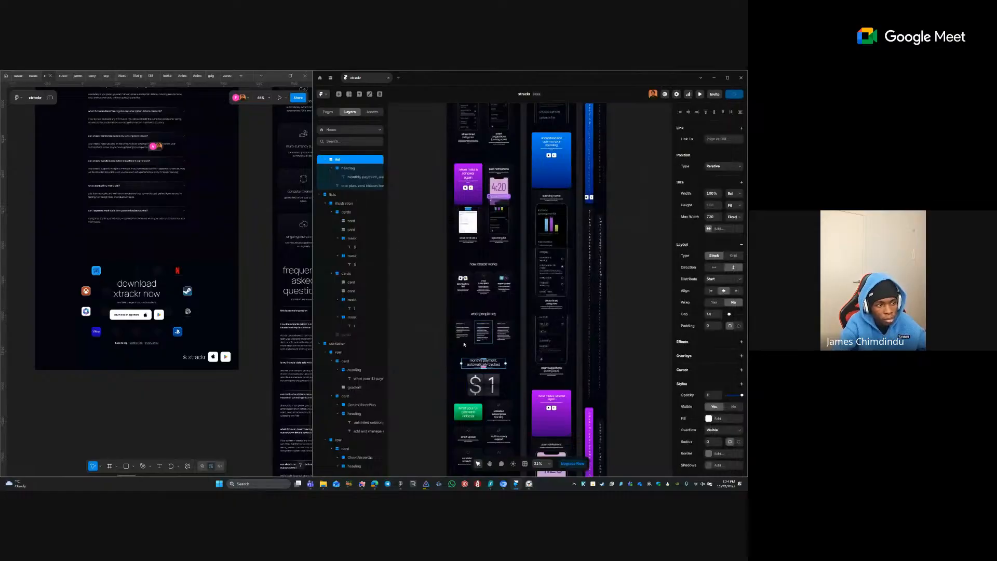
right_click(359, 162)
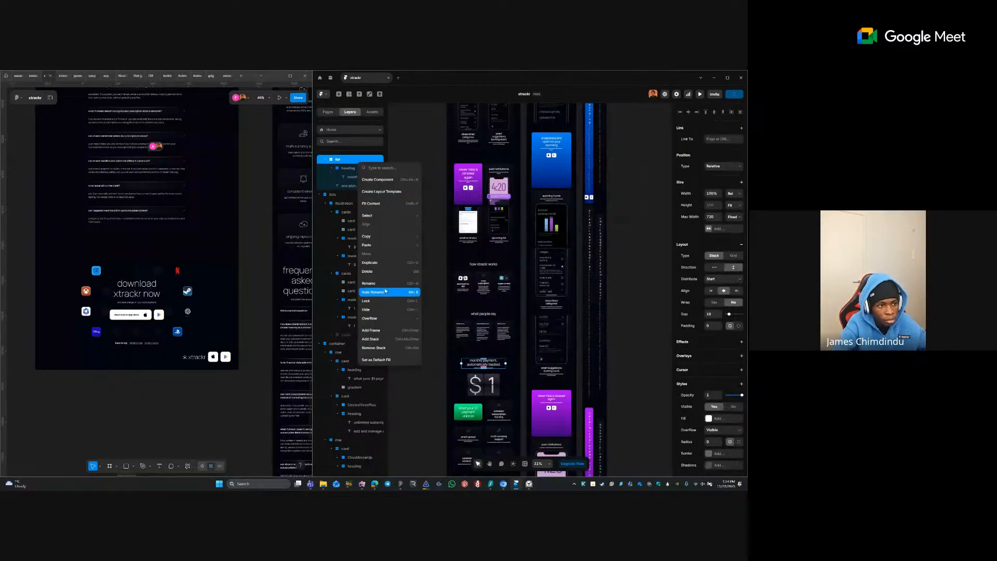
click(387, 348)
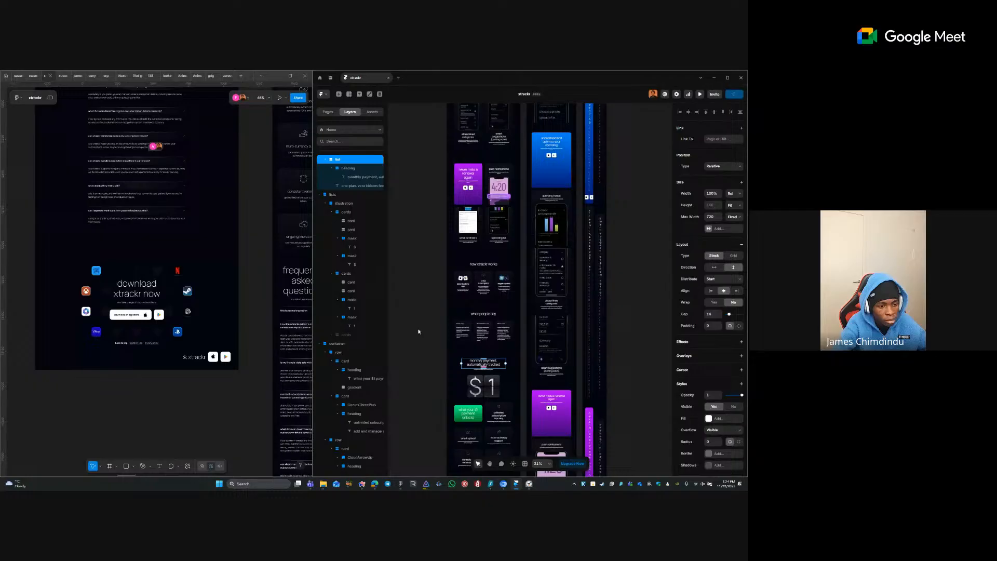
click(348, 186)
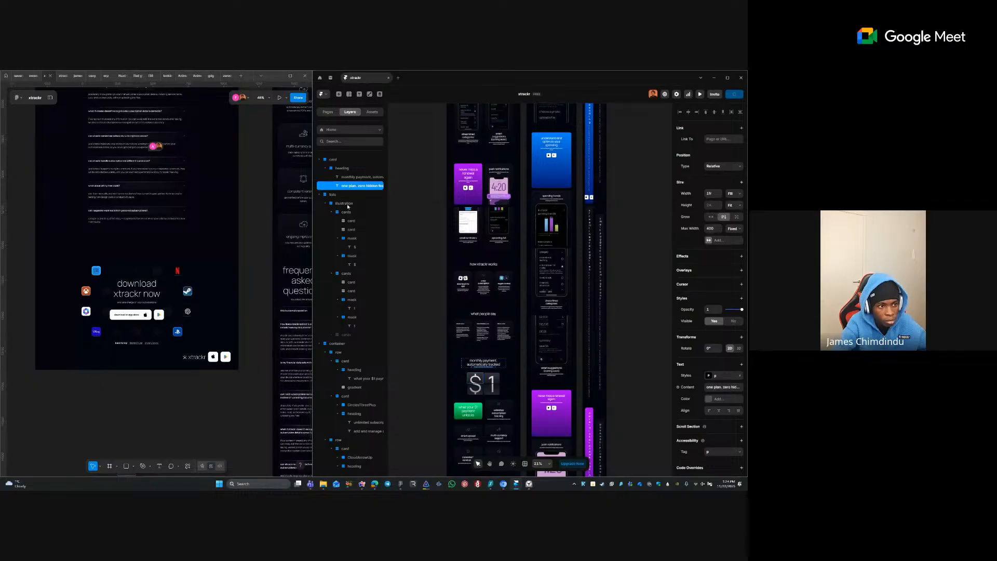
- Give the card's heading group a gap of 16
click(347, 169)
click(714, 304)
text(16)
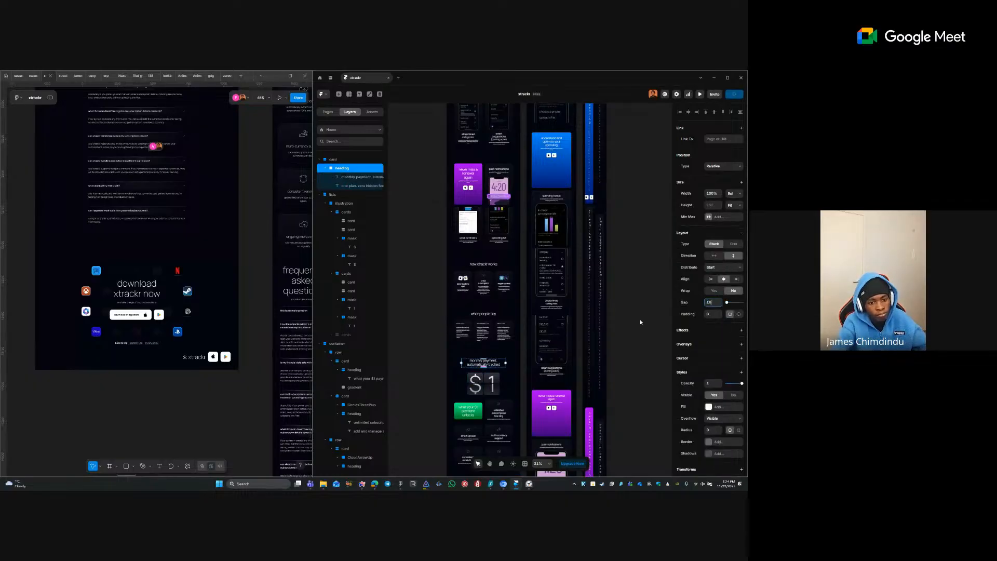
key(Tab)
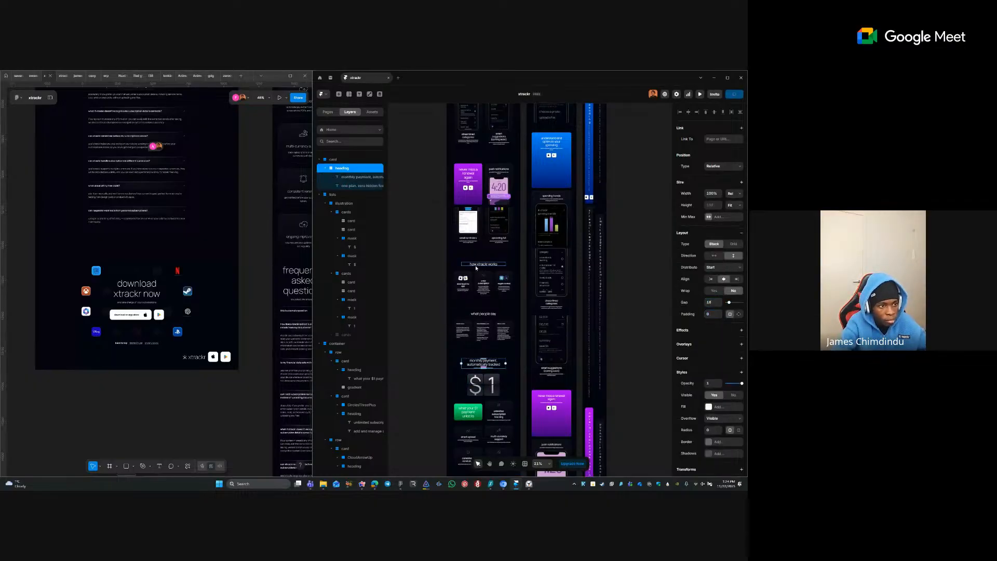
- Select the how xtrackr works heading group, then all three cards
ctrl+click(472, 264)
scroll(355, 209, up, 1)
scroll(356, 209, up, 2)
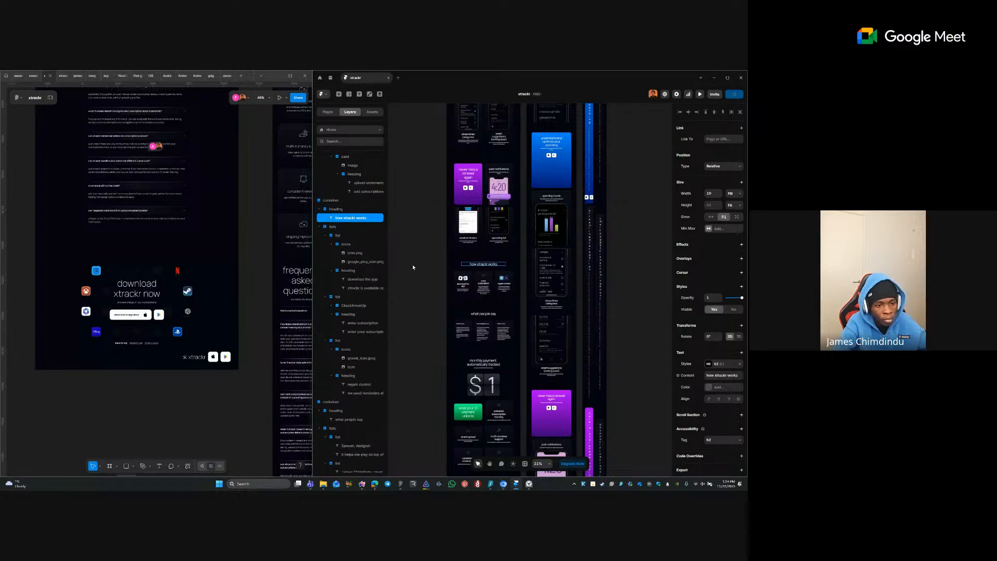
click(337, 210)
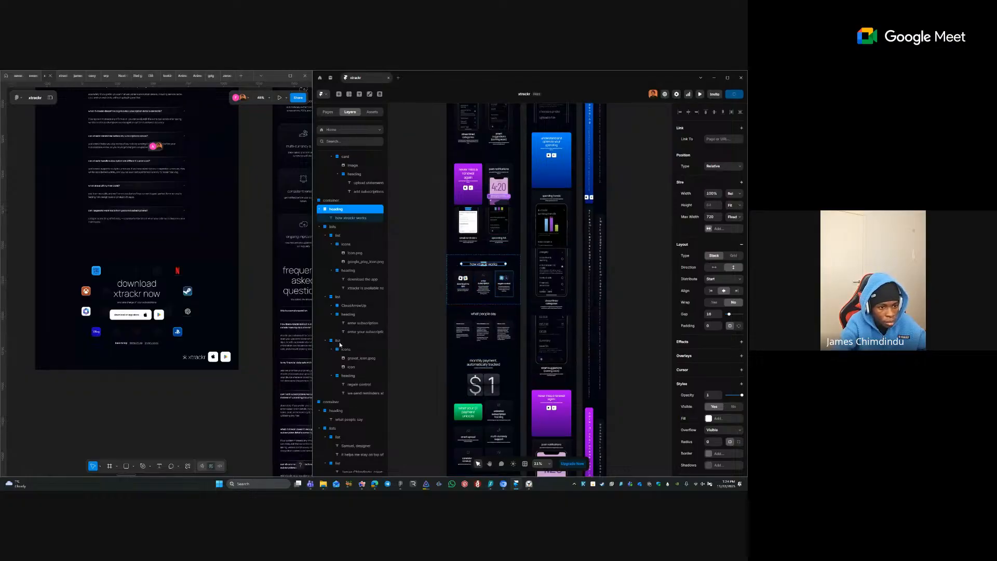
click(503, 292)
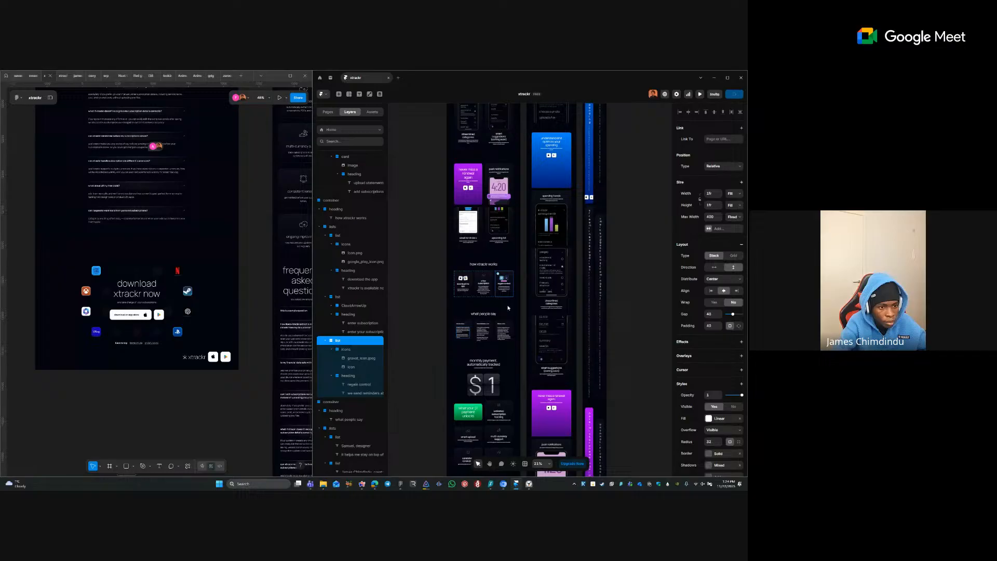
shift+click(337, 297)
- Rename the three list layers to 'card' and the parent lists stack to 'cards'
shift+click(337, 237)
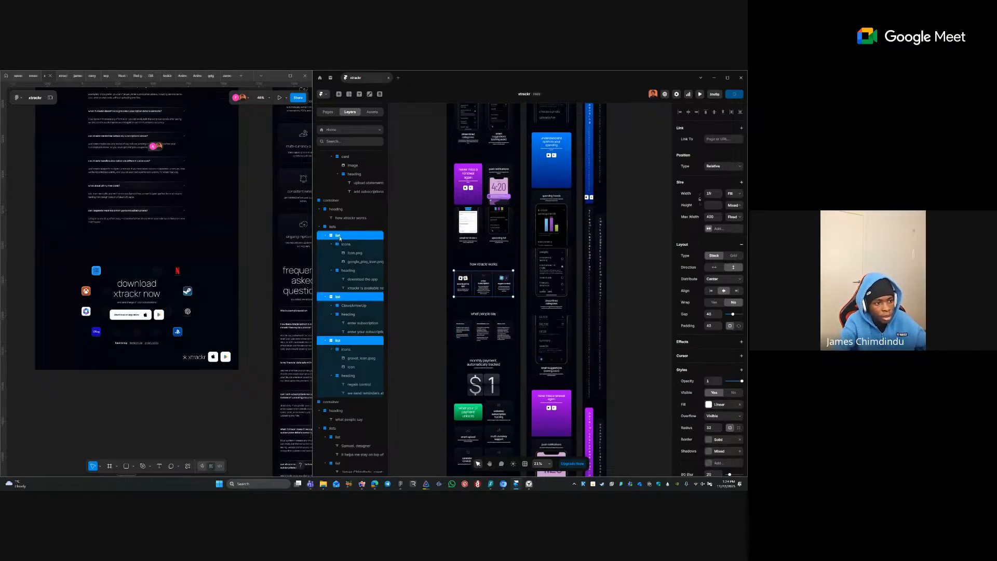
double_click(339, 236)
text(card)
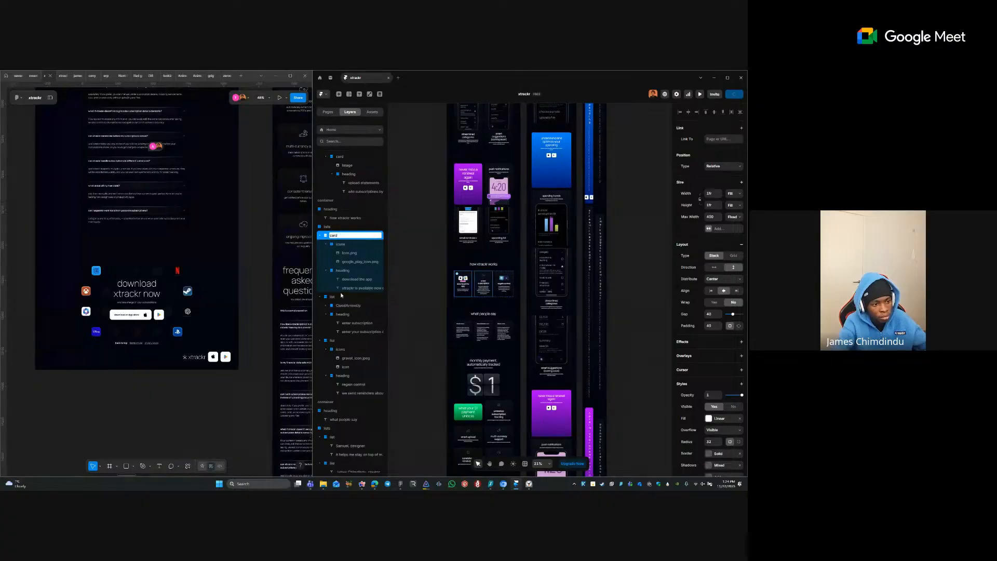
double_click(338, 297)
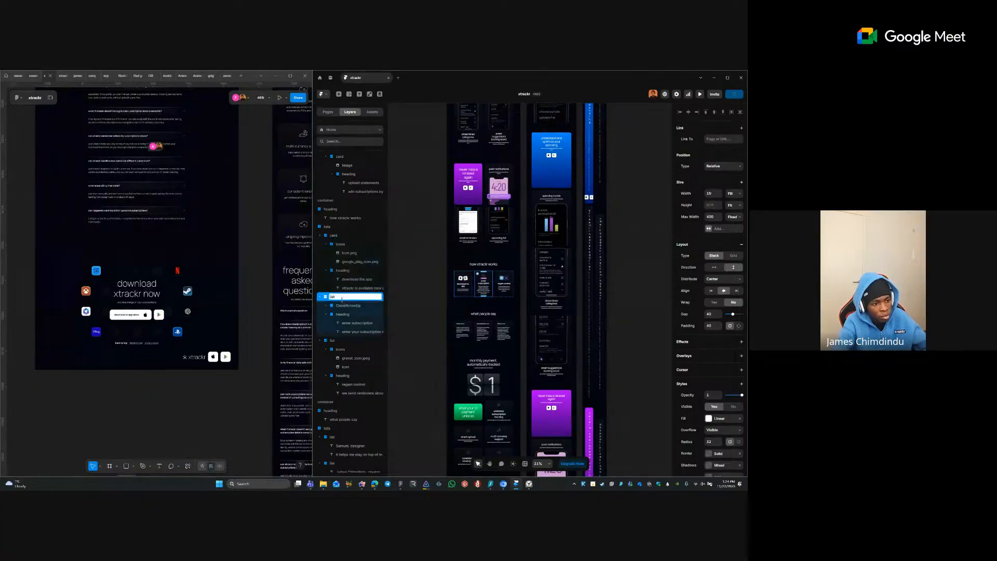
double_click(345, 340)
text(car)
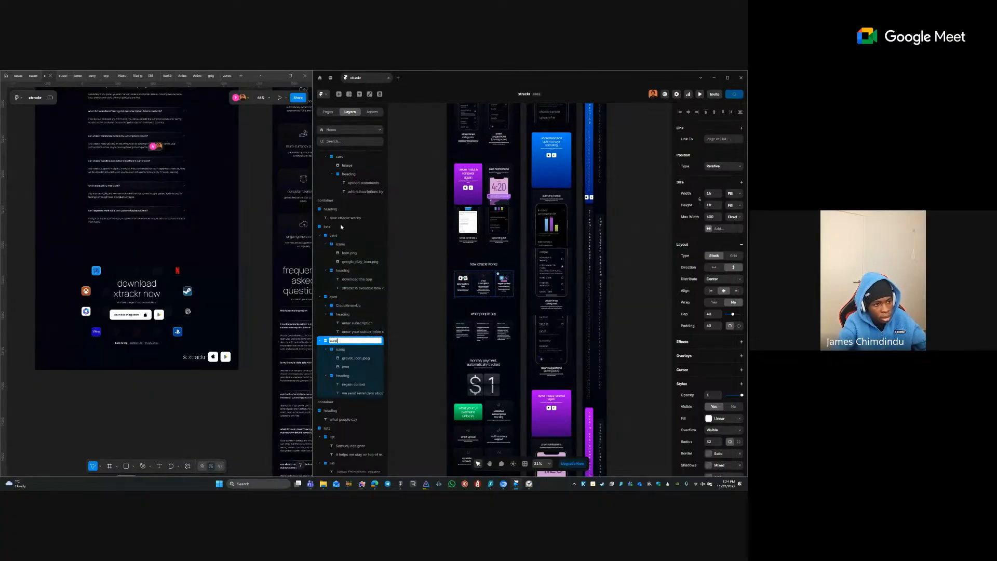
text(d)
double_click(342, 226)
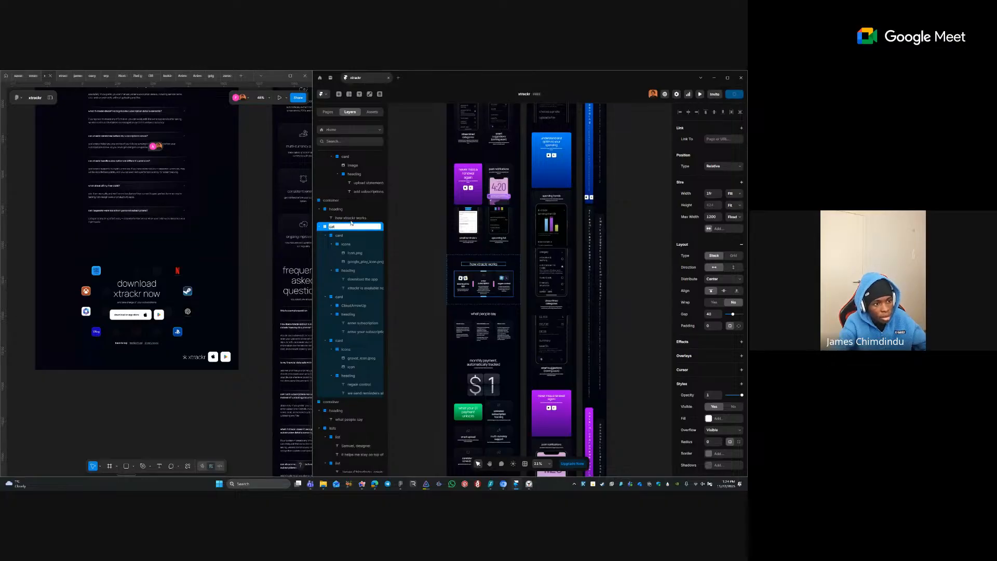
key(Return)
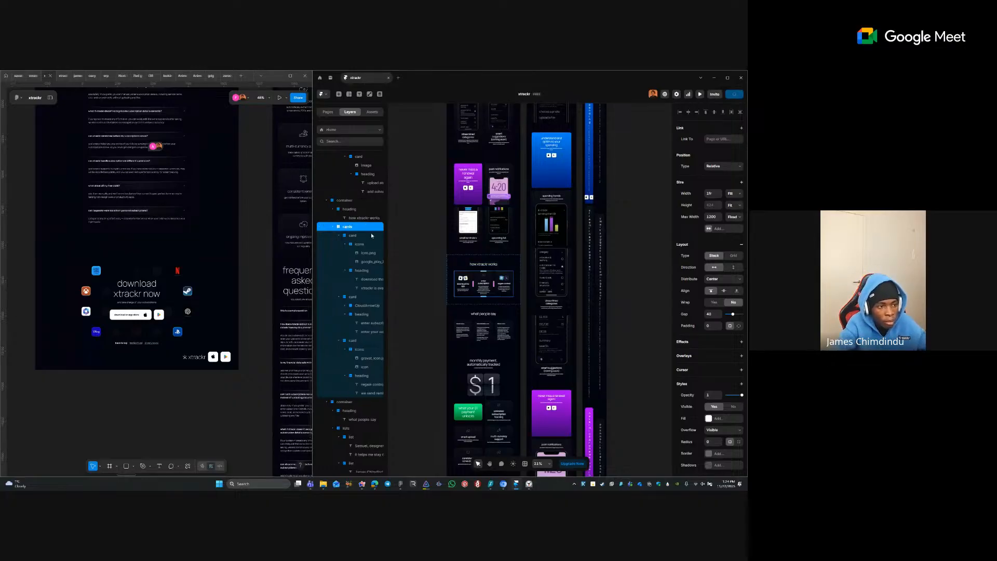
- Inspect the feature card rows and the container holding them
click(403, 253)
drag(442, 224, 430, 314)
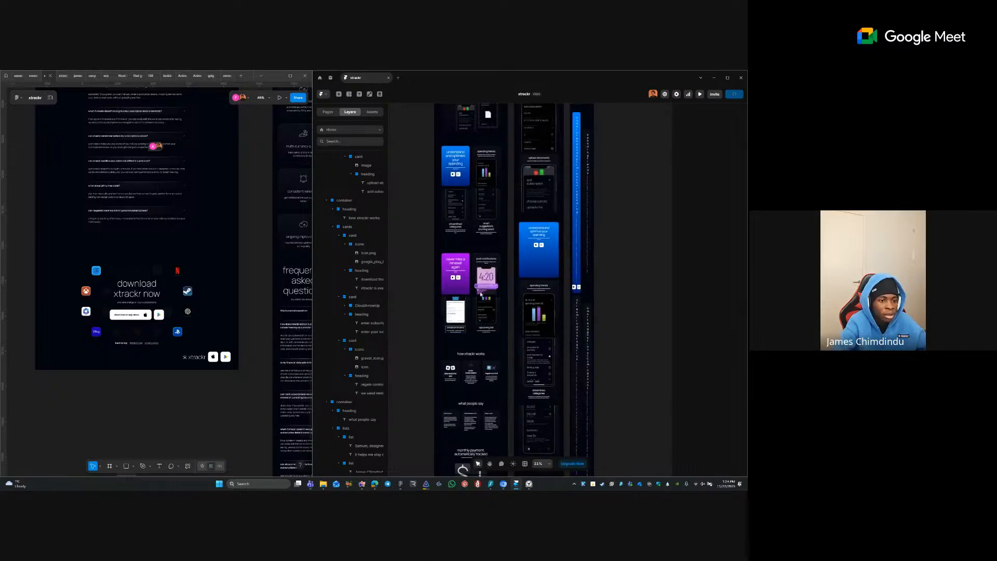
click(471, 273)
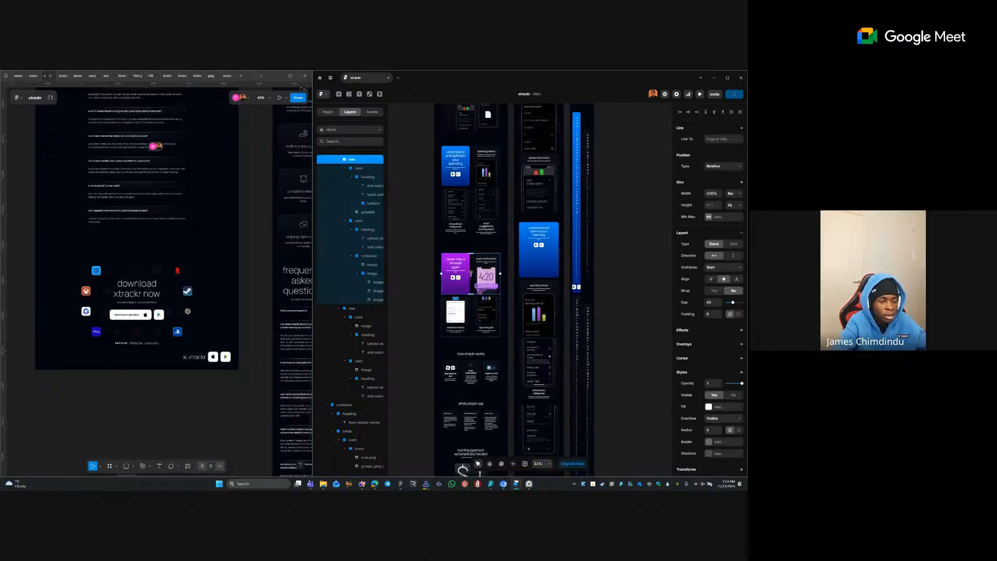
click(472, 305)
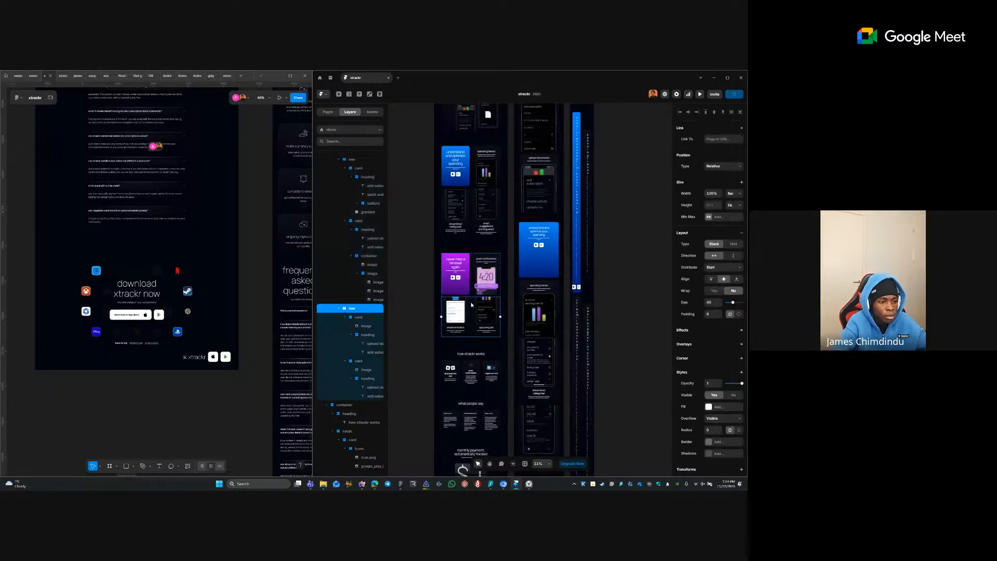
click(470, 298)
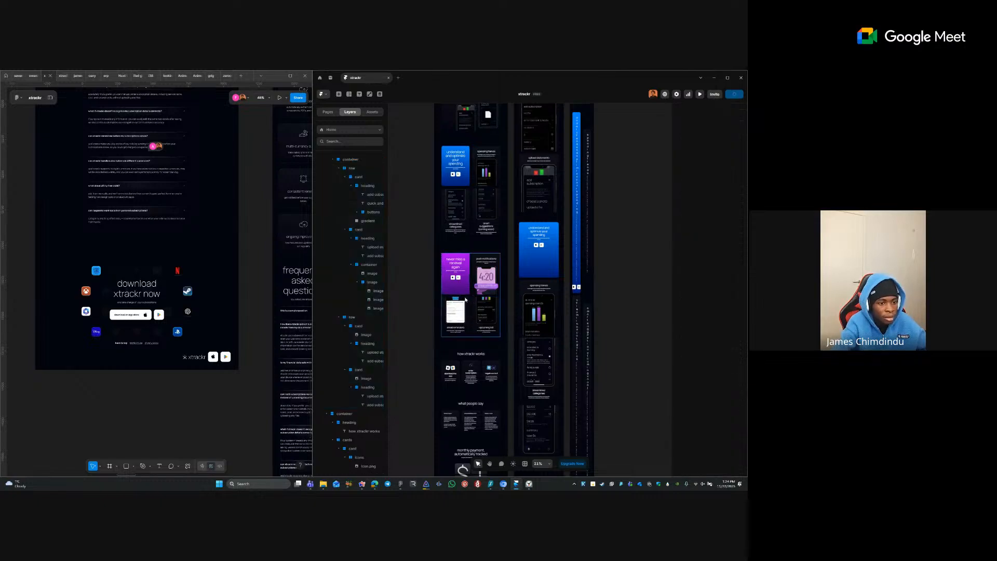
click(474, 304)
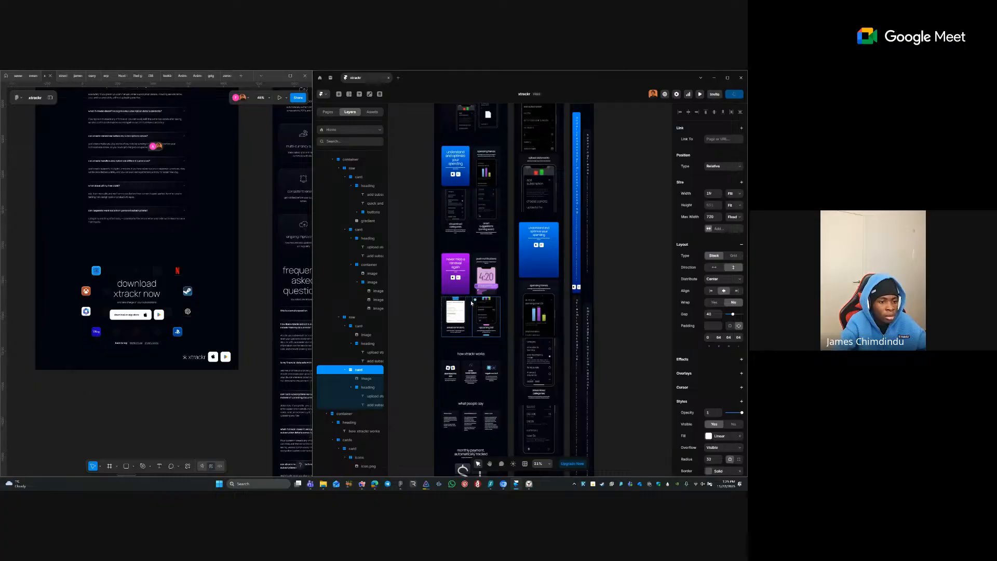
click(471, 303)
click(417, 279)
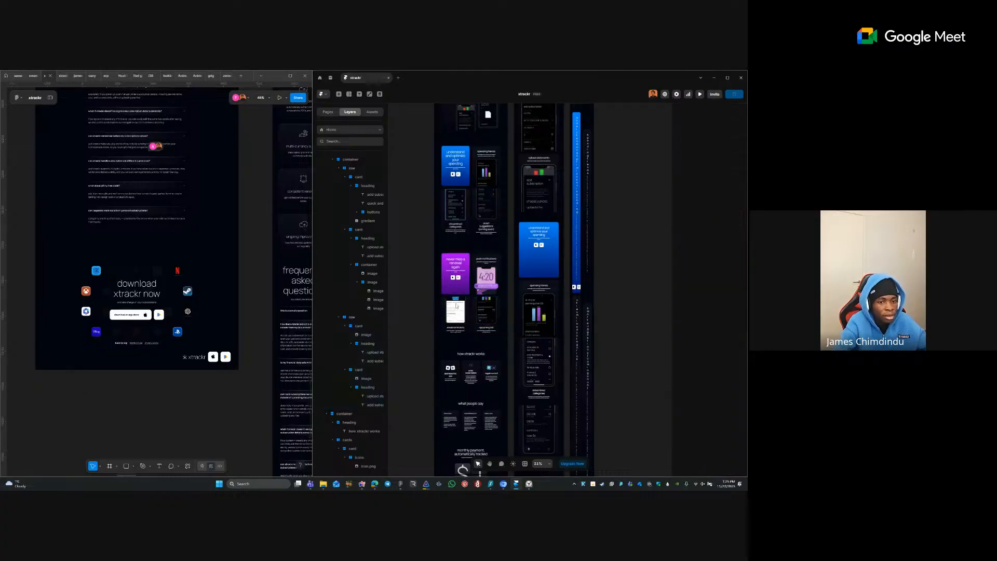
key(space)
mouse_move(457, 340)
mouse_down()
mouse_move(465, 428)
mouse_move(456, 354)
mouse_up()
- Check the card below push notifications, then select the cards stack and what people say container
click(485, 330)
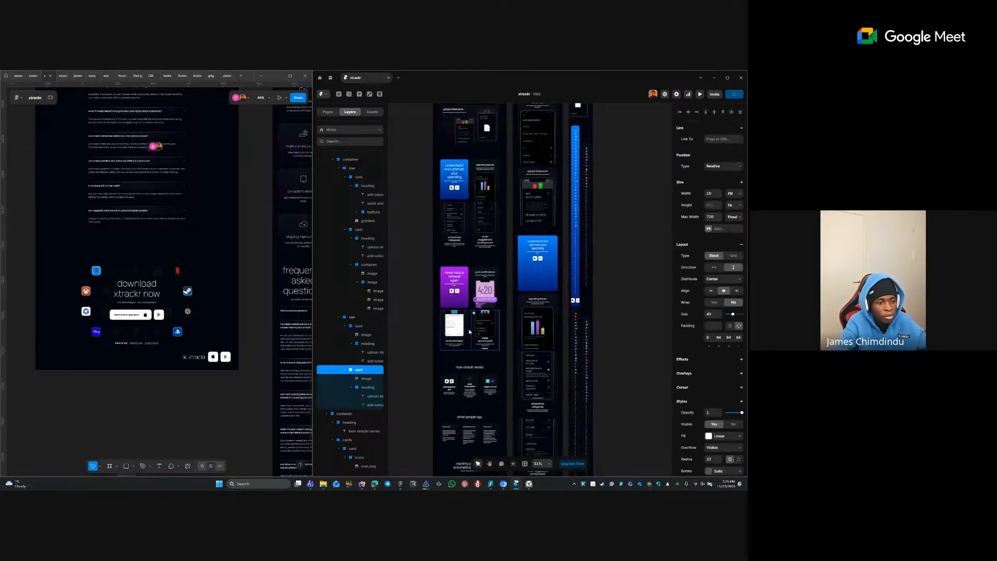
click(367, 389)
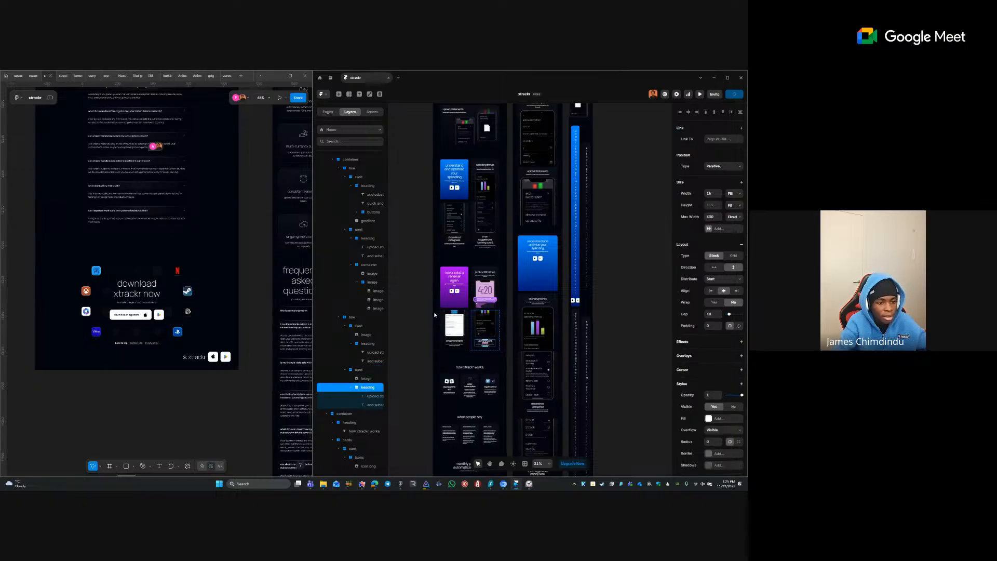
scroll(405, 337, up, 4)
click(456, 338)
key(space)
drag(536, 292, 477, 292)
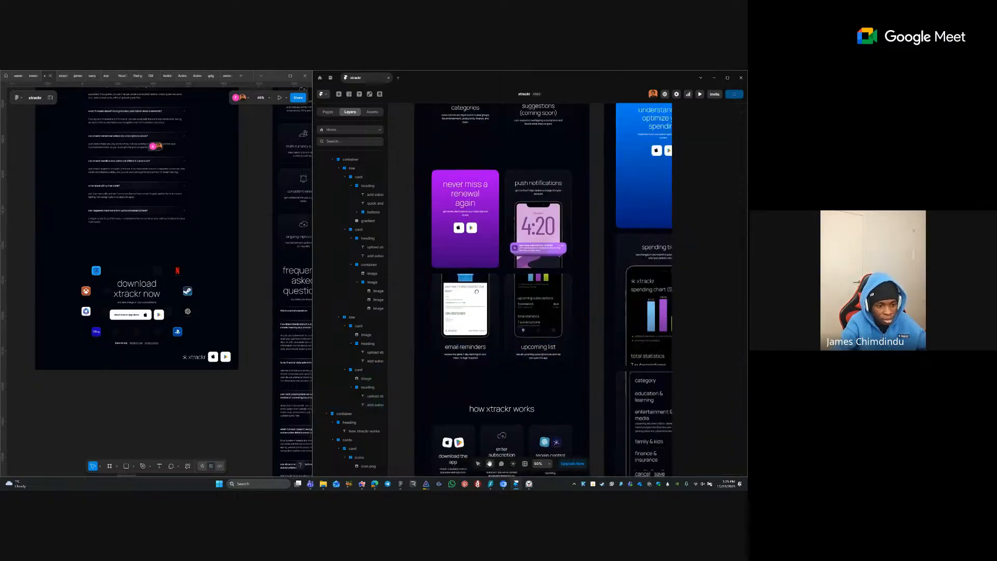
scroll(476, 291, down, 5)
click(454, 297)
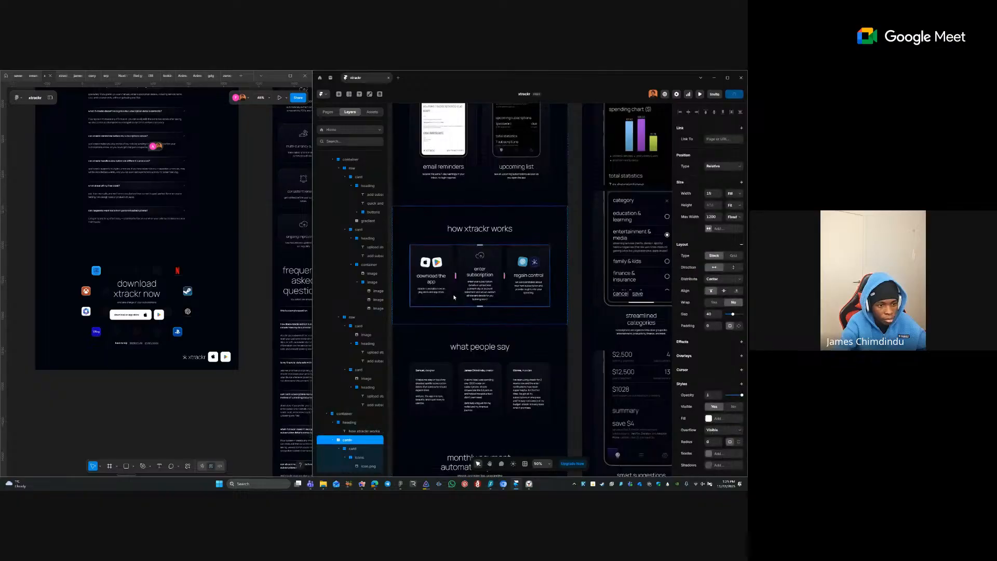
click(494, 337)
scroll(494, 332, down, 3)
key(space)
drag(497, 211, 482, 309)
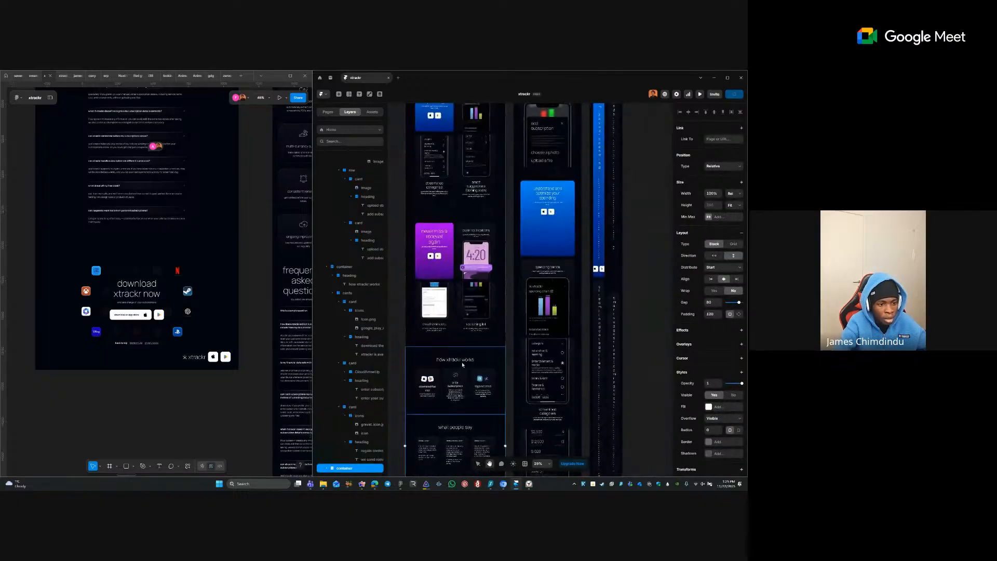
- Apply the H3 text style to the upcoming list, email reminders and streamlined categories labels
ctrl+click(476, 324)
ctrl+shift+click(435, 324)
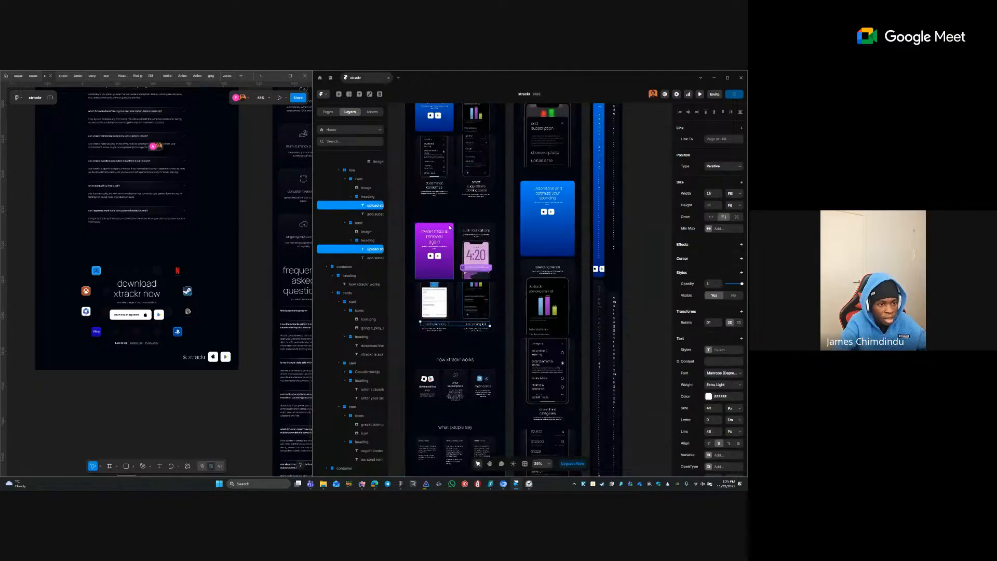
ctrl+shift+click(446, 189)
scroll(454, 193, up, 4)
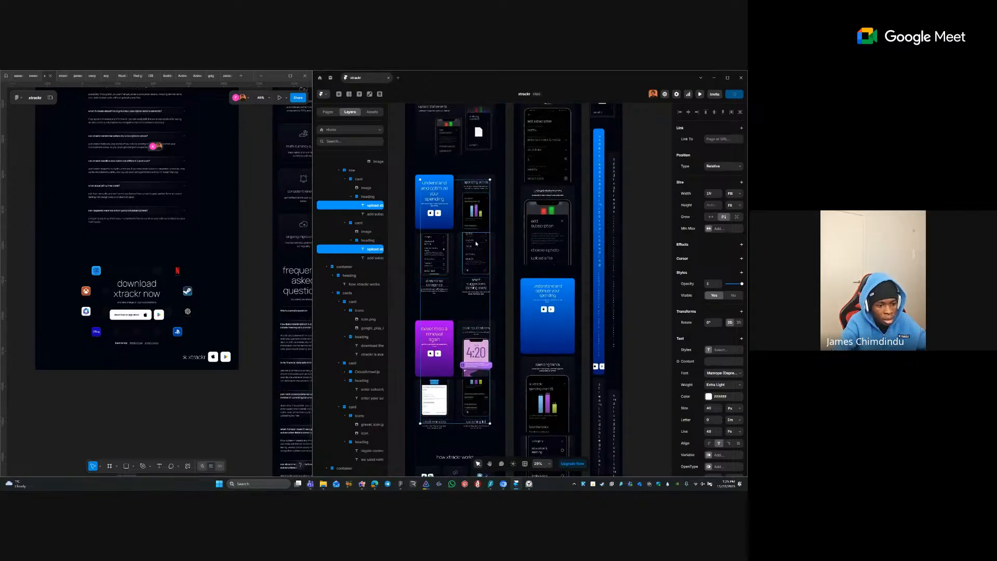
scroll(483, 239, down, 2)
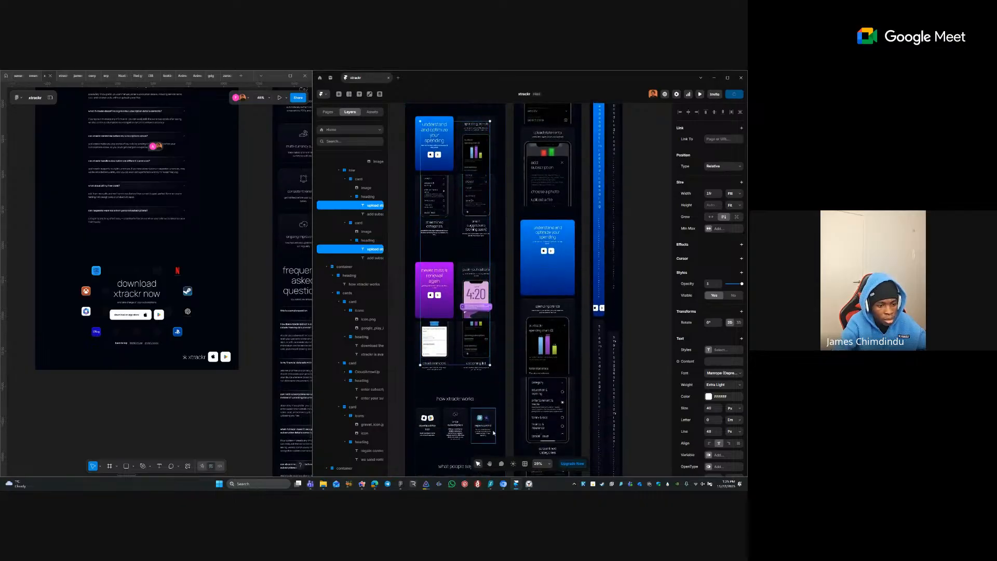
scroll(489, 356, up, 2)
scroll(489, 356, up, 8)
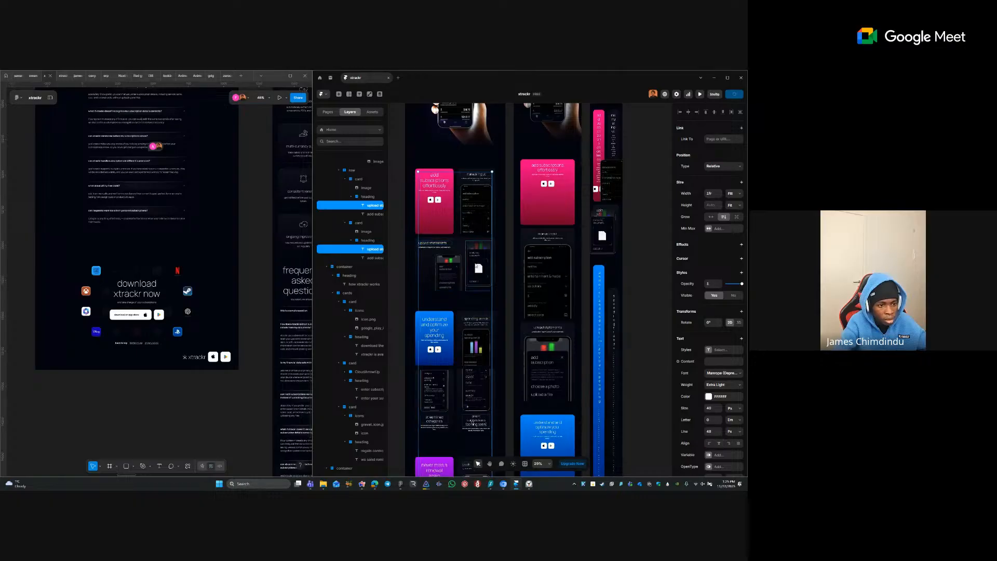
scroll(435, 239, up, 1)
scroll(435, 239, down, 3)
click(707, 350)
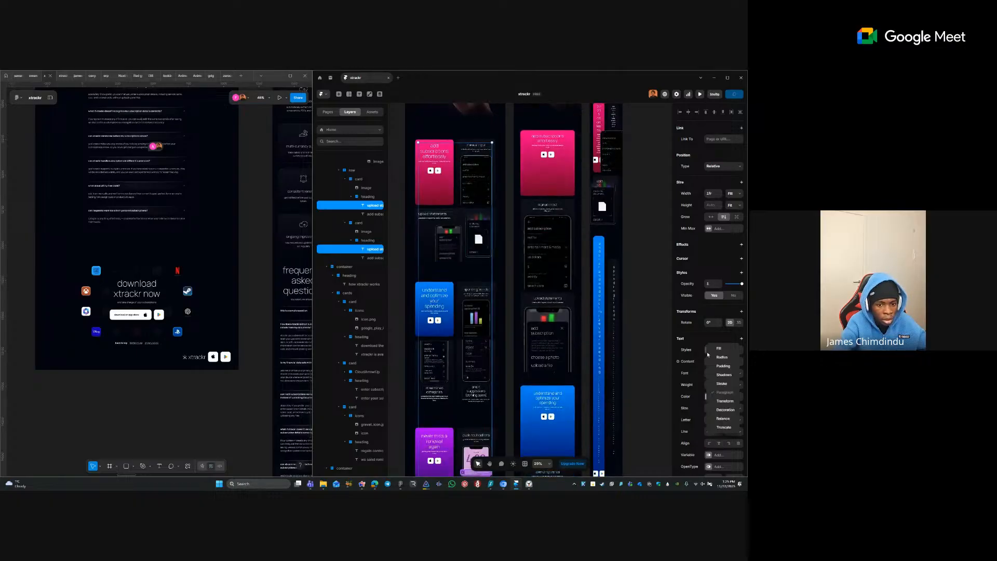
click(701, 349)
click(707, 350)
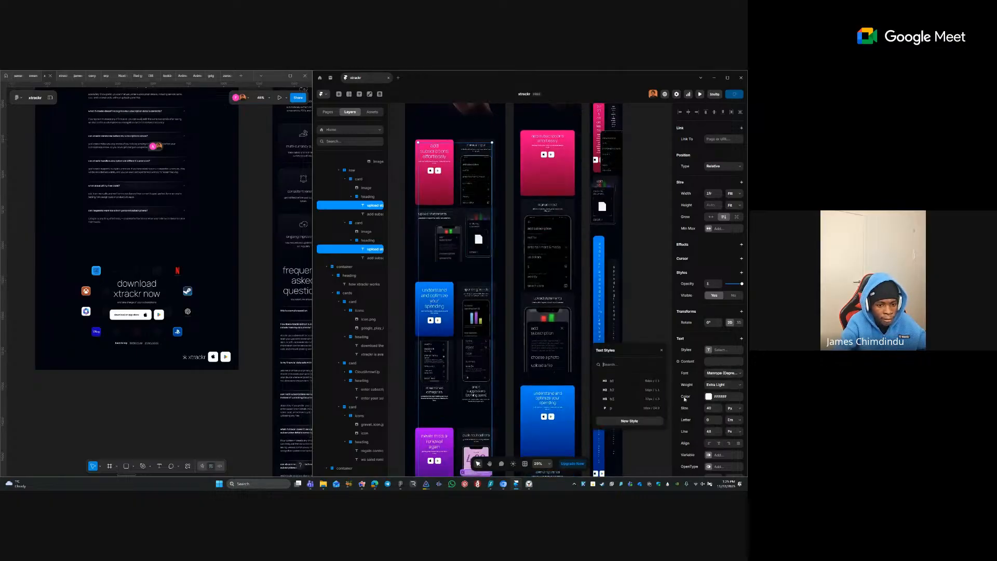
click(621, 399)
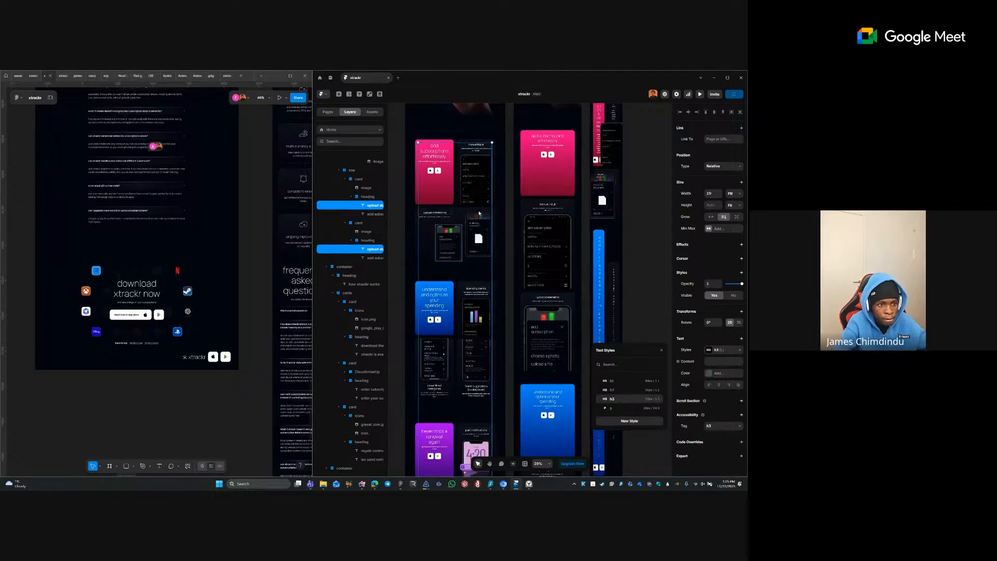
- Left-align the upload statements text
click(444, 214)
click(442, 214)
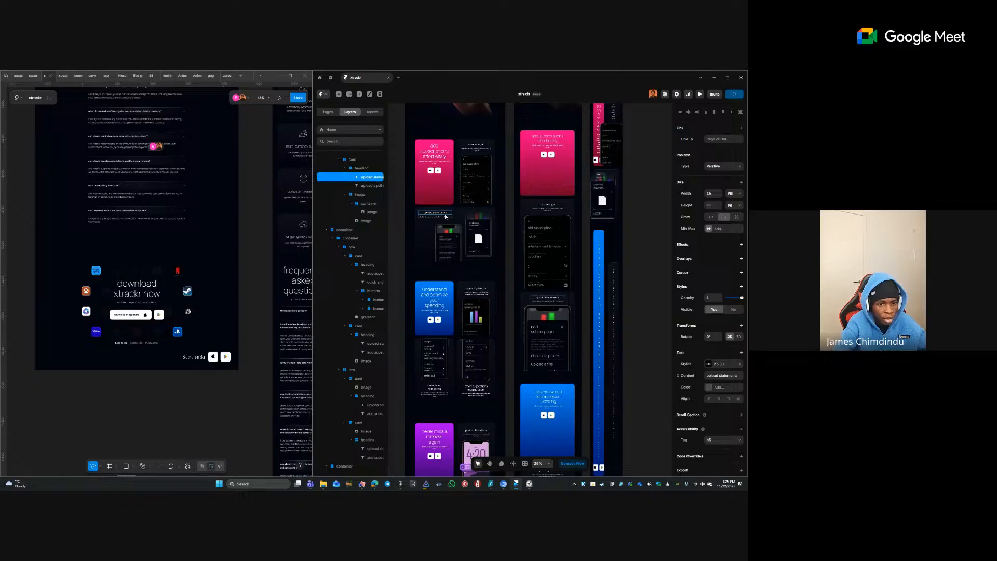
click(707, 399)
scroll(504, 357, down, 5)
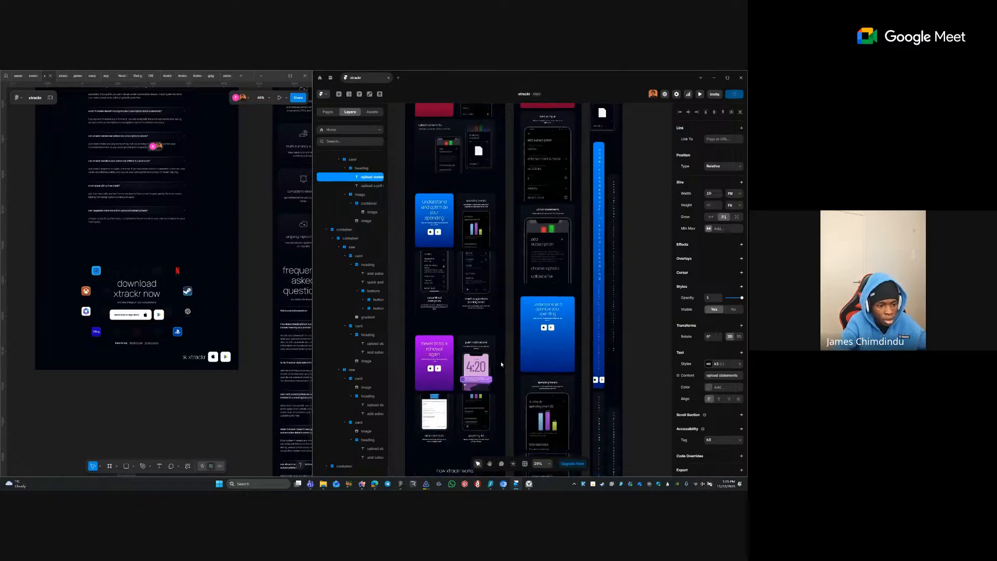
scroll(470, 367, down, 2)
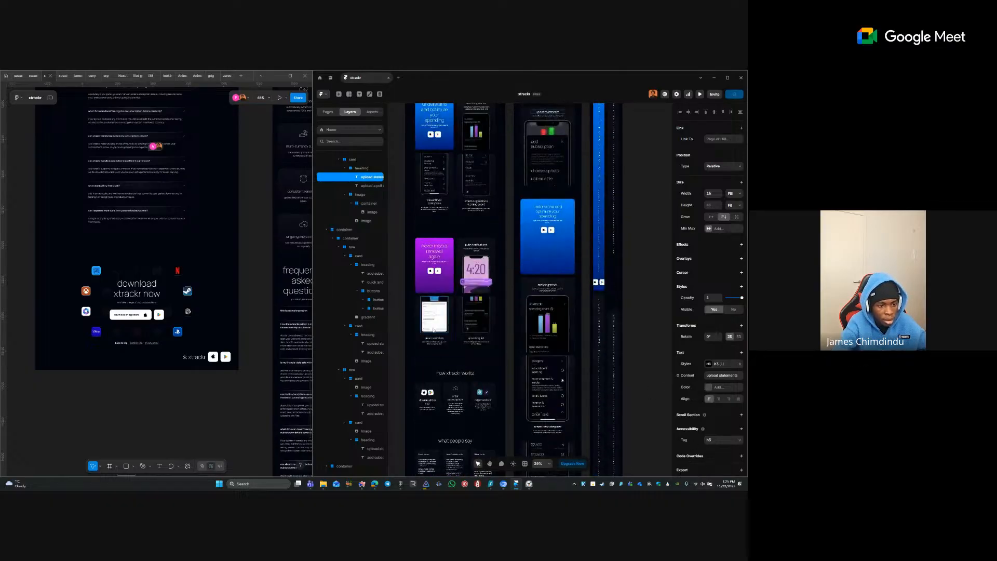
click(434, 341)
- Give the unlimited tracking, multi-currency, smart upload and remaining card headings the H3 style
scroll(434, 341, down, 4)
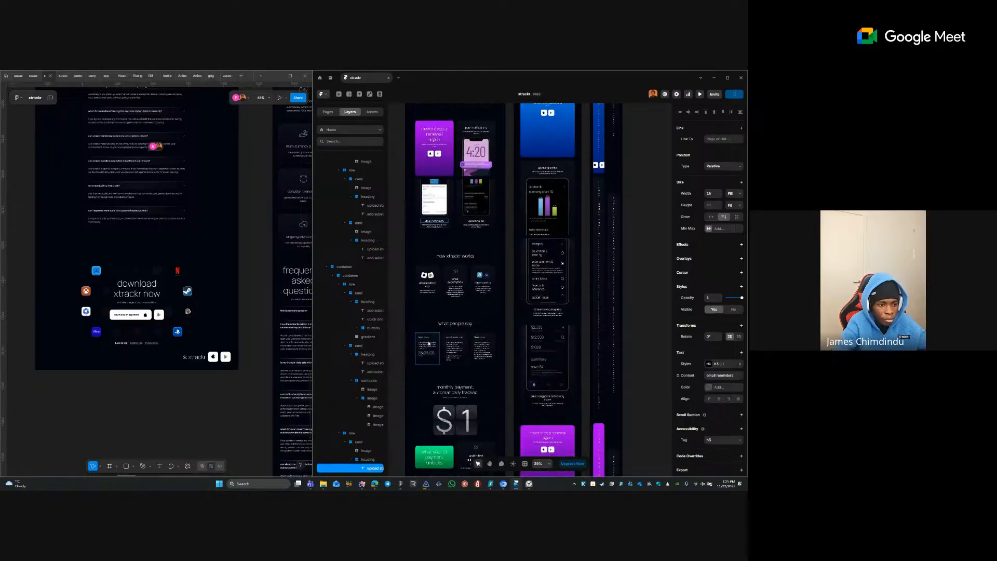
scroll(465, 358, down, 2)
scroll(478, 337, down, 4)
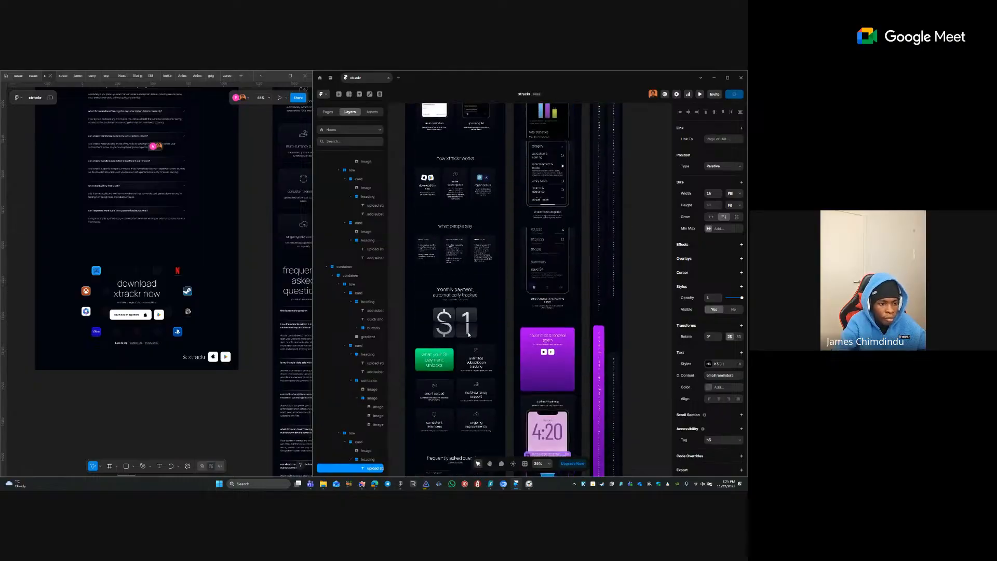
click(482, 328)
ctrl+shift+click(478, 357)
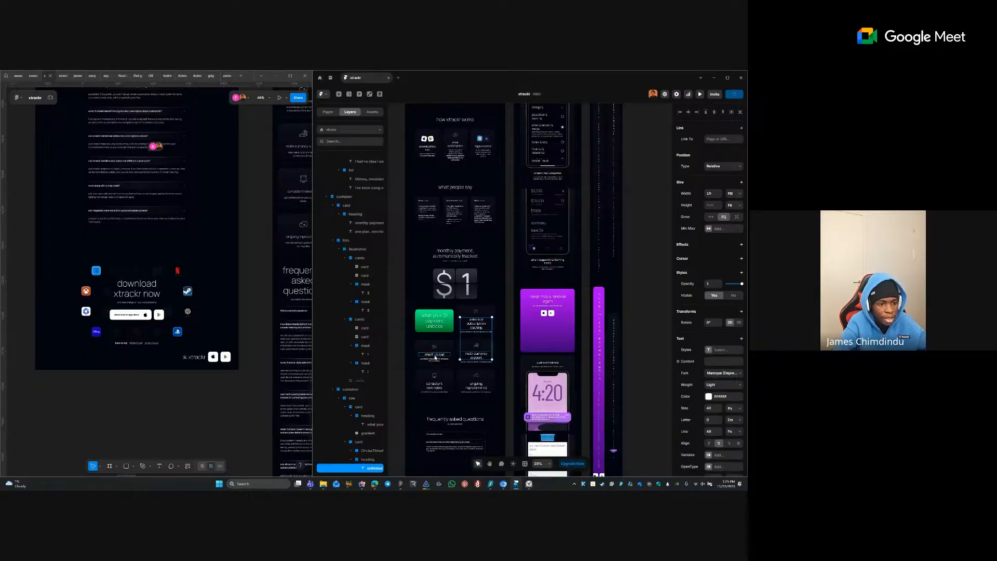
ctrl+shift+click(436, 357)
ctrl+shift+click(436, 385)
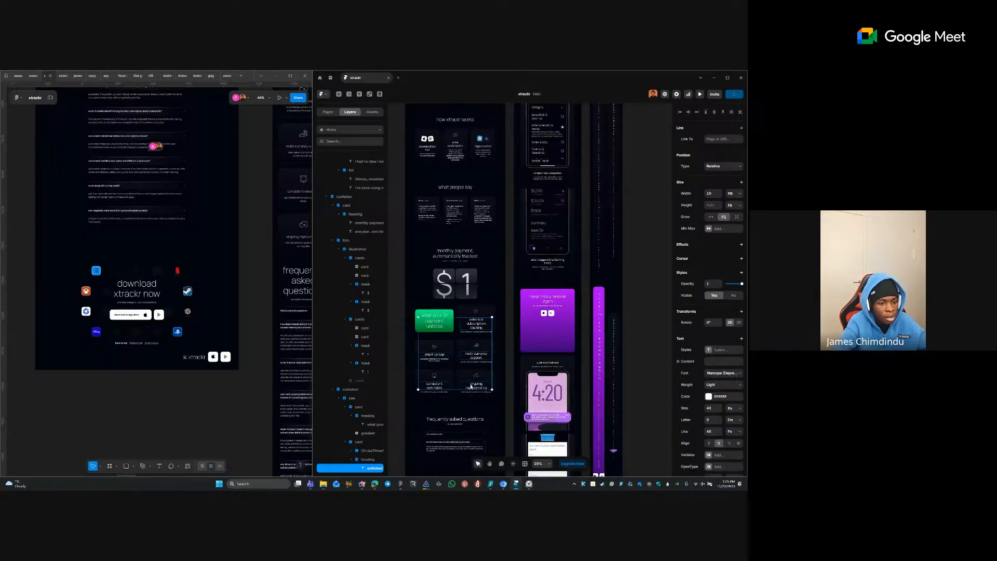
scroll(483, 331, down, 2)
click(708, 350)
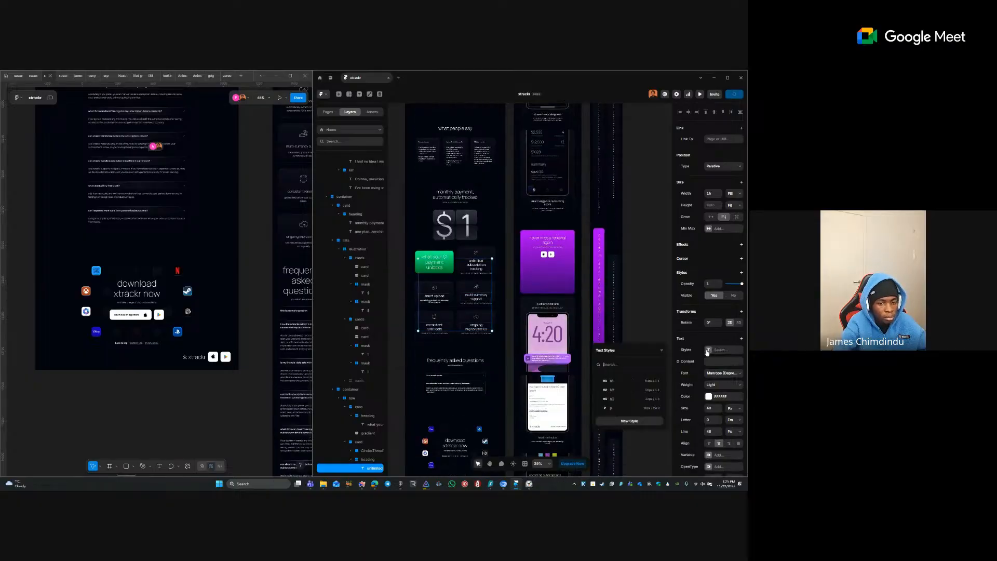
click(613, 399)
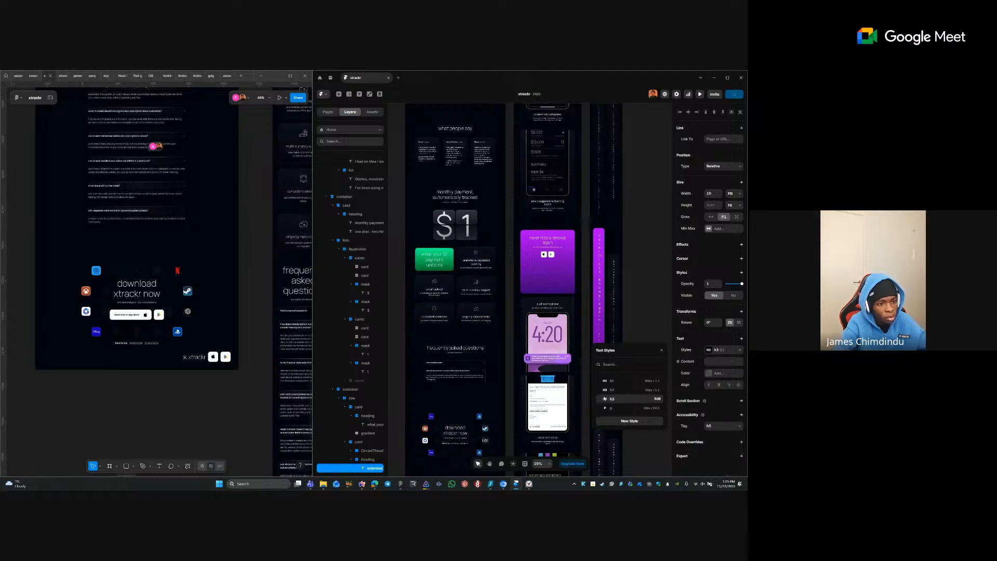
click(474, 331)
scroll(468, 280, up, 5)
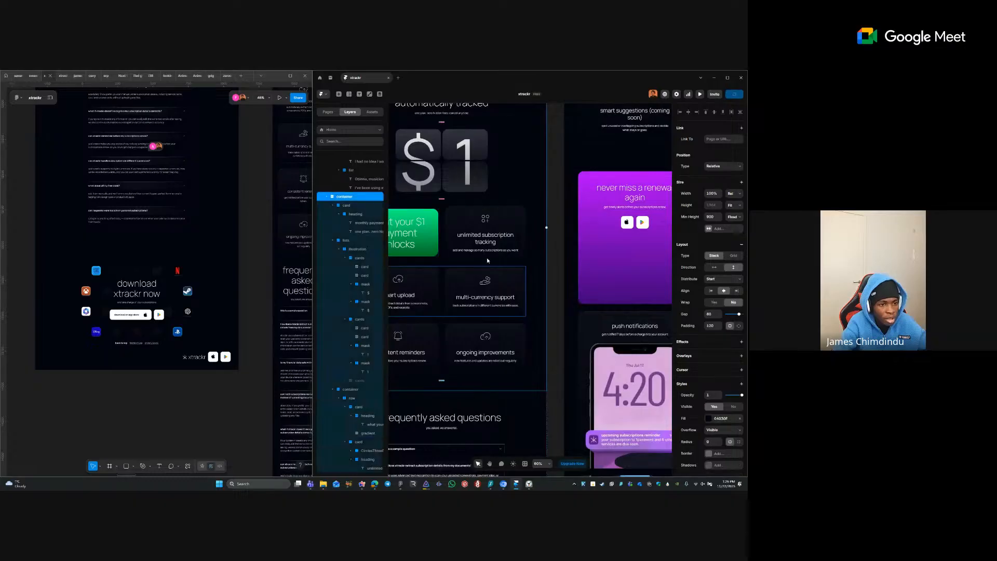
- Set the multi-currency support card's height to Fill
drag(487, 261, 519, 290)
ctrl+click(519, 270)
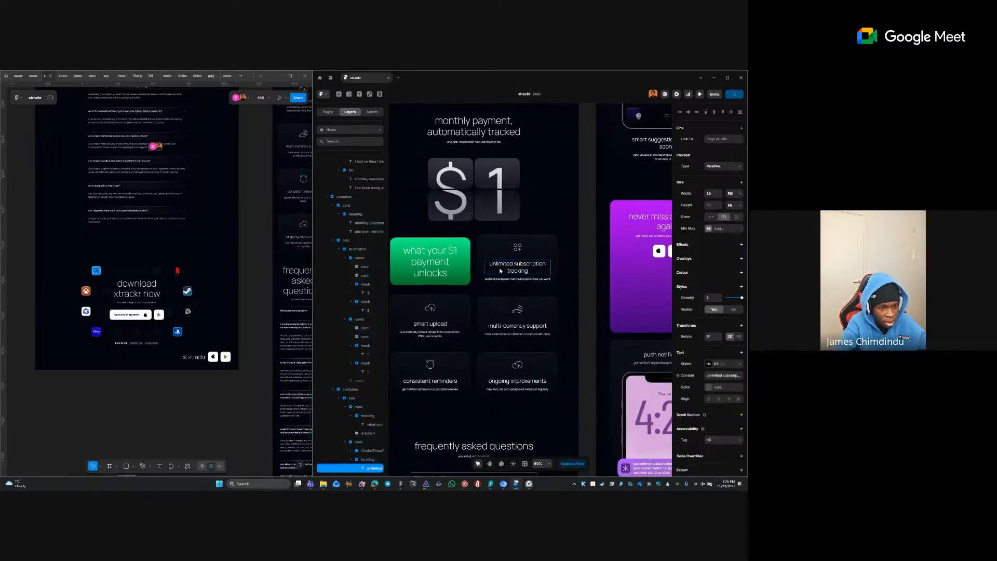
click(459, 314)
scroll(459, 314, up, 4)
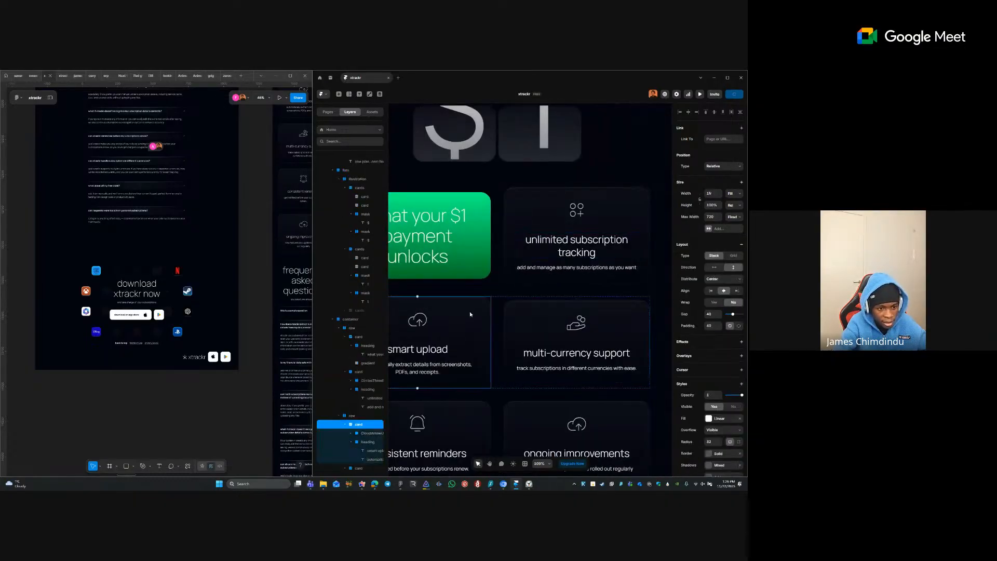
click(545, 312)
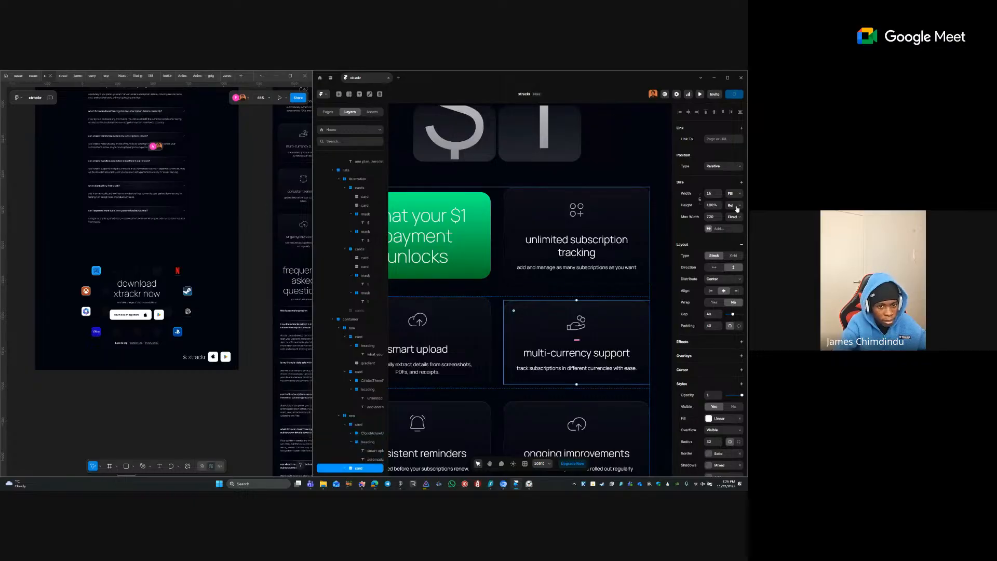
click(737, 208)
click(735, 228)
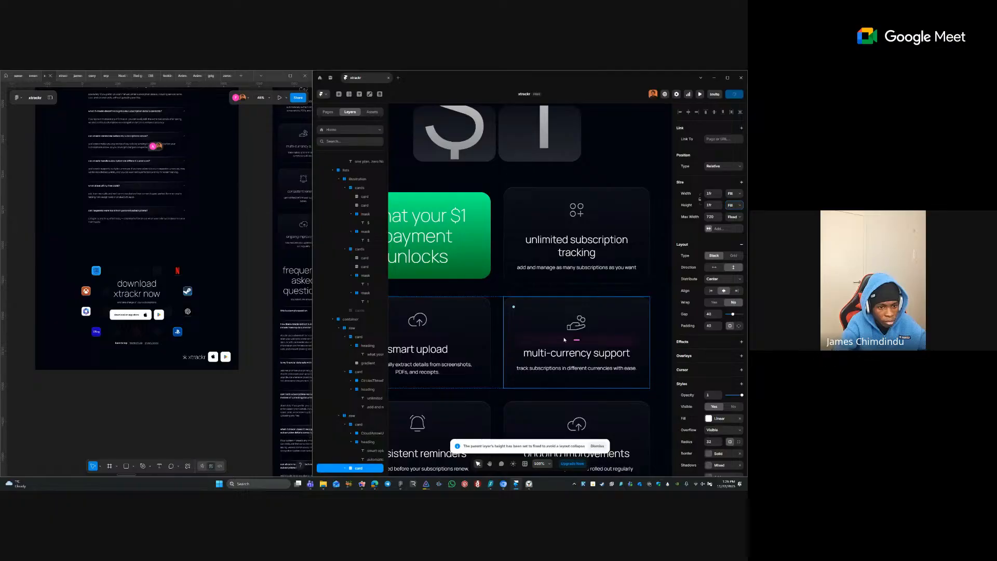
- Compare the smart upload, multi-currency, consistent reminders and unlimited tracking cards' heights
click(422, 339)
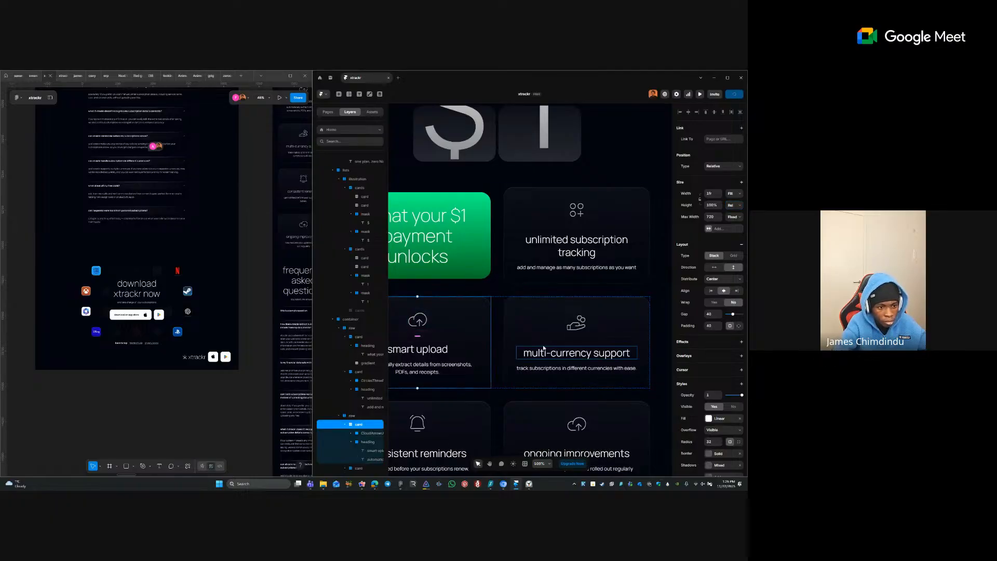
click(556, 330)
scroll(593, 301, down, 2)
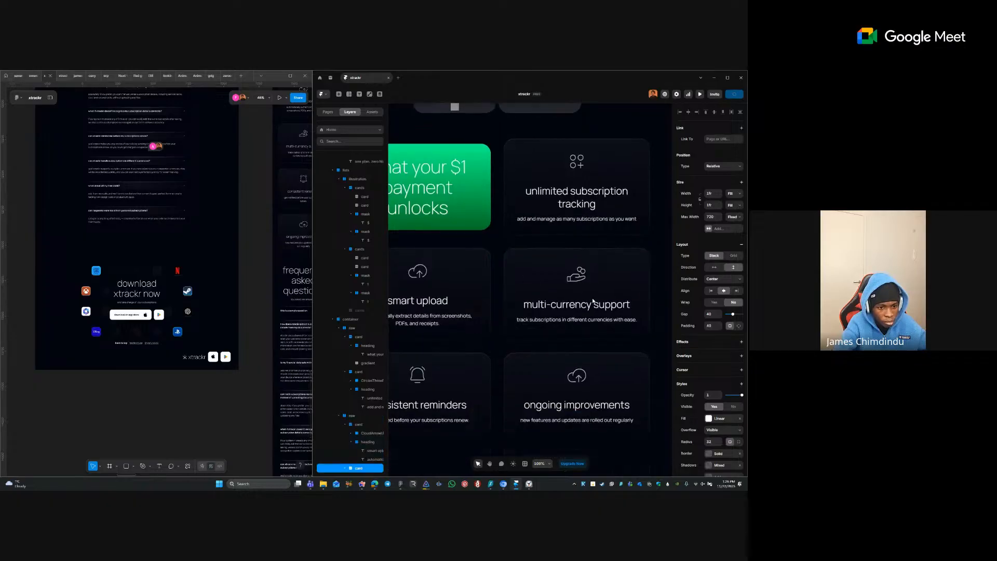
shift+click(439, 358)
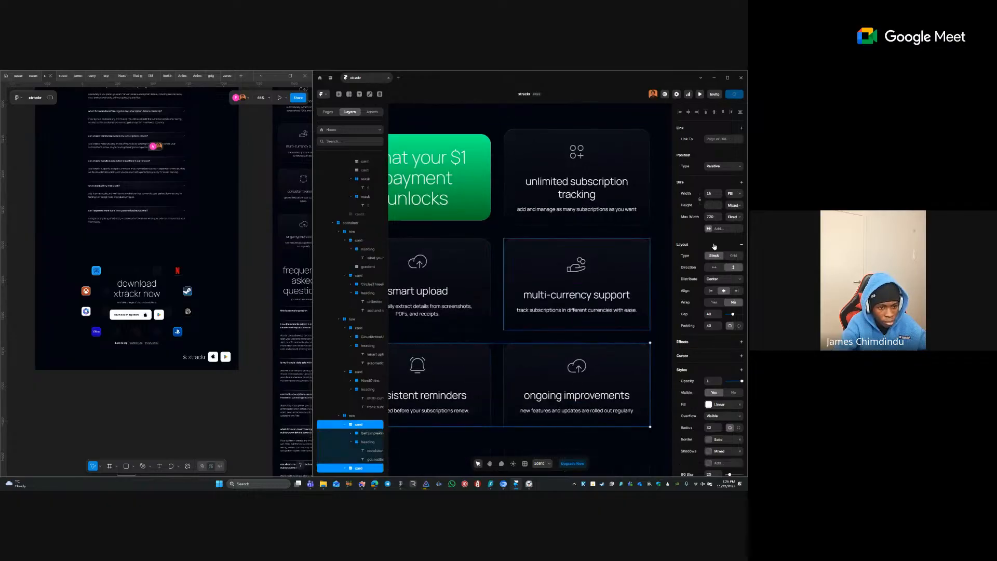
click(578, 223)
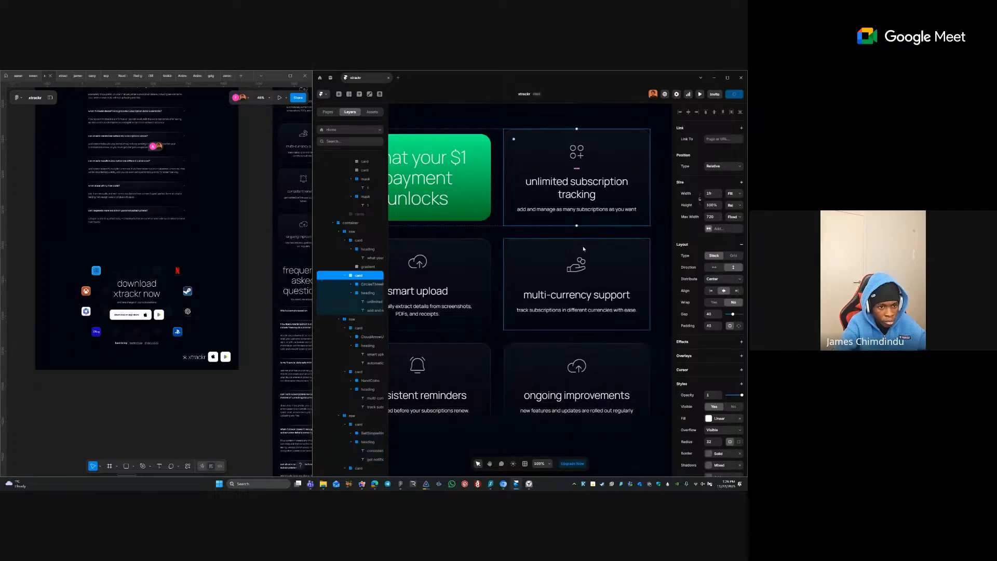
scroll(584, 249, down, 5)
- Set the green 'what your $1 payment unlocks' card's height to Fill
click(535, 208)
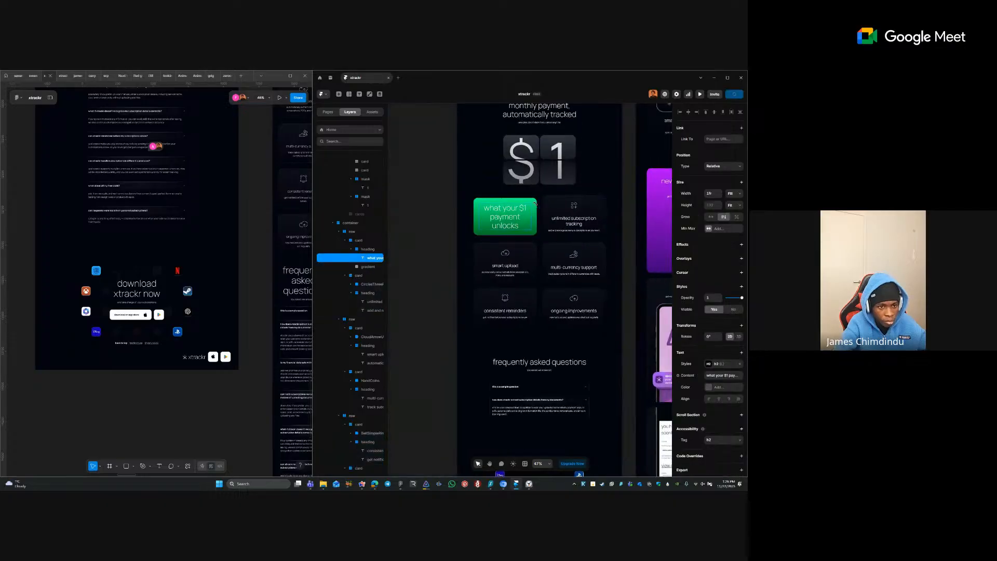
click(543, 205)
click(535, 205)
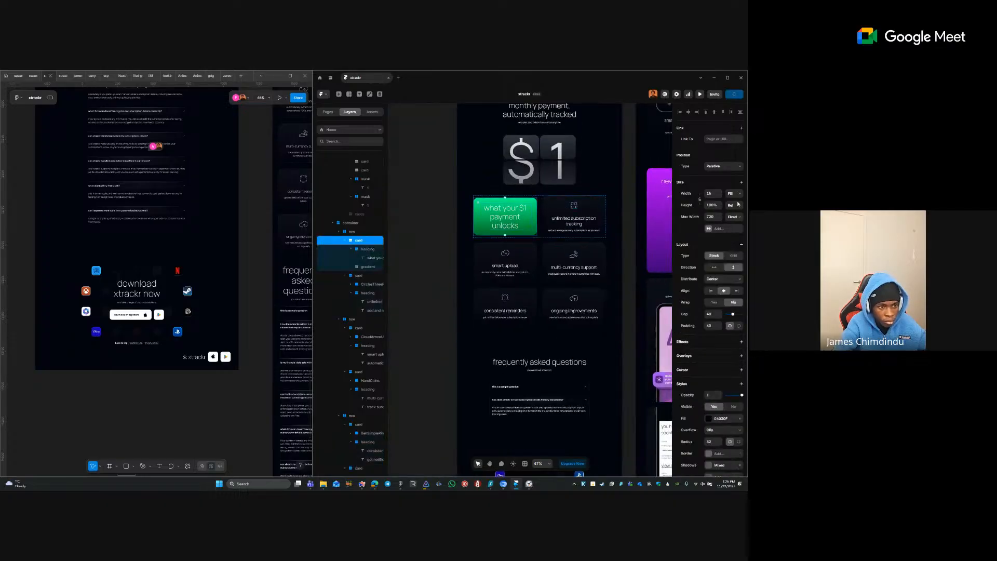
click(732, 205)
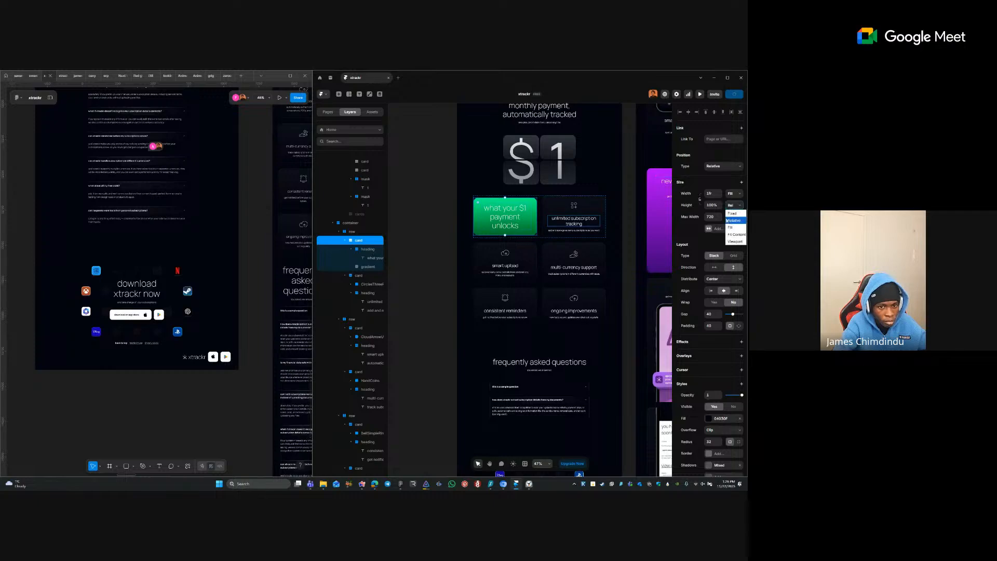
click(727, 229)
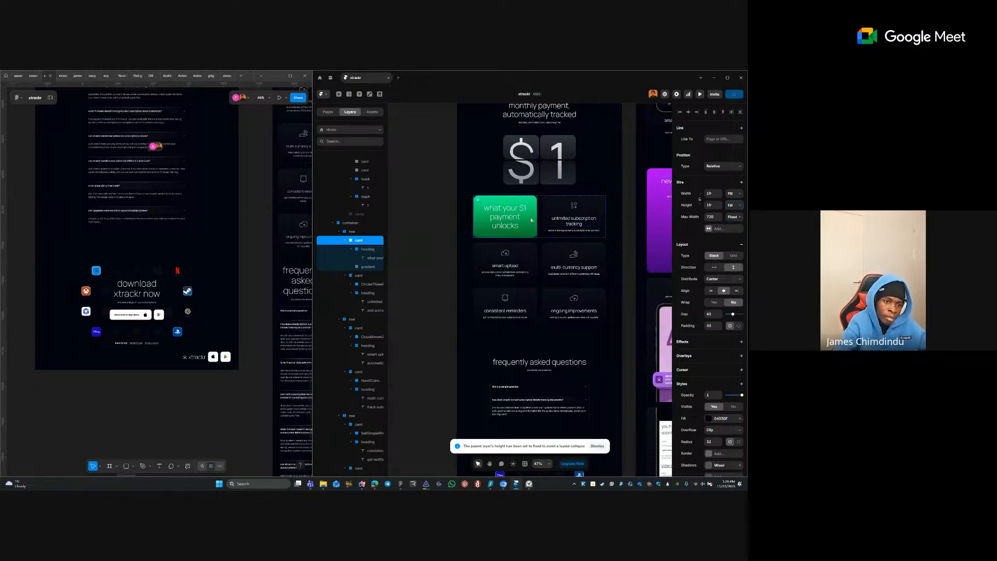
click(428, 215)
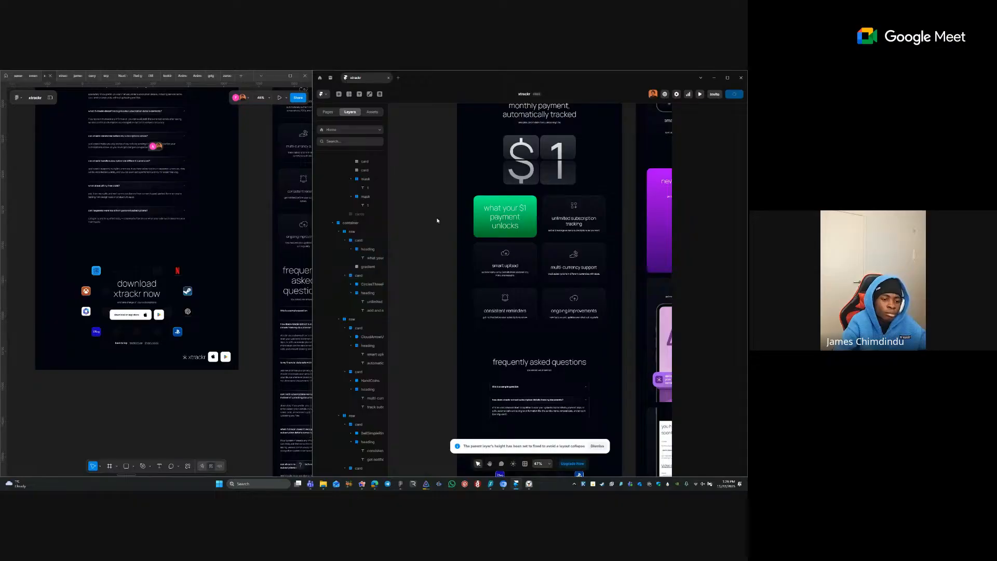
right_click(439, 218)
click(465, 179)
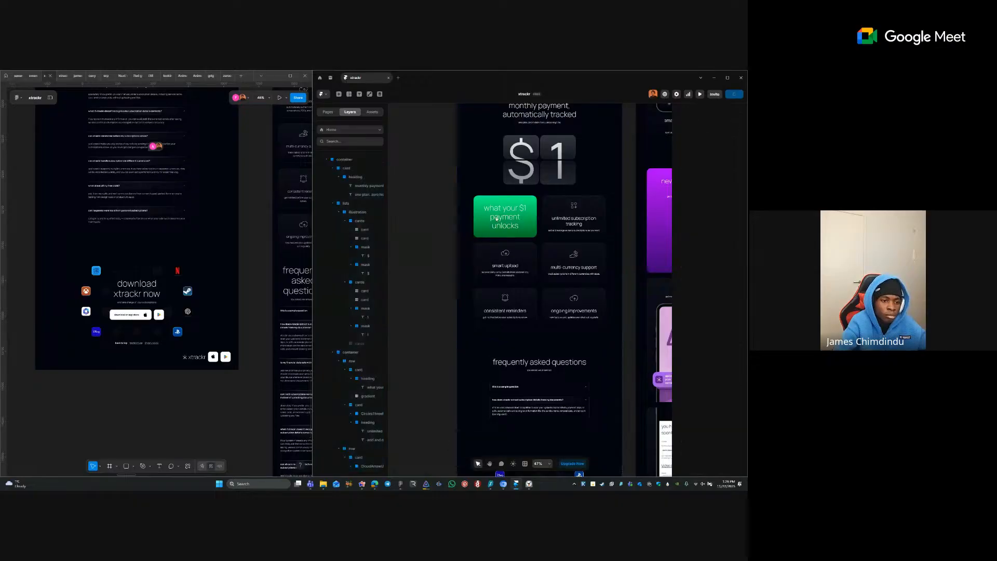
- Give the feature cards grid container a 960 maximum width
click(540, 238)
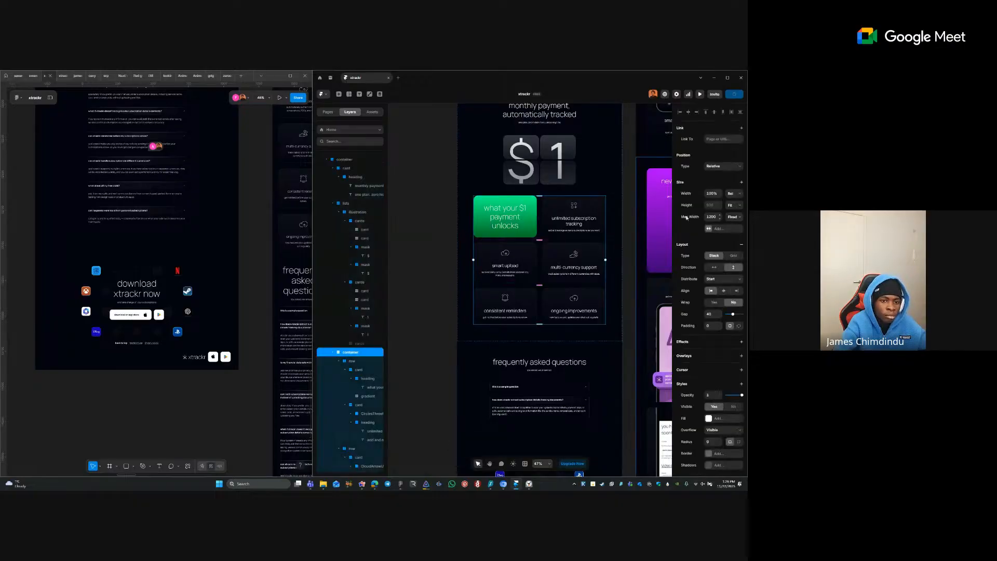
click(710, 217)
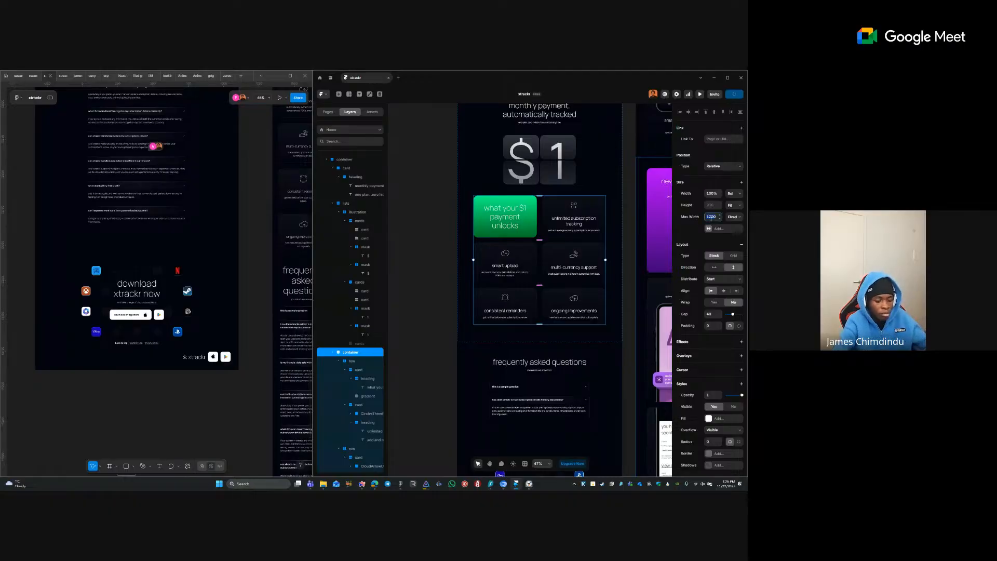
text(720)
key(Return)
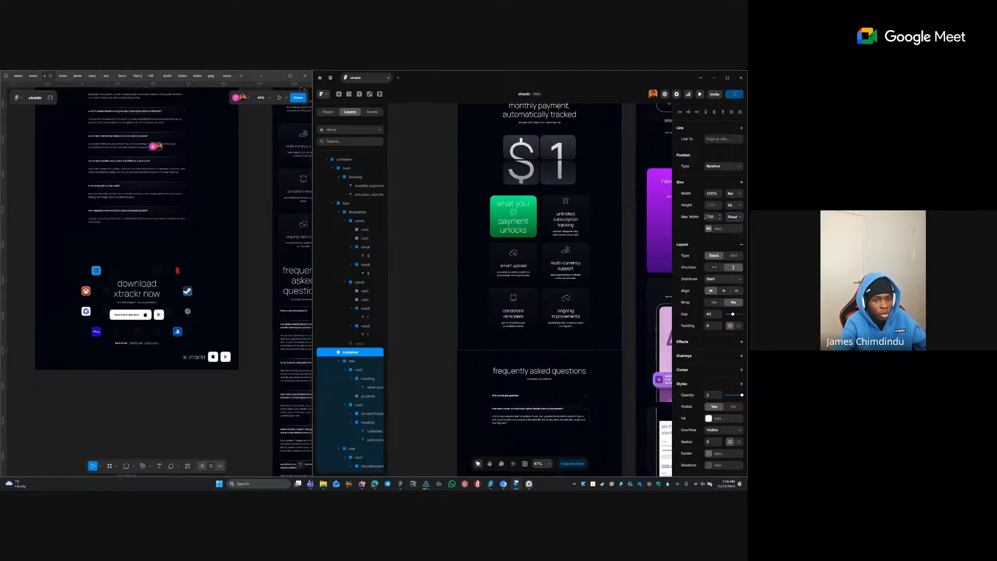
text(960)
key(Return)
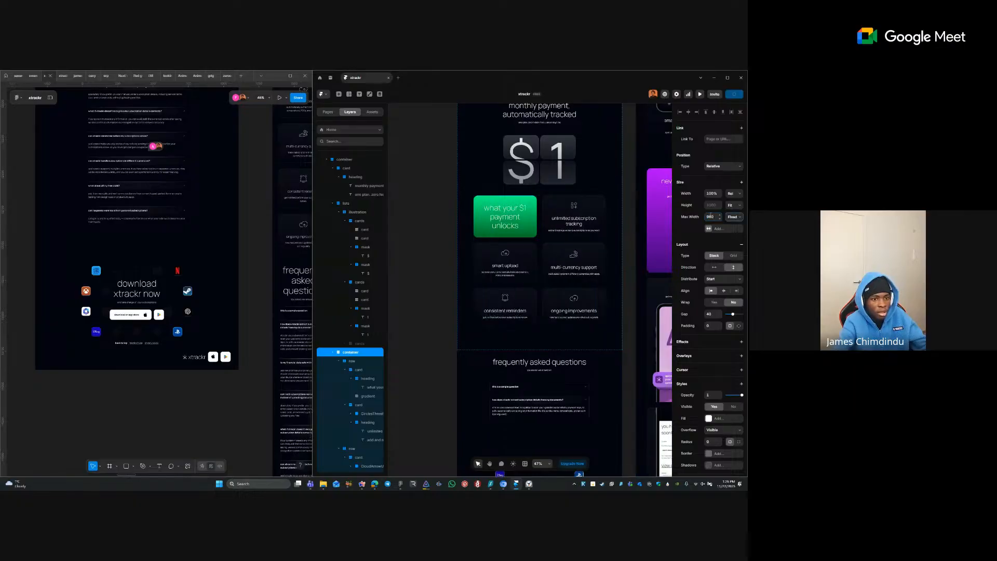
- Set a 960 maximum width on the testimonial list and how xtrackr works cards row
click(527, 398)
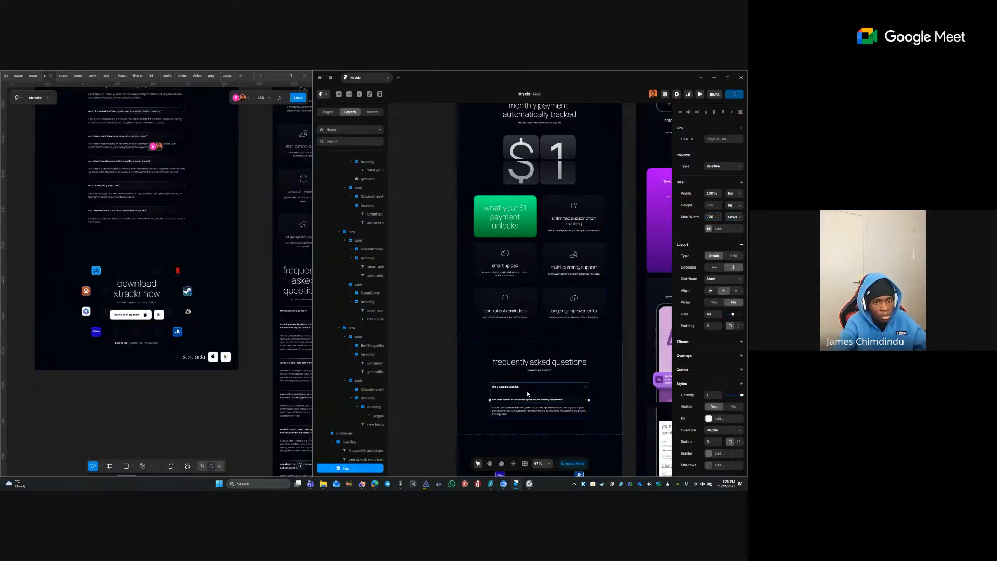
click(467, 244)
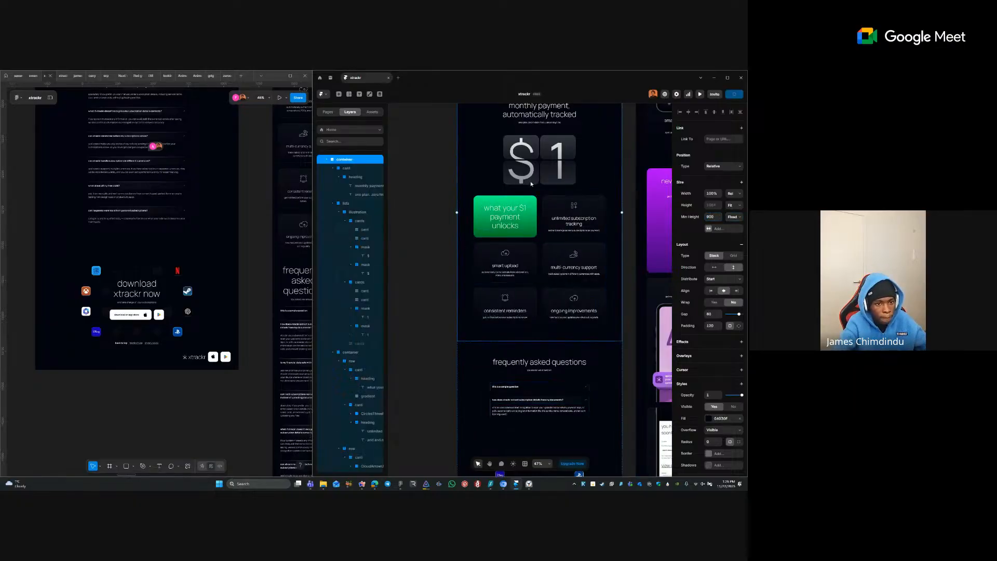
click(425, 152)
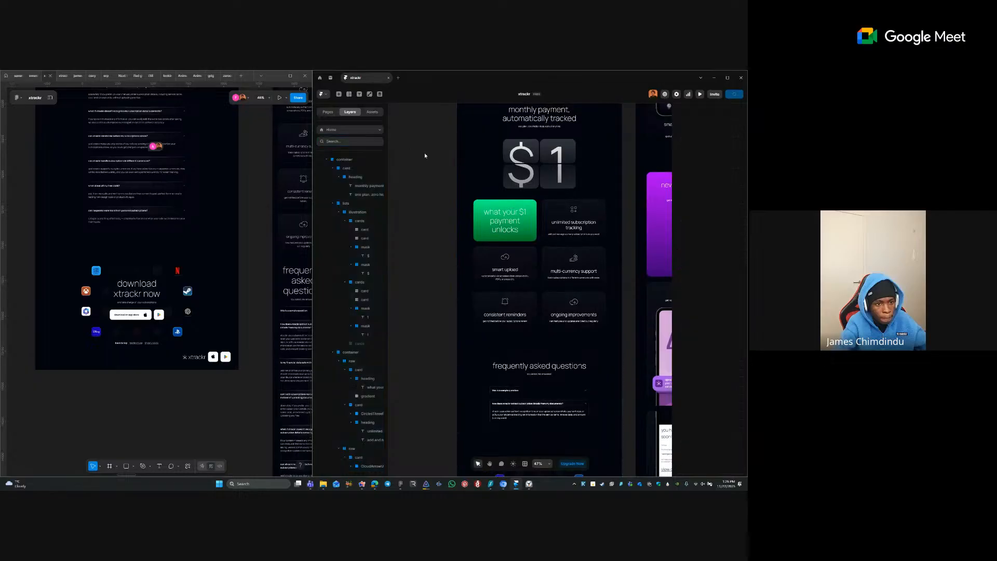
key(space)
drag(424, 155, 382, 293)
drag(458, 229, 472, 359)
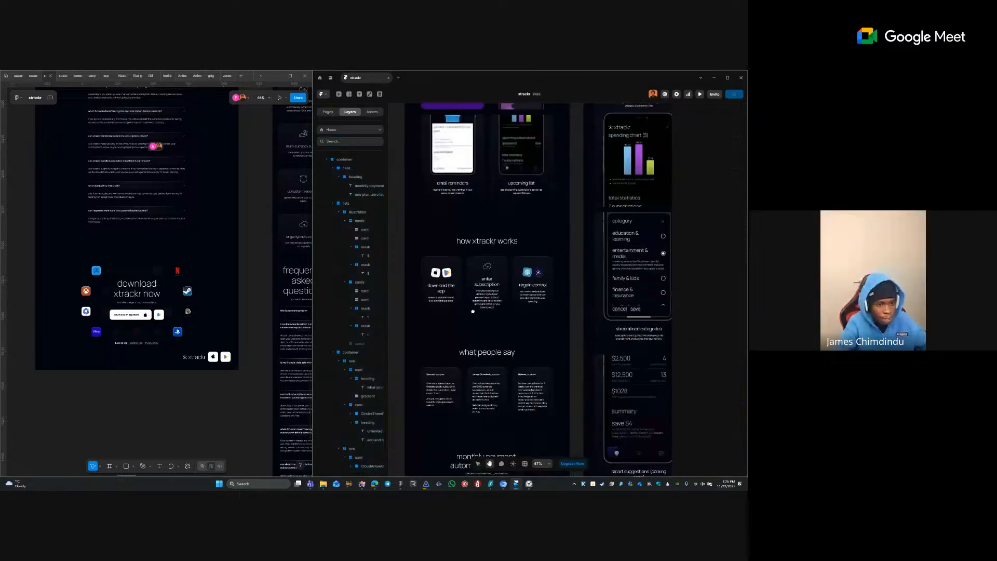
click(486, 395)
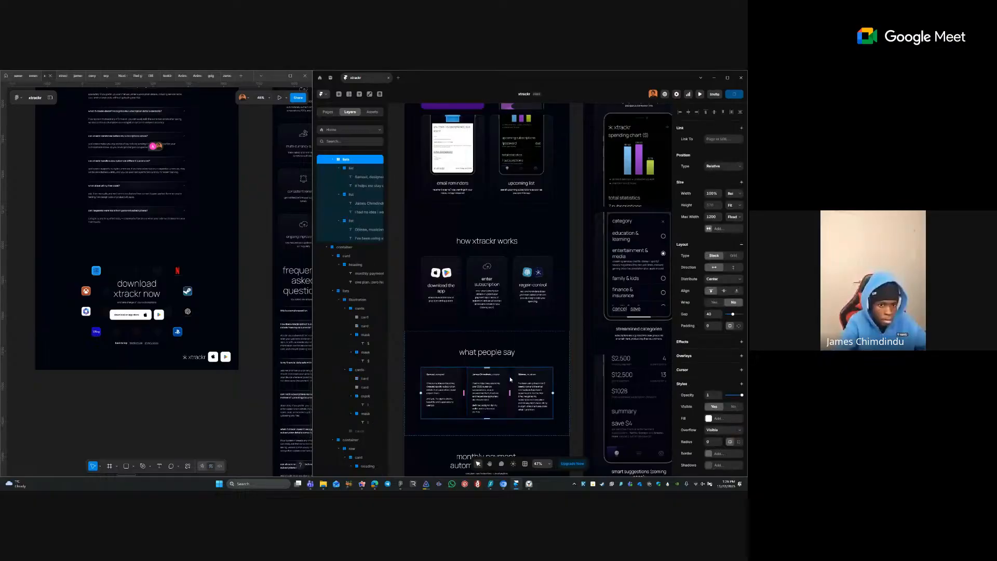
shift+click(527, 283)
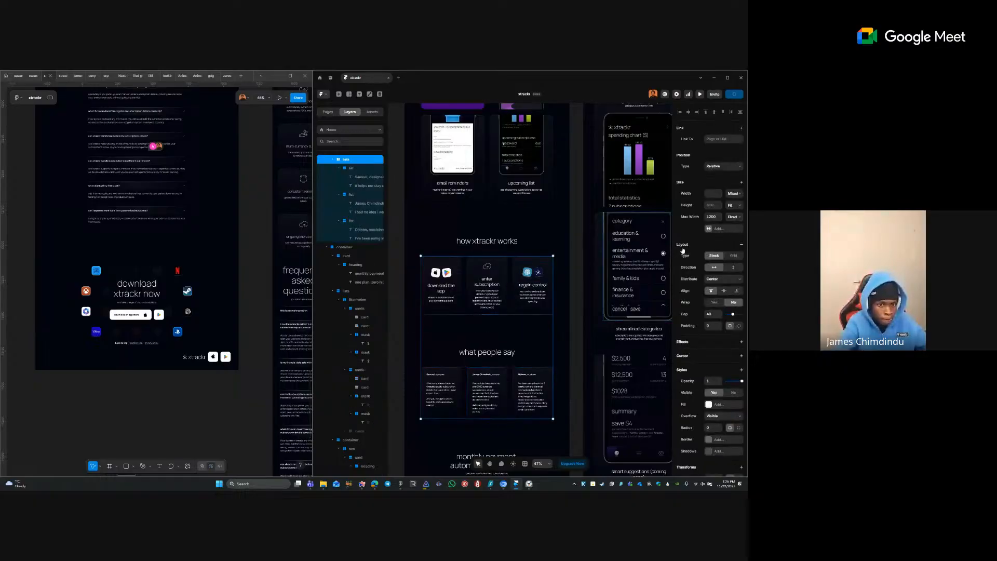
text(960)
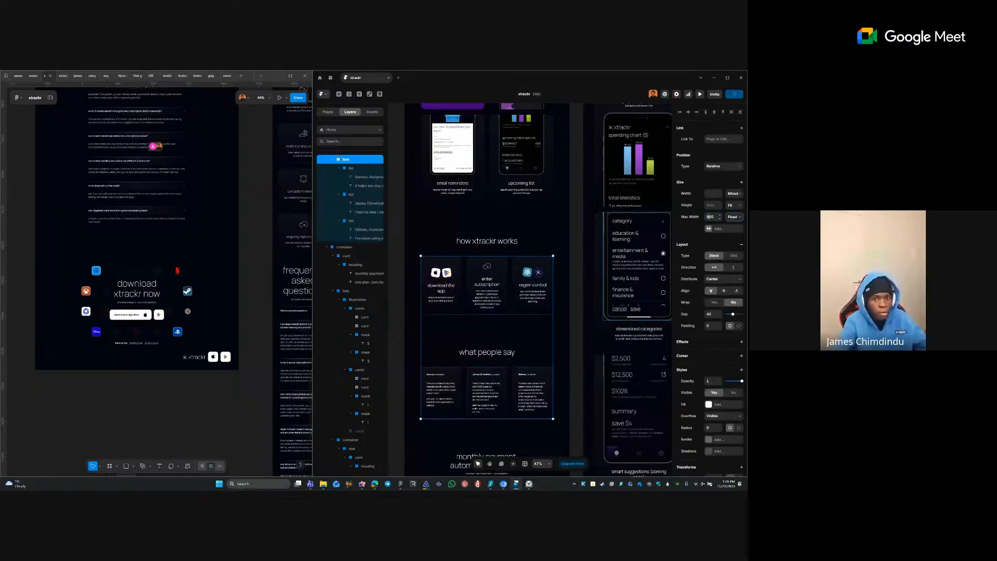
key(Tab)
click(516, 229)
- Make both renewal and notification card rows fill their width
scroll(507, 327, up, 5)
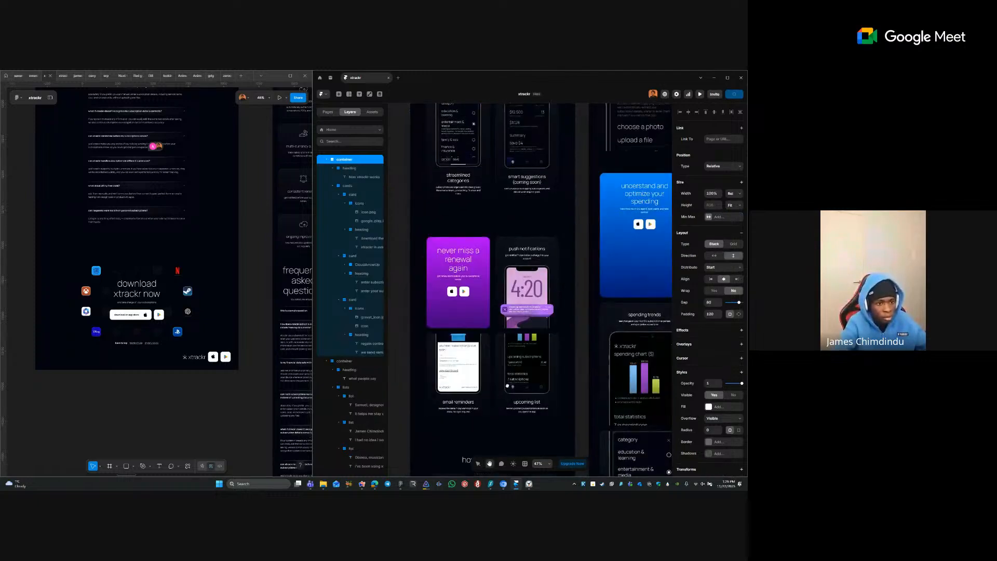
click(493, 308)
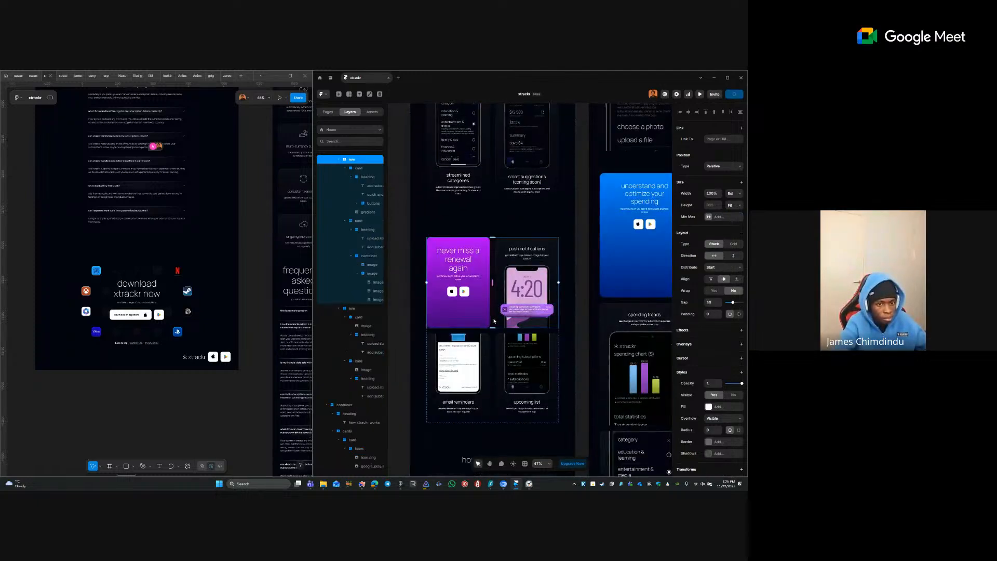
shift+click(494, 338)
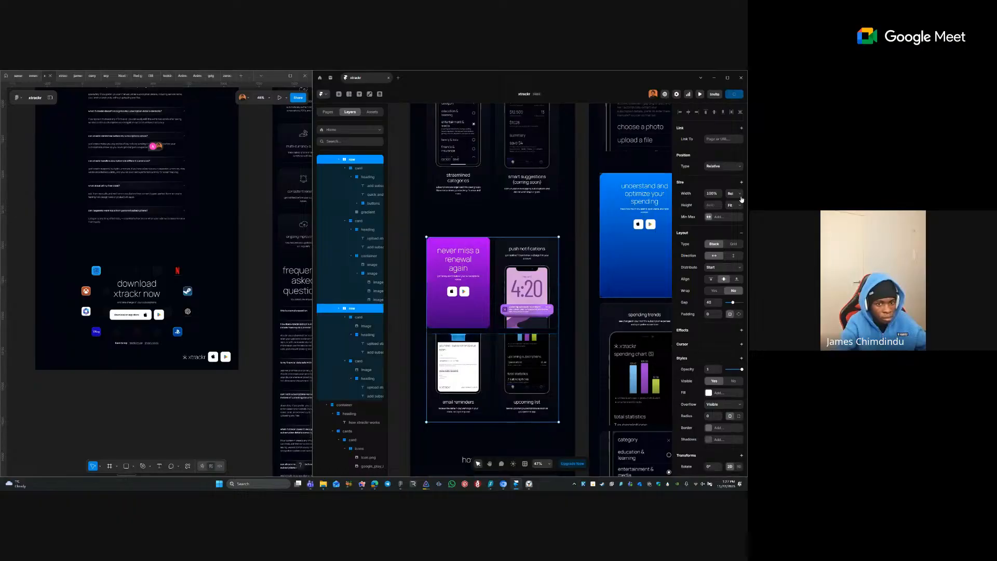
click(733, 193)
click(728, 216)
click(493, 330)
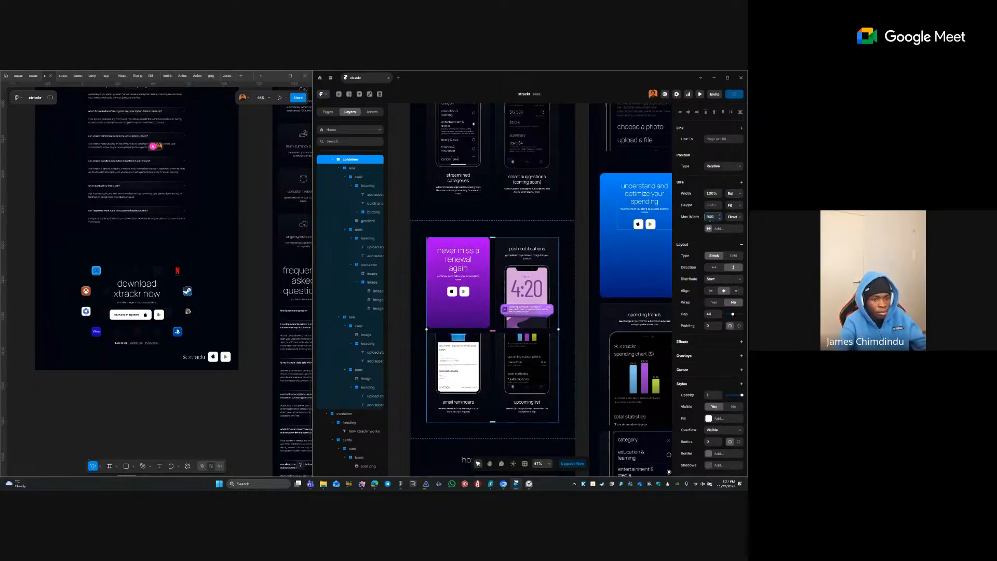
click(577, 222)
- Make the blue spending cards row fill width and cap its parent container at 960
scroll(592, 283, up, 1)
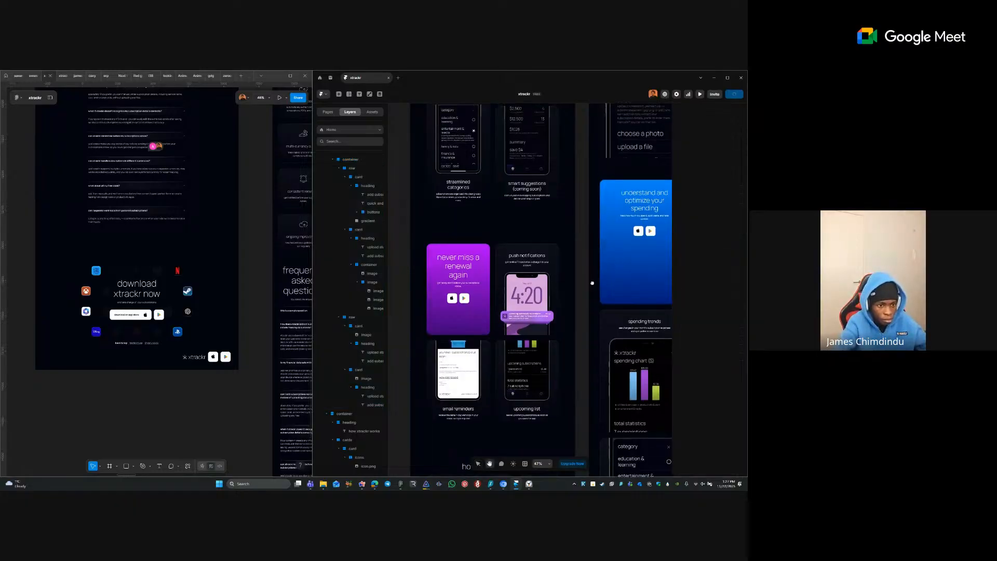
scroll(592, 283, up, 5)
scroll(592, 283, left, 2)
click(535, 317)
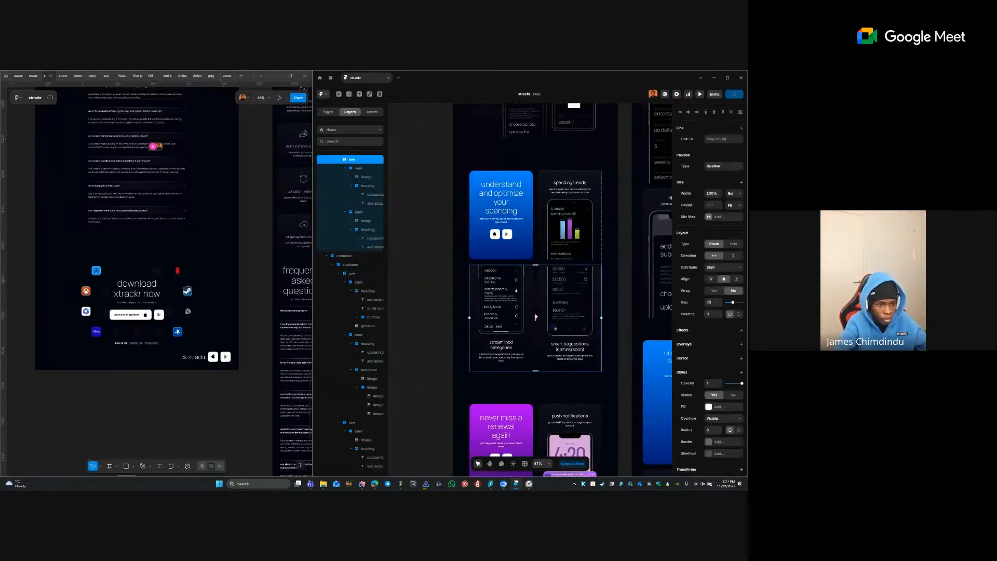
click(741, 194)
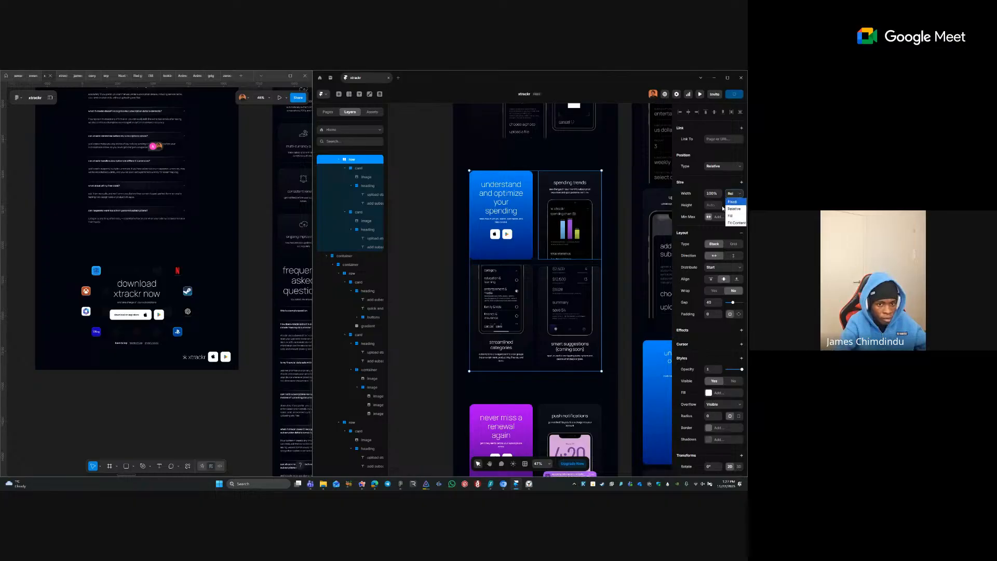
click(735, 215)
click(538, 265)
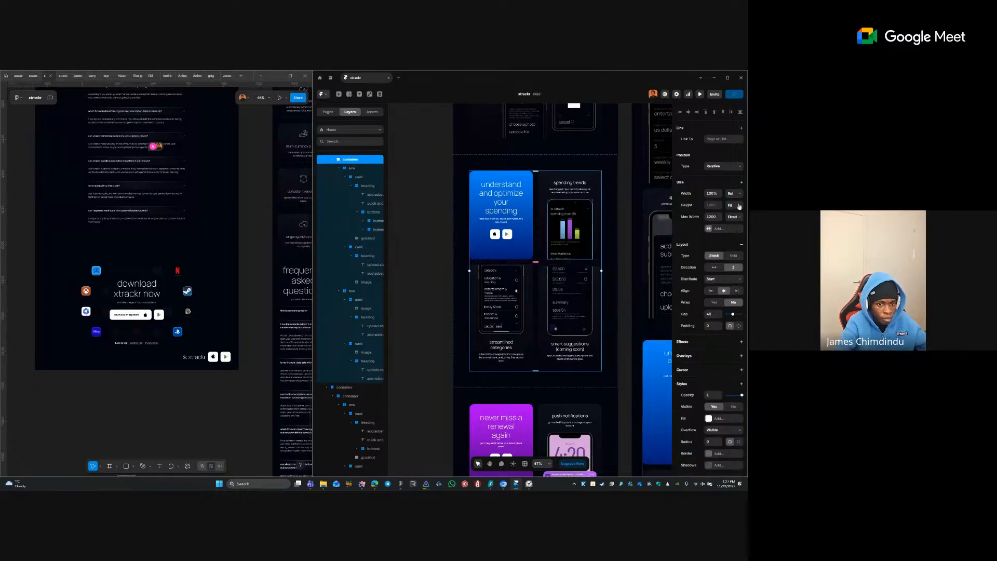
text(960)
key(Return)
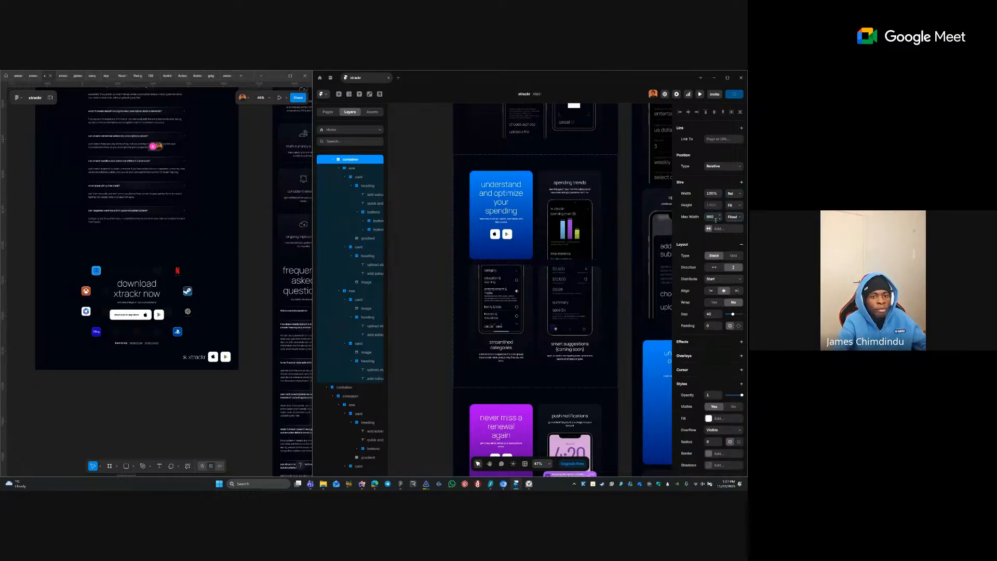
click(623, 261)
- Set the subscription cards container to fill width with a 960 maximum width
key(space)
drag(590, 287, 557, 421)
drag(570, 317, 564, 388)
scroll(553, 306, up, 3)
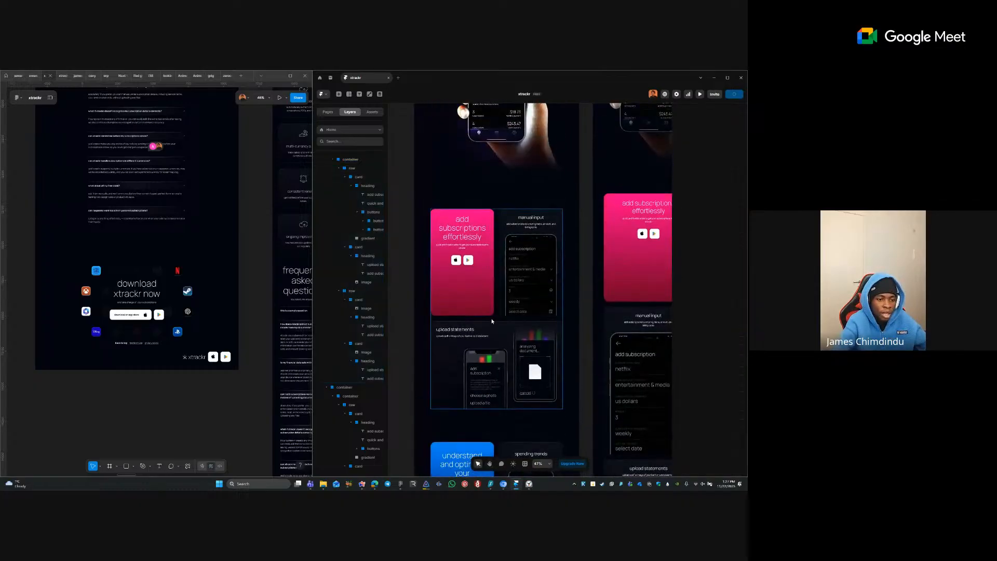
click(492, 321)
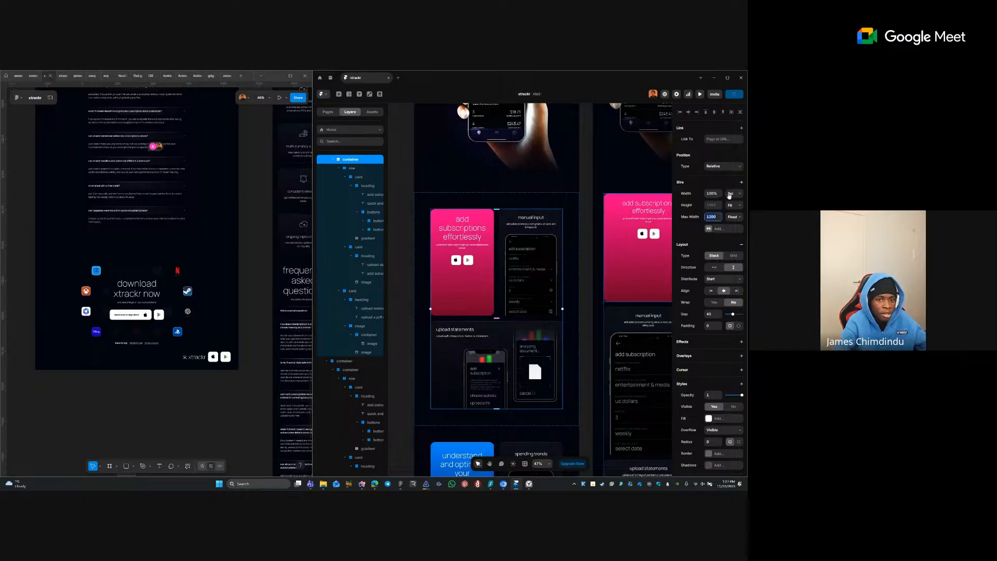
click(729, 194)
click(732, 212)
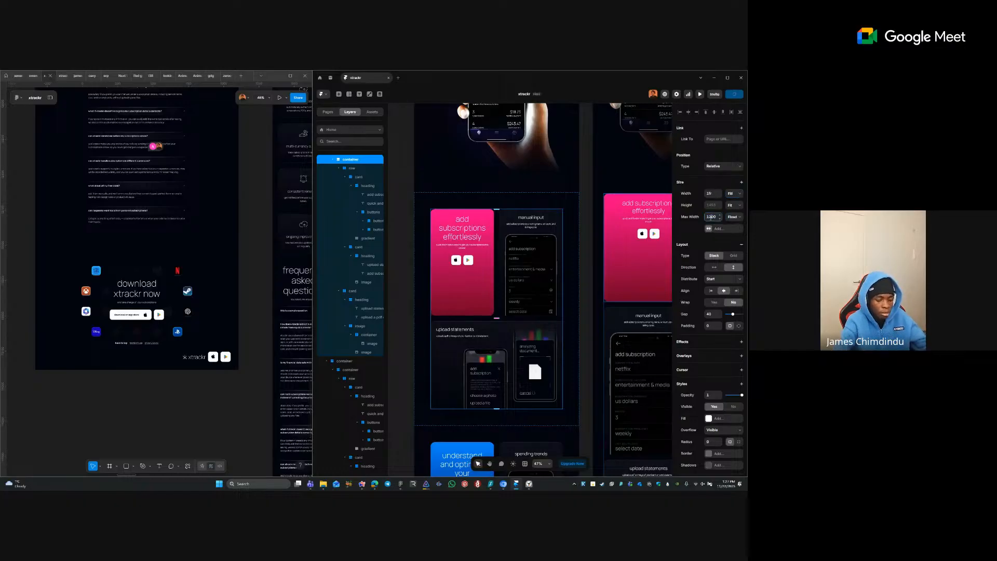
text(6)
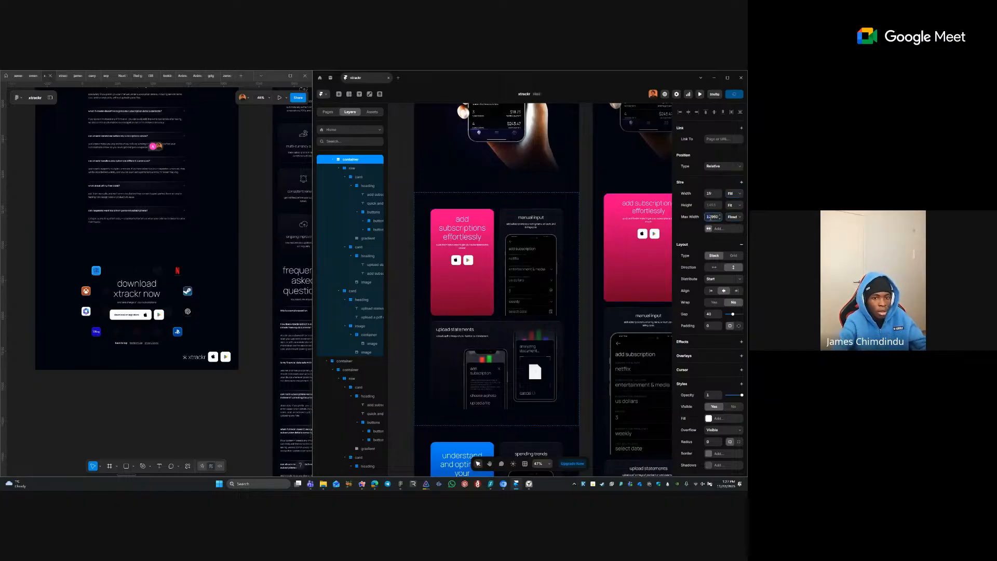
text(0)
key(Tab)
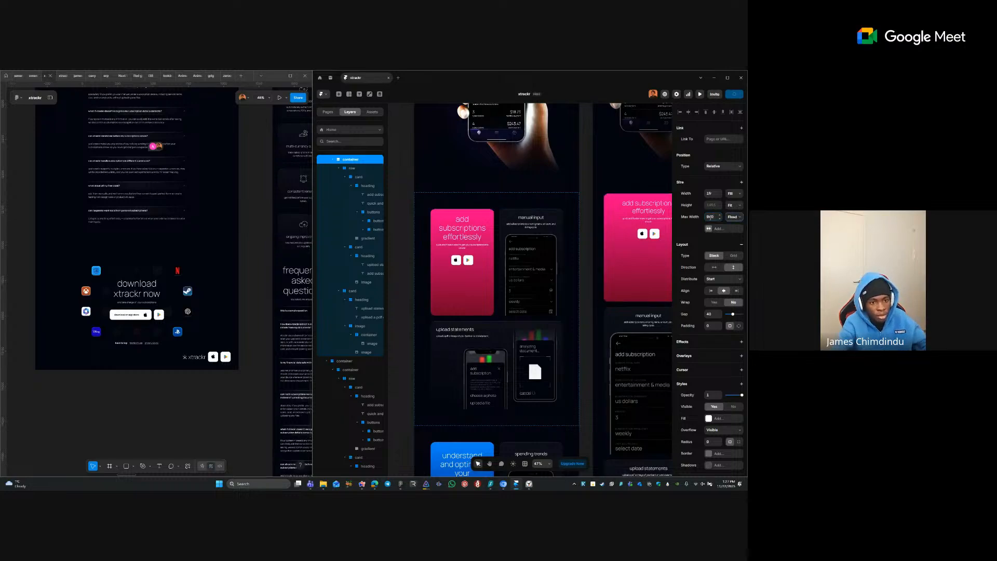
- Make the row of subscription cards fill the available width
click(511, 314)
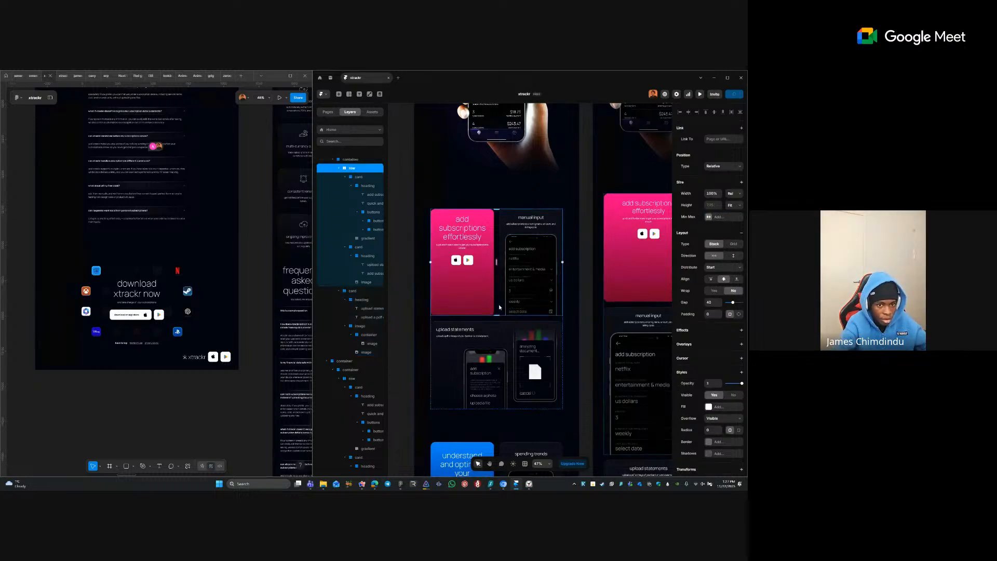
click(739, 194)
click(734, 210)
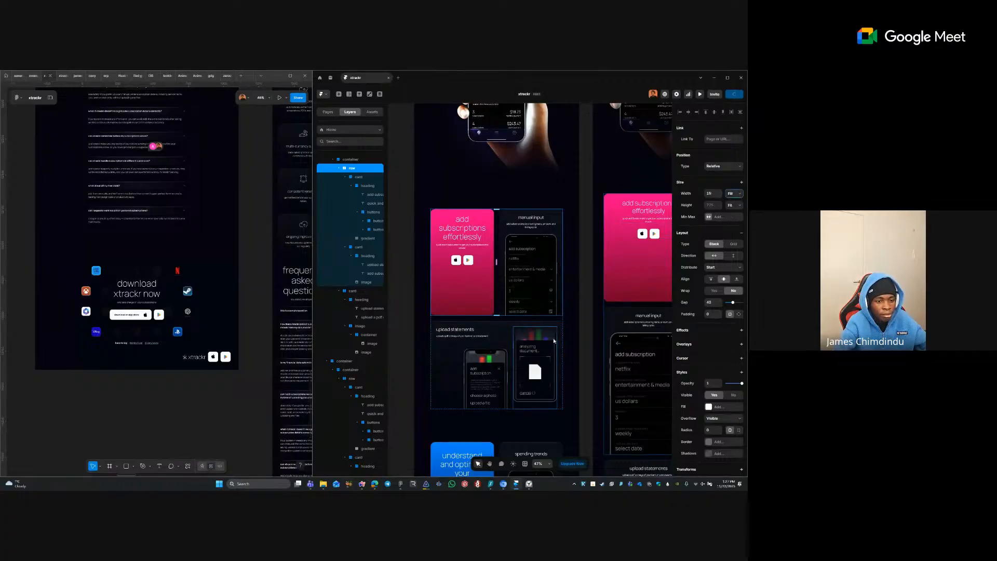
click(504, 328)
ctrl+click(545, 298)
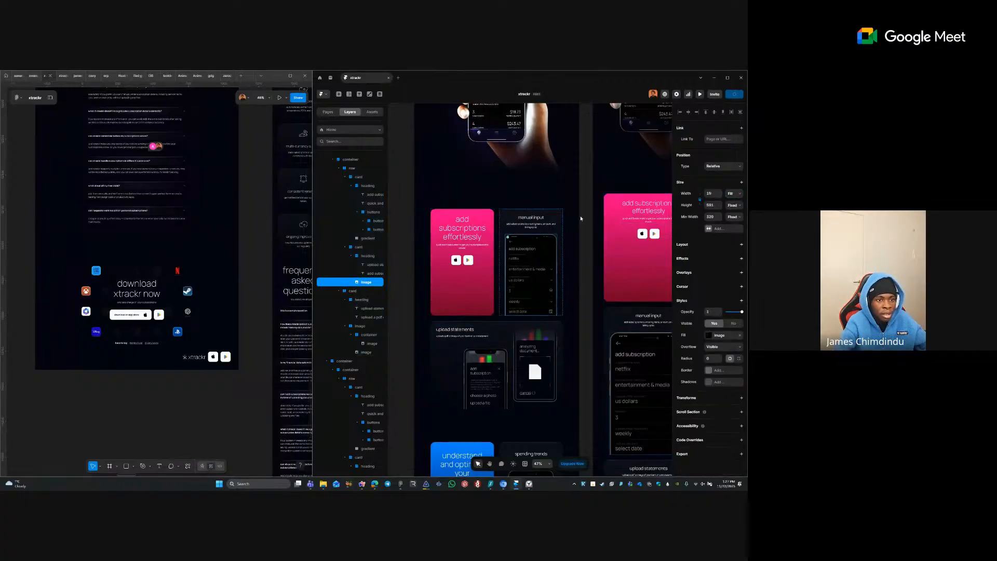
click(582, 216)
scroll(582, 175, up, 5)
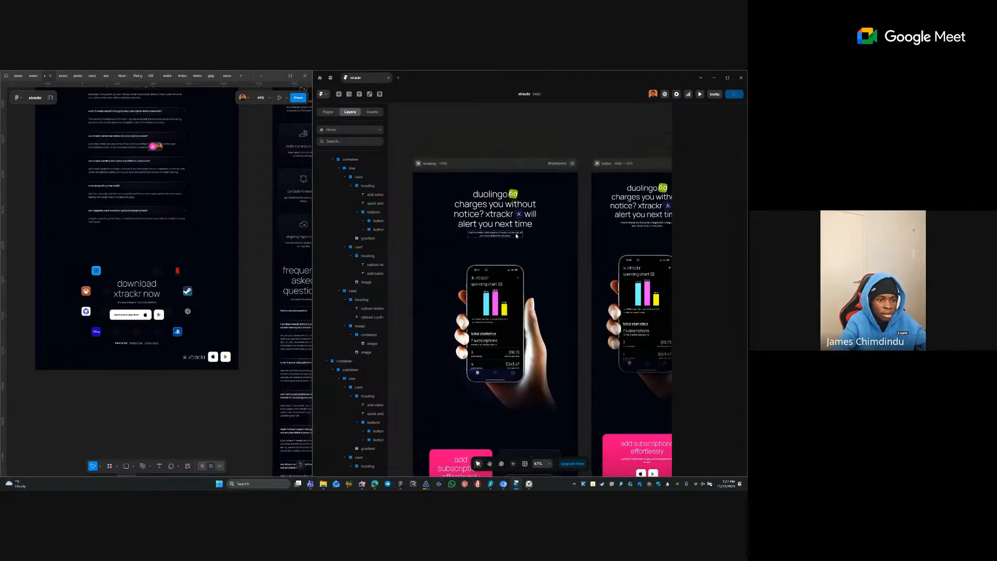
- Check the width sizing of the desktop hero block
click(528, 243)
click(733, 194)
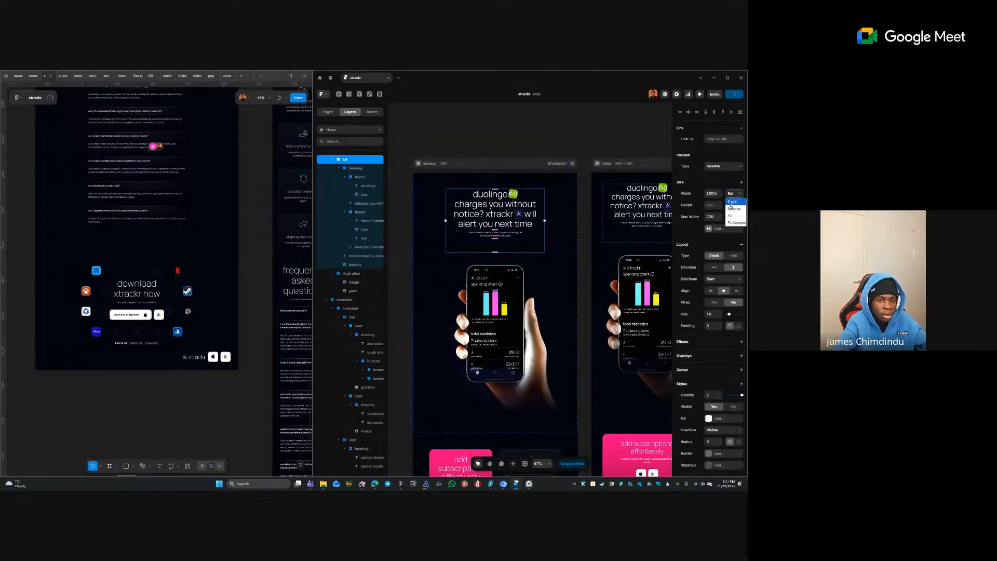
click(590, 322)
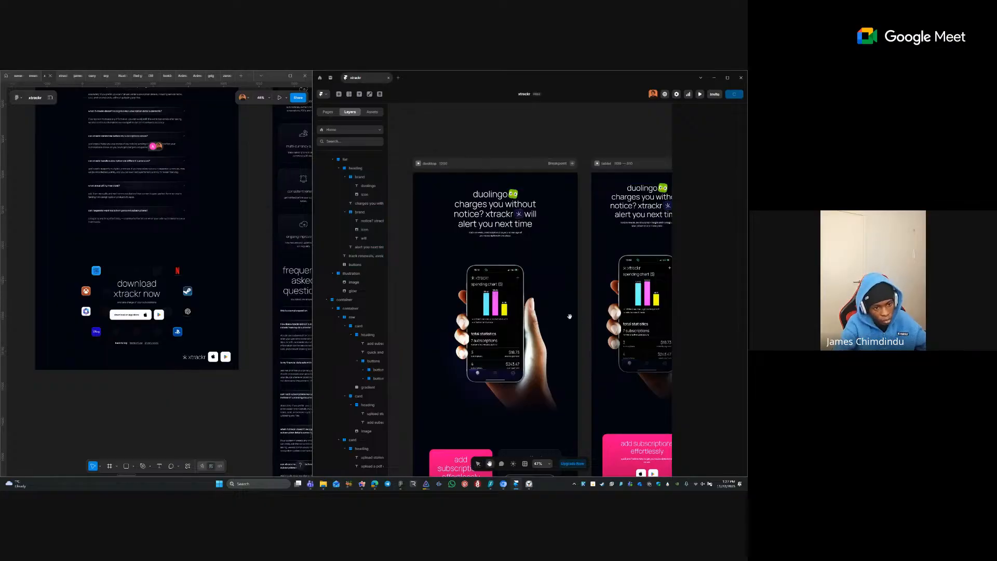
scroll(570, 316, down, 7)
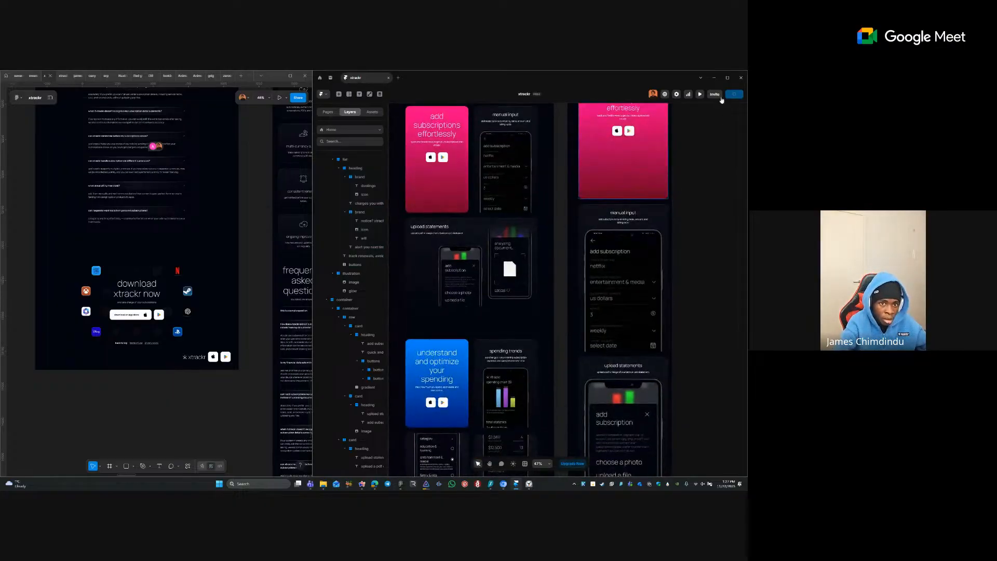
- Review the site settings, then launch the desktop preview of the xtrackr page
click(720, 96)
click(735, 94)
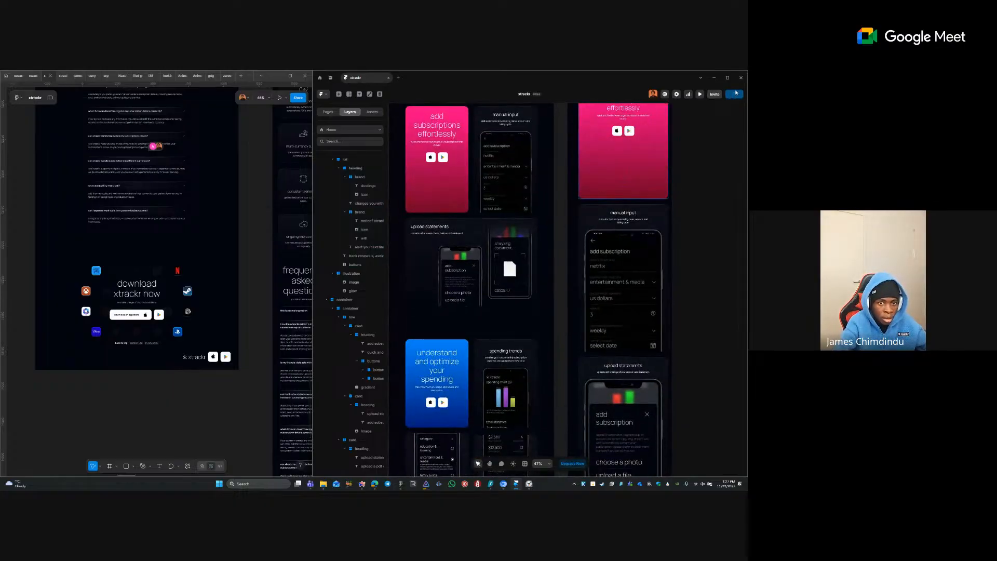
click(677, 94)
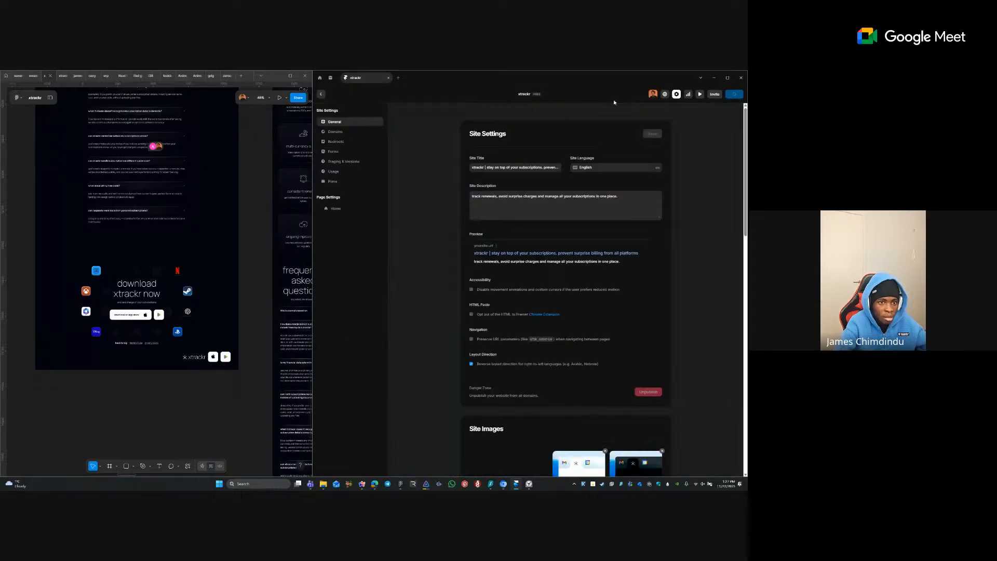
click(320, 95)
click(699, 95)
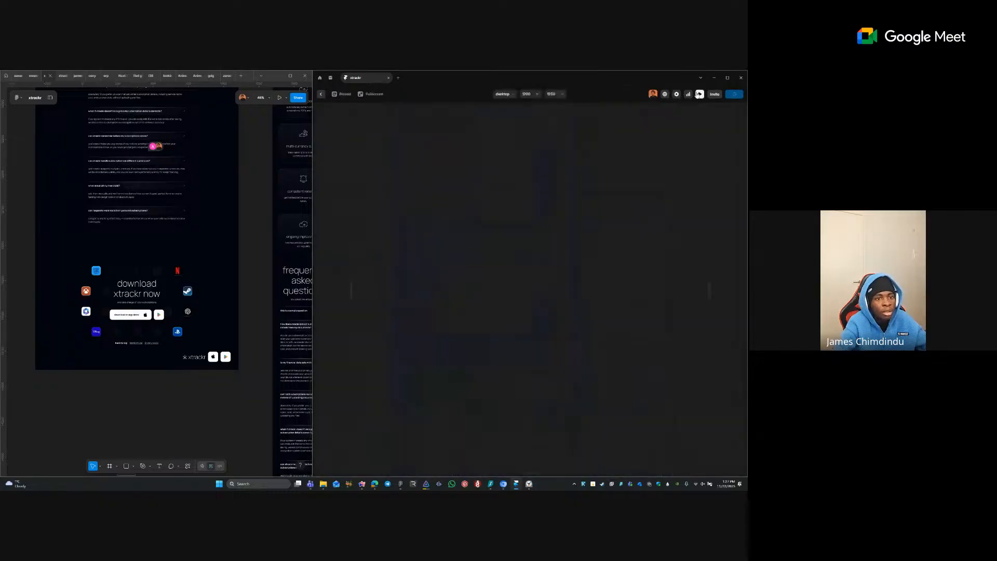
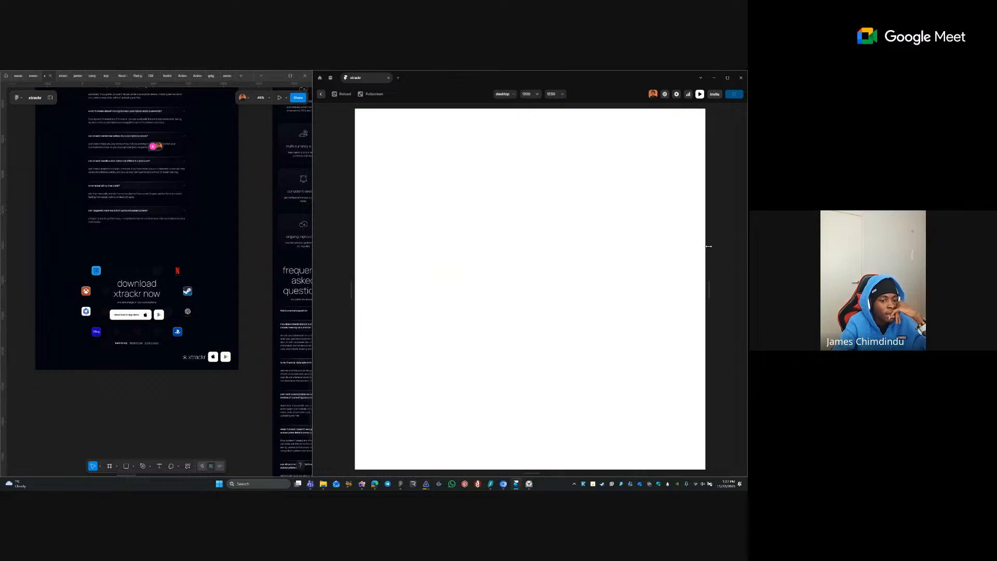
- Close the blank preview and bring the pink 'add subscriptions effortlessly' card into view on the canvas
click(322, 95)
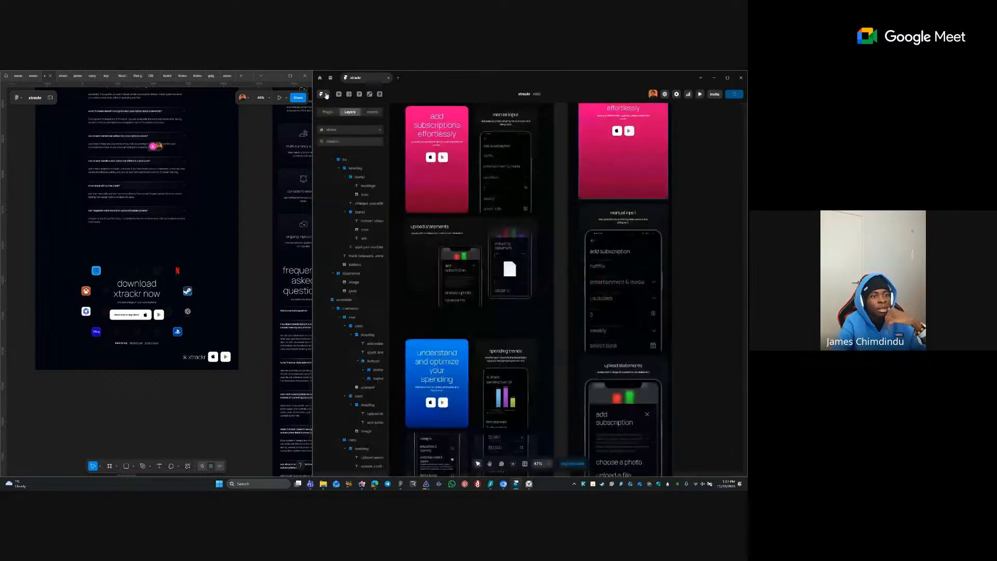
click(562, 205)
scroll(574, 248, down, 10)
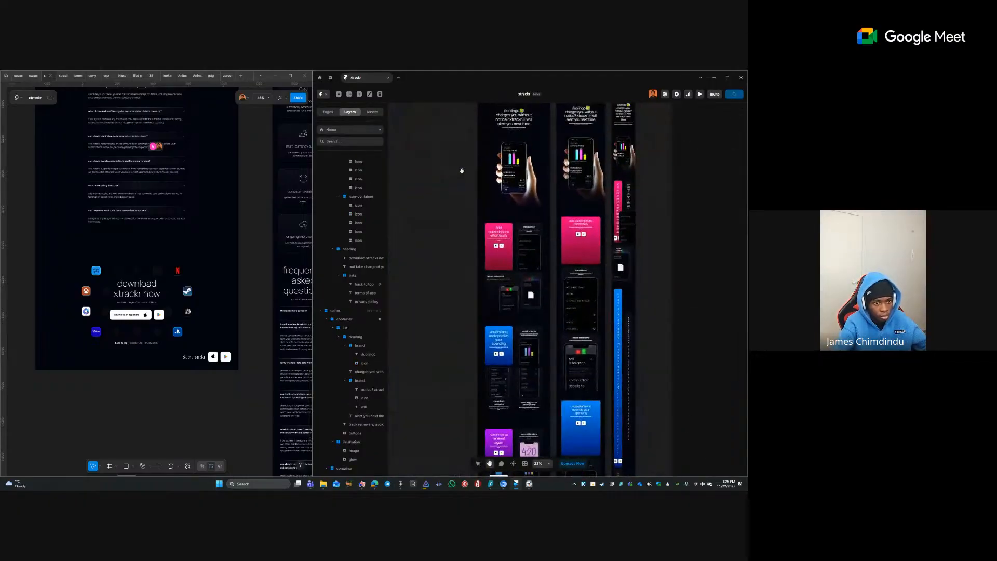
drag(408, 195, 515, 357)
scroll(512, 318, up, 2)
scroll(511, 318, down, 10)
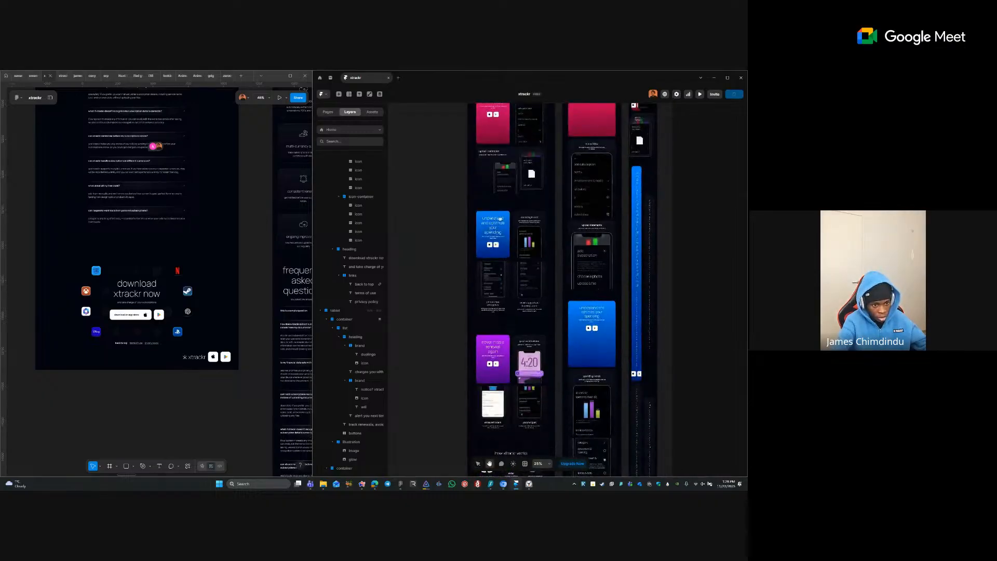
scroll(530, 166, up, 3)
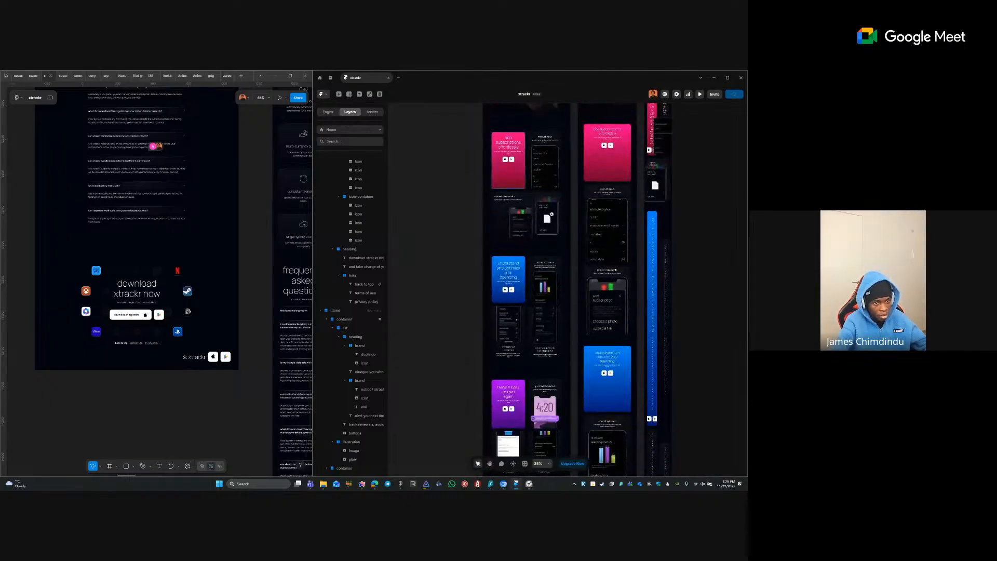
scroll(530, 166, up, 3)
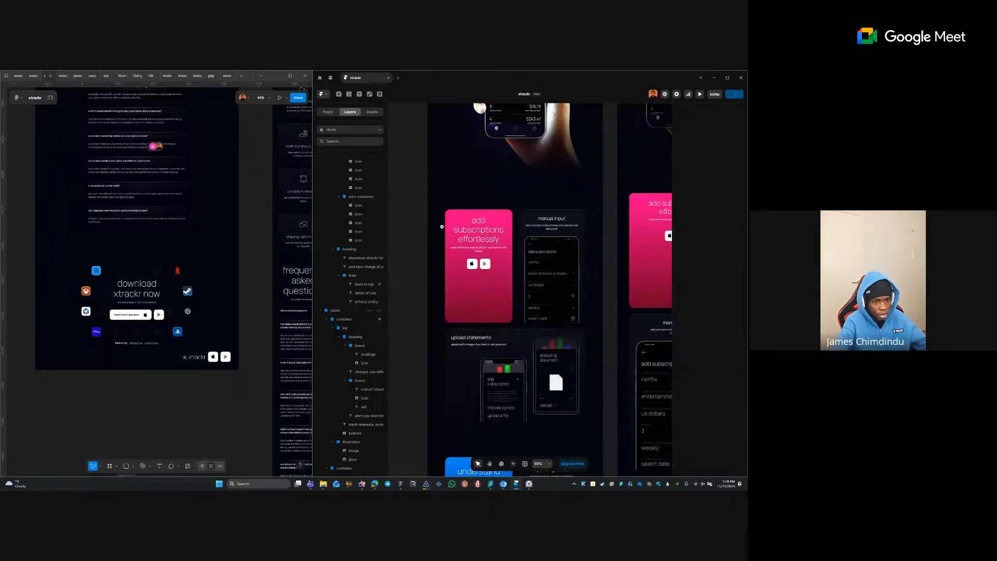
scroll(575, 347, left, 1)
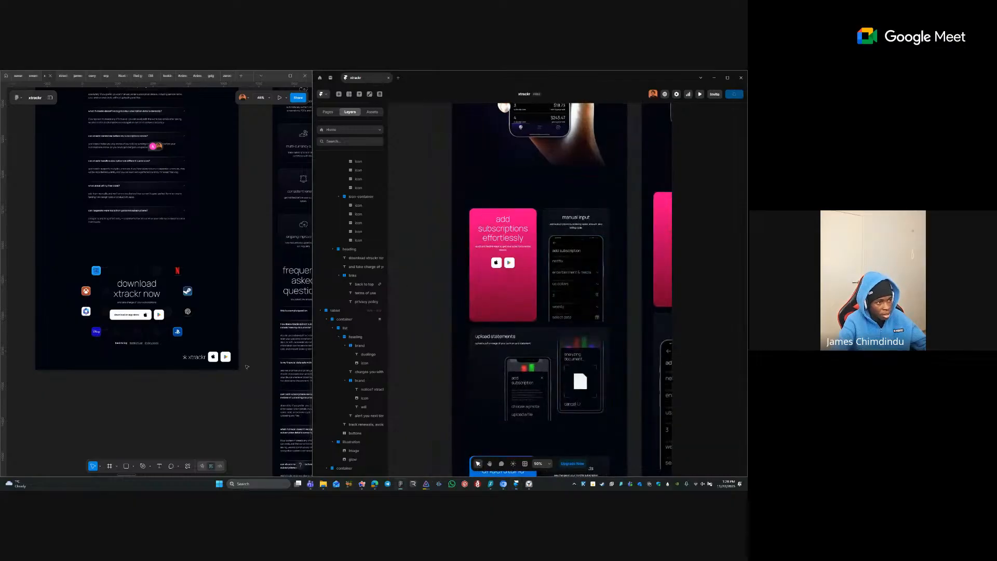
scroll(247, 366, up, 15)
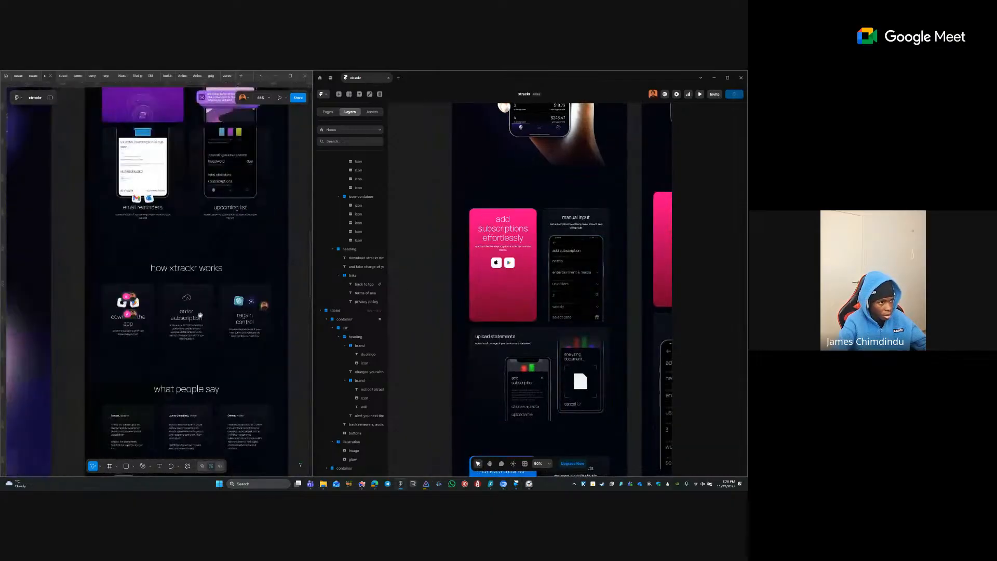
scroll(200, 314, up, 5)
click(152, 351)
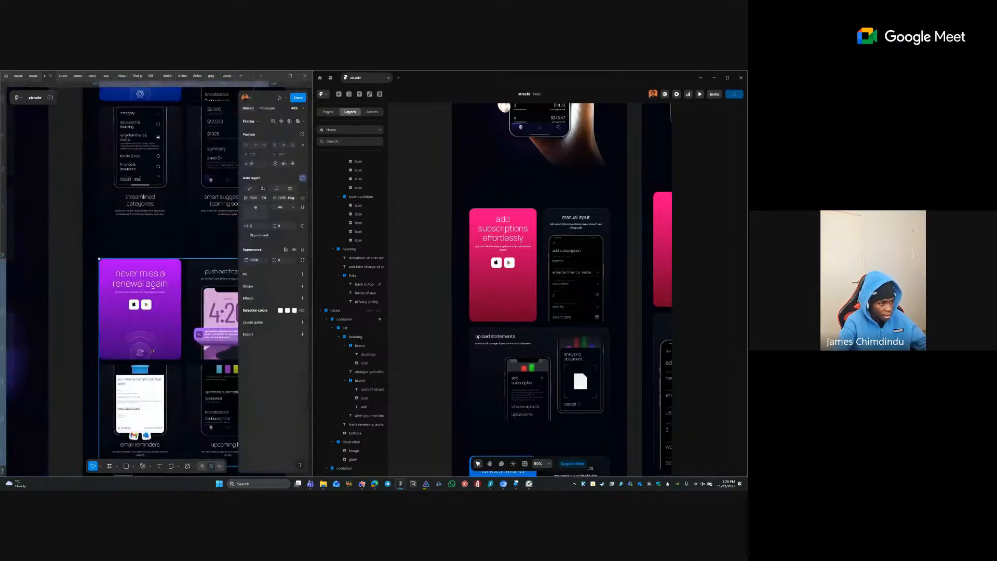
double_click(143, 338)
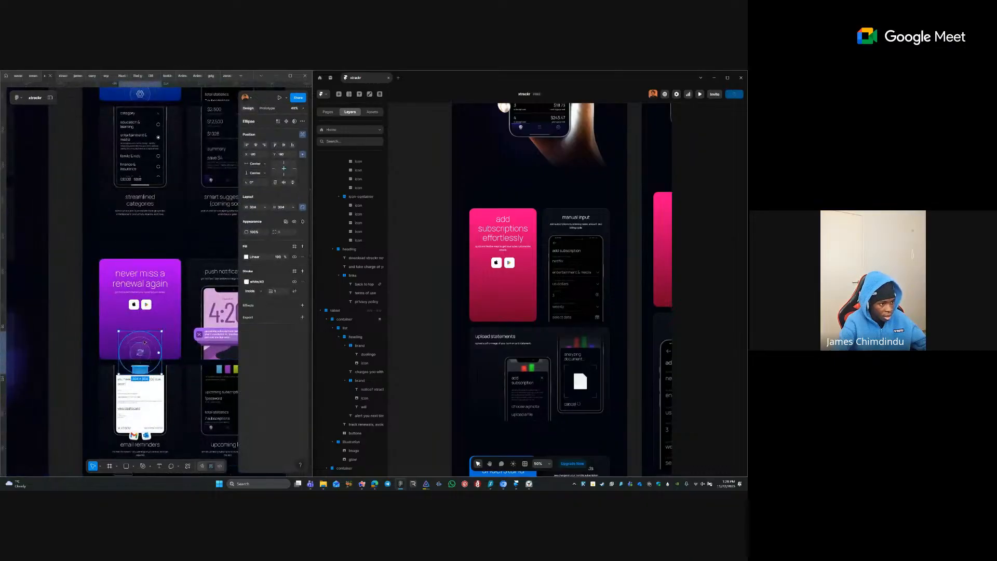
click(143, 348)
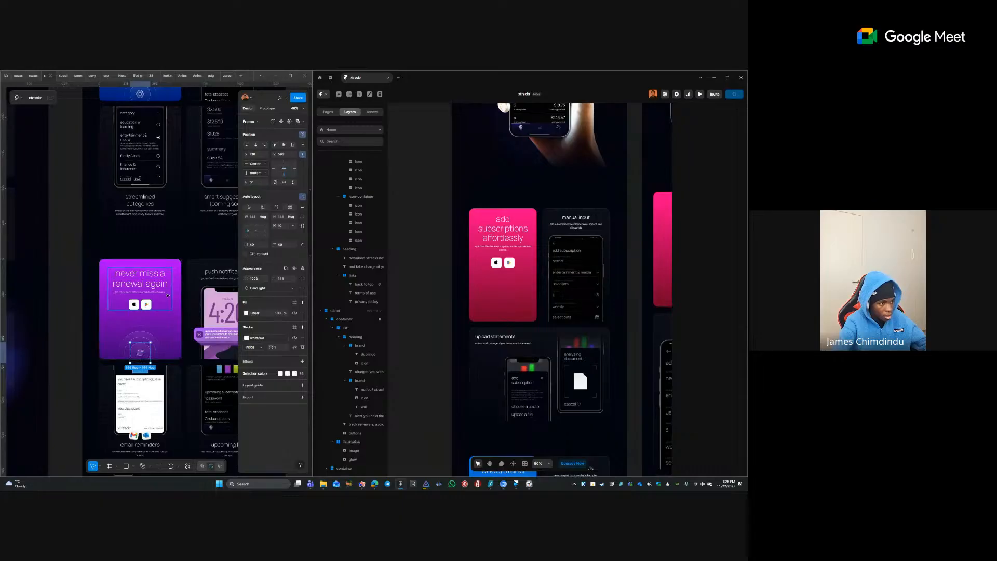
click(166, 303)
click(144, 336)
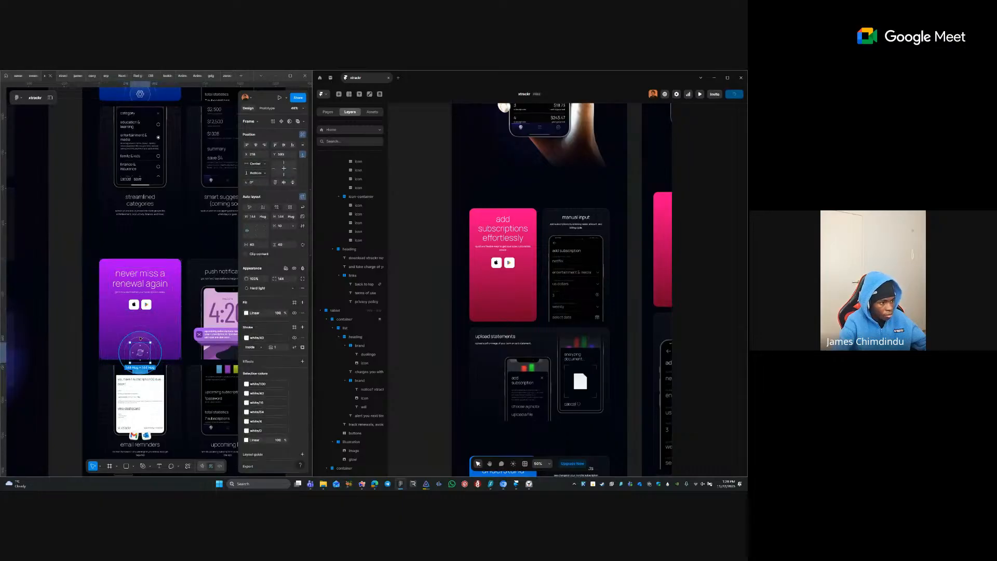
click(140, 339)
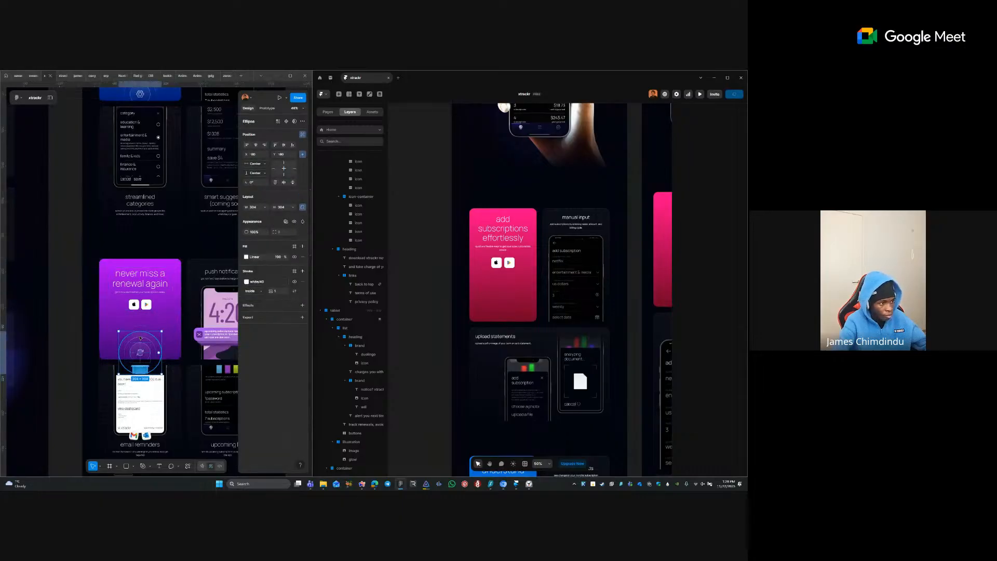
key(Escape)
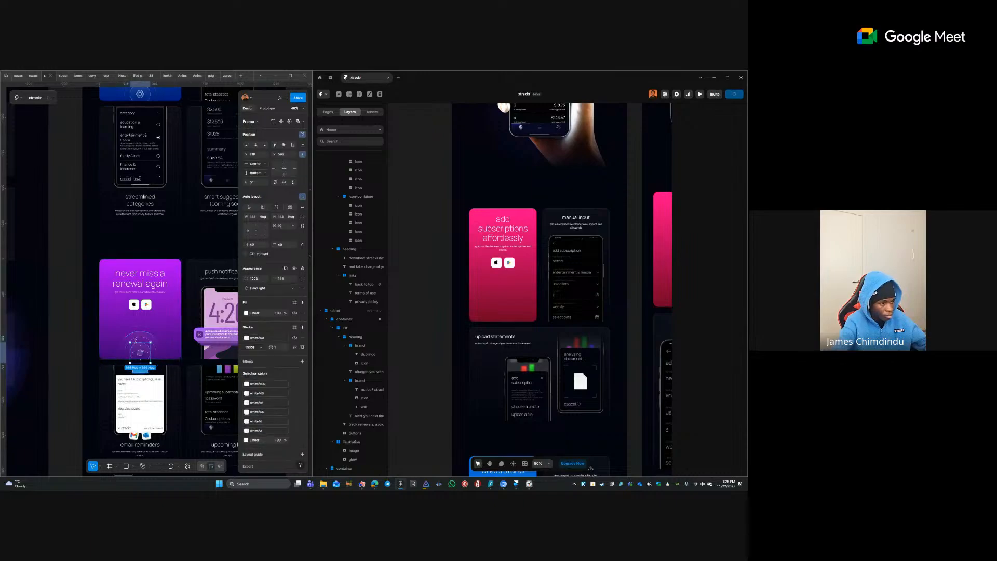
right_click(135, 344)
key(Escape)
click(141, 353)
double_click(141, 354)
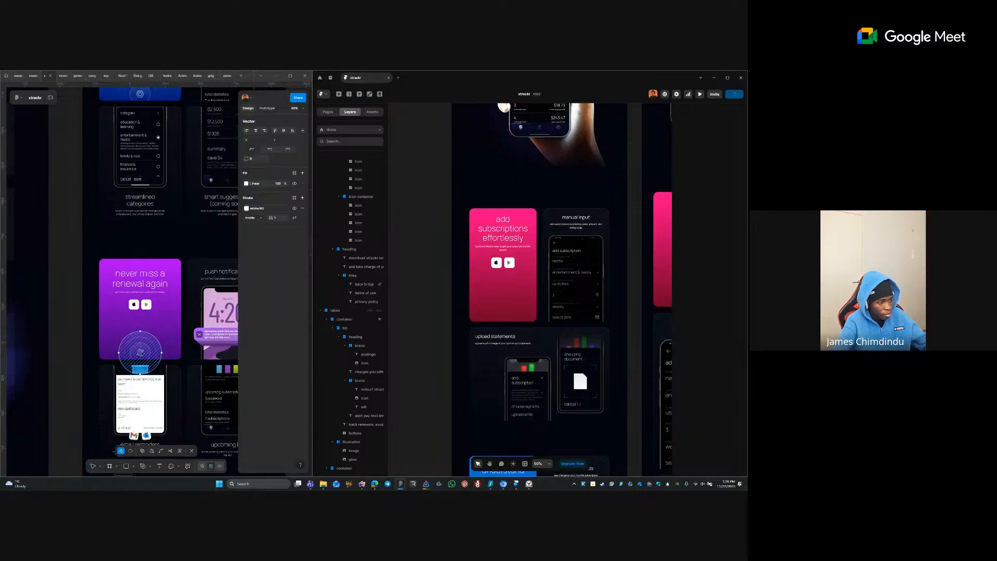
key(Escape)
key(Tab)
key(Tab)
key(Tab)
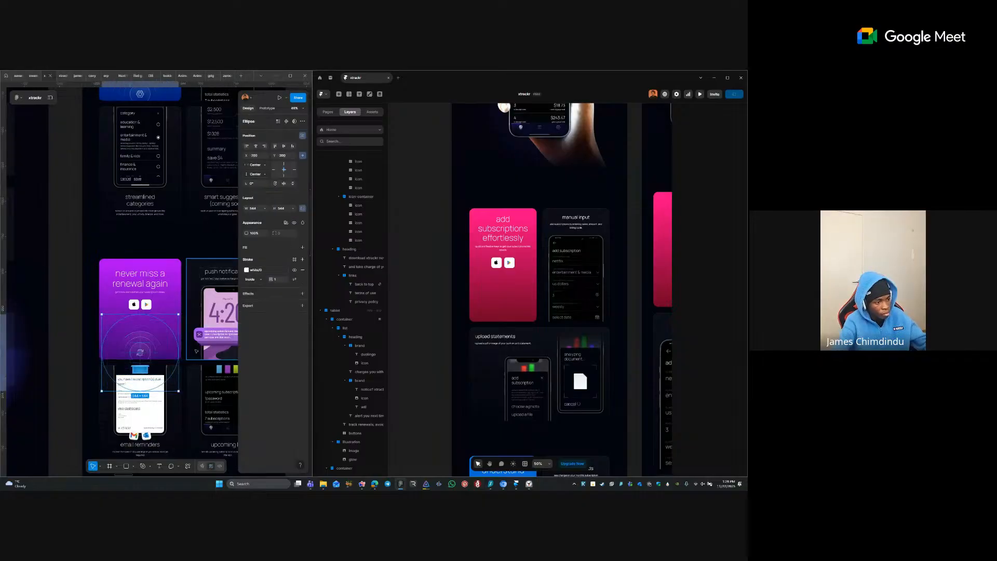
key(Tab)
key(Tab)
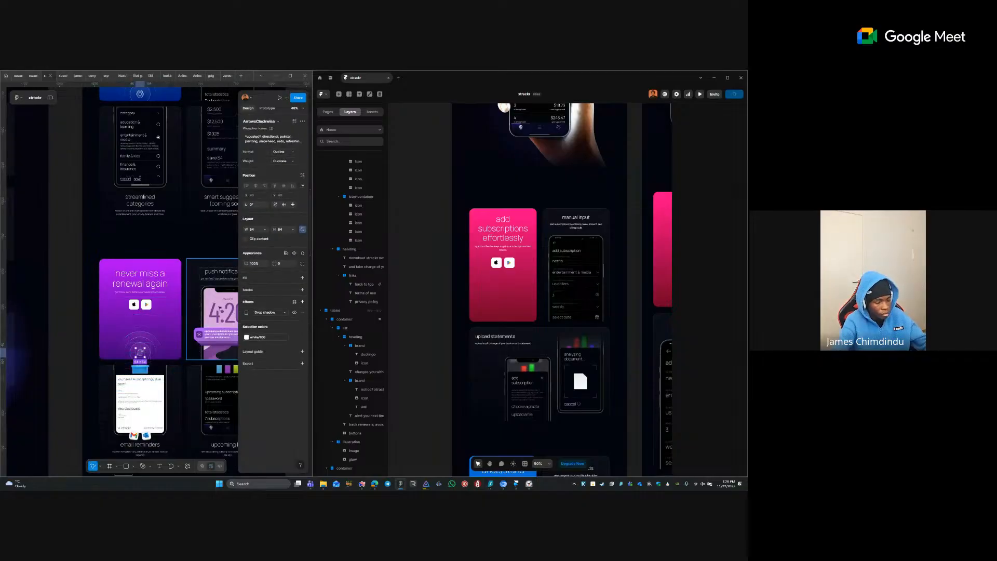
key(Escape)
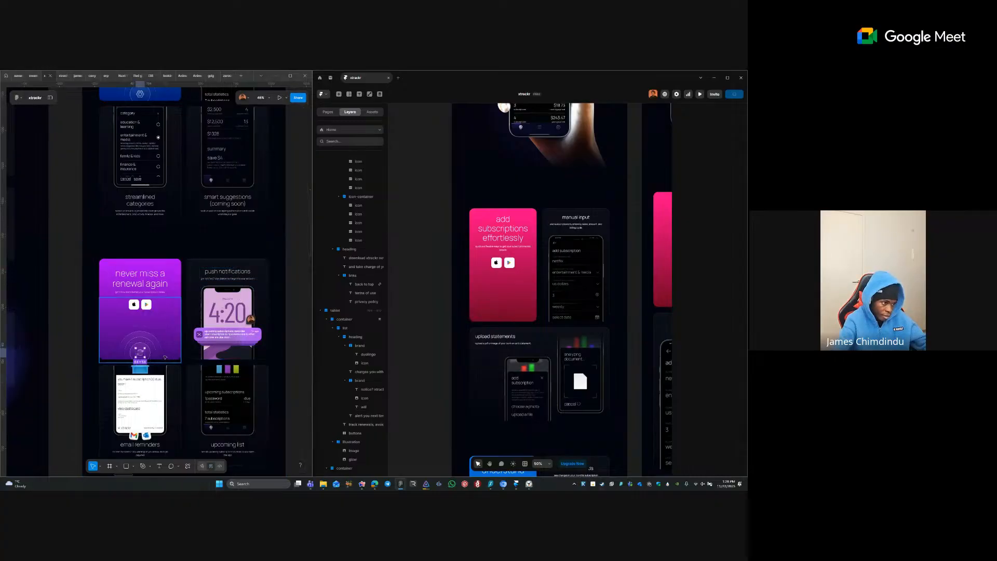
ctrl+click(141, 354)
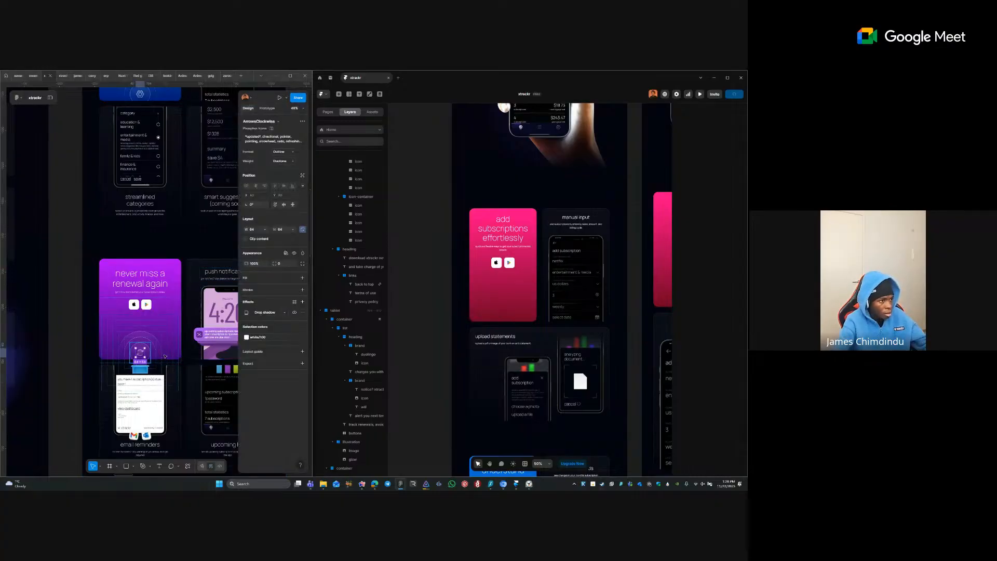
click(164, 356)
drag(172, 136, 172, 351)
drag(169, 223, 169, 396)
drag(170, 286, 169, 377)
mouse_move(157, 299)
mouse_down()
mouse_move(156, 340)
mouse_move(146, 268)
mouse_up()
drag(468, 340, 410, 261)
drag(598, 272, 604, 188)
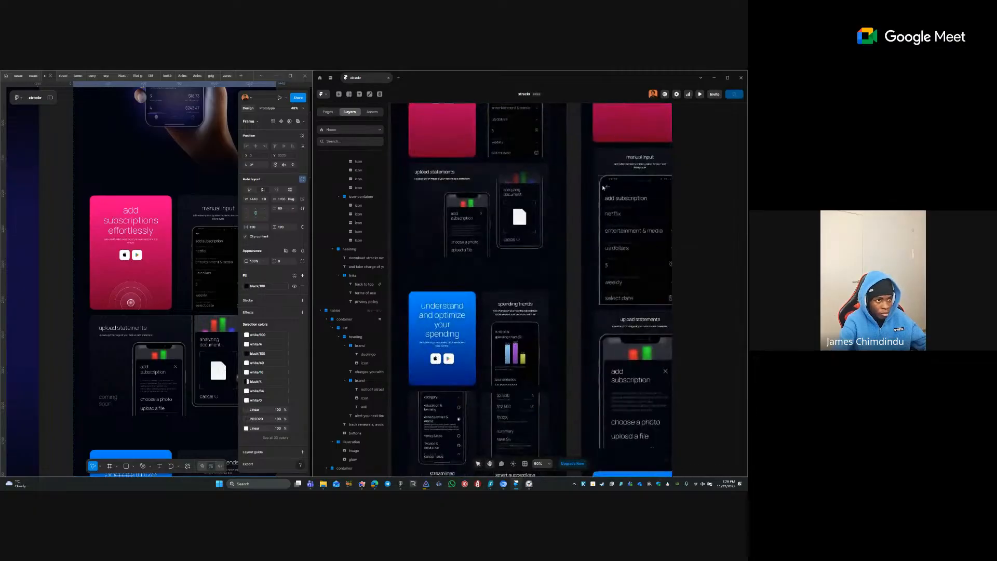
right_click(370, 80)
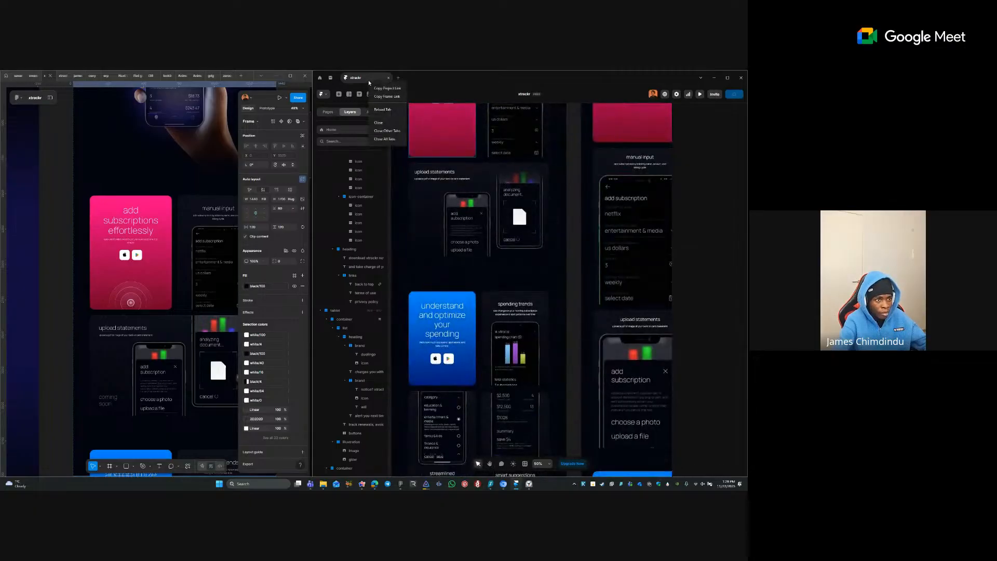
click(383, 110)
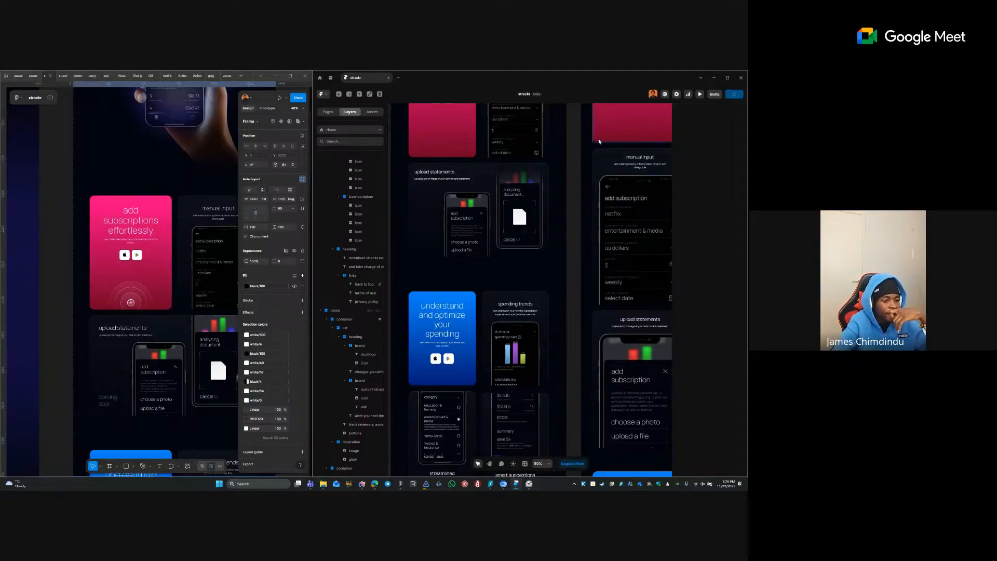
right_click(364, 80)
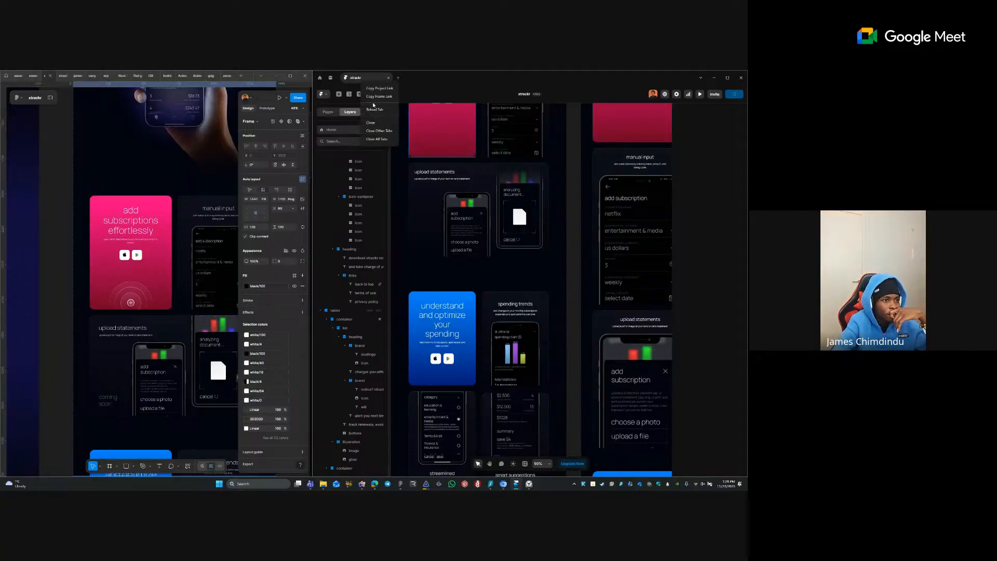
click(375, 109)
click(321, 78)
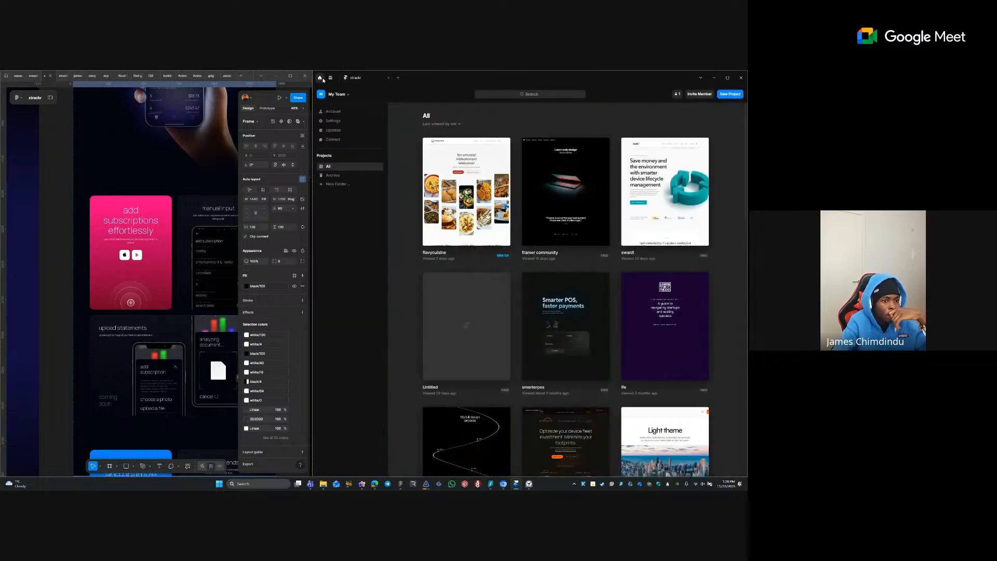
click(359, 80)
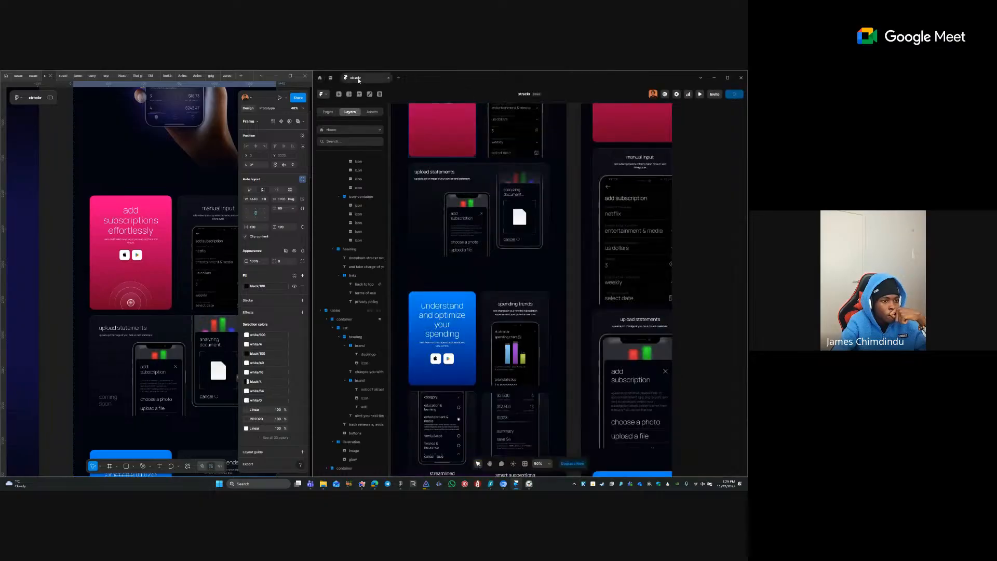
click(320, 78)
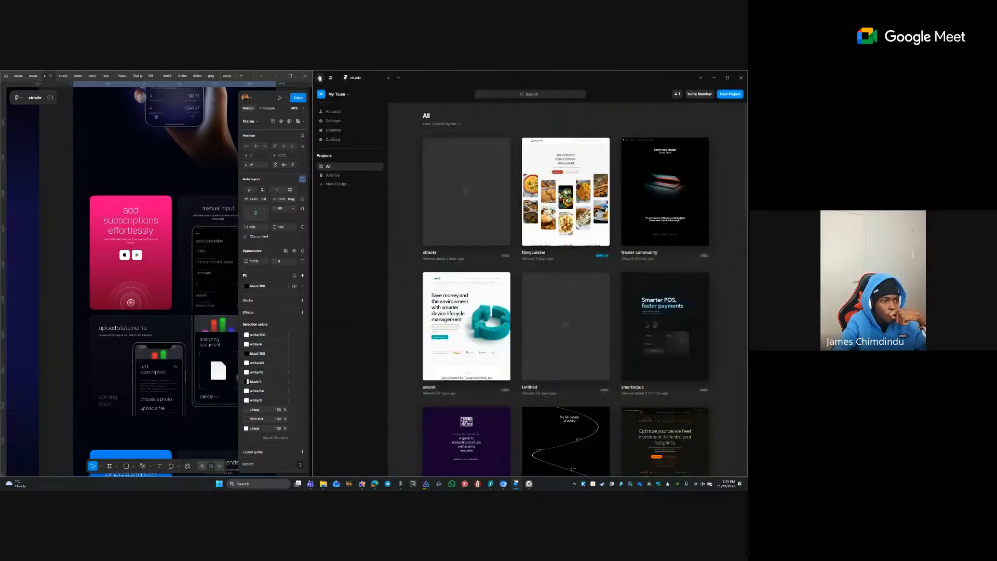
click(353, 77)
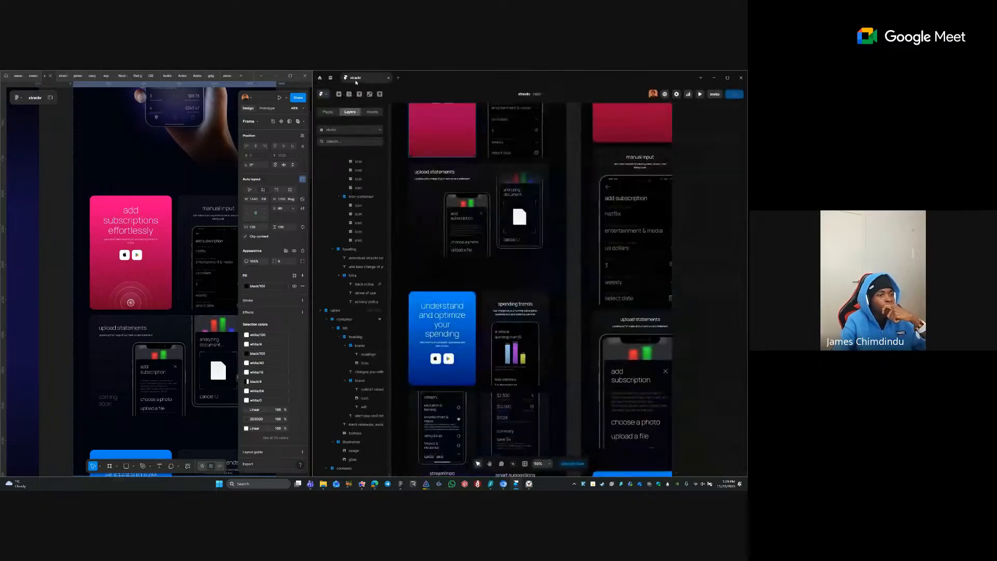
click(362, 483)
- Open framer.com in a new Arc tab to reach the projects dashboard
click(26, 148)
text(fra)
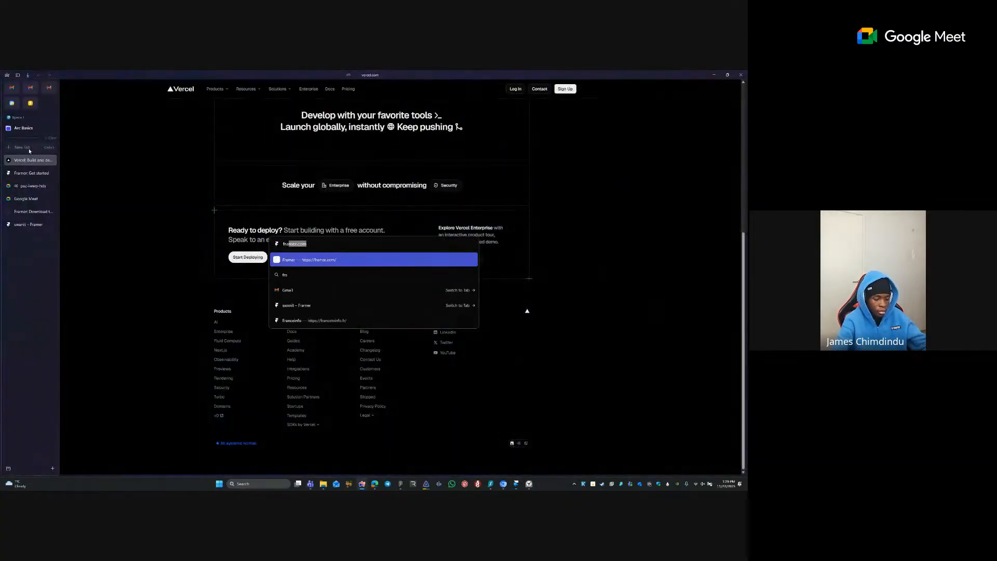
text(mer.com)
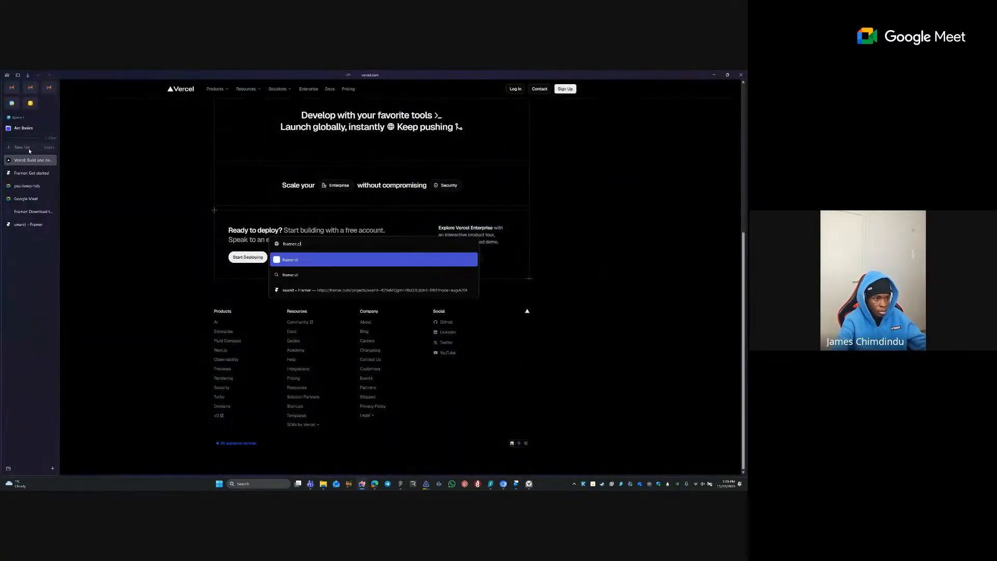
key(Return)
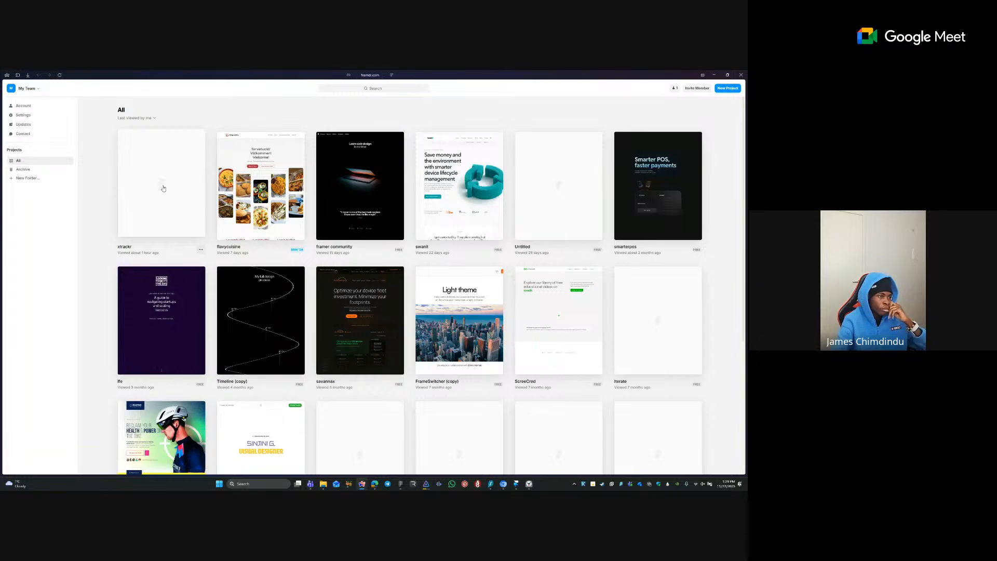
- Open the xtrackr project card and begin publishing from the toolbar
click(163, 188)
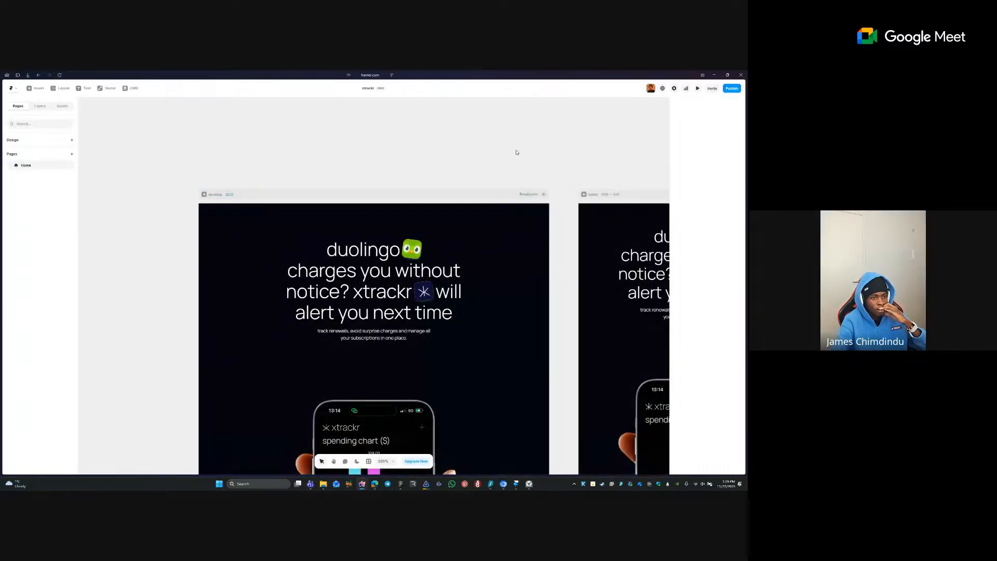
click(732, 88)
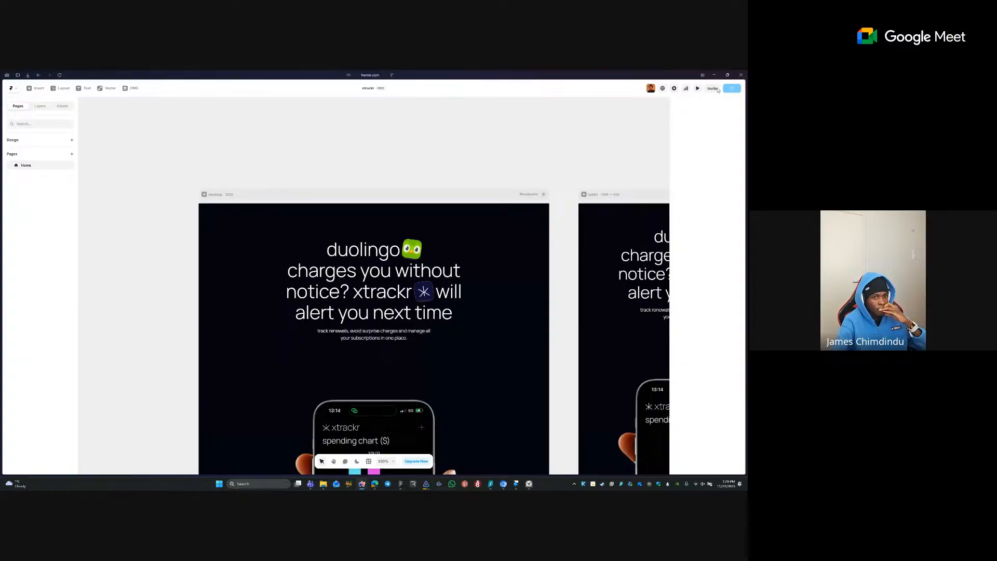
- Open Site Settings and push the latest changes live with Update
click(674, 89)
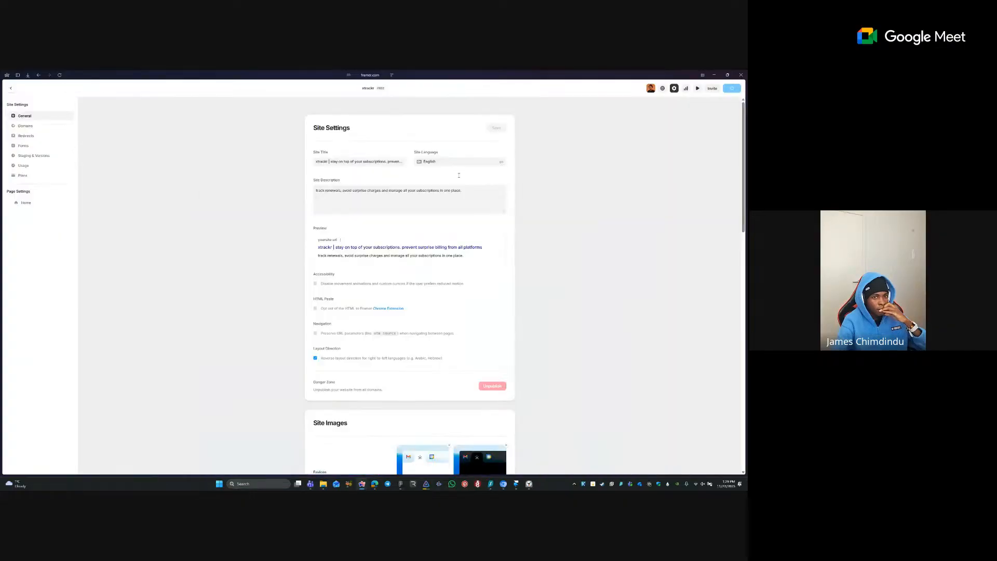
scroll(435, 186, down, 10)
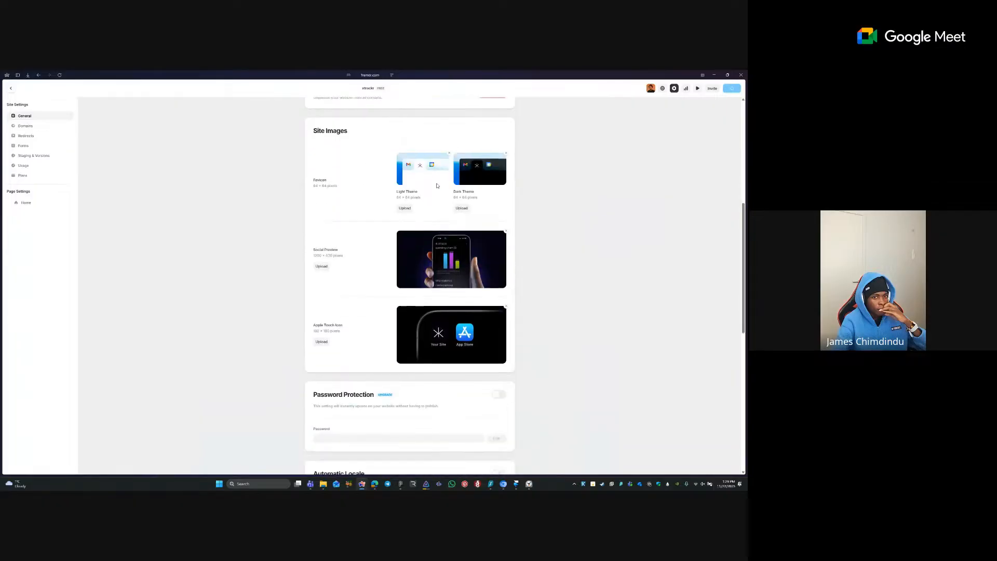
scroll(436, 185, up, 2)
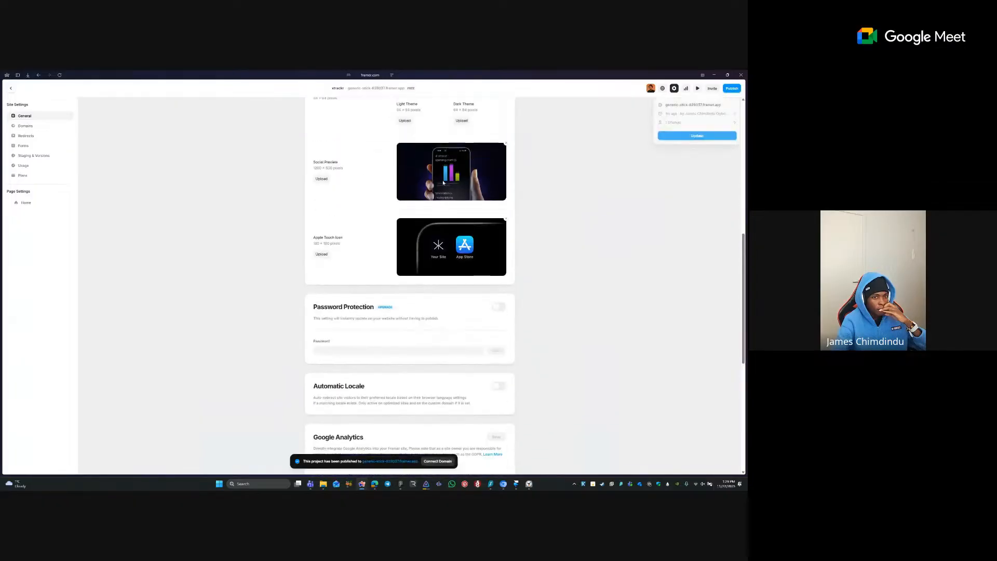
click(705, 136)
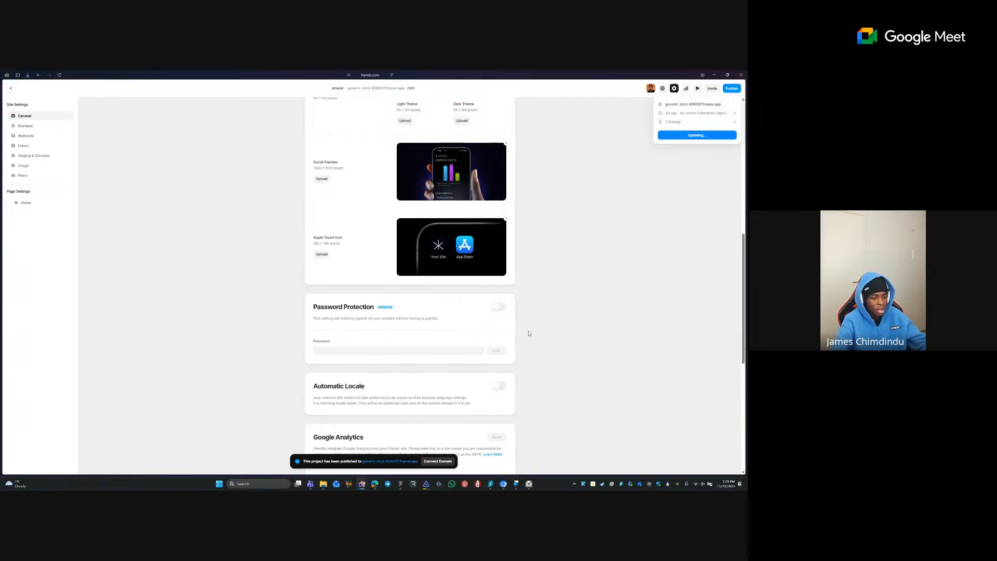
click(518, 485)
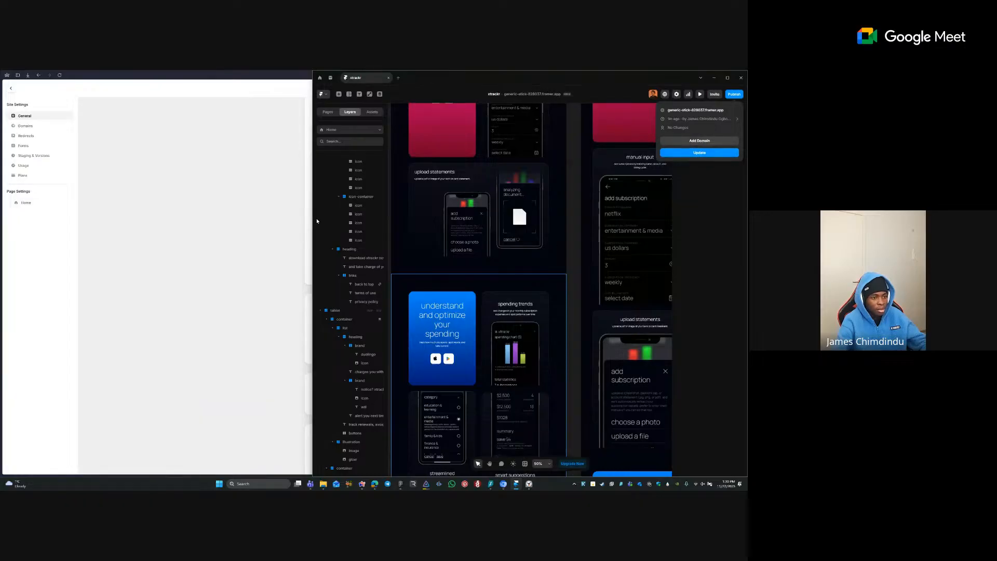
click(285, 220)
scroll(577, 139, up, 6)
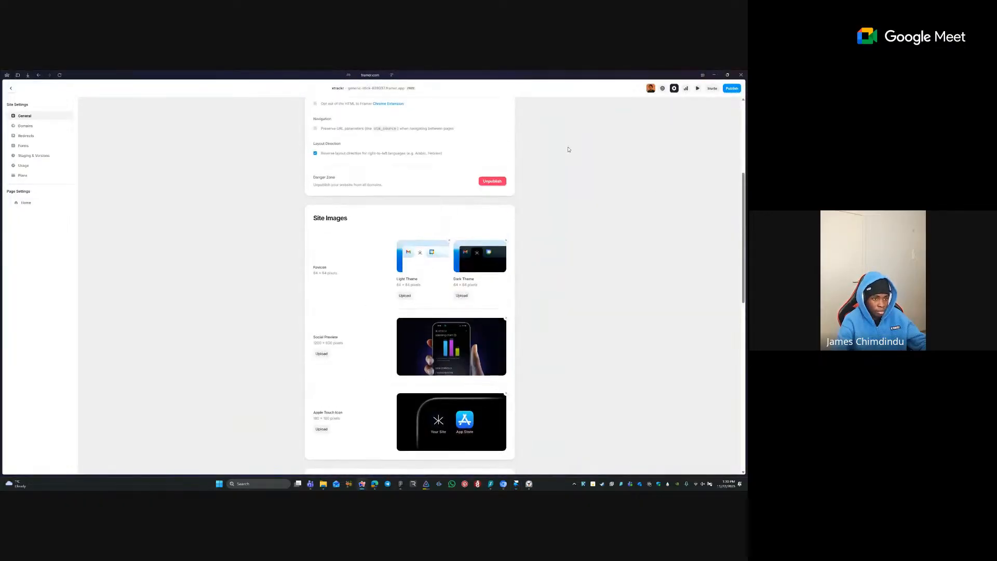
scroll(569, 149, up, 4)
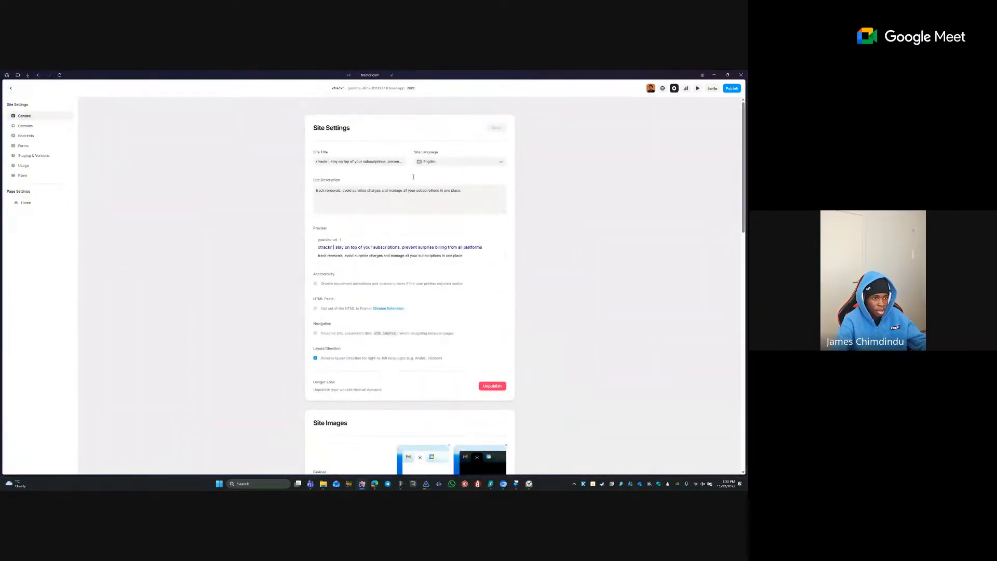
scroll(414, 177, down, 5)
- Set the free Framer subdomain to 'xtrackr' and open the live xtrackr.framer.website page
click(25, 125)
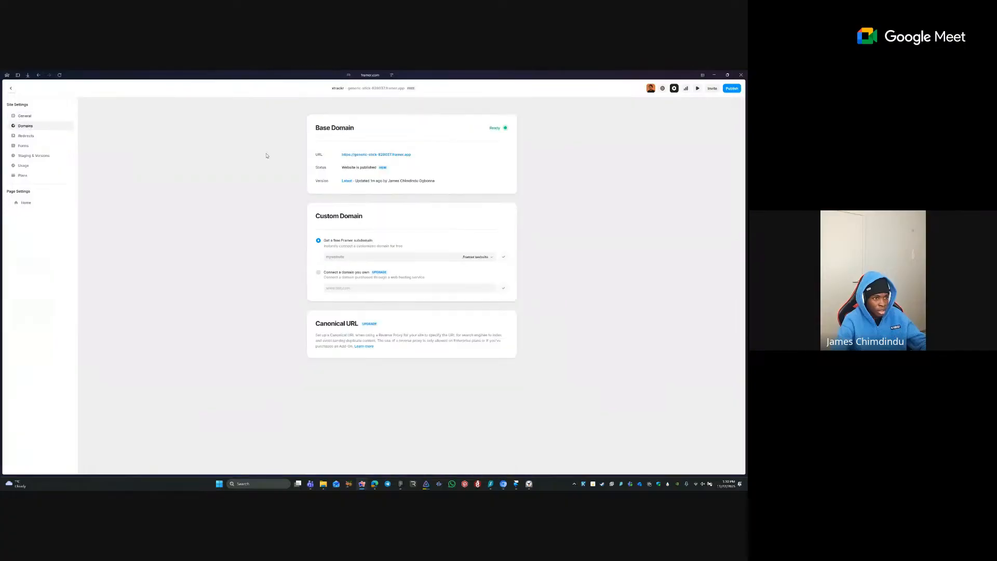
click(374, 256)
text(xtra)
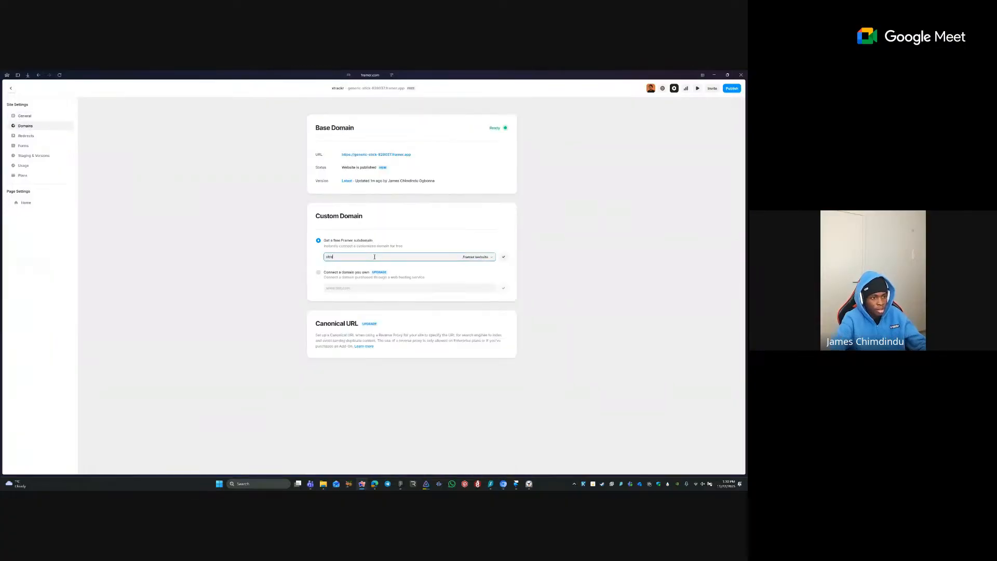
text(ckr)
key(Return)
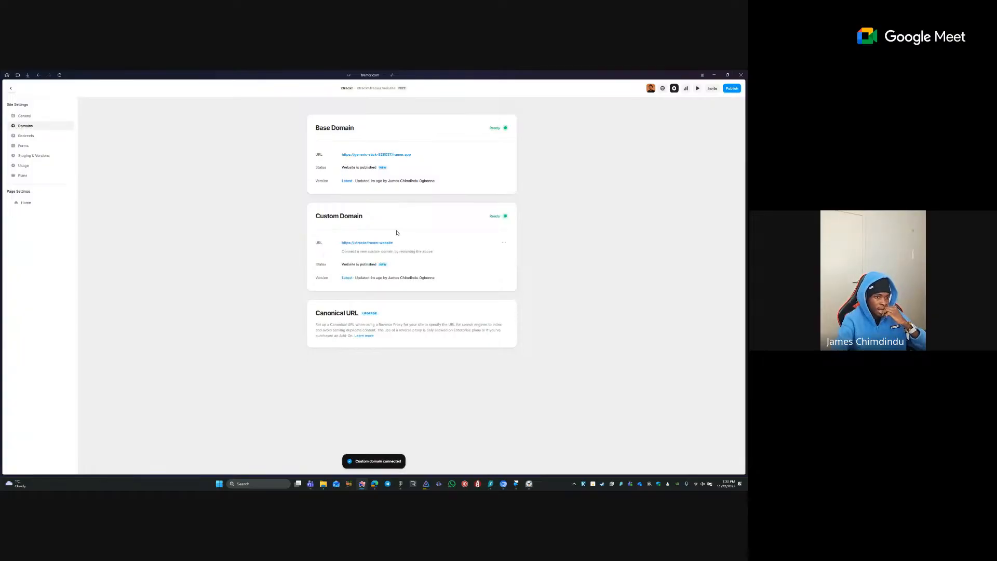
click(372, 243)
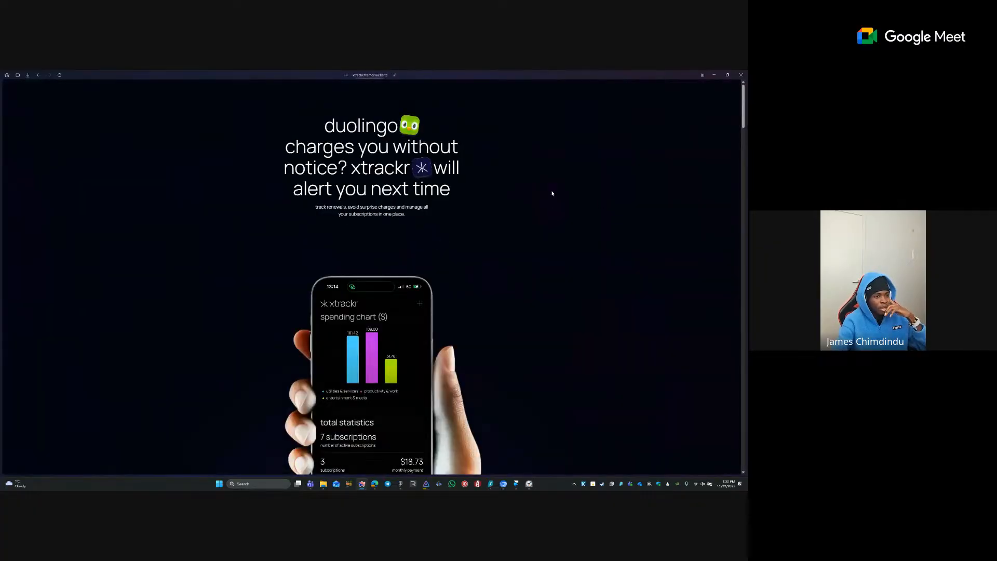
scroll(499, 210, down, 10)
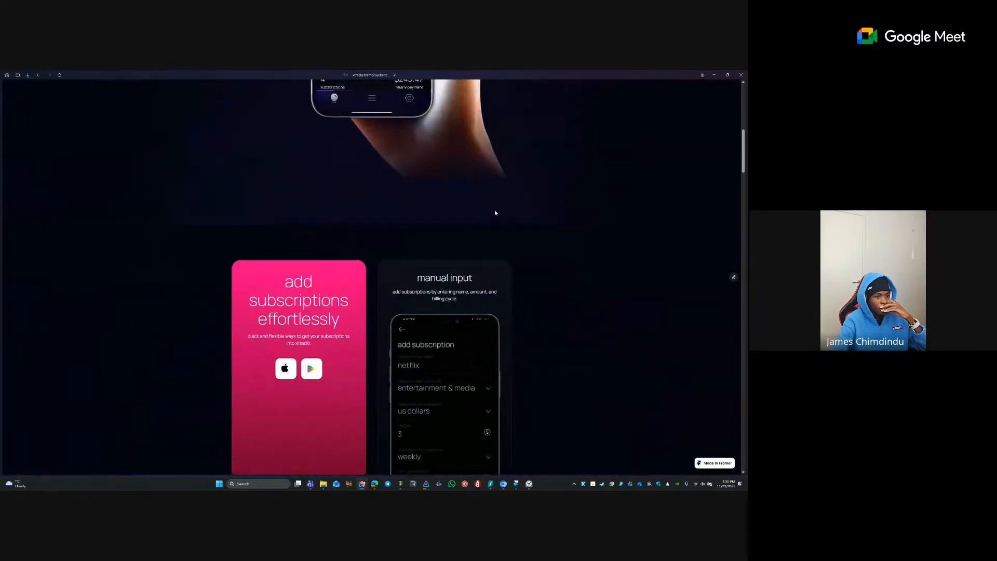
scroll(495, 212, up, 6)
scroll(485, 241, down, 5)
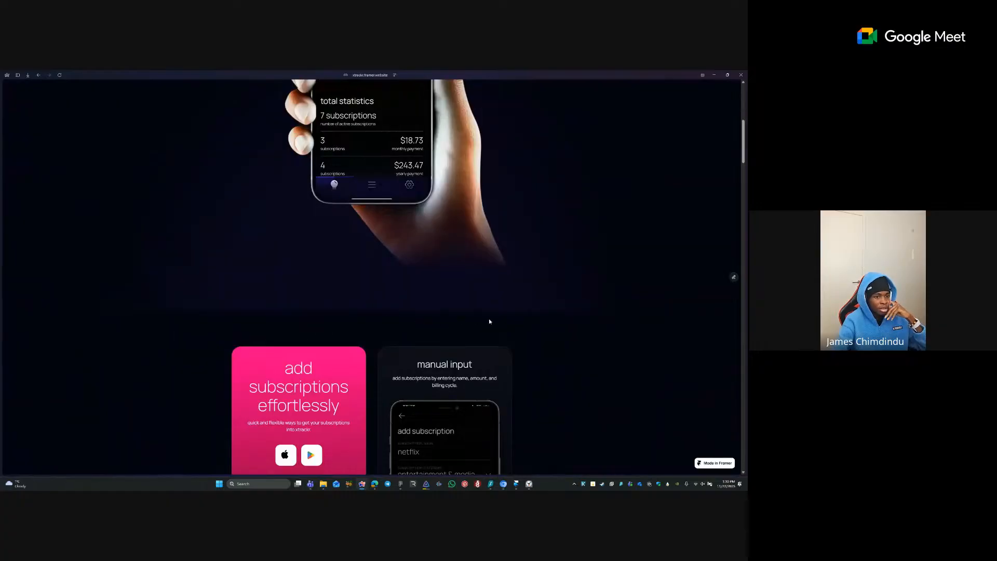
scroll(494, 272, down, 5)
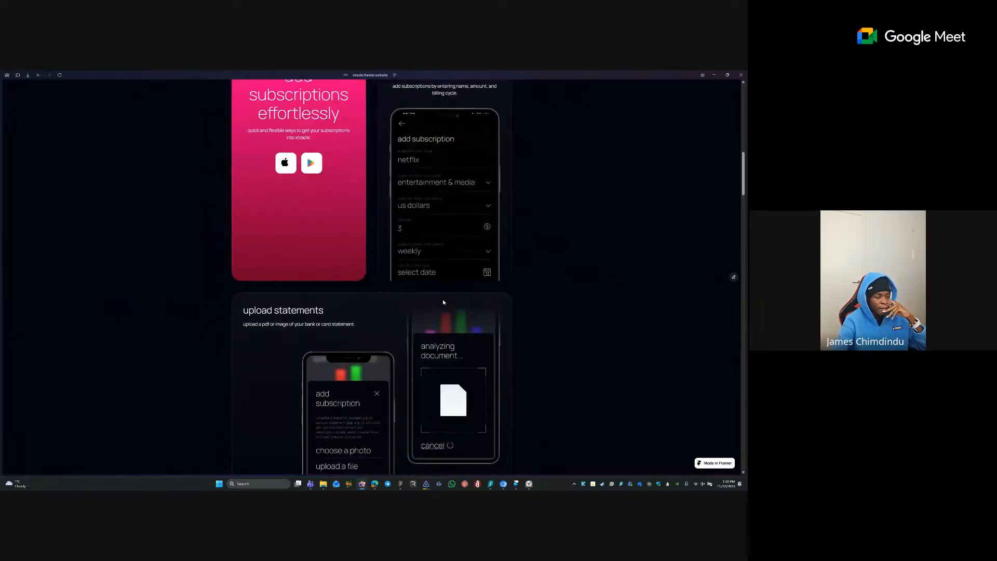
click(513, 484)
- Remove the dark 04030F fill from the cards container
click(537, 264)
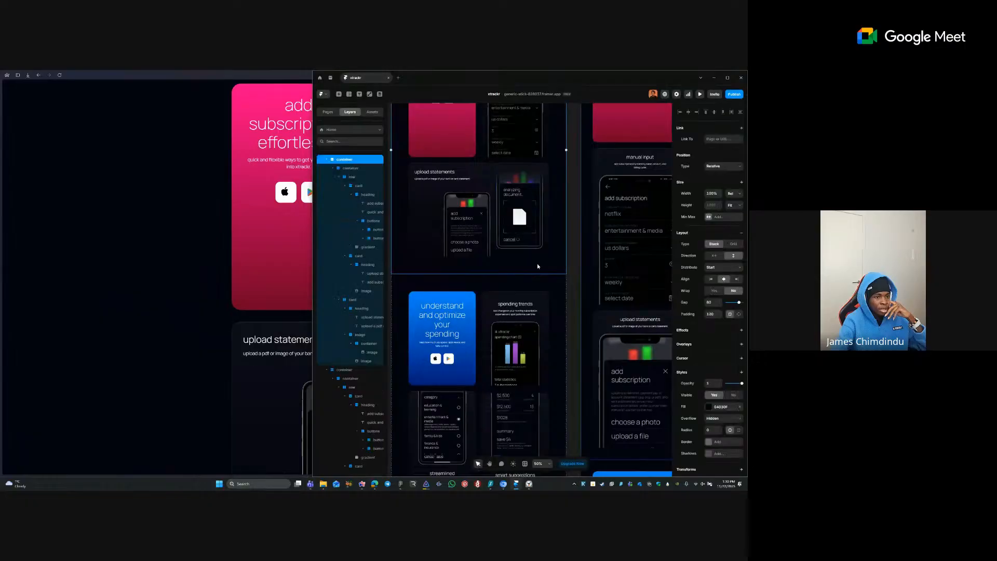
click(740, 407)
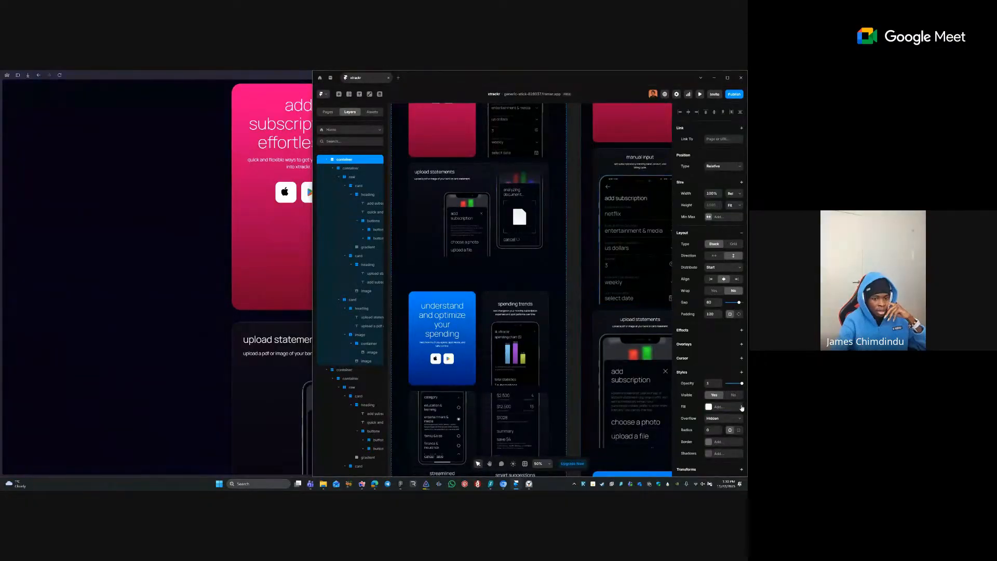
click(562, 354)
scroll(572, 322, up, 1)
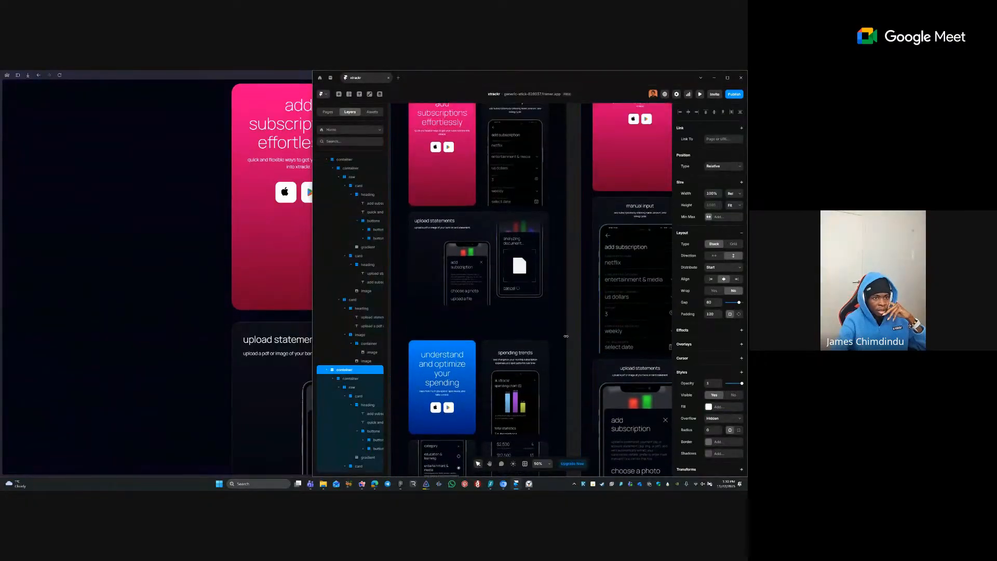
scroll(567, 336, up, 2)
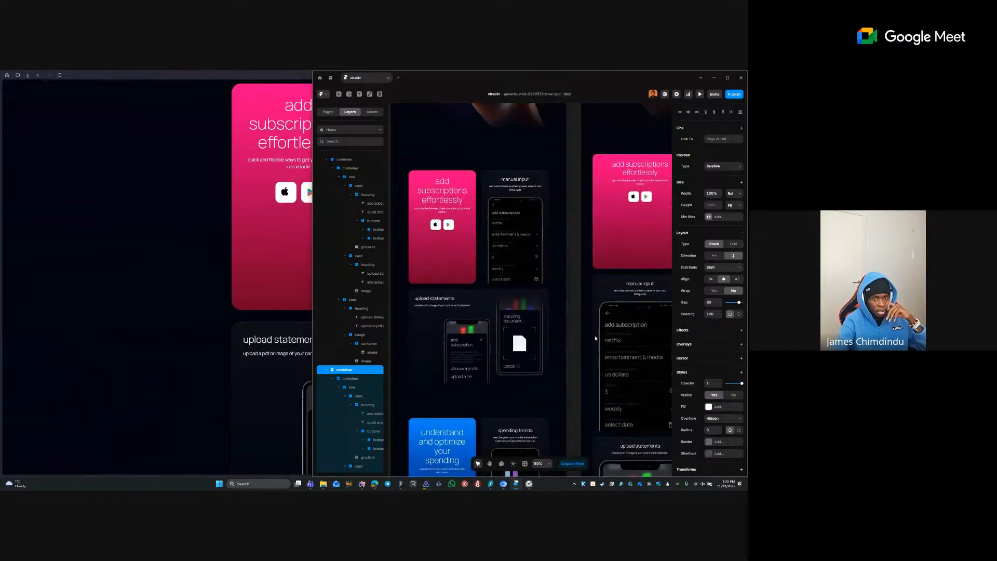
scroll(595, 338, down, 1)
- Publish the fill change to the live site with Update
click(734, 94)
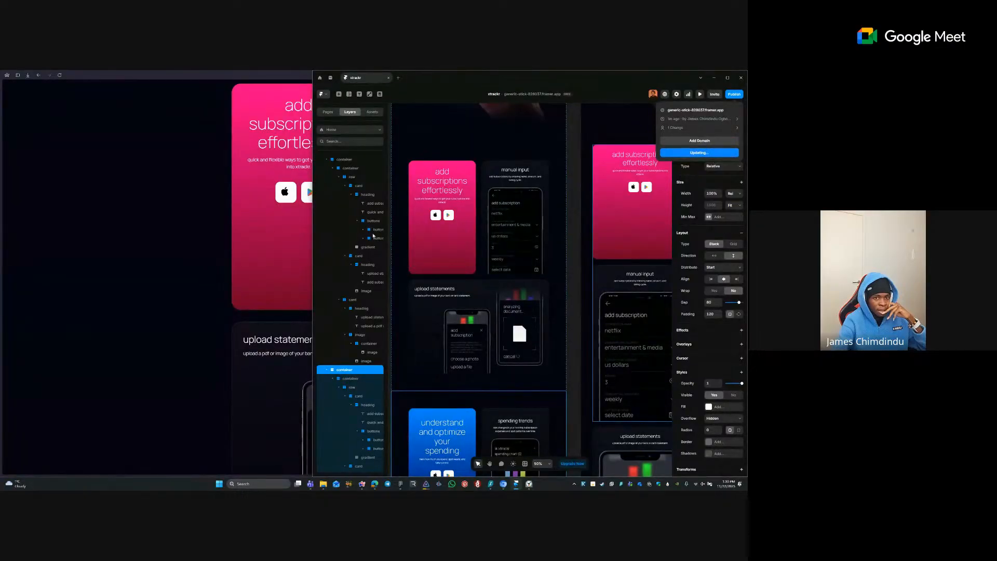
click(196, 347)
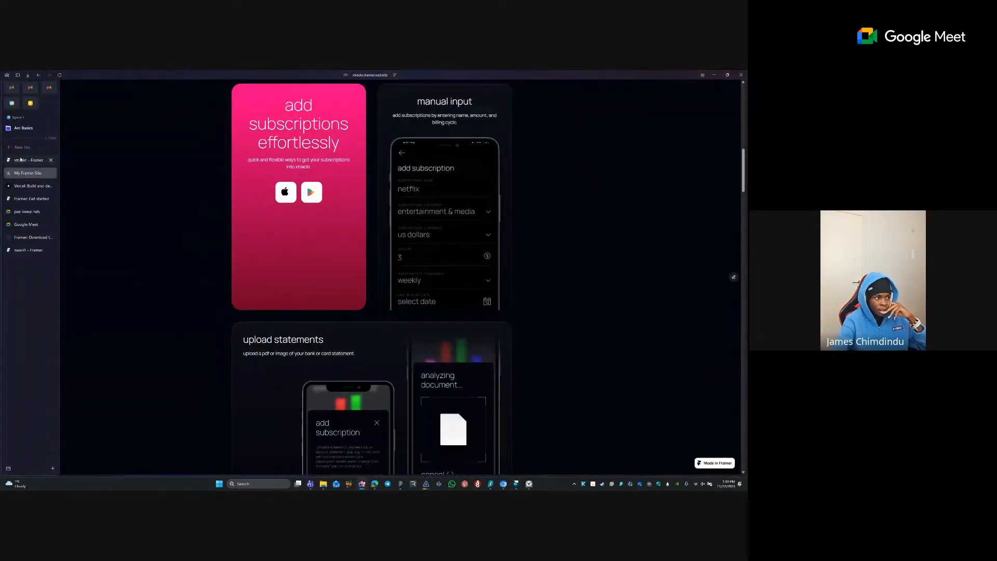
click(25, 160)
click(731, 92)
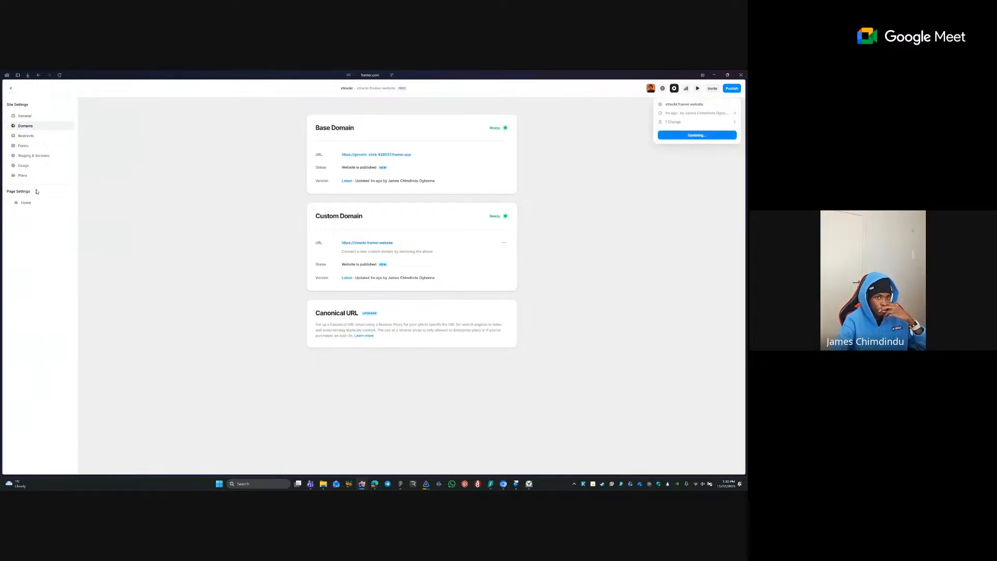
- Check the live xtrackr site, then return through the domain settings to the editor
mouse_move(2, 200)
click(18, 175)
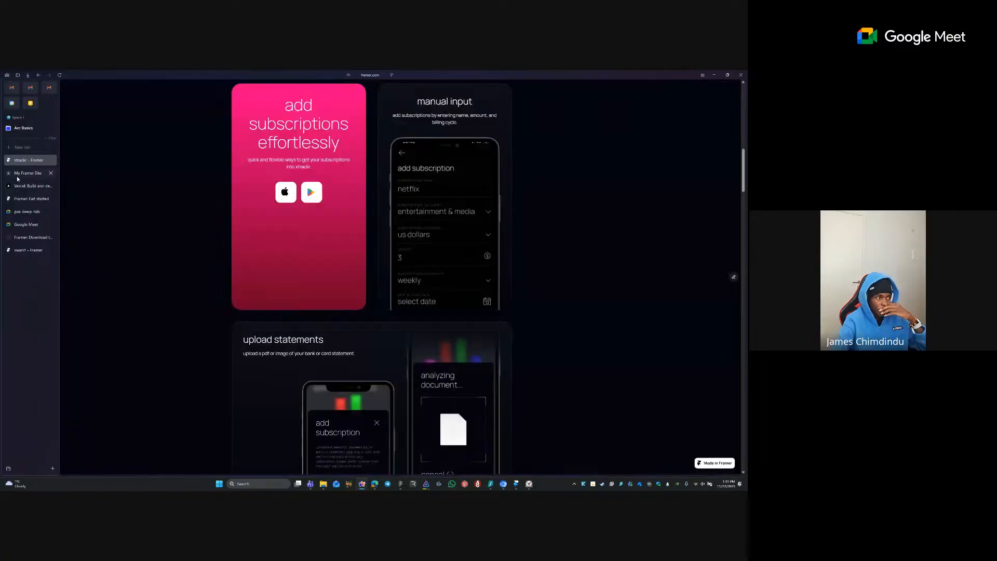
mouse_move(1, 115)
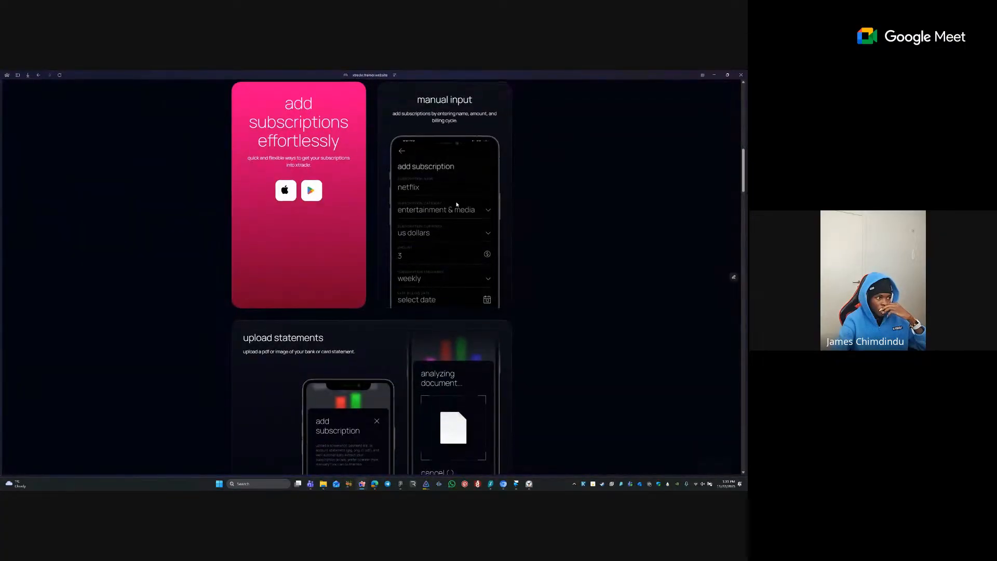
scroll(489, 207, up, 3)
scroll(519, 213, up, 3)
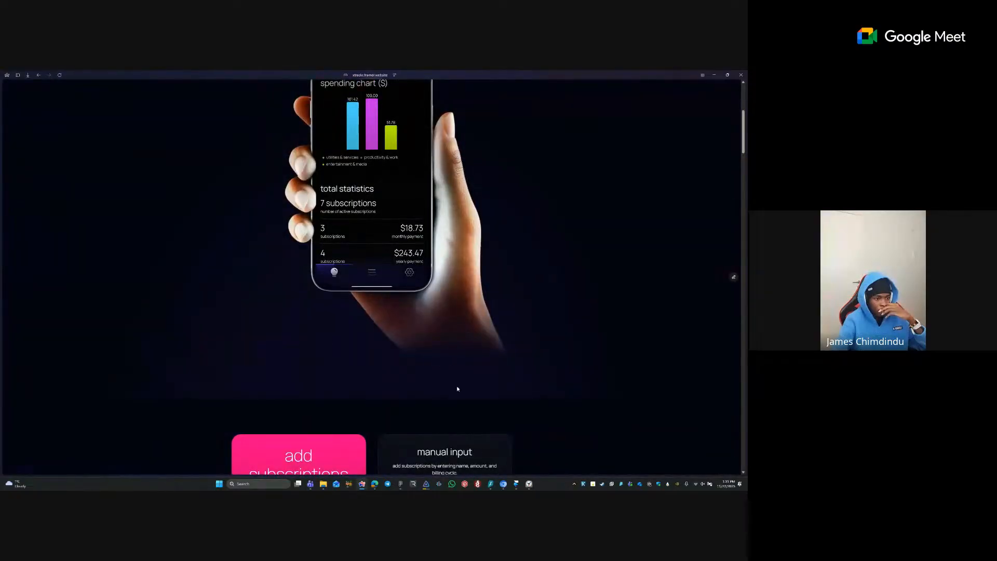
mouse_move(1, 240)
click(26, 159)
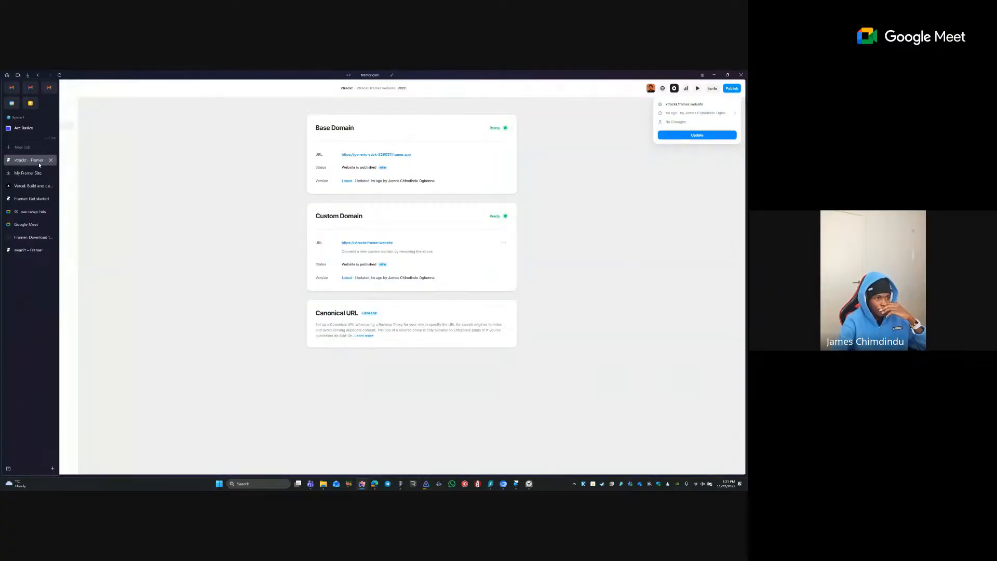
click(10, 88)
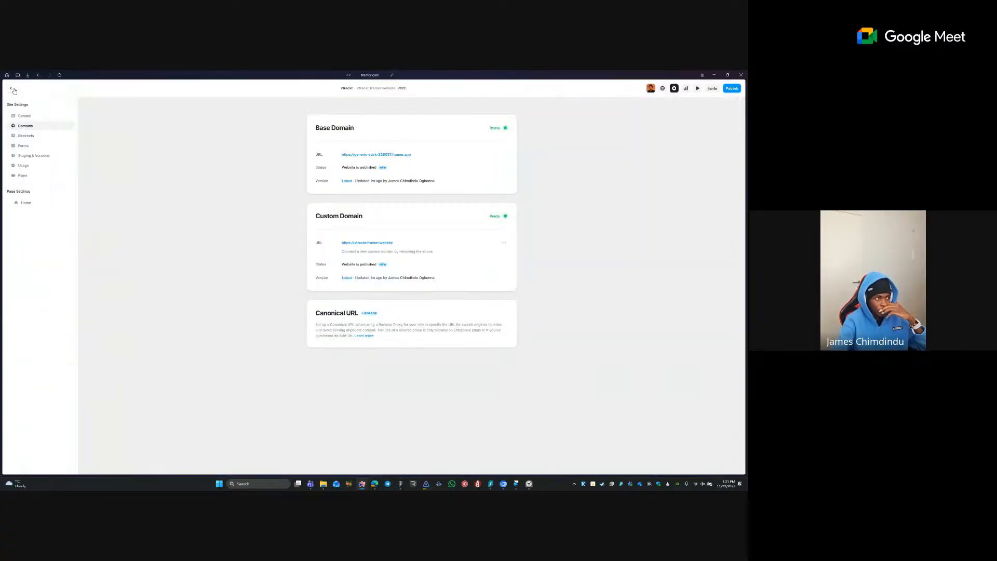
- Change the overflow of the phone image's parent frame from Clip to Visible
click(546, 239)
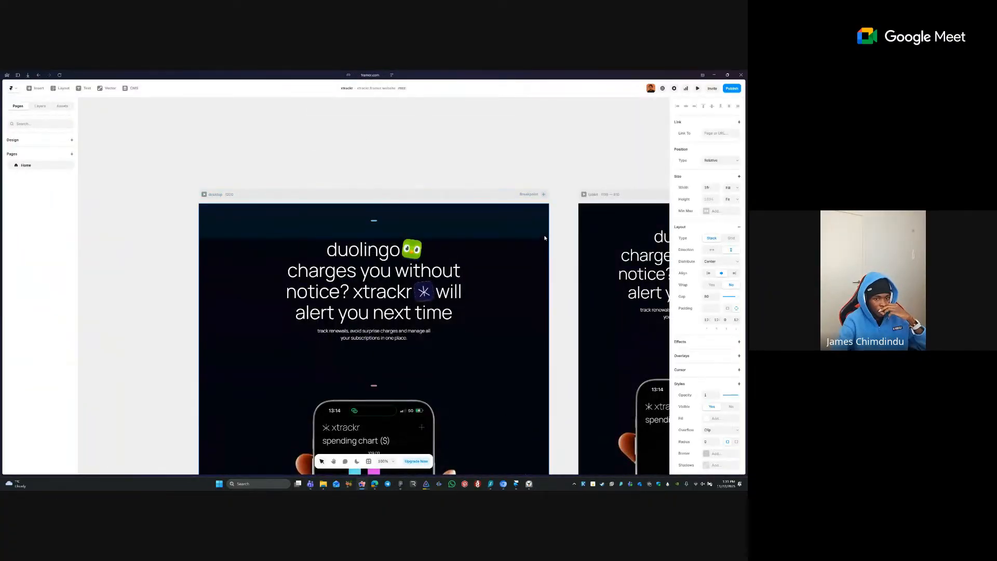
scroll(490, 239, down, 2)
scroll(490, 240, down, 5)
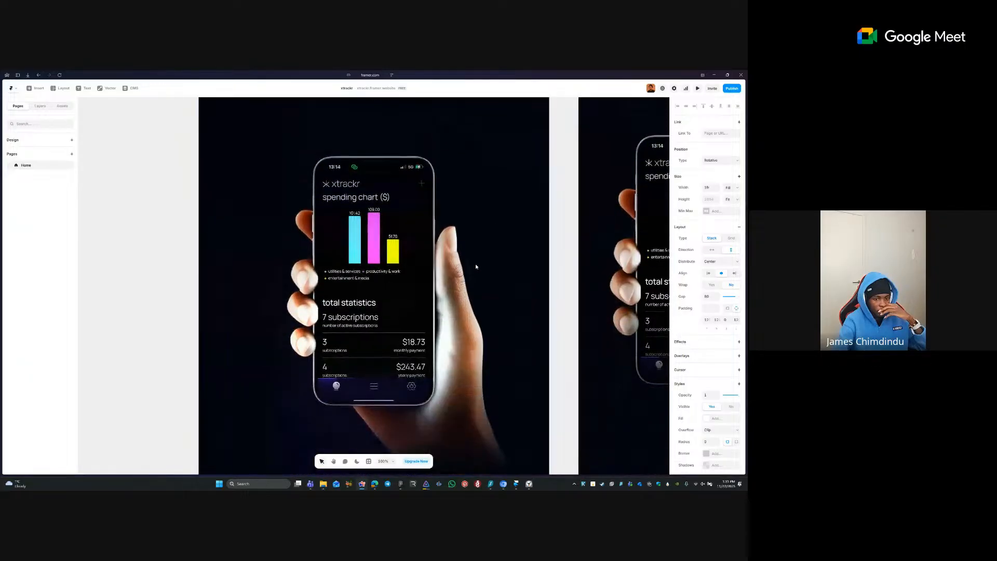
scroll(478, 275, down, 3)
click(537, 375)
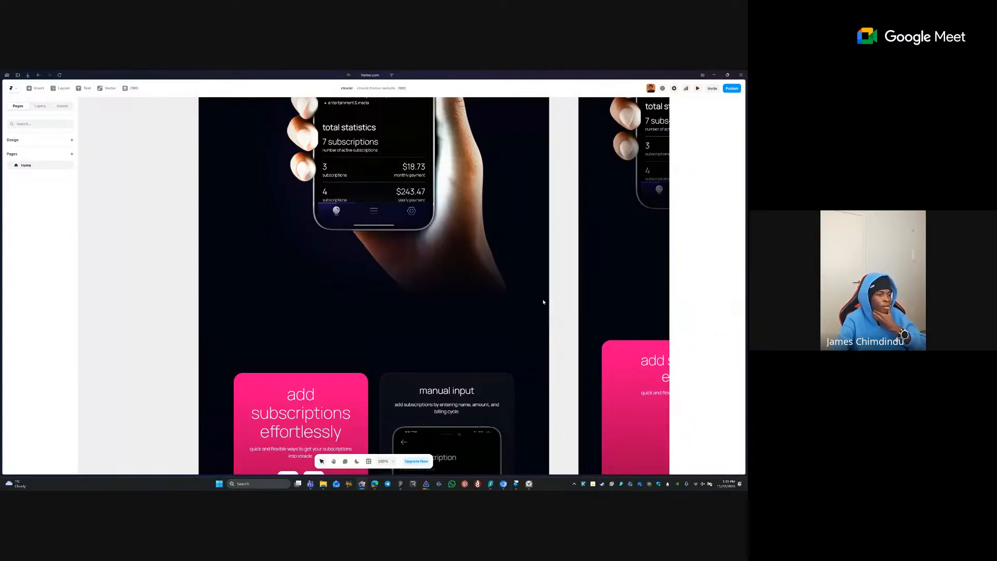
click(257, 310)
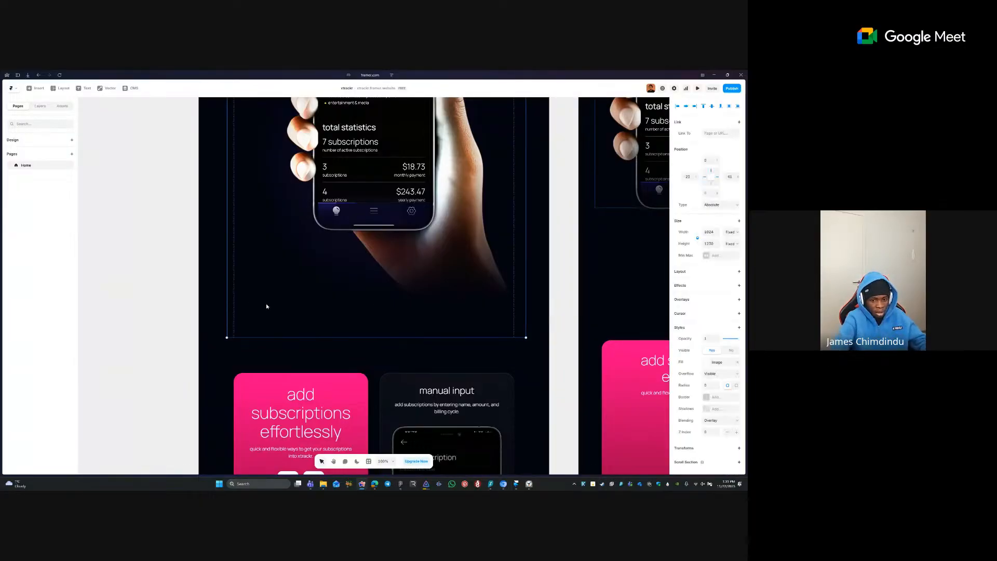
key(Escape)
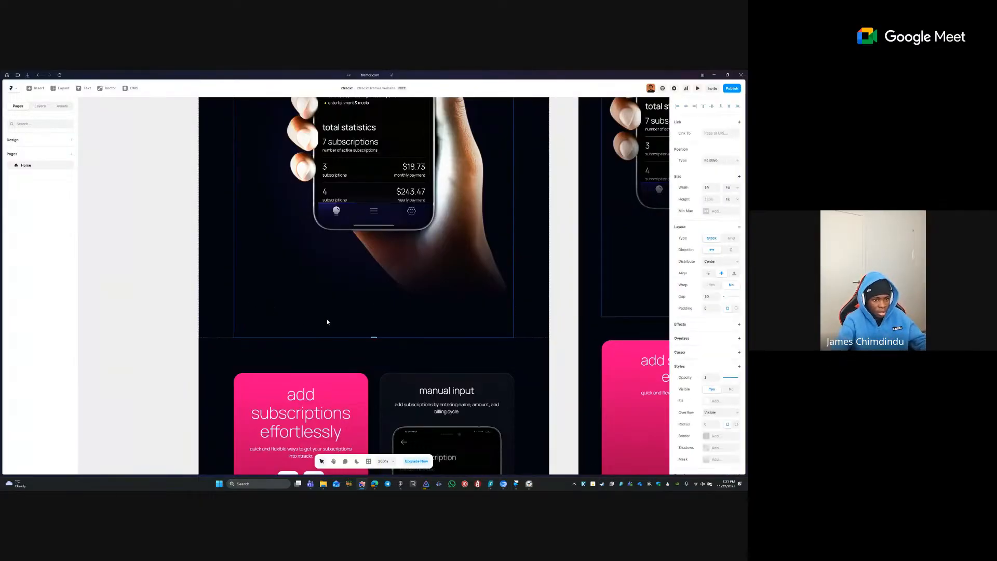
key(Escape)
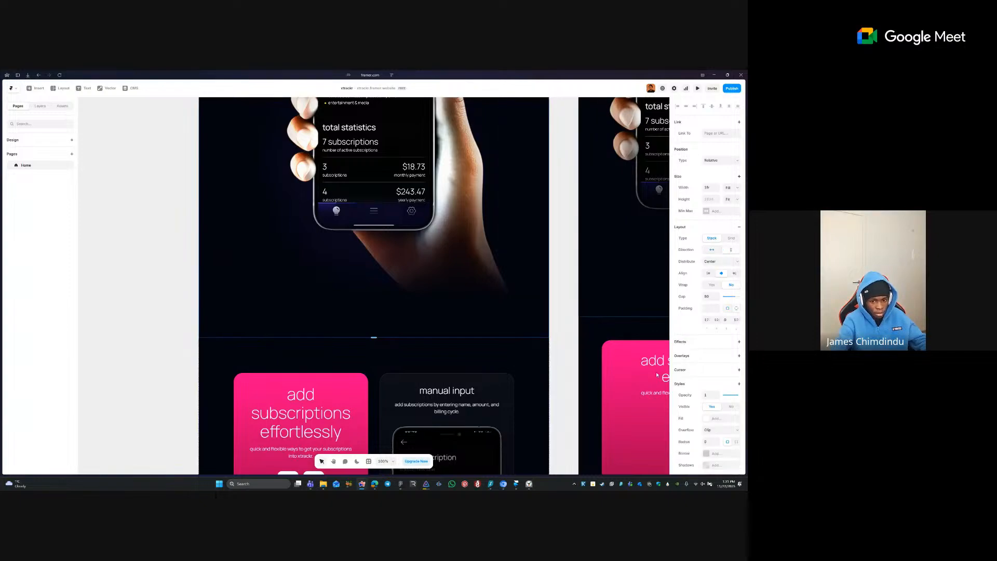
click(731, 433)
click(719, 437)
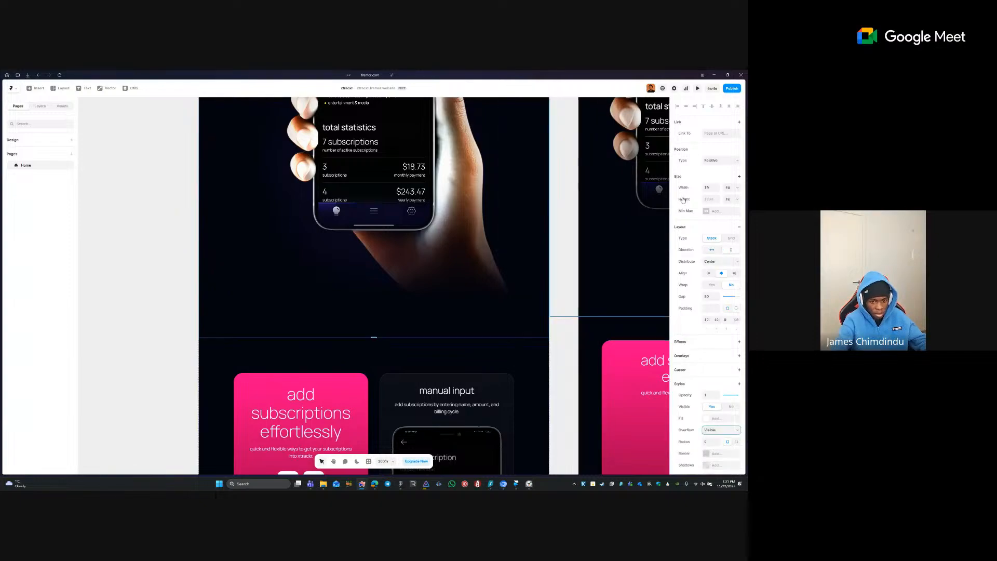
- Publish the overflow update and open the live site tab
click(732, 88)
click(711, 134)
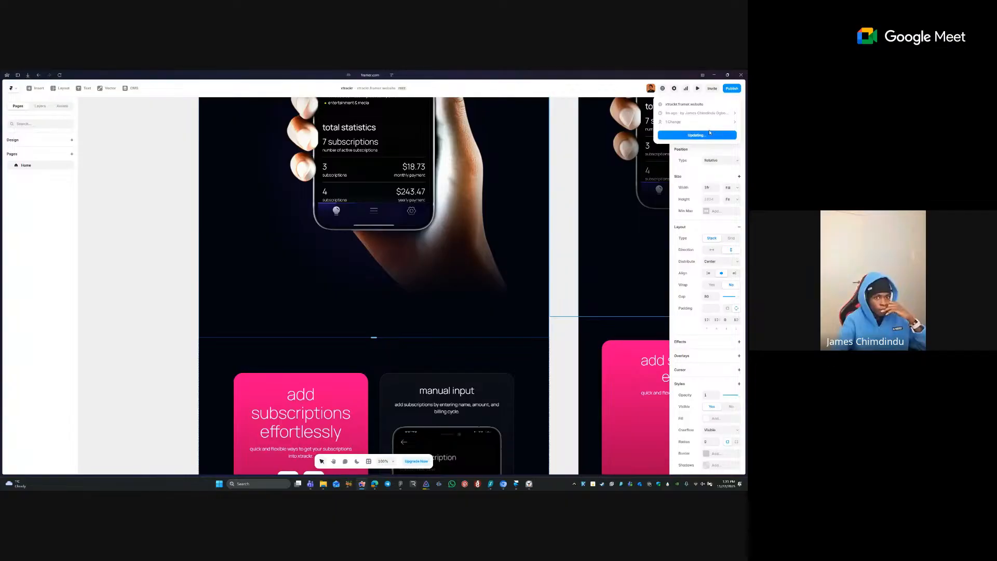
mouse_move(1, 196)
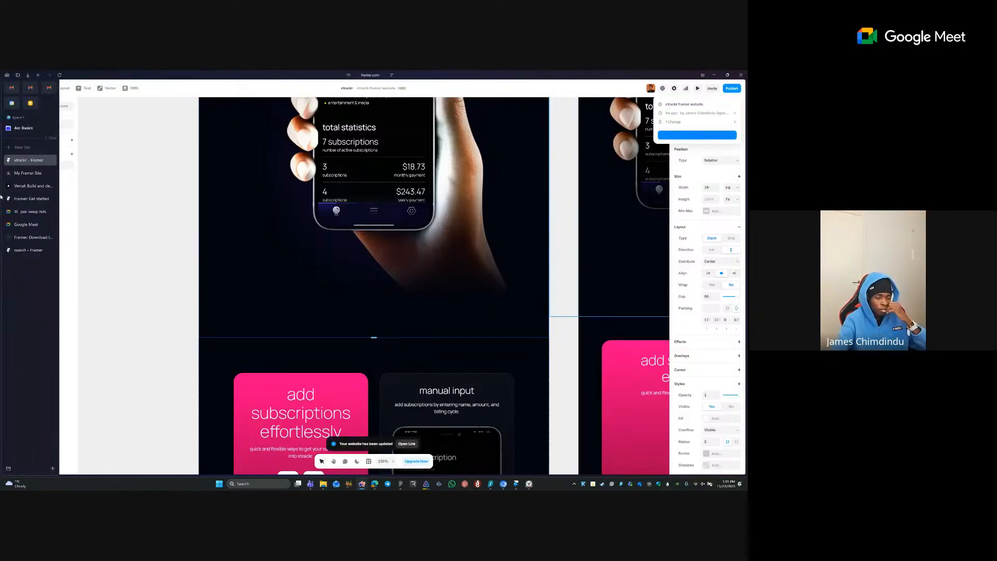
click(26, 178)
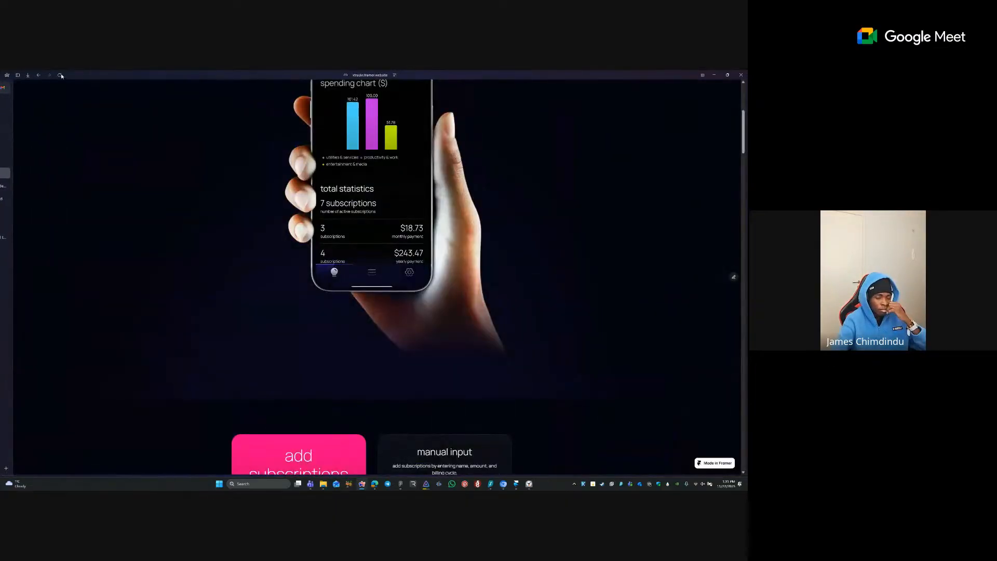
- Reload the live xtrackr site and scroll through the pink card's store buttons
key(ctrl+r)
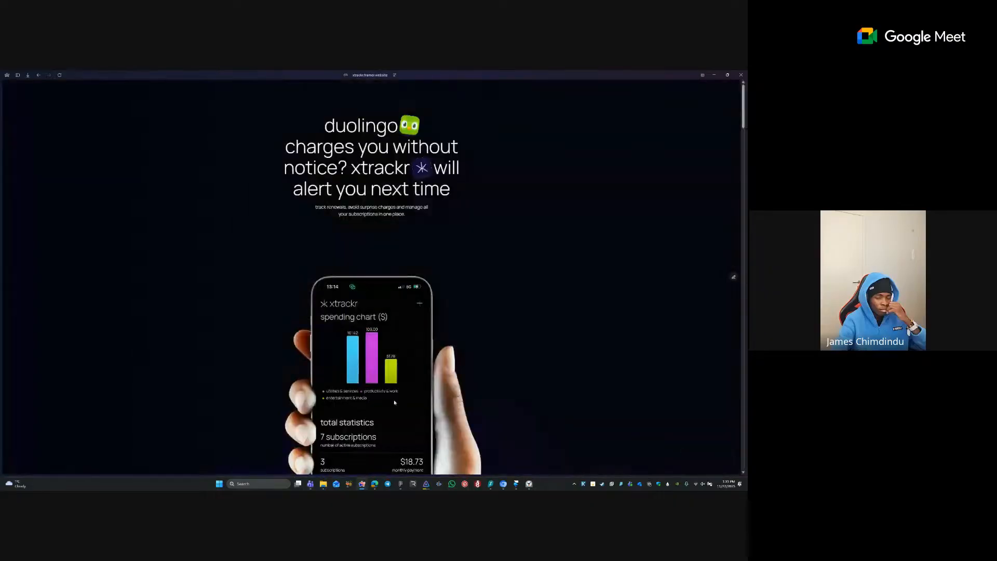
scroll(393, 400, down, 5)
scroll(387, 391, down, 4)
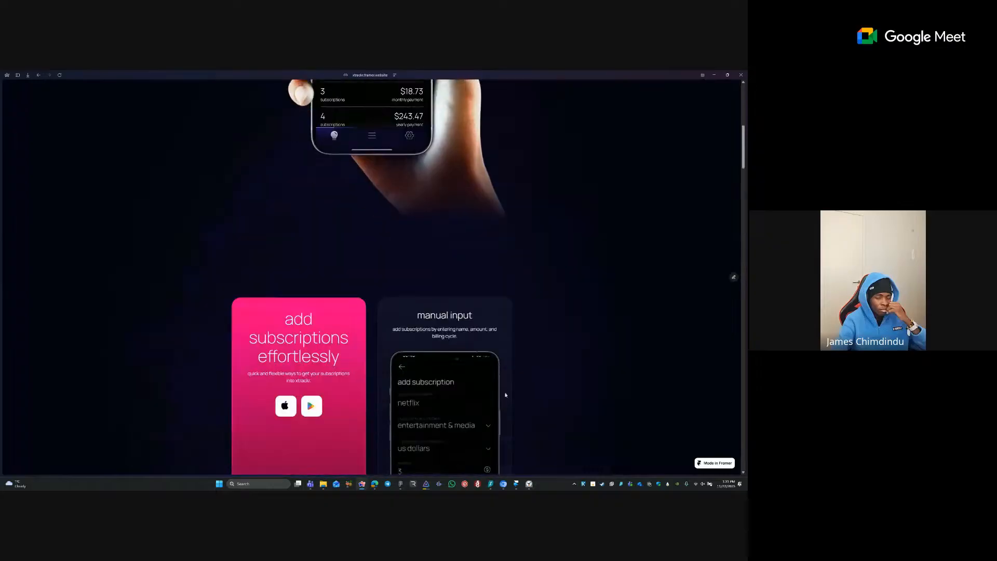
drag(501, 272, 343, 269)
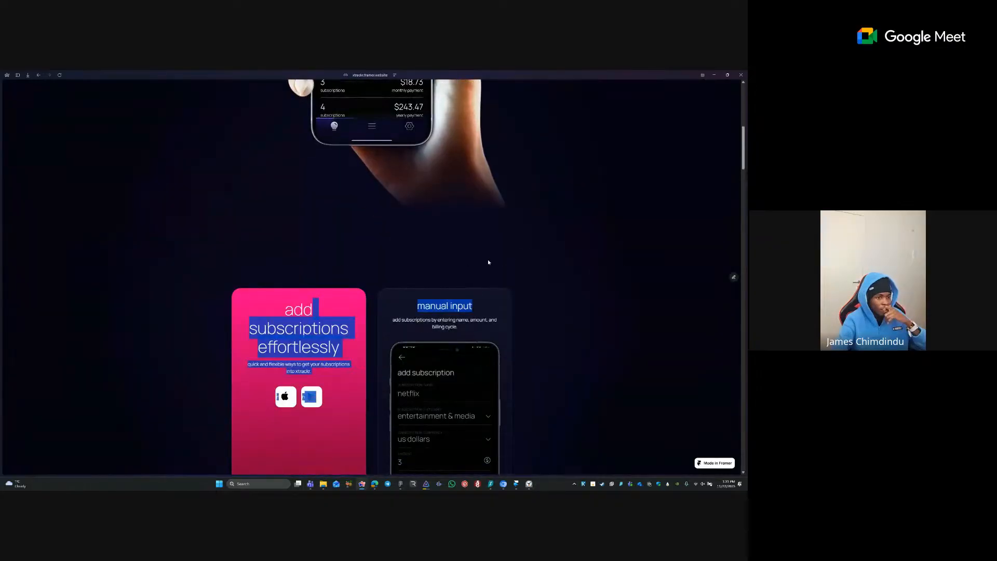
click(440, 259)
scroll(445, 285, up, 6)
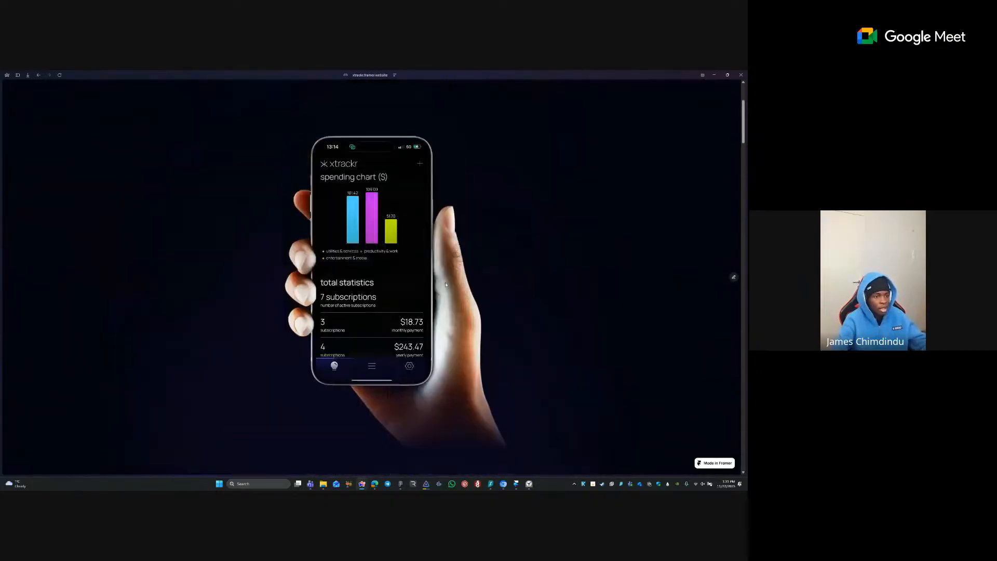
- Copy the live site's URL and switch to the Google Meet tab
key(ctrl+l)
key(ctrl+c)
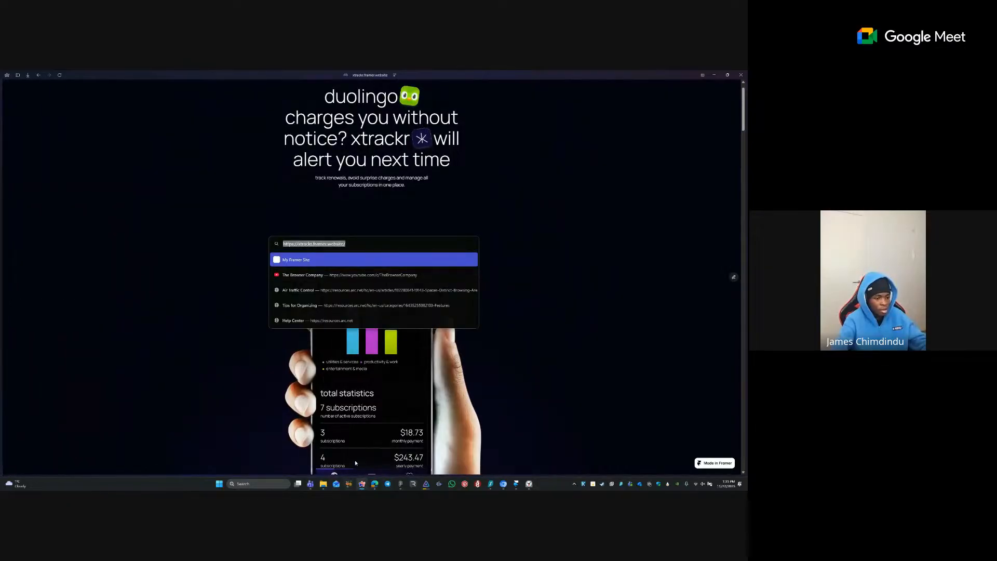
key(Escape)
mouse_move(1, 181)
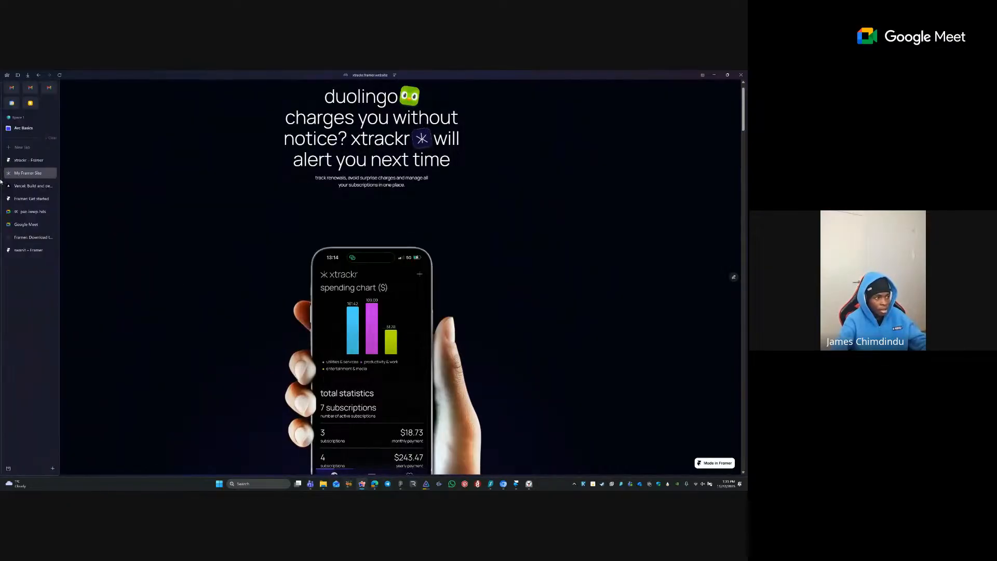
click(22, 211)
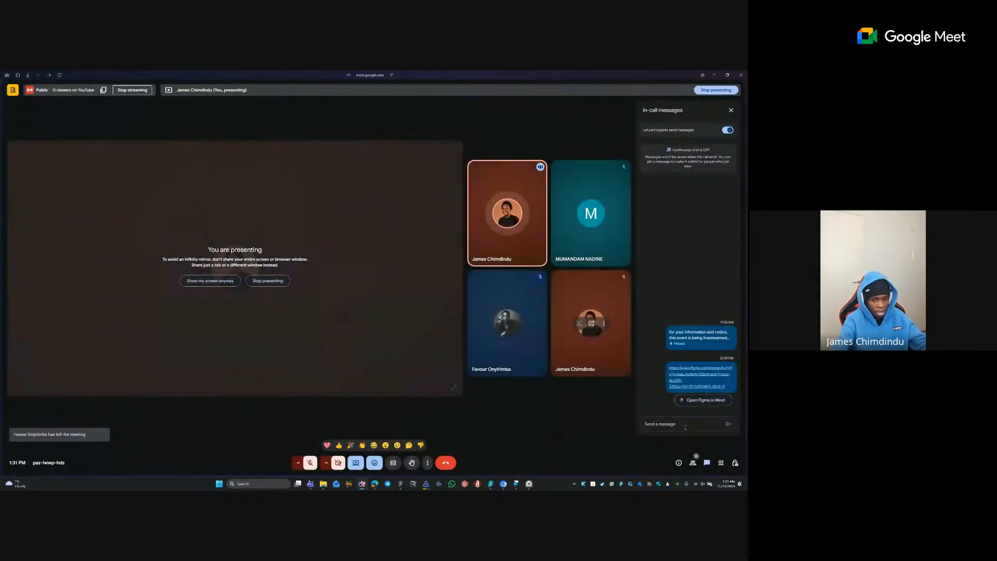
- Send the pasted xtrackr.framer.website link in the Meet chat, then return to the editor tab
click(685, 426)
key(ctrl+v)
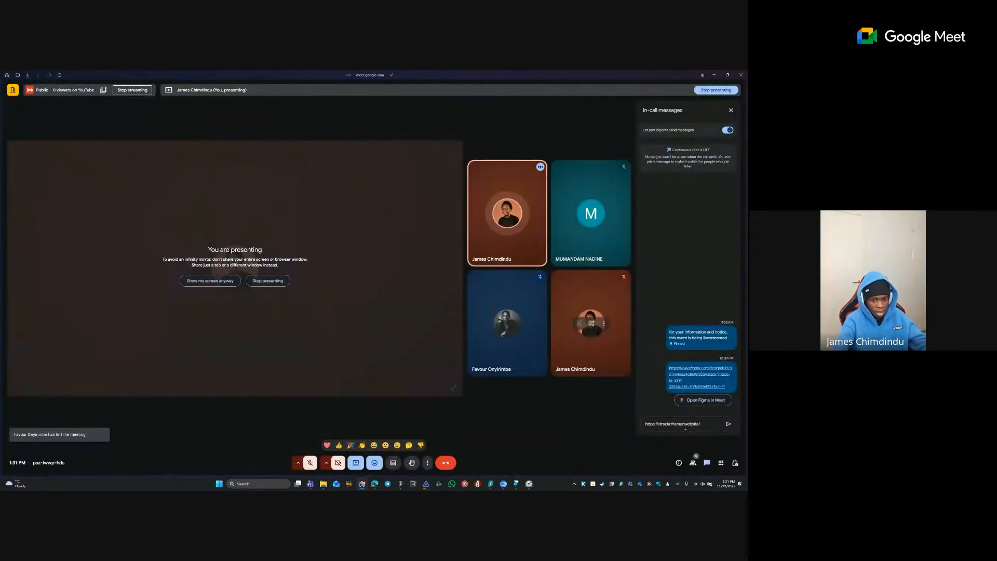
click(727, 425)
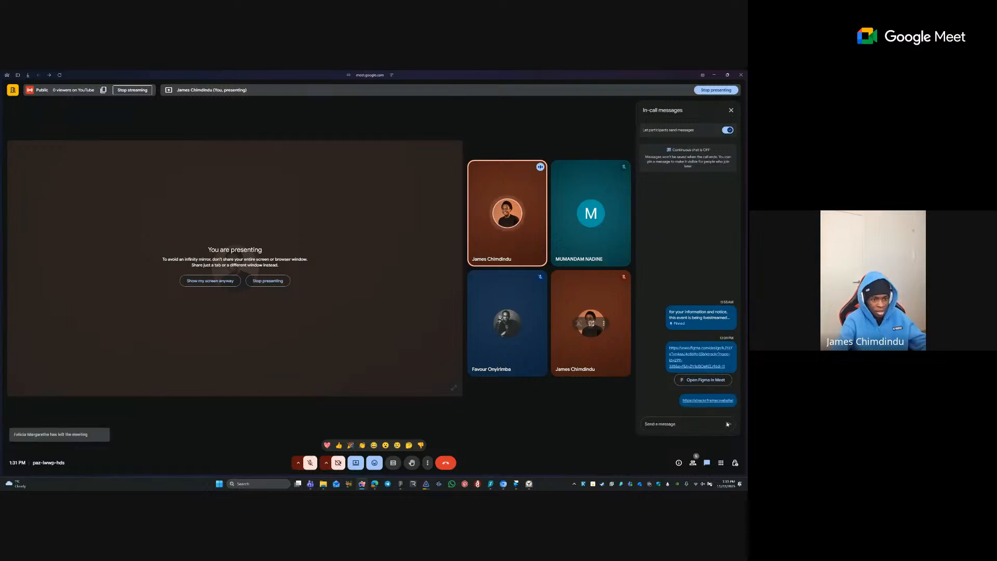
mouse_move(1, 210)
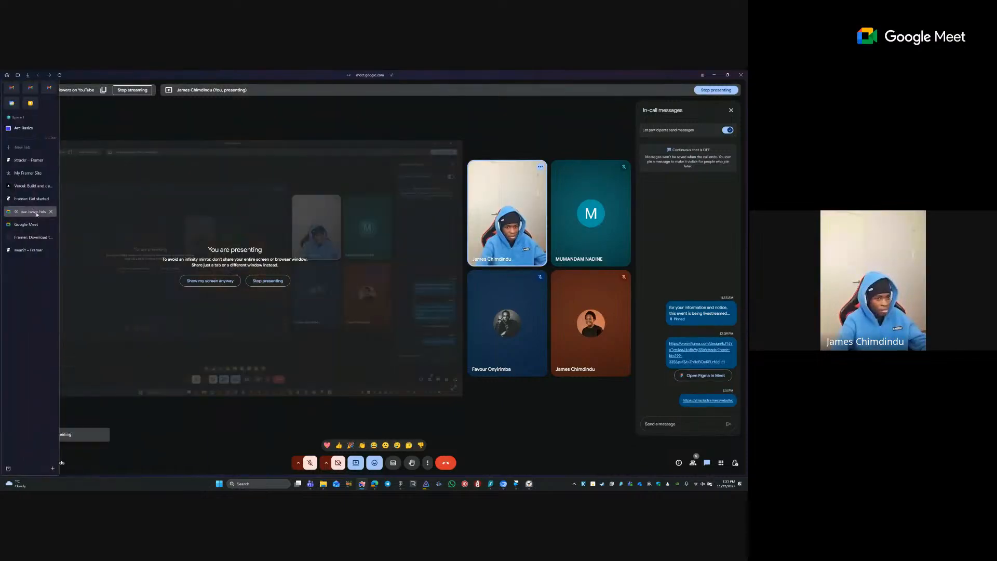
click(26, 161)
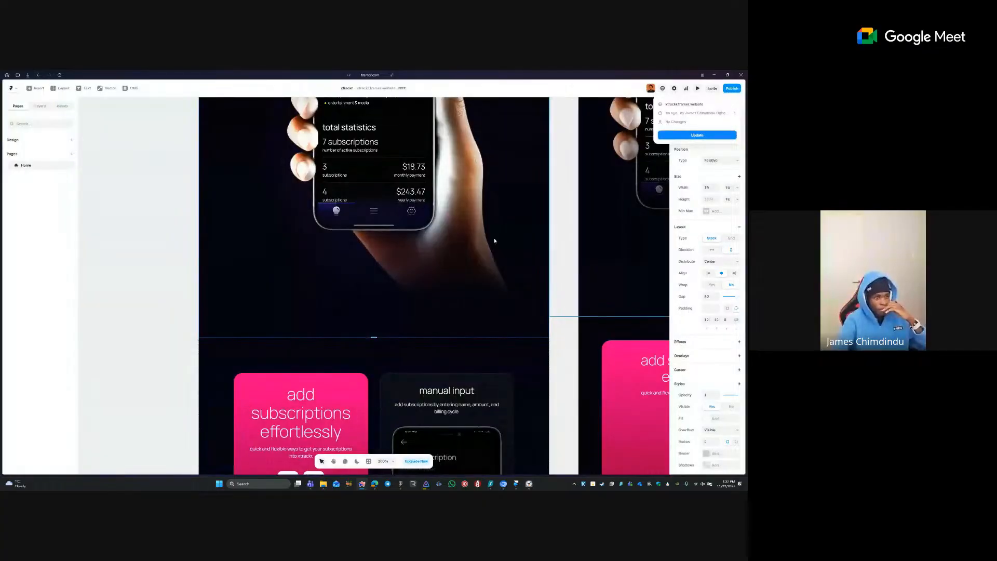
- Close the xtrackr editor tab in Arc and open Site Settings in the Framer desktop app
click(136, 285)
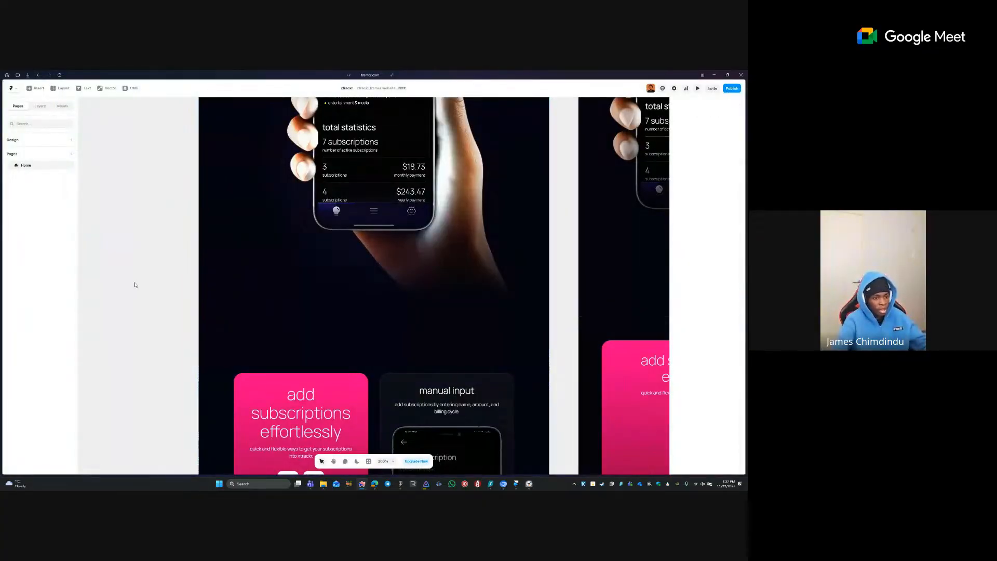
scroll(278, 208, down, 3)
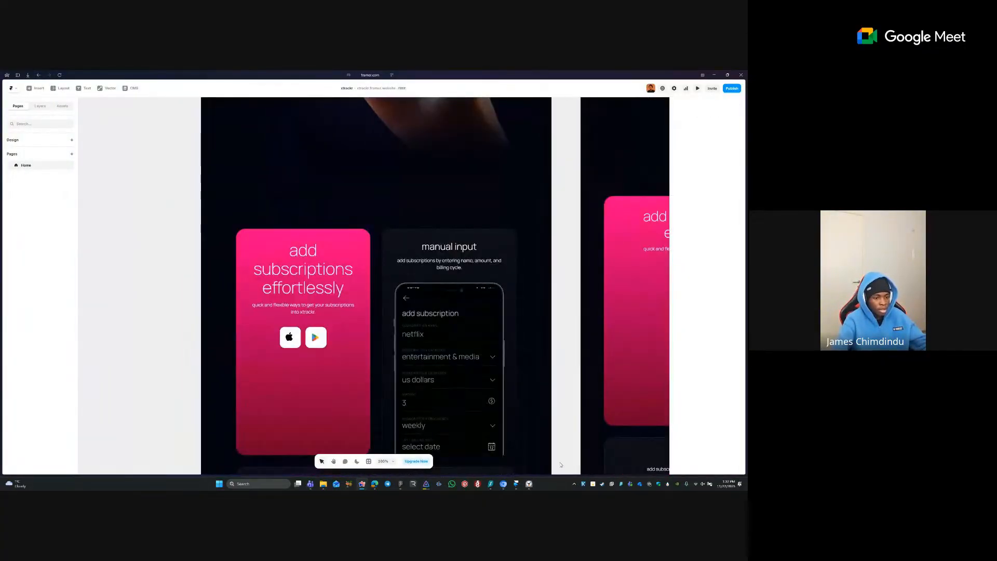
click(517, 484)
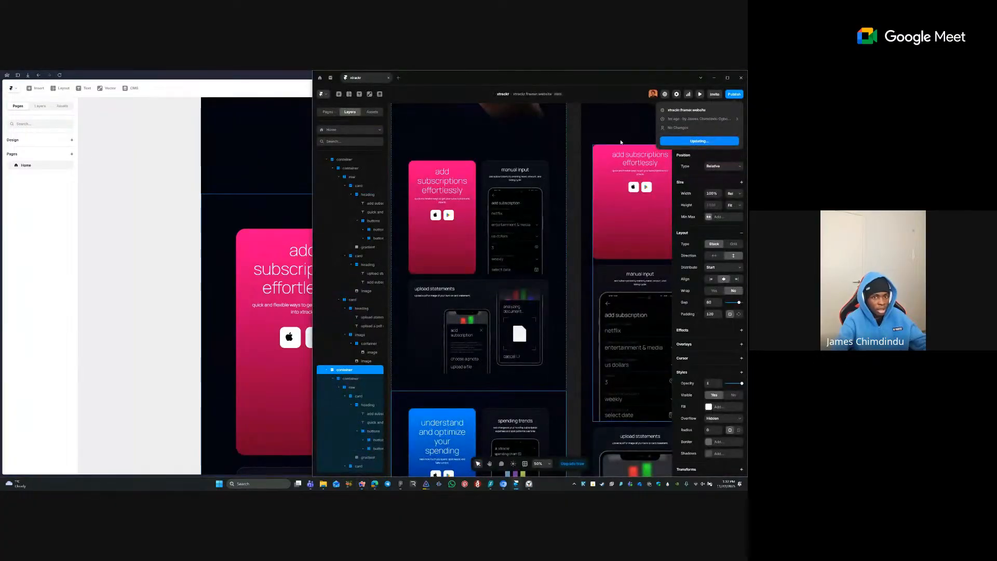
click(156, 139)
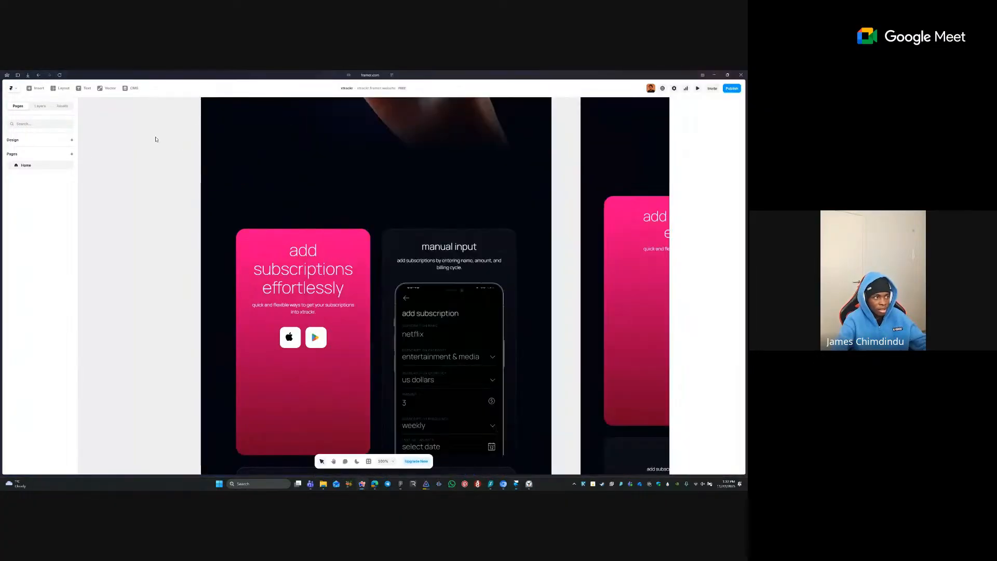
mouse_move(6, 140)
click(50, 161)
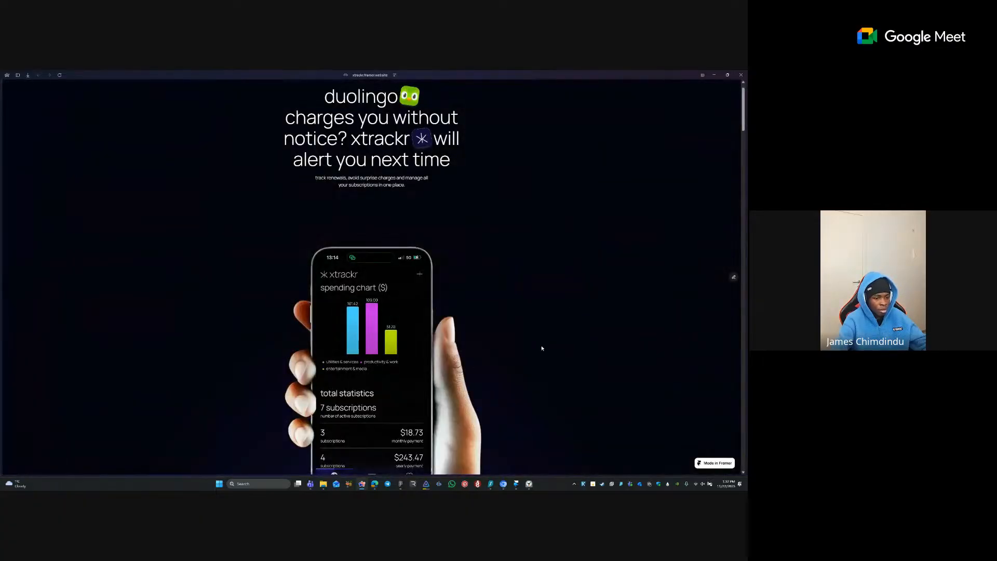
click(516, 484)
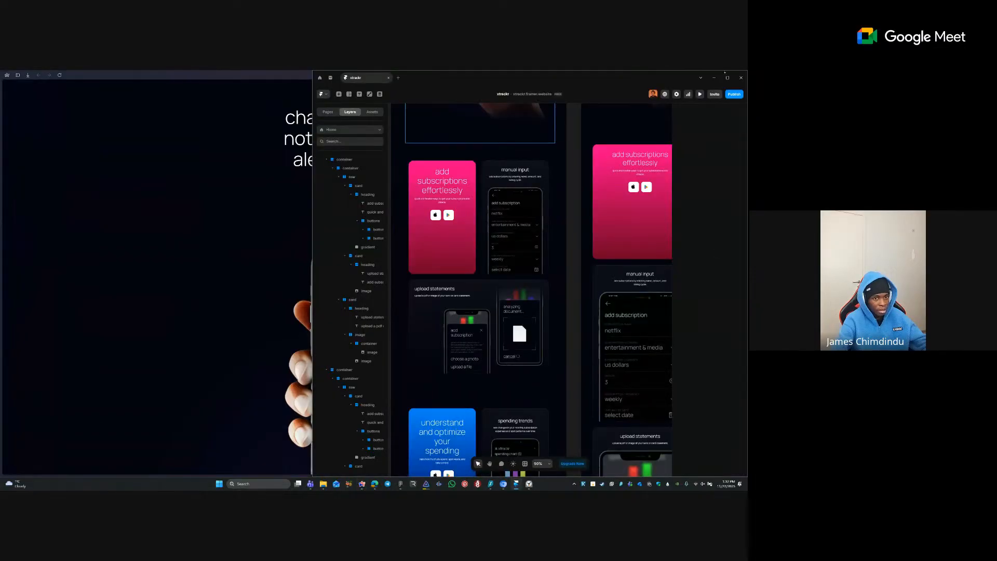
click(675, 94)
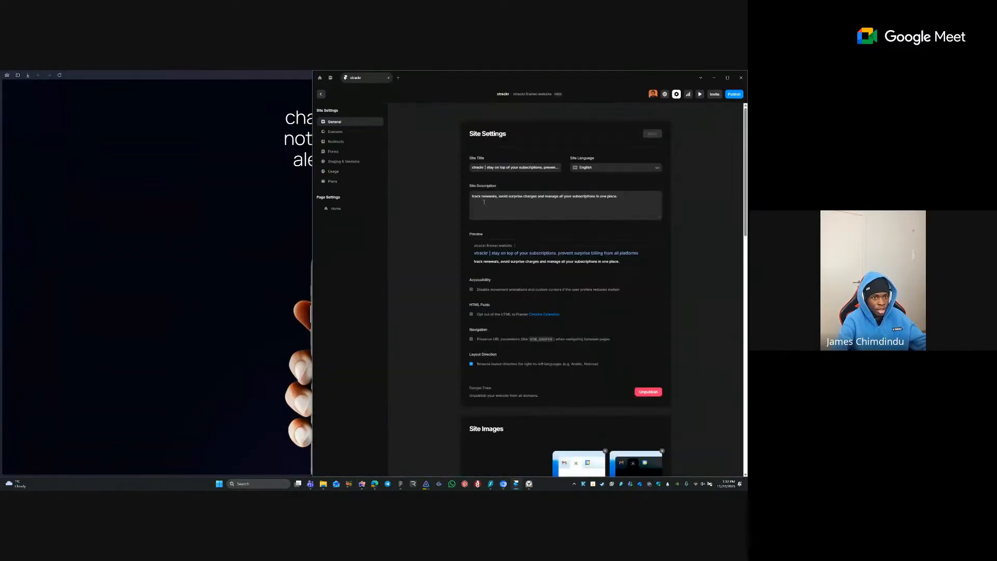
- Publish the latest changes to the live site with Update
click(506, 165)
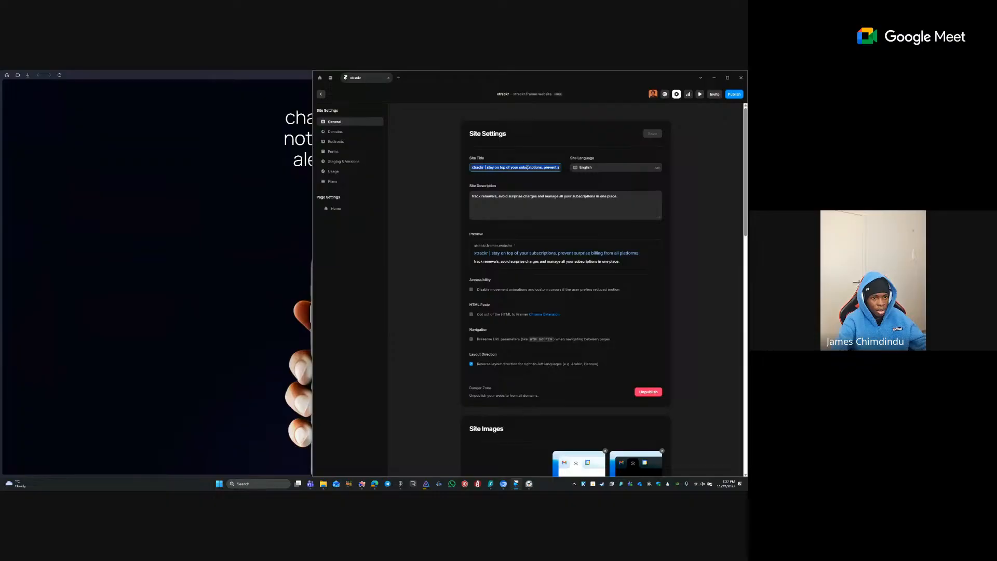
click(712, 163)
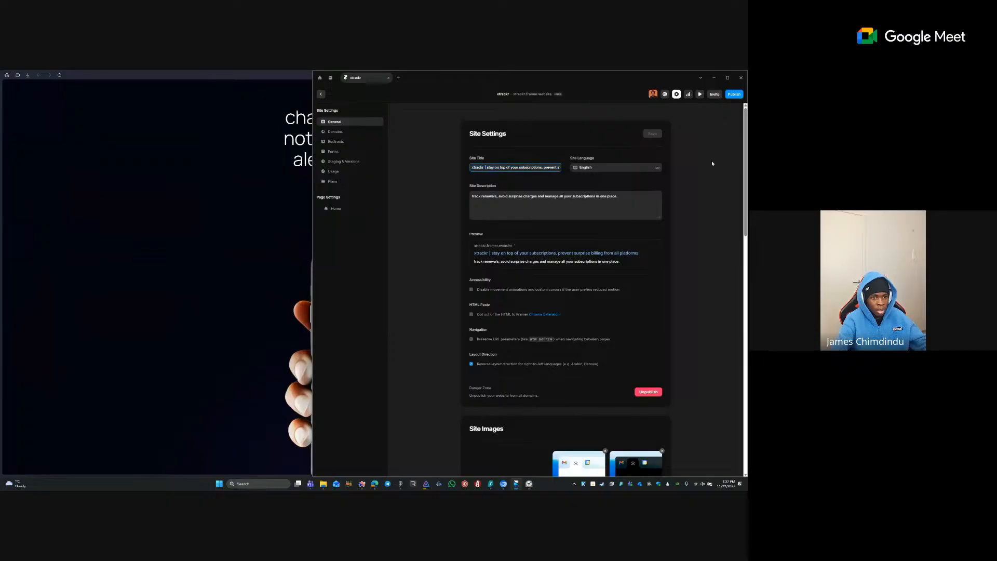
click(737, 96)
click(696, 141)
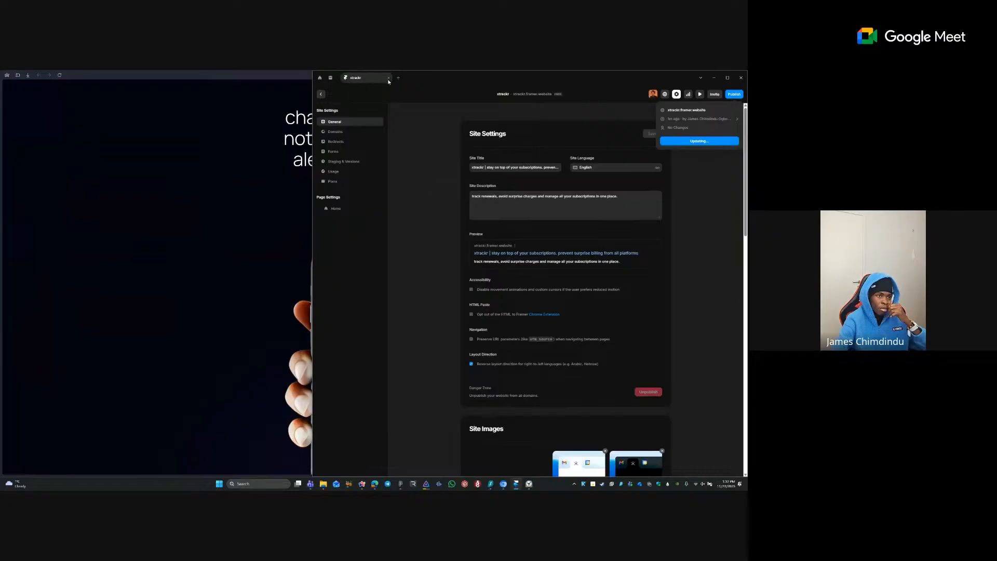
- Close the Framer desktop app and switch Arc to the Framer Get started tab
click(738, 78)
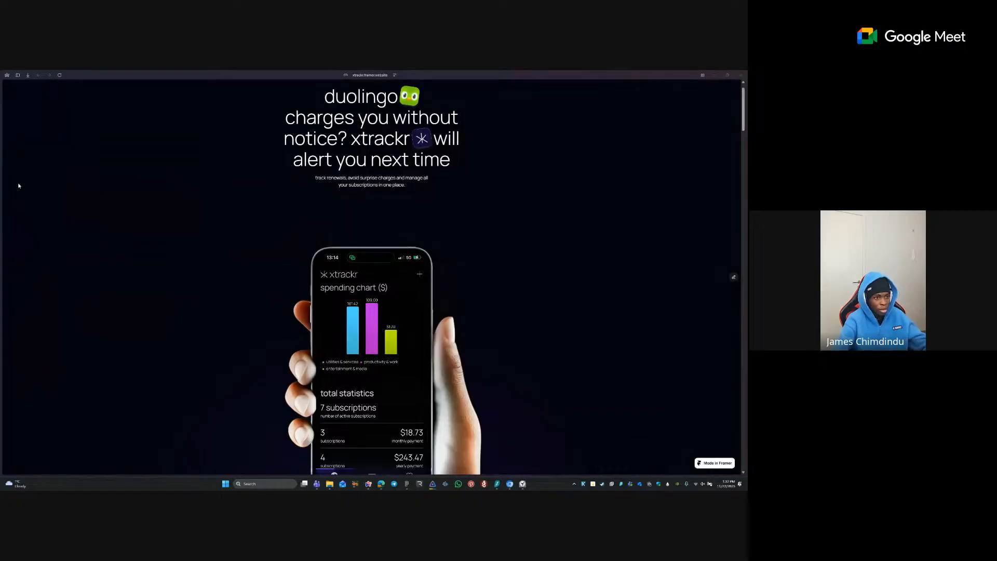
mouse_move(16, 166)
click(20, 148)
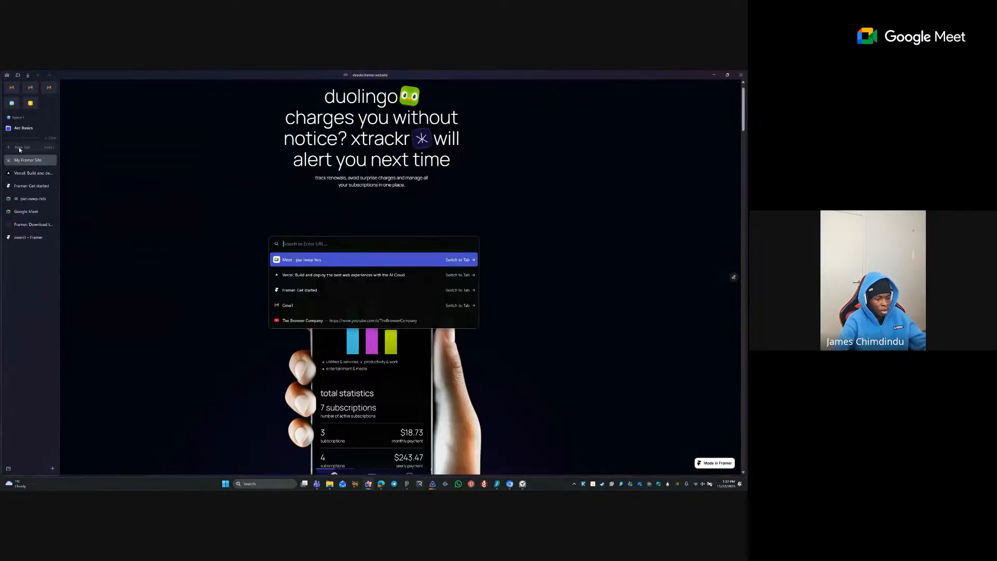
click(25, 186)
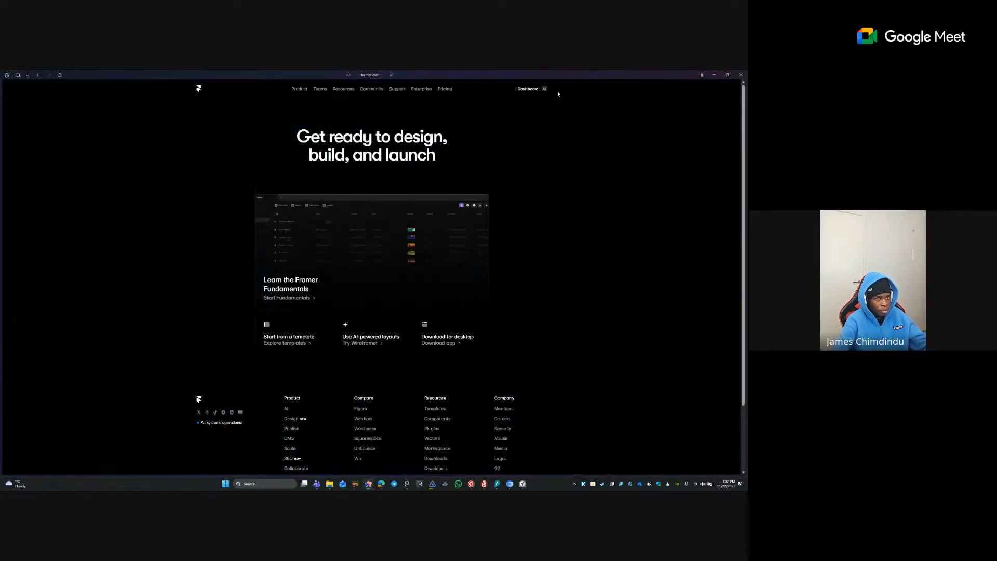
mouse_move(535, 90)
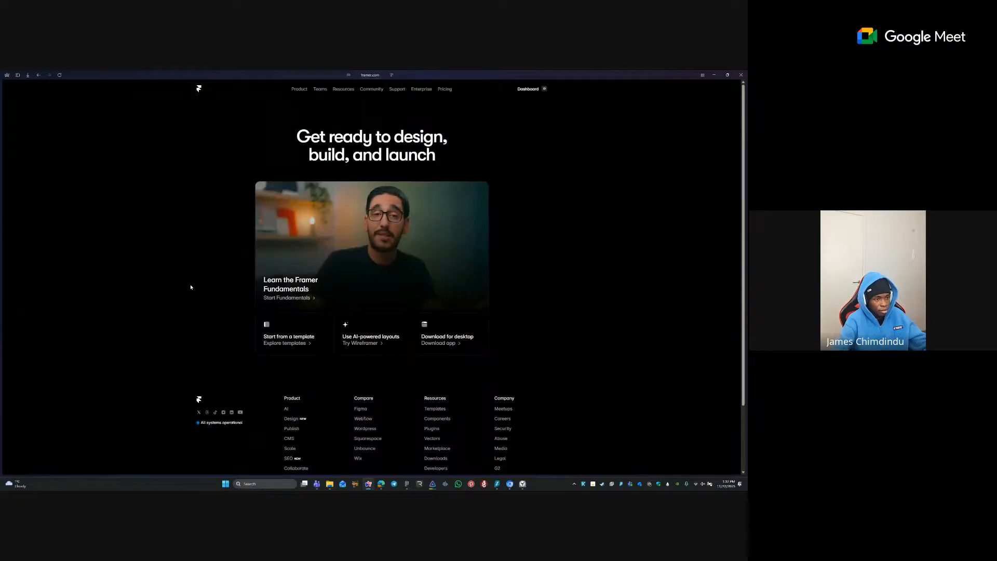
- Move the Framer tab higher and open the xtrackr project in the editor
mouse_move(19, 184)
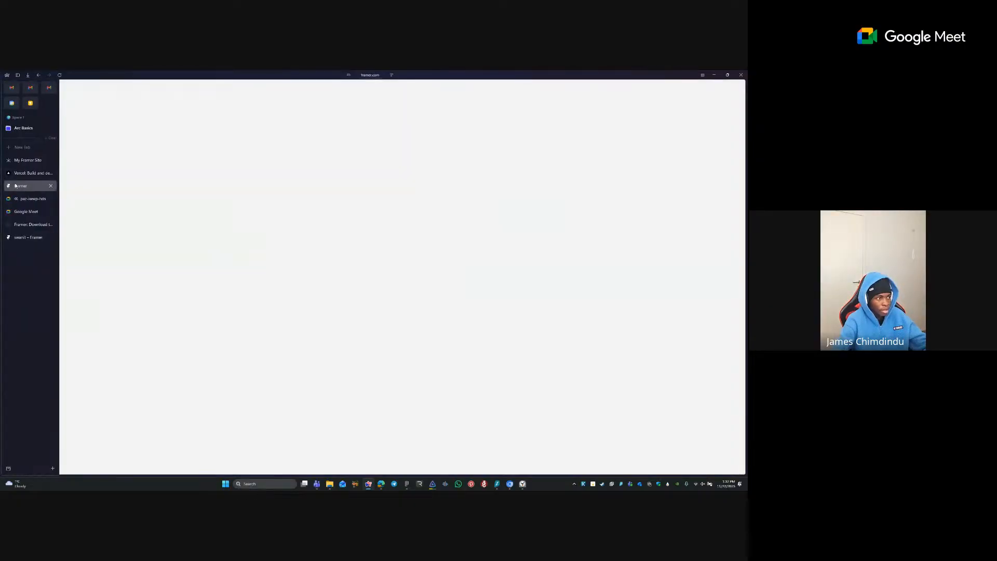
drag(21, 185, 22, 155)
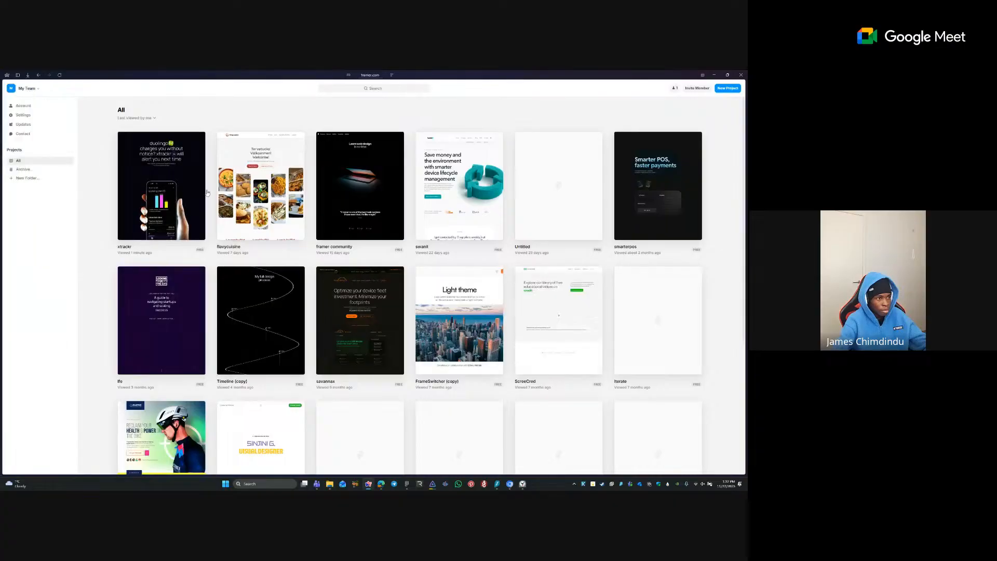
click(198, 180)
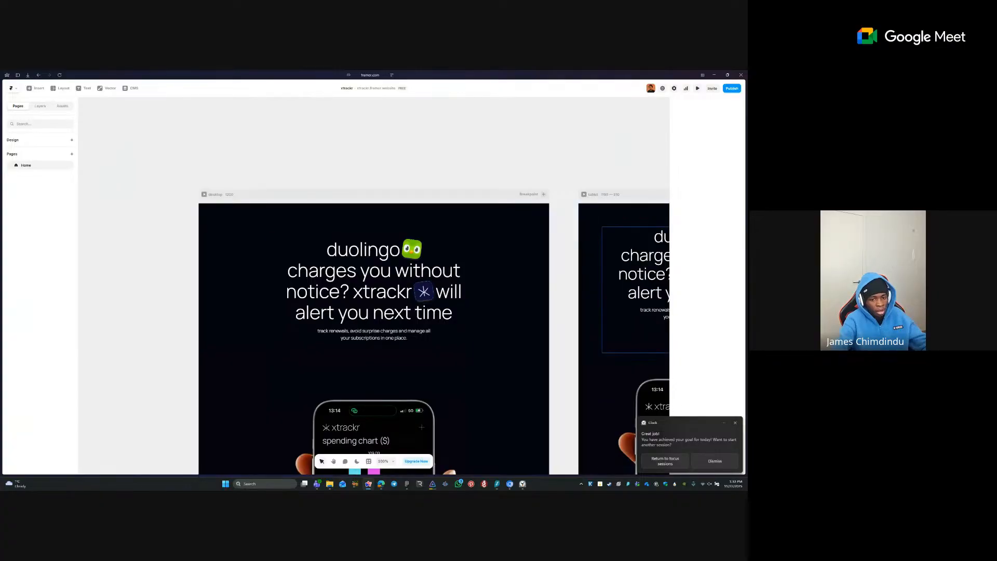
- Select the hero text stack and reveal the project's button component in Assets
click(735, 423)
click(372, 363)
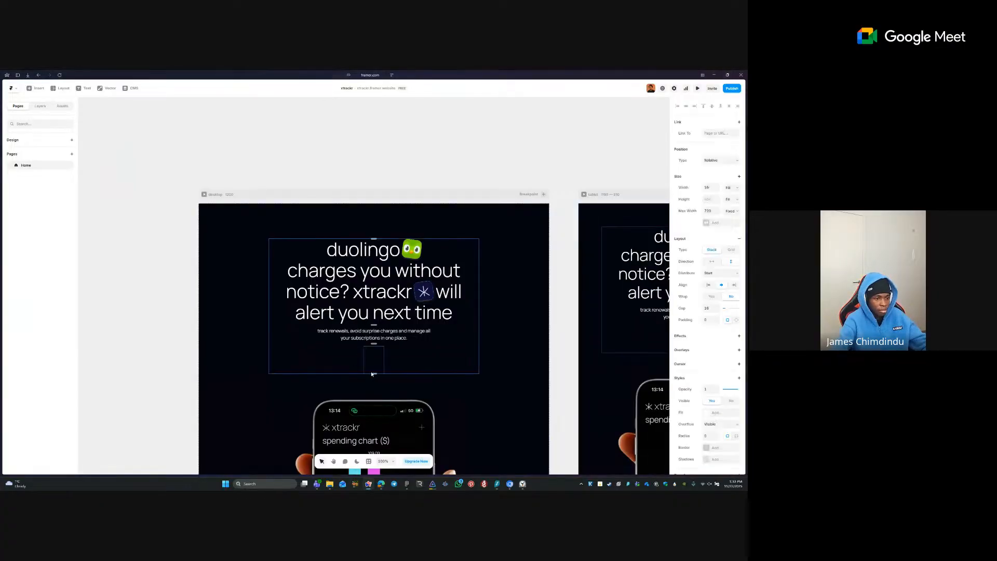
click(40, 105)
click(63, 106)
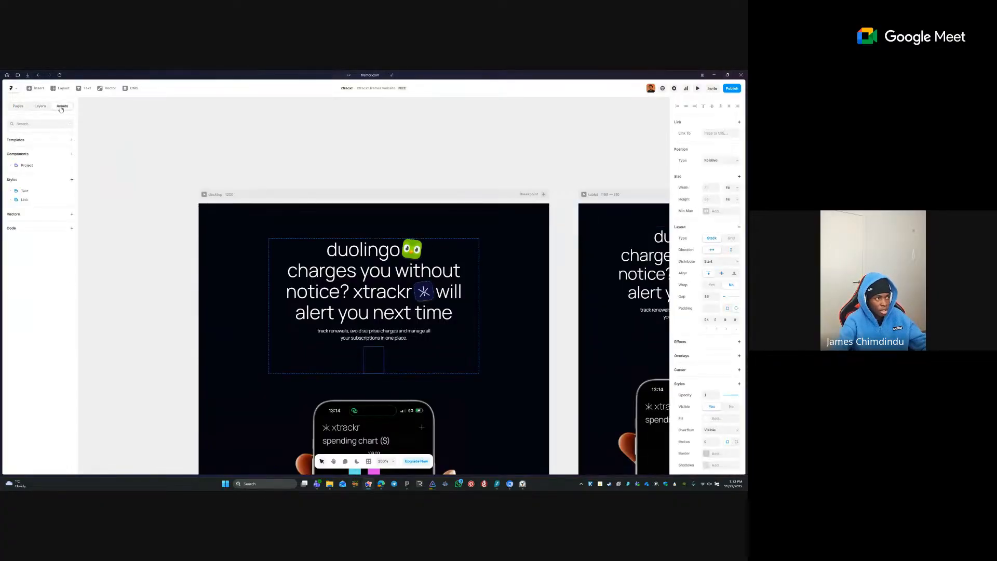
mouse_move(1, 173)
click(11, 165)
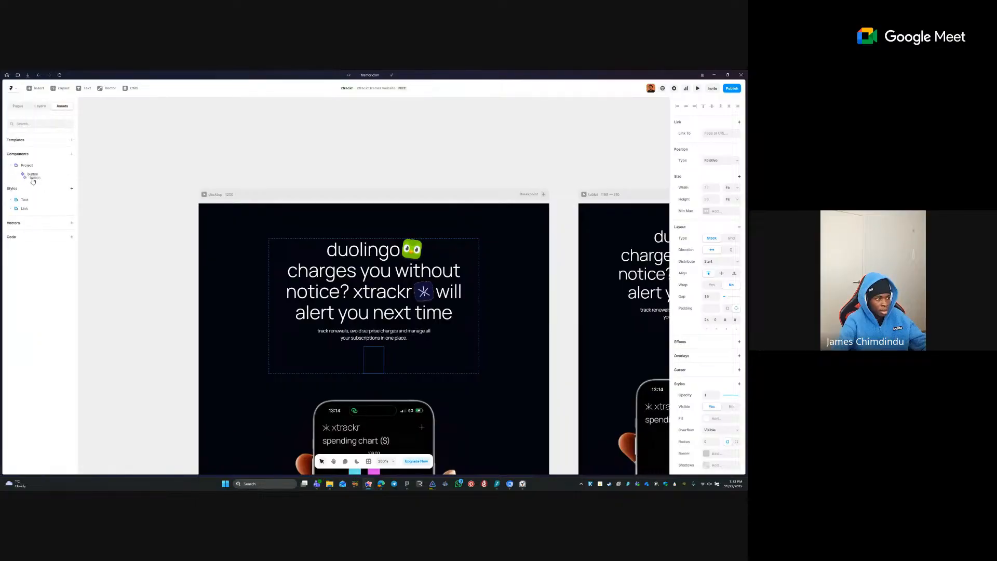
- Place the button component below the hero text and duplicate it, giving two 'download on app store' buttons
drag(376, 364, 375, 364)
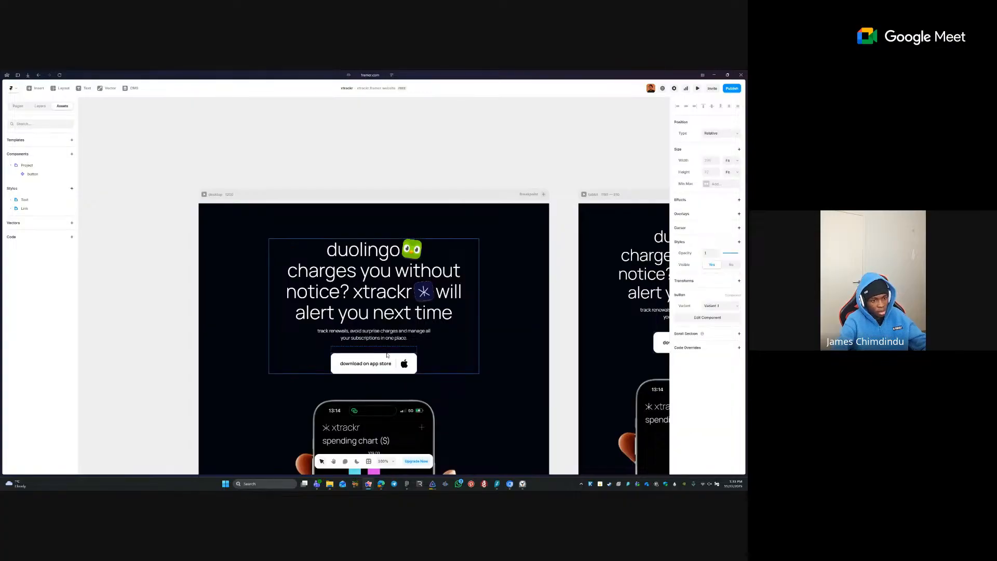
key(ctrl+d)
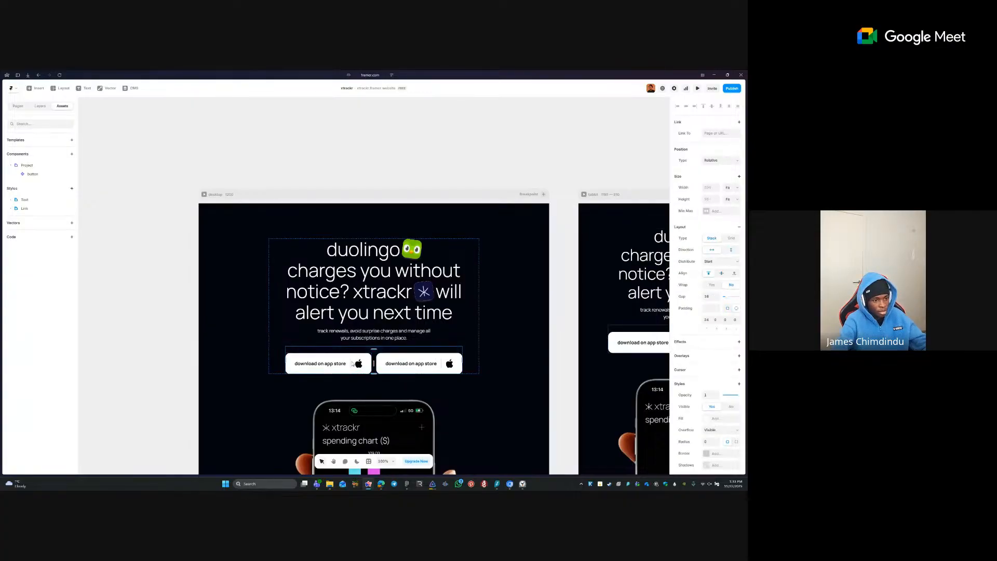
click(352, 367)
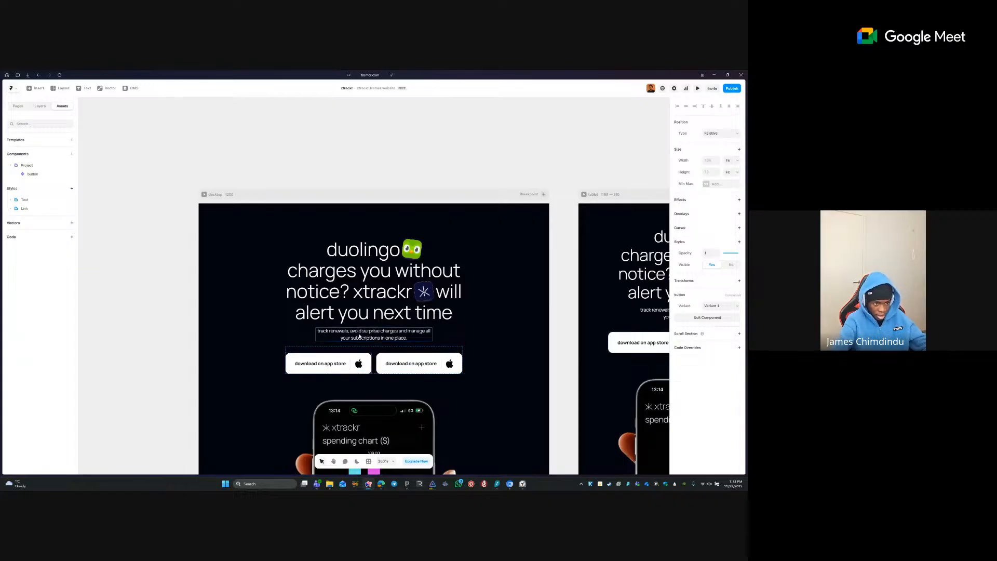
key(Escape)
click(326, 370)
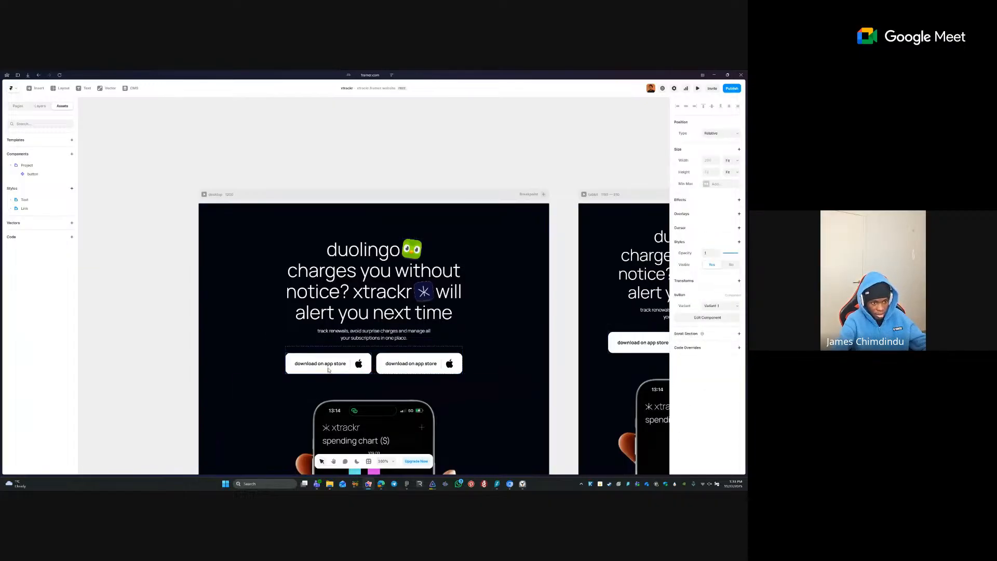
click(489, 366)
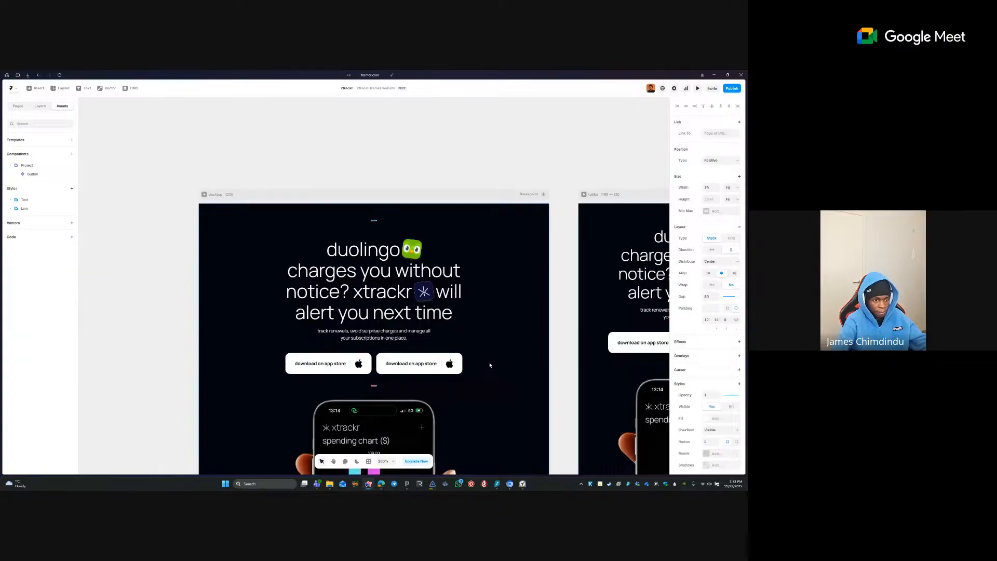
click(451, 371)
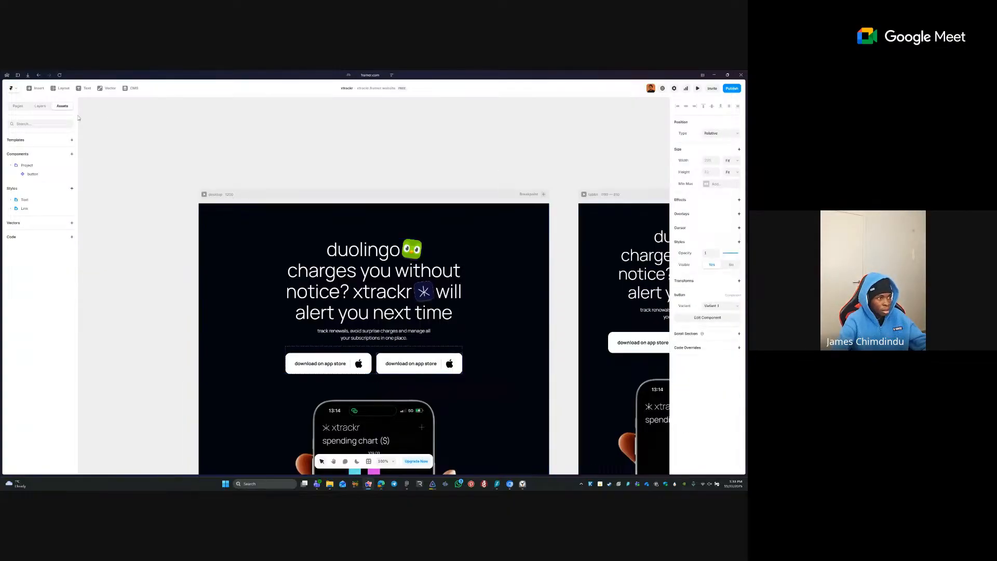
- Open the button component for editing and add a Hover variant to Variant 1
double_click(329, 357)
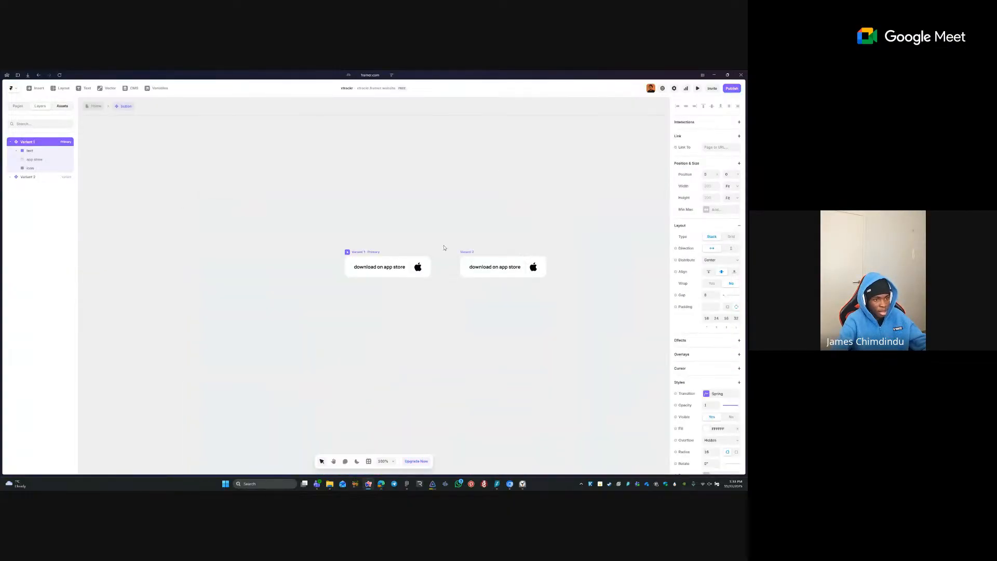
click(388, 266)
click(388, 267)
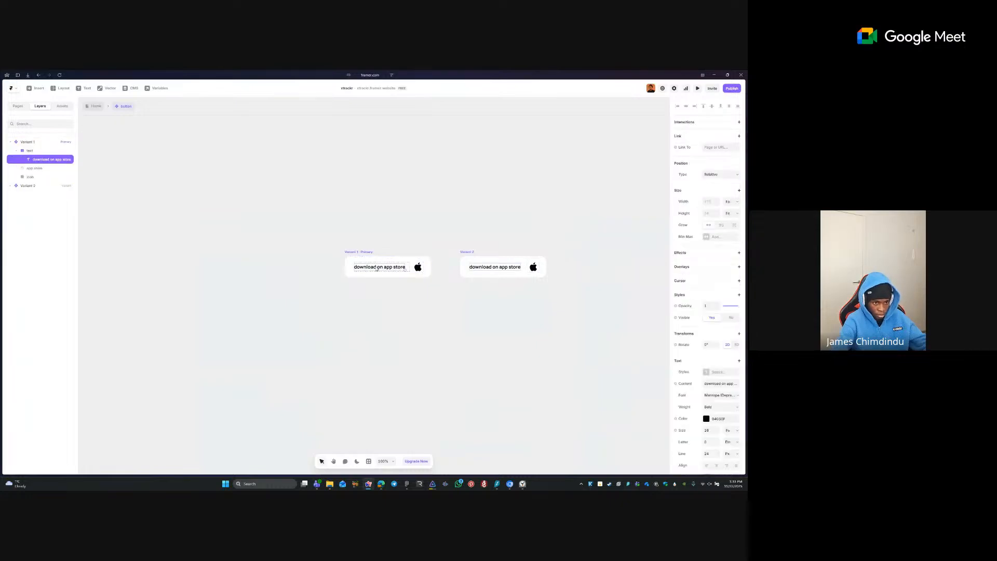
click(363, 252)
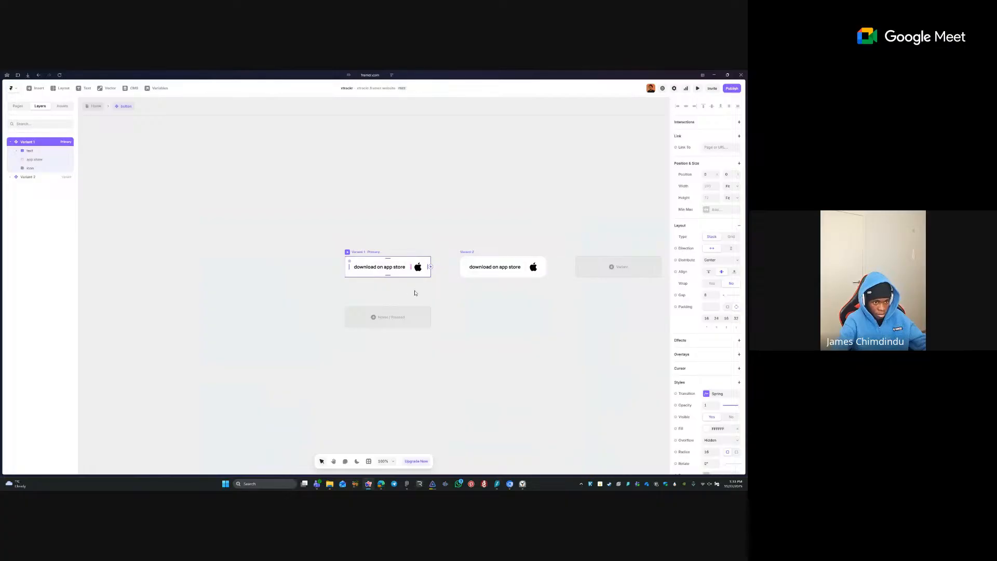
double_click(387, 267)
click(368, 253)
scroll(380, 267, up, 1)
scroll(379, 266, down, 1)
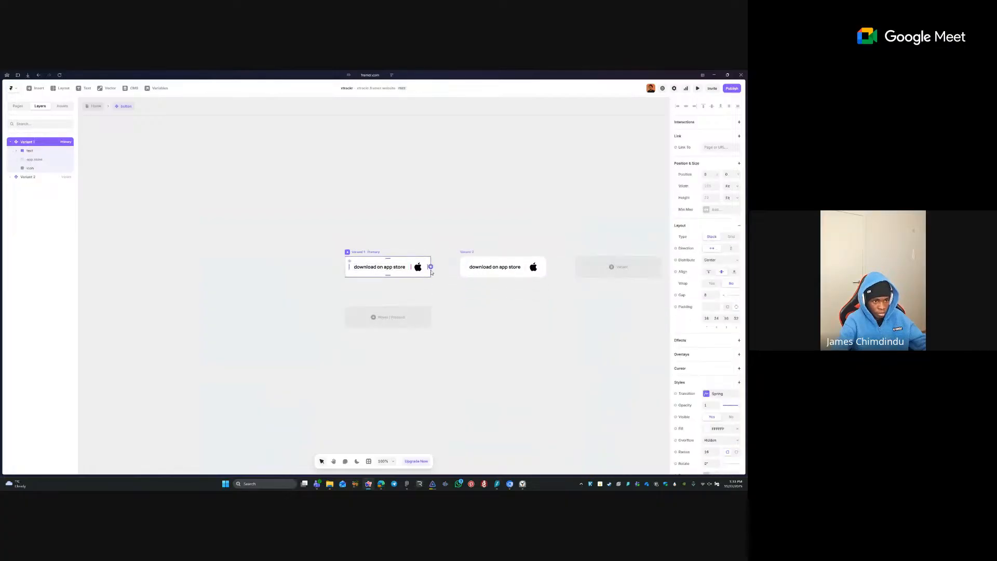
double_click(382, 267)
click(357, 253)
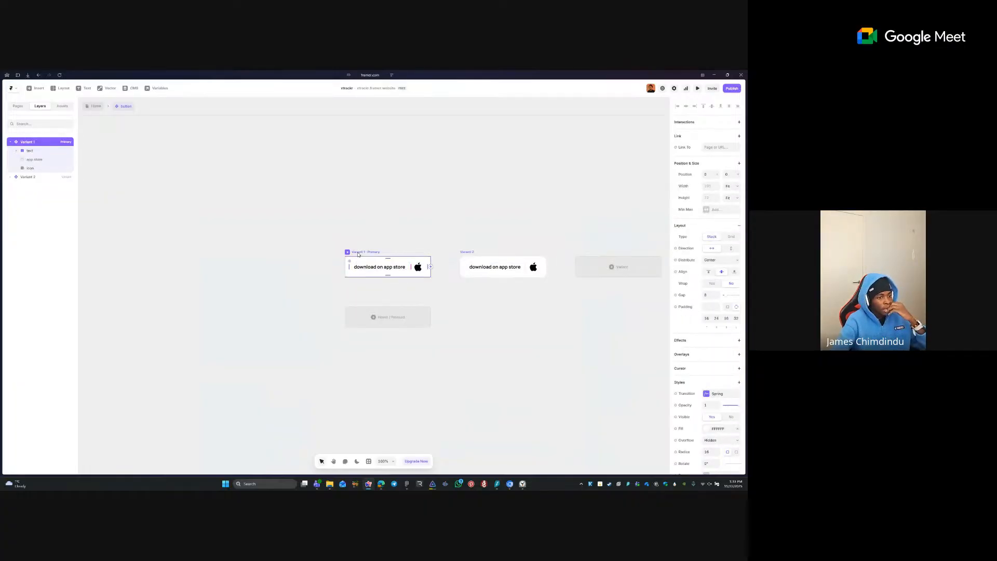
click(390, 317)
click(403, 319)
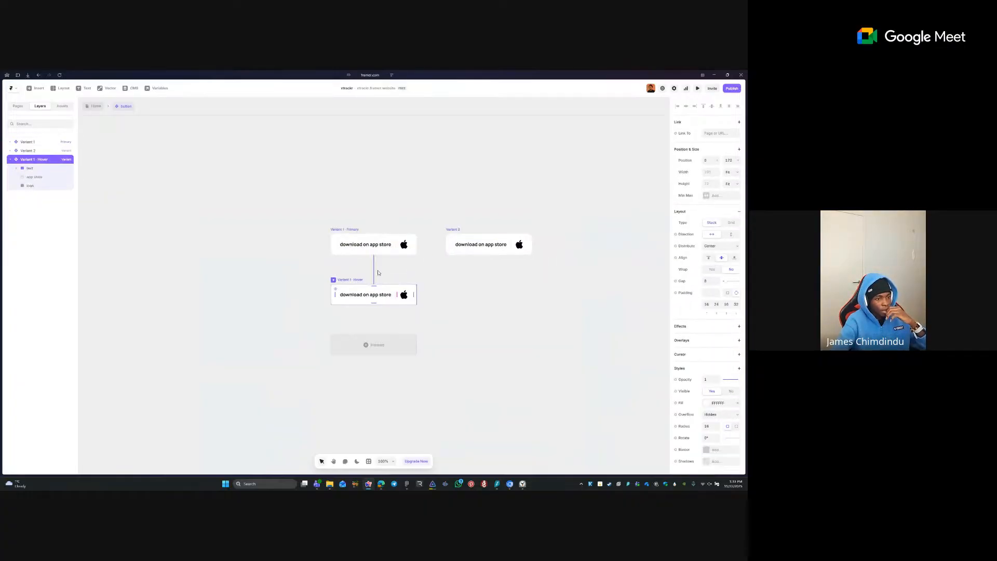
- Inspect Variant 1's text, icon and label stack layers, including the label stack's border colour
double_click(390, 244)
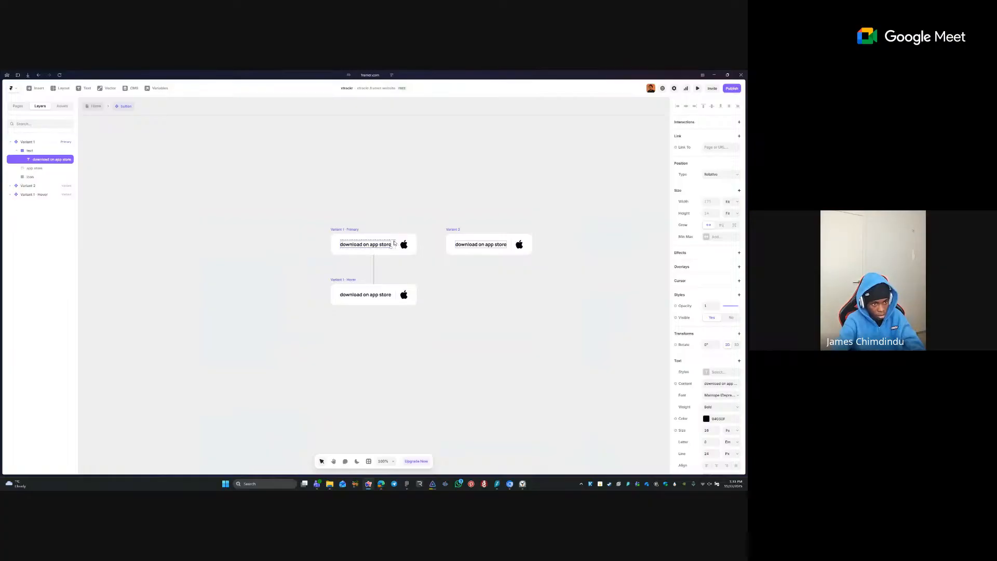
click(396, 243)
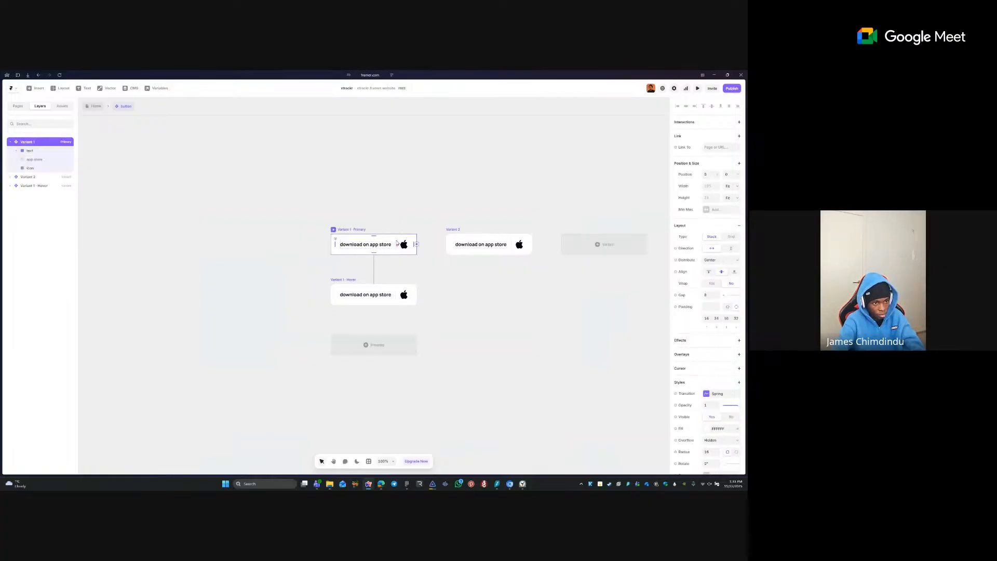
click(397, 242)
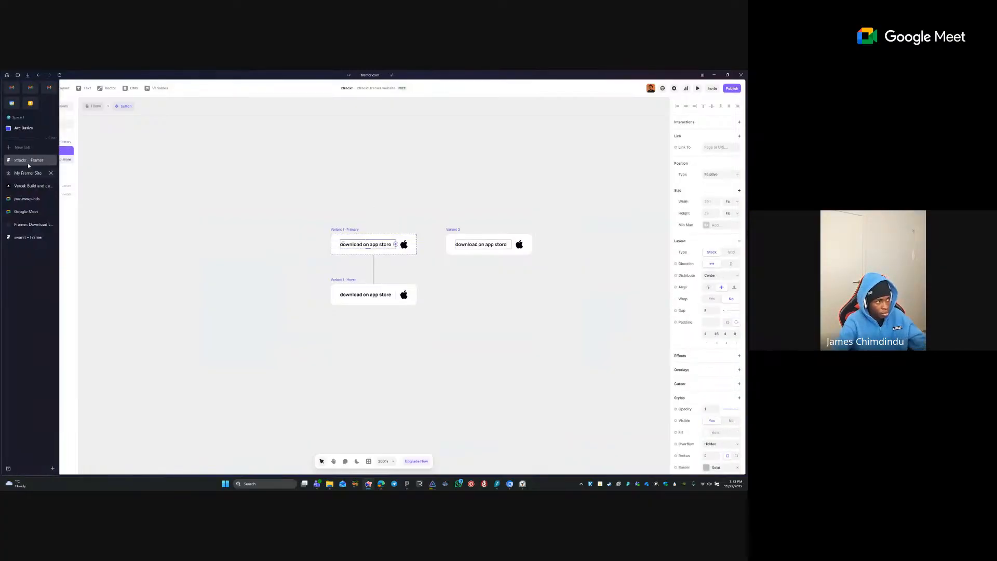
click(44, 168)
click(37, 177)
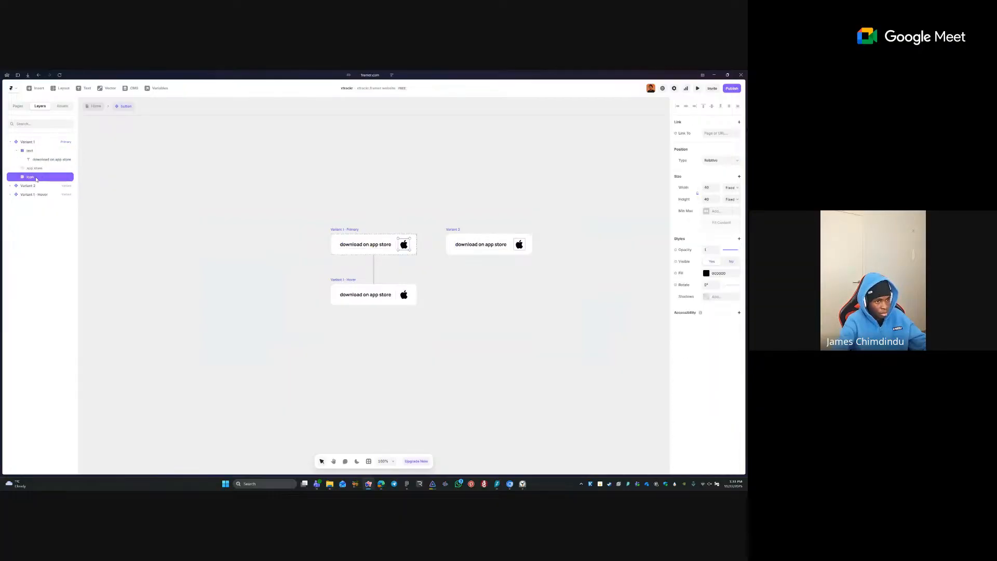
click(37, 168)
click(41, 151)
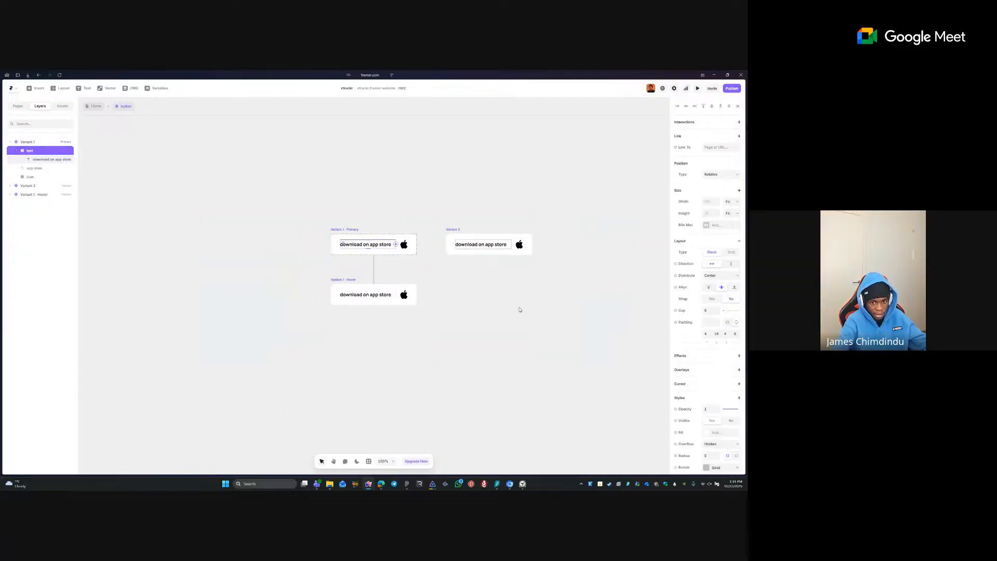
scroll(743, 381, down, 2)
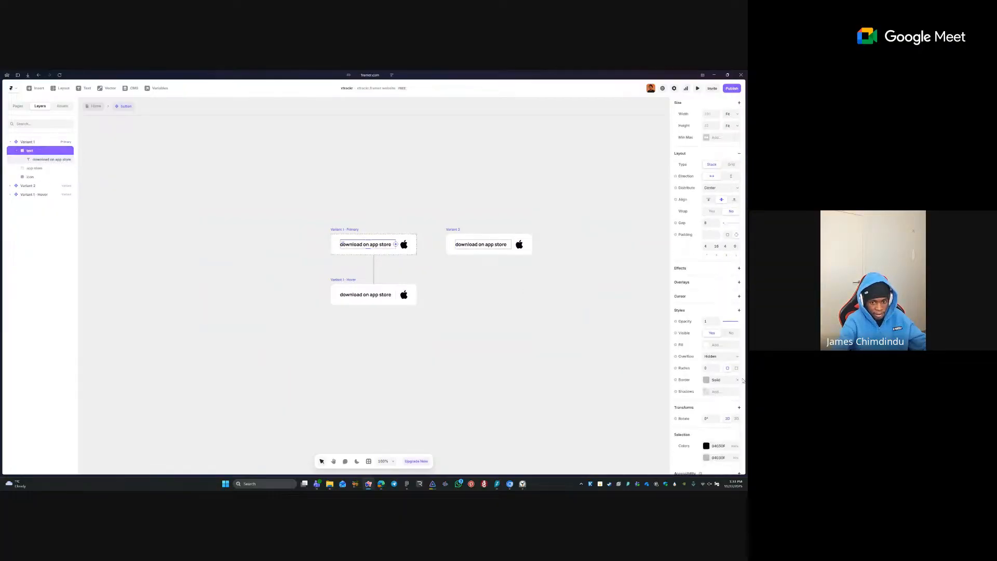
click(398, 274)
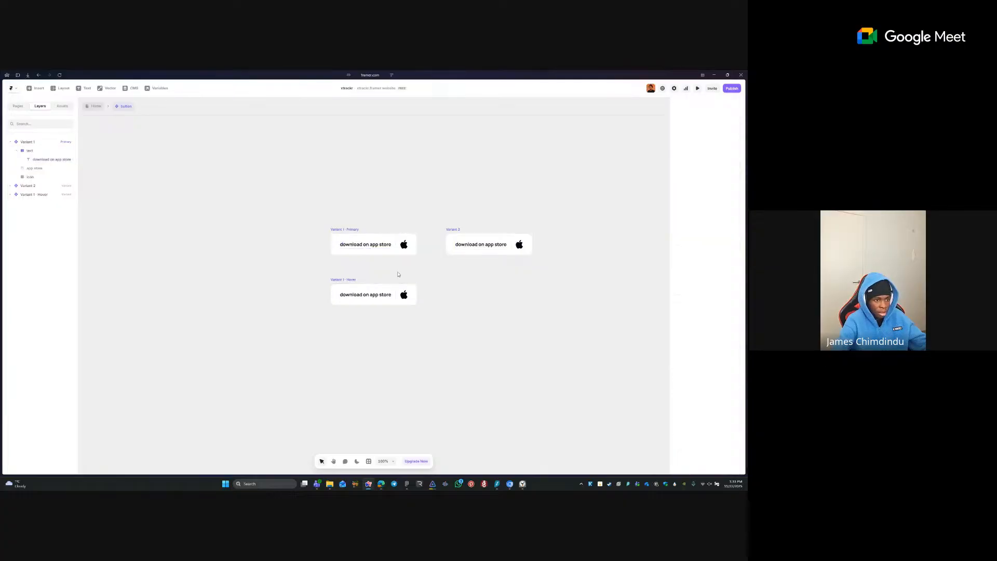
click(364, 245)
click(706, 379)
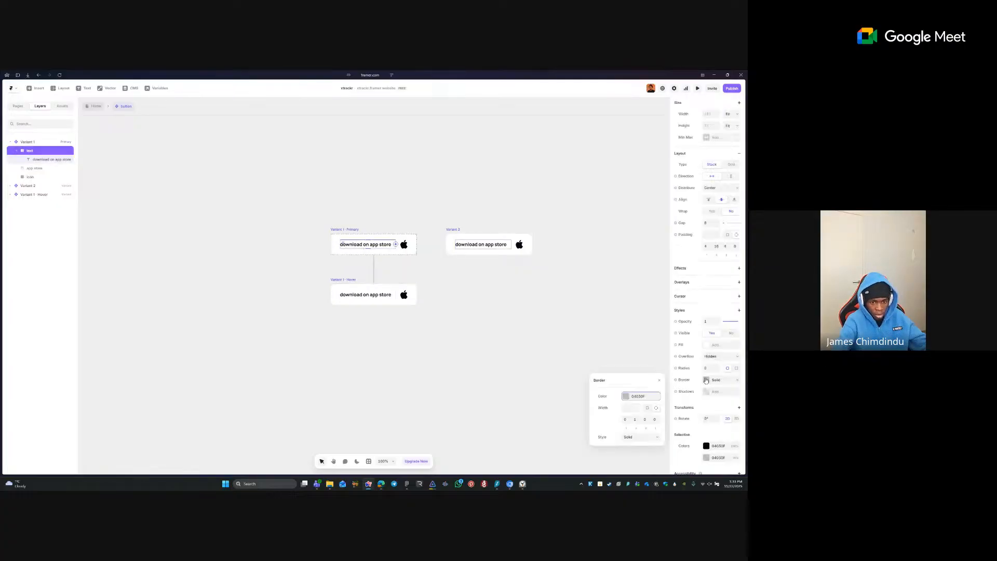
click(627, 396)
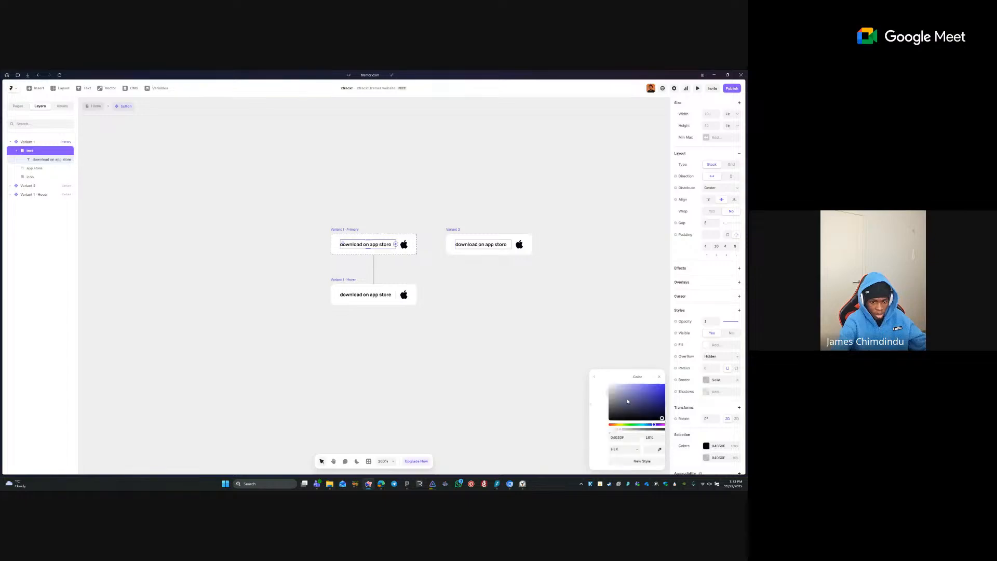
click(495, 370)
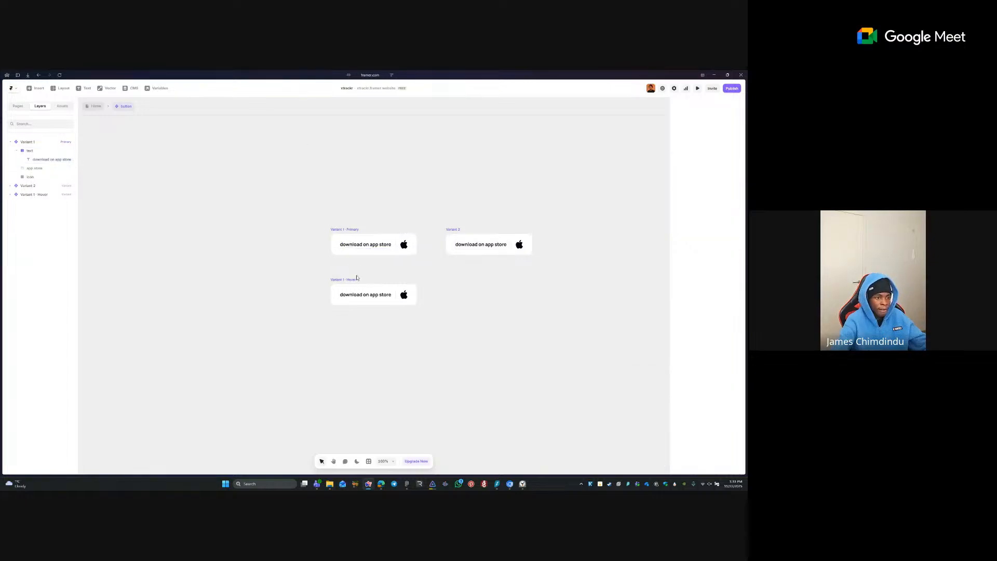
- Hide Variant 1's label stack so only the Apple icon shows
click(375, 297)
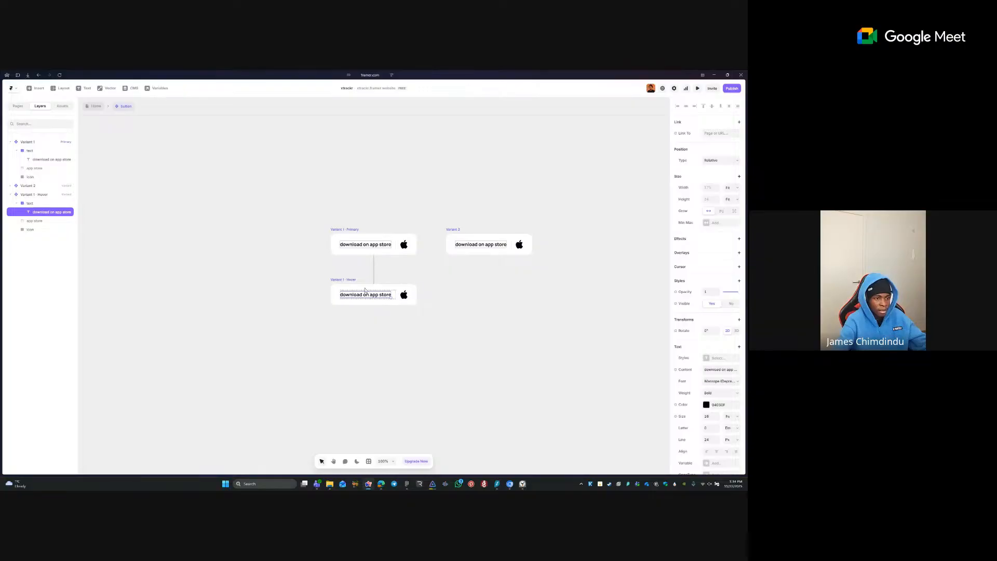
click(366, 269)
click(366, 246)
click(370, 243)
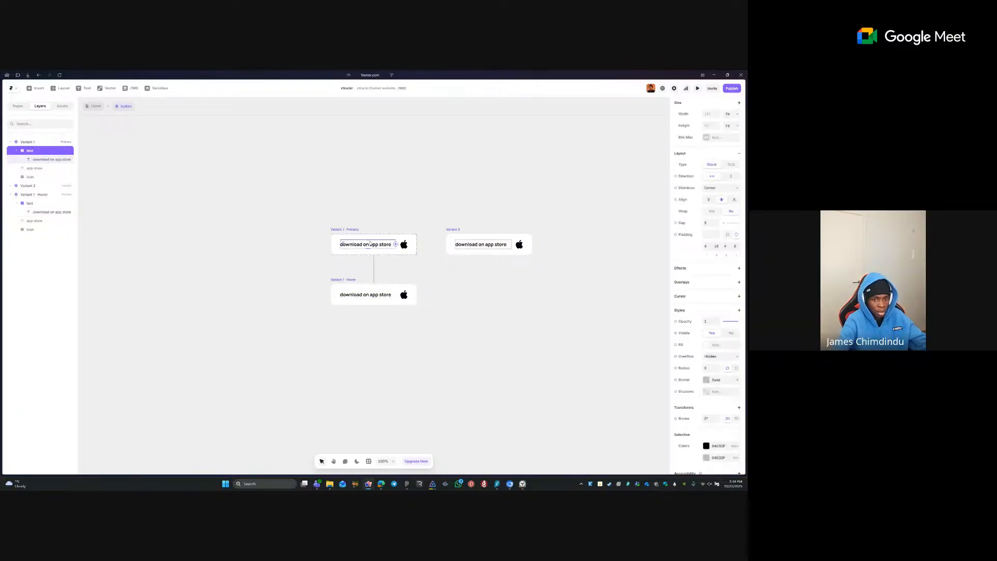
click(731, 333)
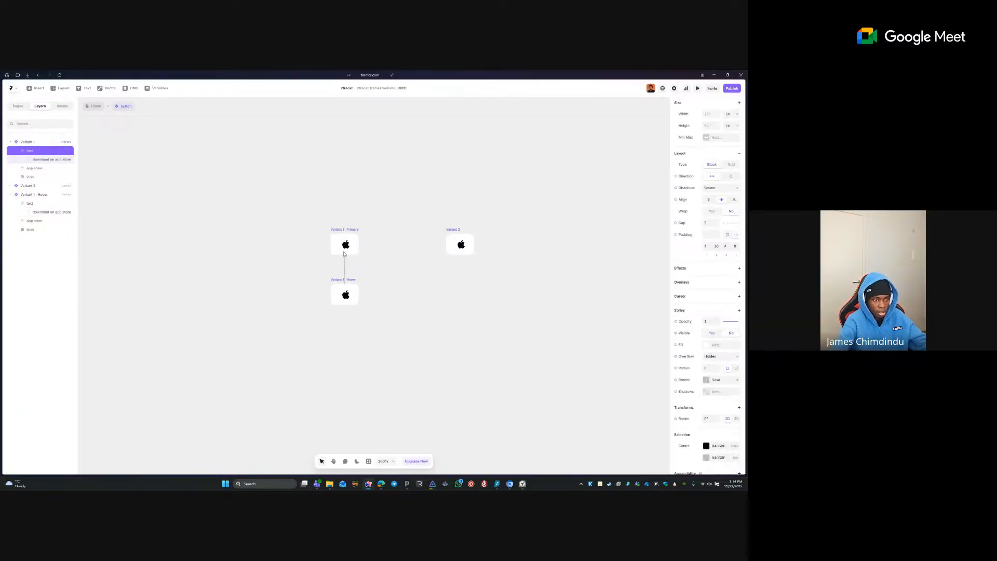
- Set Variant 1's side padding values to 16
key(Escape)
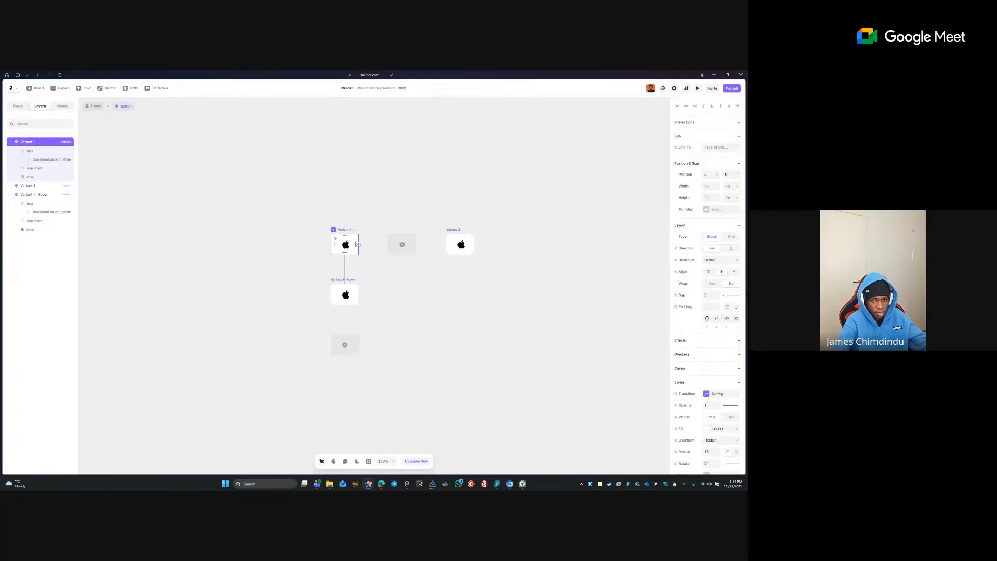
click(715, 318)
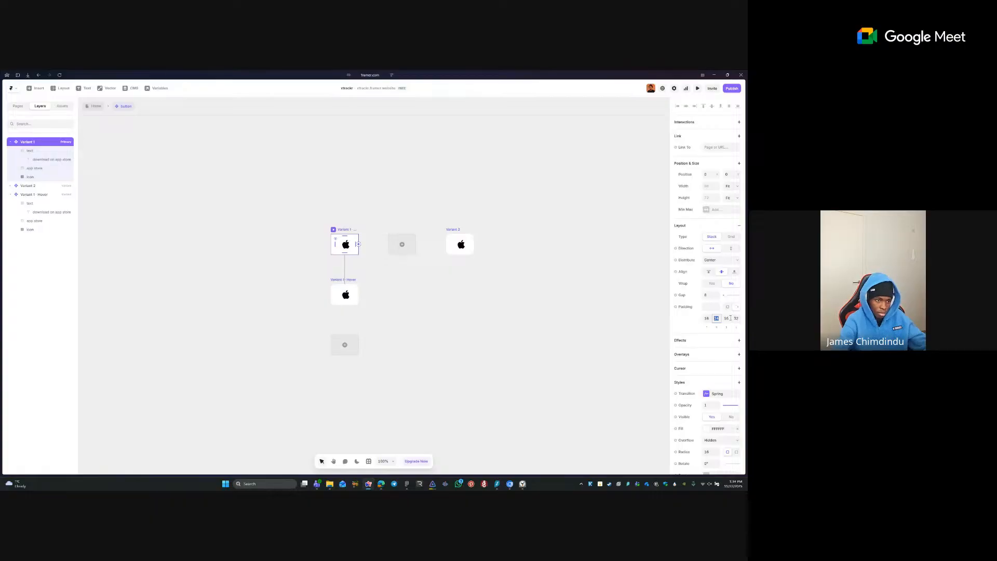
click(736, 318)
text(24)
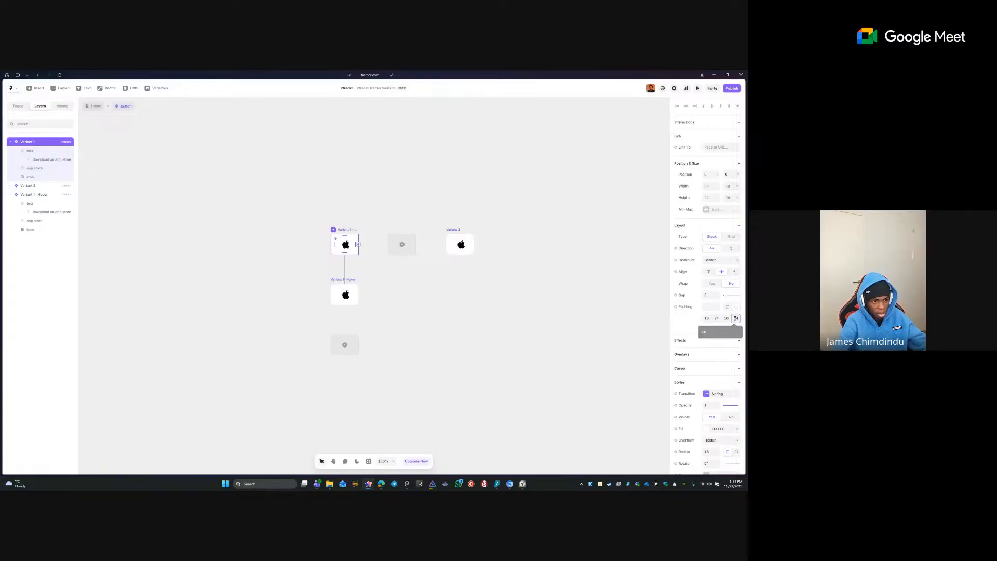
key(Return)
click(718, 319)
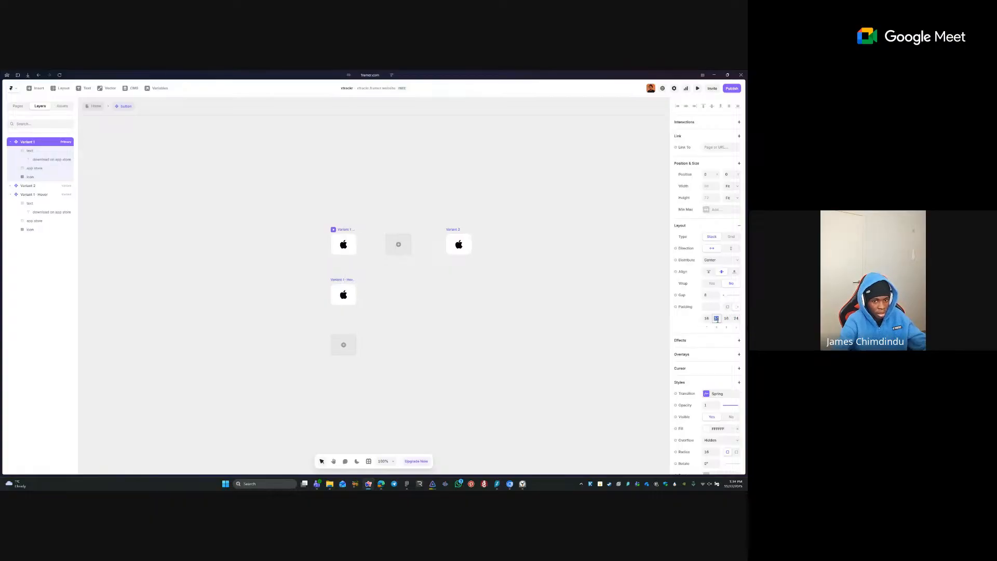
text(16)
key(Tab)
key(Tab)
text(16)
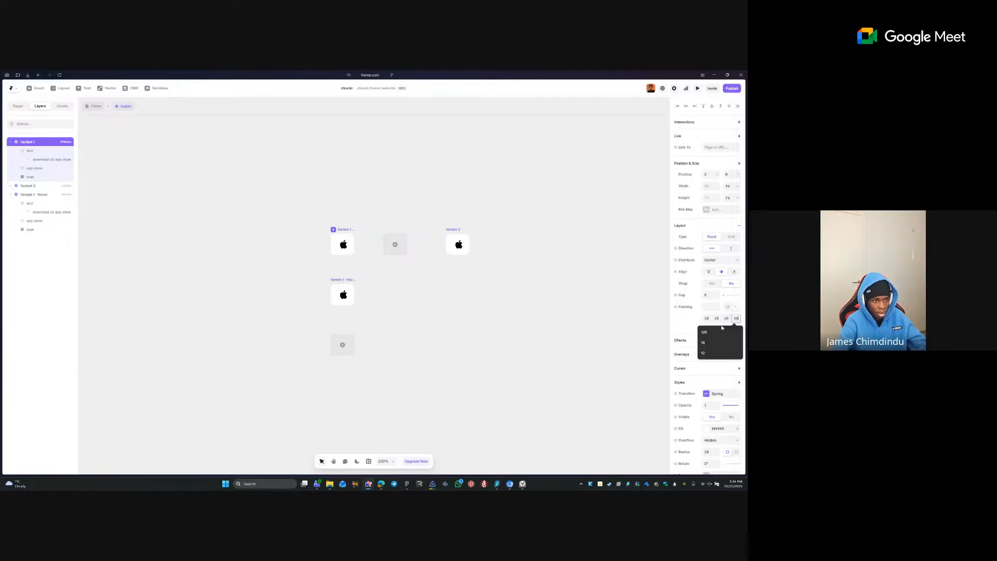
key(Return)
- Make the label visible again in Variant 1 - Hover and set its padding to 24
click(353, 287)
click(343, 285)
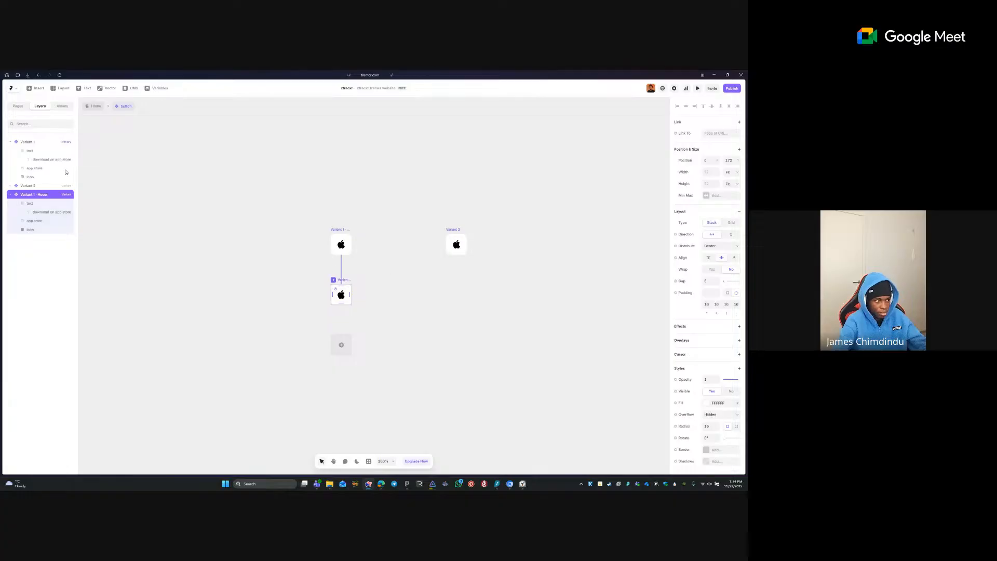
click(50, 204)
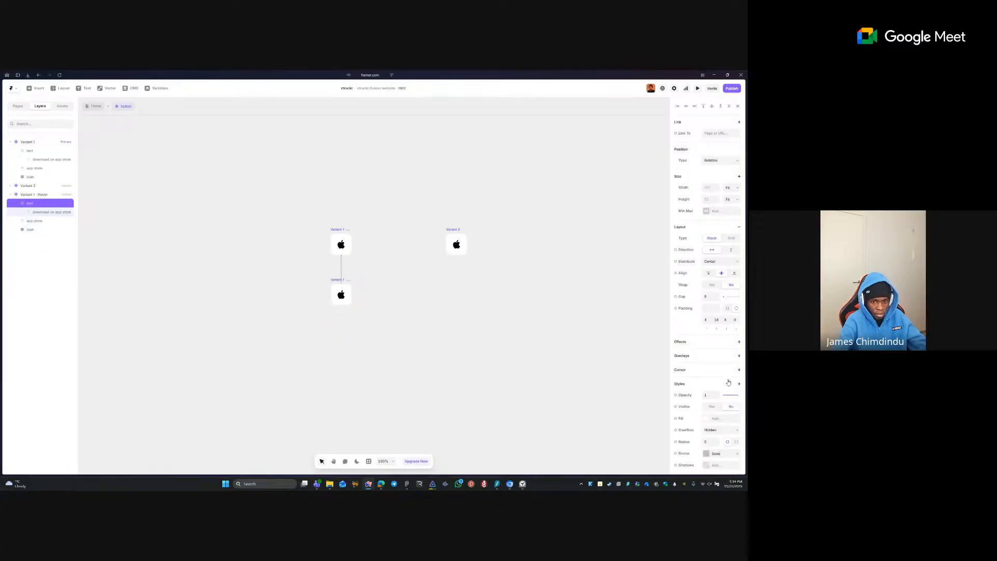
click(712, 407)
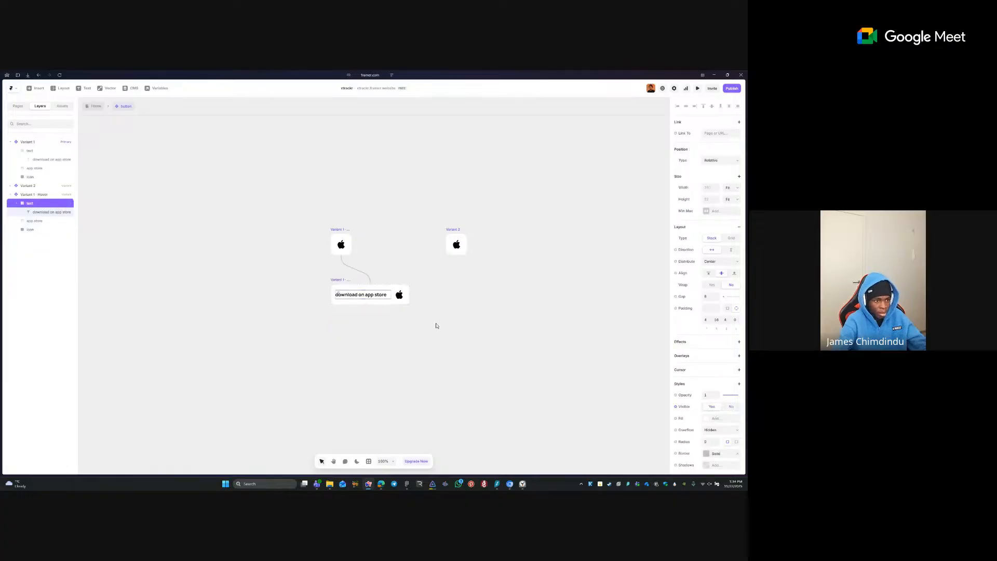
click(343, 280)
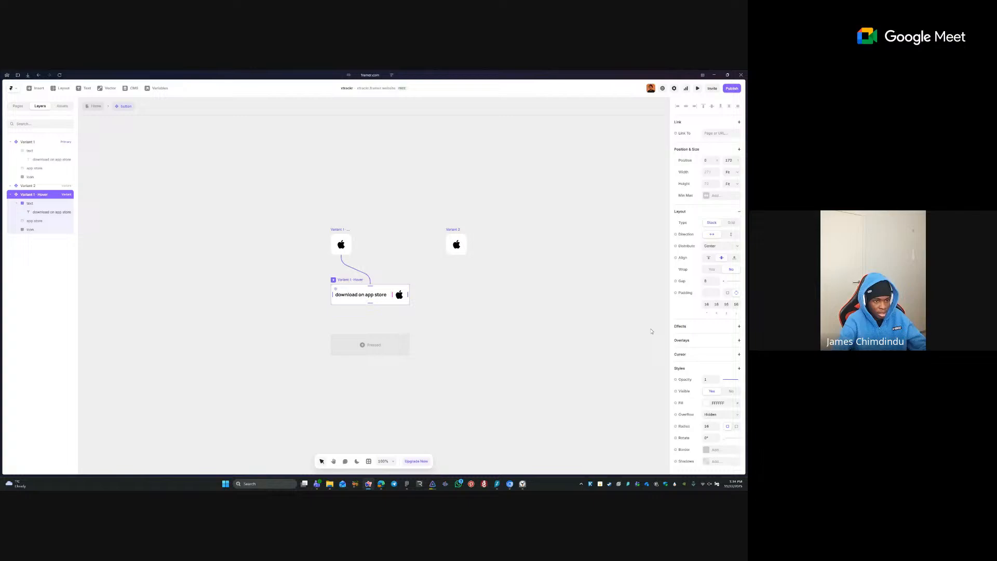
click(715, 304)
text(24)
key(Tab)
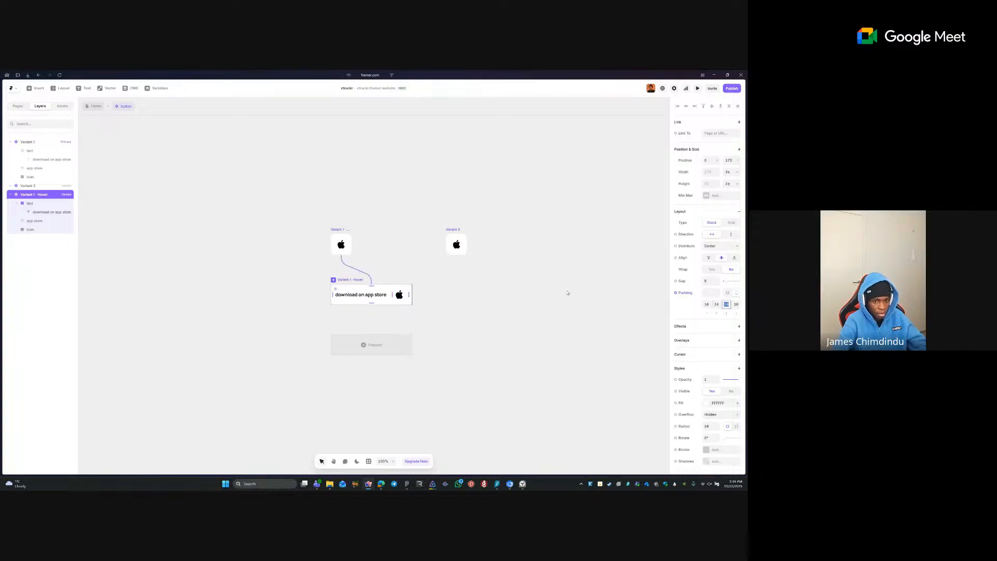
- Add a Hover state to Variant 2
click(534, 307)
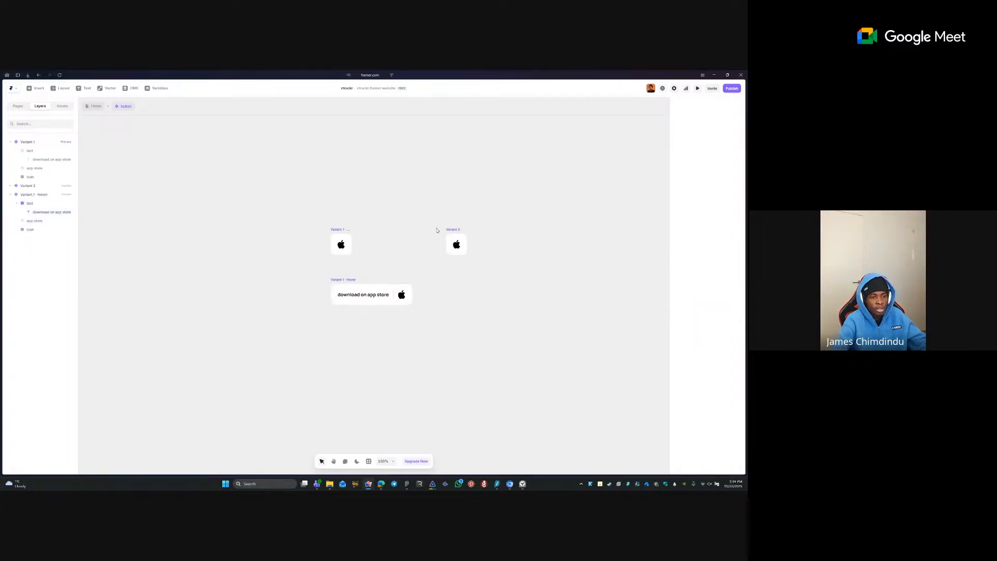
click(452, 235)
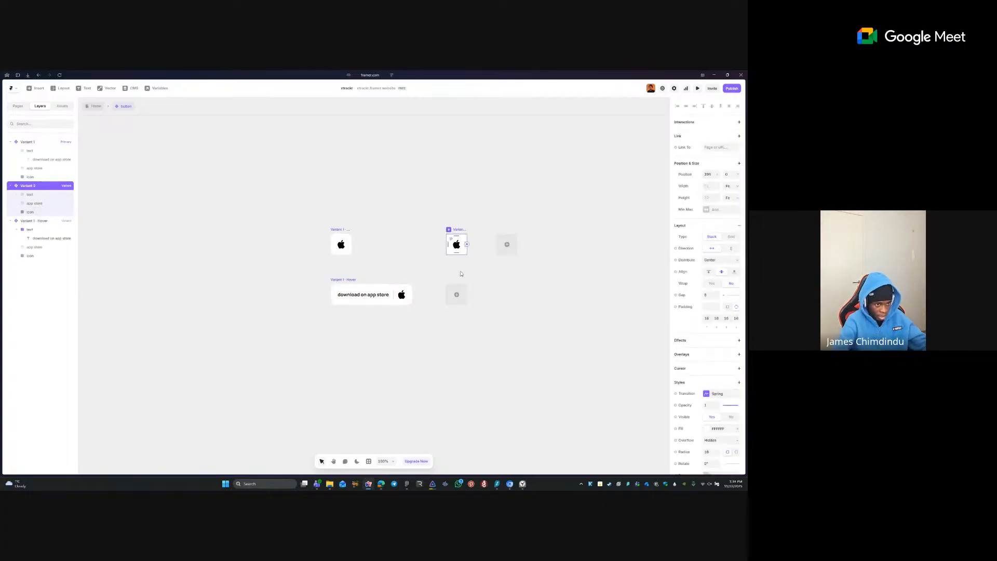
click(457, 294)
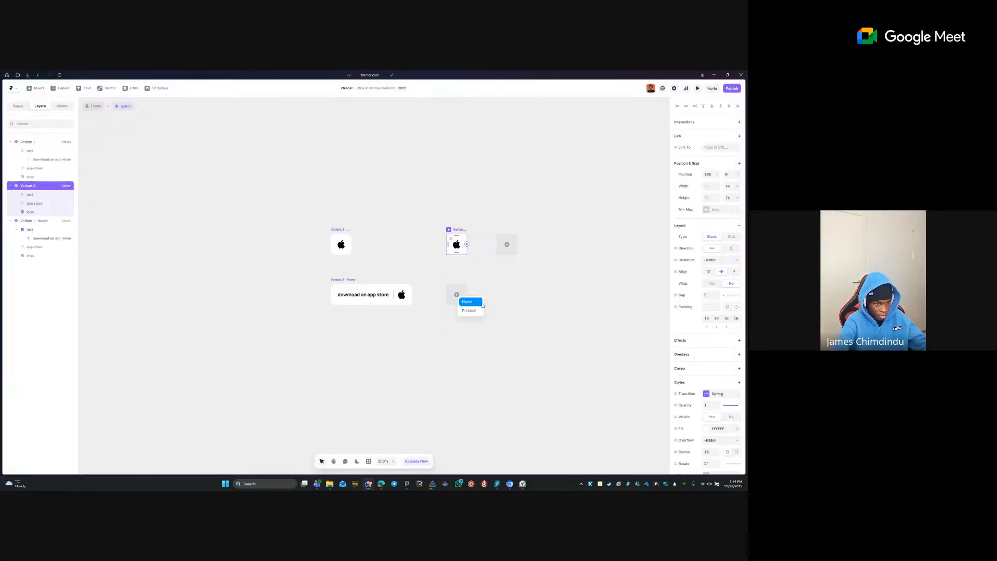
click(469, 301)
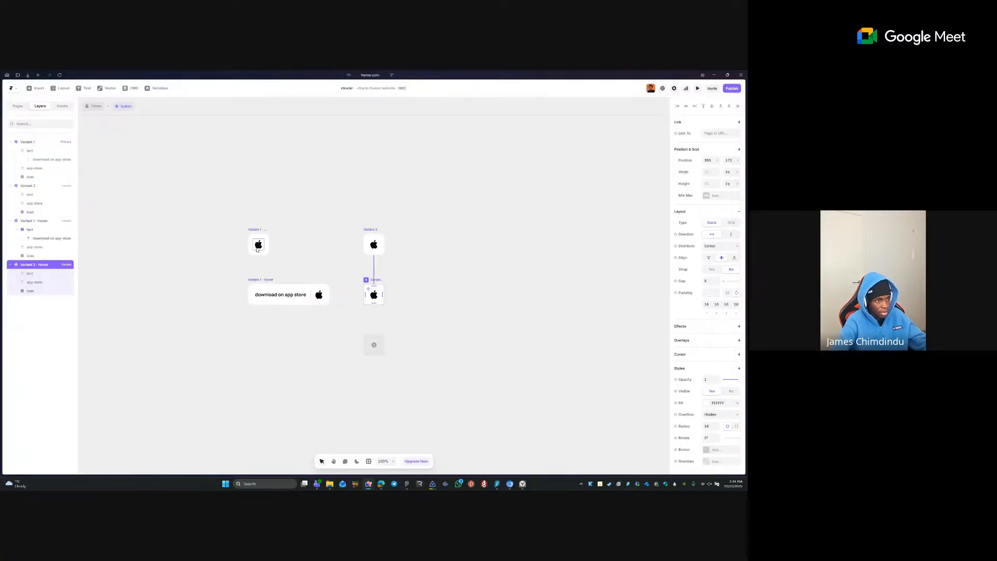
- Rename Variant 1 to 'app store', correcting the 'app storwe' typo
click(257, 230)
double_click(257, 230)
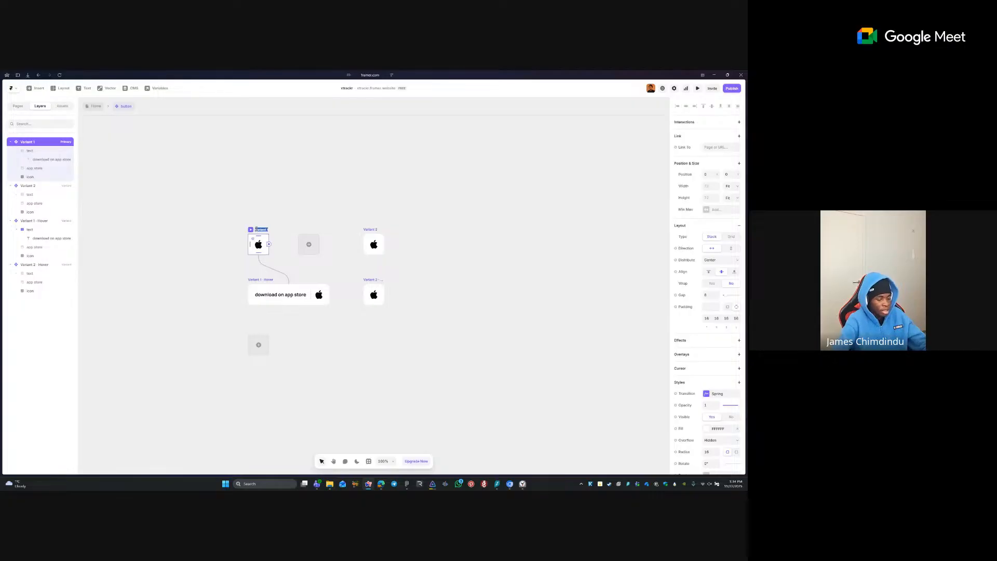
key(BackSpace)
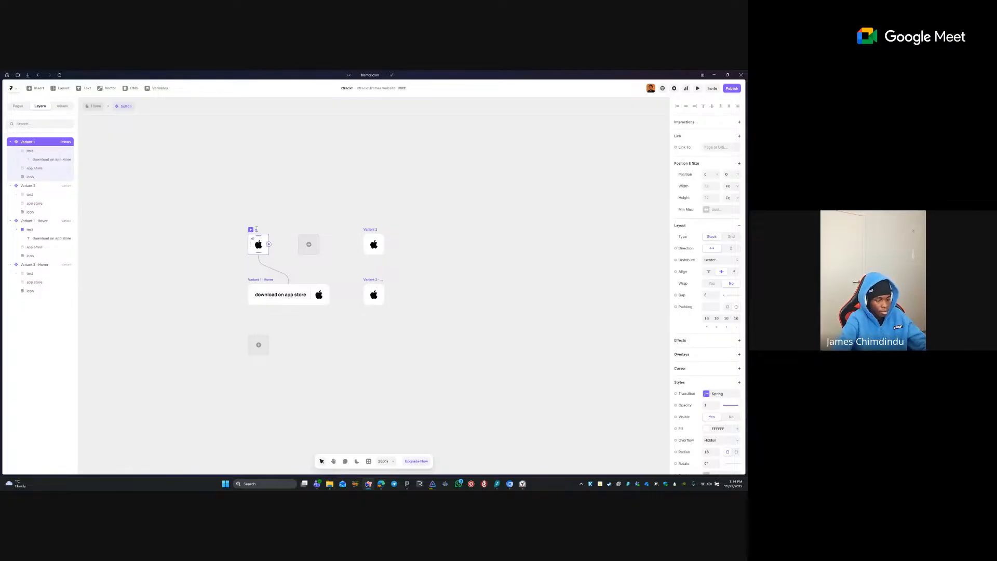
key(Return)
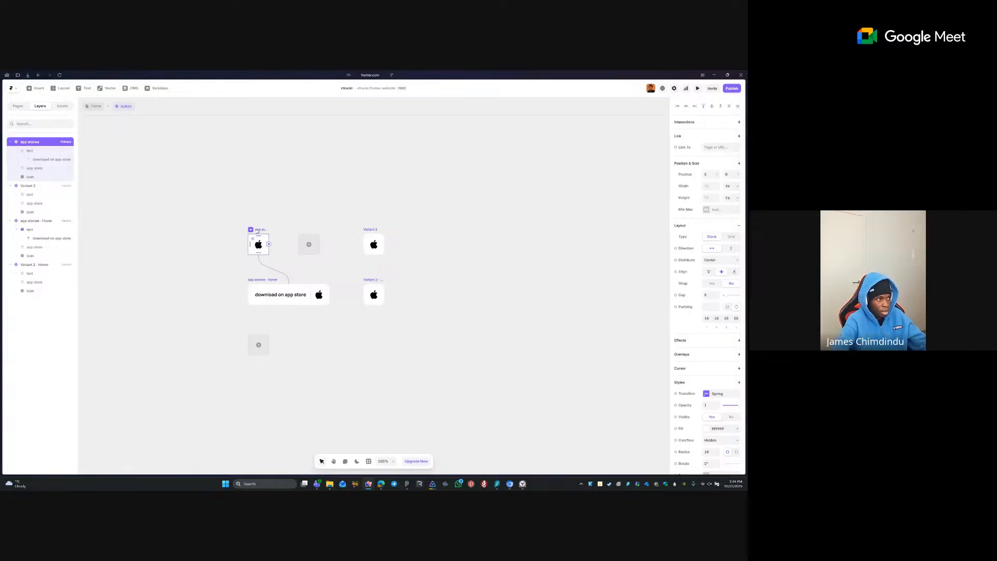
double_click(41, 142)
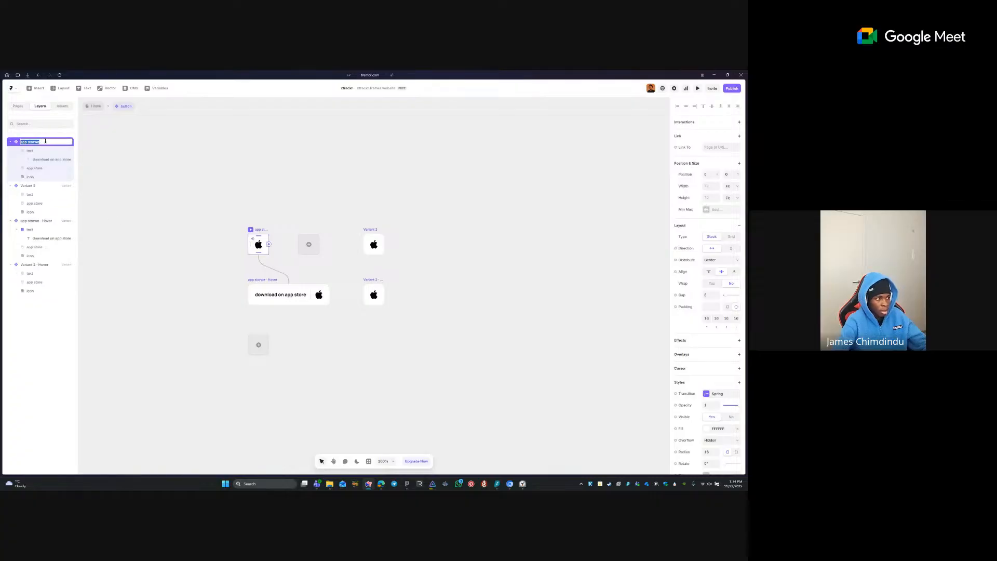
click(59, 136)
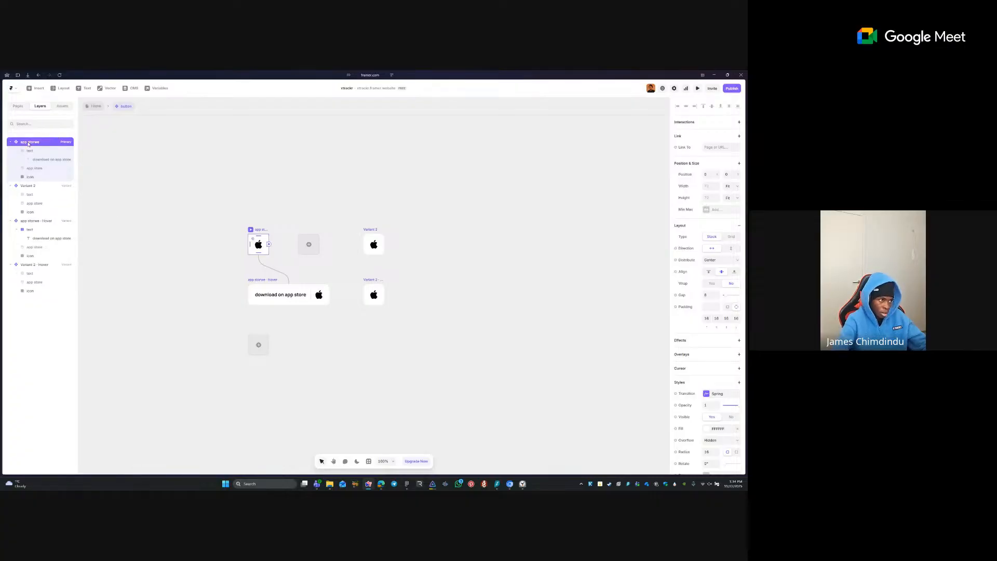
double_click(49, 143)
text(app store)
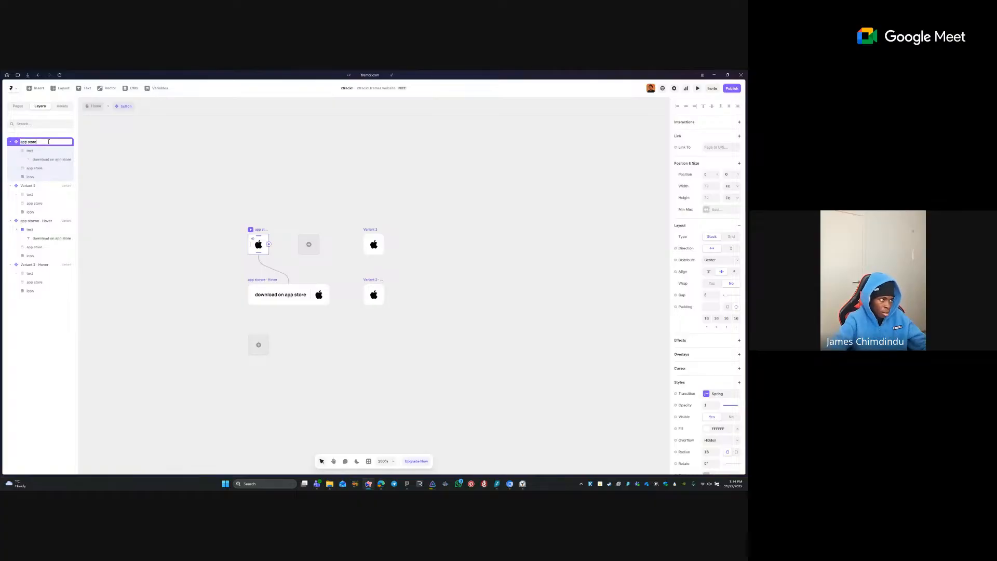
key(Return)
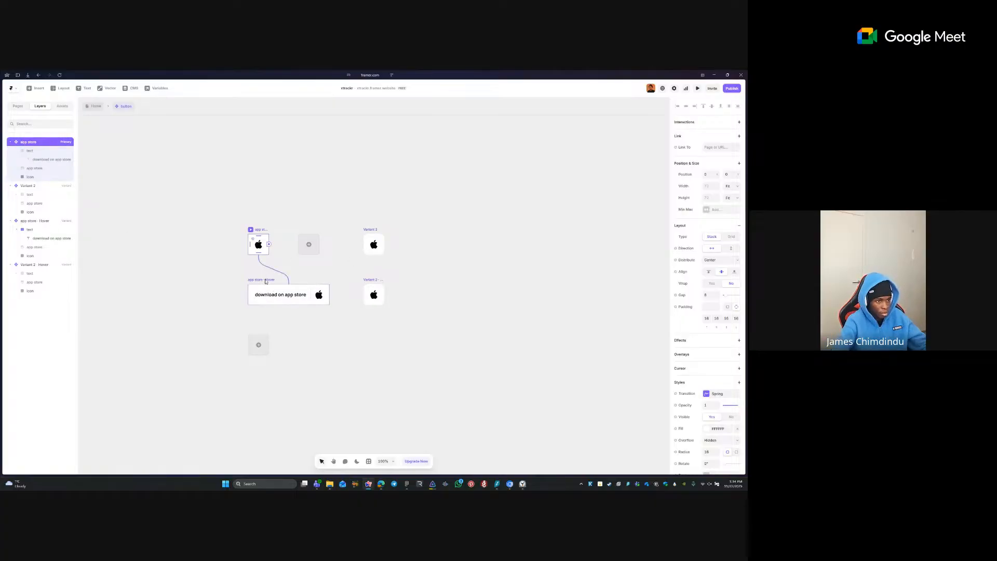
- Rename Variant 2 to 'play store' and select the icon in play store · Hover
click(292, 292)
double_click(373, 229)
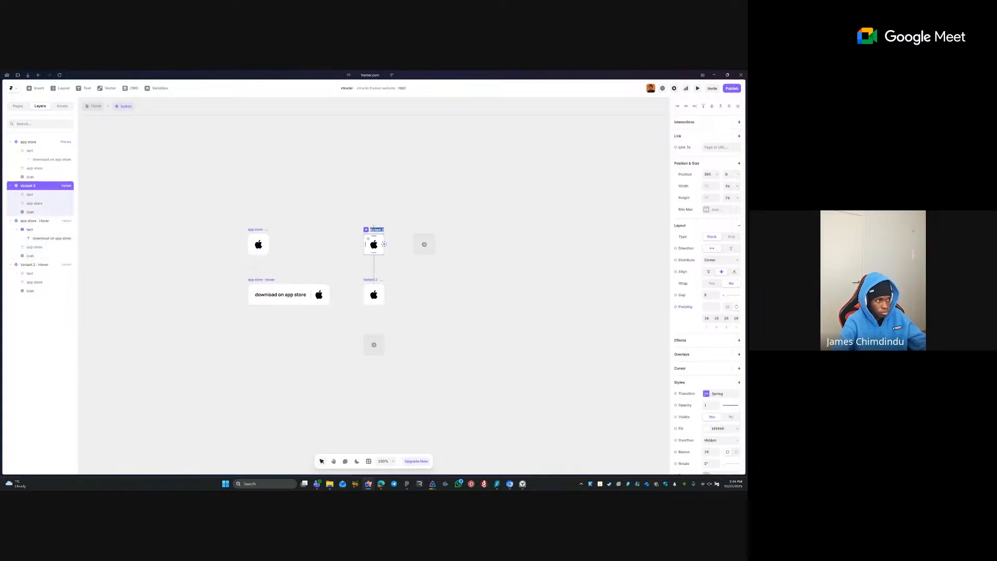
text(ay s)
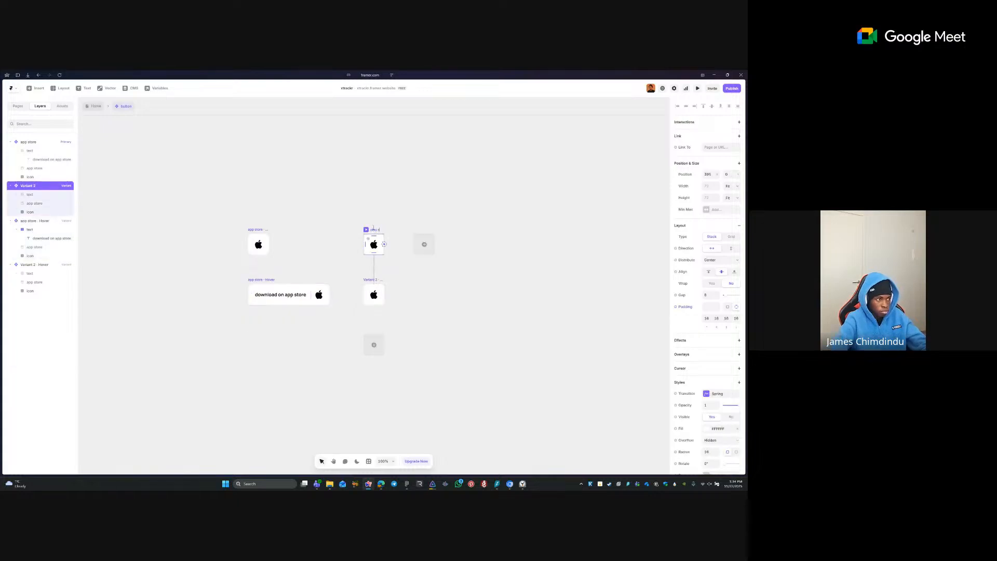
text(lay store)
key(Return)
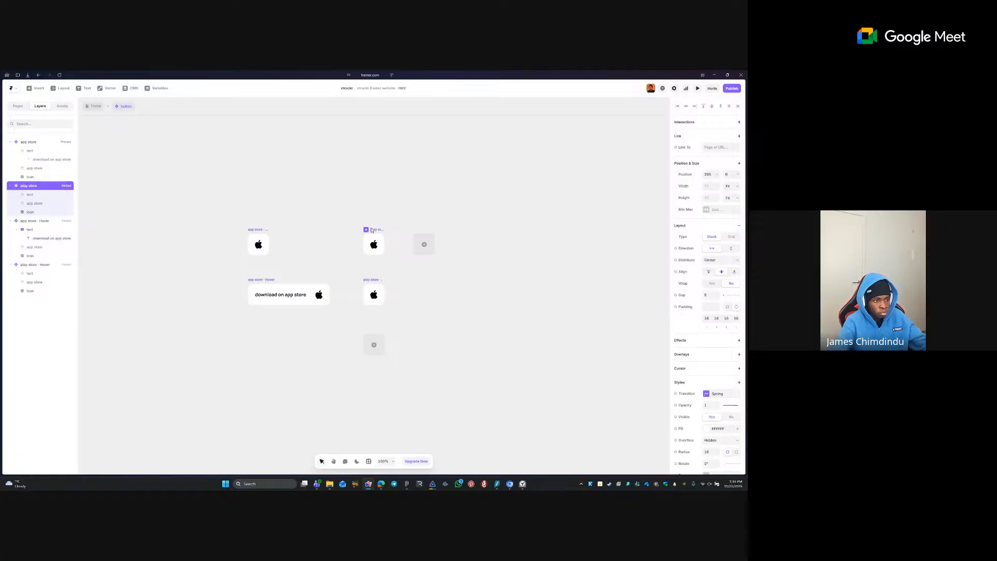
double_click(268, 295)
click(375, 280)
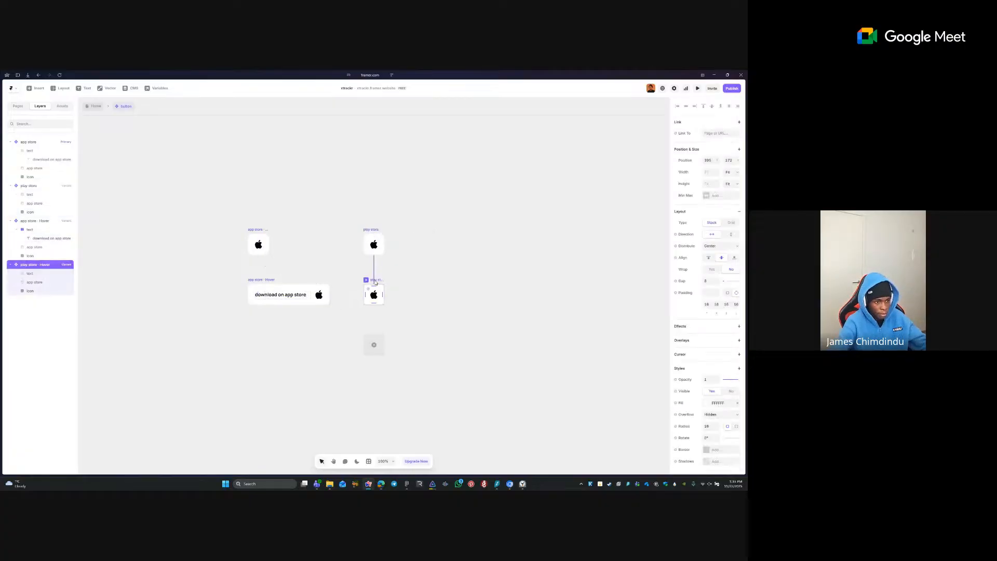
click(374, 294)
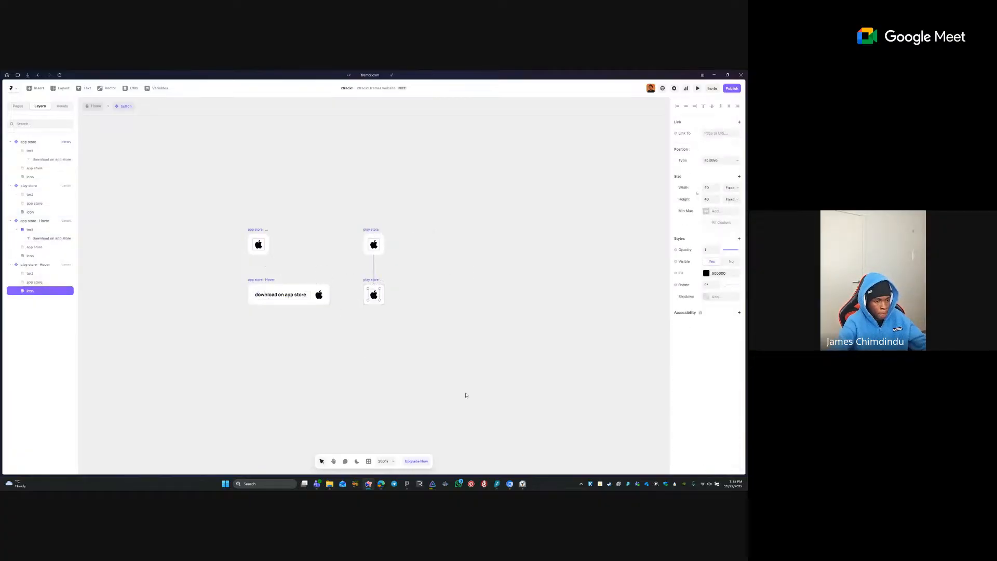
- Copy the 40×40 image inside the Figma hero download button as a PNG
click(408, 484)
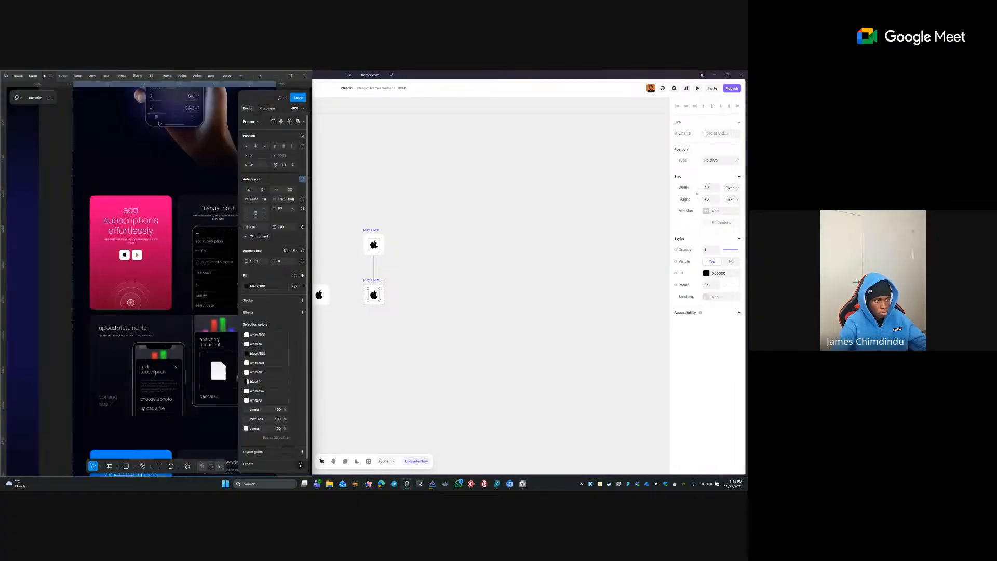
drag(191, 133, 167, 281)
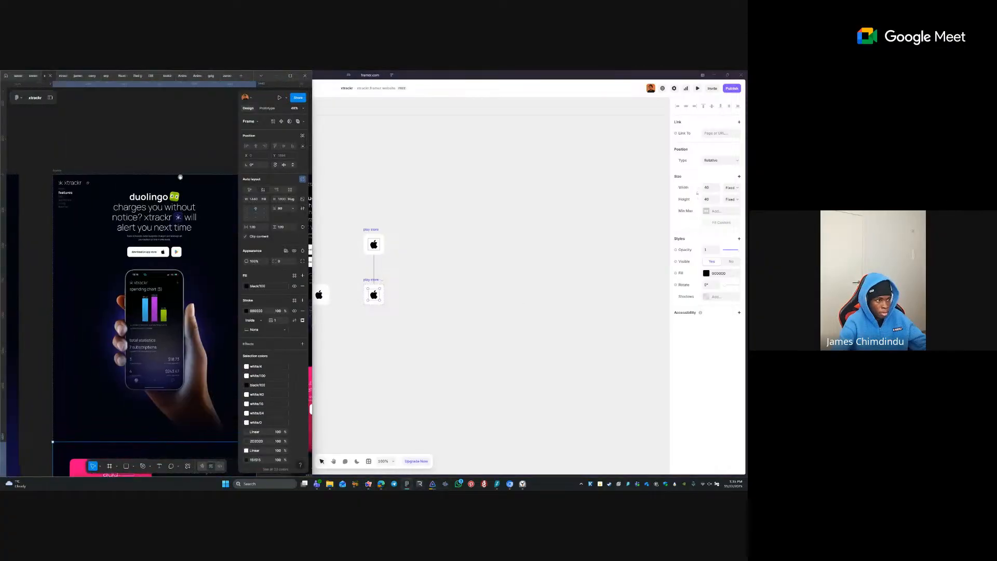
double_click(177, 254)
double_click(177, 254)
double_click(177, 254)
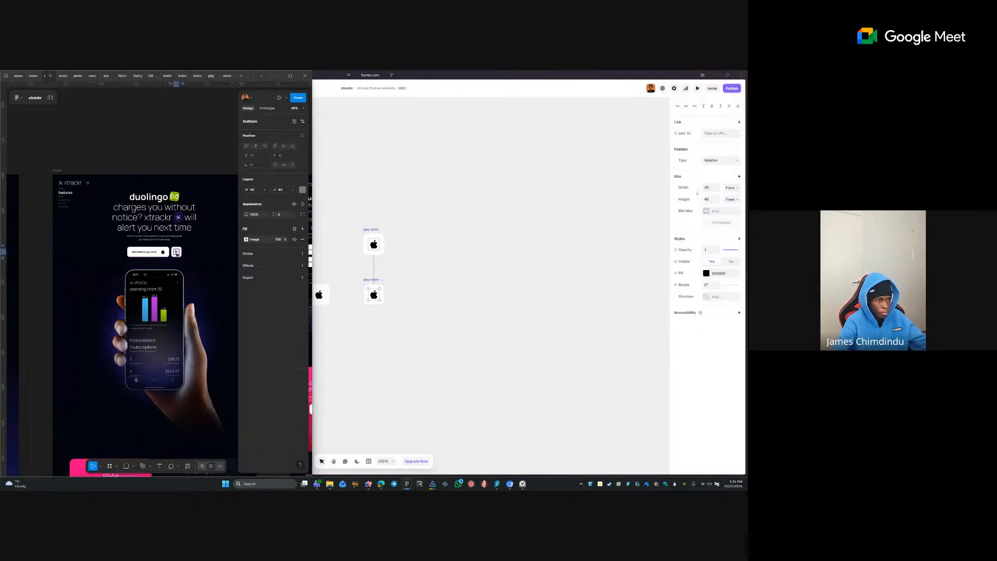
right_click(175, 254)
mouse_move(204, 279)
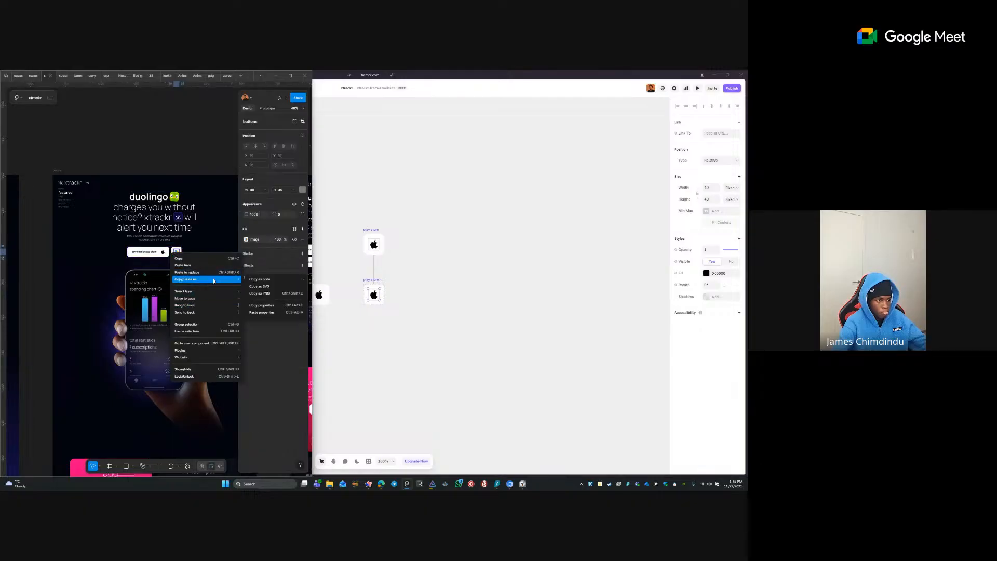
click(273, 292)
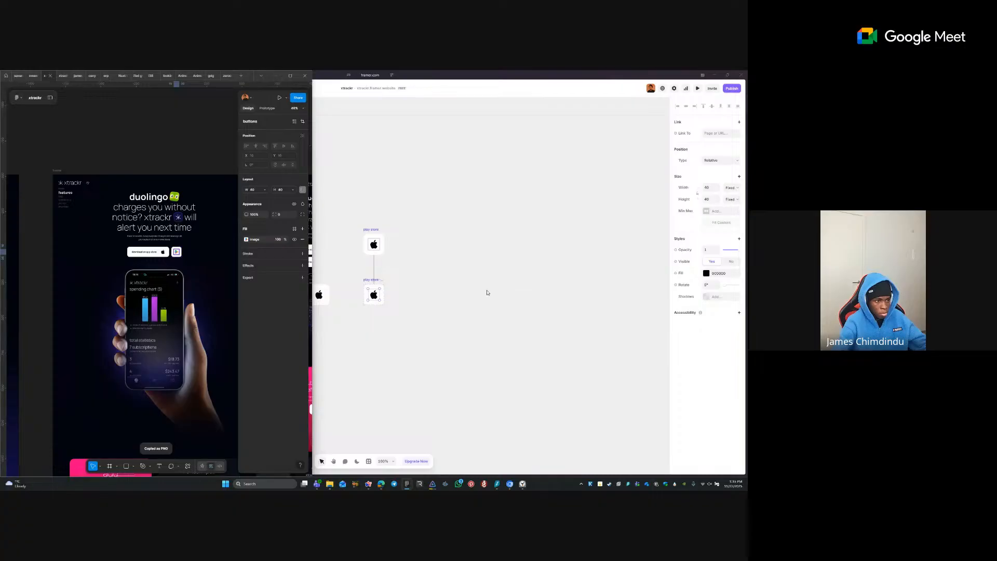
click(379, 274)
- Draw a small square frame next to the apple icon in app store · Primary
click(376, 246)
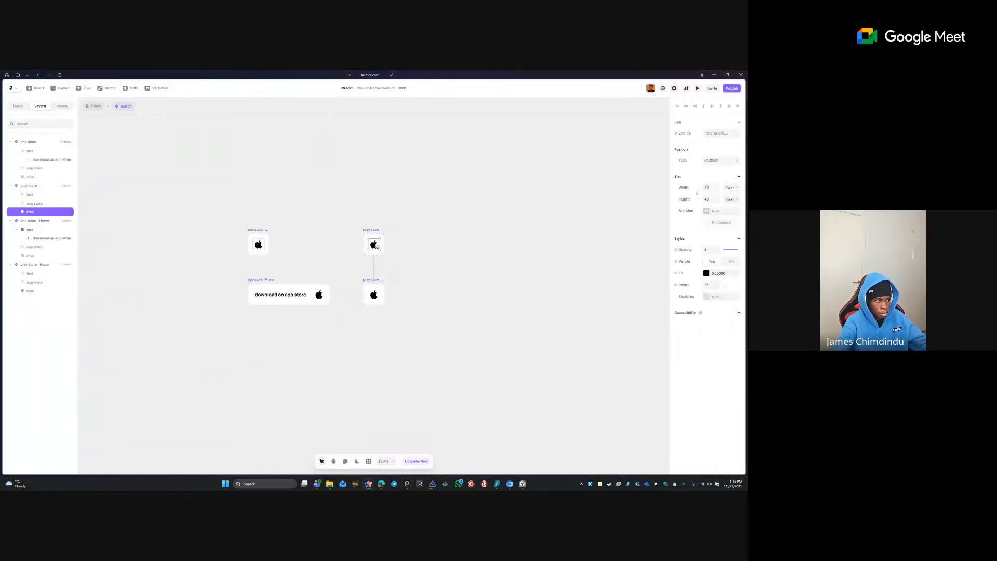
click(373, 294)
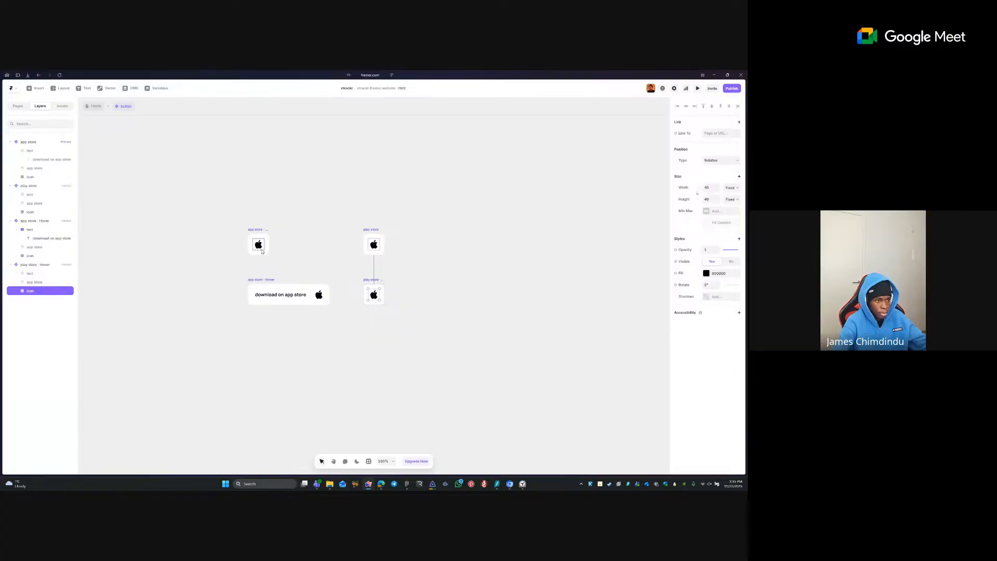
click(261, 247)
click(225, 227)
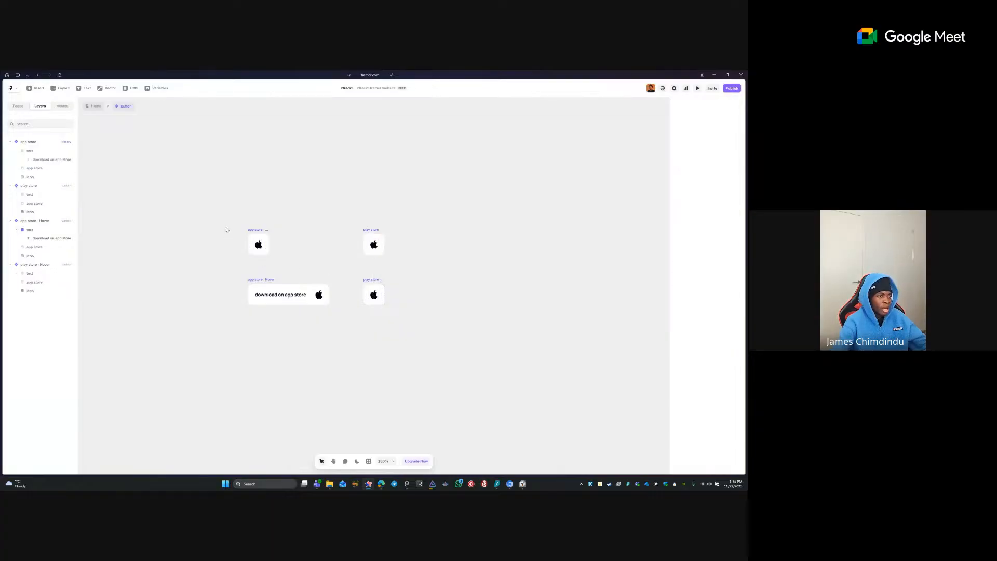
scroll(226, 262, up, 3)
click(291, 227)
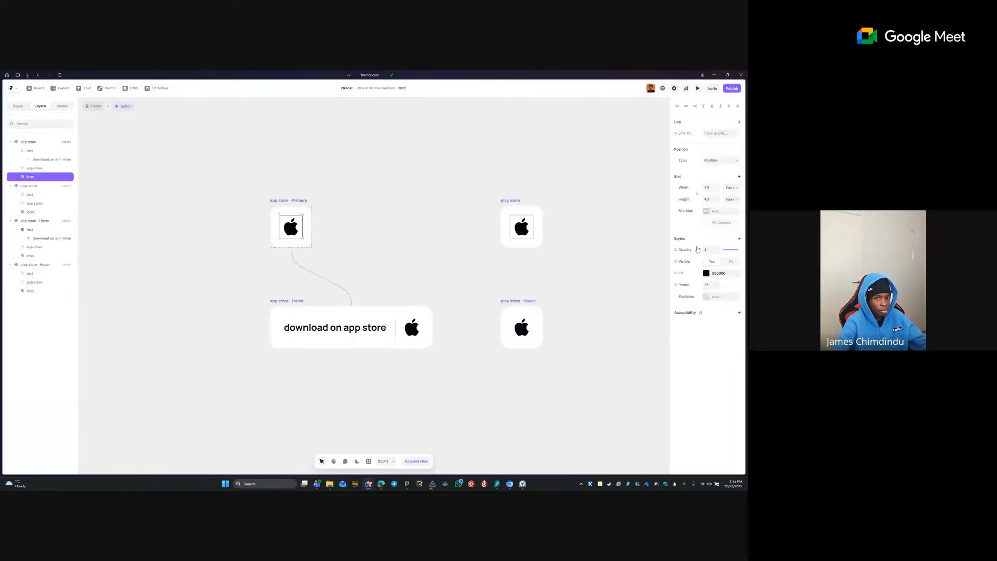
key(f)
drag(282, 212, 299, 228)
click(312, 228)
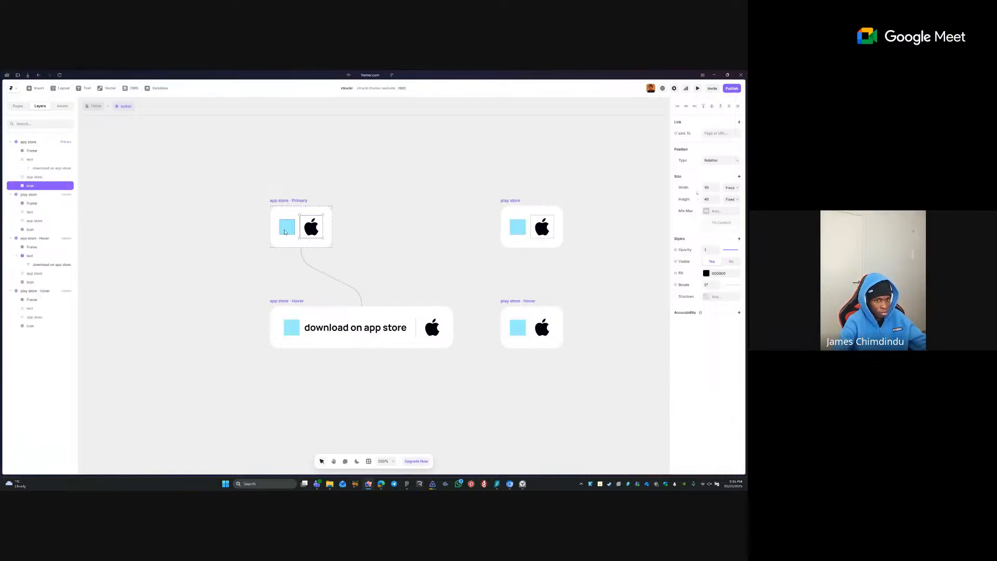
click(288, 229)
click(706, 202)
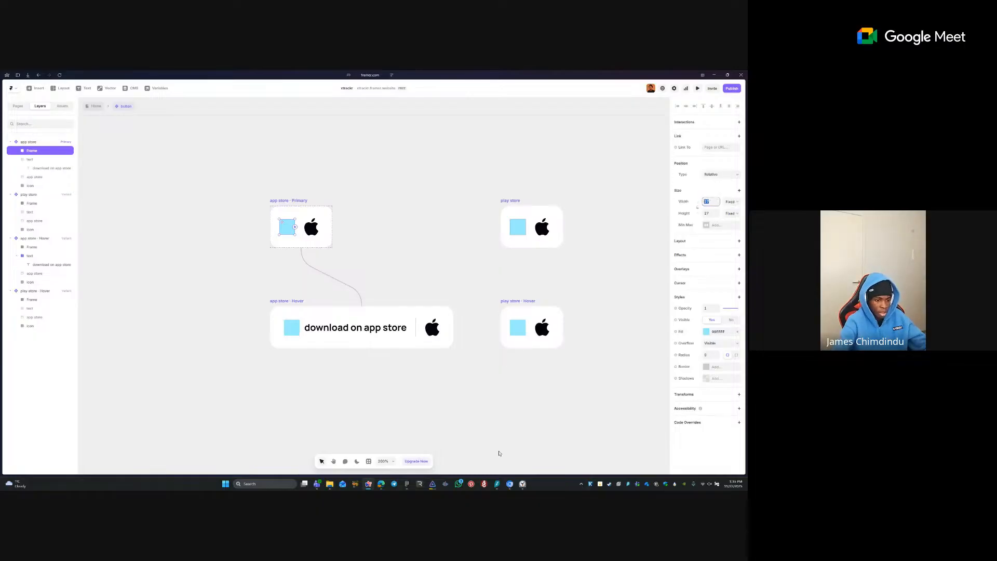
- Copy the apple icon's 40×40 image from Figma as a PNG
click(408, 483)
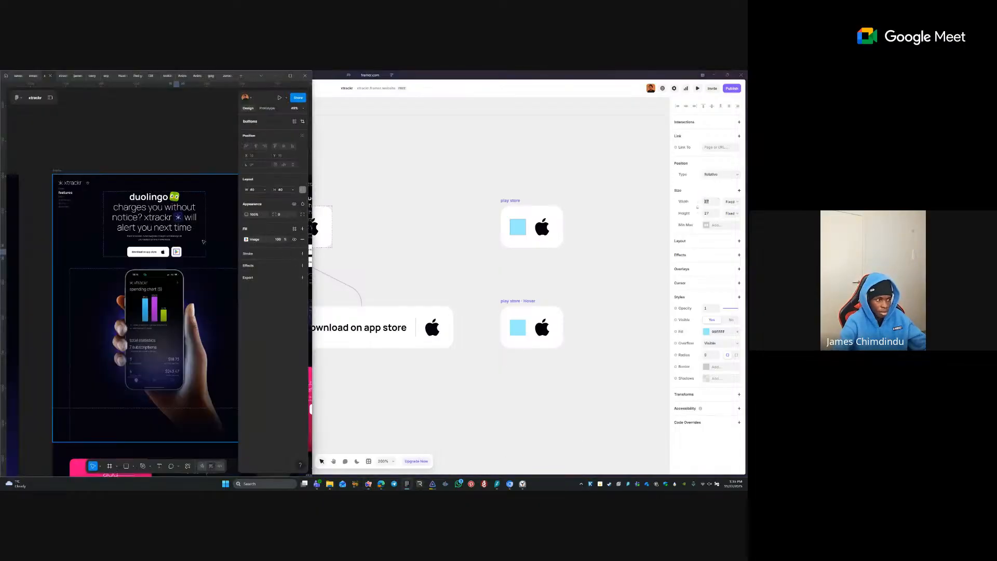
click(164, 252)
right_click(162, 254)
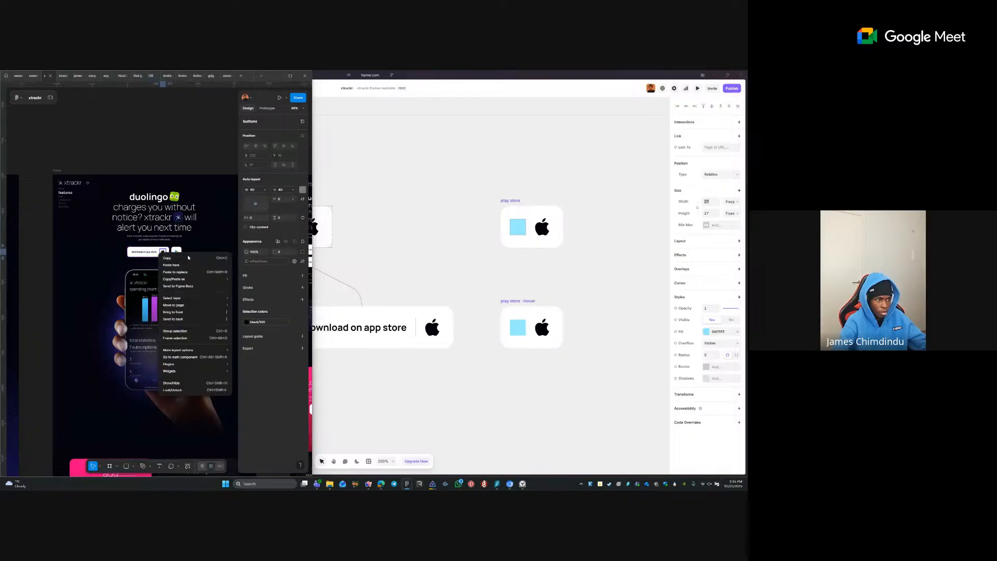
mouse_move(218, 280)
click(289, 293)
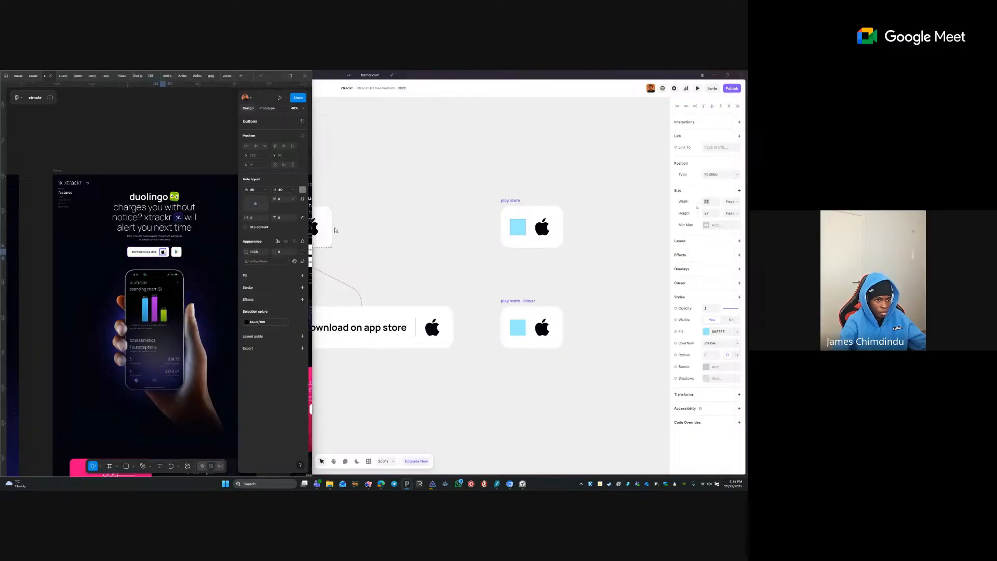
click(353, 226)
- Paste the apple PNG into the new frame and set it to width 40 with locked proportions
click(293, 229)
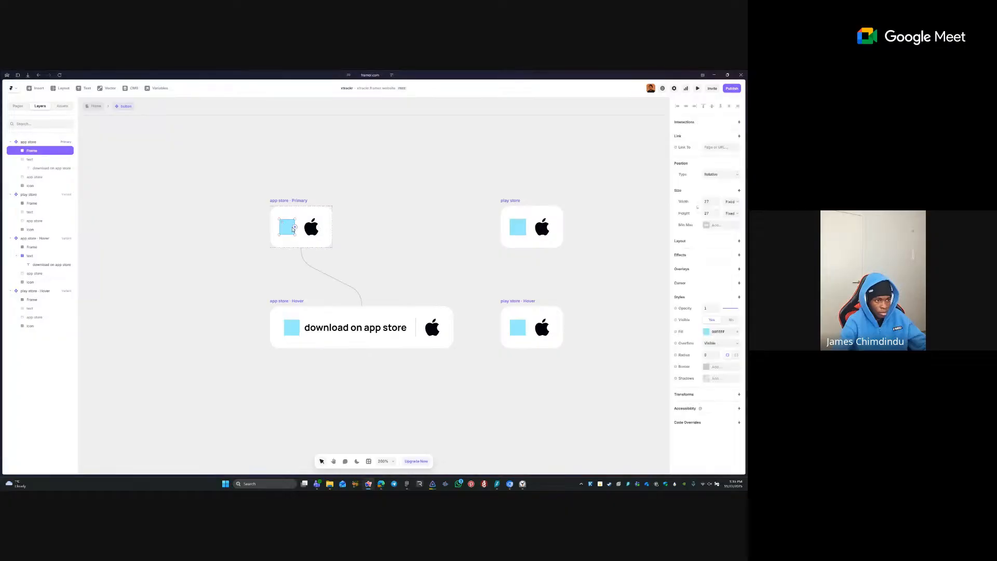
key(ctrl+v)
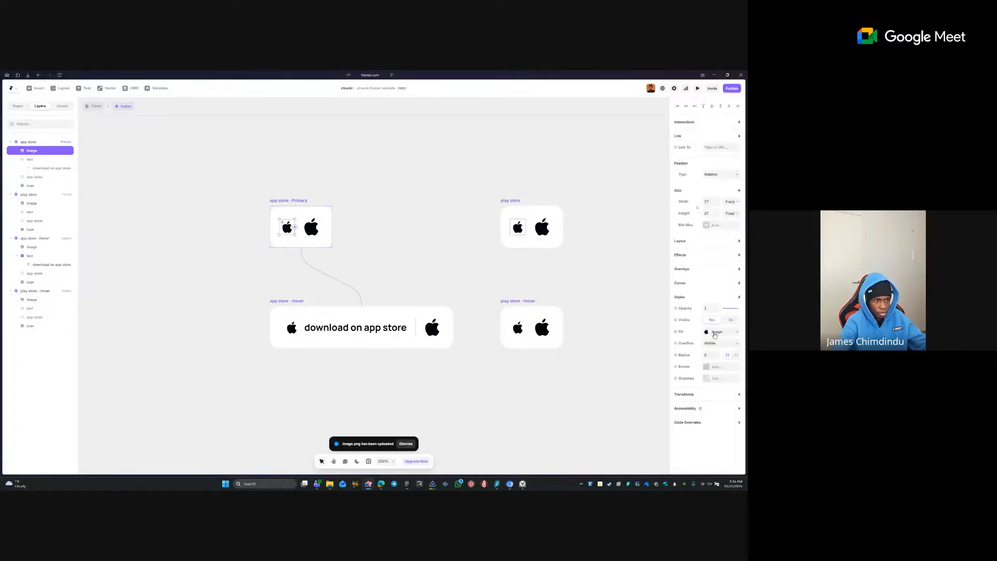
click(698, 209)
click(713, 203)
text(40)
key(Tab)
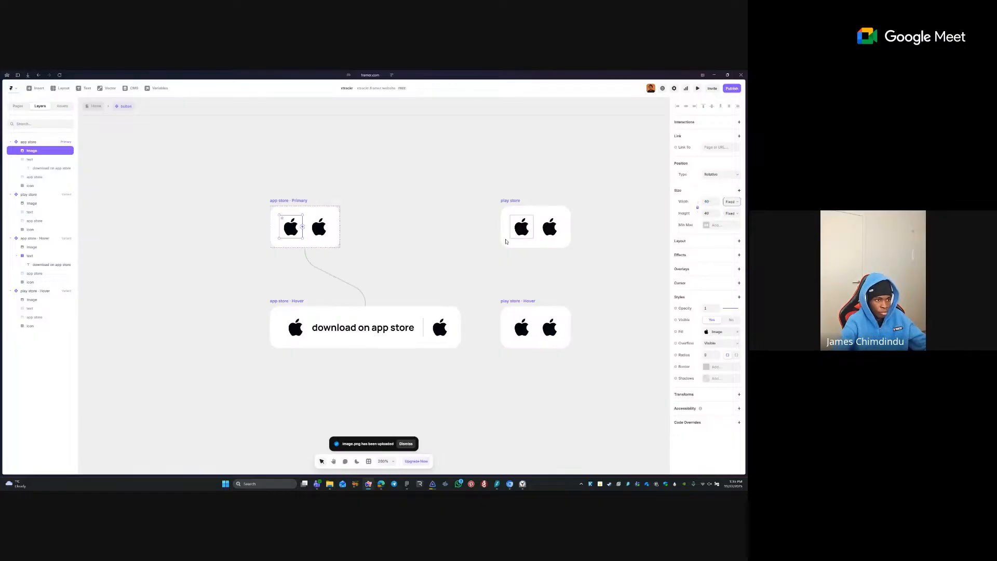
click(329, 221)
click(286, 229)
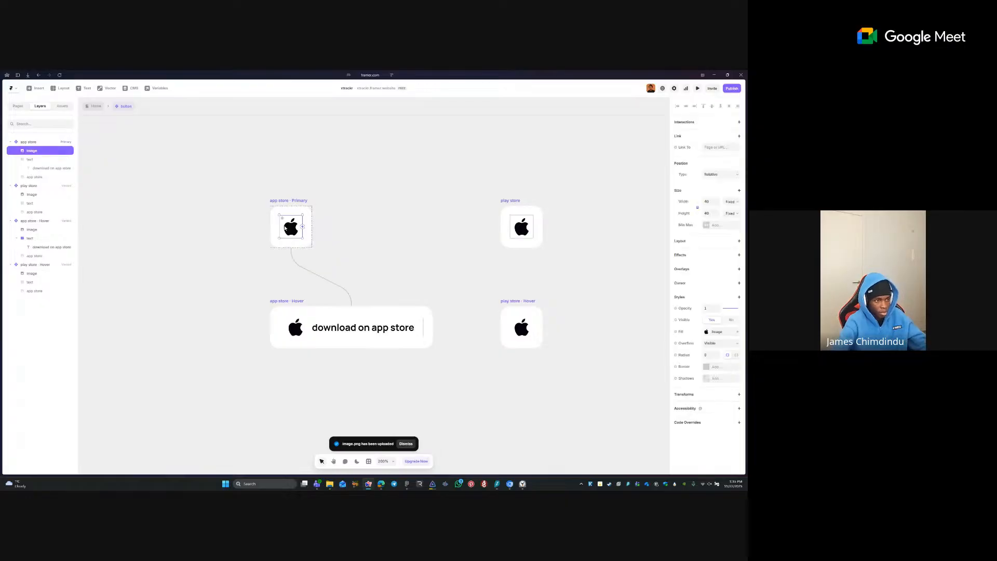
click(531, 229)
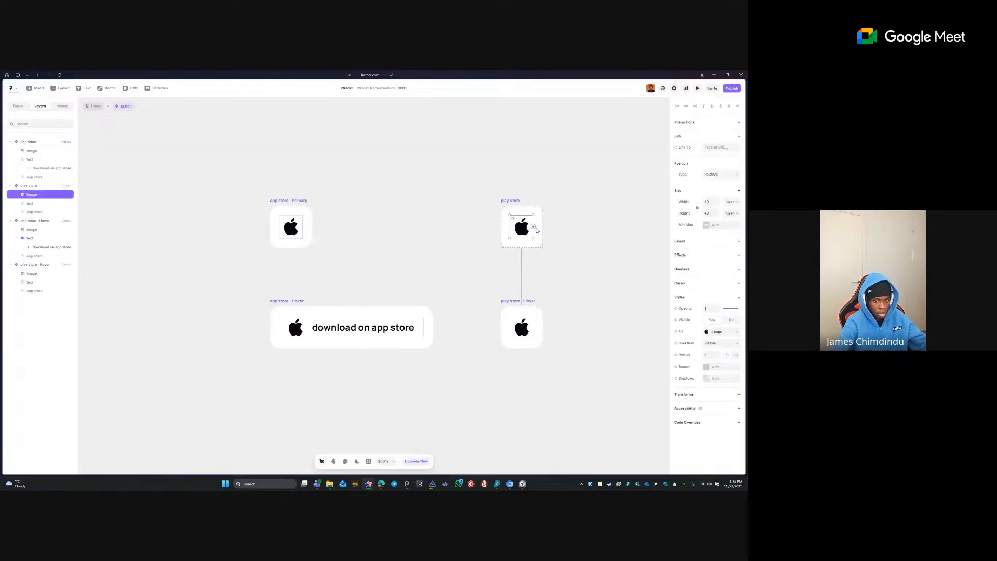
click(407, 482)
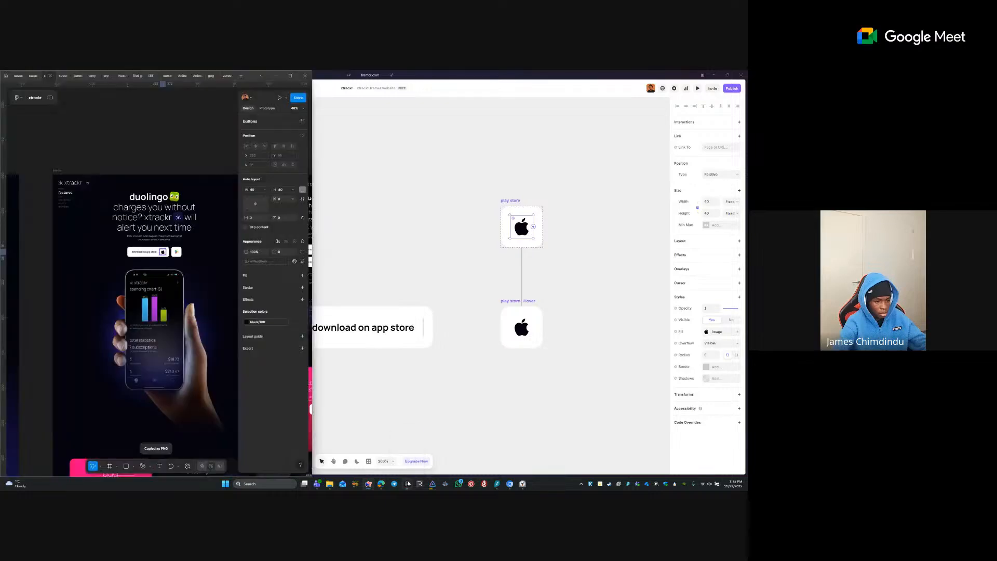
- Copy the Play Store logo from Figma as a PNG and paste it over the Apple image in Framer
click(175, 252)
right_click(173, 253)
mouse_move(235, 278)
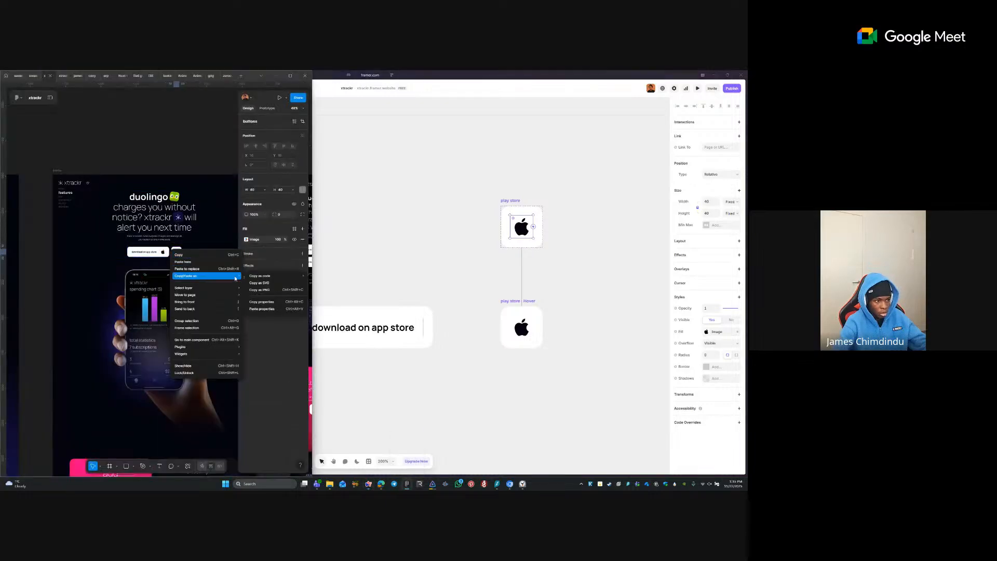
click(260, 289)
click(527, 228)
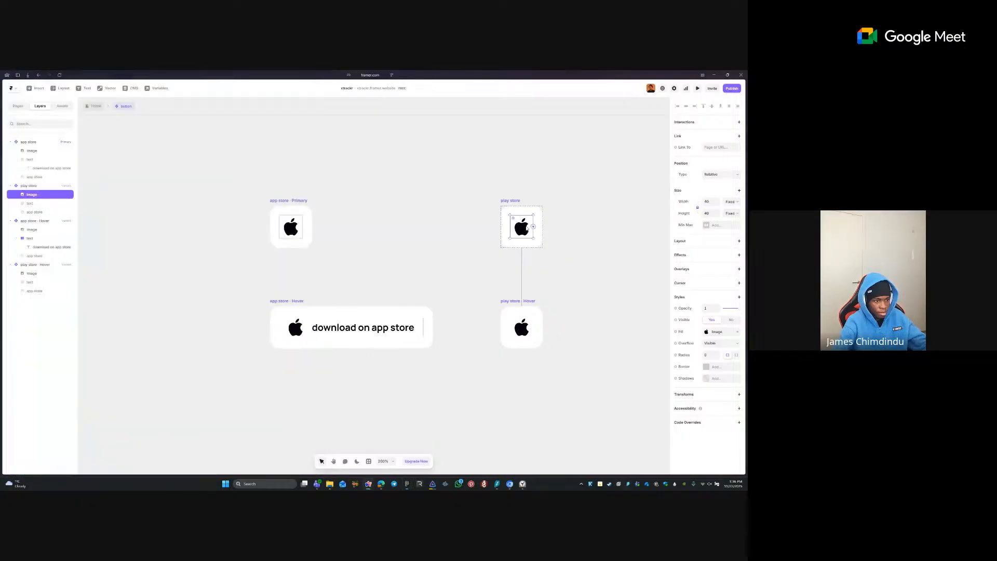
key(ctrl+v)
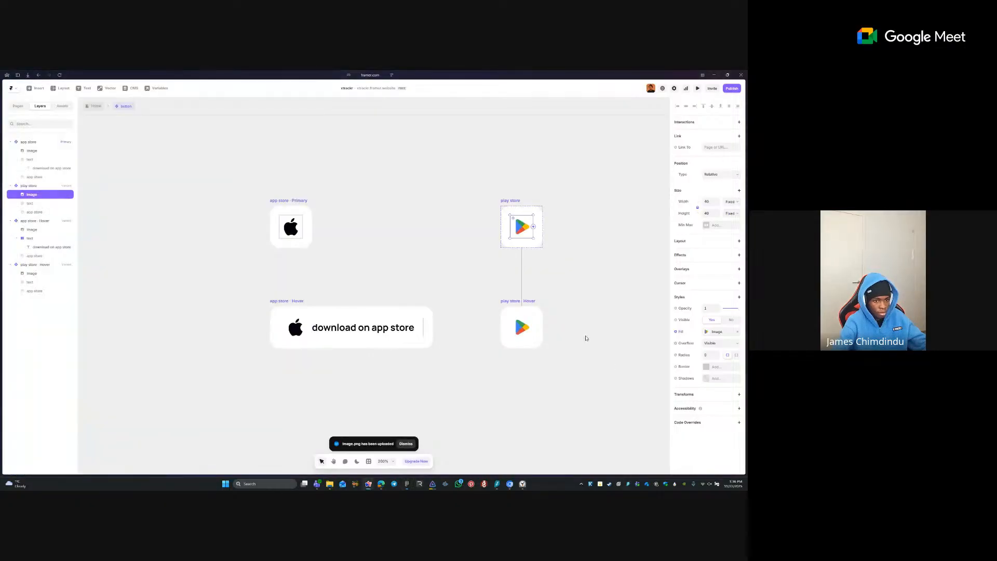
- Move the button label before the store icon in every button variant
click(418, 328)
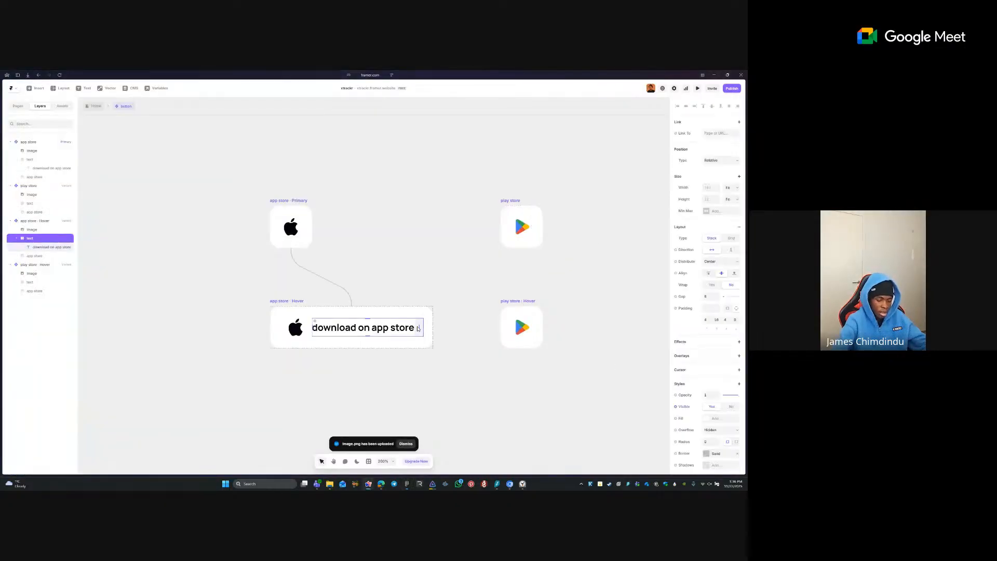
drag(418, 329, 388, 328)
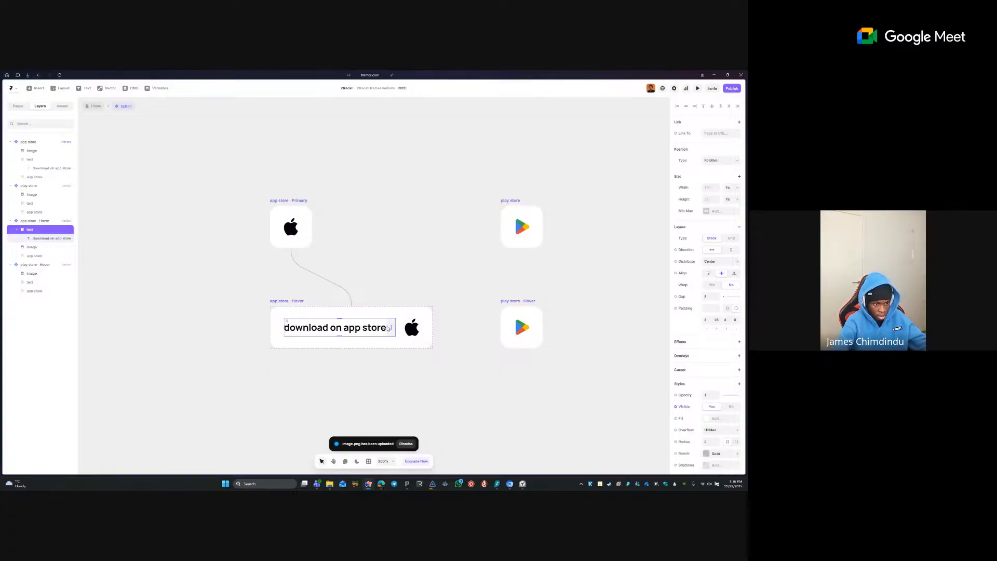
click(36, 265)
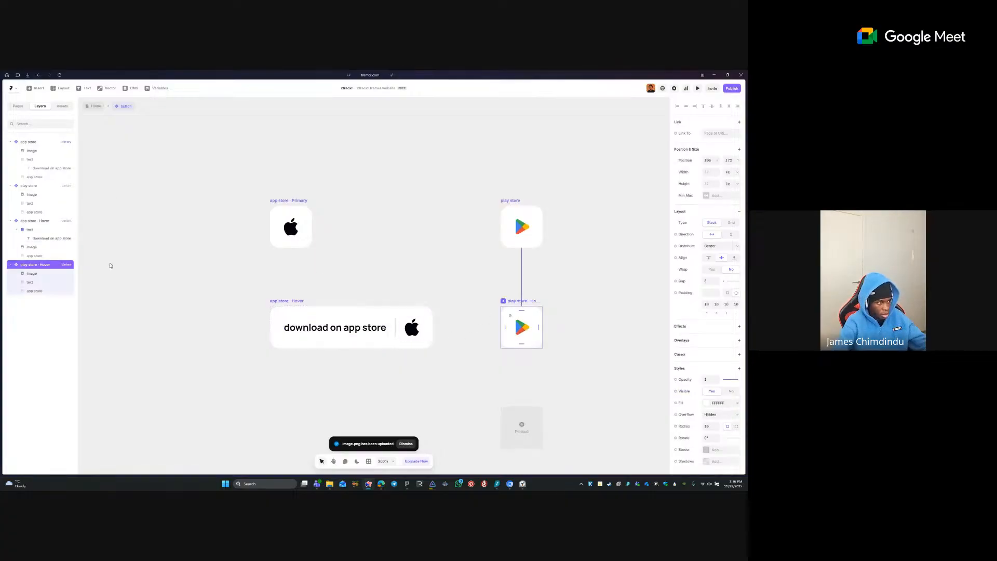
click(47, 281)
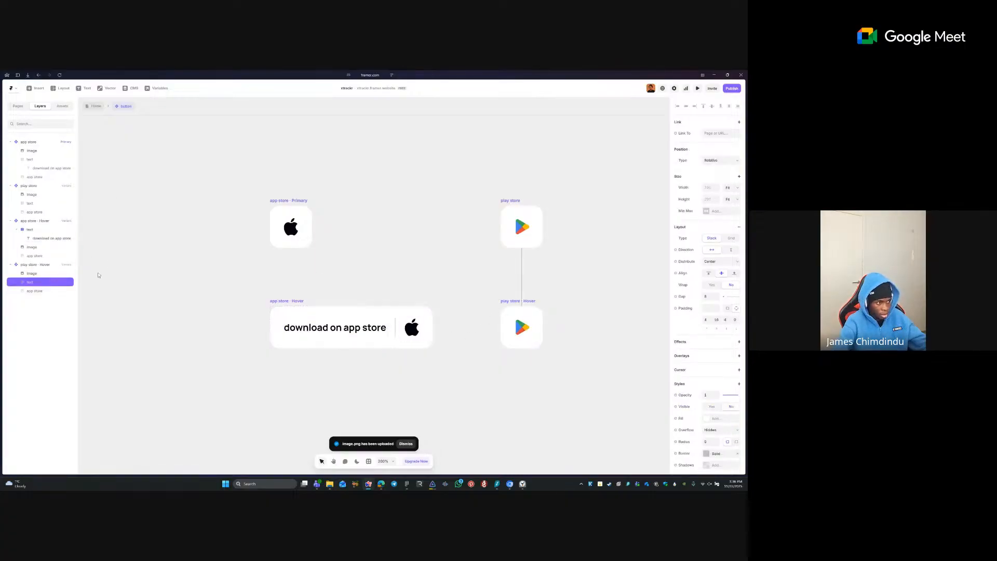
click(712, 407)
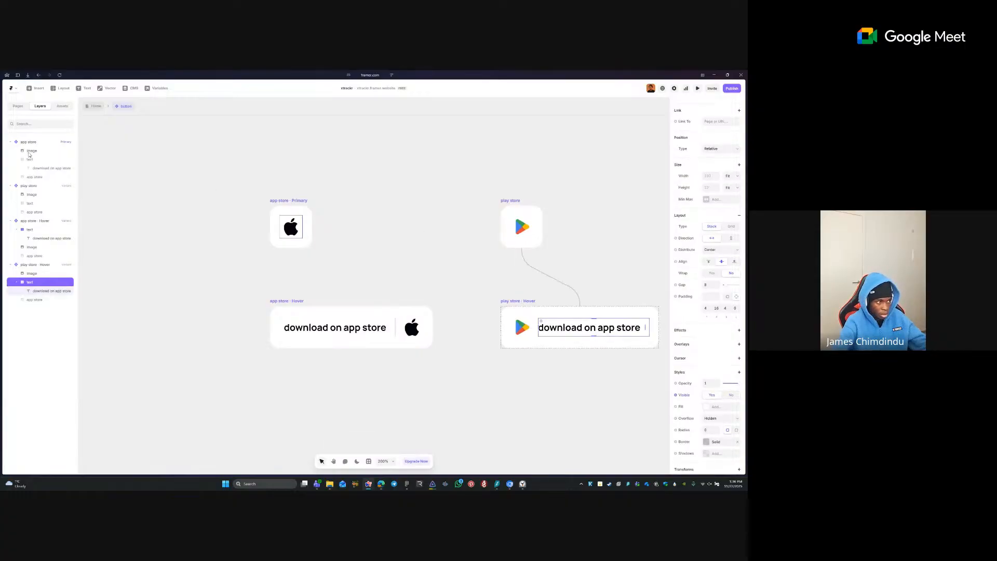
key(ctrl+z)
key(ctrl+z)
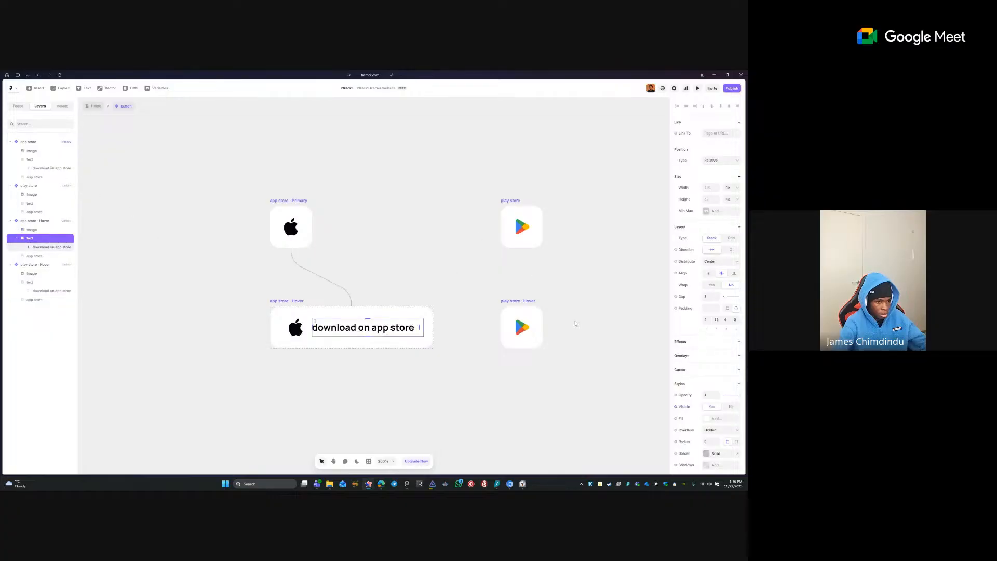
click(45, 159)
key(ctrl+bracketright)
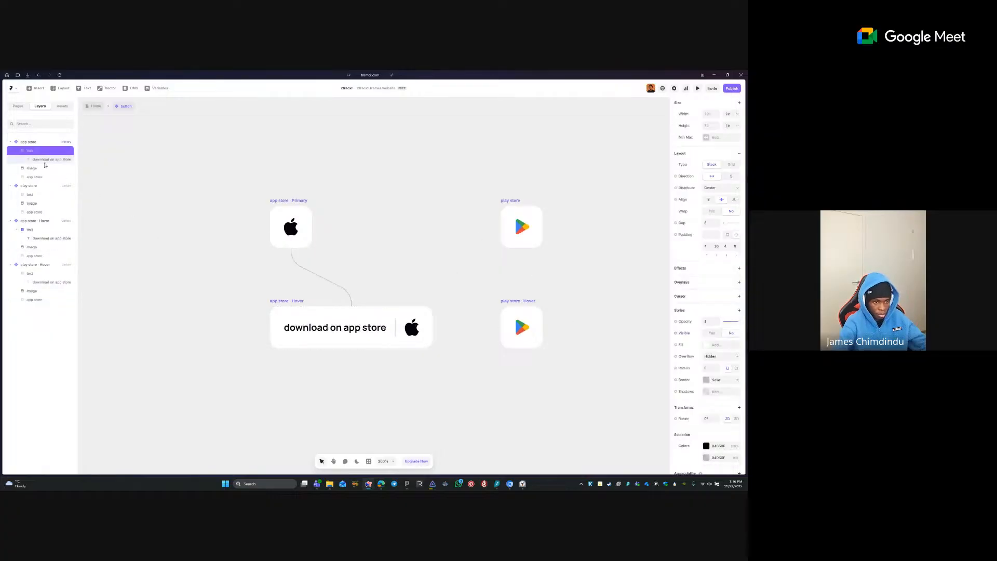
- Show the hidden play store hover label and change it to 'download on play store'
click(517, 310)
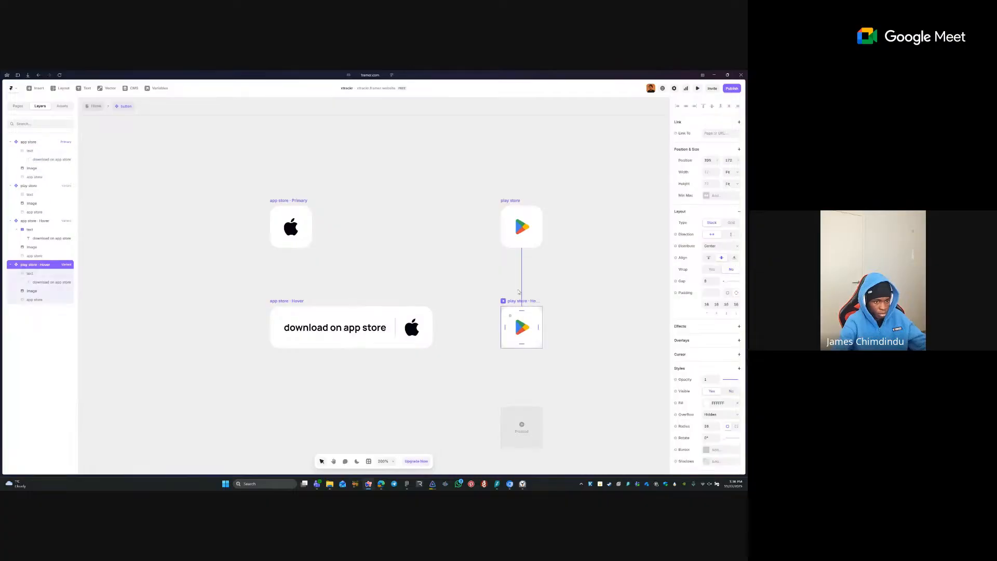
click(39, 278)
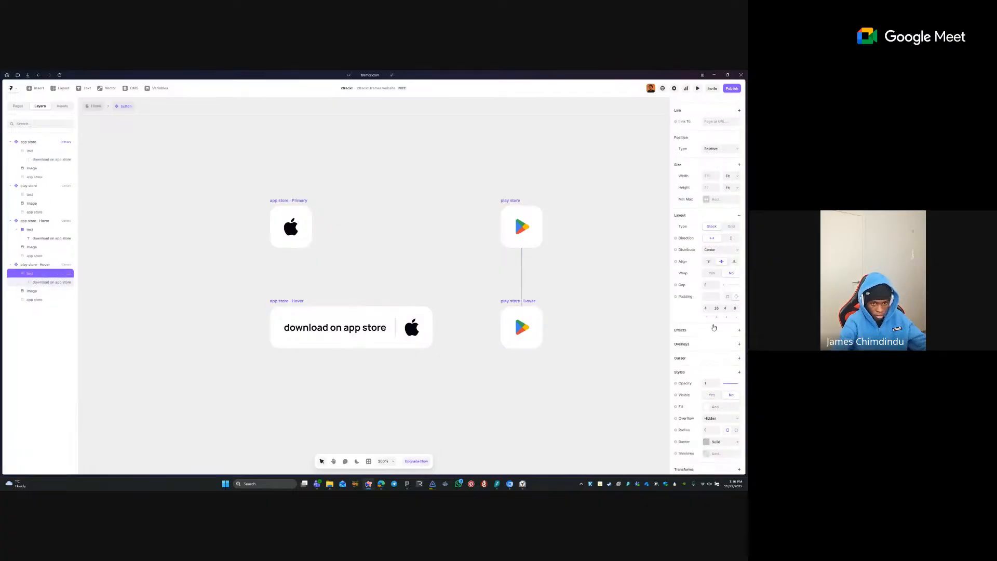
click(719, 396)
click(521, 226)
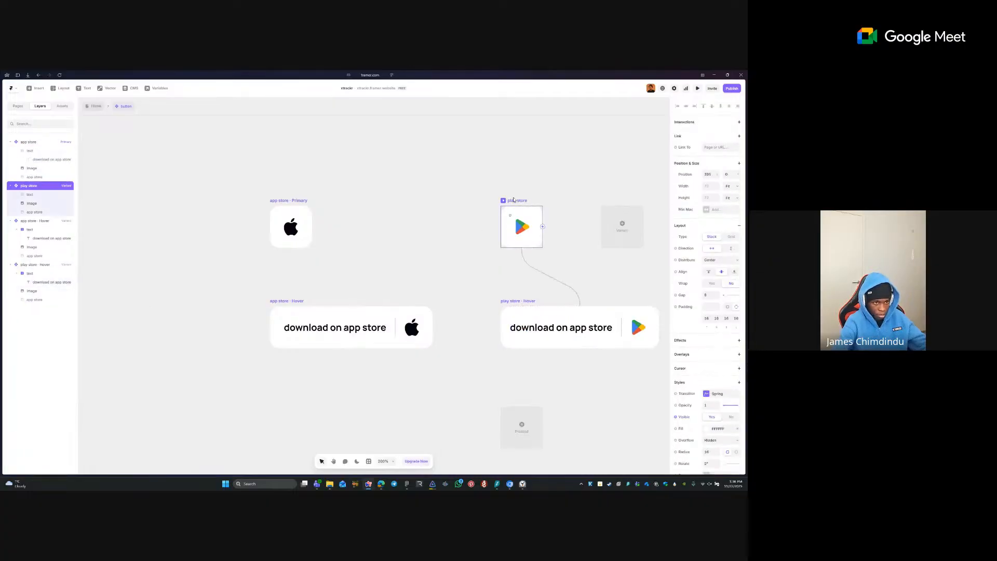
mouse_move(23, 215)
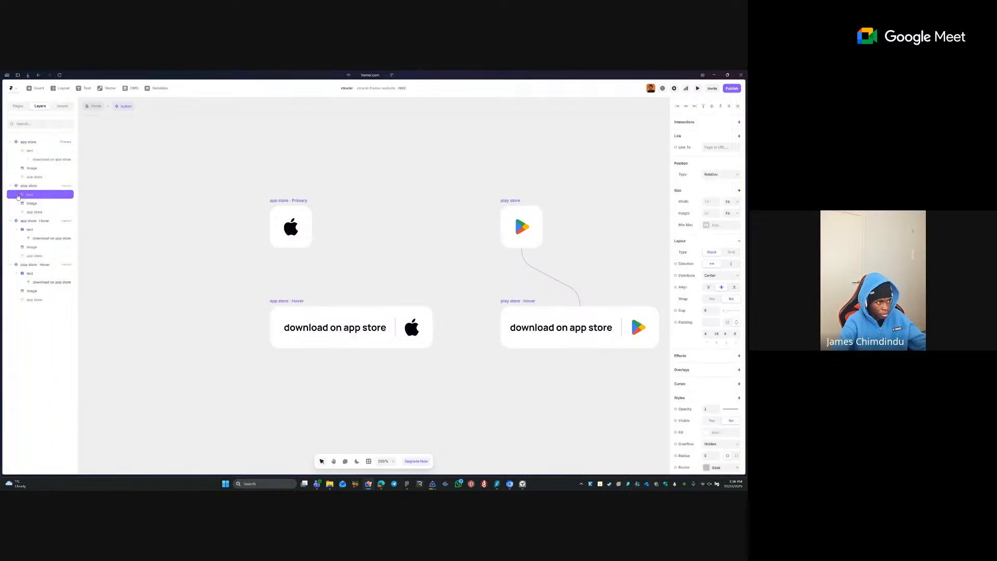
click(17, 195)
click(52, 203)
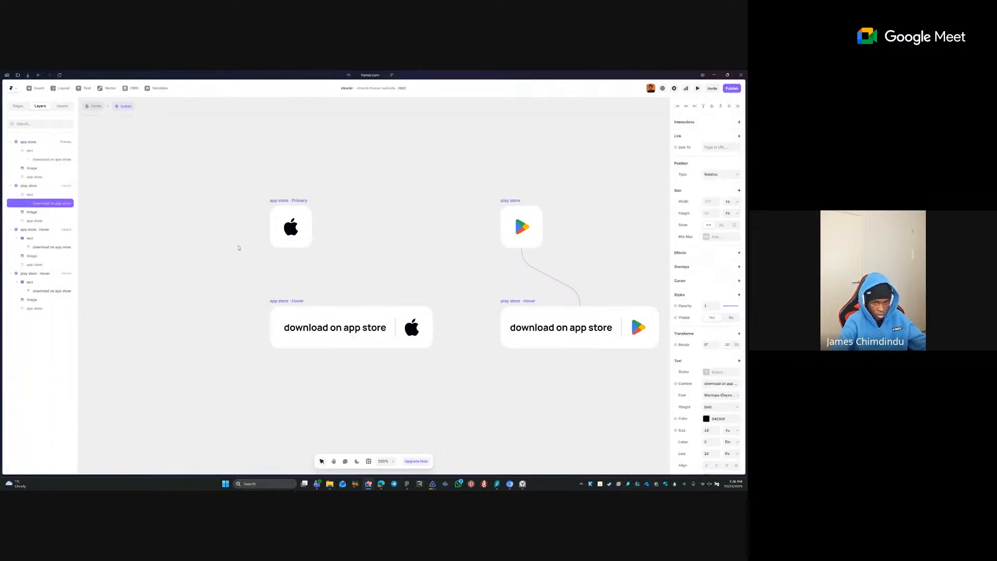
double_click(729, 383)
key(BackSpace)
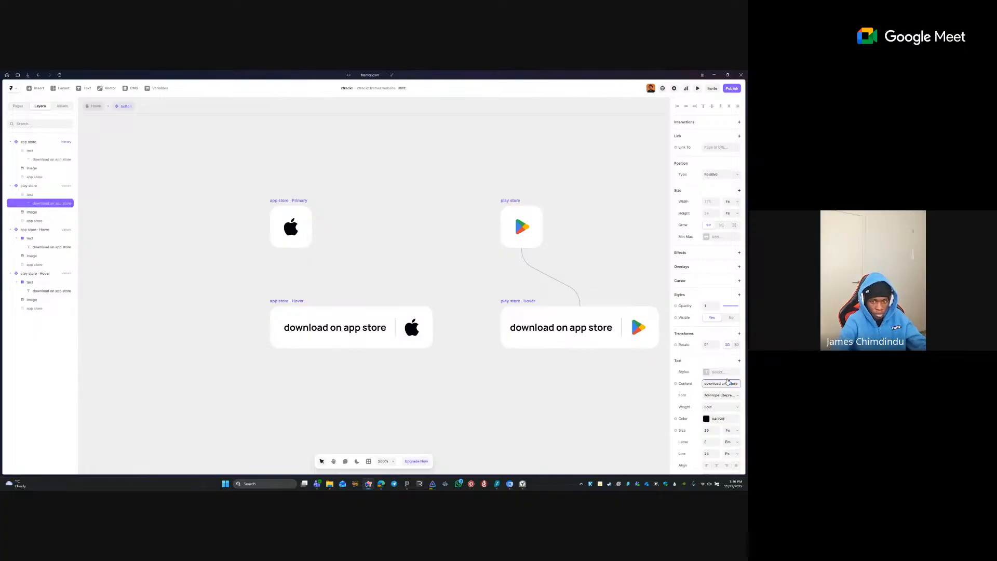
key(Tab)
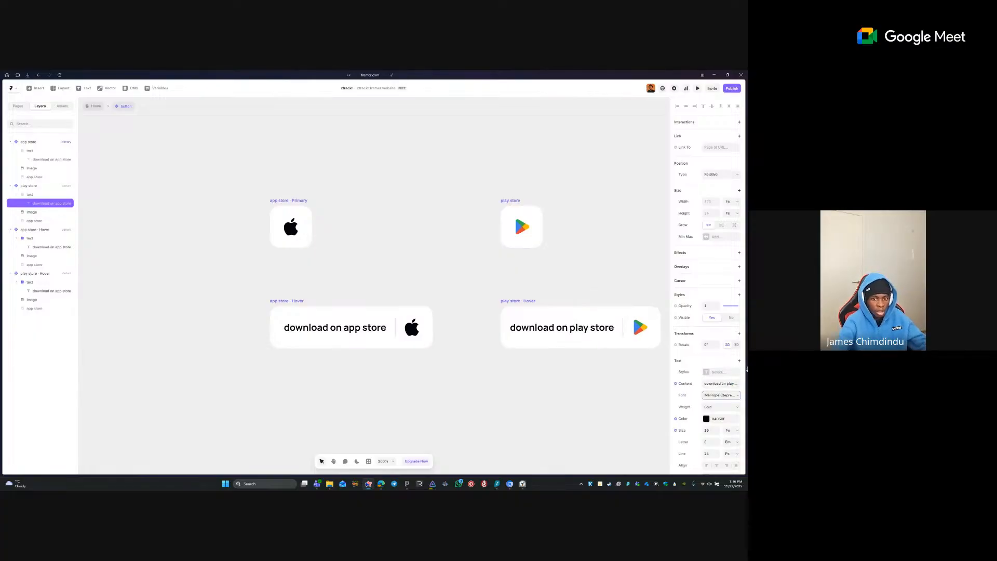
- Edit the name of the app store button's text layer
click(36, 161)
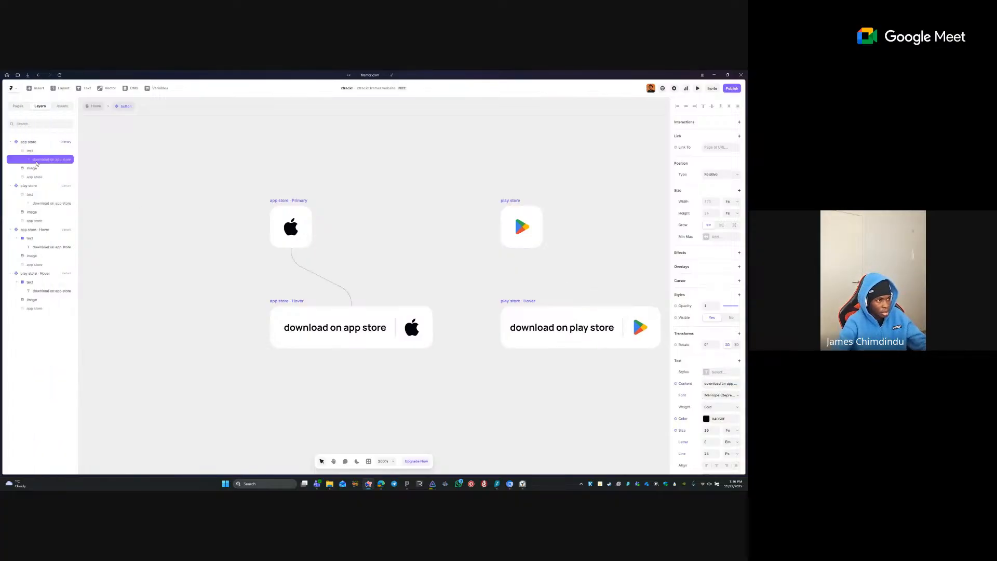
key(ctrl+r)
key(BackSpace)
key(ctrl+r)
key(Return)
click(133, 242)
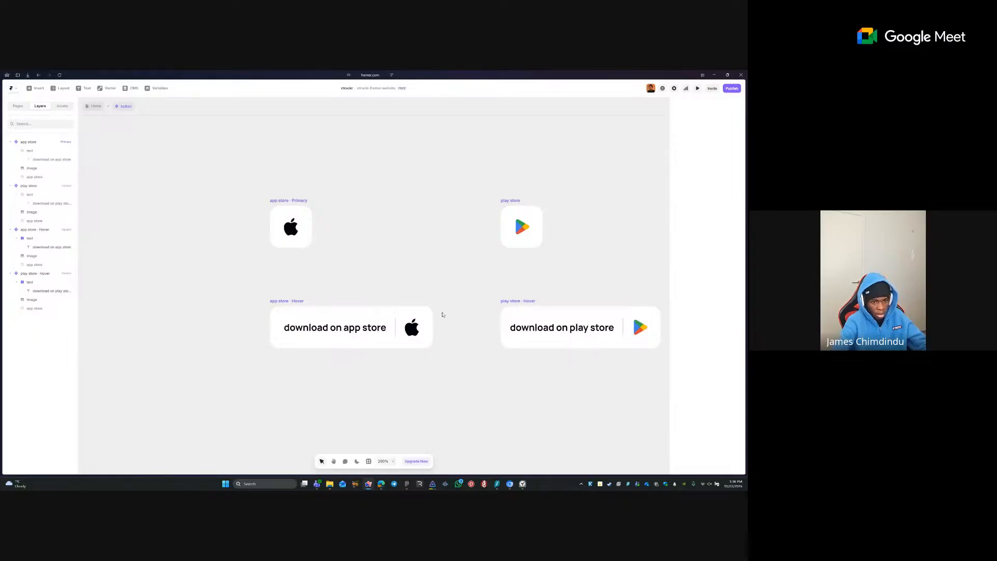
- Set the play store hover variant's left padding to 24
click(520, 302)
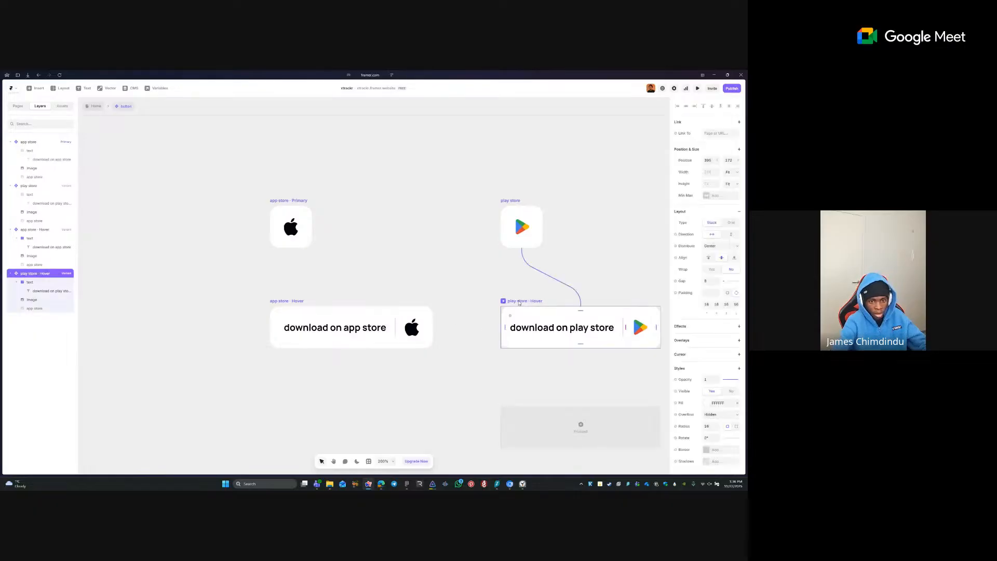
click(736, 305)
text(24)
key(Tab)
click(451, 249)
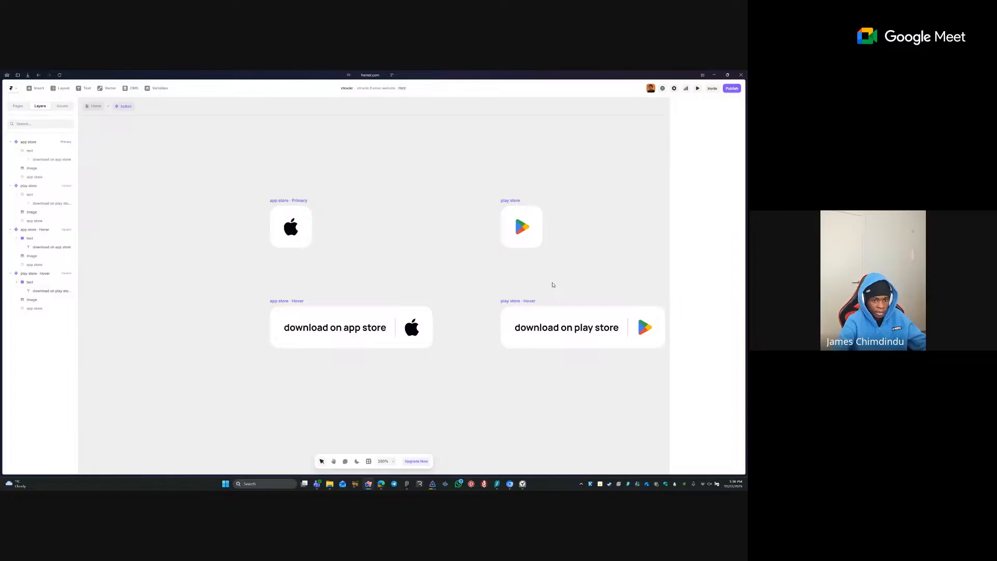
- Shrink the Apple and Play Store icons to 32 by 32
click(629, 324)
click(627, 311)
click(623, 324)
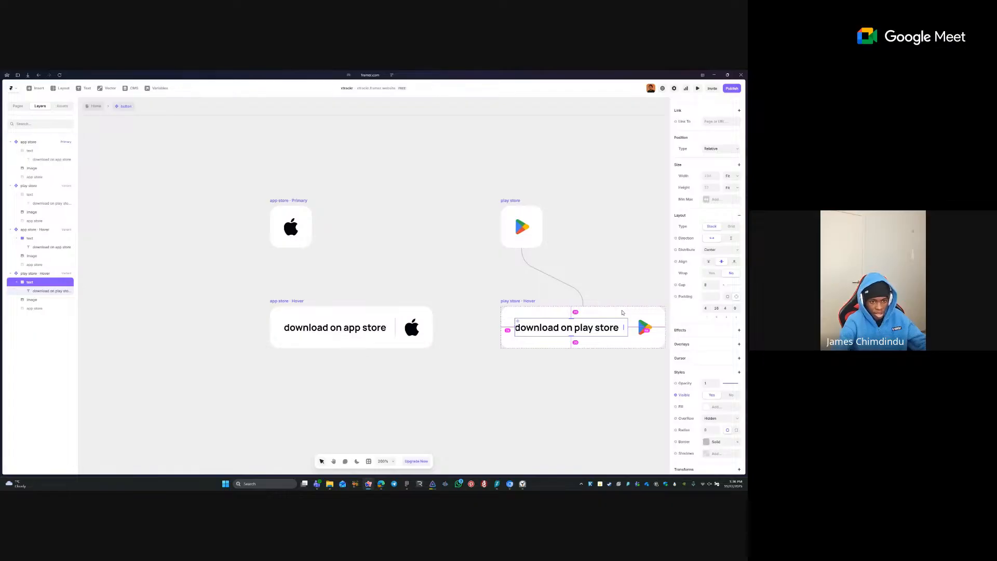
click(641, 317)
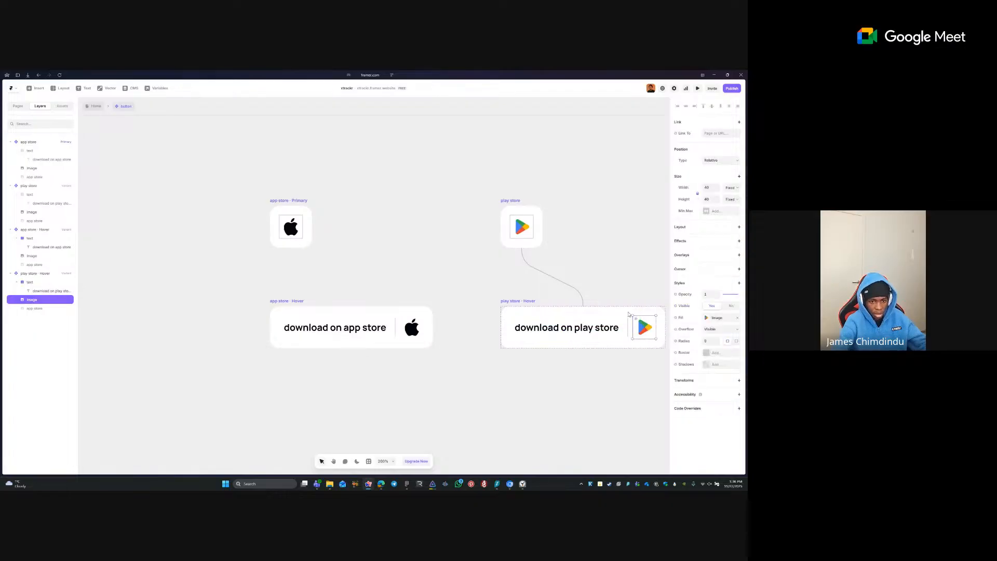
click(296, 223)
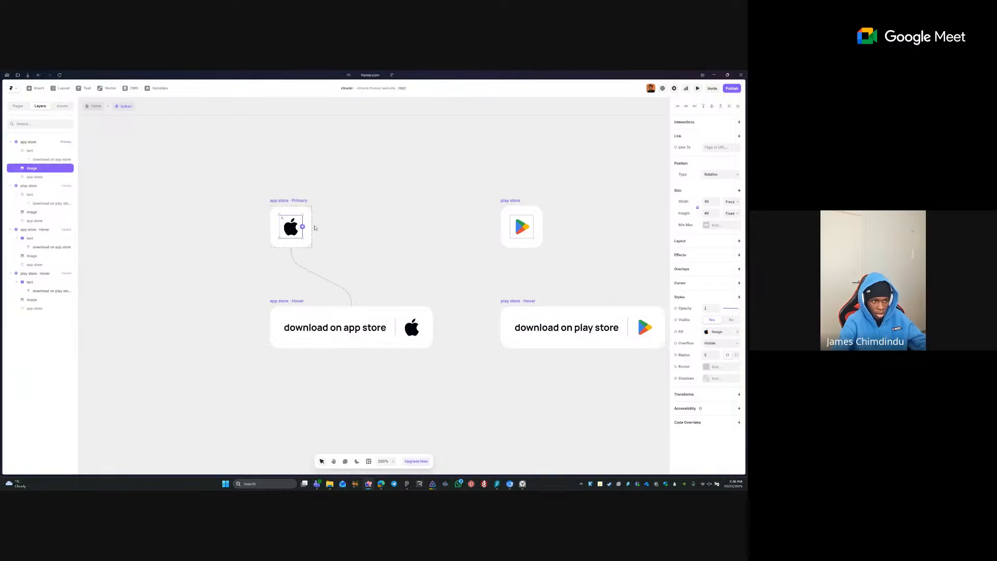
key(Tab)
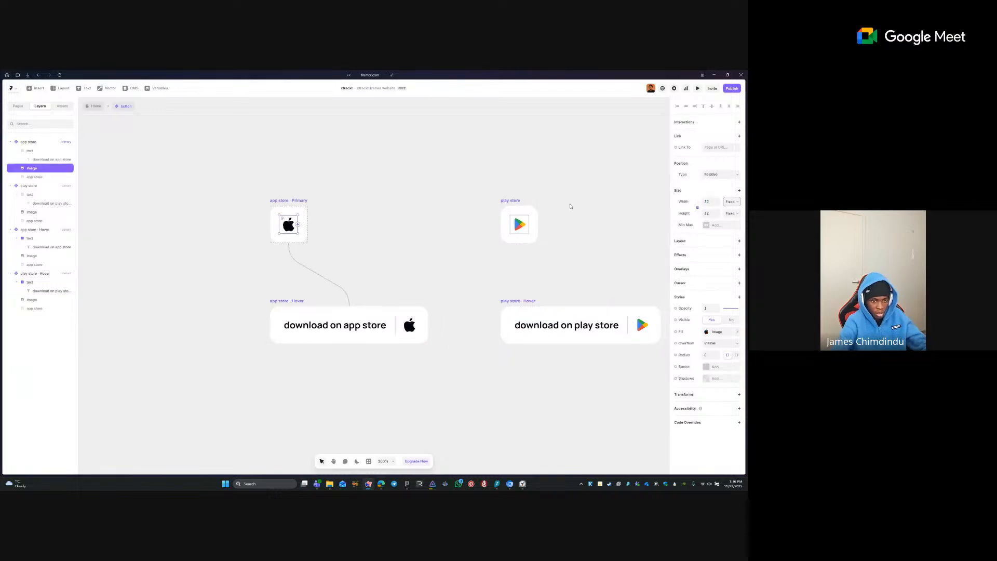
click(523, 225)
click(553, 220)
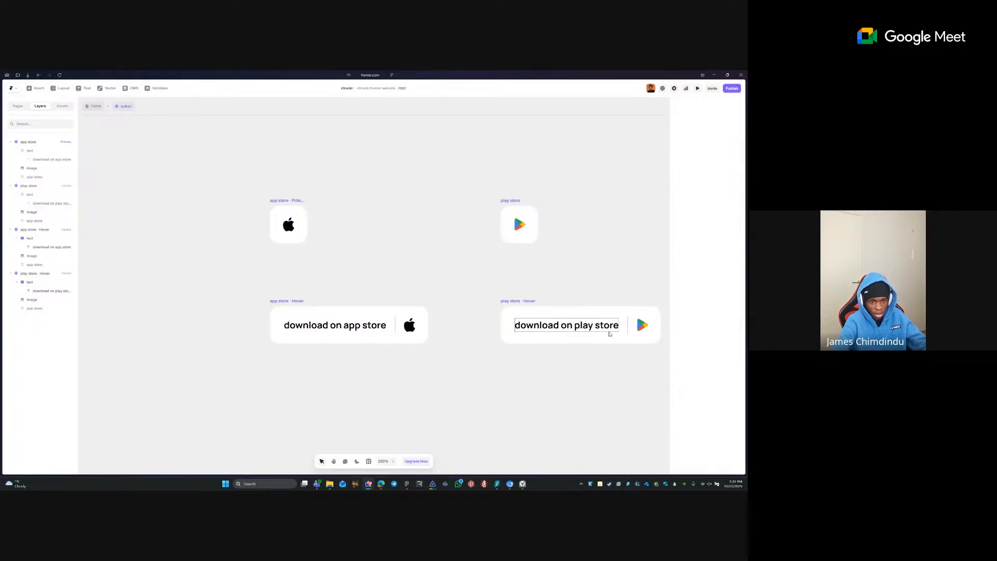
click(622, 324)
click(624, 236)
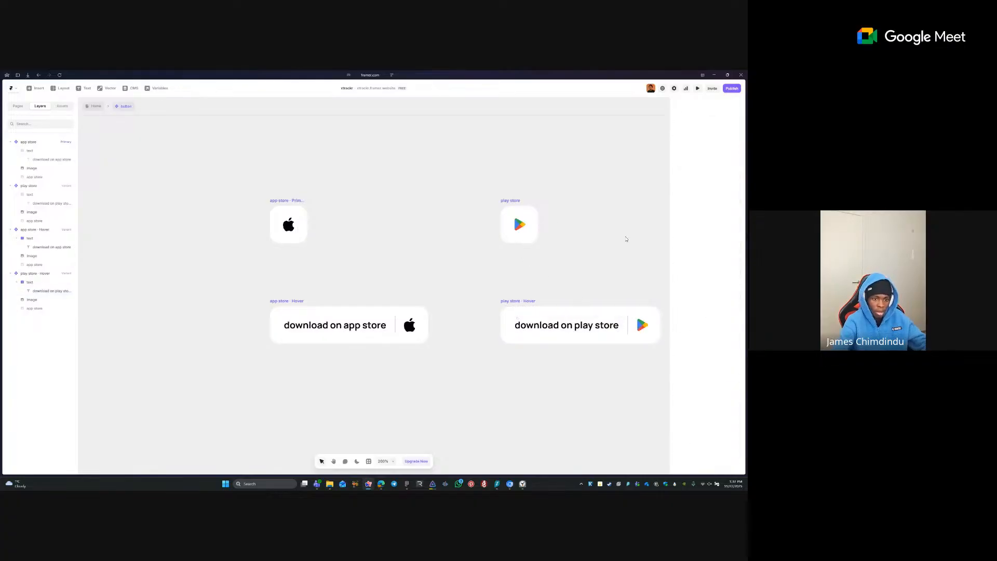
- Back on Home, switch the second hero button to the play store variant
click(89, 107)
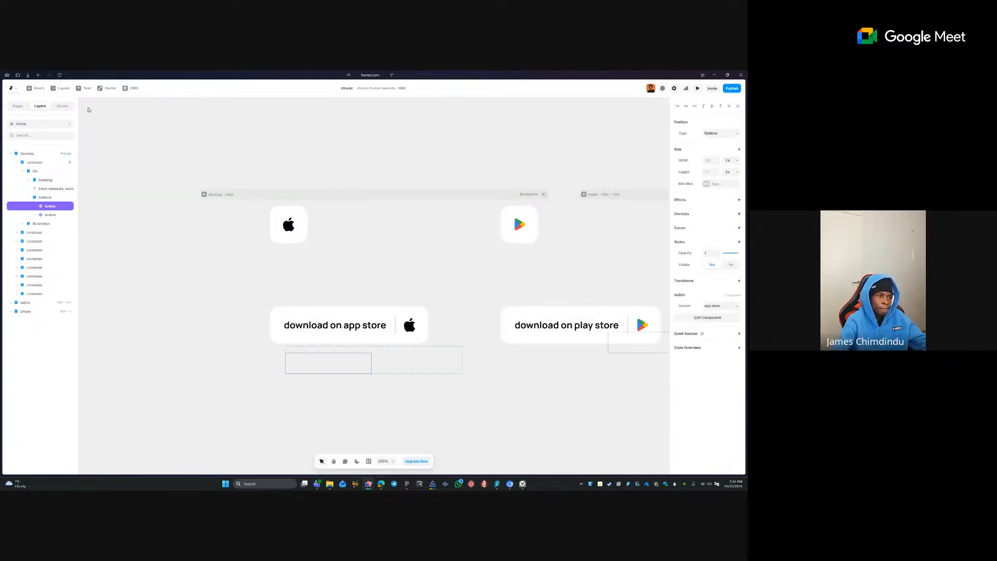
click(386, 363)
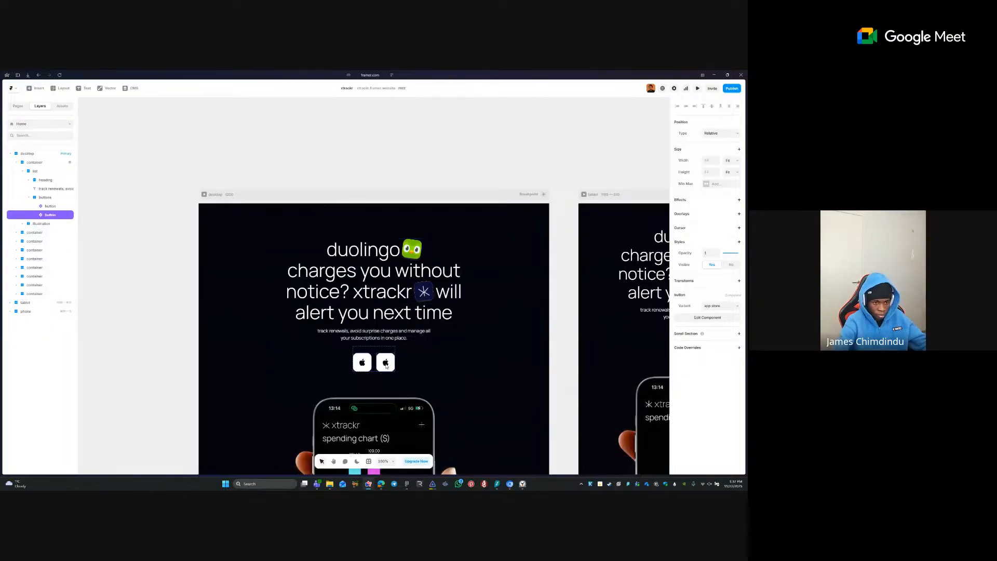
click(720, 306)
click(715, 322)
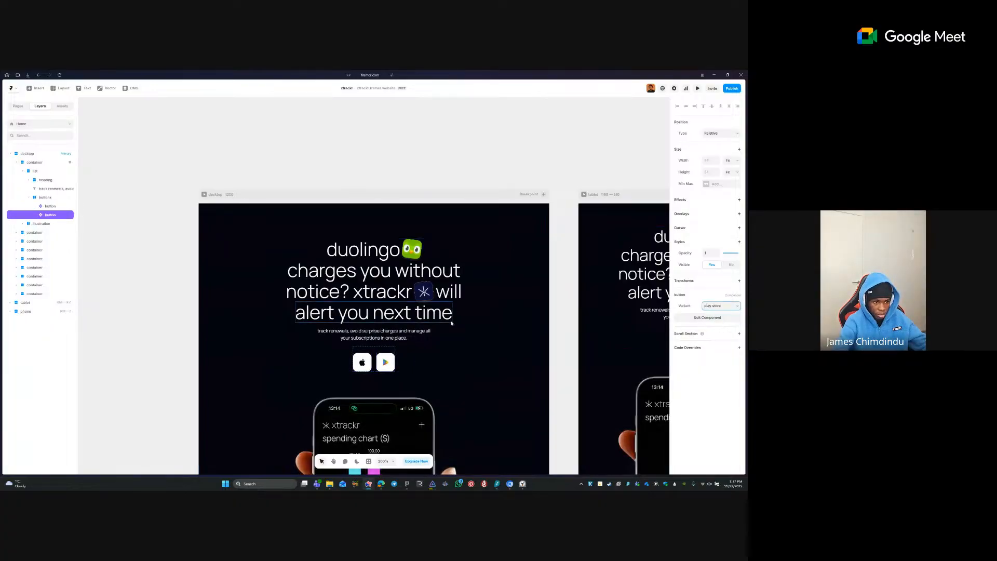
click(349, 369)
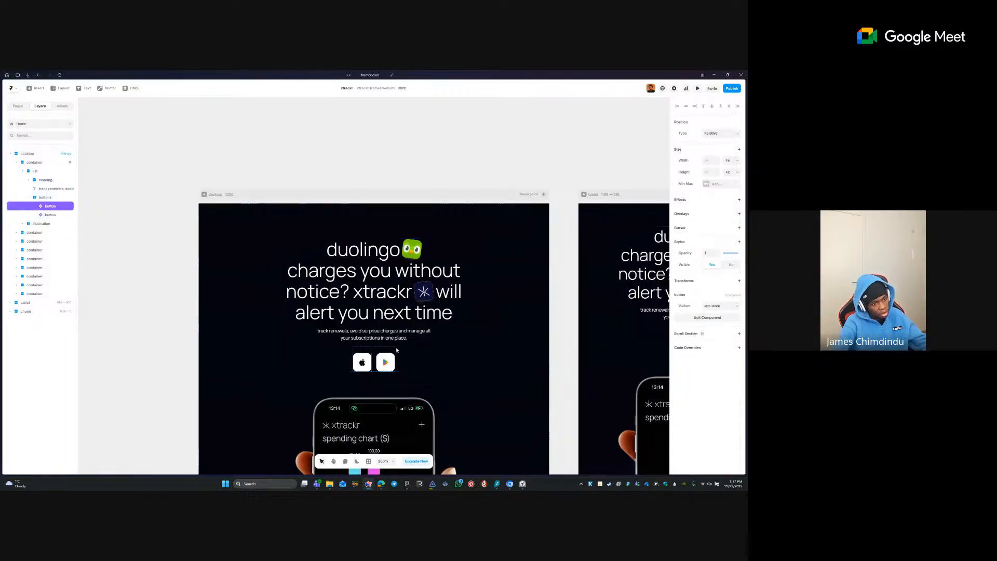
click(359, 364)
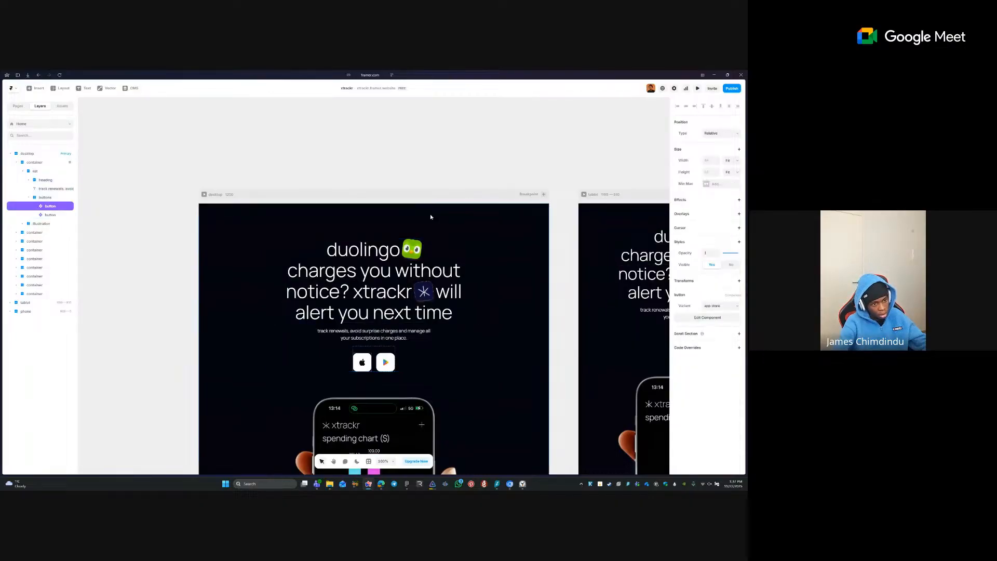
click(404, 183)
- Set the gap in the headline row holding xtrackr to 16
drag(417, 212, 382, 116)
click(362, 155)
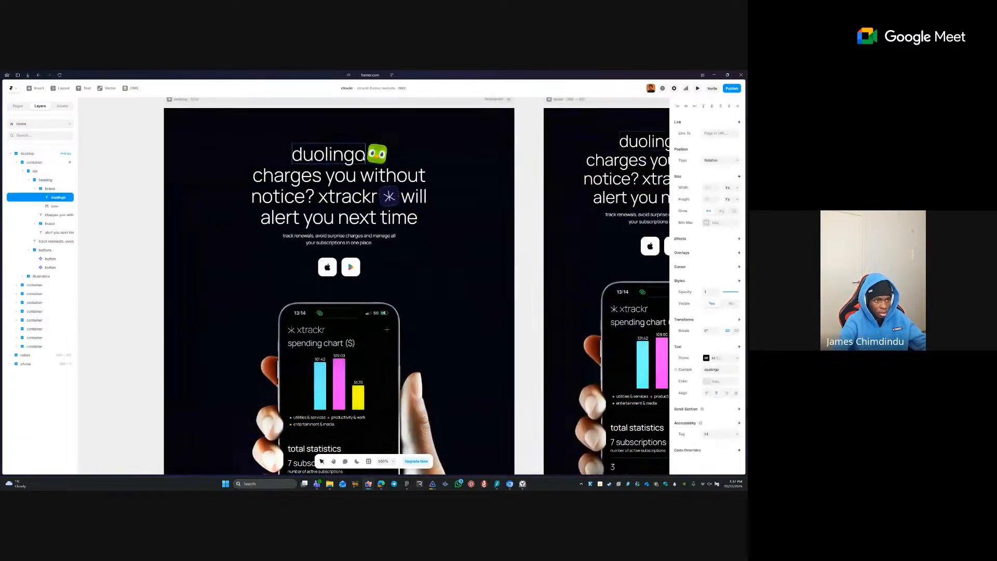
click(366, 157)
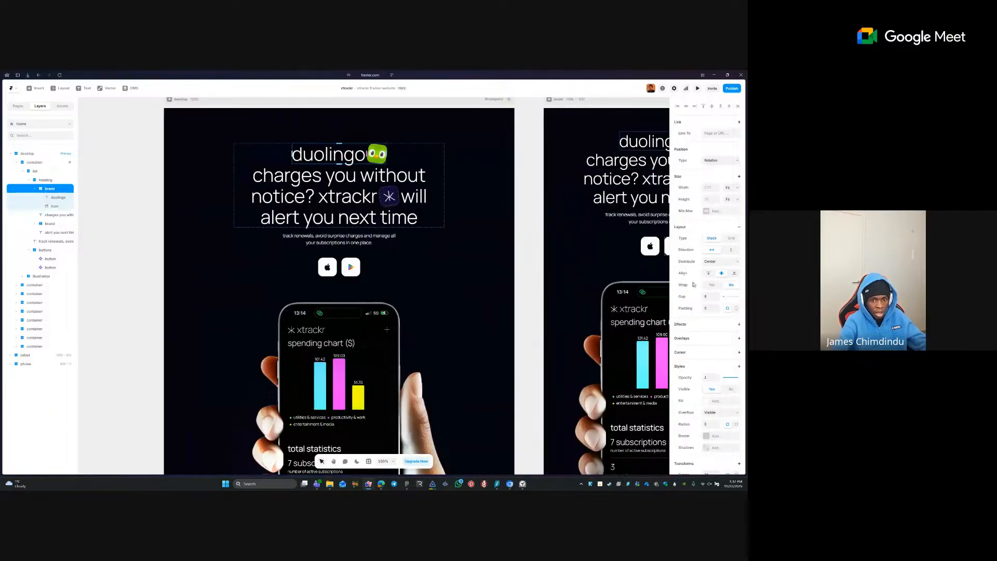
click(382, 196)
click(377, 205)
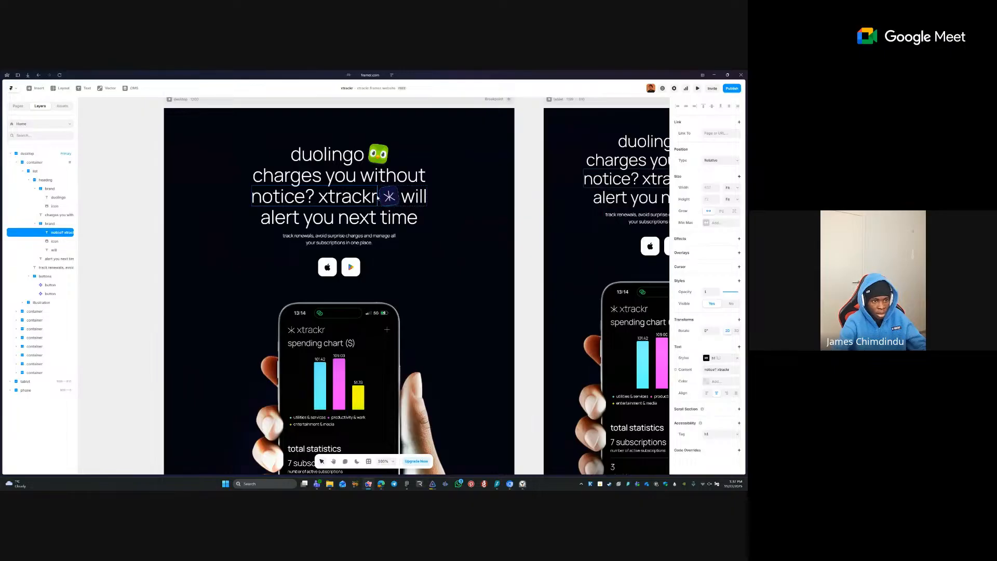
key(Escape)
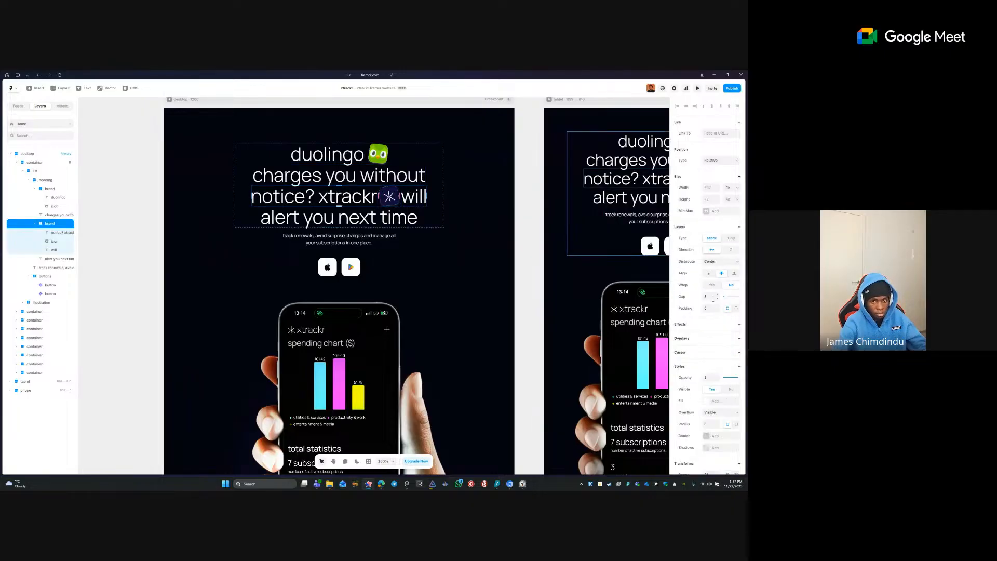
click(713, 299)
text(16)
click(499, 242)
- Bold the word duolingo in the hero headline and compare it across frames before publishing
scroll(275, 214, down, 2)
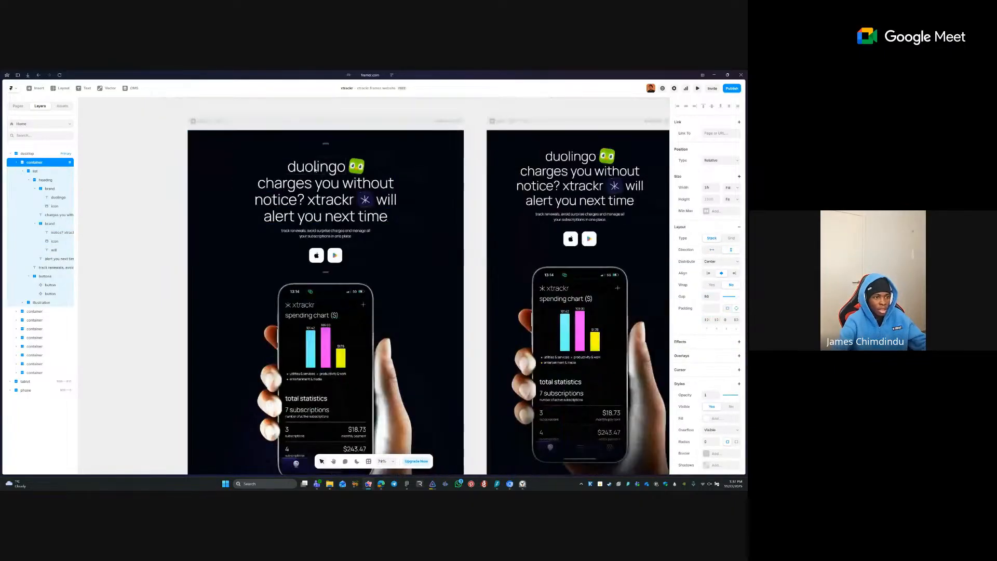
click(315, 169)
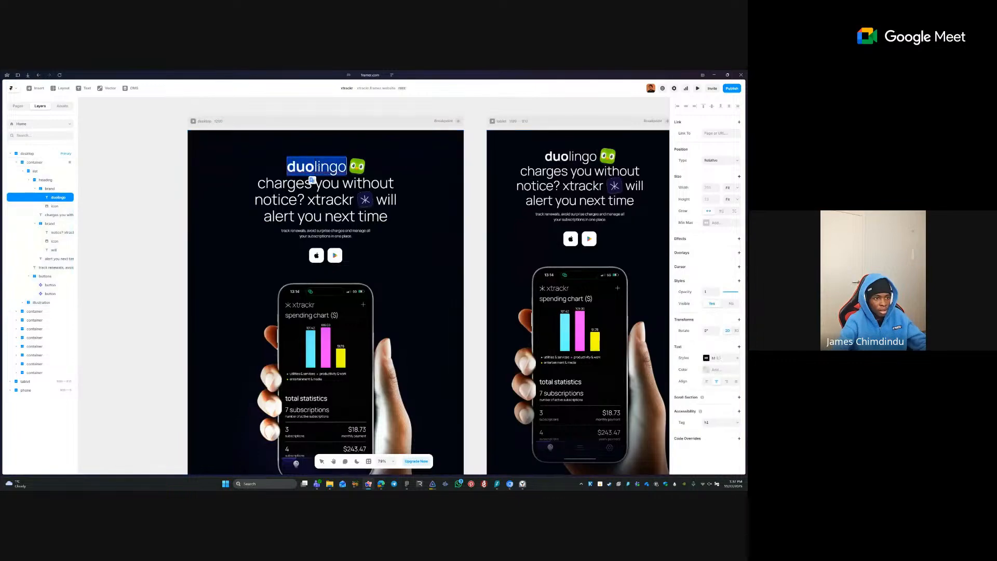
click(439, 185)
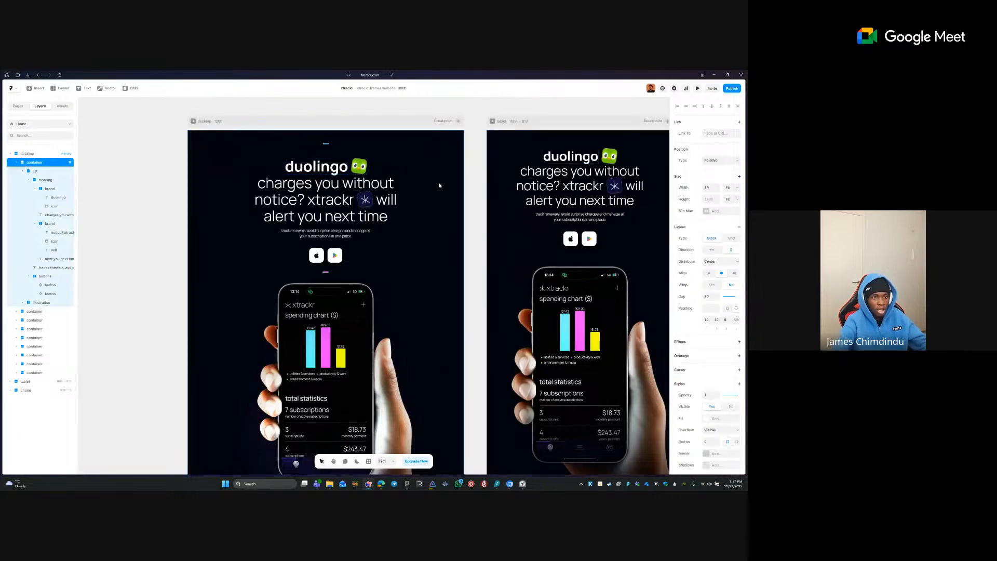
click(475, 190)
key(space)
drag(475, 190, 437, 200)
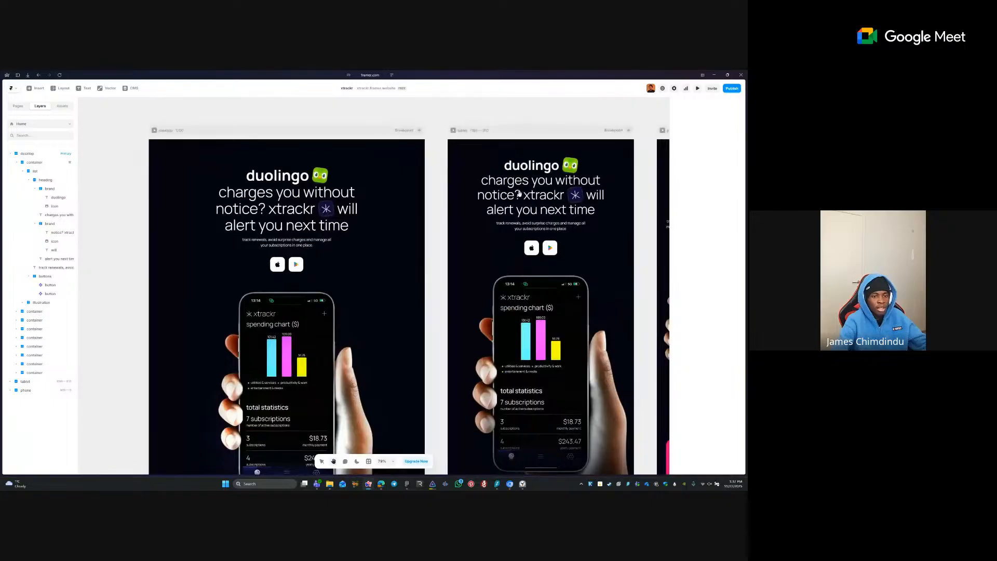
drag(553, 195, 435, 203)
drag(589, 204, 457, 205)
mouse_move(392, 203)
mouse_down()
mouse_move(540, 209)
mouse_move(517, 207)
mouse_up()
drag(434, 218, 572, 217)
drag(470, 234, 471, 211)
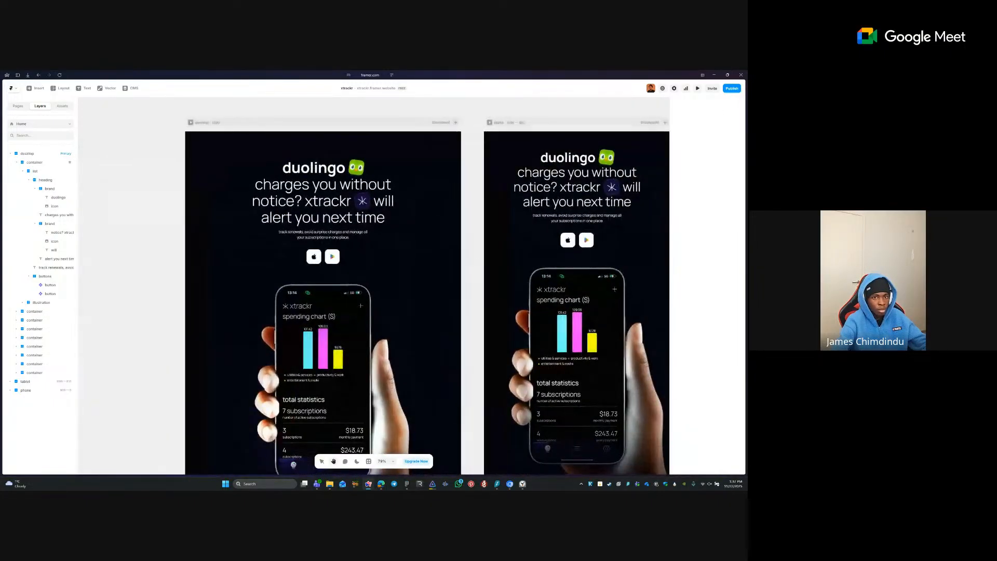
click(730, 90)
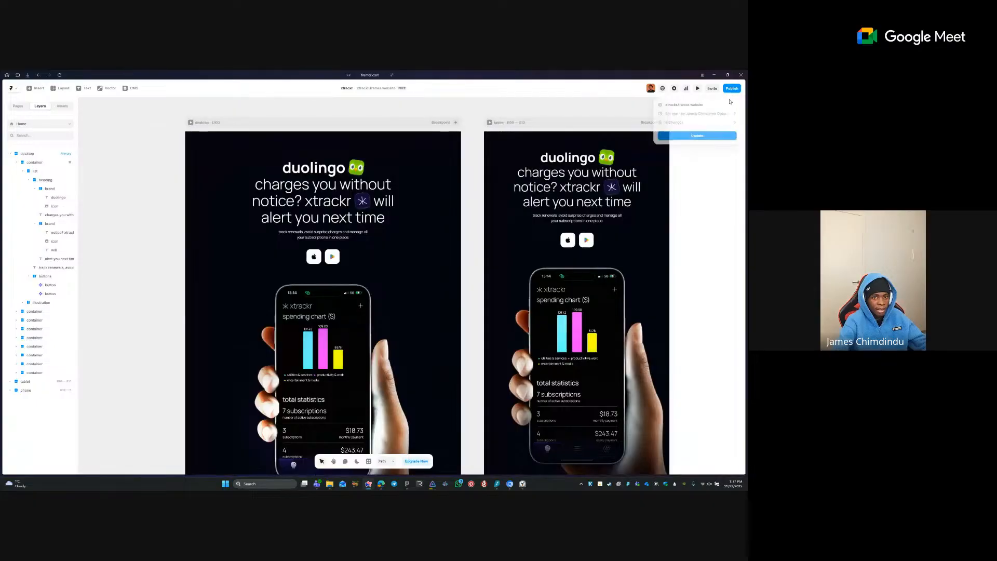
- Publish the latest changes to the live site
click(706, 136)
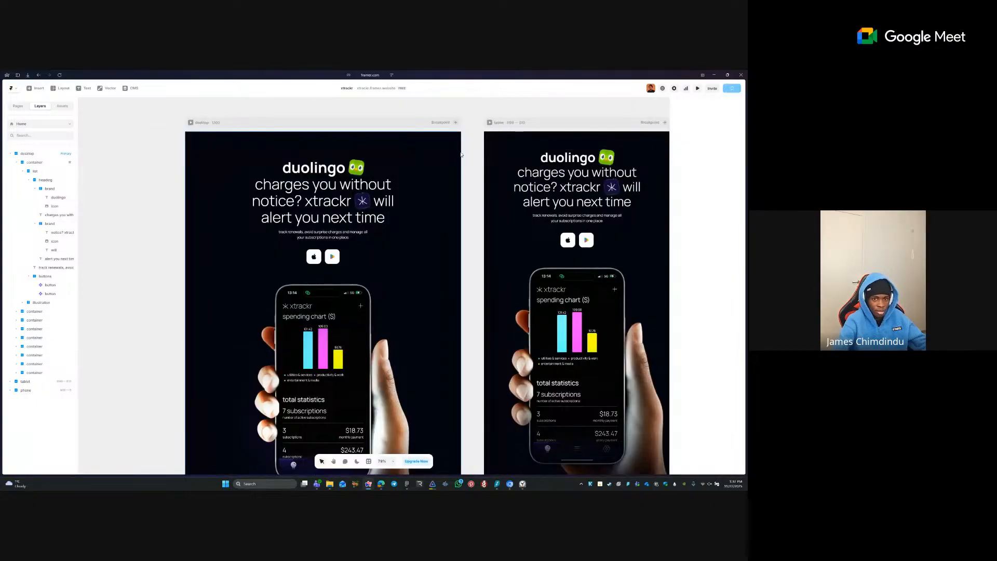
drag(439, 185, 412, 175)
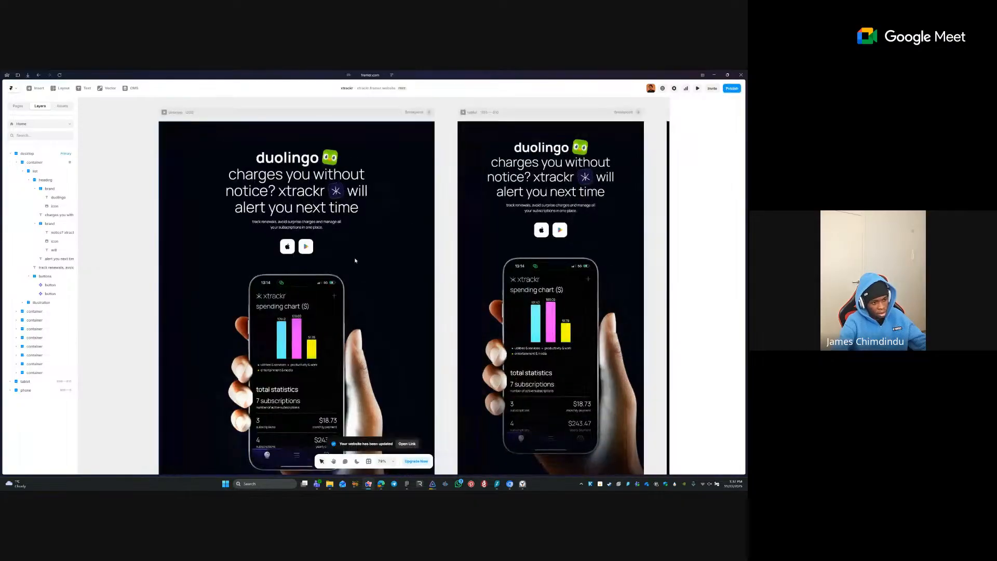
drag(312, 322, 335, 231)
drag(351, 171, 342, 253)
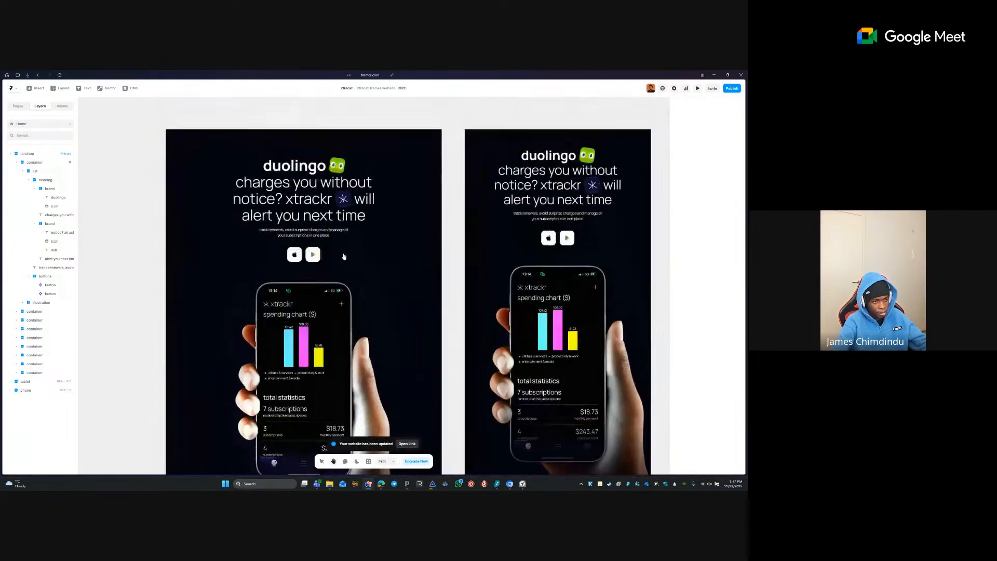
- Review the hero store buttons in the desktop and tablet frames, then scroll down to the footer
click(320, 244)
click(497, 242)
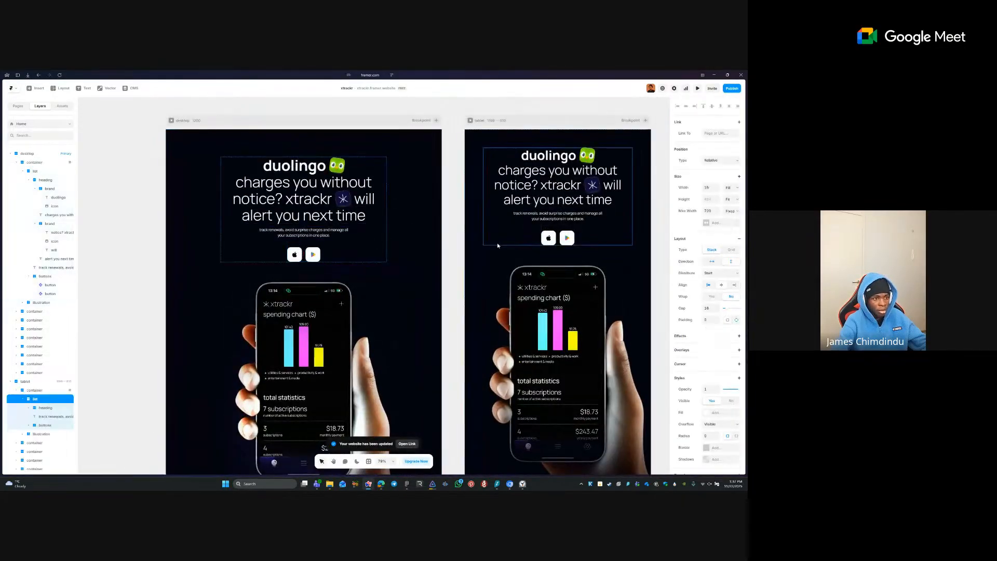
scroll(497, 242, down, 3)
scroll(478, 359, down, 1)
scroll(478, 360, down, 5)
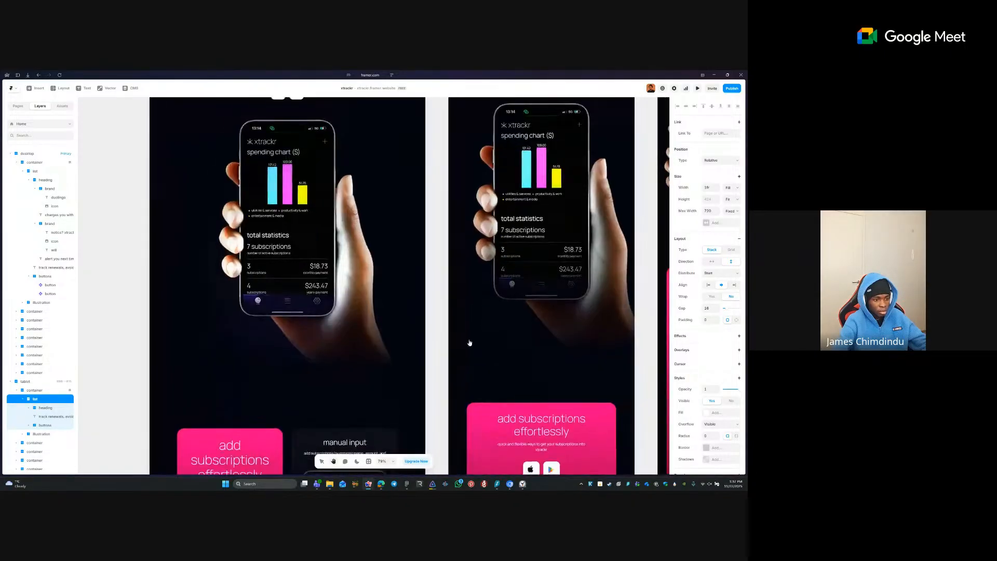
scroll(457, 229, down, 4)
scroll(425, 282, down, 1)
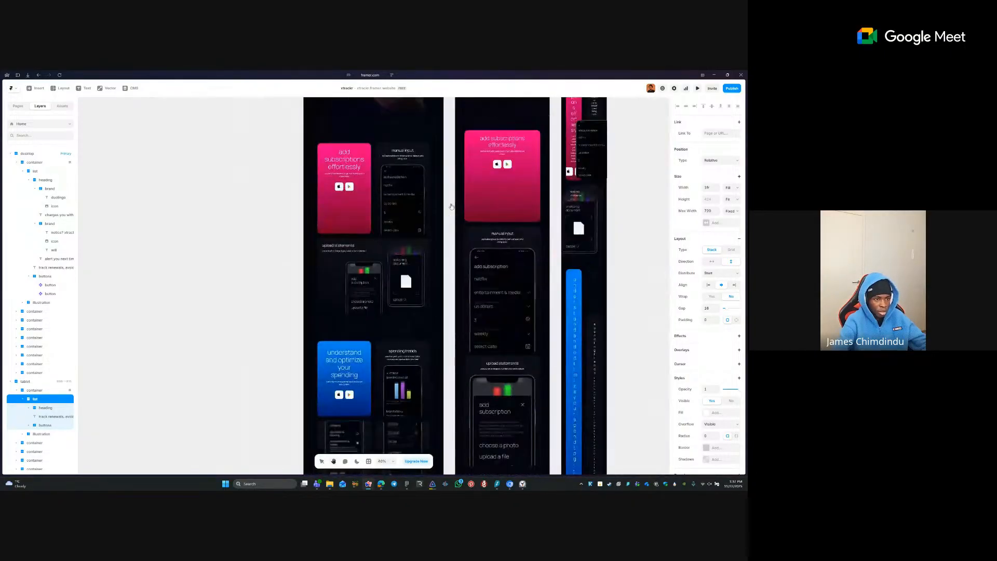
scroll(425, 282, up, 4)
click(374, 186)
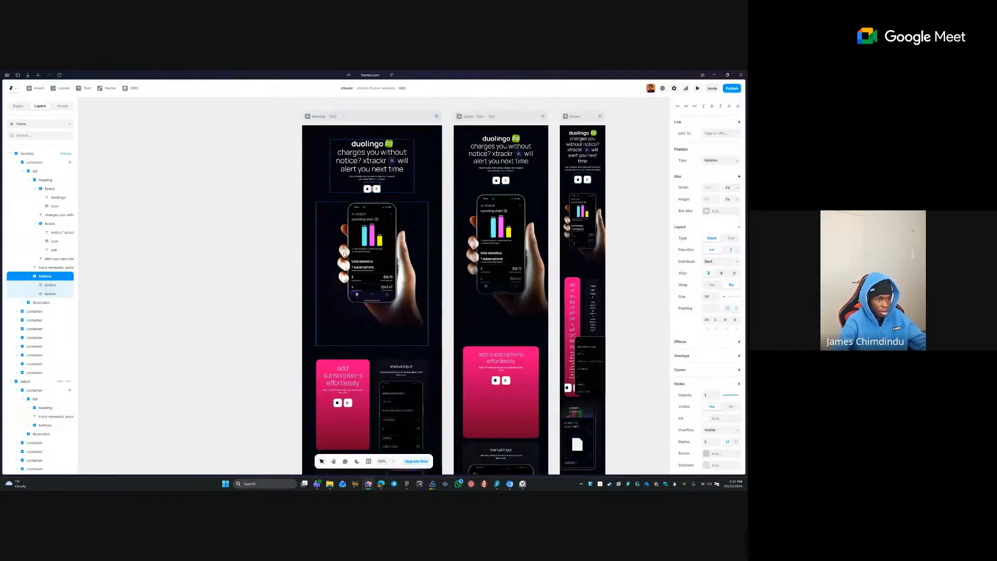
click(301, 286)
key(space)
drag(369, 344, 363, 161)
scroll(363, 161, down, 10)
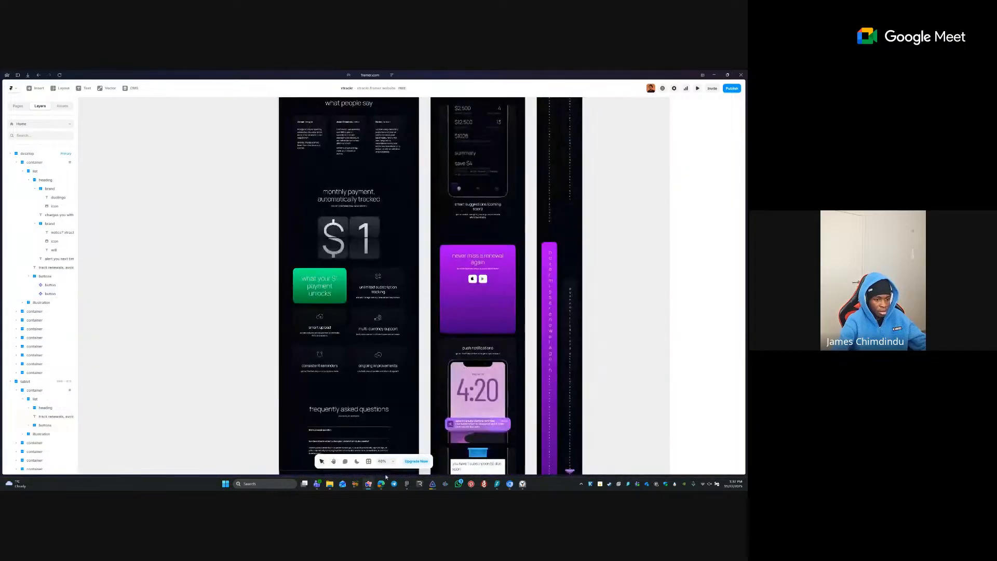
scroll(416, 376, down, 3)
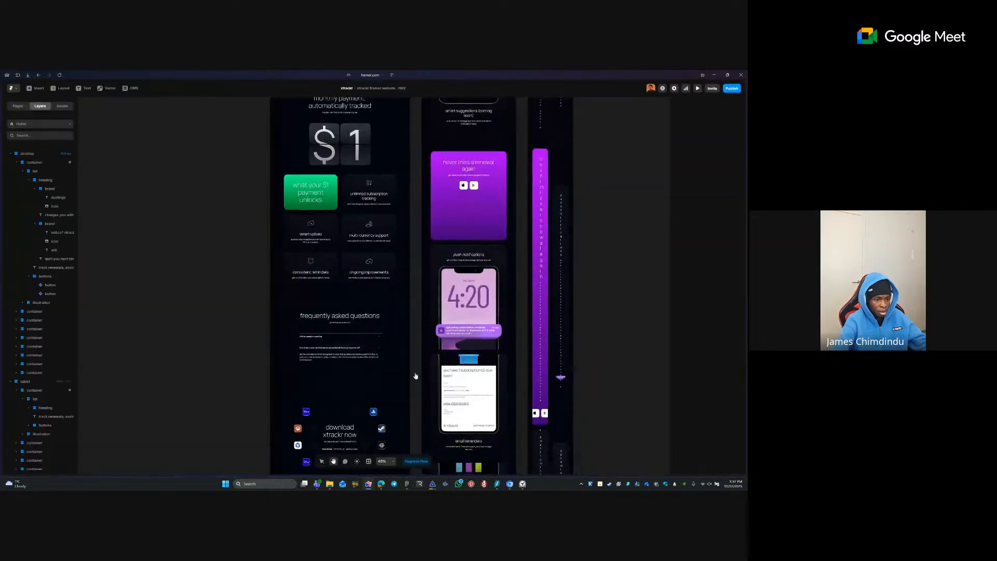
scroll(415, 376, down, 5)
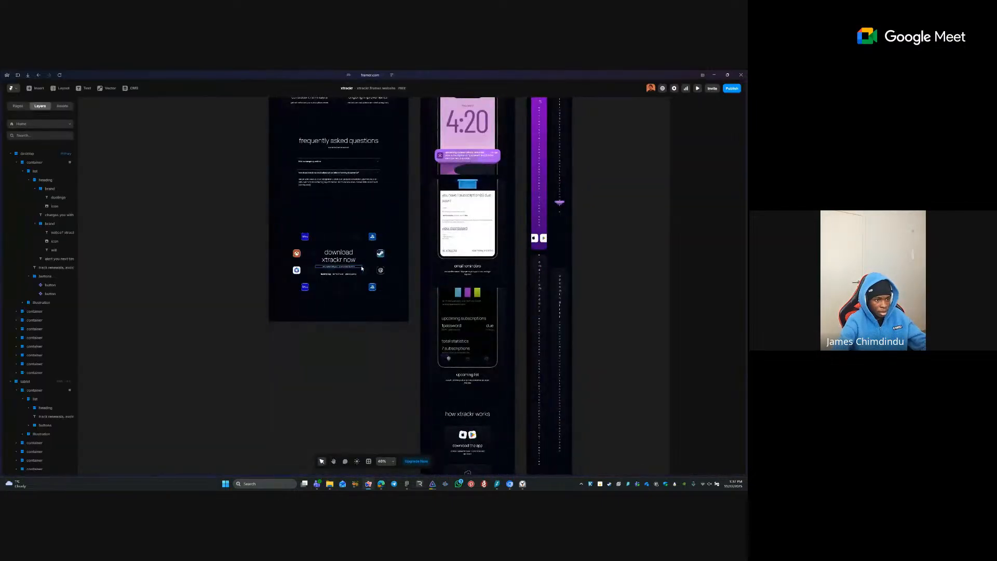
- Move the footer store buttons group above the back-to-top links
click(361, 268)
scroll(335, 253, up, 5)
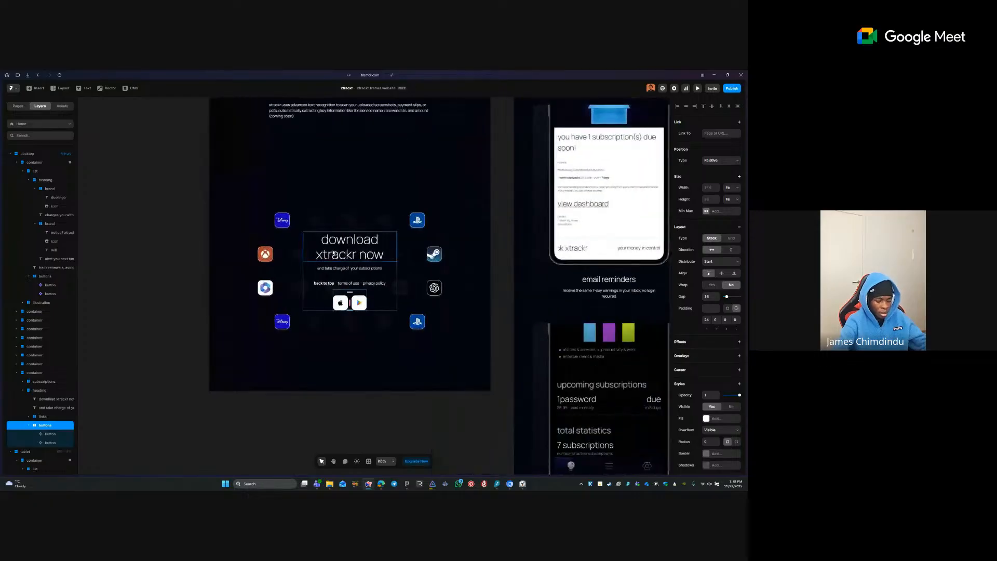
key(Up)
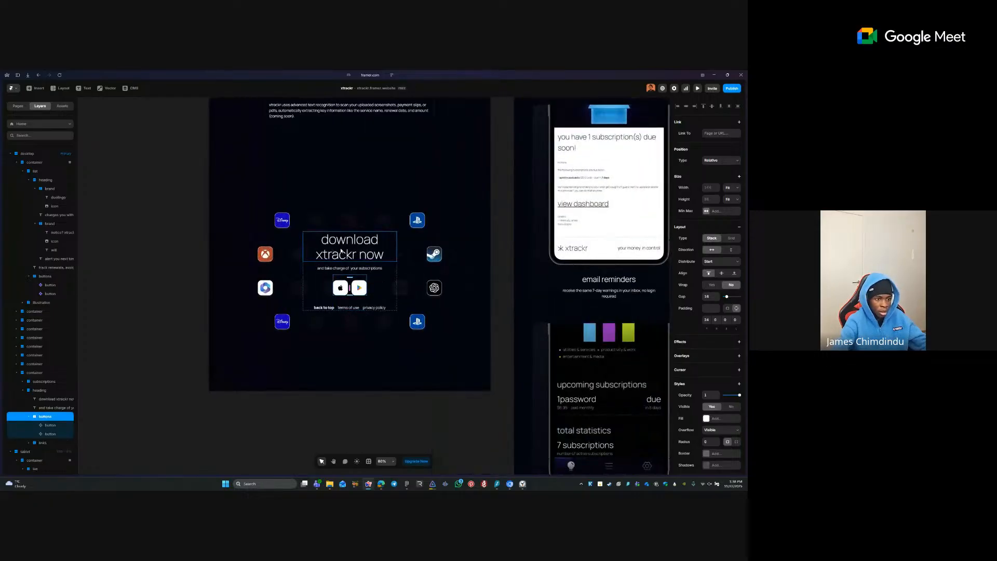
click(431, 432)
key(space)
drag(431, 350, 428, 387)
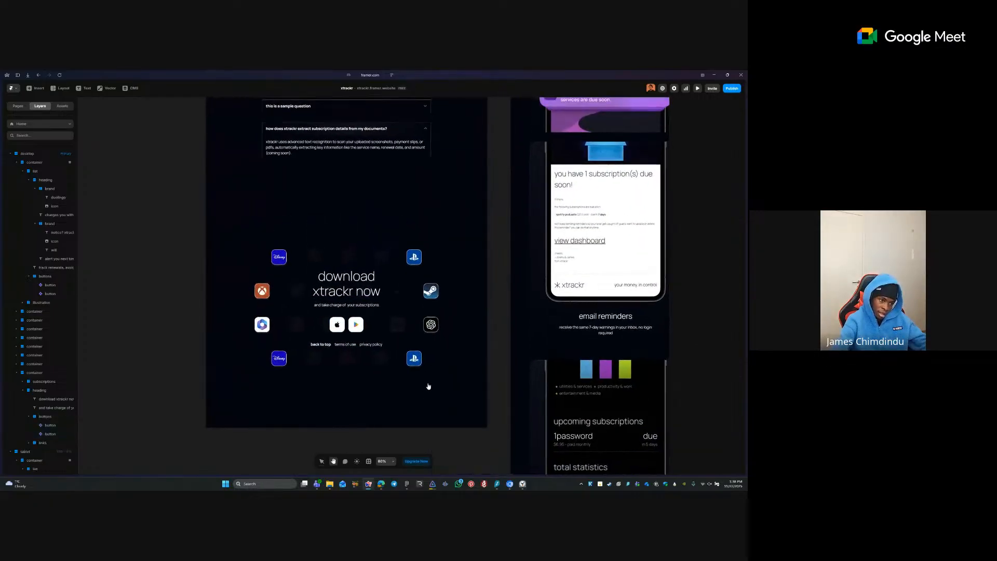
- Check the footer layout and preview the page to test the store buttons' hover labels
click(358, 344)
click(449, 422)
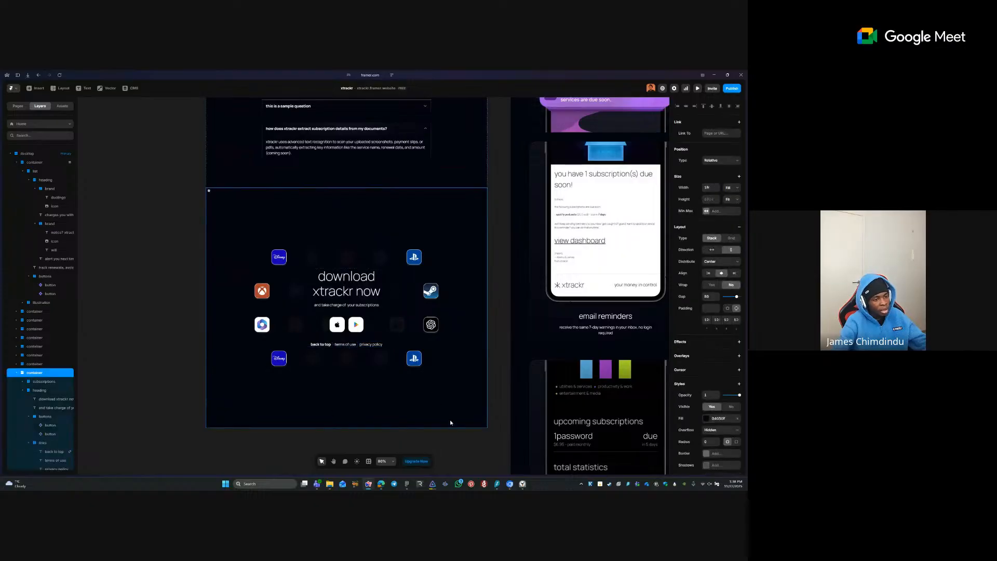
click(450, 435)
key(space)
drag(432, 391, 316, 206)
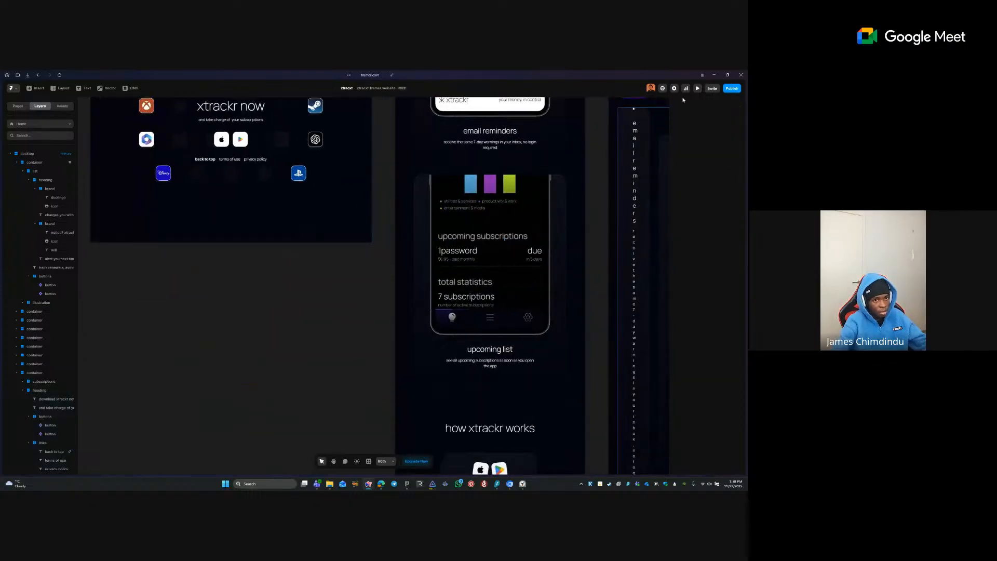
click(698, 87)
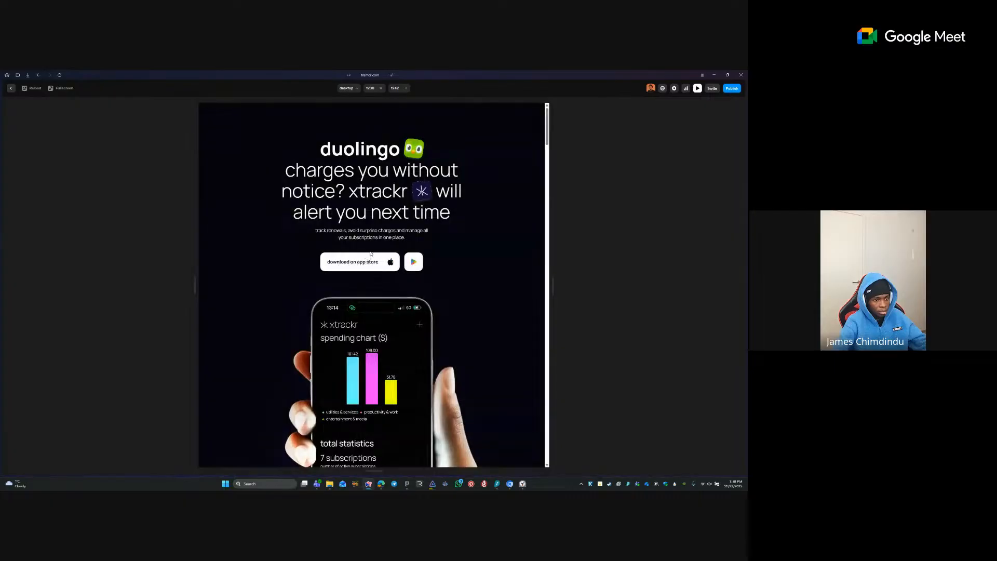
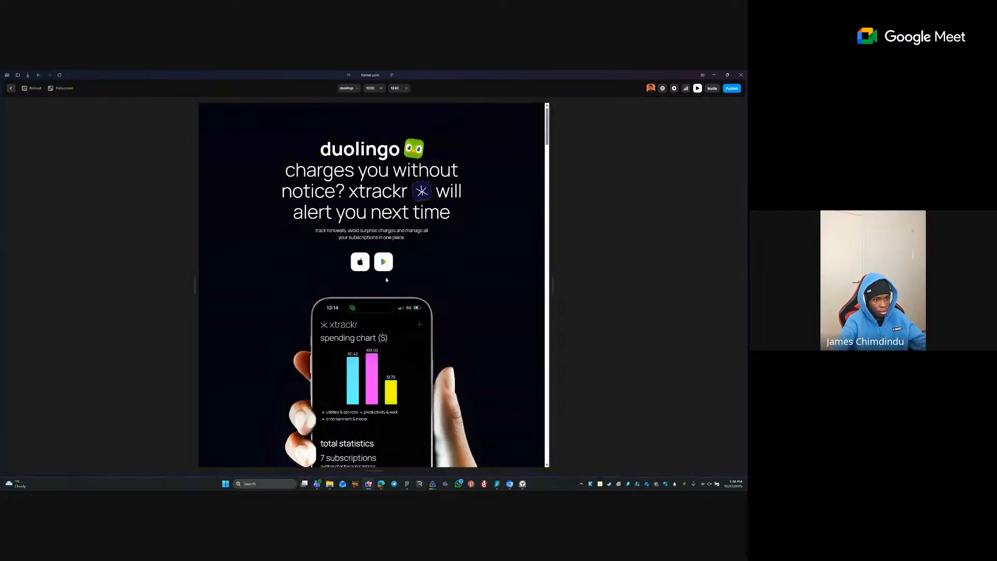
- Close the preview, load xtrackr.me in a new Arc tab and open its Google Play listing's address
click(11, 89)
mouse_move(18, 187)
click(34, 149)
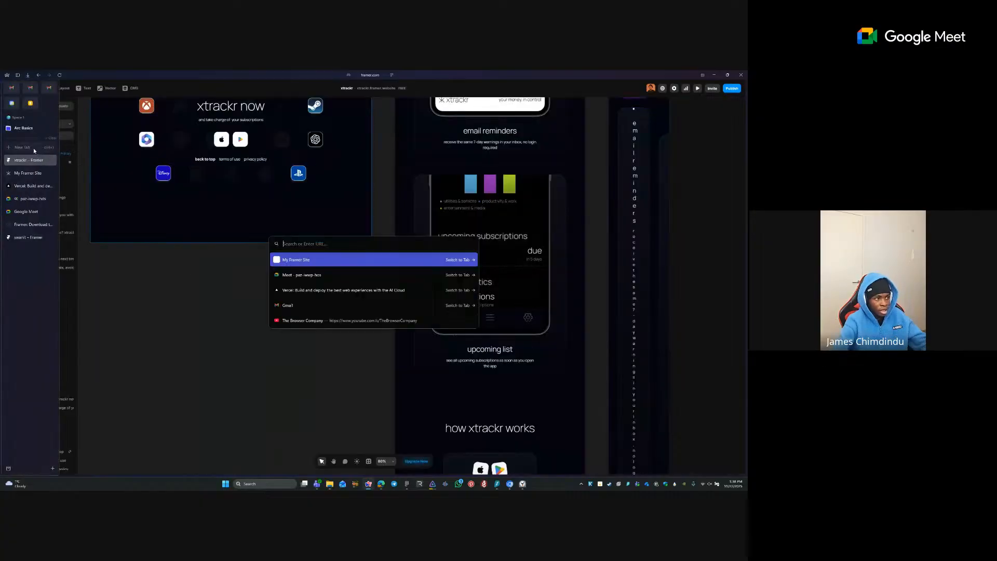
text(poolay)
key(BackSpace)
key(BackSpace)
key(BackSpace)
key(BackSpace)
key(BackSpace)
key(BackSpace)
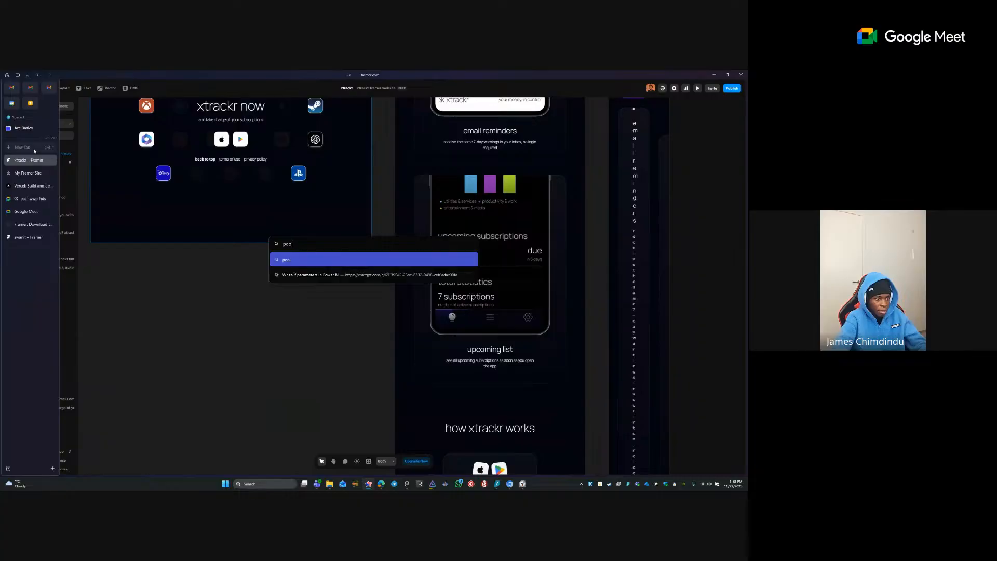
text(xtrackr)
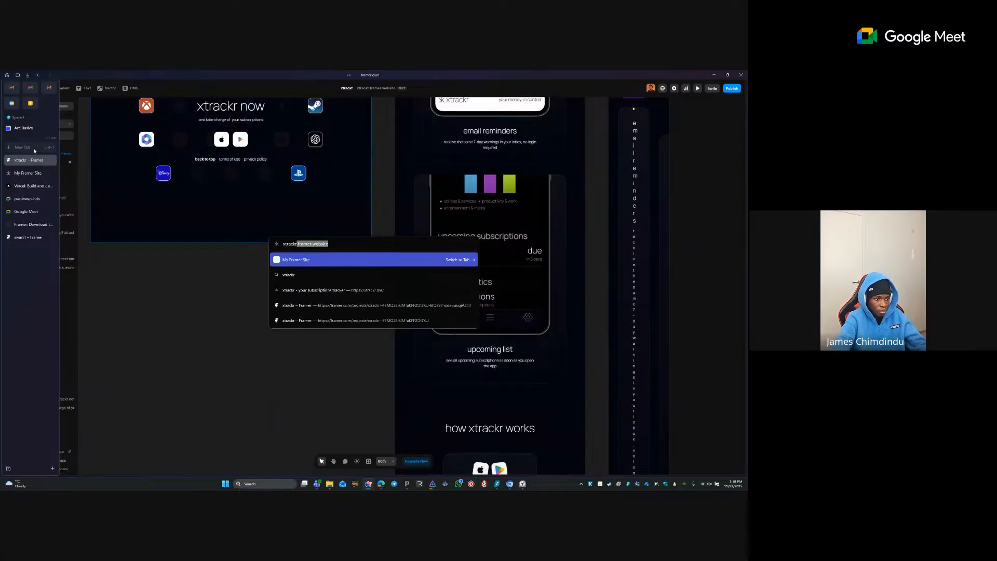
text(.)
text(me)
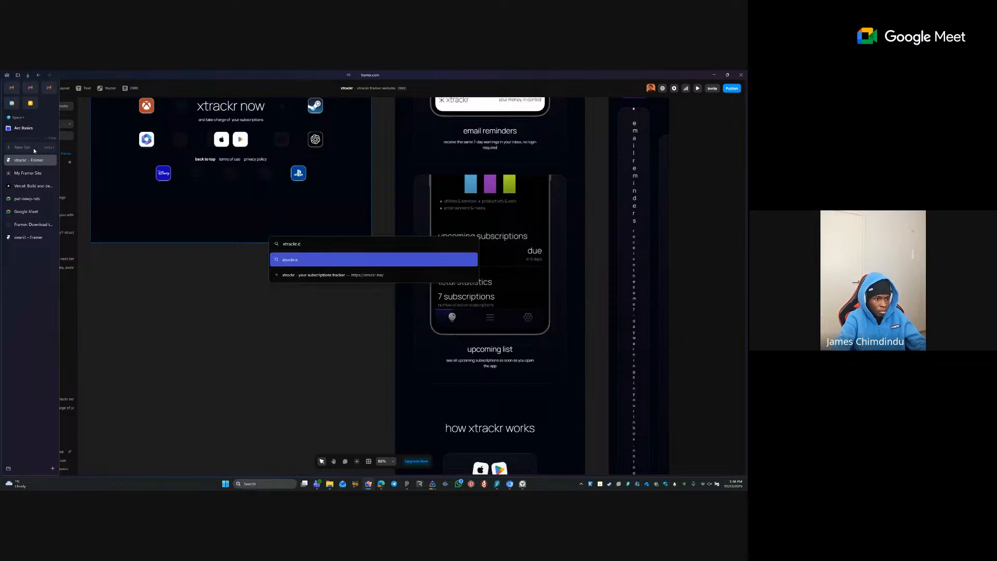
key(Return)
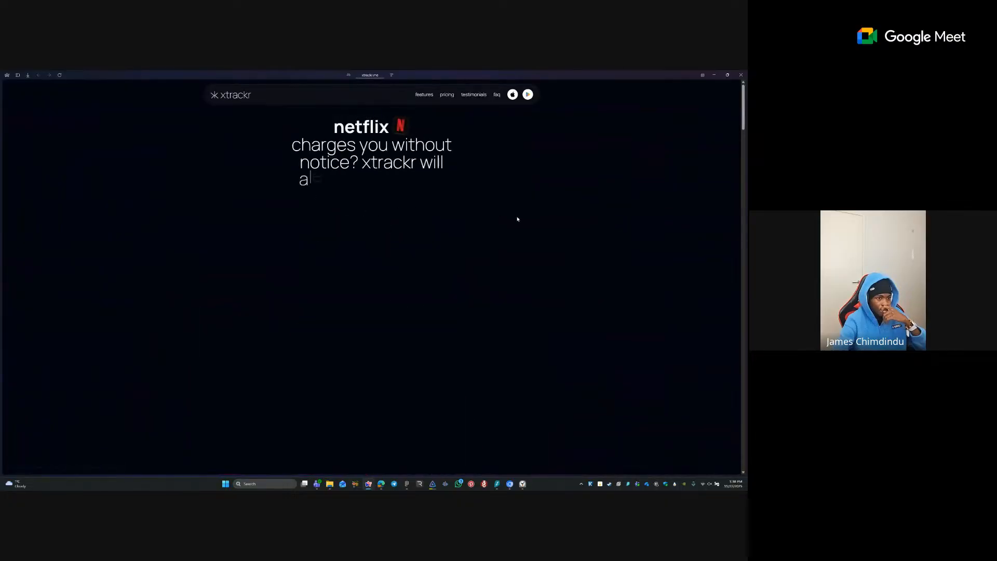
click(404, 230)
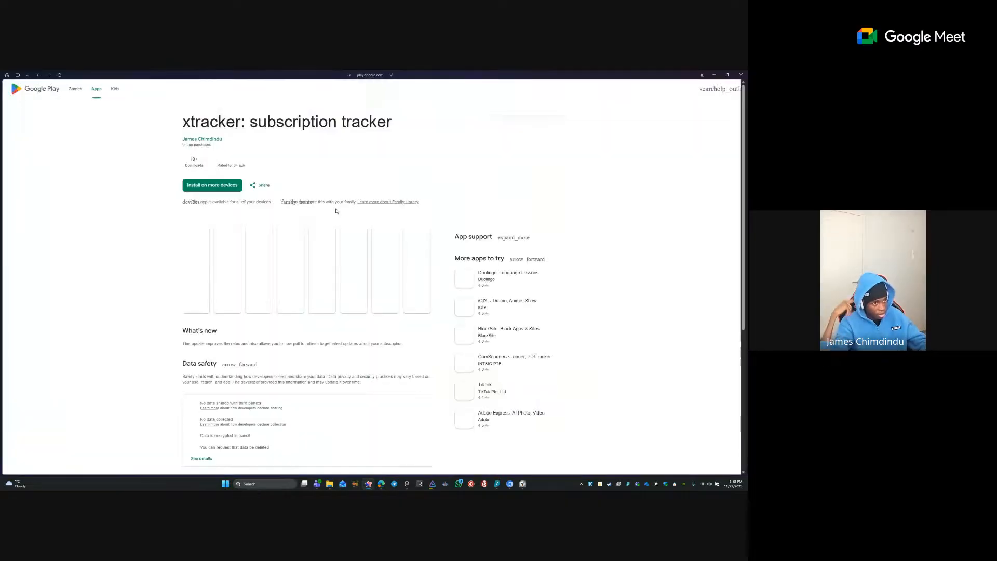
key(ctrl+l)
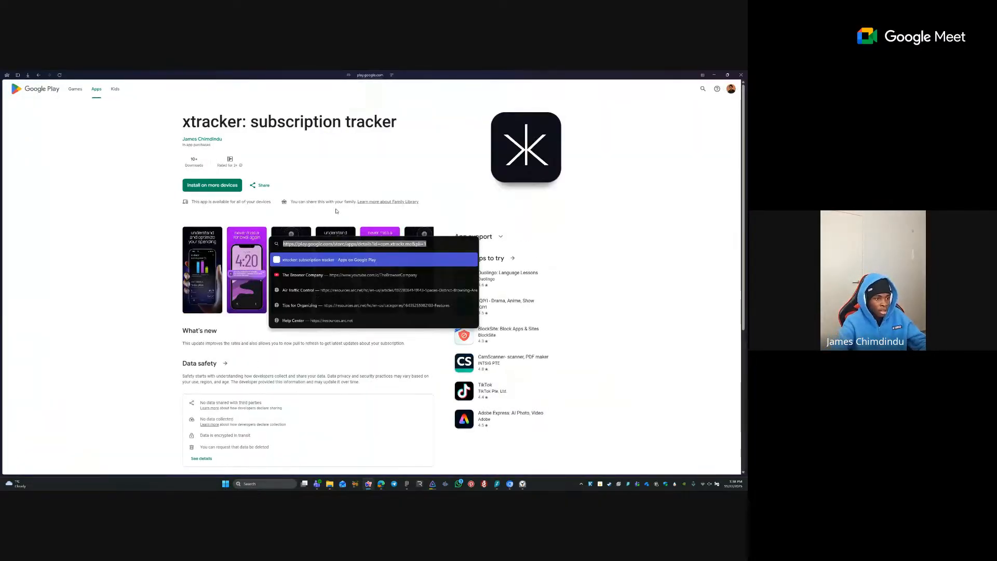
- Return to the Framer project and select the App Store button in the desktop hero
mouse_move(1, 229)
click(29, 185)
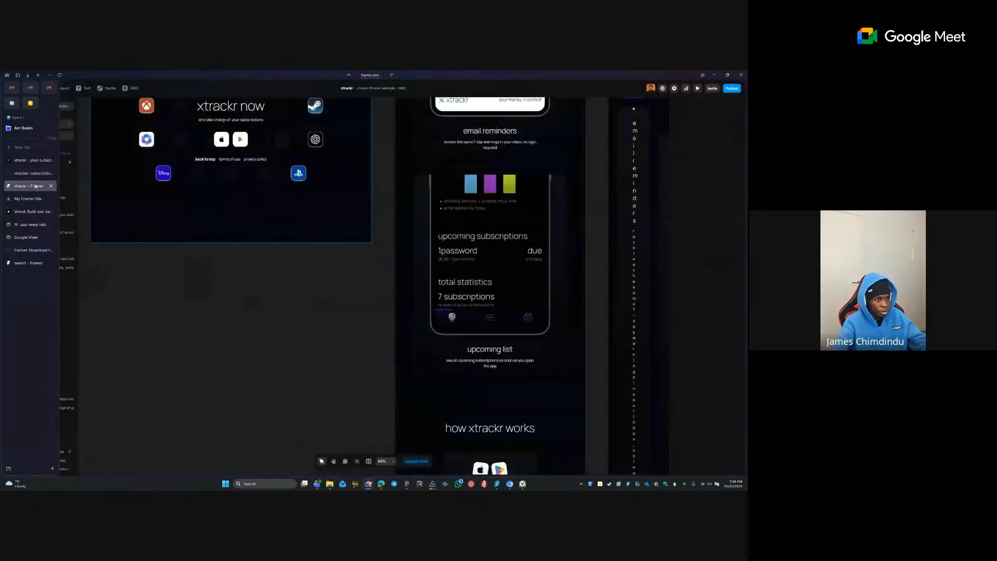
scroll(397, 311, up, 10)
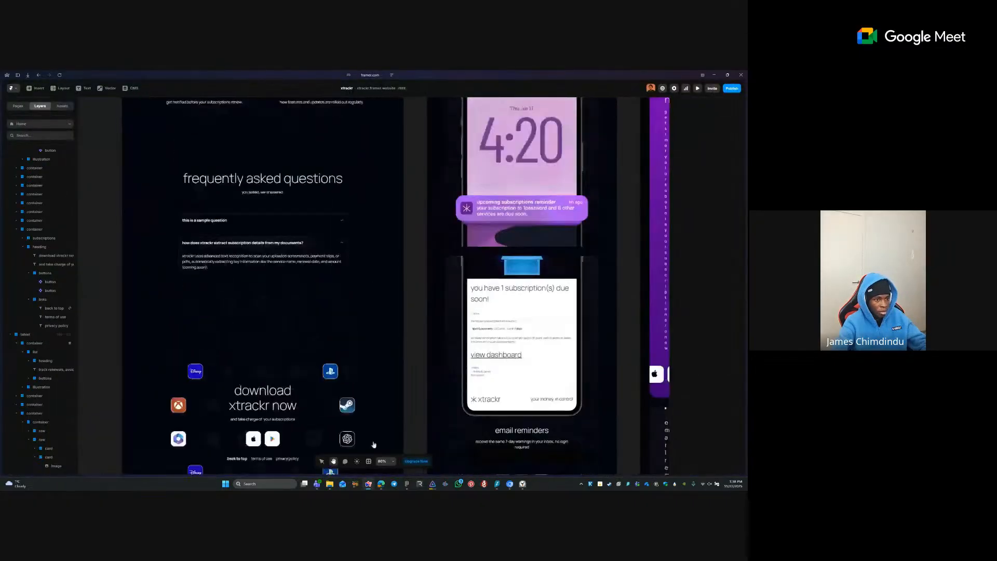
scroll(400, 331, down, 5)
scroll(411, 165, up, 10)
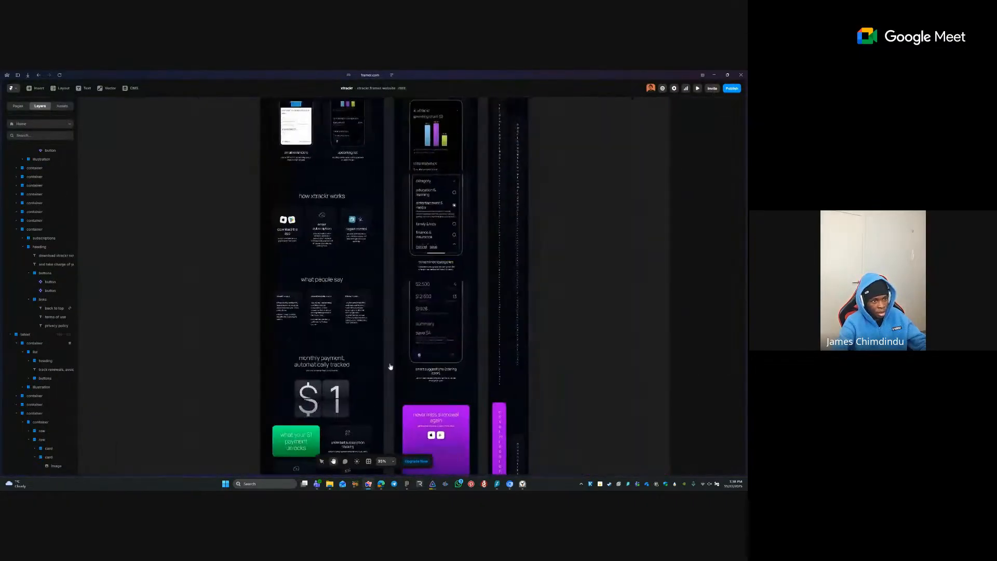
scroll(397, 327, down, 7)
scroll(384, 132, up, 10)
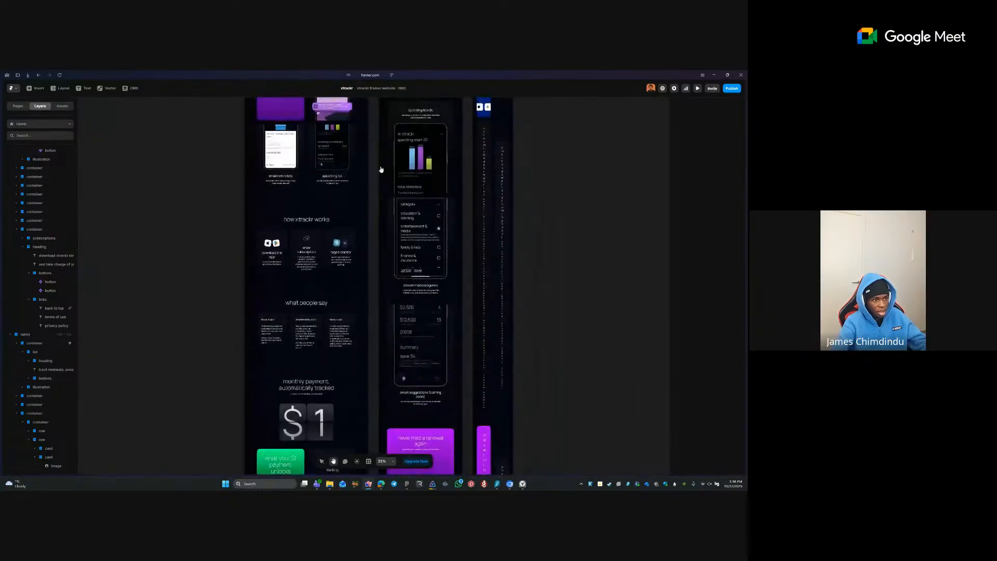
drag(405, 135, 395, 344)
scroll(295, 201, up, 5)
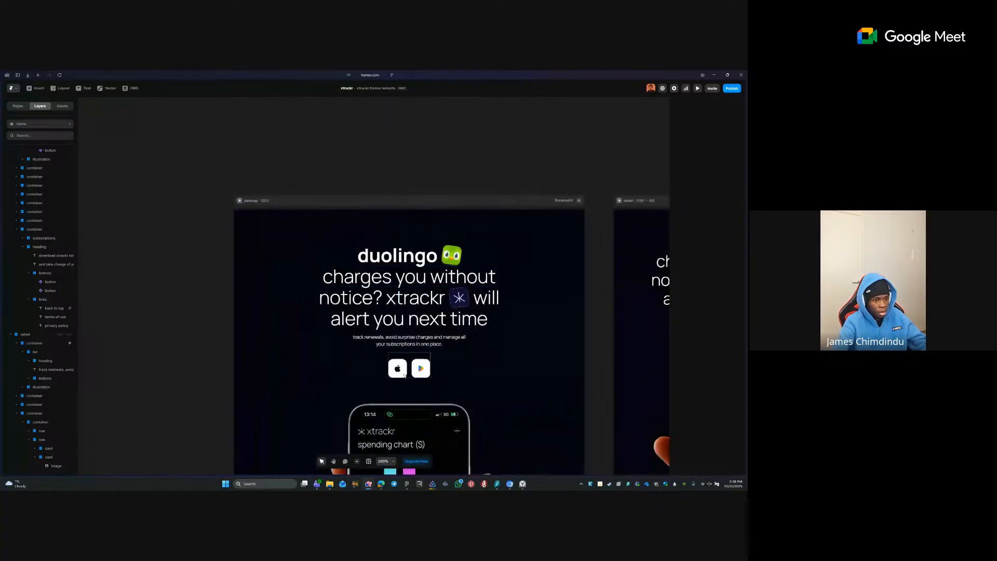
click(418, 360)
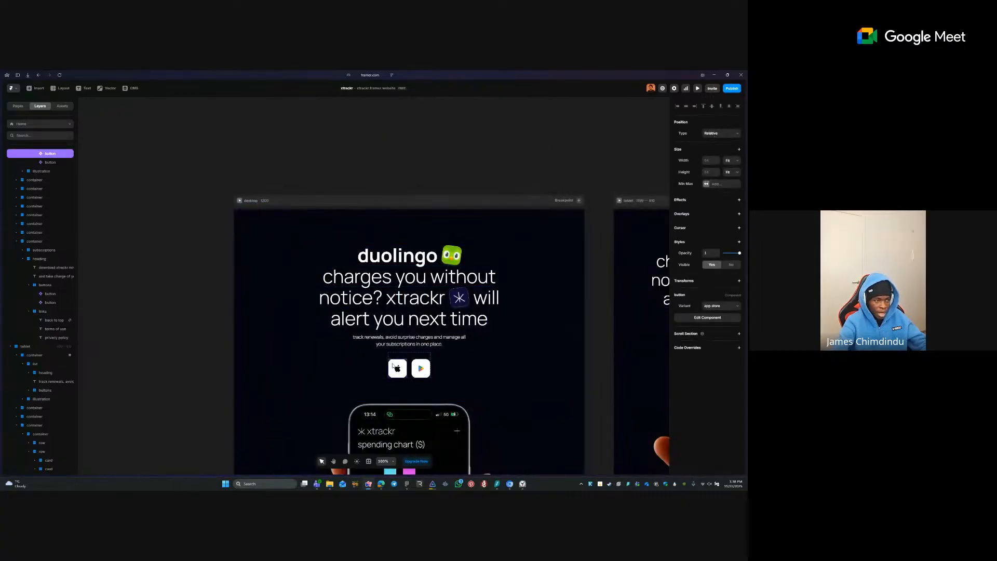
- Bind the store button component's Link to a new variable named link, then return to Home
double_click(395, 362)
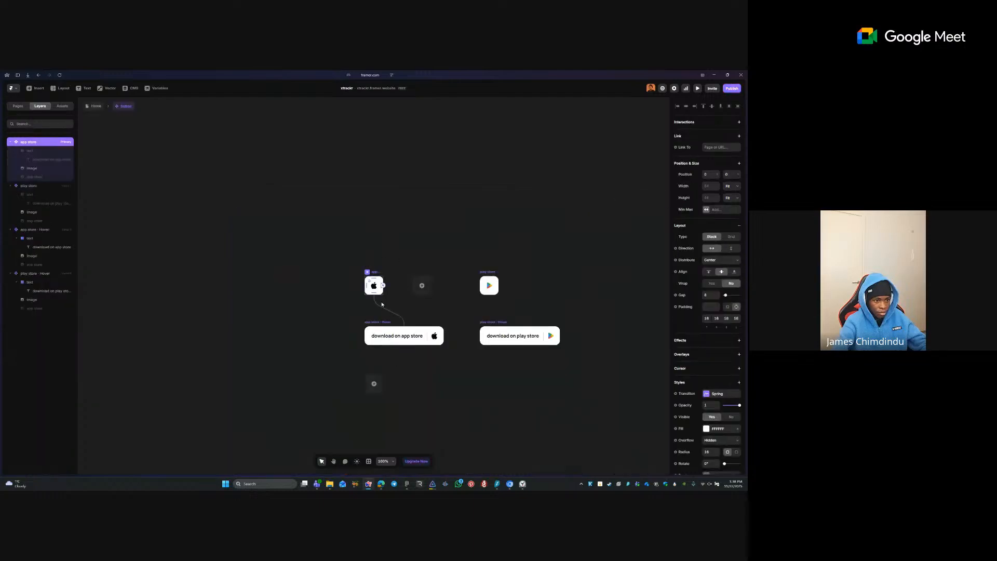
click(676, 148)
click(683, 160)
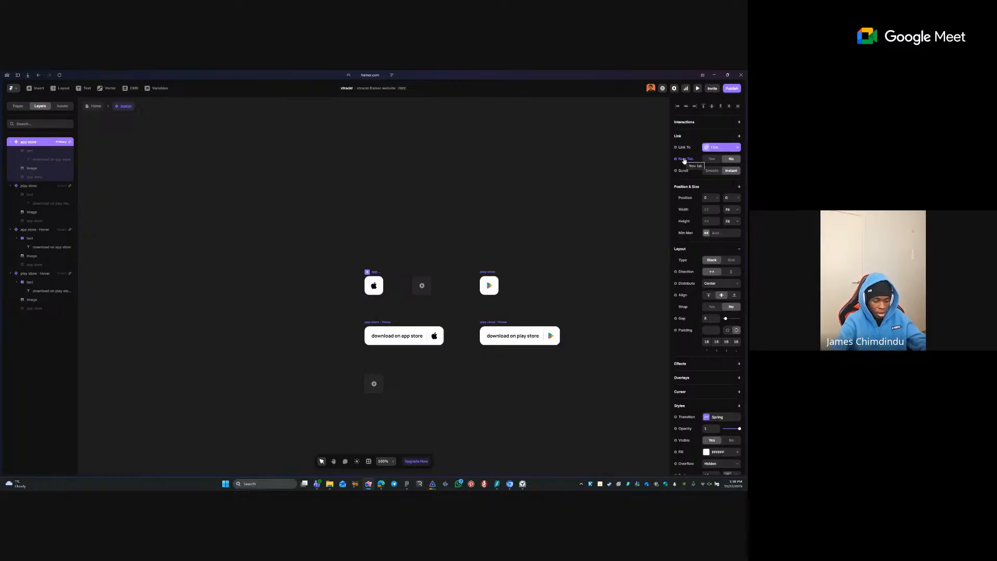
click(718, 148)
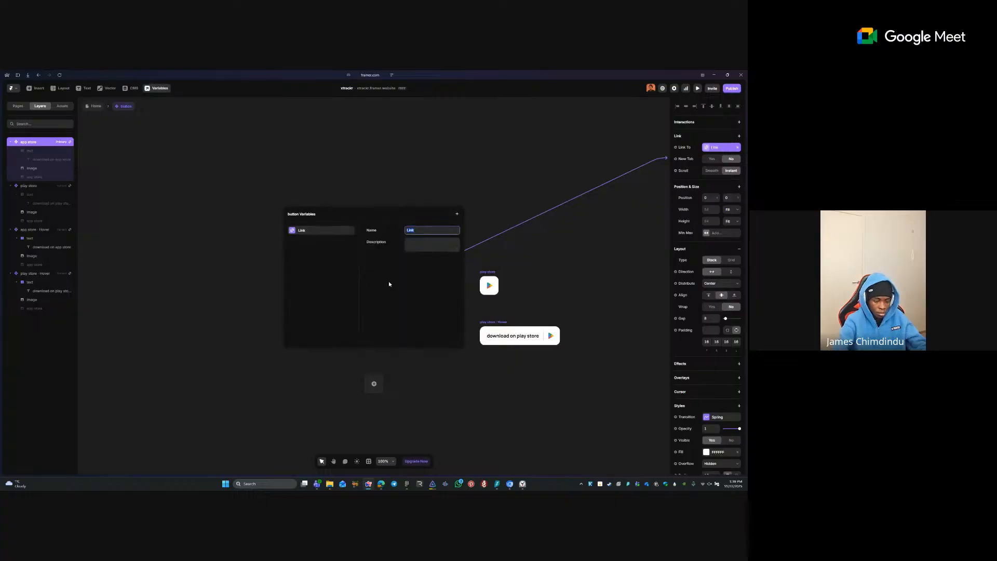
key(BackSpace)
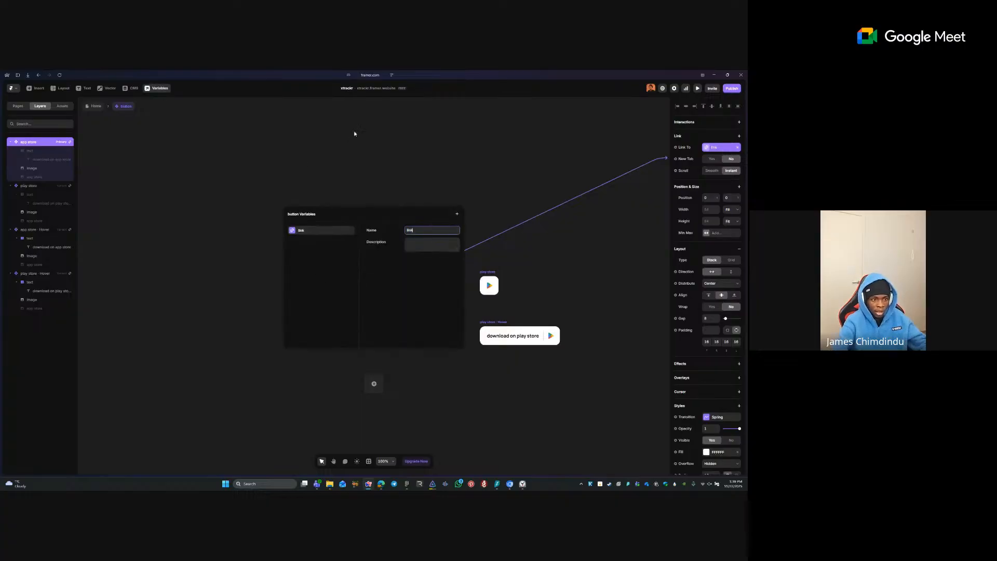
click(353, 133)
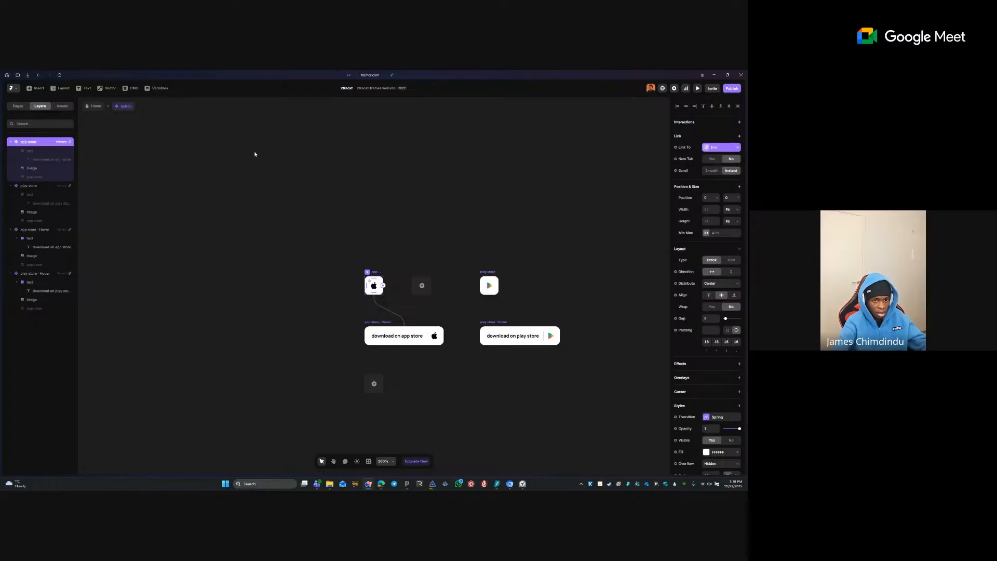
click(95, 106)
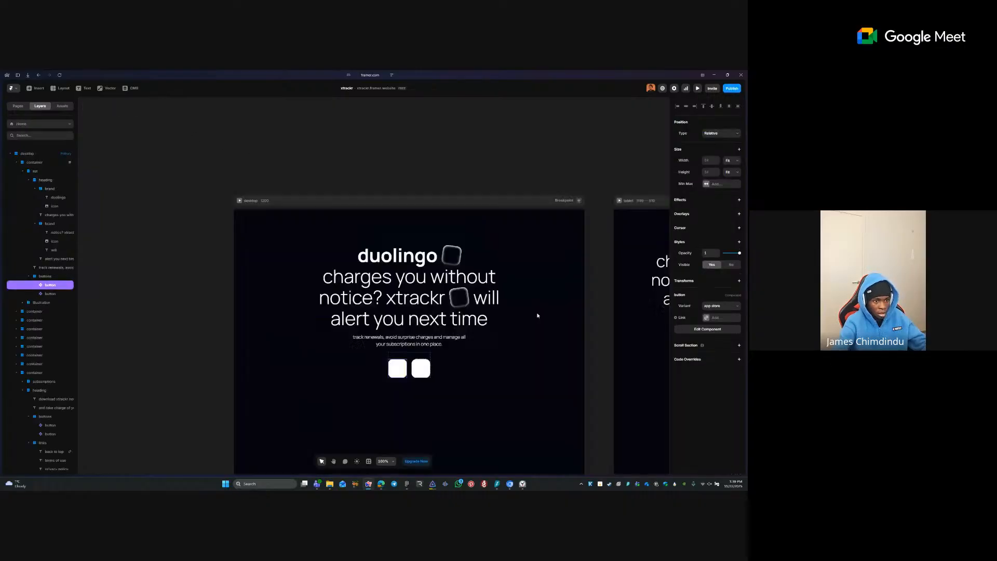
- Paste the copied Google Play listing address as the Play Store button's link
click(720, 318)
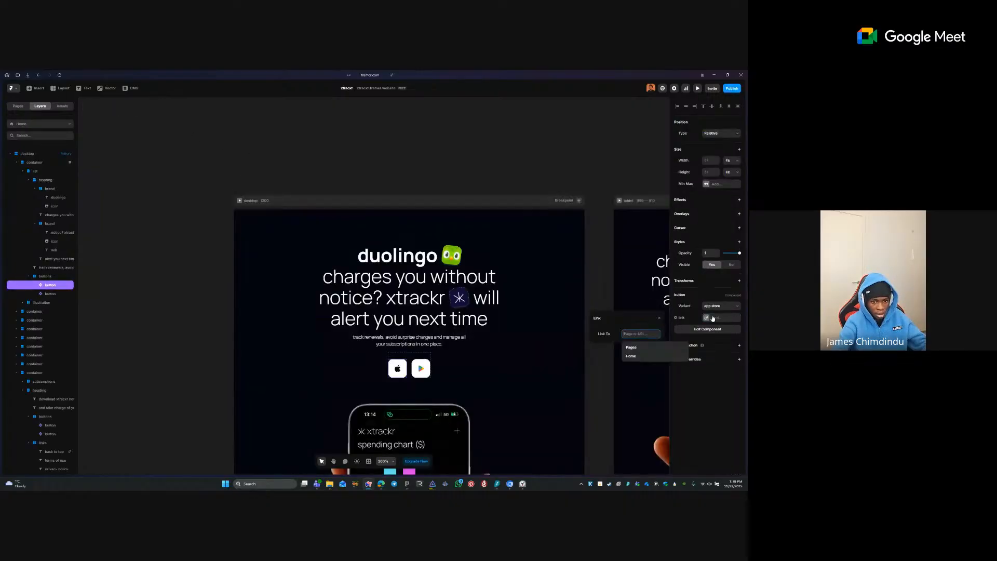
key(ctrl+v)
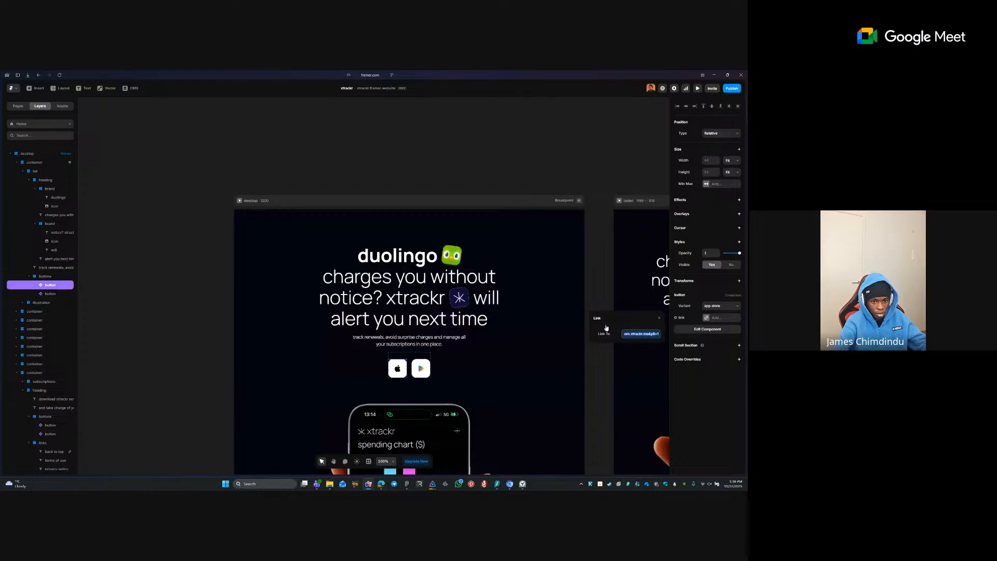
click(428, 366)
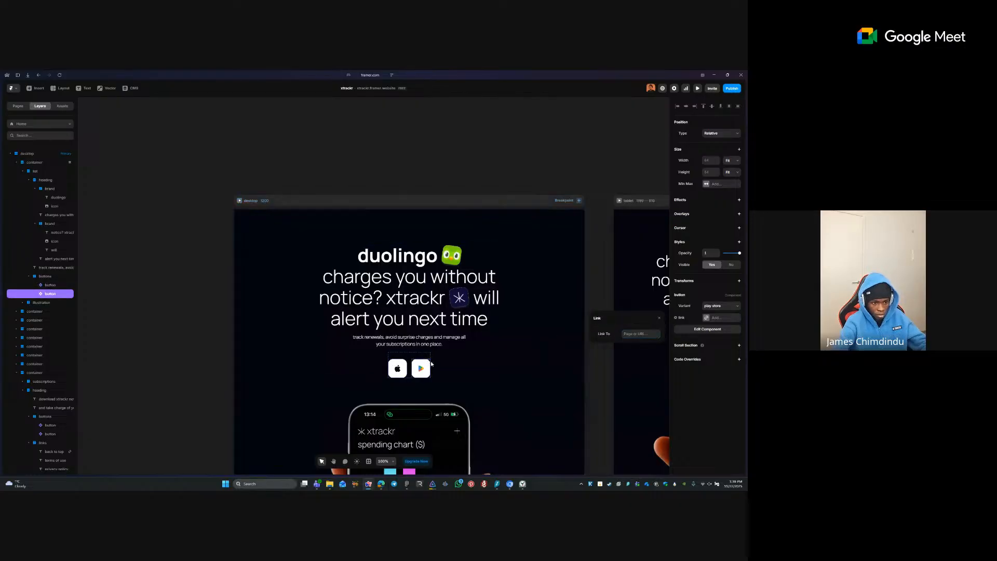
click(722, 318)
key(ctrl+v)
- Open the live site's App Store link in Arc to grab the App Store listing address
mouse_move(2, 204)
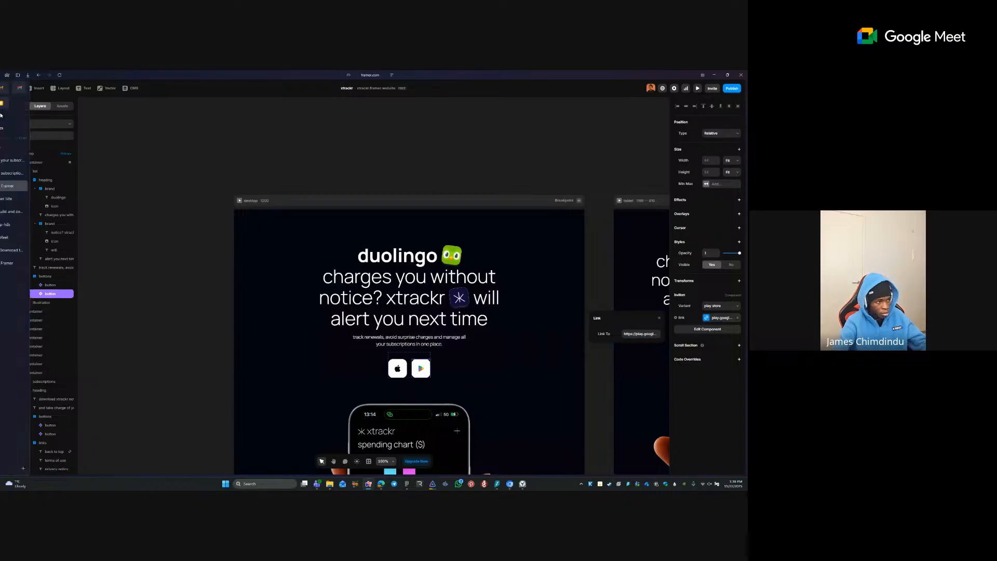
click(24, 173)
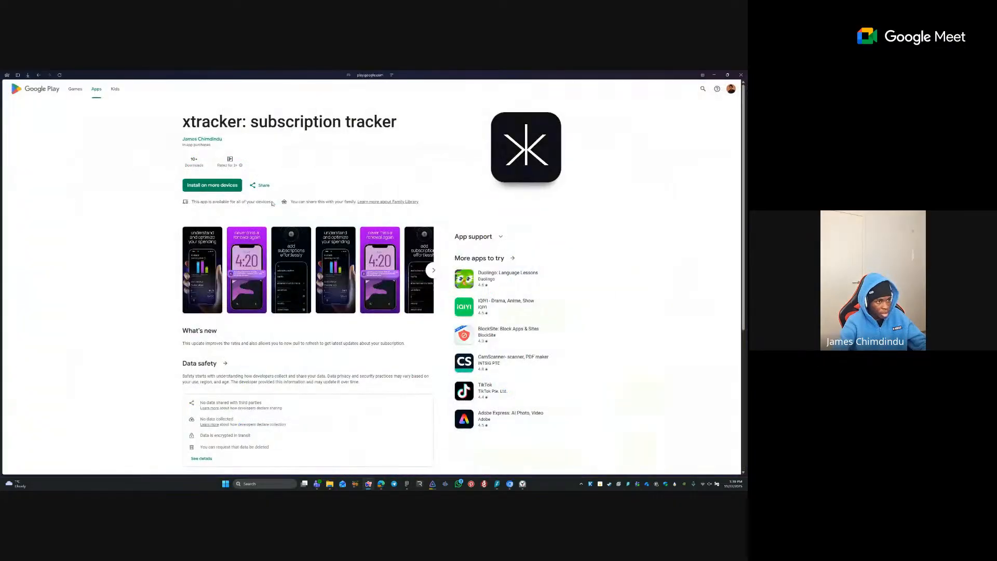
mouse_move(2, 175)
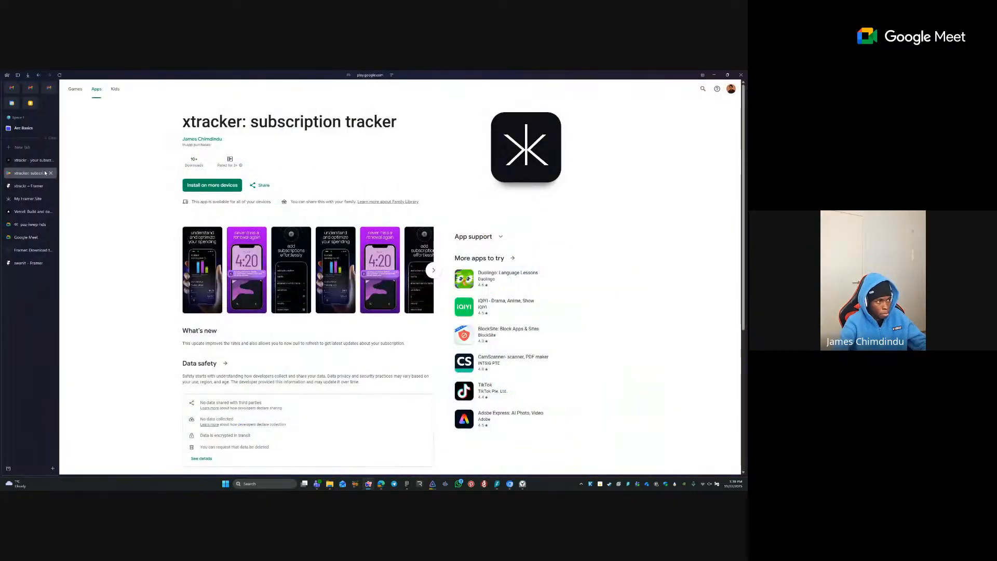
click(39, 162)
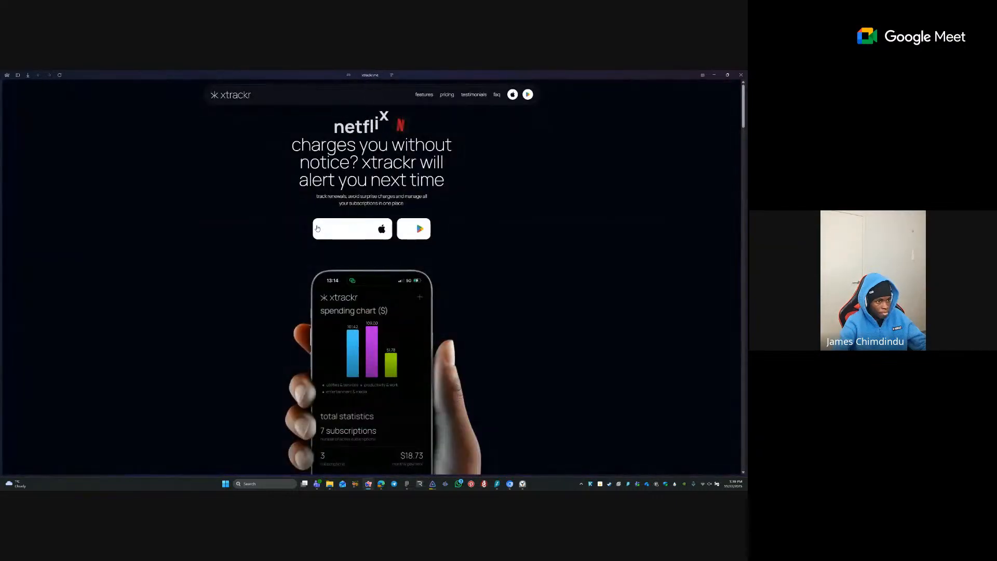
click(355, 221)
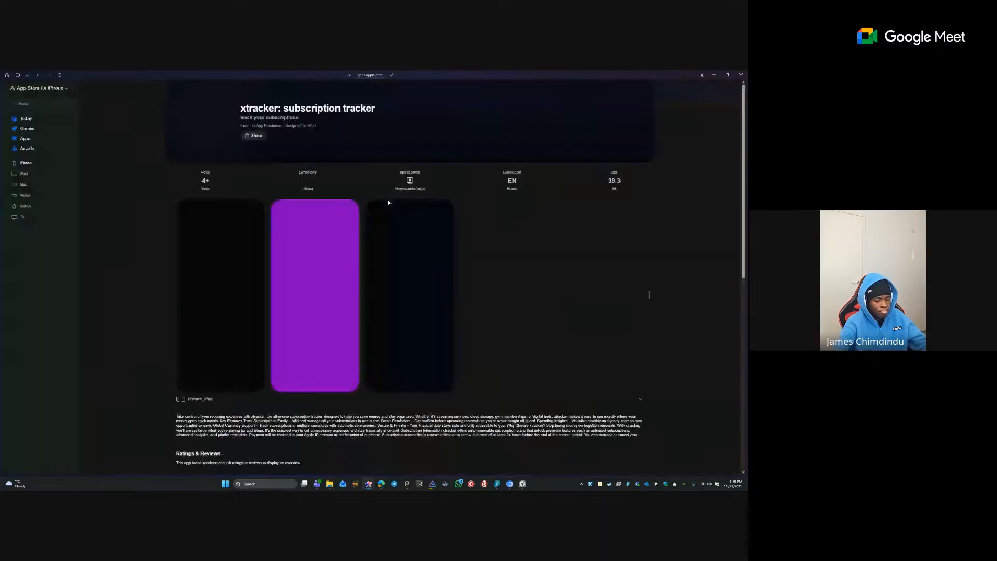
key(ctrl+l)
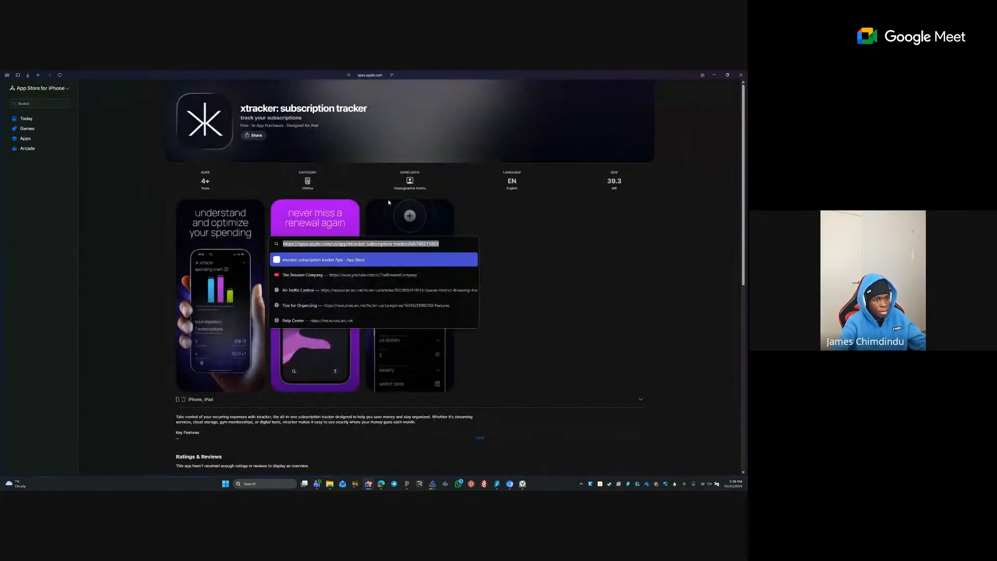
mouse_move(1, 165)
click(28, 187)
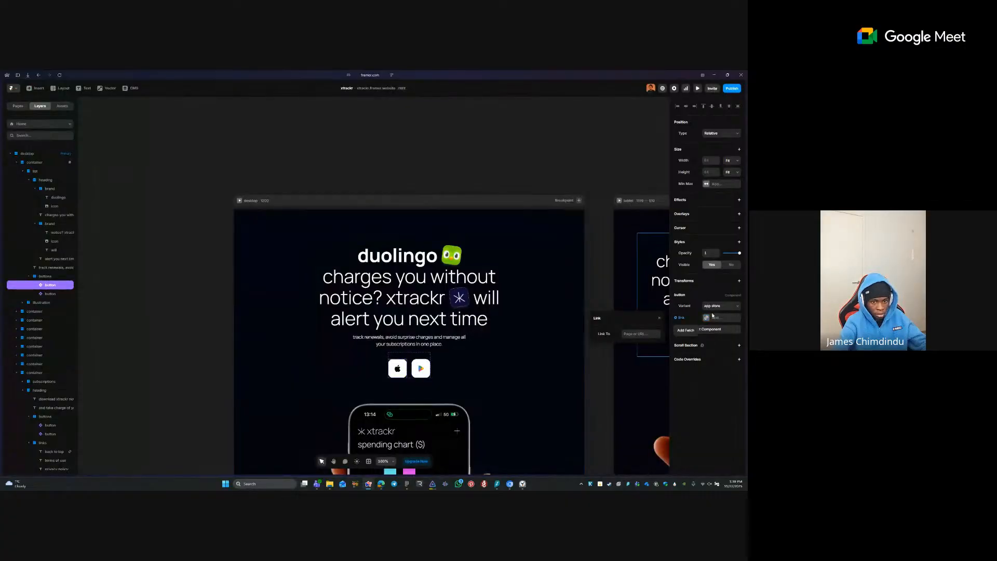
- Paste the App Store listing address as the App Store button's link and close the settings
click(641, 334)
key(ctrl+v)
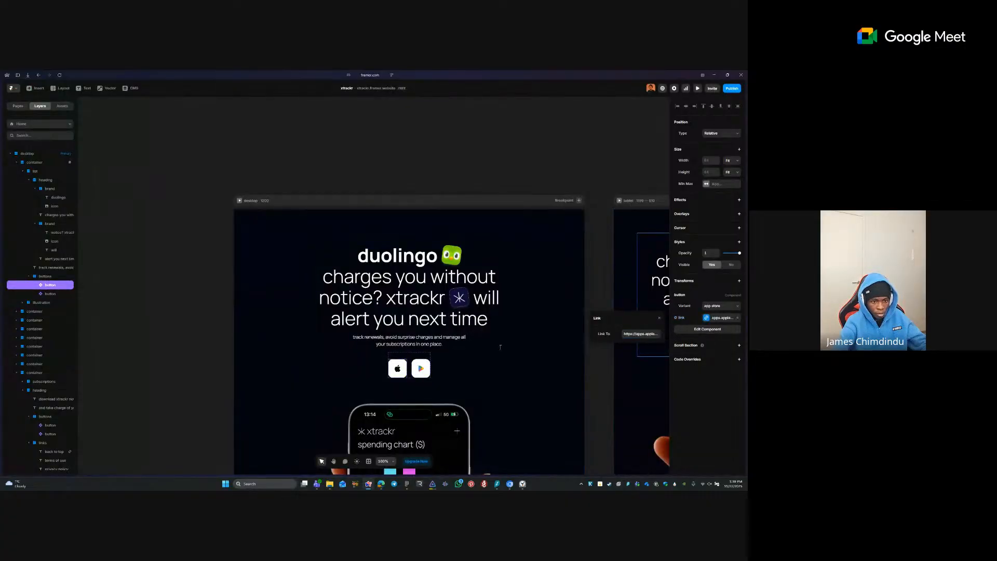
click(375, 351)
click(409, 367)
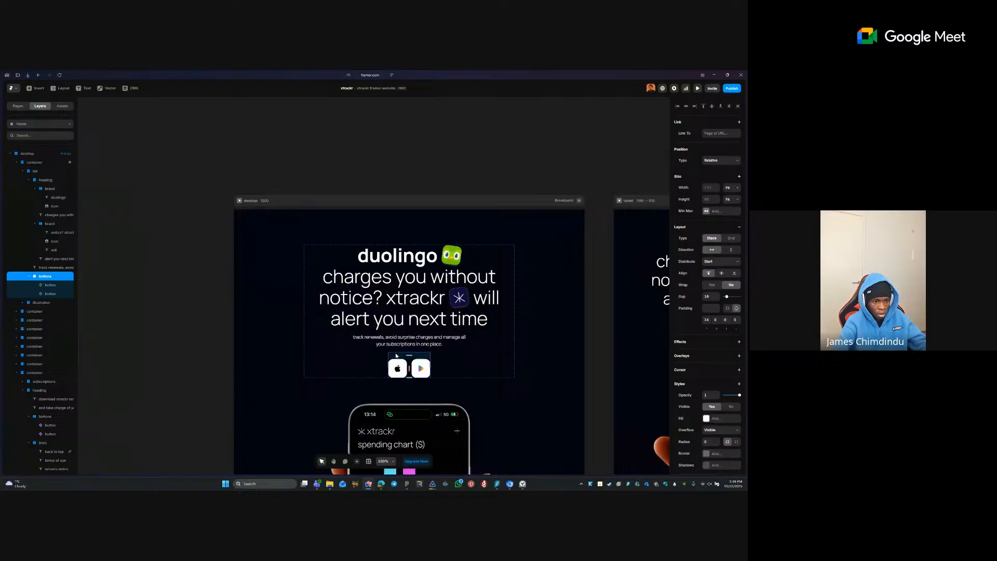
click(433, 126)
- Remove the stray duplicate store buttons row from the footer
scroll(380, 151, down, 10)
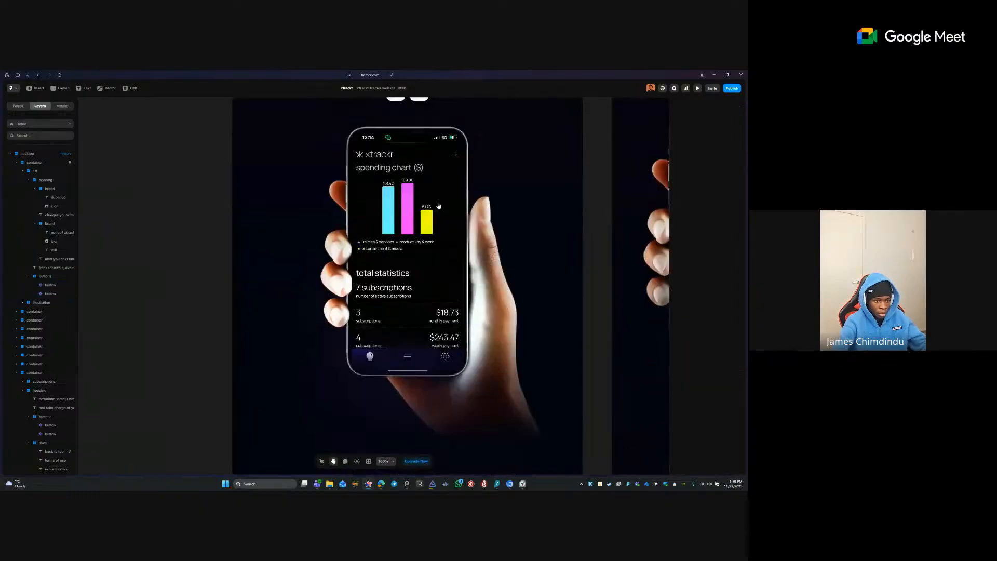
scroll(380, 150, down, 10)
scroll(346, 160, down, 5)
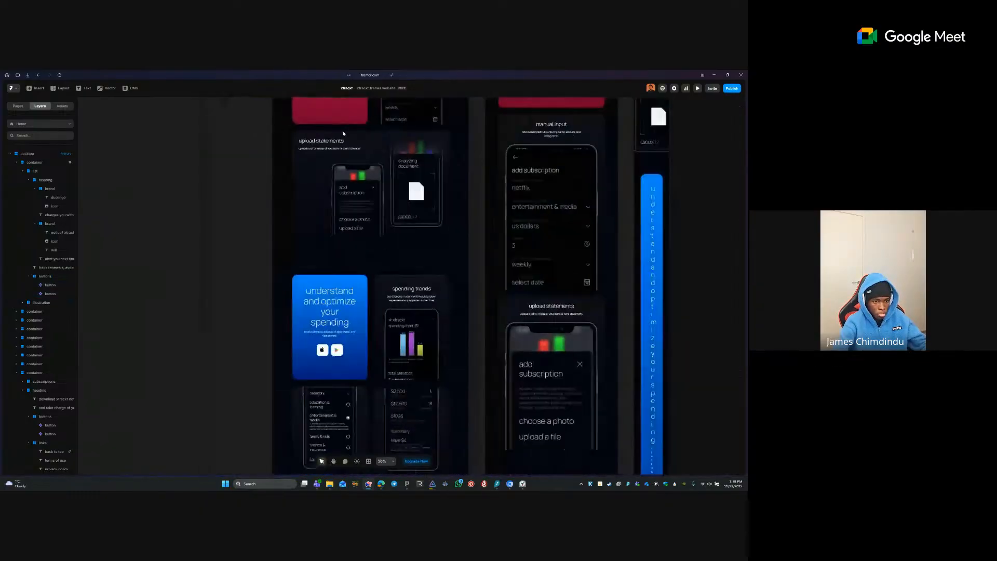
scroll(346, 161, down, 10)
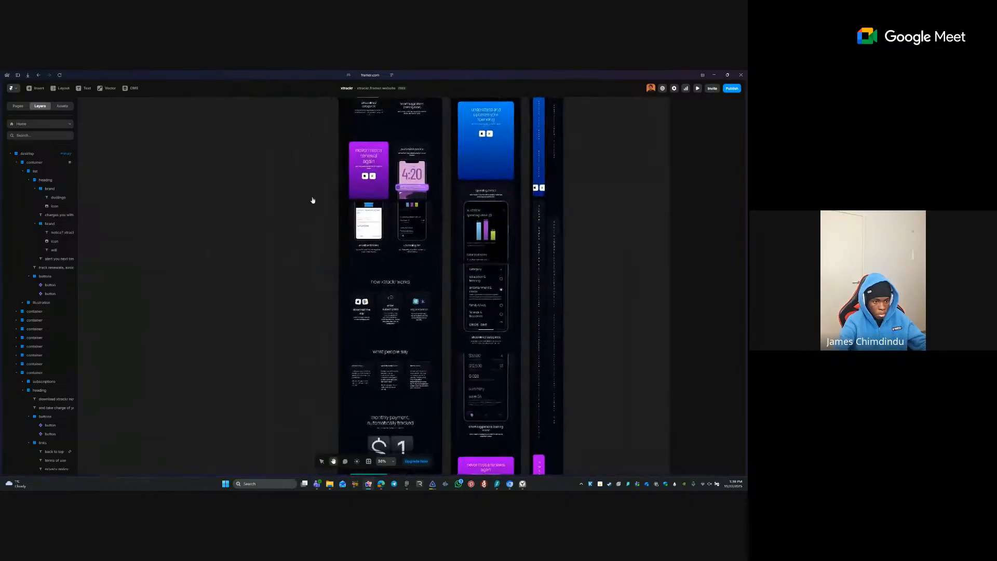
scroll(341, 310, down, 8)
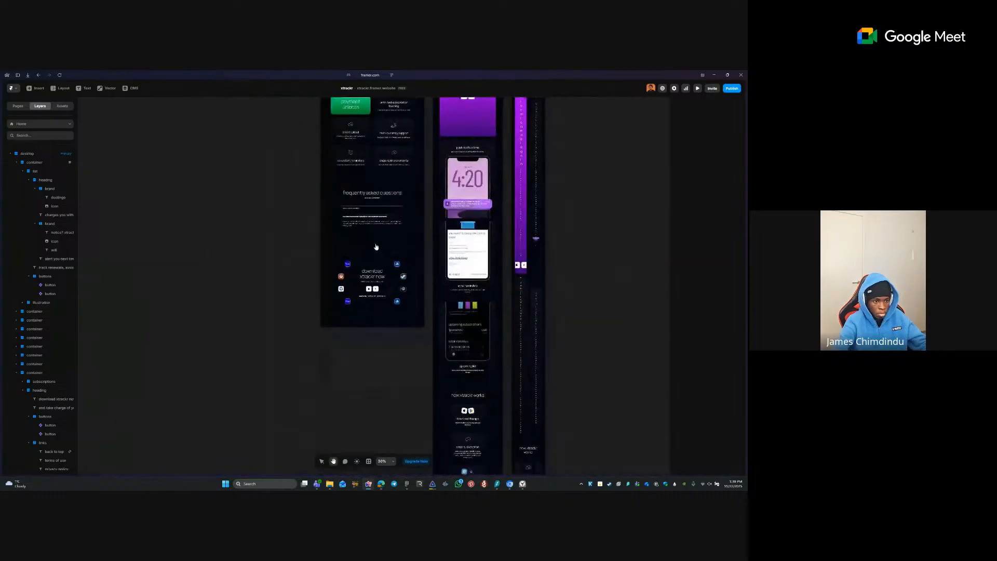
scroll(383, 303, up, 5)
click(294, 271)
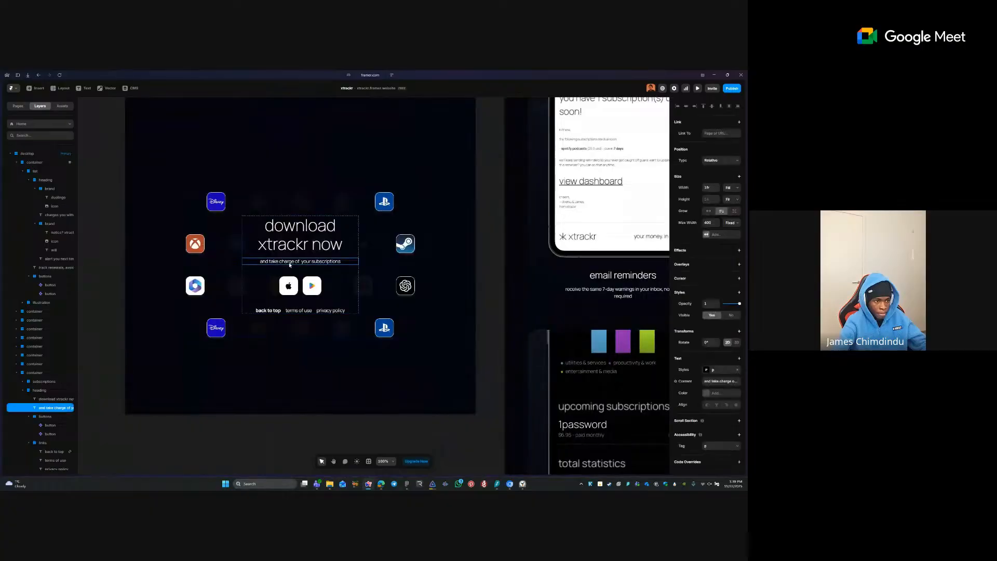
key(ctrl+d)
click(293, 301)
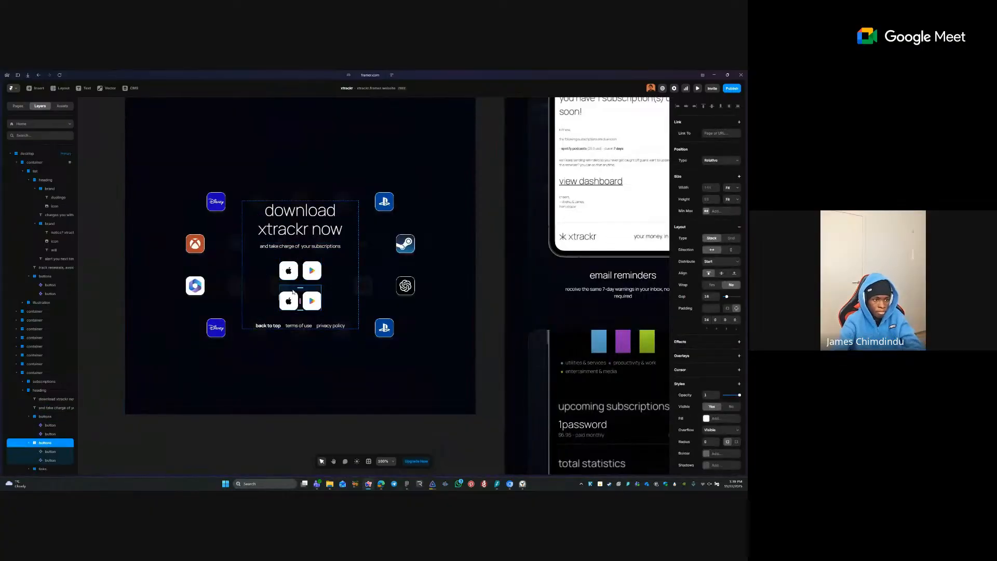
key(Delete)
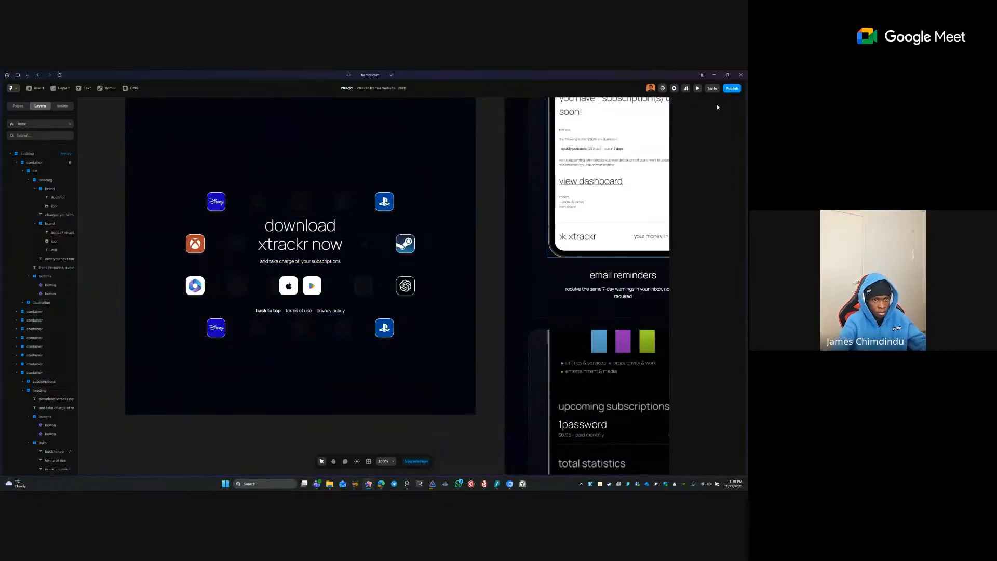
- Publish the changes and reload the live xtrackr site in Arc
click(730, 90)
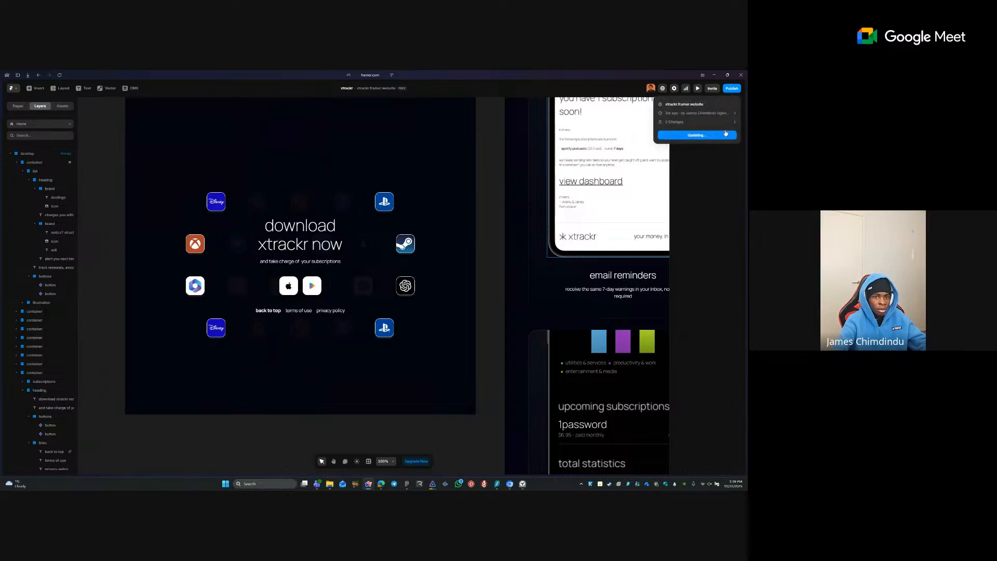
click(14, 199)
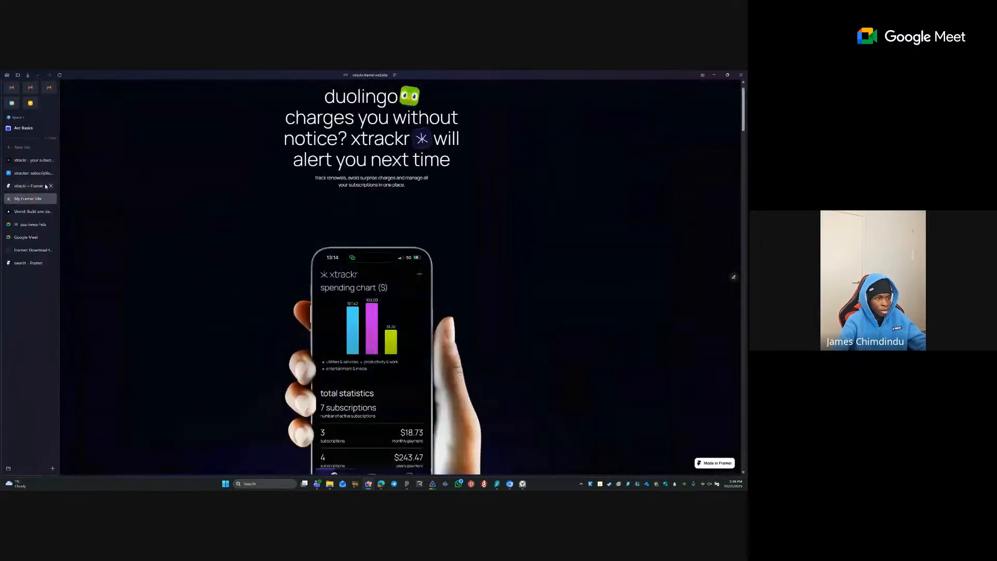
click(59, 76)
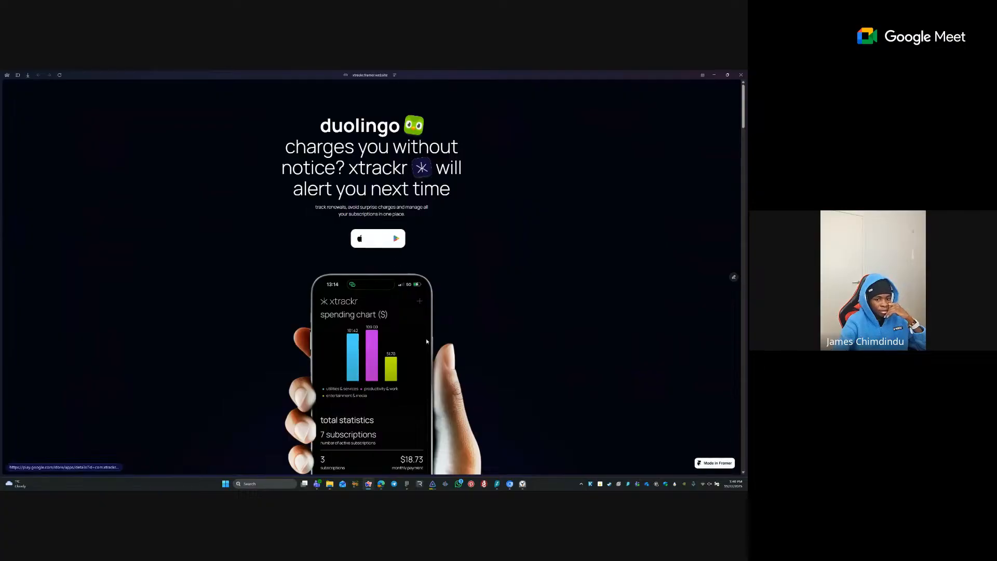
- Scroll the live site down to the footer store buttons and test the back to top link
scroll(538, 229, down, 3)
scroll(535, 235, down, 10)
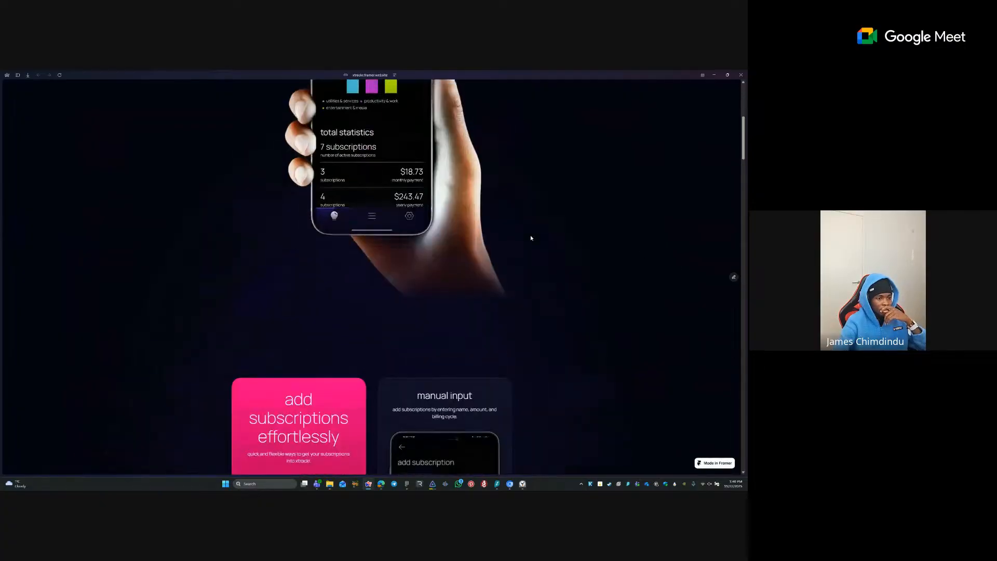
scroll(382, 212, down, 15)
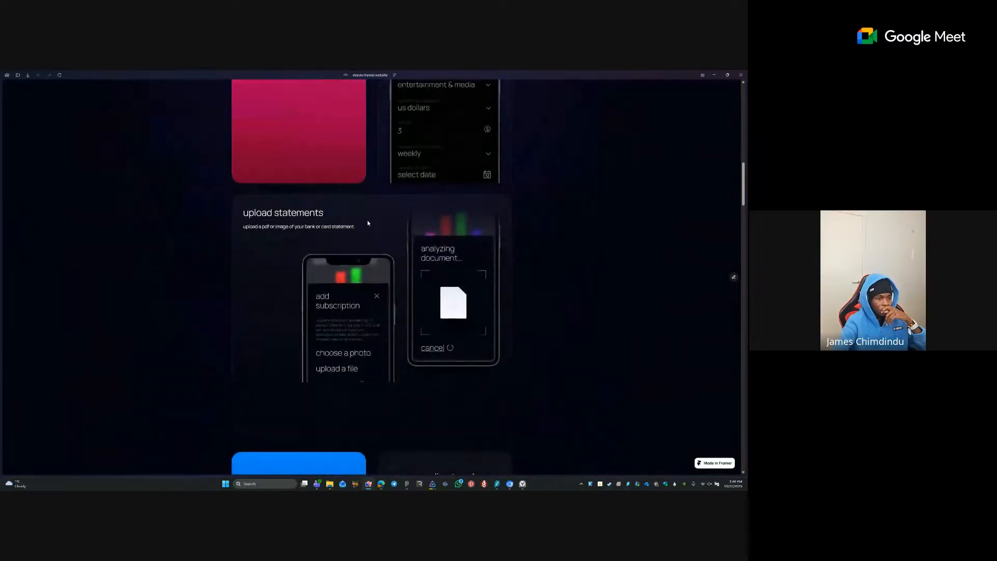
scroll(388, 241, down, 15)
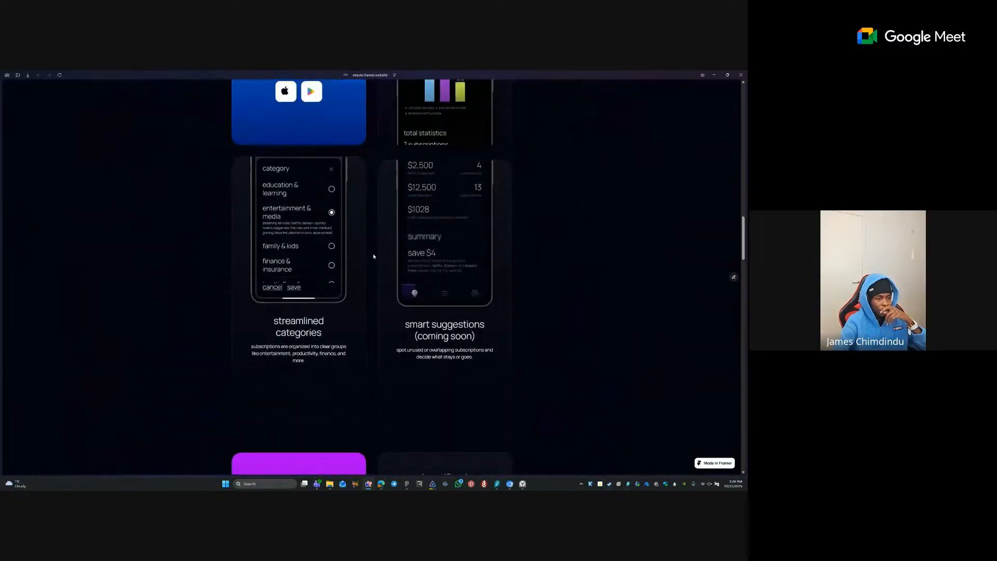
scroll(253, 253, down, 2)
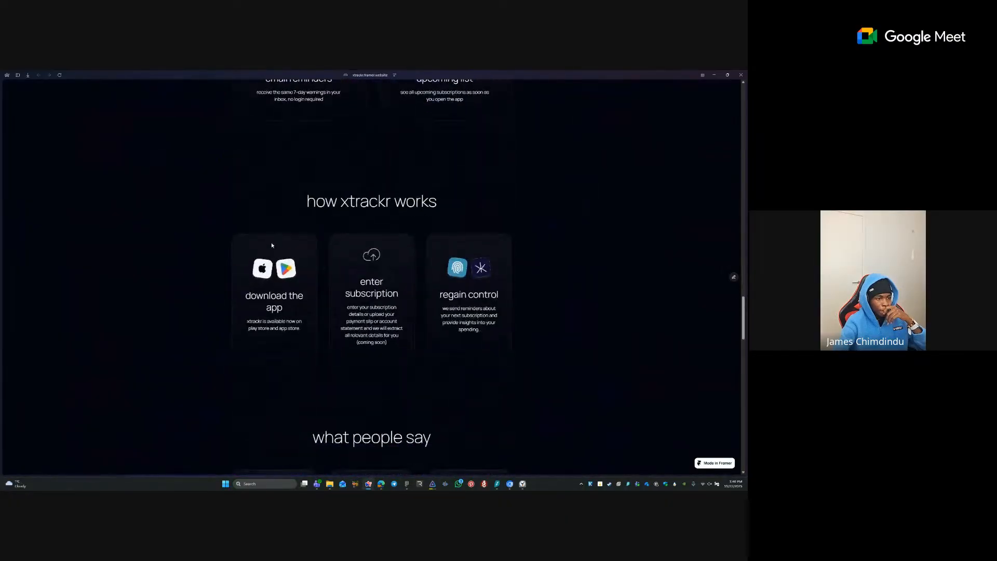
scroll(276, 255, up, 1)
scroll(276, 255, down, 4)
scroll(293, 257, down, 12)
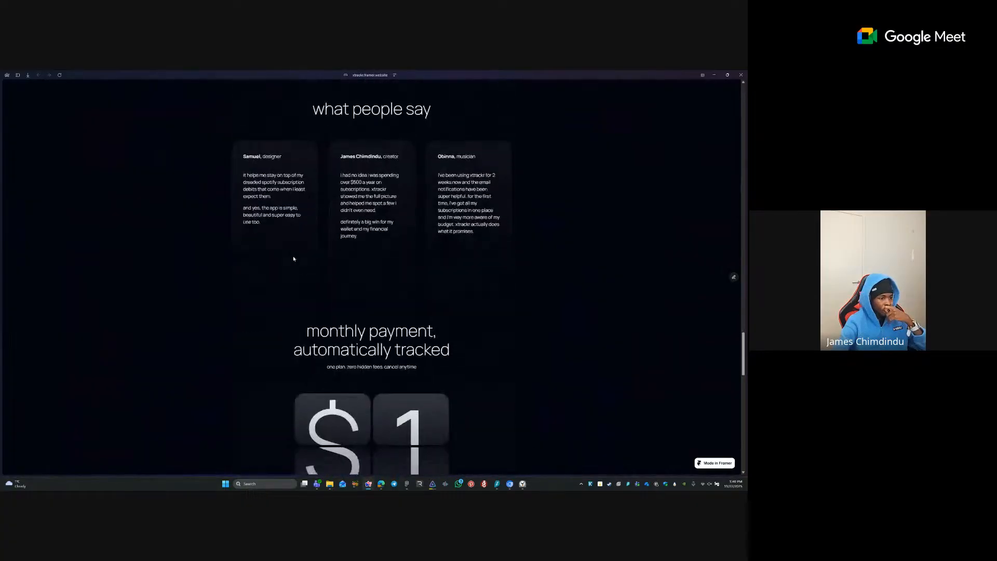
scroll(292, 251, down, 8)
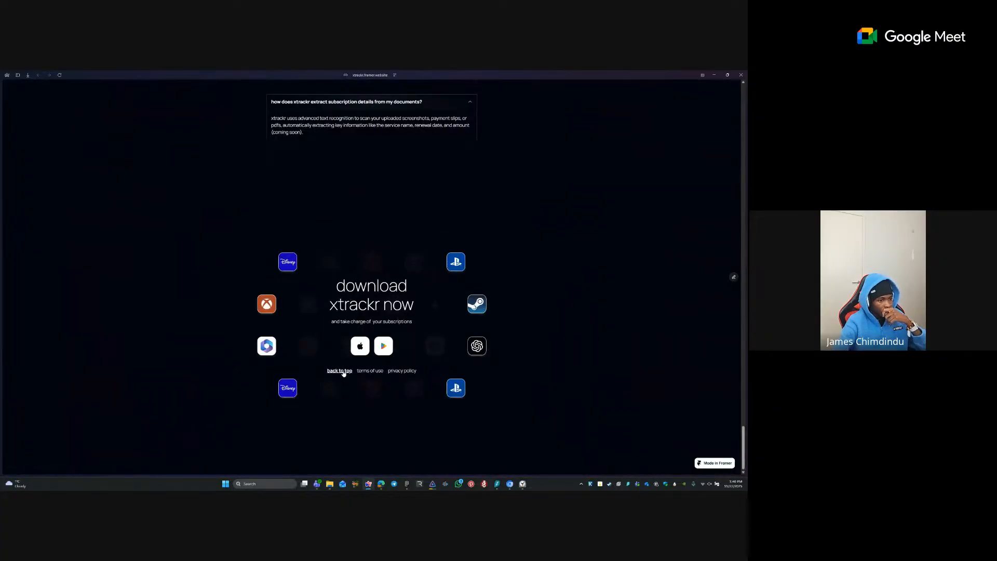
click(340, 370)
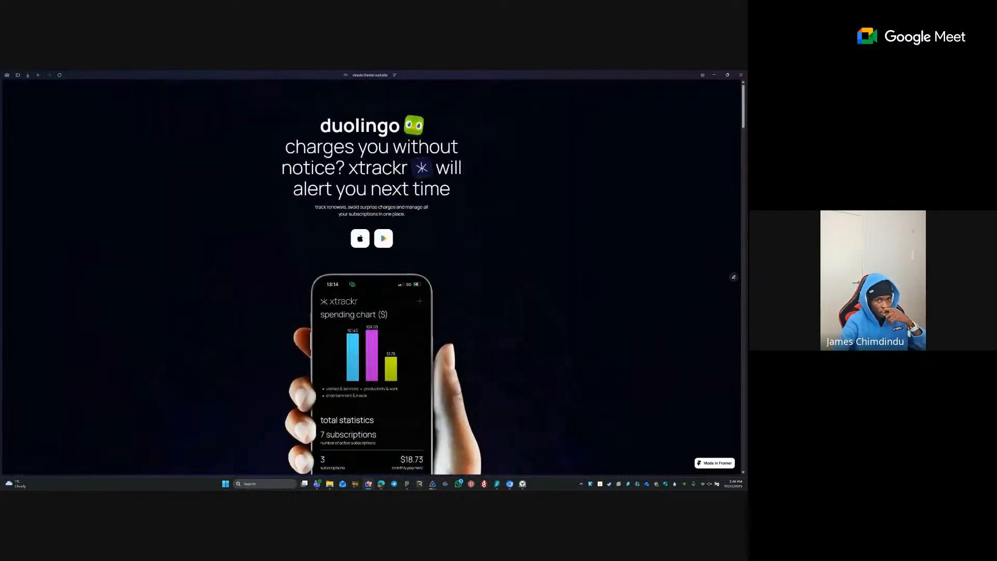
drag(744, 103, 745, 452)
- Back in Framer, inspect the footer's privacy policy, terms of use and links container
mouse_move(1, 317)
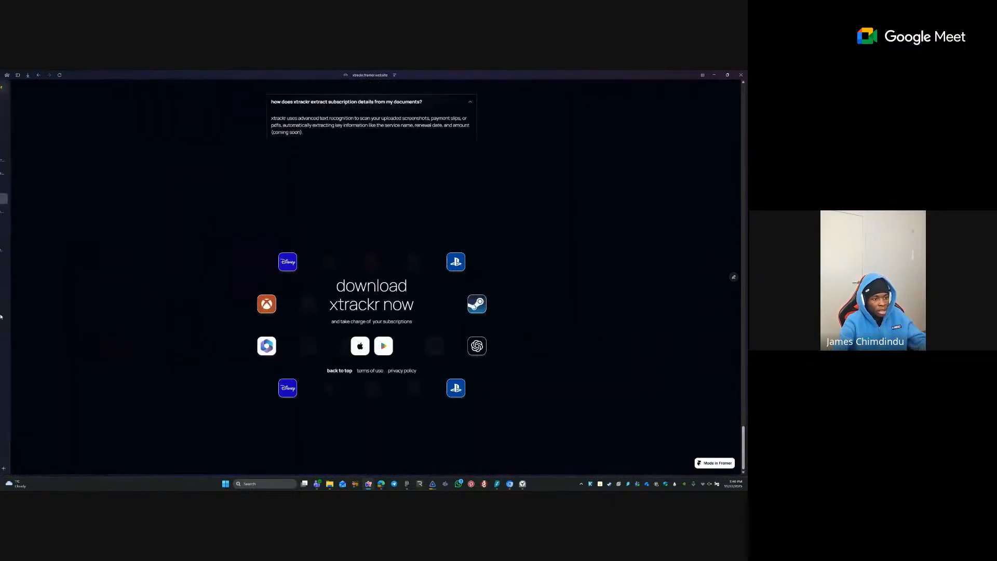
click(18, 186)
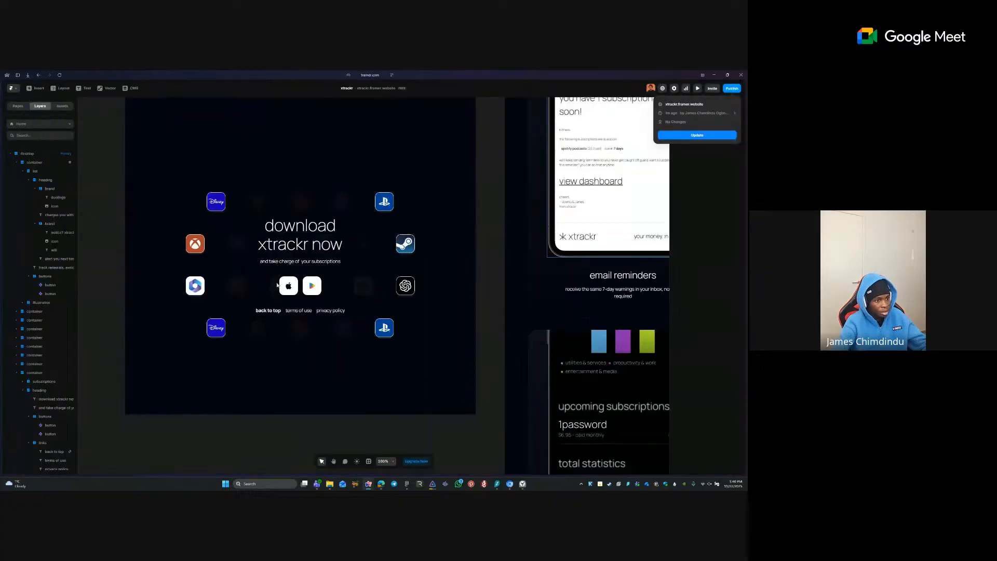
click(340, 310)
click(289, 312)
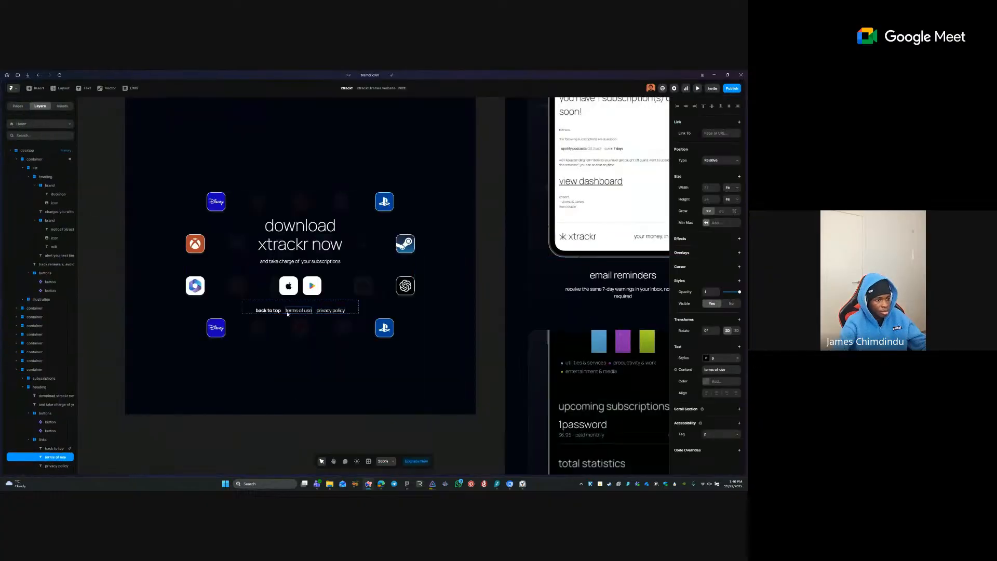
click(330, 360)
scroll(406, 286, down, 4)
click(243, 352)
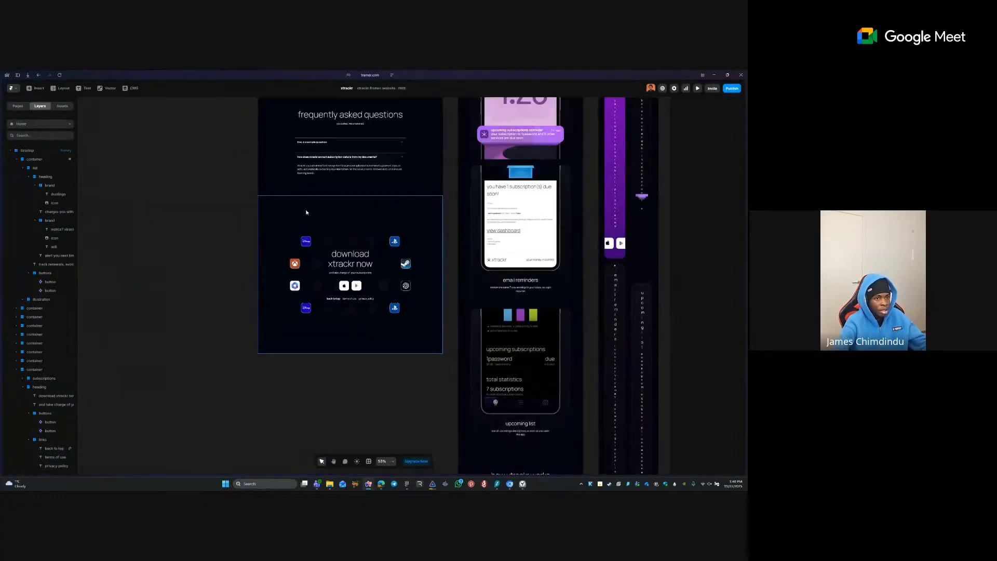
- Pan up the page through the feature, testimonials and pricing sections to the pink card
key(space)
drag(305, 177, 251, 285)
drag(263, 167, 280, 252)
click(457, 324)
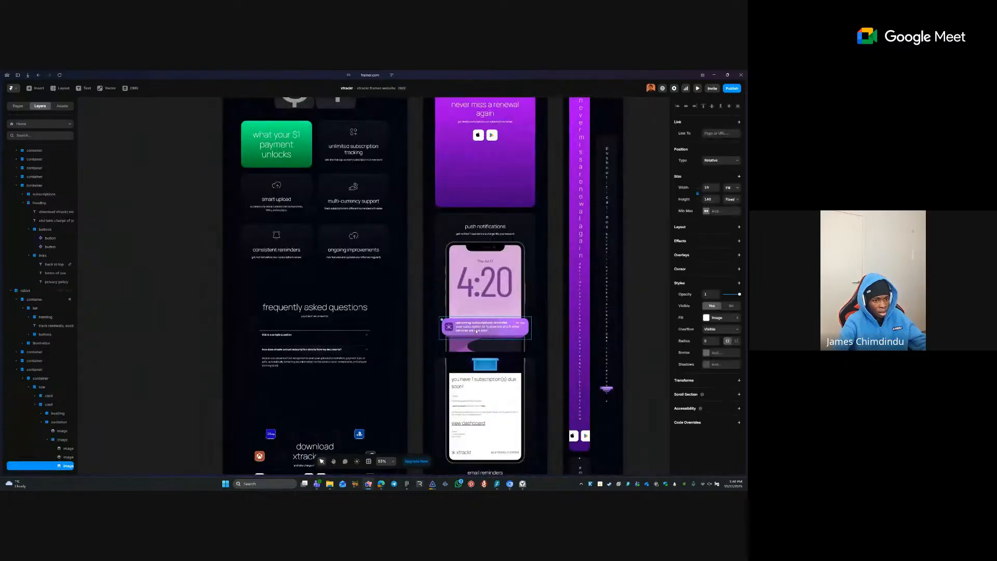
click(264, 282)
key(space)
drag(293, 123, 284, 350)
scroll(207, 272, up, 2)
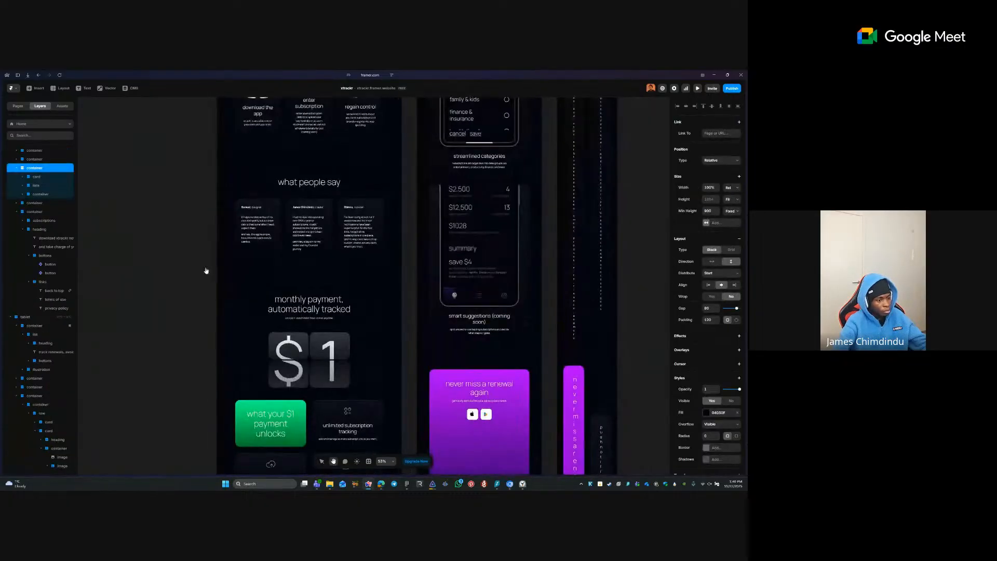
click(189, 245)
scroll(289, 247, up, 4)
scroll(290, 248, up, 10)
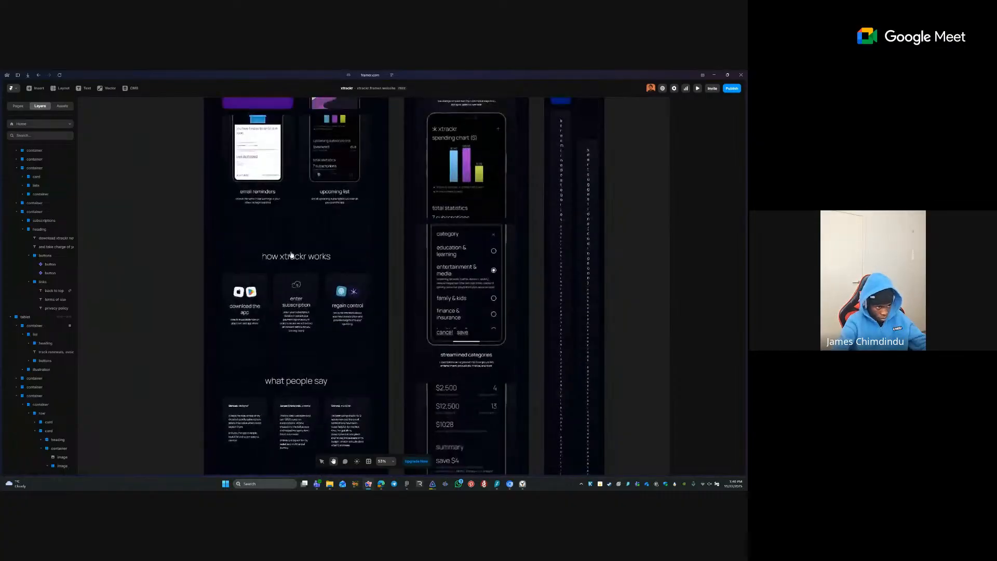
scroll(299, 348, up, 10)
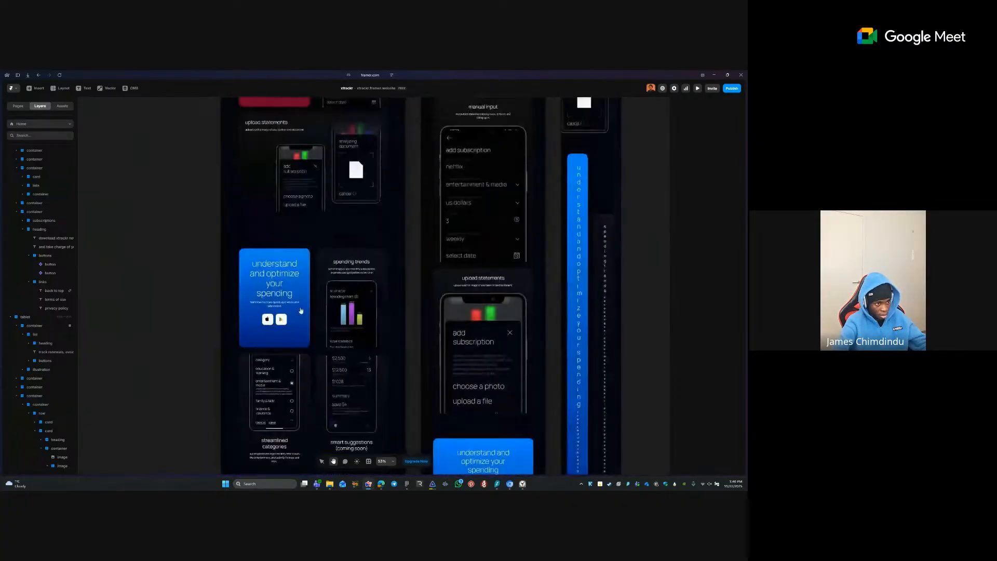
scroll(312, 323, up, 6)
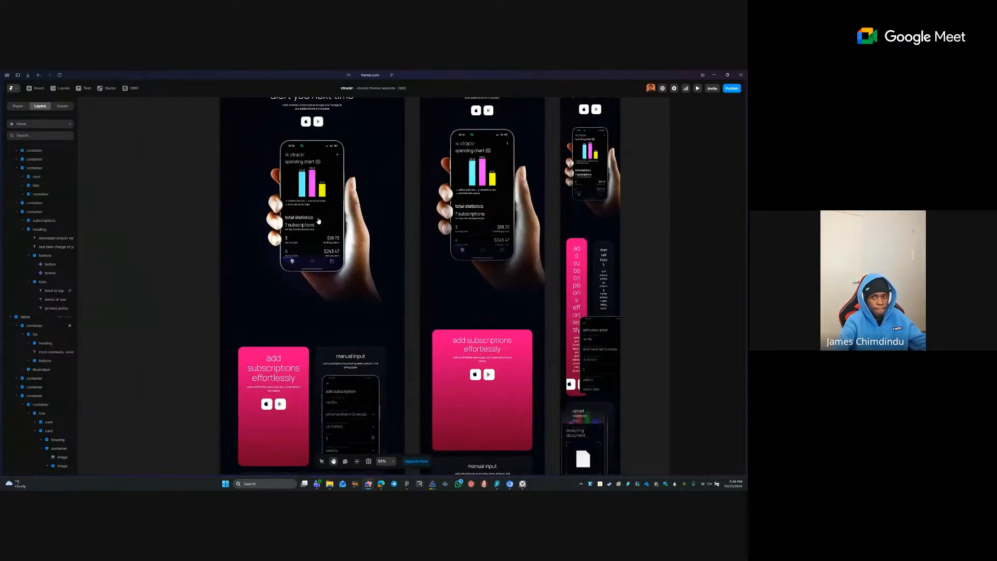
scroll(318, 221, up, 4)
scroll(187, 315, down, 8)
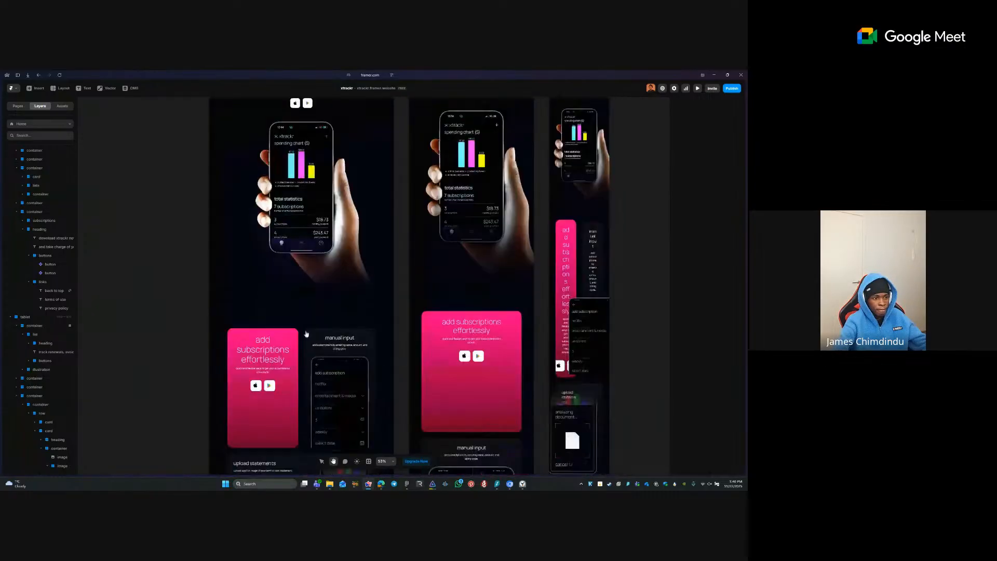
scroll(318, 224, up, 5)
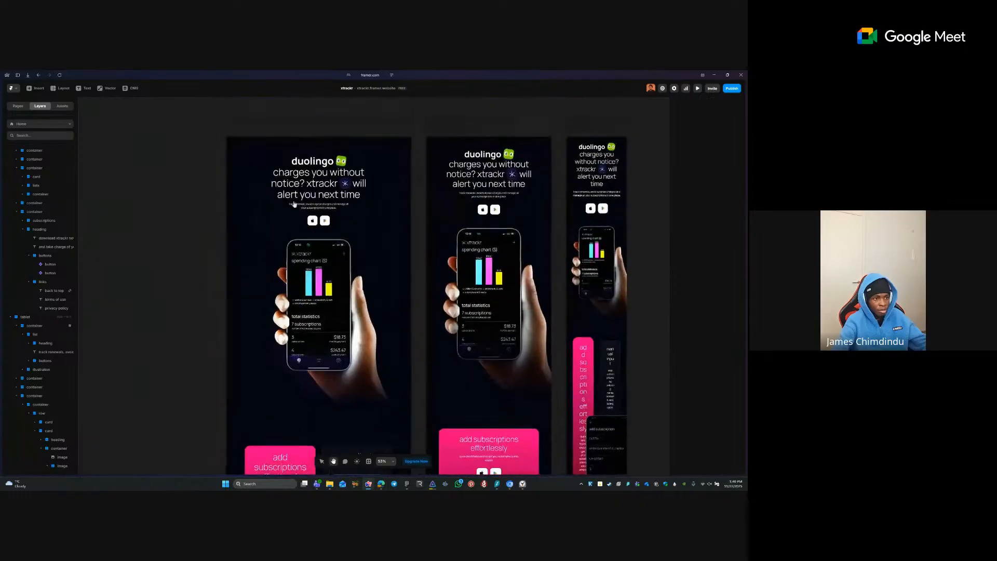
- Replace the pink card's buttons row with the pasted smaller buttons stack under its description
click(319, 224)
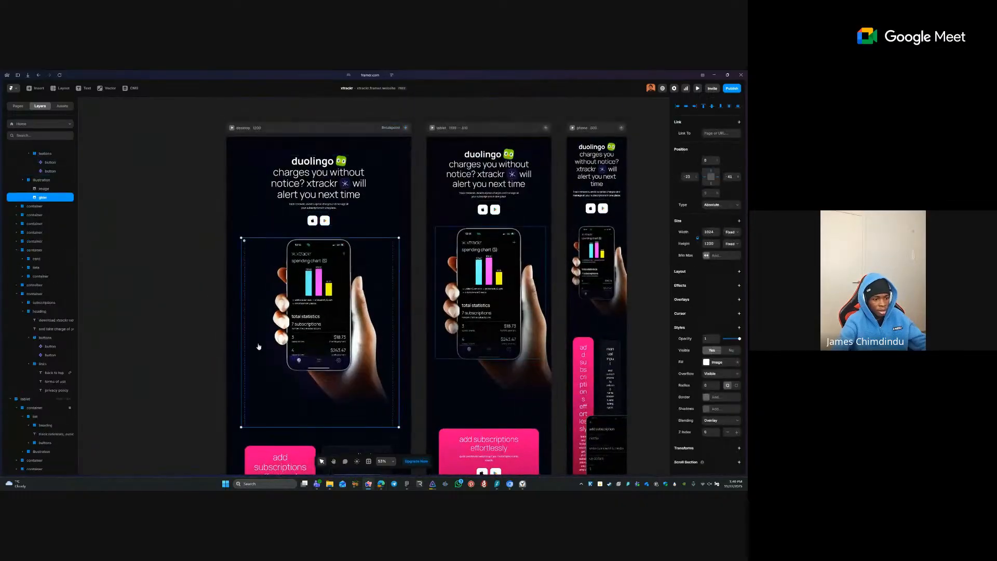
scroll(256, 186, down, 4)
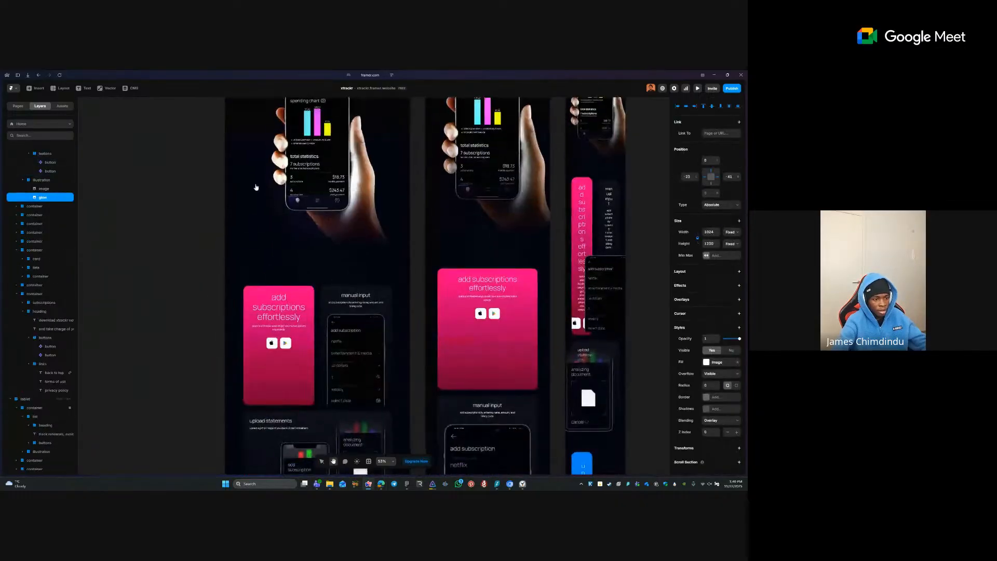
ctrl+click(278, 338)
key(Delete)
ctrl+click(279, 329)
key(ctrl+v)
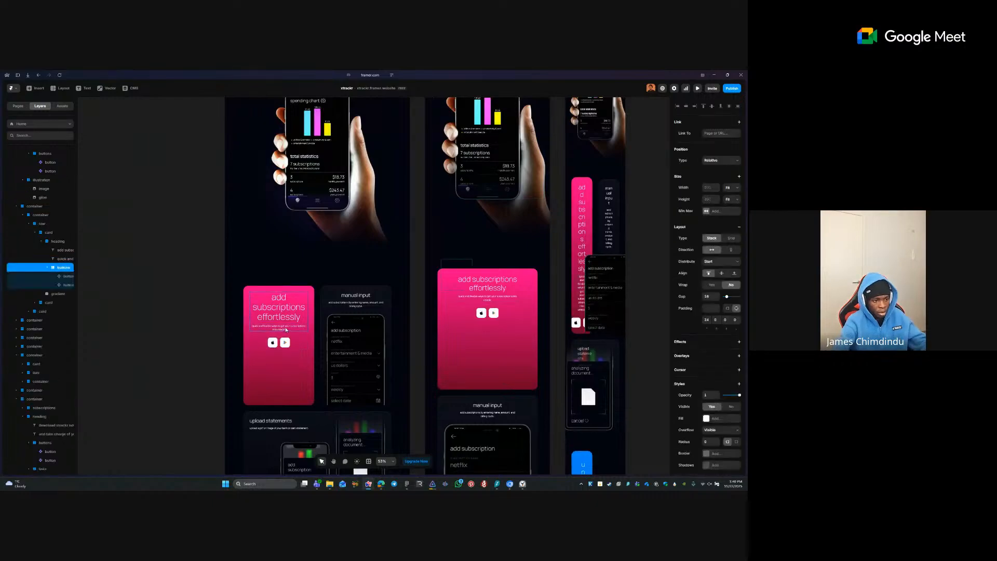
click(205, 327)
- Select the buttons stack inside the pink card's heading stack
scroll(205, 327, down, 6)
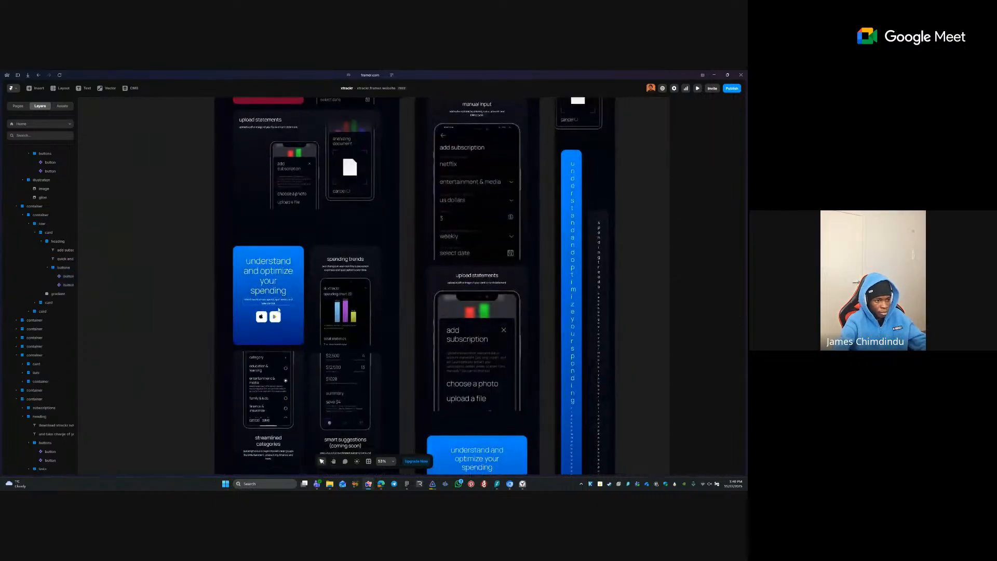
click(274, 309)
scroll(272, 311, up, 6)
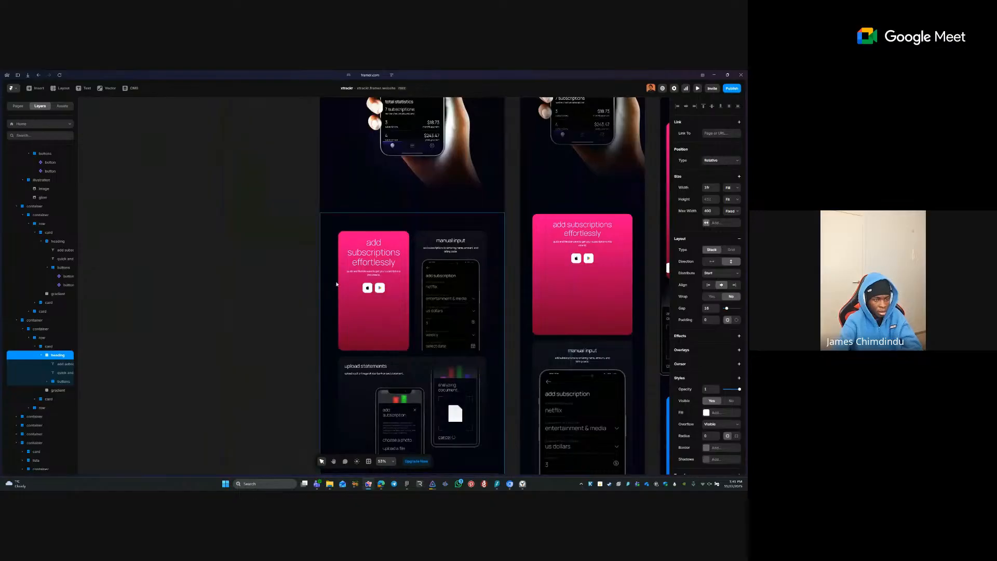
click(283, 244)
scroll(310, 258, up, 2)
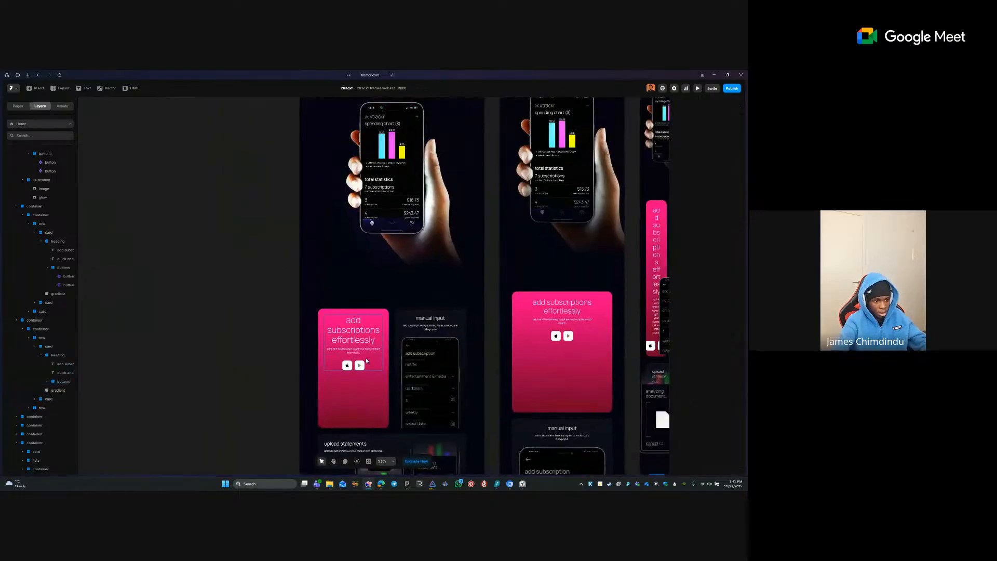
click(360, 362)
click(352, 363)
- In the store button component, reset both hover variants' padding overrides to an even 16
double_click(348, 365)
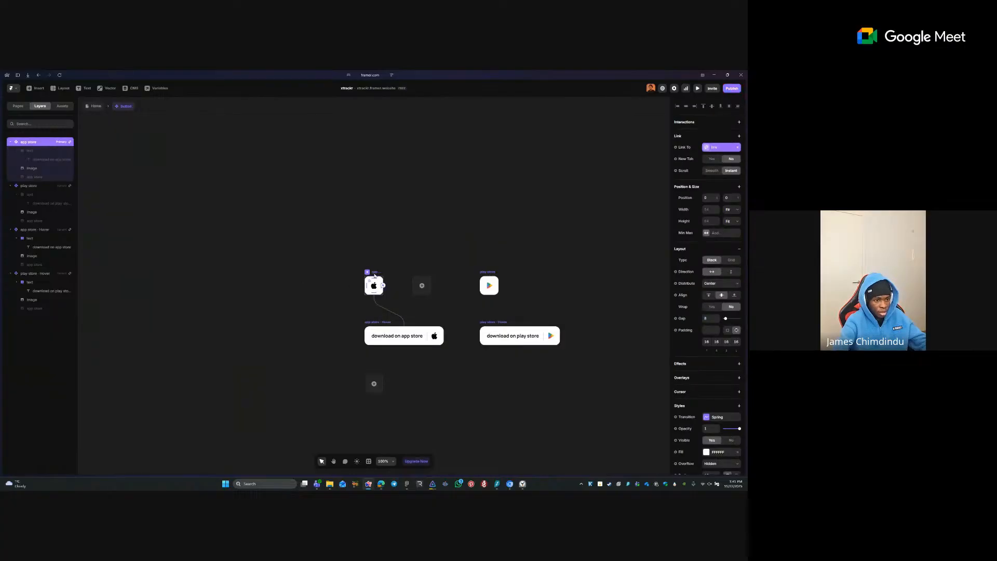
click(415, 336)
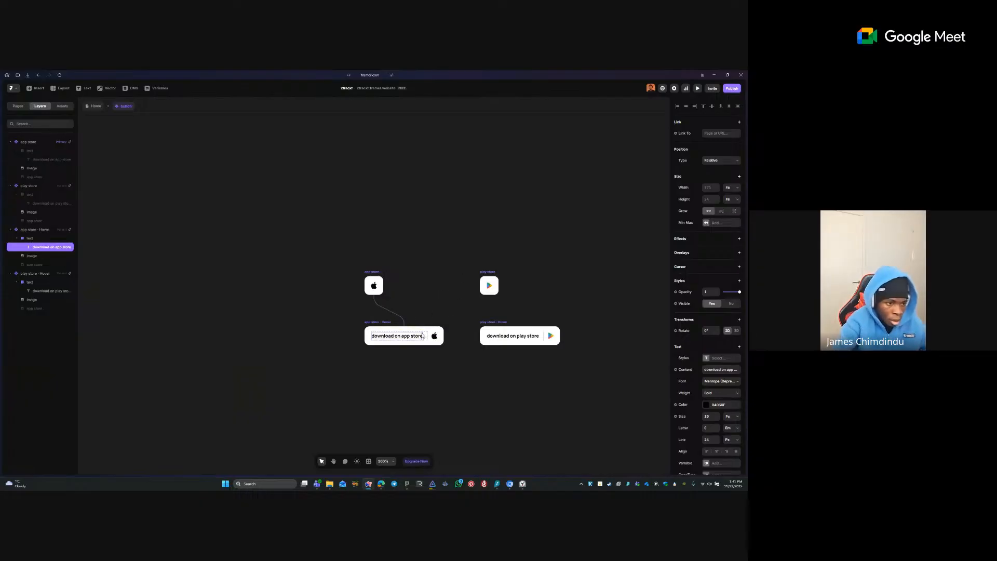
click(377, 323)
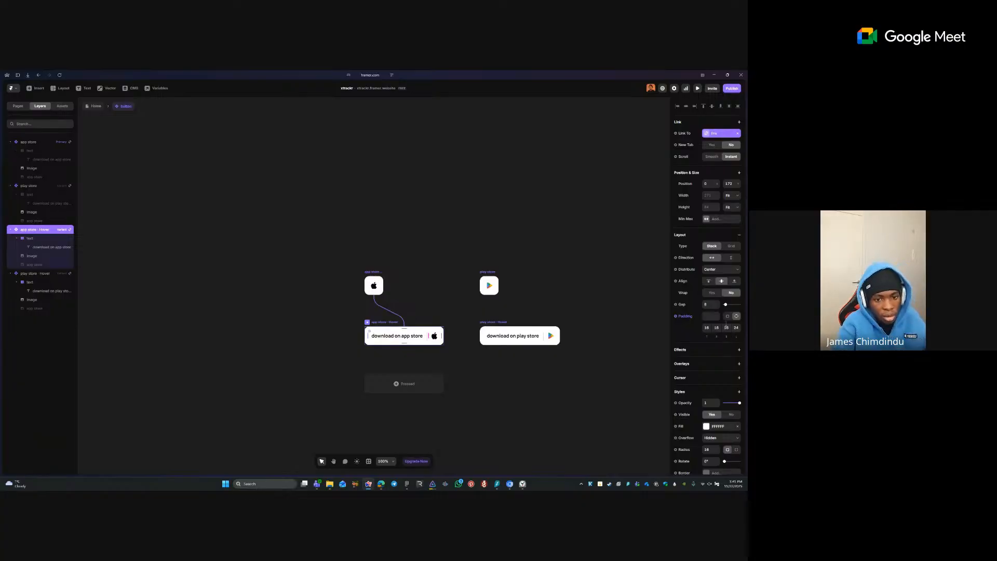
click(728, 316)
click(693, 321)
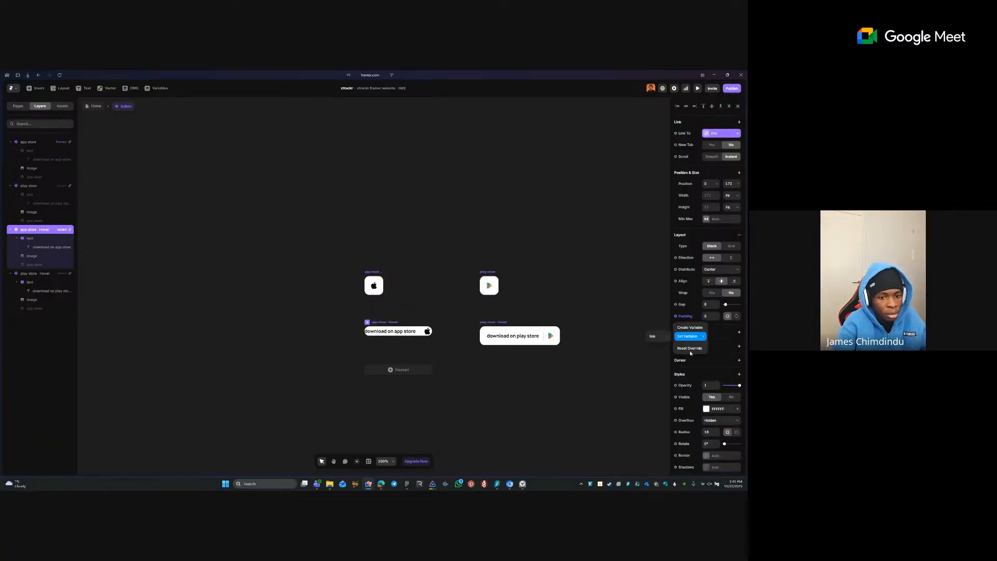
click(689, 349)
click(513, 323)
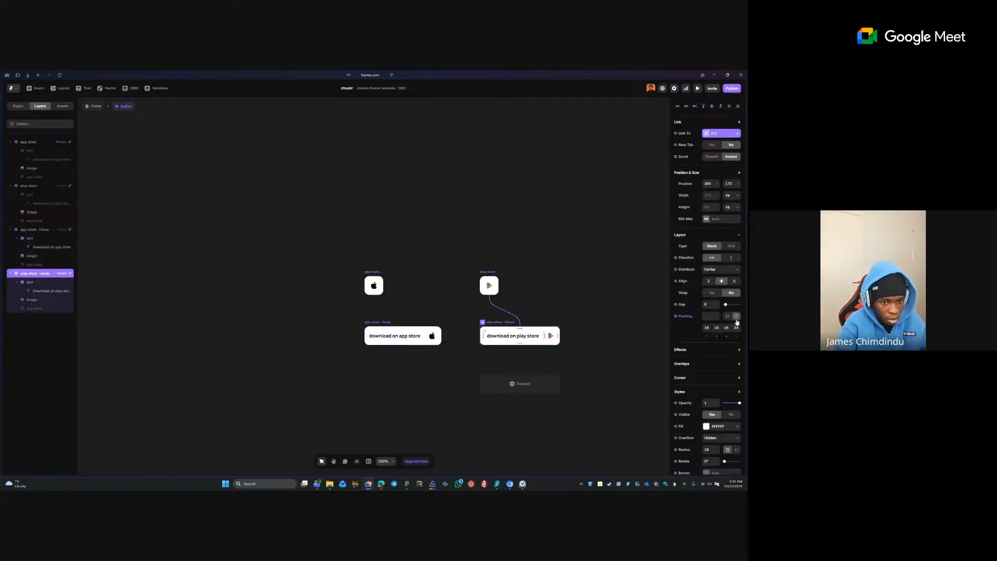
click(686, 317)
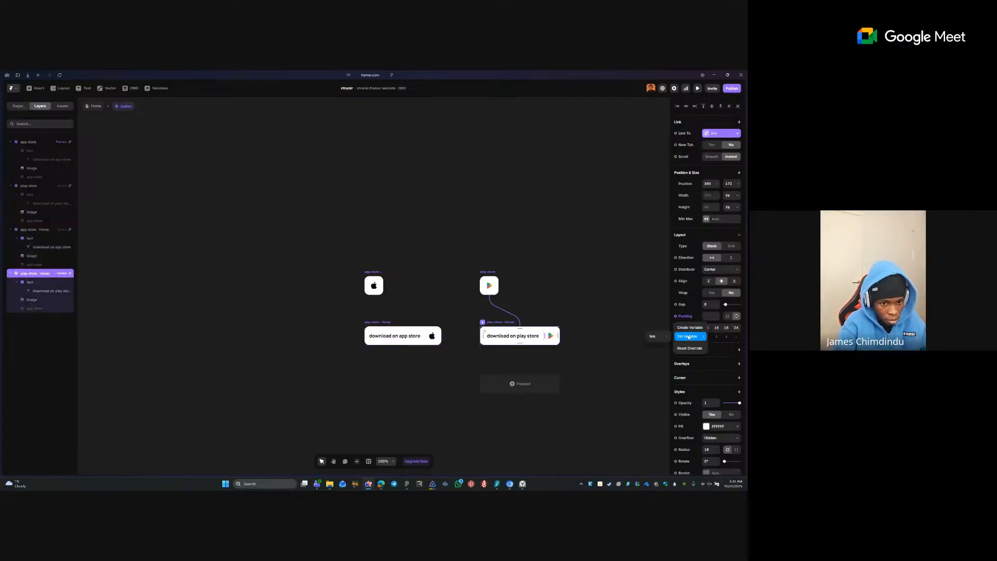
click(689, 348)
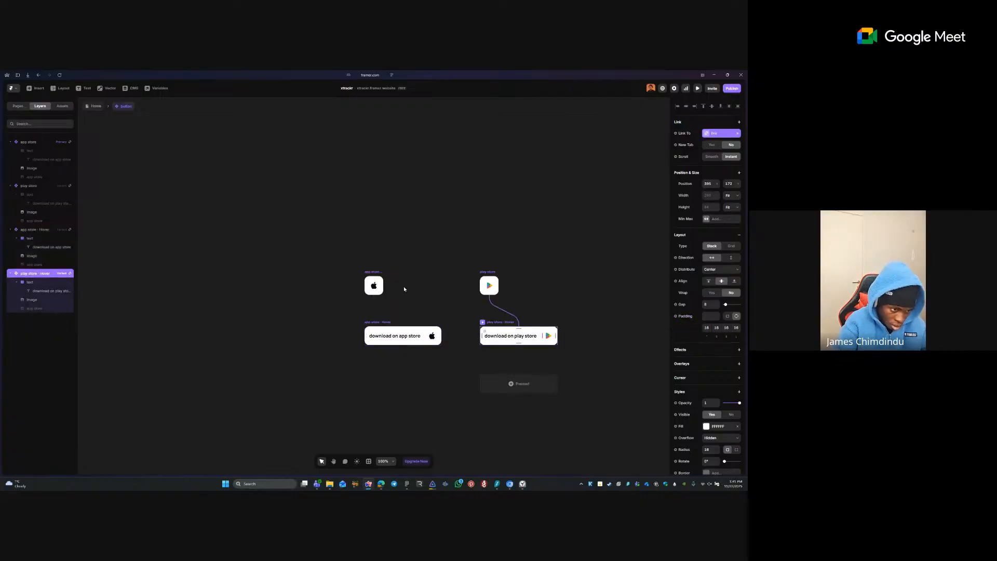
- Select the app store primary variant's text stack and open its visibility variable options
click(399, 336)
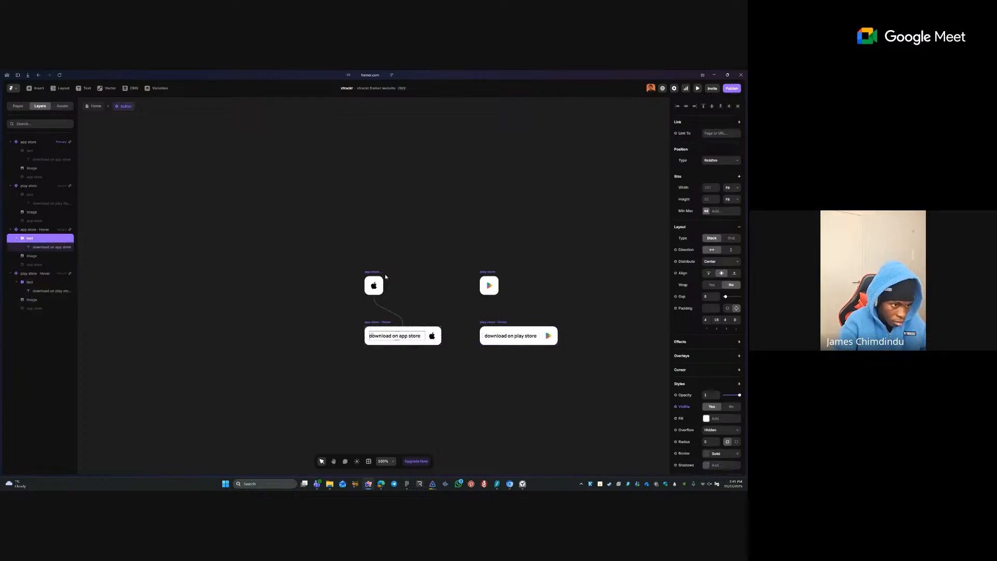
click(369, 273)
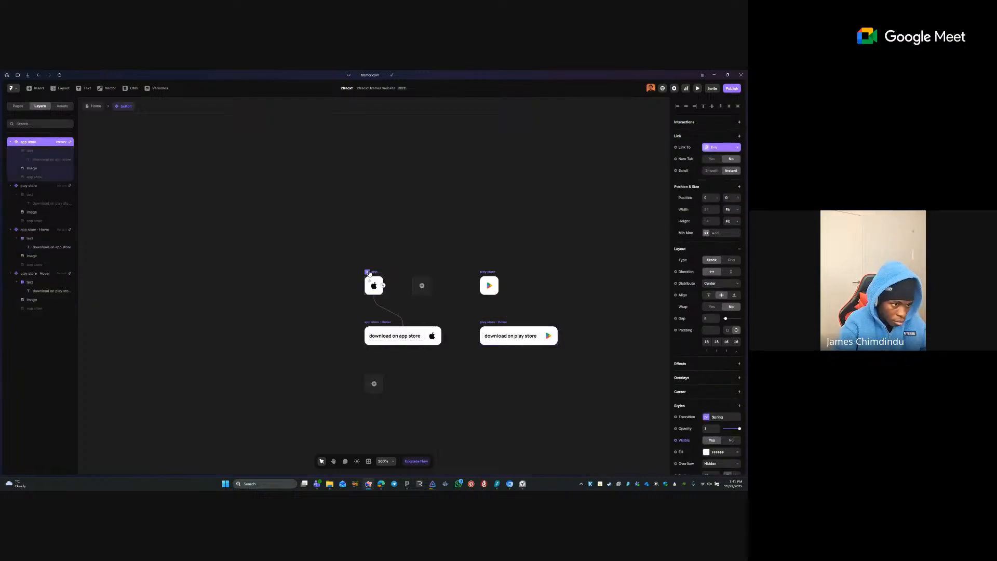
click(51, 151)
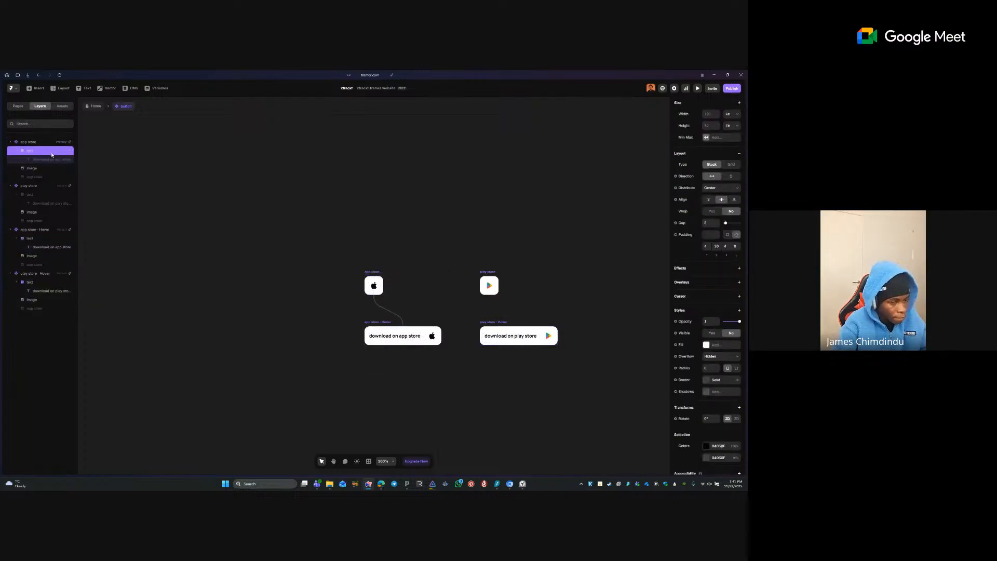
click(682, 334)
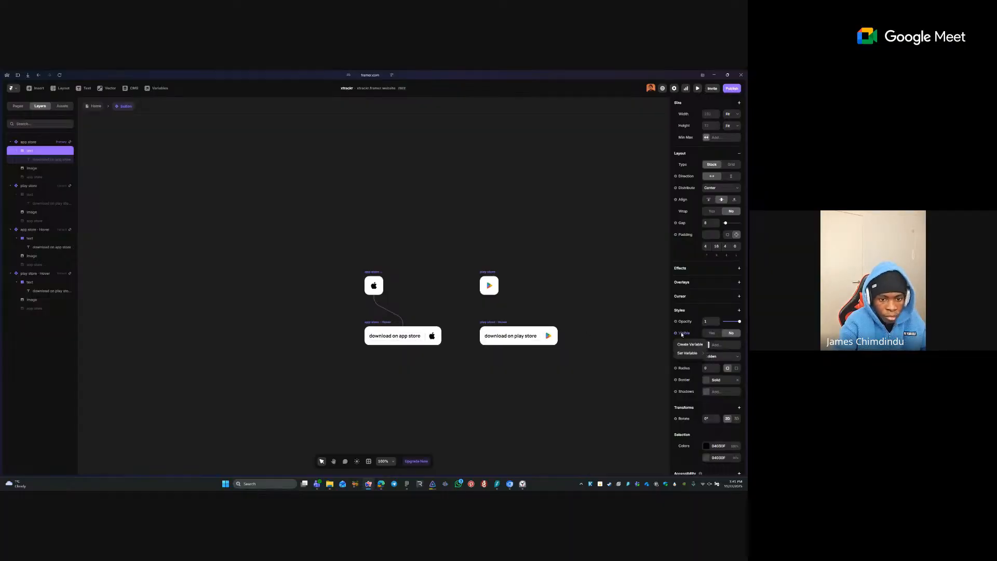
- Create a hasText? variable for the text's visibility with its default set to No
click(684, 346)
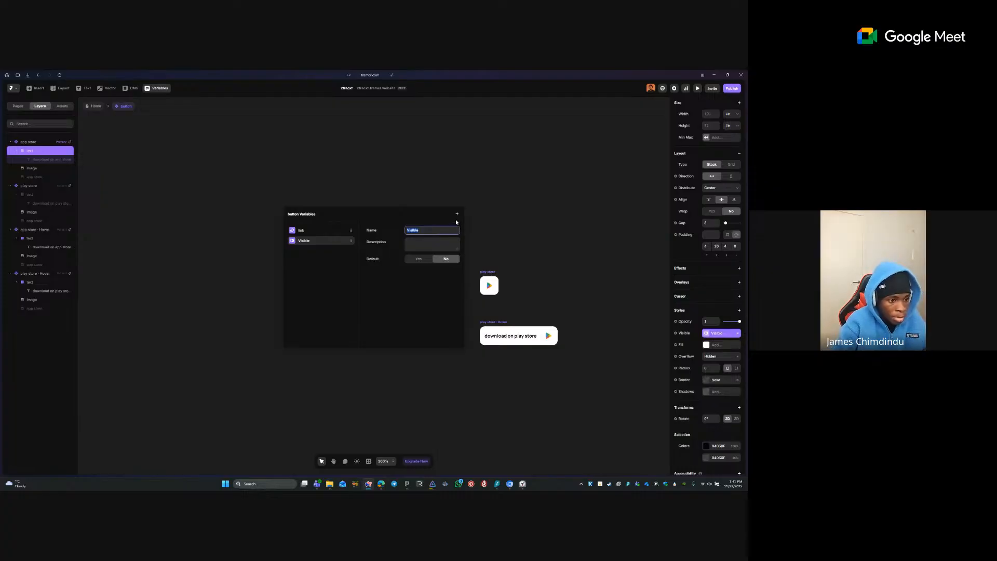
text(hasTex)
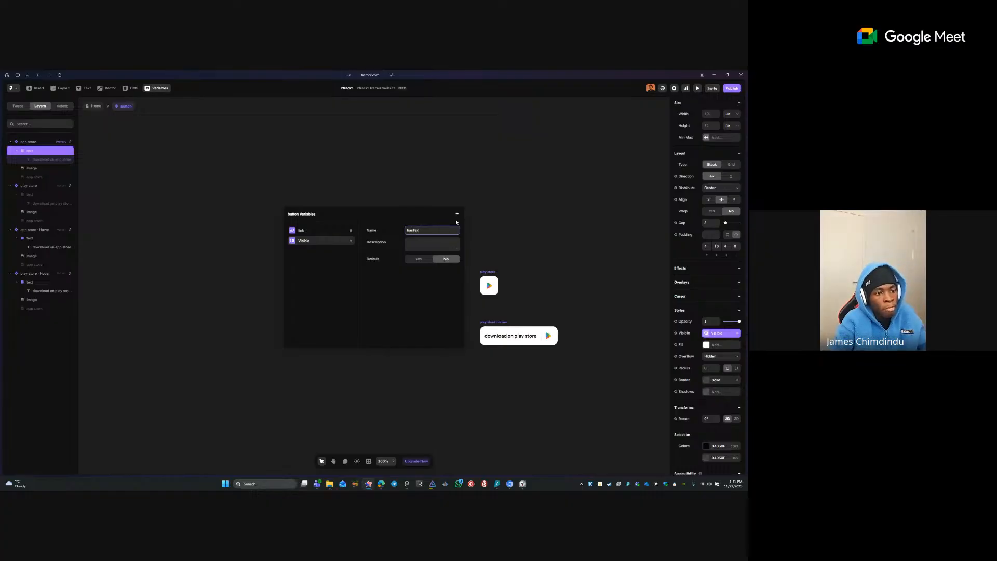
key(Tab)
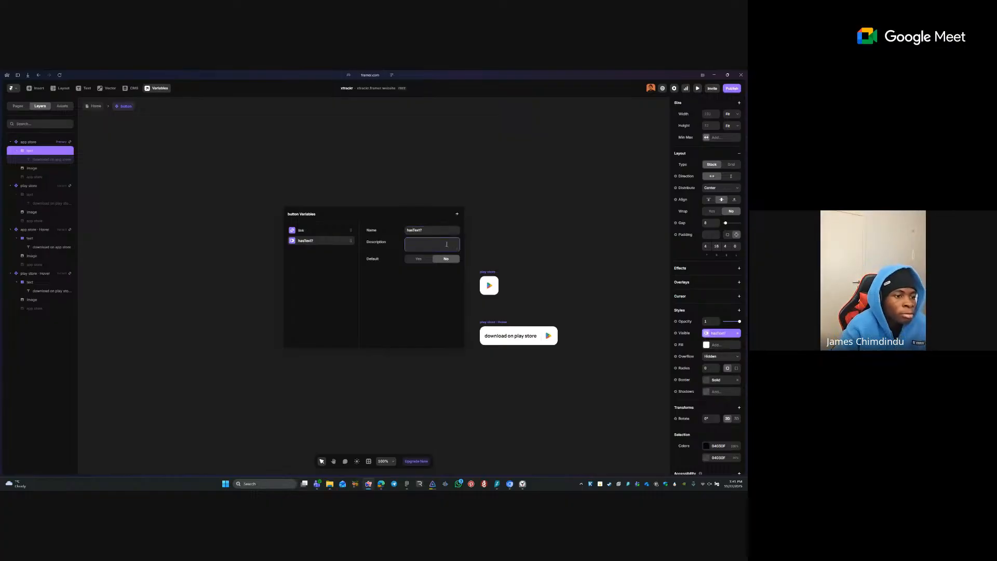
click(418, 259)
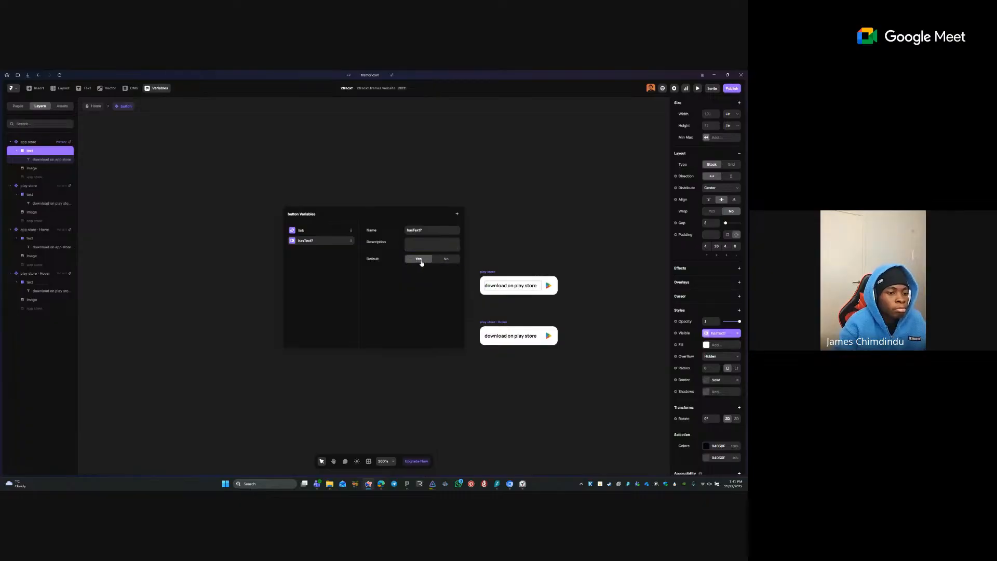
click(445, 259)
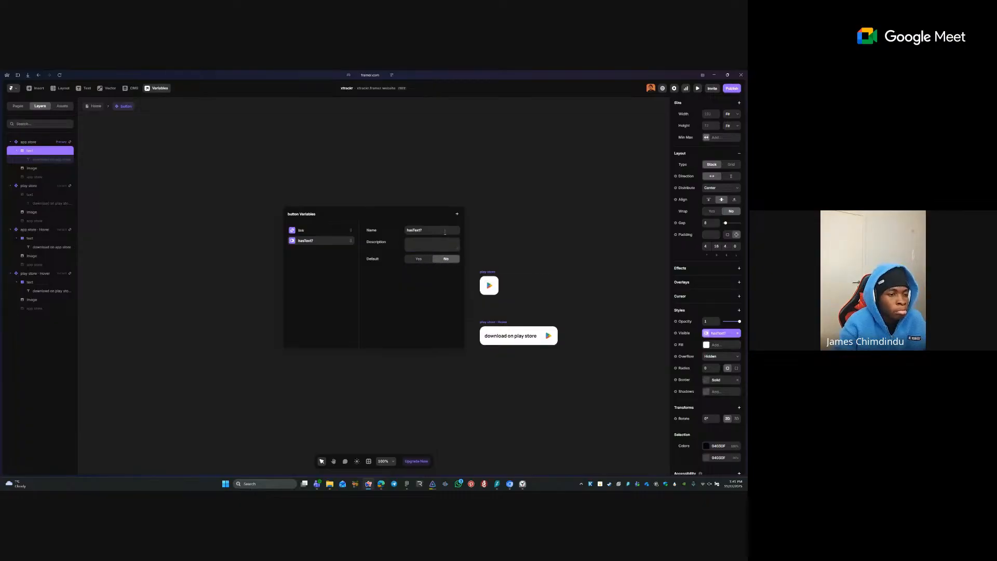
click(523, 227)
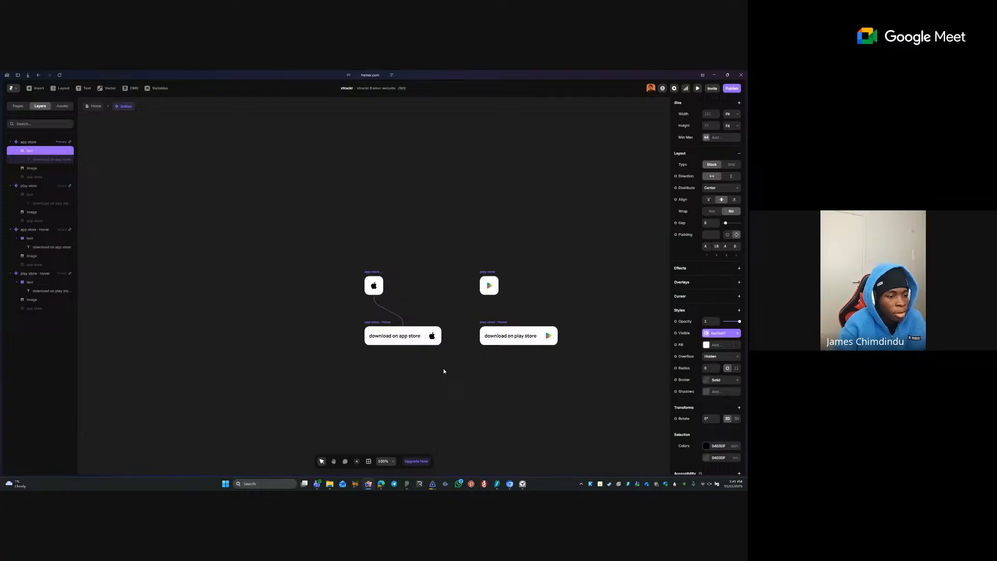
- Bind the app store hover text stack's visibility to the hasText? variable
click(424, 335)
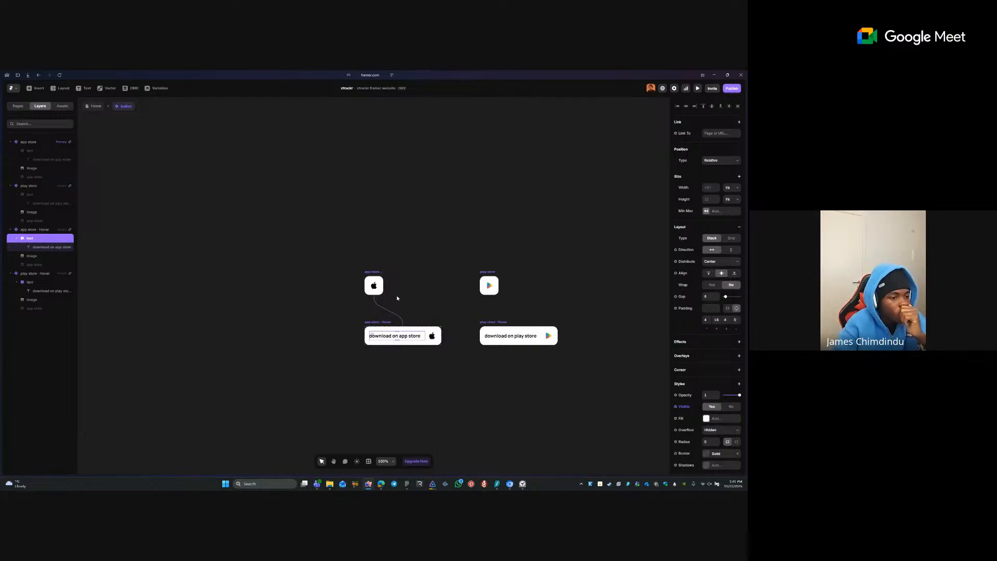
click(686, 406)
mouse_move(681, 429)
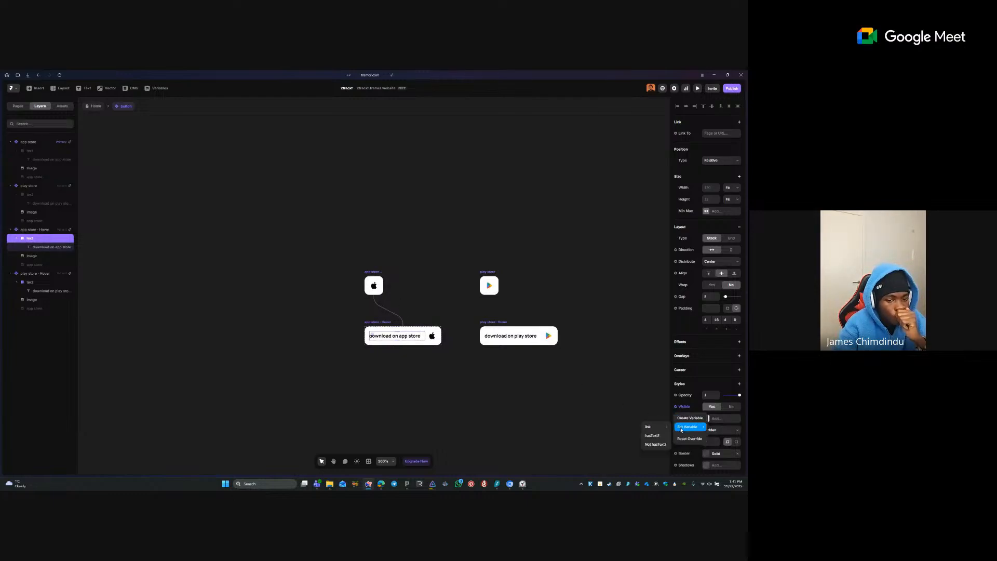
click(653, 436)
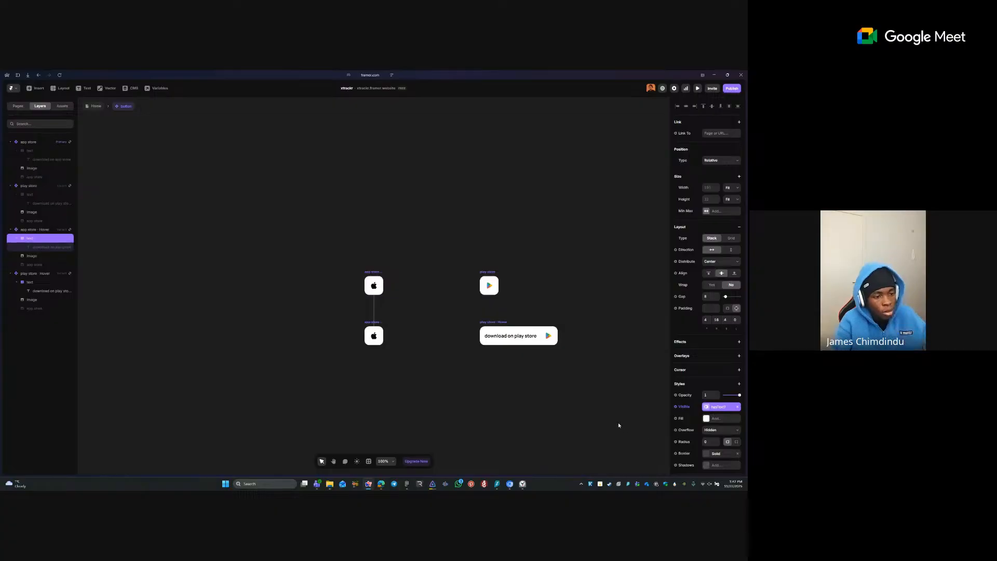
click(589, 387)
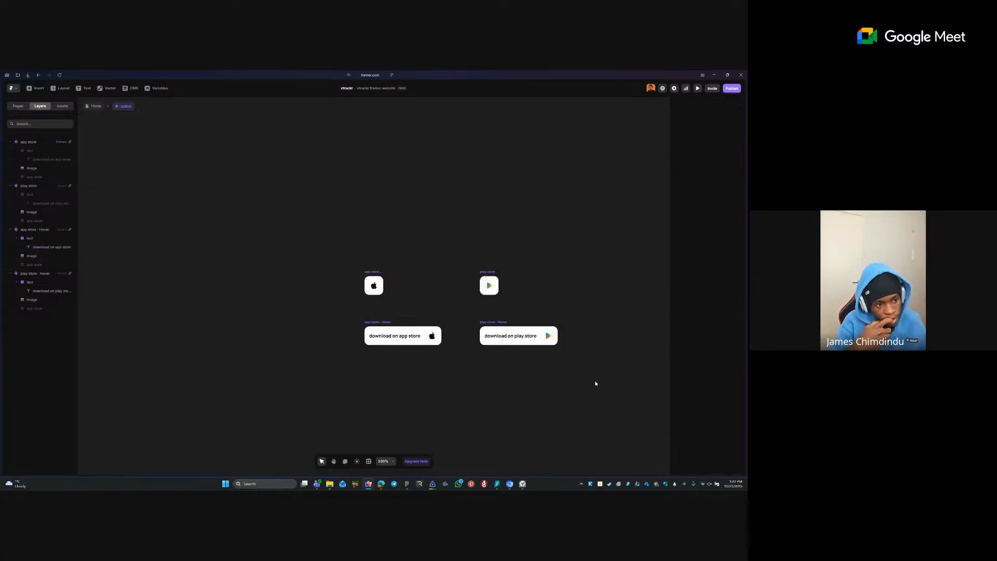
- Restore the store buttons' text by undoing the hide and detaching hasText? from visibility
click(381, 272)
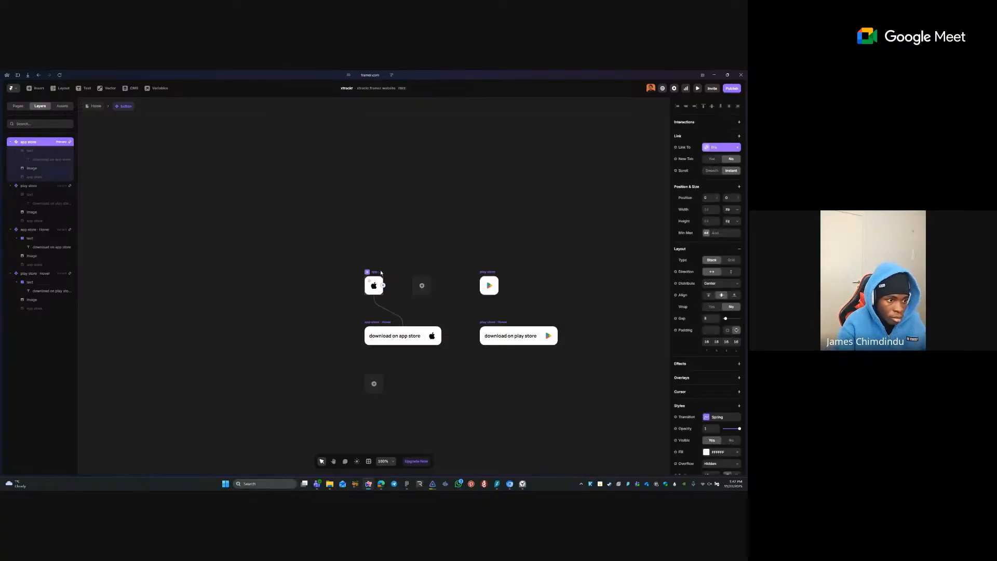
key(ctrl+z)
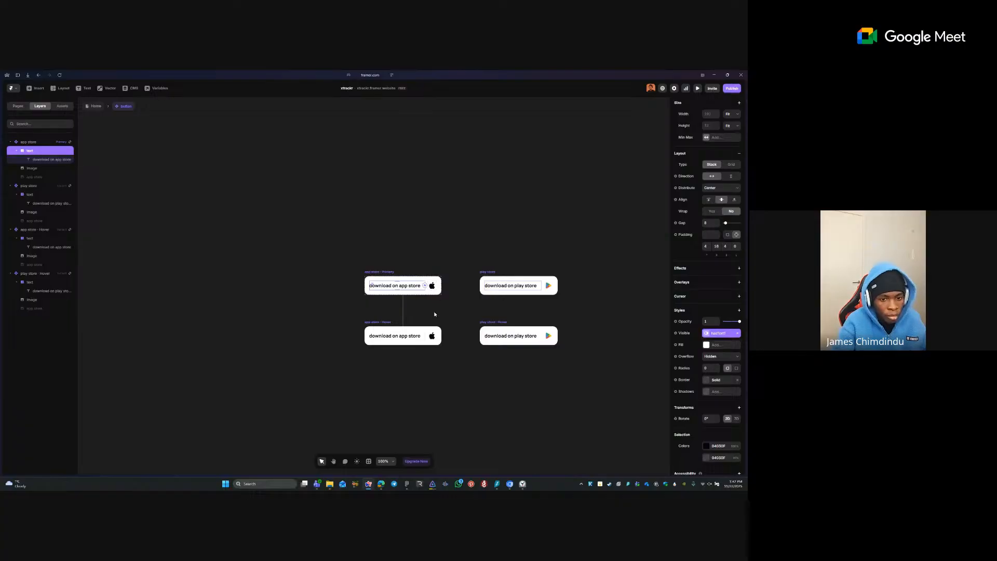
click(735, 334)
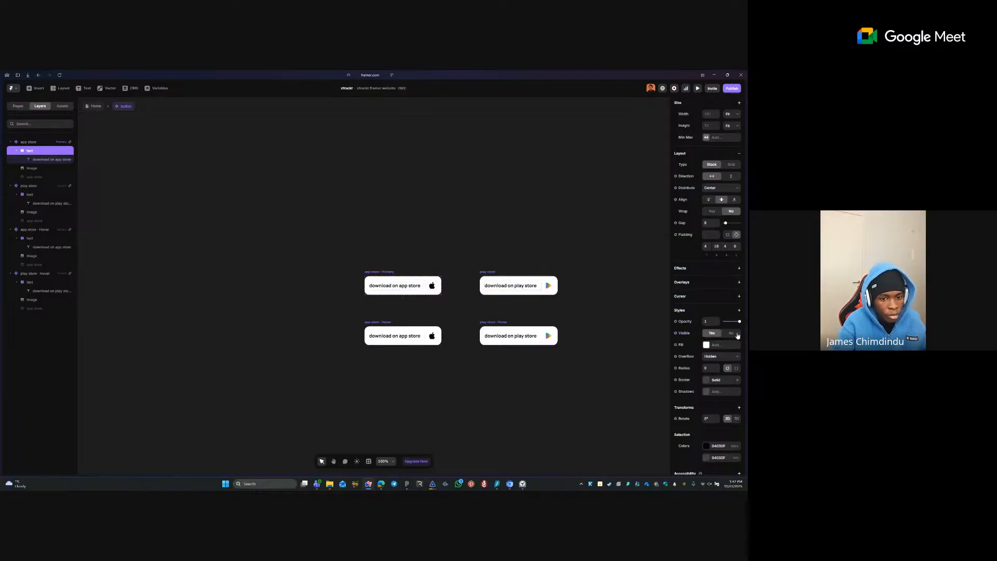
click(409, 337)
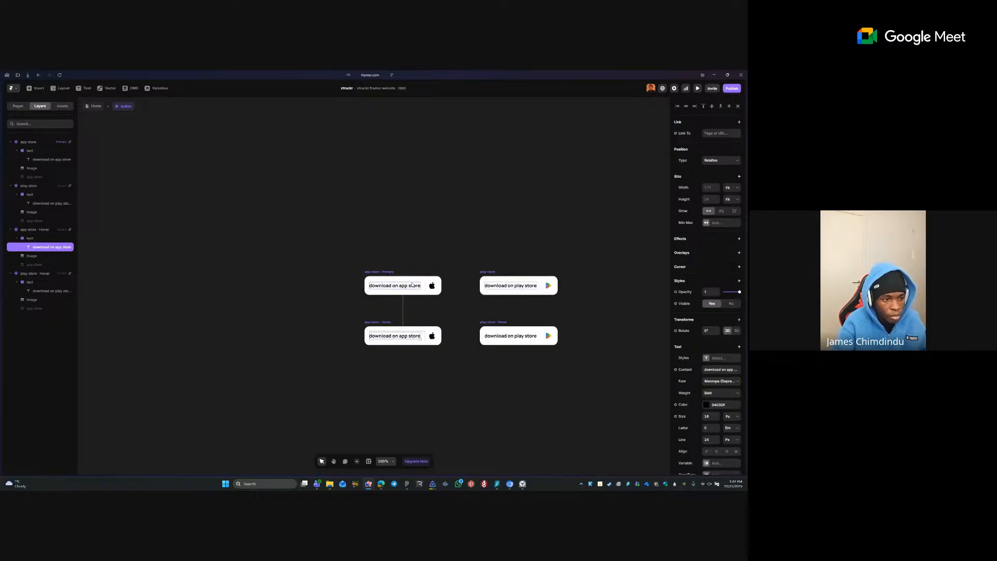
click(398, 270)
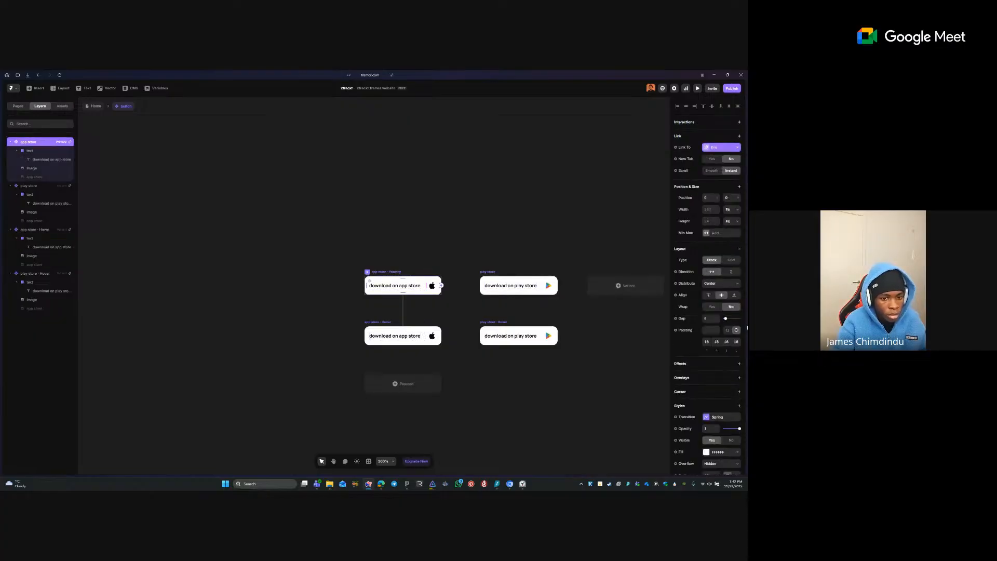
- Set the Padding of the play store and app store Primary variants to 16
click(485, 274)
click(727, 330)
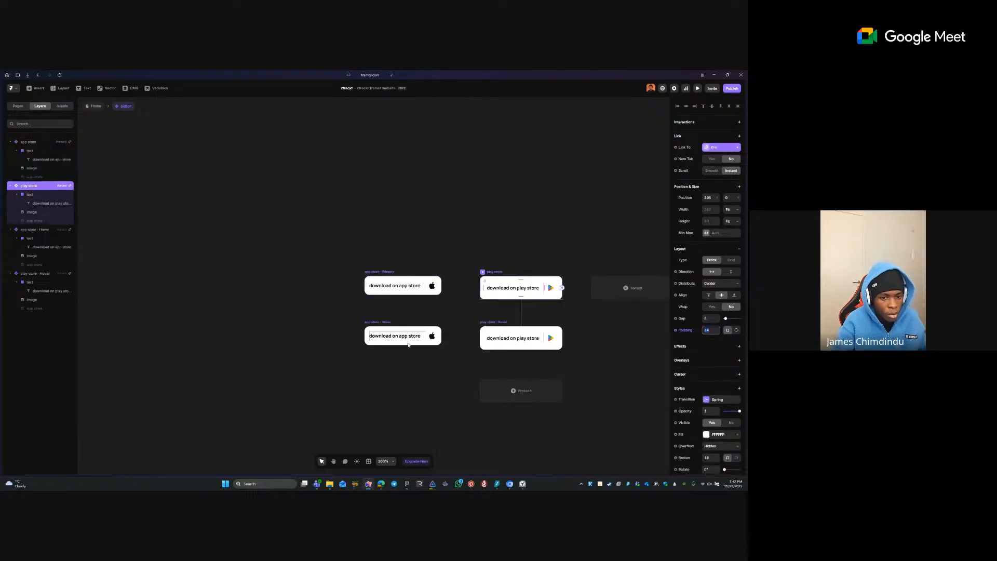
text(16)
key(Tab)
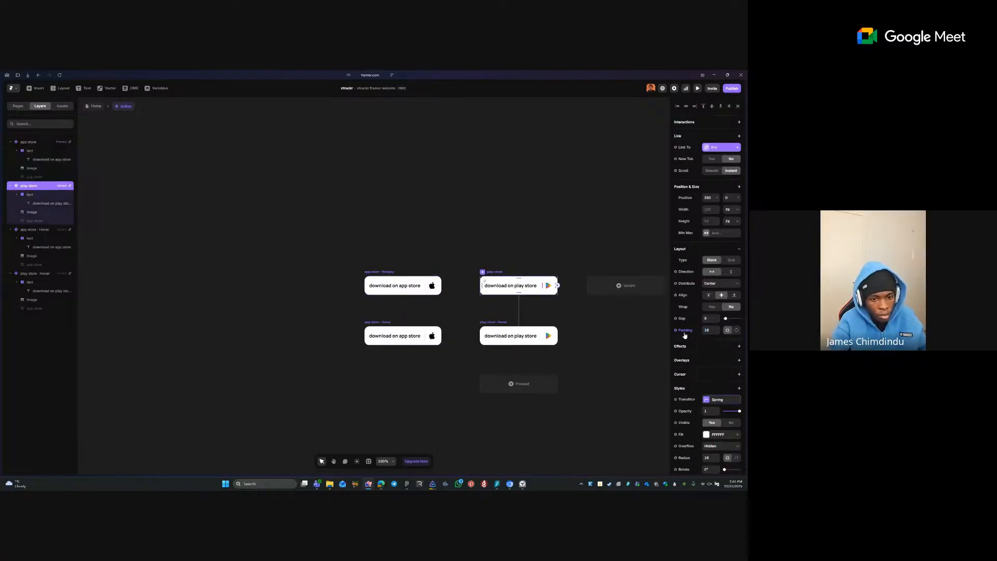
click(476, 319)
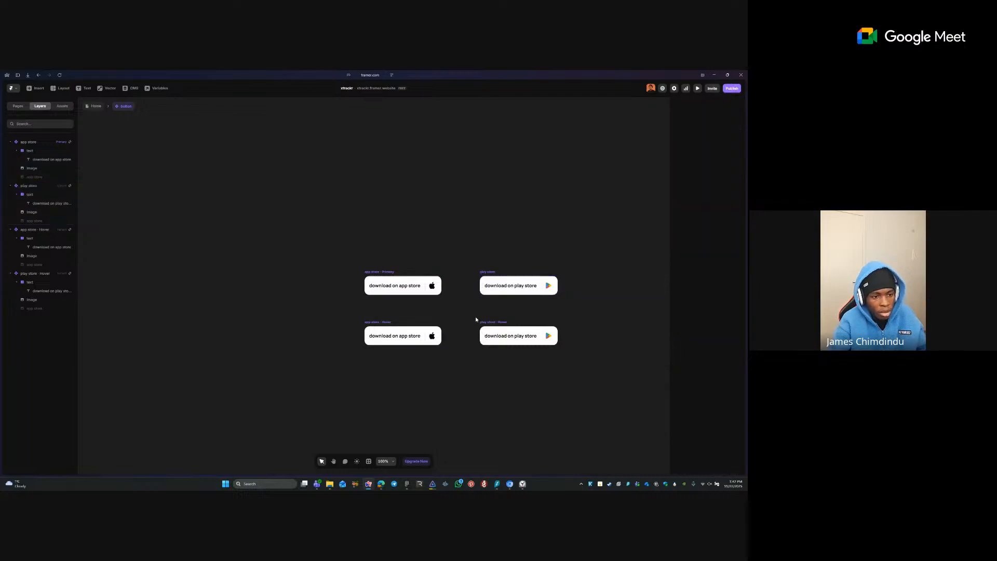
click(483, 323)
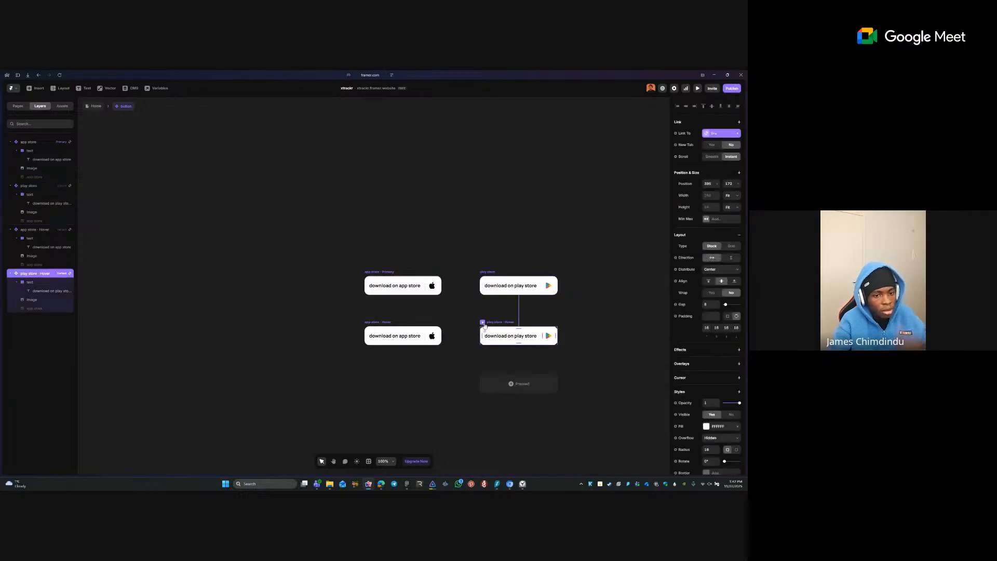
click(342, 330)
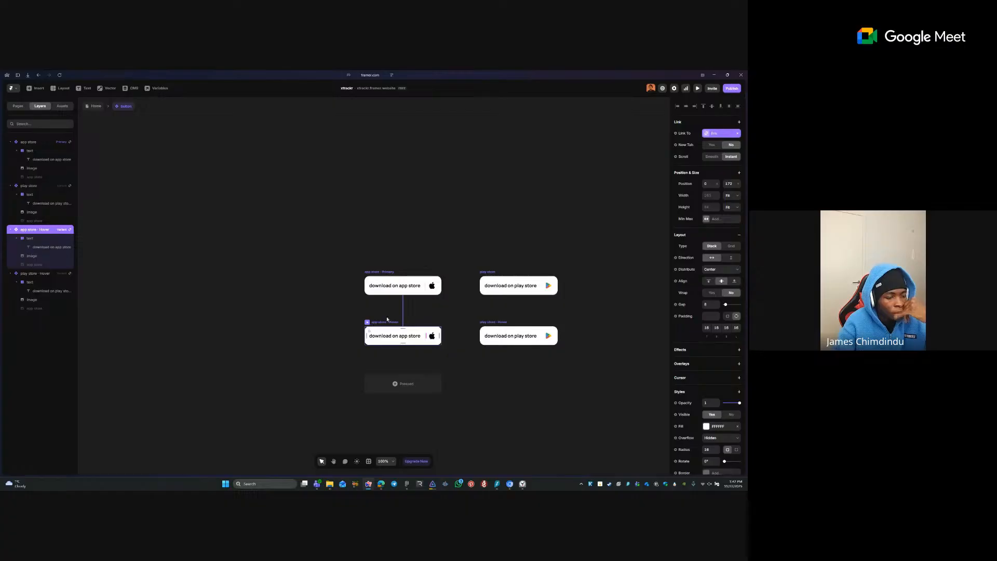
click(384, 272)
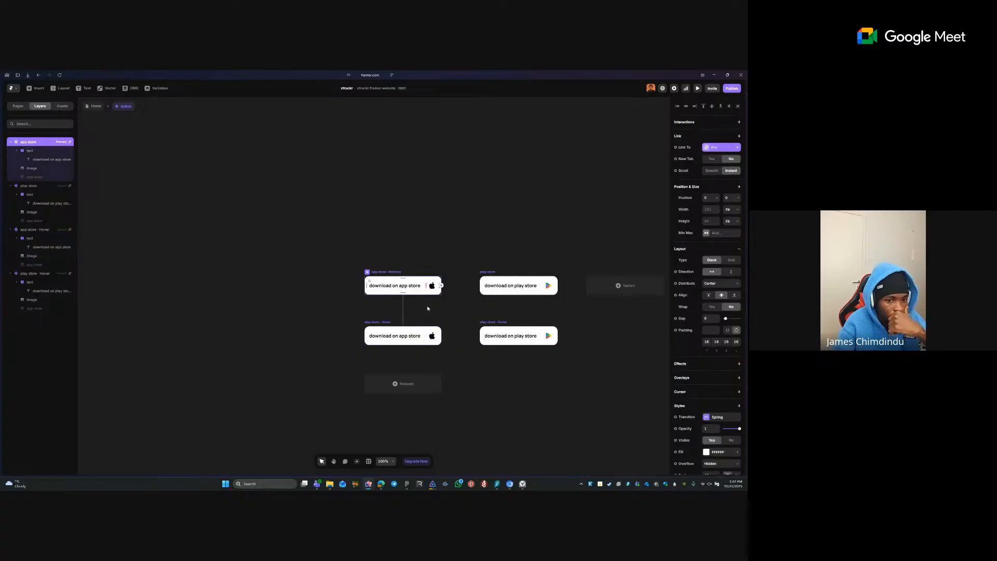
click(727, 330)
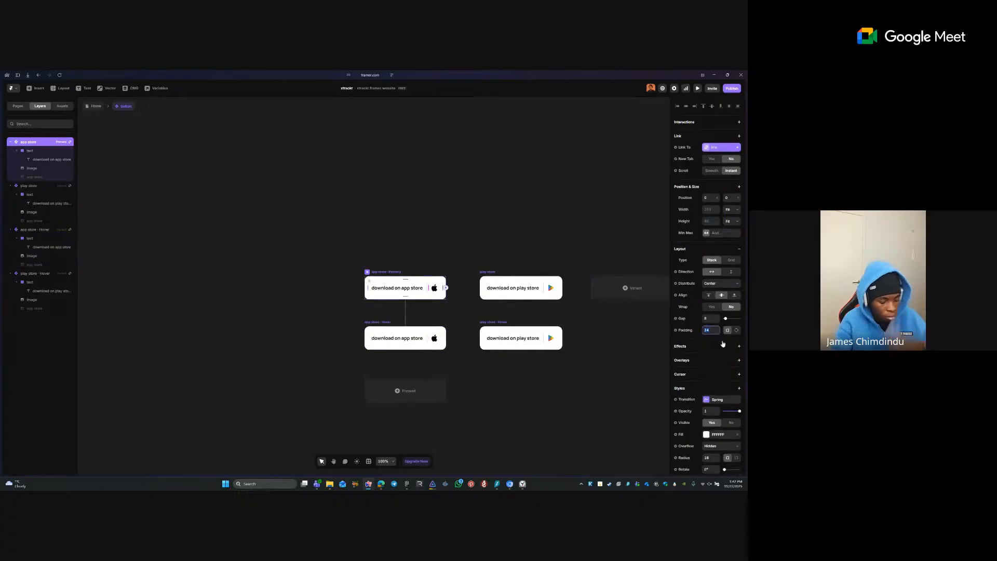
text(16)
key(Return)
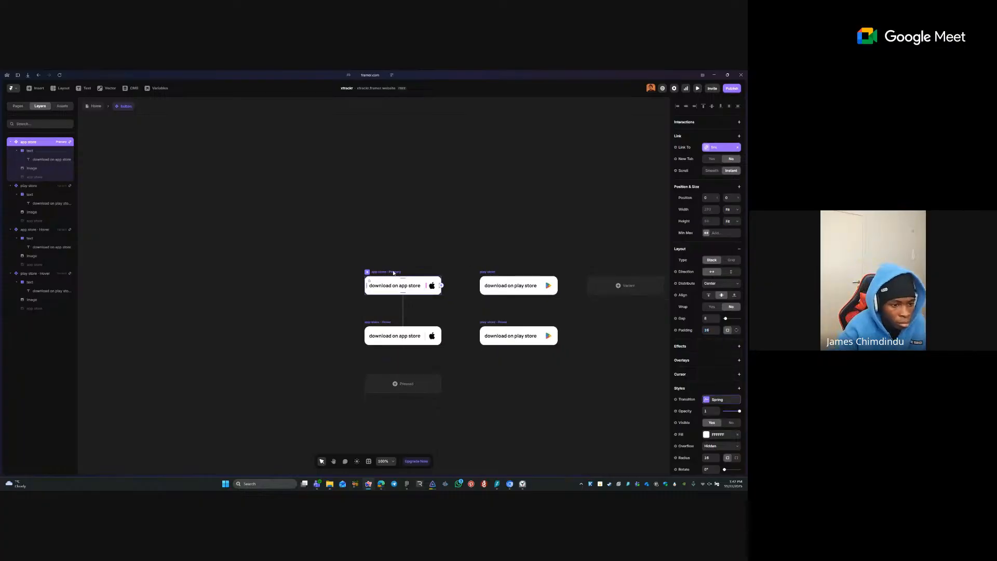
- Give the app store Primary label stack a fourth-side padding of 8
click(393, 290)
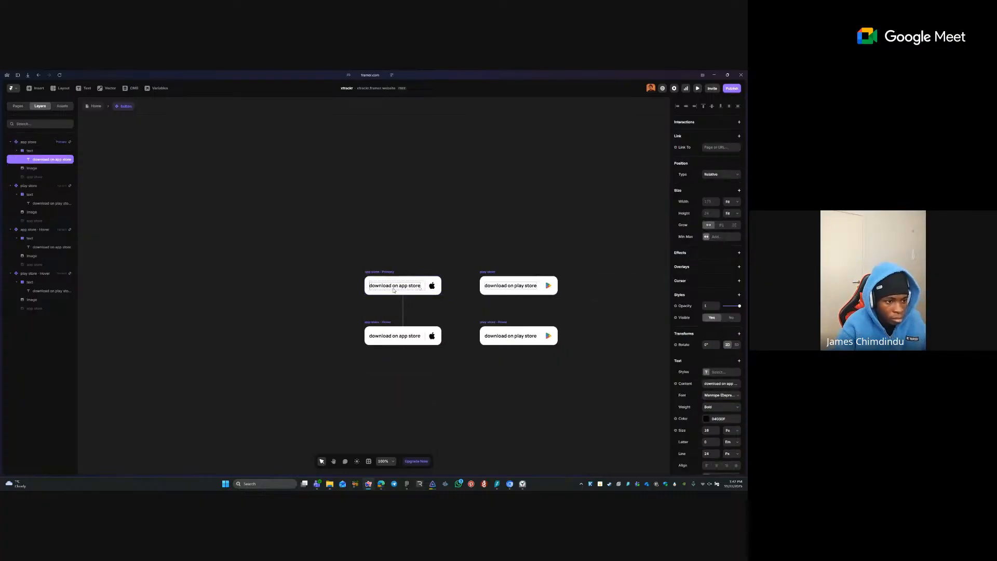
click(424, 287)
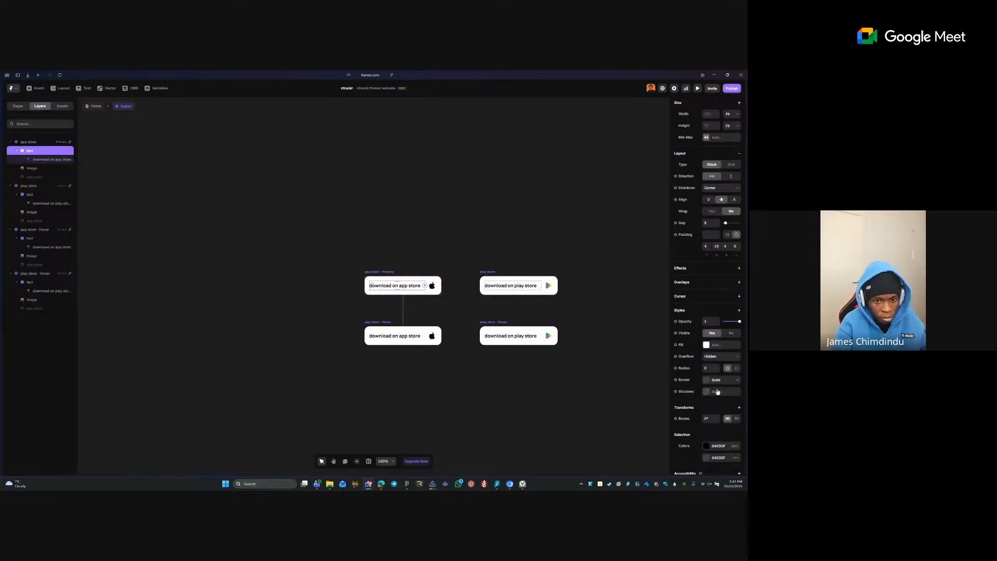
click(708, 247)
click(735, 246)
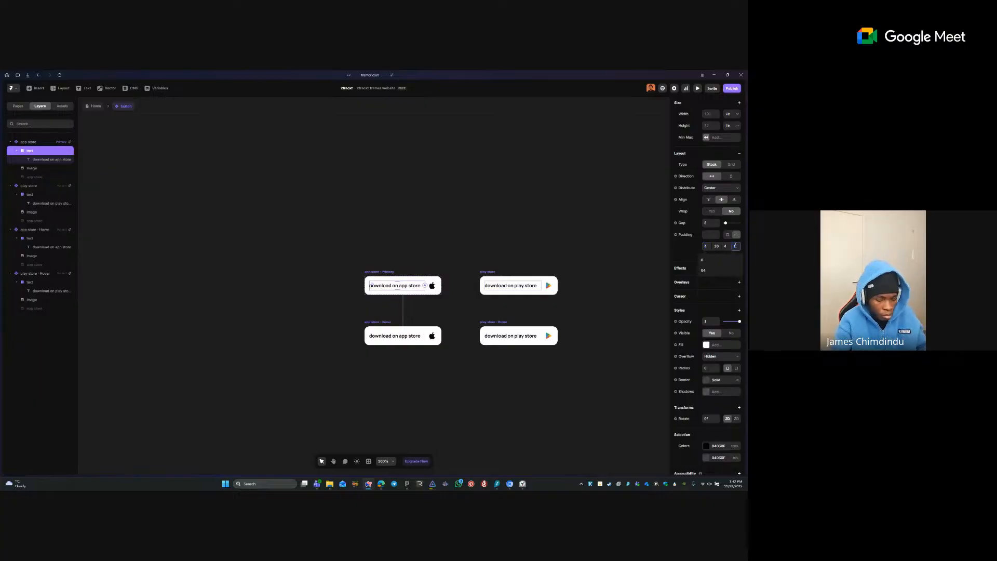
text(8)
key(Return)
- Check the spacing around the Hover variant's label text and Apple icon
click(437, 220)
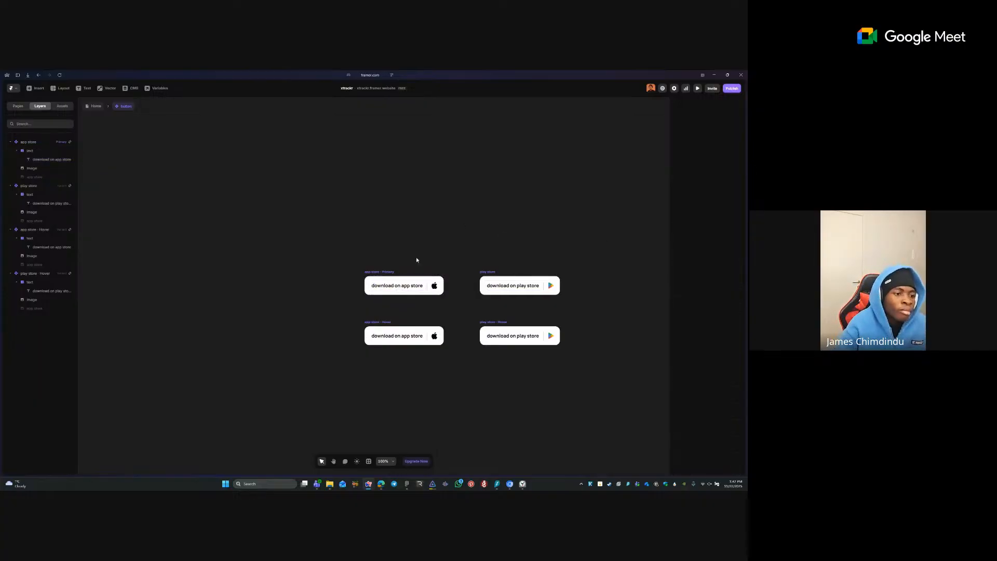
click(417, 288)
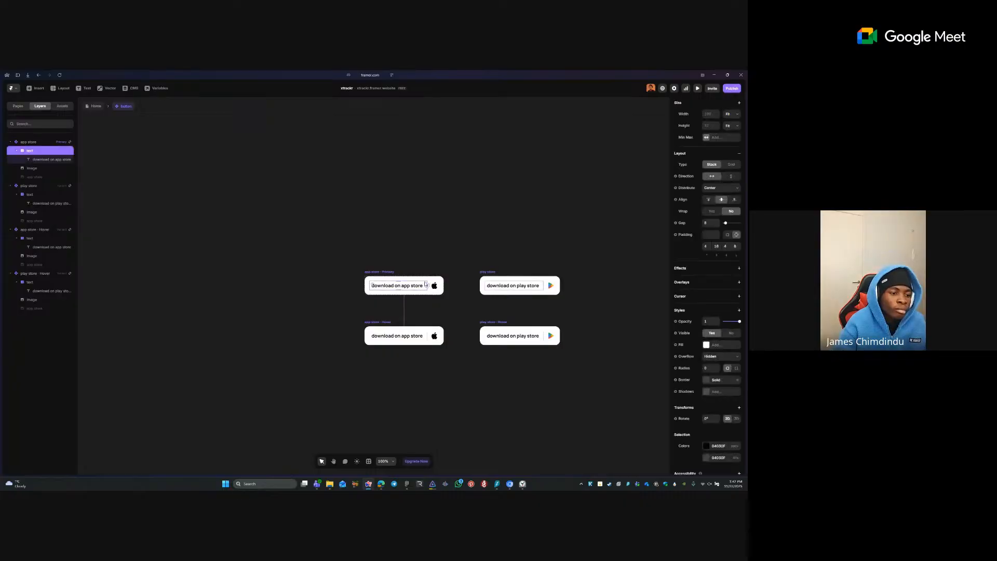
click(425, 336)
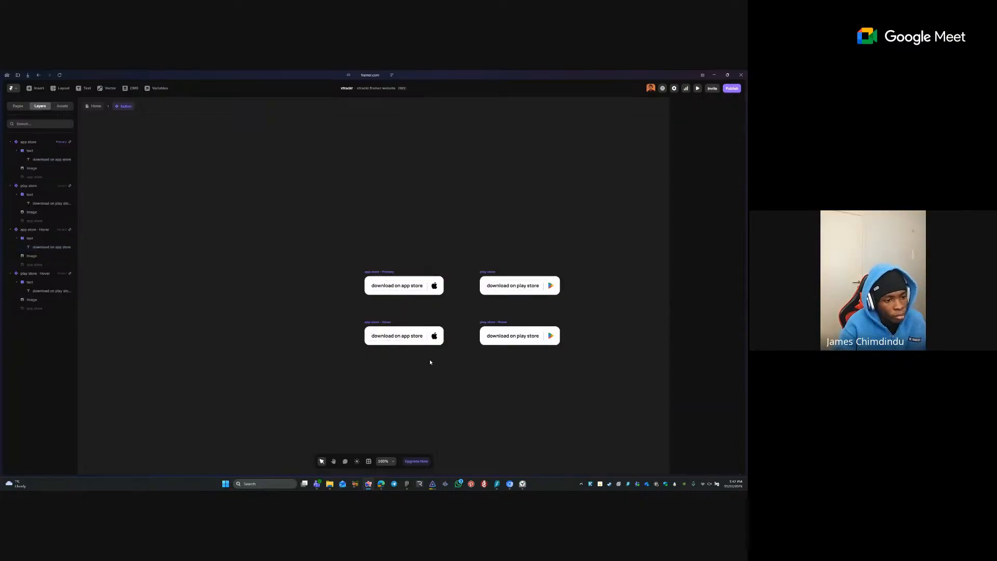
click(395, 335)
click(395, 335)
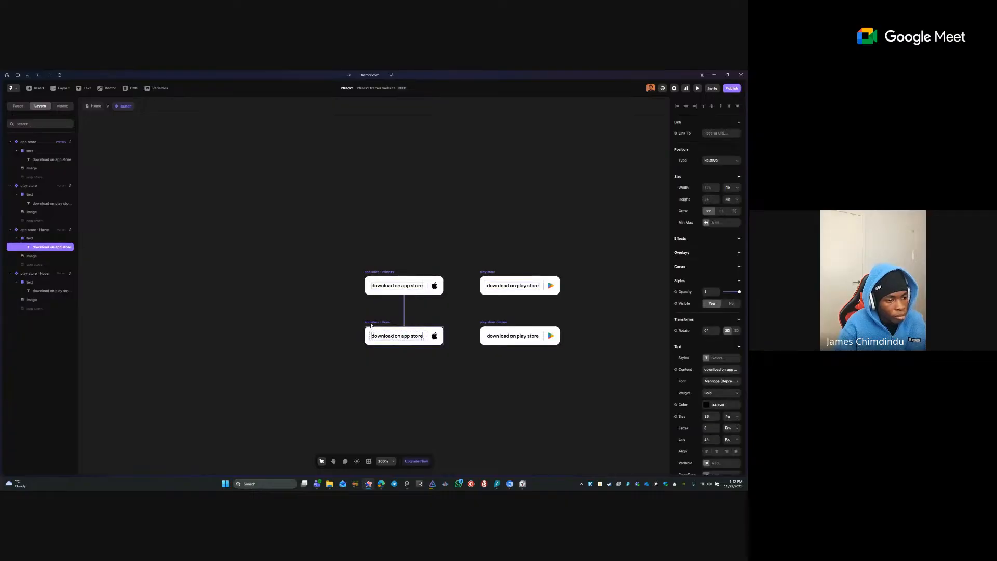
key(super)
key(super)
key(alt)
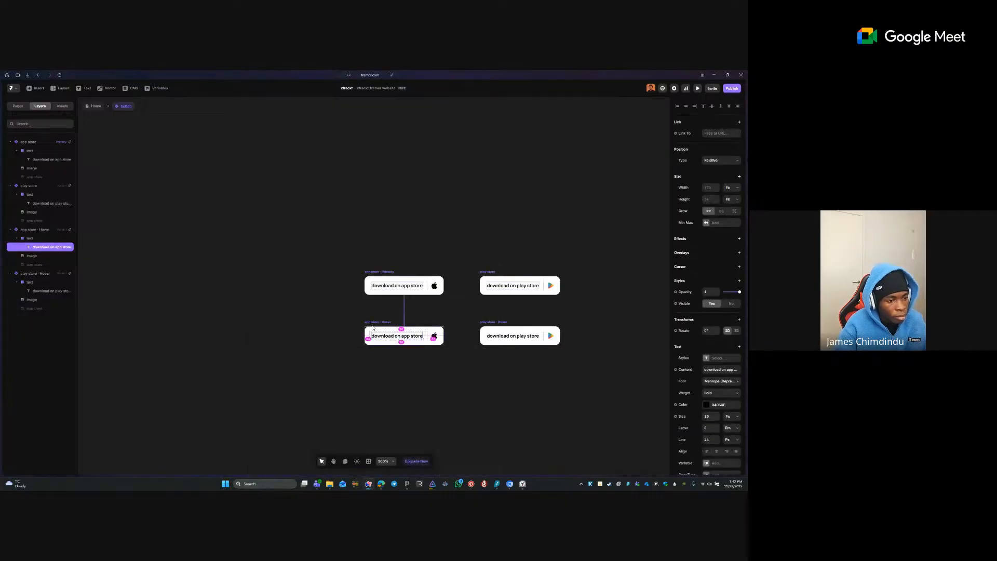
click(437, 333)
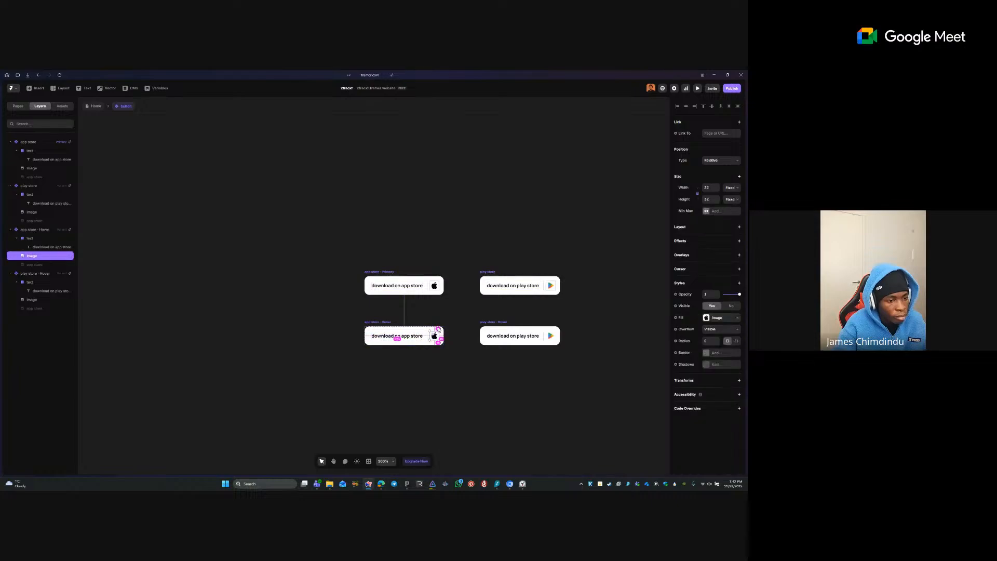
click(450, 352)
- Inspect the play store variant's text, then review the app store Primary variant
drag(480, 348, 459, 350)
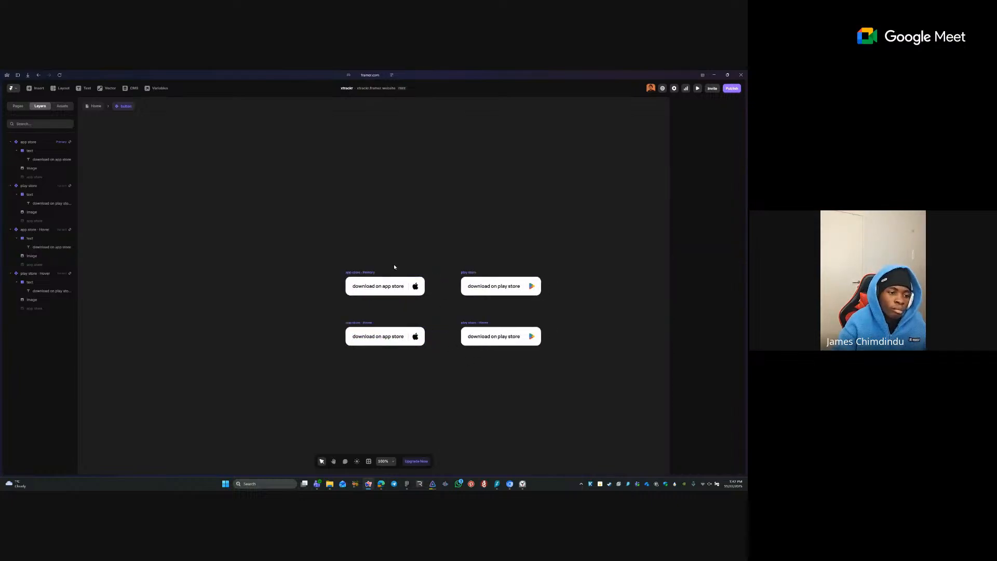
click(487, 285)
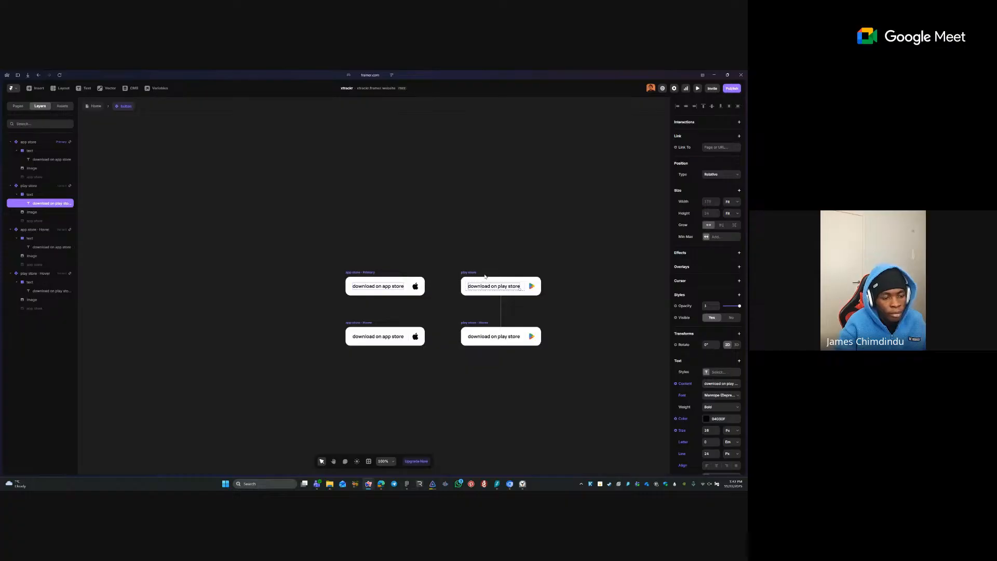
click(484, 273)
click(468, 273)
click(518, 256)
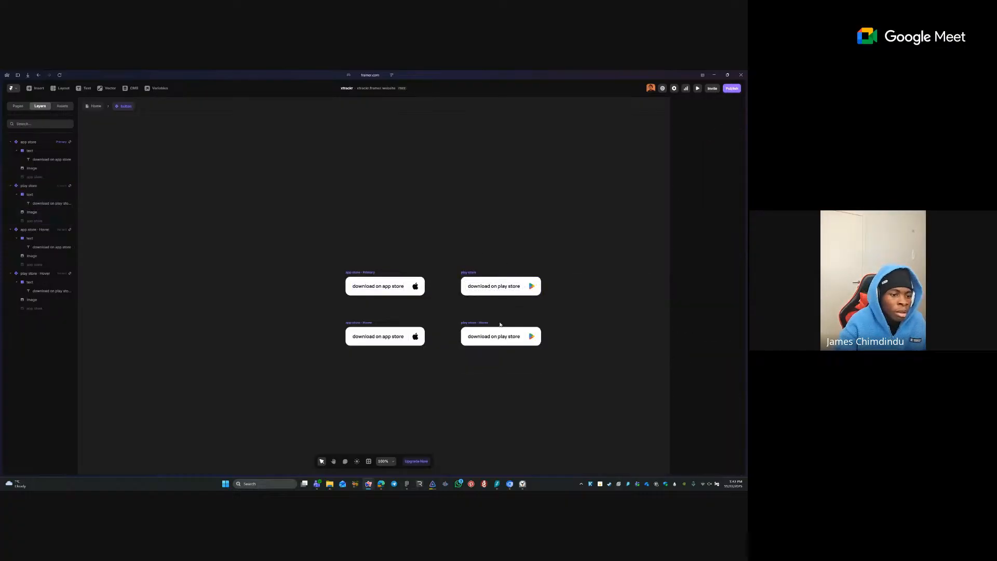
click(389, 275)
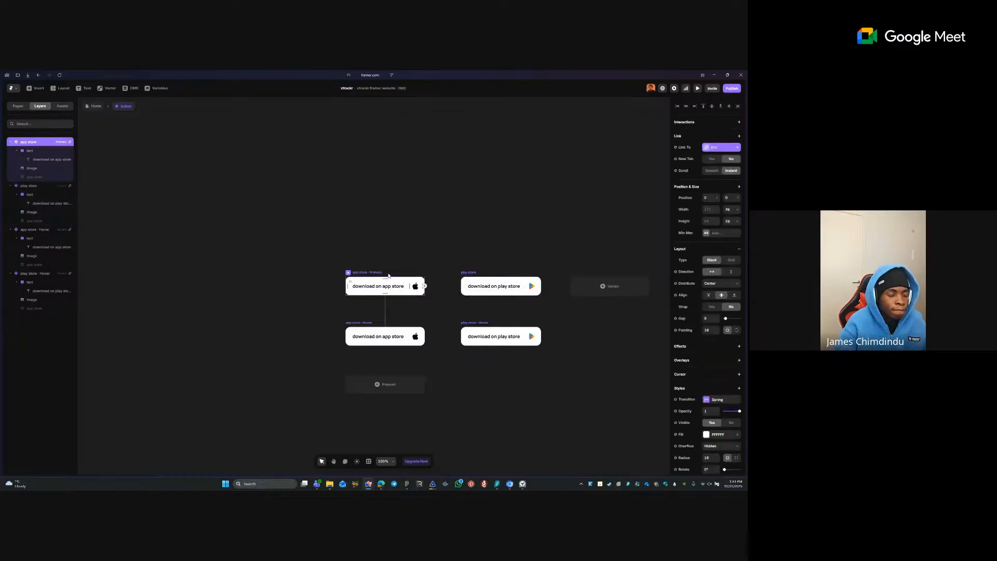
click(416, 251)
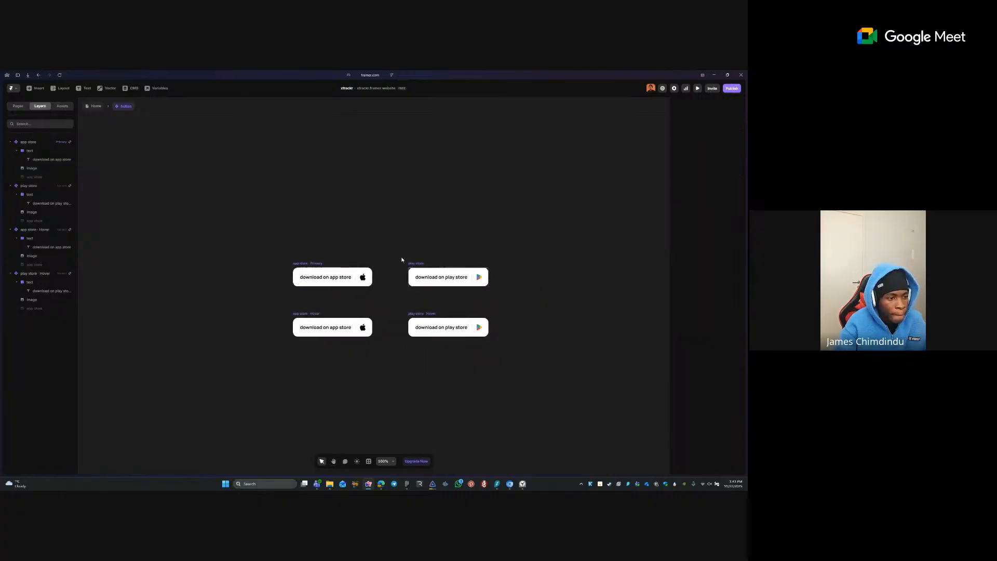
double_click(340, 277)
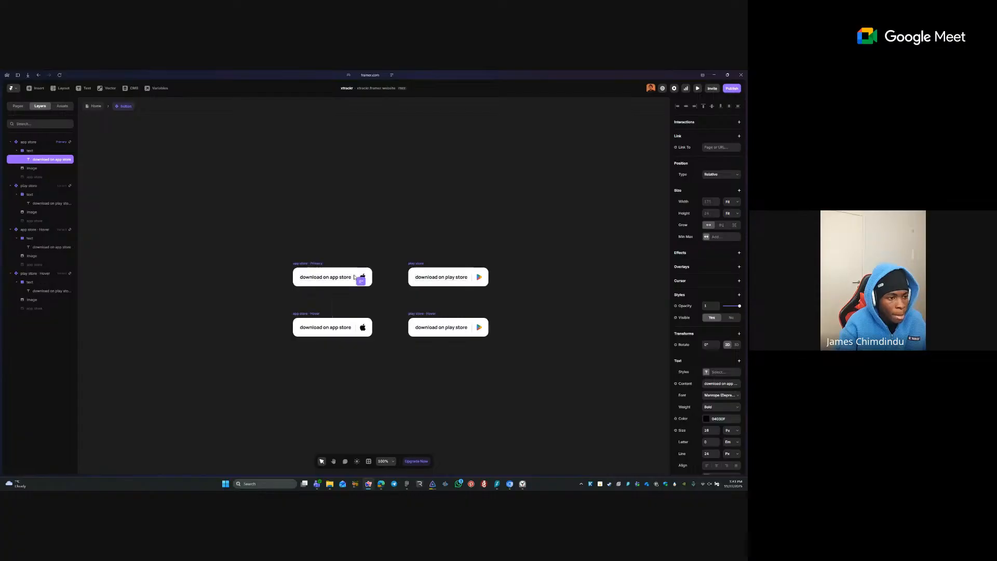
click(357, 296)
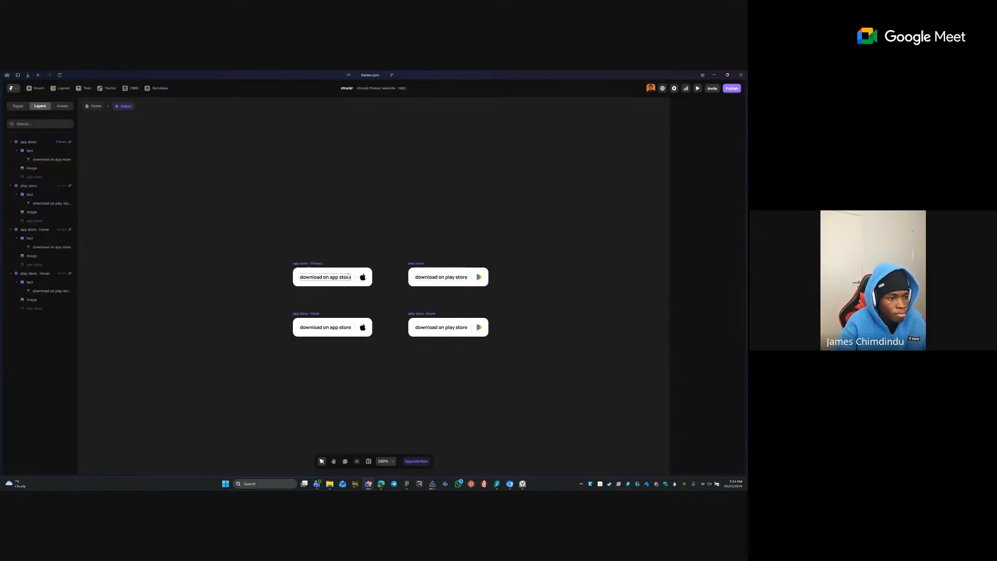
click(355, 275)
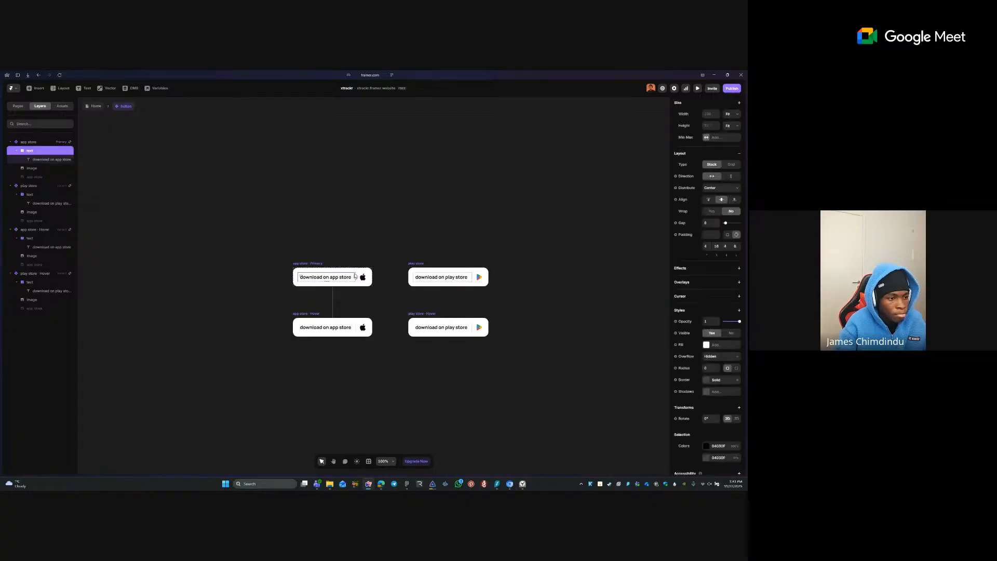
shift+click(415, 277)
key(Delete)
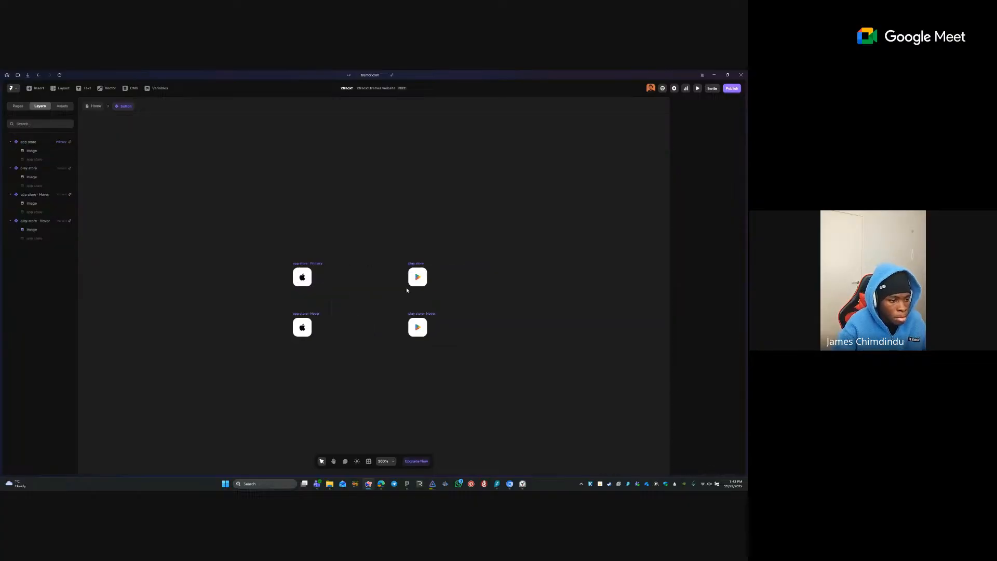
click(308, 316)
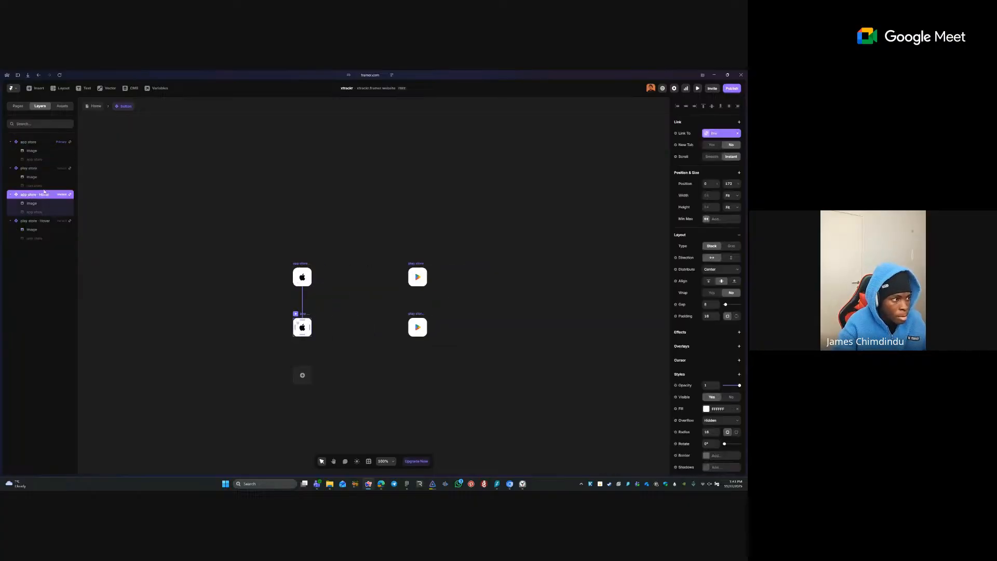
click(37, 212)
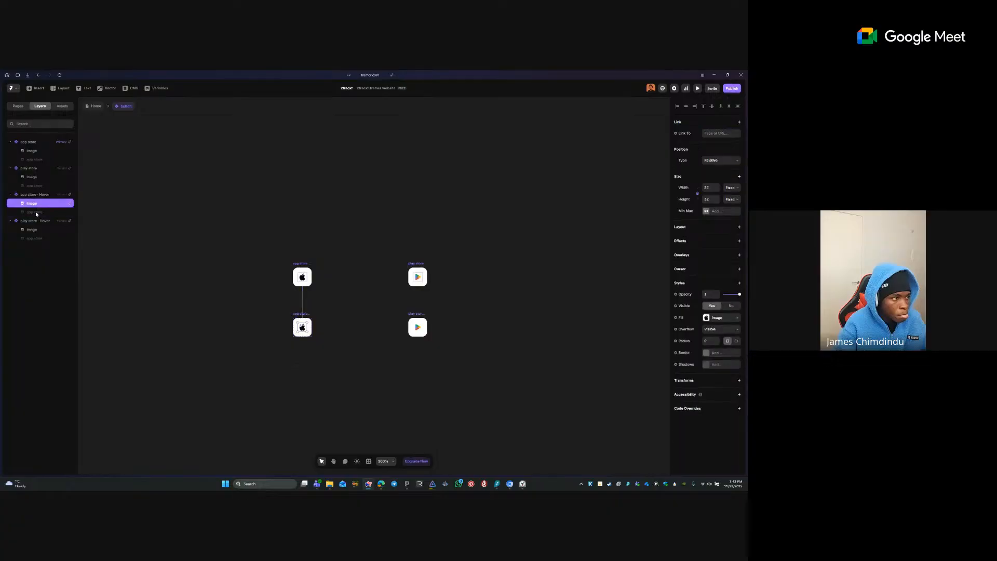
click(40, 196)
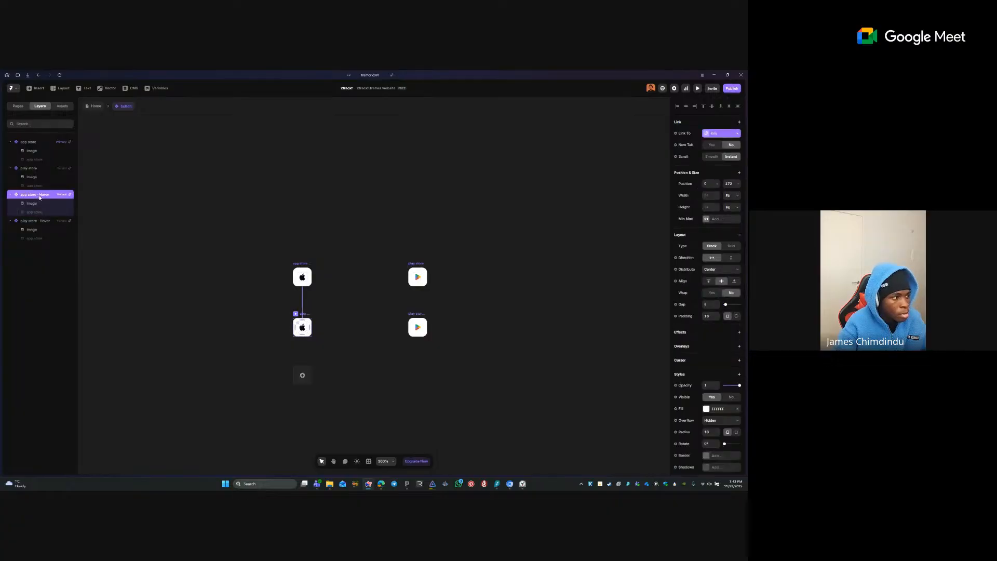
key(ctrl+z)
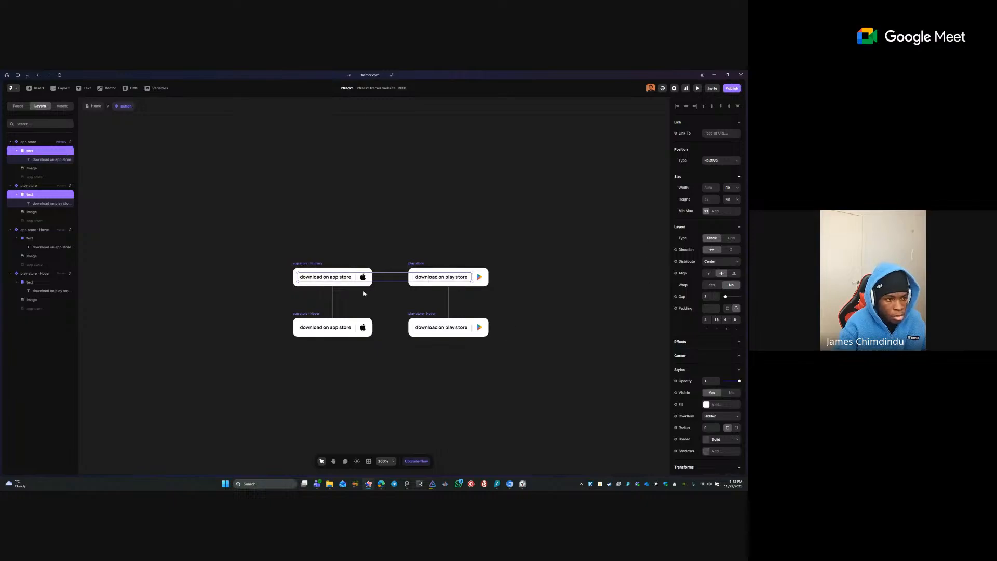
click(317, 278)
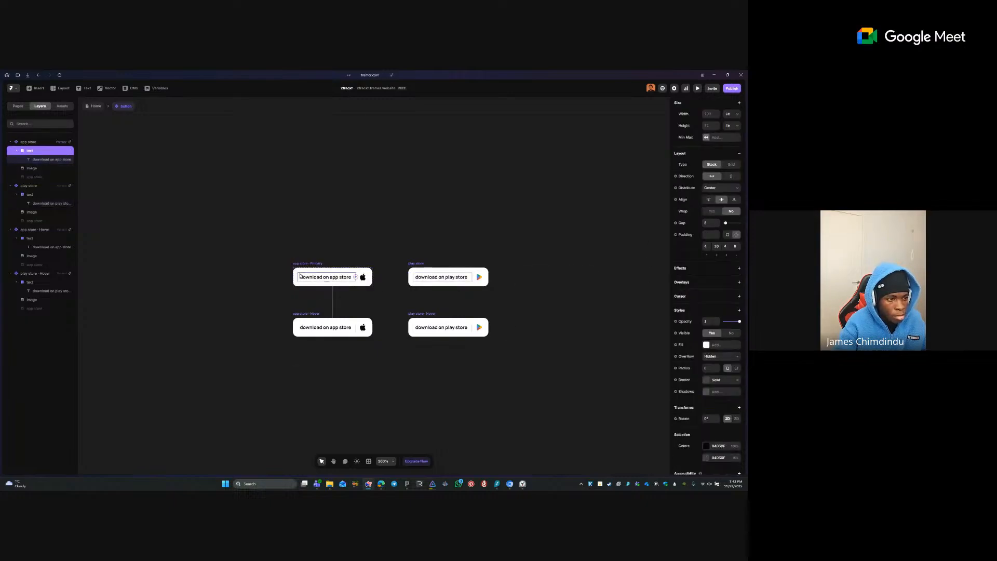
double_click(315, 276)
click(723, 333)
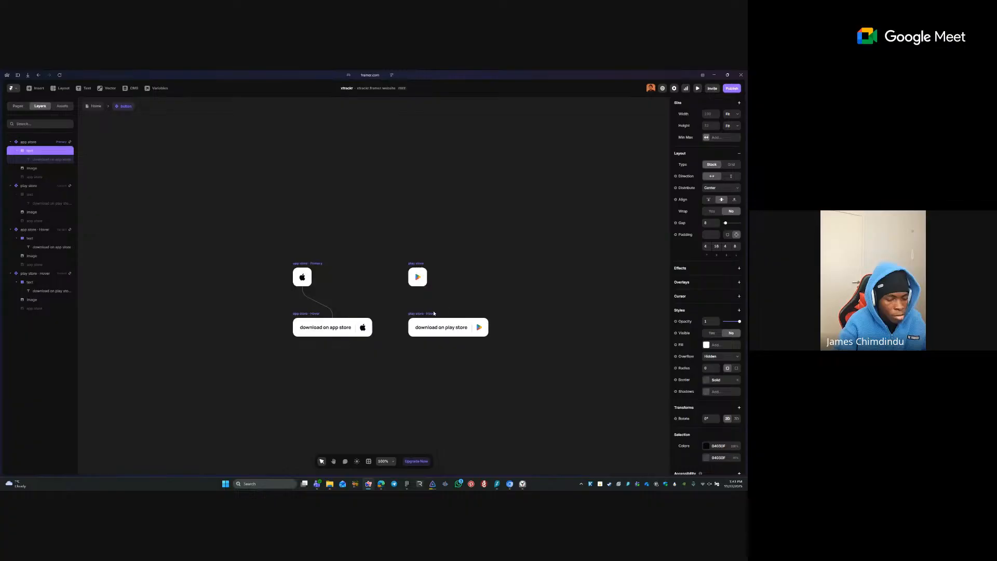
click(318, 325)
key(Escape)
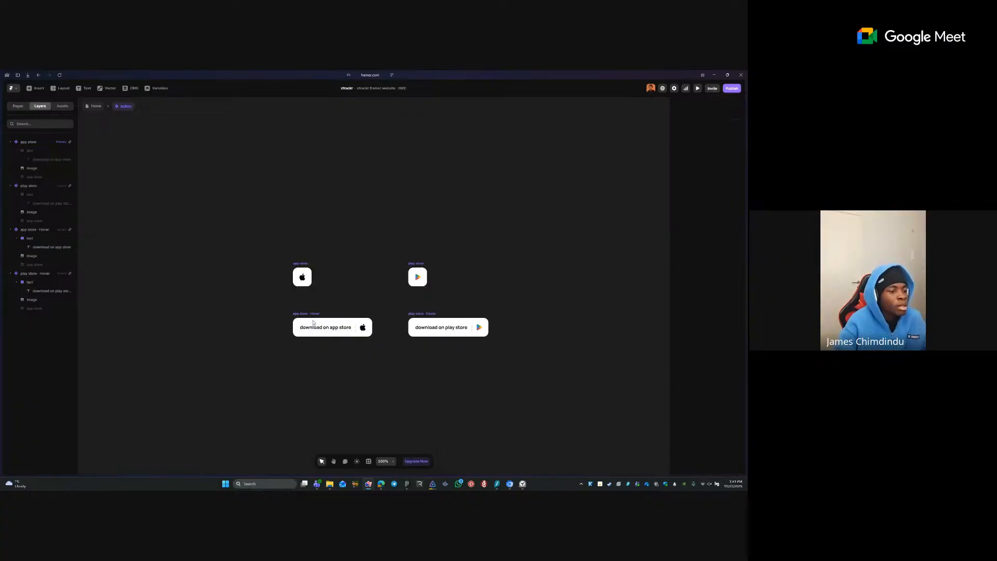
click(306, 313)
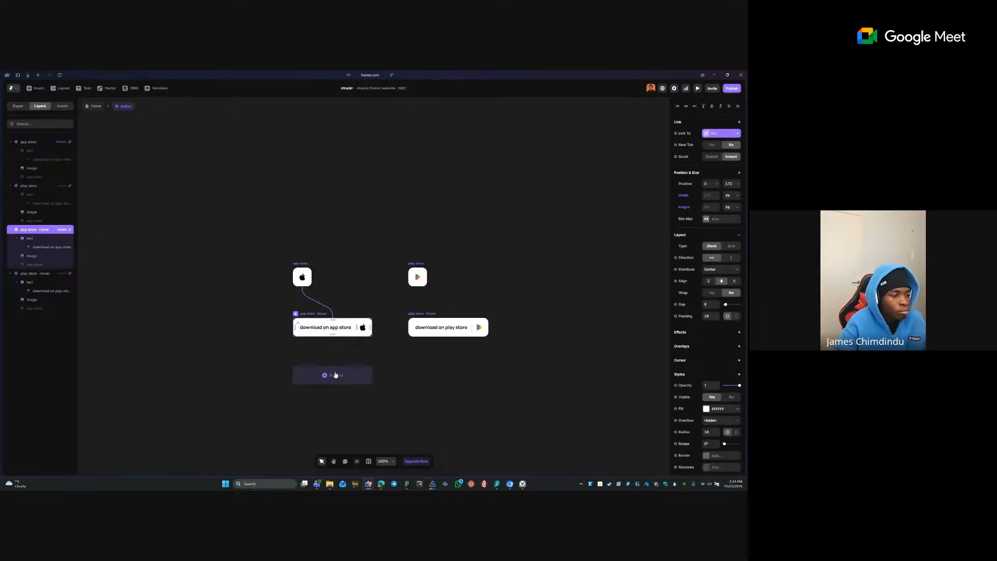
click(523, 369)
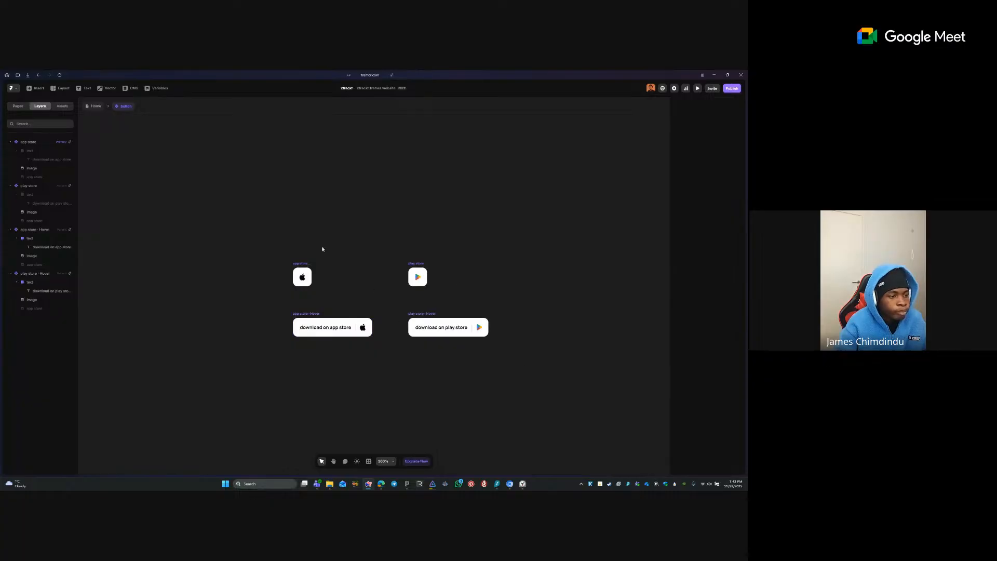
- Duplicate the app store variant as Variant 3 and give it its own Hover state
click(300, 266)
click(351, 276)
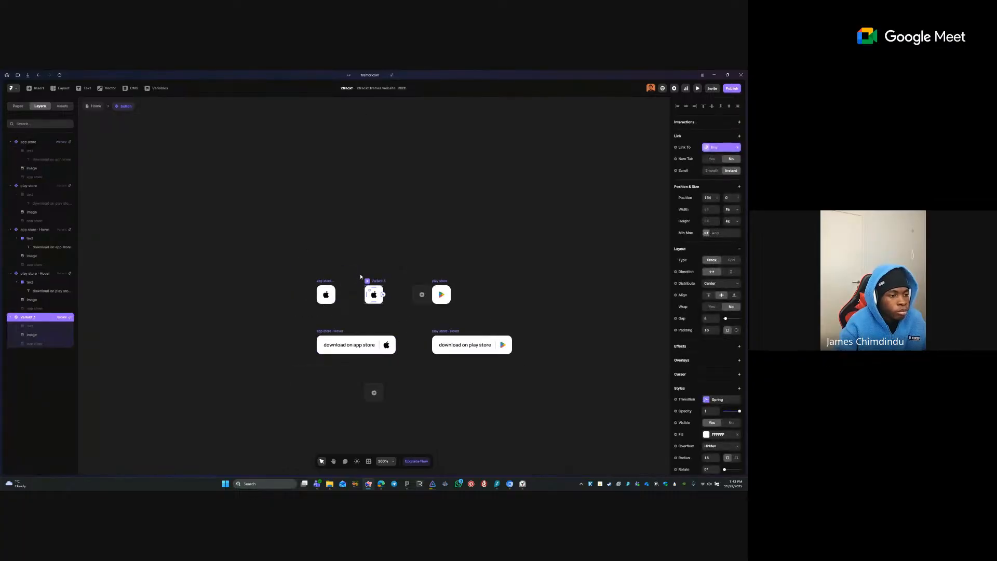
click(374, 392)
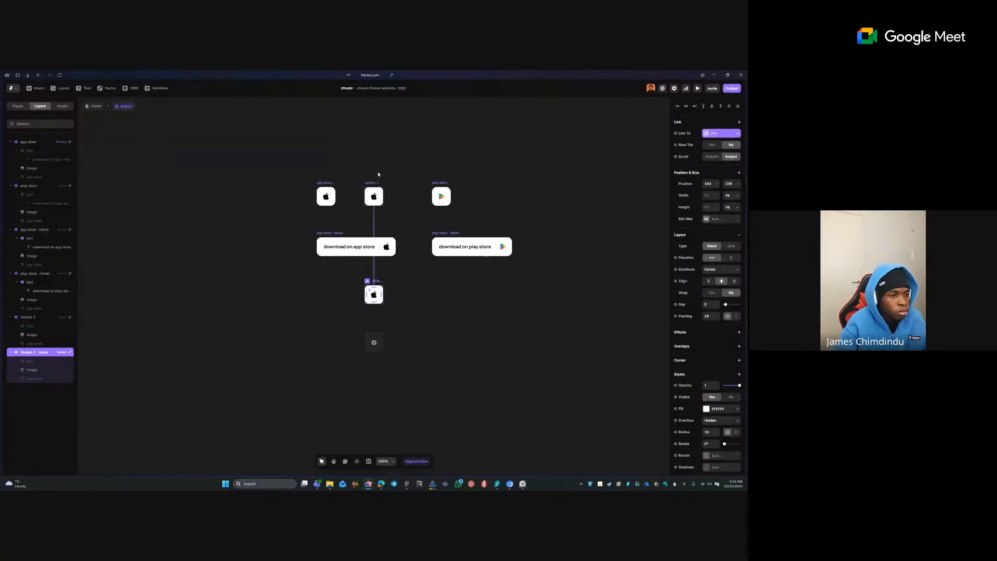
click(374, 196)
mouse_move(6, 318)
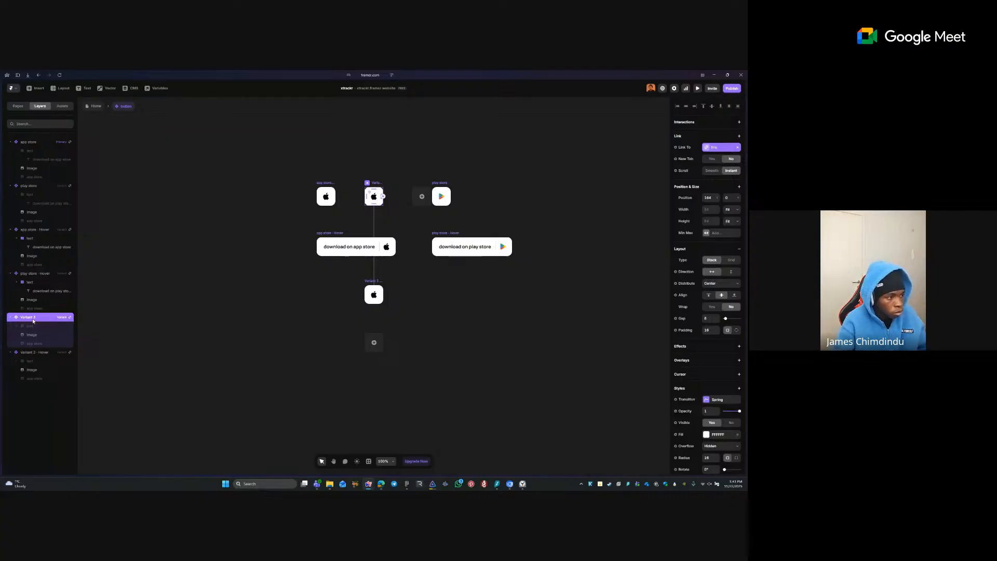
- Rename Variant 3 to 'app store - no animation'
double_click(36, 317)
text(app s)
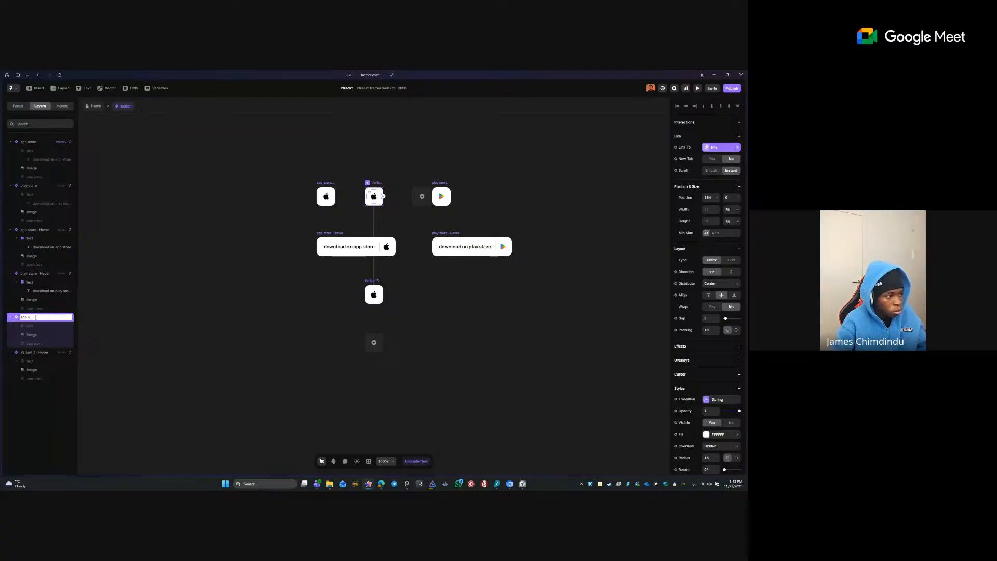
text(tore)
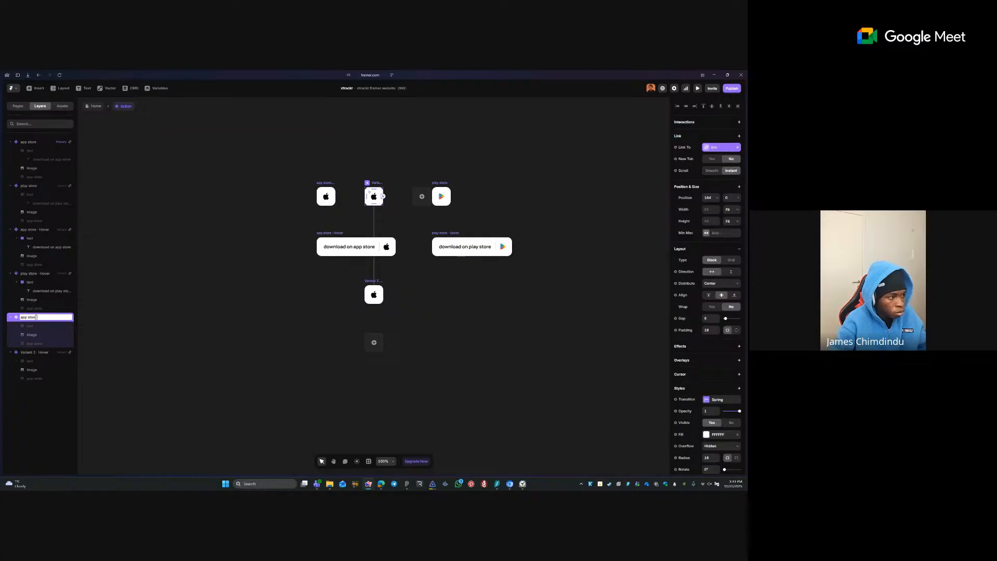
text( -)
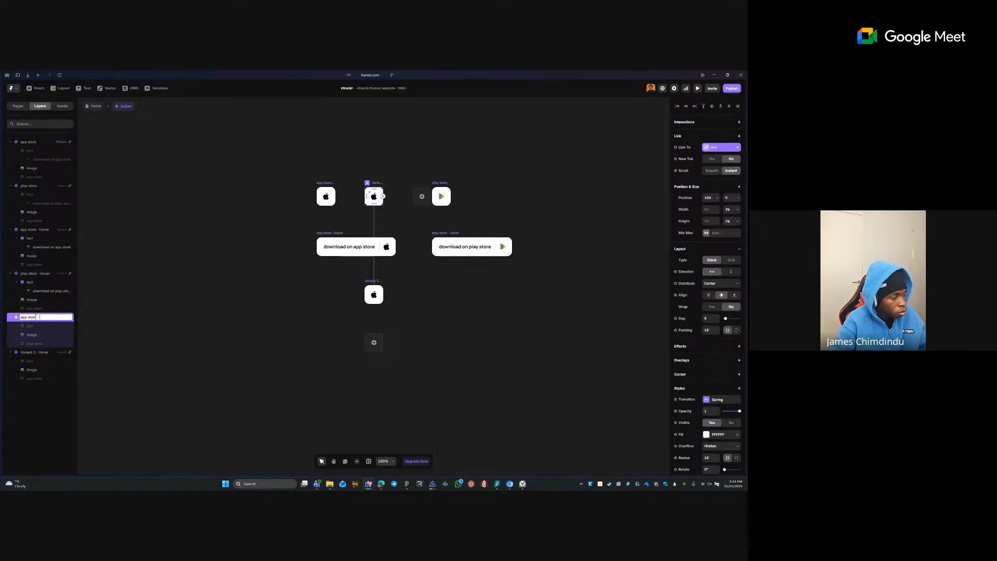
text( no)
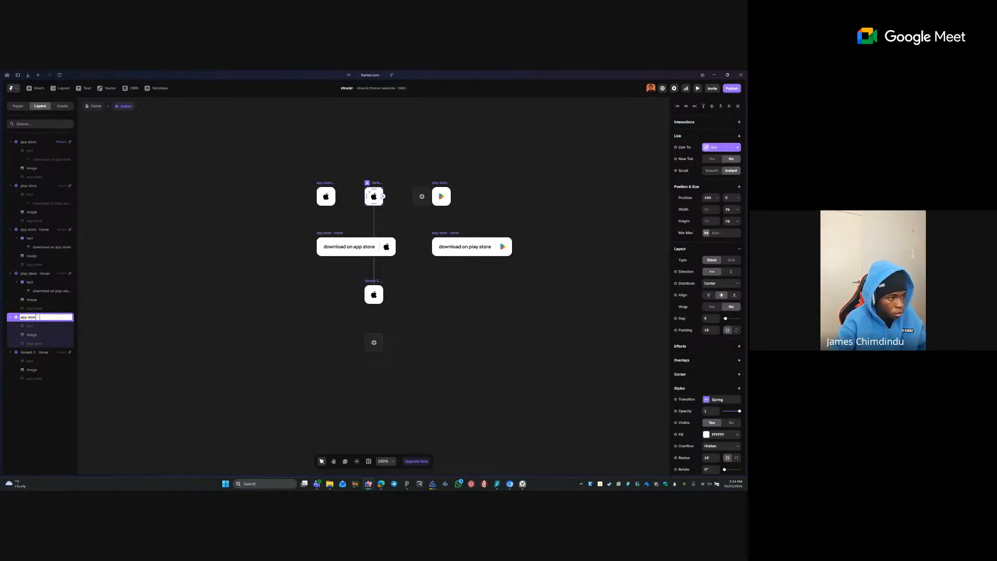
text( animation)
key(Return)
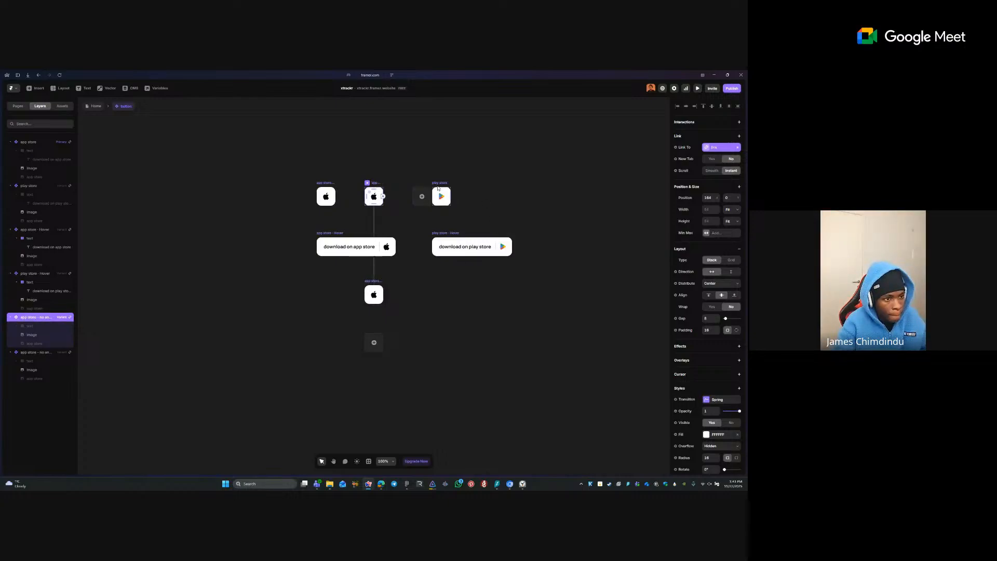
- Add a Variant 4 copied from play store, with its own Hover state
click(439, 202)
click(484, 197)
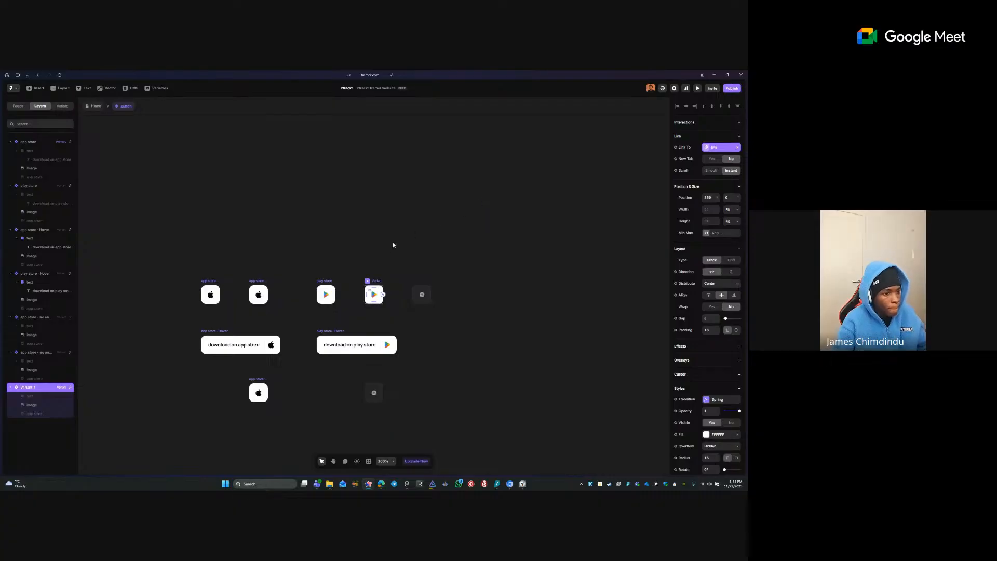
click(378, 392)
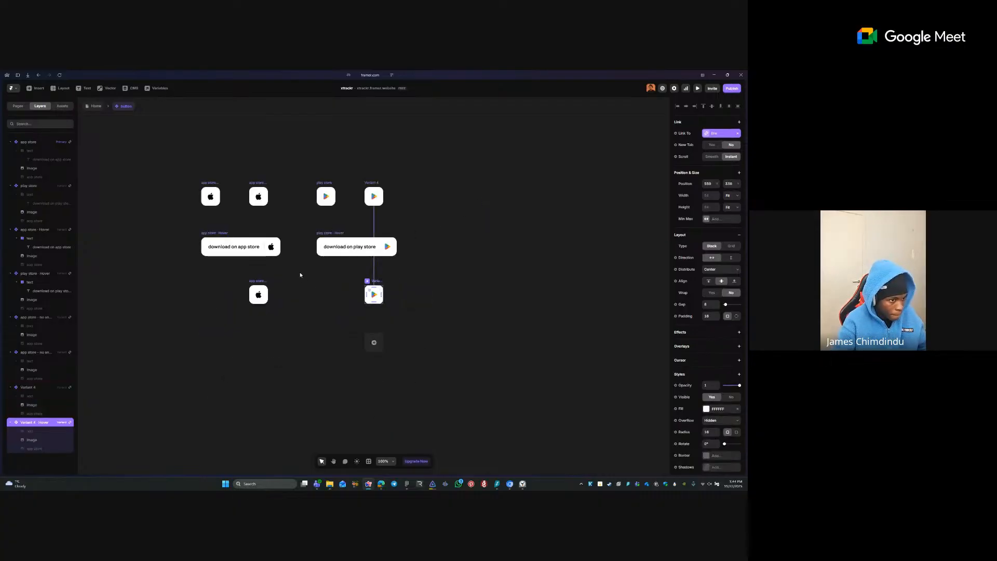
mouse_move(2, 387)
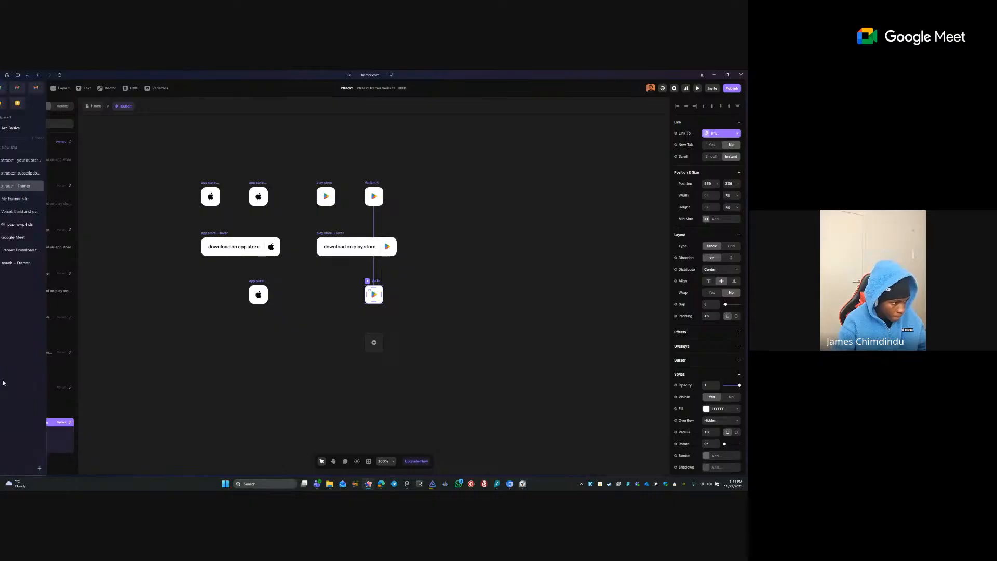
- Rename Variant 4 to 'play store - no animation'
click(60, 387)
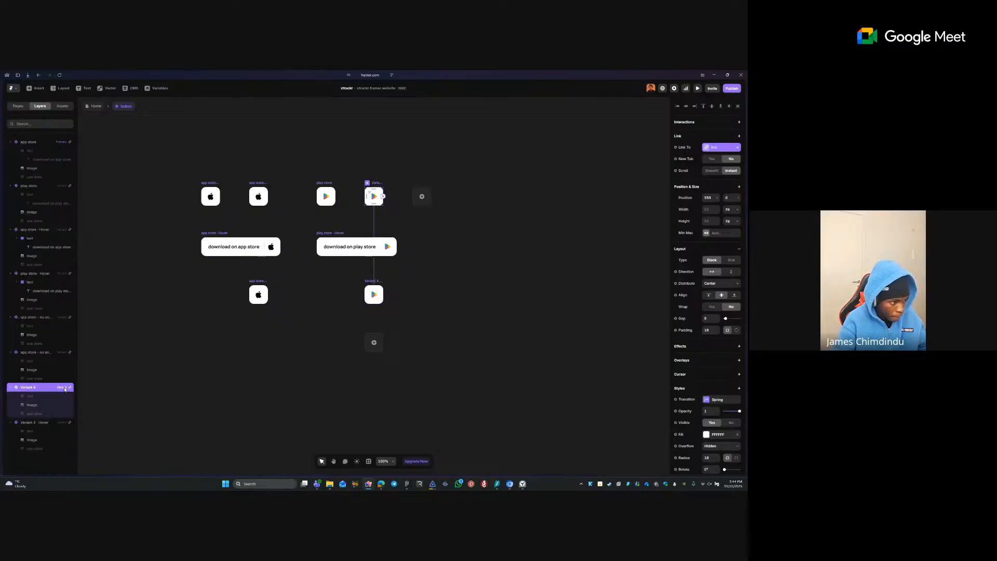
double_click(50, 386)
text(play s)
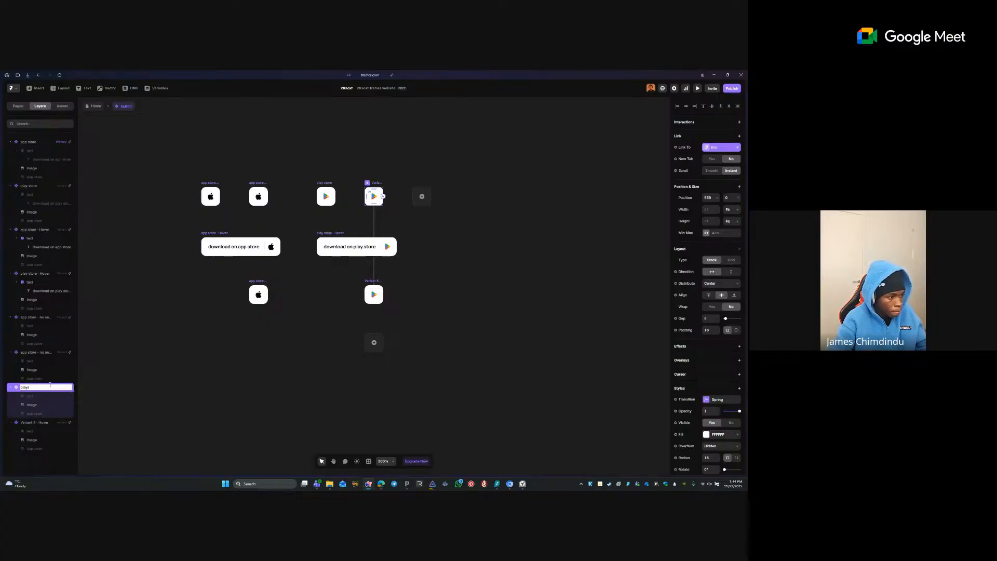
text(tore -)
key(F11)
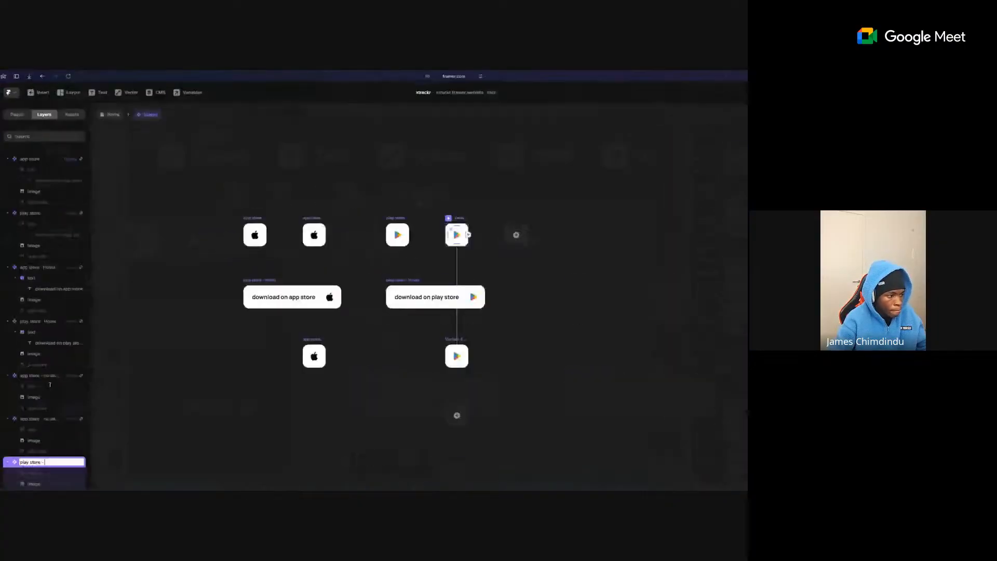
text(no an)
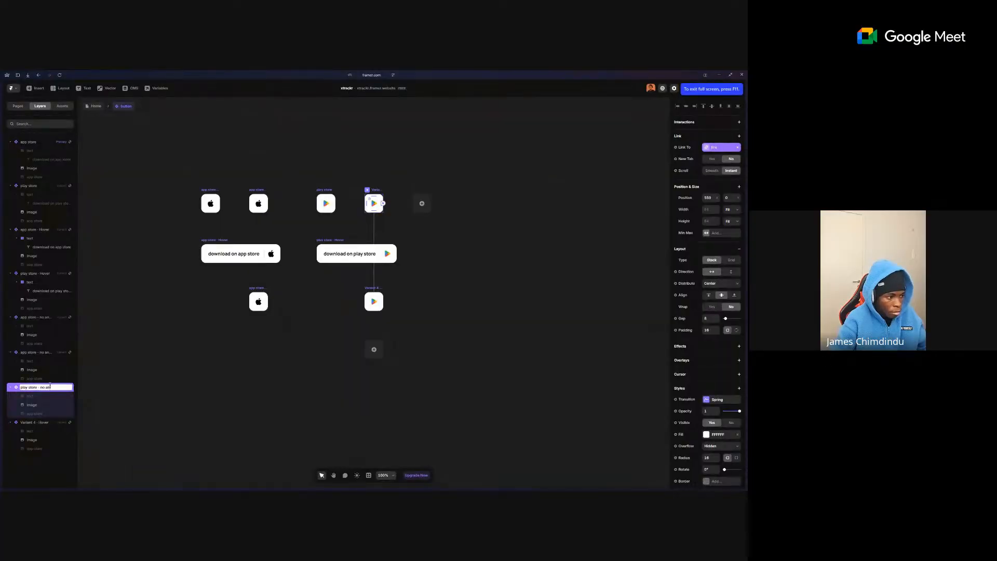
text(imation)
key(Return)
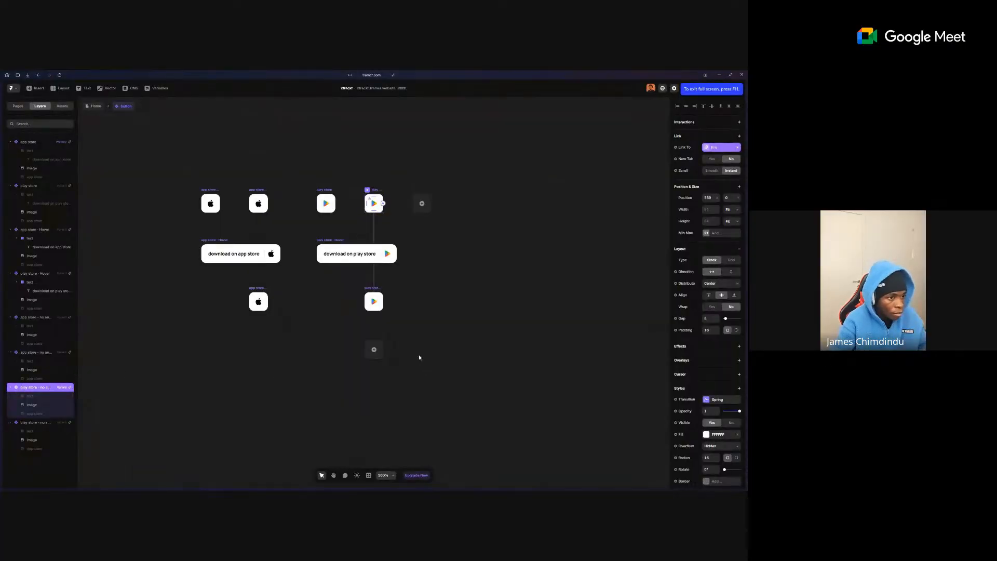
click(507, 316)
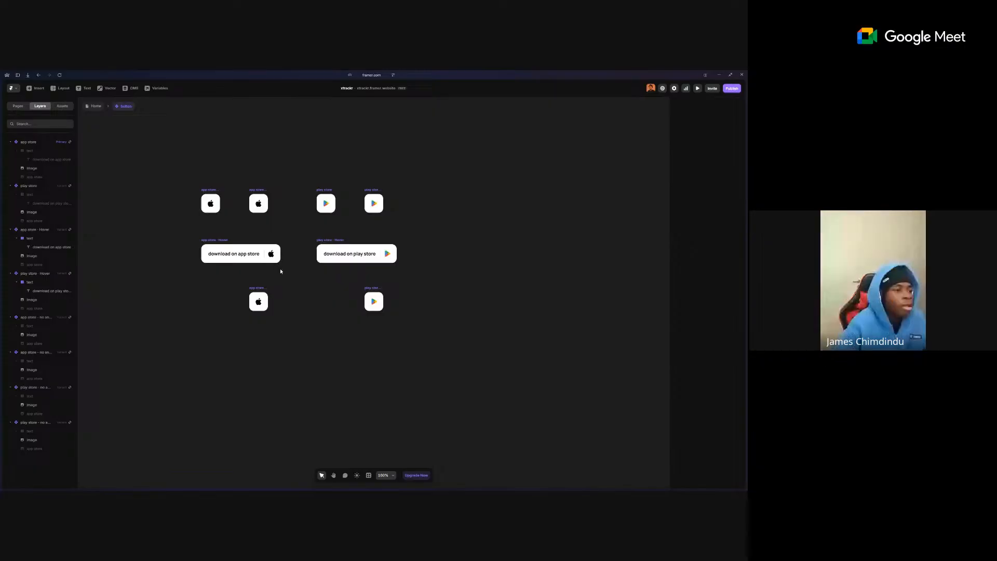
- On Home, set the pink card's store buttons to 'app store - no animation' and 'play store - no animation'
click(98, 106)
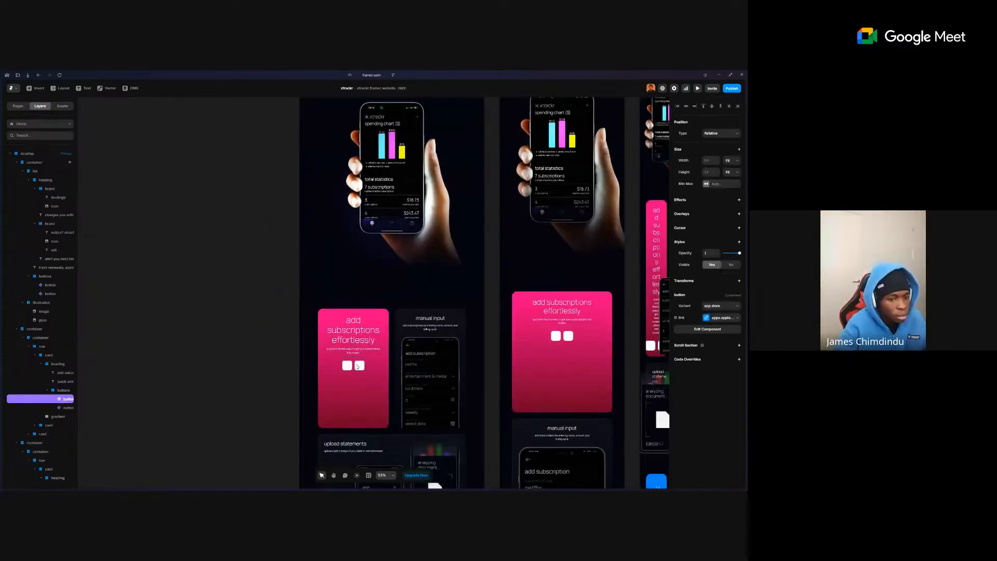
click(718, 308)
click(720, 325)
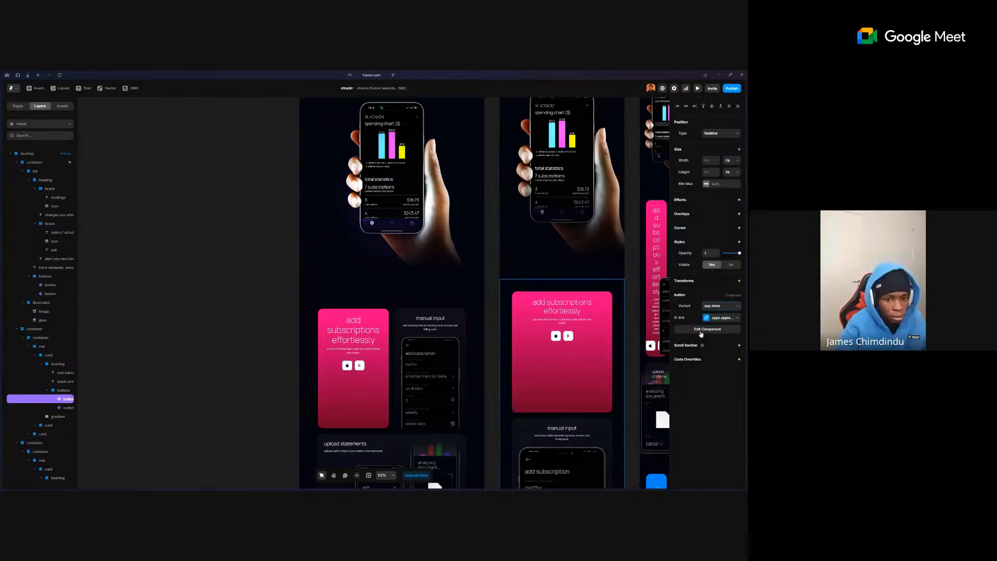
click(360, 365)
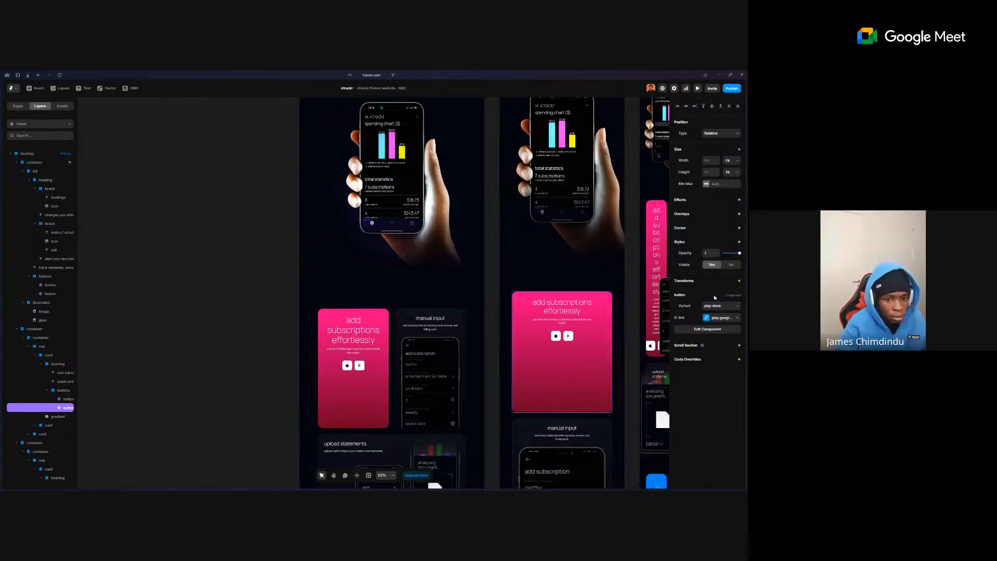
click(716, 311)
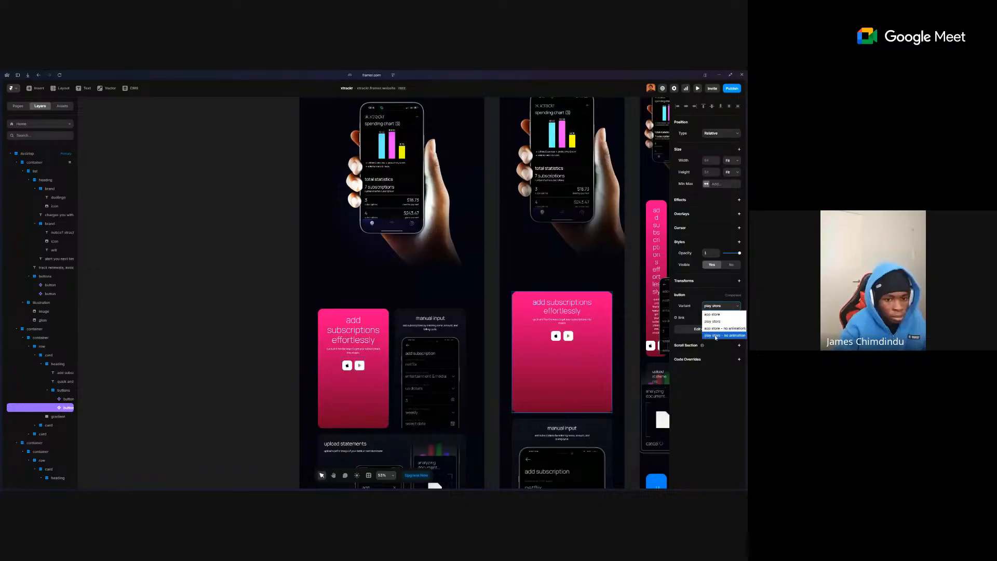
click(716, 336)
- Check the variant choices and the button component, then return to the Home page
click(716, 308)
double_click(347, 366)
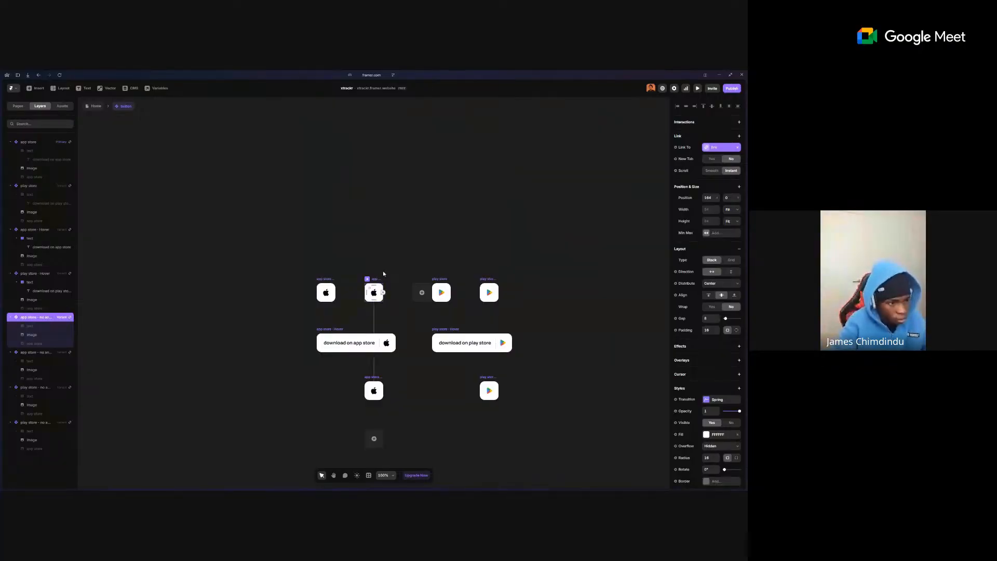
right_click(383, 273)
click(364, 167)
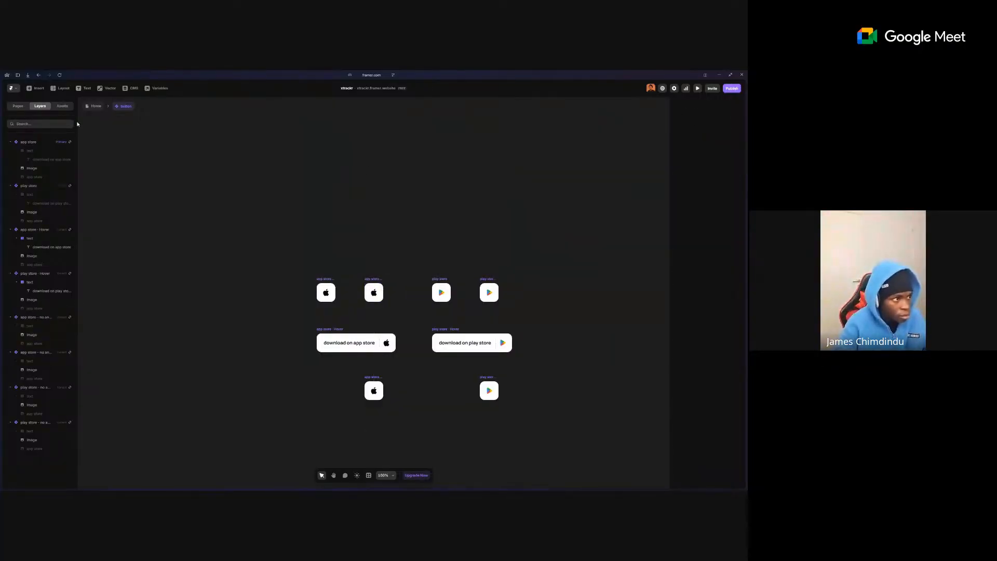
click(94, 106)
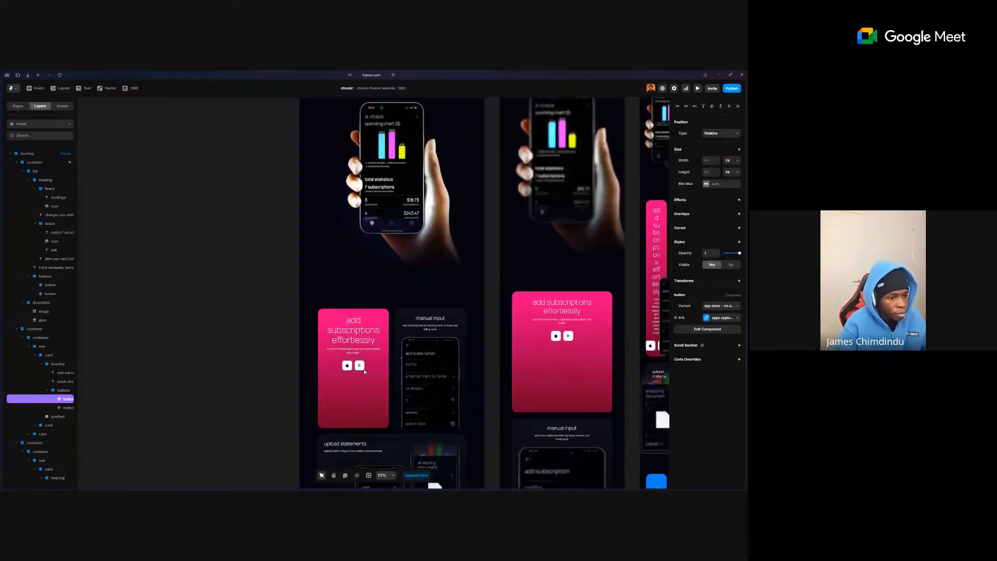
- Move down the Home page past the blue card to reach the lower cards
double_click(358, 363)
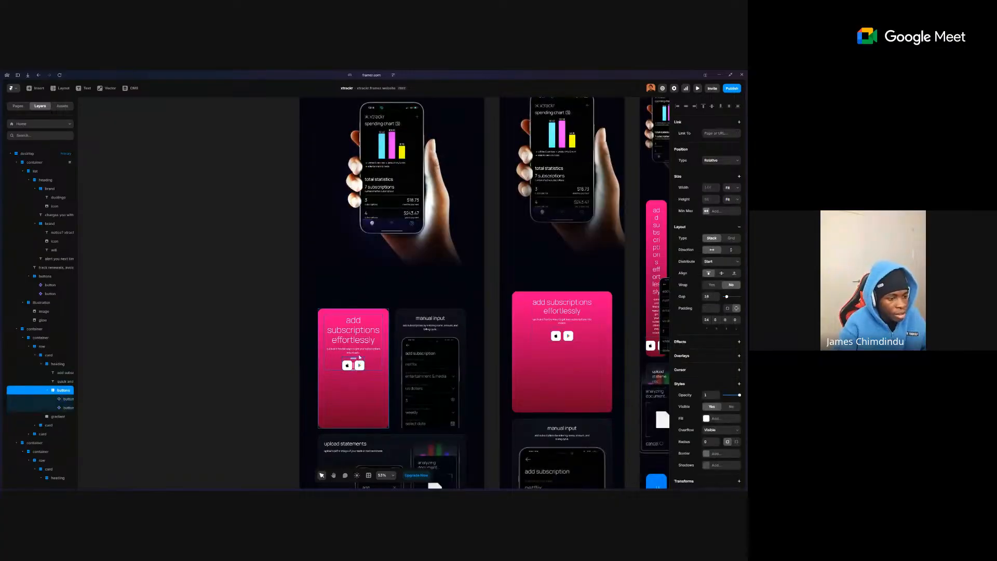
scroll(349, 364, down, 2)
click(197, 341)
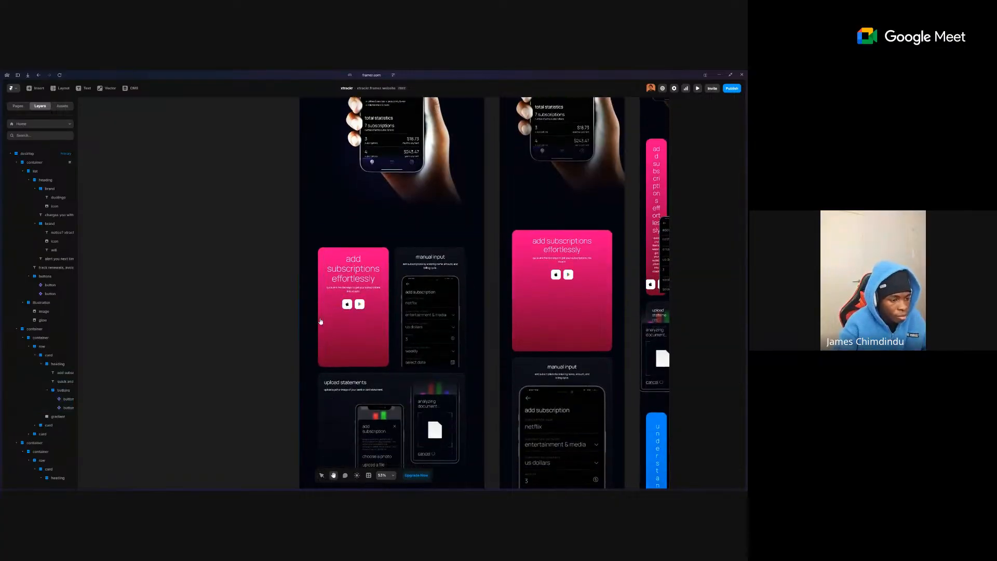
scroll(332, 364, down, 8)
click(338, 328)
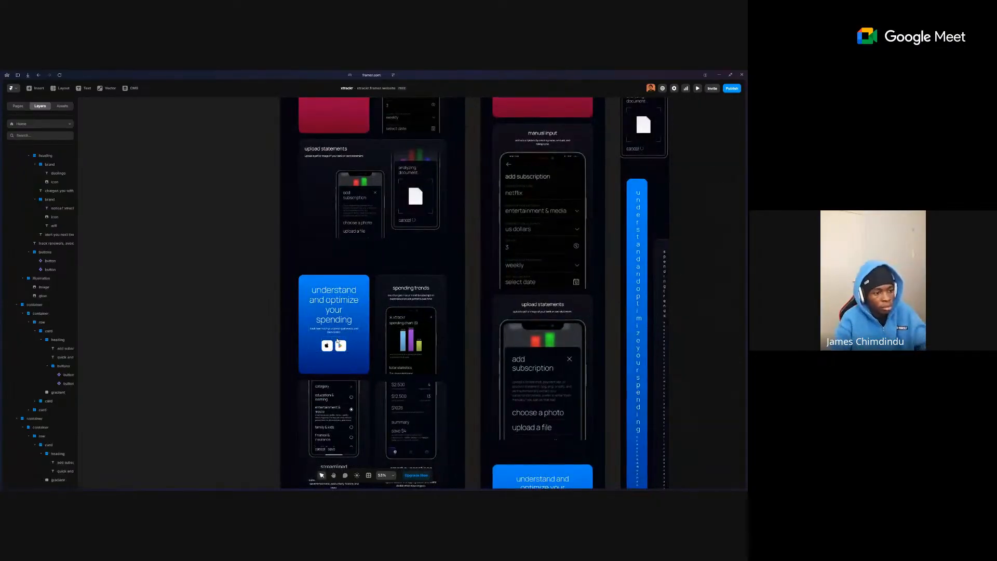
click(337, 329)
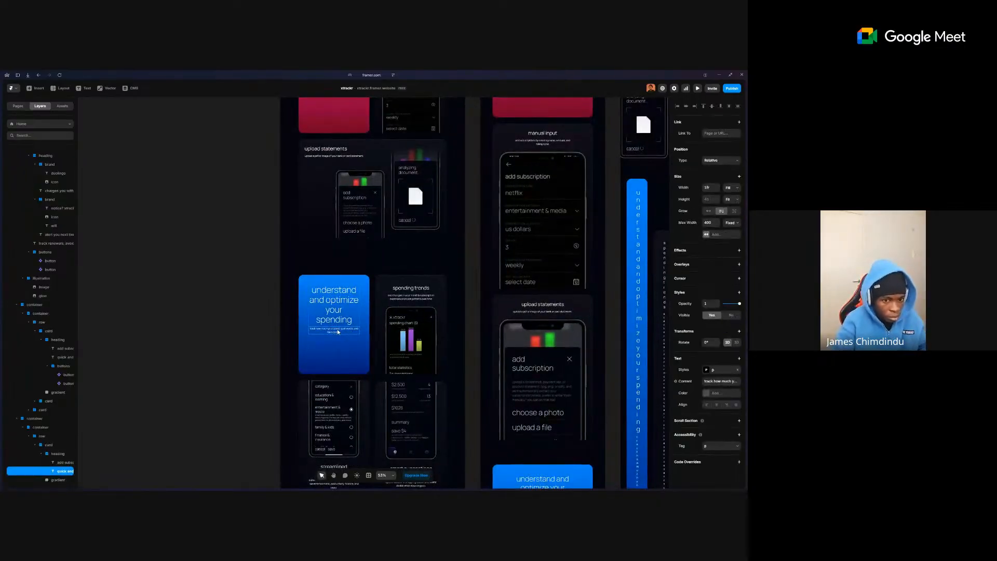
click(239, 334)
scroll(291, 311, down, 5)
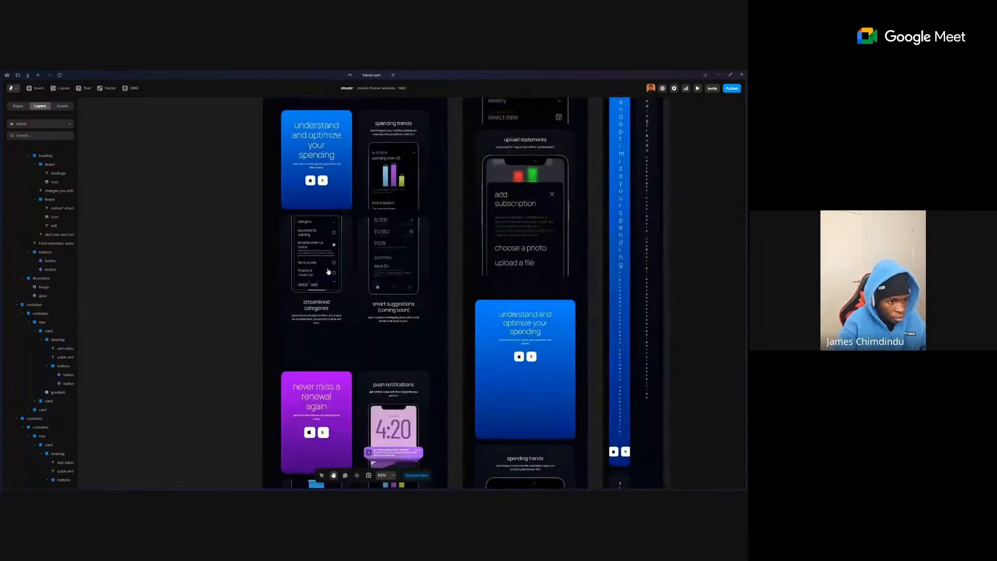
scroll(329, 270, down, 4)
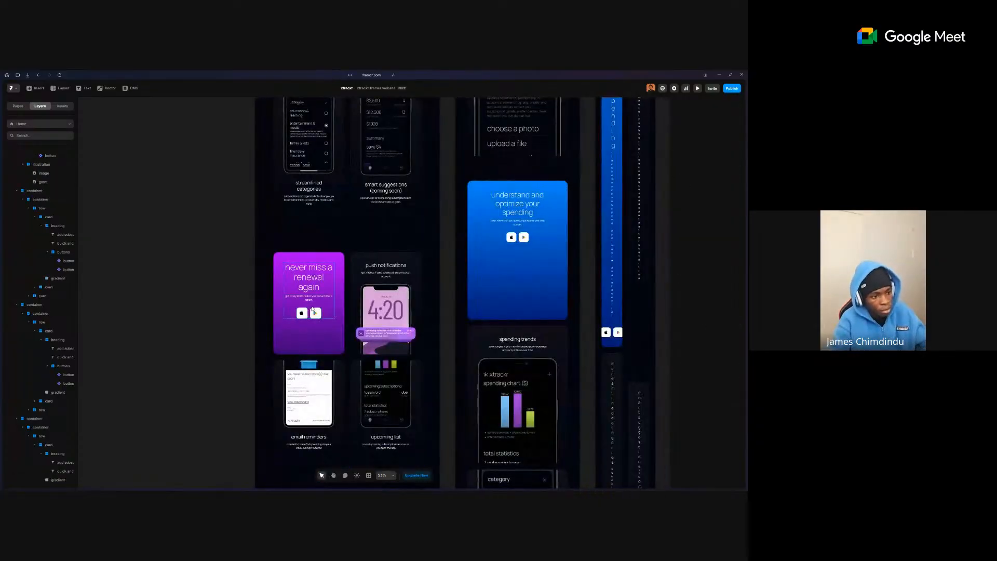
click(320, 298)
key(ctrl+v)
click(243, 307)
key(space)
drag(298, 204, 309, 360)
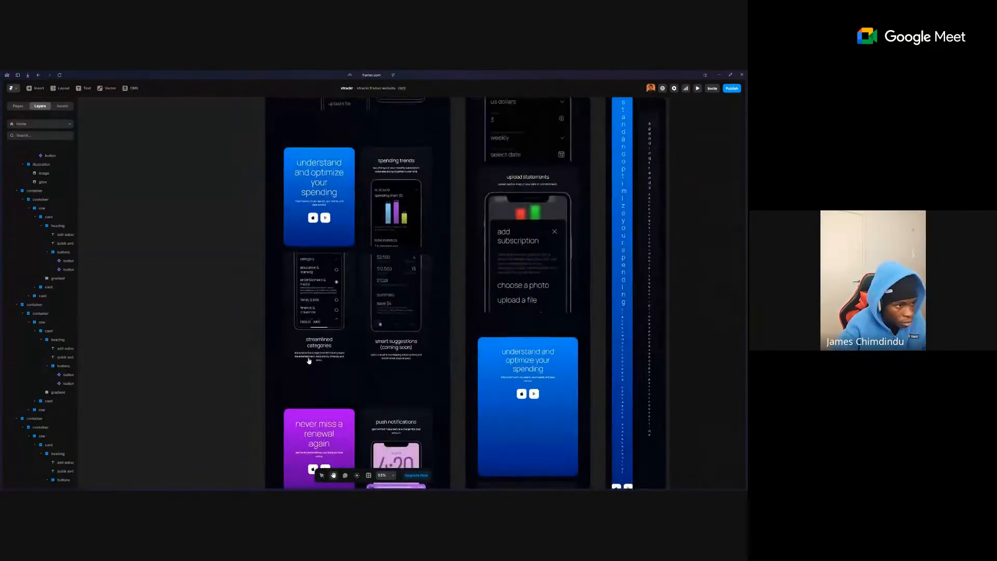
scroll(306, 332, down, 10)
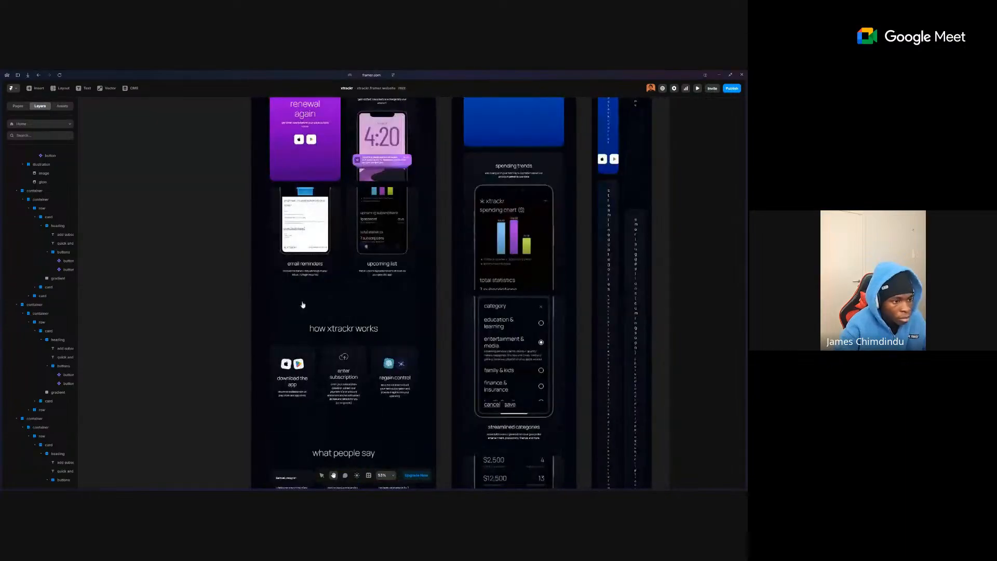
scroll(302, 304, down, 8)
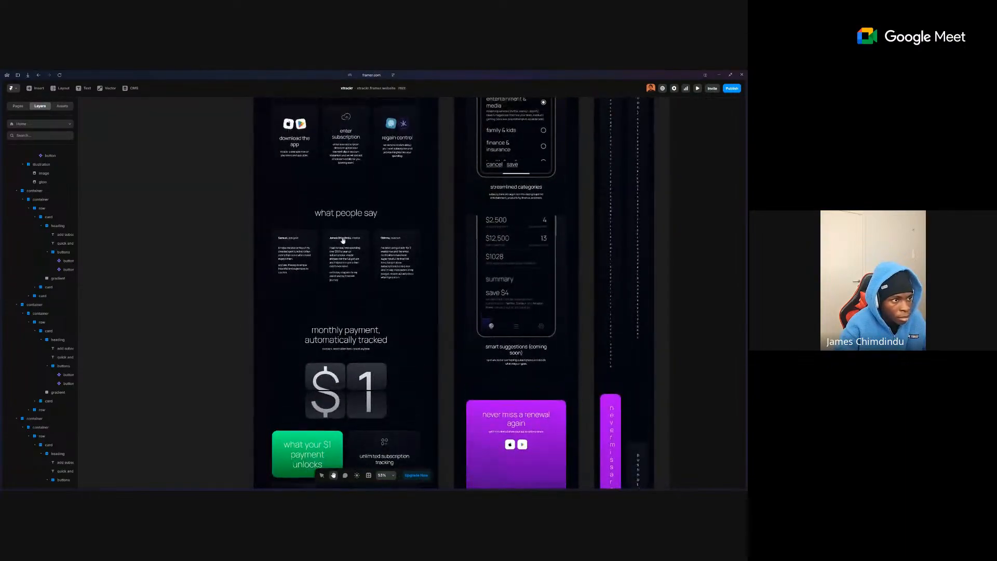
scroll(342, 240, up, 1)
- Select the Apple icon image on the 'download the app' card
click(294, 151)
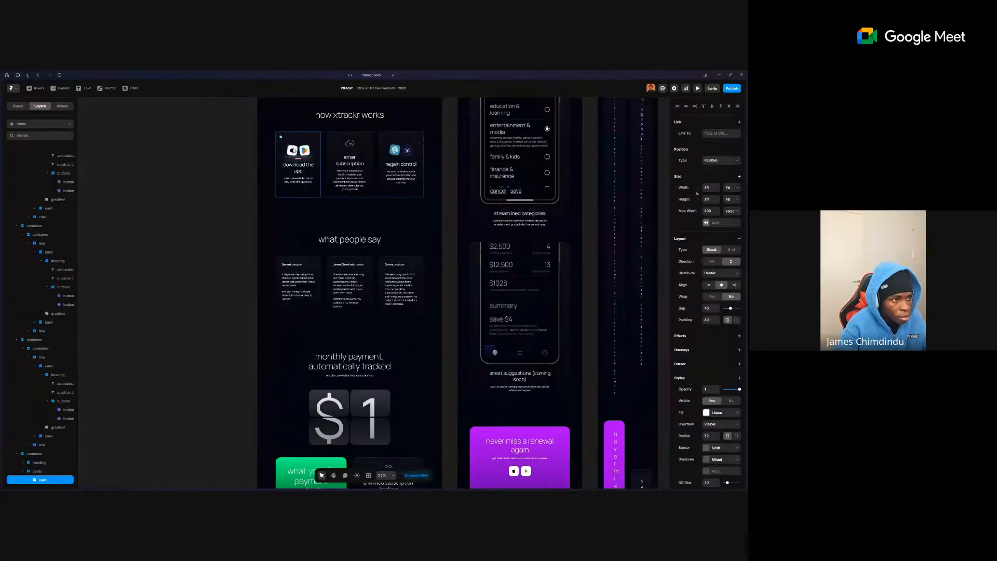
double_click(294, 150)
key(shift+2)
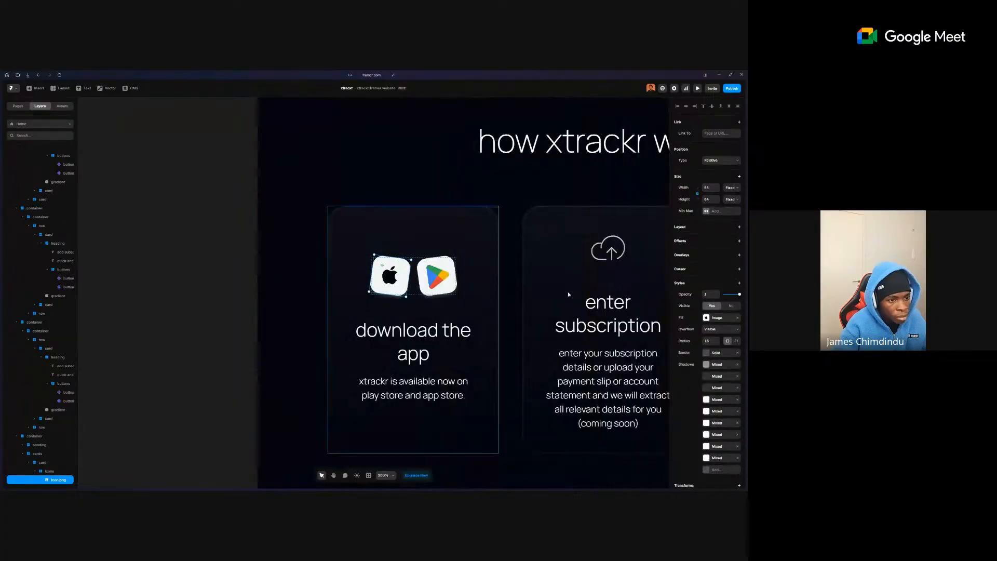
click(713, 135)
scroll(623, 312, up, 10)
click(492, 269)
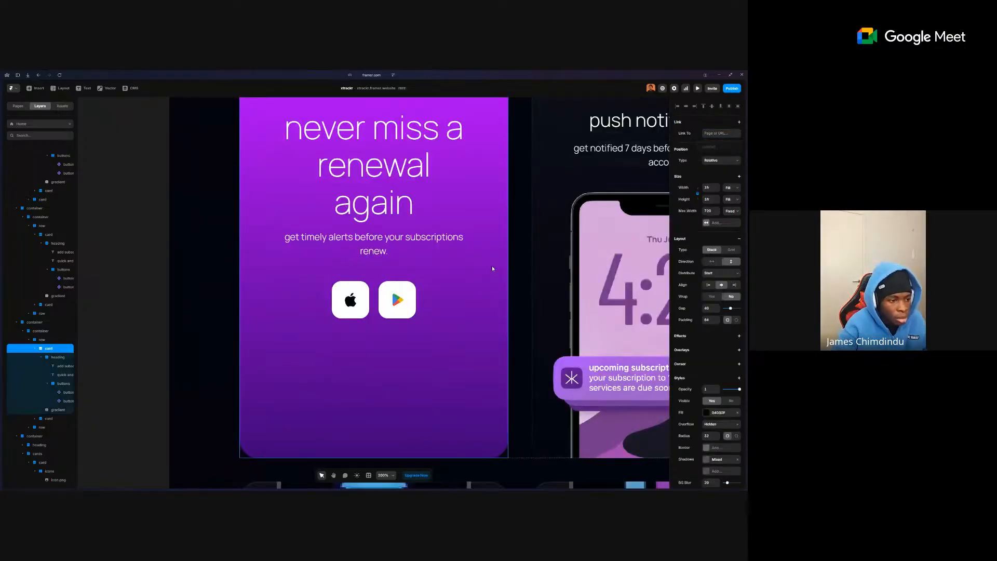
scroll(492, 269, down, 10)
click(321, 330)
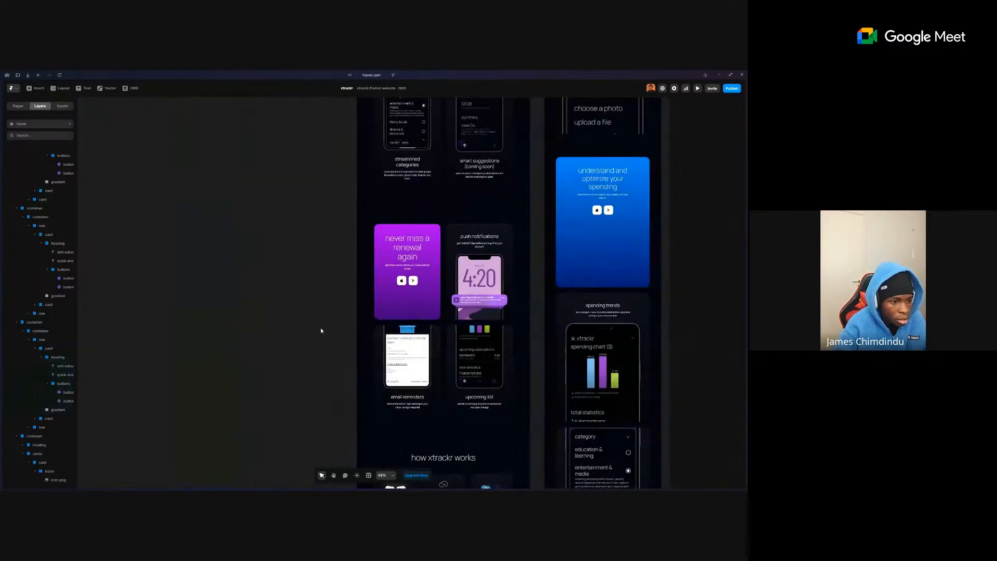
scroll(321, 330, down, 3)
click(407, 351)
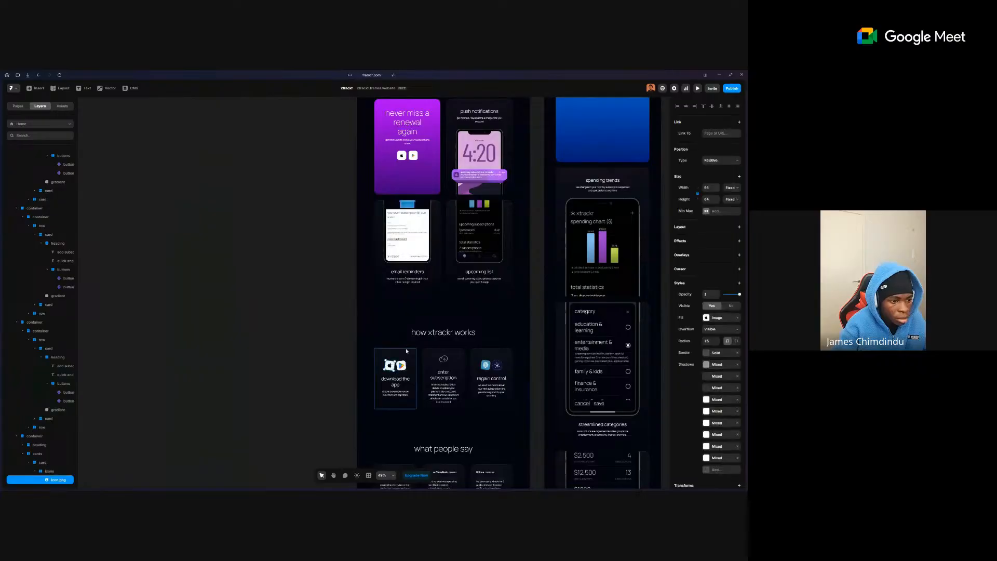
- Link the Apple icon to the xtracker App Store listing URL
mouse_move(1, 272)
click(17, 173)
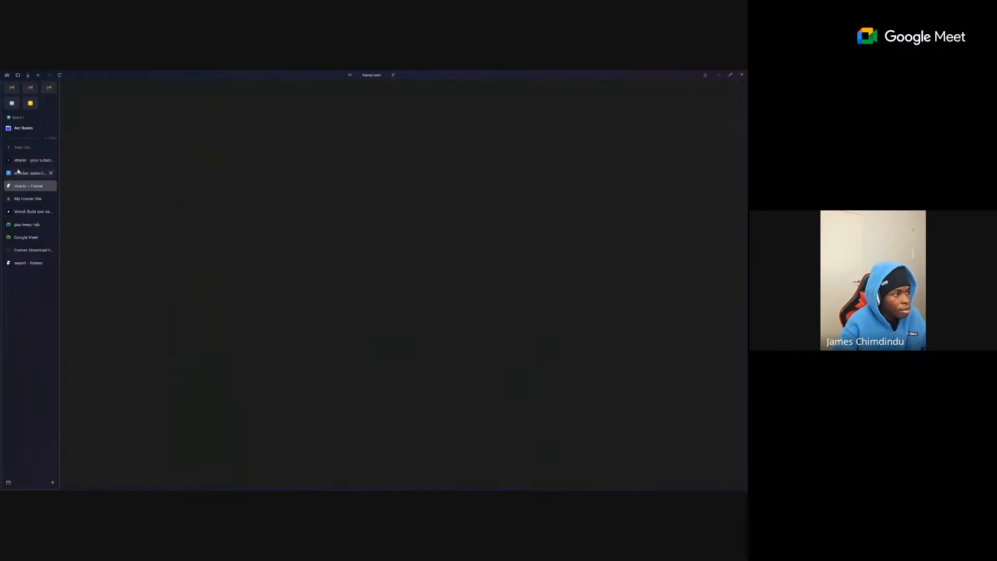
key(ctrl+l)
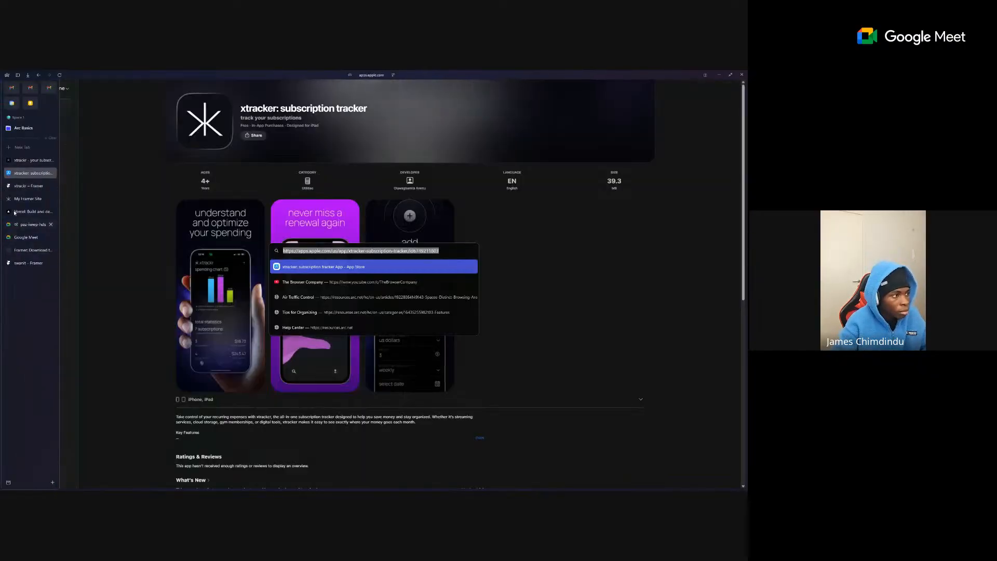
click(22, 187)
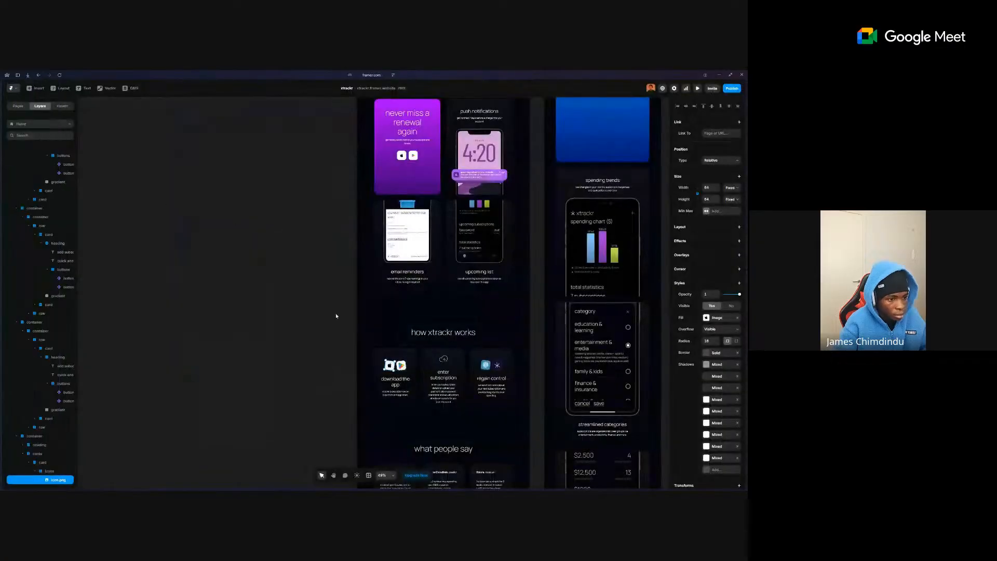
click(712, 134)
key(ctrl+v)
key(Tab)
- Open the xtracker Google Play listing from the live site and copy its address
mouse_move(1, 186)
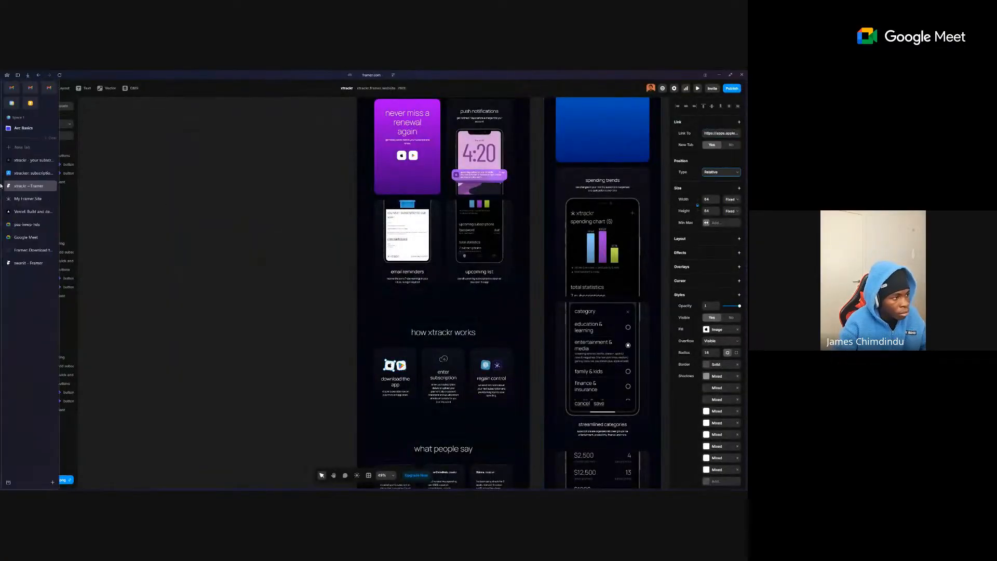
click(29, 160)
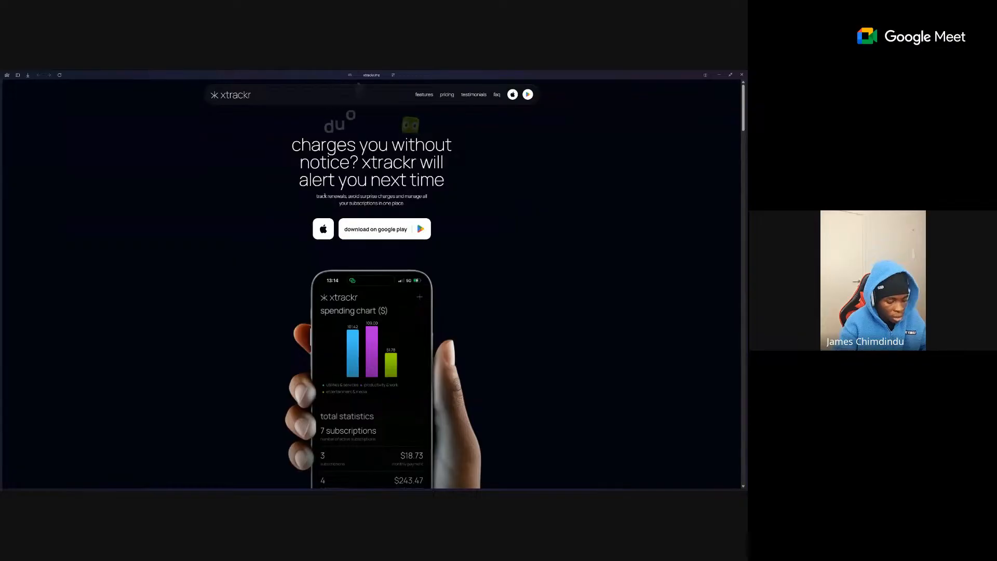
click(385, 226)
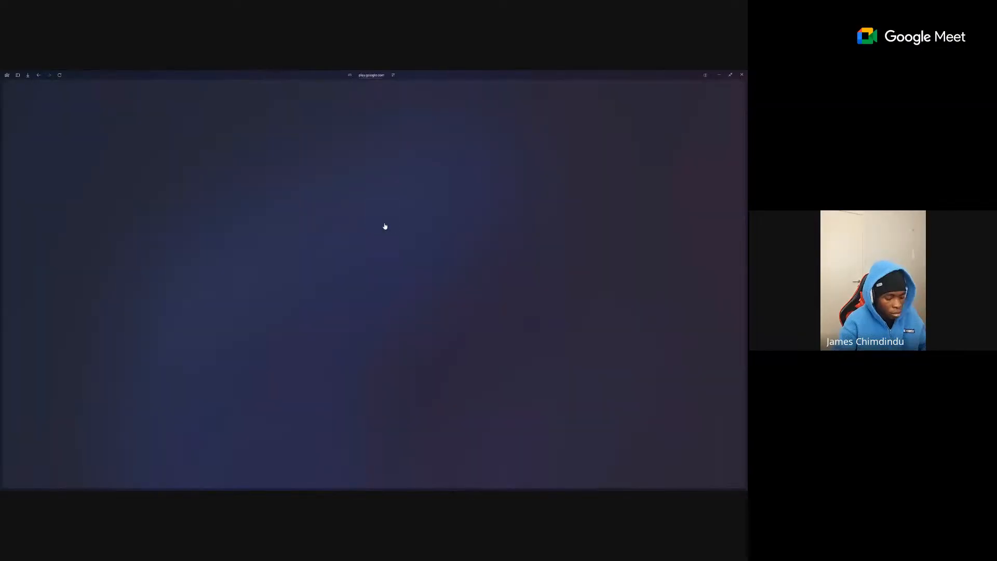
key(ctrl+l)
- Add the google_play image beside the Apple icon and link it to the Play Store page
mouse_move(1, 217)
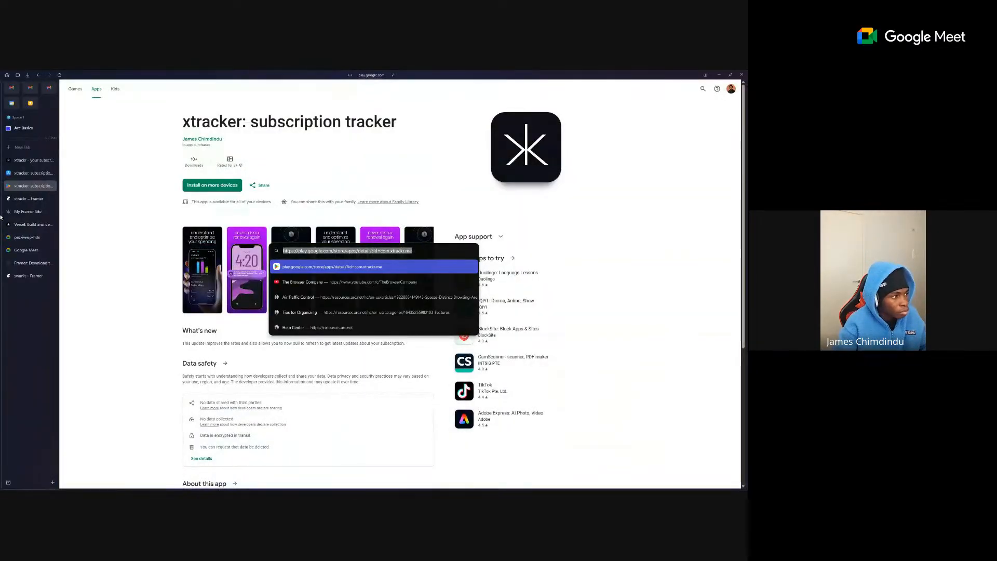
click(23, 198)
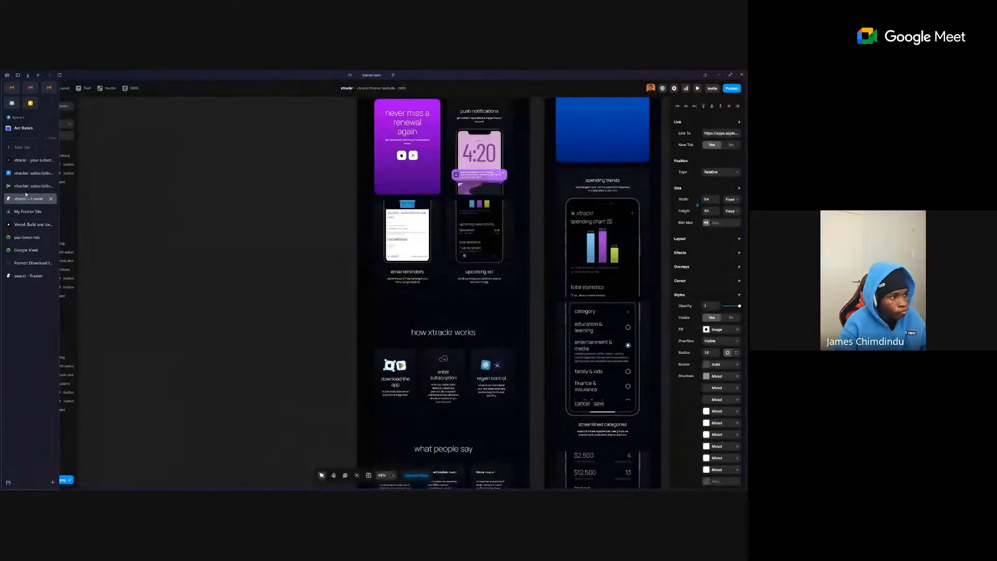
key(ctrl+v)
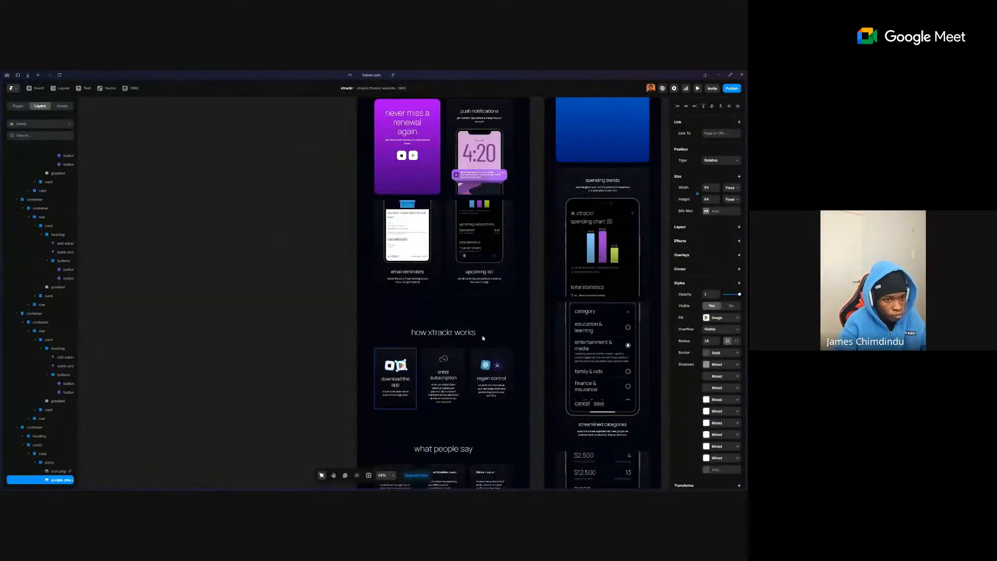
right_click(722, 132)
click(705, 151)
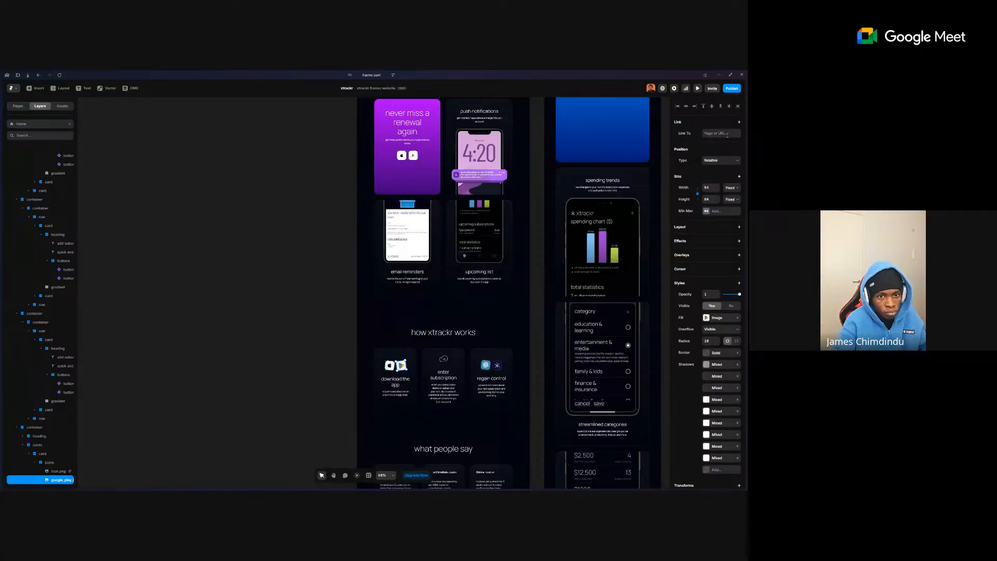
click(704, 158)
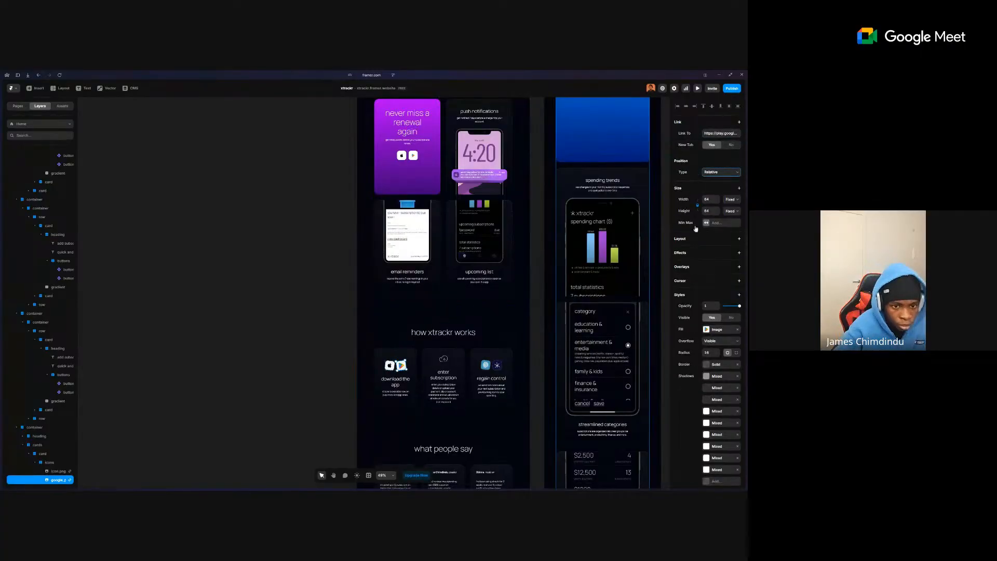
- Give the google_play icon a hover effect with scale 1 and rotation 7.5
click(709, 254)
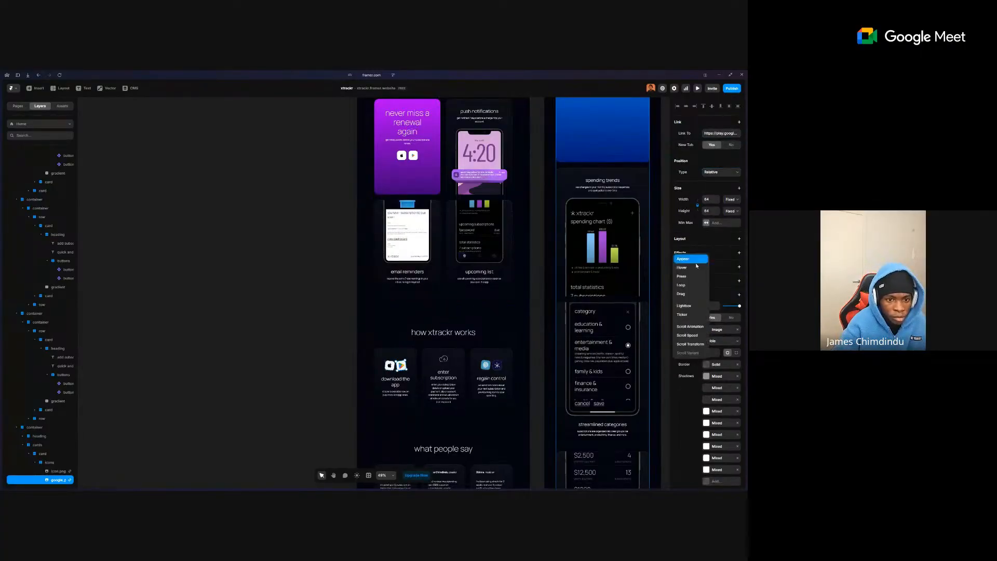
click(692, 267)
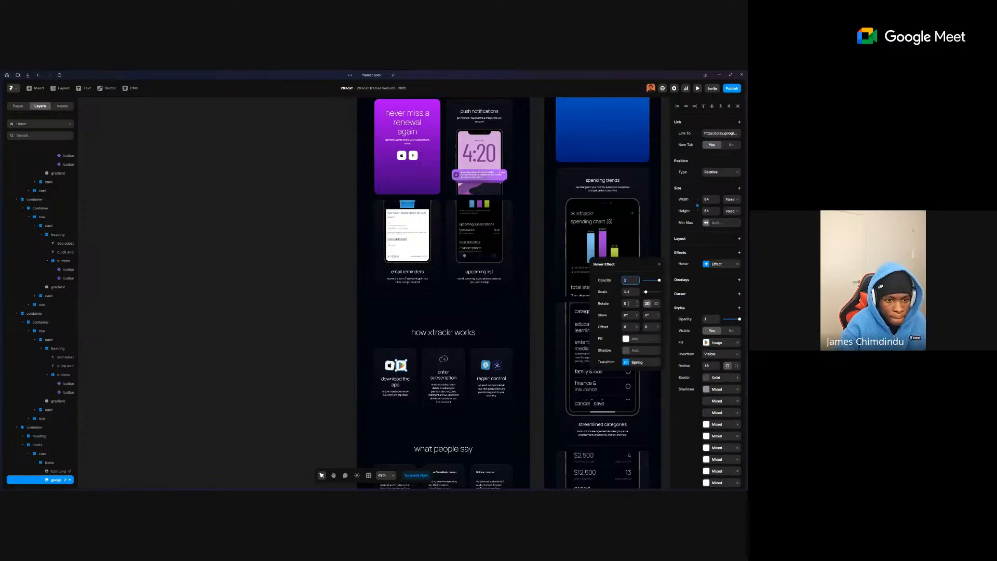
click(631, 292)
text(1)
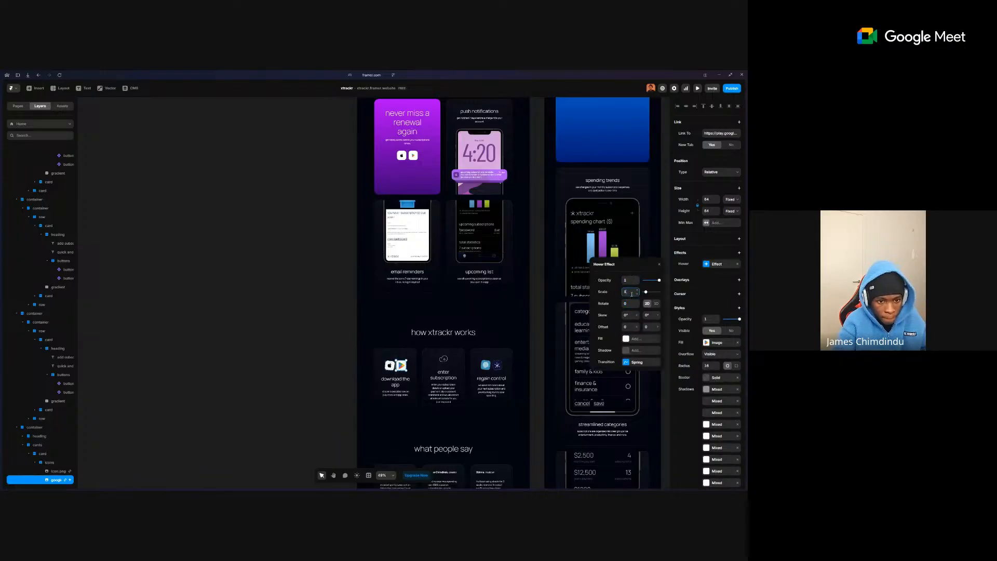
click(631, 306)
key(Tab)
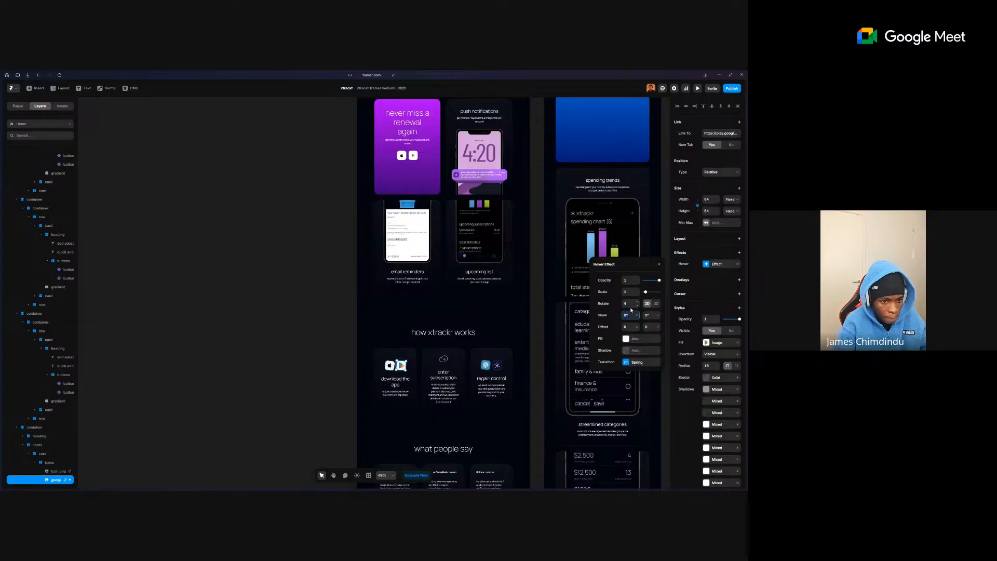
click(631, 304)
text(8)
key(Tab)
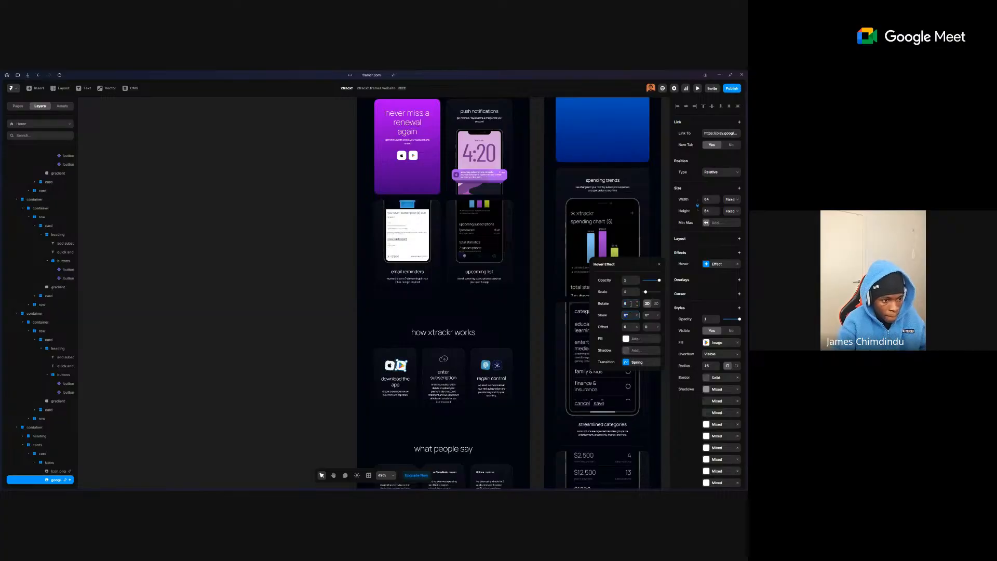
click(628, 303)
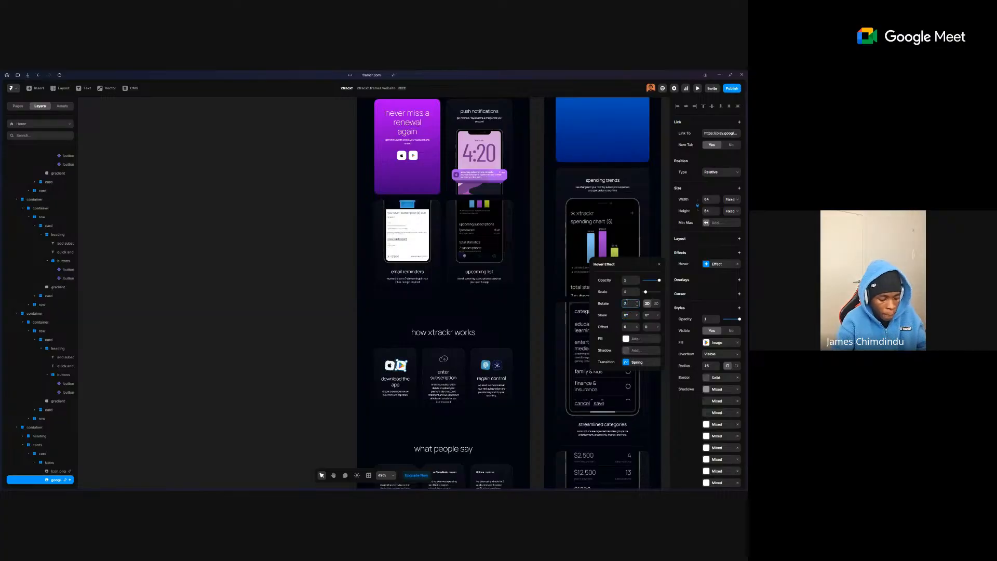
text(7.5)
key(Tab)
click(352, 356)
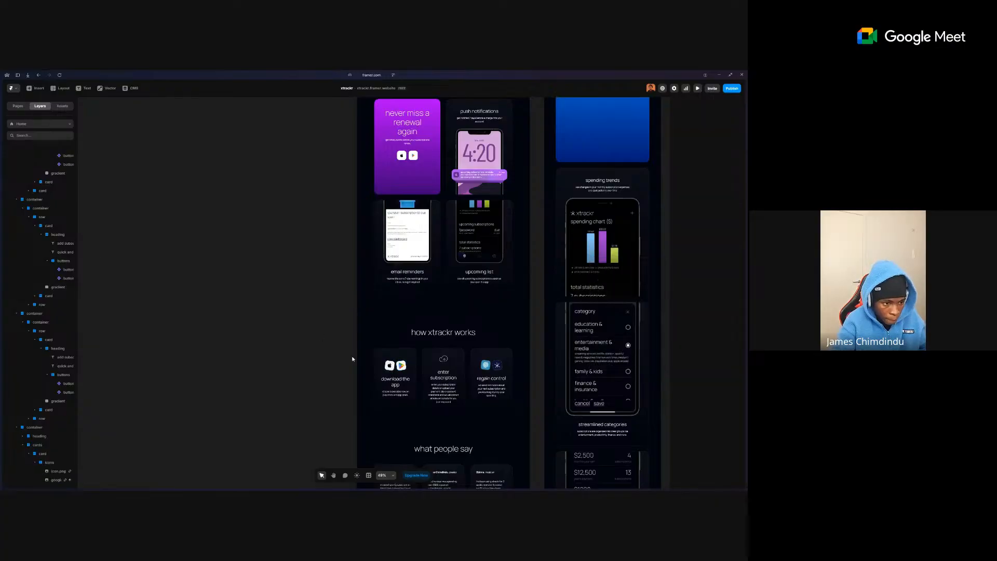
- Add a matching hover effect with scale 1 to the Apple store icon
click(390, 366)
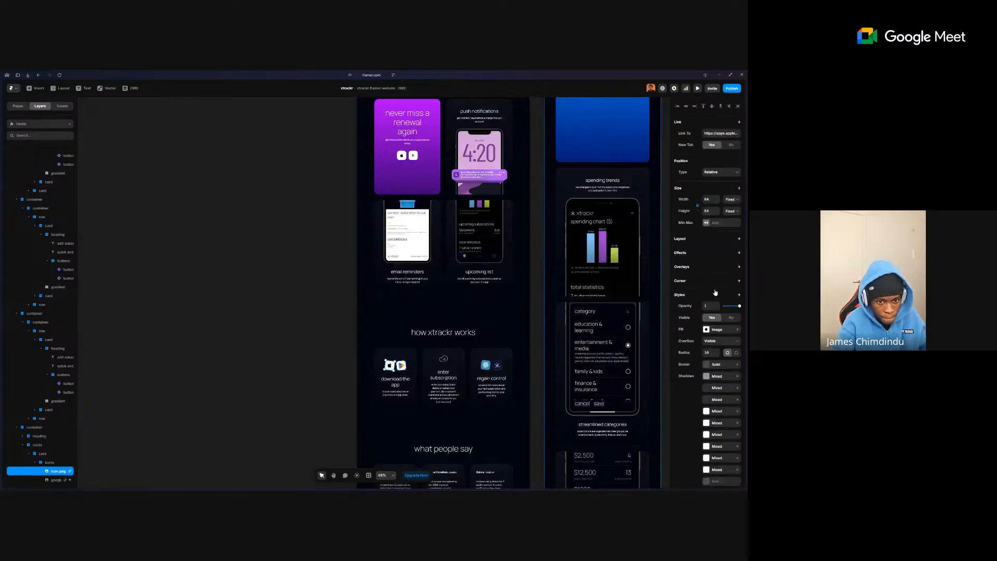
click(709, 254)
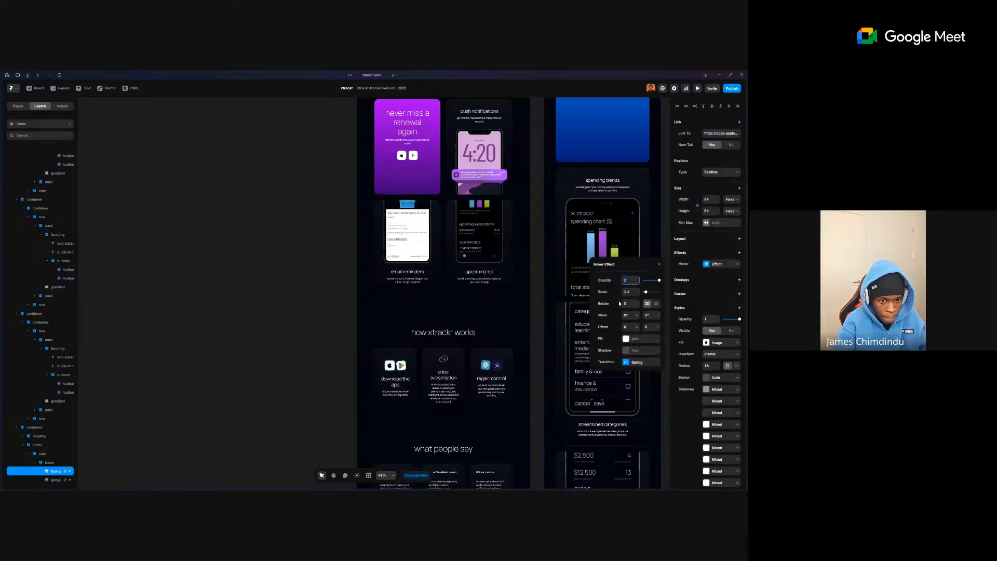
text(1)
click(630, 305)
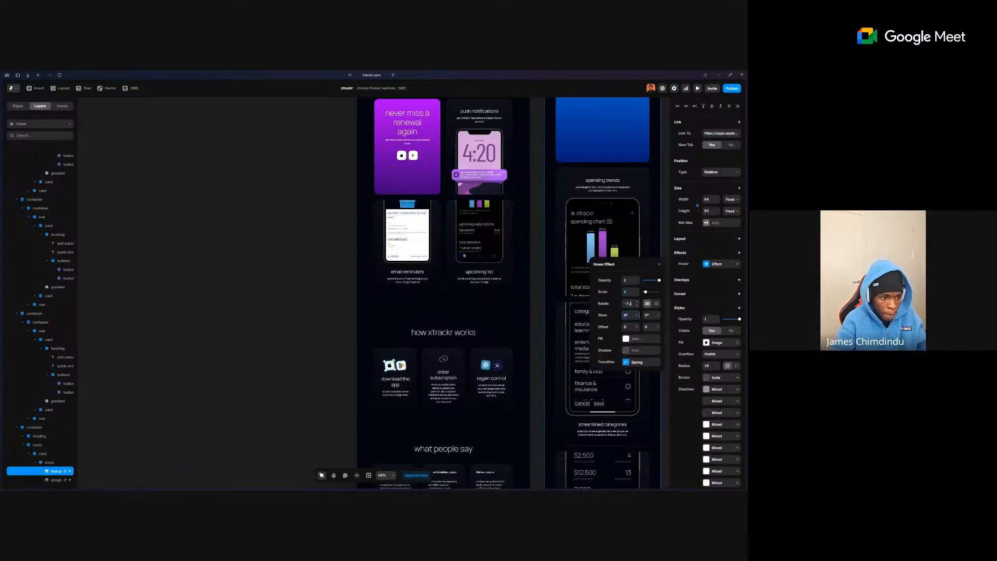
click(476, 341)
click(331, 356)
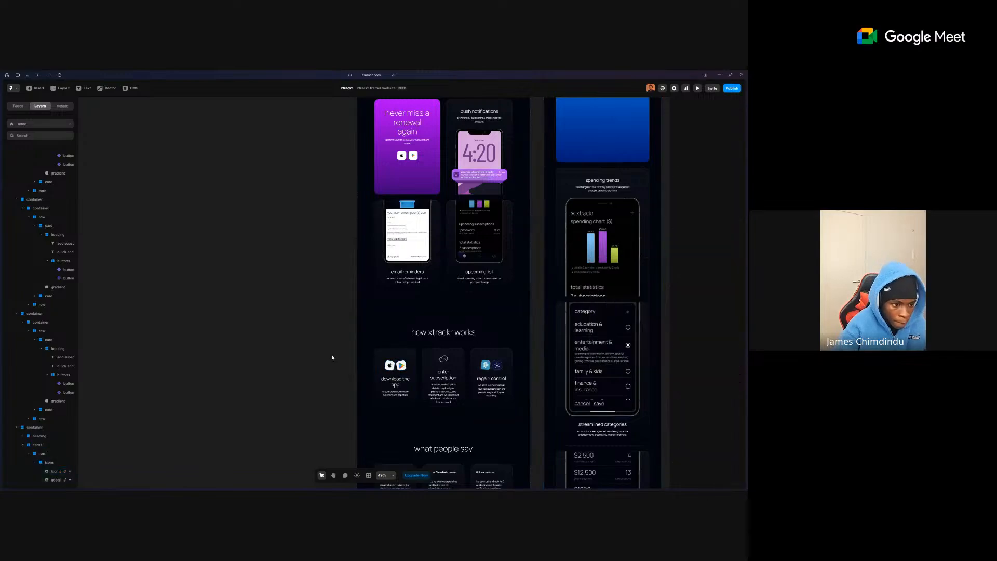
click(697, 89)
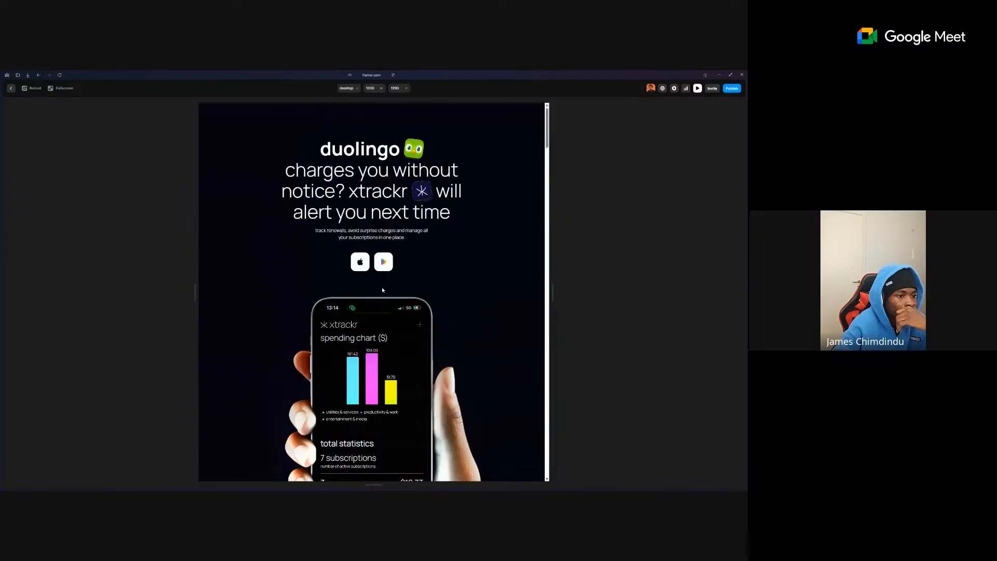
scroll(419, 285, down, 8)
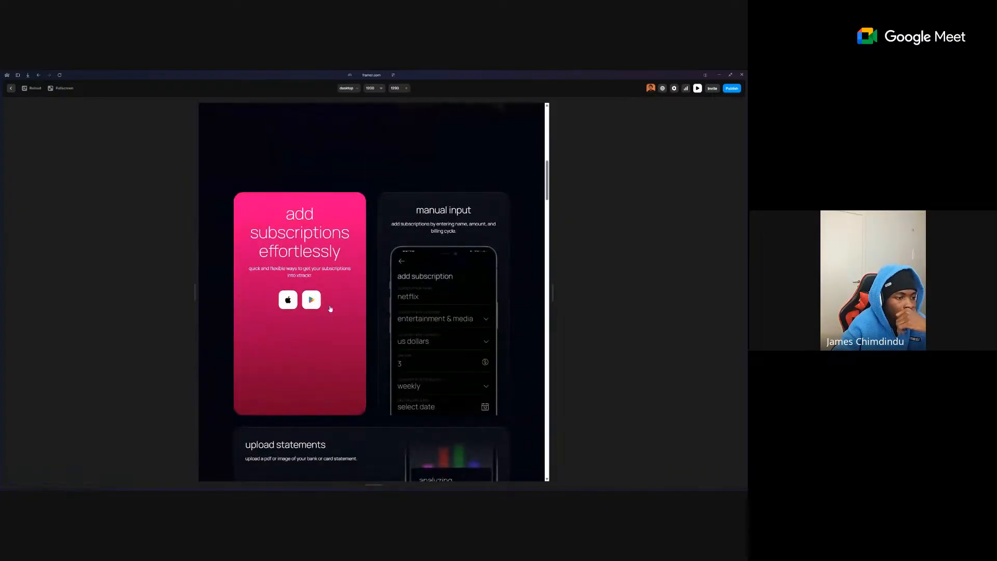
scroll(330, 308, down, 10)
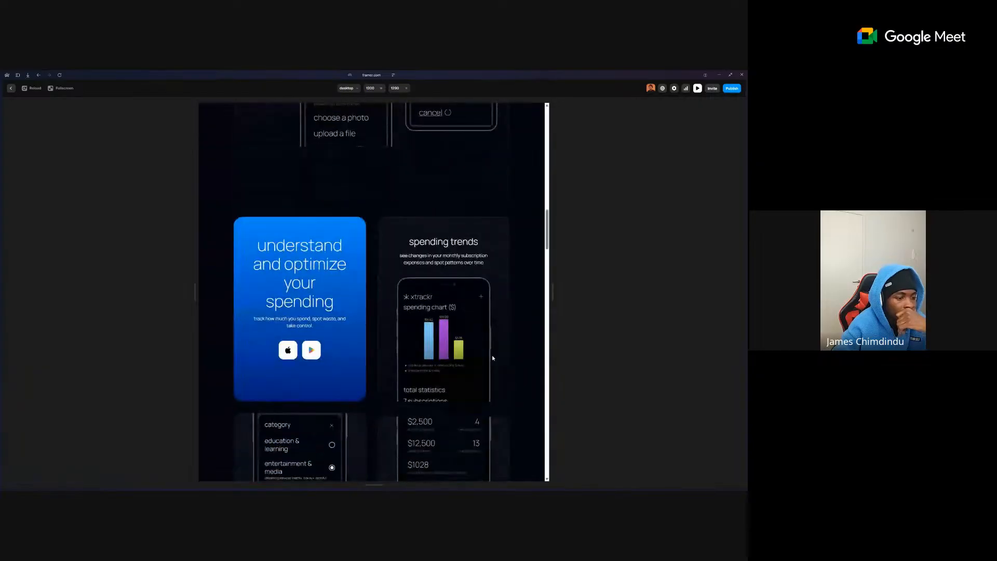
scroll(493, 357, down, 10)
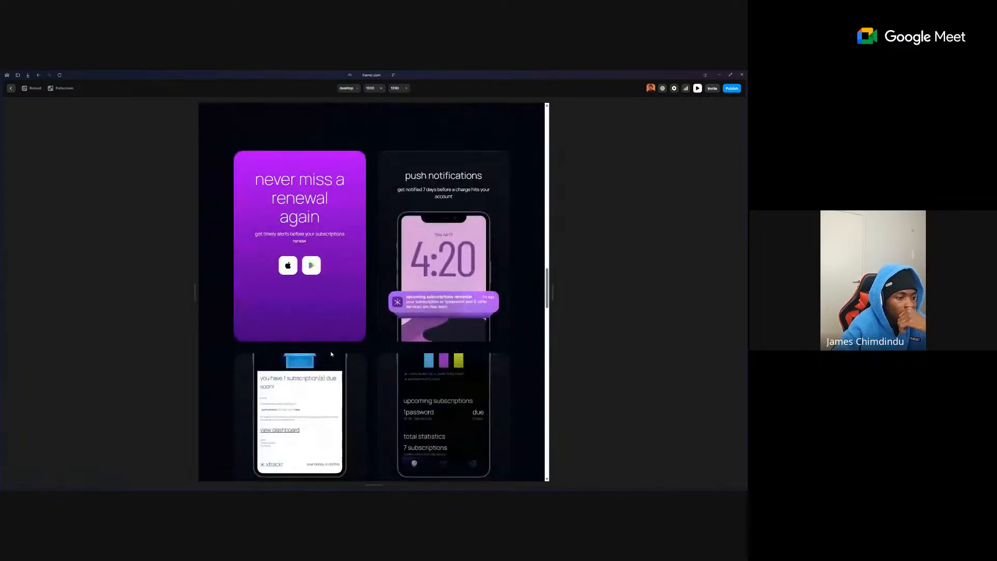
scroll(420, 285, down, 10)
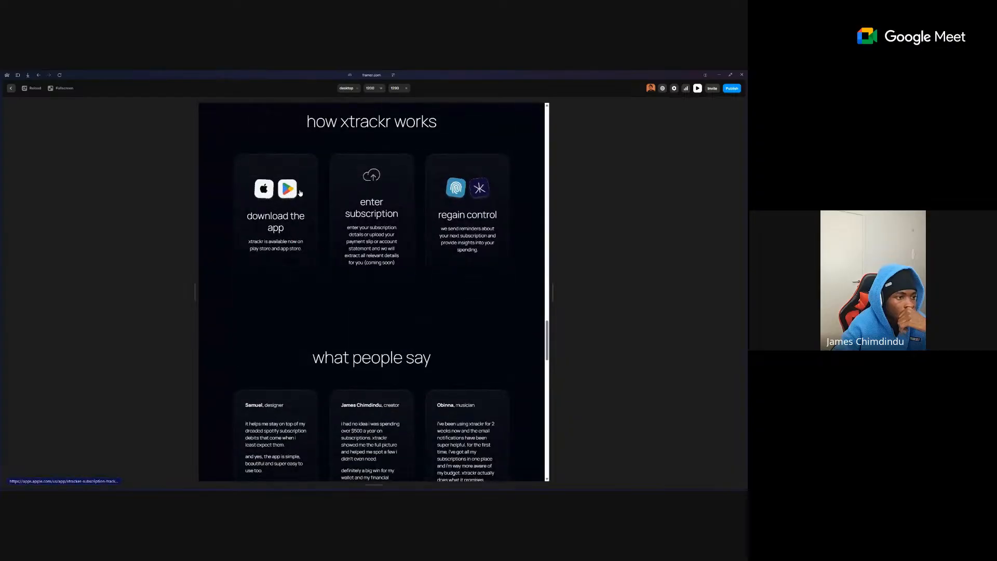
click(10, 91)
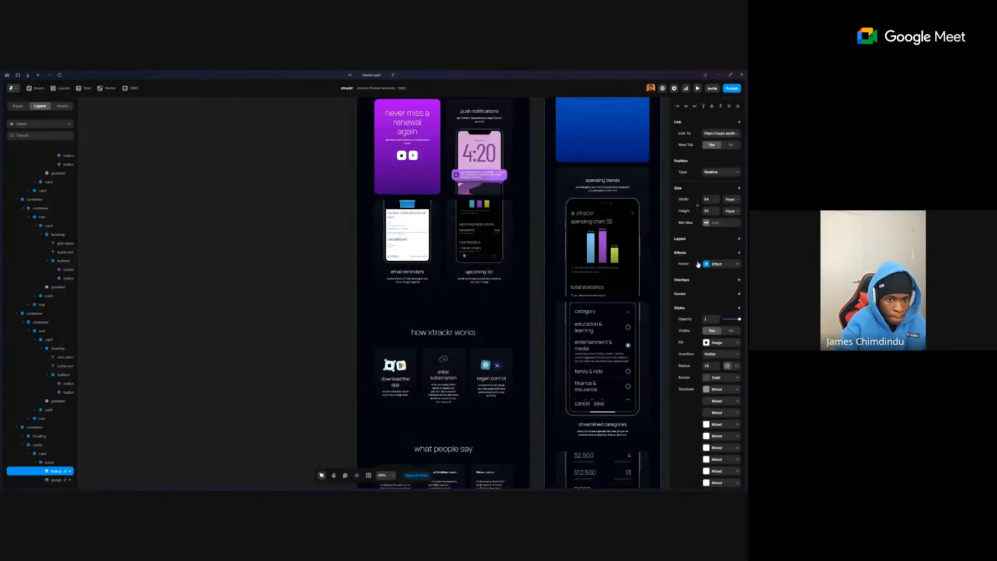
- Add a Hover effect to both regain-control icons, matching the Google Play icon's hover
click(485, 366)
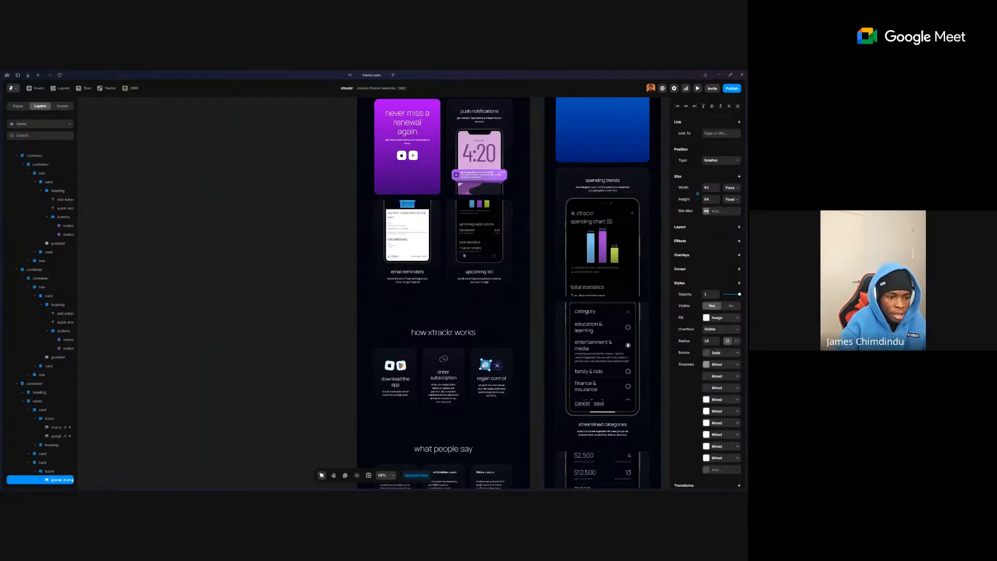
click(695, 244)
click(664, 262)
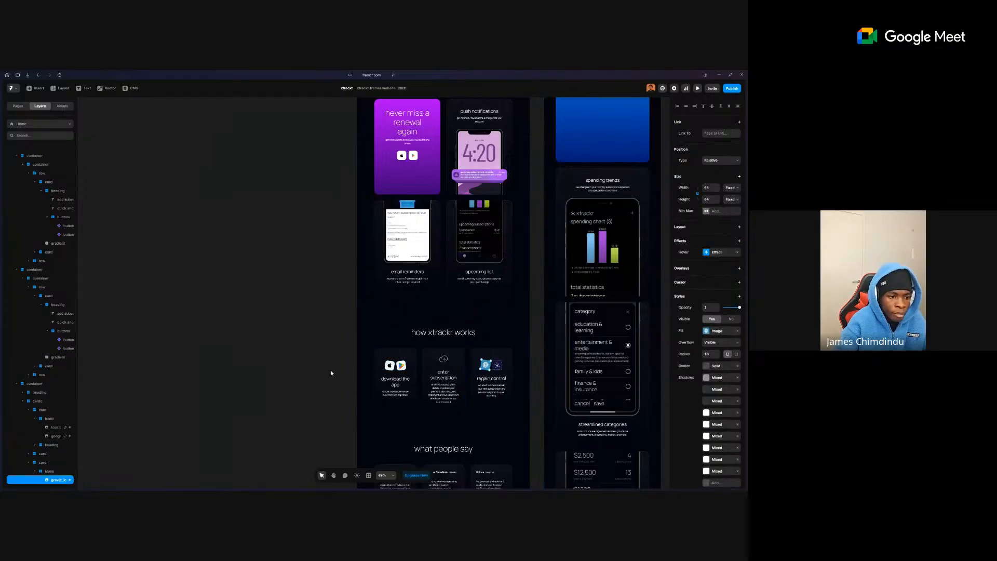
click(403, 365)
right_click(717, 266)
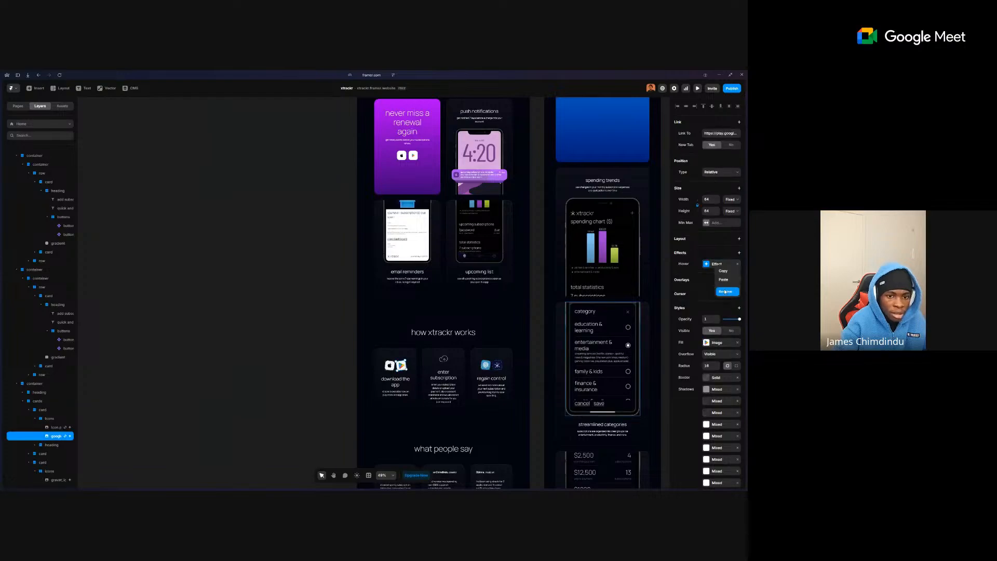
click(497, 366)
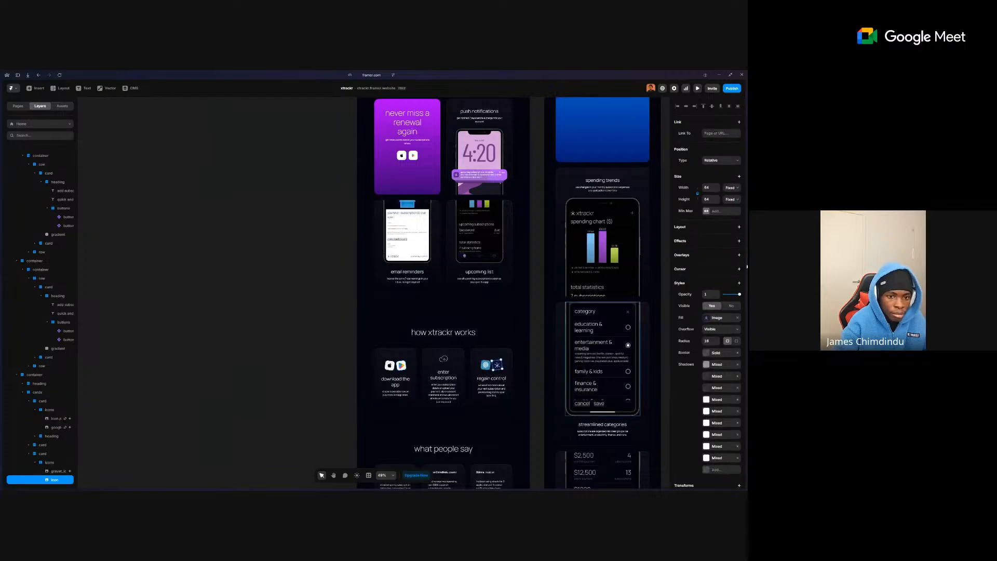
click(699, 244)
click(686, 256)
click(326, 281)
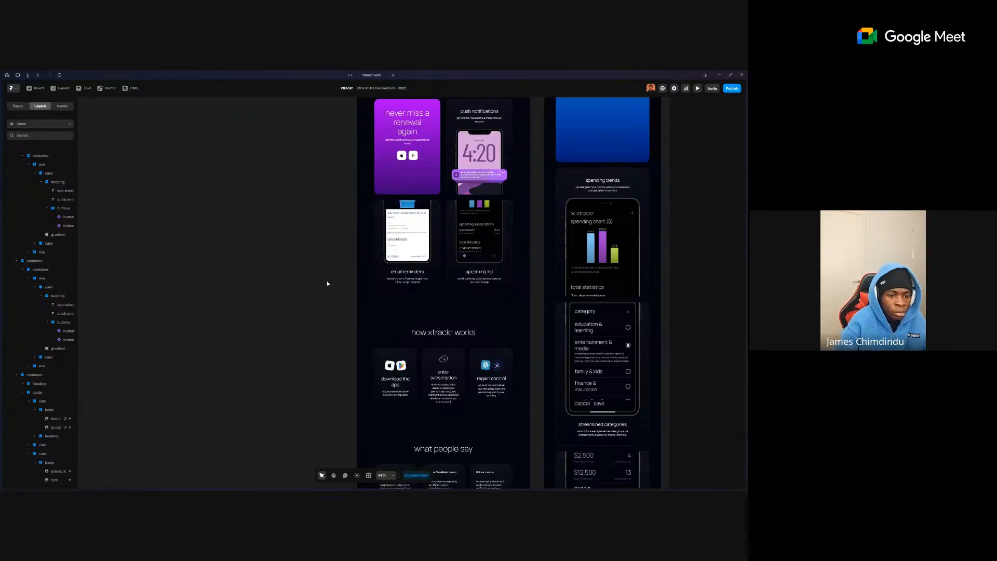
- Set the gap between the feature cards to 16
scroll(412, 304, down, 1)
scroll(412, 305, down, 7)
scroll(411, 304, right, 1)
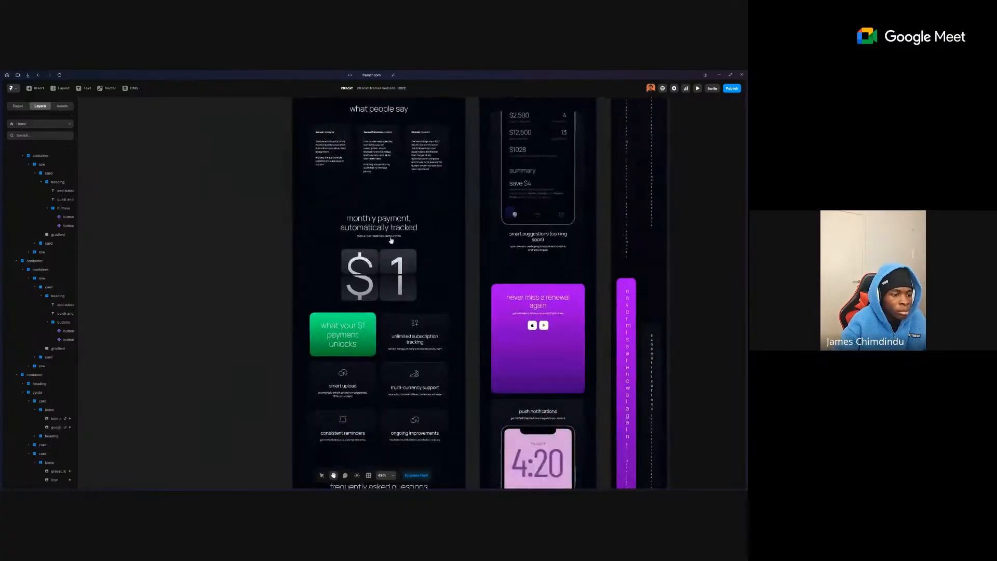
click(373, 385)
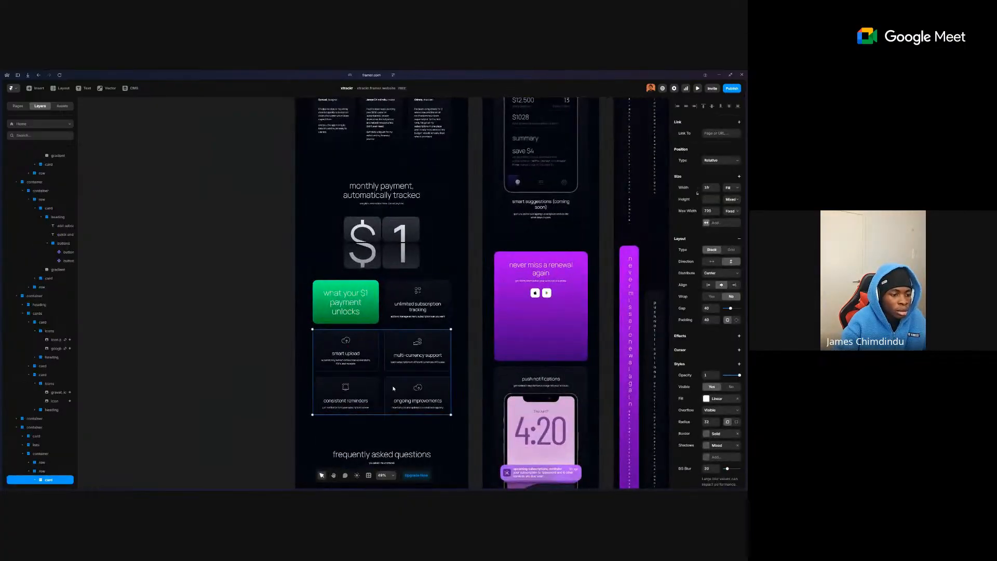
click(400, 291)
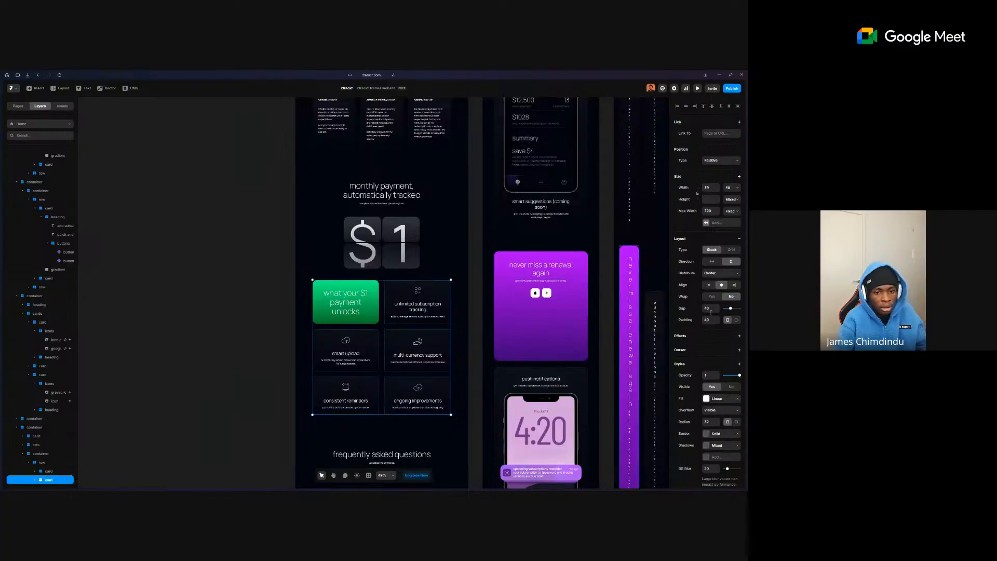
text(16)
key(Tab)
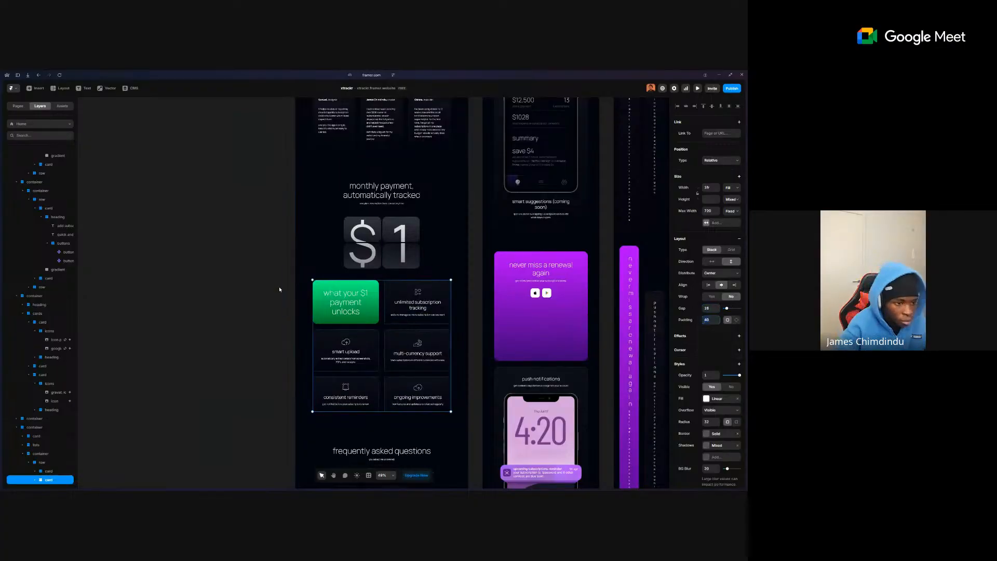
- Check the unlimited subscription tracking text and Smart Upload card icon, then open Publish
click(316, 277)
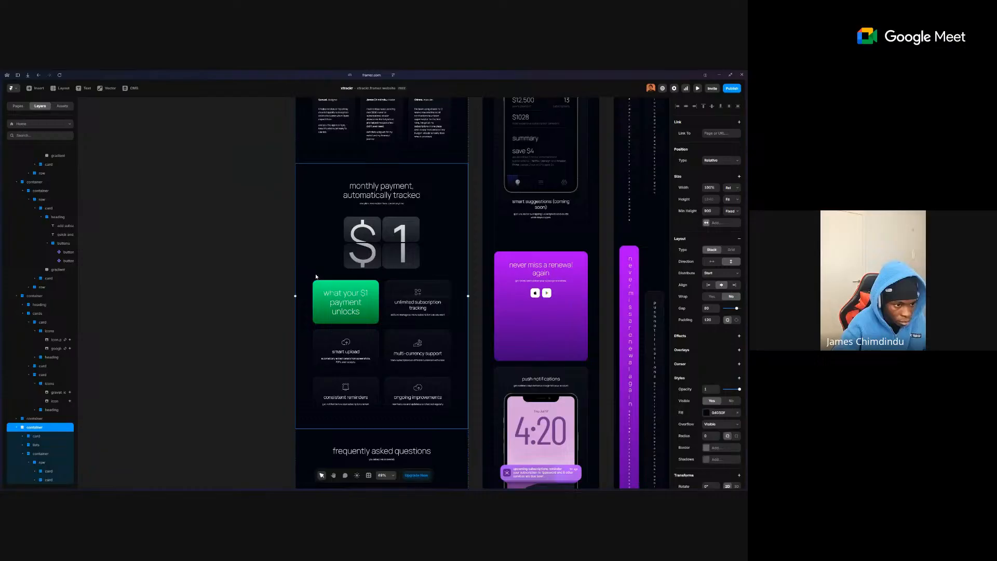
ctrl+click(431, 307)
click(232, 270)
ctrl+click(356, 343)
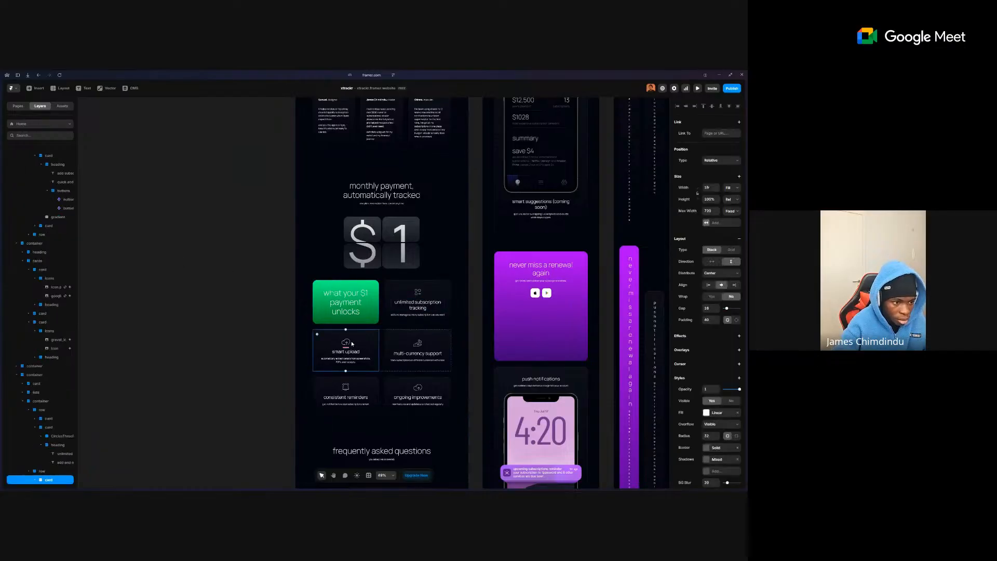
ctrl+click(347, 341)
click(243, 309)
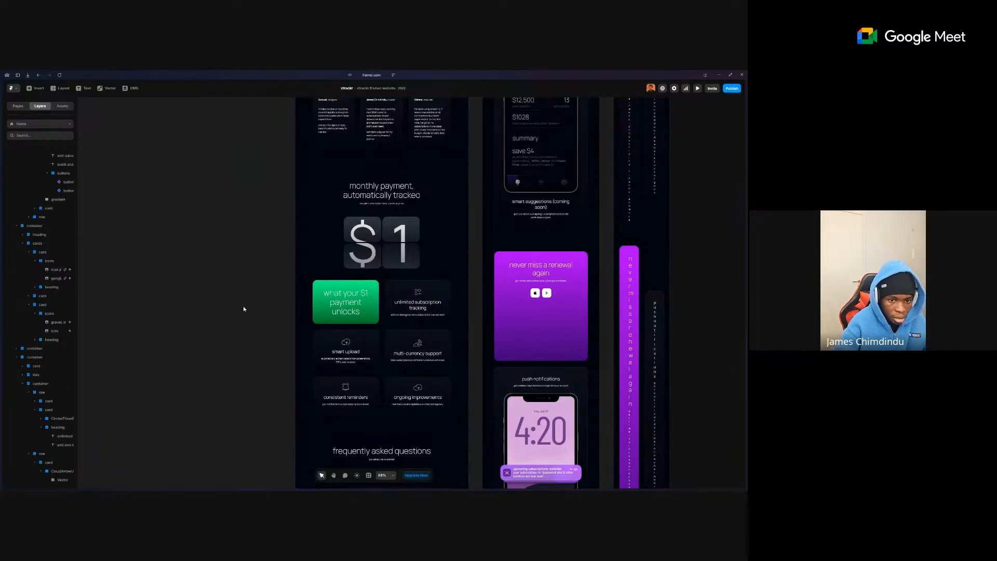
click(734, 90)
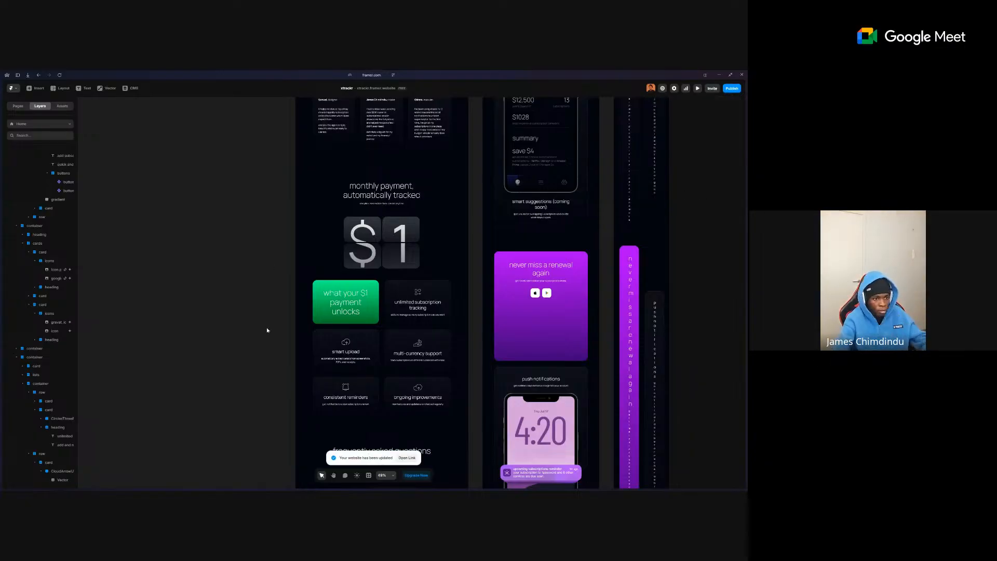
- Zoom into the FAQ section and set both question headings' width to Fill
scroll(221, 296, down, 5)
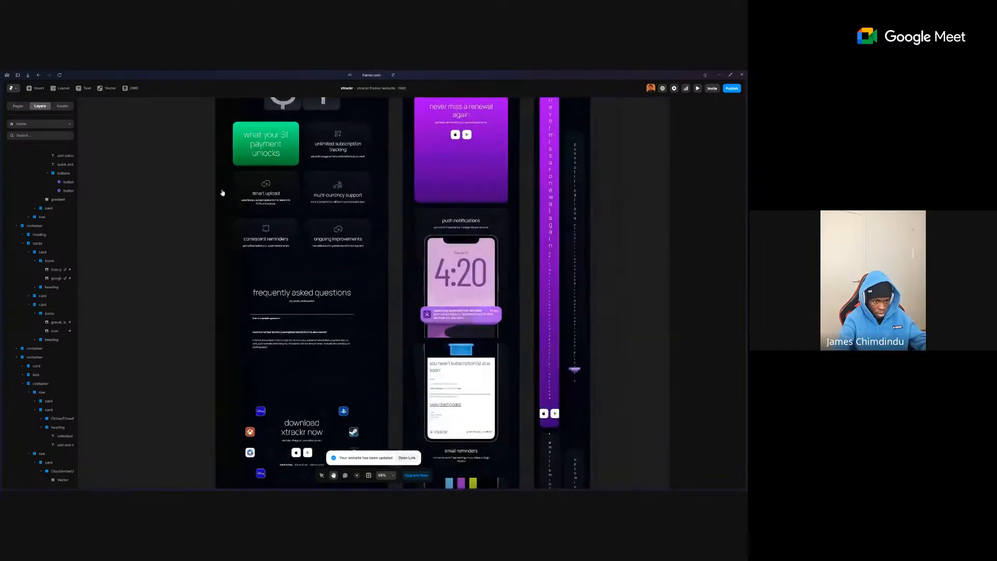
scroll(375, 284, down, 7)
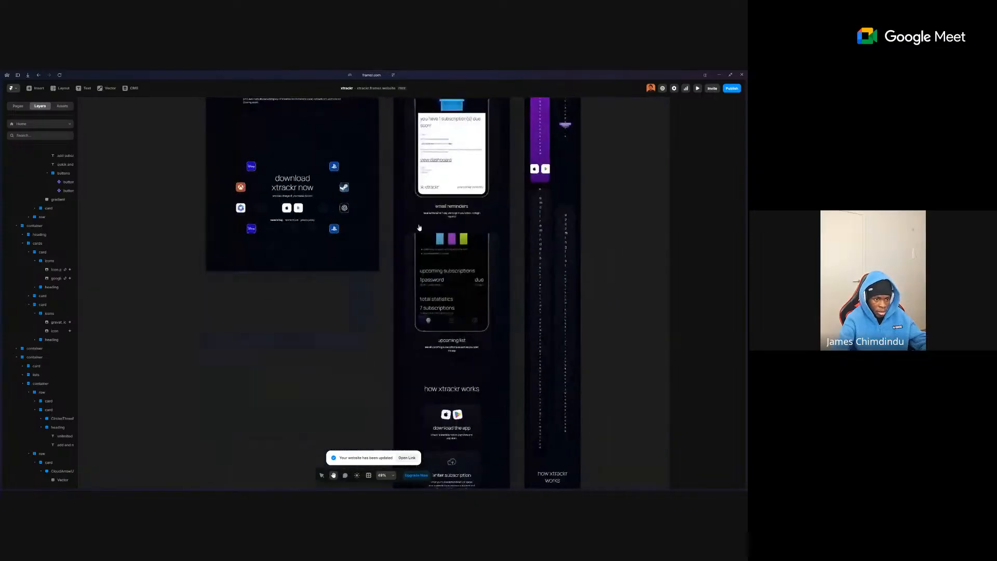
scroll(345, 343, up, 10)
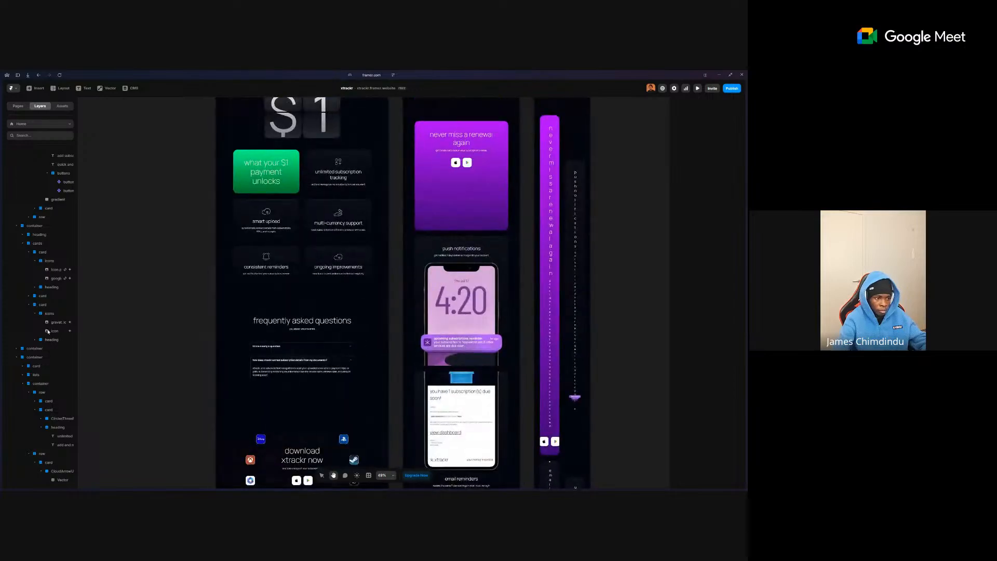
key(z)
drag(229, 322, 377, 376)
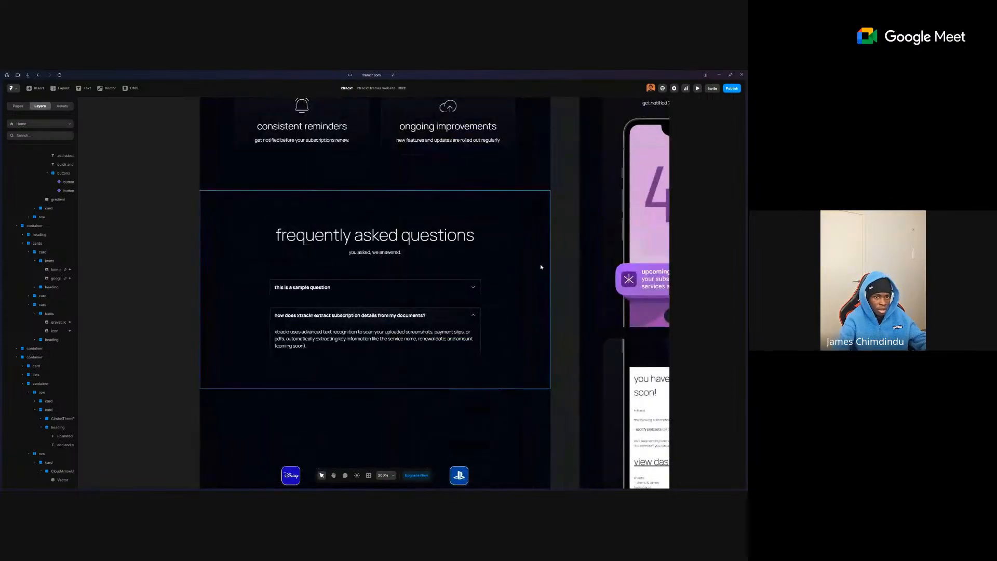
click(463, 318)
shift+click(301, 291)
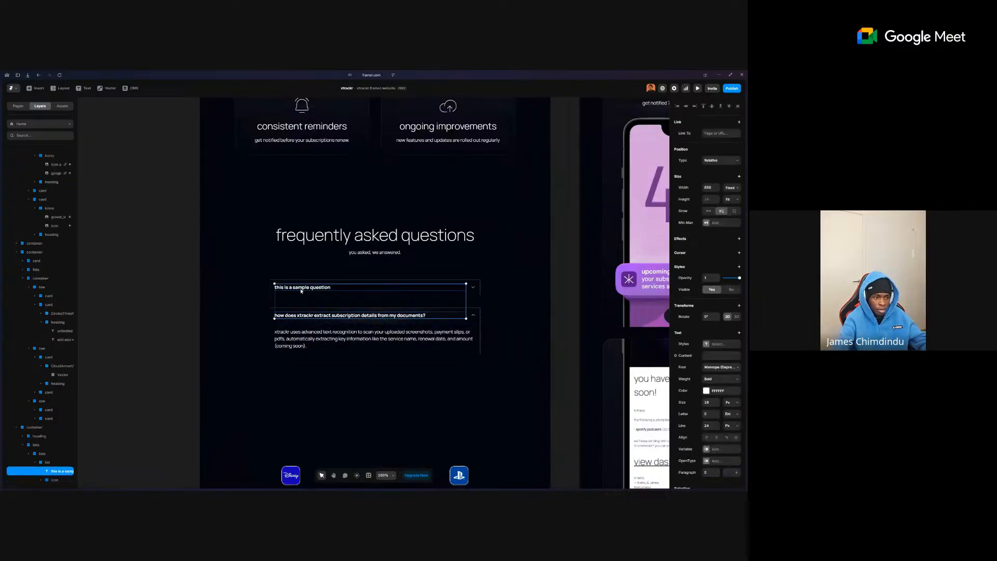
click(730, 187)
click(733, 205)
- Select the first FAQ row, its expand arrow, and the FAQ container's contents
click(476, 286)
double_click(474, 286)
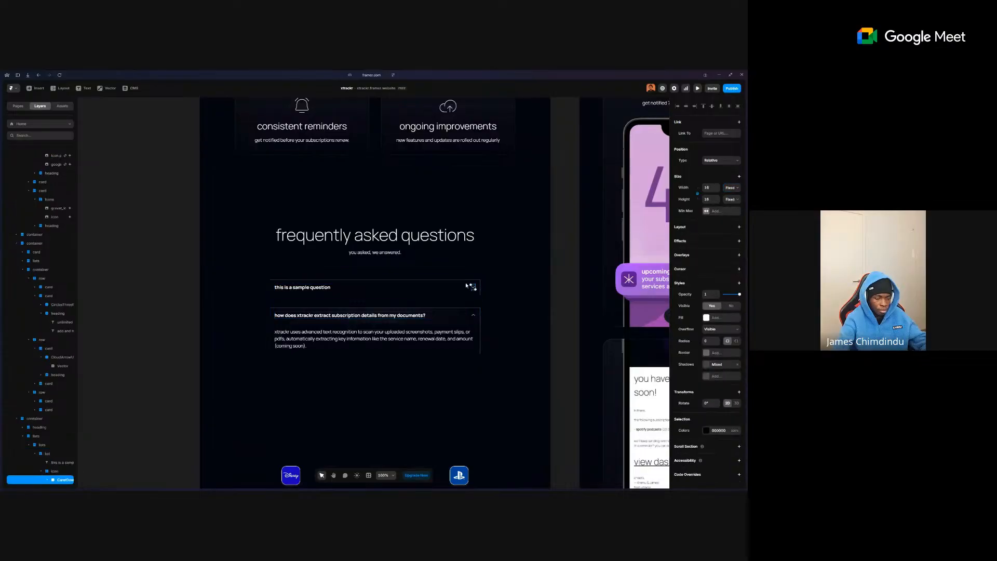
click(310, 267)
drag(256, 266, 535, 307)
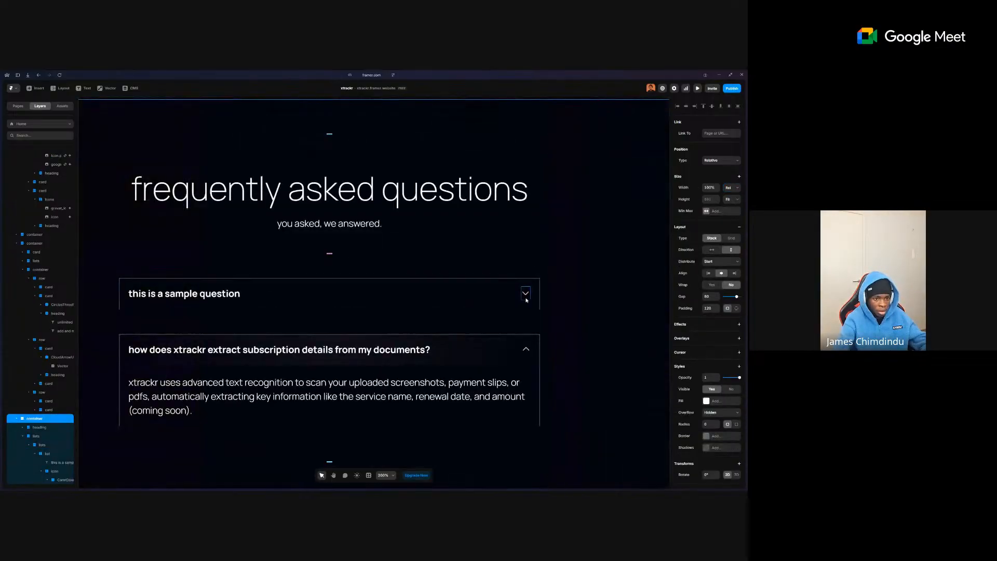
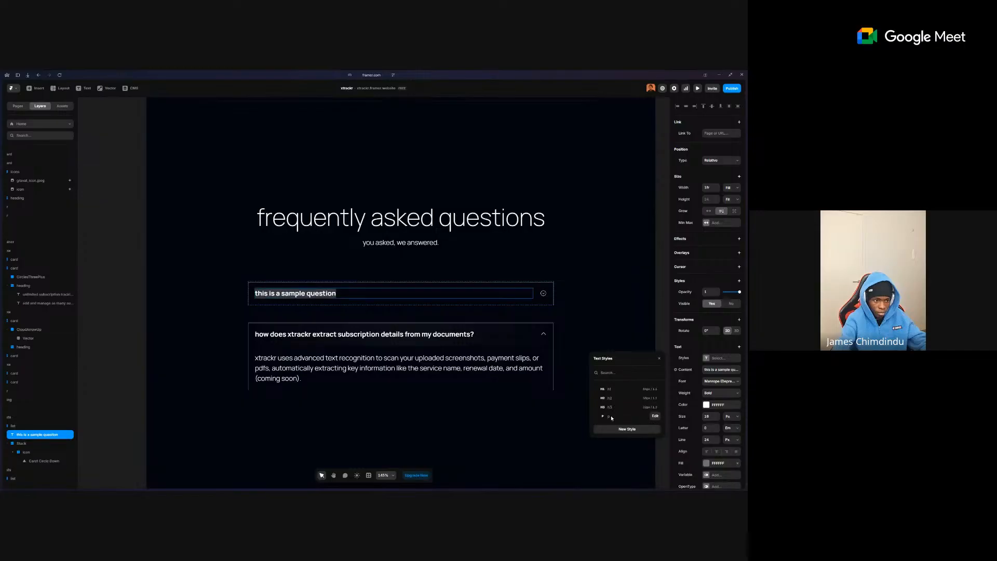
- Give the sample question the p text style and left alignment
click(715, 393)
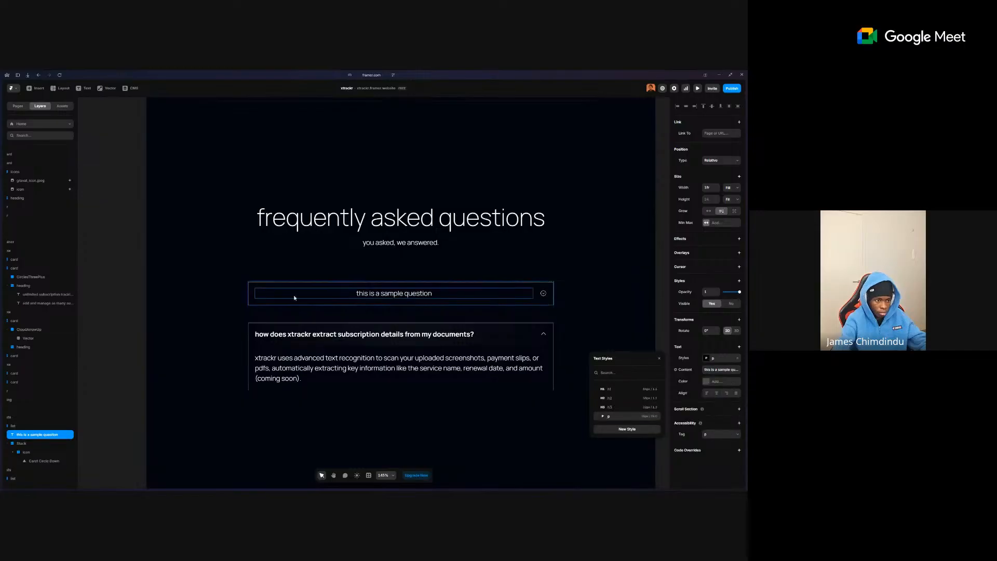
click(707, 393)
double_click(264, 291)
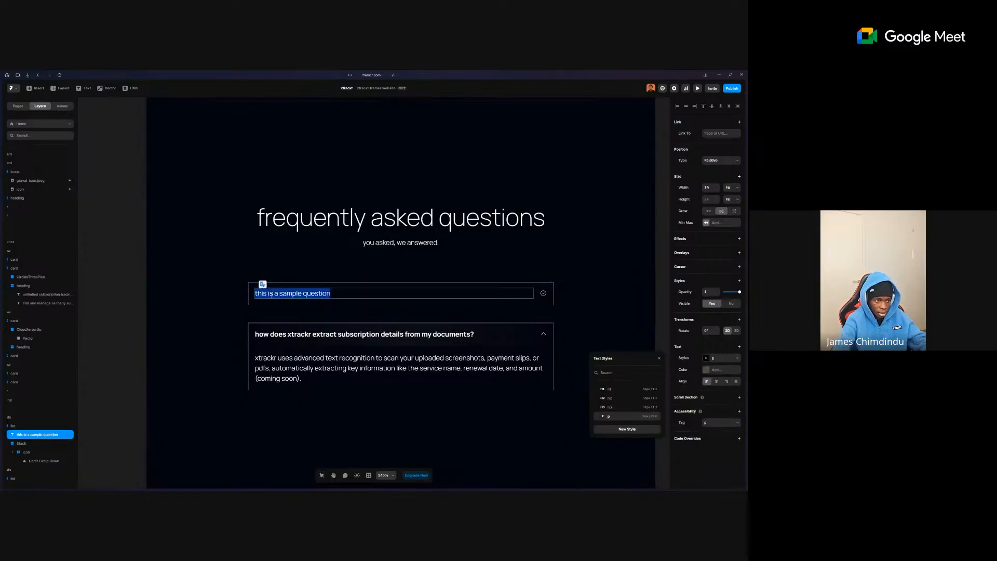
key(Escape)
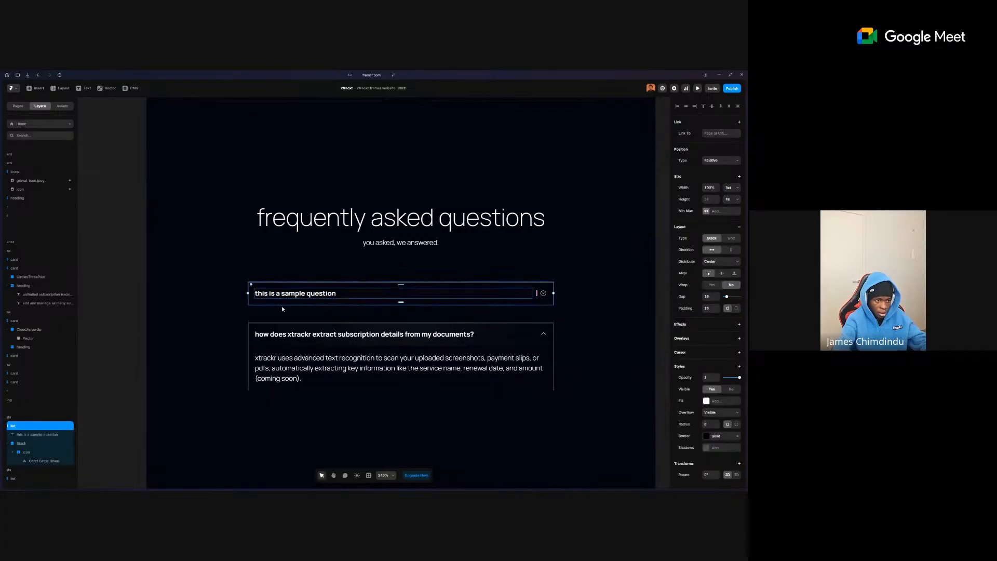
- Try pasting the answer paragraph into the first FAQ row, then undo the paste
click(317, 367)
click(299, 303)
key(ctrl+v)
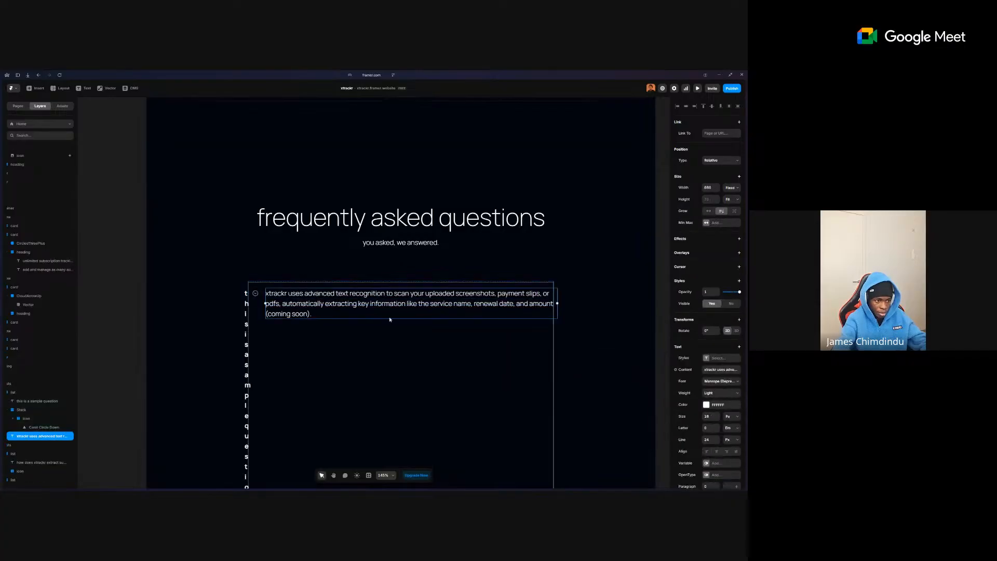
key(ctrl+z)
- Step through the question text, second FAQ item, outer section frame and first row layers
click(287, 295)
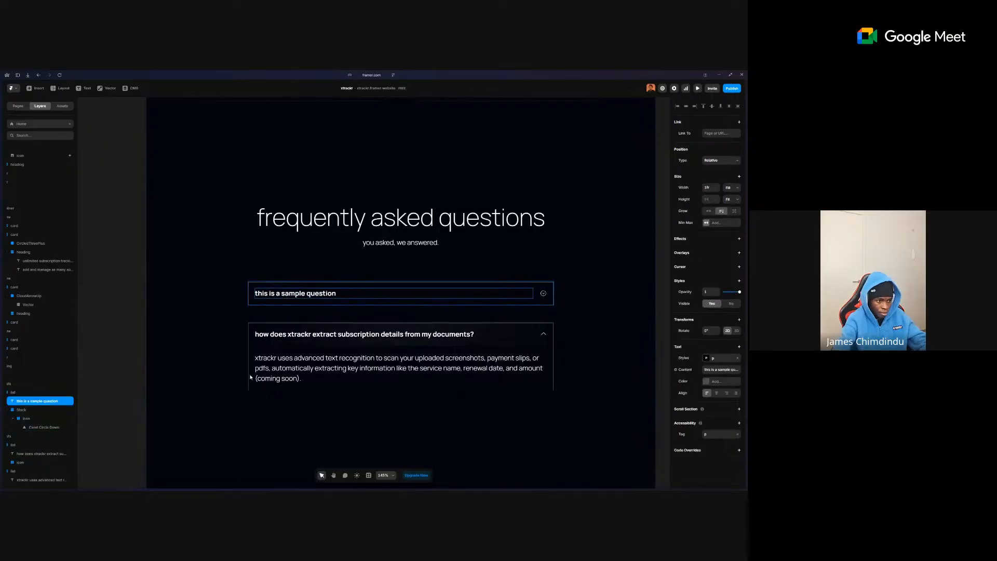
click(313, 346)
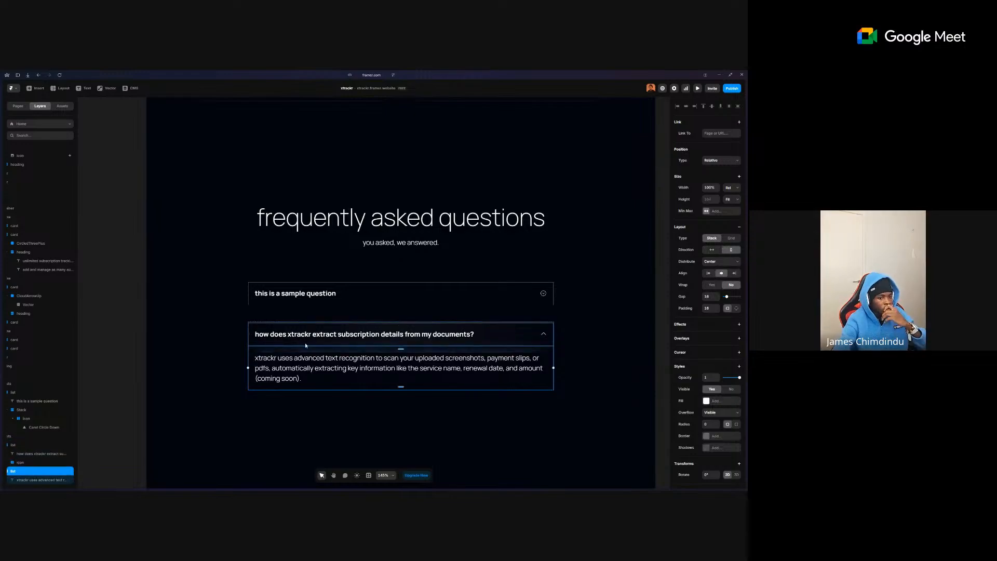
click(211, 357)
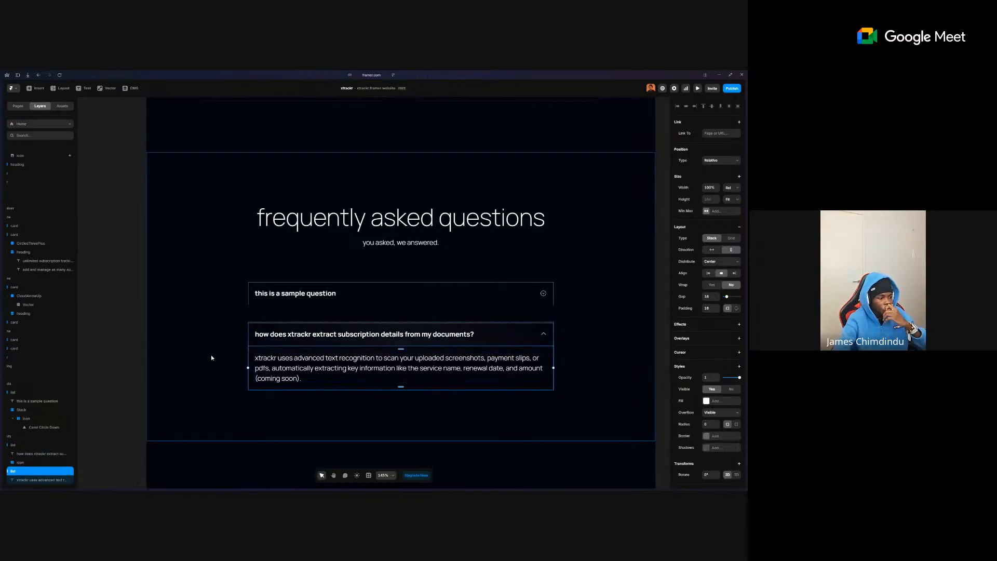
click(269, 298)
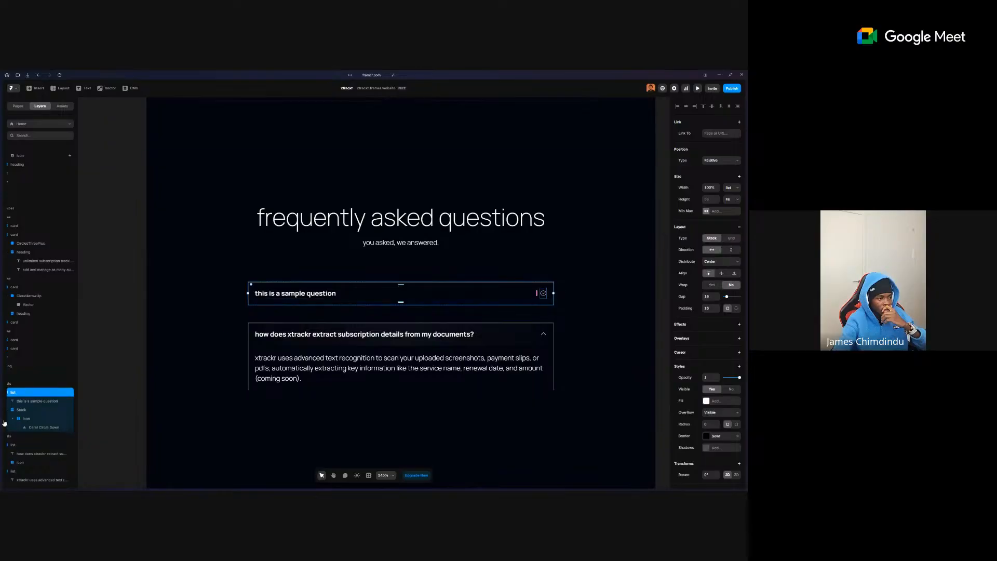
- Remove the extra stack around the first FAQ item's caret icon, keeping the icon
click(21, 410)
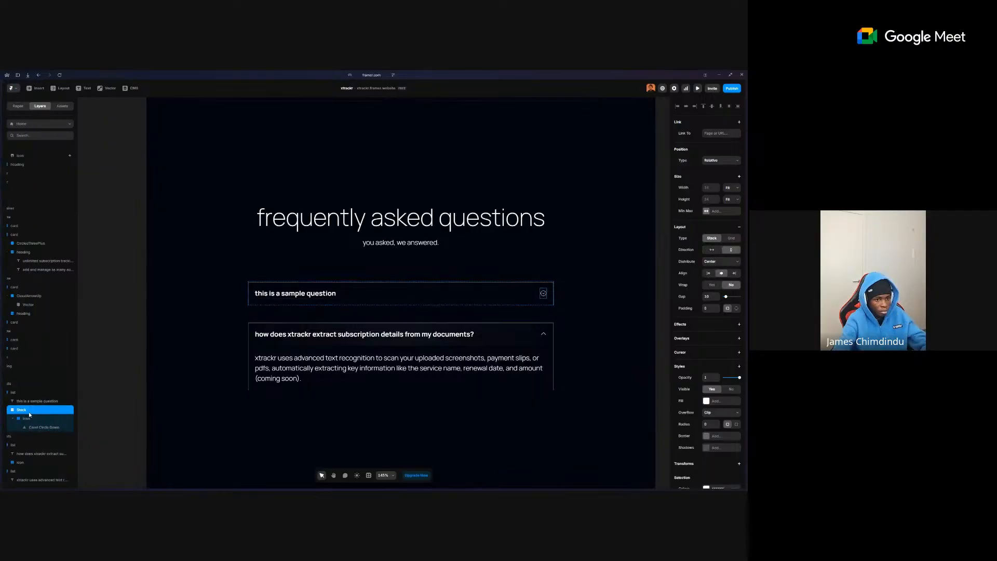
click(26, 418)
click(28, 410)
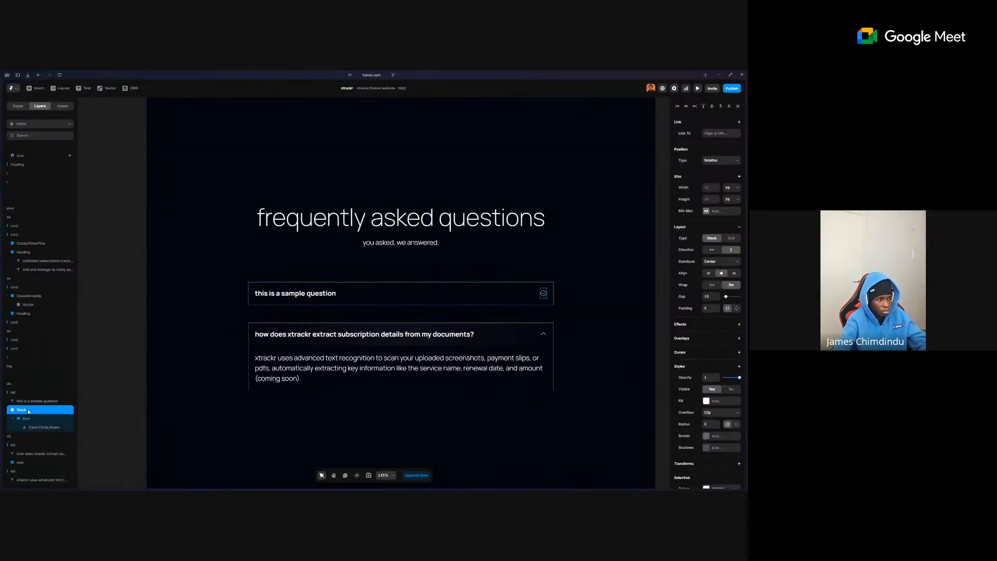
right_click(31, 411)
click(44, 391)
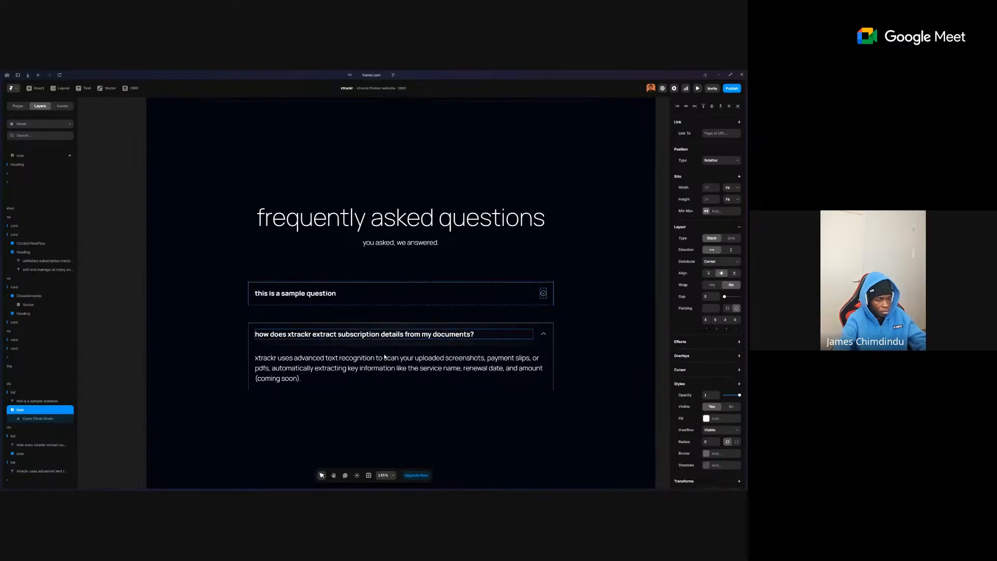
mouse_move(2, 292)
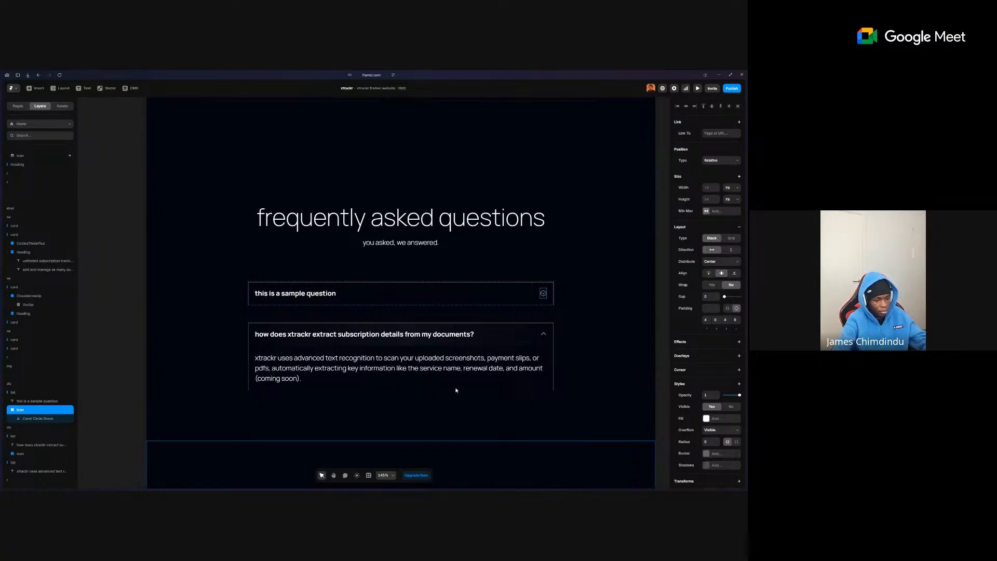
key(alt+Tab)
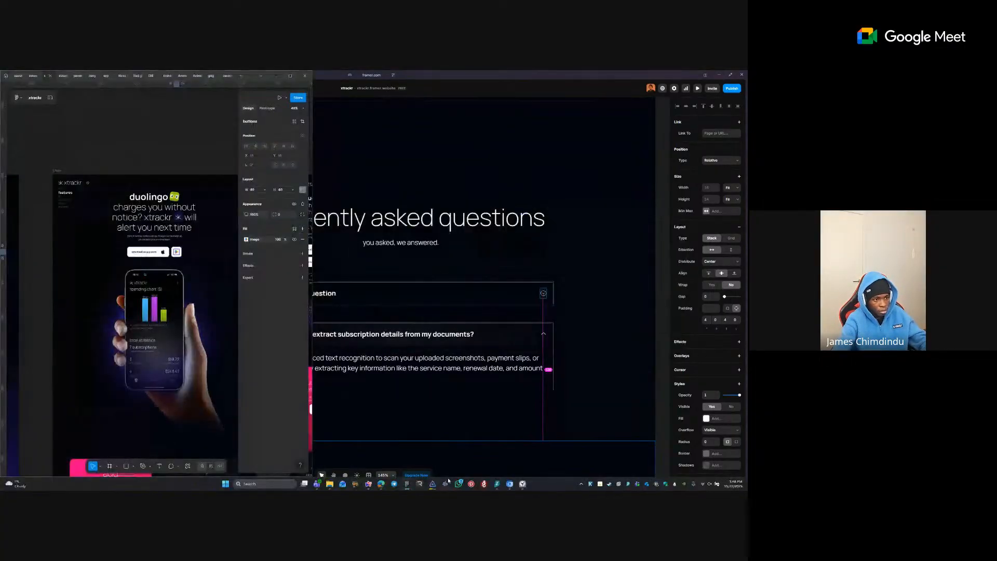
- Place Framer side by side with Figma and bring Figma's FAQ section into view
click(730, 75)
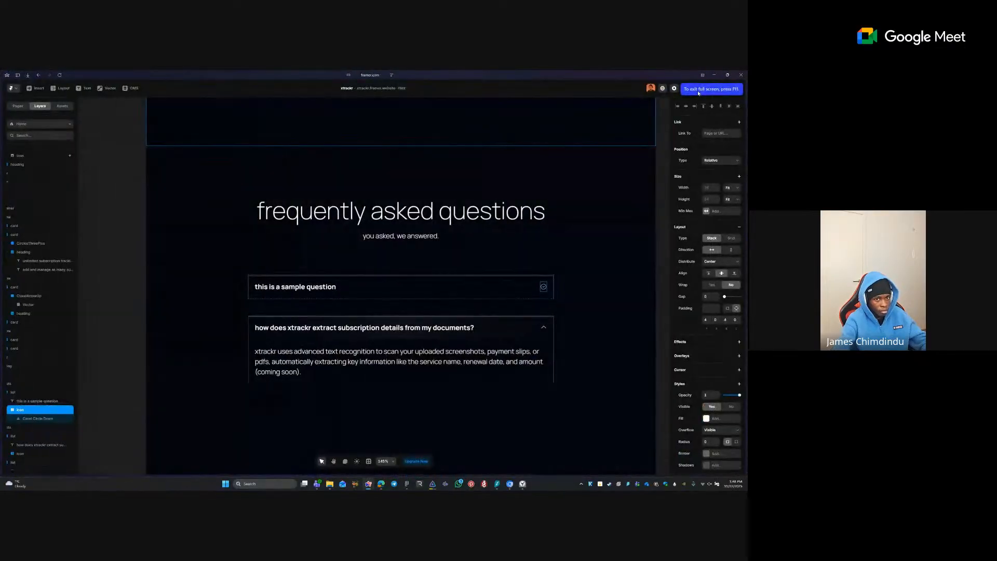
click(730, 75)
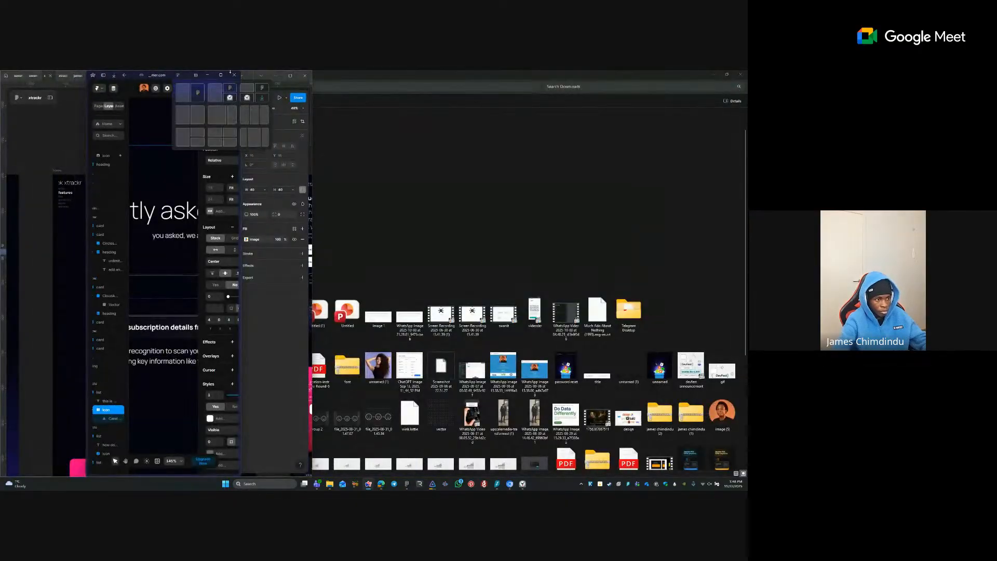
key(super+Right)
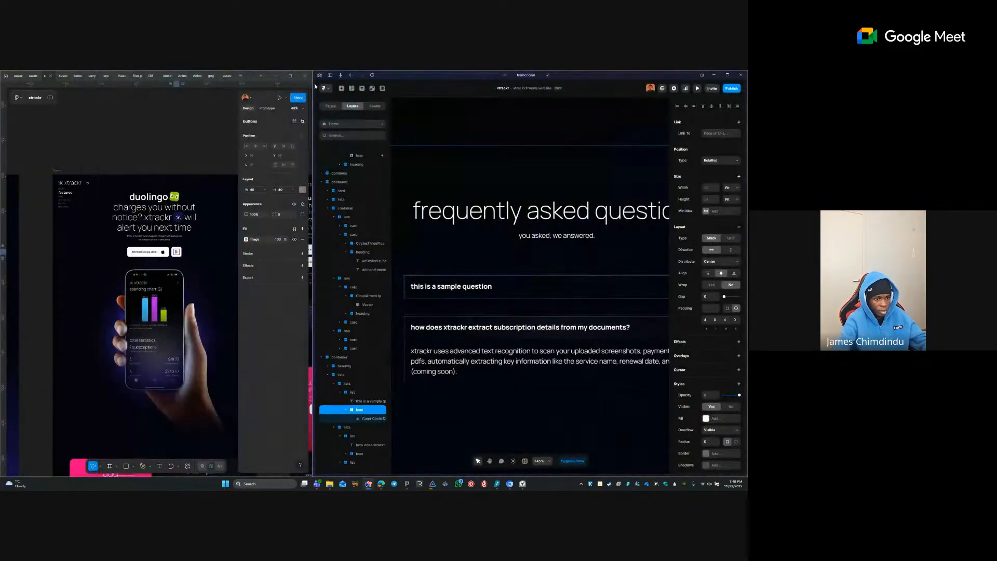
click(27, 378)
drag(27, 378, 66, 264)
drag(229, 457, 197, 337)
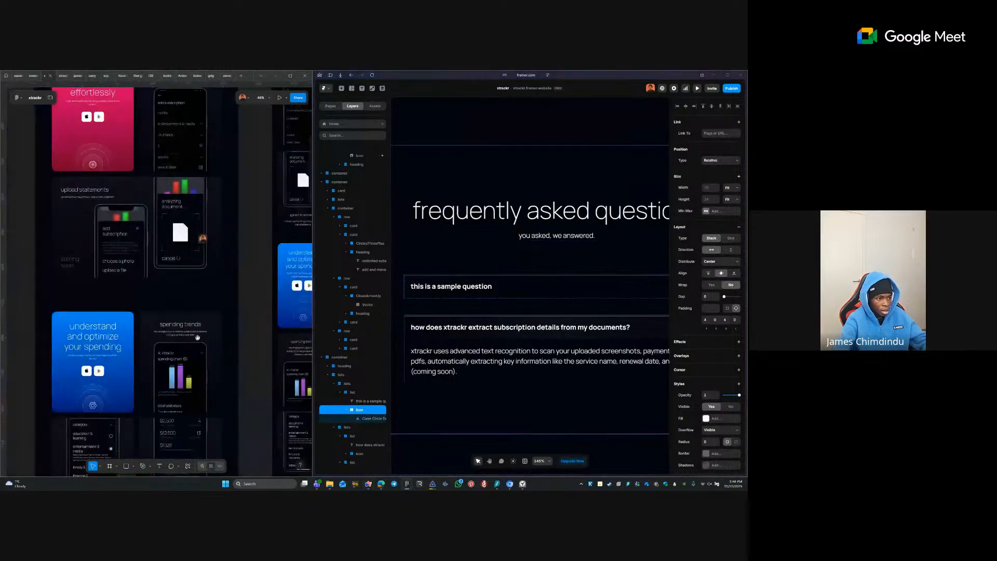
scroll(197, 337, down, 15)
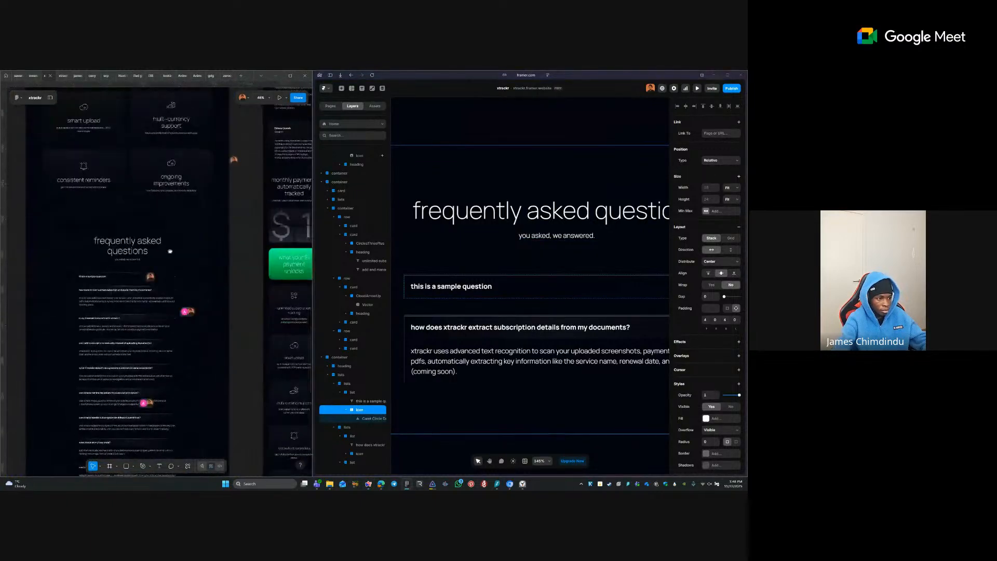
drag(170, 251, 170, 131)
- Zoom into Figma's FAQ questions and check the answer frame's size
click(171, 133)
key(z)
drag(62, 147, 162, 212)
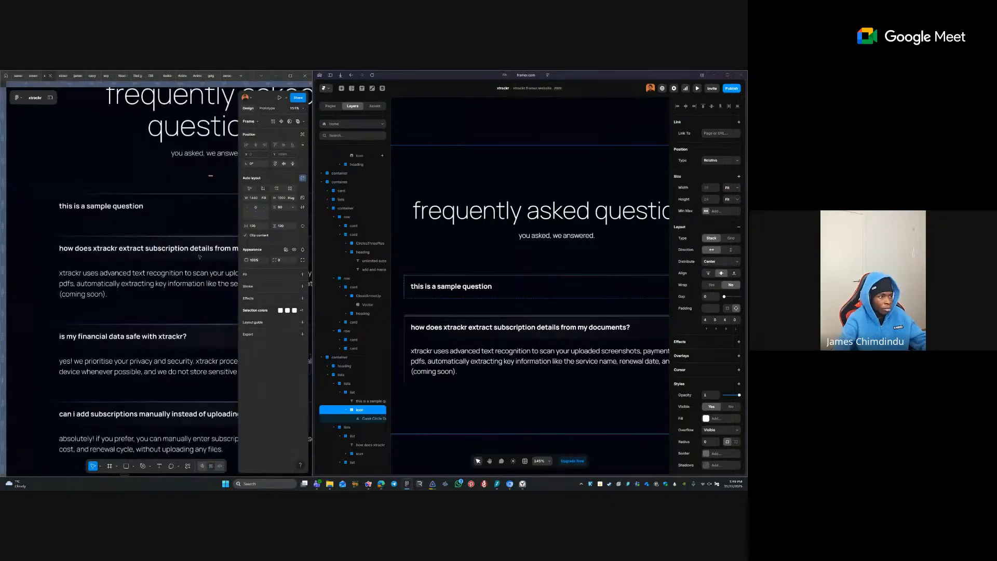
drag(158, 163, 107, 214)
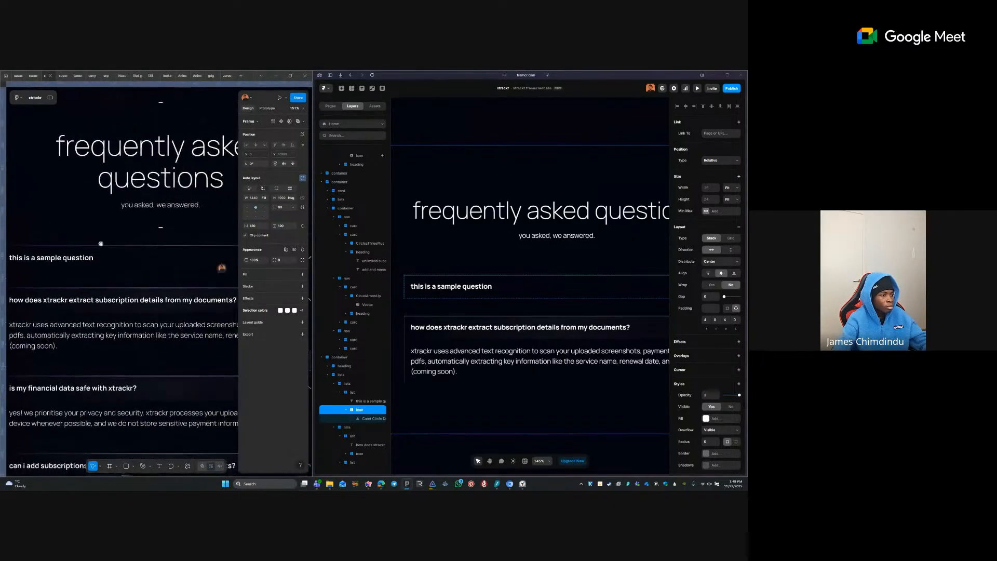
drag(119, 258, 130, 250)
click(116, 342)
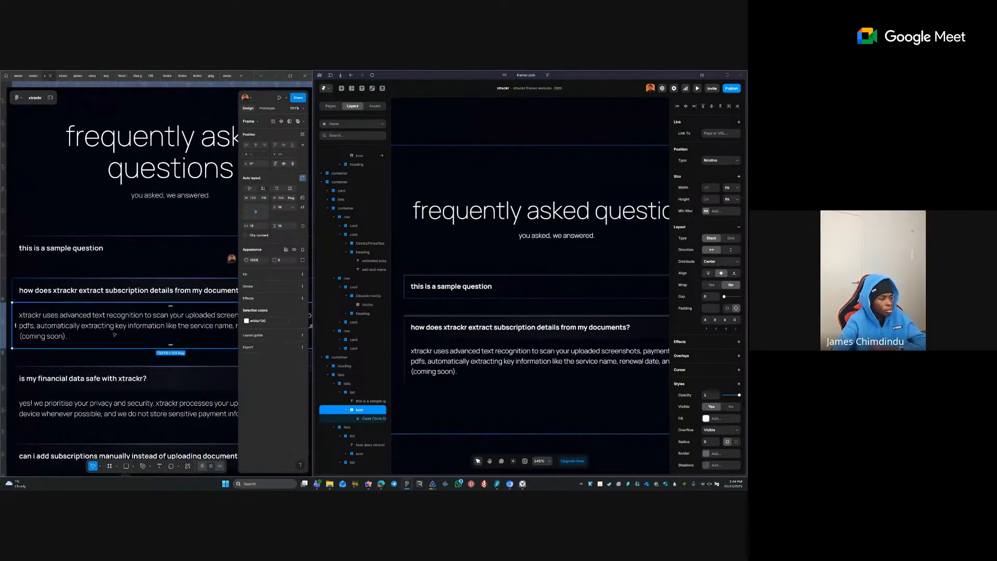
- Inspect the Framer FAQ's answer list, question row and parent lists container
click(488, 358)
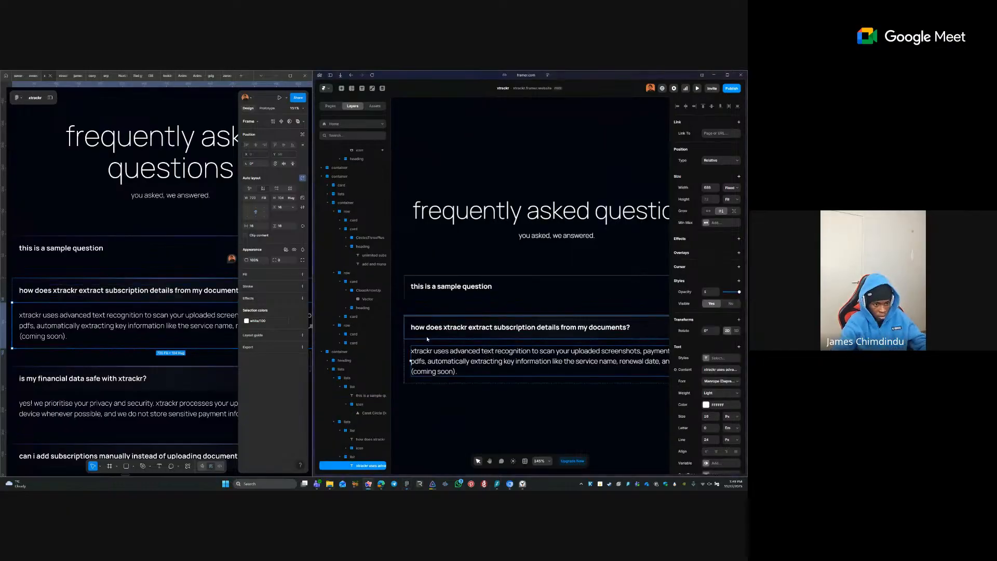
click(426, 336)
click(442, 349)
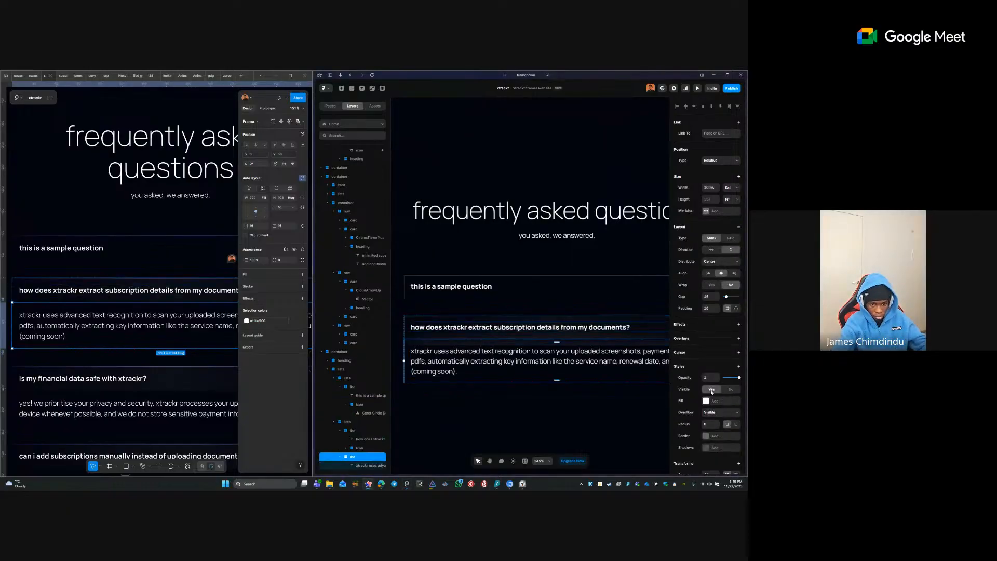
scroll(709, 392, down, 3)
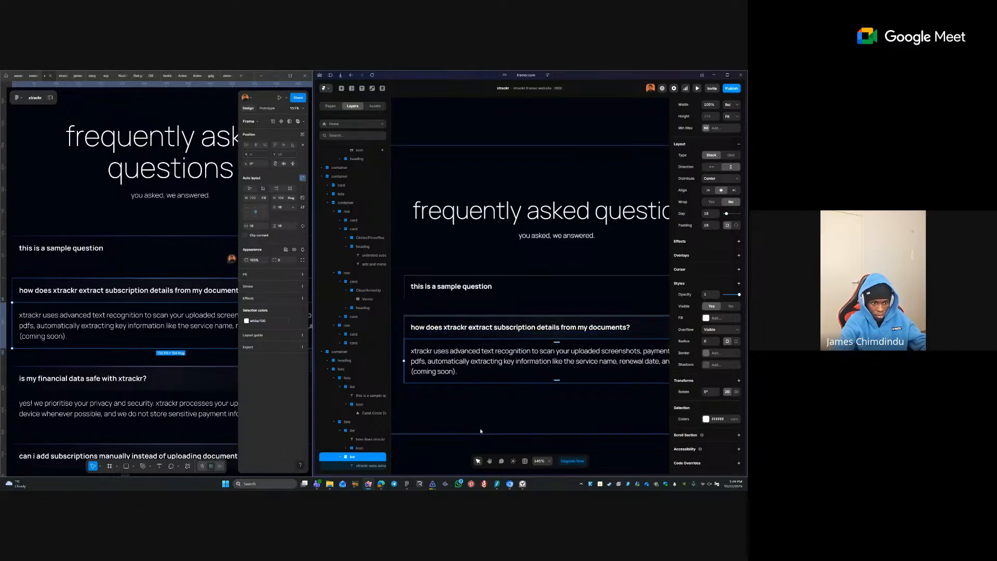
click(417, 336)
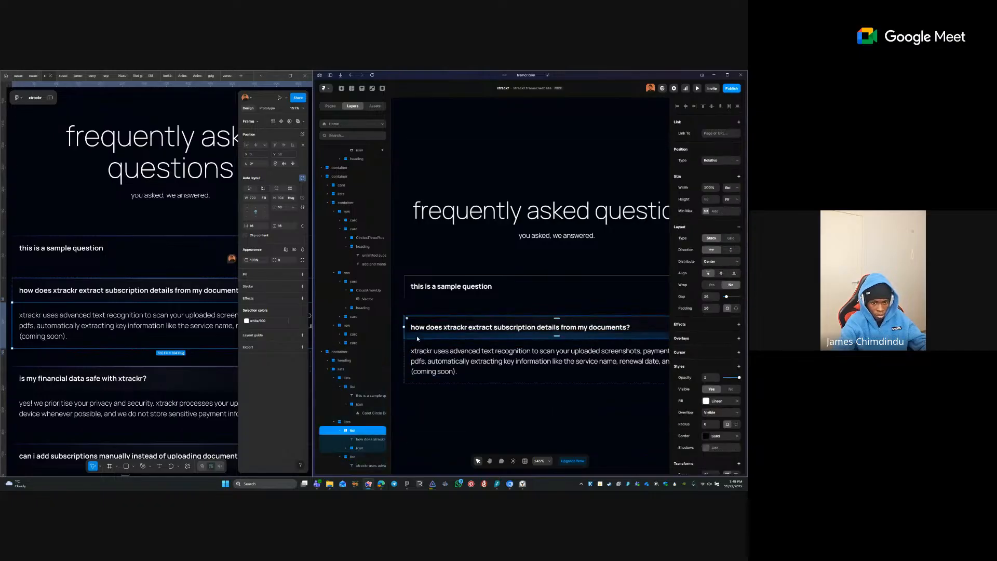
key(Escape)
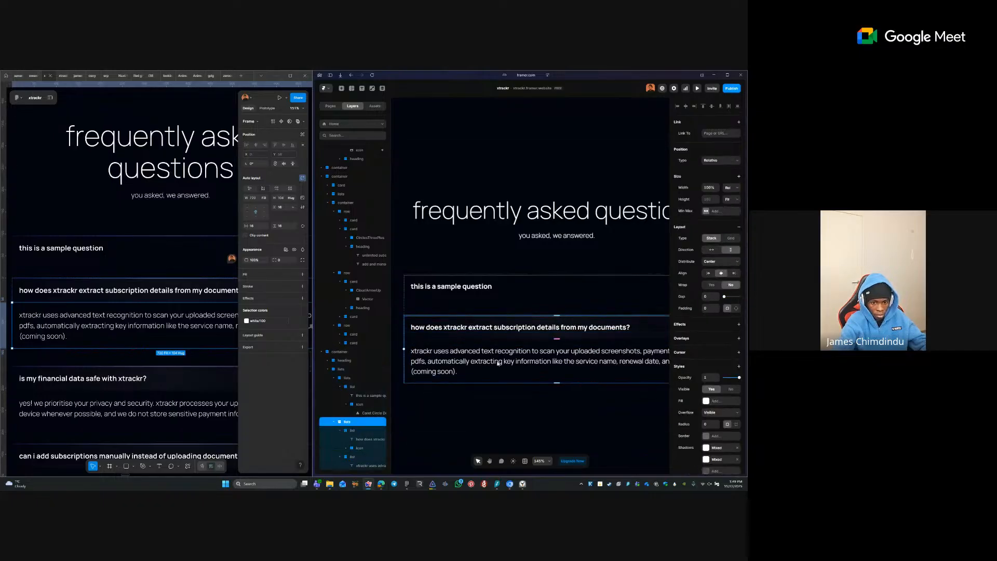
scroll(696, 412, down, 1)
scroll(721, 383, down, 2)
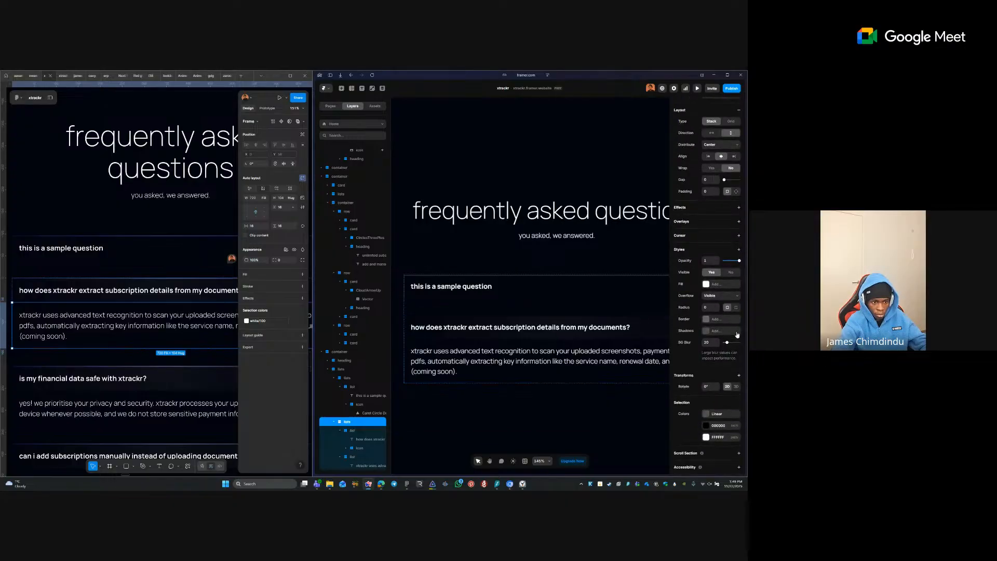
- Compare Framer's FAQ container and question row with Figma's question and answer frames
click(497, 349)
ctrl+click(495, 336)
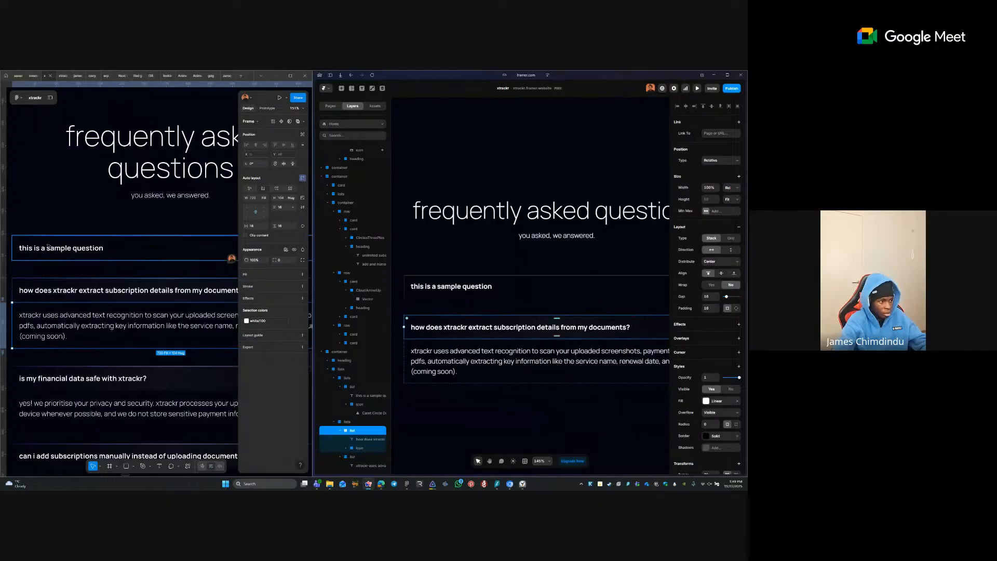
click(37, 290)
click(99, 326)
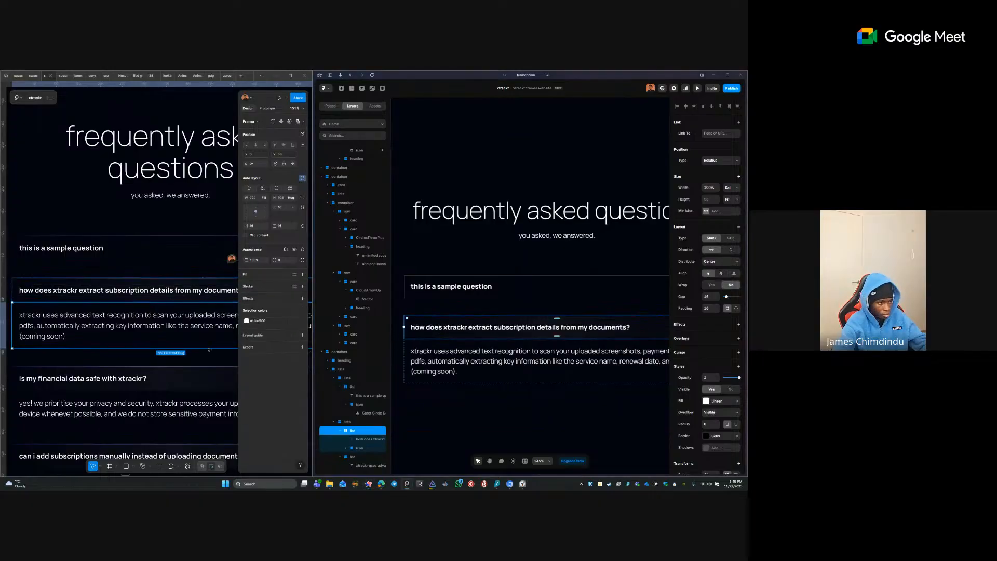
click(166, 291)
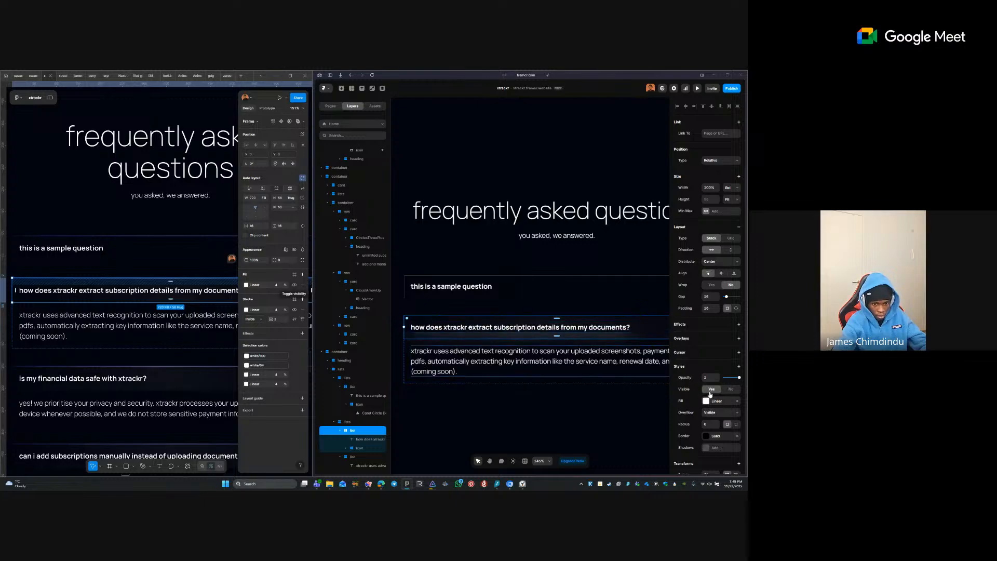
- Draw a thin frame across the top of the FAQ container
click(492, 430)
key(f)
drag(450, 407, 529, 403)
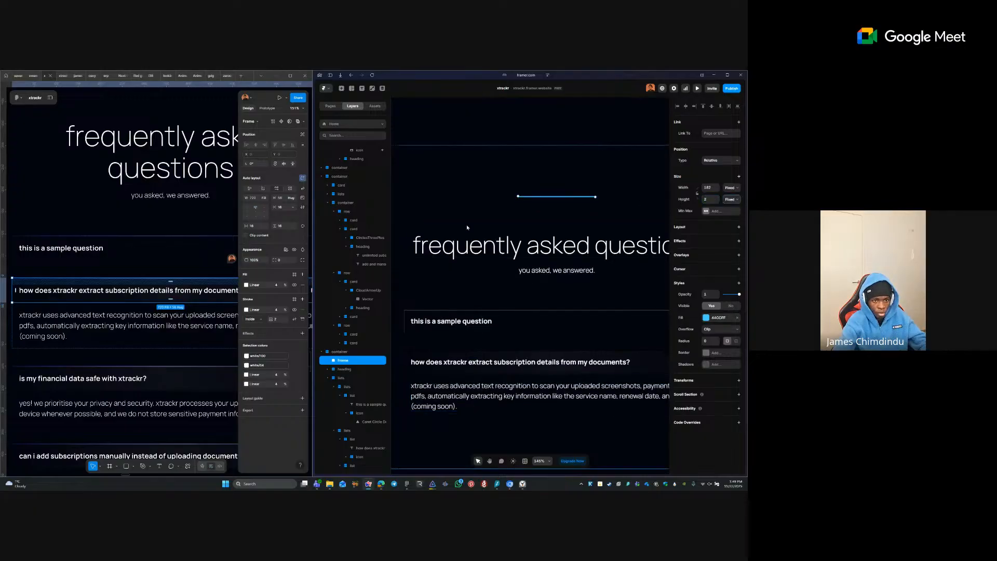
- Switch the thin line's fill to a linear gradient with a white FFFFFF middle stop
click(570, 206)
click(563, 197)
click(707, 313)
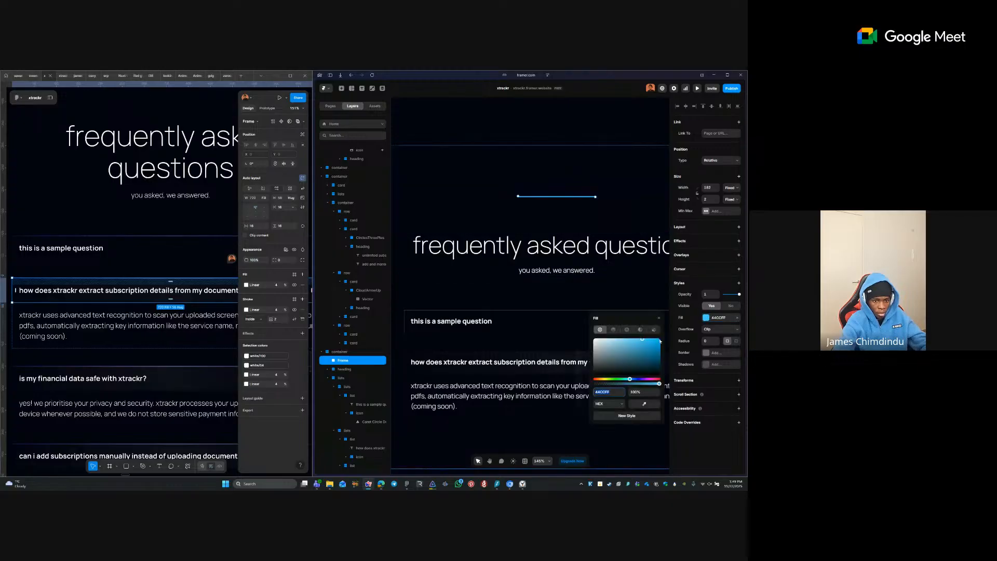
click(613, 331)
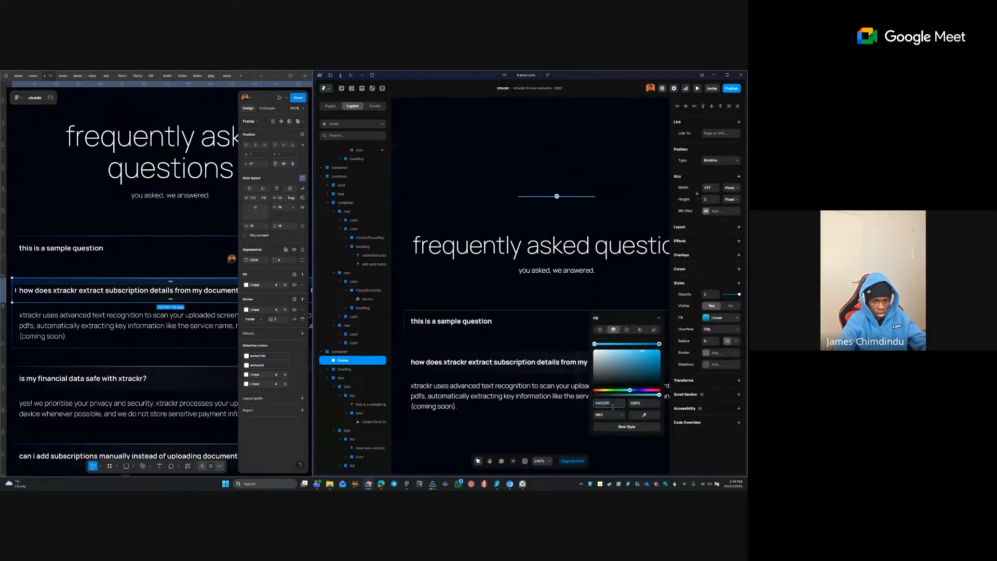
click(659, 345)
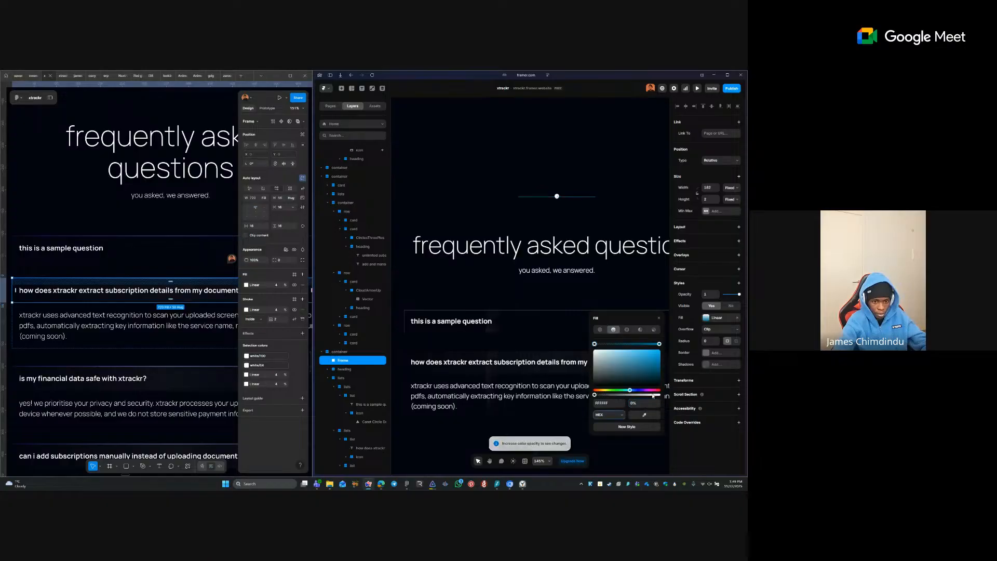
click(626, 343)
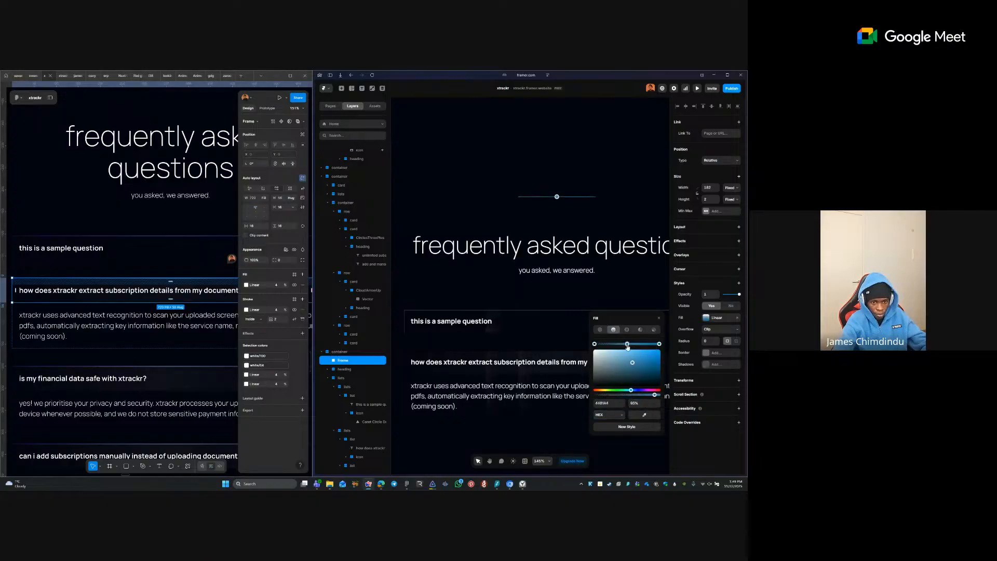
click(612, 404)
text(FFFFFF)
key(Tab)
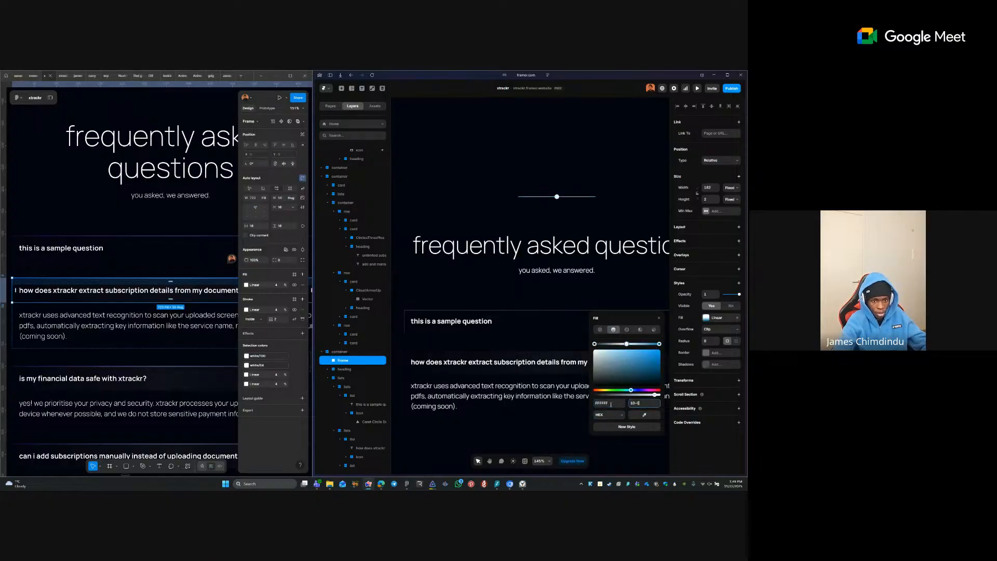
- Set the middle stop to 100% opacity and the right stop to white FFFFFF at 0%
text(10-0)
key(BackSpace)
text(0)
key(Tab)
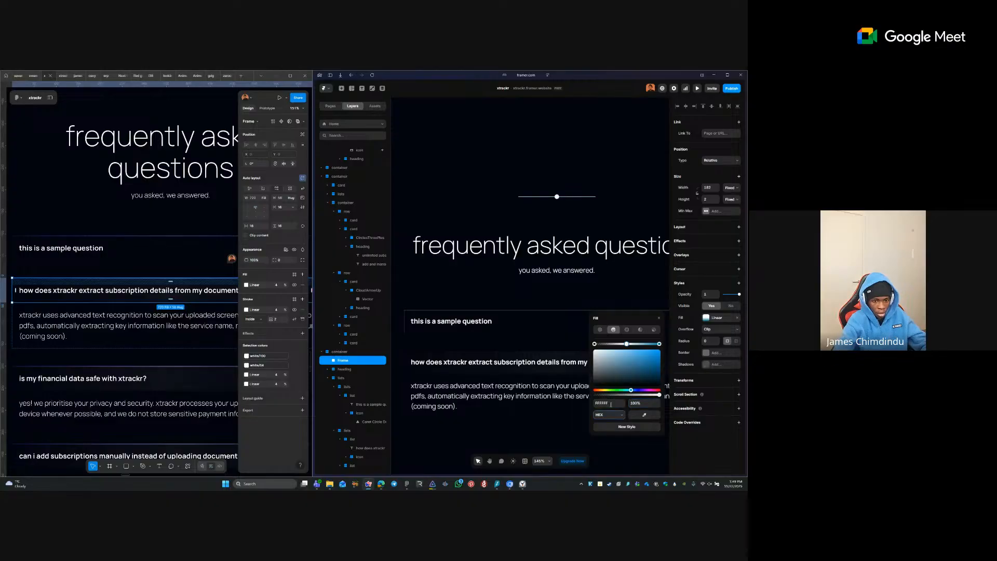
click(659, 344)
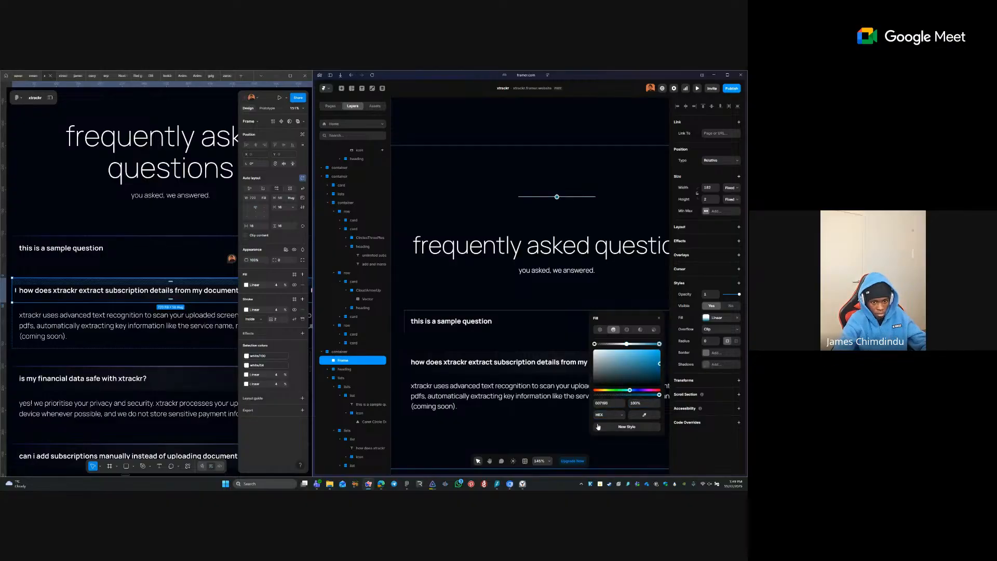
click(603, 403)
text(FFFFFF)
key(Tab)
text(0)
key(Tab)
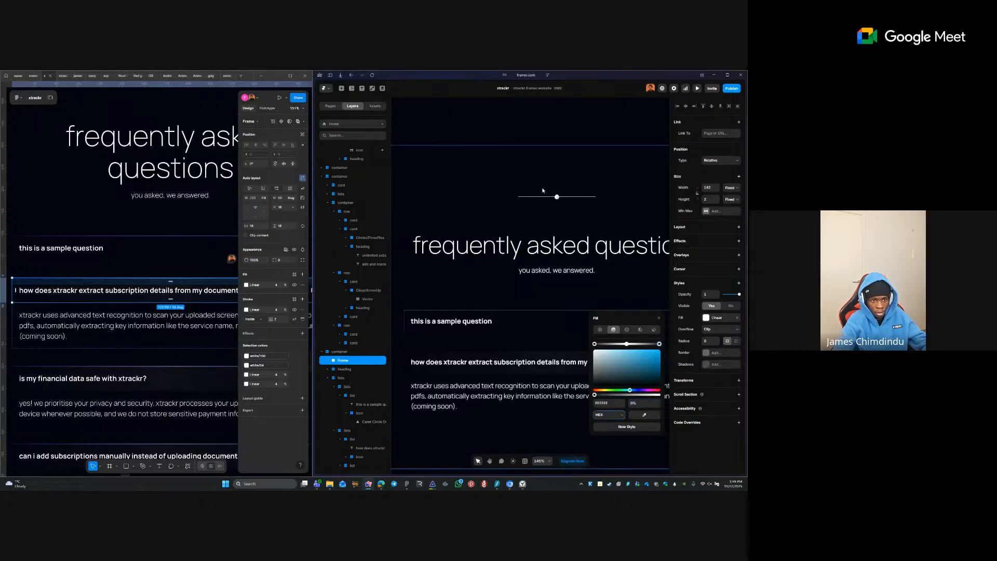
- Slide a gradient stop along the line and confirm the right stop at 0% opacity
drag(557, 199, 573, 199)
click(657, 345)
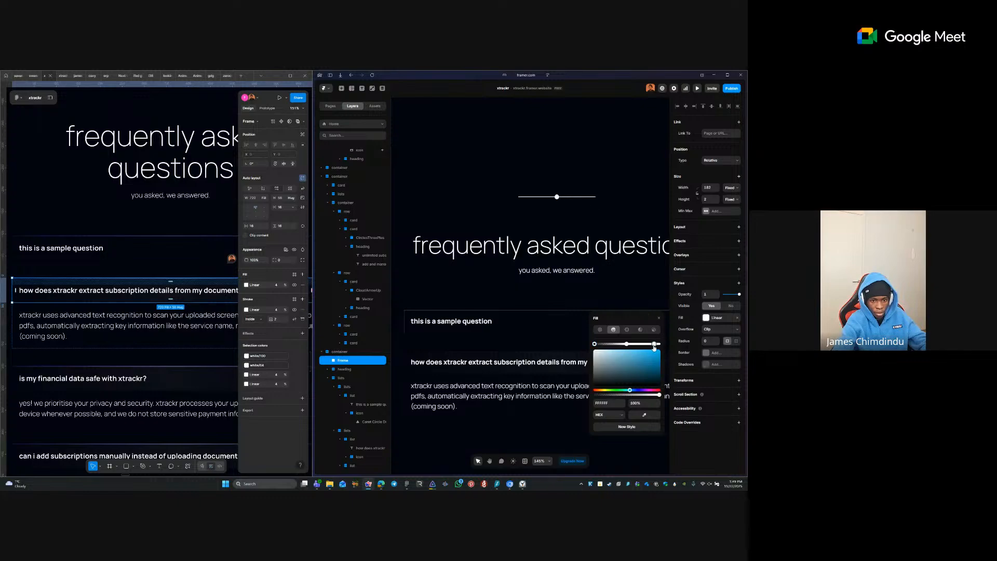
click(636, 404)
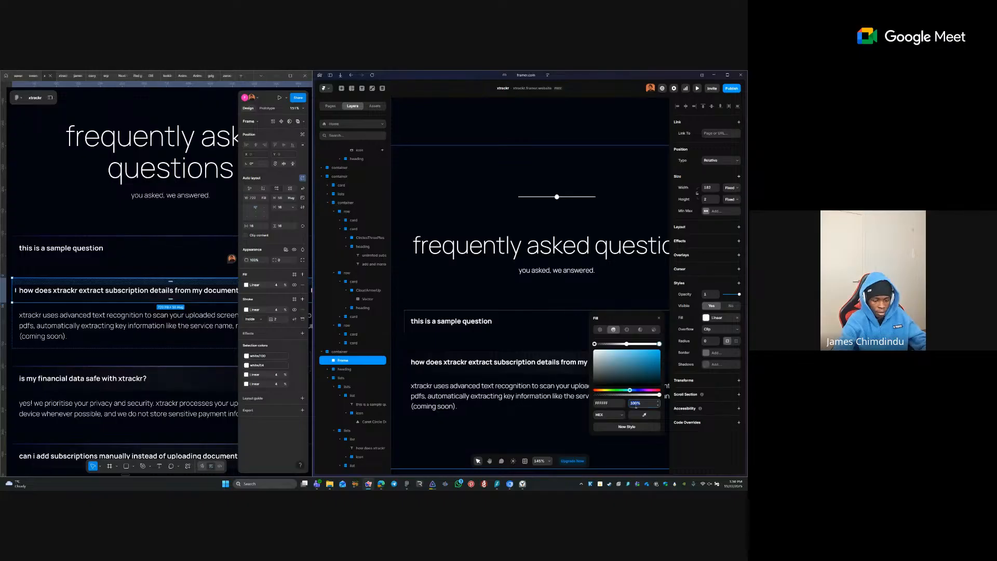
text(0)
key(Tab)
key(ctrl+s)
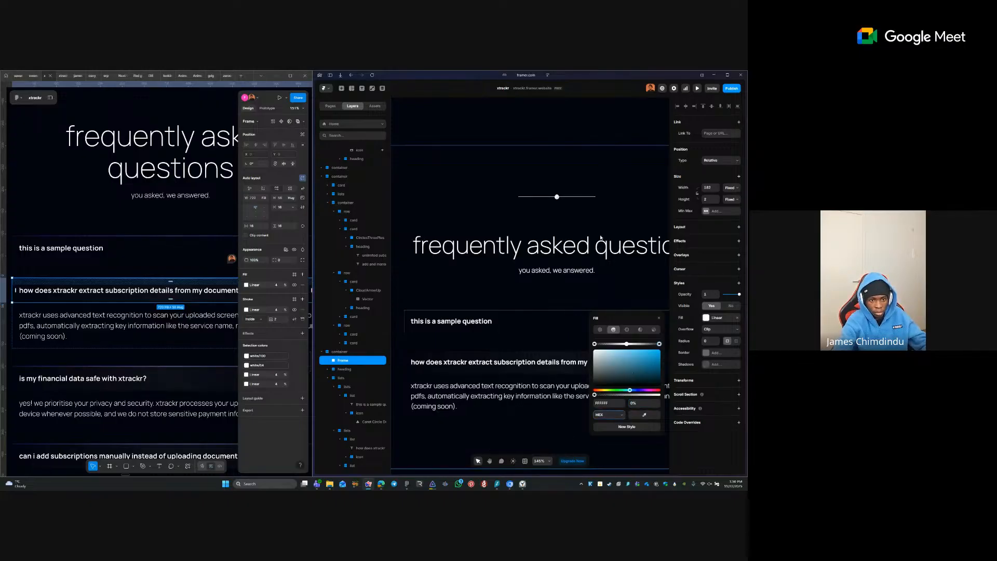
- Try stretching the gradient vertically on the canvas, then undo it
mouse_move(557, 199)
scroll(558, 202, up, 5)
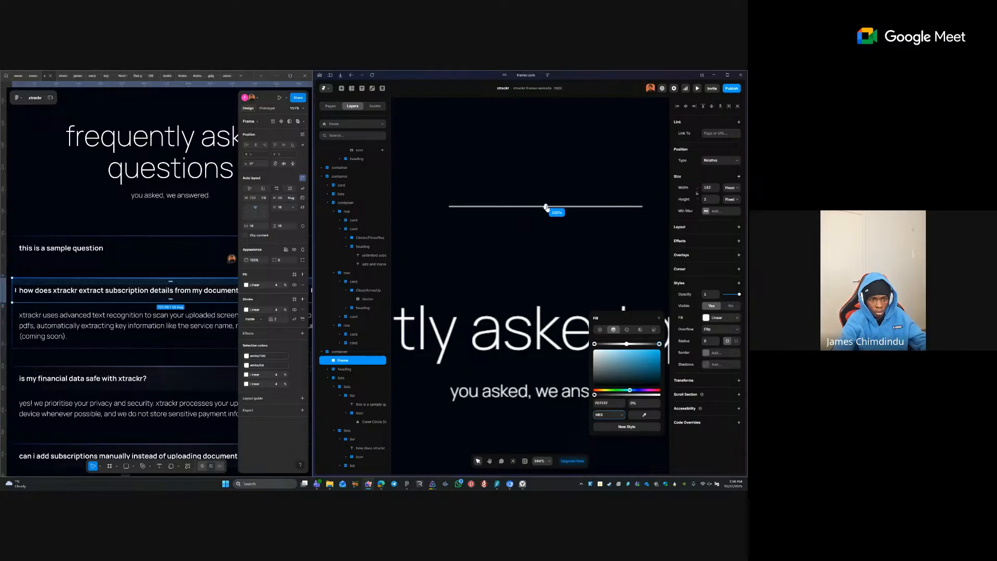
drag(546, 206, 546, 294)
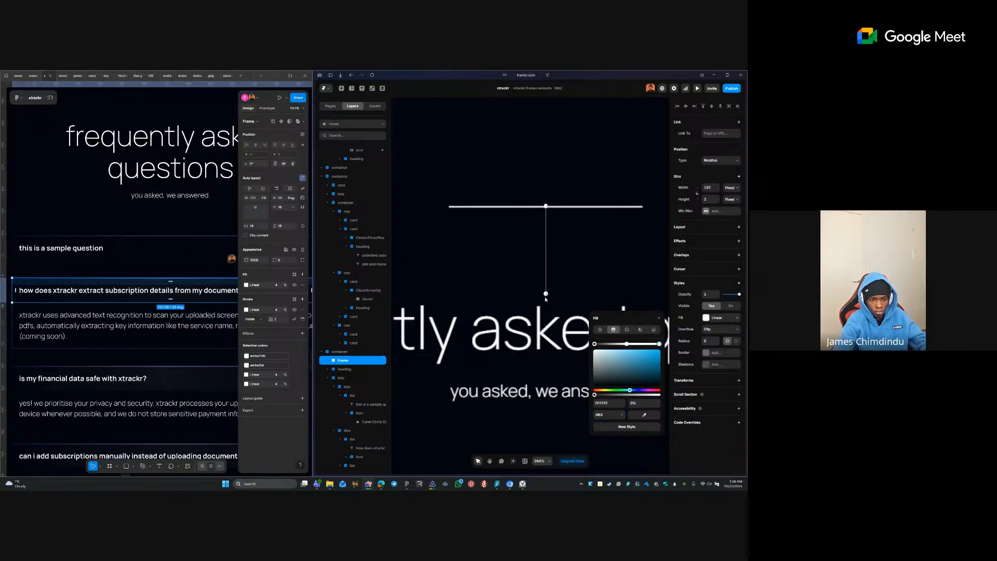
drag(546, 206, 547, 250)
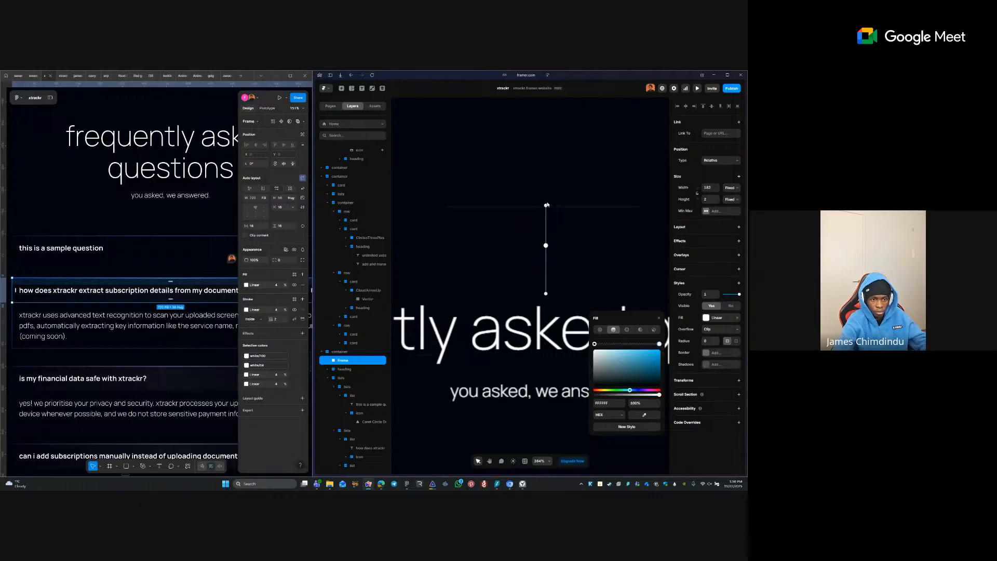
drag(546, 206, 547, 159)
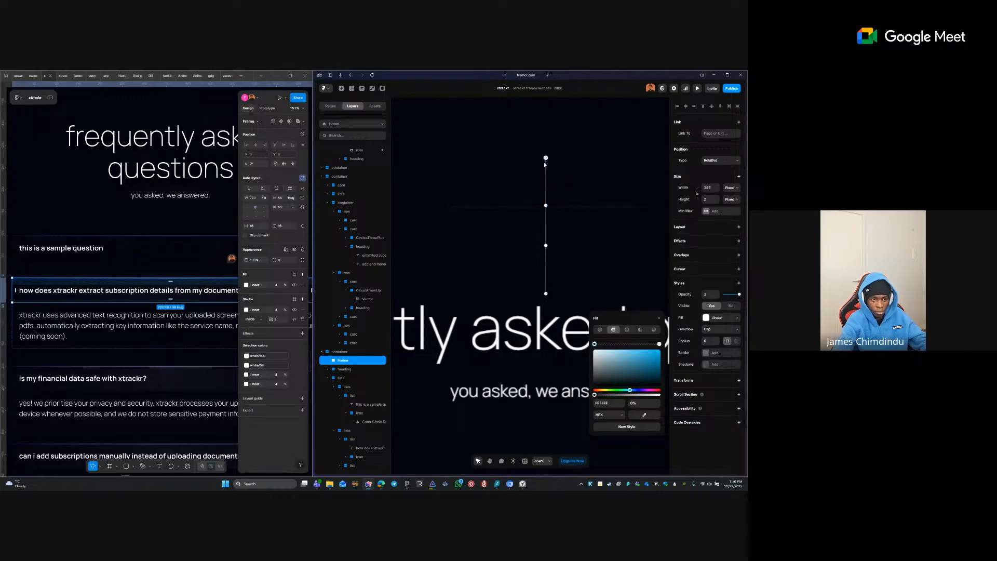
click(545, 217)
key(ctrl+z)
key(ctrl+z)
key(ctrl+z)
key(ctrl+z)
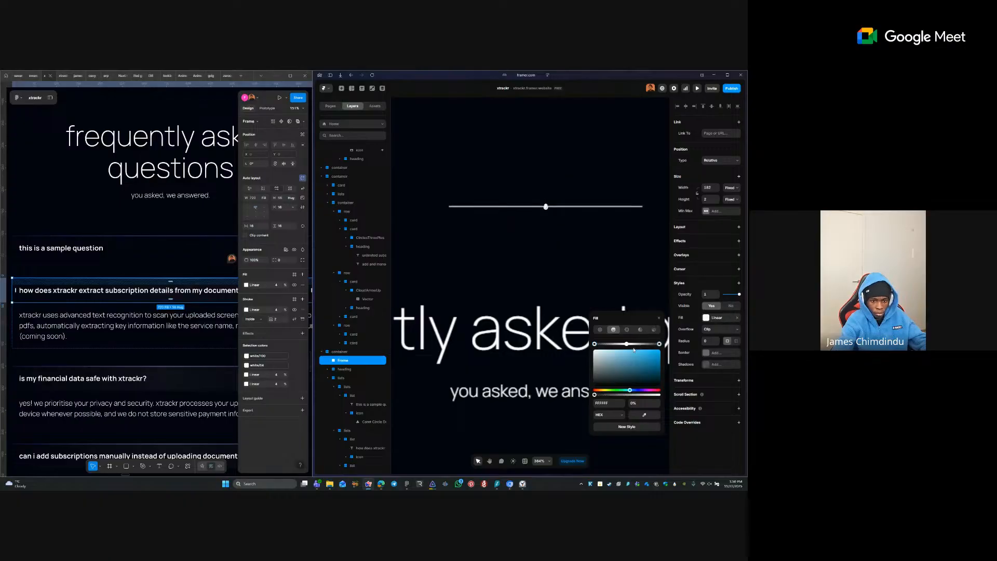
click(560, 271)
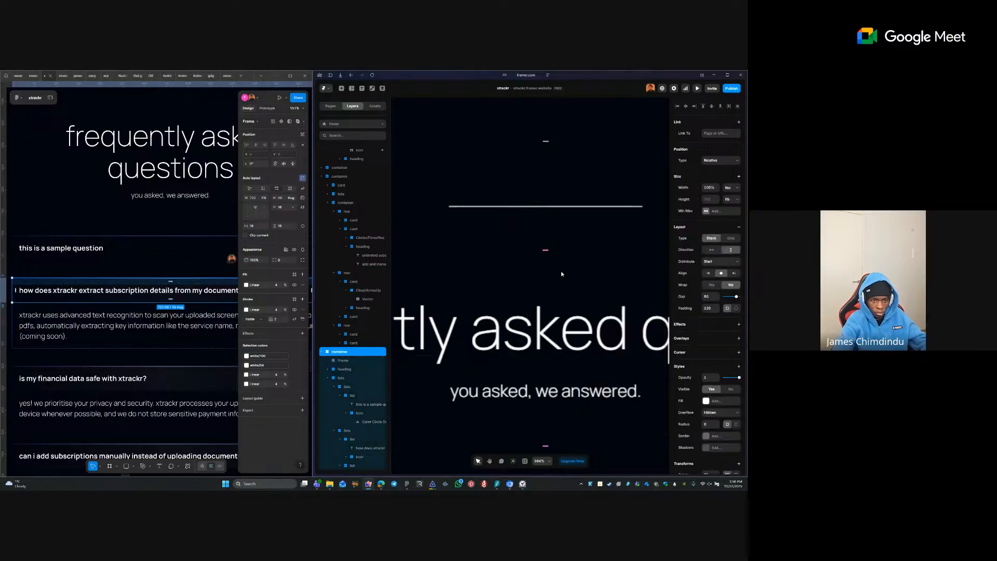
- Add a gradient stop and drag the gradient's end stop far below the line
click(540, 208)
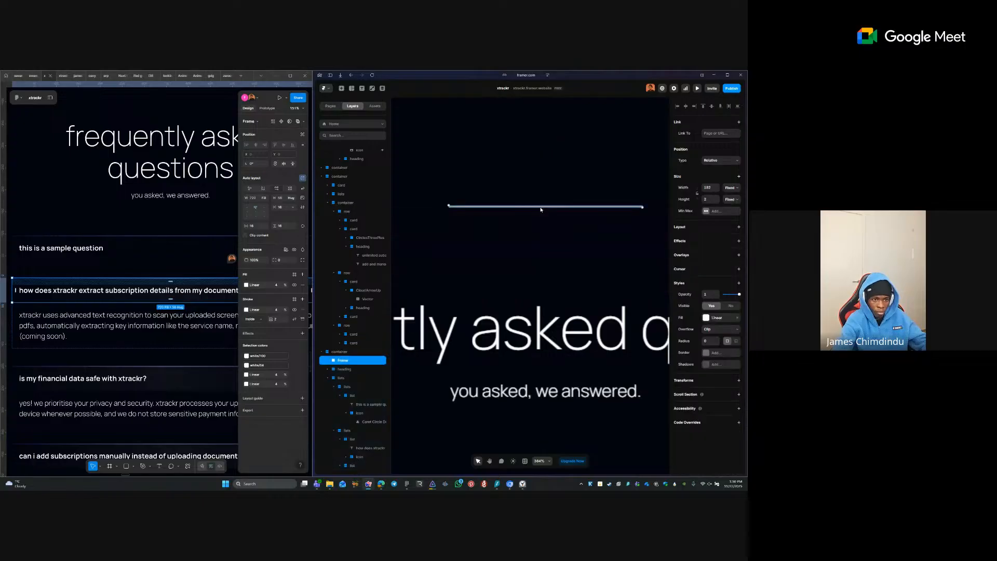
click(724, 318)
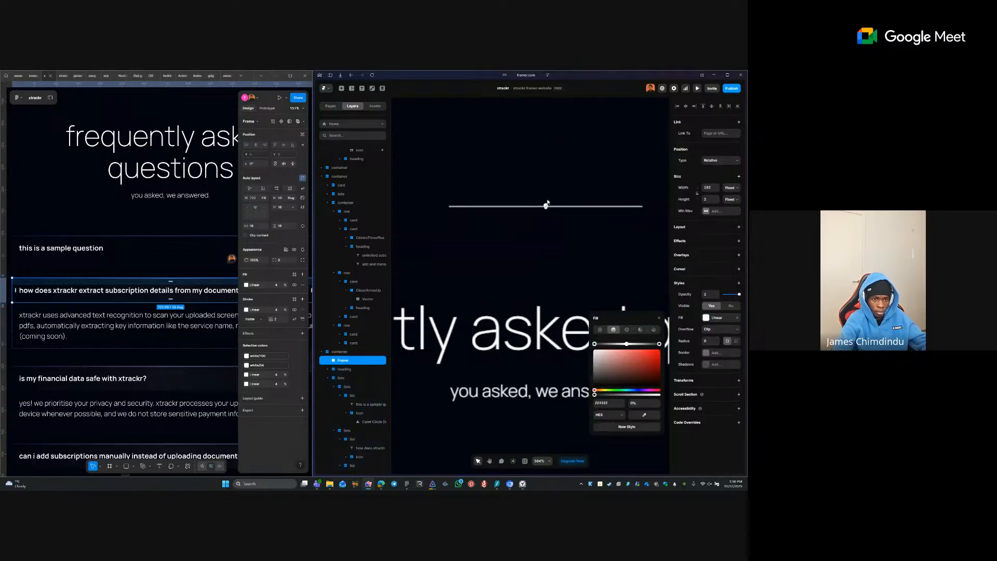
scroll(545, 205, up, 10)
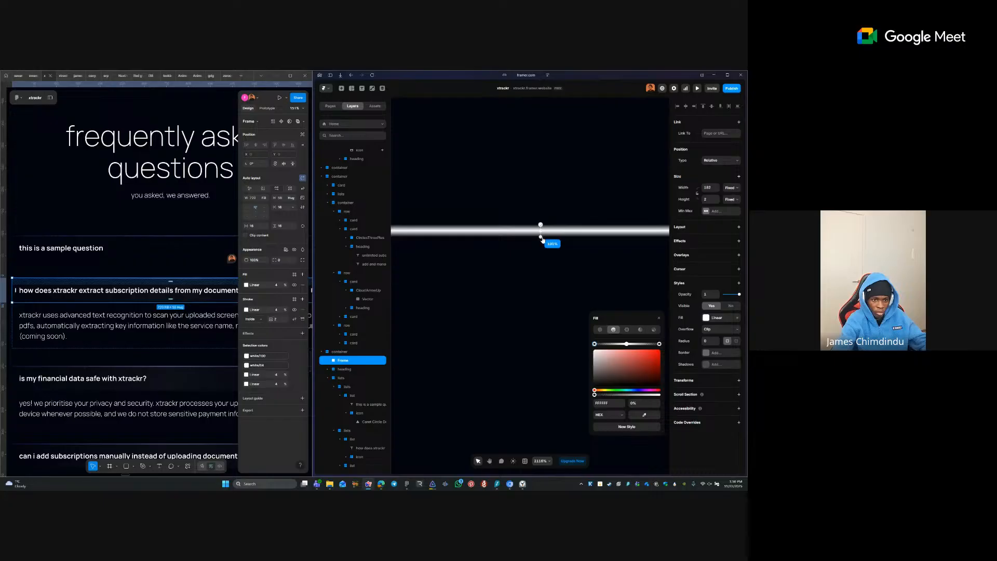
scroll(542, 229, up, 3)
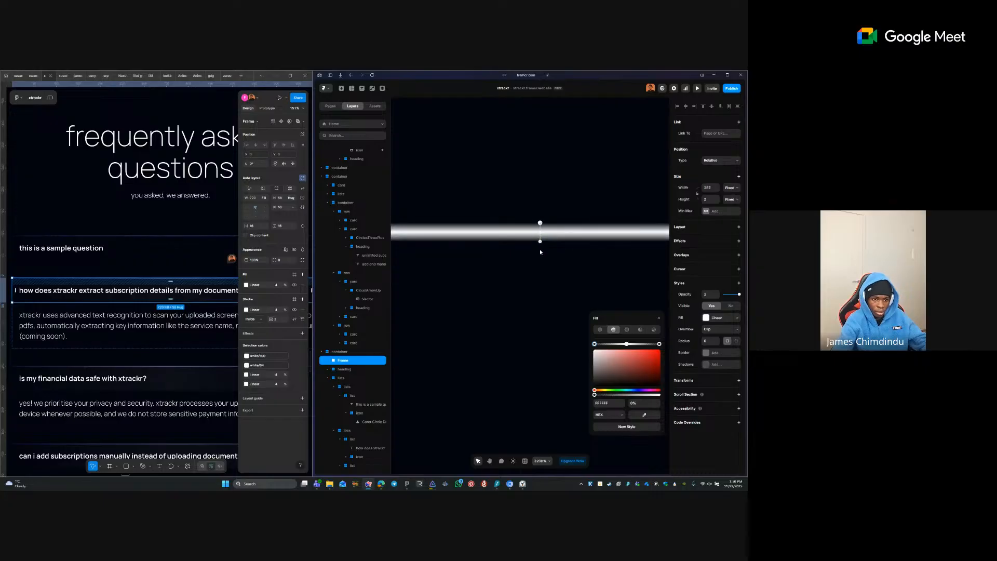
click(540, 239)
mouse_move(544, 244)
mouse_down()
mouse_move(590, 219)
mouse_move(578, 177)
mouse_up()
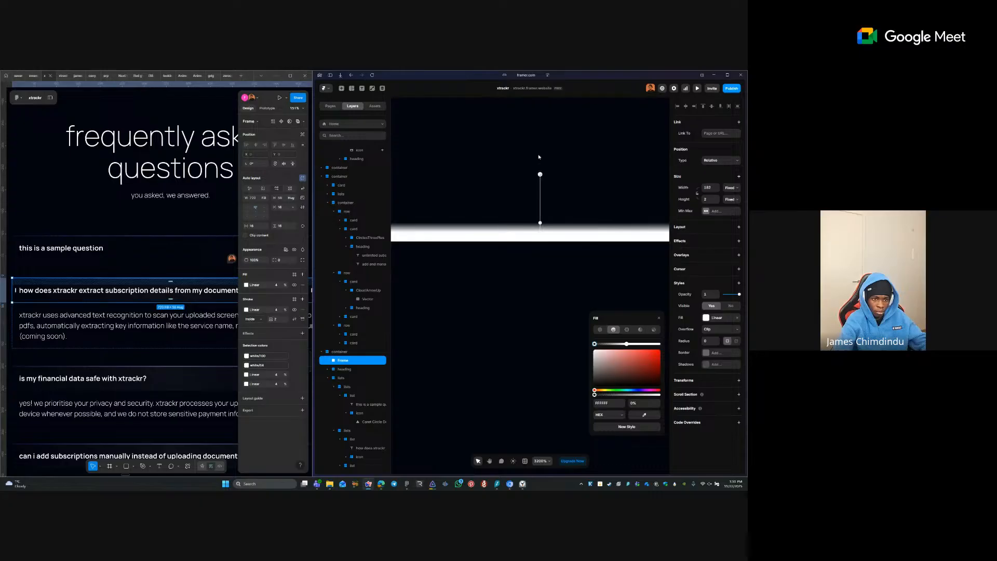
mouse_move(540, 223)
mouse_down()
mouse_move(555, 403)
mouse_move(539, 401)
mouse_up()
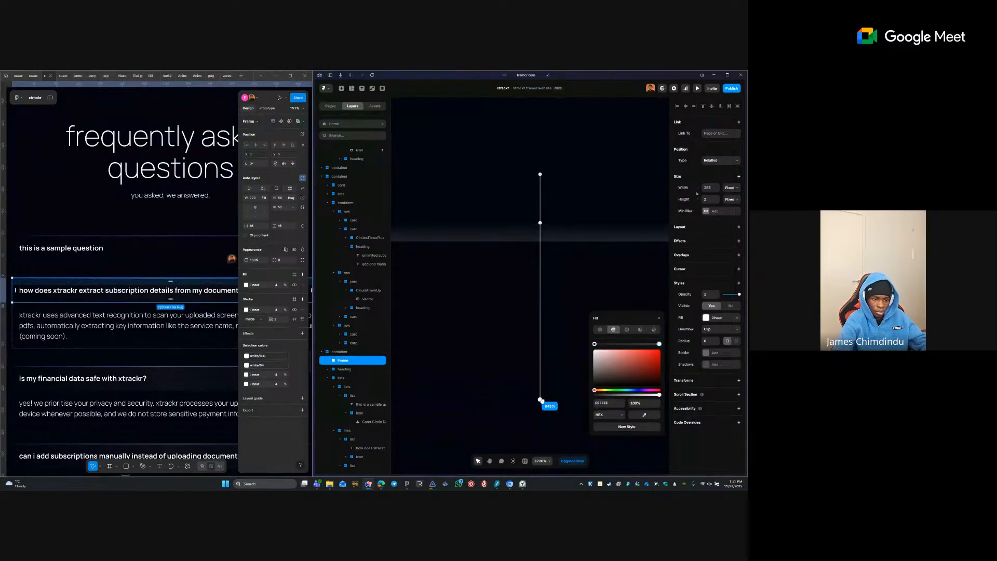
click(553, 349)
- Pull the bottom gradient stop back up near the line
click(341, 360)
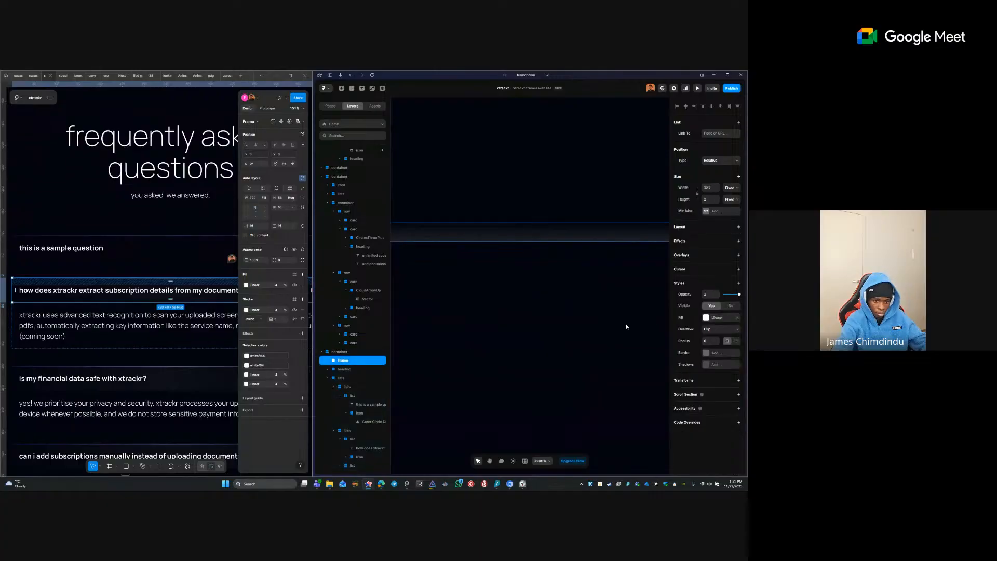
click(708, 318)
click(540, 401)
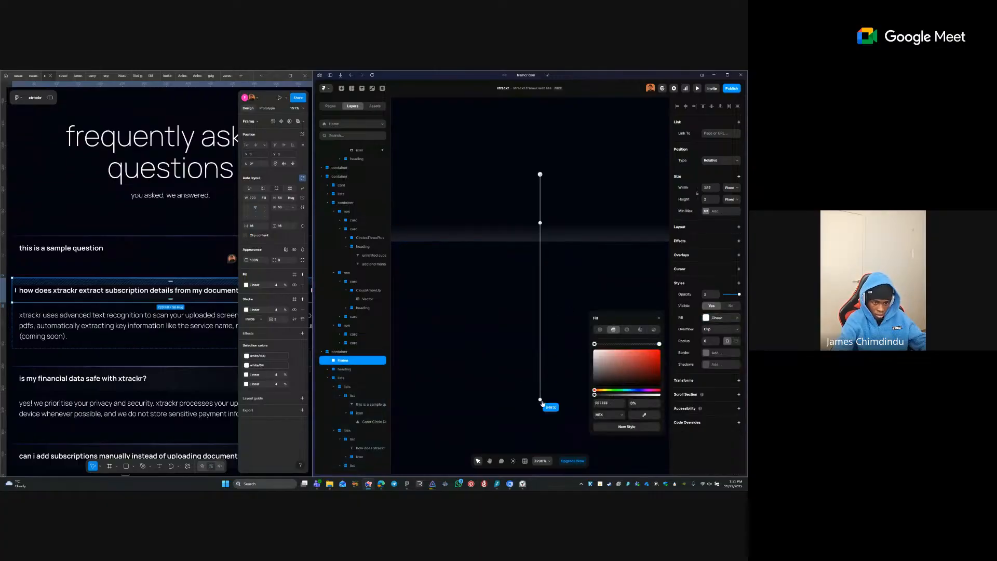
click(539, 401)
drag(540, 402, 541, 241)
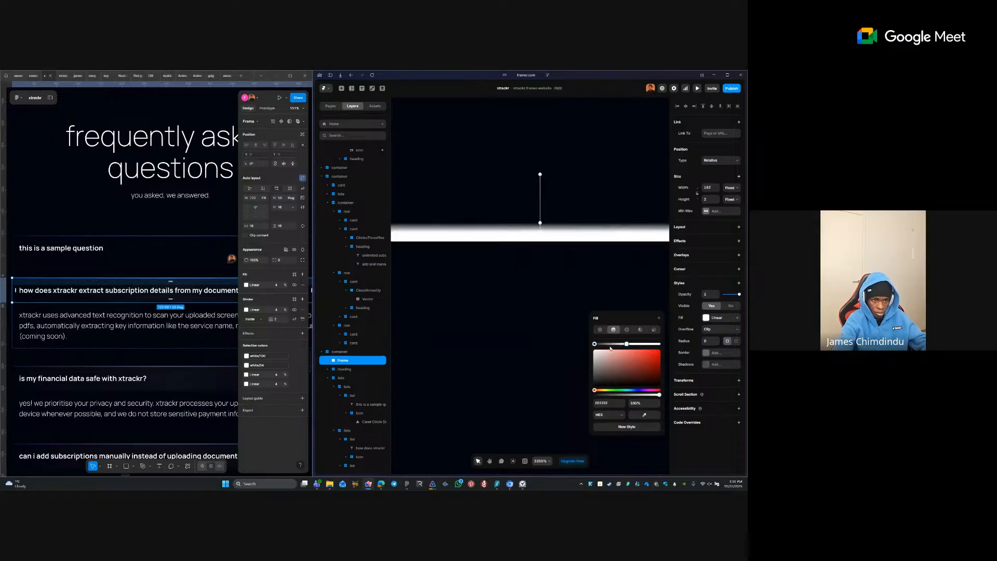
click(616, 279)
- Draw a new small frame on the canvas
scroll(582, 269, down, 2)
key(f)
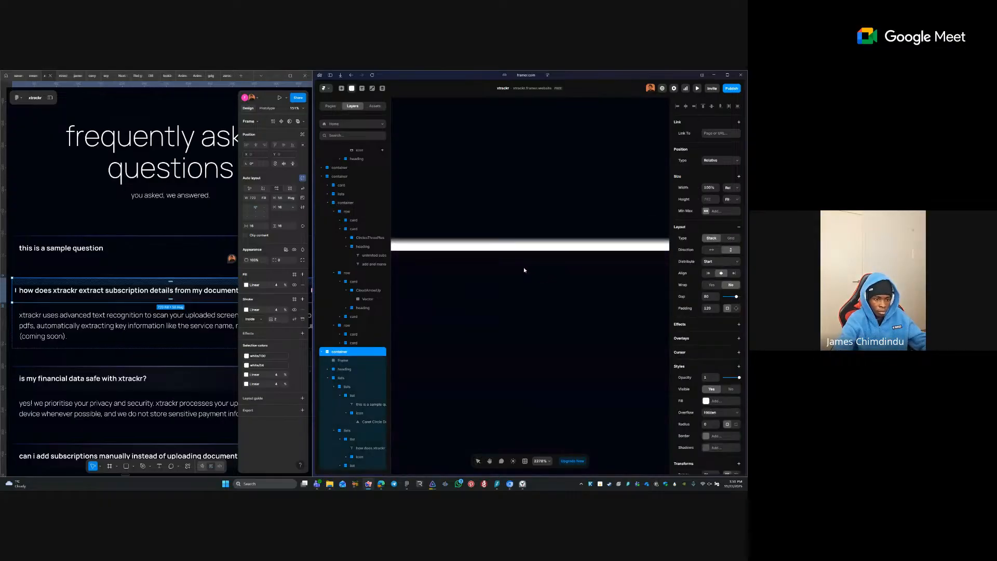
drag(524, 267, 626, 454)
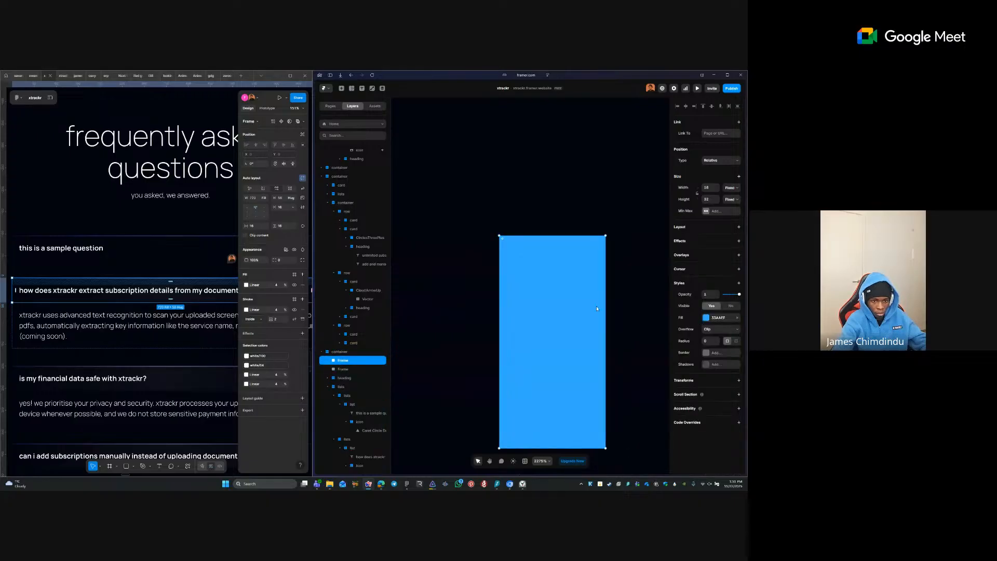
- Copy the thin line's white gradient fill and paste it onto the small blue rectangle
scroll(597, 309, down, 10)
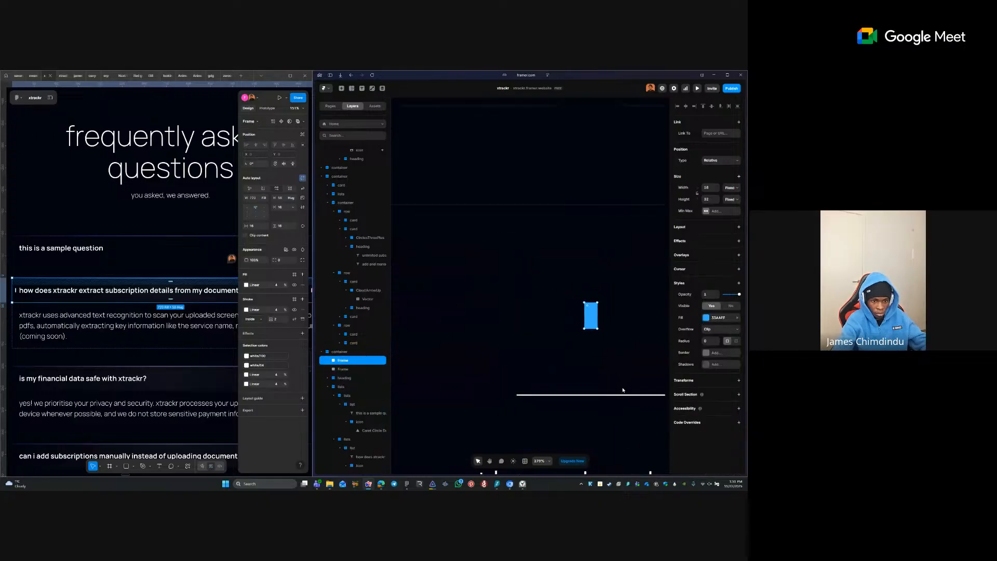
click(618, 395)
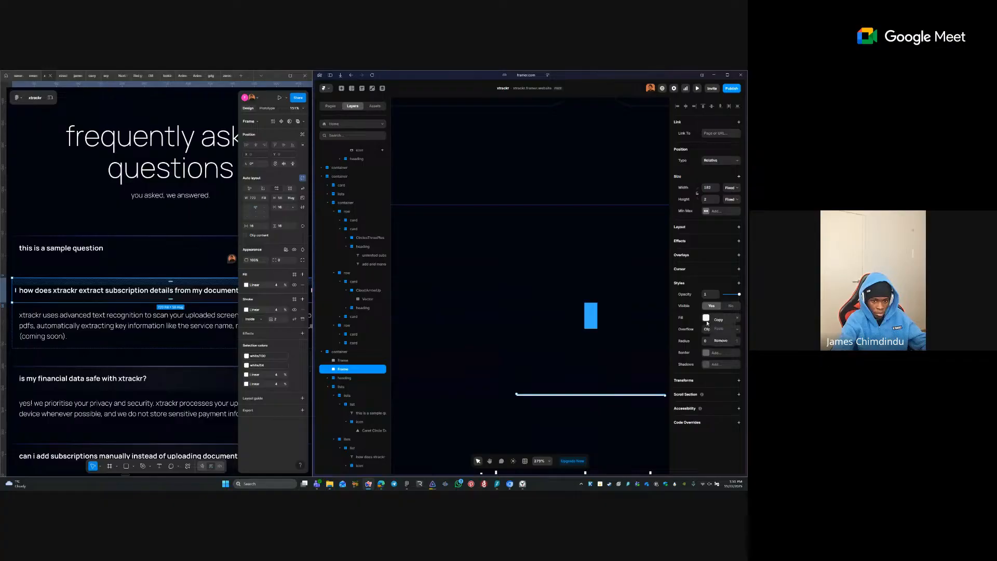
right_click(715, 317)
click(716, 326)
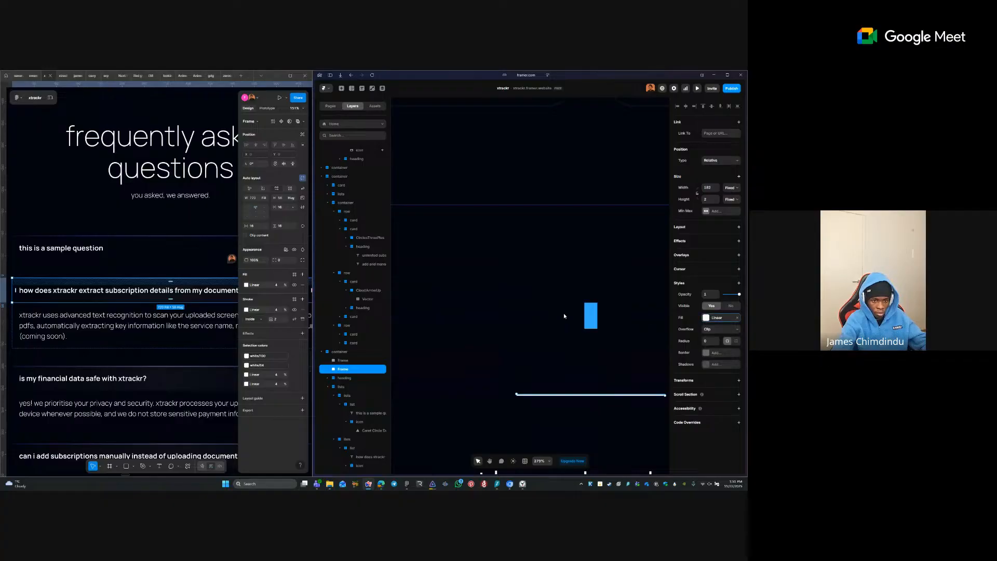
click(596, 316)
right_click(716, 317)
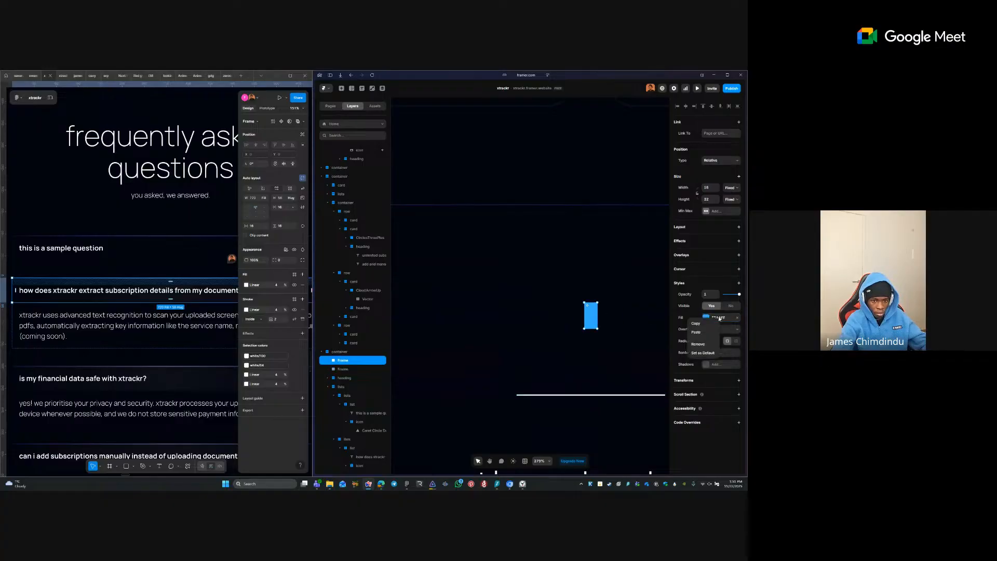
click(702, 334)
- Zoom in on the new white gradient frame and check its gradient settings
click(724, 320)
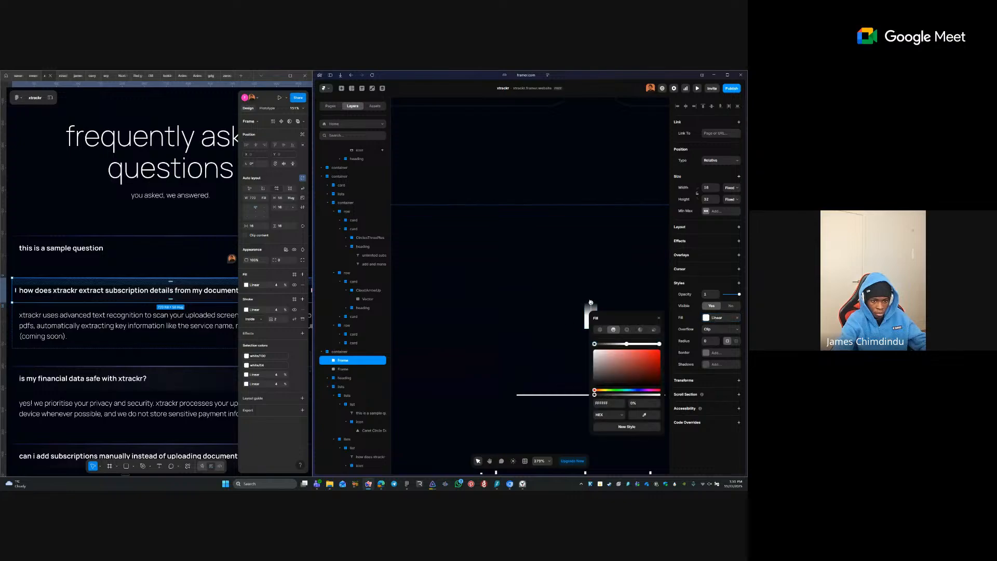
click(591, 302)
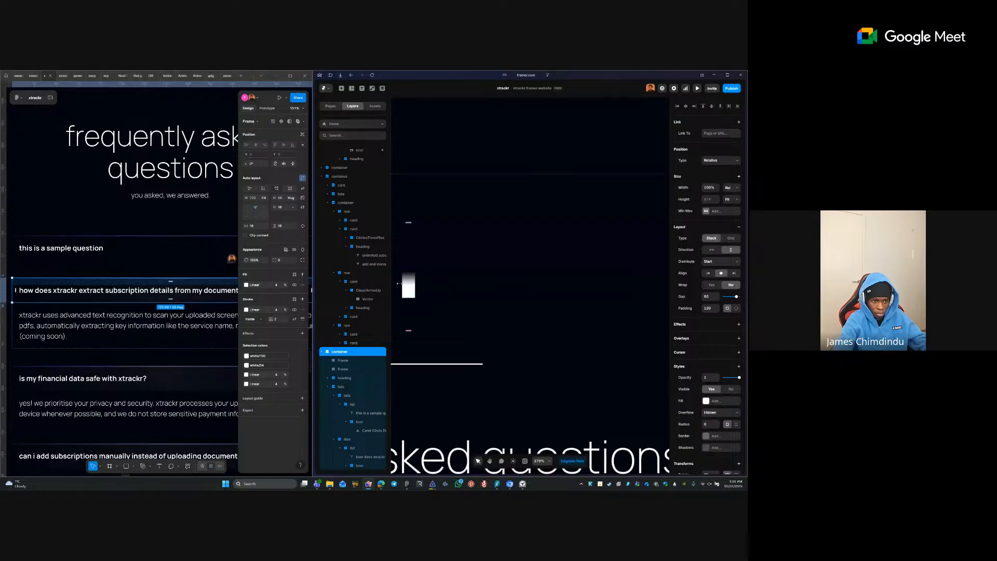
click(414, 286)
key(shift+2)
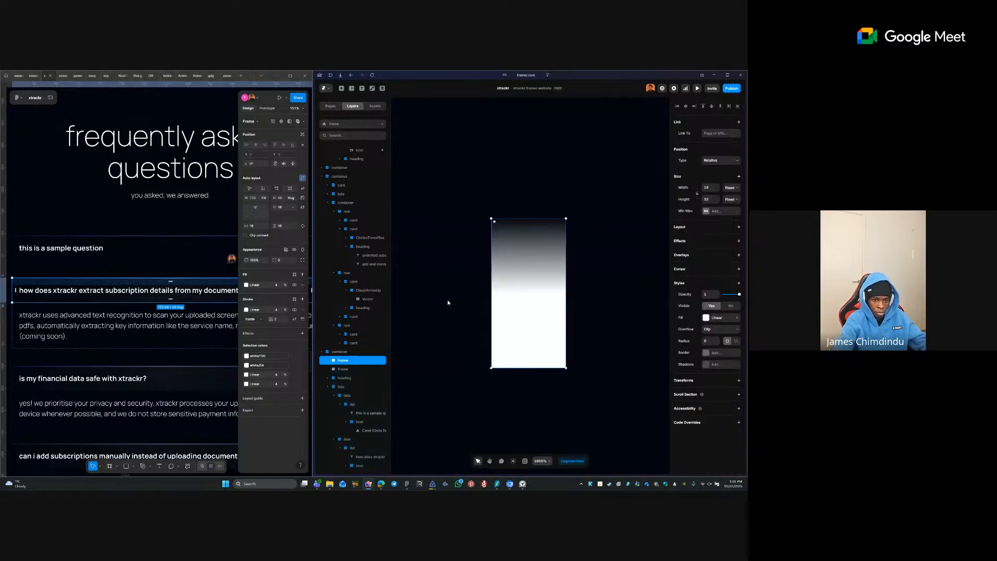
click(706, 317)
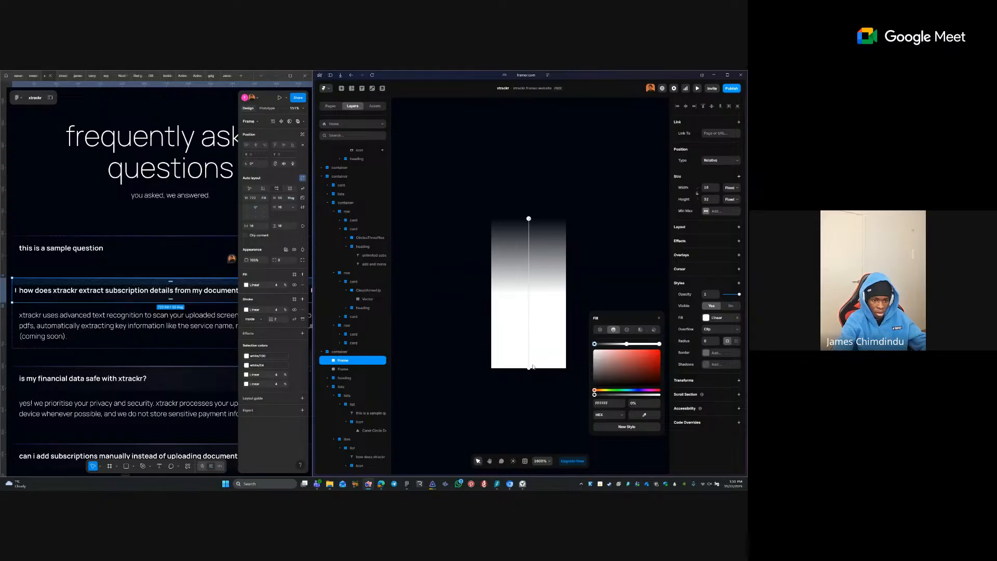
click(555, 262)
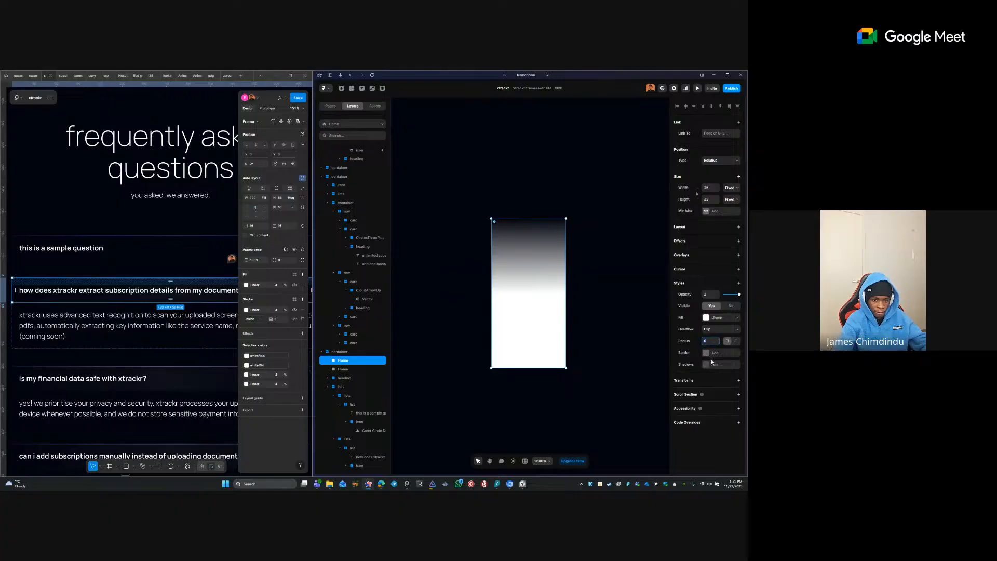
click(691, 383)
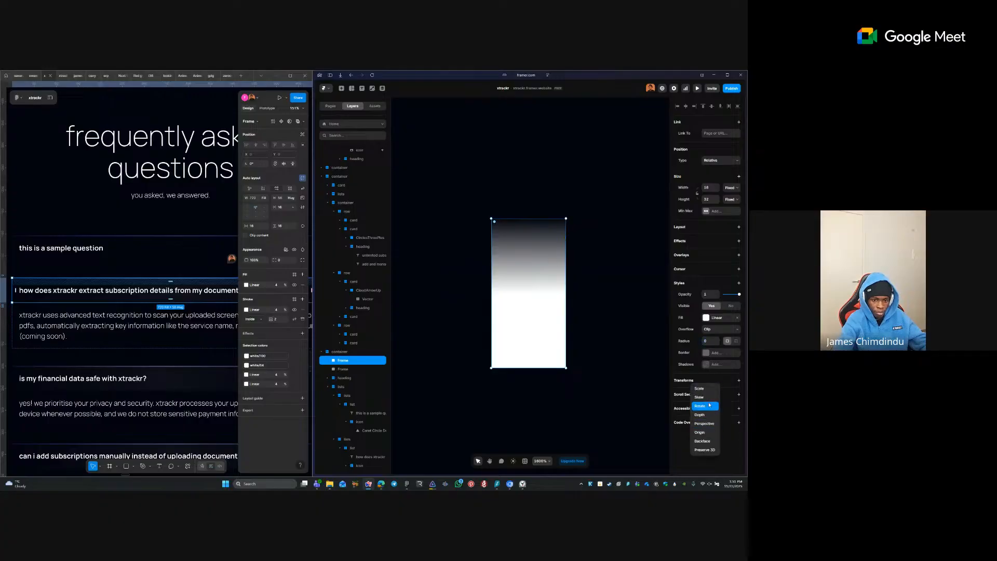
- Rotate the gradient rectangle by 90°
click(701, 405)
click(714, 394)
text(90)
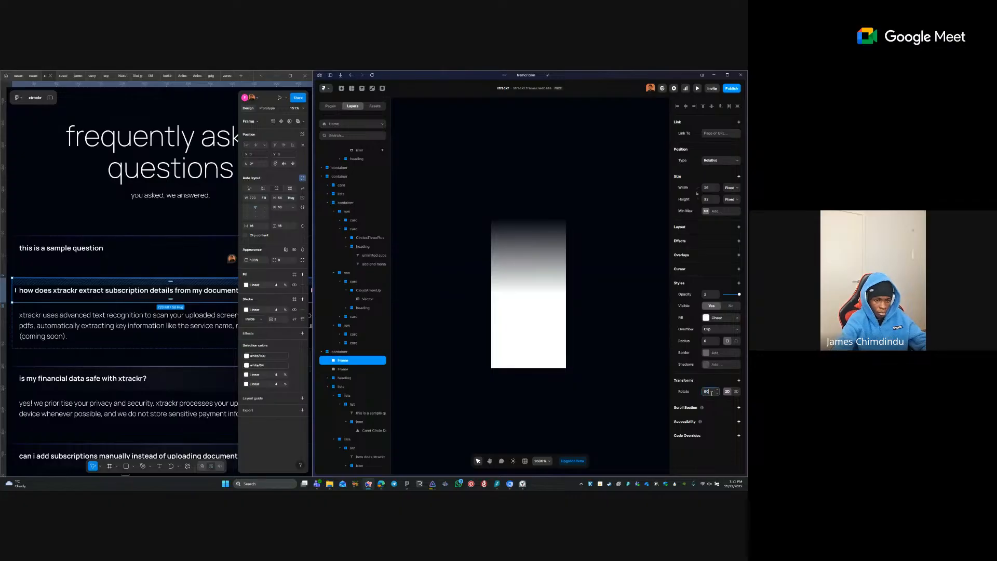
key(Tab)
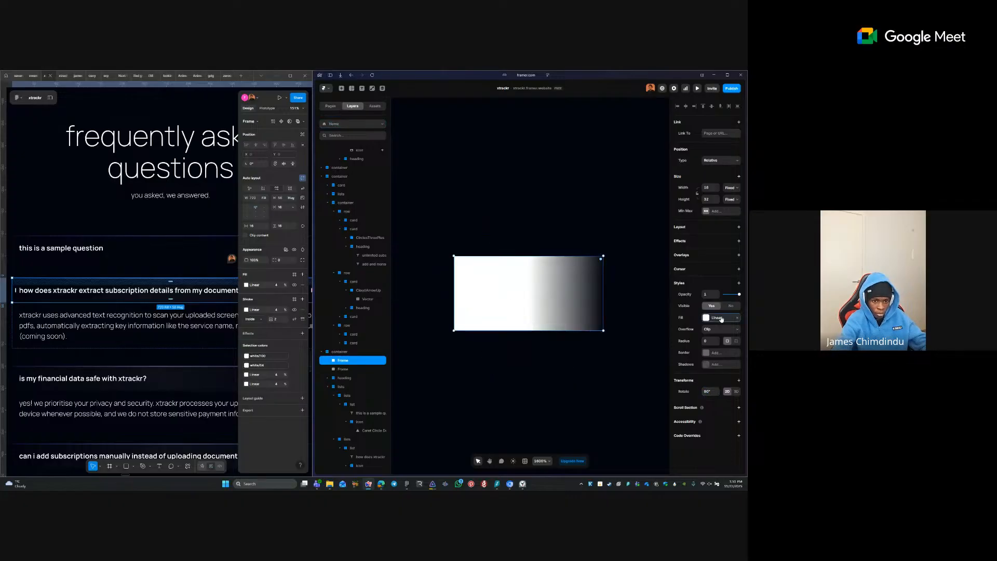
- Make the first gradient stop 0% opacity and centre the bright stop at about 50%
click(716, 318)
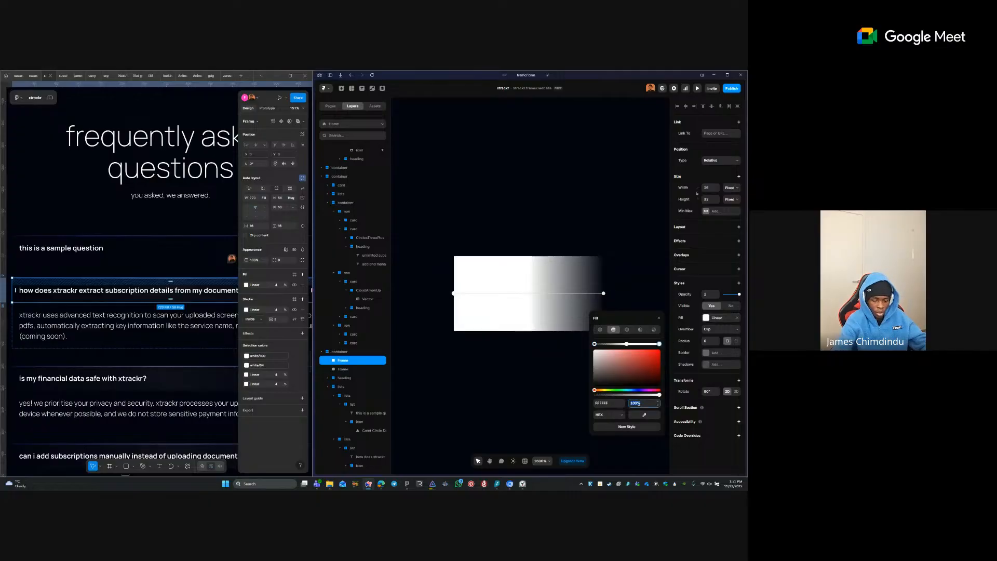
text(0)
key(Tab)
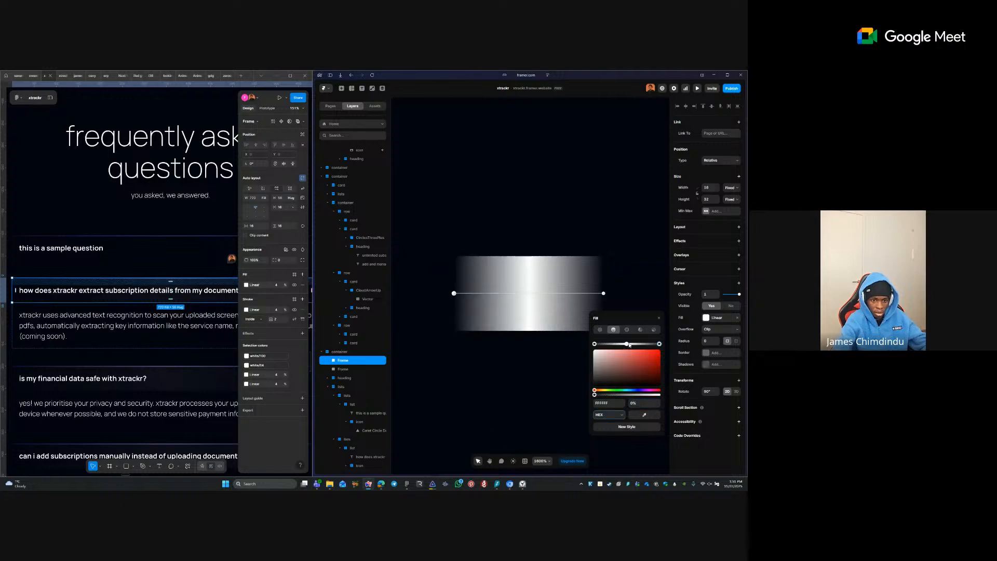
drag(628, 345, 631, 345)
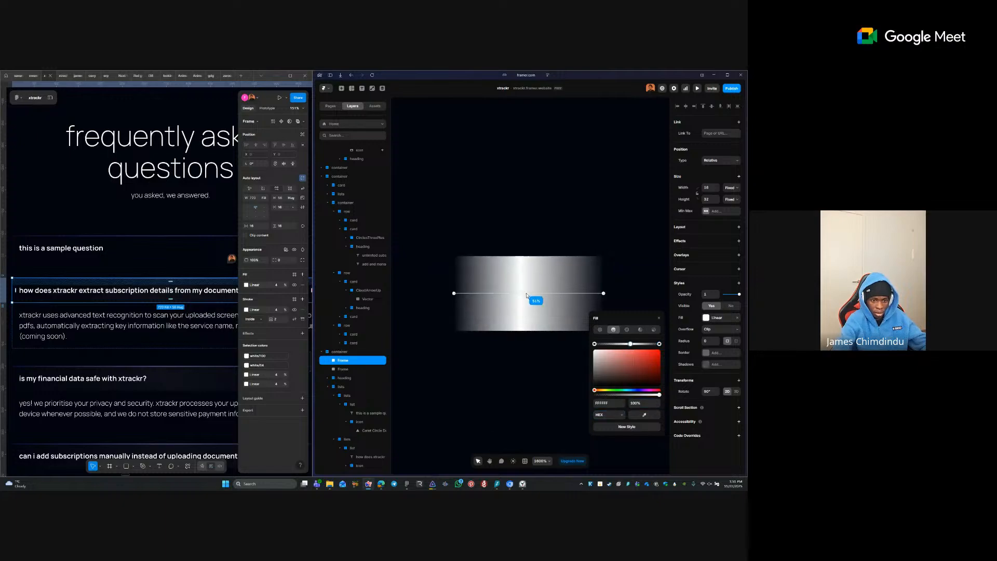
drag(520, 294, 525, 294)
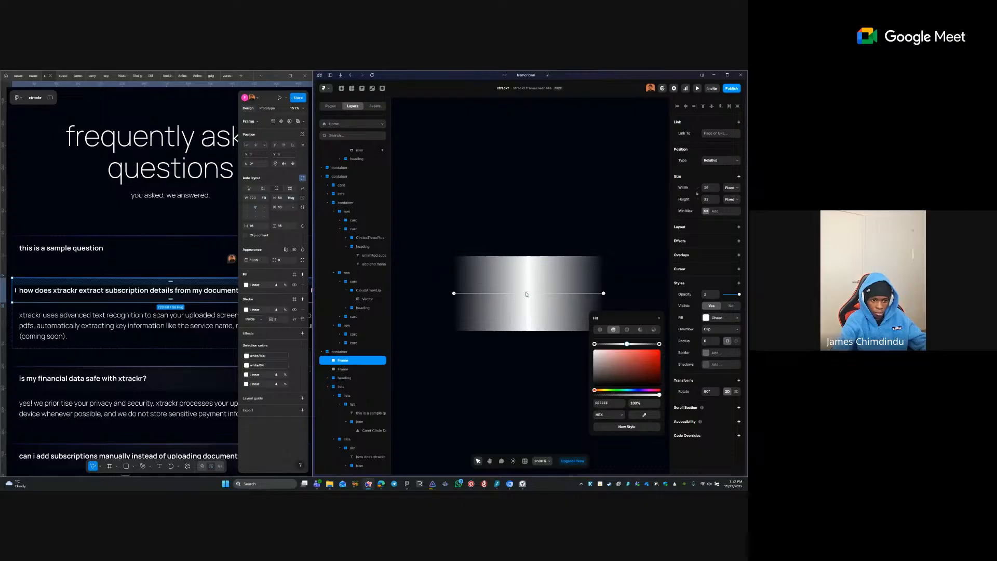
click(553, 240)
- Slim the gradient rectangle to a width of 2, keeping its height at 32
scroll(514, 225, down, 5)
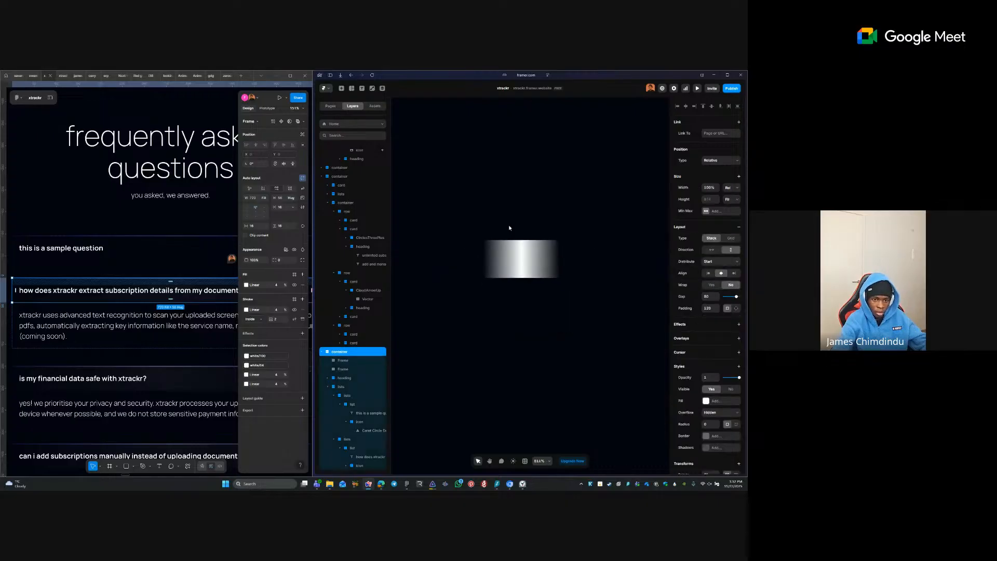
click(552, 275)
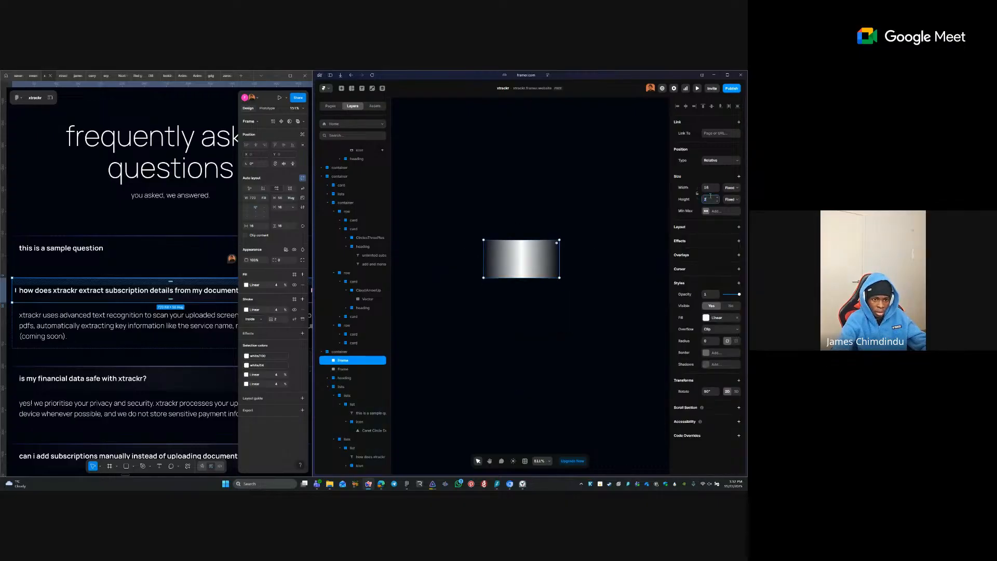
key(Tab)
key(ctrl+z)
key(Tab)
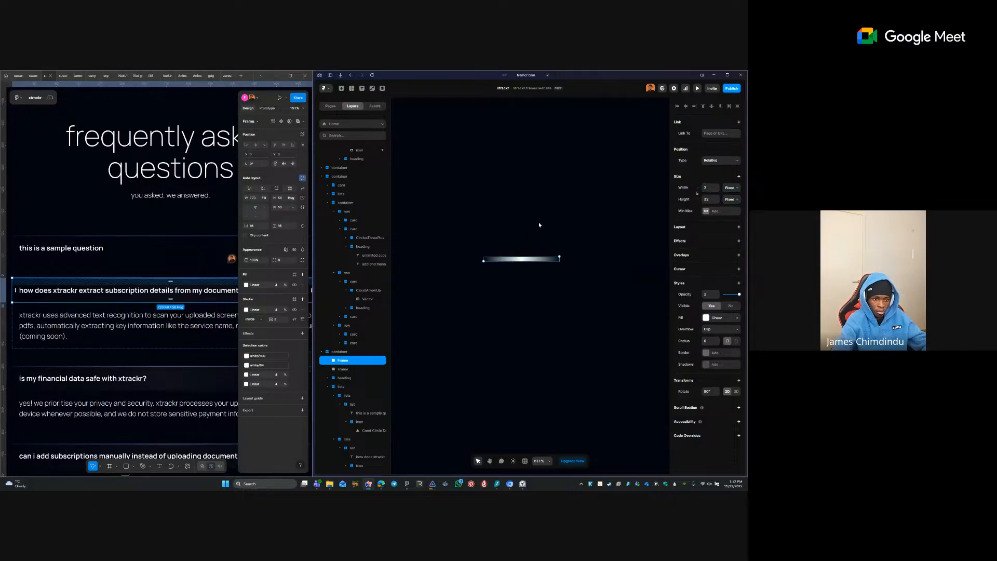
click(546, 233)
scroll(547, 236, down, 2)
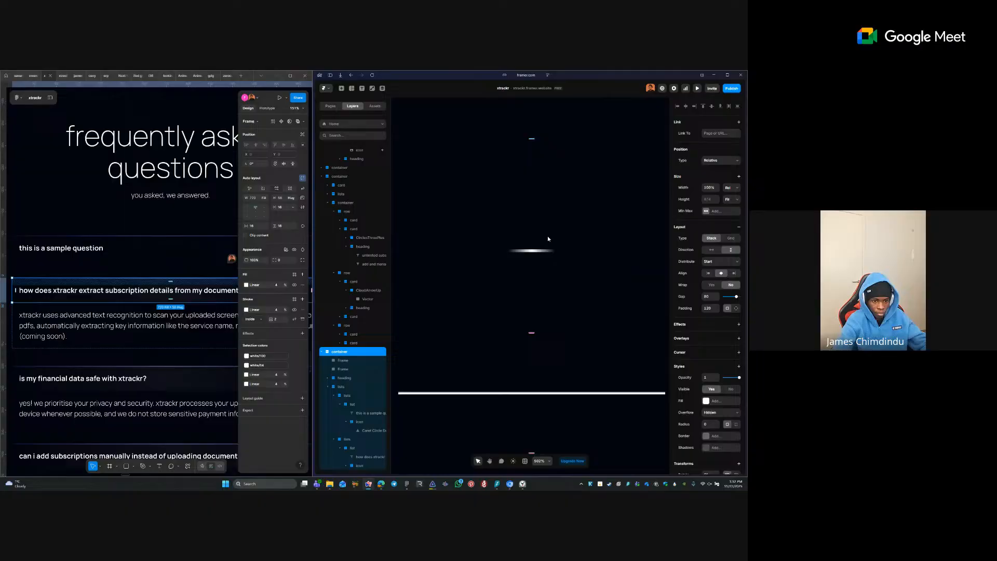
click(559, 393)
key(Delete)
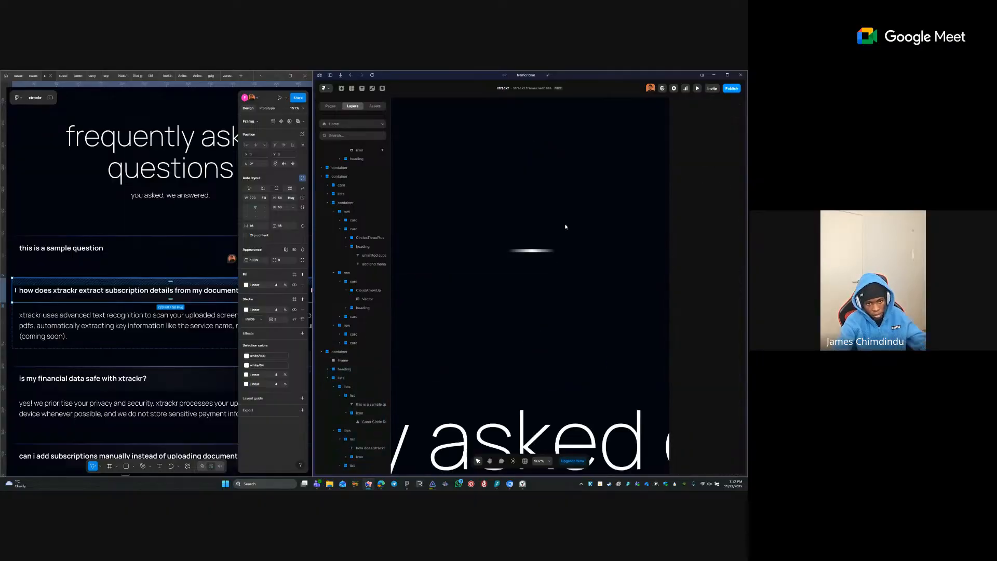
click(544, 251)
mouse_move(332, 363)
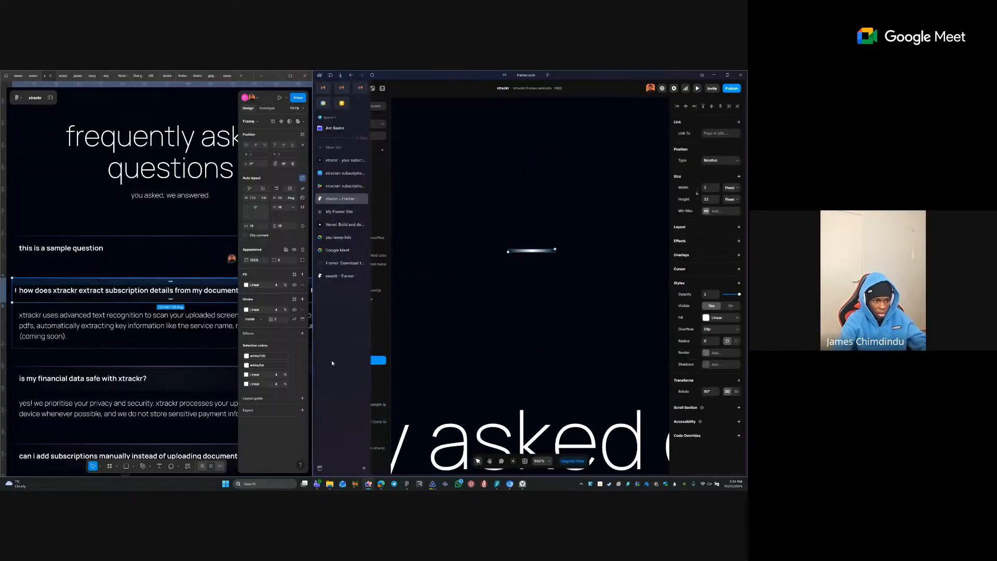
double_click(364, 362)
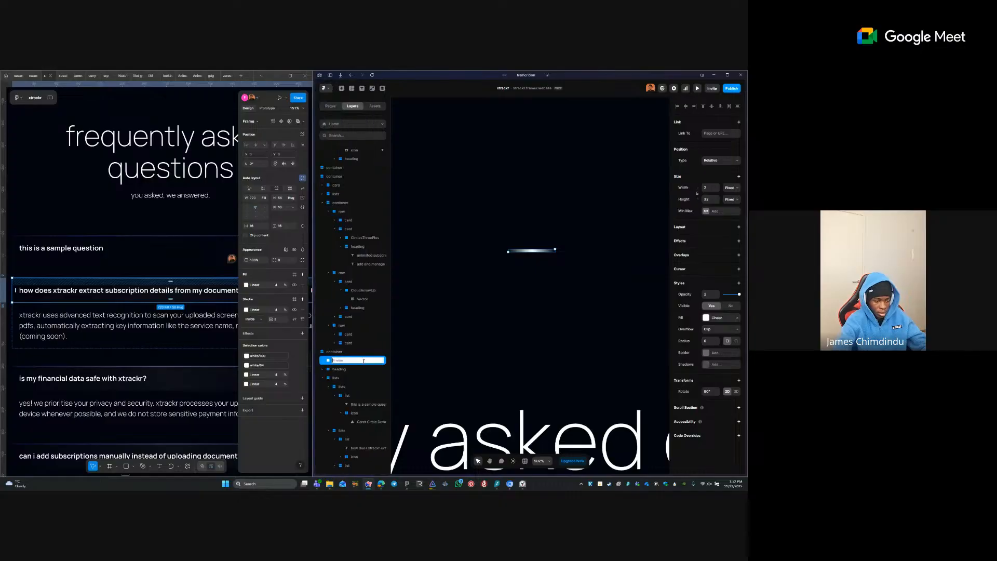
text(glow)
key(Return)
key(ctrl+x)
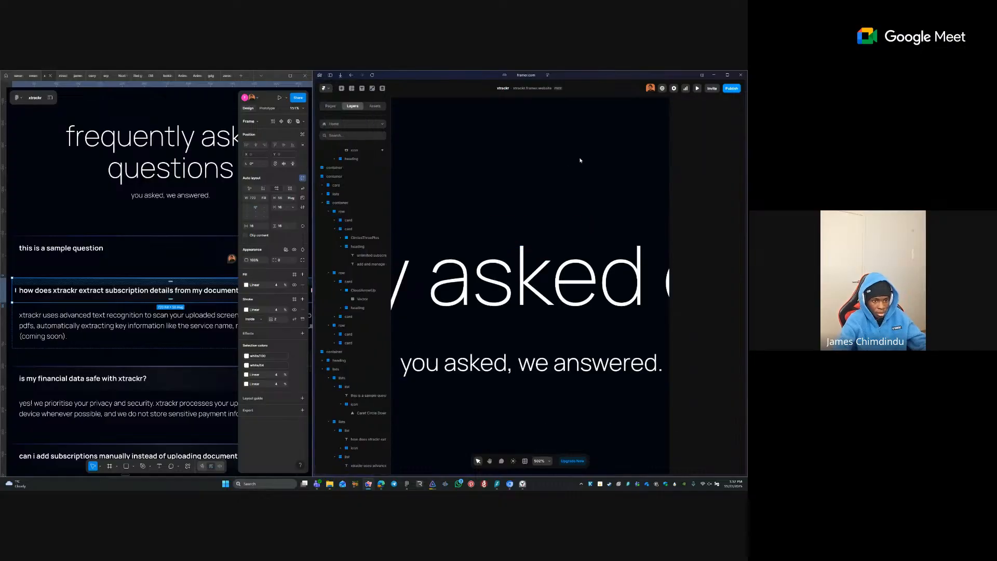
click(590, 185)
scroll(590, 186, up, 1)
scroll(591, 185, down, 5)
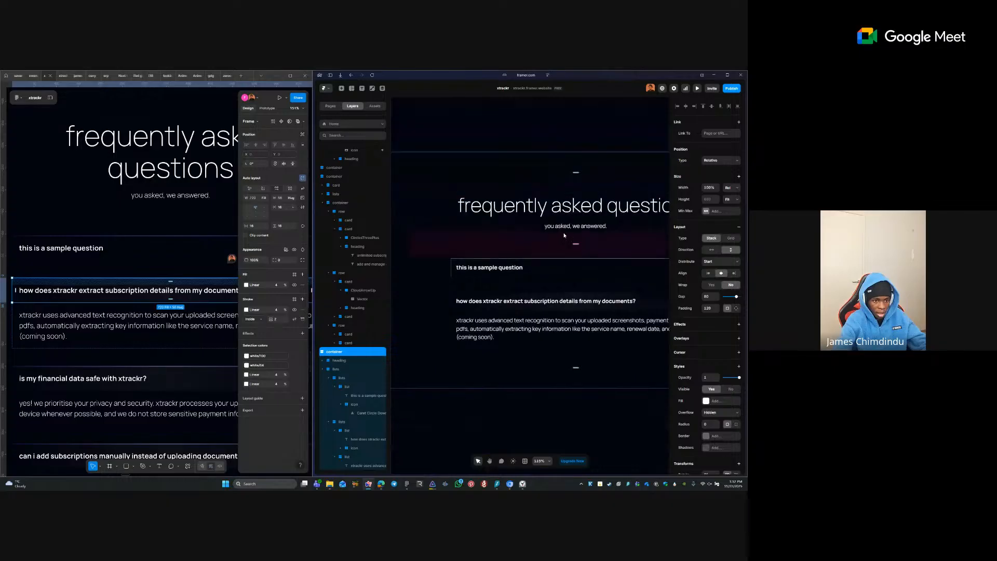
click(565, 267)
click(544, 276)
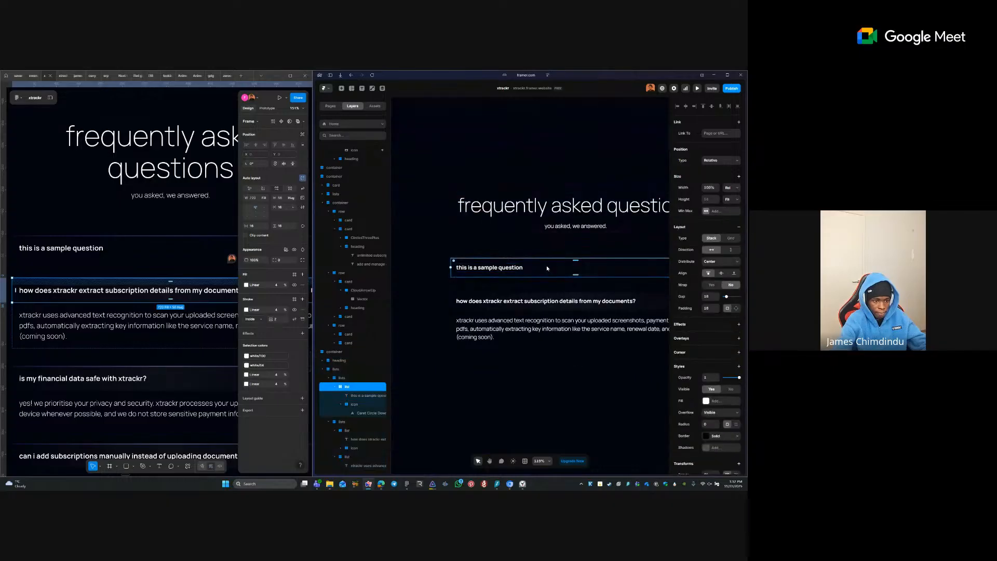
click(481, 321)
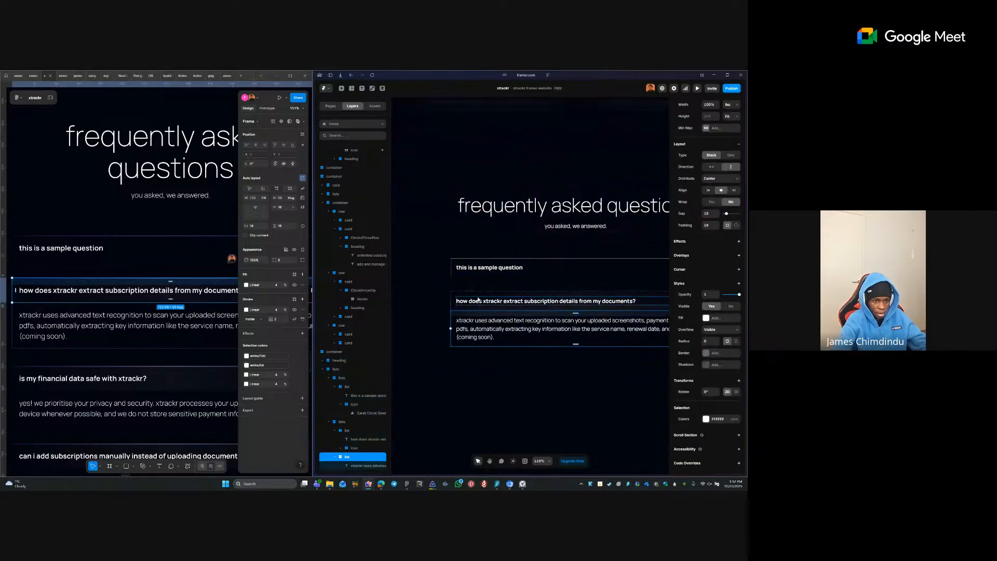
click(472, 289)
click(468, 271)
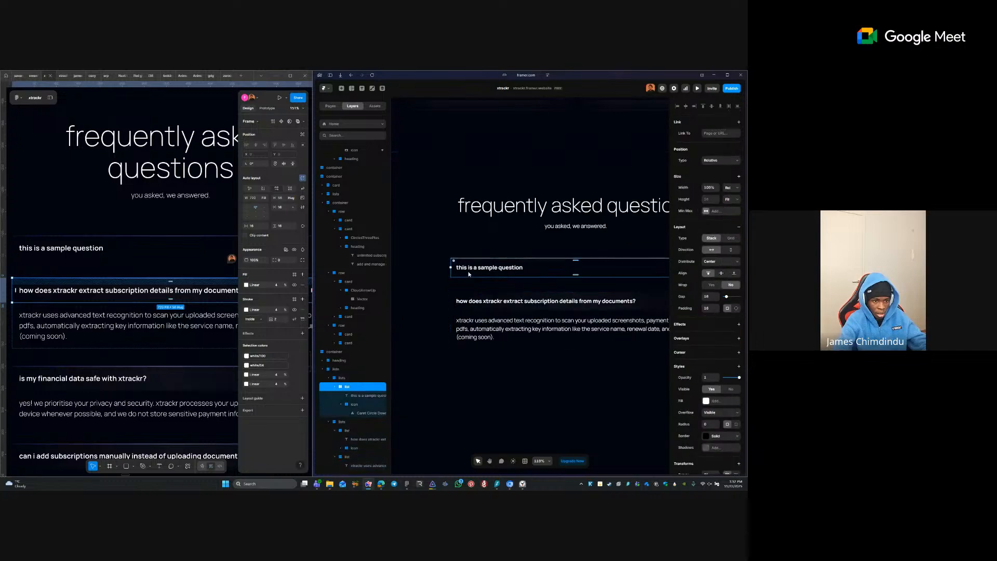
click(469, 304)
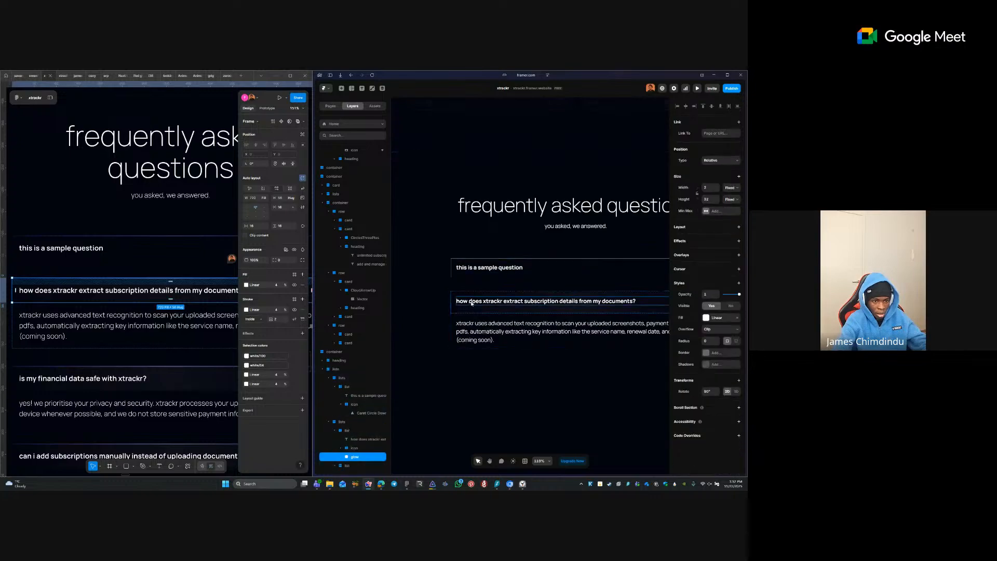
click(729, 167)
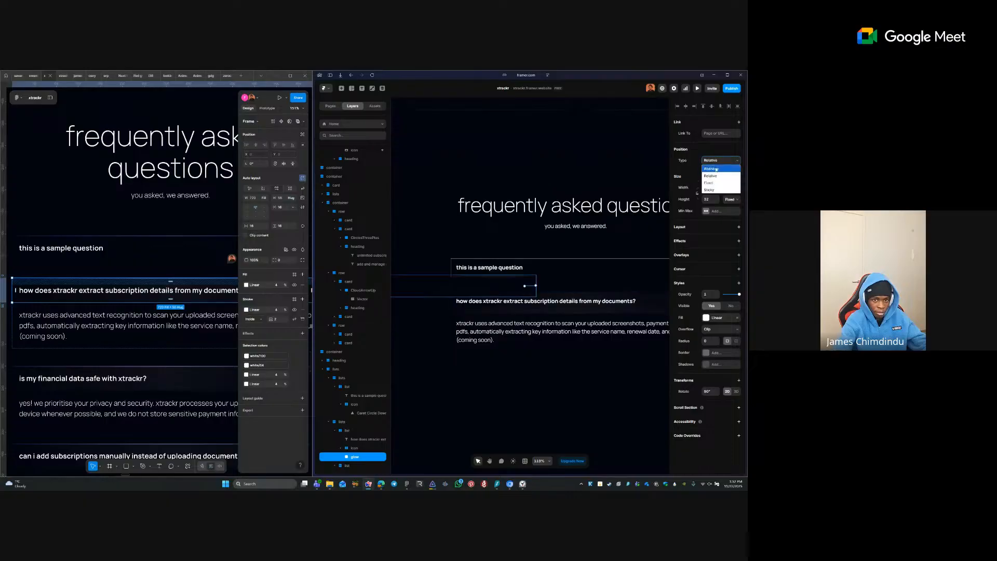
click(722, 171)
click(694, 109)
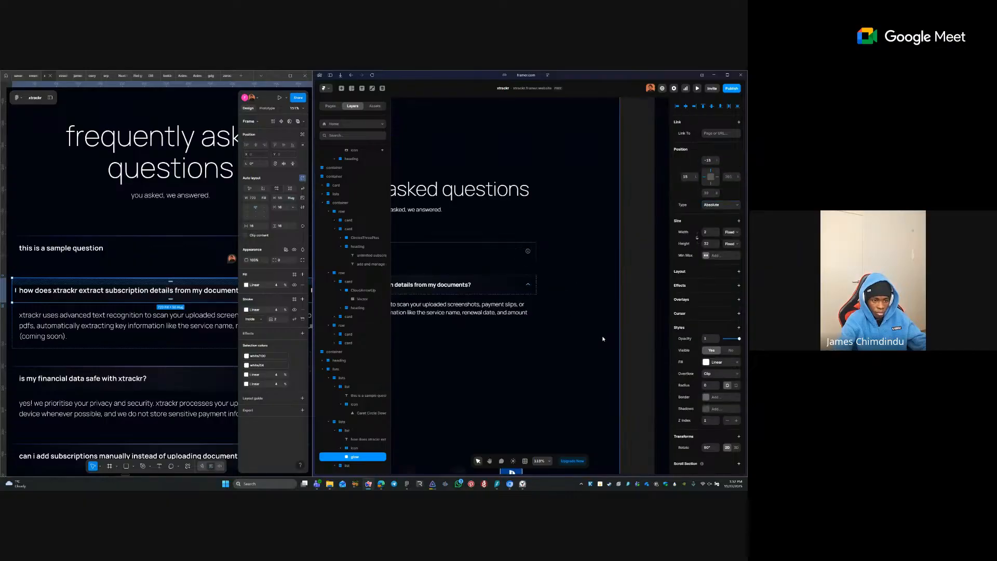
scroll(600, 341, down, 5)
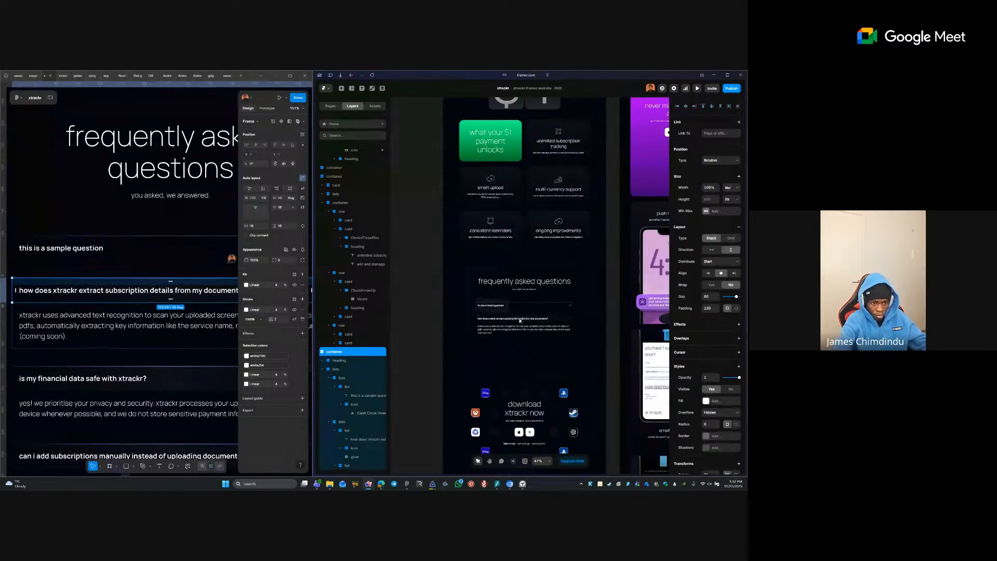
scroll(487, 341, up, 5)
click(493, 307)
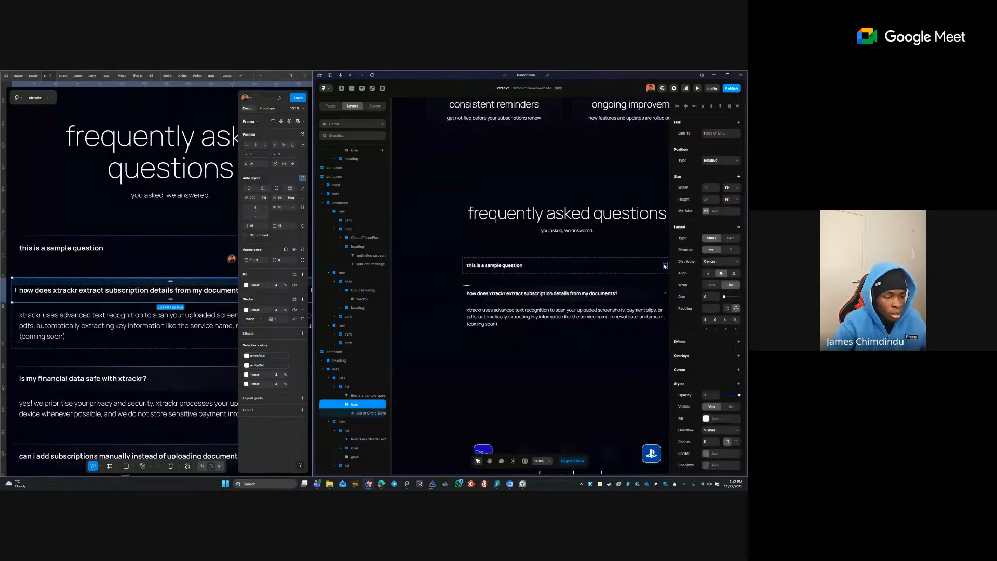
scroll(571, 300, right, 3)
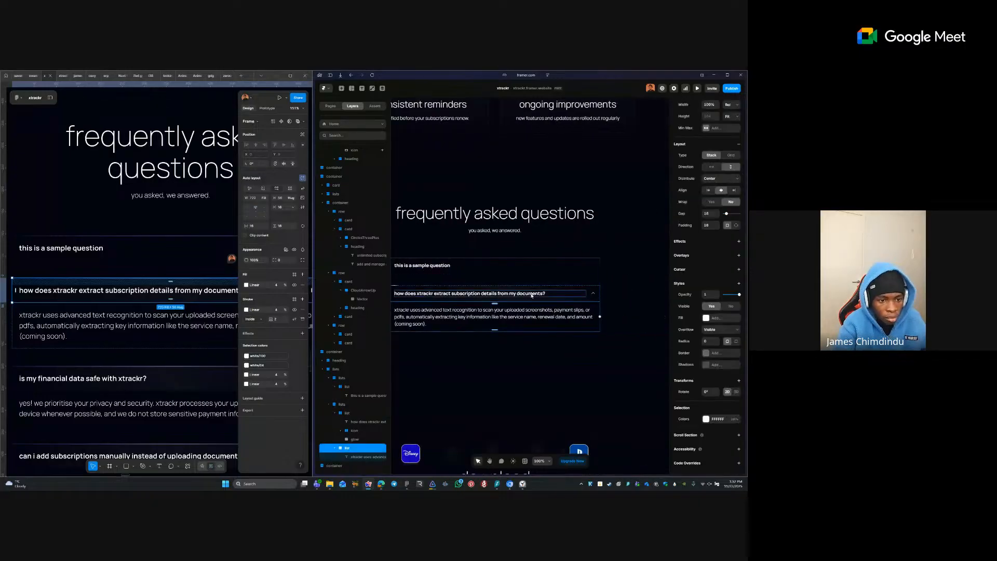
click(531, 298)
key(Tab)
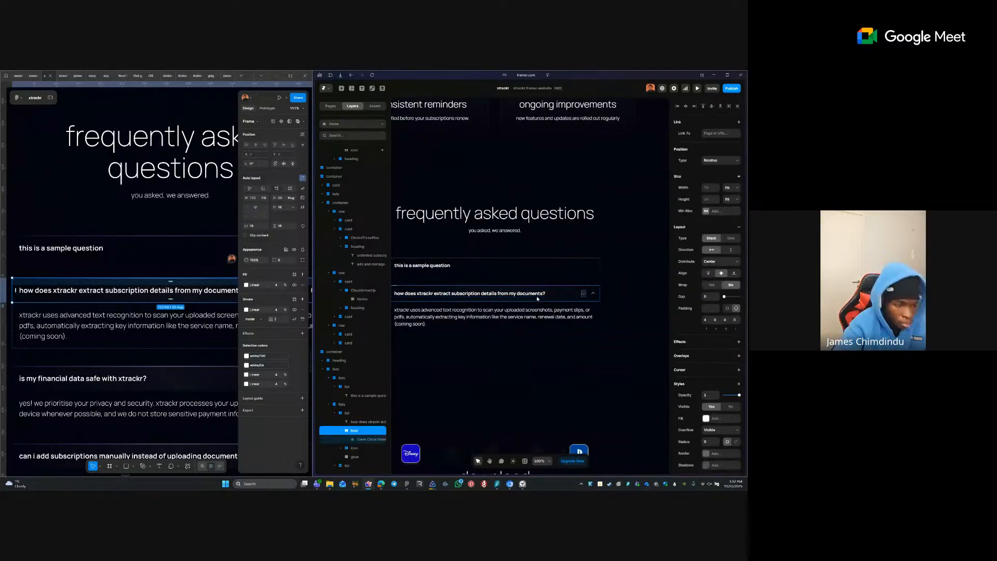
key(Tab)
key(Escape)
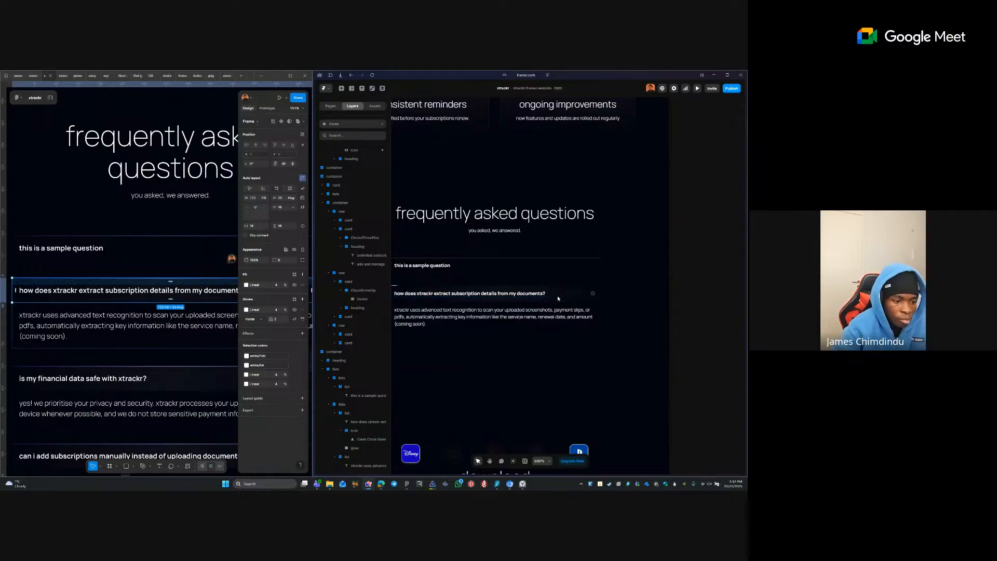
click(459, 278)
drag(460, 278, 546, 310)
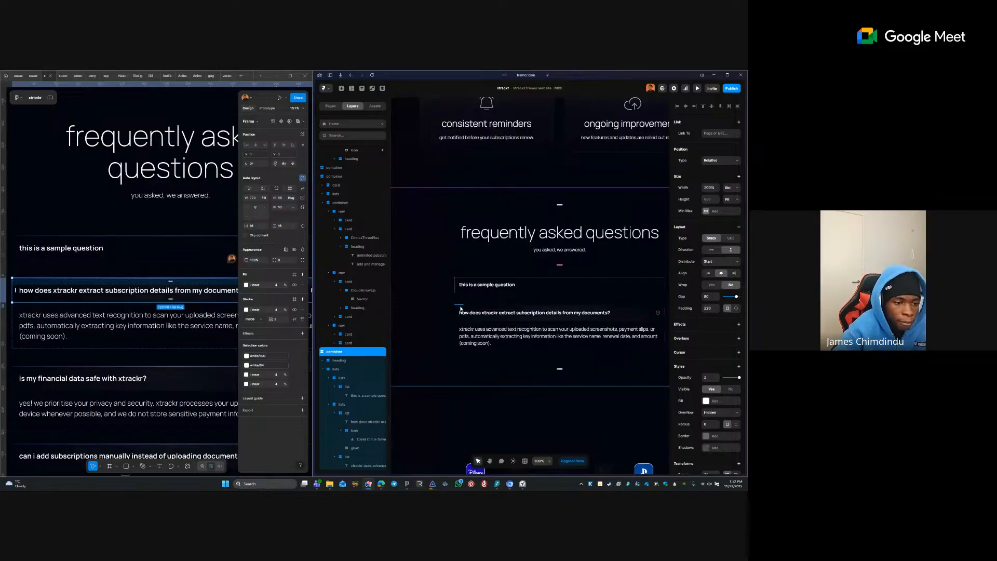
click(460, 305)
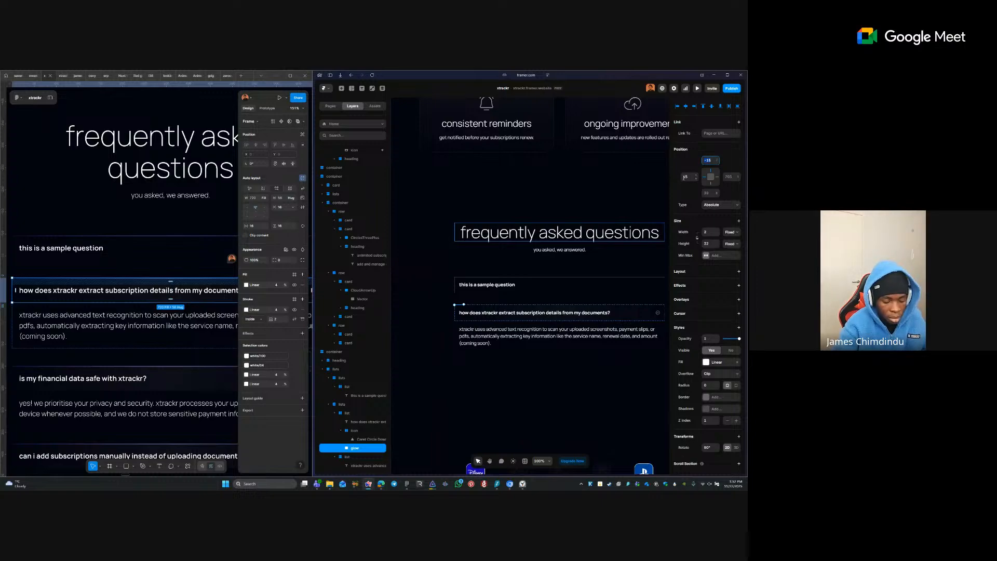
- Stretch the glow across the question row as a 2 px-wide line aligned left
key(ctrl+z)
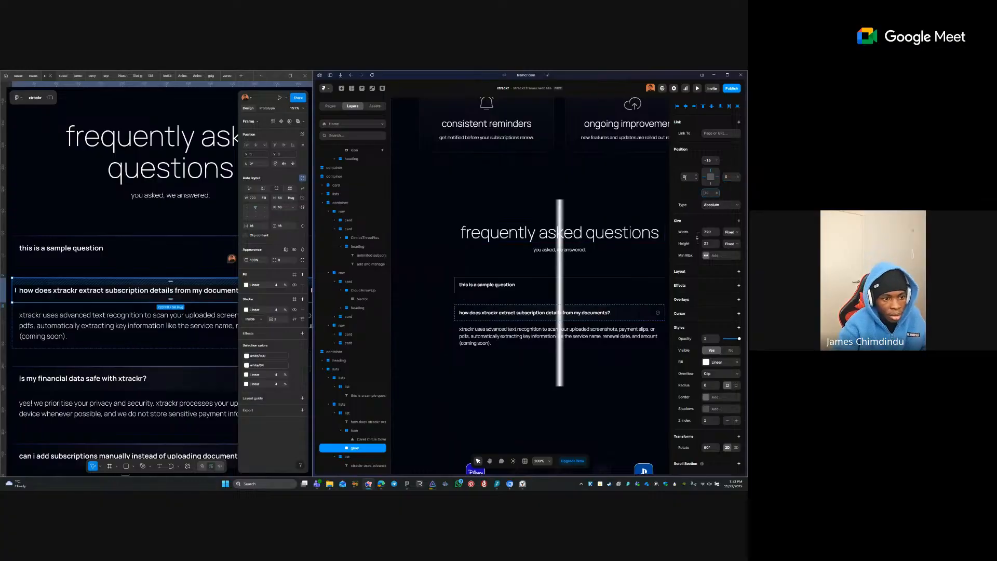
click(517, 312)
key(ctrl+z)
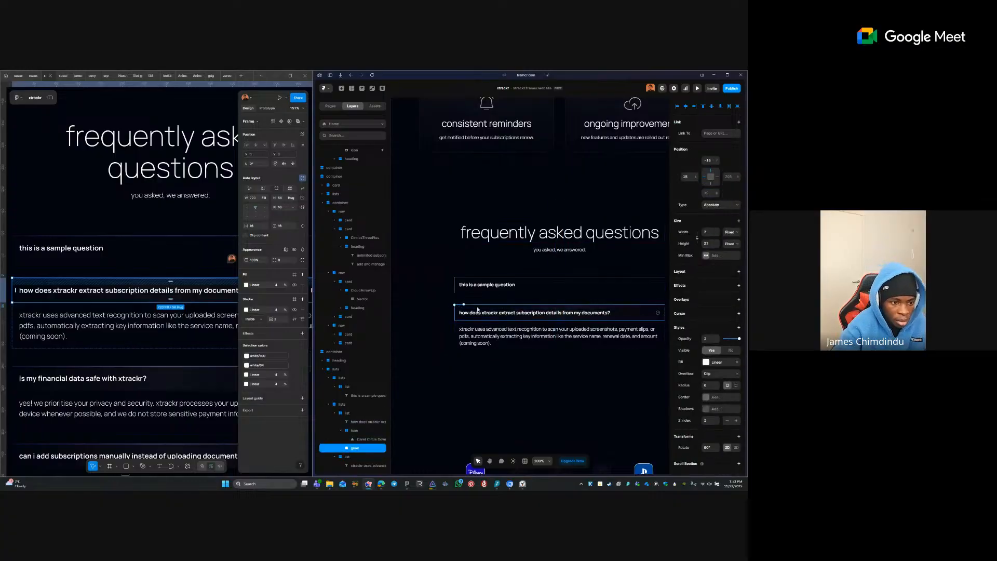
drag(465, 305, 661, 313)
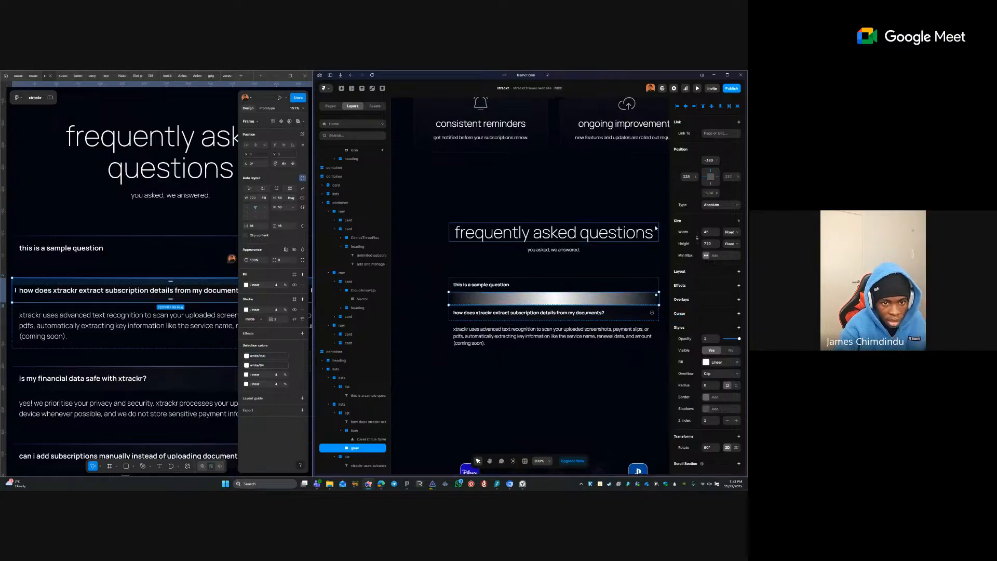
text(2)
key(Return)
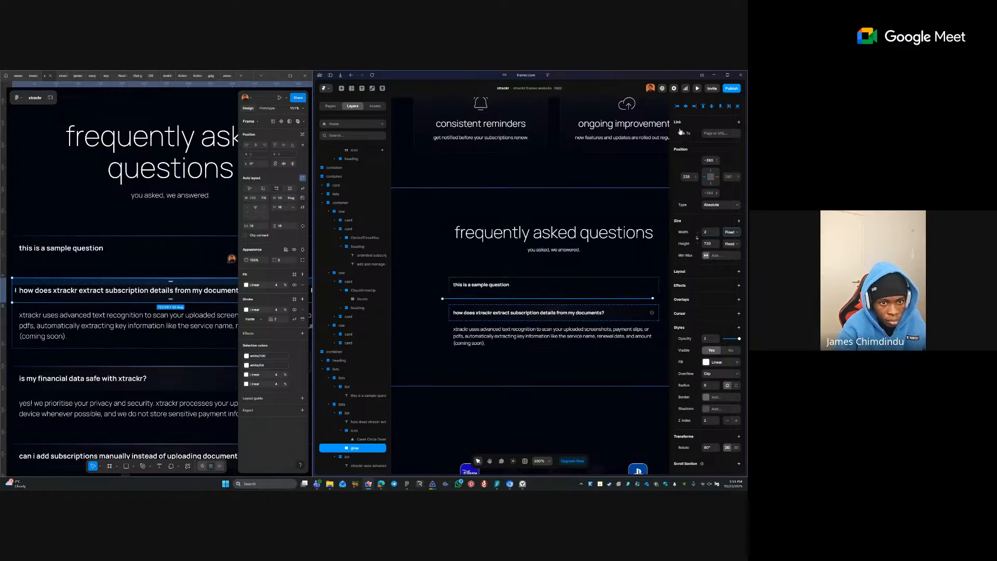
click(678, 105)
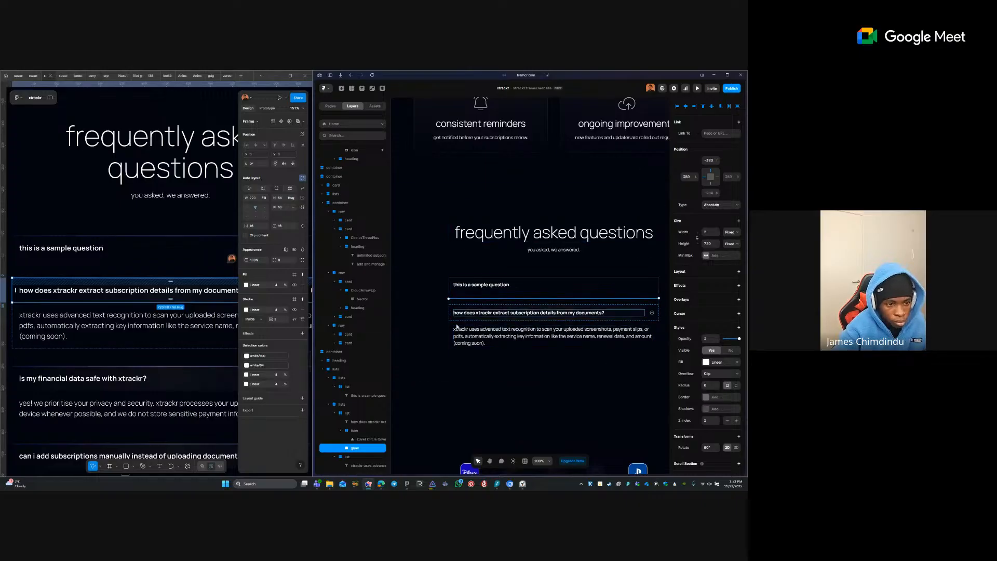
- Shift the glow line's fill gradient stop slightly to the right
click(717, 362)
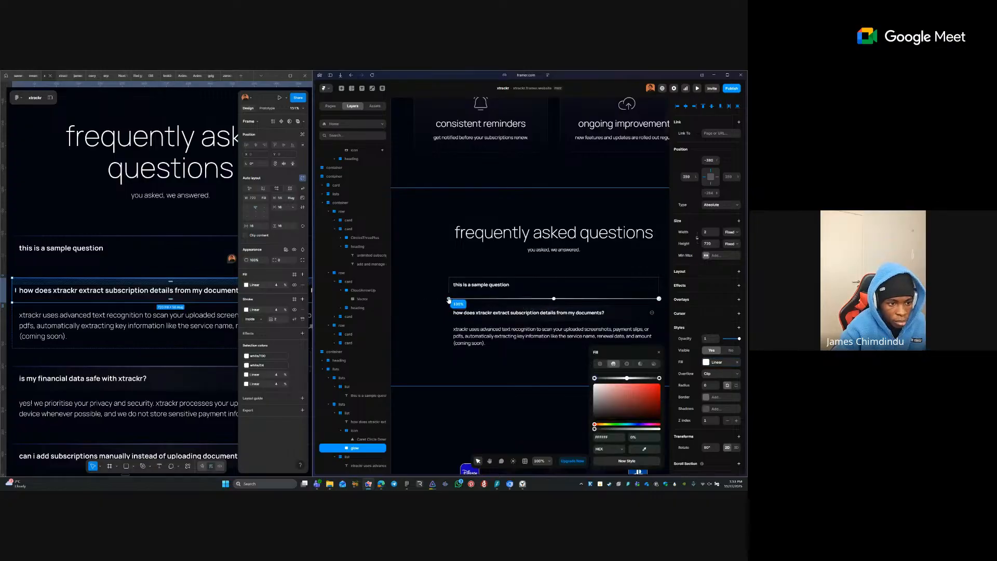
scroll(448, 301, up, 5)
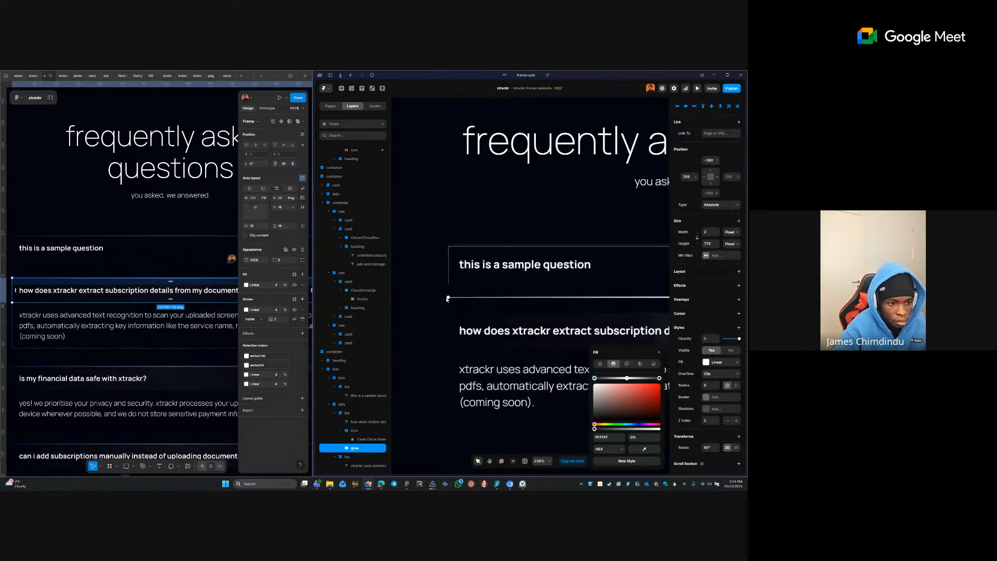
drag(447, 299, 454, 298)
click(447, 304)
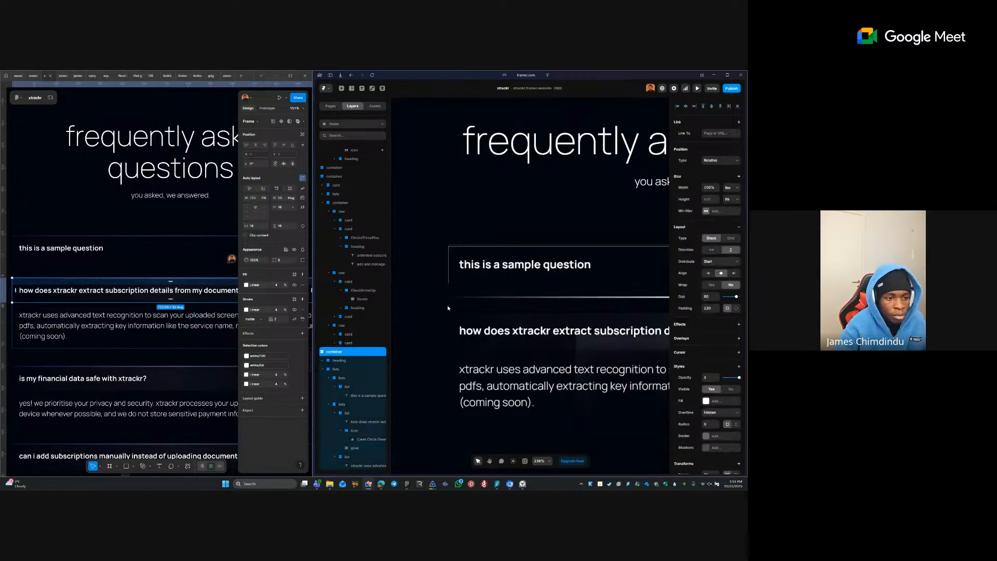
key(shift+2)
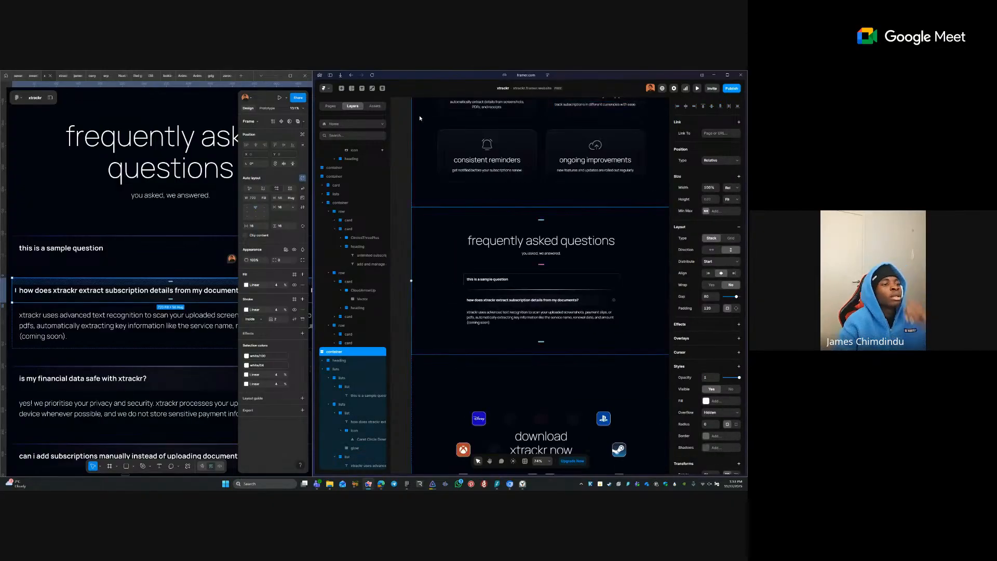
- Push the pending FAQ changes to the live xtrackr site, then reload the Framer editor
click(730, 89)
click(730, 91)
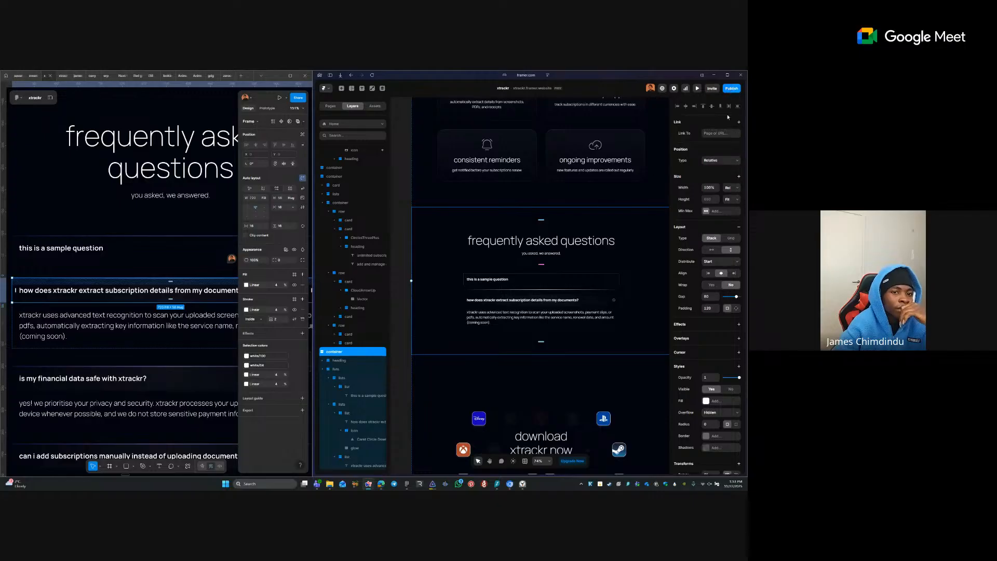
click(732, 91)
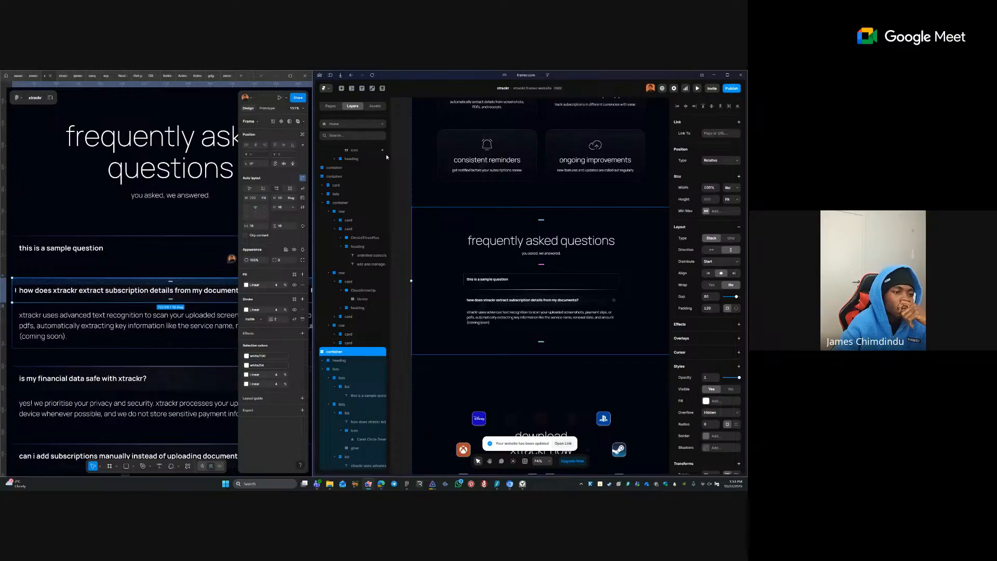
click(372, 75)
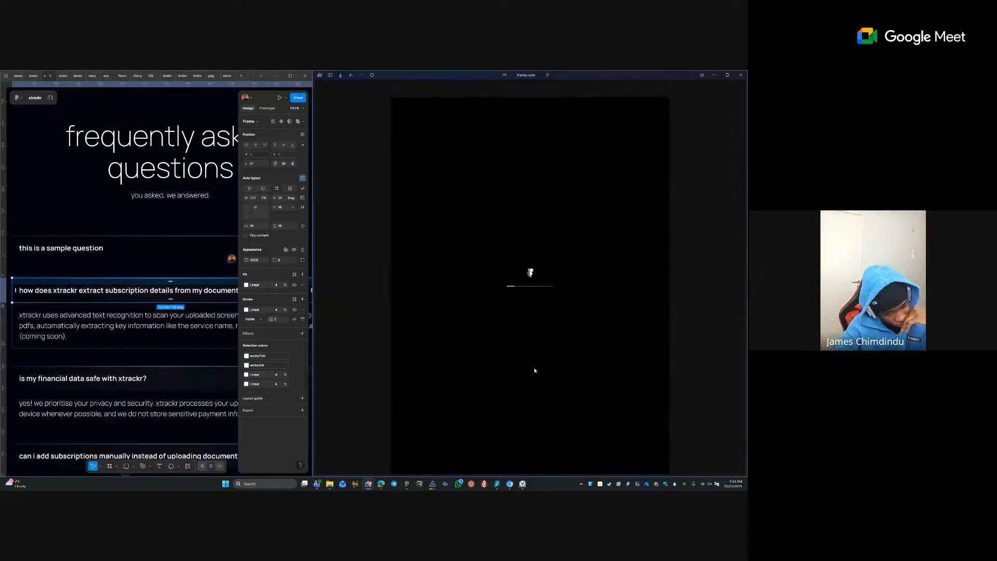
click(523, 484)
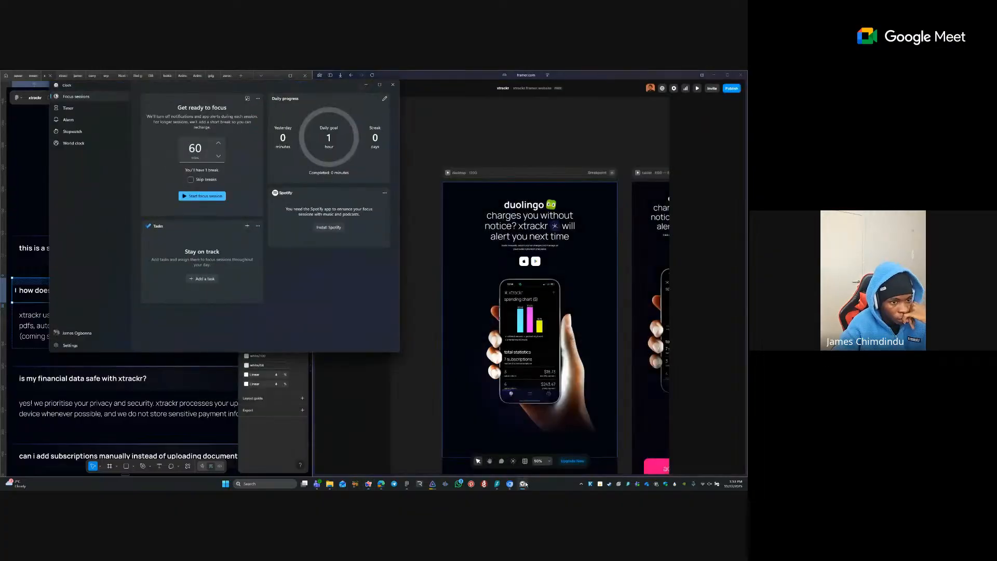
click(524, 483)
- Zoom in on the divider under the sample question and adjust its gradient's left end
scroll(536, 173, down, 2)
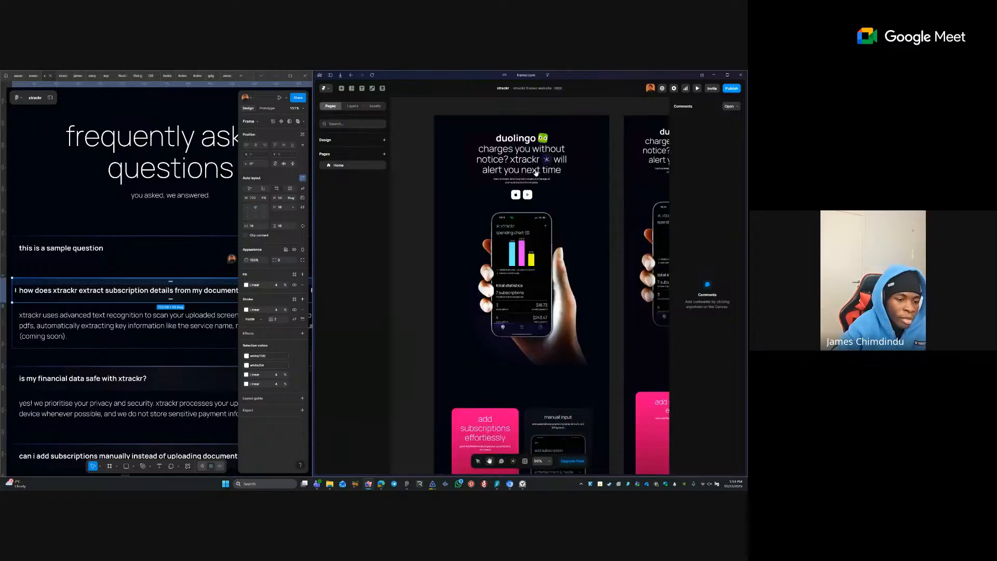
scroll(536, 172, down, 10)
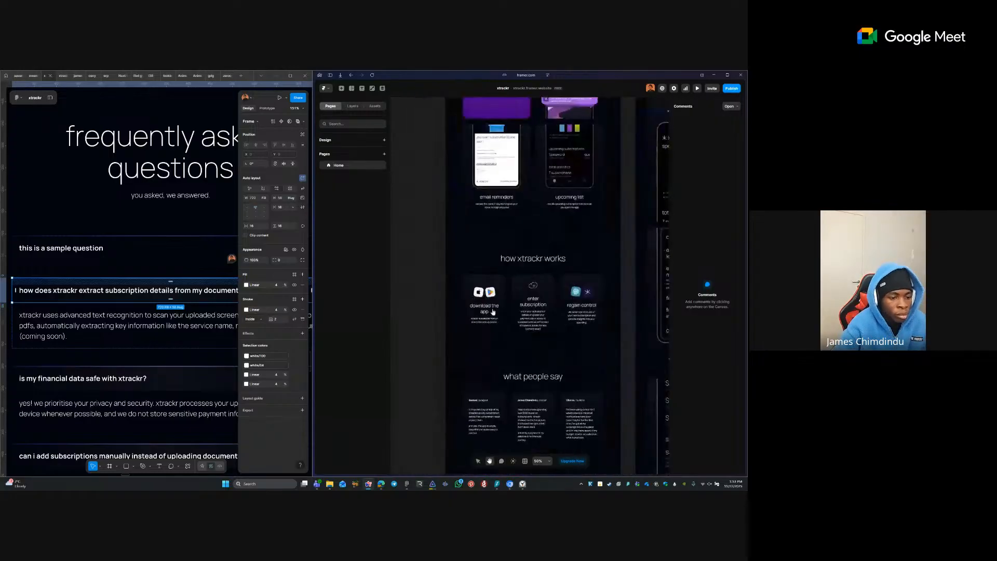
scroll(493, 312, down, 8)
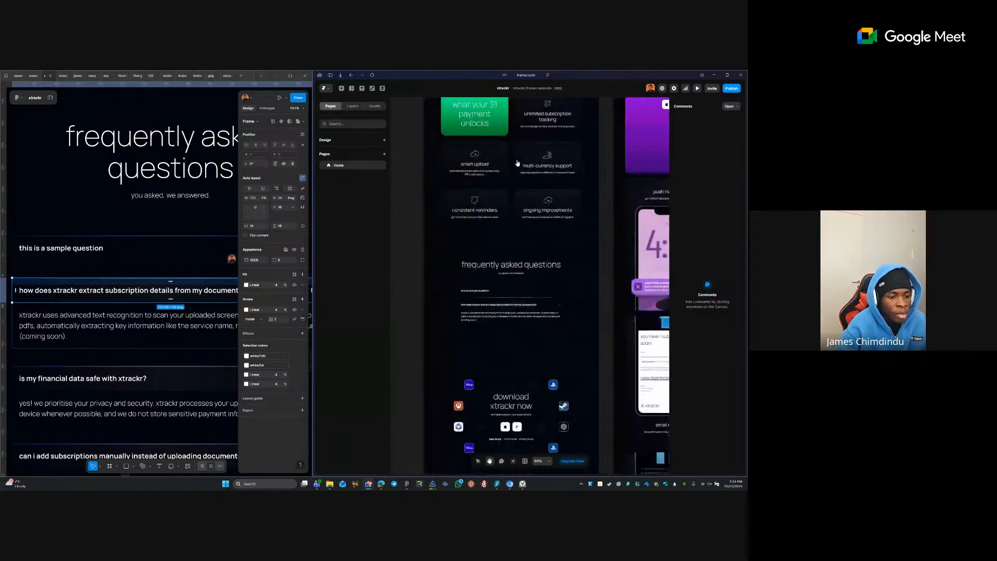
scroll(460, 279, up, 5)
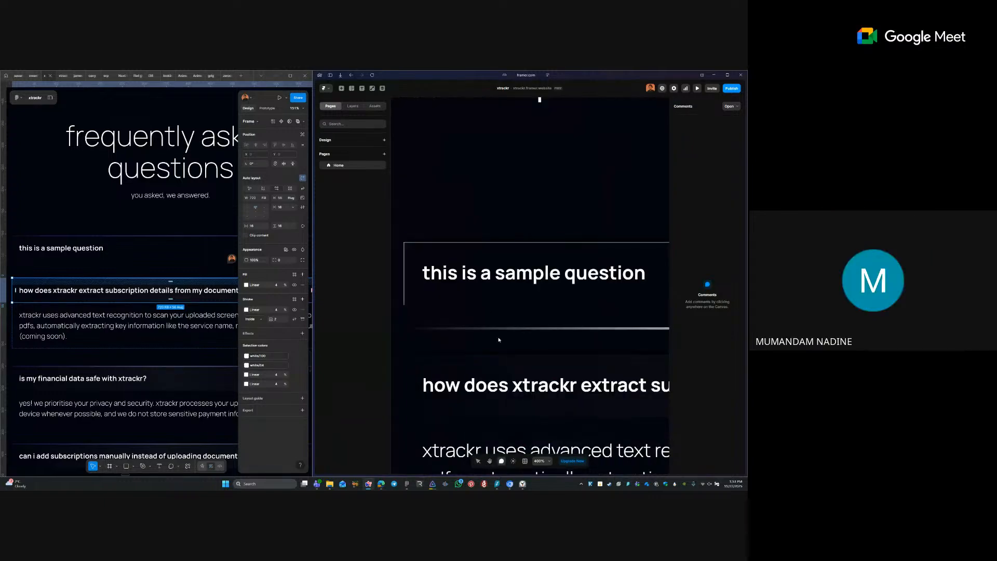
click(494, 328)
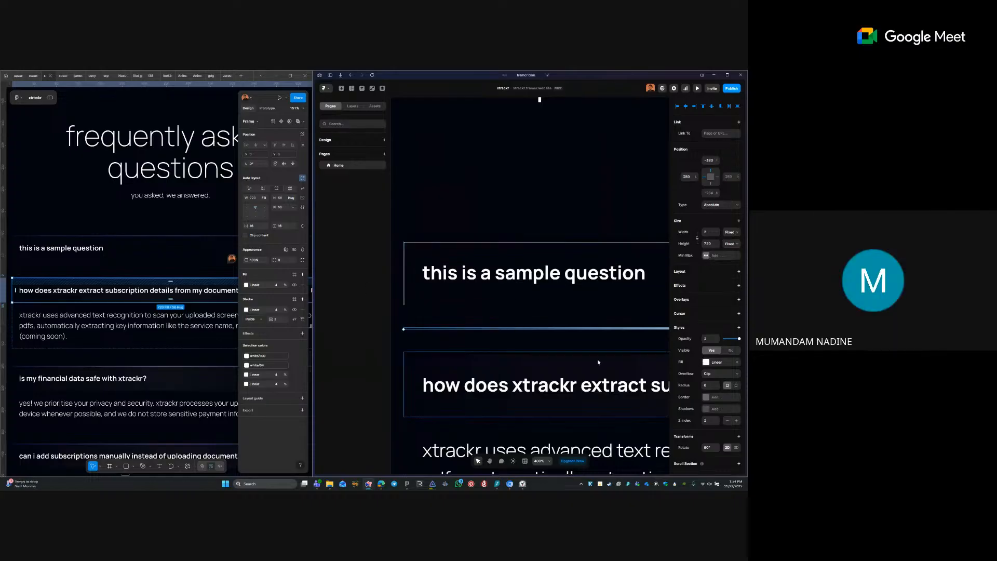
click(706, 363)
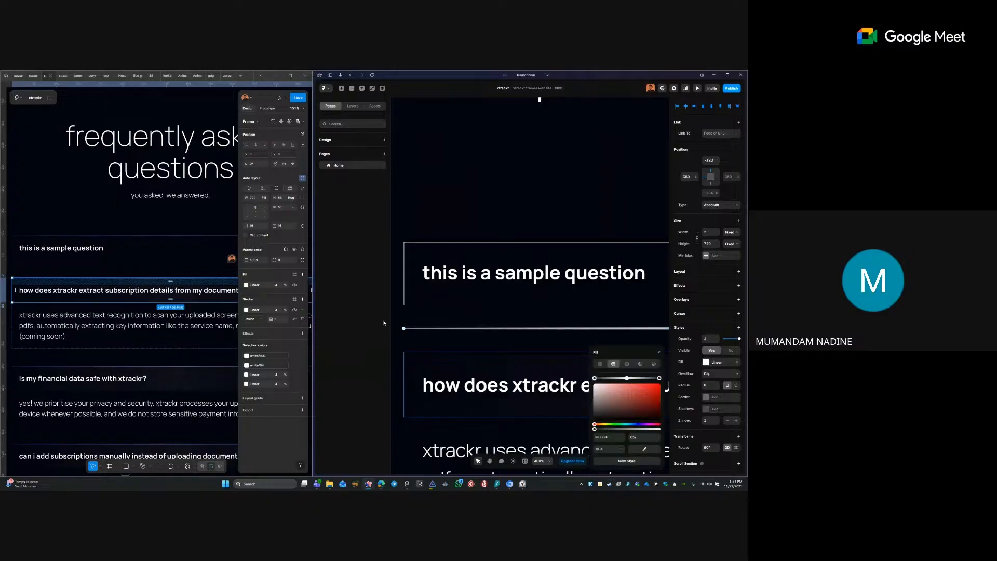
drag(403, 329, 497, 312)
click(408, 324)
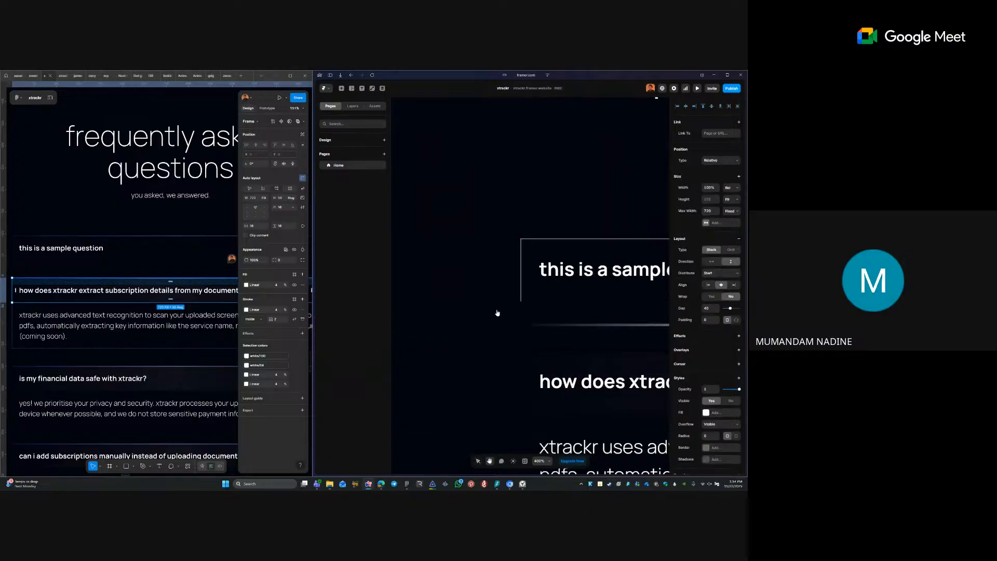
- Recheck the divider's gradient fill, then bring up the Windows Start menu
click(640, 332)
click(711, 363)
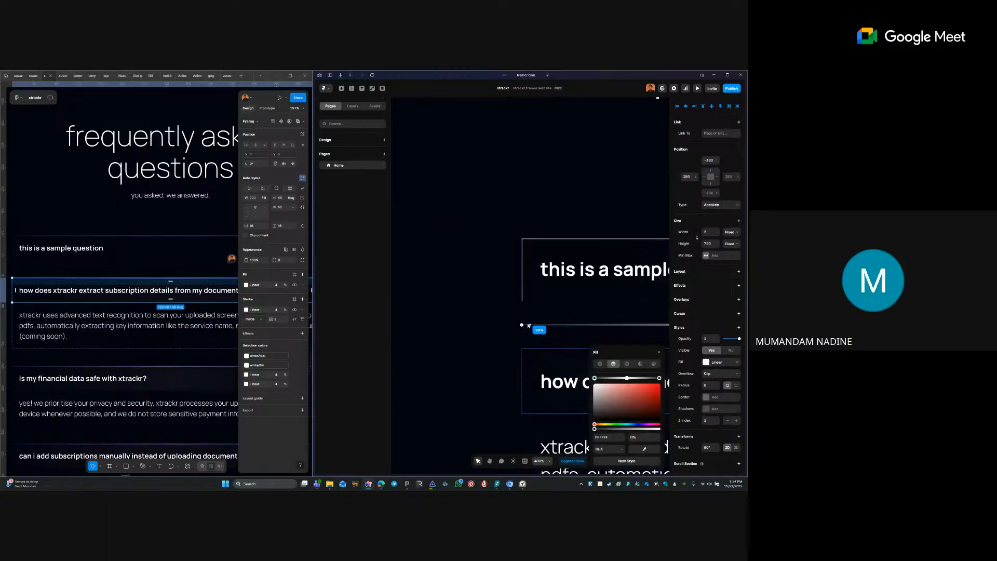
click(503, 359)
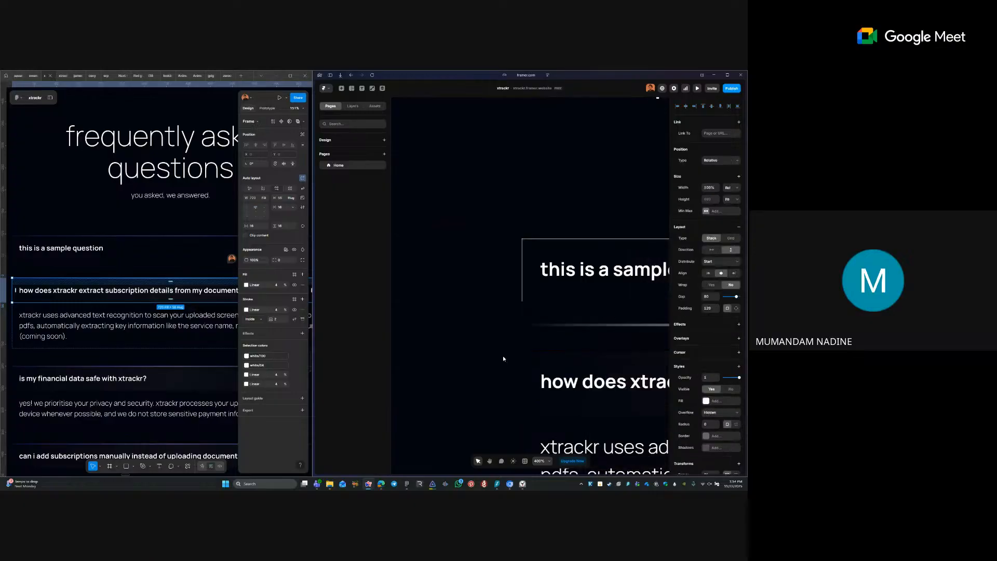
click(226, 484)
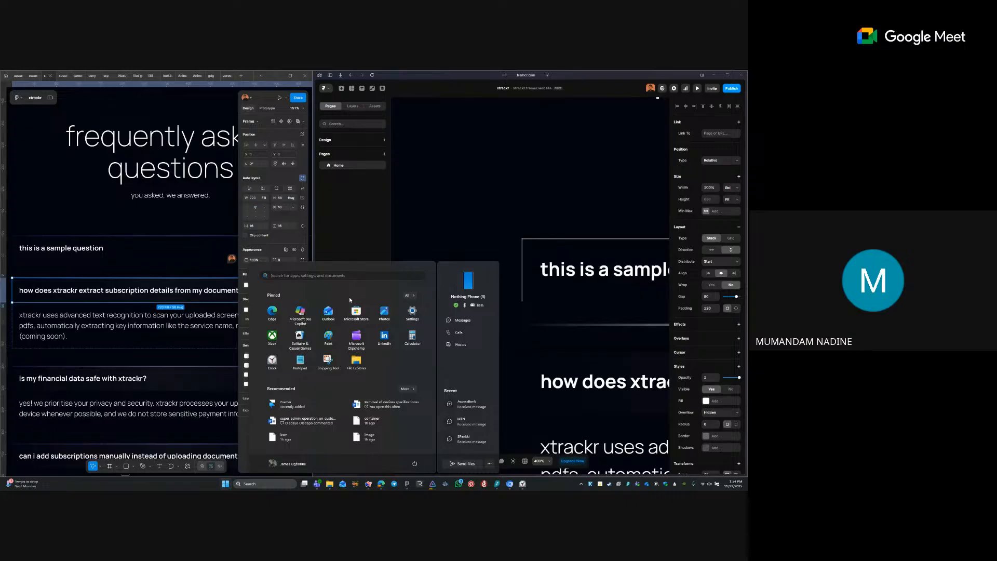
- Launch the Framer desktop app via Windows search, then inspect the FAQ divider's fill
text(framer)
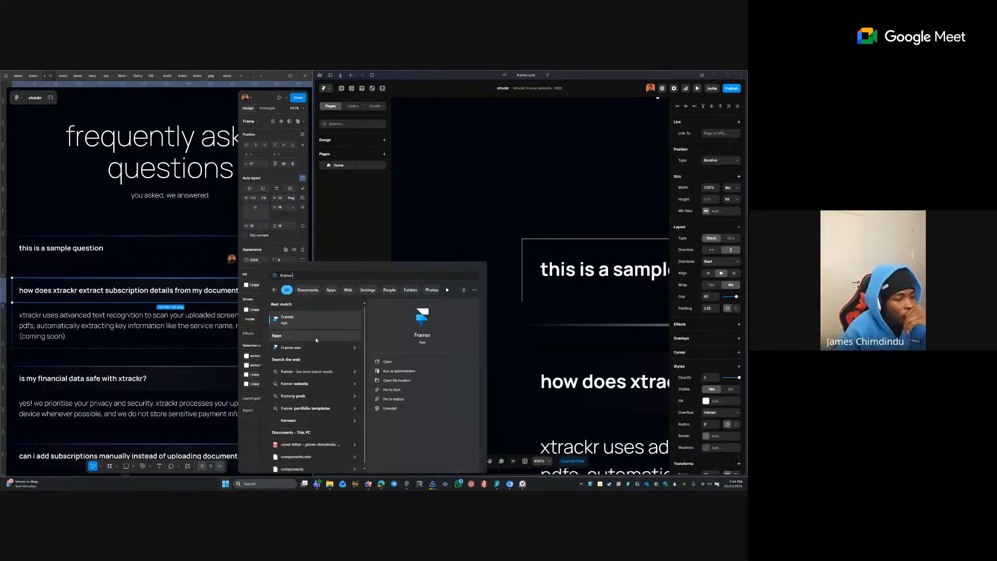
click(321, 319)
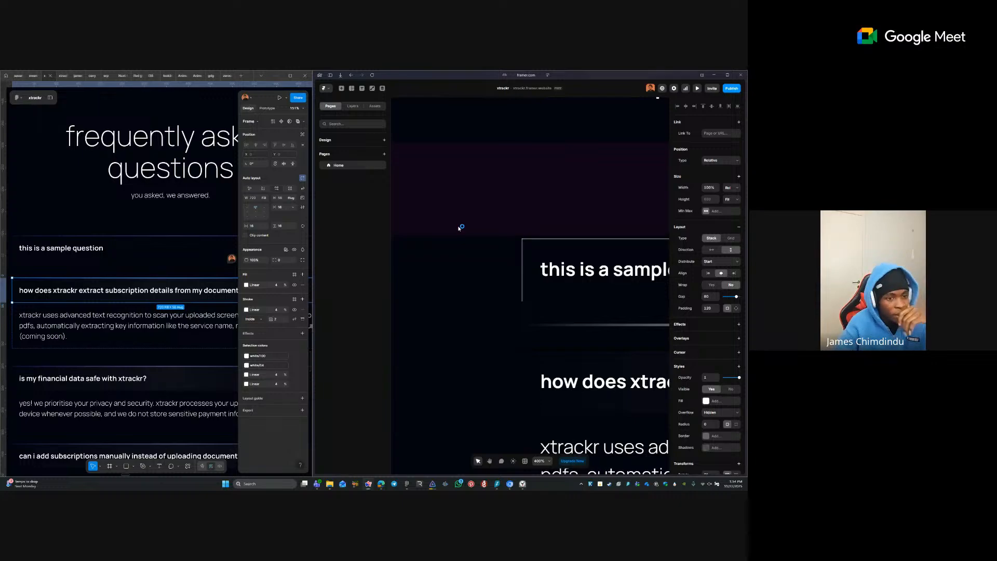
scroll(405, 224, down, 5)
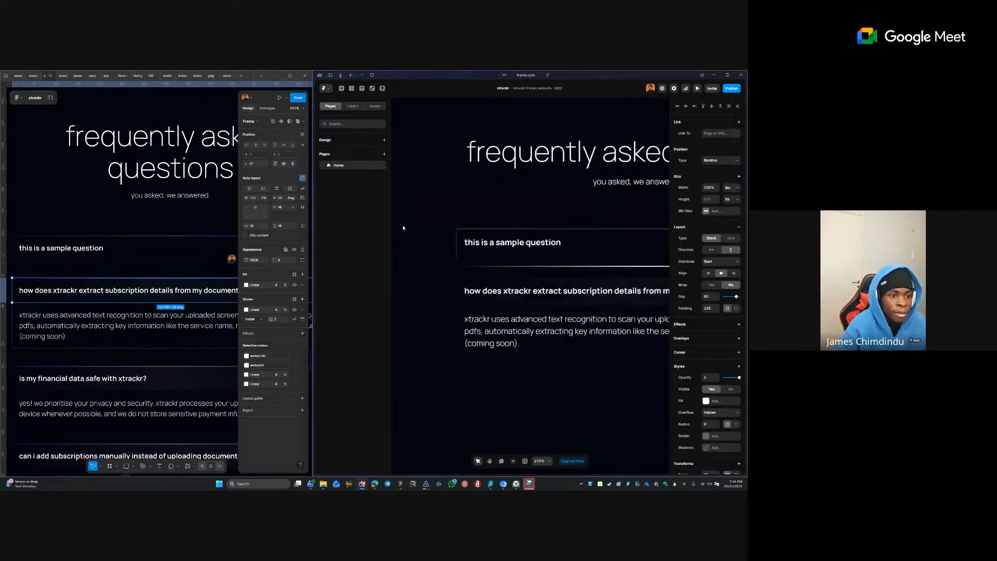
scroll(405, 227, down, 5)
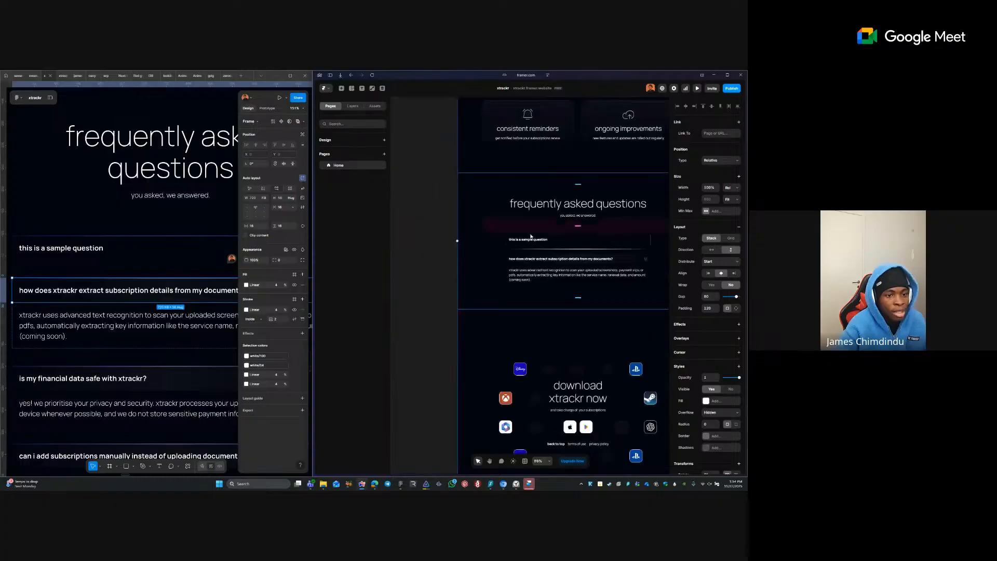
scroll(530, 237, down, 3)
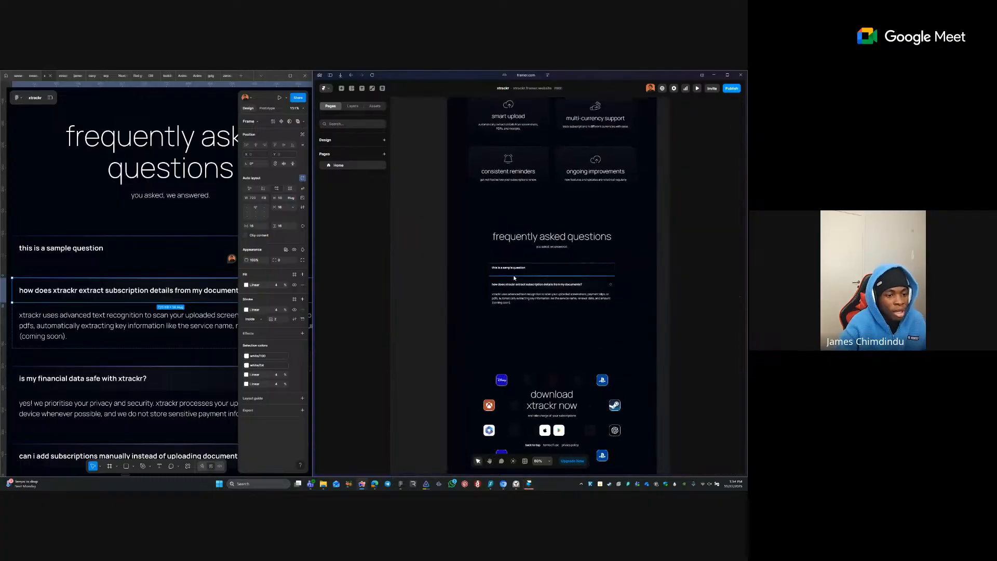
click(513, 275)
scroll(517, 281, up, 6)
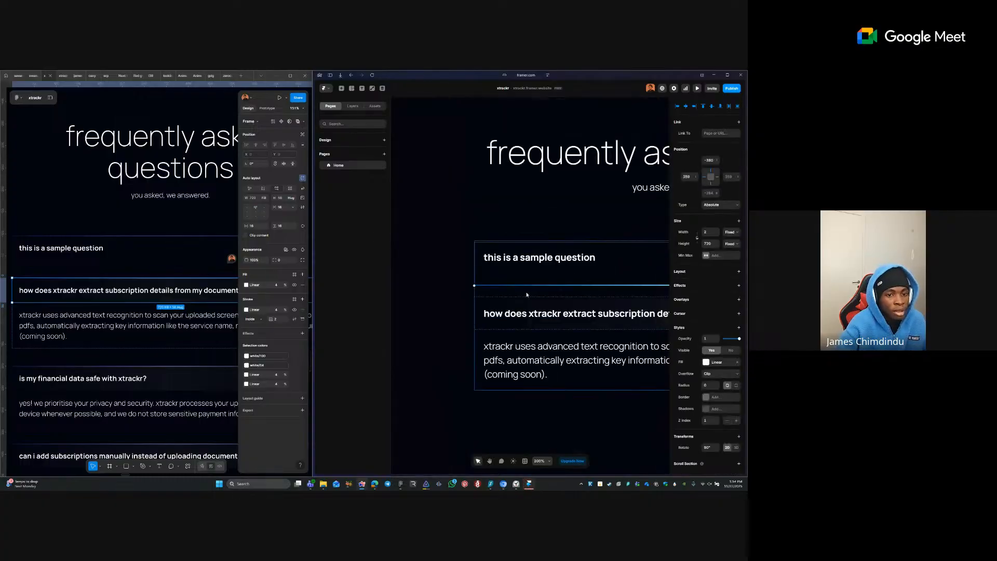
scroll(537, 292, up, 4)
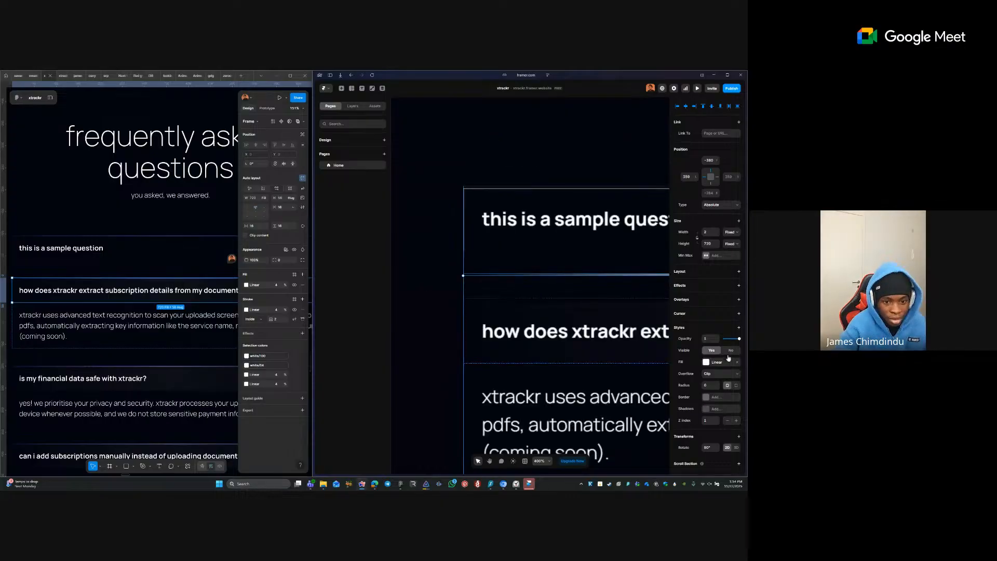
click(713, 365)
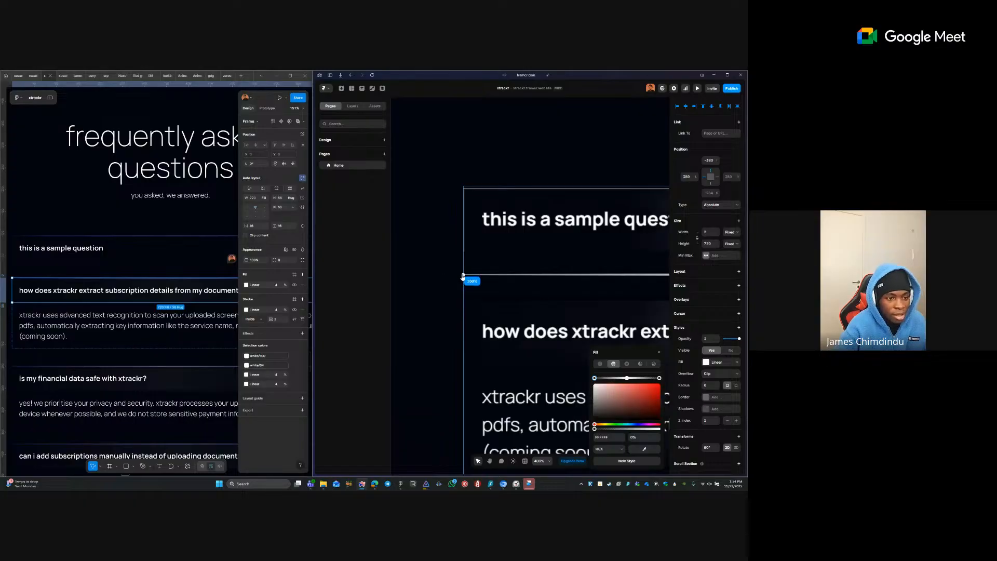
- Select the thin divider under the first question and check its fill colour settings
scroll(409, 298, down, 3)
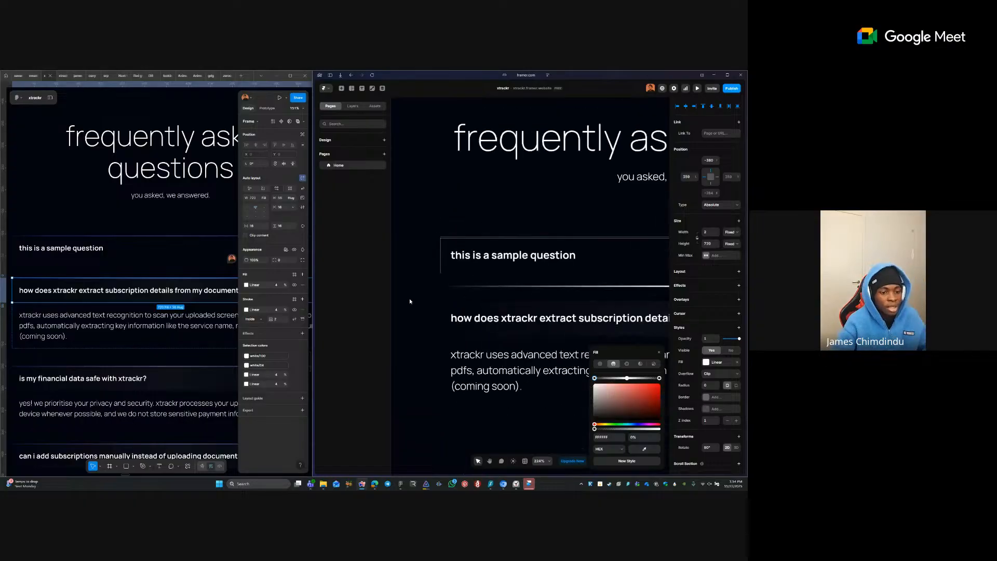
scroll(489, 293, down, 2)
click(473, 303)
scroll(383, 303, down, 3)
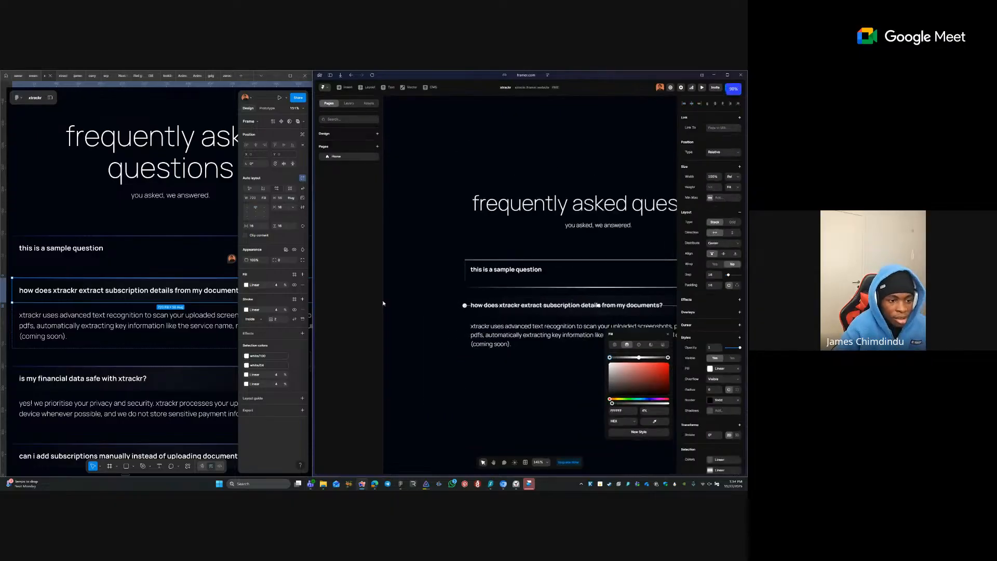
click(494, 253)
double_click(572, 286)
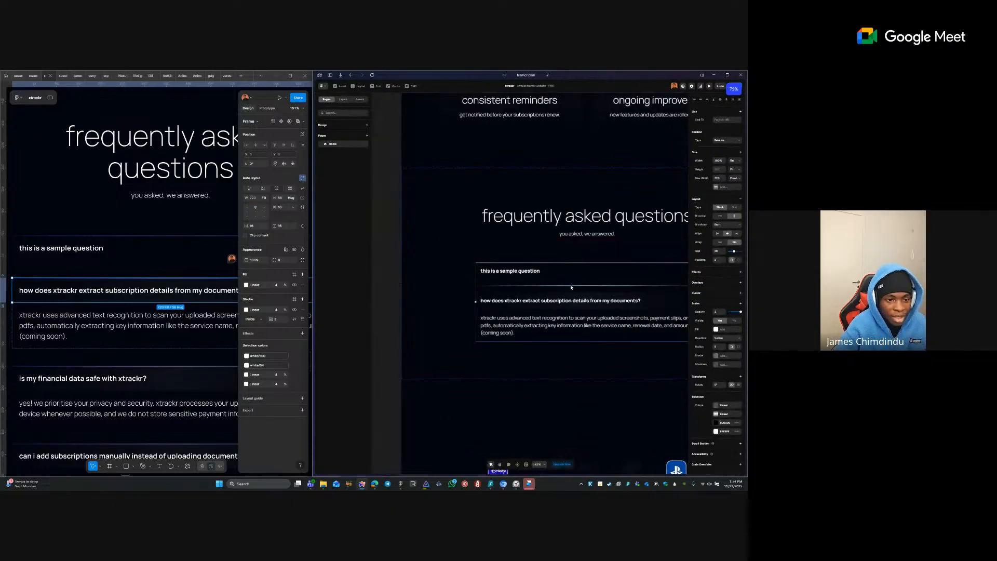
click(716, 291)
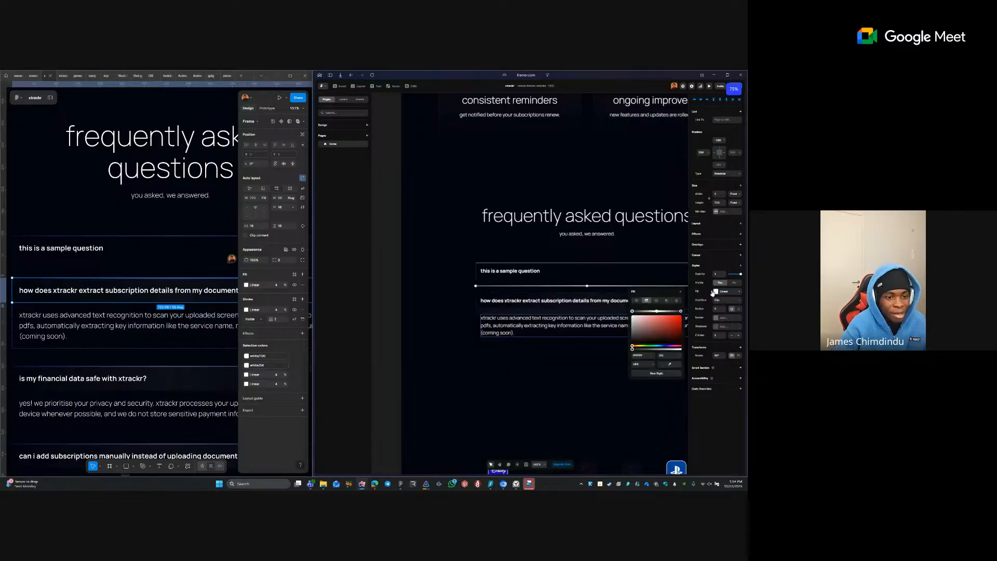
click(446, 289)
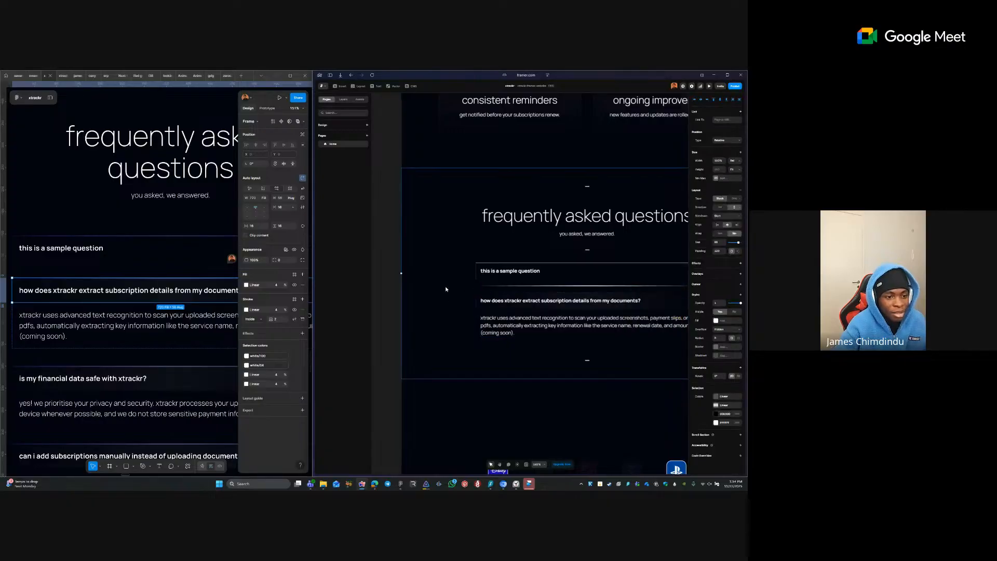
scroll(445, 291, down, 10)
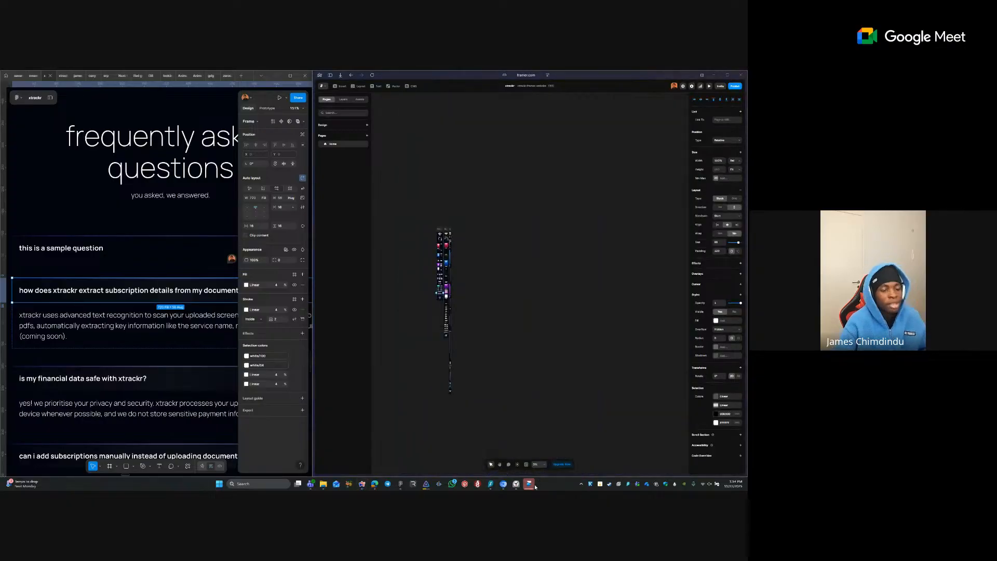
- Close the browser editor and open the xtrackr project in the Framer desktop app
click(534, 485)
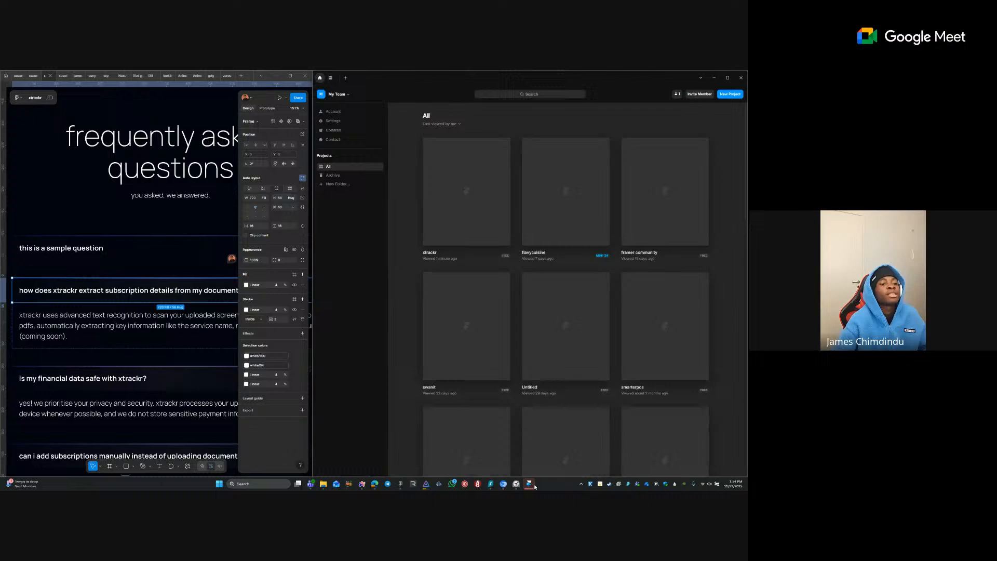
click(488, 232)
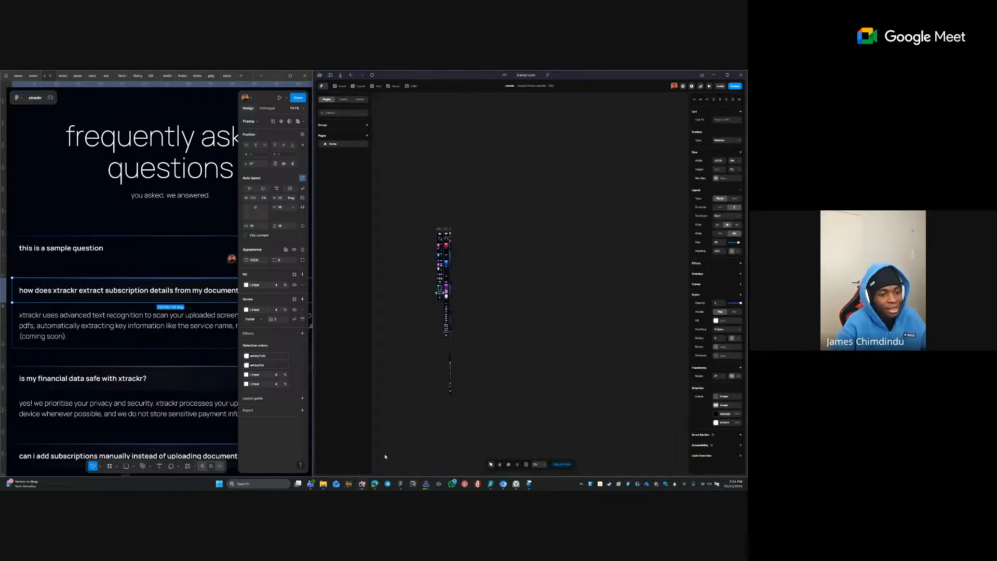
click(539, 327)
scroll(432, 221, up, 5)
key(ctrl+s)
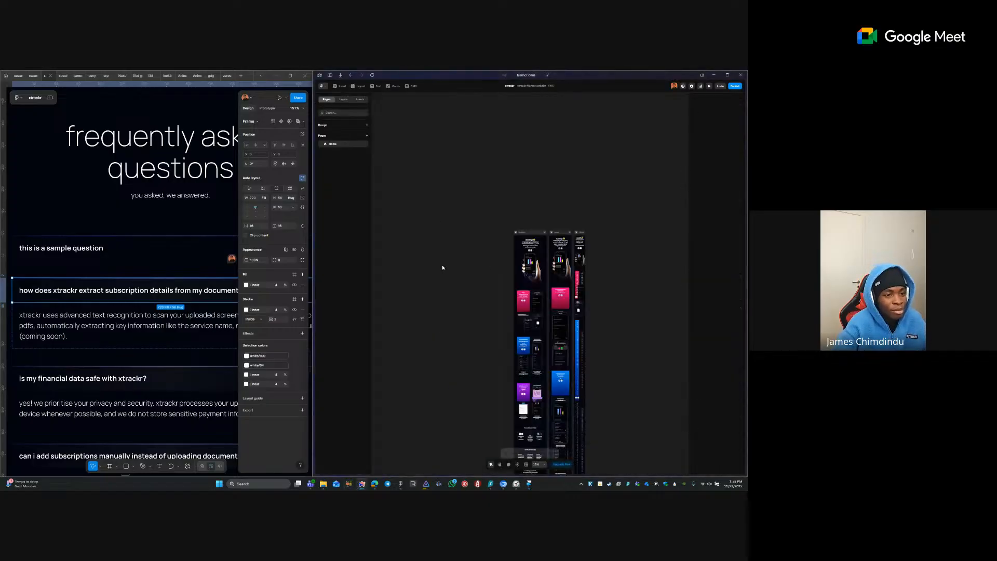
click(527, 484)
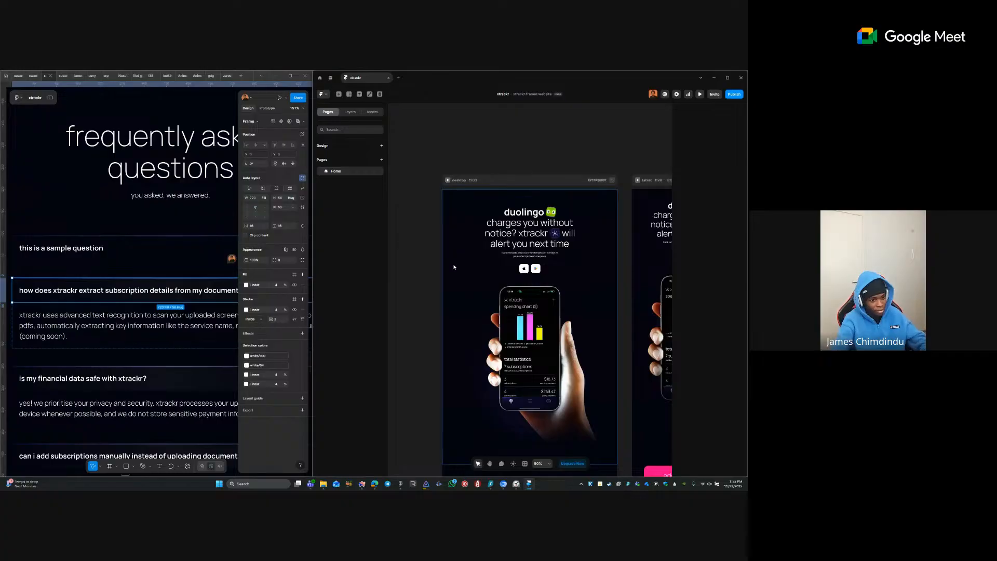
- Scroll down the xtrackr page to the FAQ section and zoom into it
click(454, 268)
key(space)
drag(525, 233, 525, 190)
scroll(525, 188, down, 10)
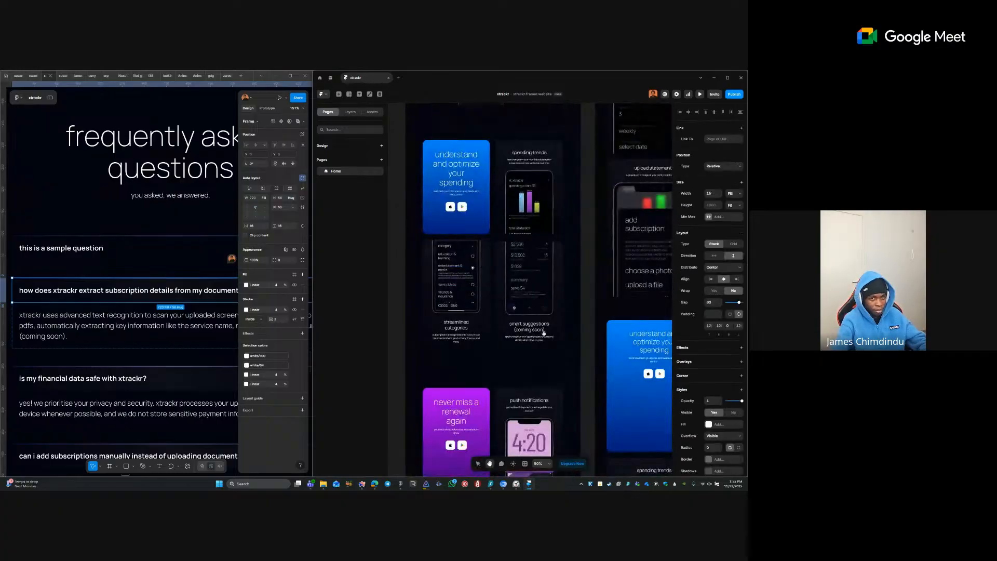
scroll(543, 333, down, 10)
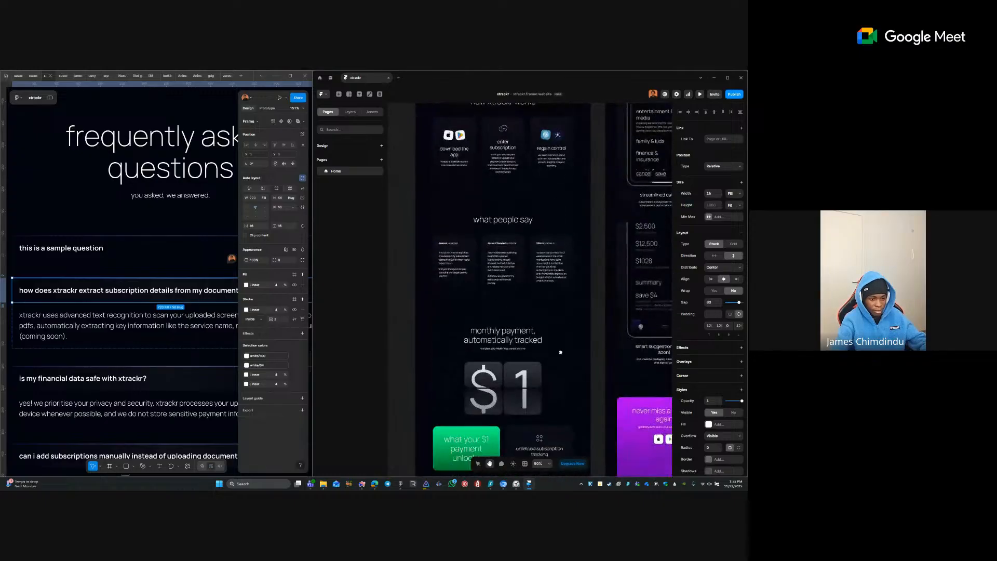
scroll(560, 352, down, 15)
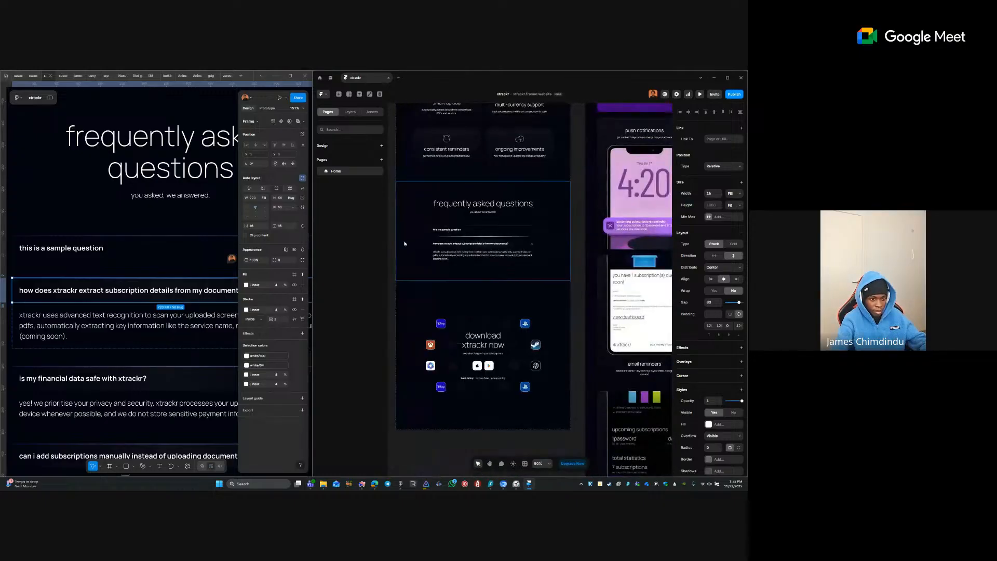
click(404, 244)
key(z)
drag(427, 225, 476, 248)
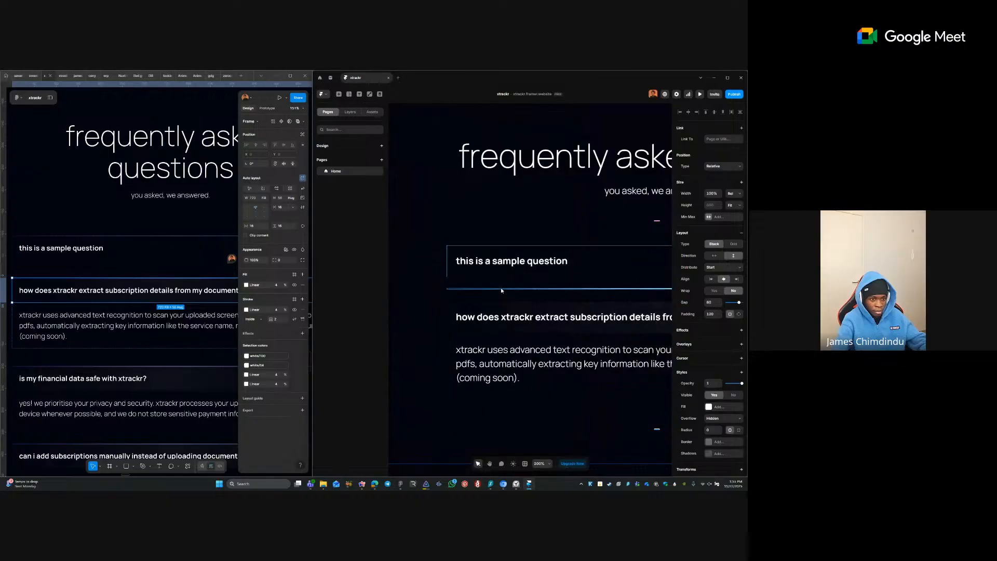
- Try rotating the divider line diagonally, then remove the rotation so it stands vertical
click(501, 290)
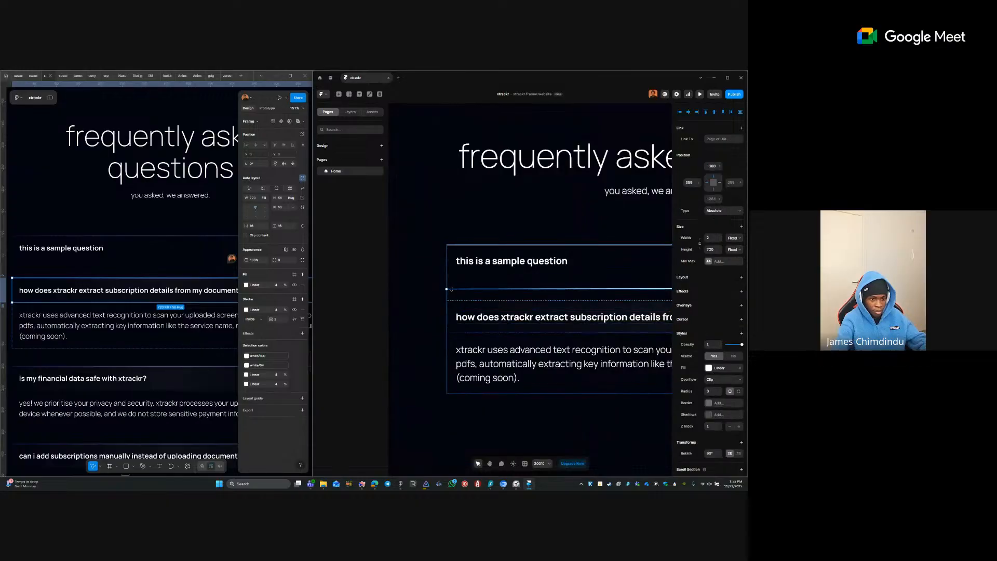
drag(451, 289, 635, 253)
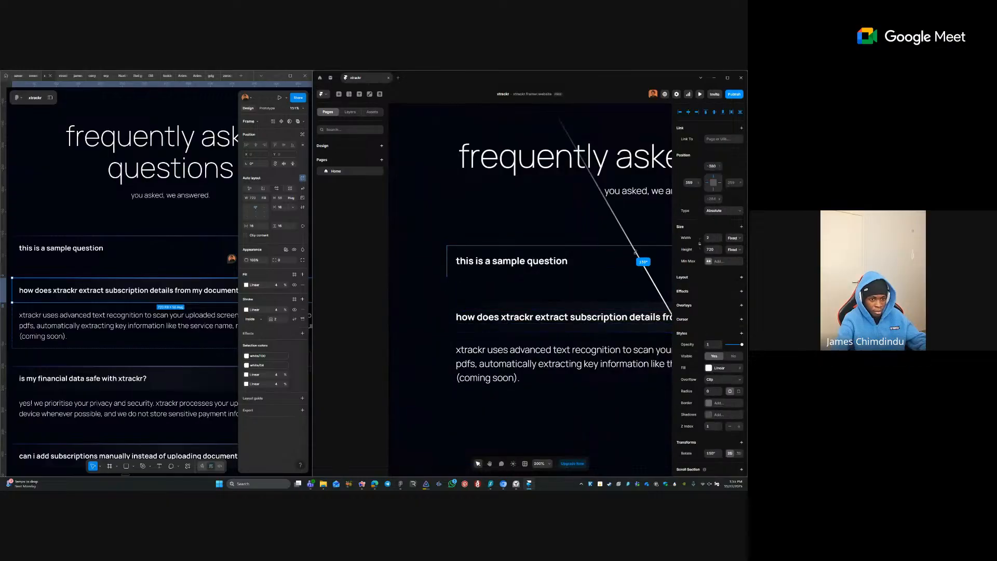
key(ctrl+z)
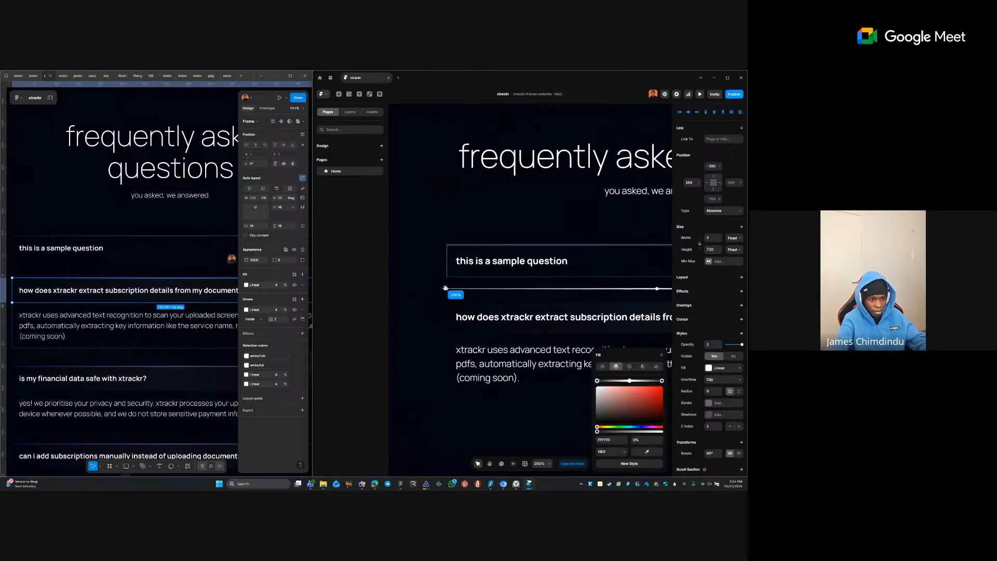
drag(443, 288, 649, 206)
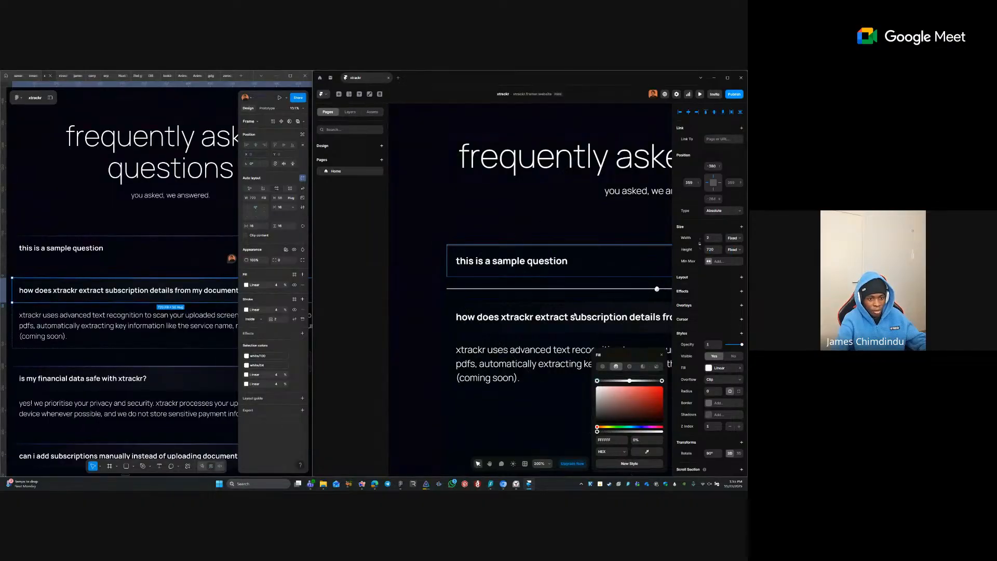
click(542, 316)
click(515, 289)
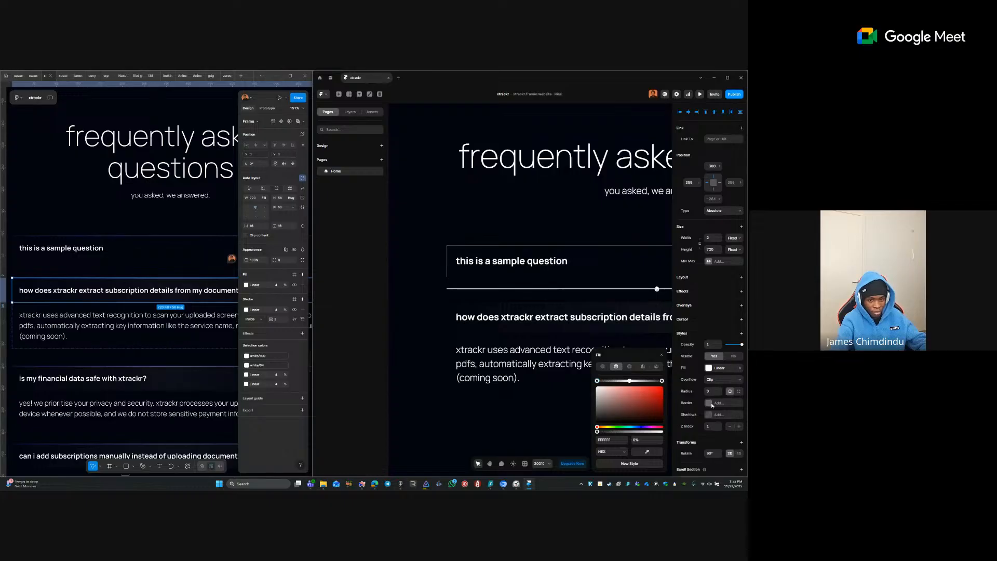
scroll(717, 460, down, 2)
right_click(693, 409)
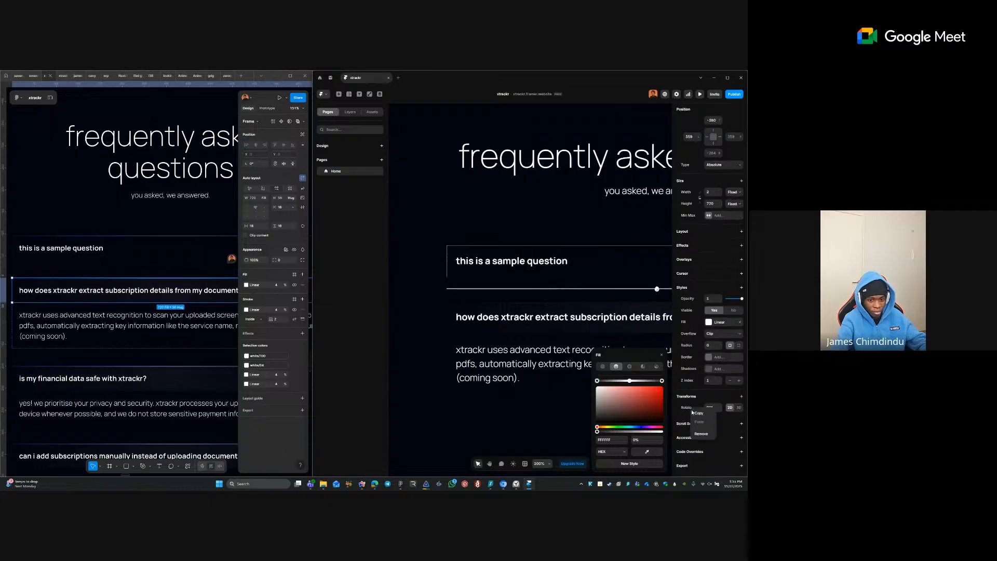
click(699, 435)
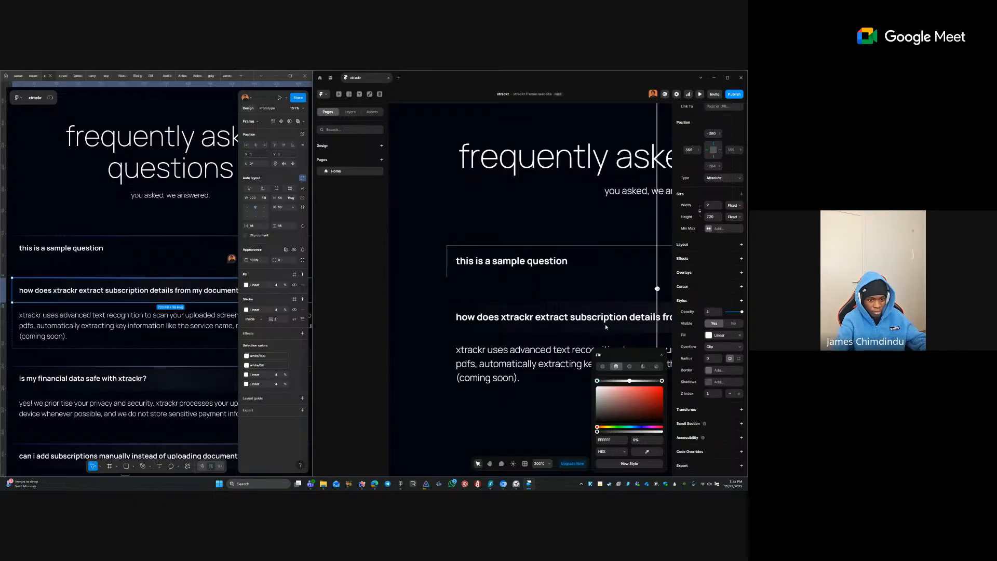
scroll(523, 286, down, 5)
- Set the vertical line's height to 2 and align it to the top of its row
click(550, 284)
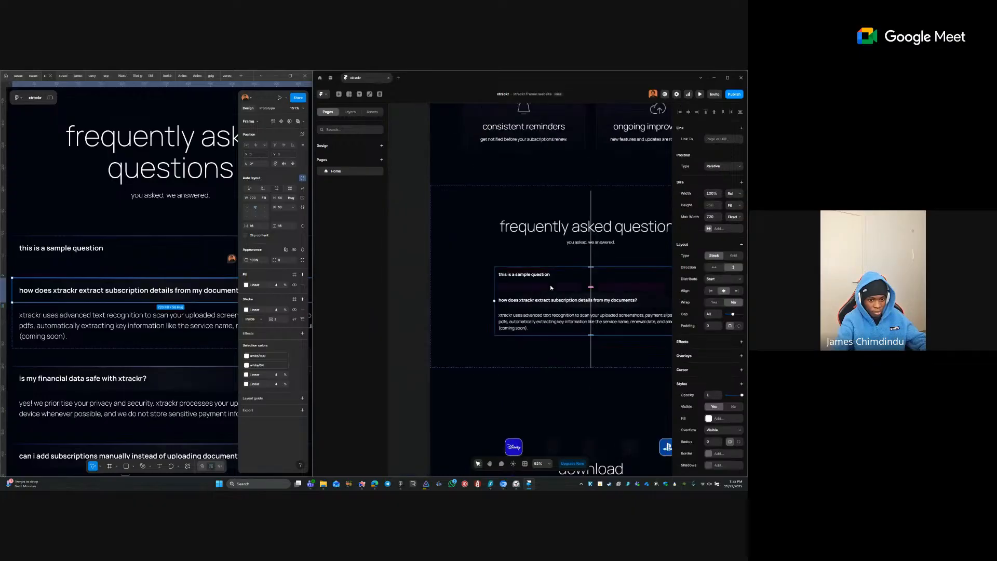
click(590, 213)
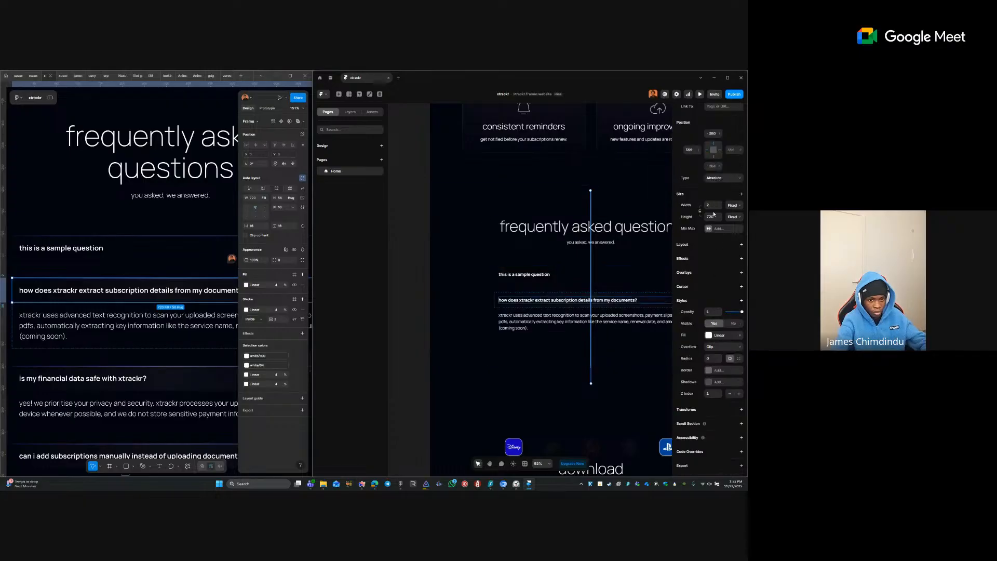
click(712, 215)
text(2)
key(Tab)
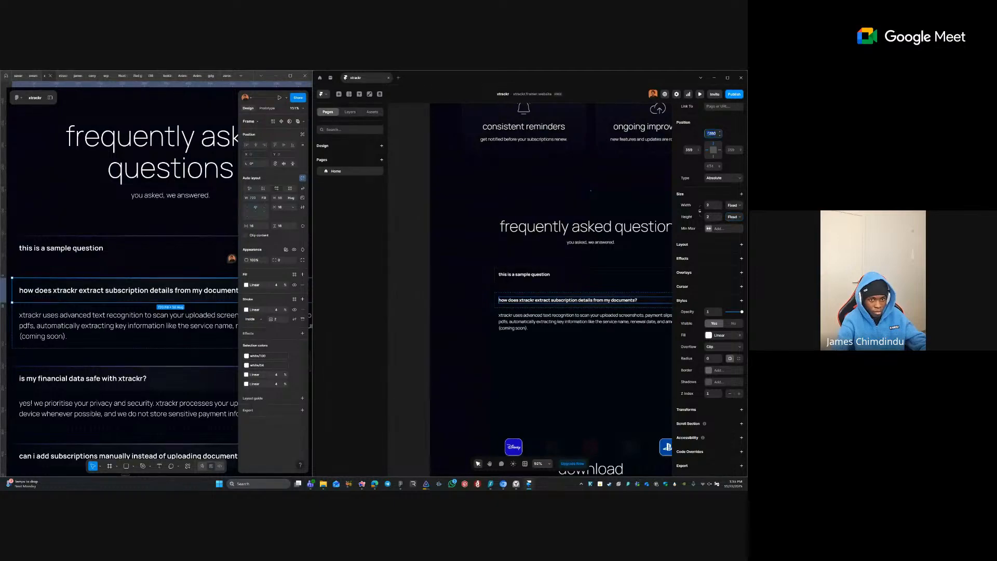
scroll(708, 158, up, 1)
click(706, 113)
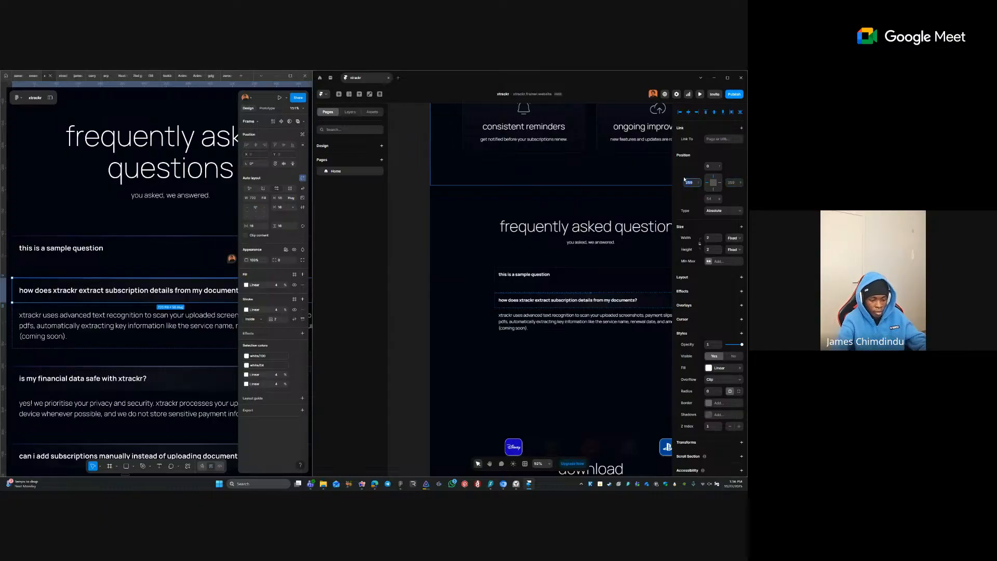
click(551, 274)
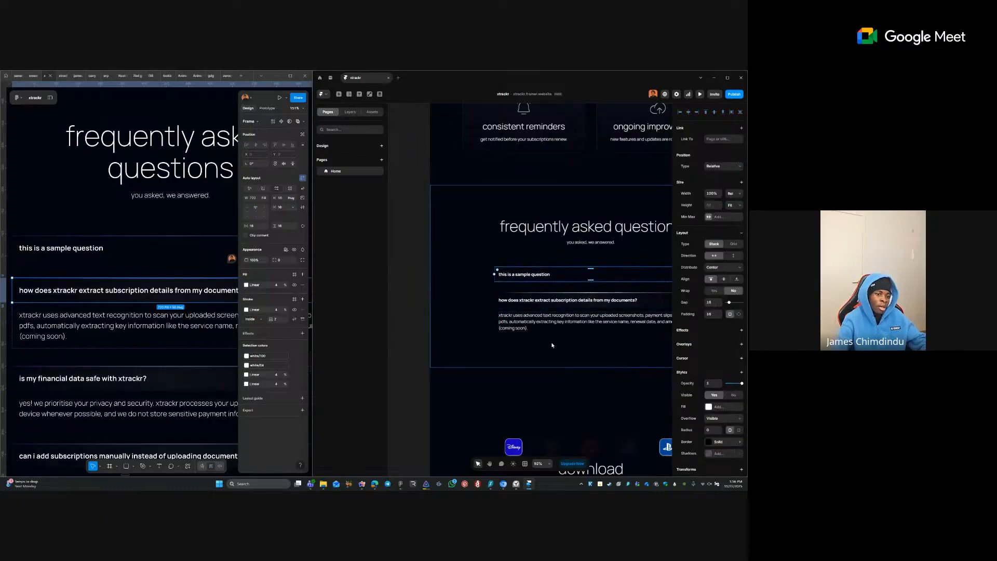
- Set the divider line's top offset between the FAQ rows to -1
click(419, 289)
drag(586, 282, 503, 305)
scroll(501, 304, up, 5)
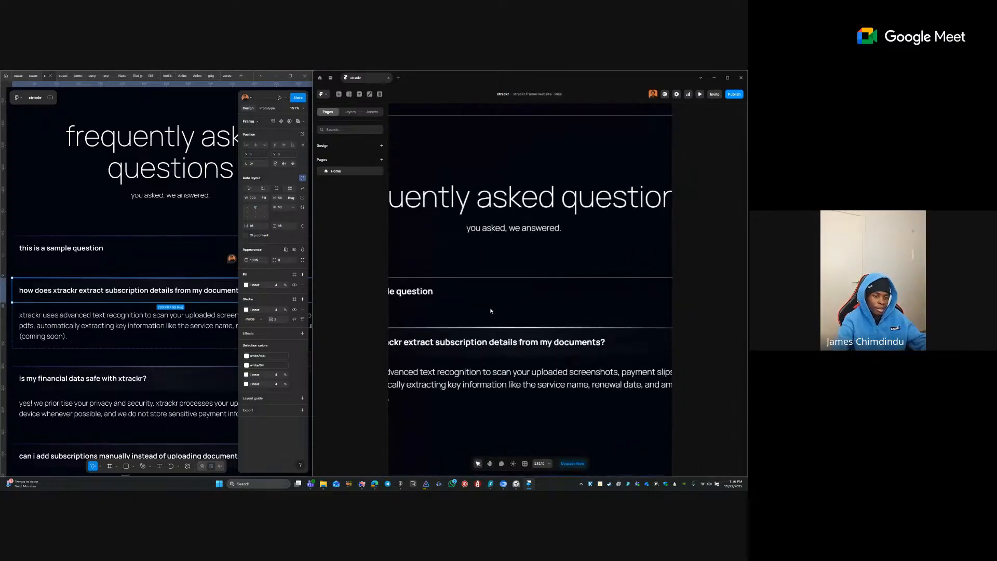
scroll(491, 310, left, 3)
click(549, 305)
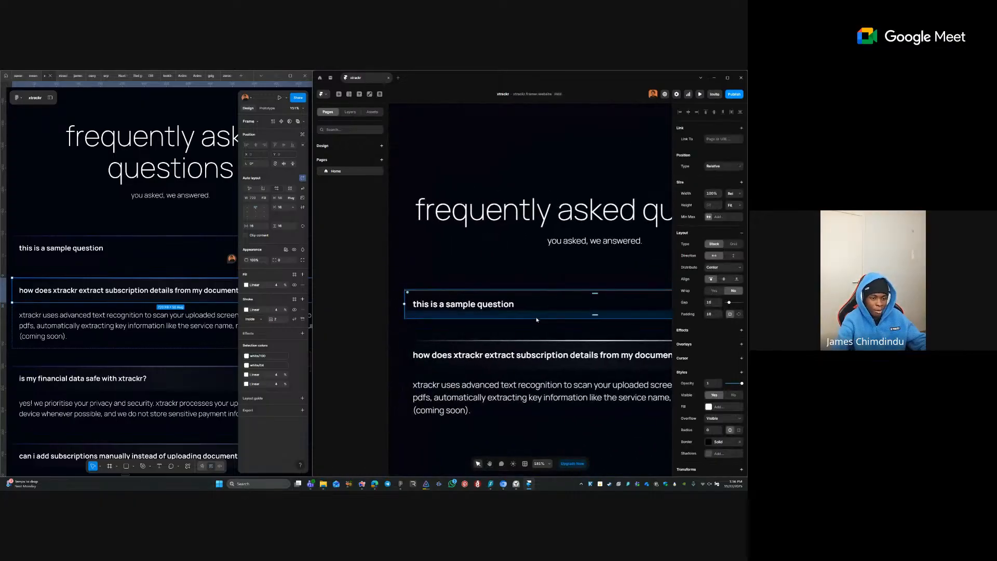
click(549, 341)
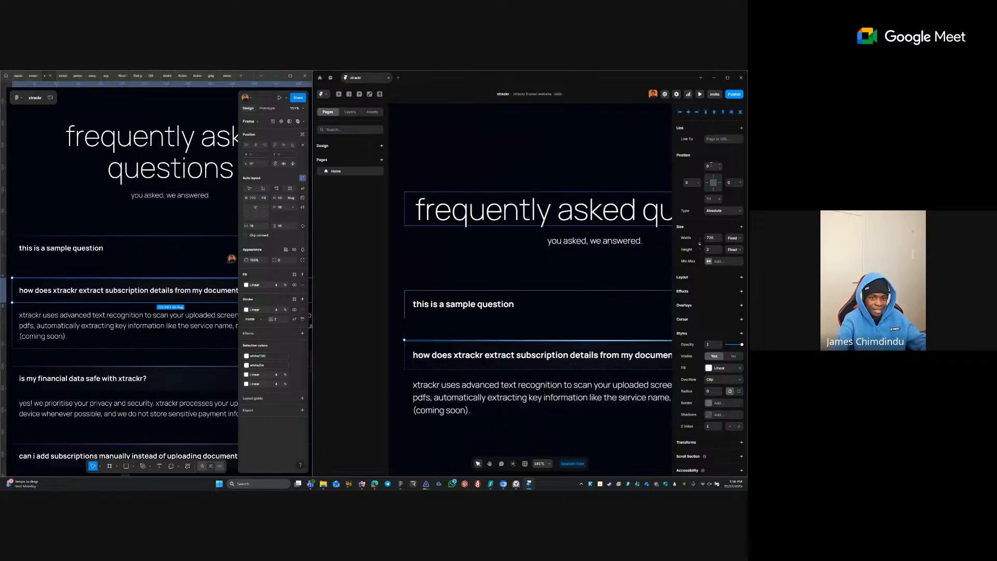
click(707, 166)
text(-1)
key(Tab)
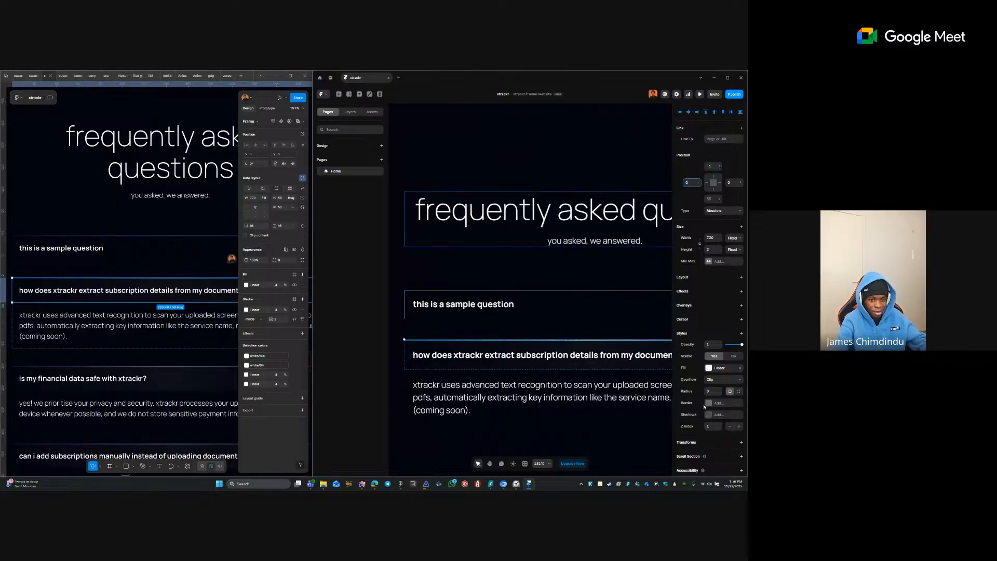
- Add a blending mode to the divider, trying Overlay, and lower its z index to 0
click(688, 336)
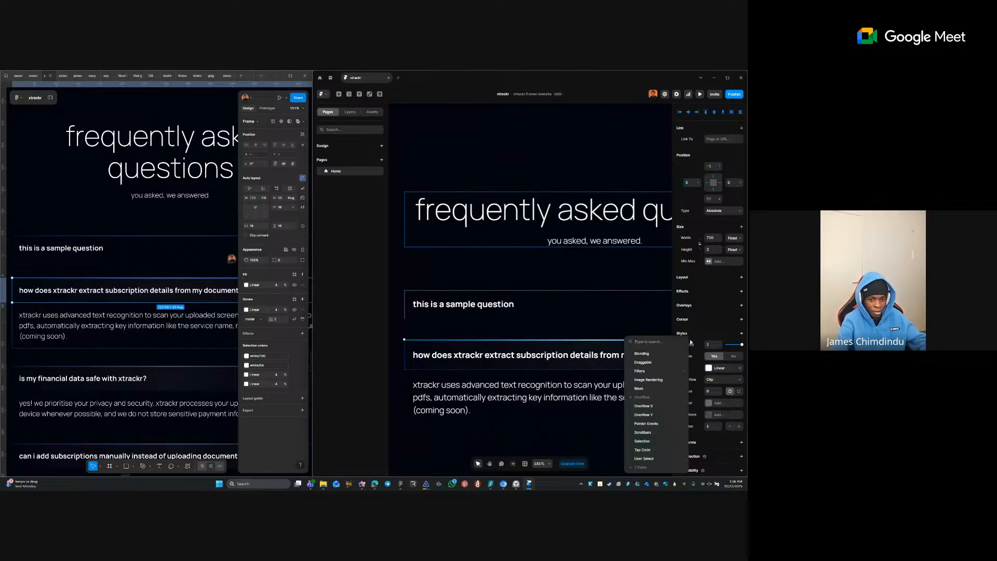
click(675, 356)
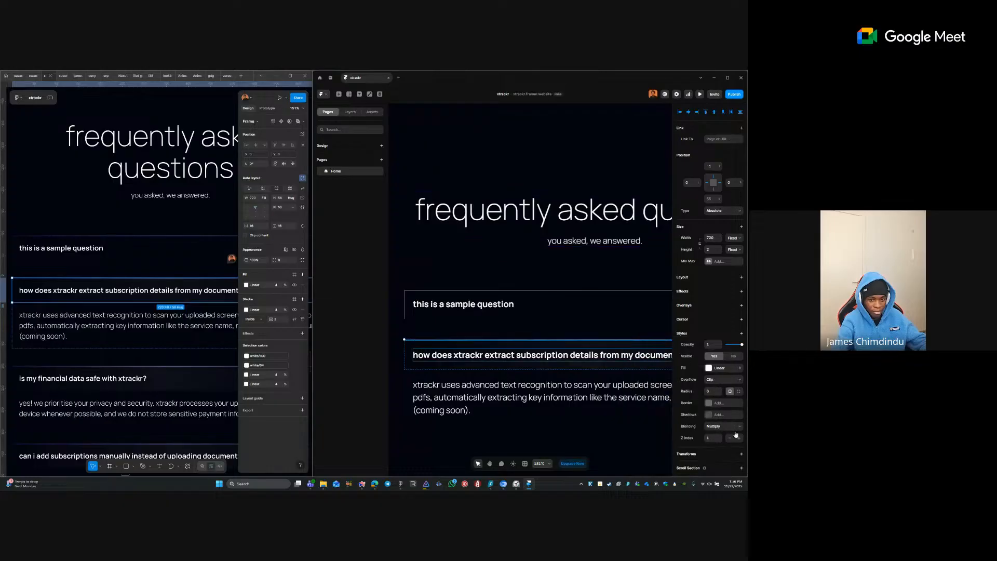
click(733, 426)
click(725, 362)
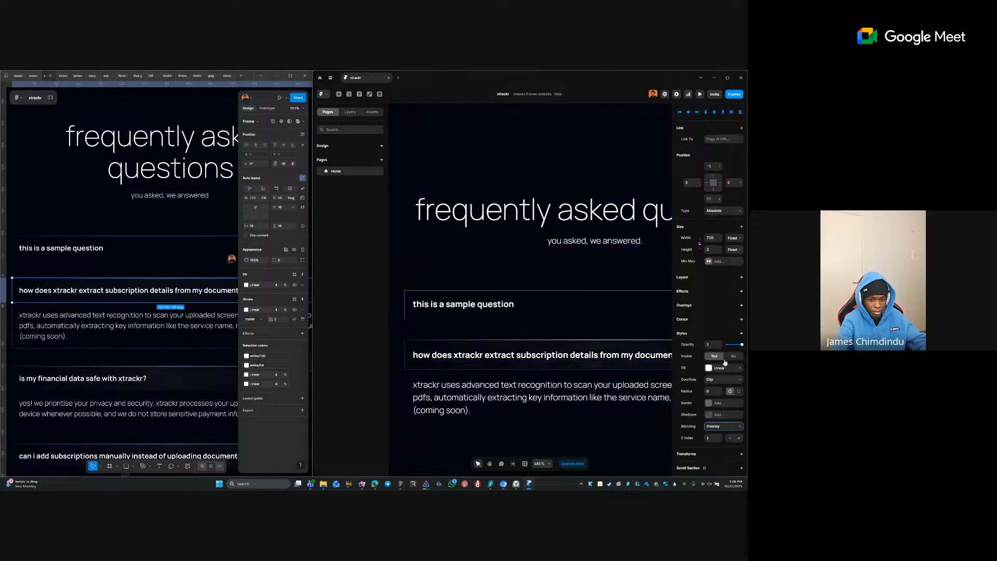
click(730, 438)
click(723, 431)
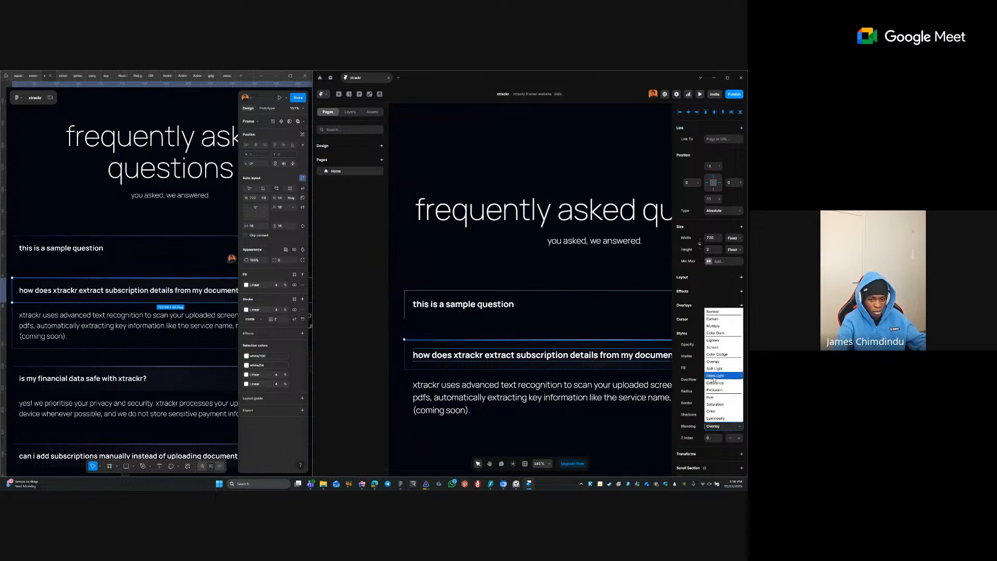
click(719, 364)
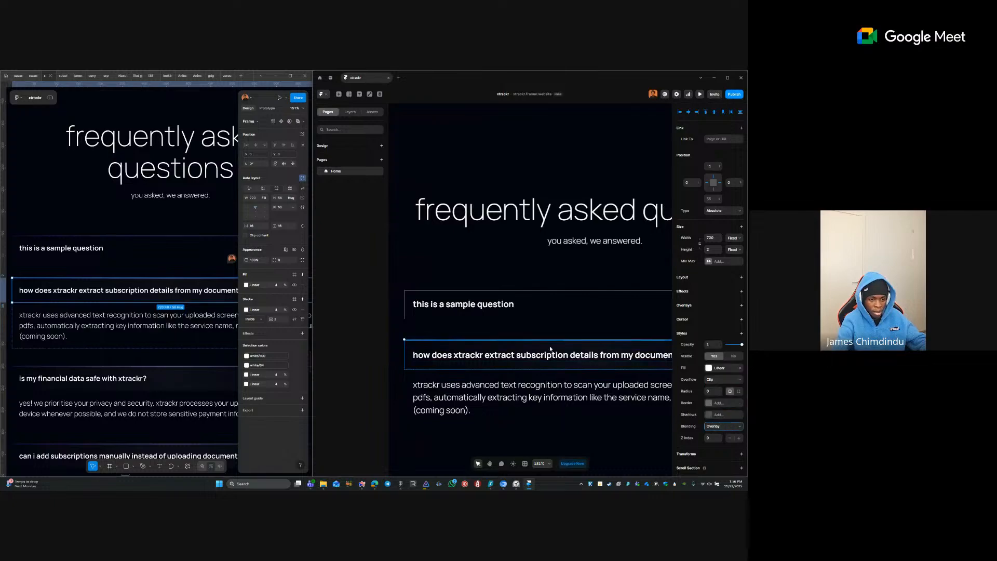
- Set the z index of the divider above the second question to 0
click(515, 329)
scroll(506, 329, down, 4)
click(412, 327)
click(481, 327)
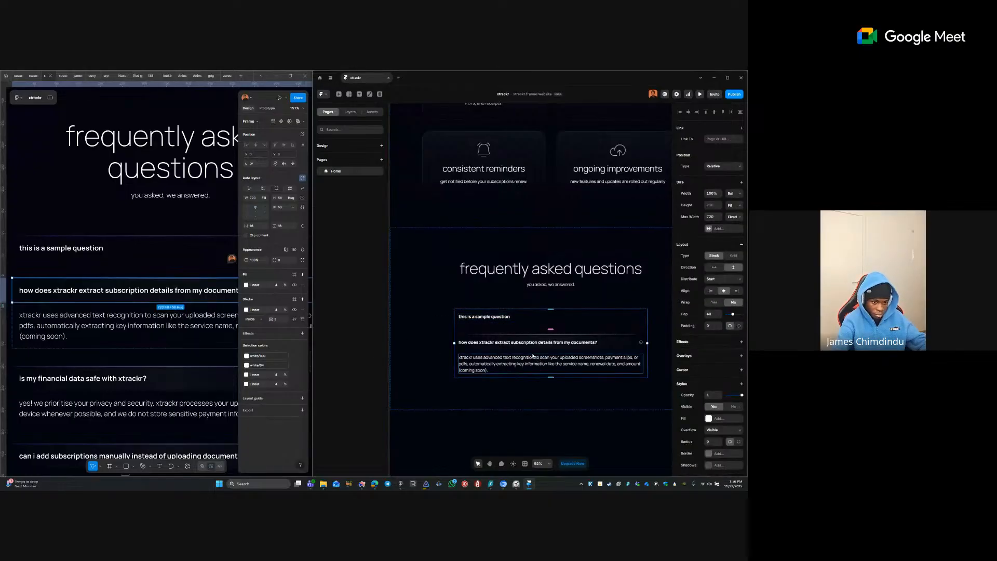
click(548, 336)
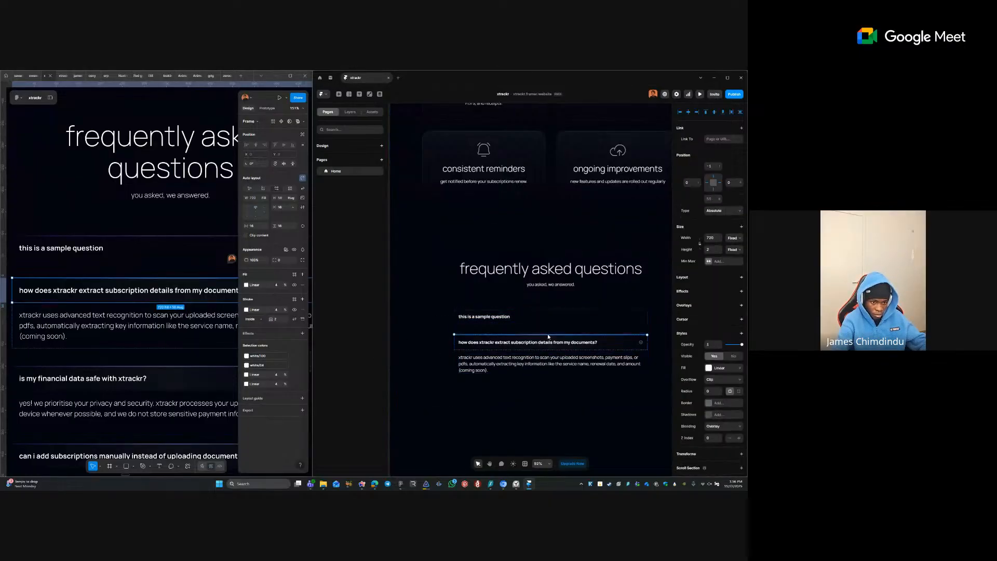
scroll(548, 335, up, 5)
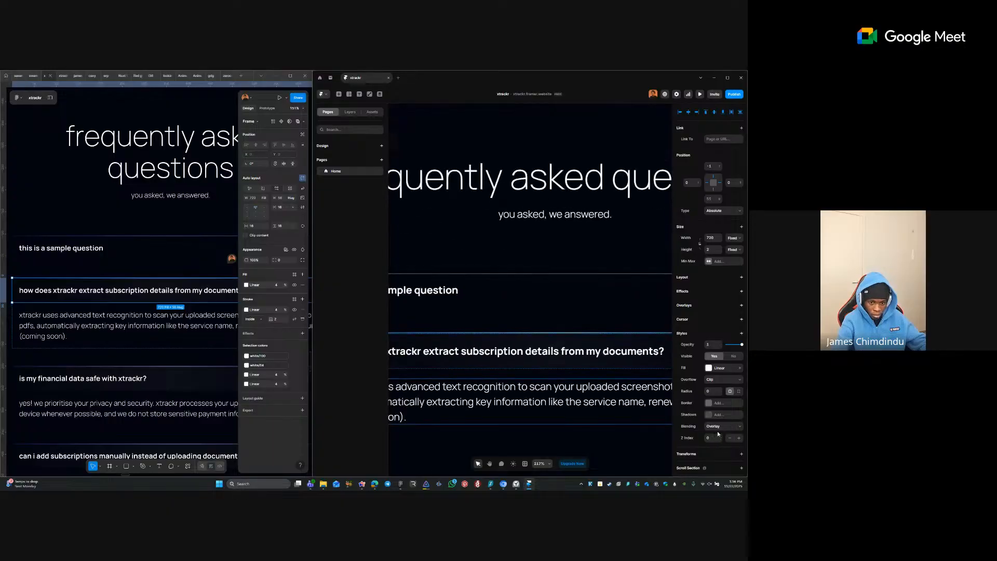
click(739, 439)
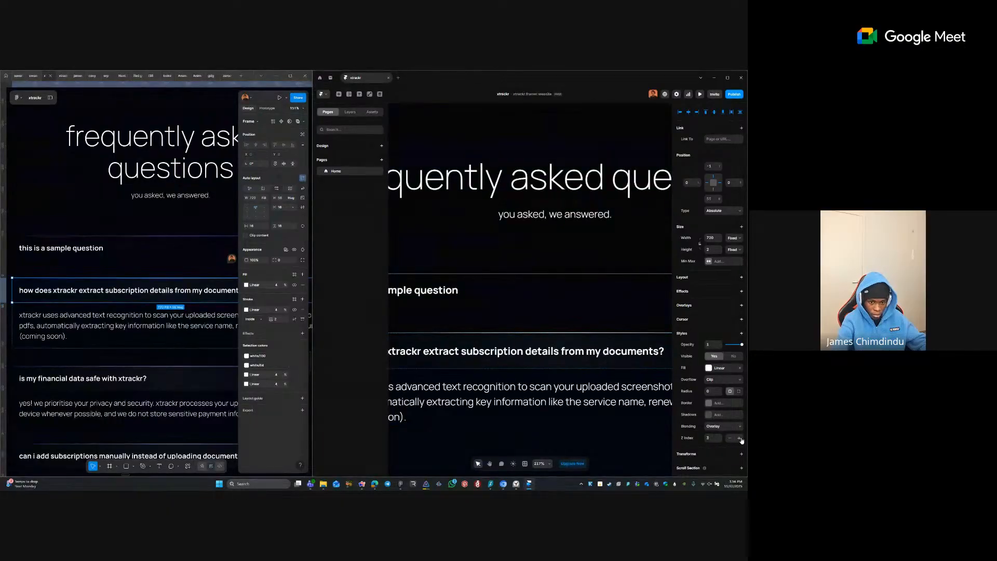
click(717, 437)
text(0)
key(Return)
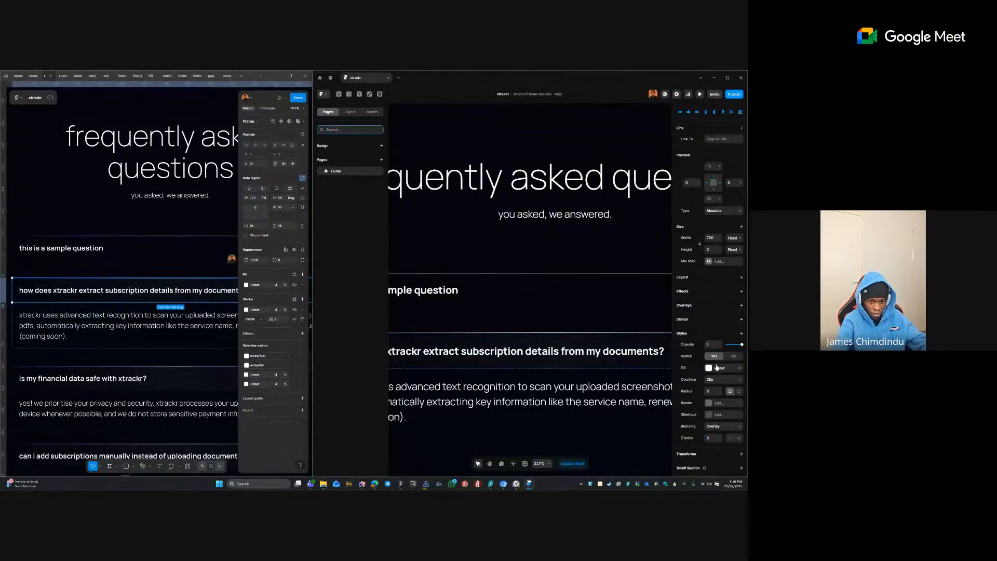
- Remove the question row's solid border and check the page's background fill colour
click(623, 340)
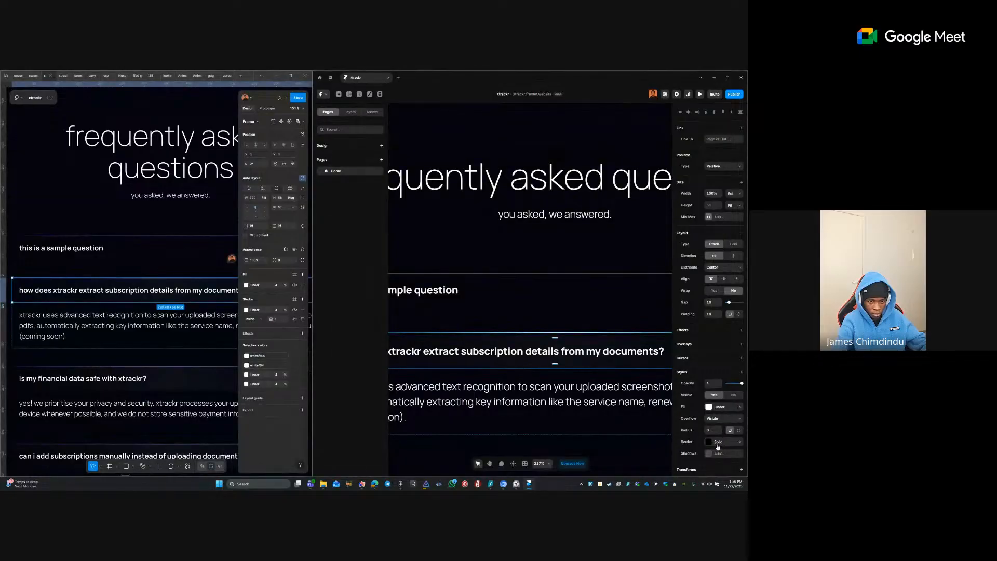
click(738, 442)
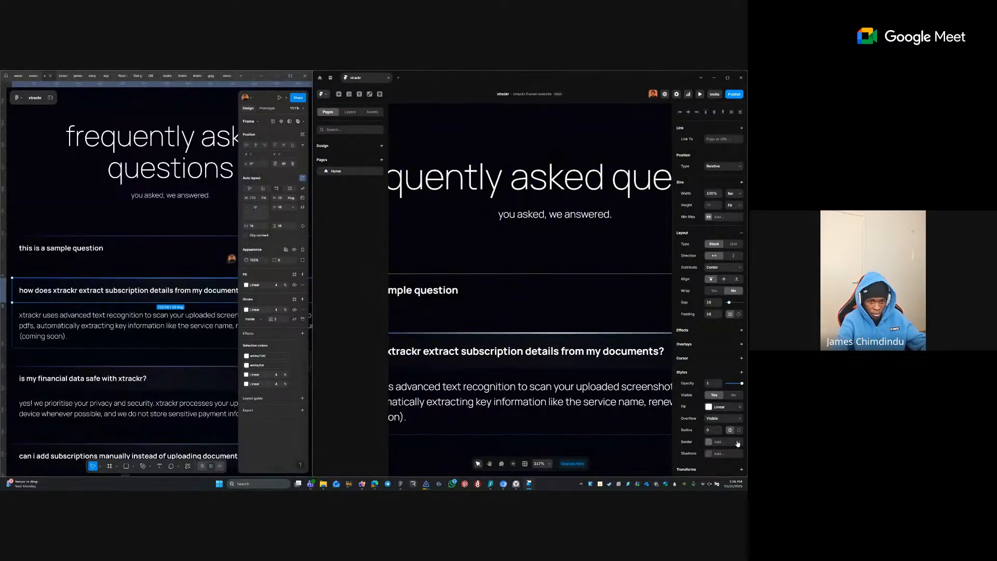
click(596, 319)
key(Escape)
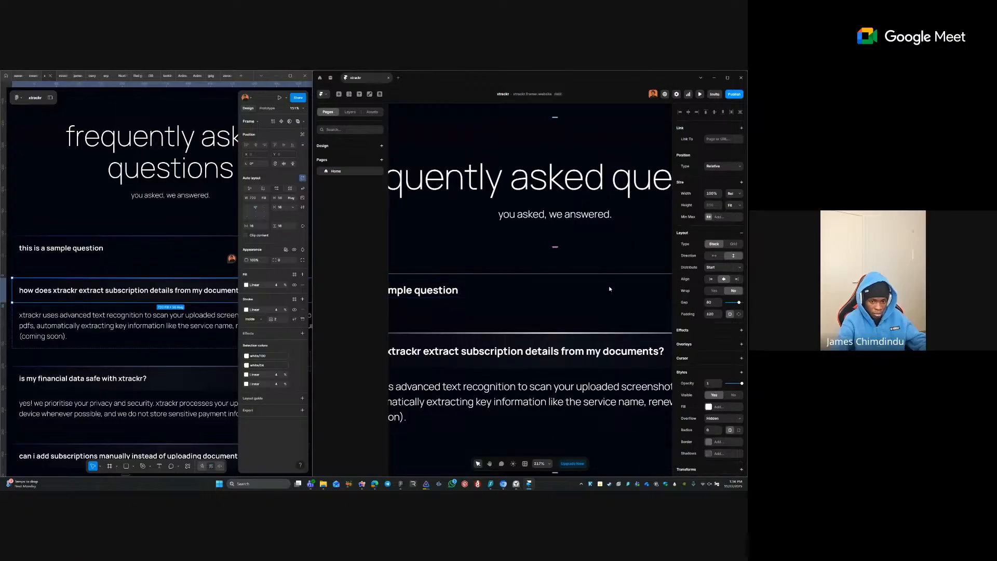
click(714, 357)
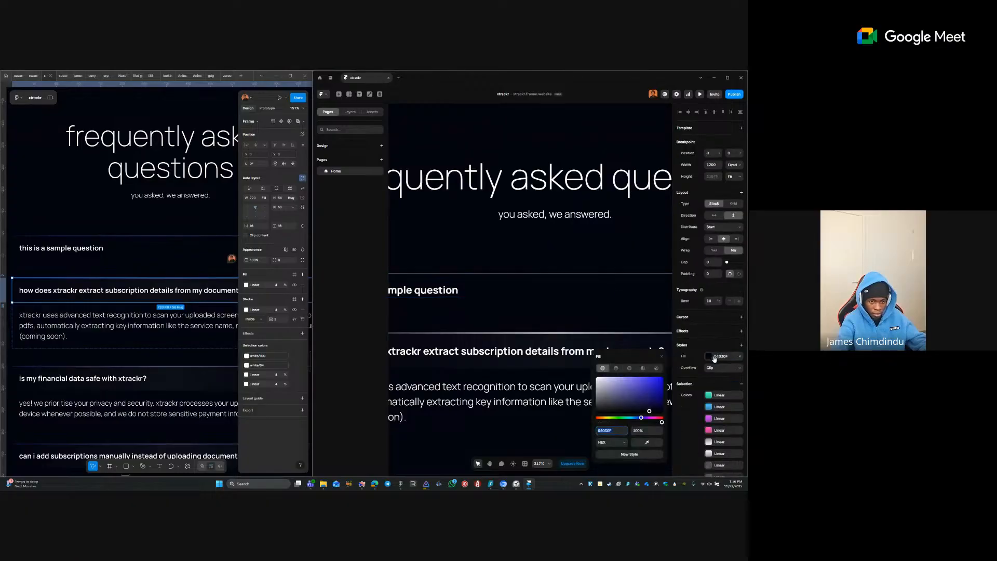
click(523, 358)
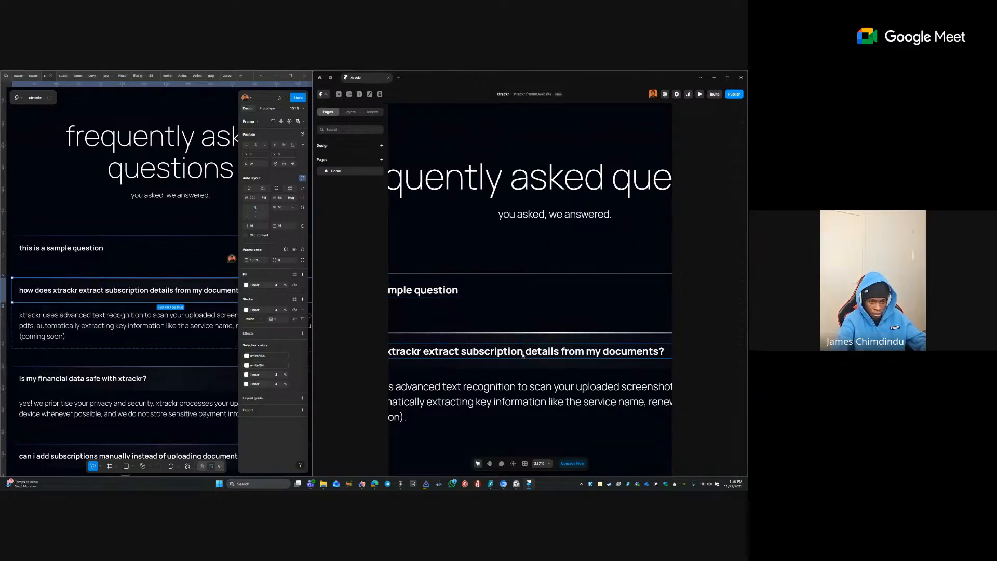
click(523, 358)
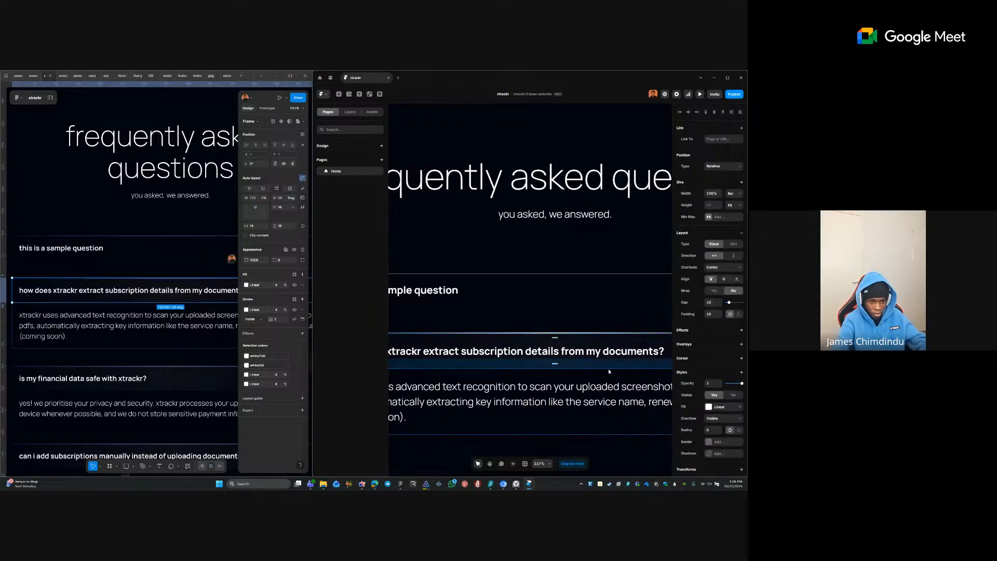
- Give the second question row a solid dark 04030F fill
scroll(612, 370, down, 3)
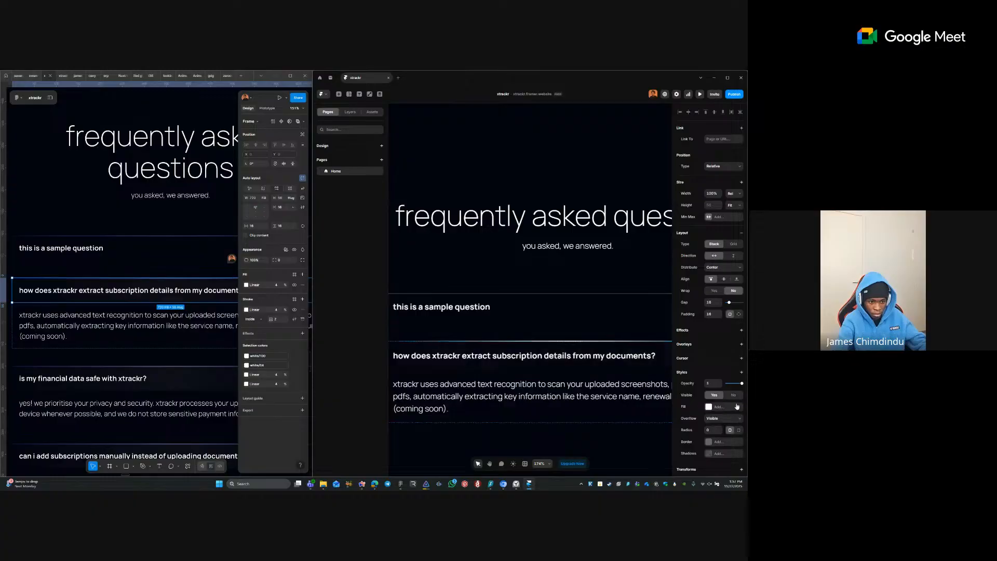
click(710, 407)
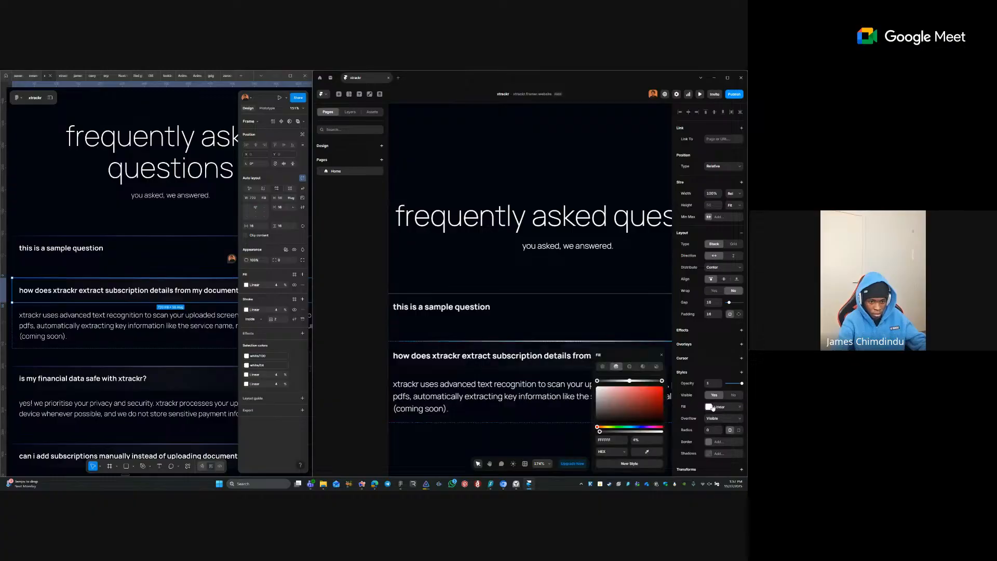
click(605, 368)
key(Return)
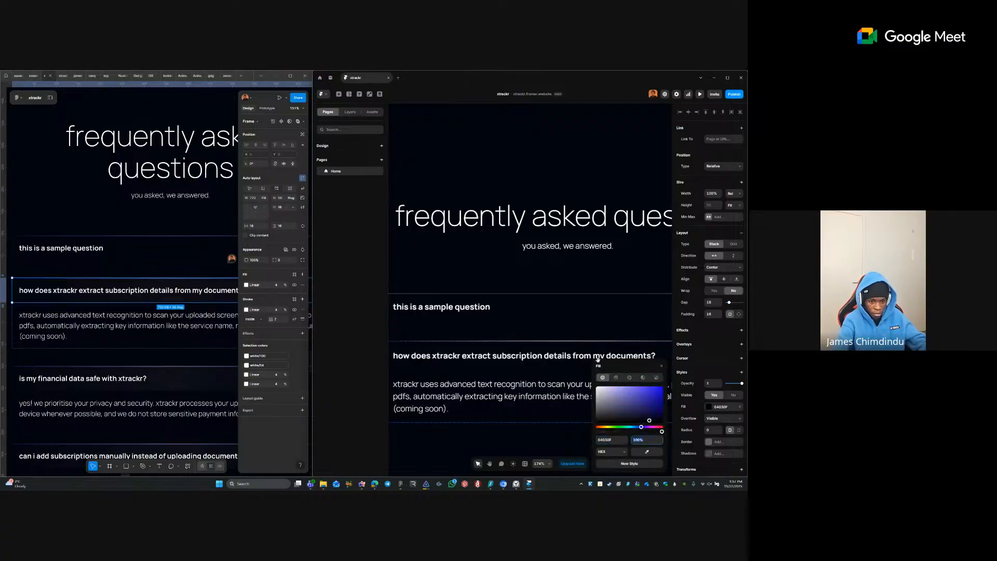
click(584, 332)
- Set the divider under the first question to Overlay blending after trying Soft Light
click(573, 341)
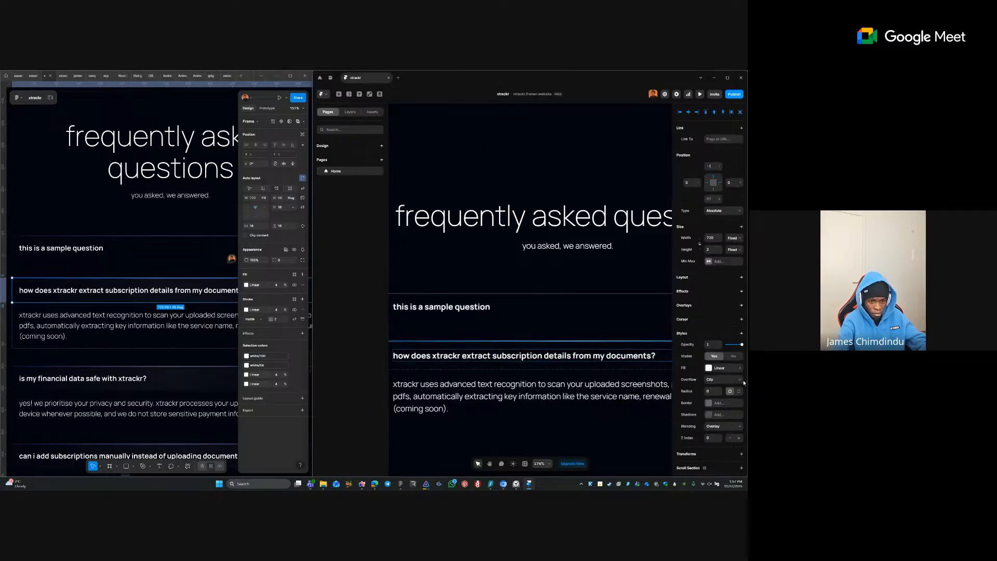
click(724, 424)
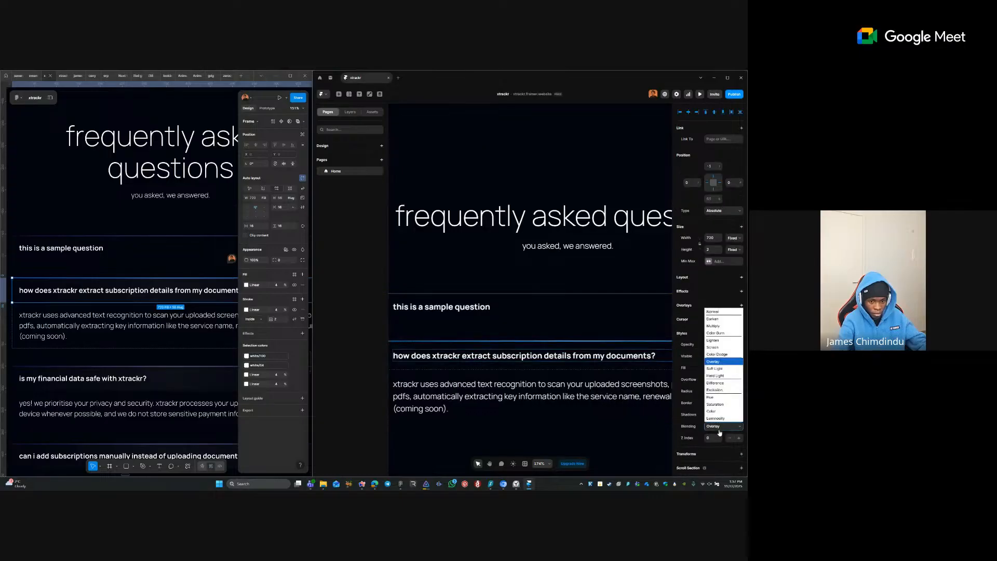
click(719, 371)
click(724, 426)
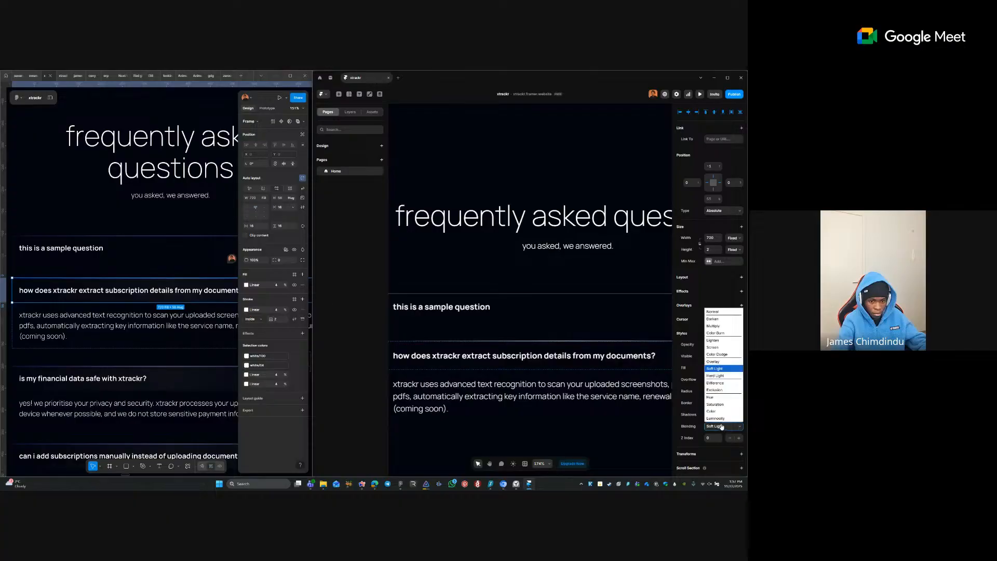
click(720, 369)
click(574, 301)
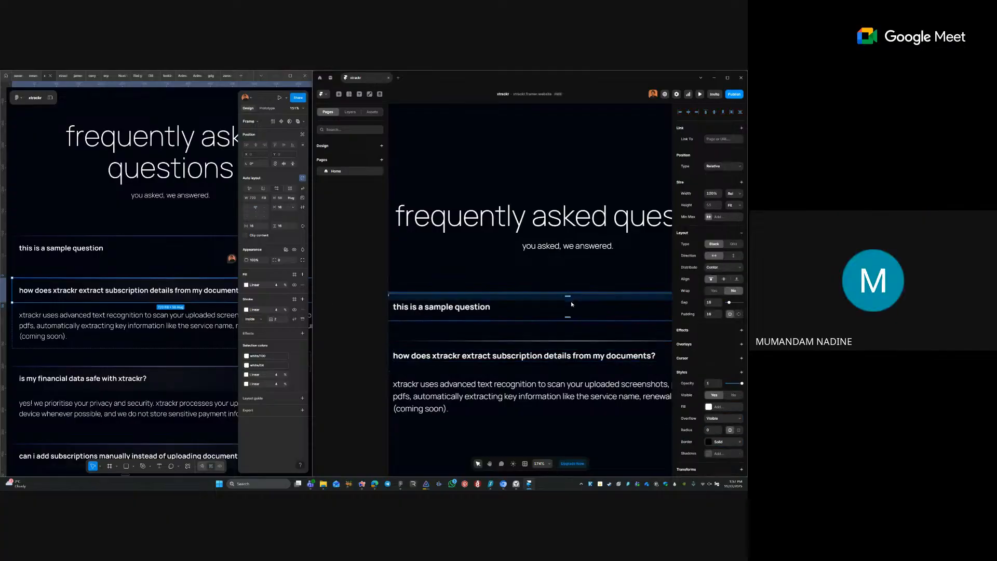
click(569, 341)
- Zoom closely into the FAQ section to inspect the divider between the first two items
scroll(568, 344, down, 5)
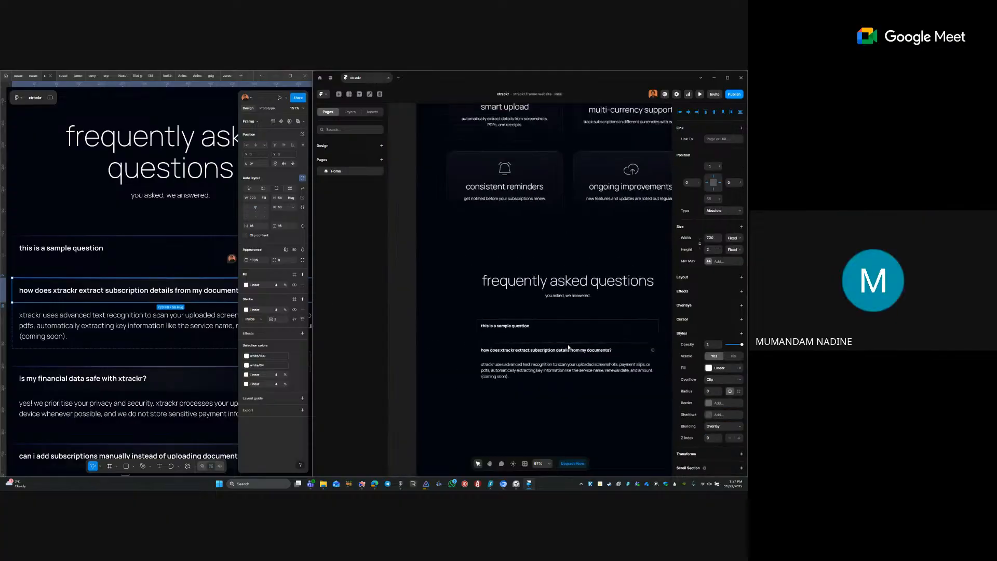
click(609, 370)
drag(464, 330, 610, 371)
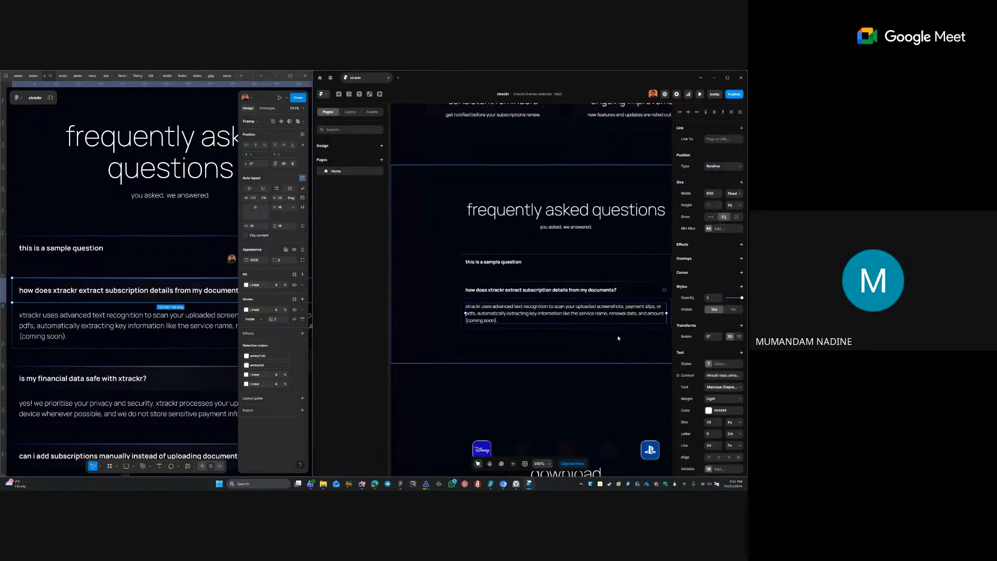
click(585, 280)
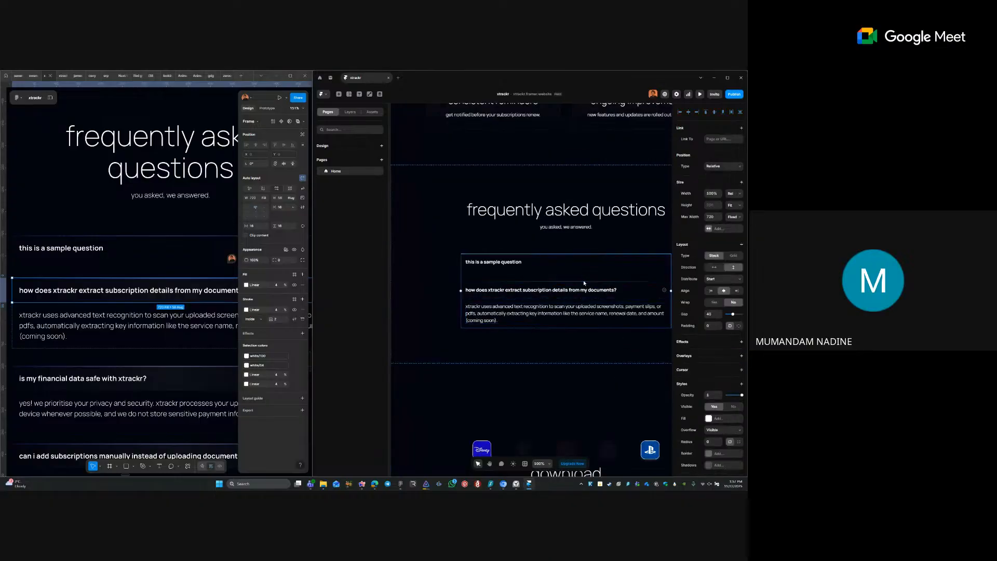
click(556, 281)
drag(518, 261, 576, 297)
scroll(576, 301, down, 5)
scroll(544, 354, down, 2)
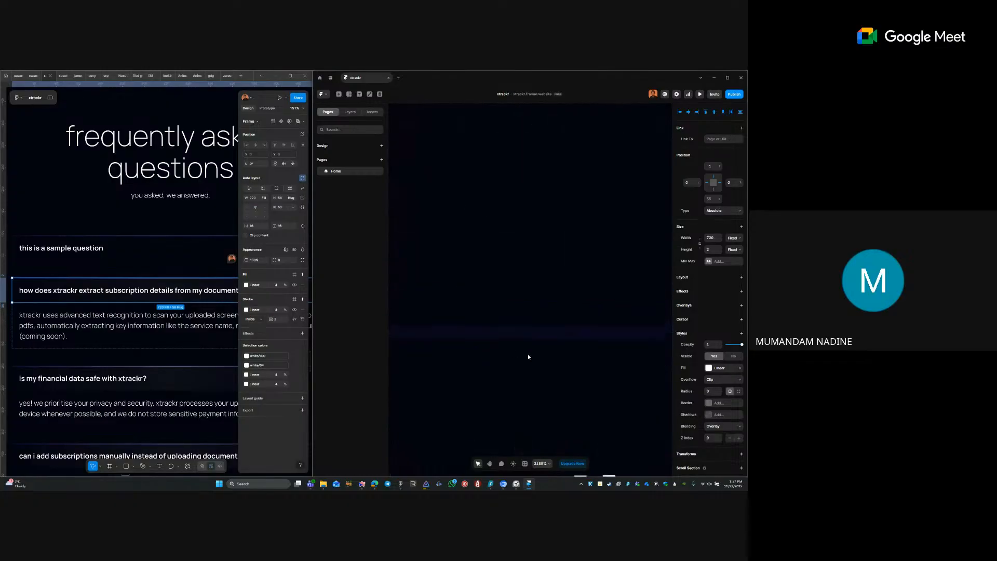
- Select the whole FAQ section frame and open Publish to update the live site
click(611, 307)
scroll(611, 307, down, 8)
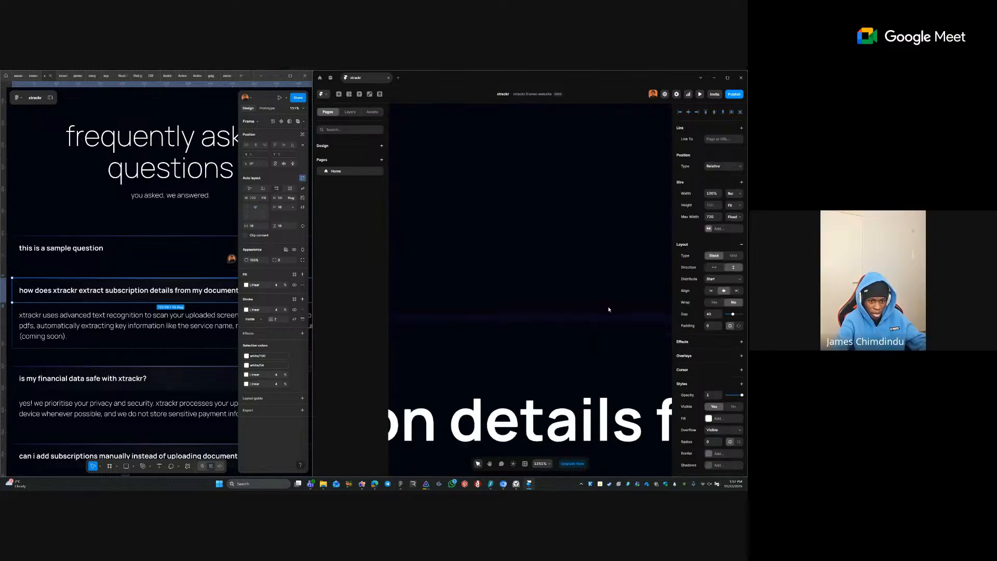
scroll(595, 318, down, 6)
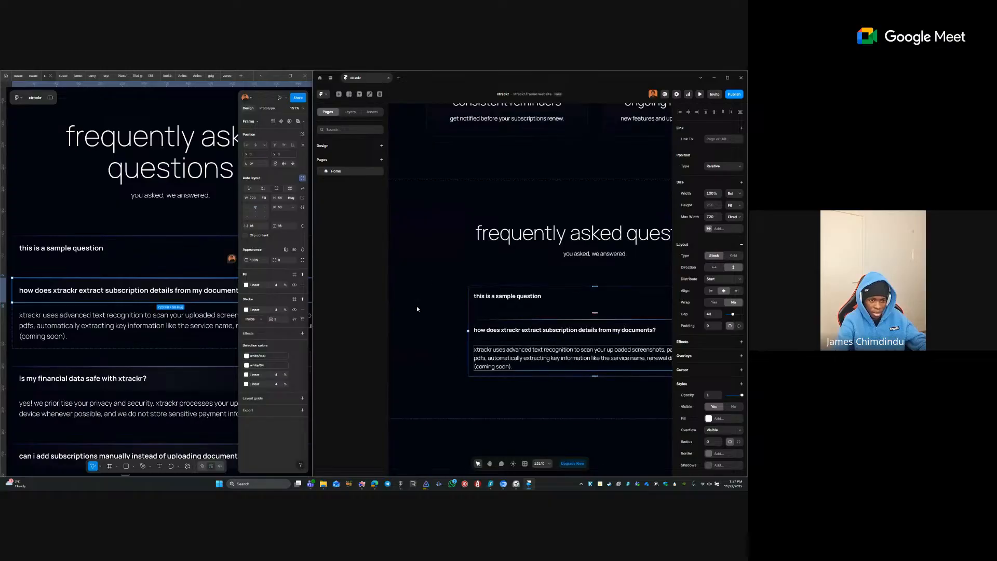
click(416, 307)
click(733, 95)
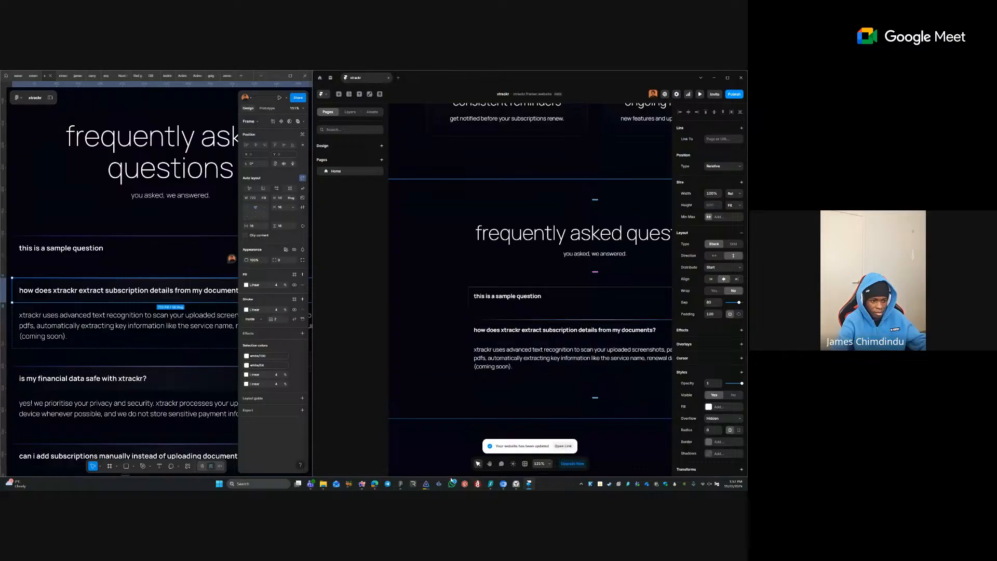
click(362, 484)
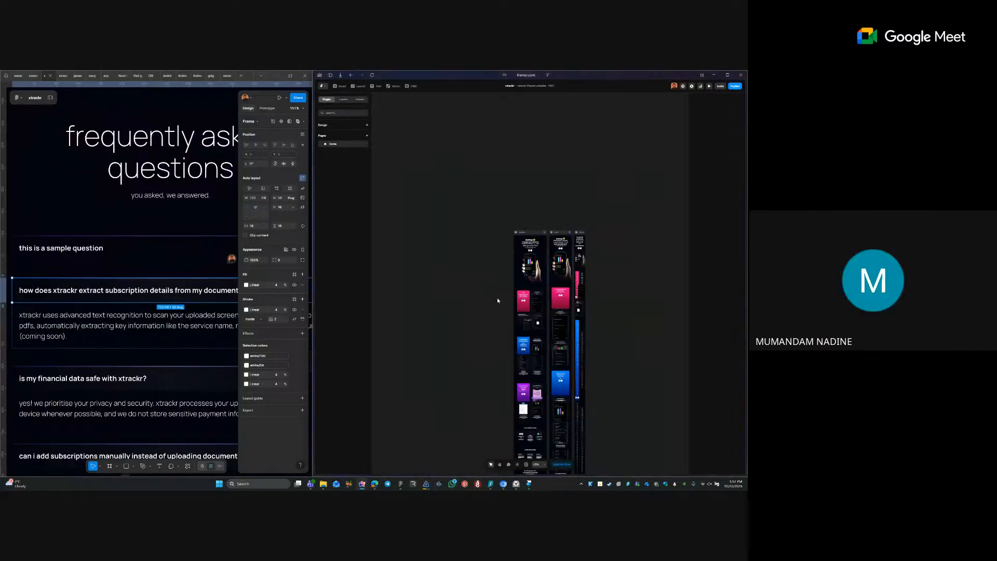
scroll(491, 249, down, 5)
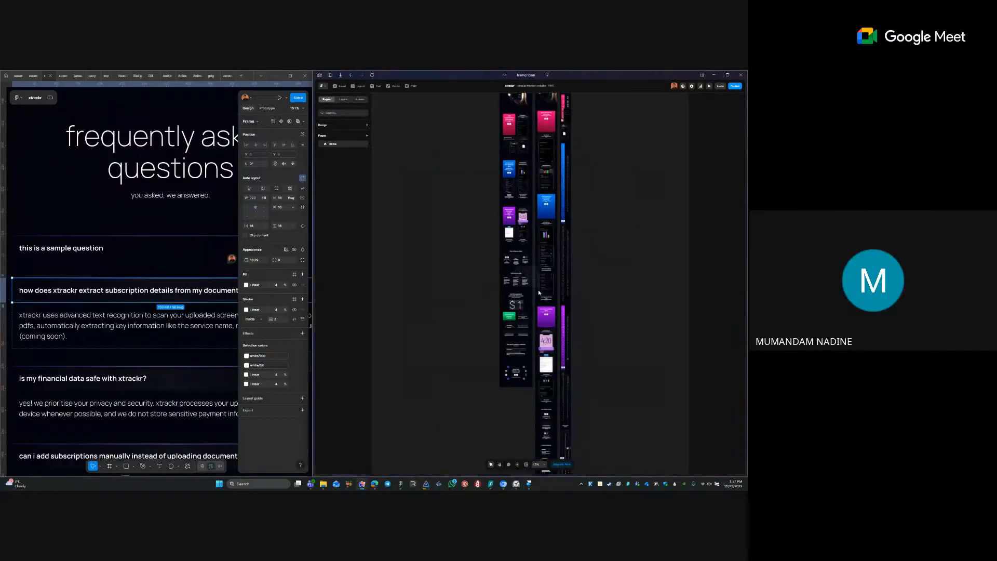
scroll(506, 330, up, 5)
drag(422, 426, 415, 404)
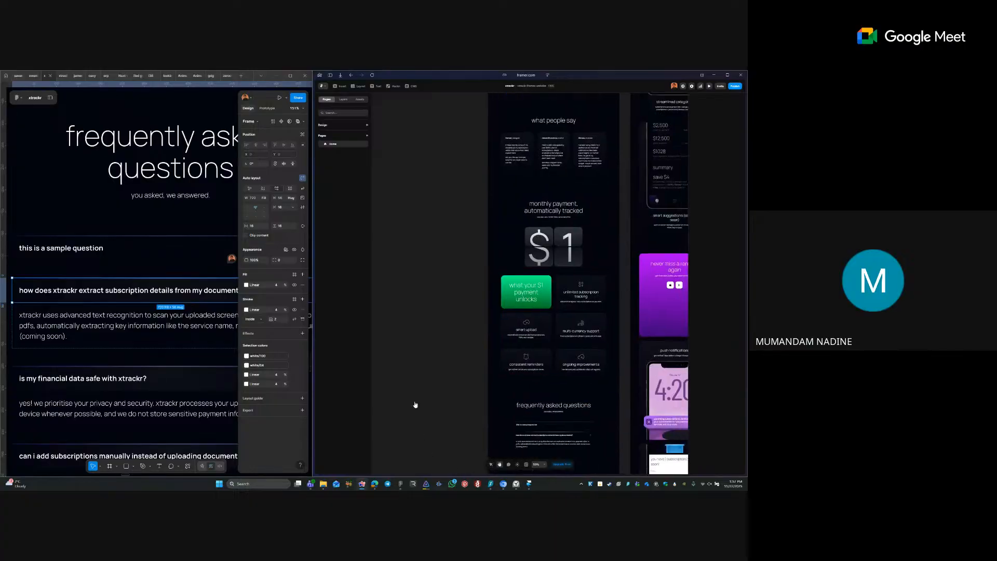
scroll(462, 344, down, 2)
scroll(434, 361, up, 5)
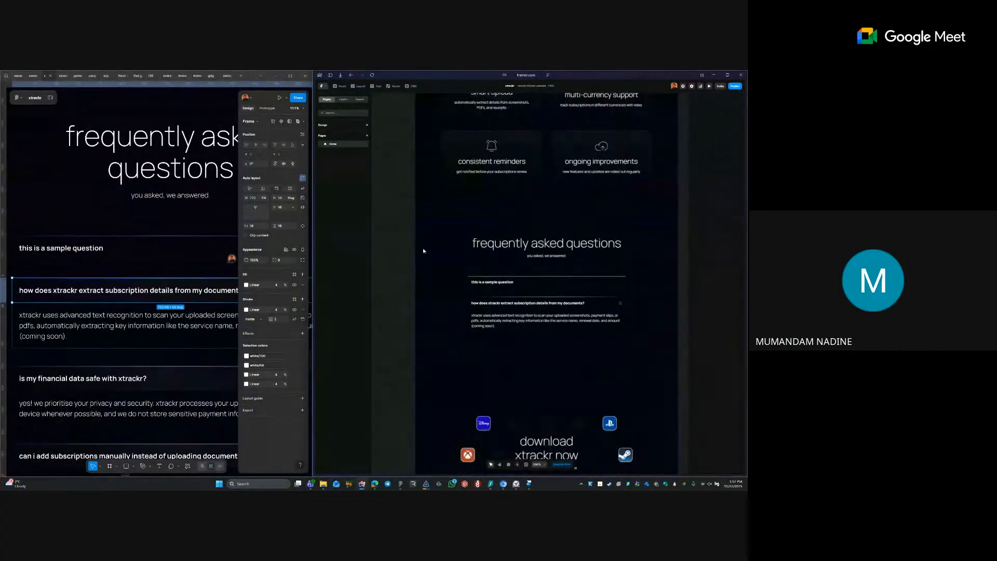
drag(423, 249, 681, 346)
scroll(681, 346, down, 1)
drag(399, 233, 617, 313)
scroll(618, 319, left, 1)
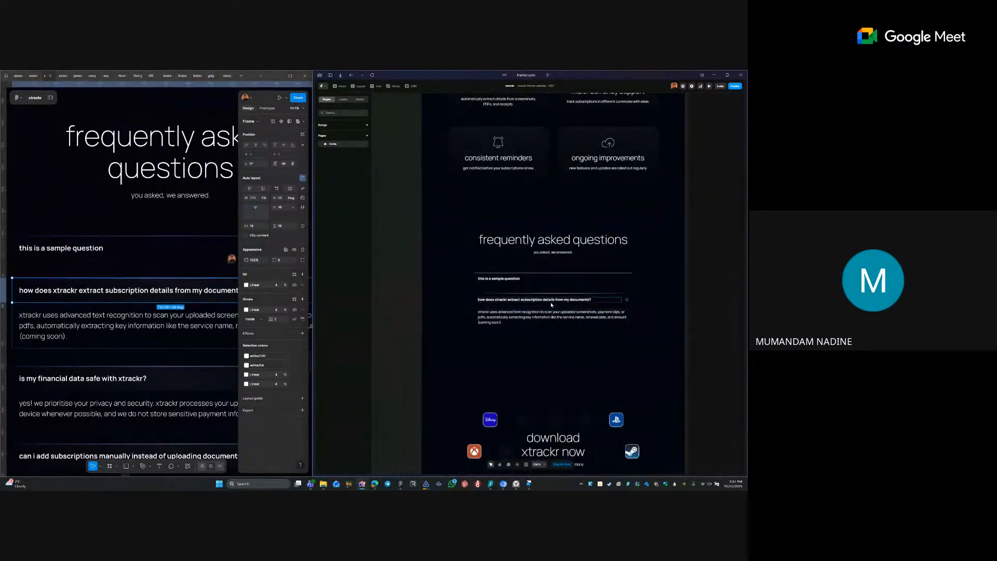
click(529, 484)
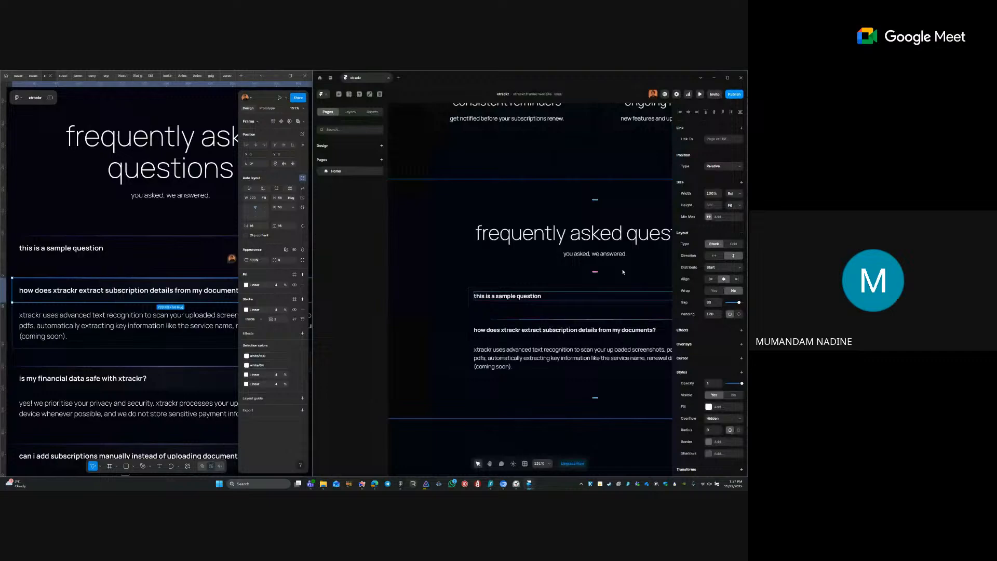
- Close the Framer desktop app and delete the 'this is a sample question' row
click(727, 78)
click(741, 78)
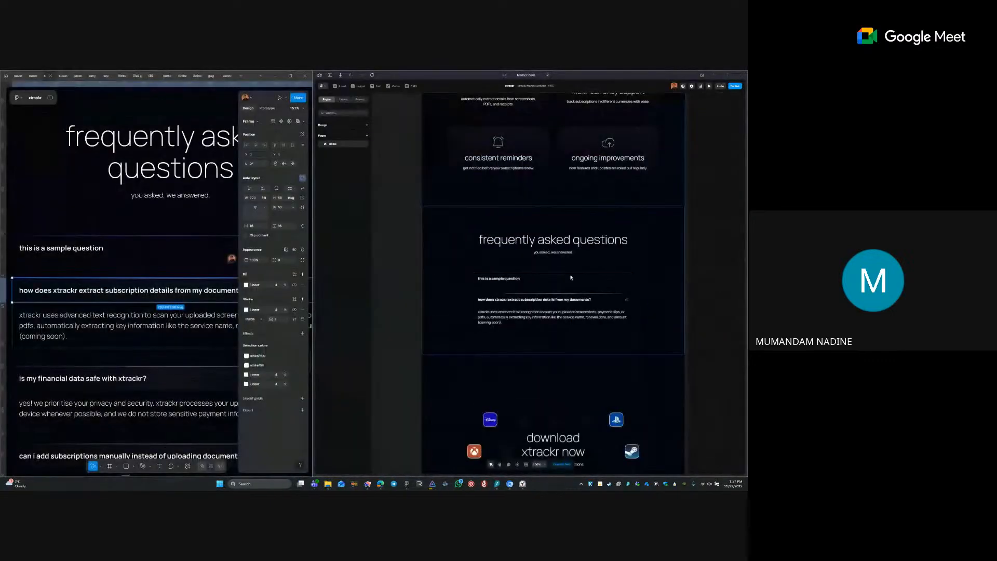
click(573, 285)
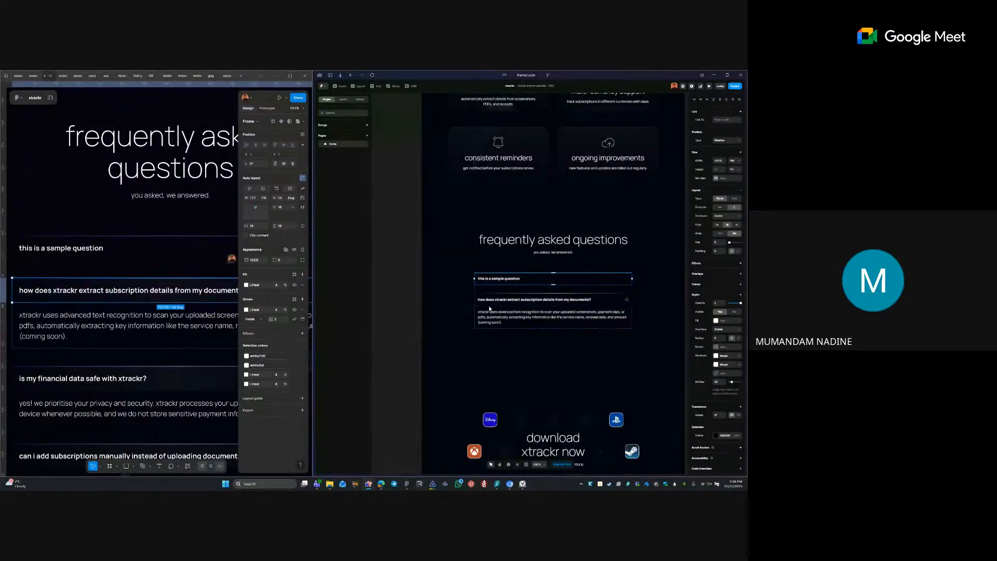
key(Delete)
- Apply the p text style to the FAQ answer text
click(488, 292)
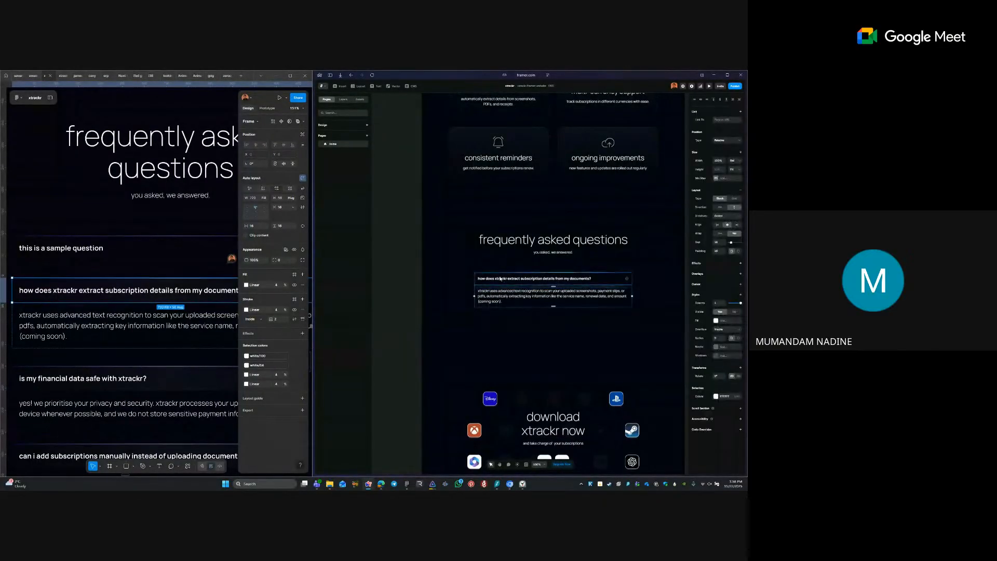
click(451, 242)
drag(447, 245, 643, 347)
scroll(643, 349, down, 1)
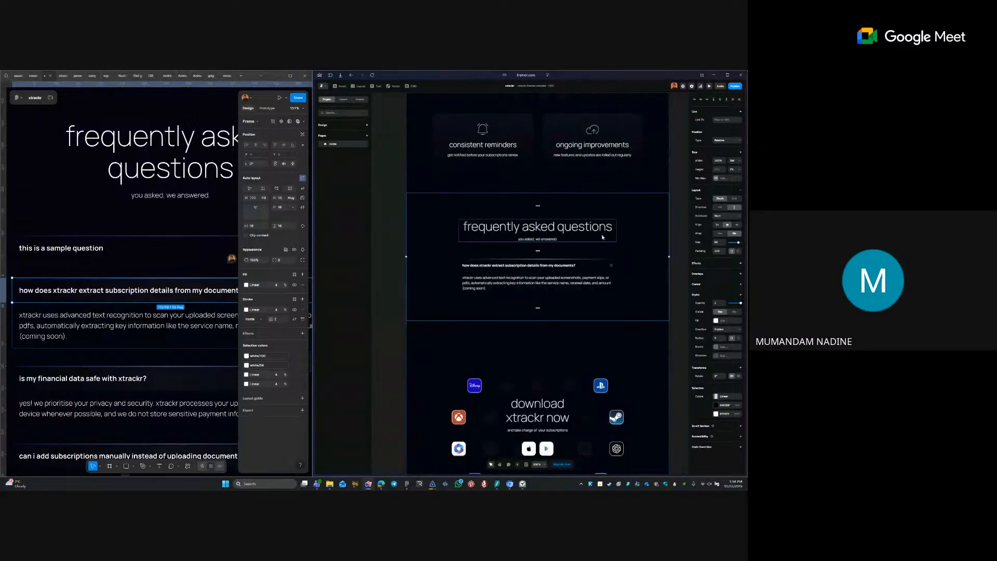
click(595, 280)
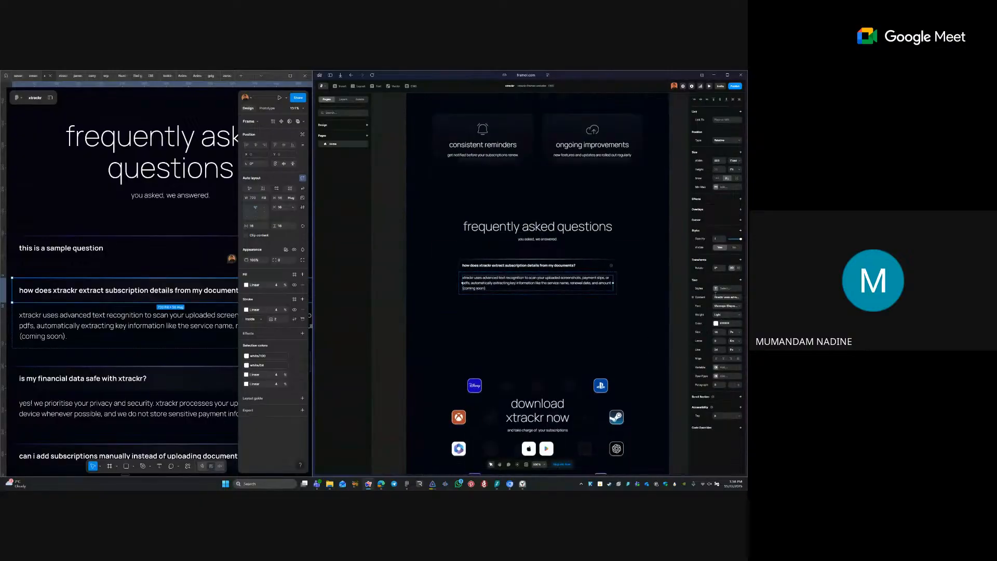
click(715, 290)
click(648, 333)
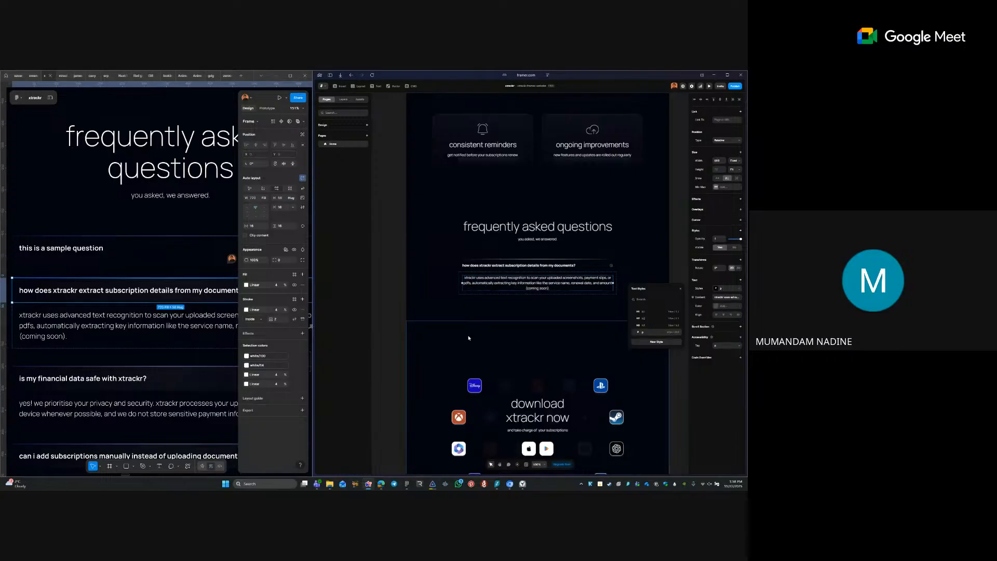
- Left-align the answer text, set its width to Fill, and select the parent FAQ item
click(717, 315)
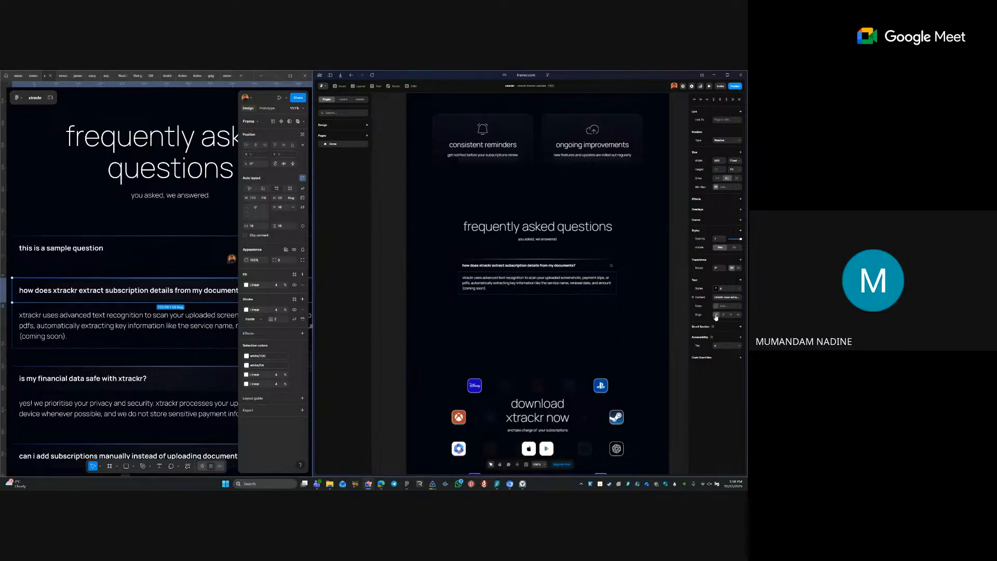
click(732, 161)
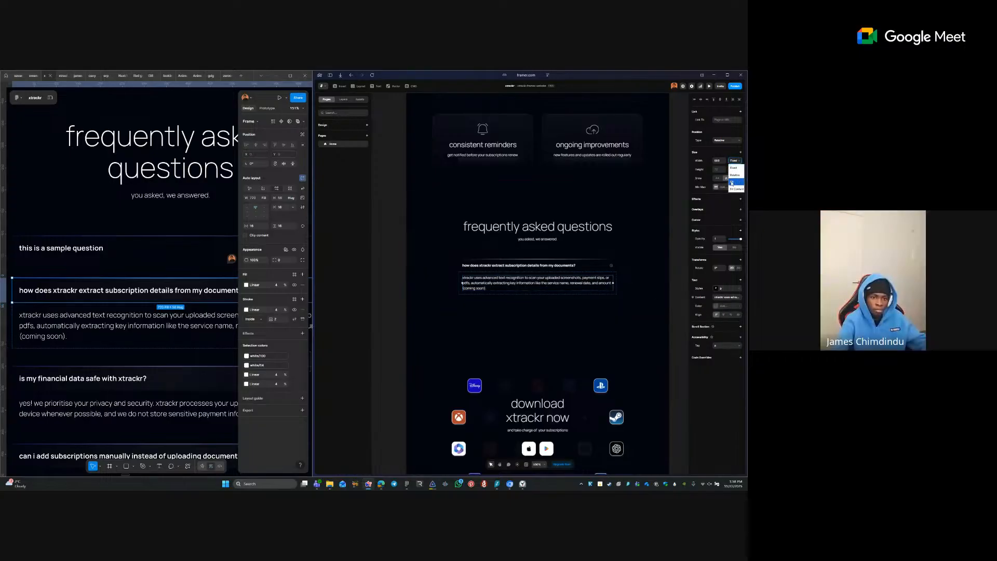
click(733, 181)
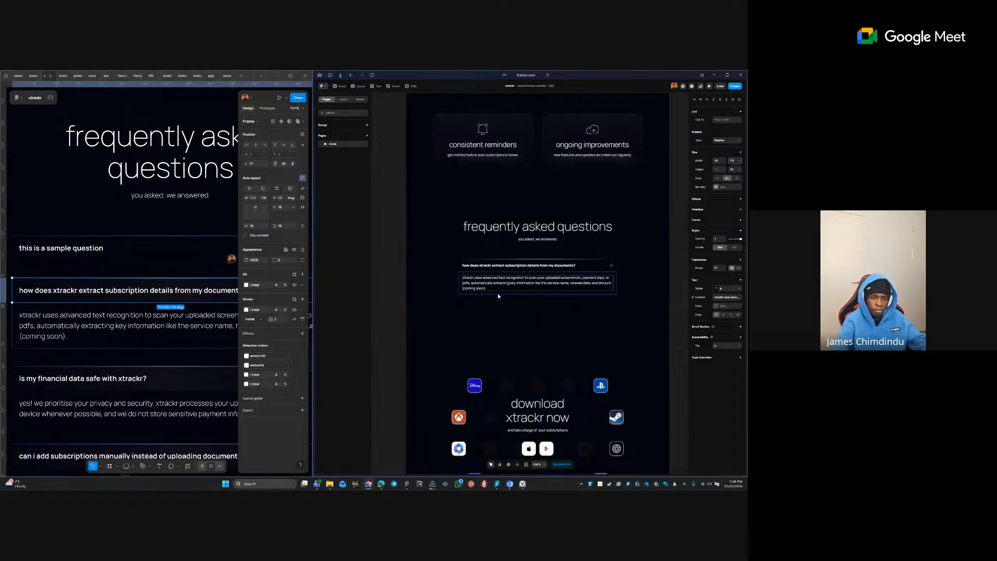
click(492, 265)
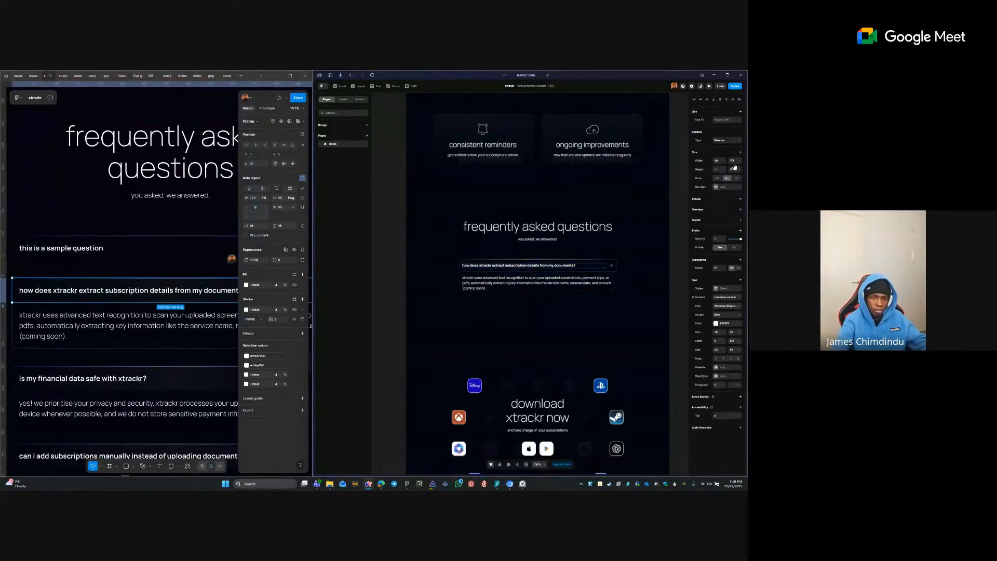
click(463, 252)
scroll(475, 284, down, 1)
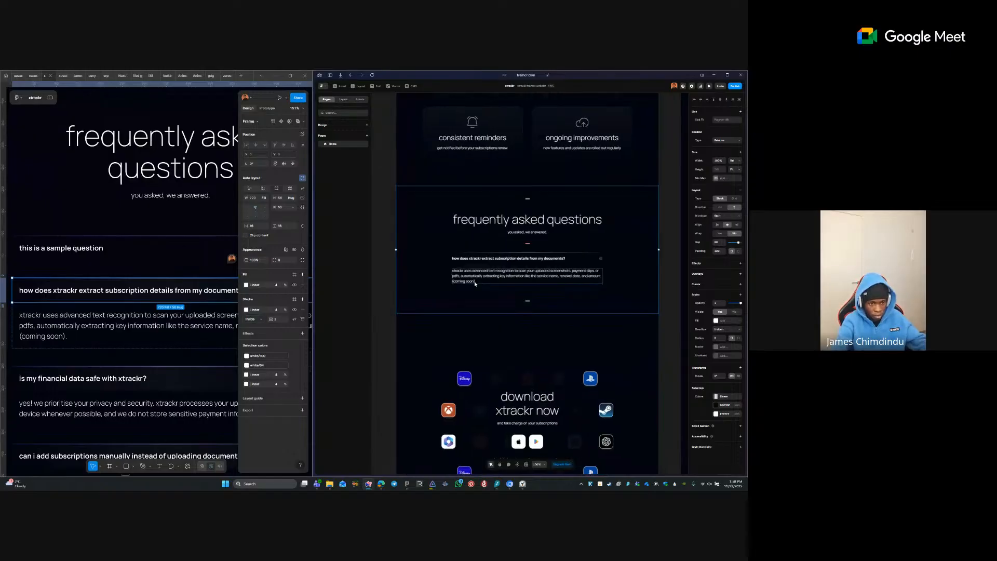
click(477, 284)
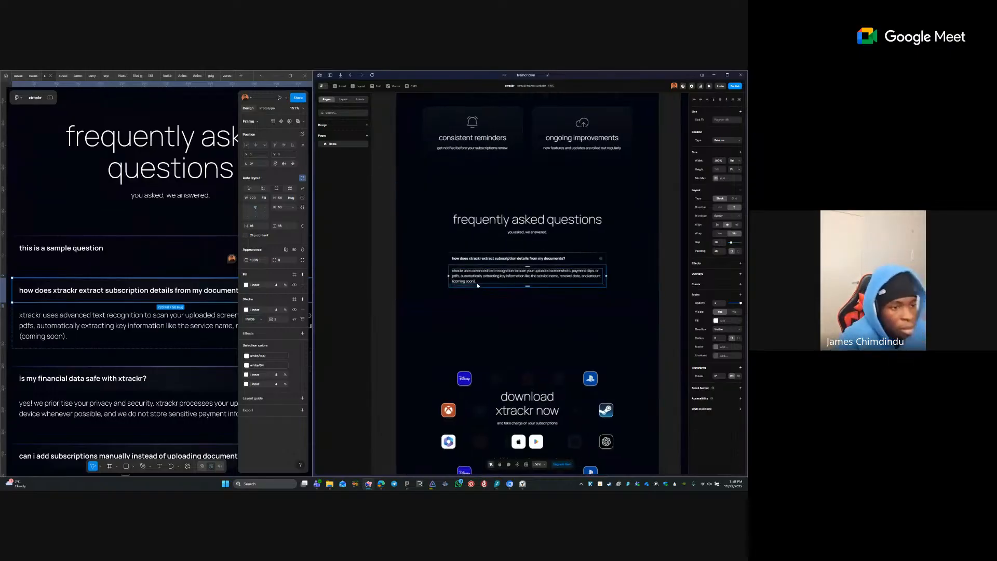
key(Escape)
- Turn the first FAQ item into a component and show its layer tree
right_click(481, 284)
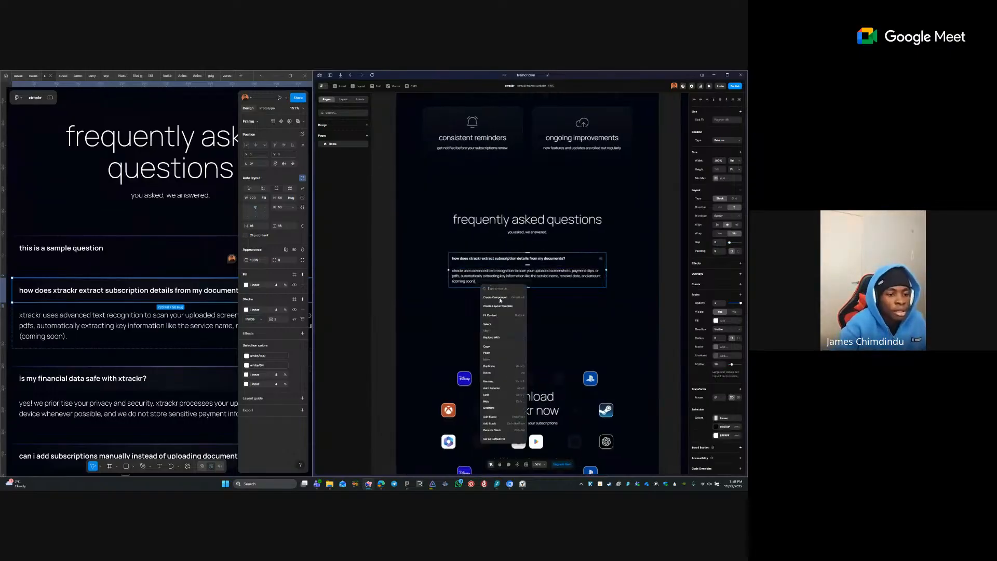
click(497, 297)
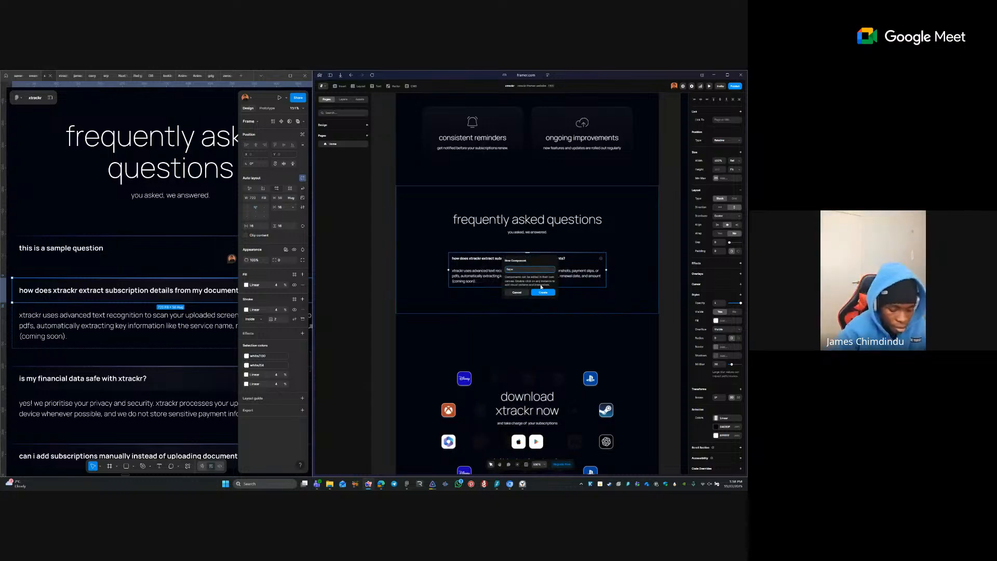
click(543, 293)
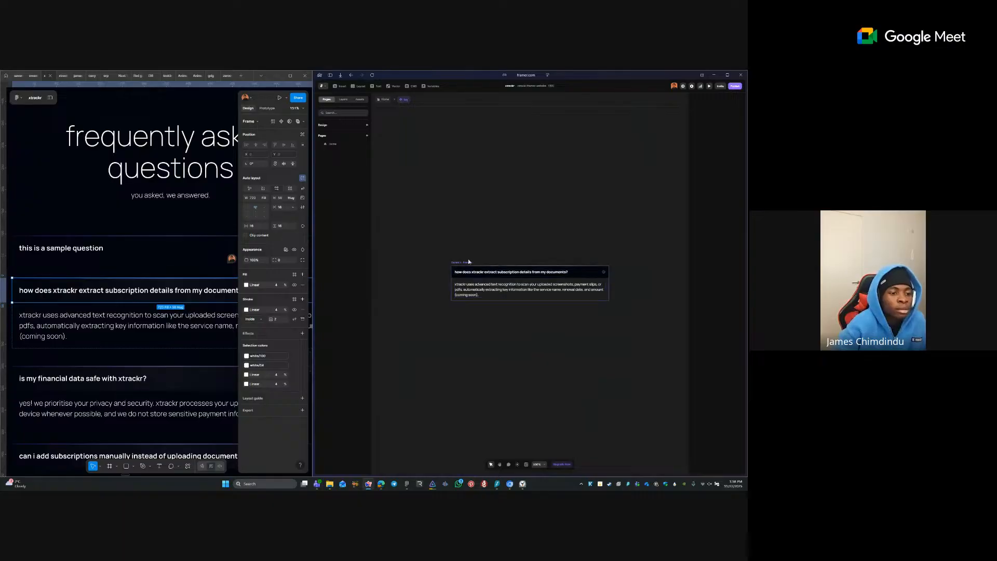
click(464, 274)
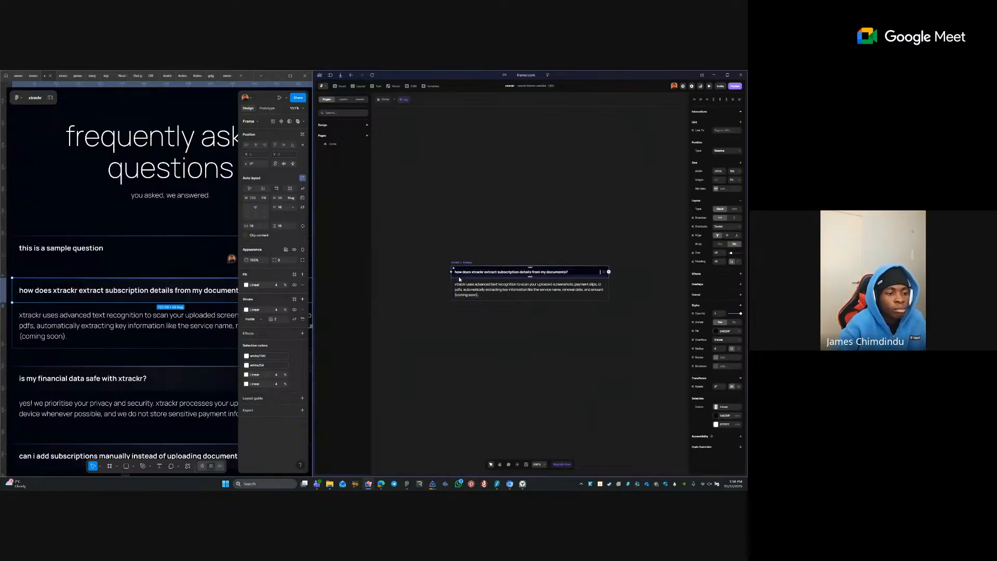
right_click(459, 278)
click(343, 100)
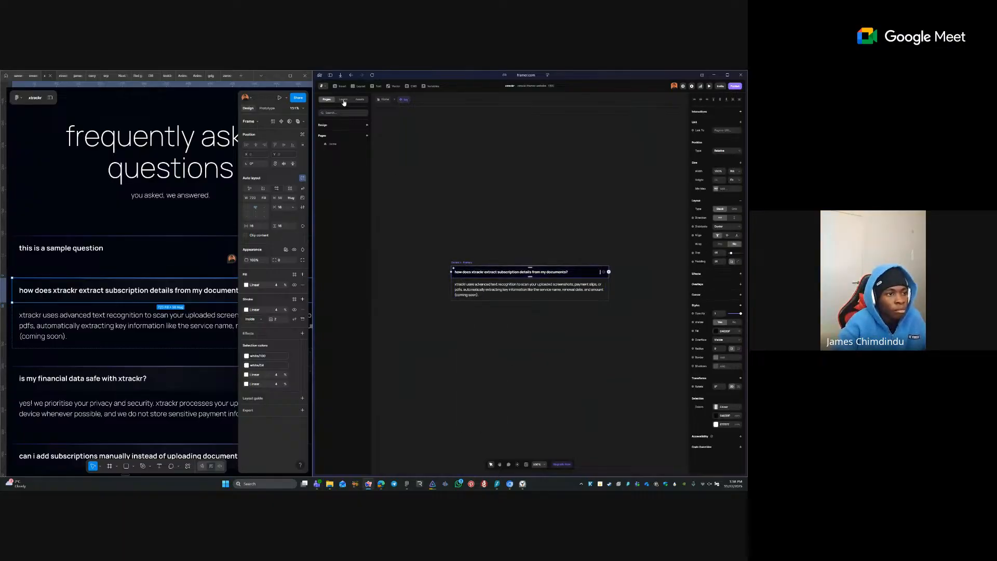
click(343, 101)
- Rename the component's two inner list layers to question and answer
key(ctrl+0)
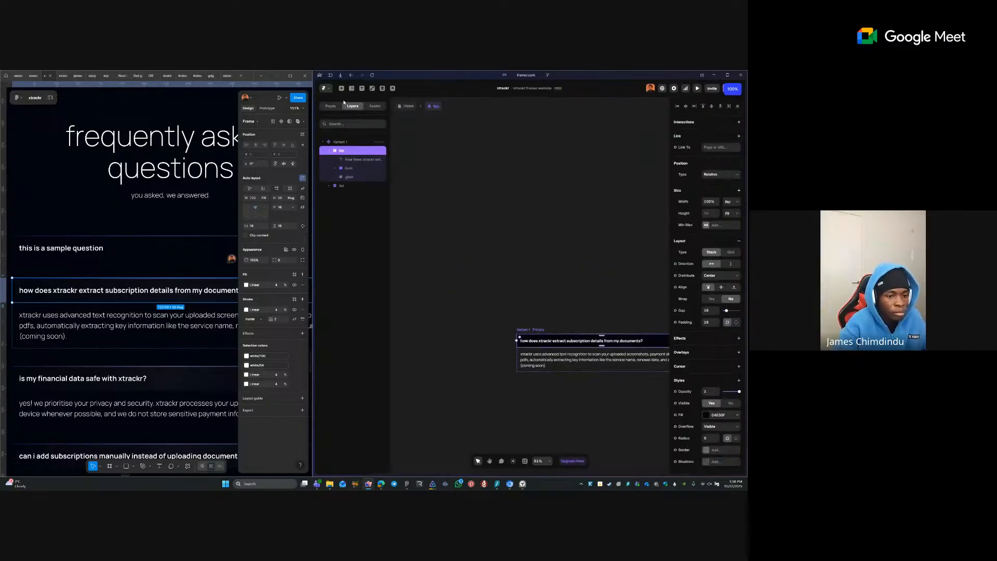
click(553, 284)
key(space)
drag(552, 284, 501, 269)
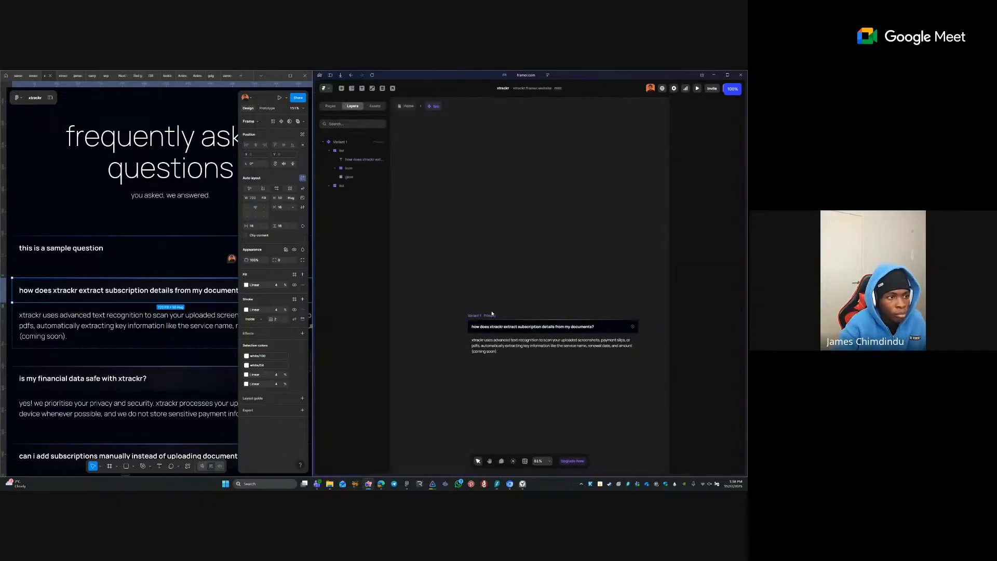
drag(440, 312, 575, 375)
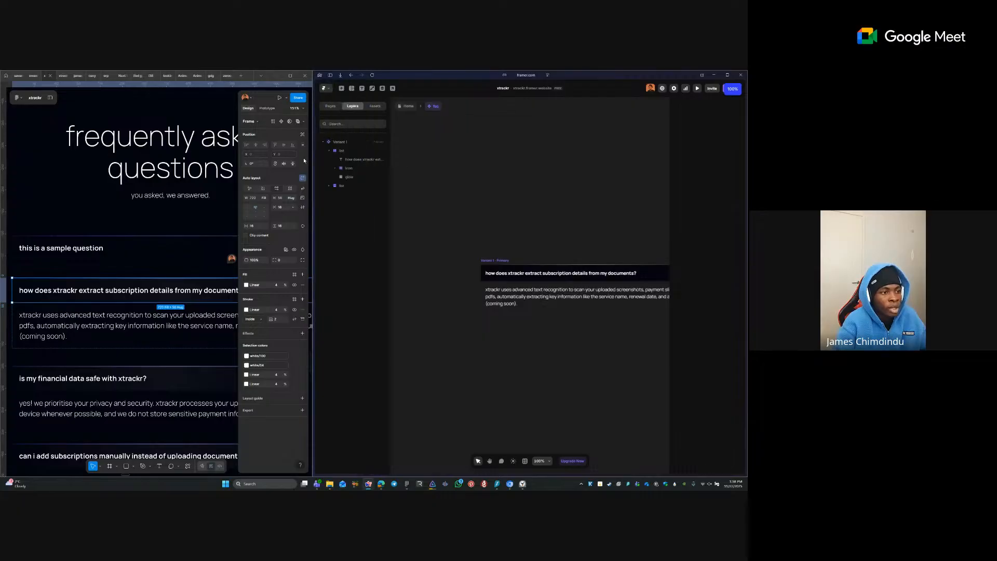
double_click(358, 151)
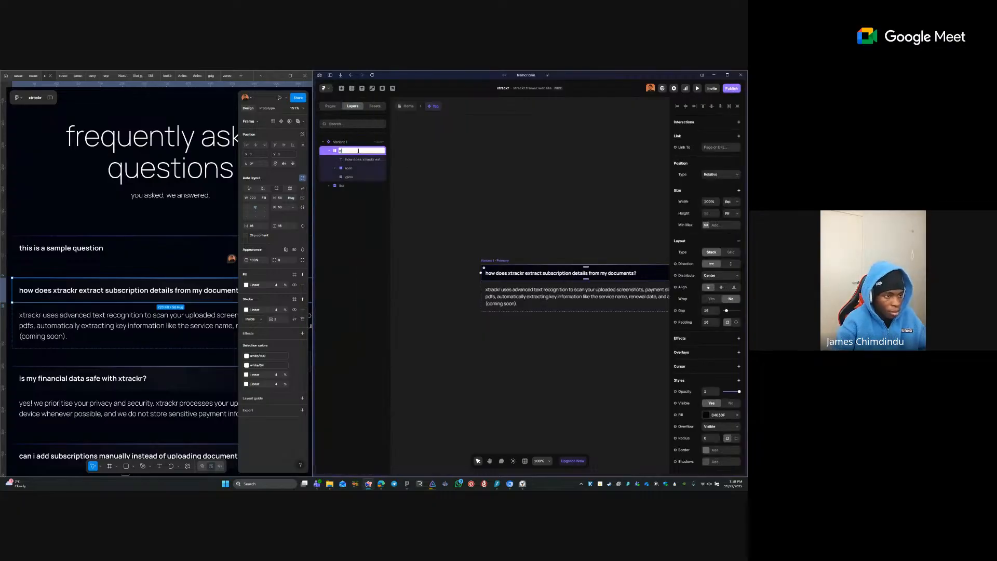
key(Return)
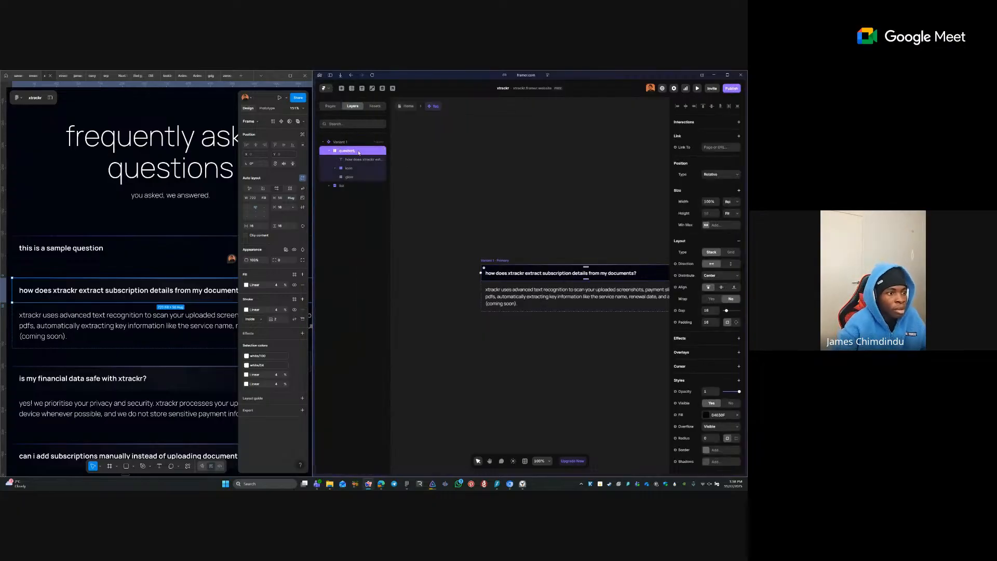
click(350, 187)
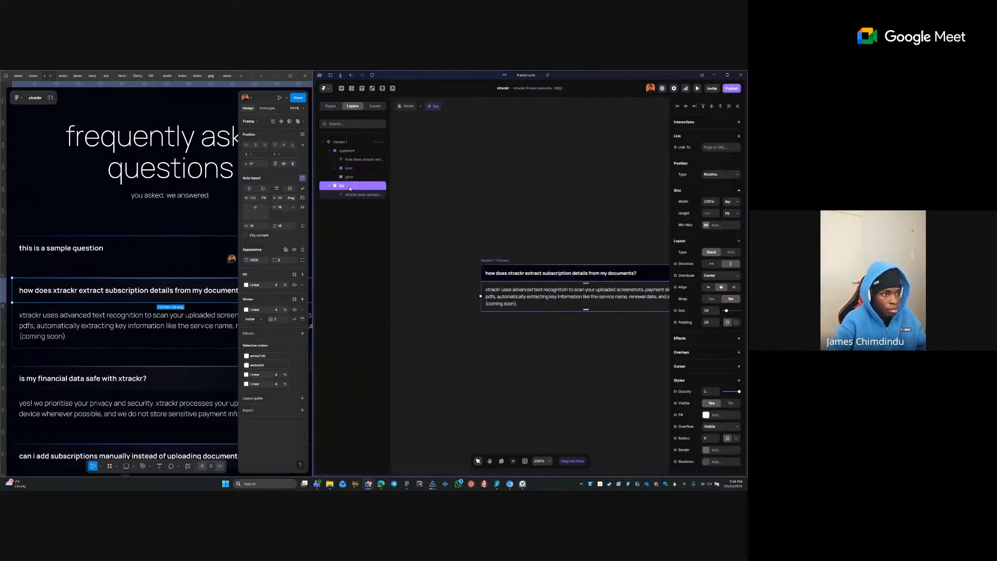
double_click(347, 186)
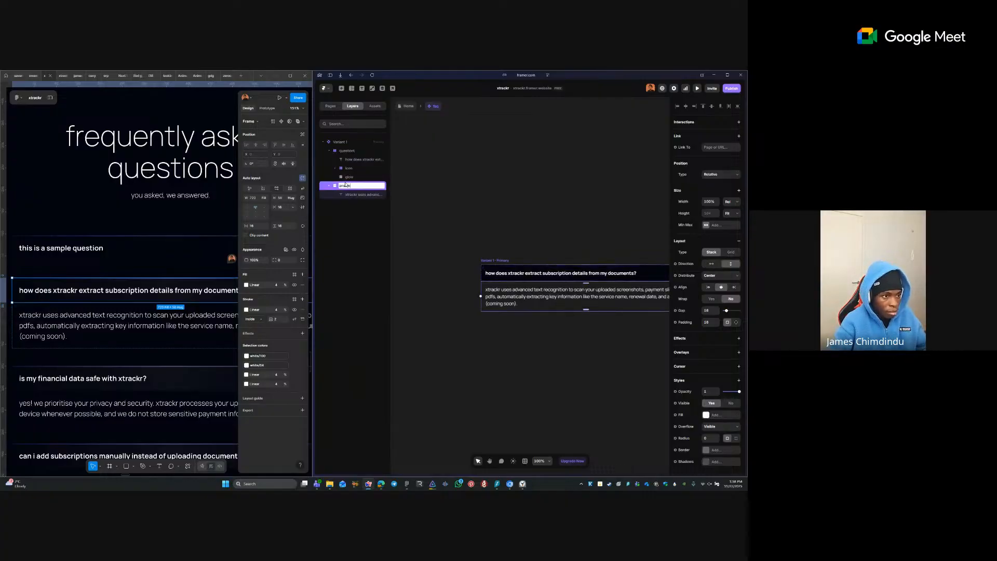
key(Return)
- Clear the custom names of the answer and question text layers so they show their content
double_click(364, 194)
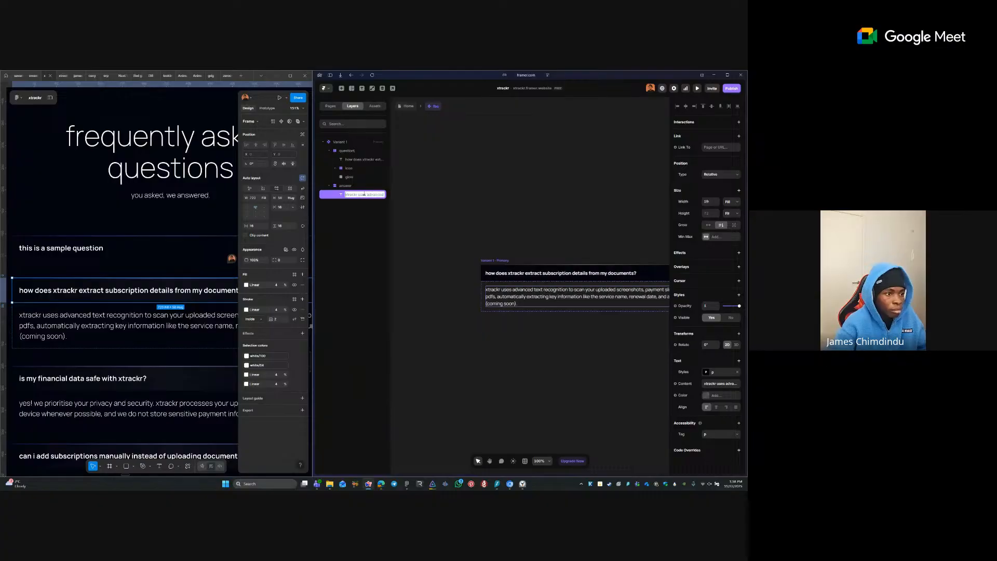
key(BackSpace)
double_click(367, 160)
key(BackSpace)
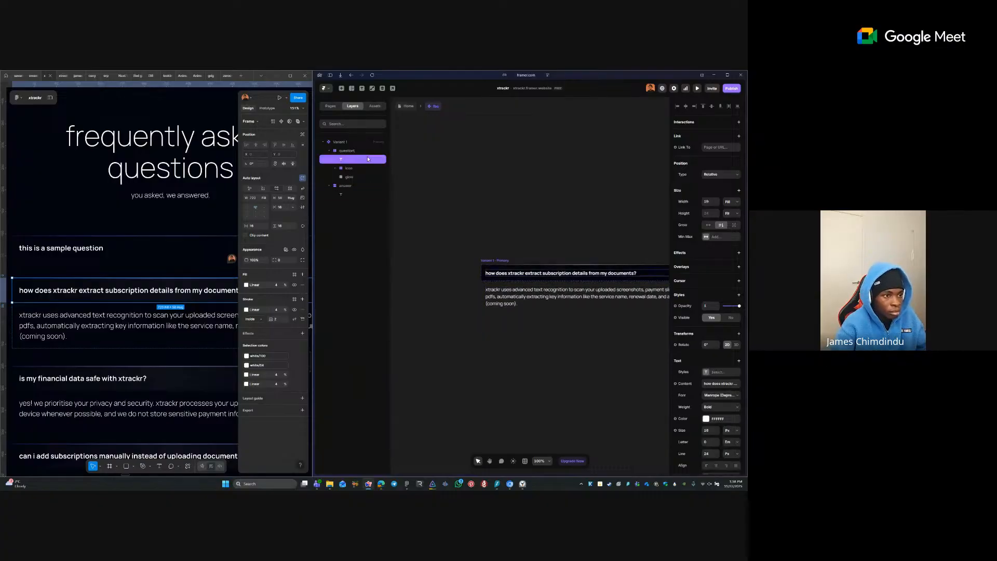
key(Return)
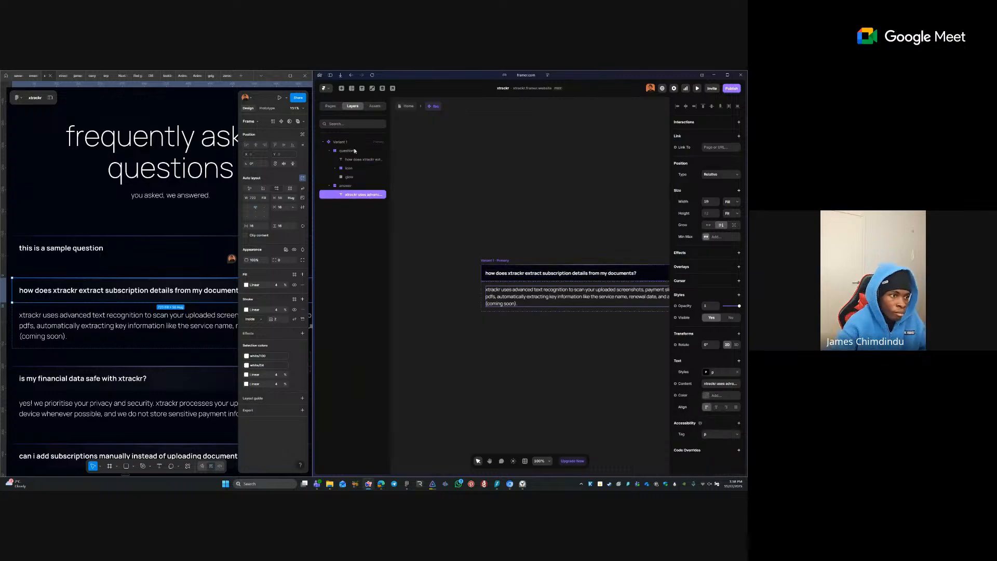
click(369, 144)
double_click(363, 150)
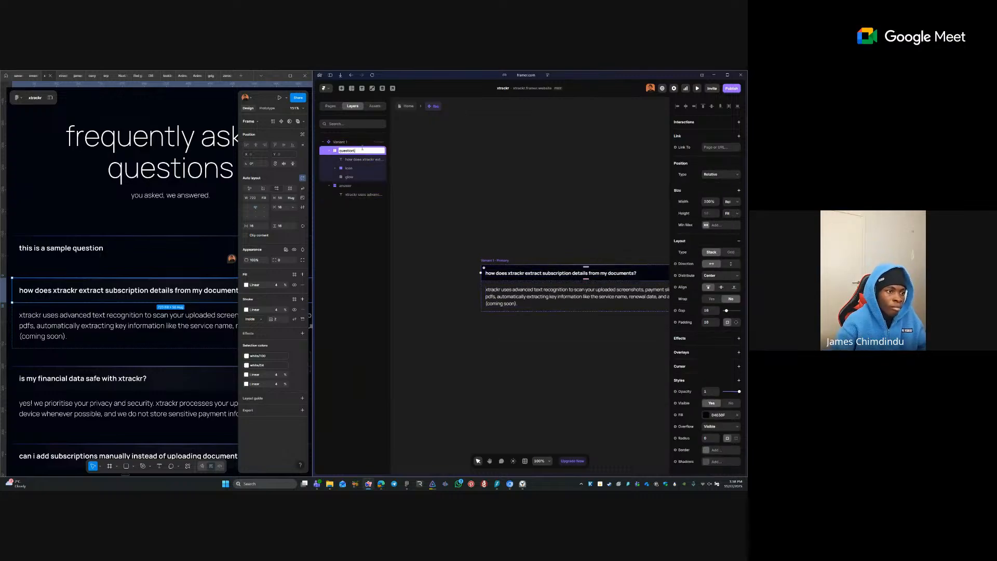
key(Return)
- Apply the p text style to the question text
click(444, 216)
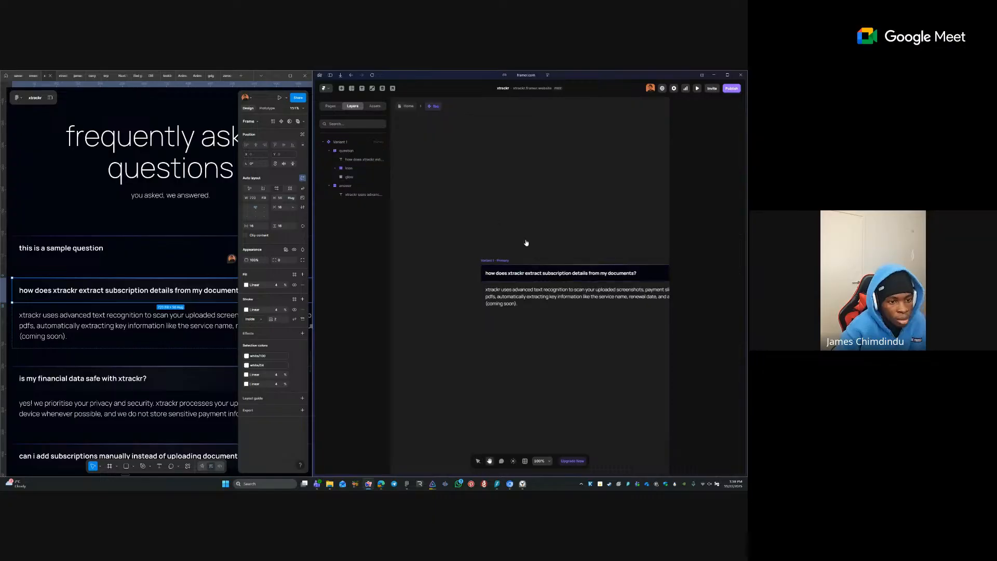
drag(527, 242, 466, 238)
double_click(523, 268)
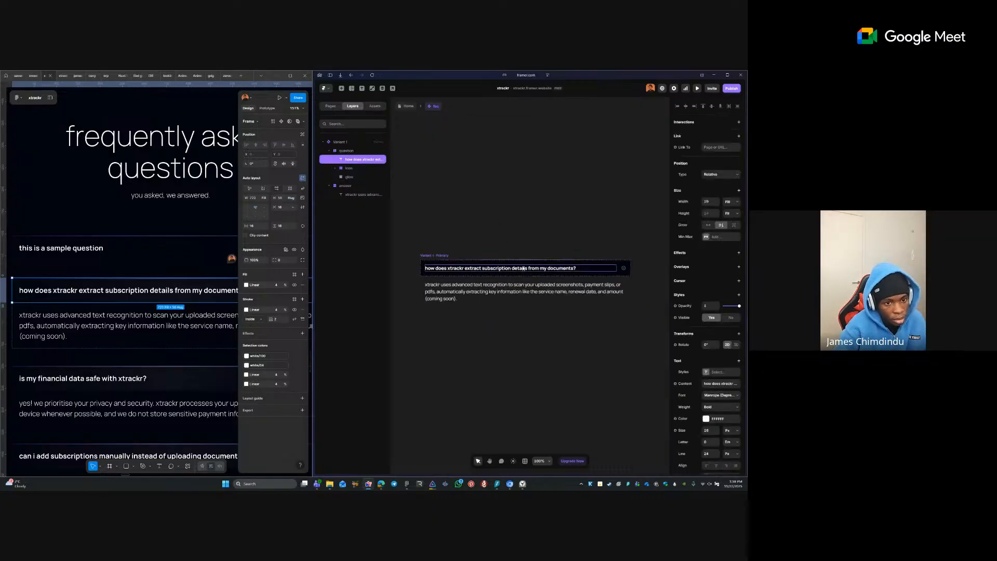
click(710, 374)
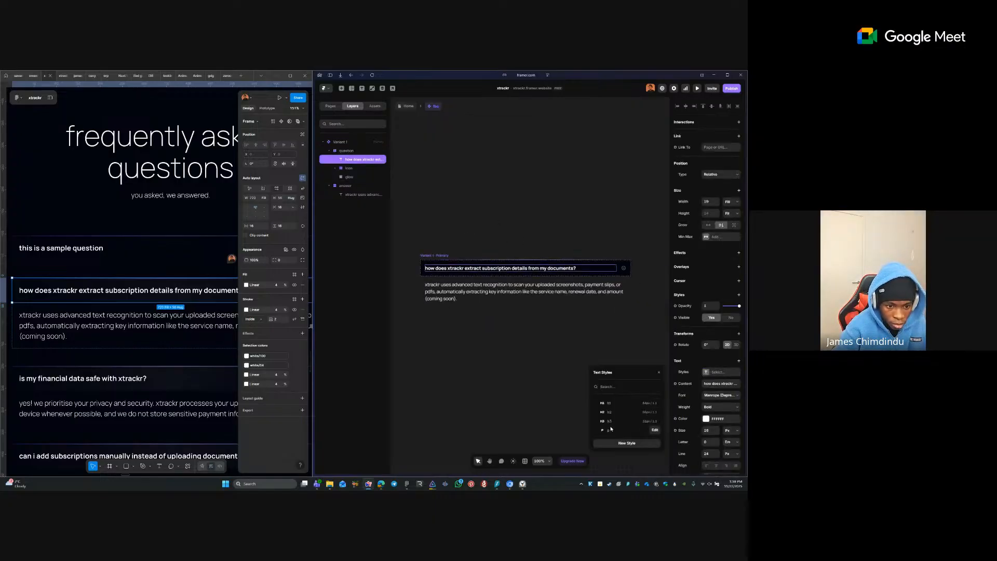
click(649, 430)
- Make the whole question line bold with Ctrl+B
double_click(530, 268)
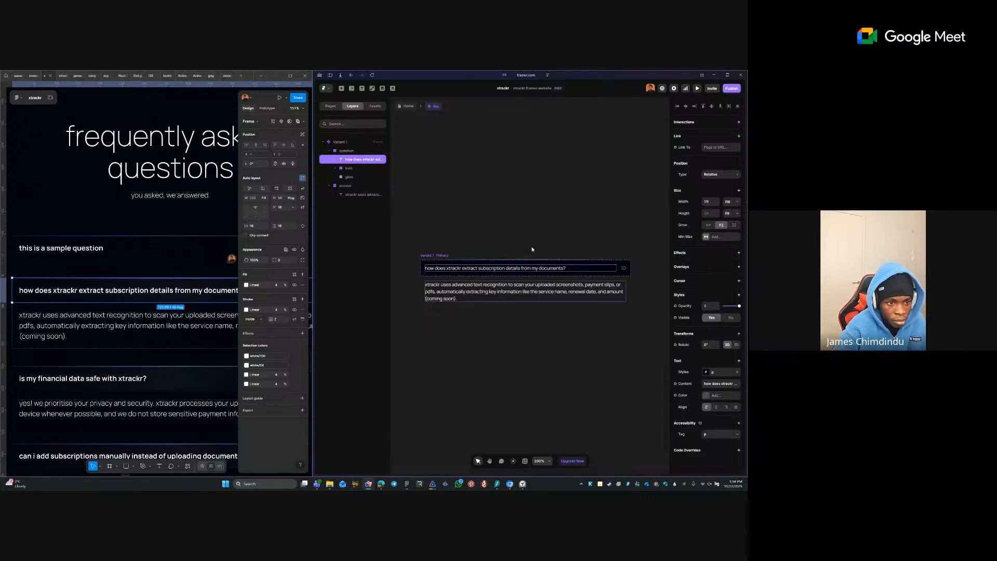
double_click(526, 268)
triple_click(527, 268)
key(ctrl+b)
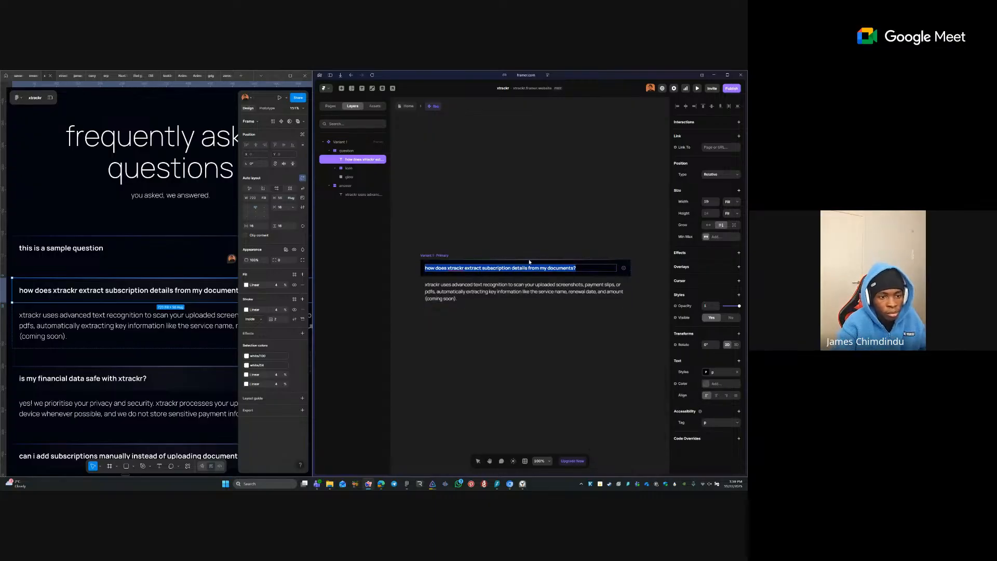
click(633, 338)
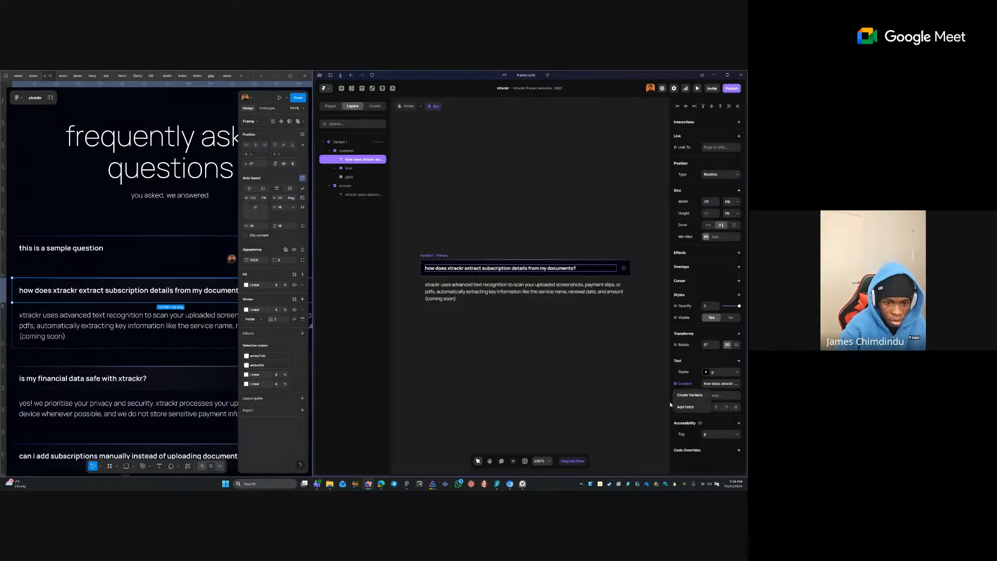
- Bind the question text's content to a new variable named question
click(686, 384)
click(652, 398)
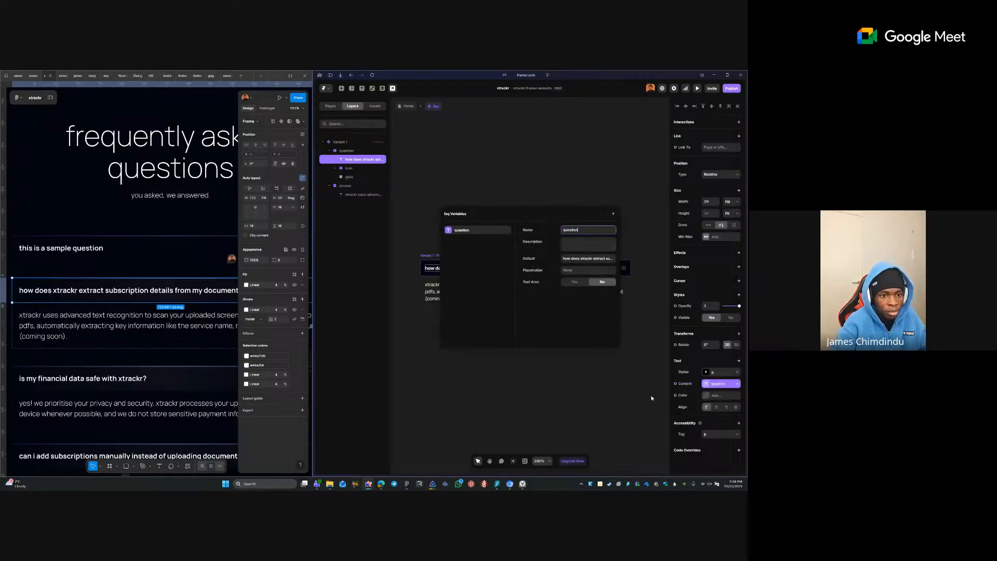
click(542, 126)
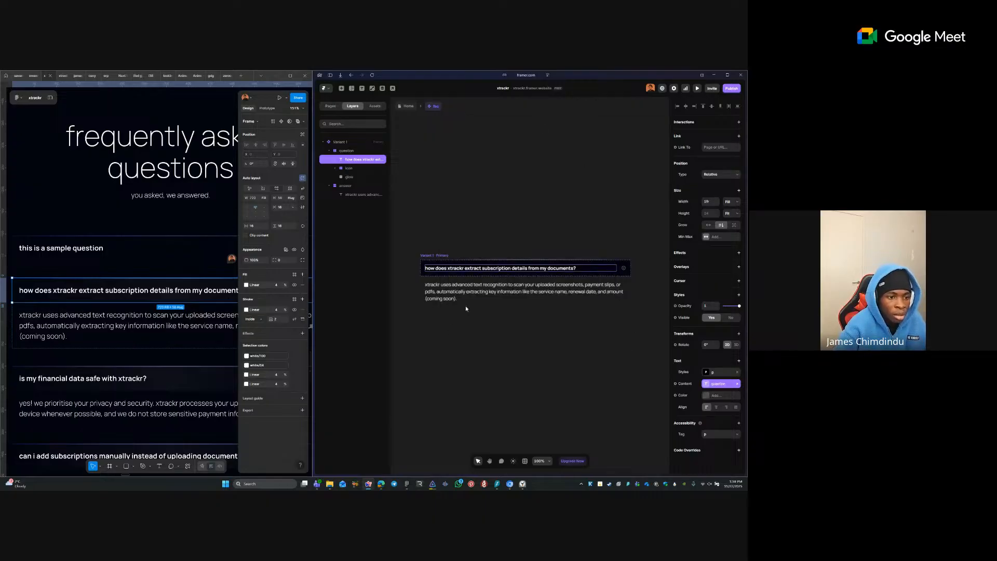
click(480, 289)
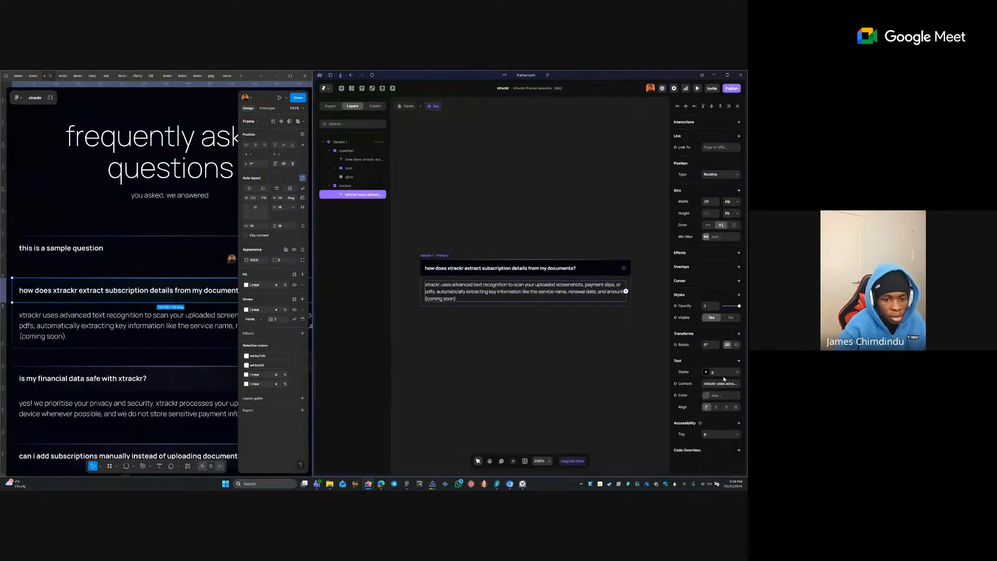
- Bind the answer text to a new formatted-text variable 'answer' and remove its Heading 1–3 styles
click(684, 384)
mouse_move(690, 395)
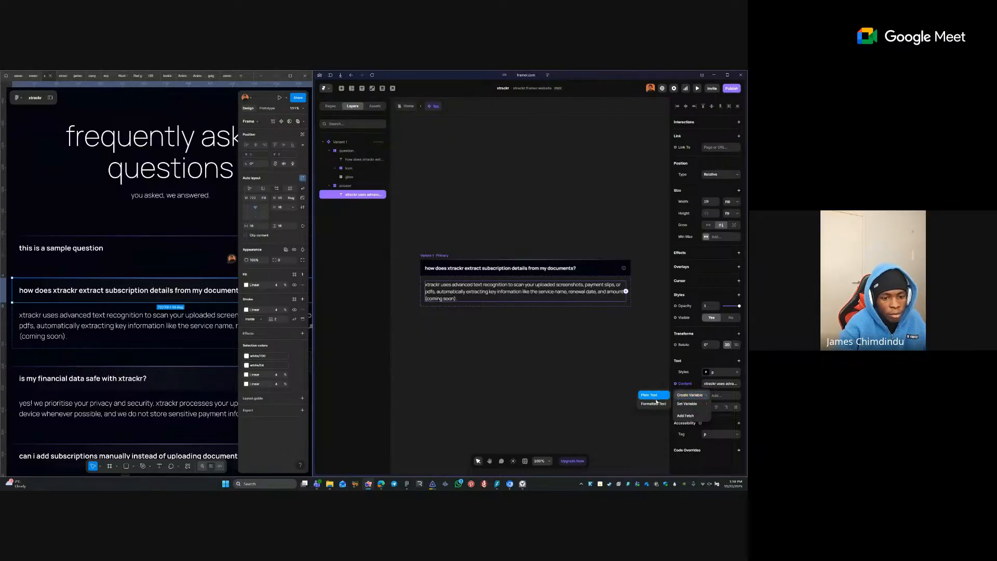
click(656, 400)
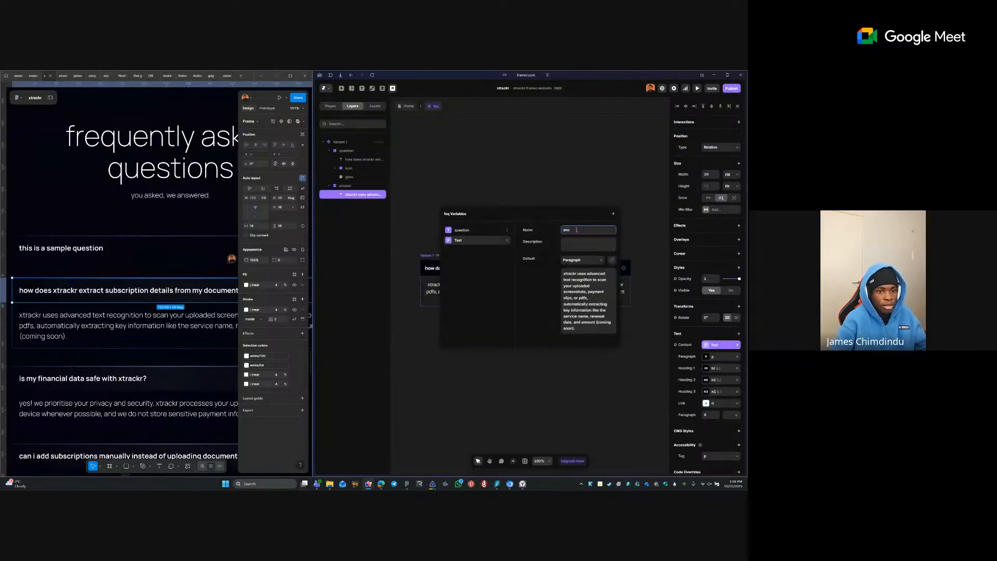
text(answer)
key(Tab)
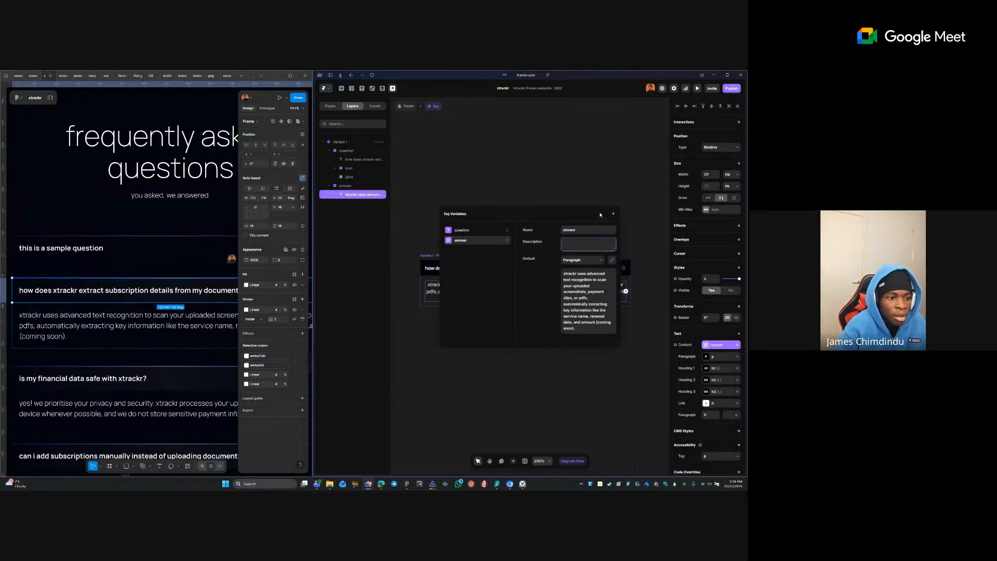
click(595, 193)
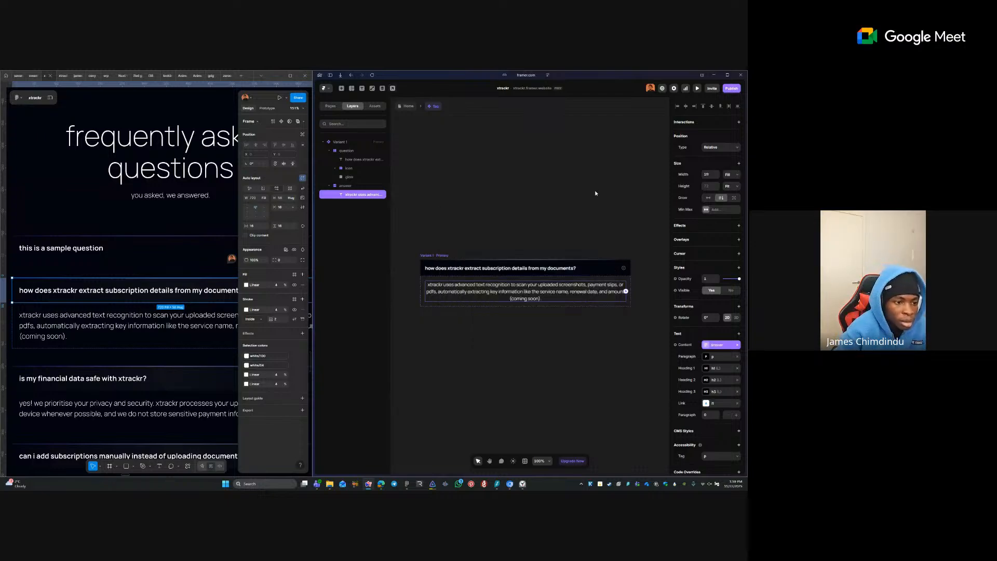
click(737, 368)
click(737, 369)
click(737, 369)
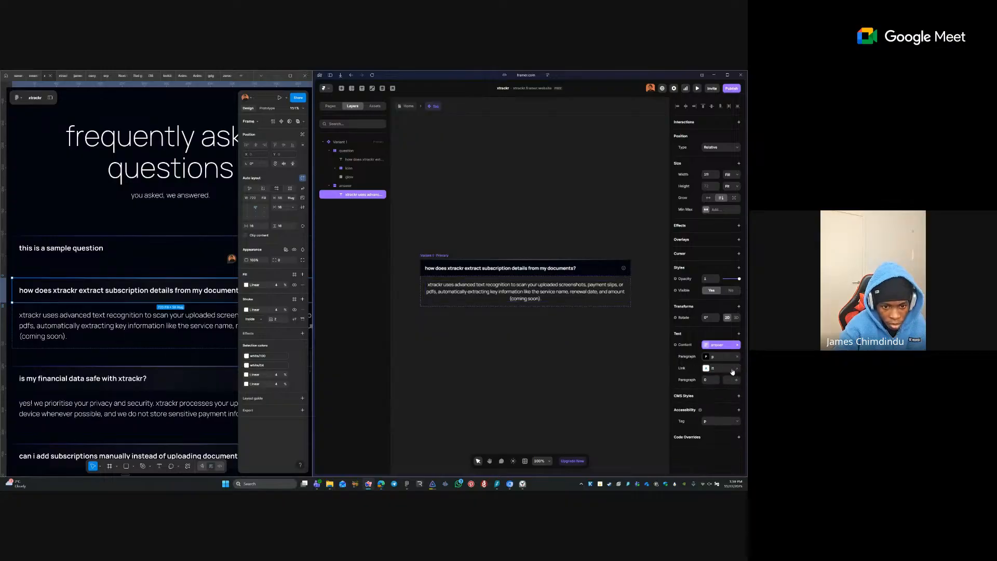
- Try left alignment in the shared p text style editor, undo it, and close the editor
click(704, 356)
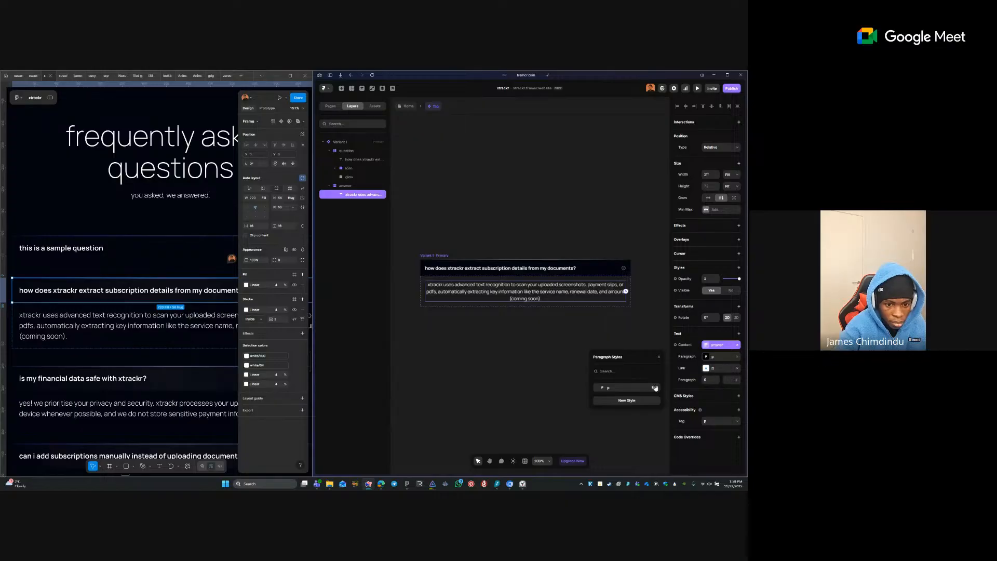
click(654, 387)
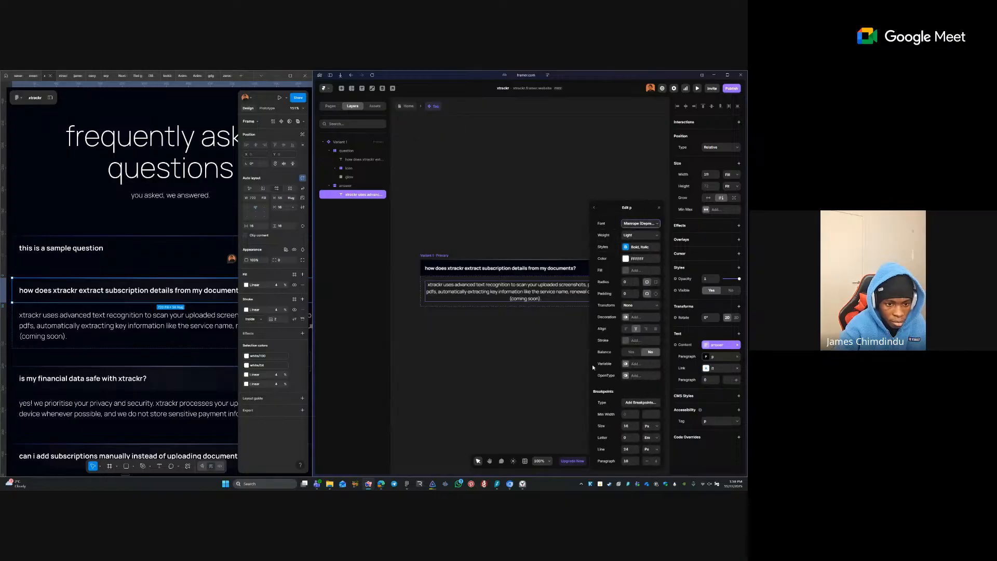
click(625, 329)
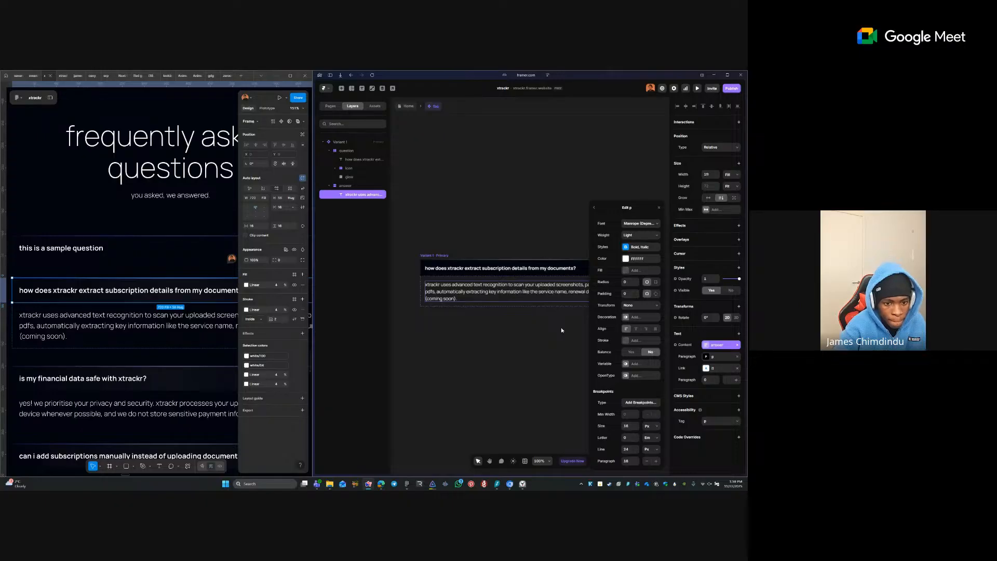
key(ctrl+z)
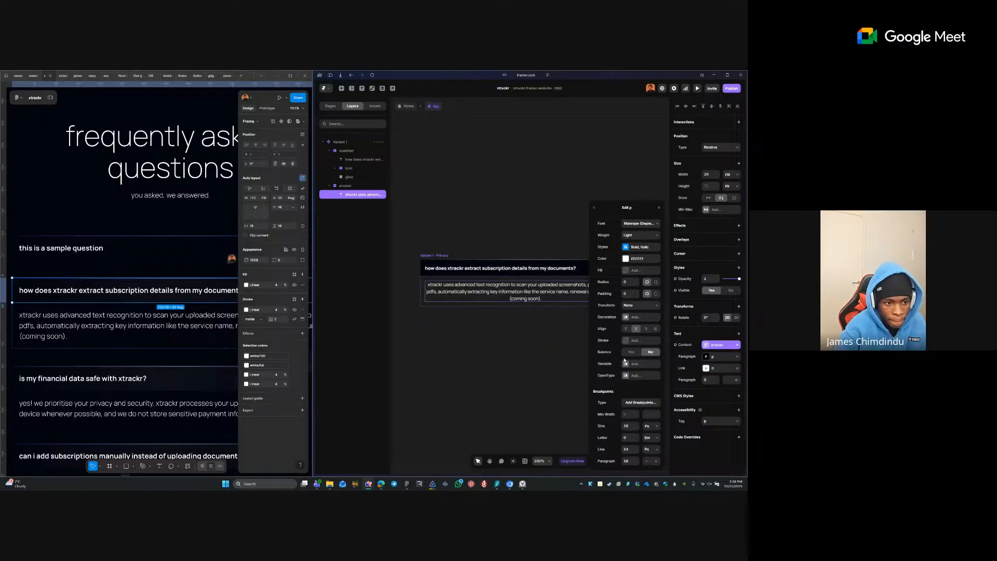
click(550, 329)
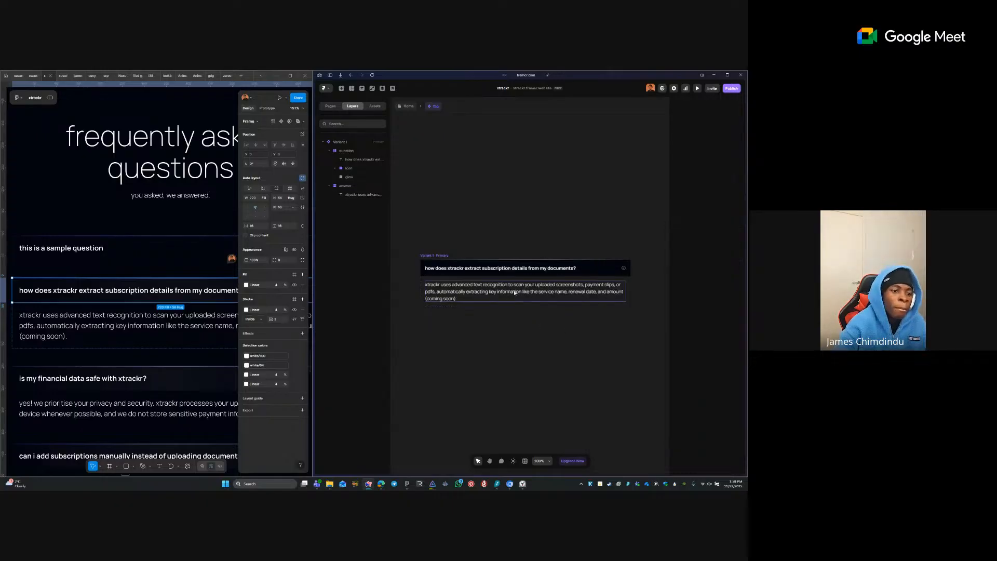
click(509, 269)
- Return to the Home page and select the feature card subtexts, from smart upload to subscription tracking
click(398, 106)
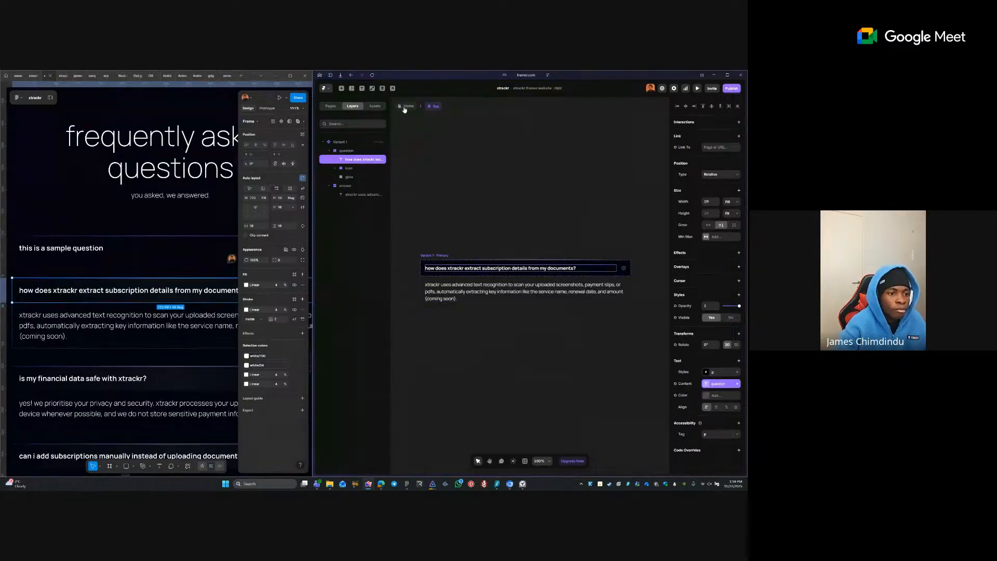
scroll(464, 229, down, 5)
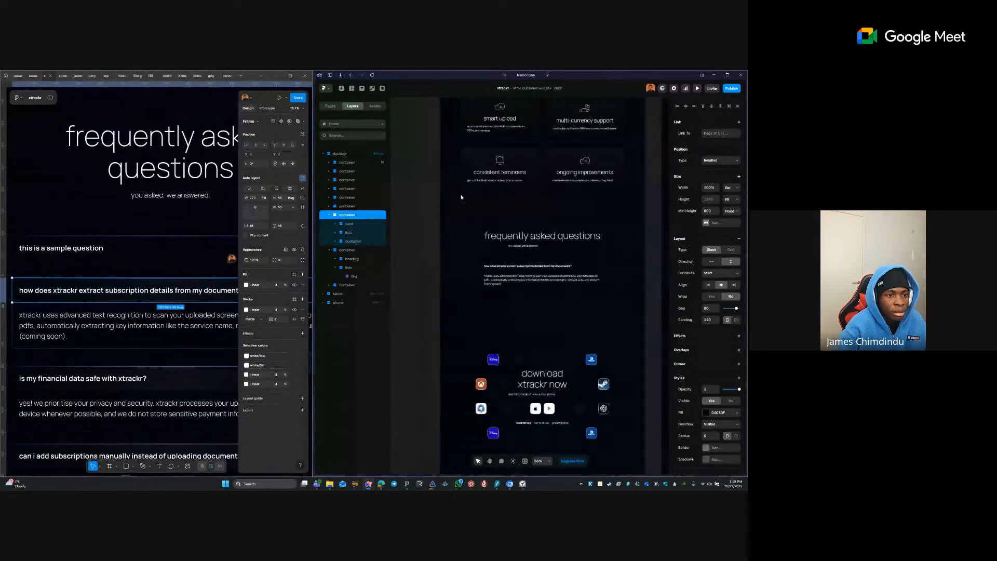
click(509, 184)
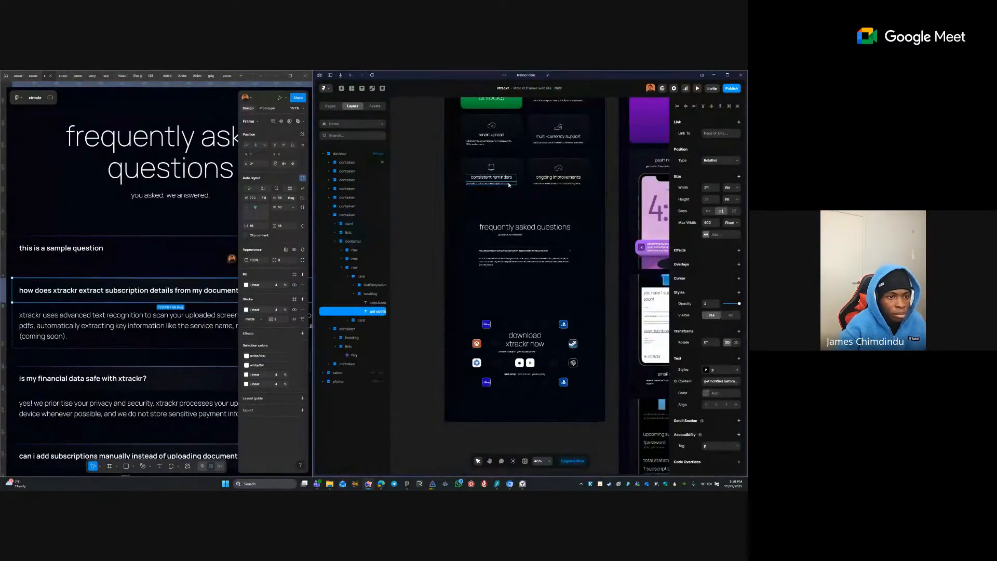
shift+click(558, 183)
shift+click(548, 144)
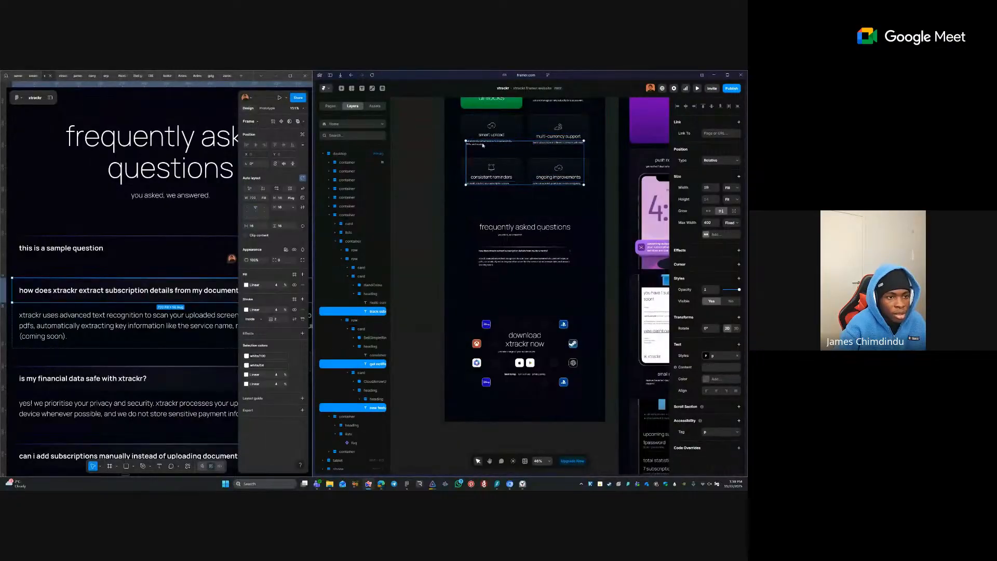
shift+click(483, 144)
scroll(540, 158, up, 3)
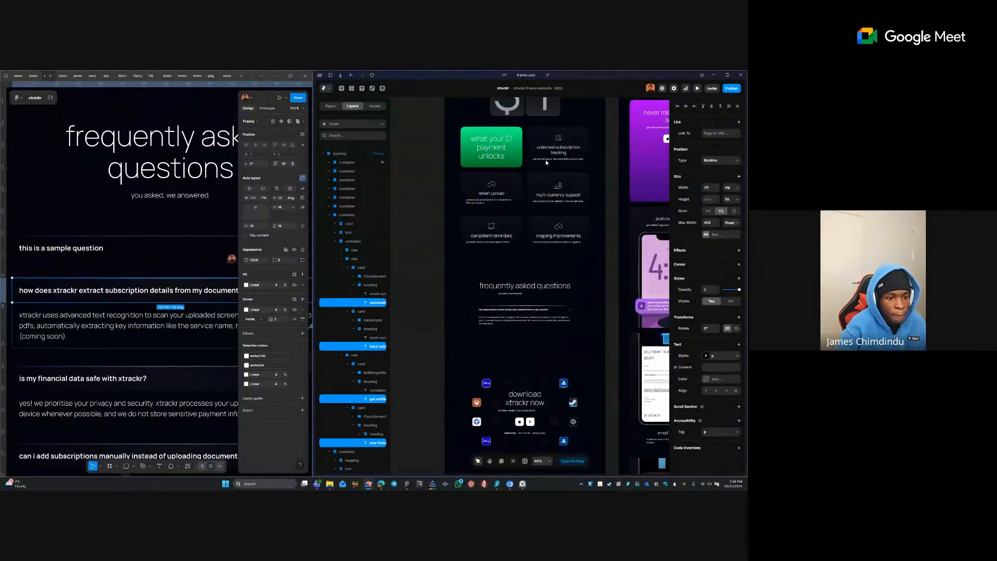
scroll(545, 160, up, 2)
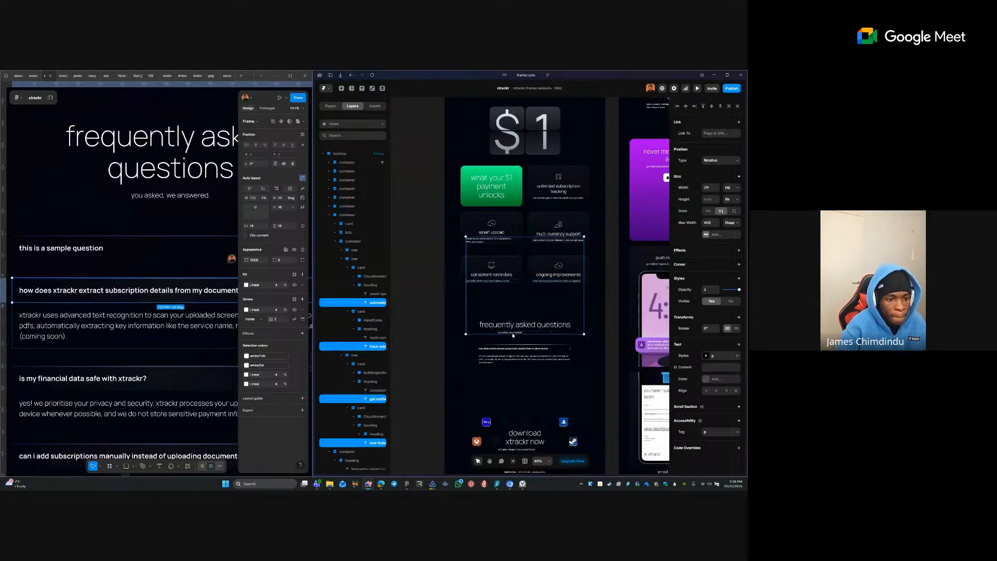
scroll(571, 218, up, 2)
shift+click(561, 228)
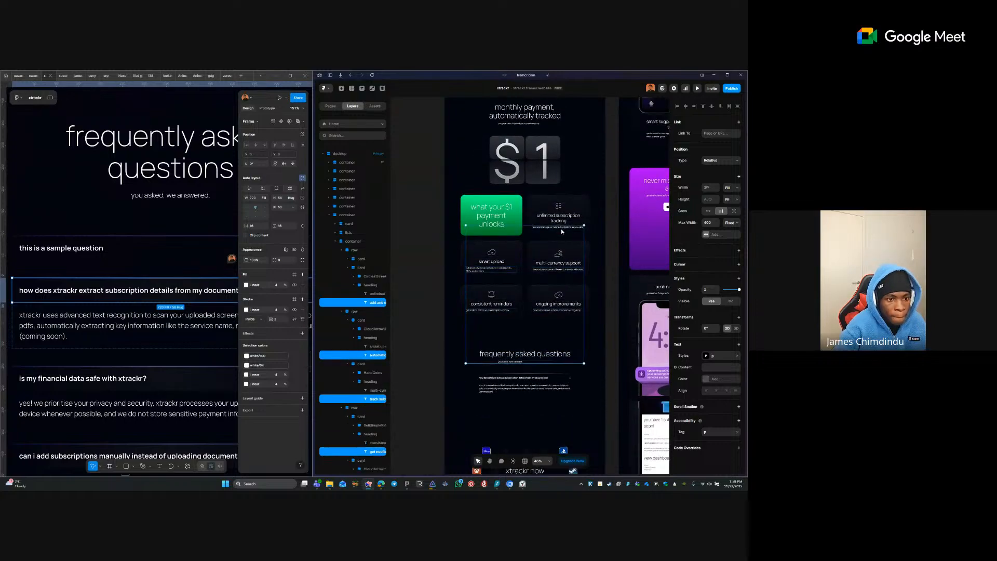
scroll(561, 230, up, 3)
shift+click(532, 171)
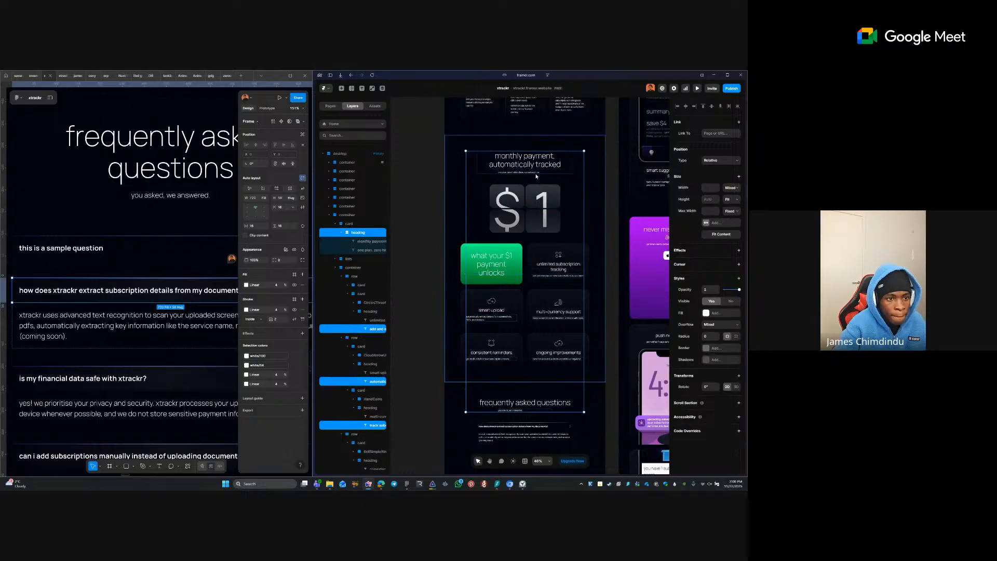
click(533, 173)
- Add the subscription-step and reminder card subtexts to the selection
scroll(559, 208, up, 2)
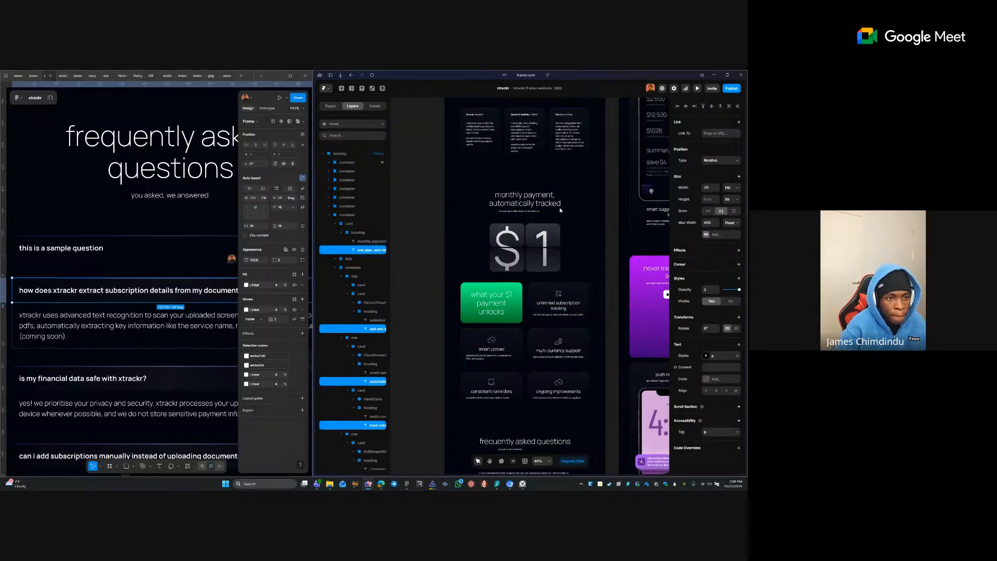
scroll(560, 210, down, 1)
scroll(556, 212, up, 4)
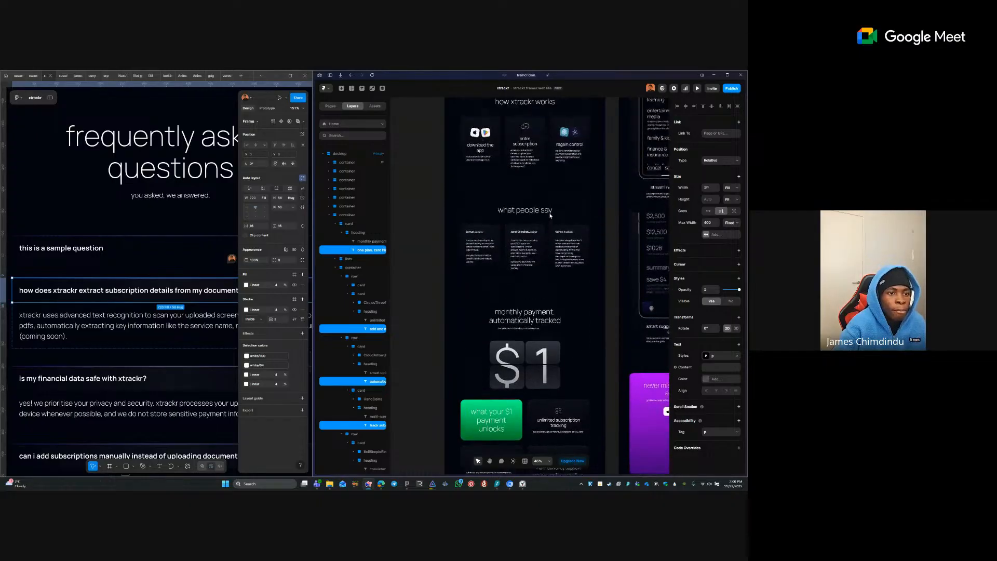
scroll(551, 215, up, 2)
click(525, 216)
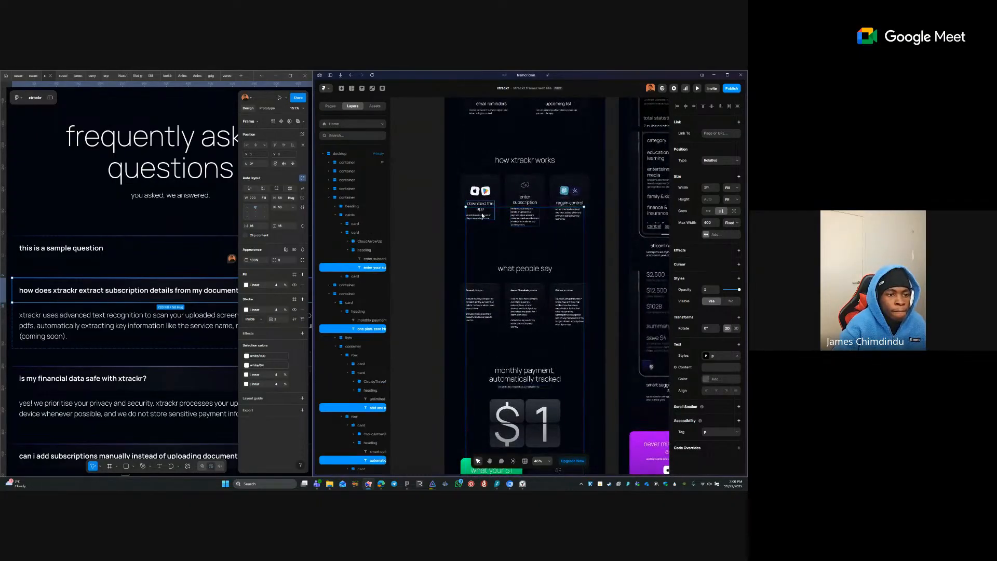
shift+click(482, 215)
shift+click(561, 213)
scroll(561, 217, up, 1)
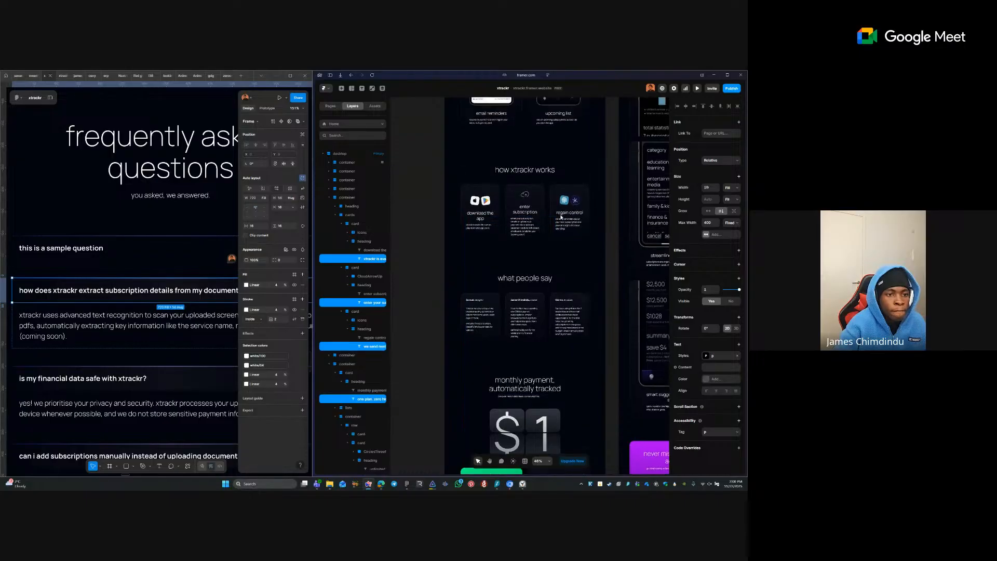
scroll(560, 217, up, 3)
shift+click(555, 210)
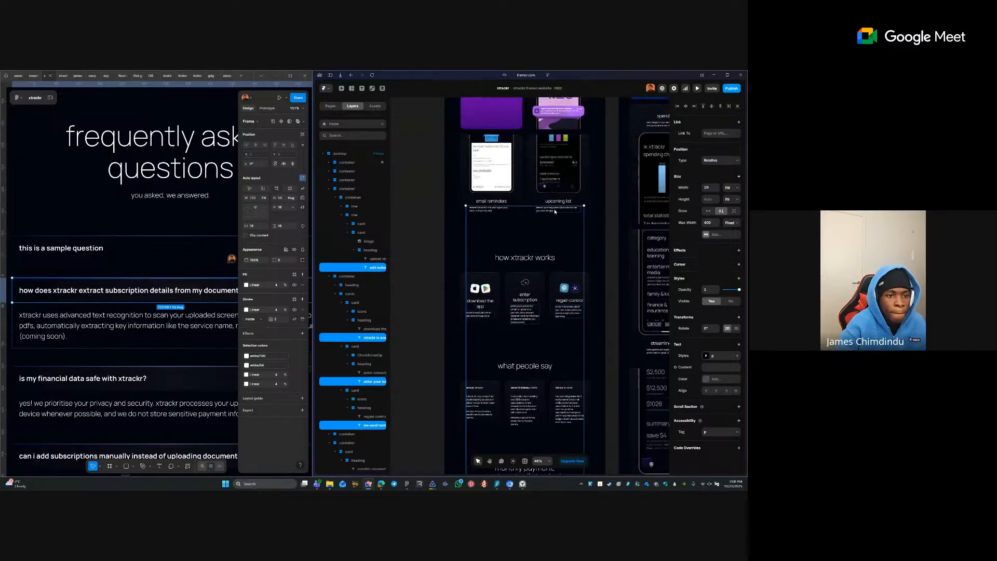
shift+click(491, 209)
scroll(558, 216, up, 5)
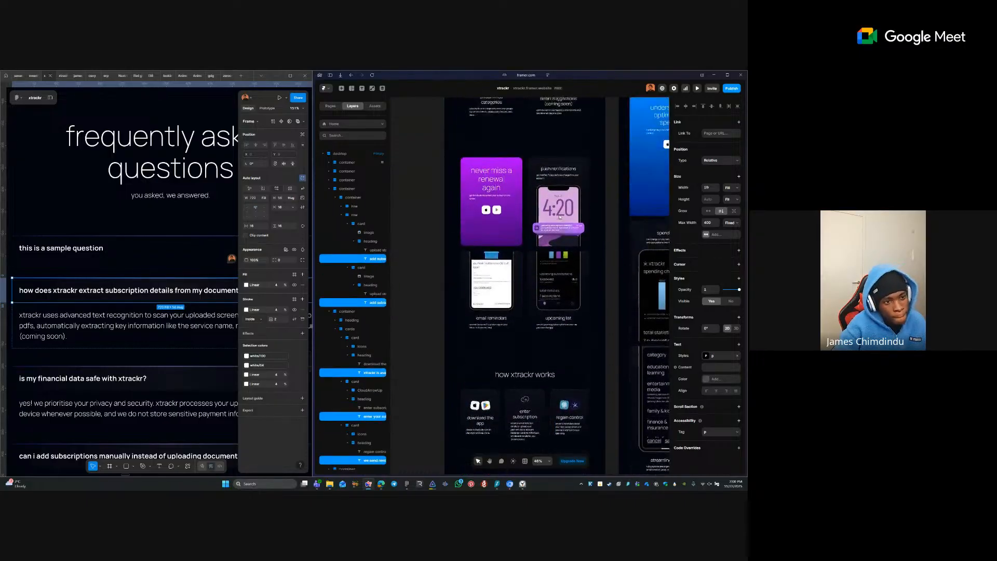
shift+click(487, 206)
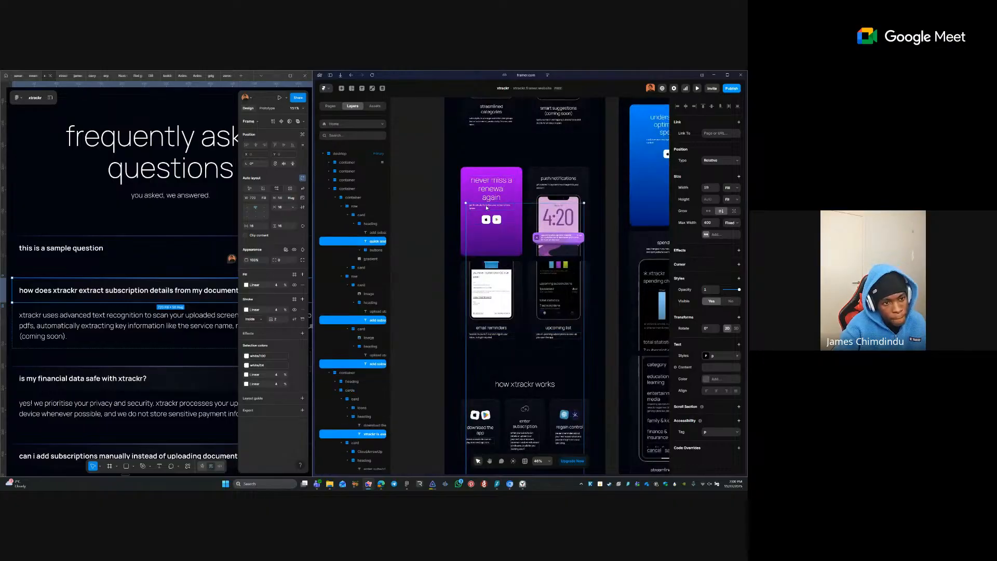
shift+click(558, 186)
- Centre-align the selected text, including the hero paragraph under the duolingo headline
scroll(571, 206, up, 4)
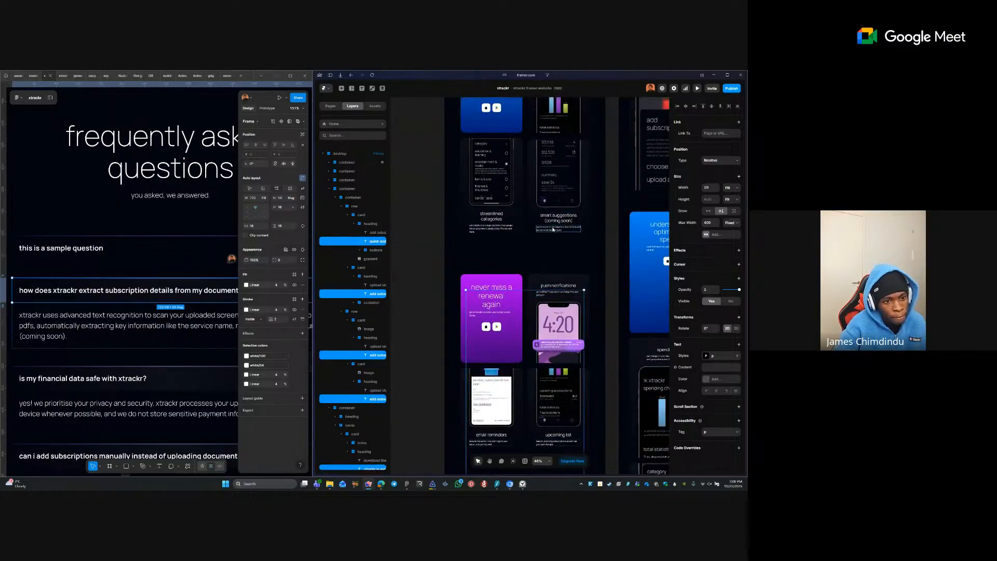
scroll(573, 210, up, 1)
scroll(577, 213, up, 4)
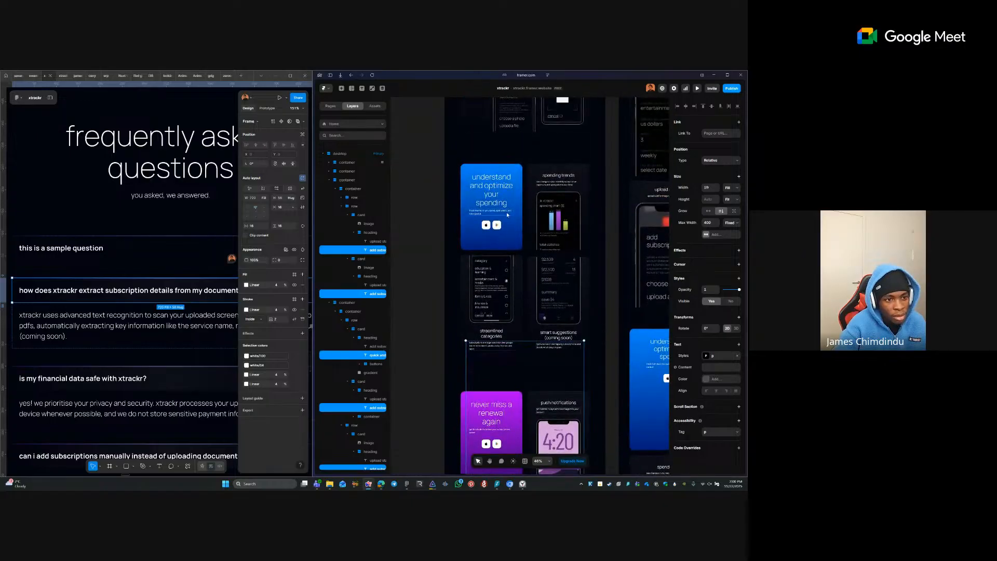
scroll(578, 197, up, 8)
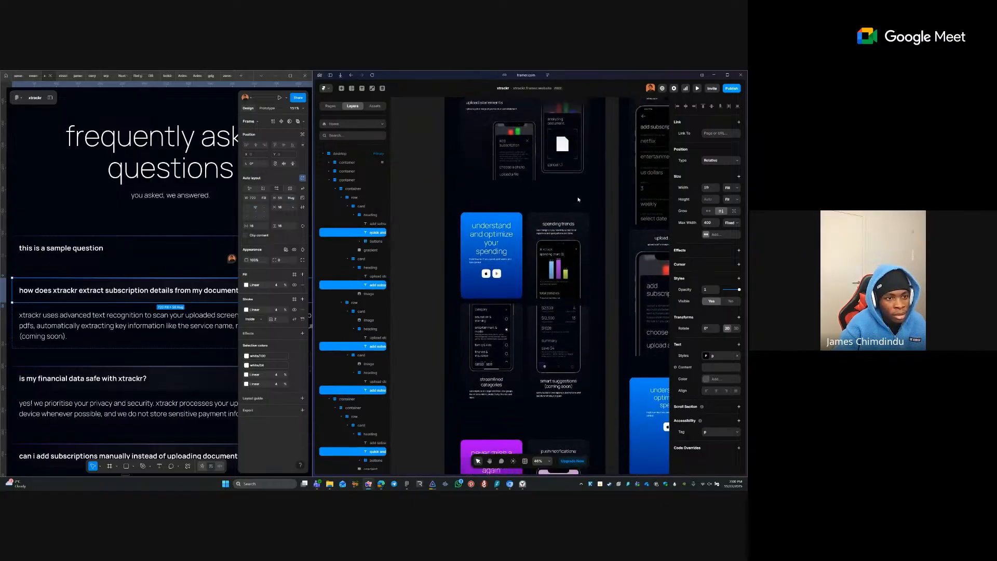
scroll(580, 203, up, 1)
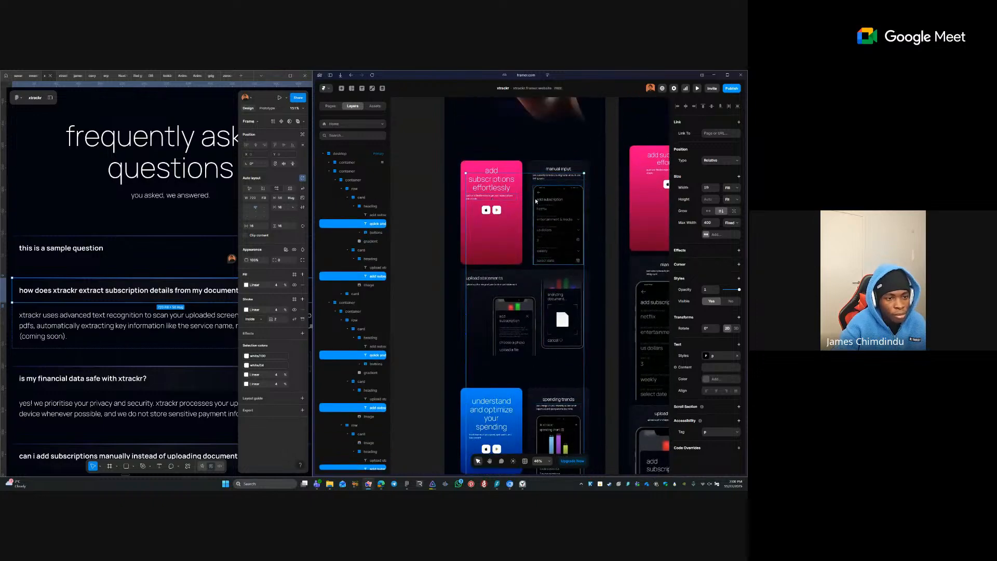
scroll(538, 224, up, 9)
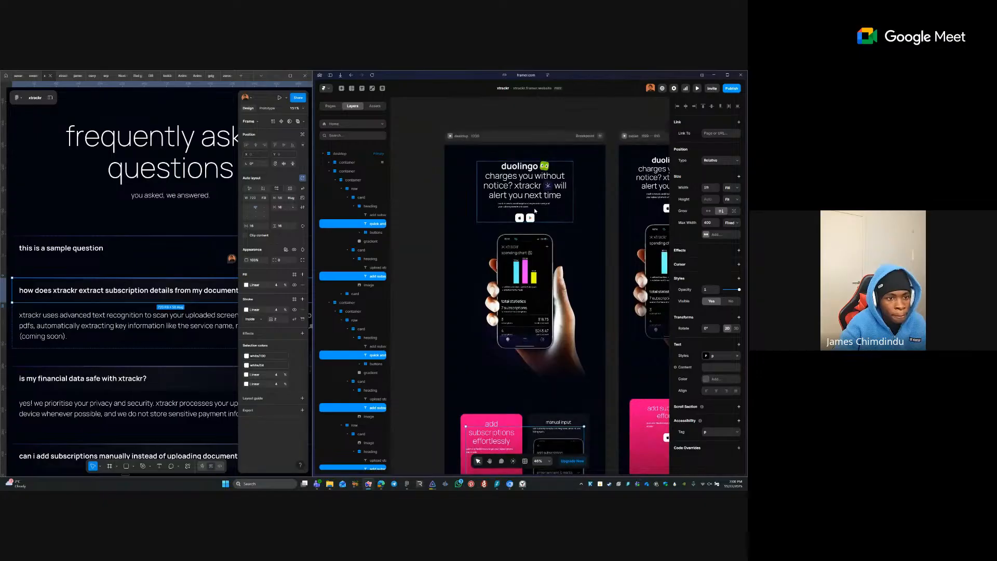
click(716, 391)
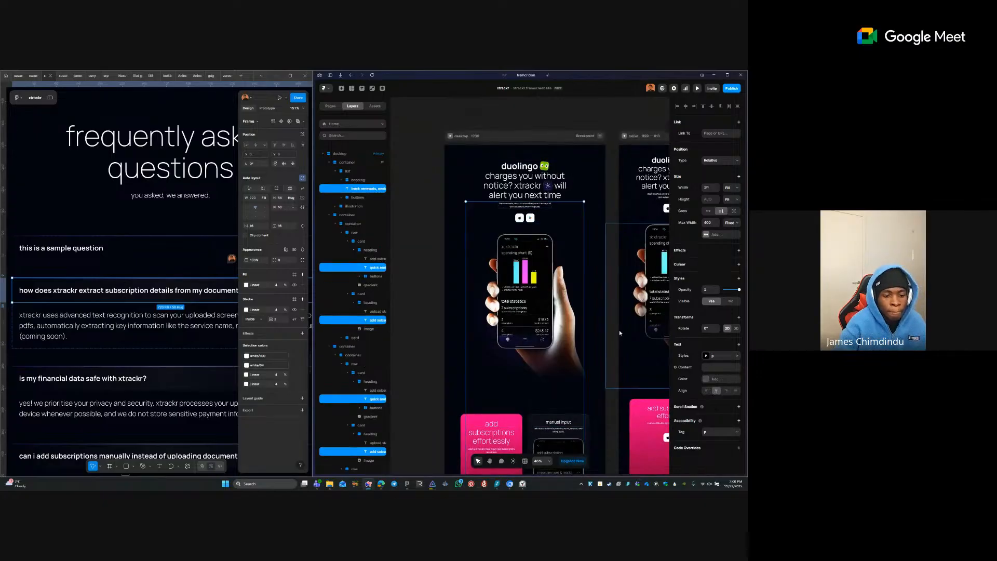
- Deselect everything and scroll down to the FAQ section
scroll(619, 329, up, 1)
click(610, 360)
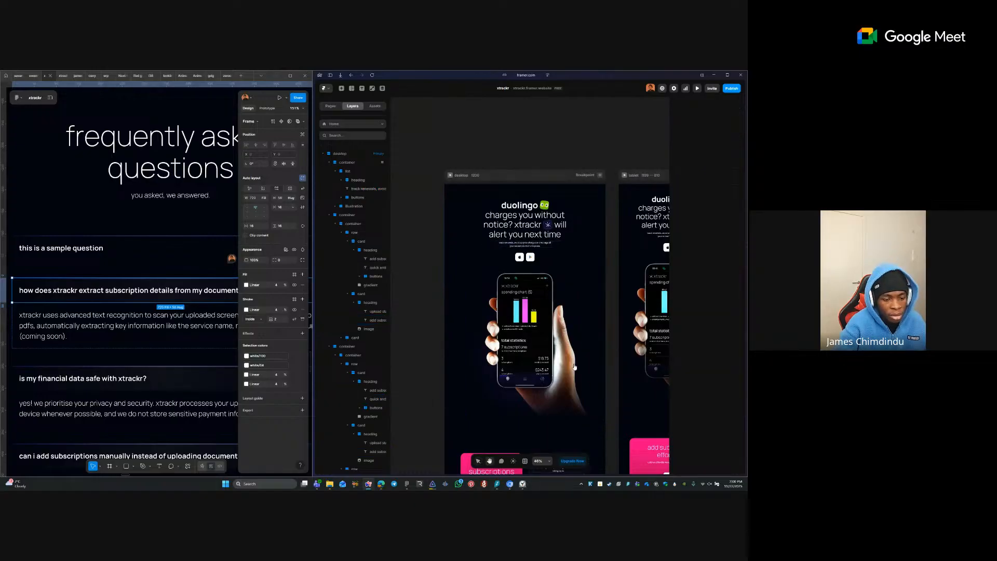
scroll(492, 200, down, 8)
scroll(491, 200, down, 10)
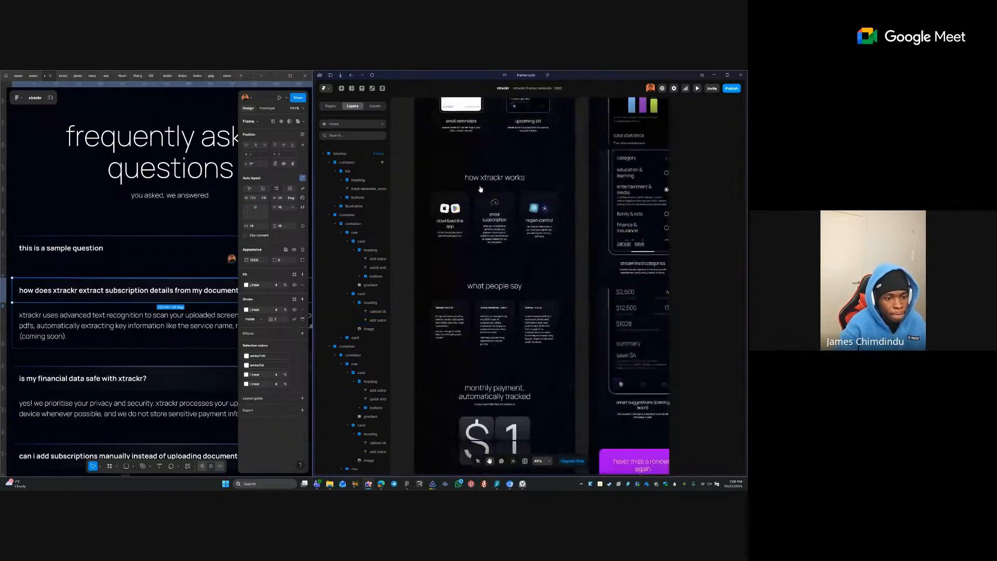
scroll(509, 247, down, 3)
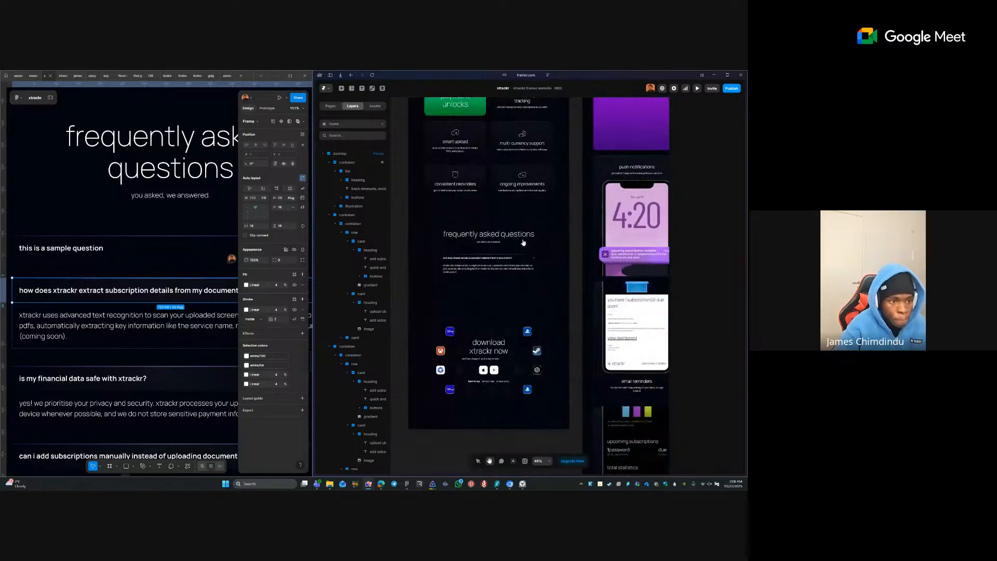
- Edit the FAQ instance's component and select its Variant 1 frame with question and answer
double_click(504, 266)
click(510, 270)
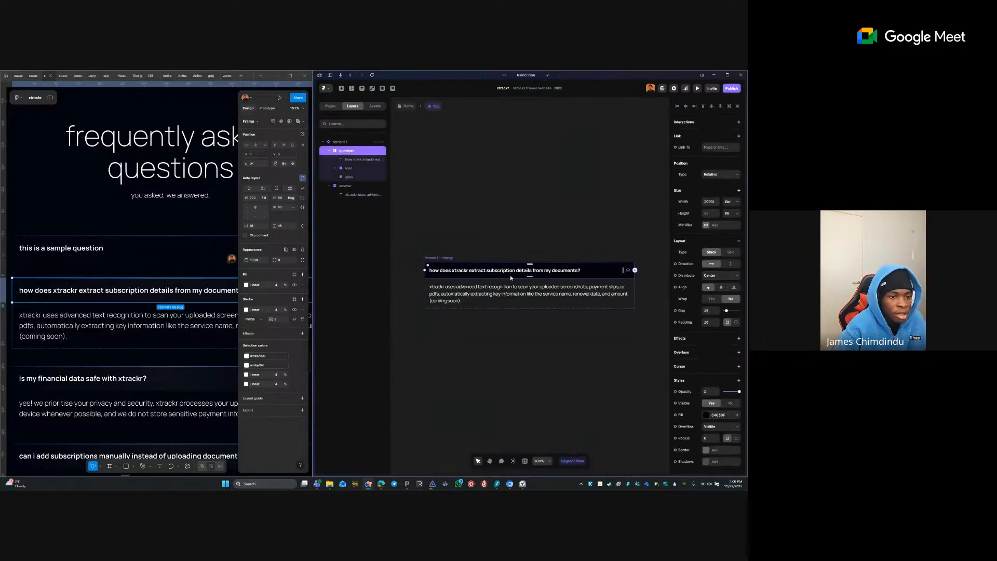
click(443, 260)
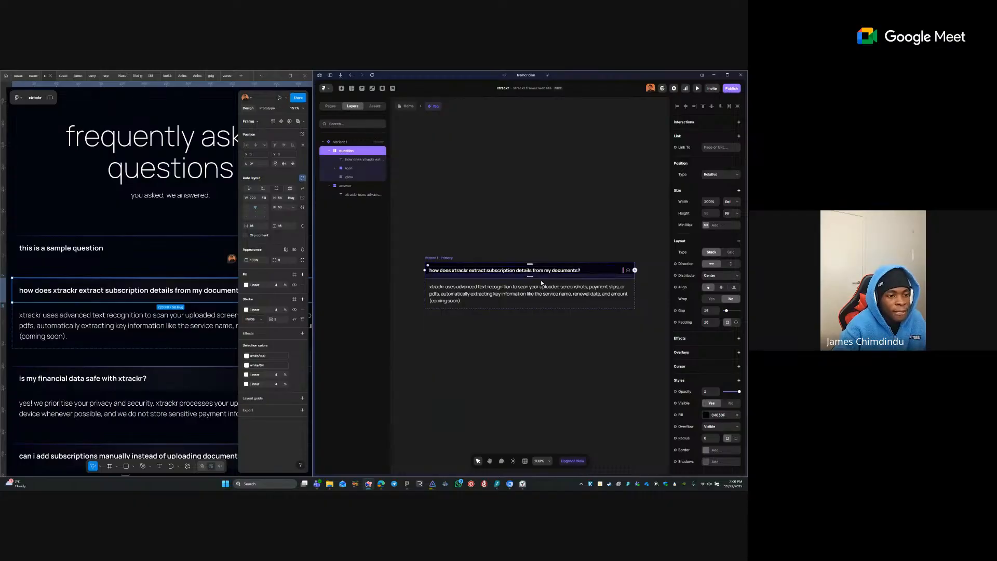
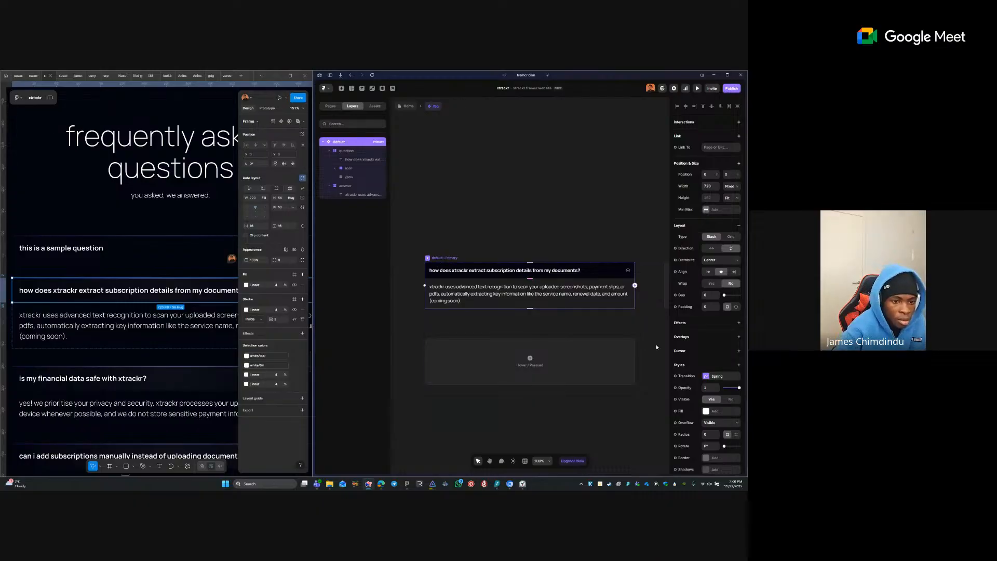
- Add a new variant named 'open' to the FAQ item component
click(597, 195)
scroll(477, 312, down, 3)
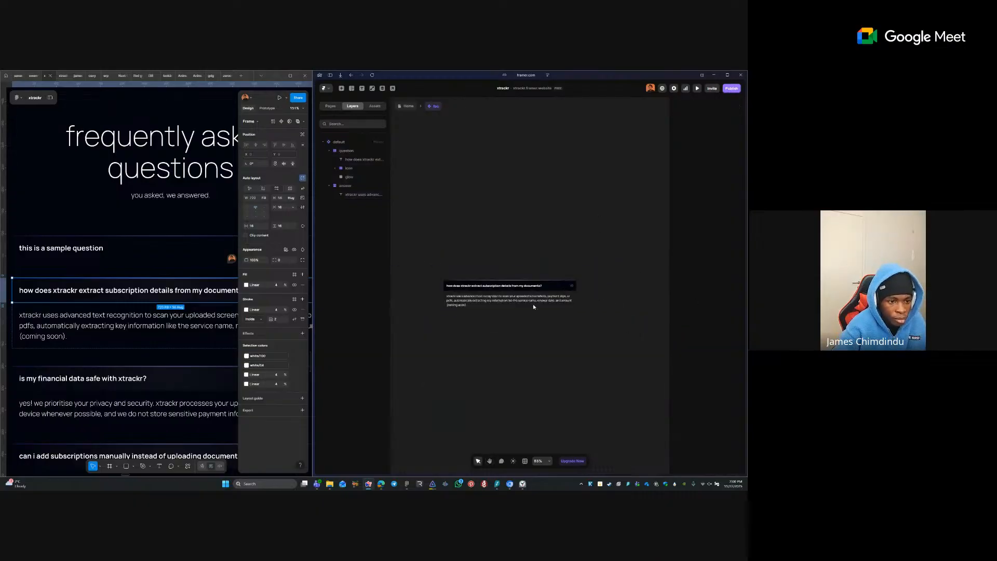
click(448, 278)
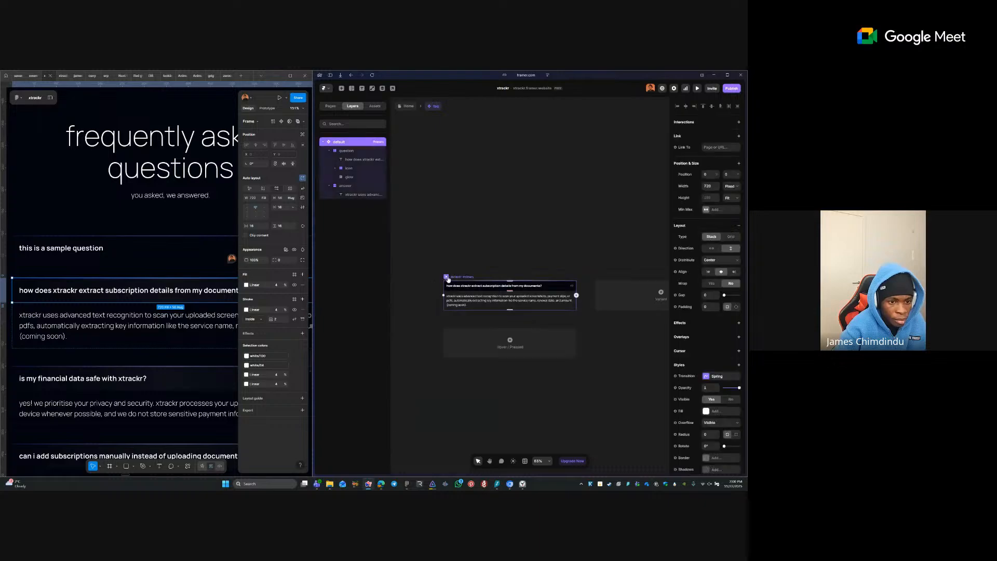
click(660, 292)
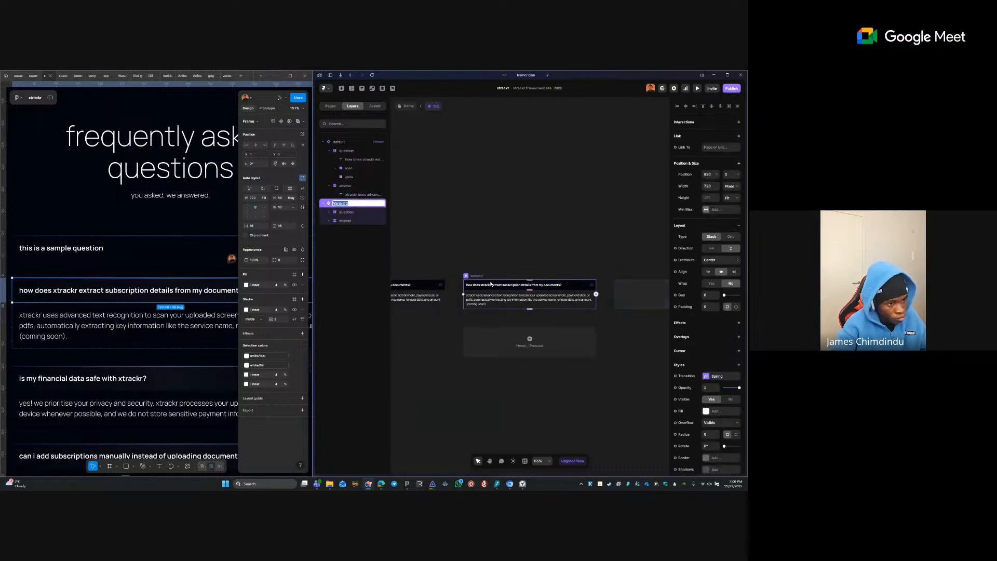
text(open)
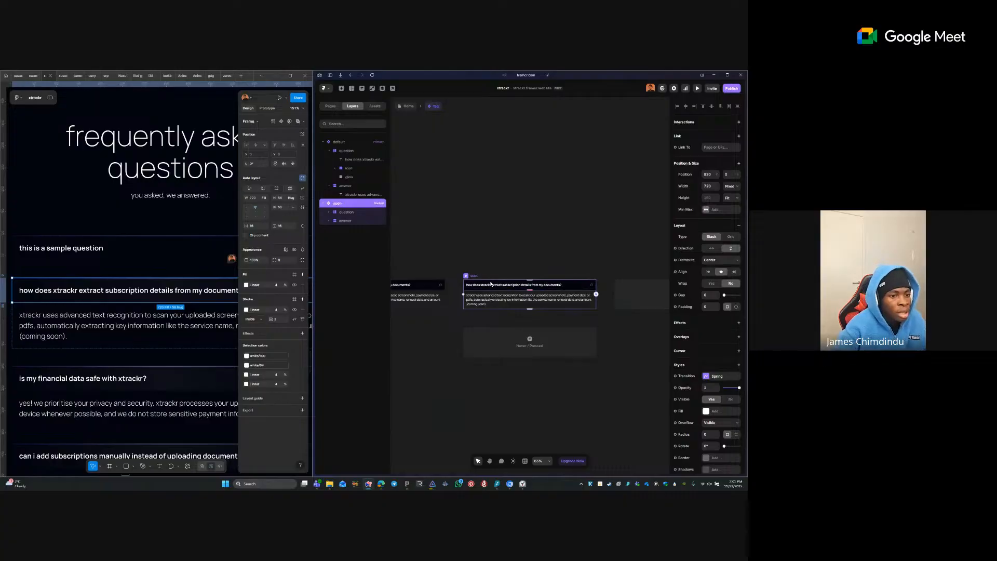
key(Return)
- Rotate the open variant's caret icon so it points upward
scroll(595, 285, up, 6)
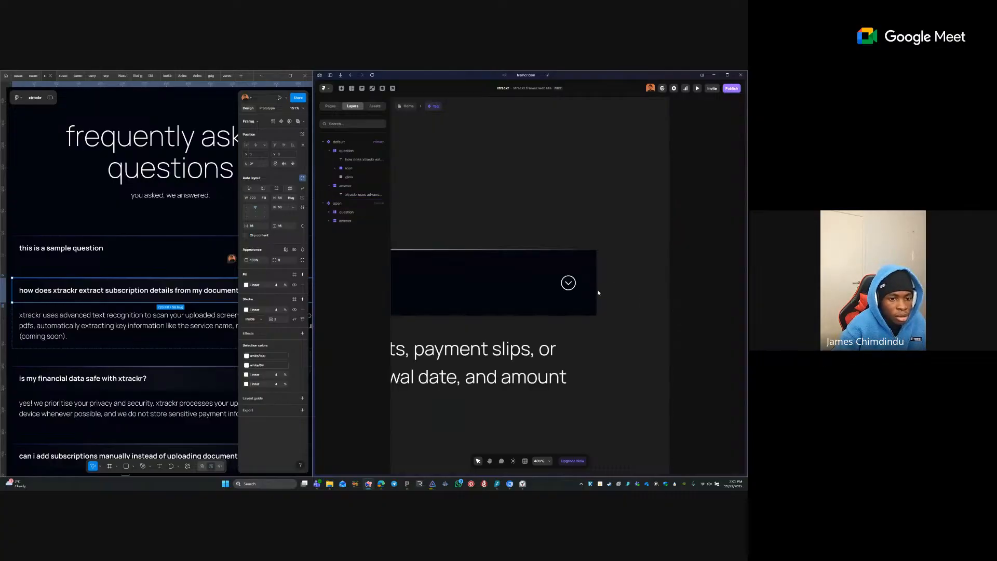
click(569, 283)
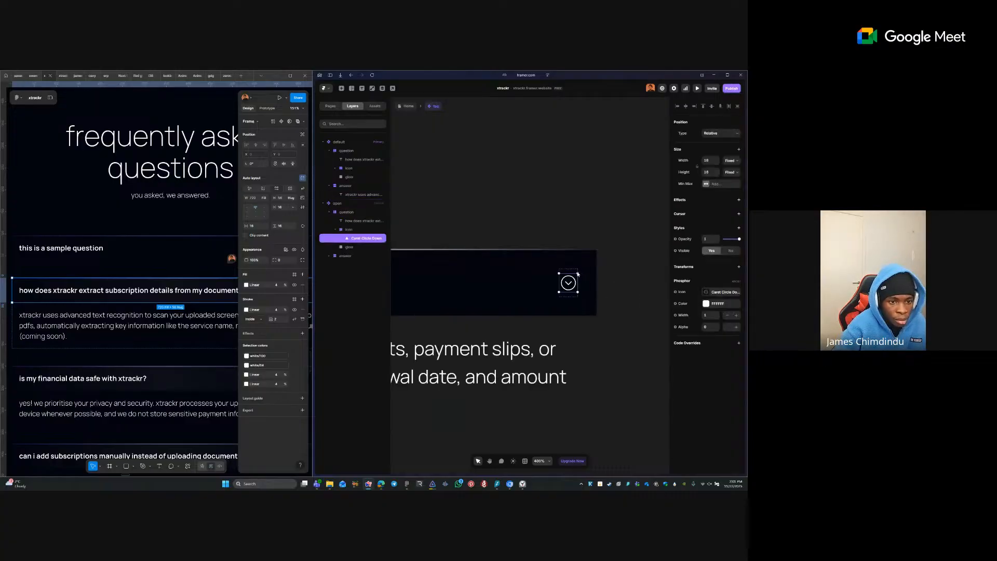
drag(578, 274, 557, 300)
click(602, 239)
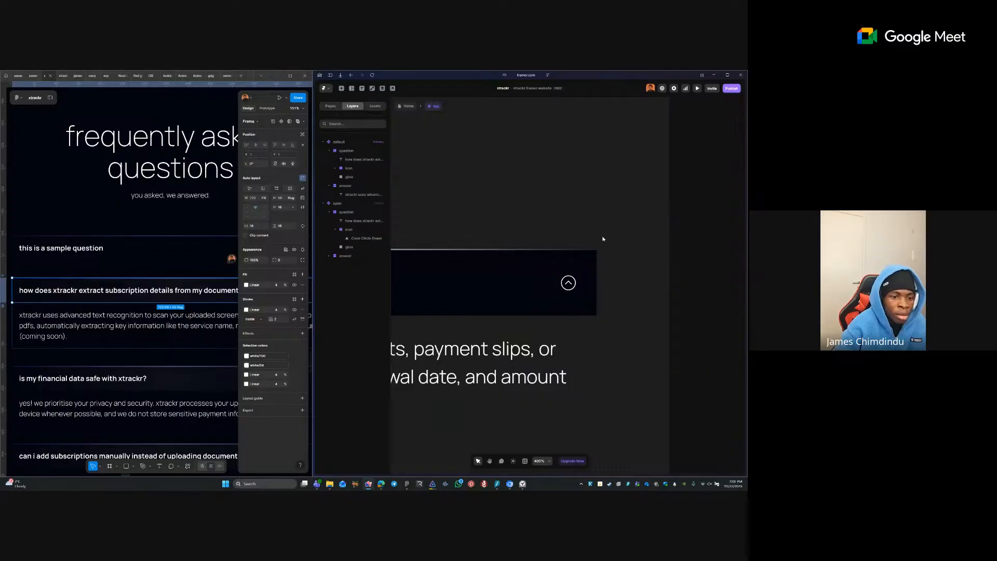
- Hide the answer in the default variant and keep it visible in the open variant
scroll(602, 246, down, 6)
click(526, 259)
click(508, 191)
scroll(571, 201, left, 4)
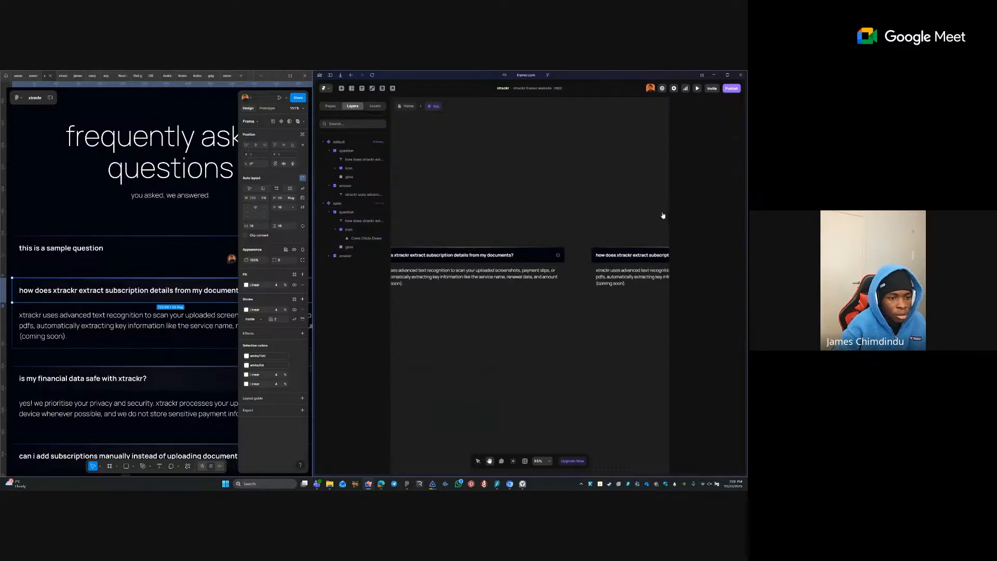
click(496, 267)
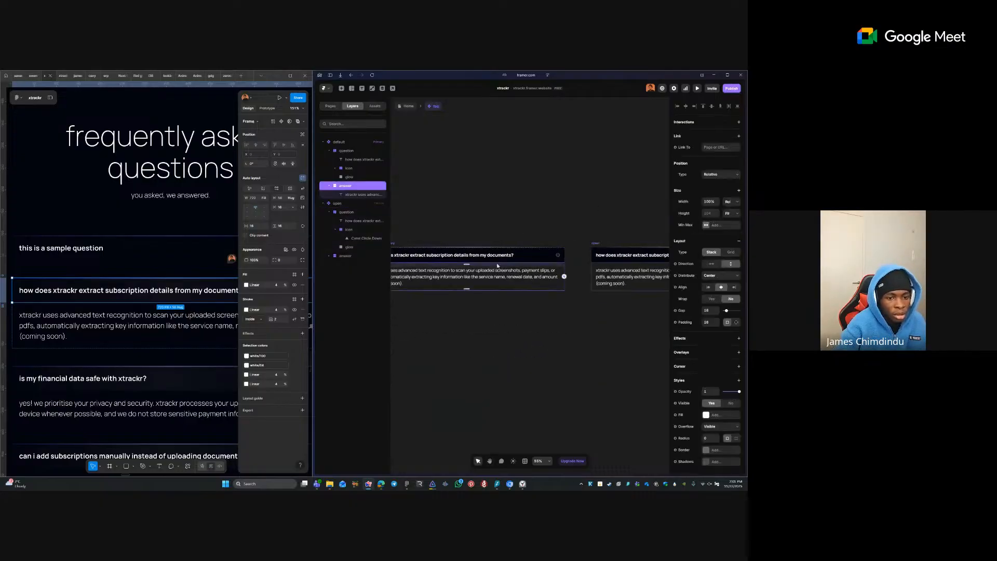
click(730, 404)
click(353, 255)
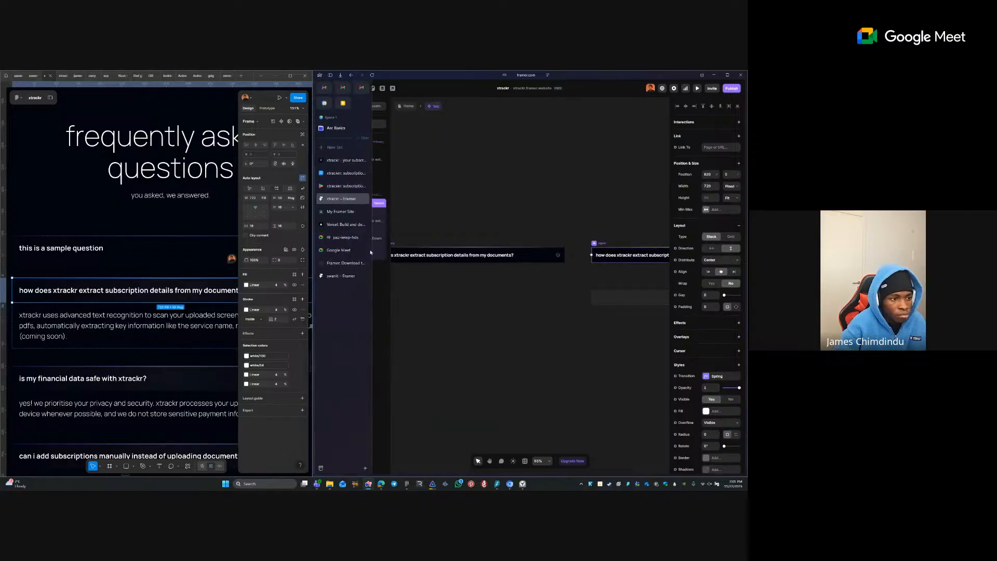
click(712, 404)
click(472, 337)
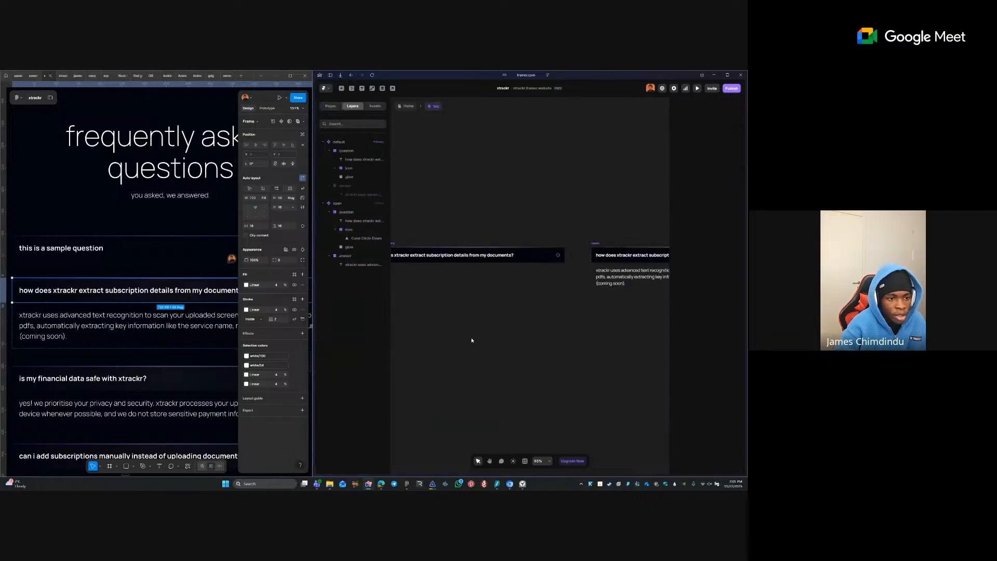
- Hide the glow layer in the default FAQ variant
drag(398, 335, 536, 353)
drag(603, 323, 483, 325)
click(485, 273)
click(508, 237)
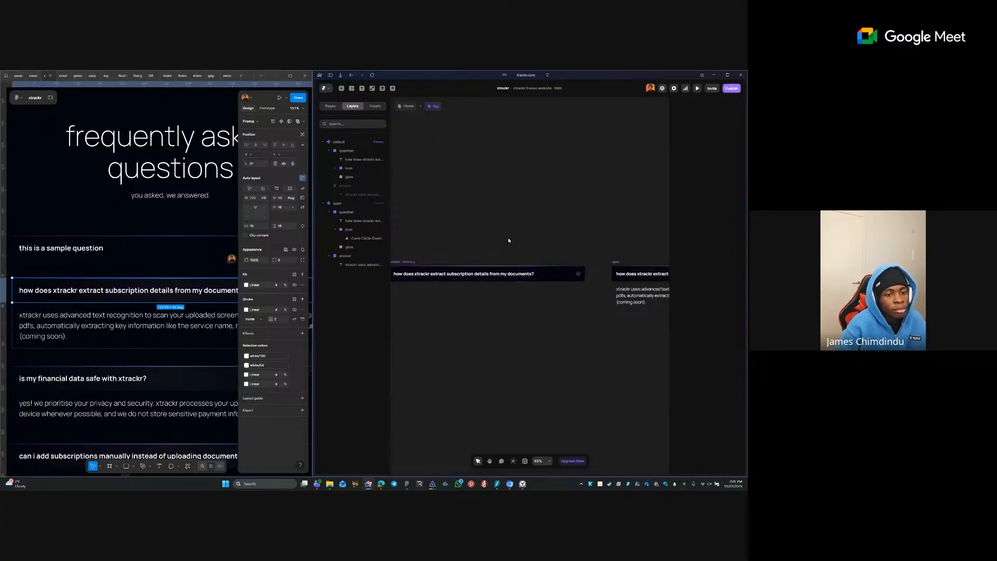
drag(495, 255, 523, 256)
click(523, 268)
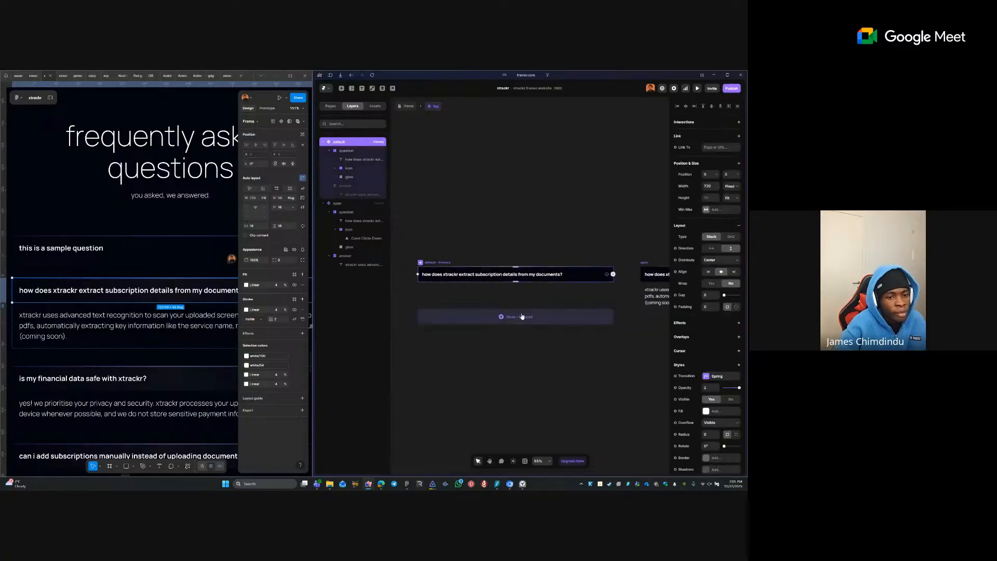
click(559, 347)
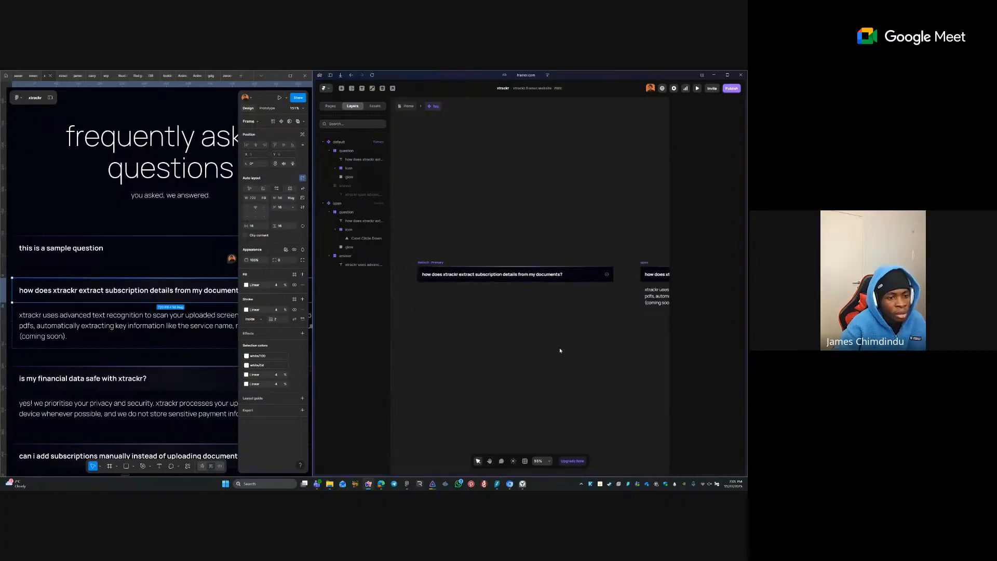
click(526, 268)
click(519, 259)
ctrl+click(520, 267)
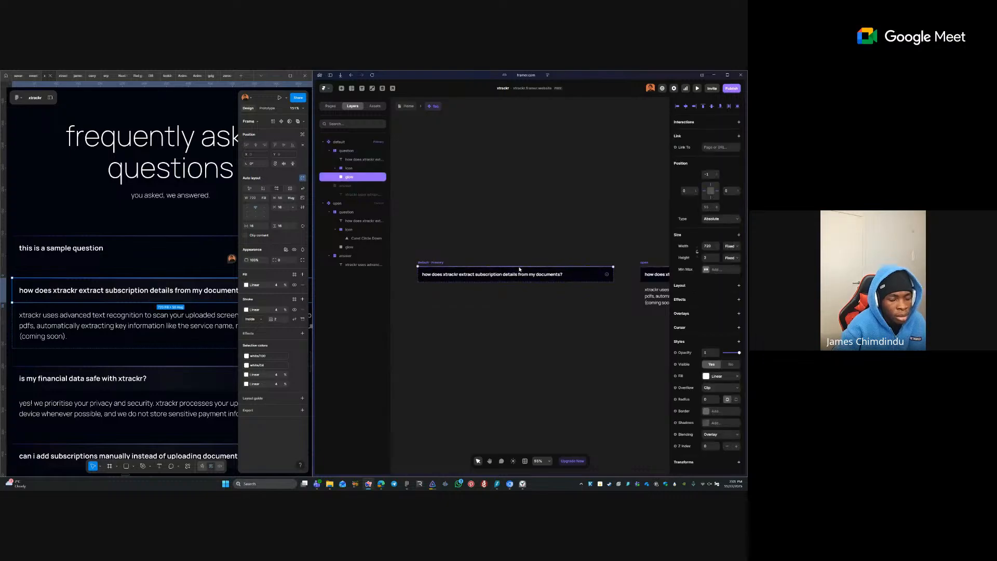
click(723, 368)
click(596, 374)
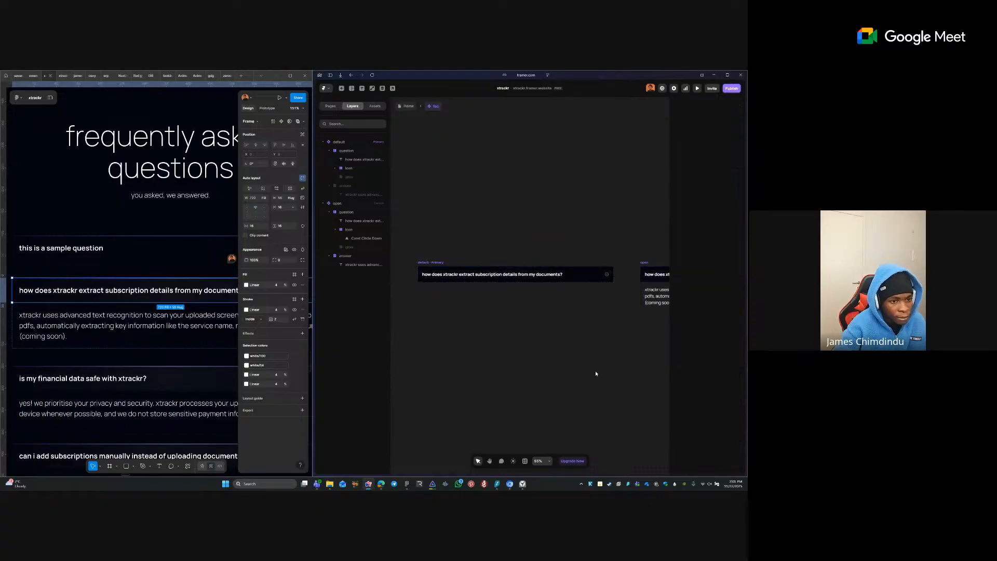
- Make the glow layer visible again in the open variant
click(642, 263)
click(353, 247)
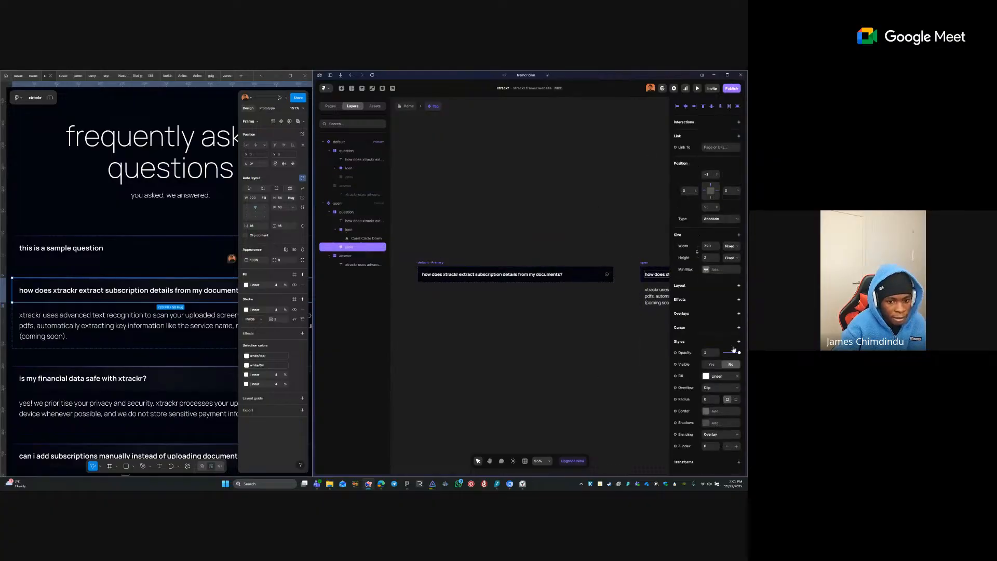
click(711, 364)
click(602, 339)
- Back on the Home page, duplicate the FAQ item up to nine copies
click(402, 106)
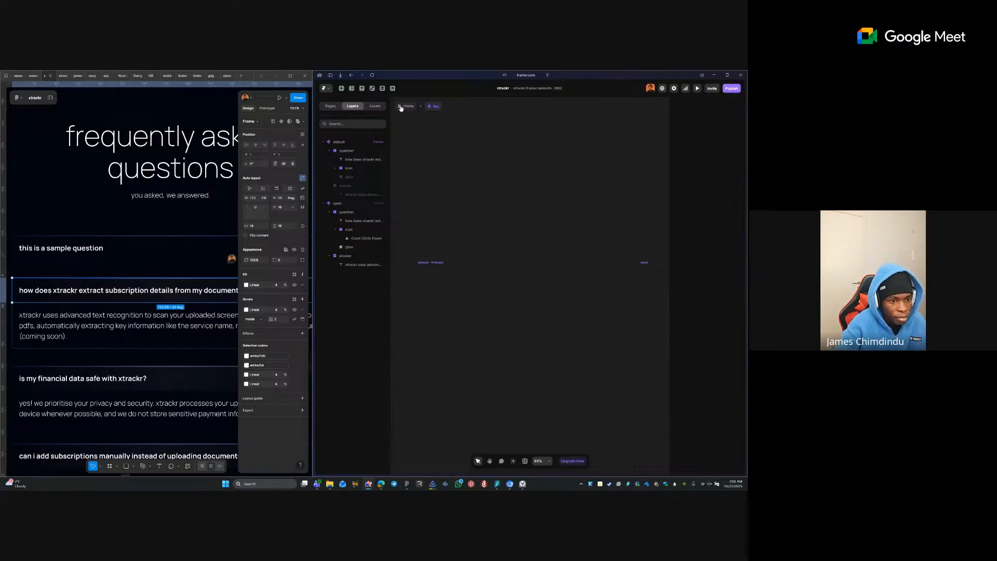
key(ctrl+d)
key(ctrl+d)
key(ctrl+d)
key(ctrl+d)
key(ctrl+d)
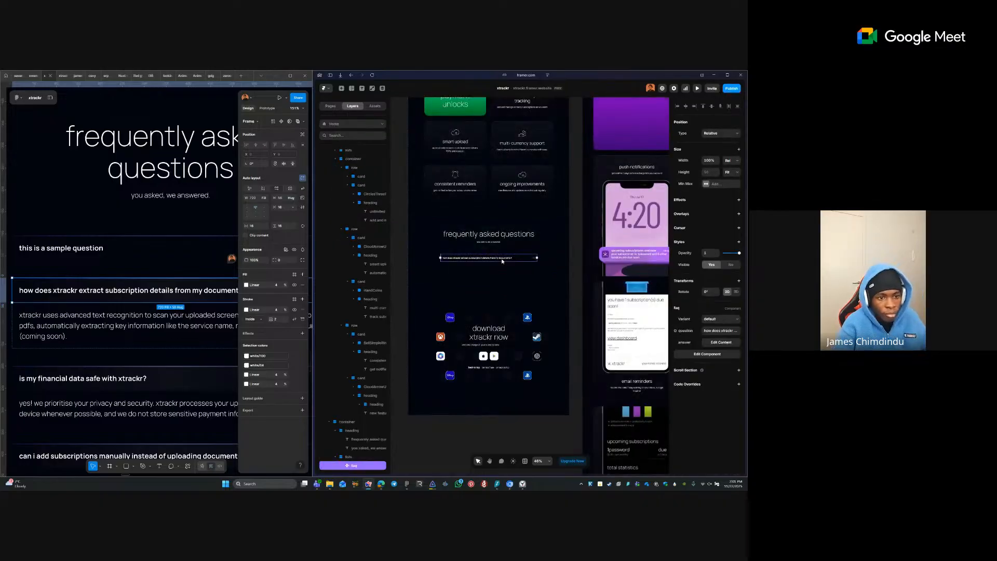
key(ctrl+d)
key(ctrl+d)
key(ctrl+d)
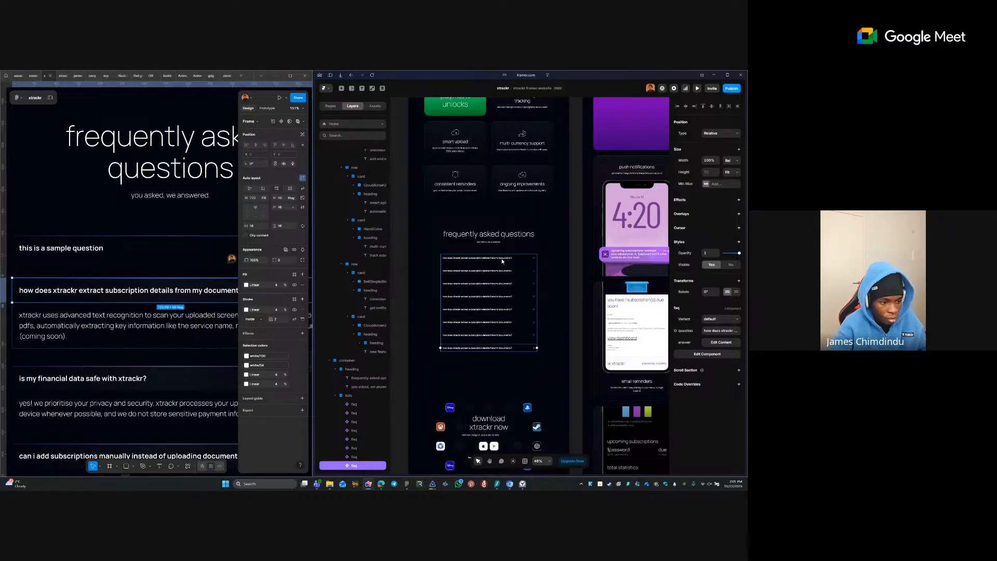
- Rename the stack holding the FAQ items to 'faqs' and set its gap to 16
click(498, 265)
key(ctrl+r)
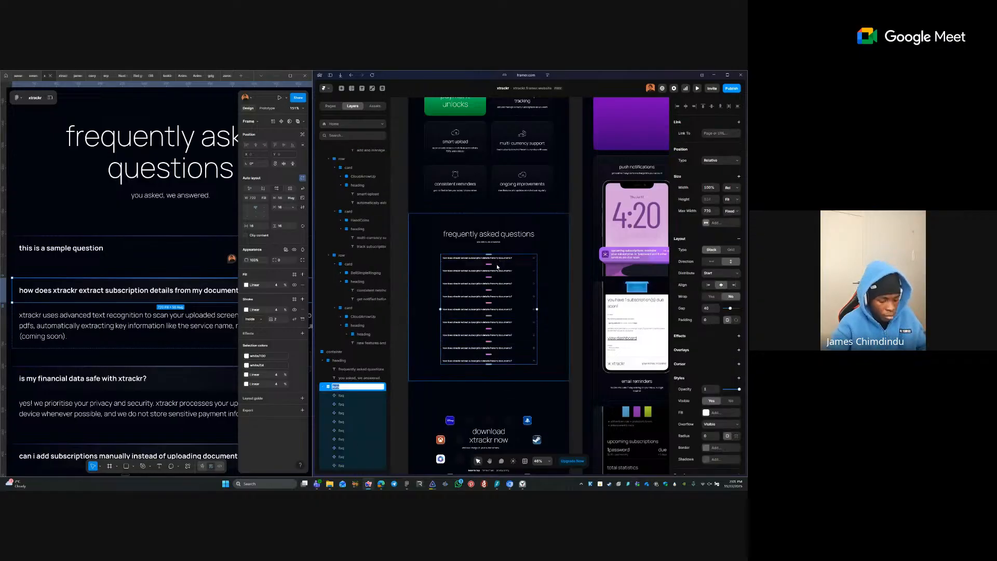
text(faqs)
key(Return)
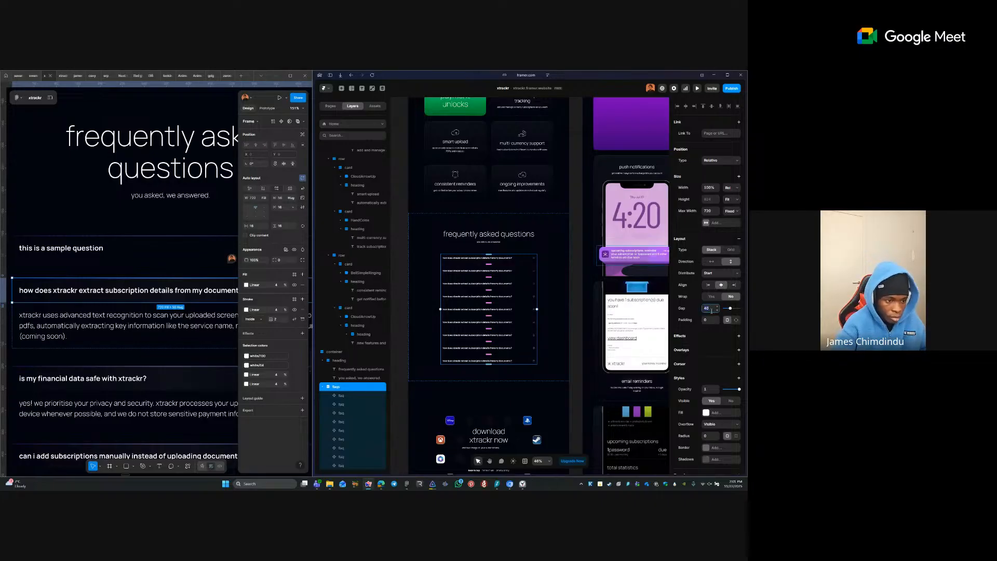
text(0)
key(Tab)
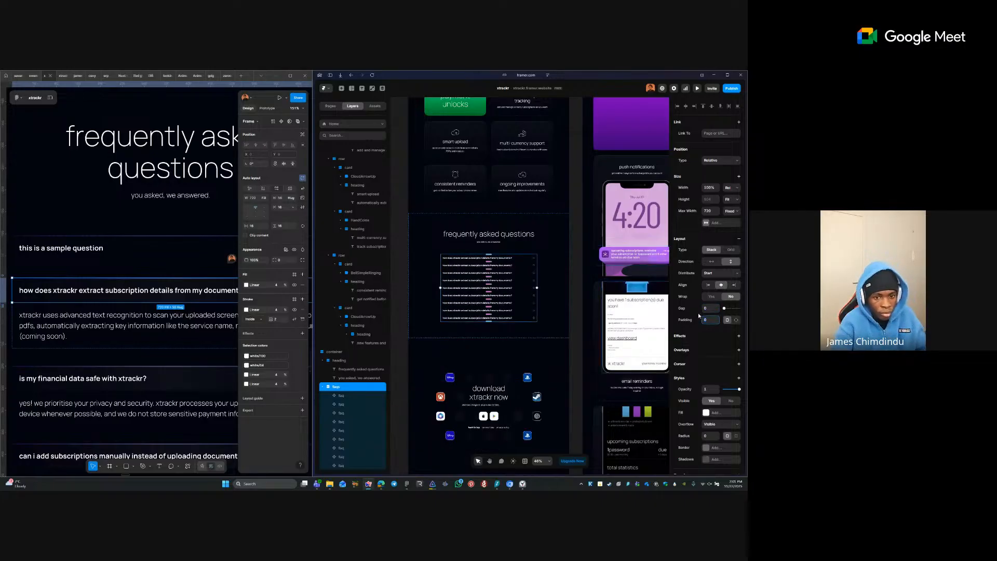
text(16)
key(Tab)
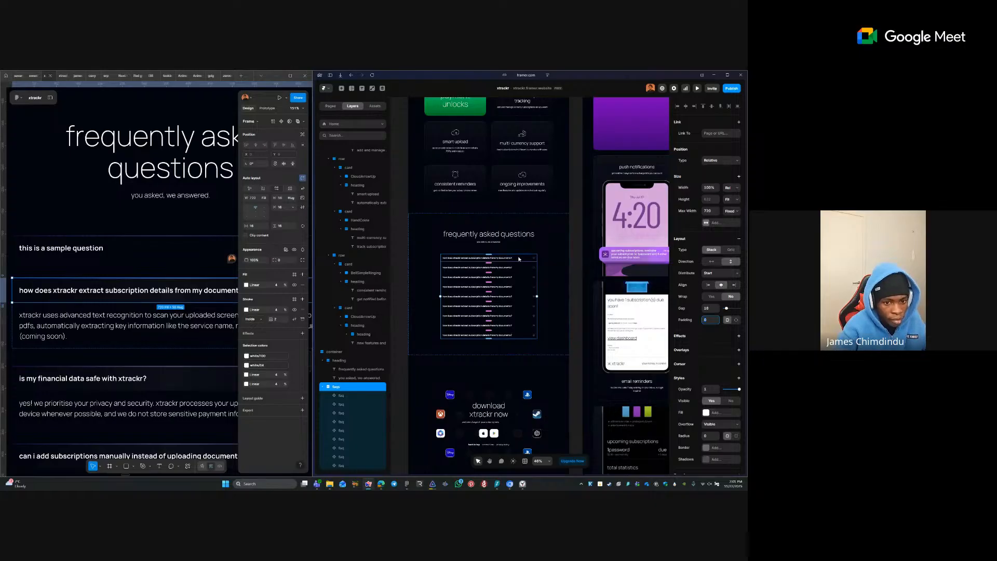
- Switch the first FAQ item to the open variant
click(517, 258)
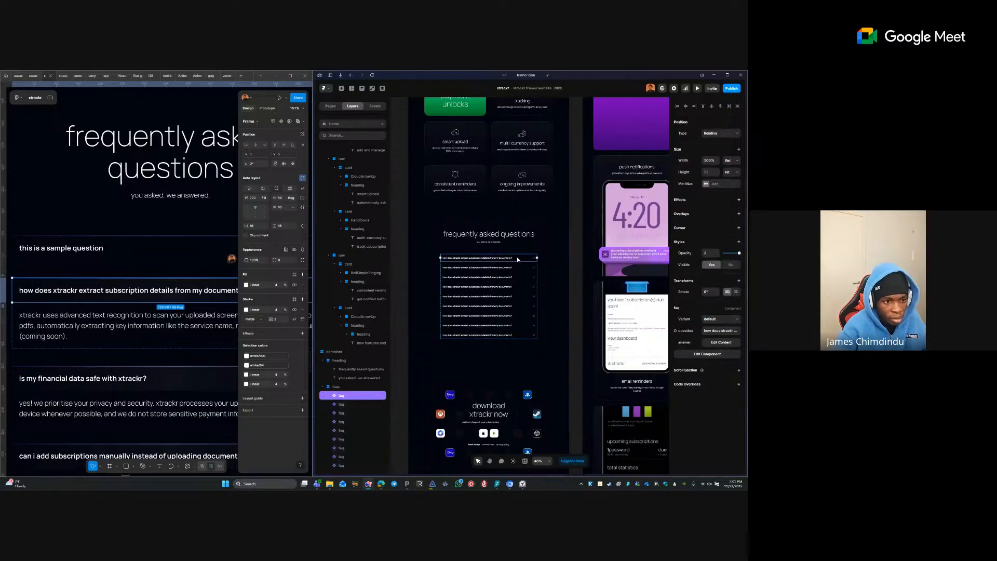
click(719, 319)
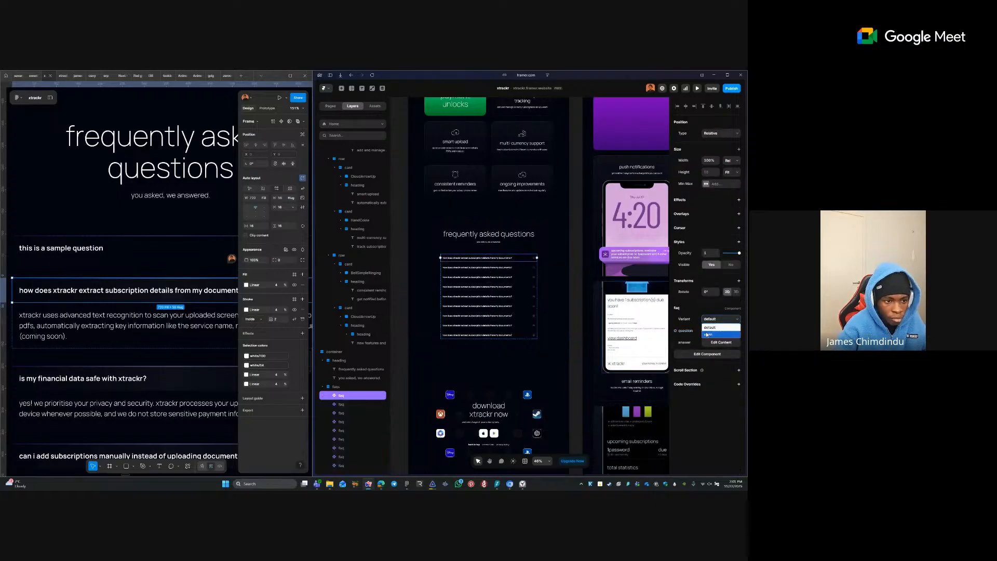
click(707, 335)
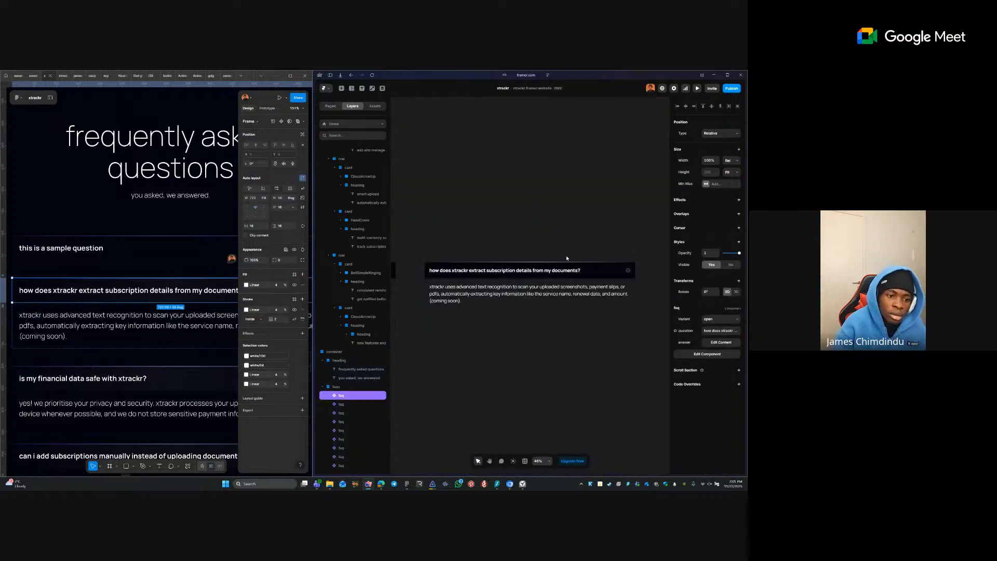
- Add On Click interactions from the default question row and caret icon to the open variant
double_click(539, 261)
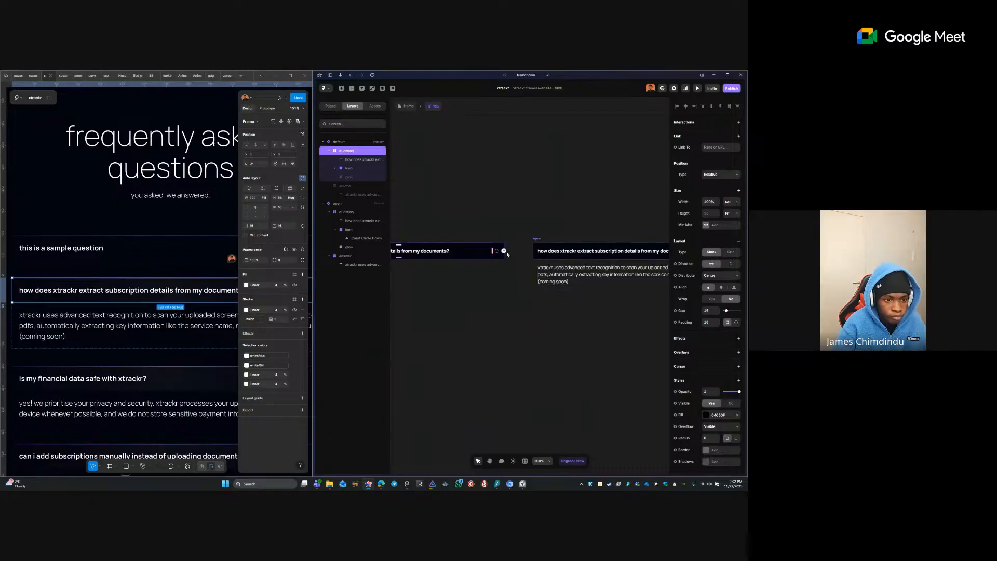
drag(505, 252, 555, 251)
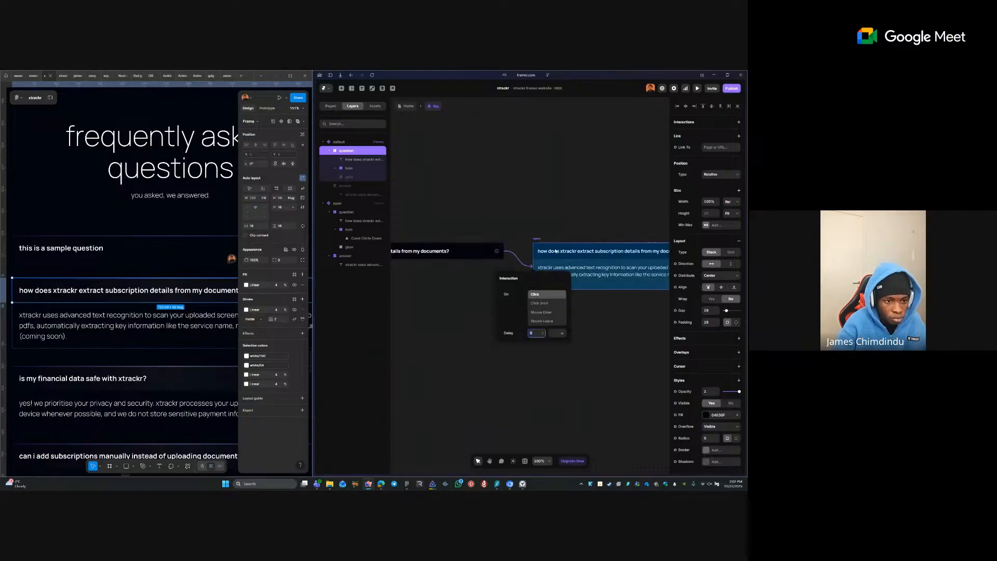
click(521, 247)
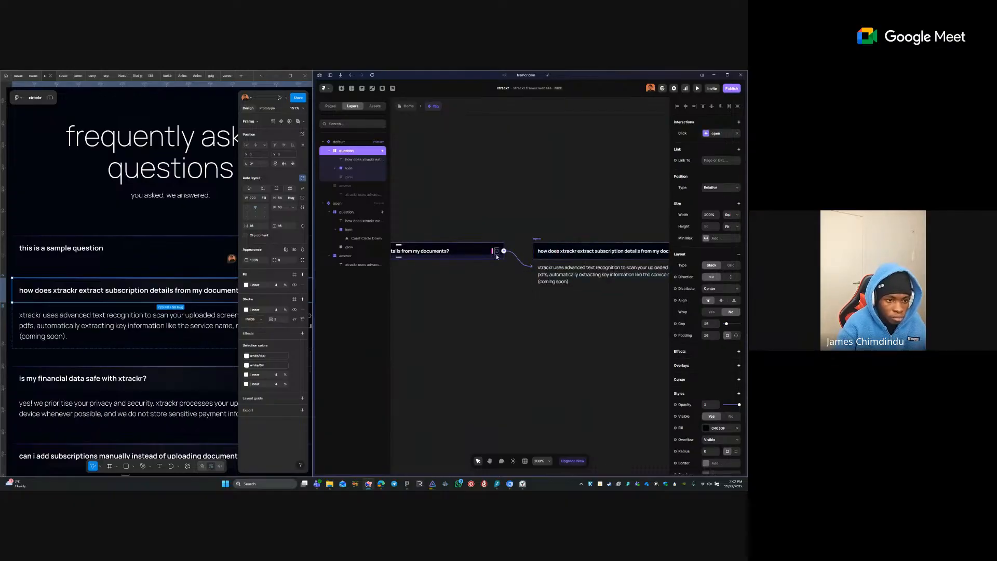
click(497, 251)
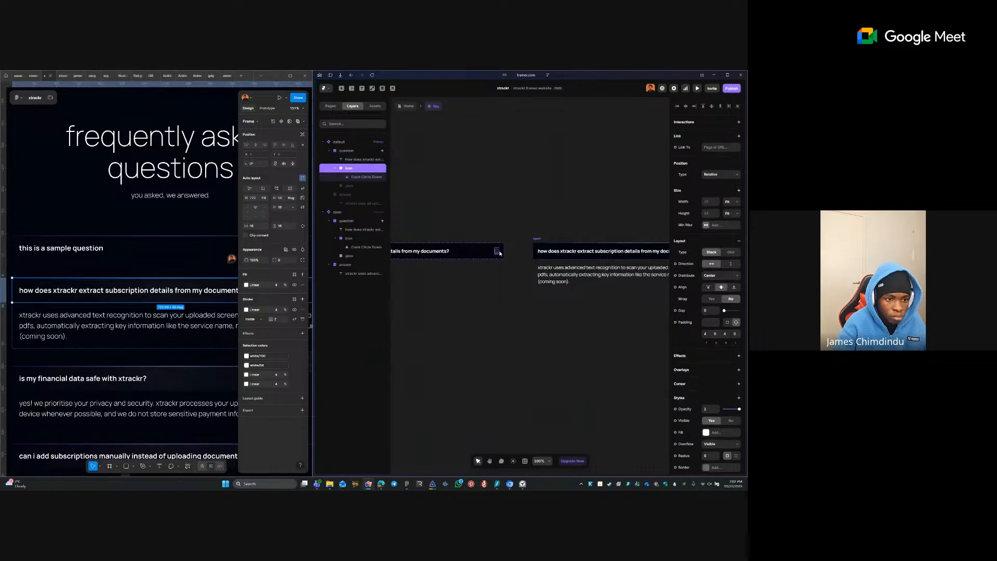
scroll(500, 254, up, 3)
drag(497, 254, 560, 281)
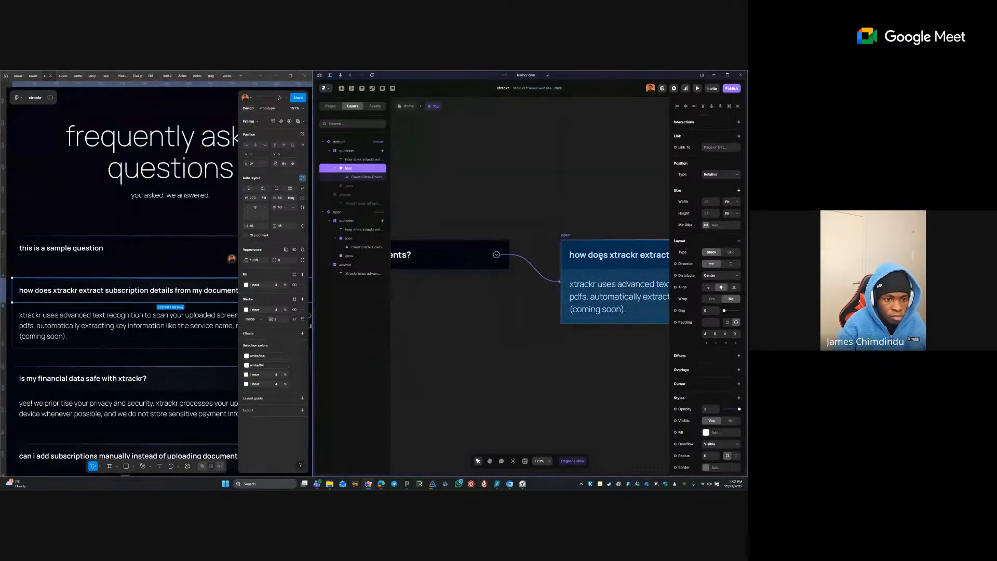
click(471, 320)
scroll(578, 319, down, 3)
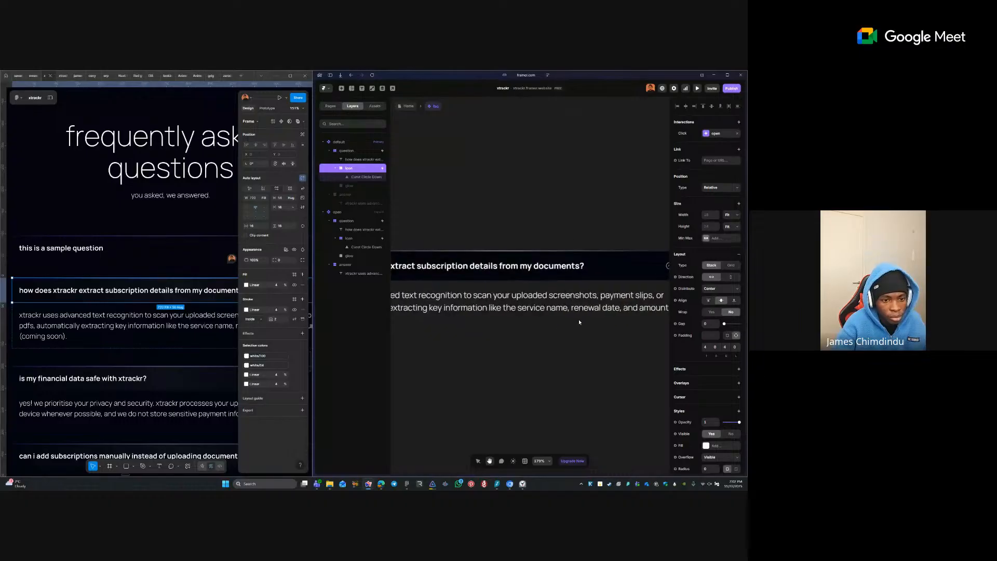
- Try linking the open variant's caret back to the default variant, then dismiss without adding it
click(620, 295)
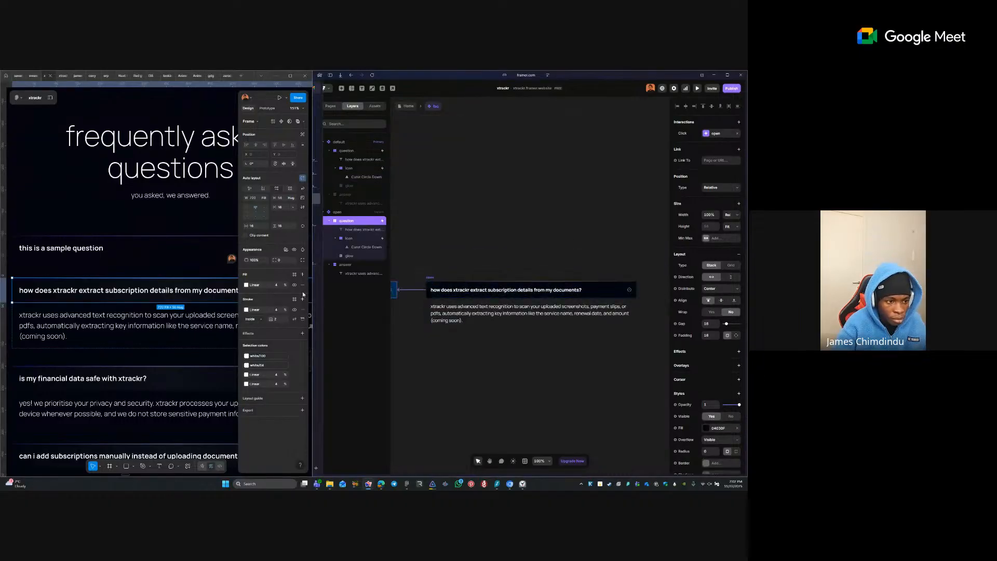
click(629, 289)
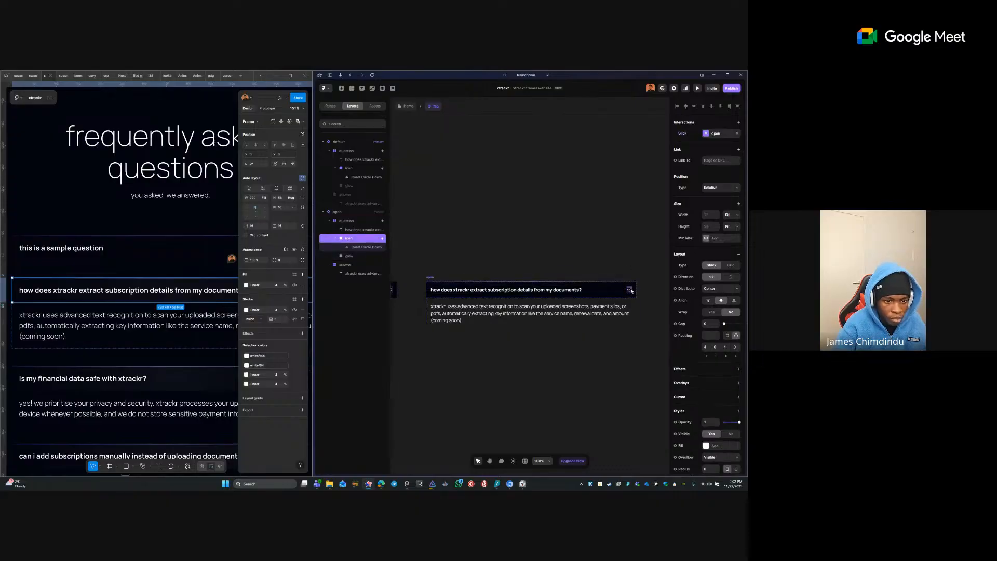
scroll(632, 290, up, 5)
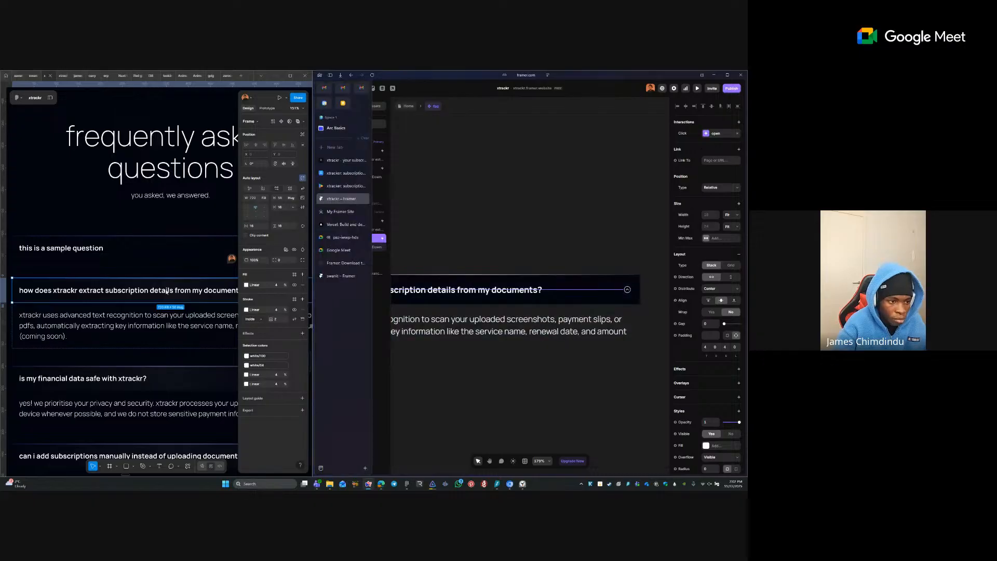
scroll(596, 285, down, 5)
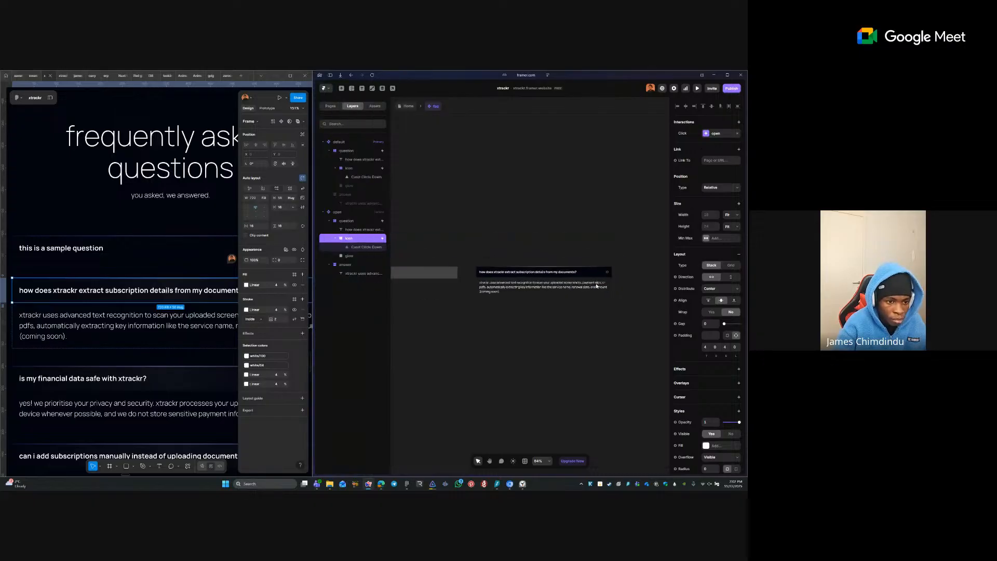
drag(607, 272, 450, 270)
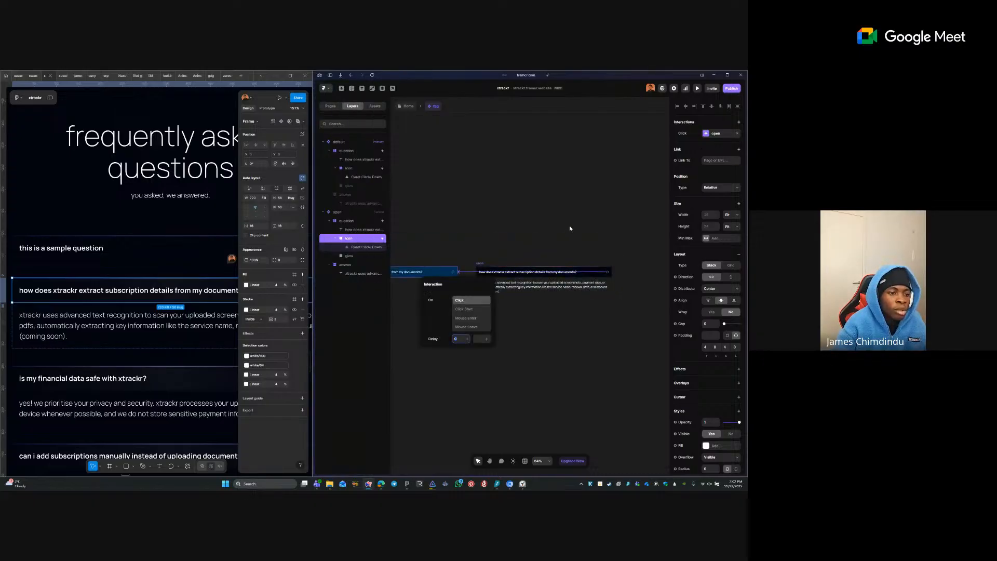
click(562, 230)
- Return to the Home page and preview the site down to the FAQ section
click(410, 107)
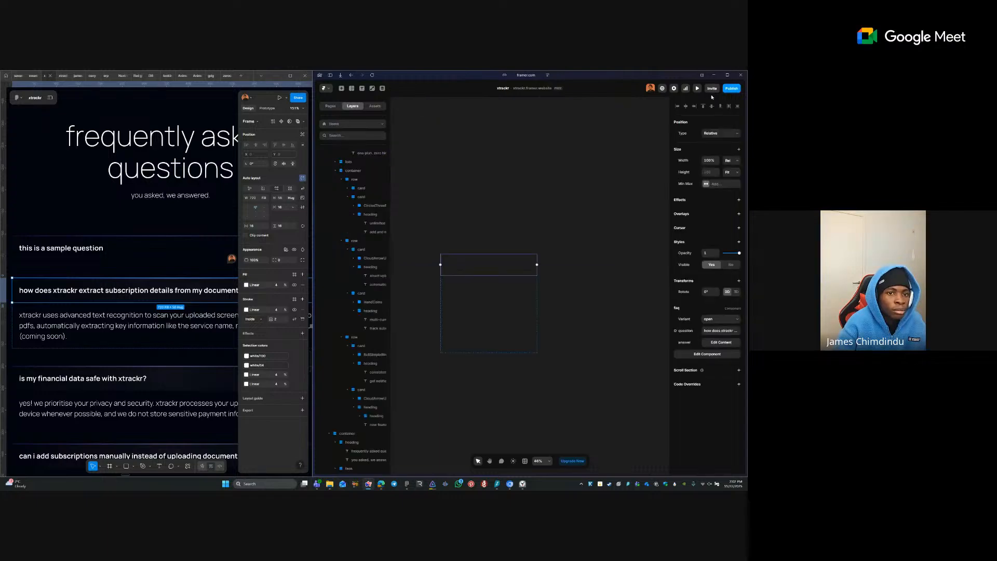
click(698, 88)
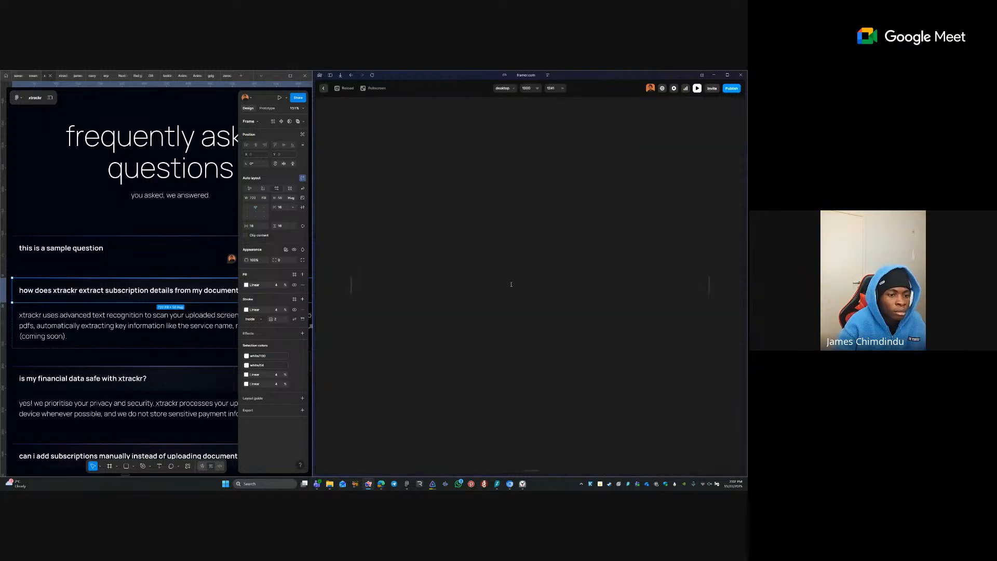
scroll(562, 193, down, 5)
scroll(561, 289, down, 5)
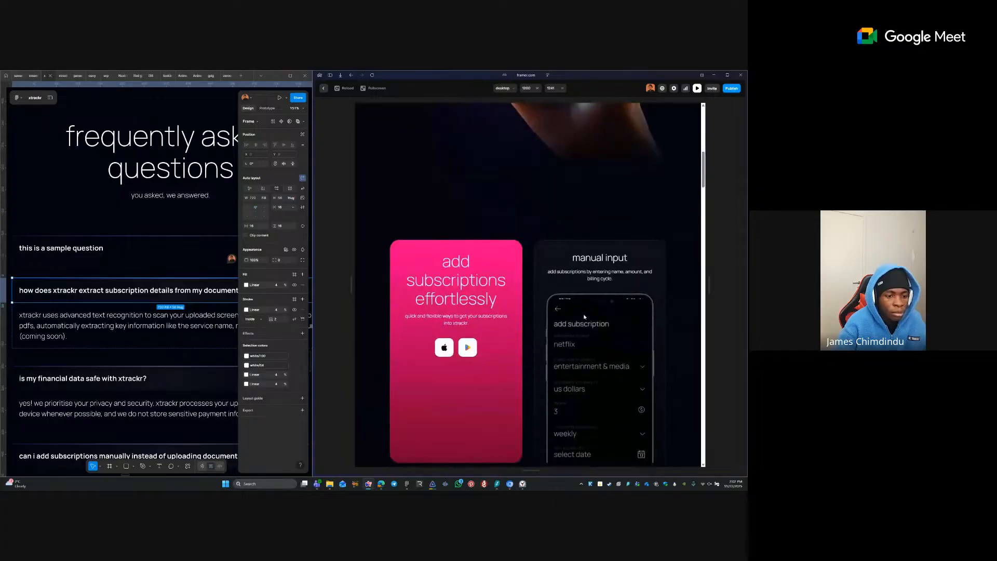
scroll(591, 290, down, 15)
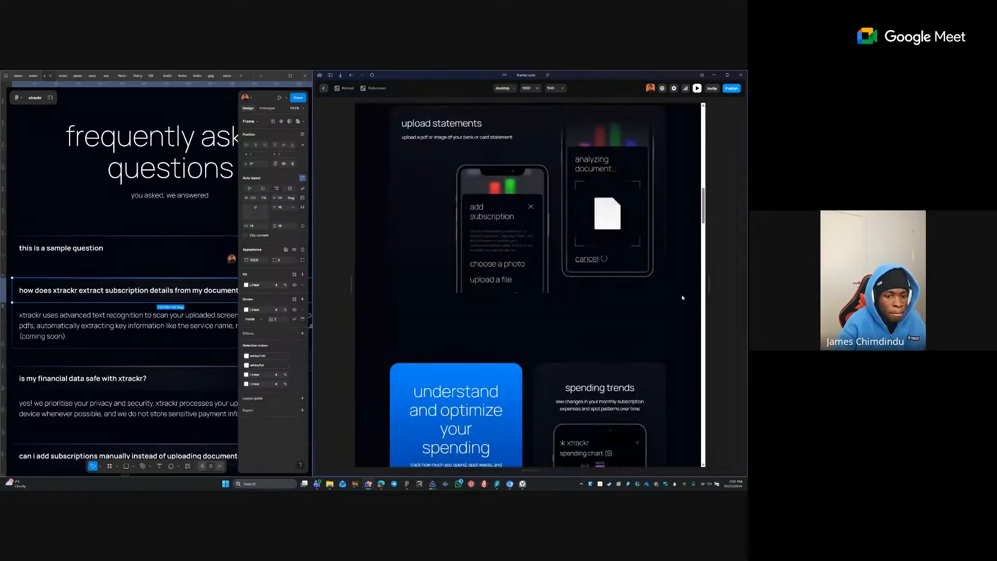
scroll(691, 284, down, 8)
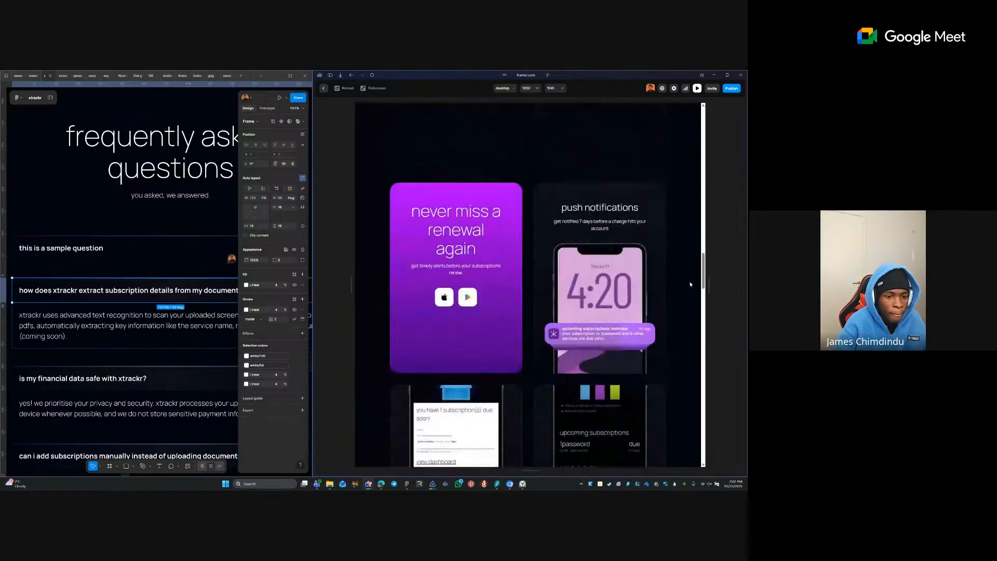
scroll(688, 288, down, 8)
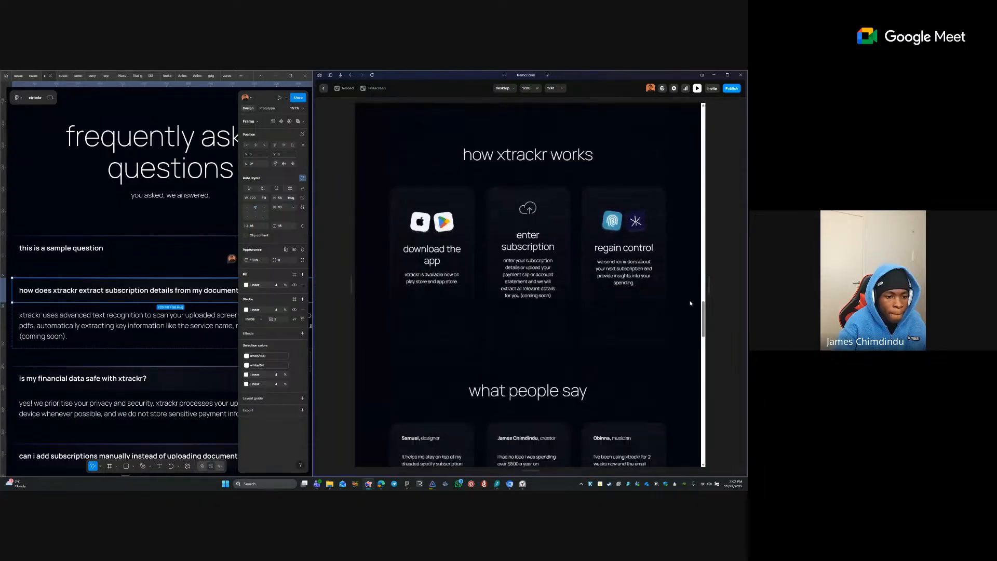
scroll(680, 308, down, 8)
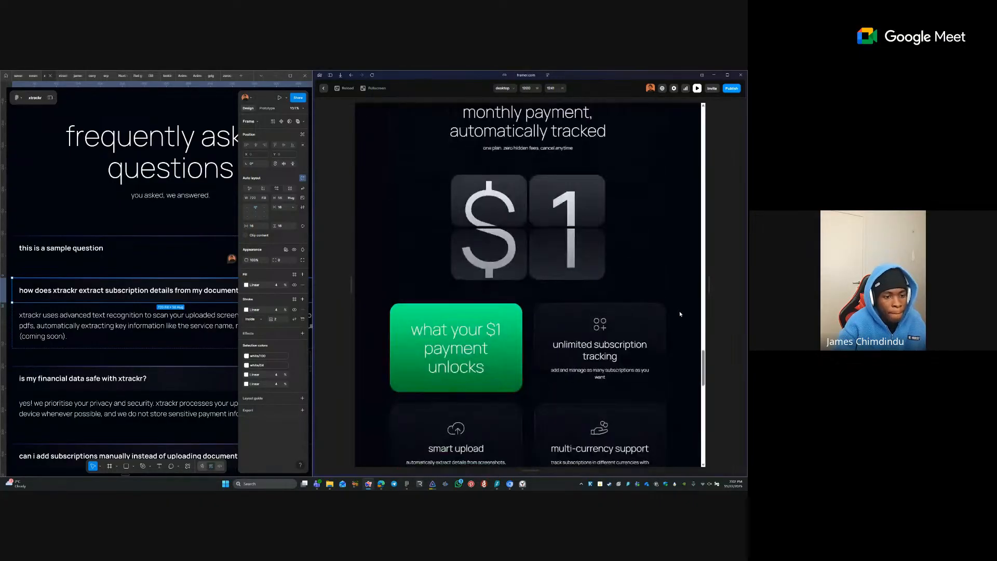
scroll(675, 317, down, 5)
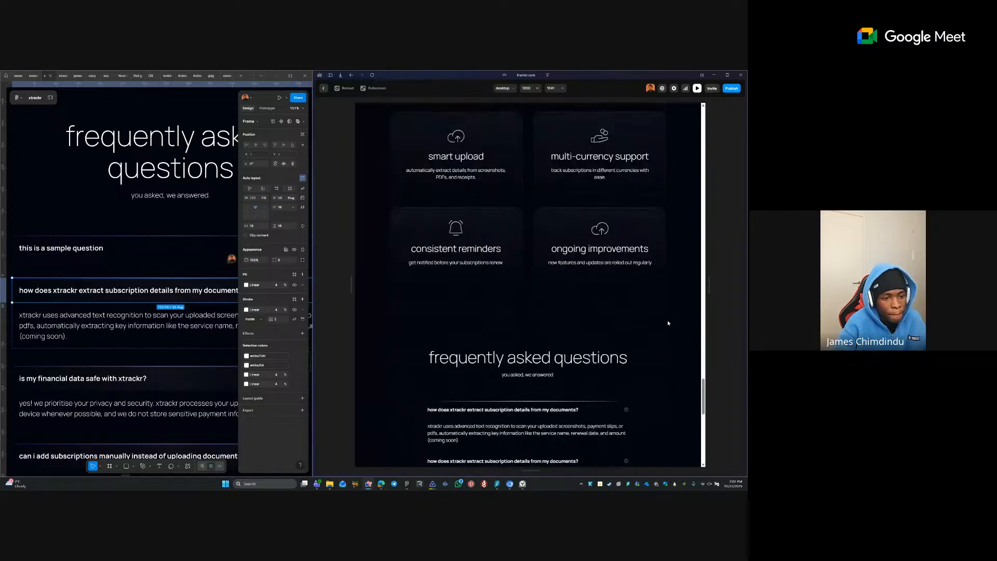
- Toggle the first and second FAQ questions open and closed, then go back to the editor
click(626, 294)
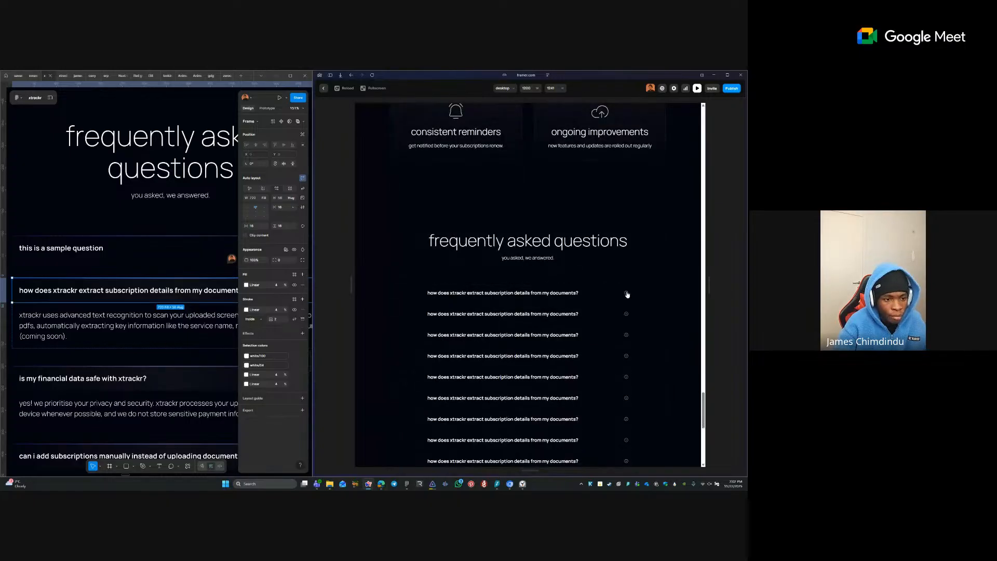
click(627, 293)
click(626, 294)
click(626, 293)
click(626, 293)
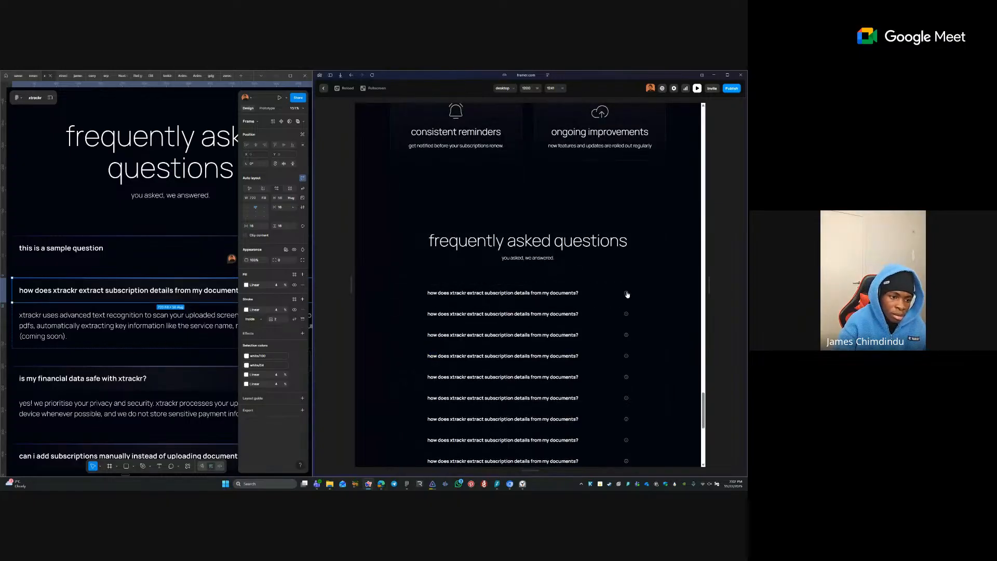
click(626, 293)
click(626, 294)
click(627, 294)
click(627, 294)
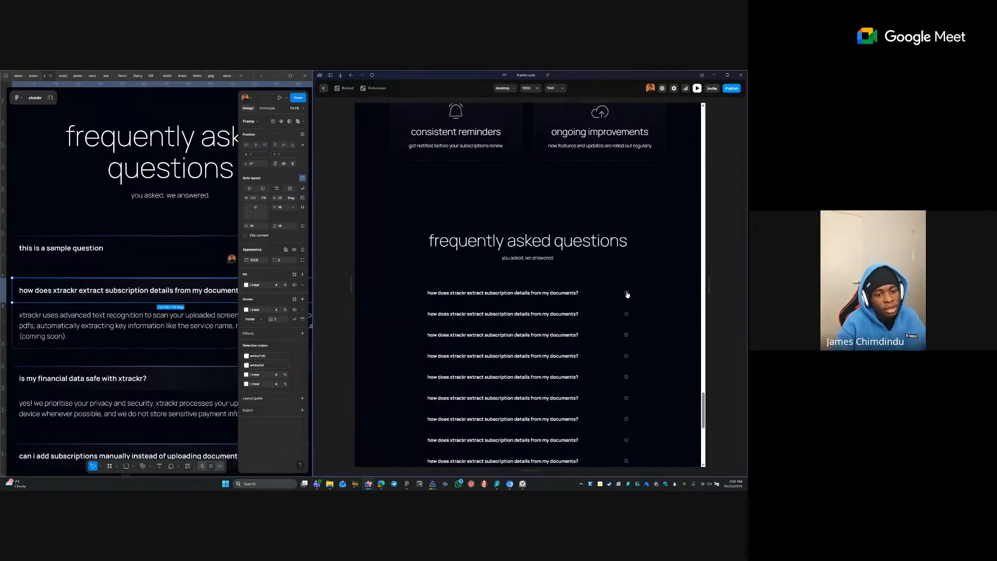
click(627, 313)
click(626, 315)
click(627, 315)
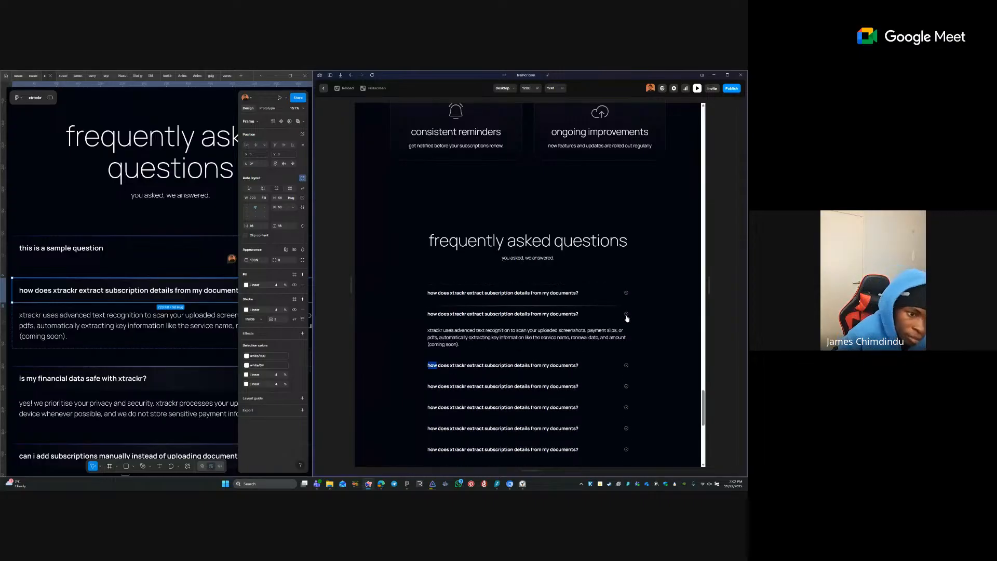
click(626, 315)
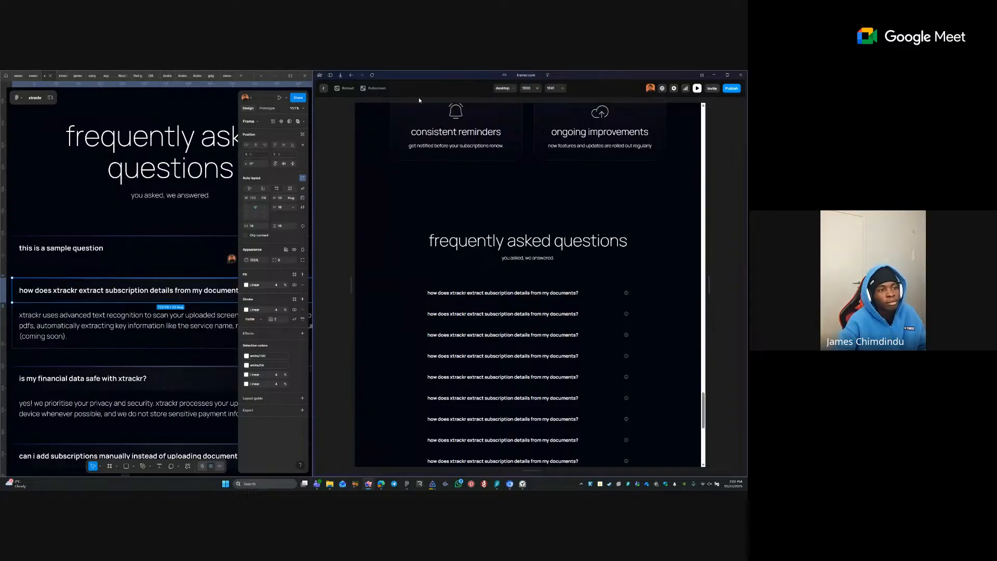
click(323, 88)
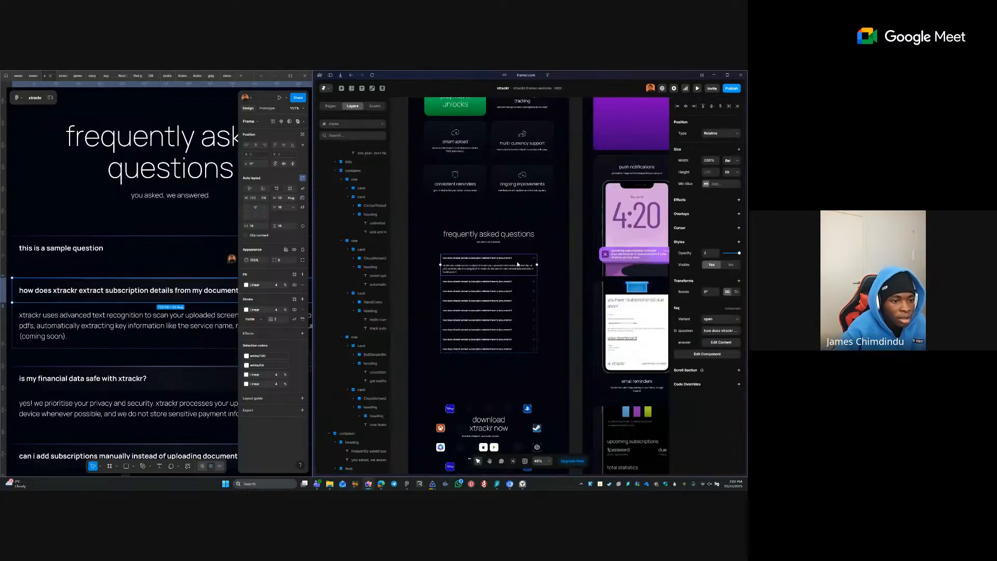
- Re-enter the FAQ component and make the default variant's glow line visible
double_click(518, 264)
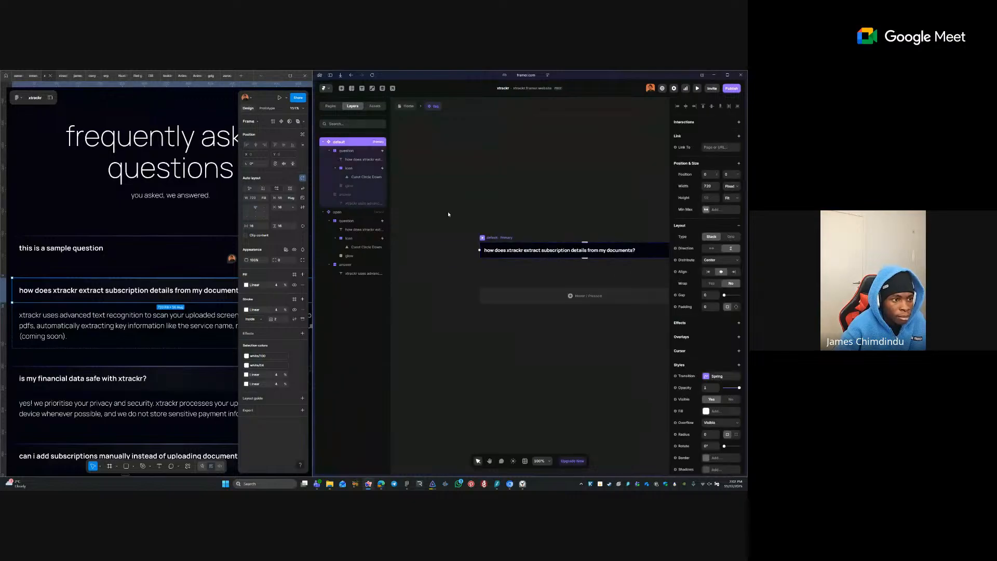
click(366, 185)
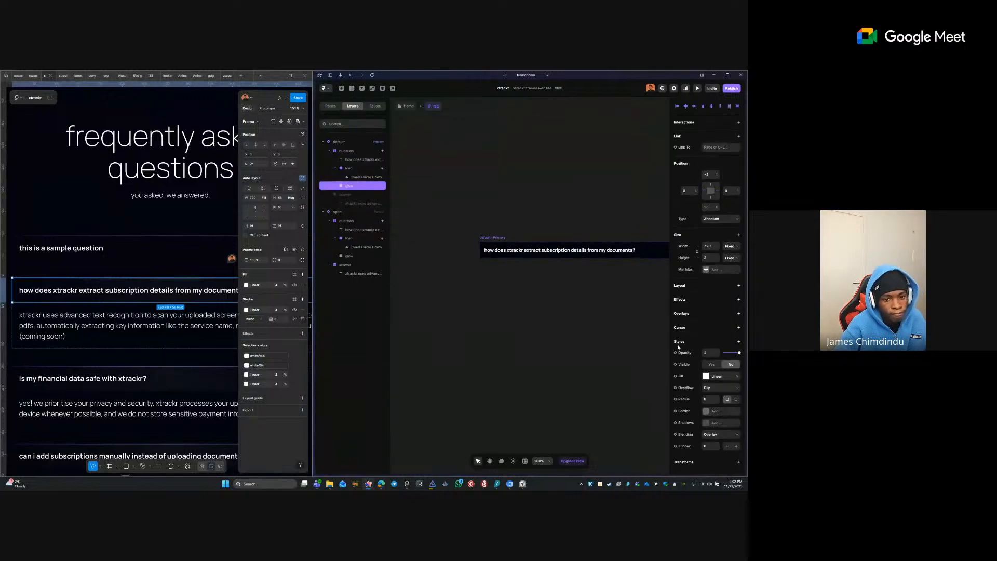
click(712, 365)
click(594, 339)
- Raise the open variant's glow line above the card content, then return to the Home page
drag(589, 339, 459, 338)
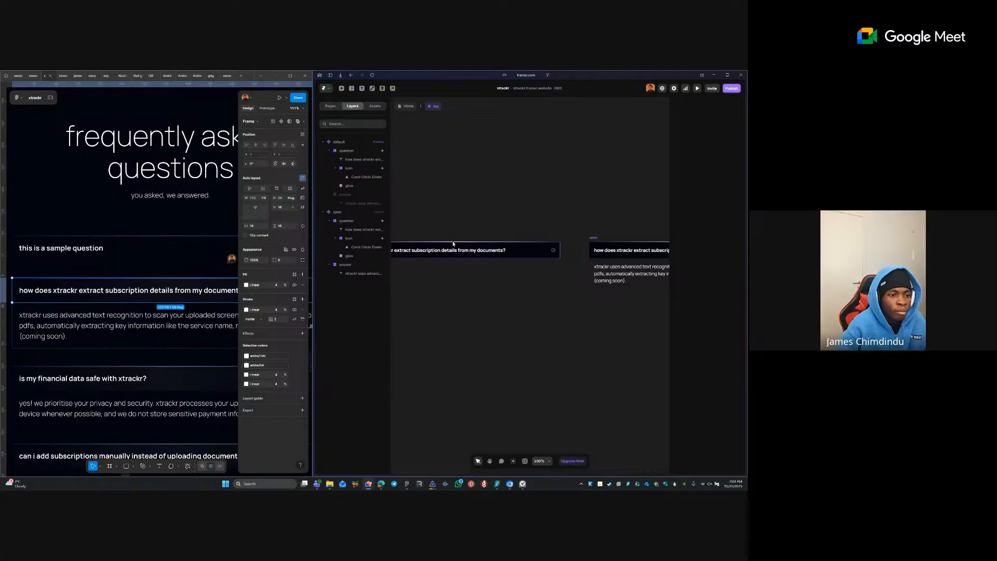
click(455, 243)
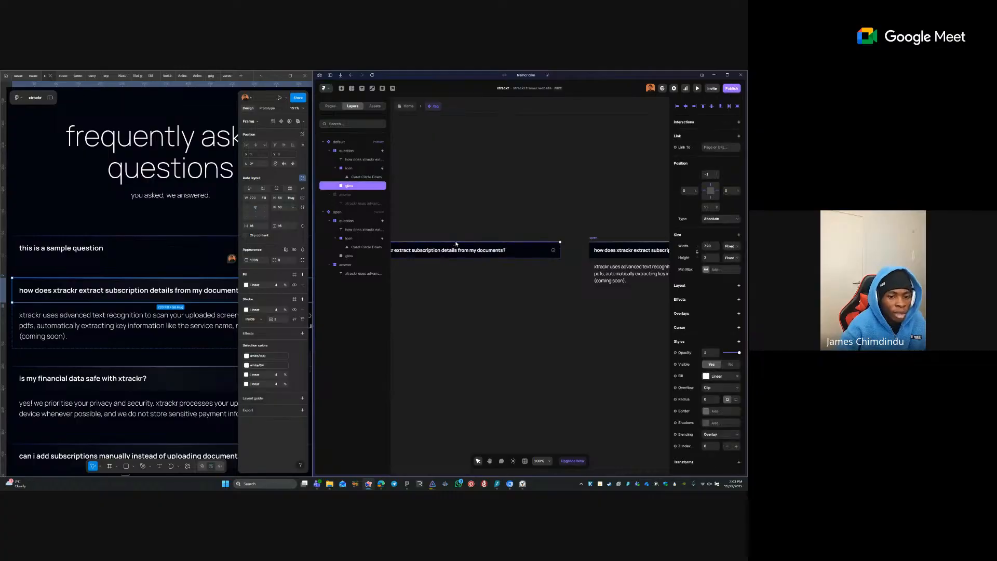
click(735, 446)
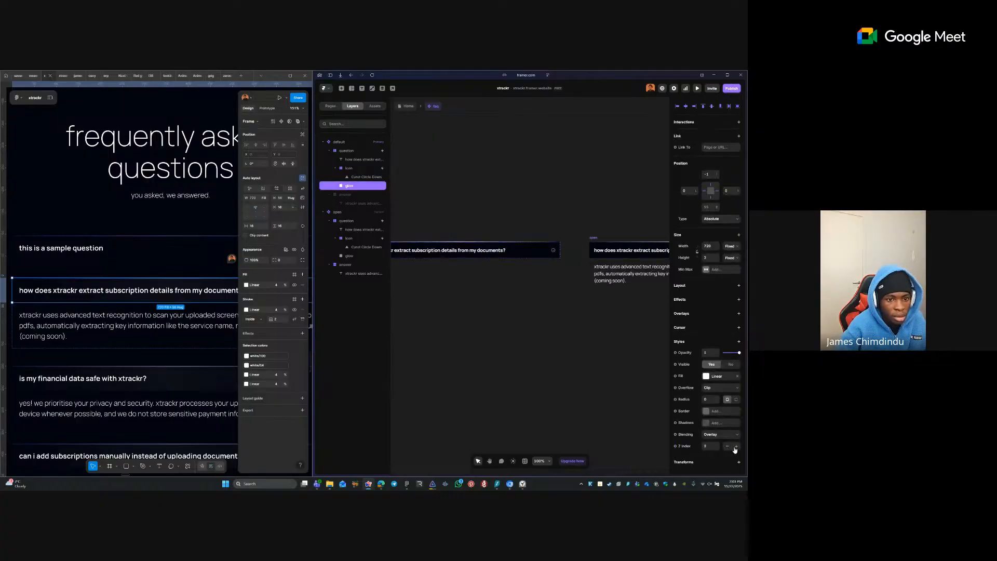
click(582, 365)
drag(438, 348, 575, 363)
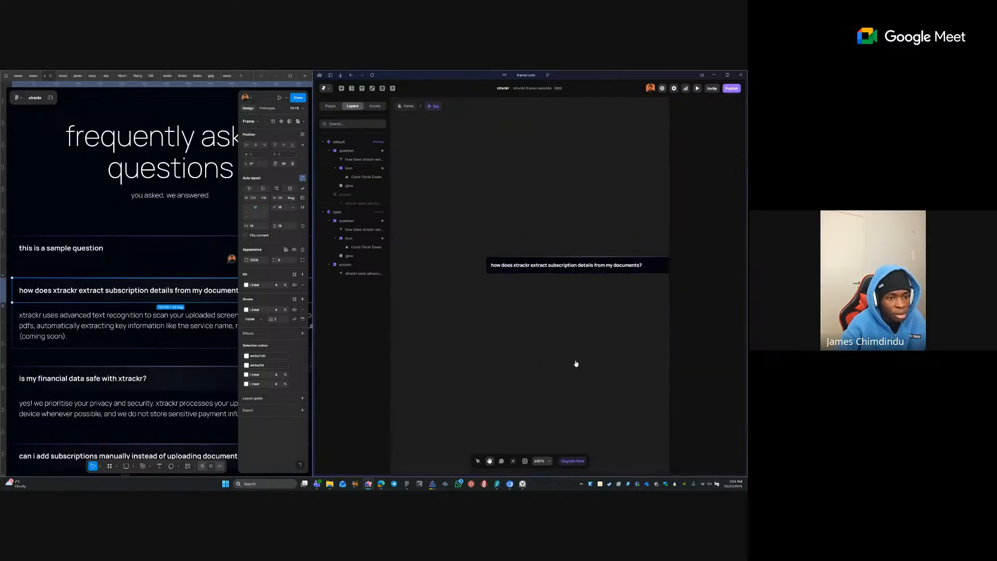
click(409, 106)
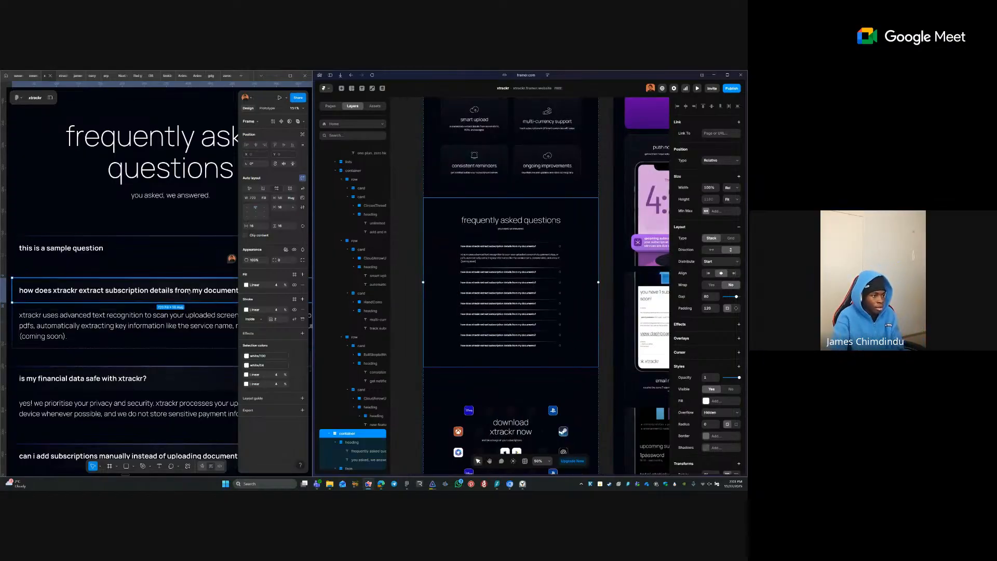
- Set the second FAQ item's question to the financial data safety question
click(129, 324)
double_click(129, 323)
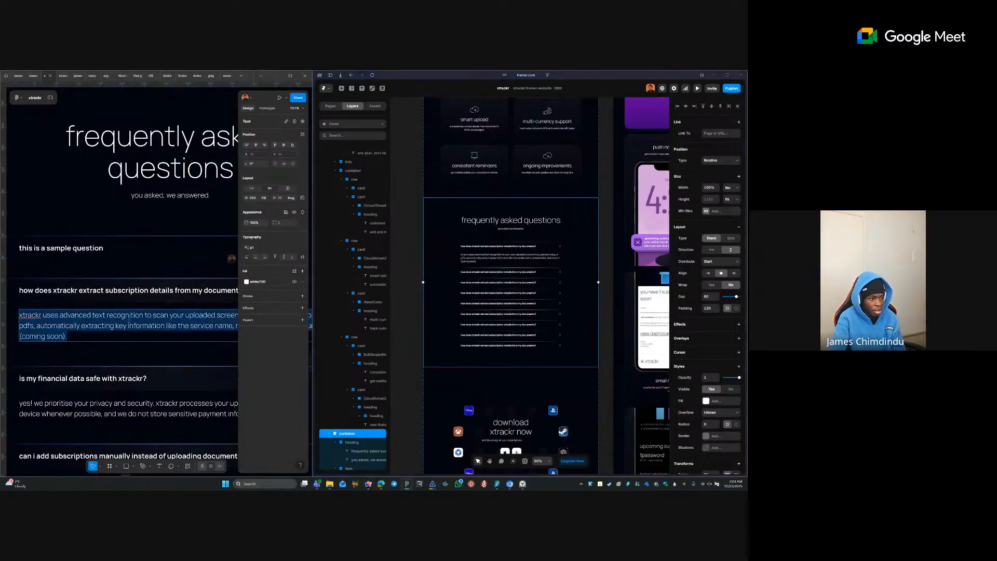
double_click(516, 255)
scroll(515, 256, up, 3)
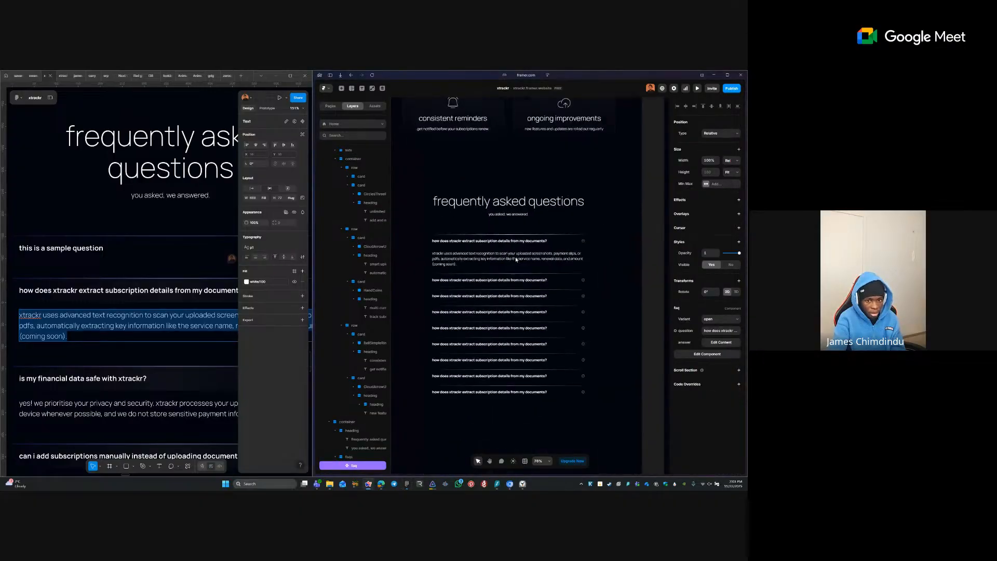
scroll(516, 258, up, 1)
click(439, 282)
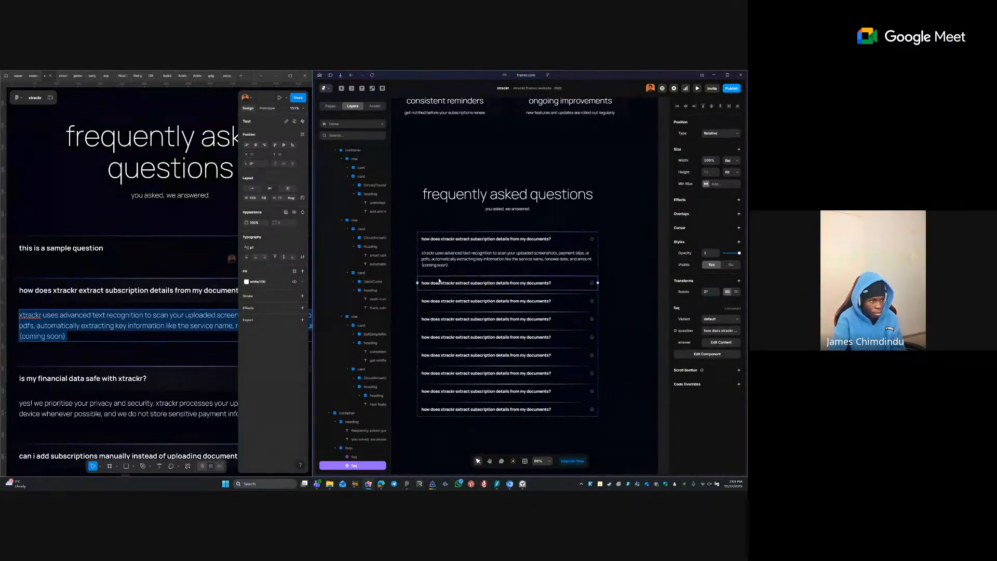
click(153, 372)
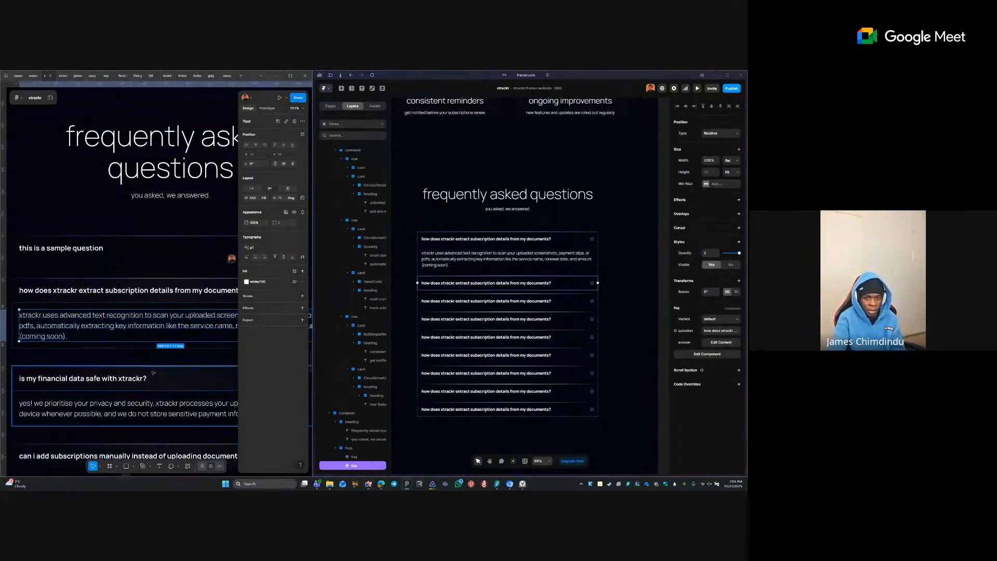
ctrl+double_click(126, 377)
click(575, 269)
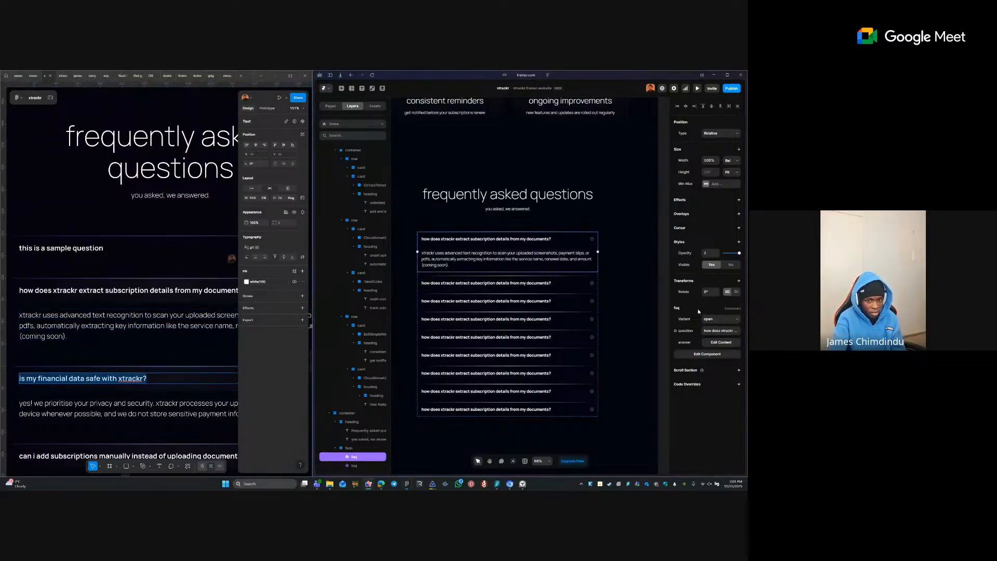
click(549, 284)
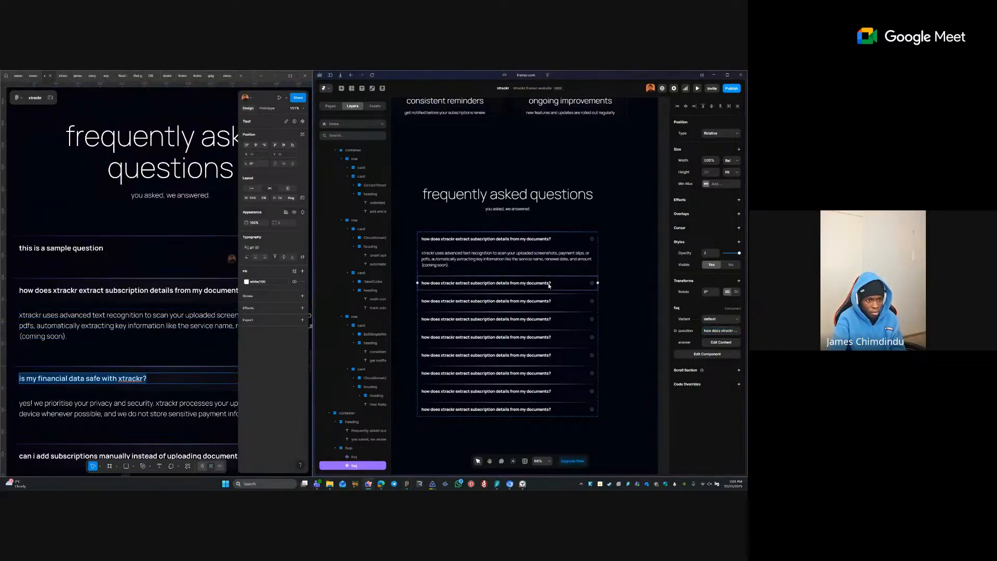
key(Return)
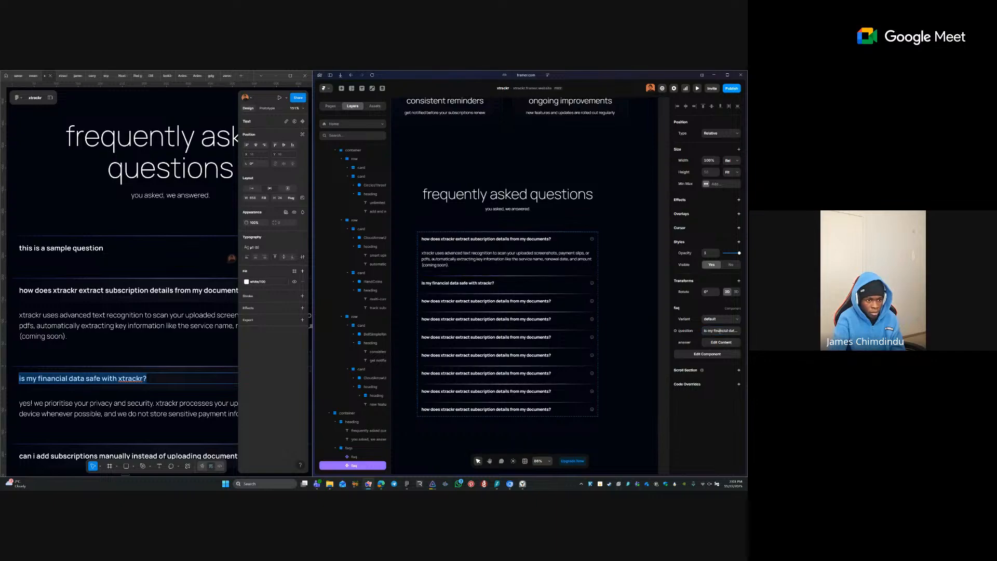
- Replace the second FAQ item's answer with the data-safety answer from the mockup
double_click(111, 413)
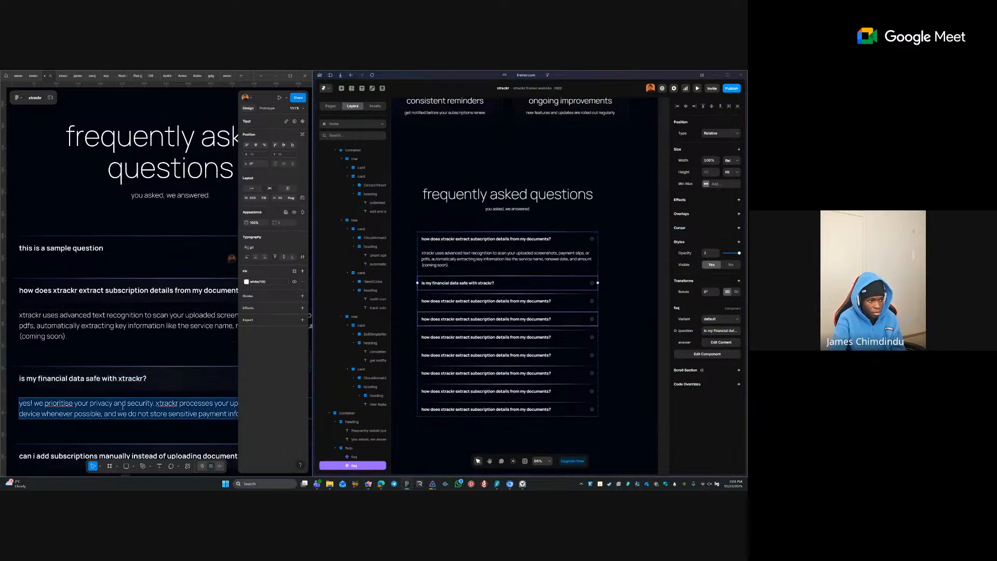
click(728, 344)
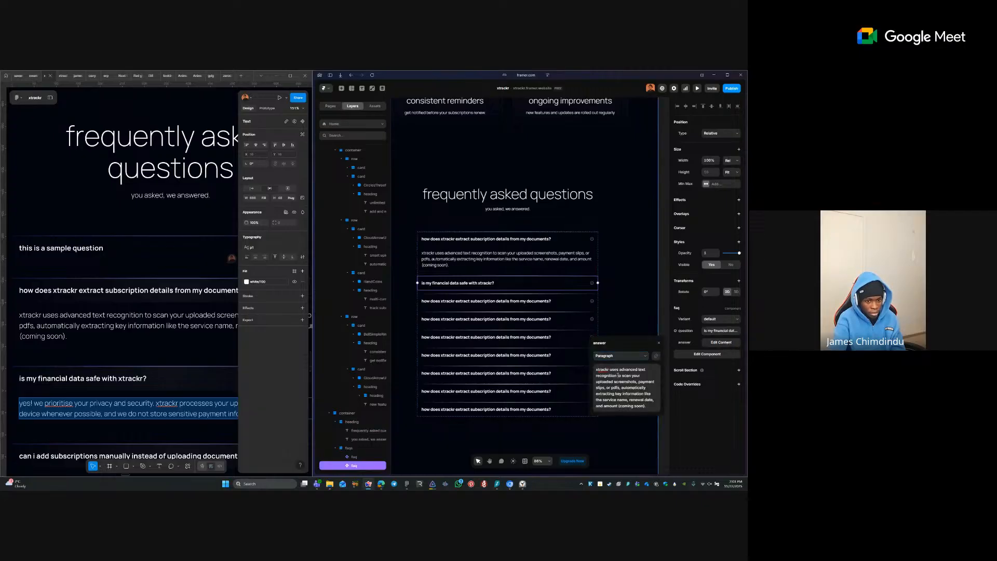
key(ctrl+a)
text(yes! we prioritise your privacy and security. xtrackr processes your uploads locally on your device whenever possible, and we do not store sensitive payment information.)
- Set the third FAQ item's question to the manual-subscriptions question
click(556, 411)
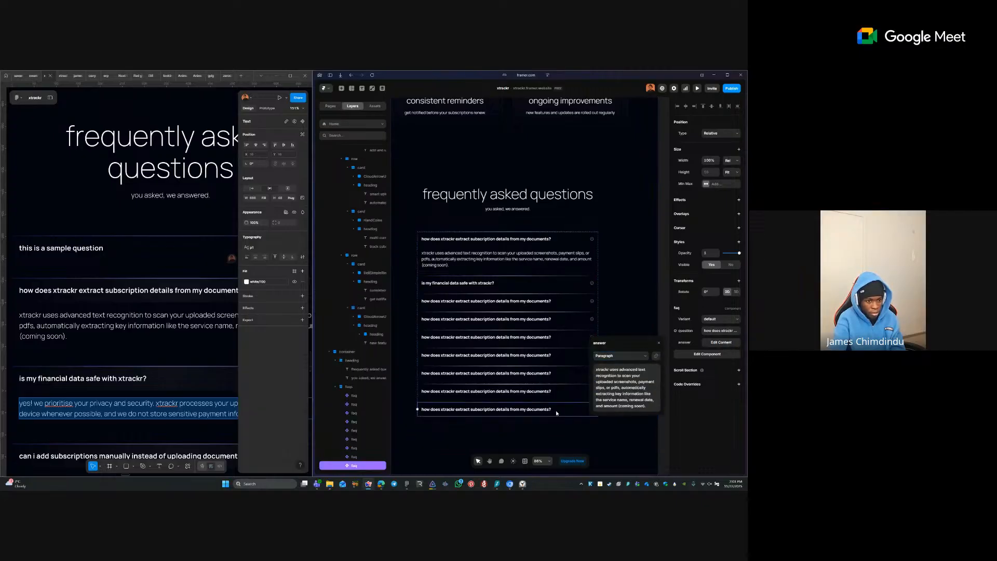
click(138, 344)
scroll(137, 344, down, 2)
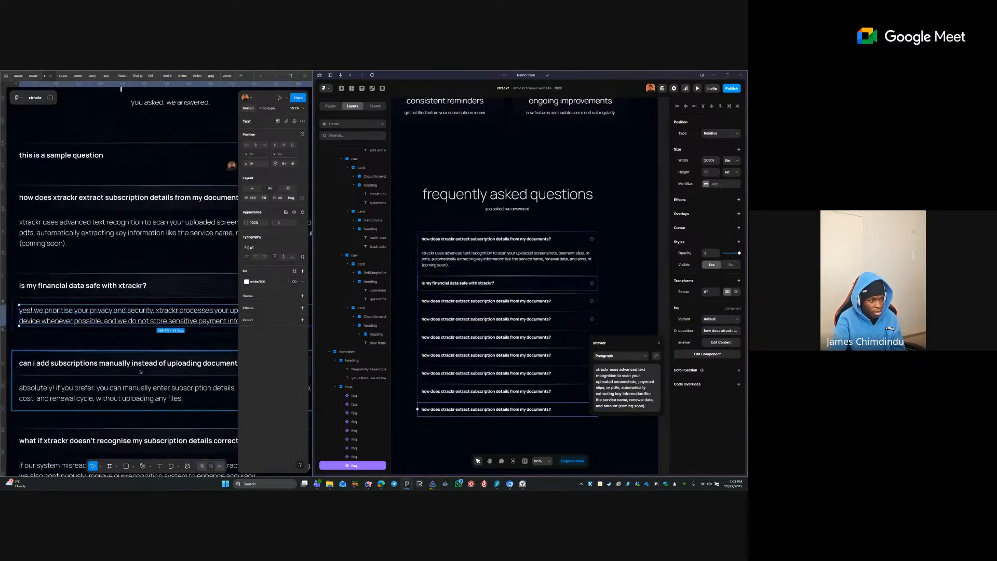
triple_click(191, 363)
click(566, 302)
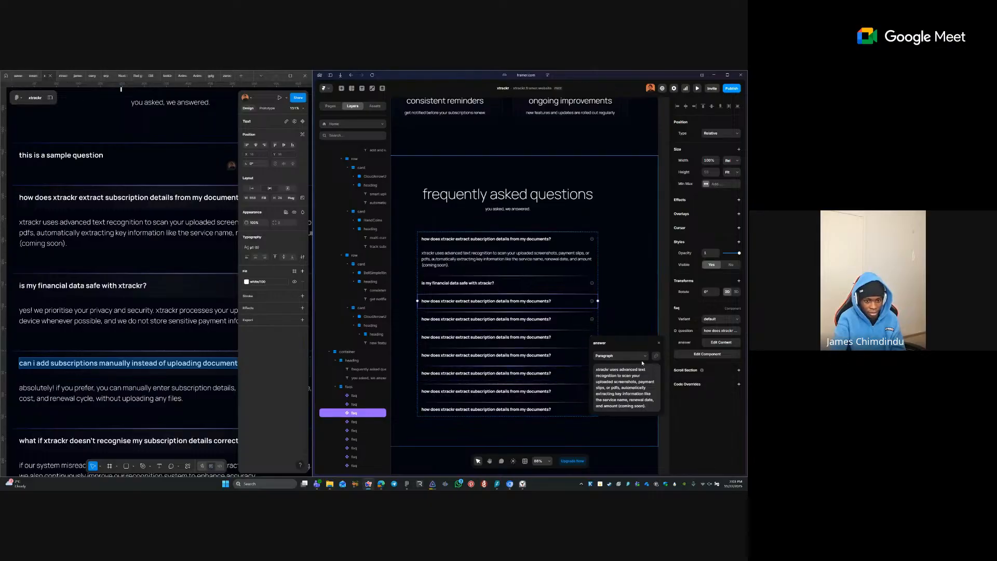
click(708, 330)
text(can i add subscriptions manually instead of uploading documents?)
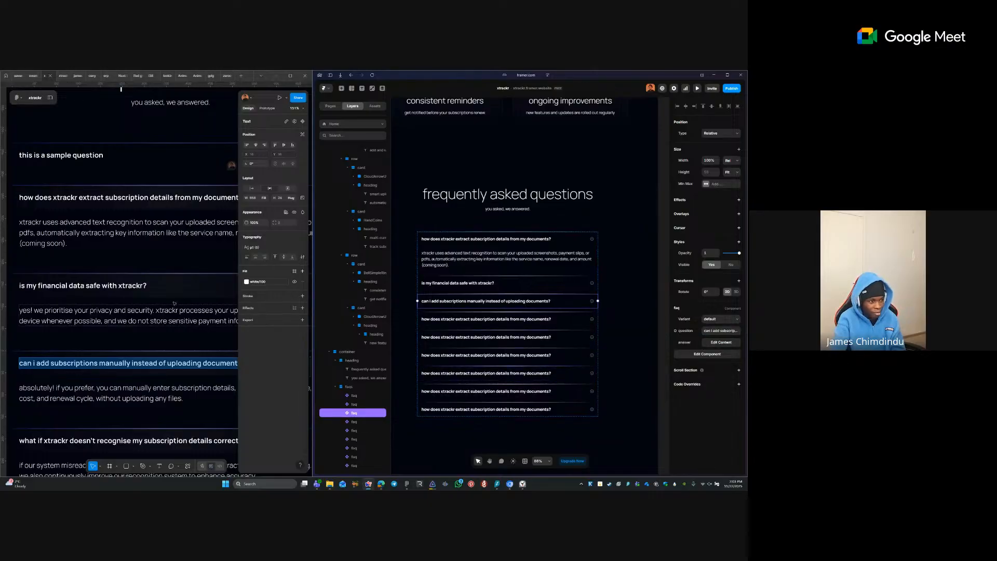
- Paste the manual-entry answer as the third FAQ item's answer
triple_click(119, 387)
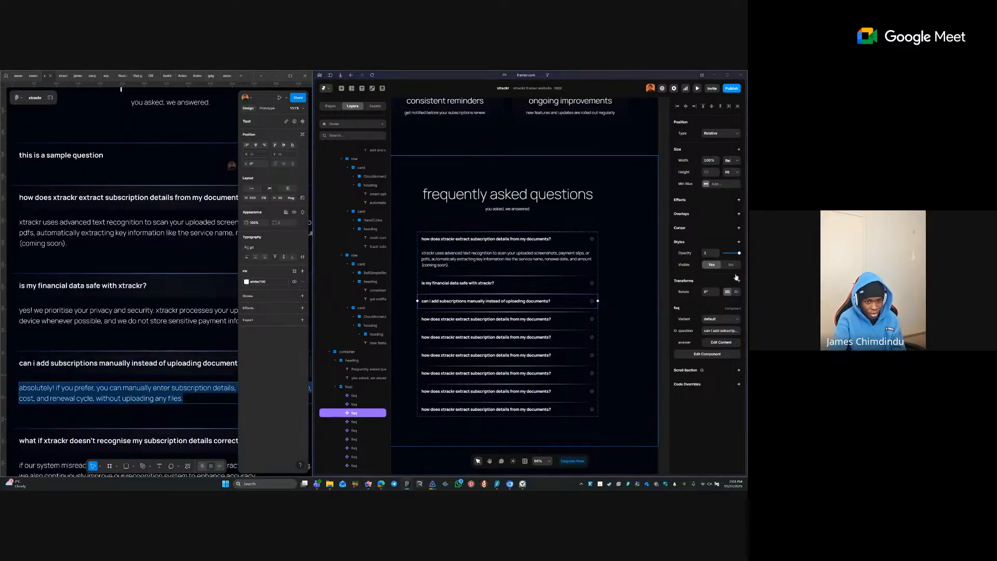
click(595, 322)
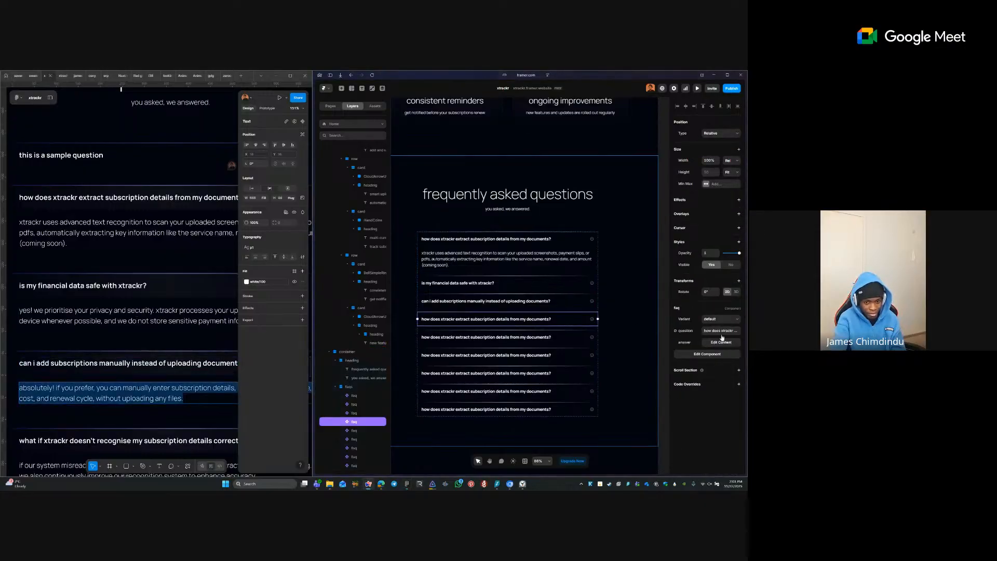
click(722, 343)
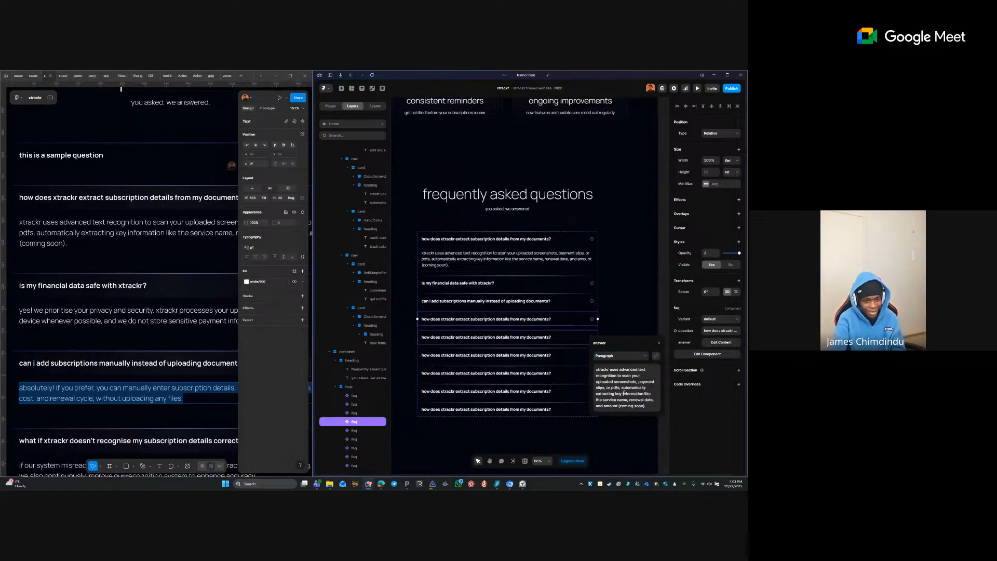
key(ctrl+a)
text(absolutely! if you prefer, you can manually enter subscription details, including service name, cost, and renewal cycle, without uploading any files.)
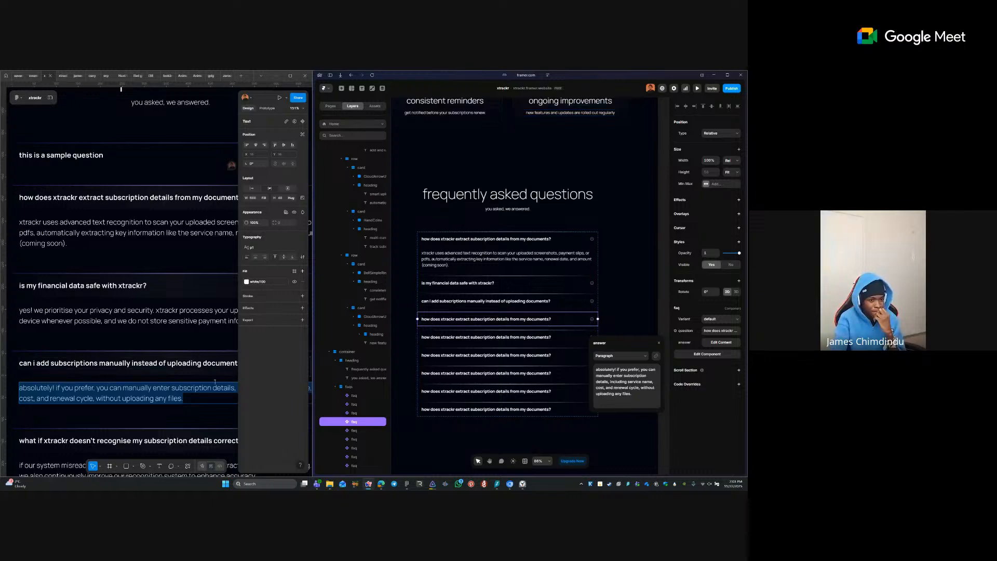
click(502, 301)
key(ctrl+a)
text(absolutely! if you prefer, you can manually enter subscription details, including service name, cost, and renewal cycle, without uploading any files.)
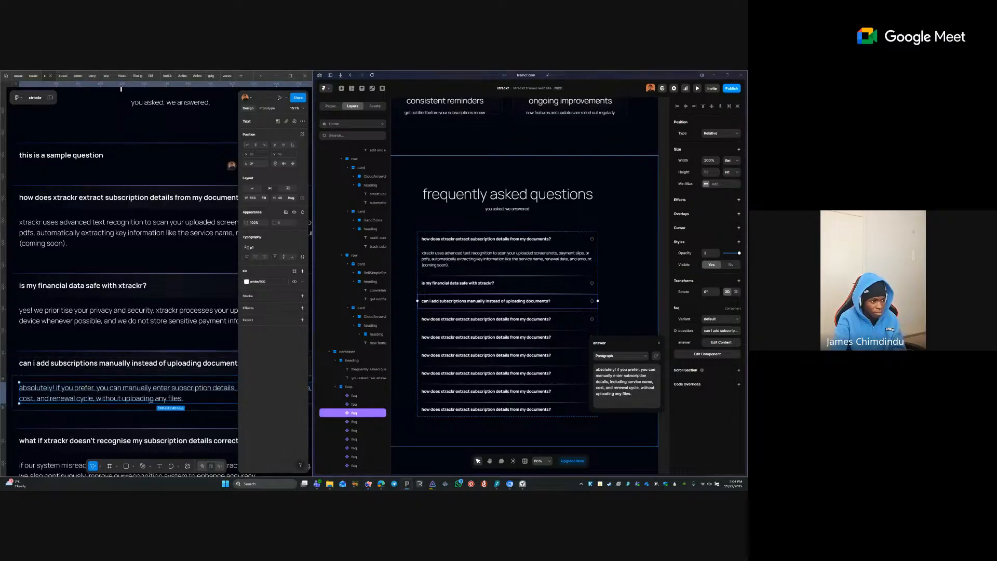
- Fill the fourth FAQ item with the unrecognised-details question and misread-information answer
click(141, 442)
double_click(141, 442)
click(539, 321)
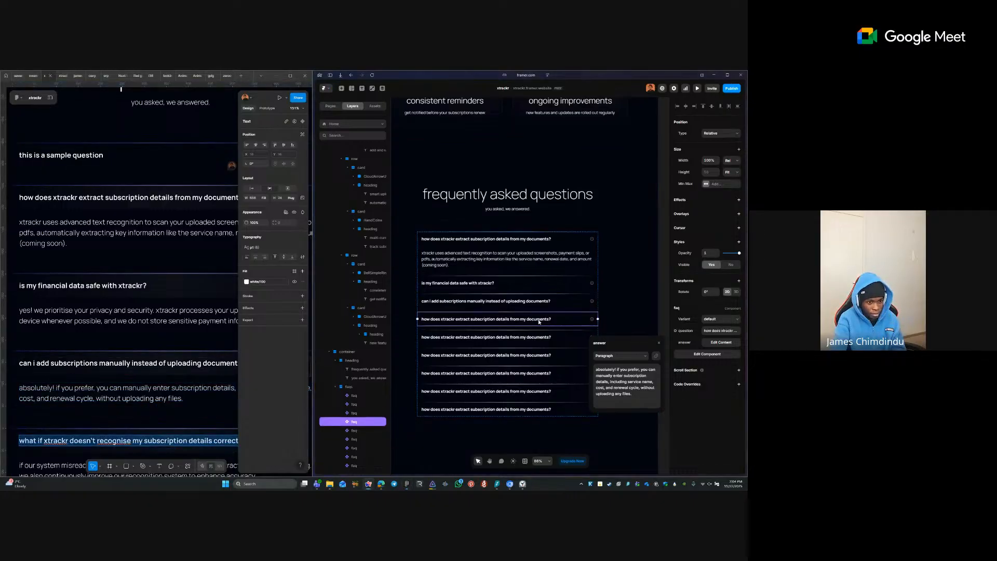
click(717, 330)
text(what if xtrackr doesn't recognise my subscription details correctly?)
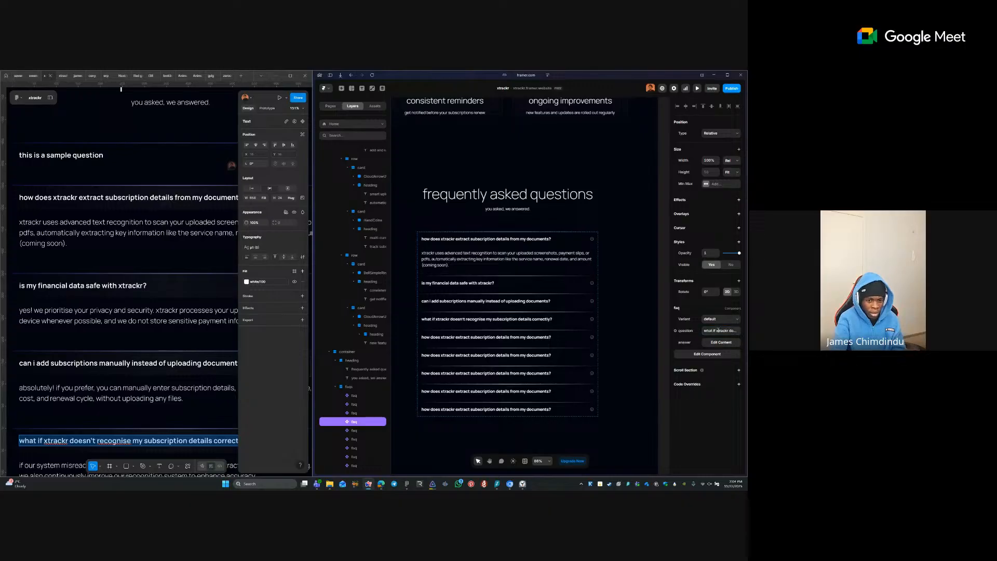
scroll(177, 334, down, 2)
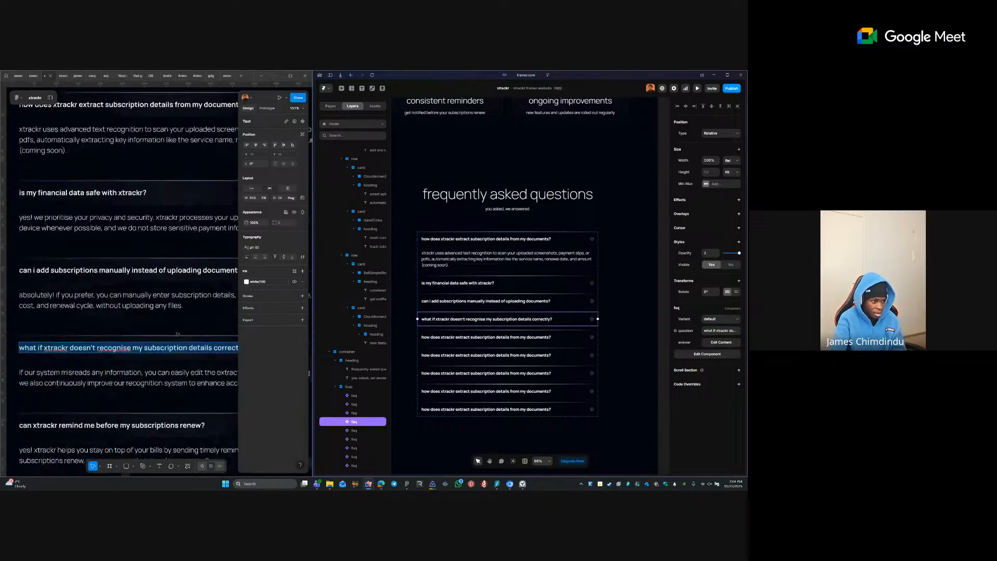
double_click(98, 371)
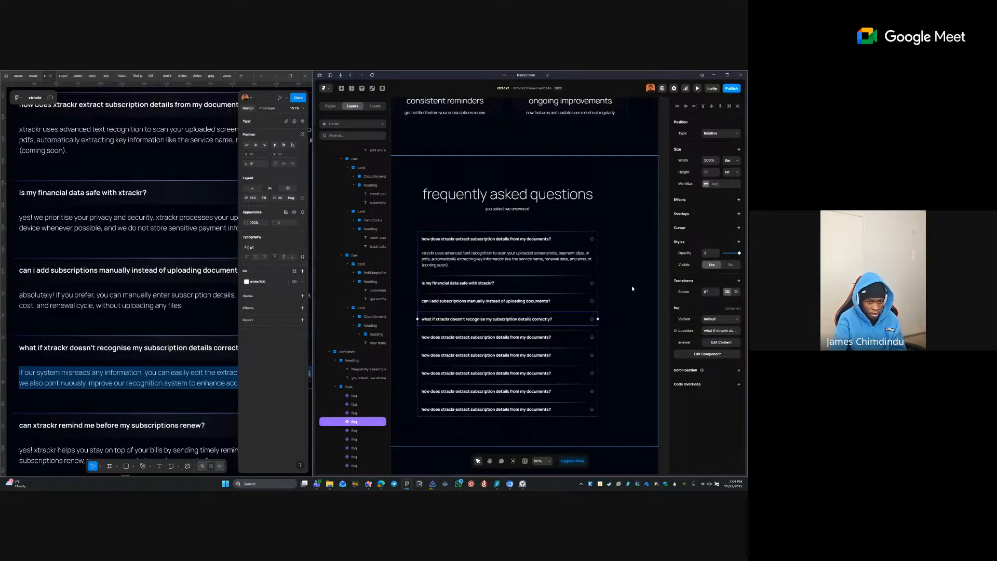
click(720, 343)
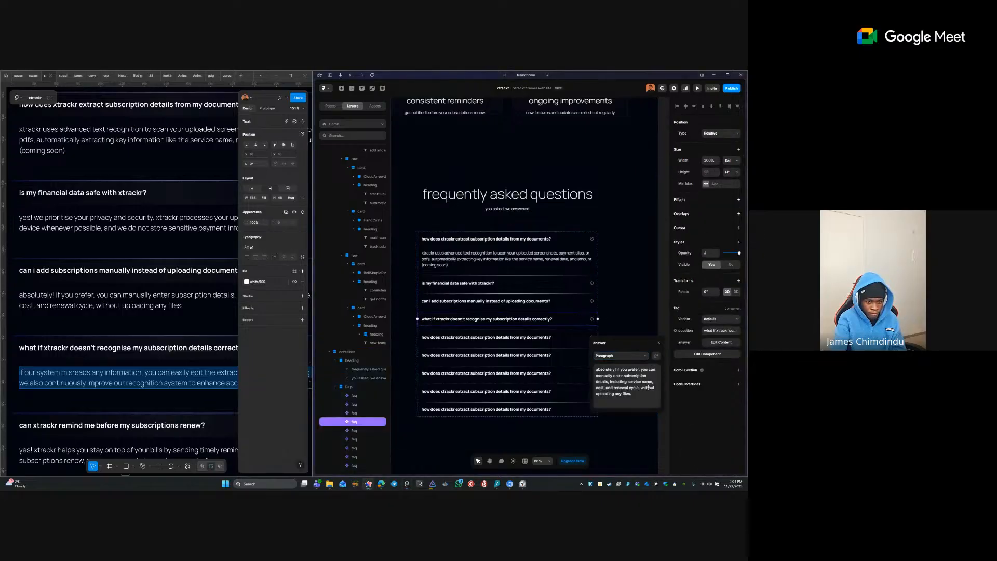
key(ctrl+a)
text(if our system misreads any information, you can easily edit the extracted details after saving. we also continuously improve our recognition system to enhance accuracy.)
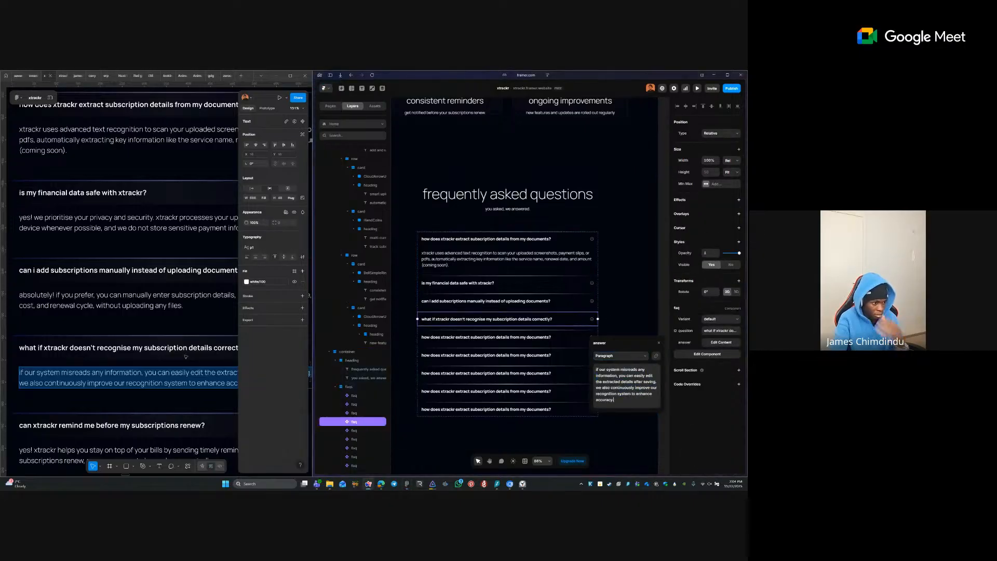
- Replace the fifth FAQ item's question with the renewal-reminder question
double_click(168, 426)
key(ctrl+c)
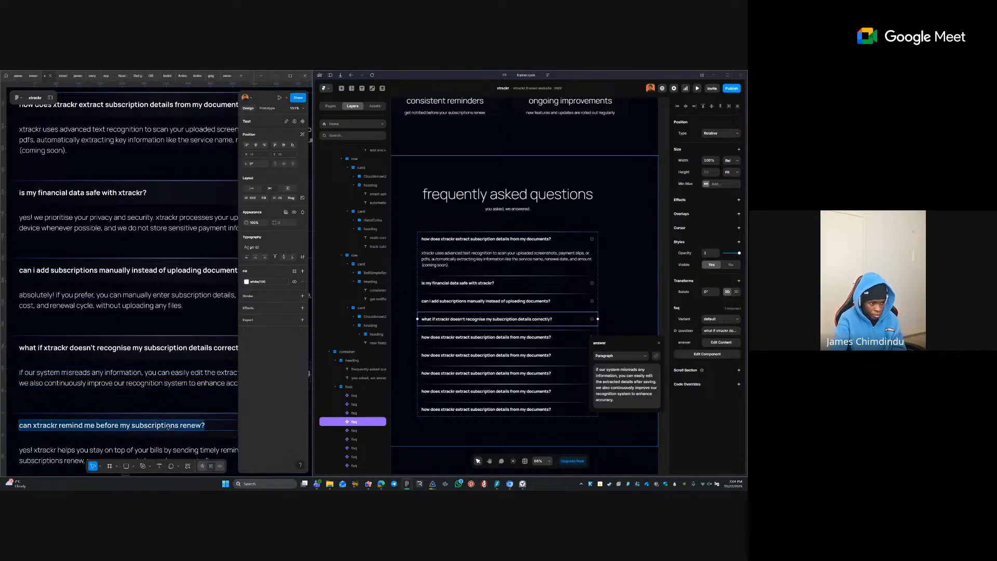
click(493, 337)
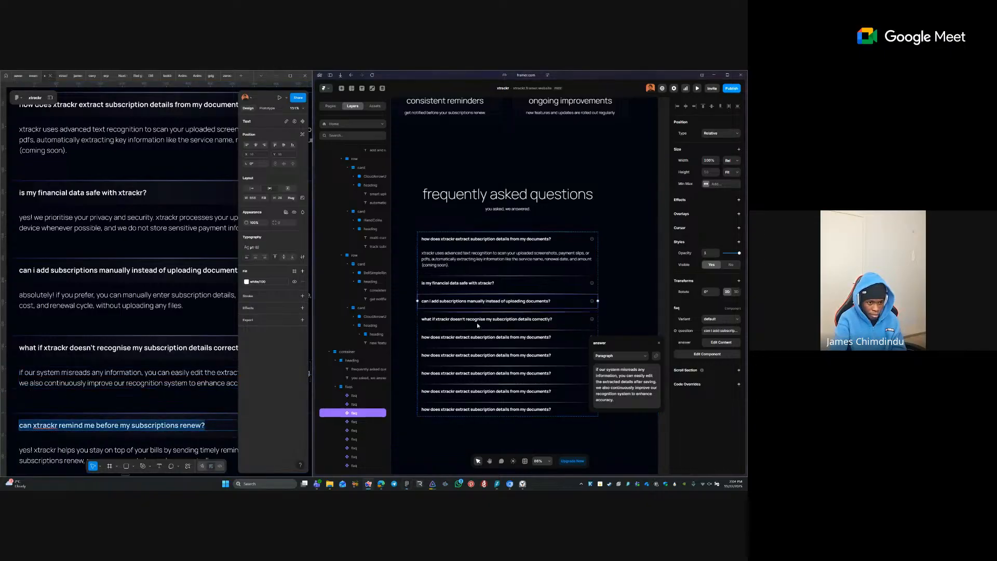
click(713, 329)
key(ctrl+a)
key(ctrl+v)
key(Return)
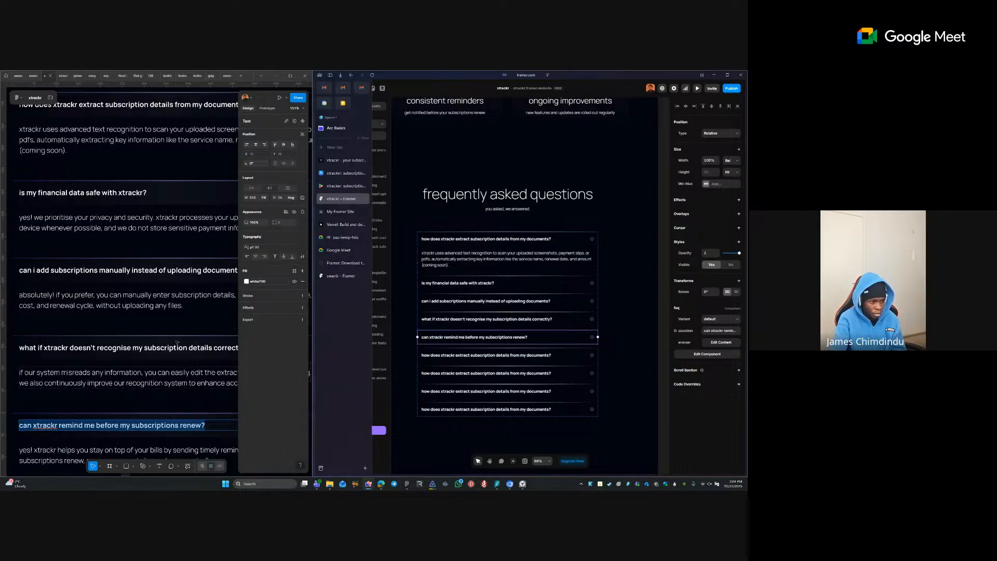
- Replace the fifth FAQ item's answer with the renewal-reminder answer
scroll(184, 343, down, 3)
triple_click(119, 327)
key(ctrl+c)
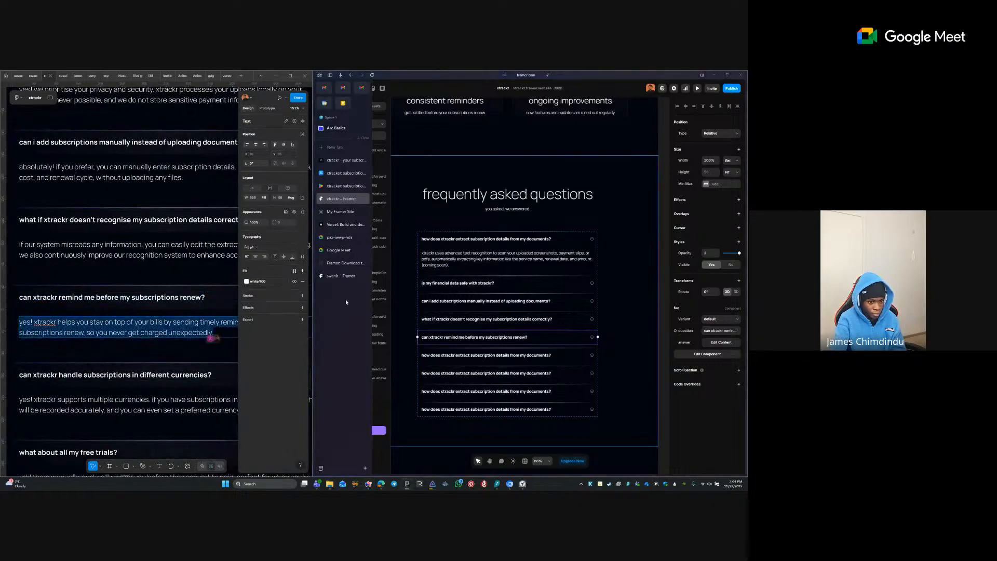
click(508, 318)
click(507, 337)
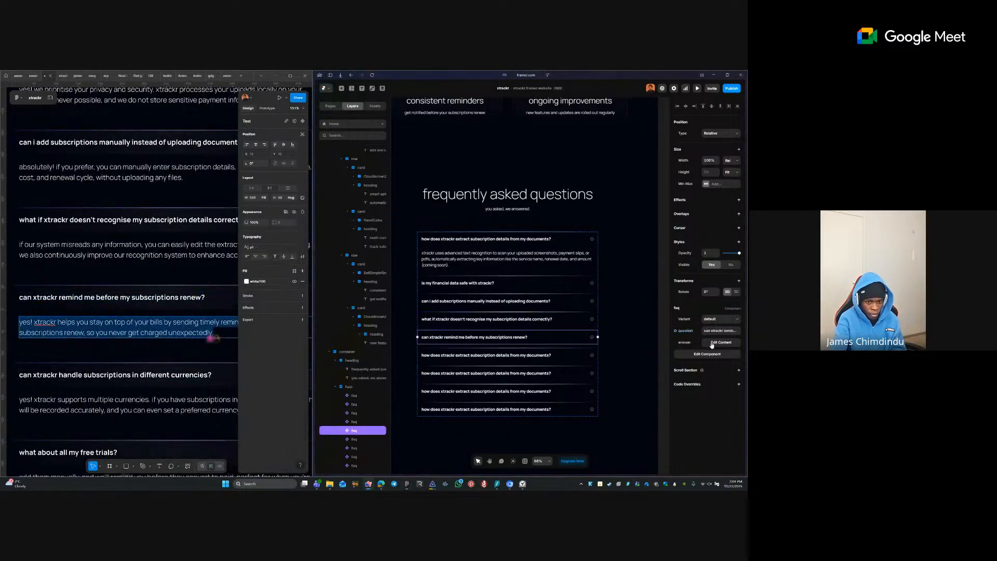
click(712, 344)
click(626, 384)
key(ctrl+a)
key(ctrl+v)
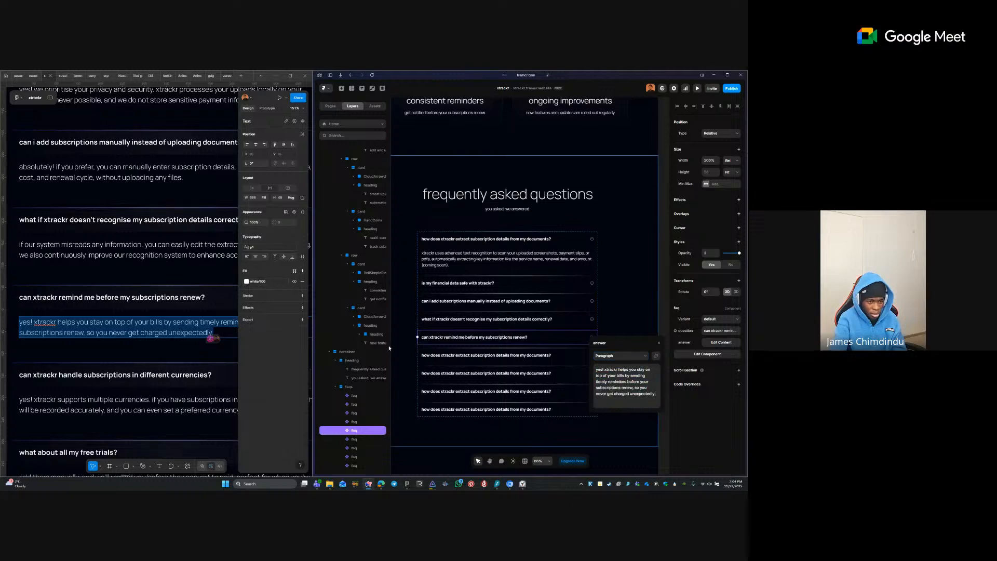
- Fill the sixth FAQ item with the different currencies question and answer
double_click(114, 374)
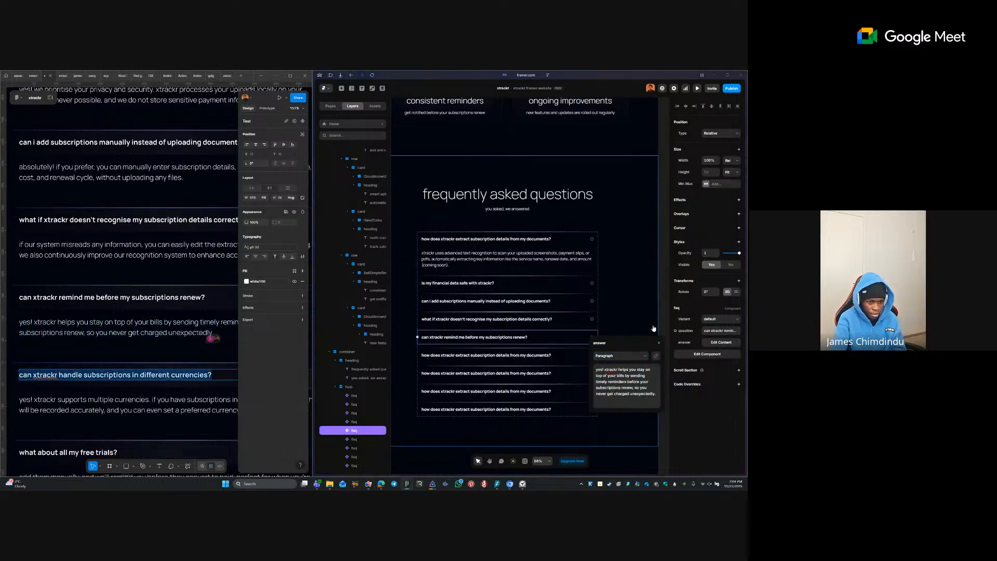
click(503, 355)
click(721, 330)
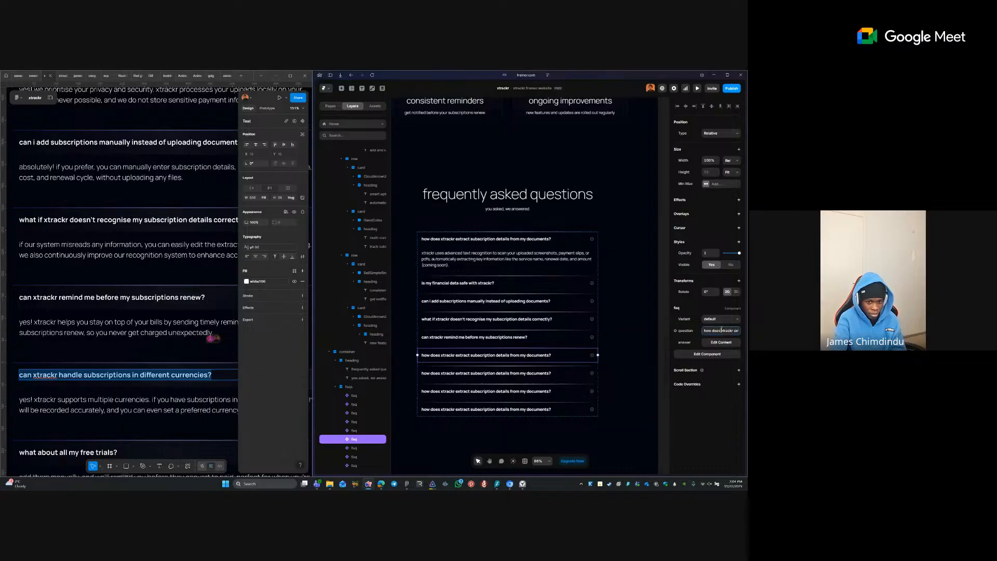
triple_click(125, 404)
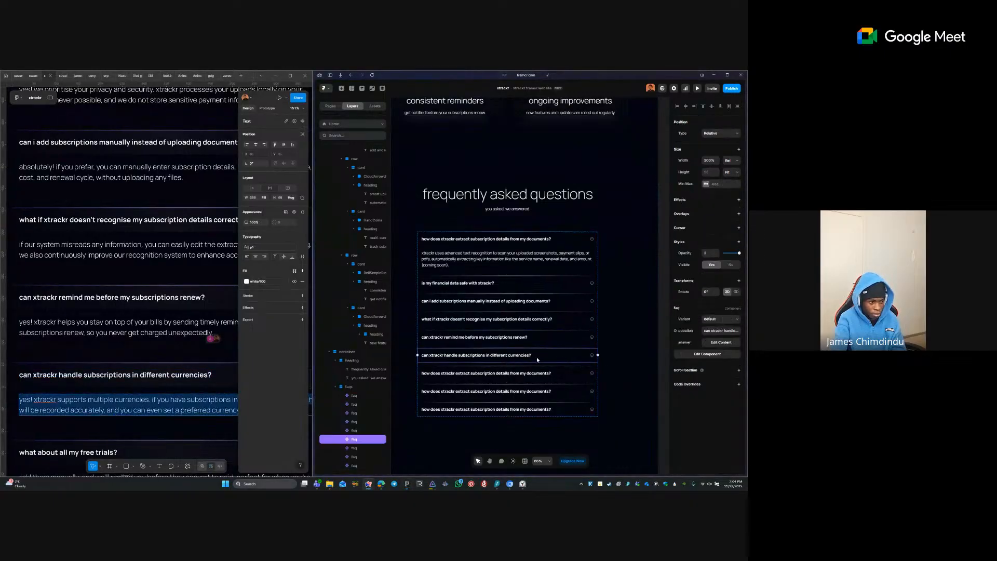
click(709, 344)
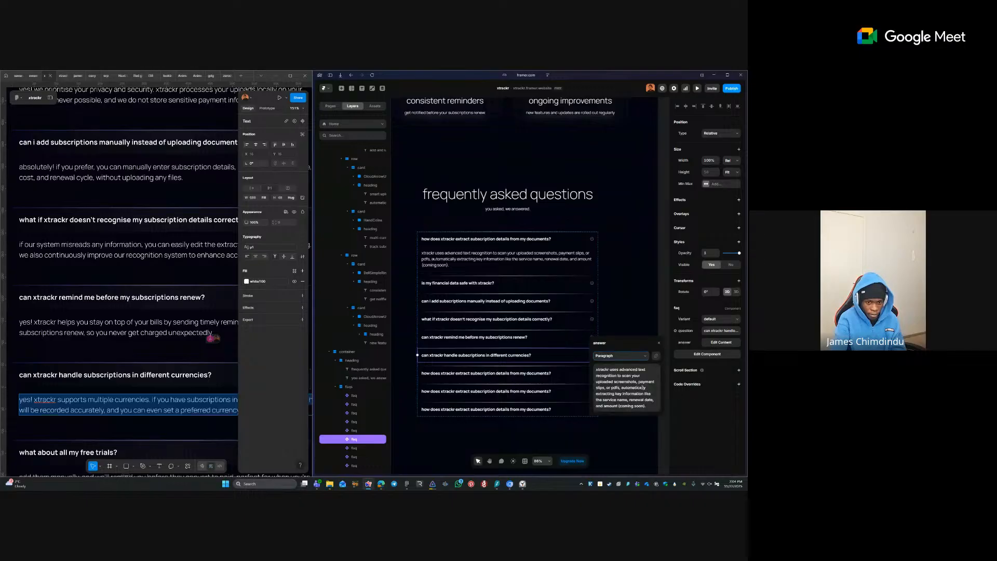
key(ctrl+a)
text(yes! xtrackr supports multiple currencies. if you have subscriptions in separate currencies, they will be recorded accurately, and you can even set a preferred currency for easier tracking.)
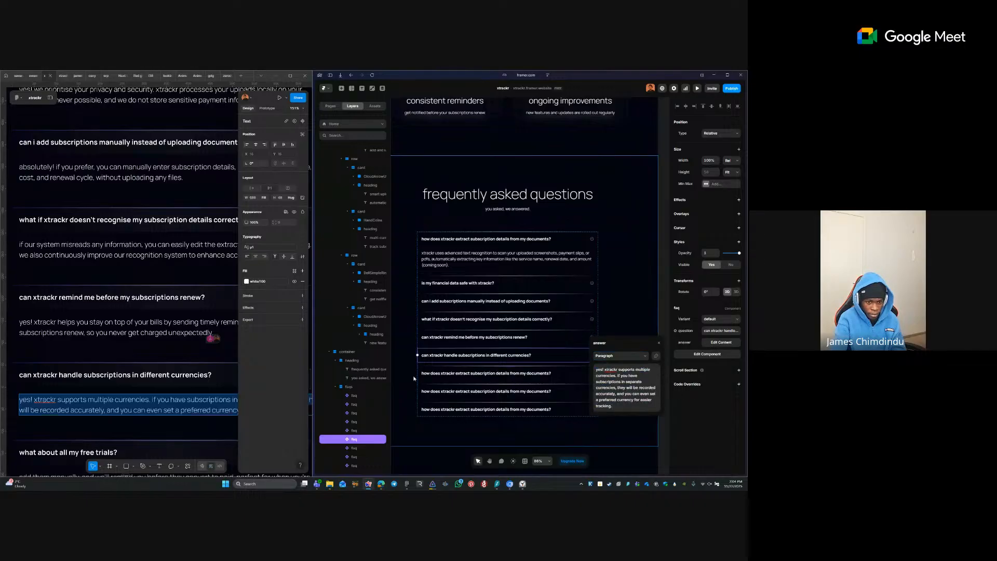
- Fill the seventh FAQ item with 'what about all my free trials?' and its answer
click(460, 391)
click(460, 378)
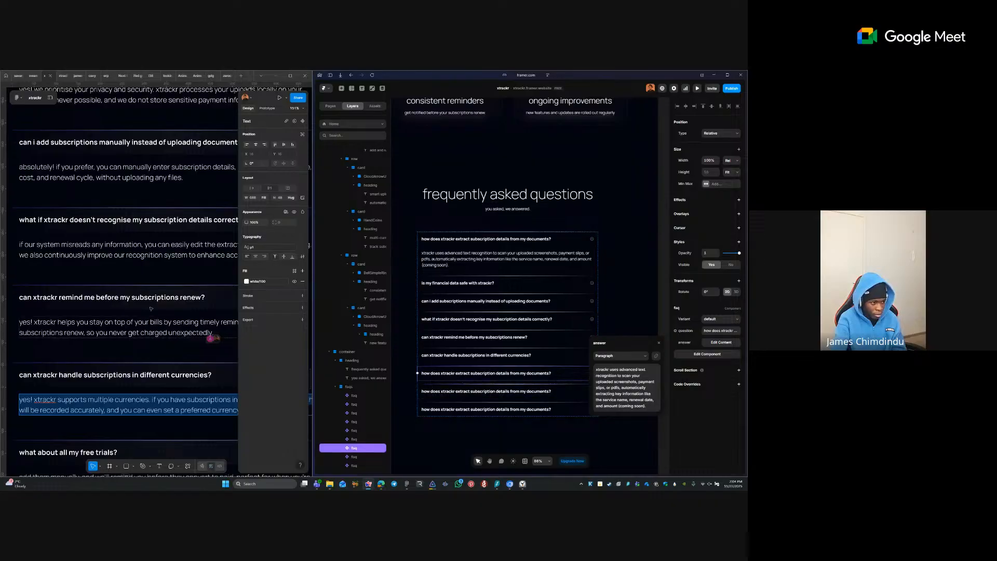
scroll(132, 394, down, 1)
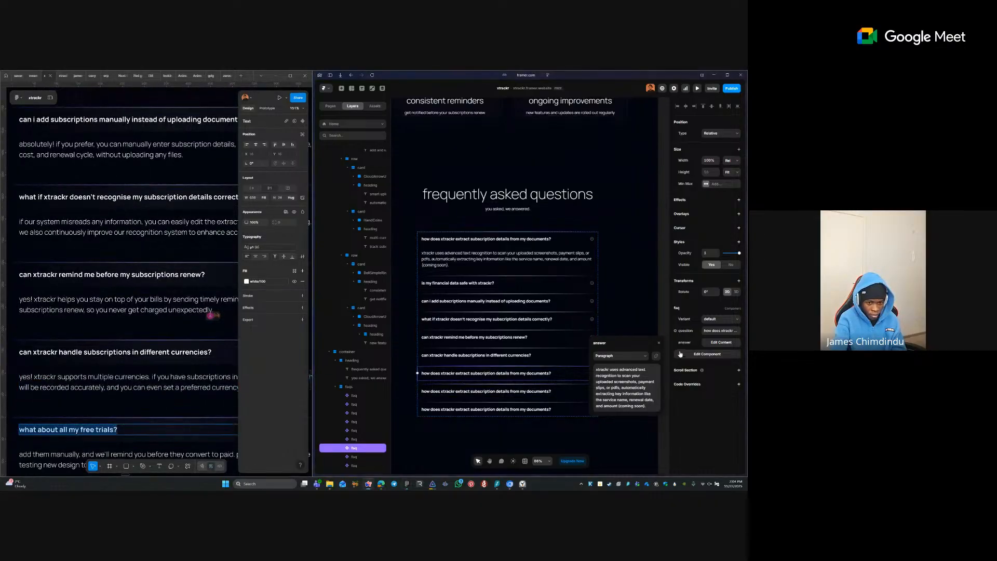
click(719, 330)
key(Return)
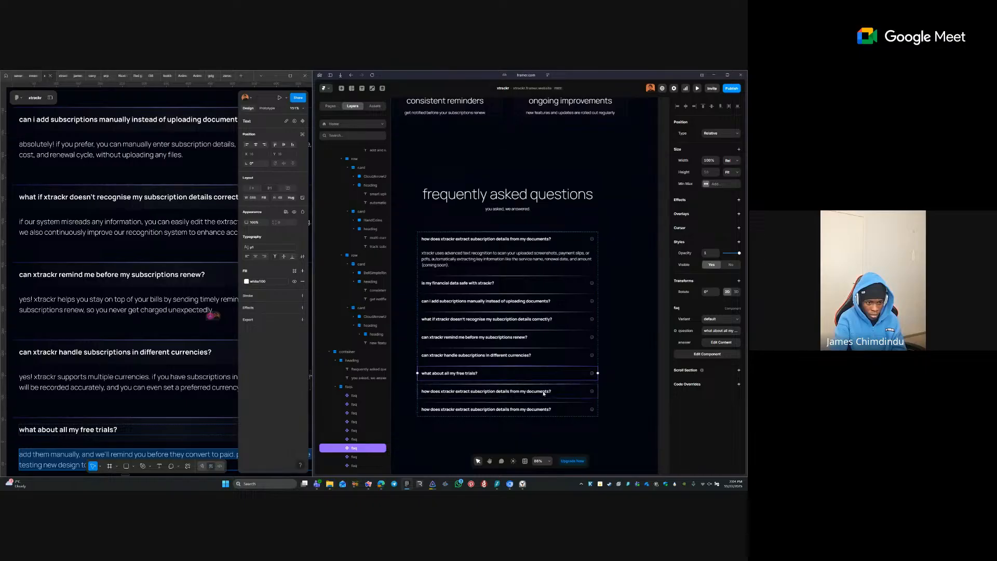
click(719, 345)
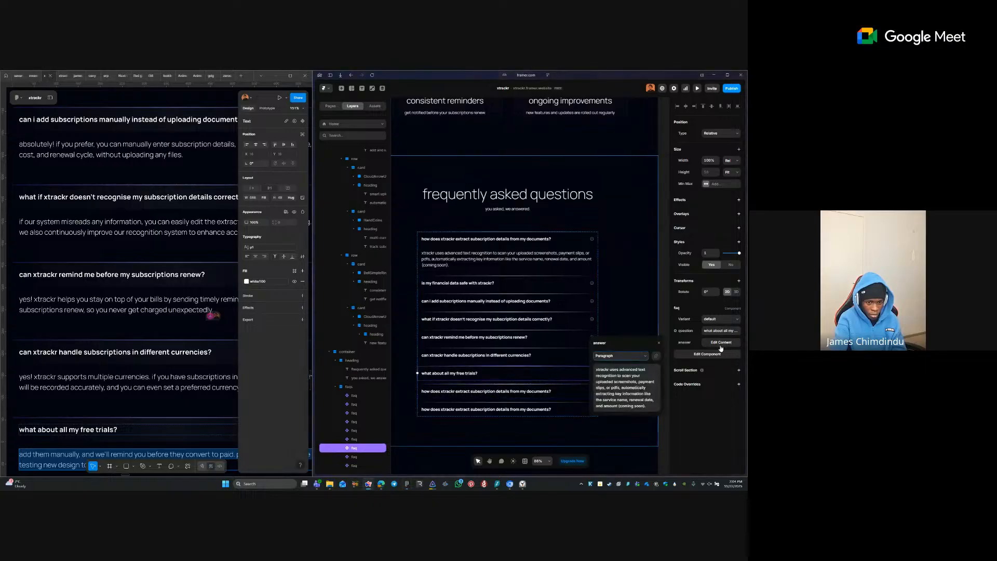
click(654, 383)
key(ctrl+a)
text(add them manually, and we'll remind you before they convert to paid. perfect for when you're testing new design tools or productivity apps.)
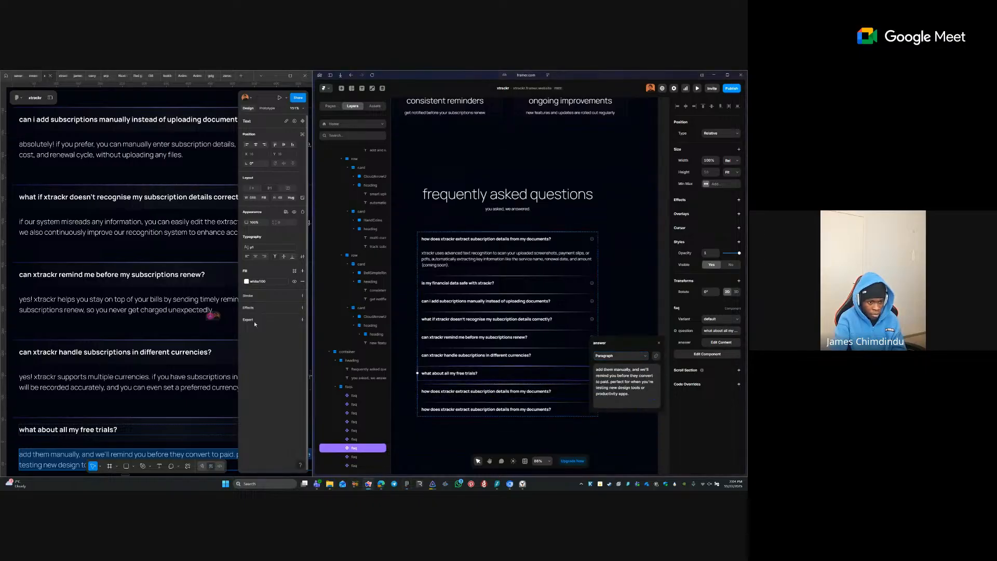
- Fill the eighth item with the work-tools versus personal subscriptions Q&A; delete the leftover ninth duplicate
scroll(166, 367, down, 2)
right_click(167, 368)
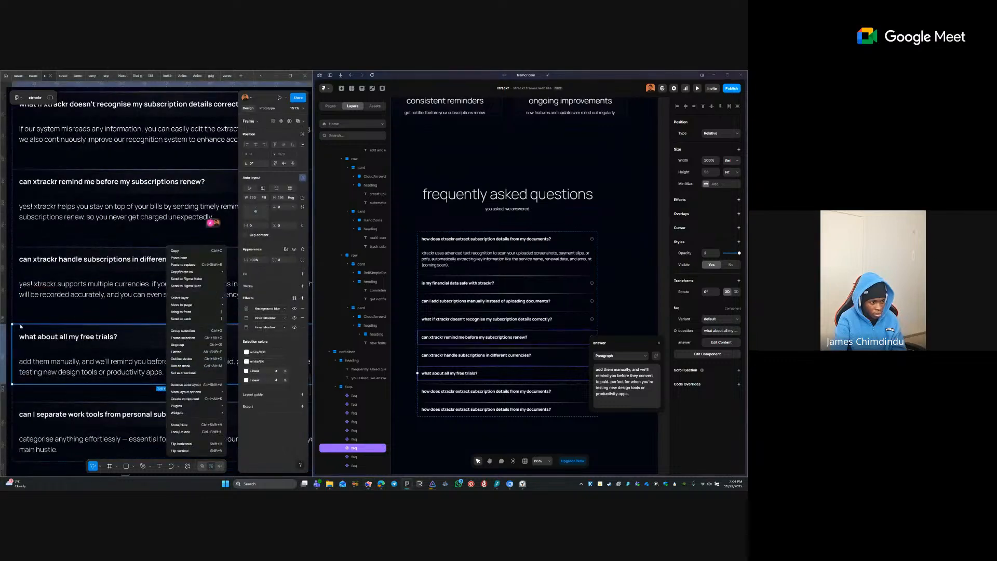
key(Escape)
scroll(104, 304, down, 2)
double_click(104, 304)
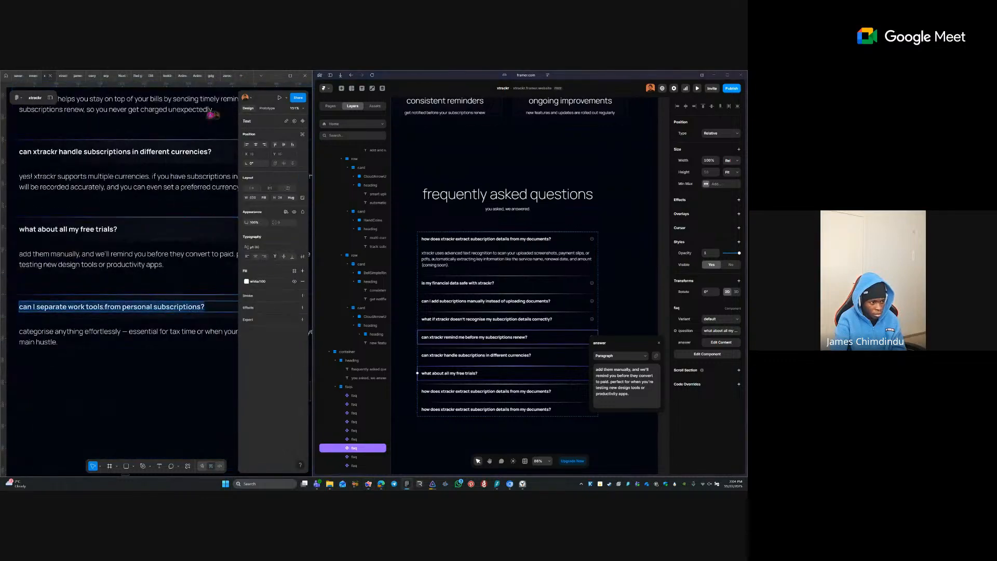
double_click(461, 392)
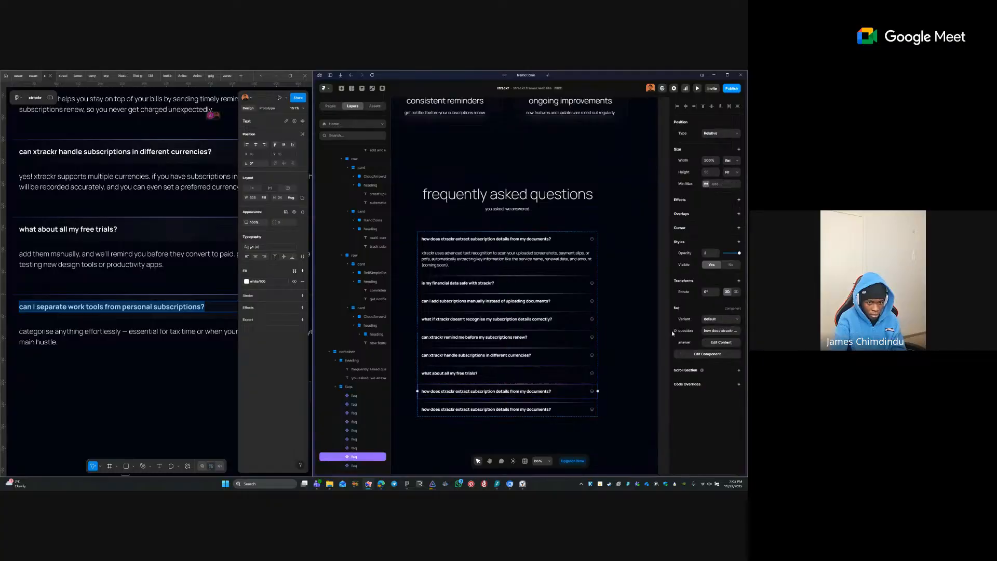
key(Return)
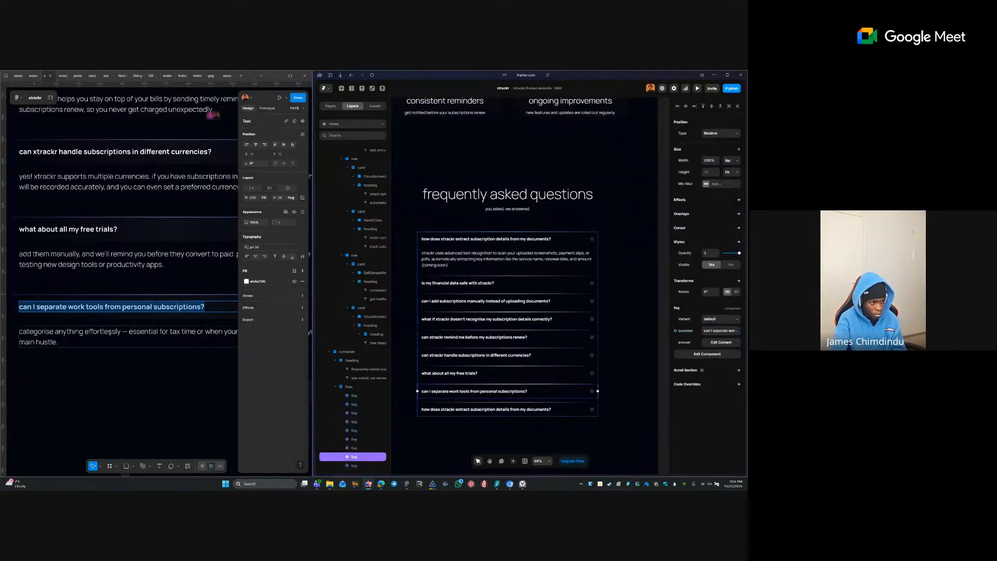
triple_click(117, 332)
click(729, 341)
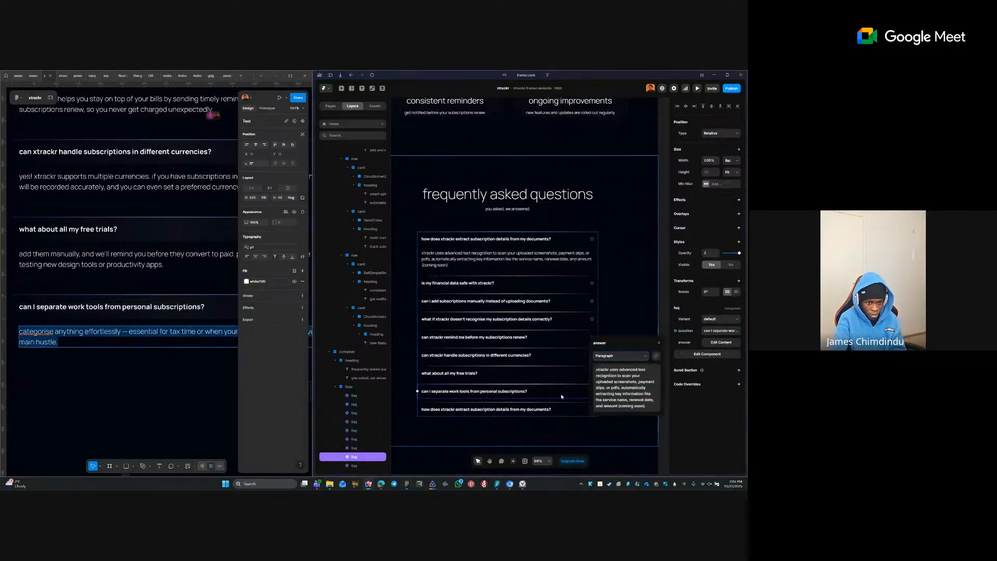
click(532, 413)
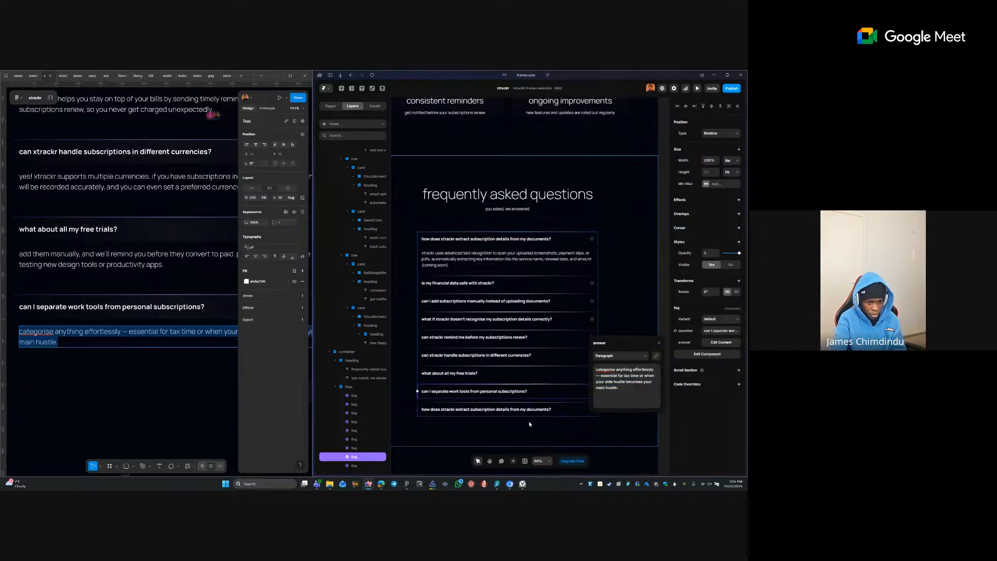
key(Delete)
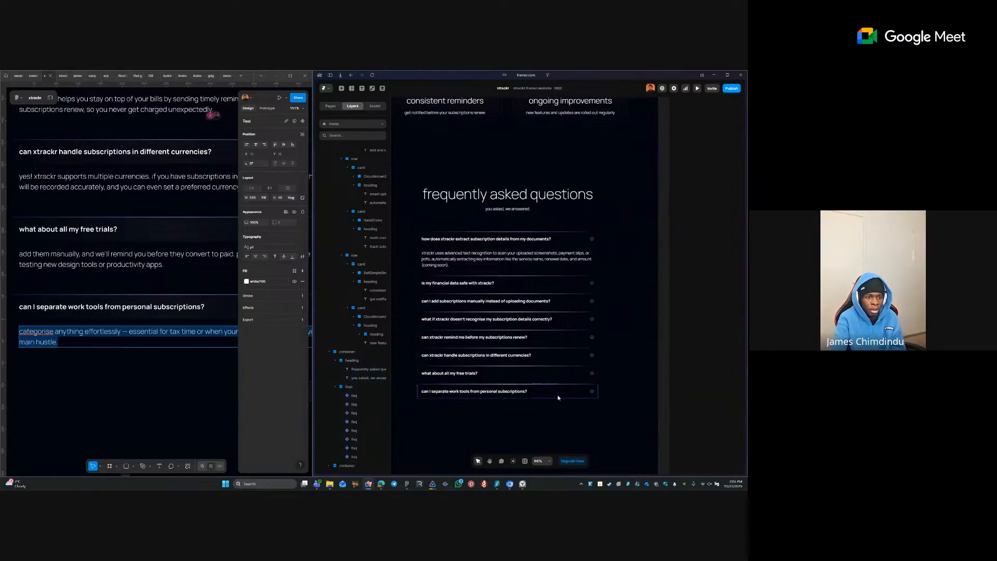
- Republish the xtrackr site so the live version shows the eight-question FAQ
click(590, 214)
scroll(571, 190, down, 3)
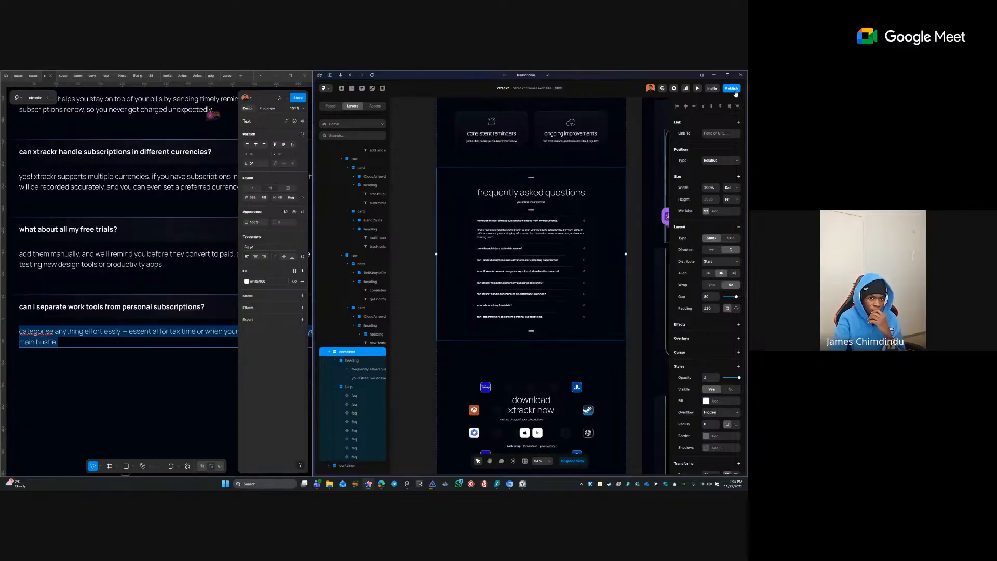
click(732, 89)
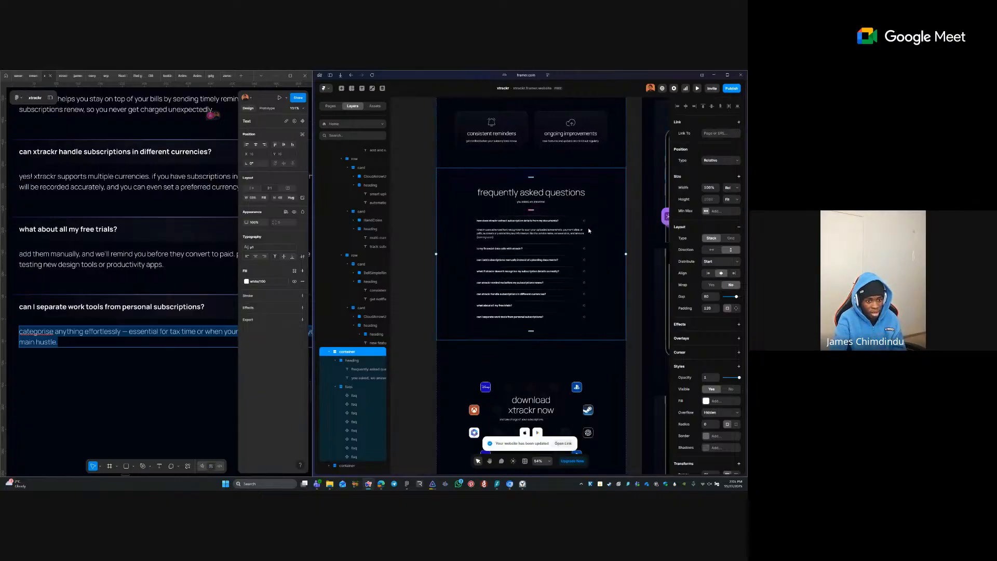
key(Escape)
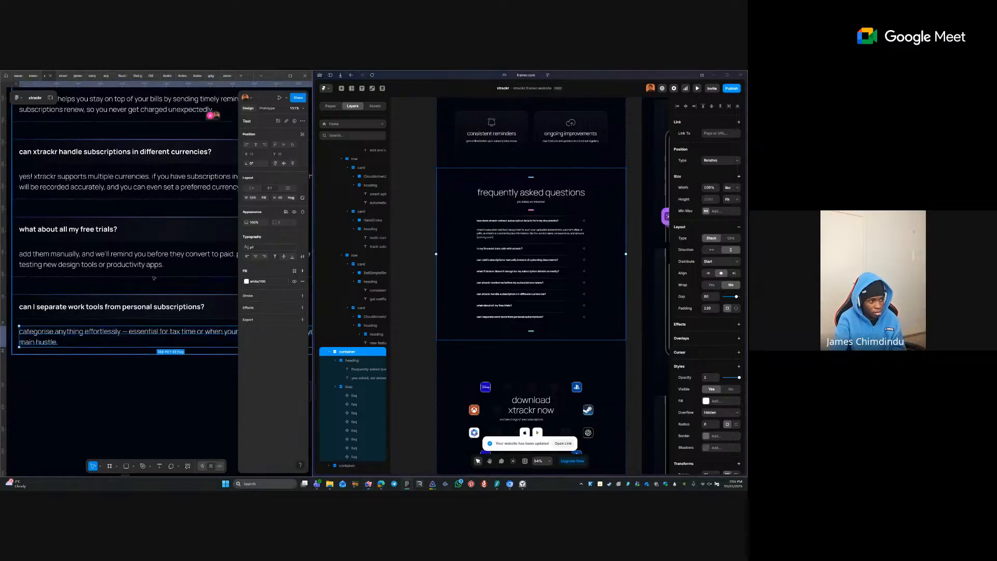
scroll(155, 277, up, 1)
scroll(207, 291, down, 1)
key(shift+1)
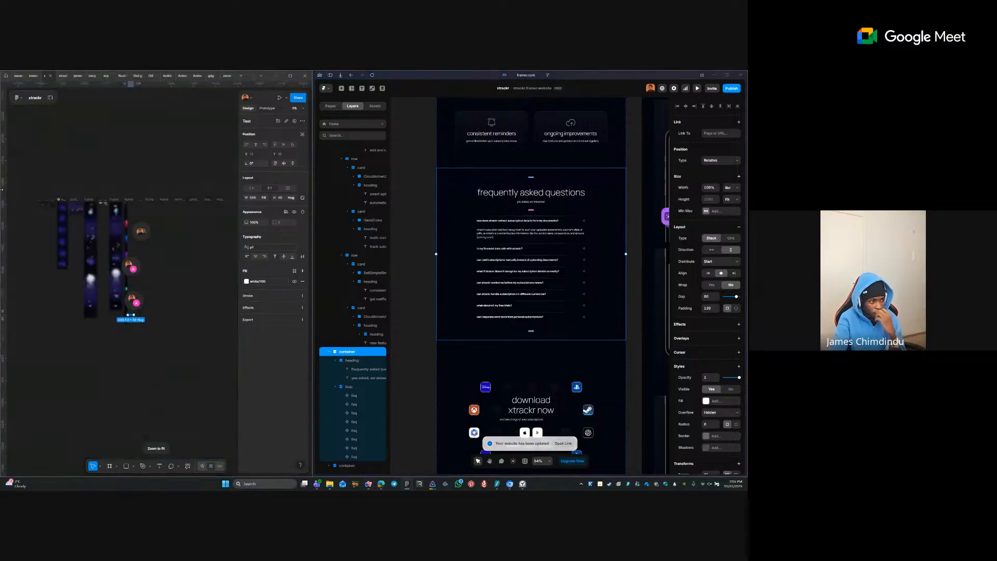
click(131, 344)
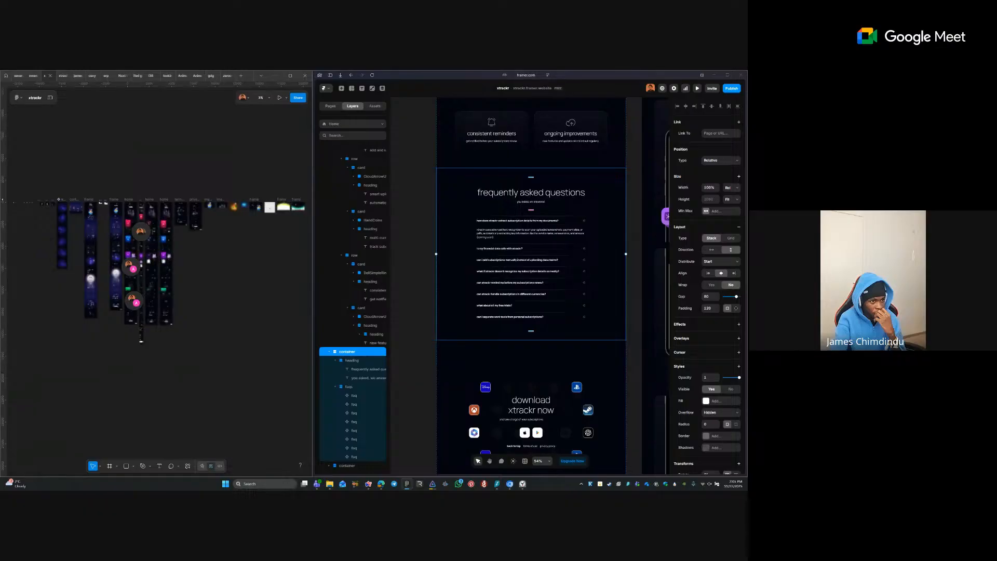
click(426, 179)
mouse_move(316, 209)
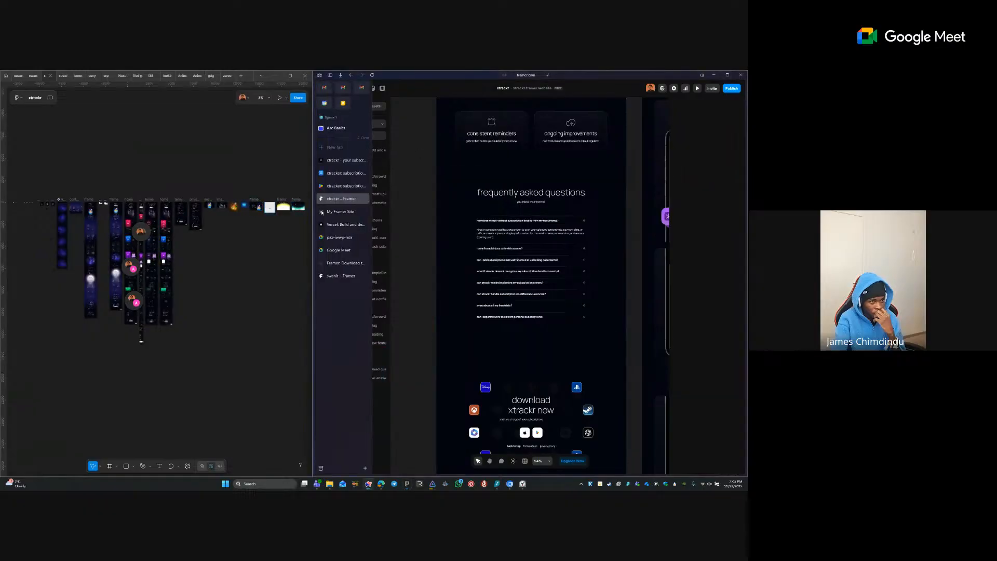
- Stop the Google Meet call's YouTube livestream while keeping the screen presentation running
click(346, 240)
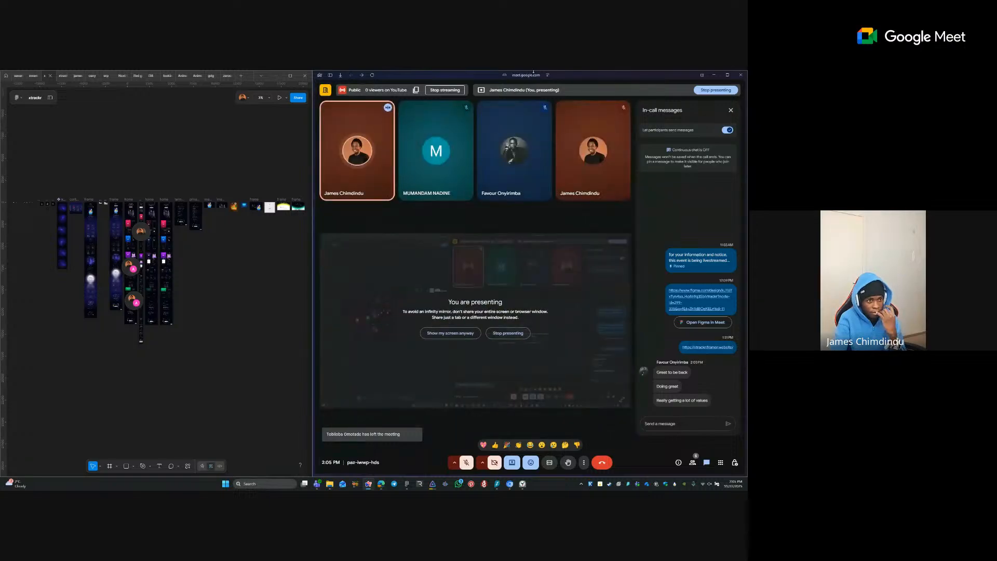
click(445, 90)
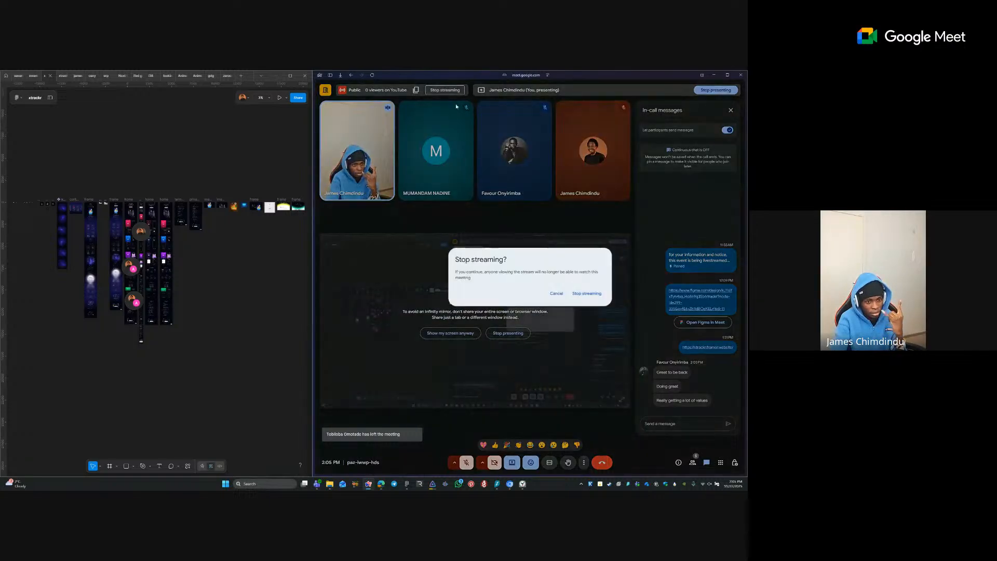
click(587, 293)
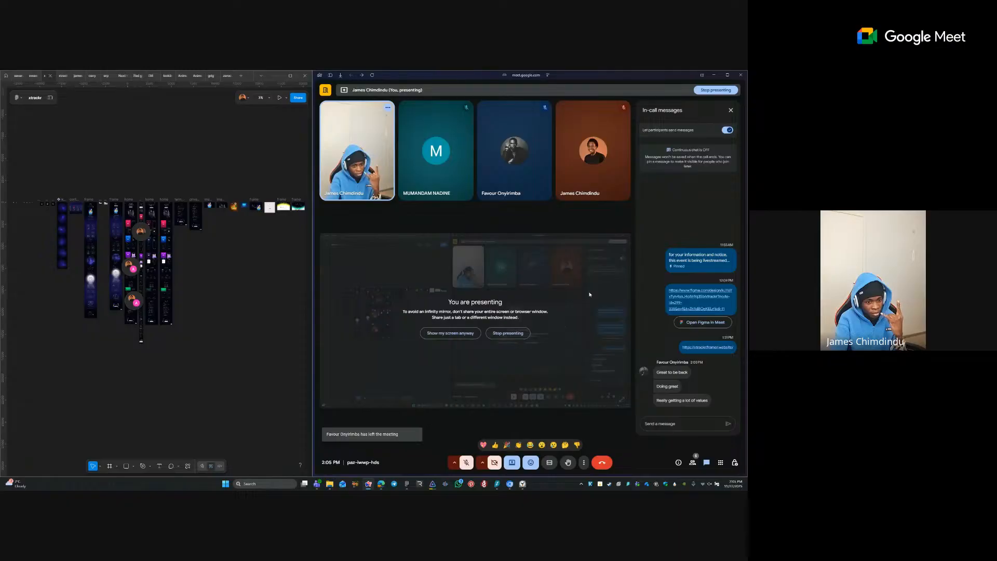